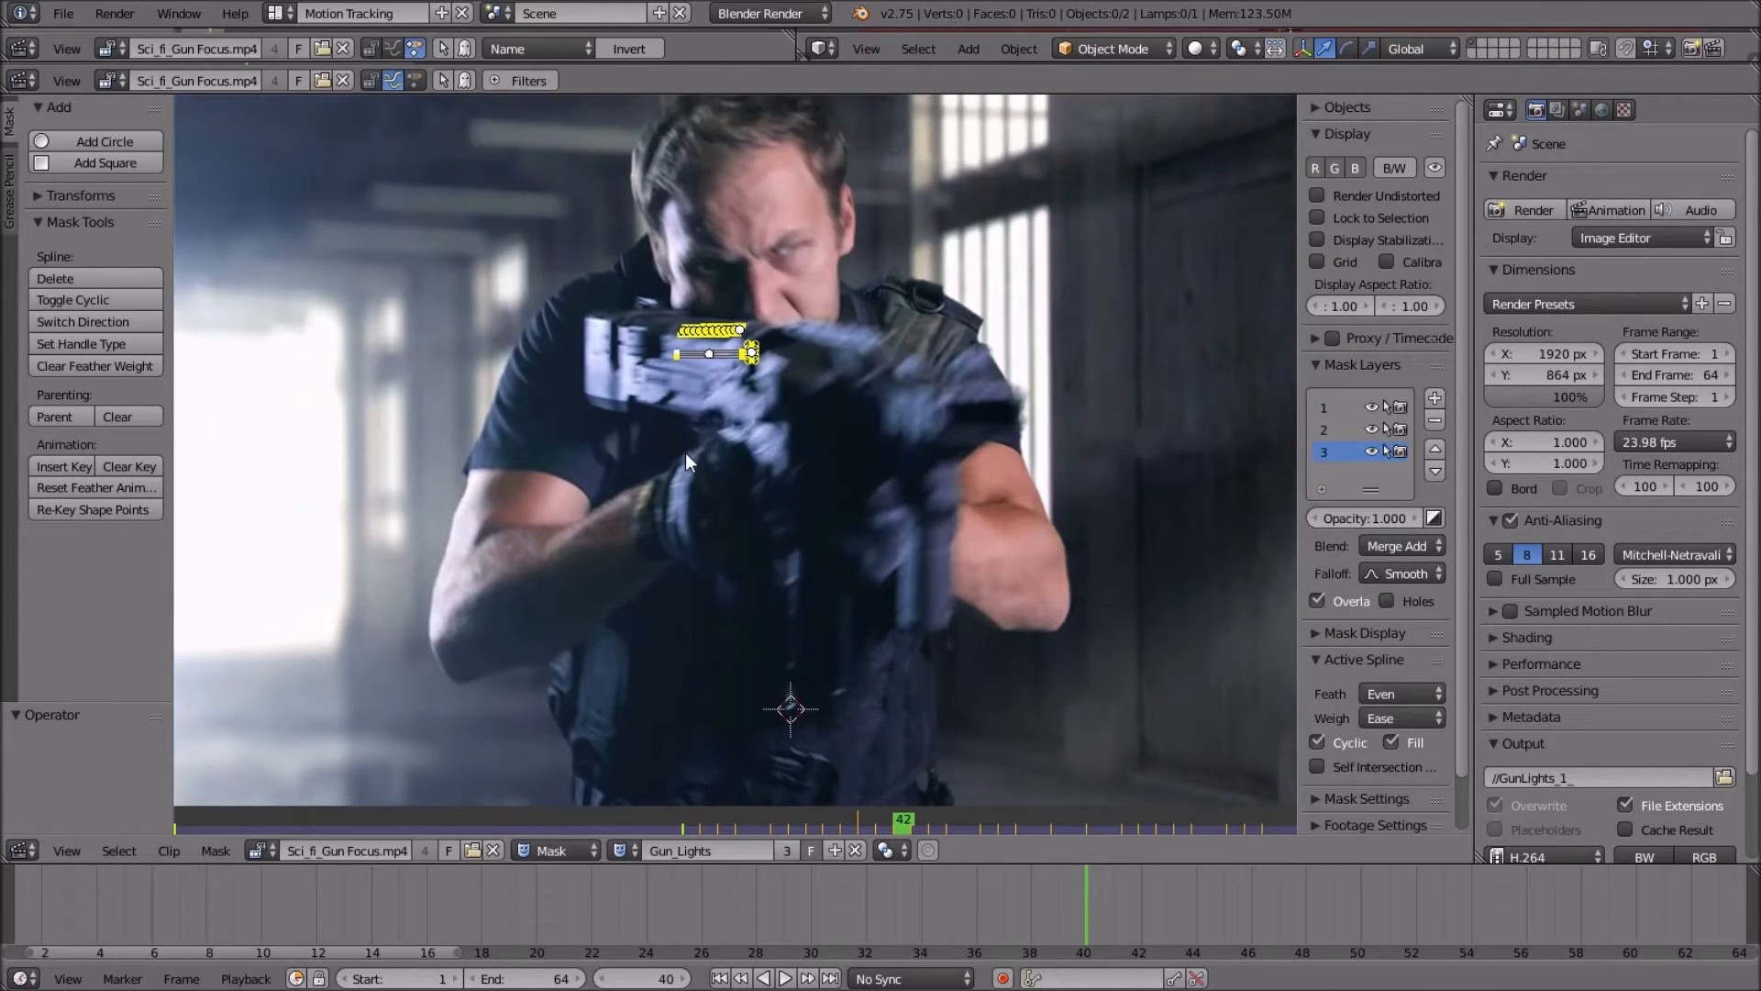
Play back the footage and check how the gun-light masks follow the rifle.
scroll(685, 451, "down", 2)
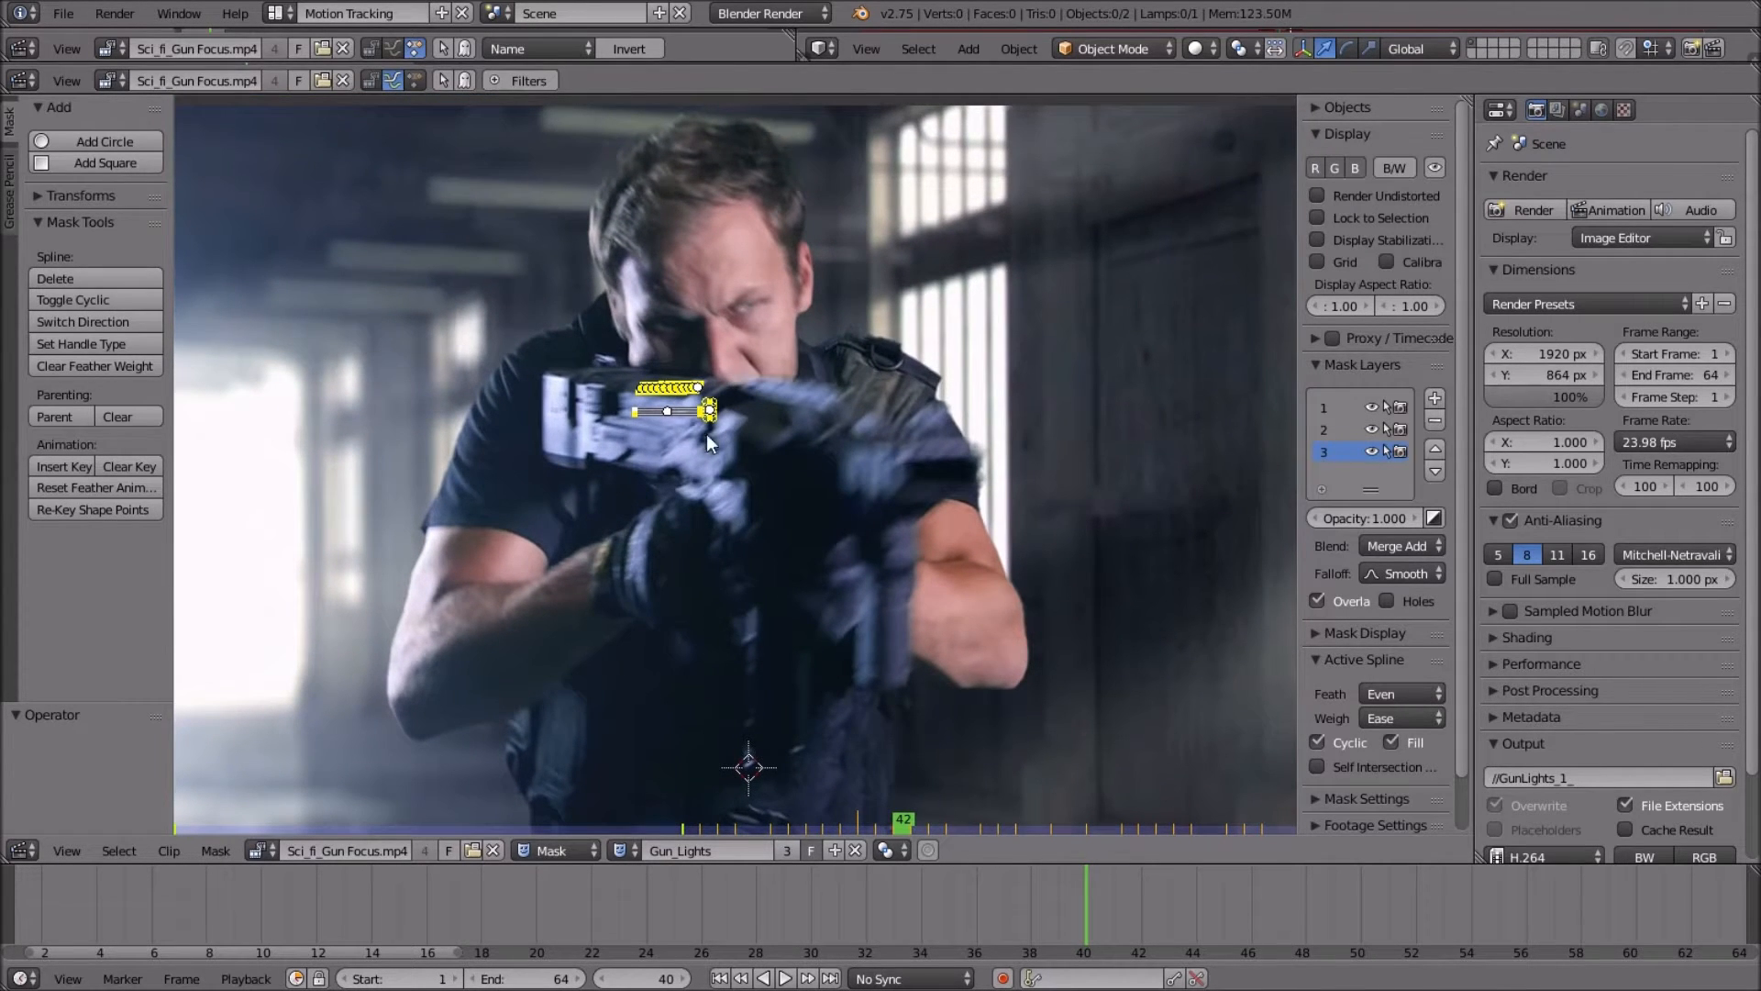
scroll(715, 440, "up", 3)
middle_click_drag(732, 443, 794, 598)
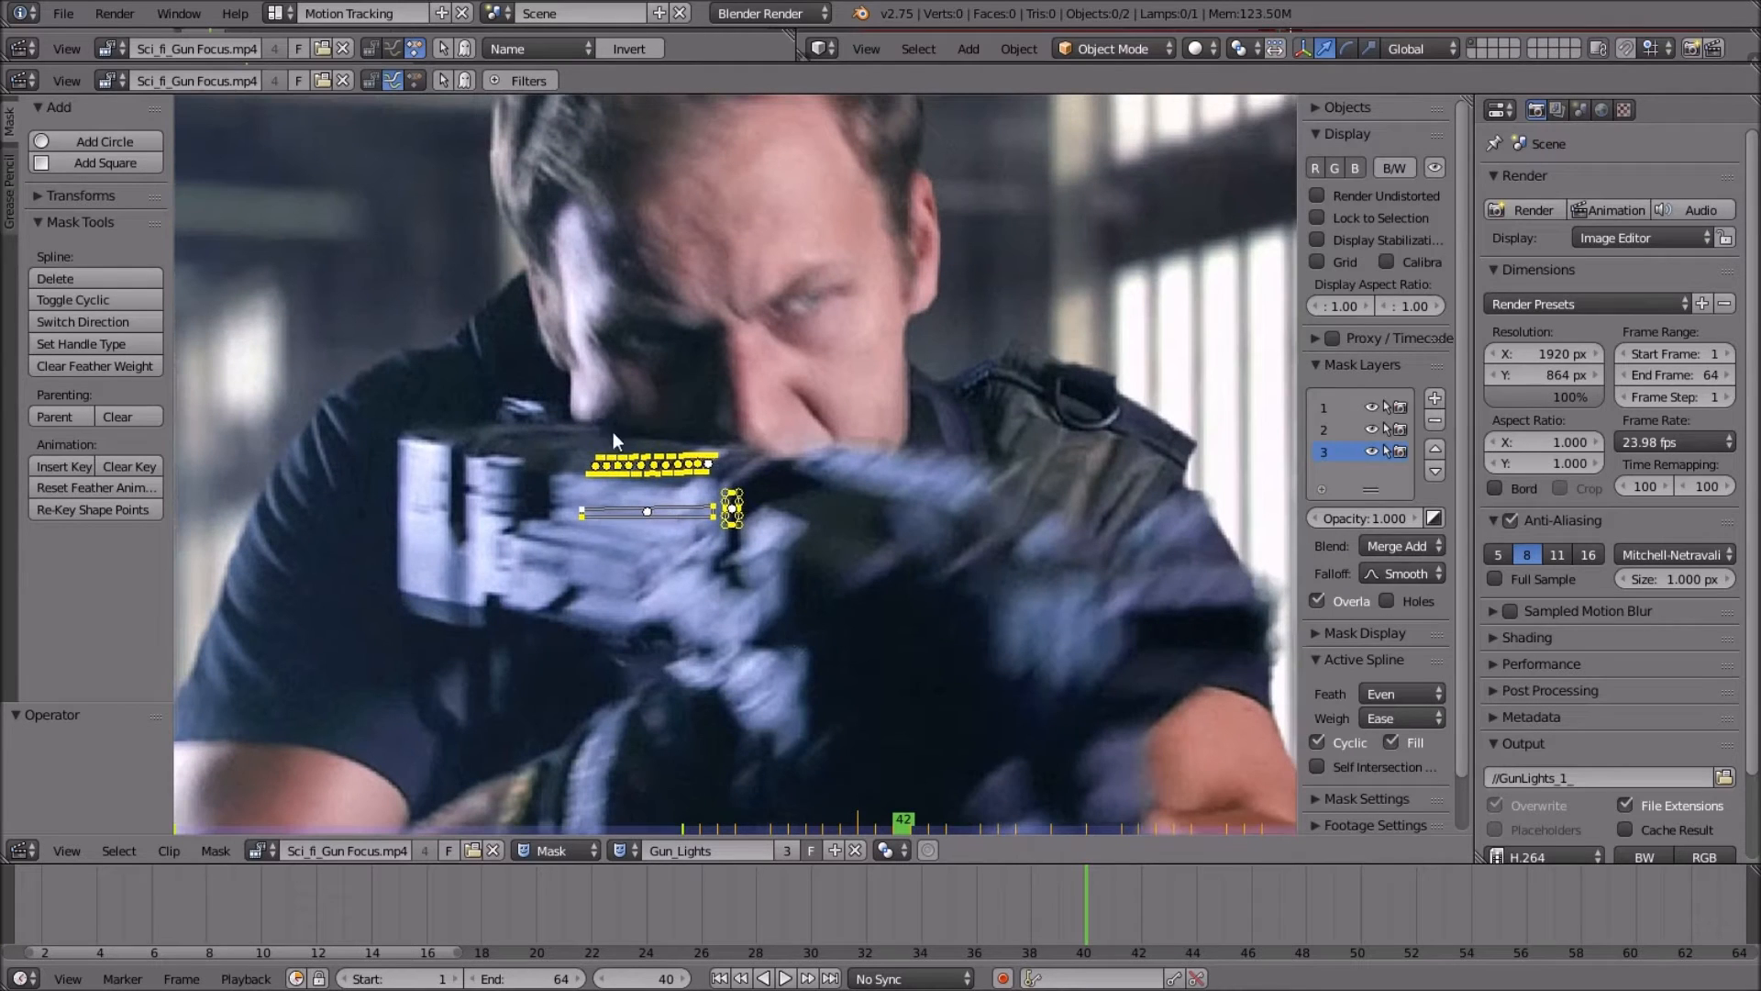
scroll(642, 440, "down", 2)
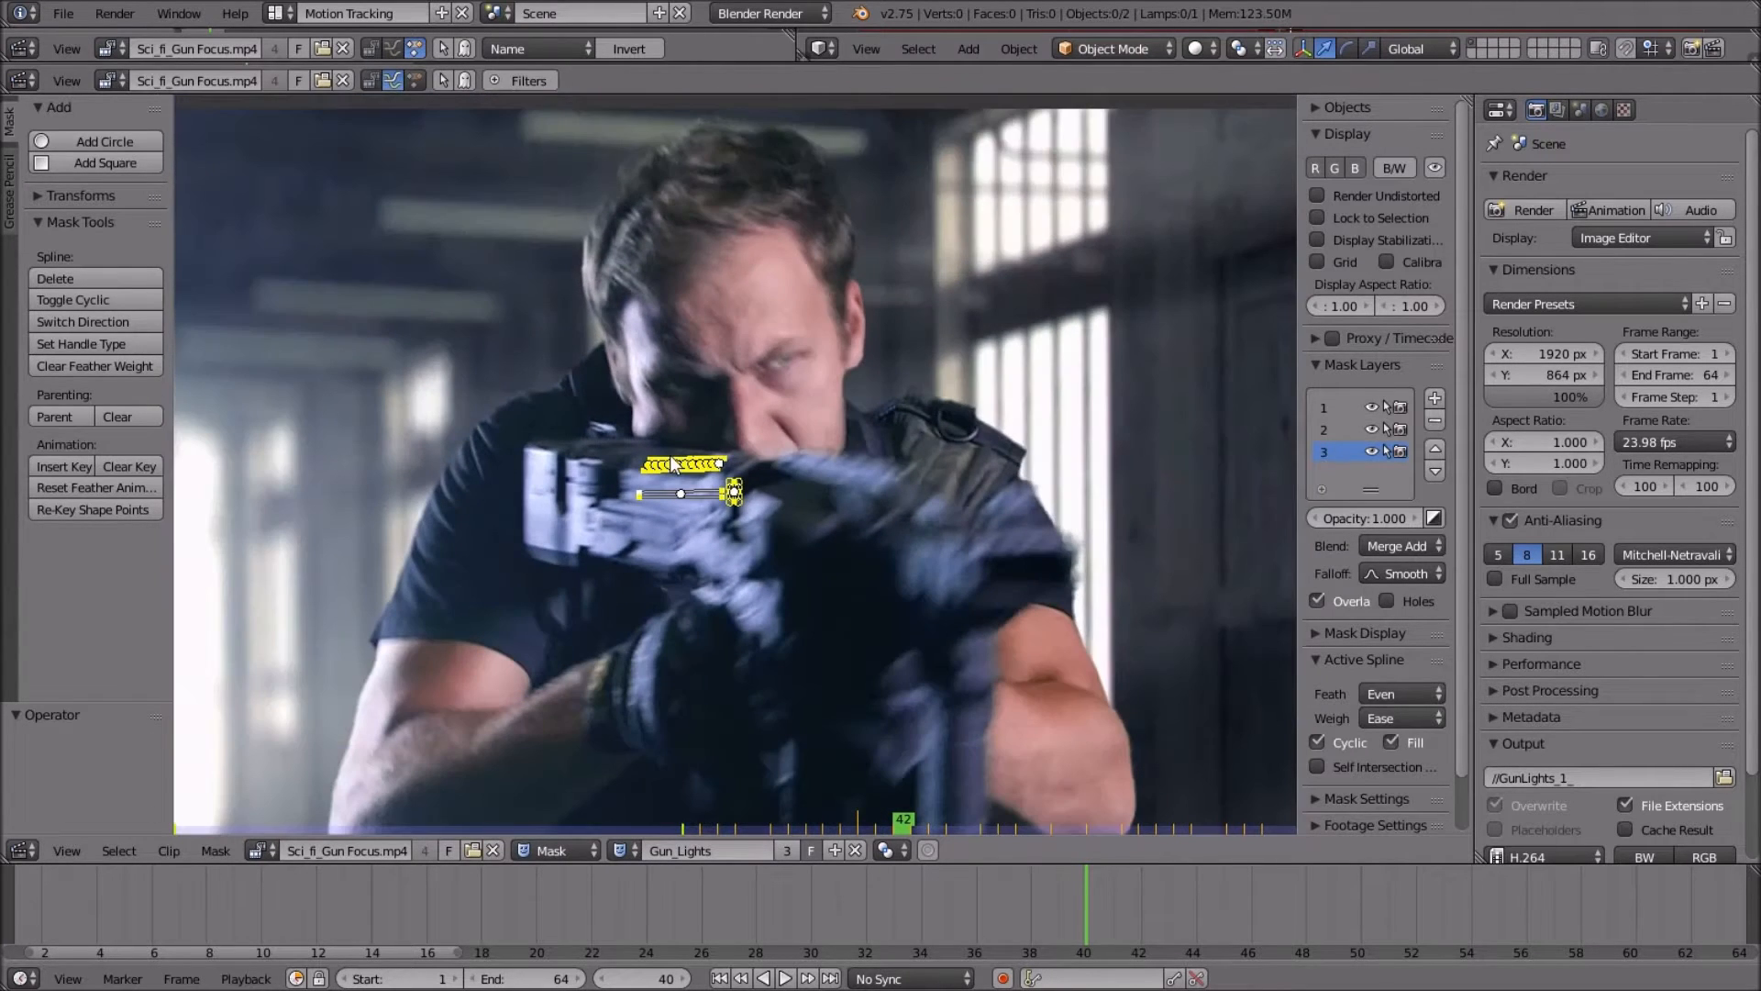
scroll(695, 429, "down", 2)
scroll(696, 429, "up", 1)
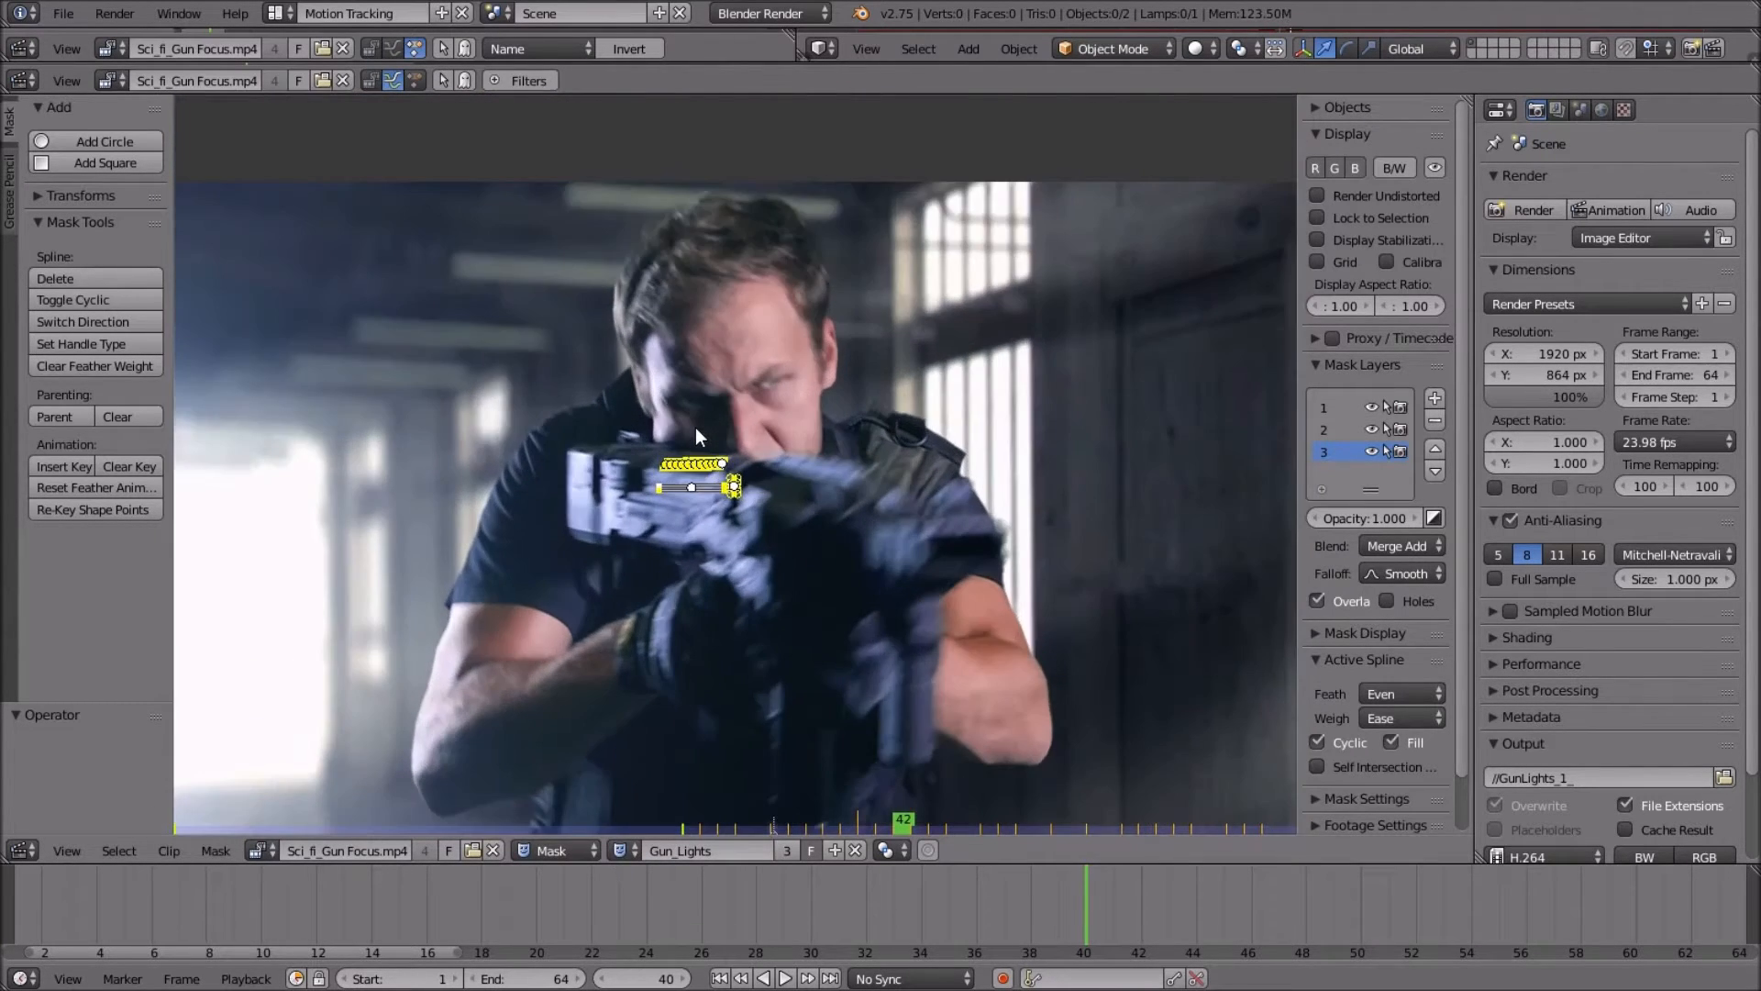
key("alt+a")
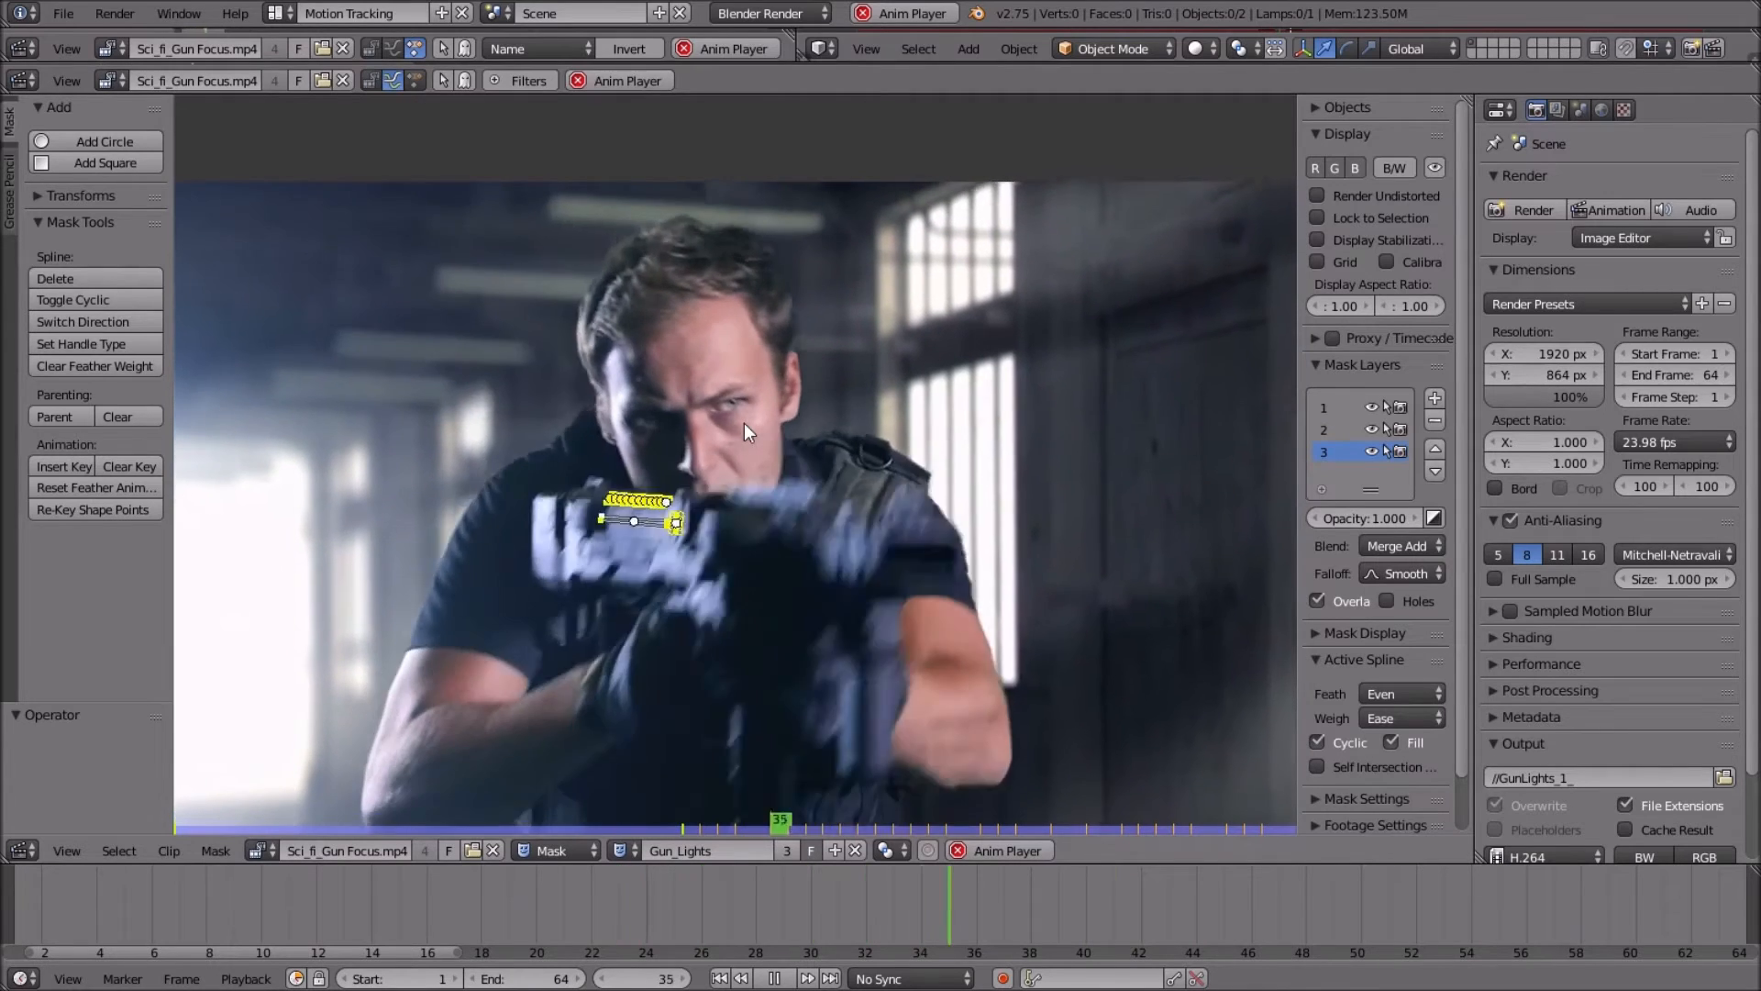
key("alt+a")
Step back to frame 43 and examine the alignment of the light masks on the gun.
key("Left")
key("Left")
key("Left")
key("Left")
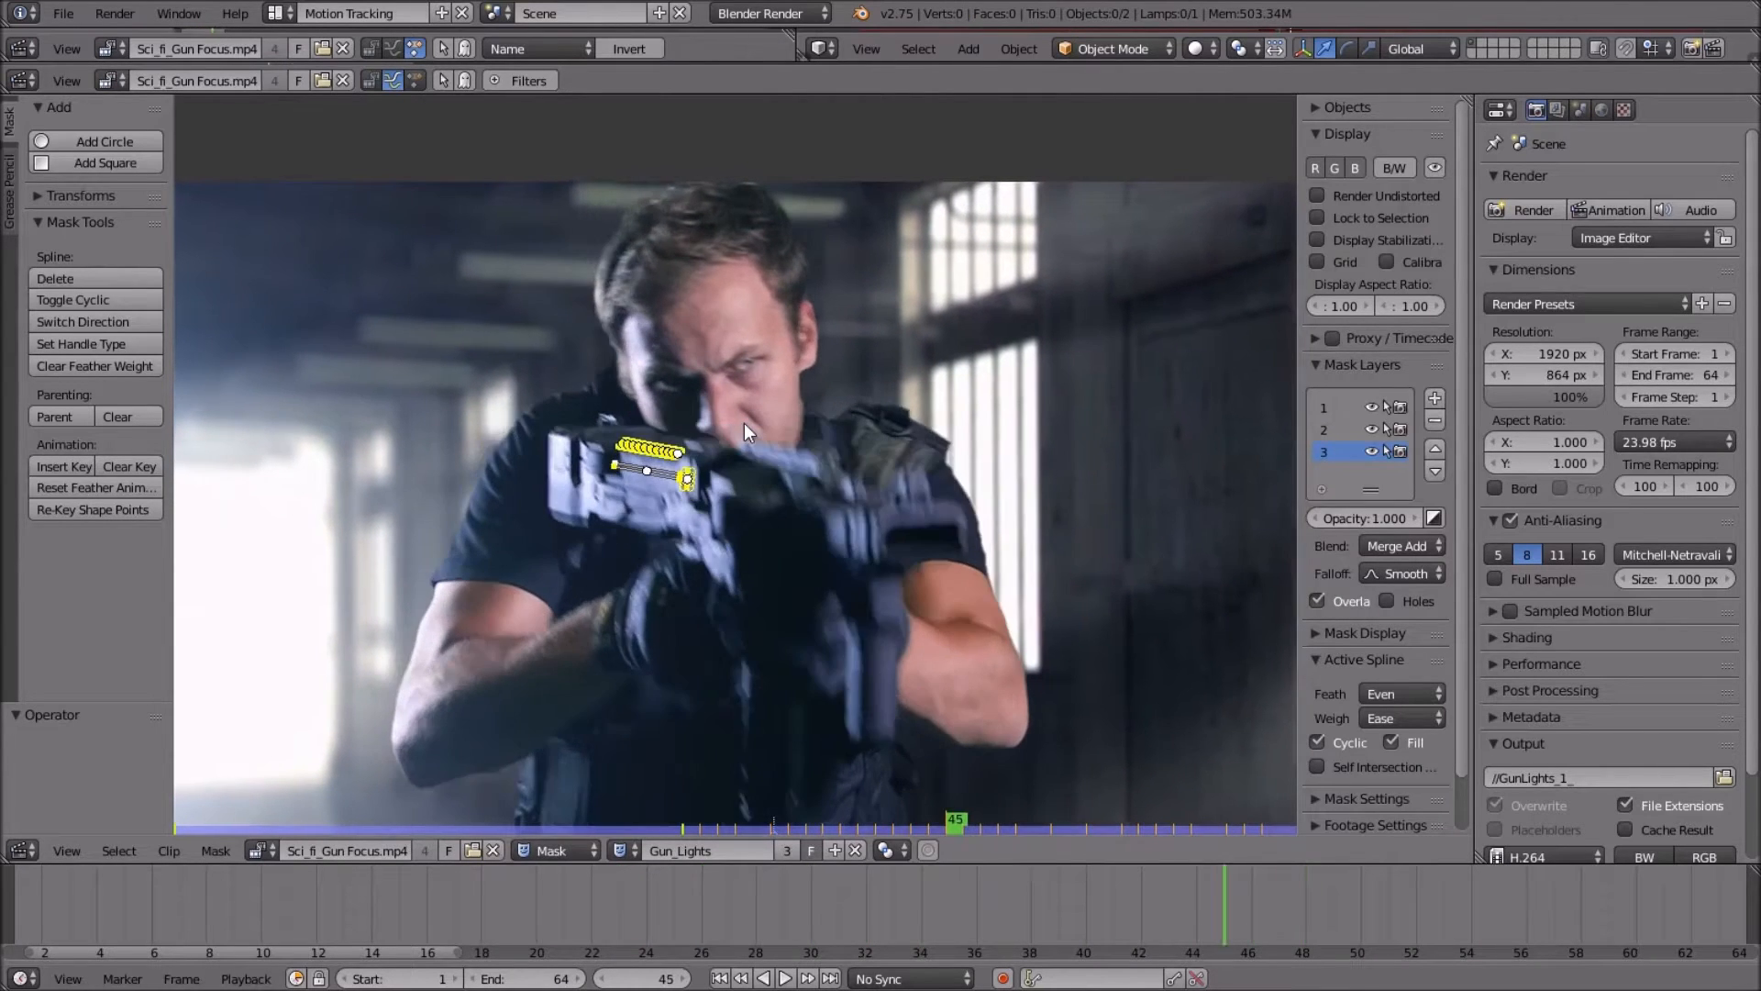
key("Left")
scroll(745, 421, "up", 2)
scroll(745, 422, "up", 5)
scroll(554, 483, "down", 5)
scroll(743, 455, "up", 4)
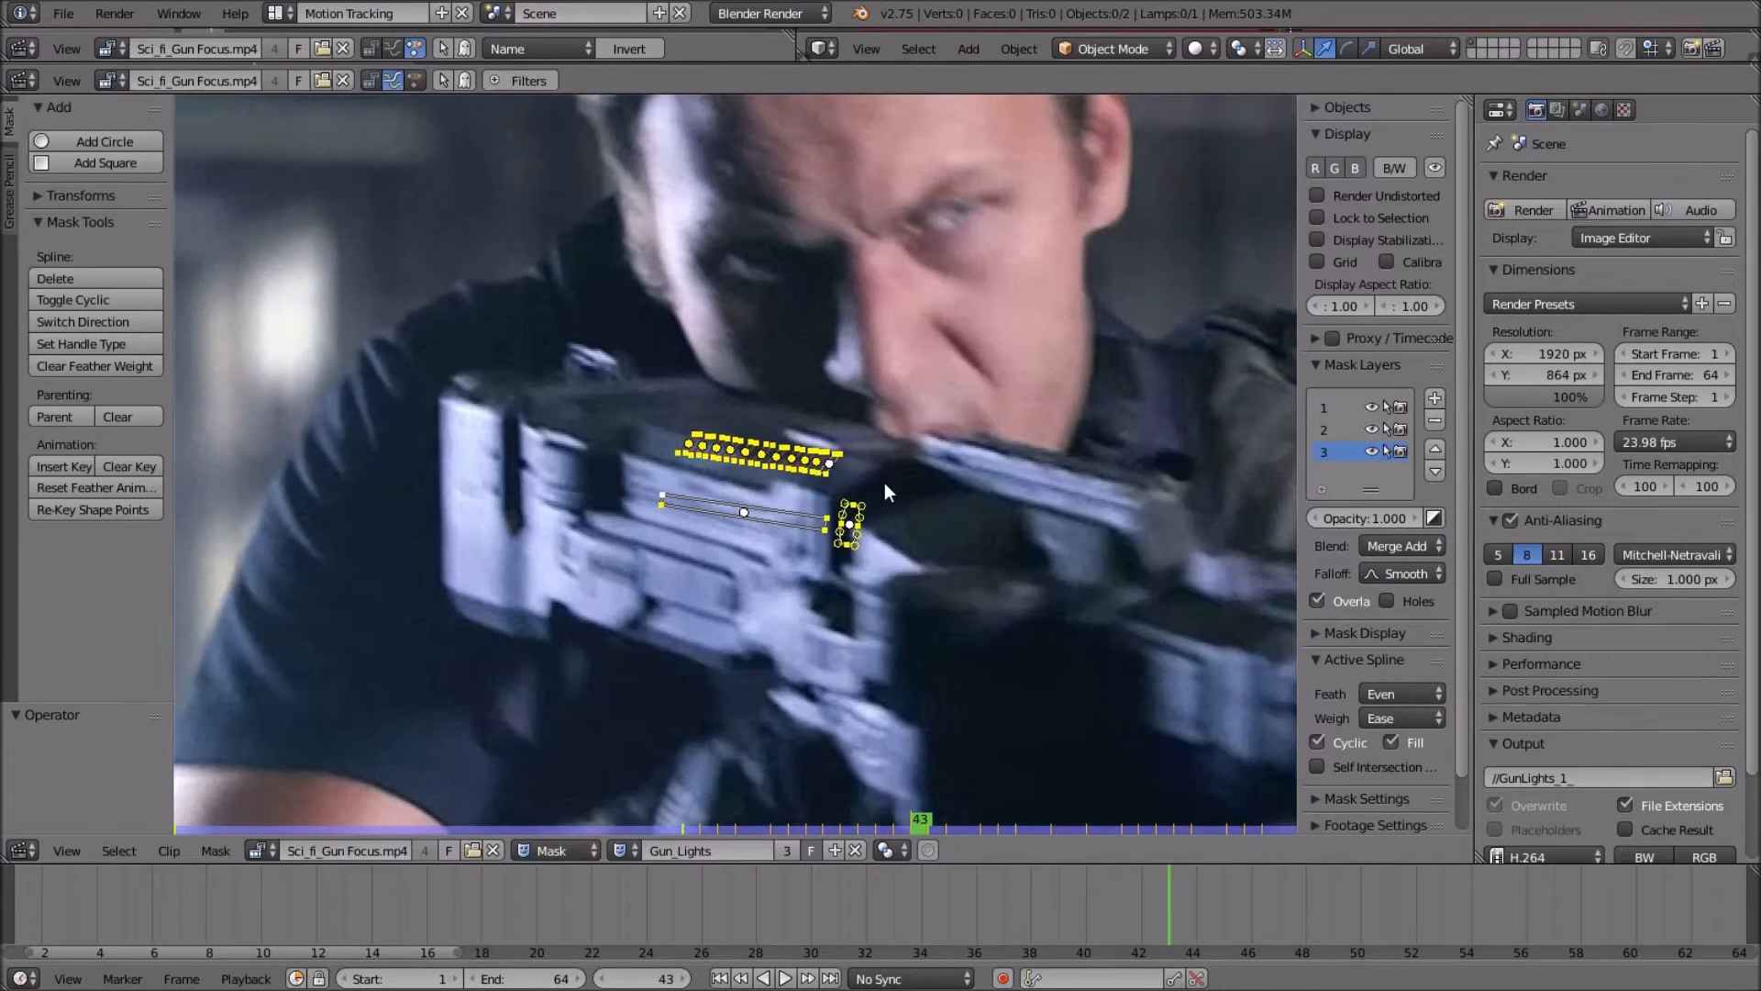
scroll(884, 483, "down", 2)
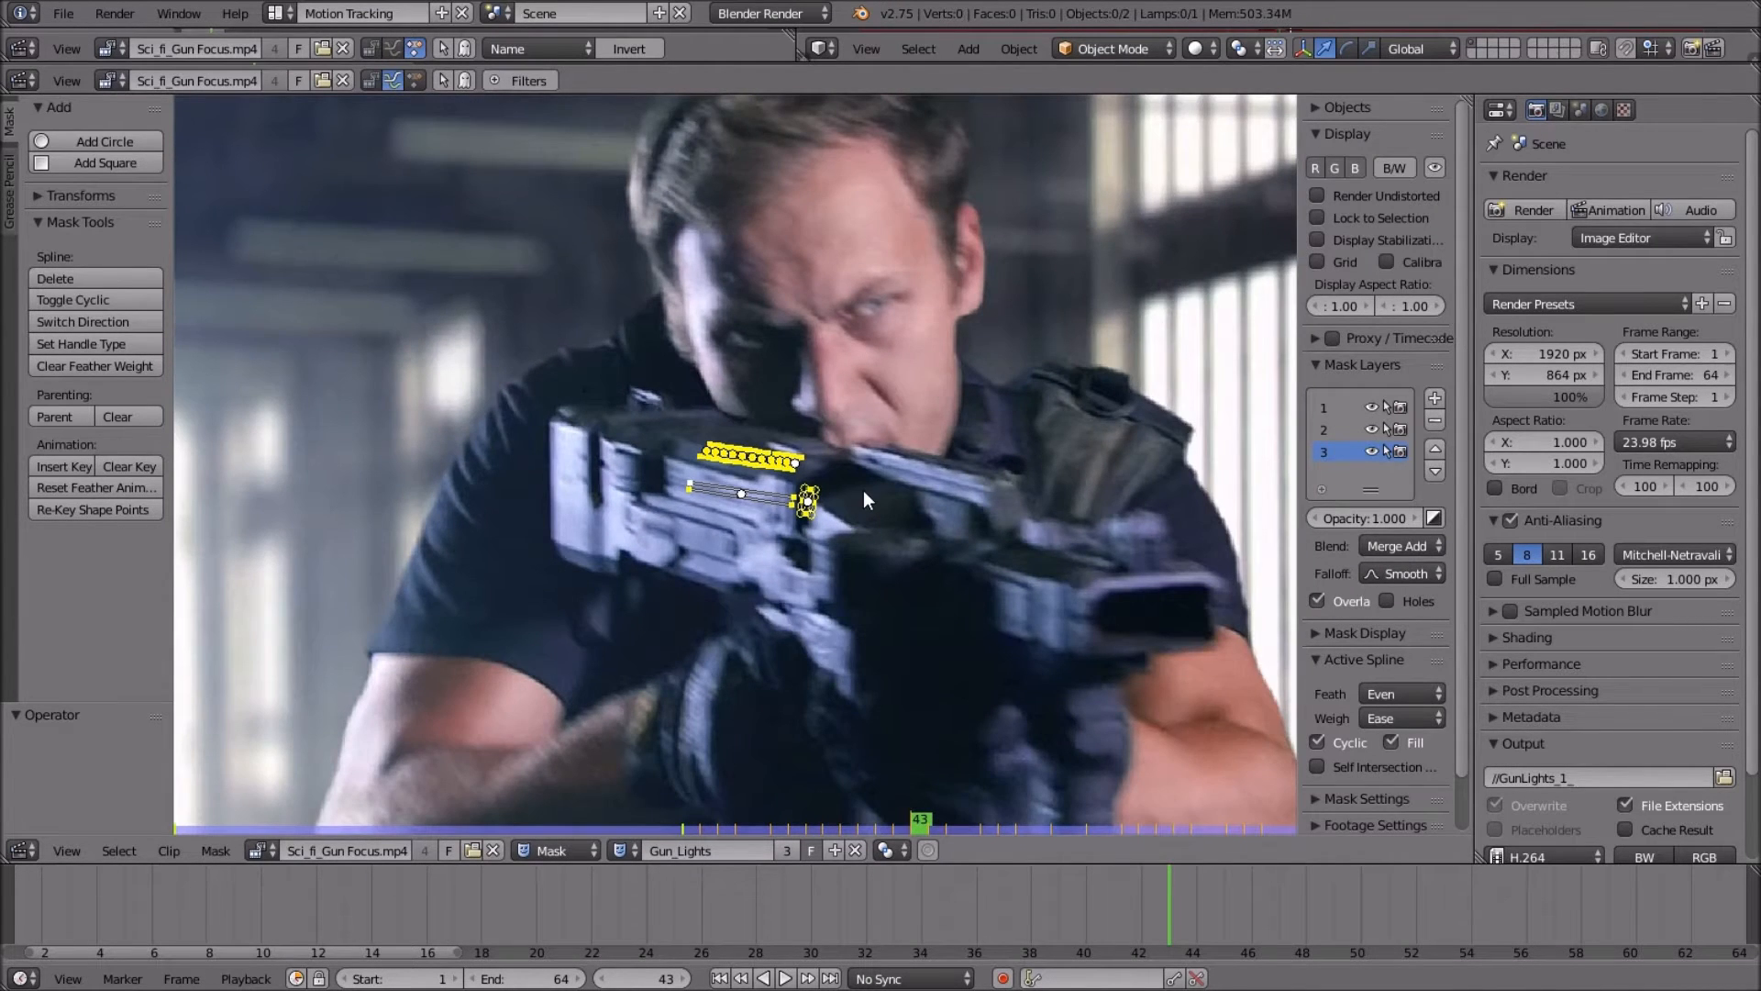
scroll(862, 490, "up", 4)
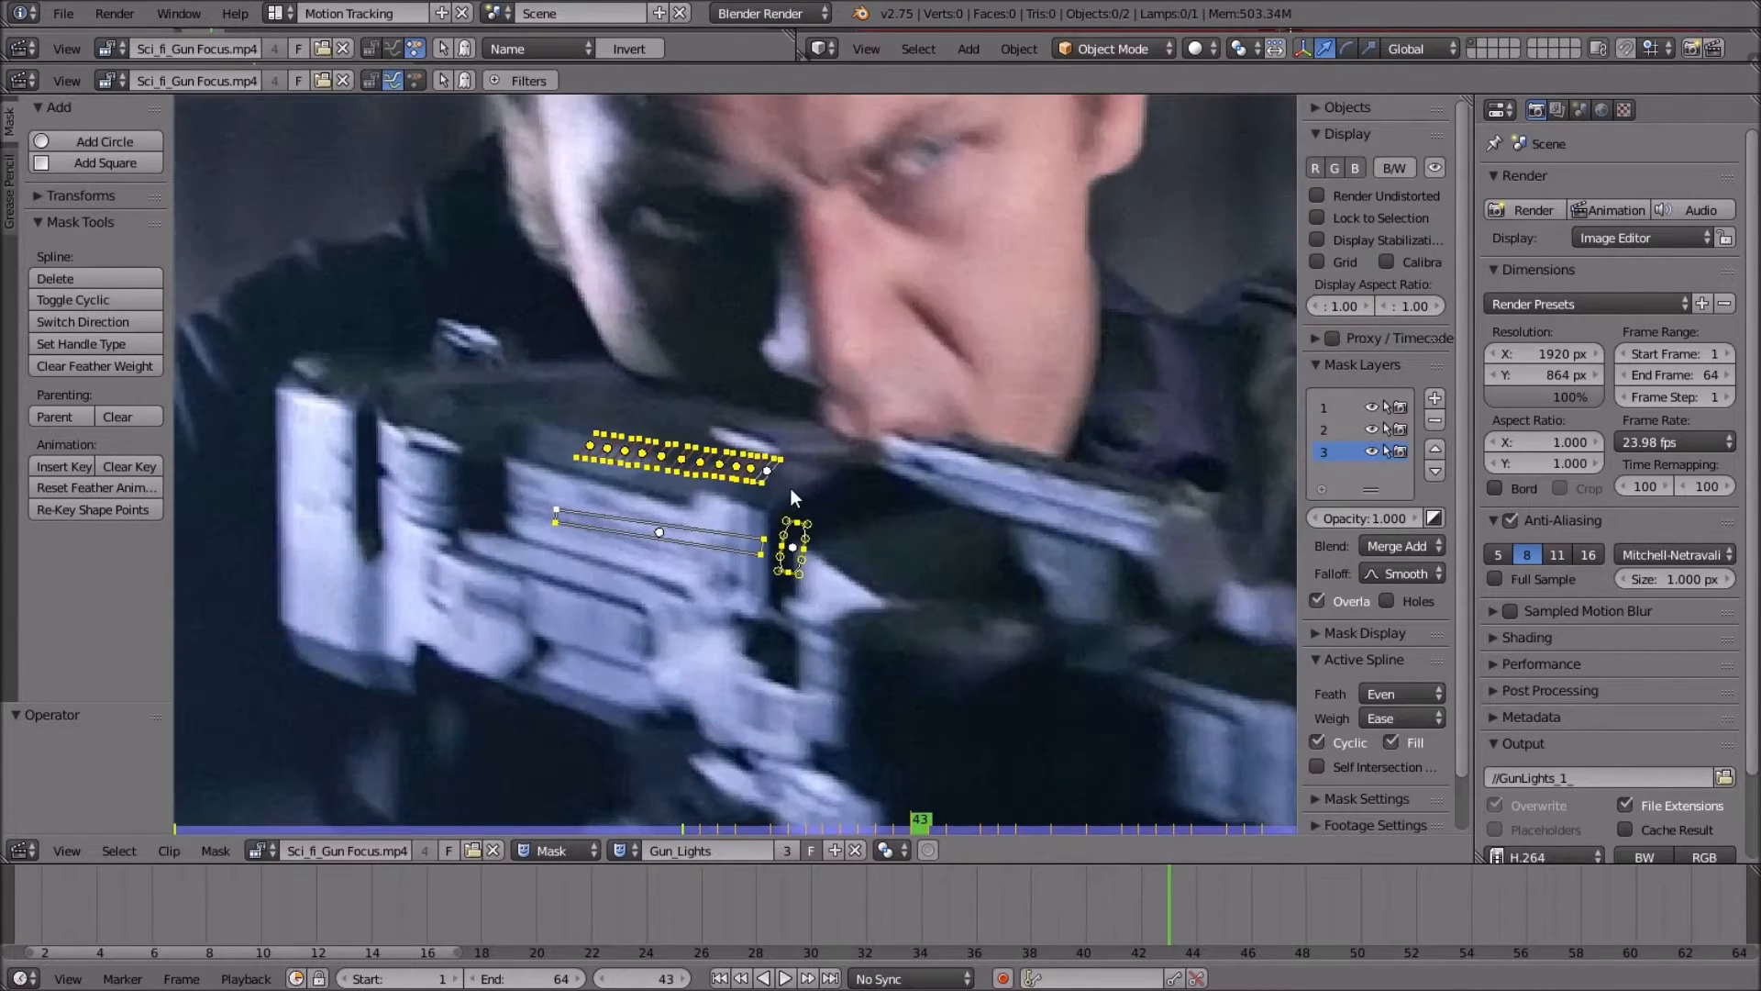
scroll(791, 488, "down", 4)
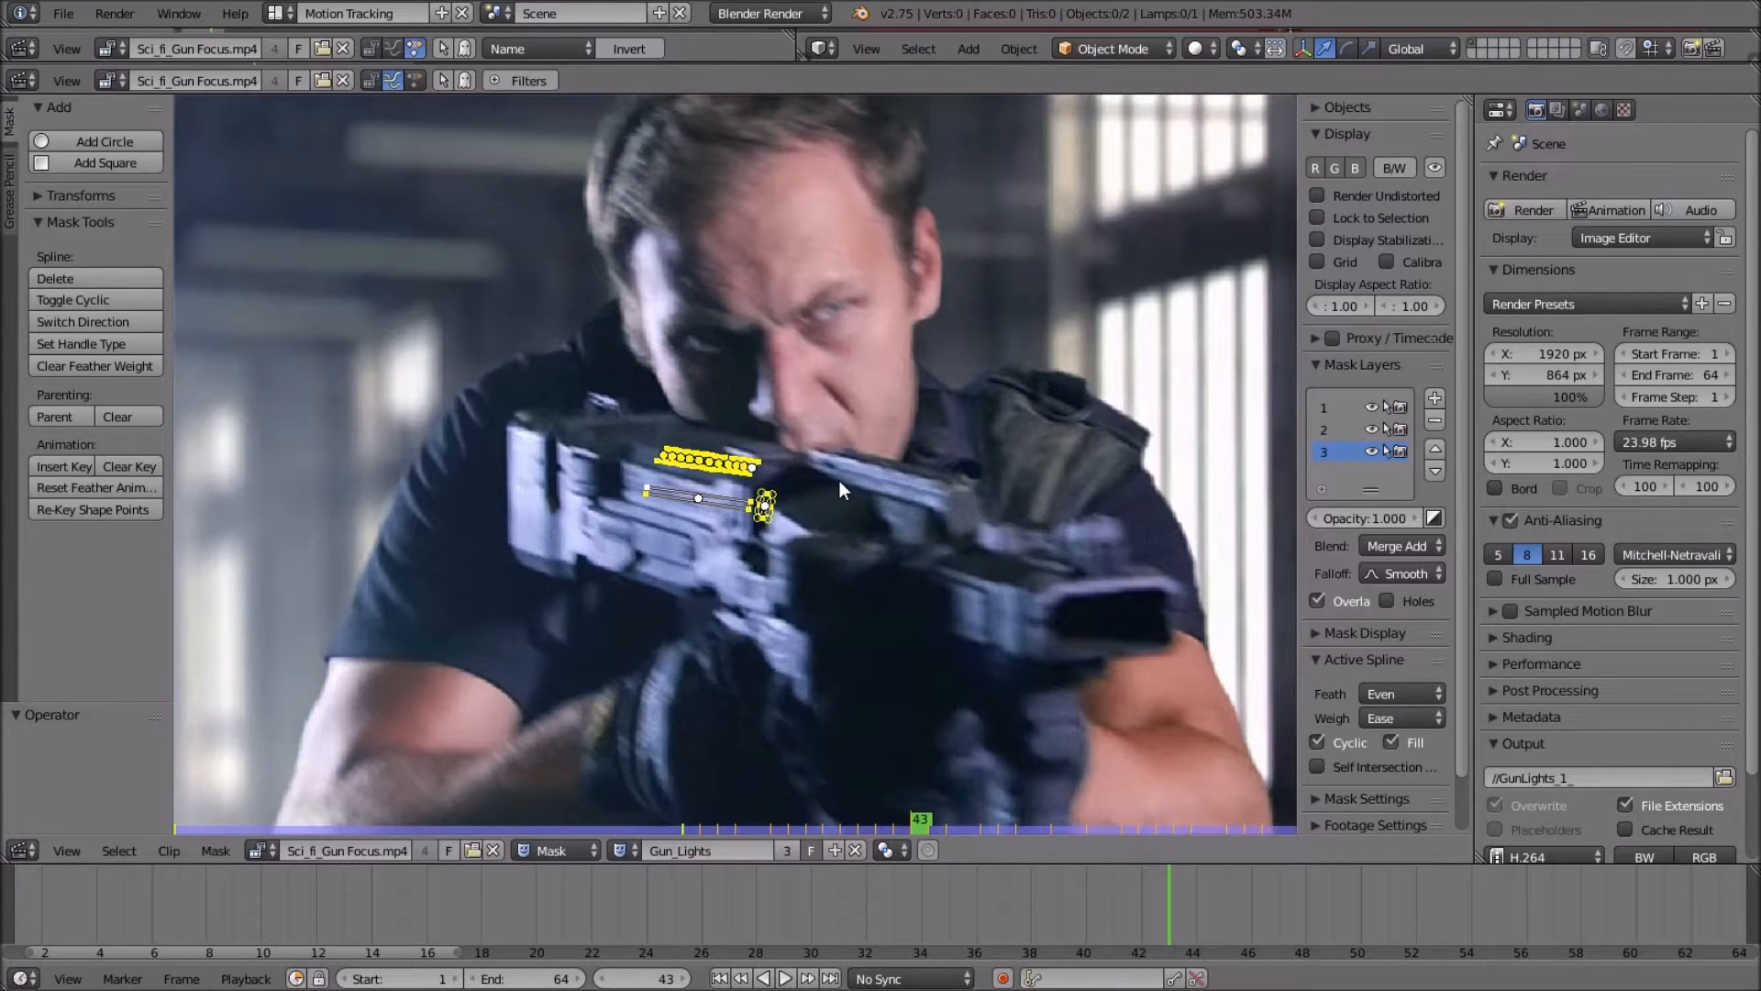
scroll(839, 480, "up", 4)
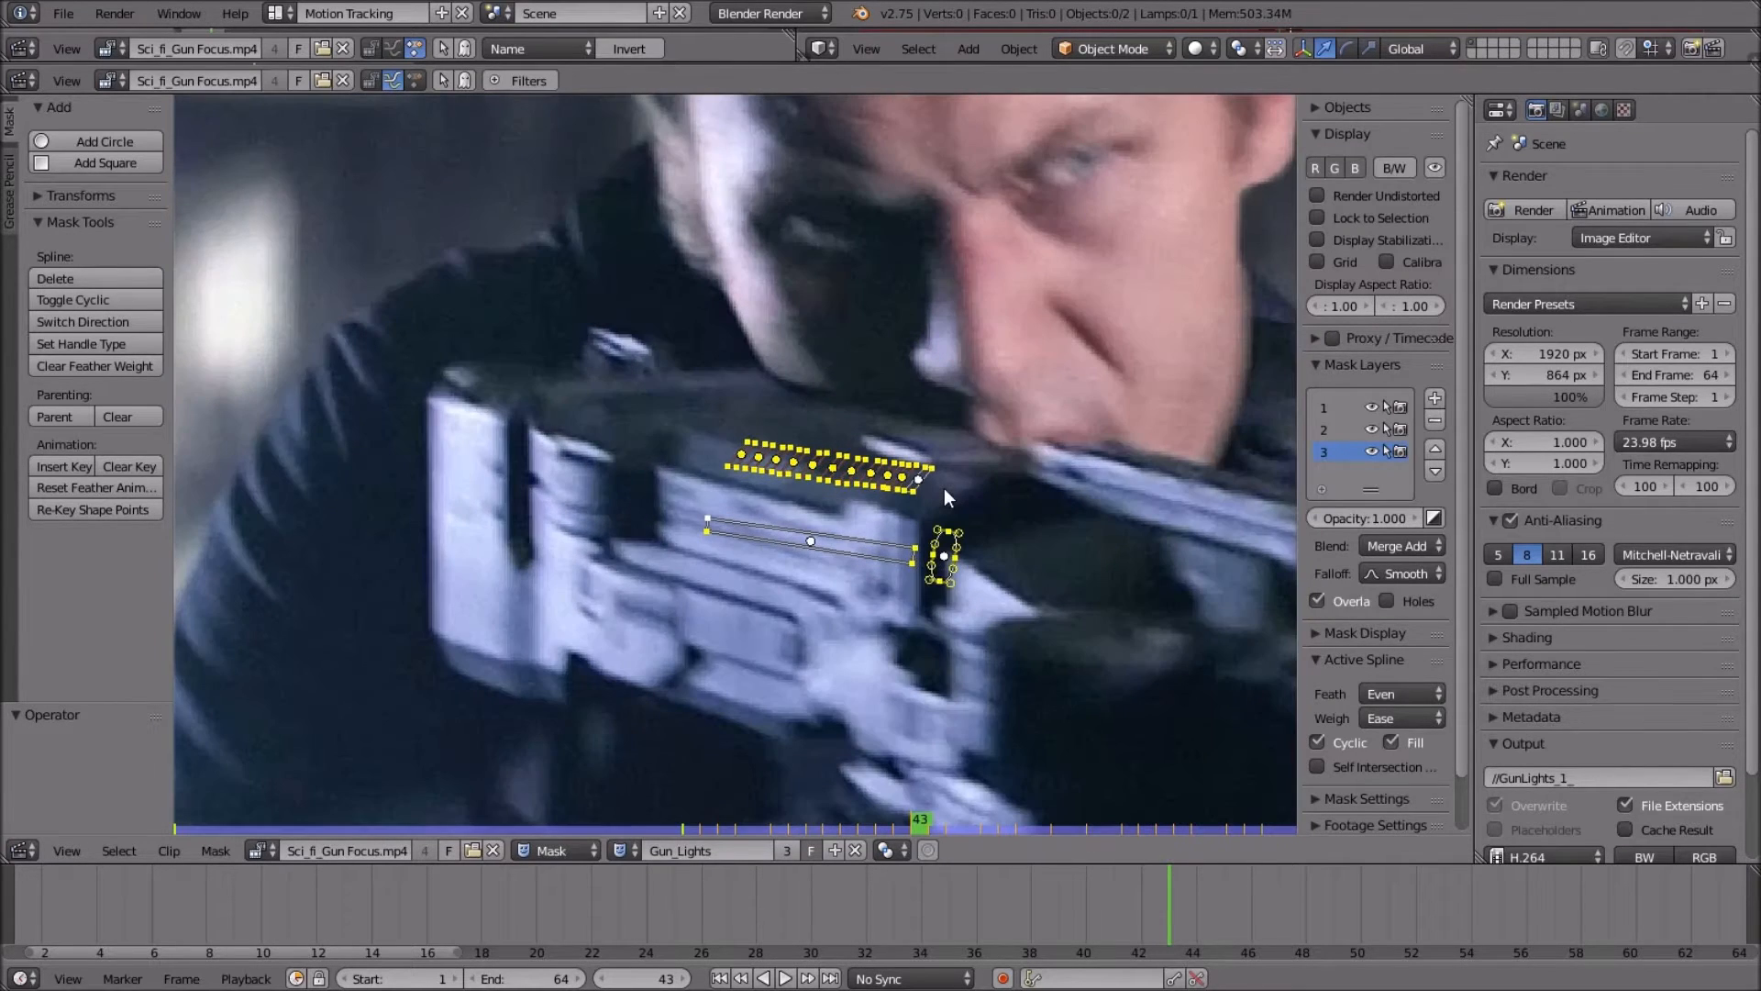
Move and rotate the light masks to match the tilted gun at frame 43, and insert a shape key.
key("g")
left_click(884, 494)
key("r")
left_click(900, 515)
key("g")
left_click(917, 513)
scroll(922, 513, "up", 2)
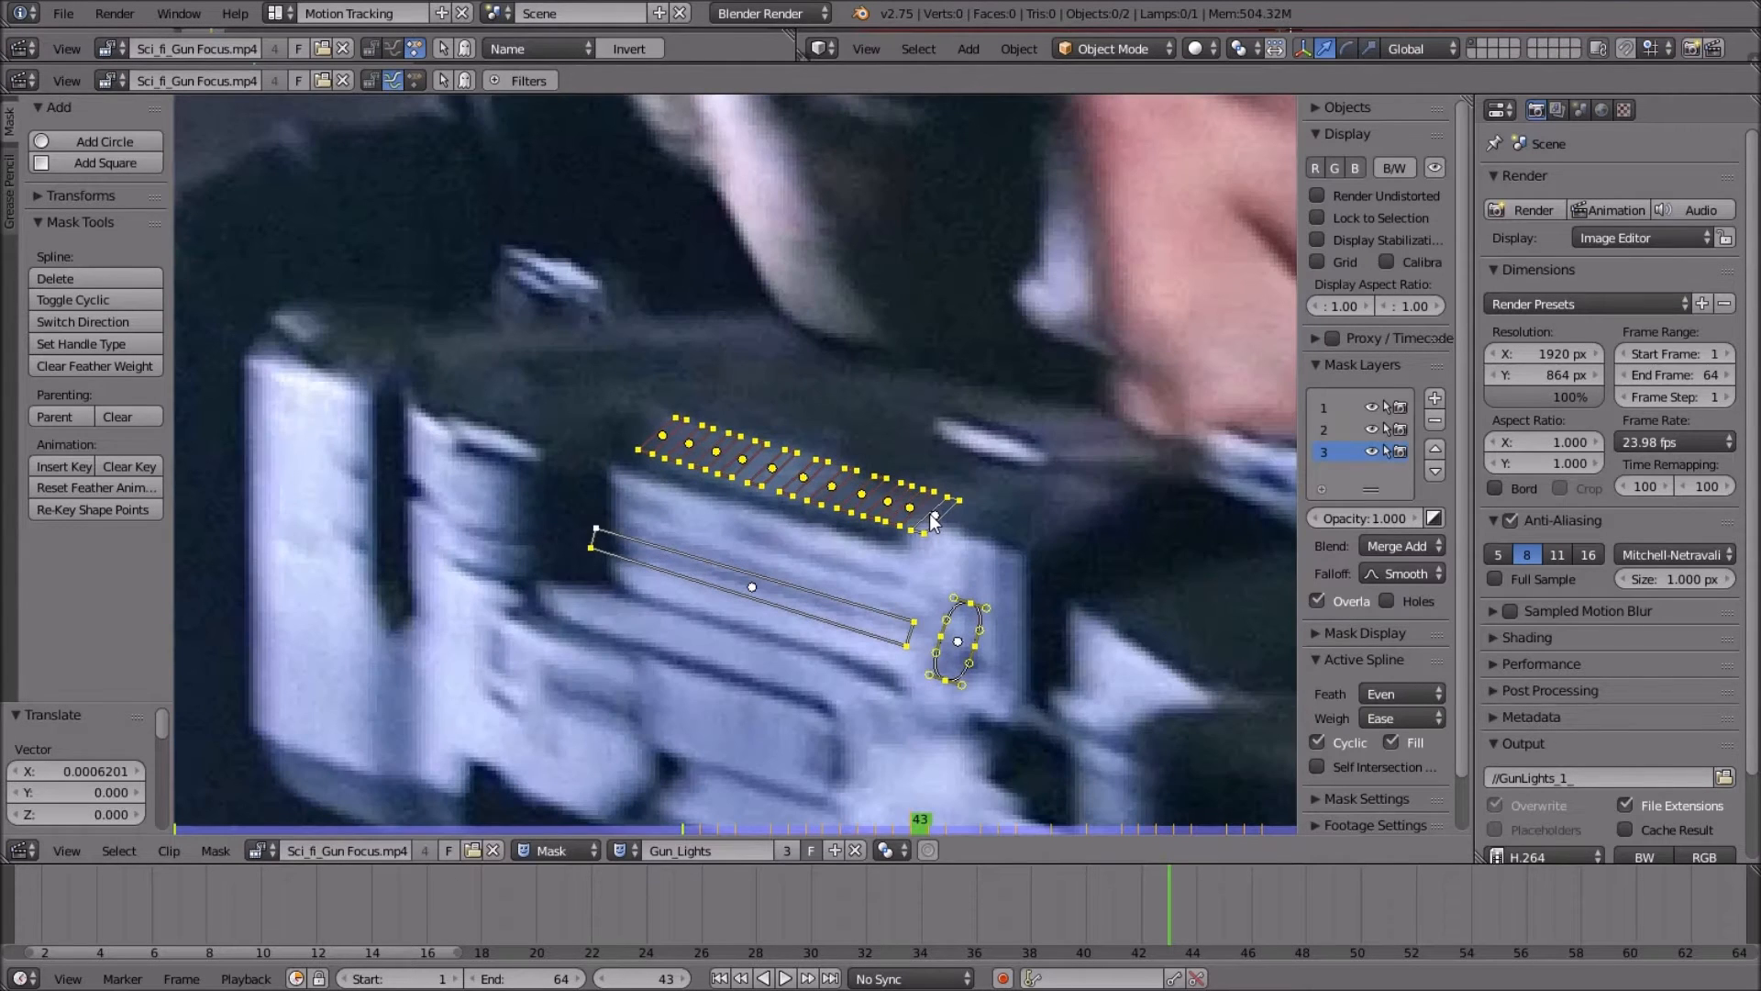
key("i")
At frame 42, rotate and move the light masks onto the gun's side and insert a shape key.
scroll(930, 510, "down", 4)
key("Left")
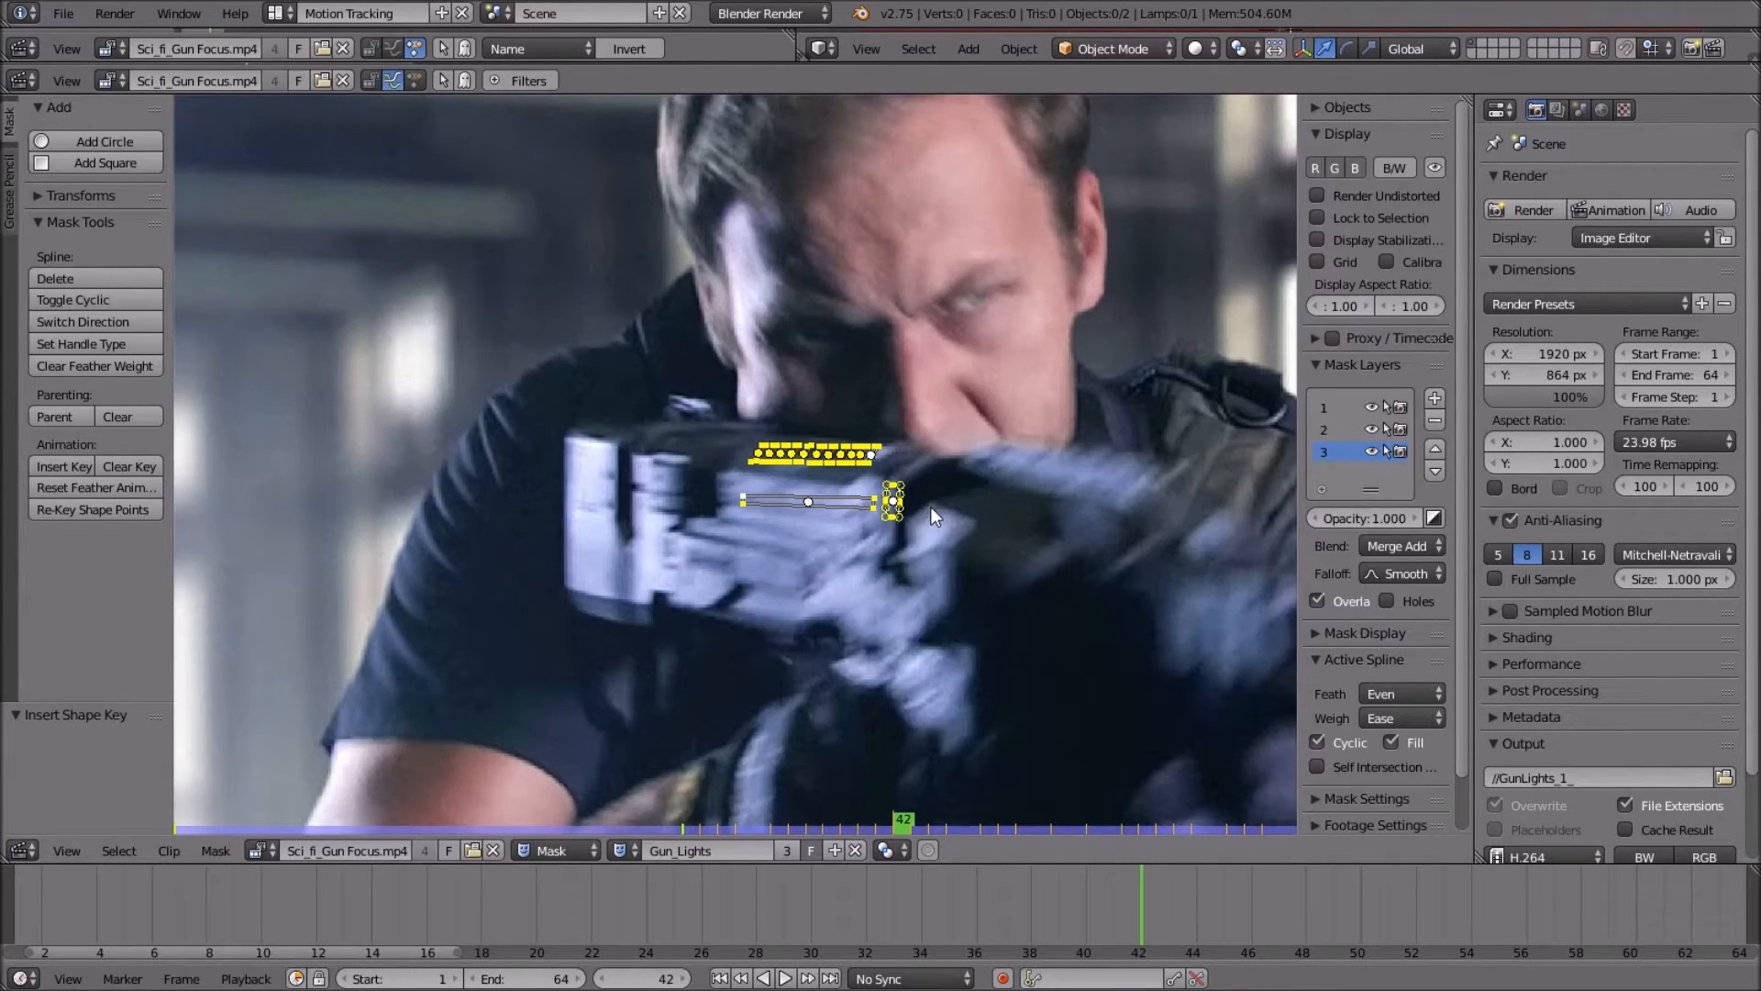
key("r")
left_click(906, 560)
key("r")
left_click(915, 541)
scroll(916, 541, "up", 2)
key("g")
left_click(939, 541)
key("i")
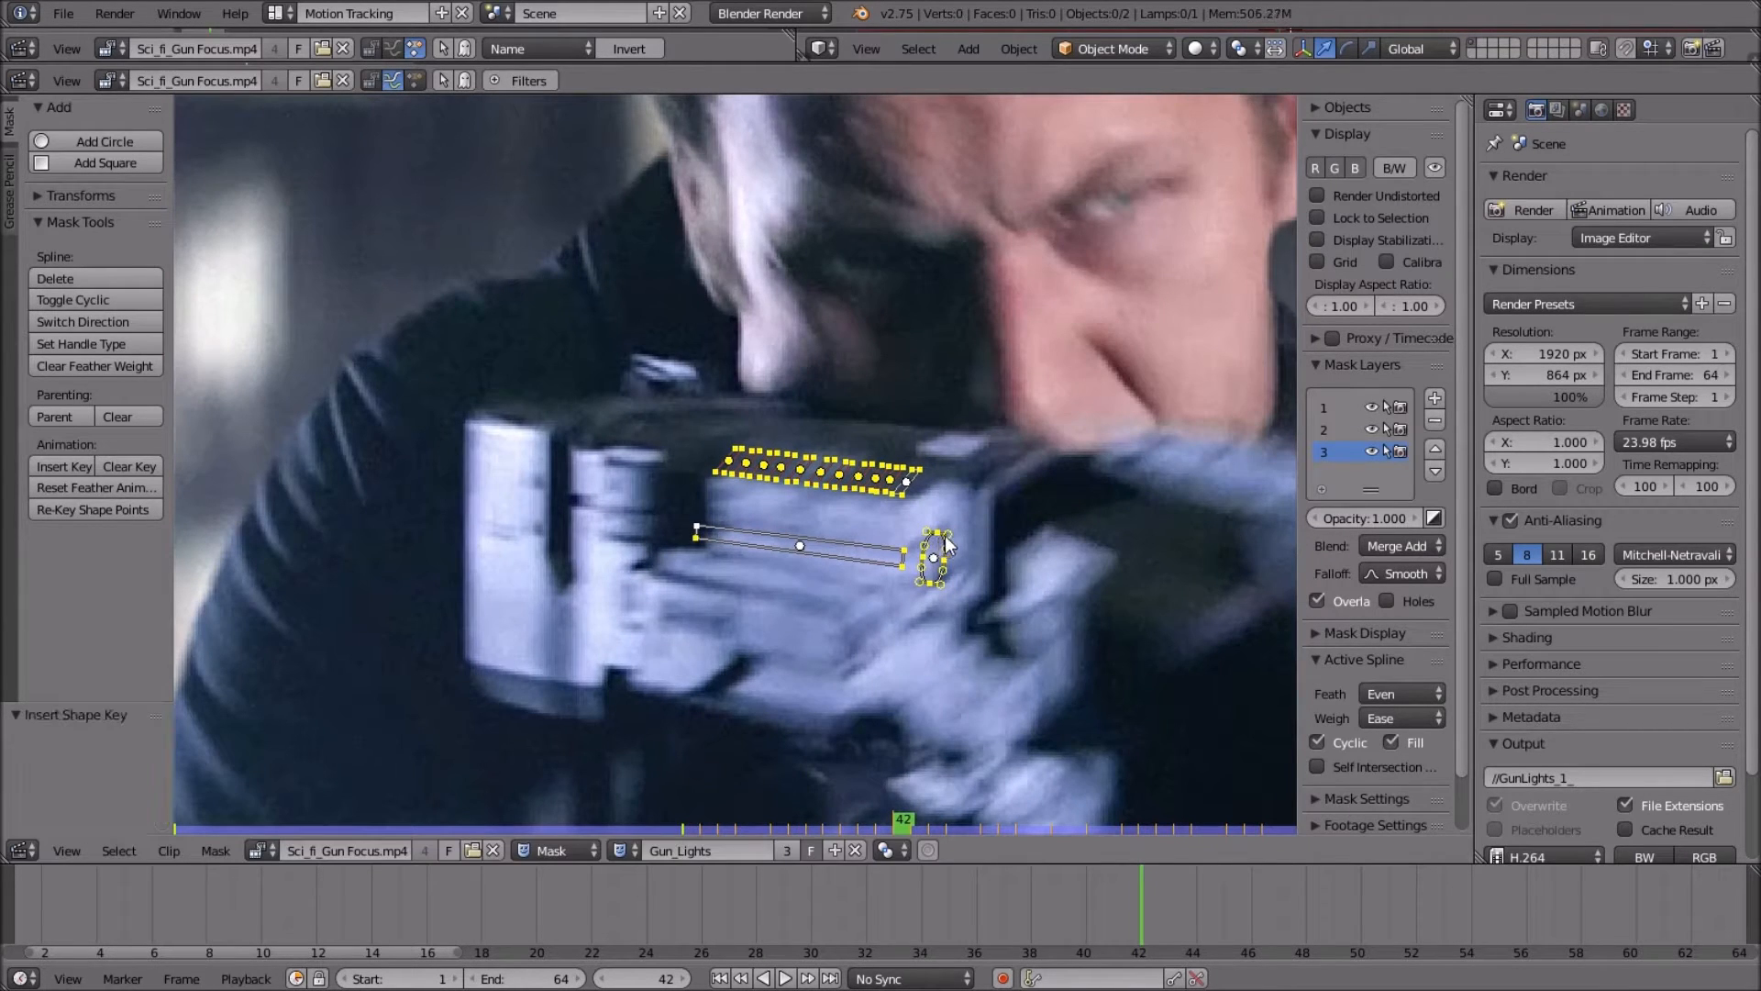
At frame 41, reposition and rotate the masks to line up with the gun's top edge, and insert a shape key.
key("Left")
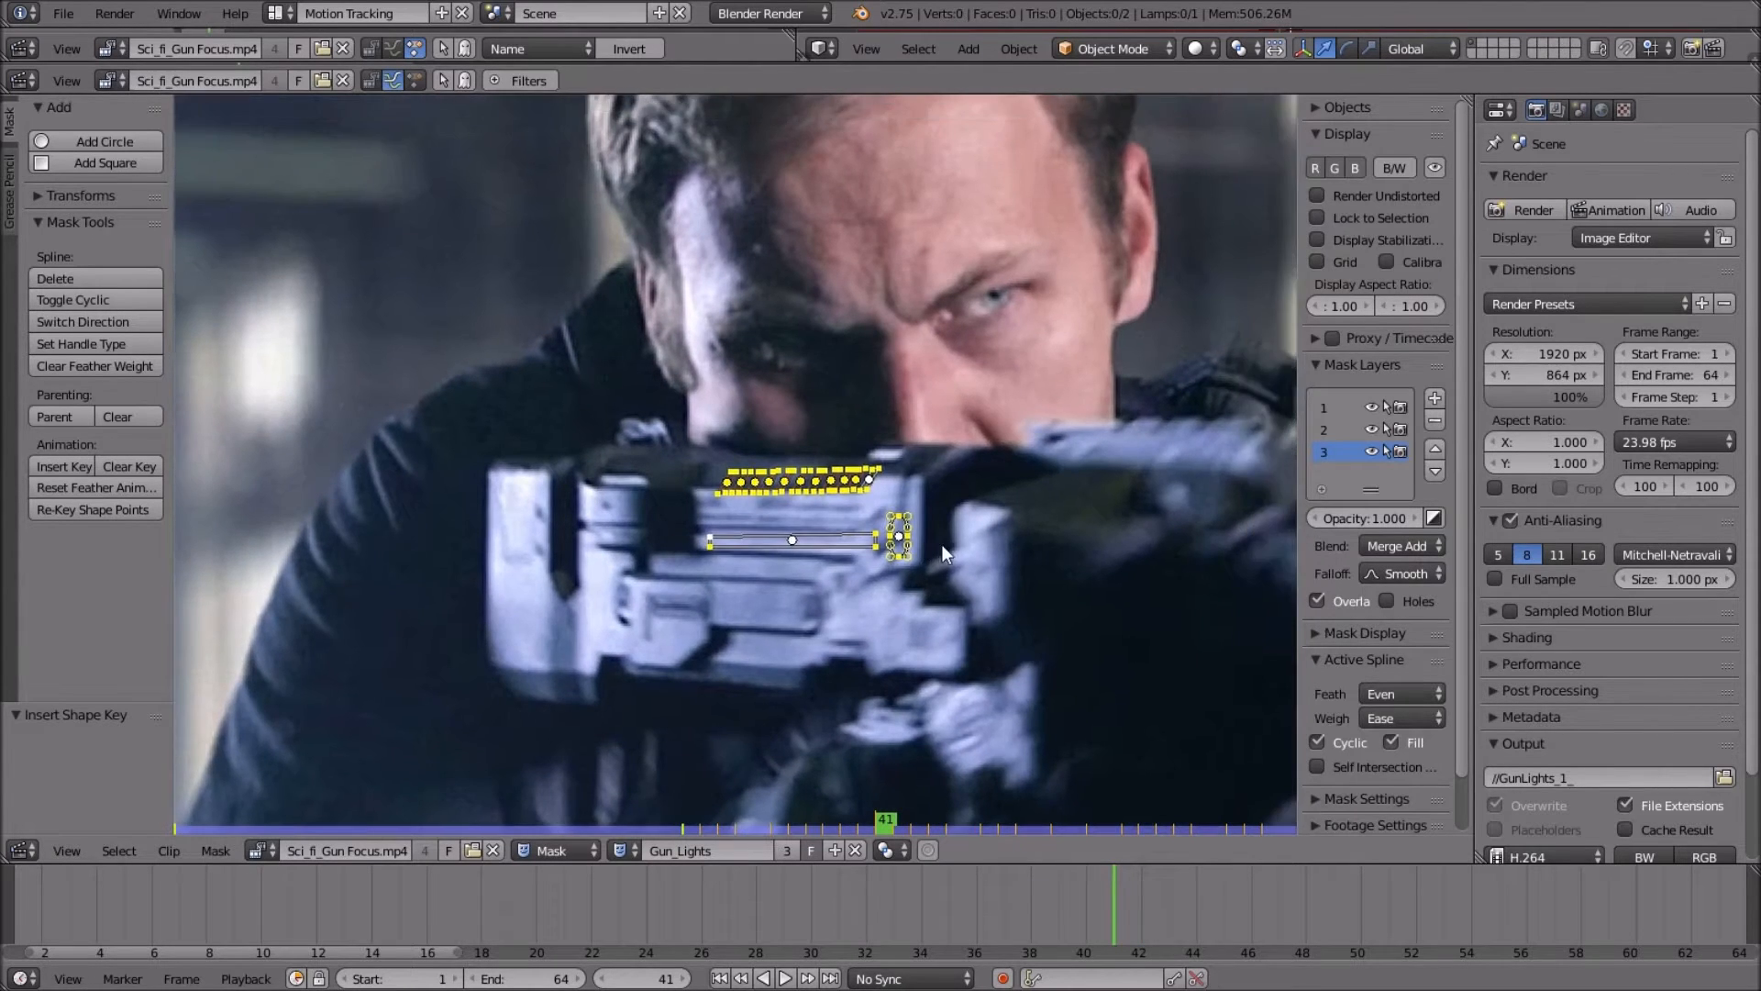
scroll(945, 543, "up", 3)
middle_click_drag(996, 540, 959, 537)
key("g")
left_click(955, 533)
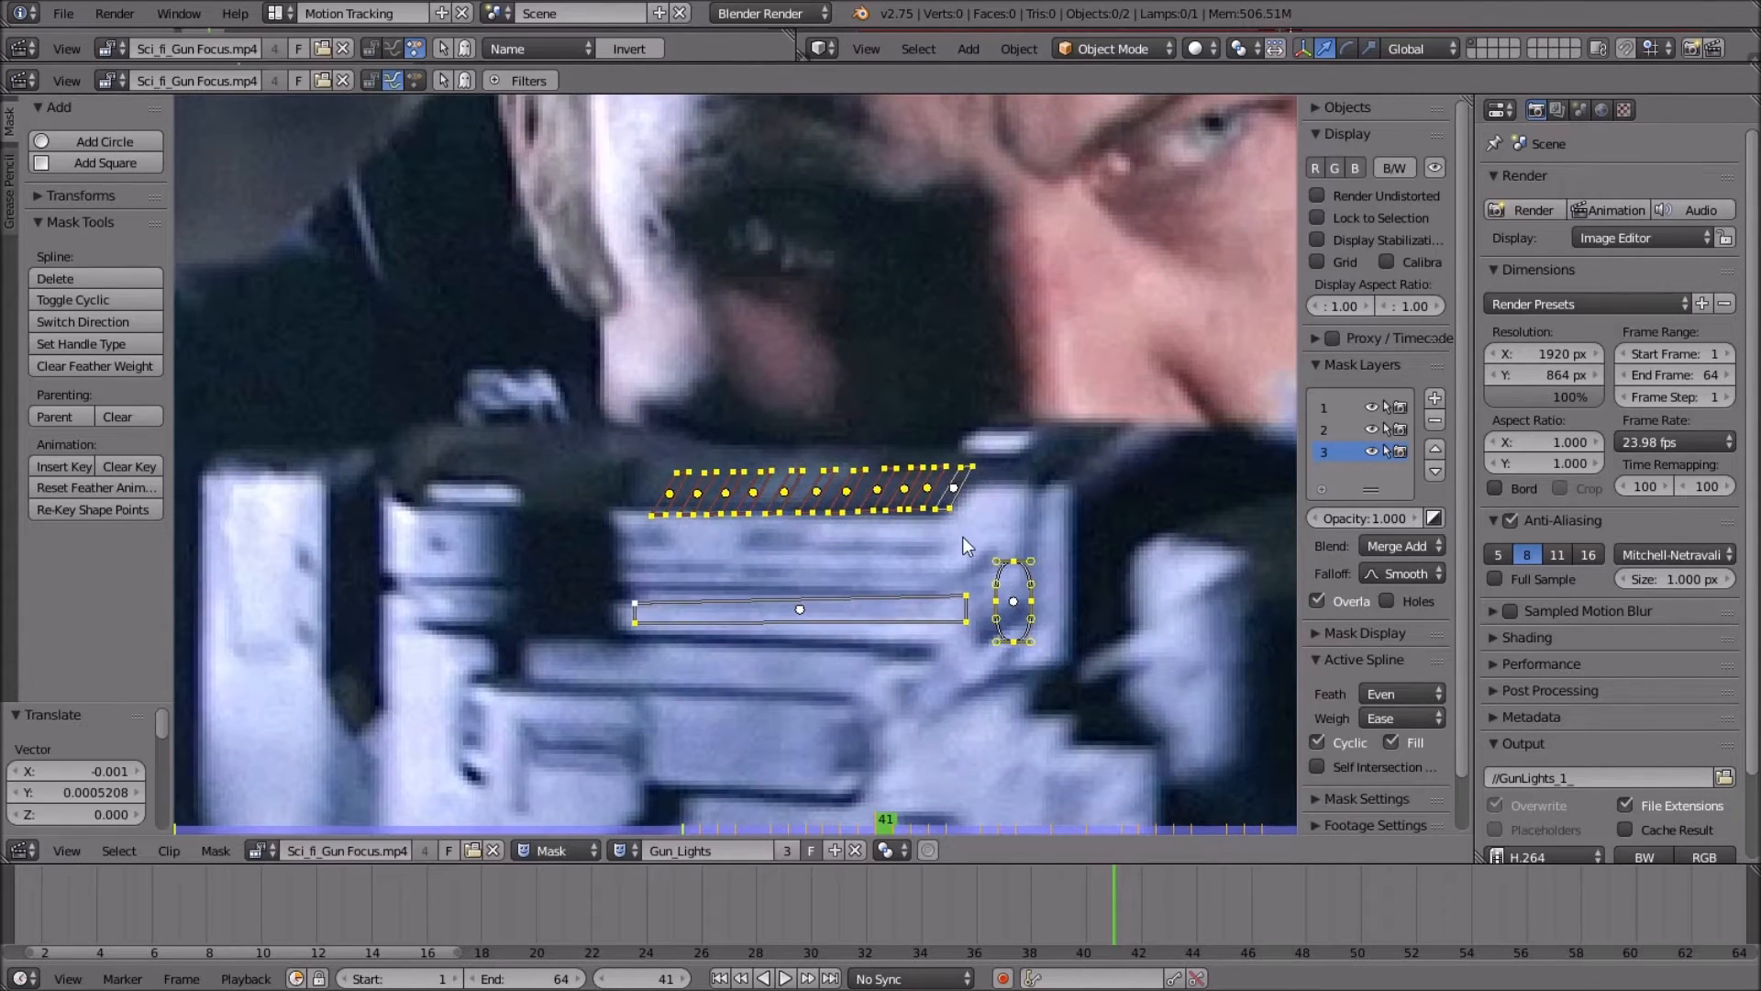
key("g")
left_click(971, 553)
key("r")
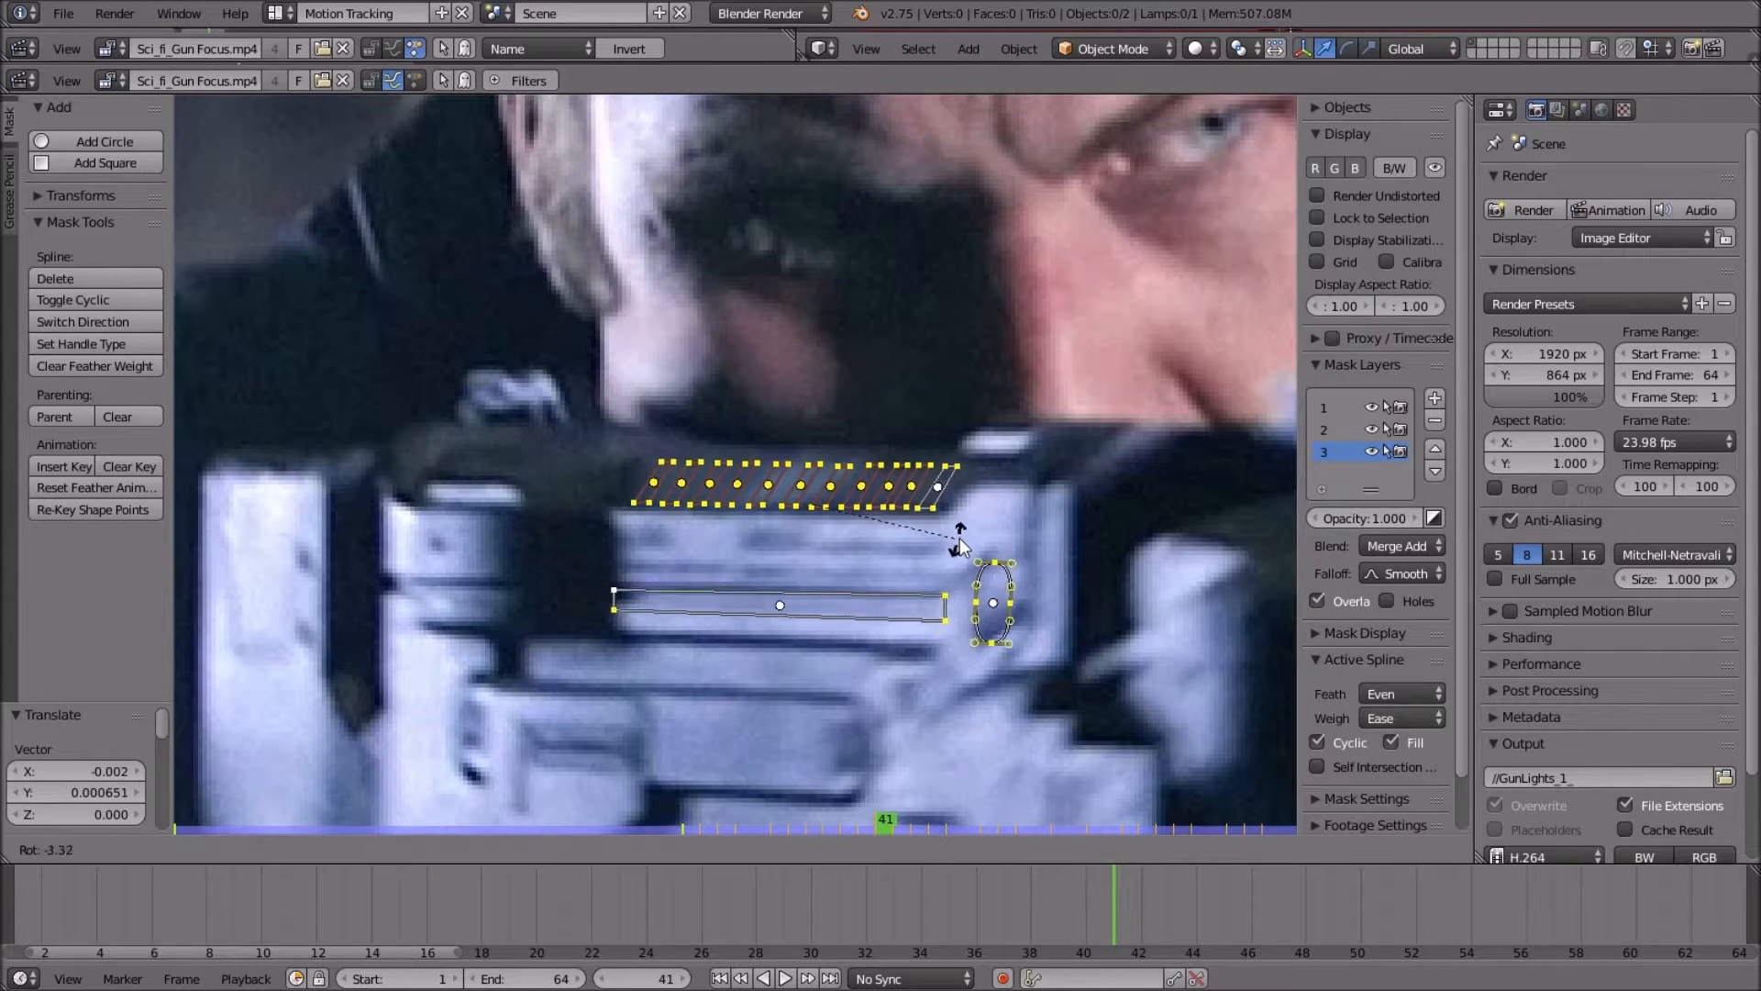
left_click(957, 536)
key("g")
left_click(954, 535)
key("r")
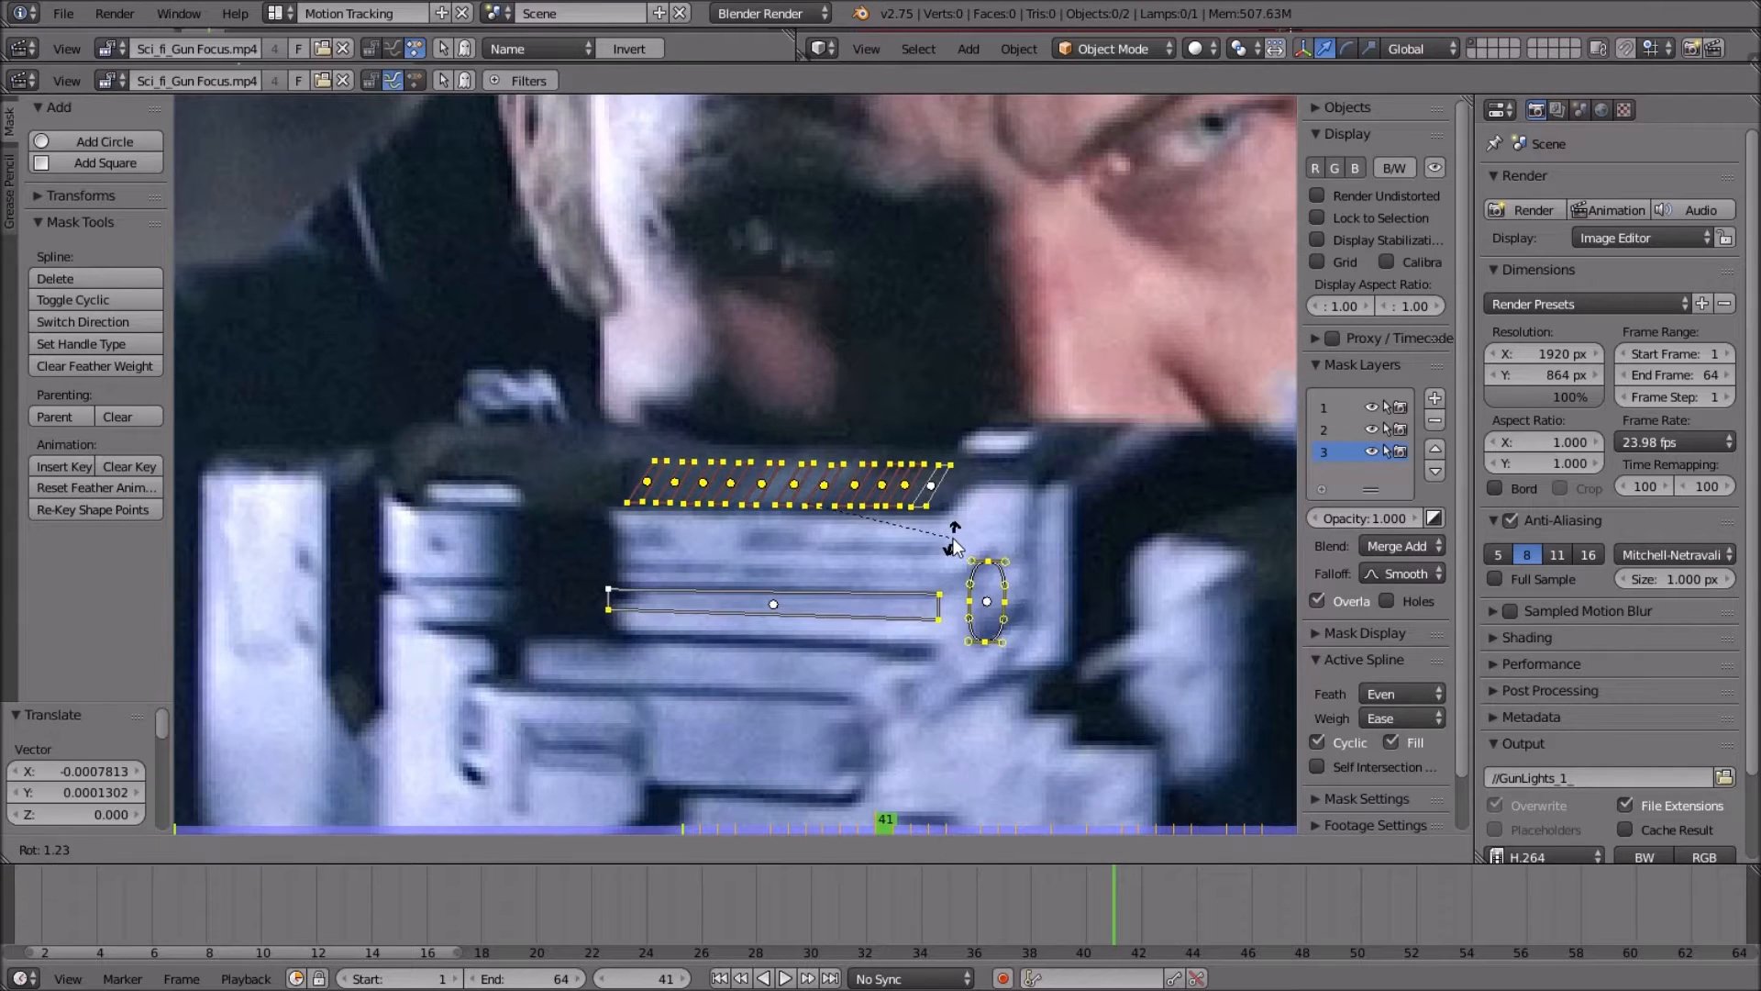
left_click(954, 539)
key("i")
Step backward through the frames to frame 31, checking the masks' fit on the gun.
key("Left")
scroll(956, 536, "down", 2)
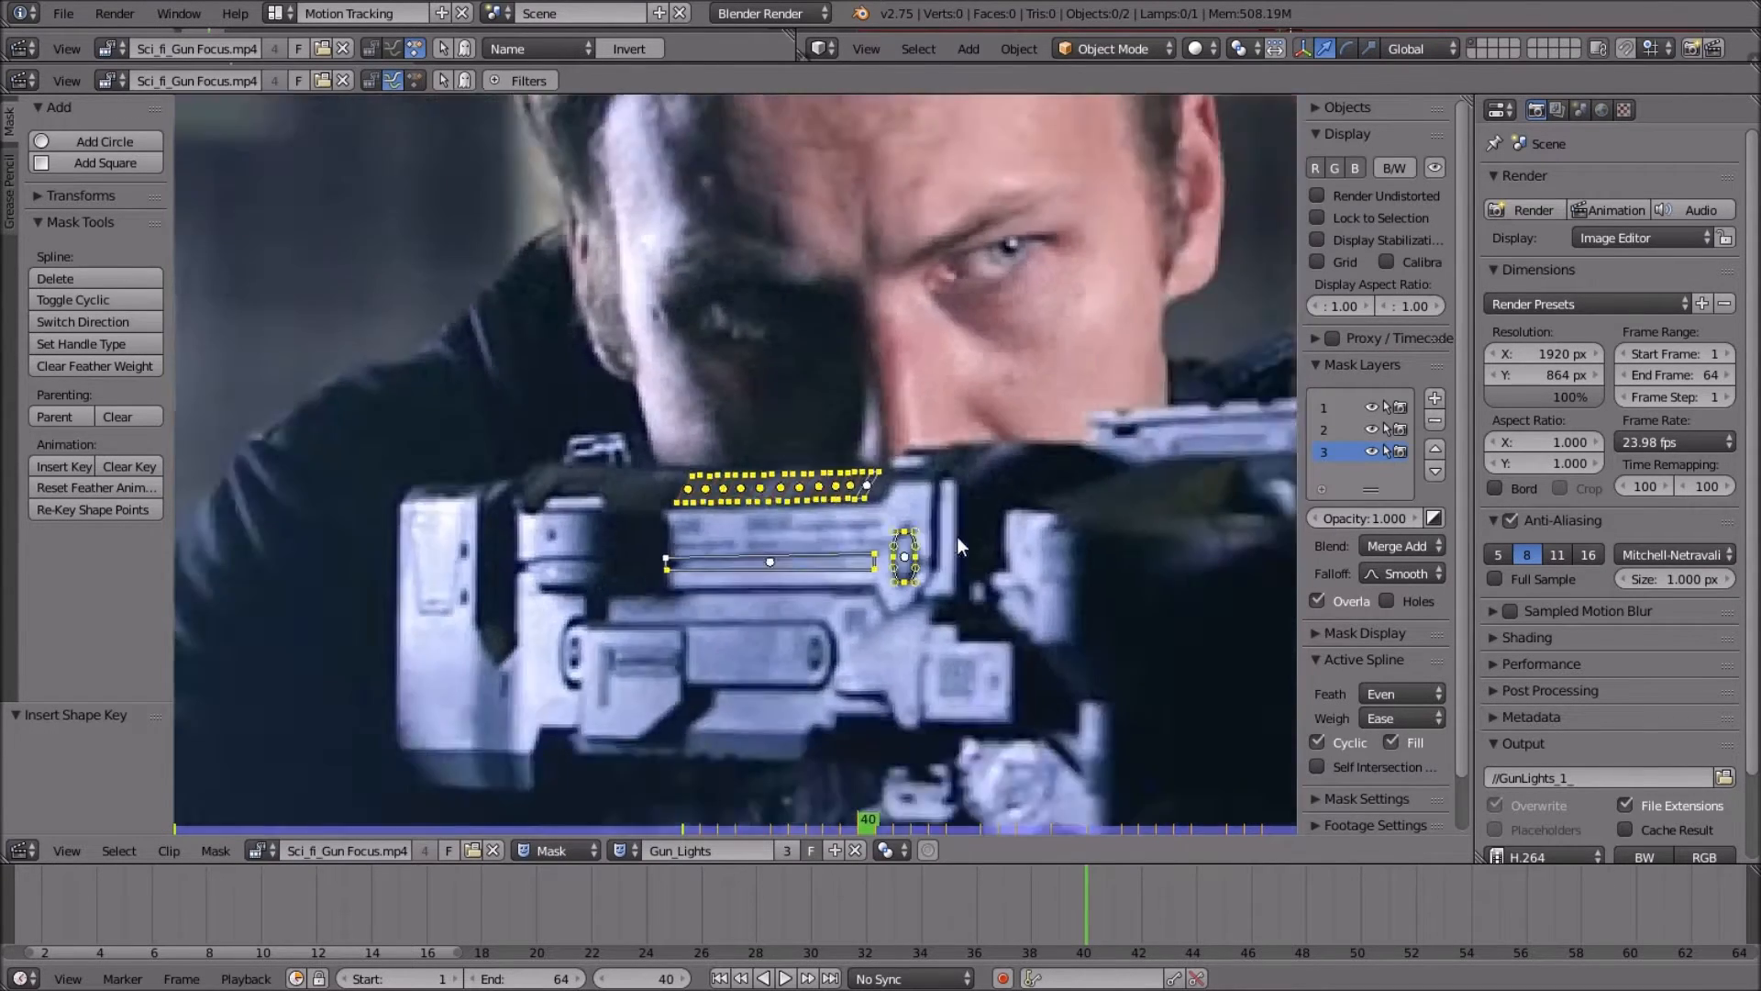
key("Left")
key("Left")
key("Left")
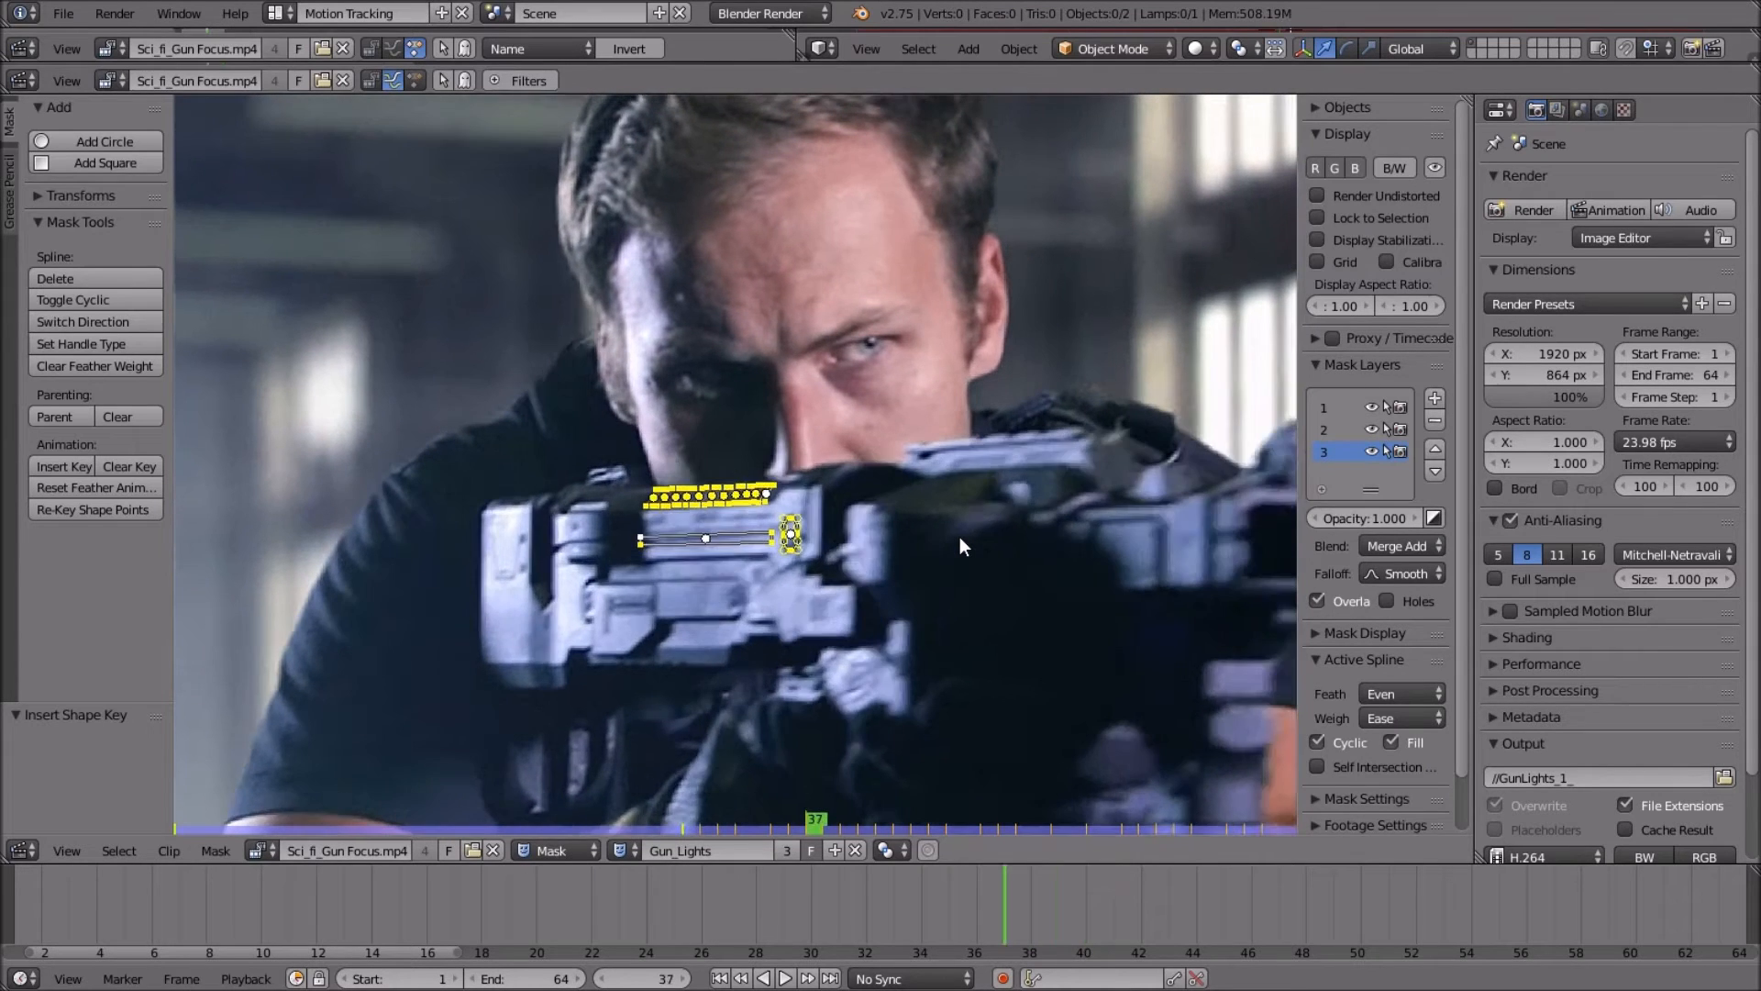
key("Left")
key("Left")
key("Left")
scroll(959, 546, "down", 4)
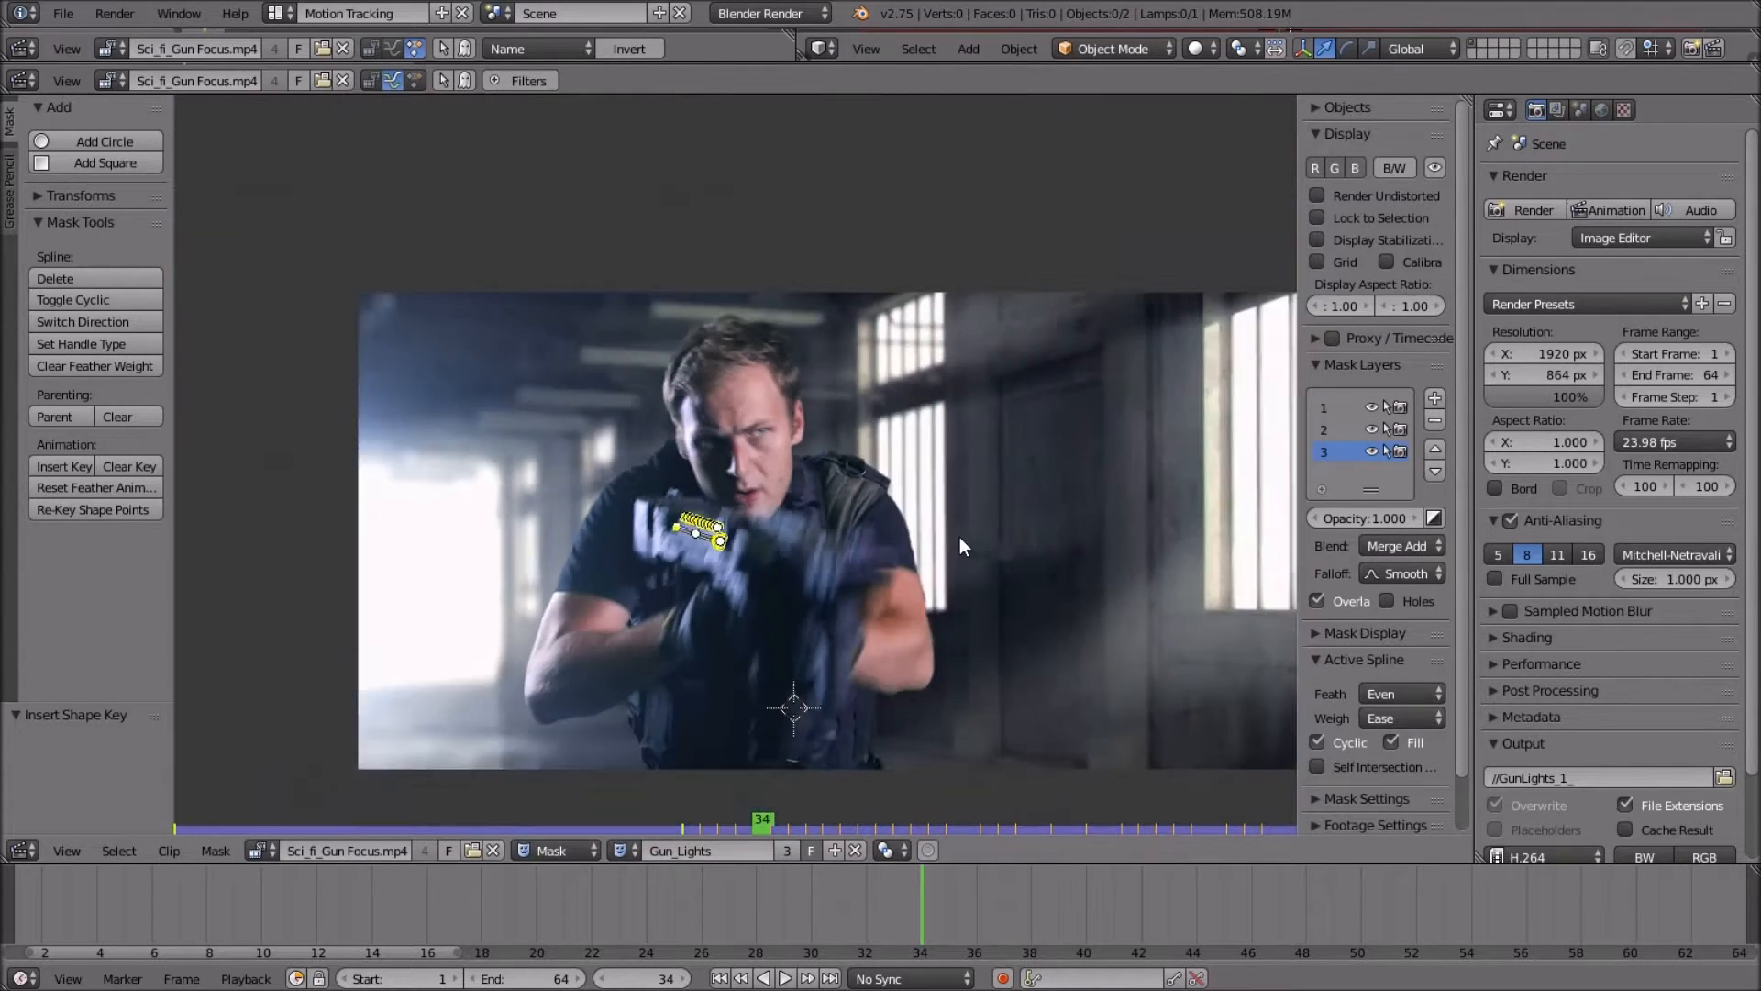
scroll(959, 546, "down", 1)
key("Left")
key("Left")
key("Left")
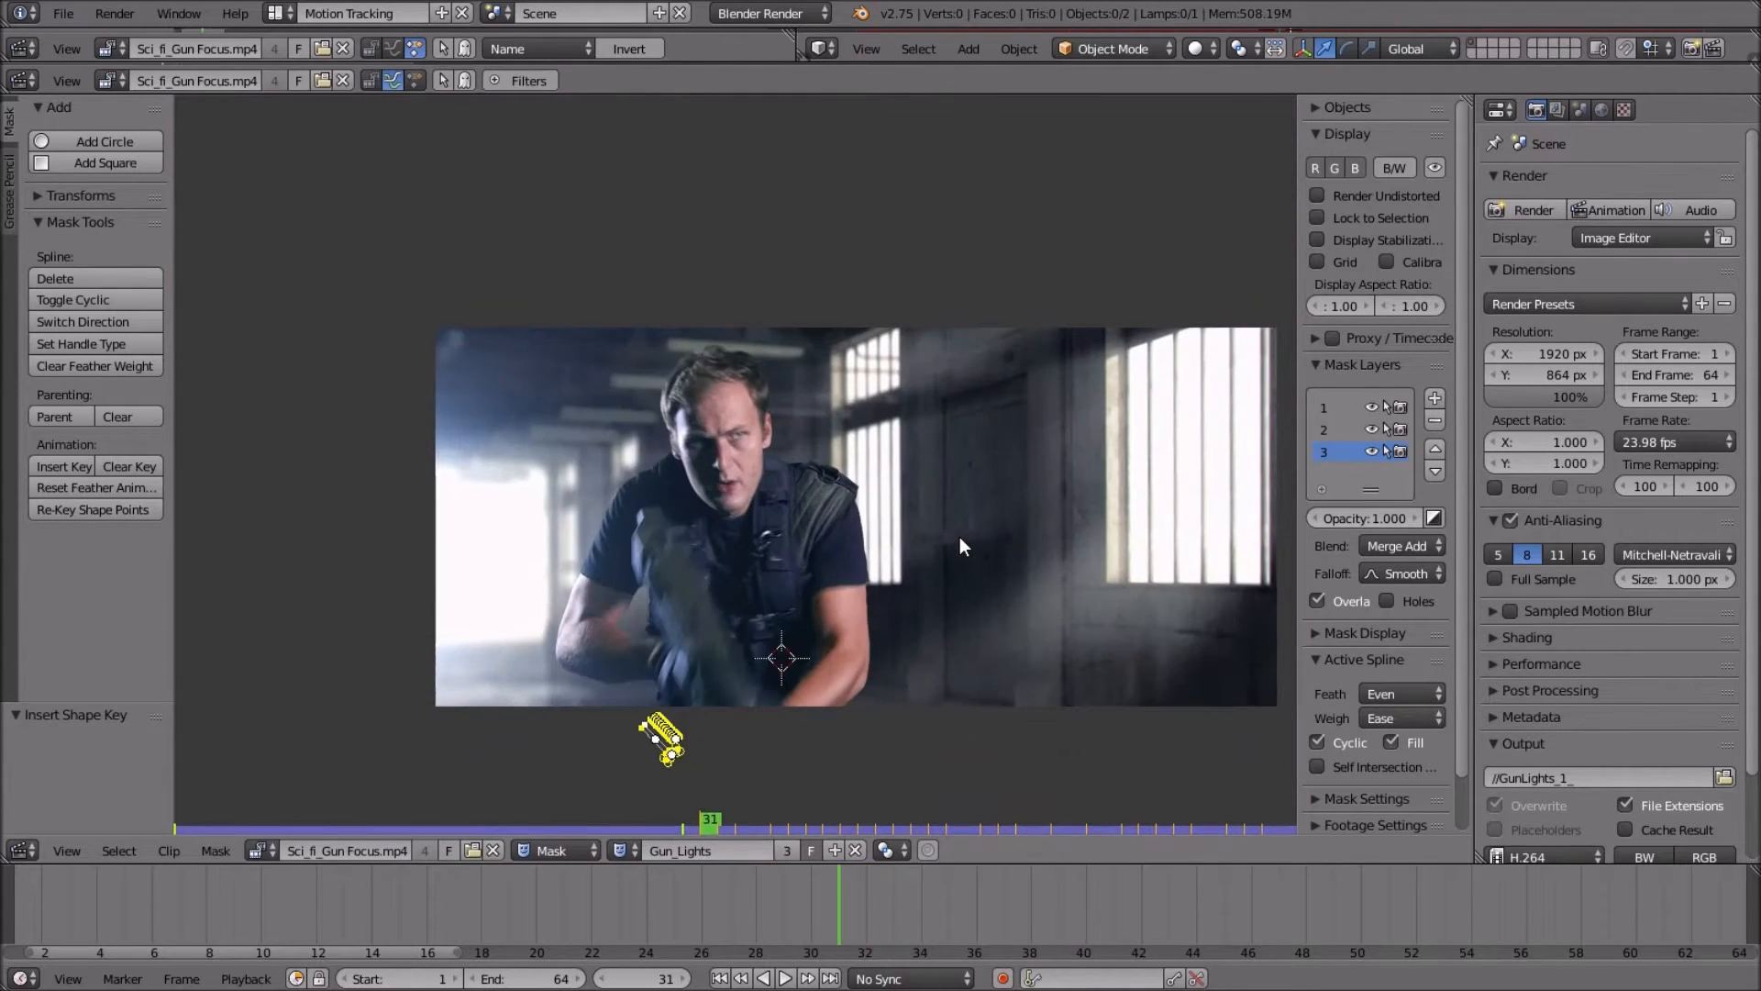
Step forward through the frames to frame 62, checking that the masks stay aligned with the gun.
key("Right")
key("Right")
key("Right")
key("Right")
key("Right")
key("Right")
key("Right")
key("Right")
scroll(960, 540, "up", 7)
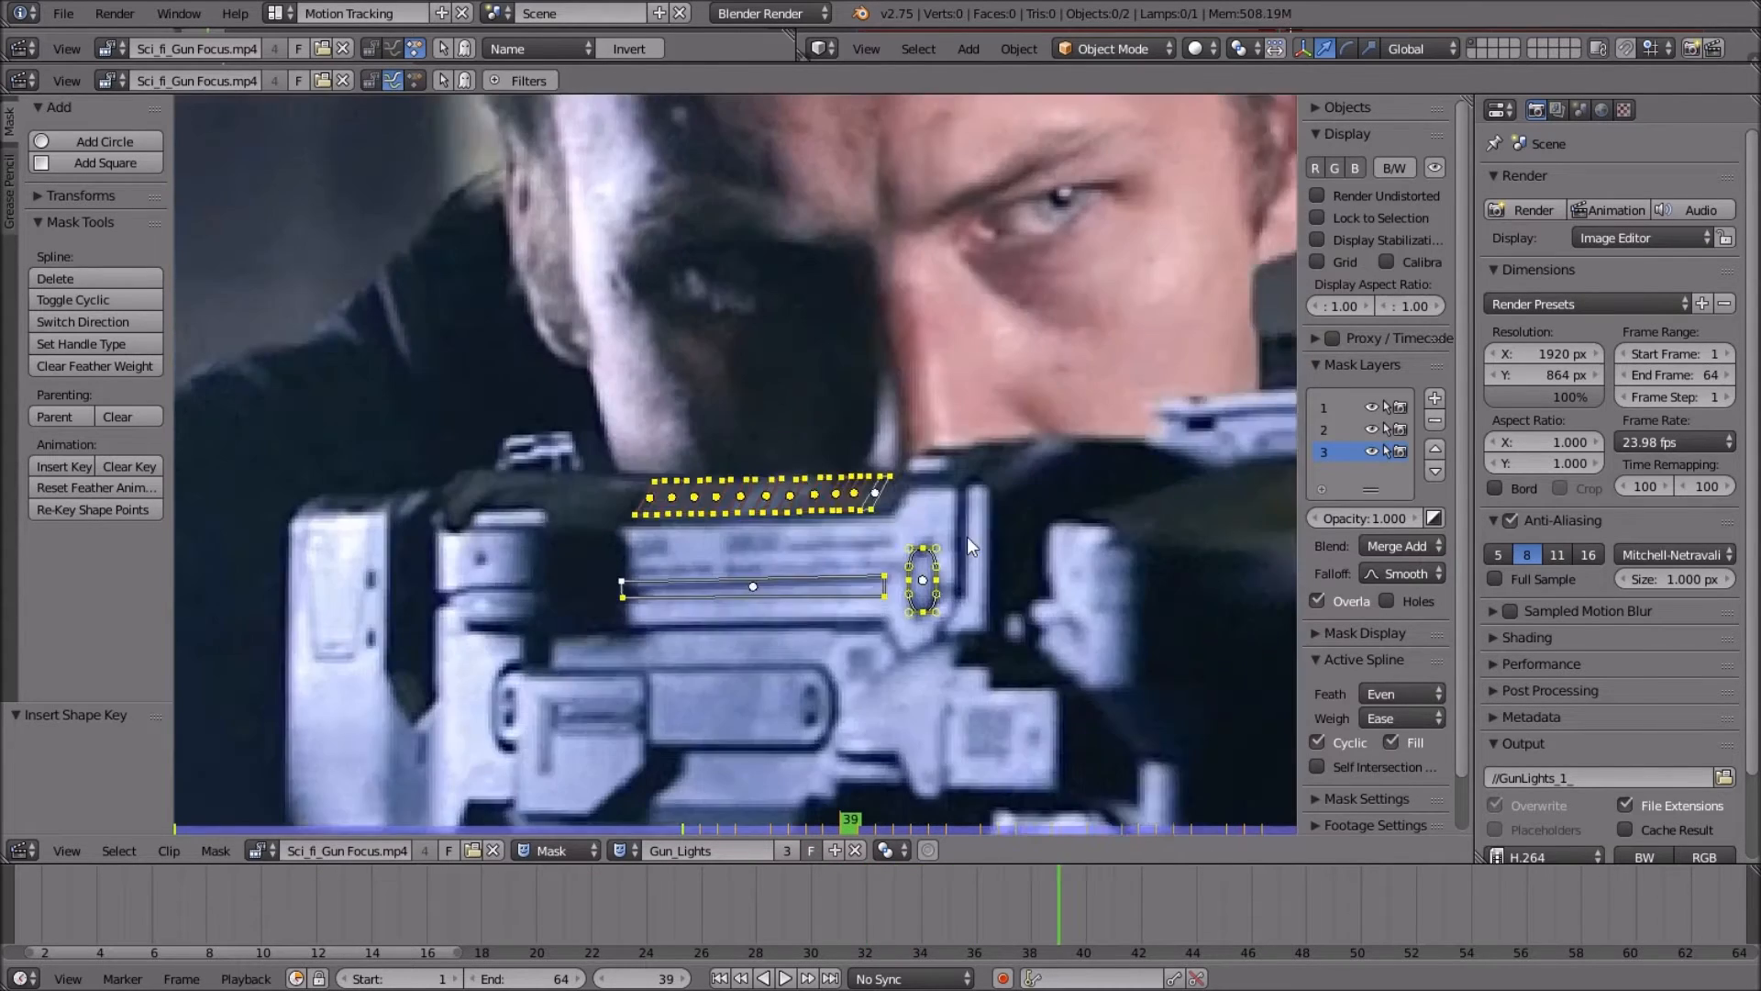
key("Right")
key("Right")
key("Right")
key("Right")
key("Right")
key("Right")
key("Right")
scroll(1010, 527, "down", 6)
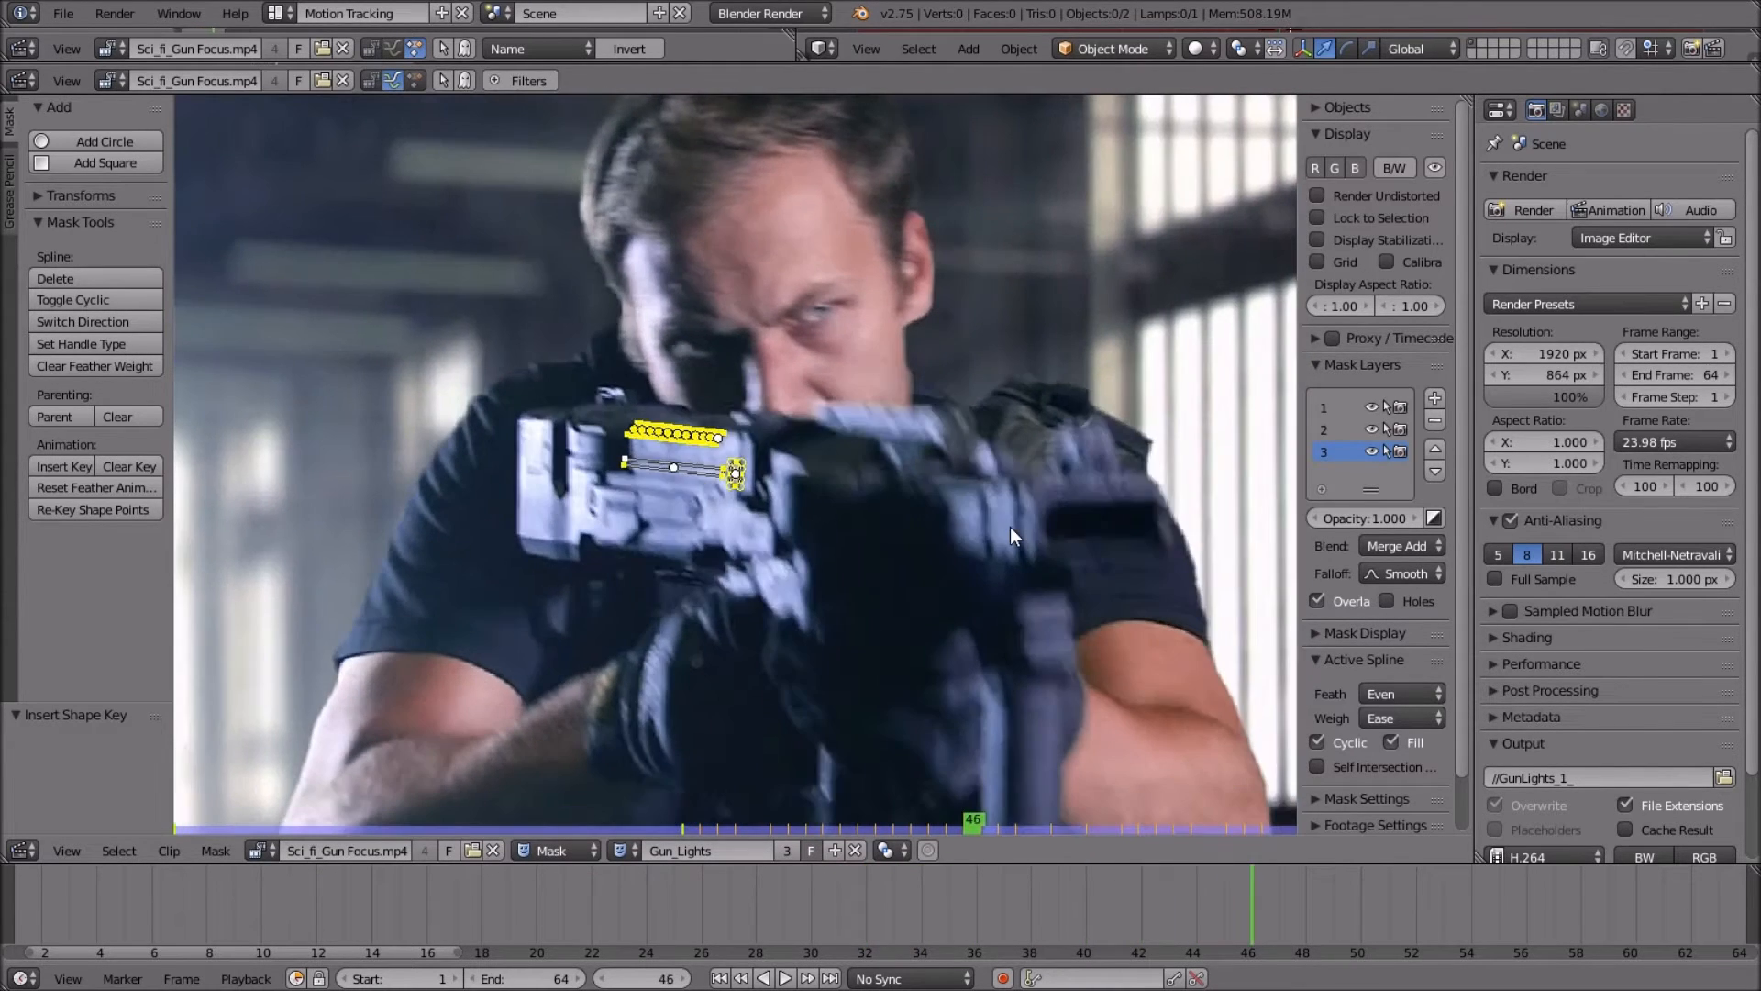
key("Right")
key("Right")
key("Right")
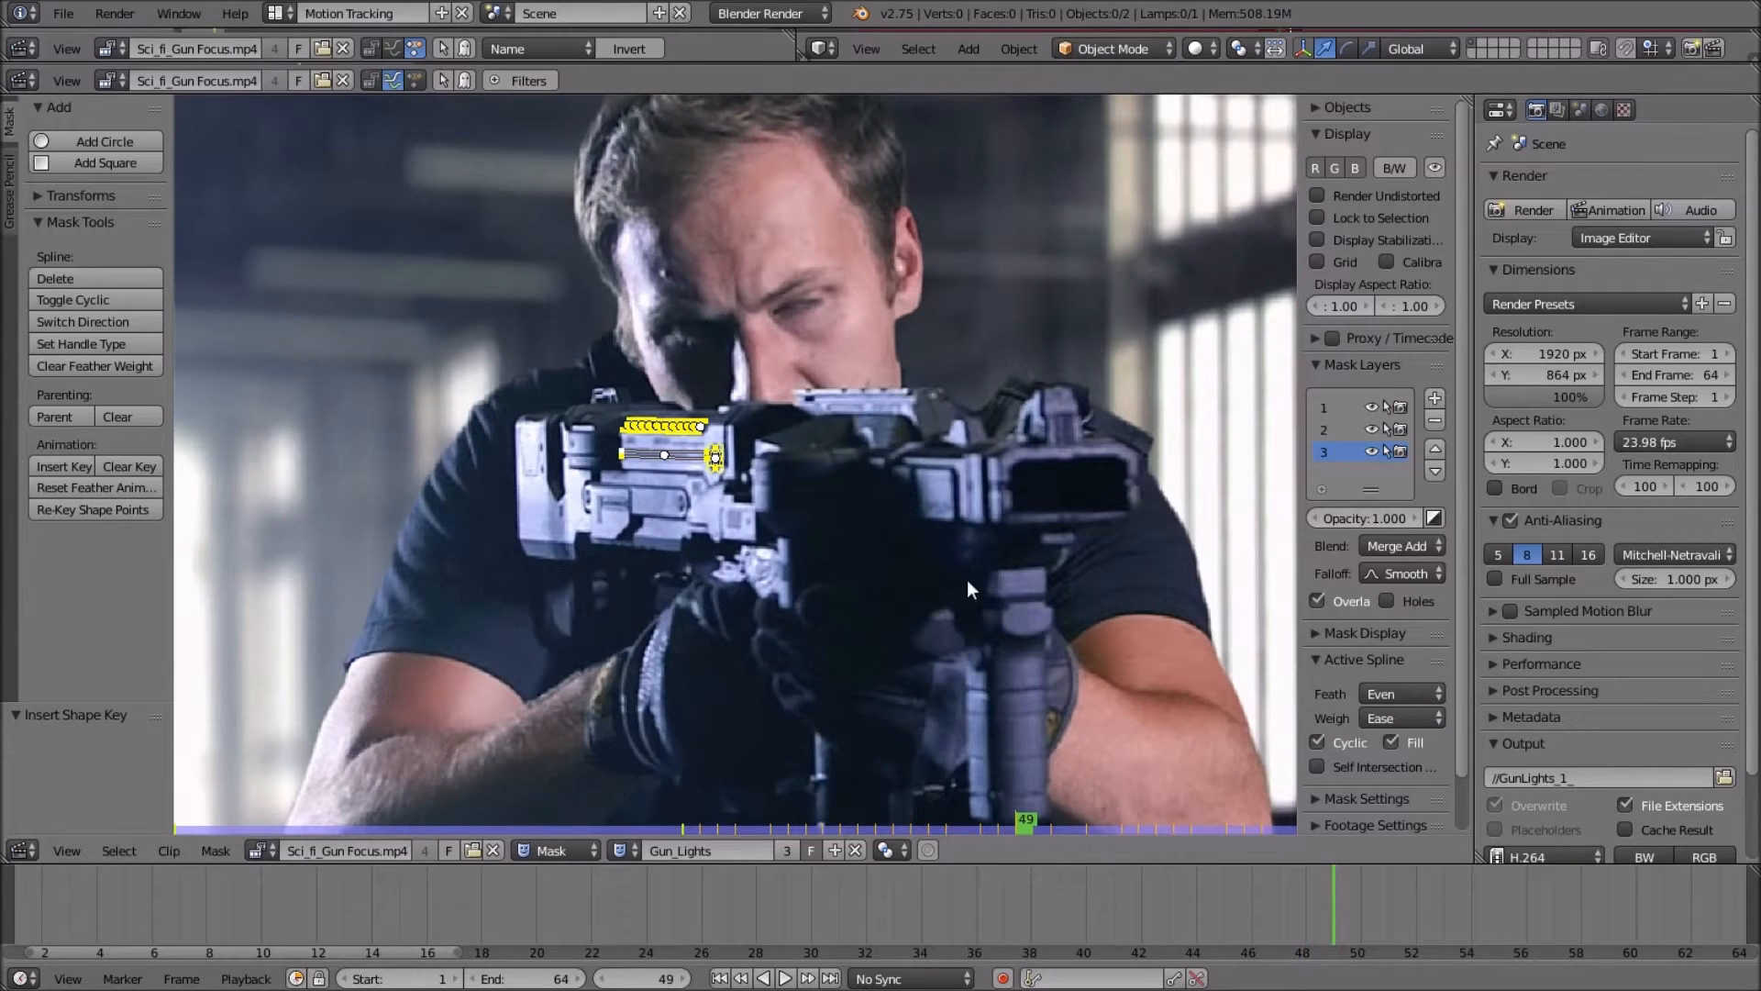
key("Right")
key("Right")
key("Right")
key("Right")
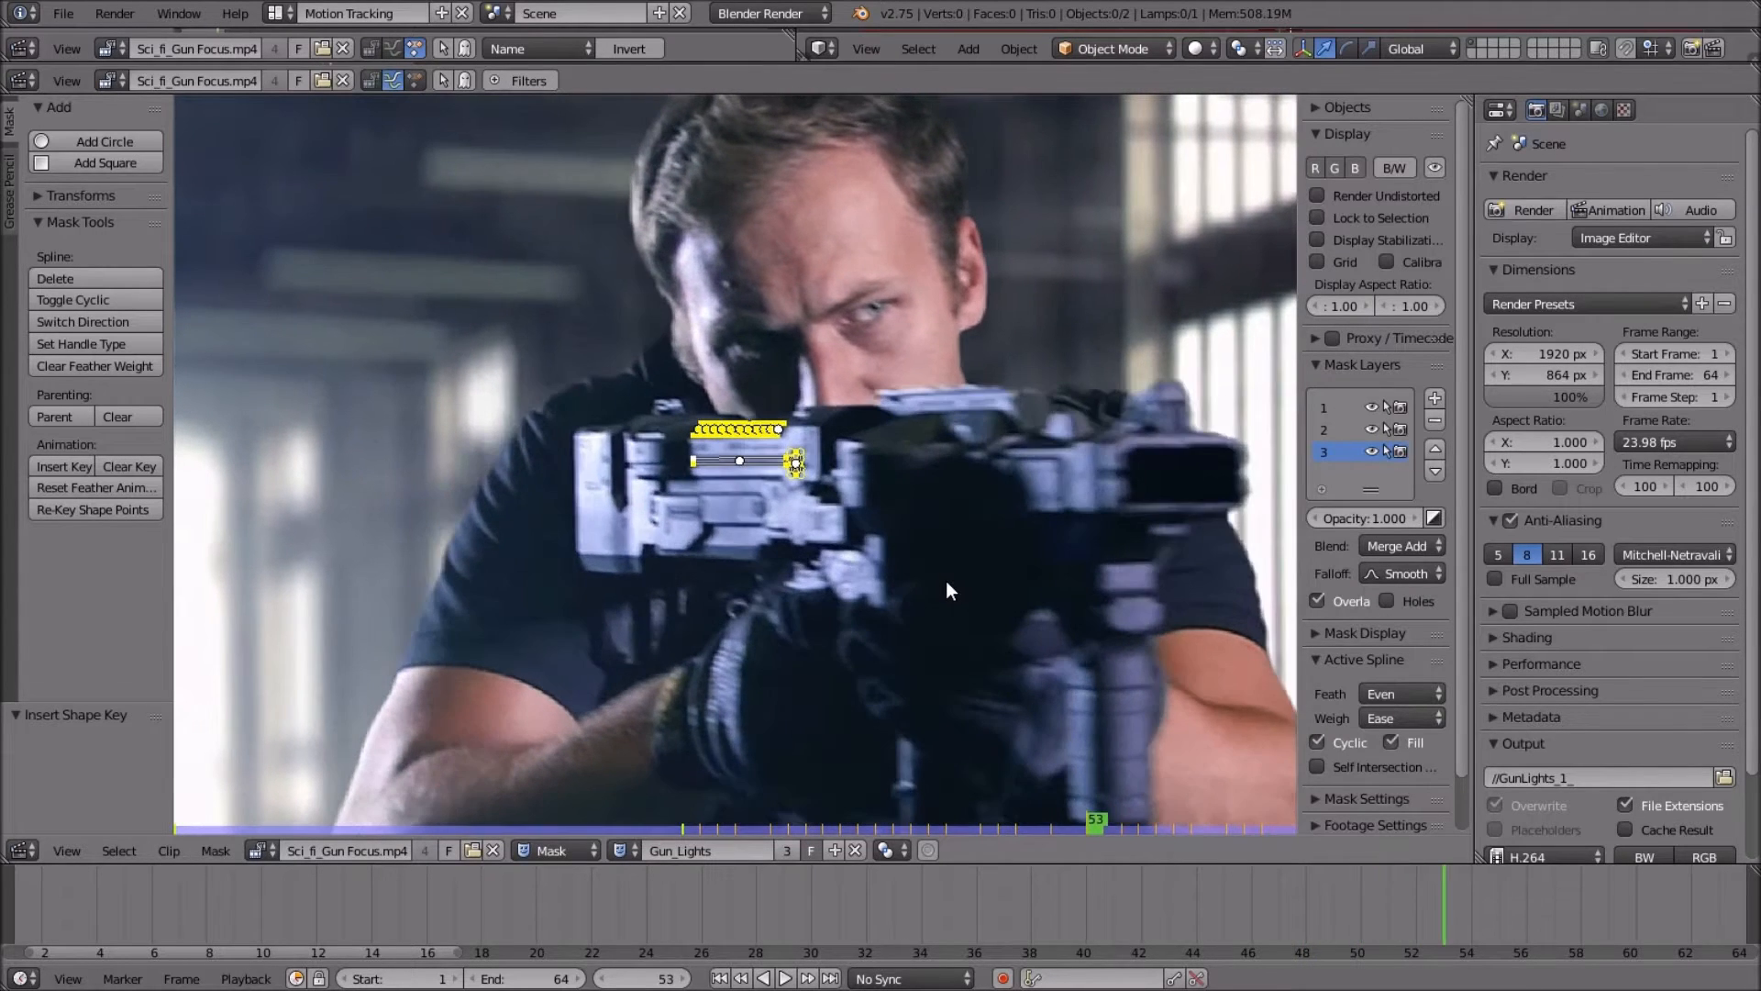
key("Right")
key("Right")
key("Right")
key("Right")
key("Right")
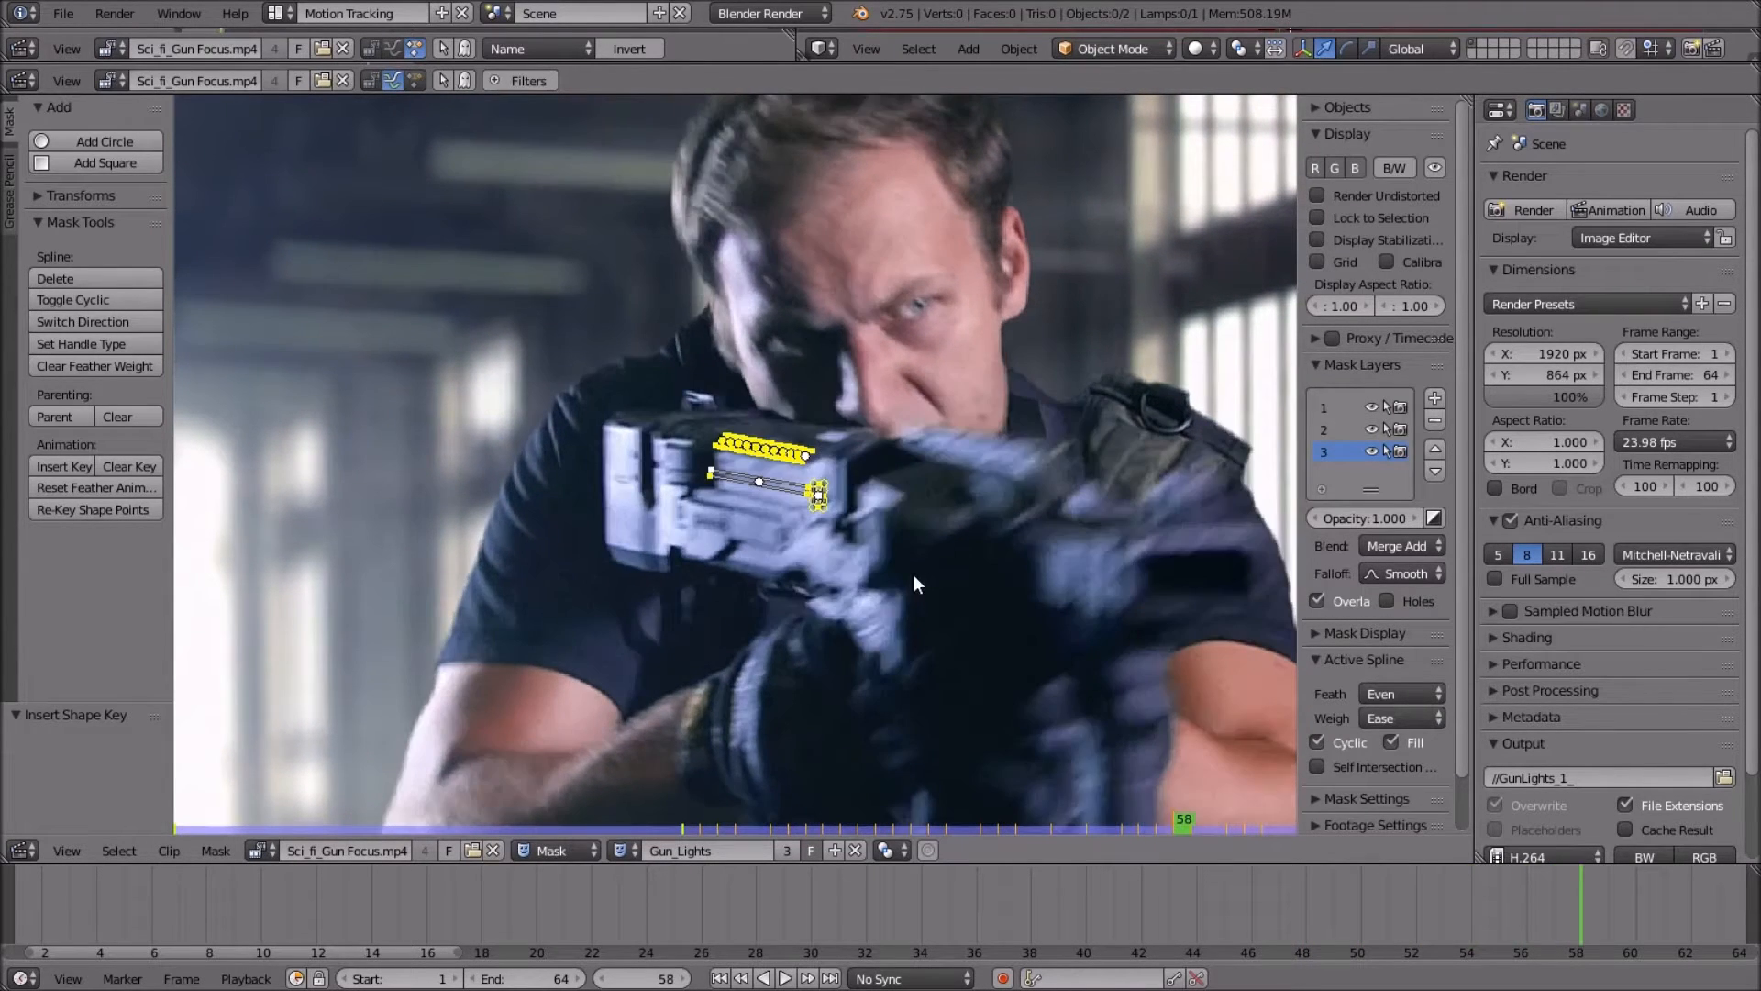
key("Right")
key("Right")
key("Right")
key("Right")
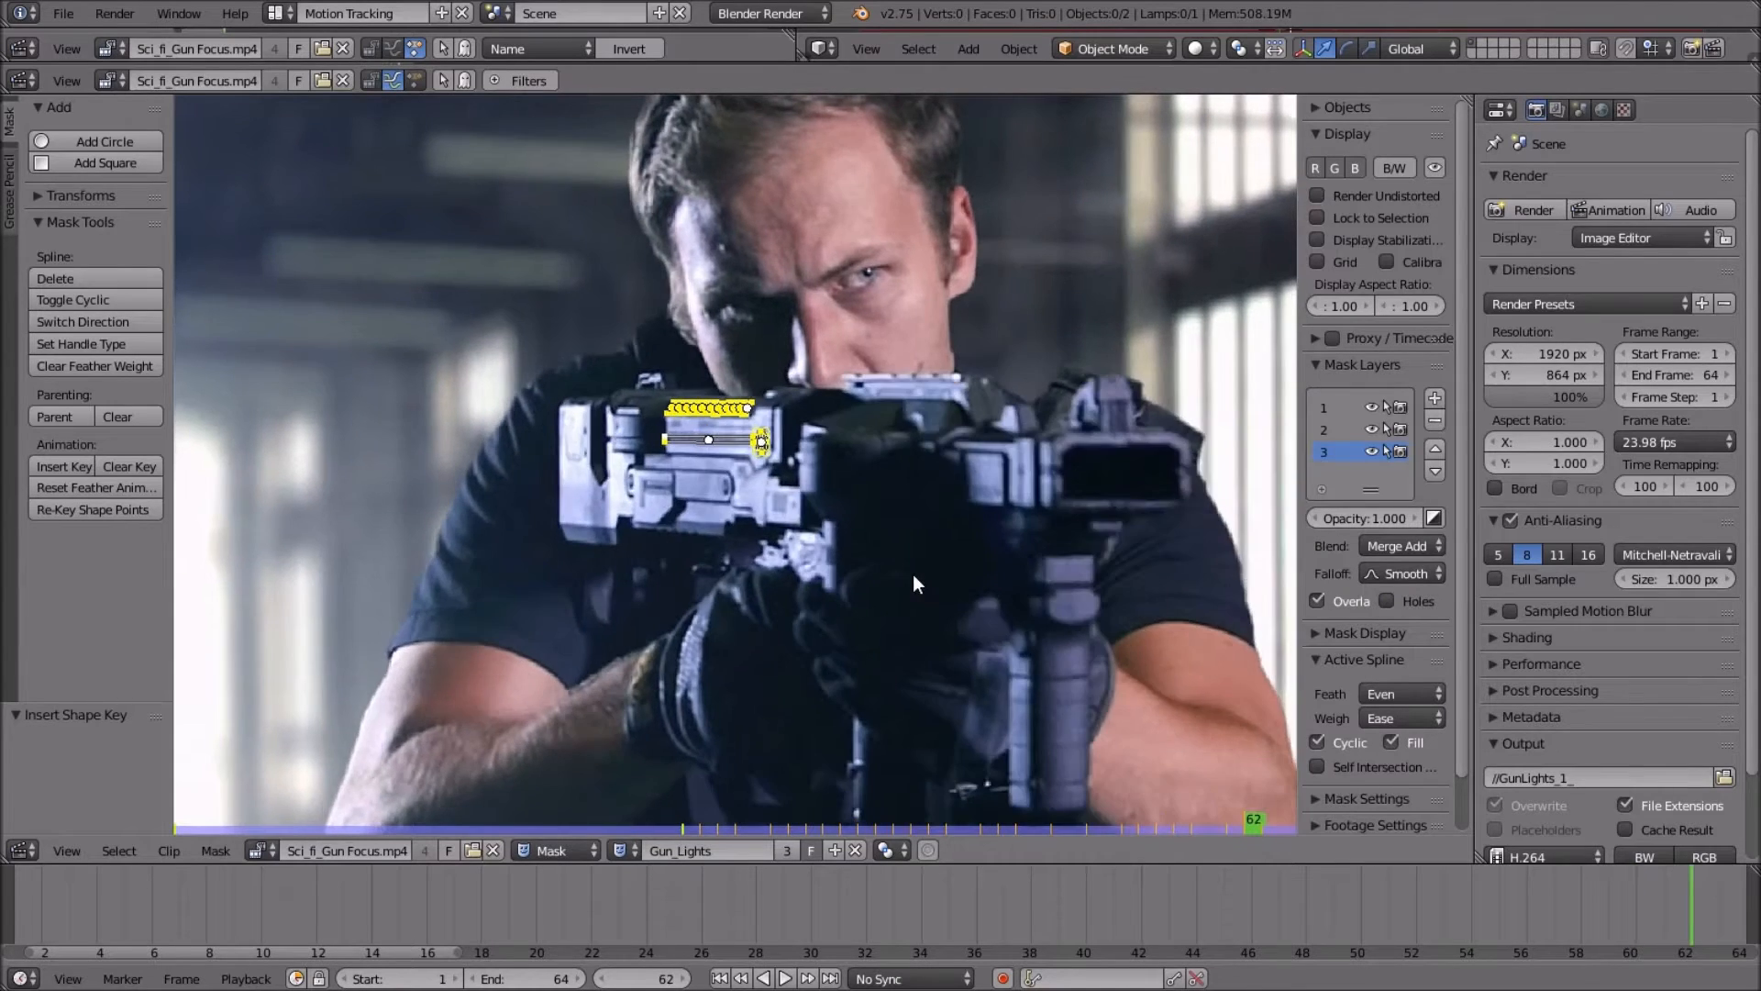
At frame 61, rotate the light masks slightly to match the gun and insert a shape key.
key("Left")
scroll(912, 574, "up", 5)
scroll(912, 574, "down", 5)
scroll(912, 574, "up", 2)
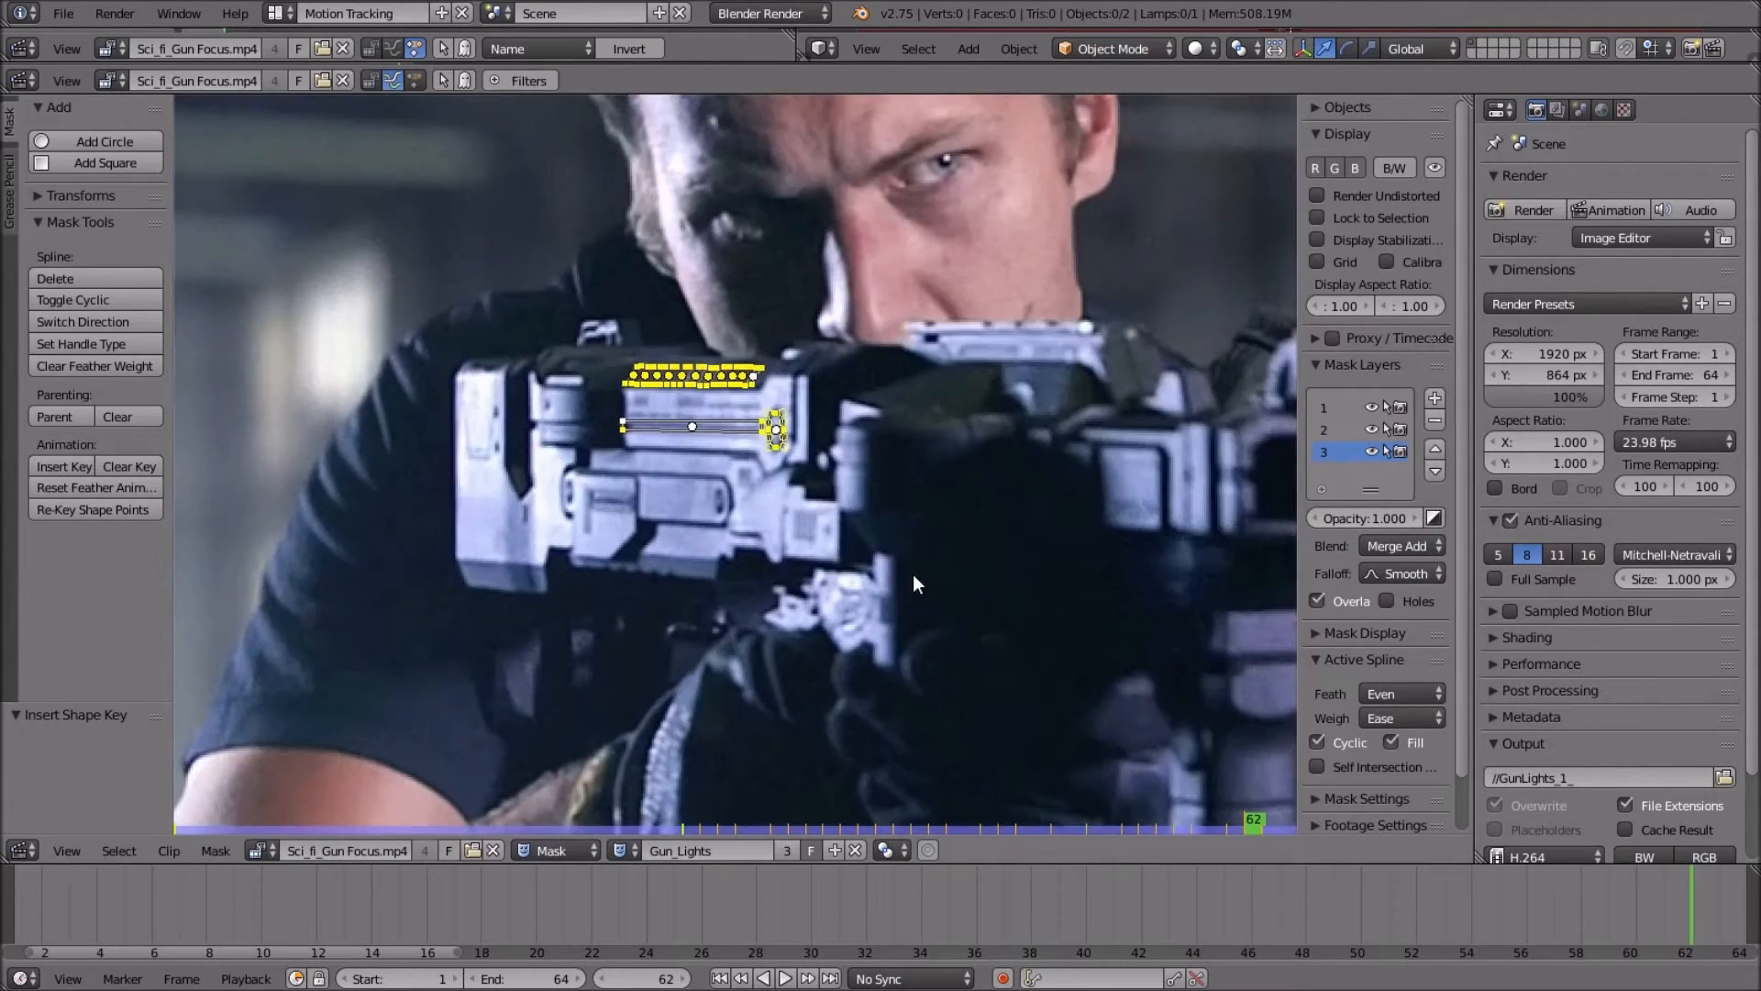
scroll(906, 509, "up", 5)
middle_click_drag(906, 509, 884, 564)
key("r")
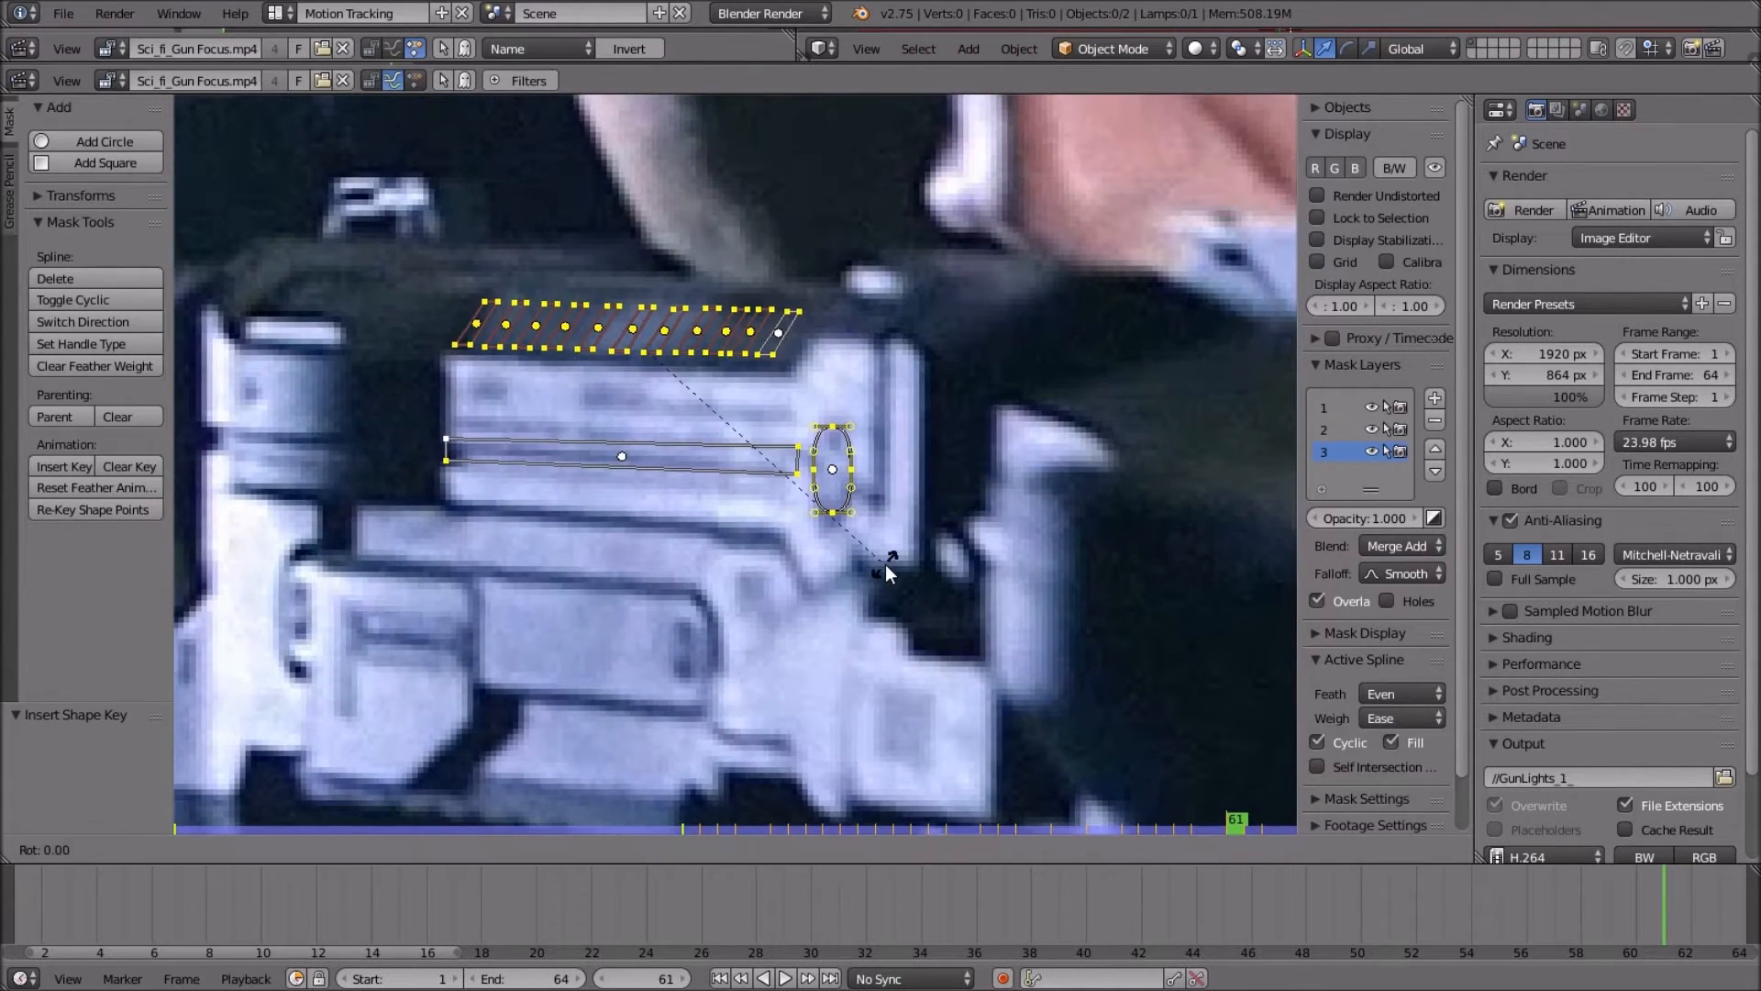
left_click(884, 574)
key("i")
Step forward to the last frame, 64, and examine the masks' position on the gun.
scroll(886, 575, "down", 4)
key("Right")
key("Right")
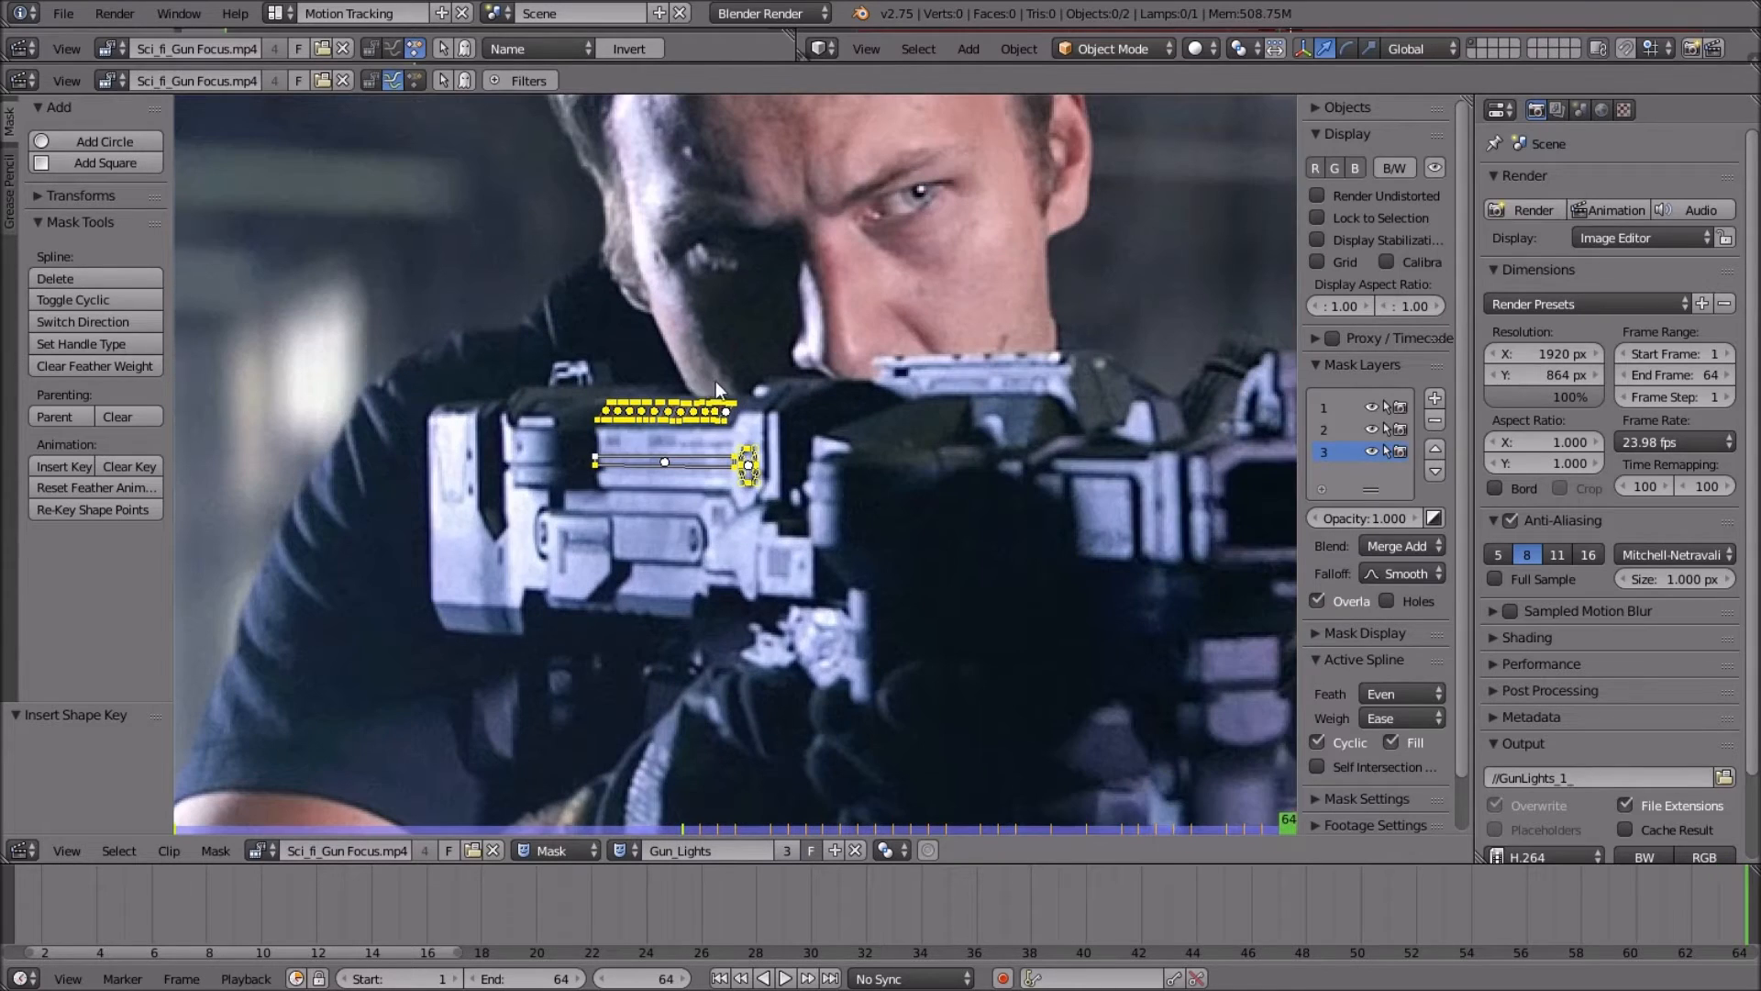
key("Right")
scroll(714, 606, "down", 3)
scroll(721, 585, "up", 4)
middle_click_drag(762, 650, 921, 548)
scroll(908, 597, "down", 3)
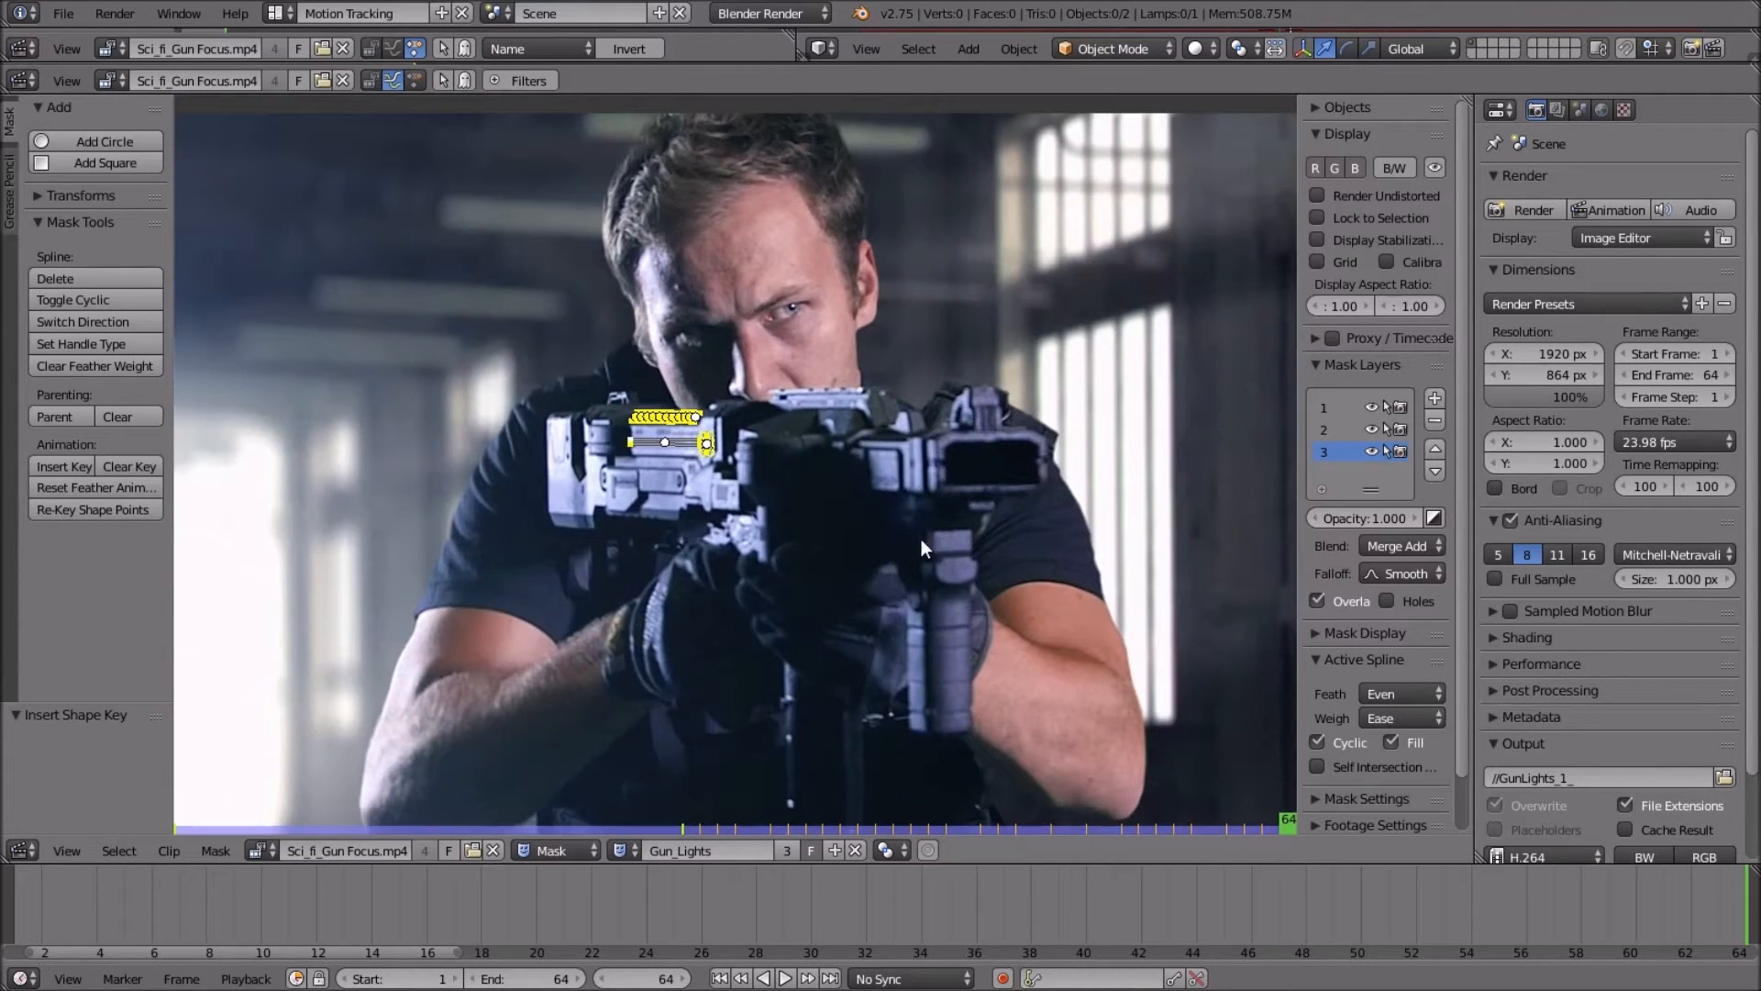
Create a new empty mask for the clip and go to frame 42.
left_click(838, 853)
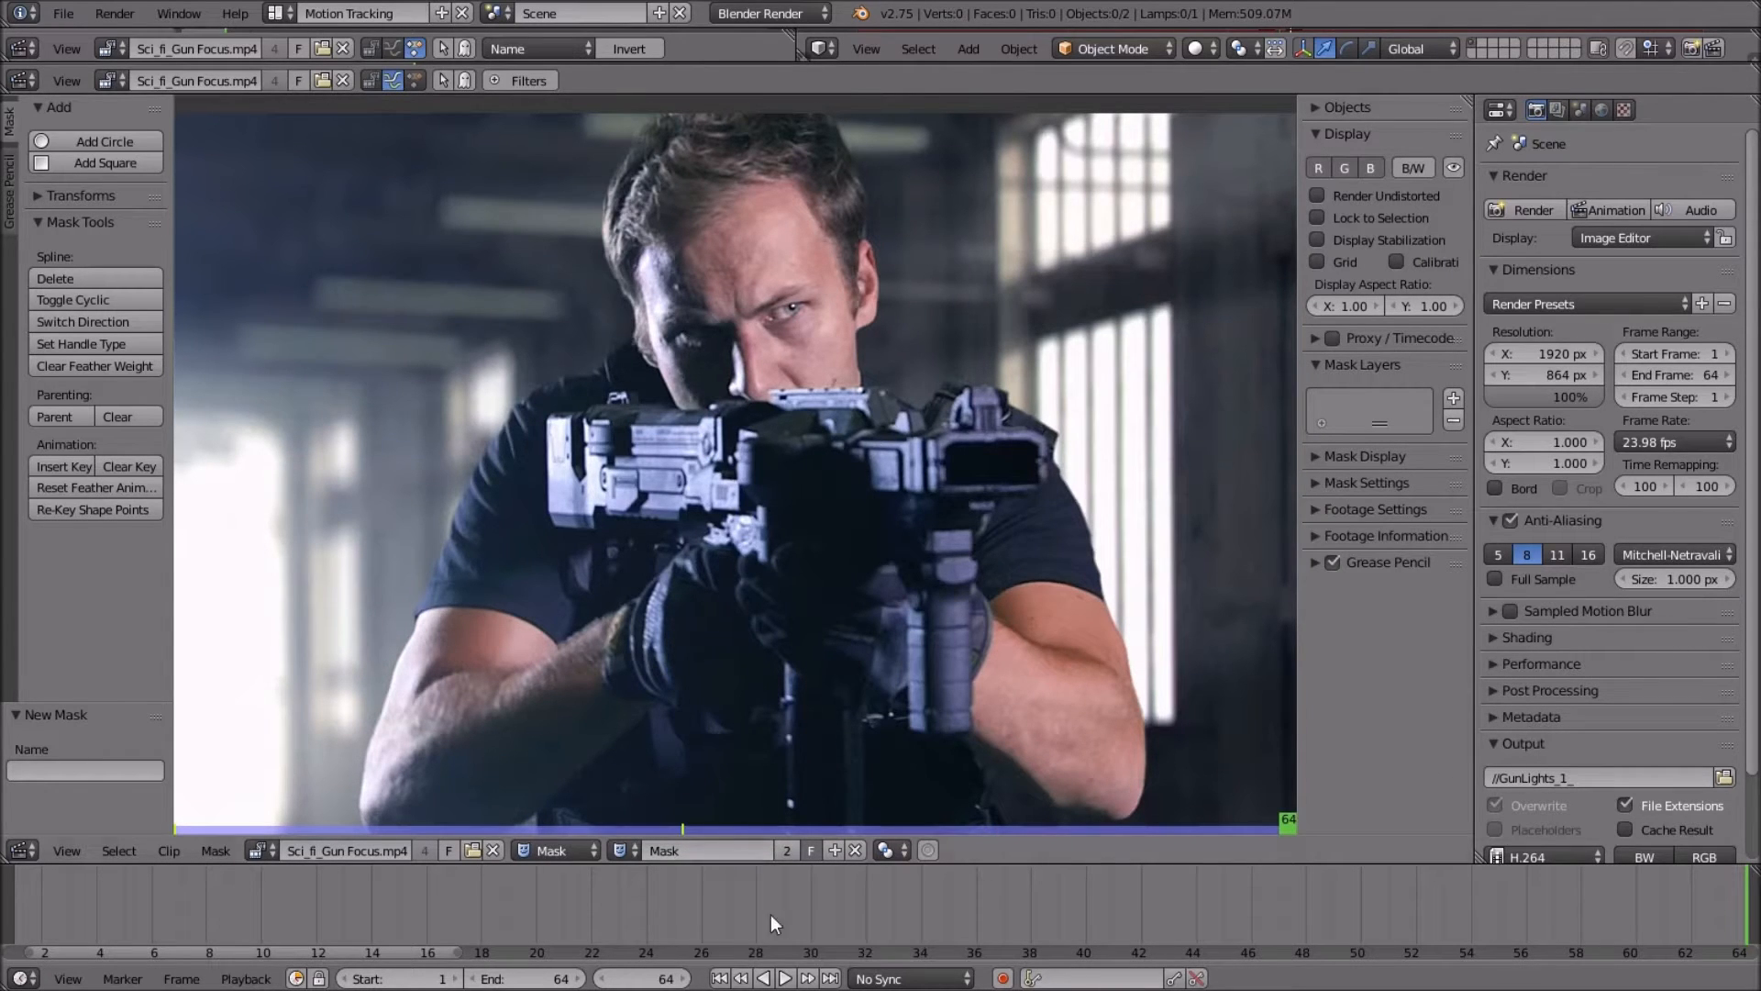
left_click(605, 978)
type("4")
key("Return")
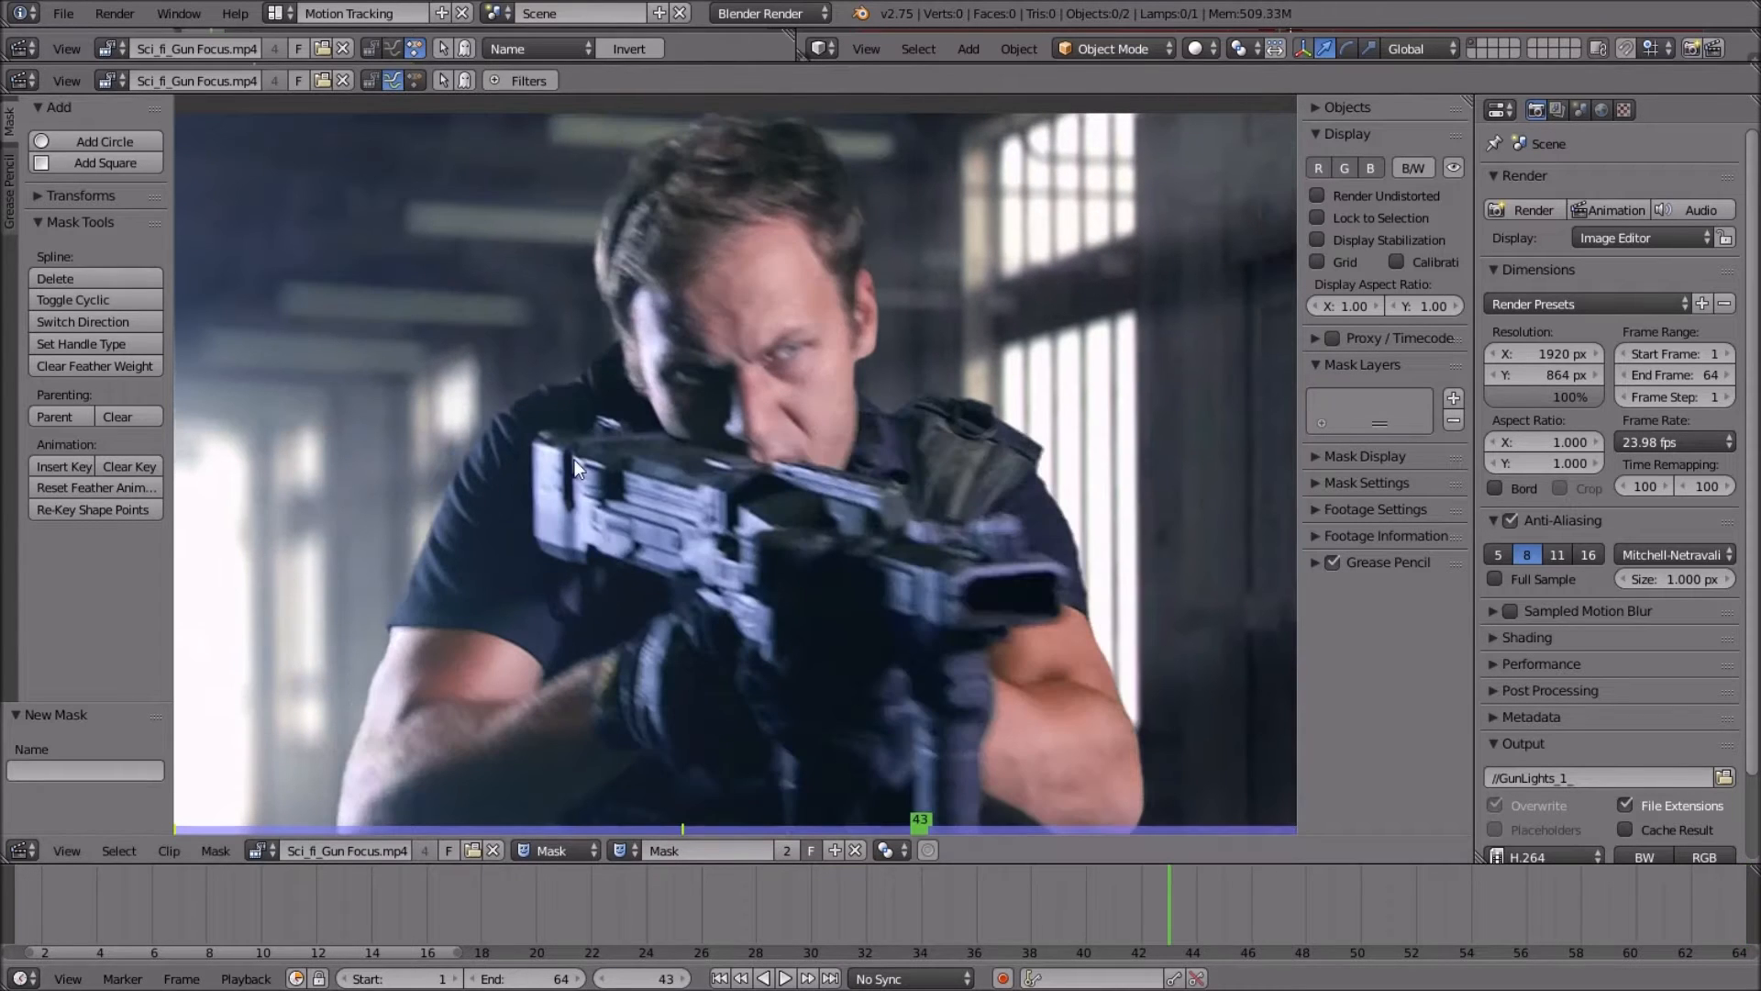
key("Left")
key("Left")
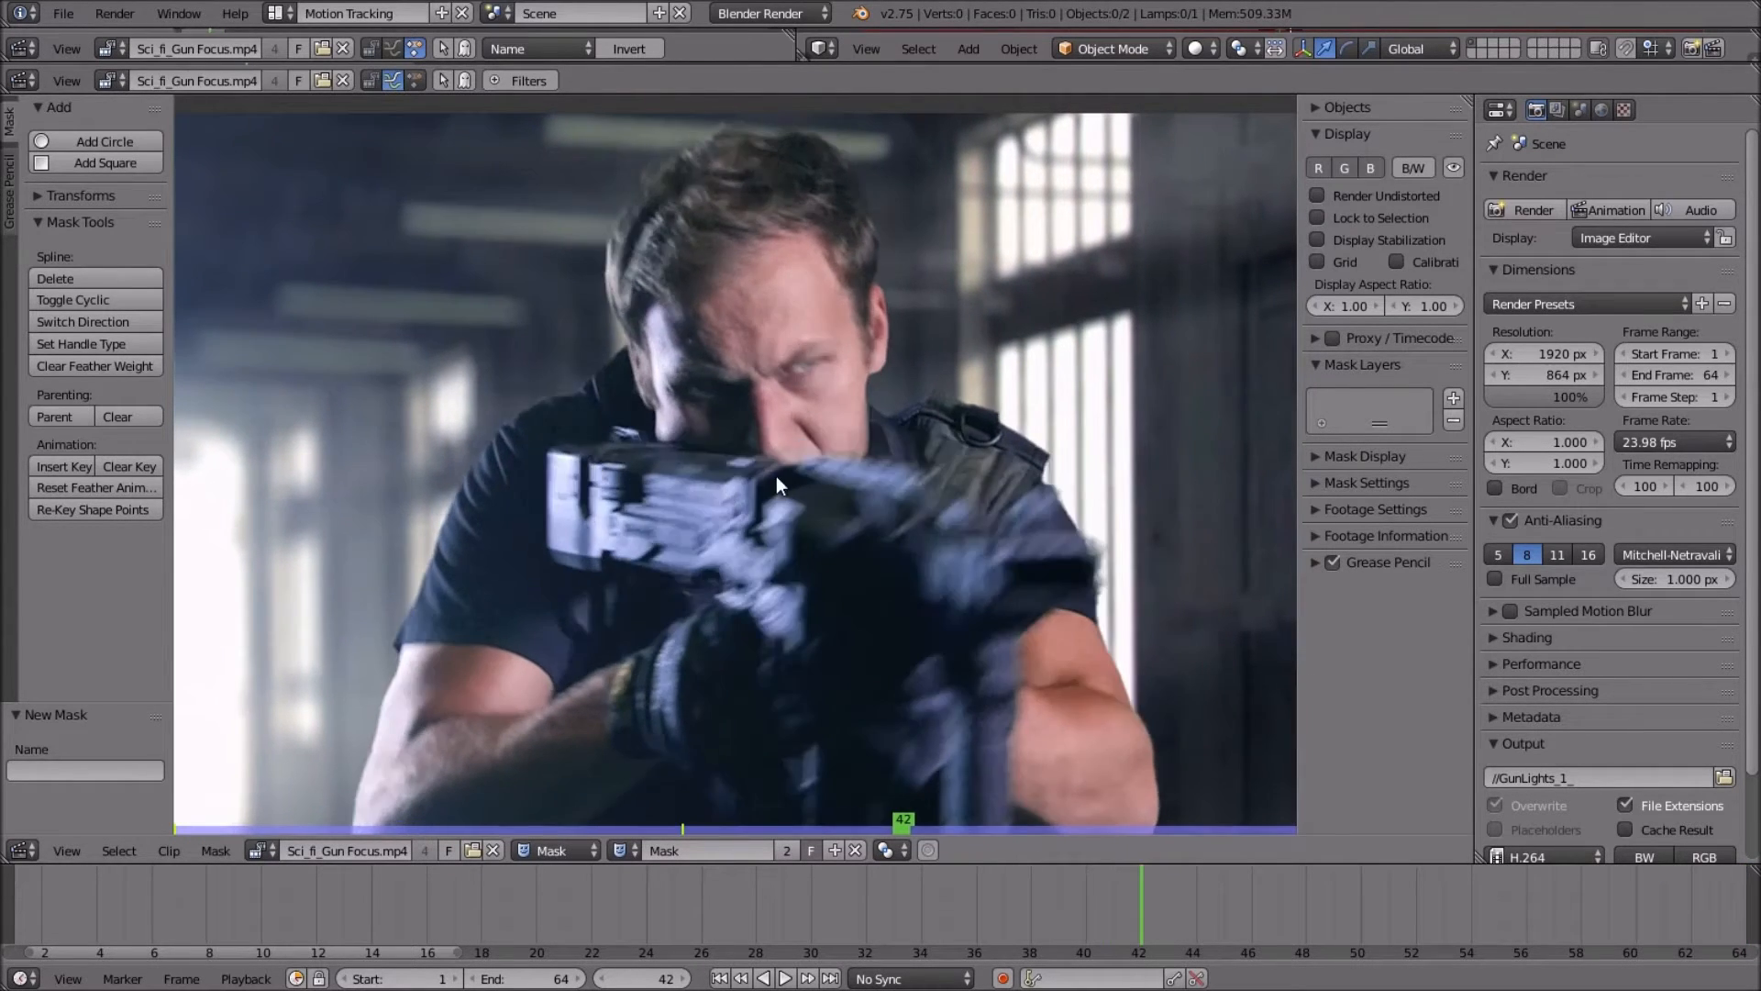
Step back and forth through the frames around 42 to examine the rifle's recoil, ending on frame 40.
scroll(774, 476, "down", 2)
key("Left")
key("Right")
key("Right")
key("Left")
scroll(770, 468, "up", 2)
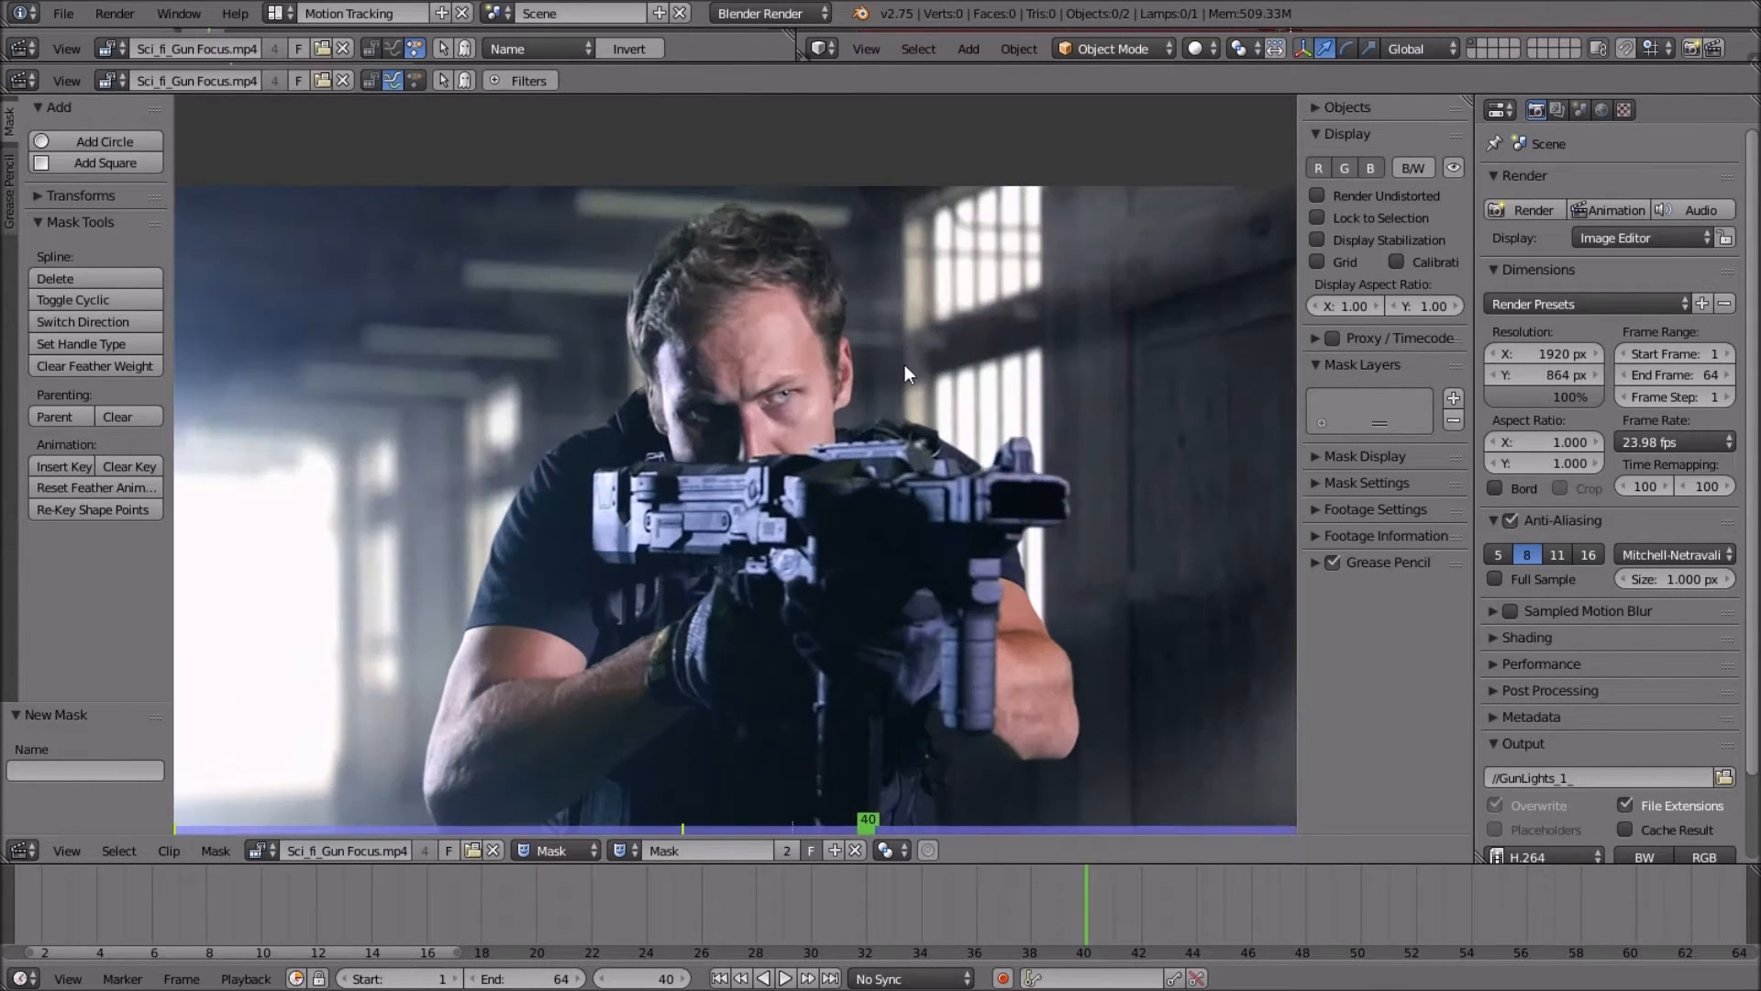
middle_click_drag(867, 385, 689, 417)
key("Right")
key("Left")
scroll(760, 438, "up", 2)
key("Left")
key("Right")
key("Right")
scroll(955, 477, "down", 2)
scroll(956, 475, "up", 1)
key("Left")
scroll(960, 475, "up", 2)
scroll(959, 475, "down", 2)
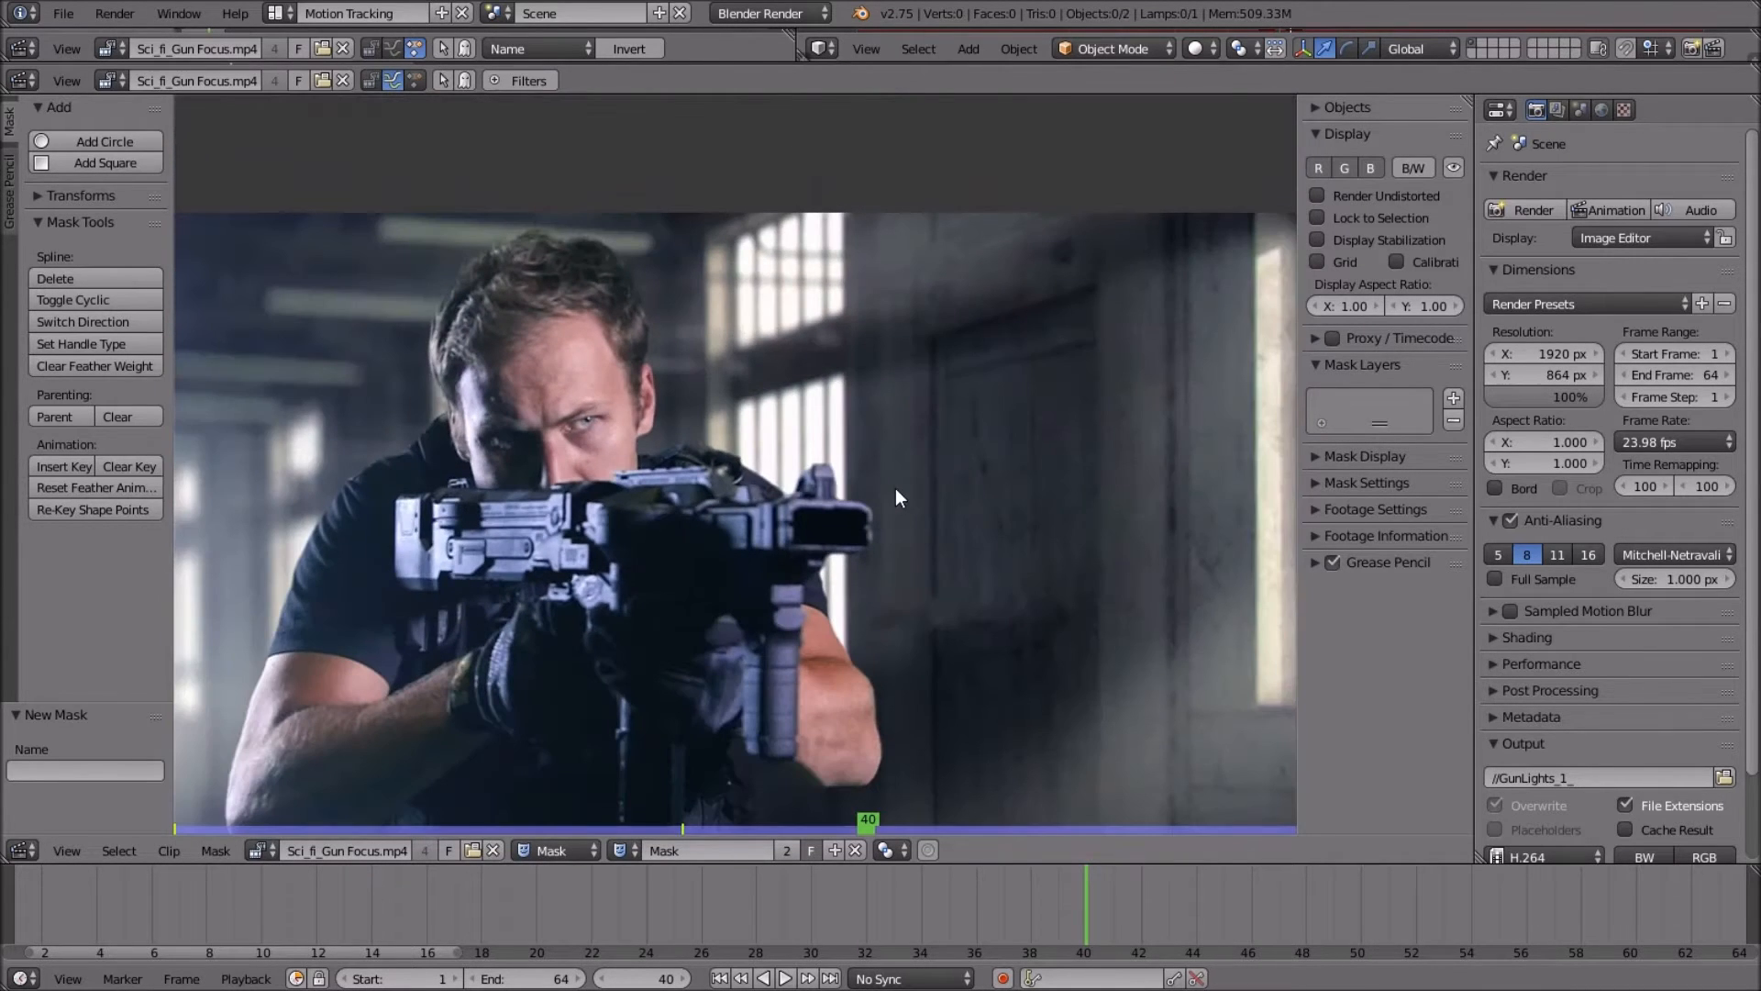
Rename the new mask as Muzzle_flash.
middle_click_drag(896, 493, 762, 501)
left_click(690, 853)
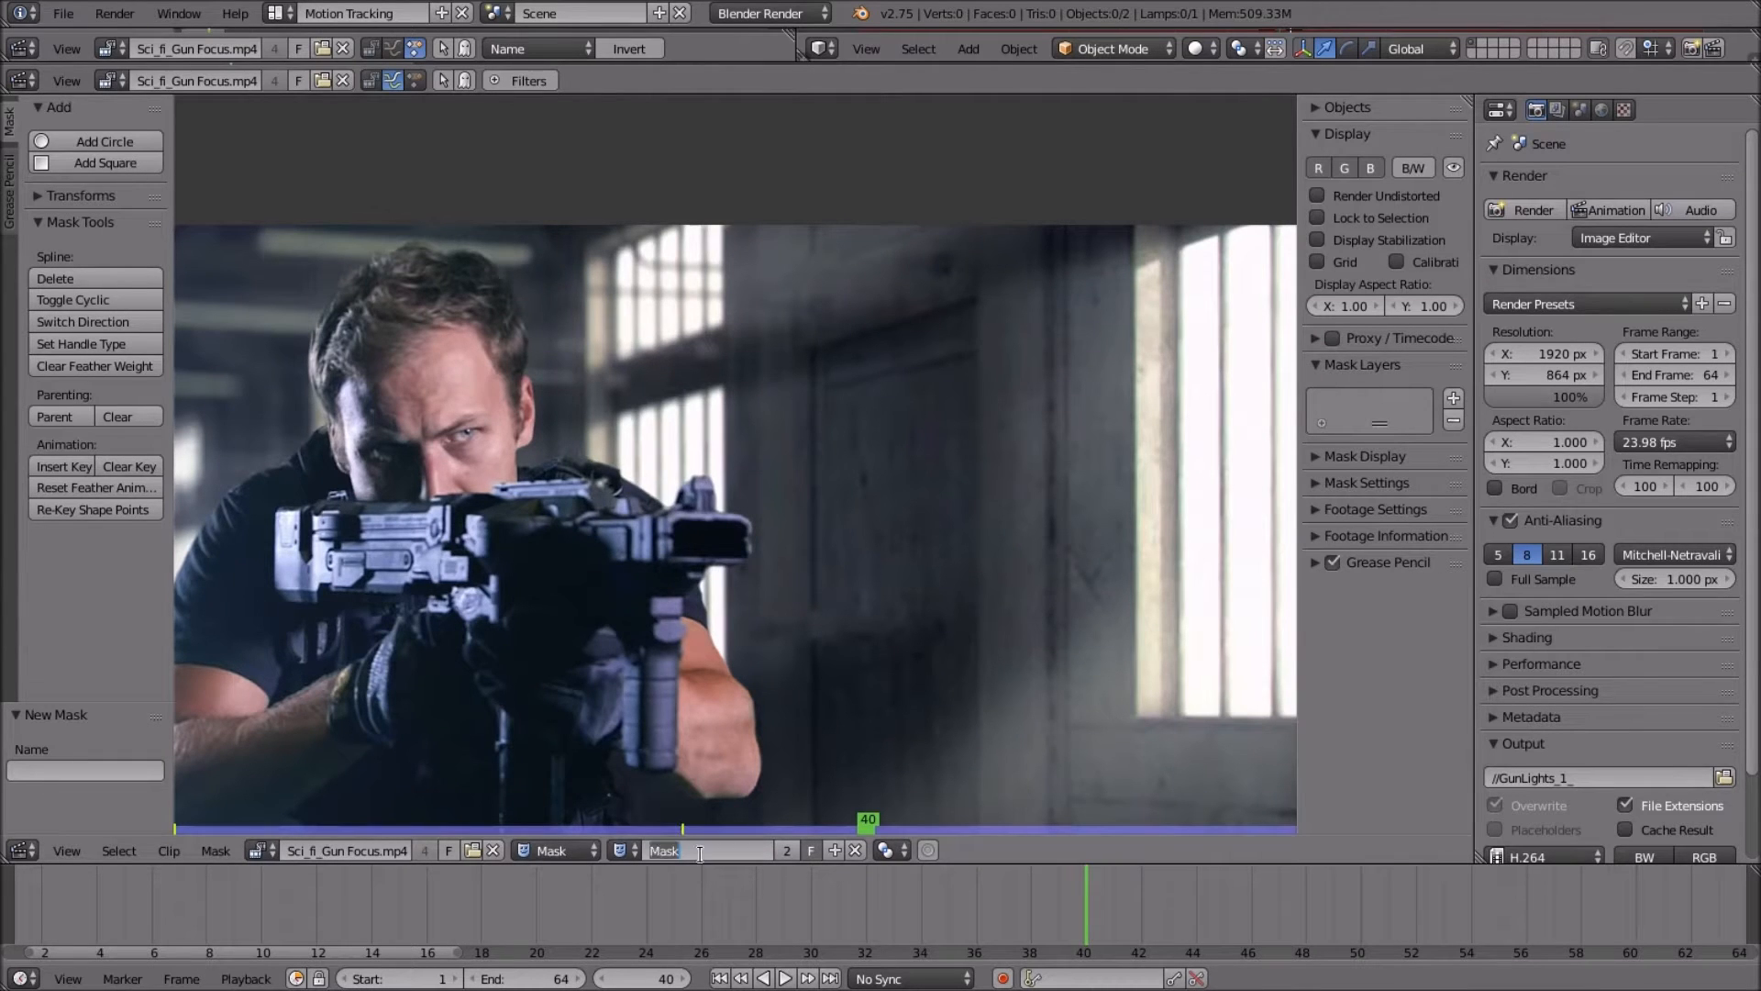
type("Muzzle_flash")
key("Return")
At frame 40, start a mask spline at the rifle's muzzle and draw the jagged upper edge of the muzzle flash.
scroll(711, 487, "up", 2)
middle_click_drag(709, 481, 765, 547)
scroll(656, 584, "up", 2)
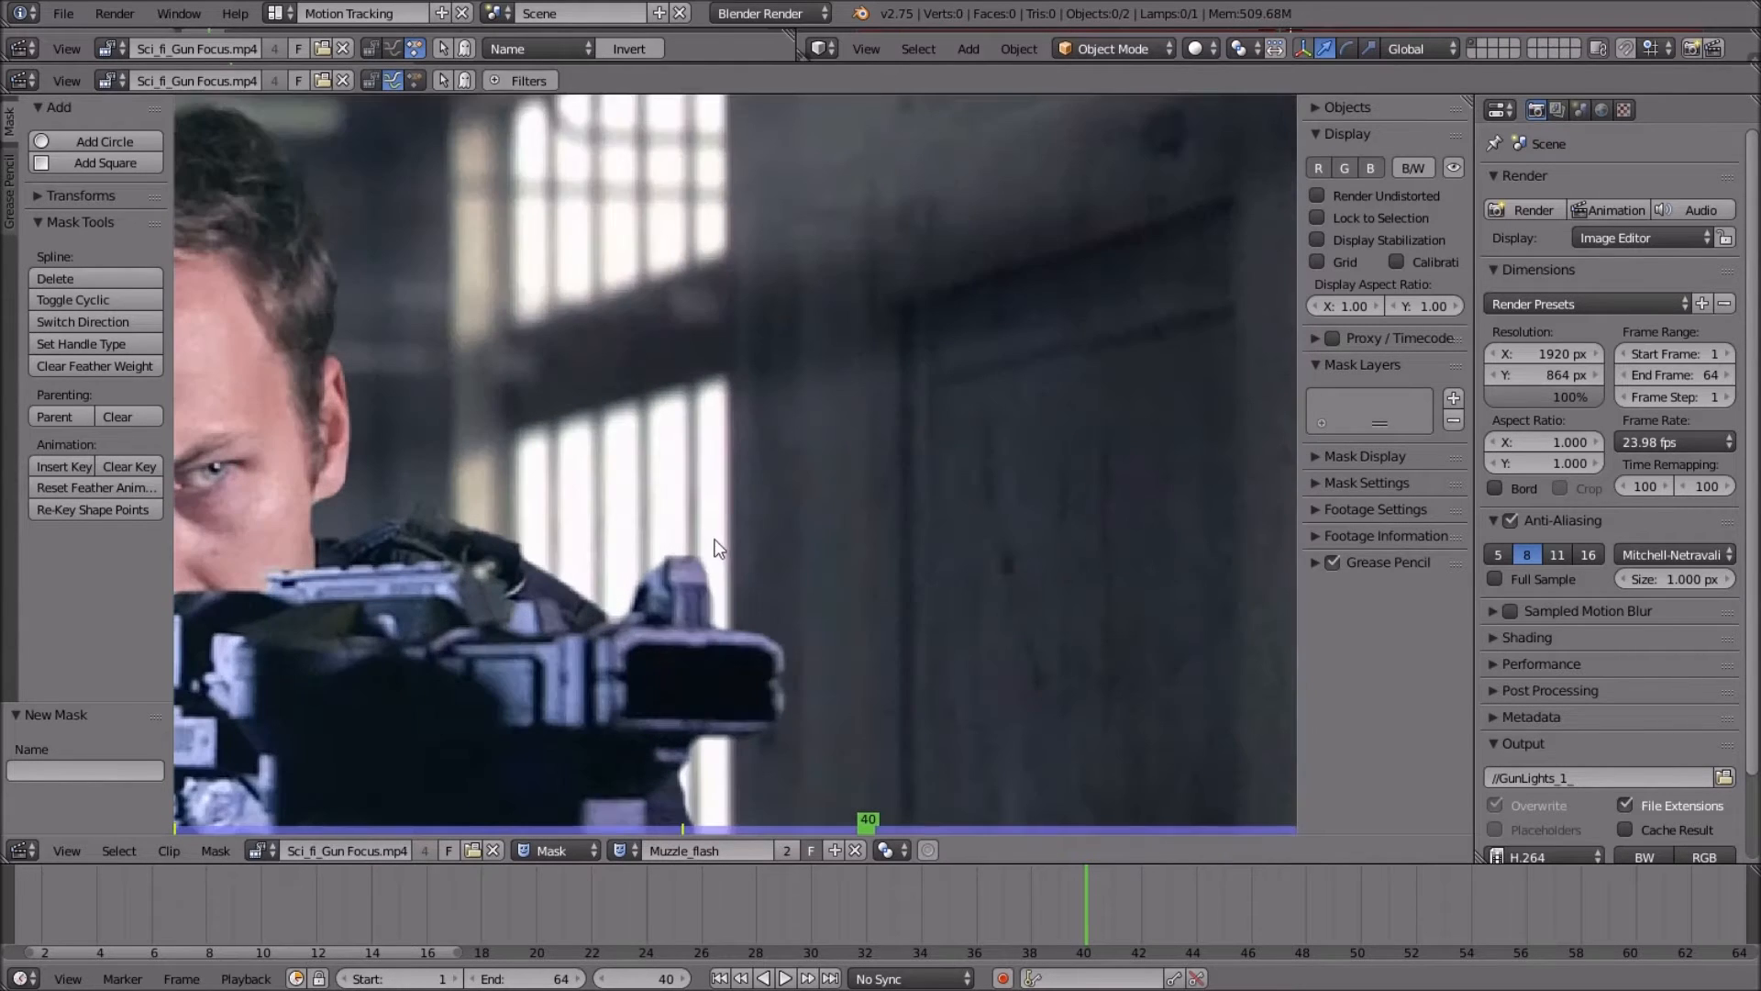
scroll(660, 532, "down", 2)
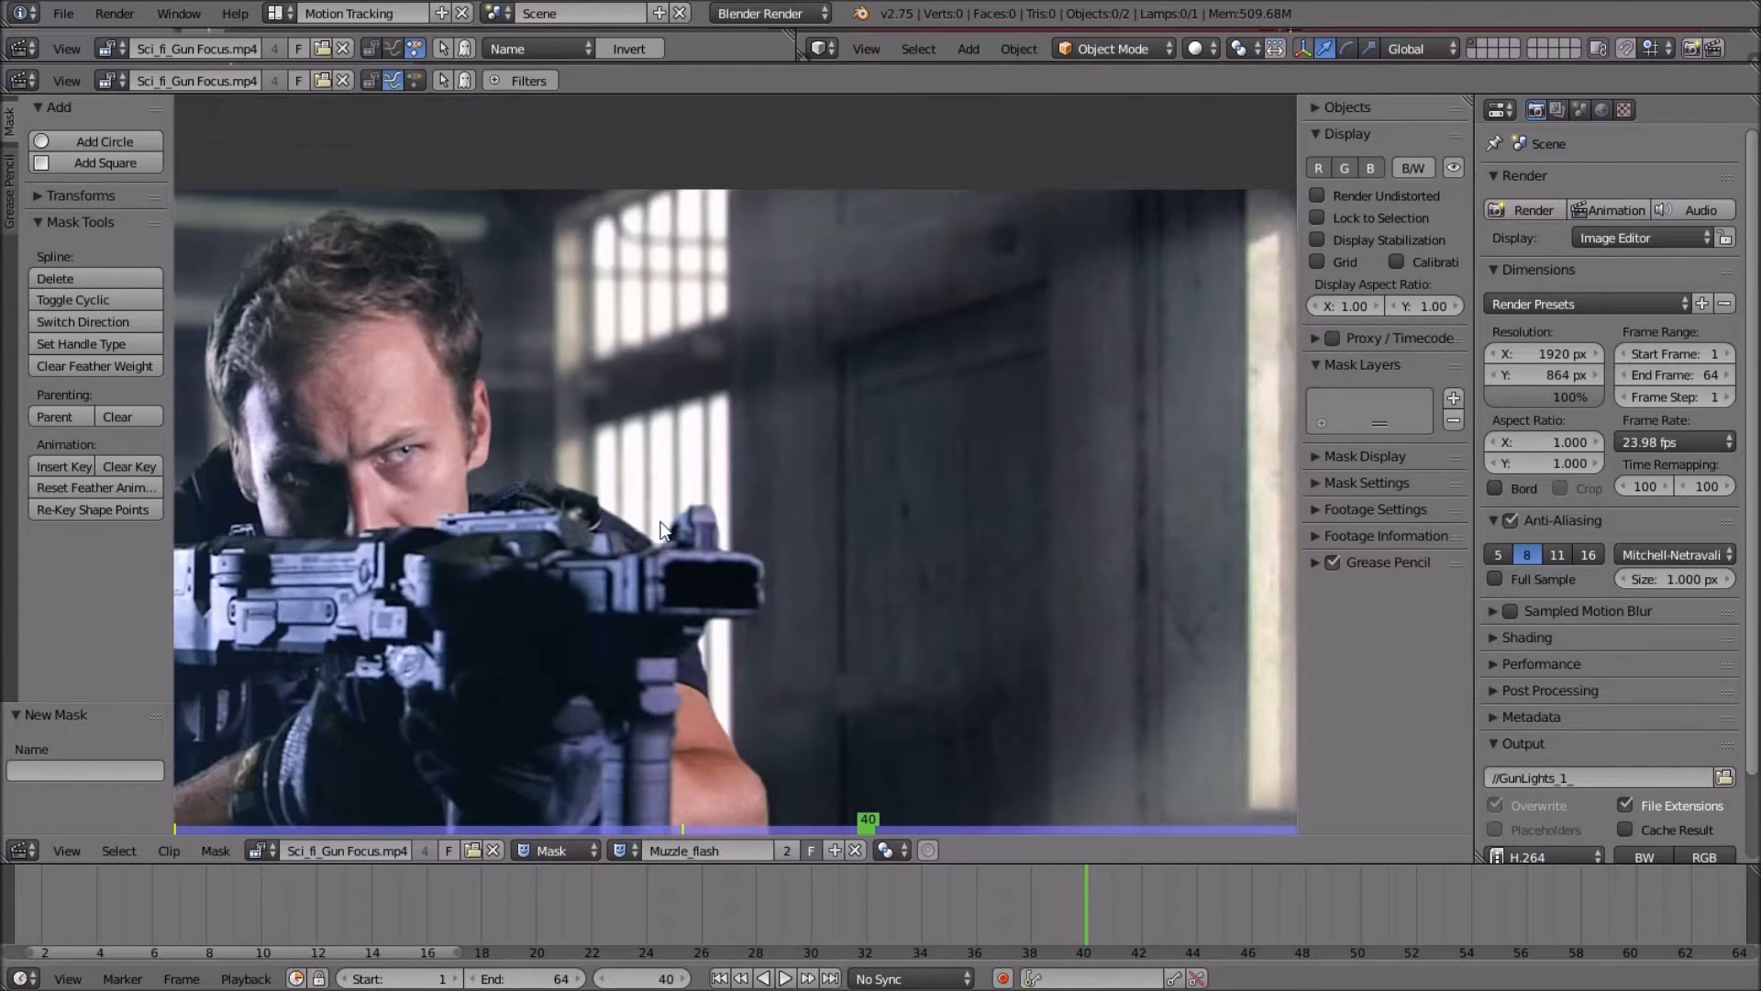
left_click(670, 519, "ctrl")
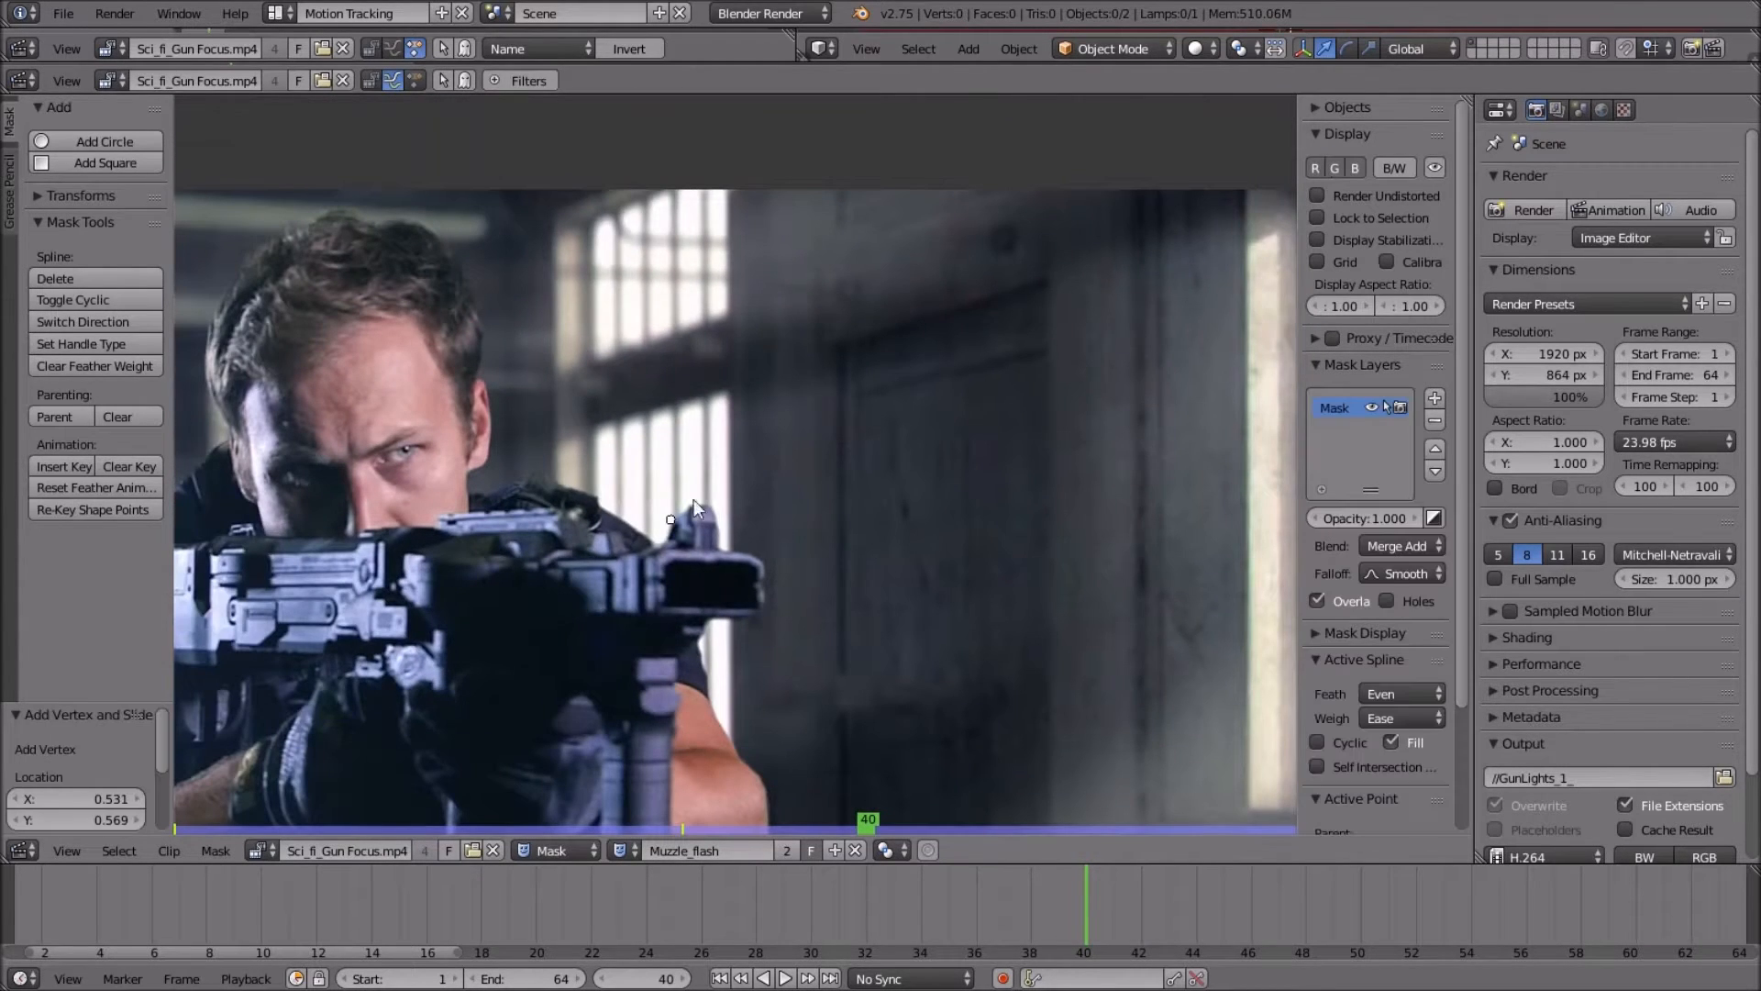
left_click(750, 468, "ctrl")
left_click(771, 499, "ctrl")
left_click(856, 464, "ctrl")
left_click(963, 438, "ctrl")
left_click_drag(971, 444, 894, 507)
left_click(1013, 419, "ctrl")
left_click(1012, 481, "ctrl")
left_click(1146, 464, "ctrl")
Continue the muzzle flash outline with alternating spikes and notches down its outer end.
middle_click_drag(1147, 464, 908, 463)
left_click(808, 477, "ctrl")
left_click(915, 499, "ctrl")
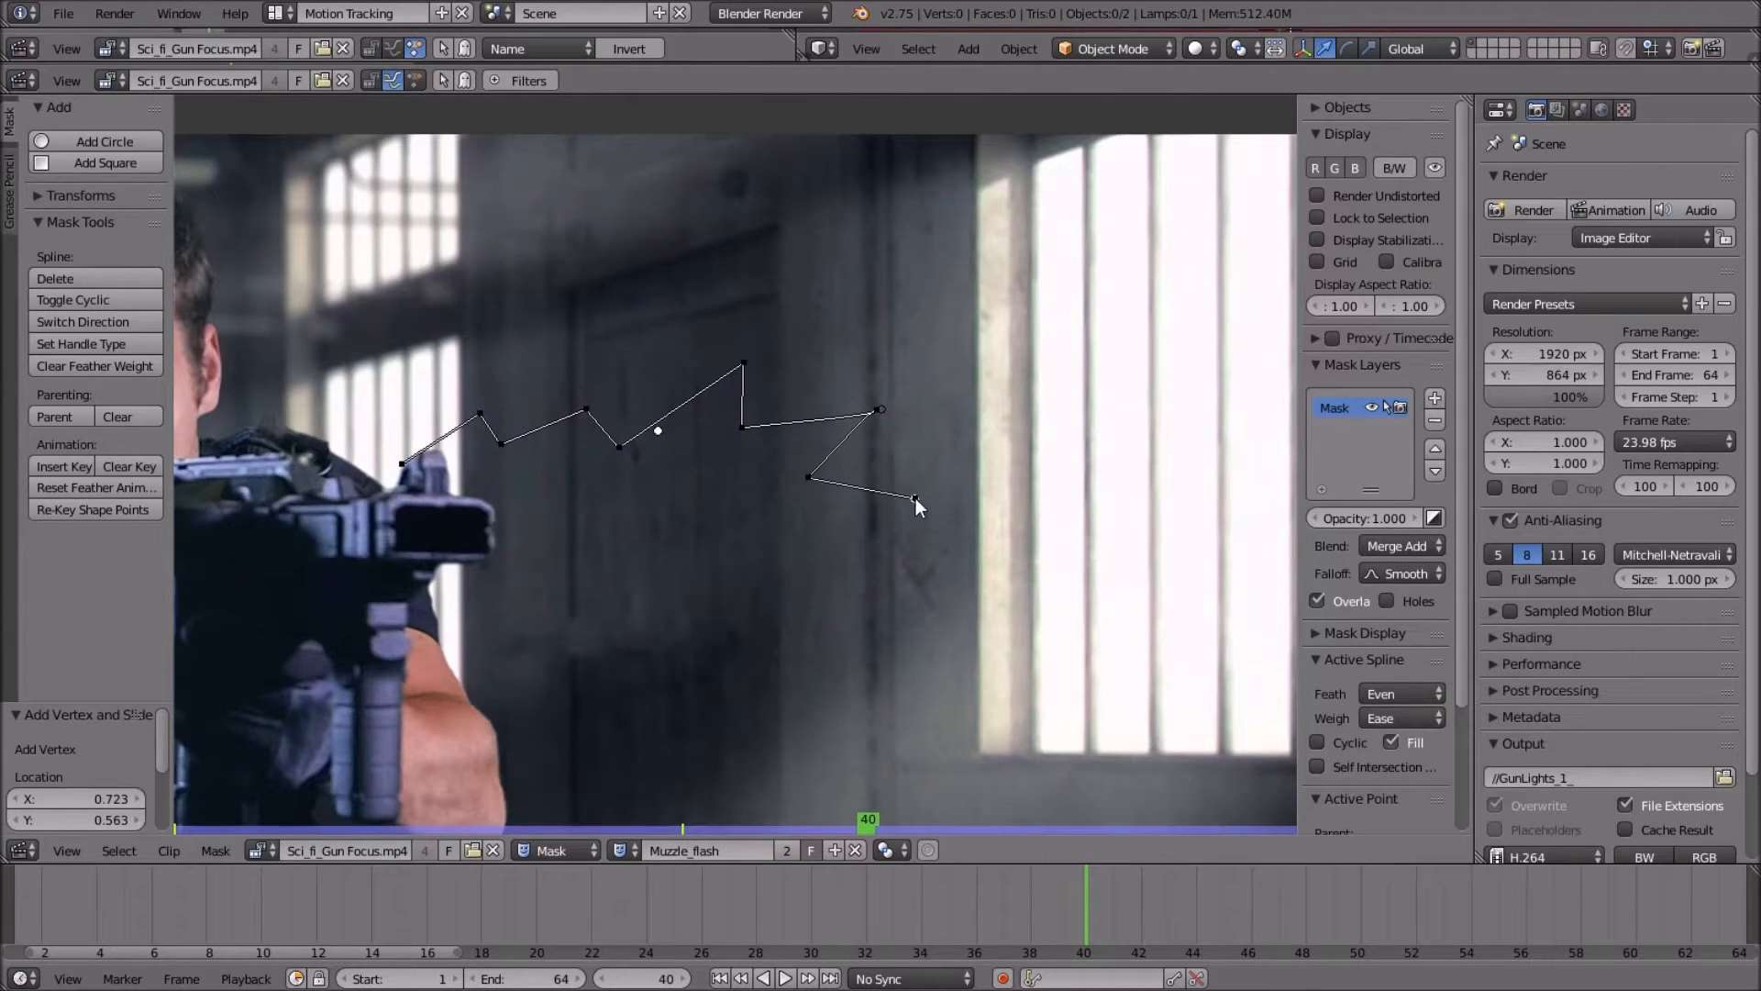
left_click(780, 527, "ctrl")
left_click(886, 591, "ctrl")
left_click(749, 596, "ctrl")
left_click(823, 653, "ctrl")
Draw the jagged lower edge of the muzzle flash back towards the rifle's muzzle.
left_click(684, 605, "ctrl")
left_click(675, 681, "ctrl")
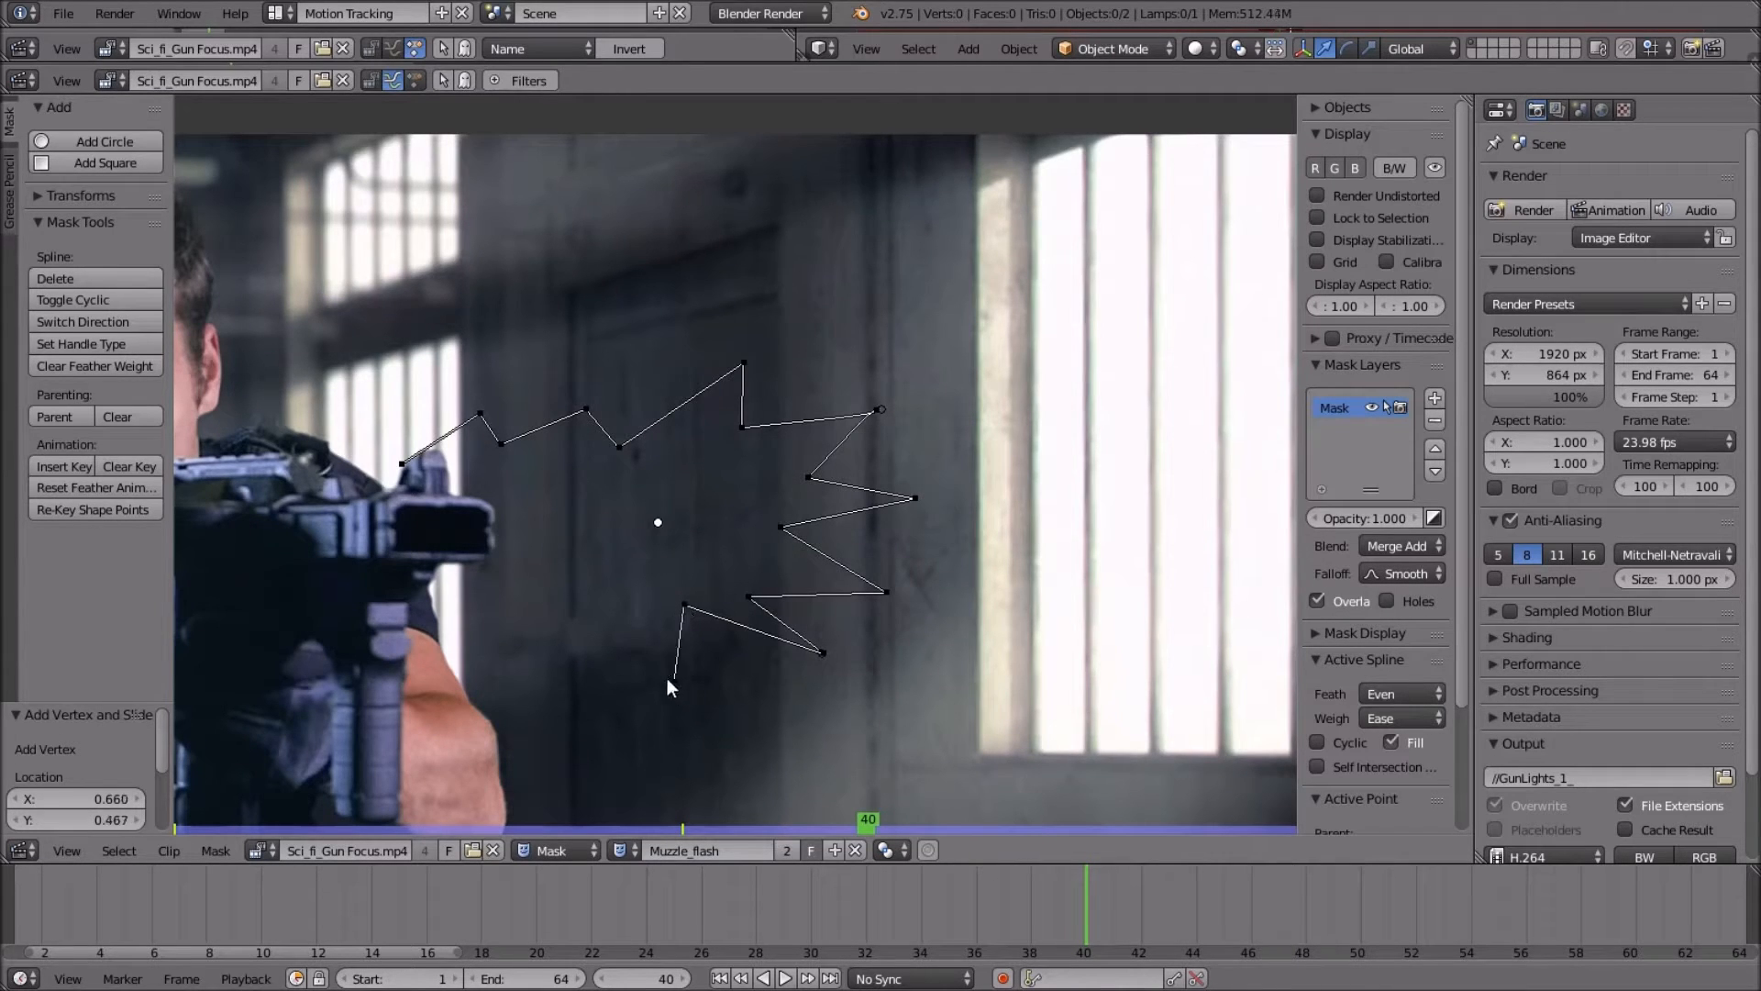
left_click(572, 620, "ctrl")
left_click(553, 667, "ctrl")
left_click(443, 593, "ctrl")
scroll(442, 593, "down", 2)
scroll(754, 657, "up", 1)
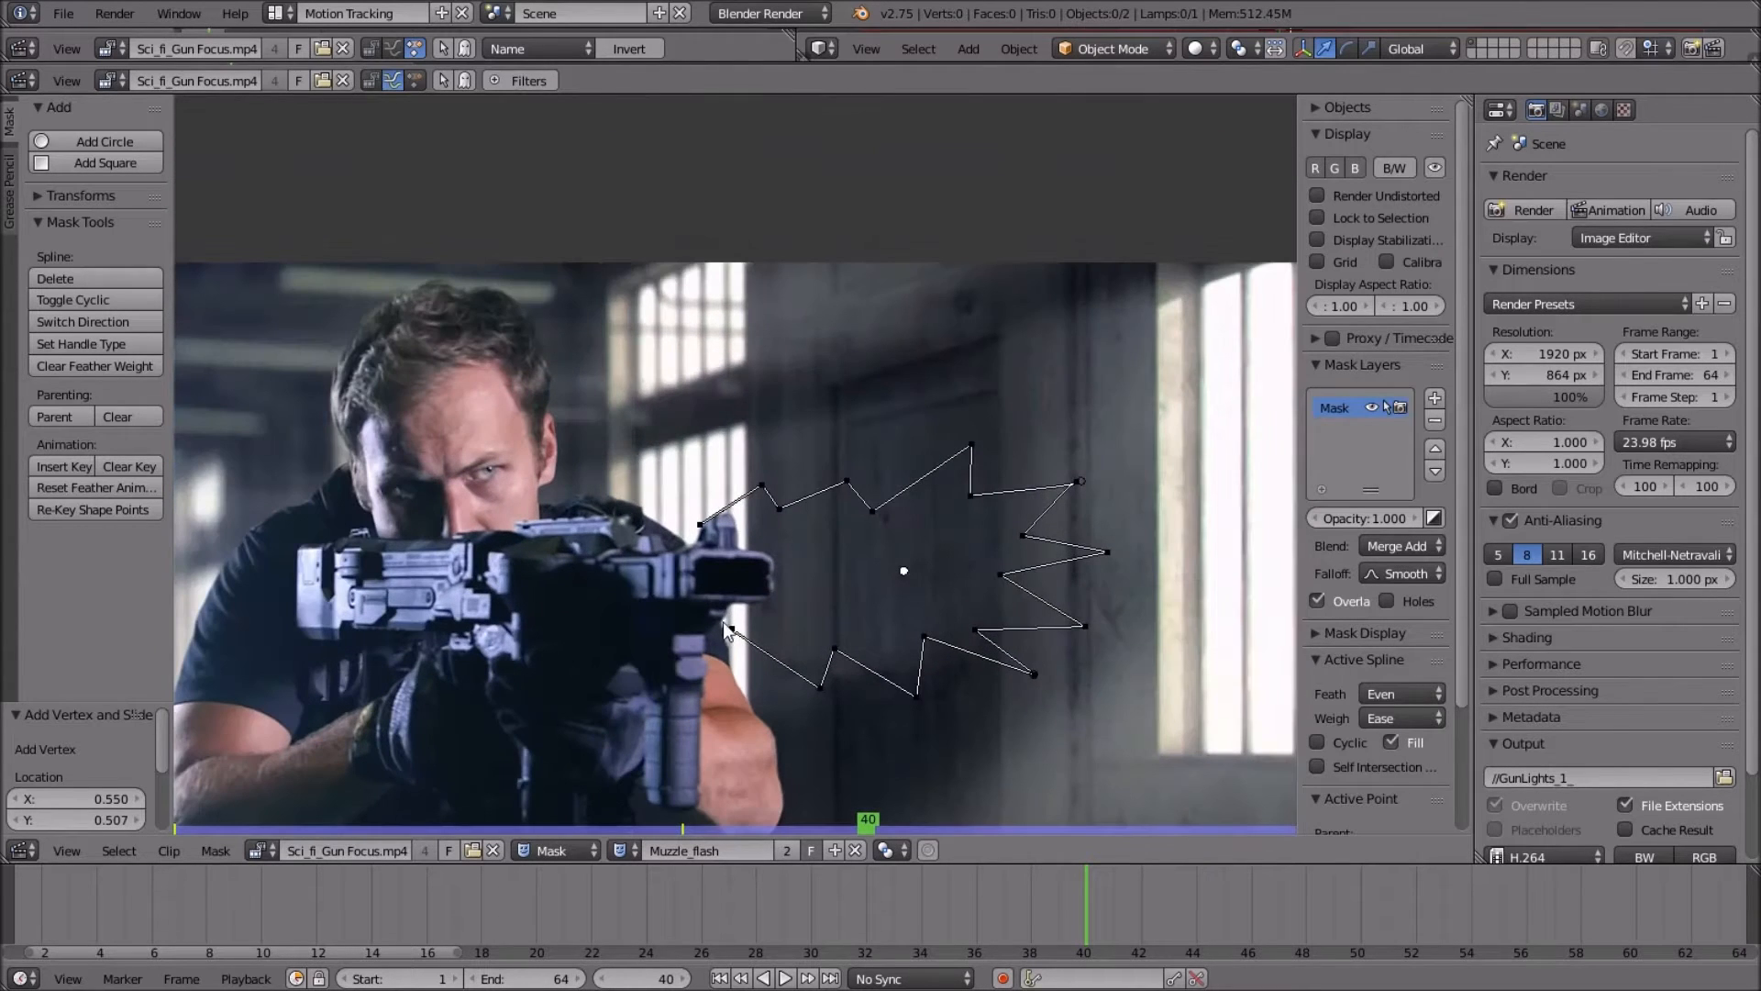
Add the remaining zigzag points around the rifle's muzzle and close the flash spline into a cyclic shape.
left_click(698, 658, "ctrl")
left_click(675, 611, "ctrl")
left_click(626, 548, "ctrl")
left_click(670, 547, "ctrl")
left_click(662, 504, "ctrl")
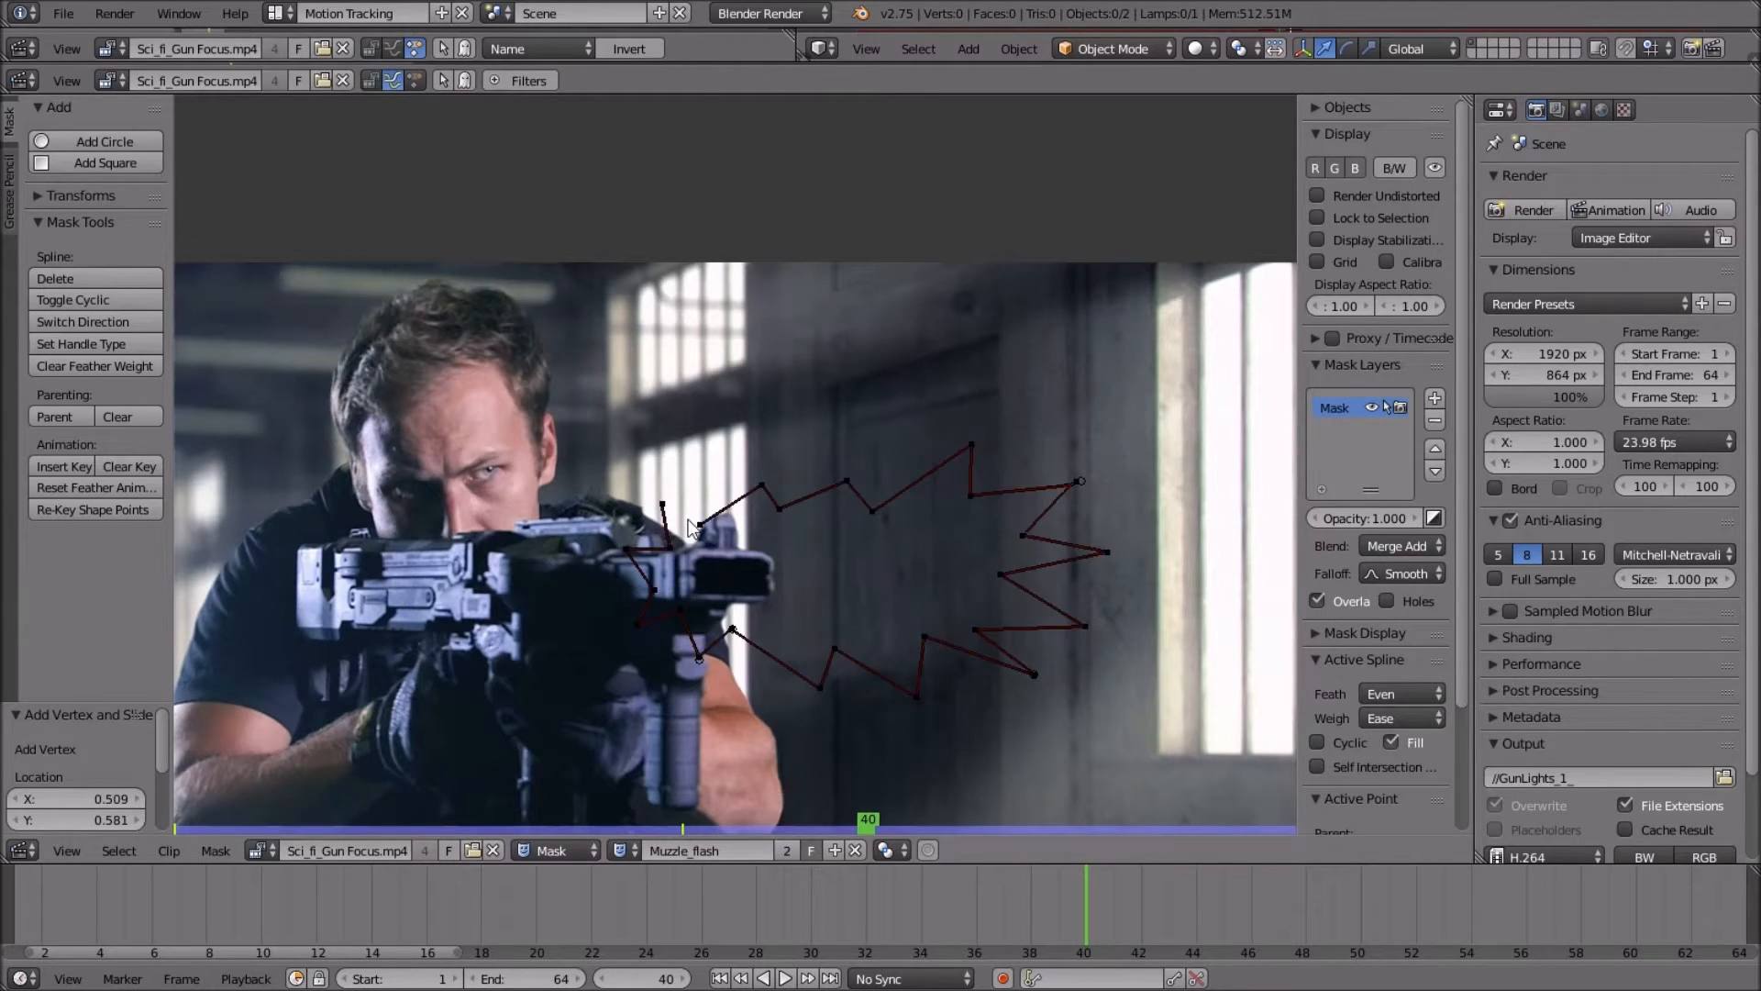
scroll(690, 529, "up", 3)
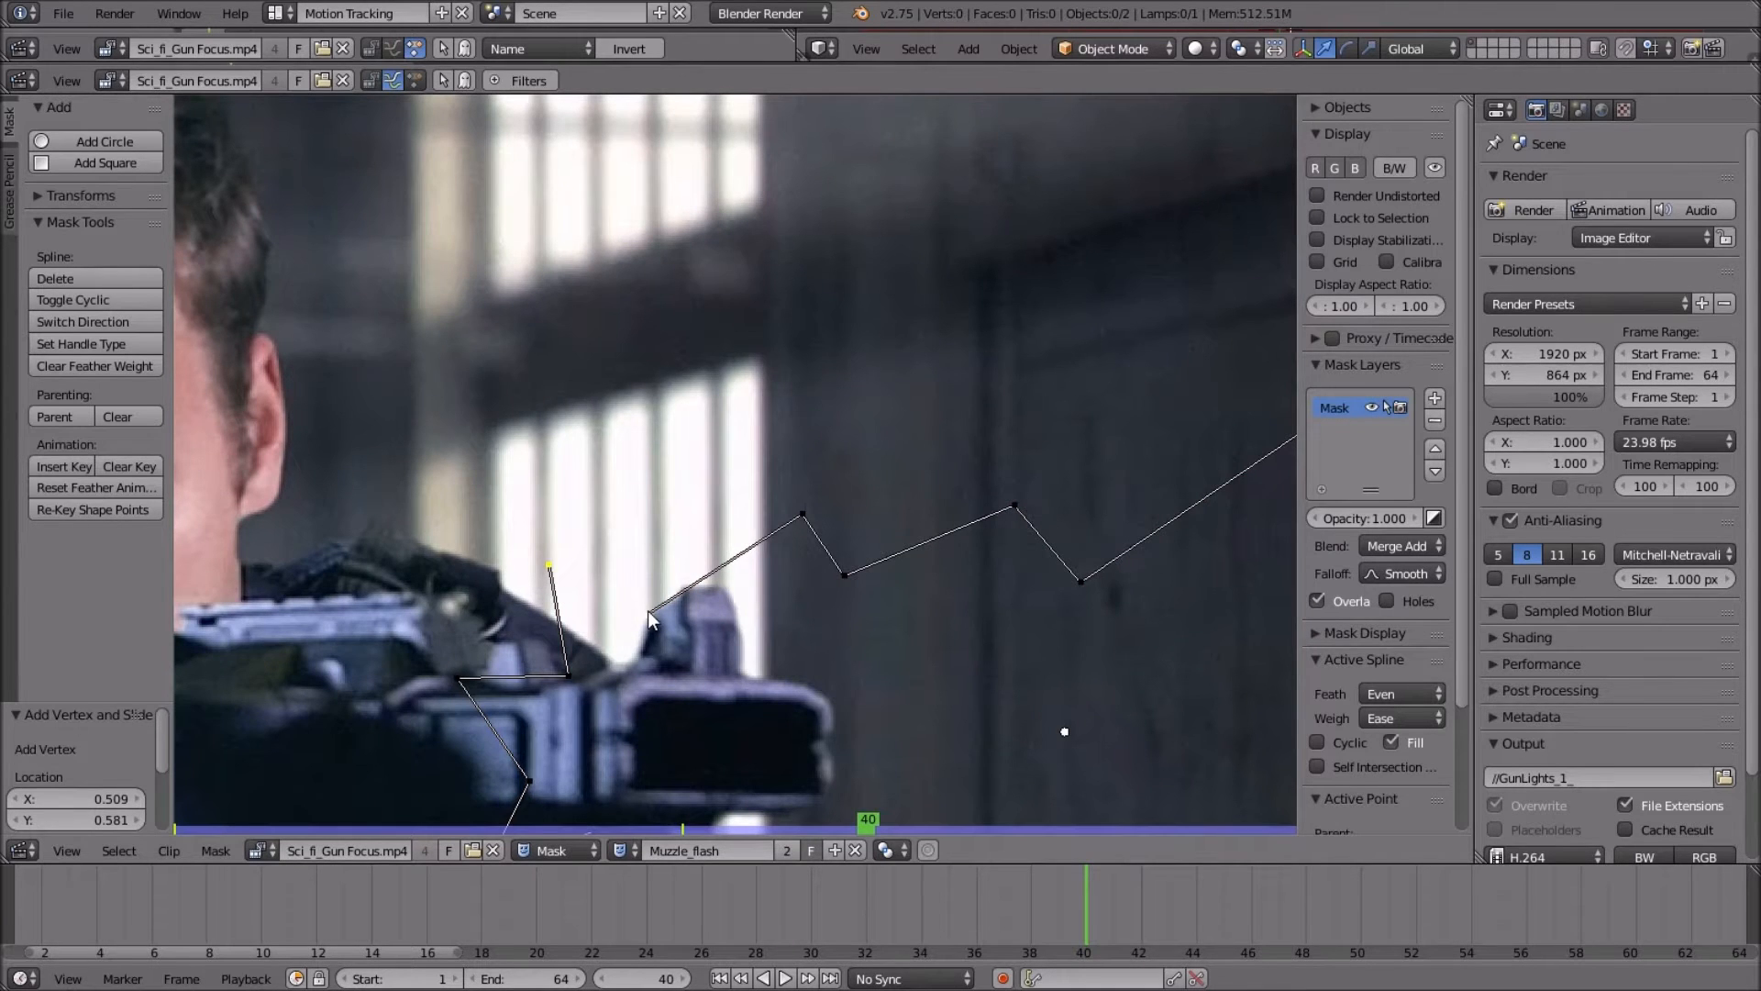
key("alt+c")
scroll(647, 609, "down", 3)
Reposition the upper spikes and the outer lower spikes of the flash outline for a more irregular shape.
right_click_drag(772, 487, 826, 477)
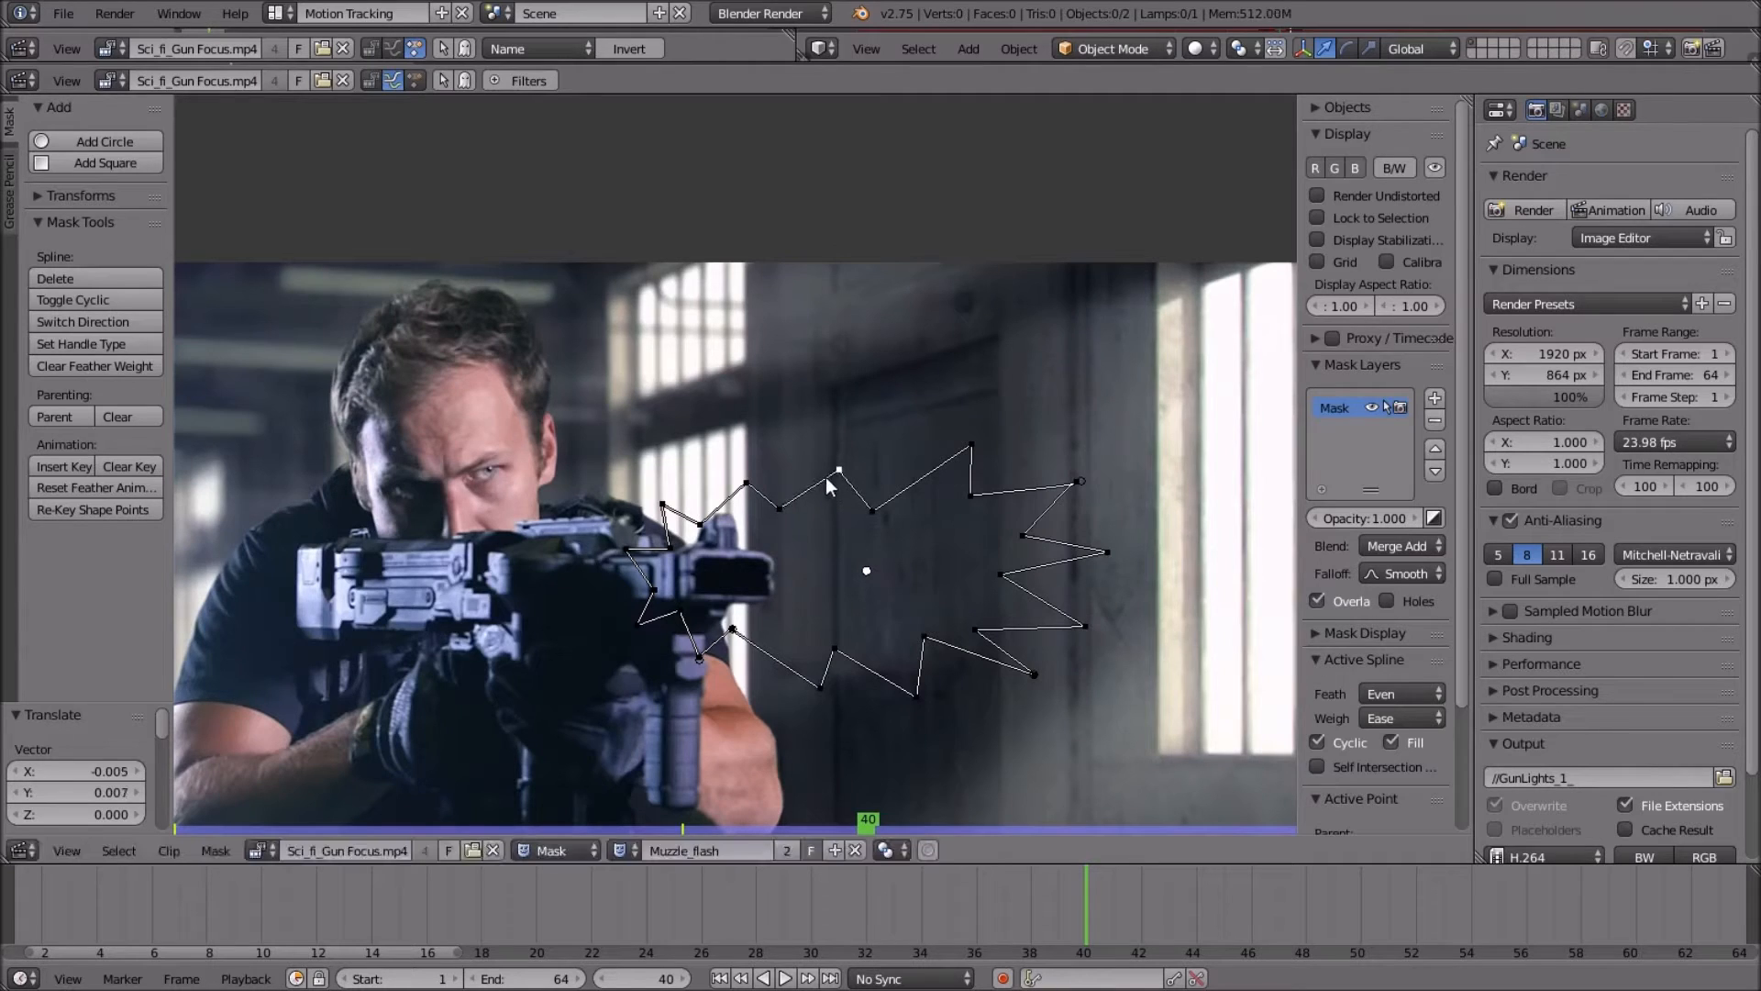
right_click_drag(969, 447, 956, 439)
right_click_drag(850, 479, 868, 494)
mouse_move(658, 592)
right_mouse_down()
mouse_move(629, 568)
mouse_move(655, 590)
right_mouse_up()
right_click_drag(1037, 674, 1025, 694)
right_click_drag(1081, 624, 1085, 645)
right_click_drag(1115, 554, 1117, 567)
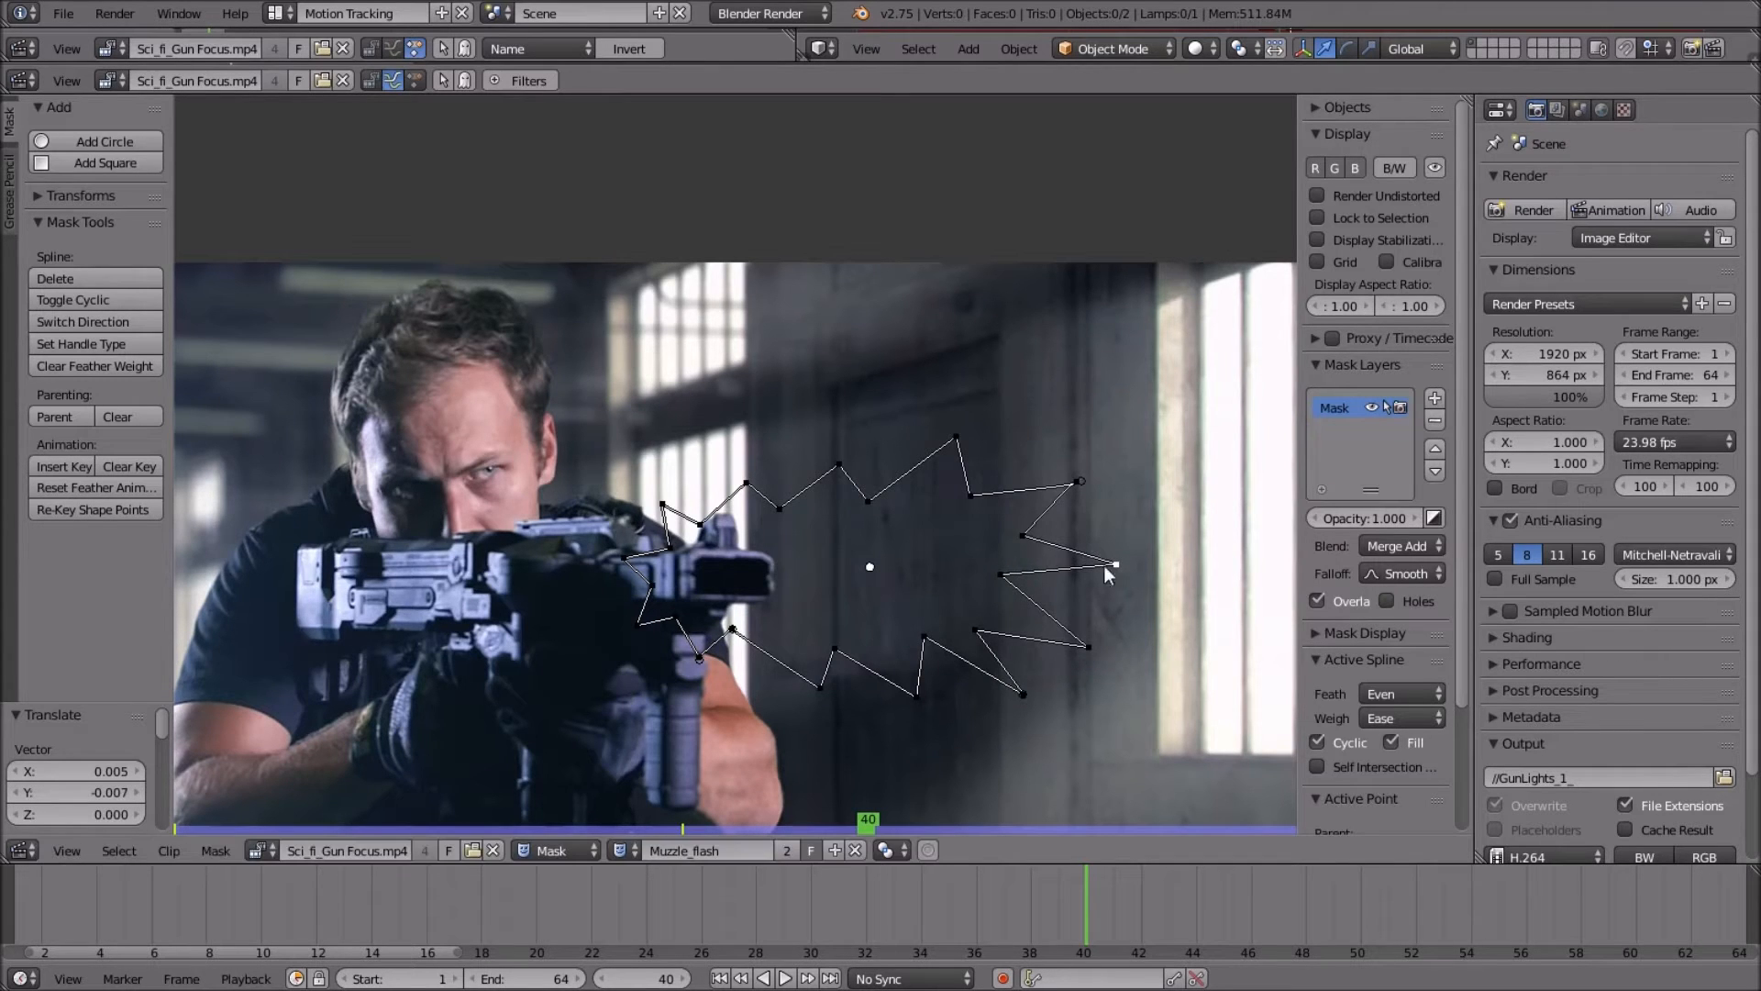
Extend a lower spike near the muzzle and reshape the tip, notches and upper spike at the flash's outer end.
right_click_drag(820, 686, 801, 701)
right_click_drag(1116, 565, 1137, 552)
right_click_drag(998, 580, 1069, 614)
right_click_drag(1080, 482, 1072, 449)
right_click_drag(1037, 526, 1053, 521)
scroll(1017, 496, "down", 3)
scroll(1020, 504, "up", 6)
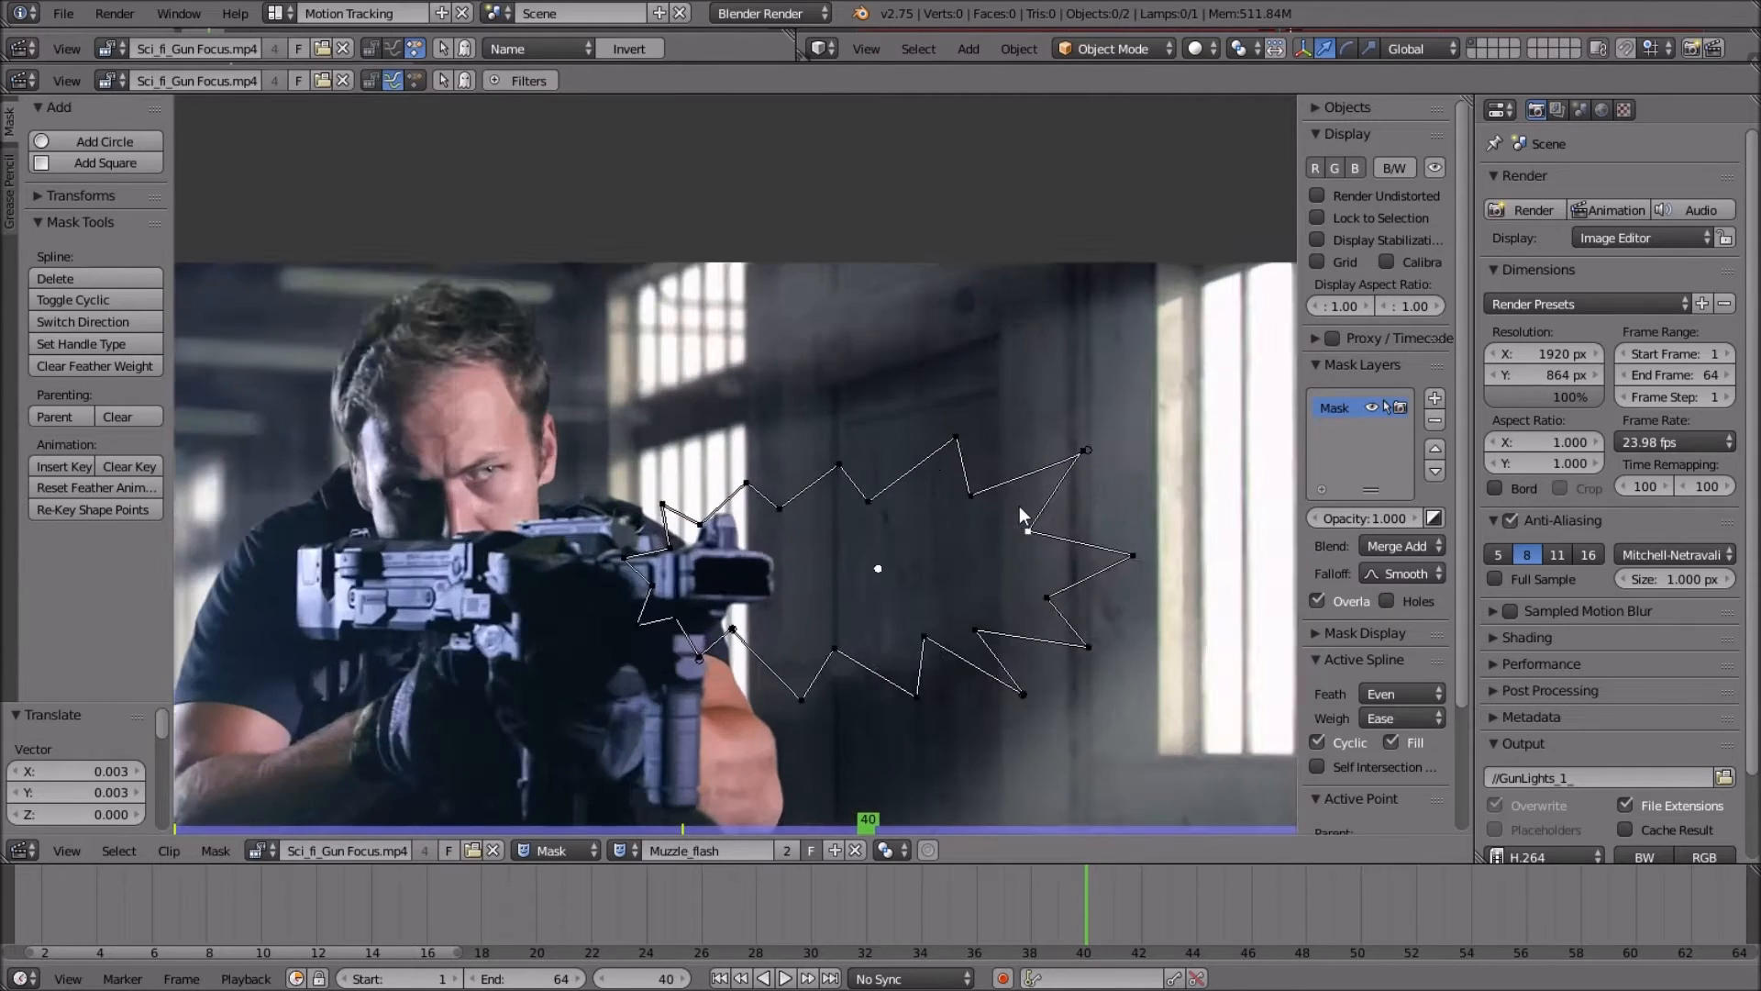
Raise the flash's two tallest upper spikes, adjust the notch between the outer spikes and push the outer tip further out.
scroll(1043, 461, "down", 3)
middle_click_drag(1043, 460, 825, 501)
key("a")
right_click(754, 481)
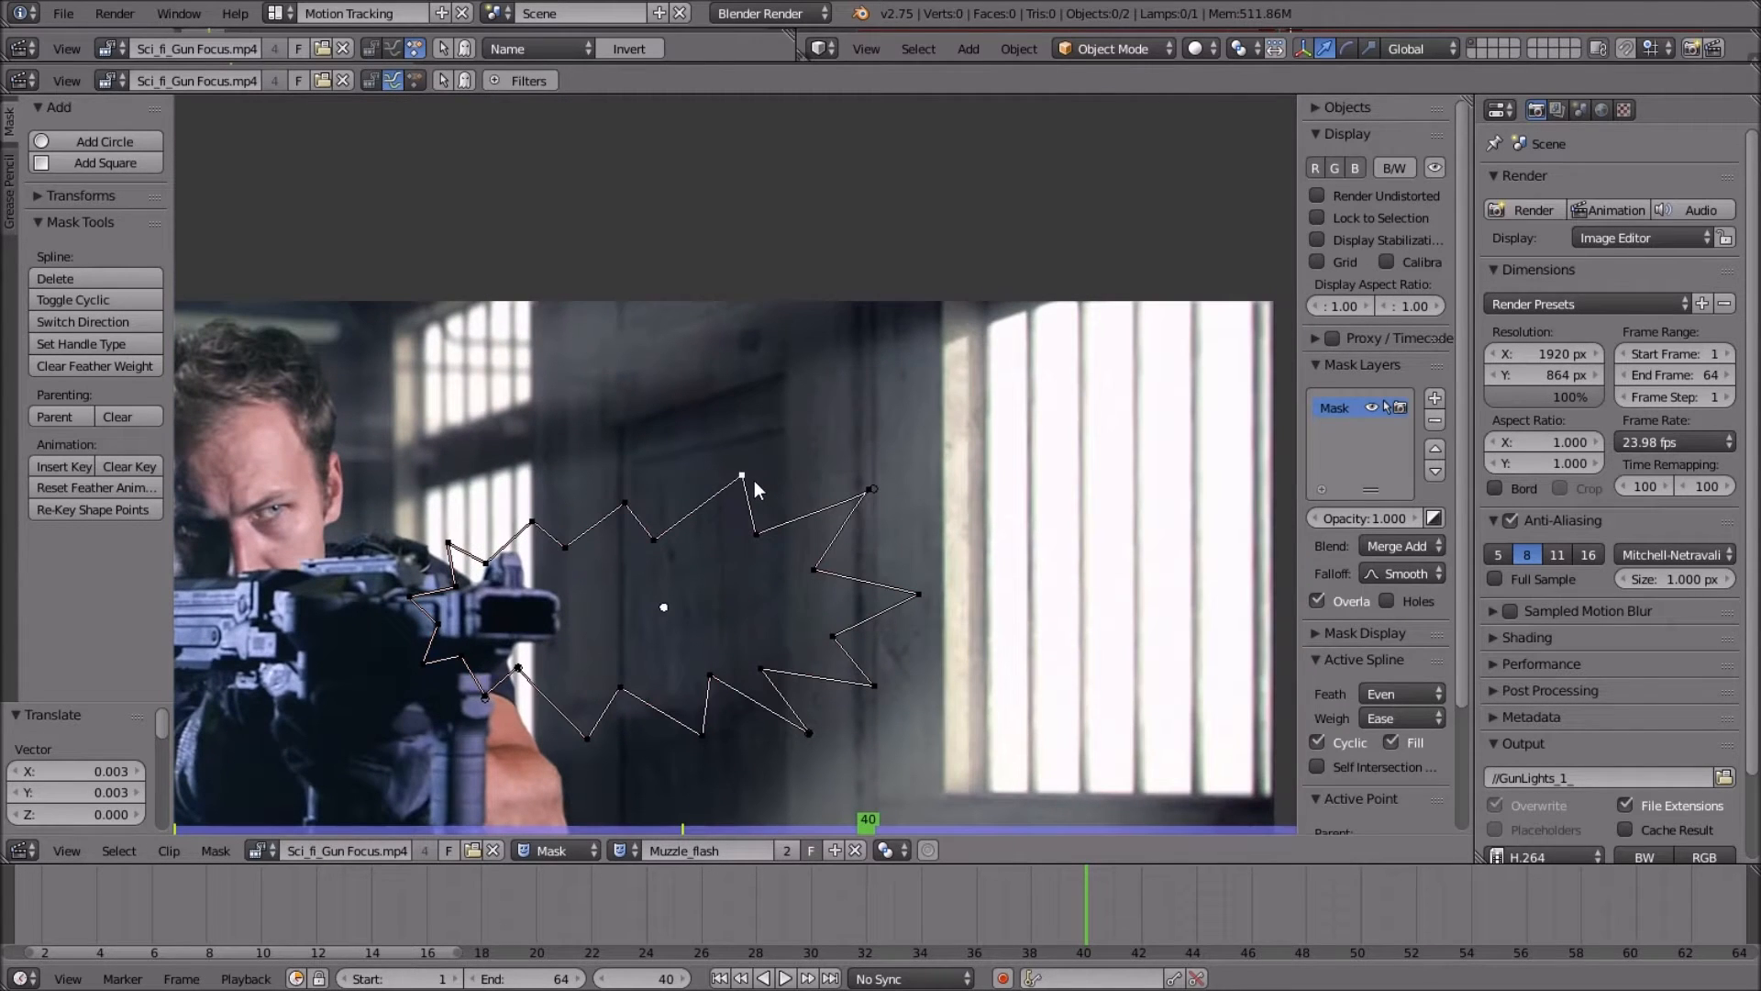
right_click_drag(746, 476, 752, 443)
right_click_drag(866, 484, 845, 460)
right_click_drag(826, 569, 941, 568)
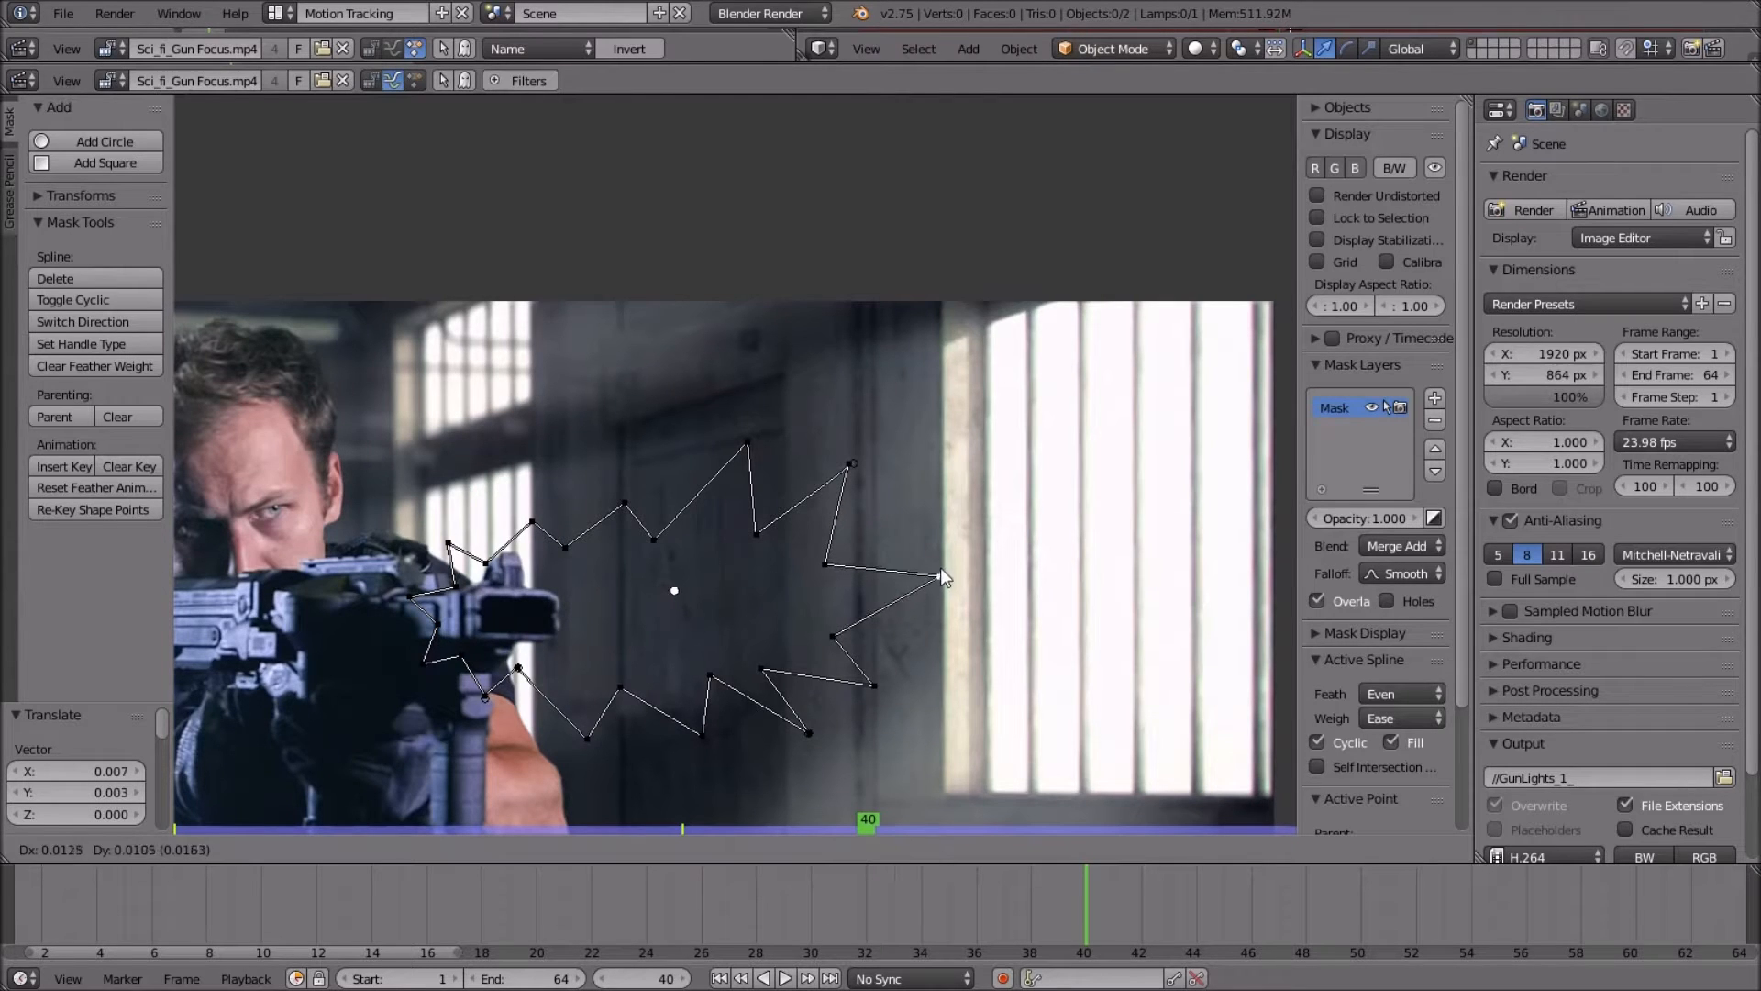
Fine-tune the notches beside the flash's outer tip and the two tallest upper spikes.
right_click_drag(853, 463, 862, 465)
right_click_drag(836, 639, 840, 625)
right_click_drag(822, 566, 833, 549)
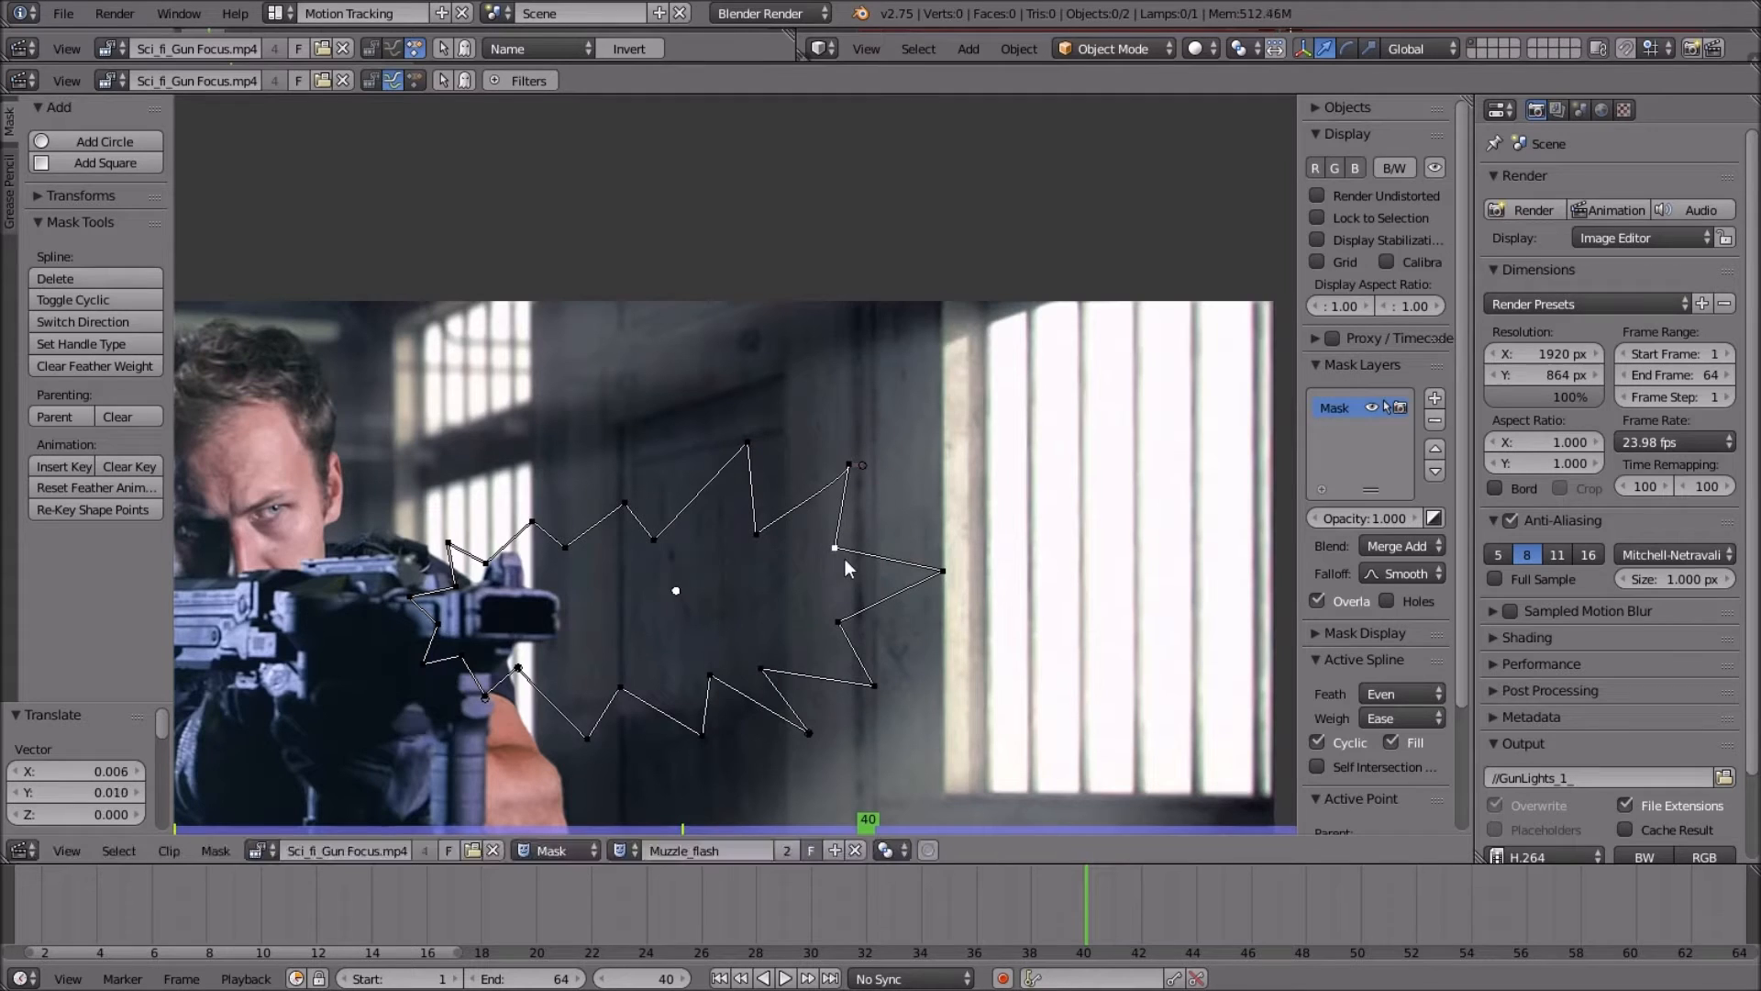
right_click_drag(851, 466, 866, 476)
scroll(998, 555, "down", 3)
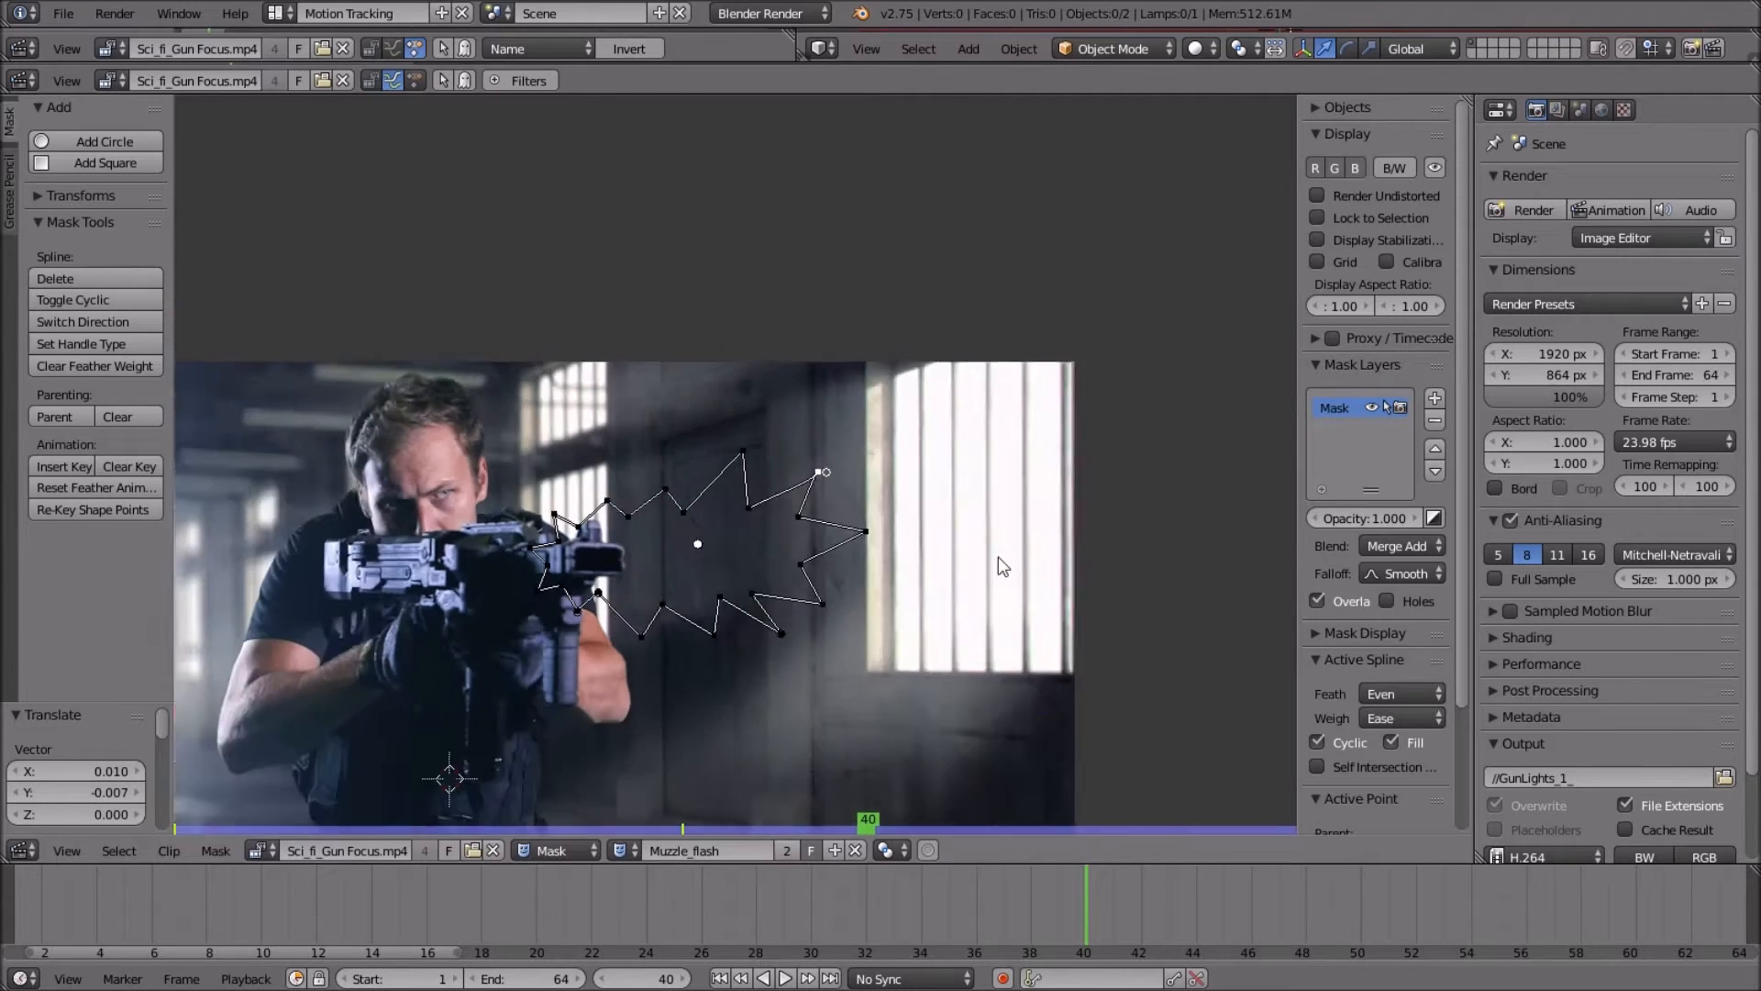
scroll(722, 435, "up", 1)
right_click_drag(745, 447, 757, 449)
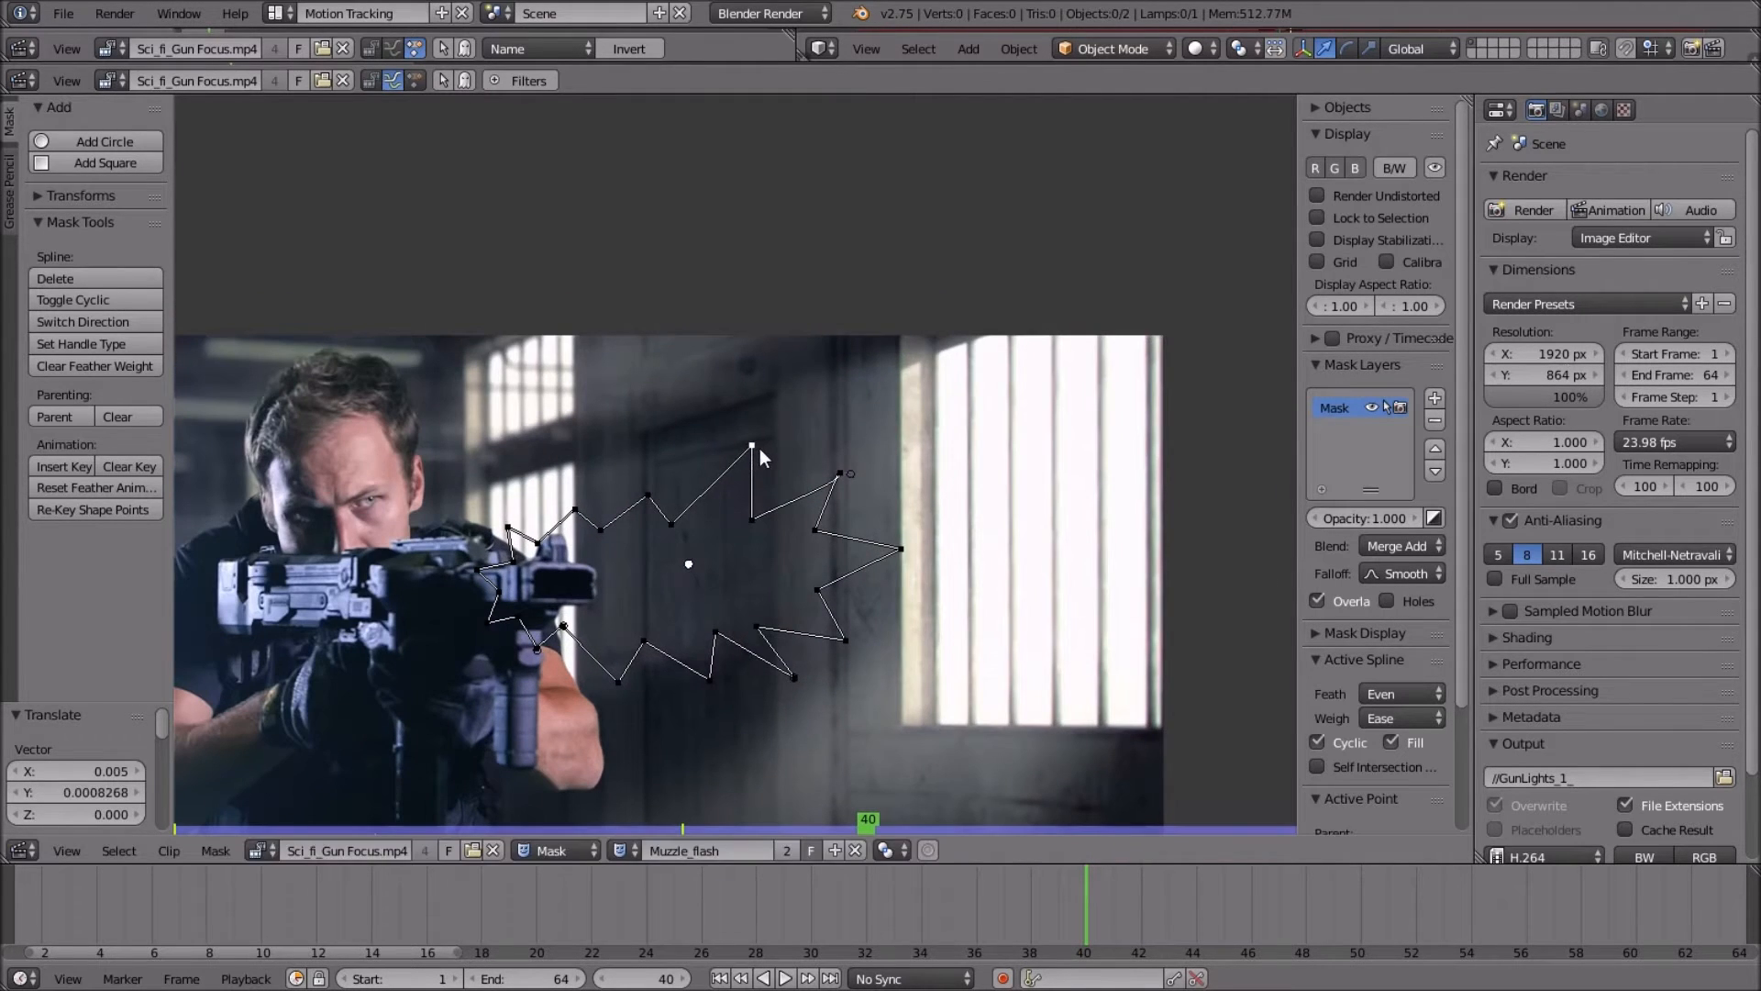
Select all points of the flash mask and insert a shape key at frame 40.
key("a")
key("a")
middle_click_drag(815, 504, 835, 516)
key("i")
scroll(835, 510, "up", 1)
scroll(835, 510, "down", 1)
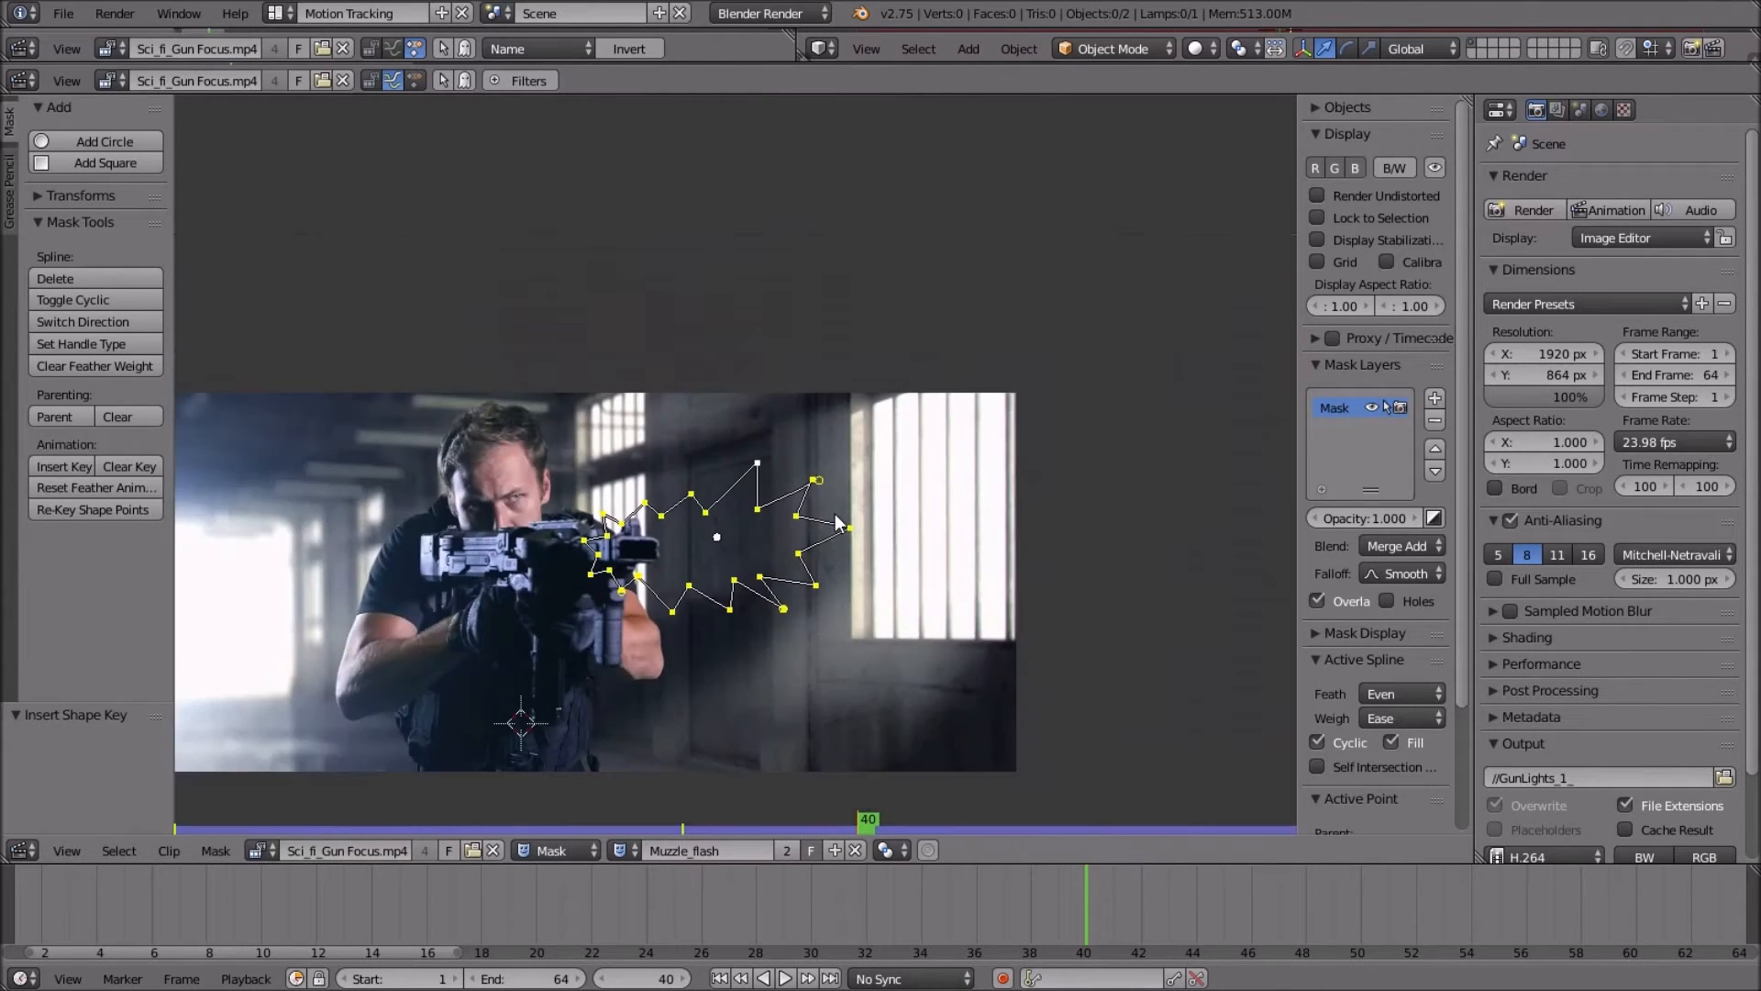
scroll(835, 515, "up", 3)
scroll(964, 539, "down", 3)
Shrink the whole flash mask and move it onto the rifle's muzzle opening at frame 40.
key("s")
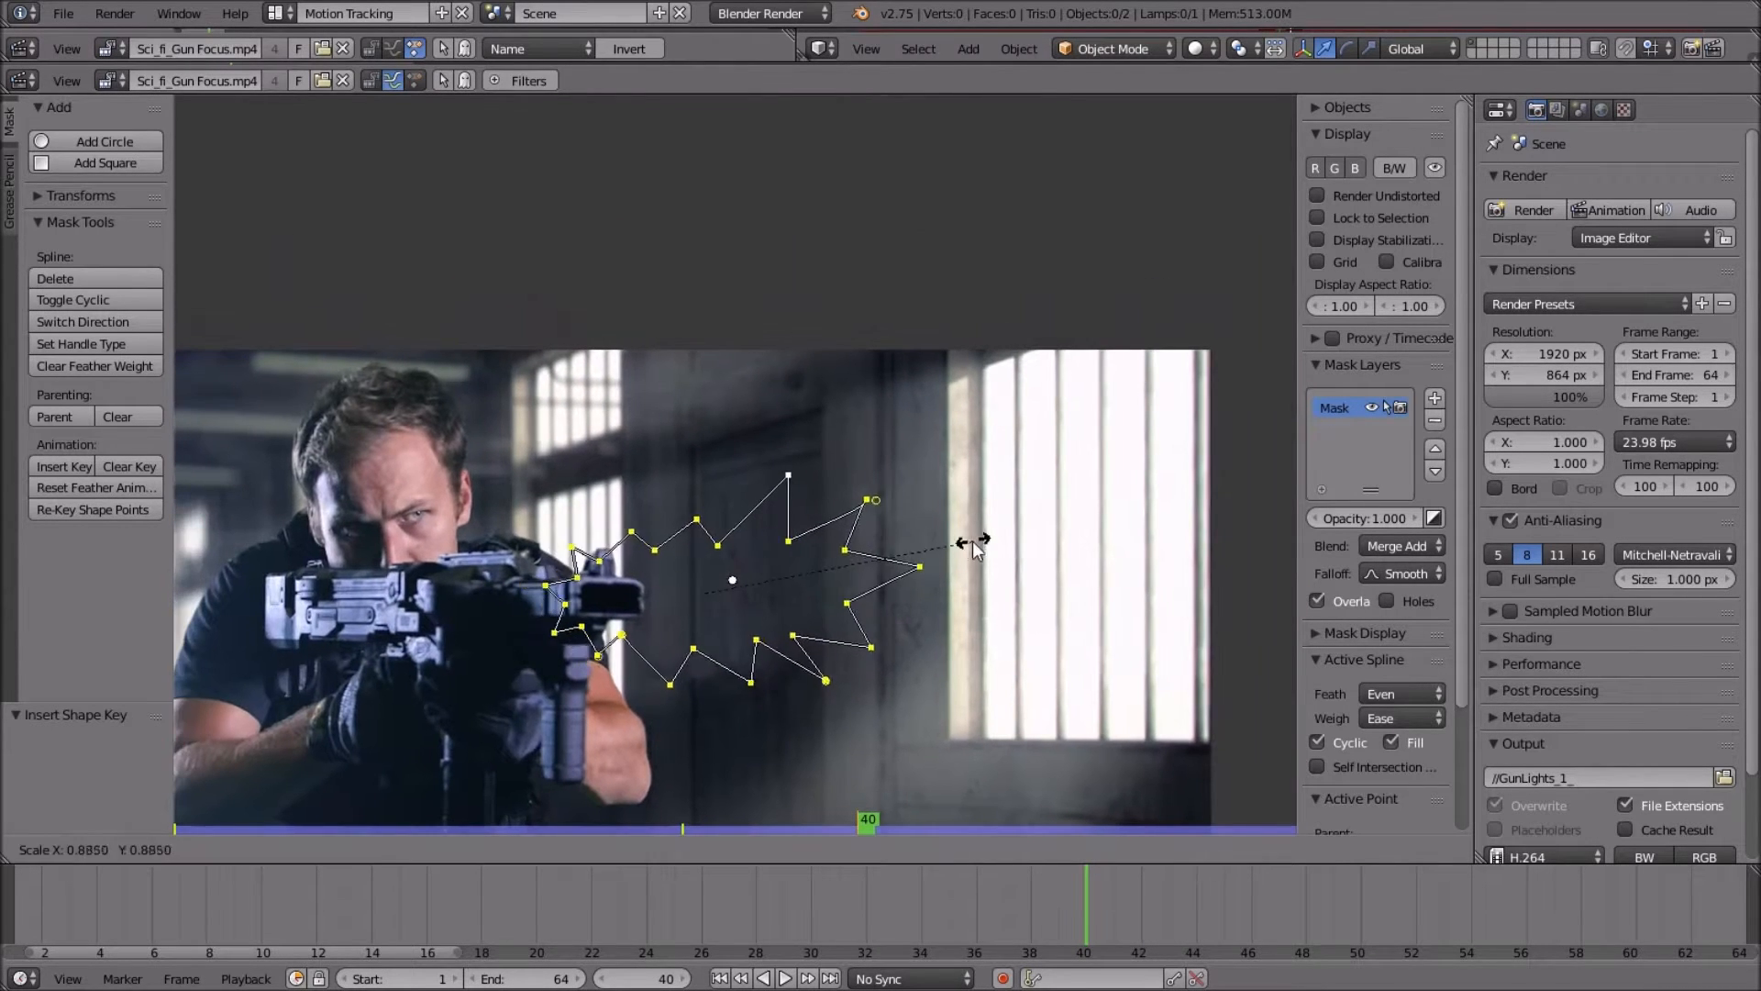
left_click(911, 564)
scroll(922, 571, "up", 2)
key("g")
left_click(842, 588)
key("s")
left_click(749, 629)
key("g")
left_click(651, 641)
Enlarge the small flash mask by about 1.68, align it with the muzzle and insert a shape key at frame 40.
key("s")
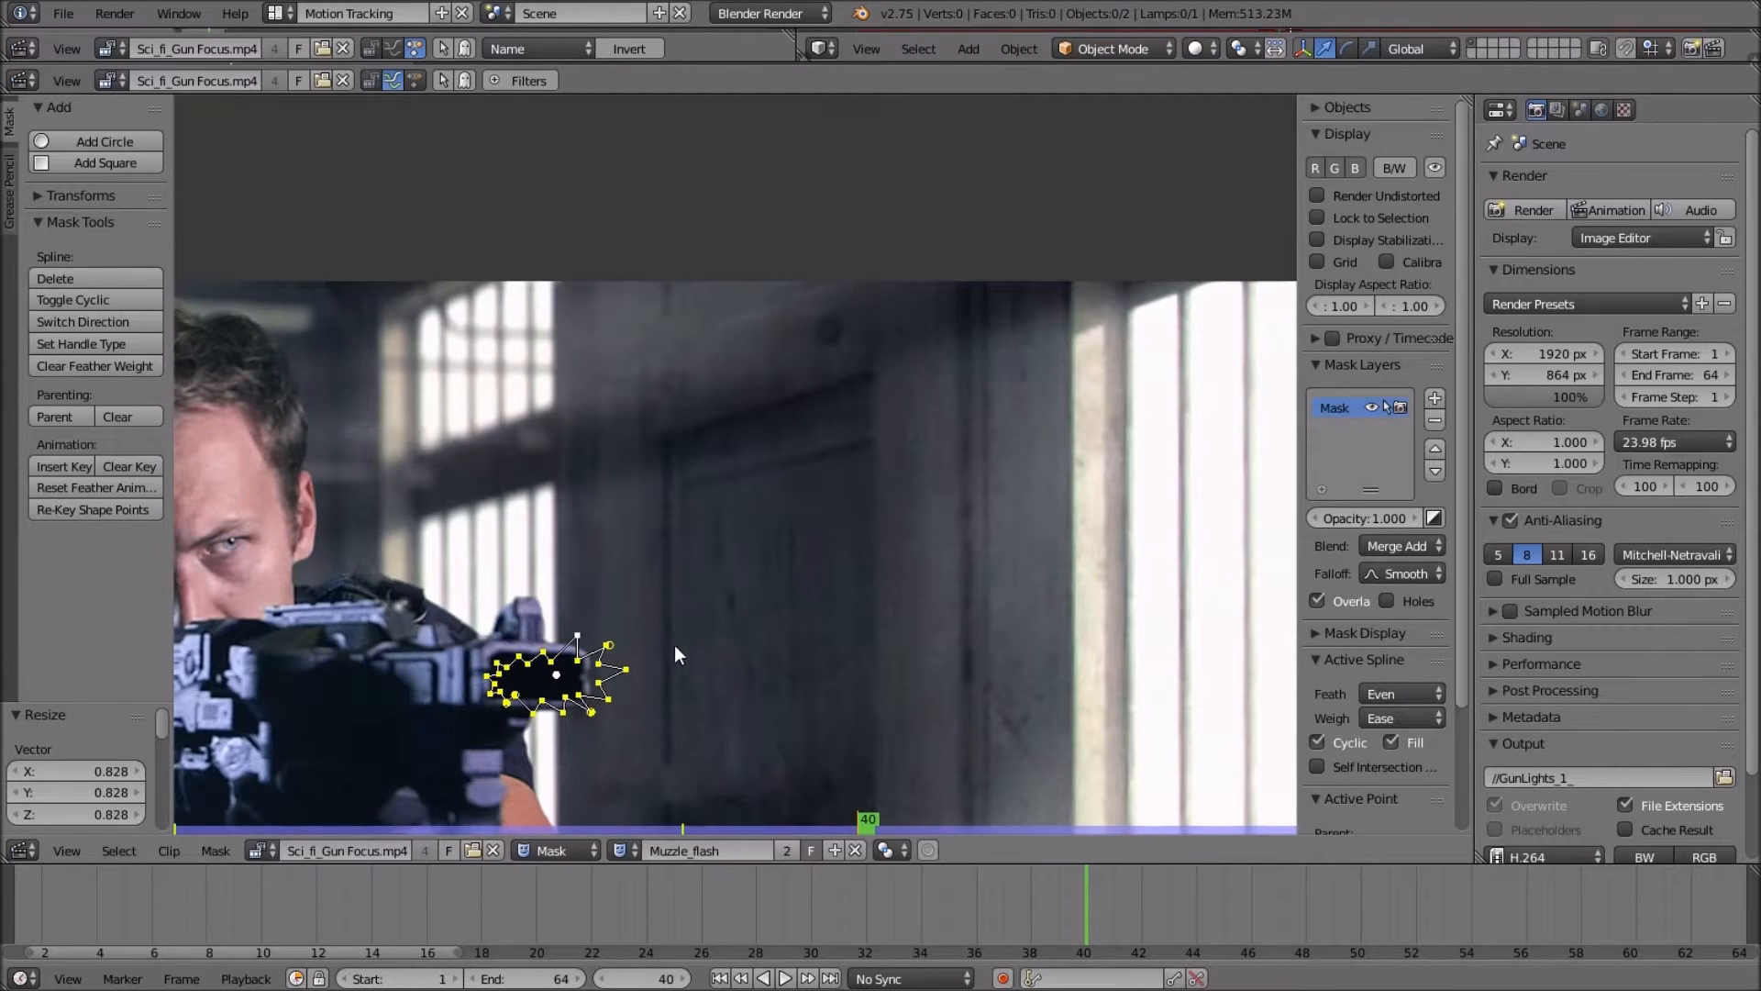
scroll(716, 605, "up", 2)
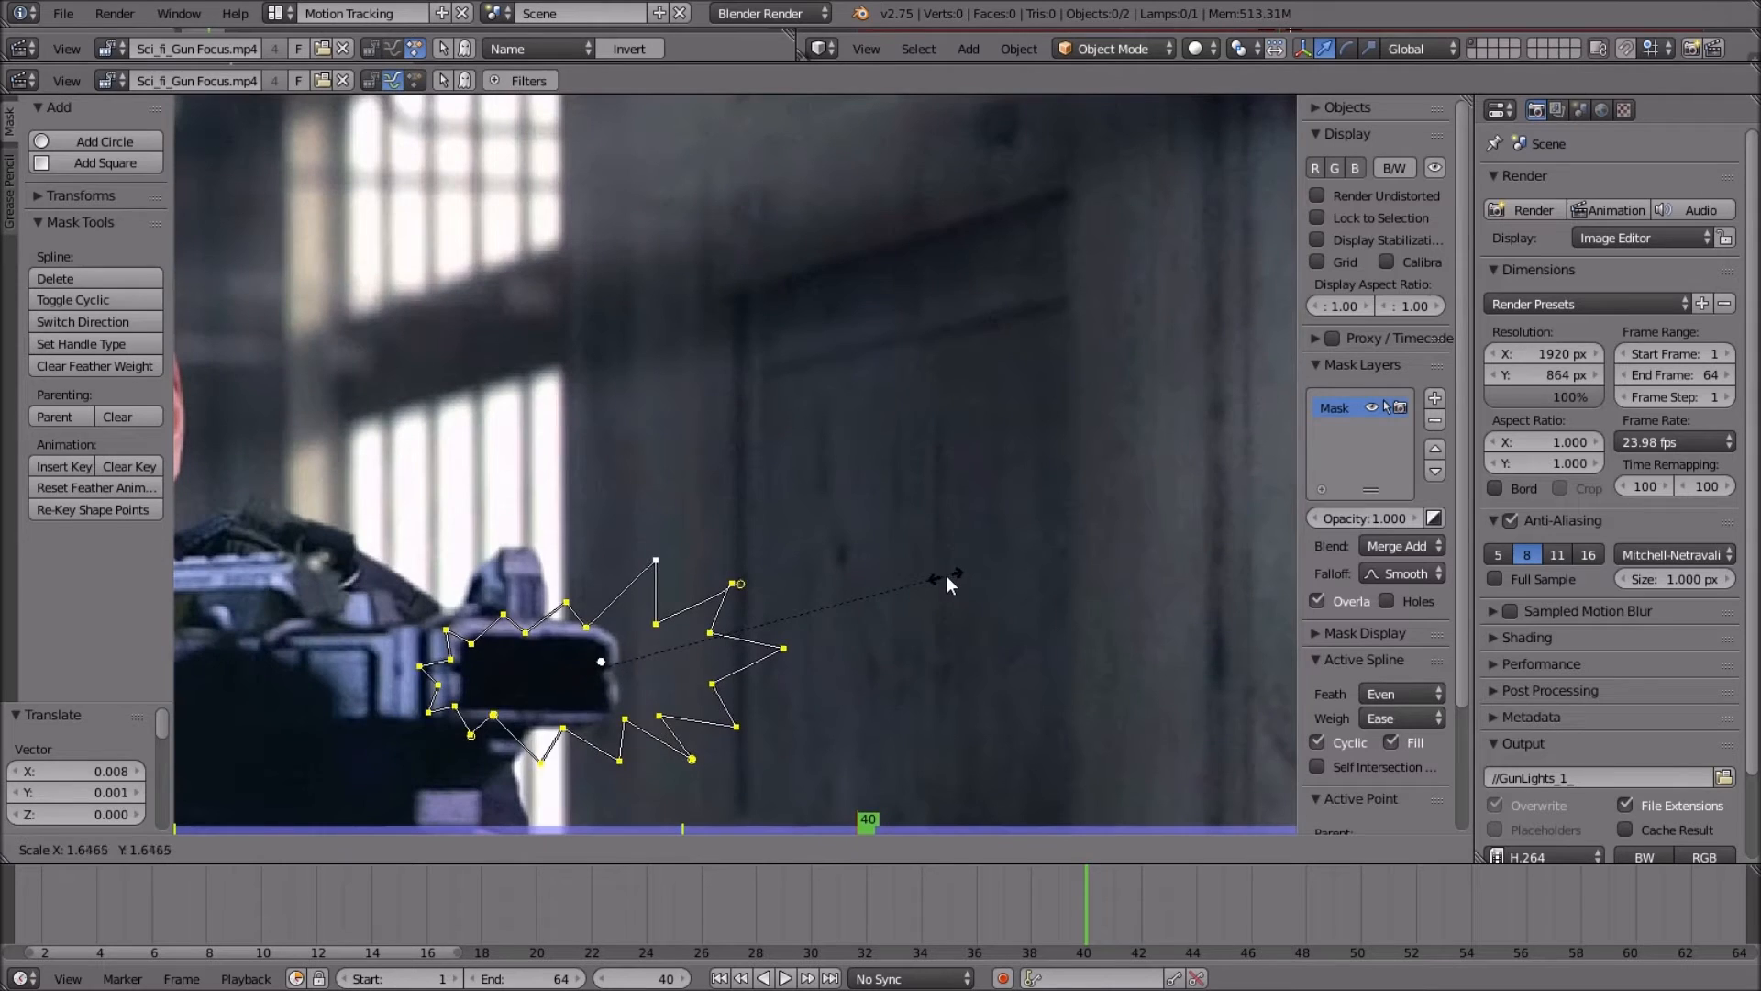
left_click(949, 575)
scroll(955, 575, "down", 2)
key("g")
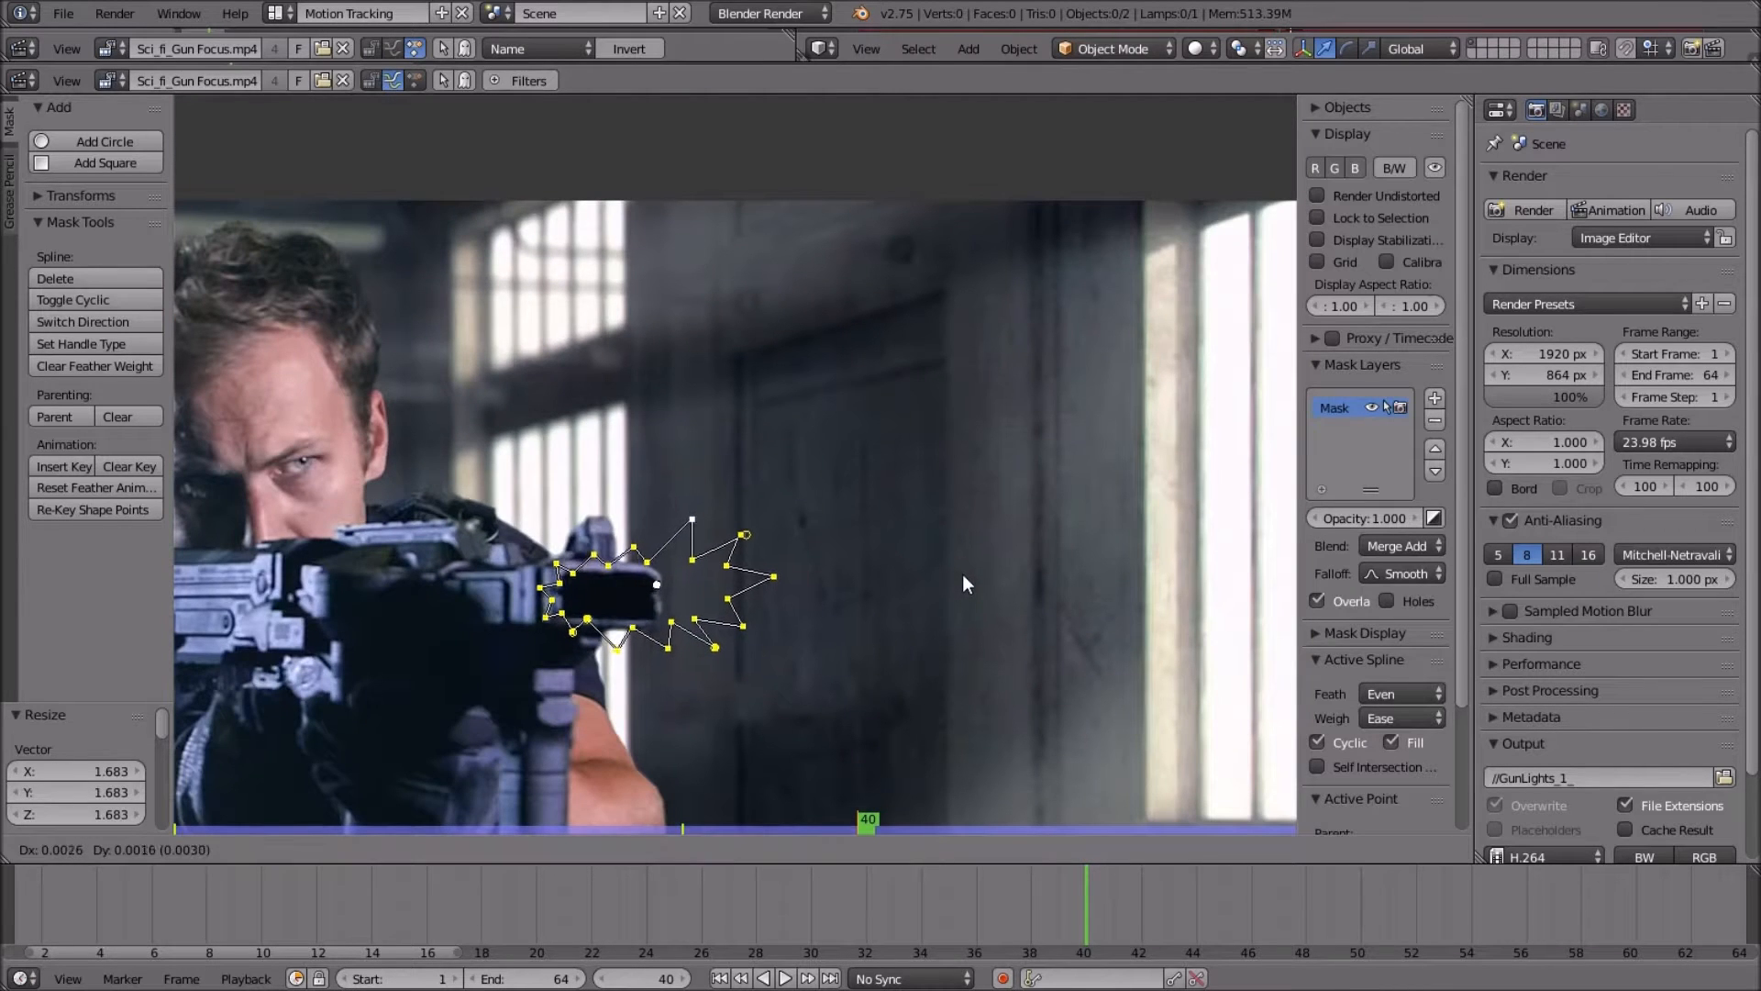
left_click(961, 575)
key("i")
Go to frame 41 and move the flash mask down slightly to match the muzzle.
key("Right")
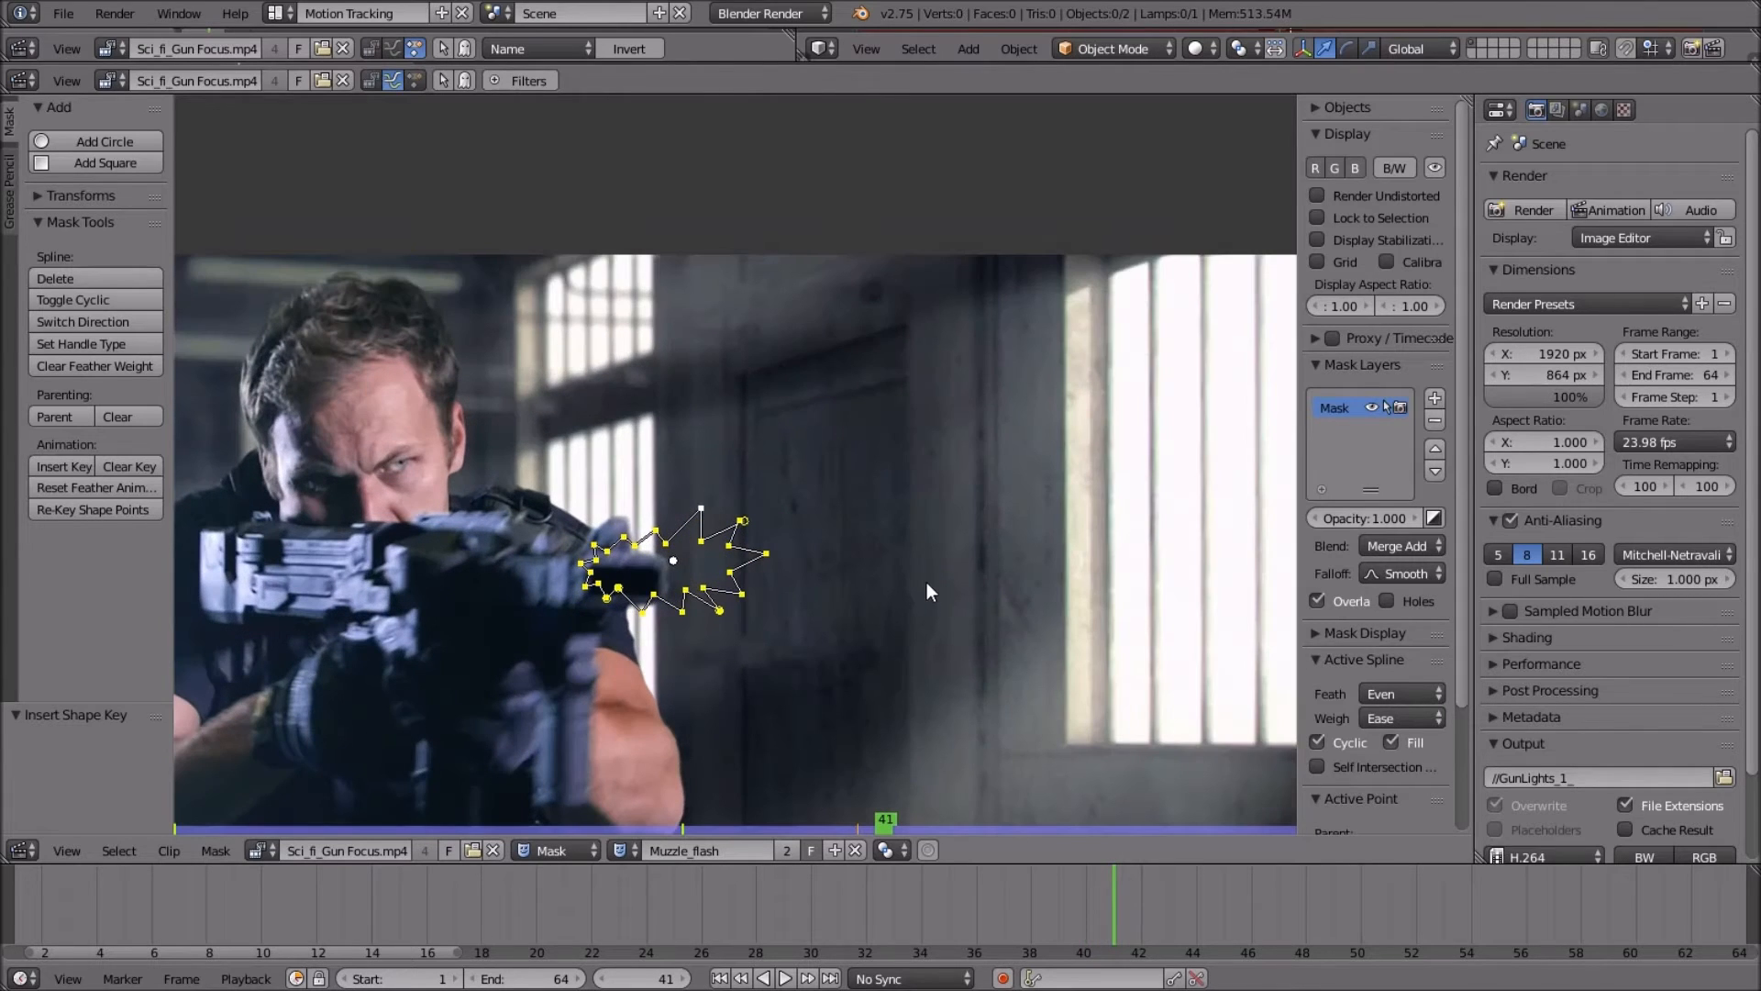
middle_click_drag(927, 584, 1009, 521)
scroll(913, 546, "up", 3)
scroll(974, 534, "down", 4)
scroll(963, 527, "up", 4)
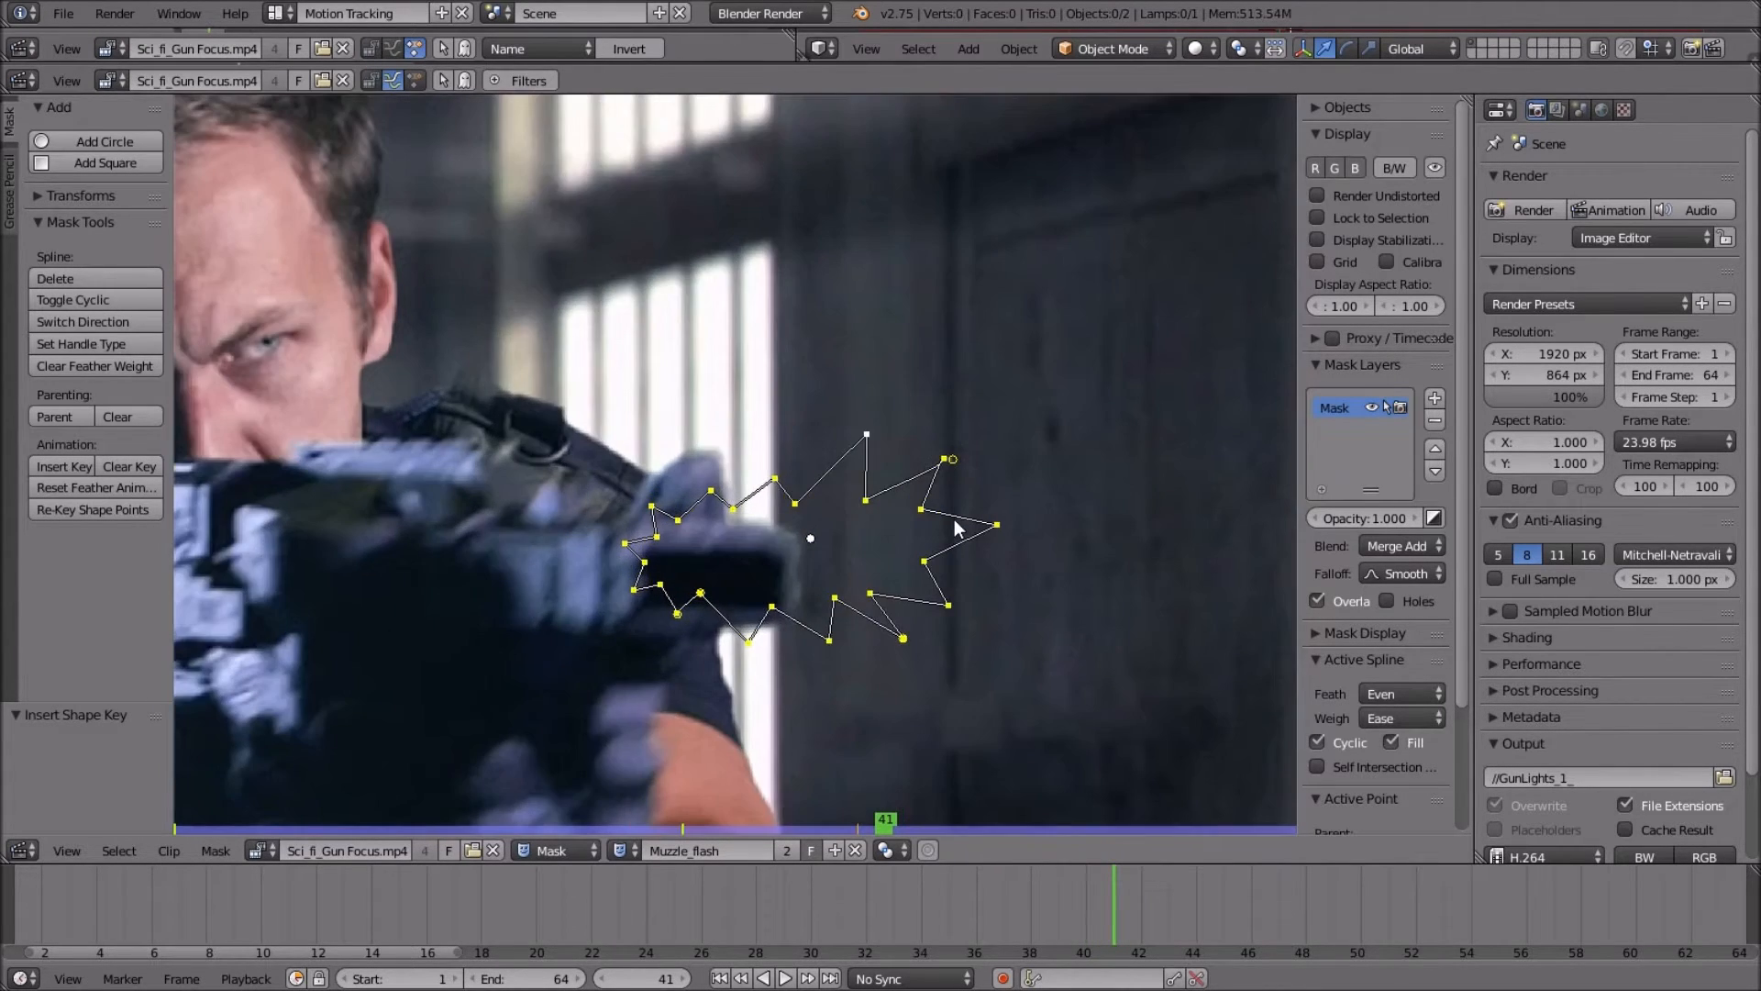
key("g")
left_click(955, 543)
scroll(956, 543, "down", 4)
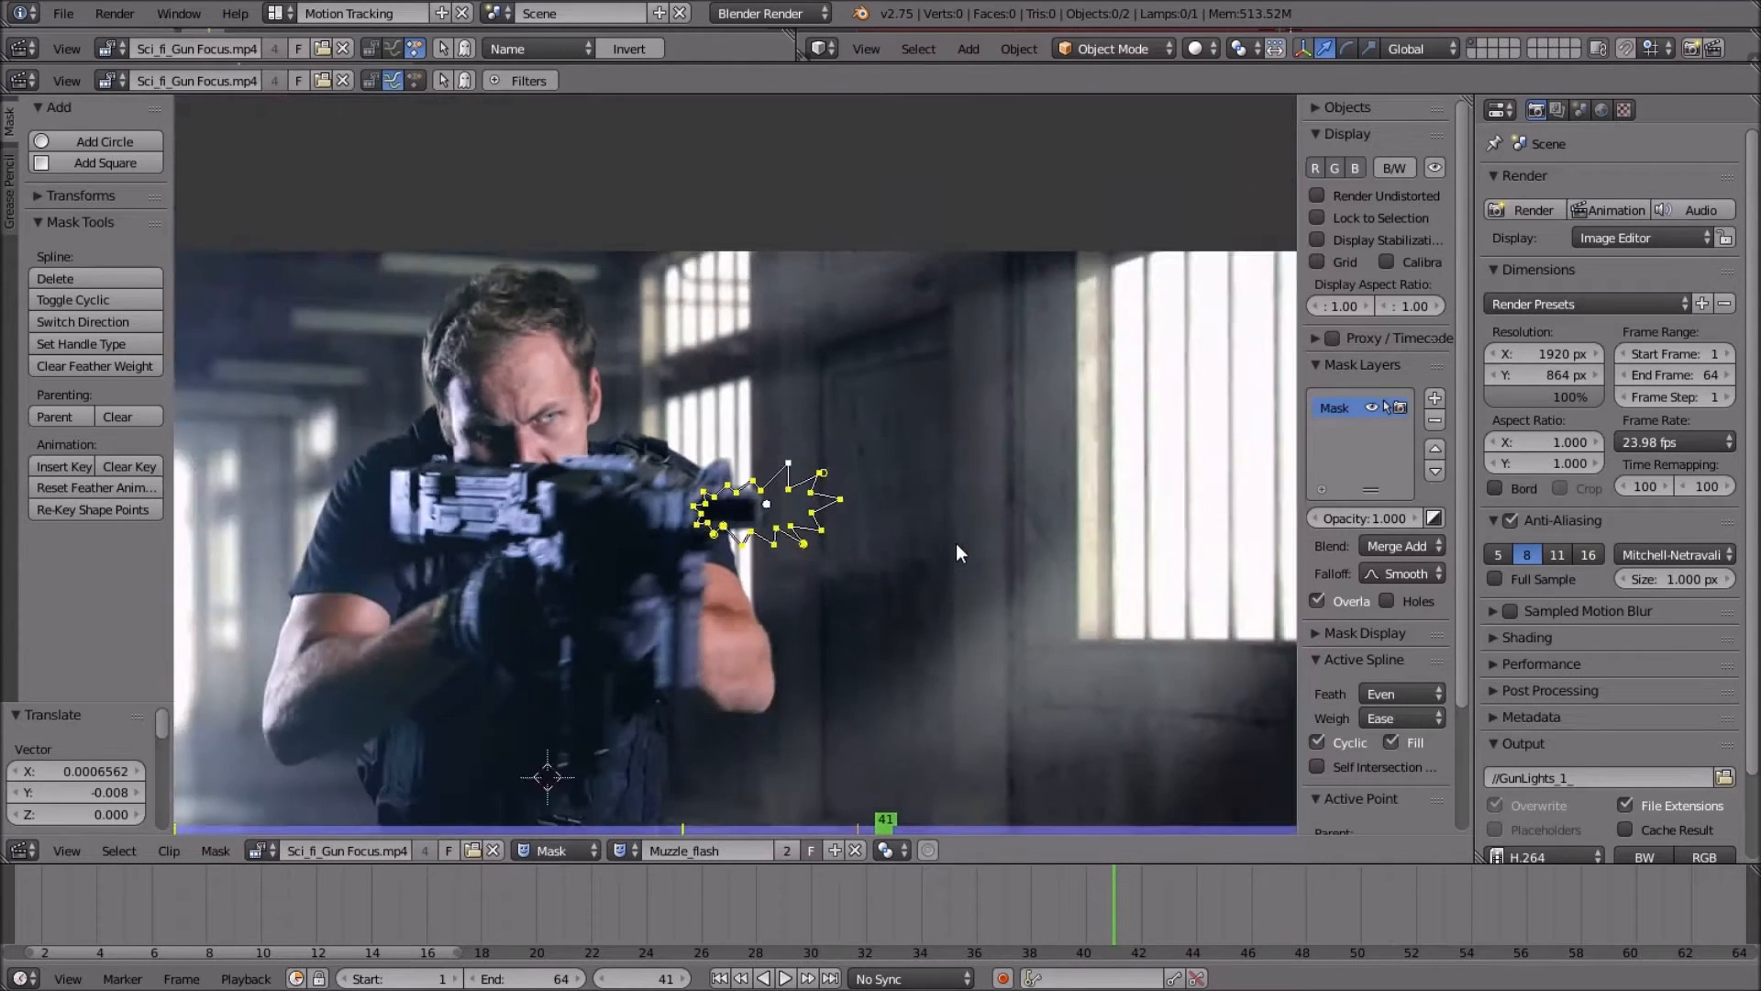
At frame 41, enlarge the flash mask considerably and shift it outward so it extends from the muzzle.
scroll(955, 543, "up", 2)
scroll(955, 543, "down", 2)
key("s")
left_click(1235, 554)
key("g")
left_click(195, 548)
scroll(400, 575, "up", 1)
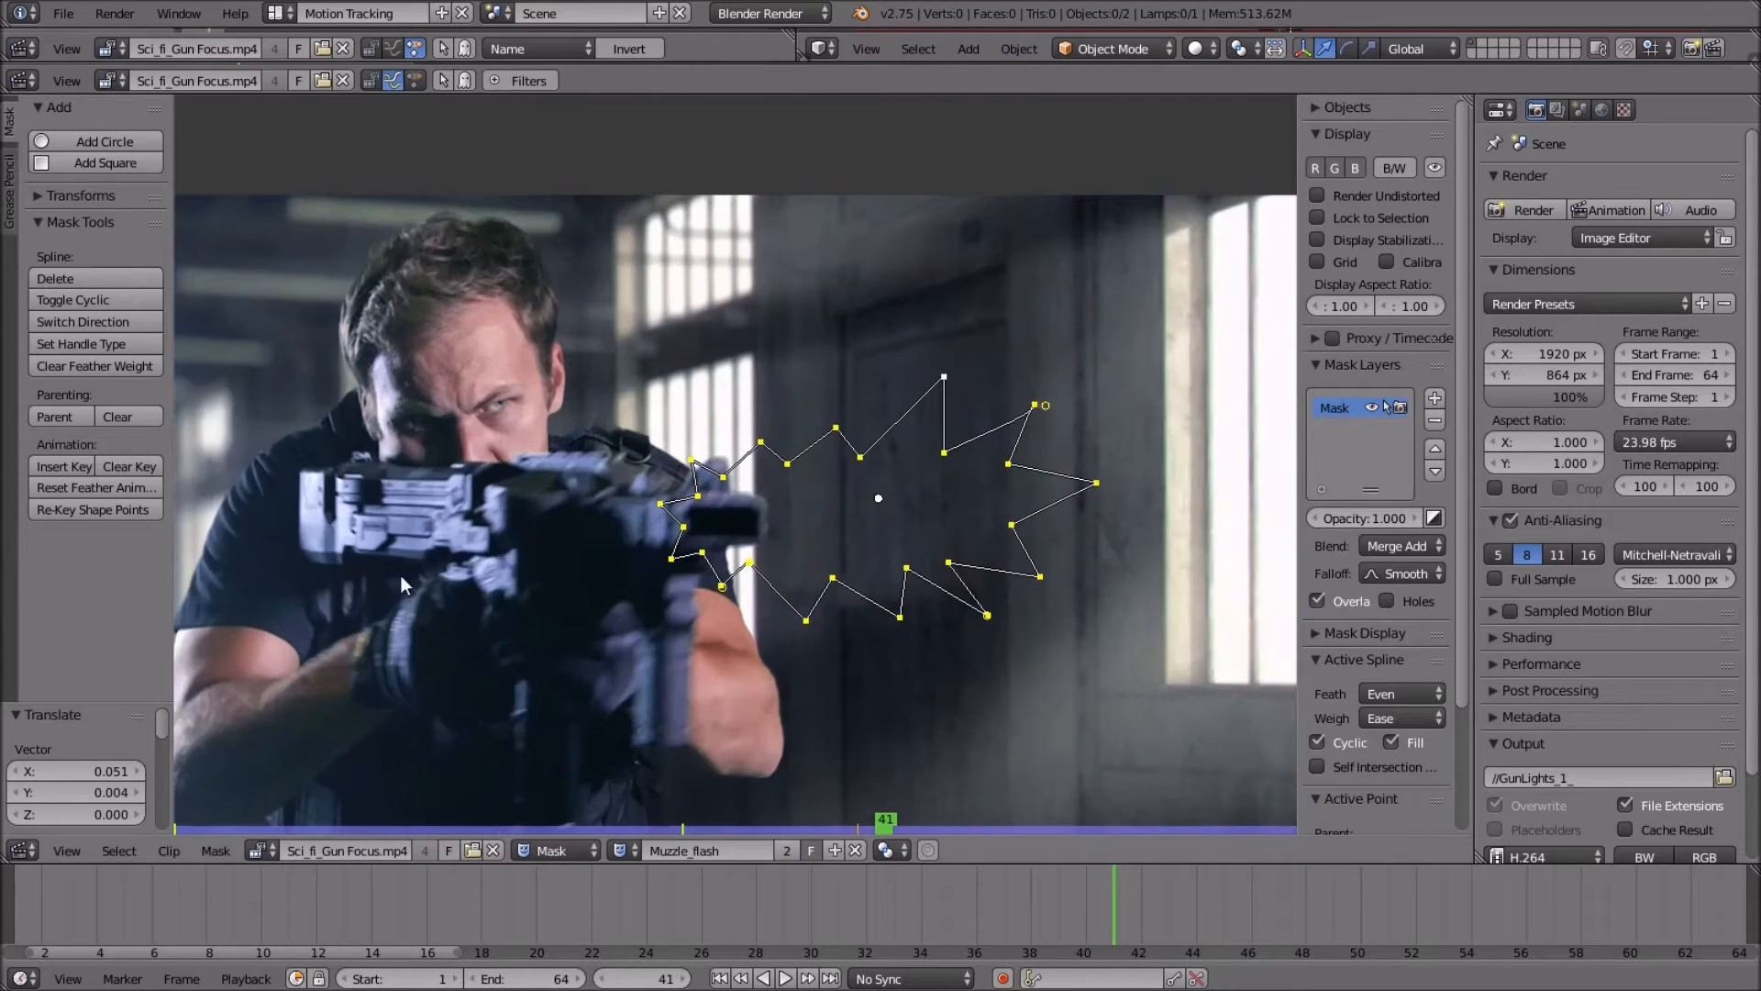
Refine the flash mask's size, align its base with the muzzle and insert a shape key at frame 41.
scroll(400, 575, "up", 1)
key("s")
left_click(597, 564)
key("g")
left_click(912, 597)
key("s")
left_click(881, 580)
key("g")
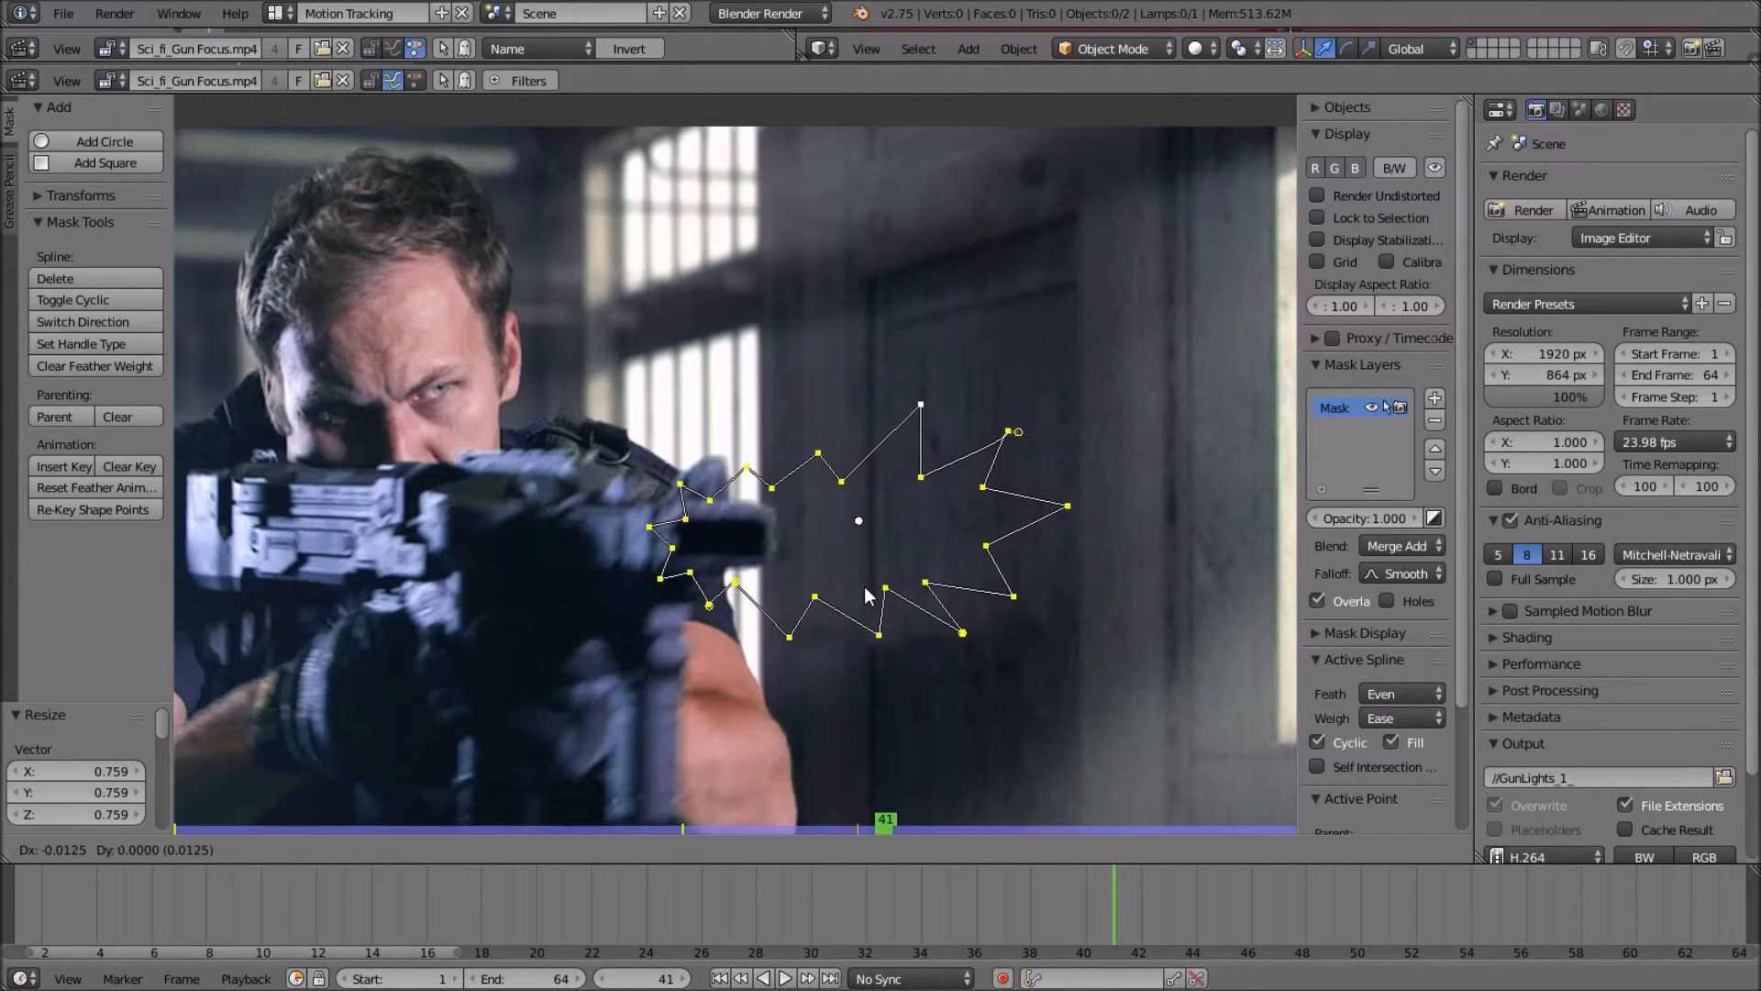
left_click(864, 586)
key("i")
Go to frame 42, compare it with frame 41 and move the flash mask to follow the muzzle.
key("Right")
scroll(864, 586, "down", 2)
key("Left")
key("Right")
key("g")
left_click(857, 631)
Adjust the flash mask's size at frame 42 and reposition its base on the muzzle.
key("s")
left_click(1140, 631)
key("s")
left_click(916, 646)
key("g")
left_click(970, 642)
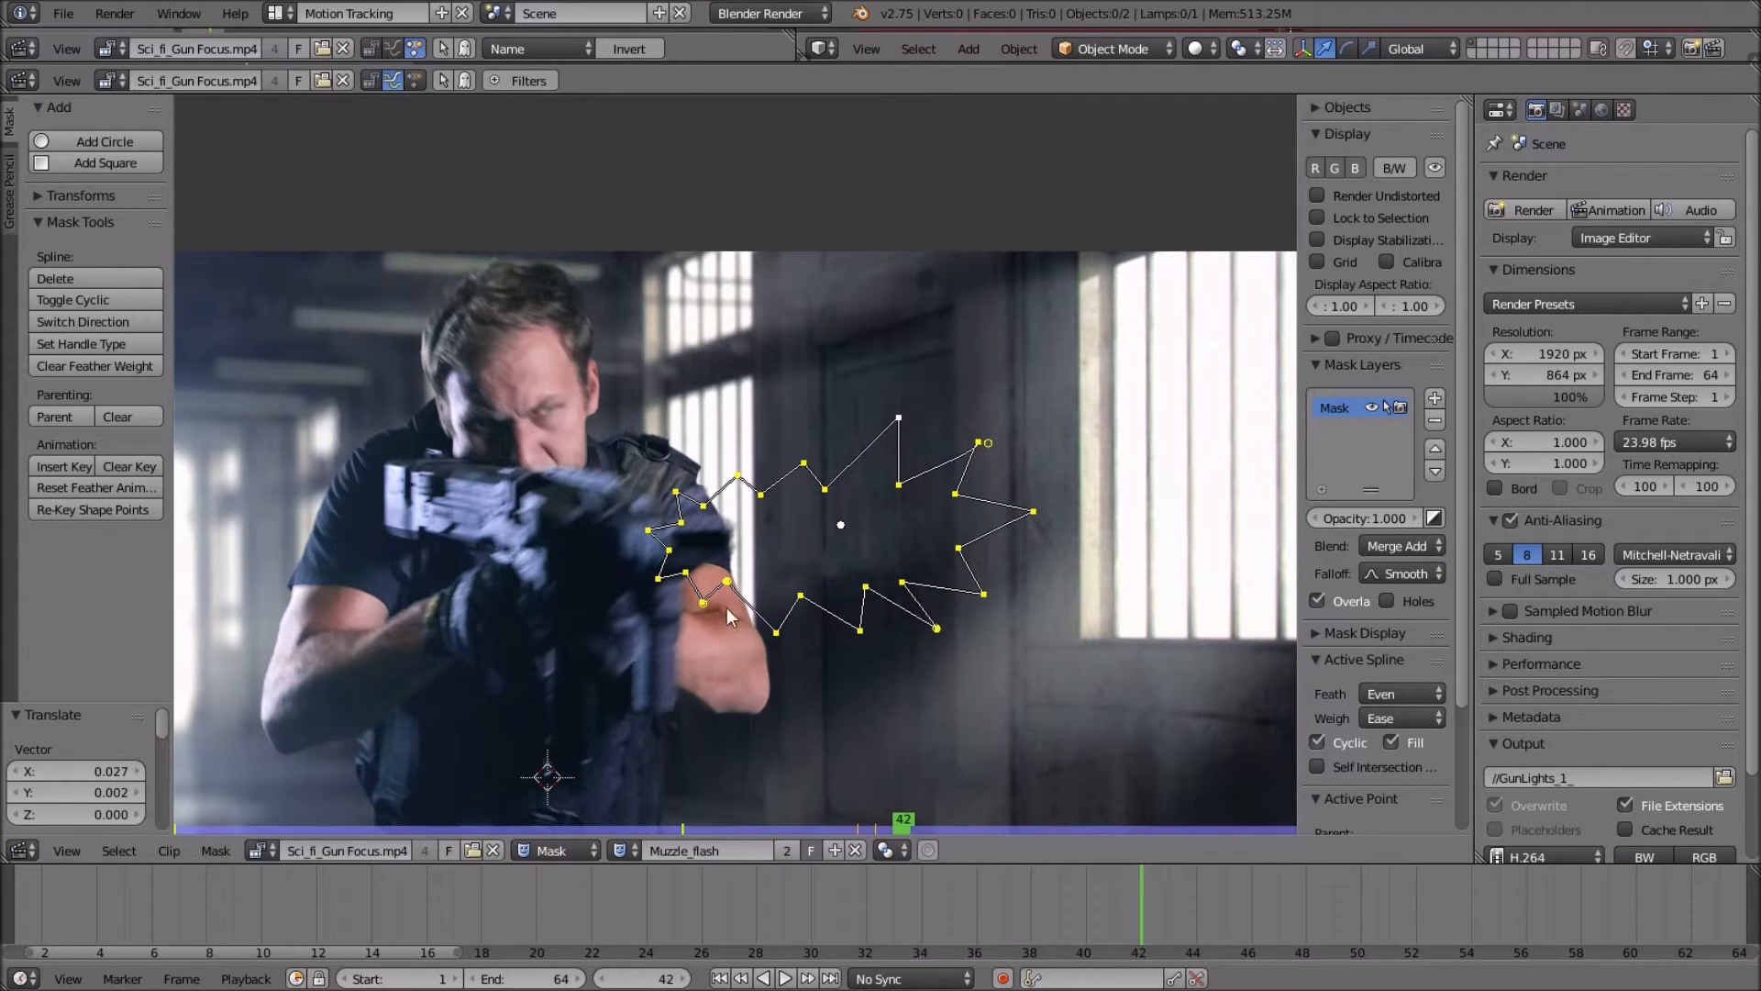
key("g")
left_click(741, 563)
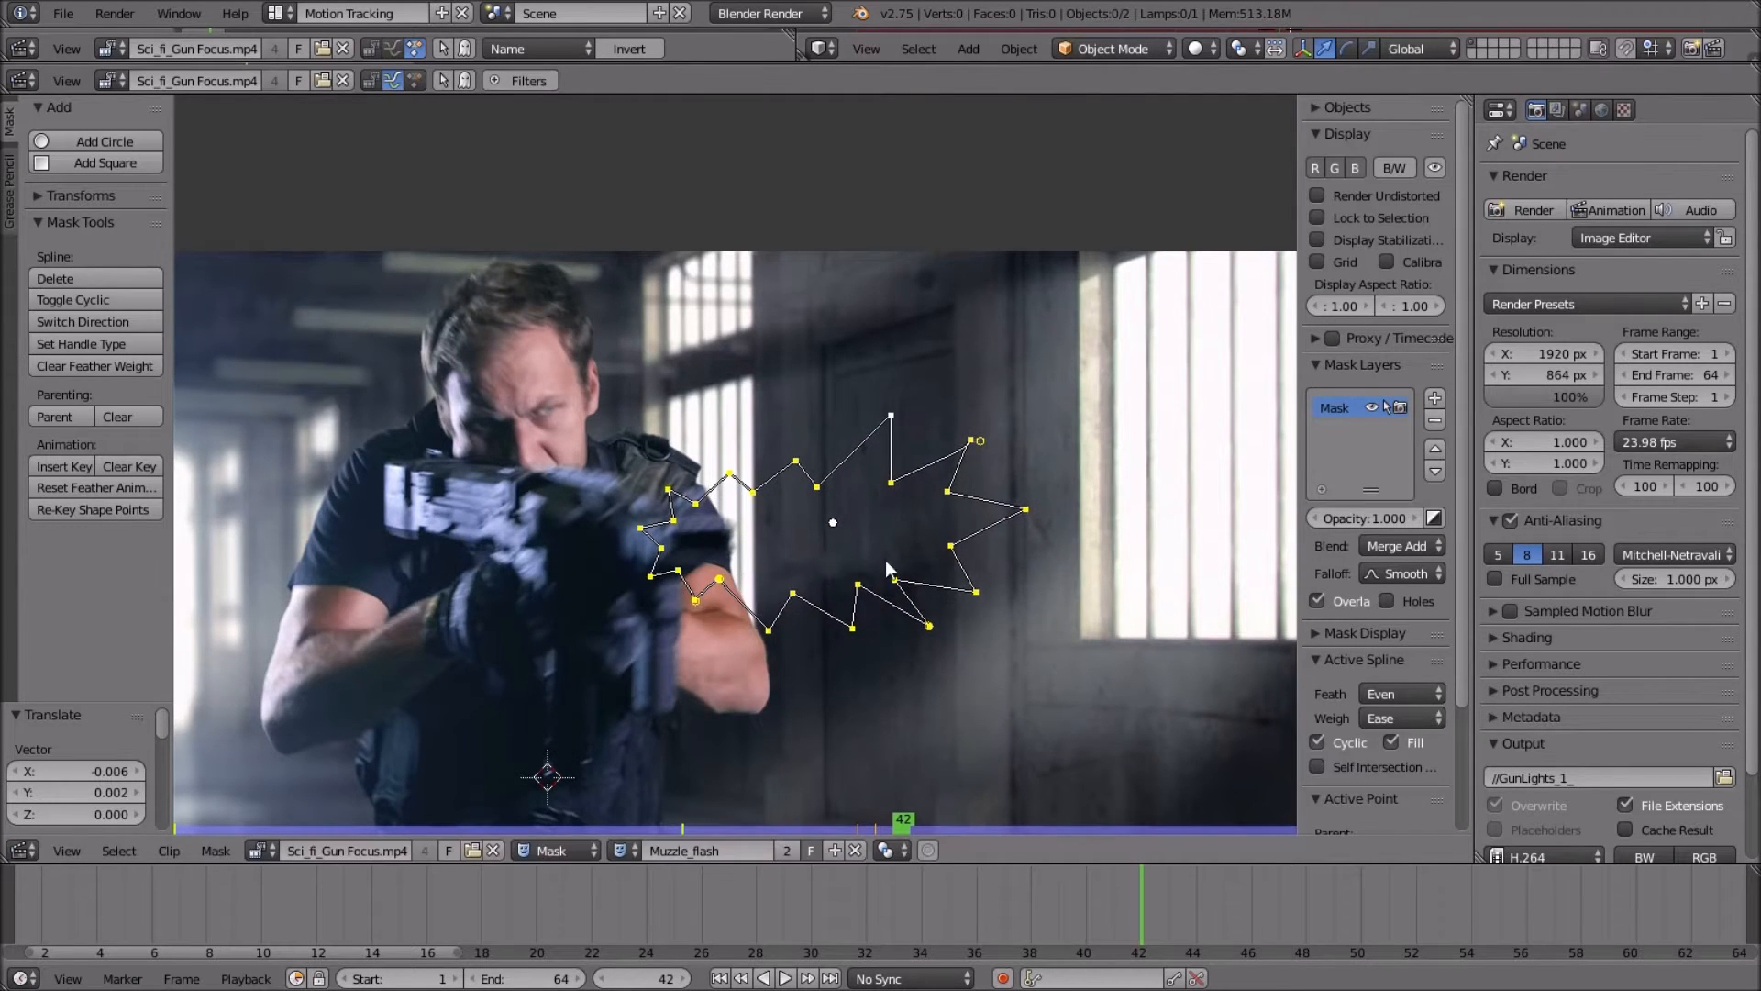
Rotate the flash mask by about 4 degrees to match the tilted rifle and shift it slightly at frame 42.
scroll(886, 564, "down", 1)
key("r")
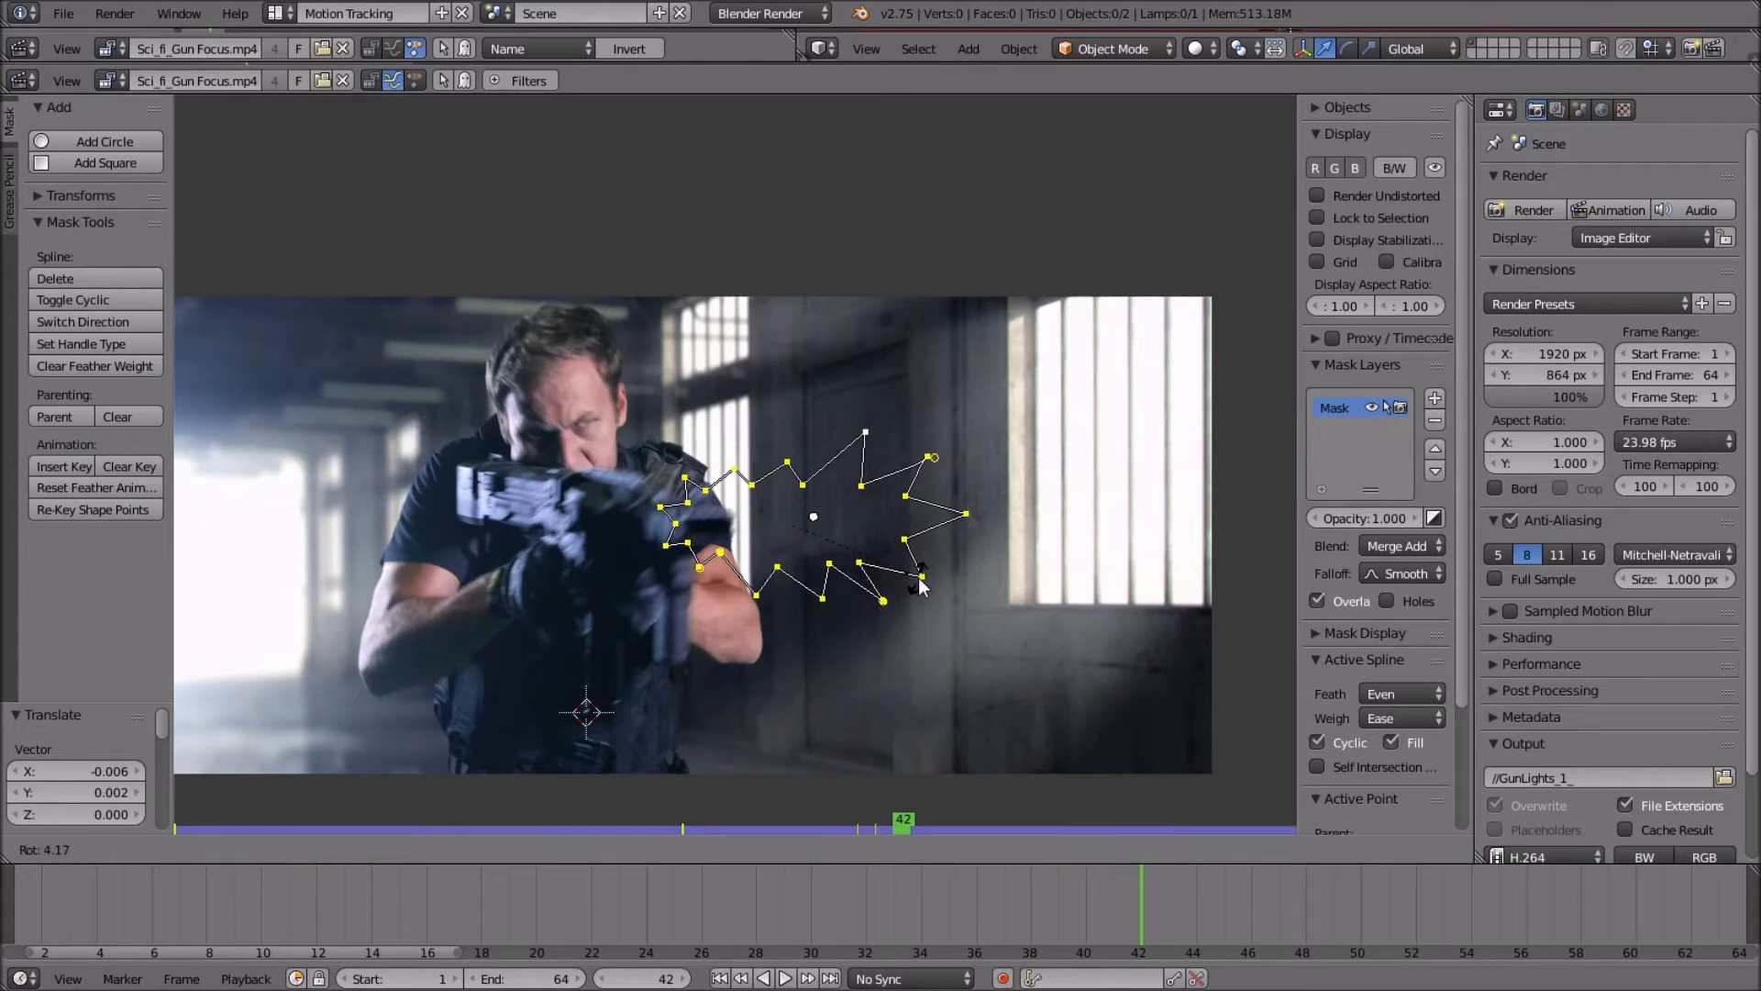
left_click(919, 575)
key("g")
left_click(923, 579)
Nudge the flash mask down, insert a shape key at frame 42 and advance to frame 43.
scroll(998, 593, "up", 2)
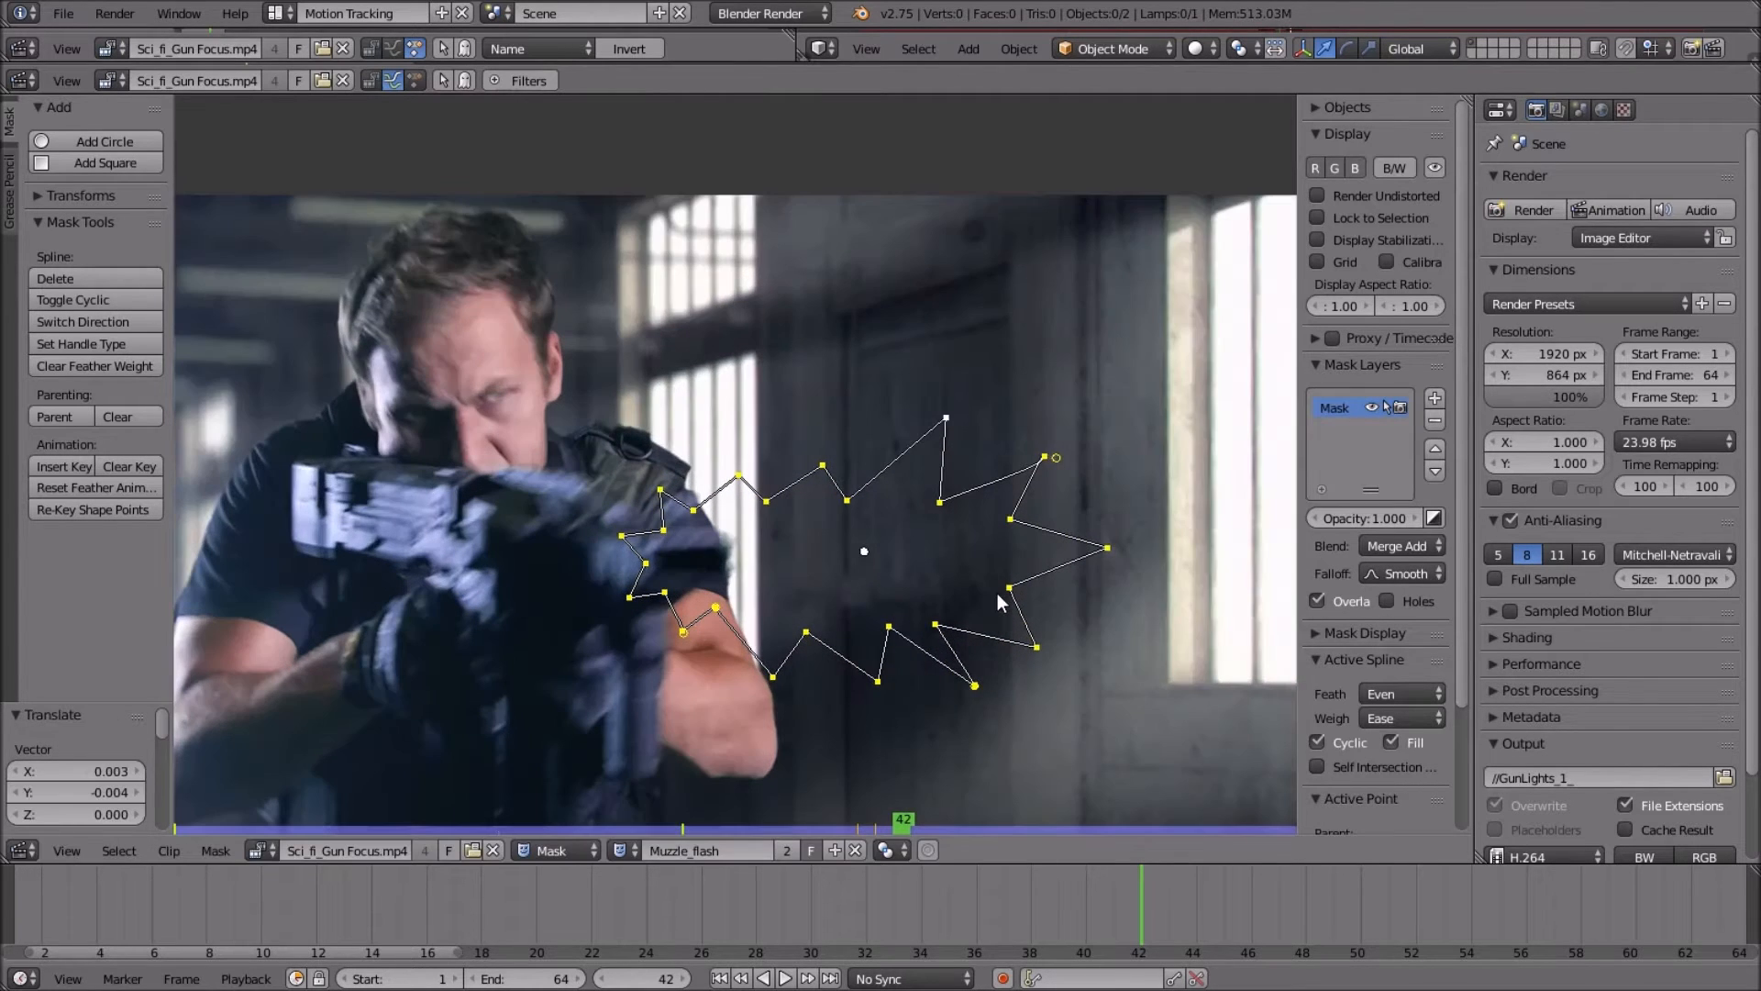
key("g")
left_click(999, 598)
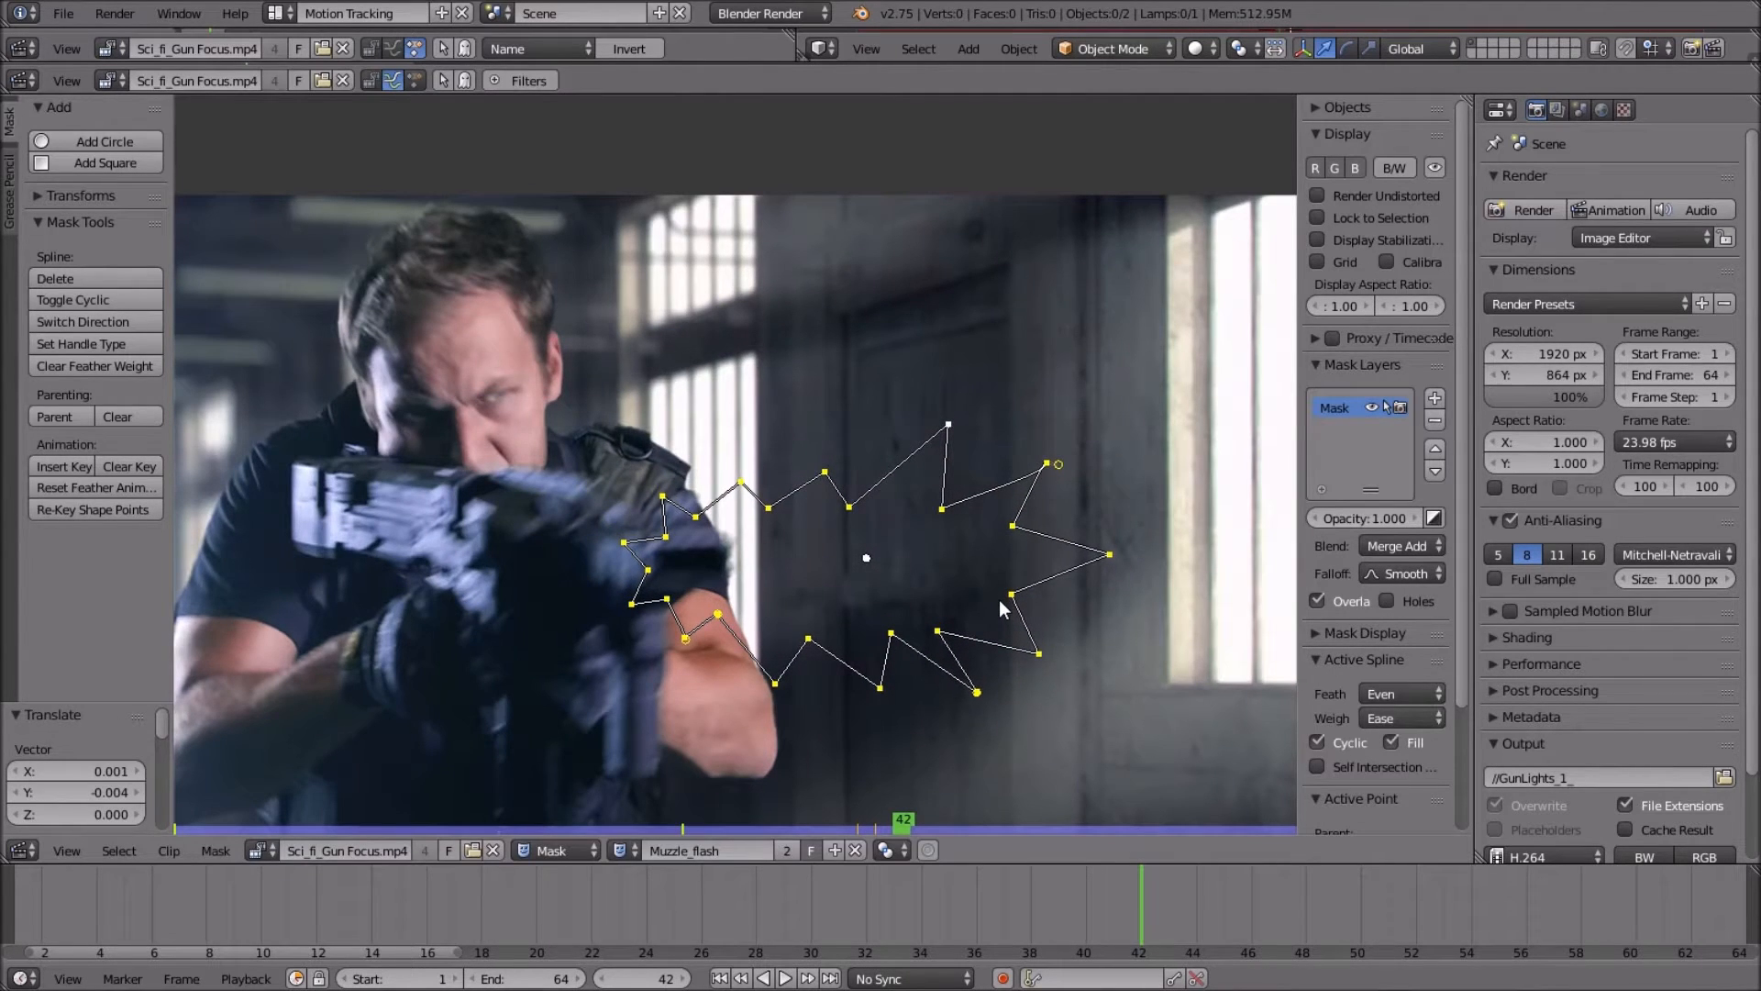
key("i")
scroll(998, 598, "down", 1)
key("Right")
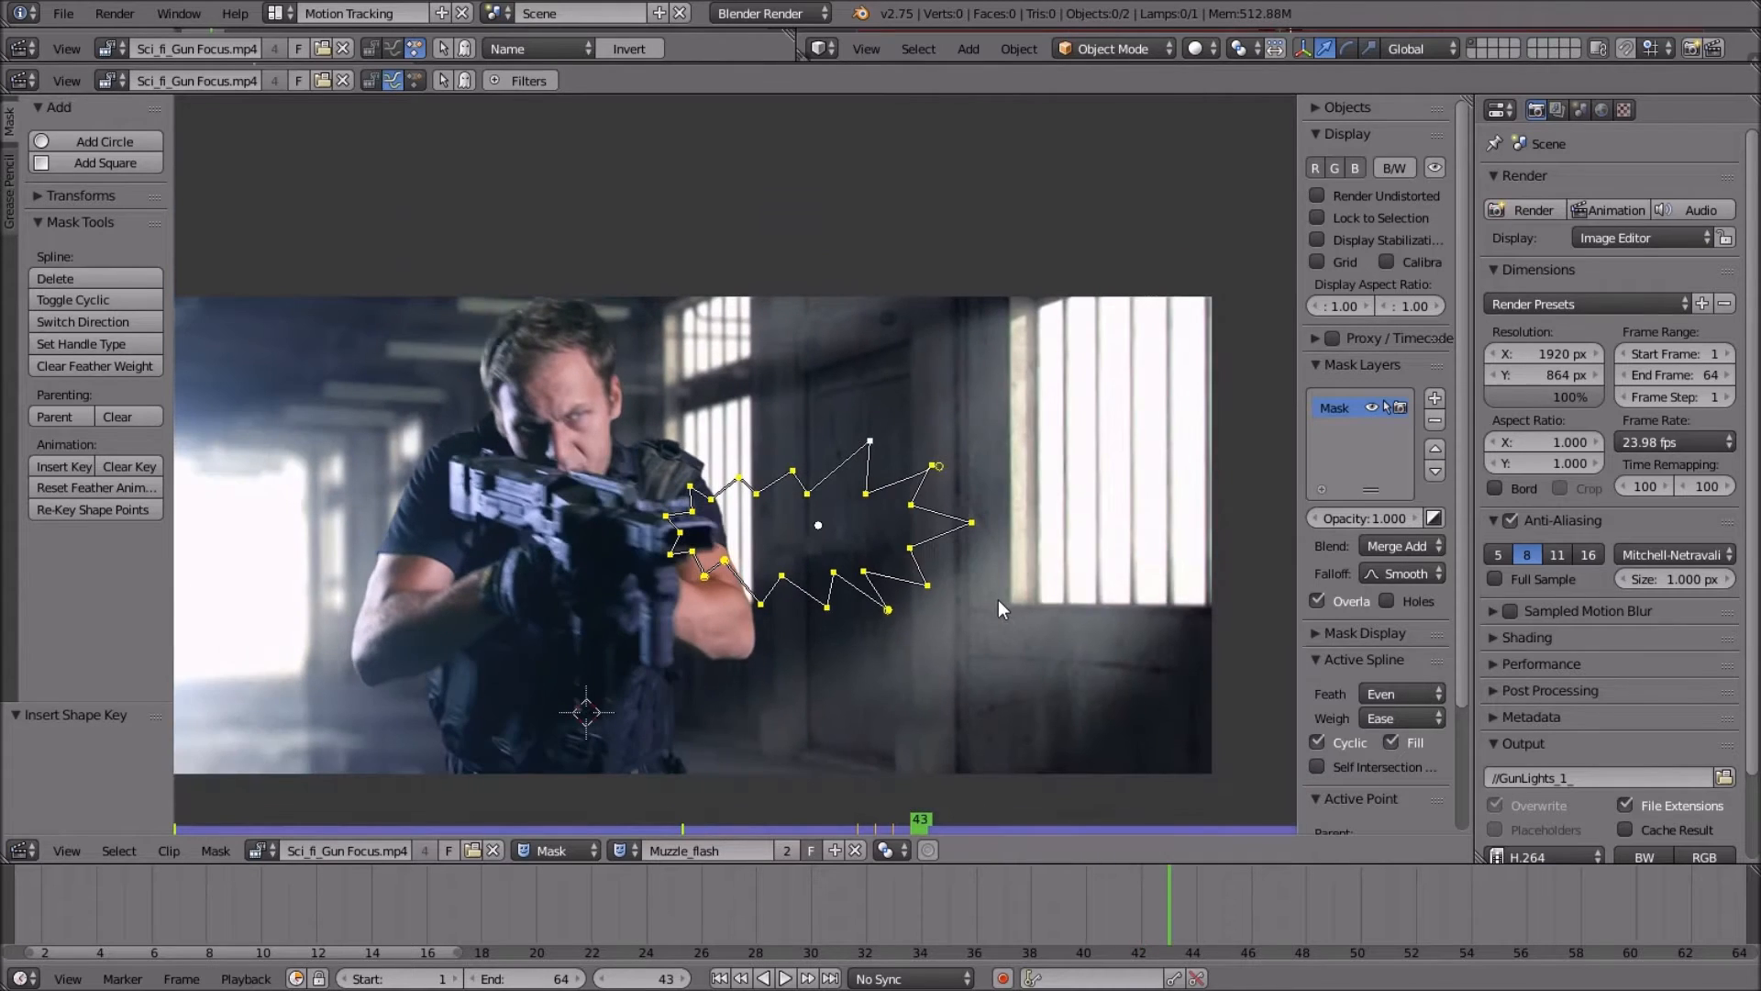
Move the flash mask onto the muzzle at frame 43, scale it by 0.710 and then 1.179, and insert a shape key.
scroll(999, 601, "up", 3)
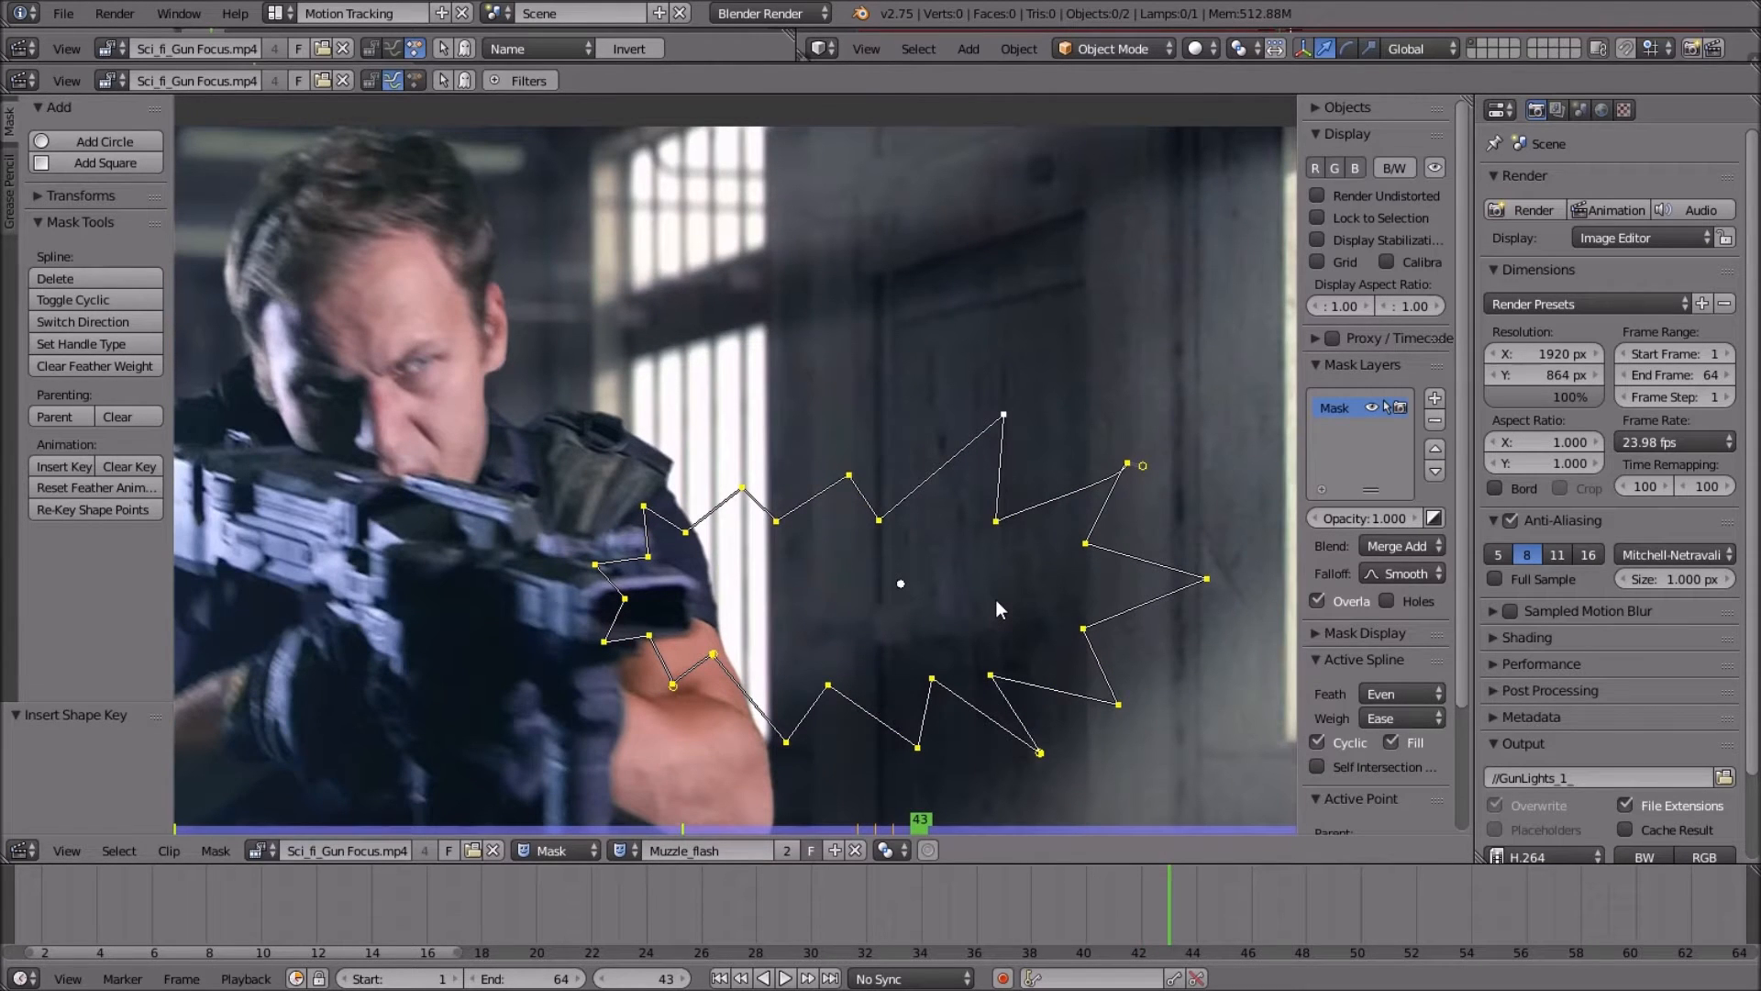
key("g")
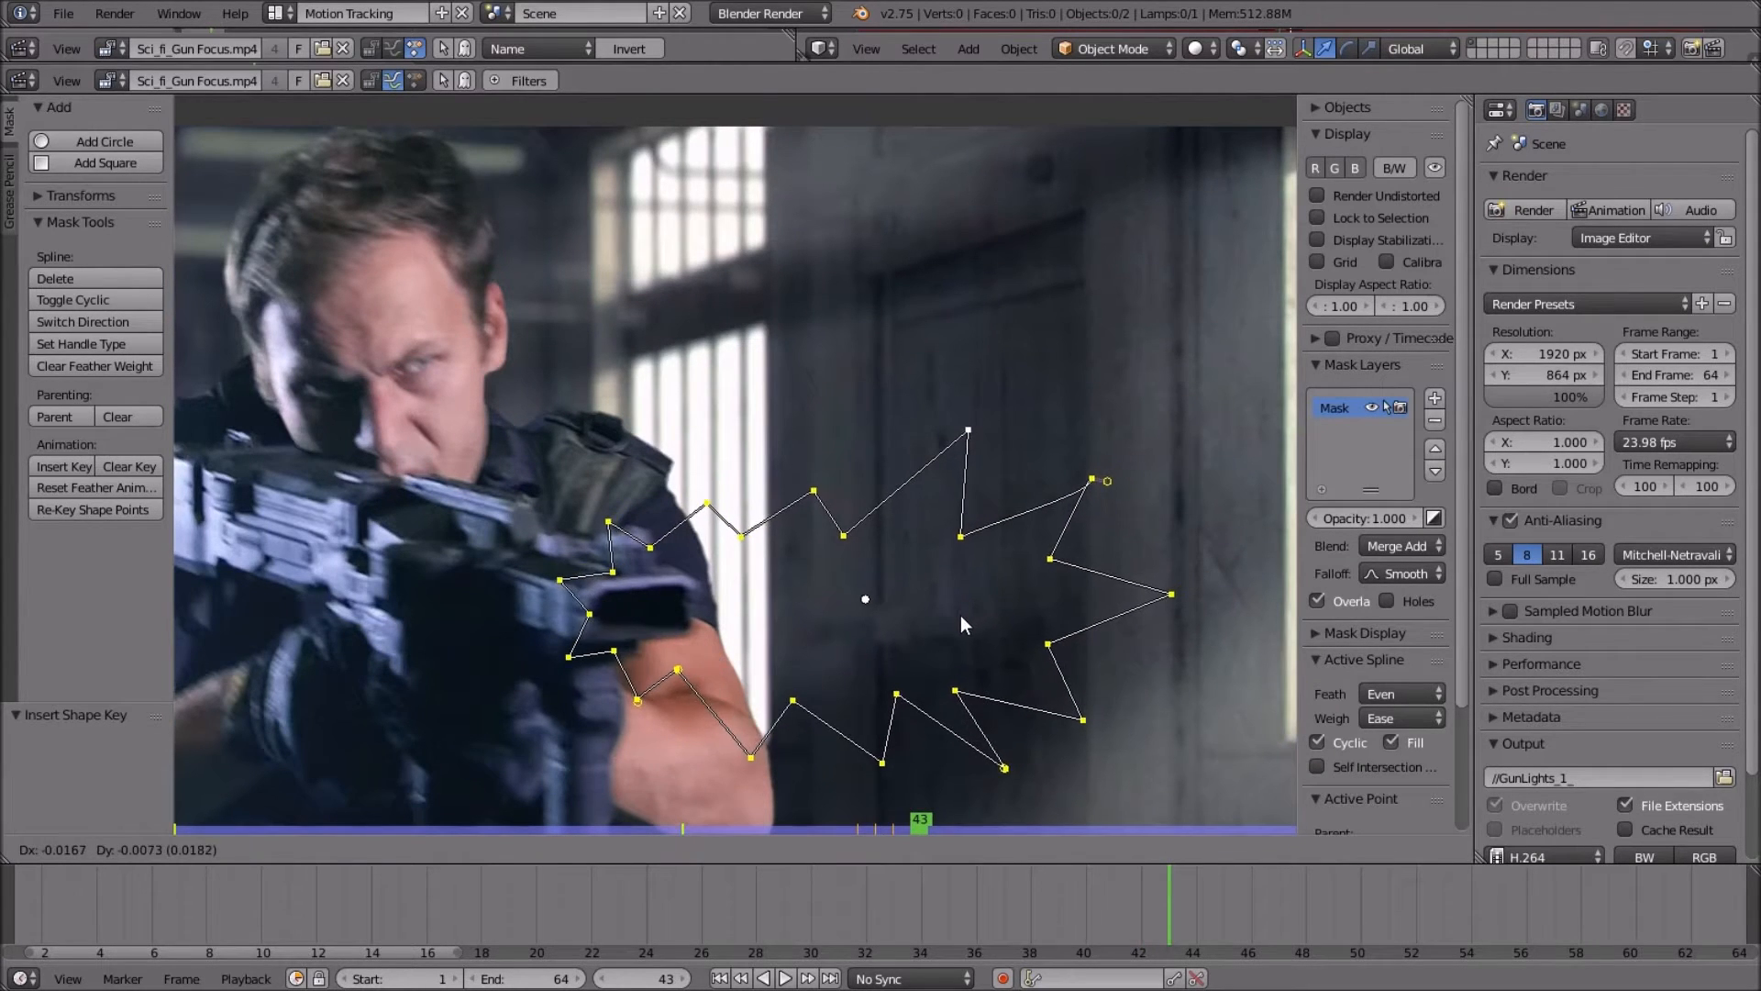
left_click(963, 614)
key("s")
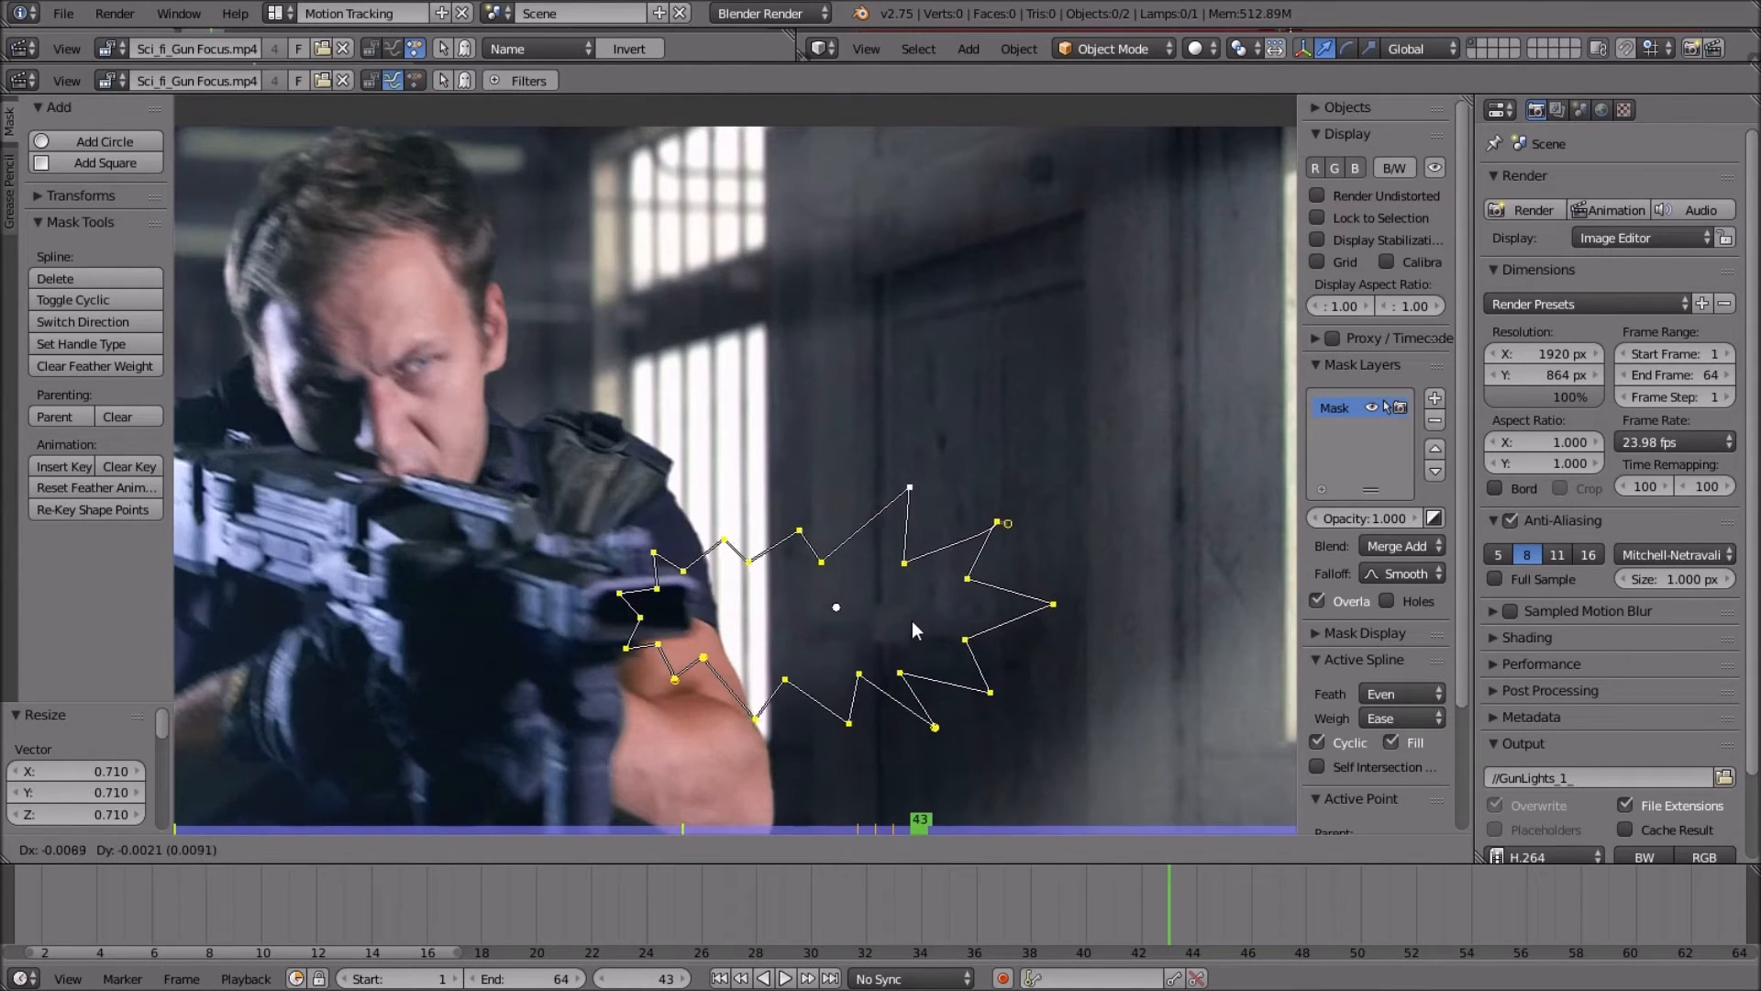
left_click(921, 619)
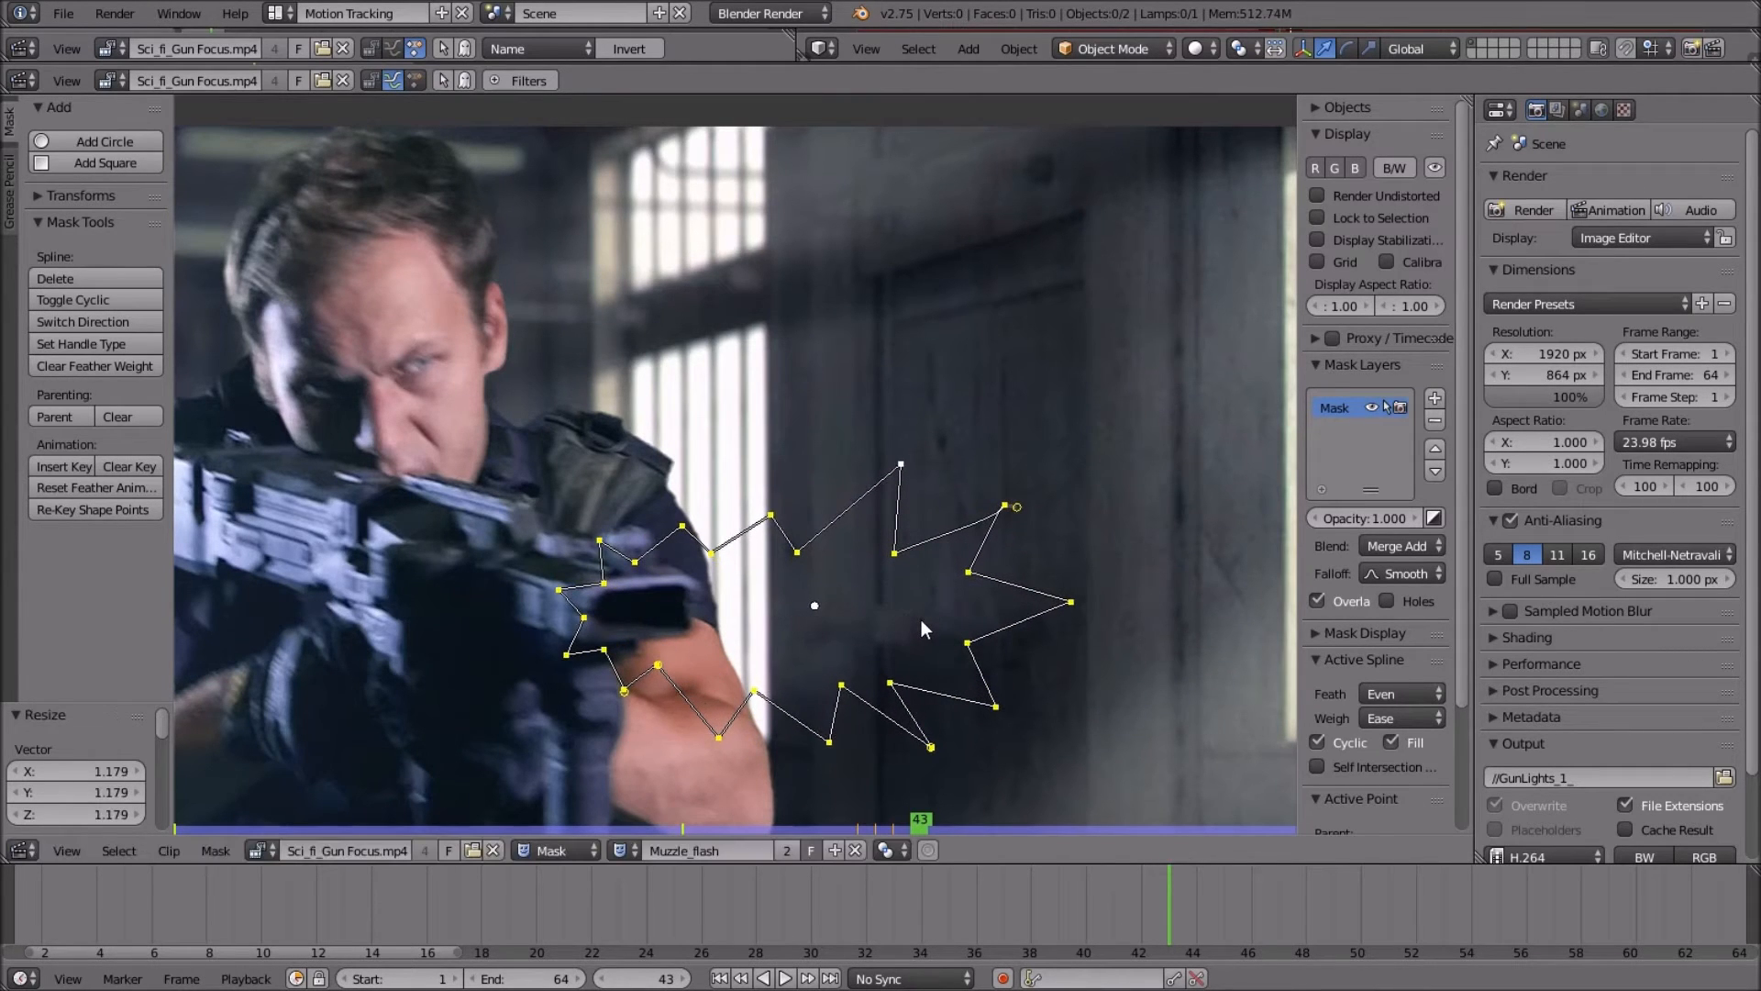
key("i")
Compare the muzzle position across frames 43 to 45 and insert a shape key at frame 44 with the flash mask left in place.
key("Right")
key("Right")
key("Left")
key("Left")
key("Right")
key("Left")
key("Right")
key("Left")
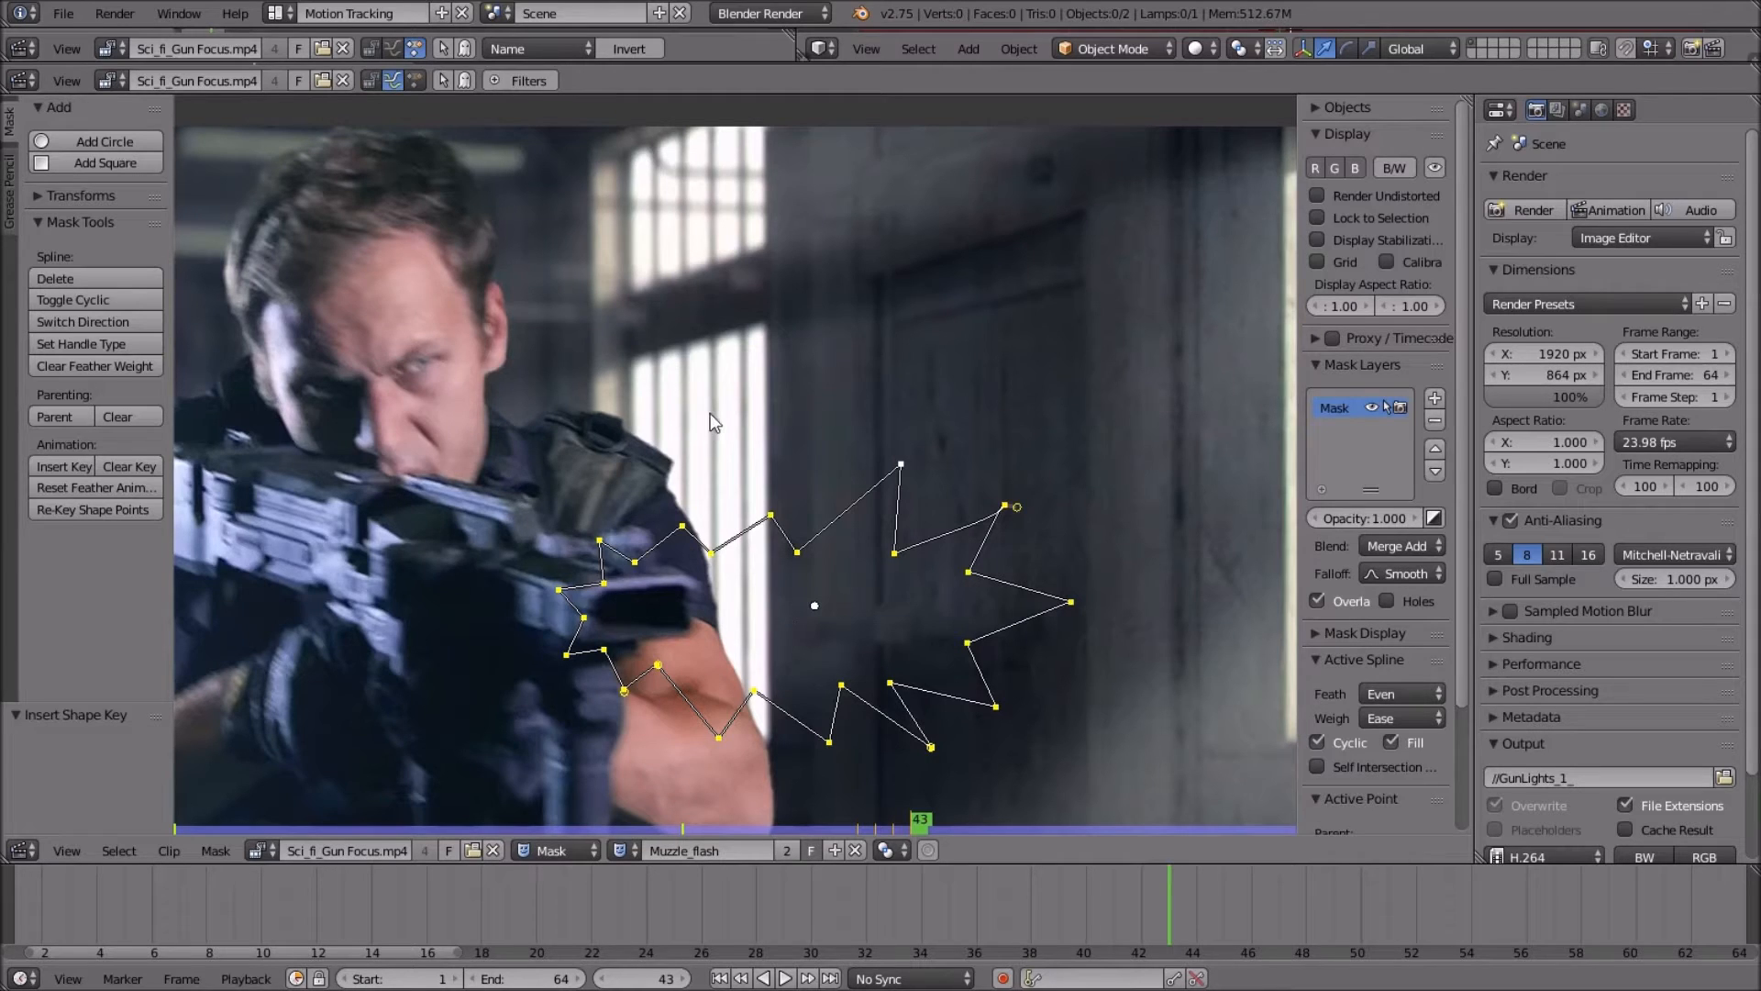
key("Right")
key("Left")
key("Right")
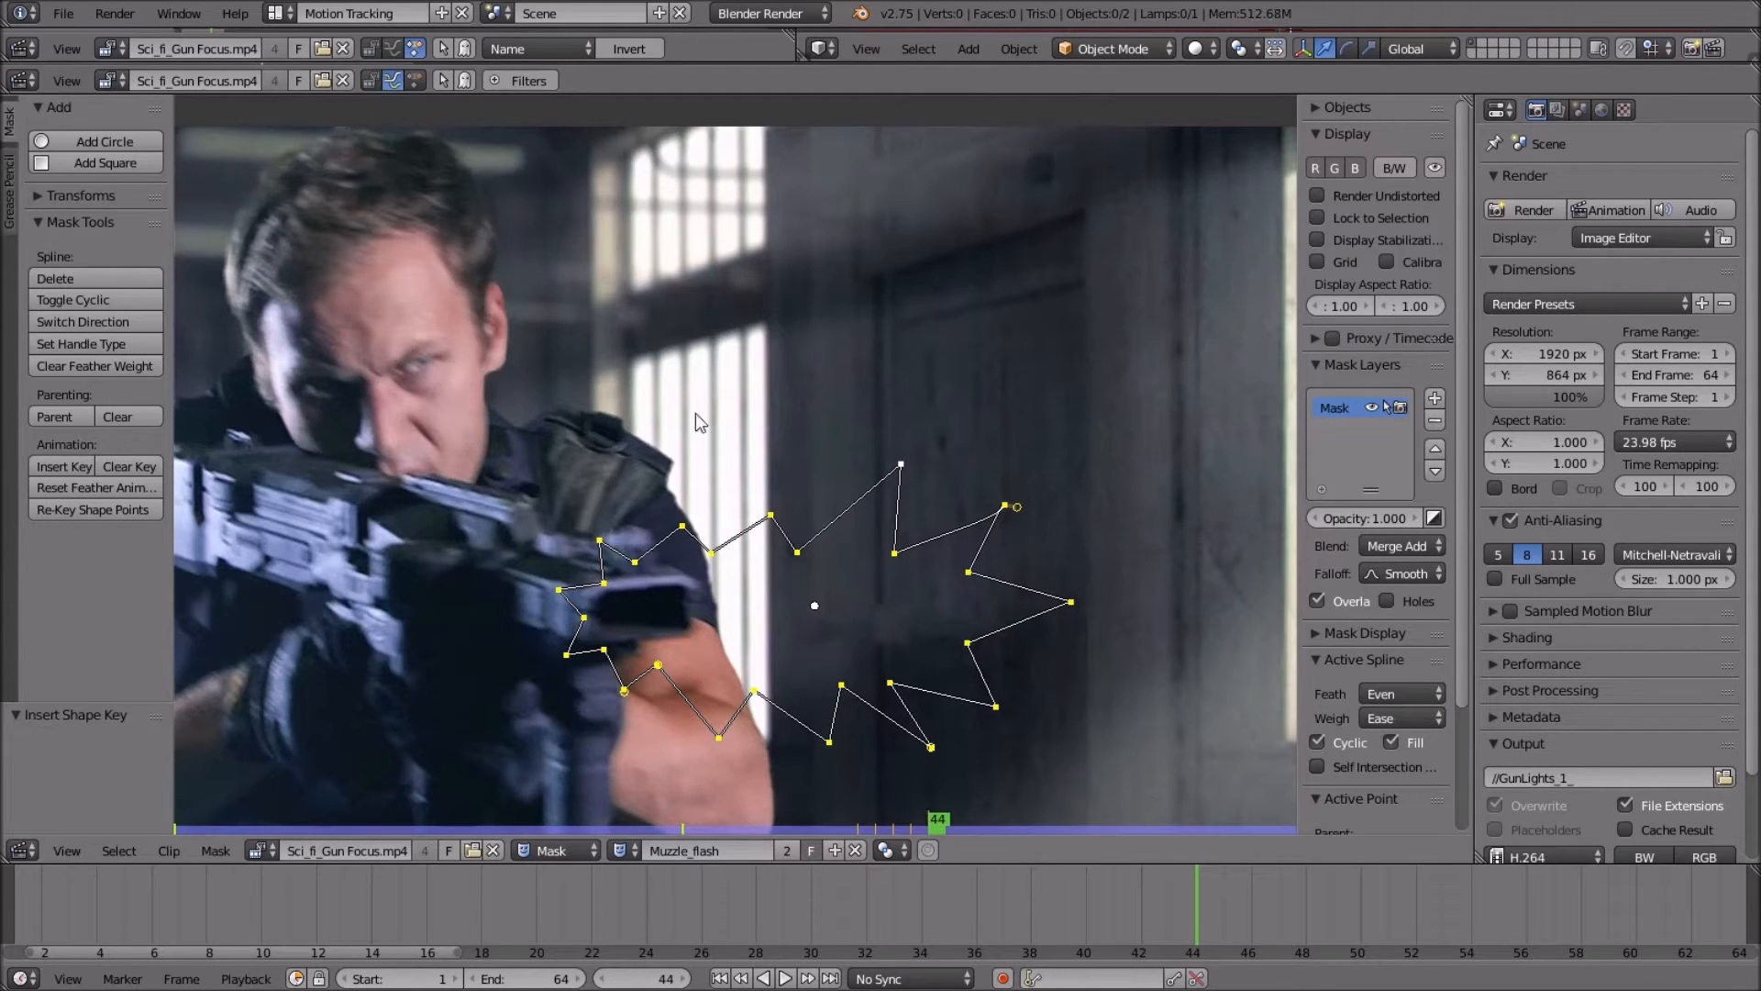
key("Left")
key("Right")
At frame 45, shrink the flash mask to about 0.71 of its size, align it with the muzzle and insert a shape key.
key("Right")
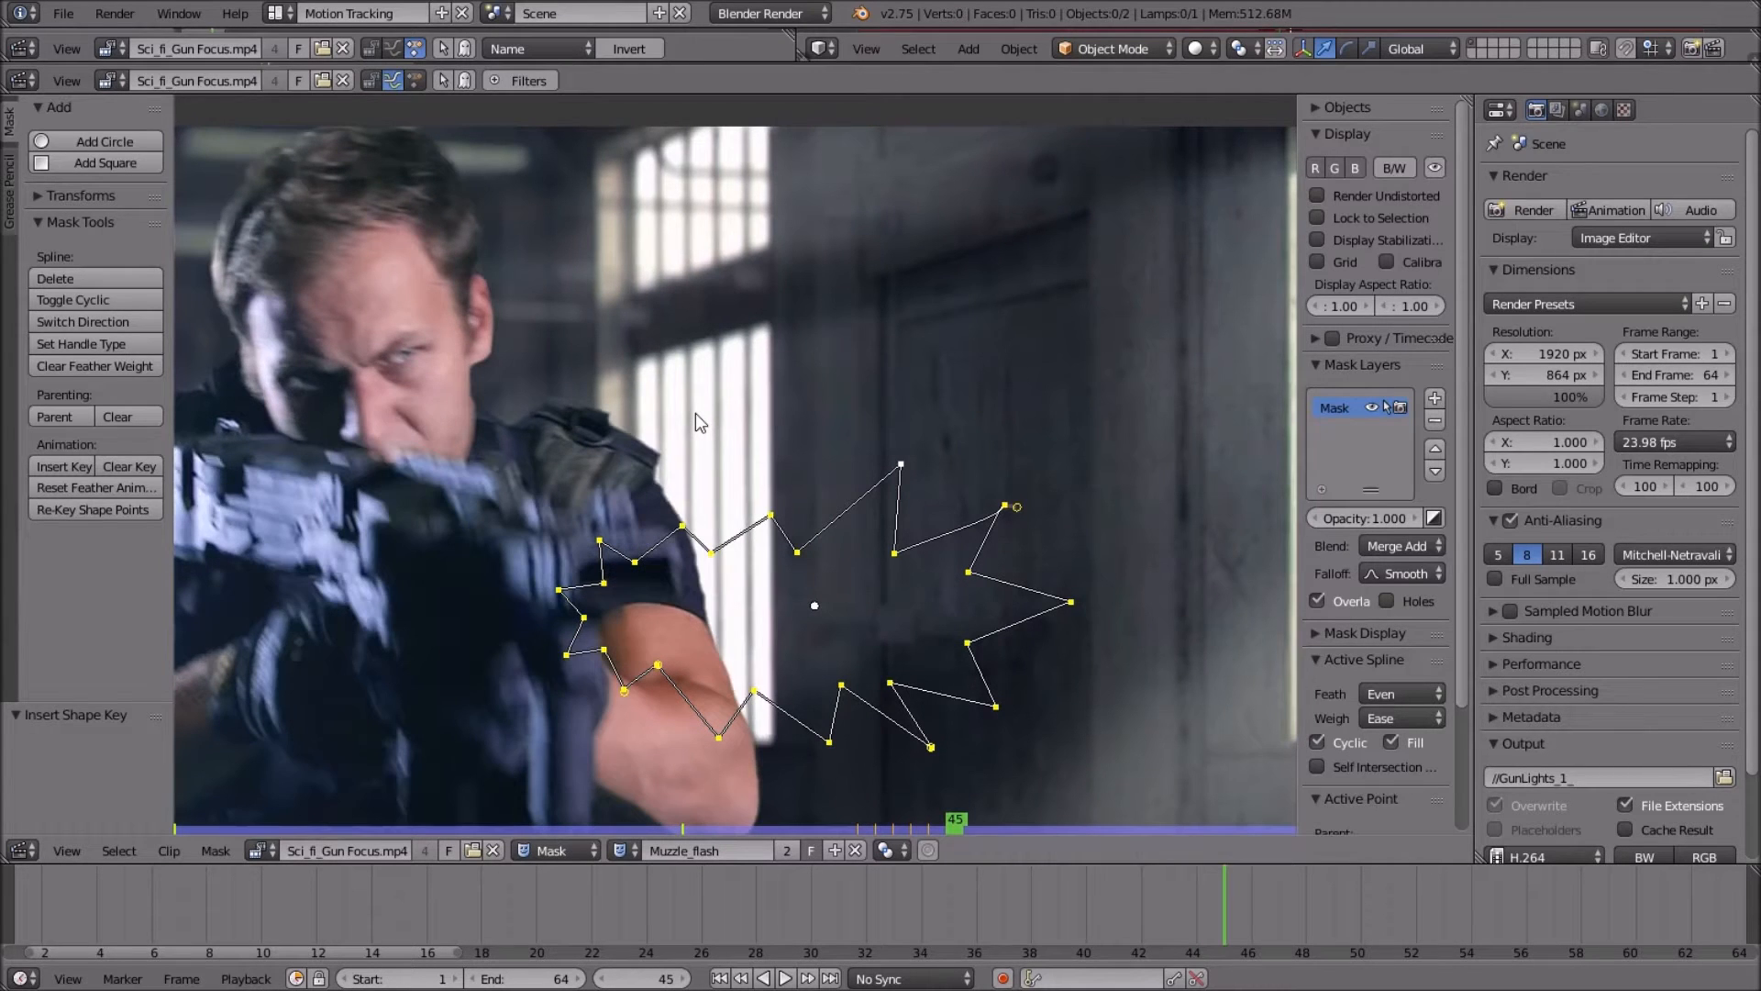
key("g")
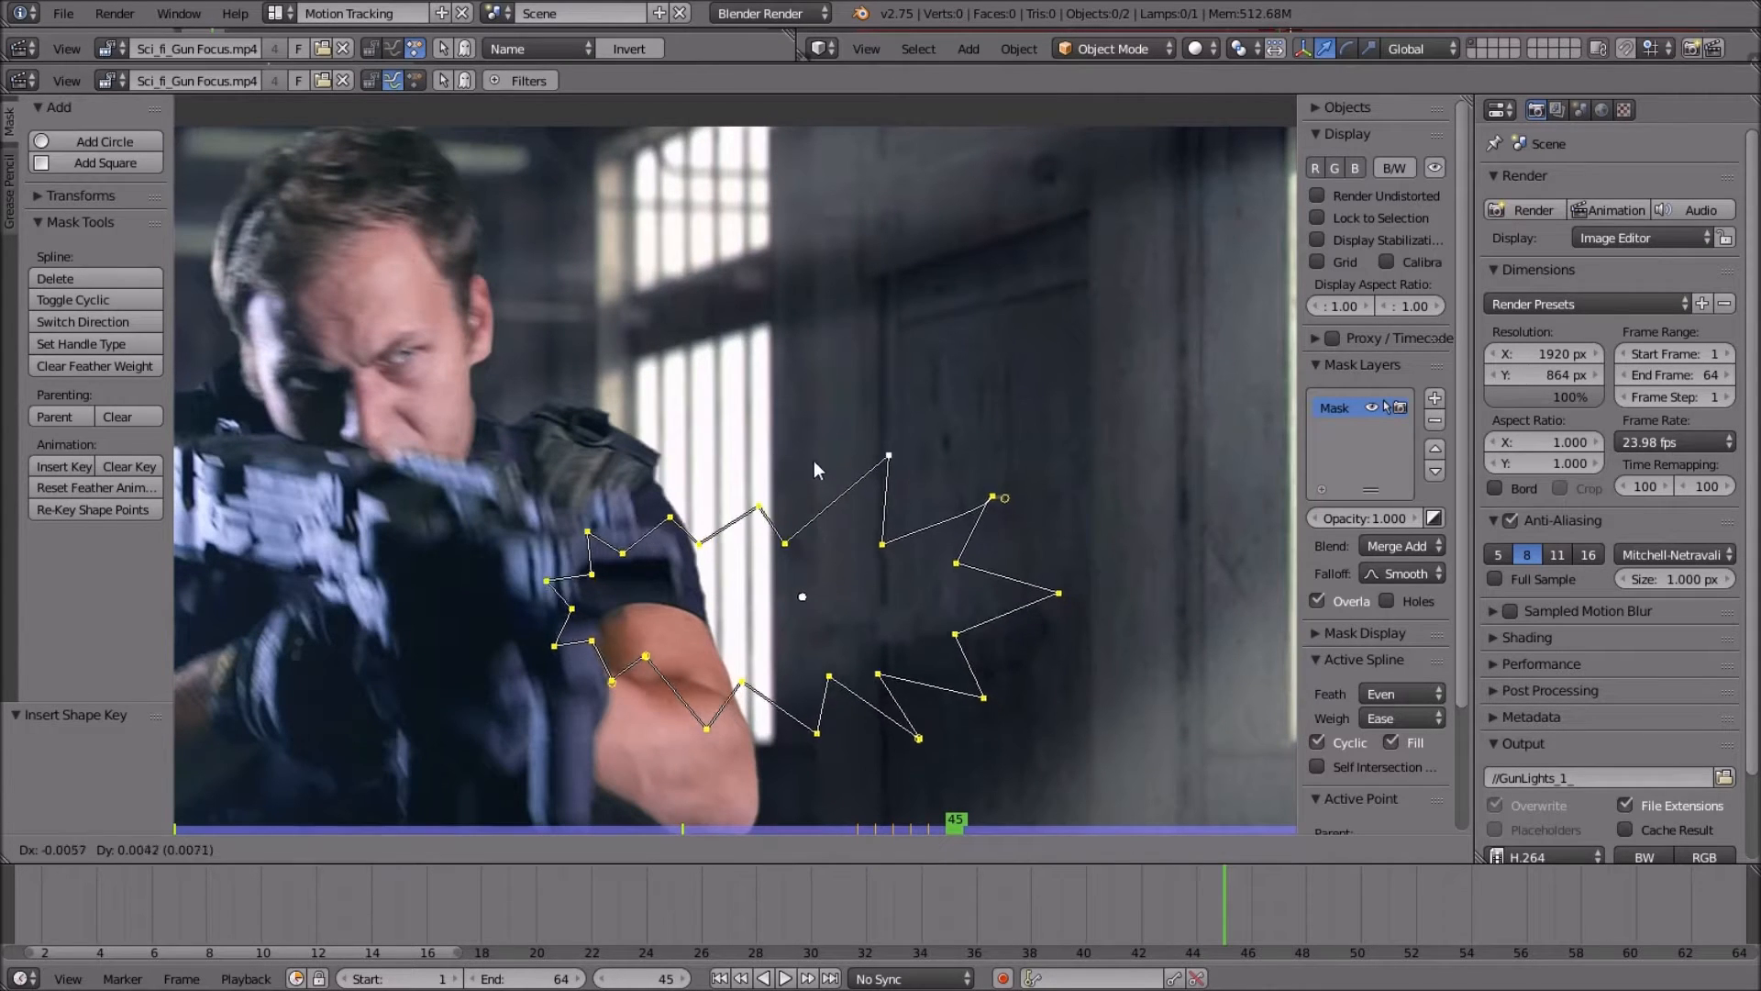
left_click(824, 449)
key("s")
left_click(779, 479)
key("g")
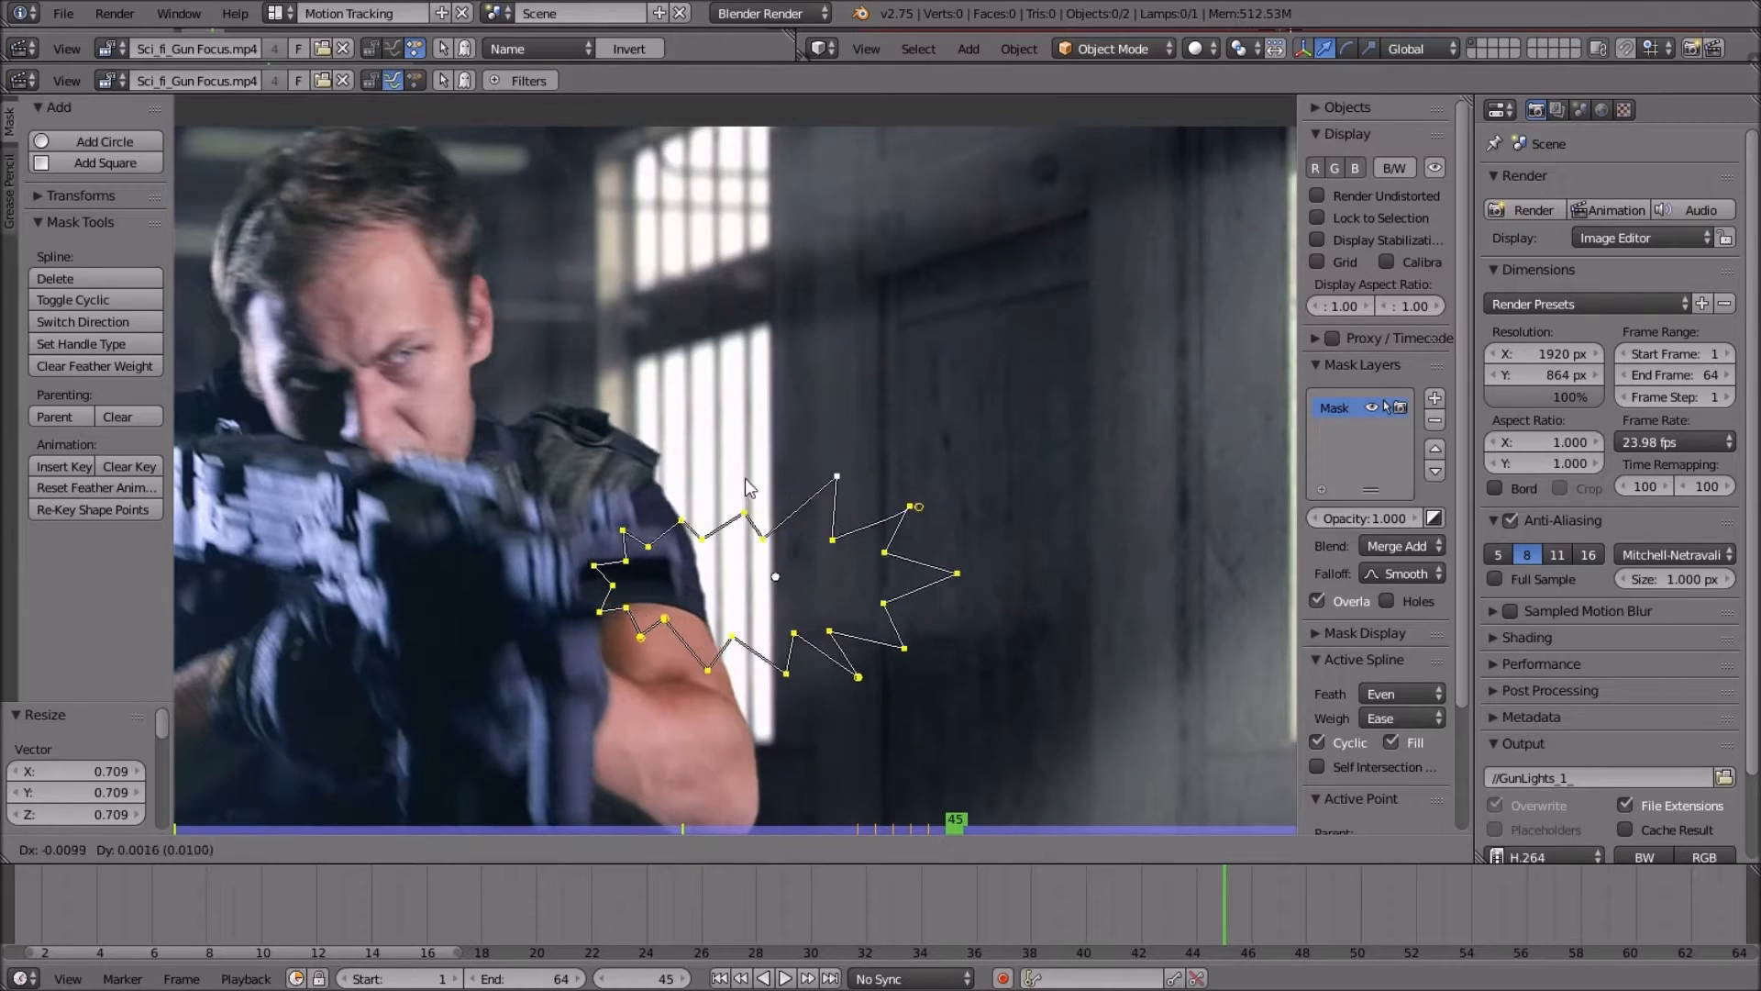
left_click(712, 471)
key("i")
At frame 46, shrink the flash mask to a small burst around the muzzle, reposition it and insert a shape key.
scroll(711, 471, "down", 4)
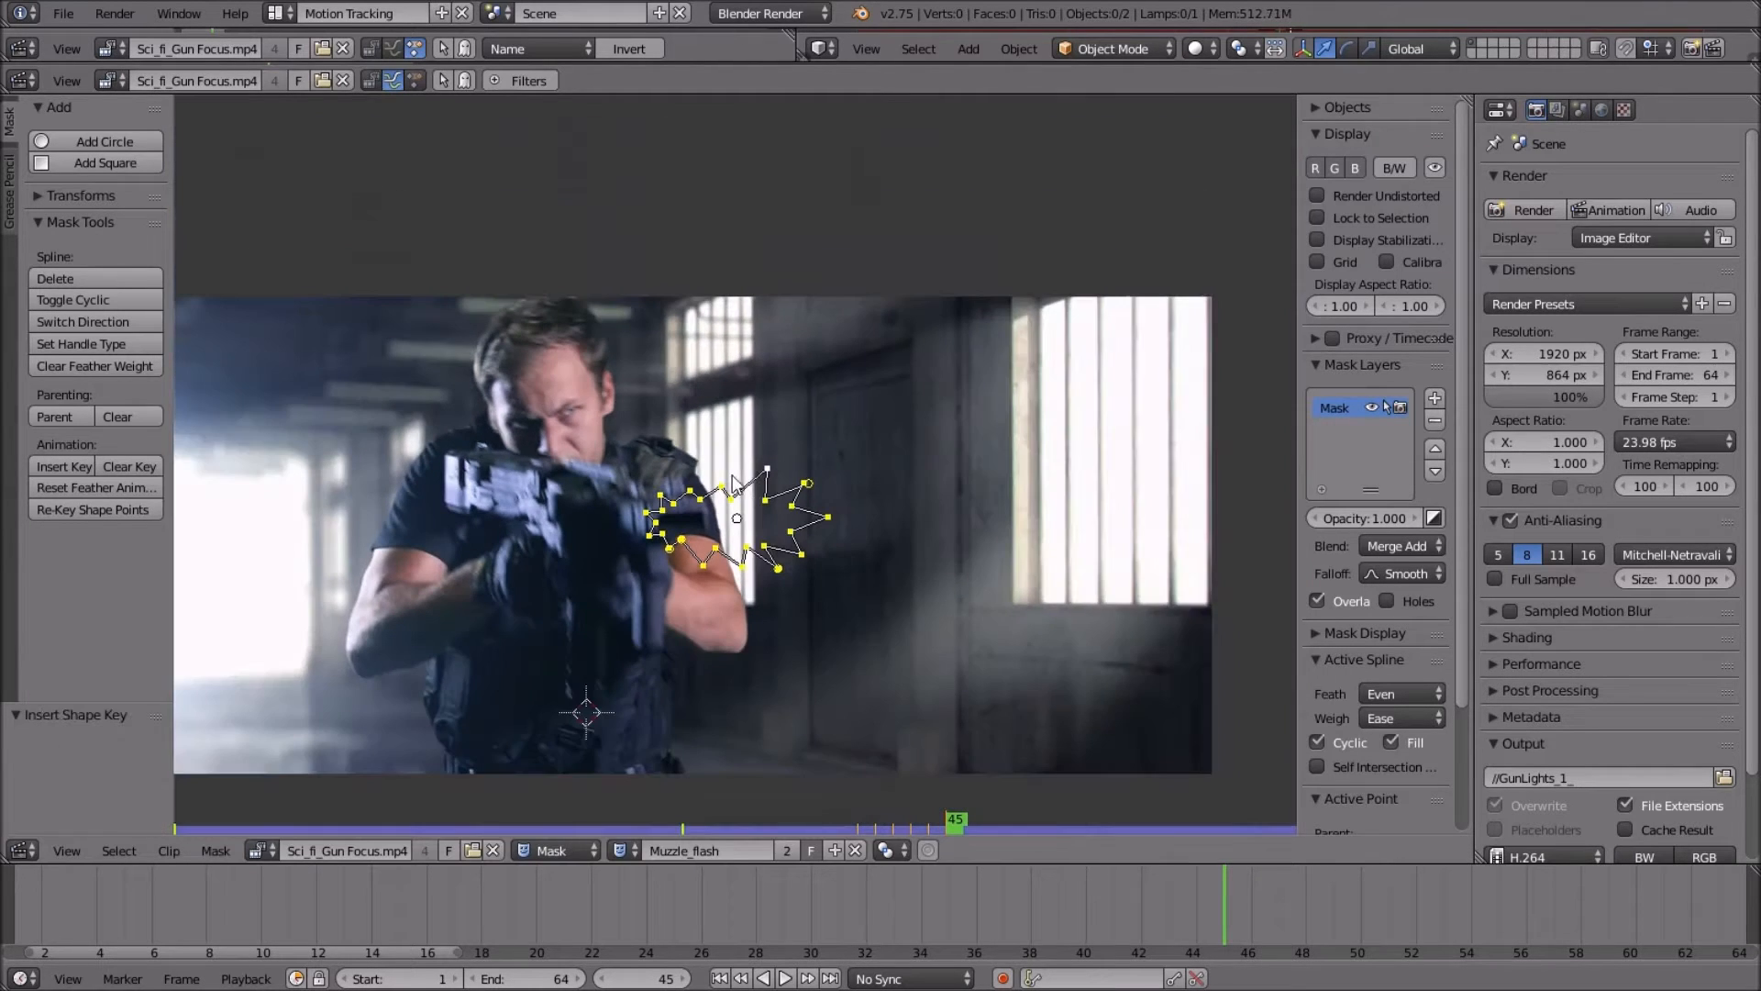
scroll(807, 486, "up", 2)
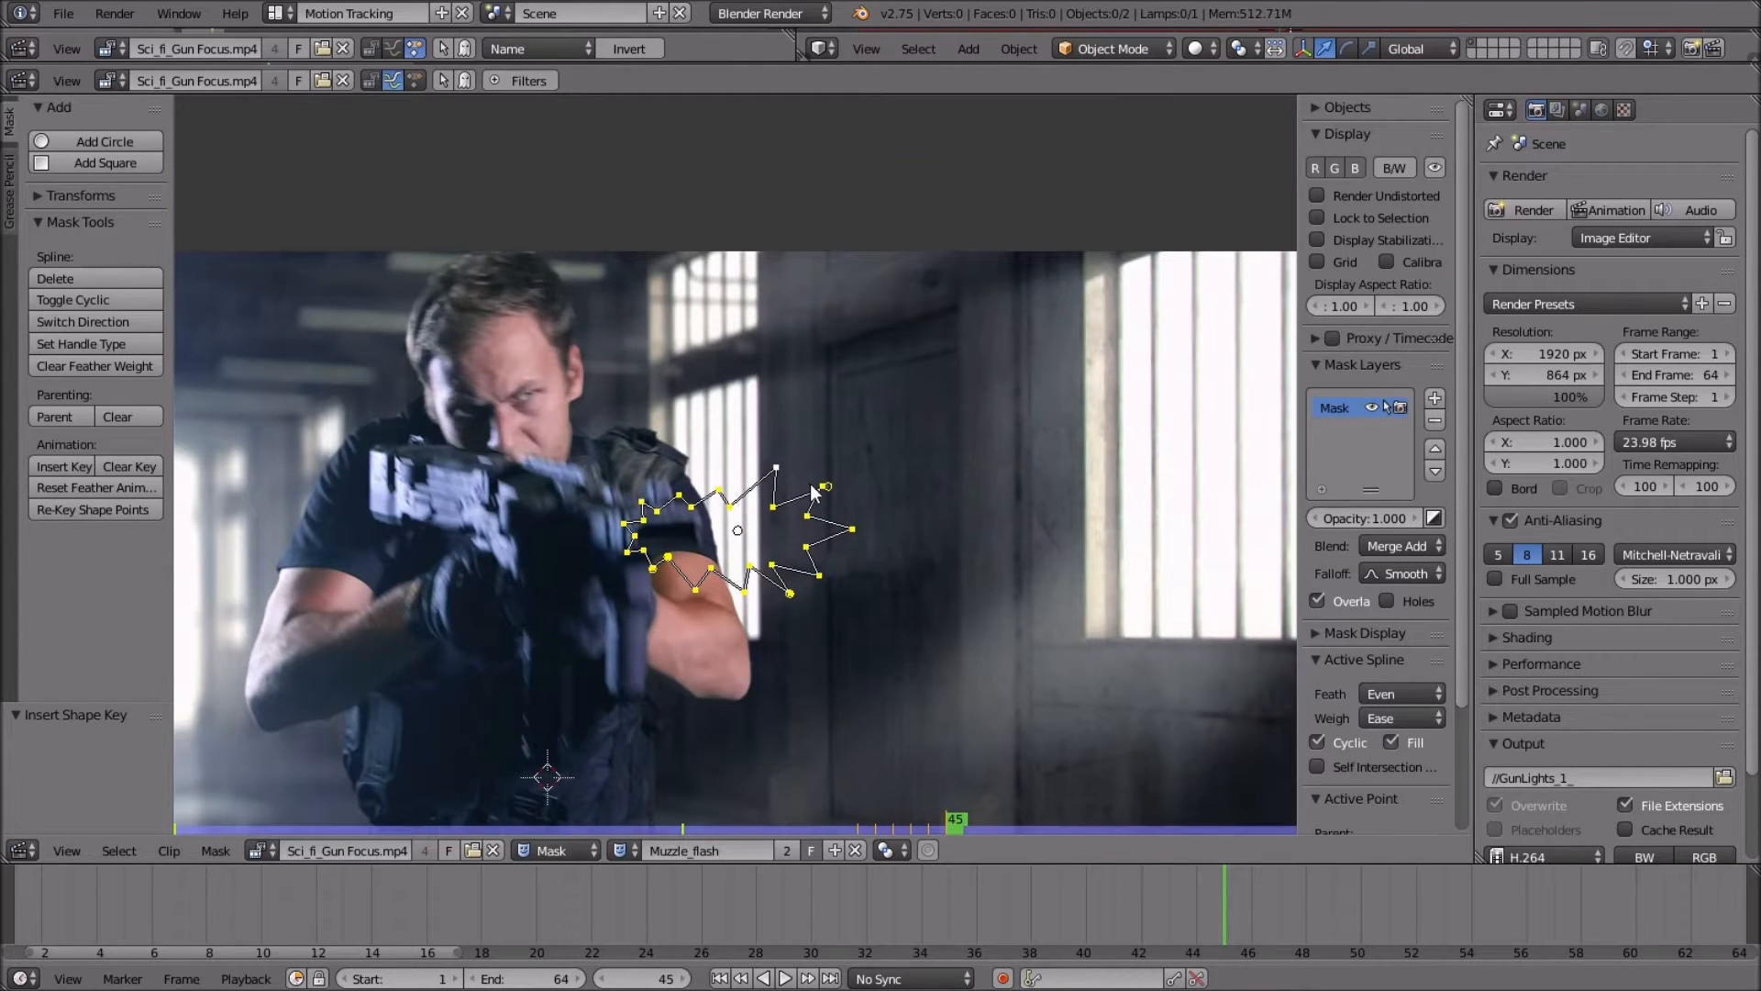
key("Right")
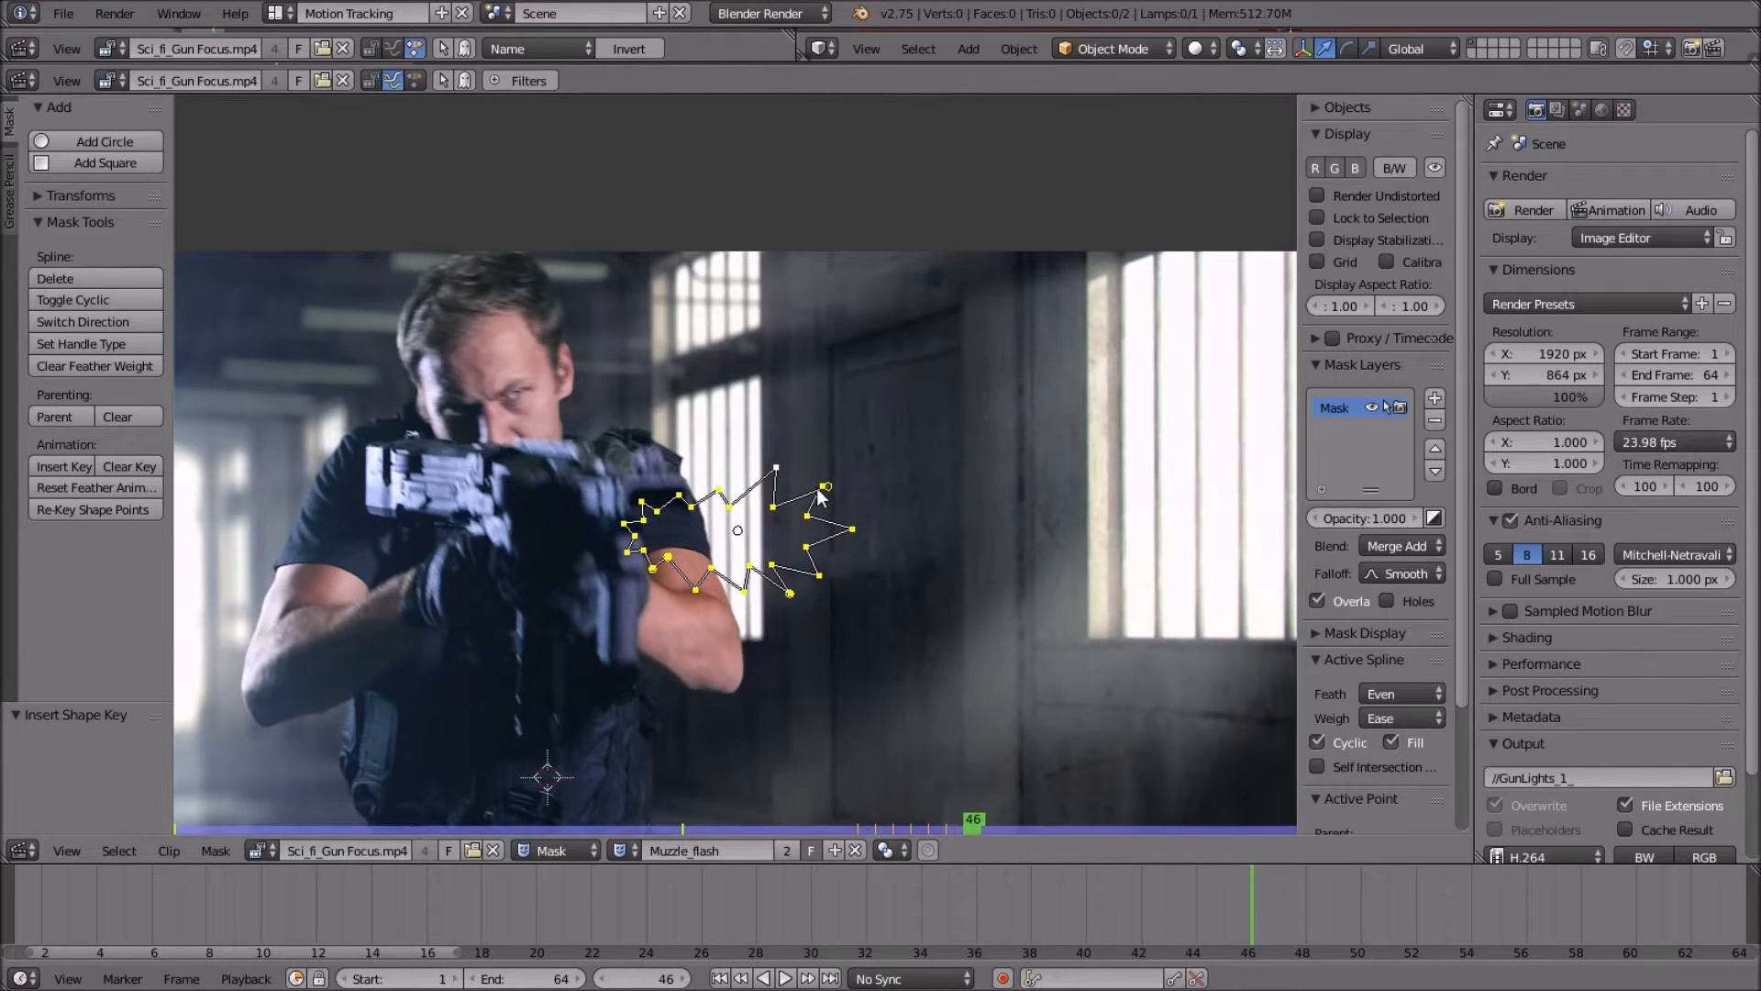
scroll(830, 502, "up", 1)
key("s")
left_click(741, 519)
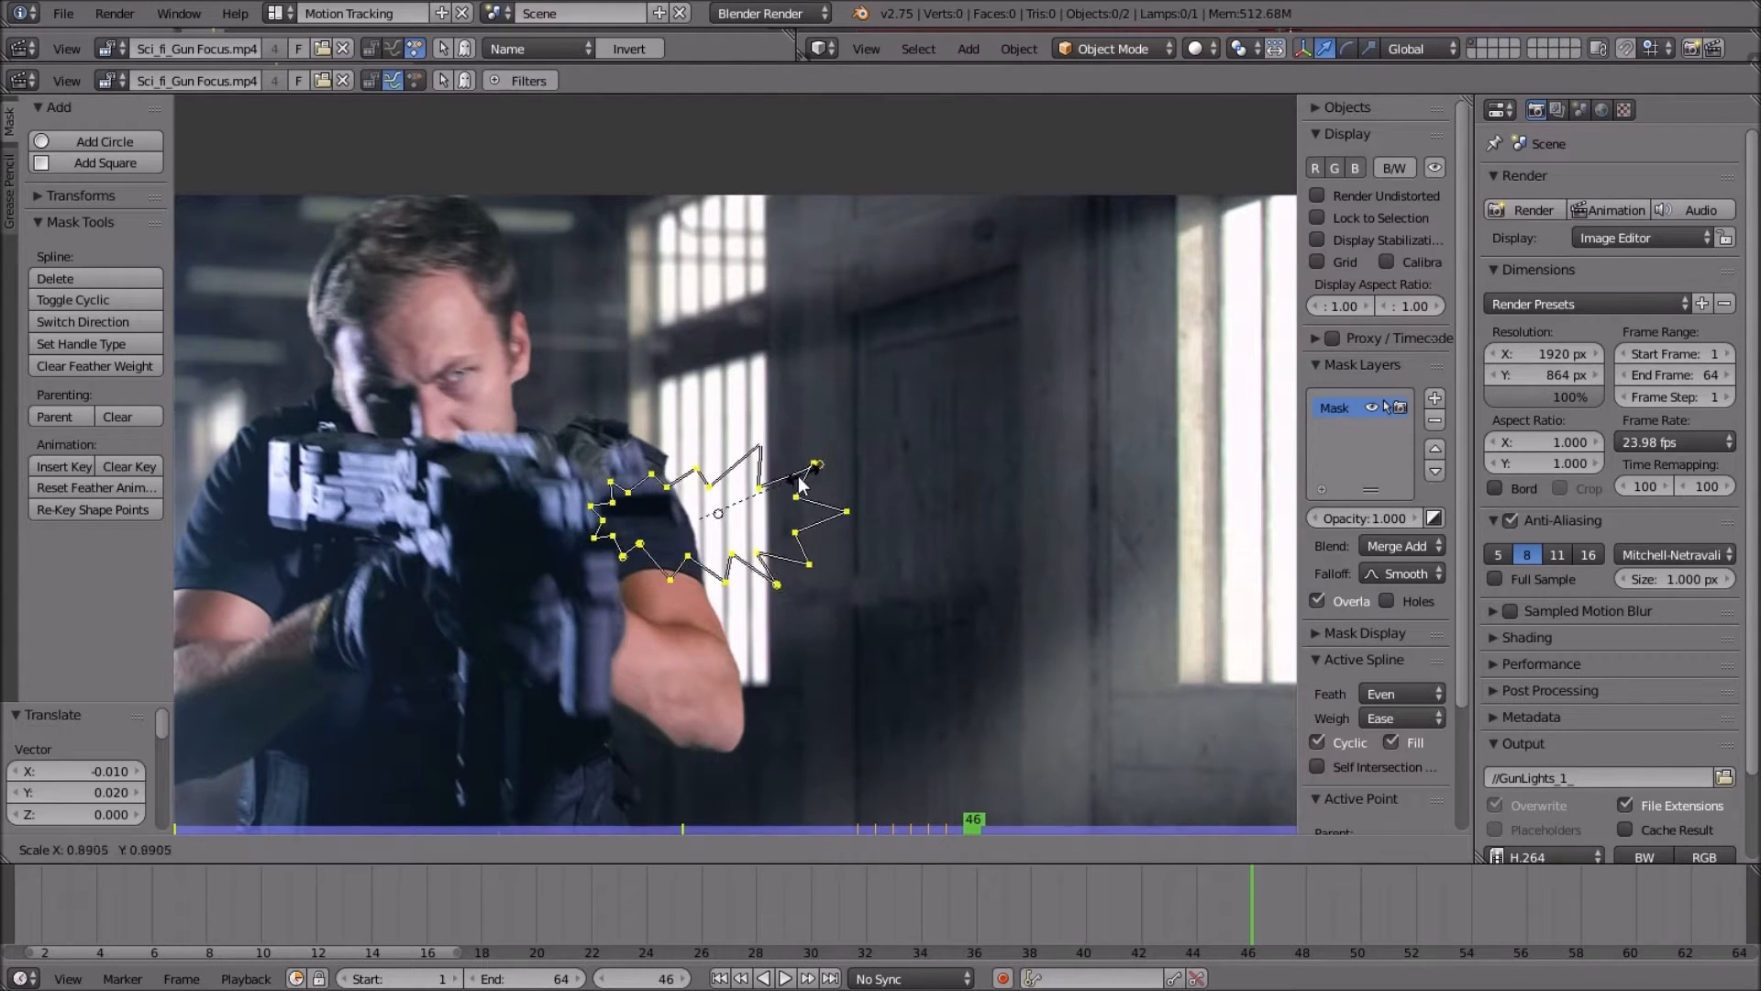
key("g")
left_click(708, 508)
key("s")
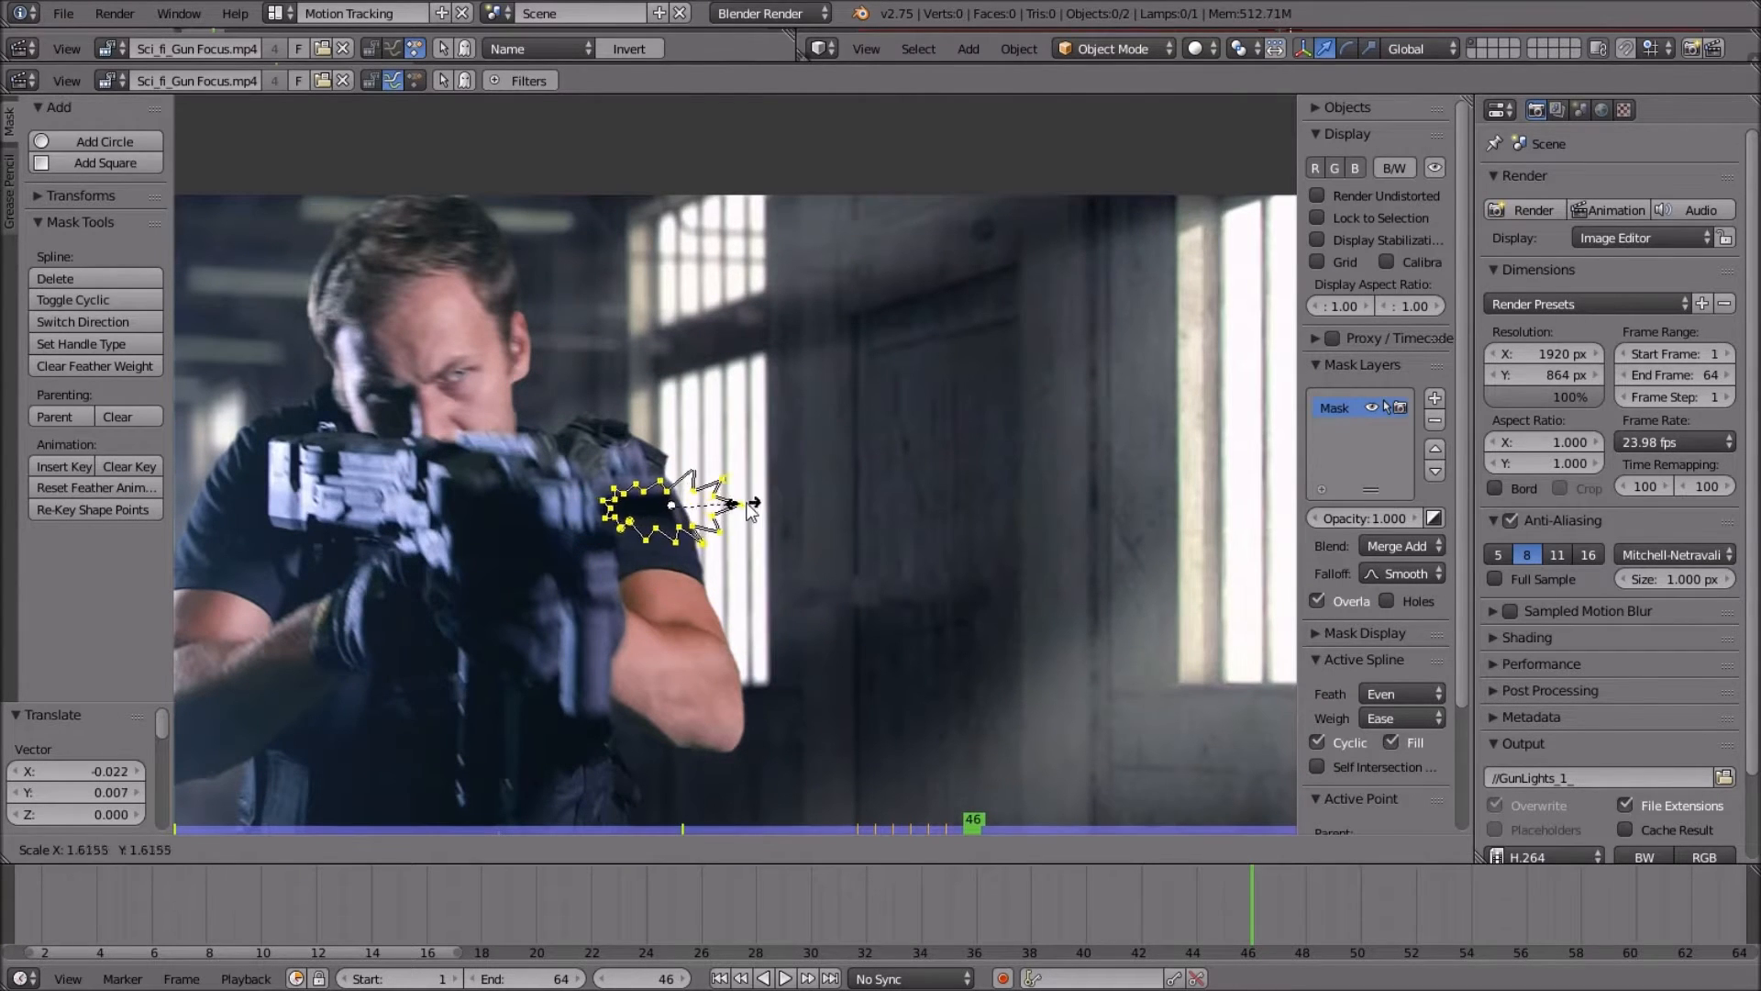
left_click(749, 514)
key("i")
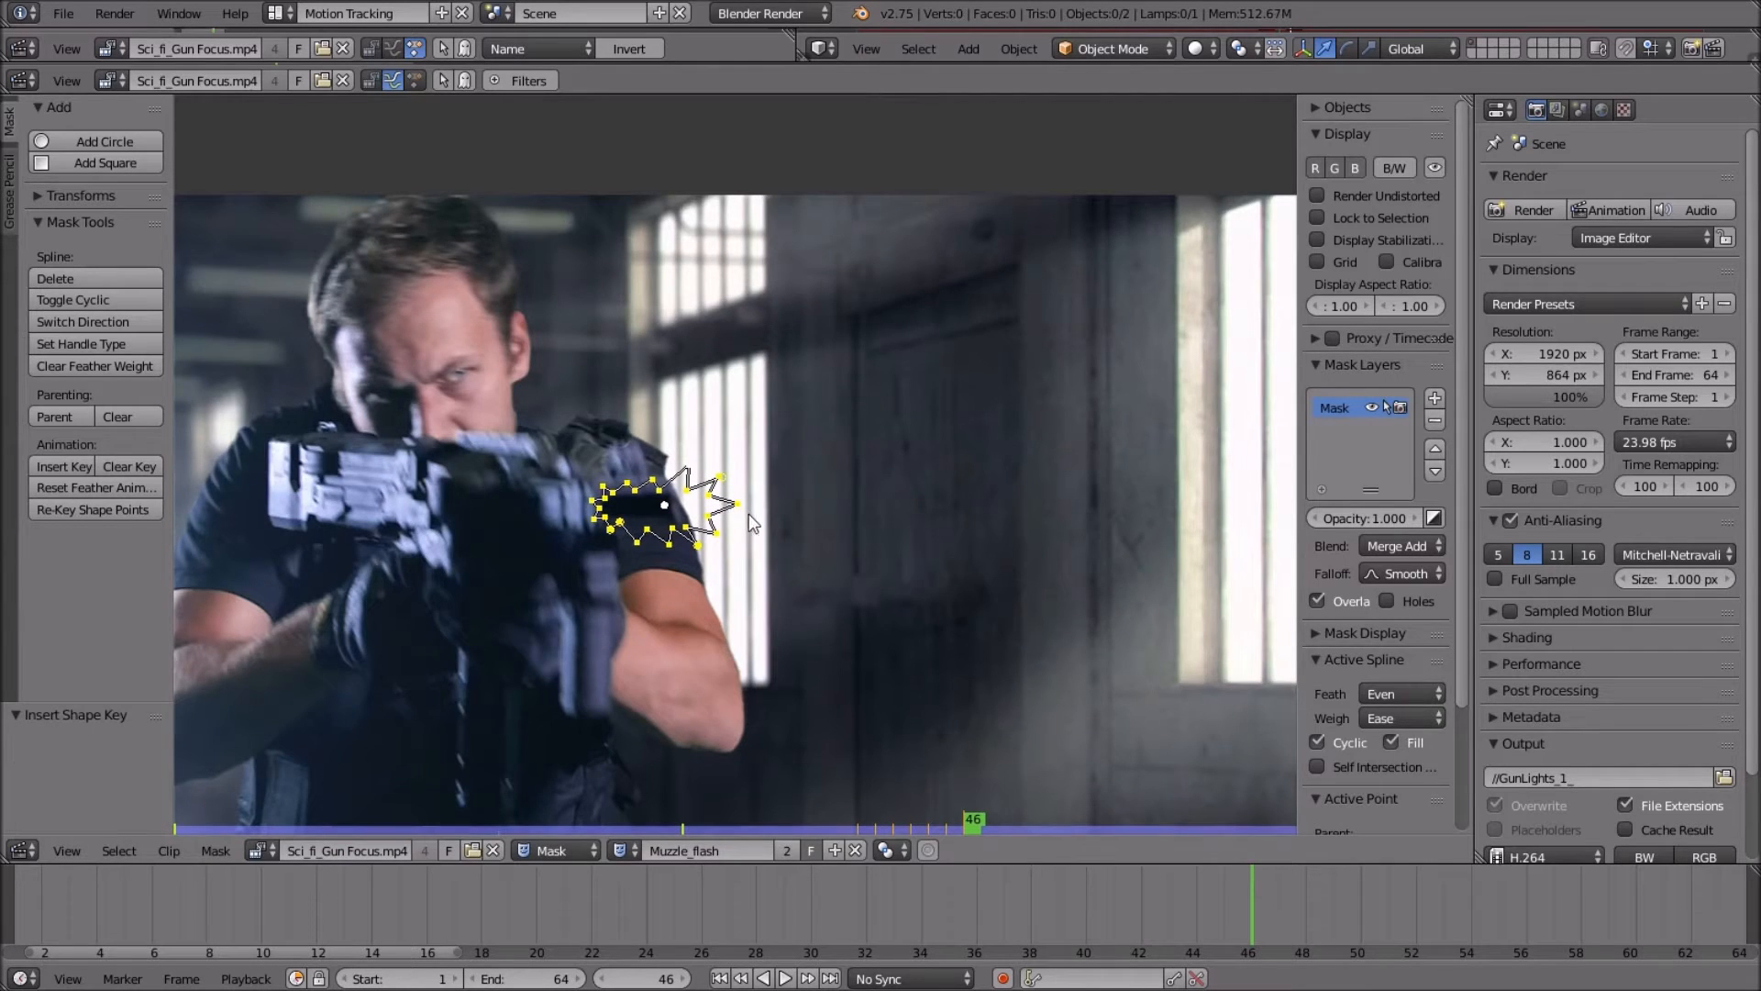
At frame 47, move the flash mask above the footage, out of the picture, and insert a shape key.
scroll(805, 509, "down", 4)
scroll(832, 549, "up", 4)
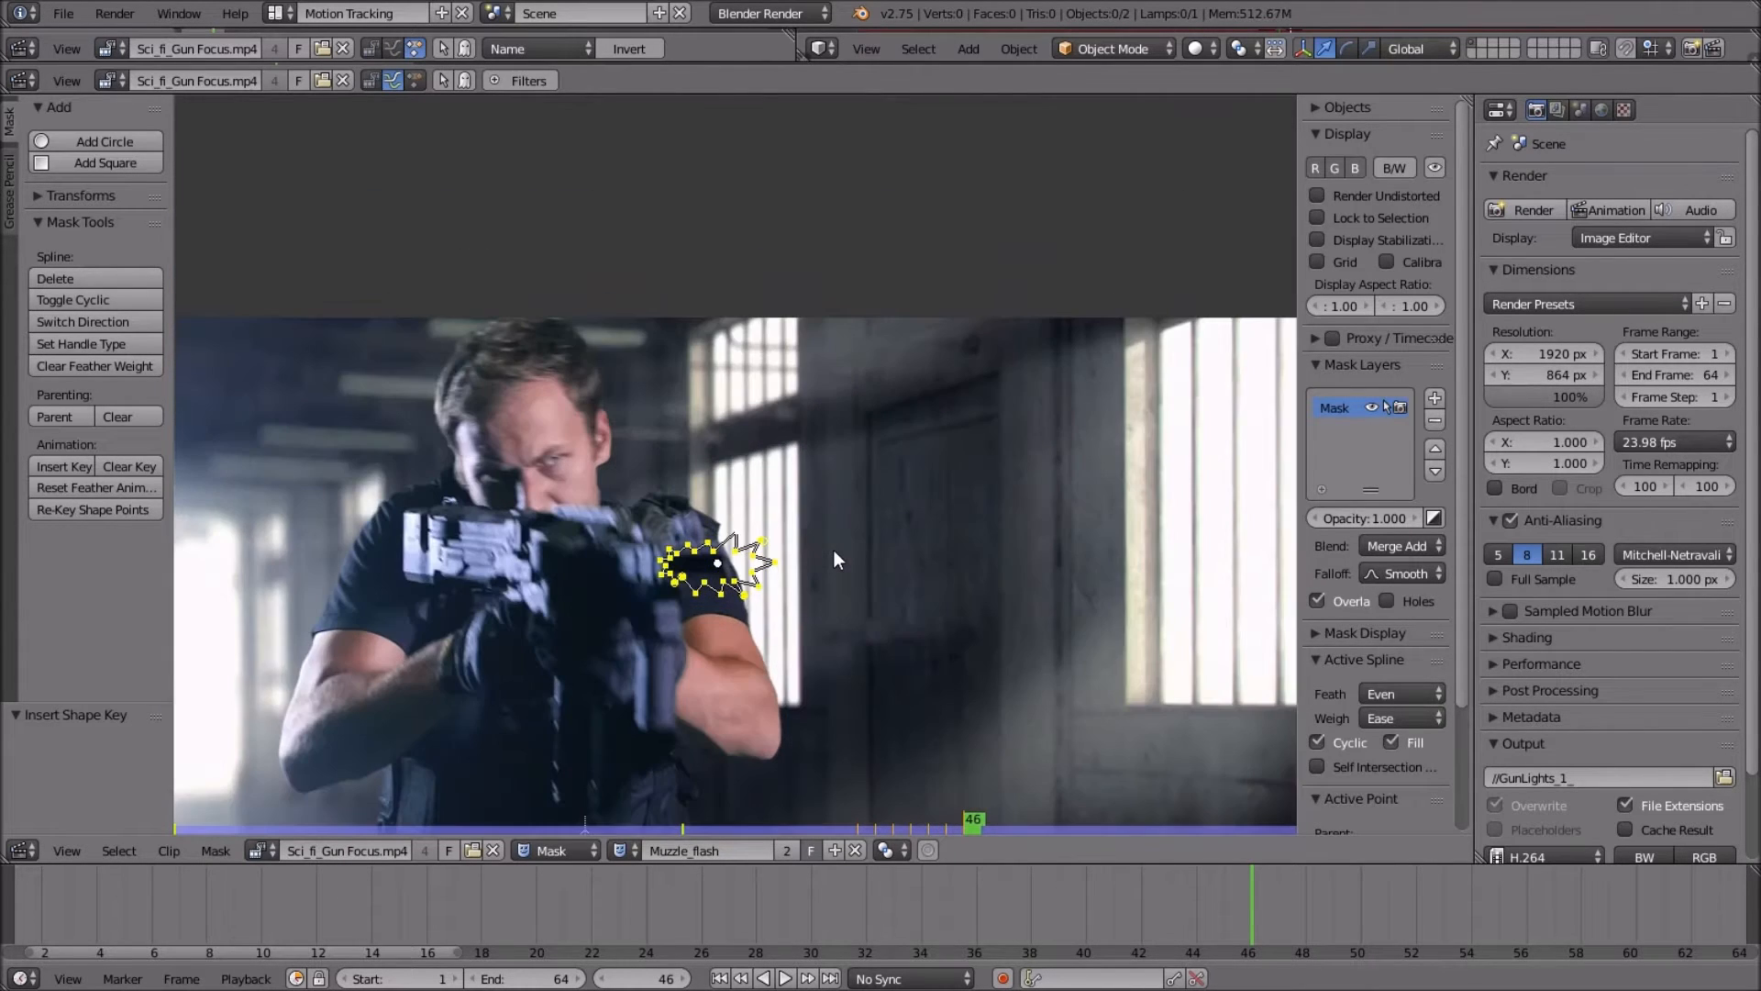
key("Right")
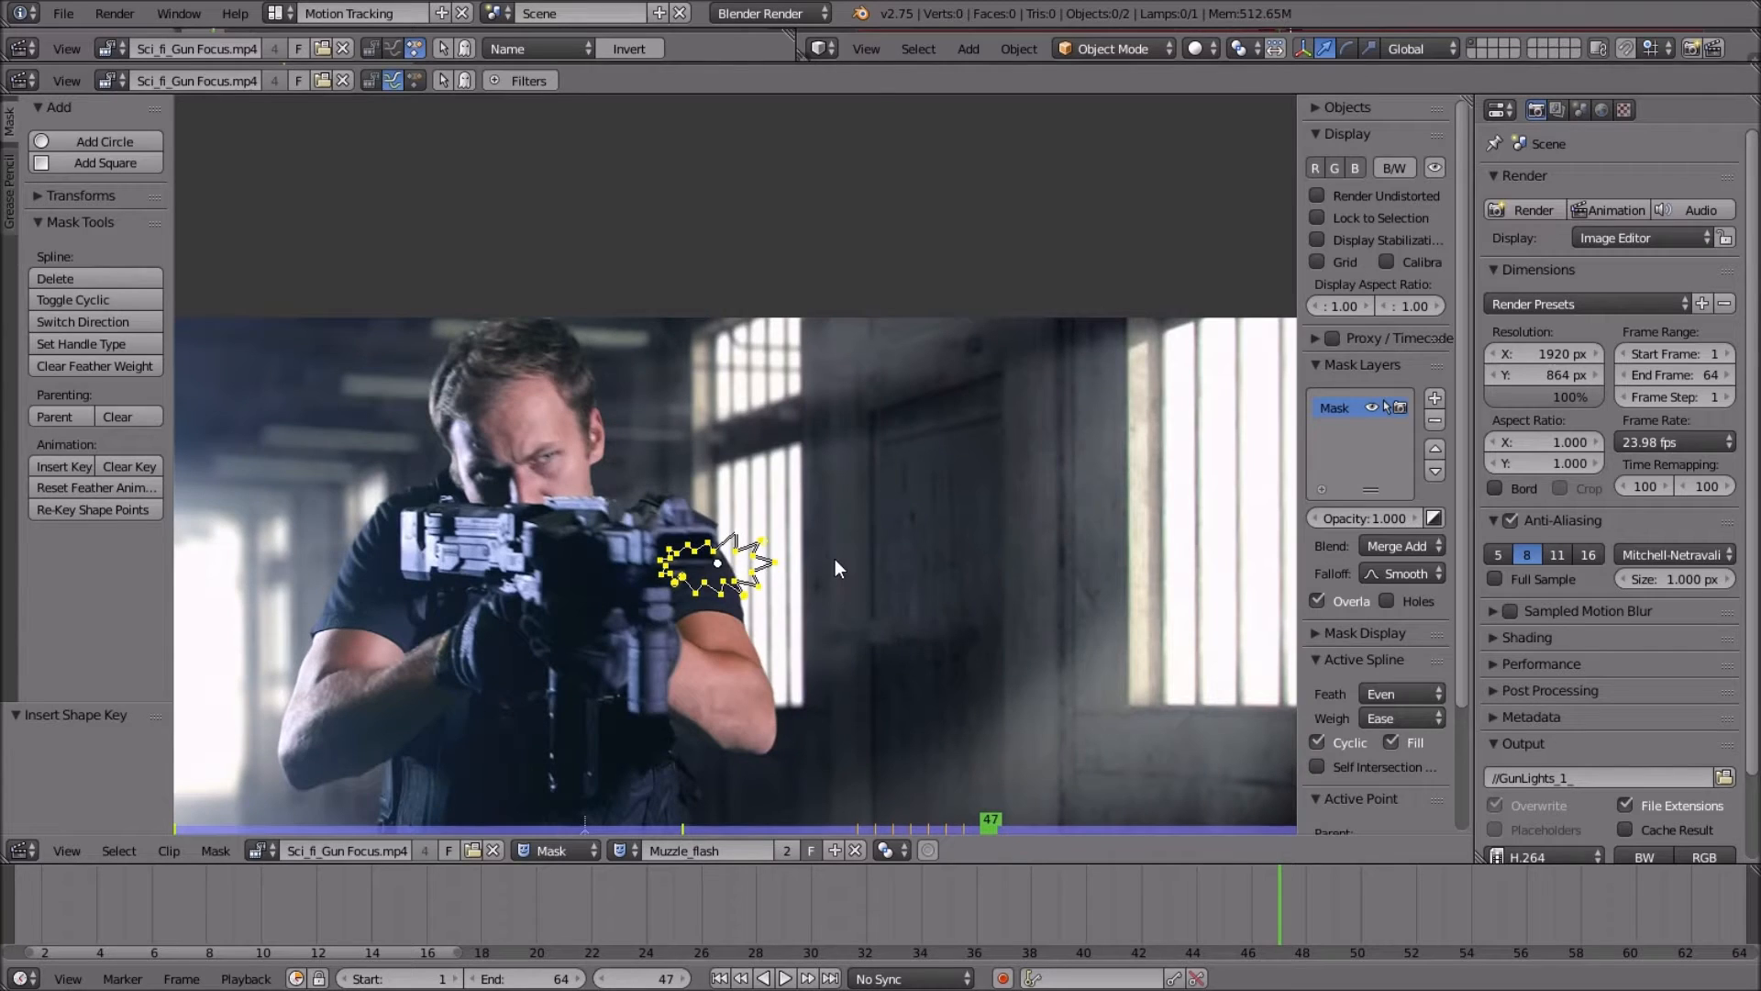
key("g")
left_click(826, 274)
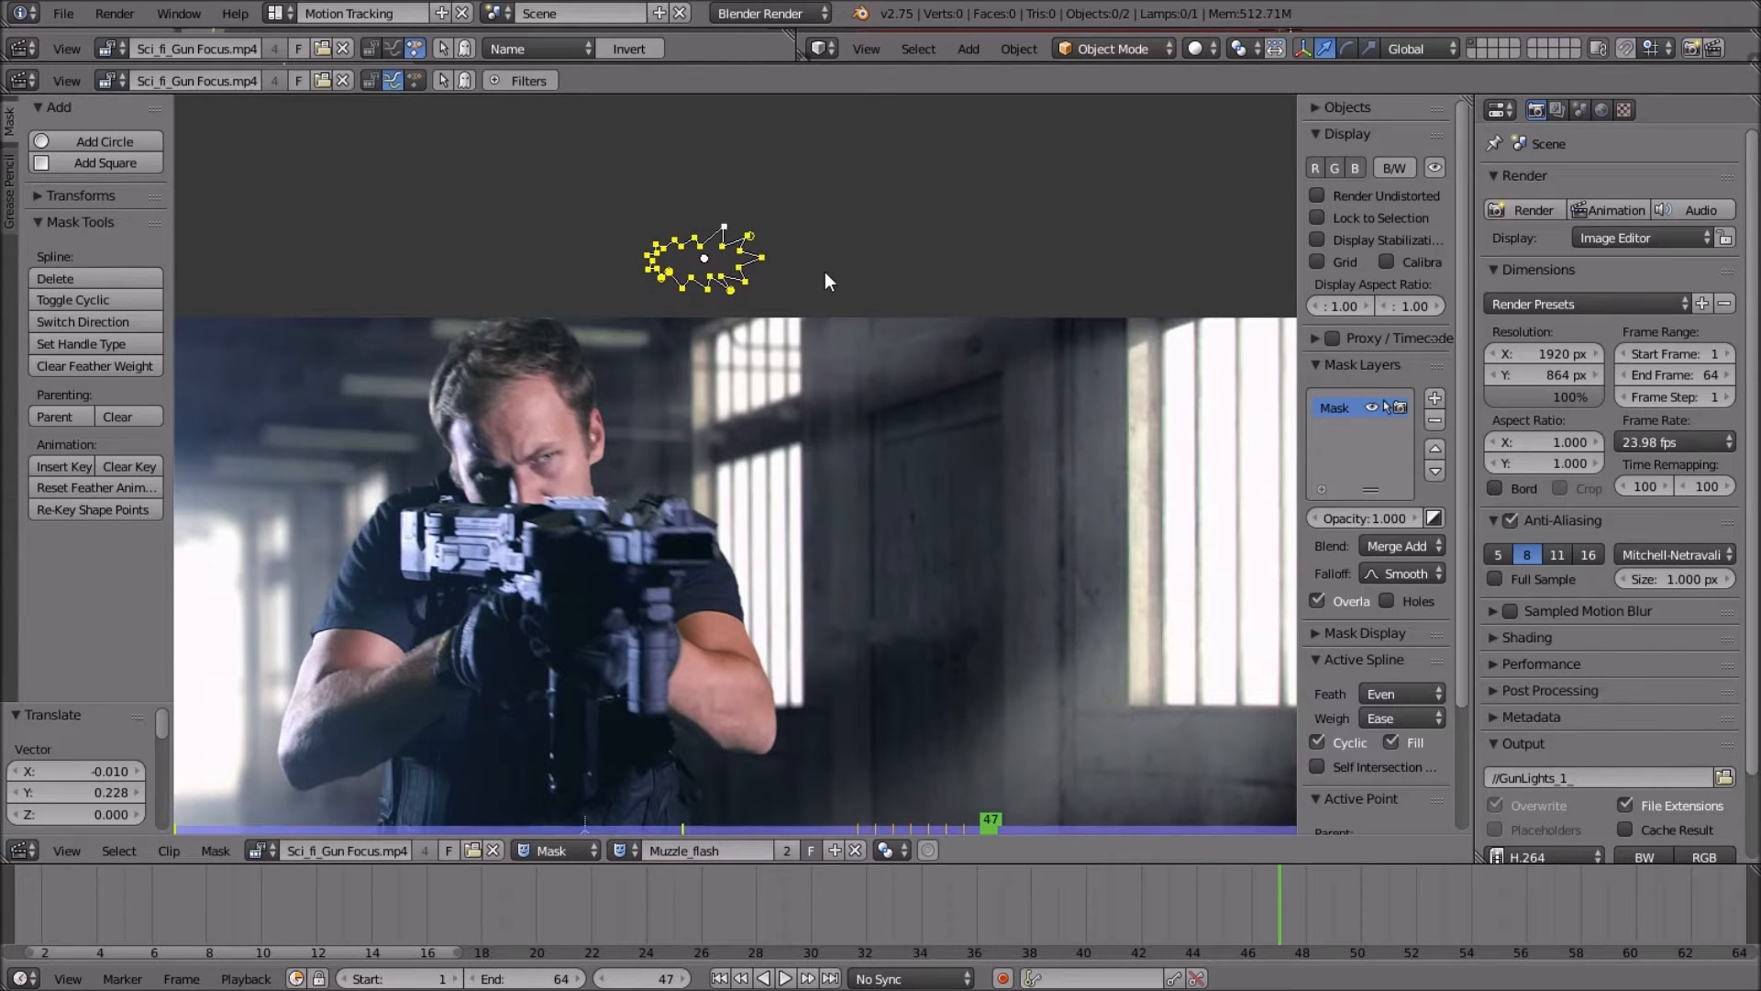
key("i")
Step ahead to frames 55 and 56, compare them, and insert a shape key at frame 55 with the flash mask outside the picture.
key("Right")
key("Right")
key("Right")
key("Right")
key("Right")
scroll(851, 453, "up", 2)
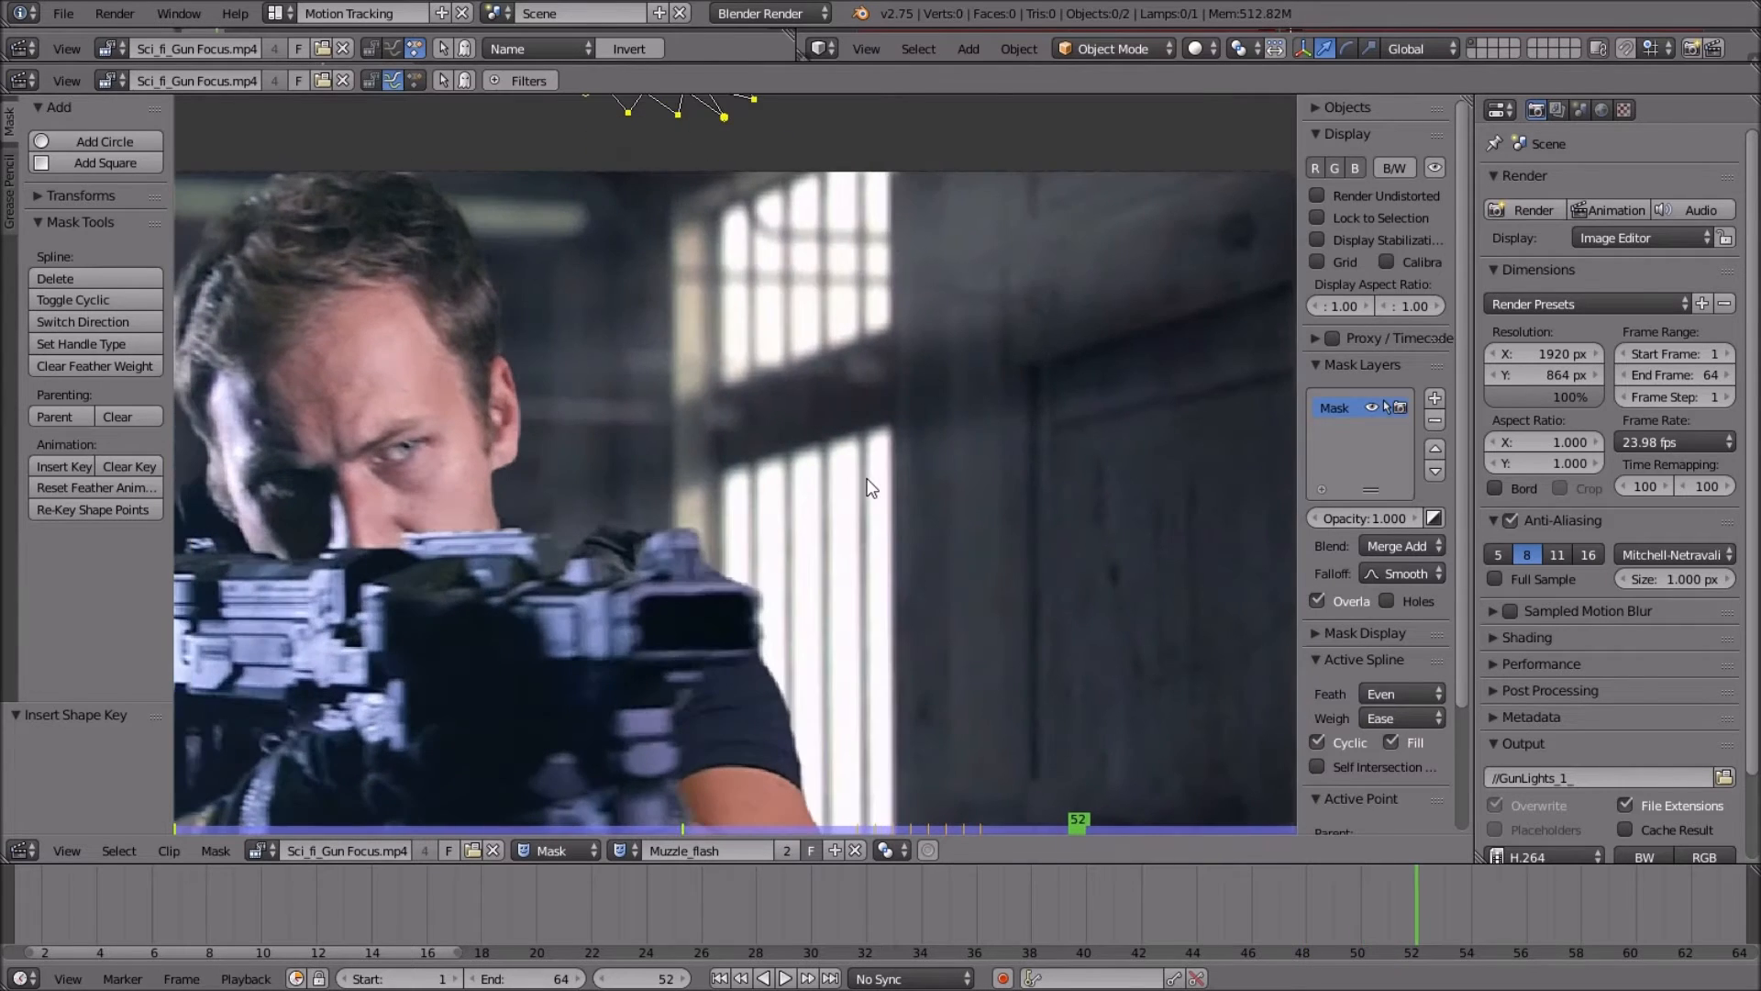
scroll(868, 486, "down", 3)
key("Right")
key("Right")
key("Right")
key("Right")
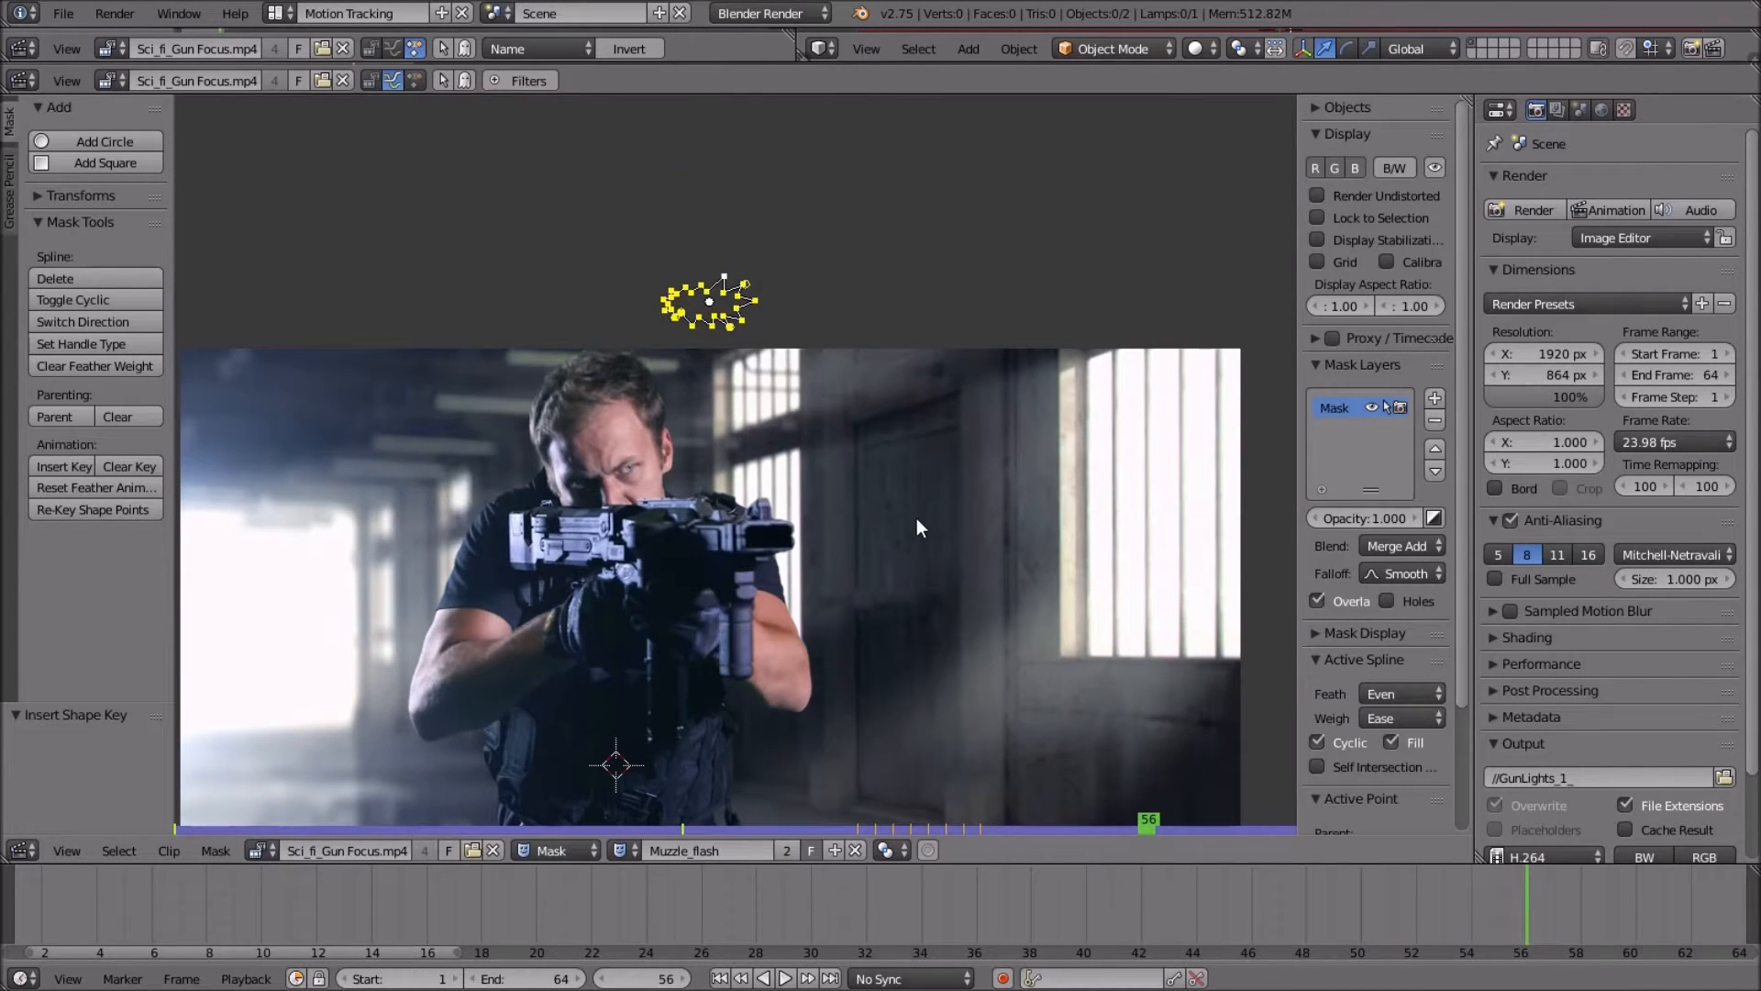
scroll(899, 487, "up", 2)
key("Left")
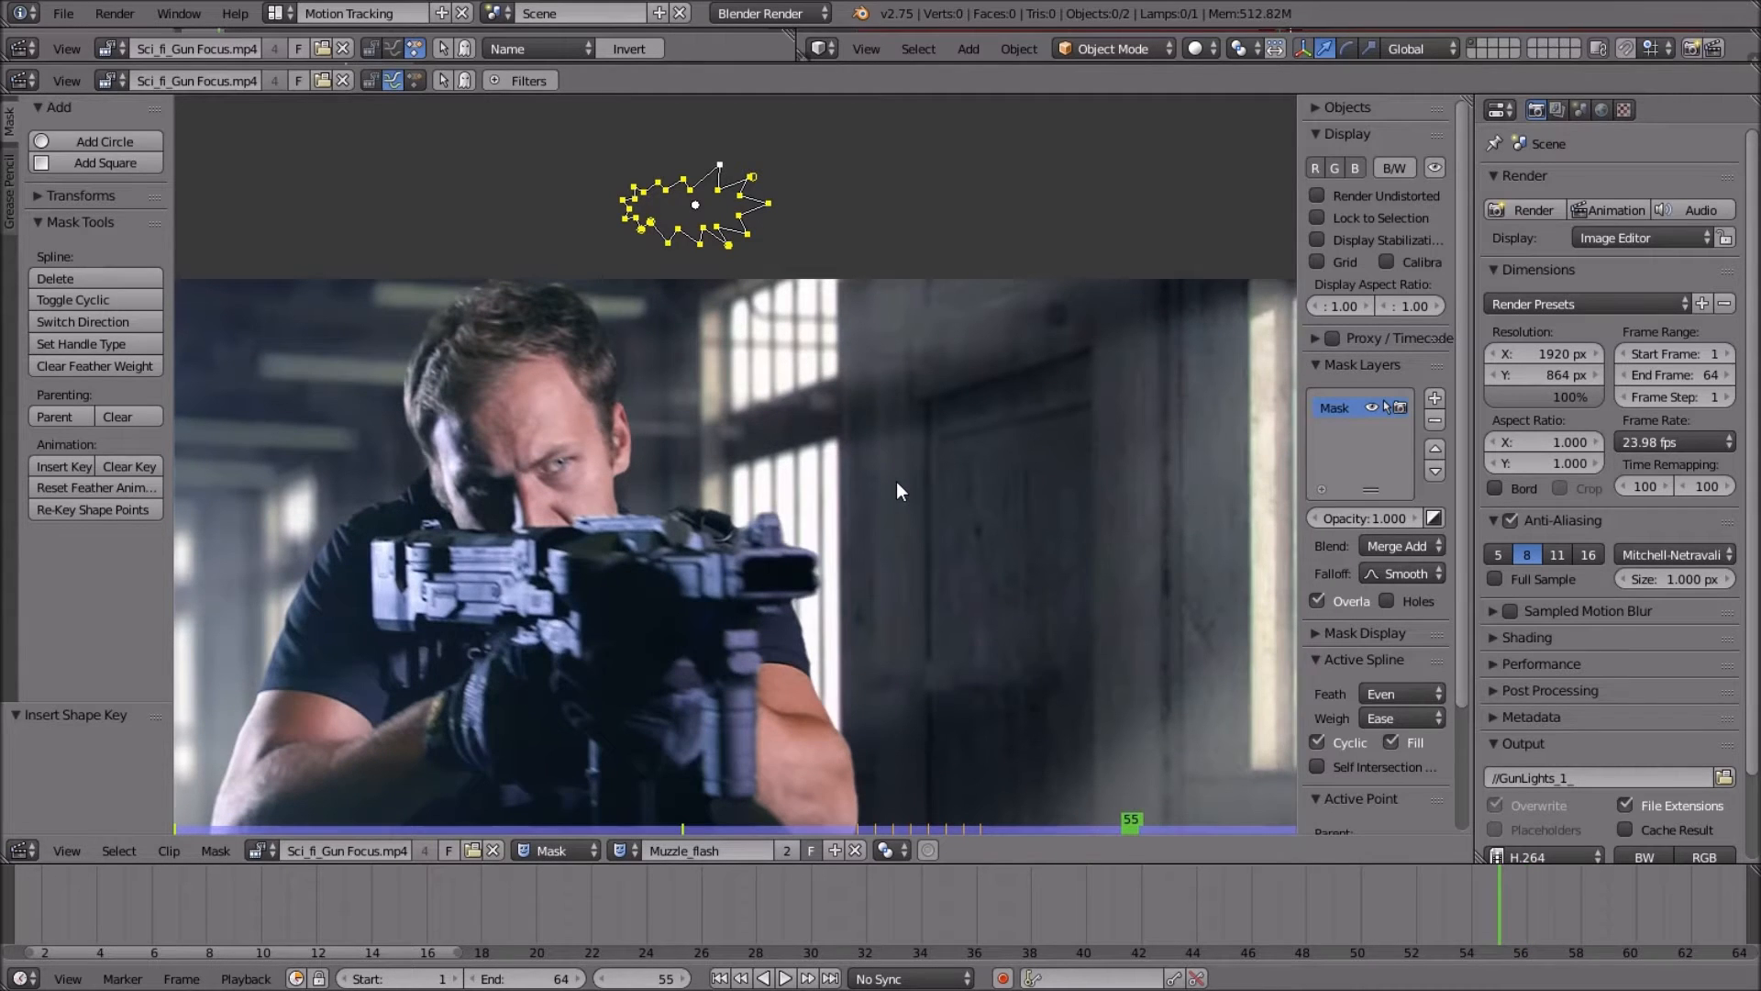
key("Right")
key("Left")
At frame 56, move the flash mask back down onto the rifle's muzzle and insert a shape key.
key("Right")
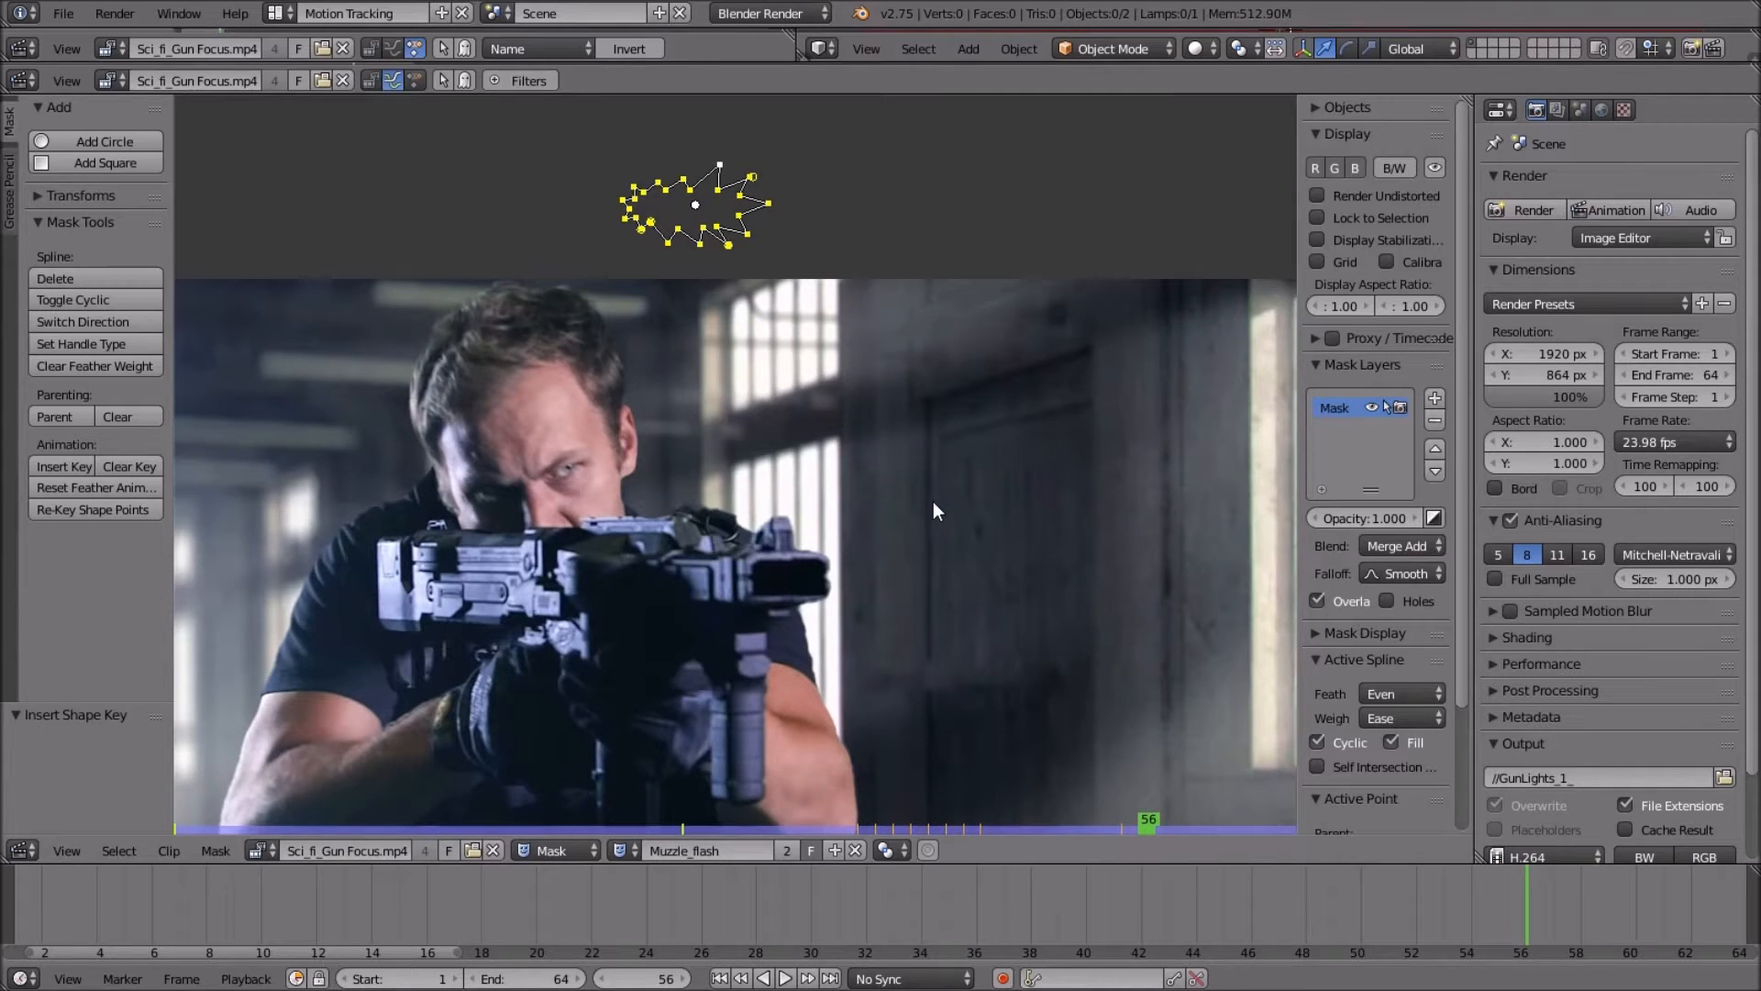
key("g")
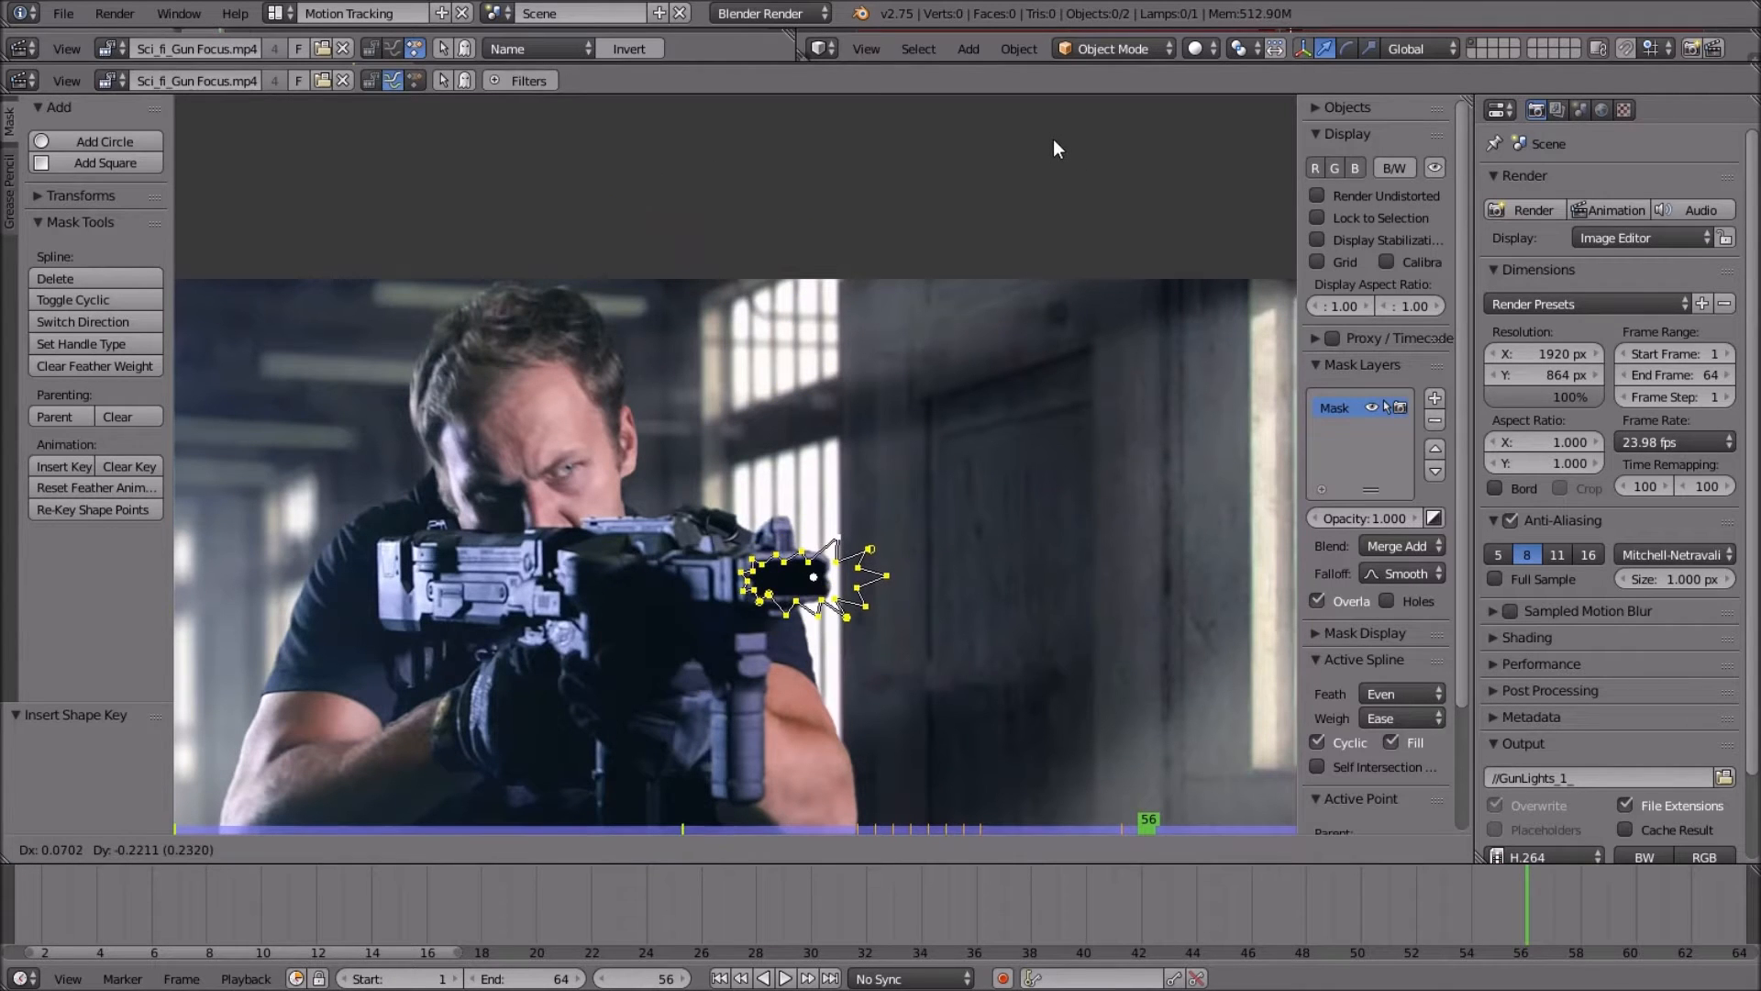
left_click(1059, 136)
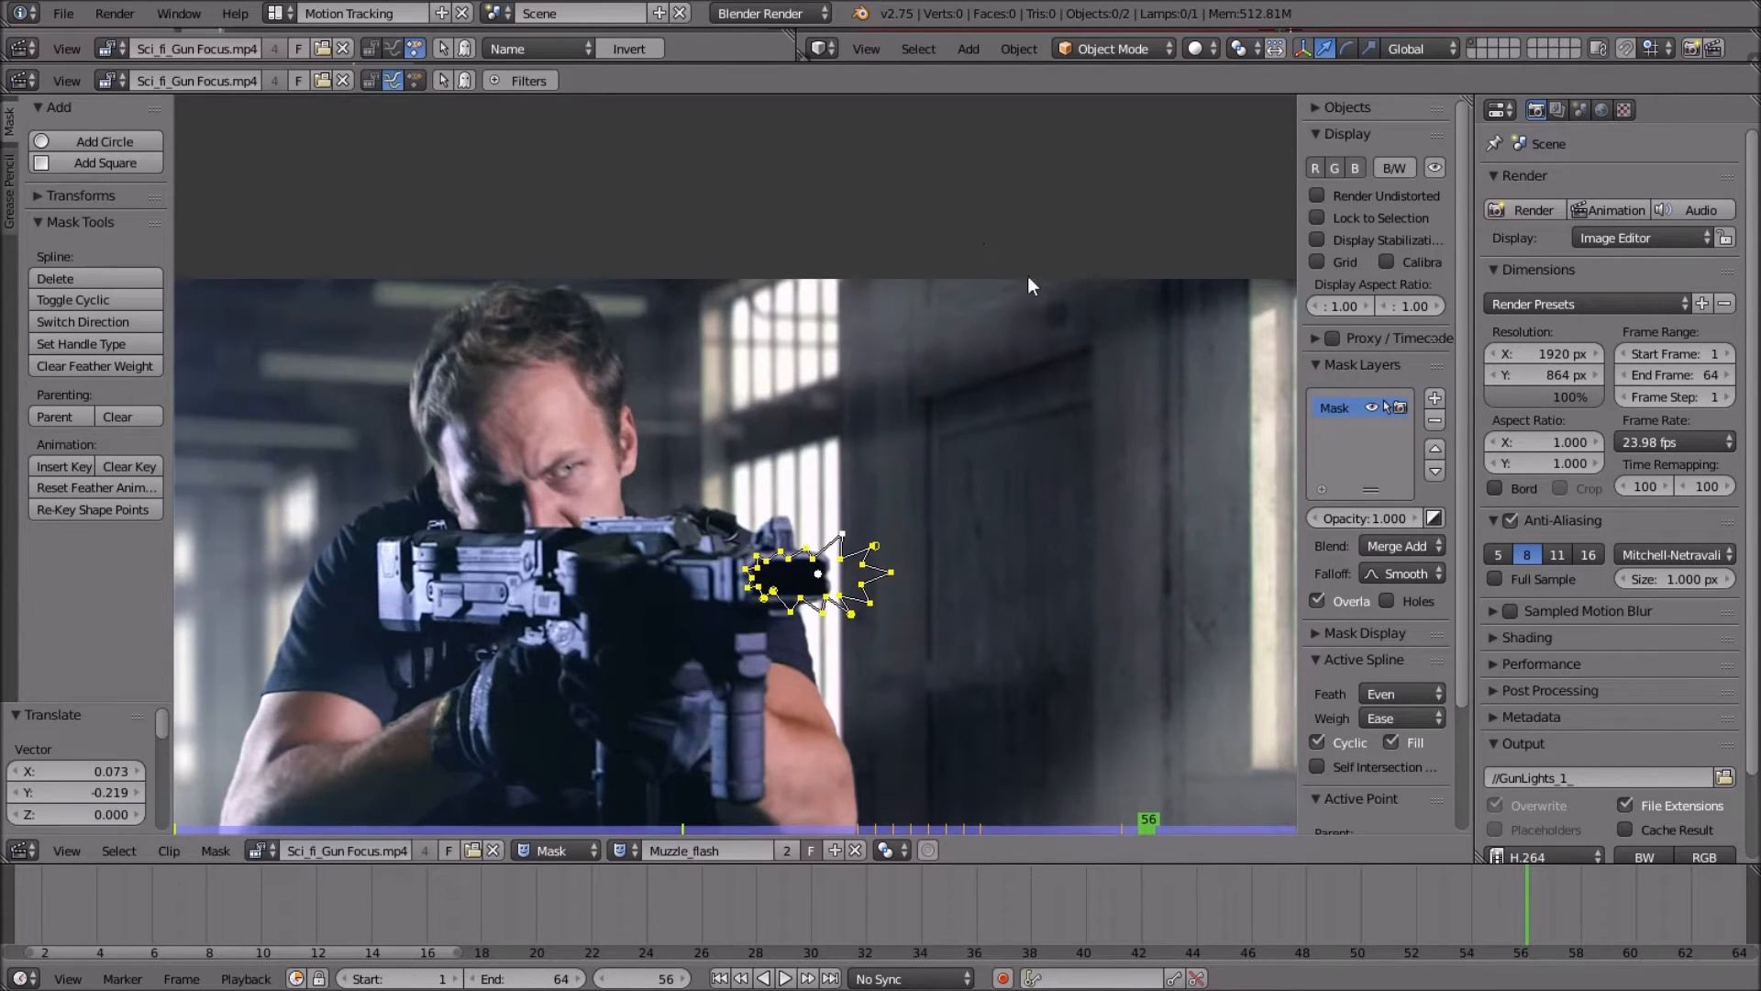
key("i")
At frame 57, enlarge the flash mask, reposition its base on the muzzle and insert a shape key.
key("Right")
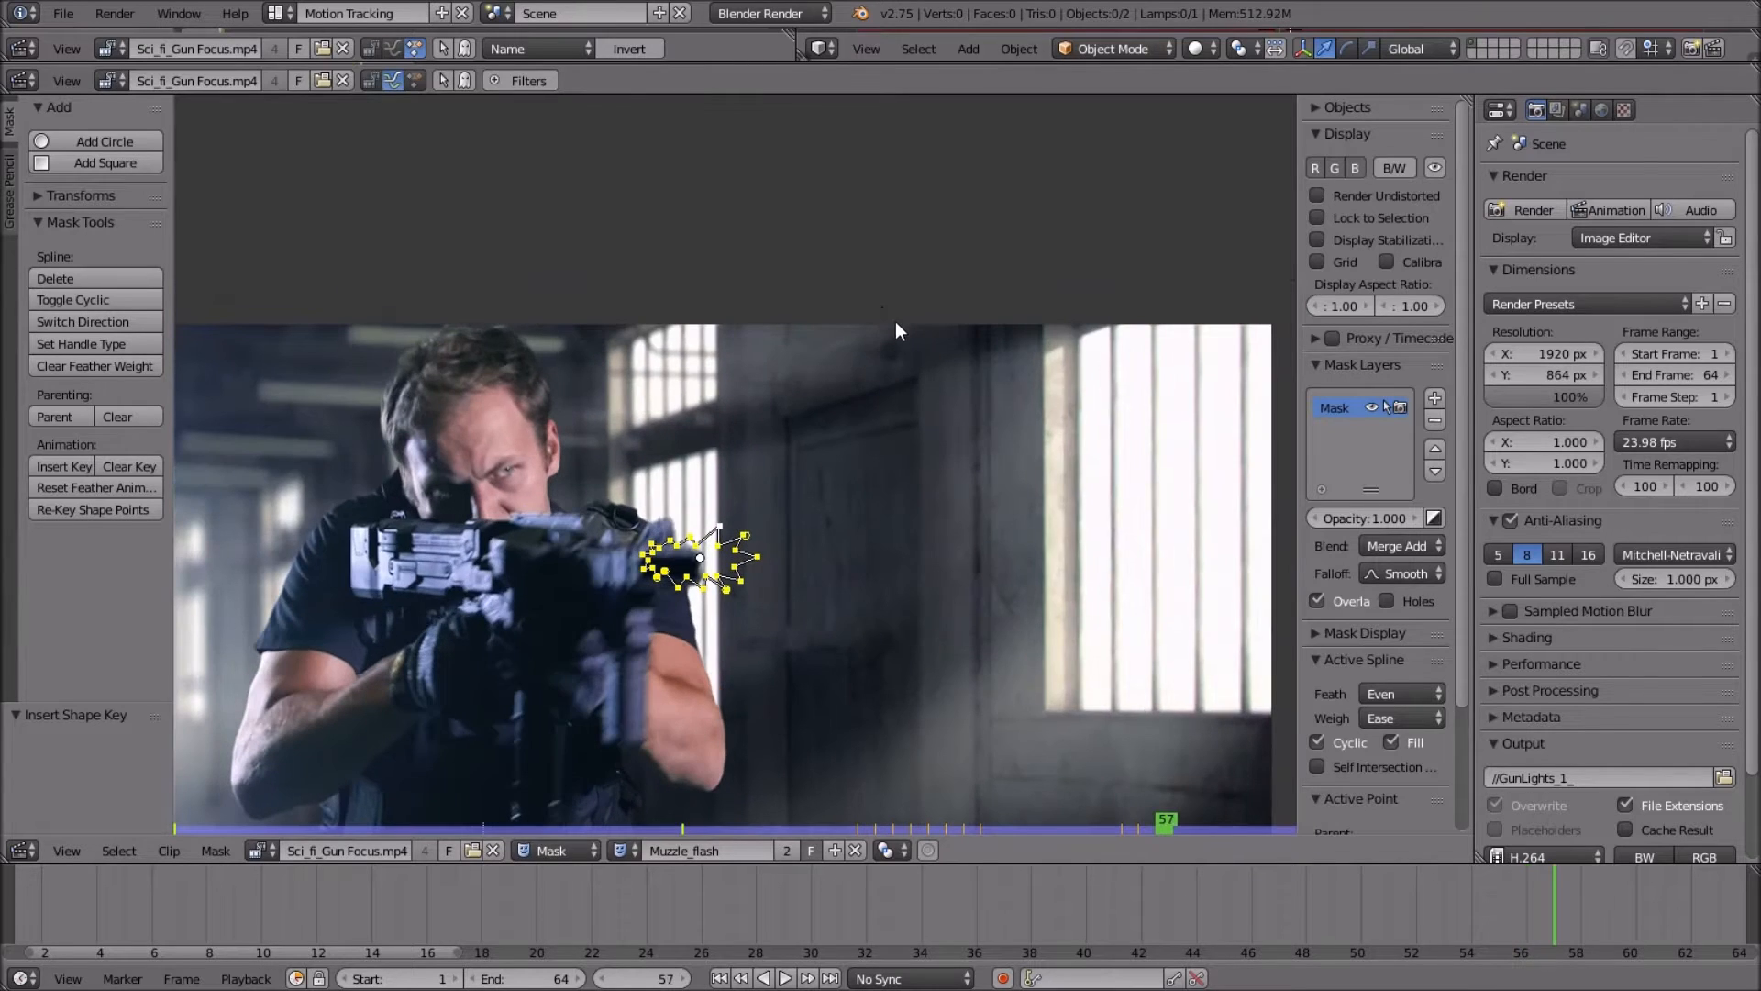
scroll(896, 323, "up", 1)
scroll(897, 323, "down", 1)
key("s")
left_click(1209, 320)
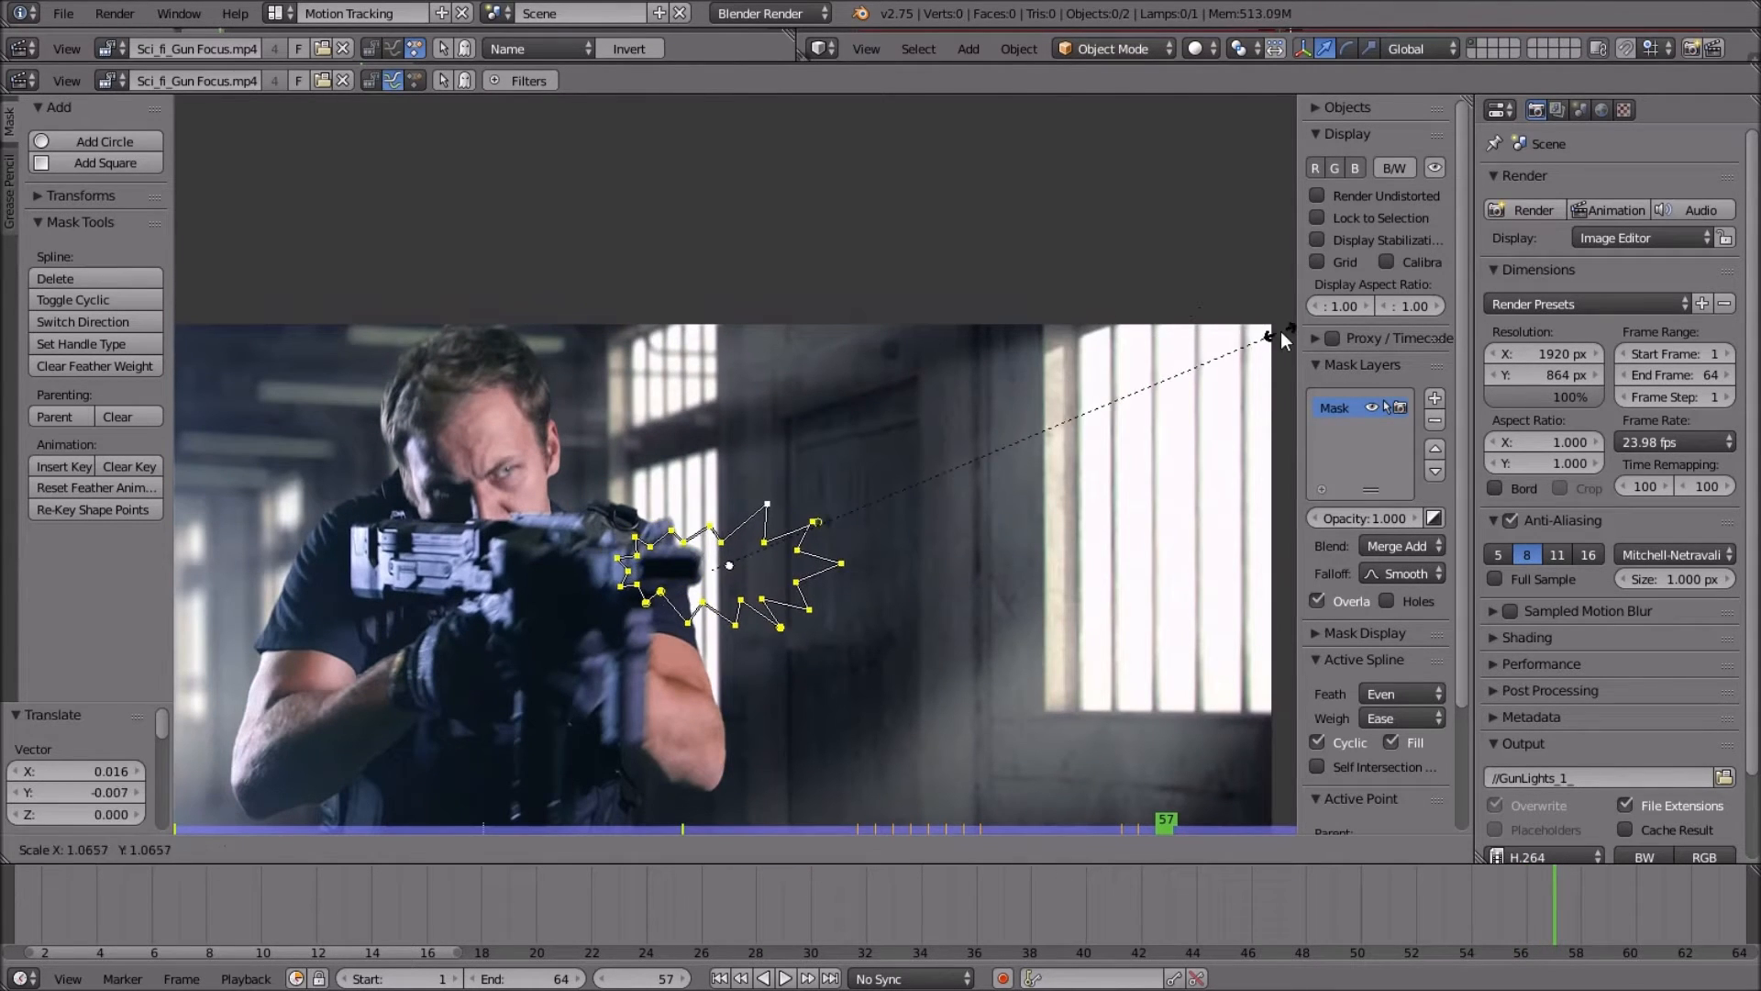
key("g")
left_click(674, 413)
key("g")
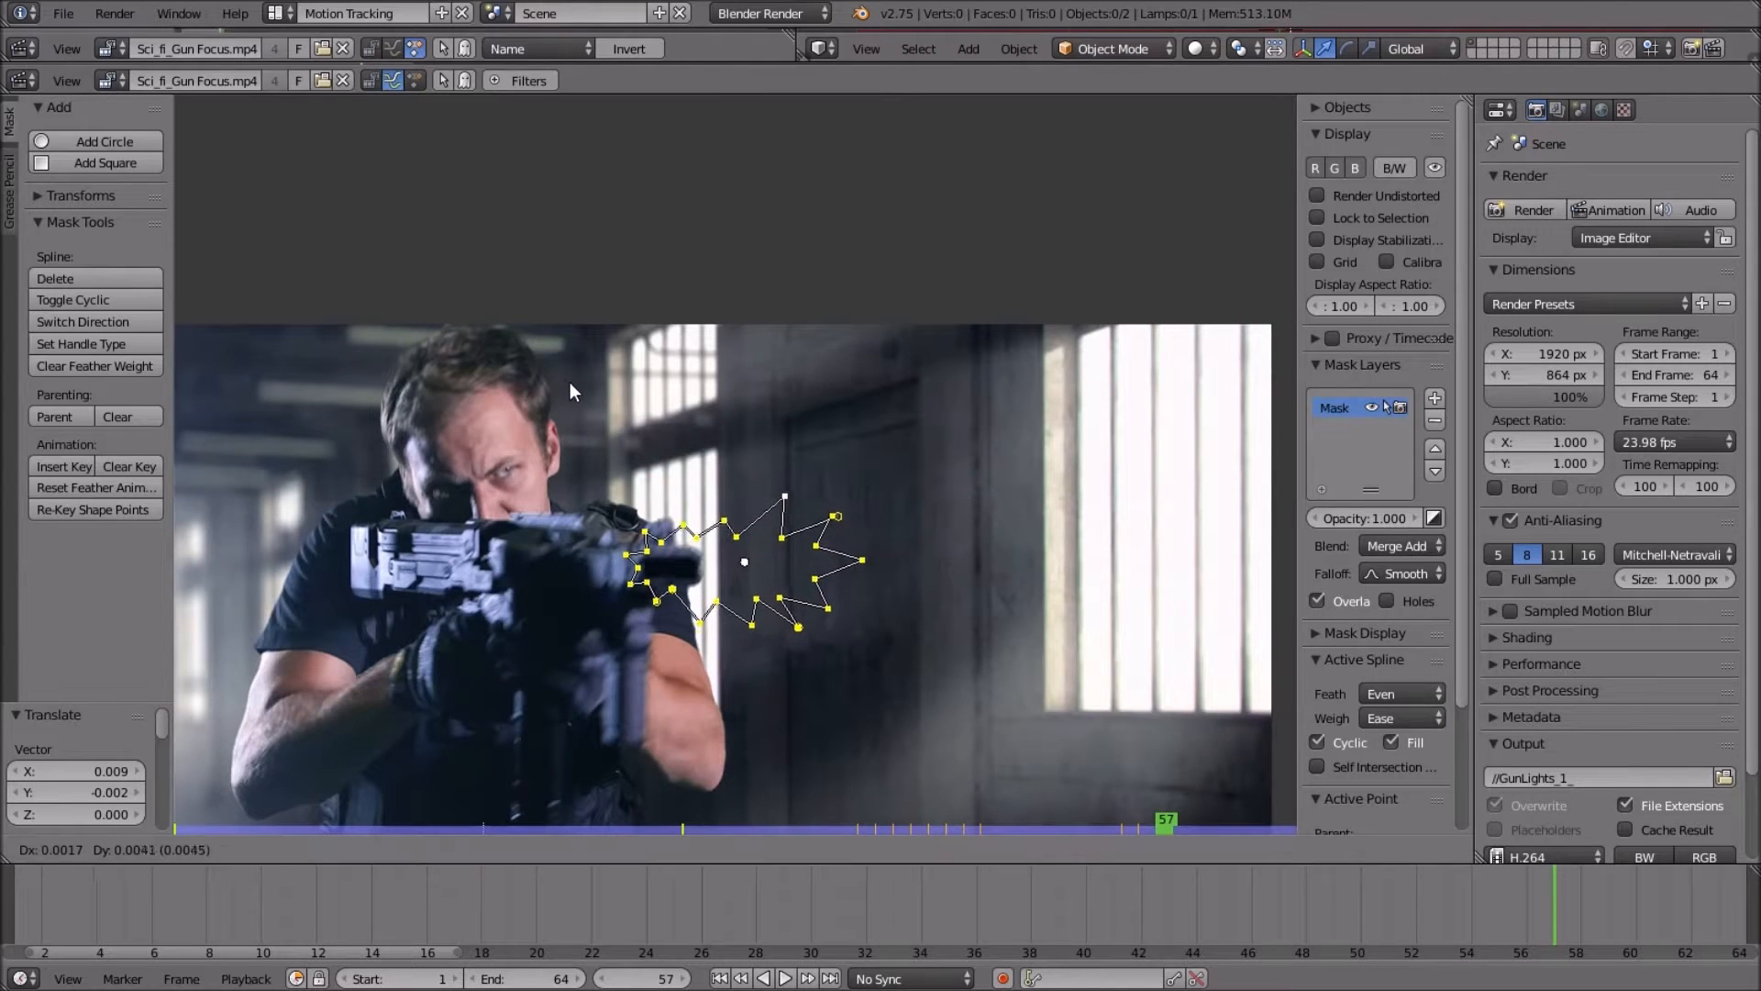
left_click(563, 383)
scroll(563, 382, "up", 2)
key("i")
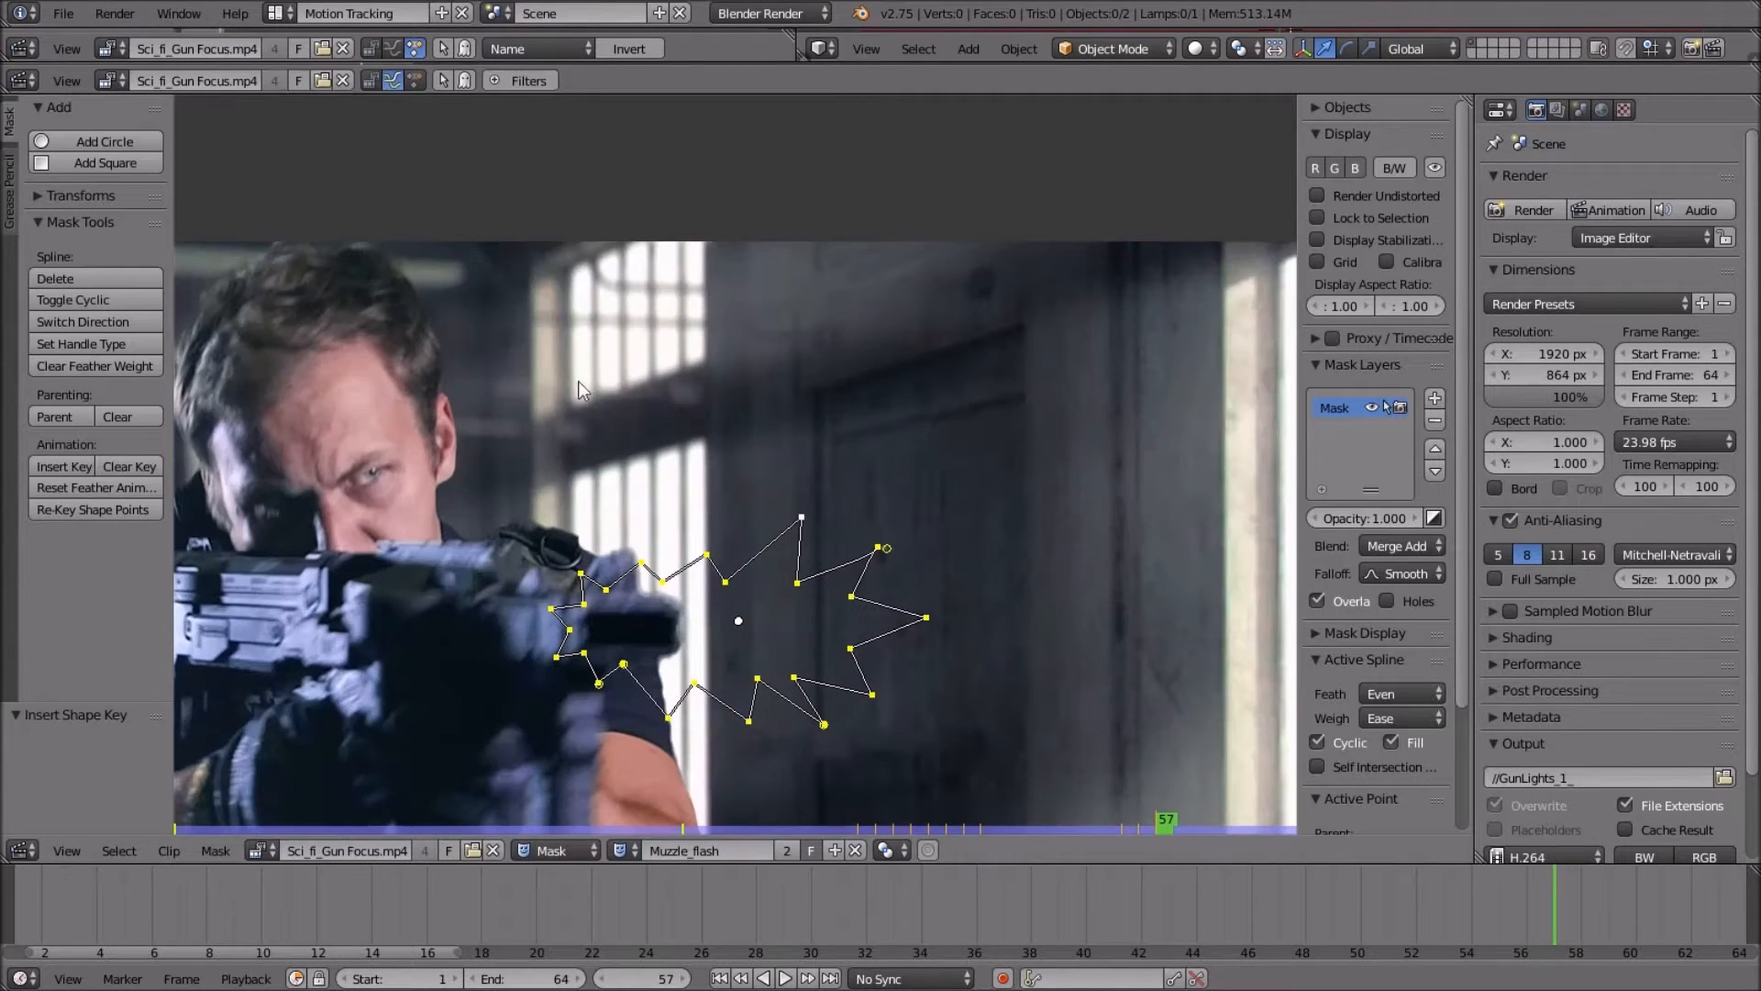
At frame 58, move the flash mask with the muzzle, enlarge it into a bigger burst and shift it to start at the barrel.
key("Right")
scroll(770, 471, "down", 2)
key("g")
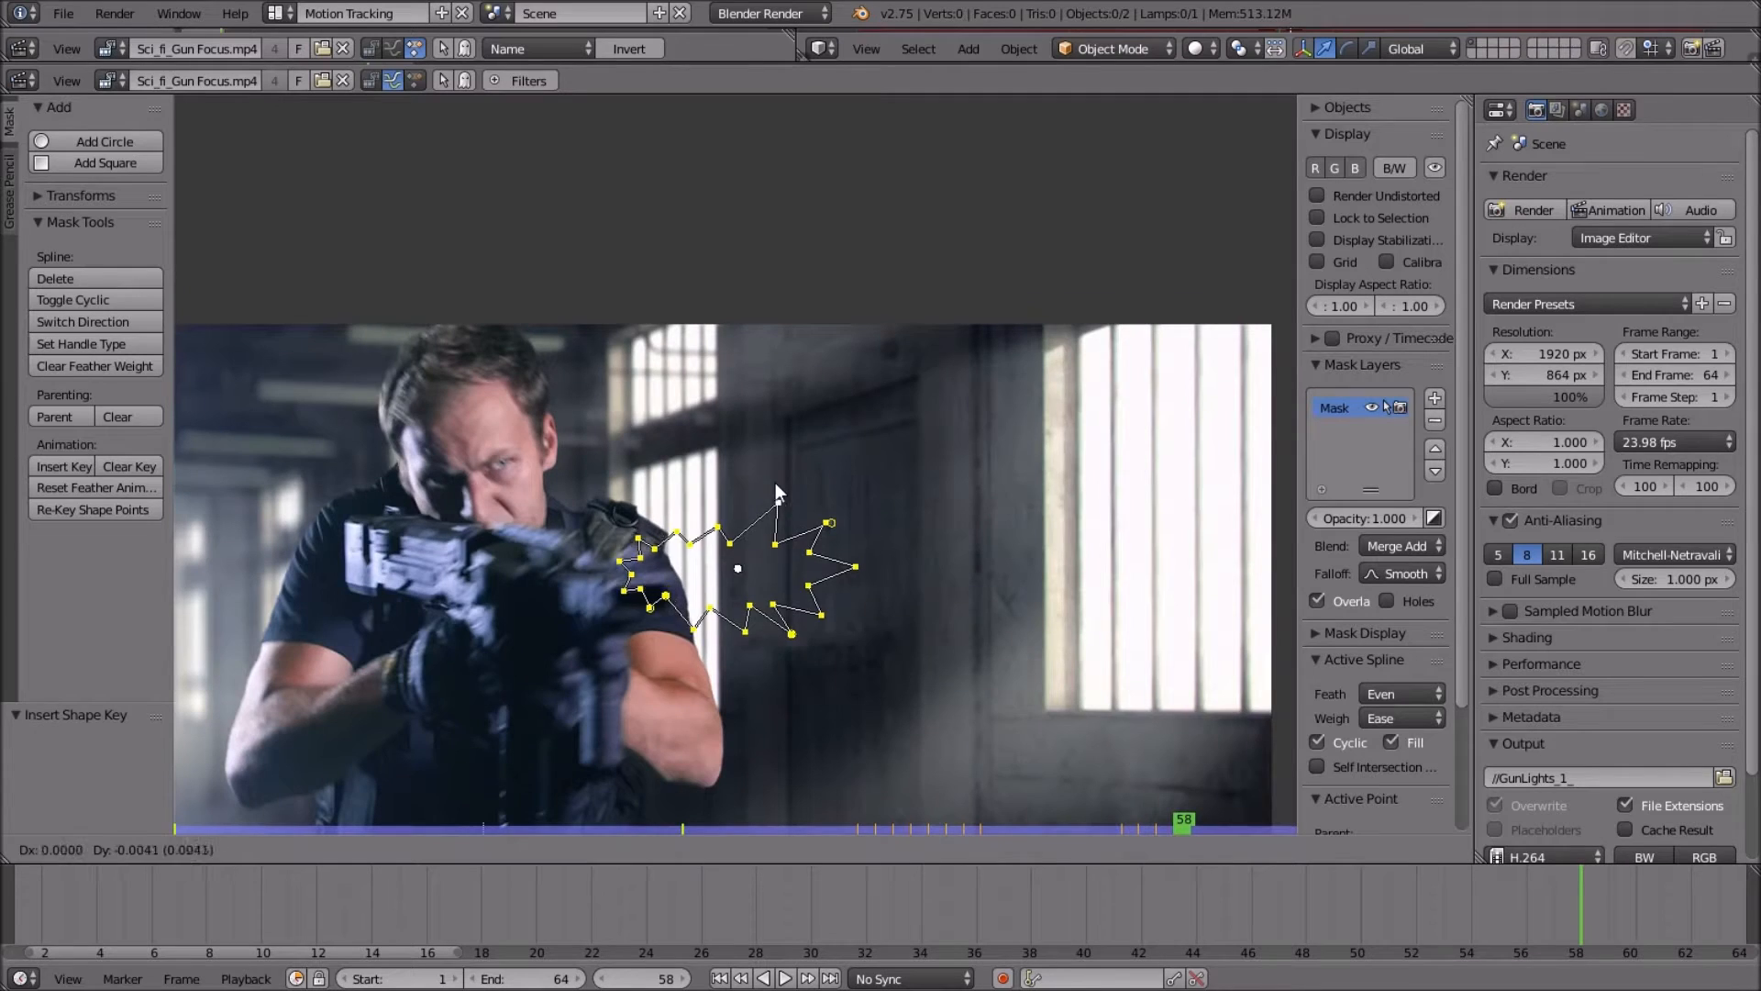
left_click(760, 509)
scroll(759, 506, "down", 1)
key("s")
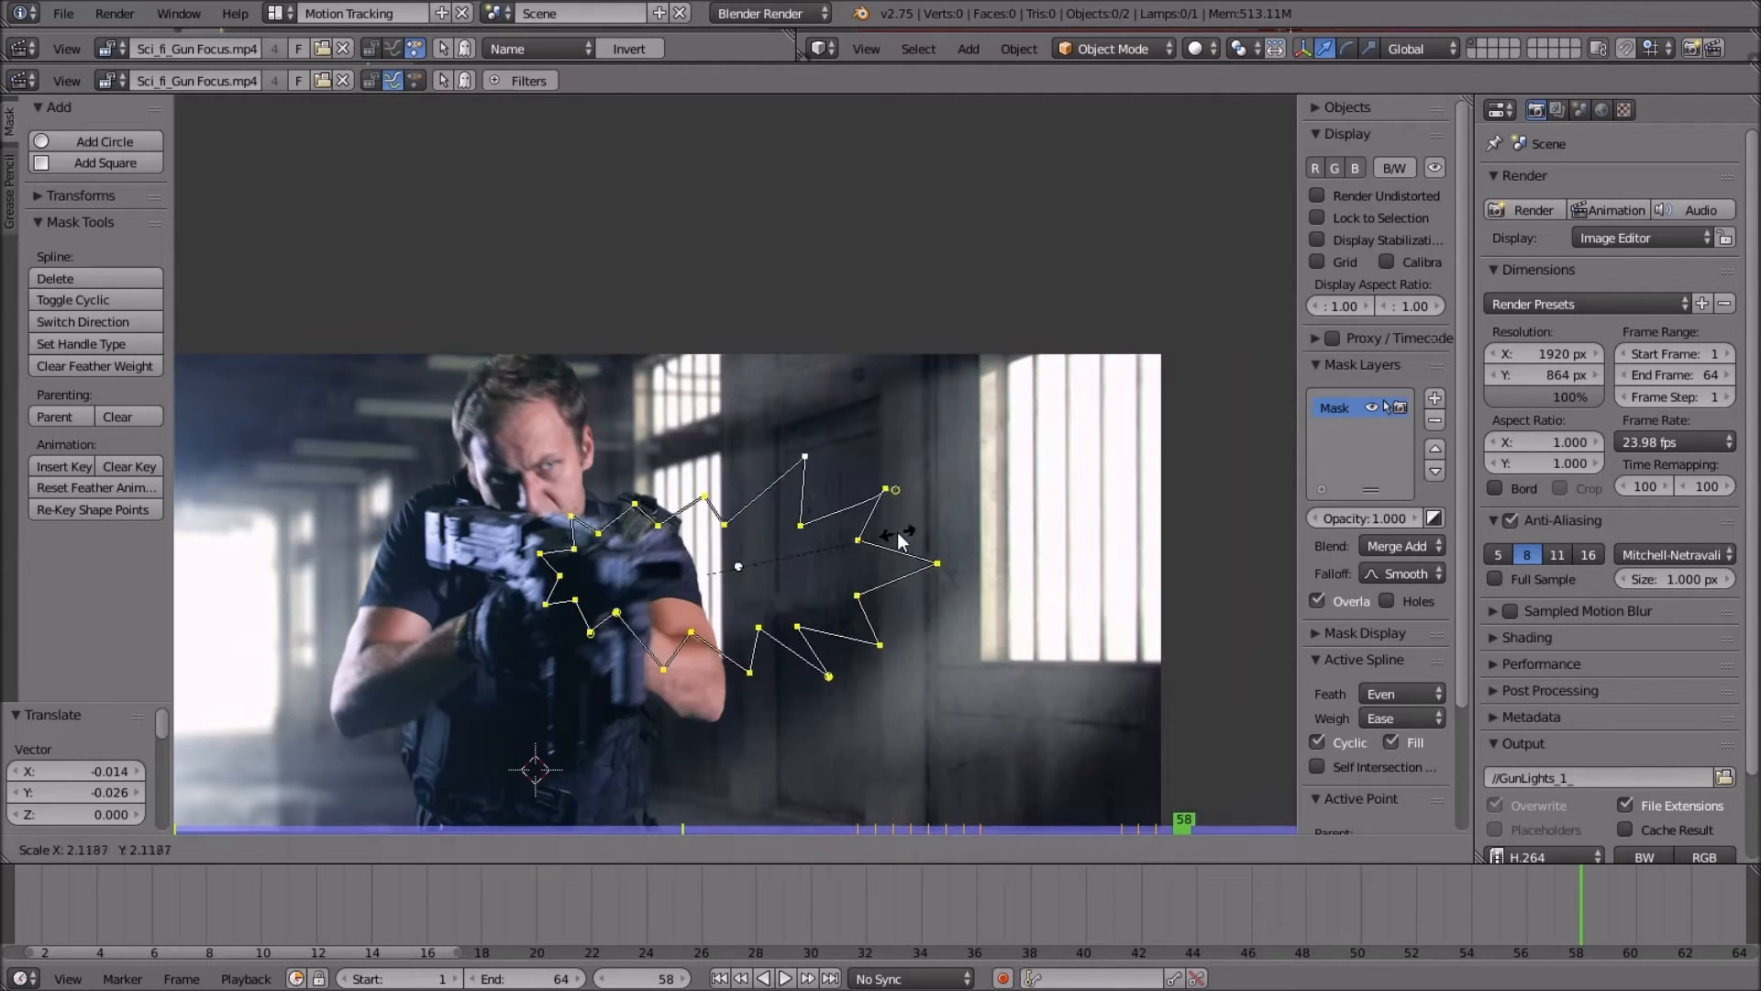
left_click(871, 538)
key("g")
left_click(934, 548)
Rotate and nudge the enlarged flash mask to line up with the tilted barrel at frame 58 and insert a shape key.
key("r")
left_click(938, 564)
key("g")
left_click(954, 563)
key("g")
left_click(963, 565)
key("g")
left_click(967, 568)
key("r")
left_click(971, 563)
key("g")
left_click(965, 559)
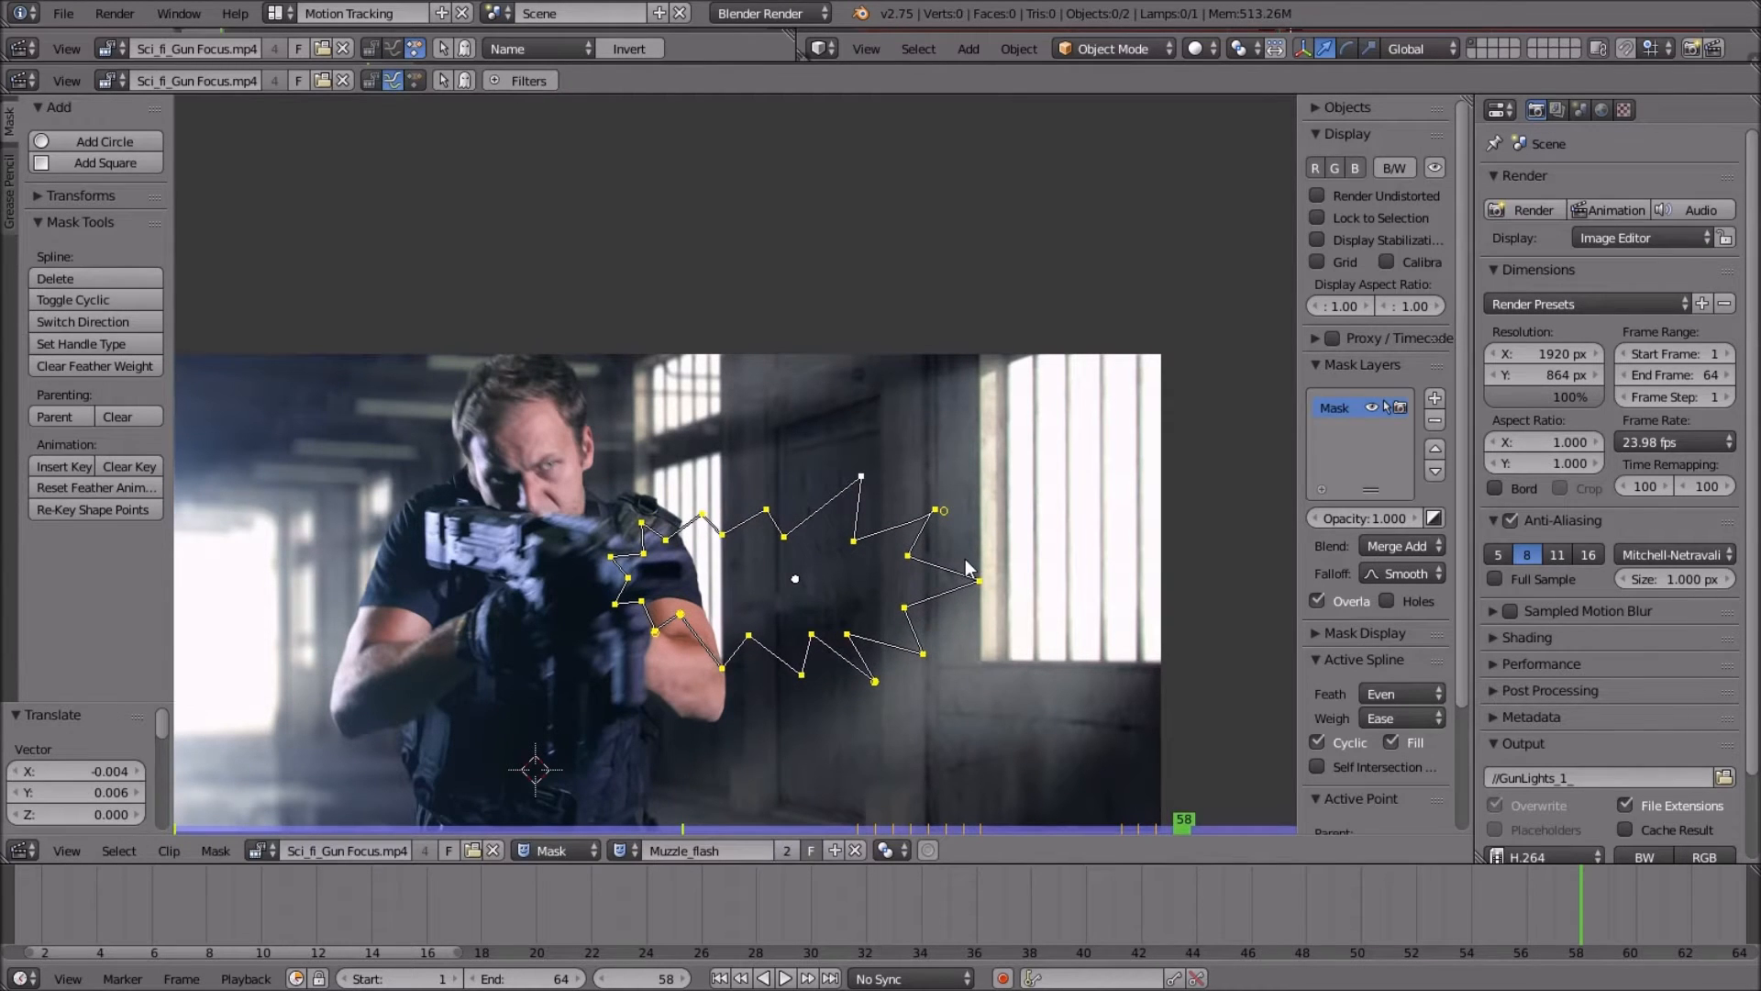
key("i")
Compare frames 58 and 59, then shrink the flash mask, reposition it on the muzzle and insert a shape key at frame 59.
key("Right")
key("Left")
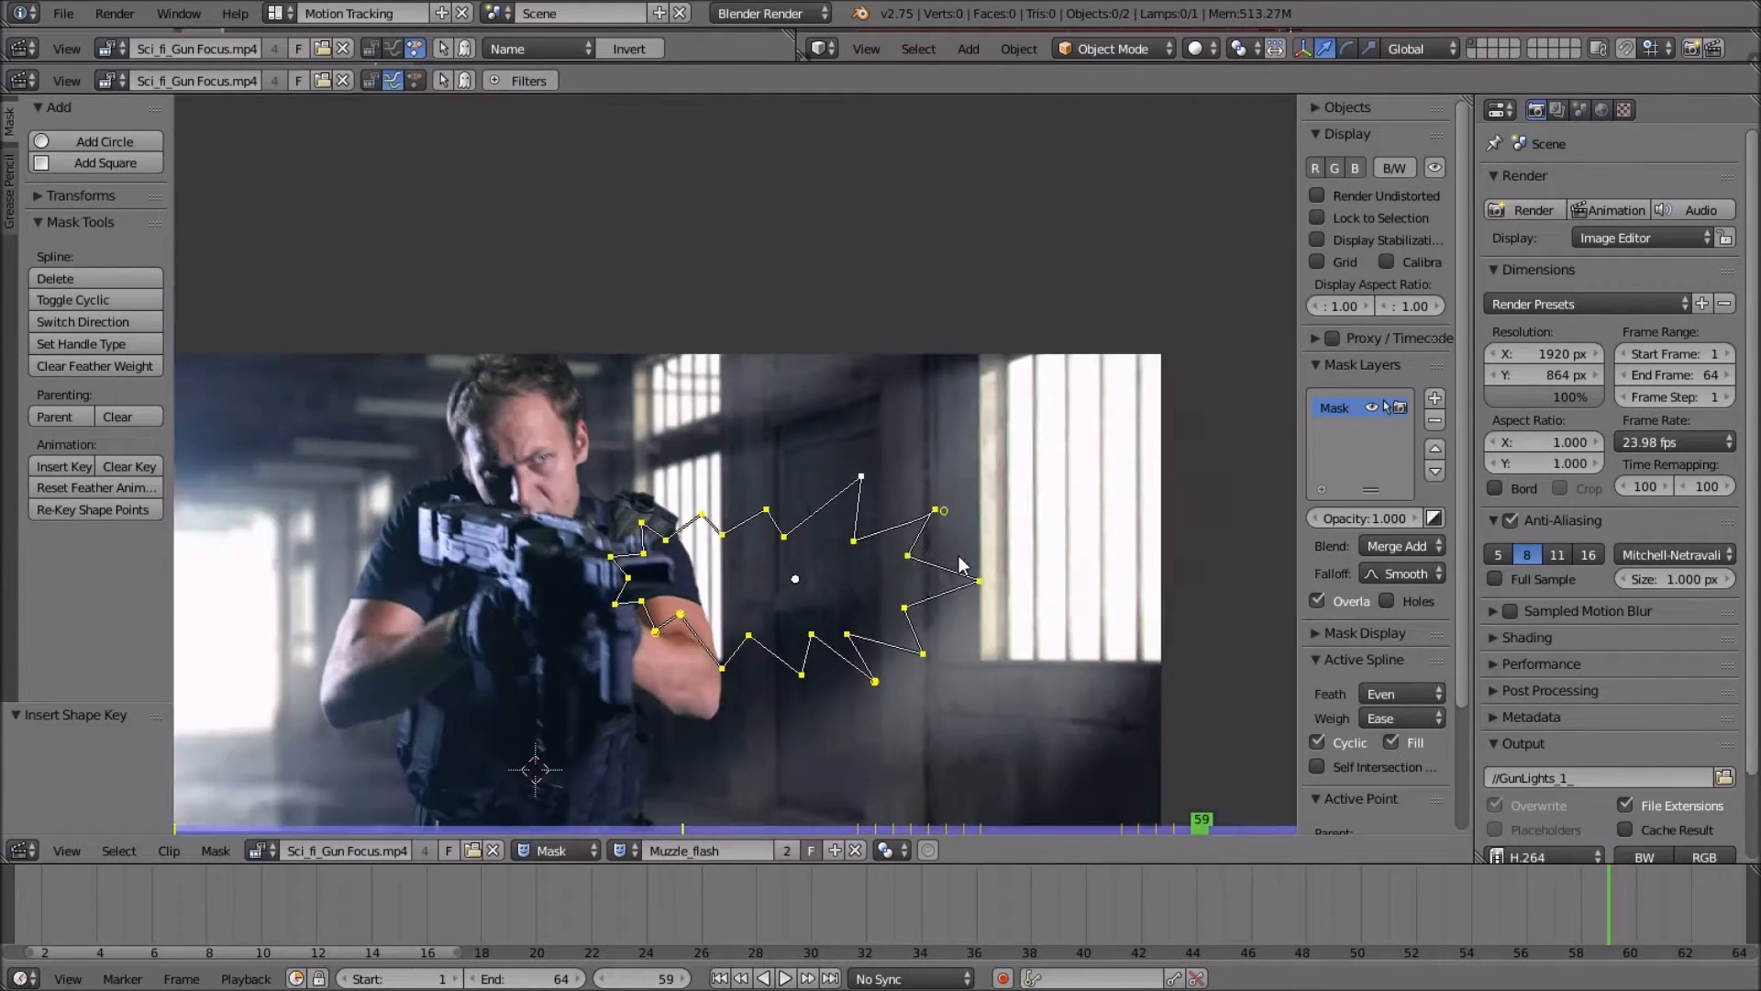
key("Right")
key("s")
left_click(935, 573)
key("s")
left_click(913, 590)
key("g")
left_click(841, 588)
key("i")
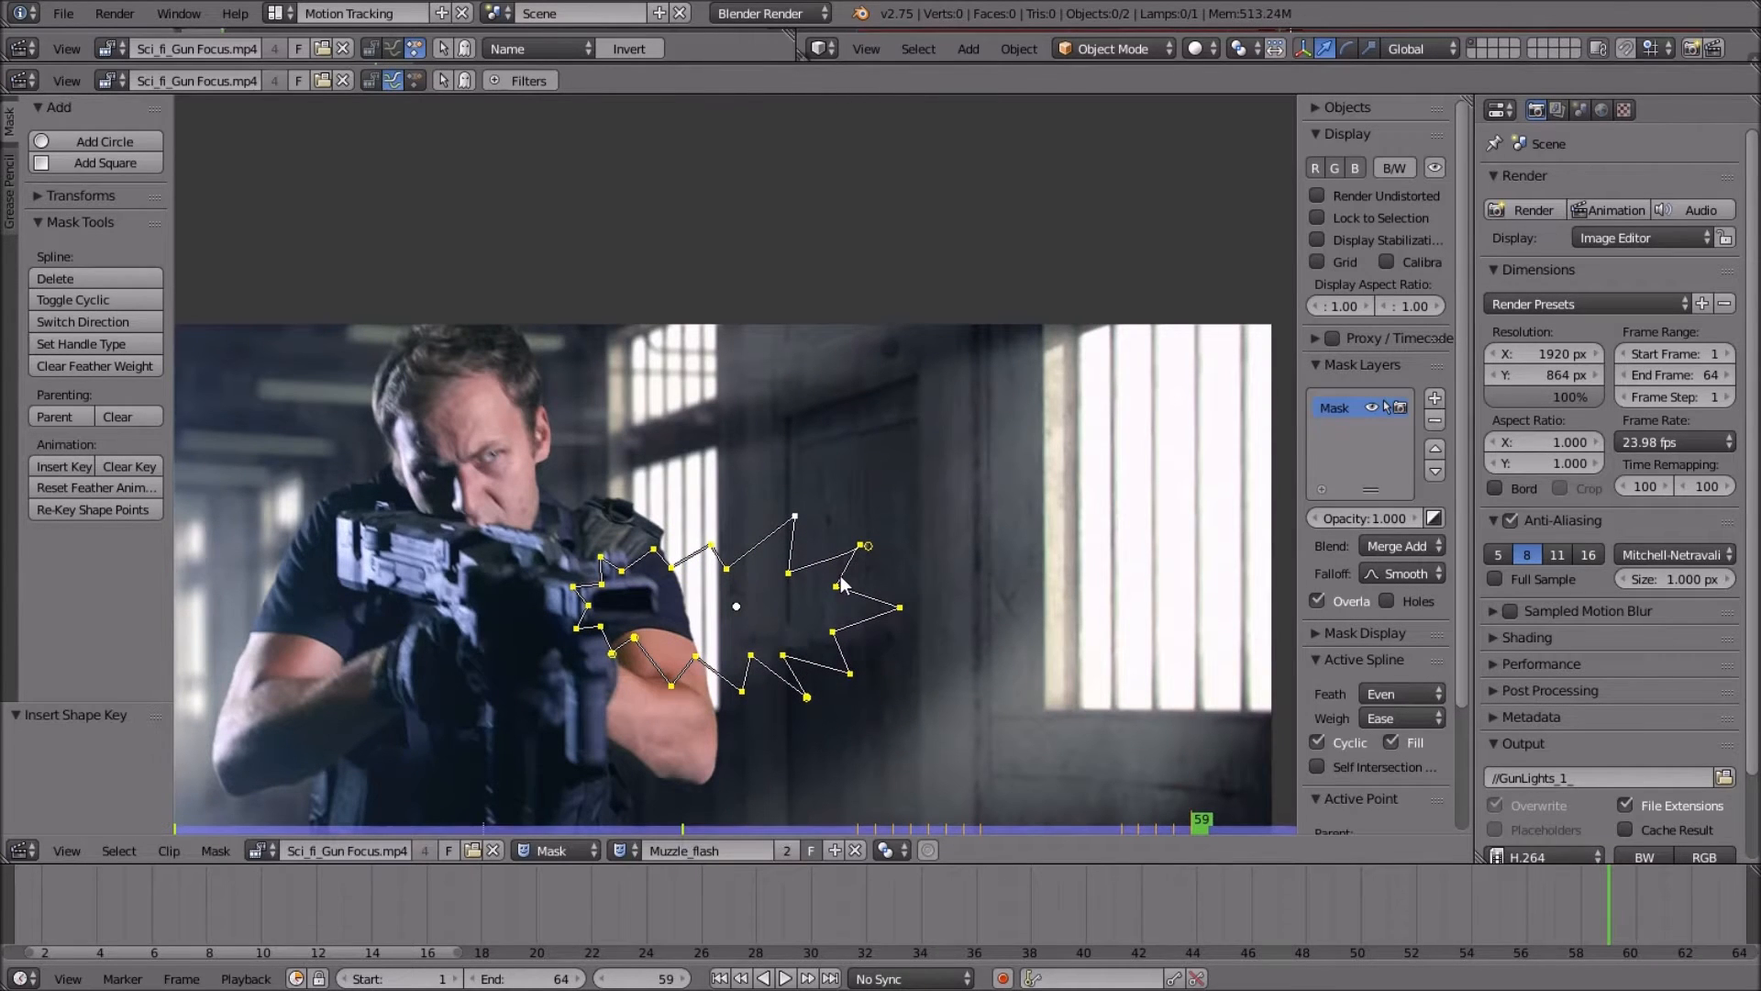
At frame 60, move the flash mask with the muzzle, shrink it, nudge it onto the barrel end and insert a shape key.
key("Right")
key("g")
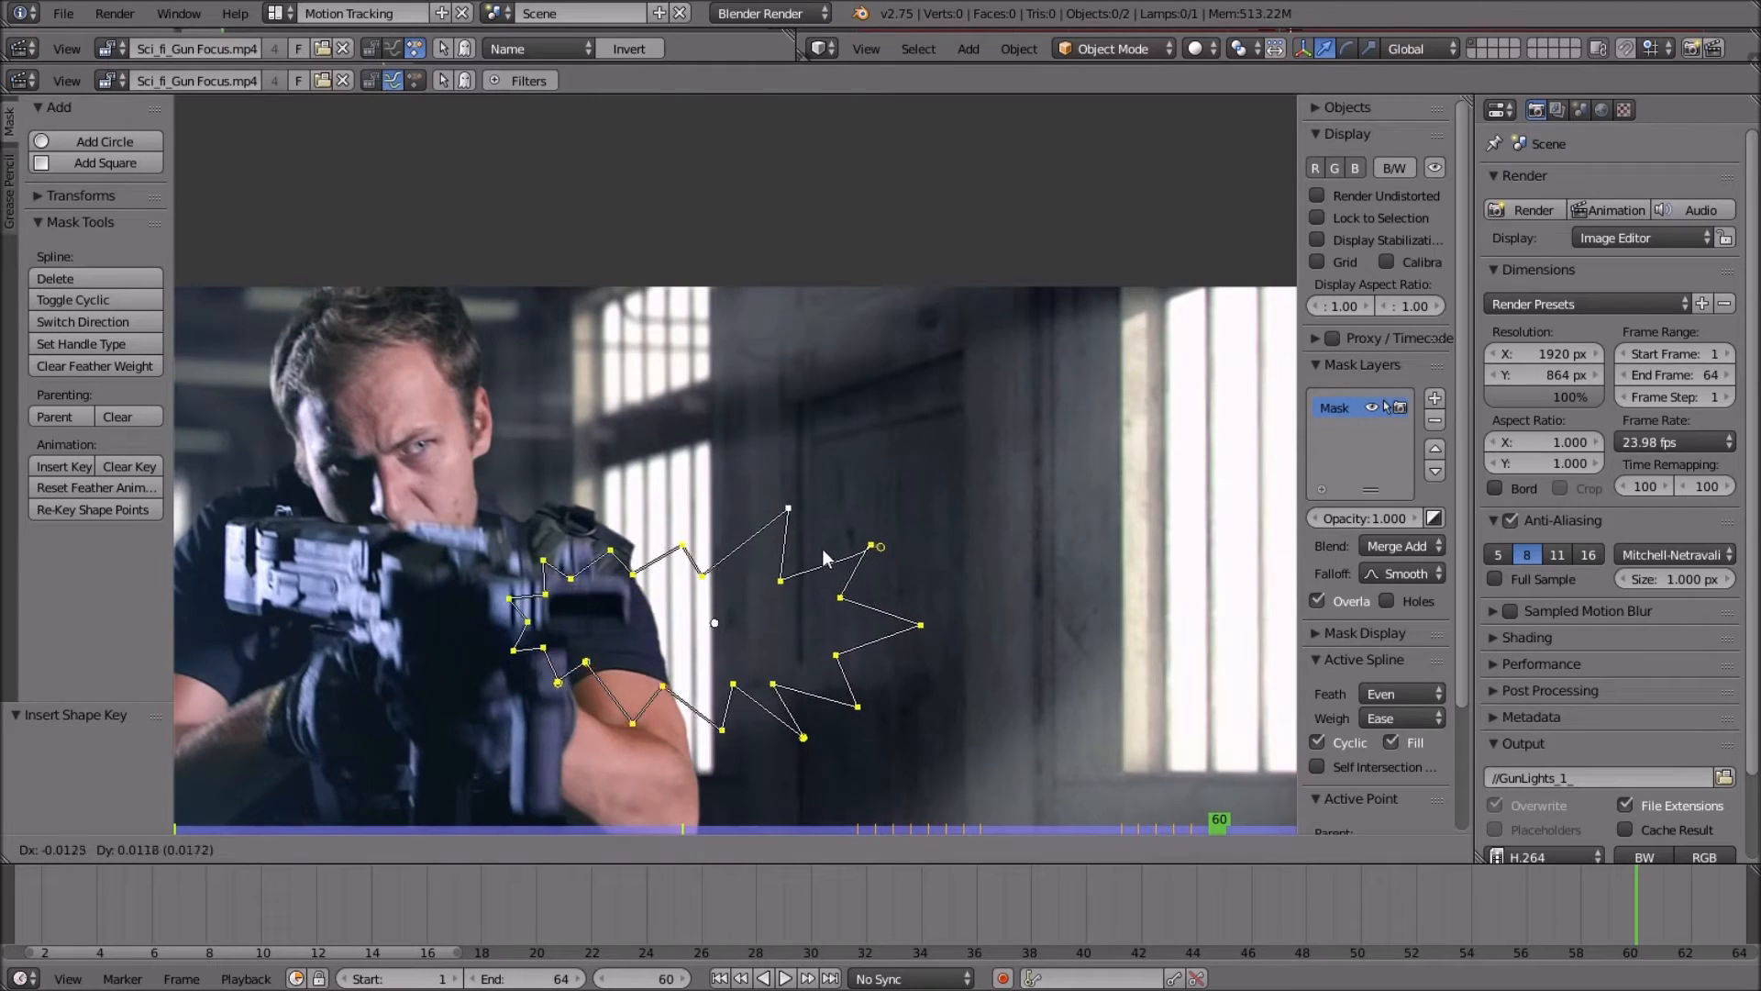
left_click(831, 541)
key("s")
left_click(780, 557)
key("g")
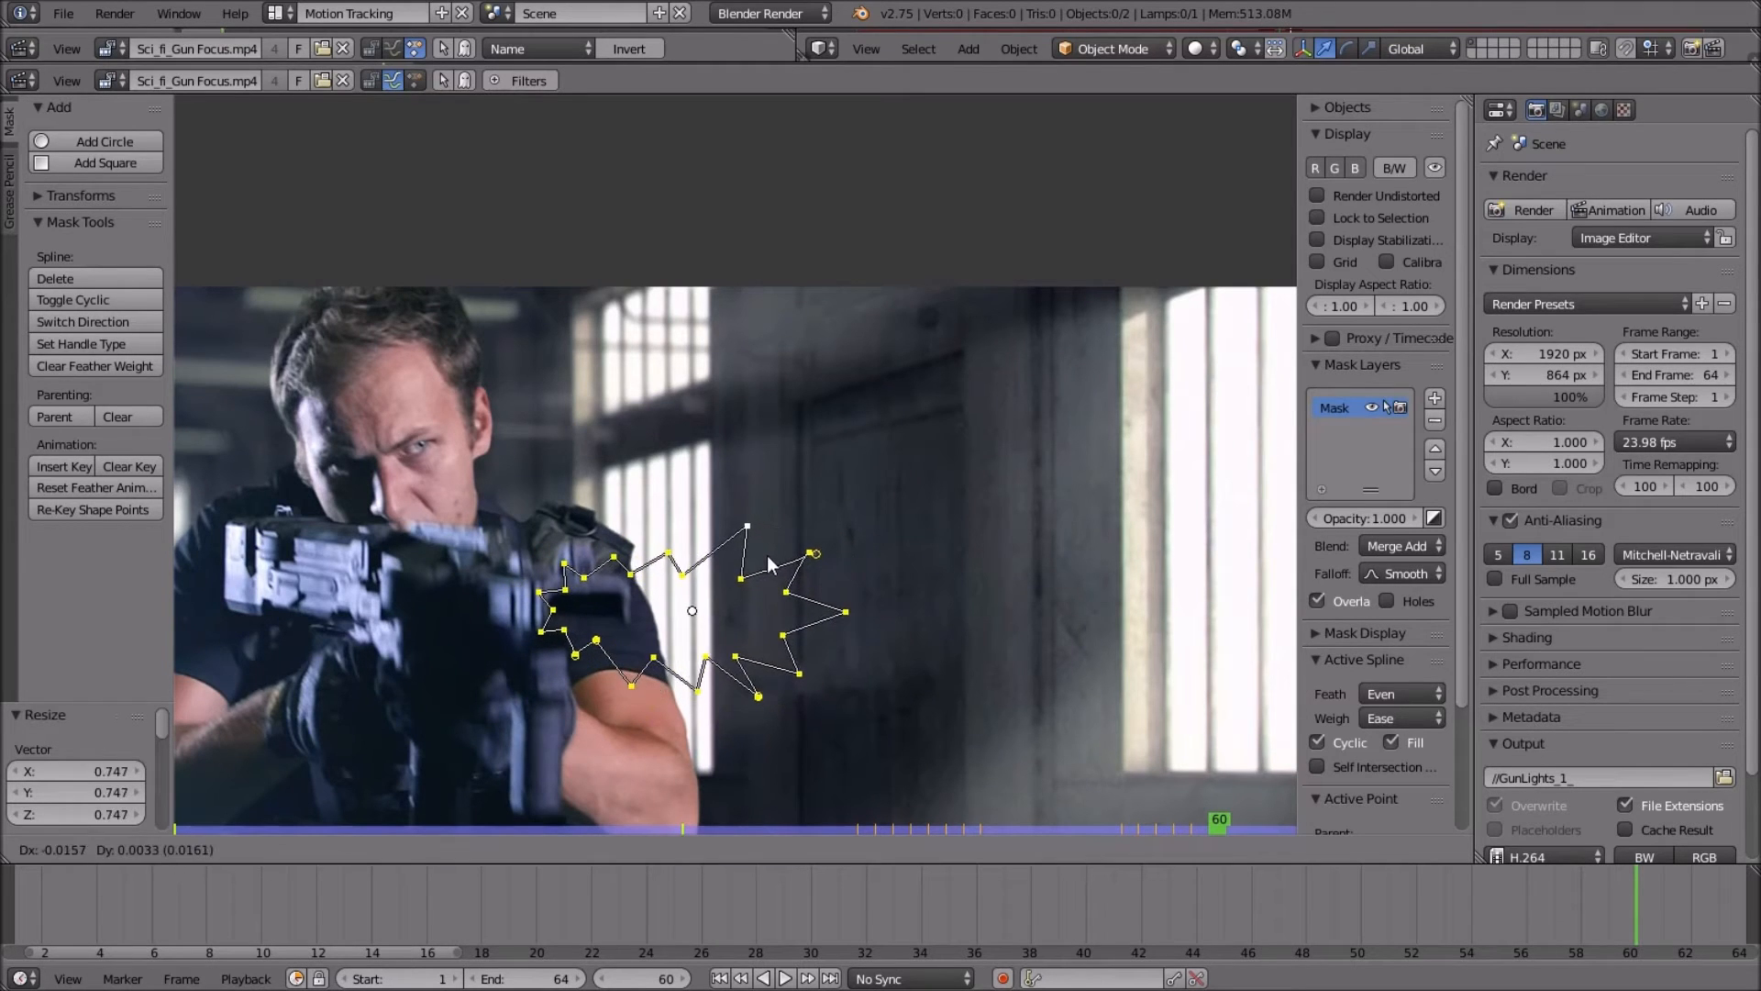
left_click(752, 554)
key("i")
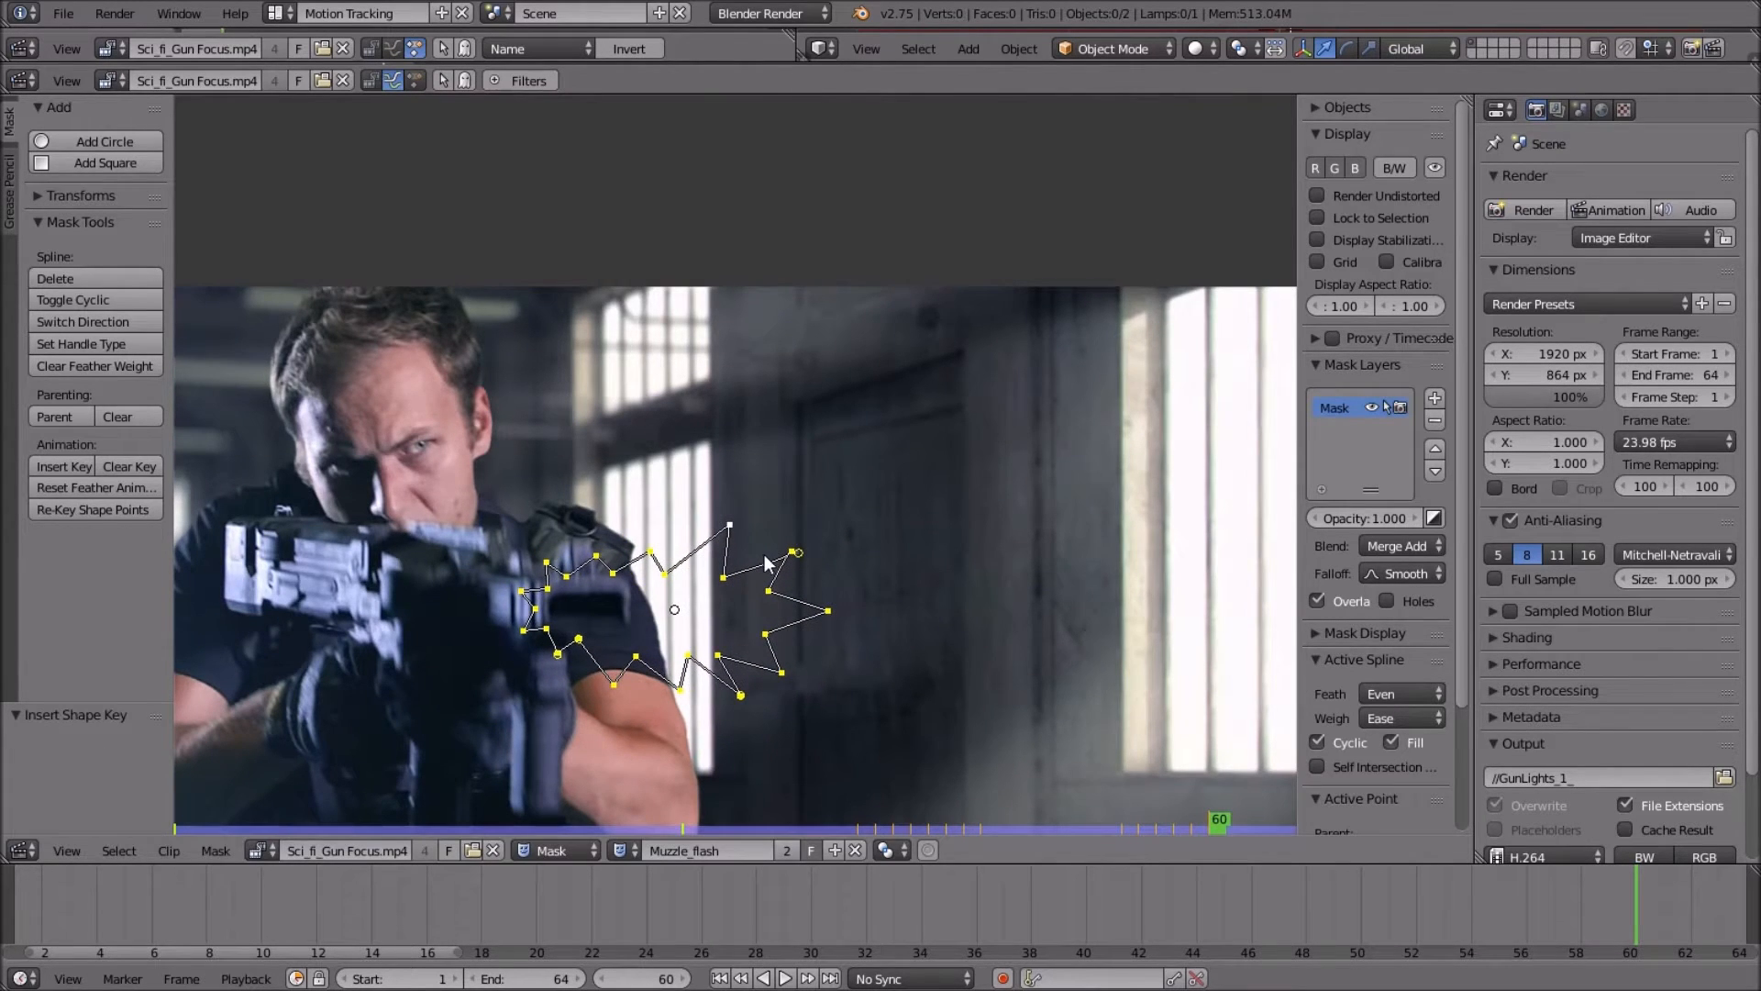
At frame 61, shrink the flash mask further, fit it closely around the muzzle and insert a shape key.
key("Right")
key("g")
left_click(759, 531)
key("s")
left_click(684, 541)
key("g")
left_click(645, 543)
scroll(645, 543, "up", 1)
key("s")
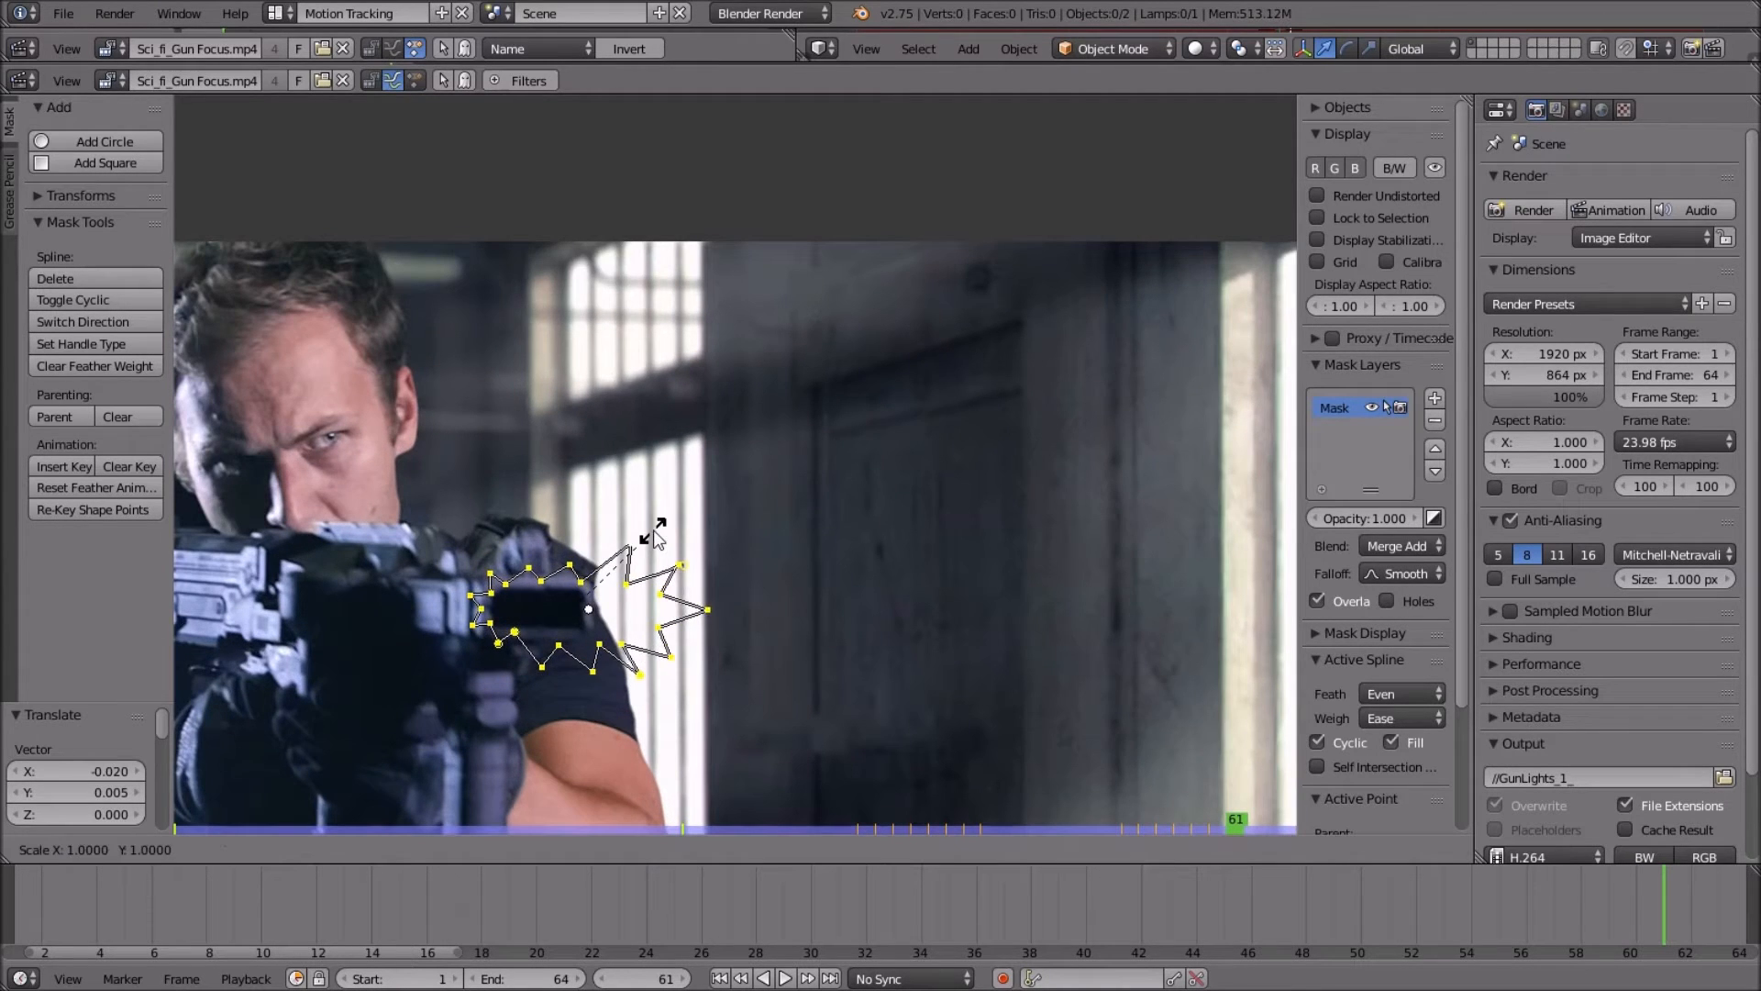
left_click(639, 541)
key("i")
scroll(719, 537, "down", 1)
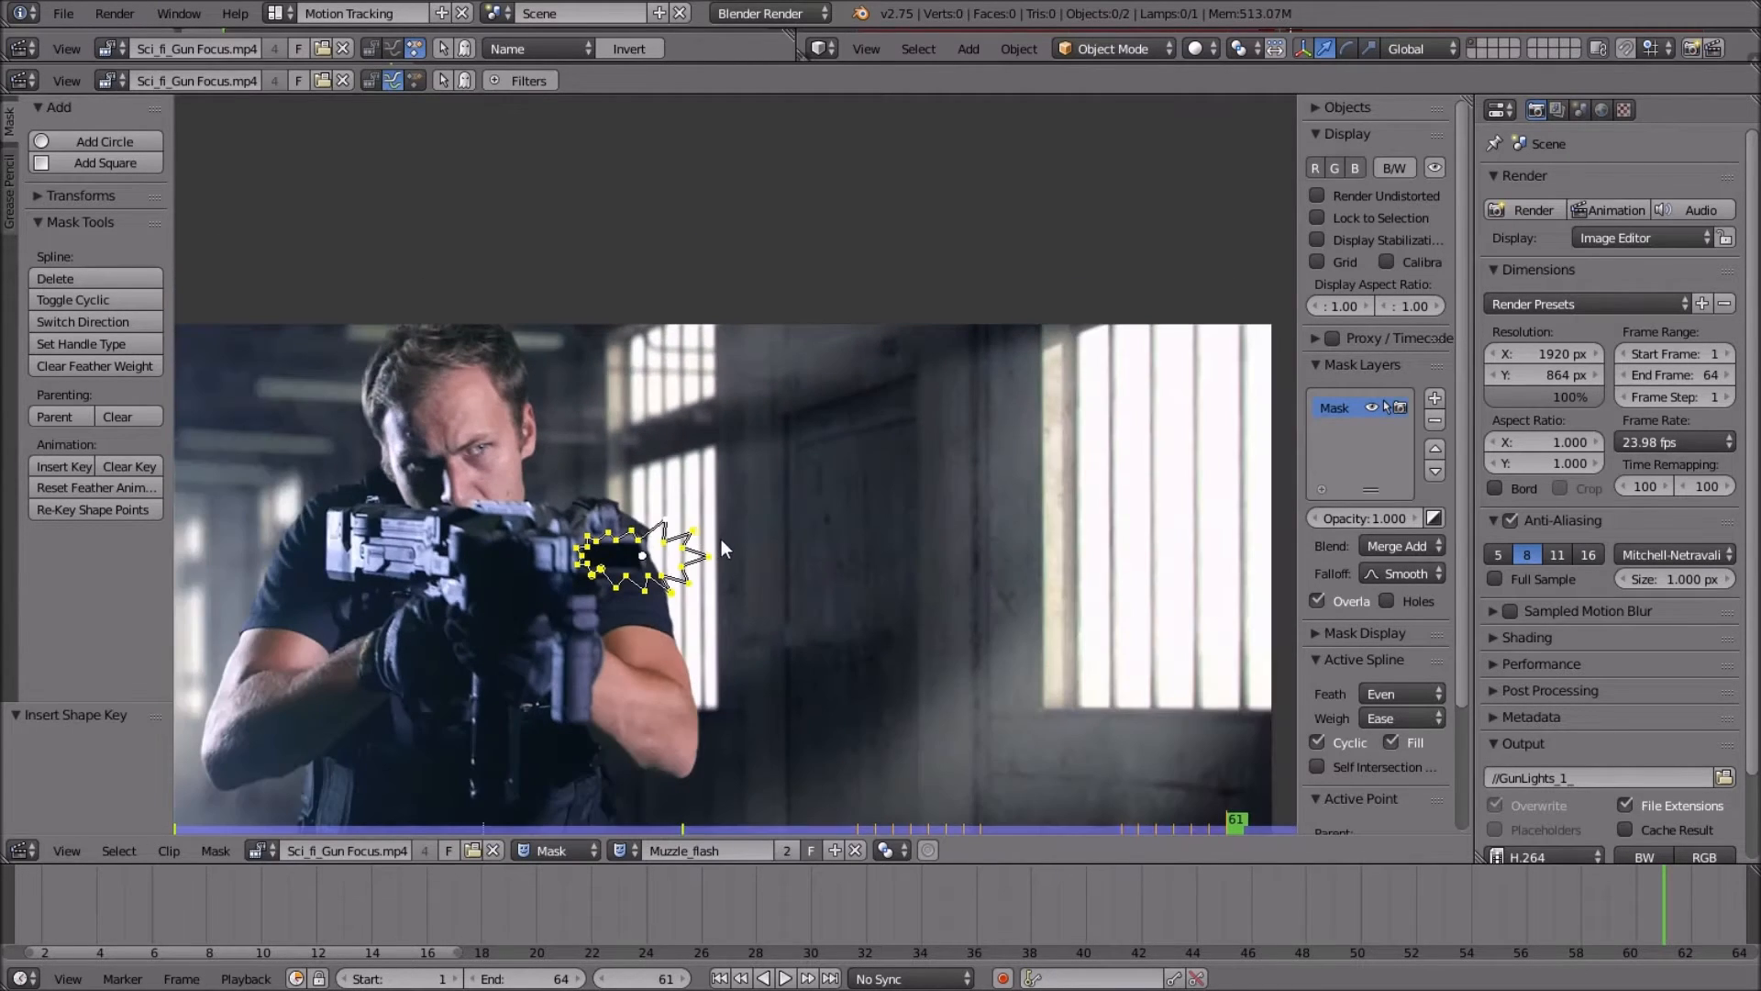
At frame 62, shrink, reposition and slightly rotate the flash mask so it only covers the muzzle, and insert a shape key.
key("Right")
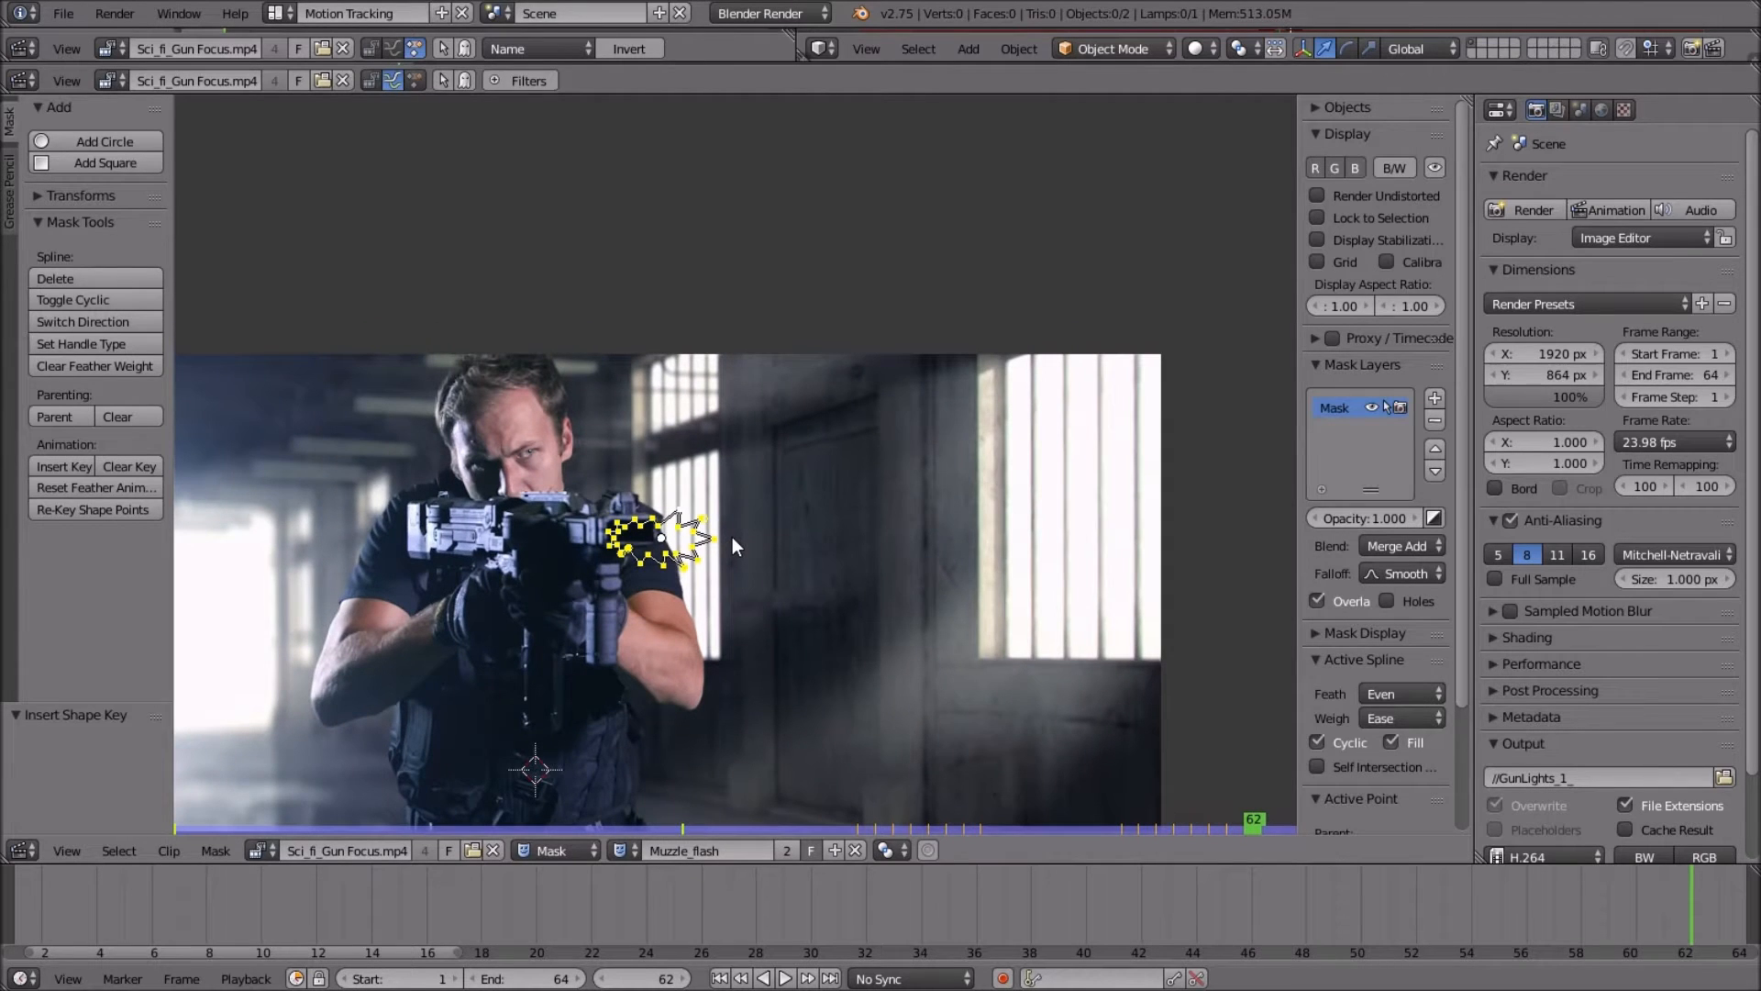
key("s")
left_click(719, 527)
key("g")
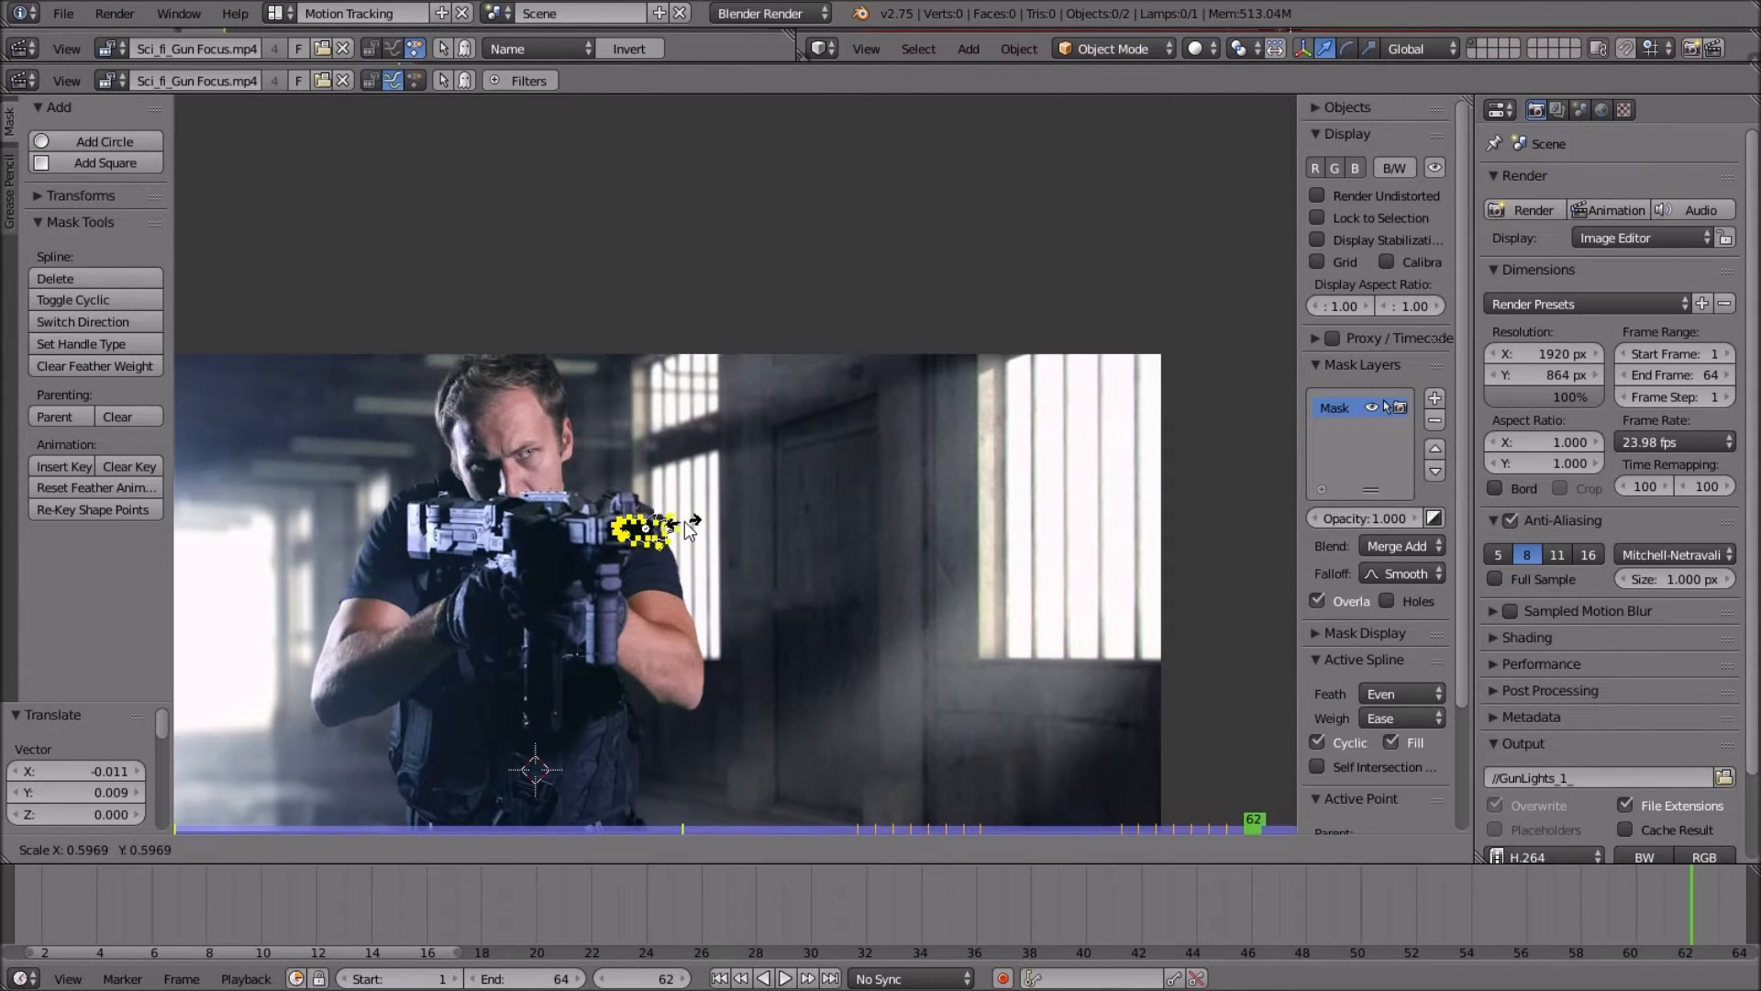
left_click(674, 521)
scroll(707, 521, "up", 1)
key("r")
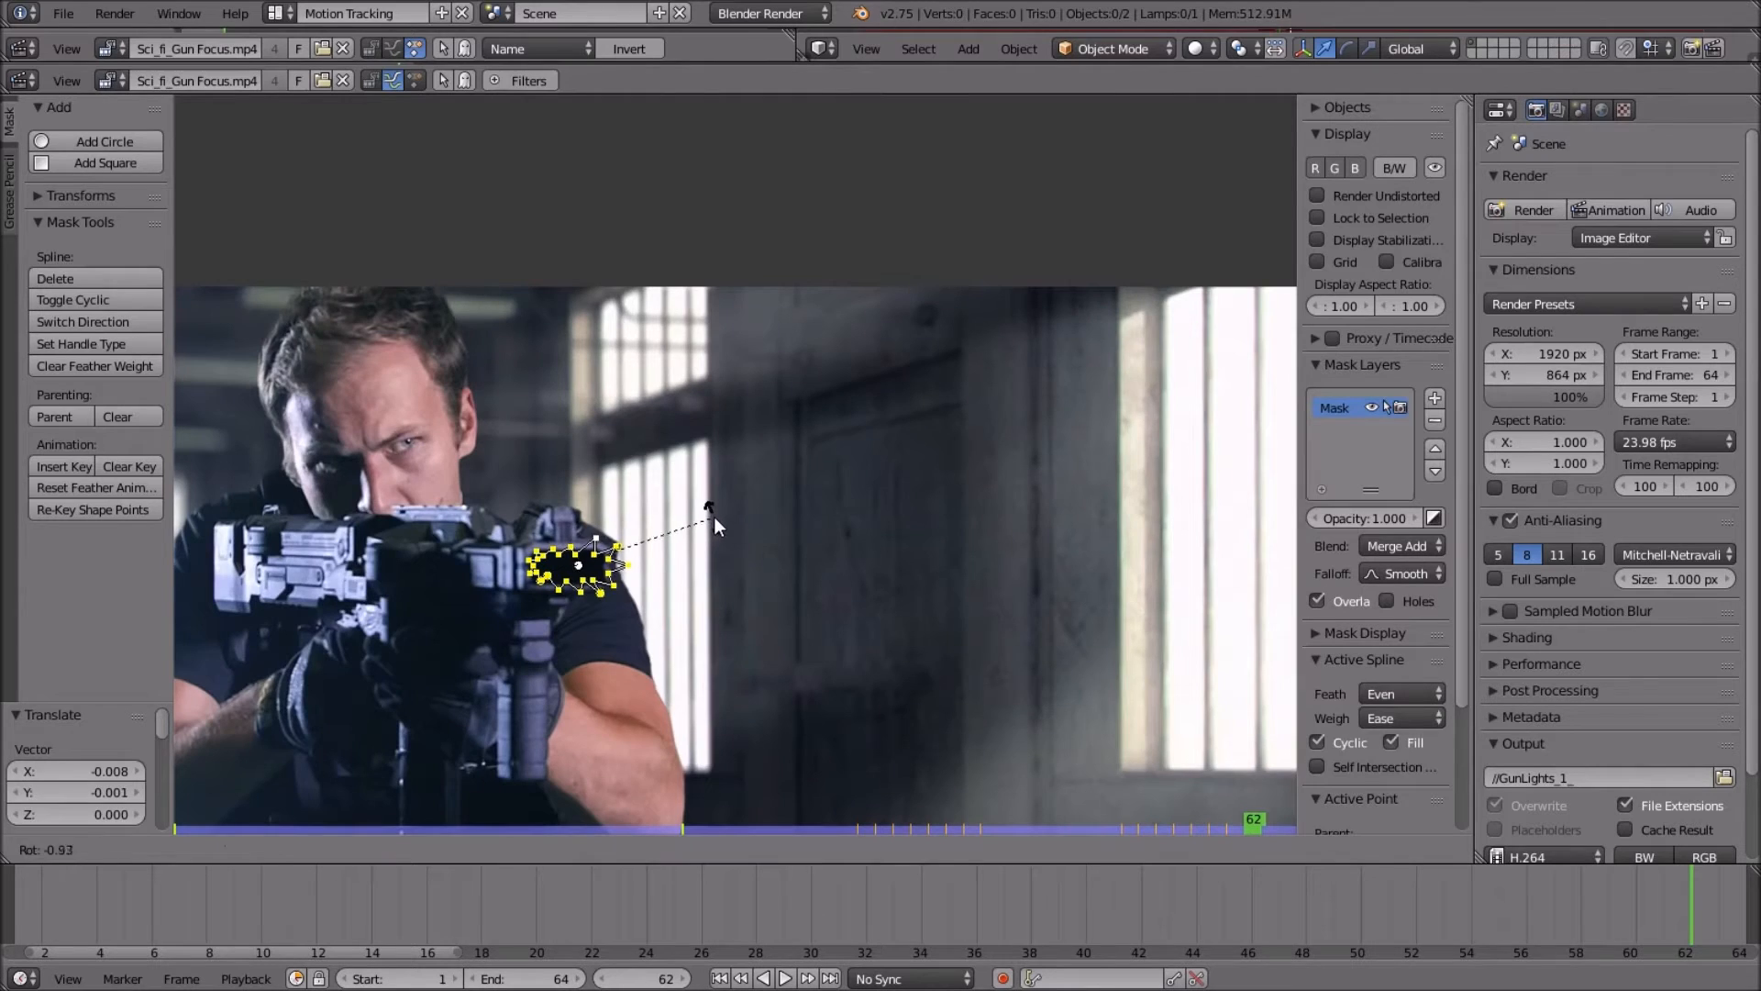
left_click(714, 513)
key("s")
left_click(726, 514)
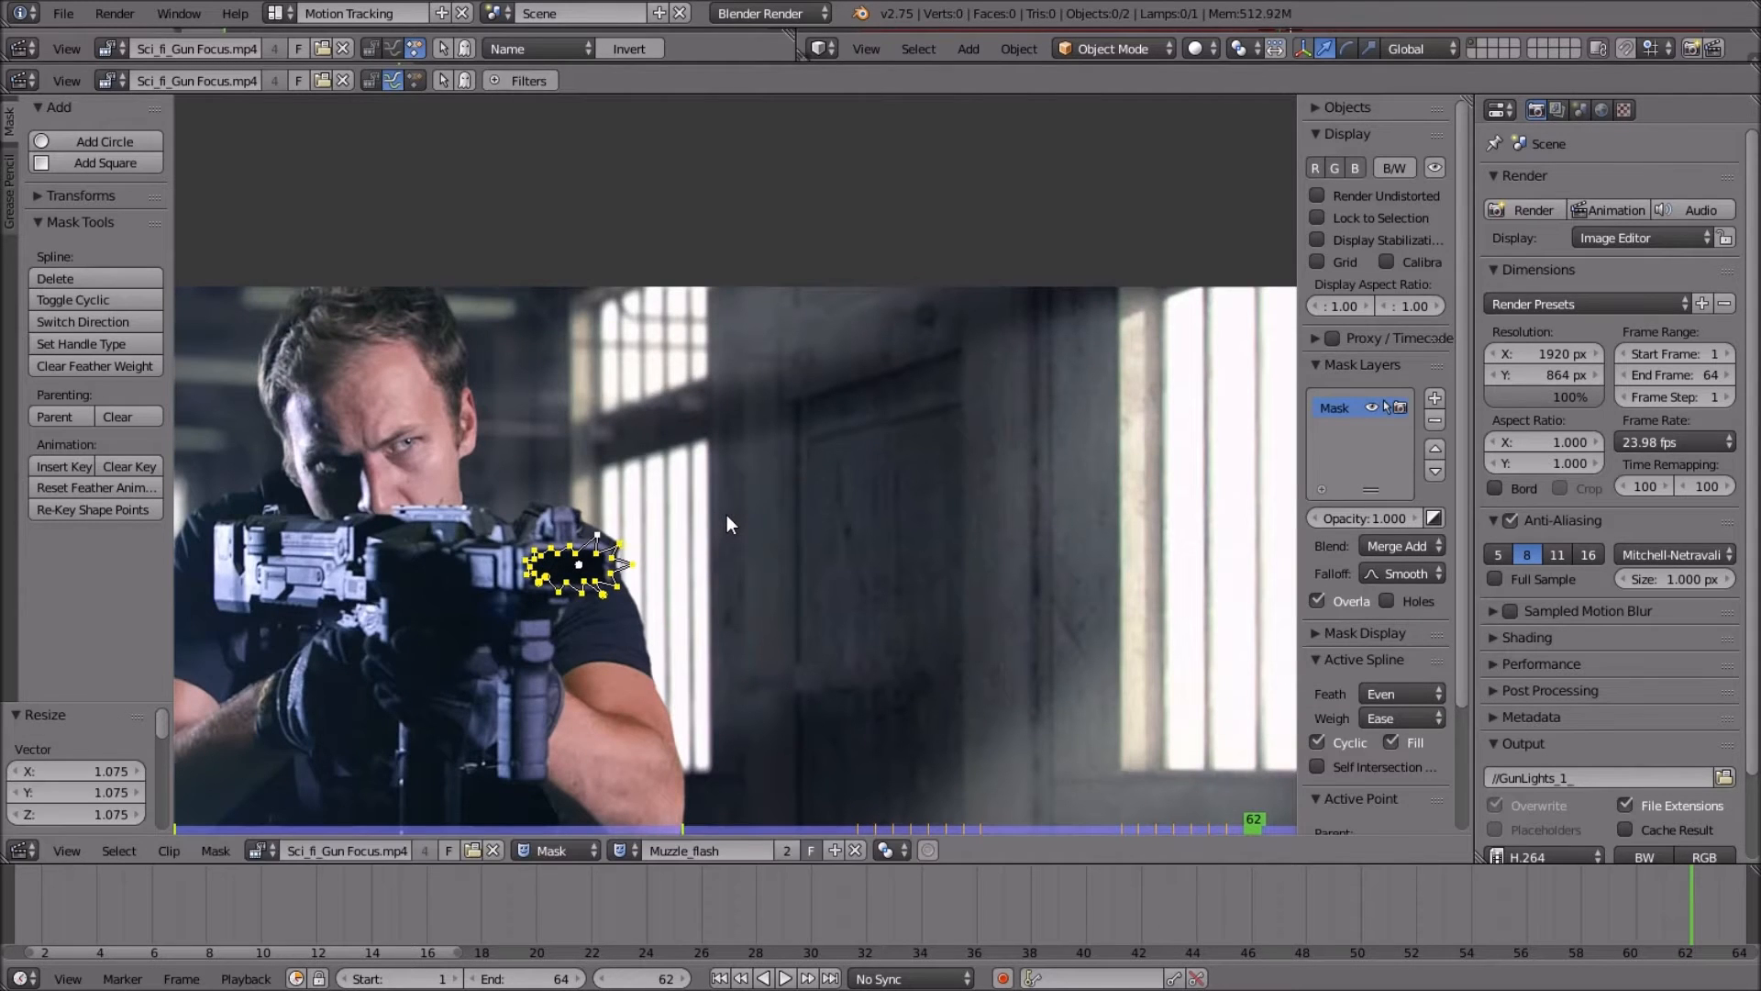
key("i")
At frame 63, move the flash mask out of the picture above the footage and insert a shape key.
key("Right")
key("g")
left_click(746, 263)
key("i")
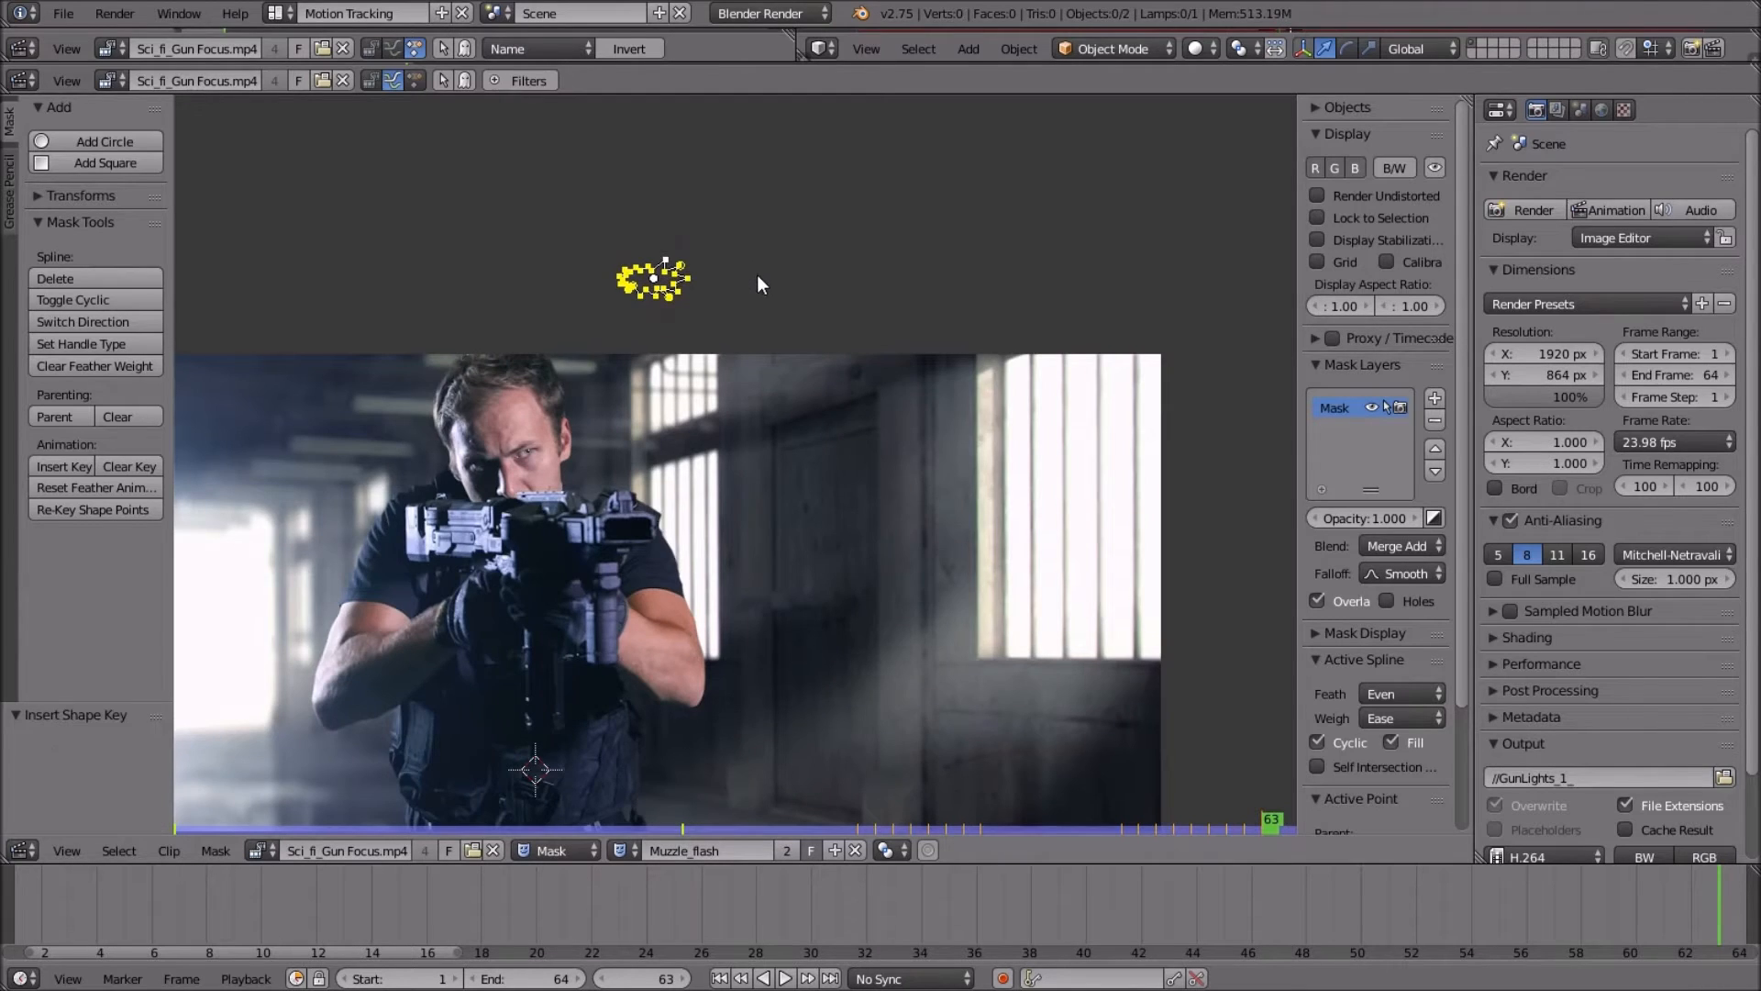
Go back to frame 39, move the flash mask above the footage out of the picture and insert a shape key.
key("Left")
key("Left")
key("Left")
key("Left")
key("Left")
key("Left")
key("Left")
key("Left")
key("Left")
key("Left")
key("Left")
key("Left")
key("Left")
key("Left")
key("Left")
key("Left")
key("Left")
key("Left")
key("Left")
key("Left")
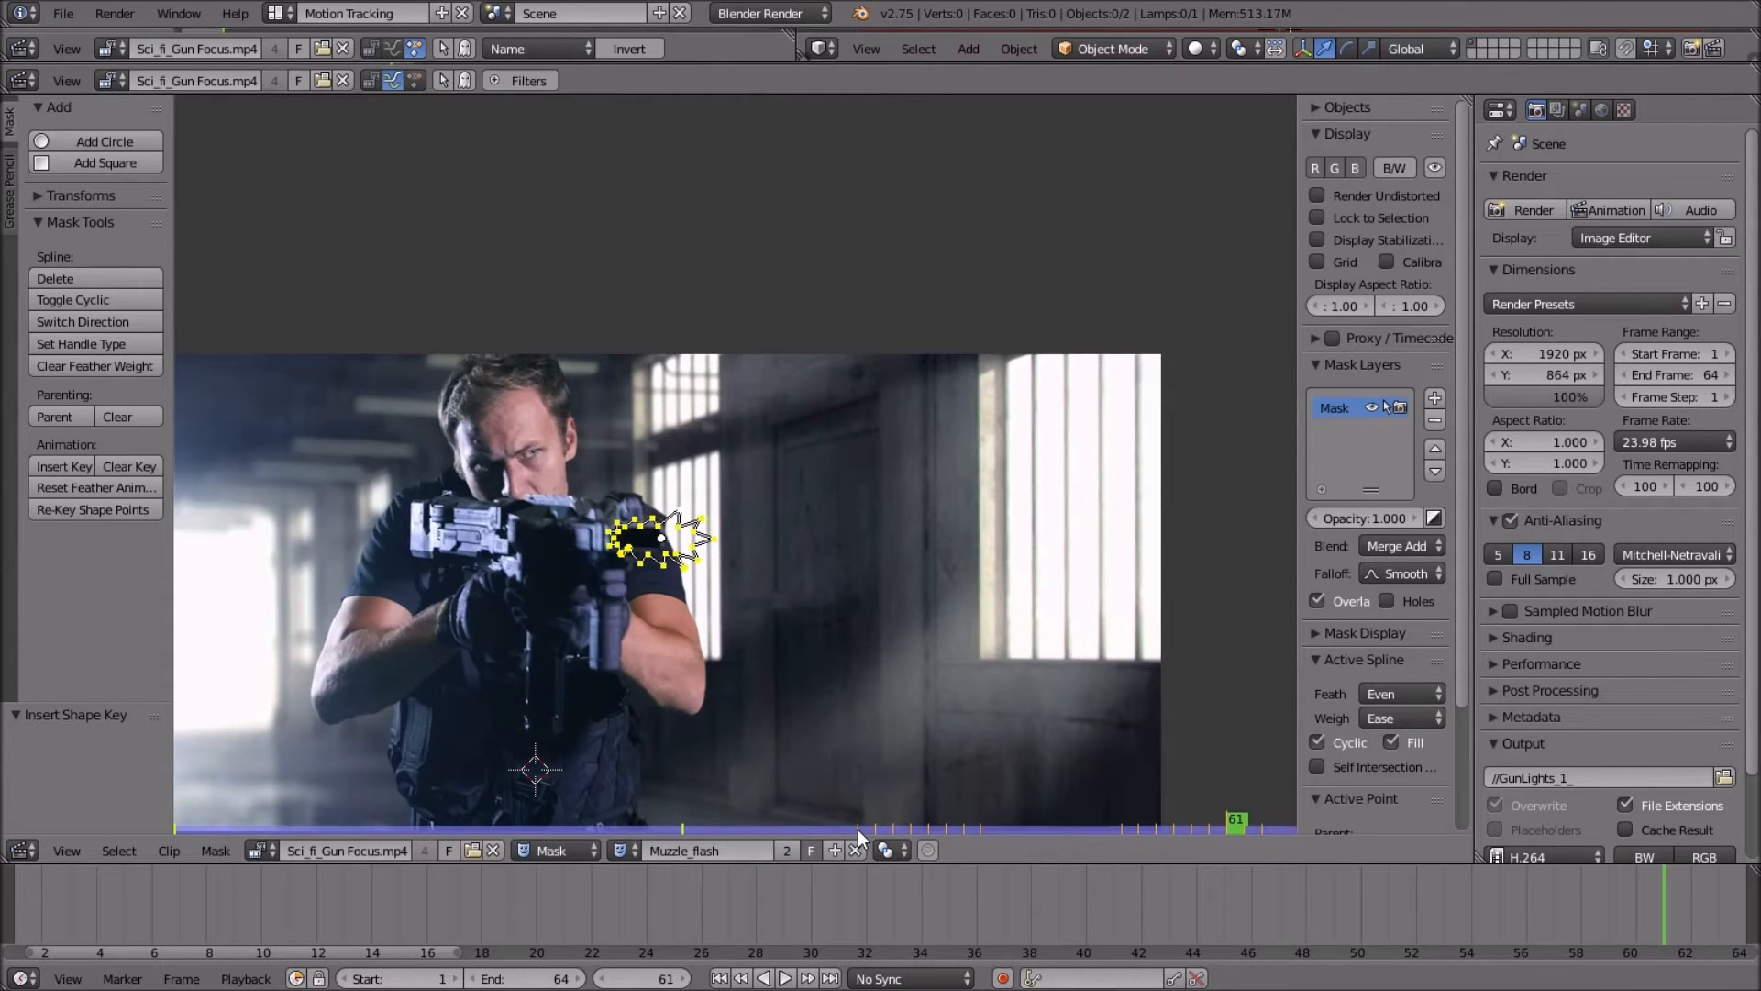
key("Left")
key("Left")
key("Right")
key("Left")
scroll(980, 816, "up", 2)
scroll(960, 757, "down", 3)
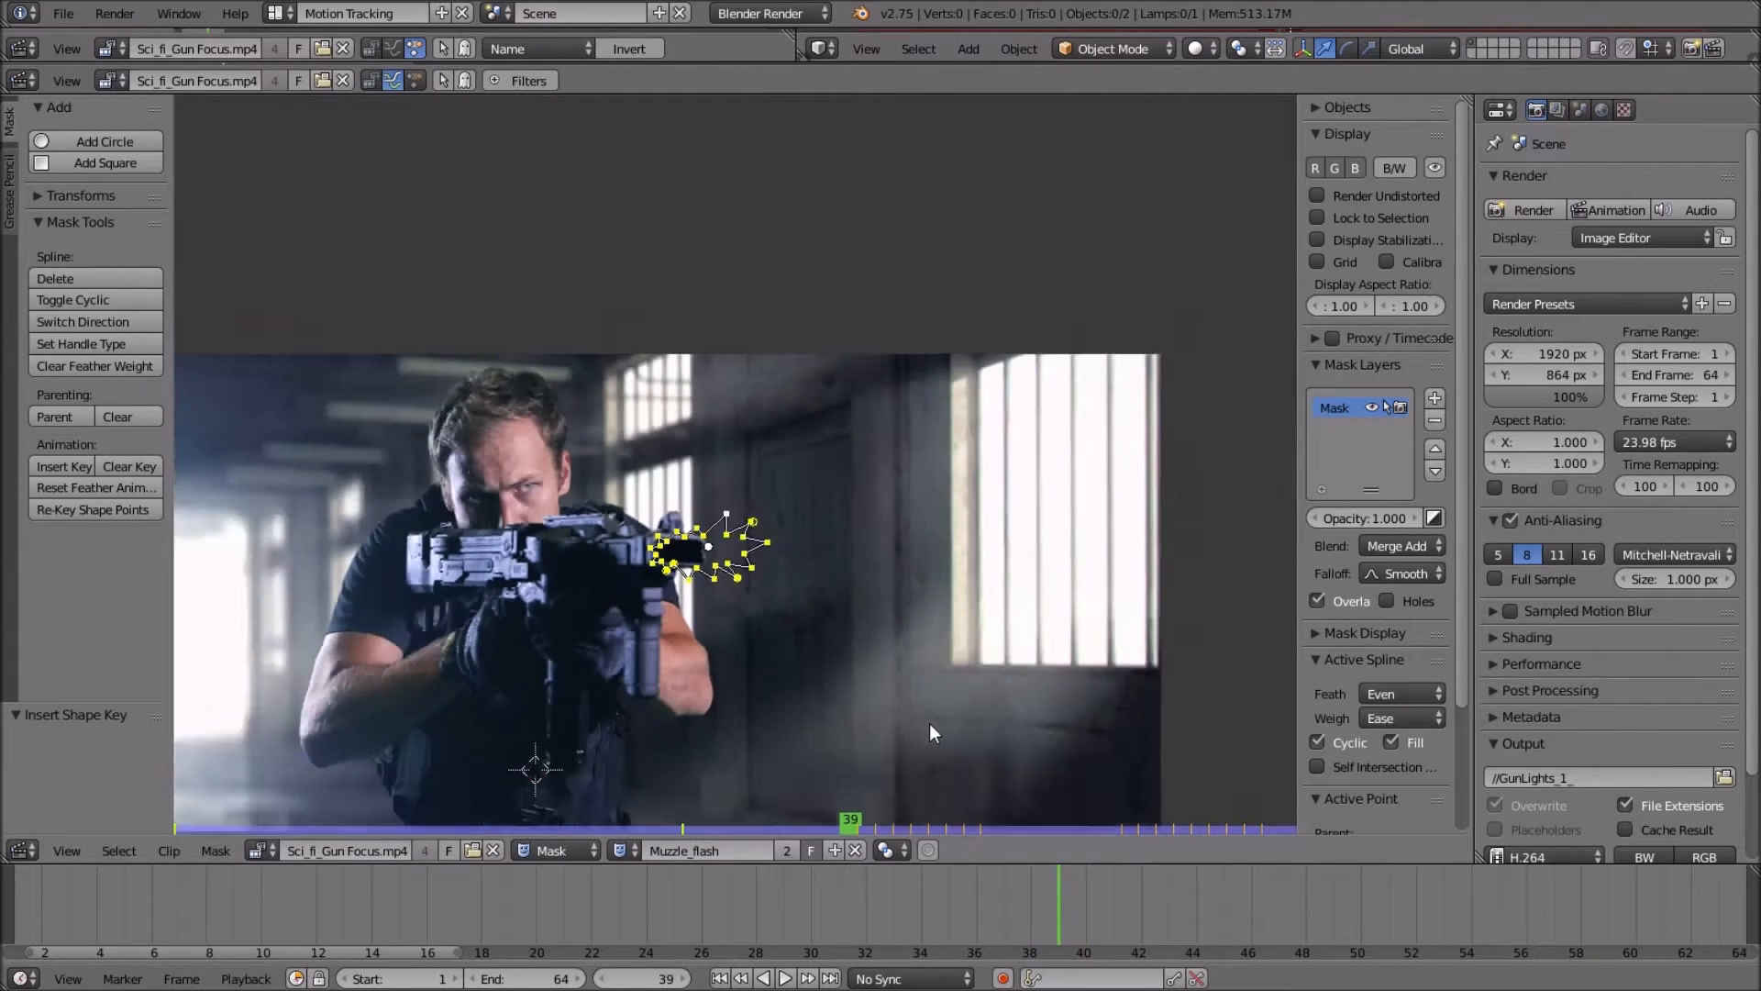
key("g")
left_click(950, 612)
scroll(950, 612, "up", 3)
key("i")
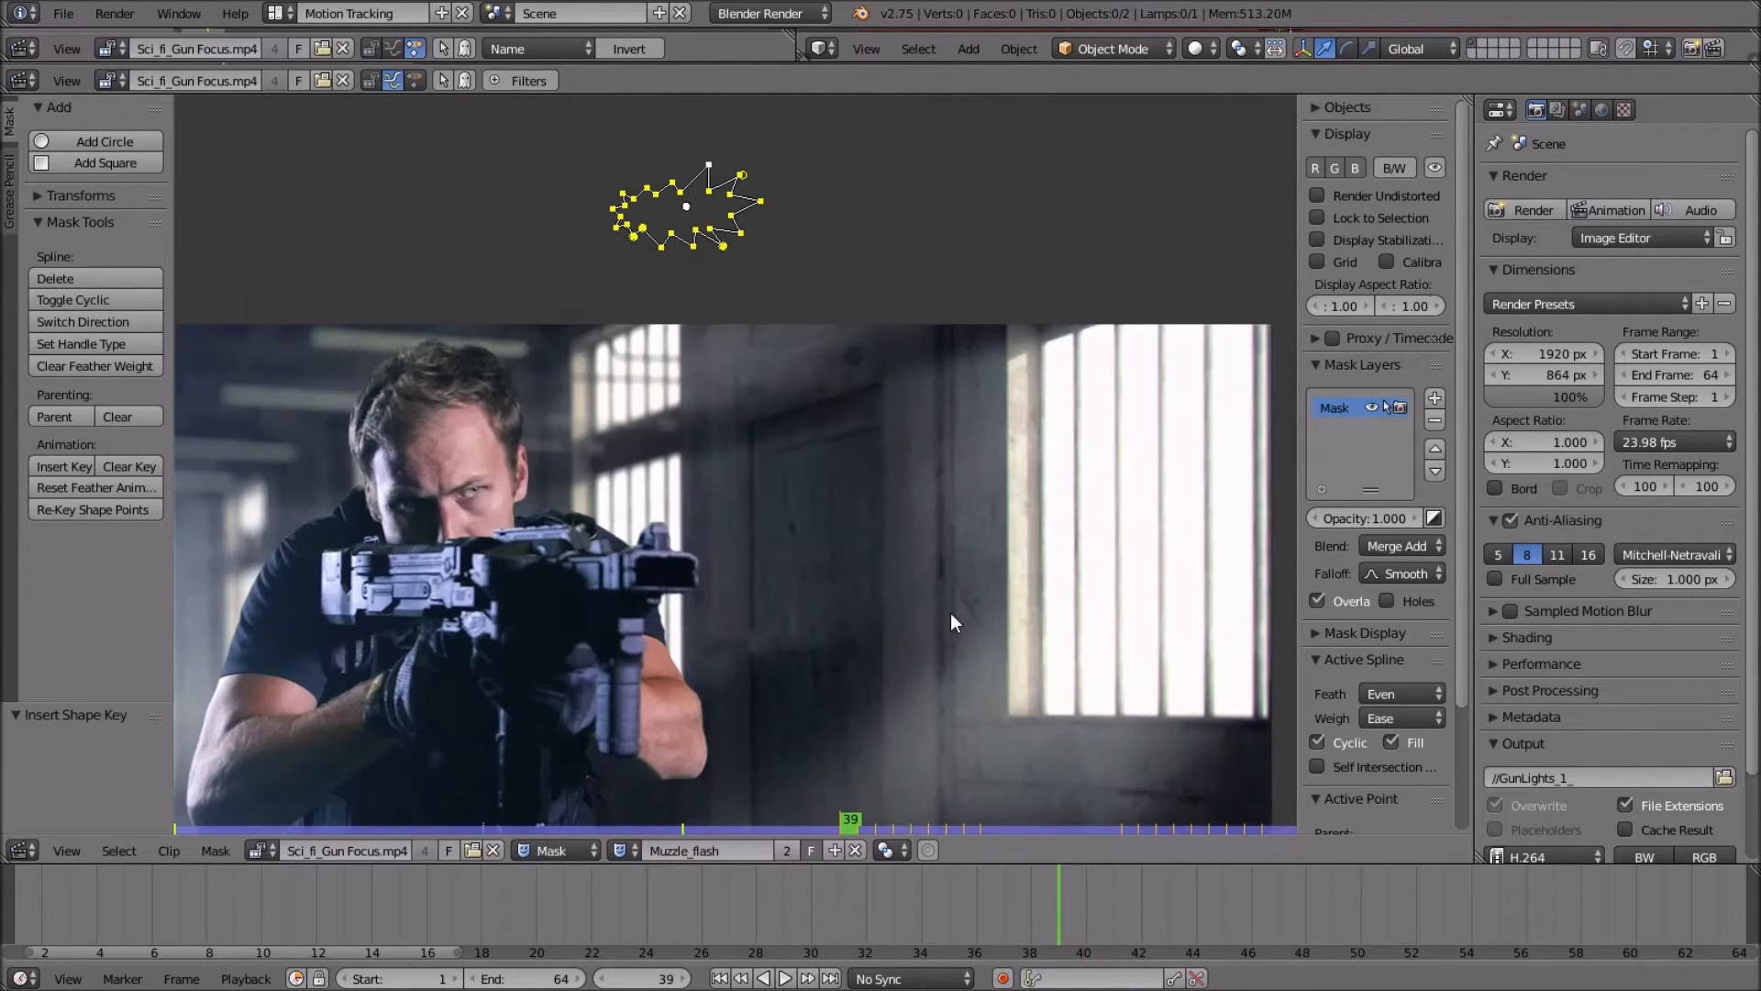
Play back the animation to check how the flash mask follows the muzzle during both gunshots.
scroll(922, 560, "up", 1)
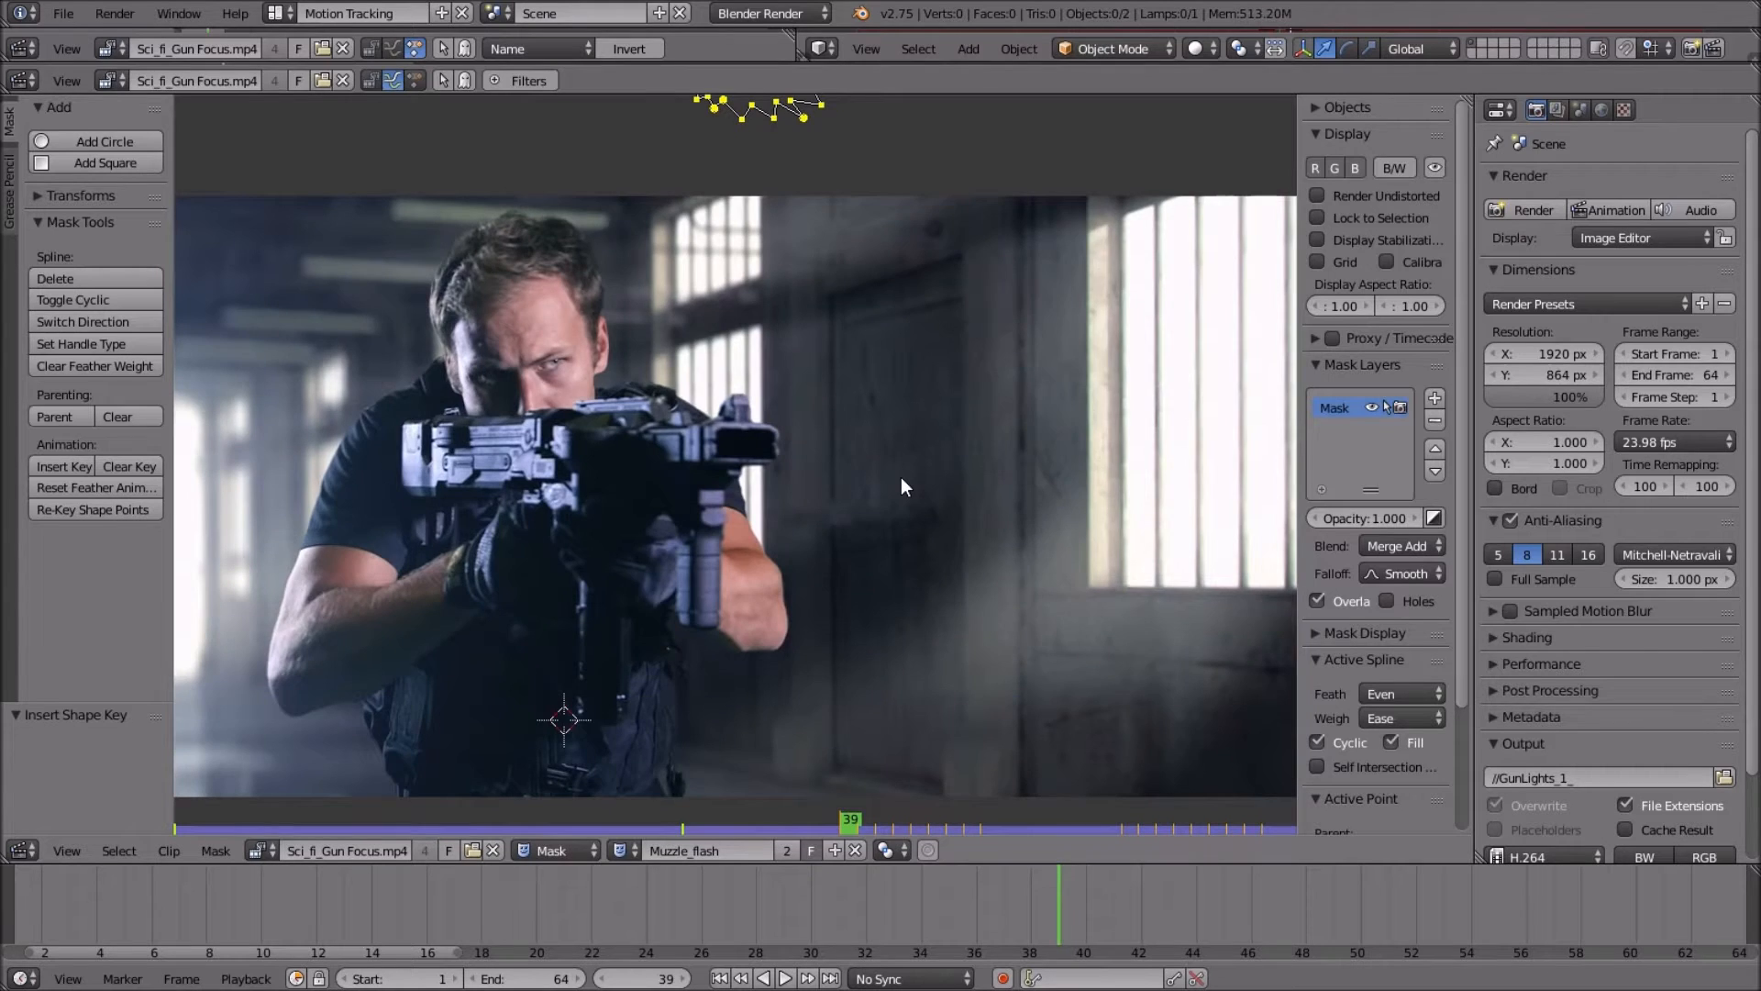
key("alt+a")
scroll(901, 477, "down", 2)
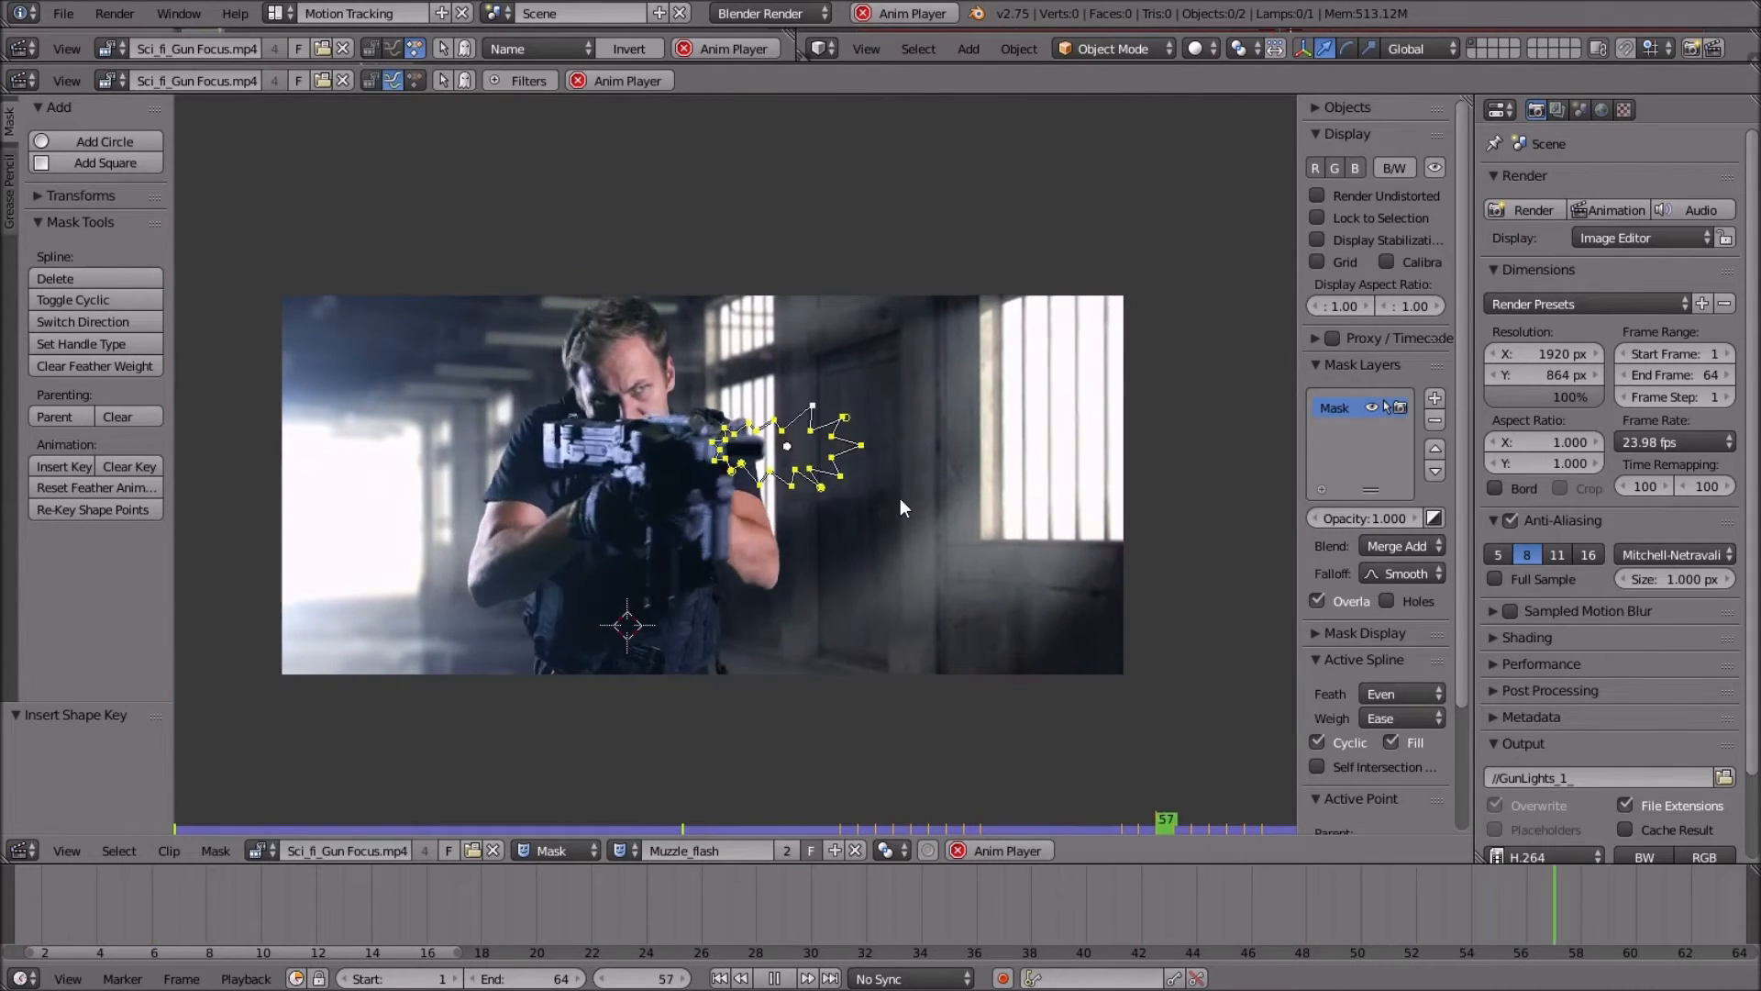
scroll(900, 498, "up", 1)
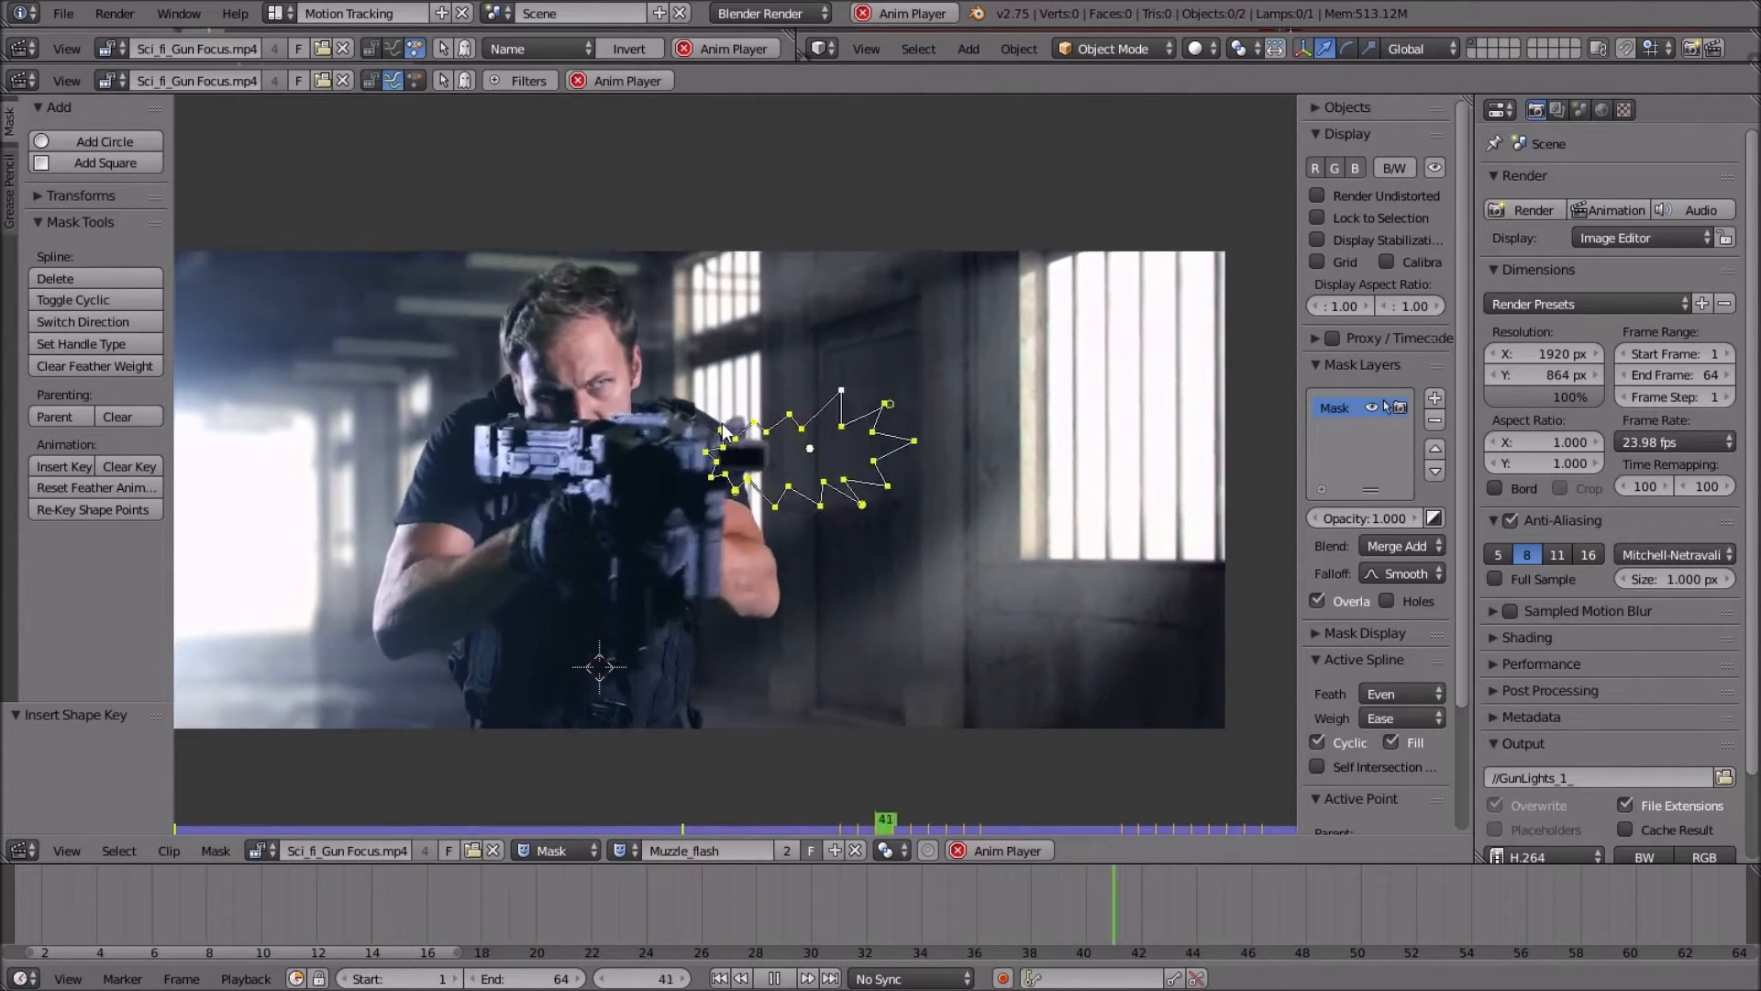
scroll(723, 422, "down", 1)
middle_click_drag(742, 440, 834, 475)
scroll(862, 481, "up", 2)
scroll(863, 481, "down", 2)
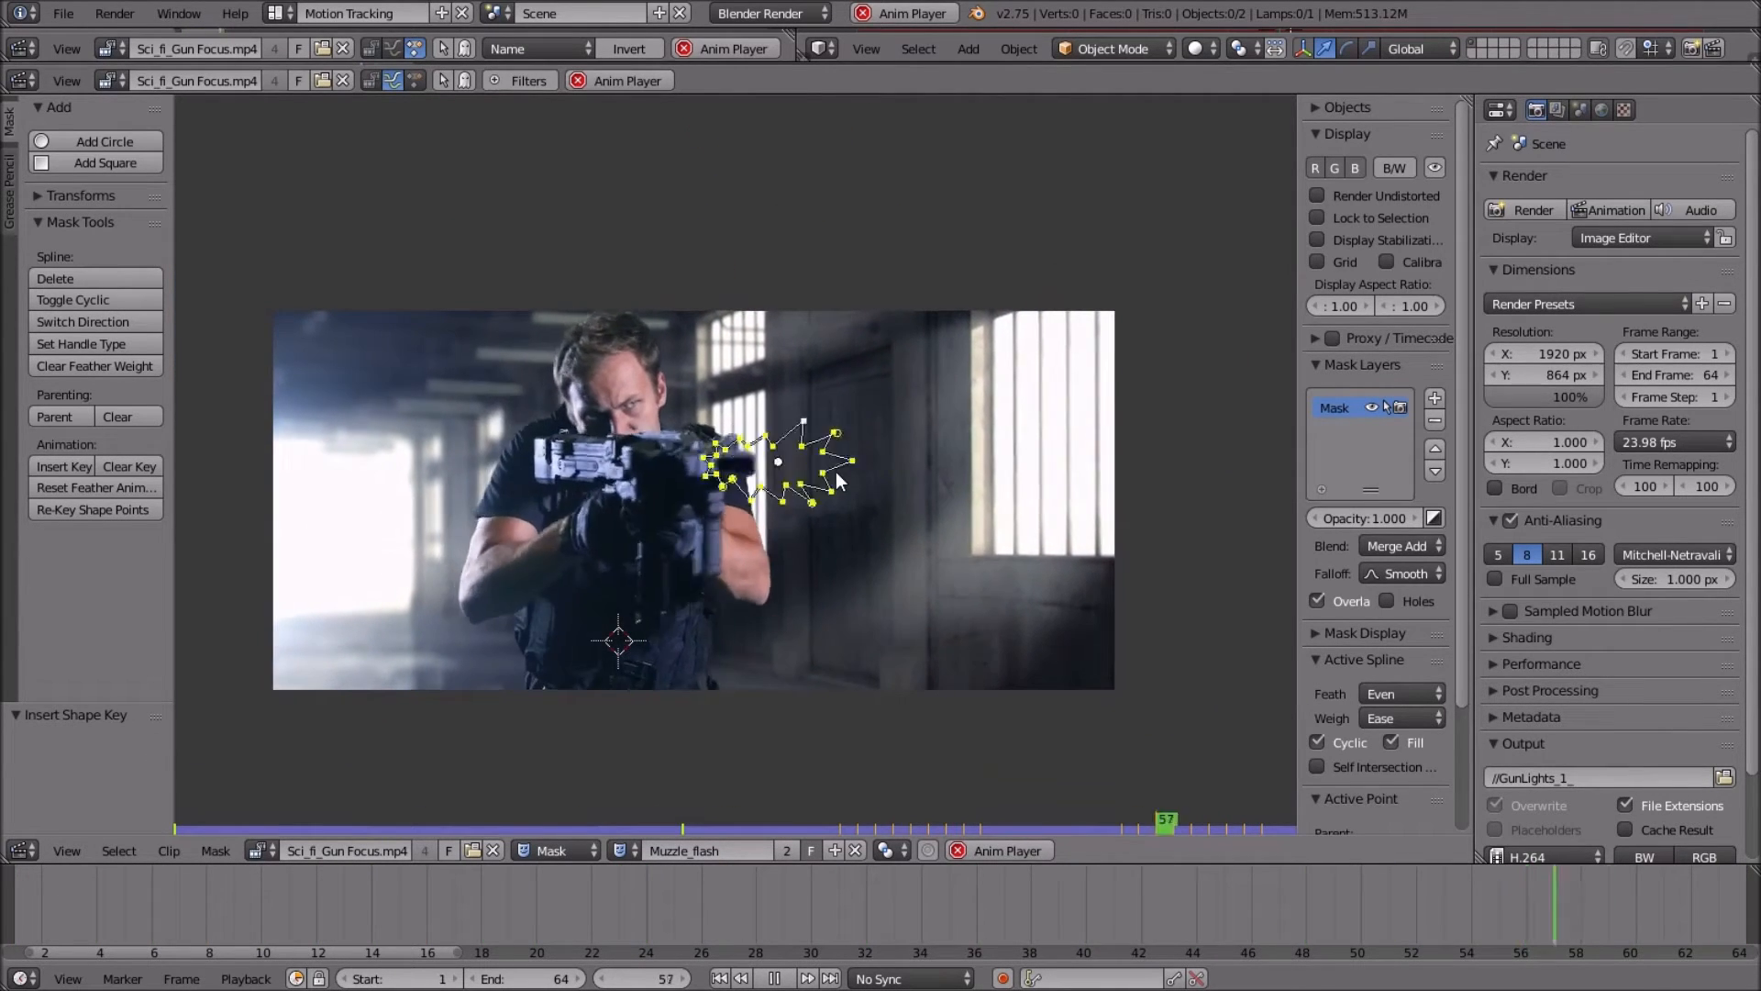
scroll(849, 482, "up", 2)
key("alt+a")
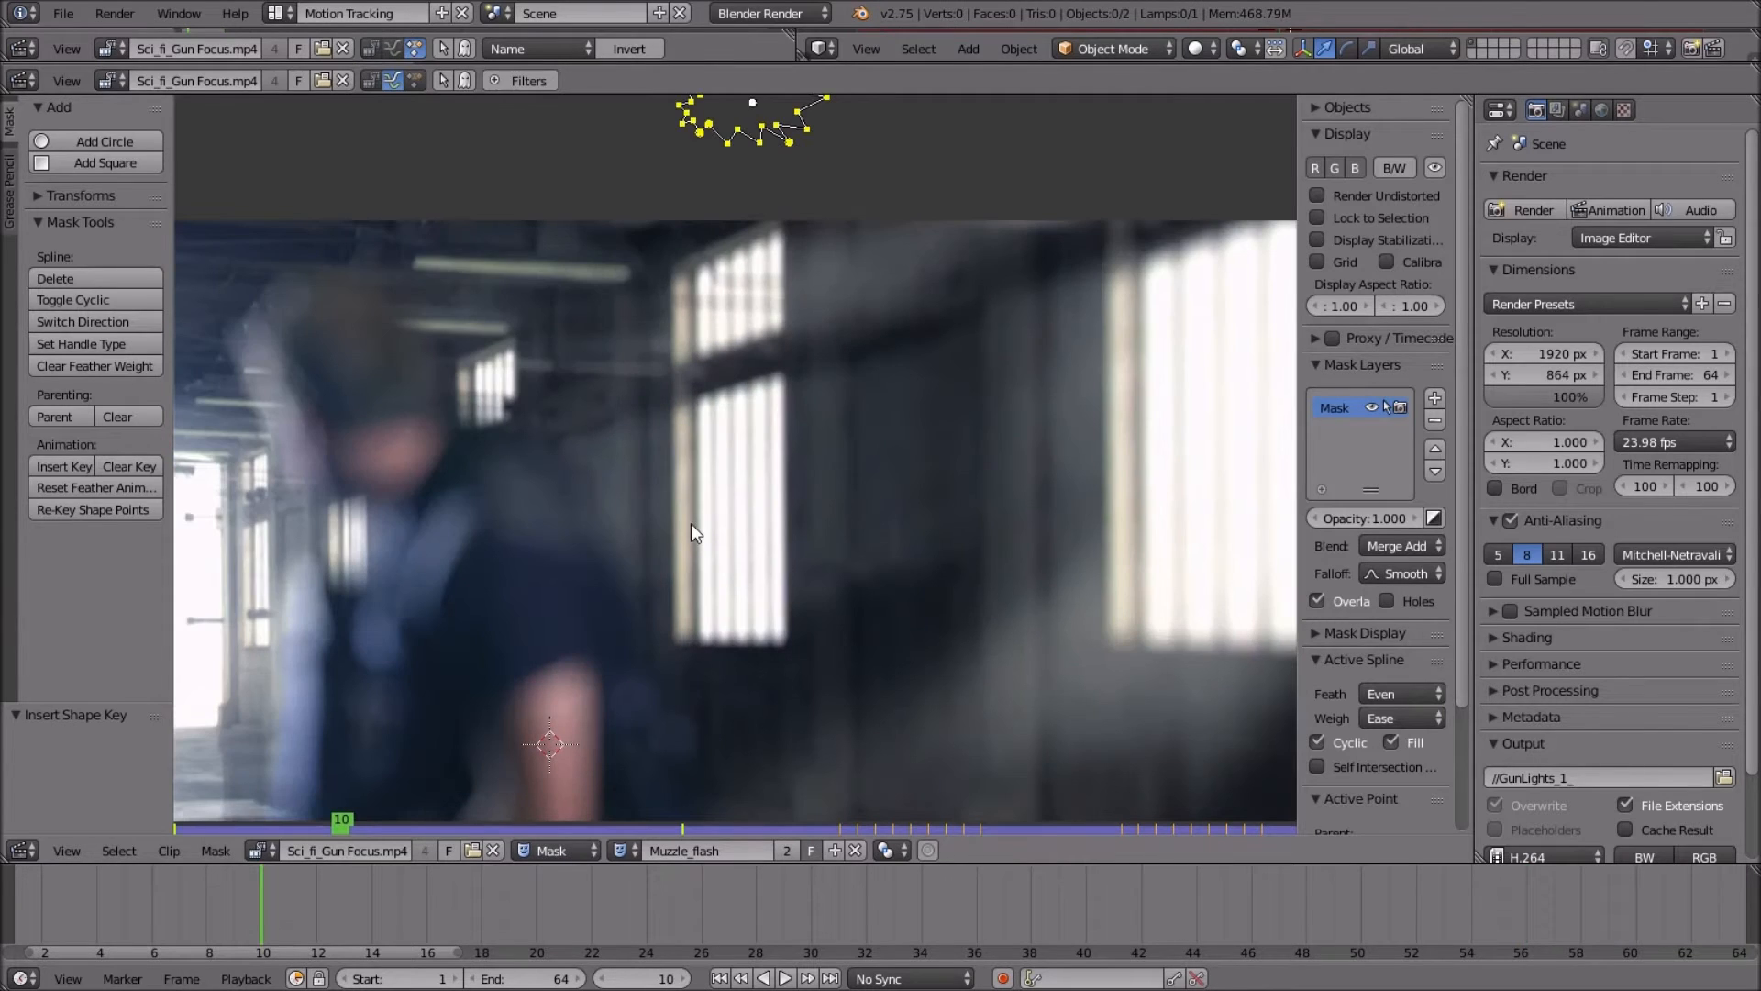
Create a new mask named Shockwave_flash.
scroll(691, 523, "down", 2)
scroll(703, 534, "up", 1)
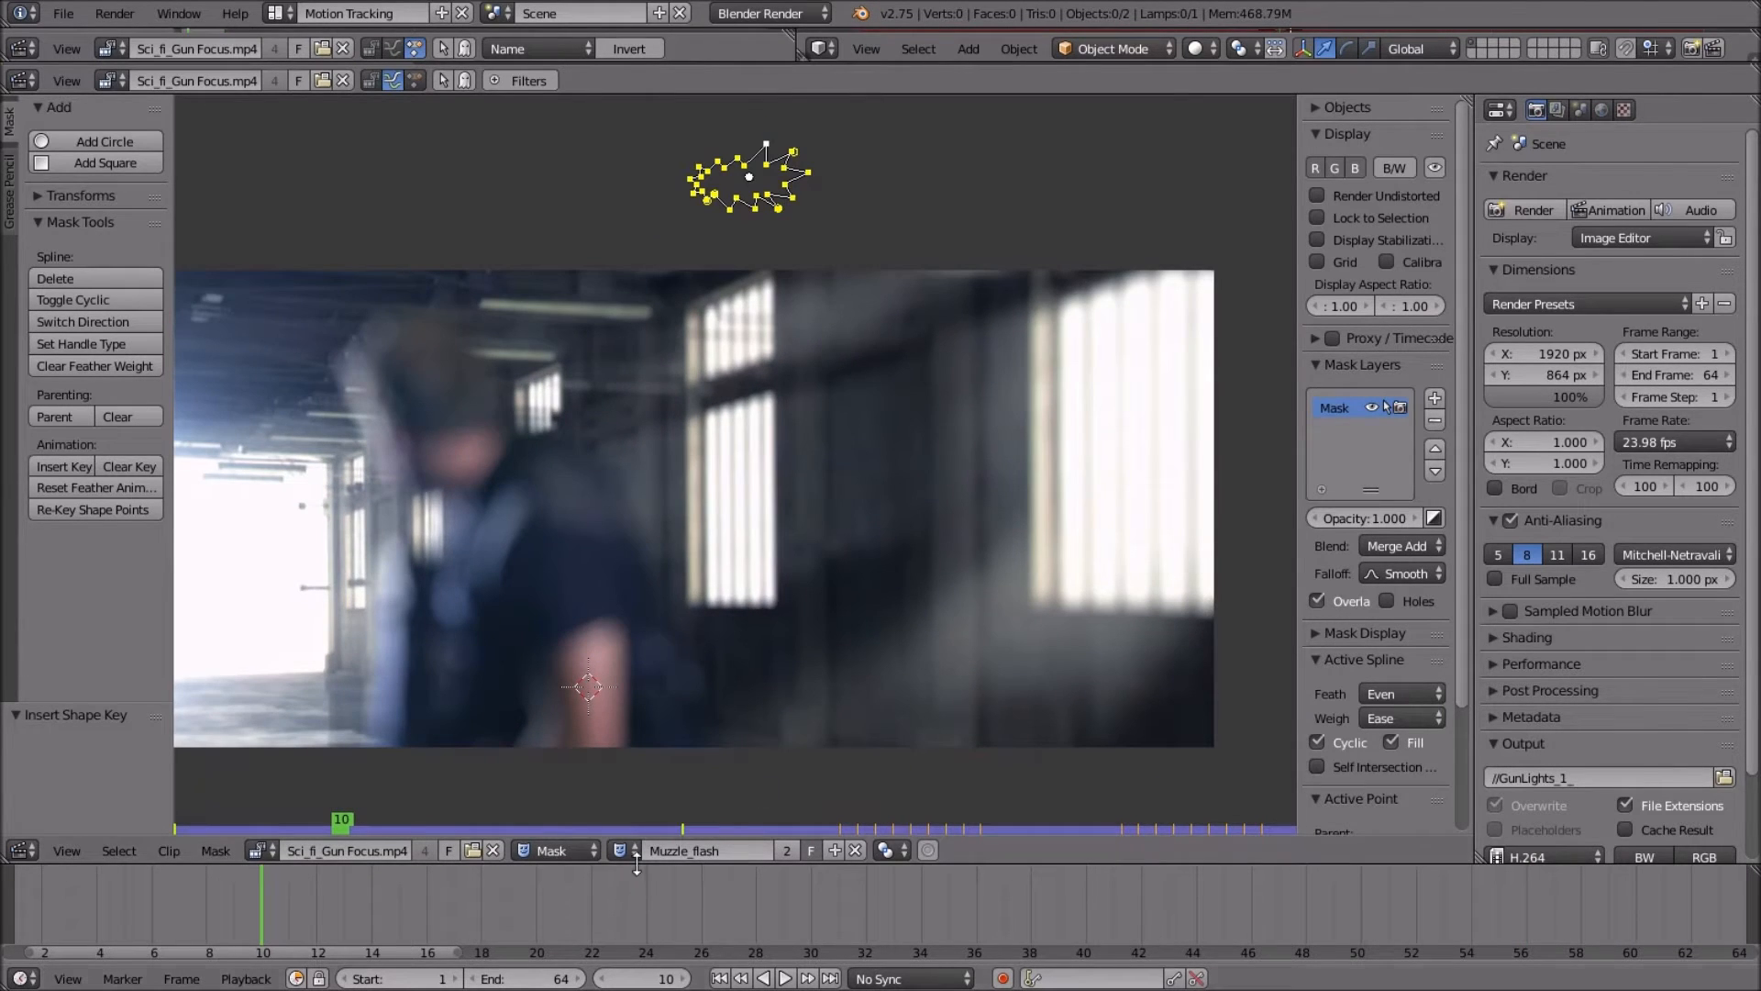
left_click(835, 851)
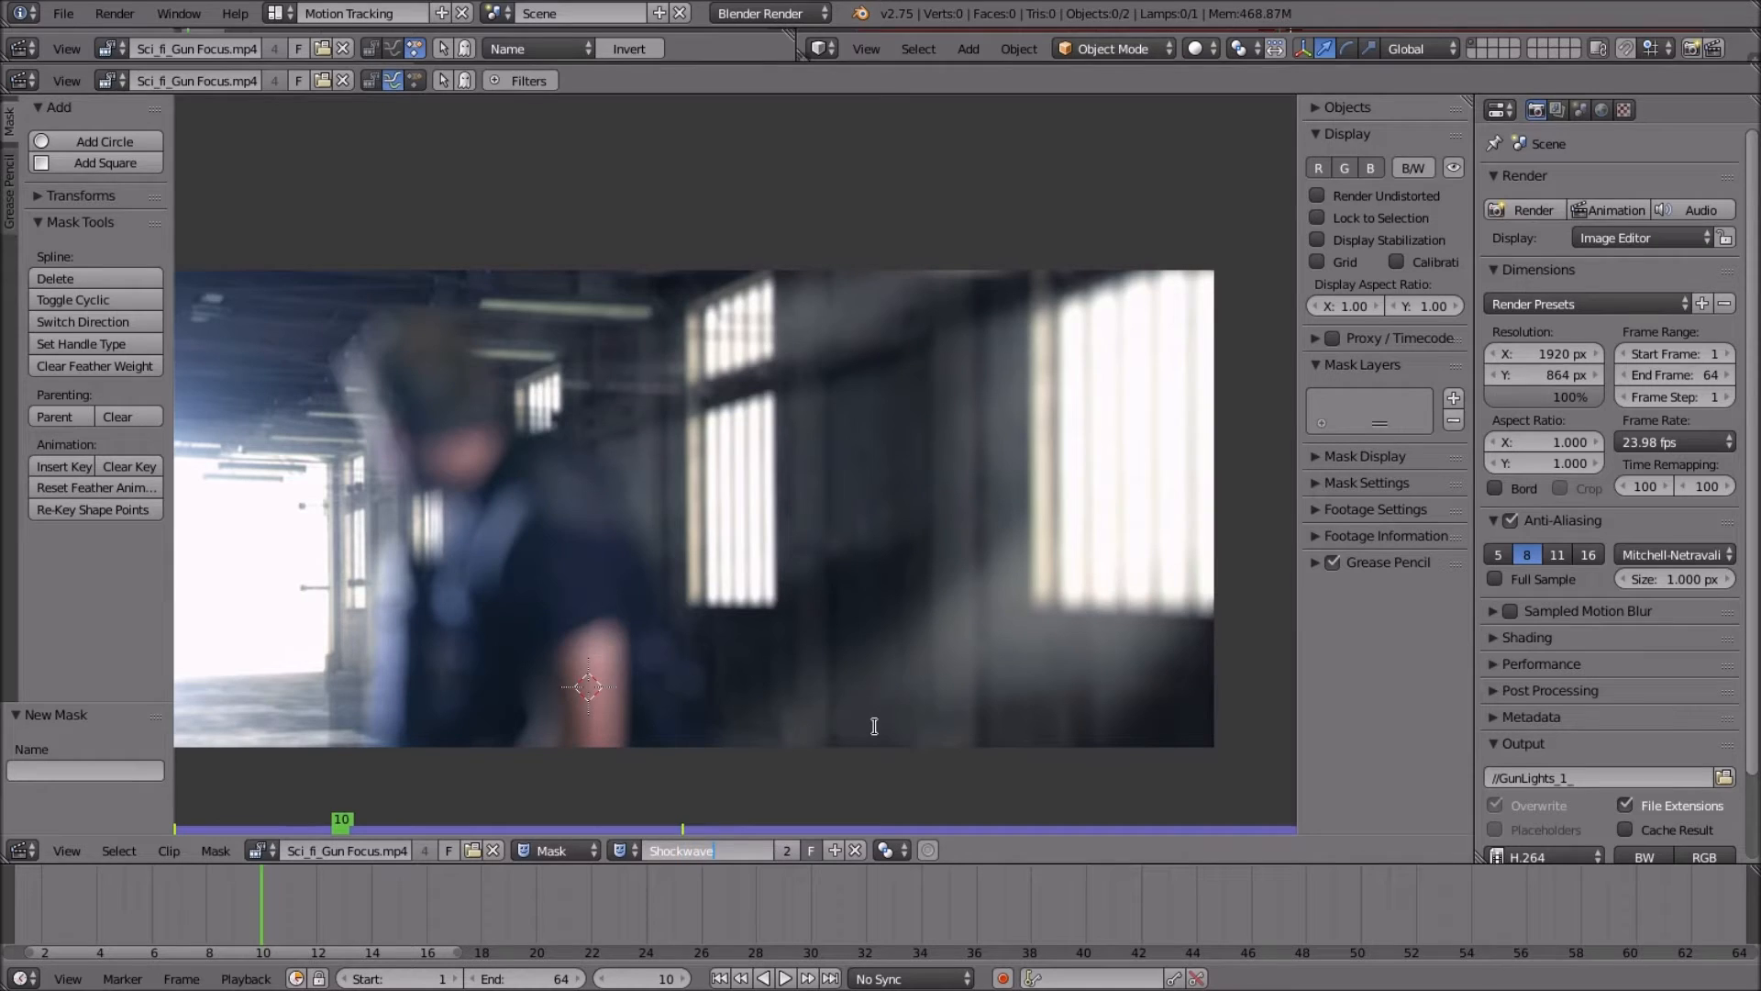
type("lash")
key("Return")
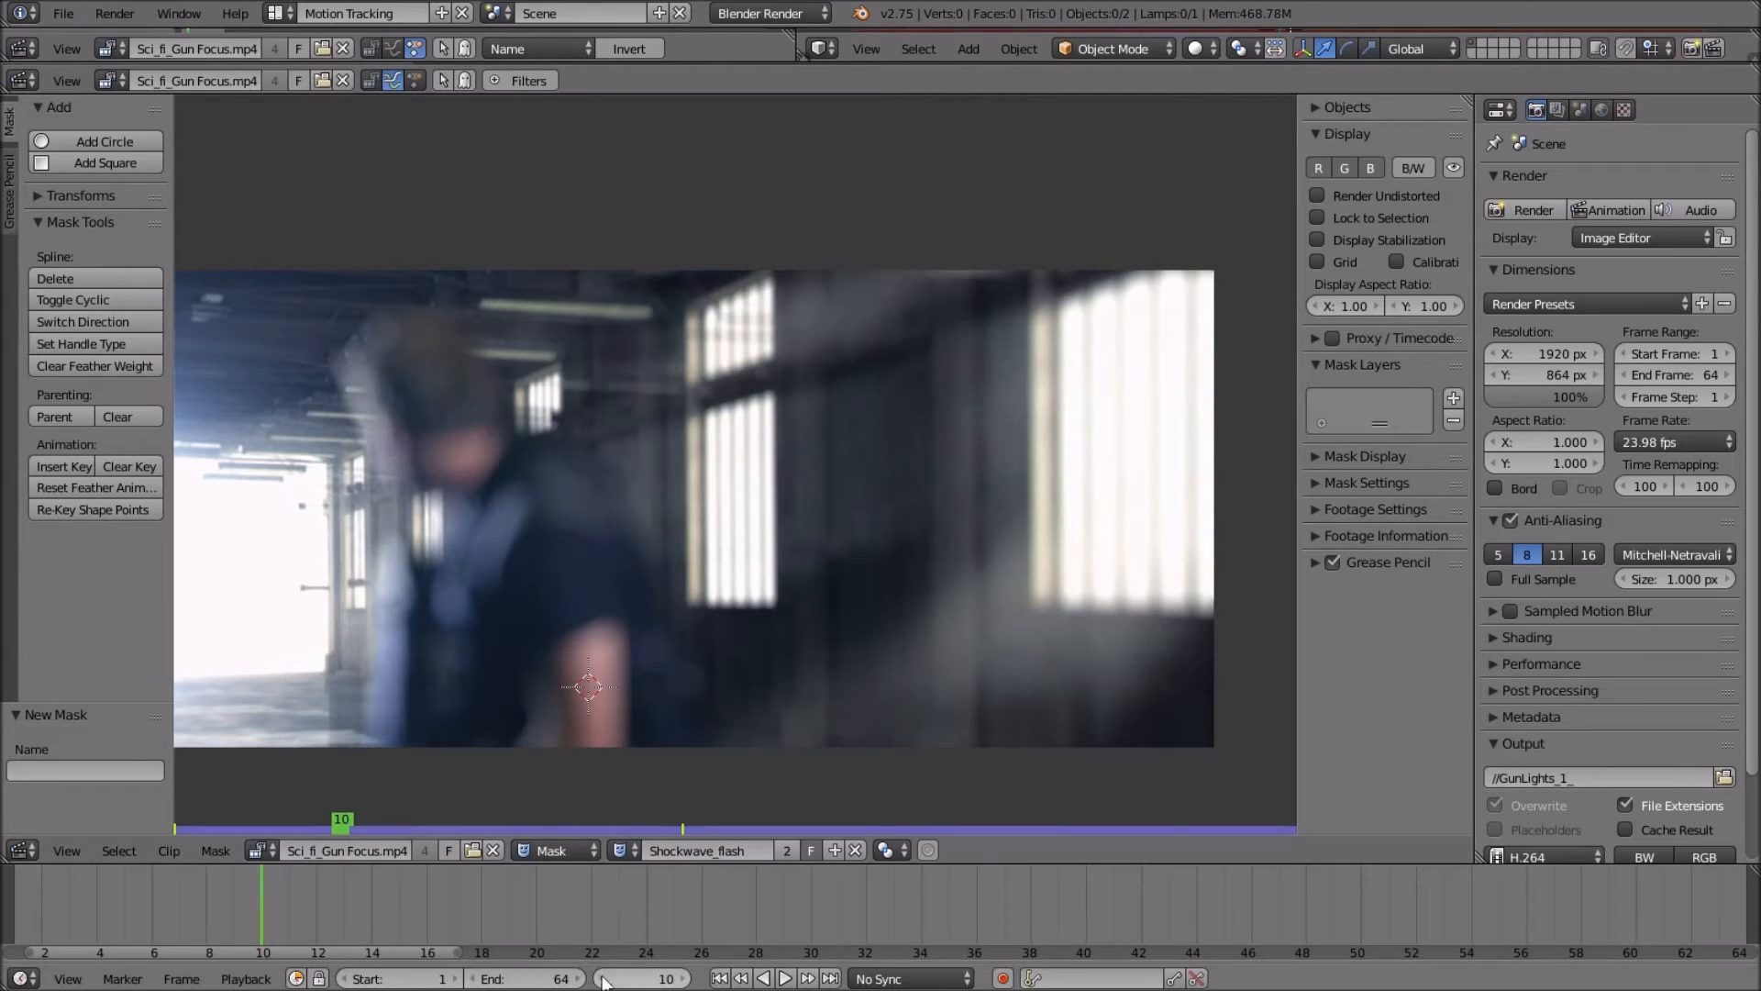
At frame 40, draw a closed, jagged star-shaped mask spline around the rifle's muzzle.
left_click(633, 979)
type("40")
key("Return")
scroll(1054, 466, "up", 2)
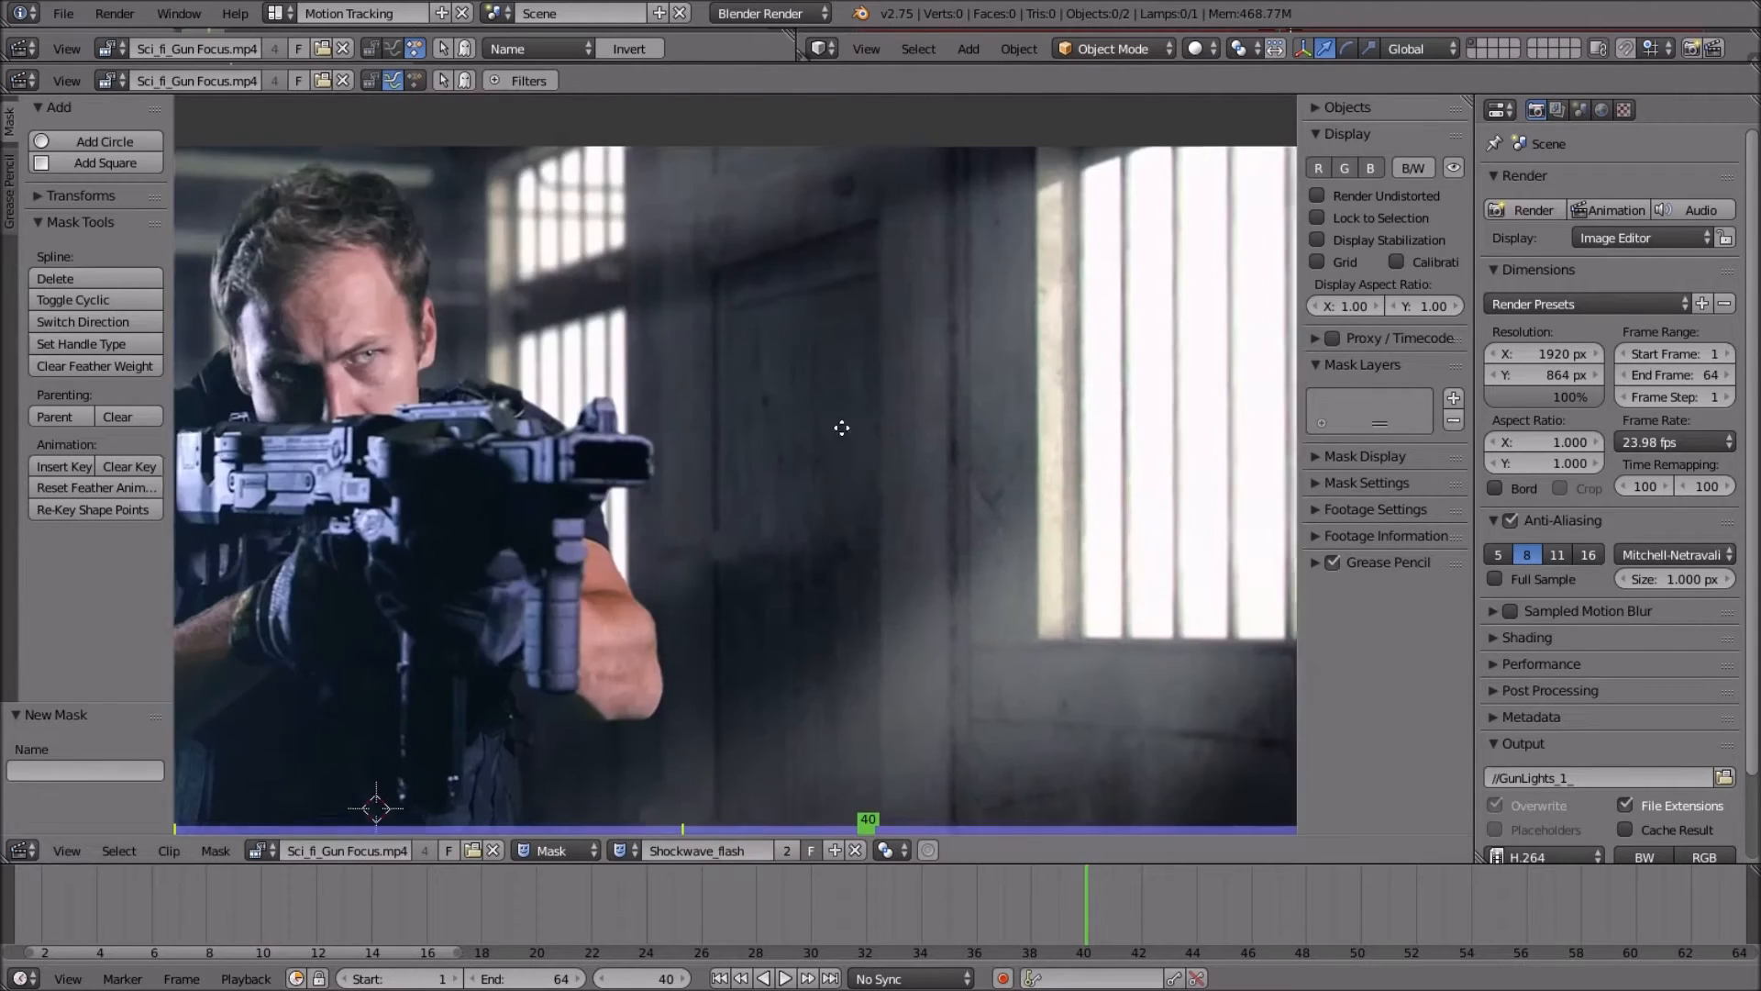
middle_click_drag(842, 428, 888, 518)
scroll(888, 517, "up", 1)
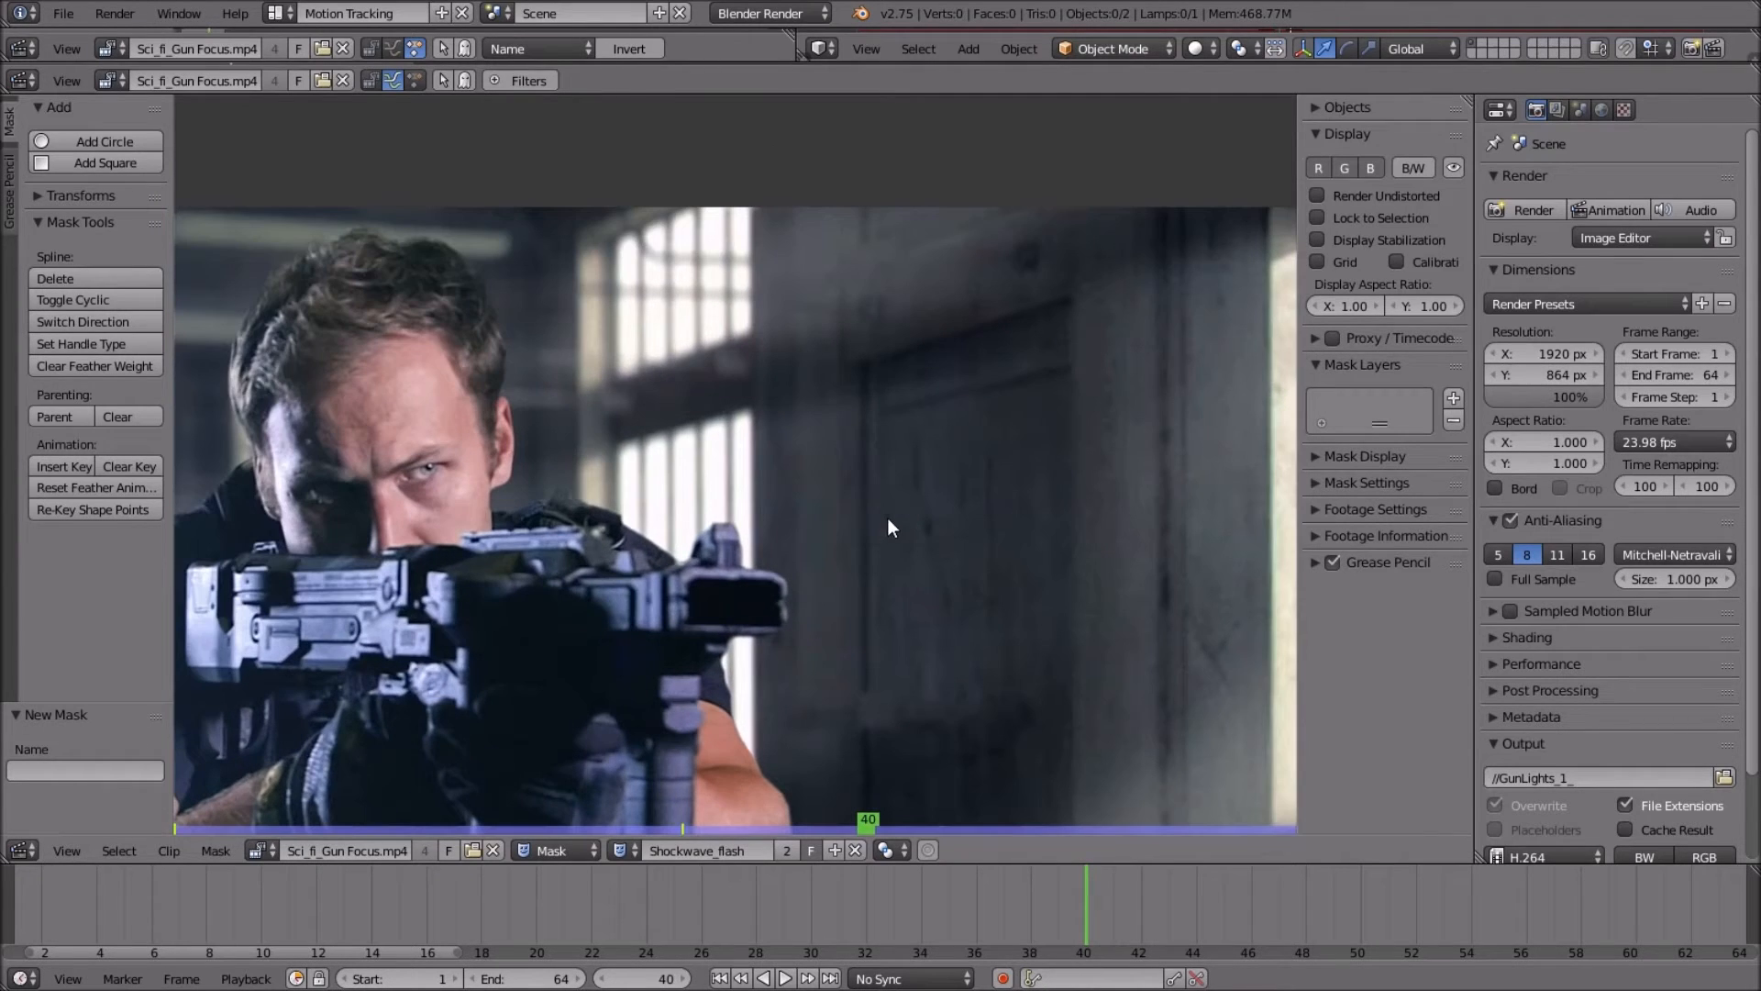
left_click(750, 407, "ctrl")
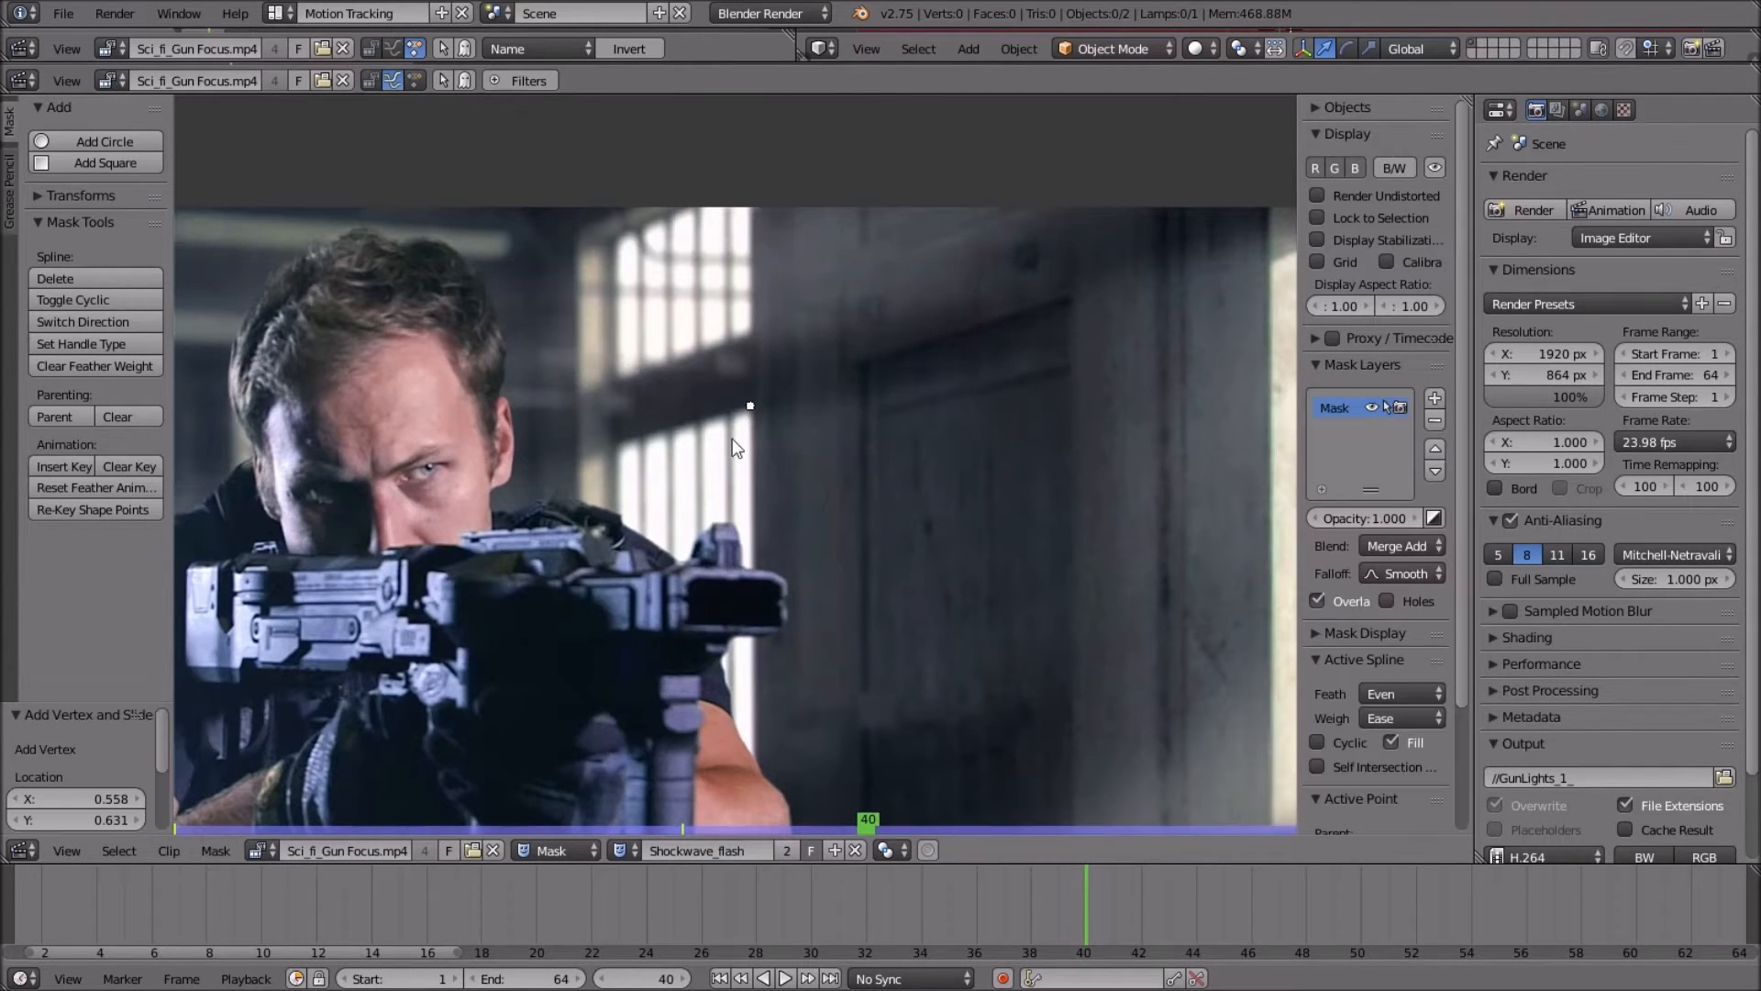
left_click(707, 474, "ctrl")
left_click(626, 409, "ctrl")
left_click(648, 497, "ctrl")
left_click(557, 515, "ctrl")
left_click(613, 548, "ctrl")
left_click(555, 598, "ctrl")
left_click(623, 620, "ctrl")
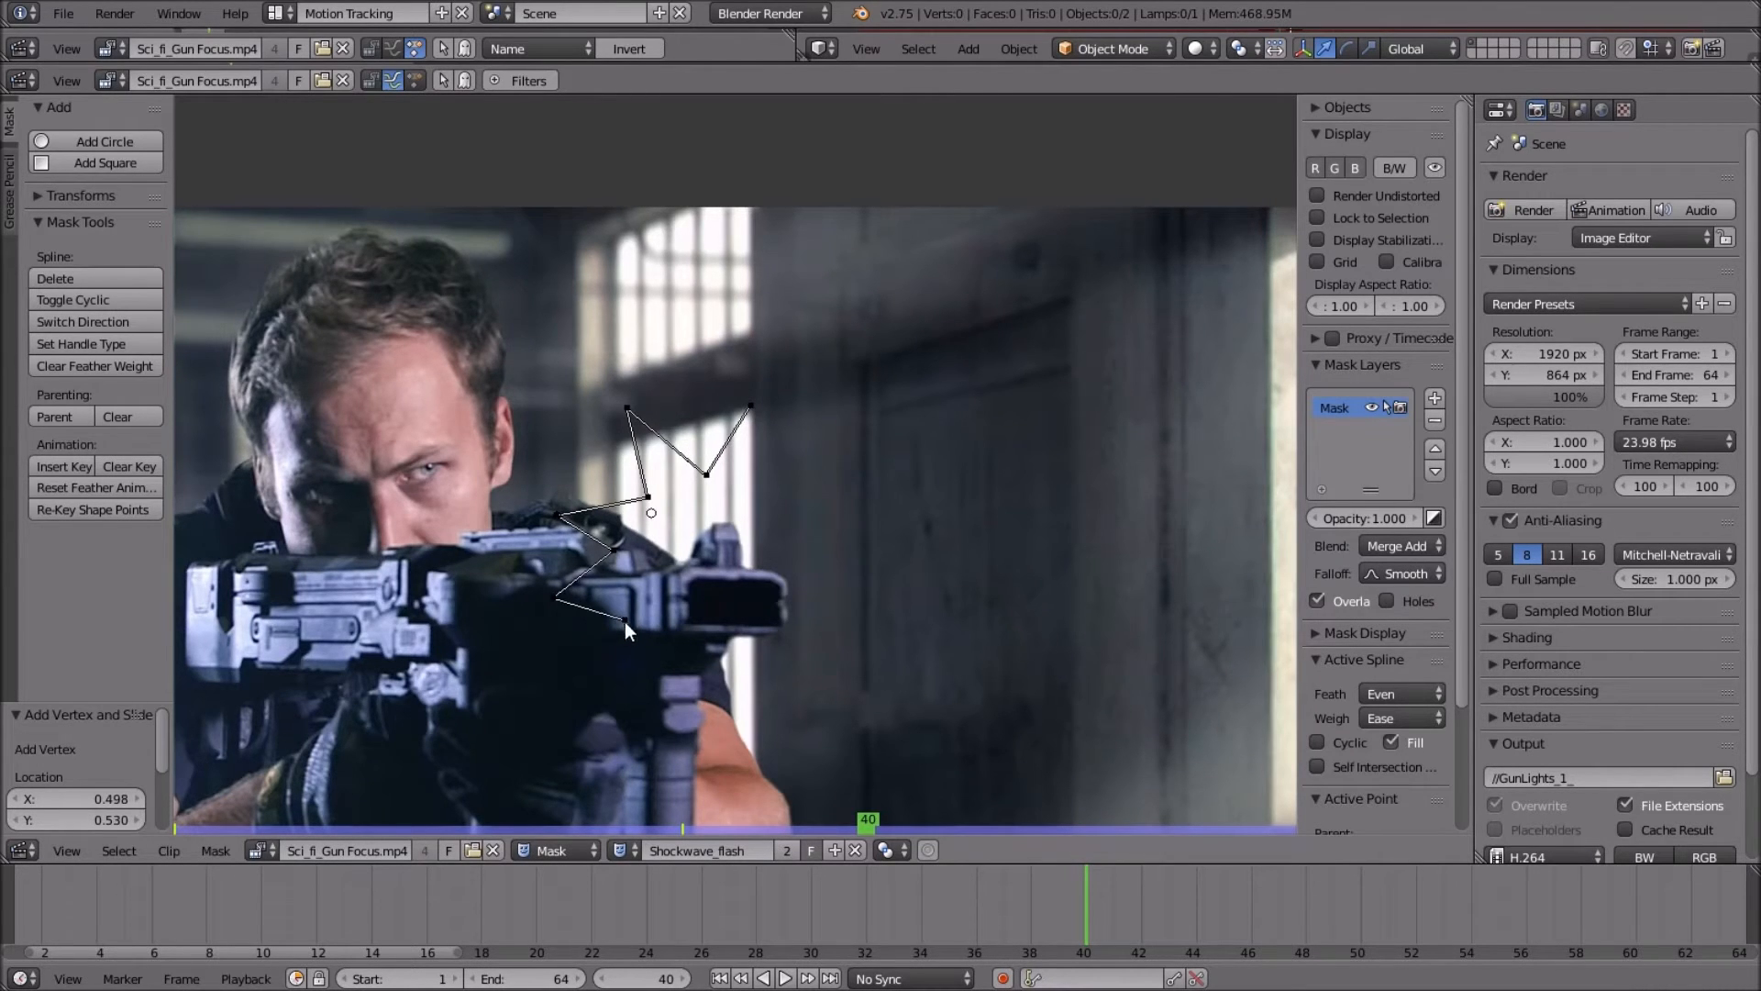
left_click(594, 679, "ctrl")
left_click(719, 747, "ctrl")
left_click(753, 688, "ctrl")
left_click(826, 723, "ctrl")
left_click(804, 651, "ctrl")
left_click(894, 635, "ctrl")
left_click(894, 529, "ctrl")
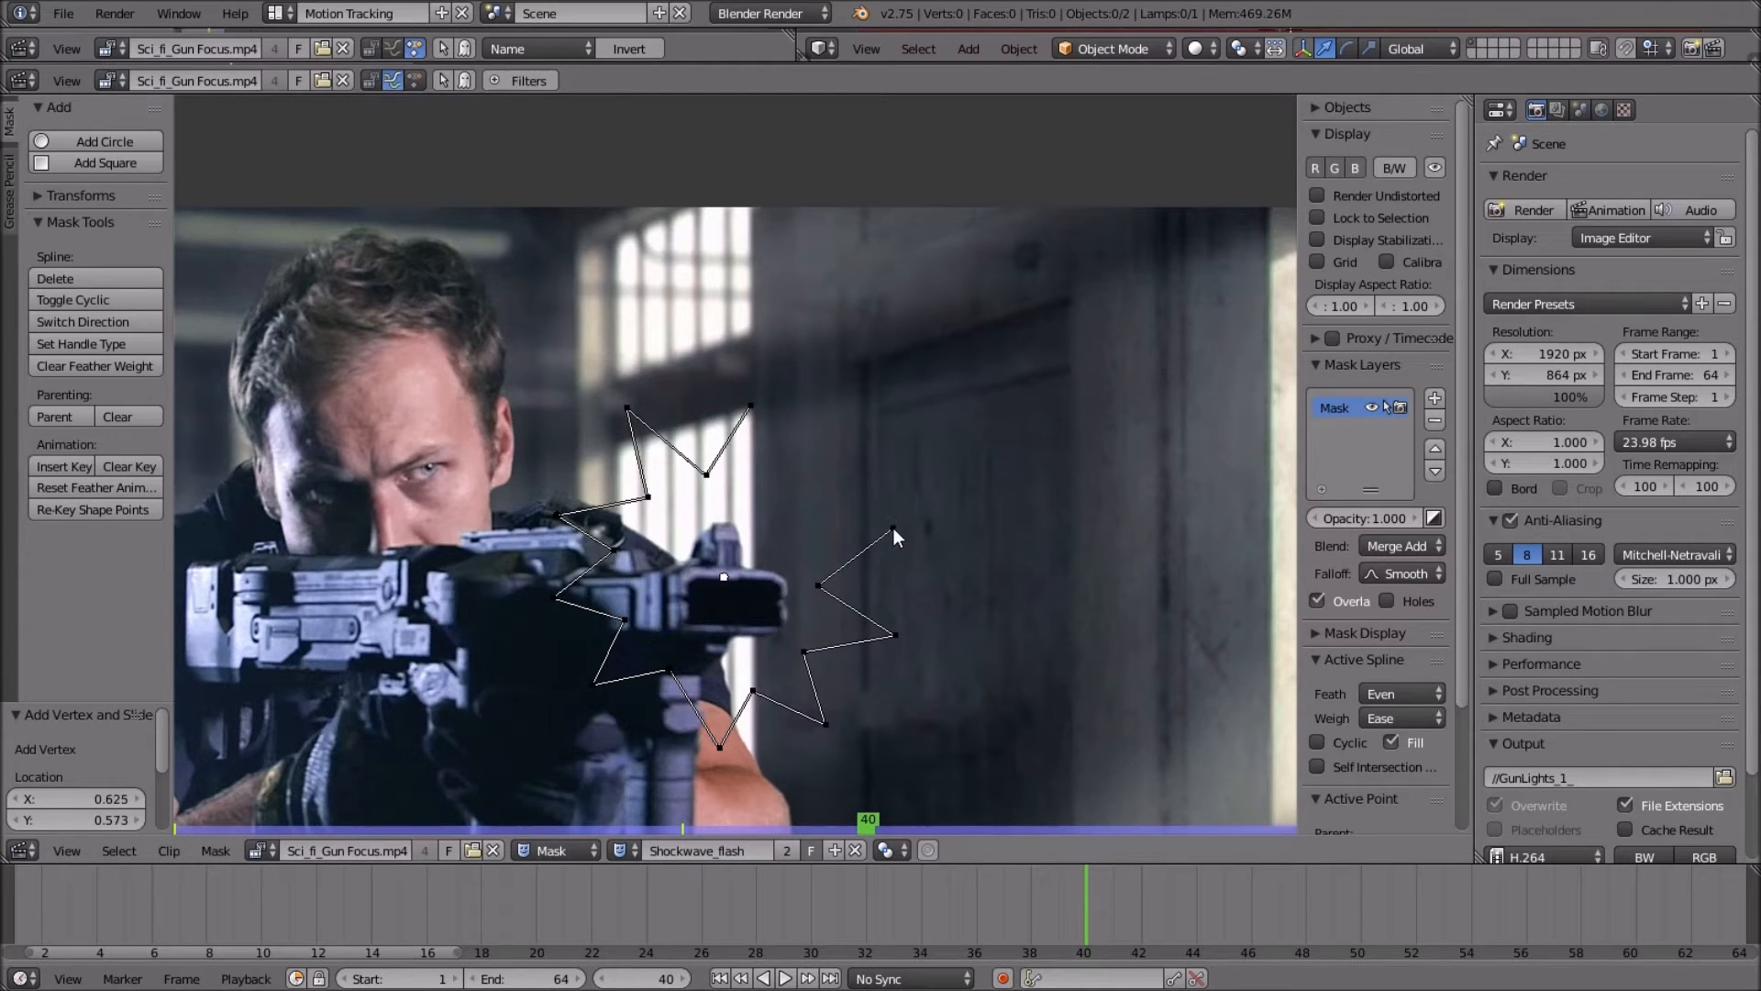
left_click(807, 516, "ctrl")
left_click(831, 444, "ctrl")
left_click(757, 481, "ctrl")
key("alt+c")
scroll(768, 484, "down", 3)
scroll(768, 484, "up", 2)
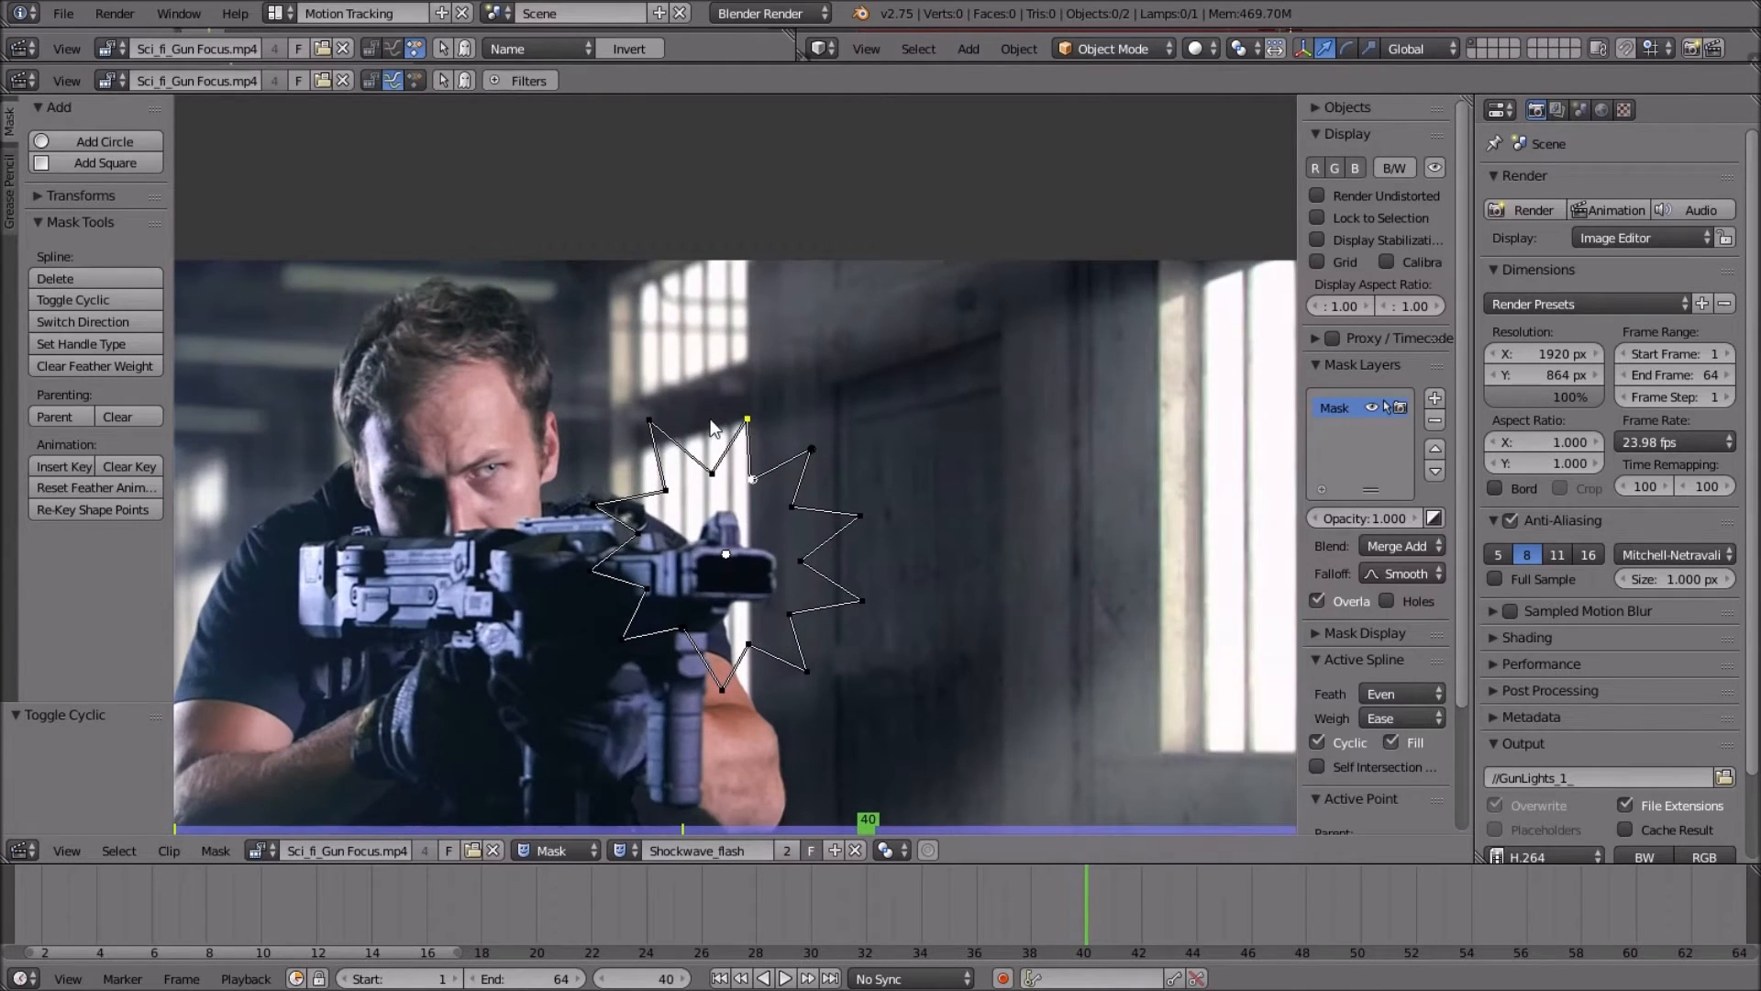
Adjust individual points of the star-shaped mask to give its spikes a more even, rounder outline.
left_click_drag(748, 422, 824, 445)
left_click(791, 508)
left_click_drag(787, 515, 805, 510)
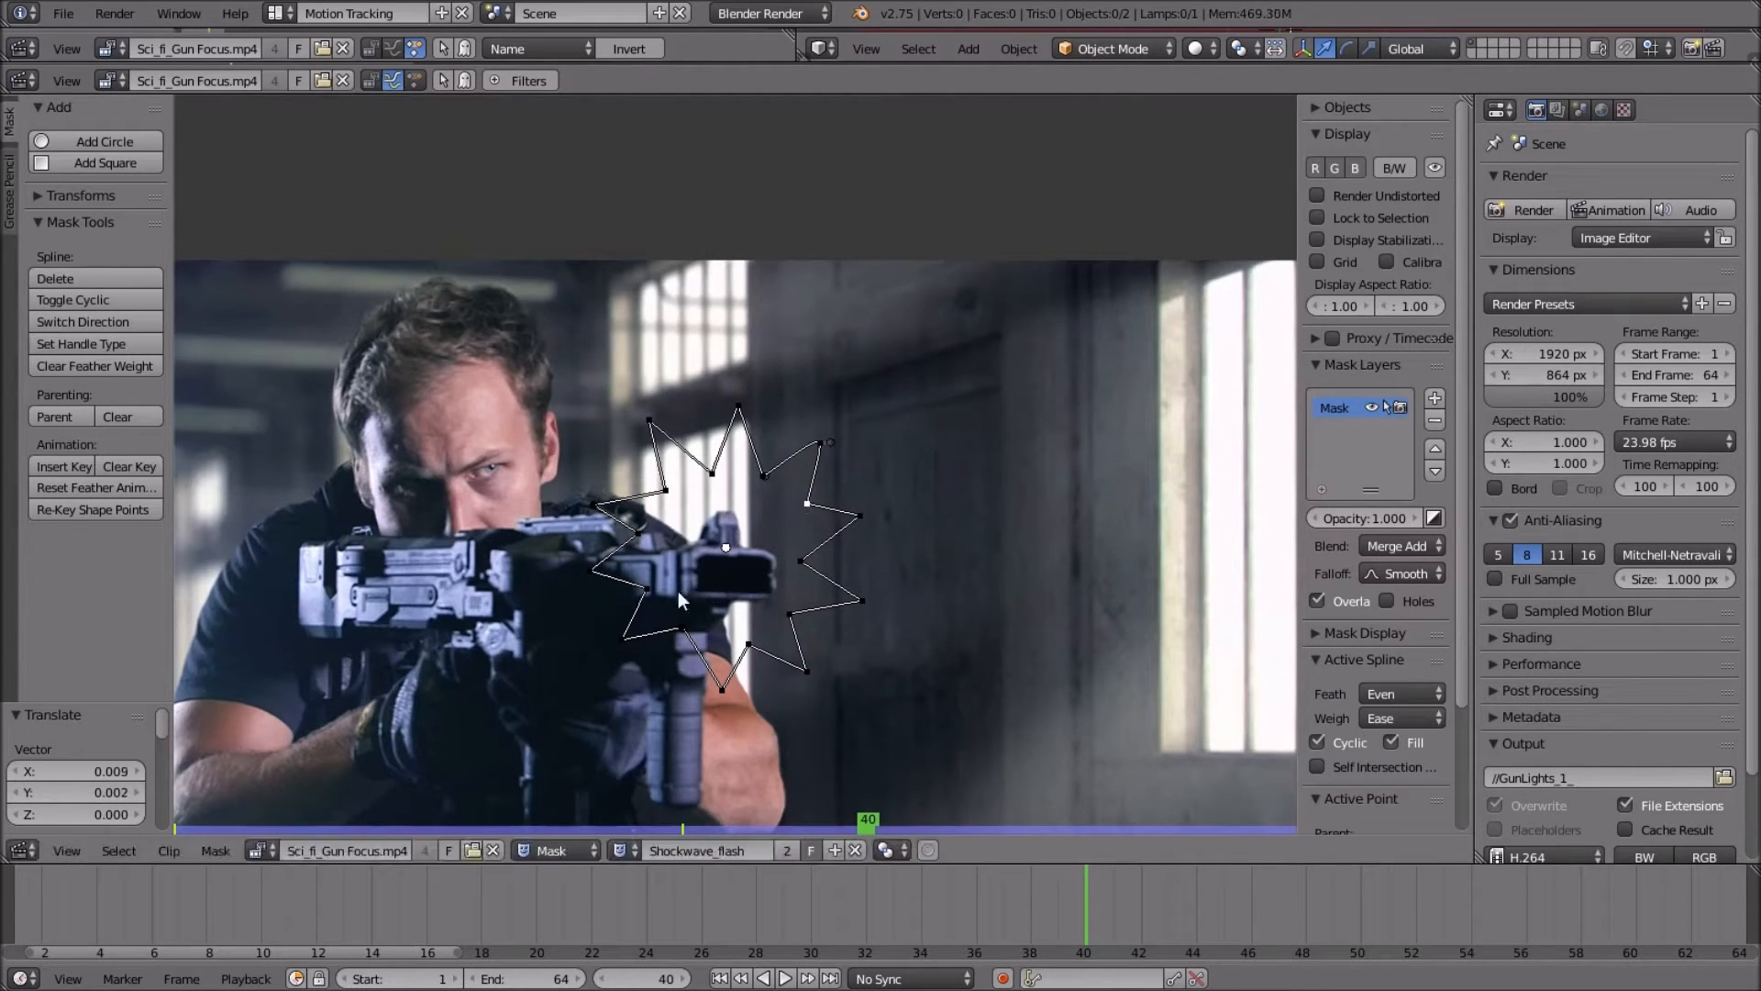
left_click_drag(647, 588, 627, 552)
left_click_drag(625, 642, 631, 661)
left_click_drag(589, 510, 593, 492)
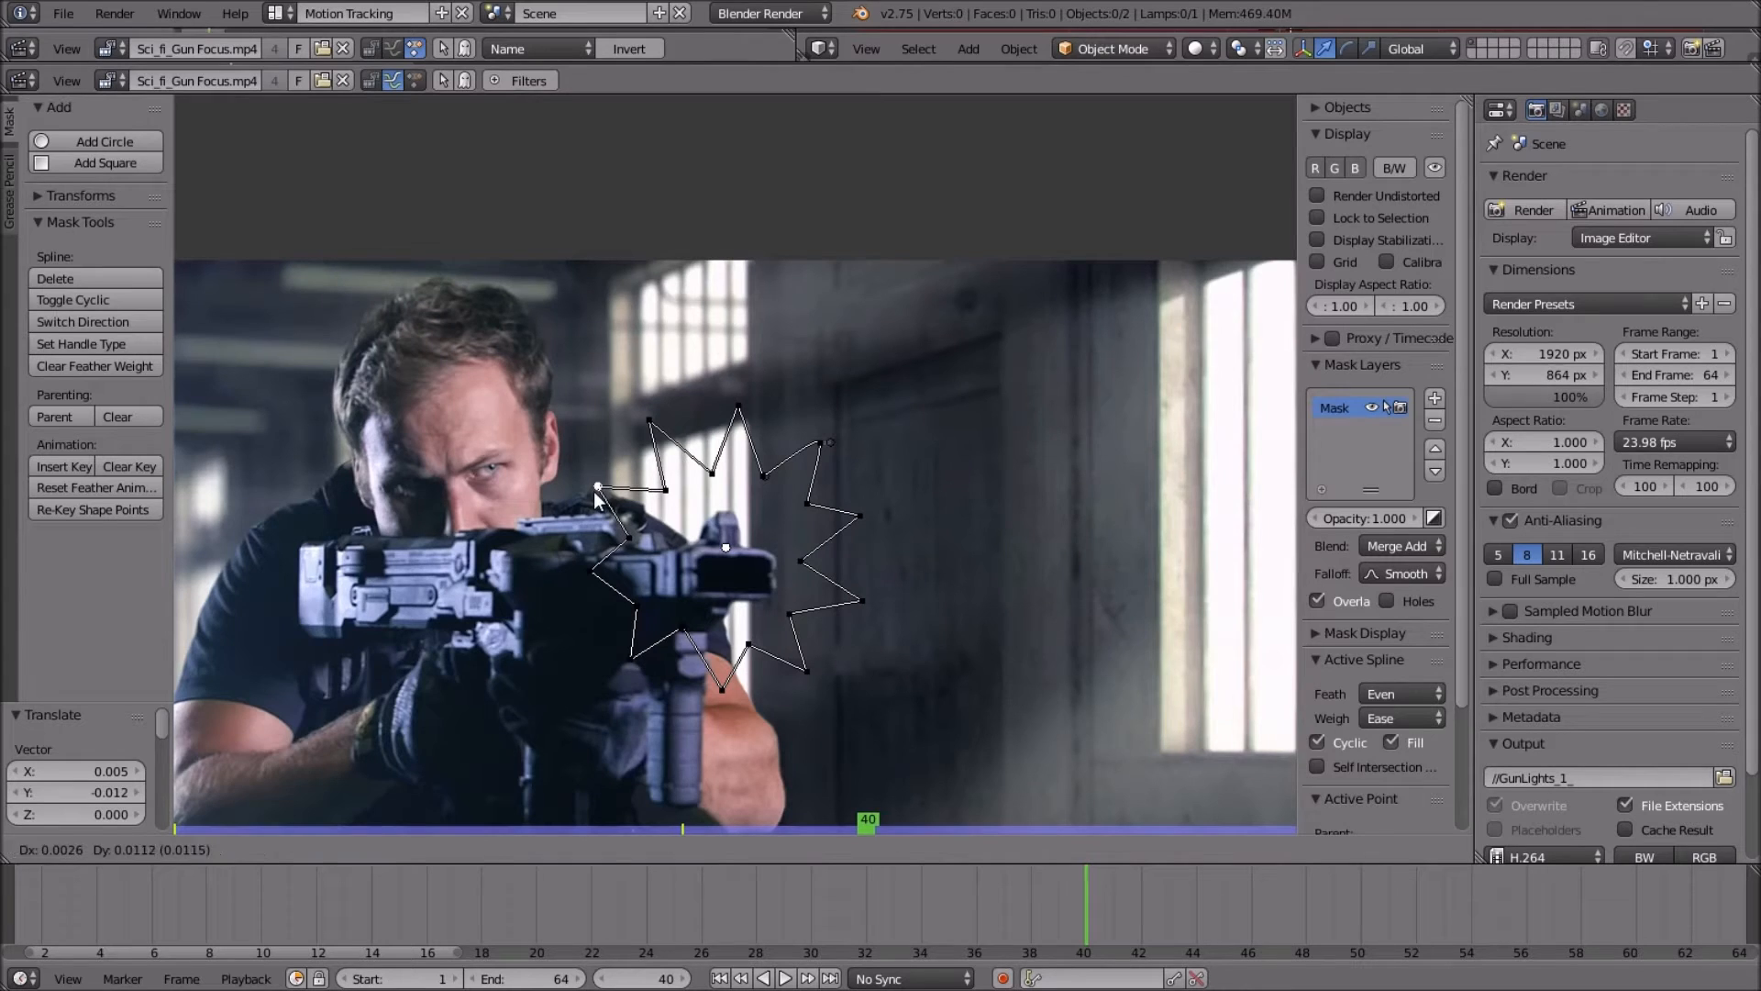
left_click_drag(722, 688, 708, 693)
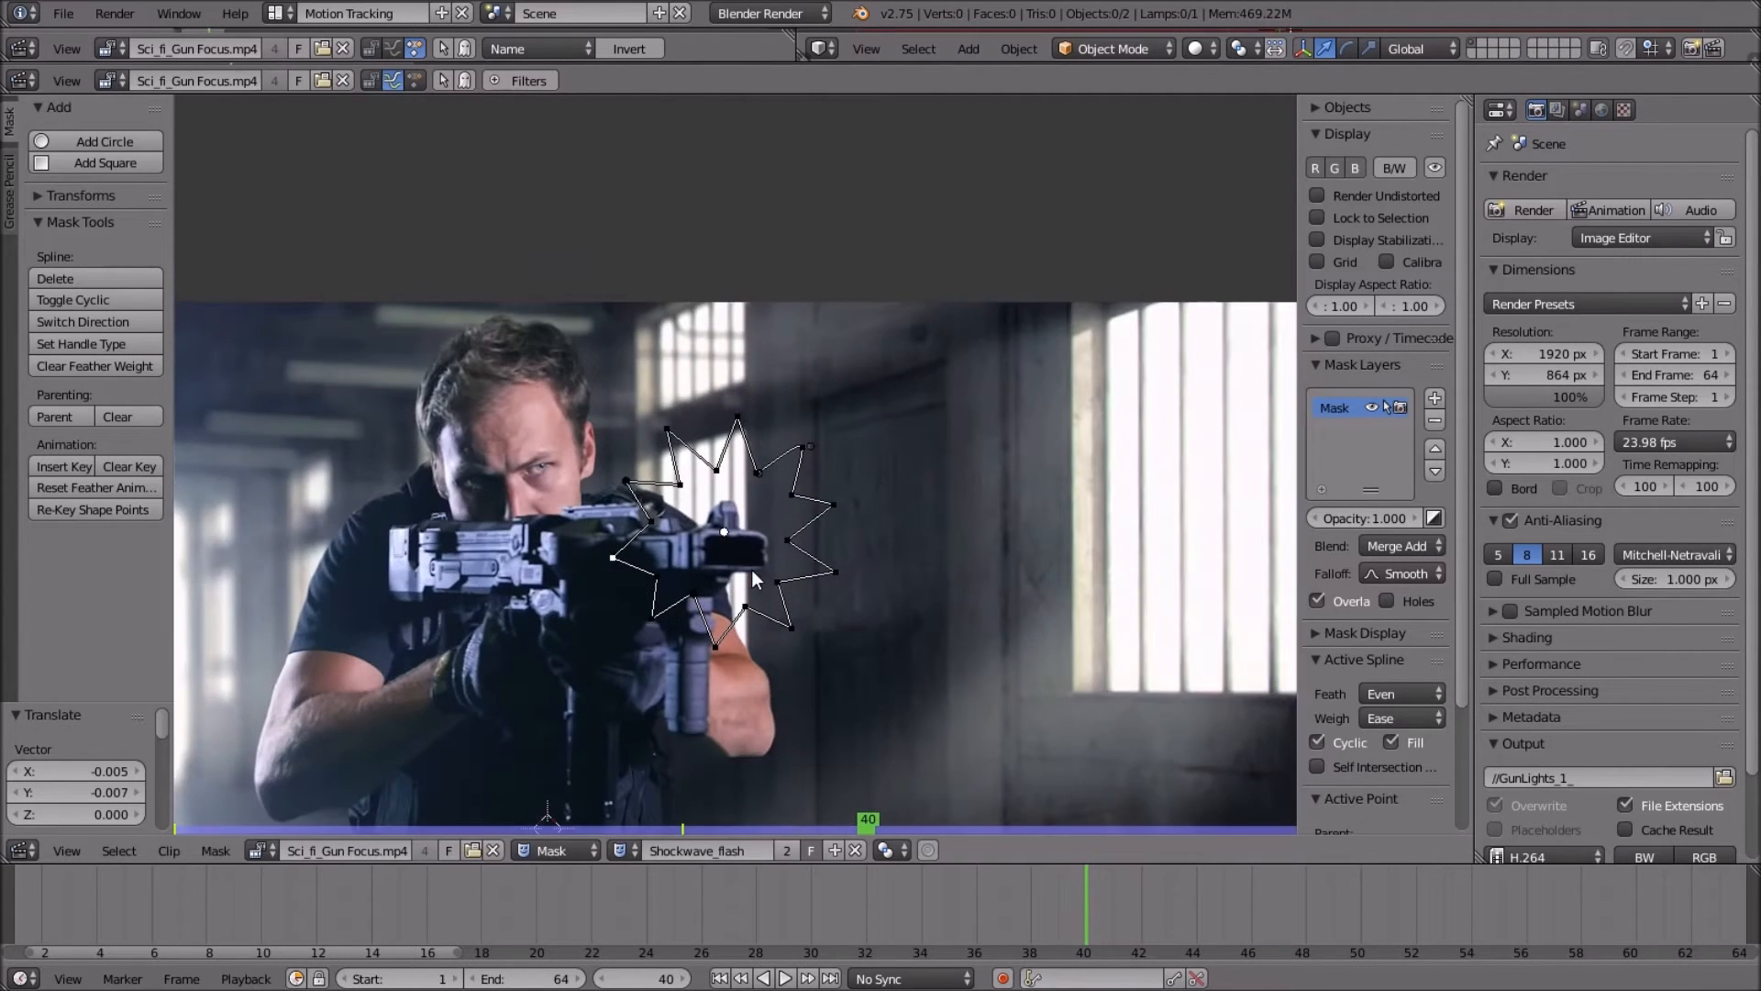
scroll(752, 547, "up", 1)
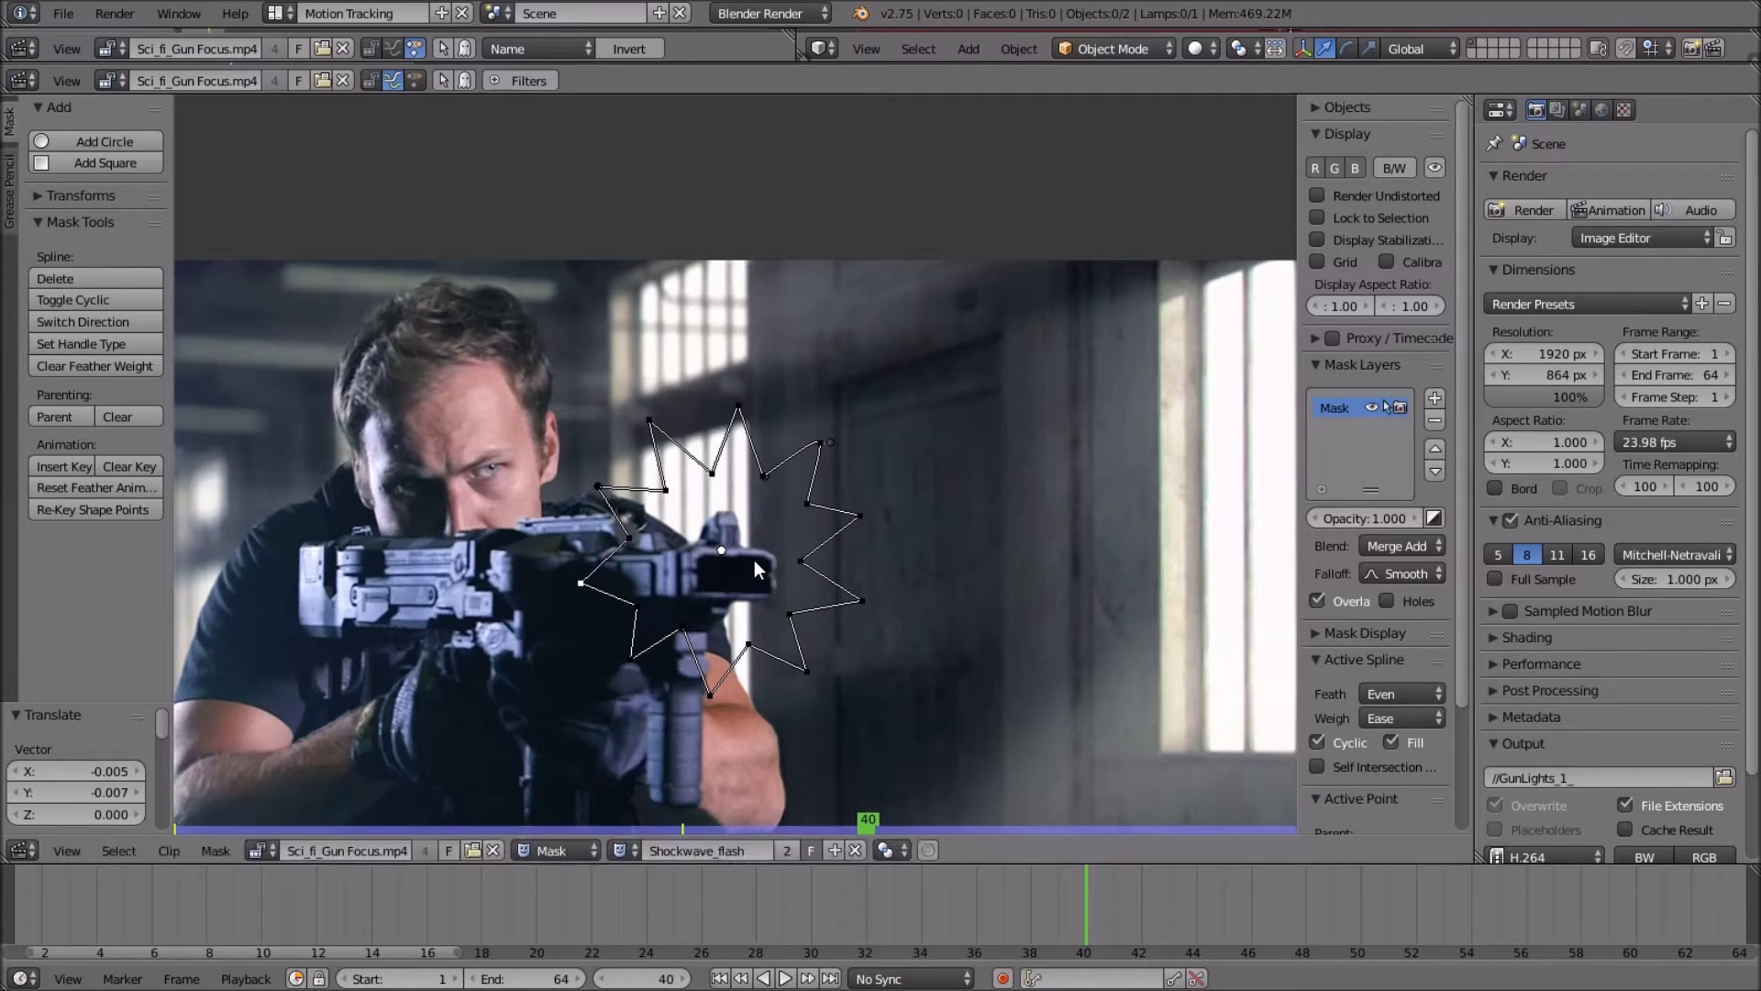
Select the whole star mask, centre it on the muzzle, shrink it to the barrel opening and insert a shape key at frame 40.
key("a")
key("g")
left_click(767, 585)
key("s")
left_click(789, 609)
key("s")
left_click(781, 607)
key("i")
At frame 41, enlarge the star mask into a burst, centre it on the muzzle and insert a shape key.
scroll(875, 592, "up", 2)
key("Right")
scroll(875, 592, "down", 1)
key("s")
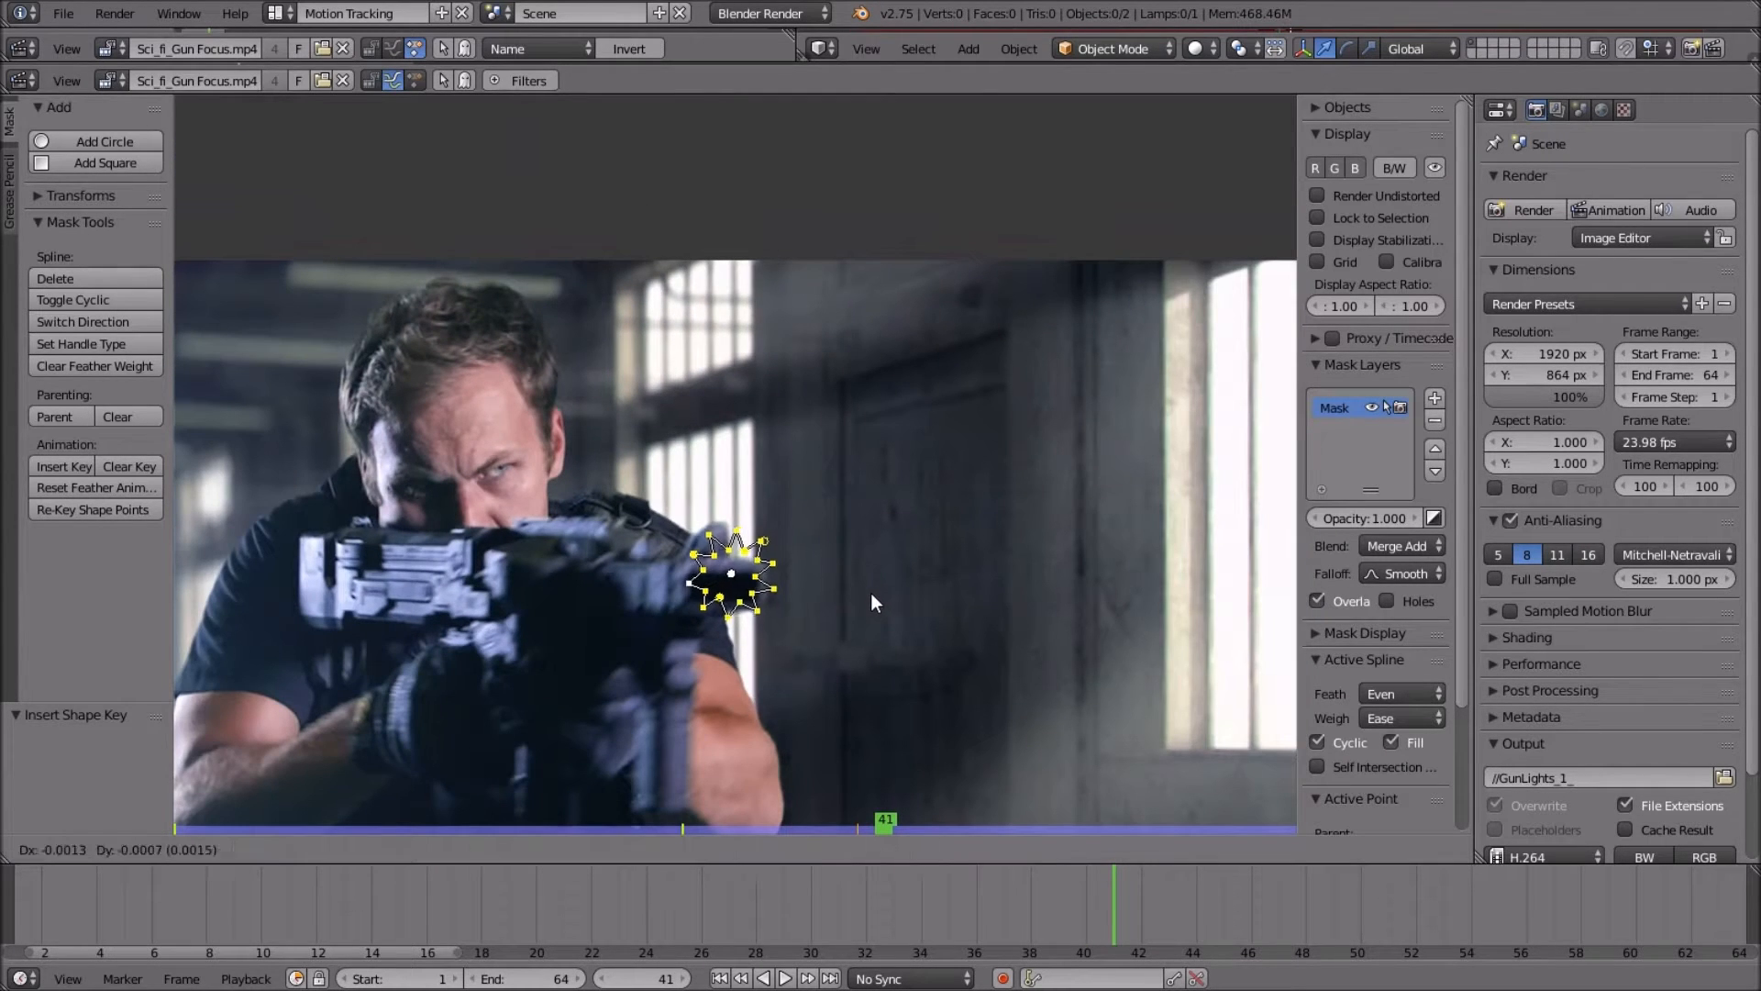
left_click(1131, 608)
key("g")
left_click(1136, 615)
key("s")
left_click(1152, 616)
key("i")
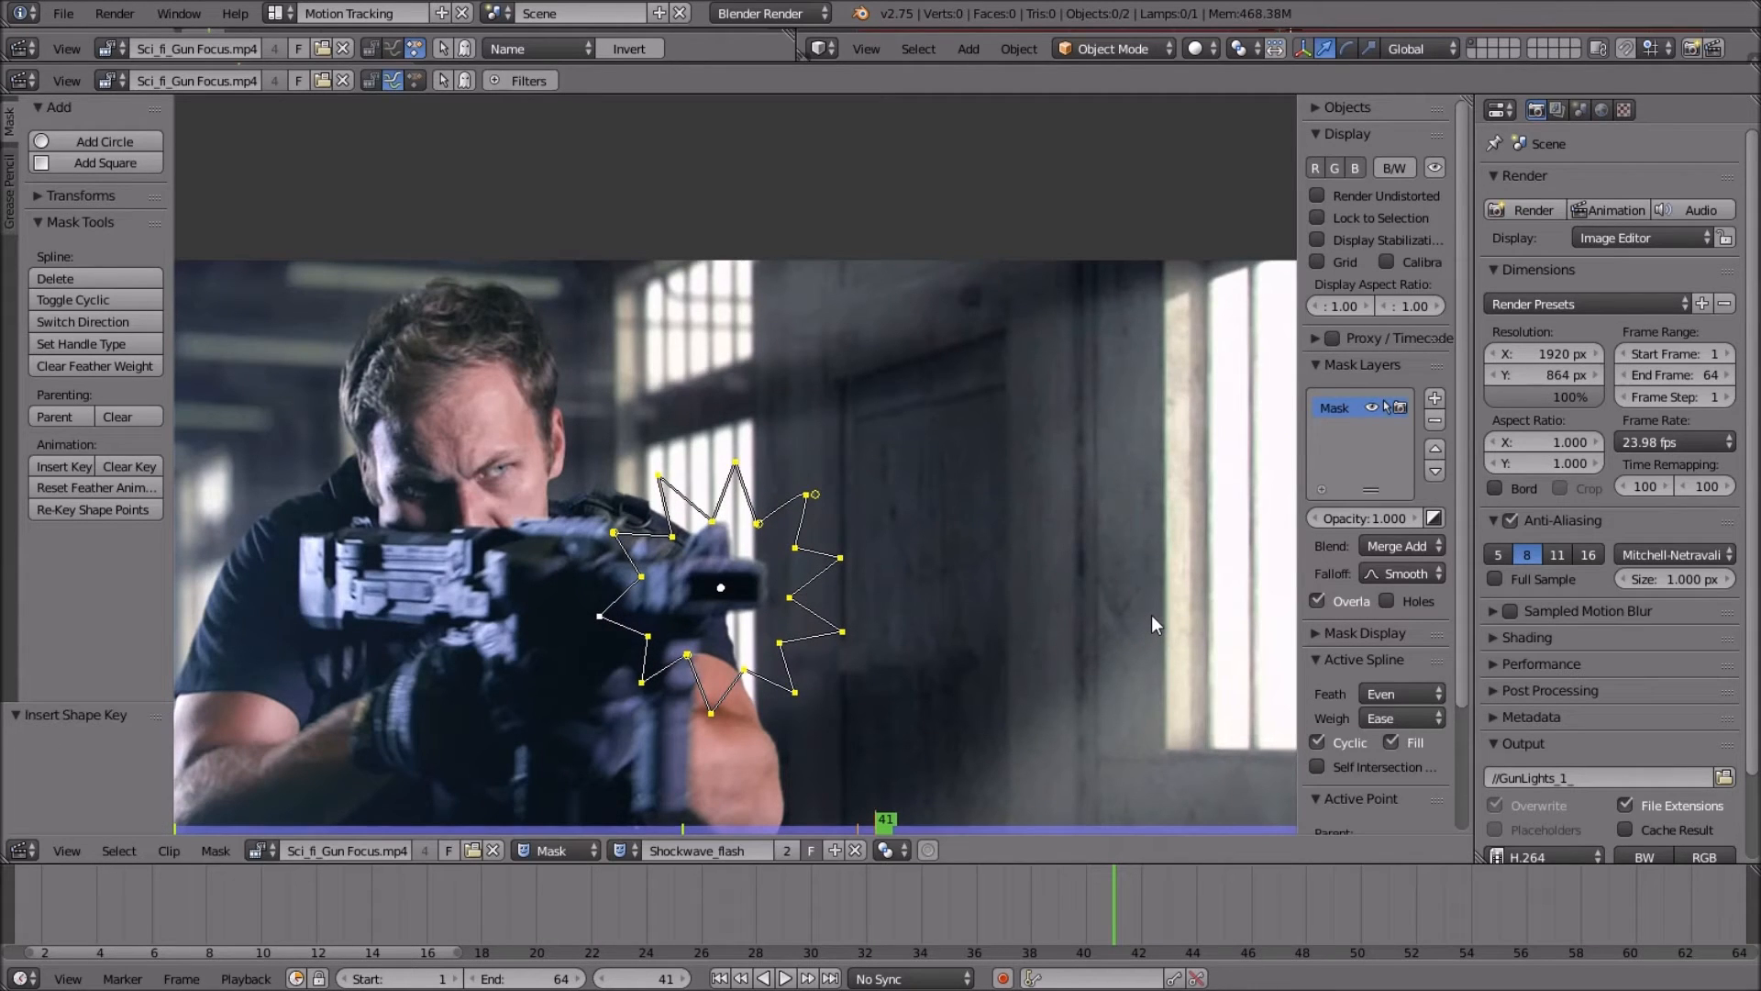
At frame 42, centre the star mask on the rifle's muzzle, enlarge it to about twice its size and insert a shape key.
scroll(1152, 614, "down", 1)
key("Right")
scroll(1140, 610, "down", 1)
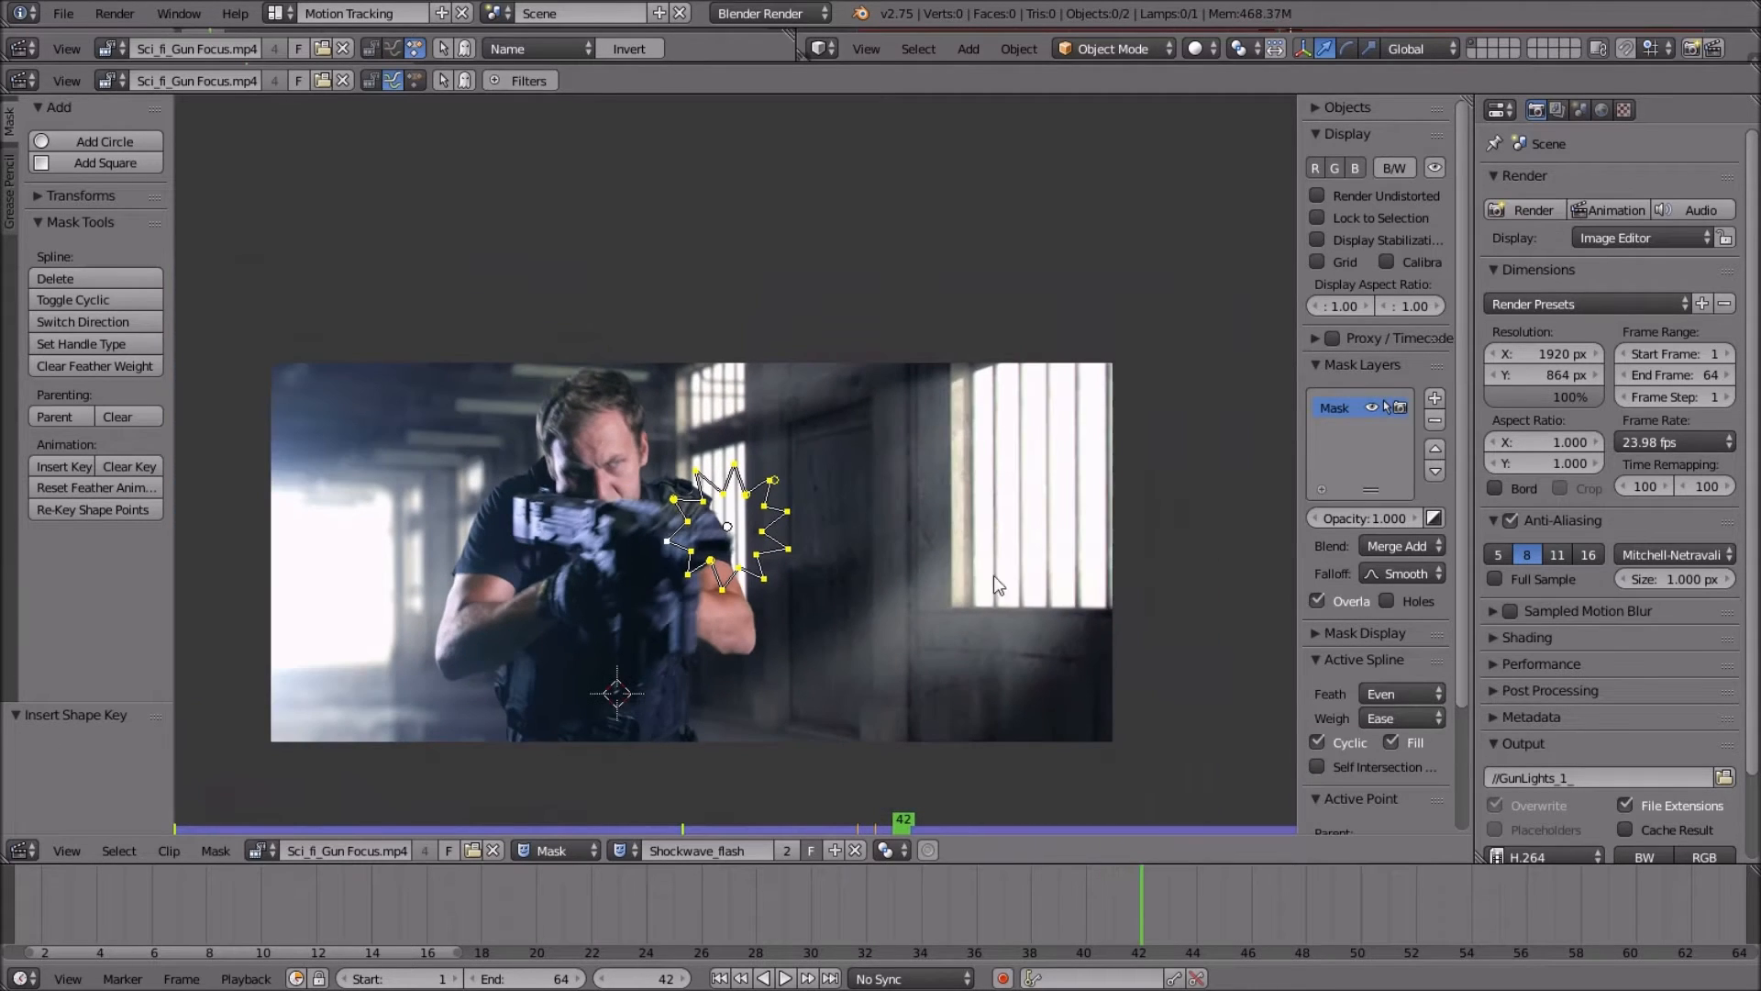
key("g")
left_click(936, 587)
key("s")
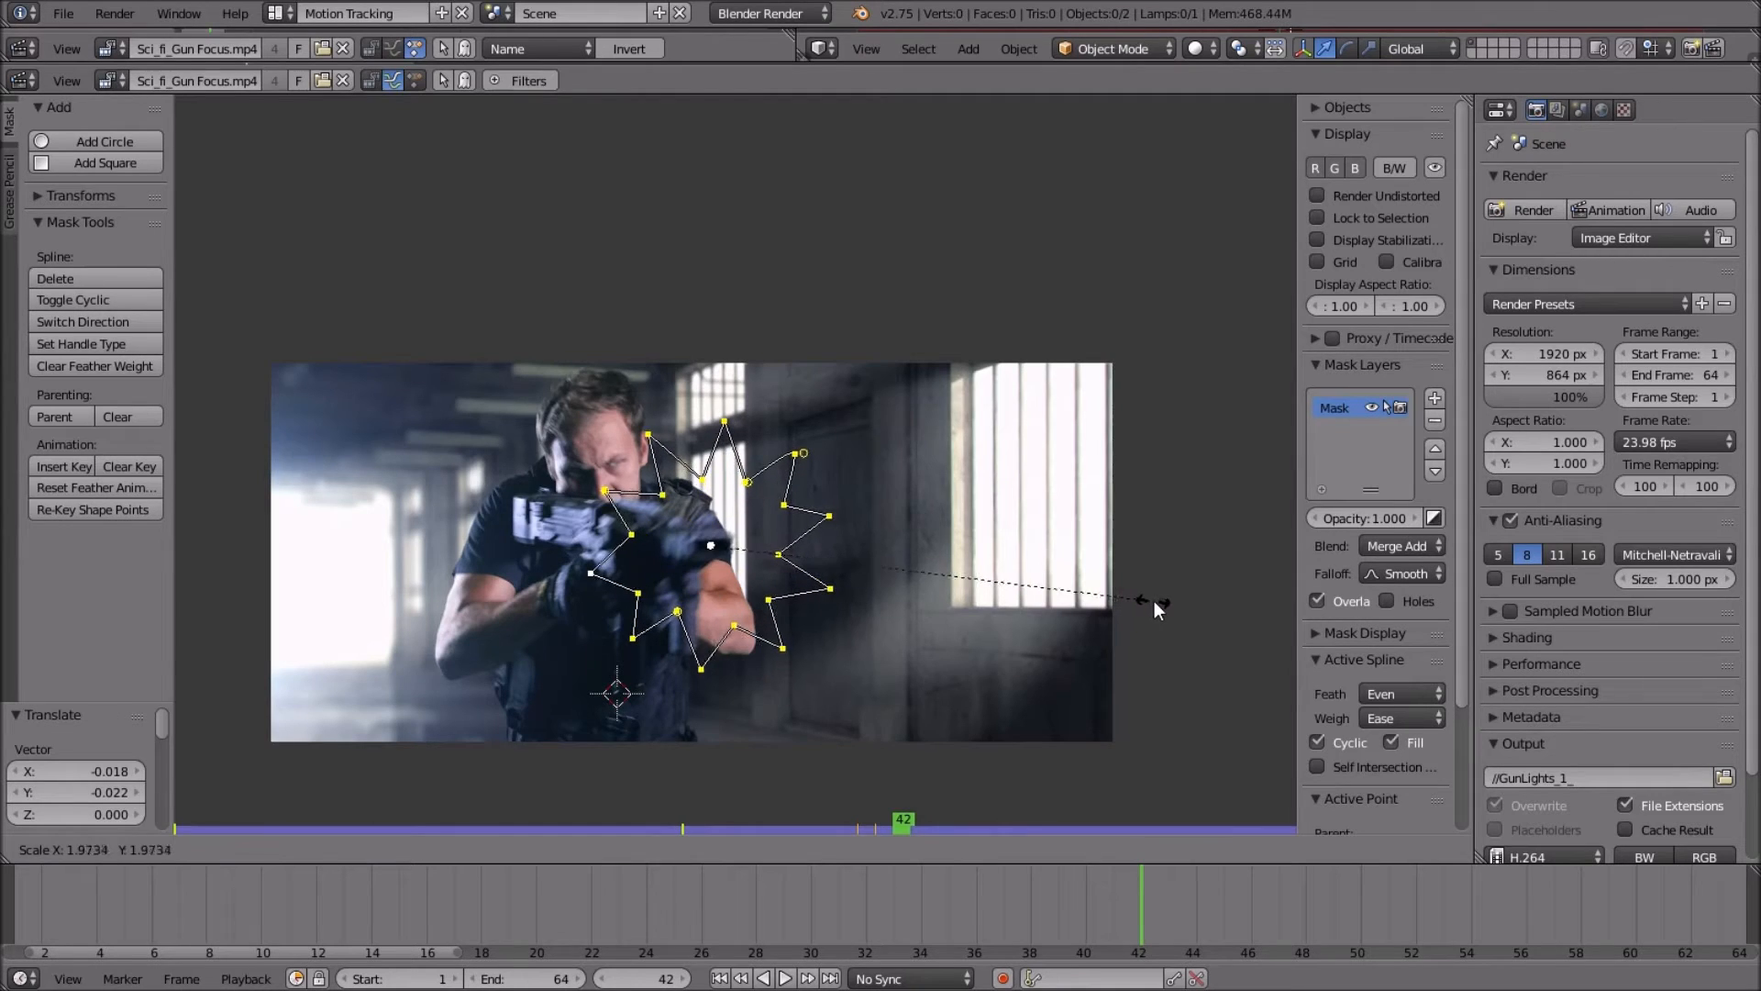
left_click(1152, 599)
scroll(1152, 596, "up", 2)
key("s")
left_click(1157, 598)
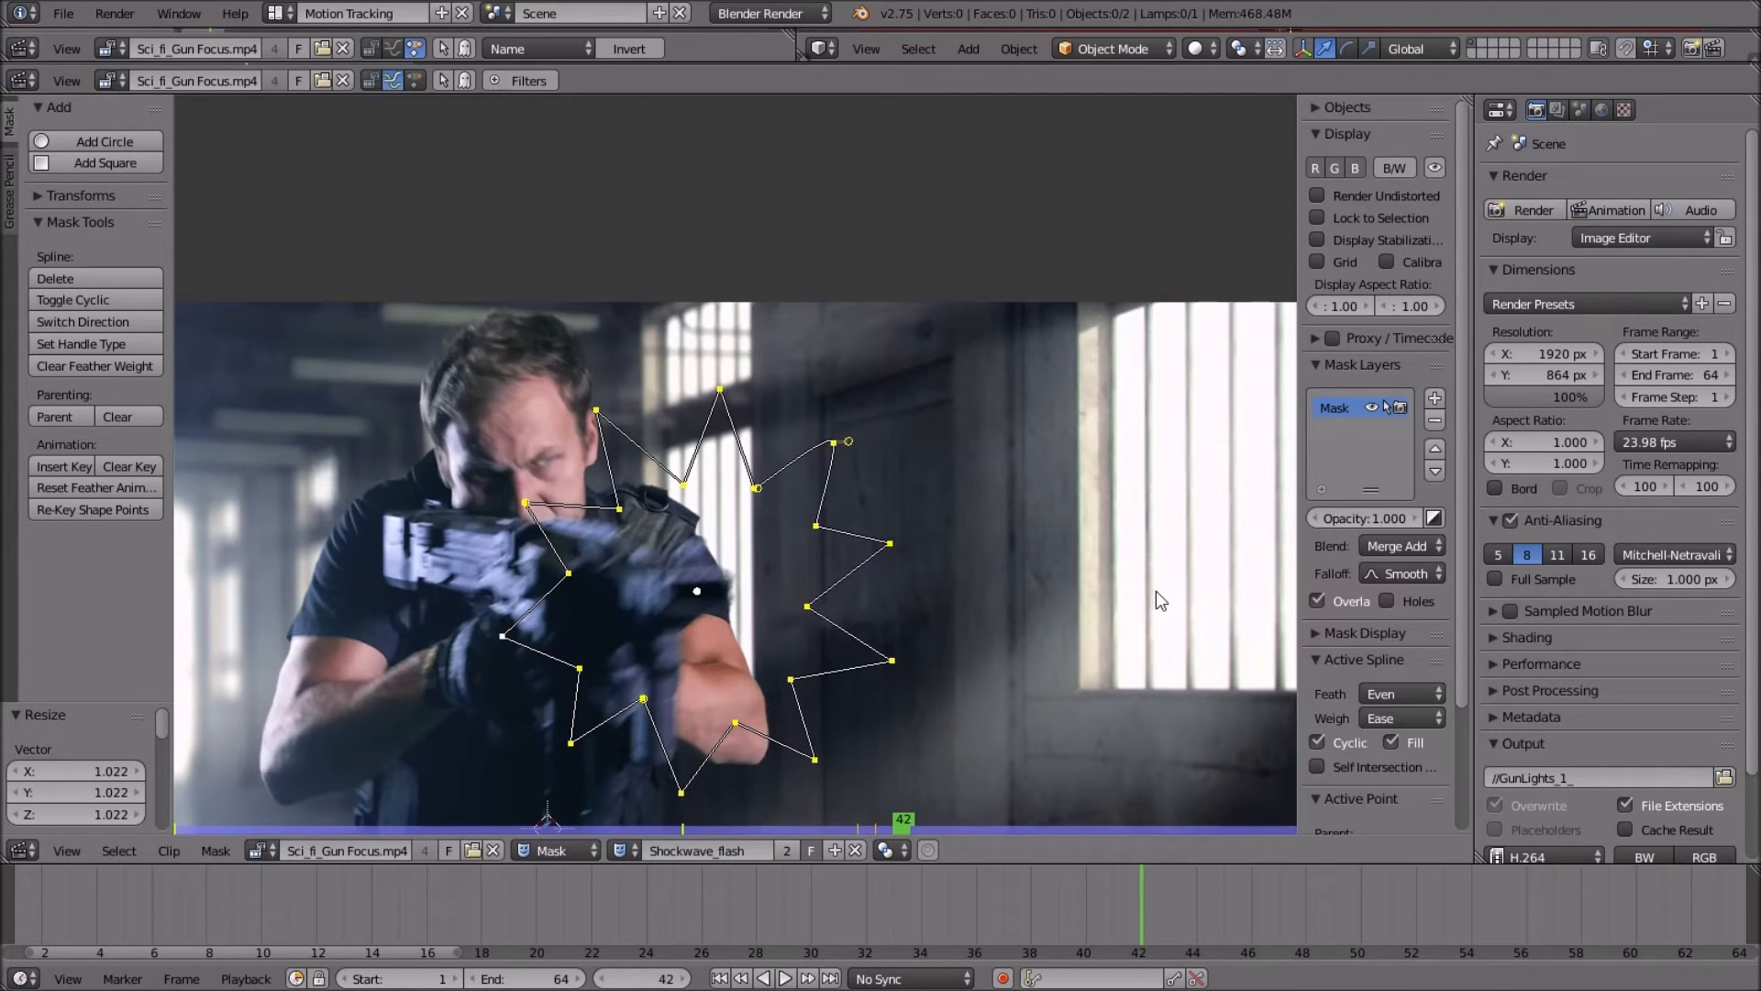
key("i")
At frame 43, realign the star mask with the muzzle, shrink it to about two thirds and insert a shape key.
key("Right")
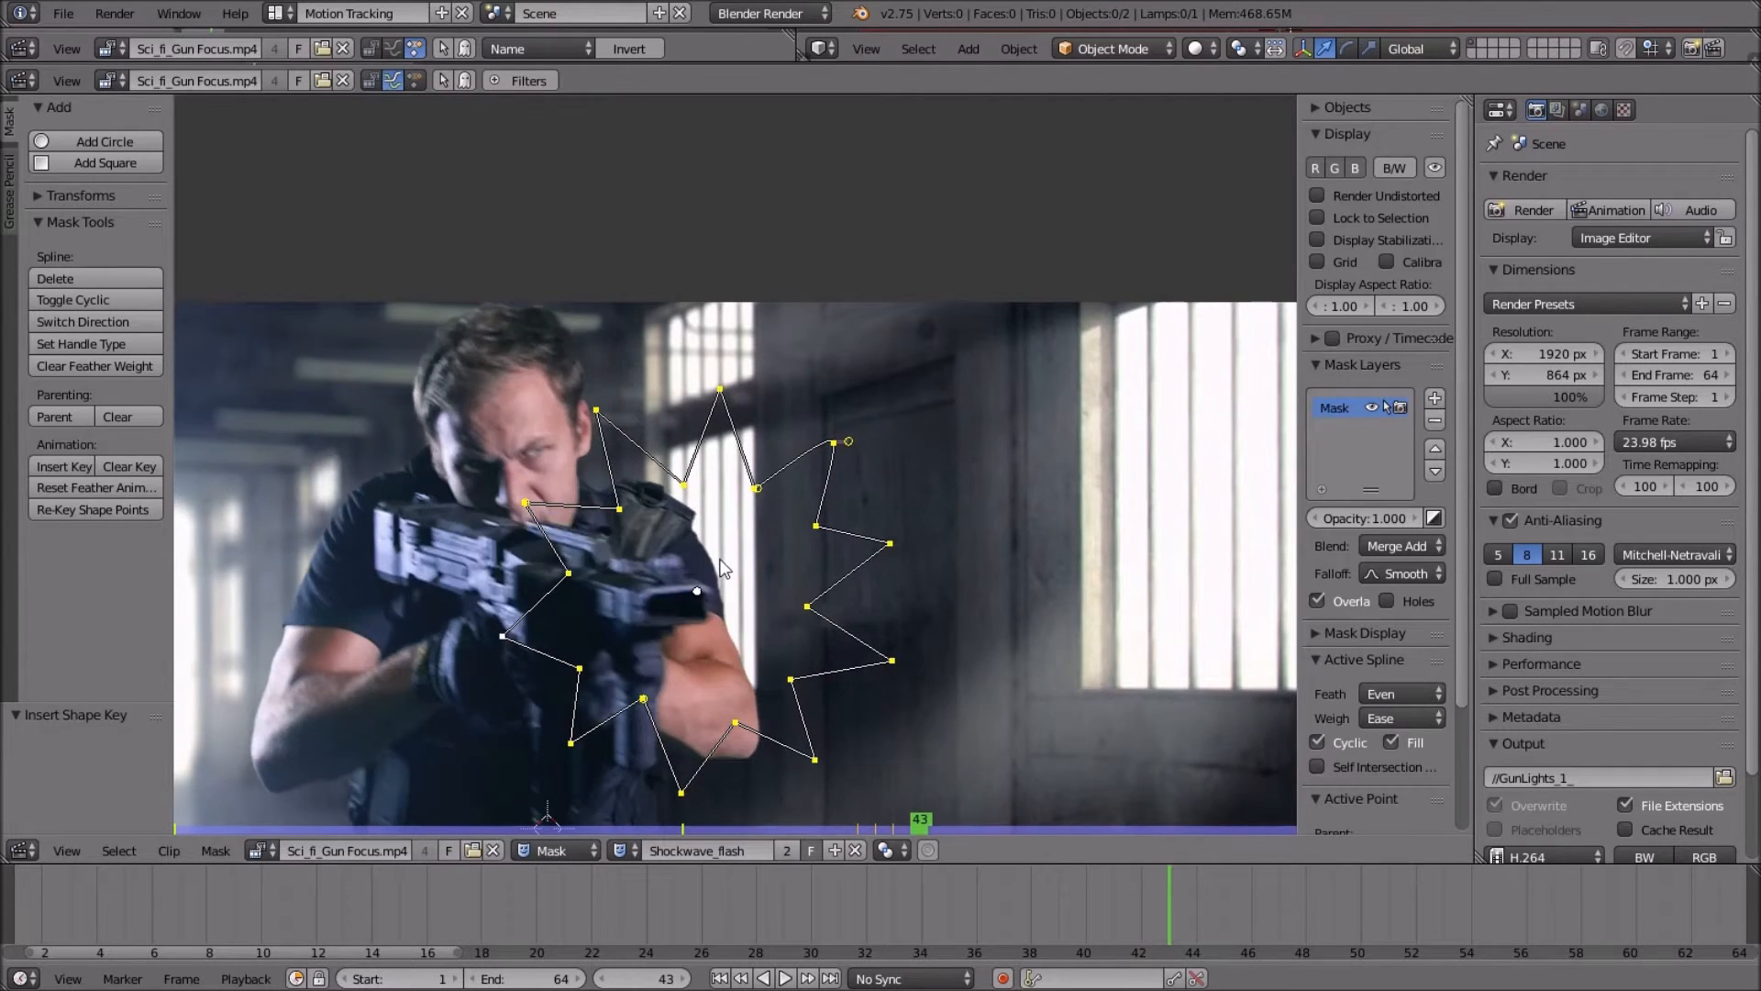
scroll(724, 545, "up", 2)
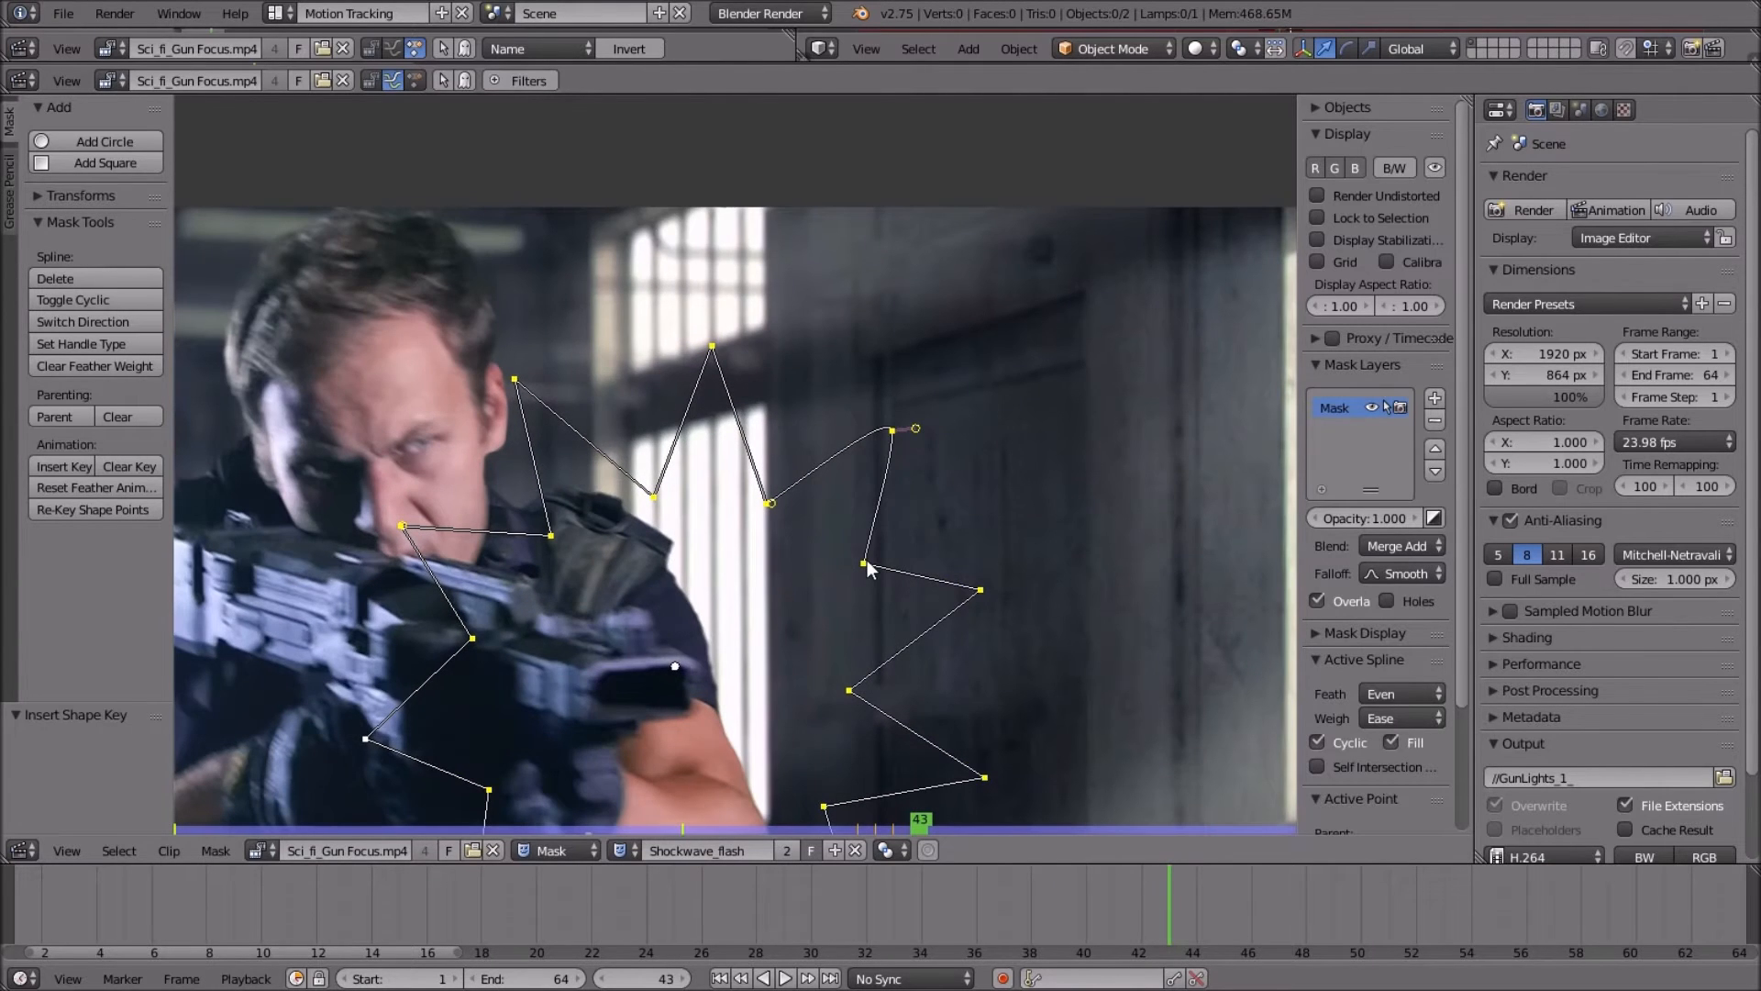
key("g")
left_click(826, 578)
key("s")
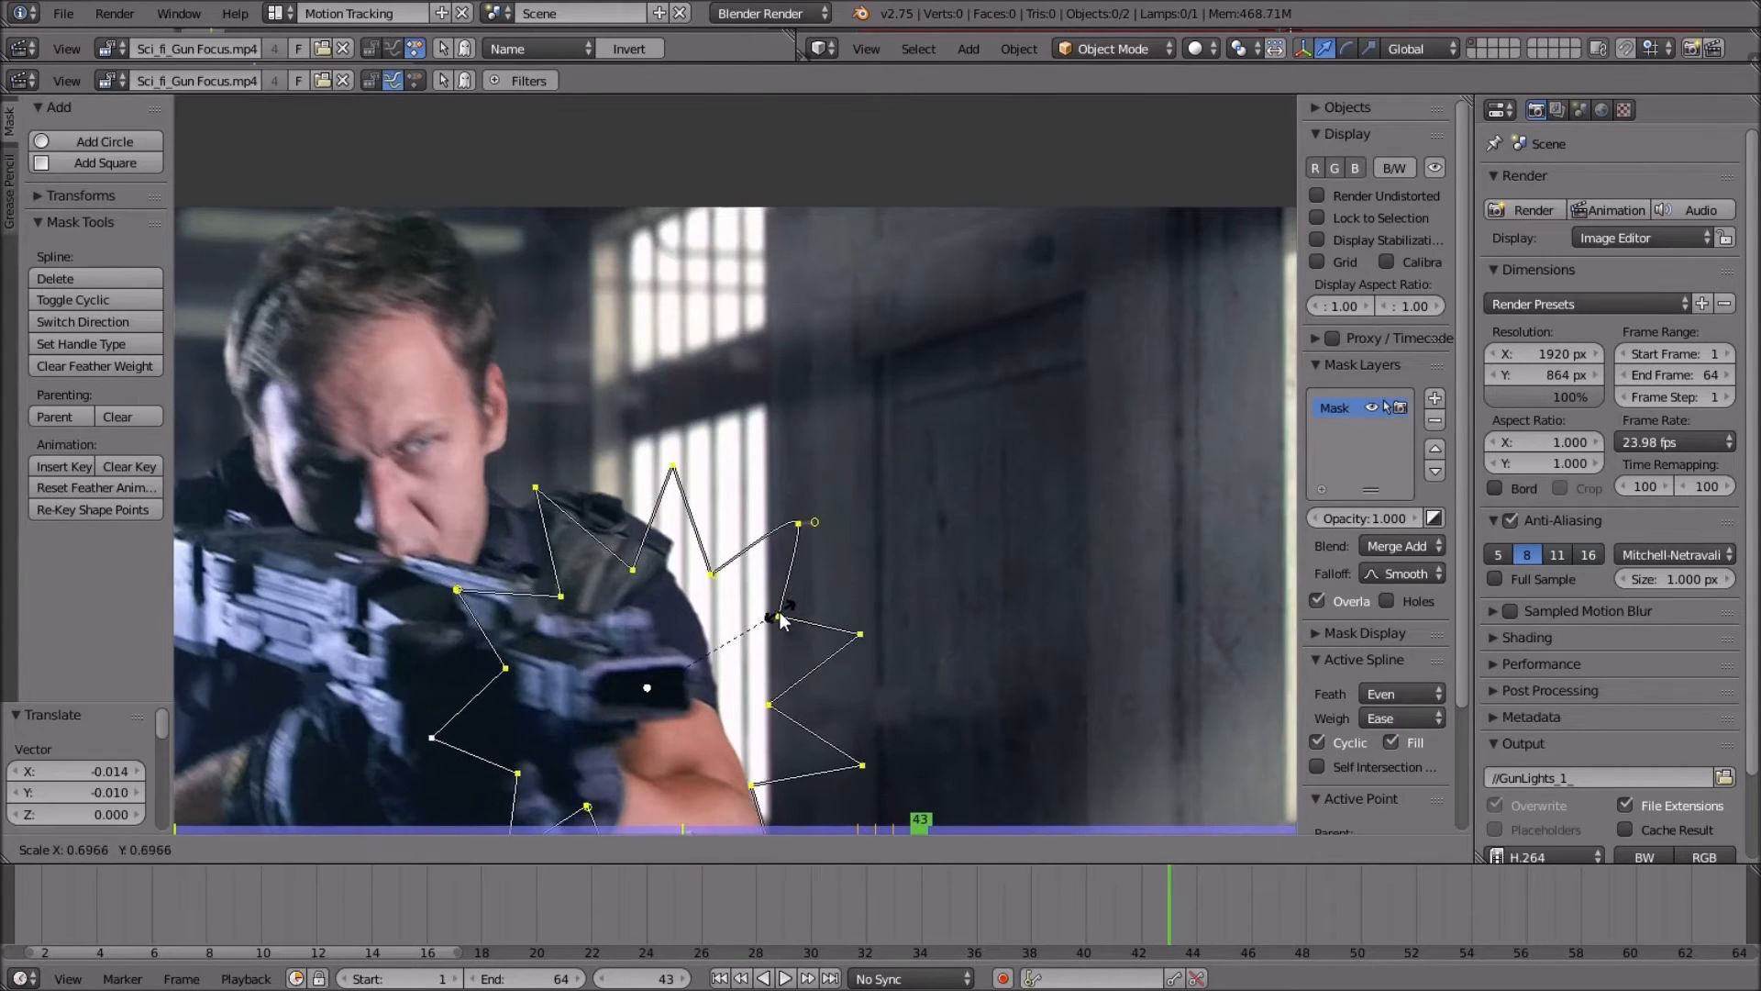
left_click(781, 617)
scroll(783, 612, "down", 1)
key("i")
At frame 45, shift the star mask onto the blurred muzzle, reduce its size, recentre it and insert a shape key.
key("Right")
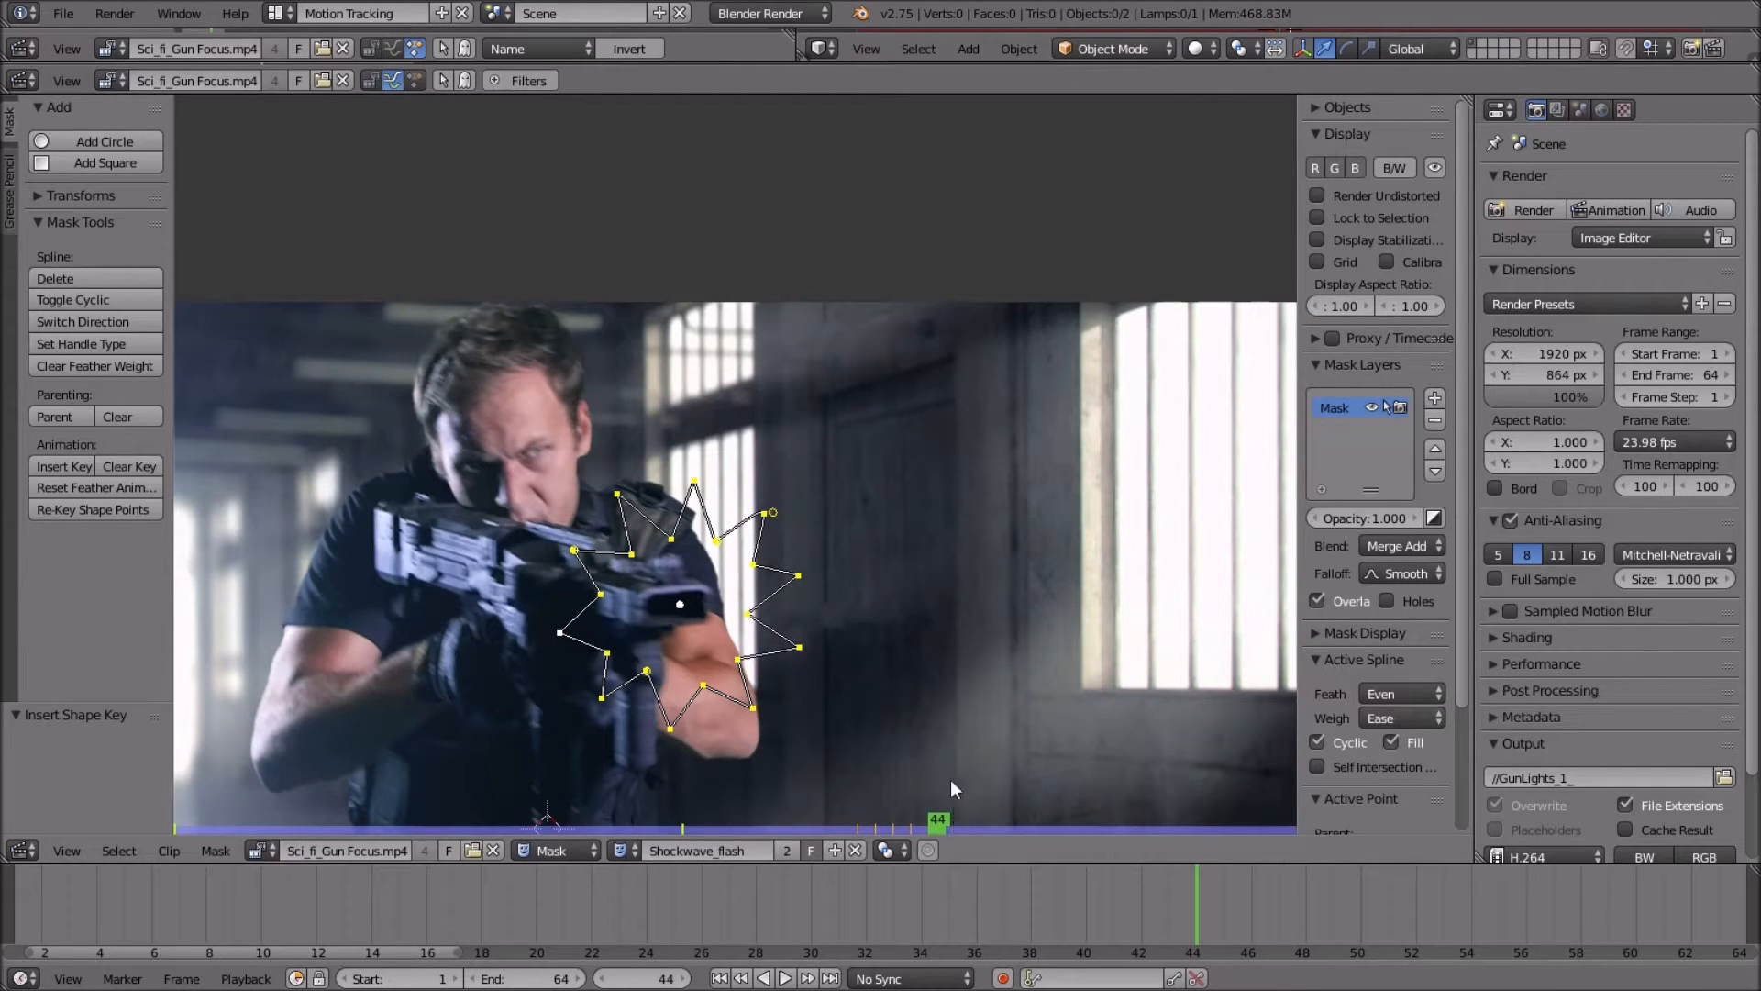
scroll(927, 646, "up", 2)
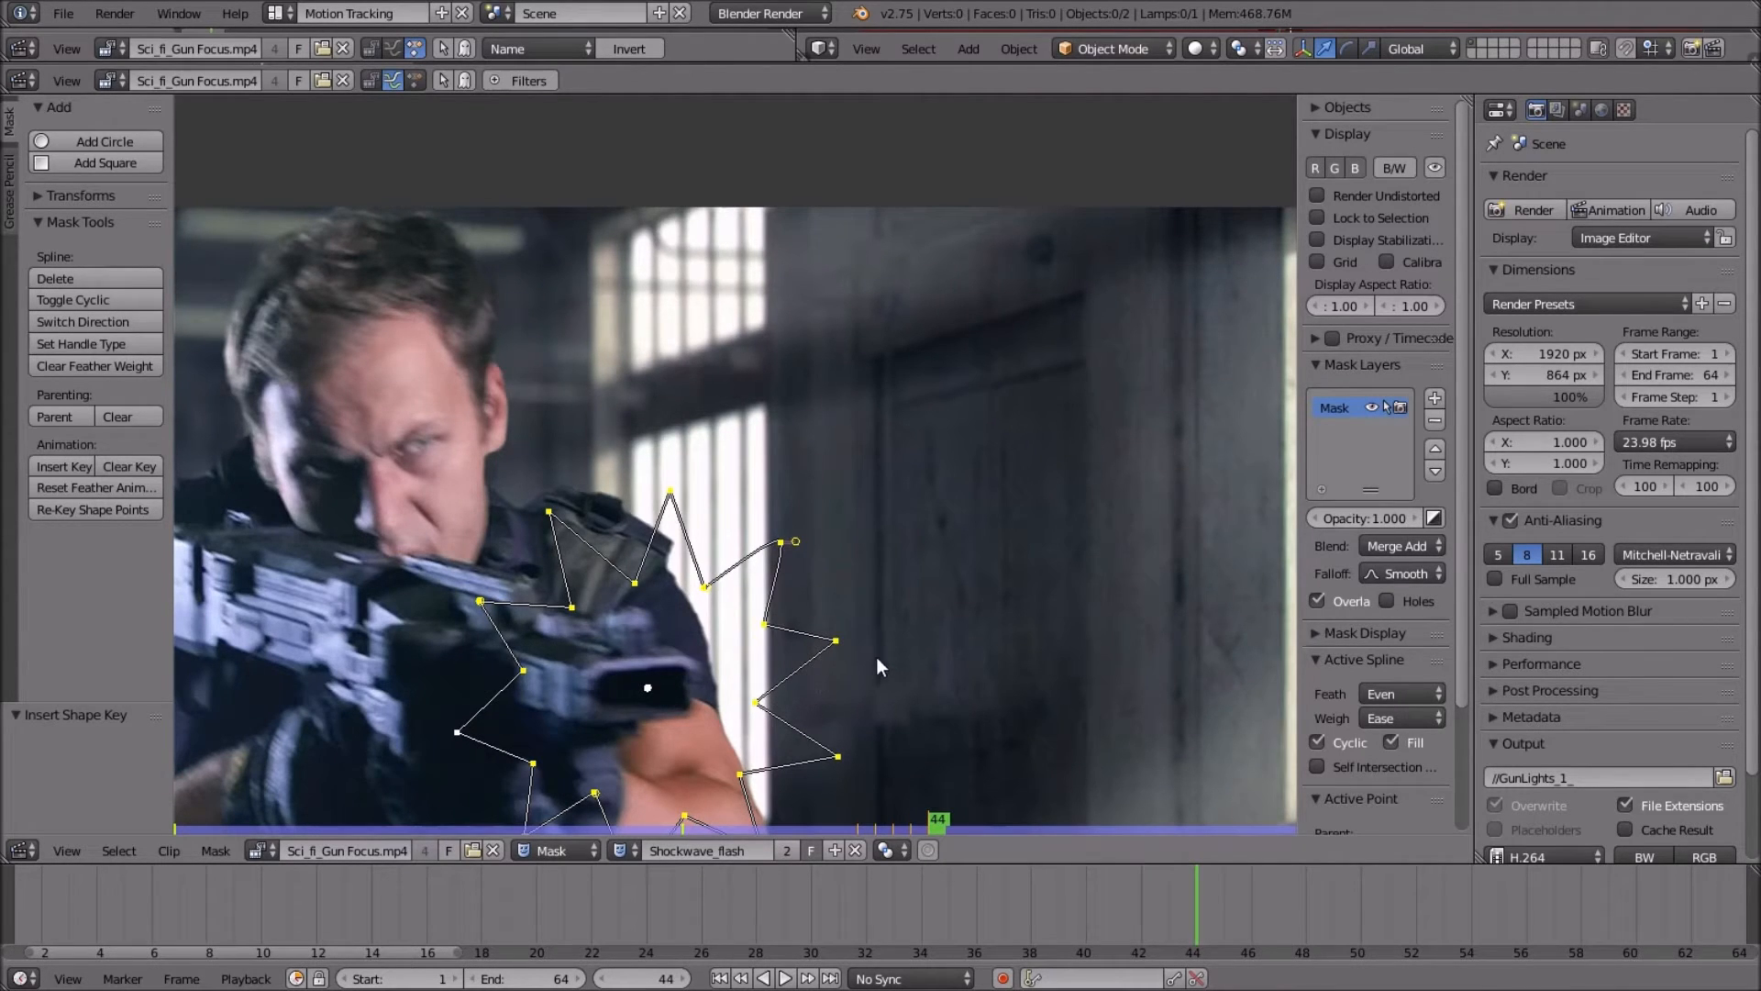
middle_click_drag(876, 657, 968, 510)
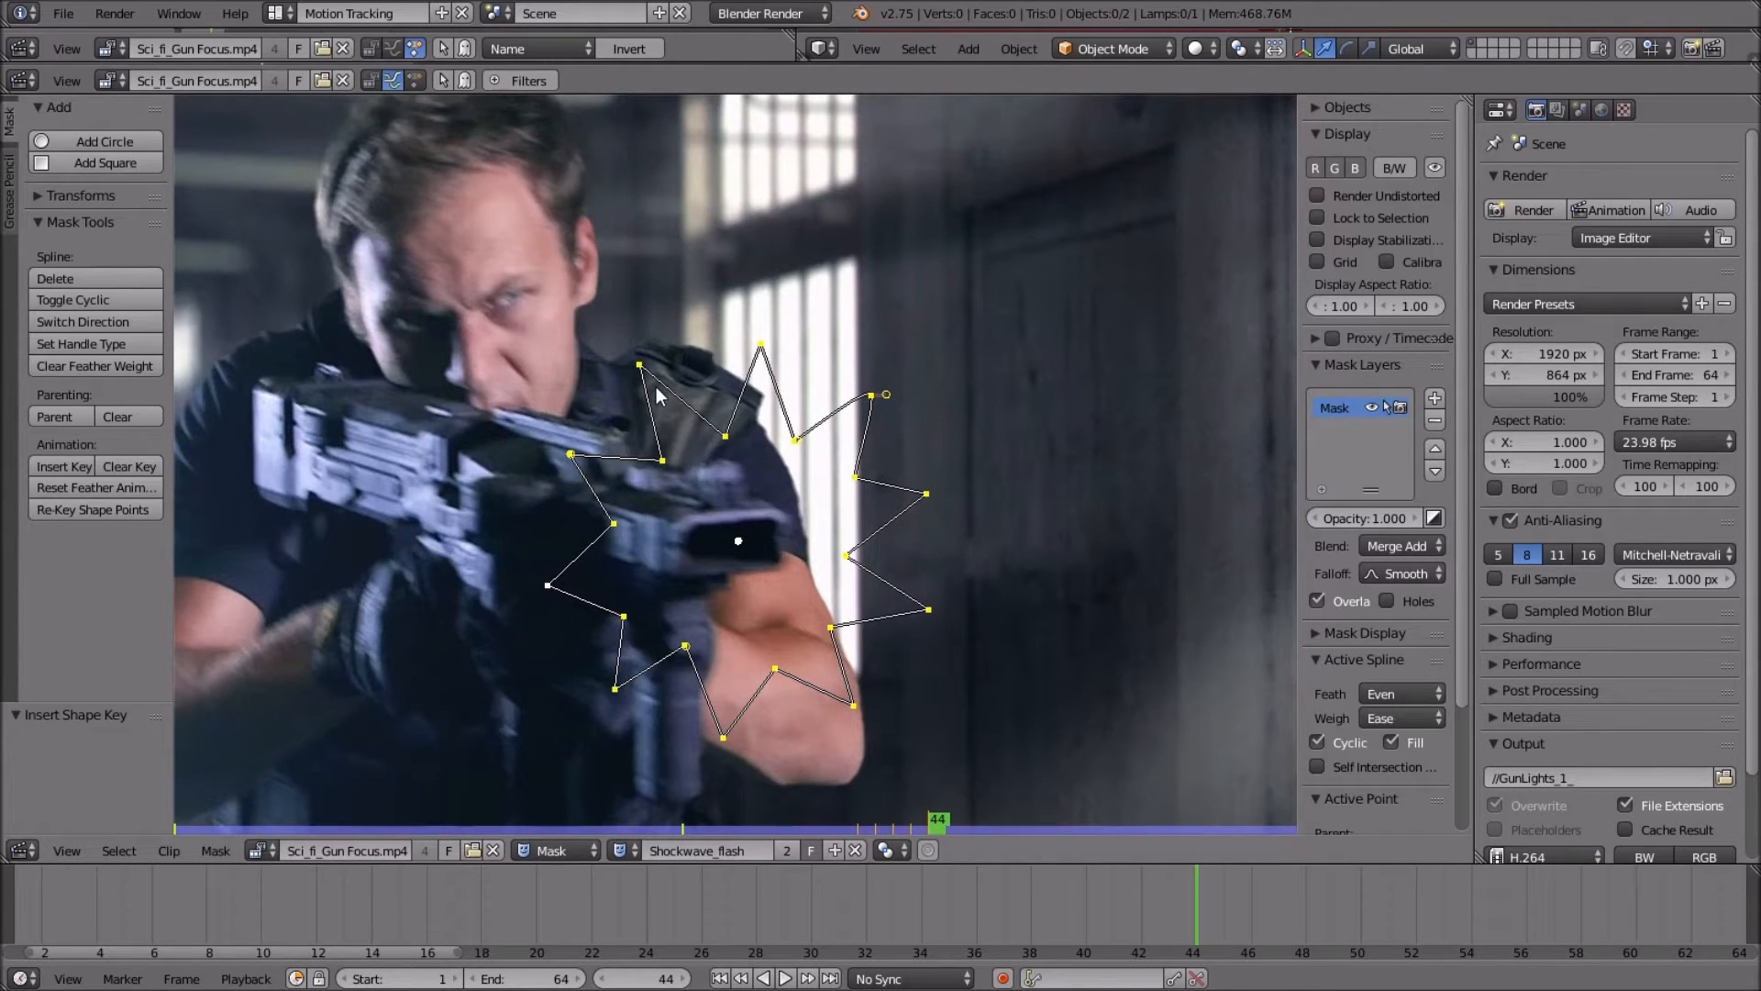
scroll(682, 404, "up", 1)
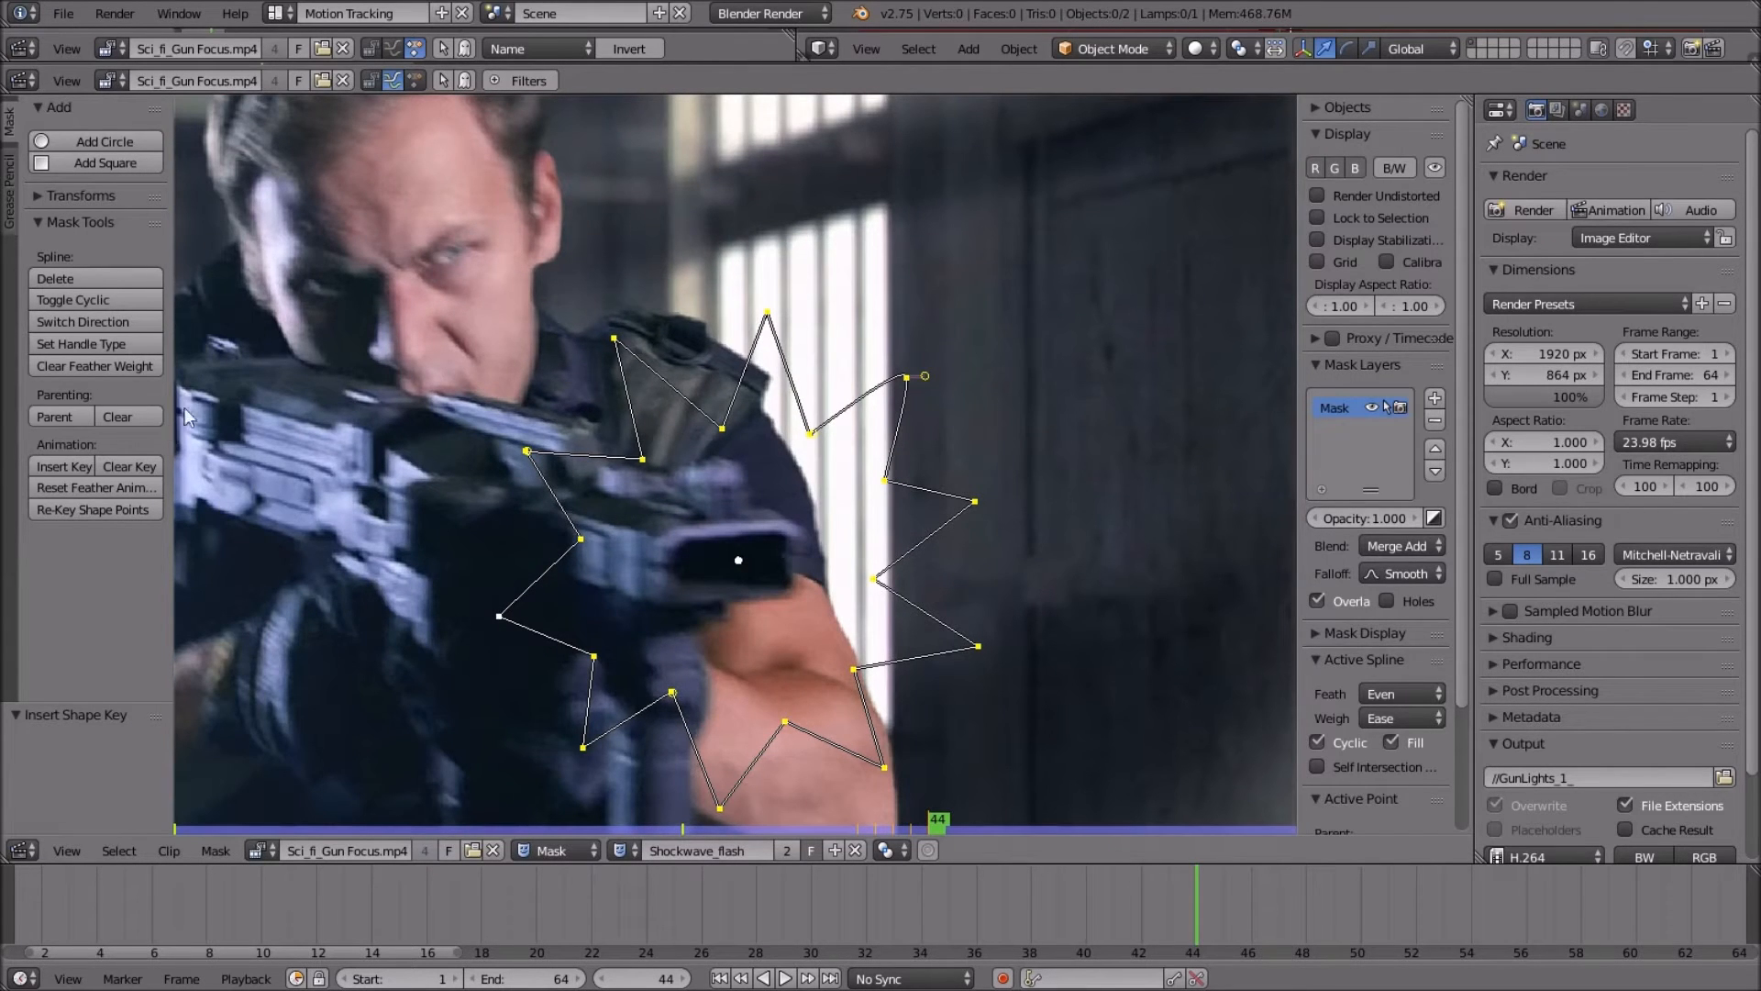
key("Right")
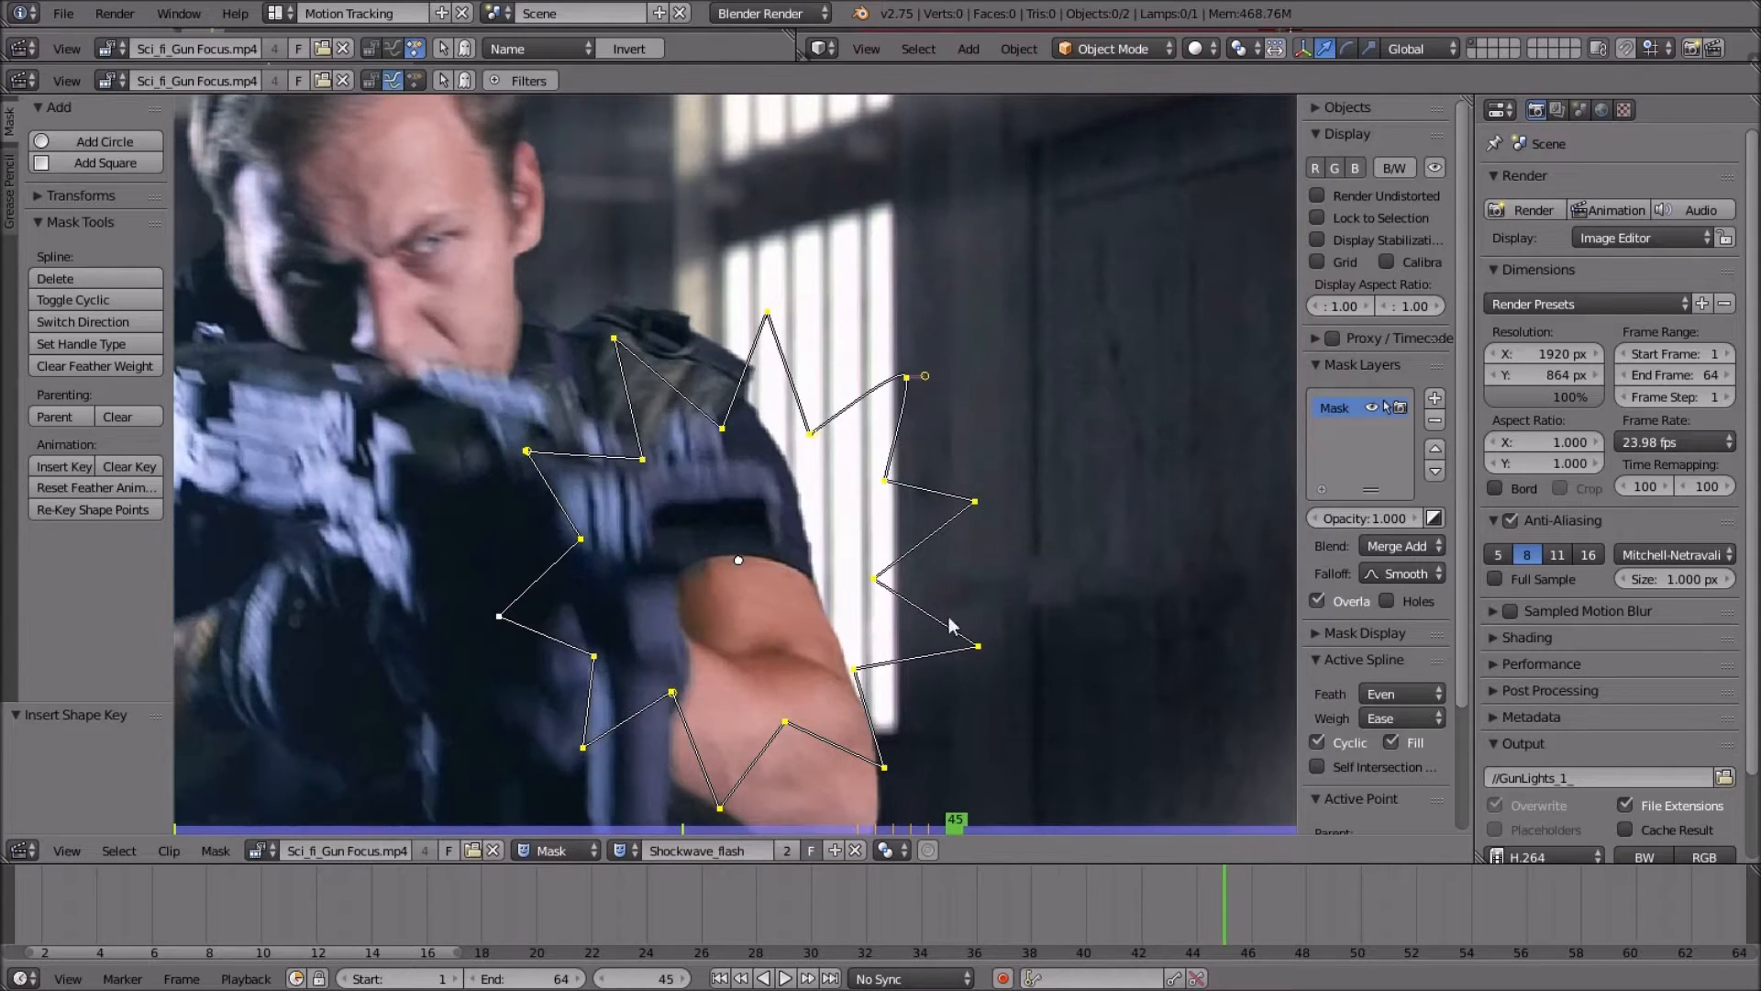
key("g")
left_click(1051, 558)
key("s")
left_click(924, 575)
key("g")
left_click(920, 577)
key("i")
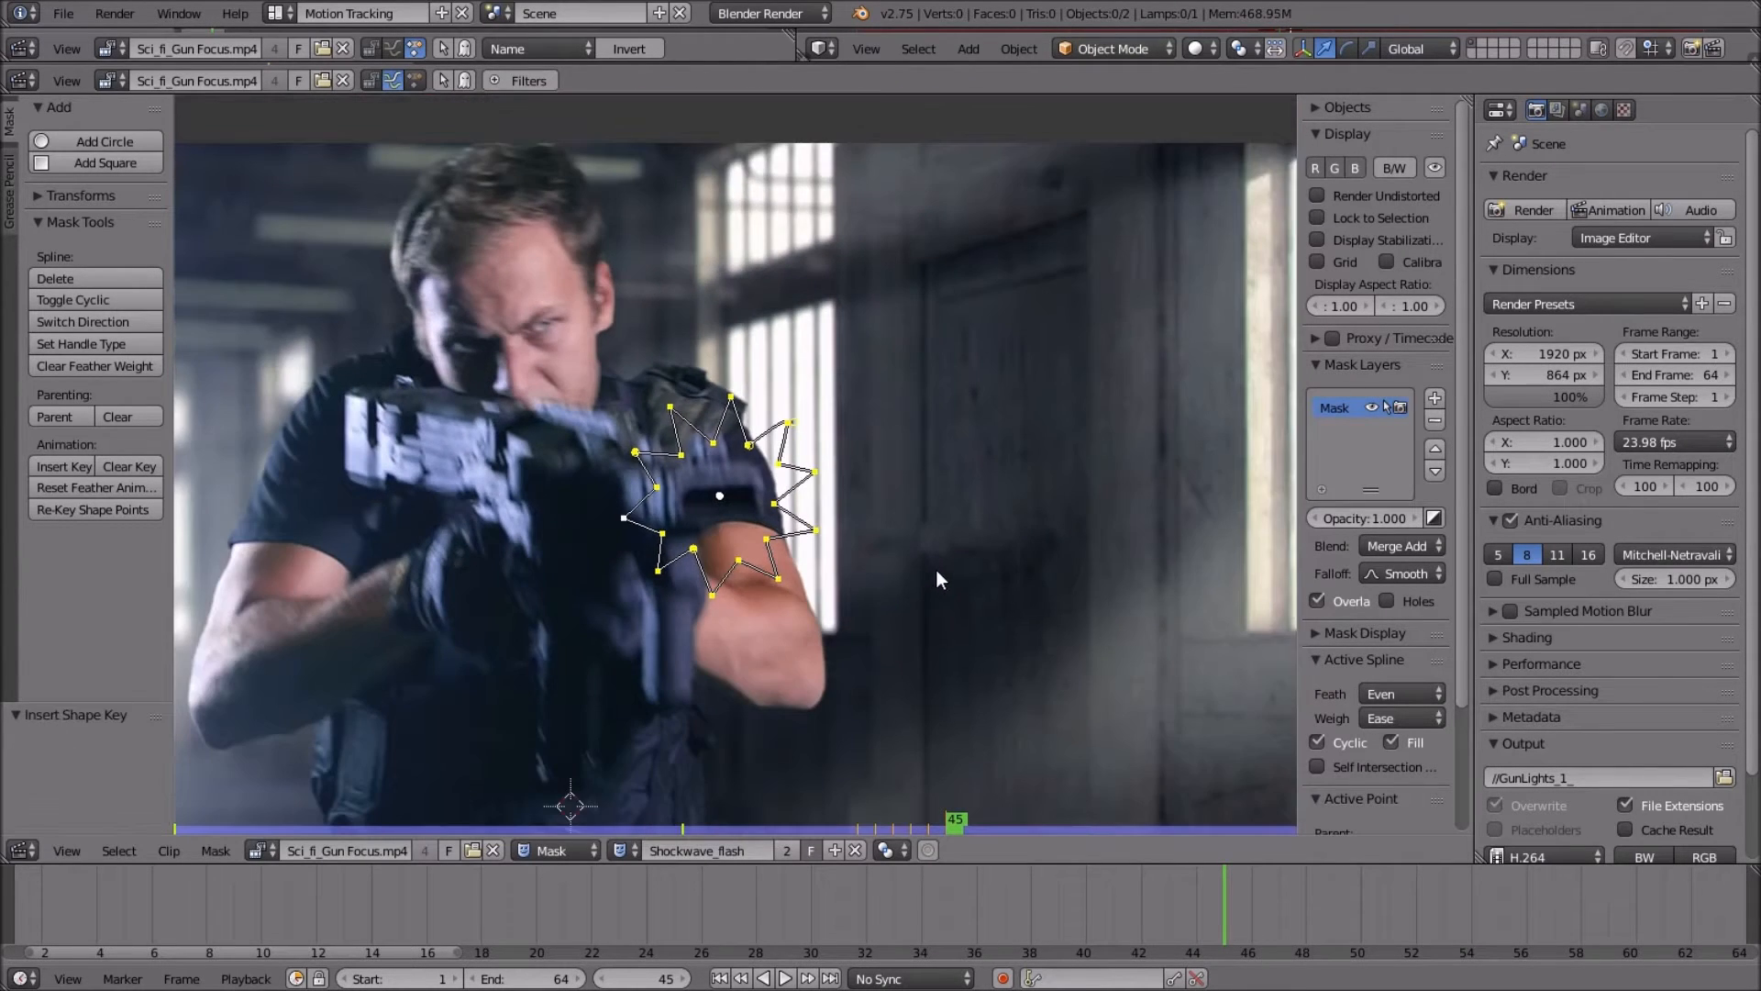
At frame 46, centre the star mask on the barrel opening, scale it down by 0.365 and insert a shape key.
key("Right")
scroll(943, 567, "down", 3)
key("g")
left_click(982, 552)
key("s")
left_click(832, 523)
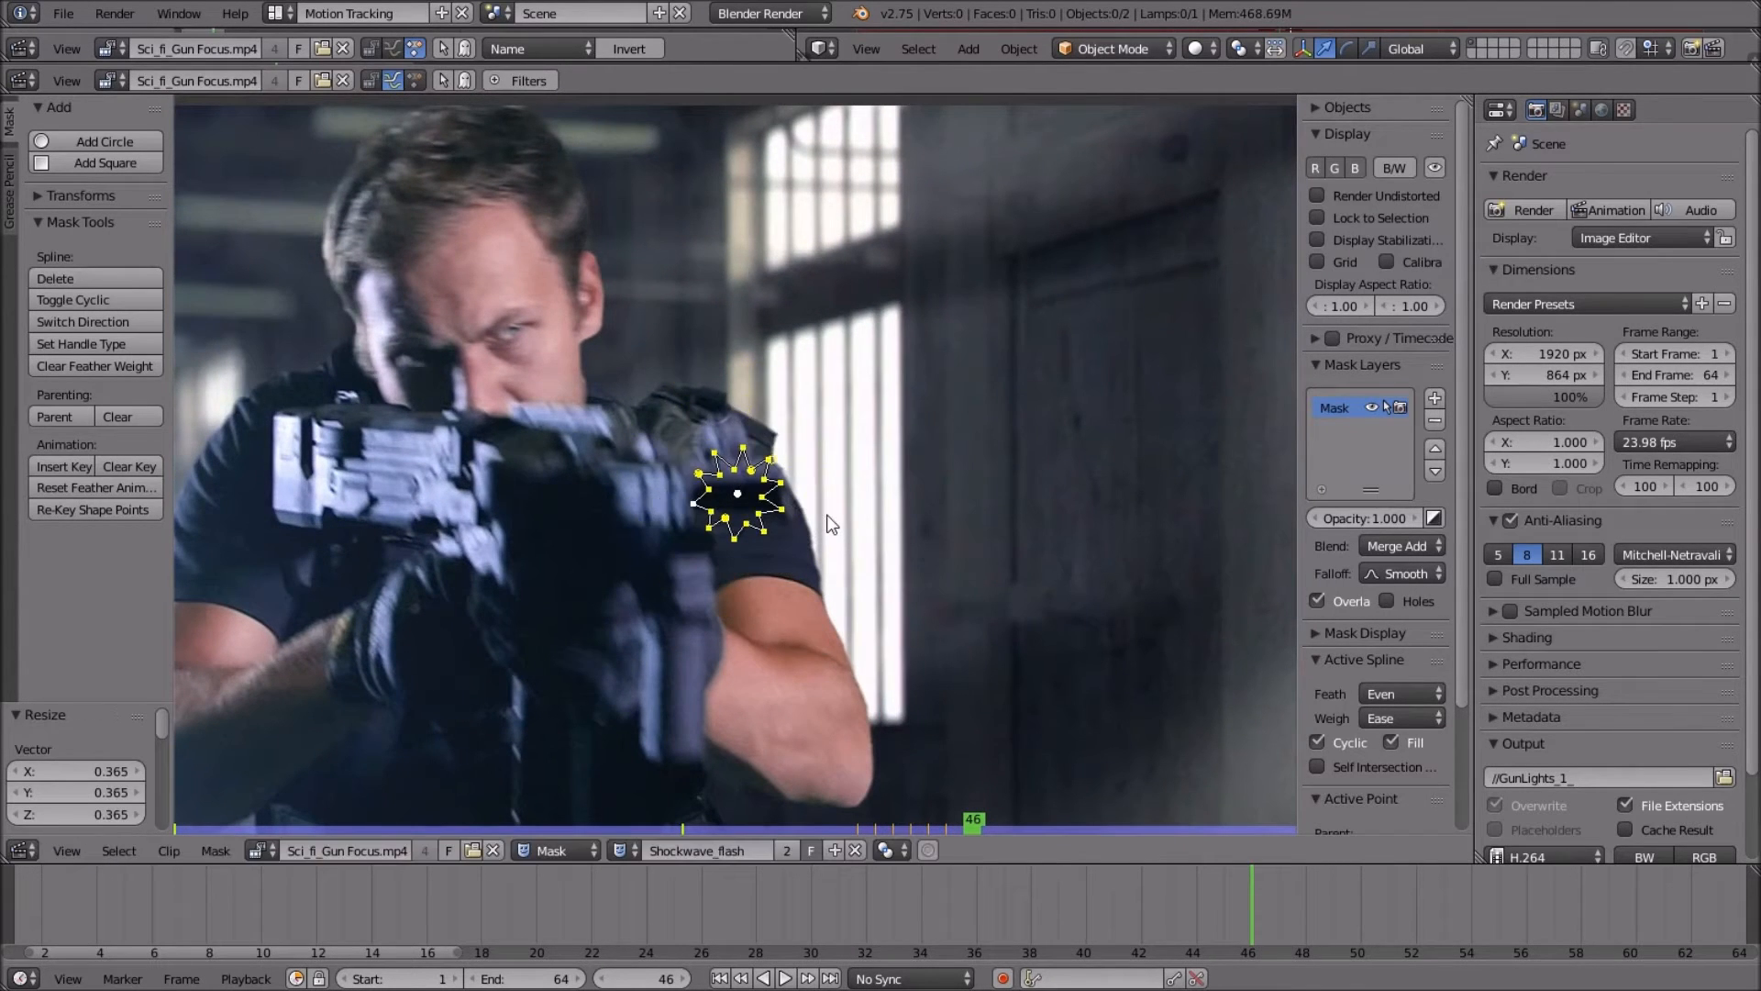
scroll(829, 515, "down", 4)
key("i")
At frame 47, move the small star mask out of the picture, above the footage, and insert a shape key.
scroll(866, 618, "up", 3)
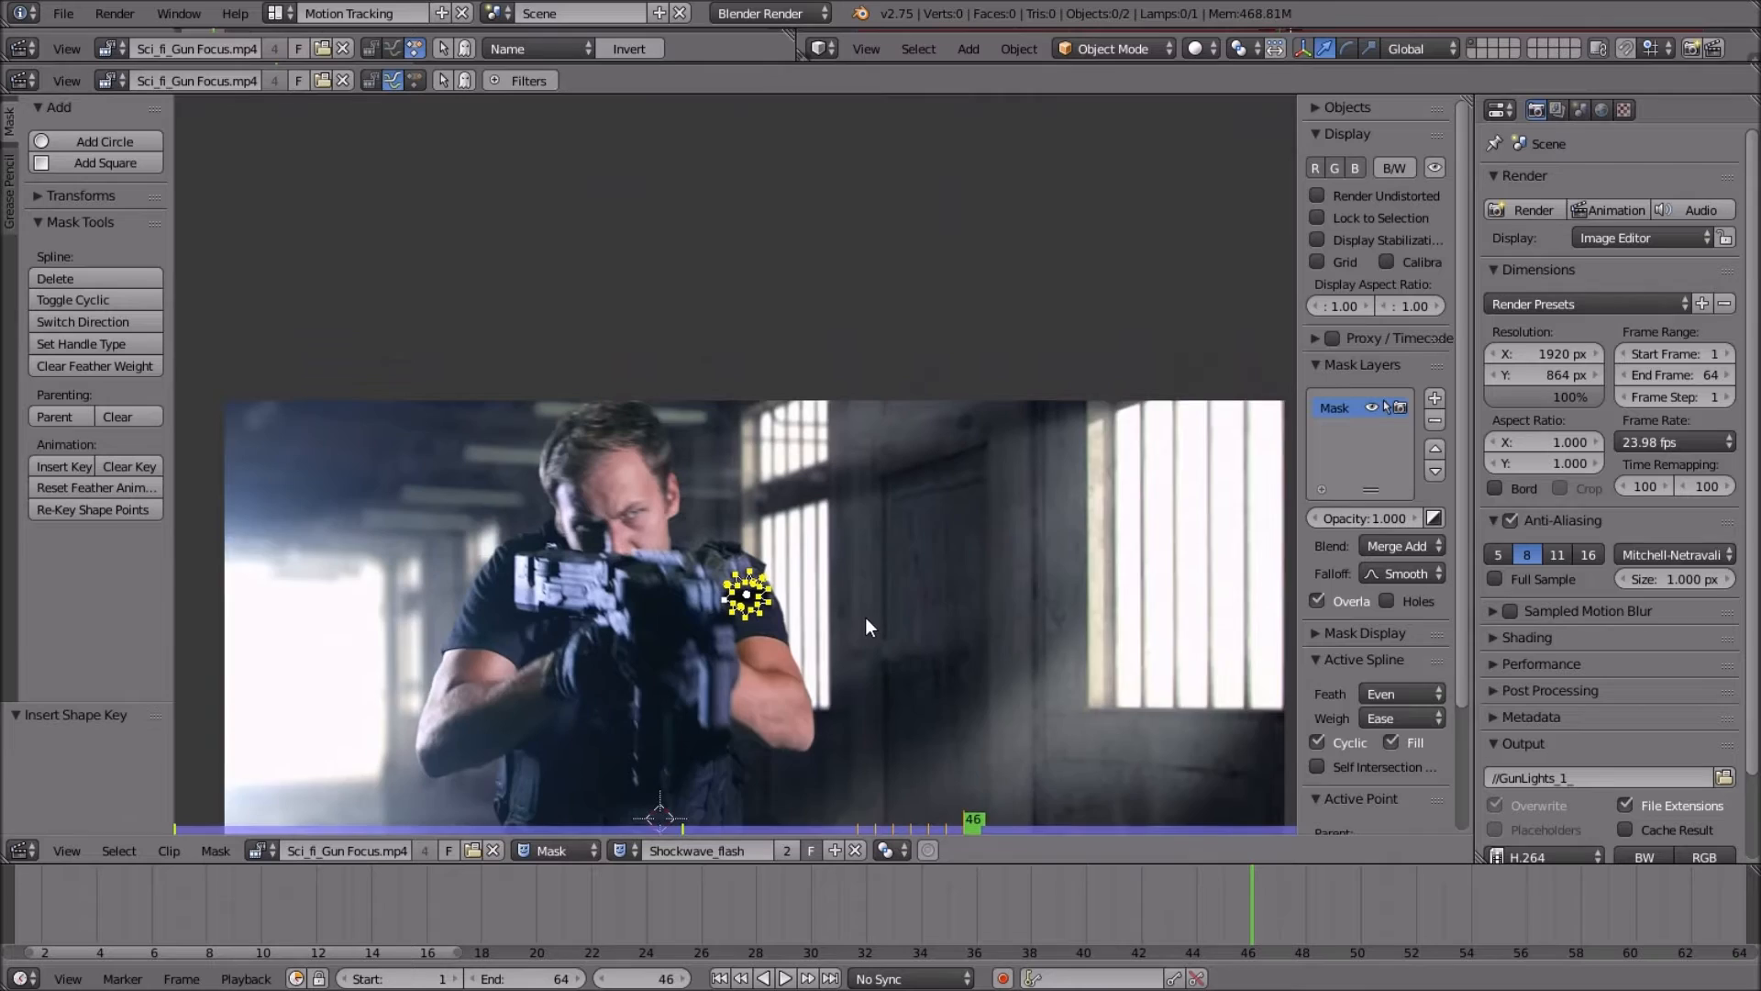
key("Right")
scroll(872, 614, "down", 1)
scroll(872, 624, "up", 1)
key("g")
left_click(857, 312)
key("i")
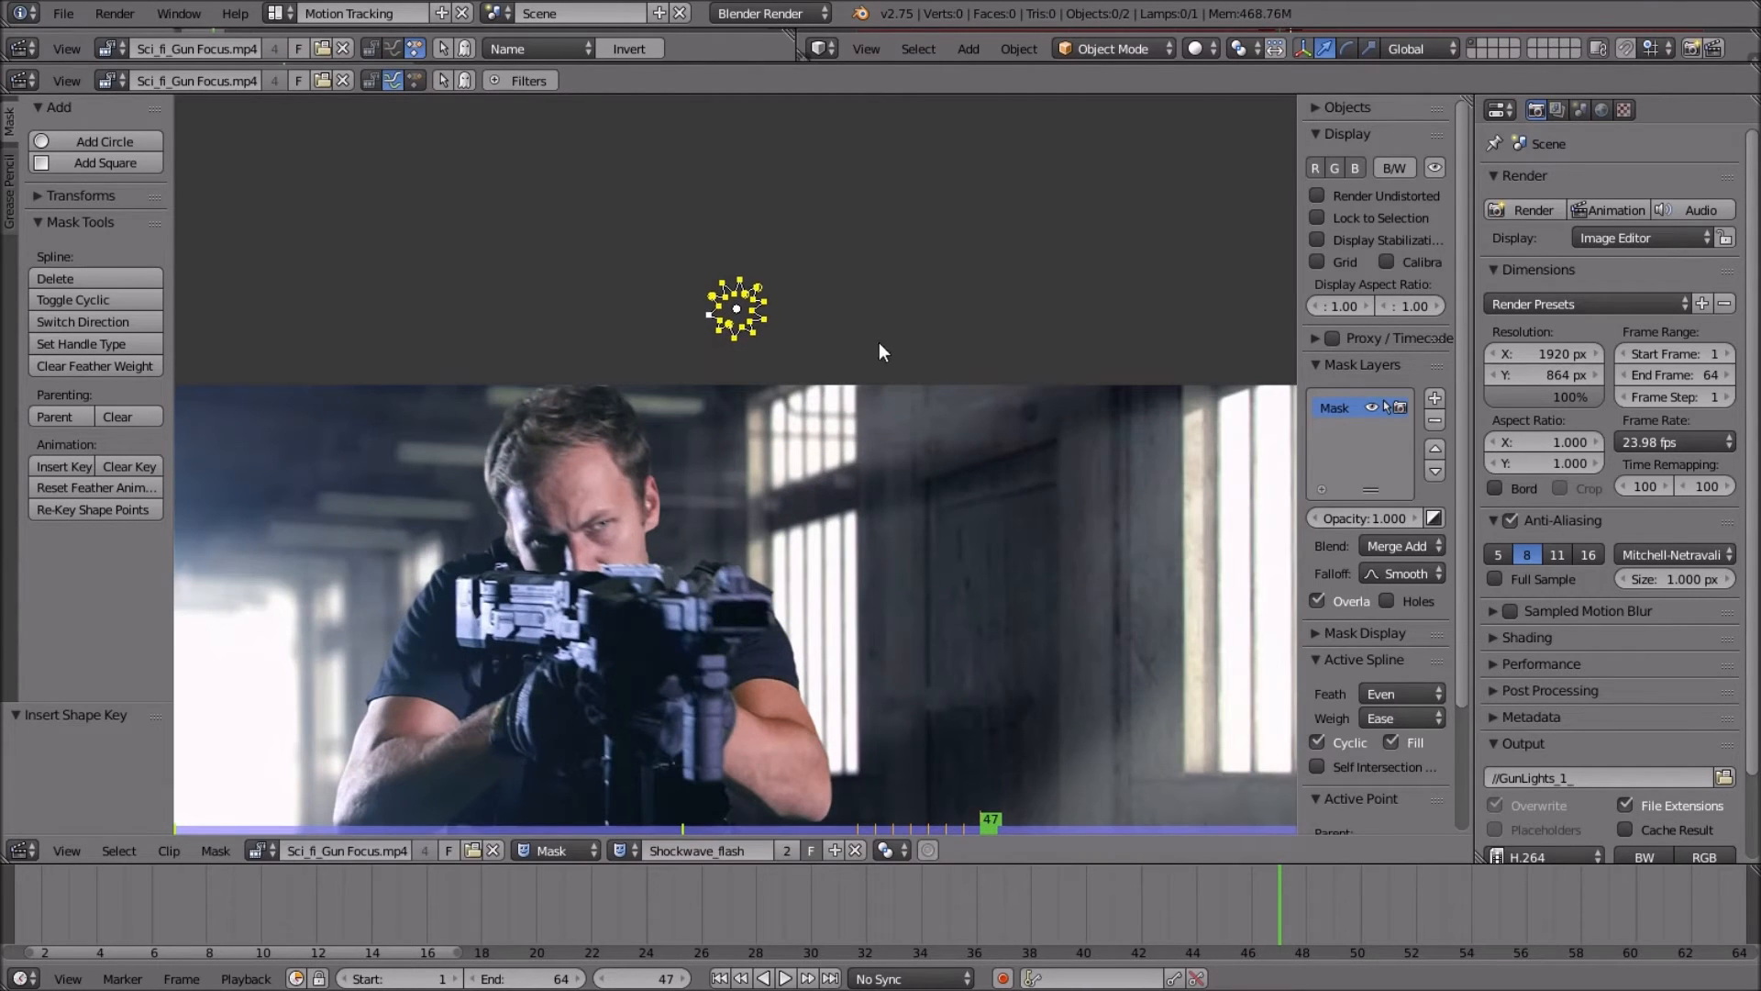
Find the frame just before the next shot, frame 55, and key the star mask in its place above the footage.
scroll(908, 403, "down", 3)
scroll(934, 463, "up", 2)
key("Right")
key("Right")
key("Right")
key("Right")
key("Right")
key("Right")
key("Right")
key("Right")
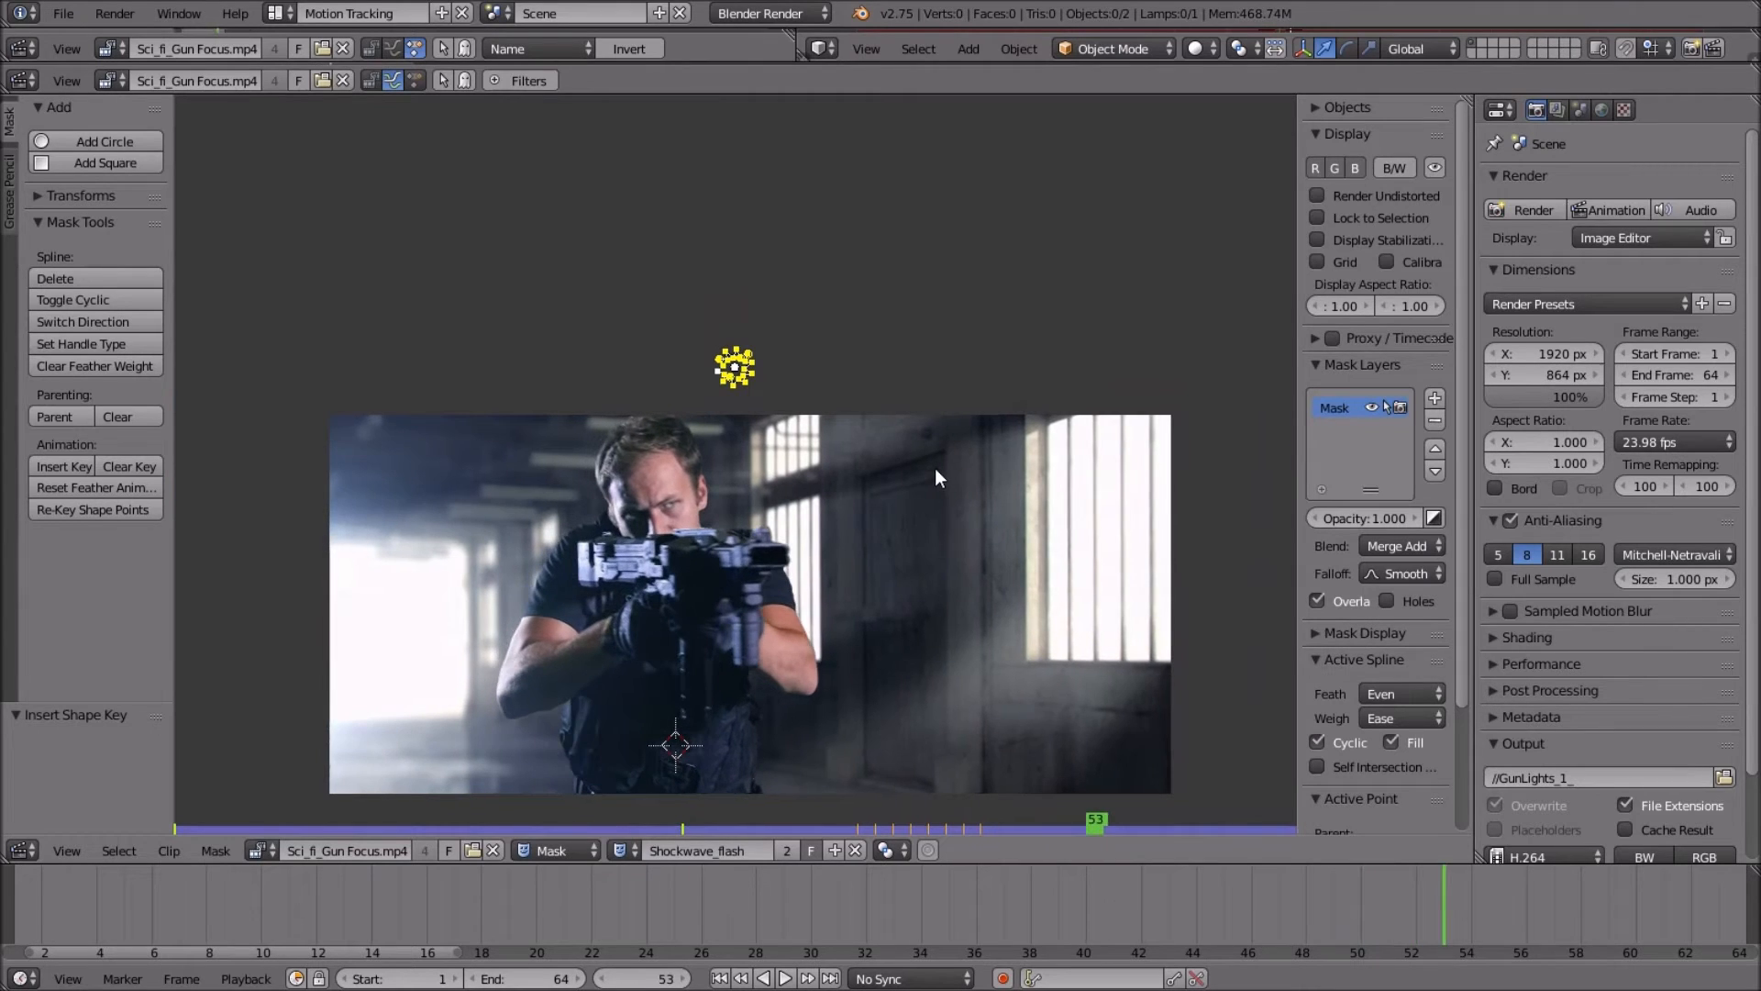
scroll(934, 468, "up", 2)
key("Right")
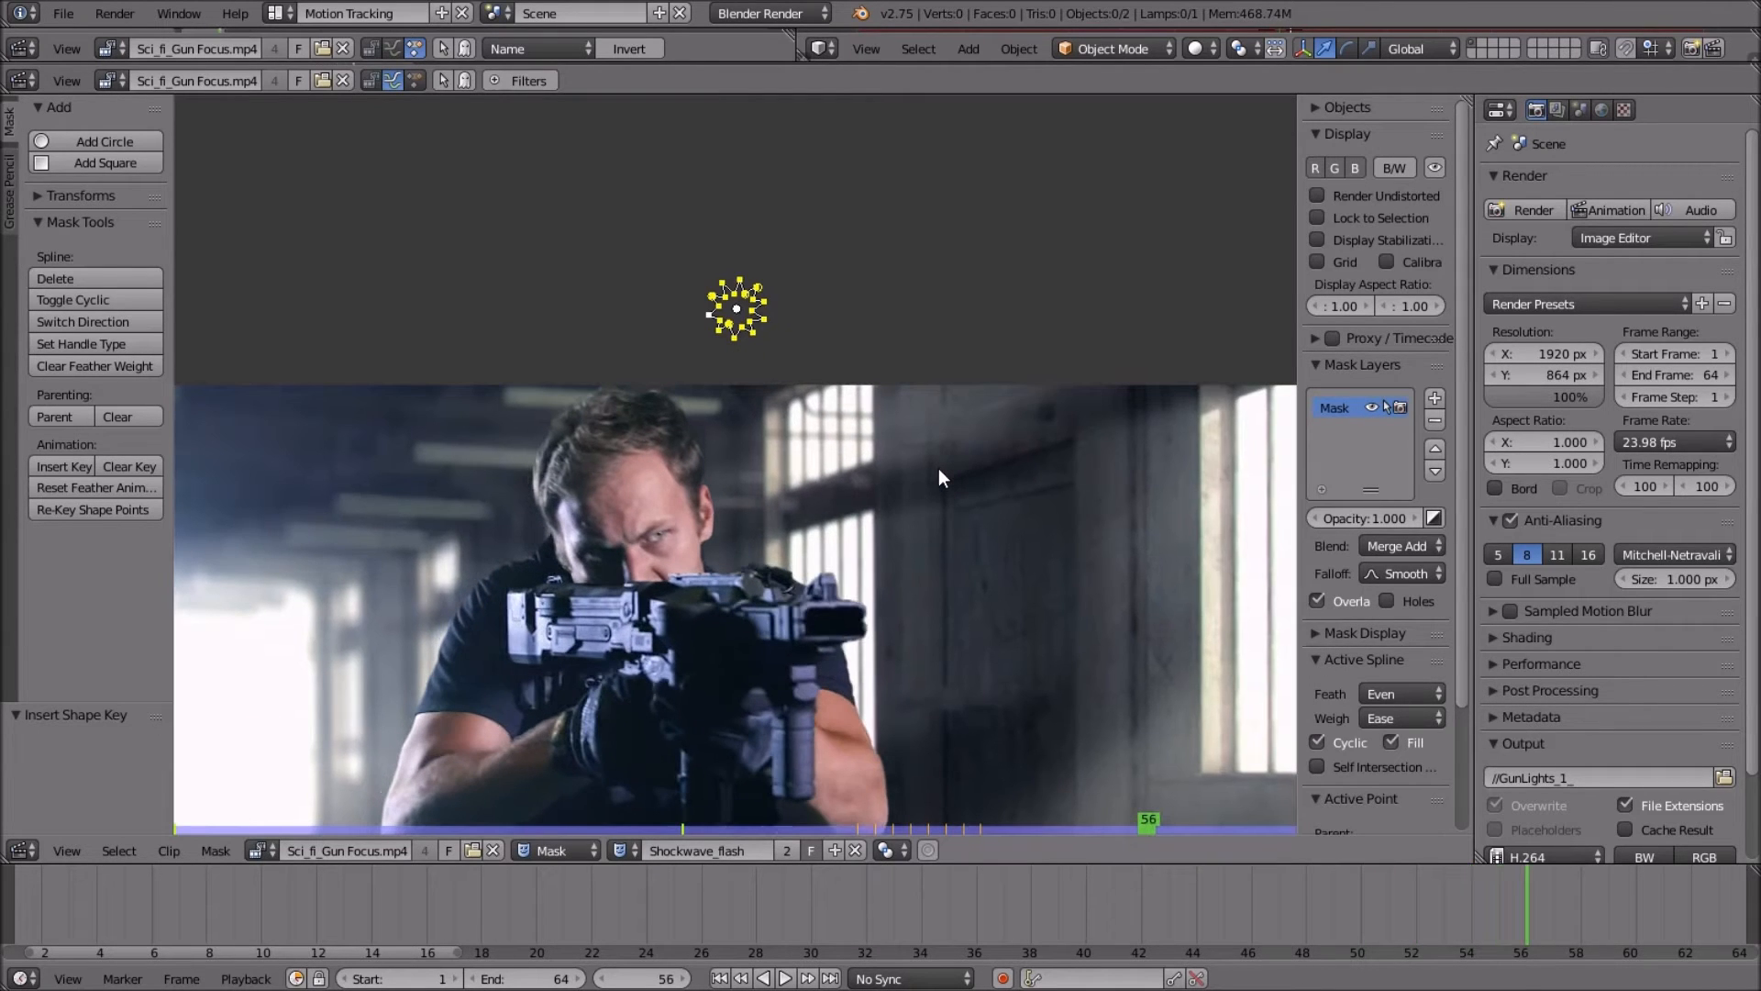
key("Right")
key("Left")
key("Left")
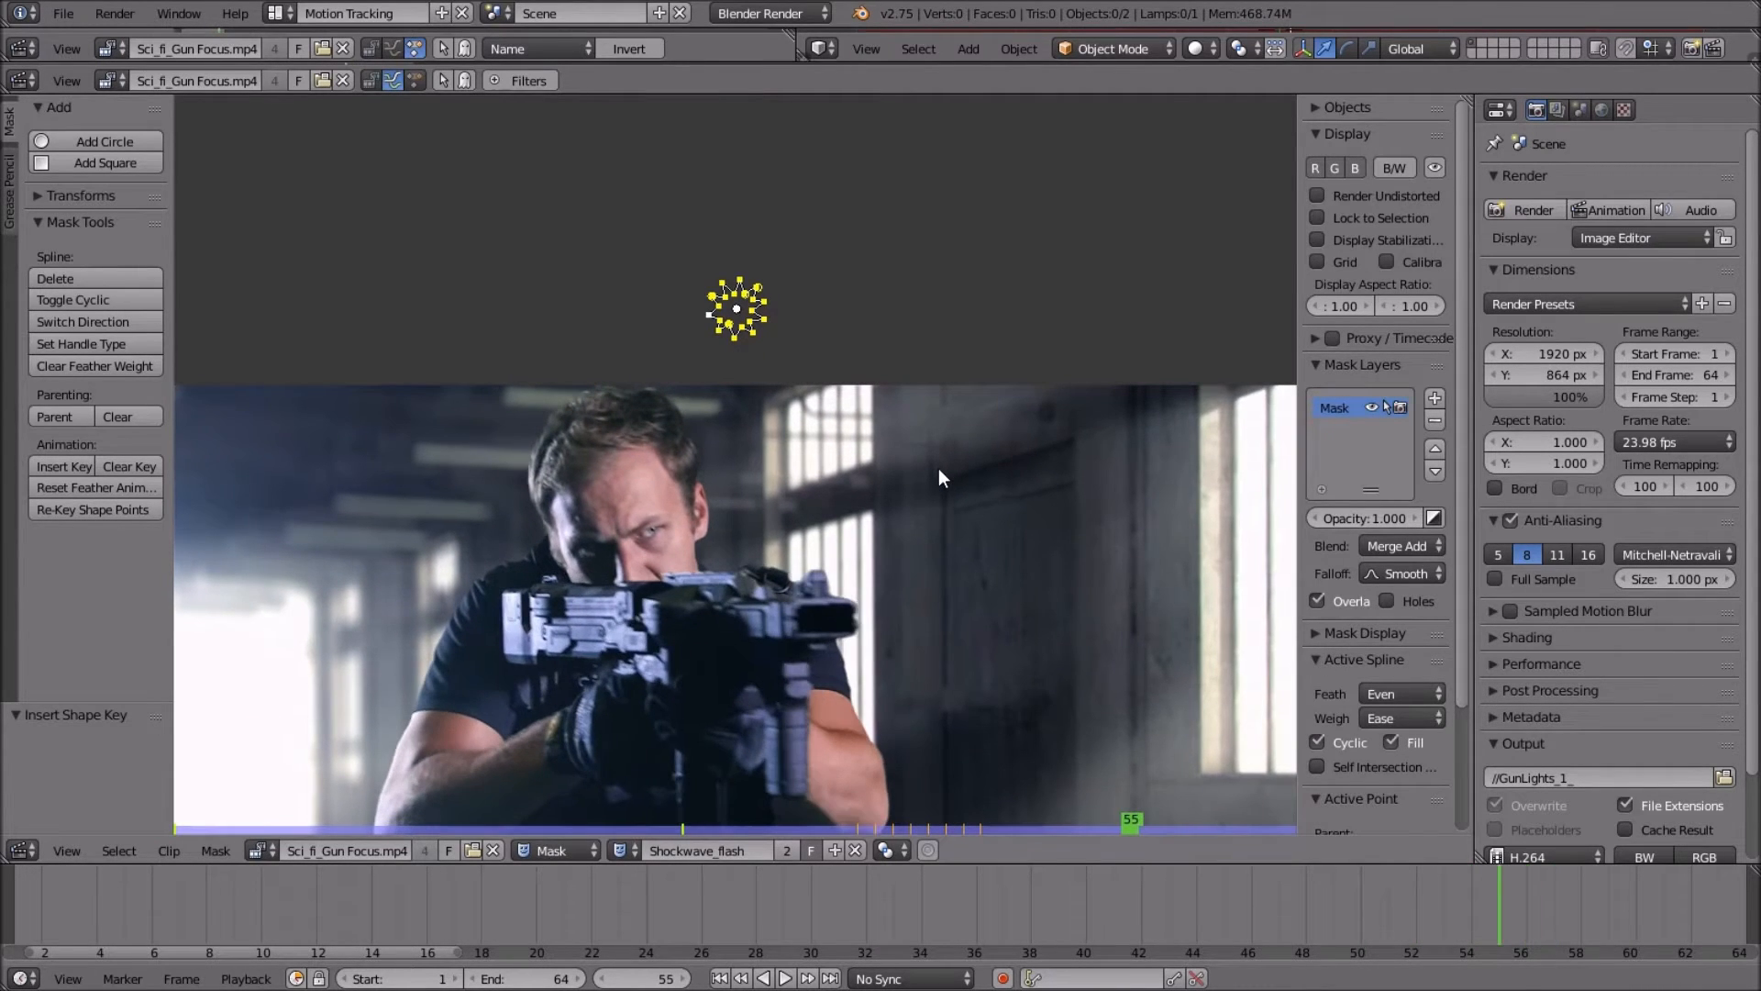
scroll(938, 468, "up", 1)
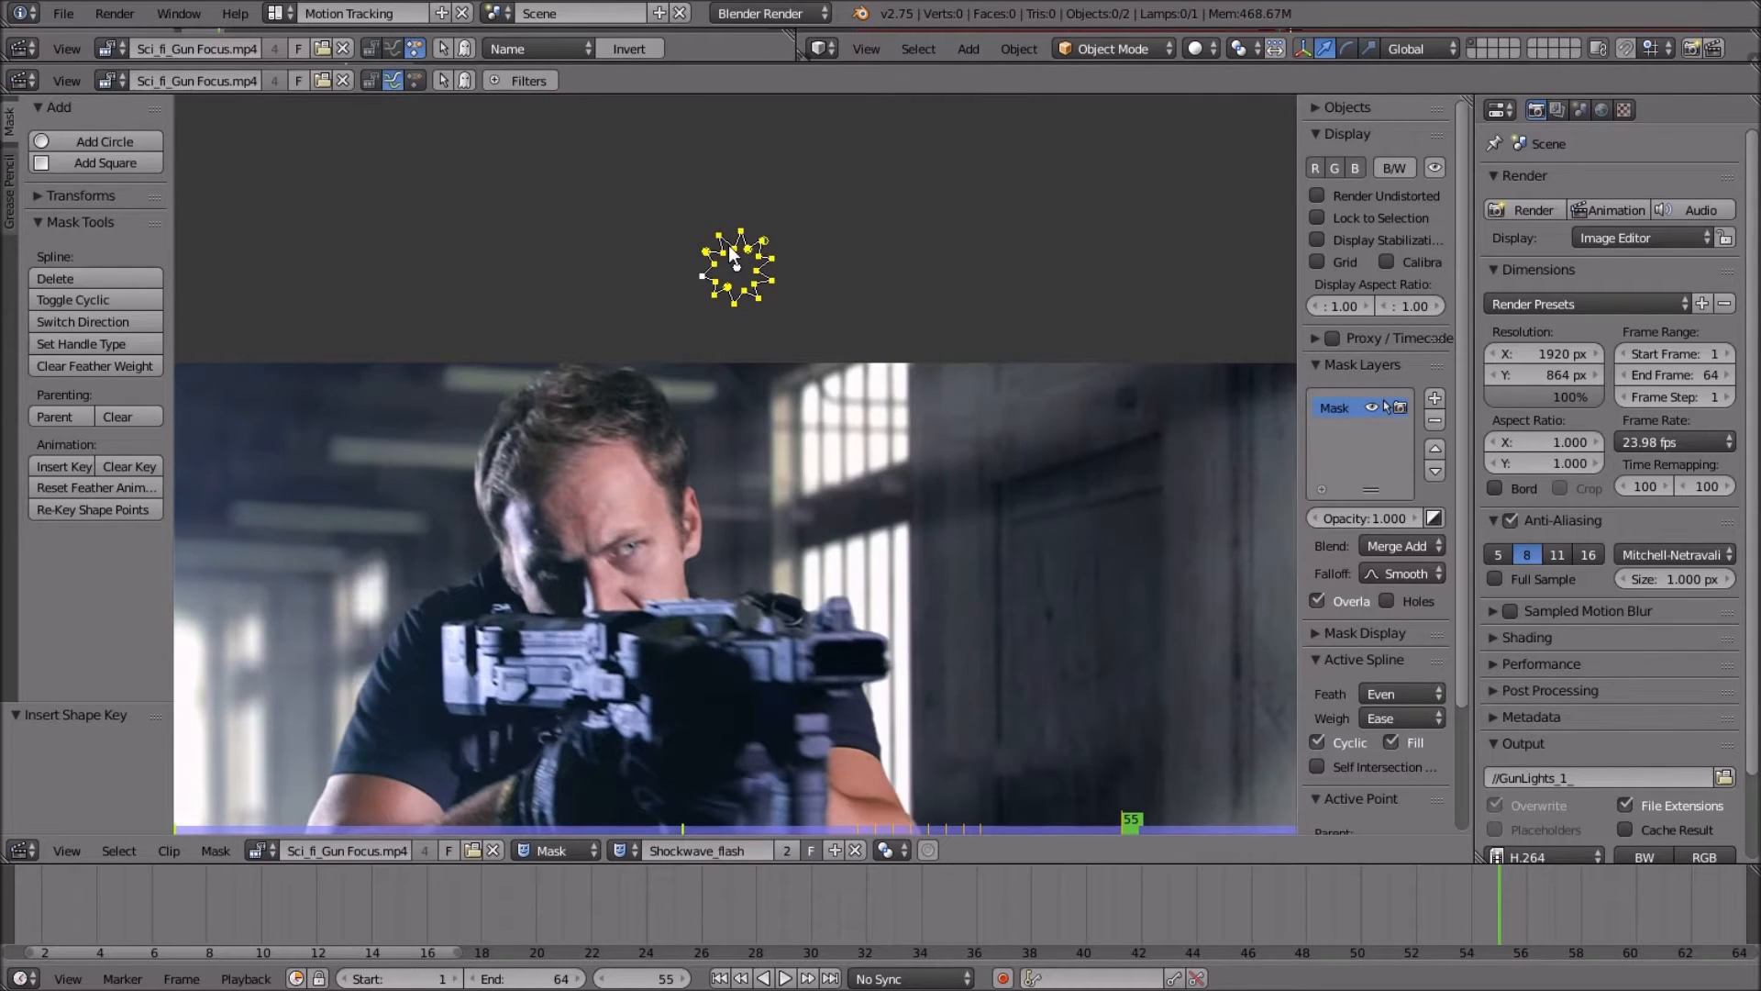
At frame 56, move the small star mask back onto the rifle's barrel opening and insert a shape key.
key("Right")
middle_click_drag(942, 419, 900, 382)
scroll(906, 387, "up", 1)
key("g")
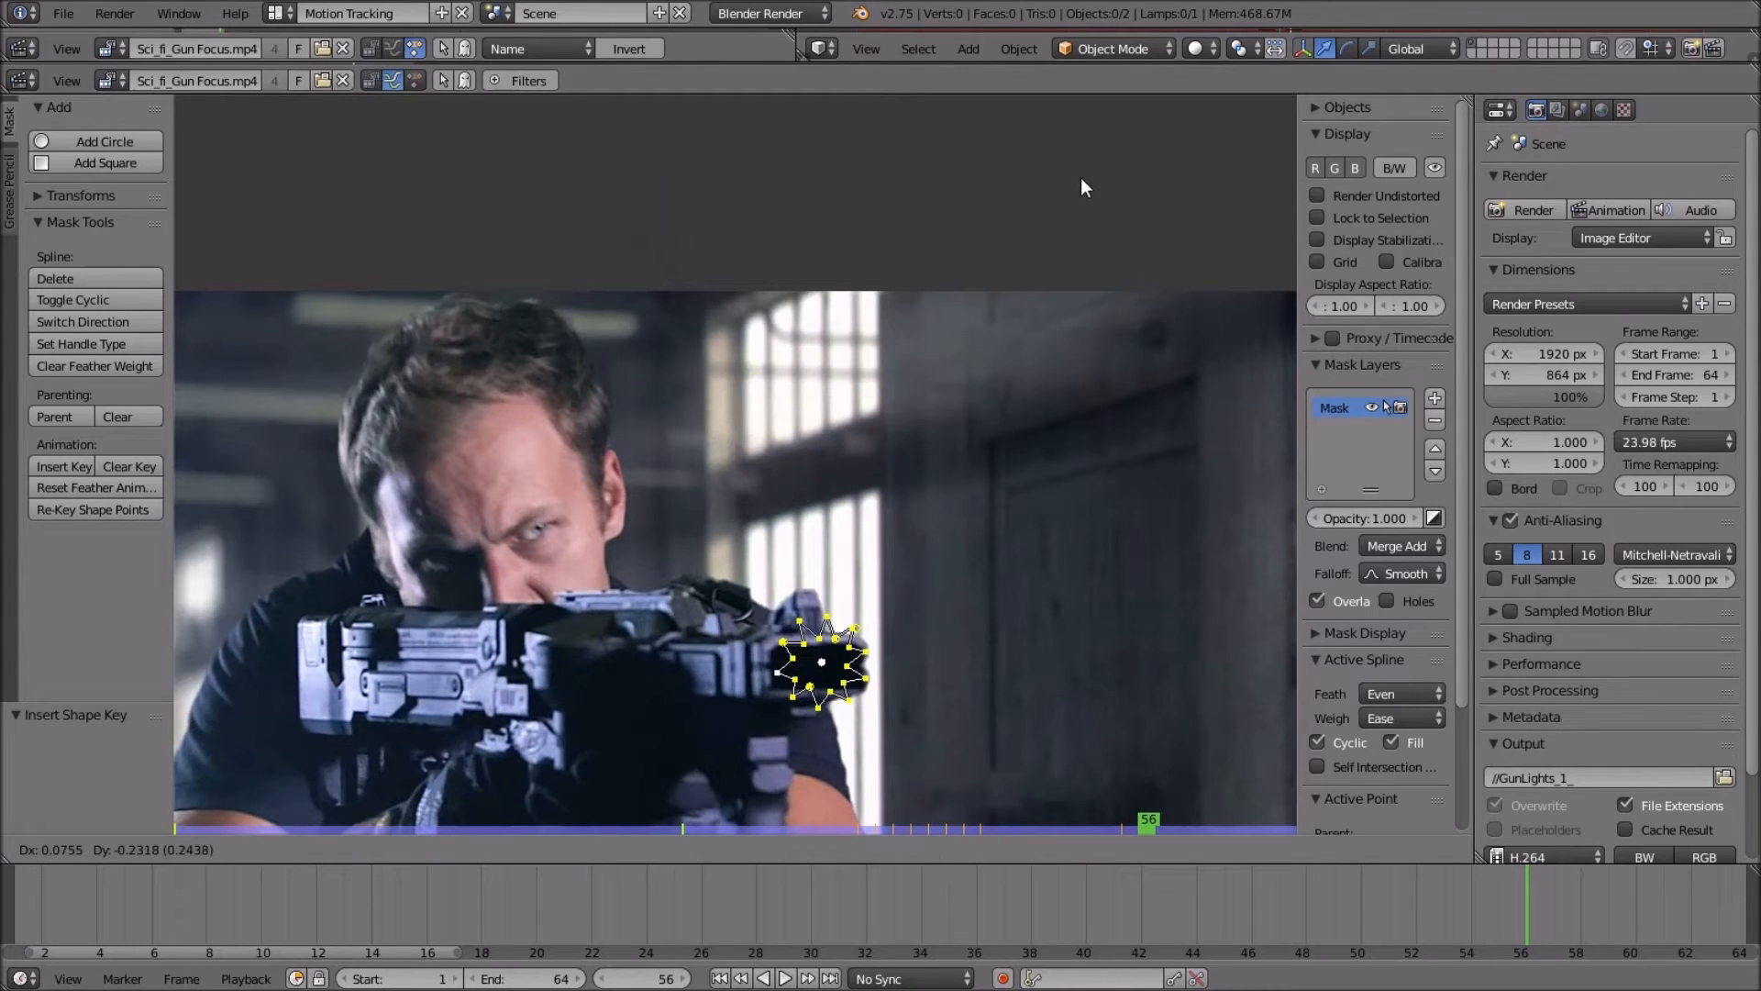
left_click(1076, 191)
key("i")
scroll(960, 349, "down", 2)
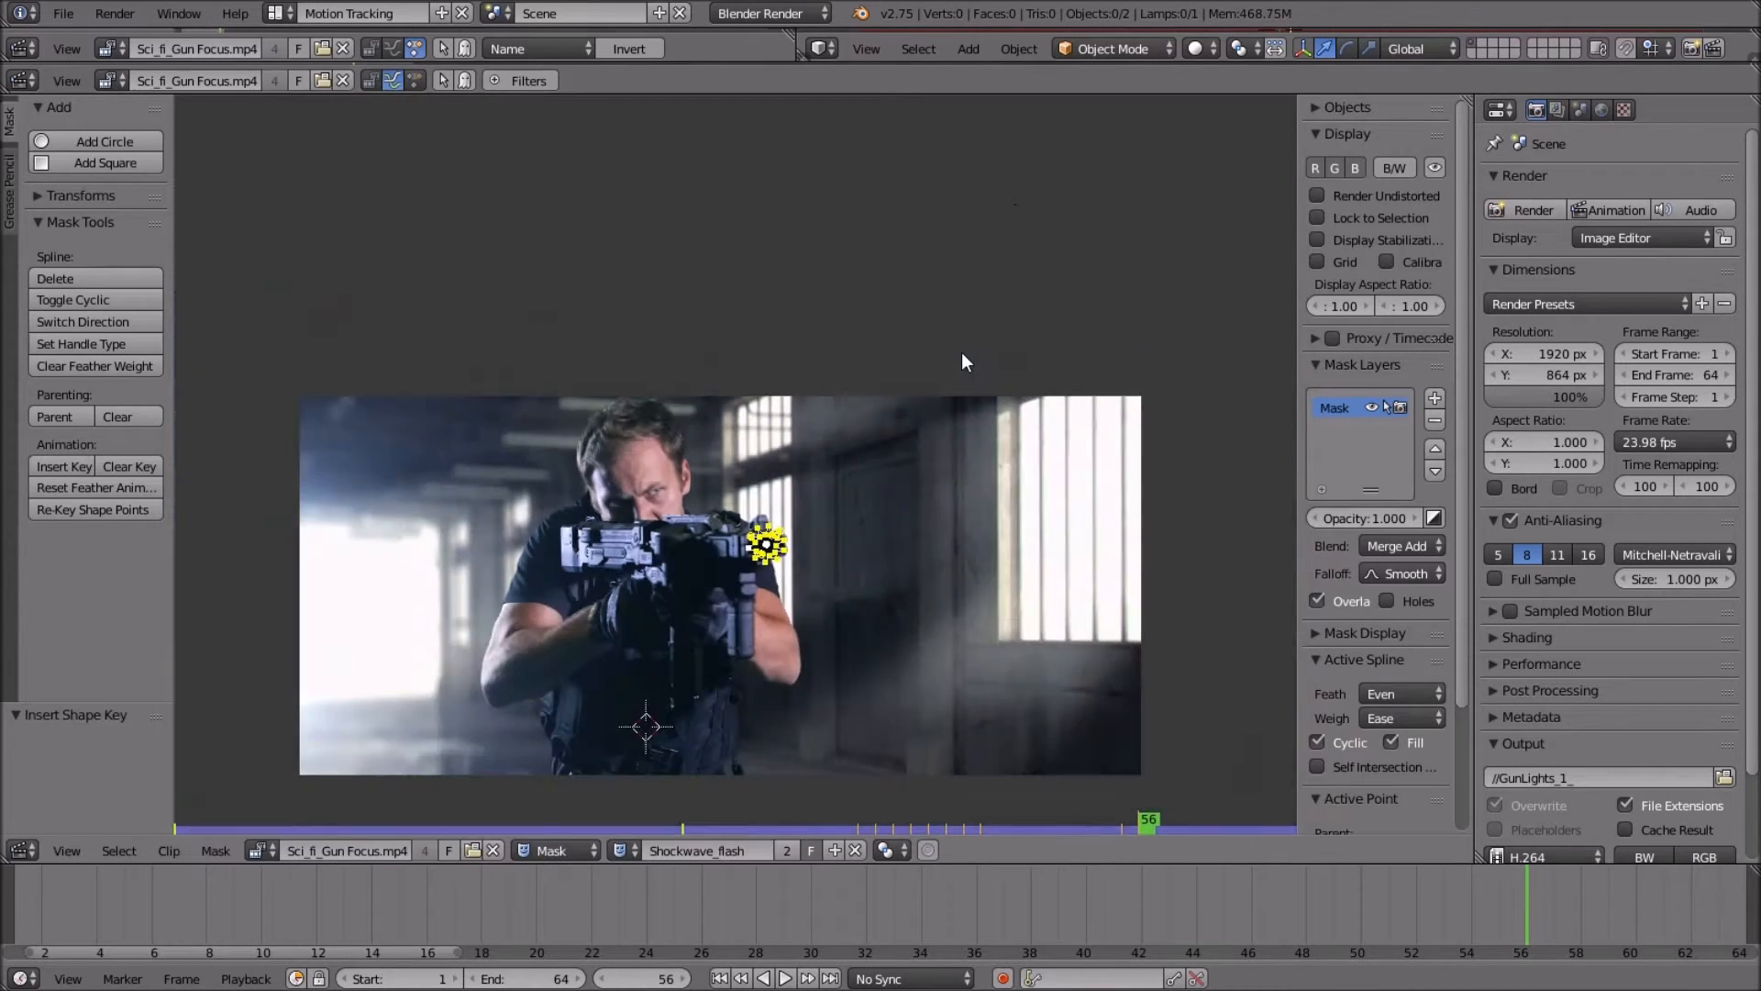
At frame 57, enlarge the star mask into a burst, centre it on the muzzle and insert a shape key.
key("Right")
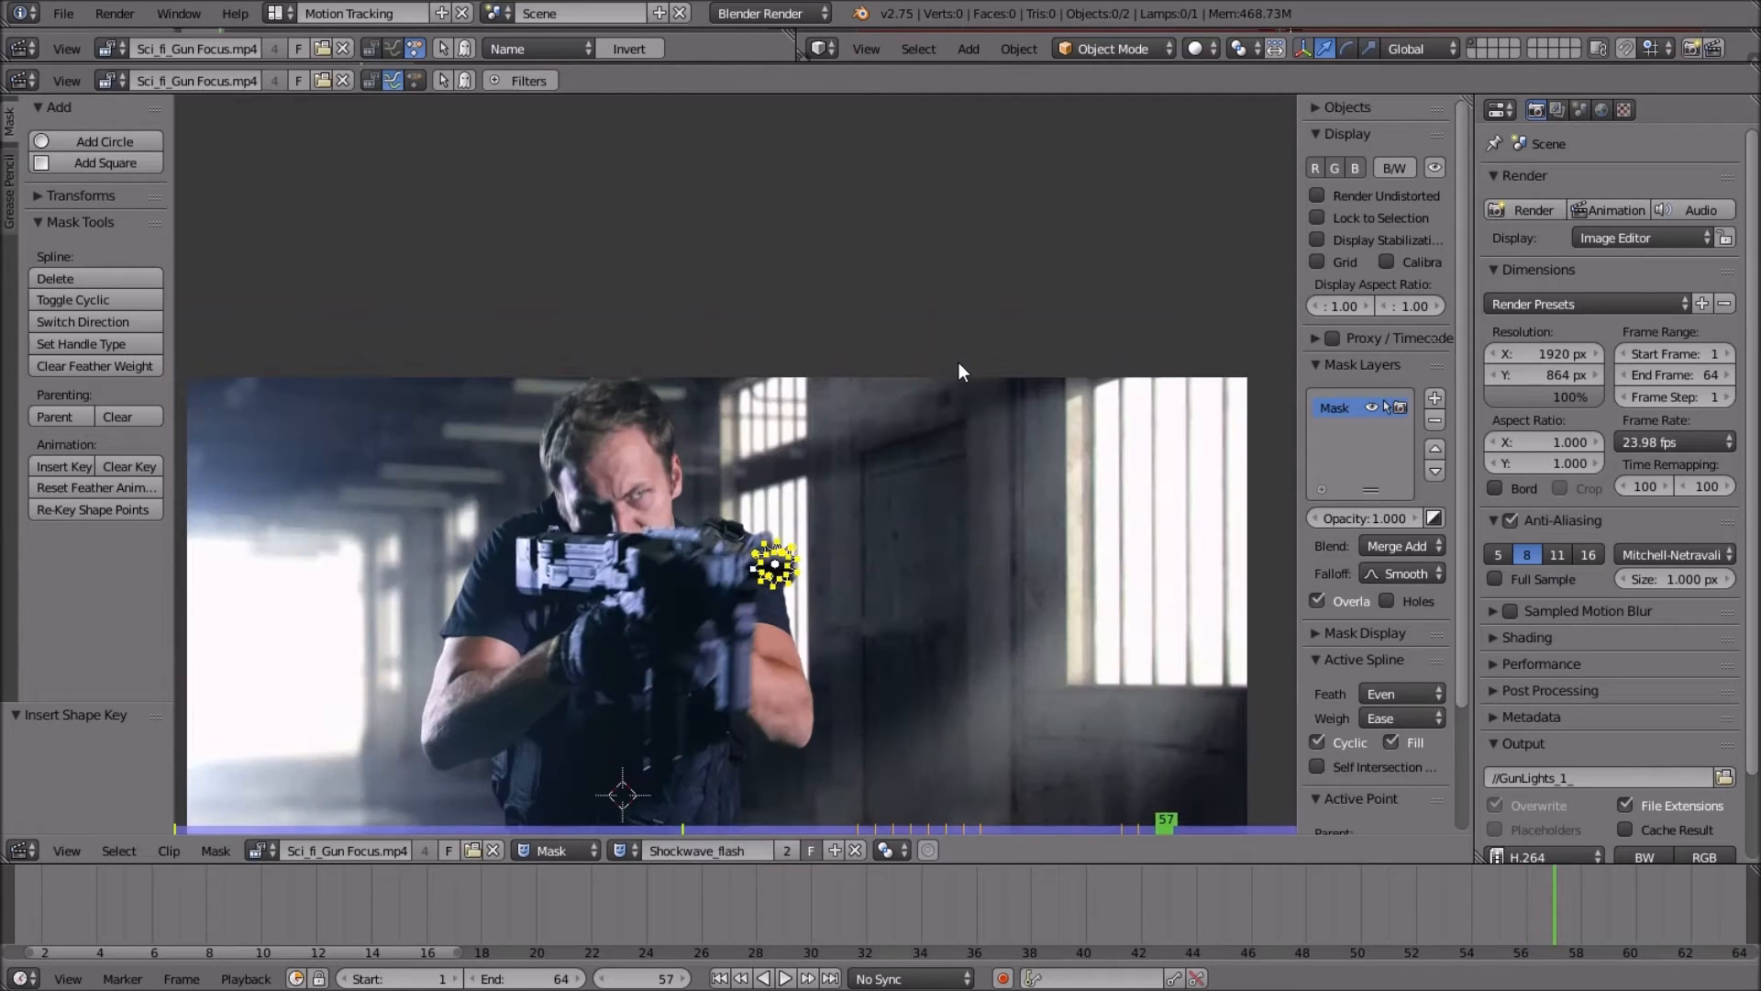
scroll(960, 363, "up", 1)
key("s")
left_click(602, 321)
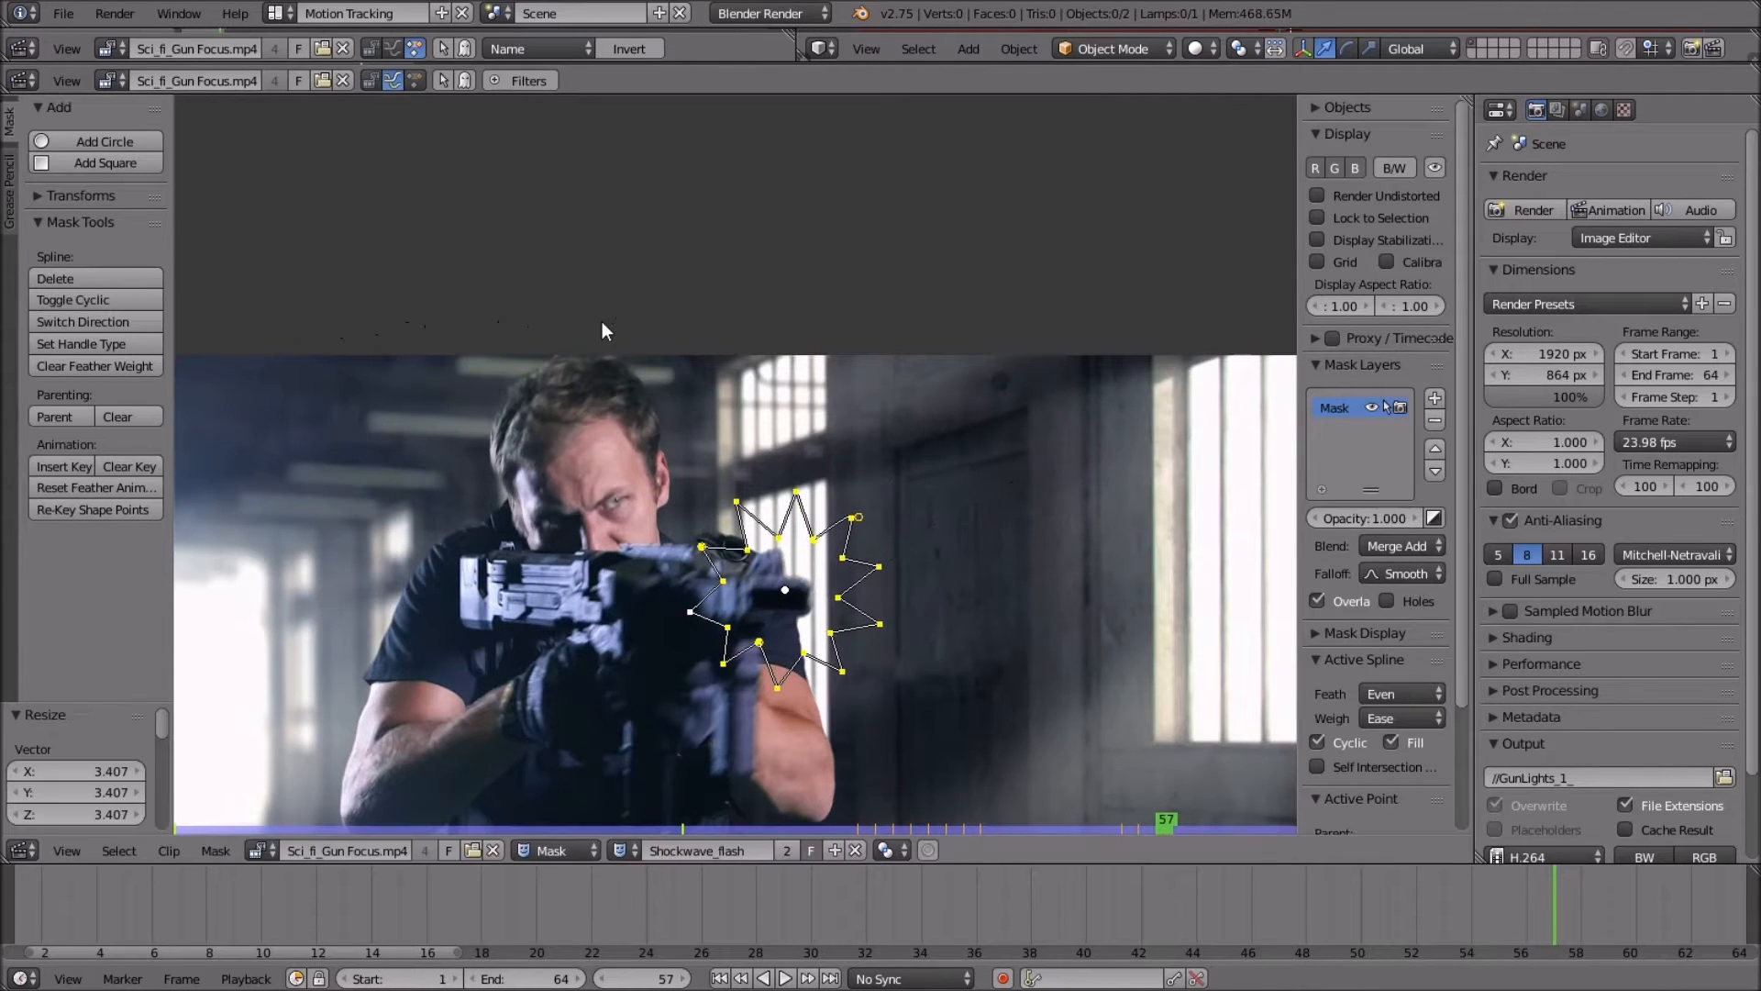
key("g")
left_click(200, 459)
key("s")
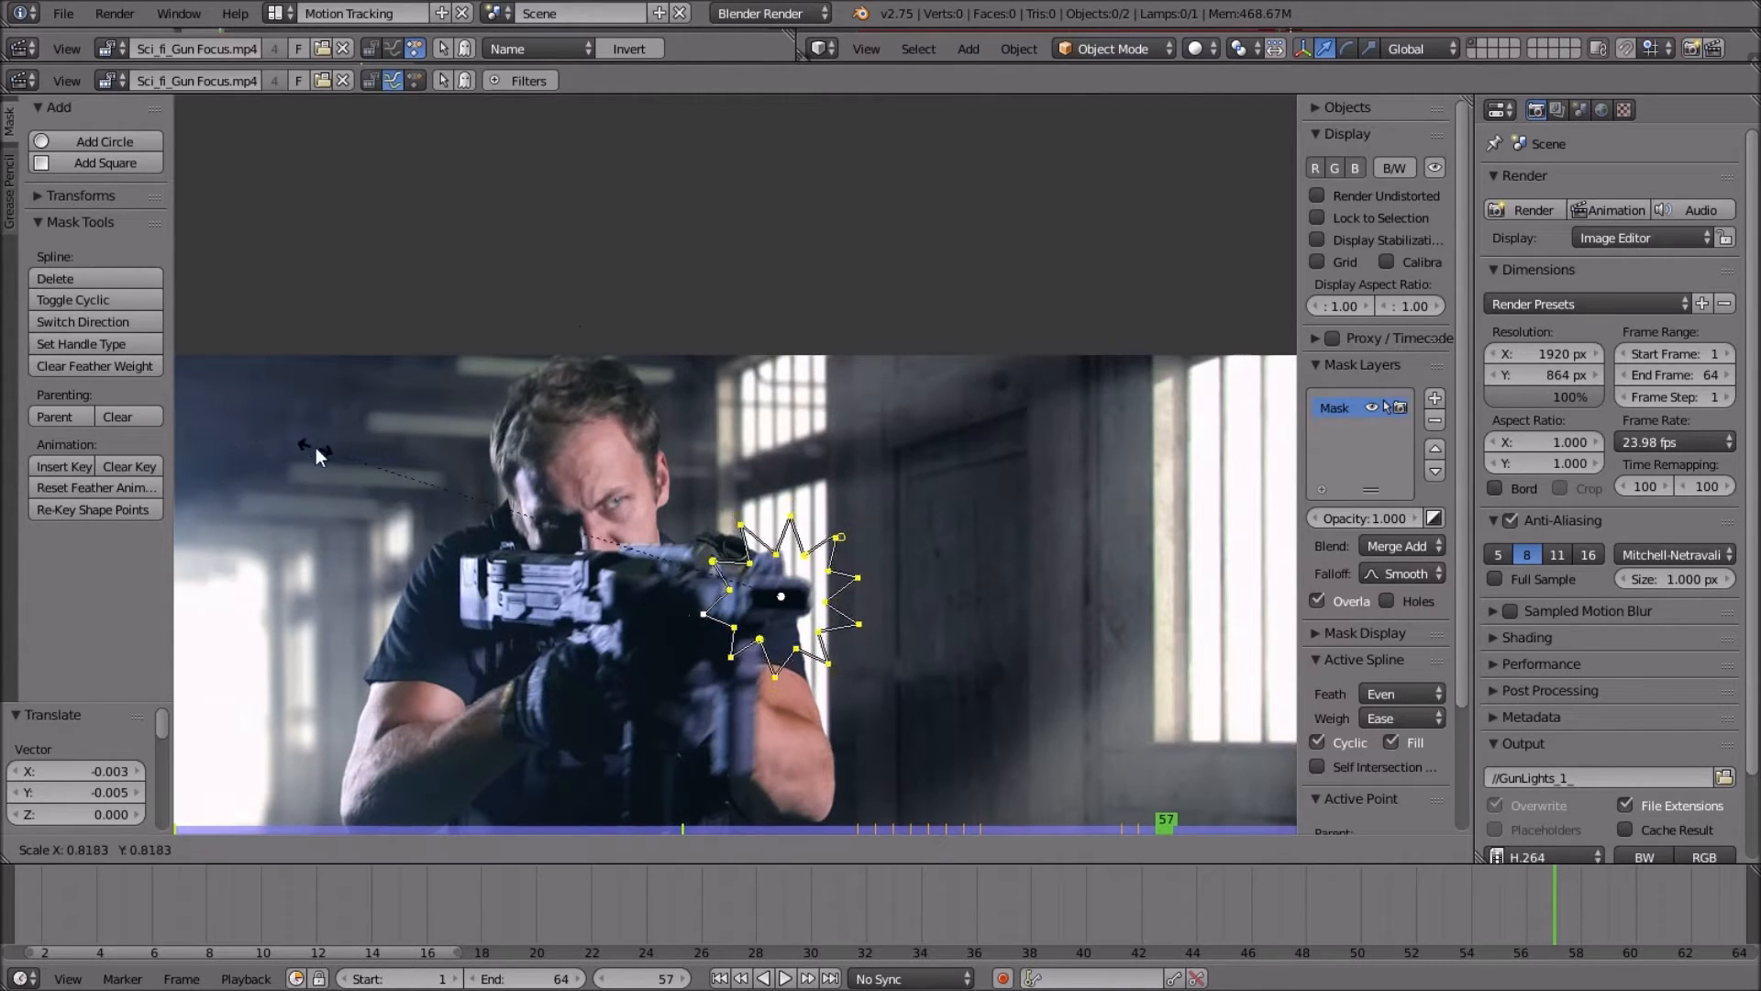
left_click(1179, 443)
key("s")
left_click(1196, 458)
key("i")
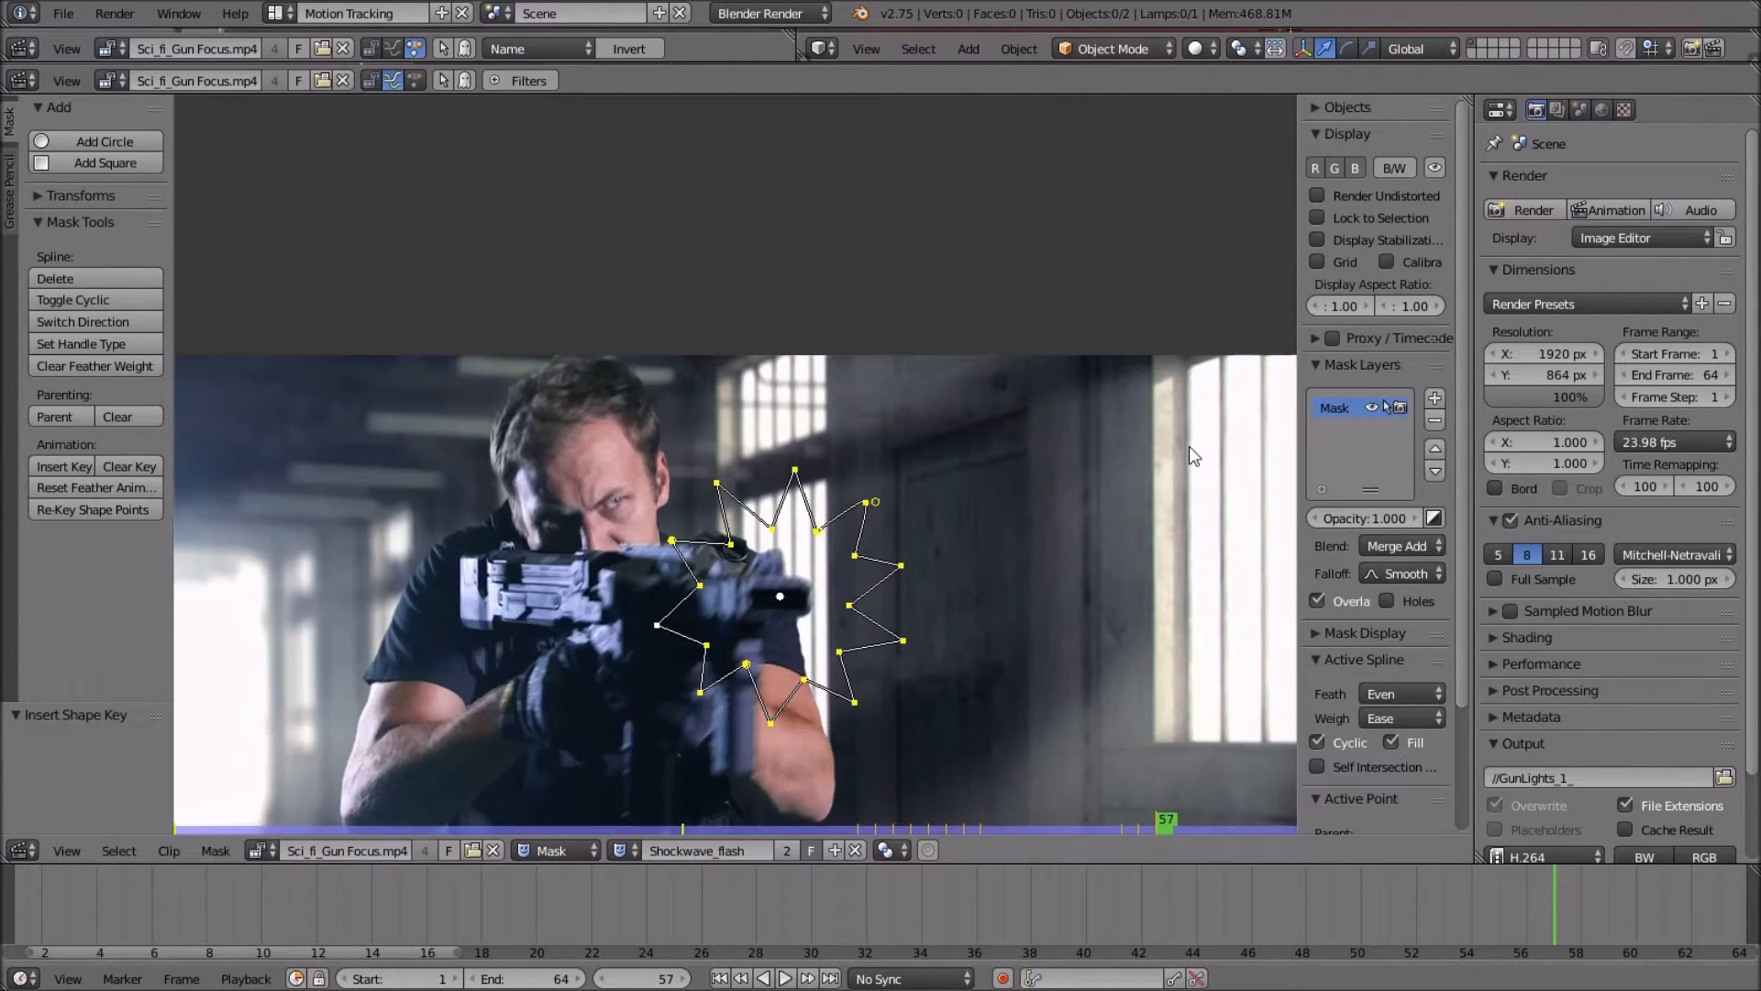
At frame 58, centre the star mask on the muzzle, scale it up by 1.457 and insert a shape key.
key("Right")
key("g")
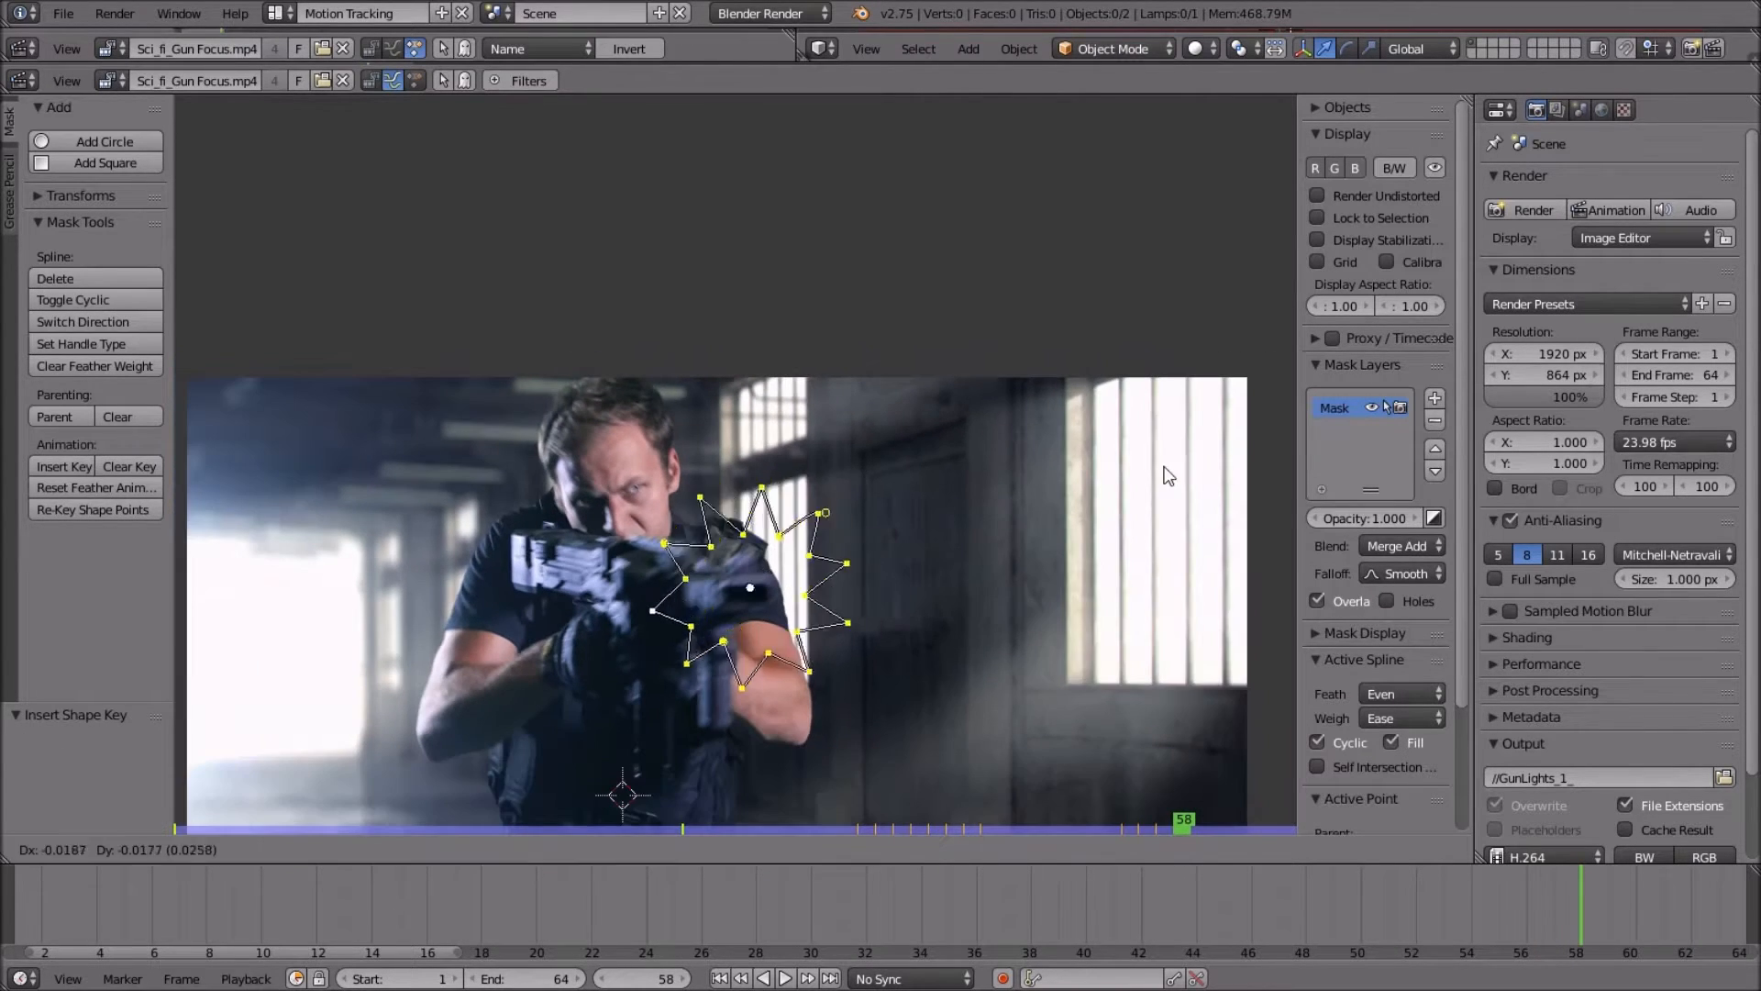
left_click(1158, 471)
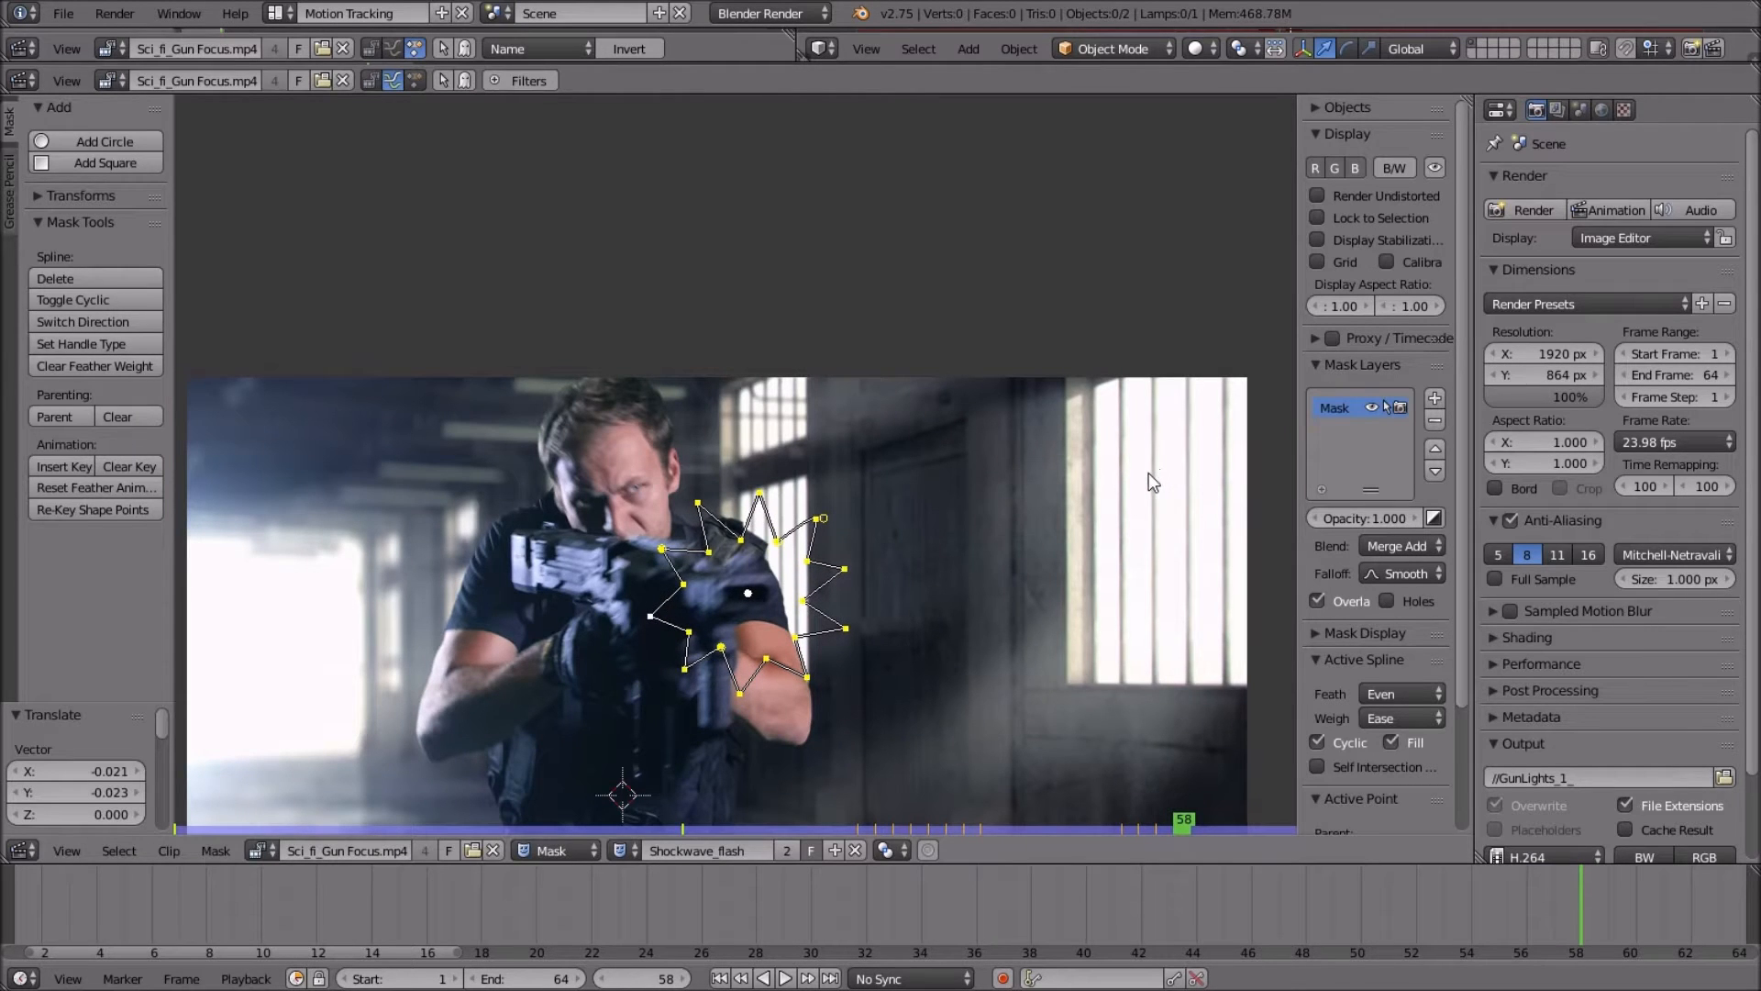
key("s")
left_click(221, 446)
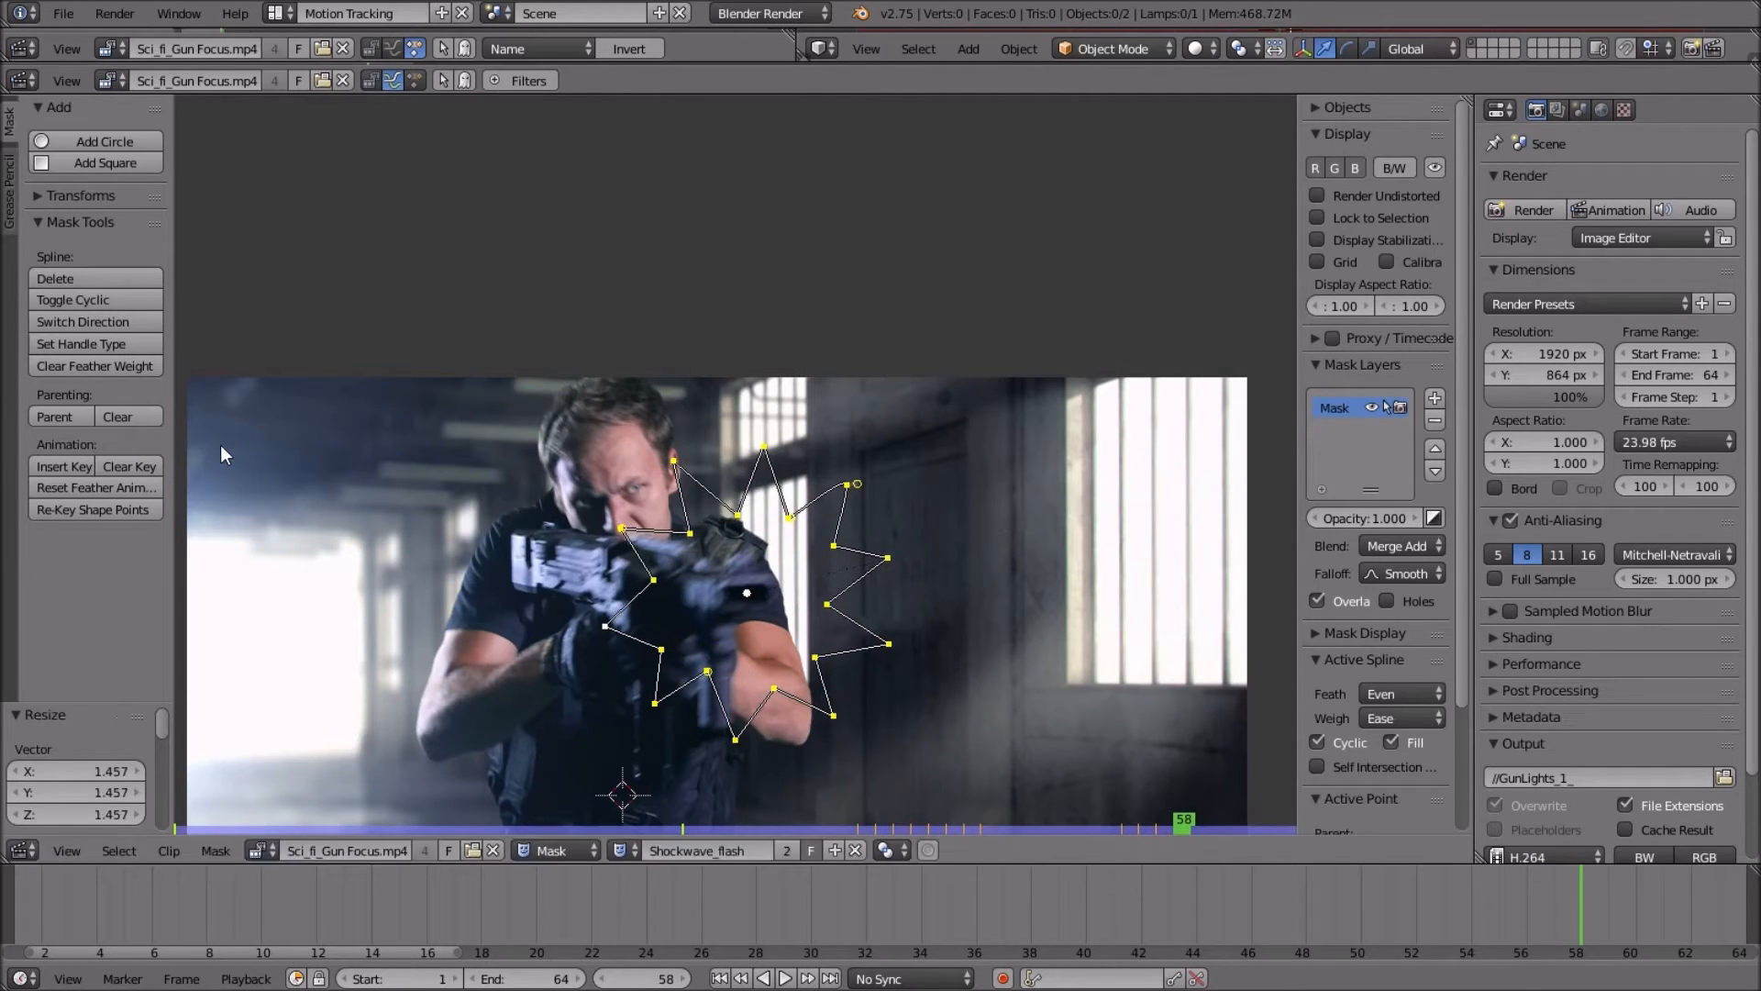
key("i")
At frame 59, scale the star mask down by 0.647 around the muzzle and insert a shape key.
scroll(728, 471, "up", 2)
key("Right")
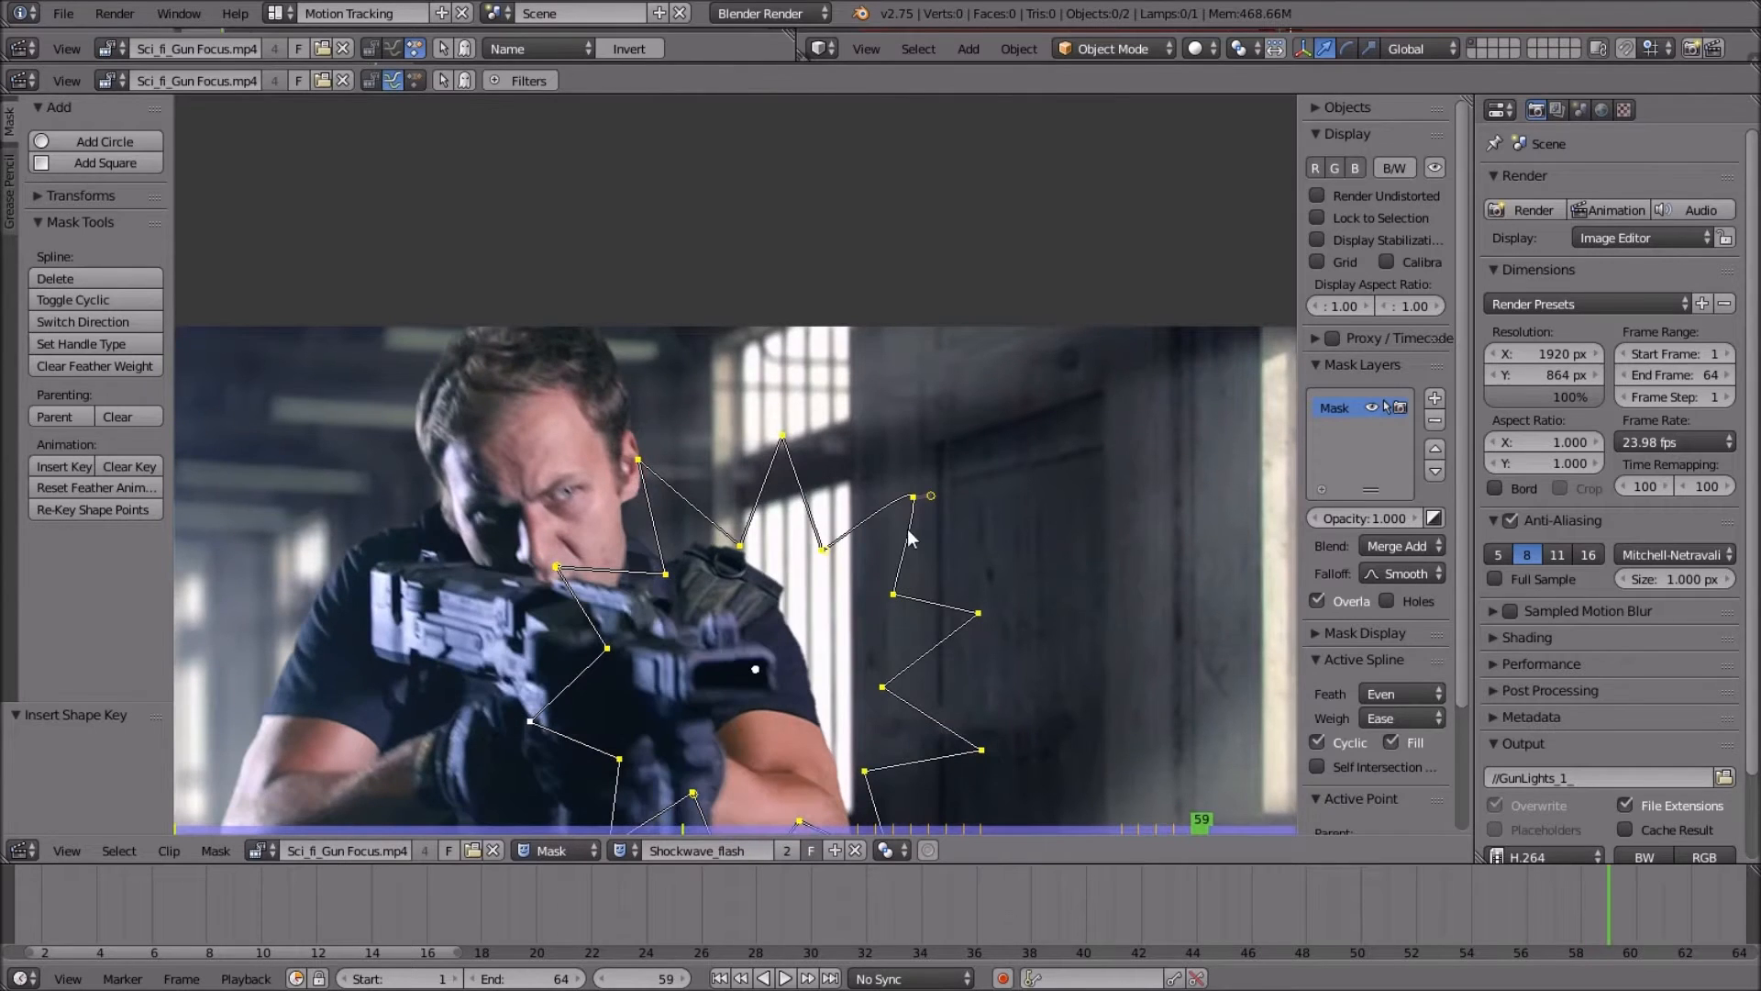
key("s")
left_click(862, 575)
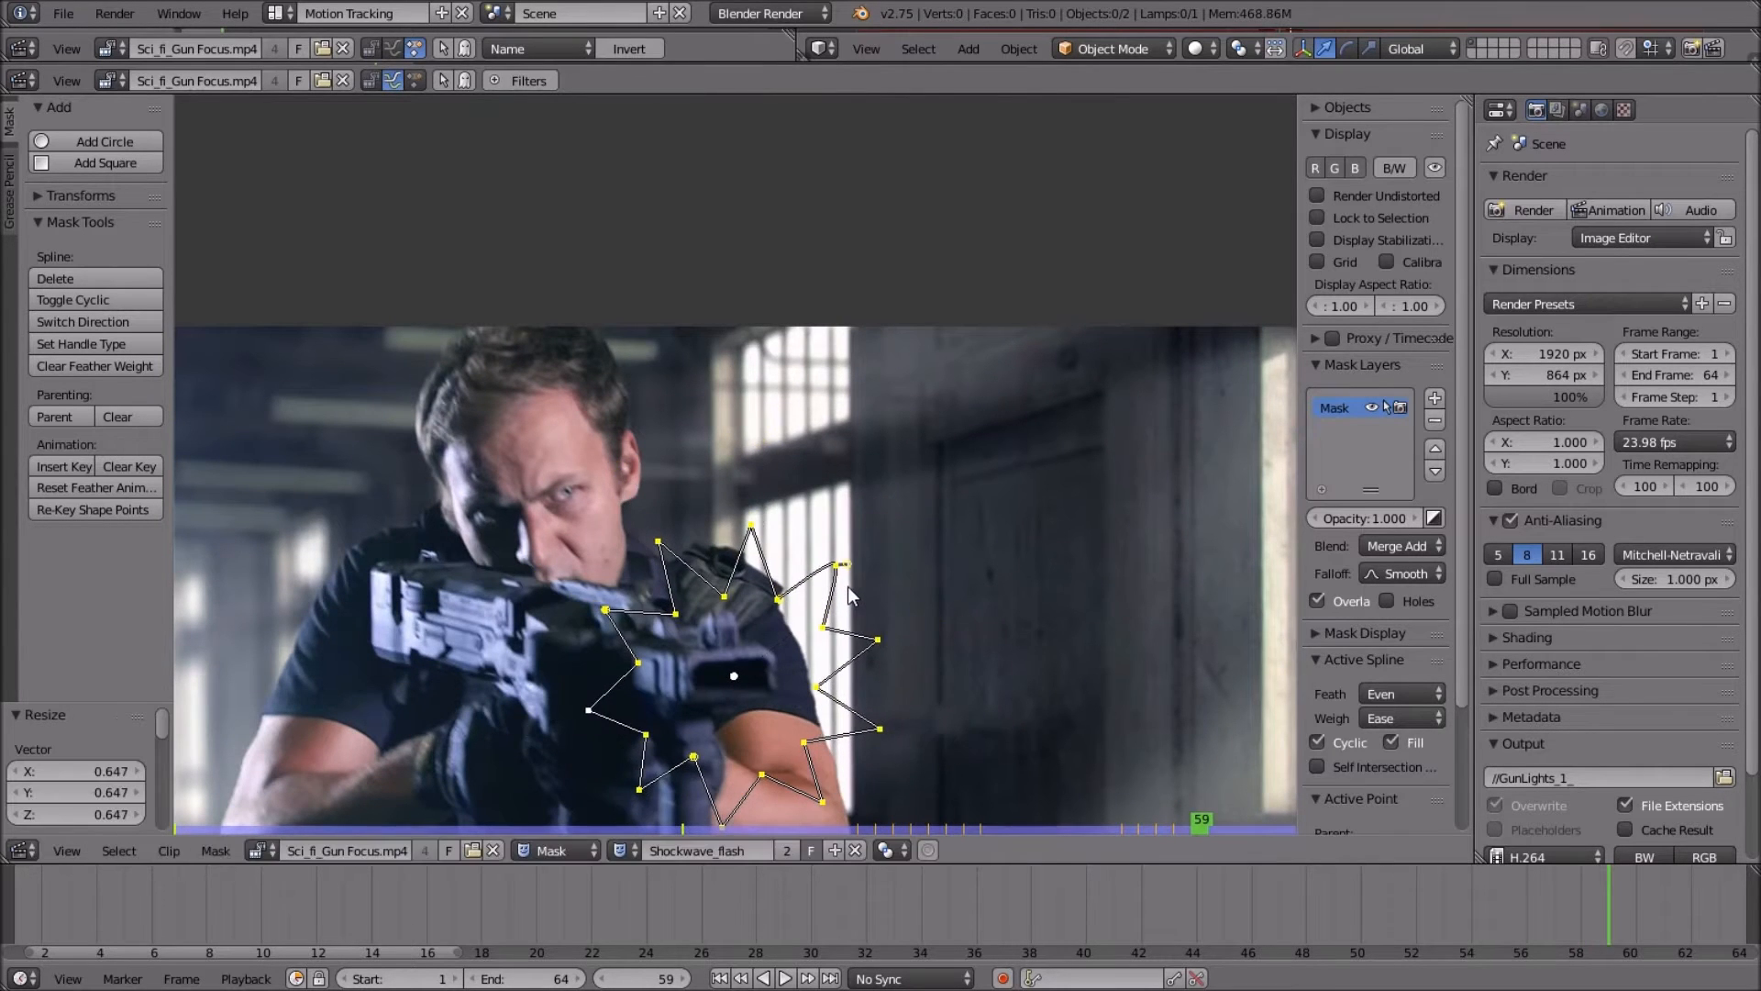
key("i")
At frame 60, move the star mask up onto the muzzle, scale it down by 0.704 and insert a shape key.
key("Right")
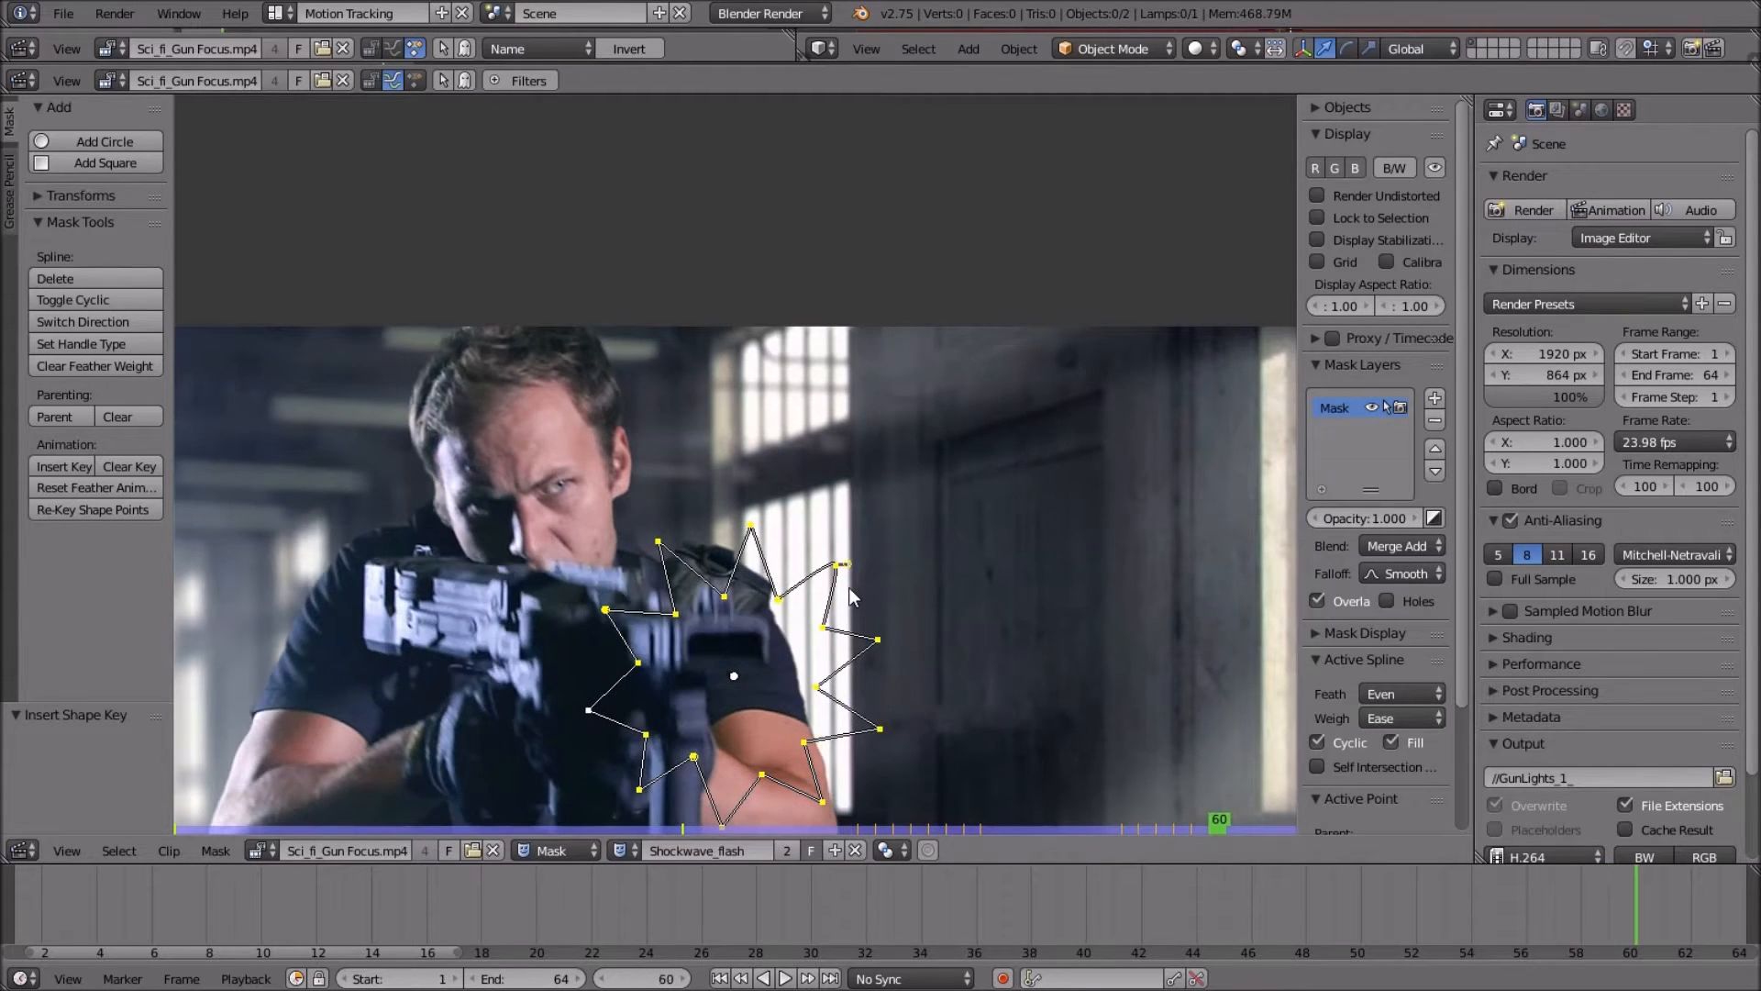
key("g")
left_click(901, 541)
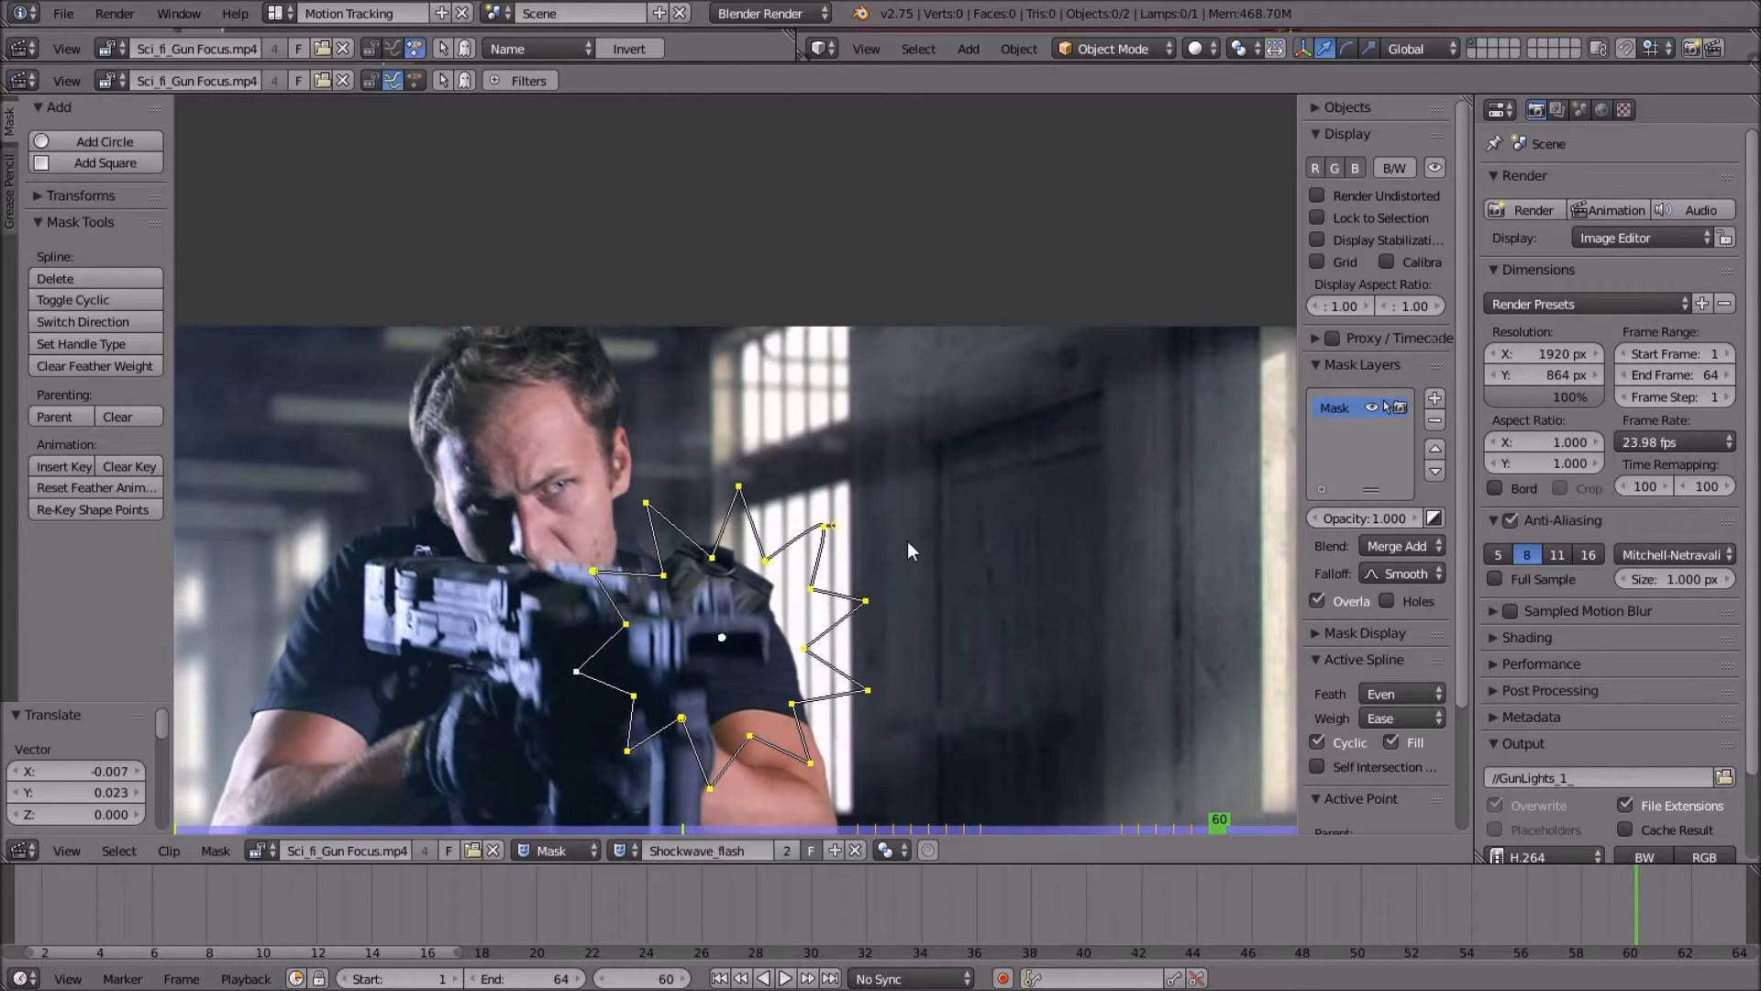
key("s")
left_click(907, 574)
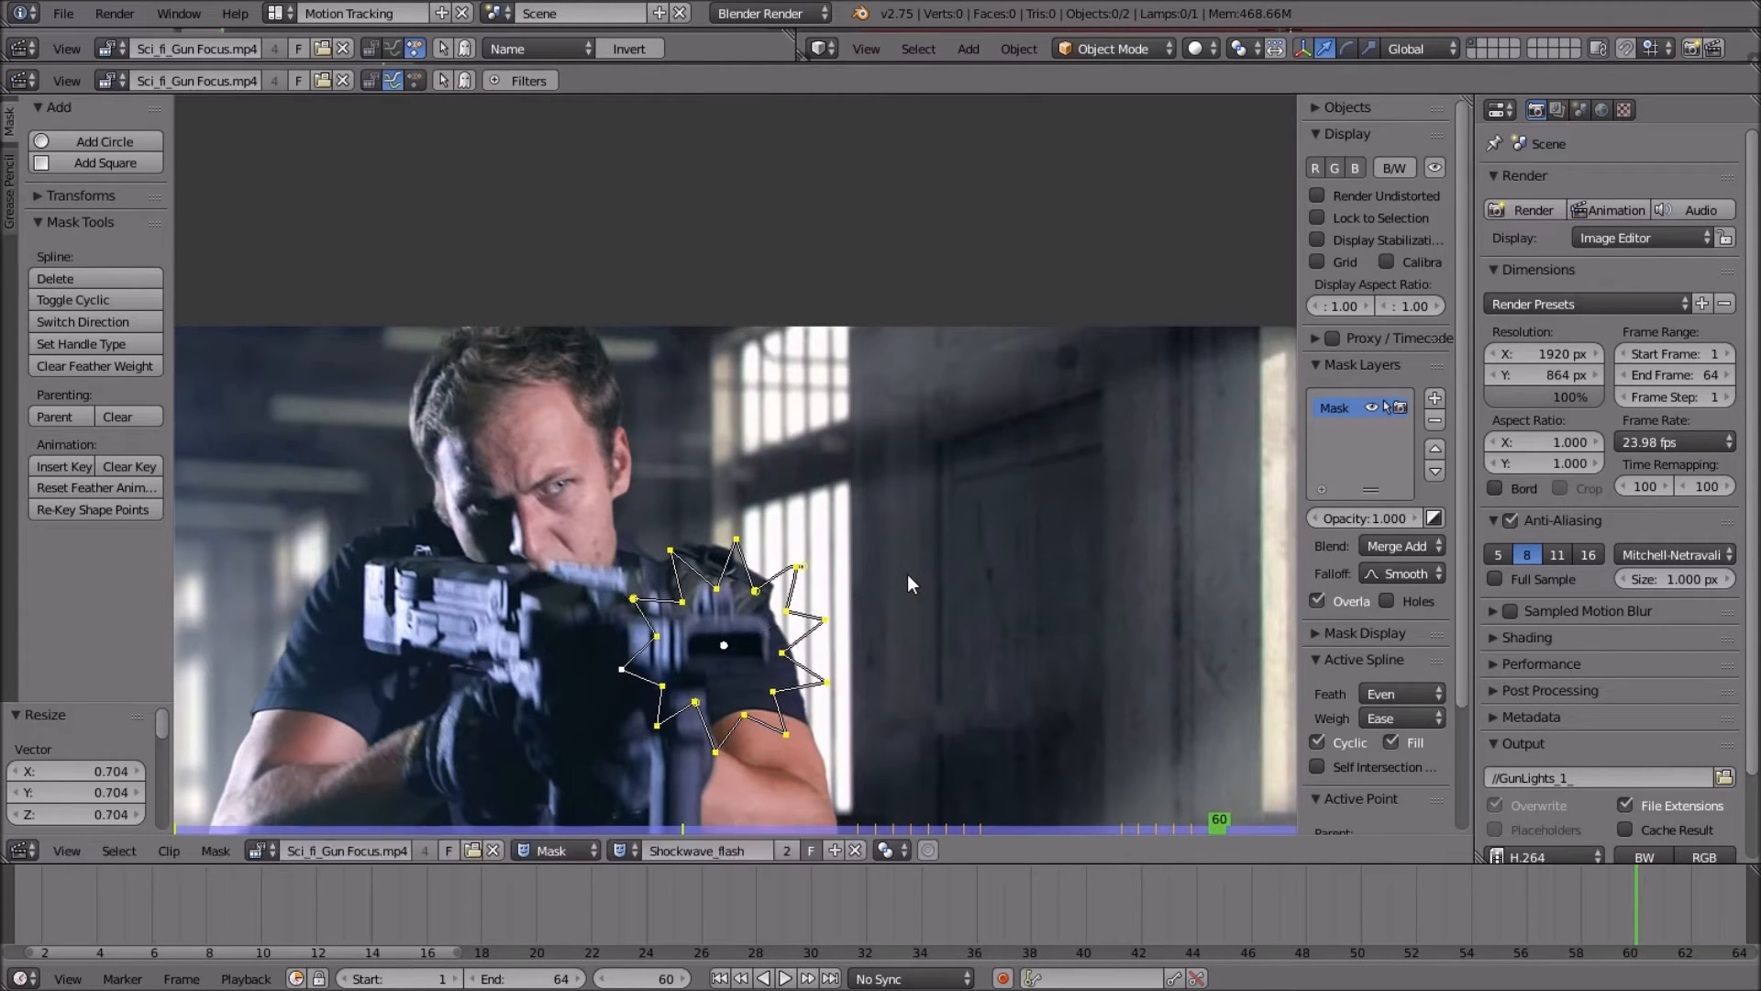
key("i")
At frame 61, move the star mask up onto the muzzle, scale it down by about 0.63 and insert a shape key.
key("Right")
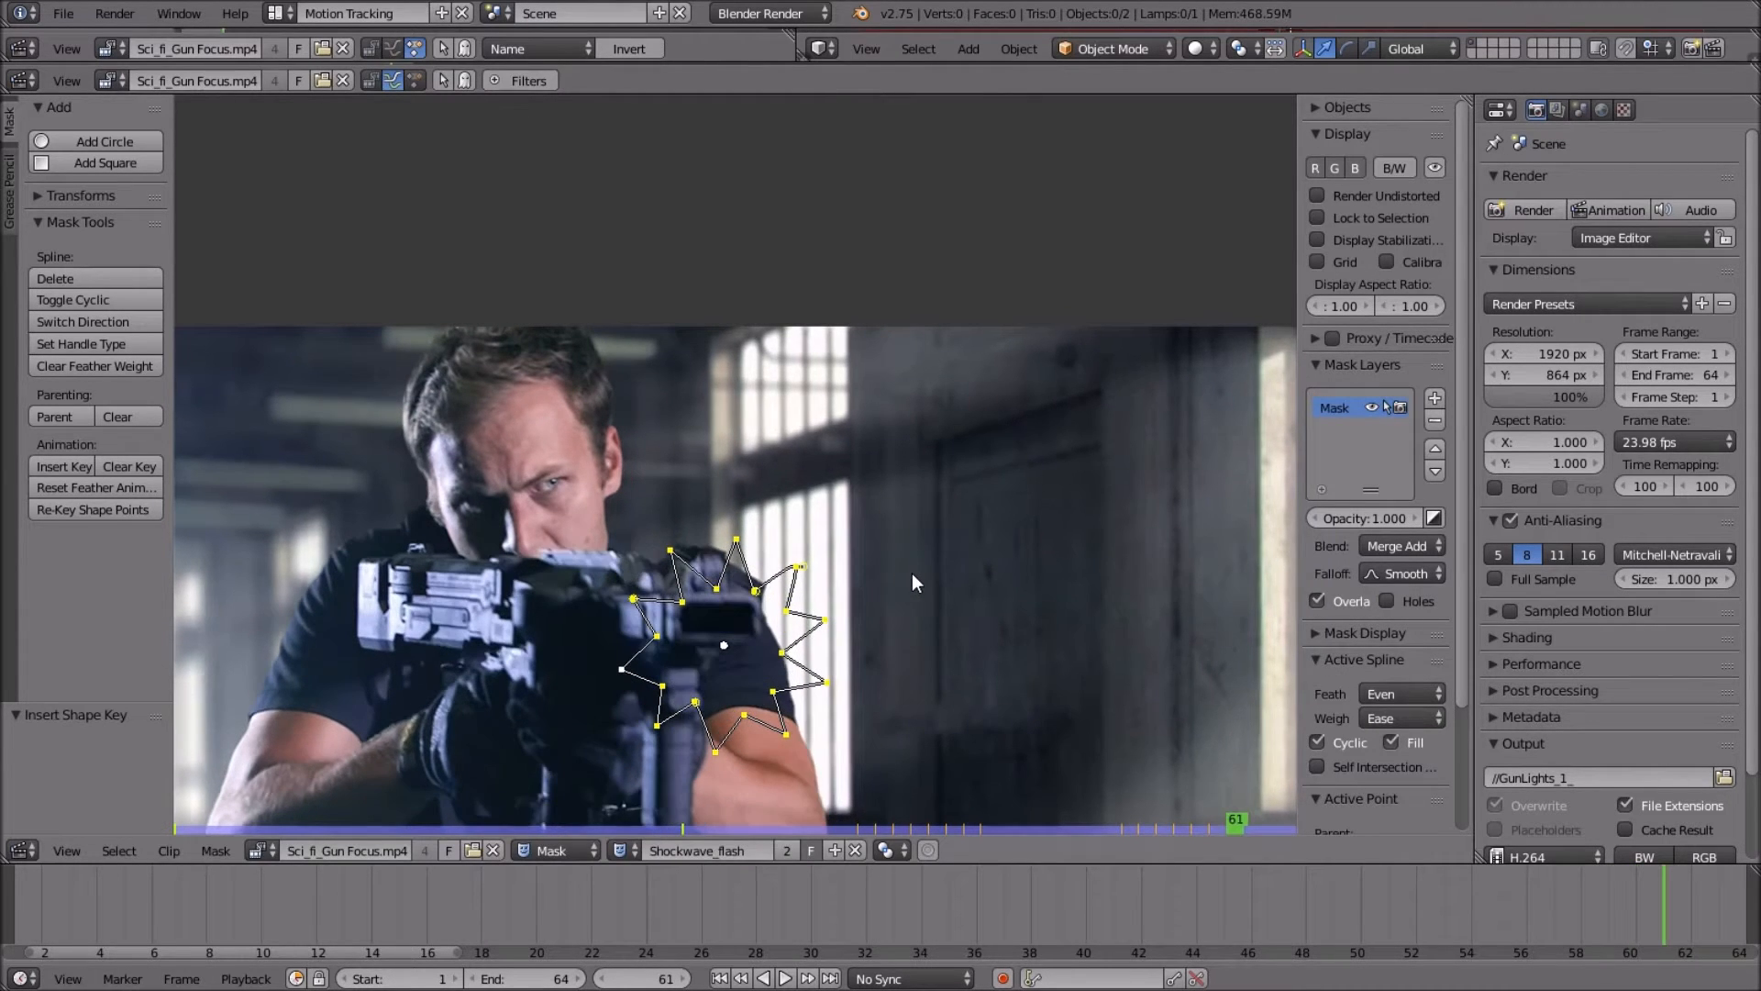
key("g")
left_click(906, 548)
key("s")
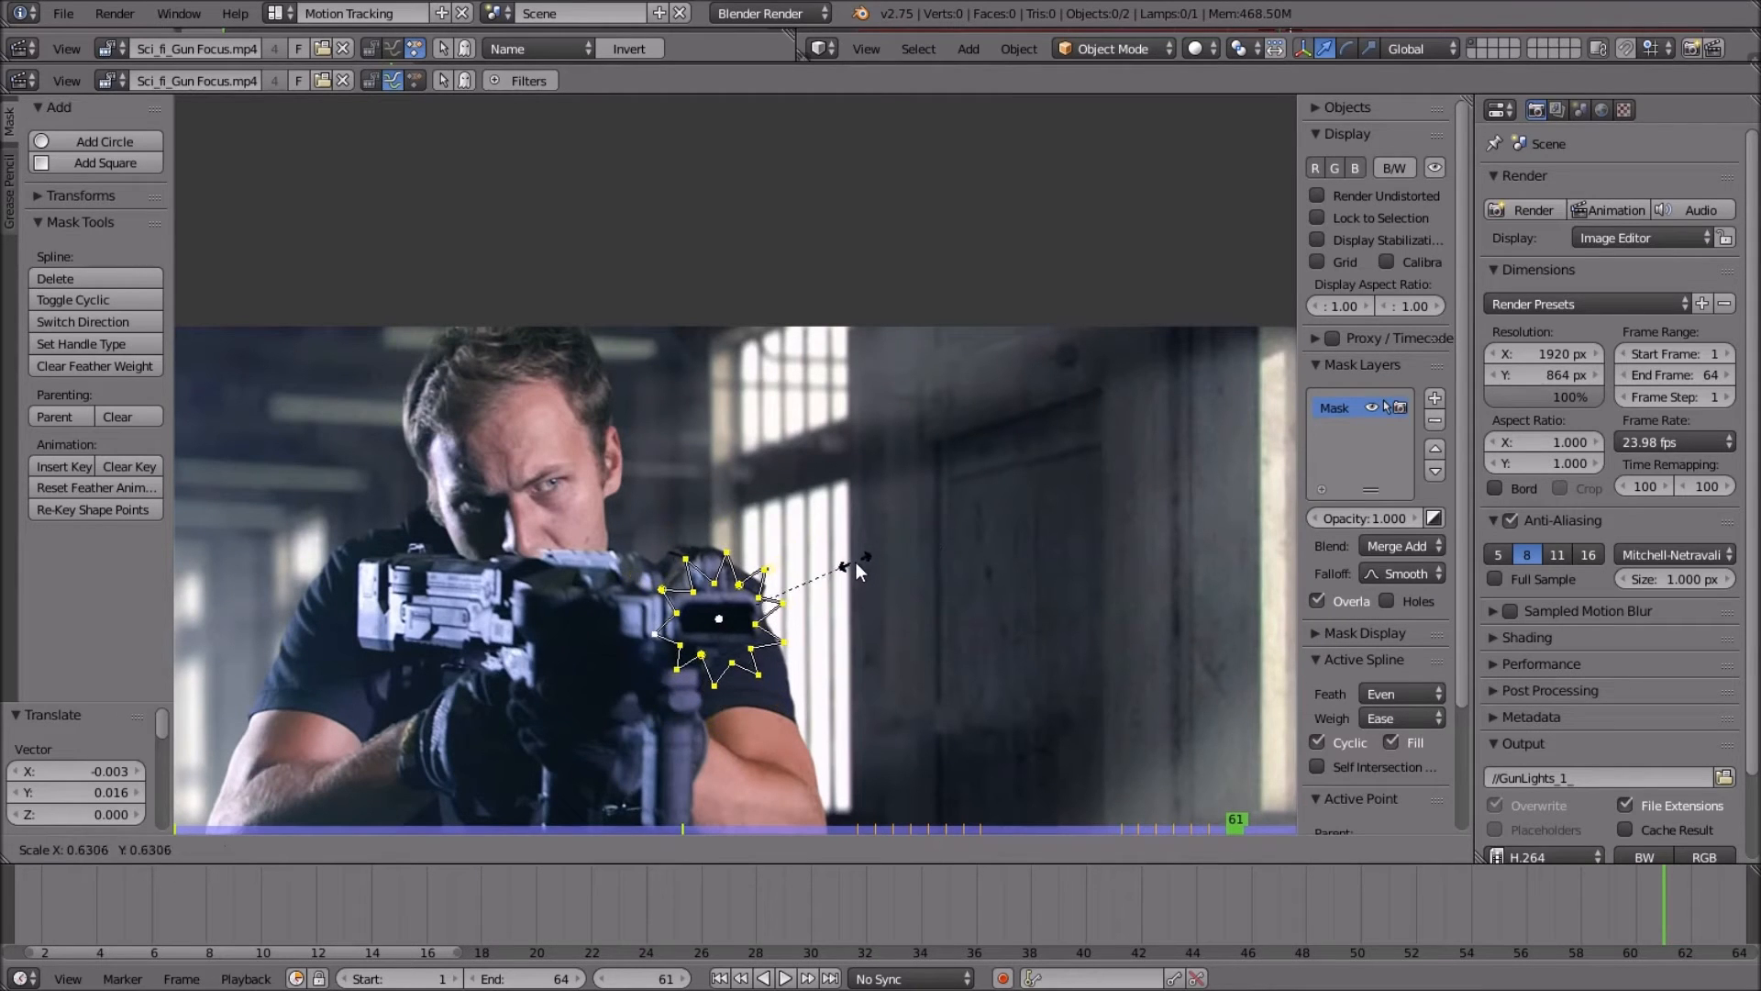
left_click(856, 563)
key("i")
At frame 62, shrink the star mask further, centre it on the muzzle opening and insert a shape key.
key("Right")
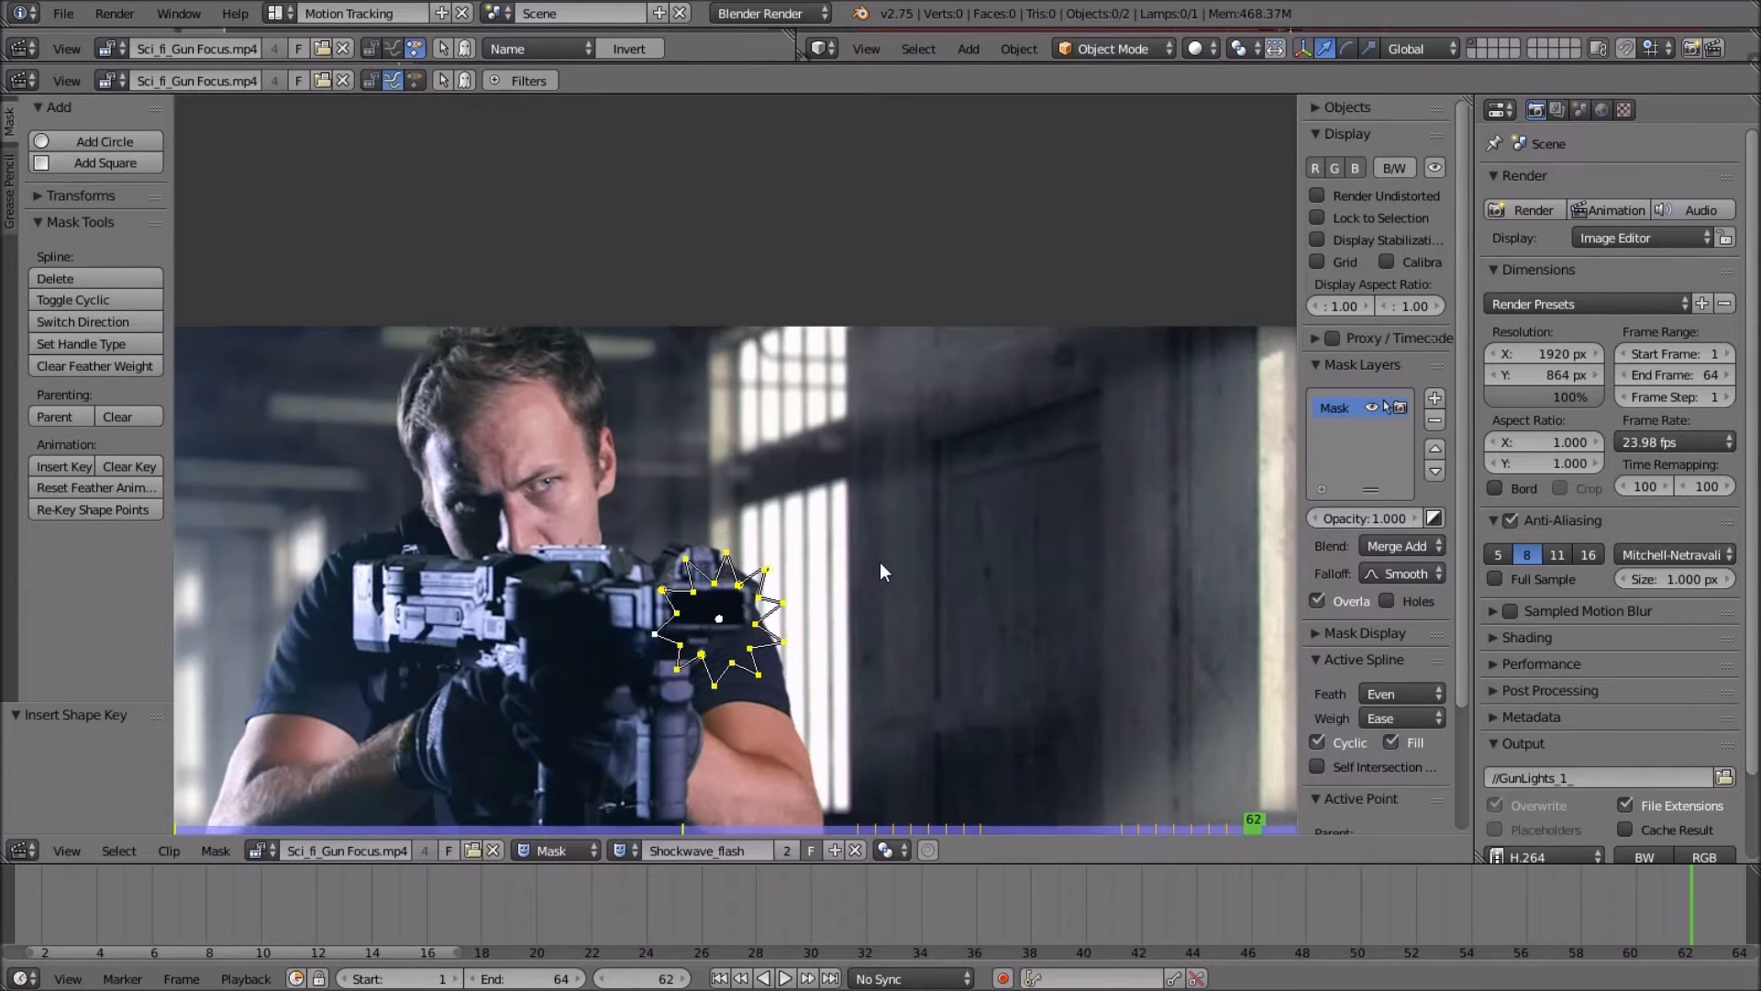
key("g")
left_click(871, 548)
key("s")
left_click(807, 567)
key("g")
left_click(796, 570)
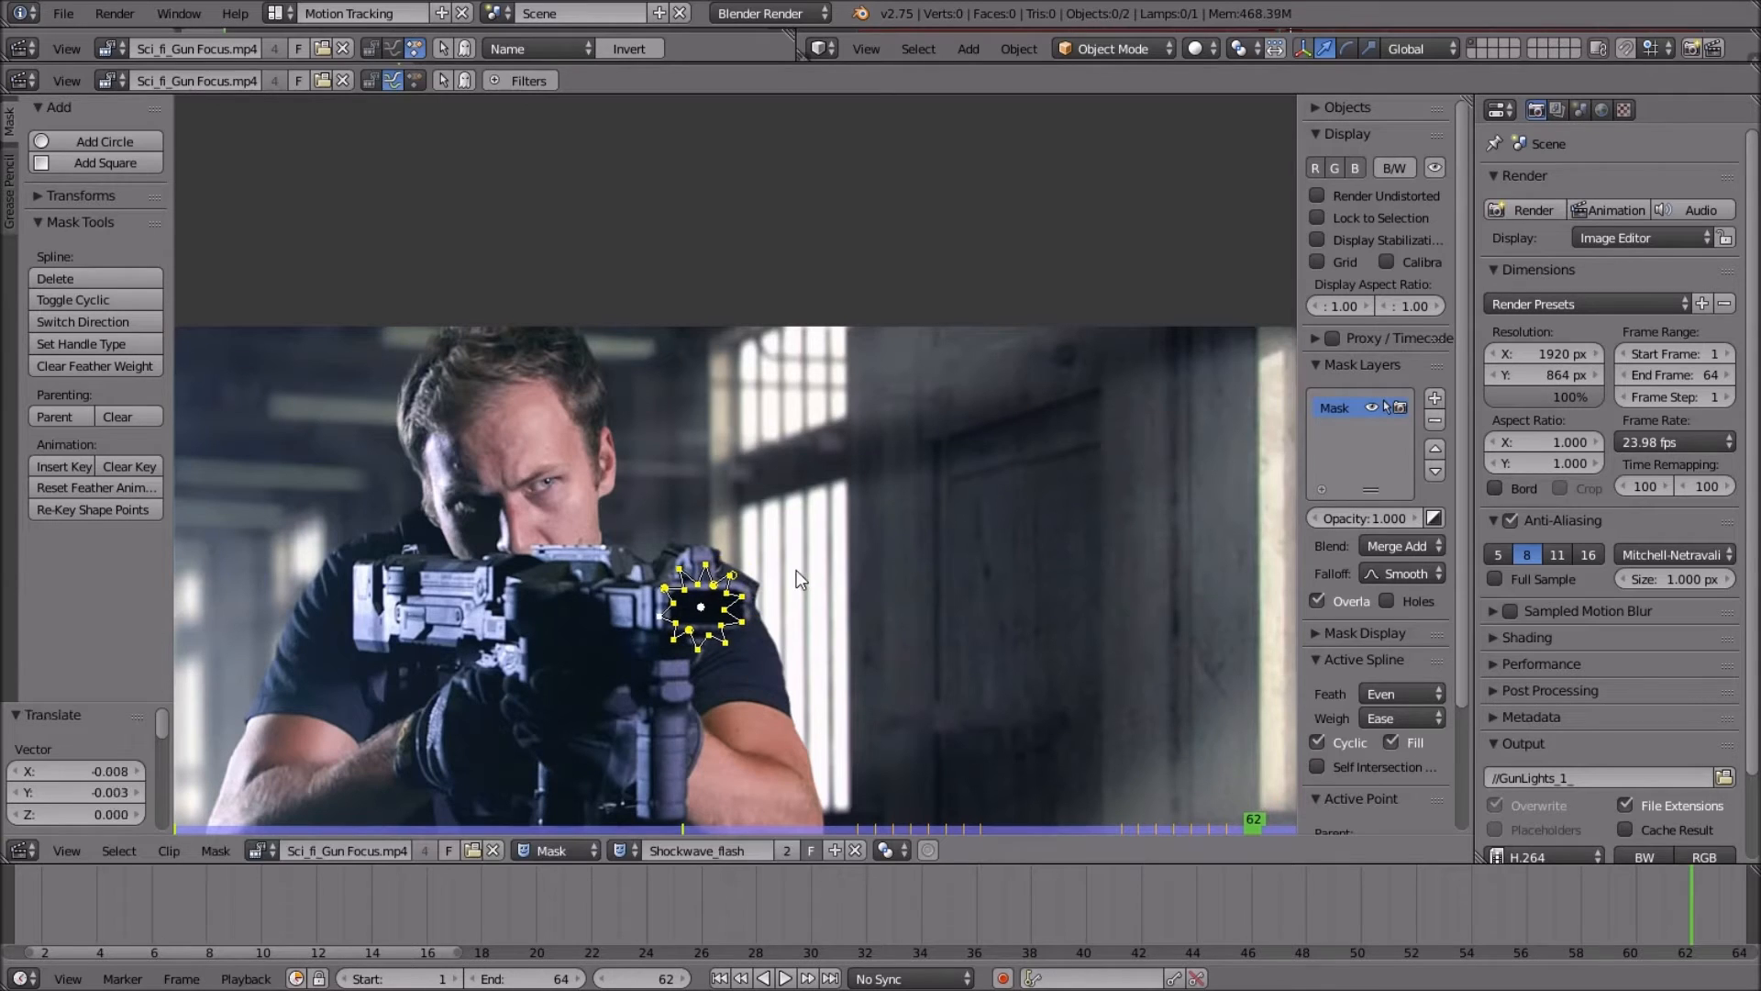
key("i")
At frame 63, move the star mask up by 0.222, out of the footage, and insert a shape key.
key("Right")
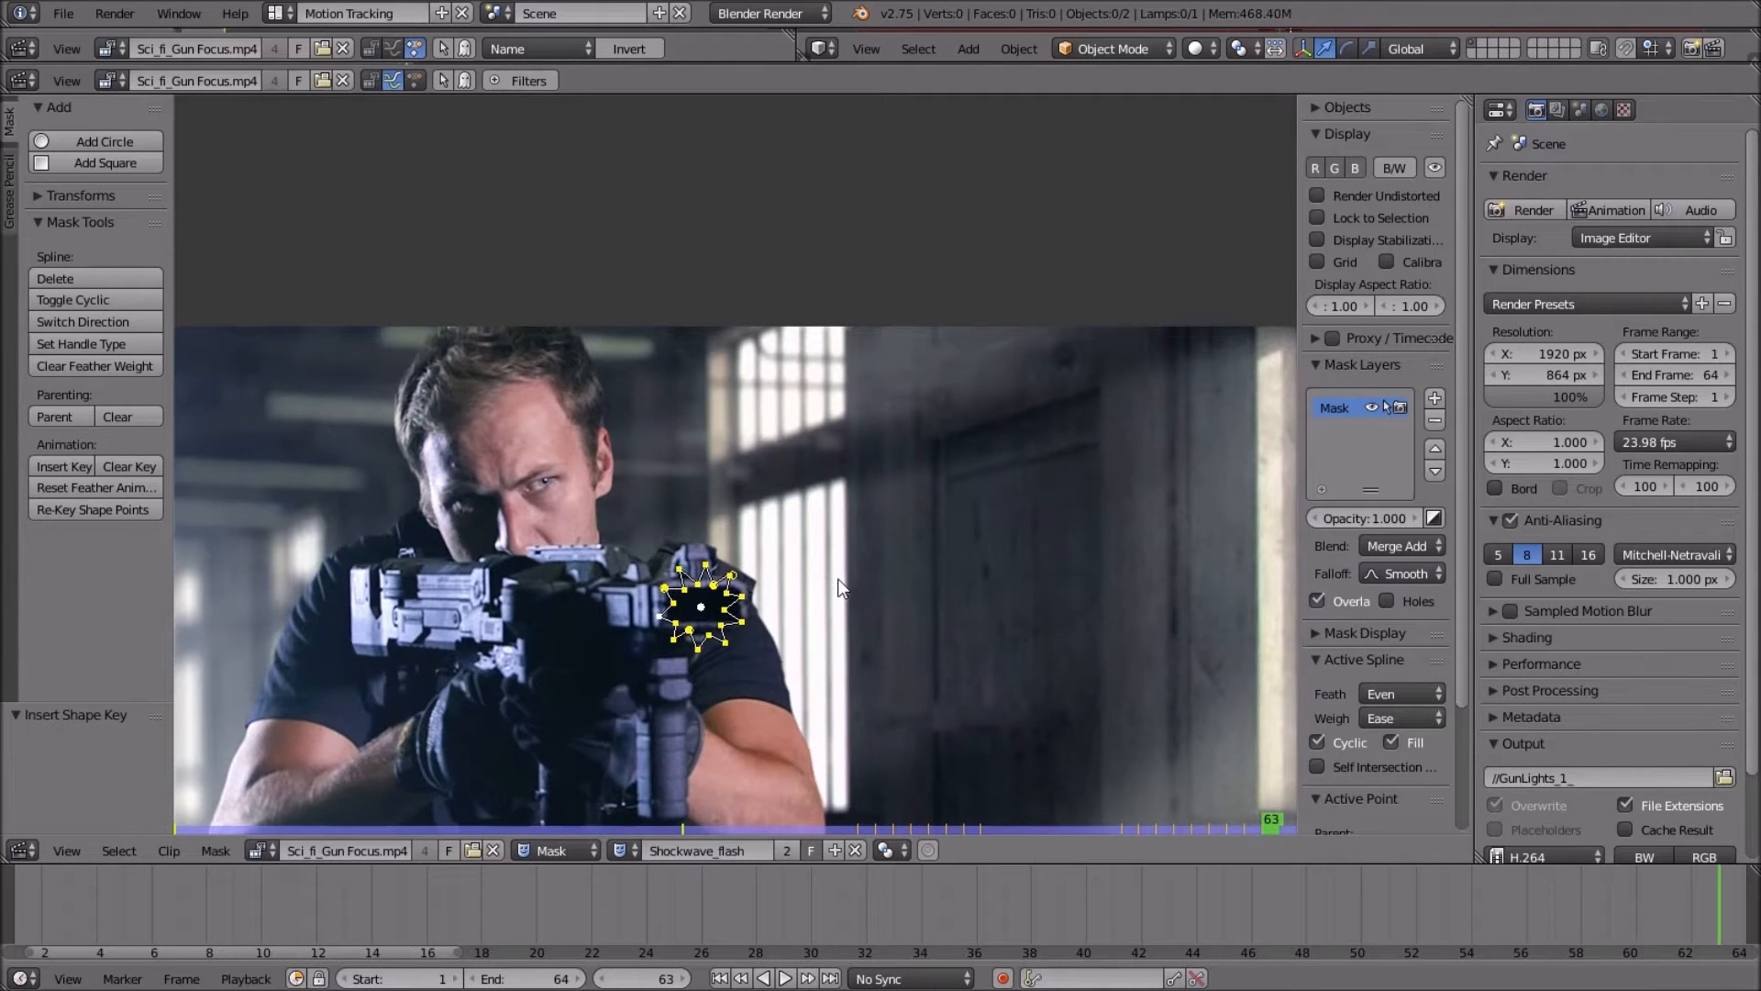
key("g")
left_click(830, 261)
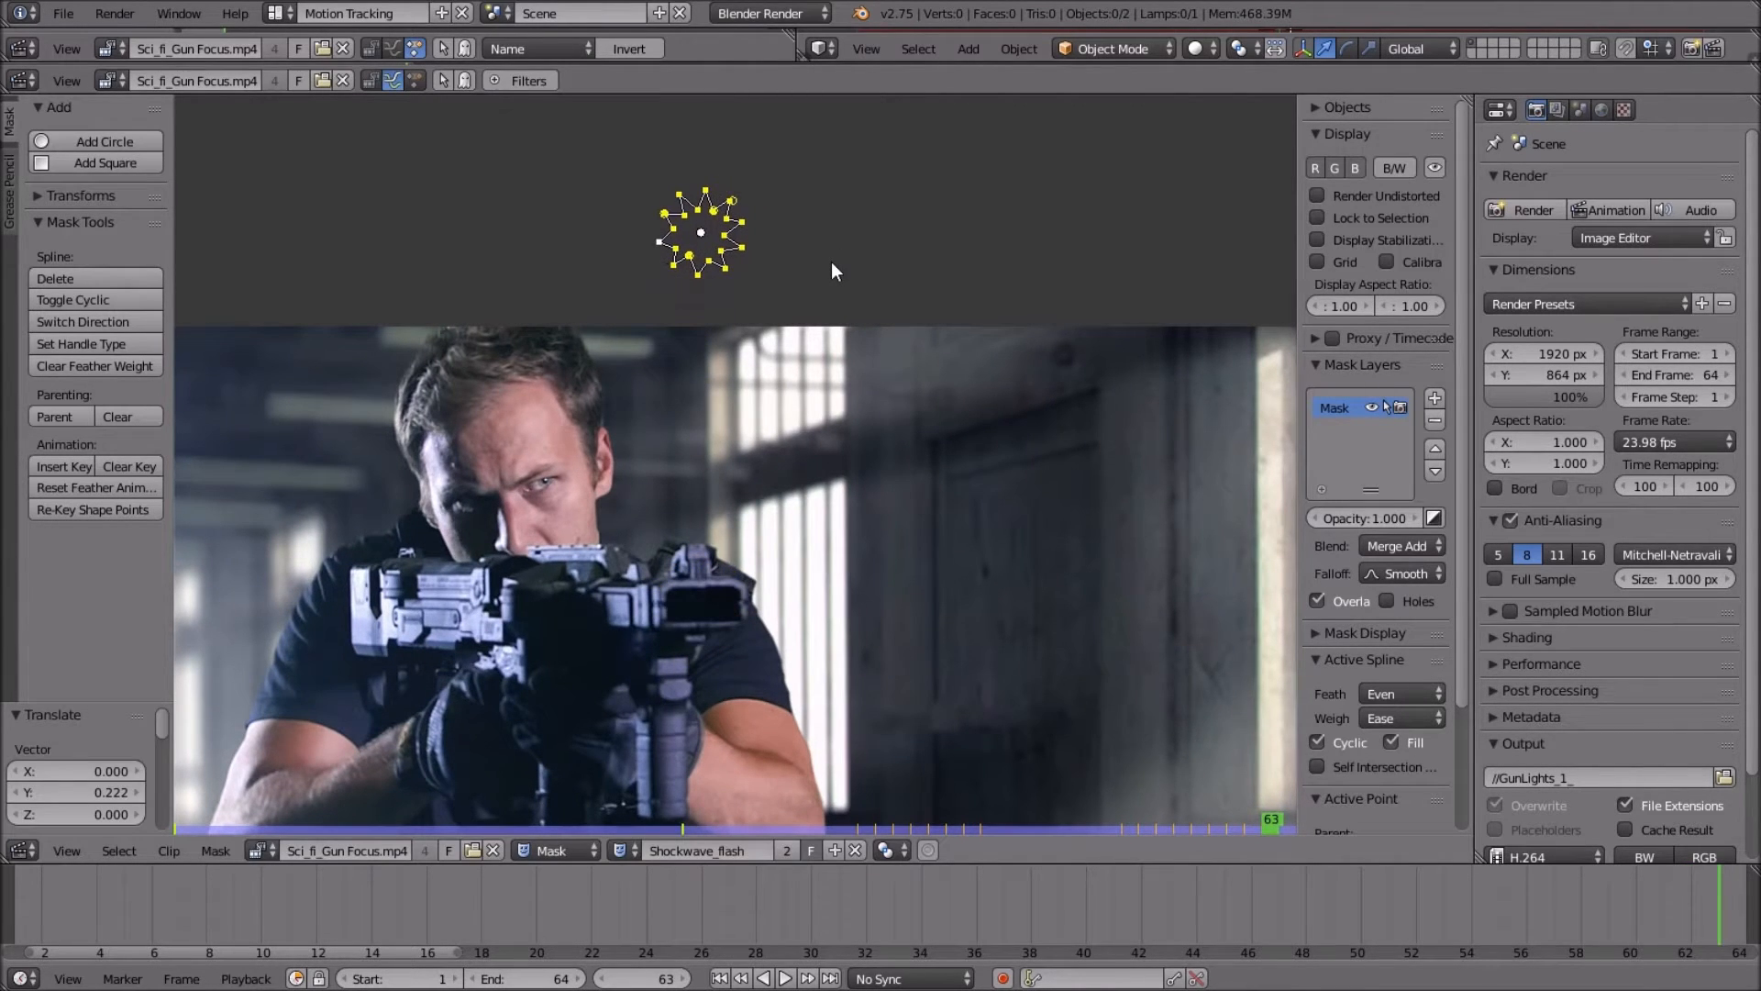
key("i")
Play back the Shockwave_flash mask animation to check both gunshots.
scroll(873, 365, "down", 1)
key("Left")
key("Left")
key("Left")
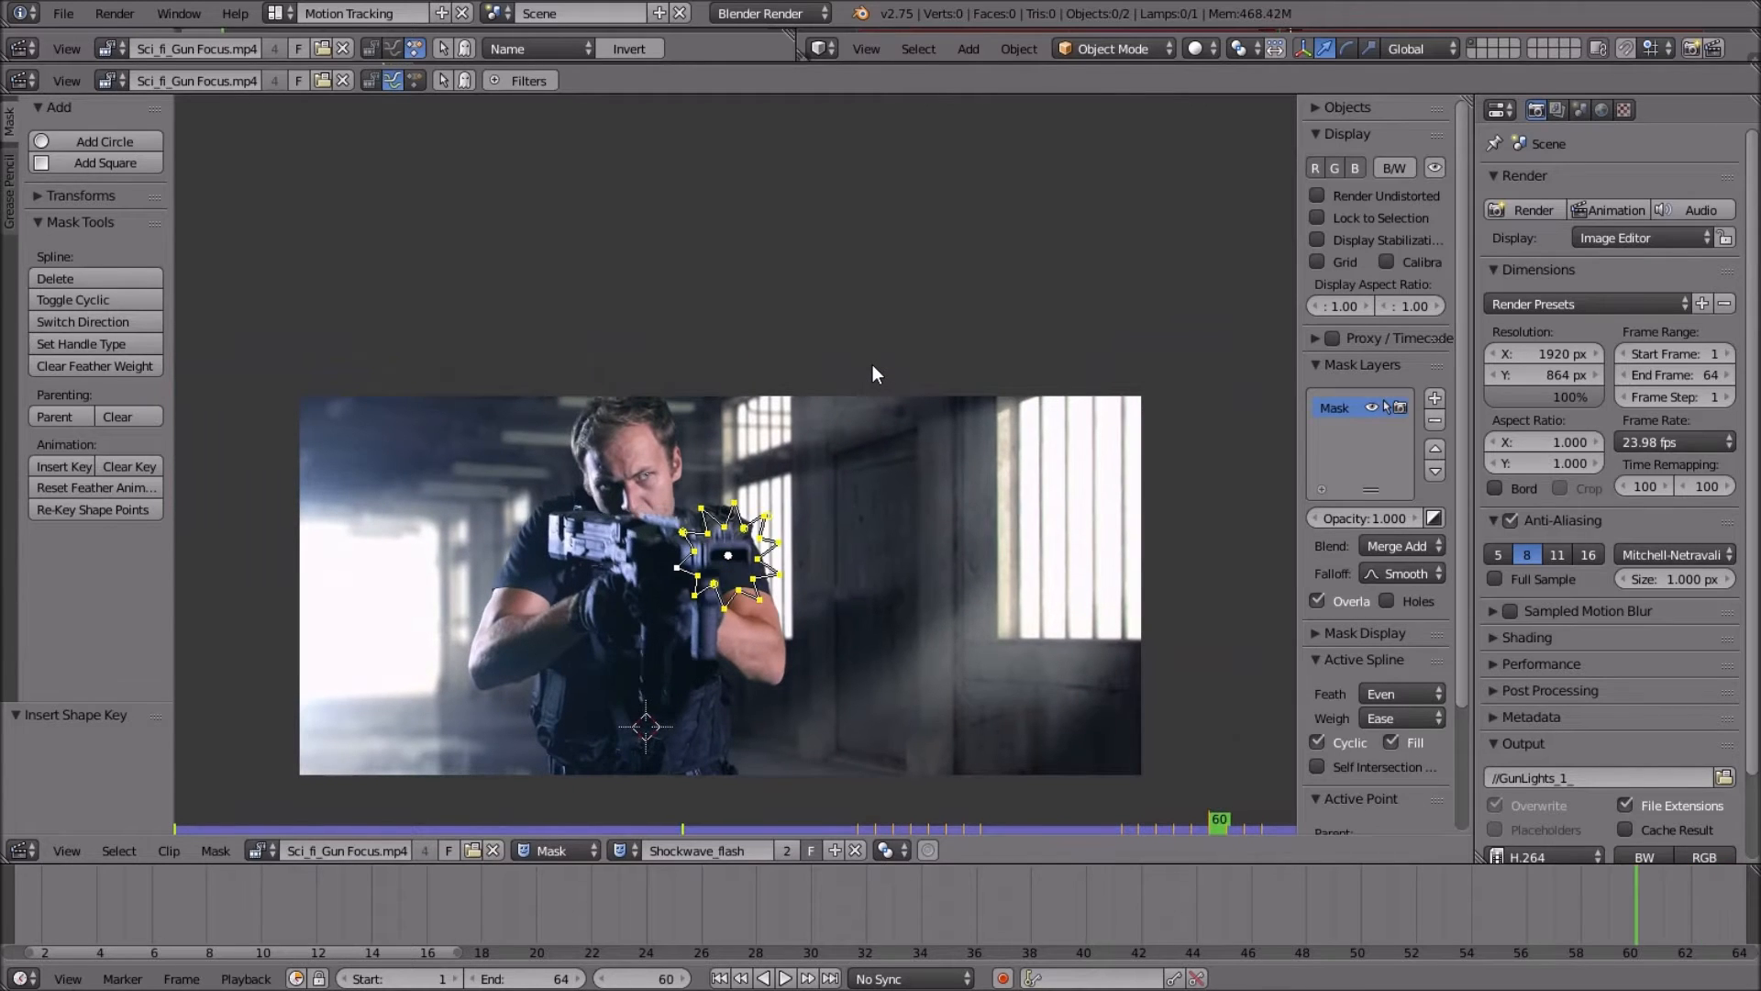
key("alt+a")
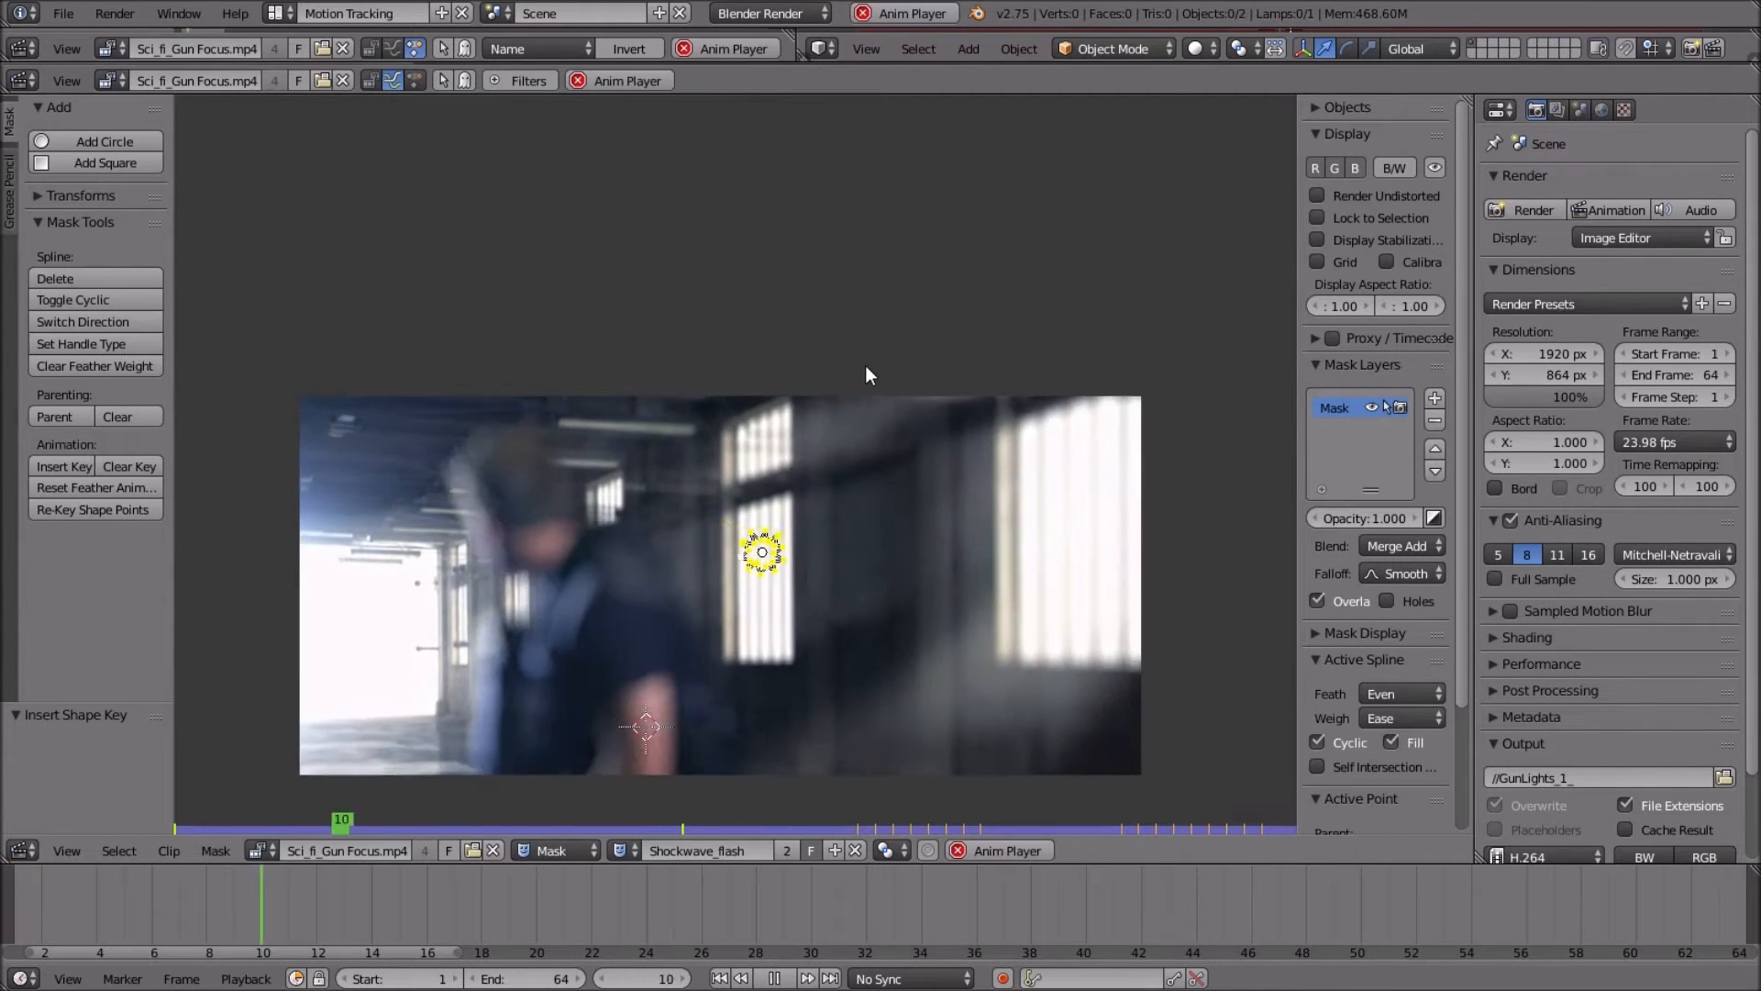
key("alt+a")
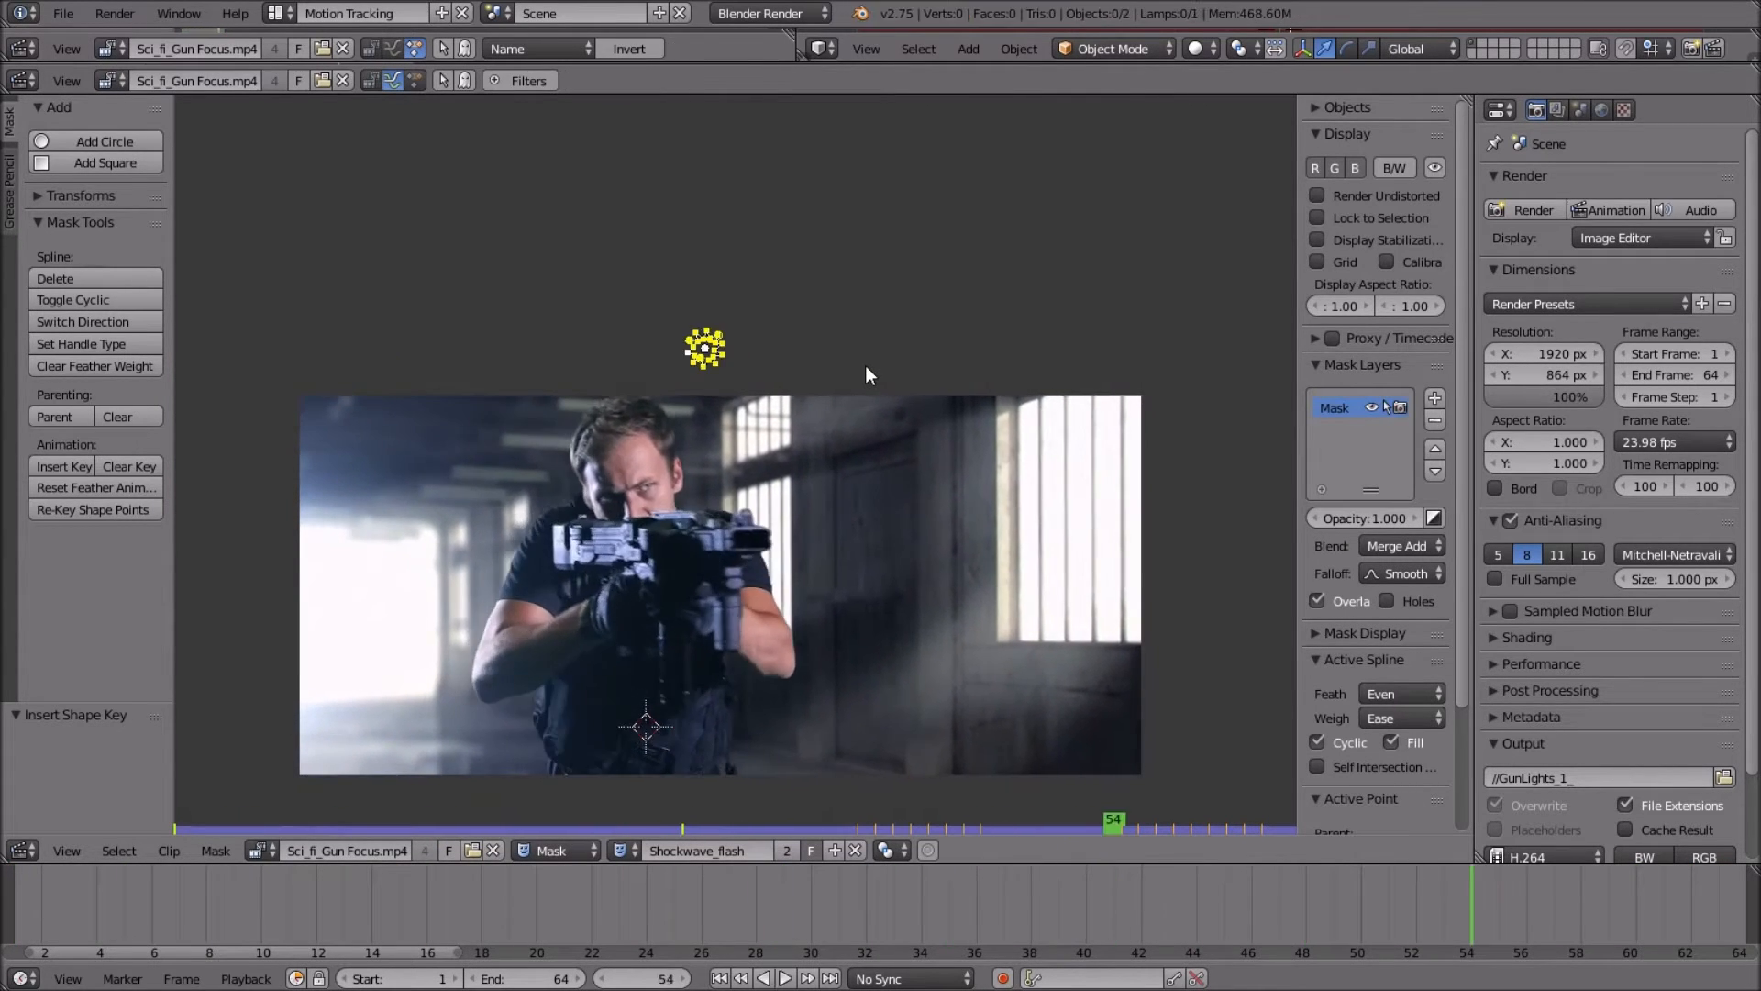
At frame 39, just before the first gunshot, move the star mask up by 0.268, above the footage, and insert a shape key.
key("Left")
key("Left")
key("Left")
key("Left")
key("Left")
key("Left")
key("Left")
key("Left")
key("Left")
key("Left")
key("Left")
key("Left")
key("Left")
key("Left")
key("Left")
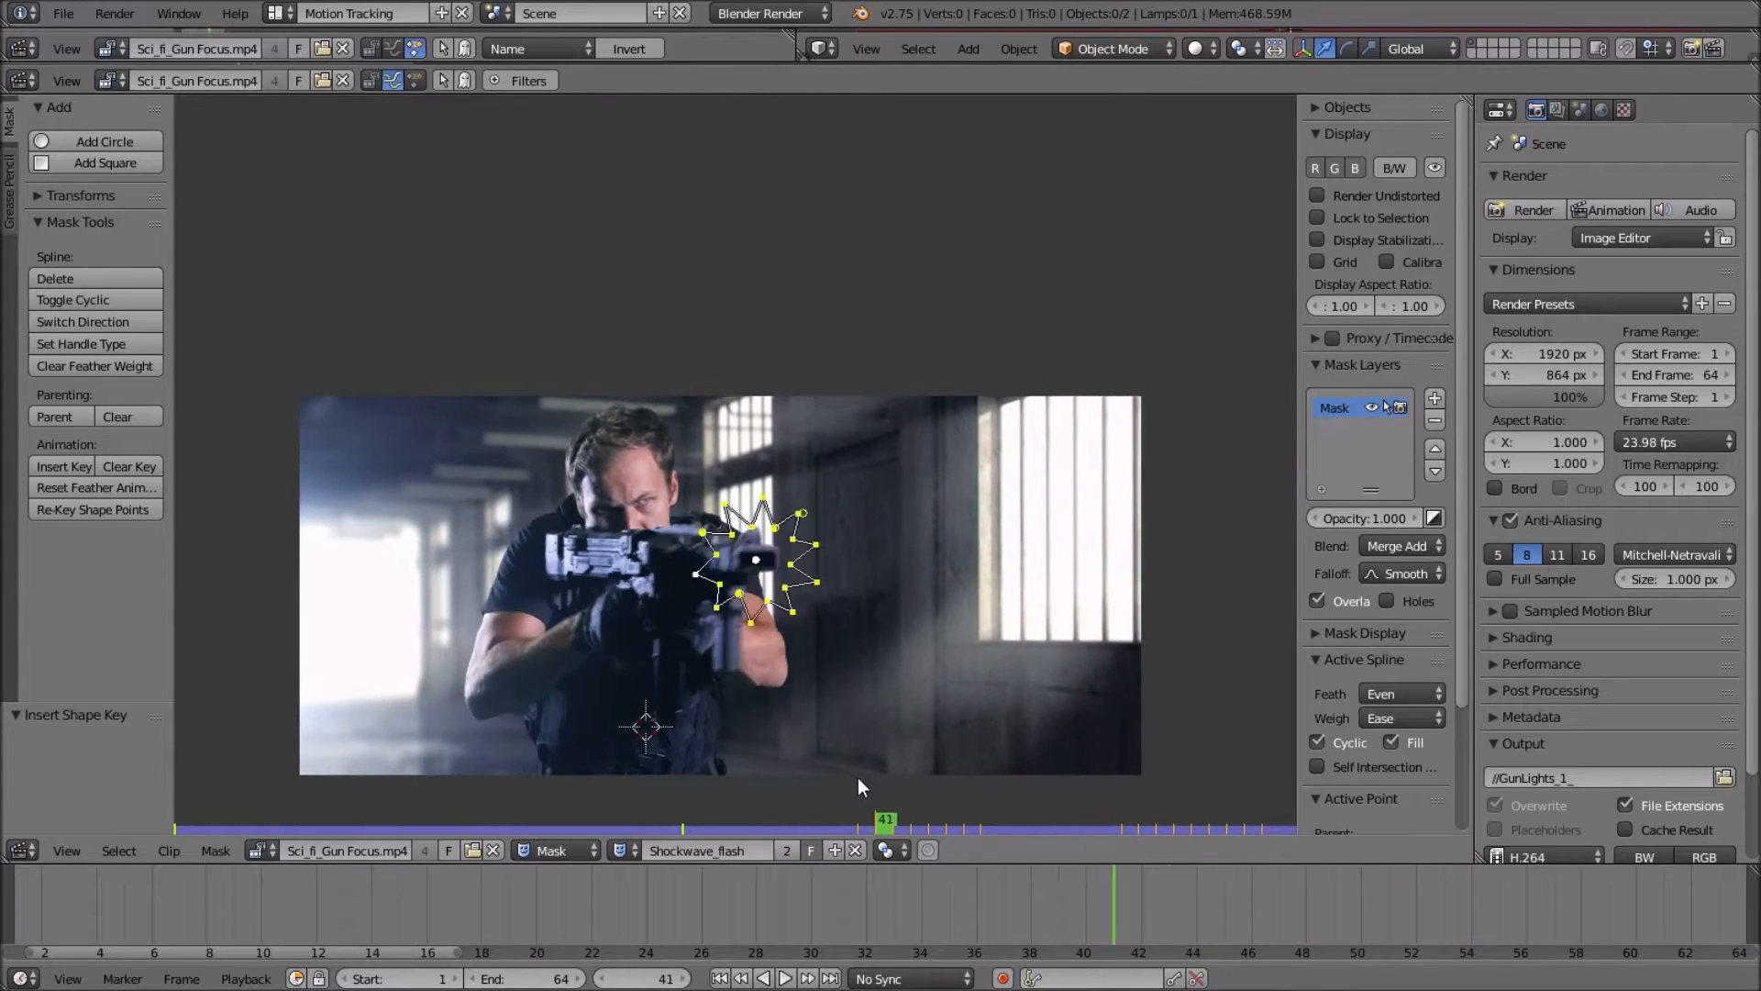
scroll(849, 597, "up", 2)
scroll(853, 607, "up", 2)
scroll(851, 600, "down", 3)
key("Right")
scroll(851, 596, "down", 1)
key("Left")
key("Right")
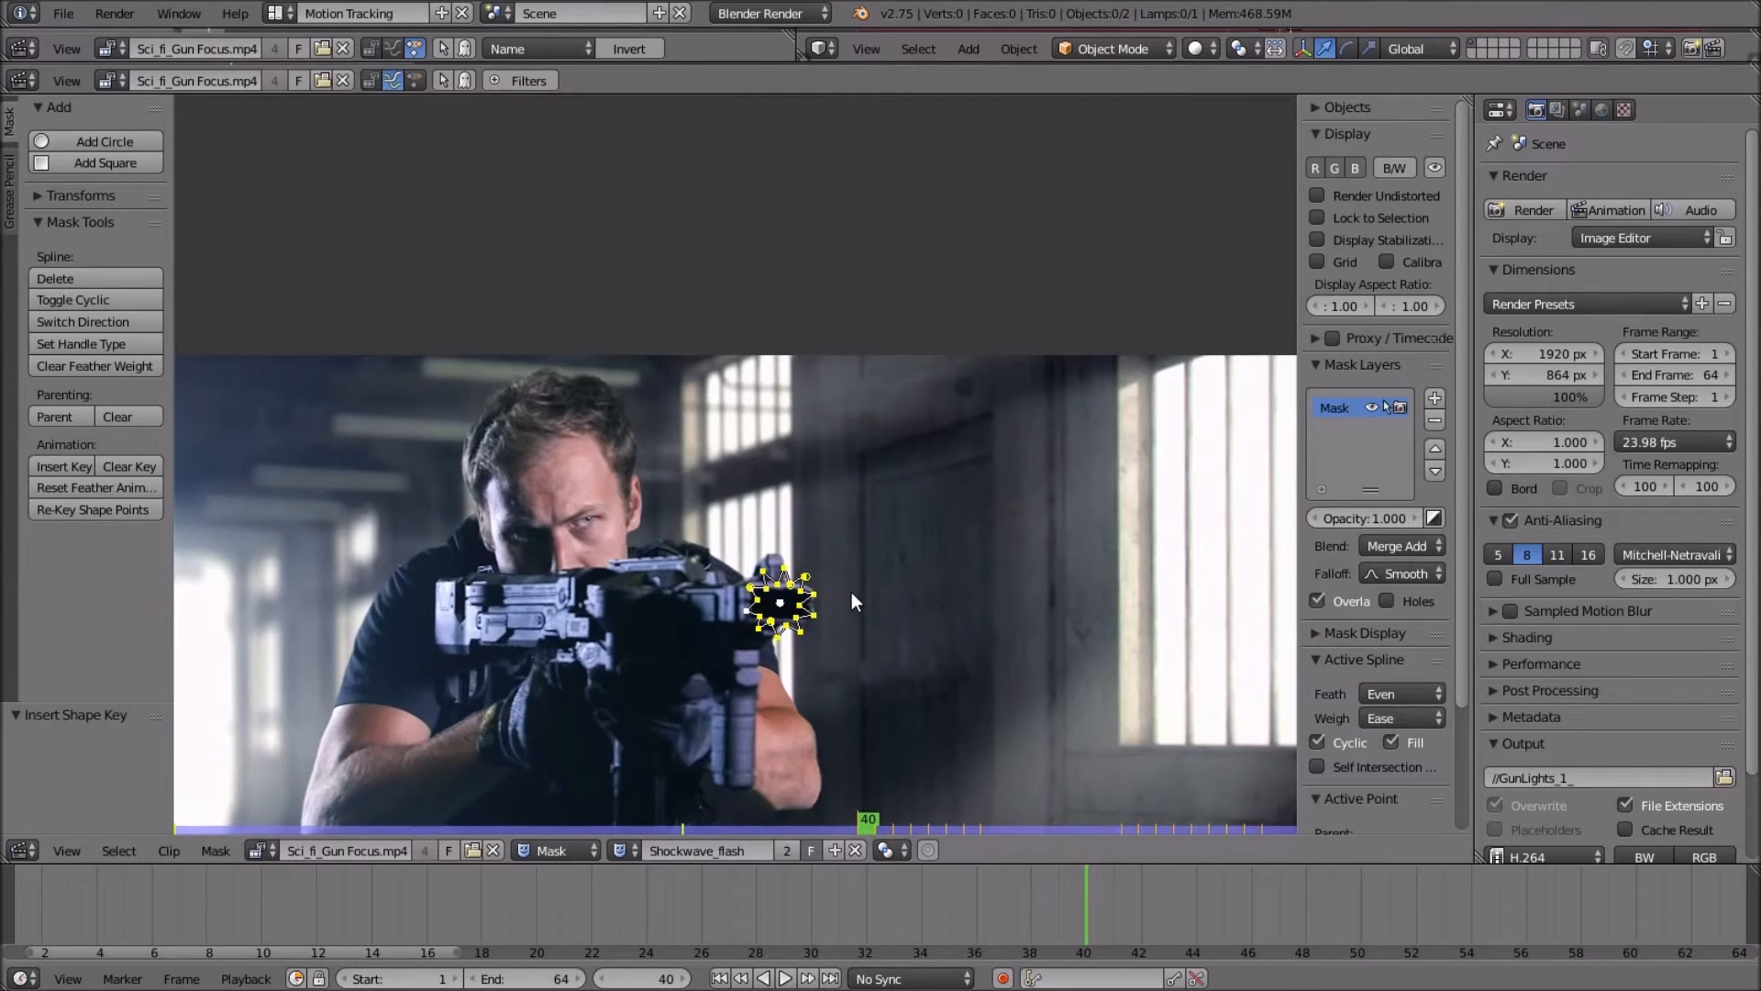
scroll(851, 592, "up", 2)
scroll(852, 590, "down", 2)
key("Left")
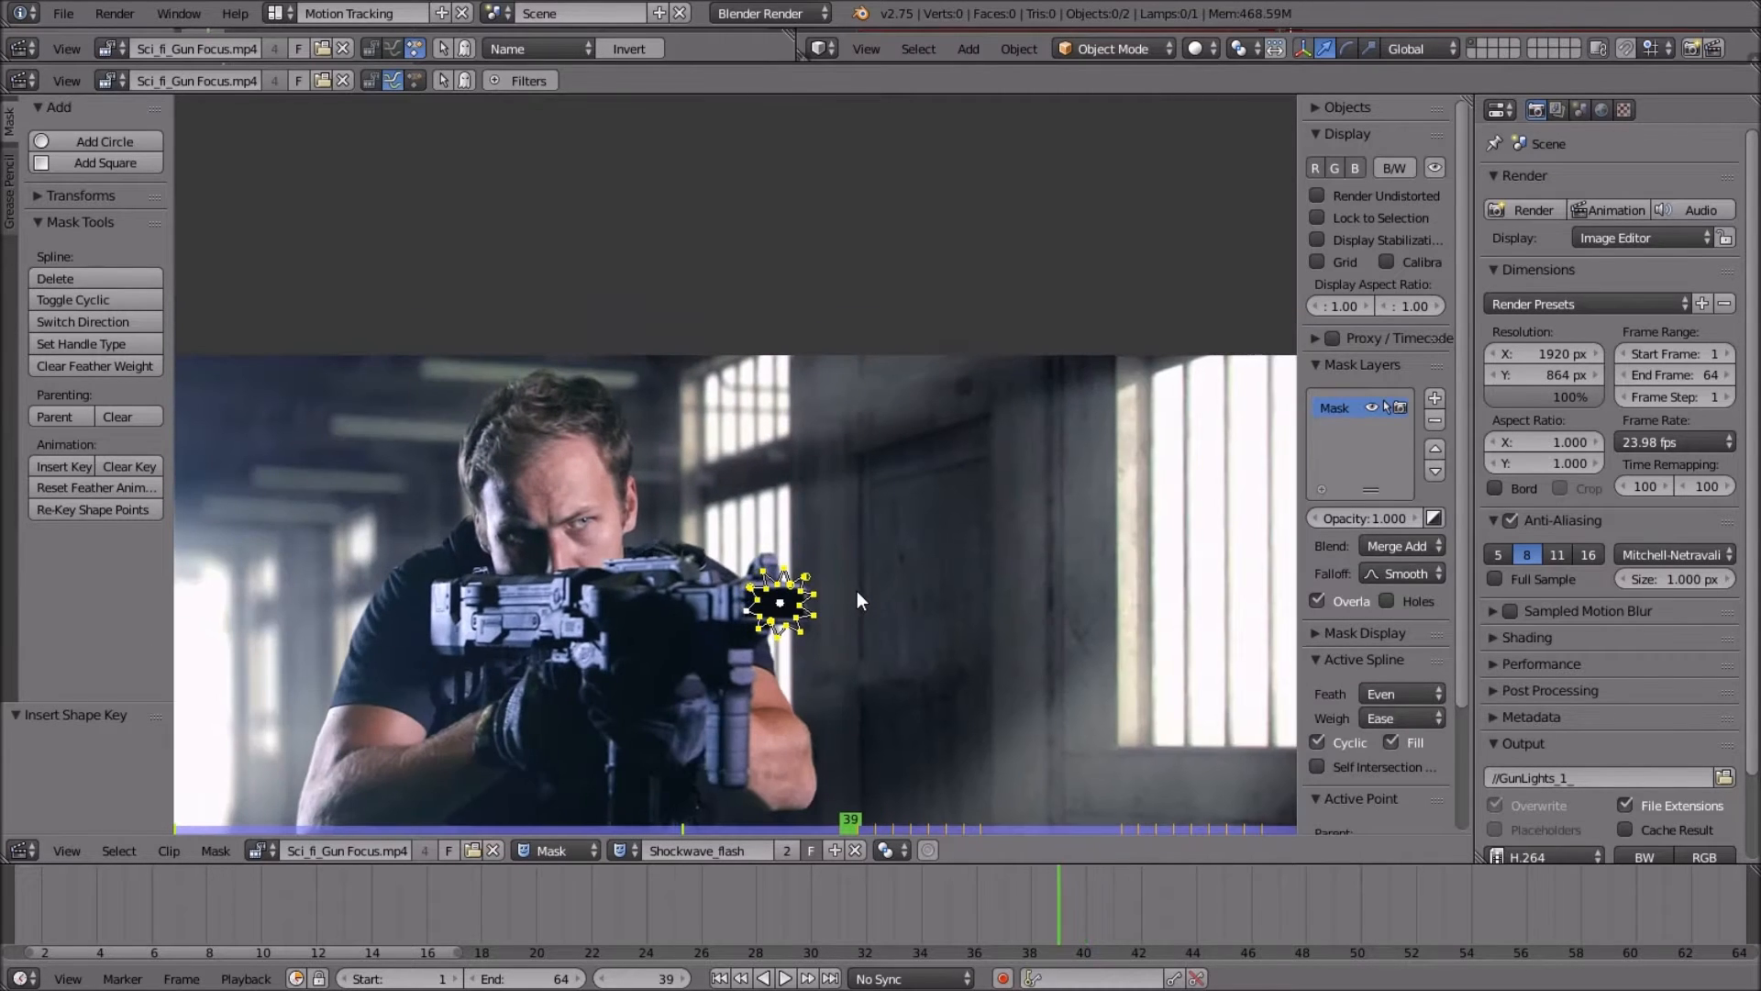
scroll(860, 587, "down", 2)
key("g")
left_click(851, 359)
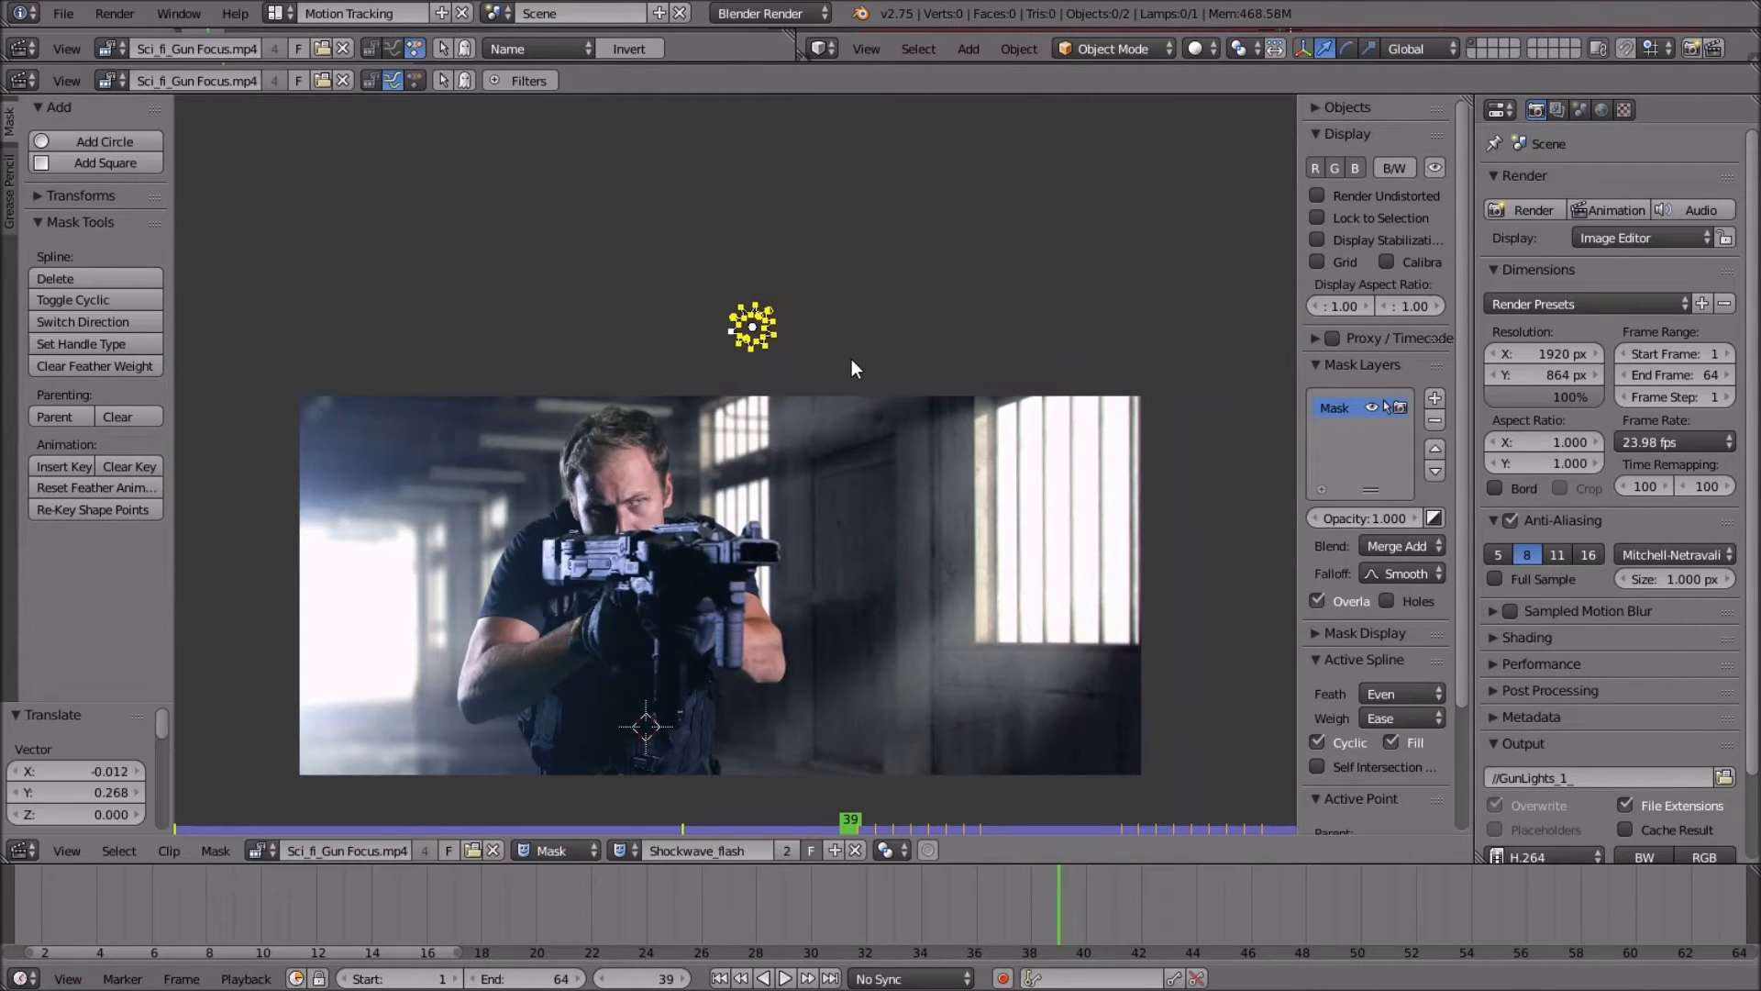
key("i")
Play the mask animation from frame 1 to check how the star mask appears and disappears at each gunshot.
scroll(851, 360, "down", 2)
scroll(851, 360, "up", 1)
key("shift+Left")
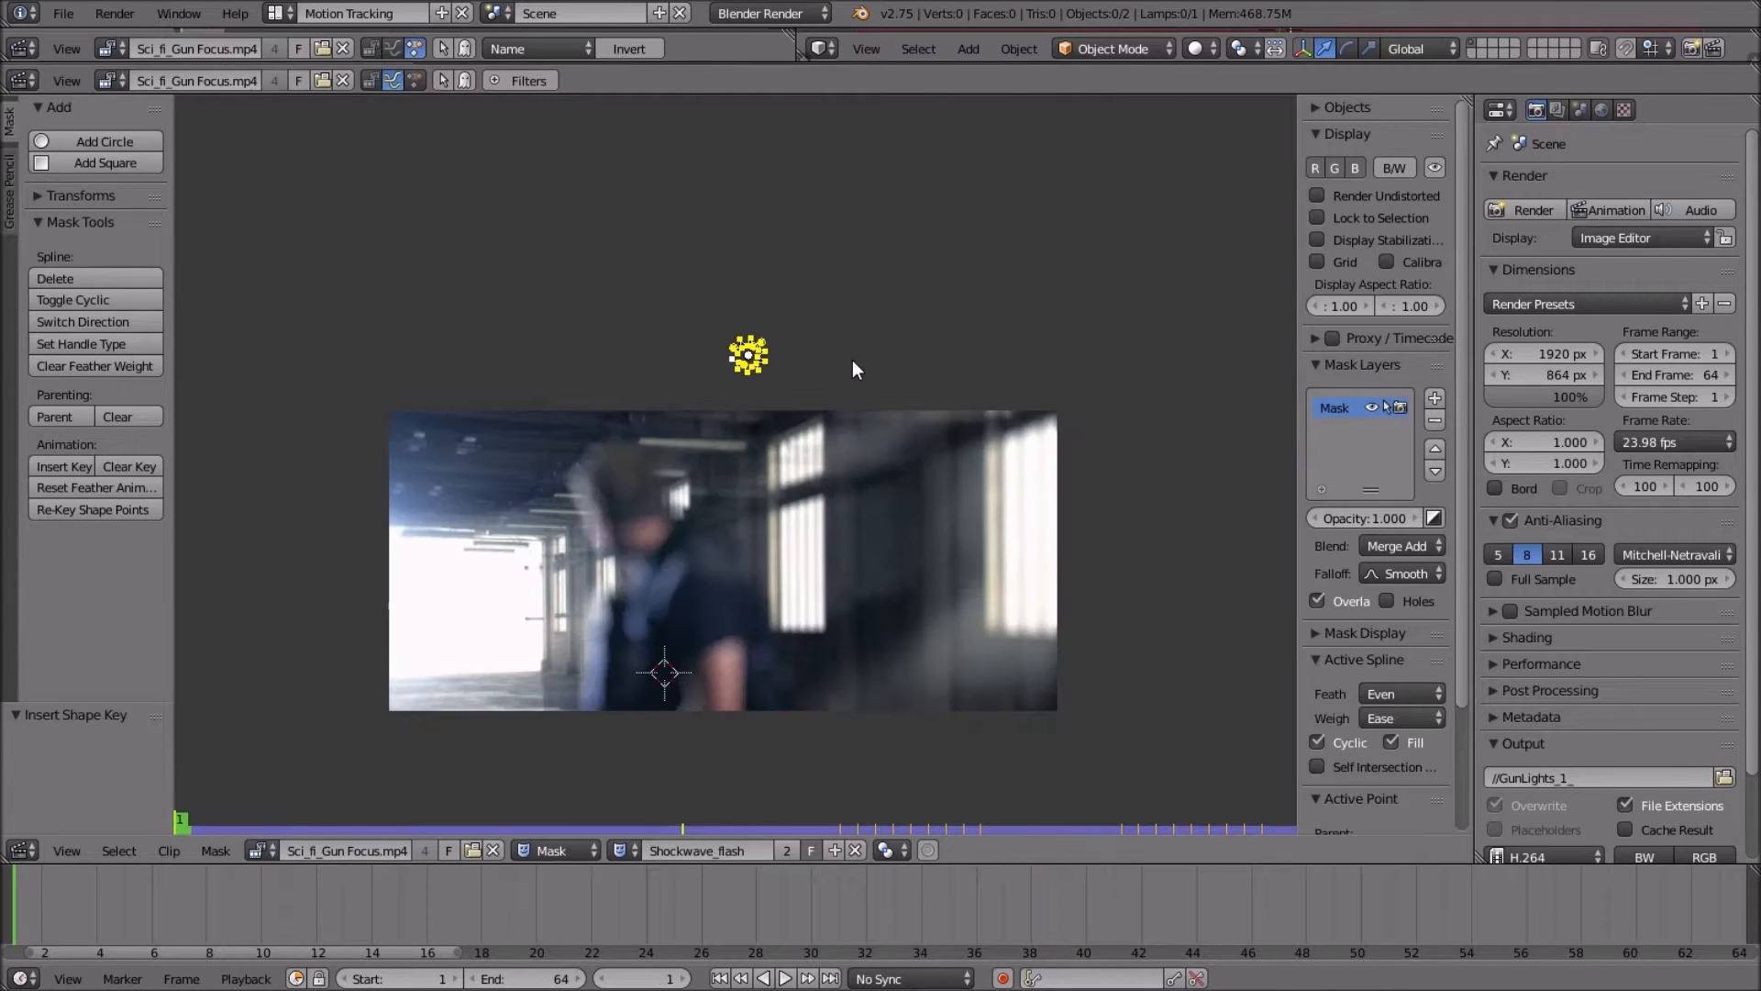
key("alt+a")
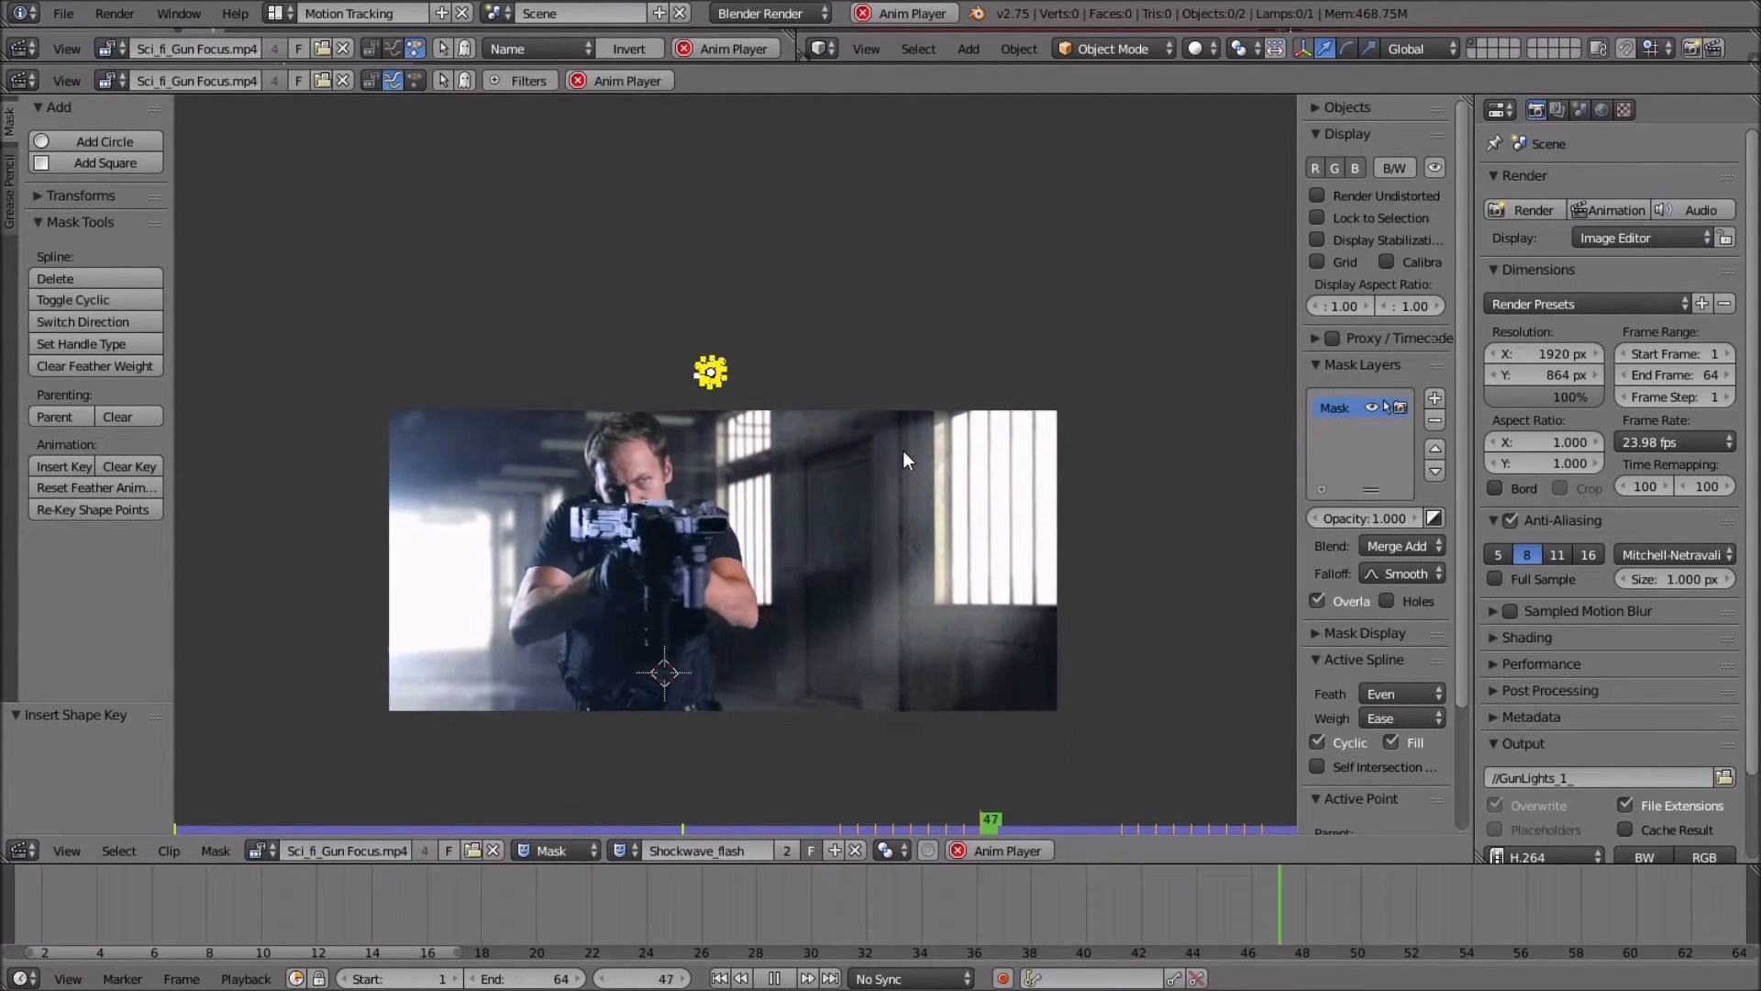
scroll(903, 454, "up", 3)
scroll(902, 459, "down", 2)
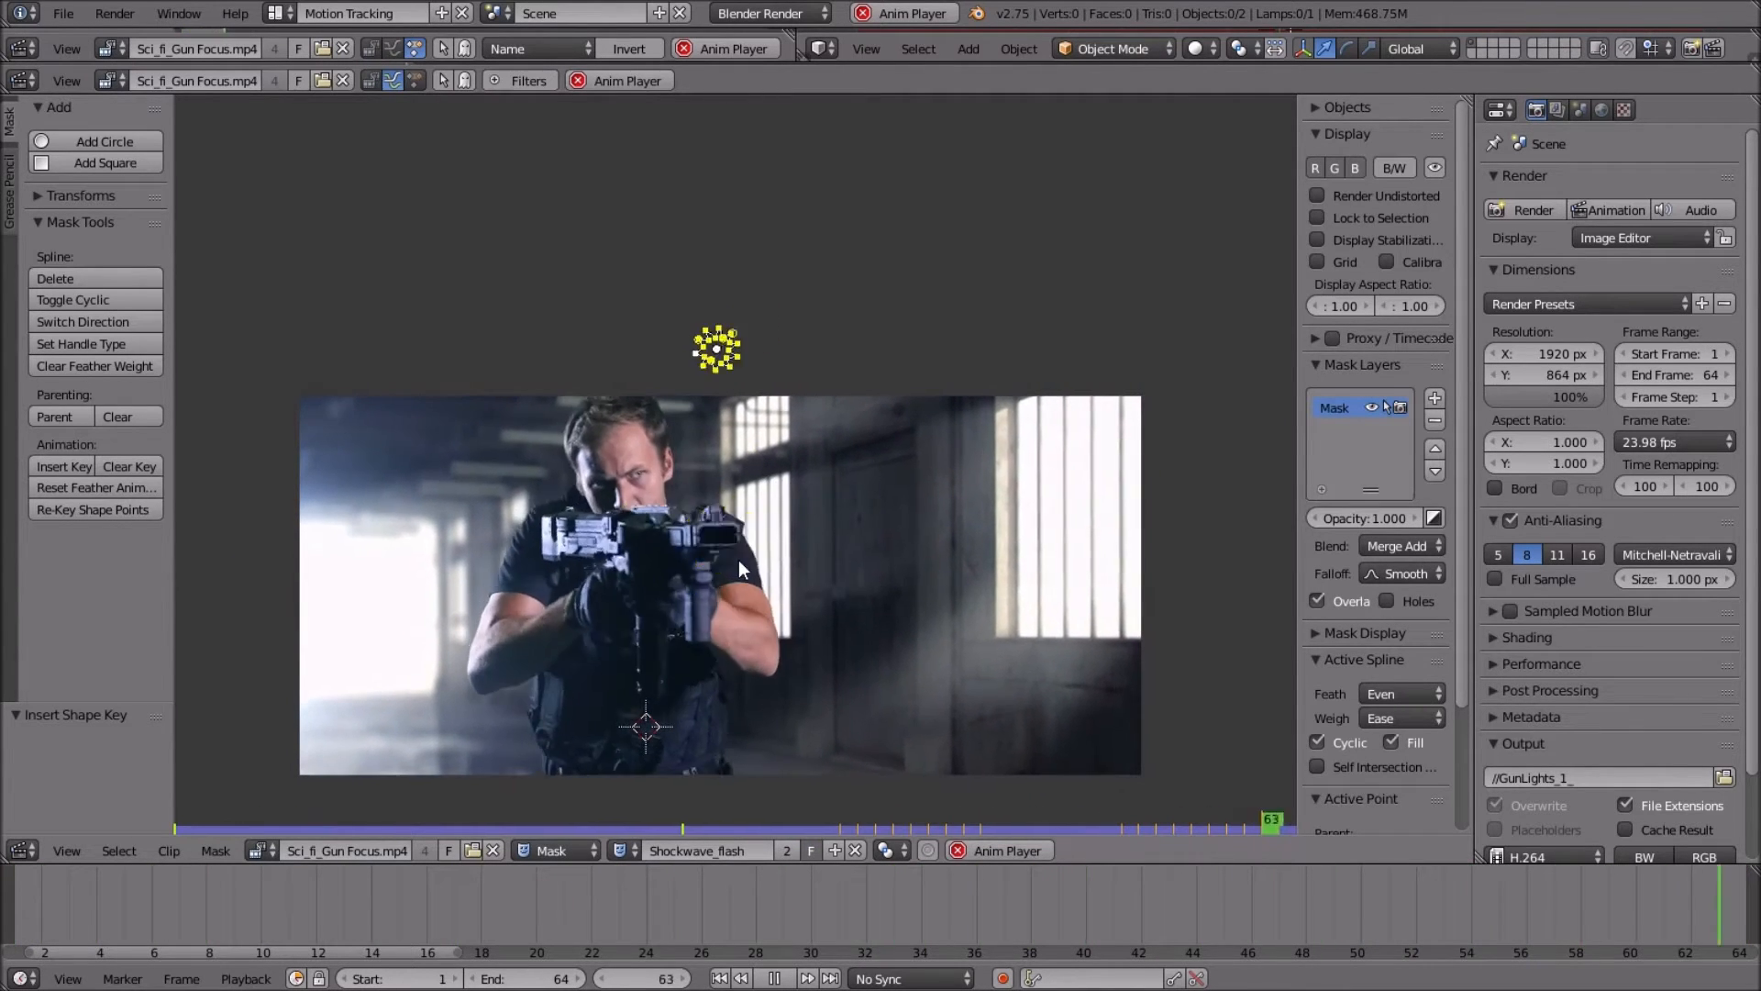
key("Escape")
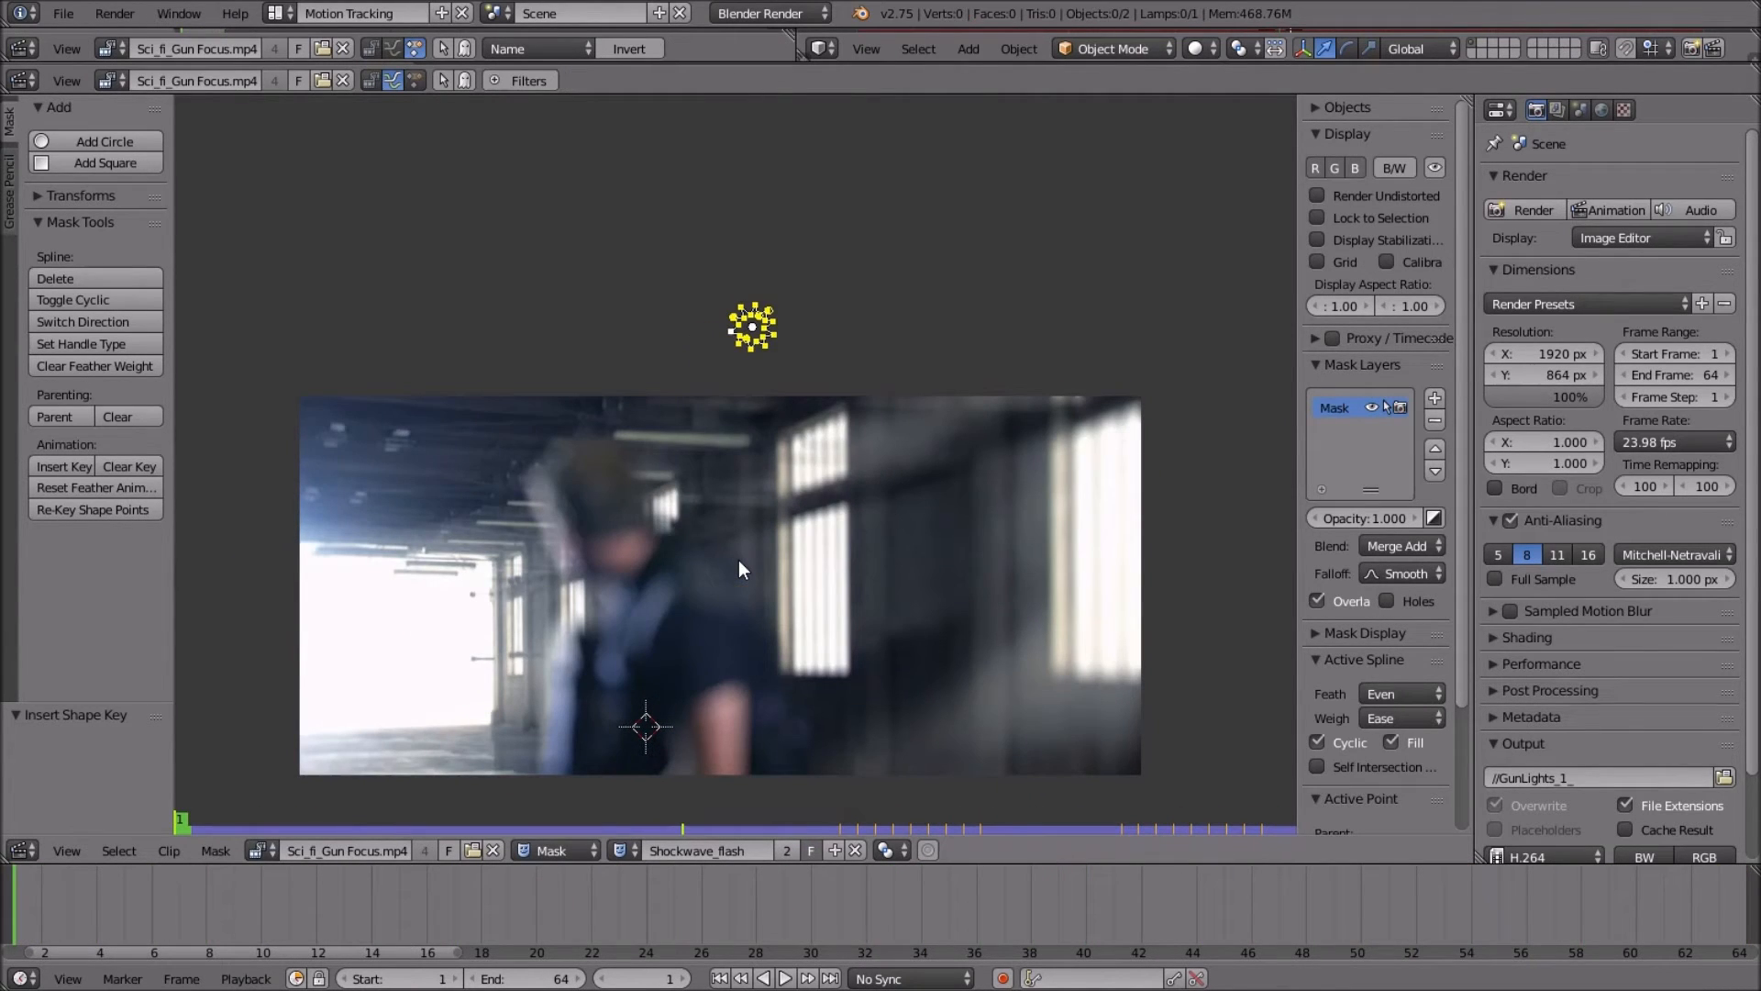
At frame 41, rotate the star mask about 14° around the muzzle and insert a shape key.
left_click(834, 824)
key("Right")
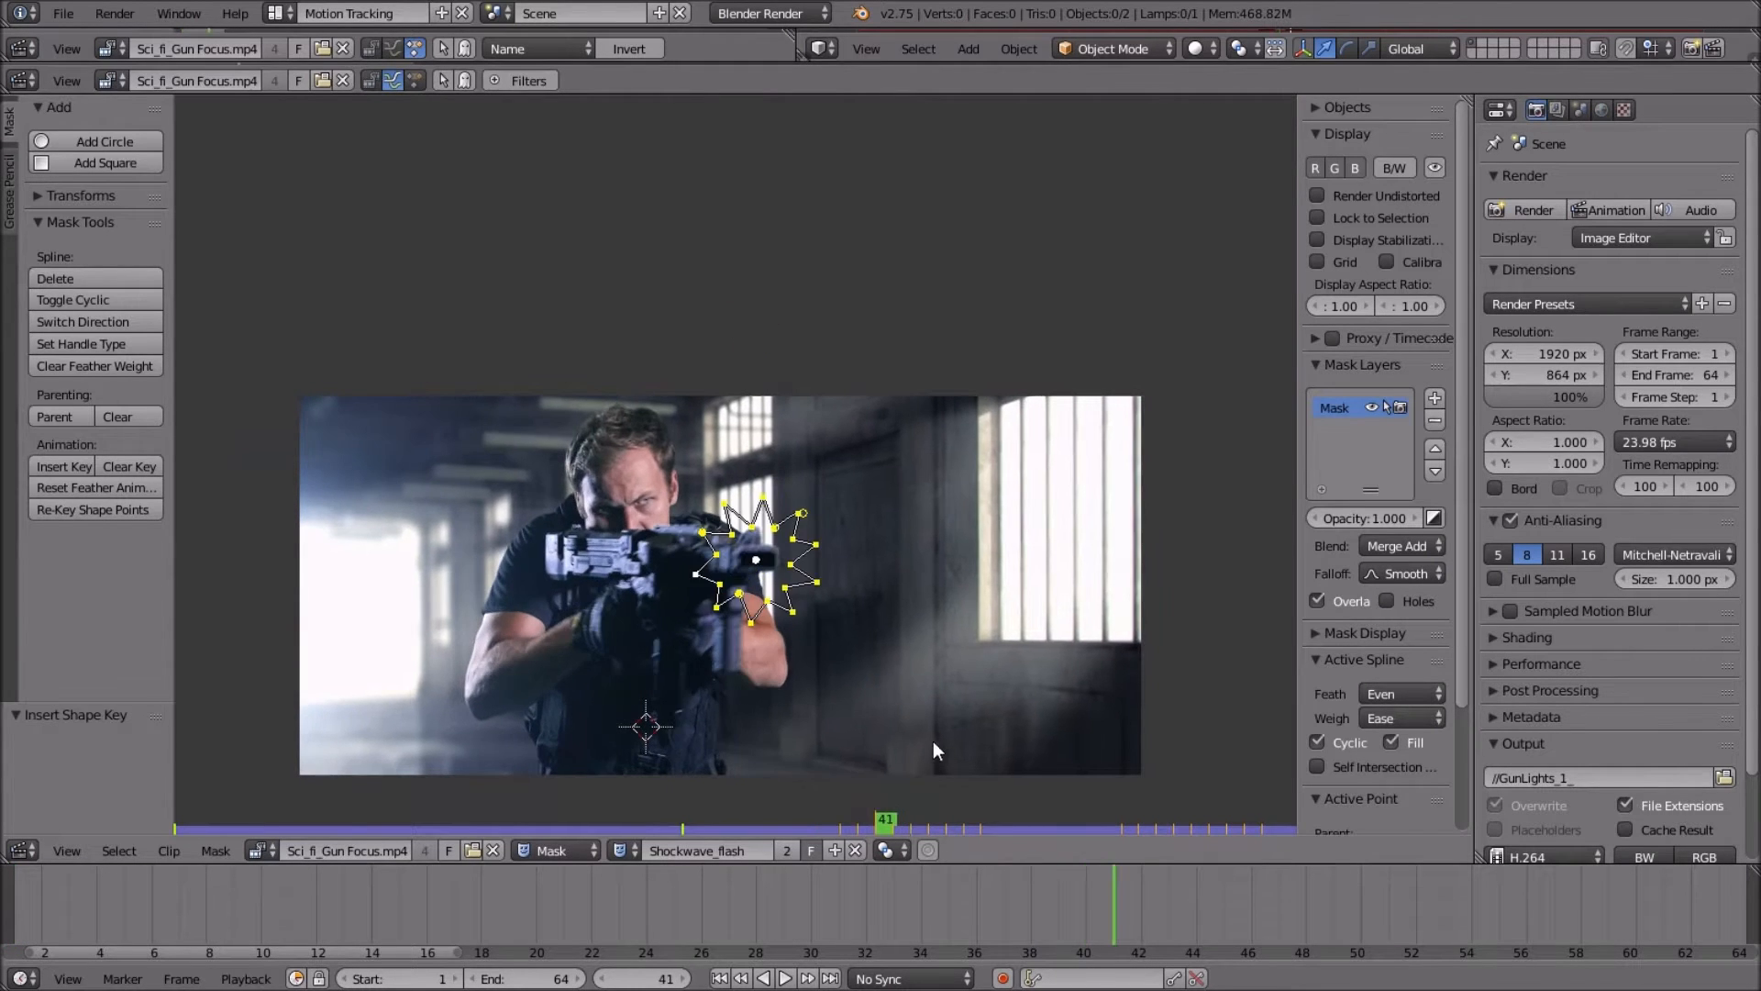
scroll(933, 741, "up", 3)
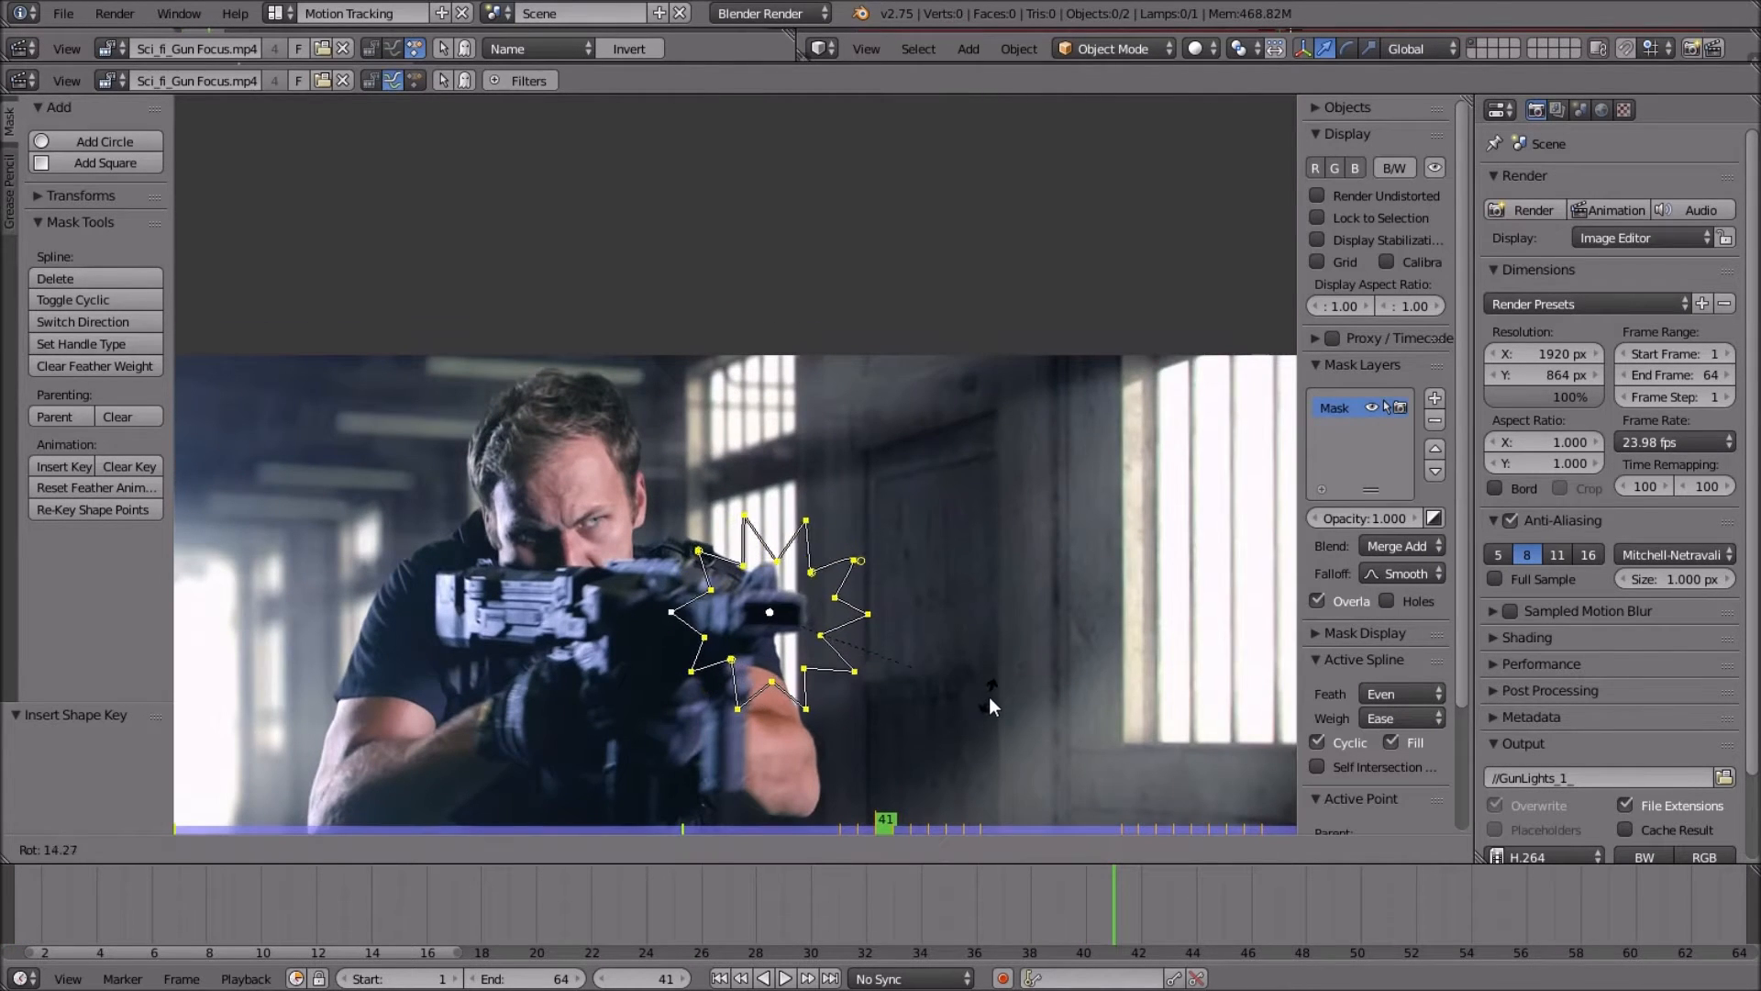
At frame 42, rotate the enlarged star mask by 30.382° and insert a shape key.
key("Right")
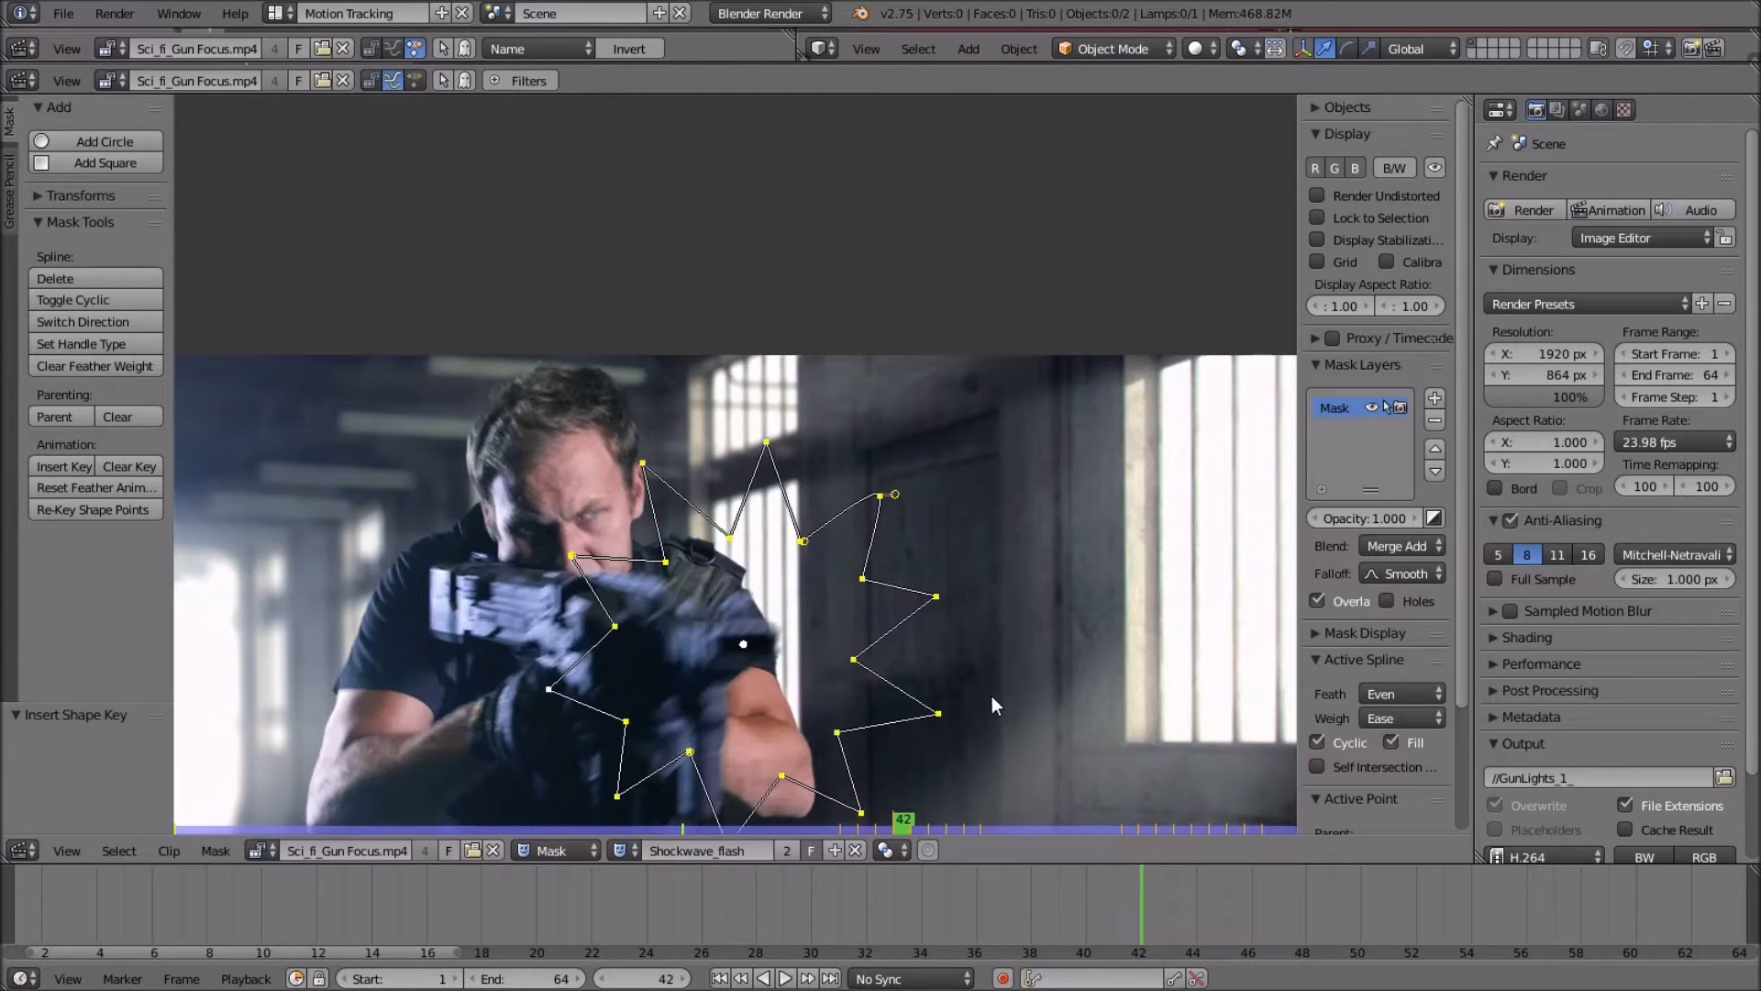
scroll(993, 697, "down", 1)
key("r")
left_click(888, 747)
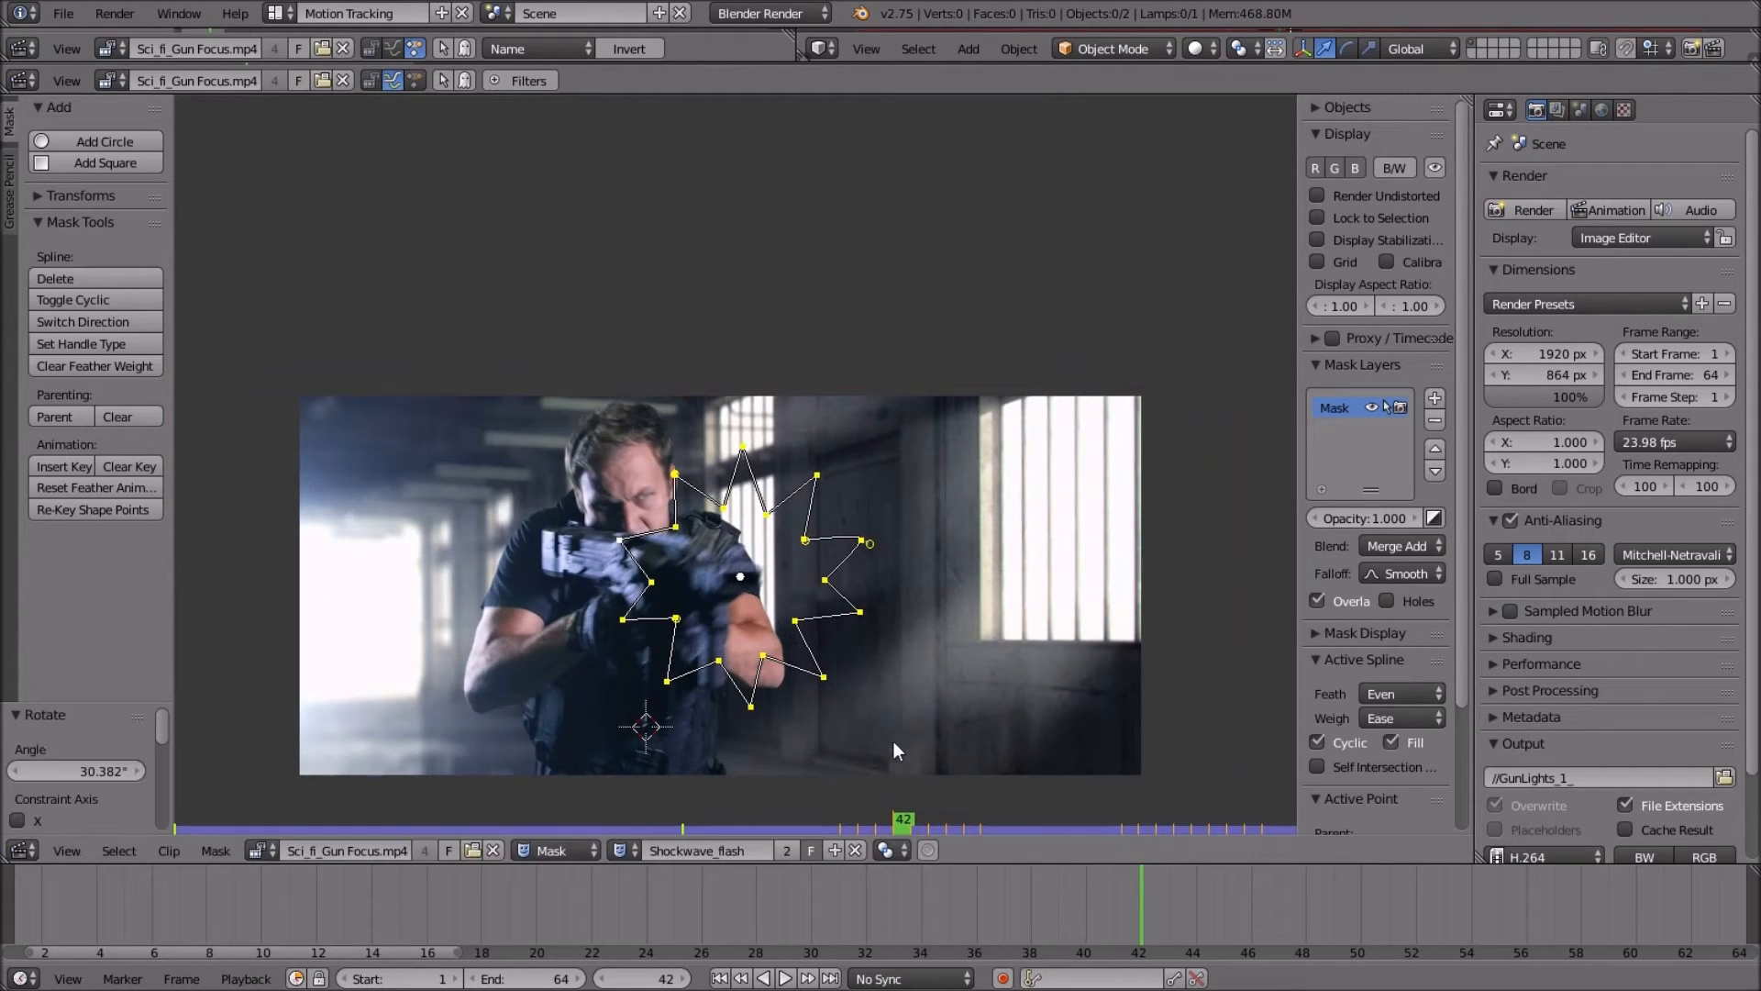
key("i")
At frame 43, rotate the star mask around the muzzle and insert a shape key.
key("Right")
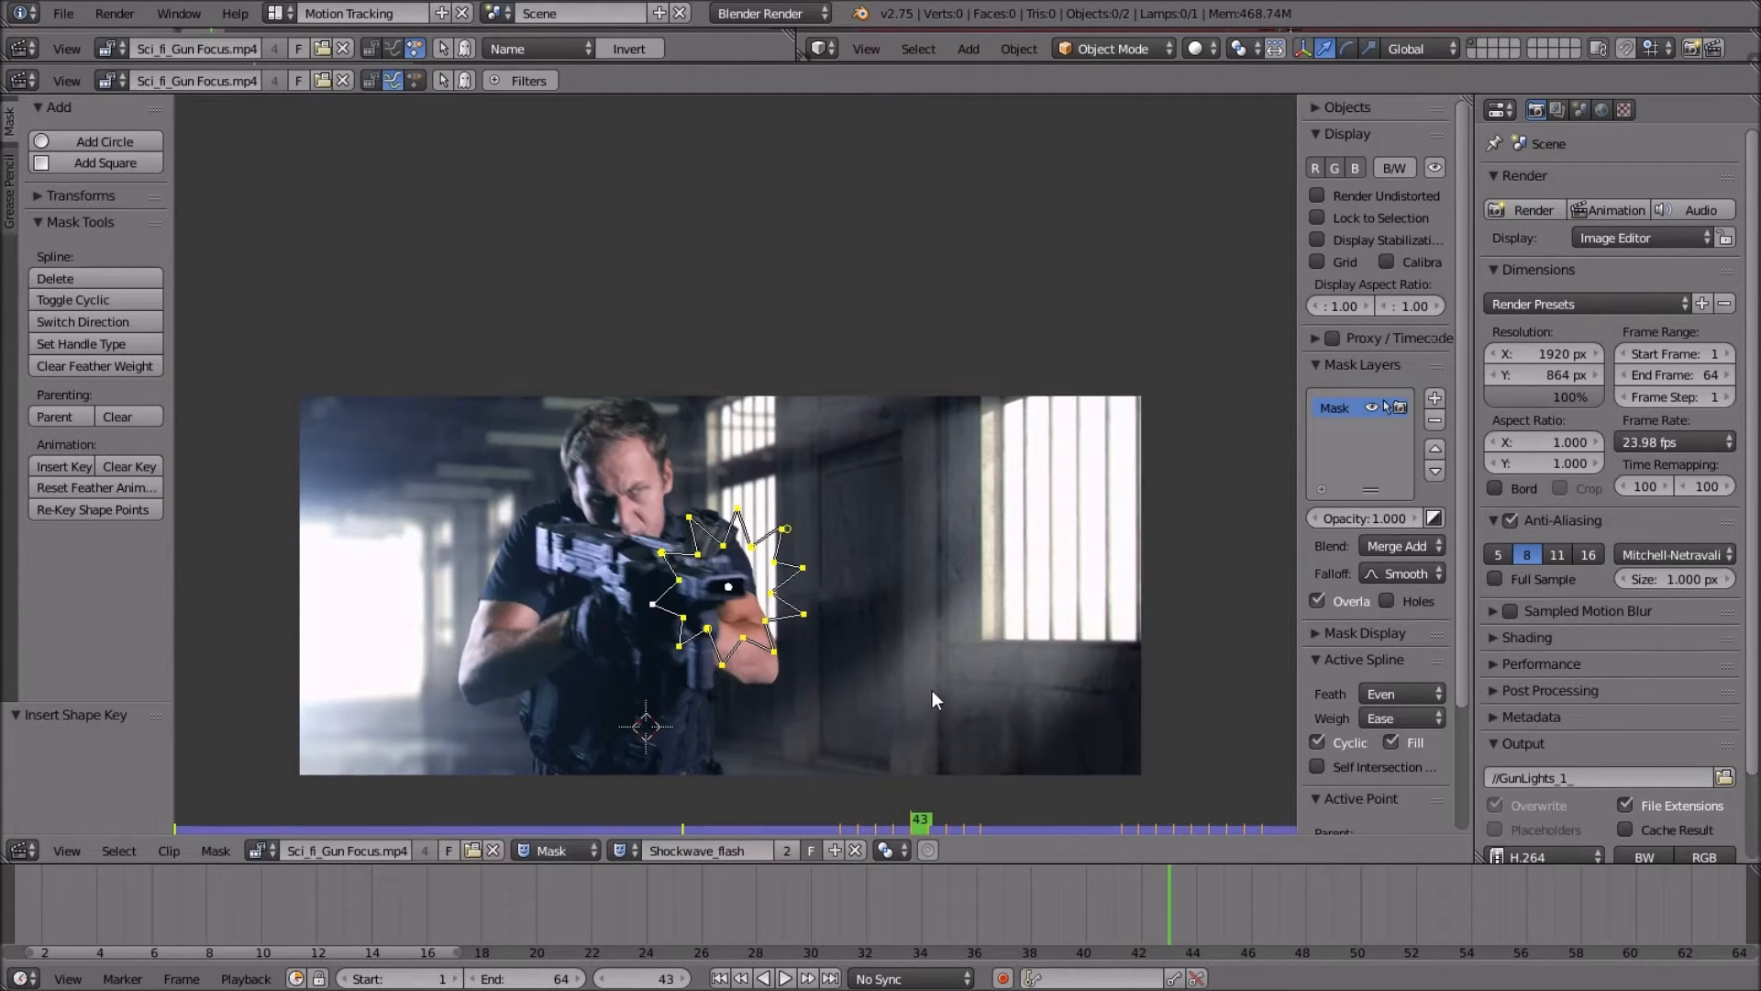
key("r")
left_click(928, 736)
key("i")
At frame 44, rotate the star mask by about 24° and insert a shape key.
key("Right")
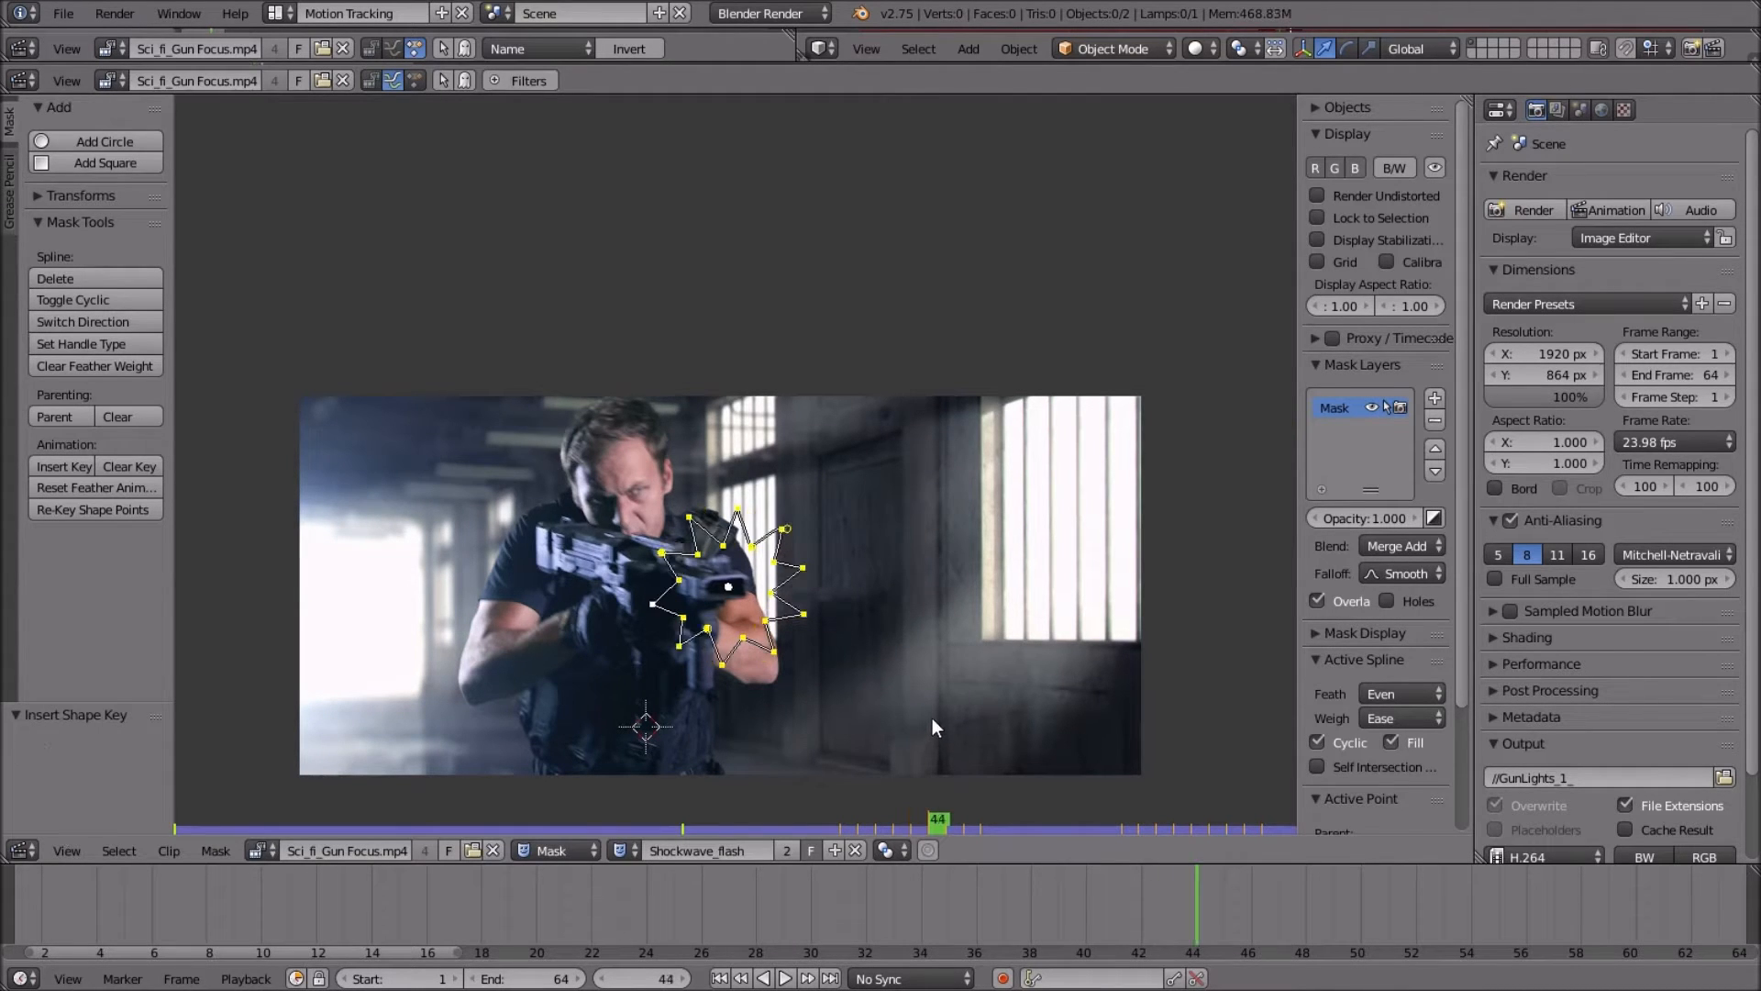
key("r")
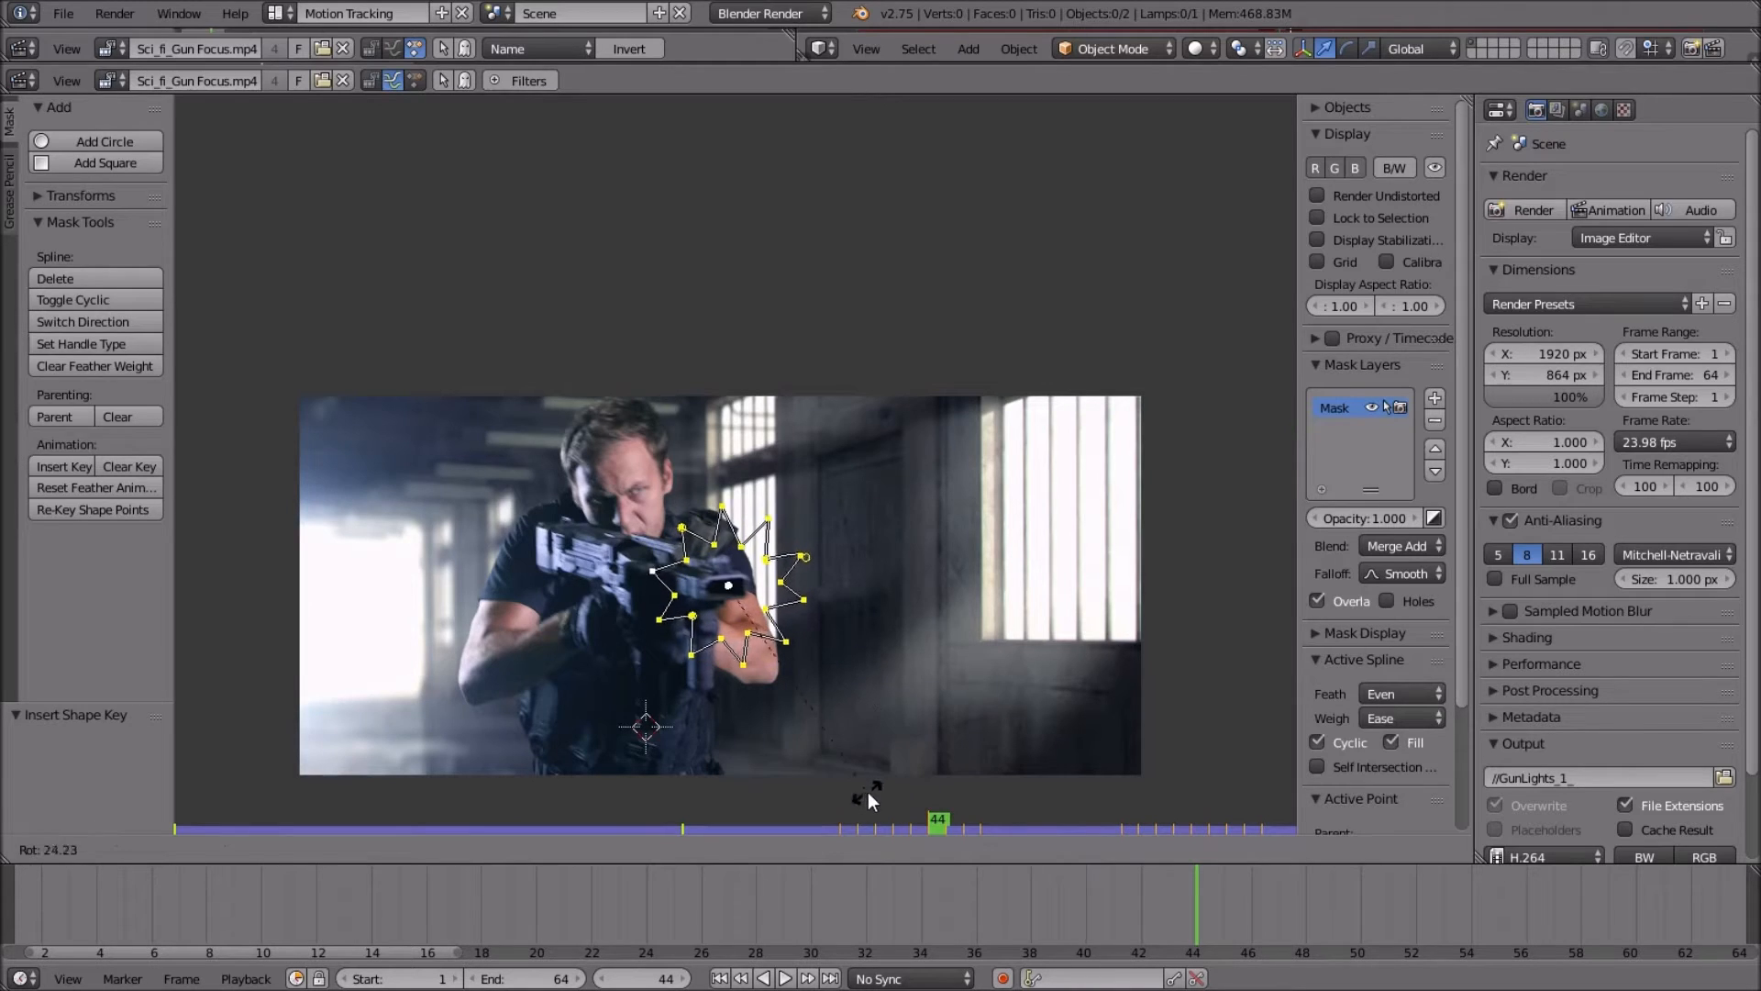
left_click(867, 790)
key("i")
At frame 45, turn the shrinking star mask well past 60° and insert a shape key.
key("Right")
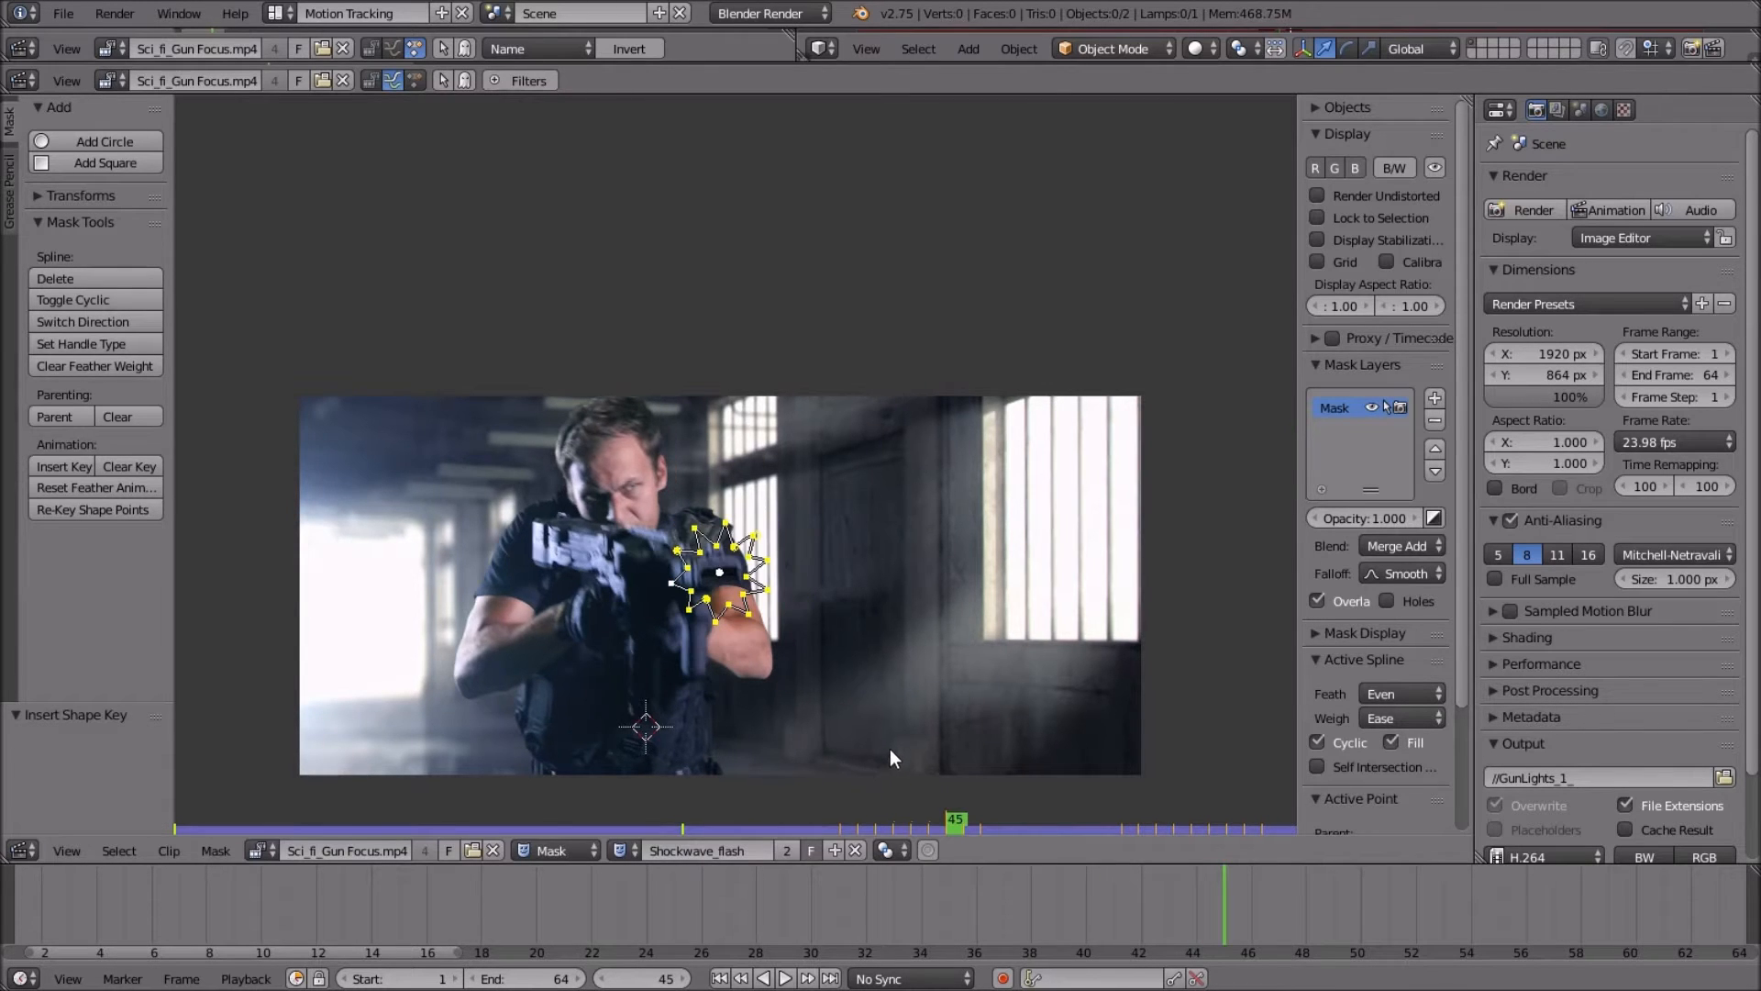
key("r")
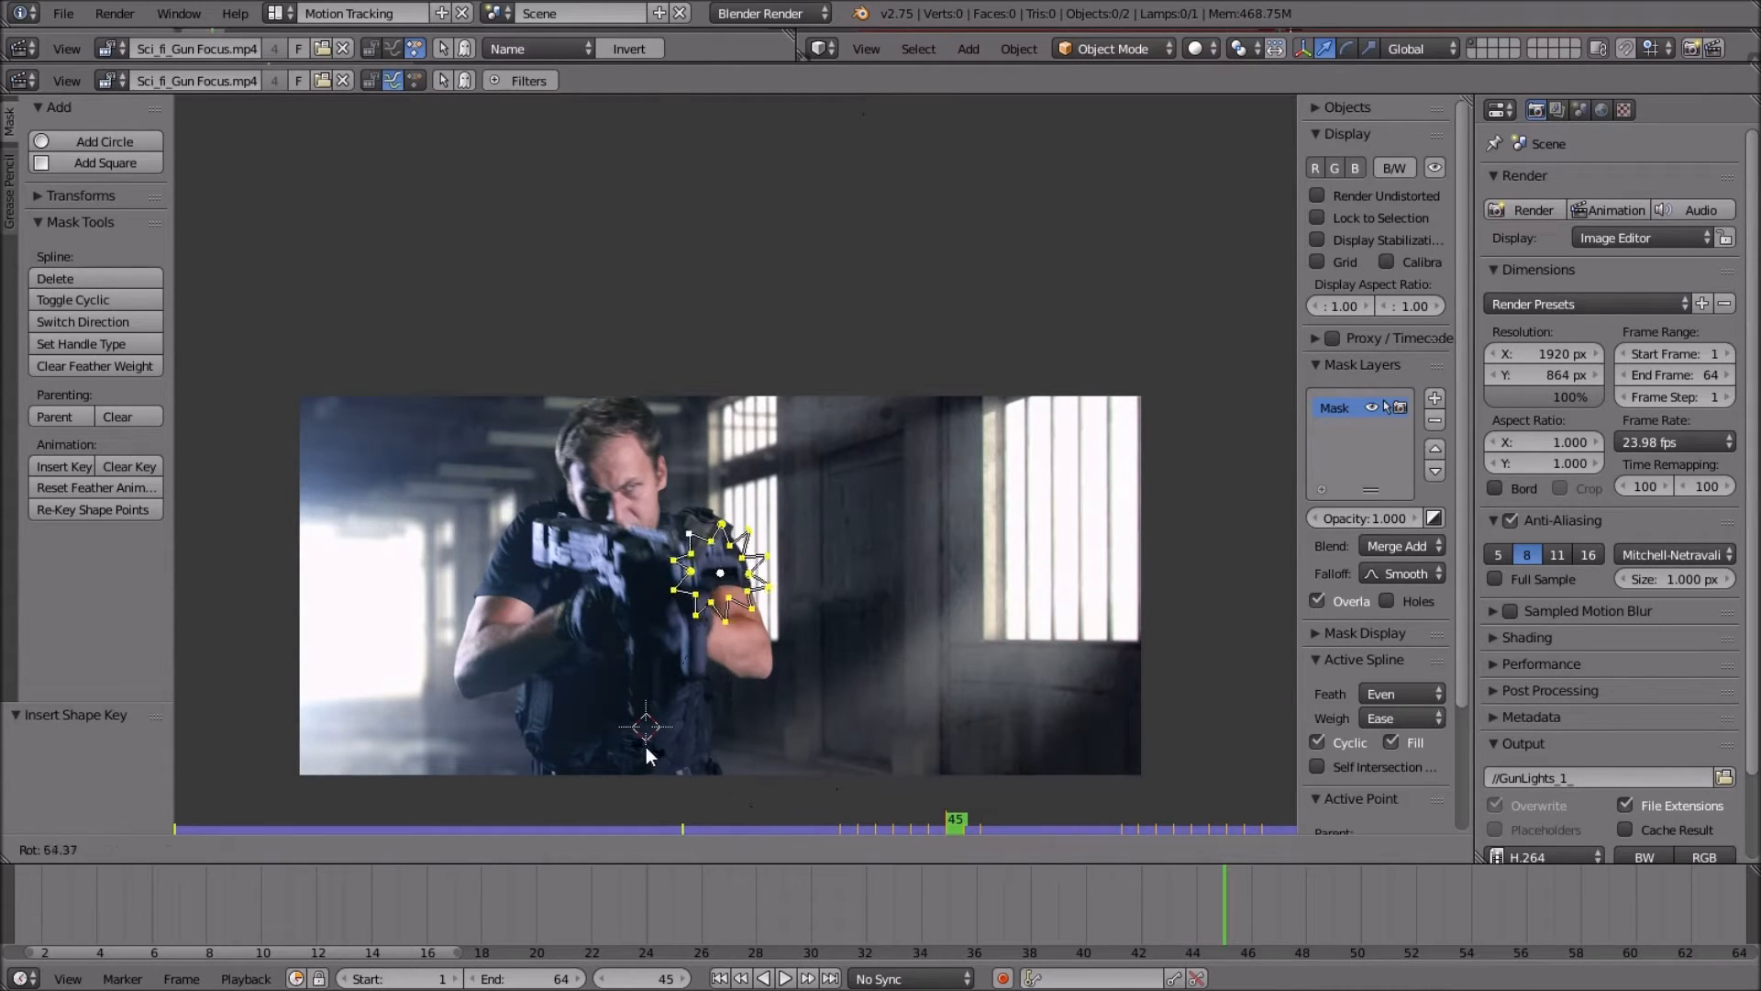
left_click(611, 684)
key("i")
At frame 46, rotate the small star mask on the muzzle and insert a shape key.
key("Right")
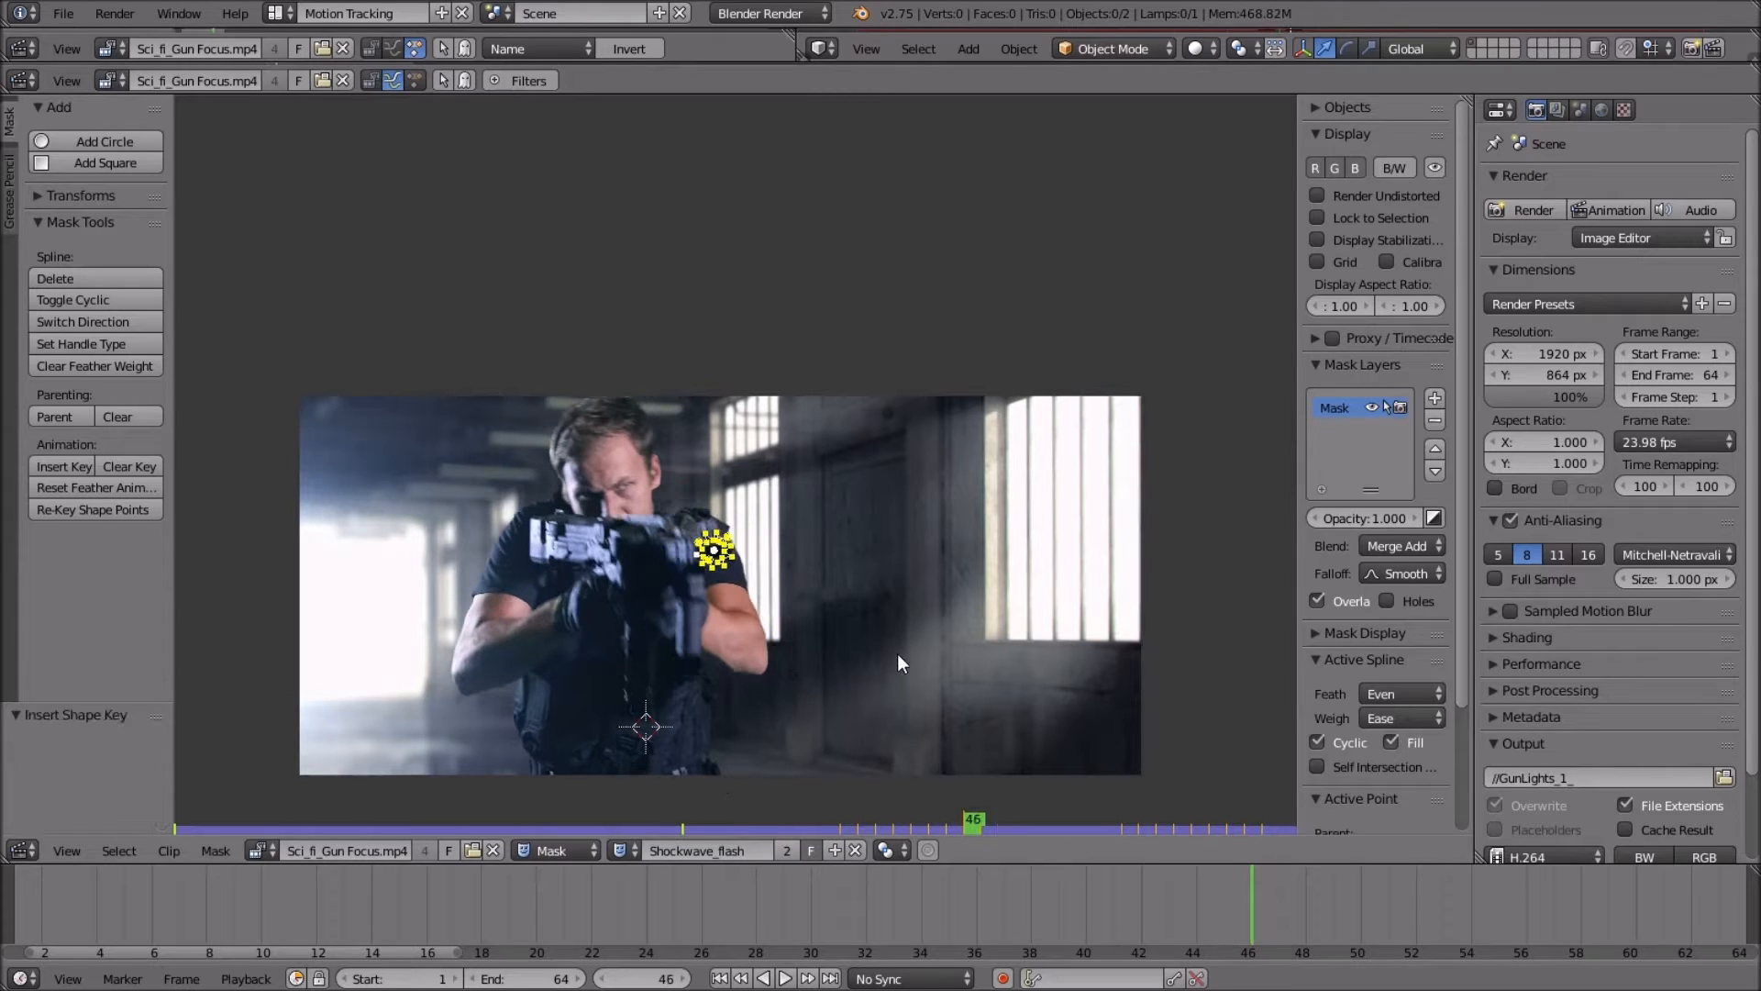
key("r")
left_click(758, 728)
key("i")
Play back the animation to check the star mask's rotation, stop it at frame 22 and examine the footage there.
key("alt+a")
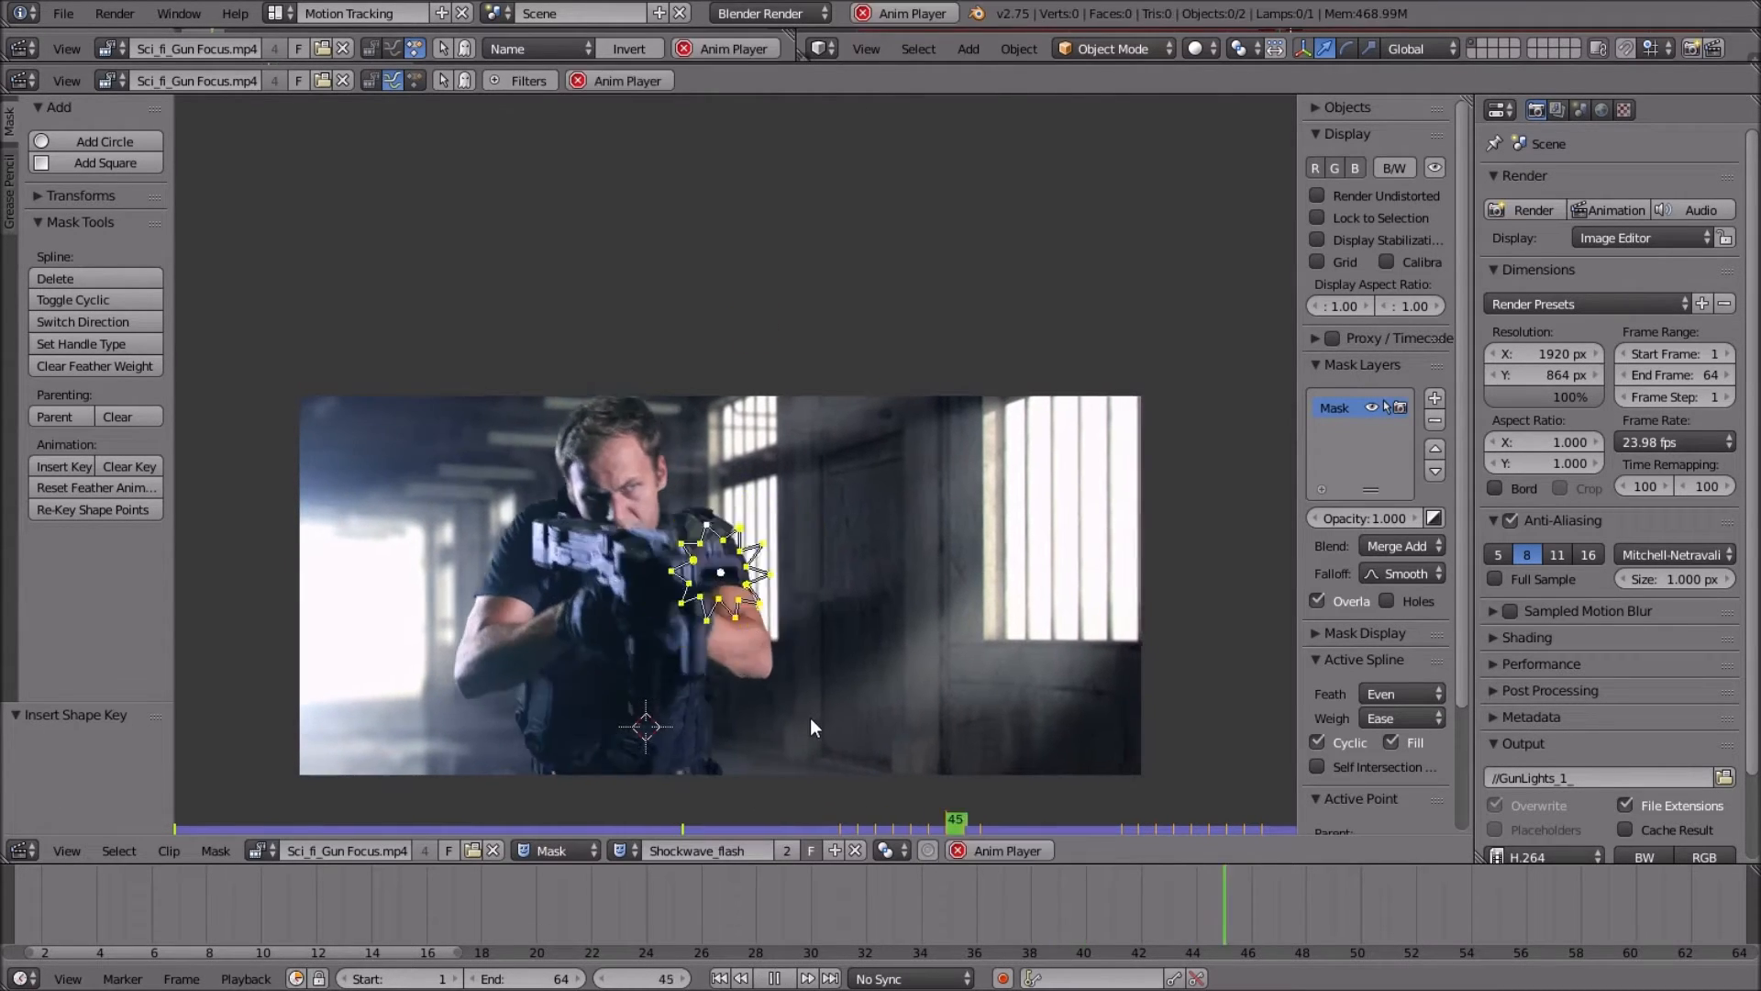
key("alt+a")
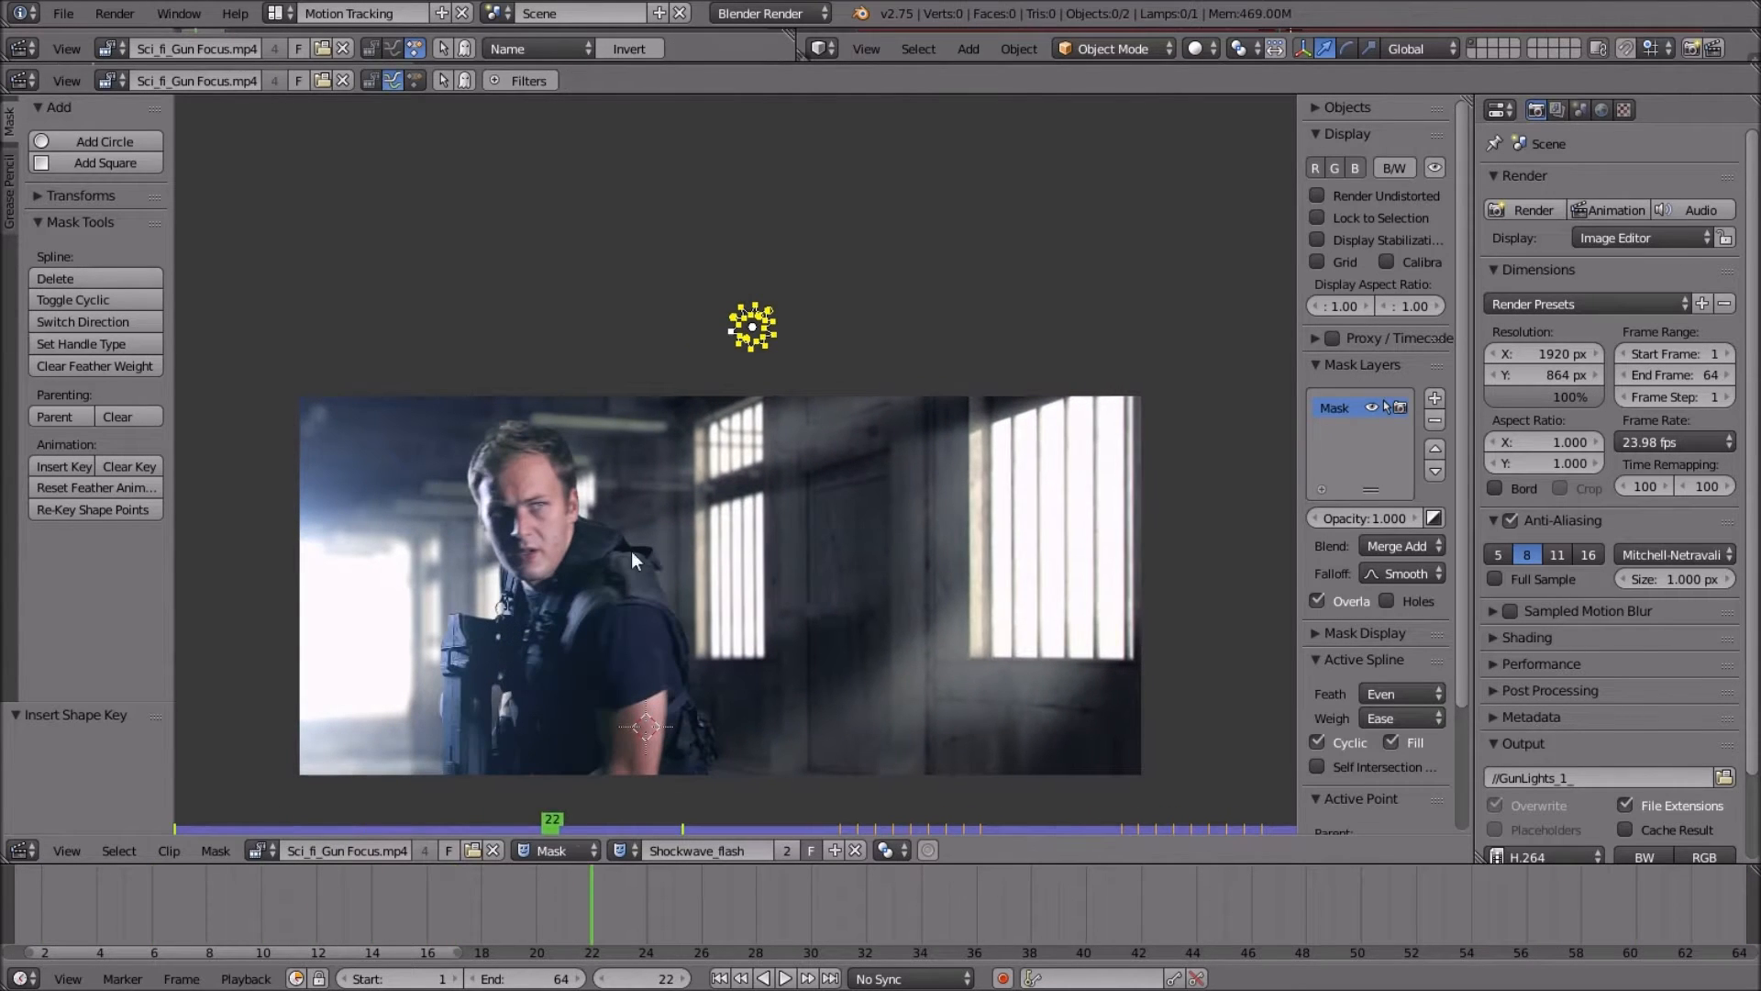
scroll(573, 569, "up", 2)
scroll(572, 569, "down", 4)
middle_click_drag(644, 551, 627, 496)
scroll(833, 532, "up", 3)
scroll(642, 573, "up", 2)
scroll(710, 493, "down", 5)
middle_click_drag(809, 506, 686, 478)
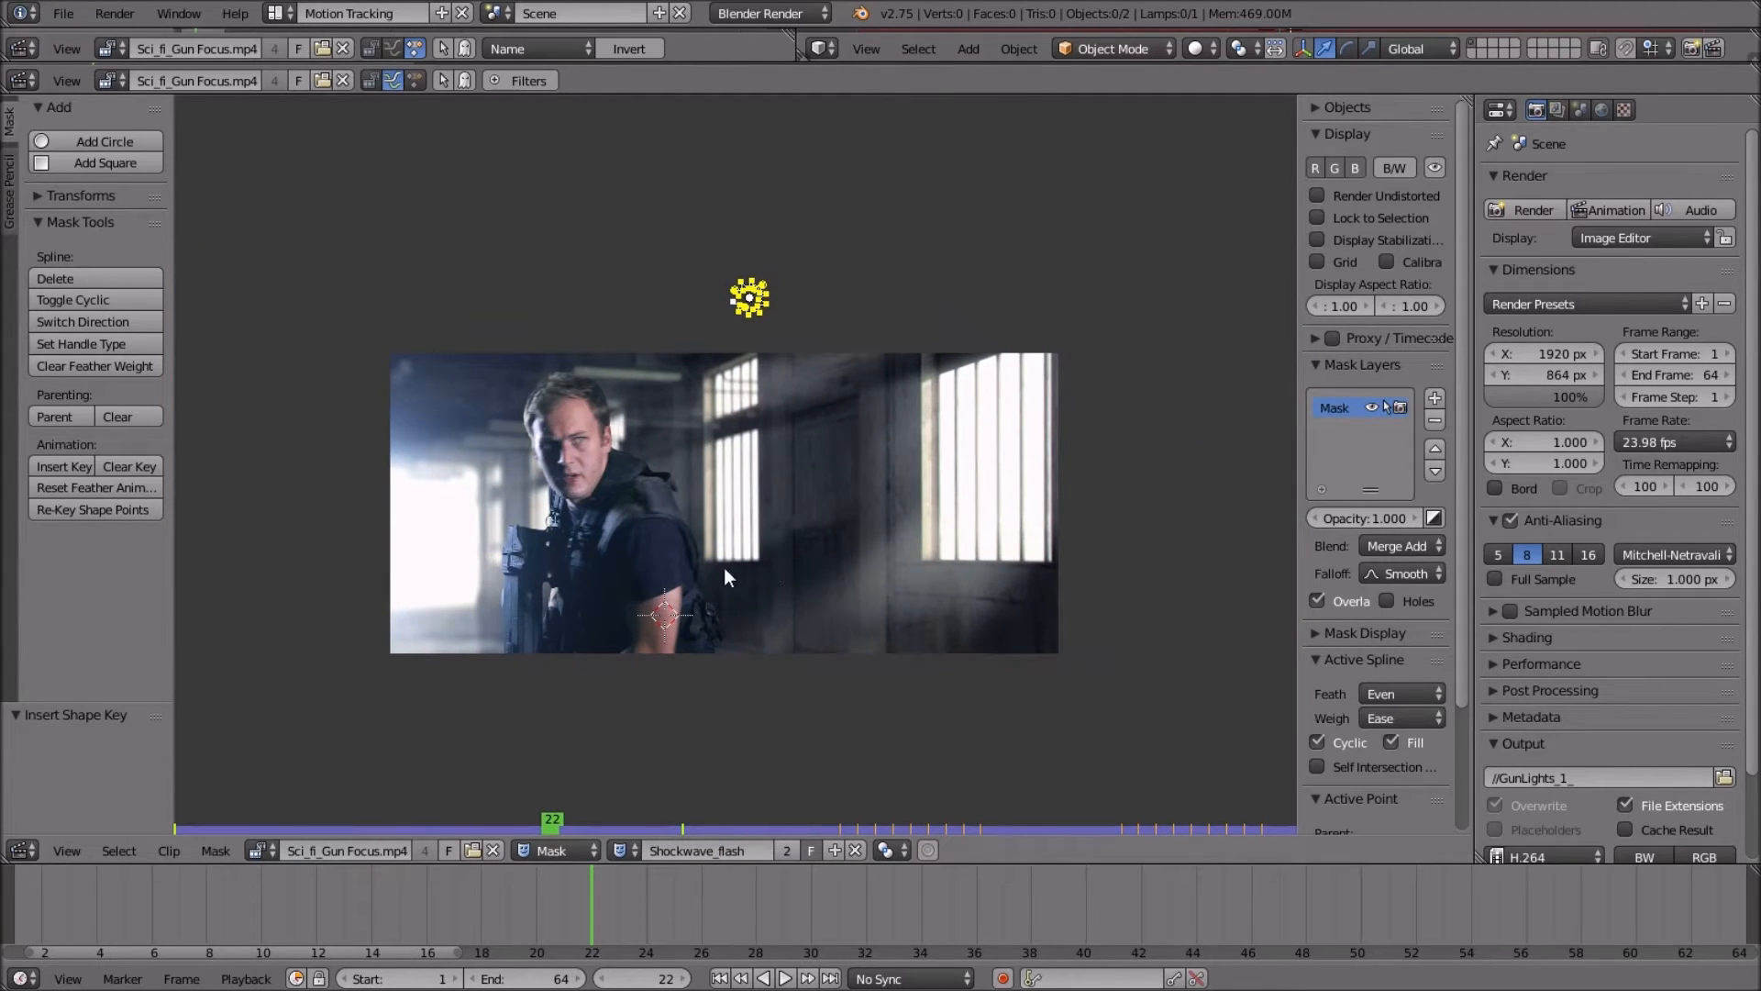
scroll(720, 576, "up", 2)
middle_click_drag(717, 586, 776, 546)
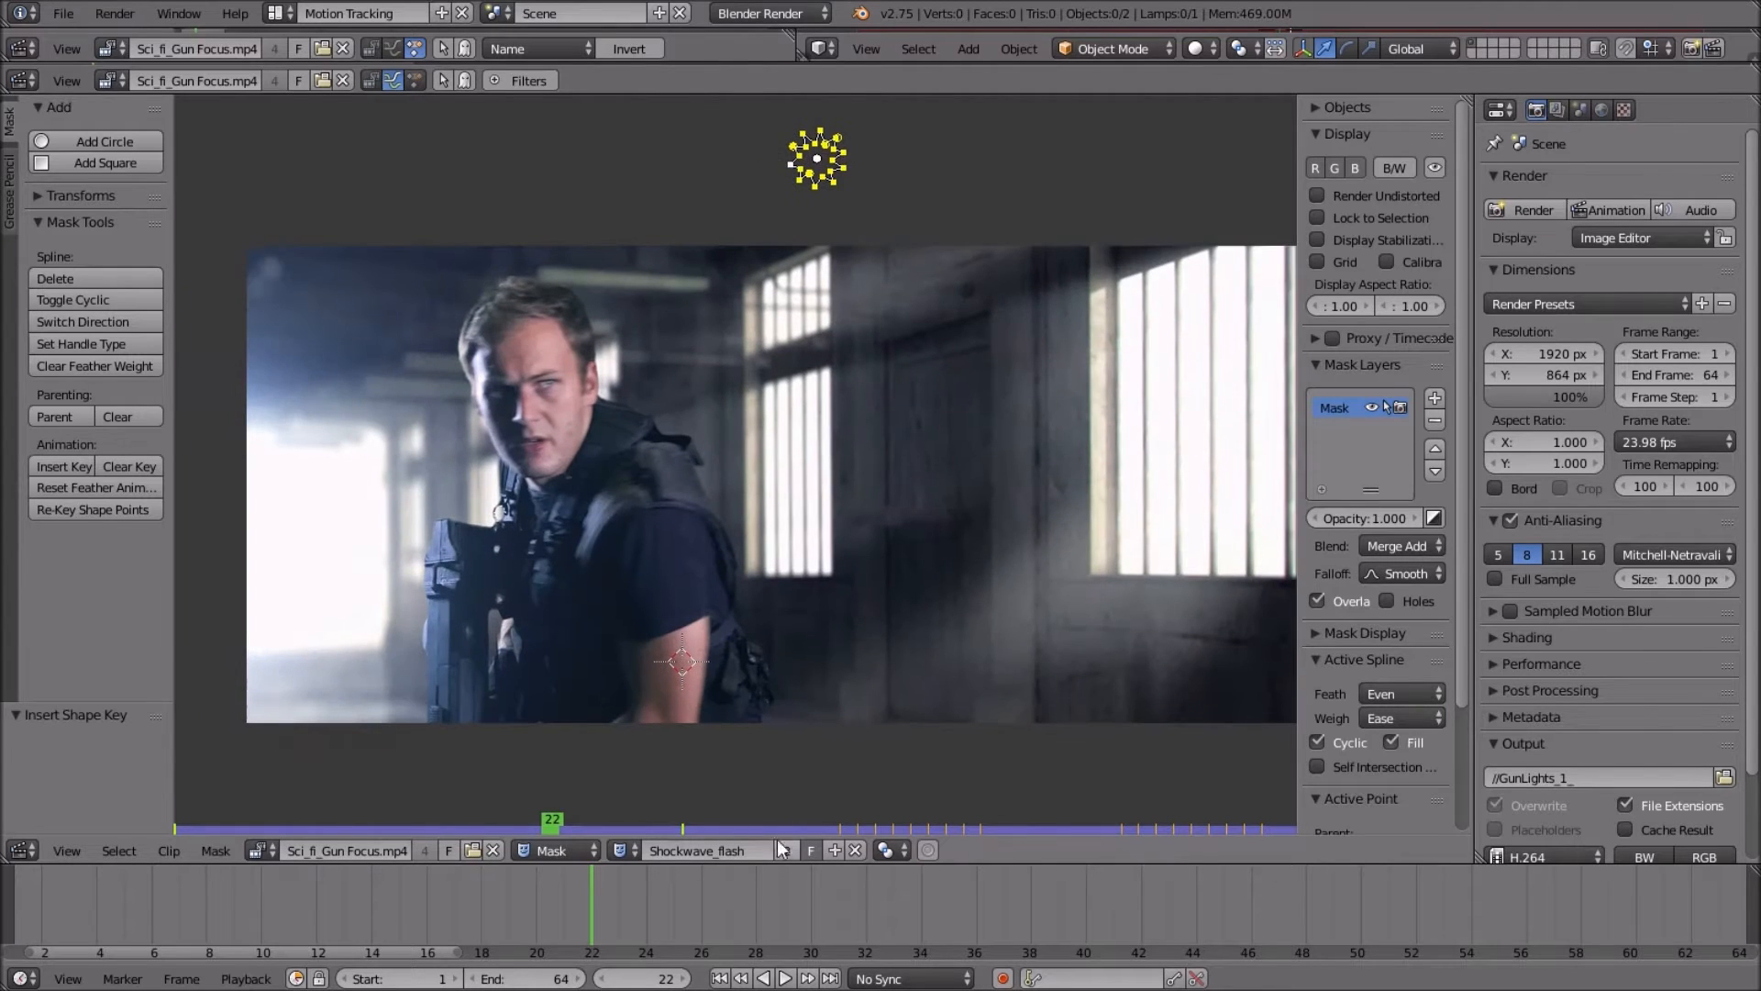
Create a new mask and name it Barrel_Lights.
left_click(835, 851)
double_click(656, 850)
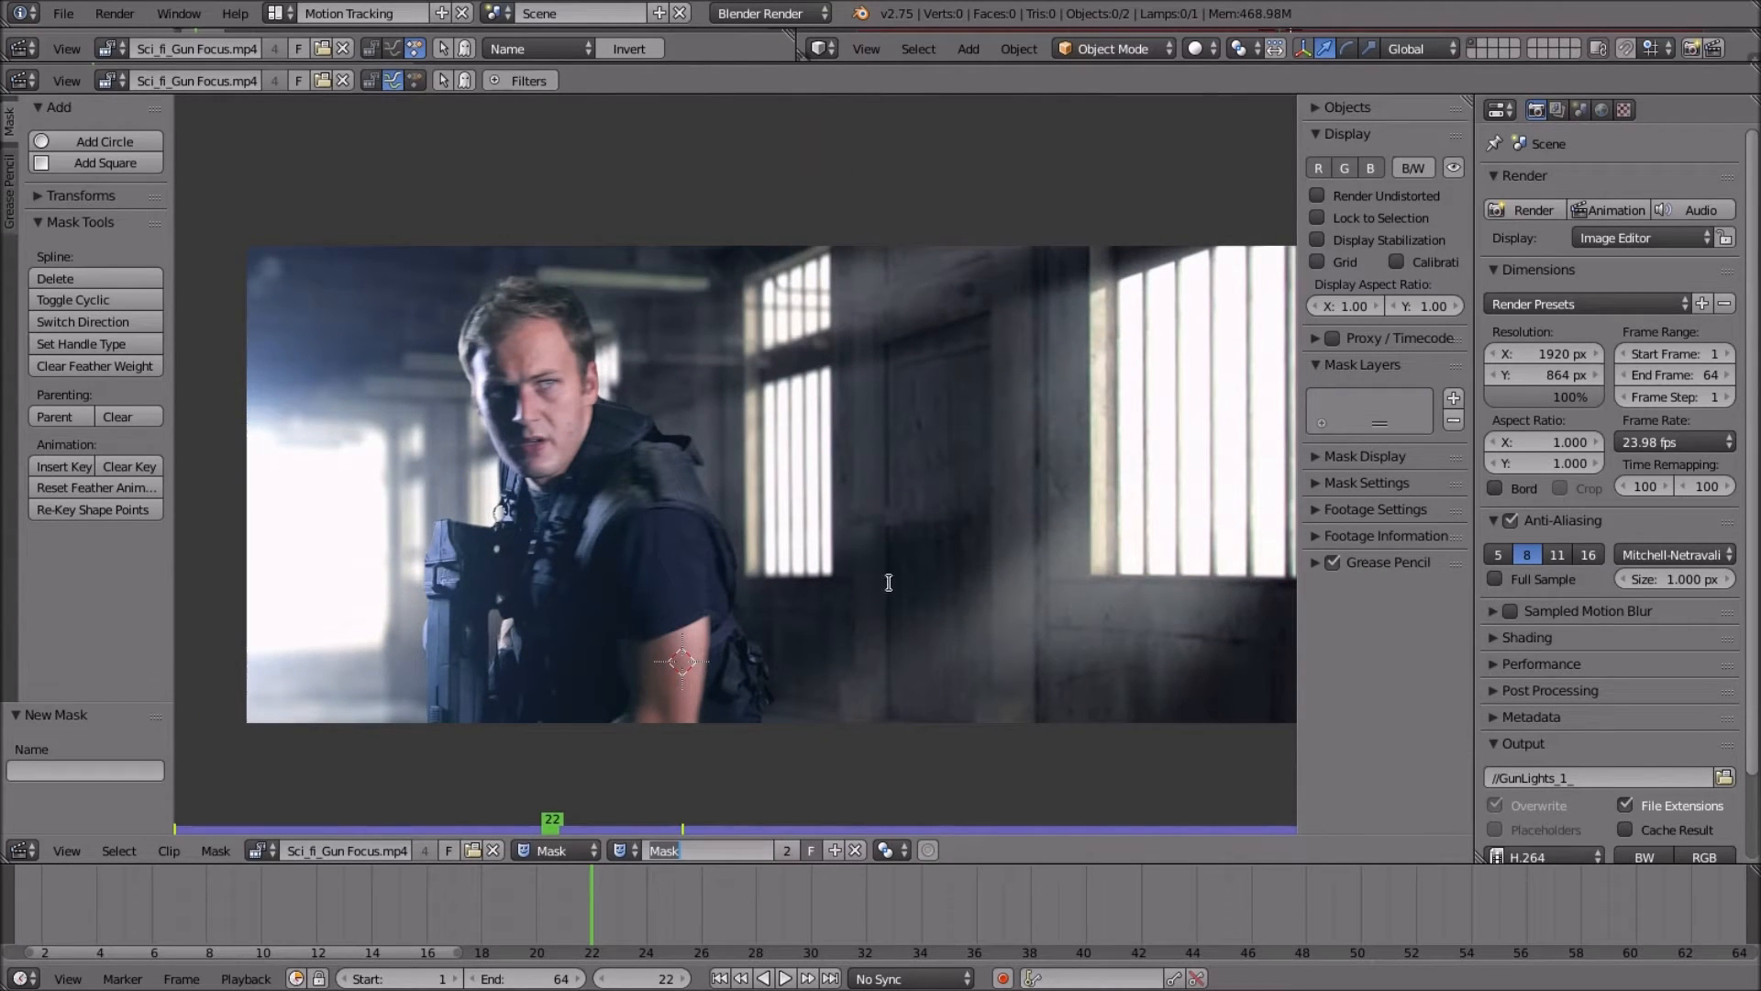
type("B")
key("Return")
scroll(800, 621, "up", 2)
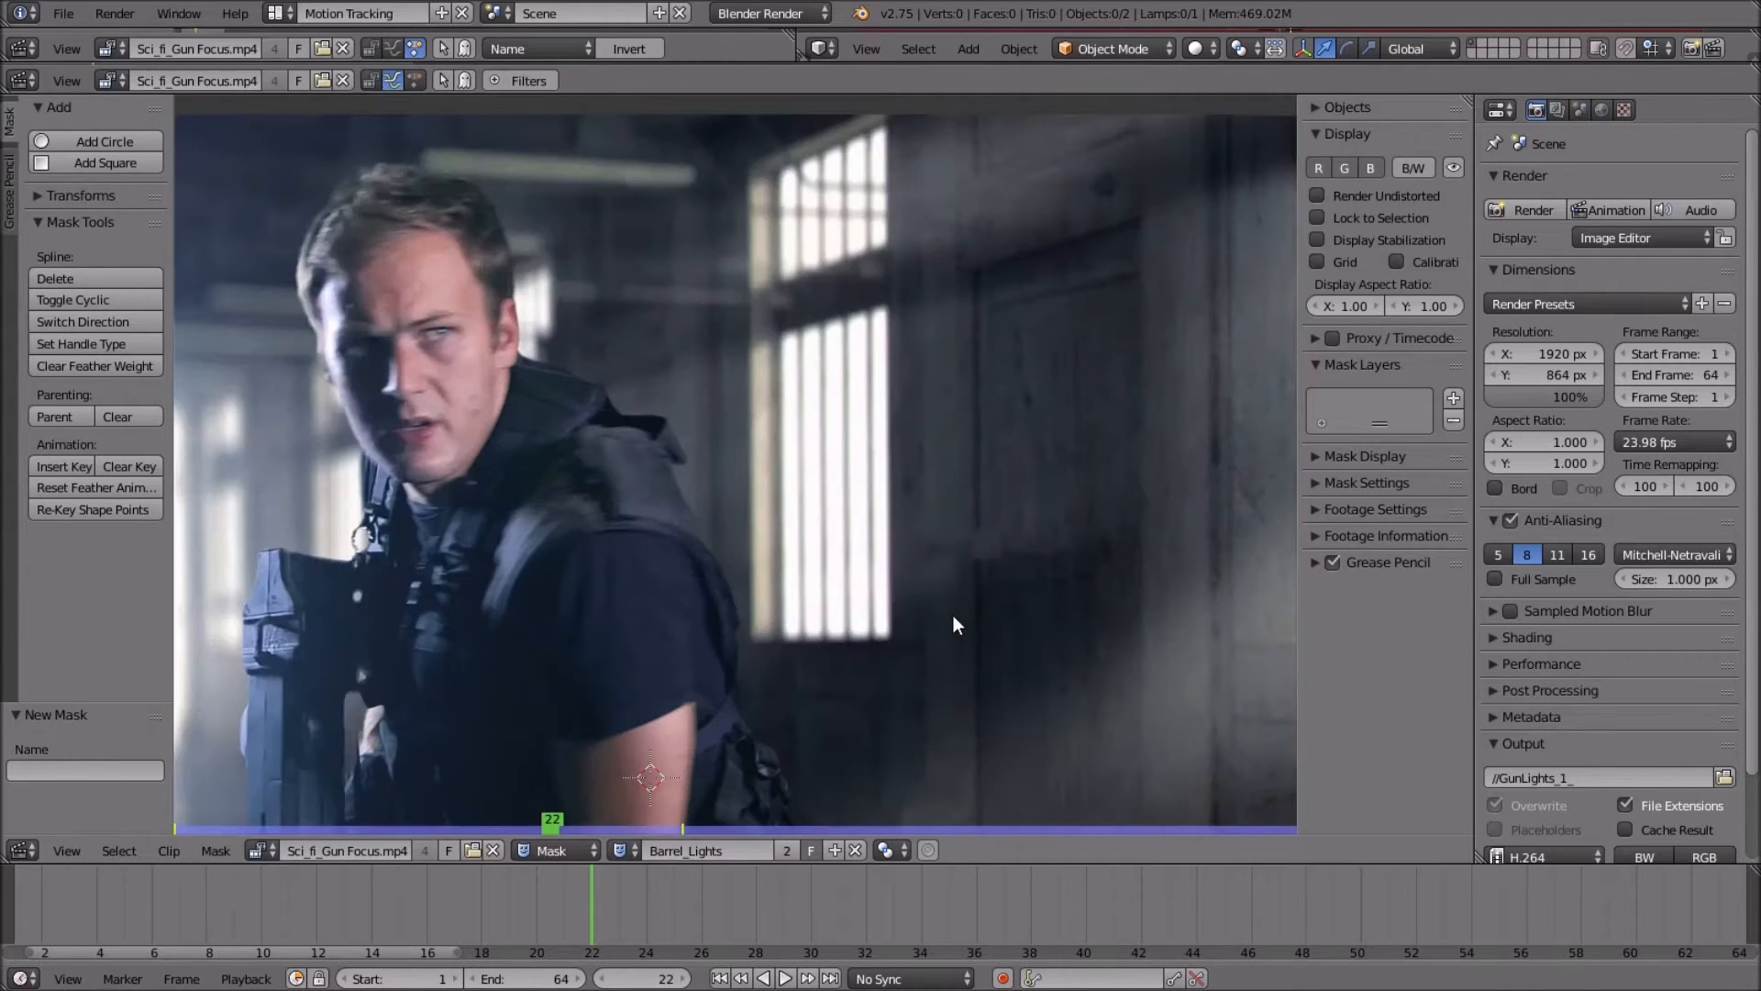
Play the footage forward to frame 38, where the rifle is aimed, to examine the barrel.
scroll(952, 615, "down", 3)
key("alt+a")
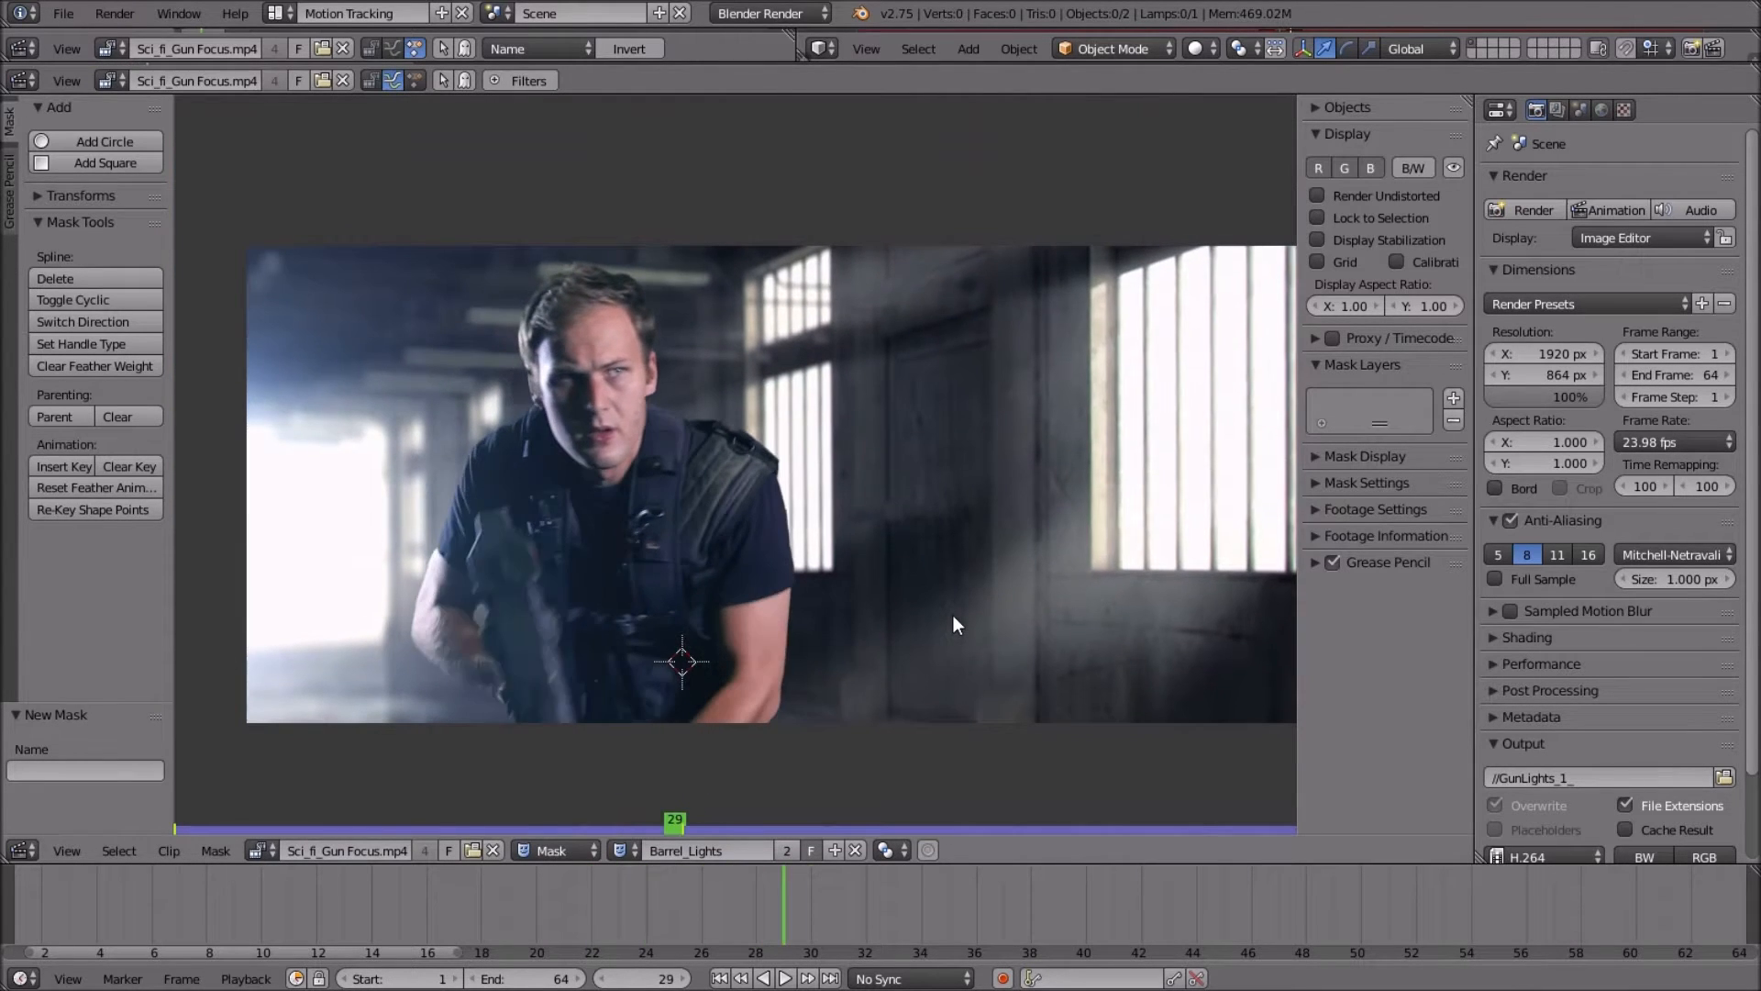
scroll(954, 616, "up", 2)
scroll(949, 623, "down", 2)
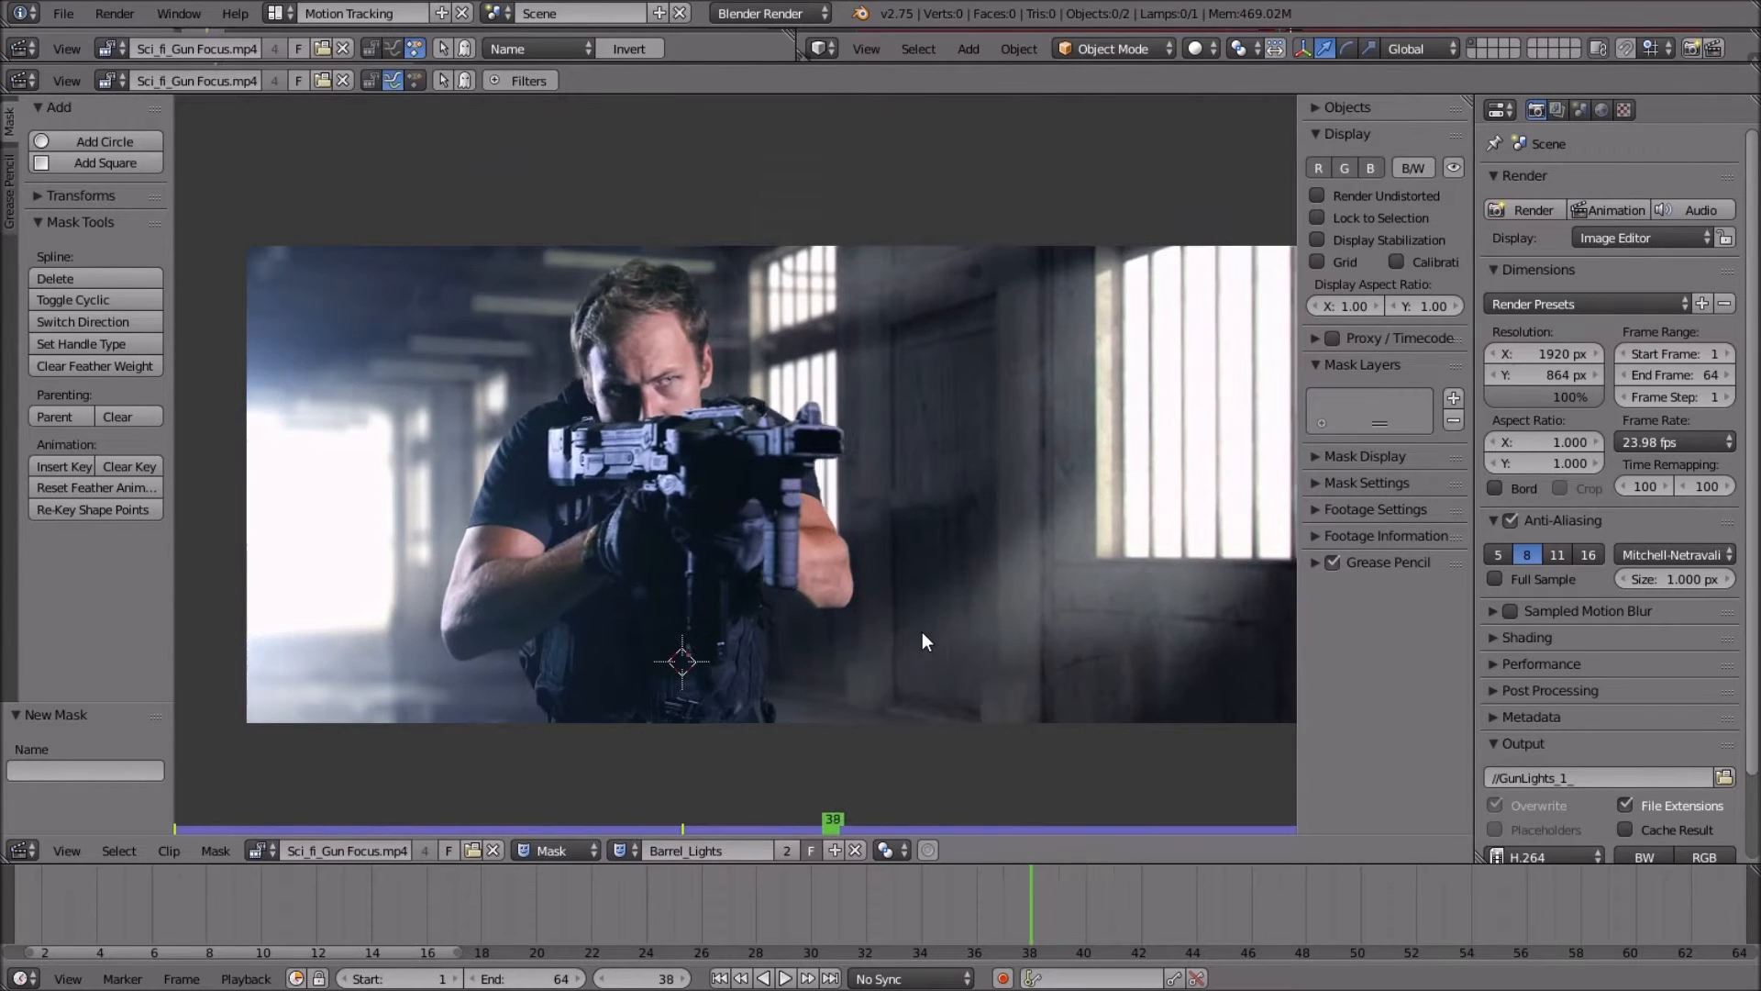
At frame 39, draw a closed six-point mask outline around the dark rectangular opening of the rifle's muzzle.
scroll(1025, 474, "up", 5)
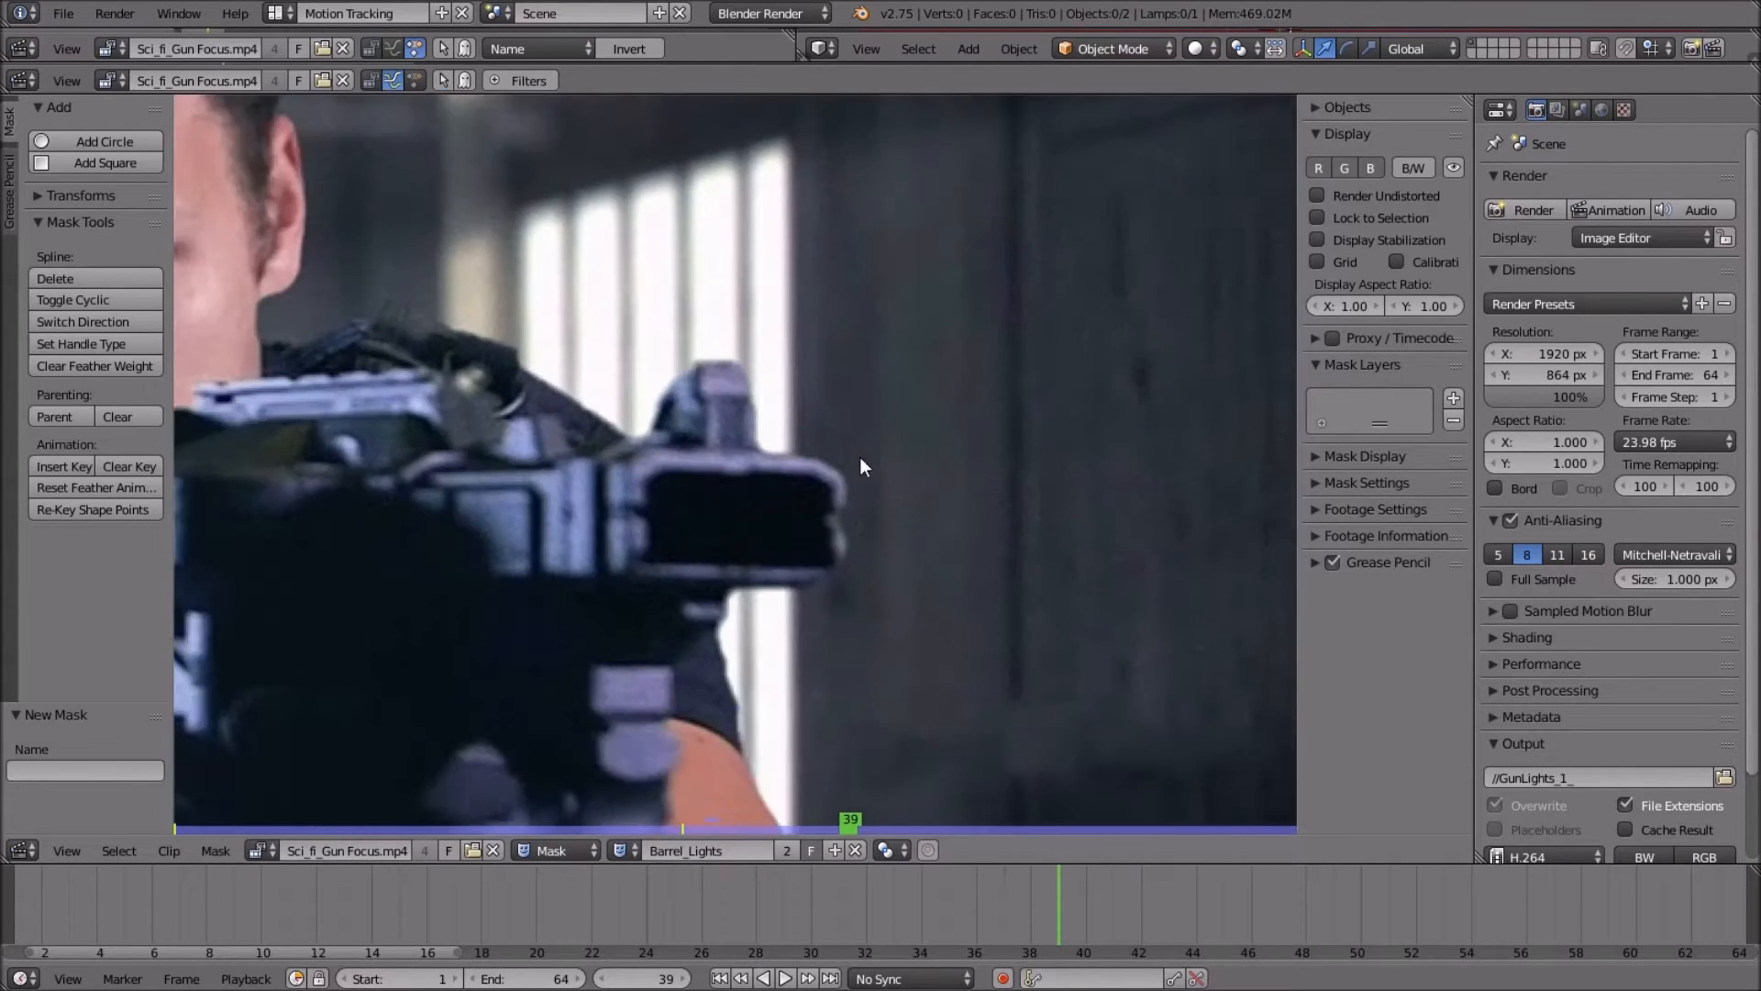
scroll(826, 450, "up", 3)
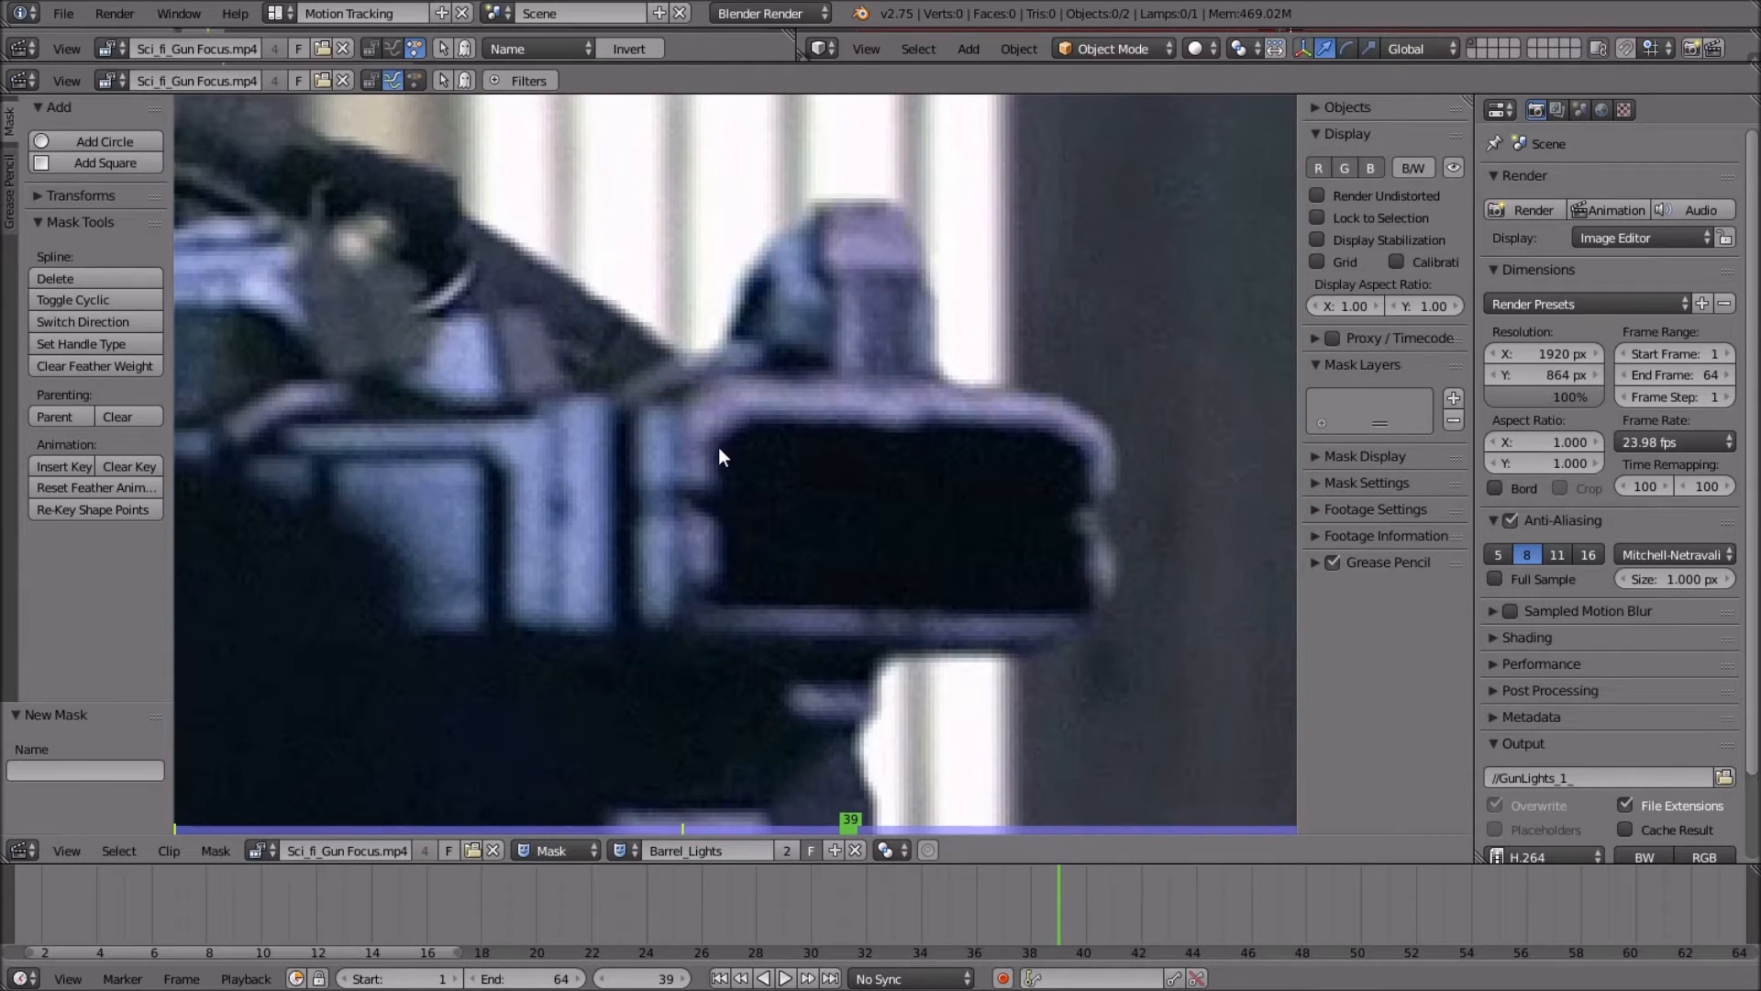
left_click(719, 447, "ctrl")
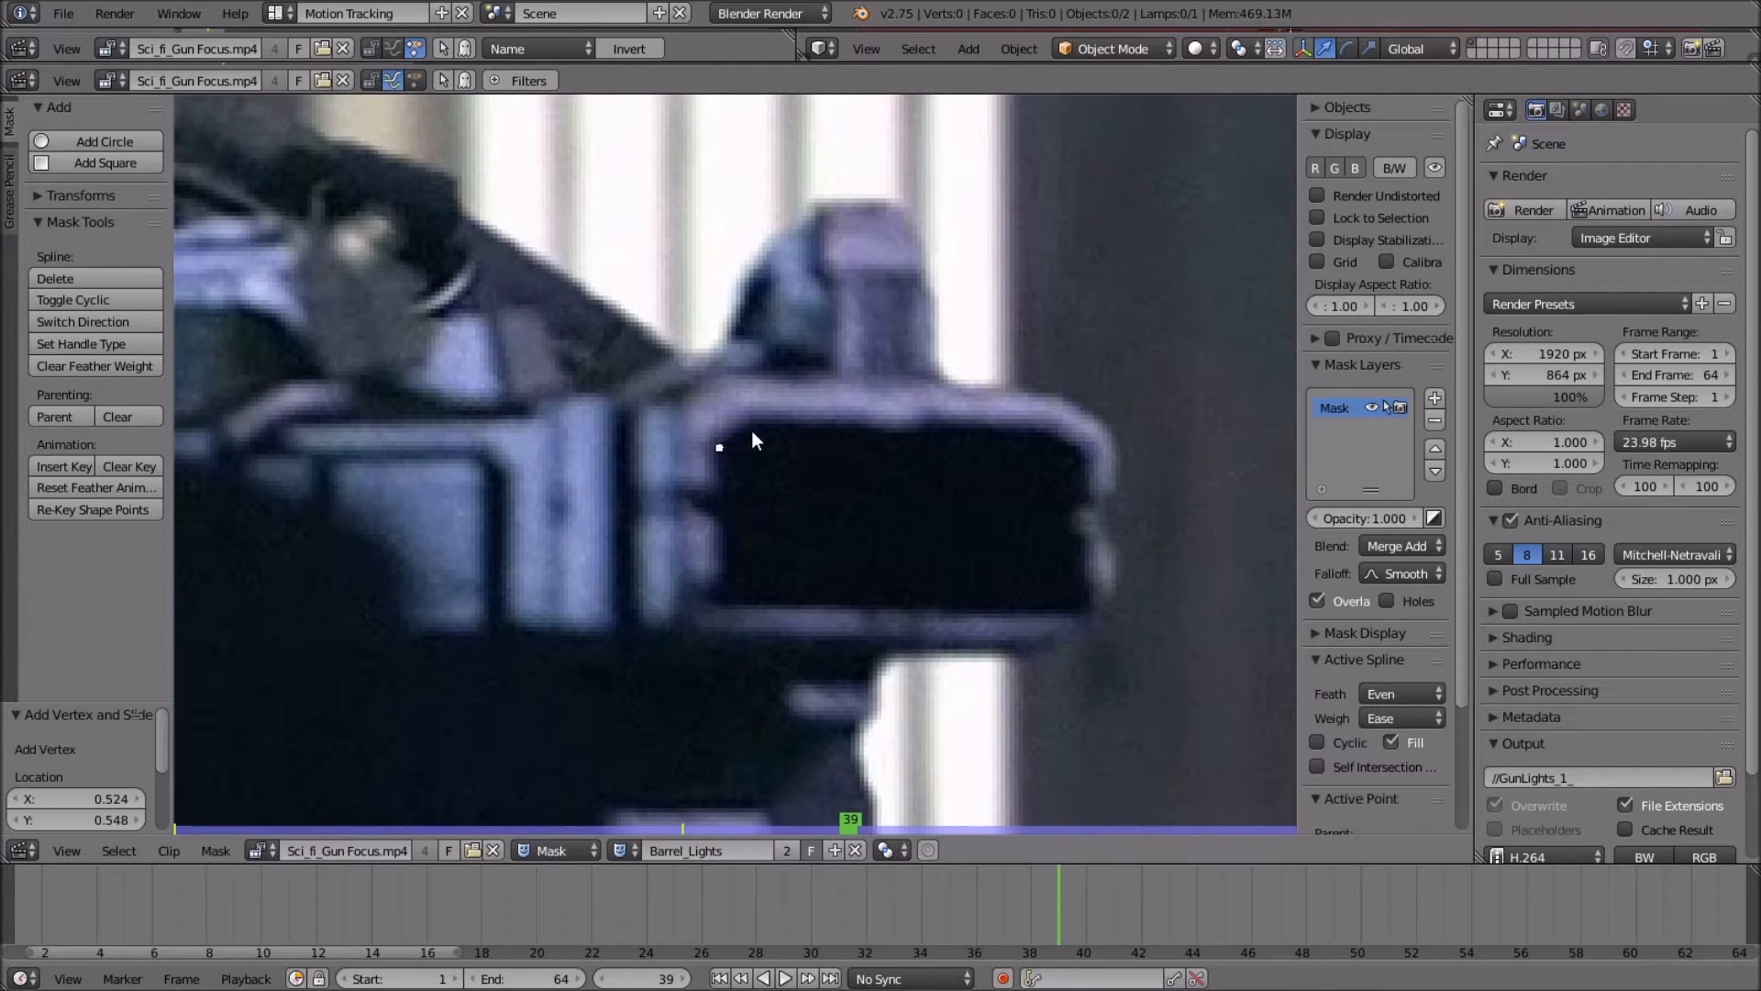
left_click(1039, 433, "ctrl")
left_click(1081, 454, "ctrl")
left_click(1084, 608, "ctrl")
left_click(724, 602, "ctrl")
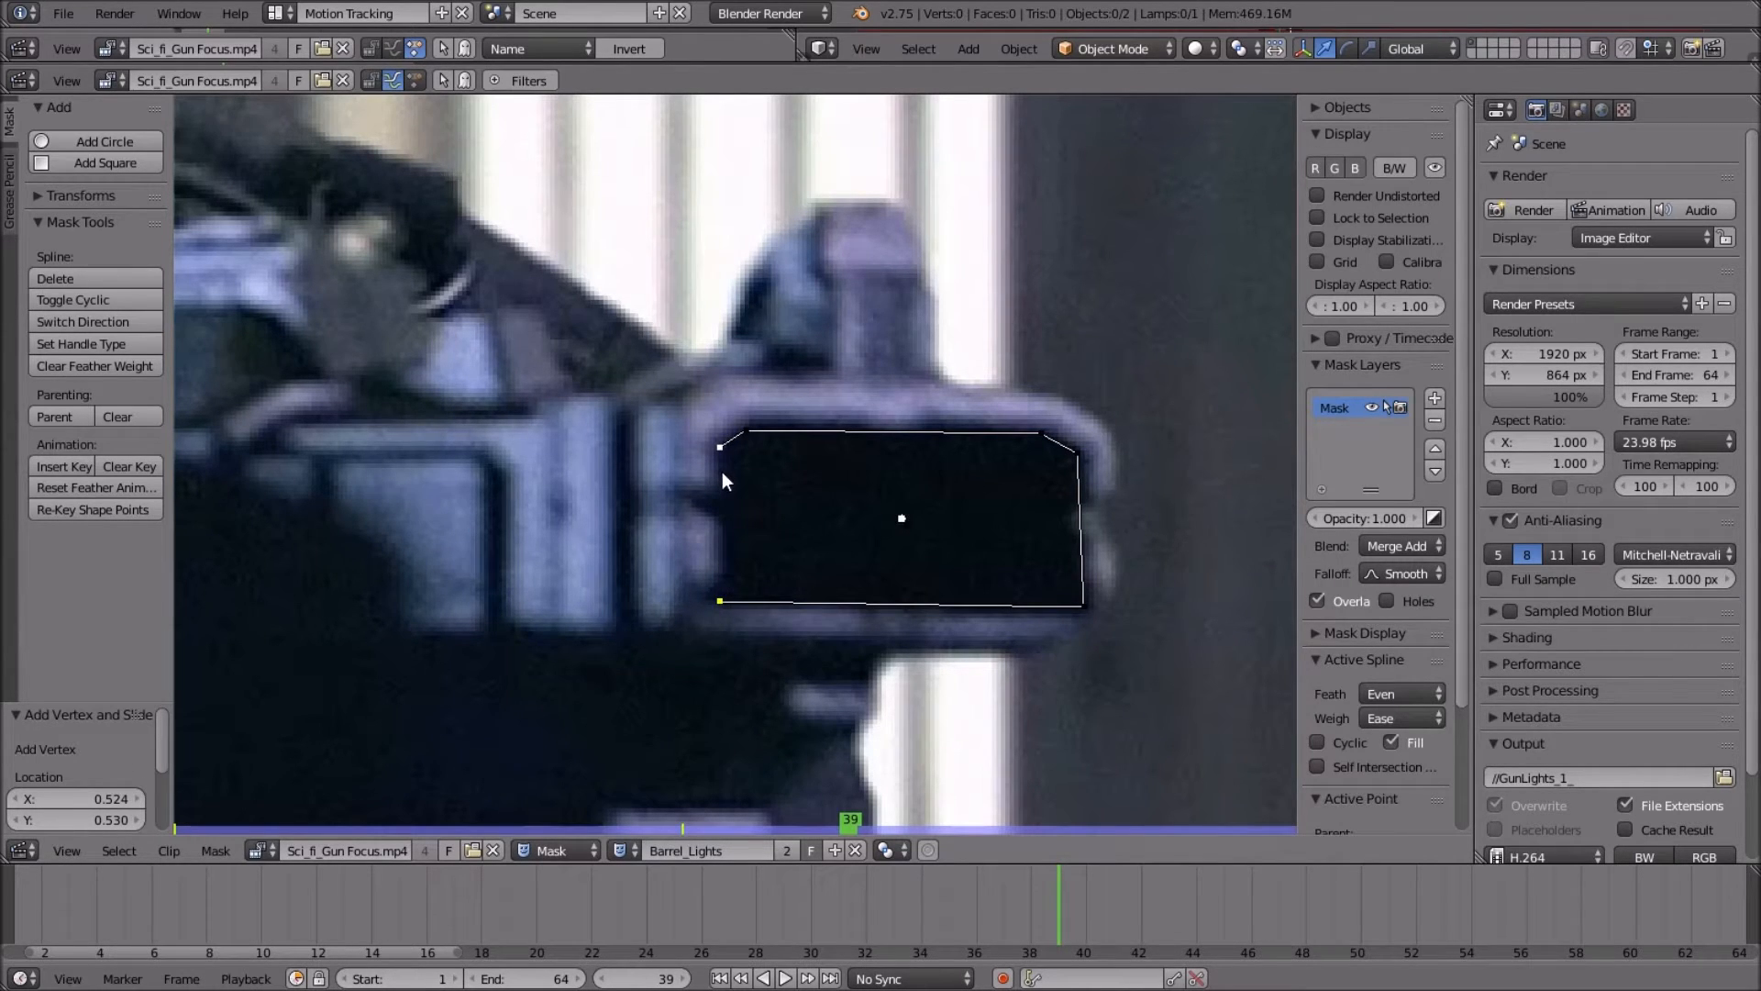
key("alt+c")
Check the outline's fit against the muzzle opening and insert a shape key at frame 39.
scroll(723, 471, "down", 4)
scroll(736, 477, "up", 3)
scroll(784, 466, "down", 3)
scroll(1119, 642, "down", 3)
scroll(917, 559, "up", 4)
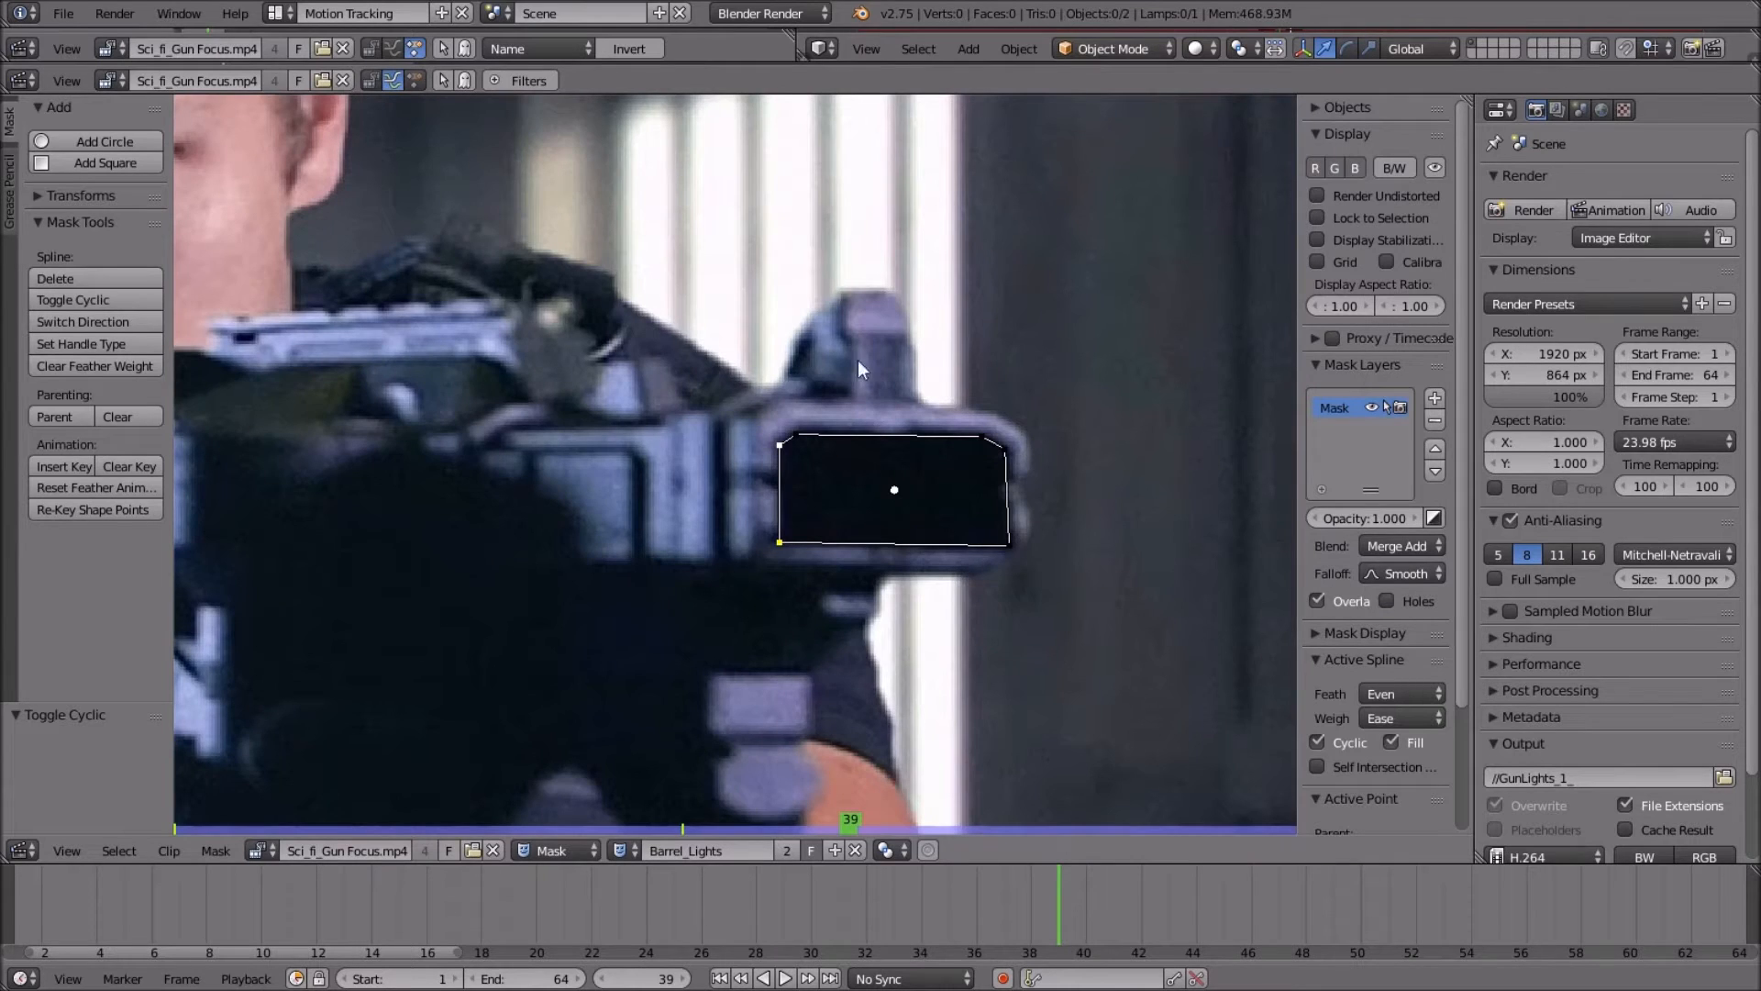
scroll(977, 514, "up", 3)
scroll(1077, 513, "down", 5)
scroll(959, 500, "up", 2)
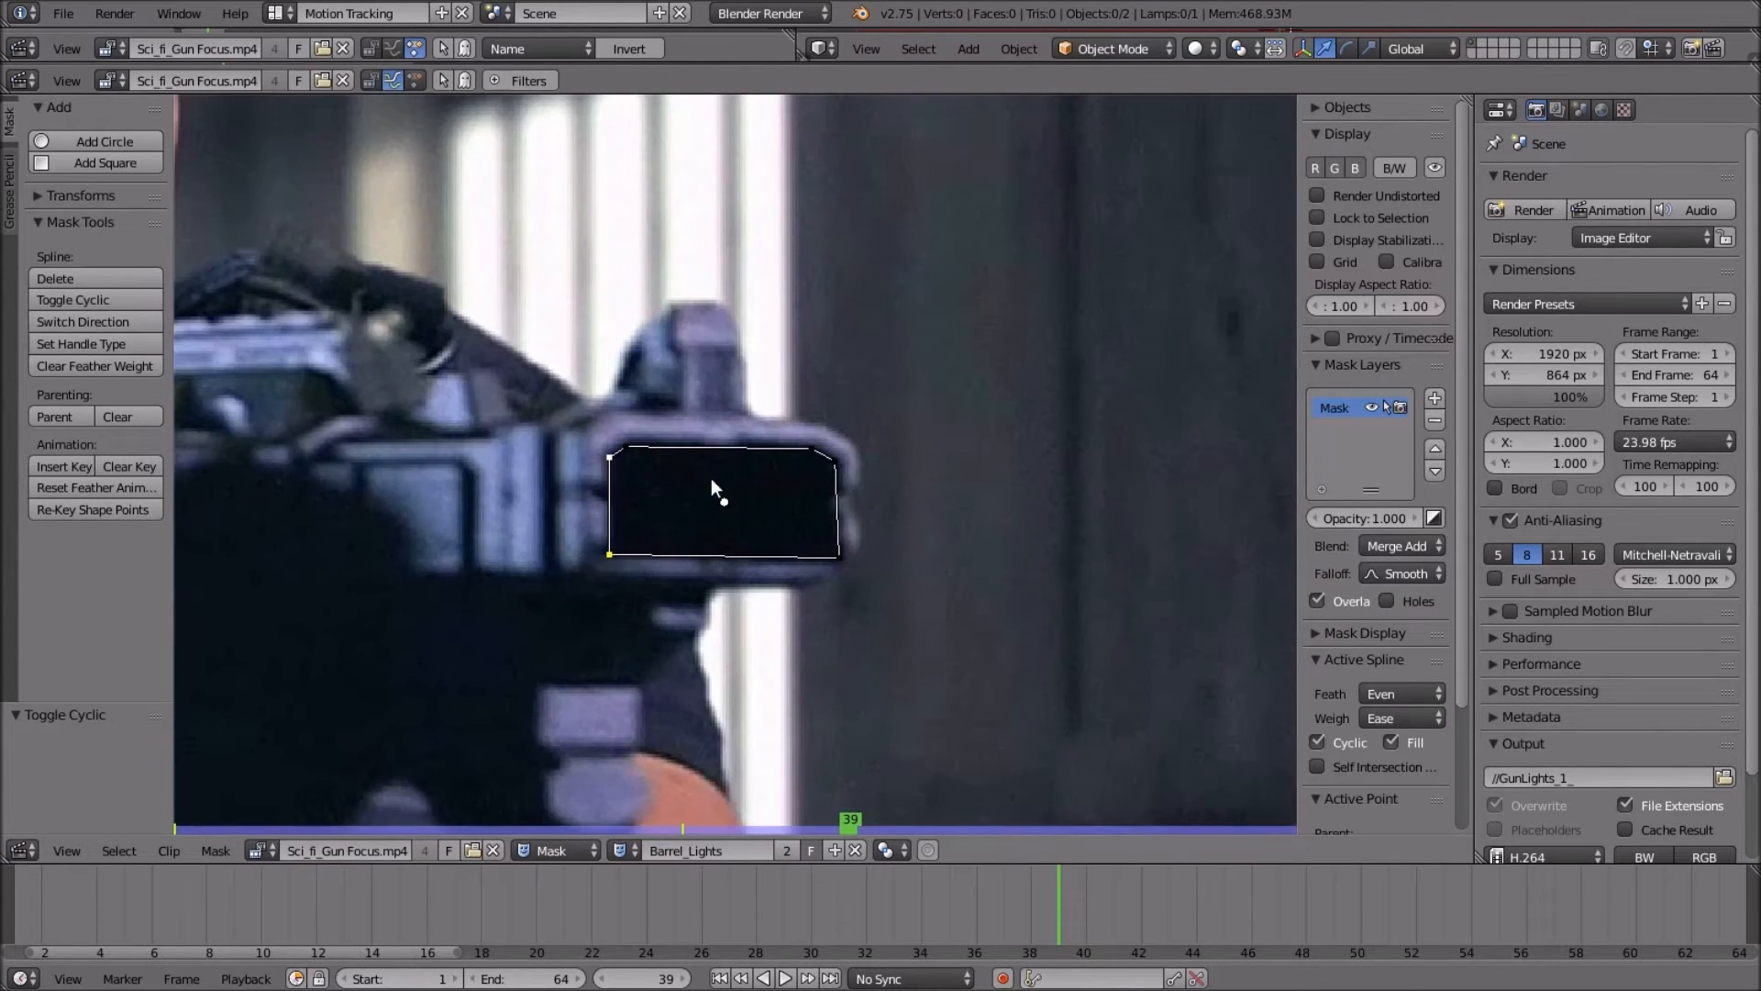
scroll(649, 490, "up", 1)
middle_click_drag(662, 501, 796, 507)
scroll(958, 526, "up", 2)
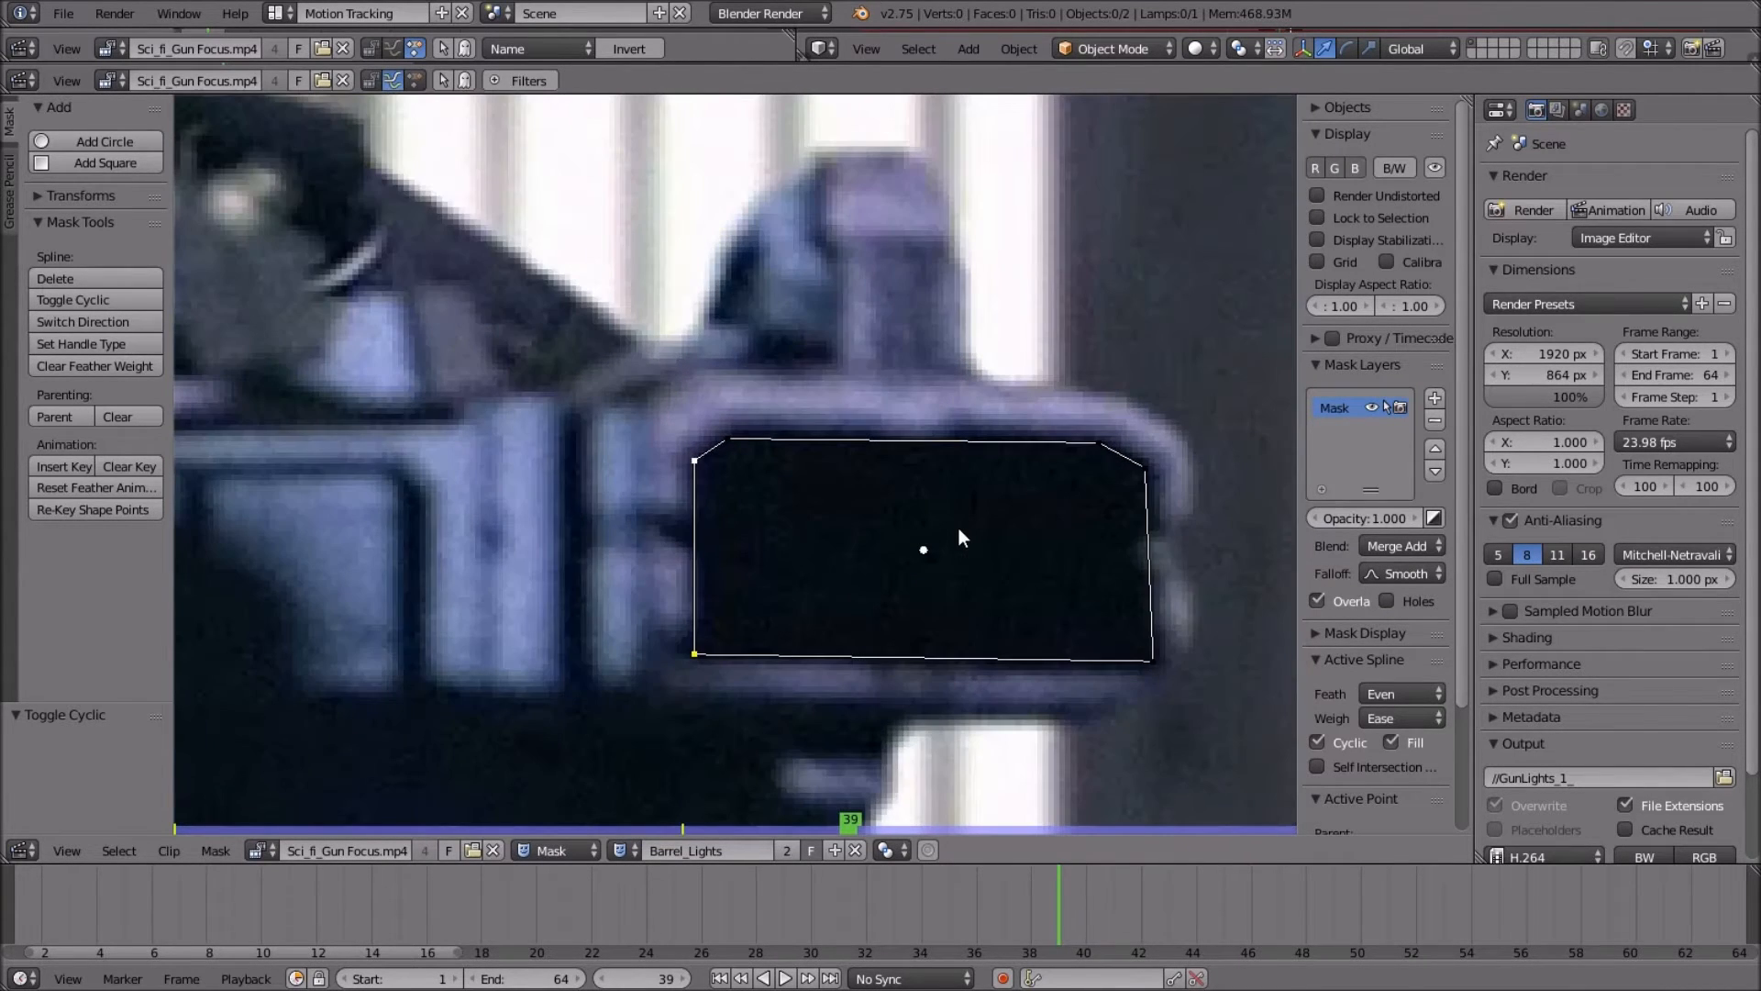
scroll(959, 537, "down", 6)
scroll(957, 539, "up", 3)
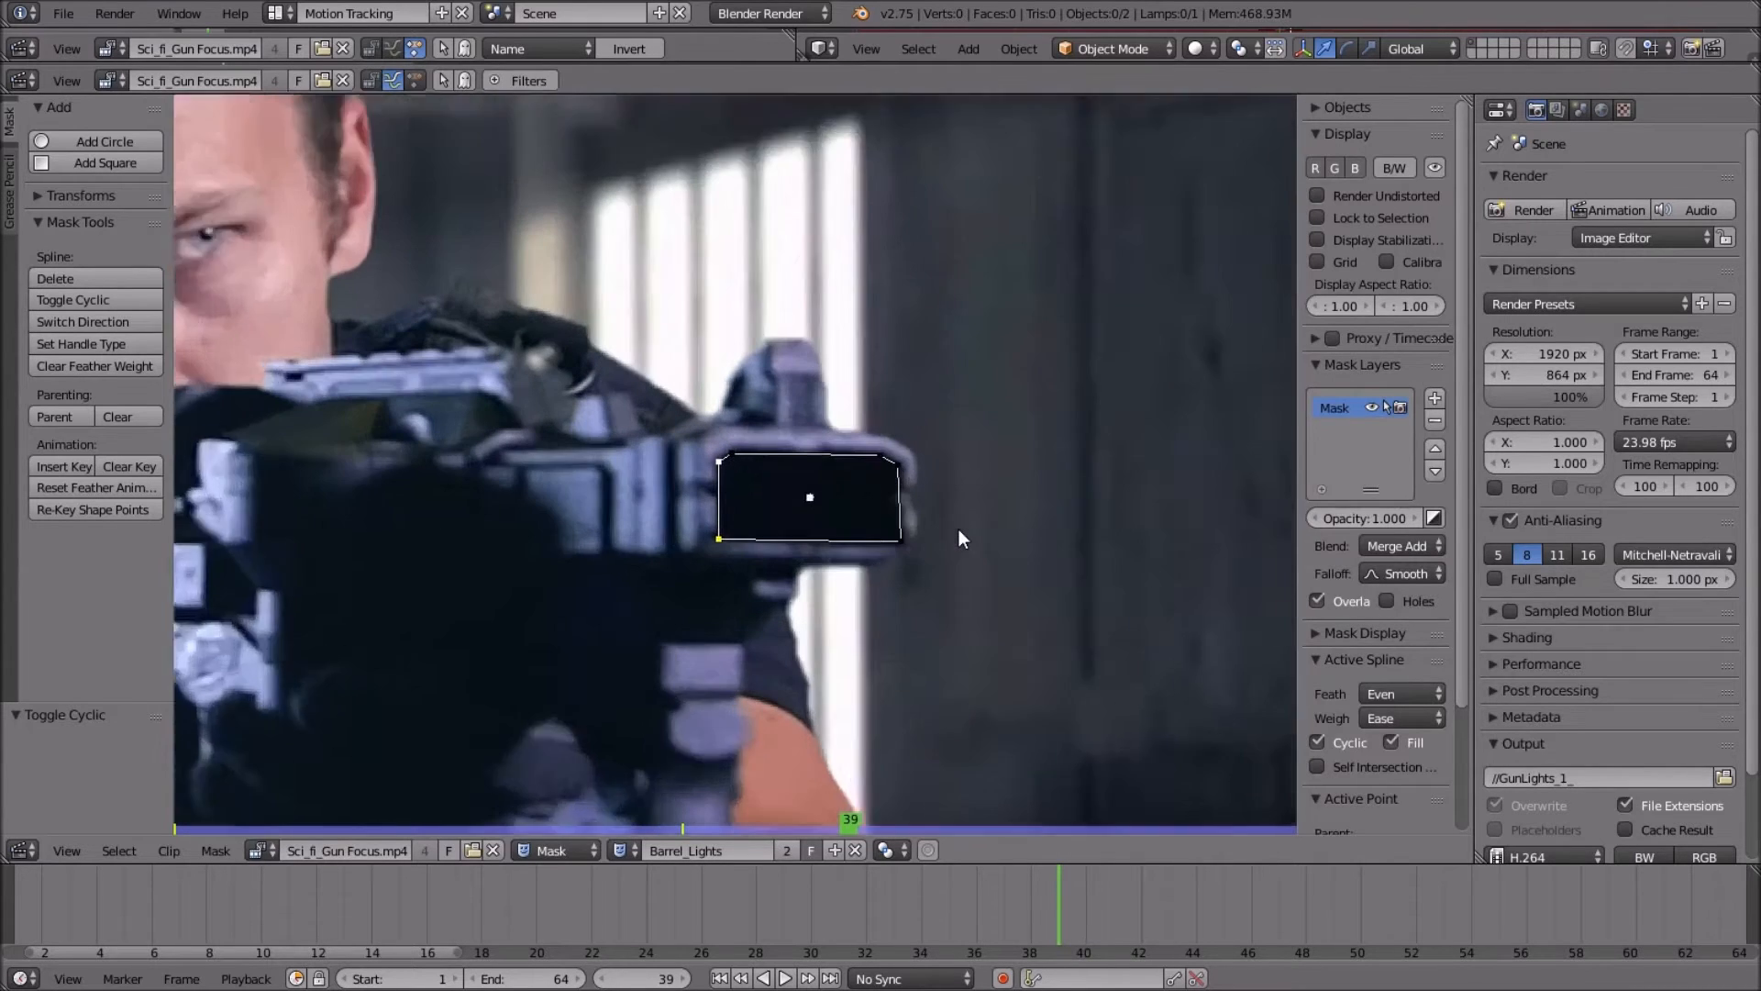
middle_click_drag(896, 532, 779, 561)
scroll(981, 558, "up", 2)
scroll(779, 561, "down", 2)
scroll(587, 532, "down", 1)
scroll(642, 523, "up", 1)
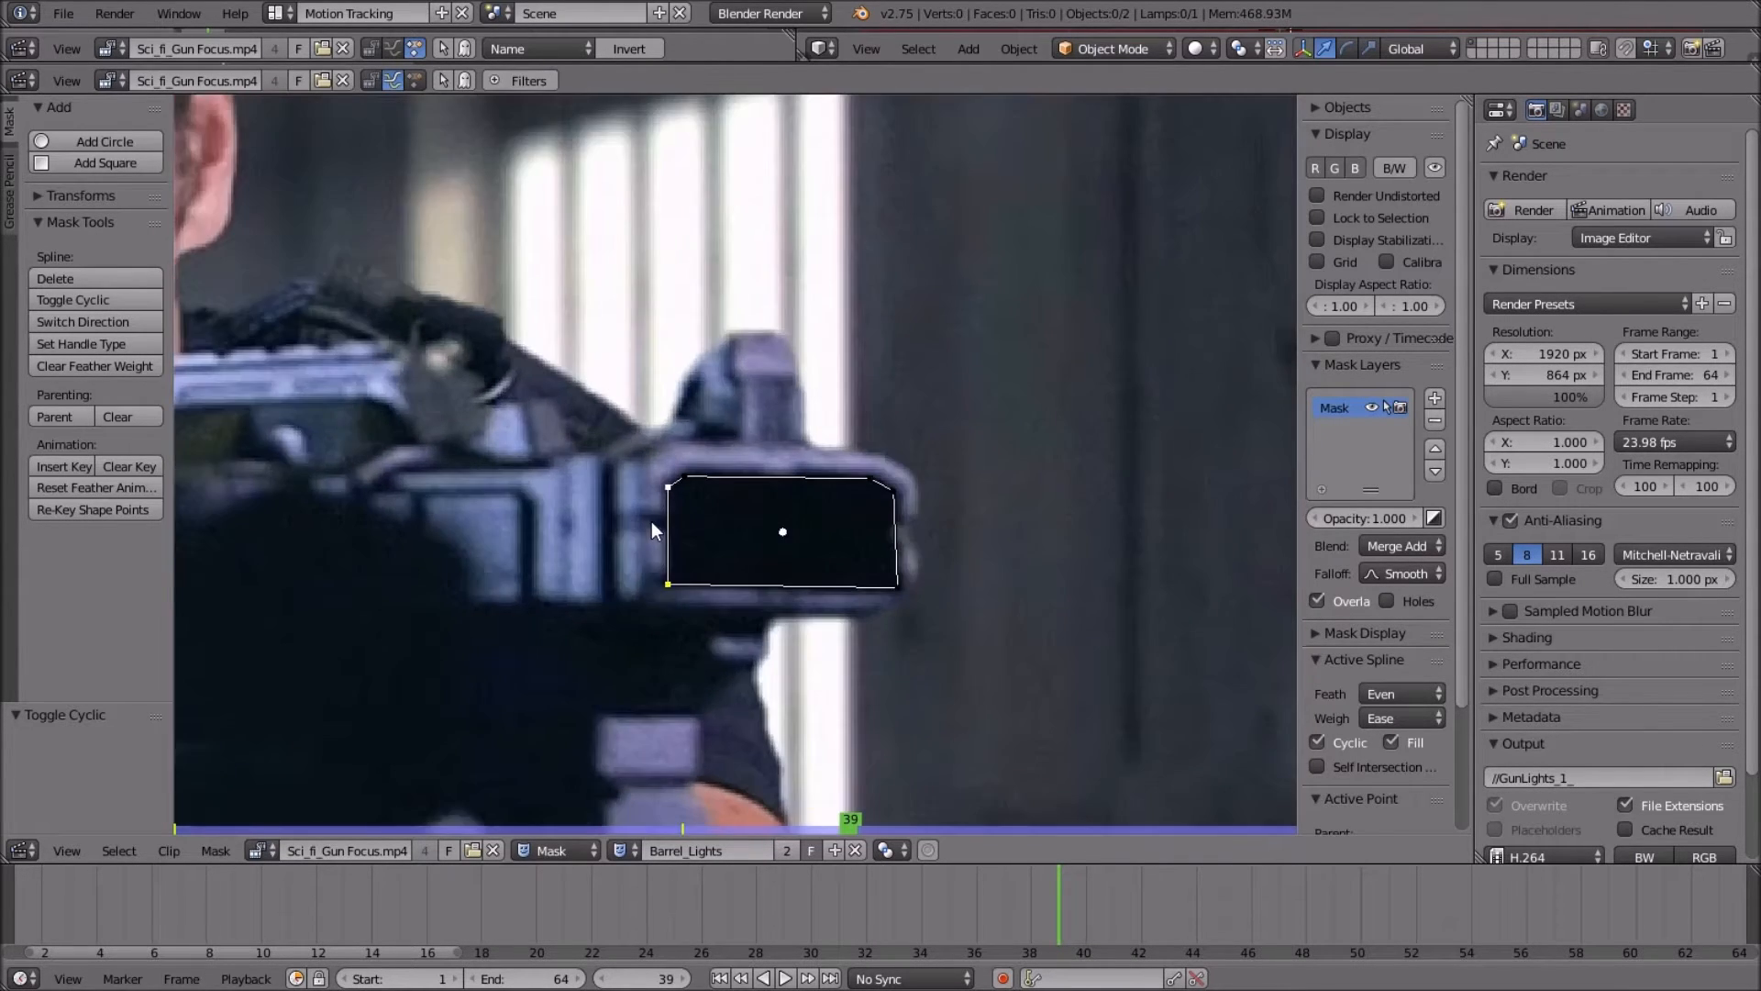
middle_click_drag(697, 512, 768, 503)
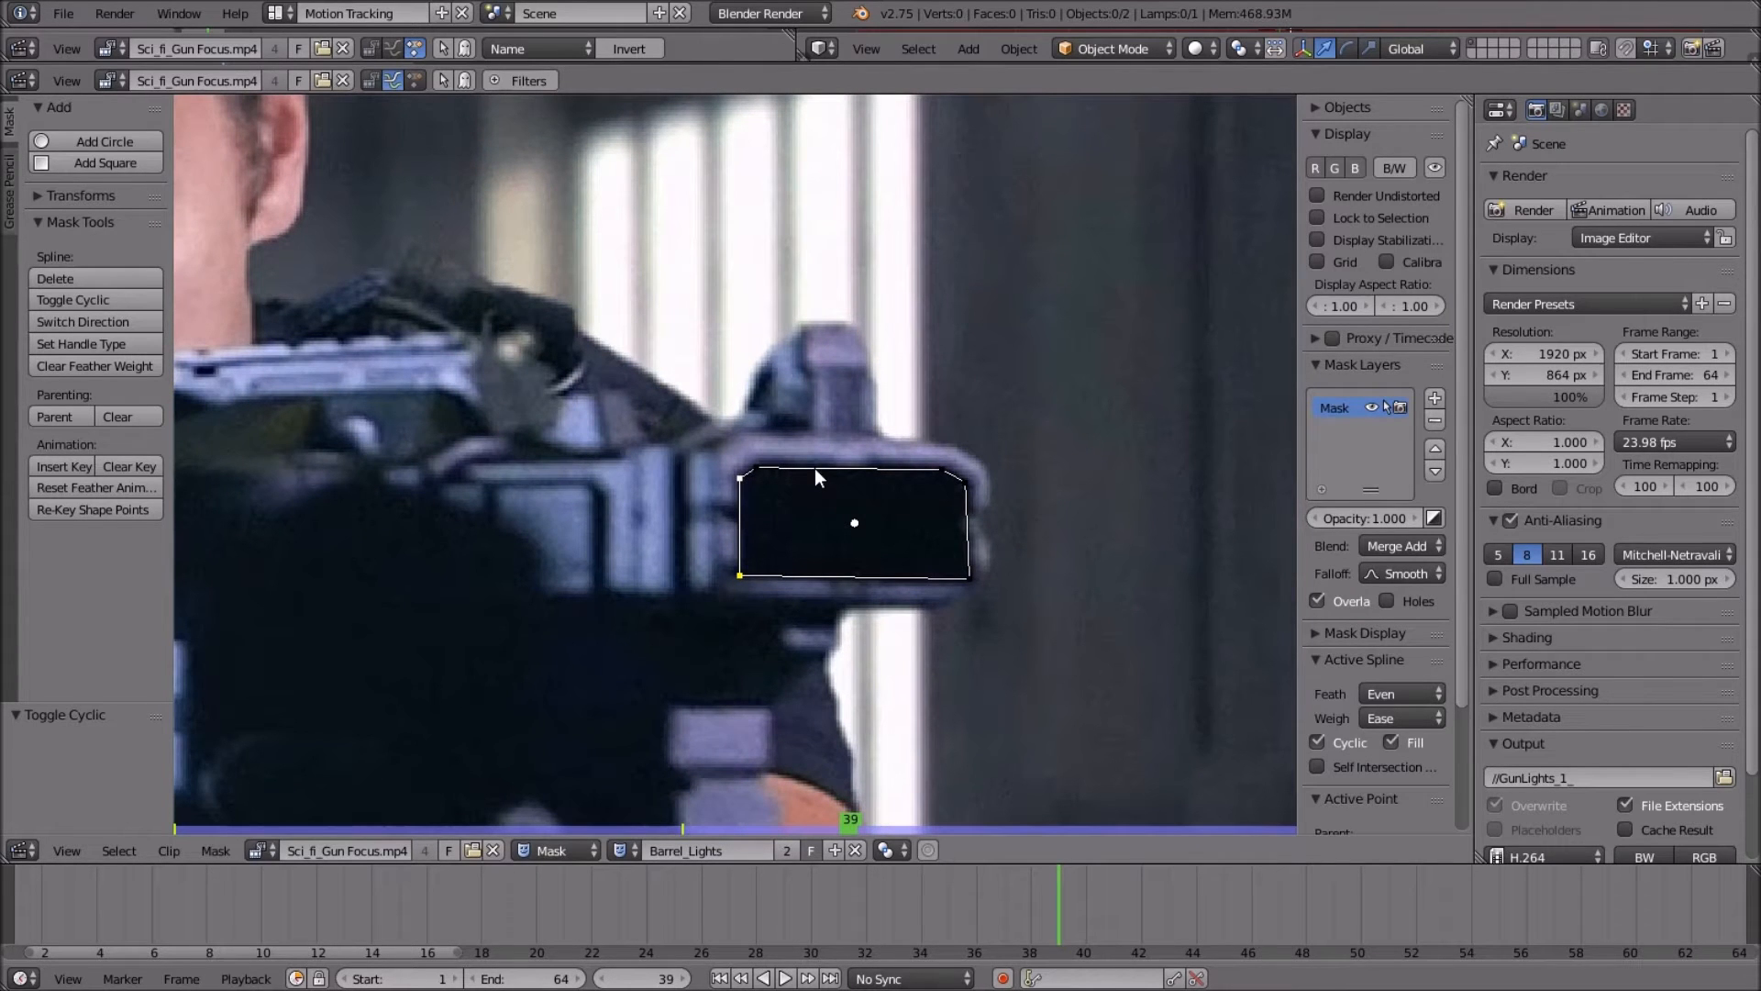
key("i")
Examine the keyed mask outline on the muzzle at frame 39 in close-up and wider views.
scroll(886, 500, "up", 2)
scroll(908, 495, "down", 2)
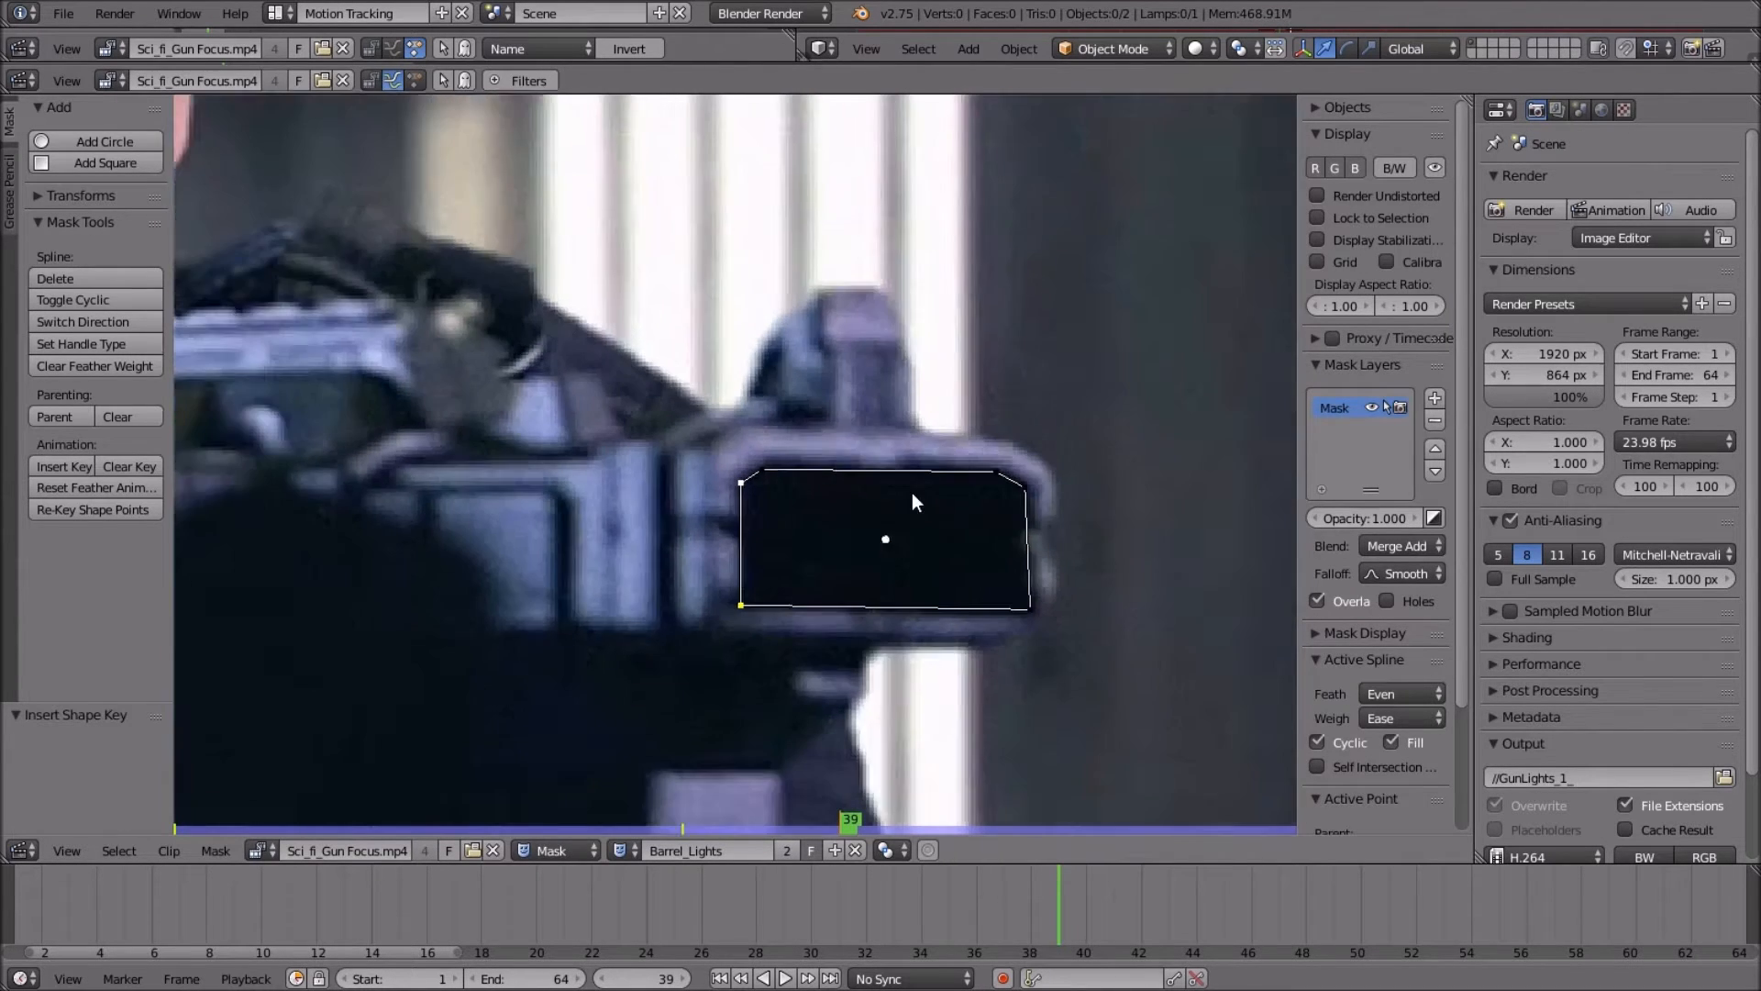
scroll(869, 523, "down", 4)
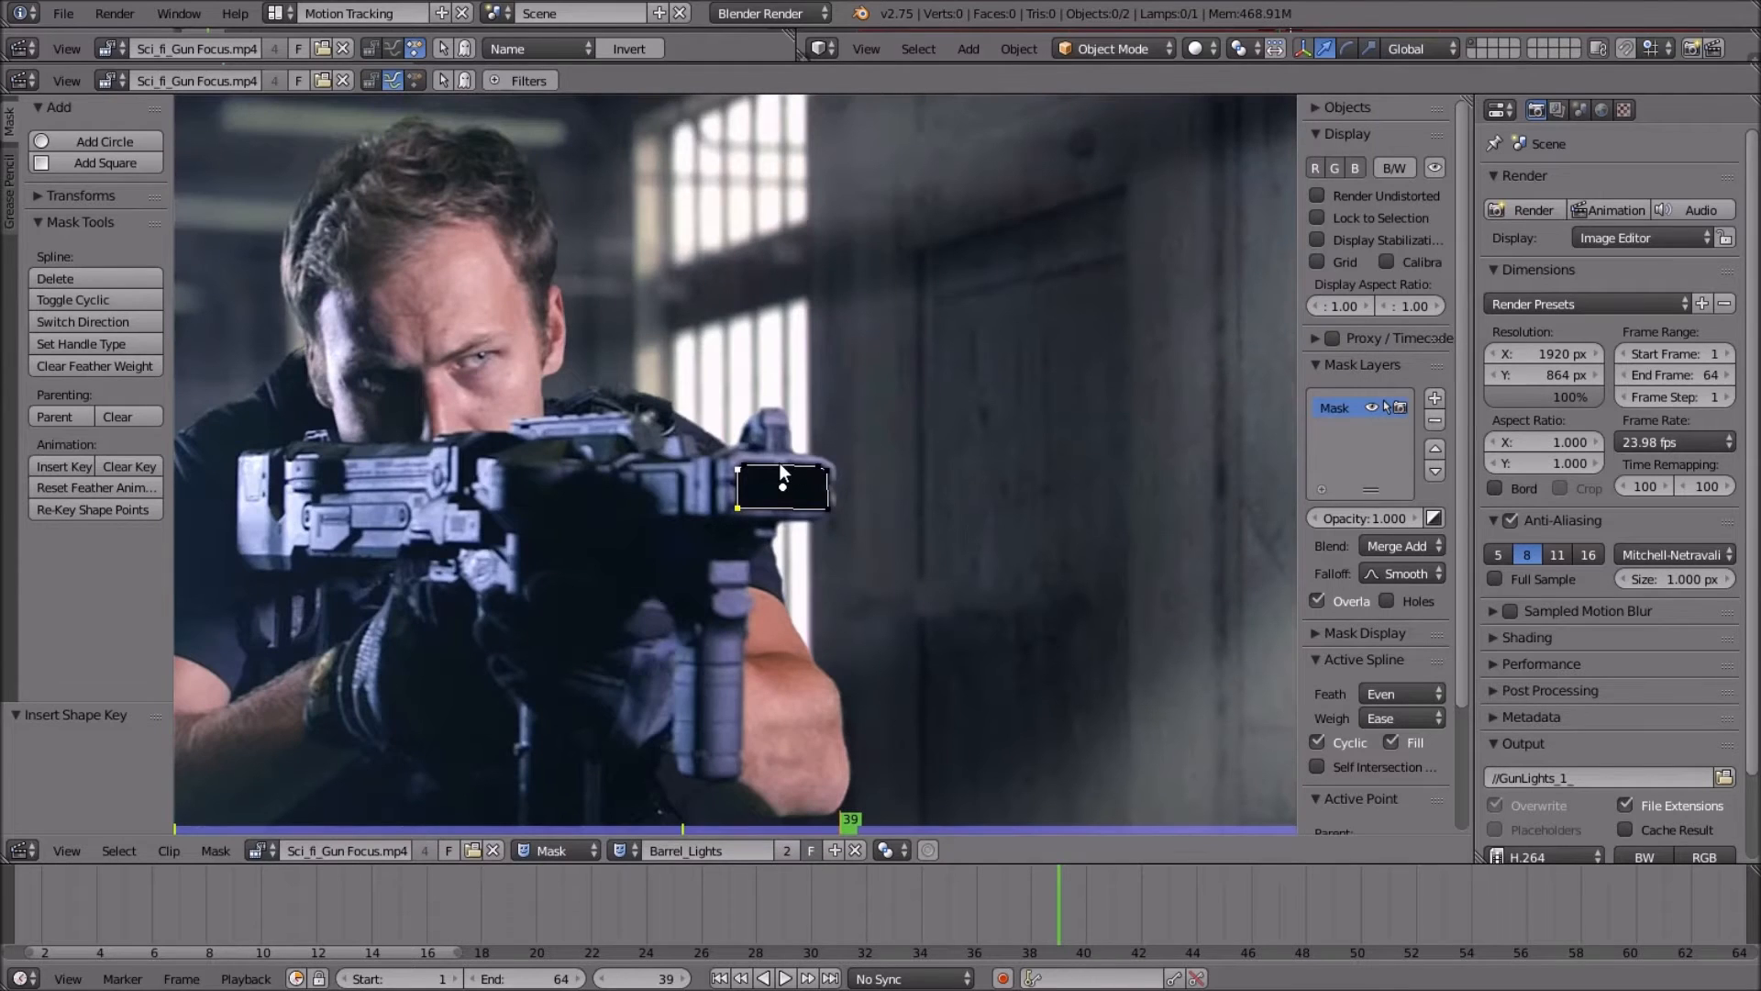
scroll(845, 496, "up", 2)
scroll(841, 500, "up", 3)
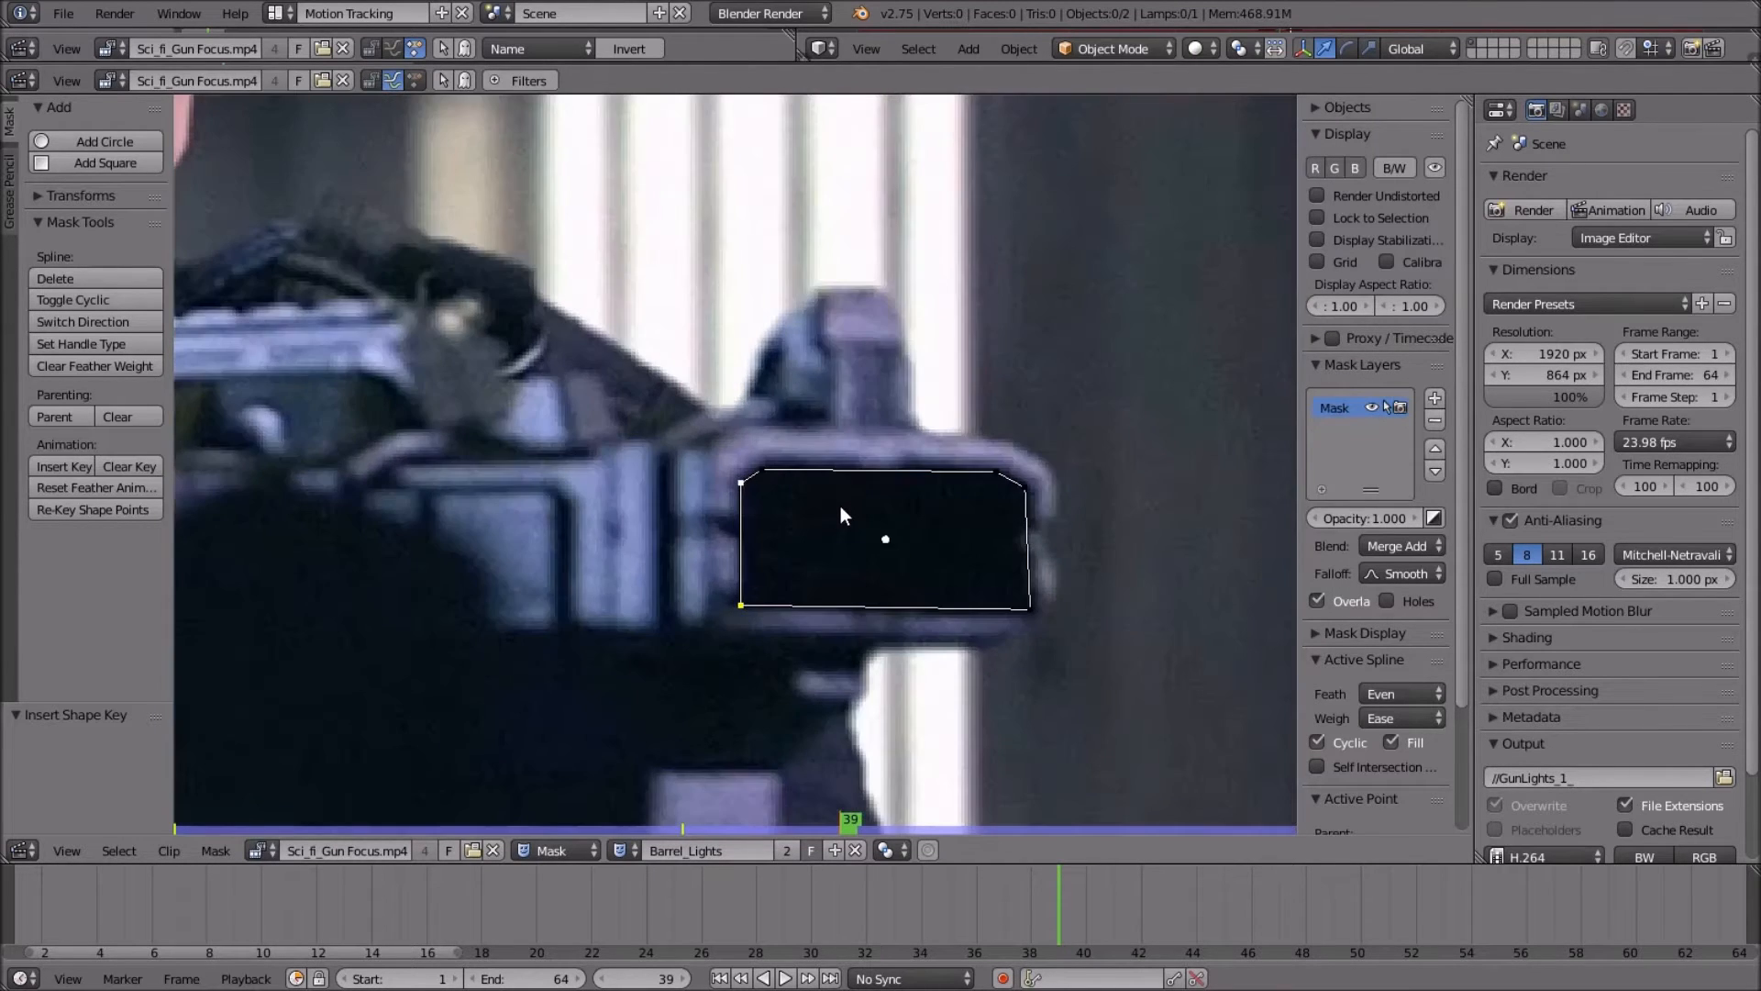
scroll(840, 504, "down", 5)
scroll(840, 504, "up", 3)
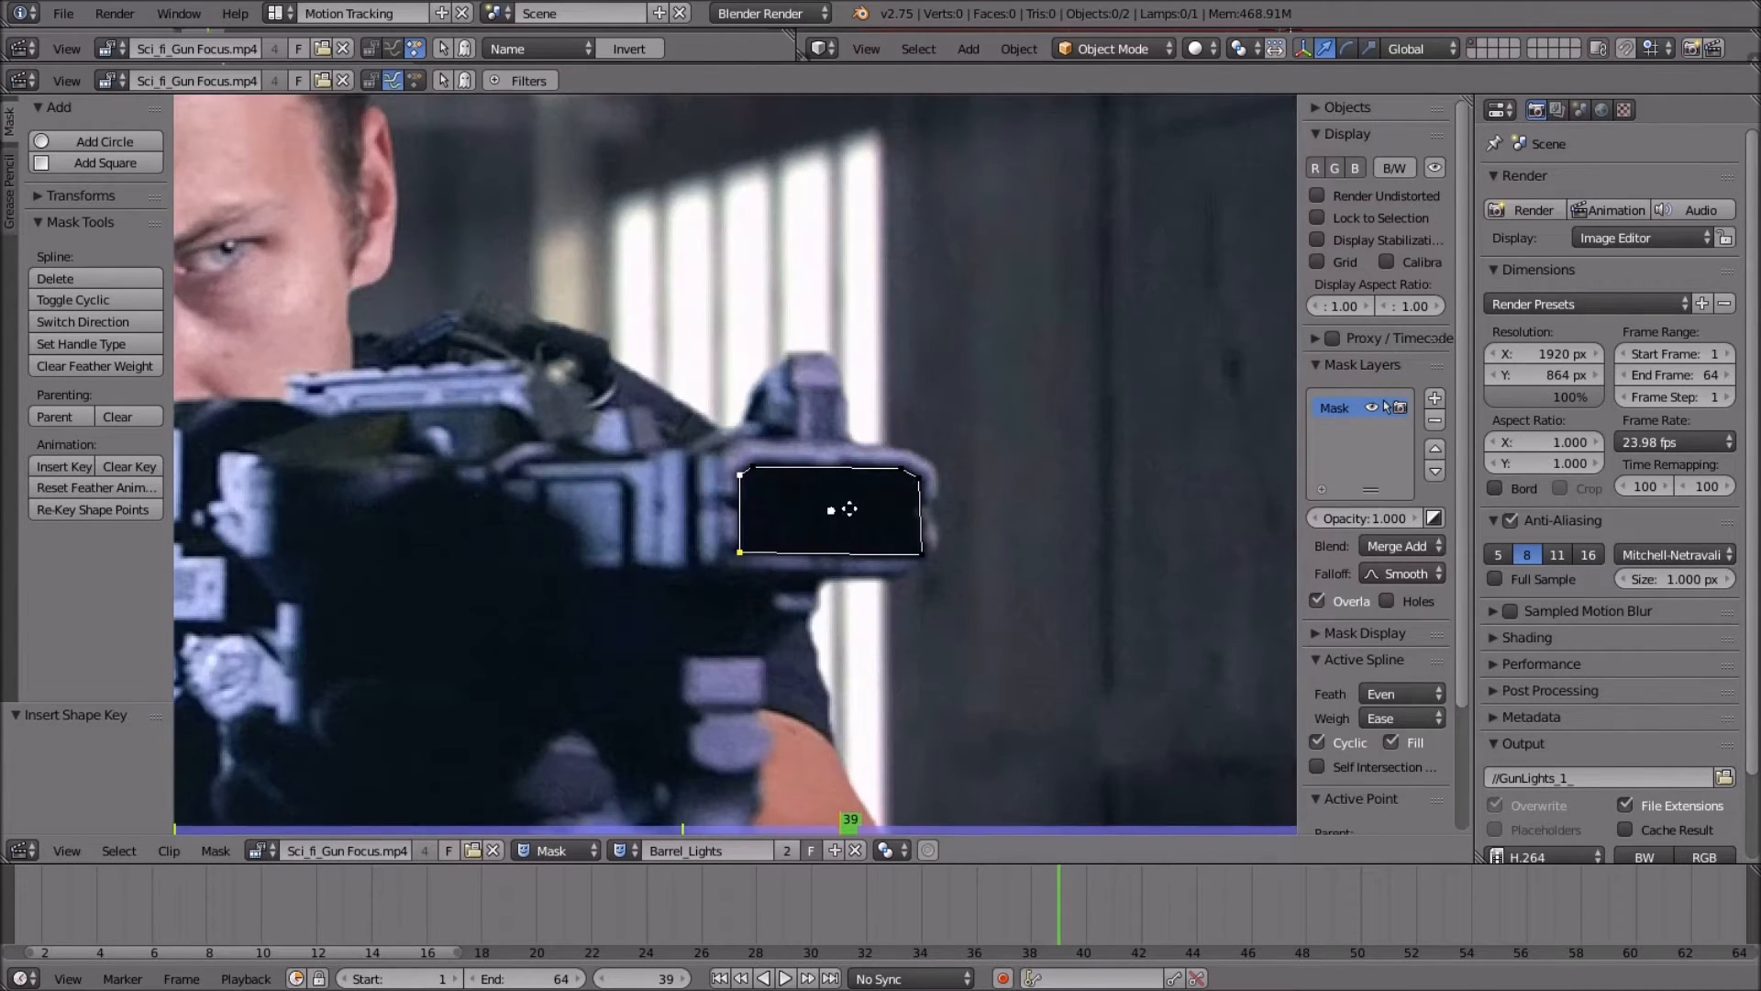
middle_click_drag(840, 504, 890, 543)
scroll(891, 546, "down", 3)
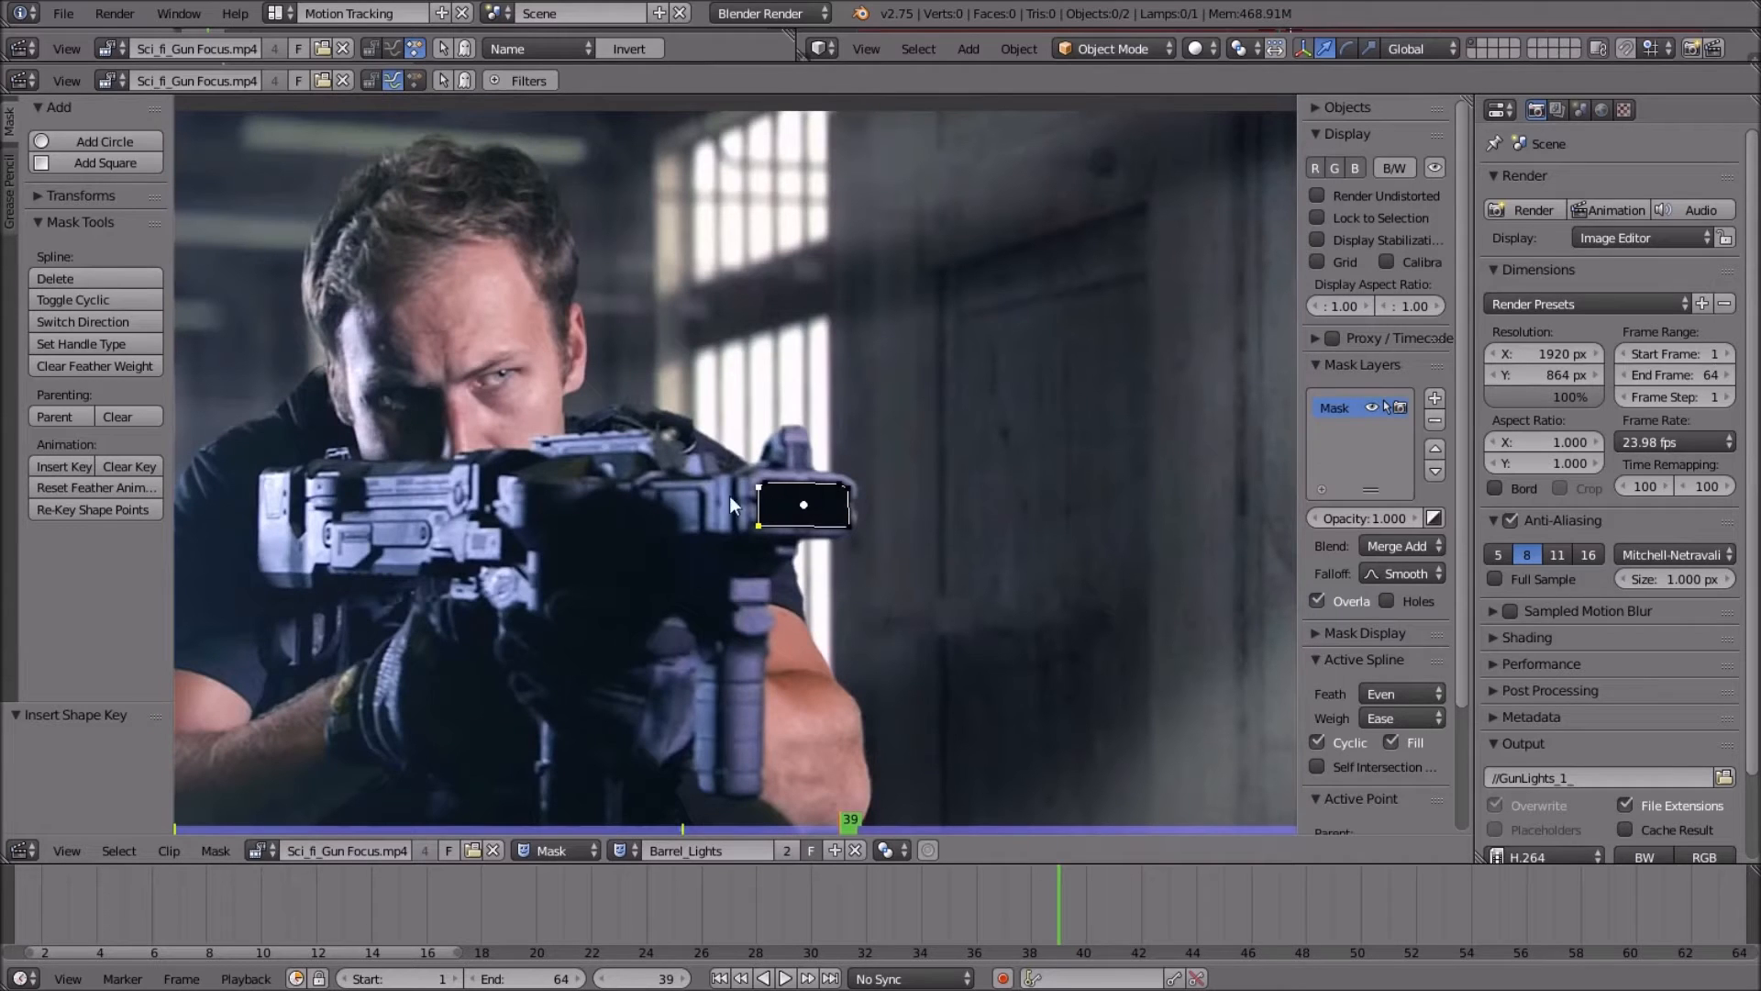
scroll(723, 679, "up", 4)
scroll(732, 679, "down", 2)
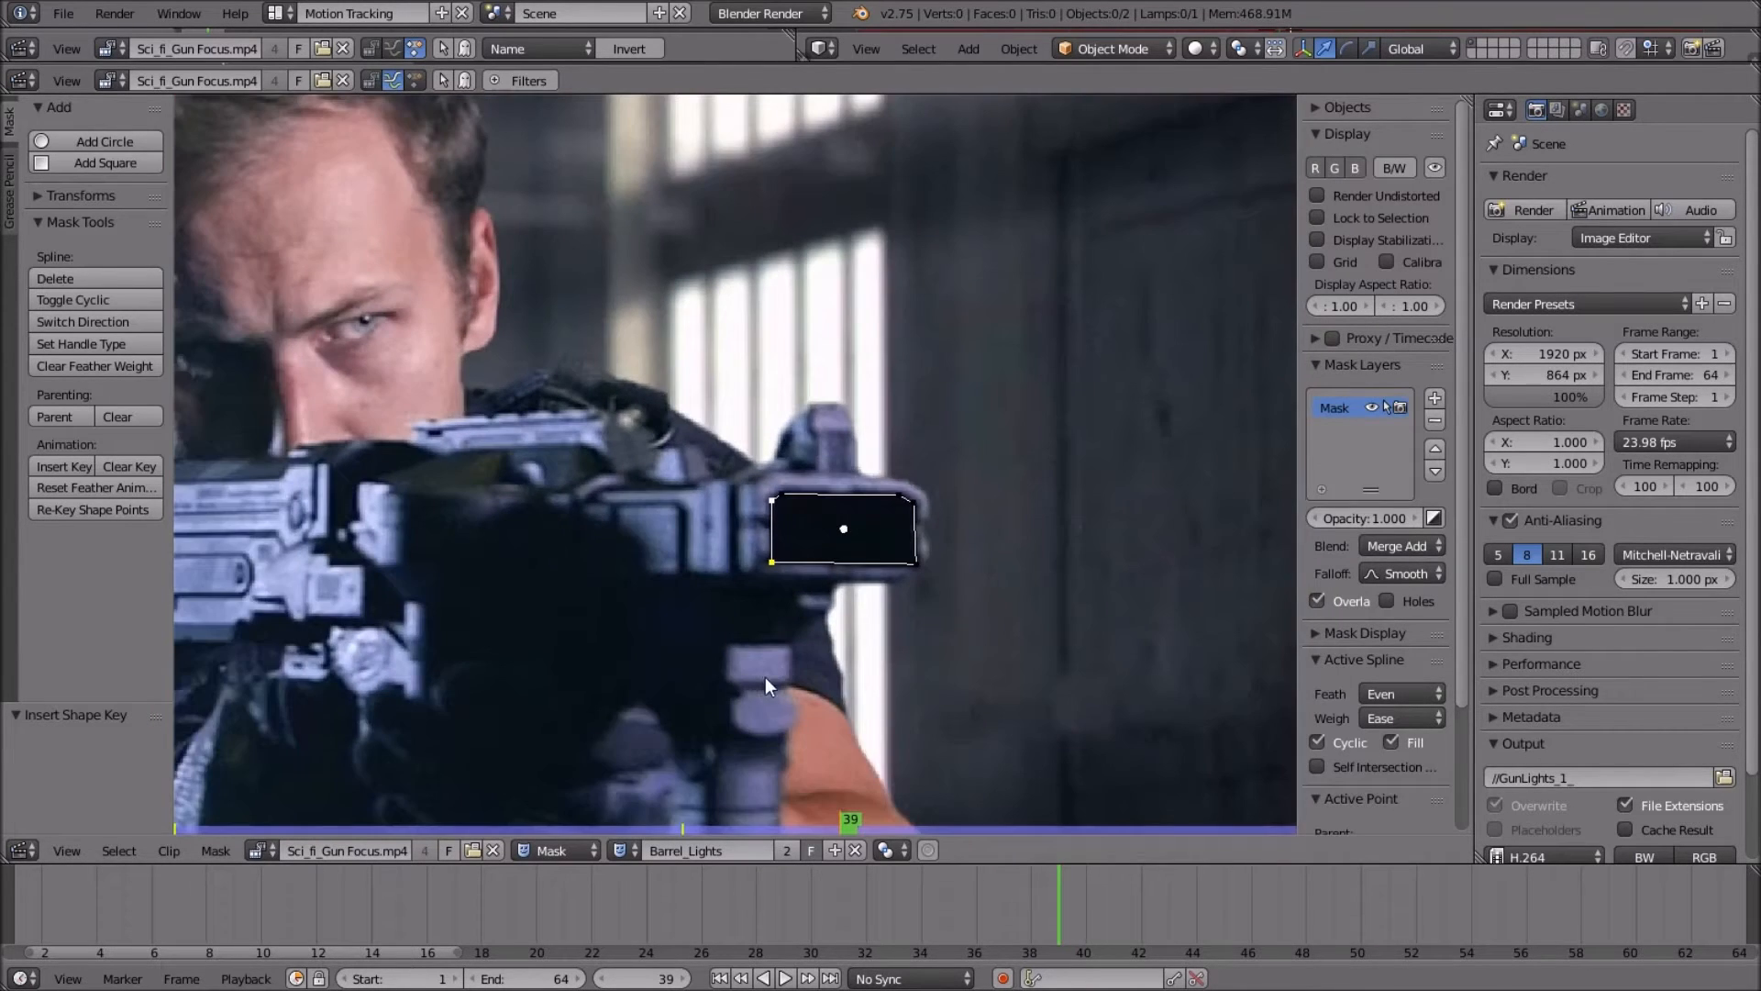
At frame 38, select the whole mask, fit it to the muzzle opening and insert a shape key.
key("Left")
scroll(826, 665, "up", 2)
scroll(833, 672, "down", 4)
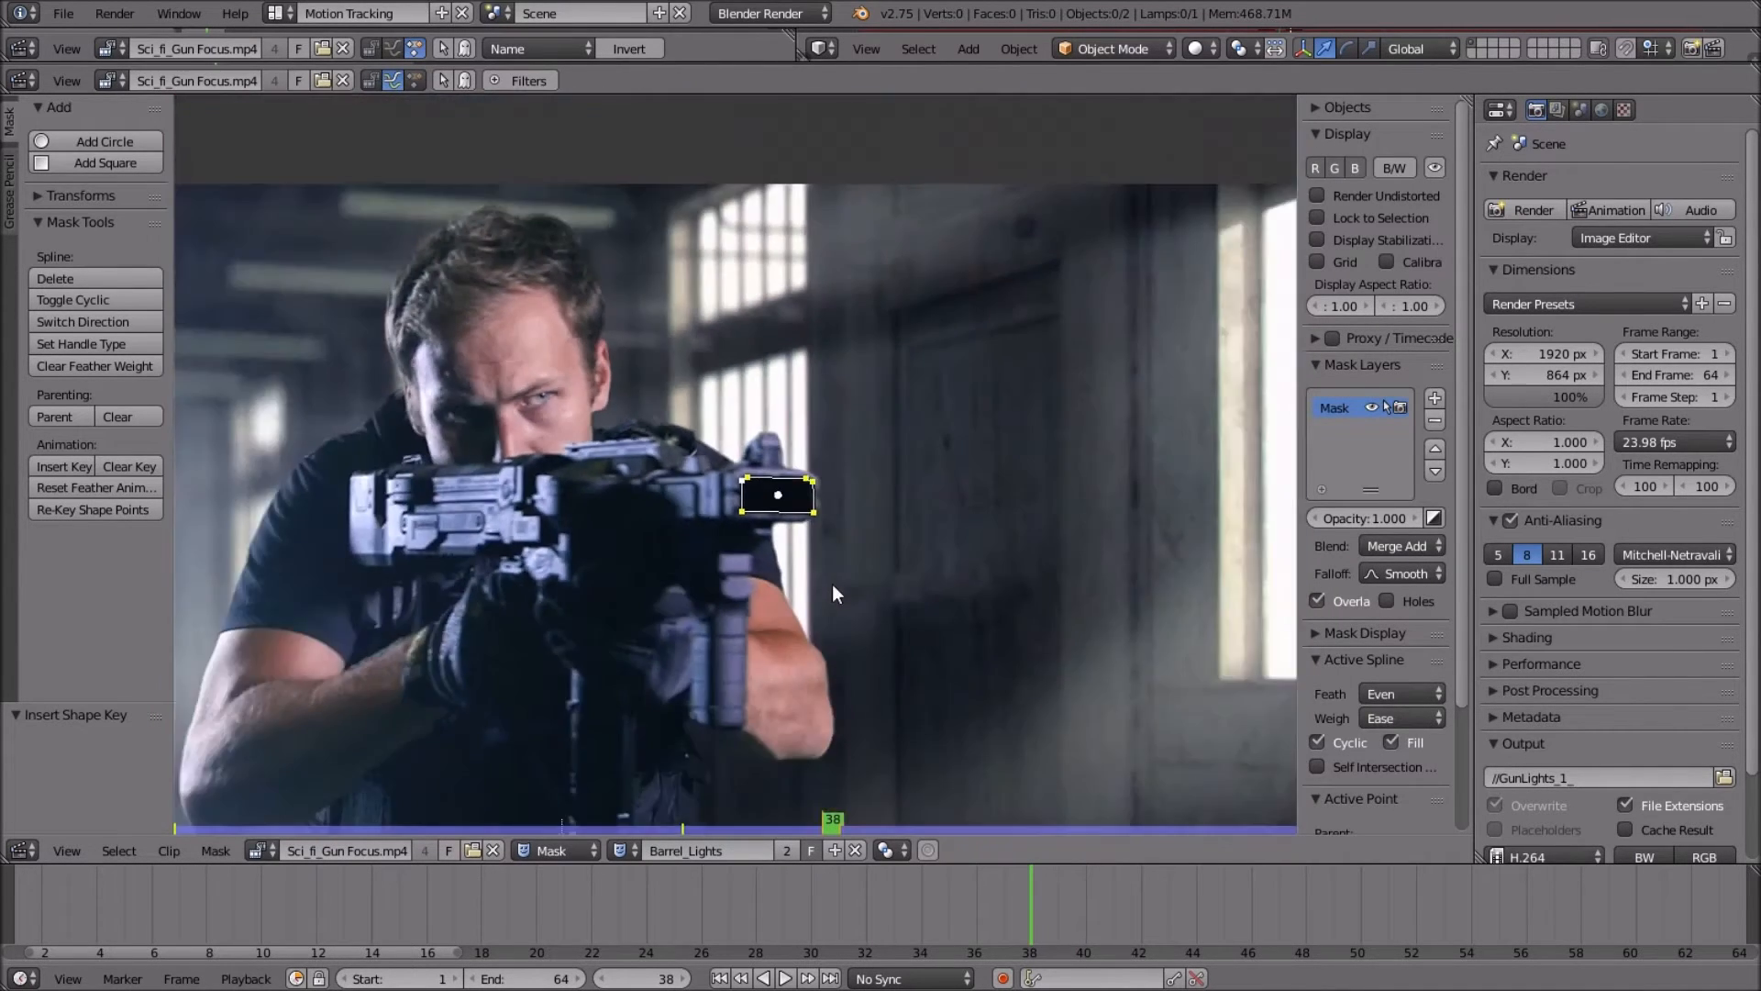
scroll(875, 484, "up", 3)
scroll(872, 587, "up", 2)
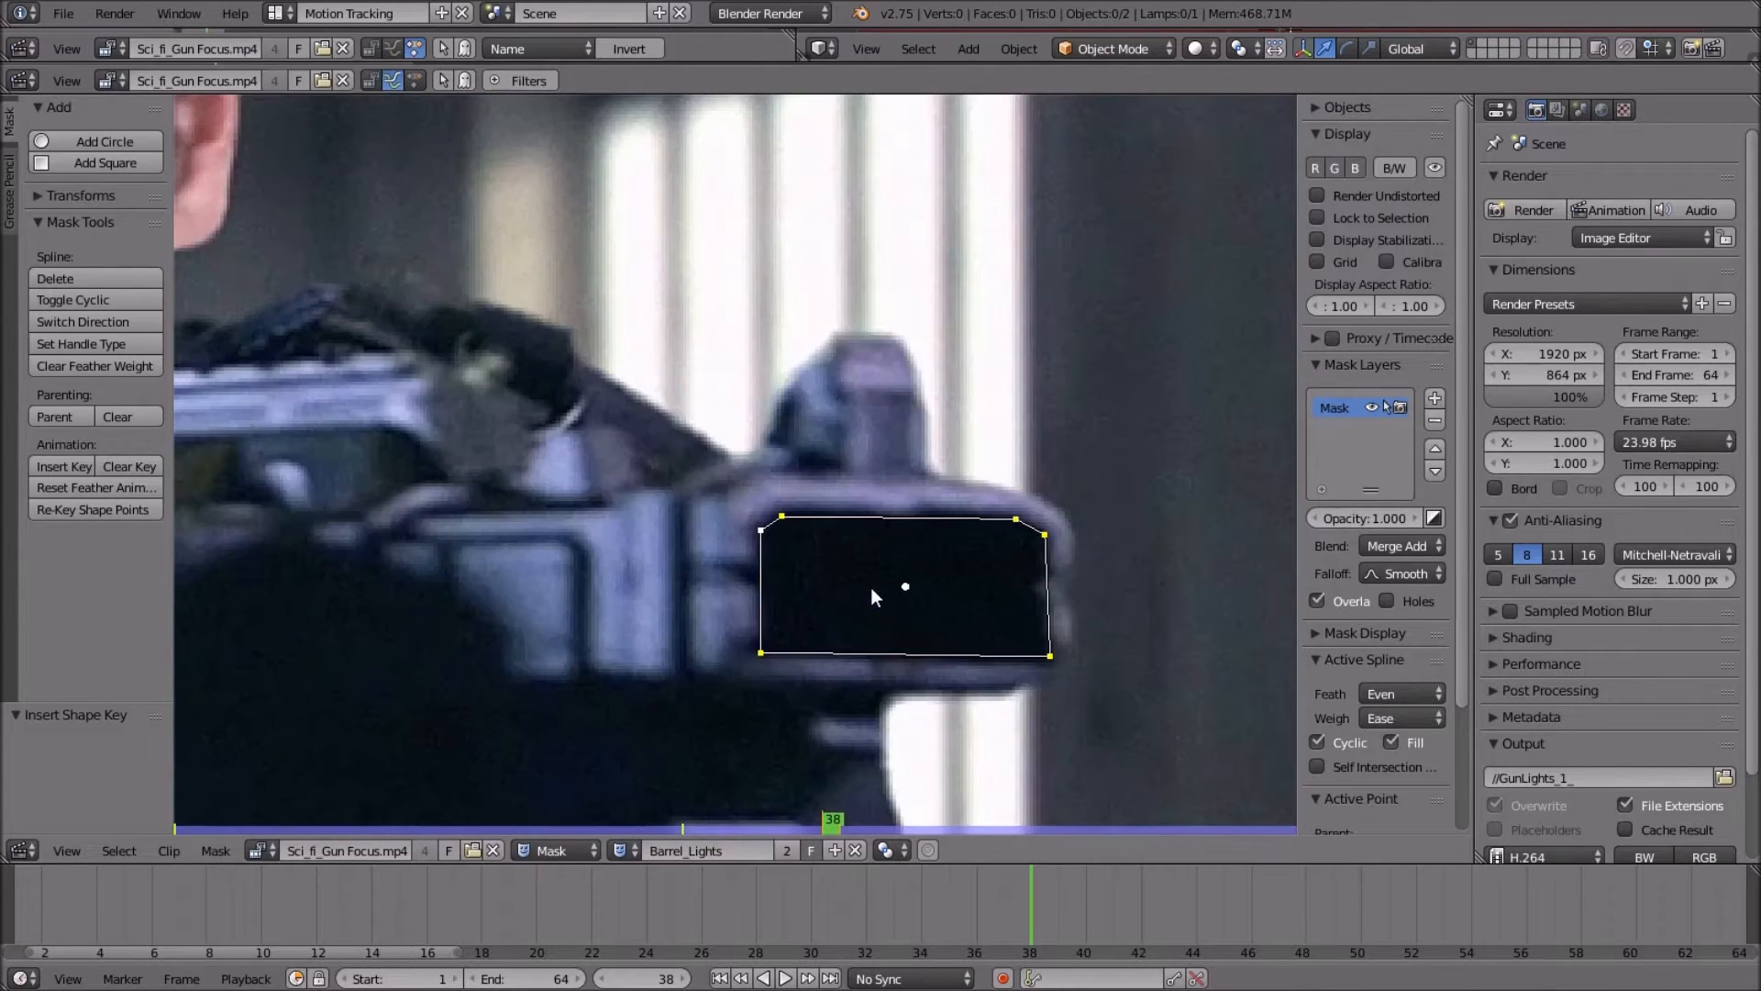
At frame 37, move the mask onto the muzzle opening and scale it to about 0.92.
key("Left")
key("g")
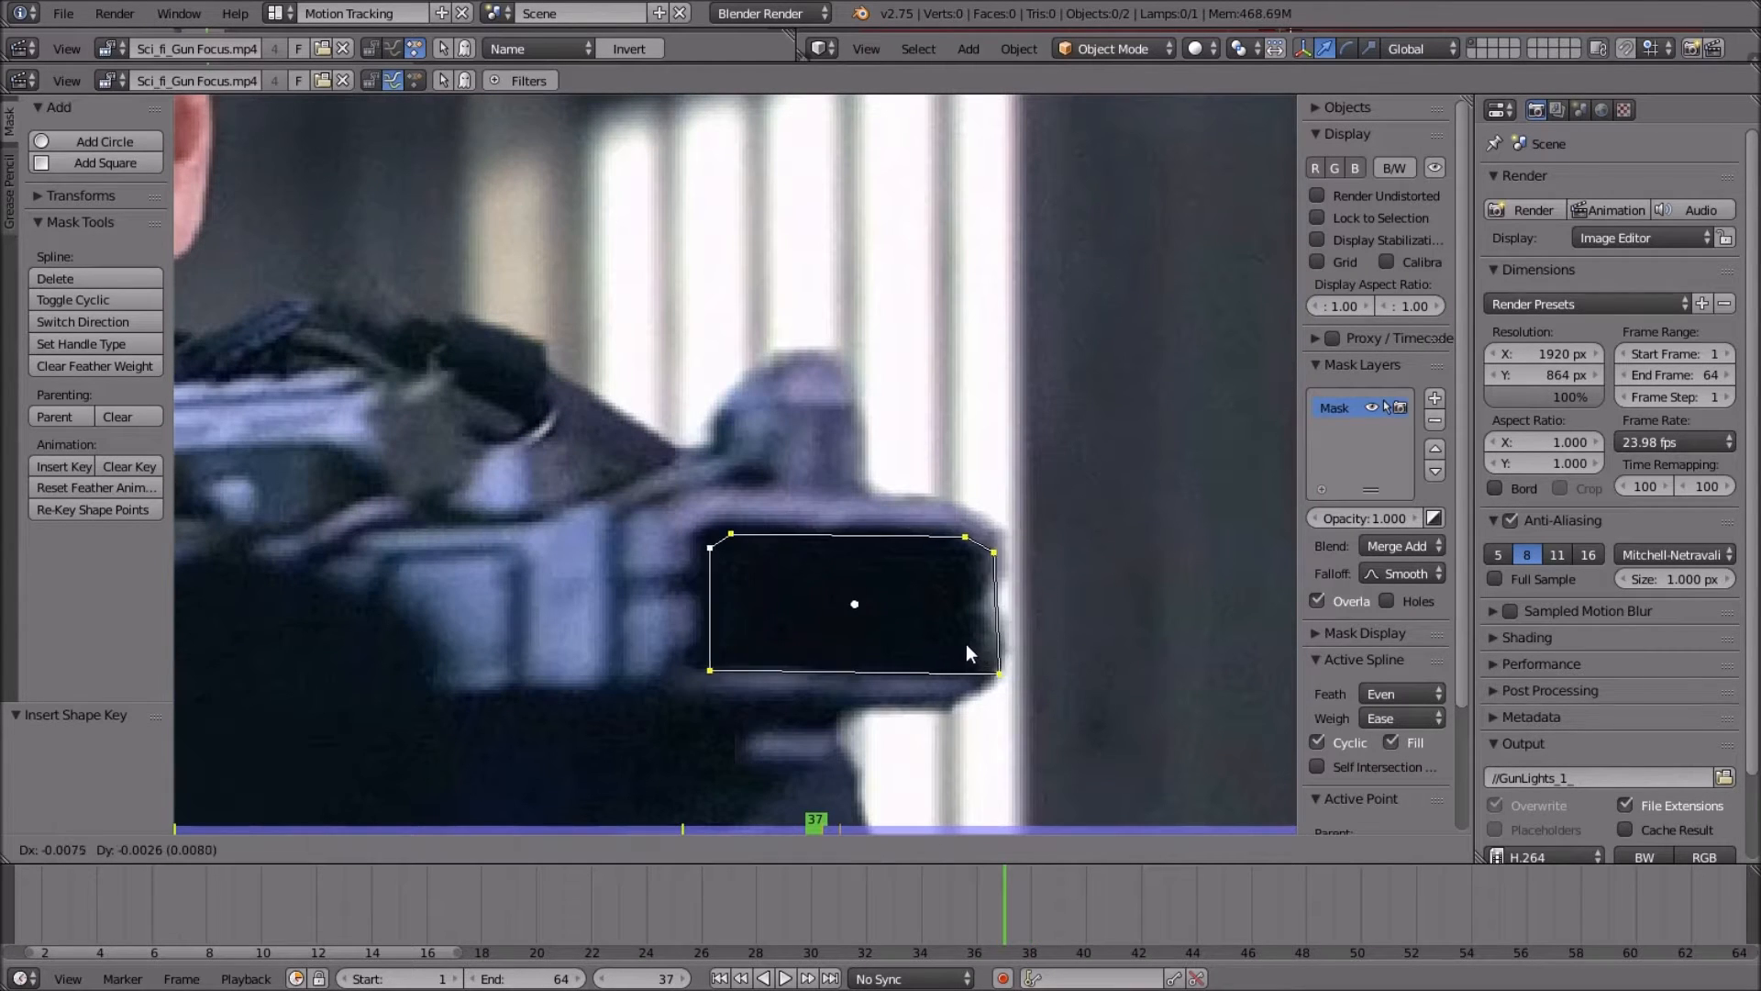
left_click(954, 640)
key("s")
left_click(1020, 658)
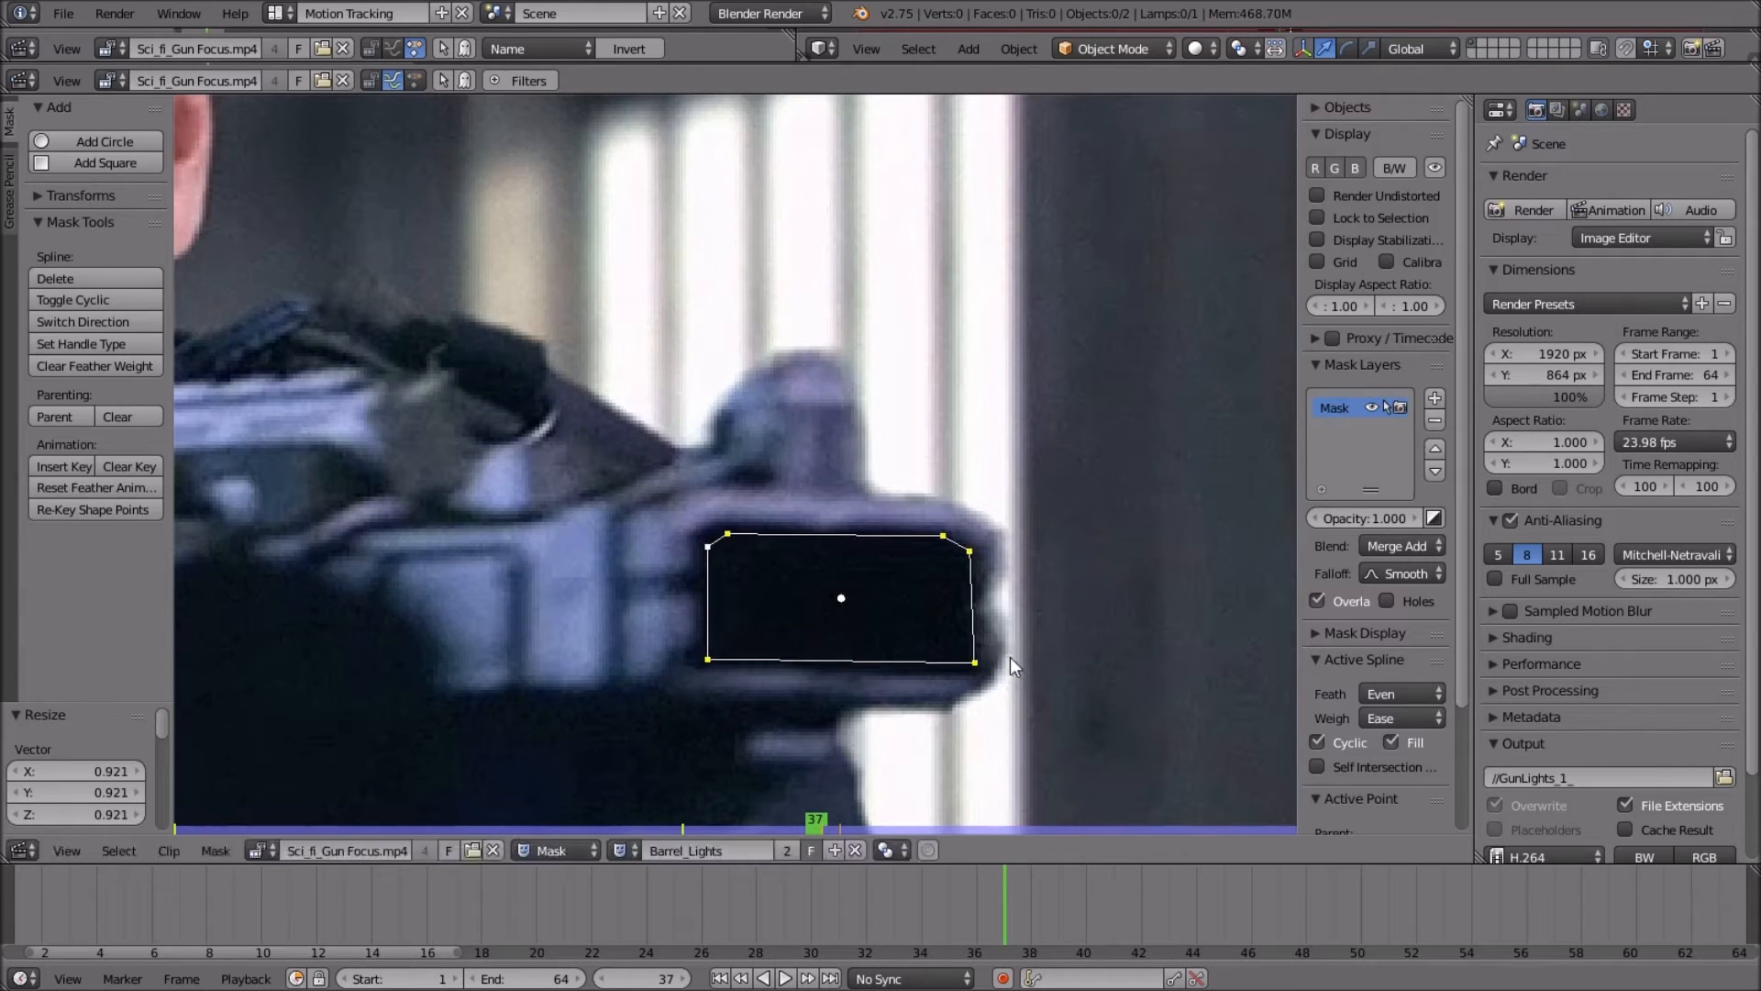
key("g")
left_click(1009, 661)
Fine-tune the mask's rotation and position on the muzzle at frame 37 and insert a shape key.
key("r")
left_click(1009, 660)
key("r")
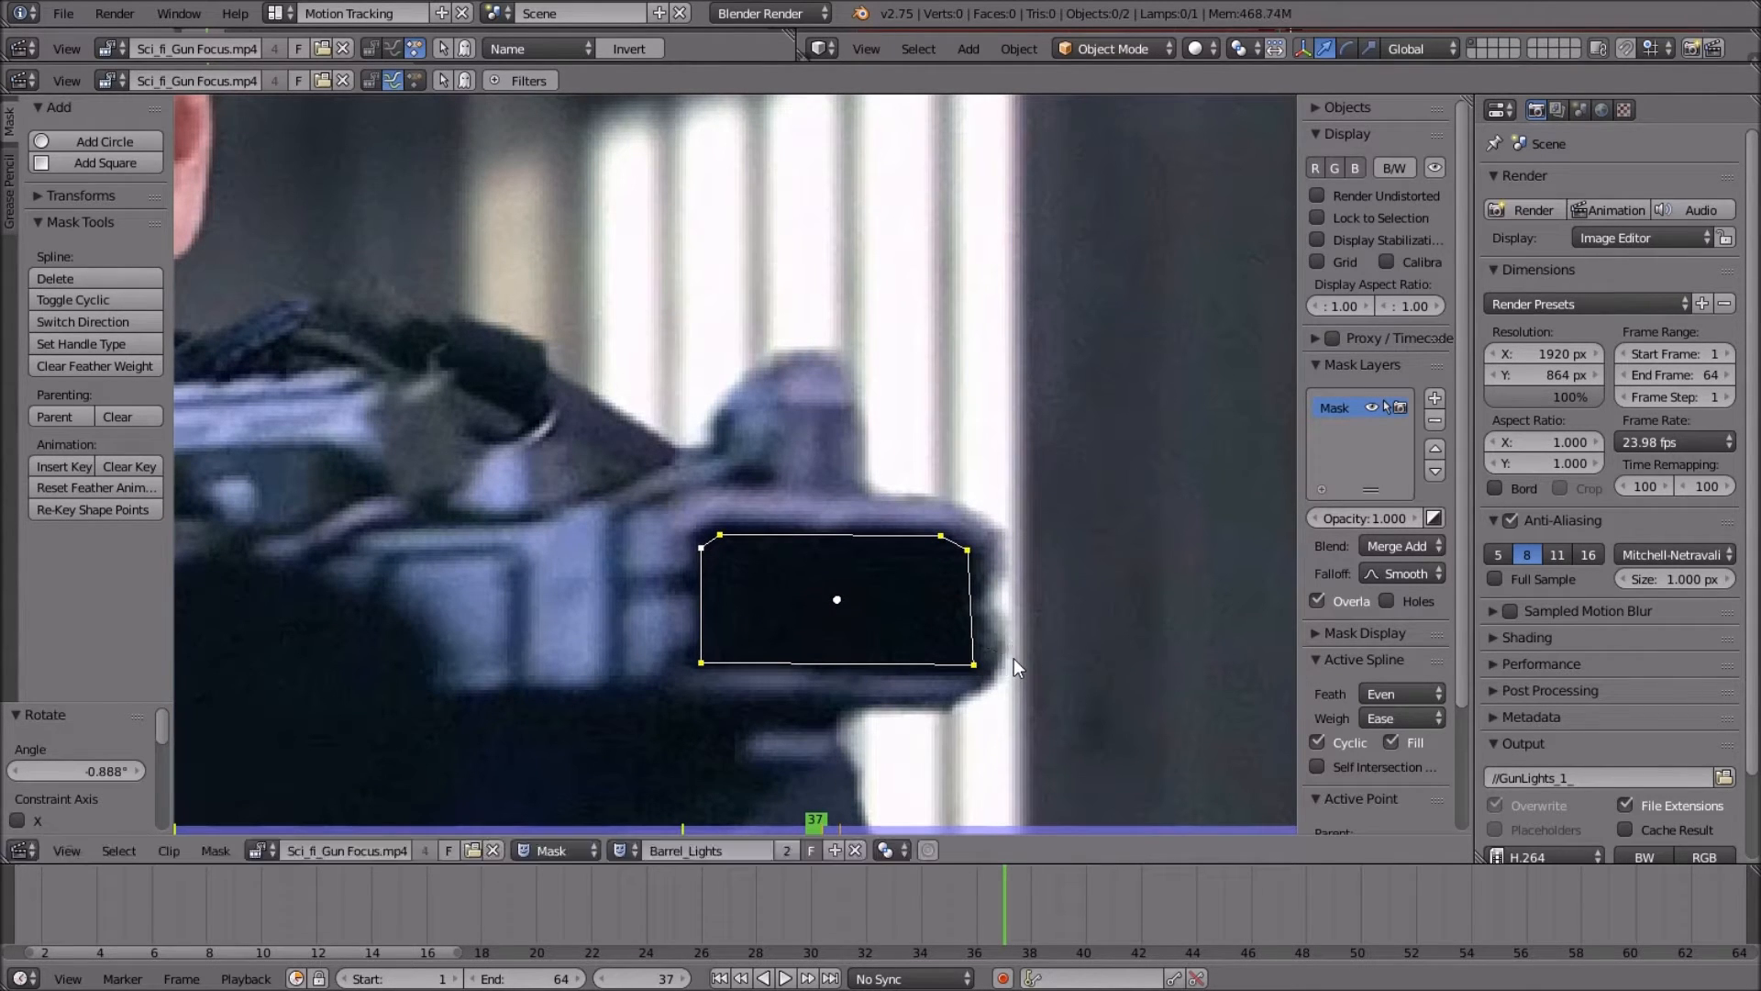
key("g")
left_click(1014, 659)
key("r")
left_click(1014, 661)
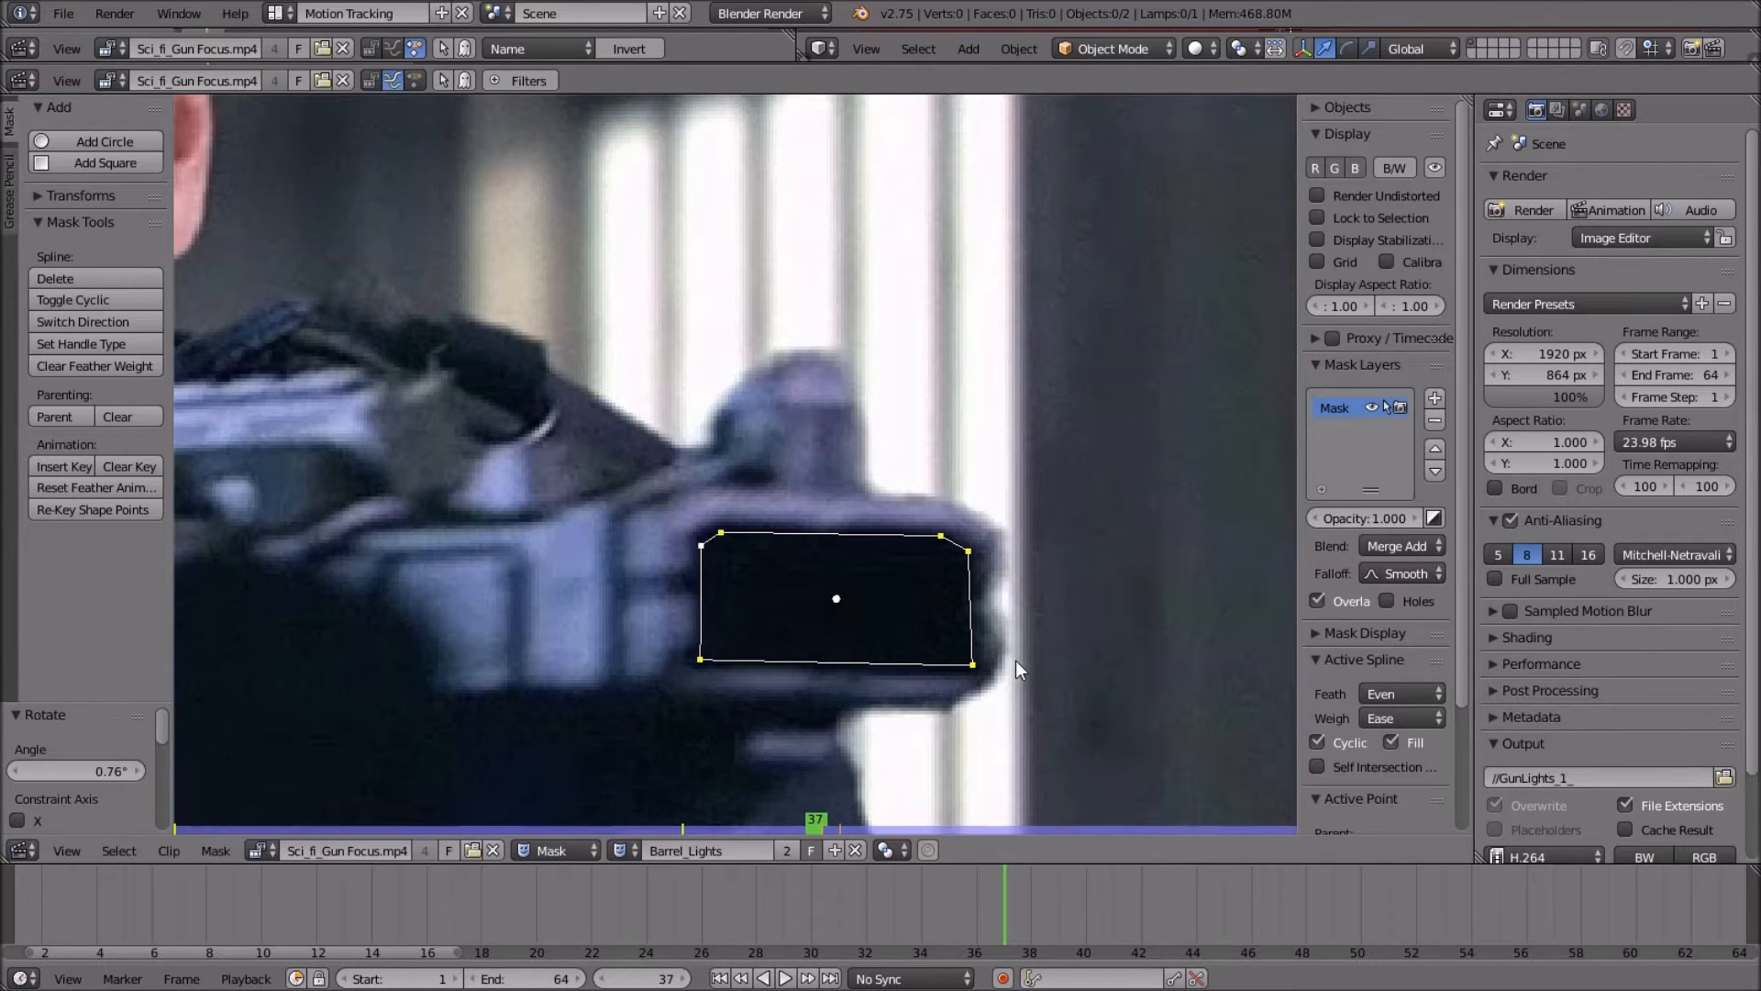
scroll(1016, 660, "down", 2)
key("g")
left_click(1015, 663)
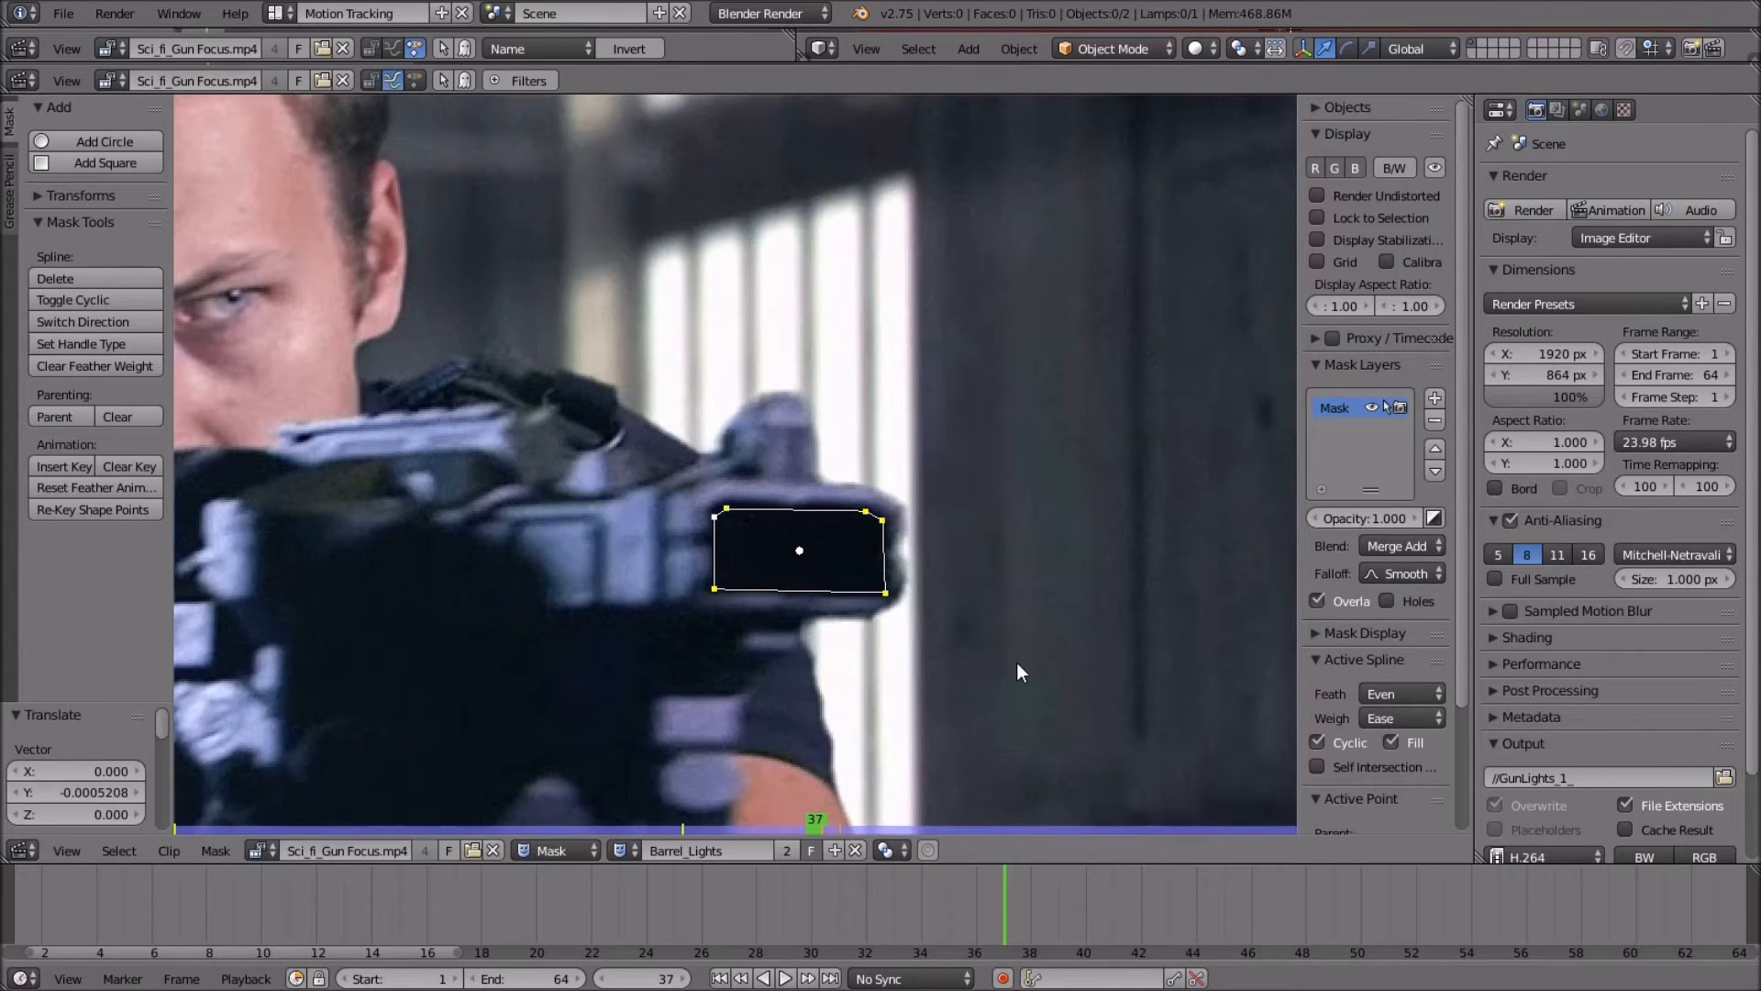
key("i")
At frame 36, move the mask onto the blurred muzzle, scale it to about 0.97 and insert a shape key.
key("Left")
scroll(1020, 663, "up", 2)
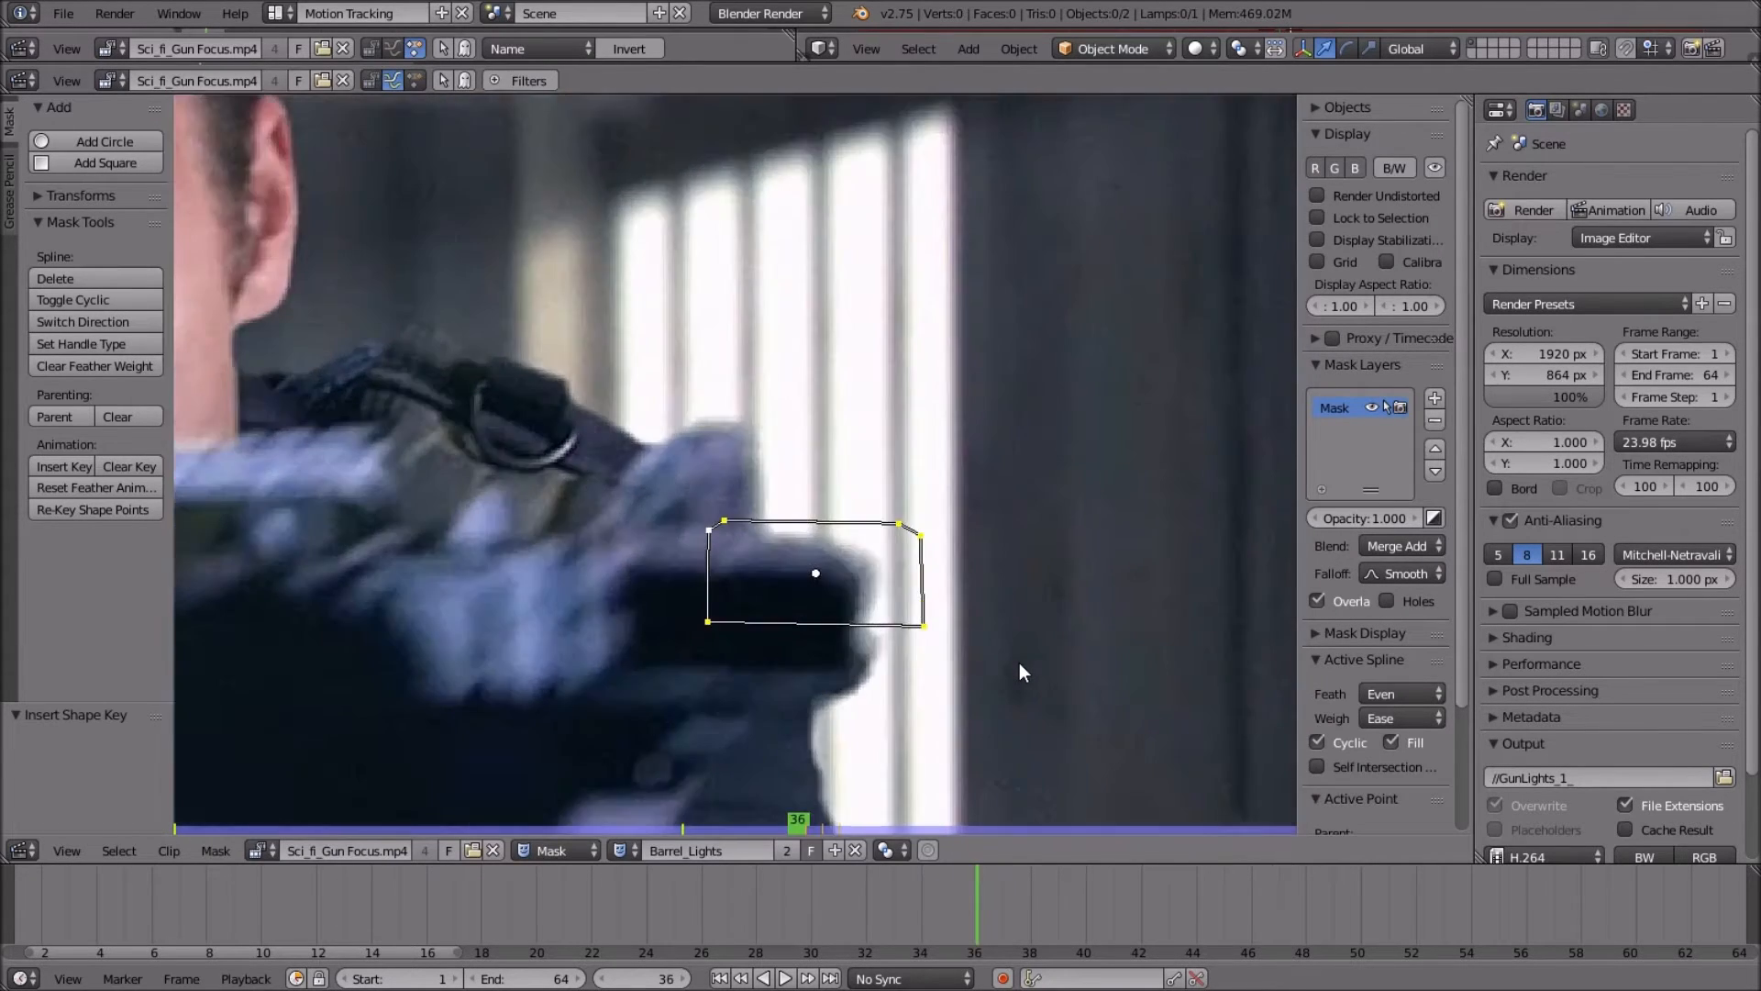
key("g")
left_click(950, 694)
scroll(981, 710, "up", 2)
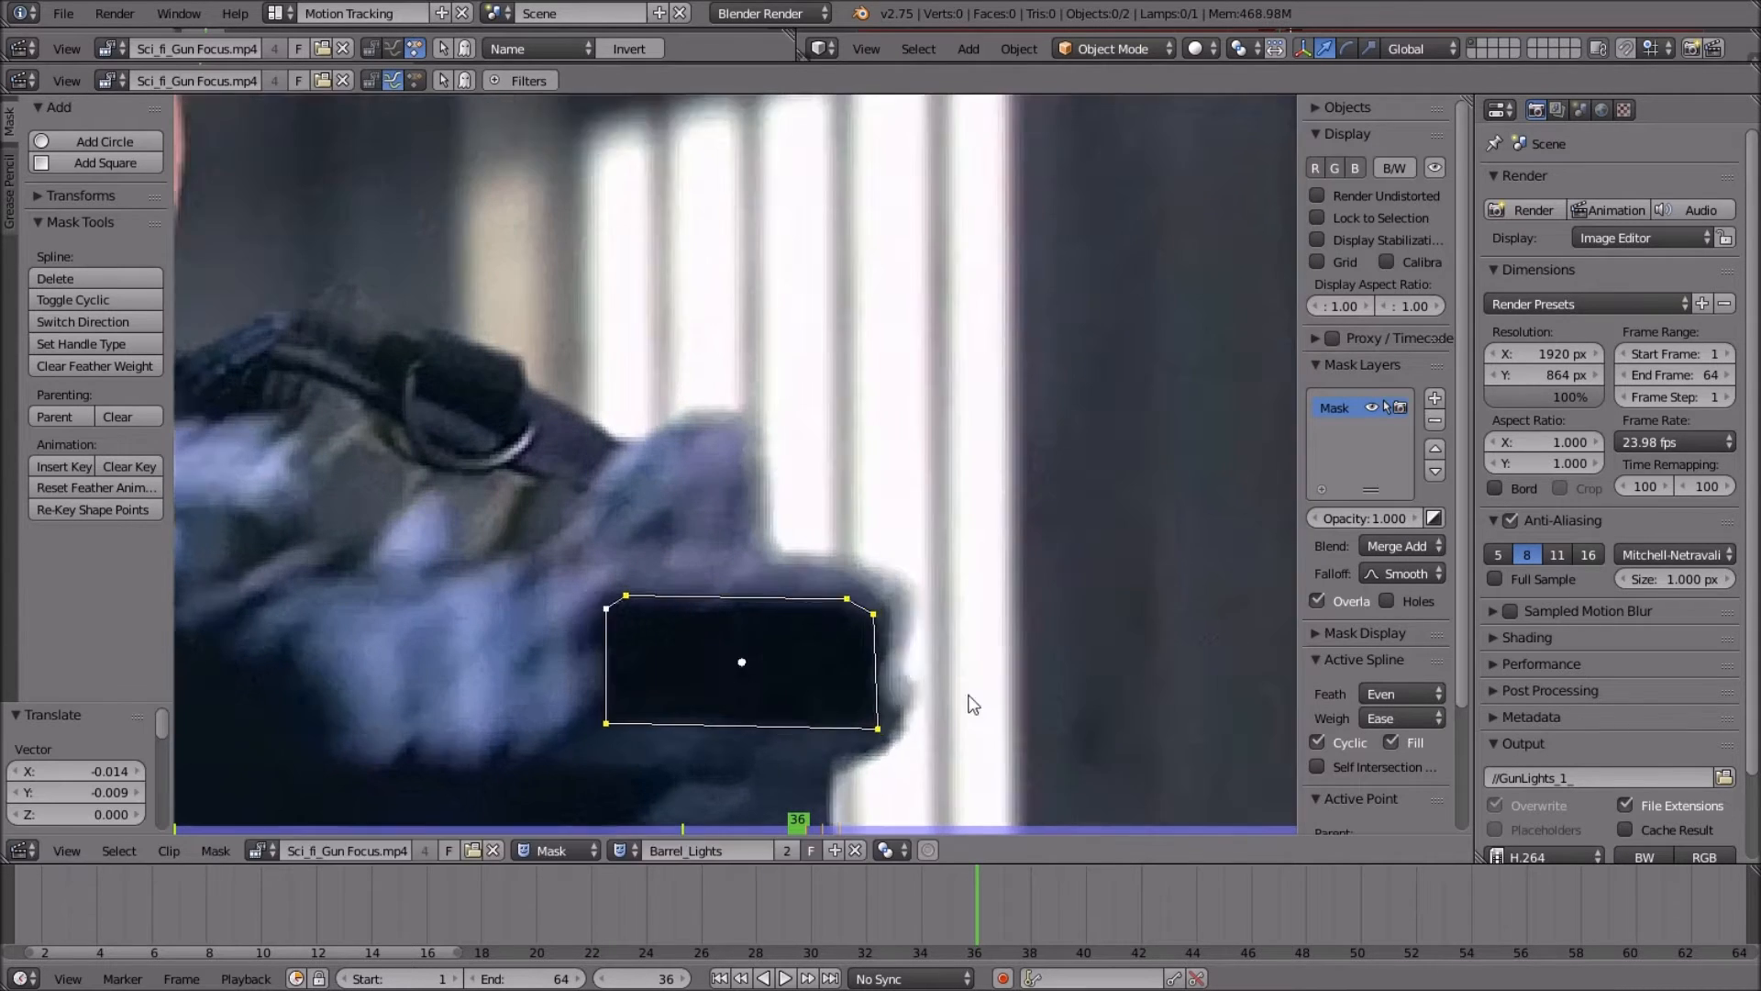
key("s")
left_click(968, 707)
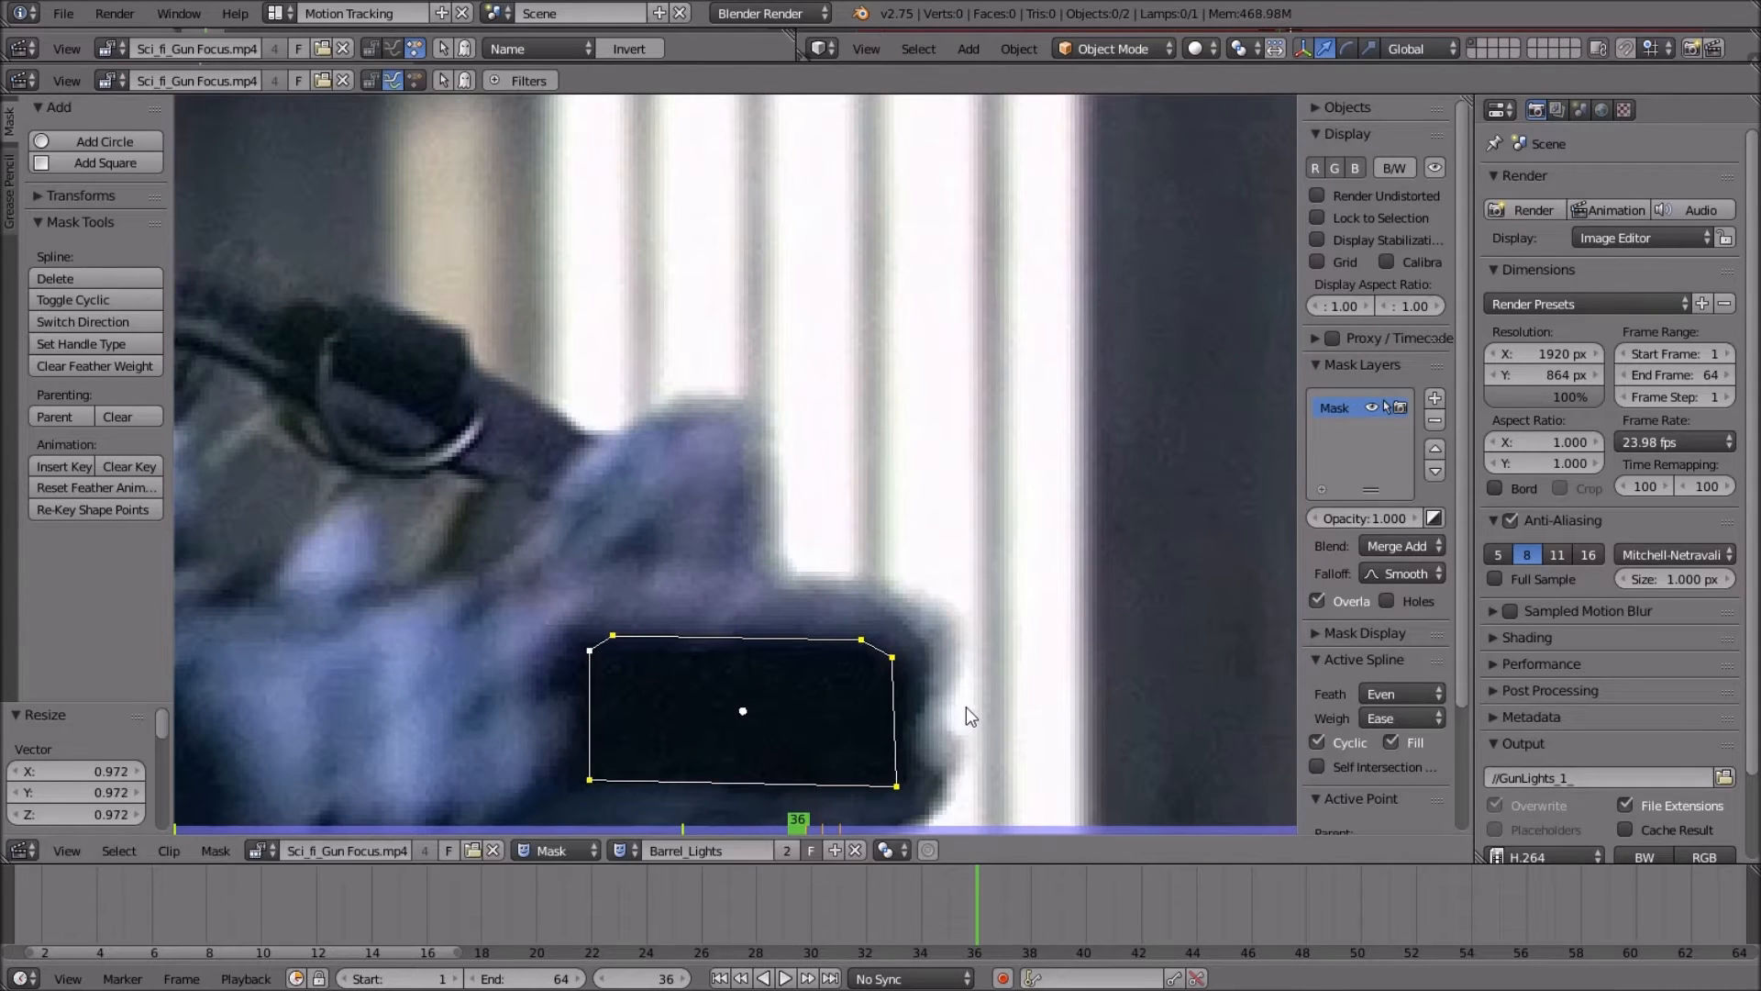
key("g")
left_click(967, 713)
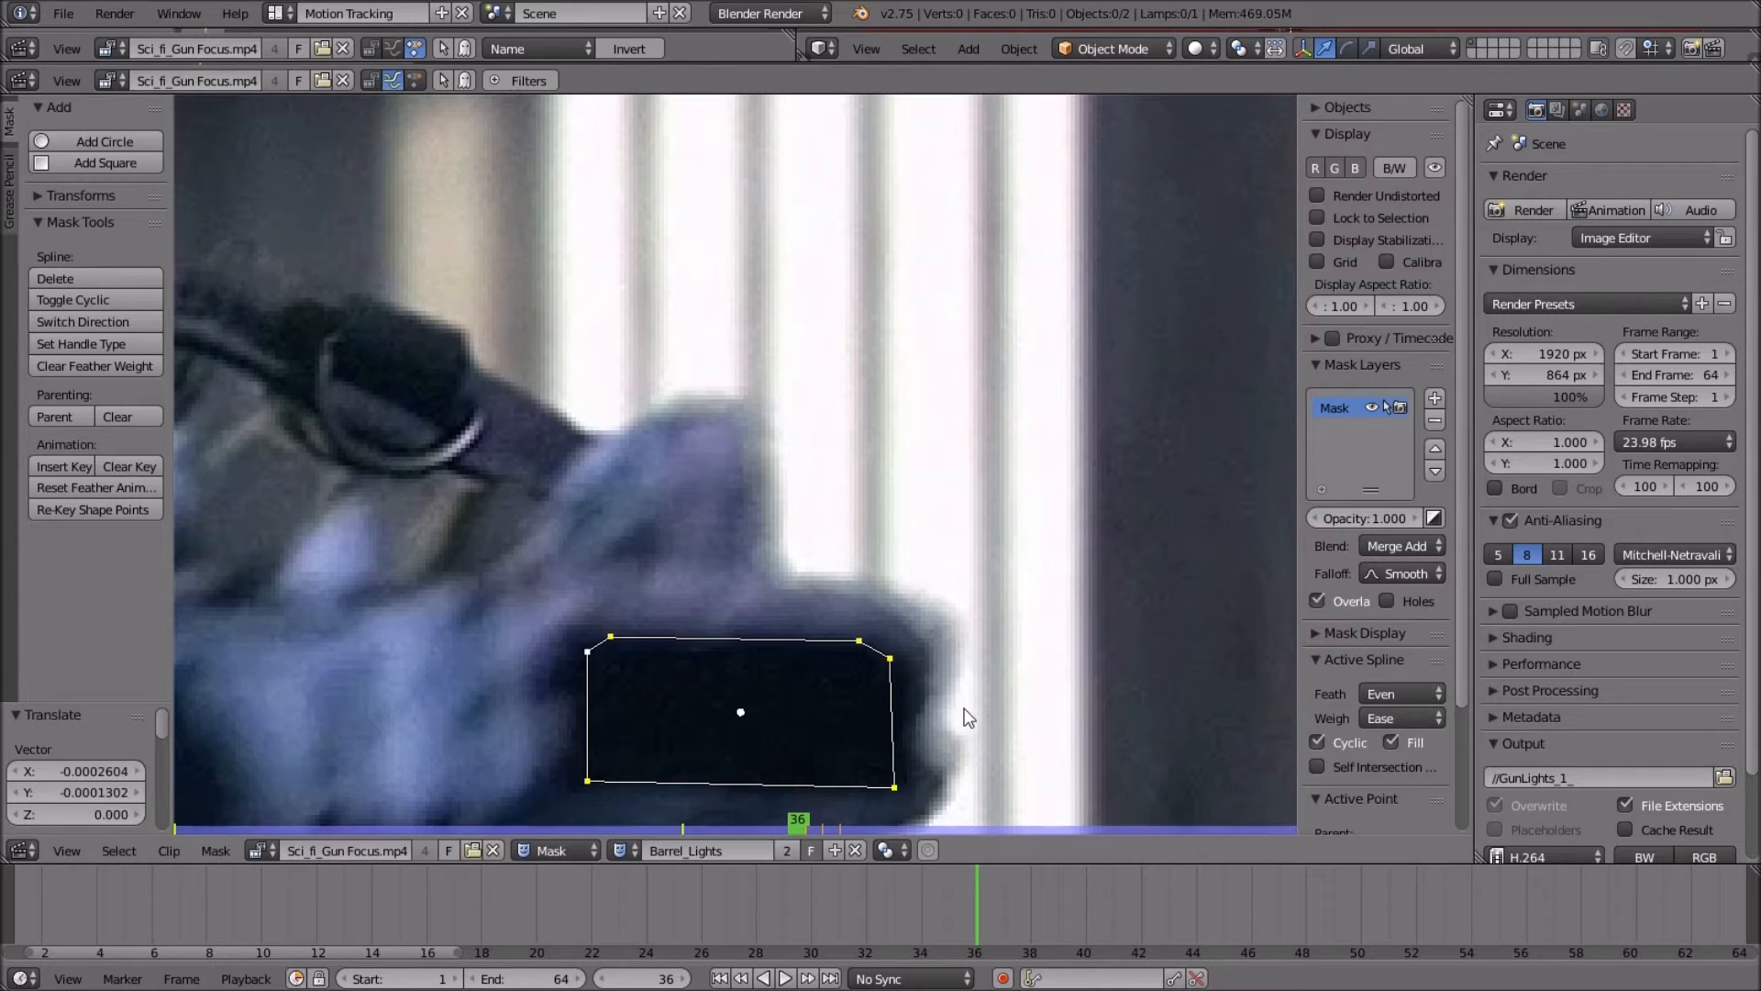
scroll(976, 706, "down", 2)
key("i")
At frame 35, move the mask down onto the blurred muzzle opening and adjust its rotation and size.
scroll(981, 707, "down", 4)
key("Left")
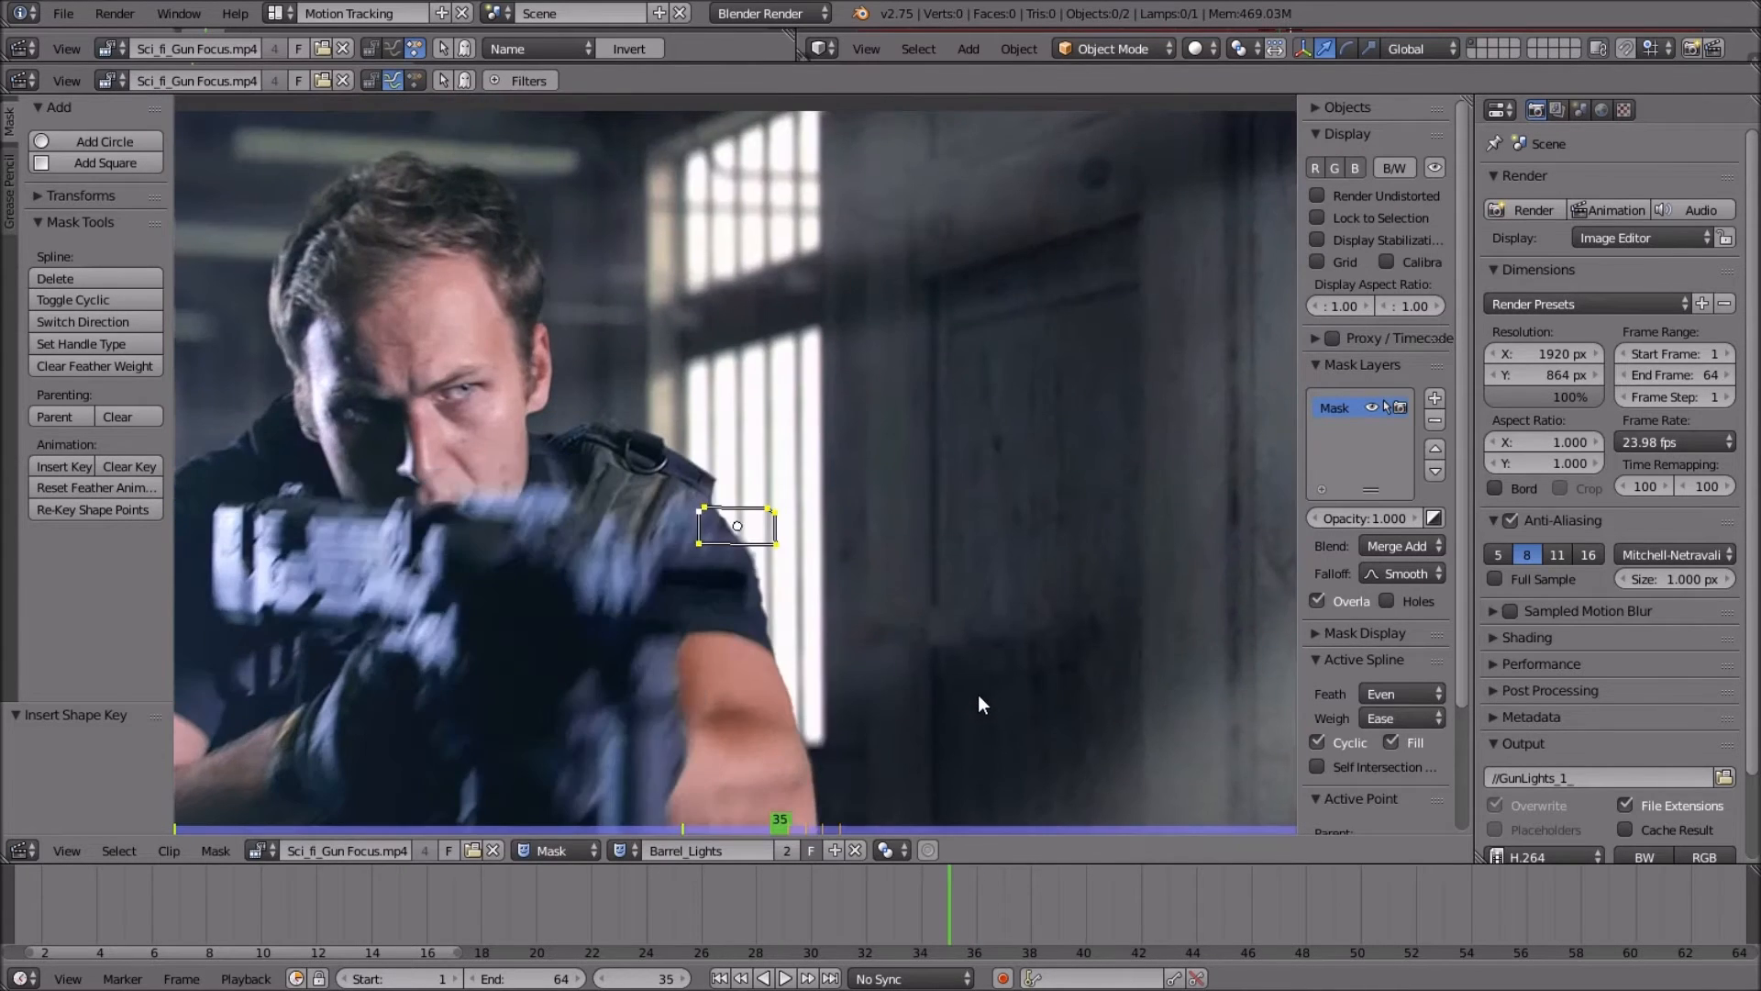
scroll(981, 703, "up", 3)
key("g")
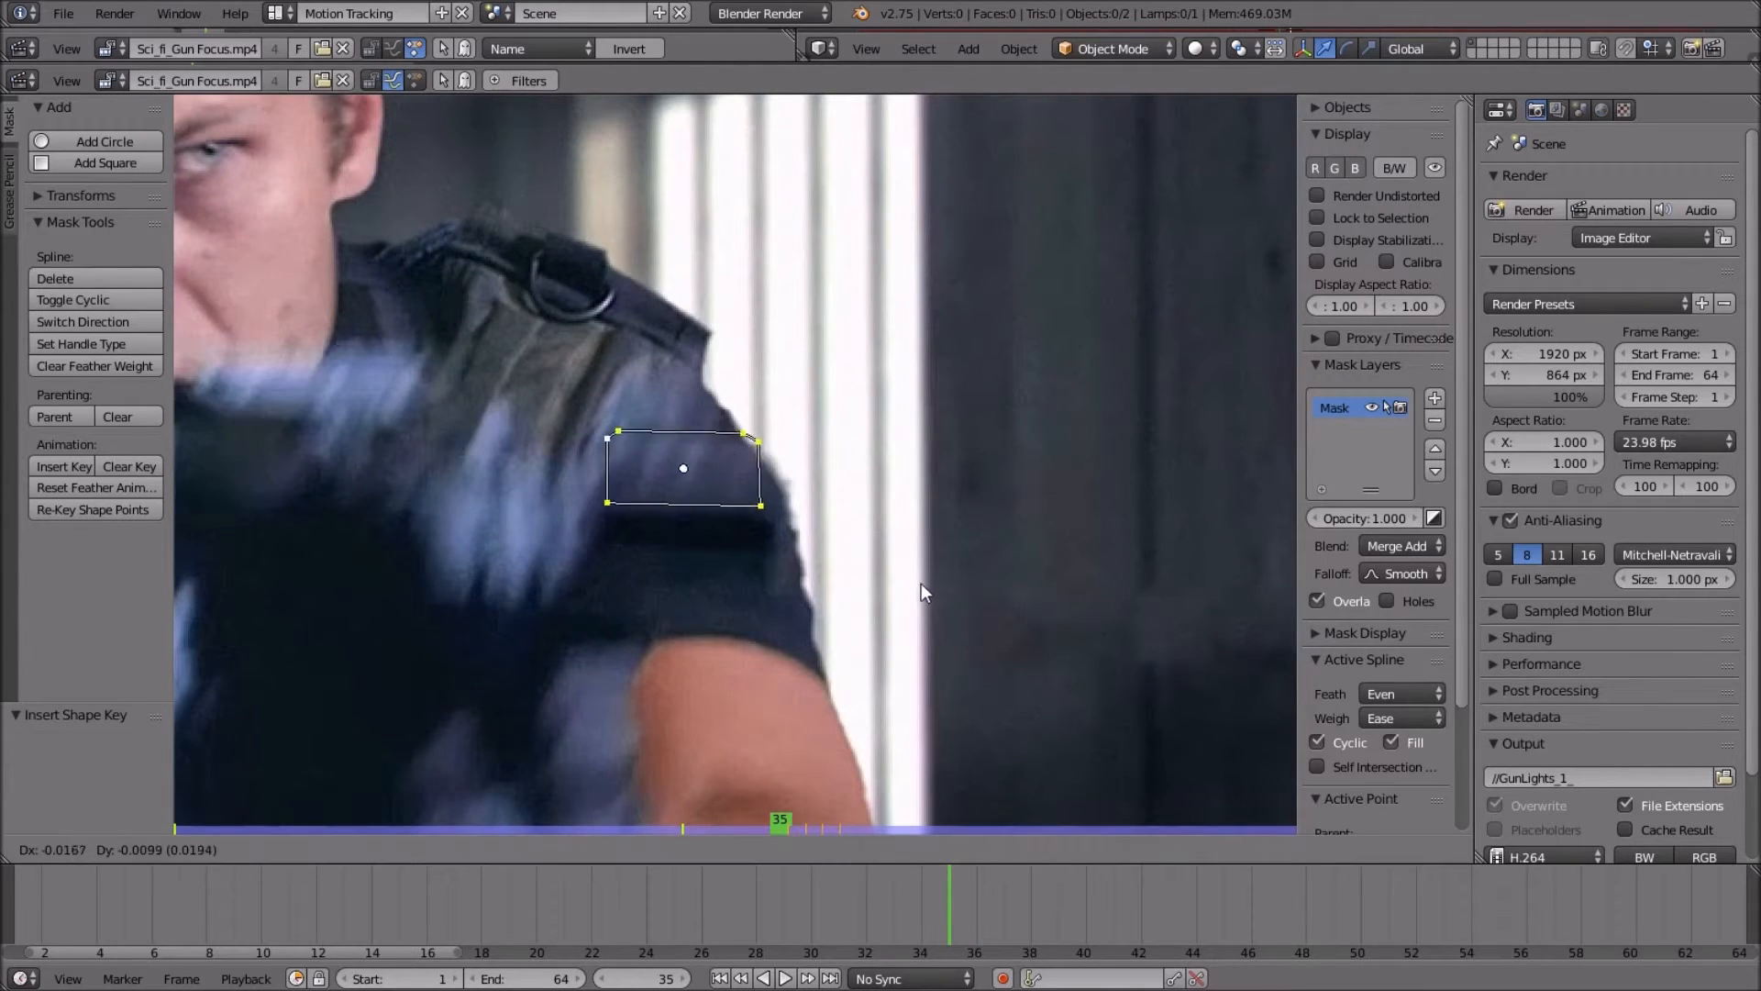
left_click(928, 665)
key("r")
left_click(950, 686)
scroll(947, 668, "down", 2)
key("s")
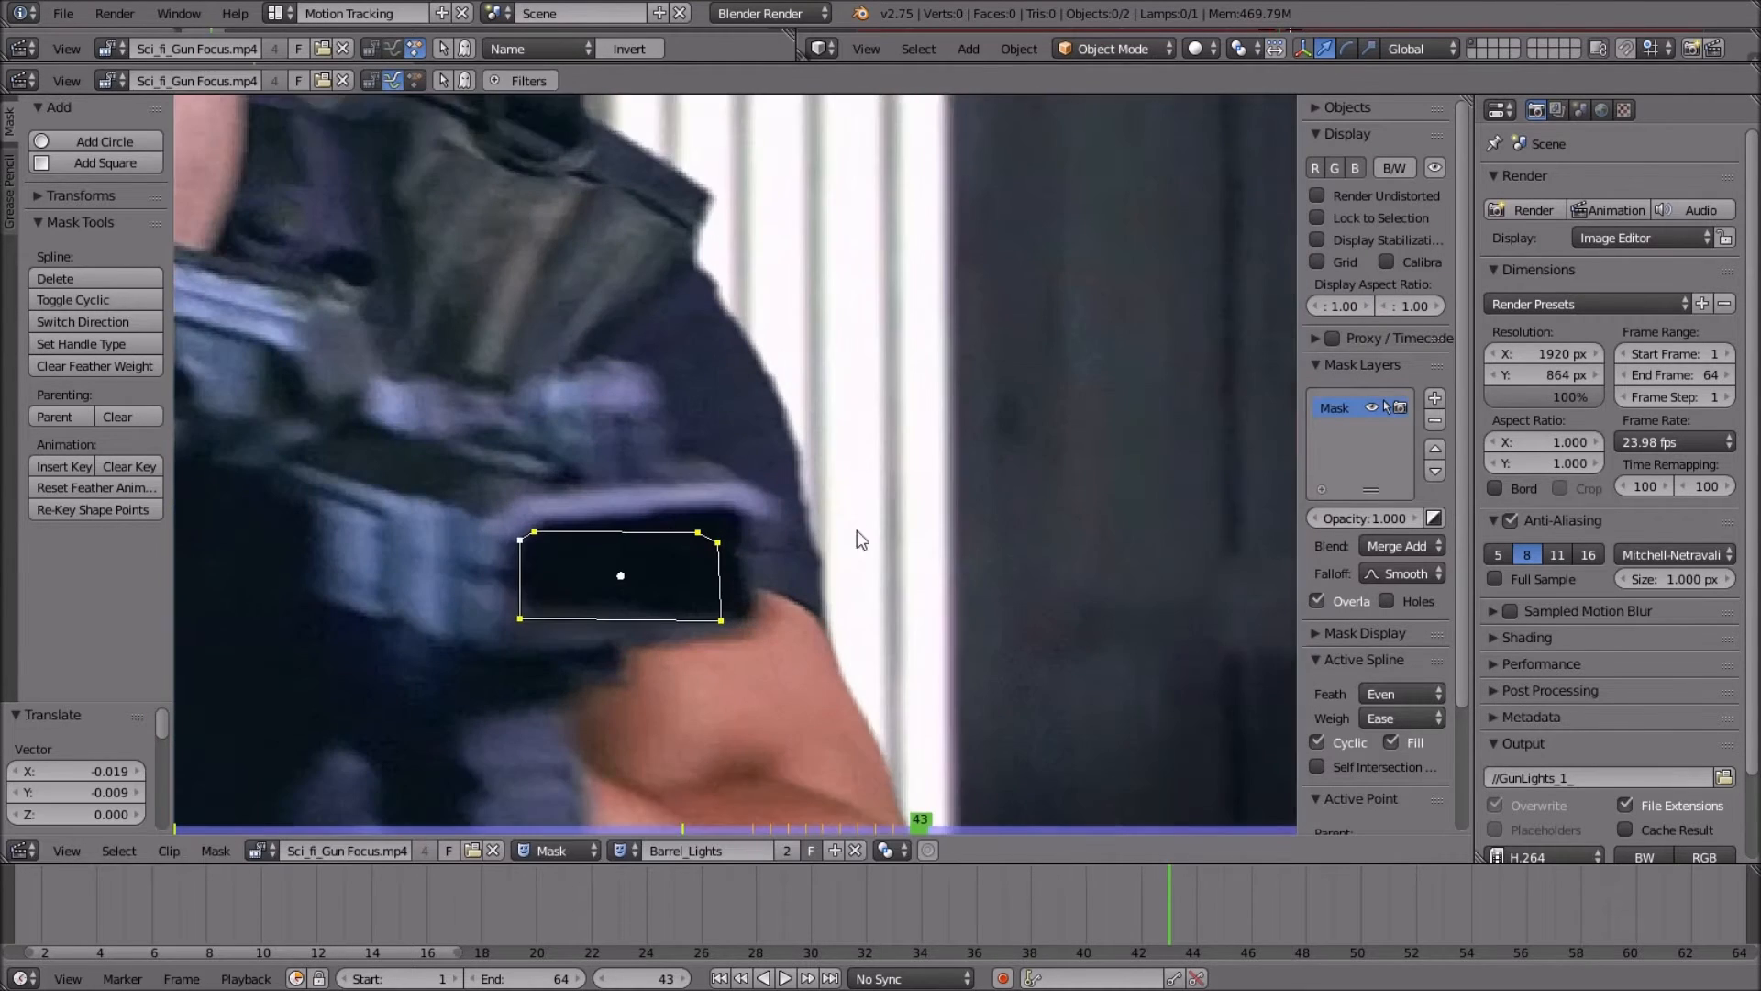
At frame 43, rotate and reposition the mask to follow the tilt of the muzzle opening.
middle_click_drag(807, 532, 965, 470)
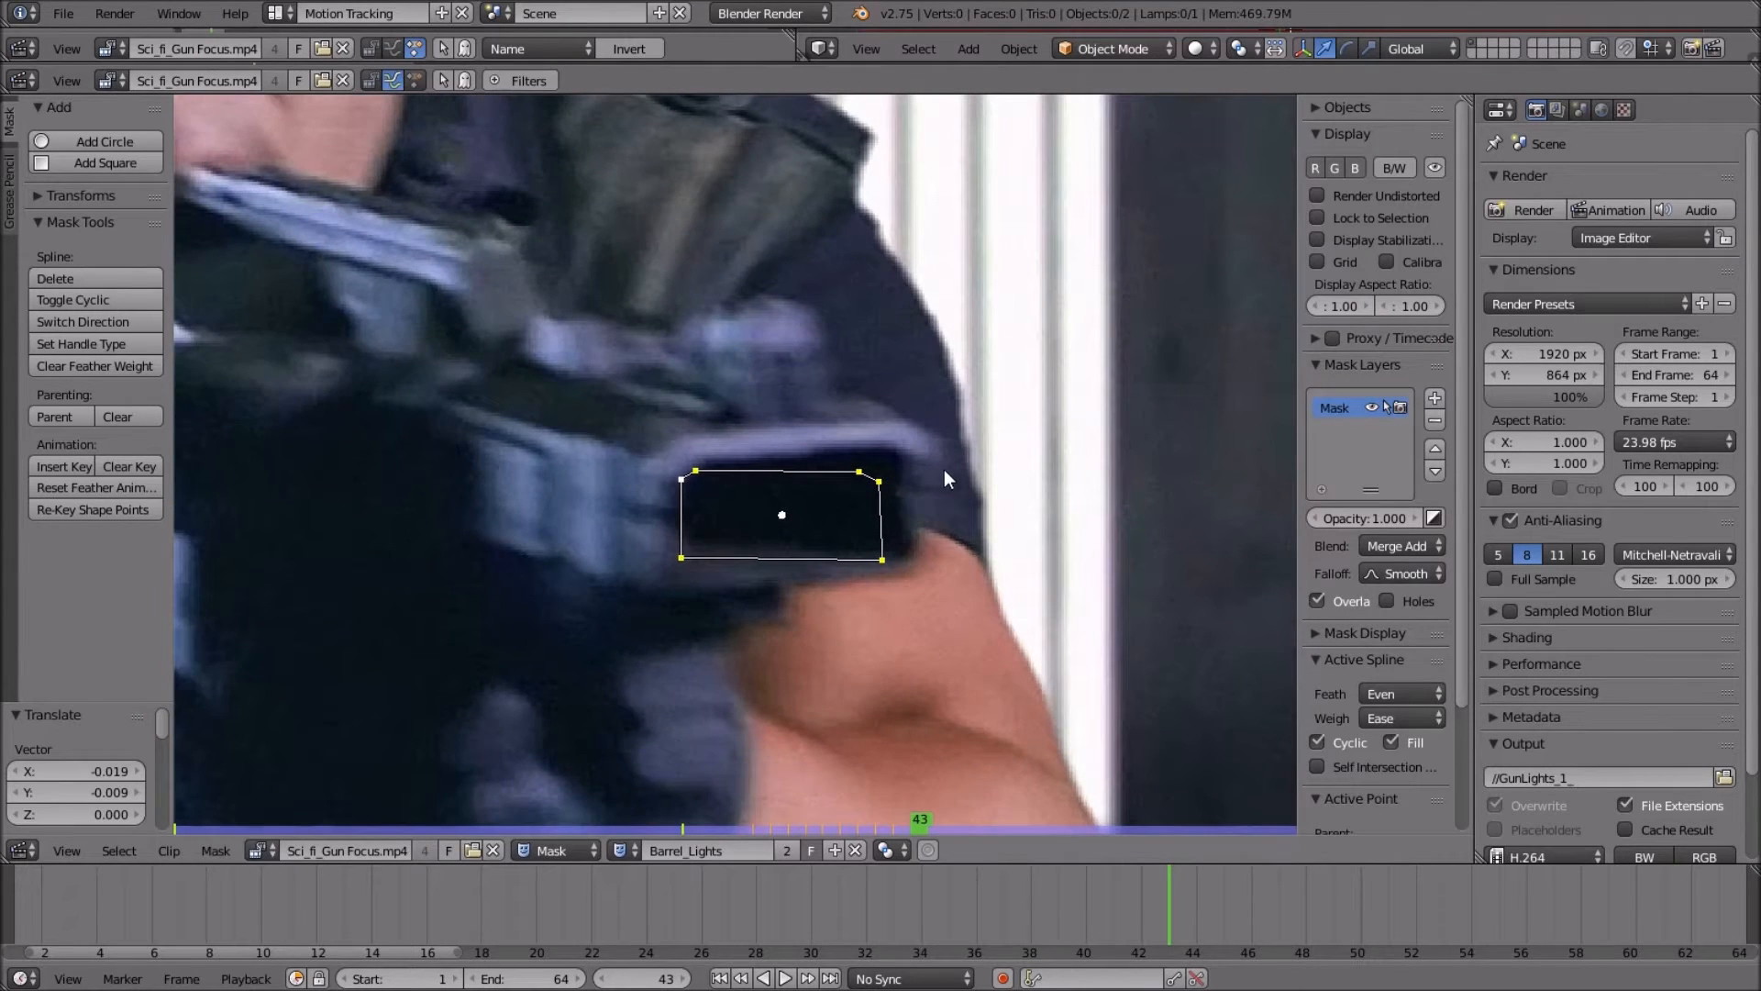
scroll(945, 469, "down", 1)
key("r")
left_click(963, 440)
key("g")
left_click(981, 435)
key("r")
left_click(981, 450)
mouse_move(980, 454)
middle_mouse_down()
mouse_move(1005, 437)
mouse_move(977, 475)
middle_mouse_up()
Move the mask's lower-right corner point slightly inward at frame 43.
scroll(1006, 444, "down", 3)
scroll(970, 514, "up", 4)
scroll(970, 515, "down", 3)
scroll(971, 513, "up", 3)
left_click_drag(866, 598, 853, 600)
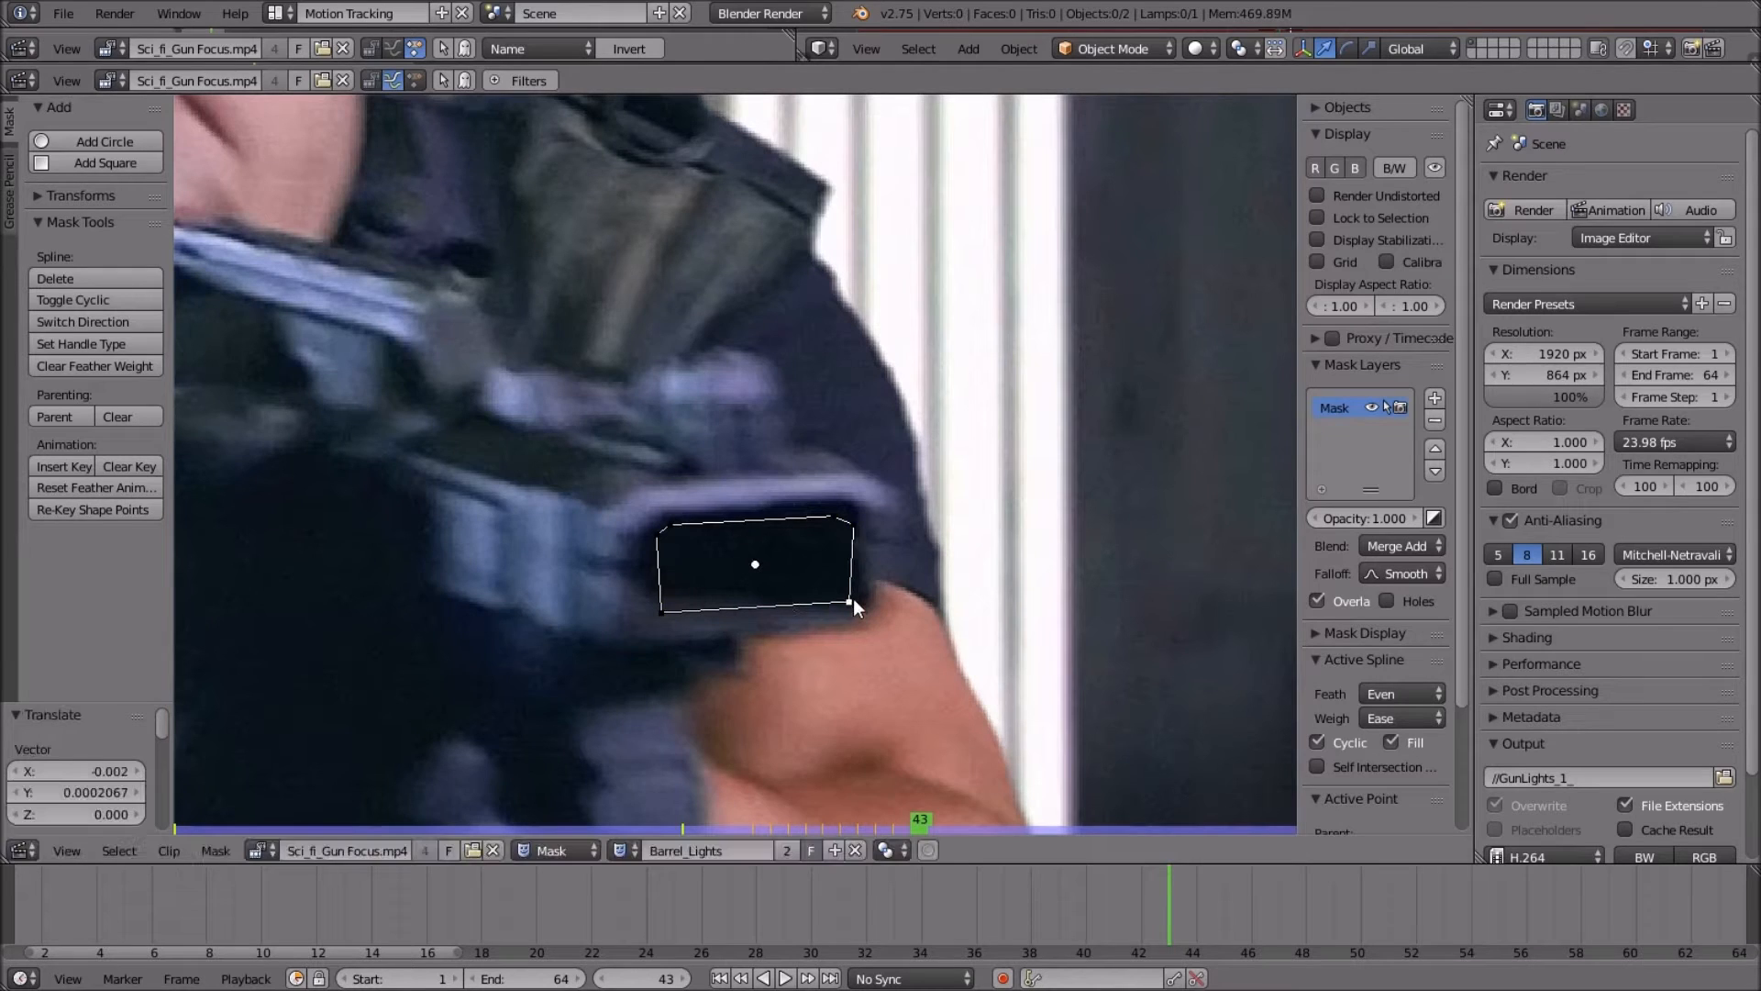
Select all mask points at frame 43, then scale, rotate and reposition the outline to fit the muzzle opening.
key("a")
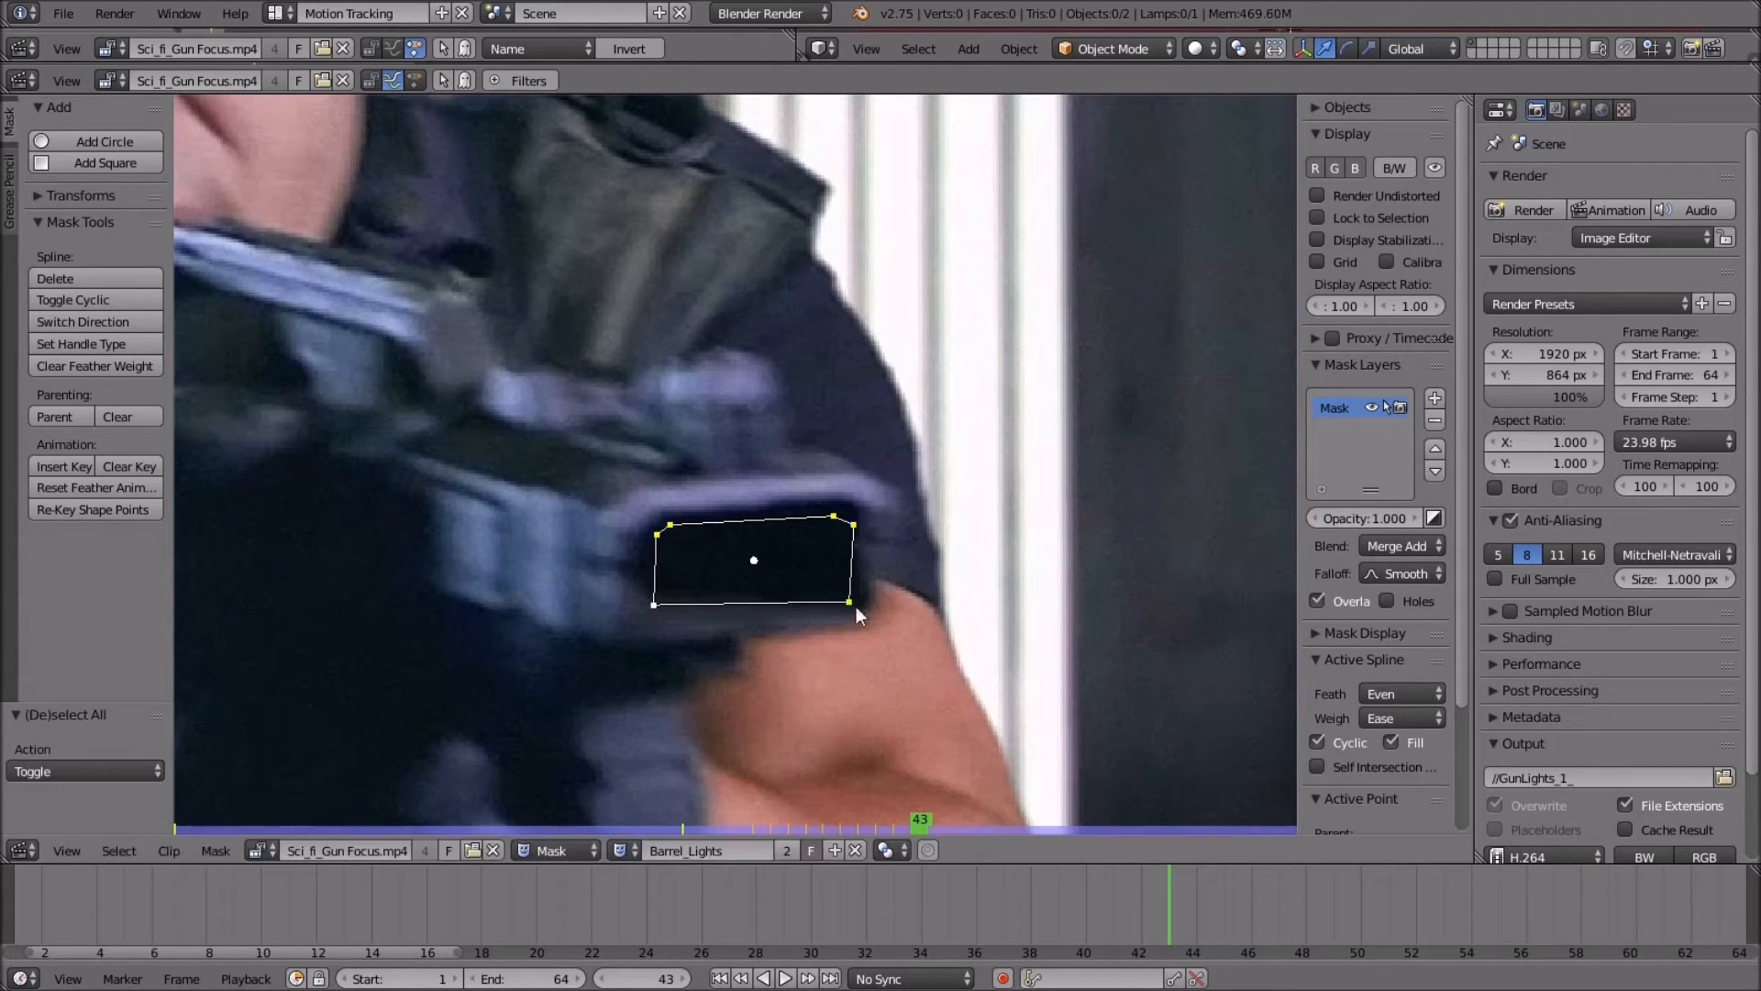
key("s")
left_click(897, 602)
key("r")
left_click(906, 598)
key("g")
left_click(901, 608)
Adjust the mask's lower-left corner point, reselect the whole outline and insert a shape key at frame 43.
right_click(659, 614)
key("g")
left_click(661, 627)
key("a")
key("a")
key("i")
Advance to frame 44 and insert a shape key for the muzzle mask.
key("Right")
scroll(888, 576, "down", 2)
scroll(890, 576, "up", 2)
scroll(889, 576, "up", 2)
key("i")
At frame 45, move the mask up onto the blurred muzzle, adjust its size and insert a shape key.
key("Right")
key("g")
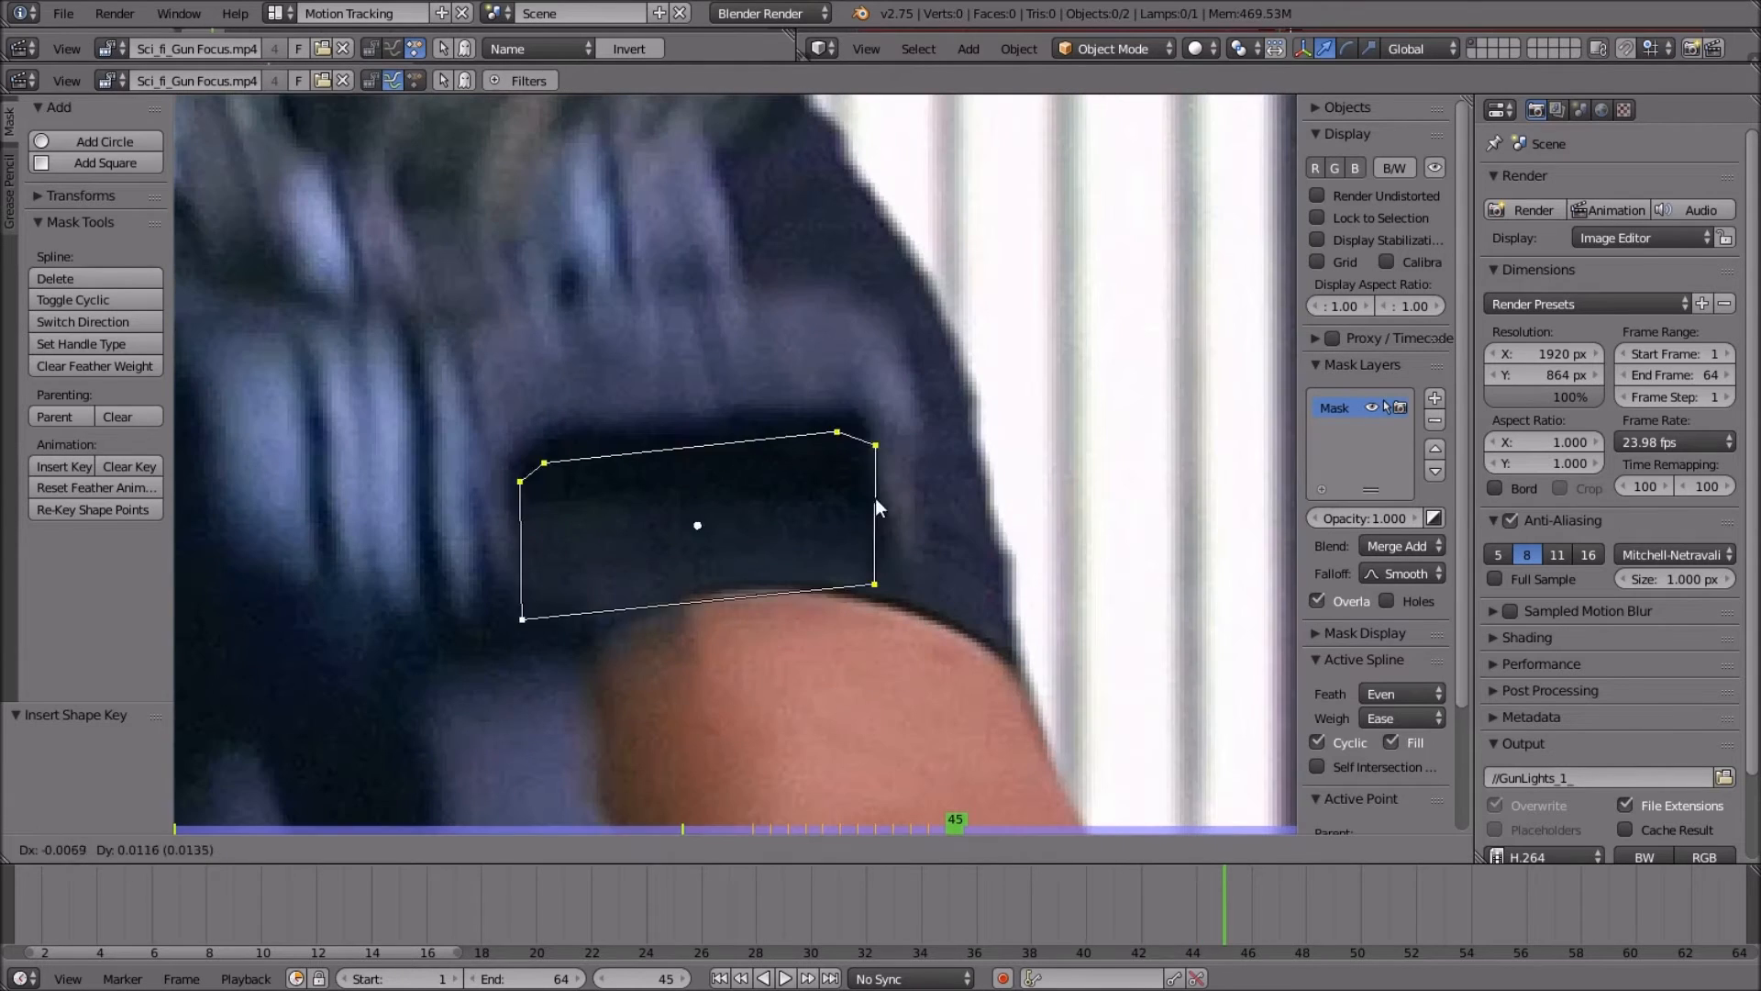
left_click(870, 472)
key("s")
left_click(972, 530)
left_click(976, 530)
key("i")
At frame 46, move and rotate the mask onto the muzzle opening, adjust its lower corner points and insert a shape key.
key("Right")
key("g")
left_click(952, 413)
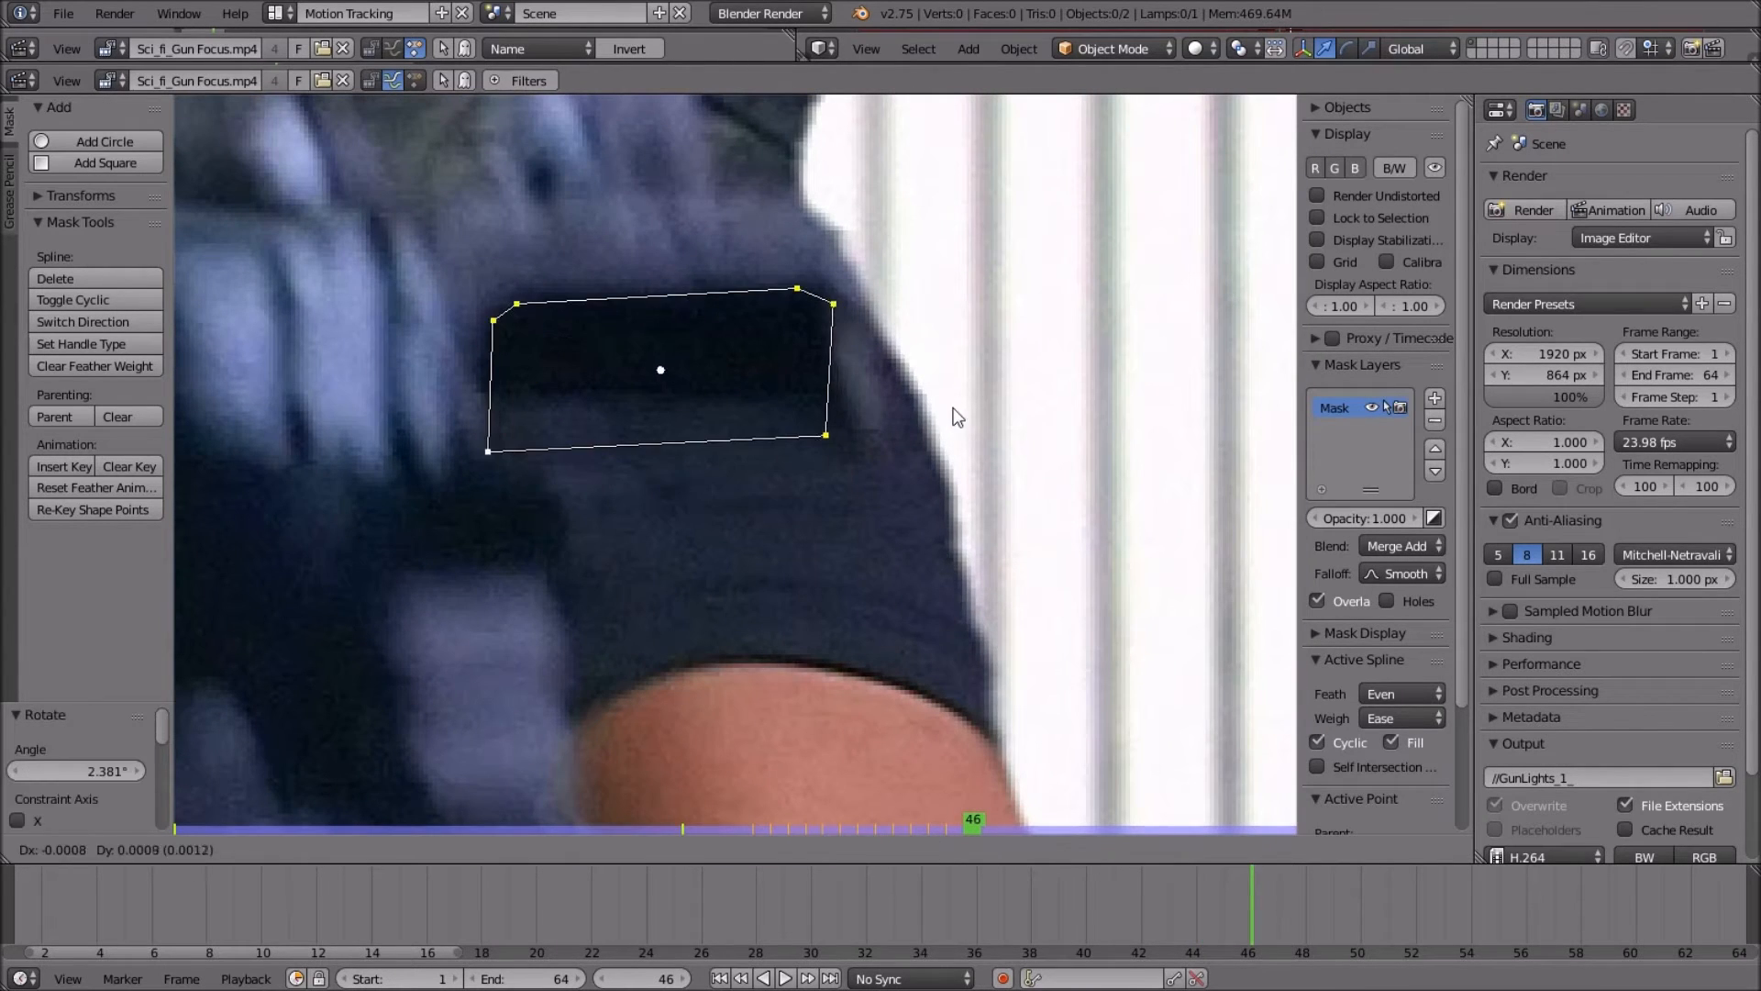
right_click(826, 440)
key("g")
right_click(496, 455)
key("a")
scroll(743, 455, "down", 3)
key("a")
key("i")
At frame 47, move the mask up over the dark muzzle opening and insert a shape key.
key("Right")
middle_click_drag(767, 451, 800, 610)
scroll(799, 596, "up", 1)
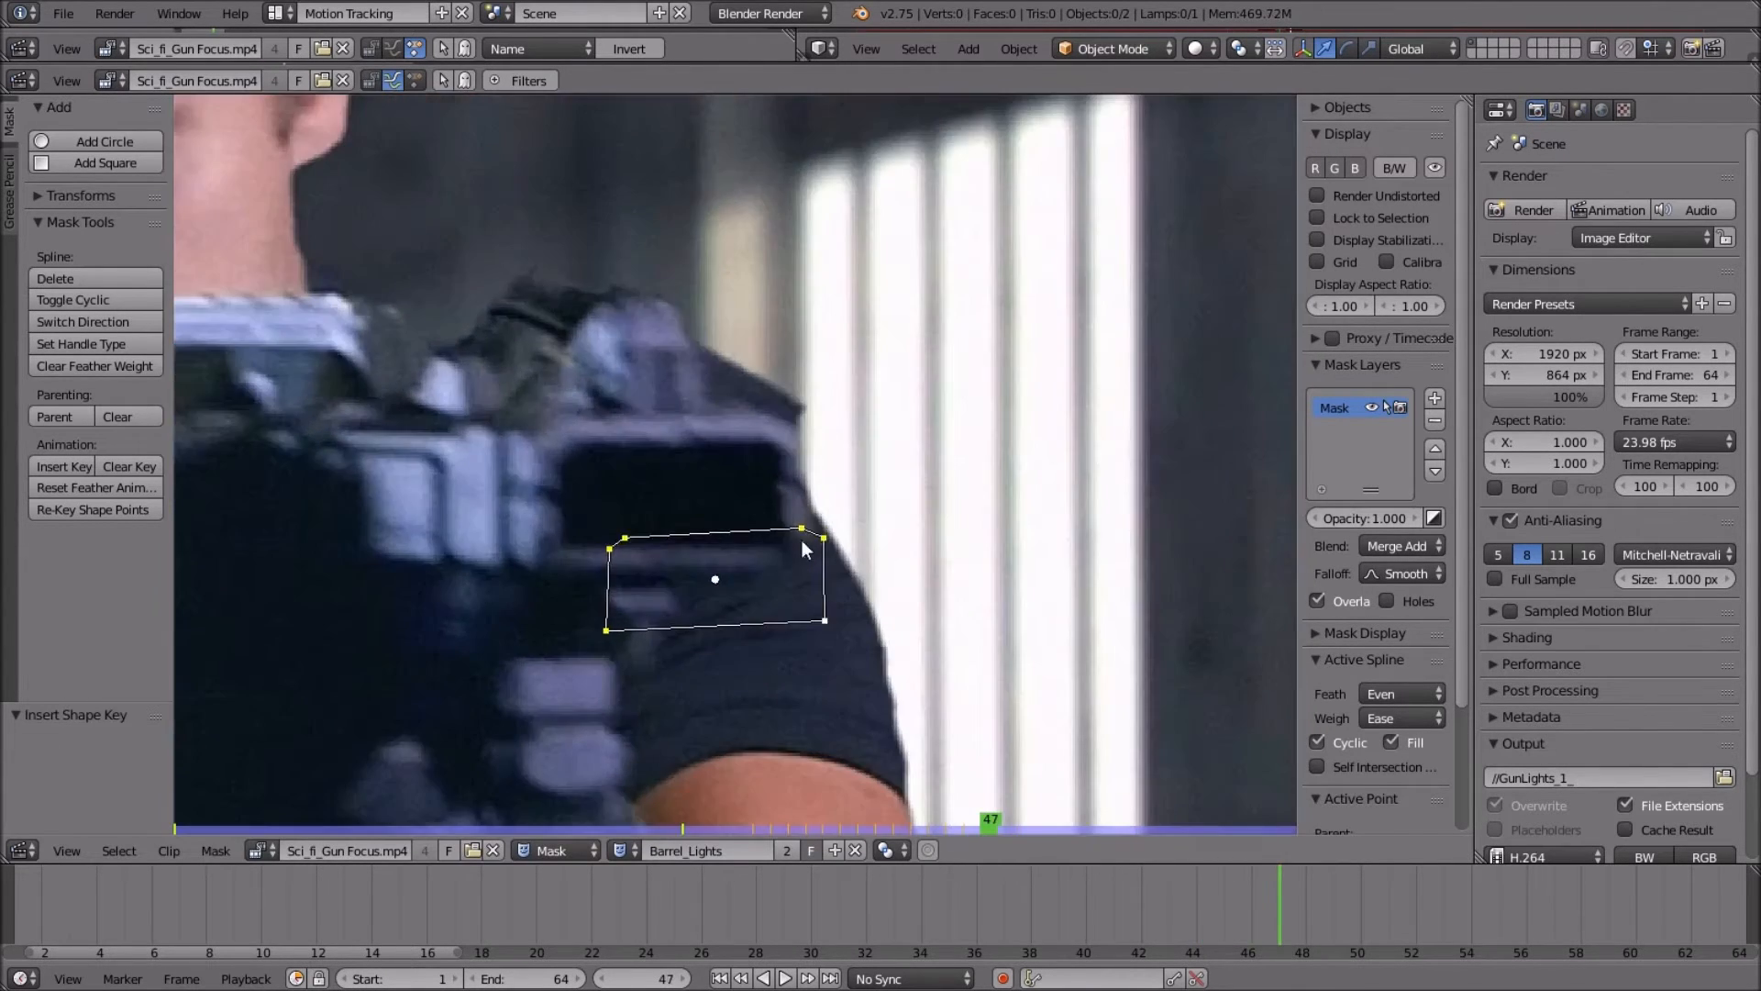
key("g")
left_click(763, 460)
key("i")
At frame 48, reposition the mask, adjust individual corner points, reselect the whole outline and insert a shape key.
key("Right")
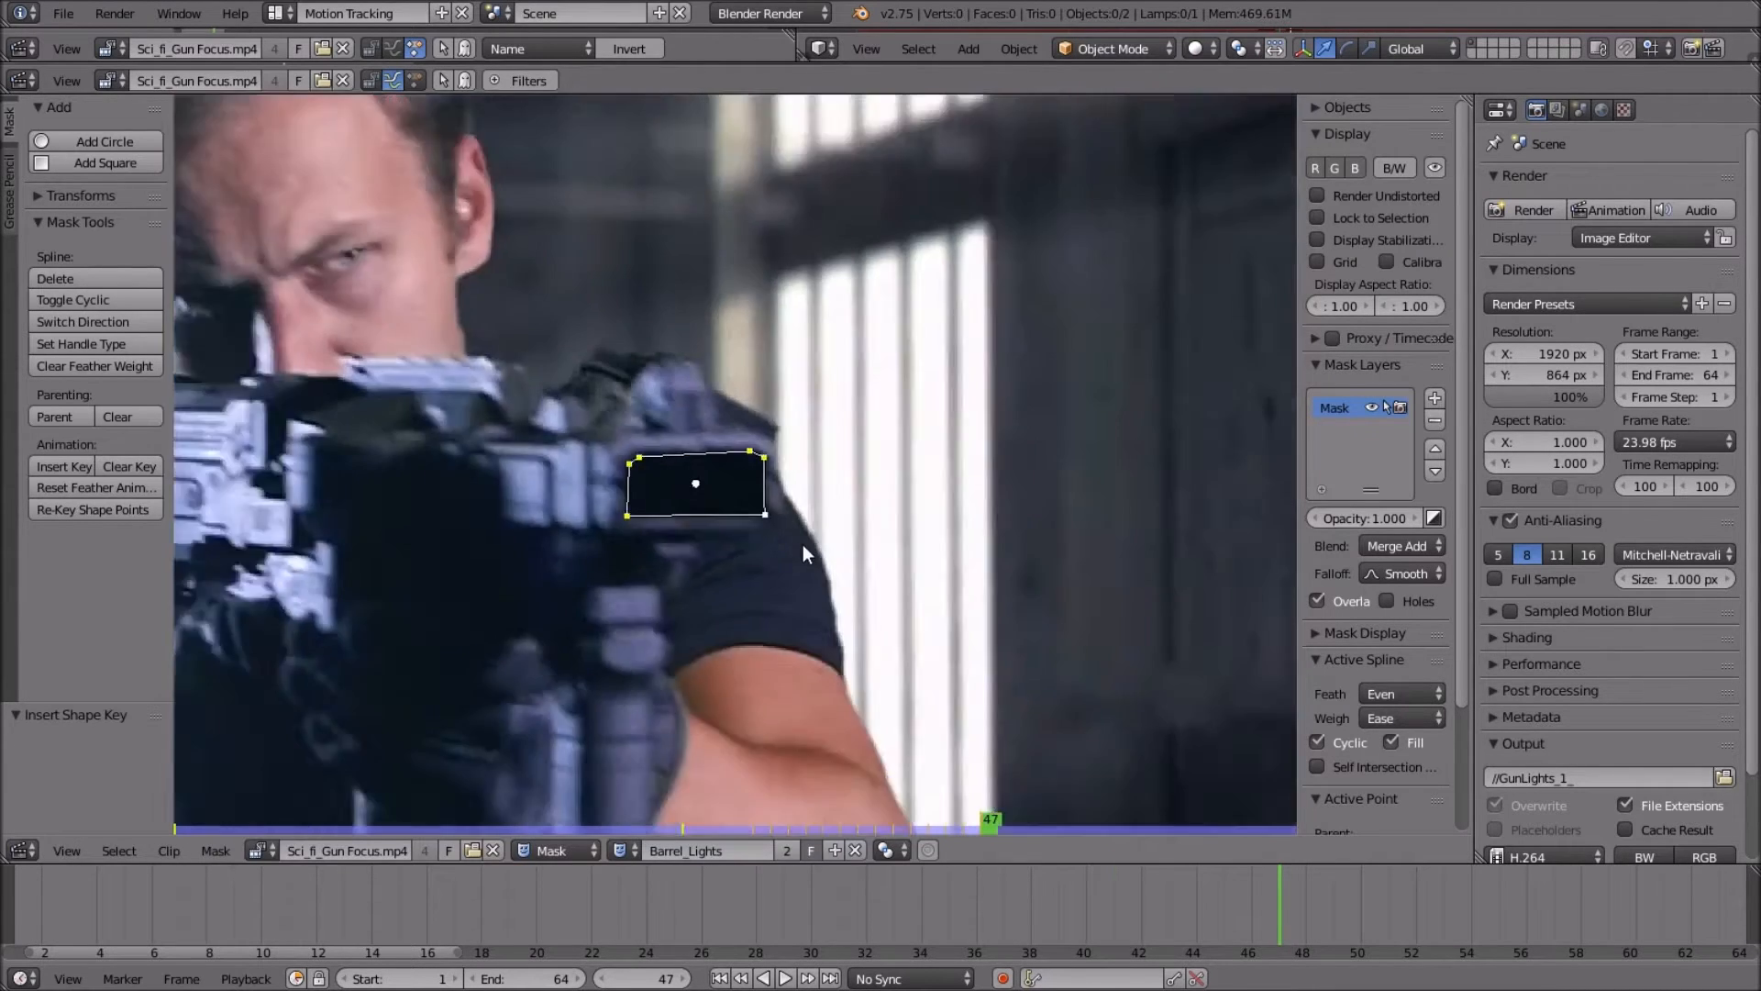
key("g")
left_click(790, 541)
right_click_drag(773, 562, 781, 566)
right_click_drag(487, 567, 487, 576)
key("a")
key("a")
key("i")
Reposition the mask over the muzzle opening at frame 49 and again at frame 50, inserting a shape key.
key("Right")
middle_click_drag(726, 537, 848, 594)
key("g")
left_click(772, 575)
scroll(772, 575, "up", 2)
key("Right")
scroll(772, 574, "down", 1)
key("g")
left_click(820, 596)
key("i")
Move the mask to follow the muzzle opening at frames 51 and 52, inserting a shape key at each.
key("Right")
key("g")
left_click(902, 587)
key("i")
scroll(963, 564, "down", 2)
key("Right")
middle_click_drag(1004, 553, 858, 554)
key("g")
left_click(897, 548)
key("i")
At frame 53, move and rotate the mask onto the muzzle, fine-tune its lower corners and insert a shape key.
key("Right")
key("Left")
key("Right")
scroll(894, 542, "up", 1)
key("g")
left_click(1009, 539)
key("r")
left_click(1010, 545)
right_click_drag(655, 625, 660, 625)
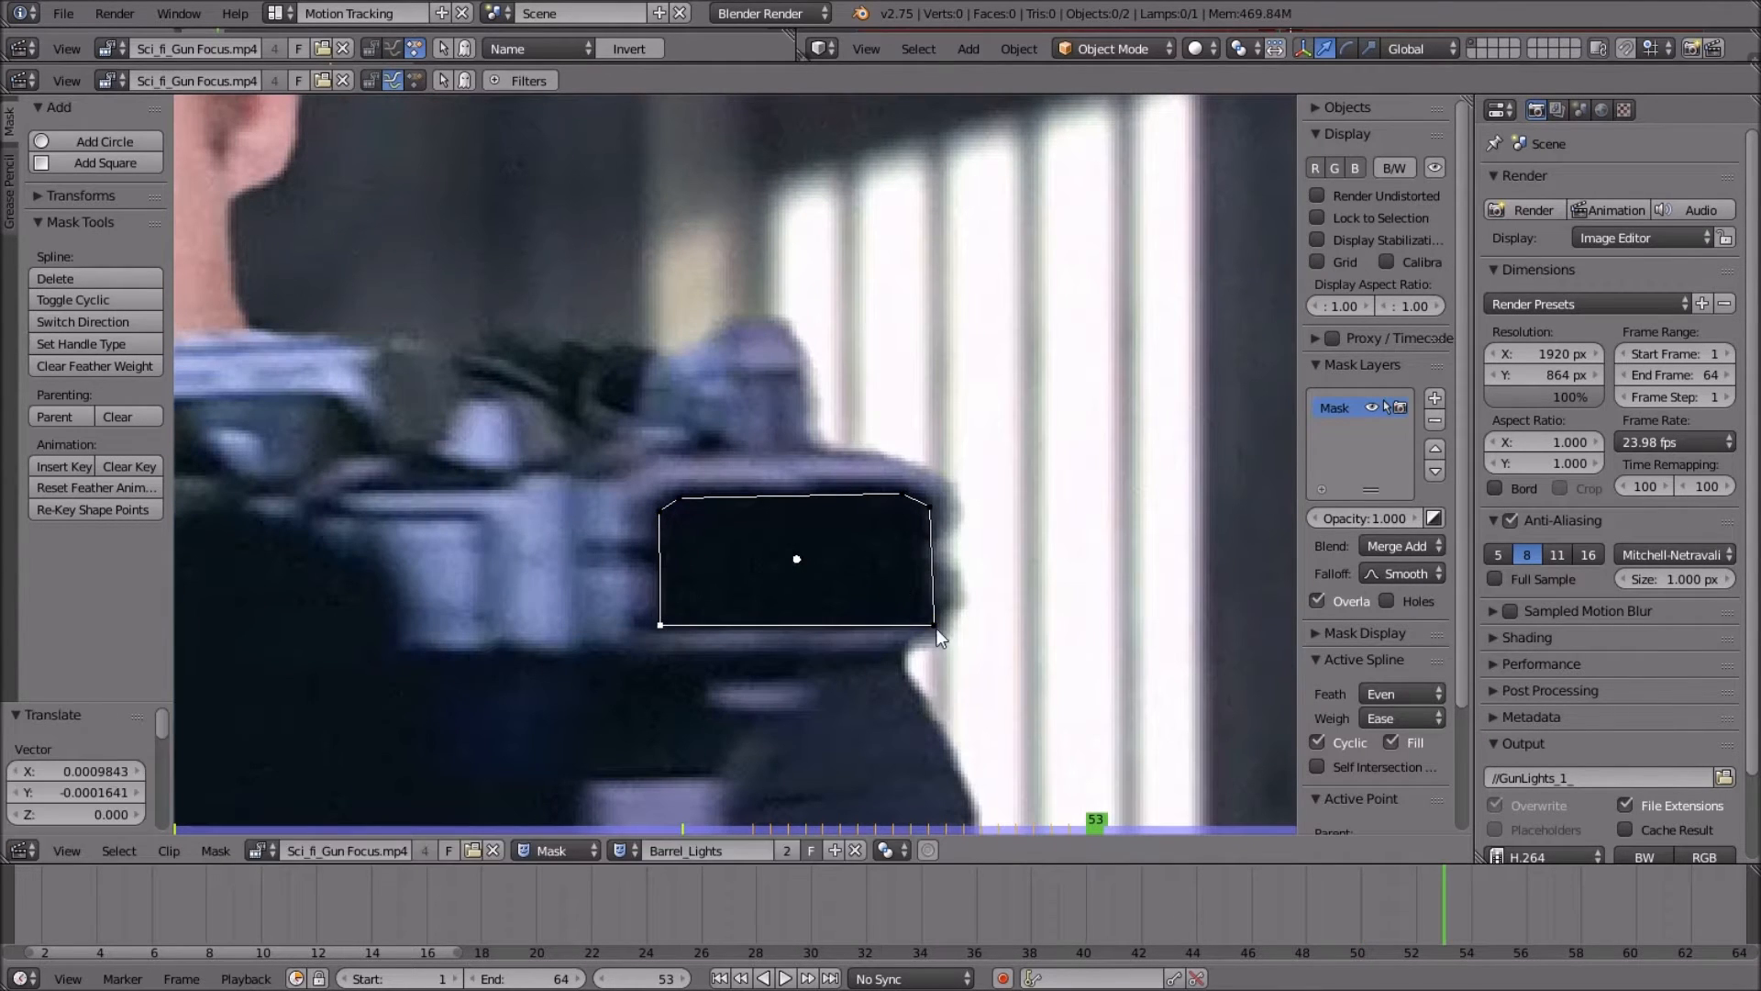
key("a")
key("a")
key("g")
left_click(970, 597)
key("i")
Move the mask onto the muzzle opening at frames 54 and 55, inserting a shape key at each.
key("Right")
key("g")
left_click(1072, 608)
key("i")
key("Right")
scroll(1072, 607, "down", 3)
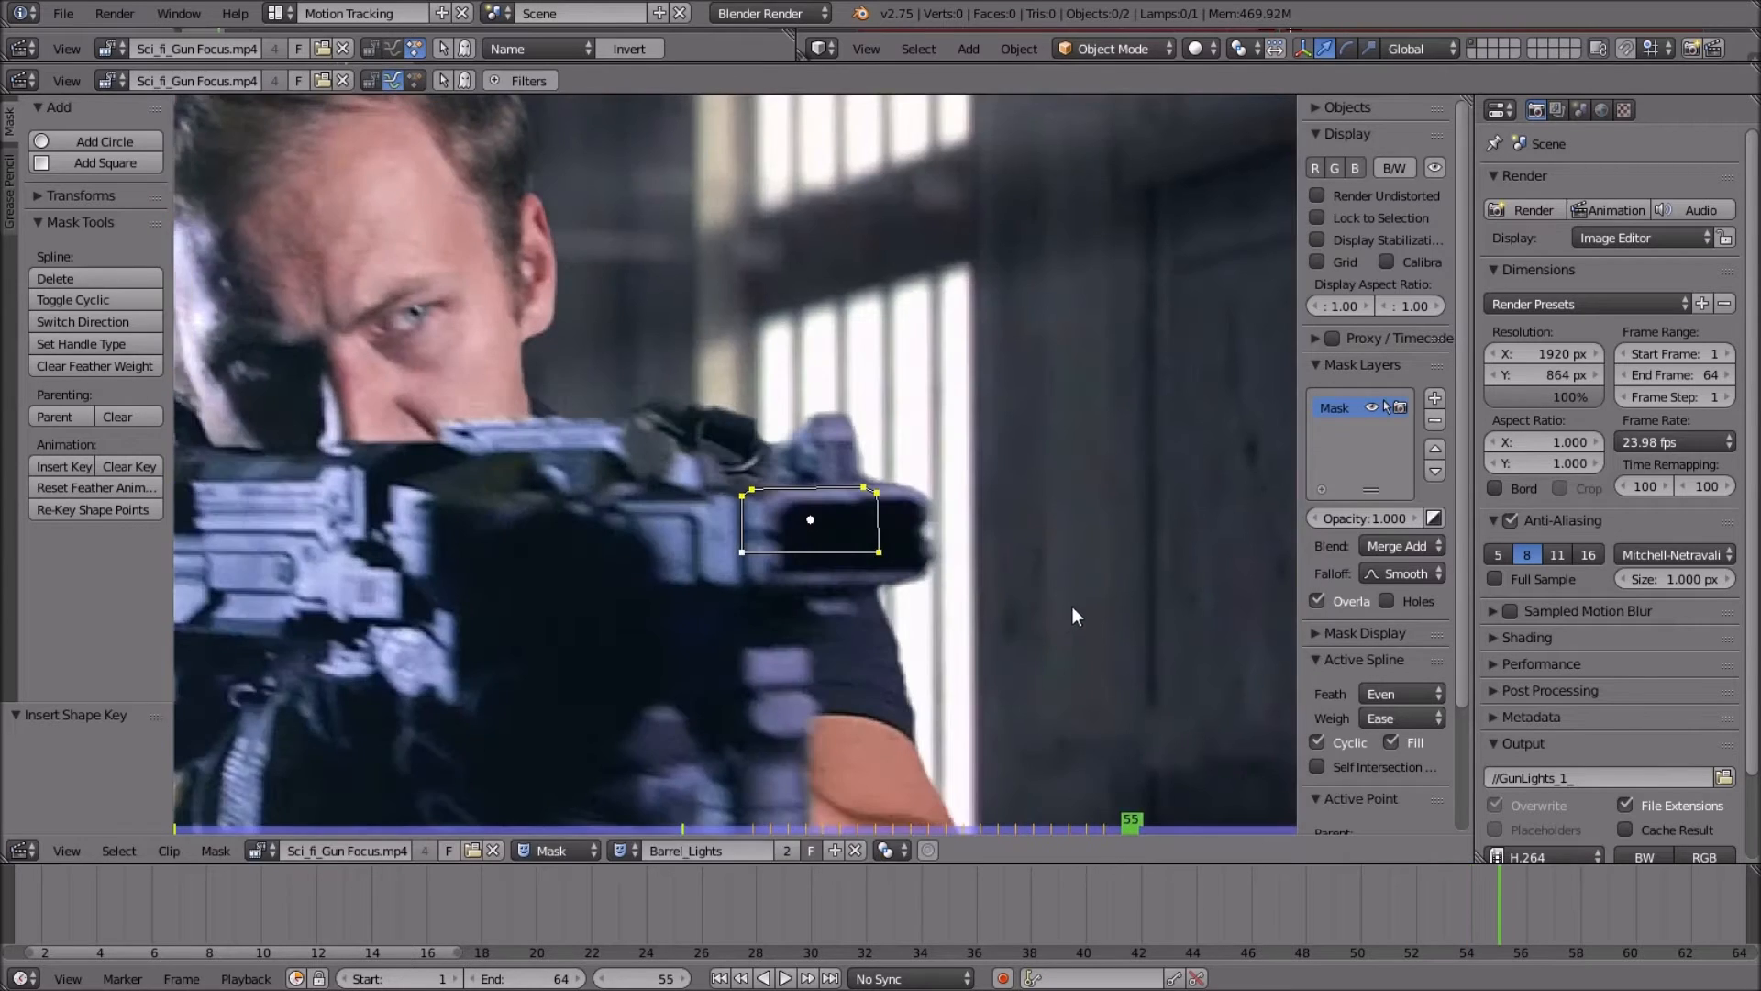
middle_click_drag(1072, 607, 898, 594)
scroll(899, 594, "up", 3)
key("g")
left_click(981, 624)
key("i")
At frame 56, align the mask with the muzzle opening and insert a shape key.
key("Right")
scroll(982, 622, "down", 4)
scroll(983, 620, "up", 3)
key("g")
left_click(1018, 626)
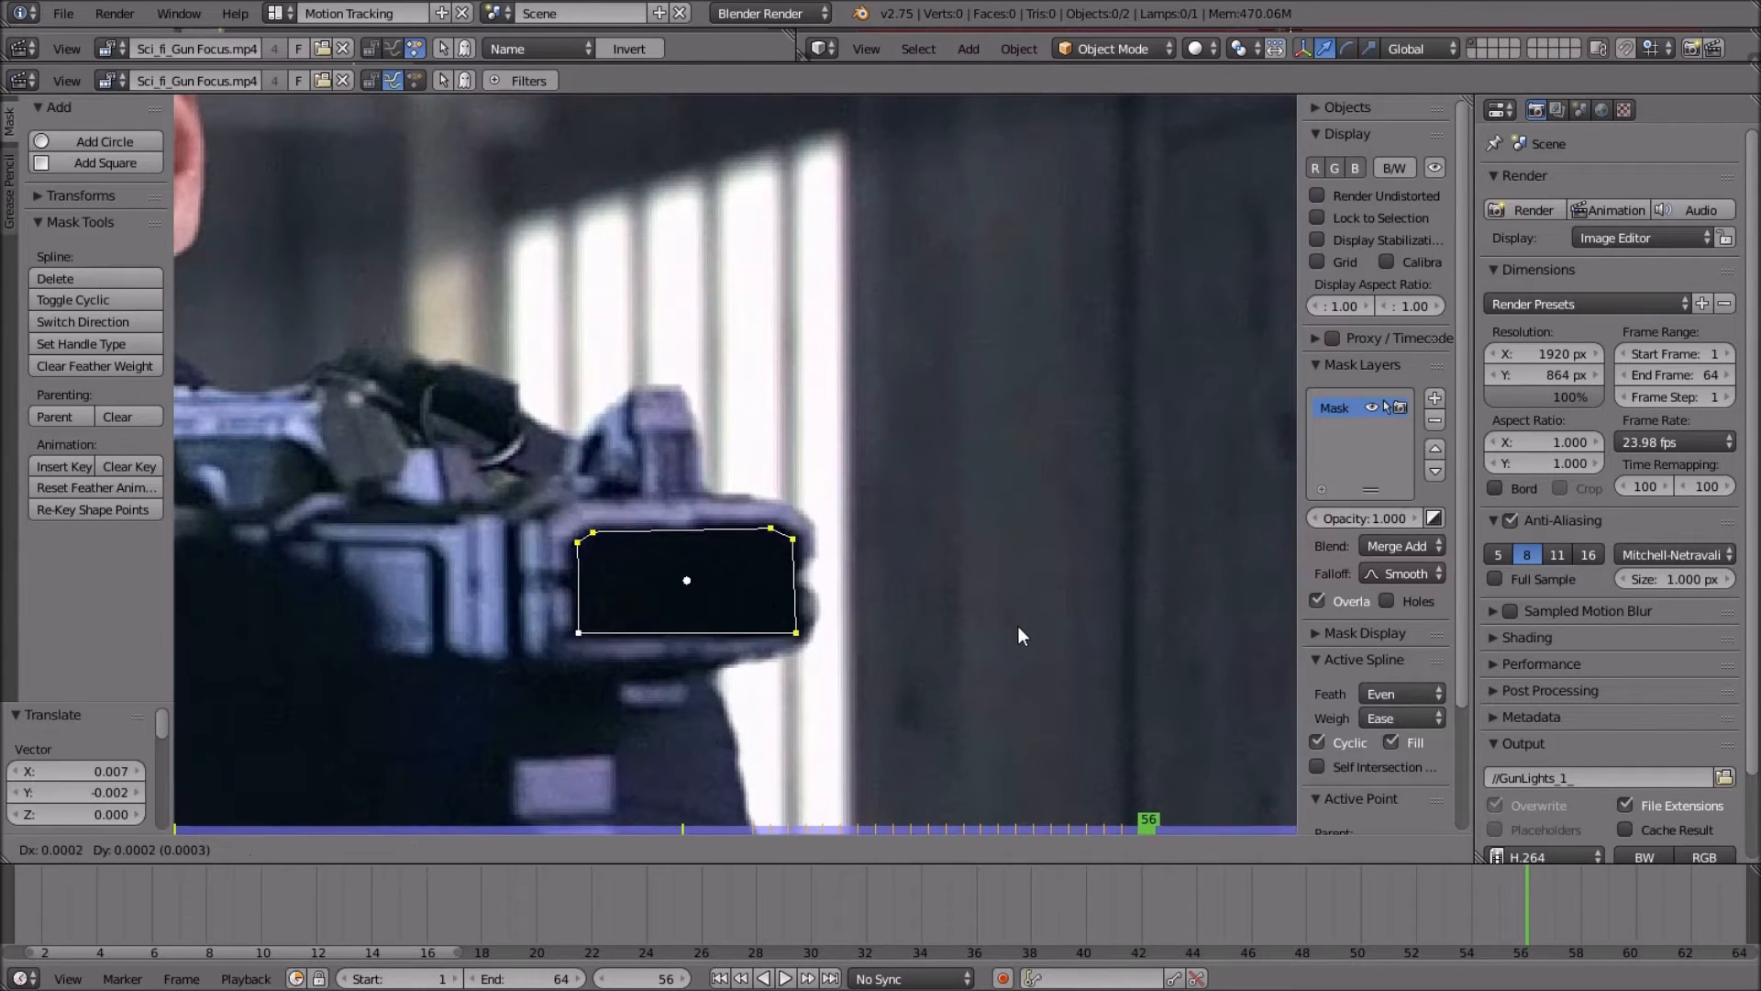
key("i")
At frame 57, move and scale the mask to fit the blurred muzzle opening and insert a shape key.
key("Right")
scroll(1006, 619, "down", 3)
scroll(1005, 618, "up", 3)
key("g")
left_click(1009, 607)
key("s")
left_click(985, 612)
scroll(983, 605, "down", 1)
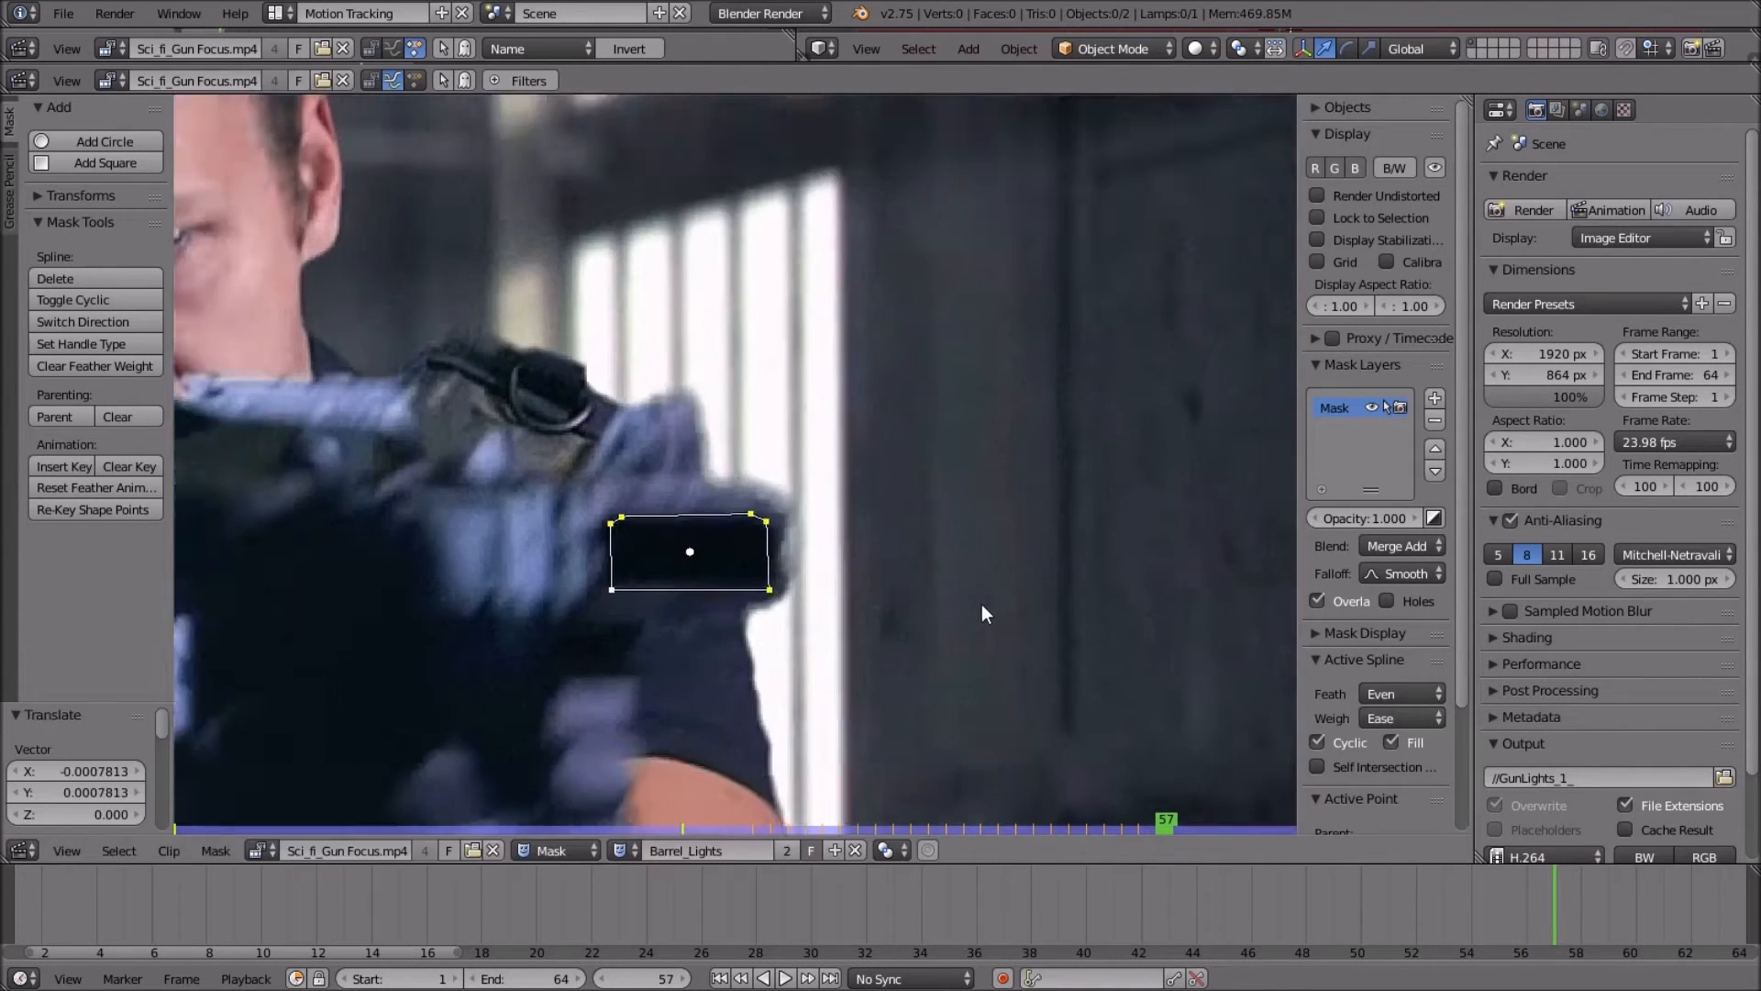
left_click(983, 604)
key("i")
At frame 58, move the mask onto the muzzle opening and insert a shape key.
scroll(982, 603, "down", 2)
key("Right")
key("g")
left_click(943, 486)
scroll(945, 484, "up", 2)
key("i")
At frame 59, shift the mask sideways onto the muzzle opening, refine its position and insert a shape key.
key("Right")
middle_click_drag(862, 510, 1046, 507)
key("g")
left_click(999, 510)
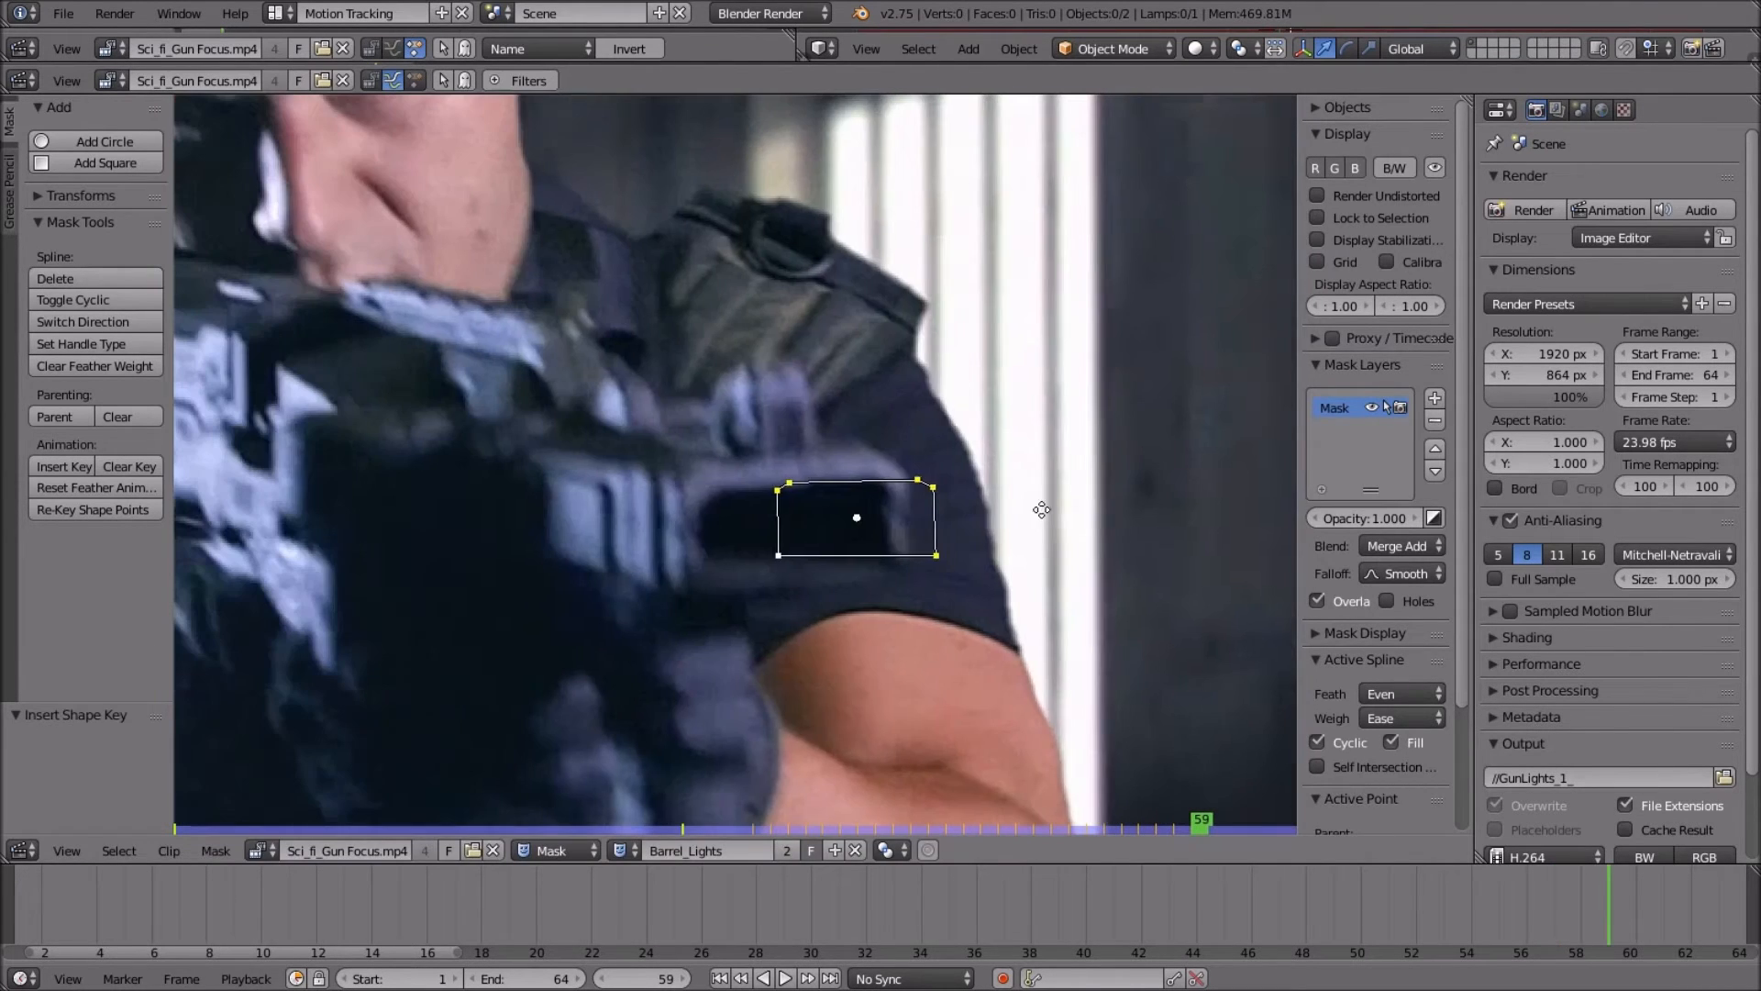
key("g")
left_click(1028, 500)
key("i")
At frame 60, raise the mask onto the dark muzzle opening and insert a shape key.
key("Right")
scroll(1027, 499, "up", 3)
key("g")
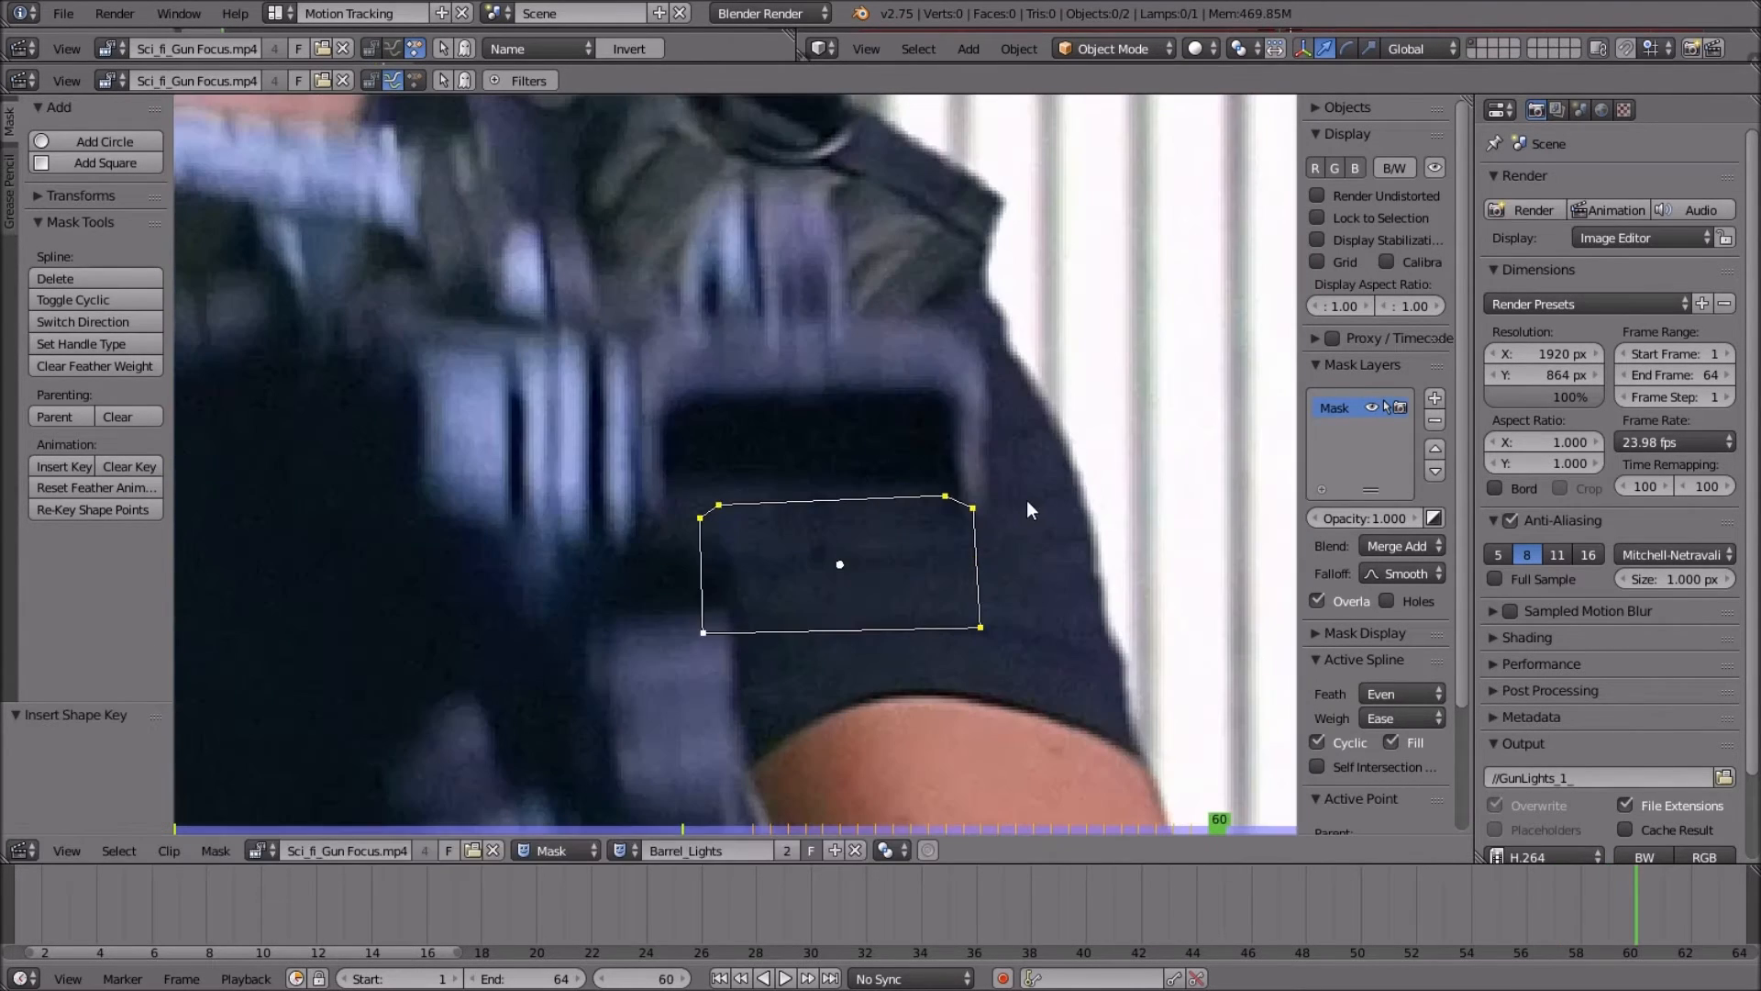
left_click(989, 381)
key("i")
At frame 61, move and slightly rotate the mask to match the muzzle opening and insert a shape key.
key("Right")
scroll(998, 386, "down", 3)
scroll(998, 385, "up", 1)
key("g")
left_click(966, 425)
scroll(966, 425, "up", 3)
key("r")
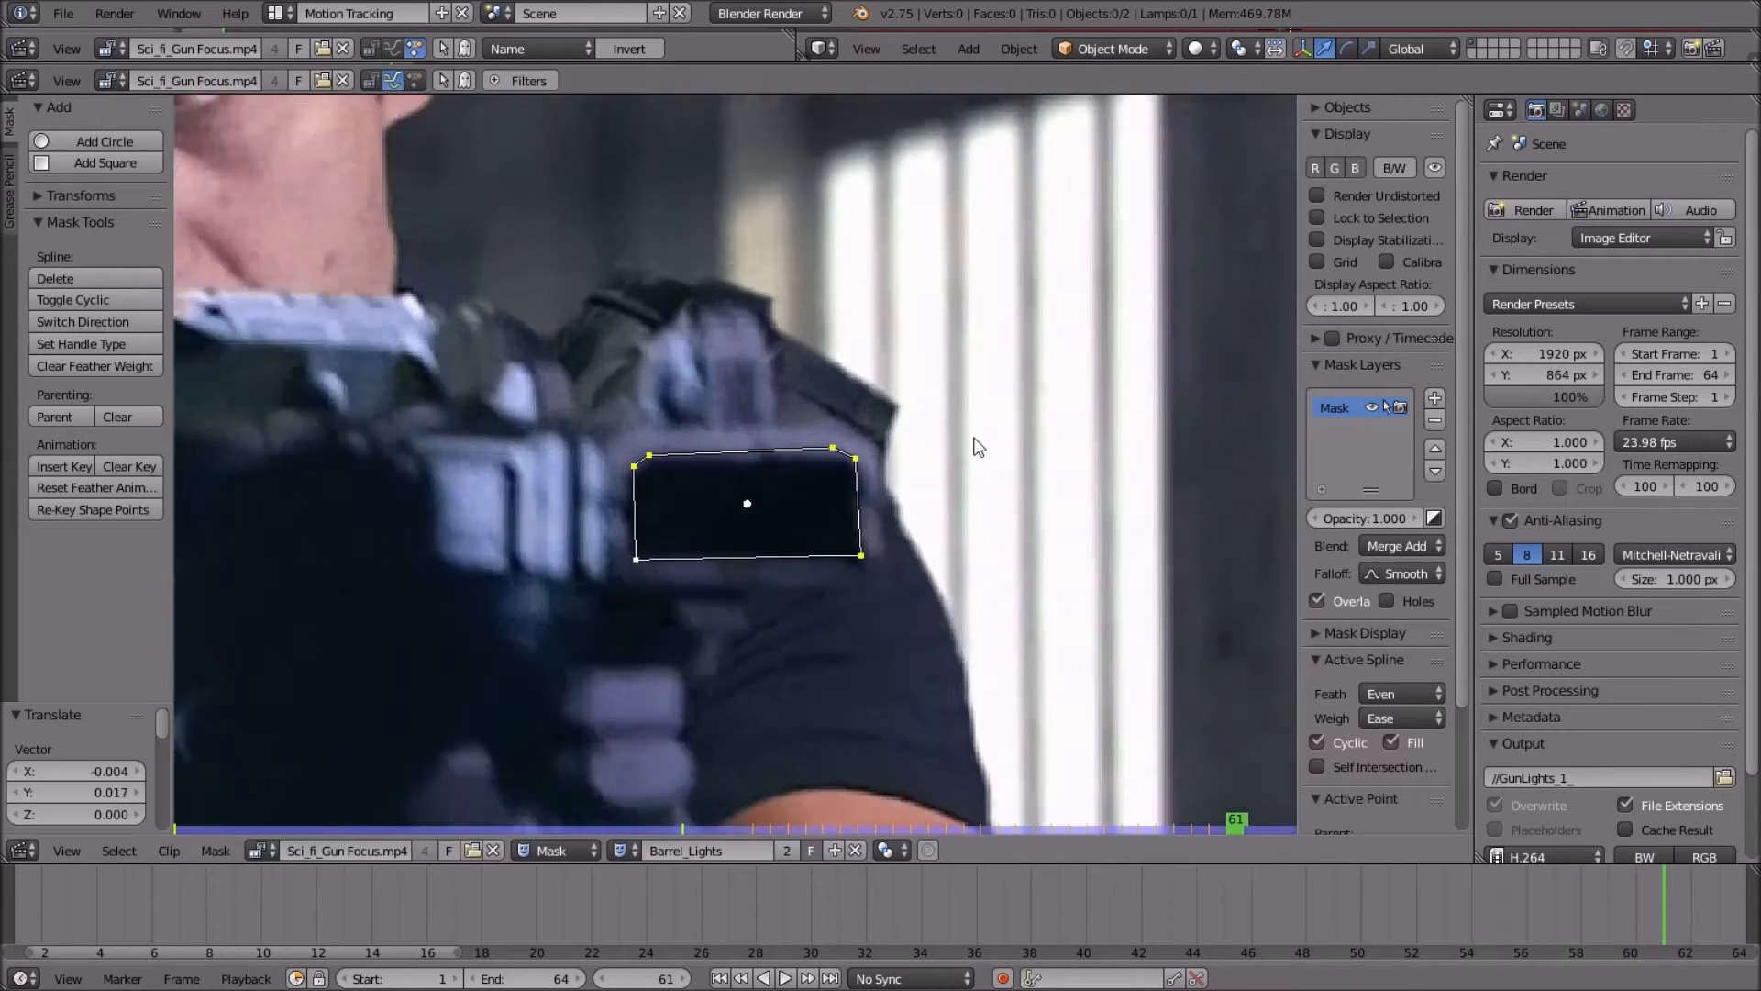
left_click(988, 463)
key("i")
At frame 62, reposition the mask inside the muzzle opening and insert a shape key.
scroll(988, 464, "down", 2)
scroll(990, 463, "up", 3)
key("Right")
key("g")
left_click(922, 402)
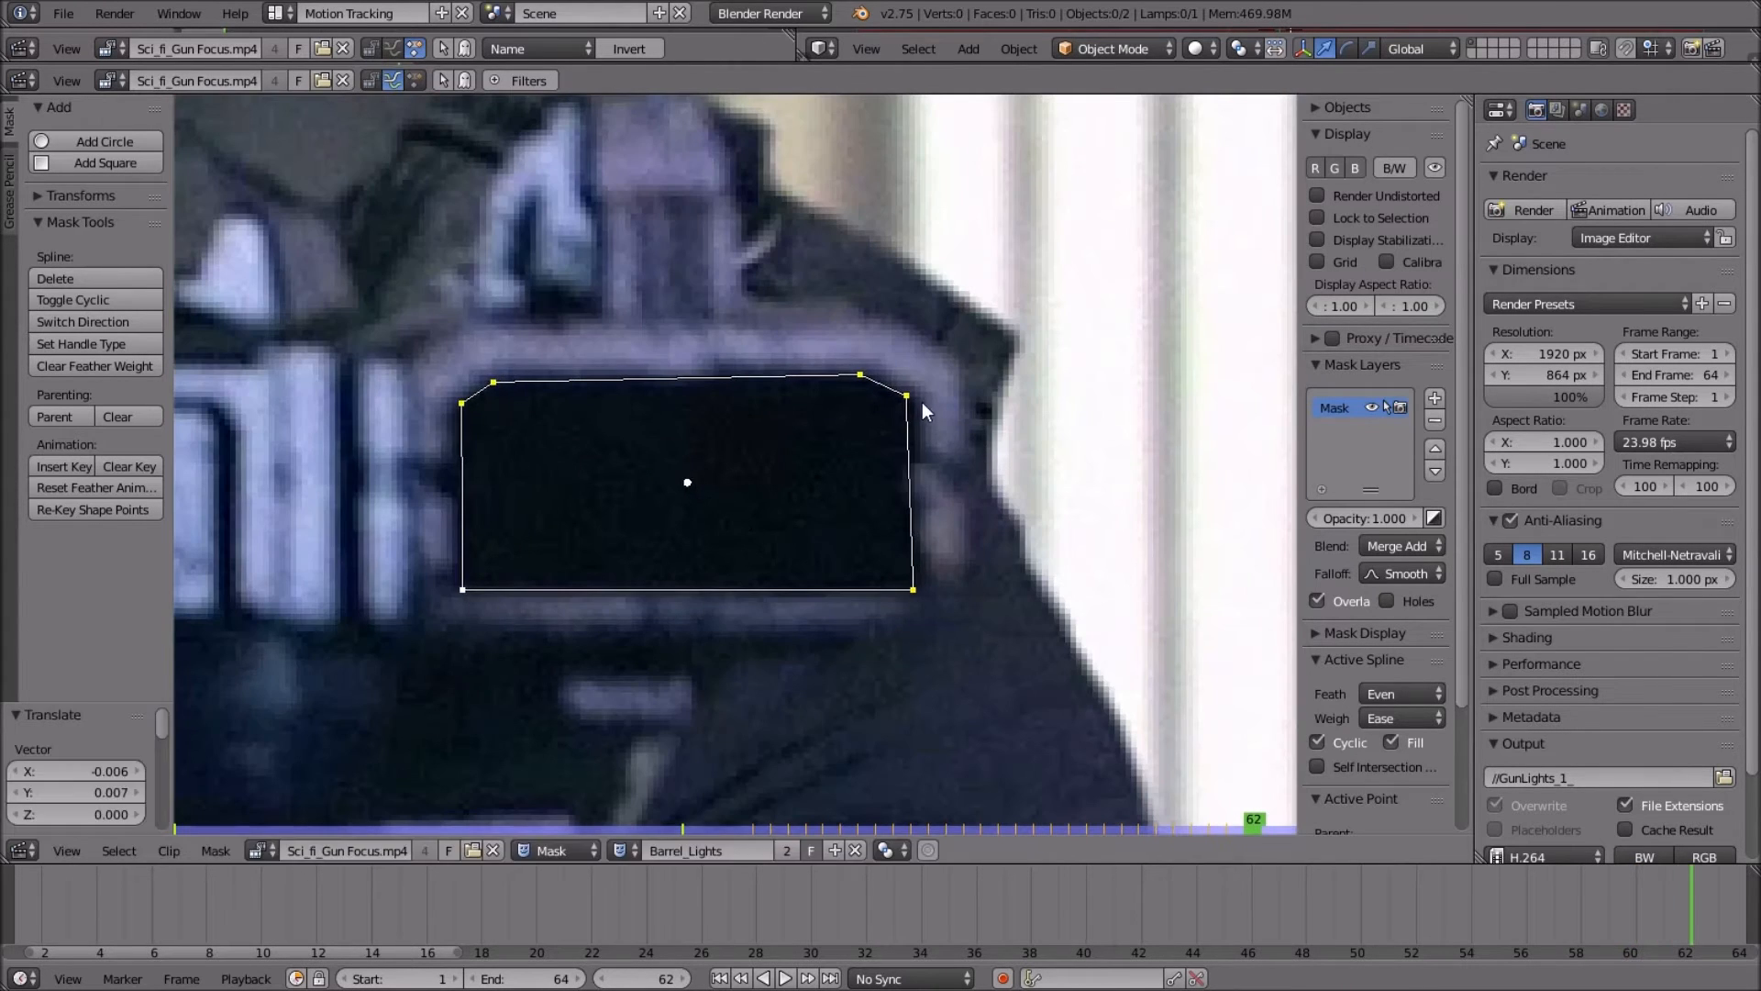
key("i")
At frame 63, nudge the mask into line with the muzzle opening and insert a shape key.
key("Right")
scroll(945, 432, "up", 1)
key("g")
left_click(982, 510)
key("i")
scroll(985, 511, "down", 3)
Check the mask at frame 64, then return to frame 1 and play the clip to review the Barrel_Lights animation.
key("Left")
key("Right")
key("Right")
scroll(987, 512, "down", 8)
middle_click_drag(994, 514, 1020, 518)
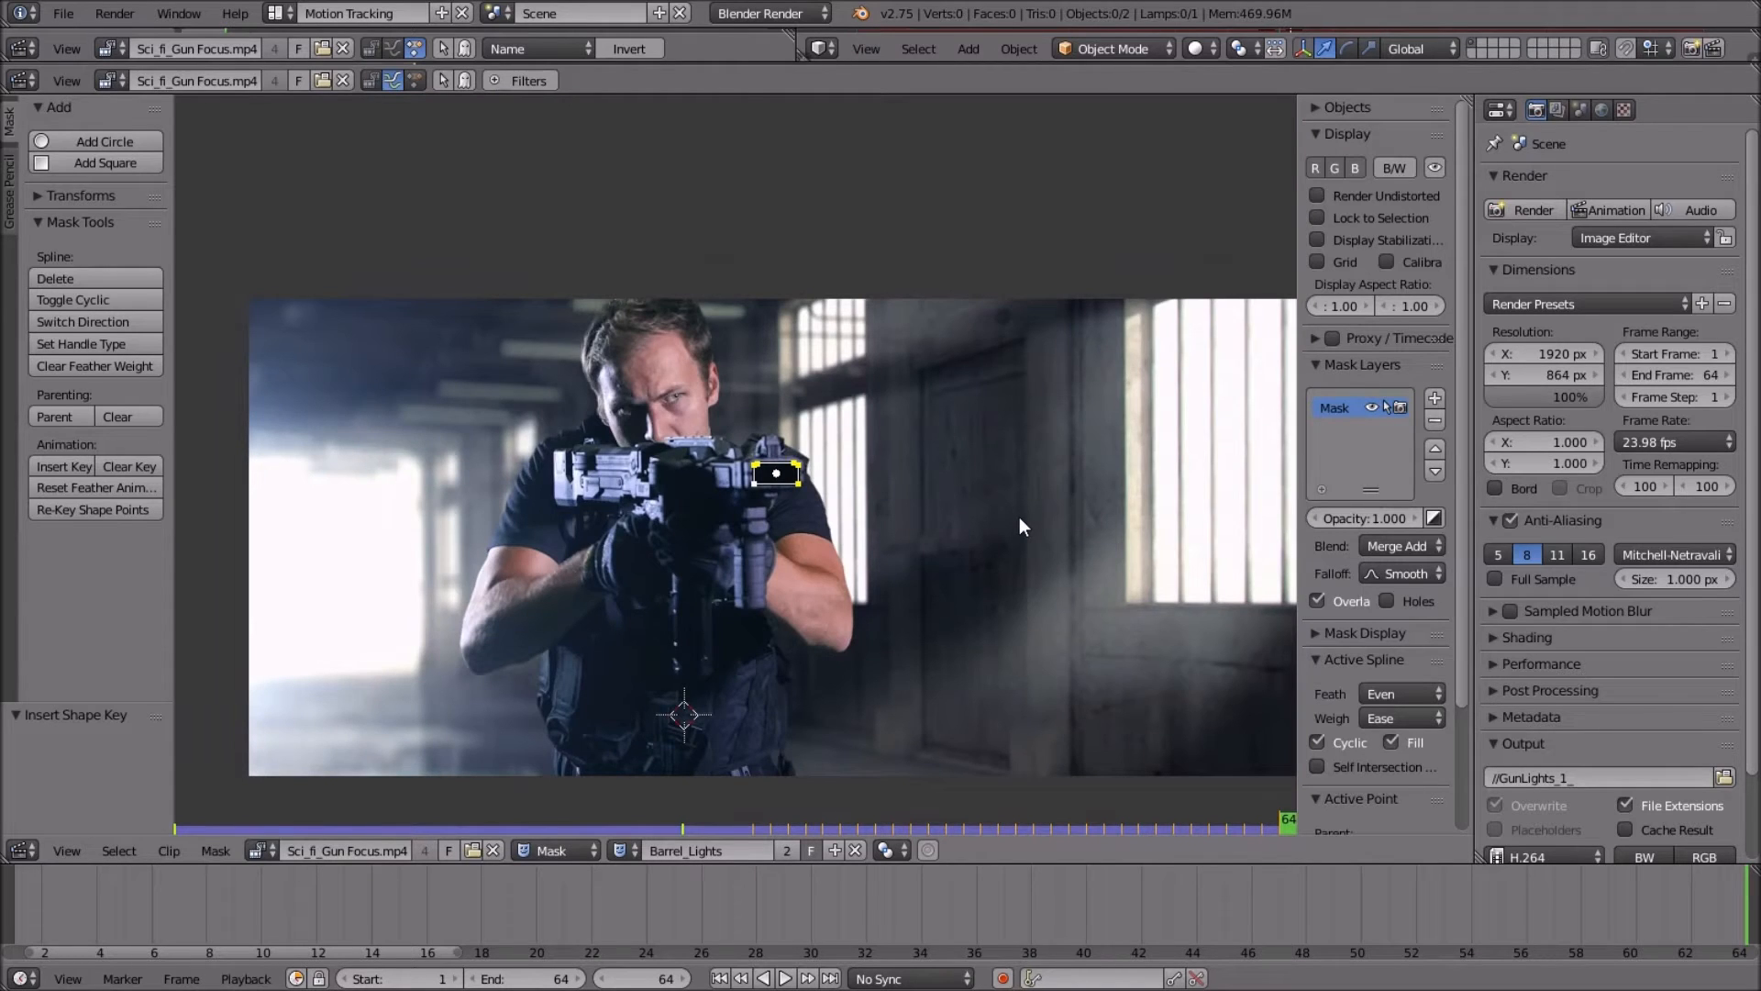
scroll(1020, 515, "up", 3)
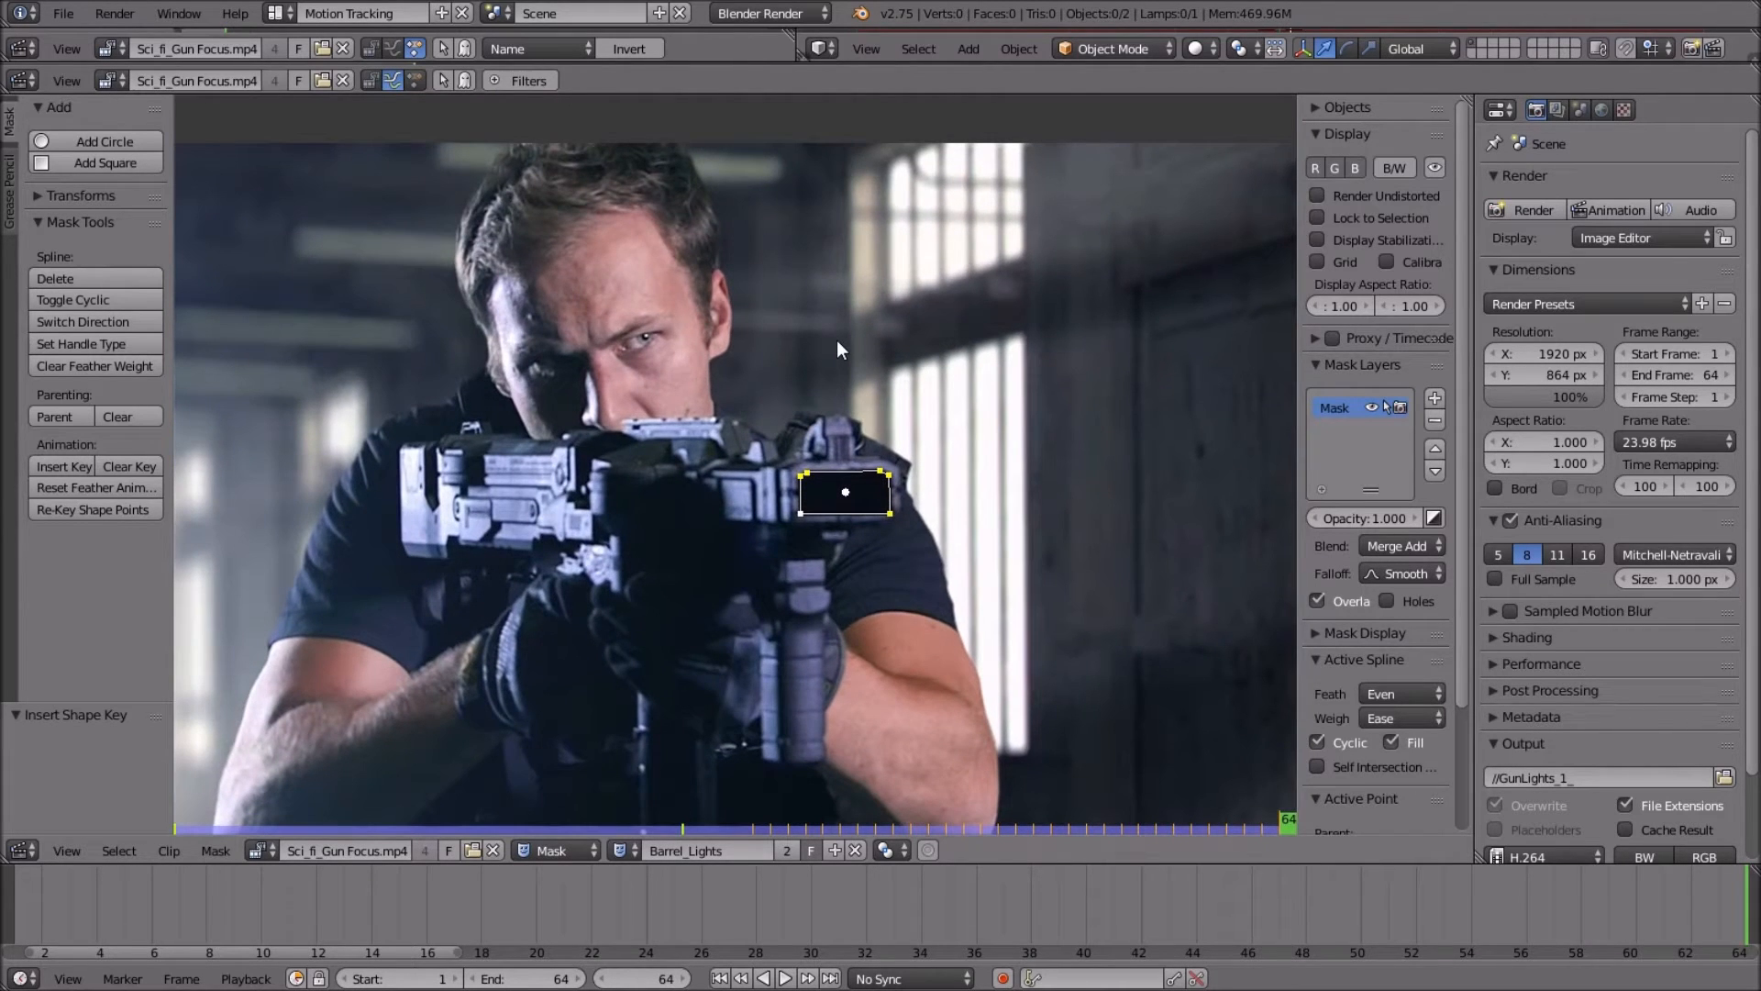
key("shift+Left")
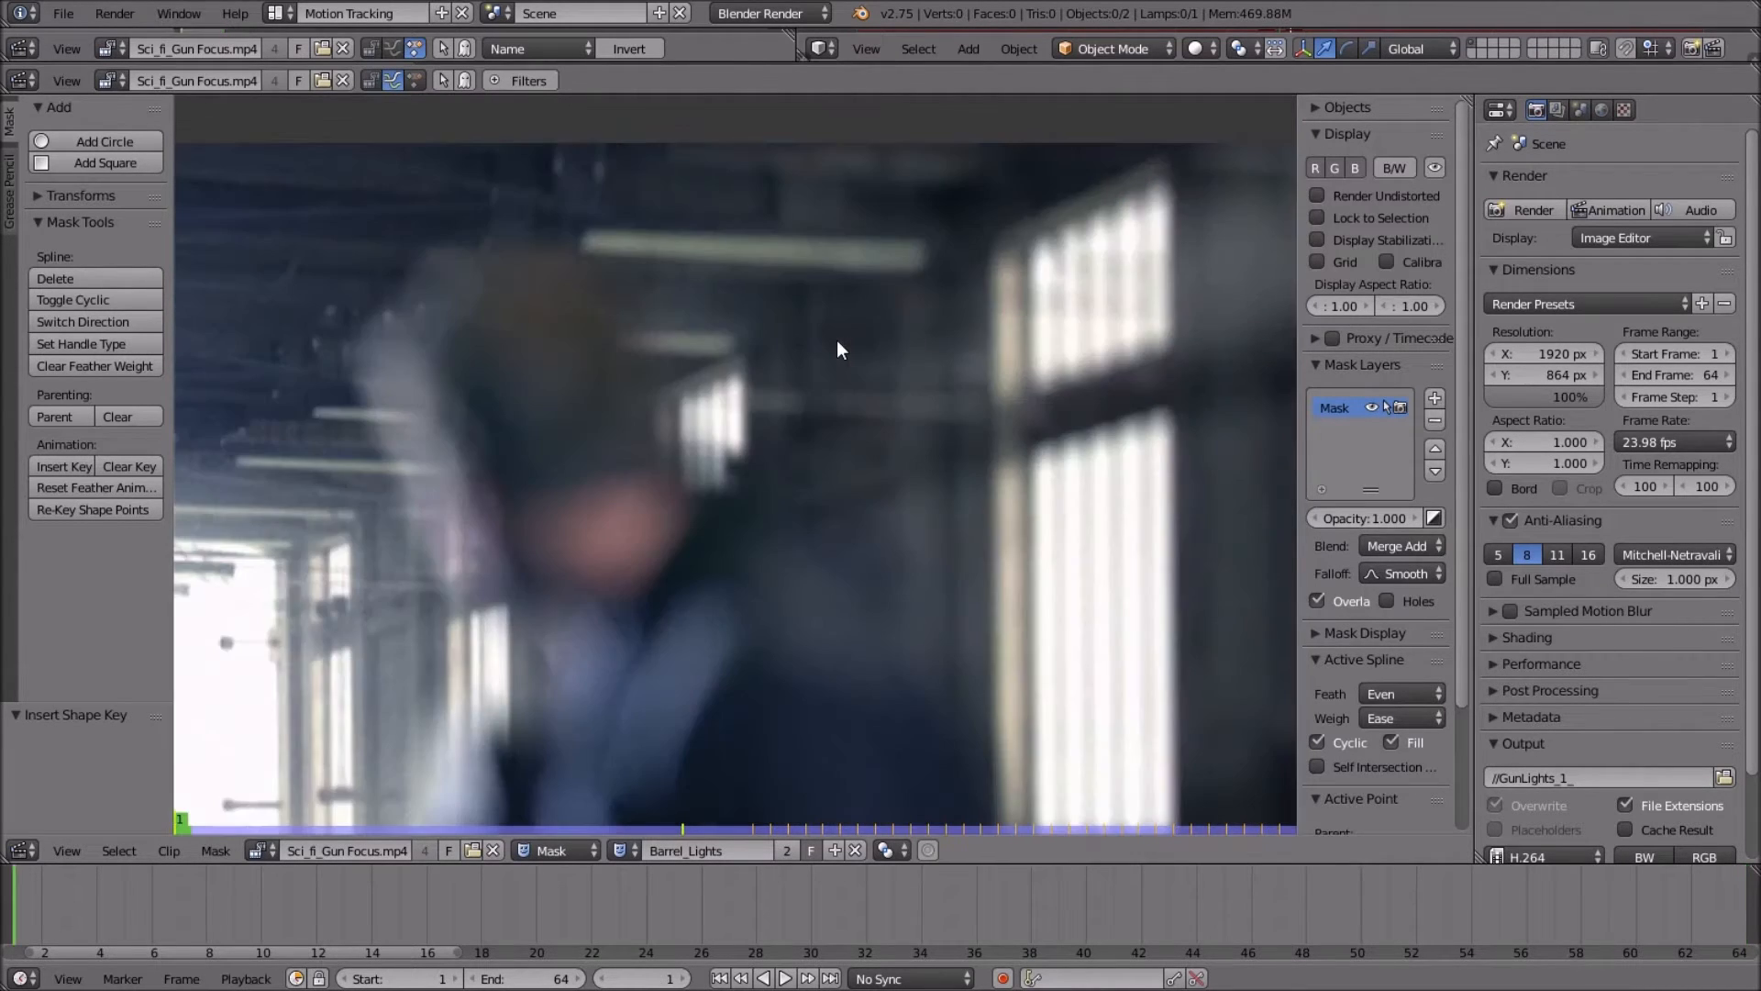
scroll(837, 339, "down", 3)
scroll(801, 380, "up", 1)
key("alt+a")
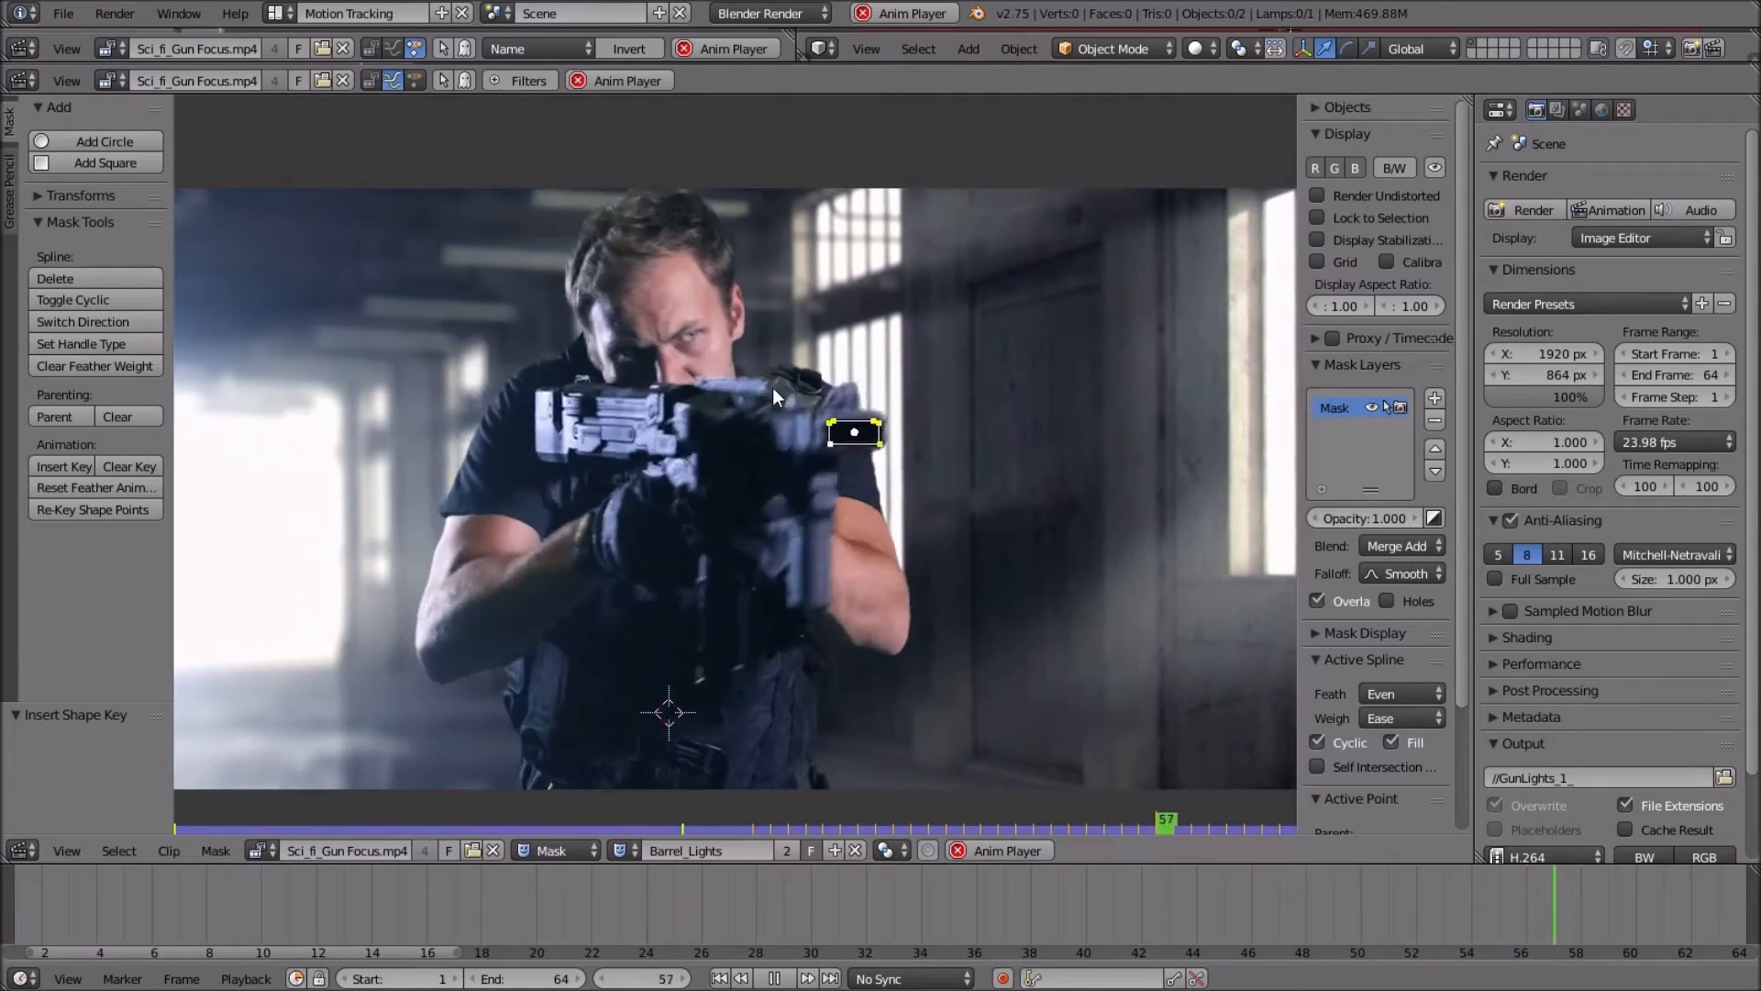
key("alt+a")
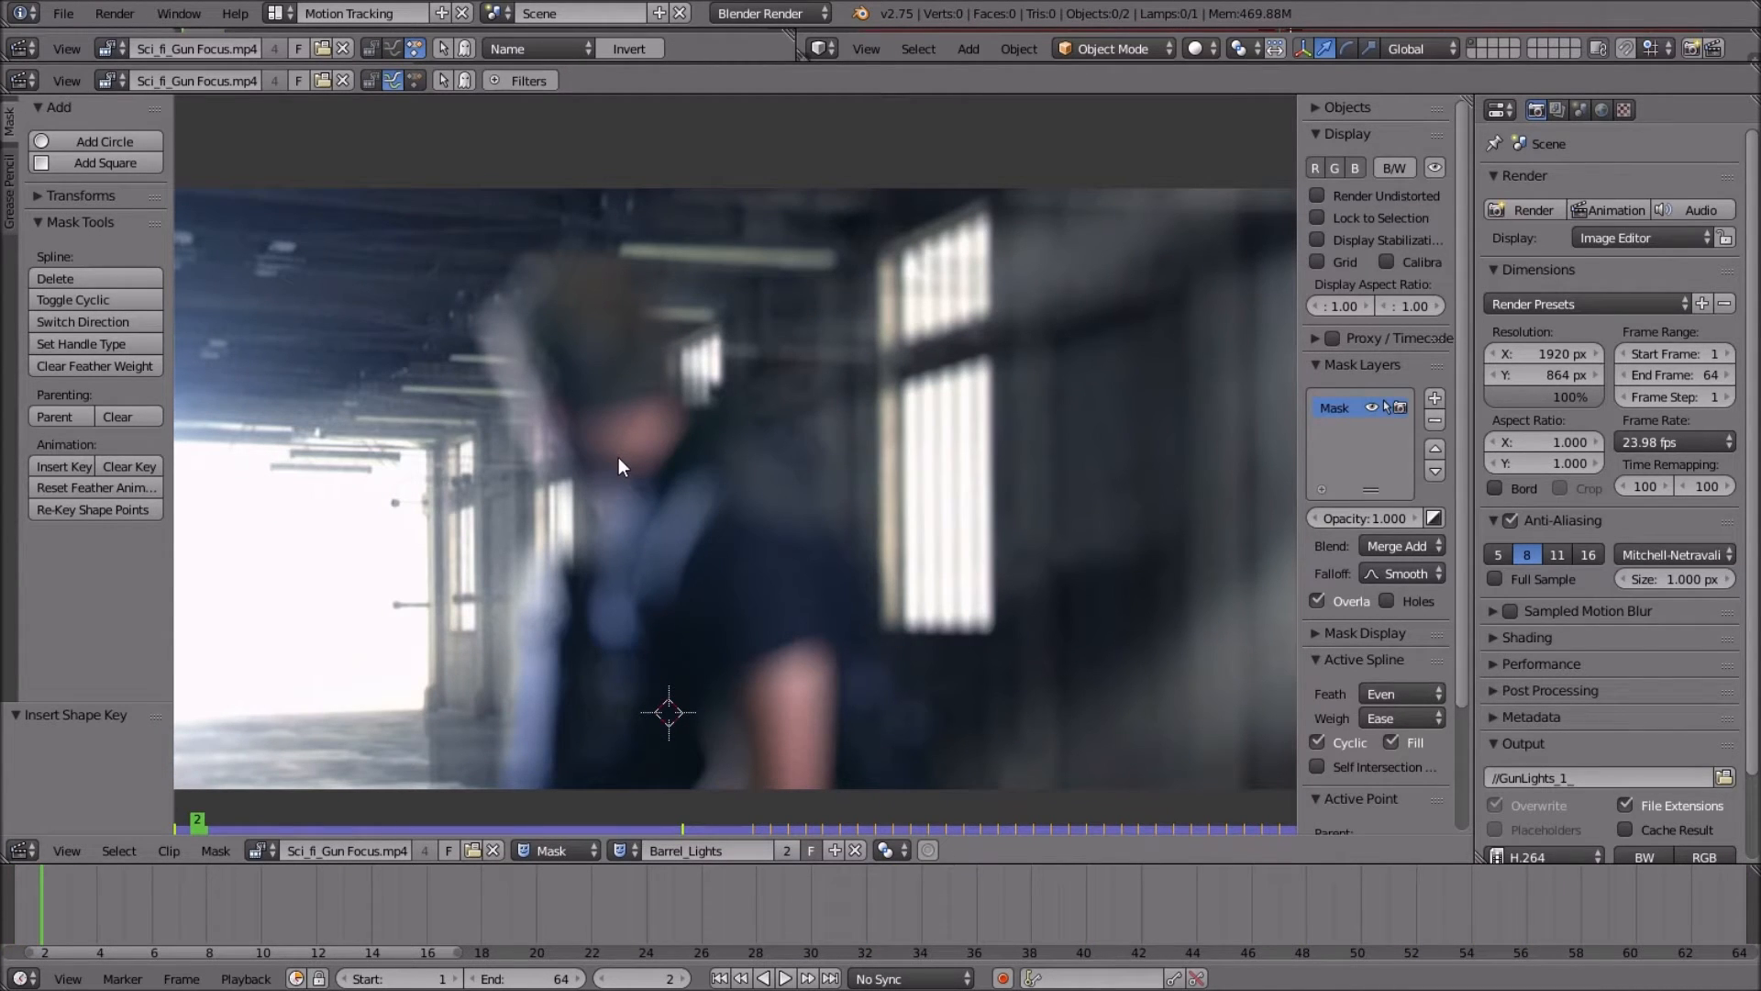
Display the Muzzle_flash mask and play the clip to review its animation.
left_click(637, 855)
left_click(679, 664)
key("alt+a")
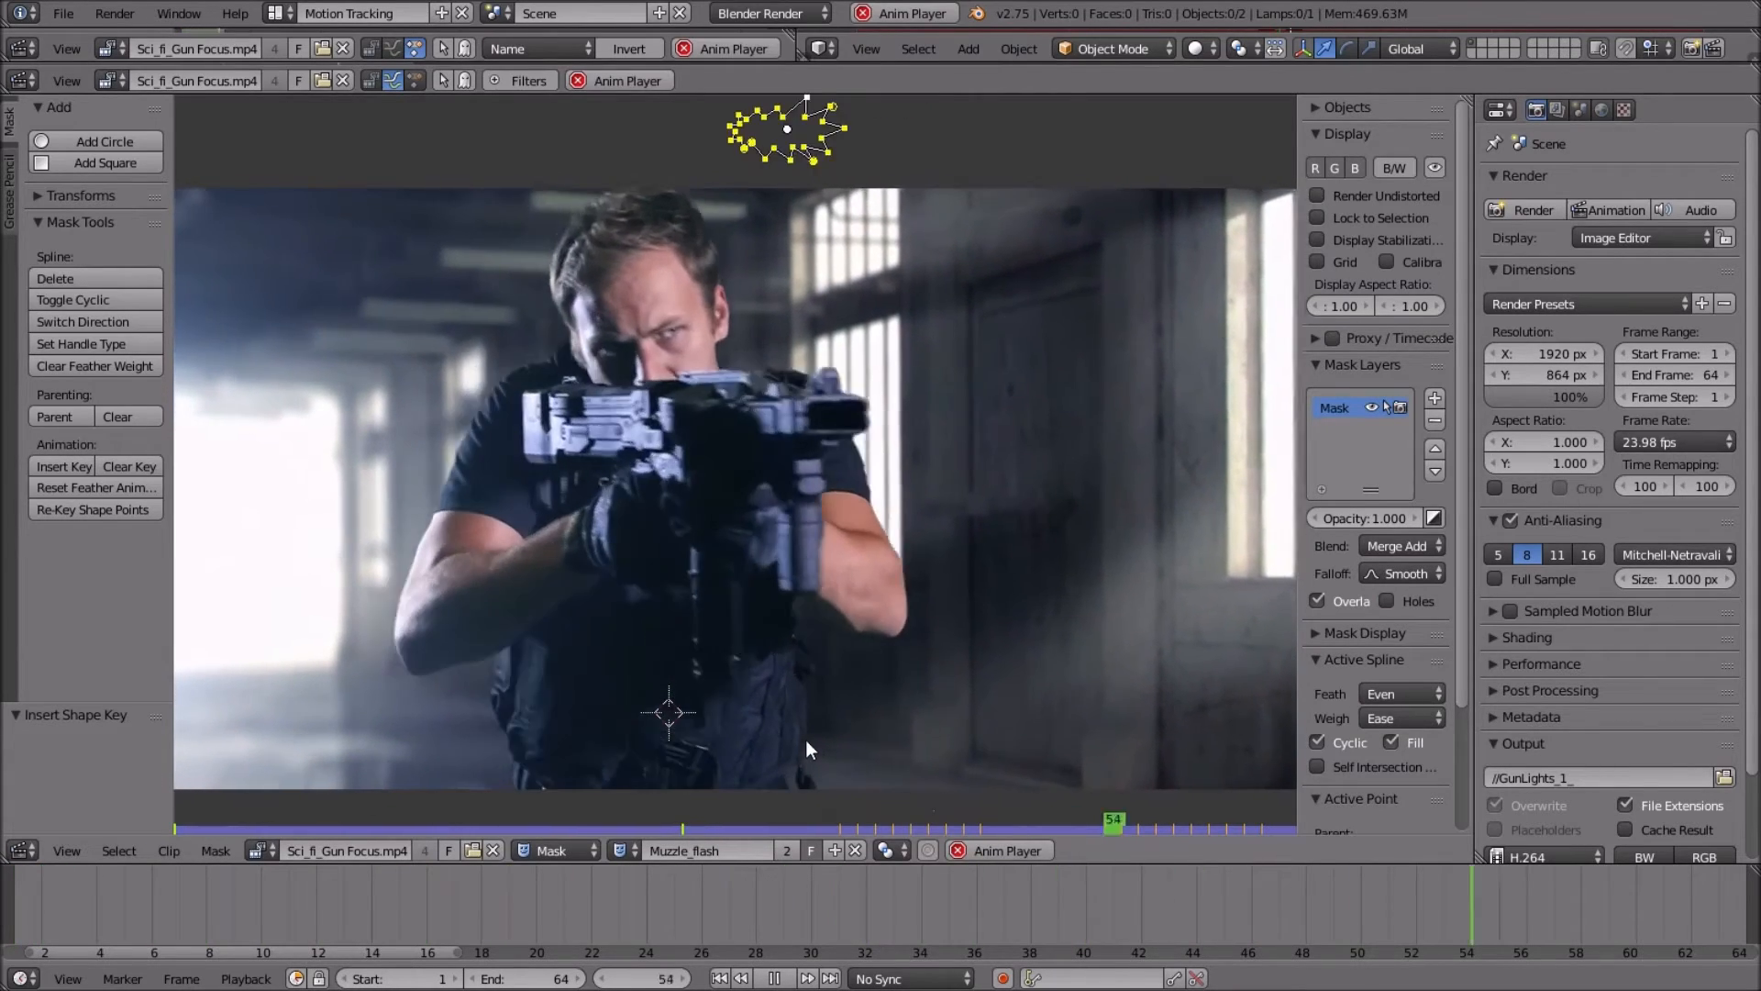
scroll(811, 723, "down", 1)
scroll(811, 723, "up", 1)
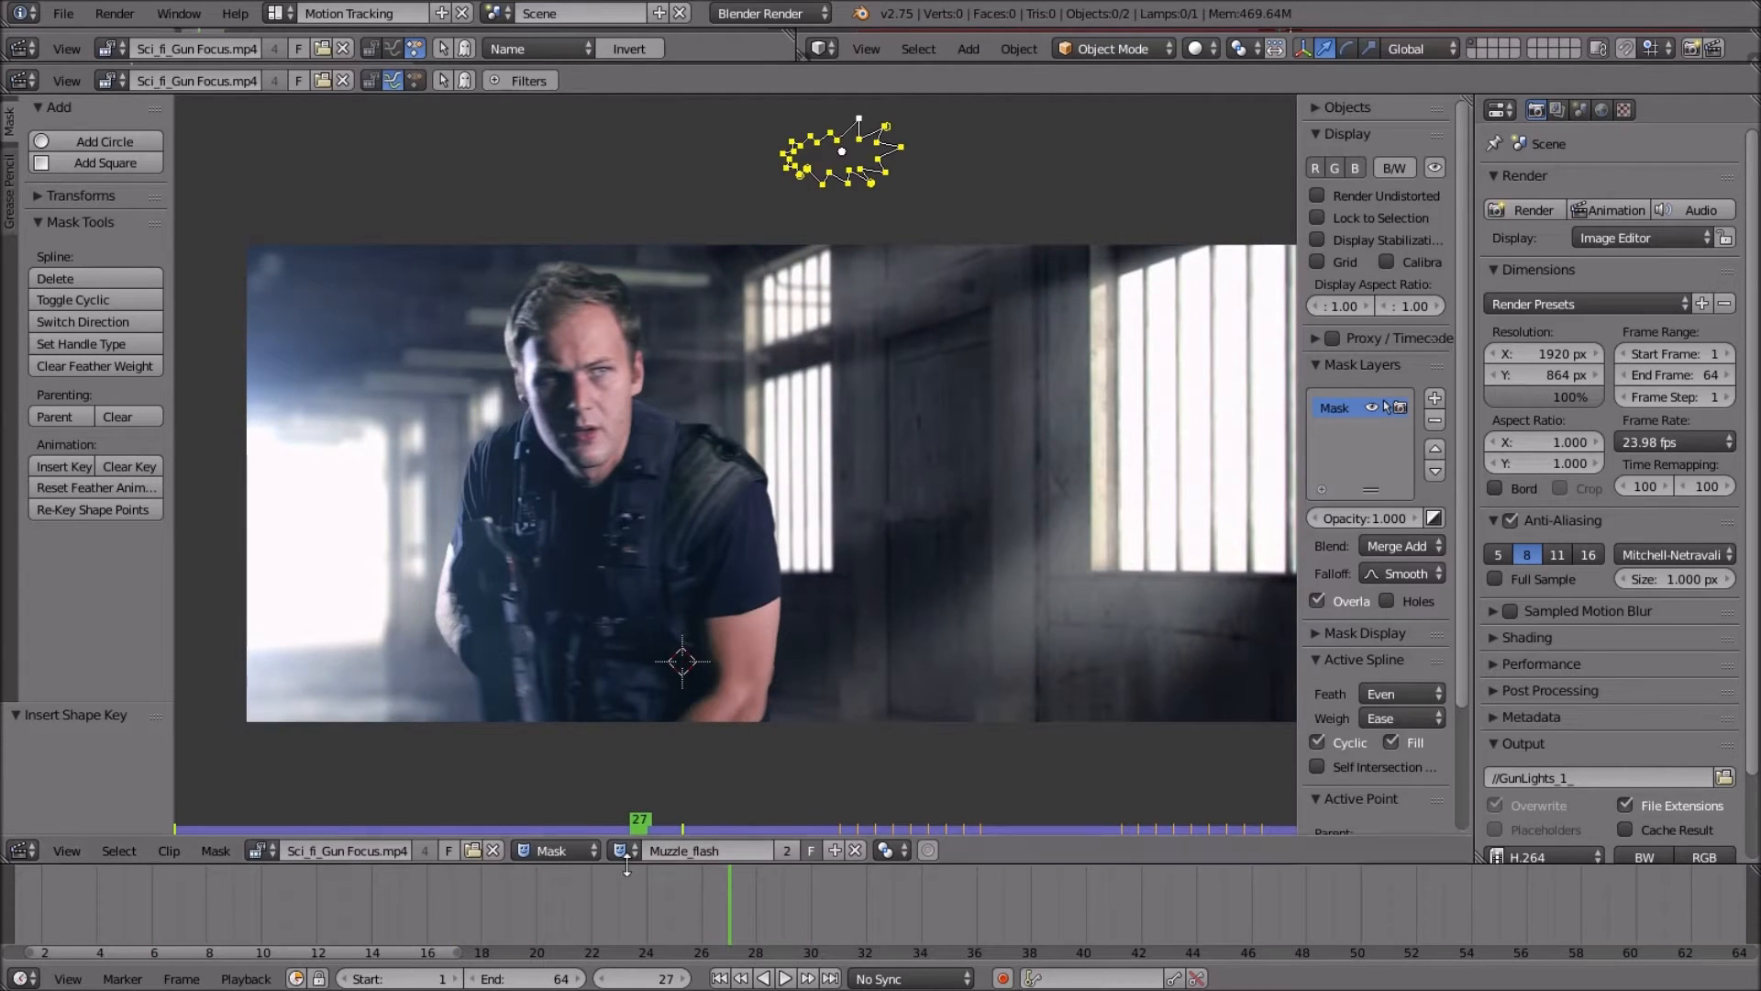
Display the Shockwave_flash mask and play the clip to review its animation.
left_click(633, 851)
left_click(665, 688)
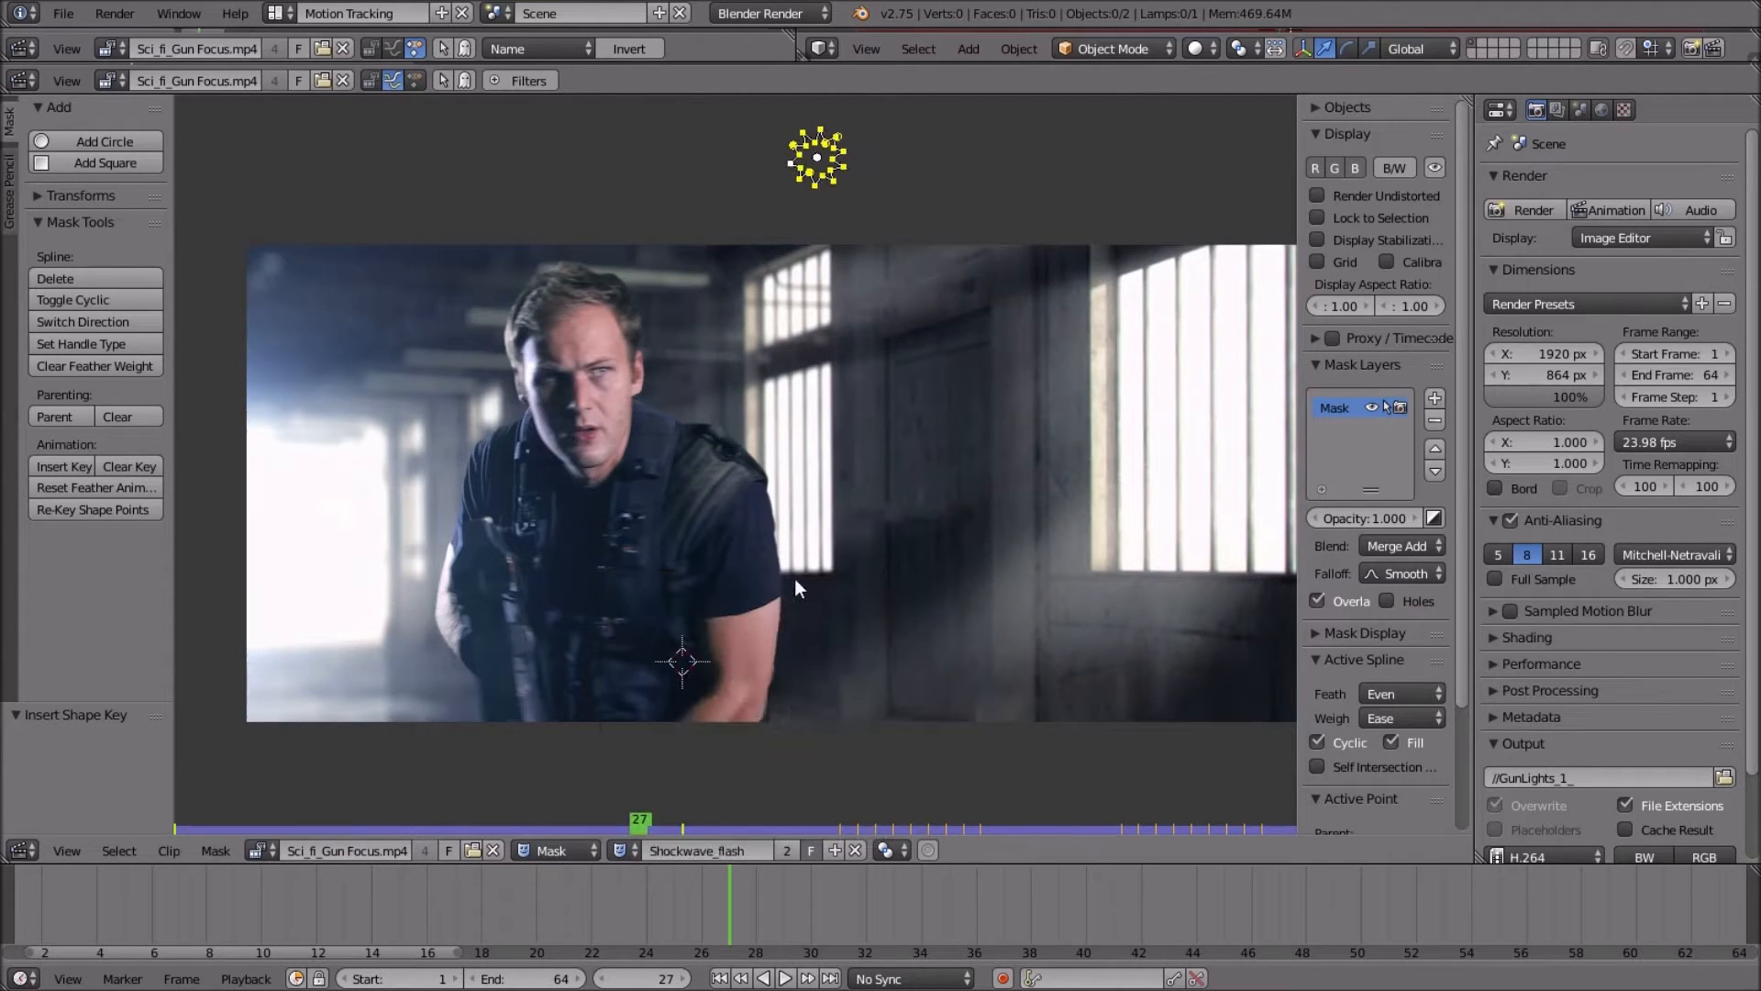
key("alt+a")
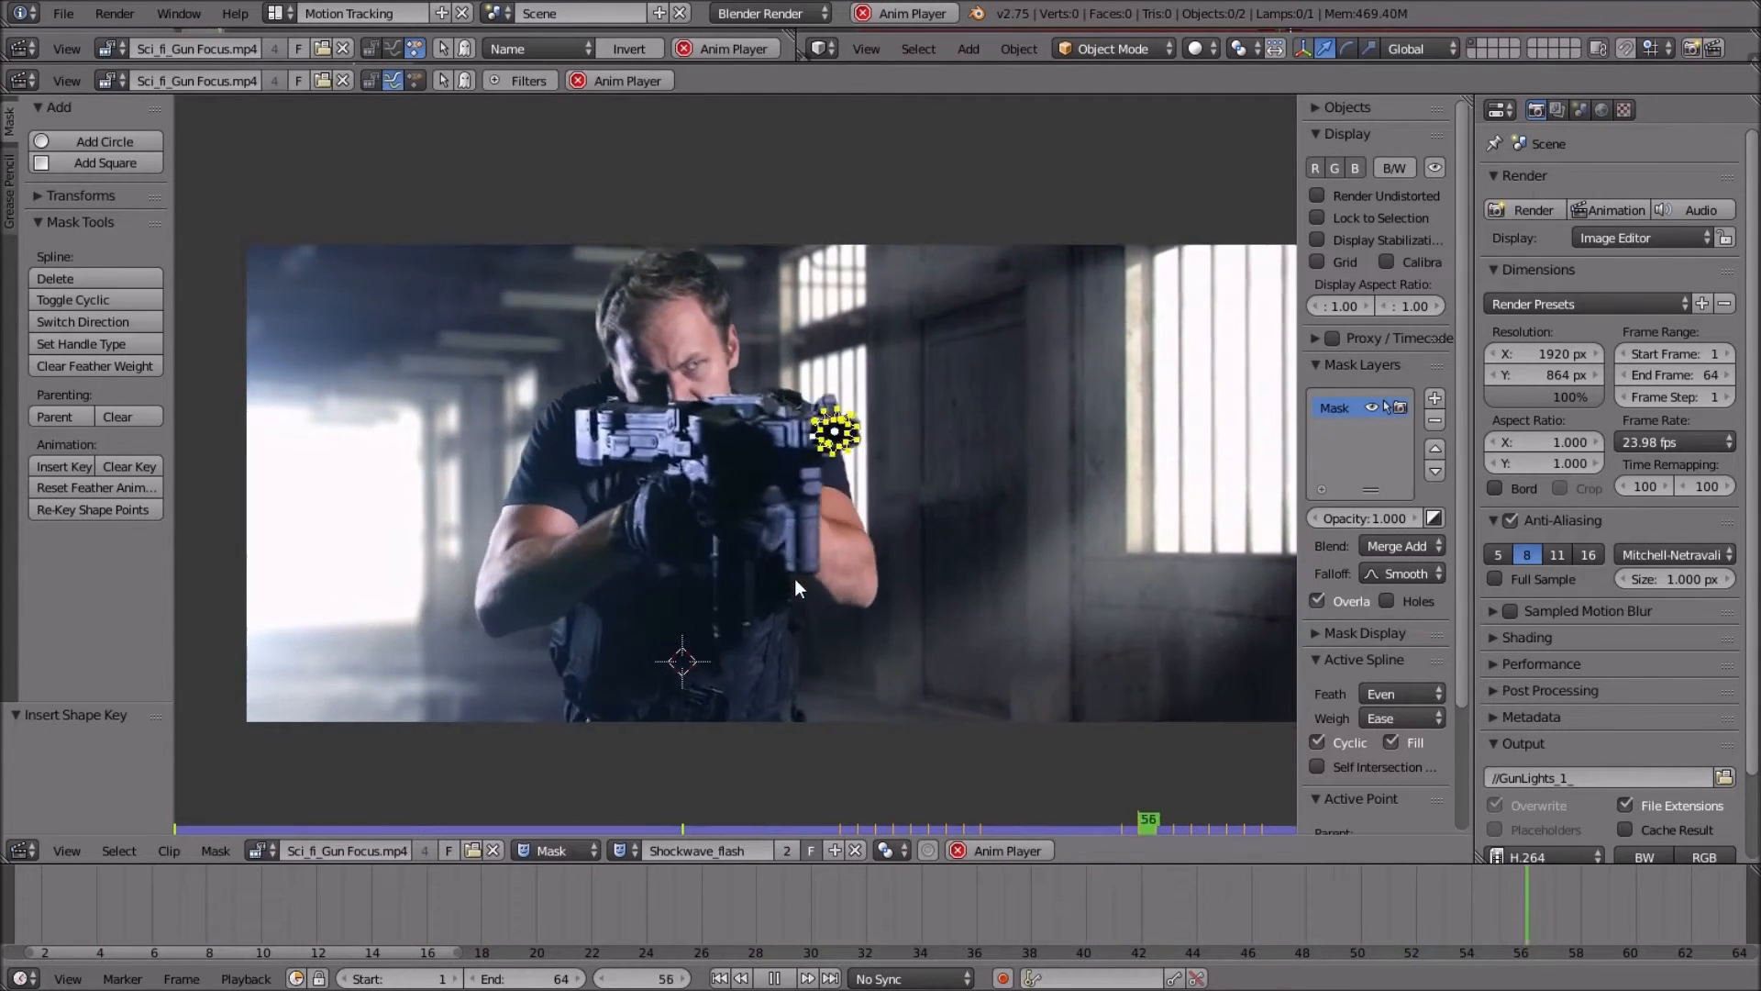
key("alt+a")
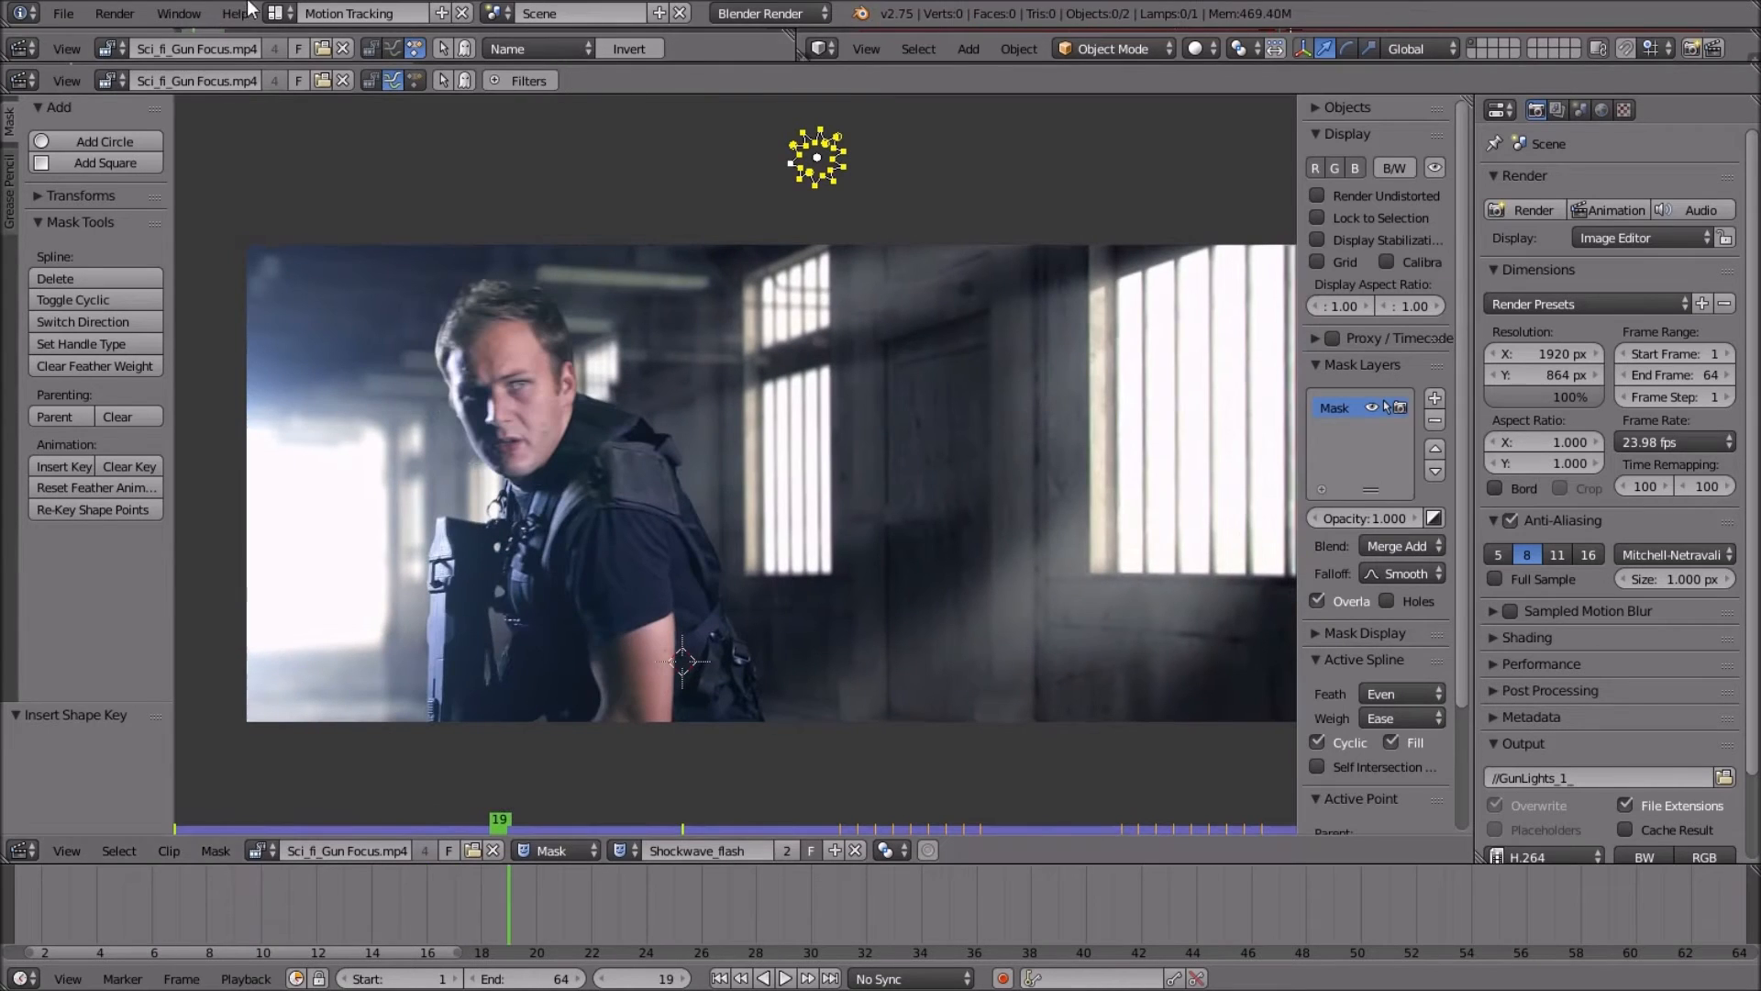
Switch to the Compositing screen layout and bring the gun lights' node chain into view.
left_click(274, 13)
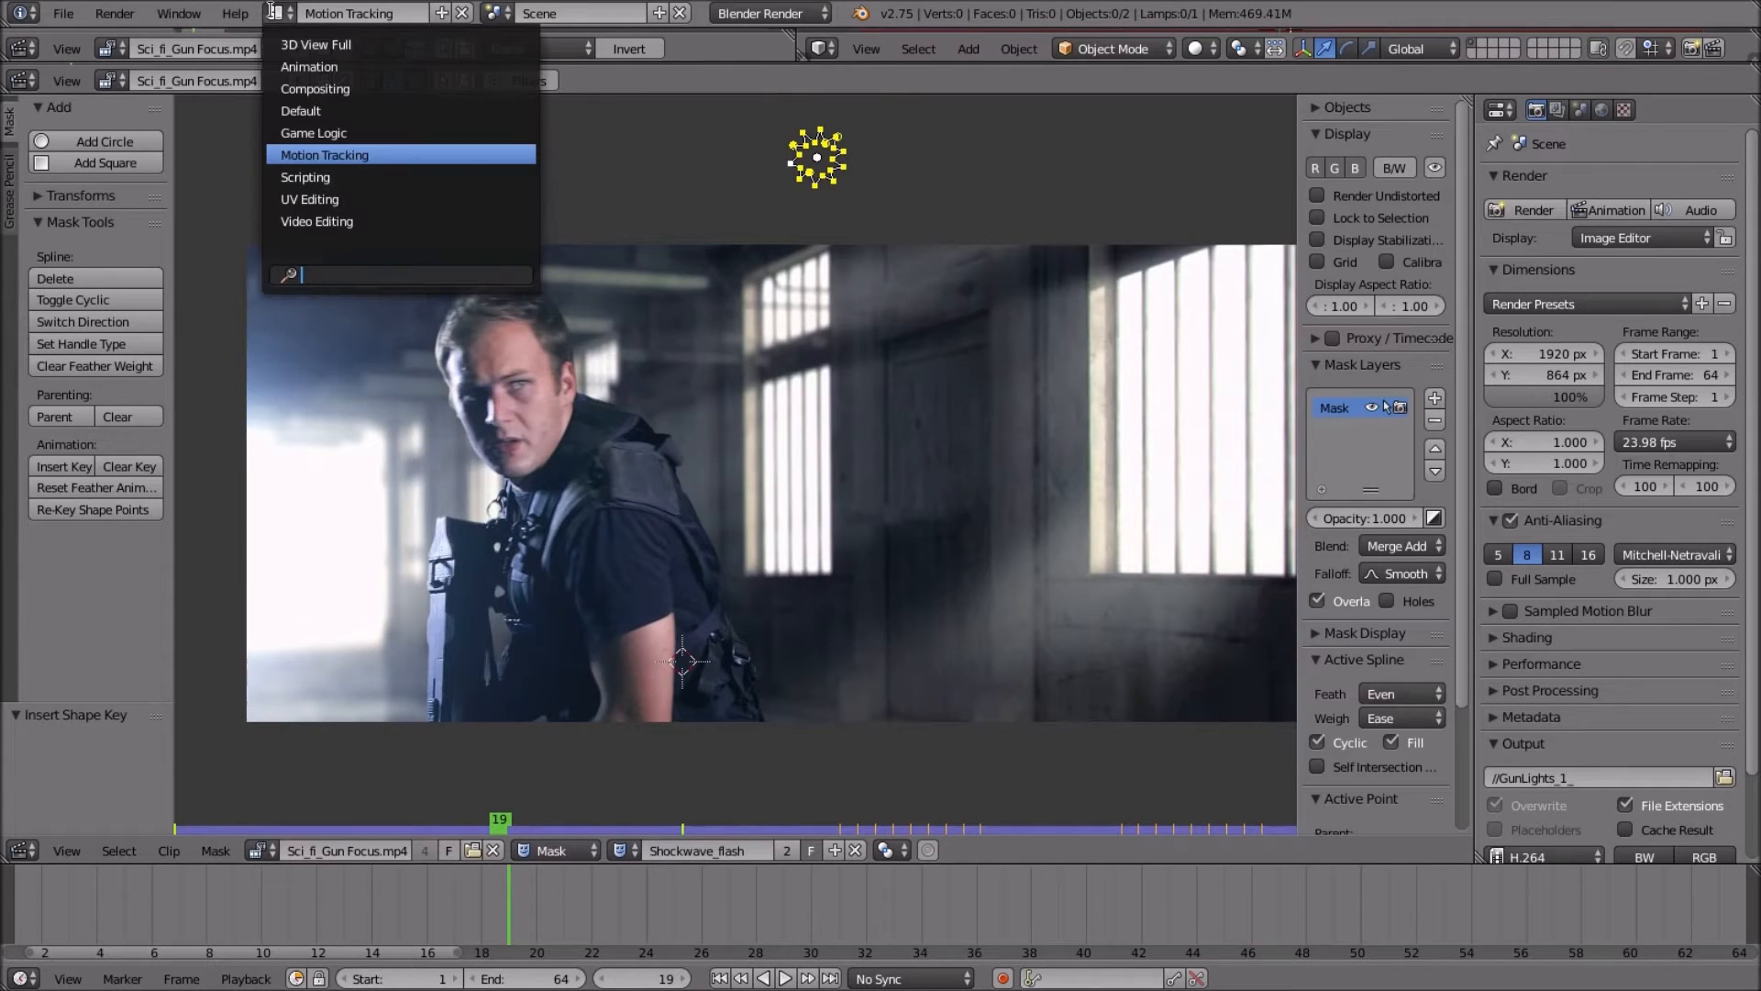
left_click(315, 88)
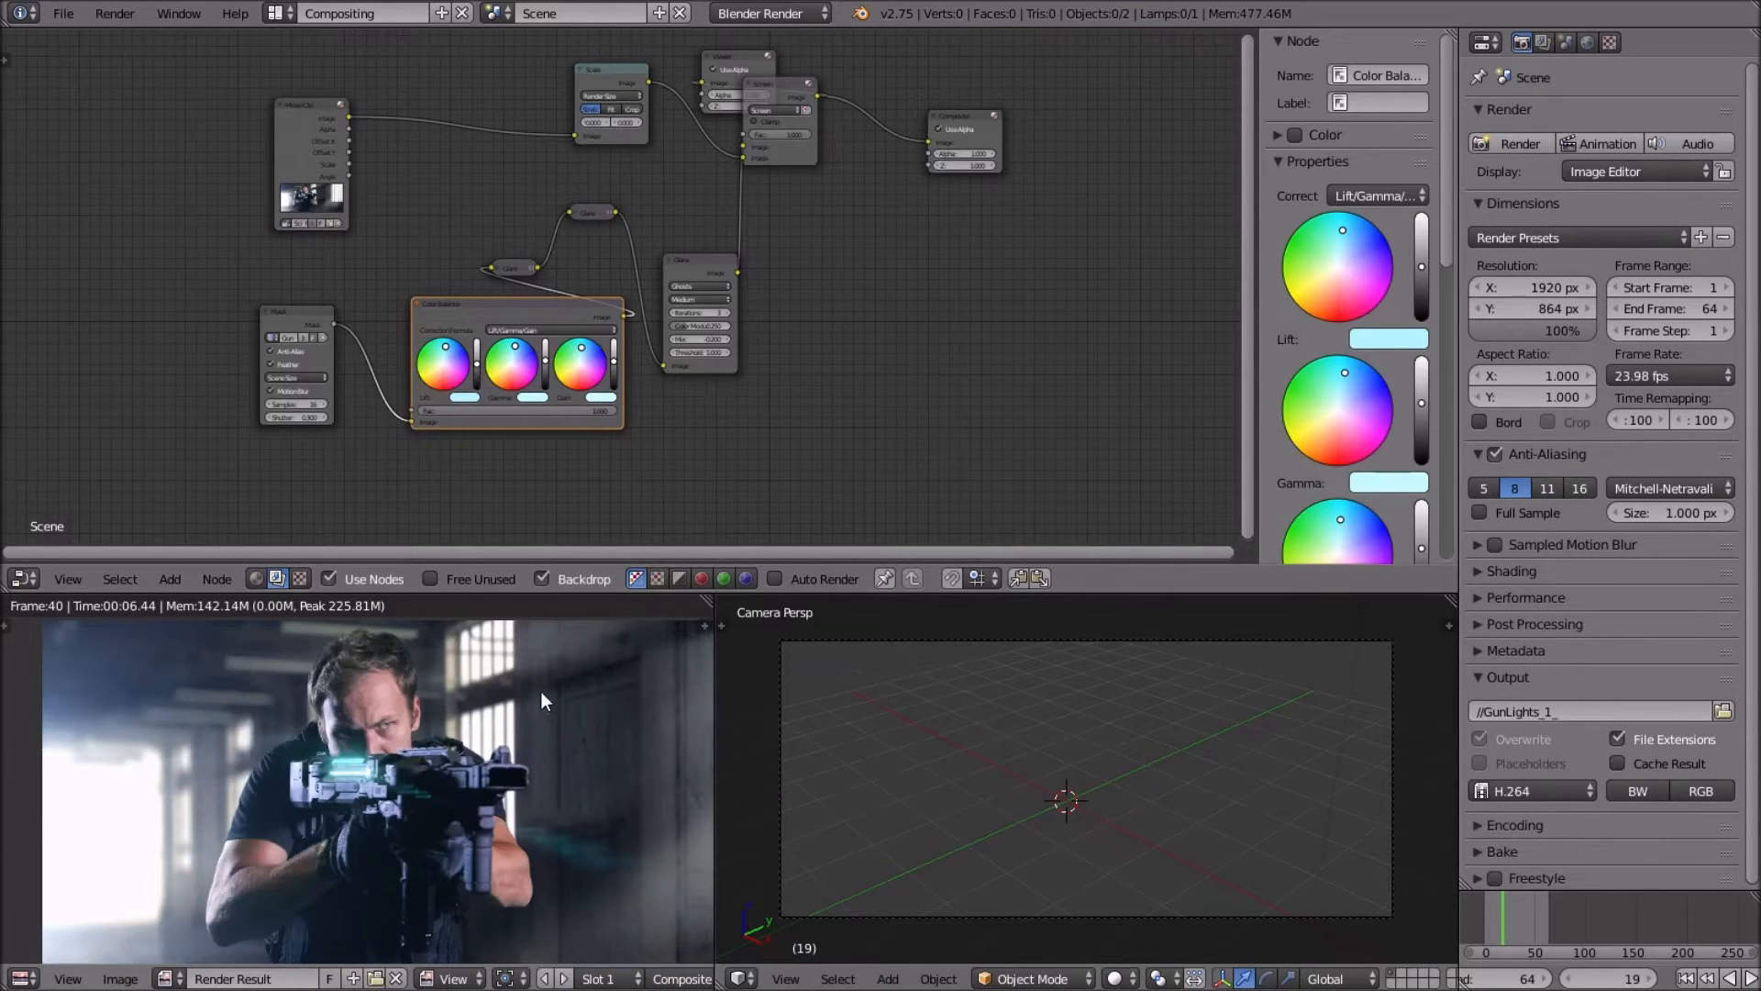
scroll(659, 235, "down", 2)
middle_click_drag(658, 235, 543, 271)
scroll(543, 272, "up", 1)
middle_click_drag(477, 339, 646, 283)
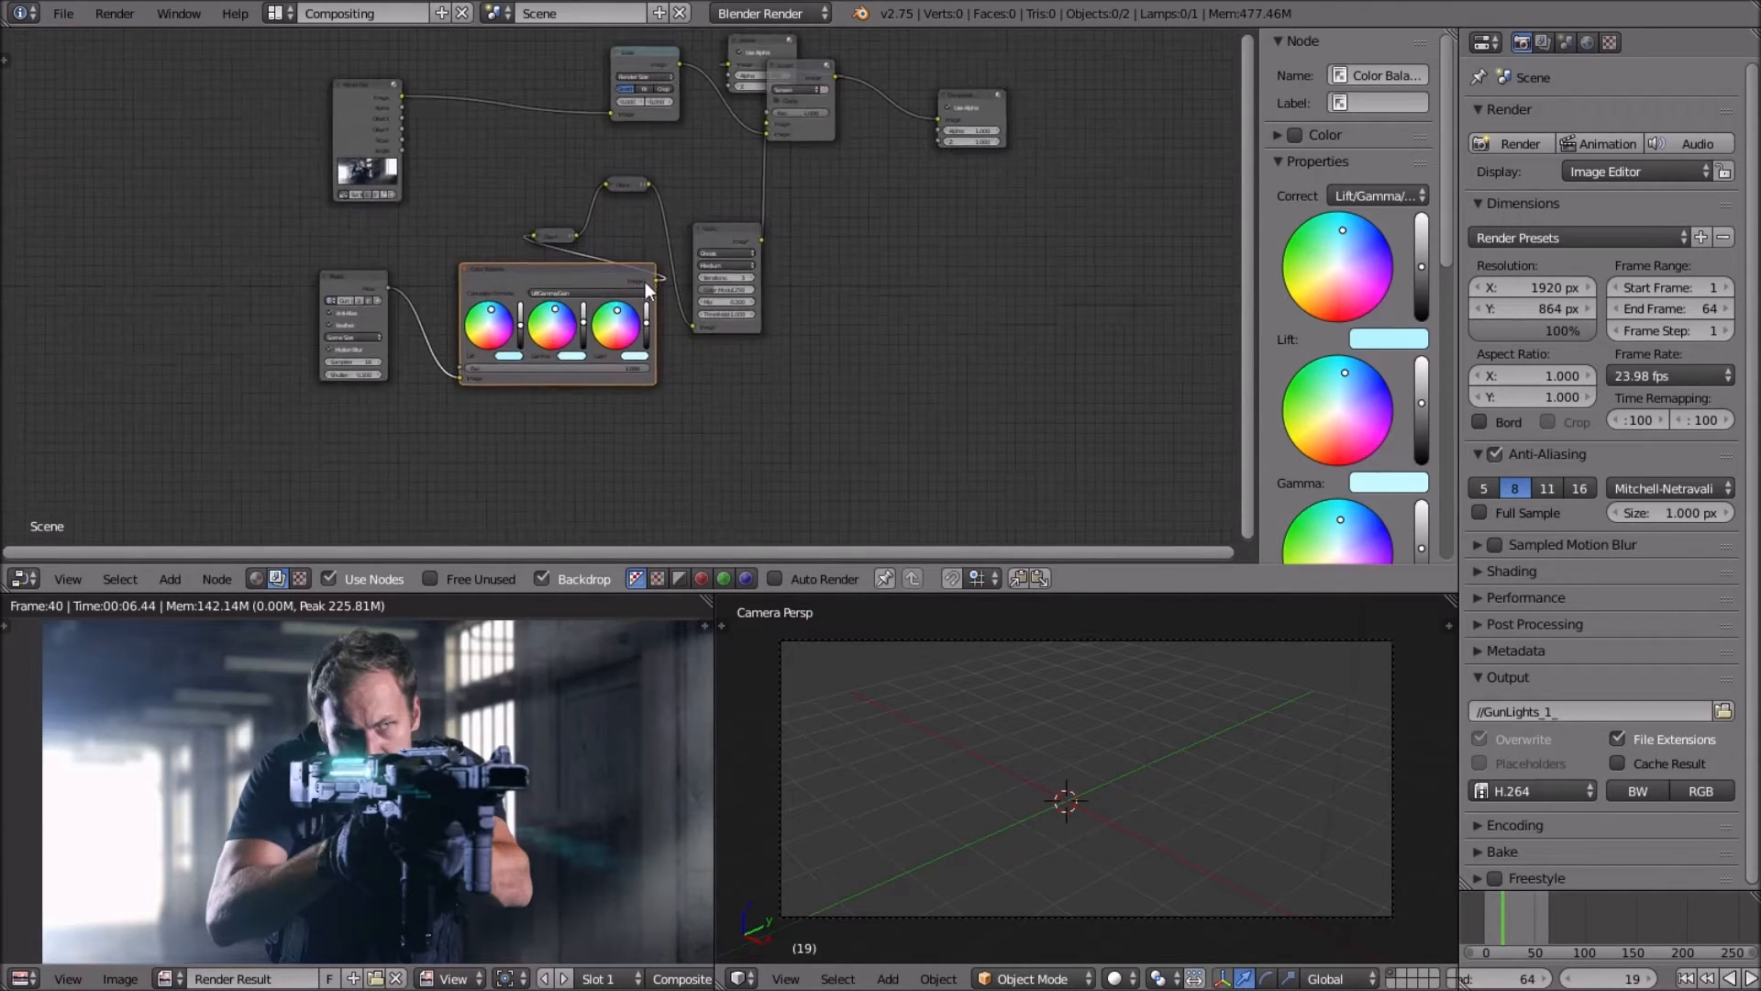
scroll(619, 287, "up", 1)
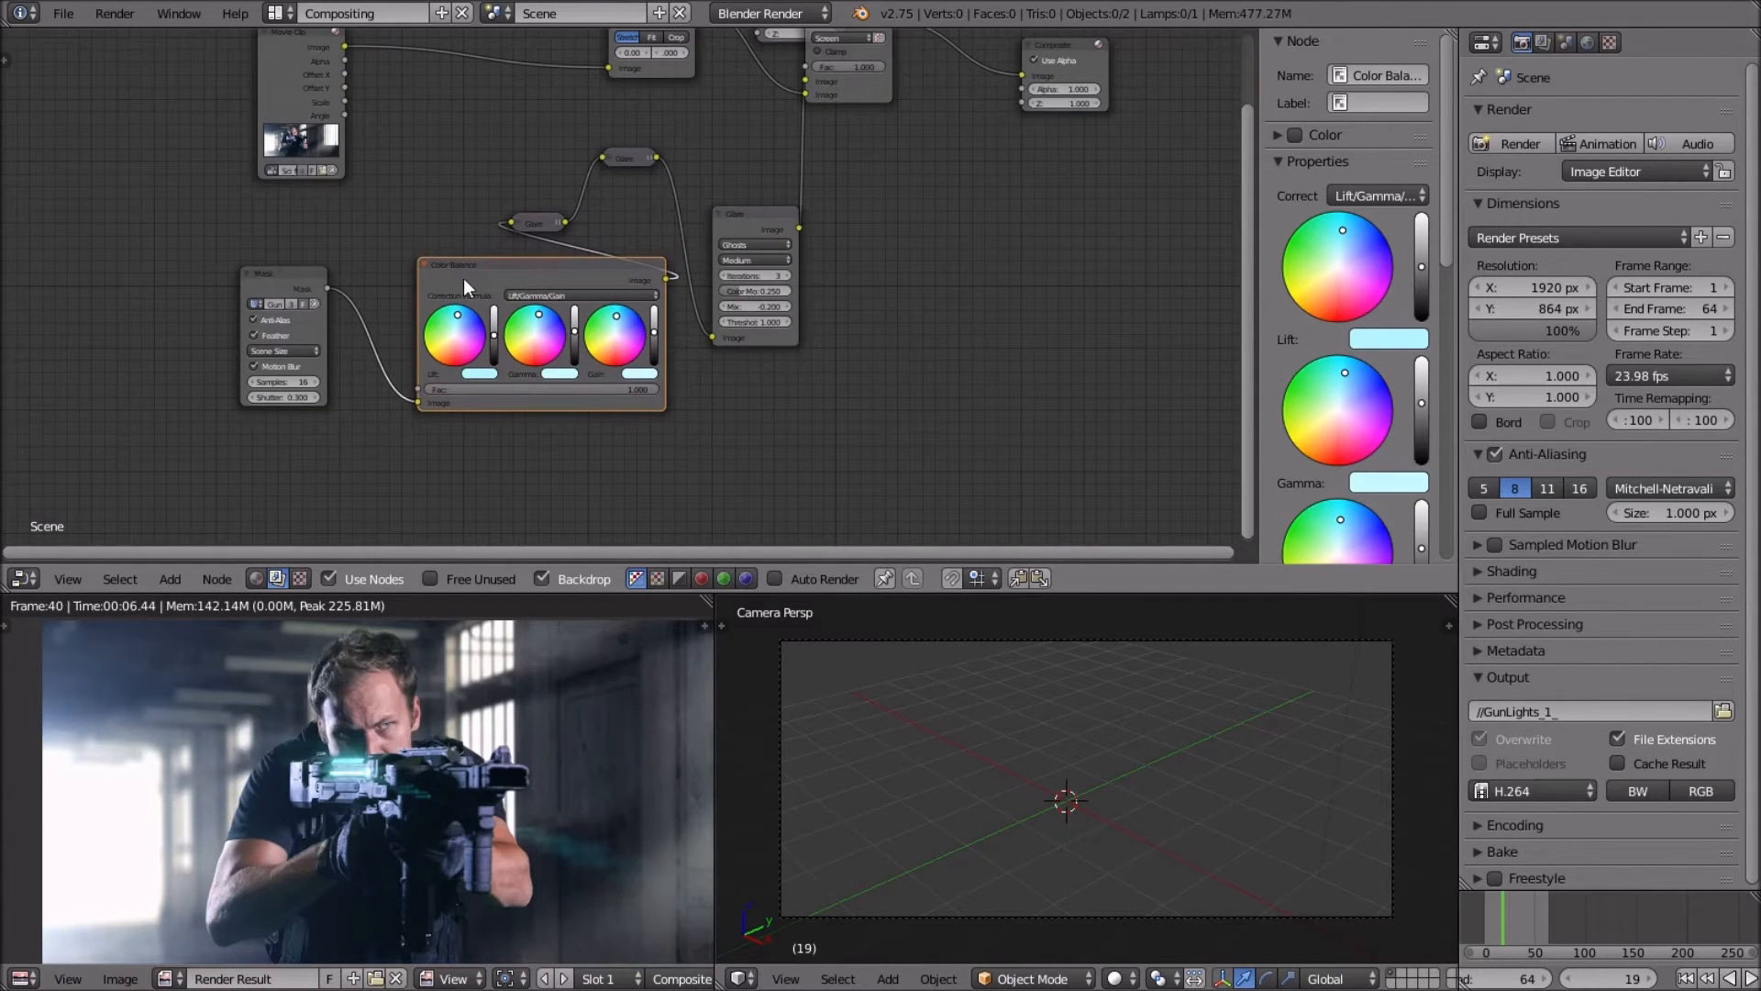
Collapse the Color Balance node and the Ghosts Glare node to tidy the node tree.
left_click(425, 266)
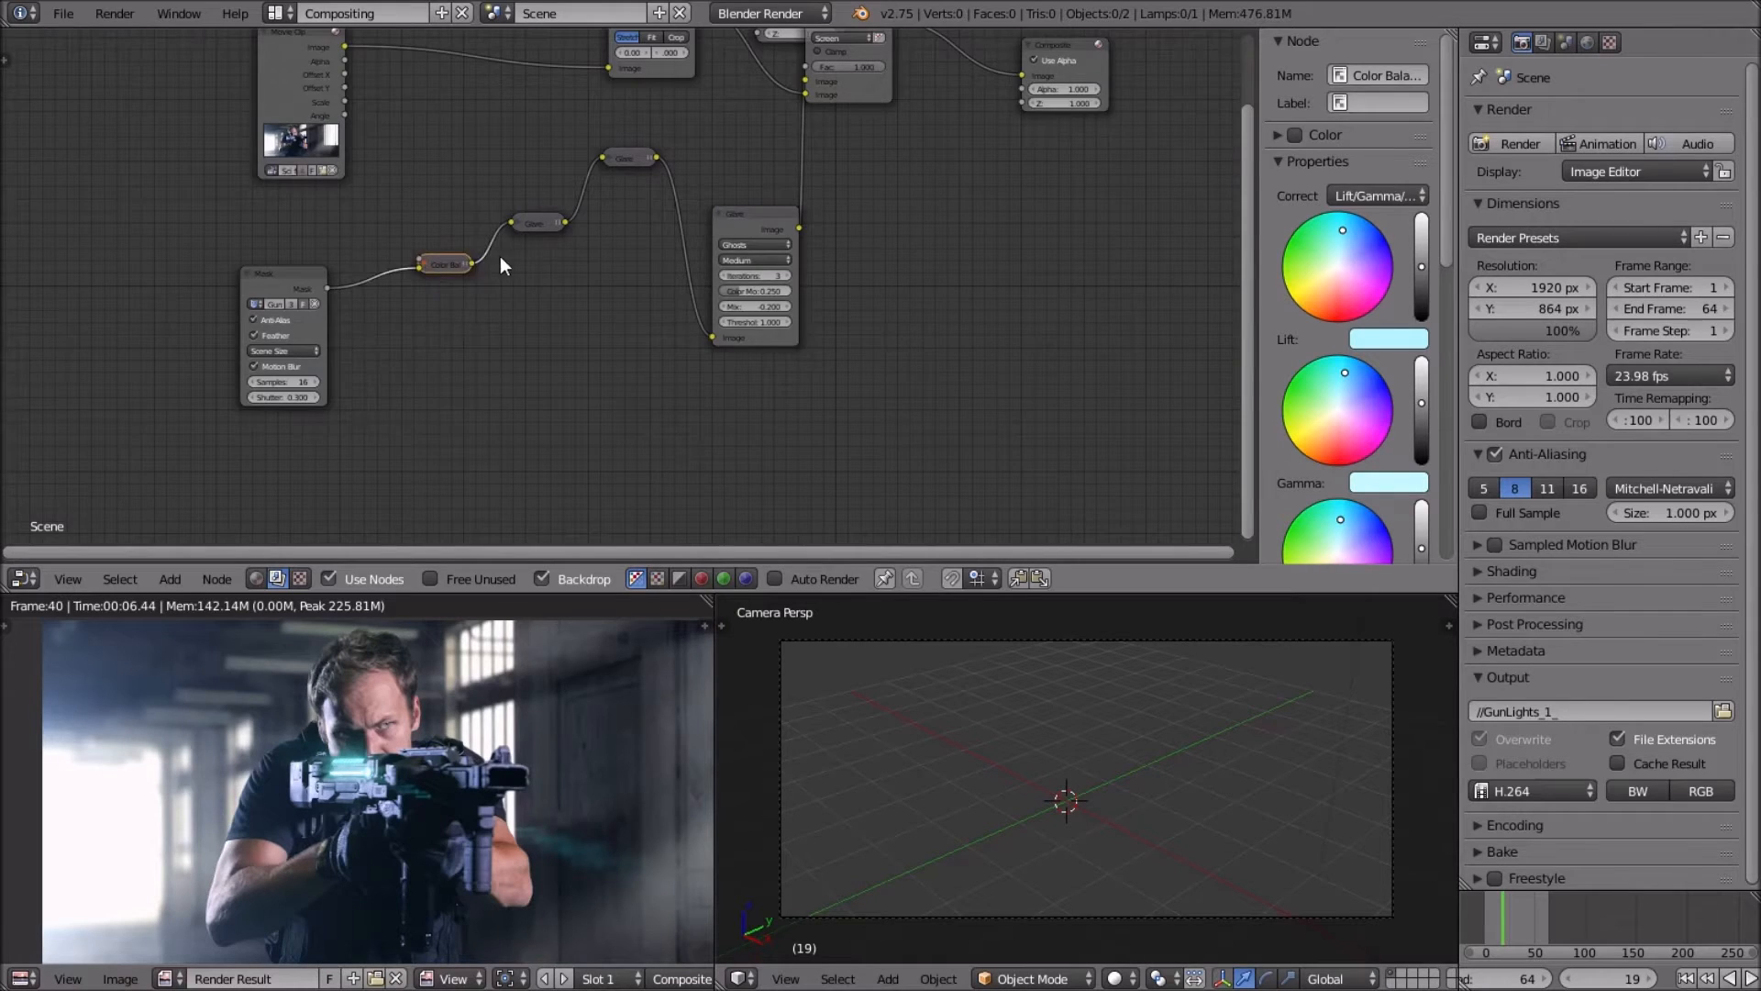
middle_click_drag(470, 260, 420, 350)
left_click(646, 294)
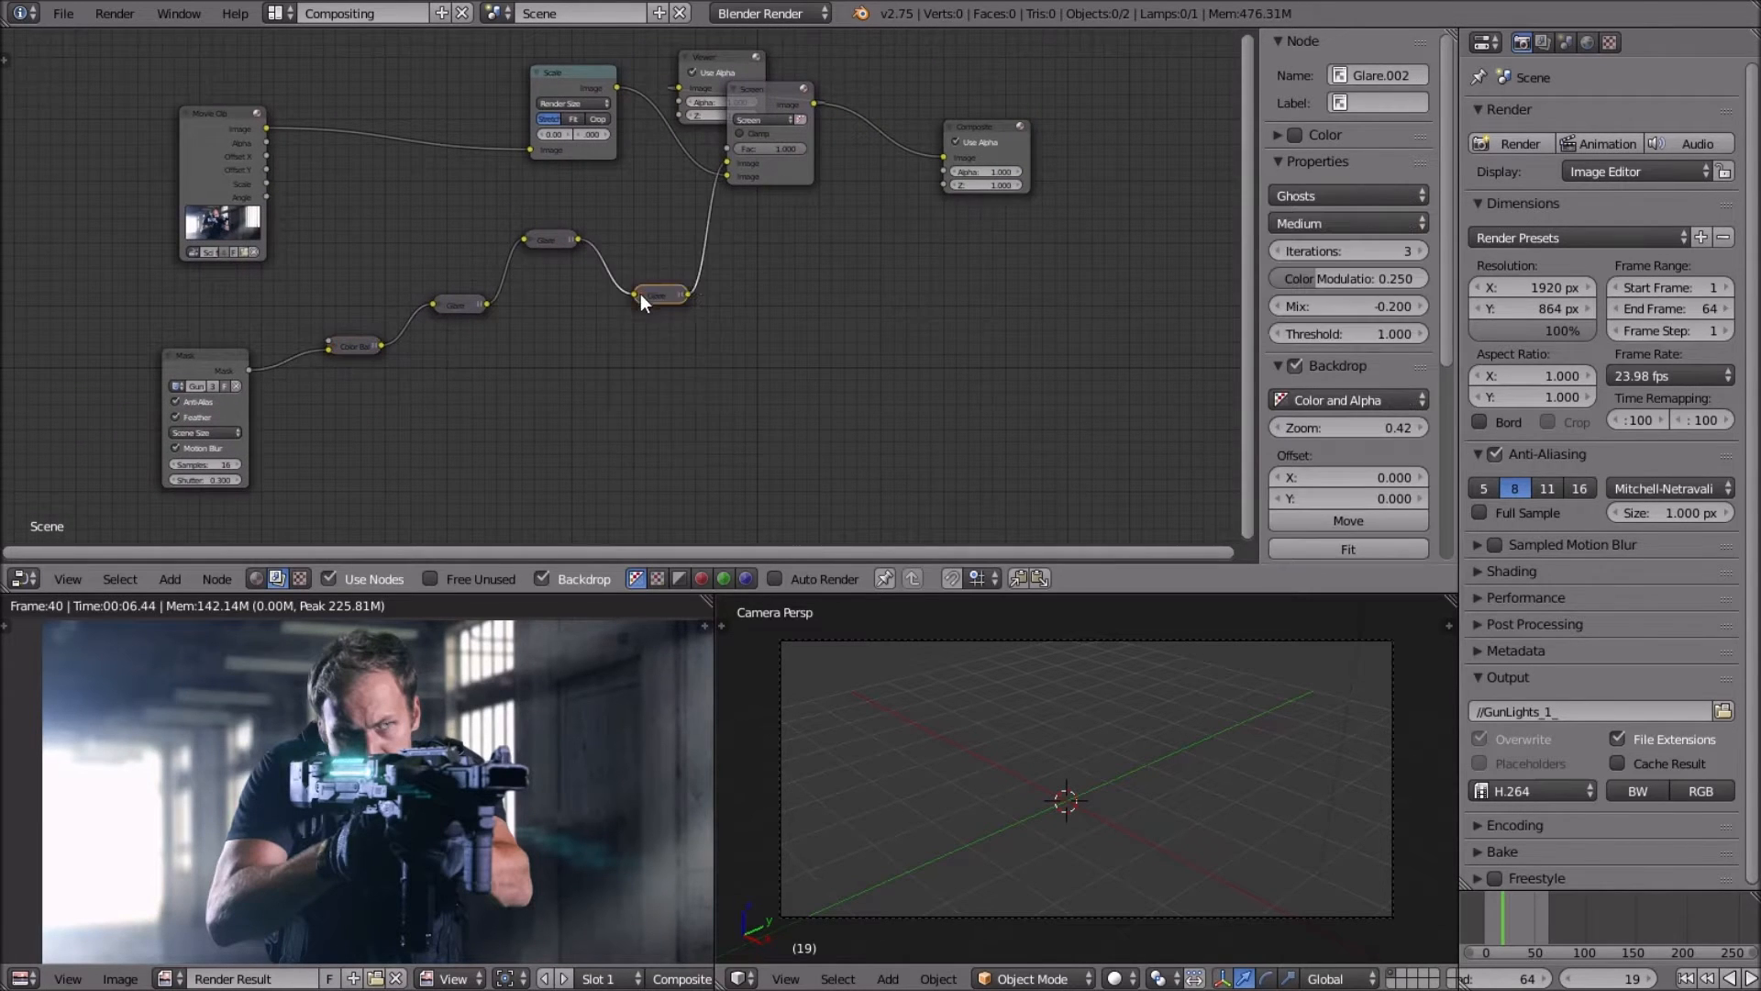
middle_click_drag(991, 133, 876, 196)
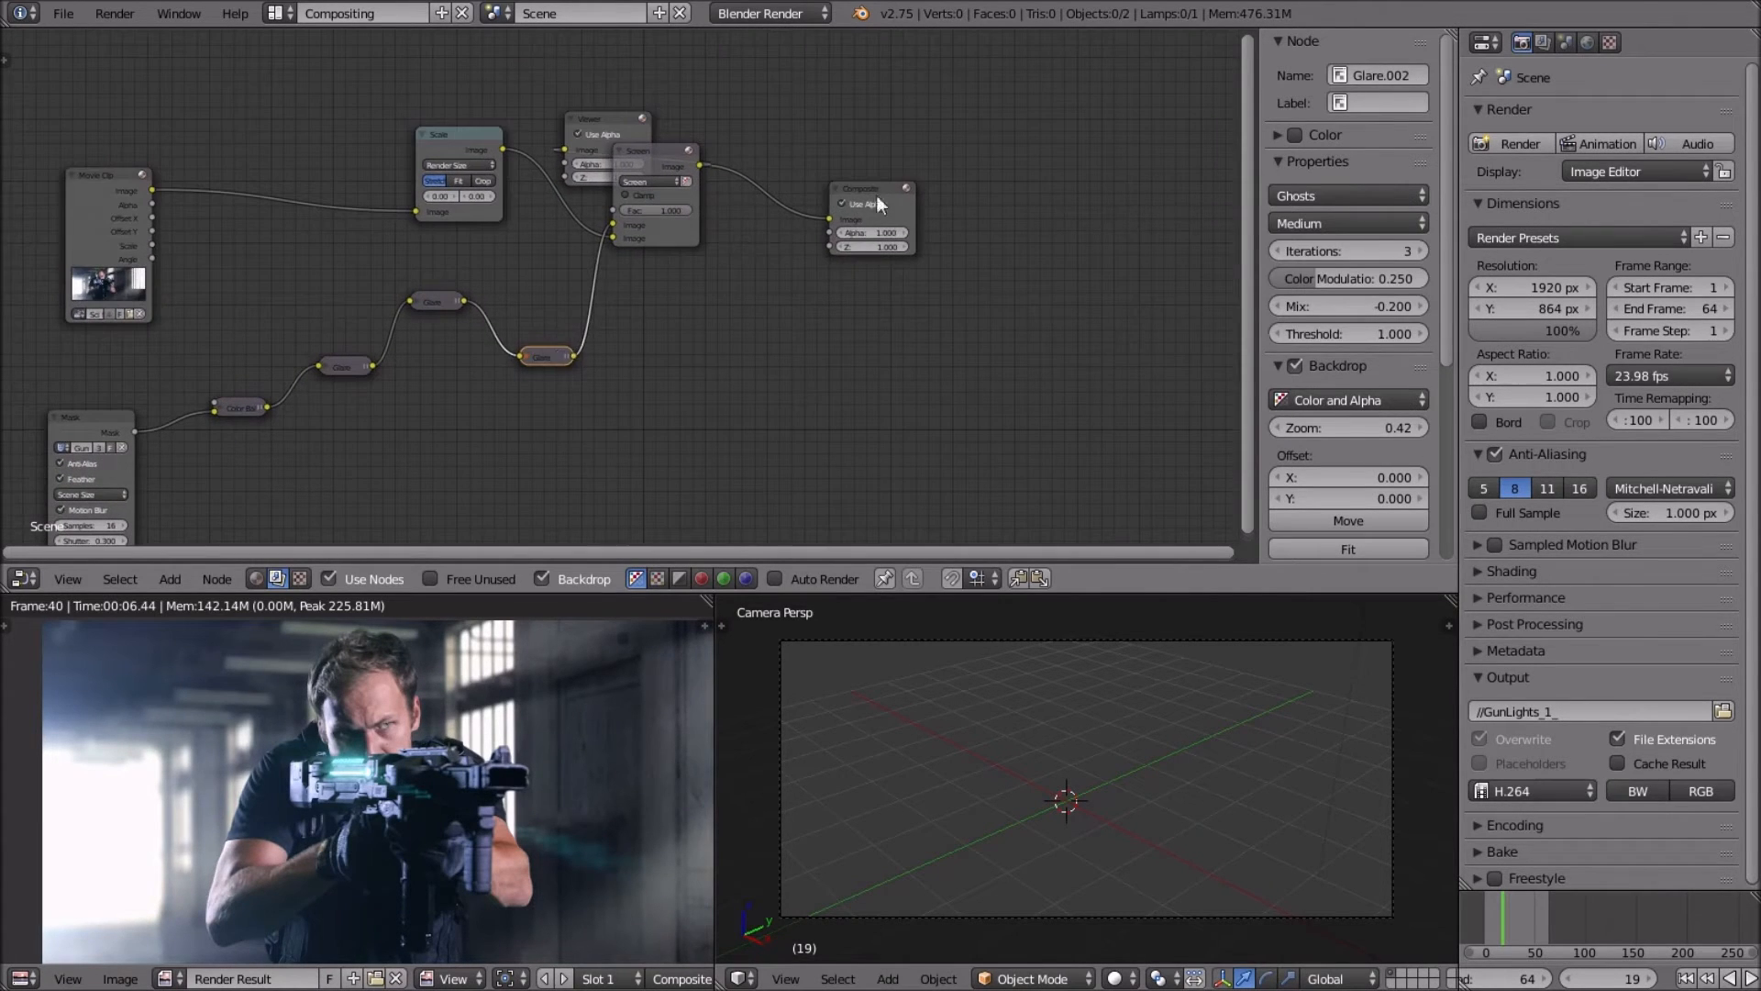
Collapse the Screen mix node and delete the Viewer node from the gun lights' node tree.
left_click(626, 151)
key("h")
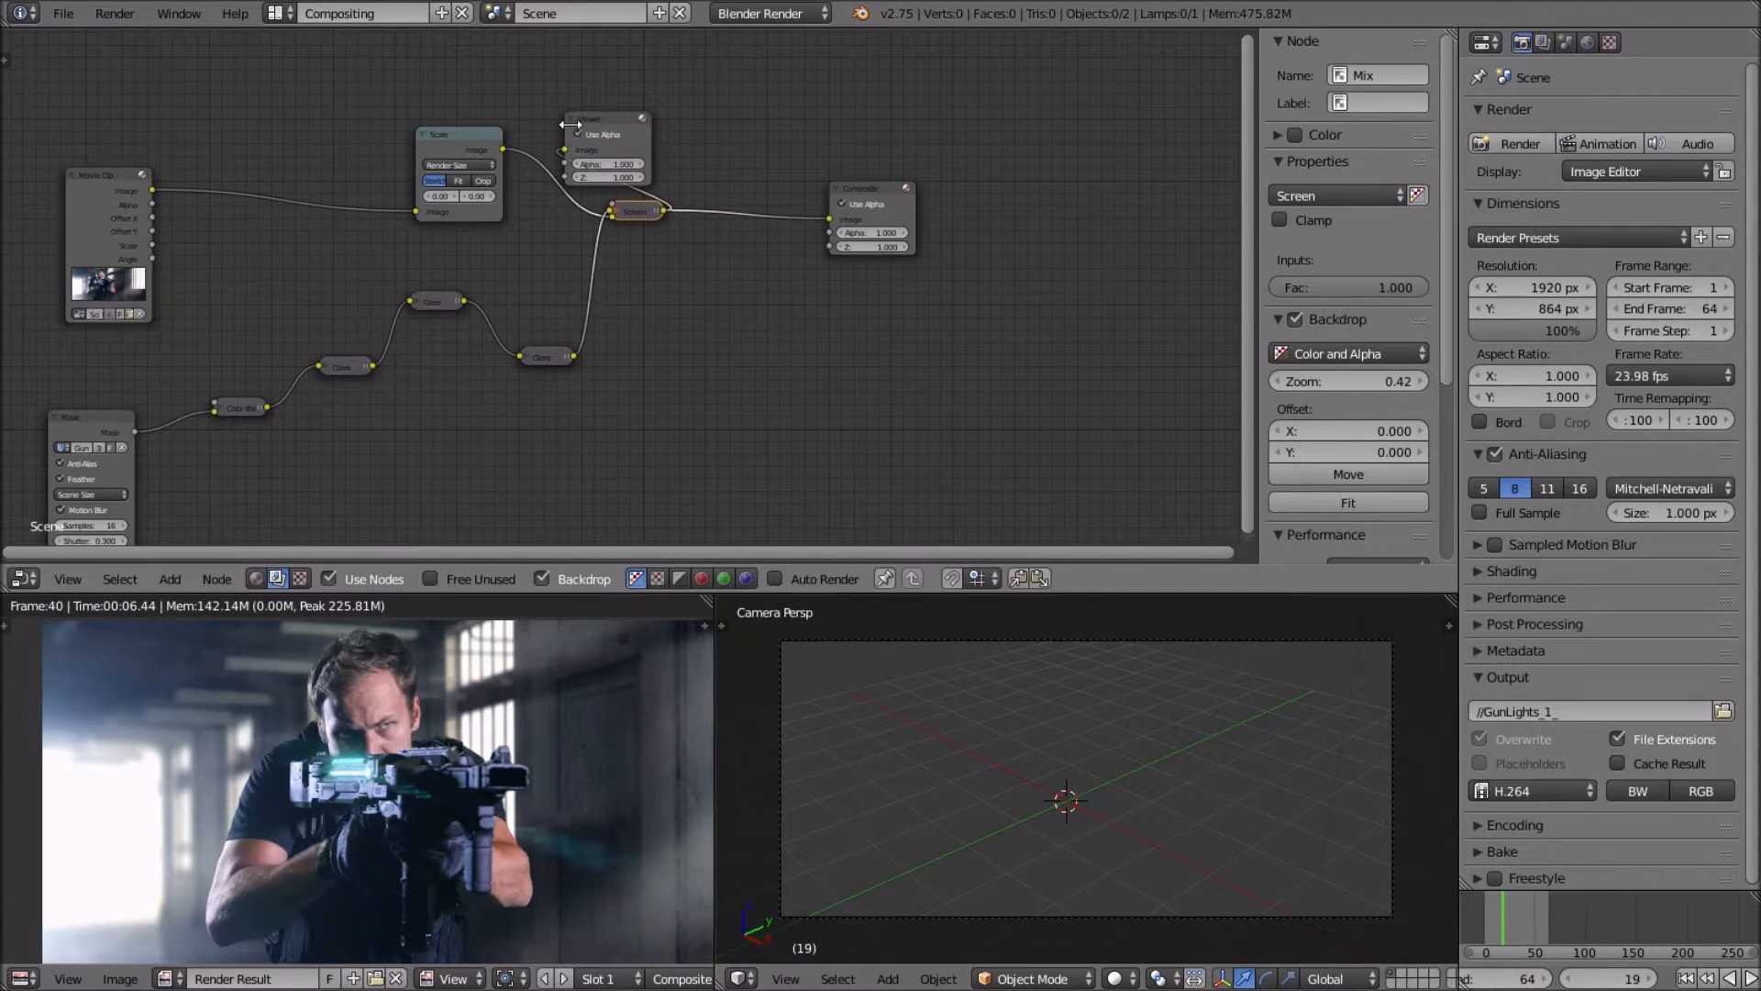
left_click(572, 128)
key("h")
middle_click_drag(686, 141, 548, 217)
scroll(550, 211, "down", 1)
key("x")
scroll(657, 198, "down", 1)
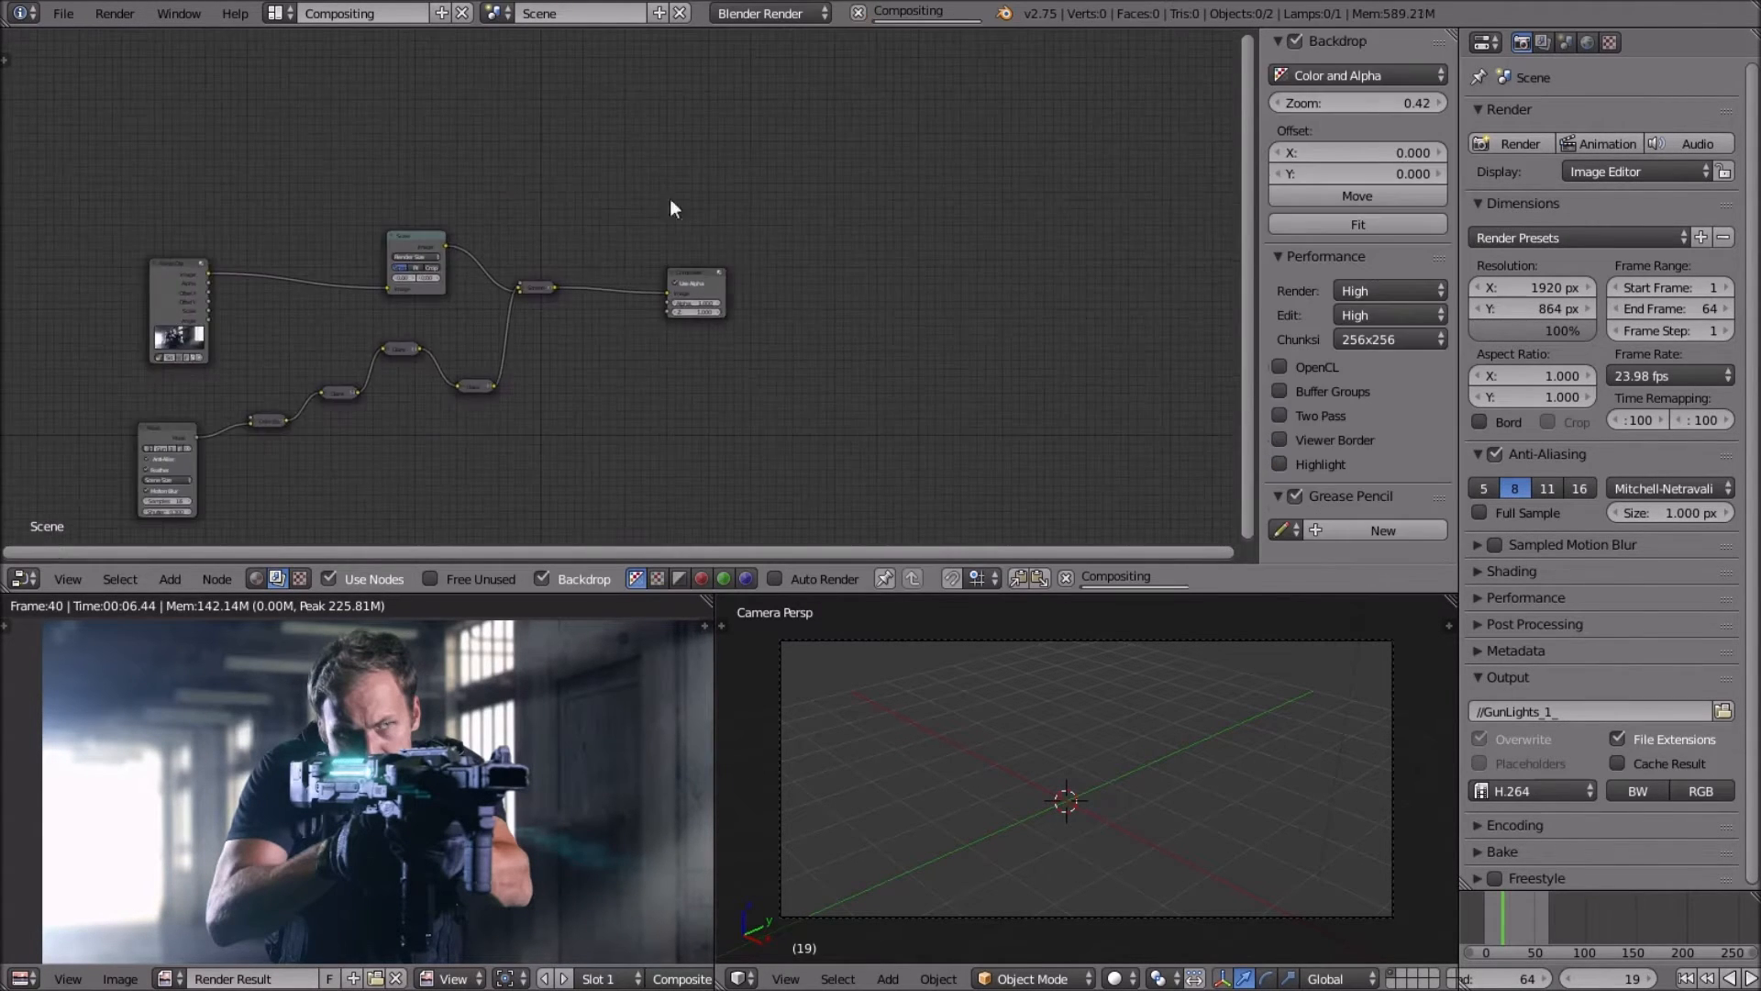
Move the Composite node far to the right of the Screen node to make room for more nodes.
left_click_drag(685, 280, 1214, 239)
middle_click_drag(1154, 246, 765, 310)
key("g")
left_click(935, 304)
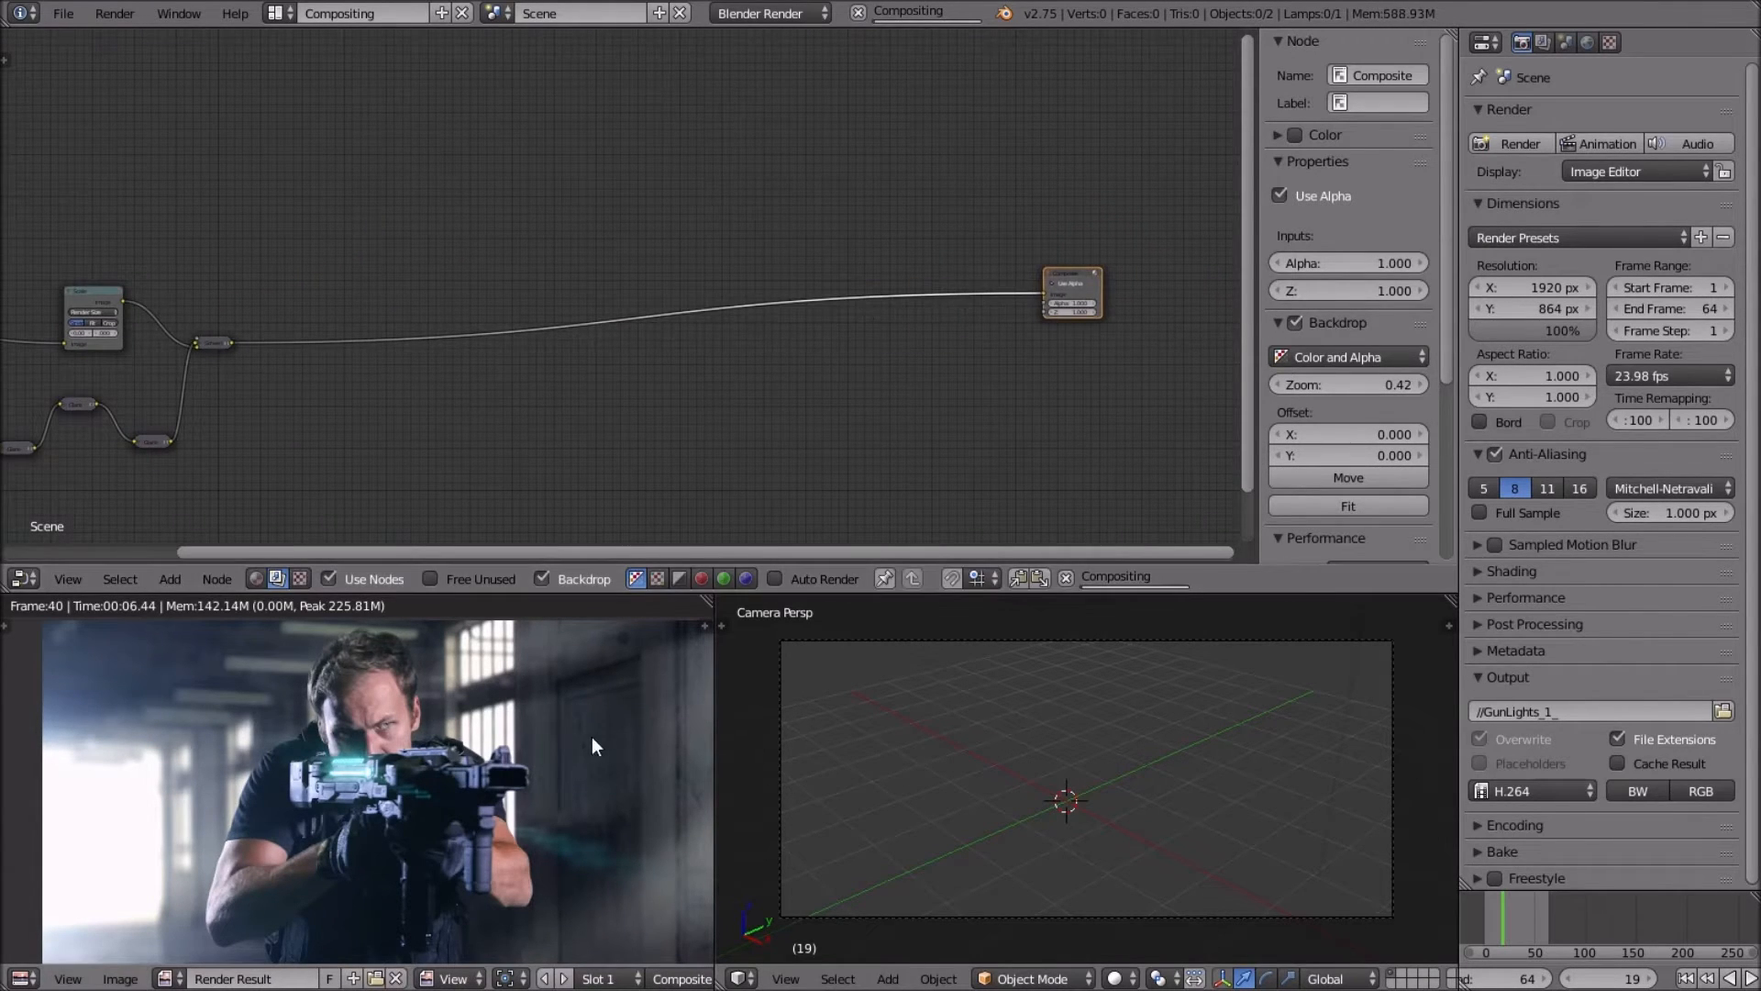
Set the render resolution percentage to 50% and fit the rendered image in the image editor's view.
left_click(1554, 332)
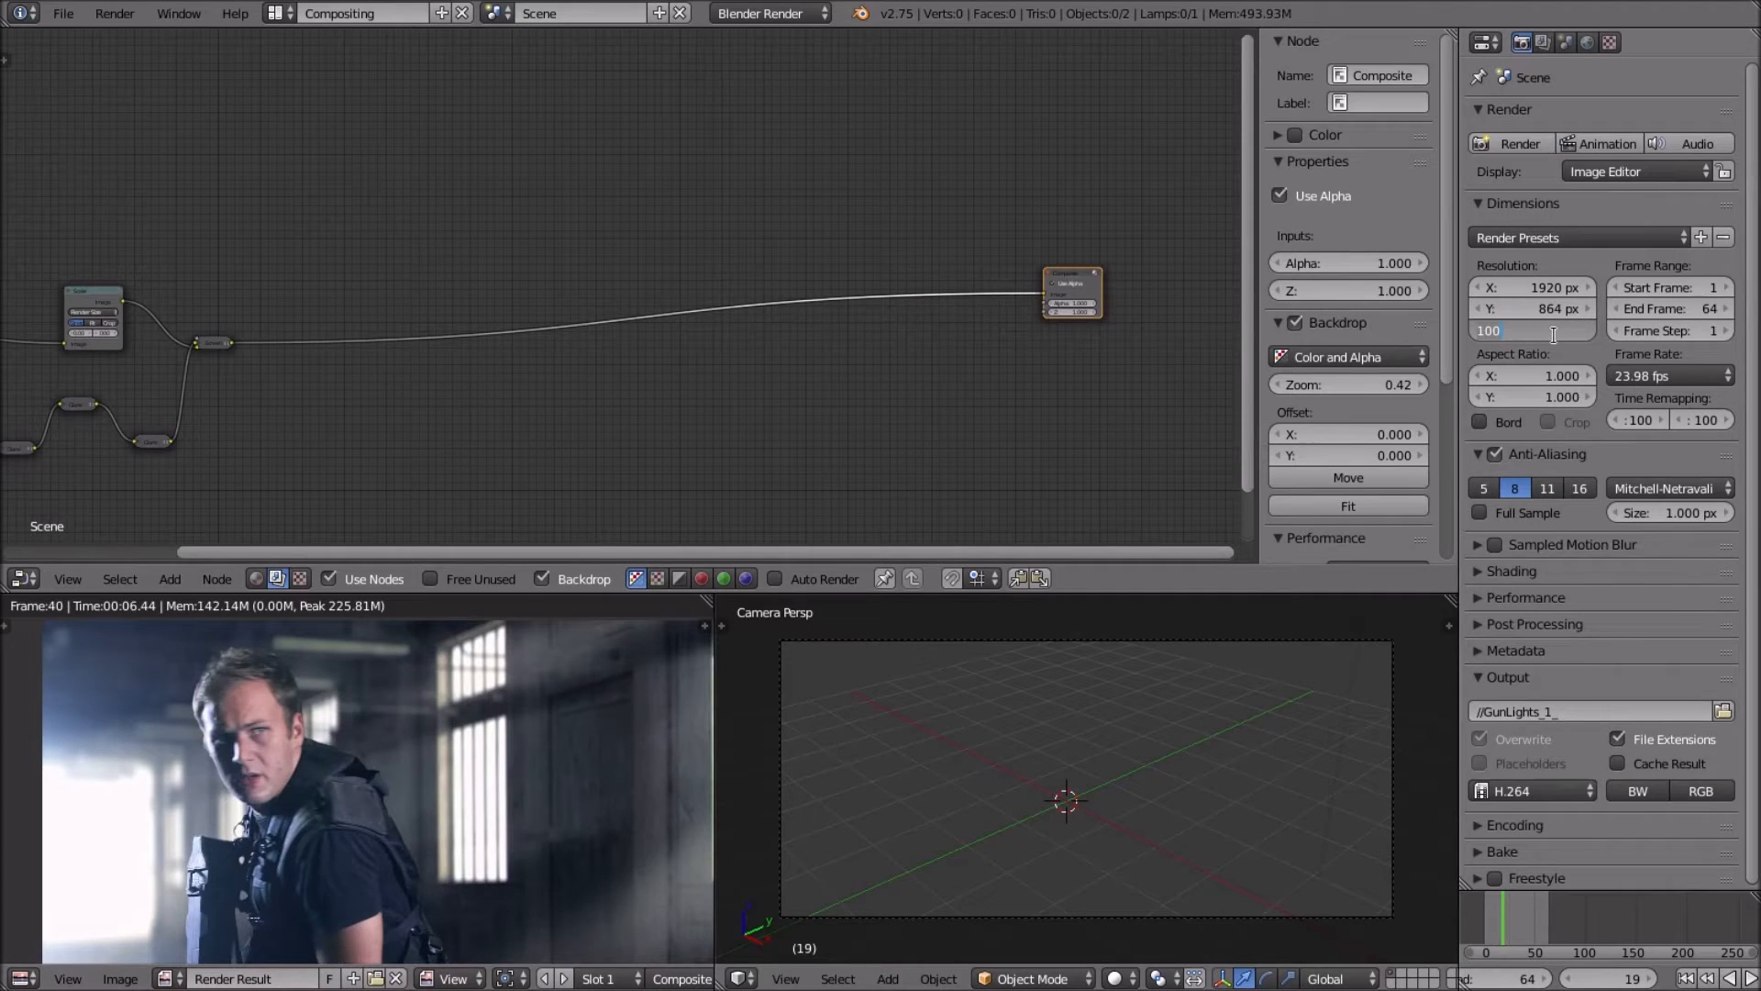
type("50")
key("Return")
key("Home")
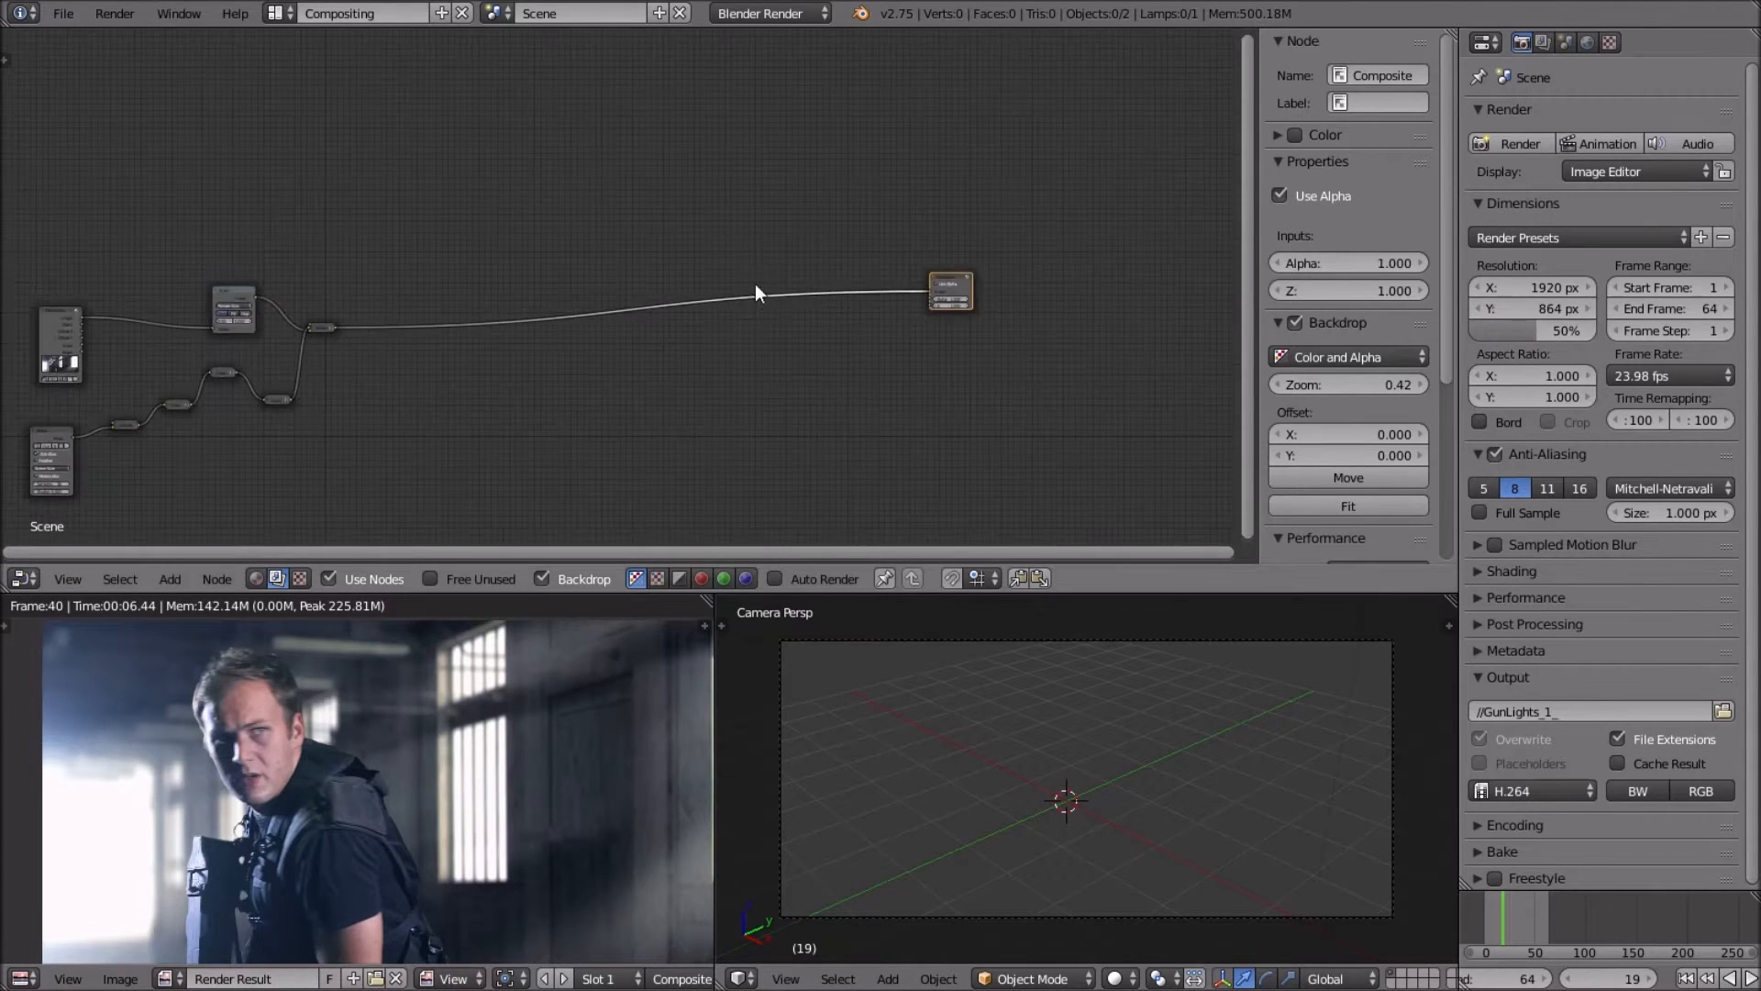
scroll(727, 404, "up", 2)
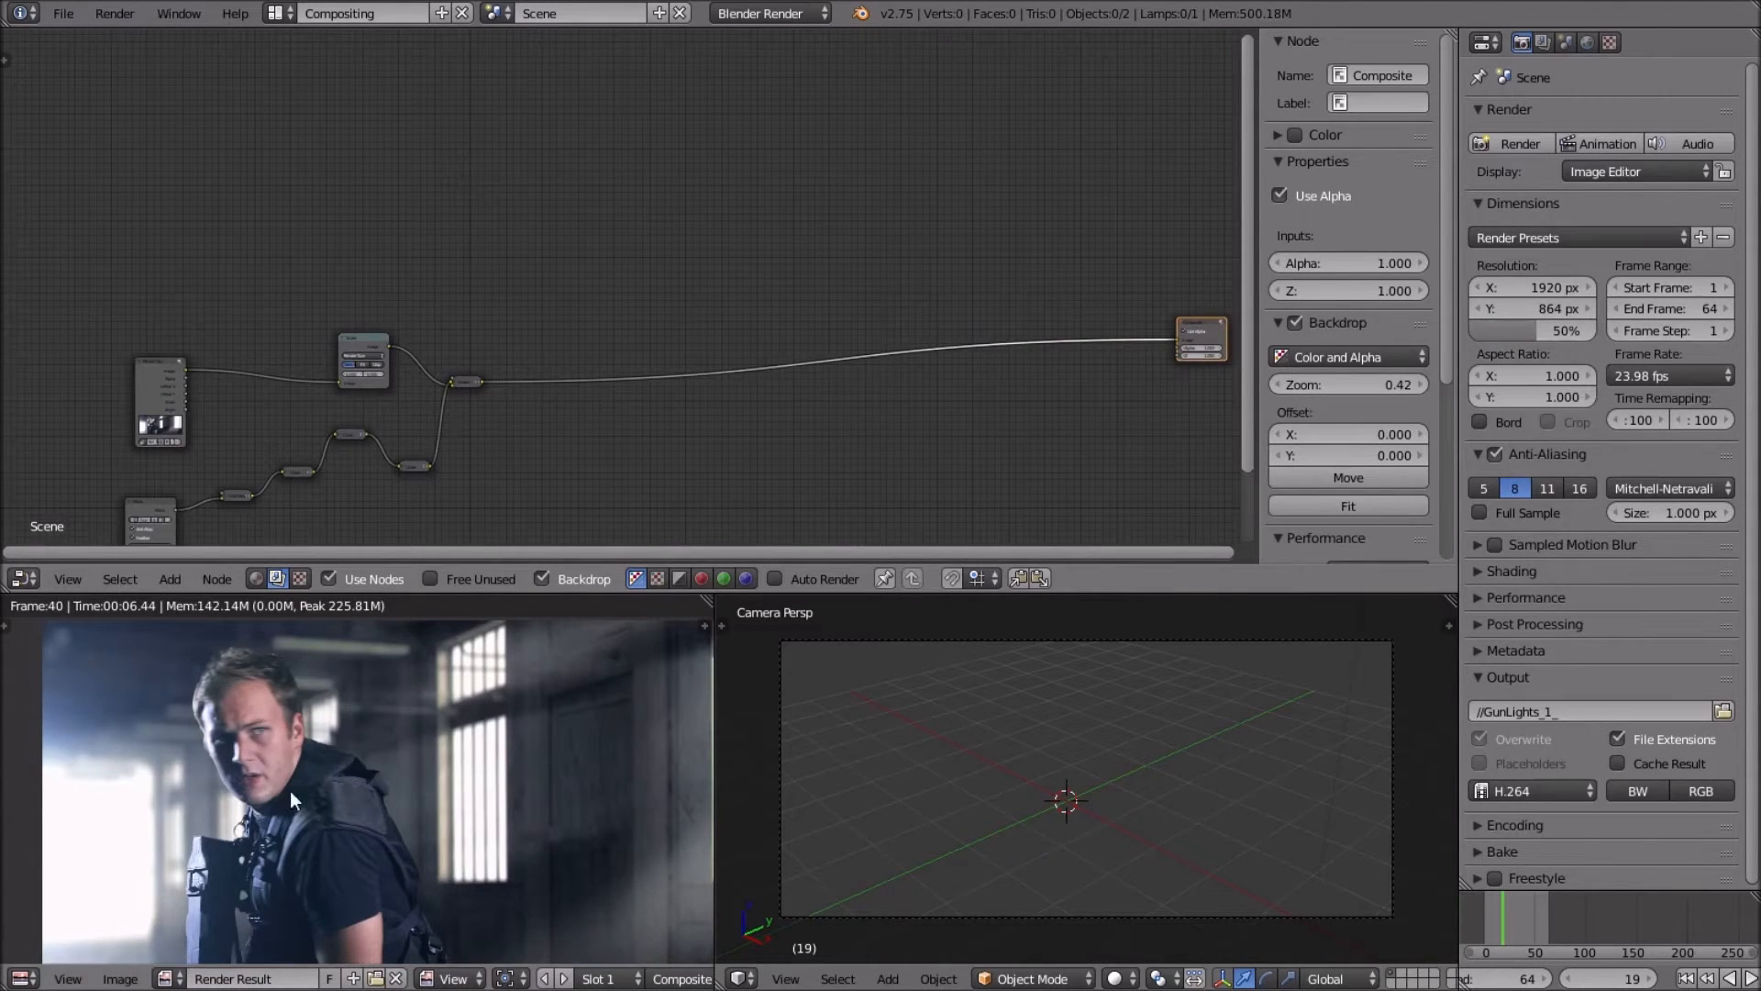
middle_click_drag(294, 735, 226, 756)
scroll(278, 780, "up", 2)
scroll(295, 755, "down", 1)
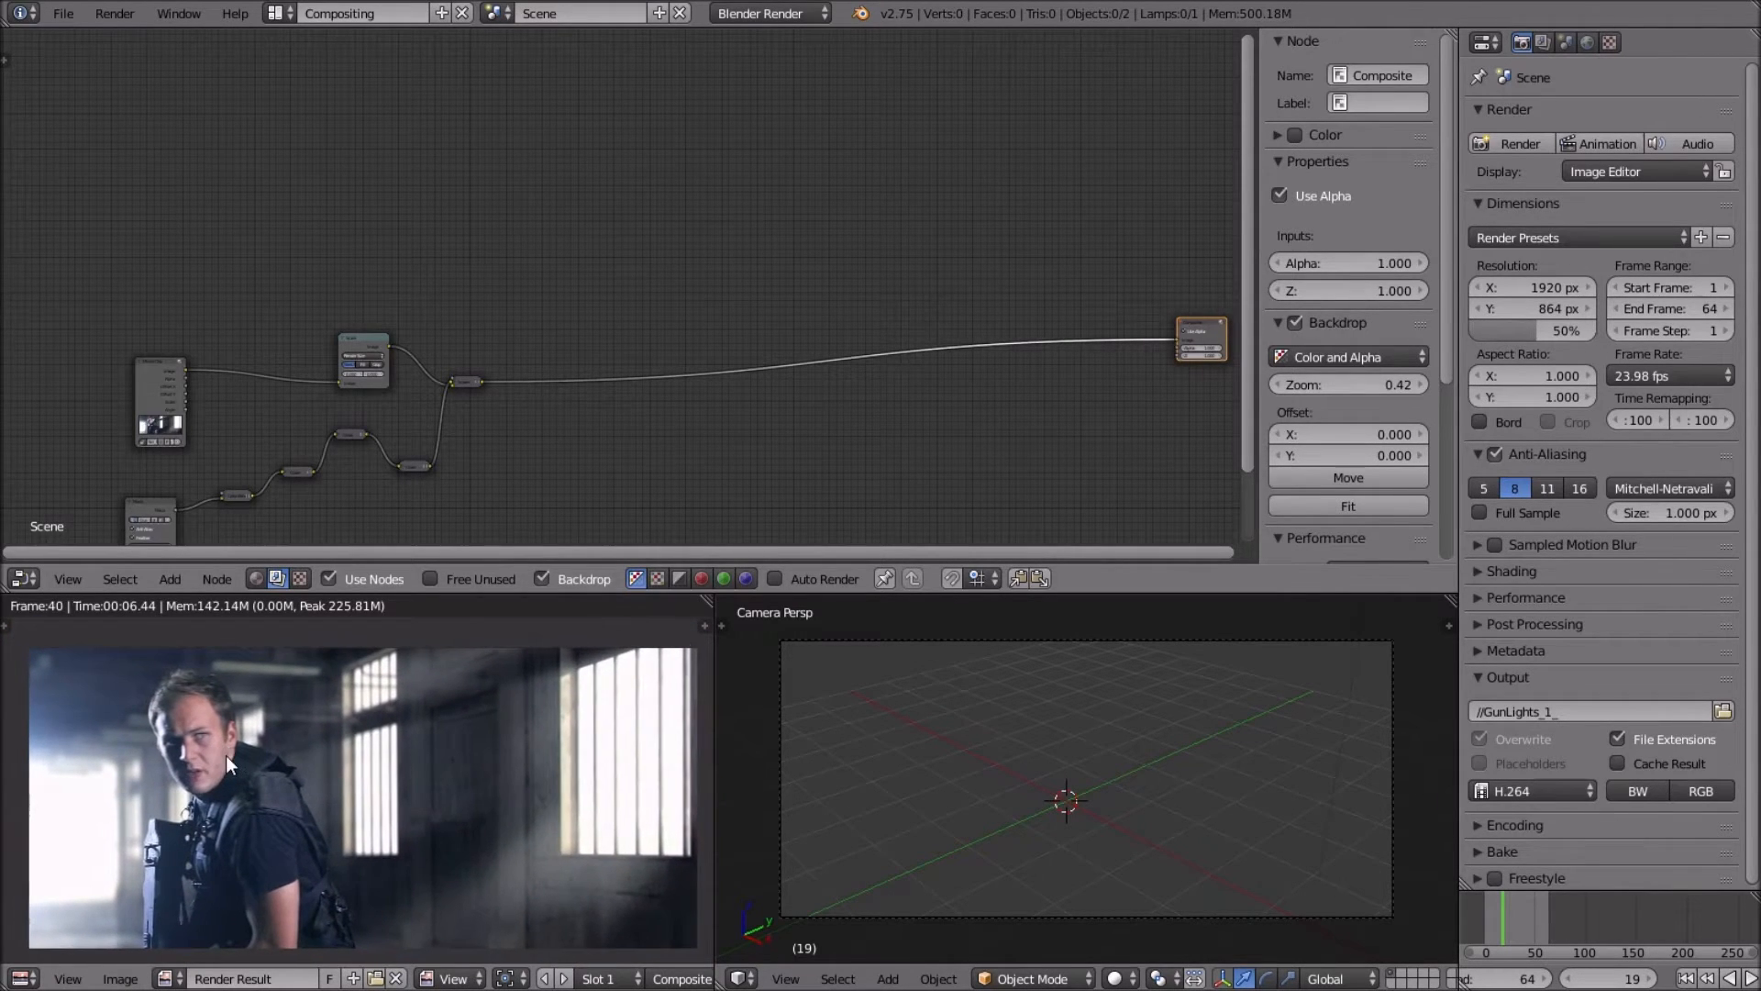
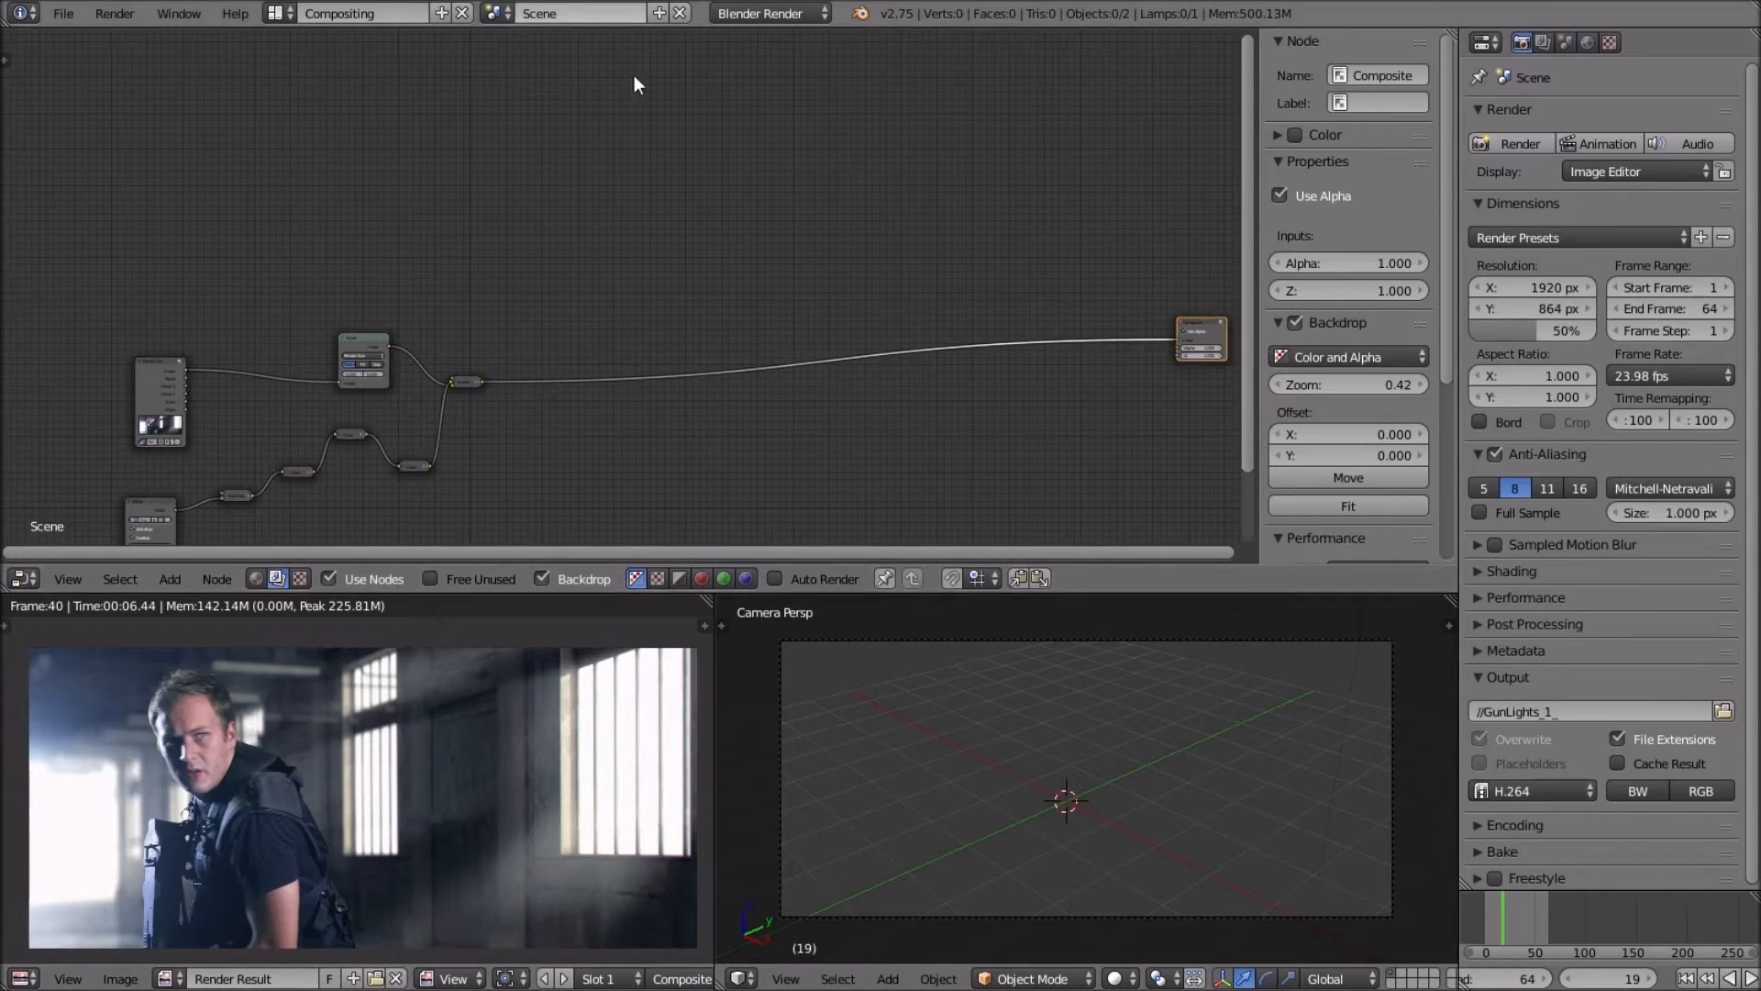
Collapse the Scale node and reposition it between the Movie Clip node and the Screen node.
scroll(635, 203, "up", 2)
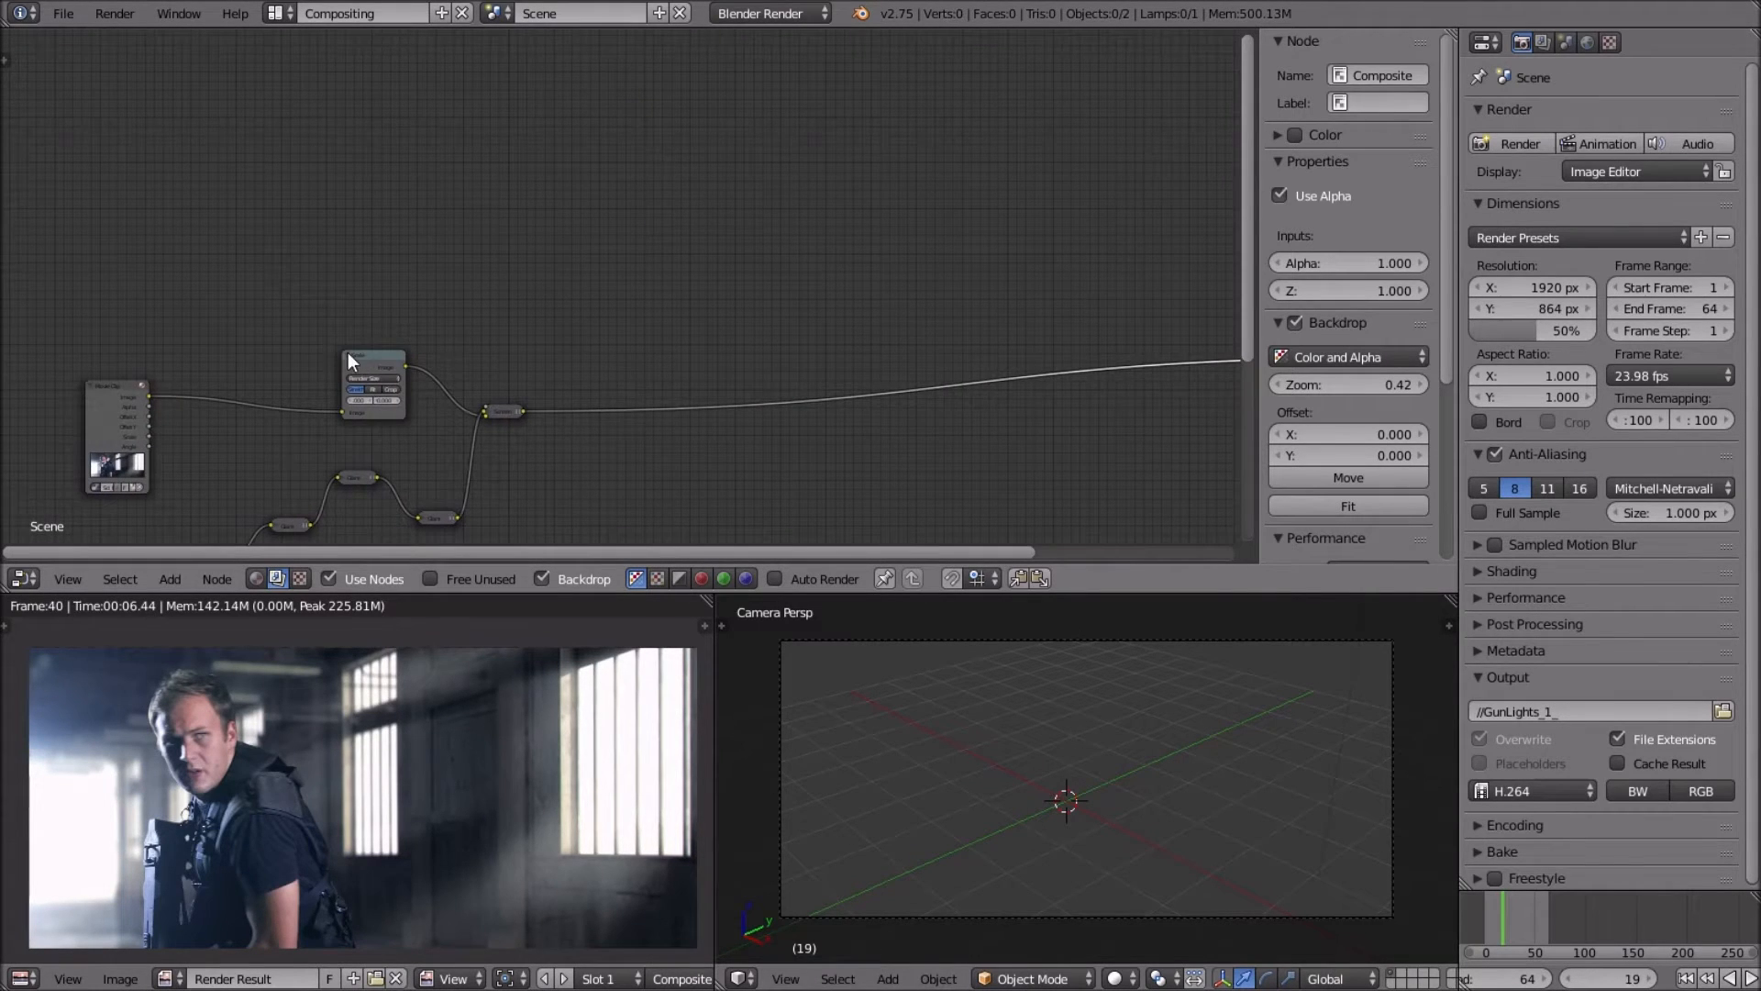
left_click(348, 356)
key("h")
key("g")
left_click(337, 395)
key("g")
right_click(435, 312)
middle_click_drag(435, 312, 537, 279)
Add a Mask input node in the empty space above the existing node chain.
key("shift+a")
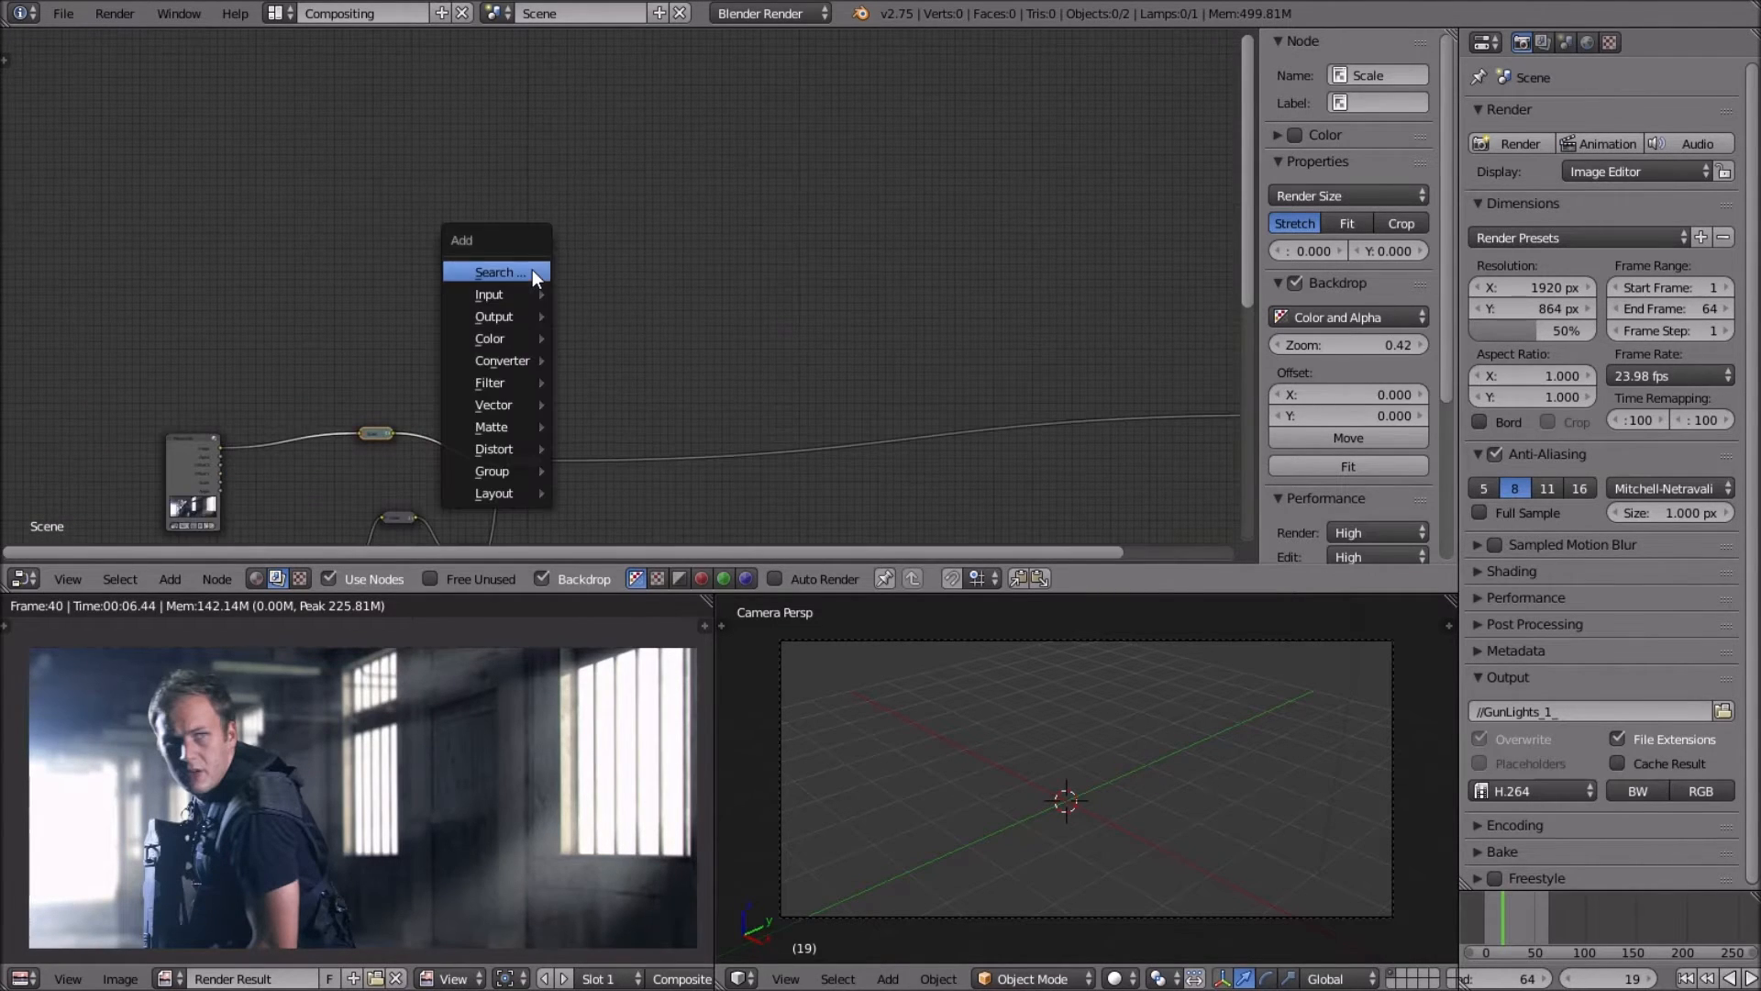
mouse_move(529, 294)
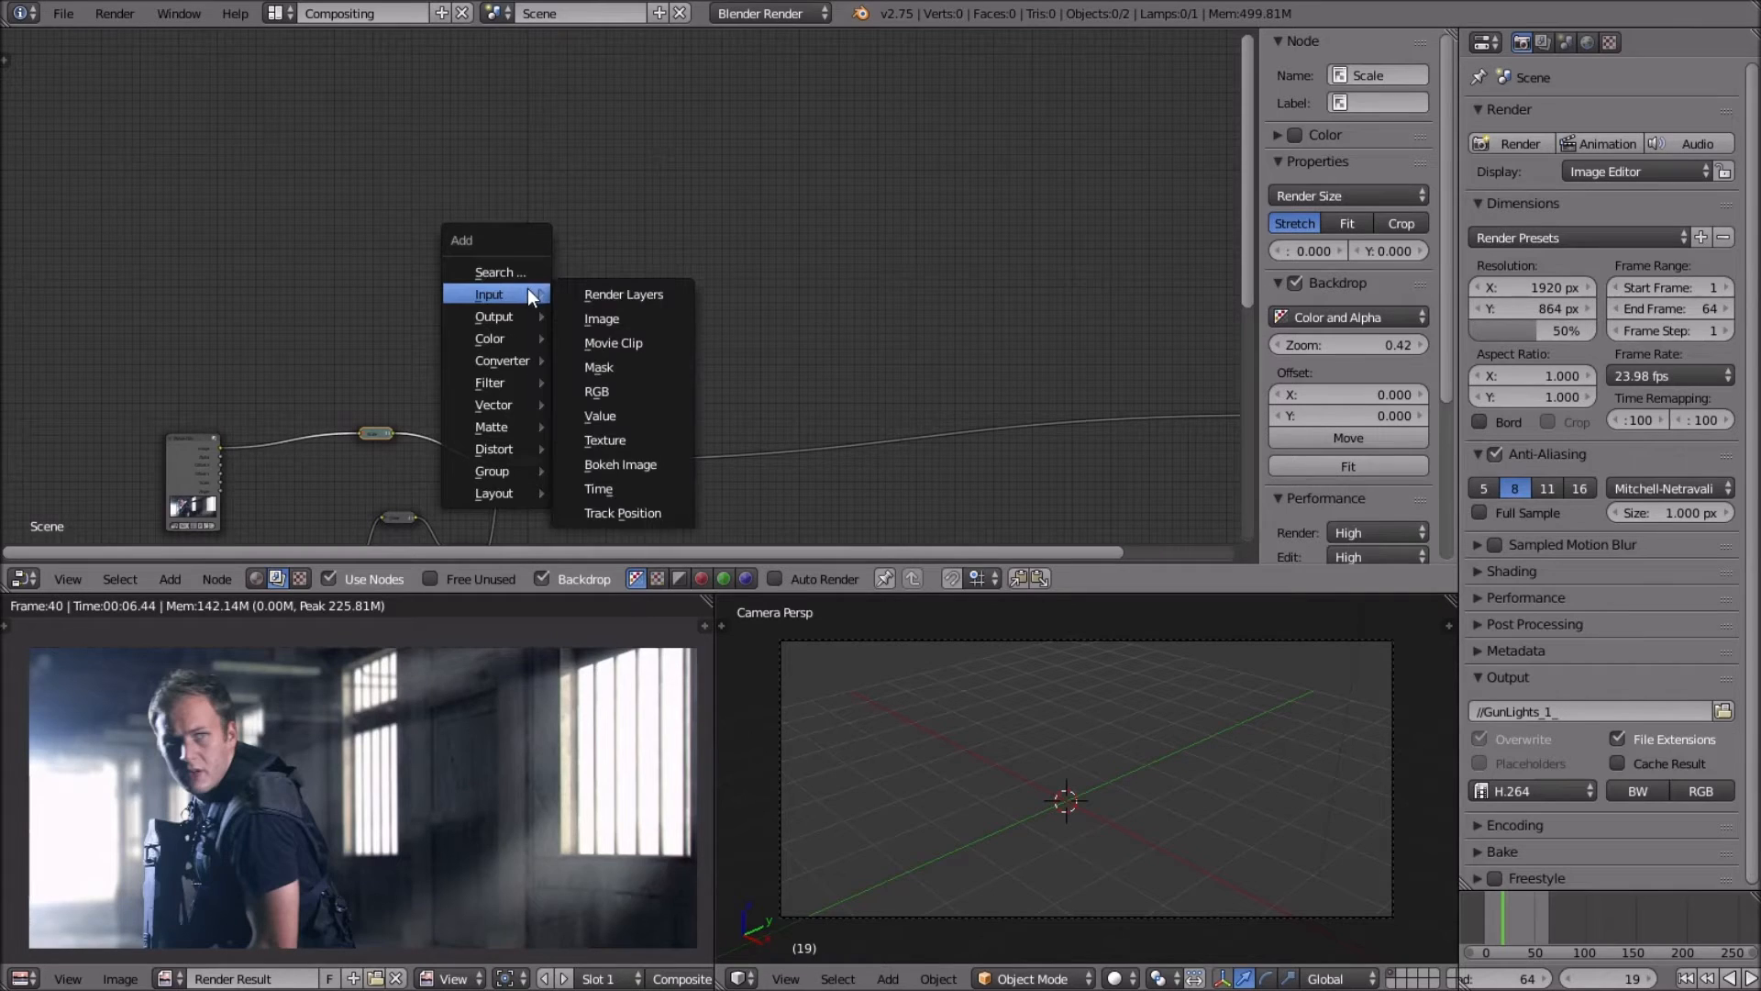
left_click(633, 367)
left_click(528, 211)
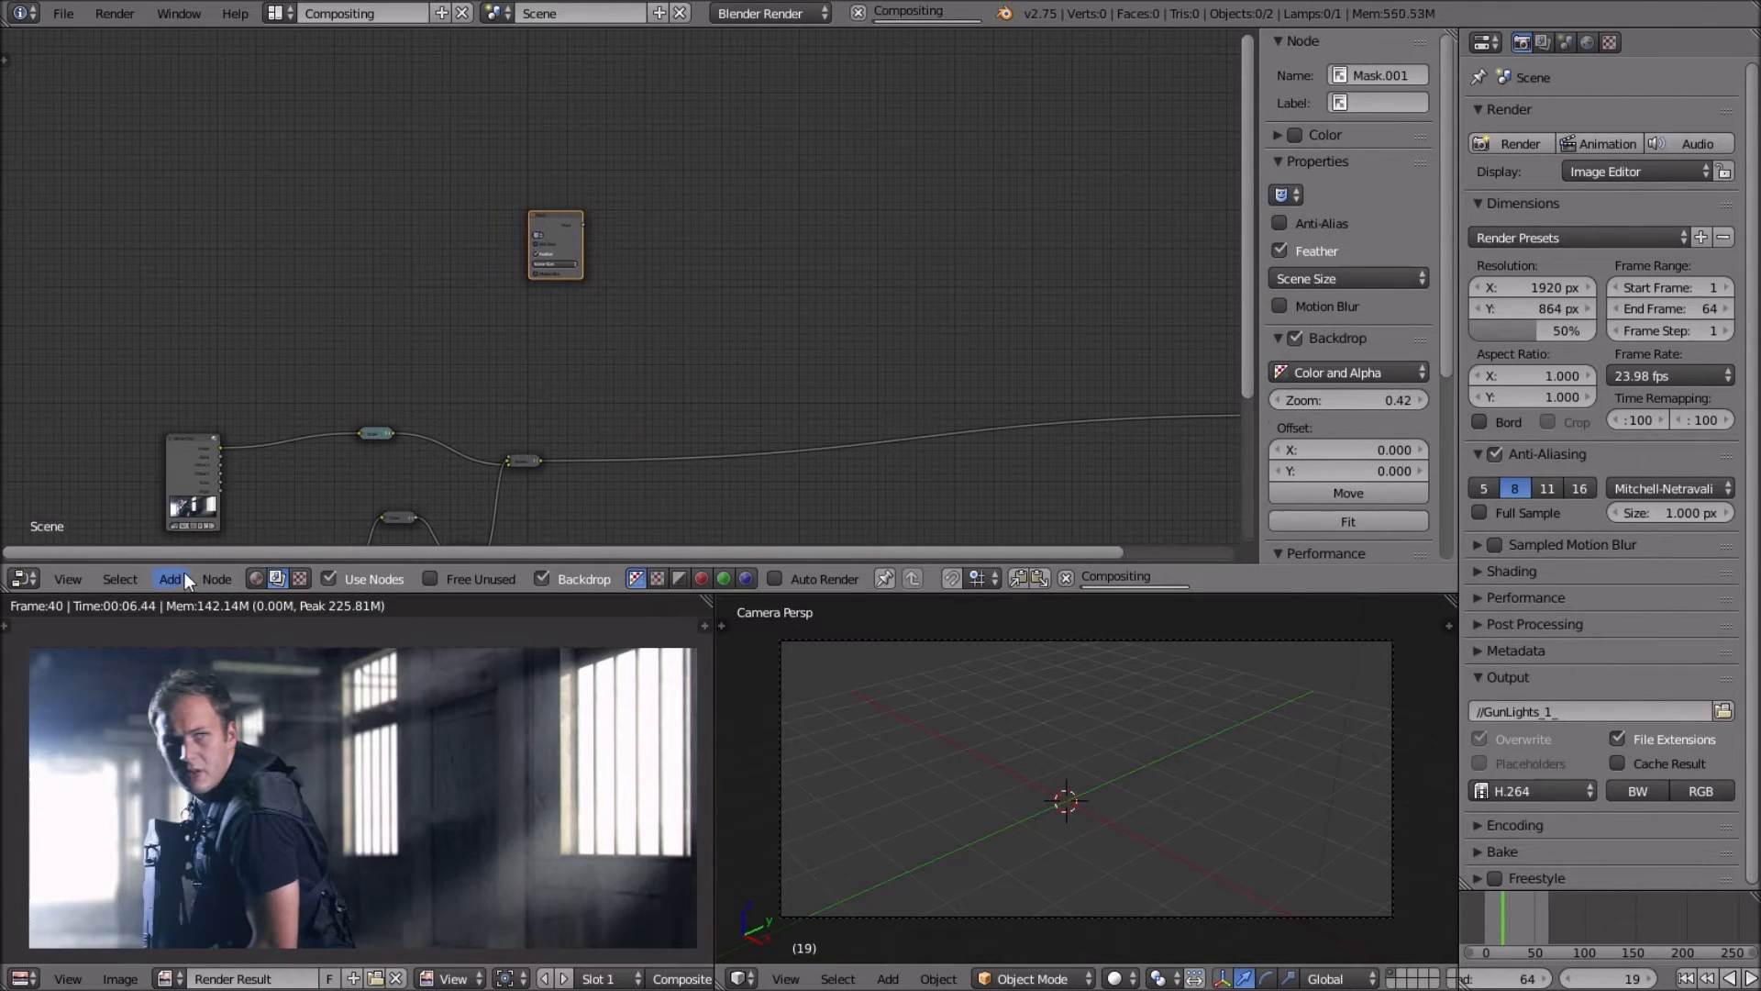
Render the current frame again at the reduced resolution.
scroll(594, 376, "down", 3)
middle_click_drag(594, 376, 708, 208)
scroll(618, 279, "up", 12)
middle_click_drag(510, 257, 642, 330)
scroll(666, 332, "up", 2)
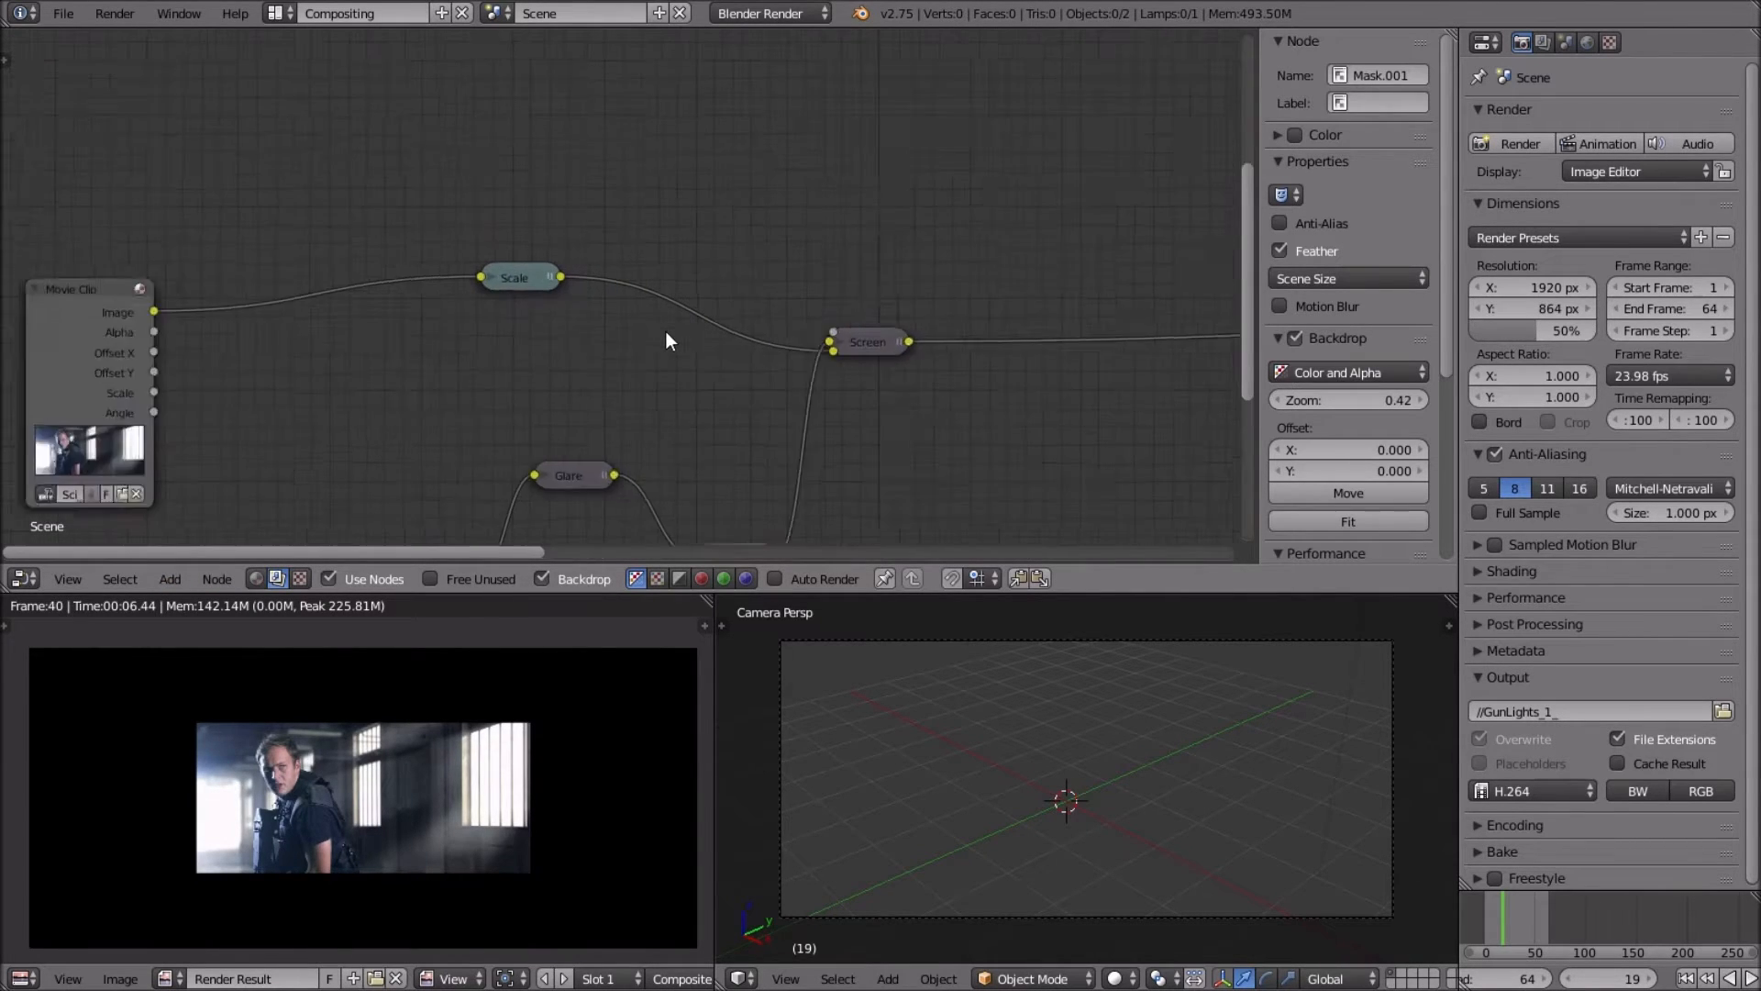
scroll(666, 341, "up", 1)
key("F12")
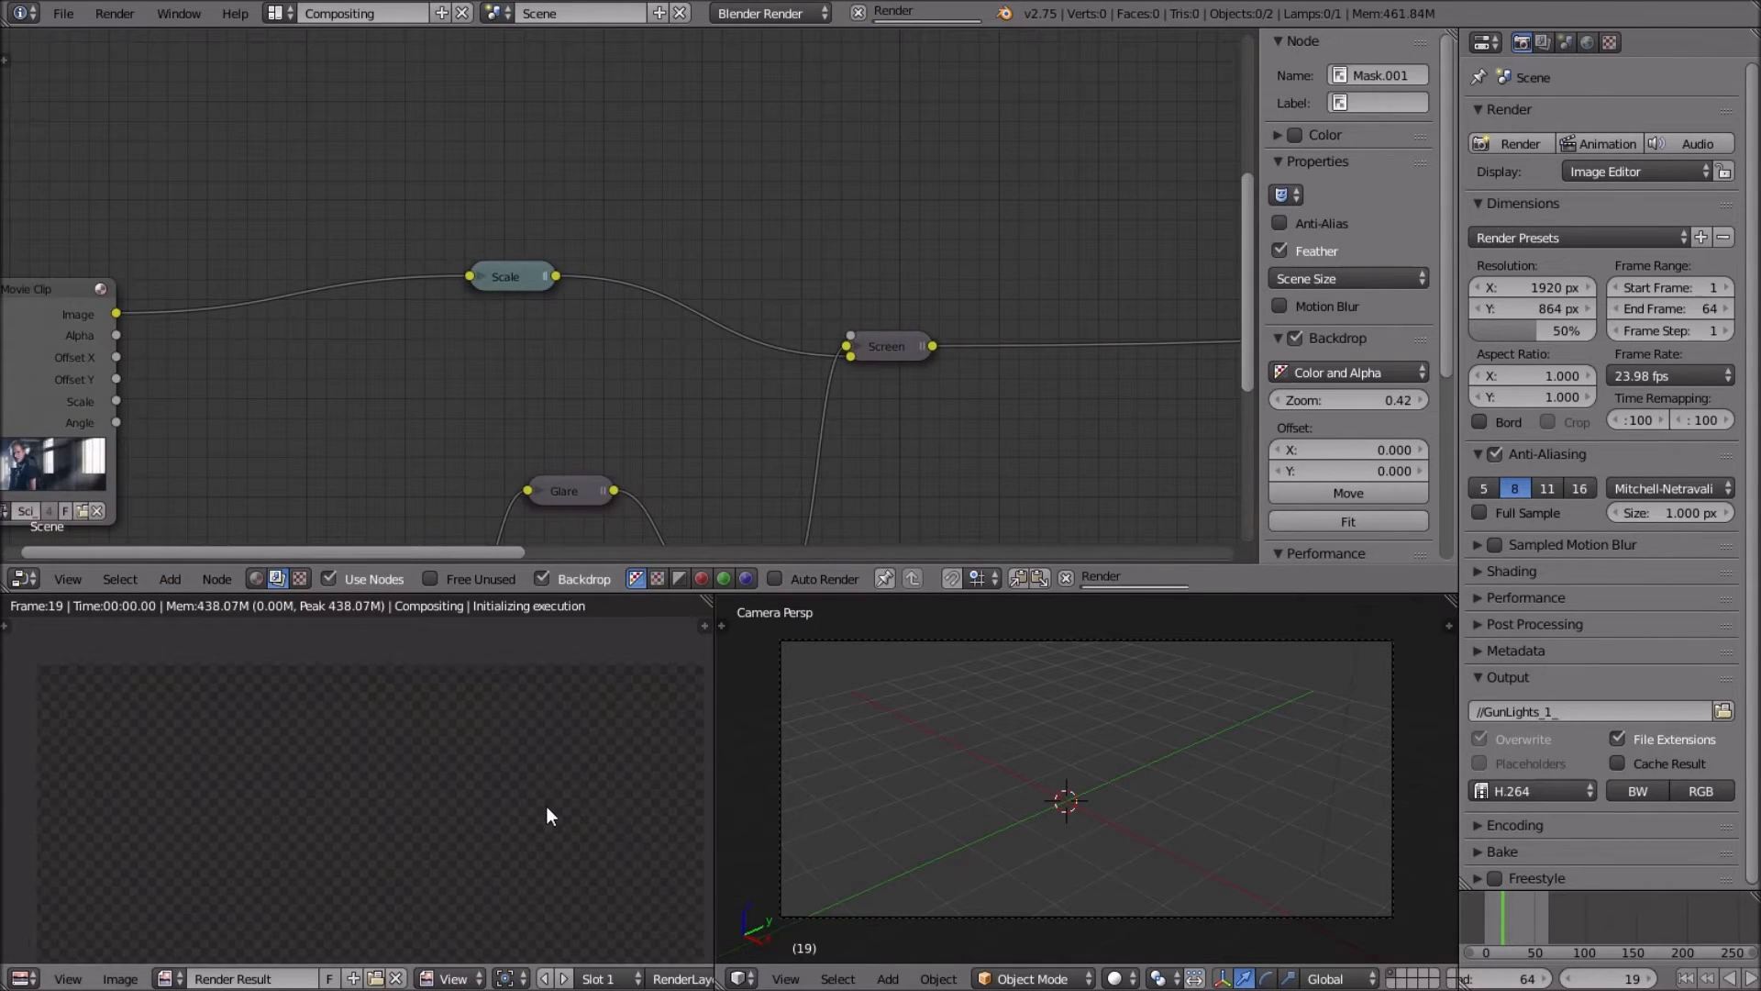
Assign the Muzzle_flash mask to the new Mask node.
middle_click_drag(855, 185, 744, 445)
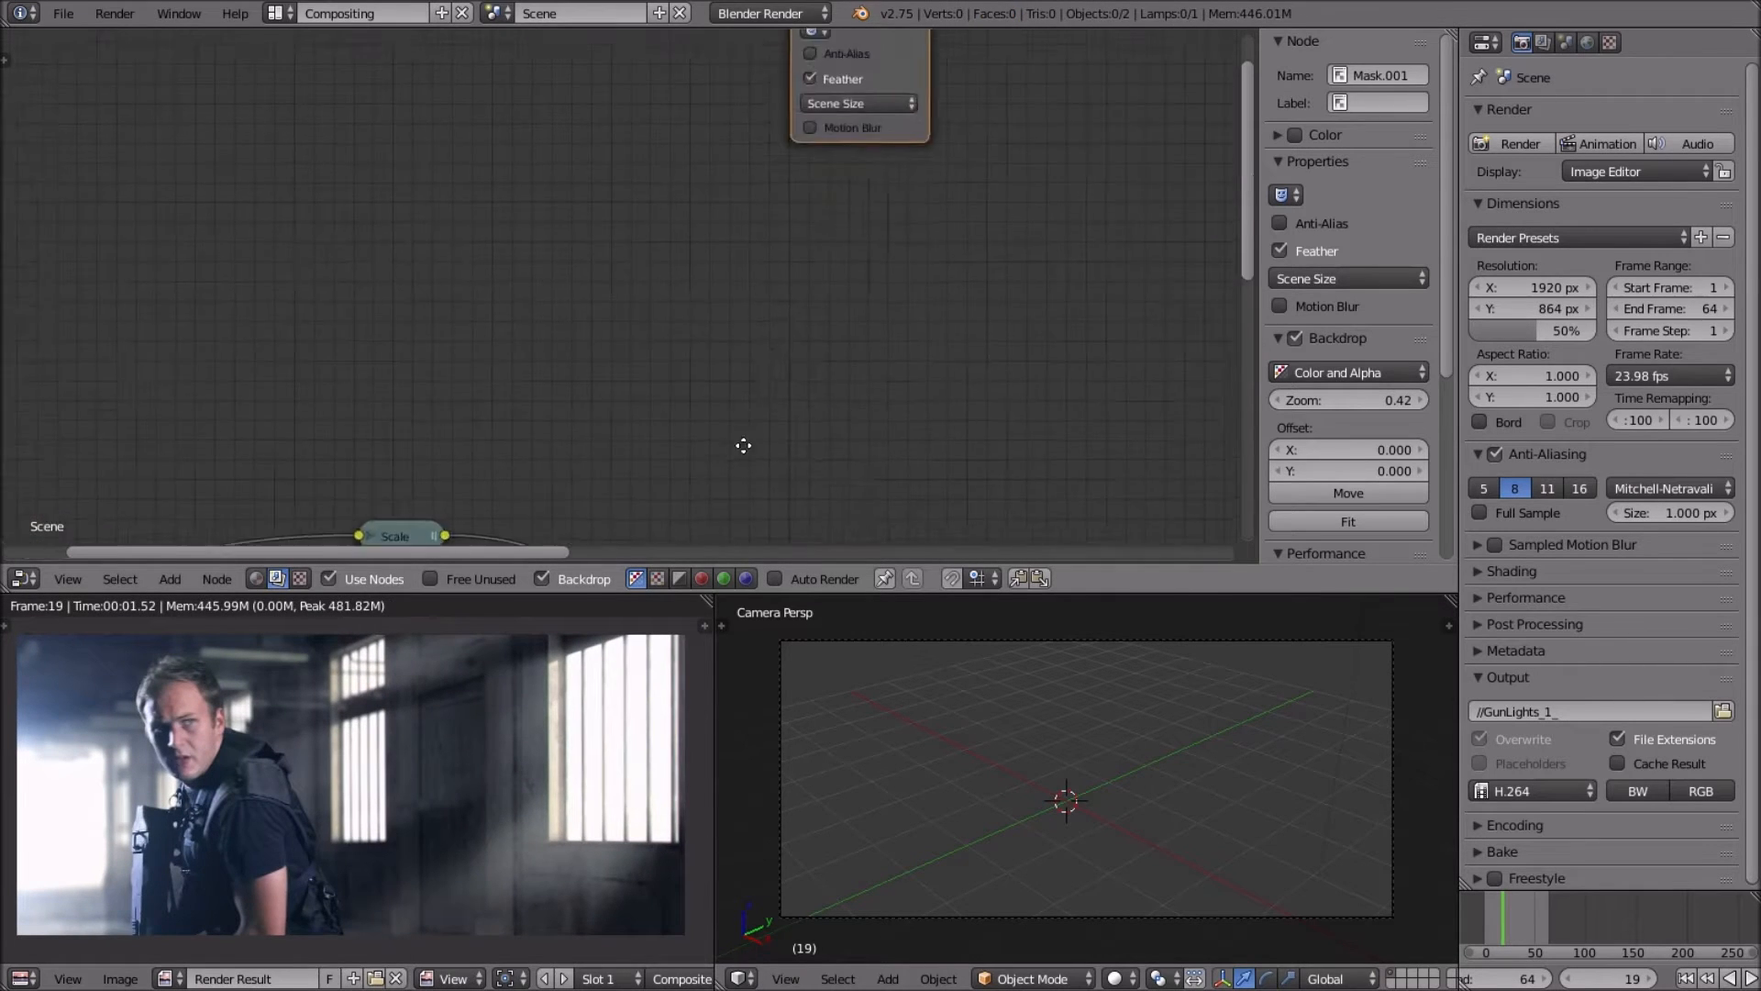
scroll(744, 445, "down", 5)
scroll(715, 369, "up", 3)
middle_click_drag(771, 315, 613, 497)
scroll(623, 252, "up", 4)
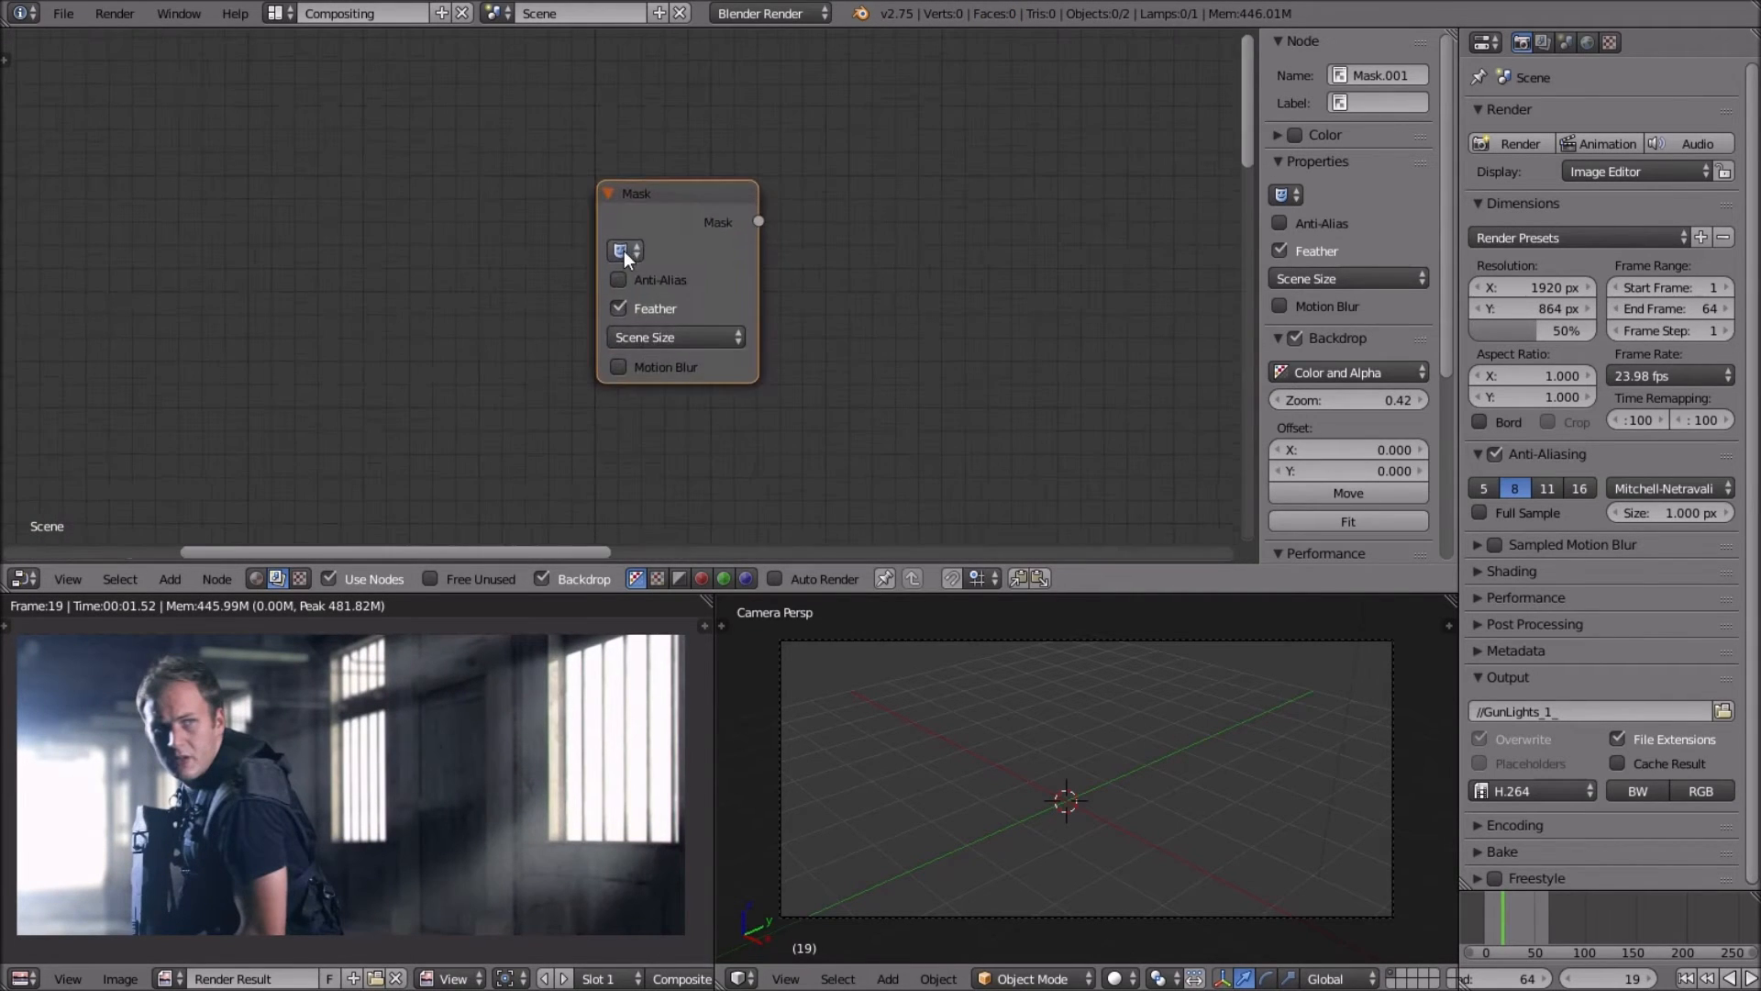
left_click(621, 249)
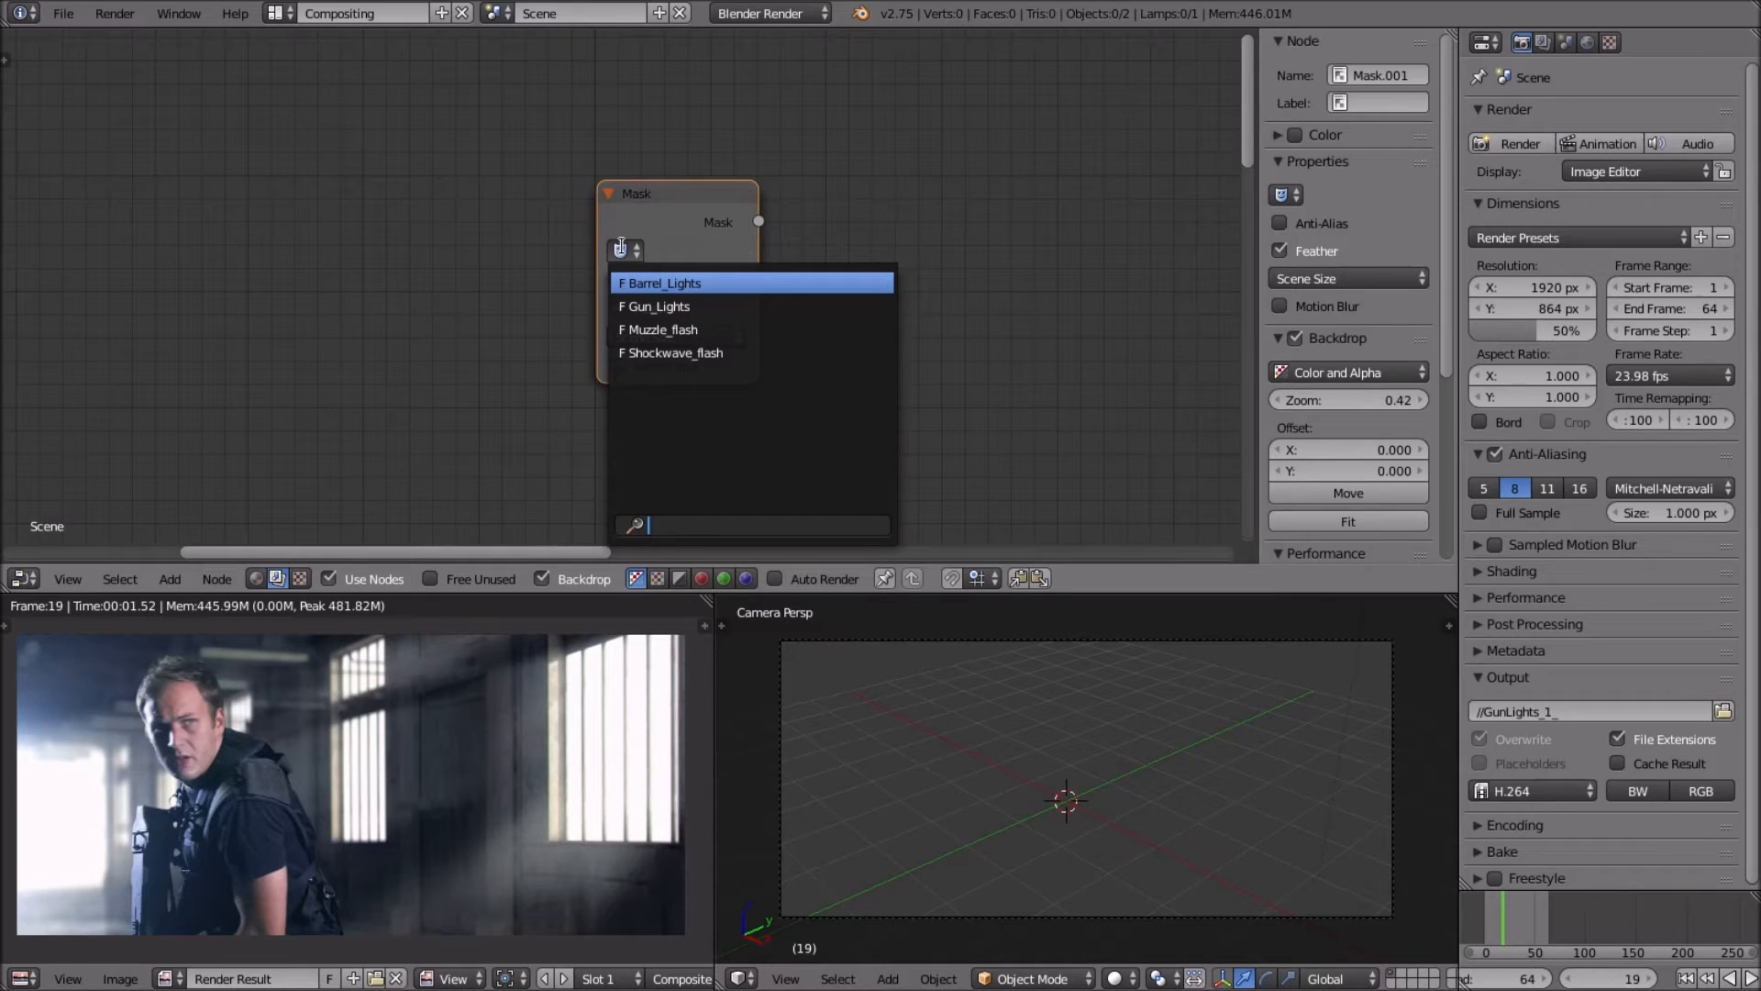
left_click(662, 329)
middle_click_drag(862, 342, 646, 348)
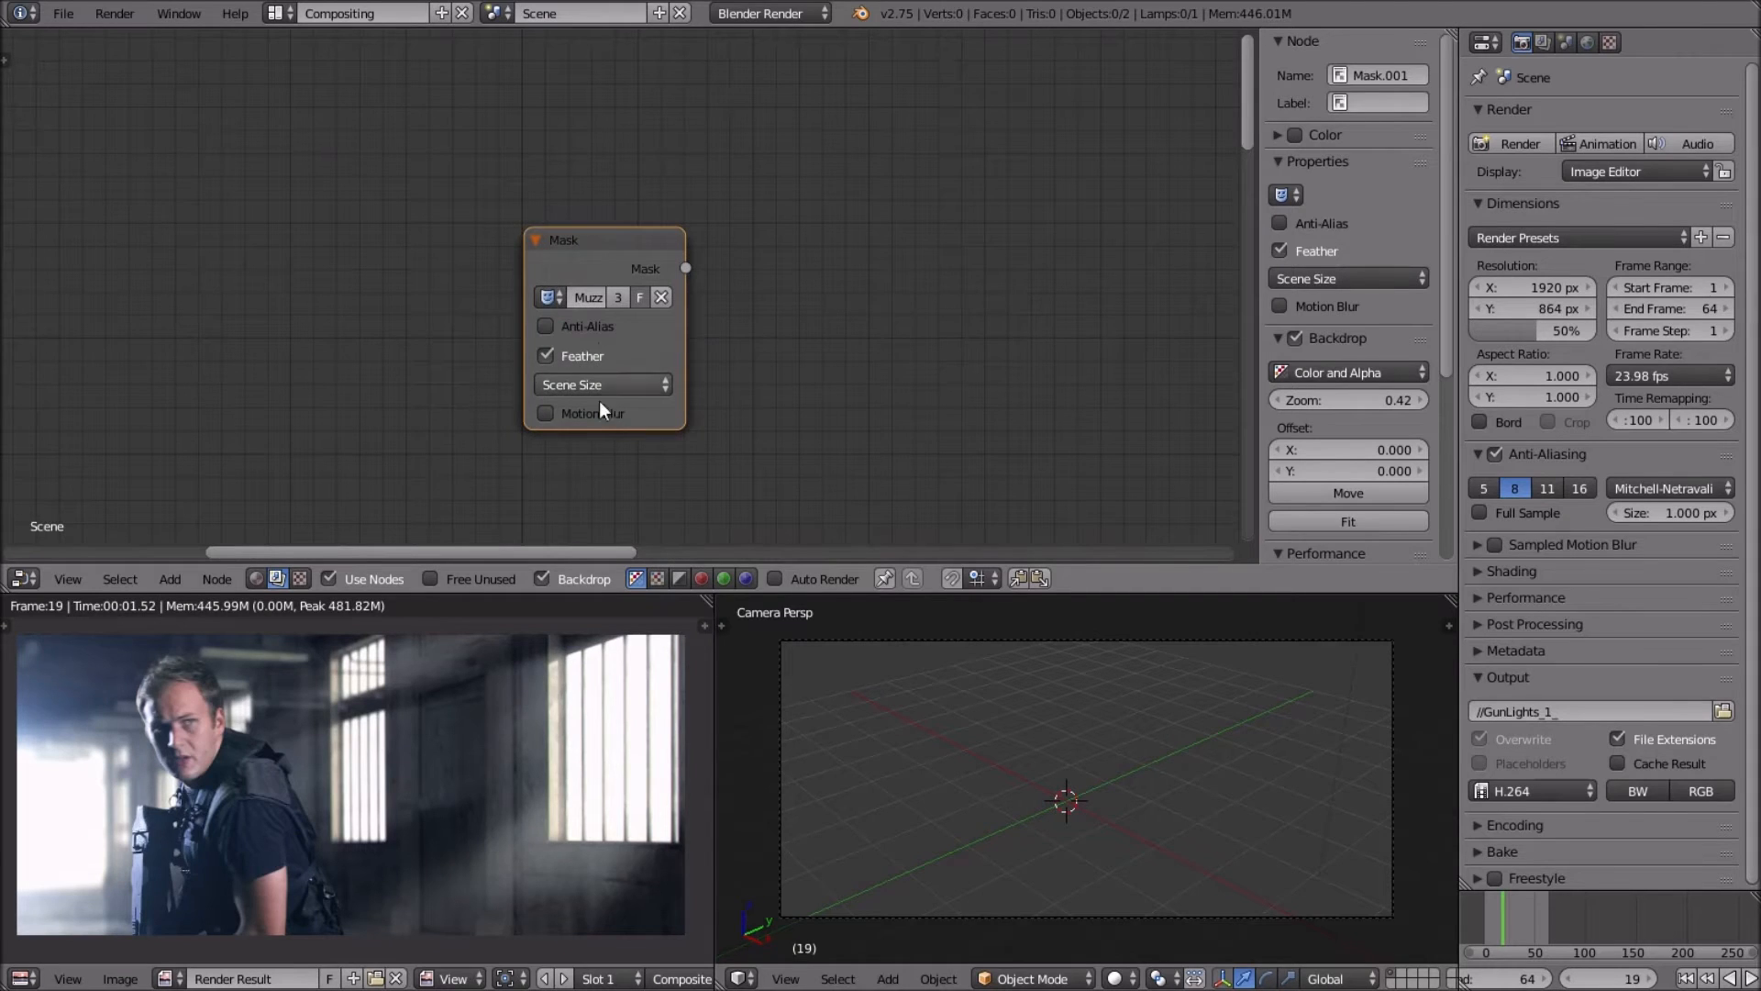
Enable Motion Blur on the Muzzle_flash Mask node and preview it through a Viewer node at frame 40.
left_click(547, 413)
left_click(653, 248, "ctrl+shift")
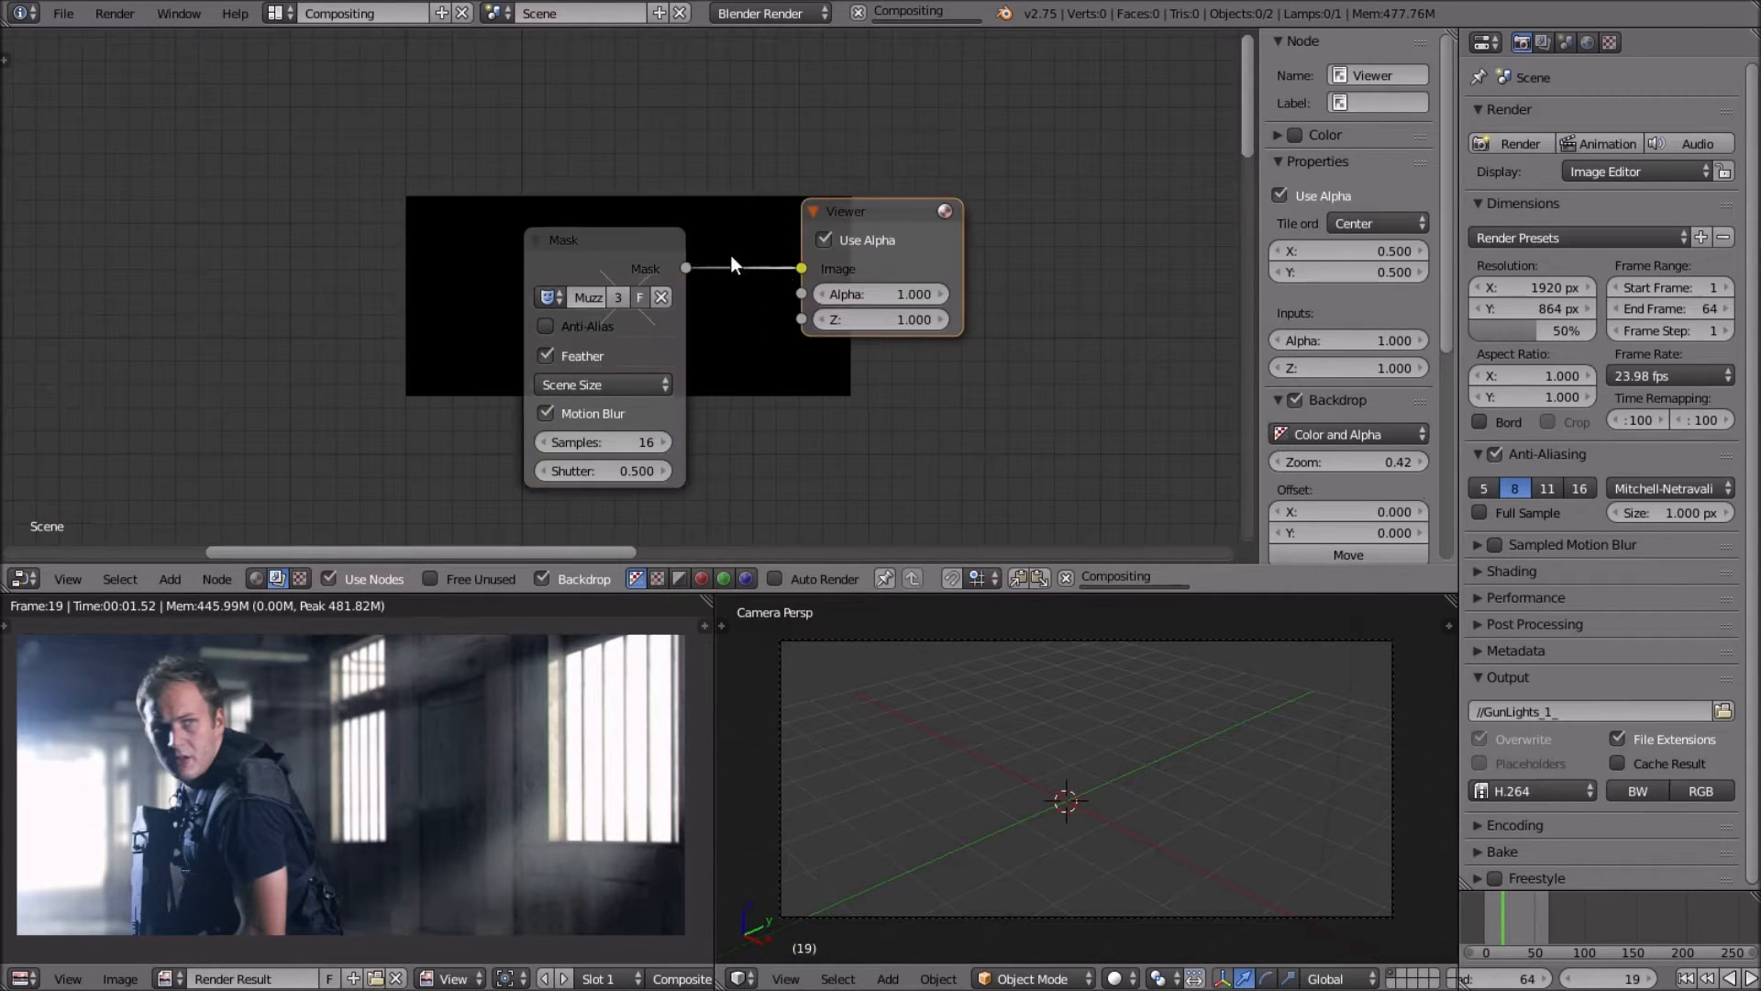
scroll(690, 245, "down", 2)
left_click(1618, 974)
type("40")
key("Return")
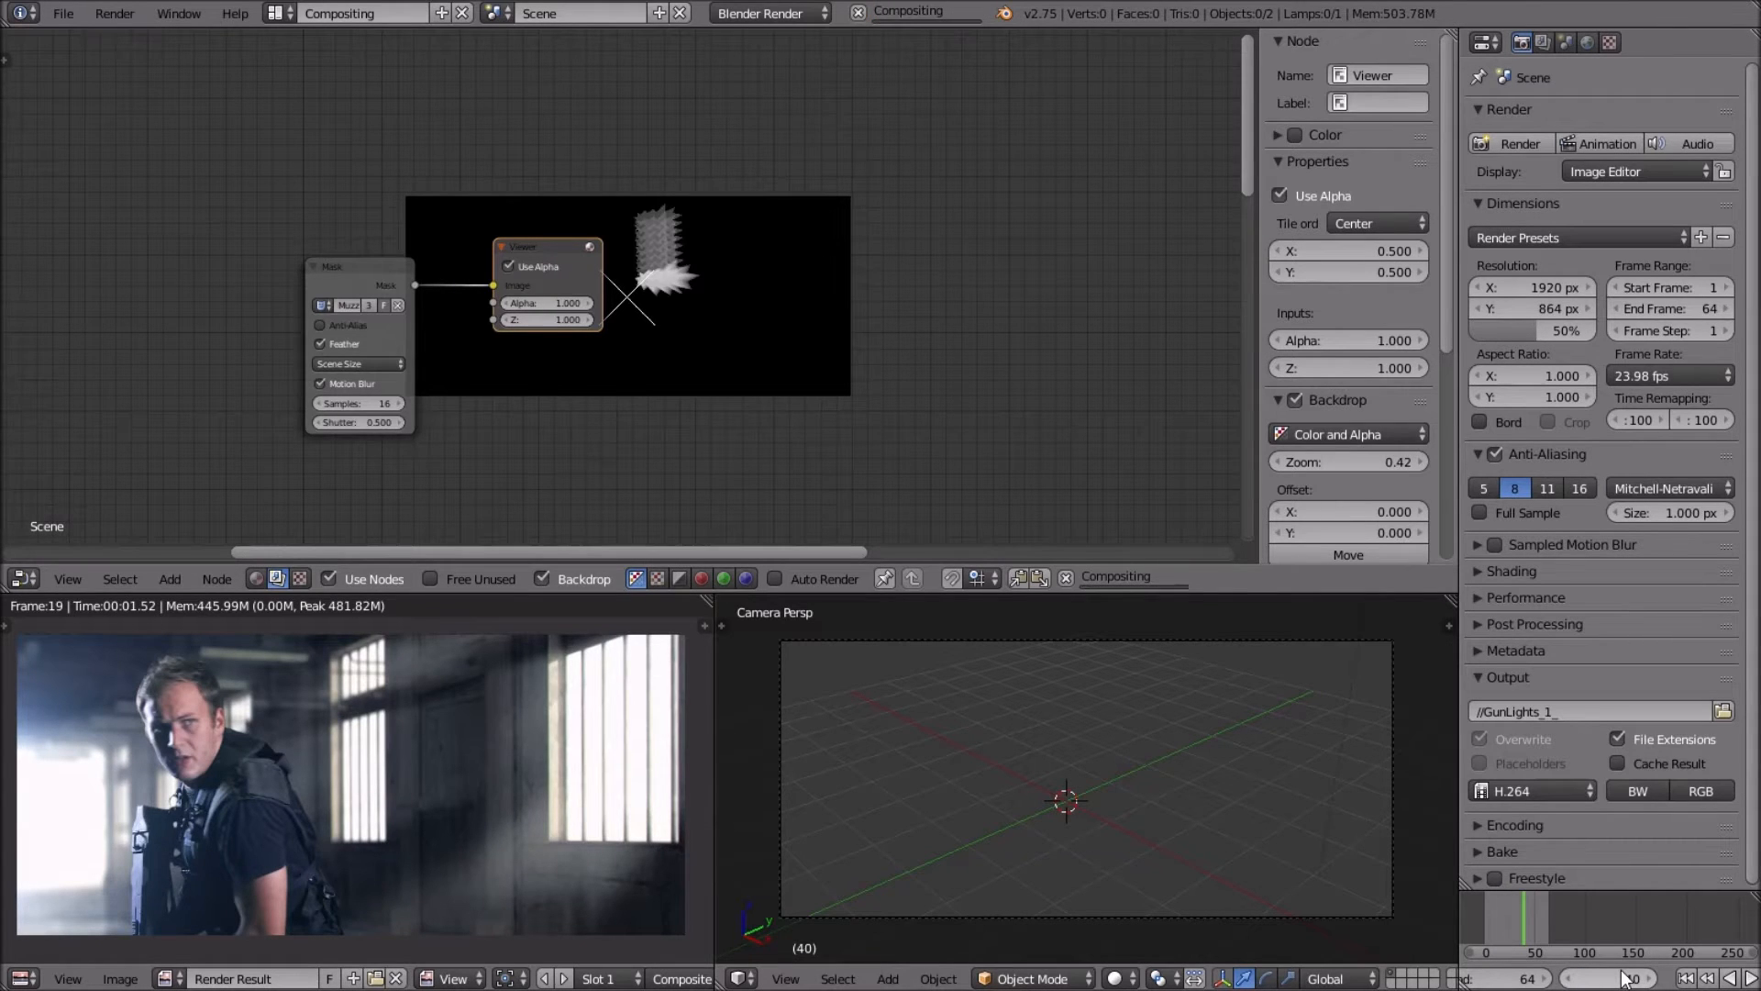
Set the motion blur Shutter of the Muzzle_flash Mask node to 0.3.
middle_click_drag(623, 345, 762, 293)
scroll(538, 339, "up", 2)
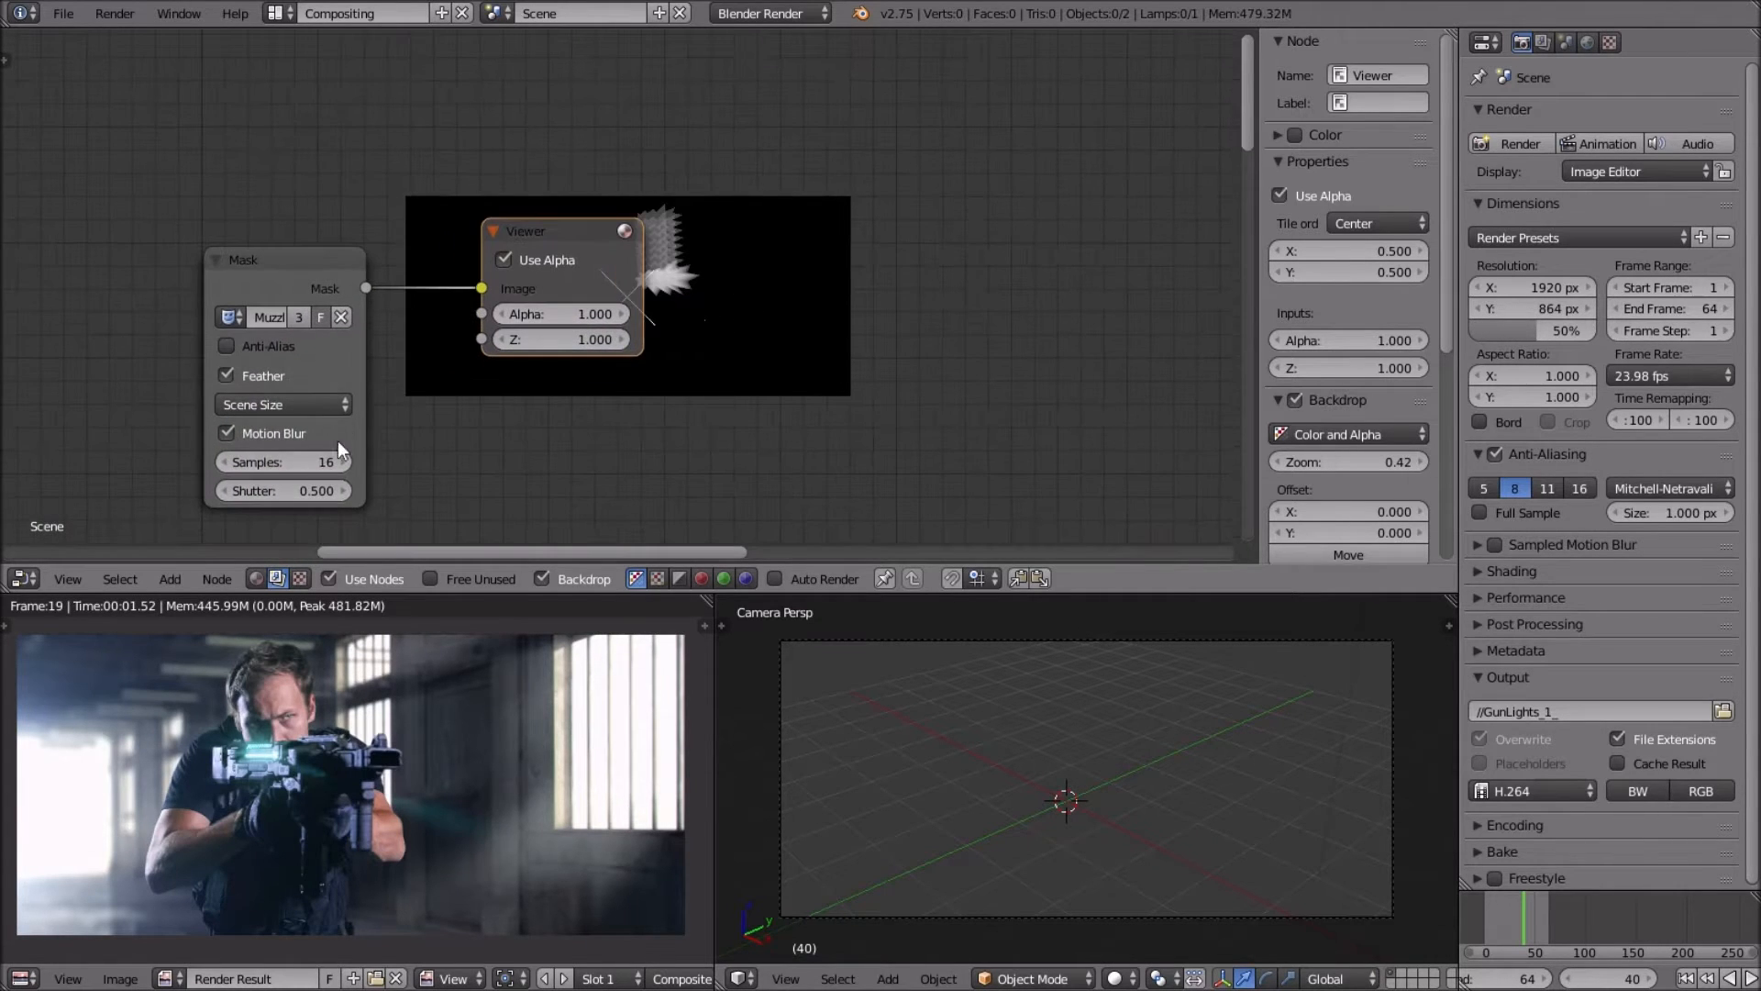
left_click(278, 491)
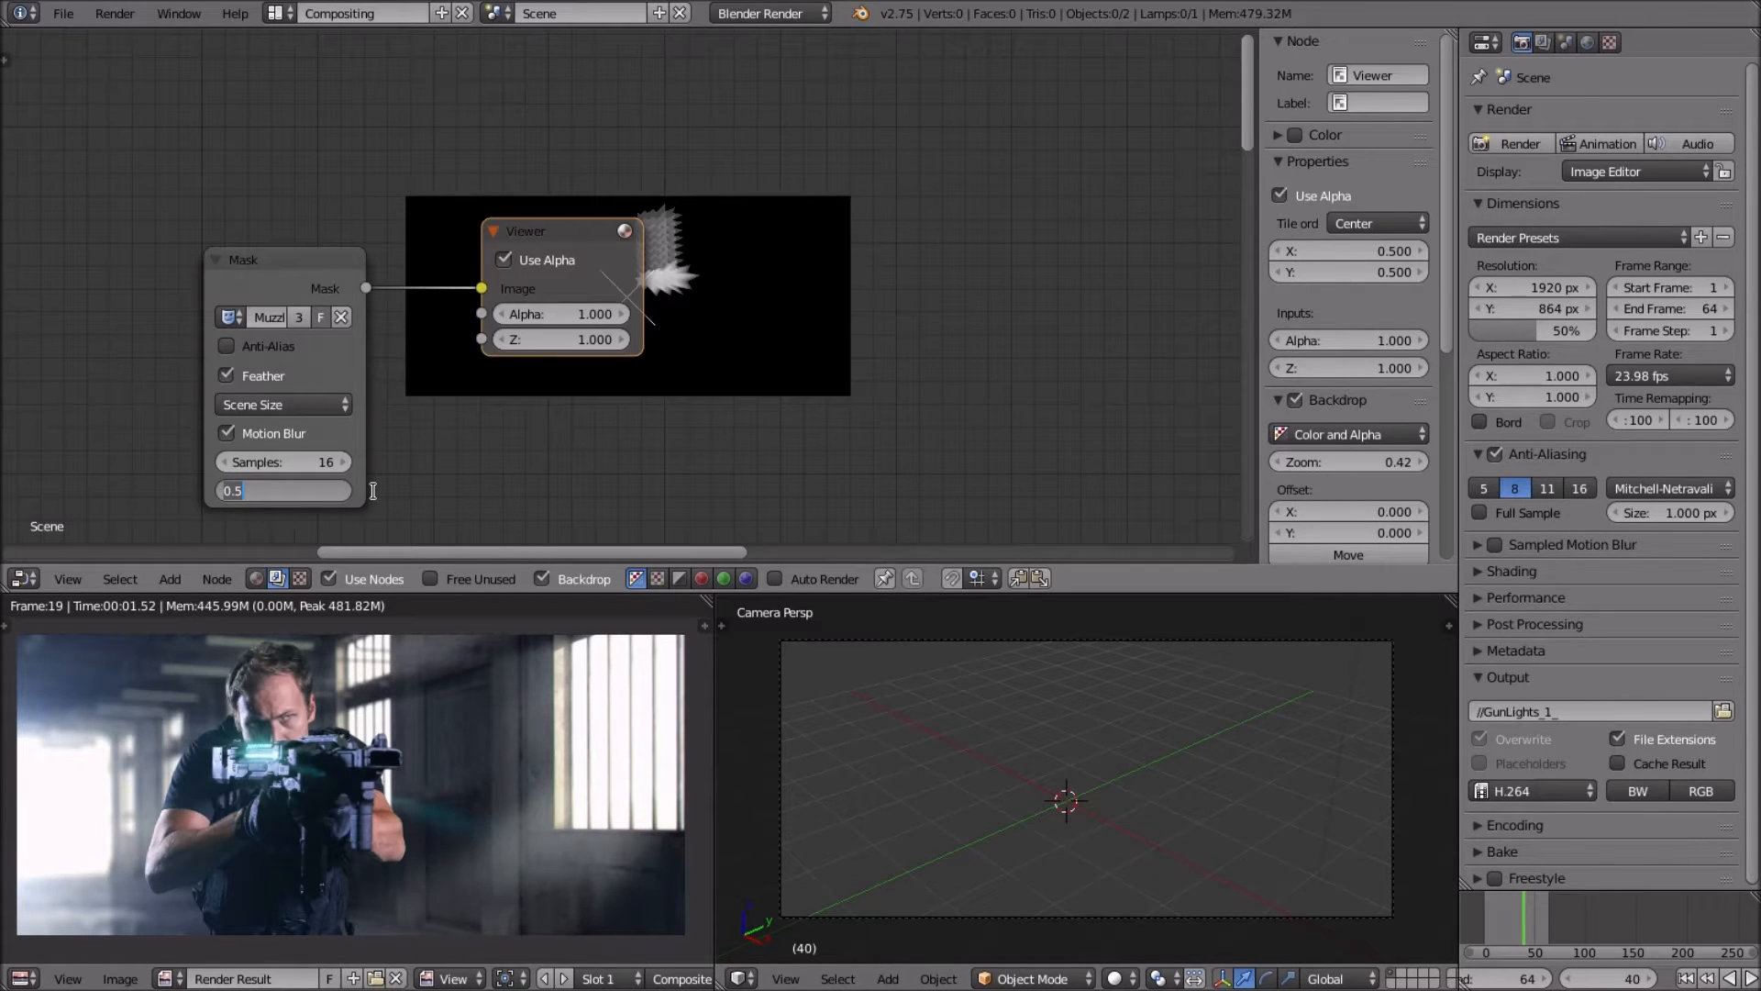
type("0.3")
key("Return")
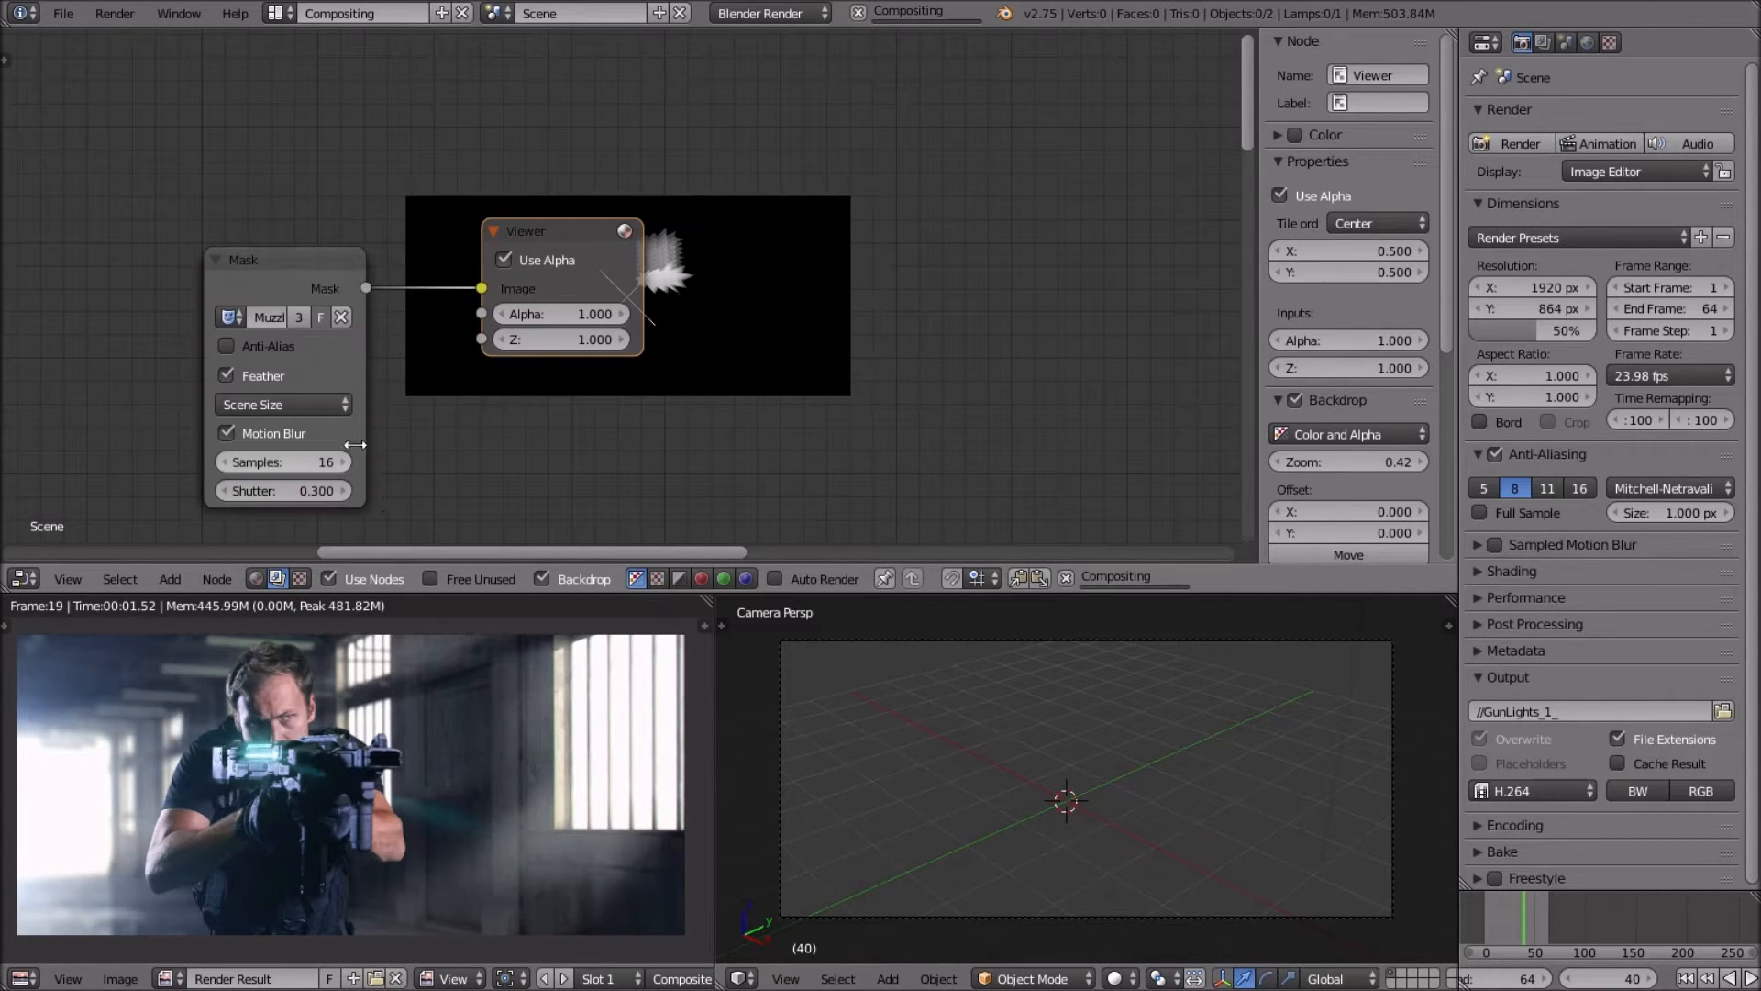
middle_click_drag(307, 397, 230, 395)
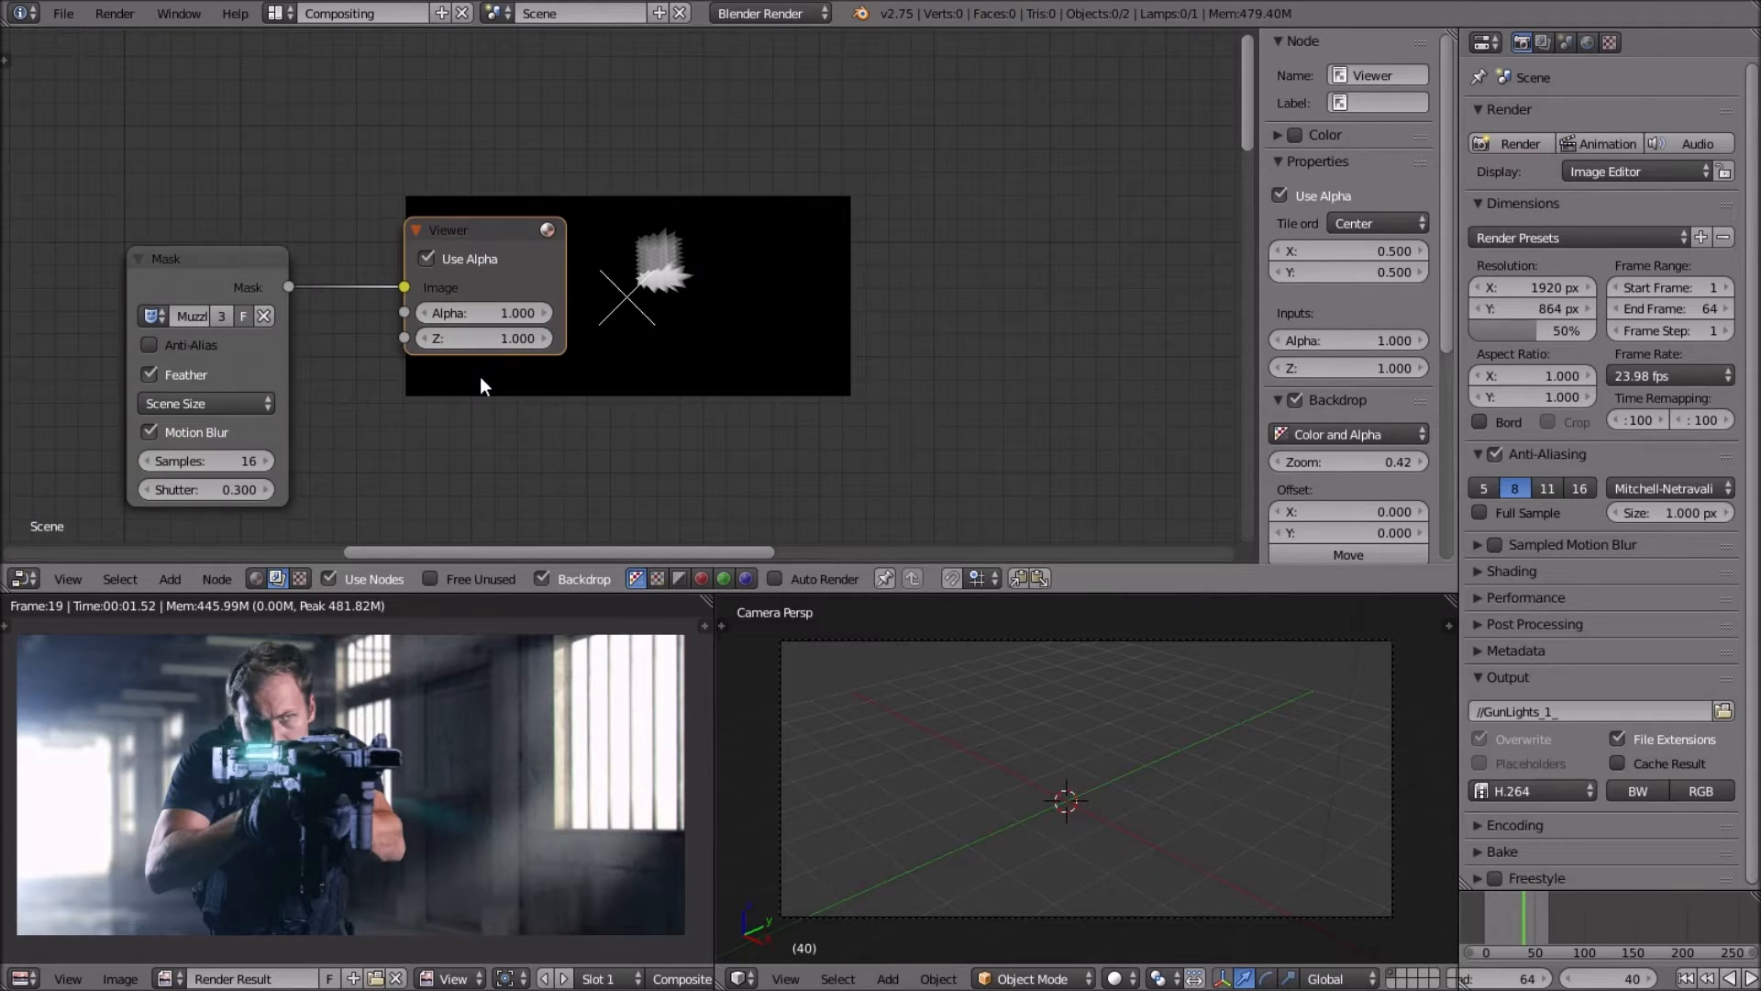
Advance to frame 41 and enable Anti-Alias on the Muzzle_flash Mask node.
key("Right")
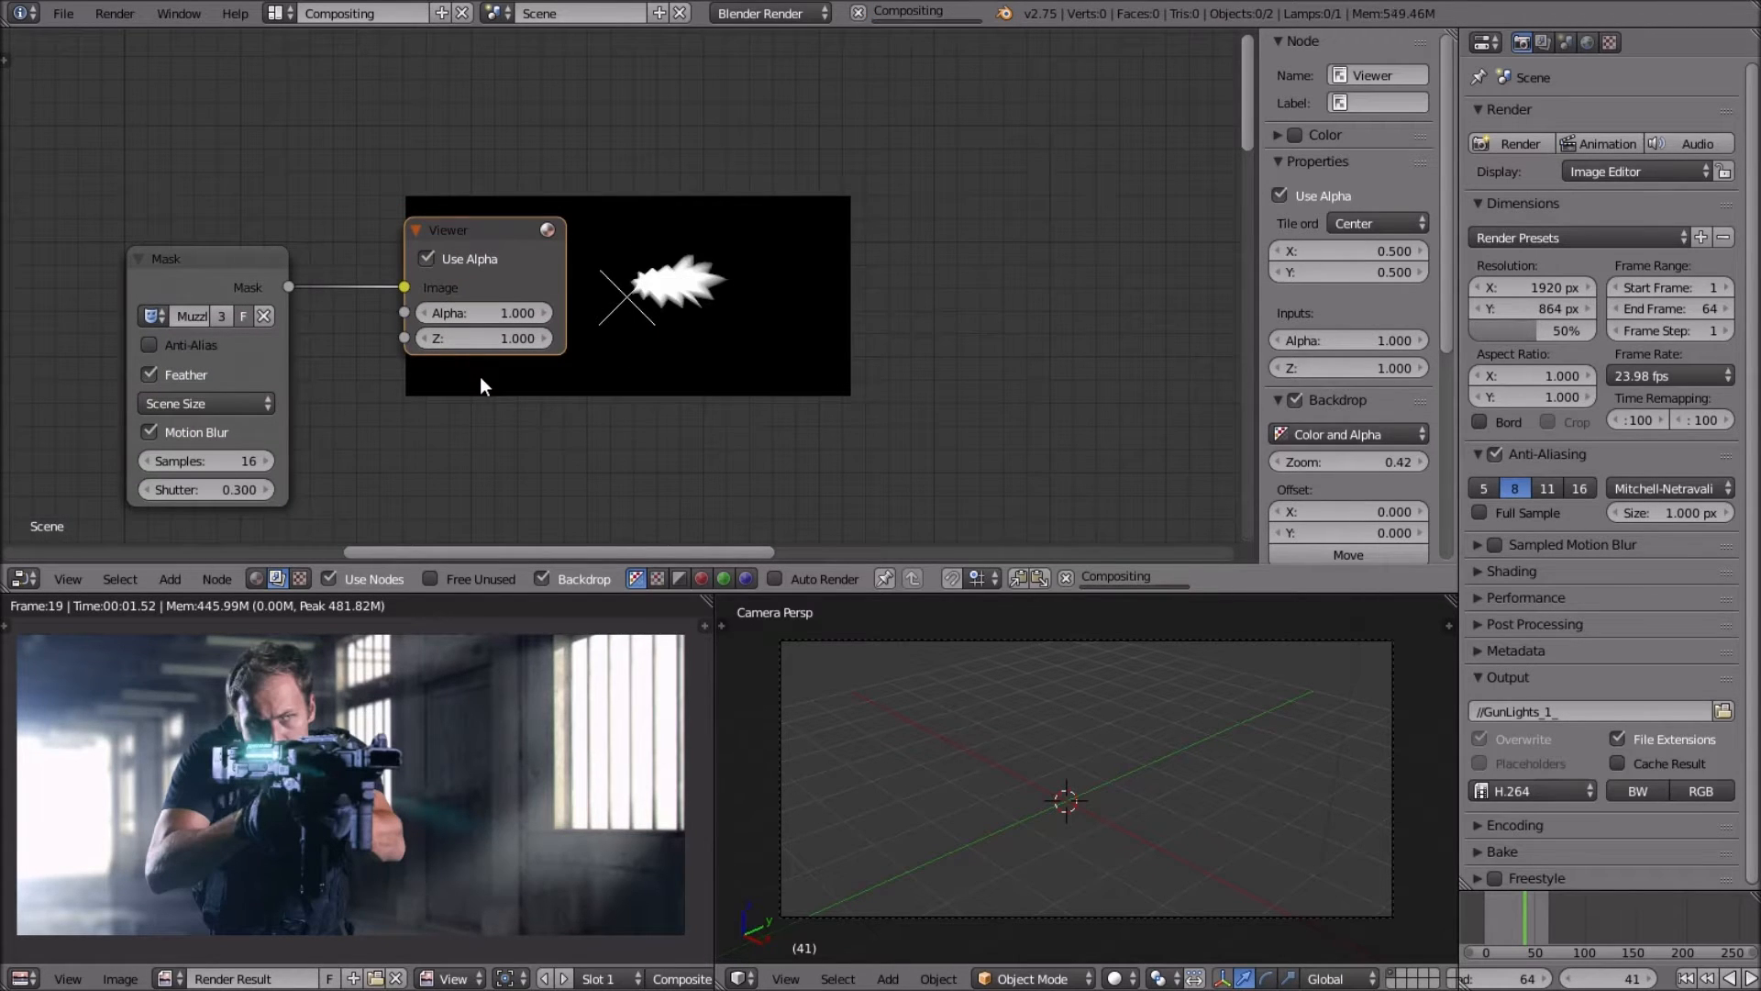
middle_click_drag(403, 378, 570, 365)
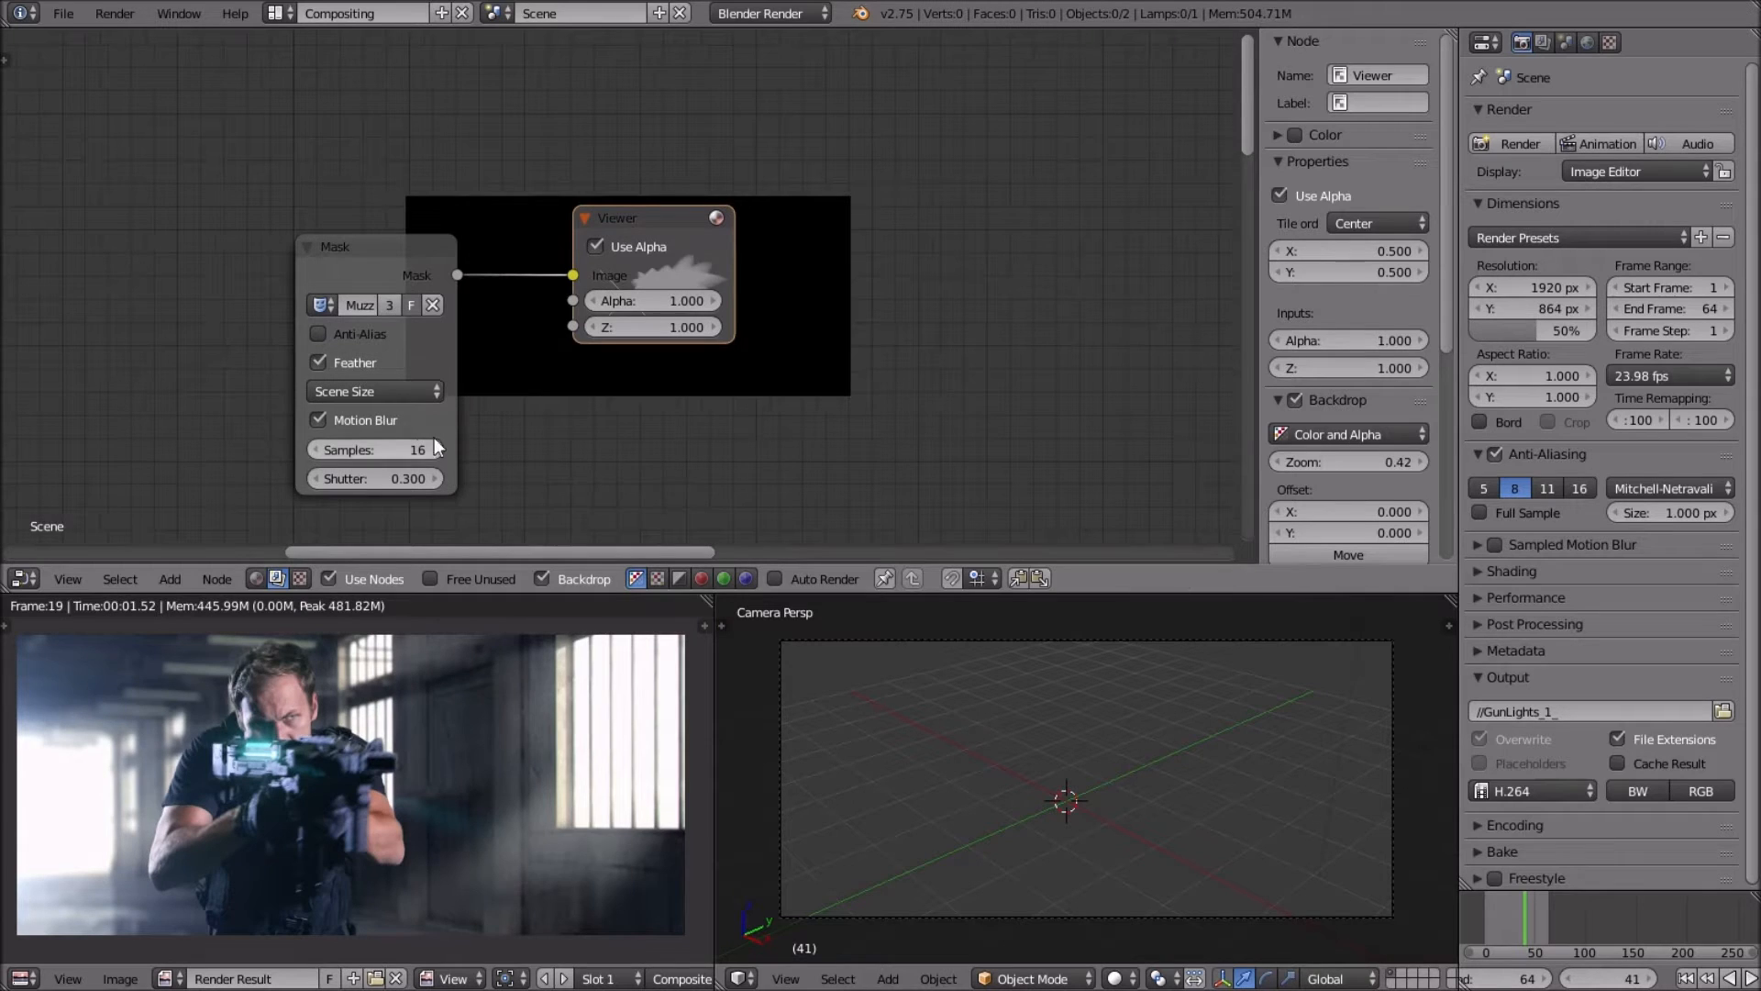
left_click(334, 340)
scroll(594, 305, "down", 3, "ctrl")
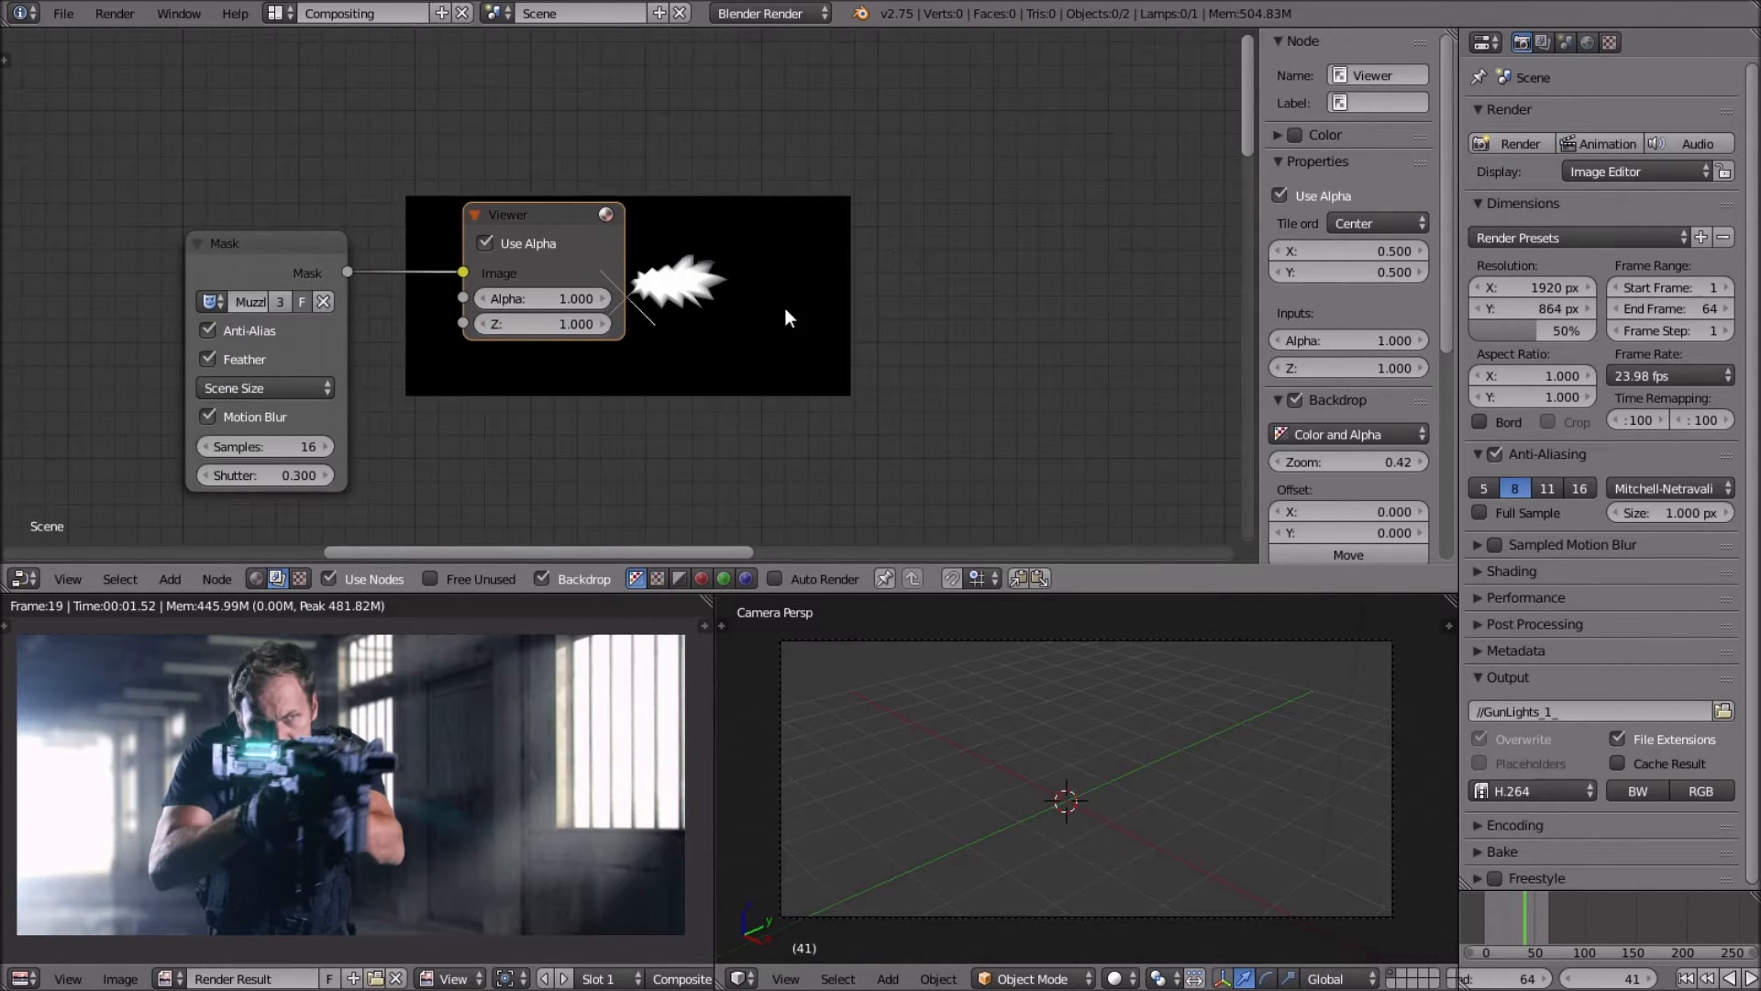
Move the Viewer node well to the right of the Muzzle_flash Mask node.
scroll(781, 312, "down", 5)
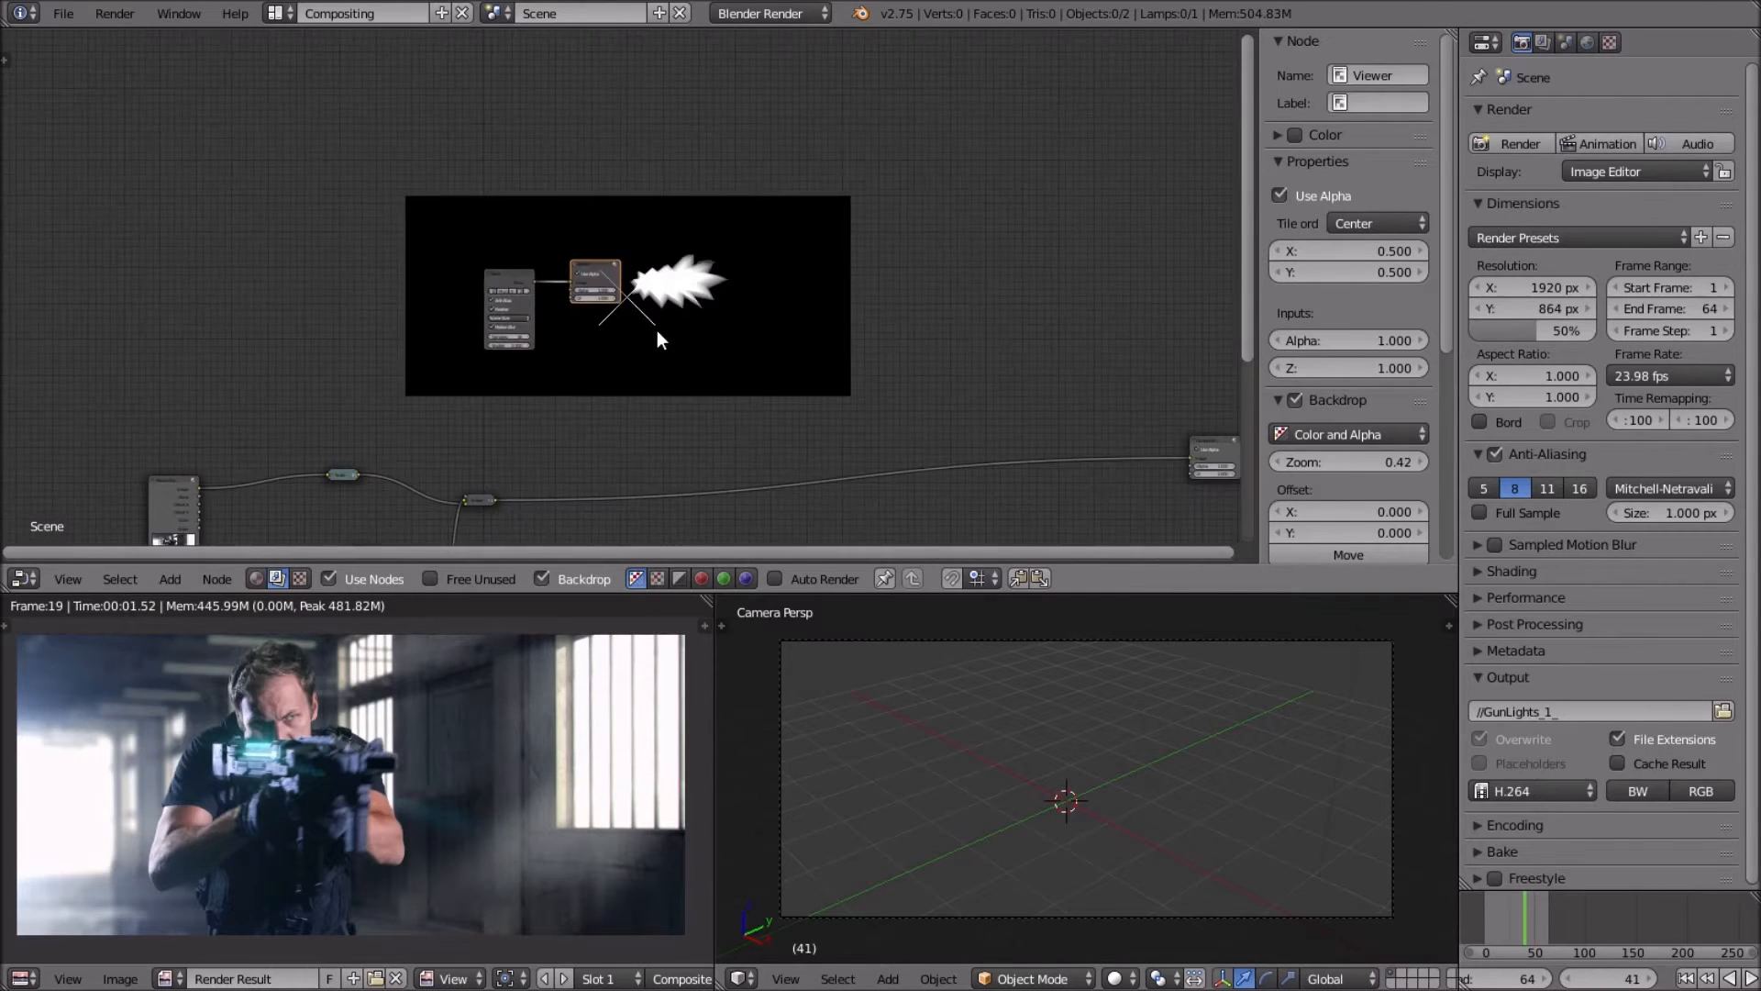
middle_click_drag(657, 330, 615, 310)
left_click_drag(548, 244, 892, 258)
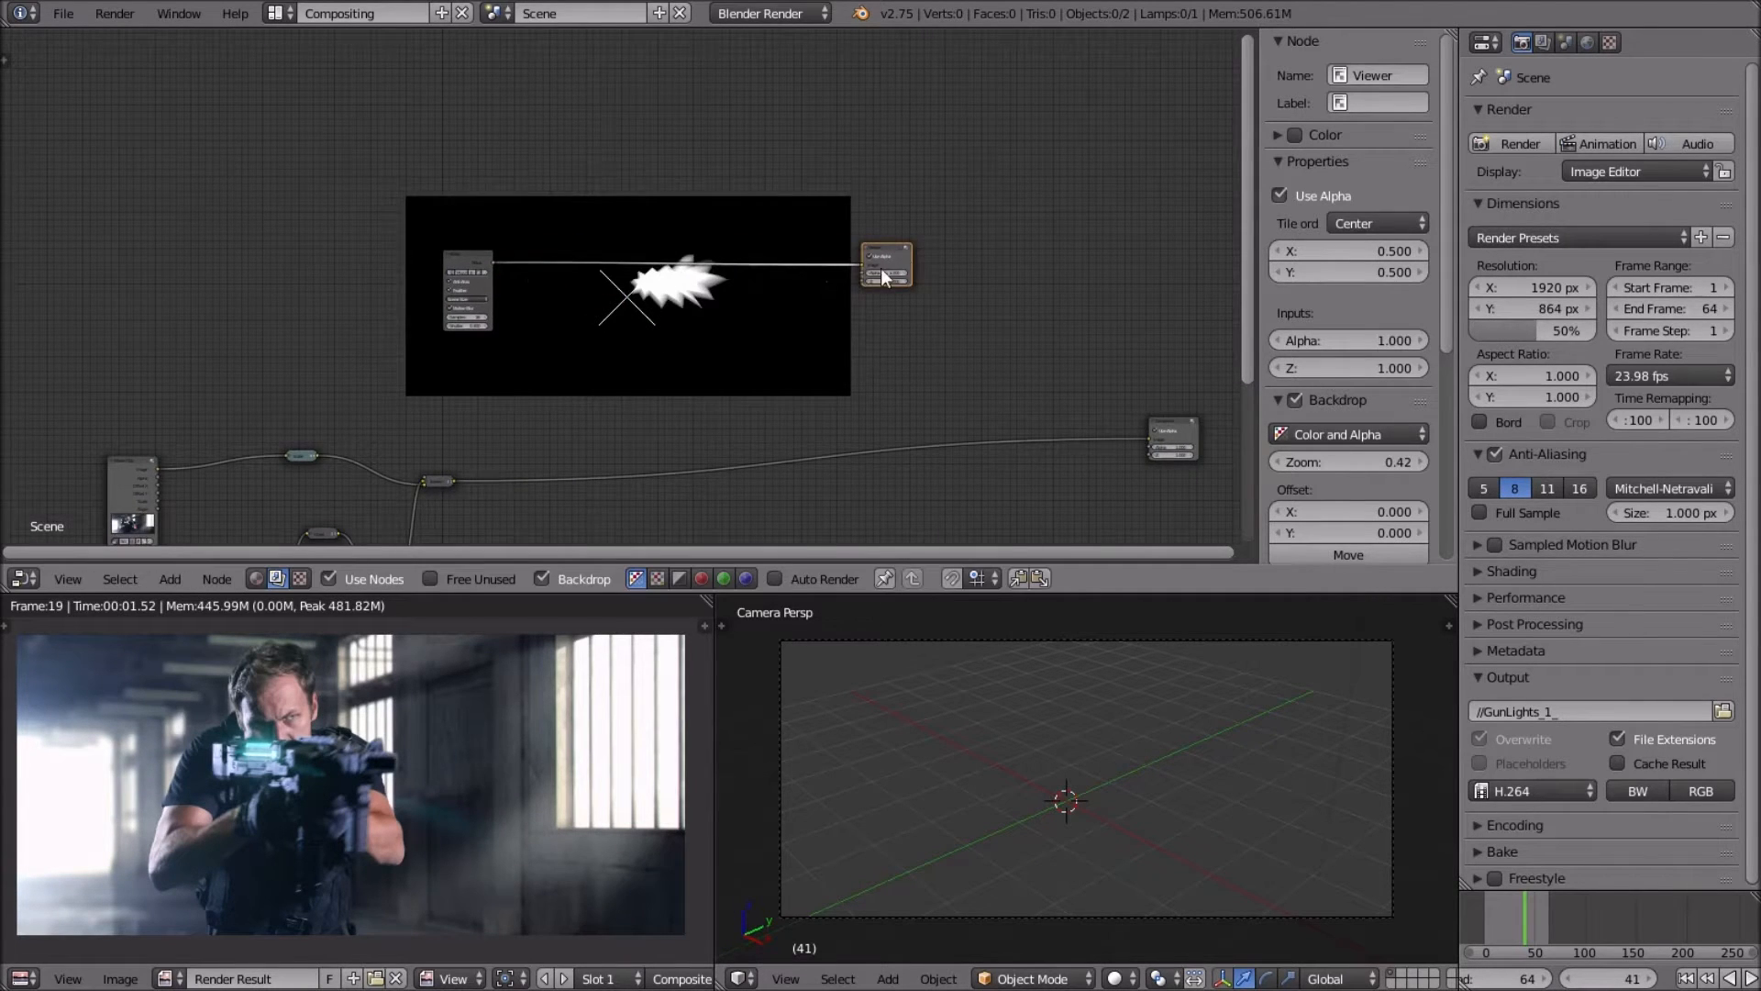
Insert a Sun Beams filter node on the link between the Muzzle_flash Mask node and the Viewer.
scroll(897, 365, "up", 2)
scroll(759, 351, "up", 1)
middle_click_drag(760, 351, 605, 357)
key("shift+a")
mouse_move(607, 359)
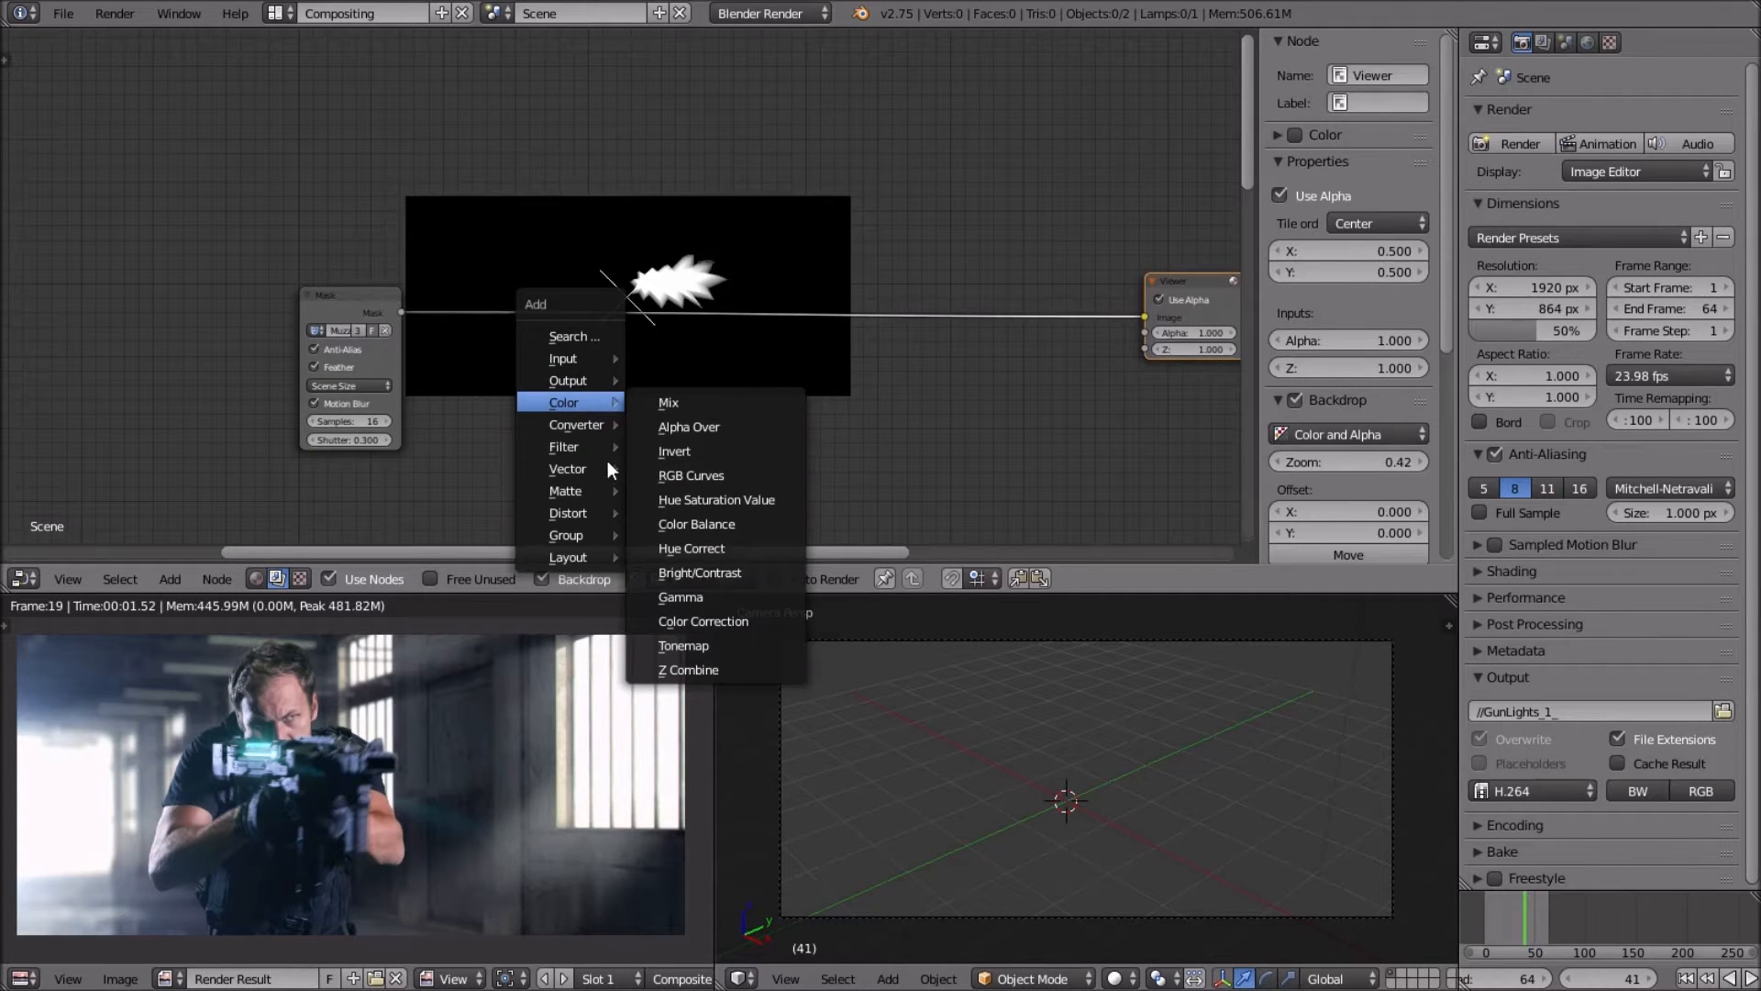
mouse_move(559, 449)
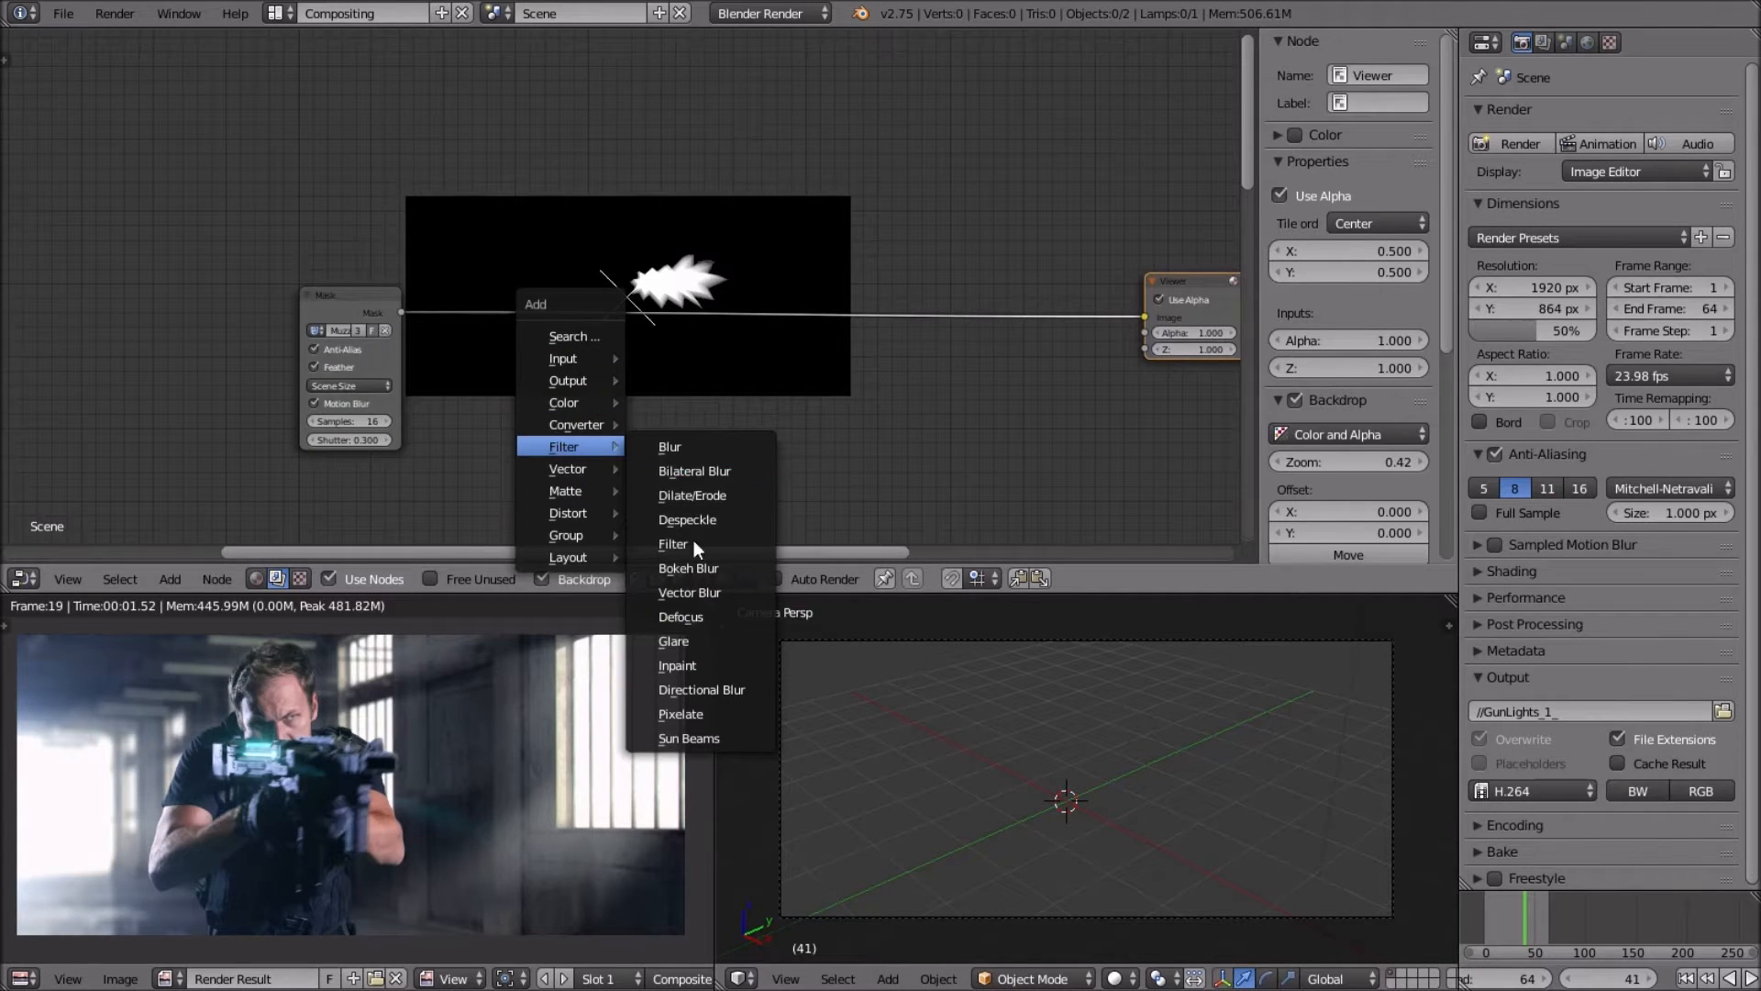
left_click(702, 737)
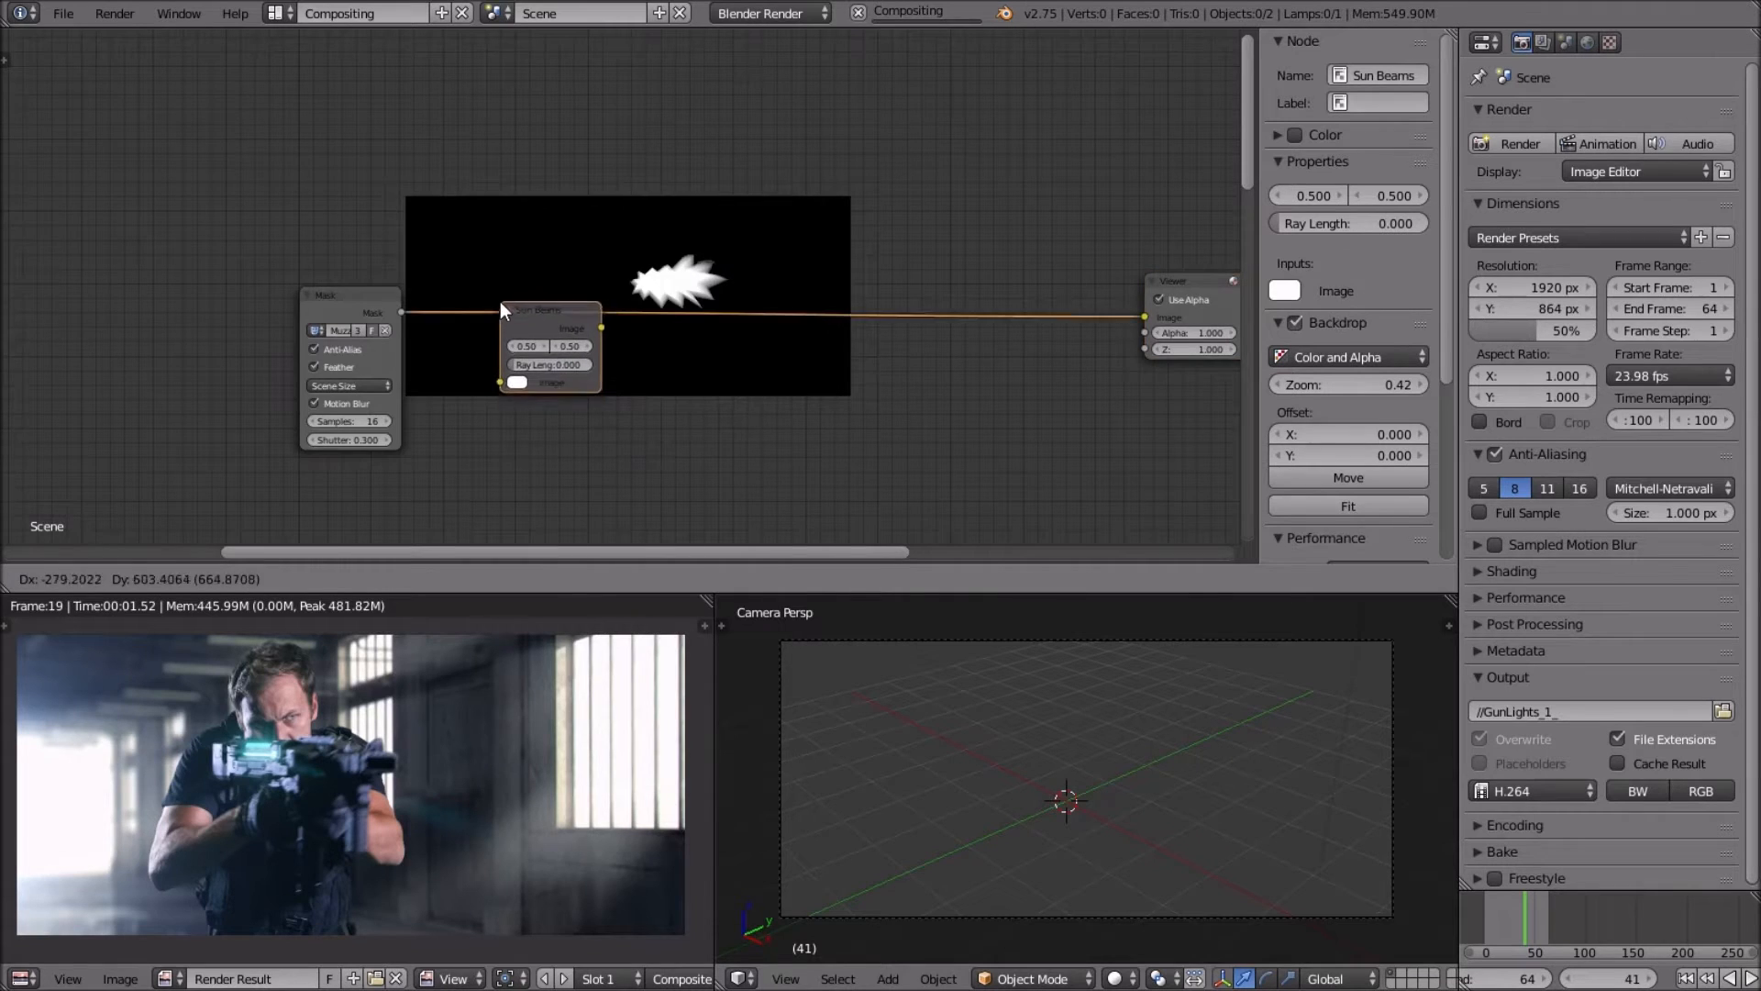
left_click(499, 301)
Set the Ray Length of the Sun Beams node to 0.3.
scroll(548, 340, "up", 3)
scroll(593, 339, "down", 3)
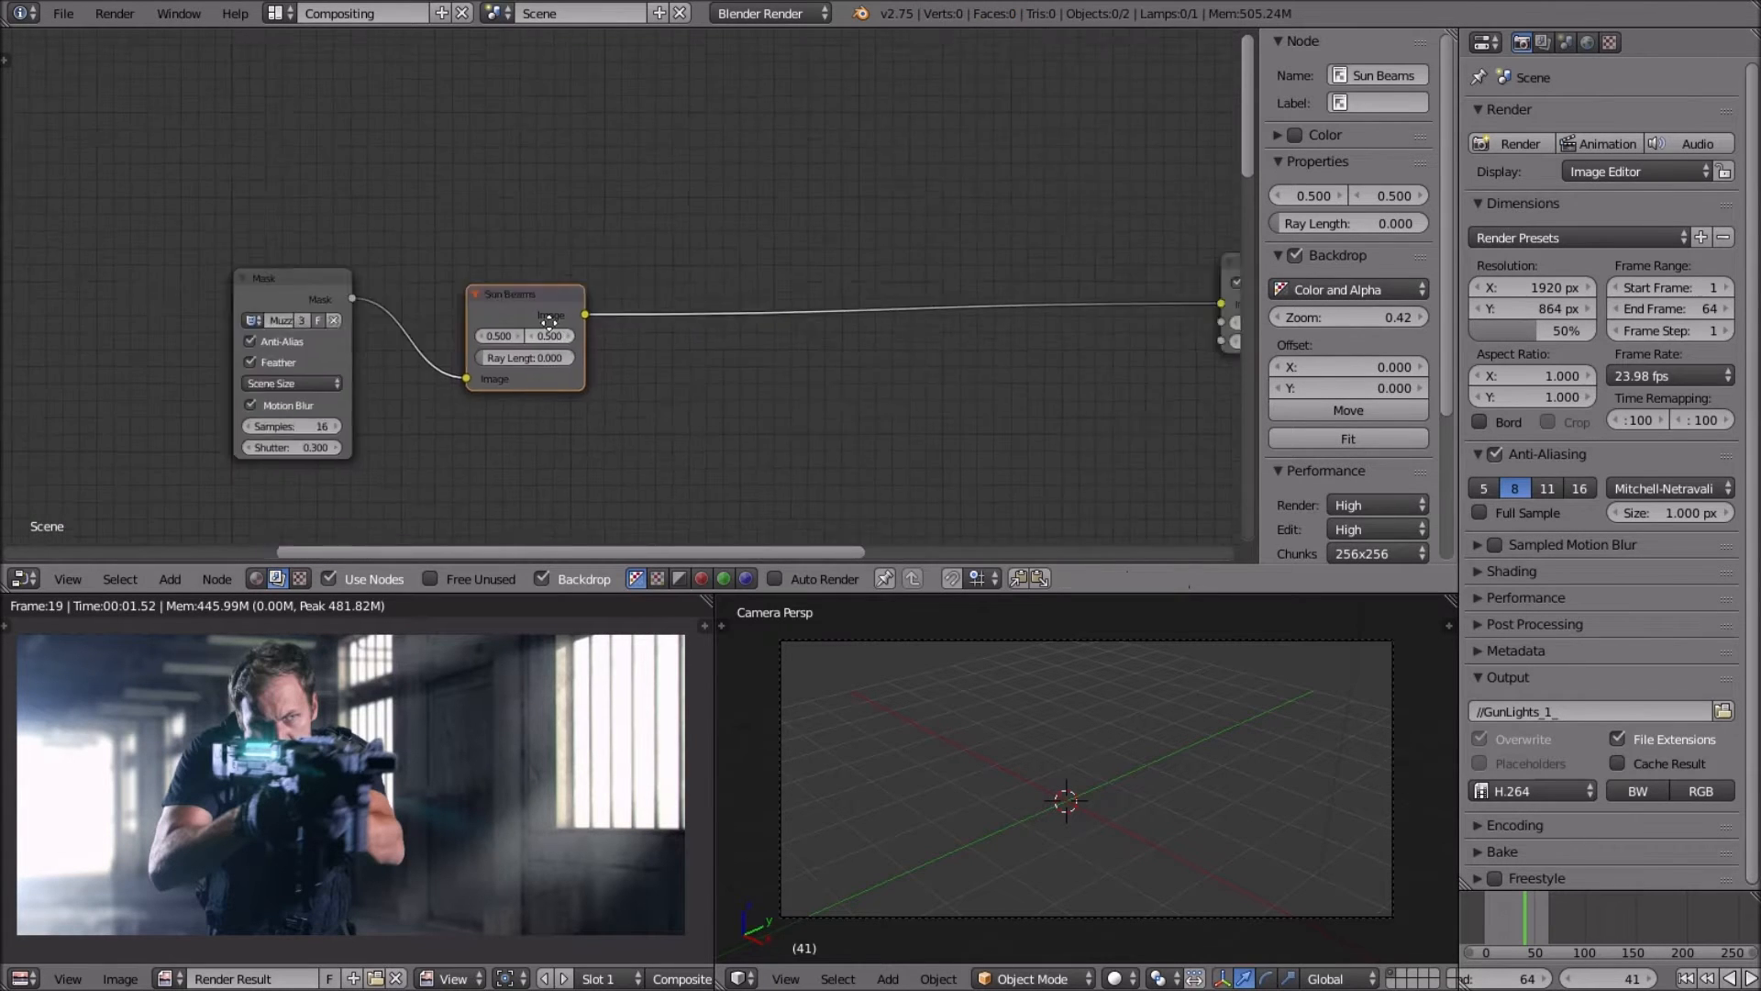
scroll(545, 329, "up", 3)
scroll(562, 331, "up", 1)
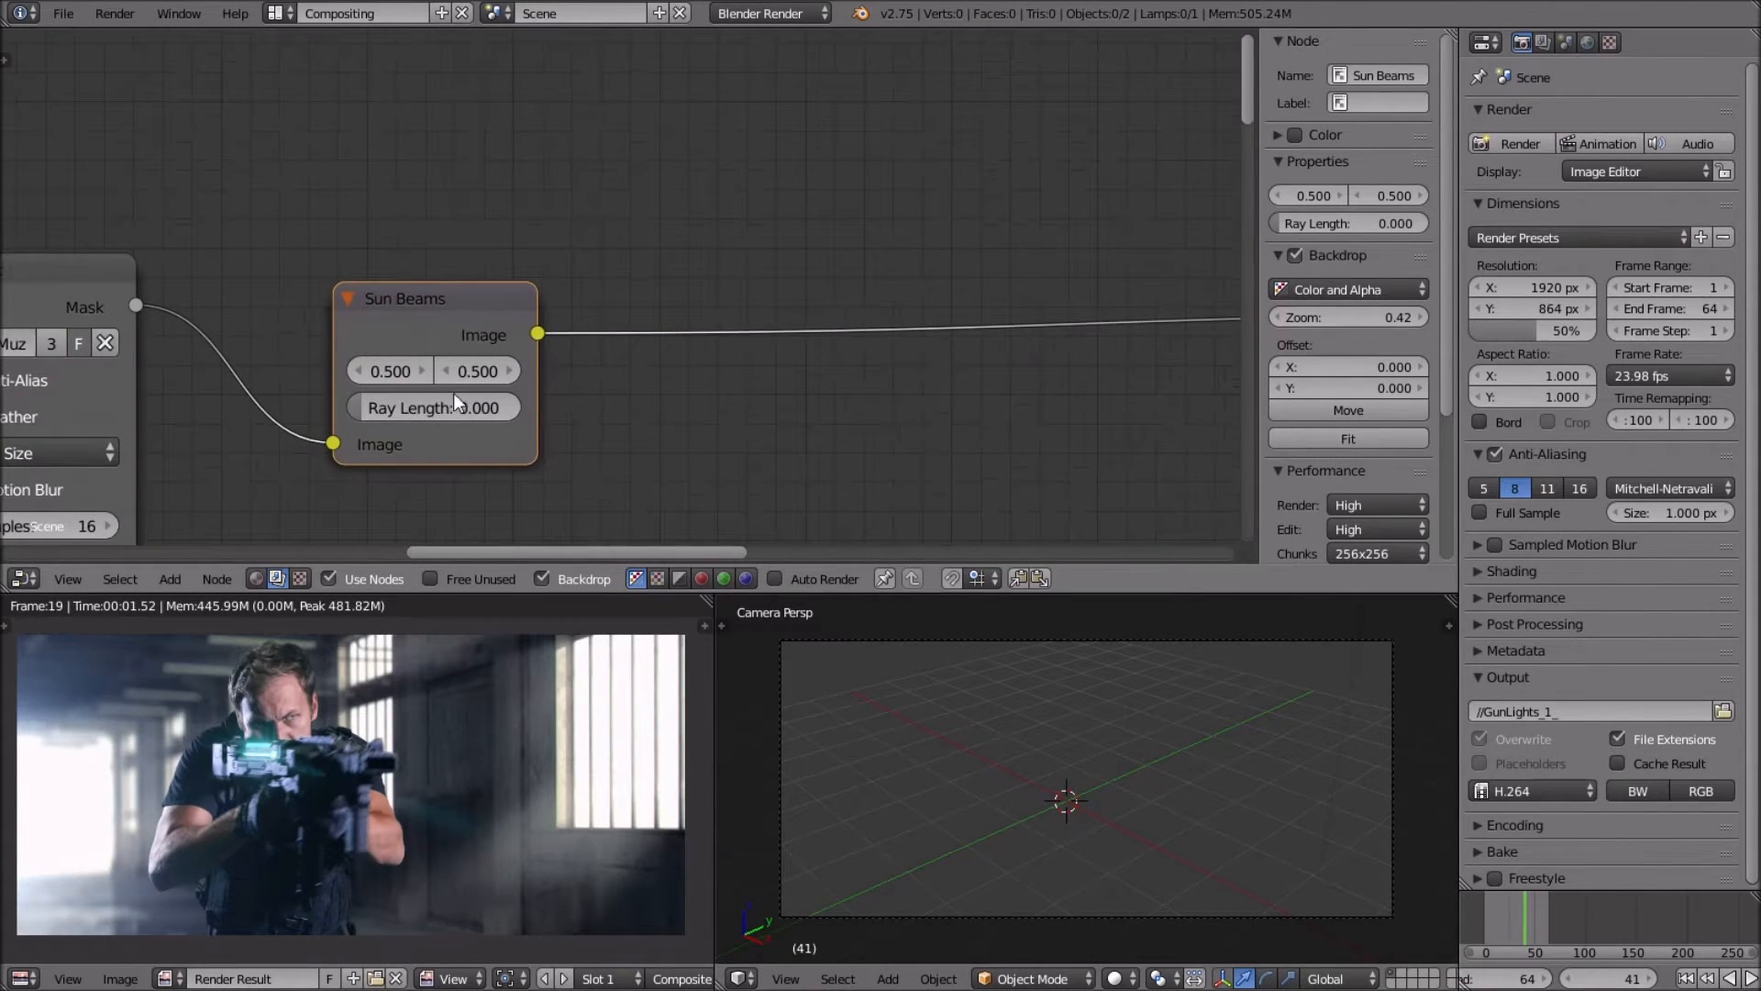
middle_click_drag(392, 400, 626, 250)
scroll(625, 251, "up", 1)
left_click(595, 317)
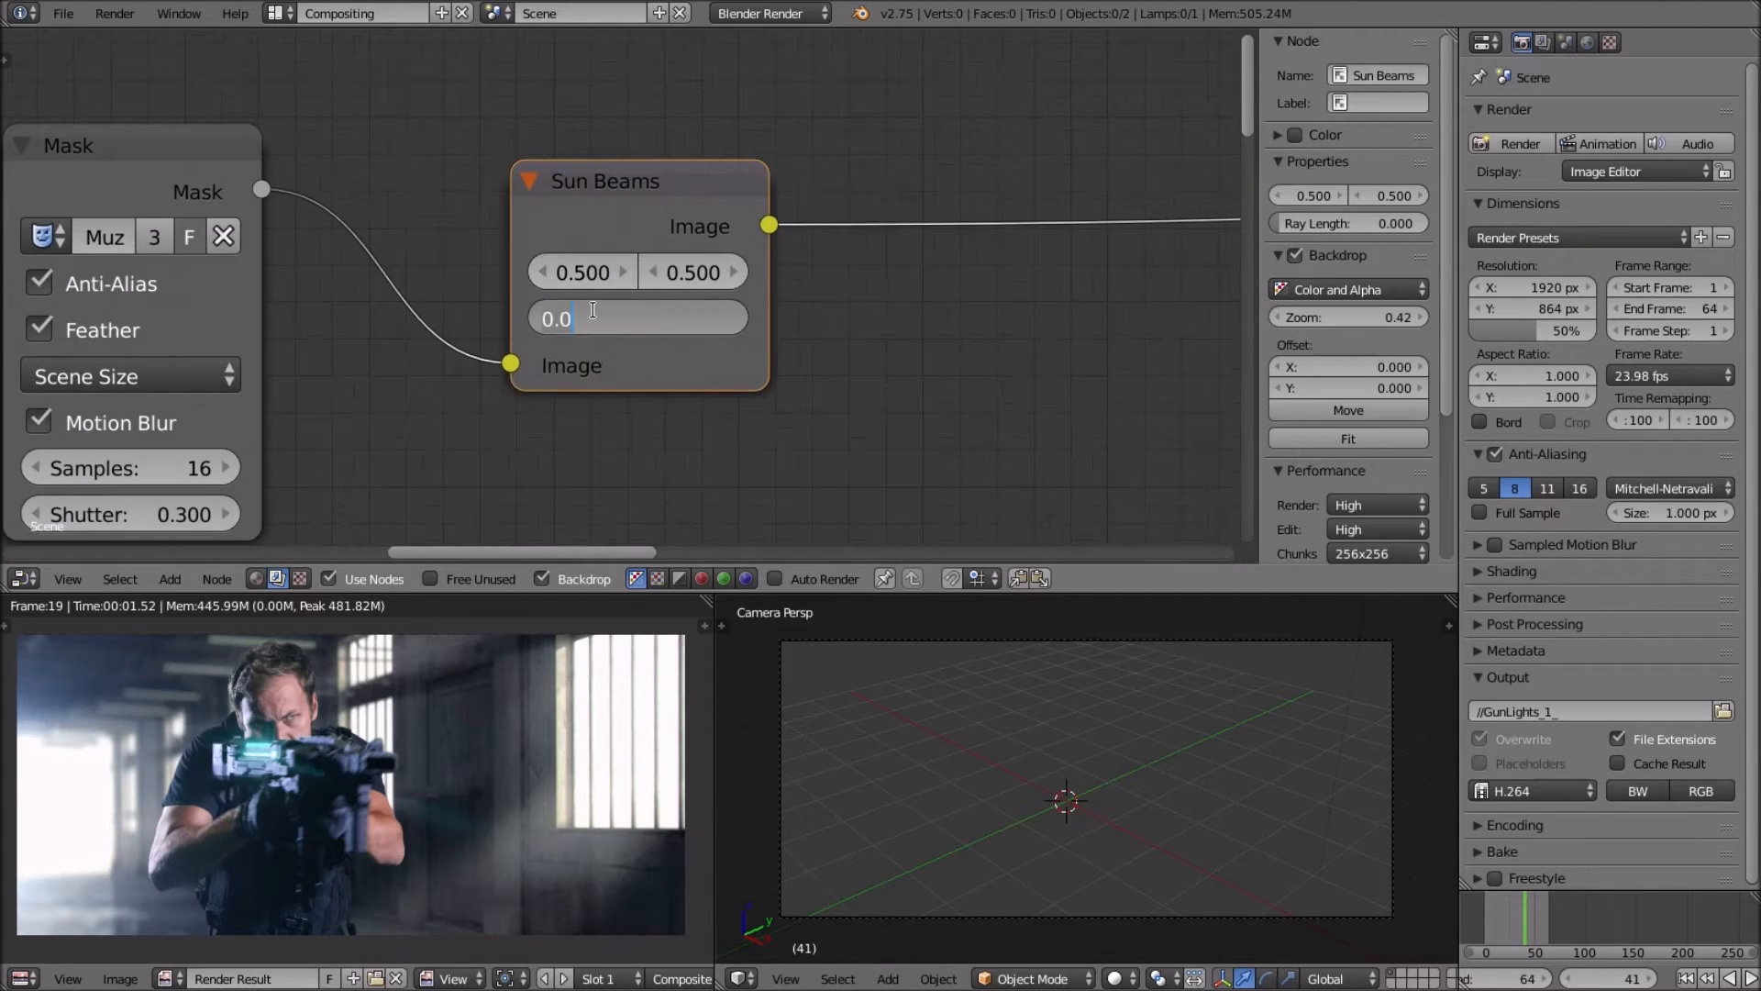
type(".3")
key("Return")
Examine the muzzle flash beams in the backdrop beside the Sun Beams node.
scroll(701, 284, "down", 3)
middle_click_drag(653, 285, 332, 289)
scroll(642, 315, "down", 4)
middle_click_drag(664, 312, 613, 240)
scroll(662, 266, "up", 2)
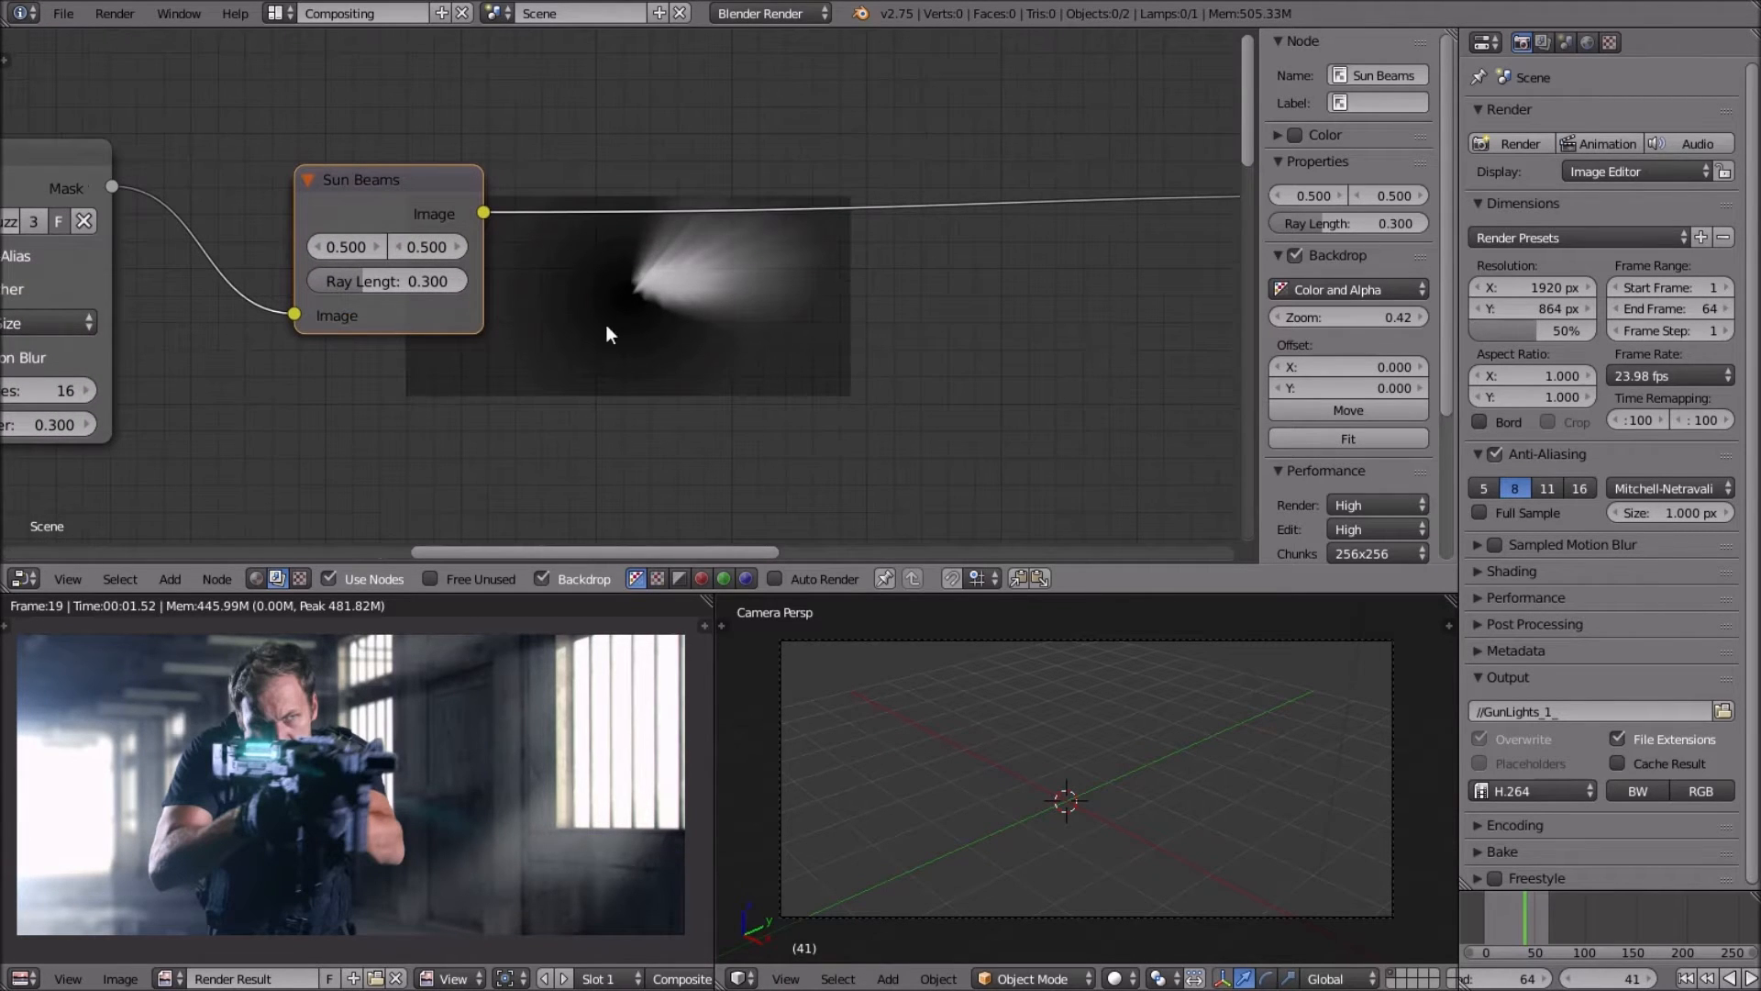
scroll(822, 385, "up", 3)
middle_click_drag(638, 335, 673, 371)
scroll(673, 371, "up", 3)
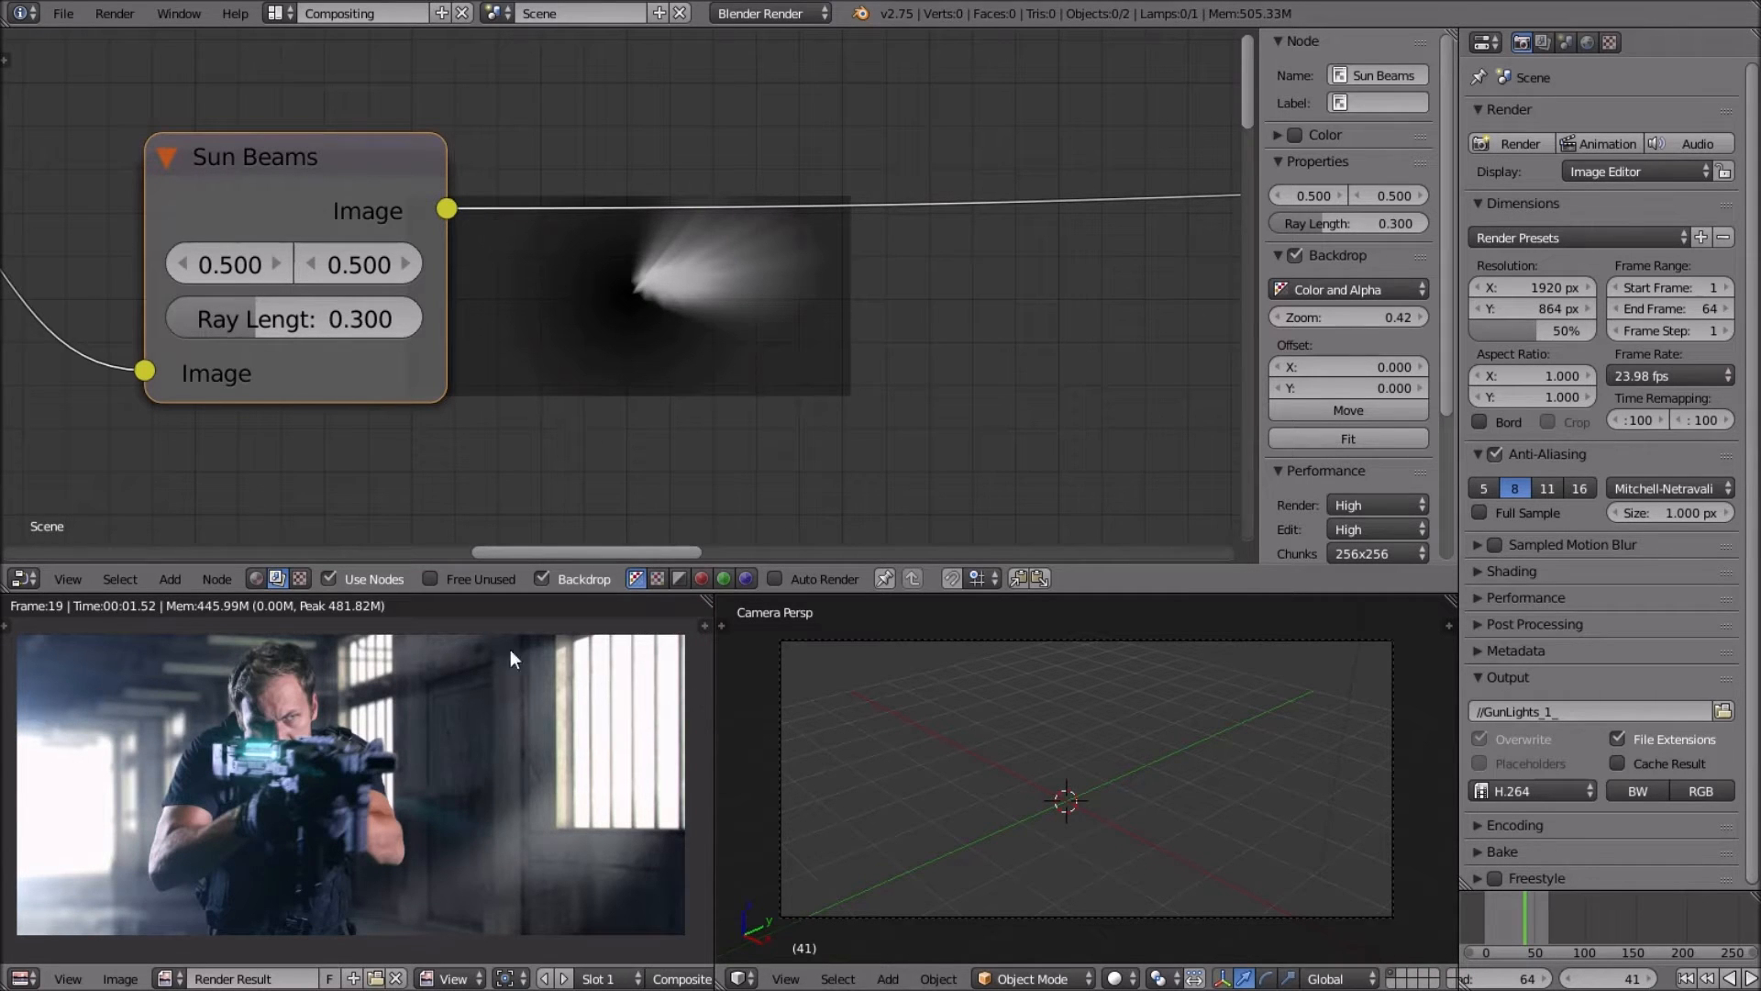
Try a Ray Length of 31 on the Sun Beams node.
scroll(554, 410, "up", 2)
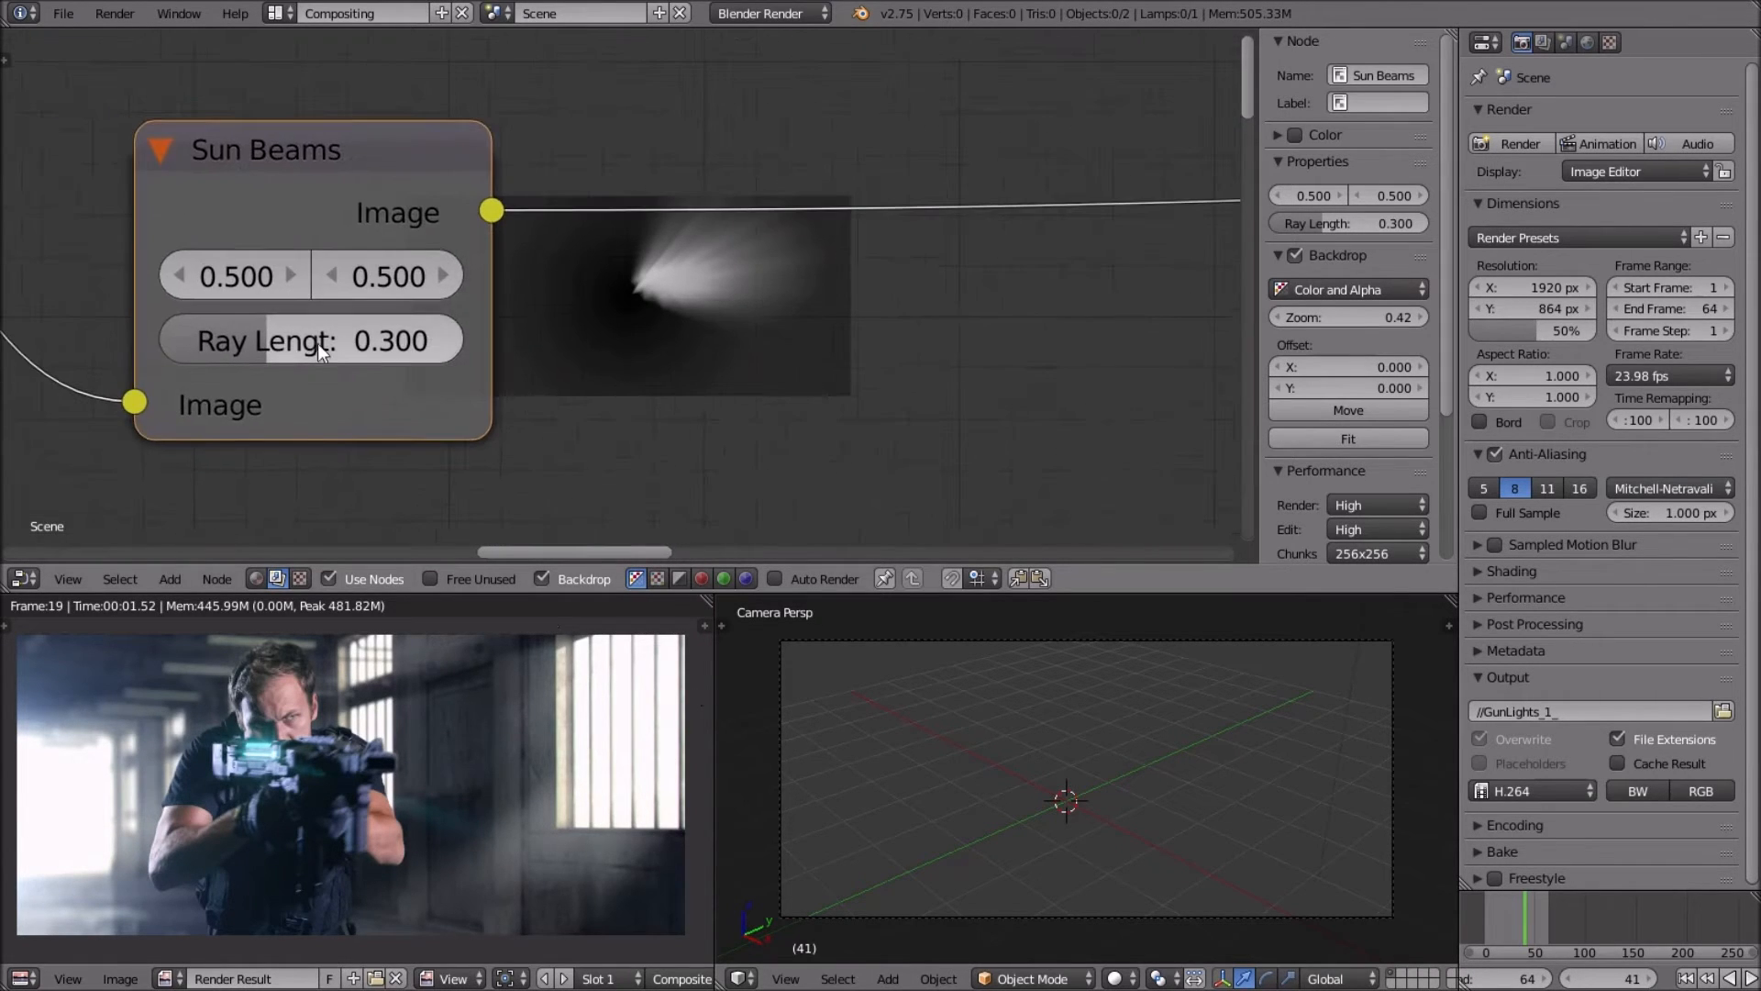
left_click(268, 343)
type("31")
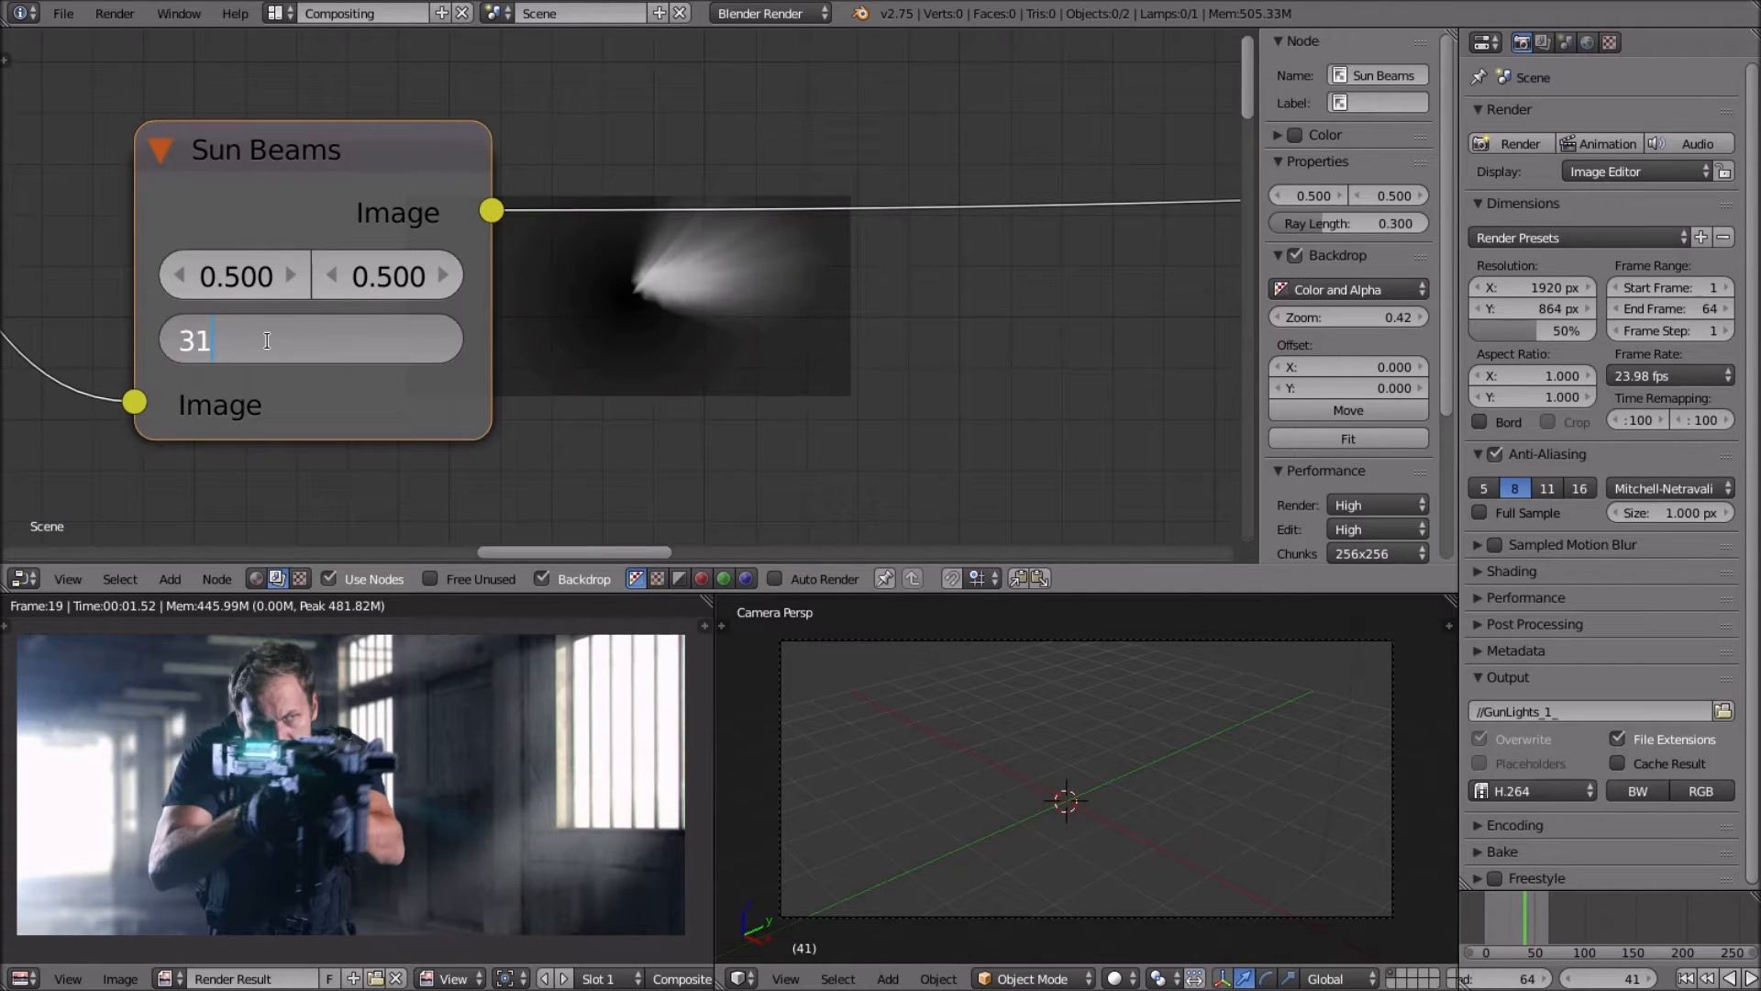
key("Return")
Try a Ray Length of 0.1 on the Sun Beams node.
left_click(323, 341)
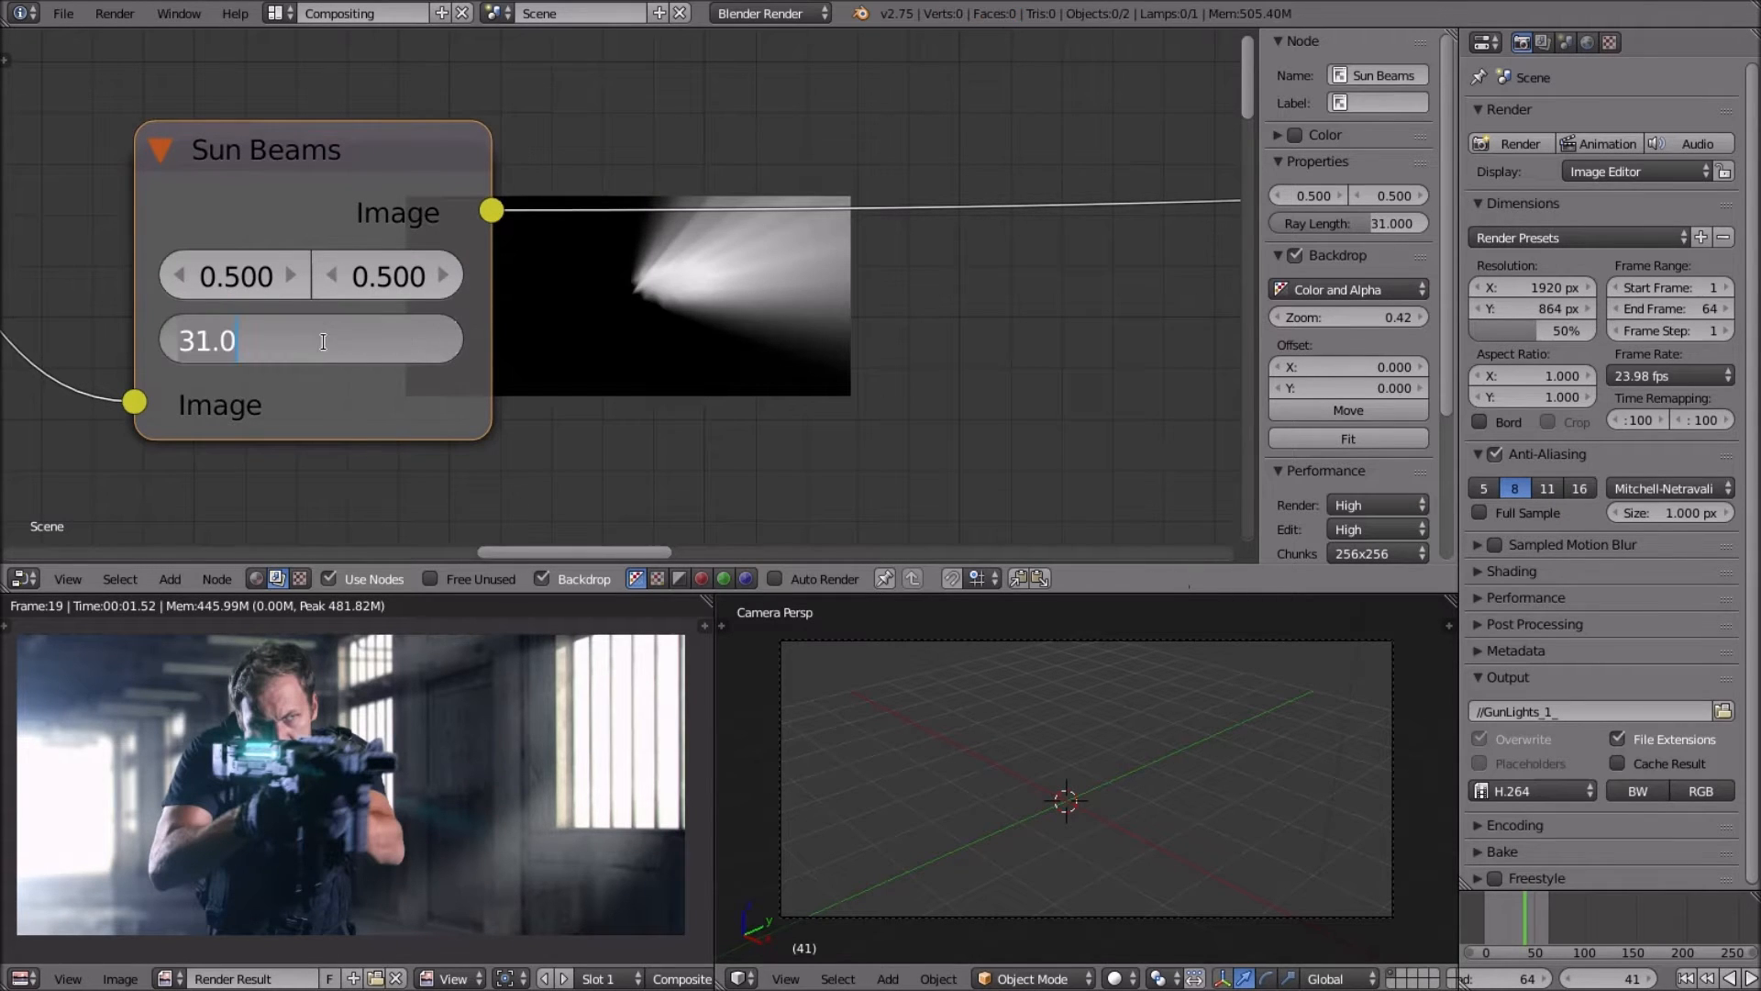
key("BackSpace")
key("BackSpace")
key("BackSpace")
key("BackSpace")
type("0.1")
key("Return")
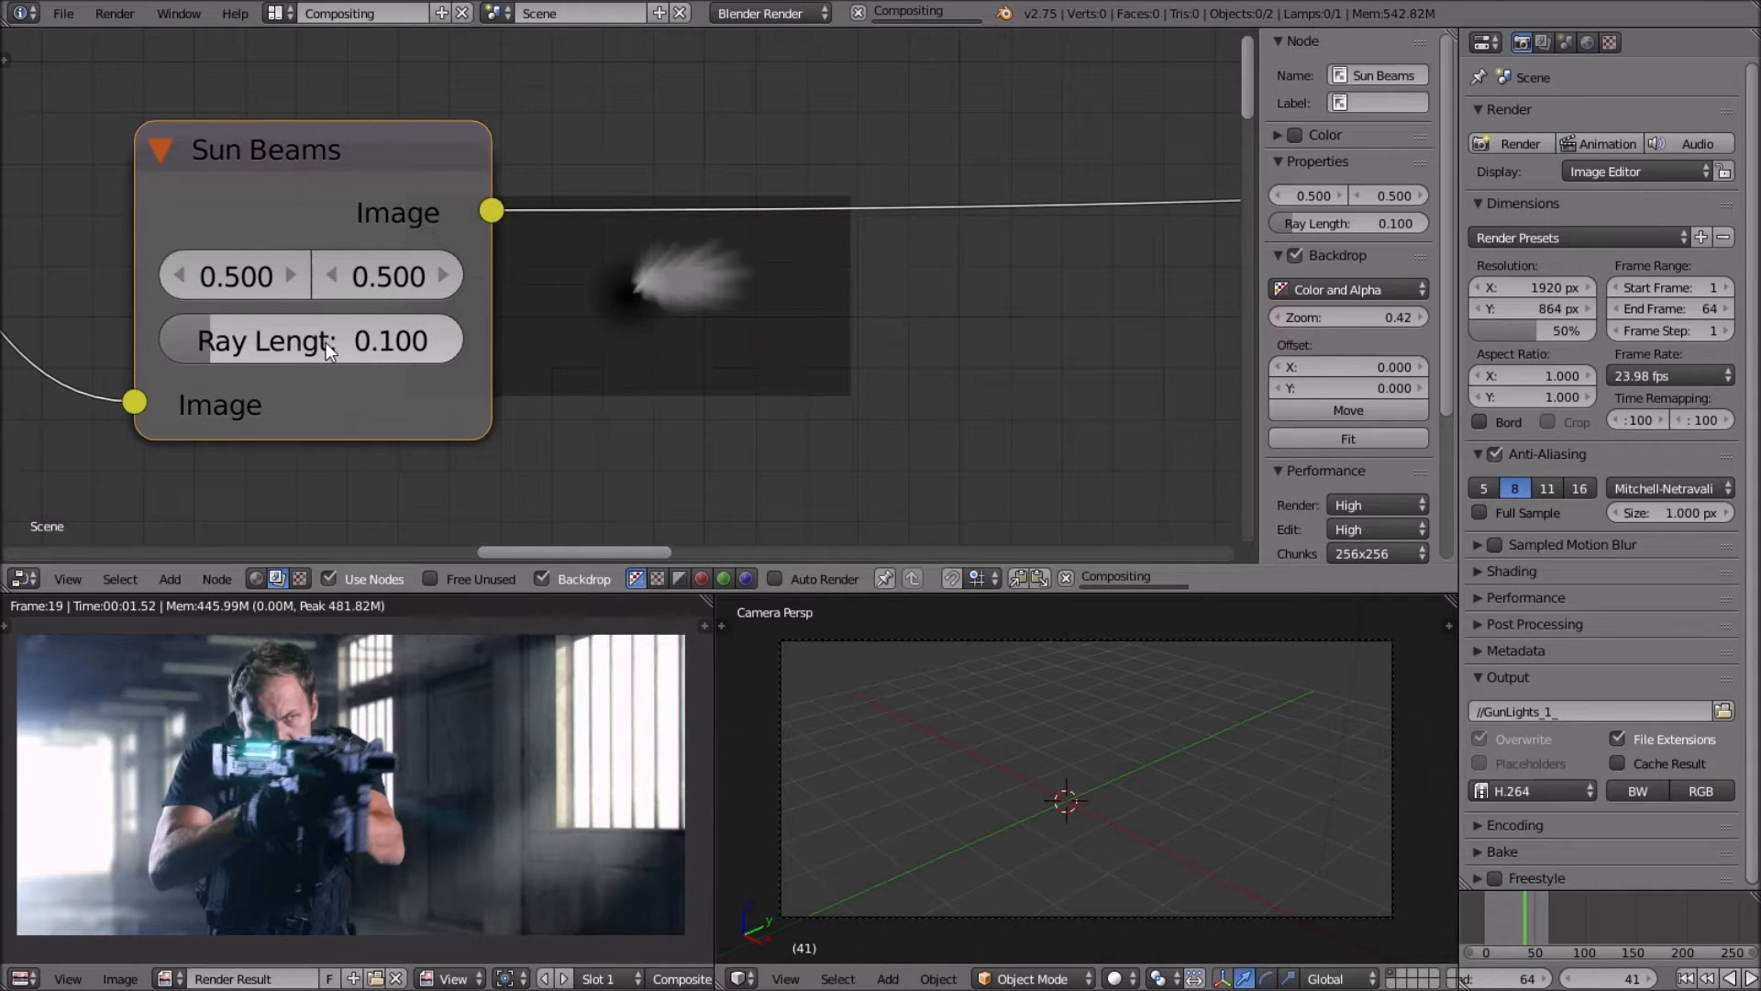
Try a Ray Length of 0.2 on the Sun Beams node.
left_click(352, 353)
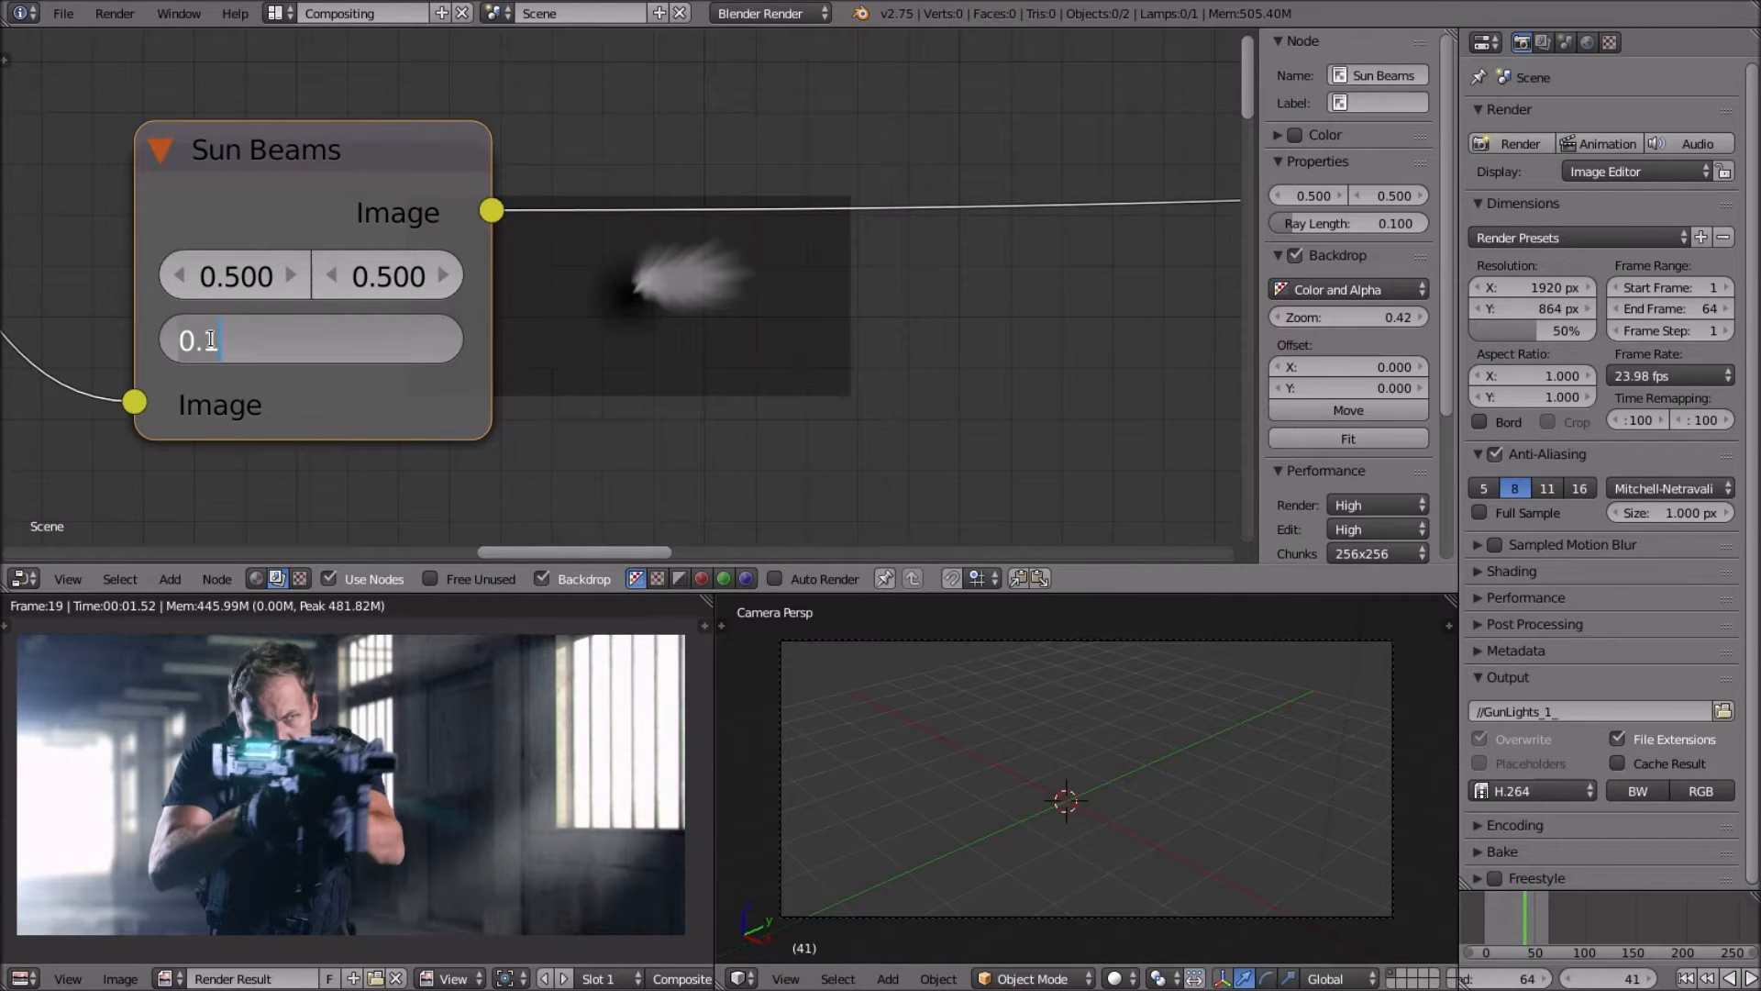
key("BackSpace")
key("BackSpace")
key("BackSpace")
type(".2")
key("Return")
Return the Sun Beams node's Ray Length to 0.3.
left_click(315, 338)
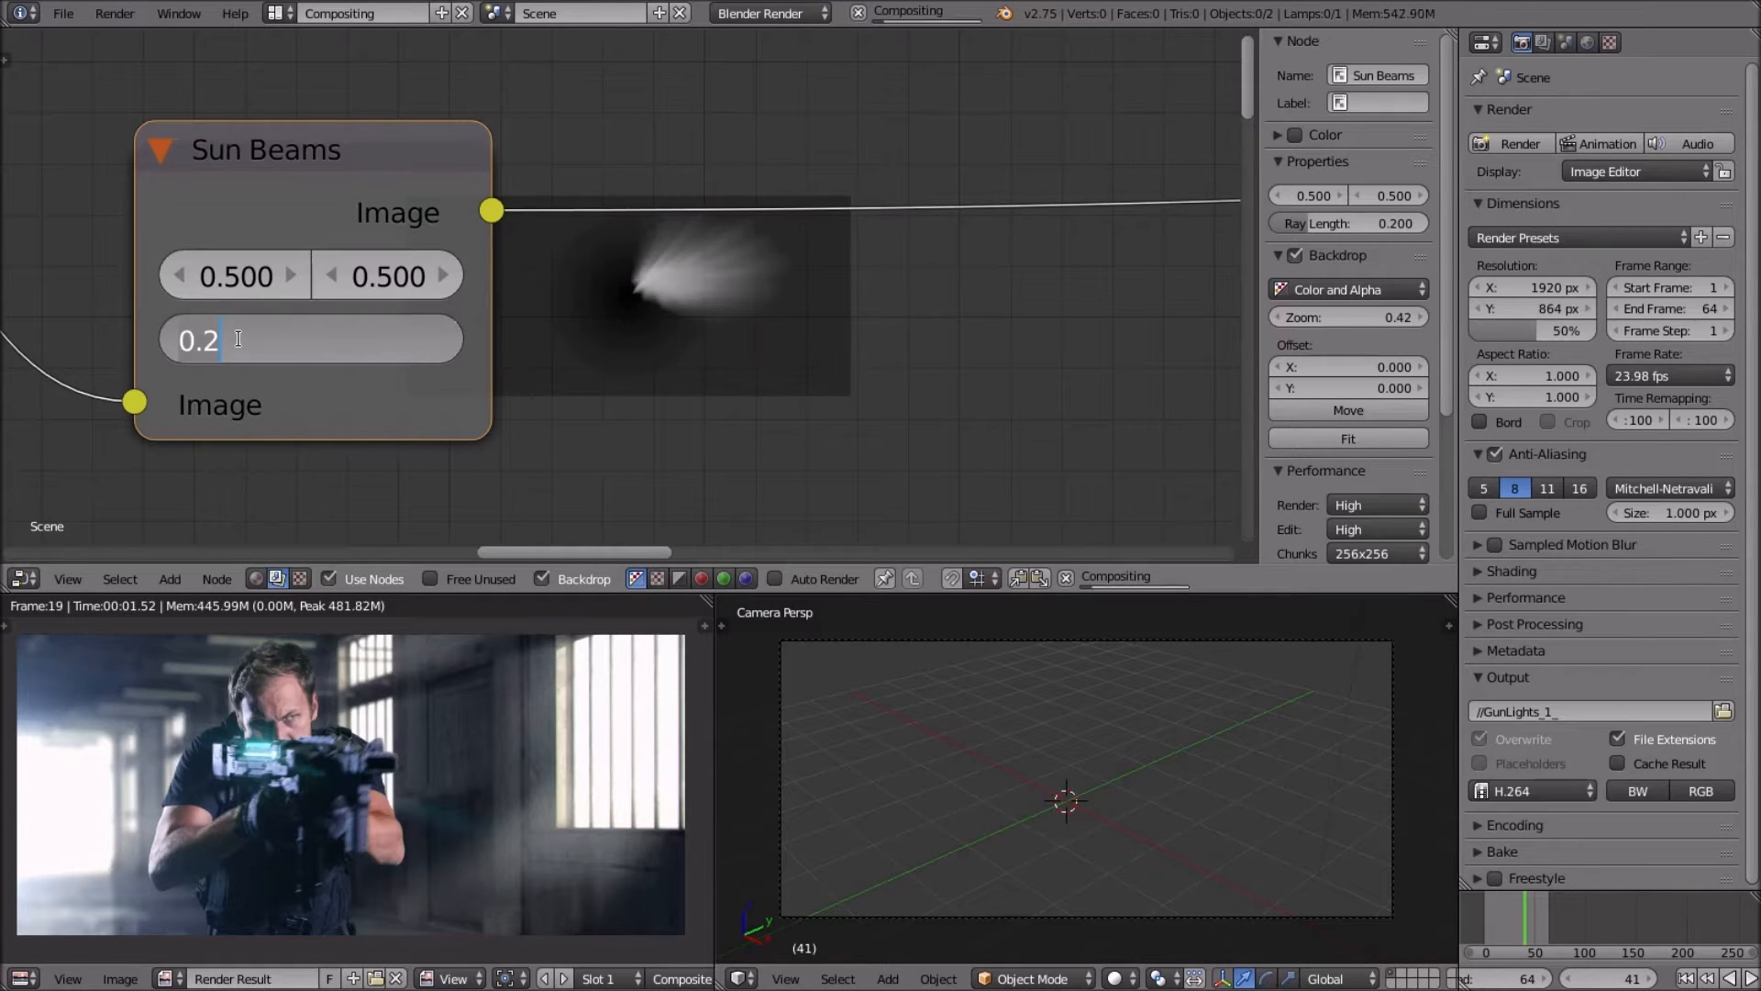
key("BackSpace")
type("3")
key("Return")
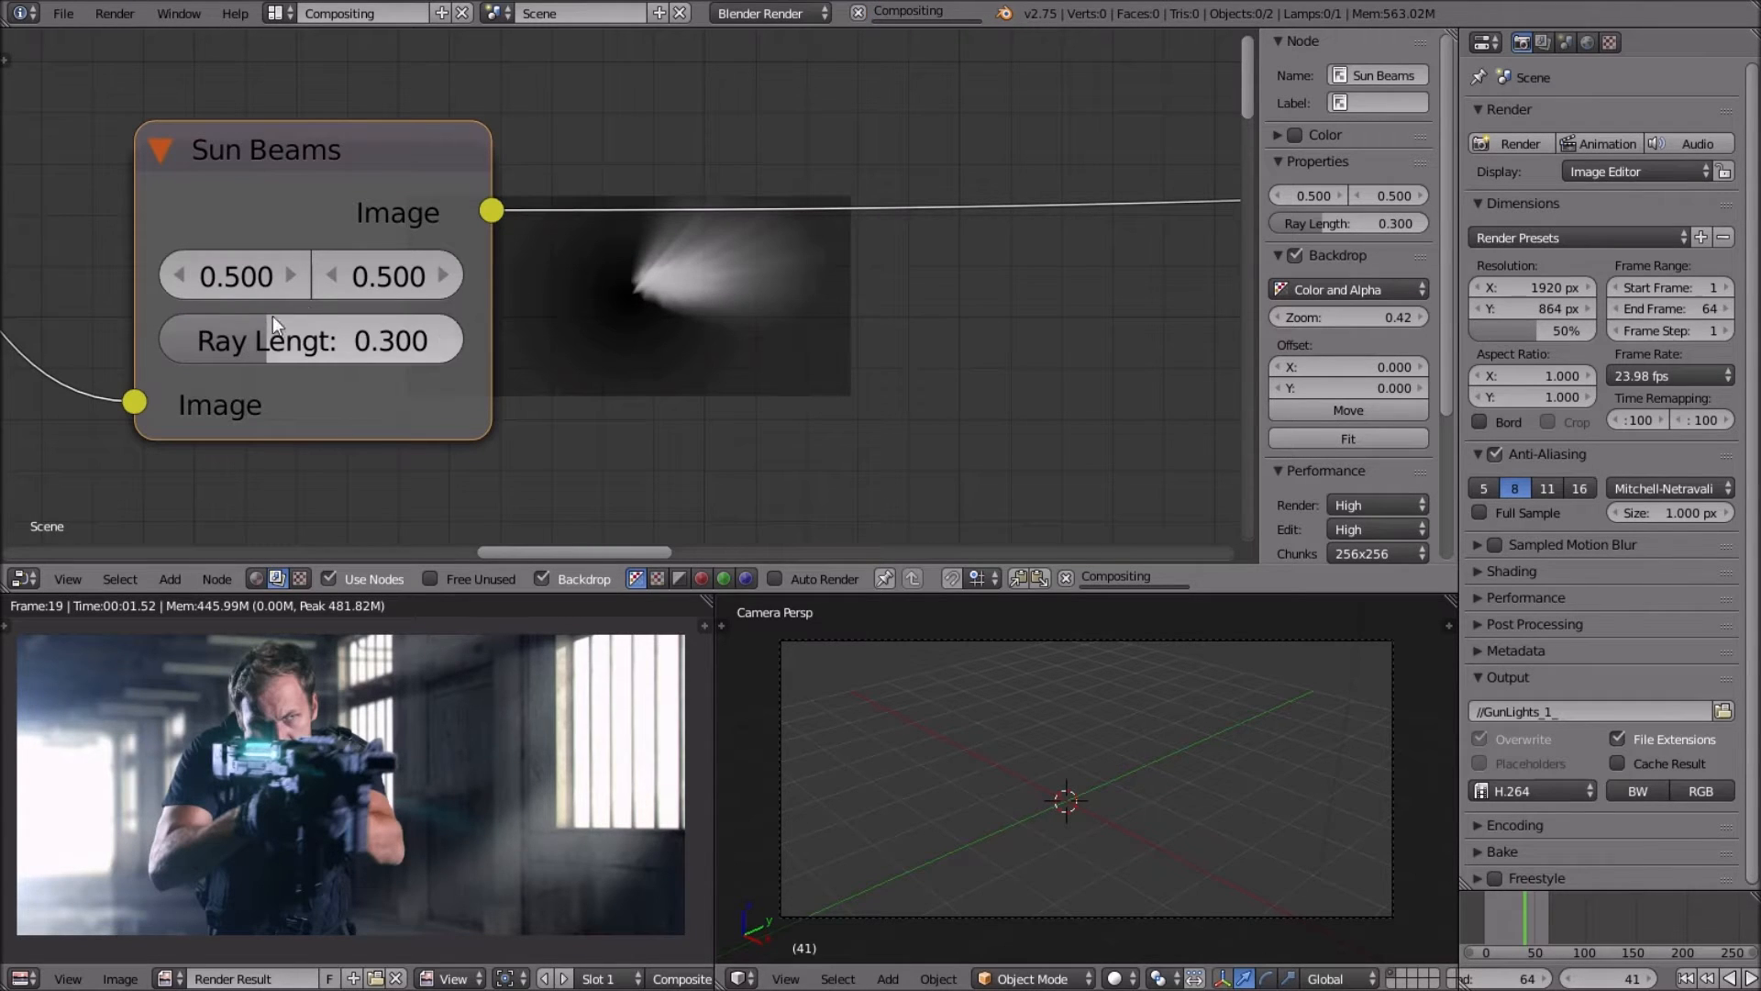
Try a horizontal source position of 0.6 and a lower one on the Sun Beams node, and return it to 0.5.
left_click(293, 274)
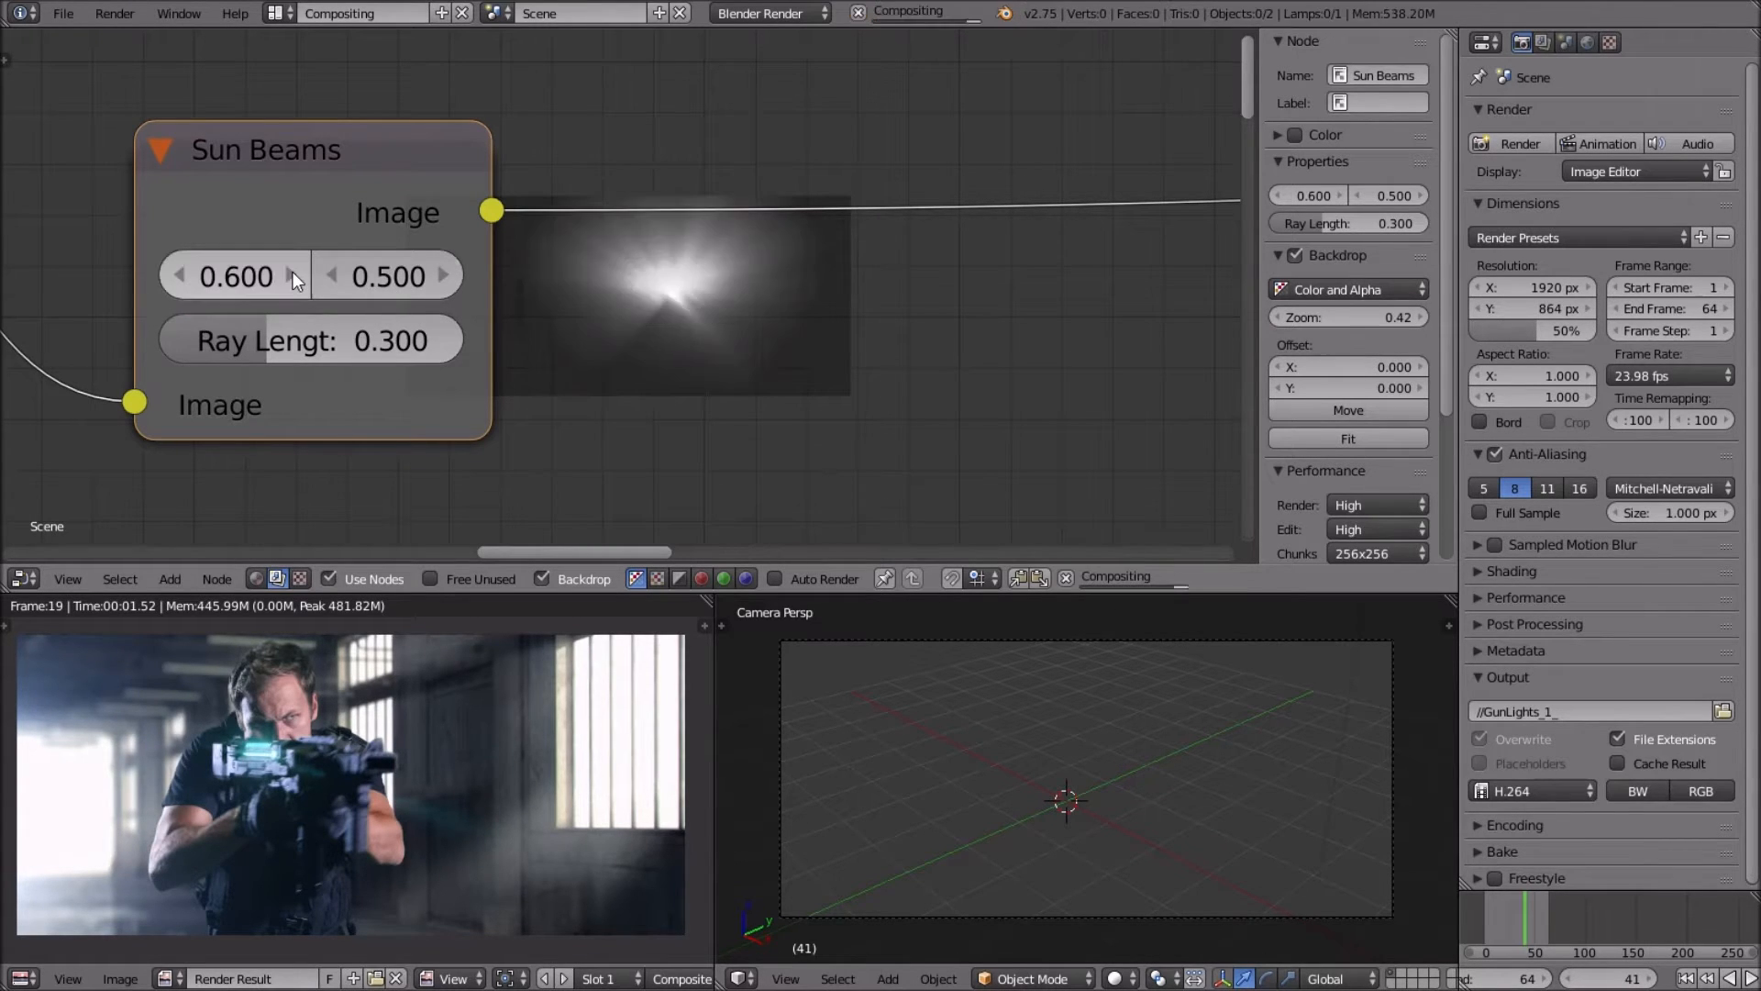
left_click(180, 277)
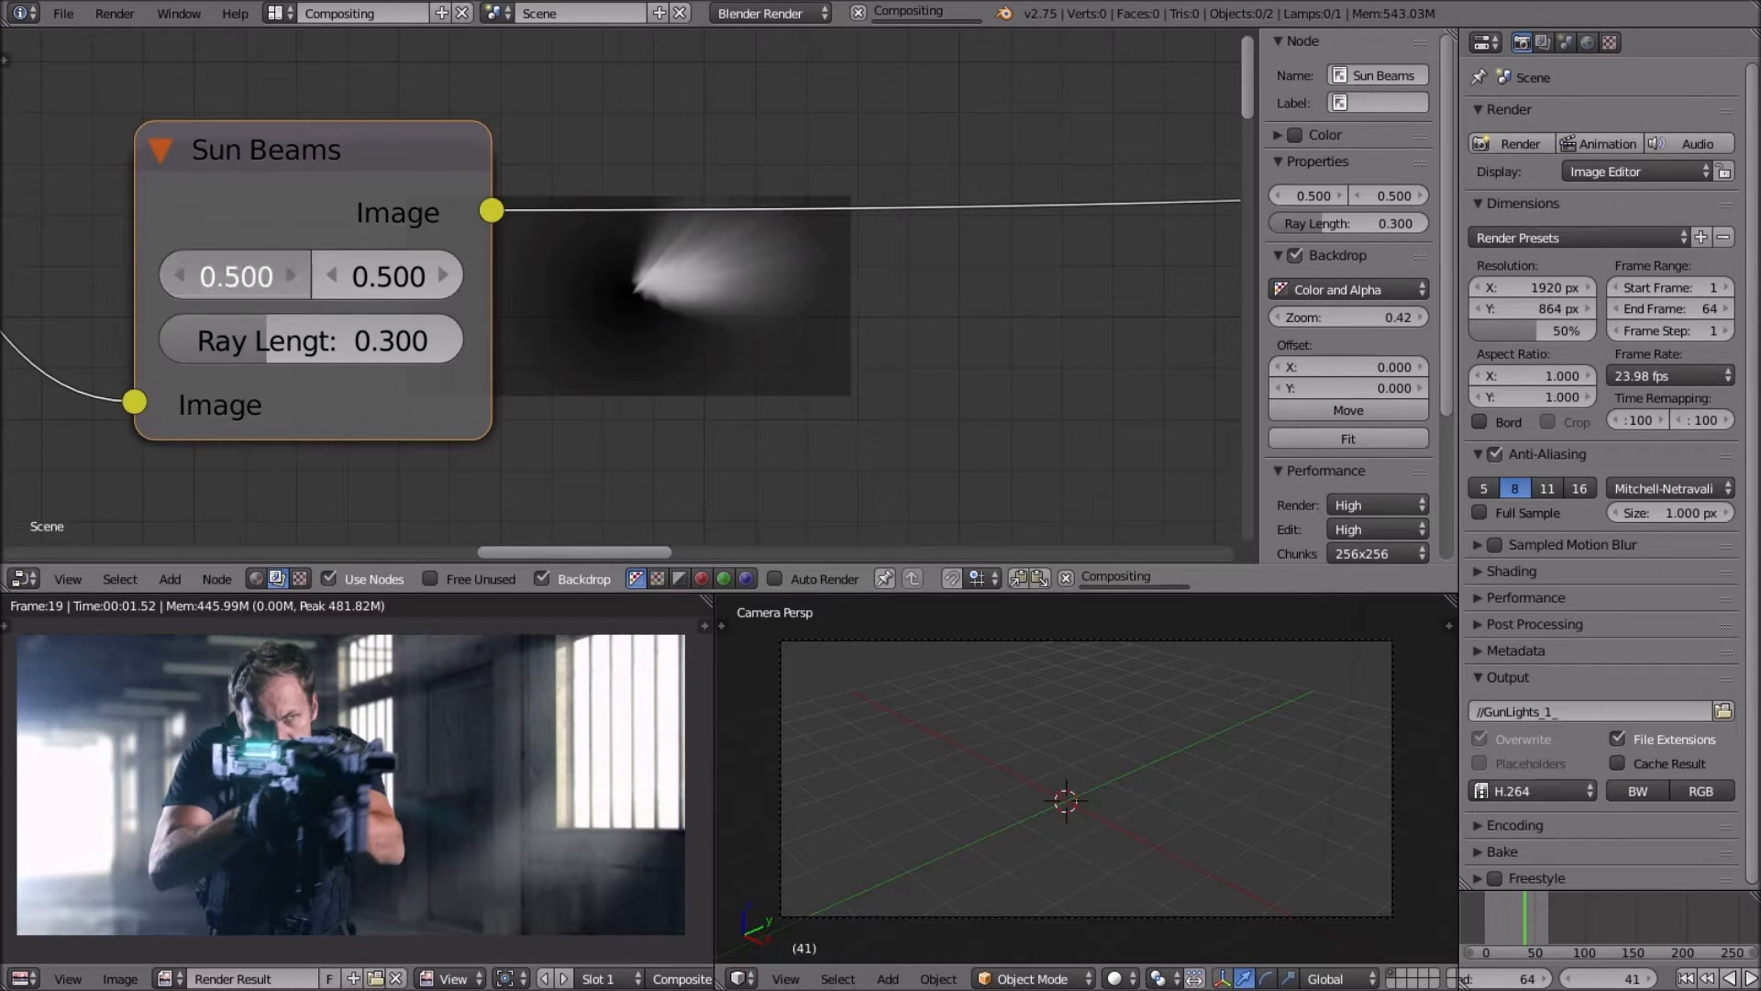
left_click(179, 277)
left_click(290, 275)
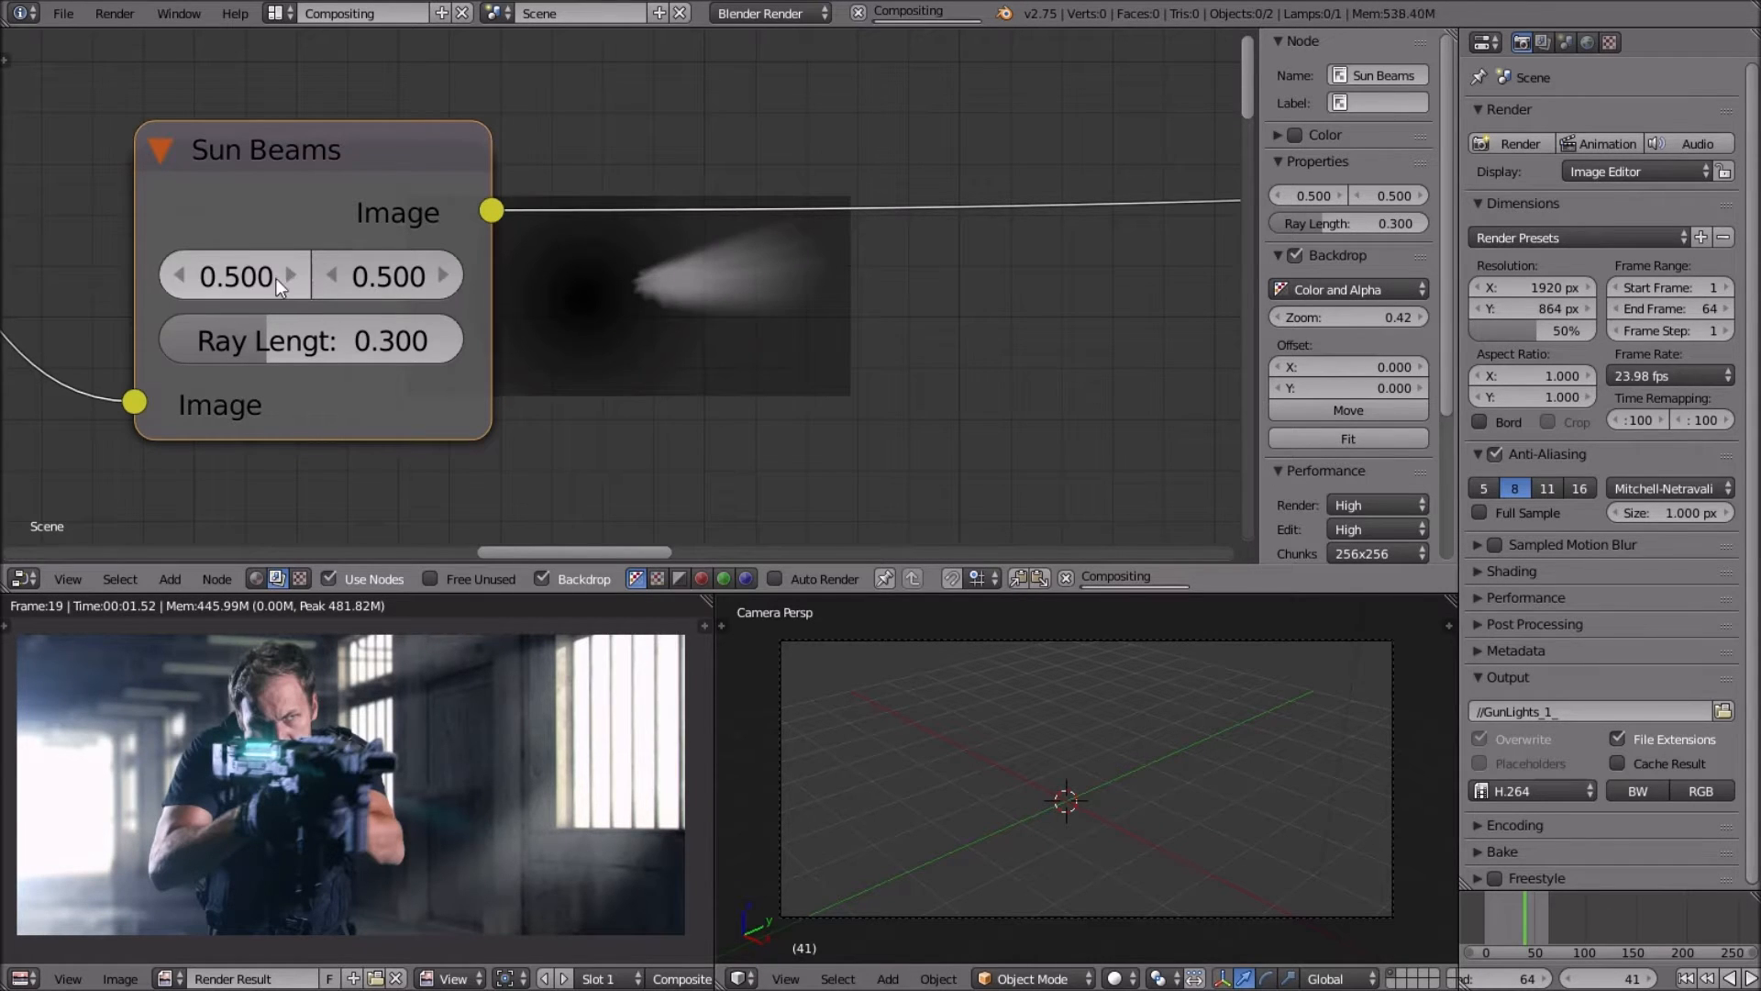
Set the horizontal source position of the Sun Beams node to 0.45.
left_click(255, 277)
key("BackSpace")
type("4")
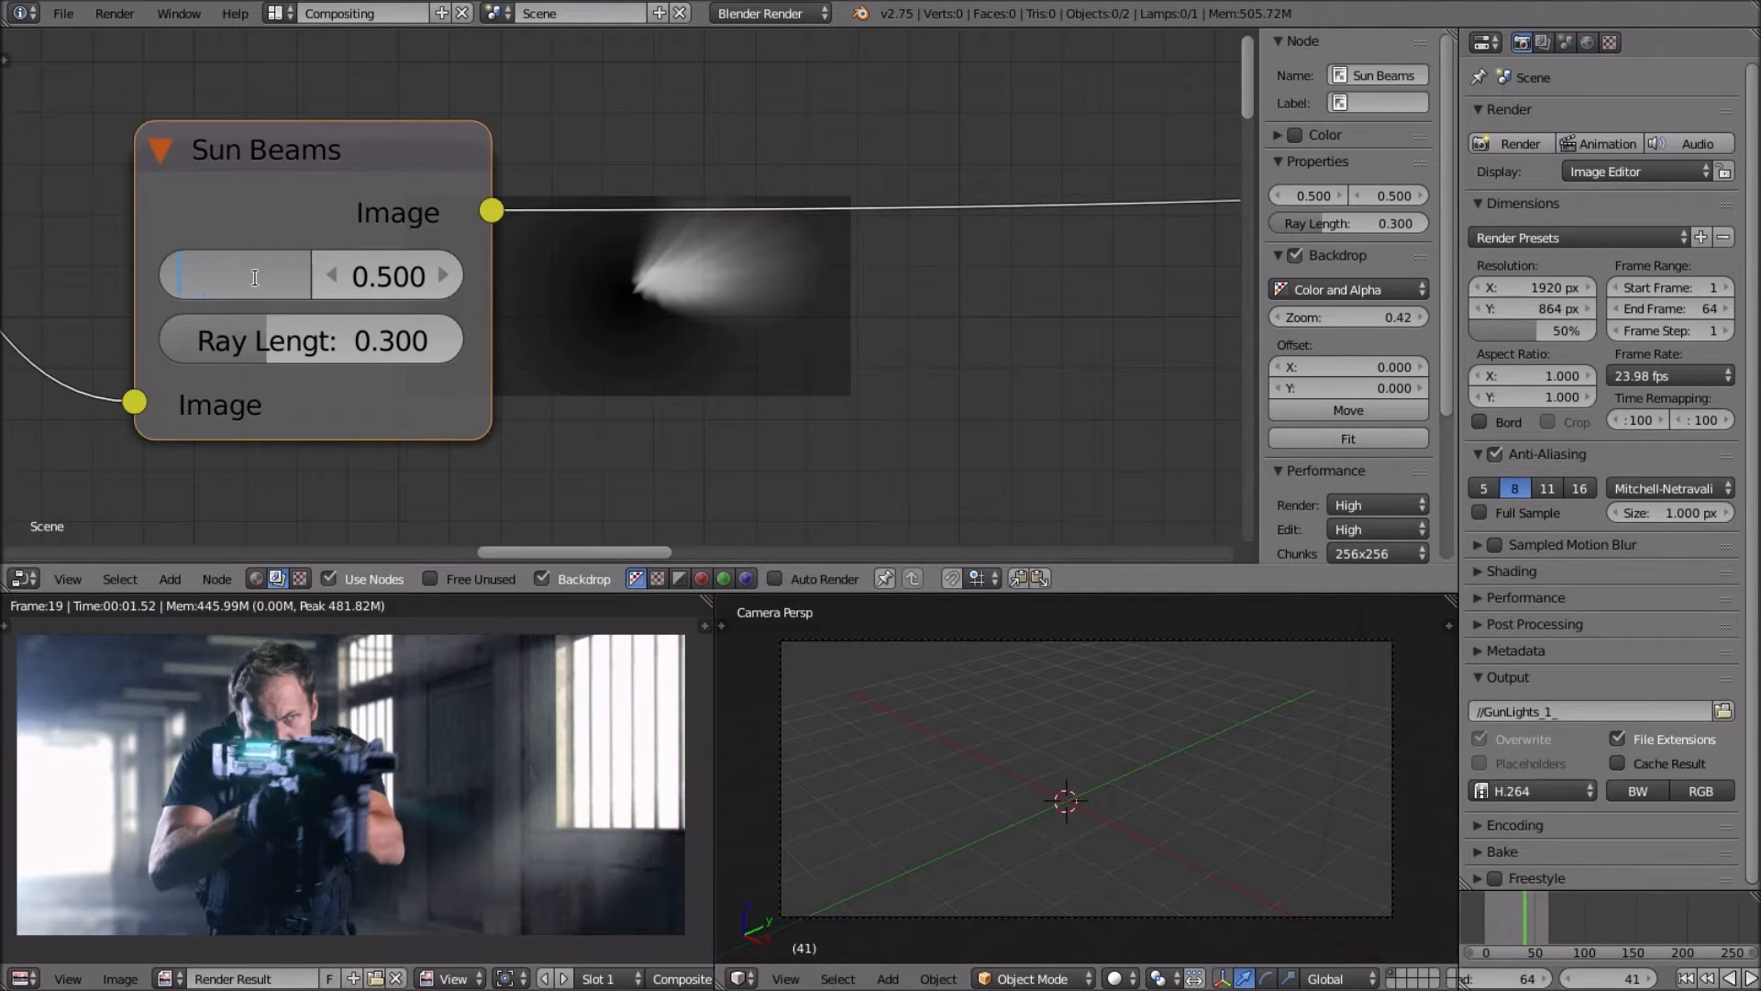
type("45")
key("Return")
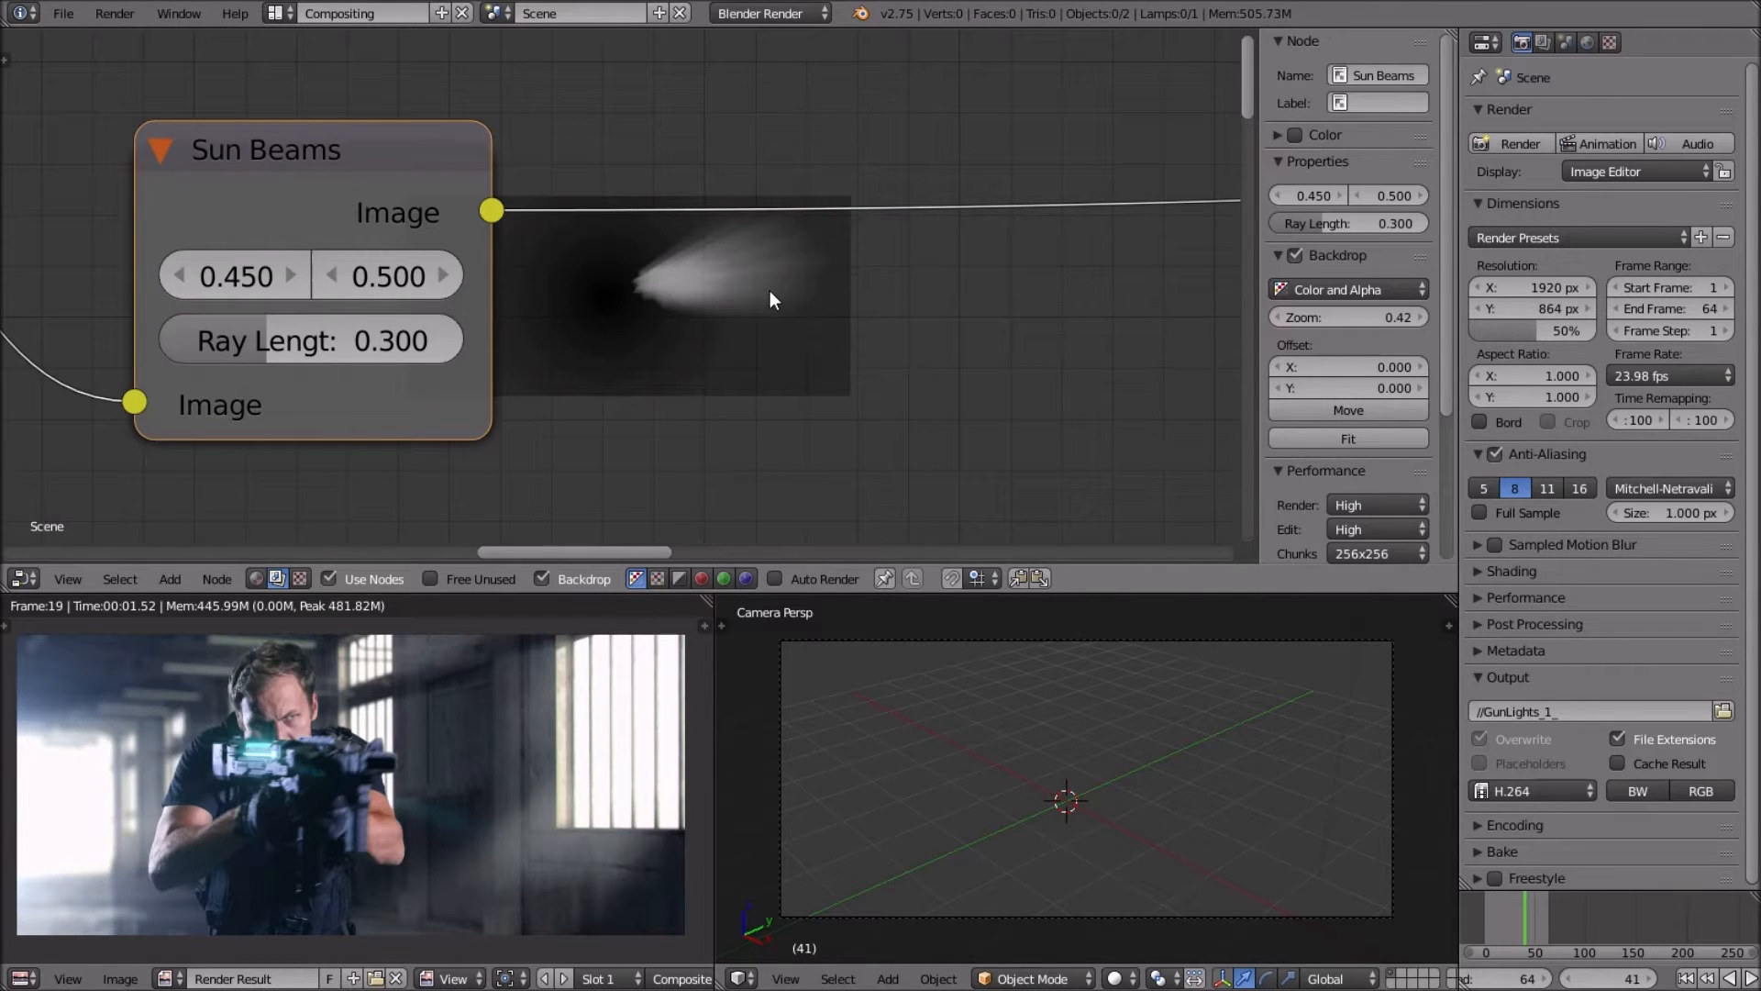
Insert a Mix color node on the link leading into the Composite node.
scroll(251, 752, "down", 4)
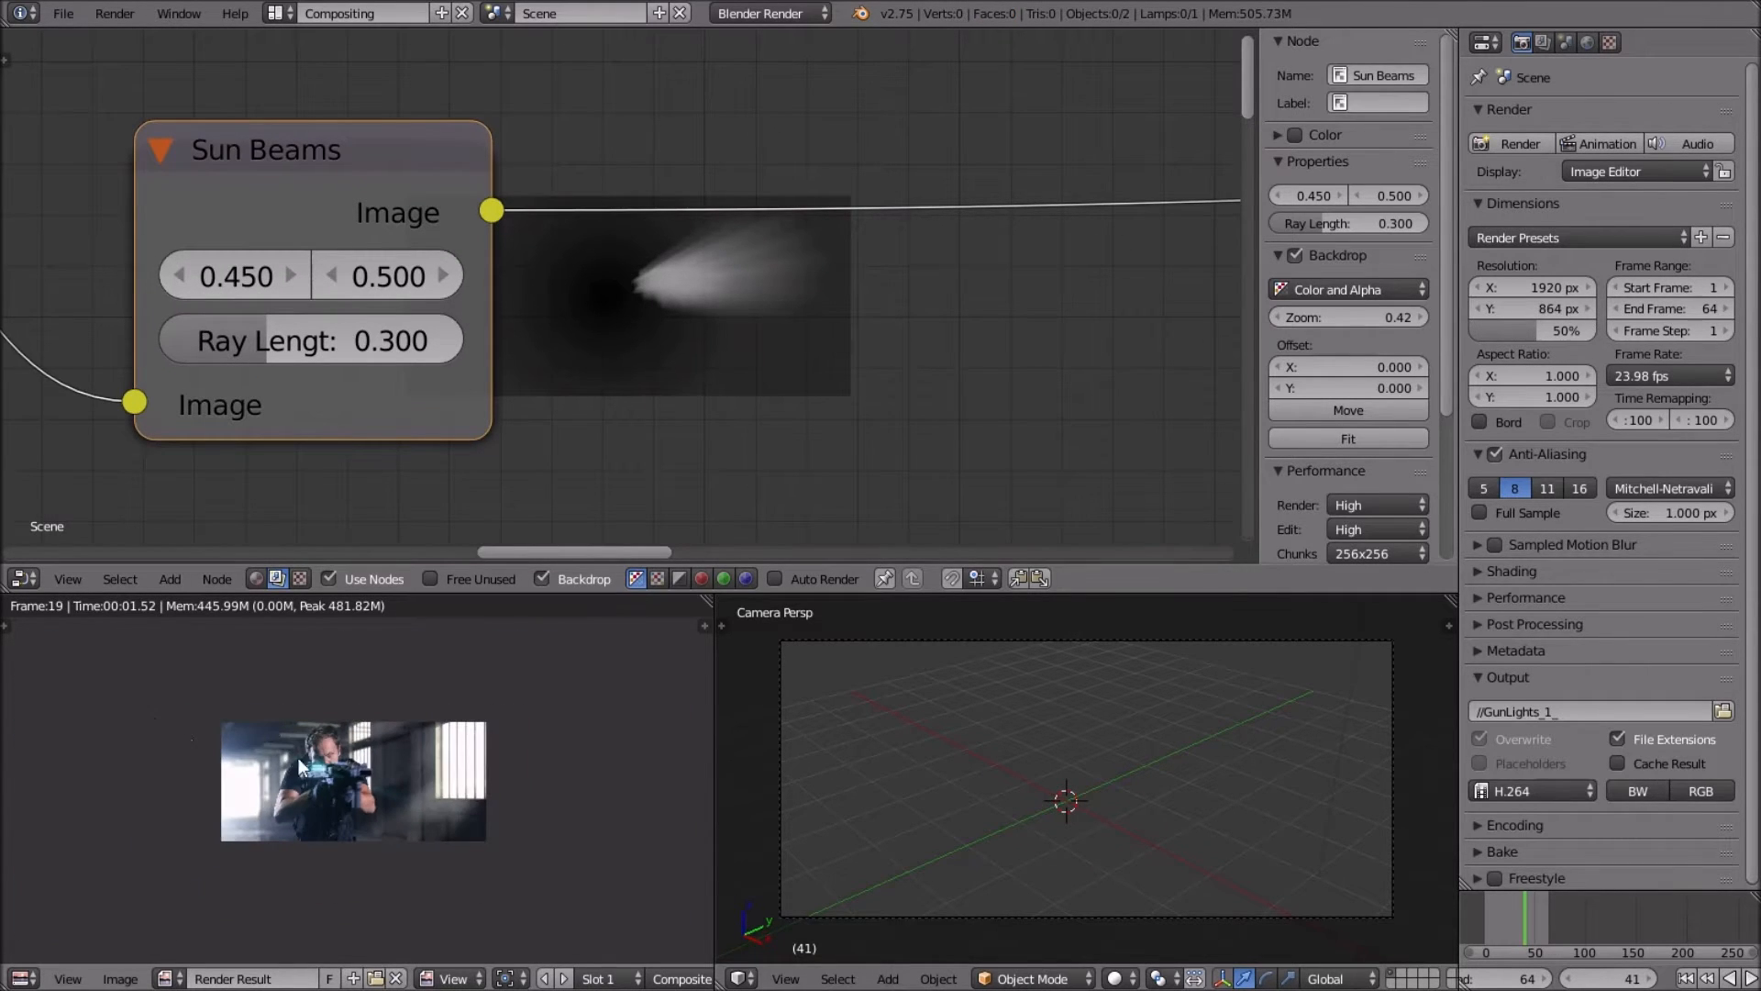
scroll(499, 752, "up", 3)
scroll(679, 399, "down", 2)
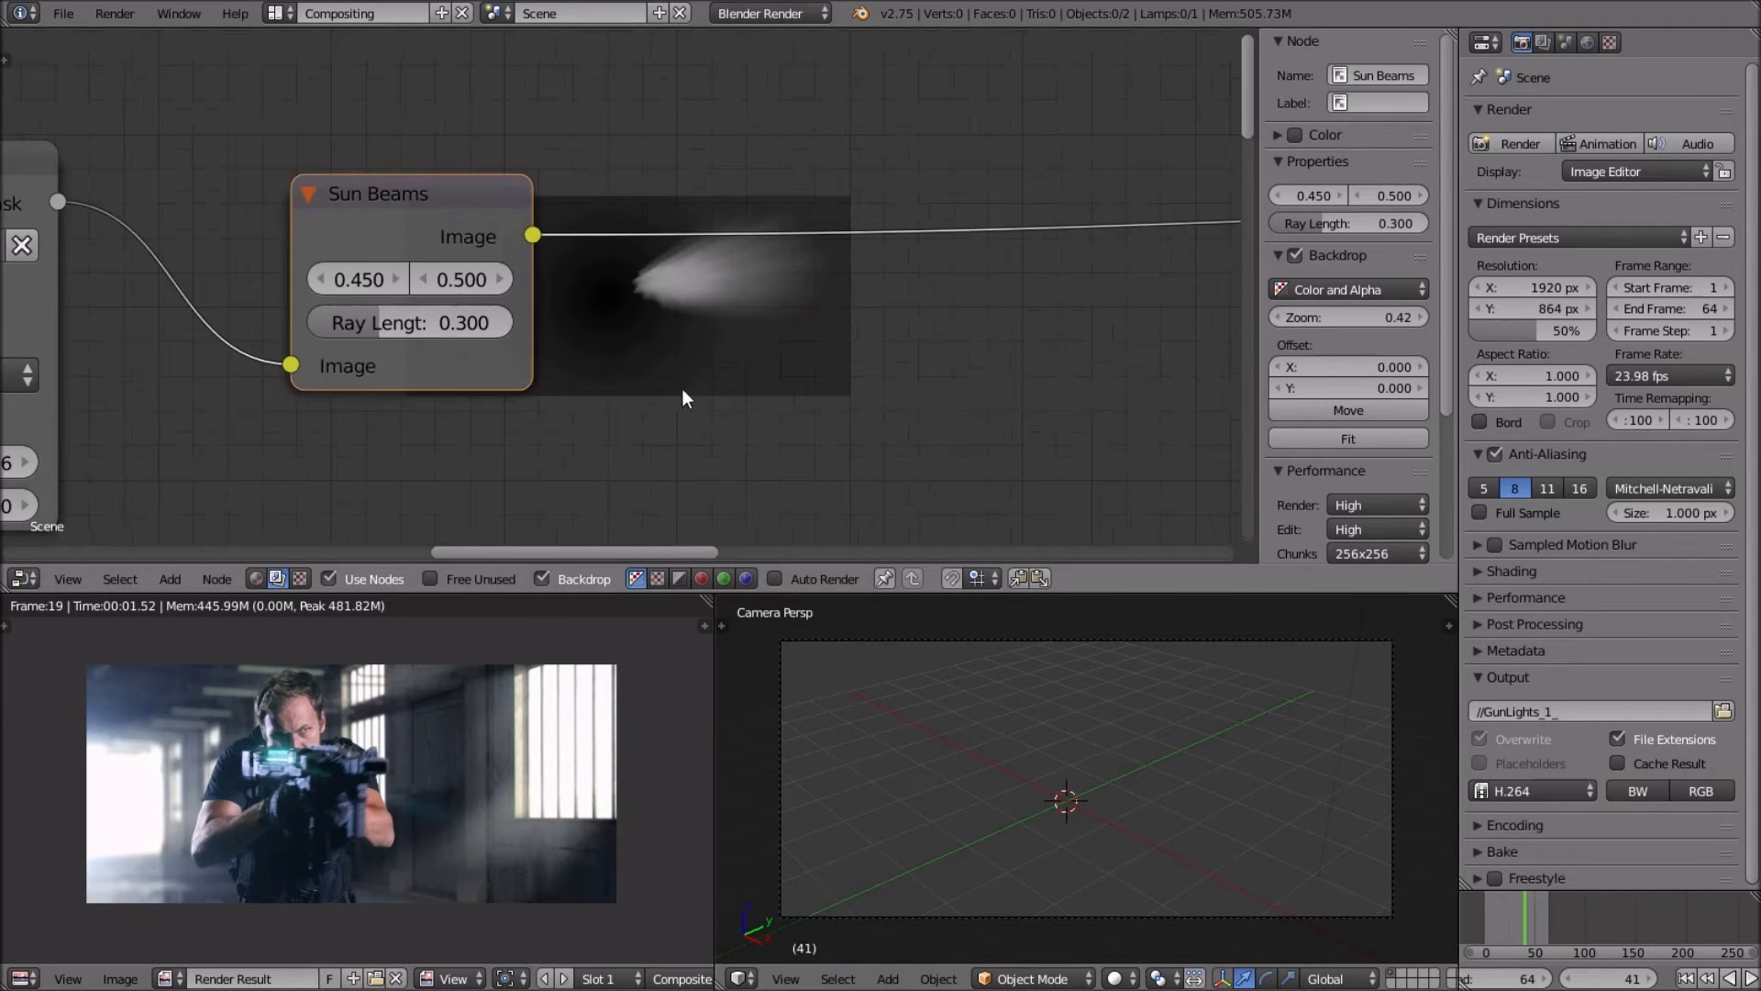
scroll(587, 357, "down", 1)
scroll(585, 346, "down", 1)
middle_click_drag(637, 304, 381, 331)
scroll(487, 321, "down", 5)
scroll(631, 341, "up", 2)
scroll(623, 343, "down", 9)
middle_click_drag(740, 367, 604, 252)
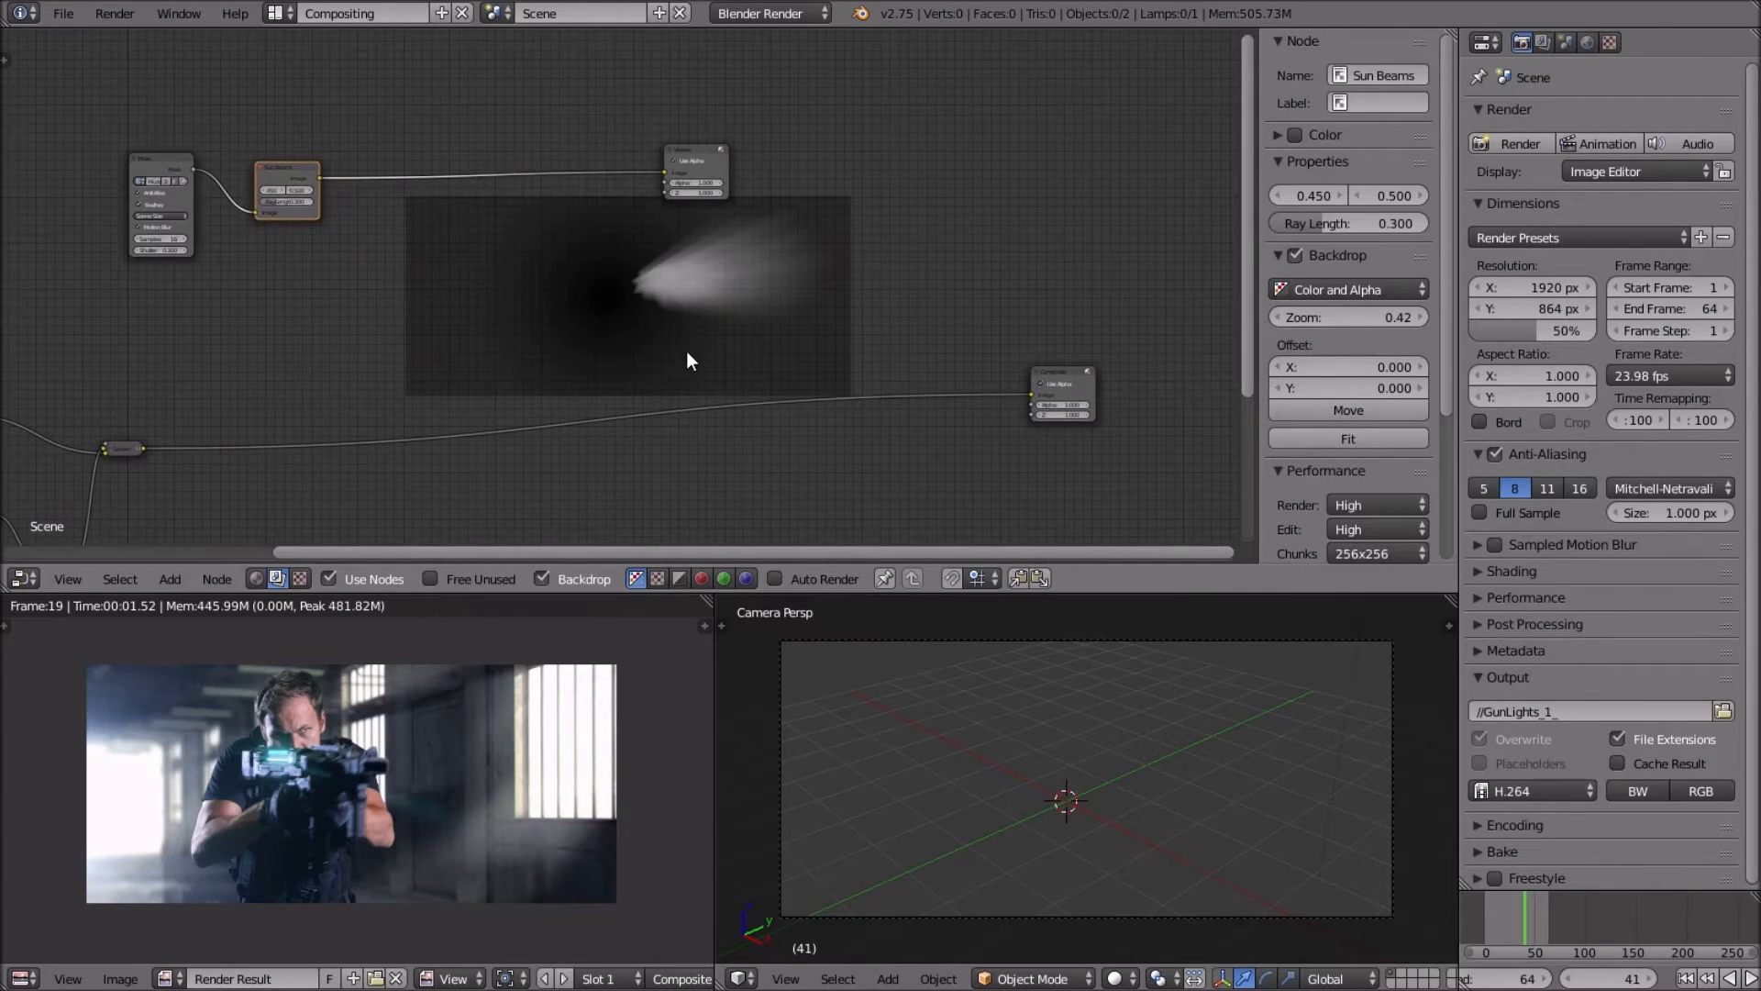
key("shift+a")
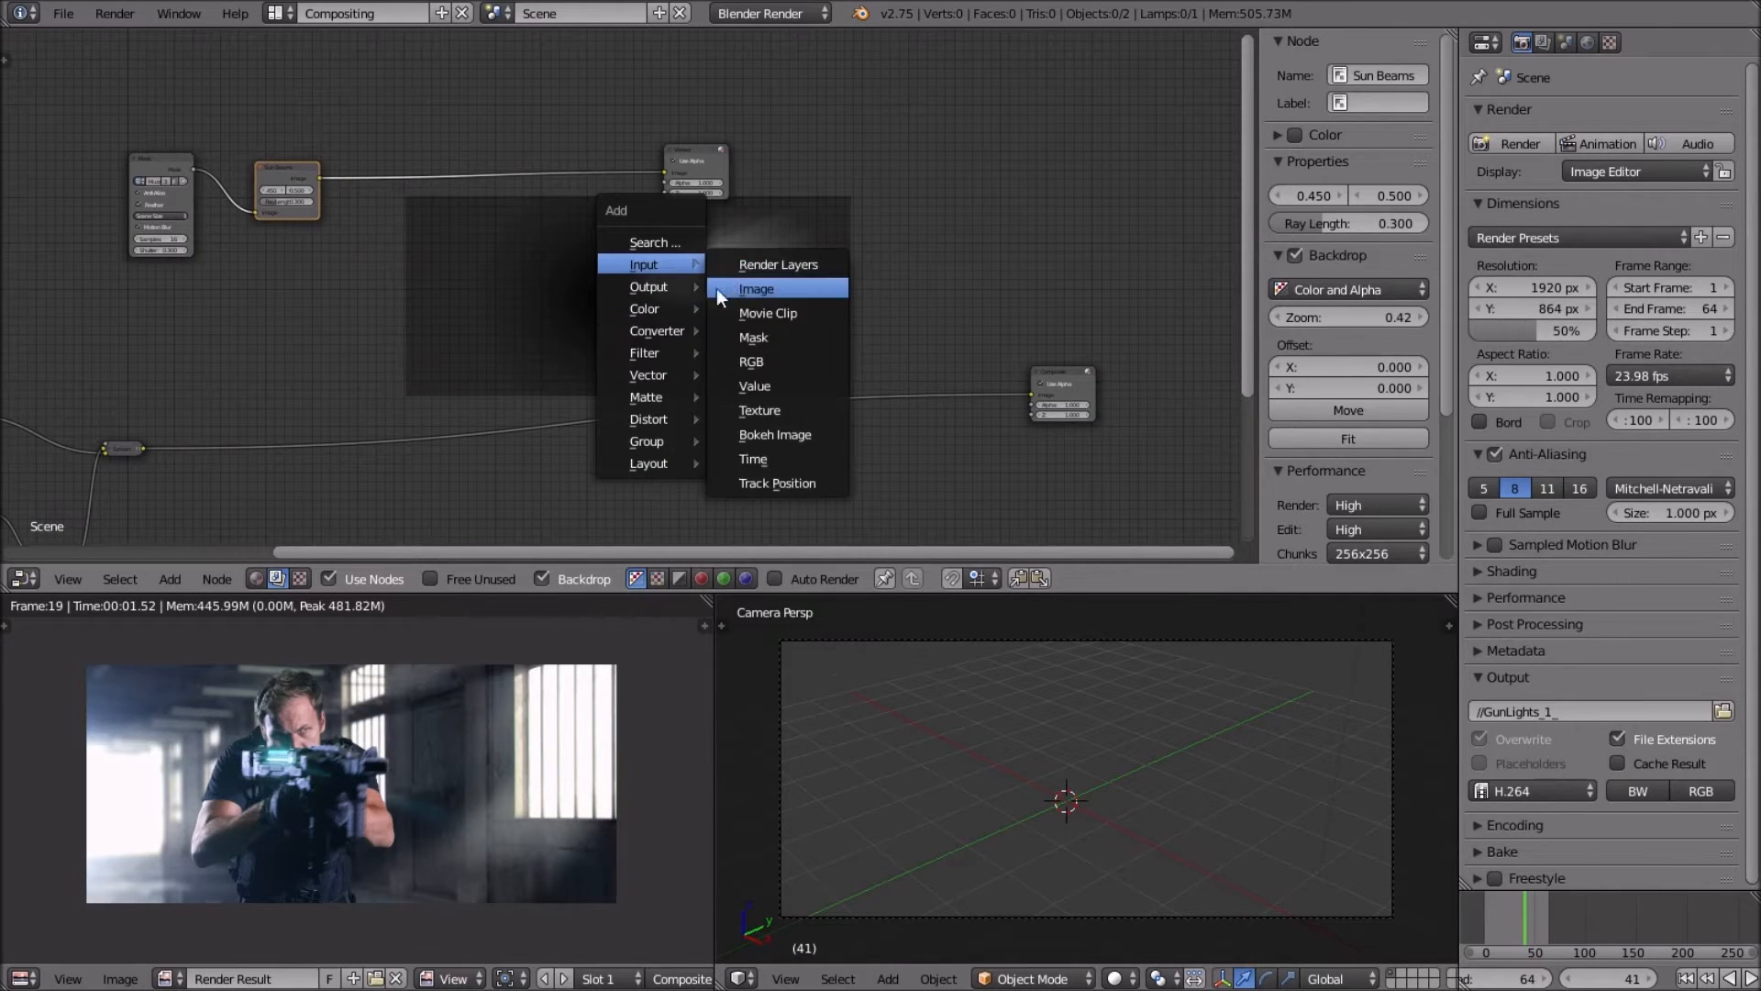
mouse_move(648, 295)
left_click(739, 304)
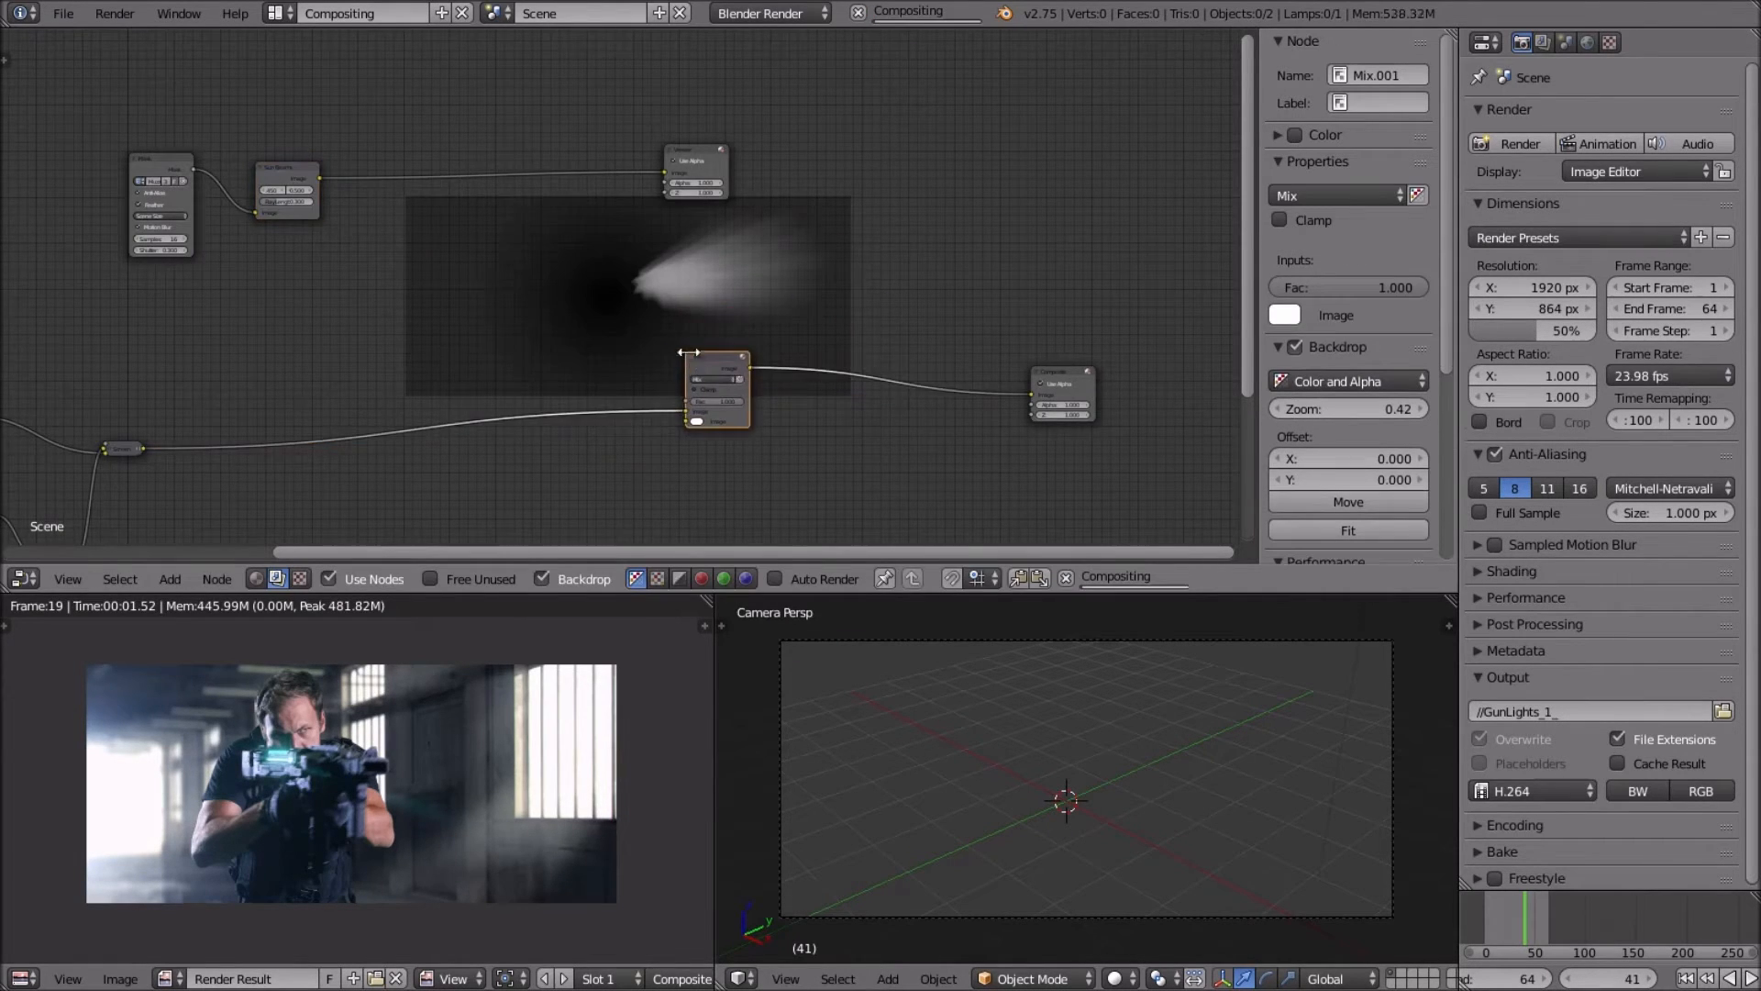
left_click(744, 413)
Set the new Mix node's blend type to Screen and move its incoming footage link to the second Image input.
left_click(744, 414)
left_click(748, 357)
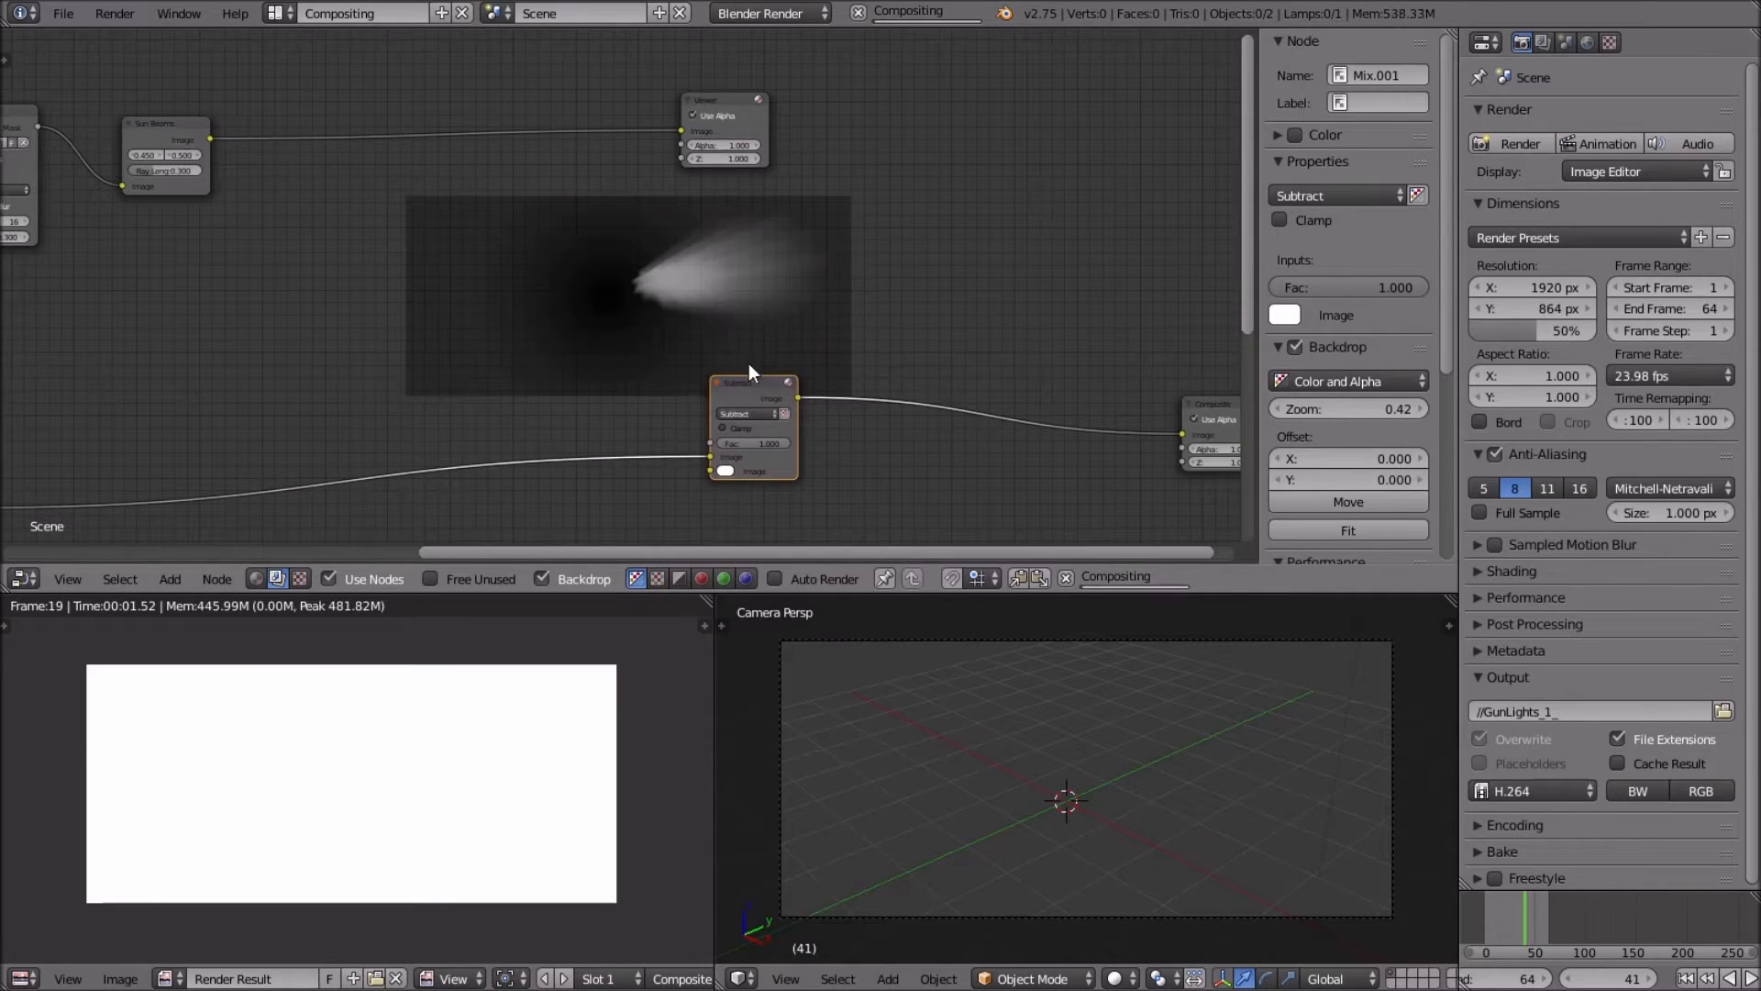
left_click(737, 412)
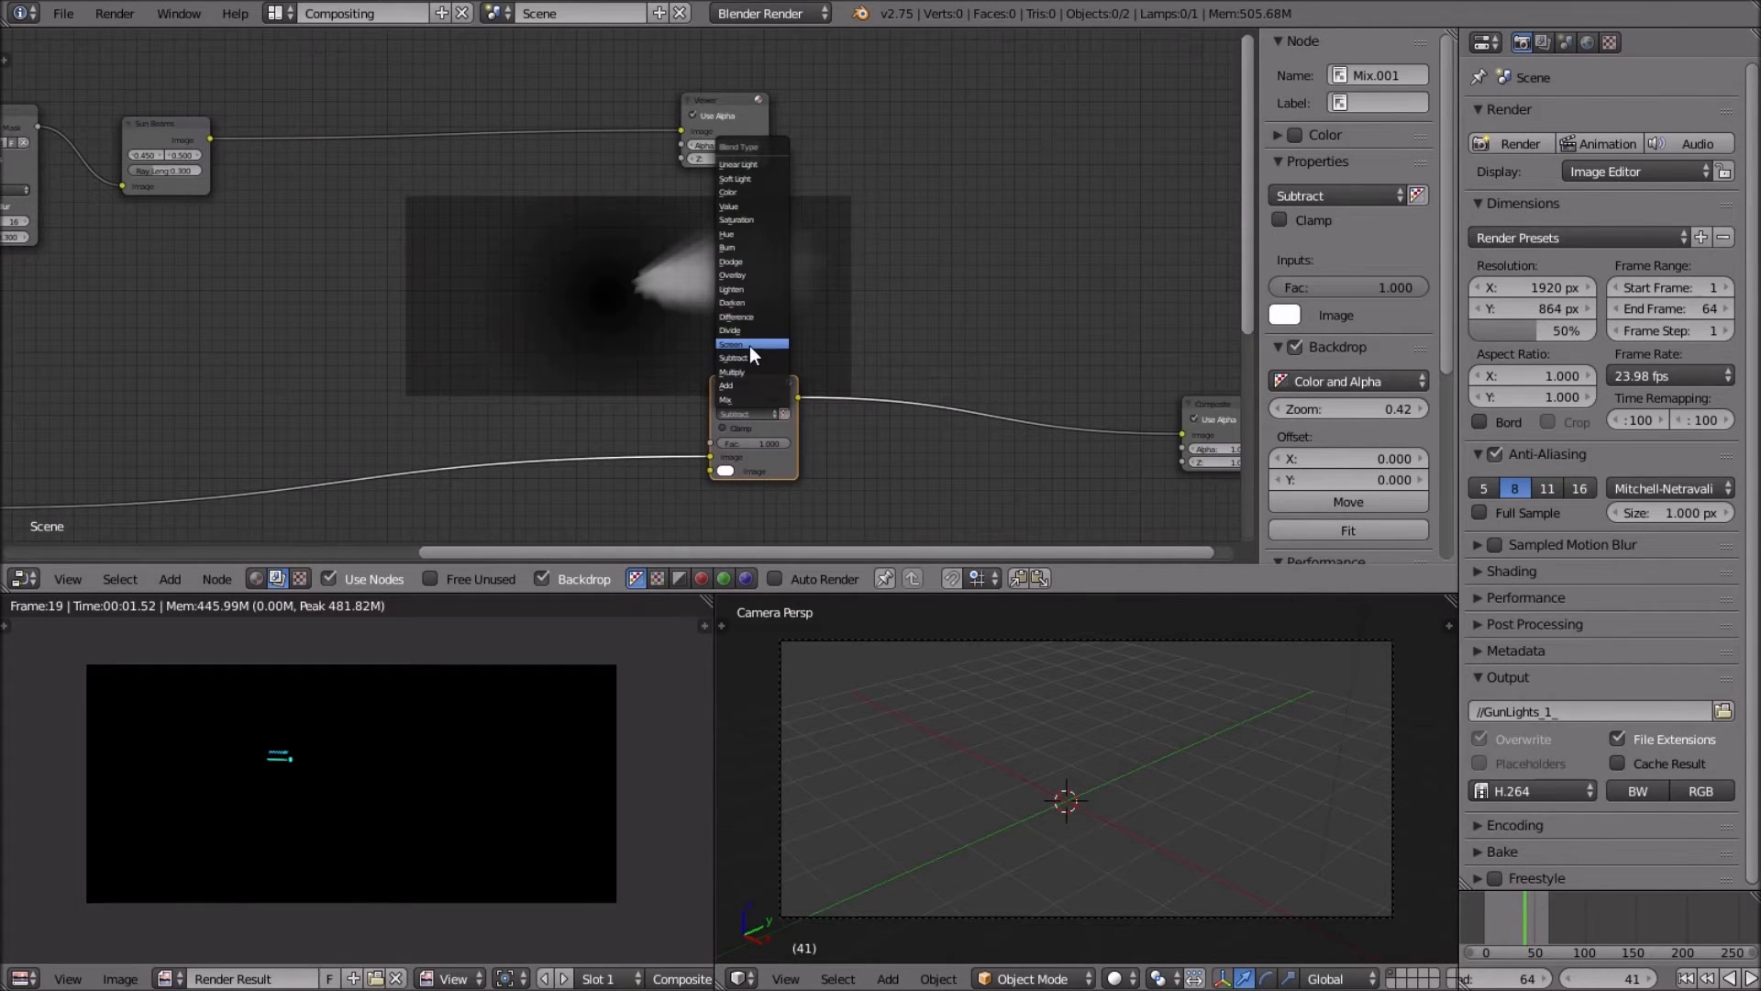
left_click(751, 345)
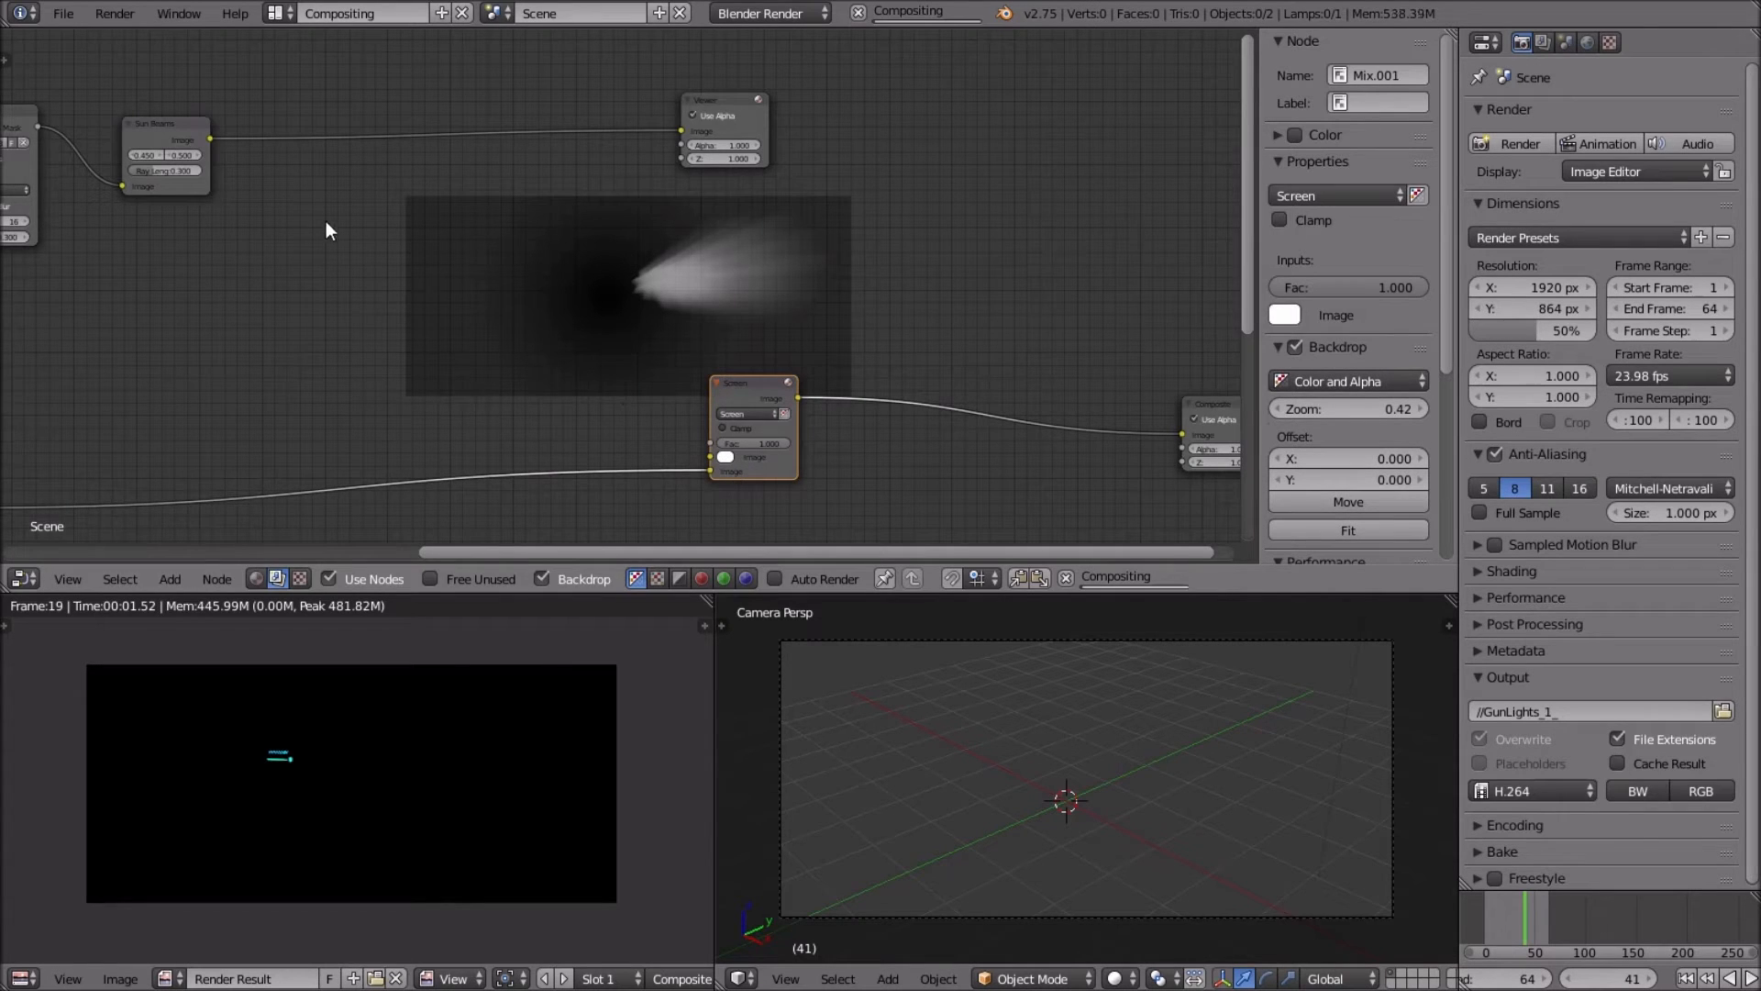
Link the Sun Beams output to the Screen node's first Image input and toggle the Screen node's alpha option.
left_click_drag(209, 139, 713, 453)
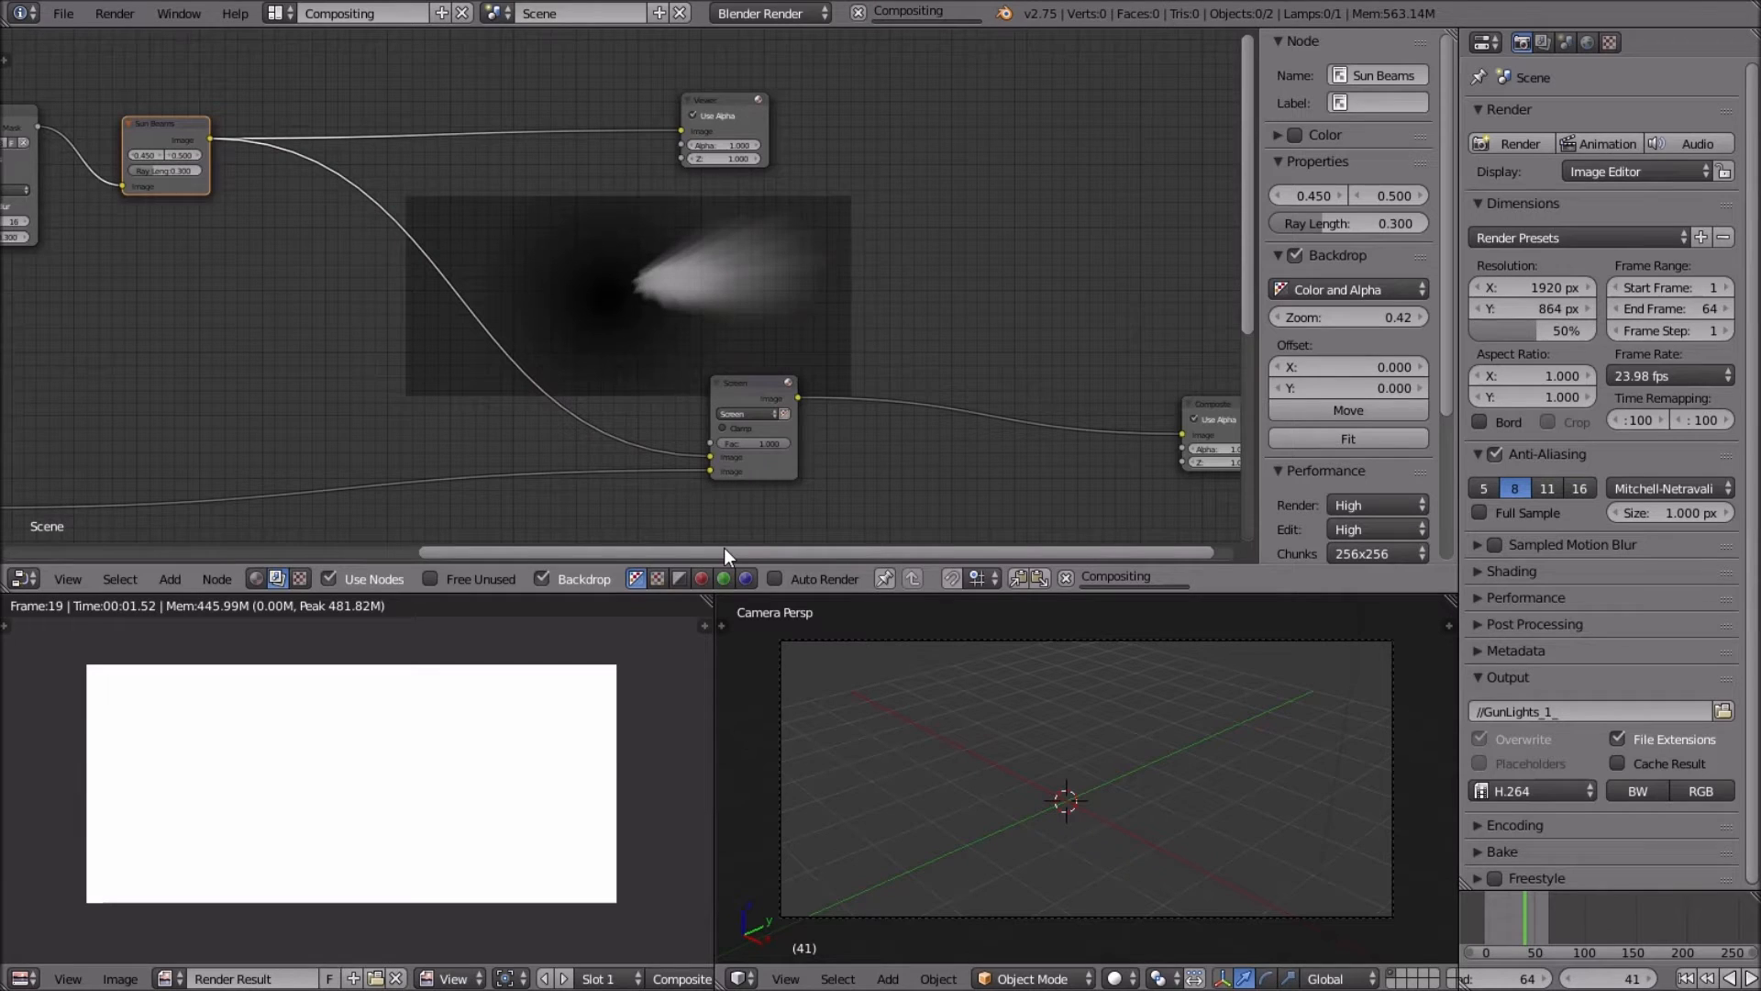
scroll(251, 837, "up", 2)
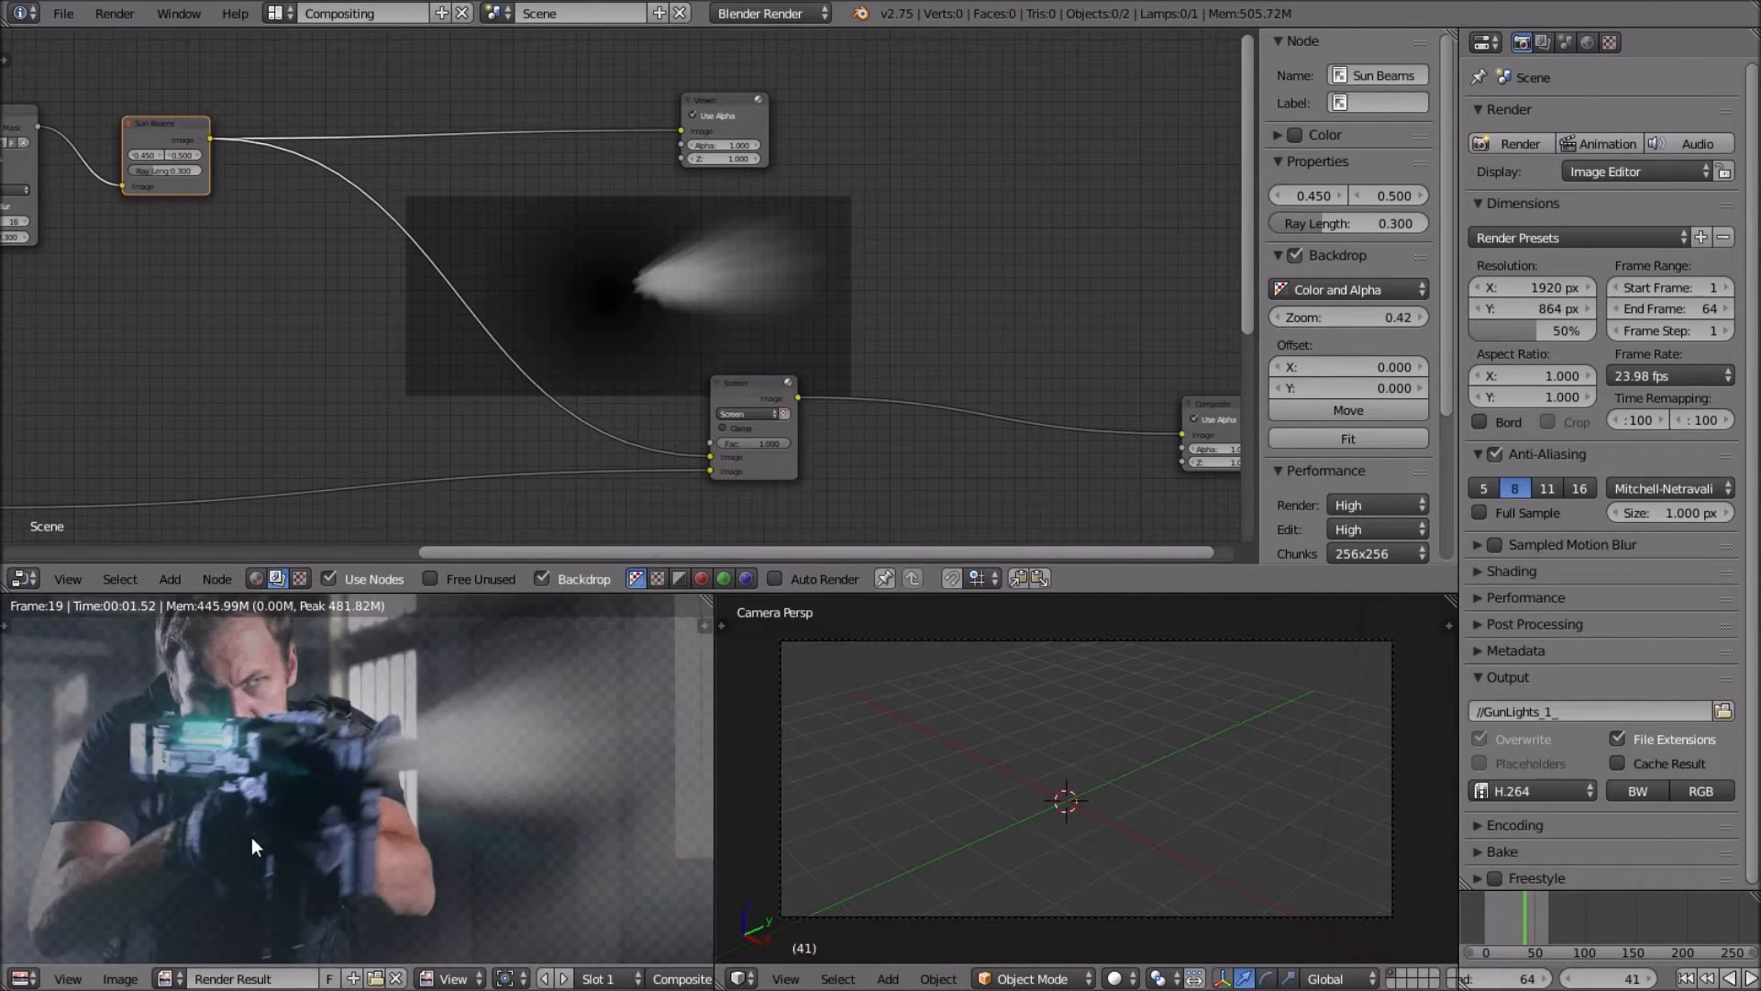
left_click(780, 409)
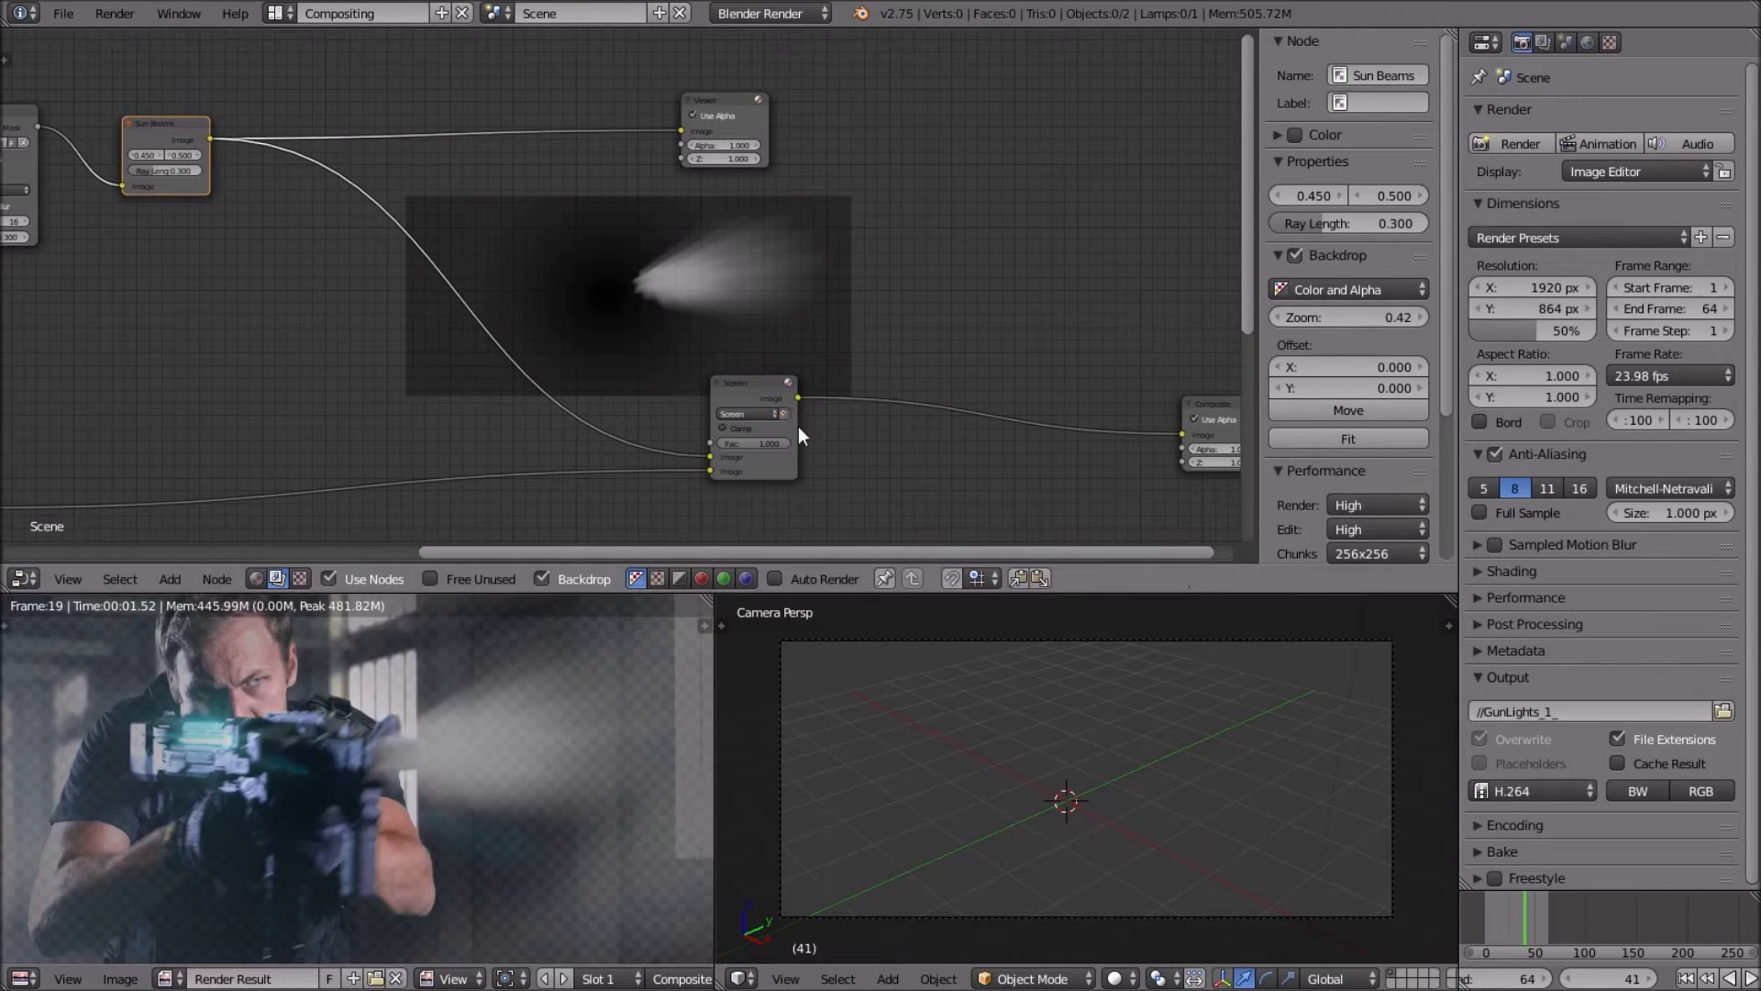
scroll(571, 765, "down", 4)
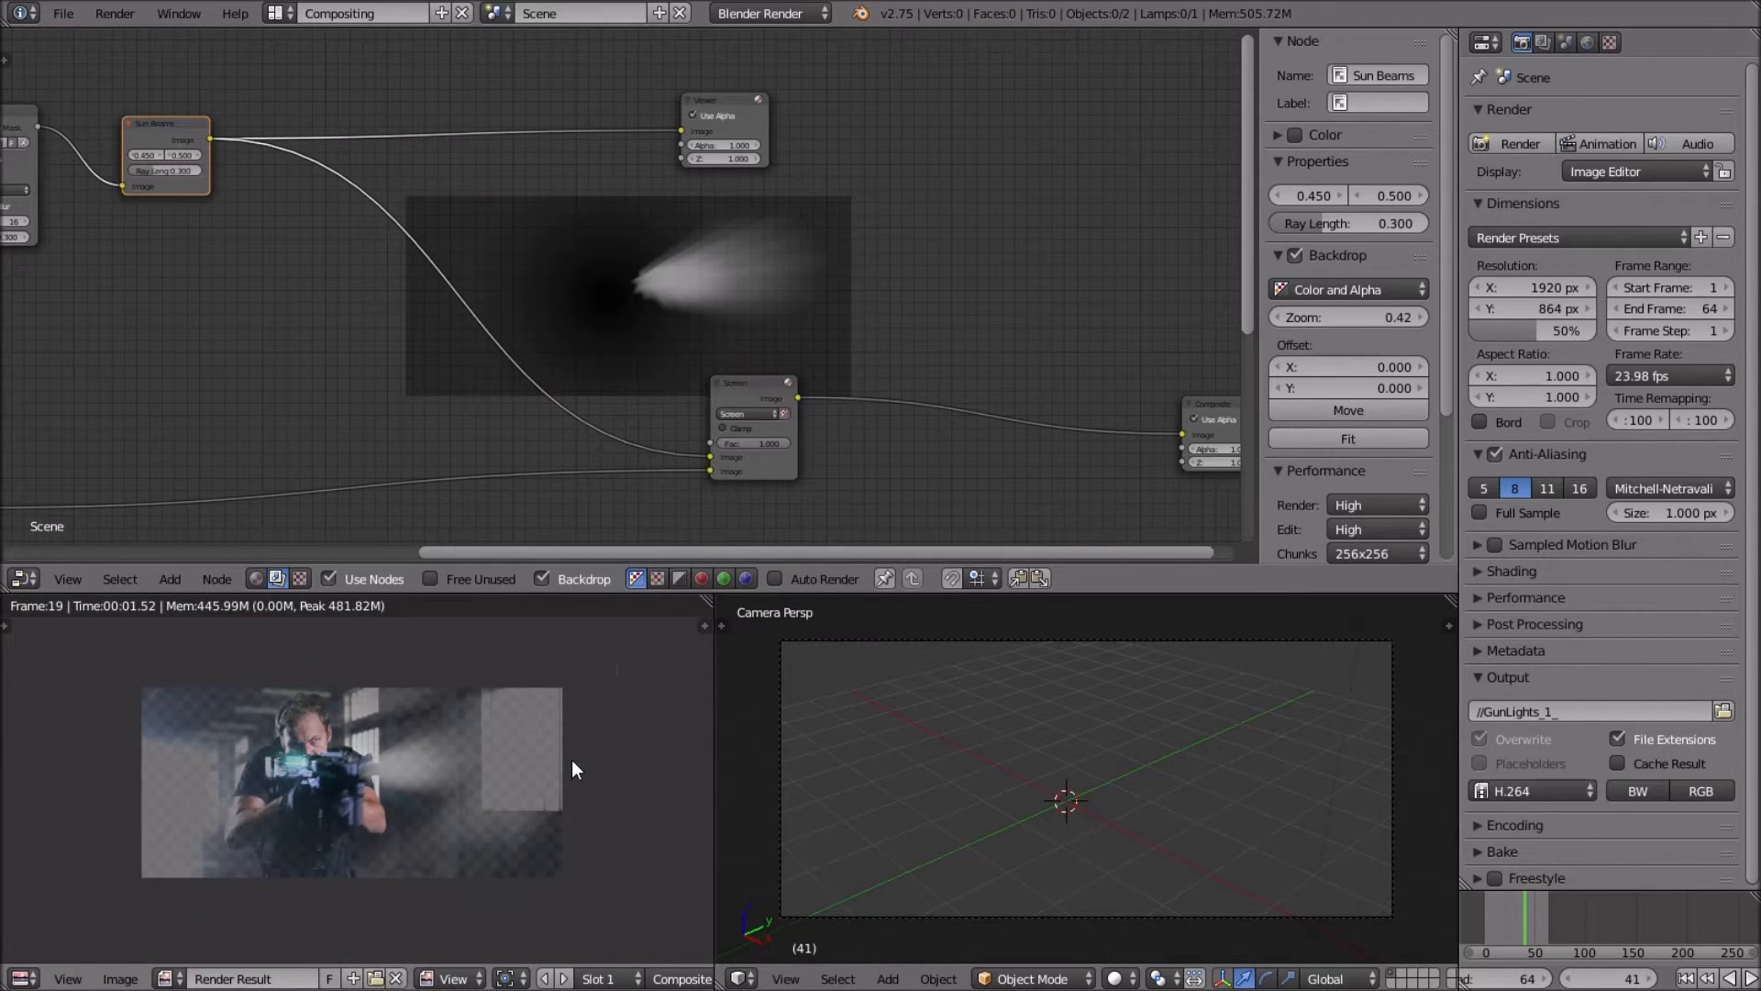
key("Home")
scroll(790, 414, "up", 1)
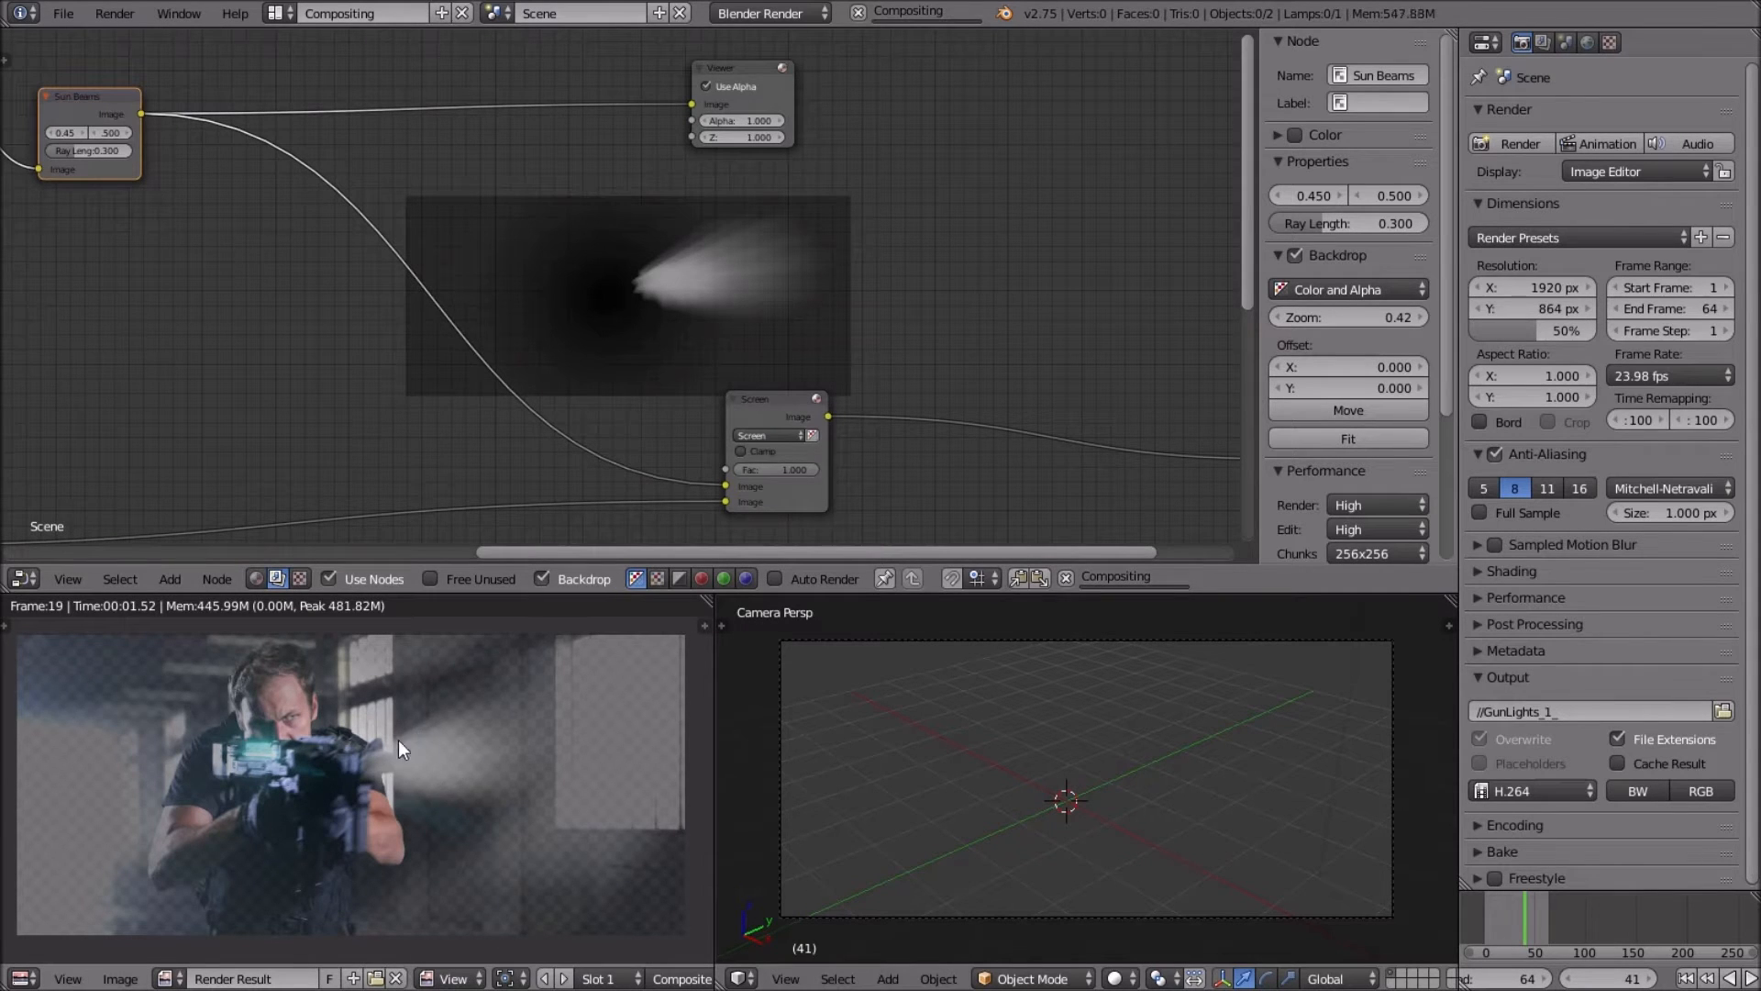
Insert a Mix node set to Add with a black first color after Sun Beams, feeding both the Viewer and the Screen node.
scroll(590, 269, "up", 2)
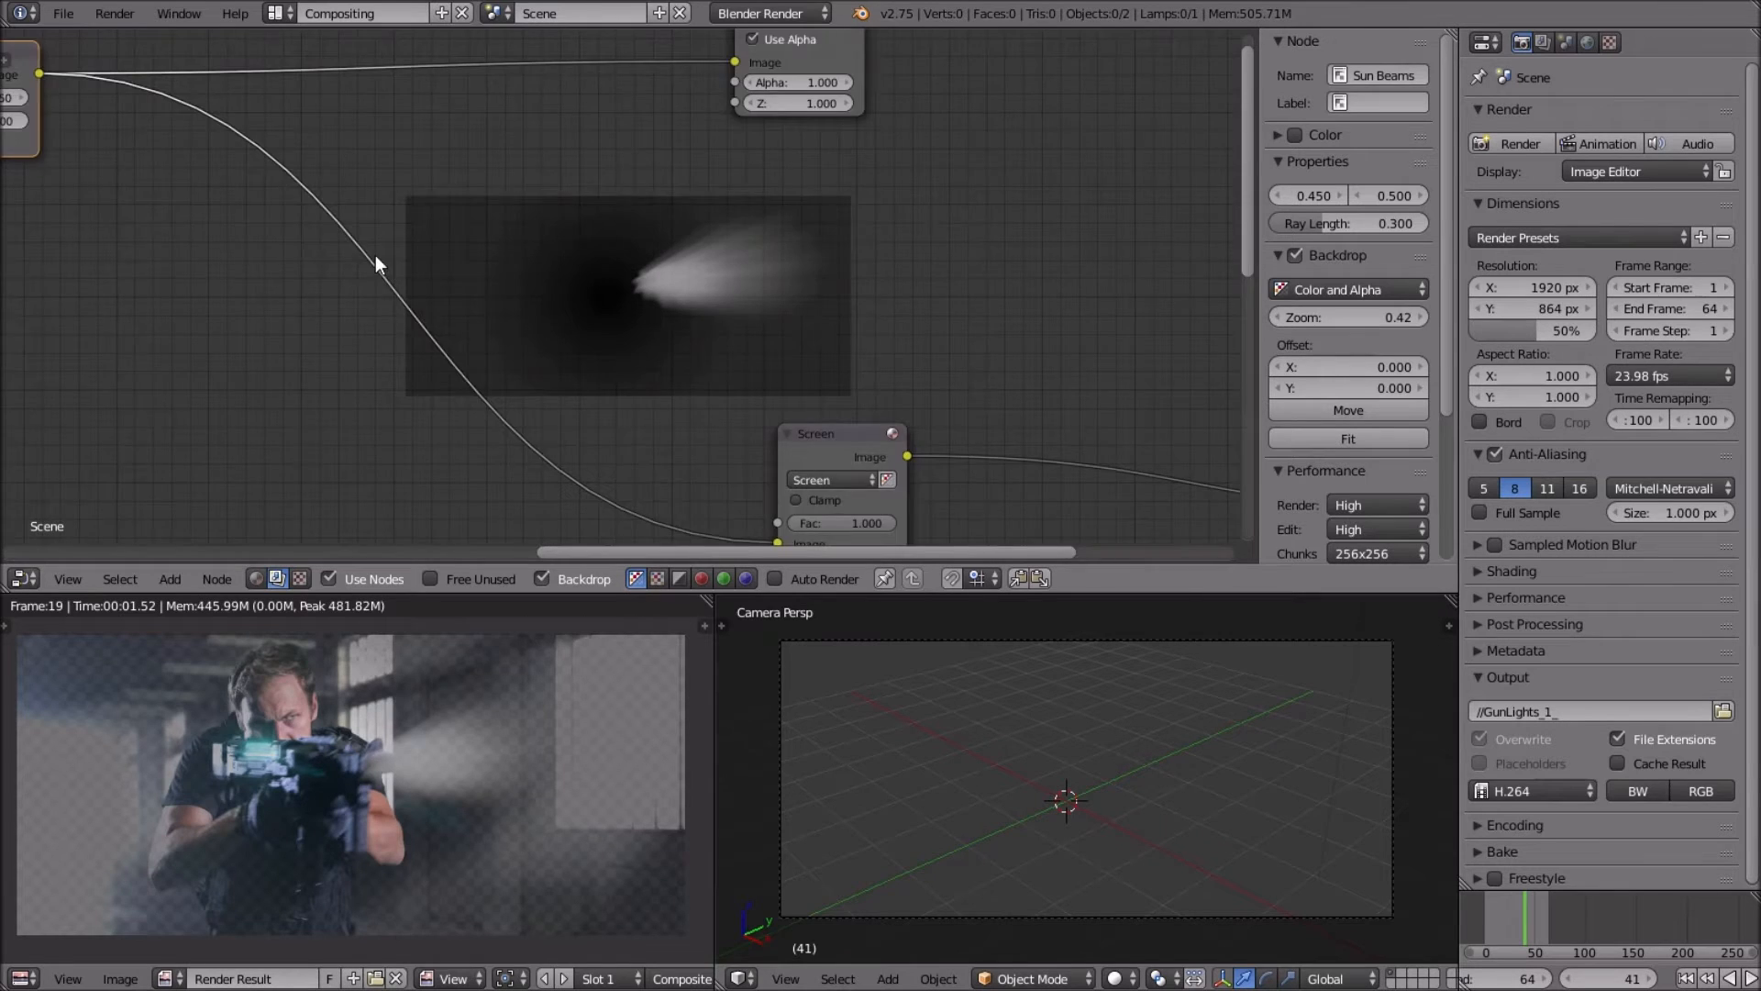
scroll(376, 264, "down", 1)
middle_click_drag(480, 251, 721, 328)
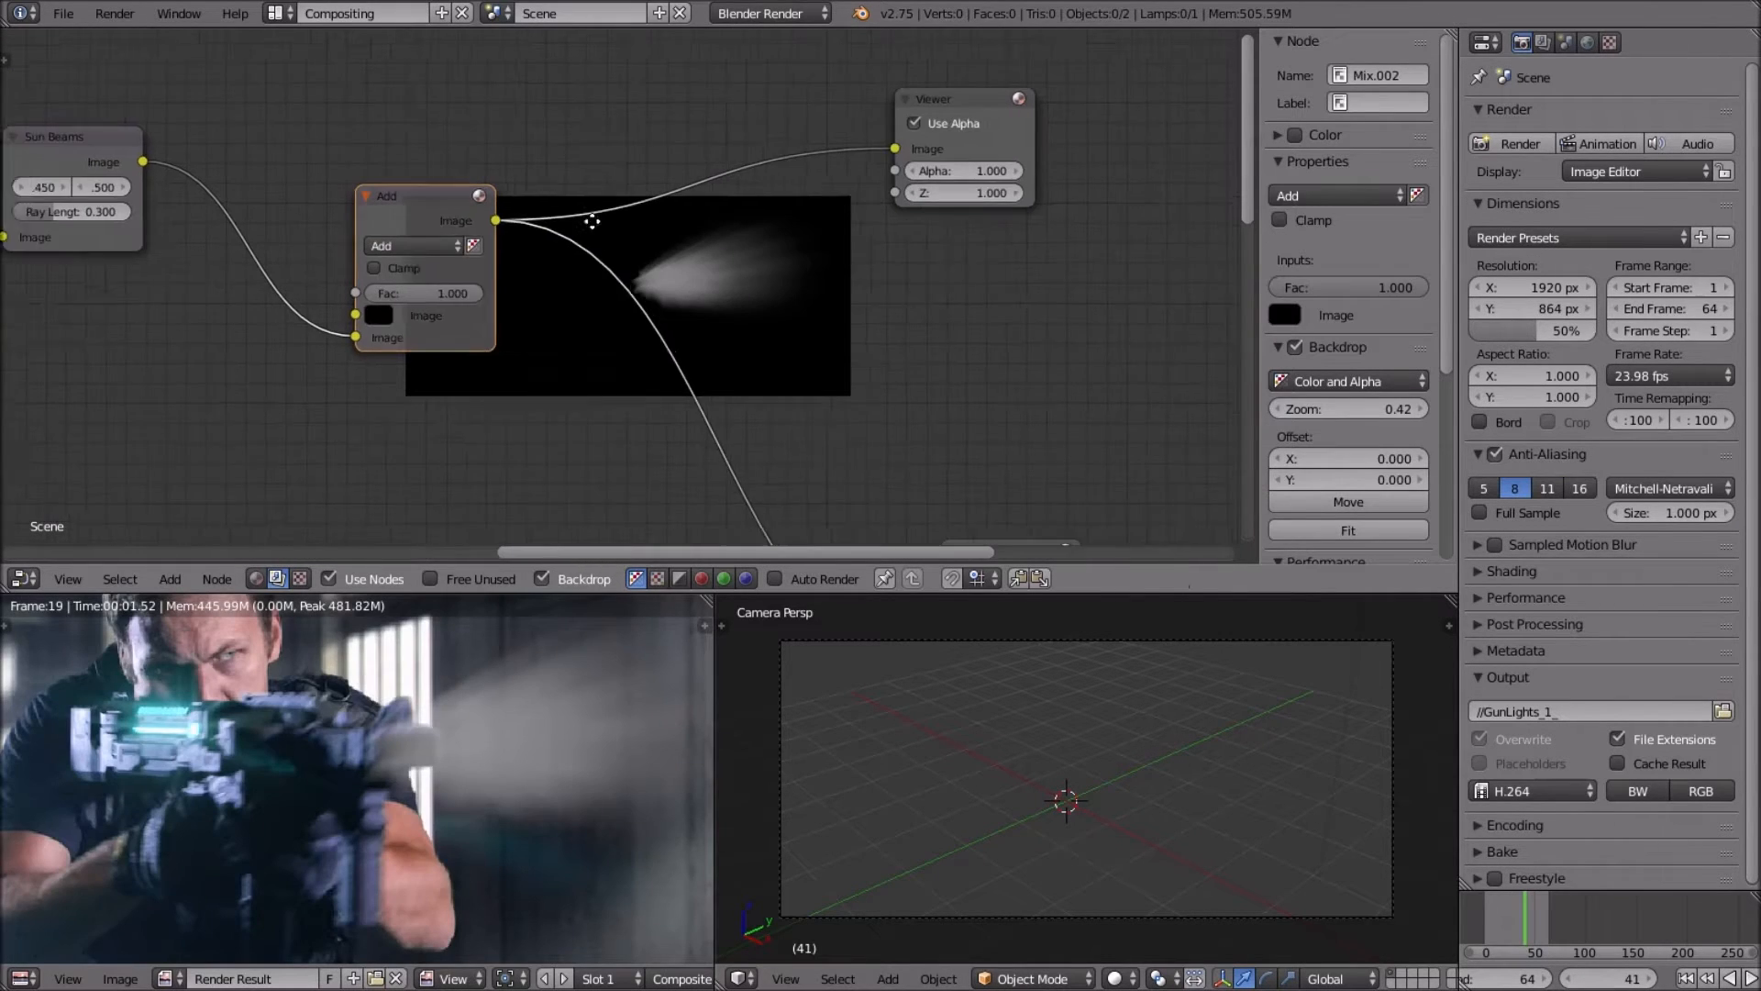
Check the flash over the footage and move the Add node farther from the Sun Beams node, lower and to its right.
scroll(440, 298, "right", 2)
scroll(658, 739, "down", 3)
scroll(625, 729, "up", 4)
scroll(532, 744, "down", 2)
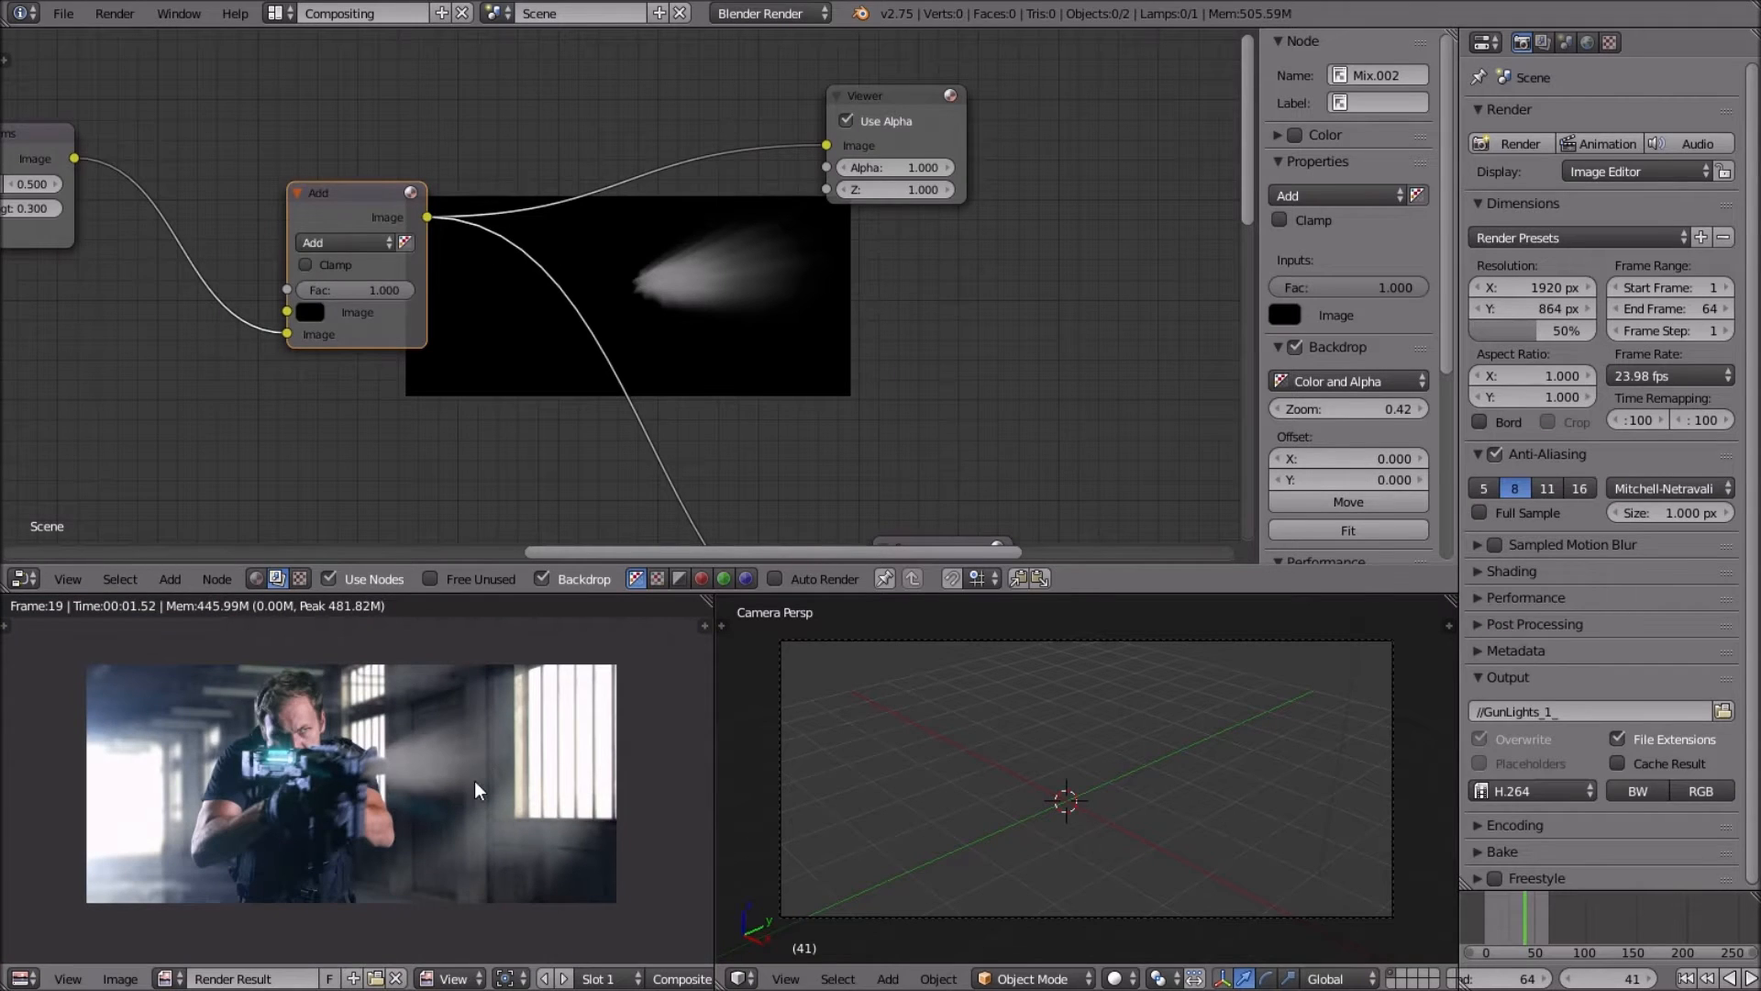
scroll(351, 783, "down", 1)
scroll(532, 405, "up", 2)
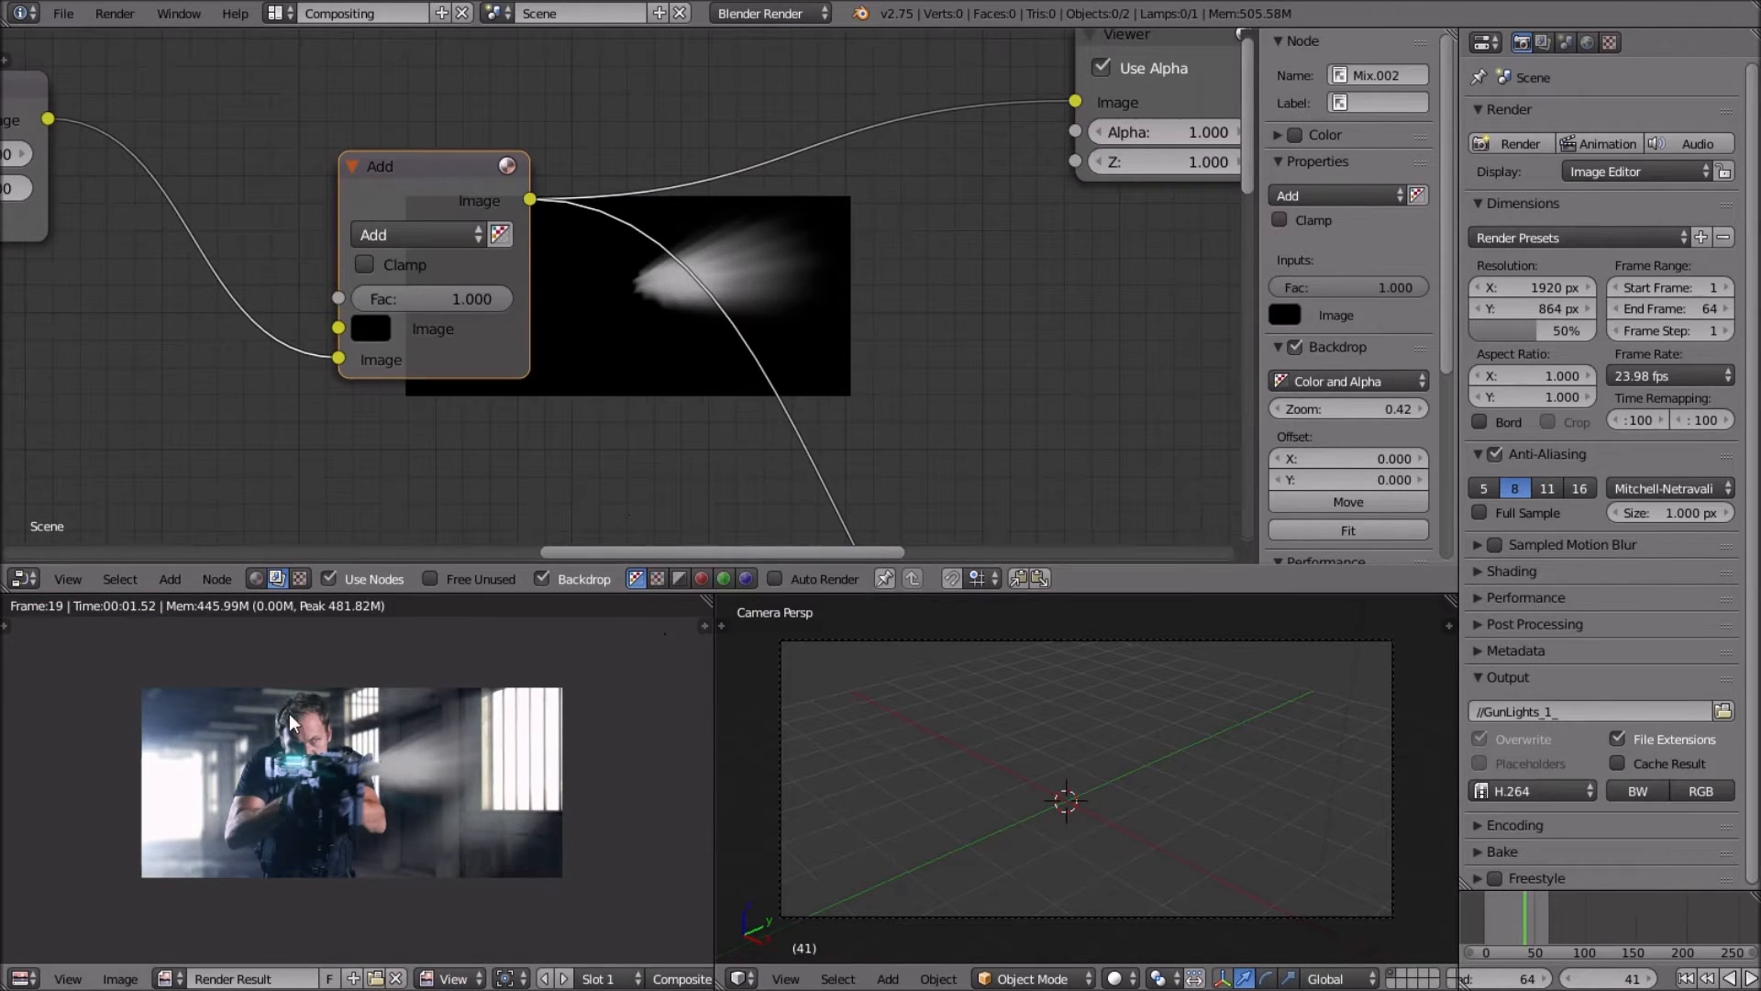
scroll(411, 194, "down", 2)
left_click_drag(411, 194, 601, 306)
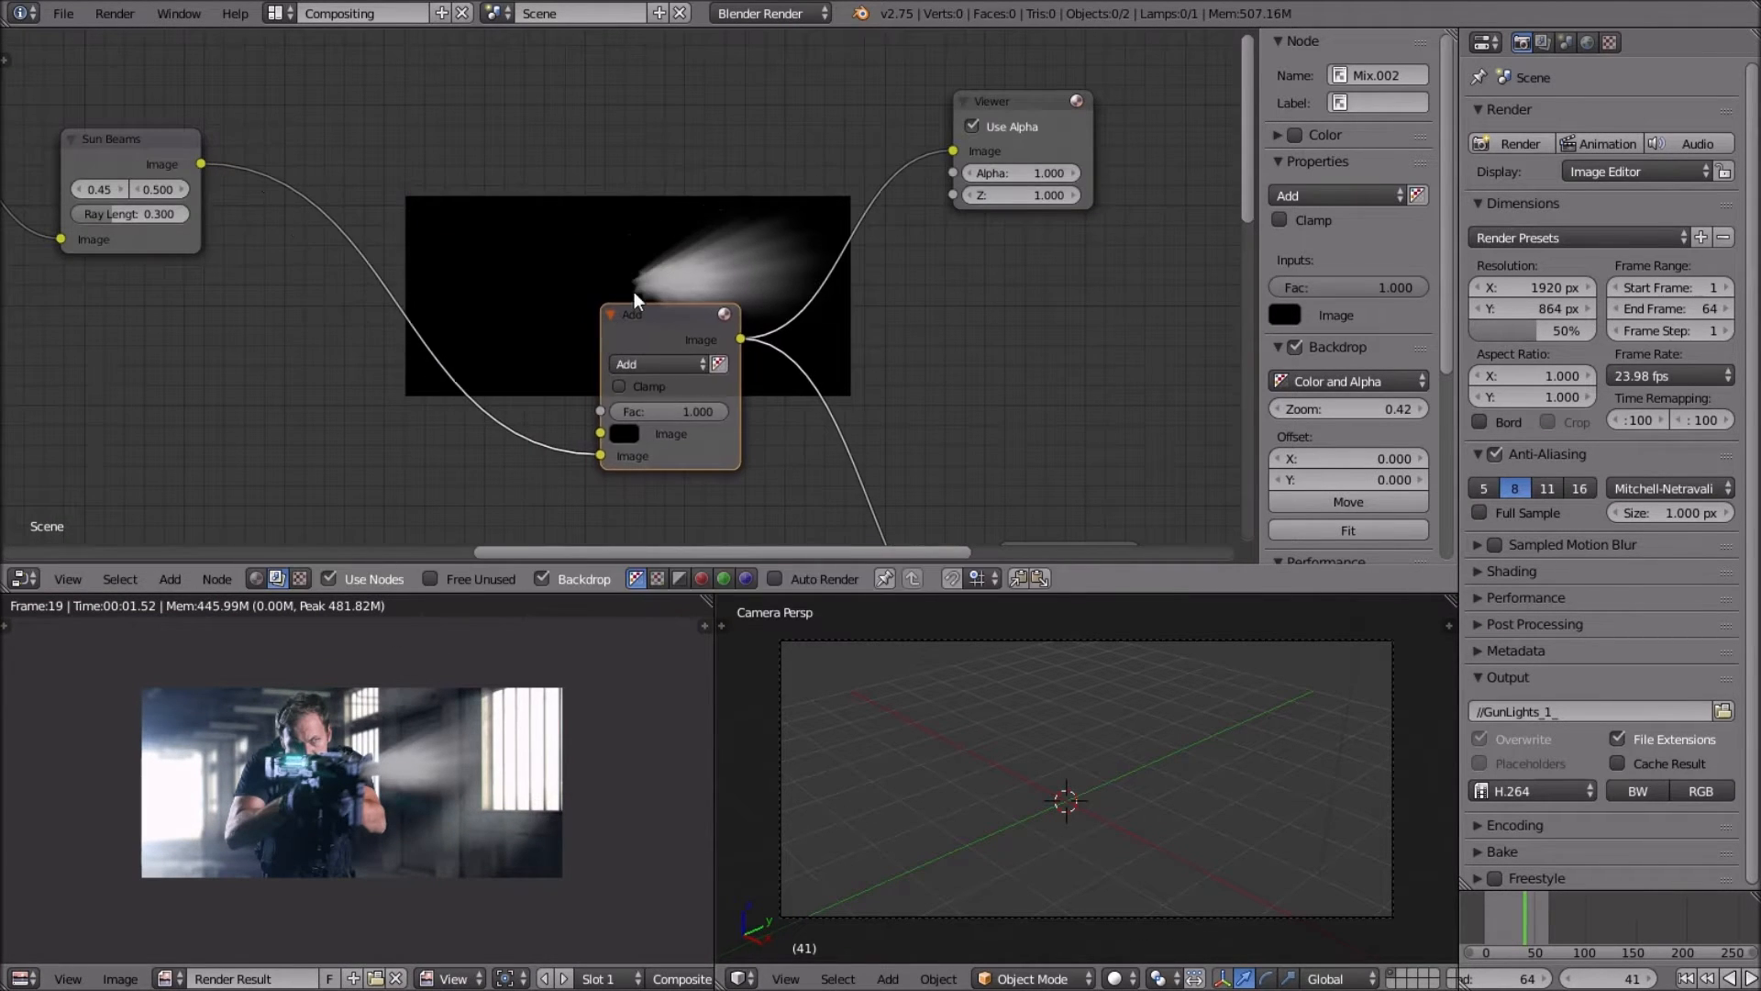
Move the Viewer and Add nodes farther right, opening a gap after the Sun Beams node.
right_click(1037, 125)
right_click(1029, 111)
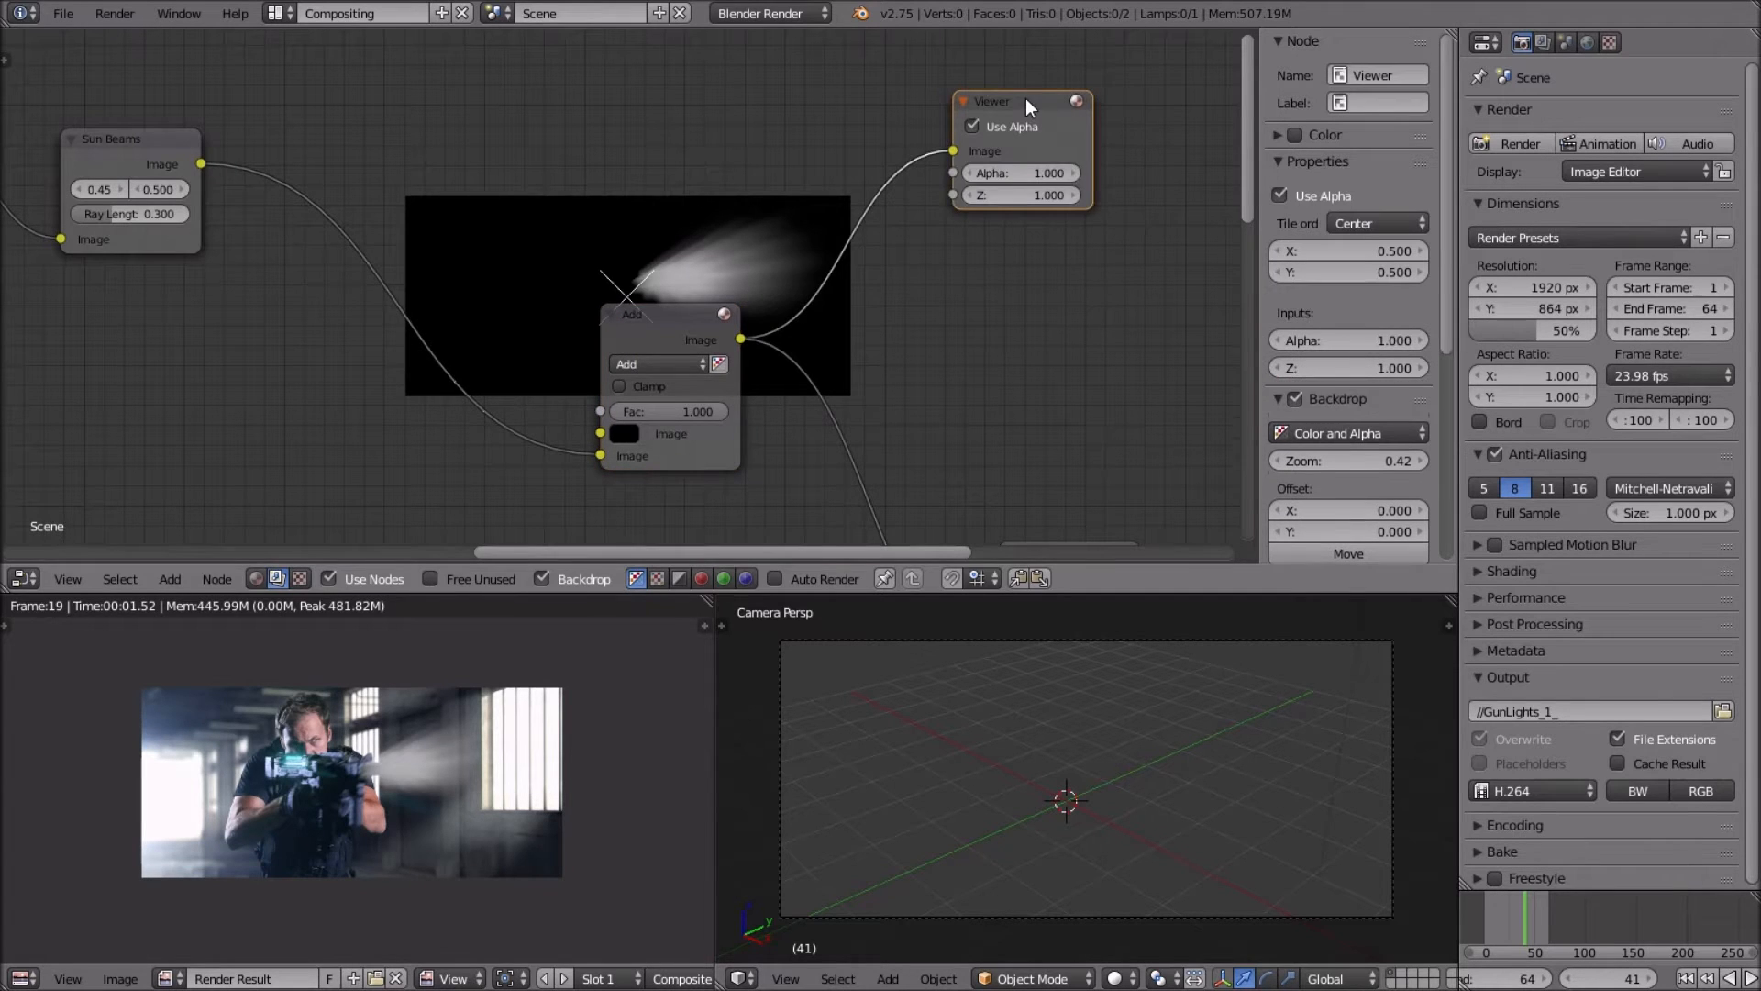
left_click_drag(1029, 111, 1125, 104)
left_click_drag(656, 321, 851, 316)
scroll(669, 295, "down", 2)
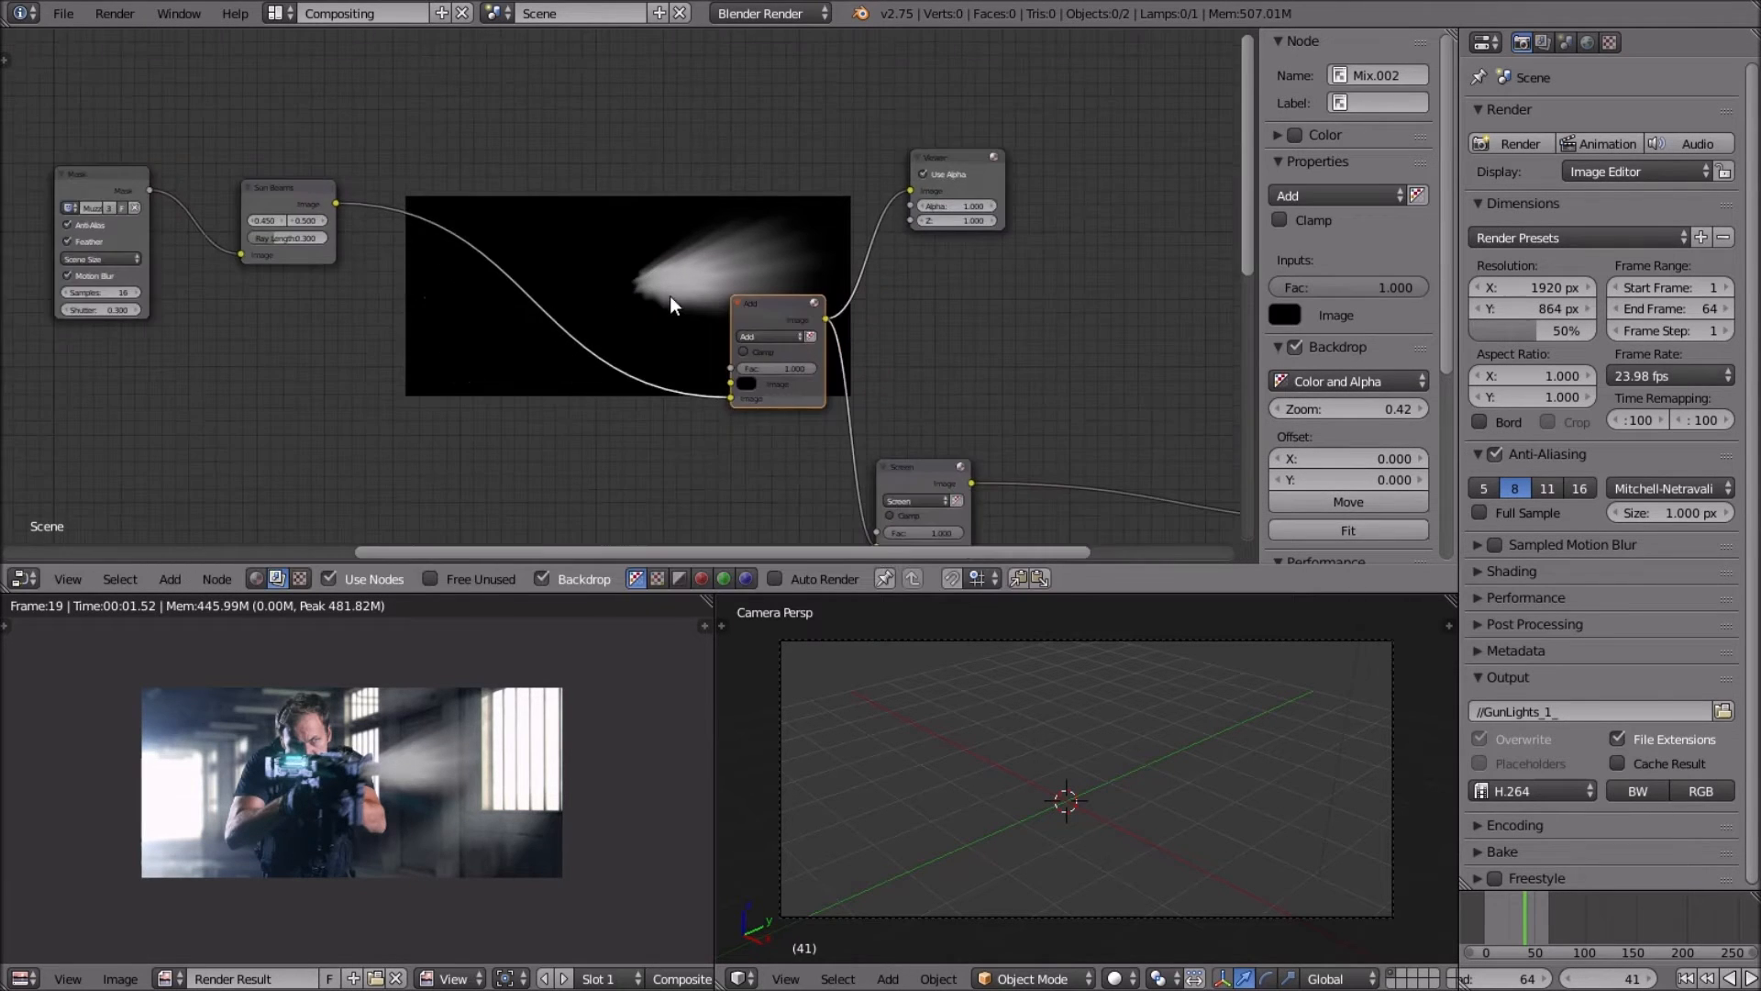
scroll(686, 336, "down", 1)
scroll(680, 347, "up", 1)
middle_click_drag(679, 347, 798, 414)
scroll(722, 389, "up", 4)
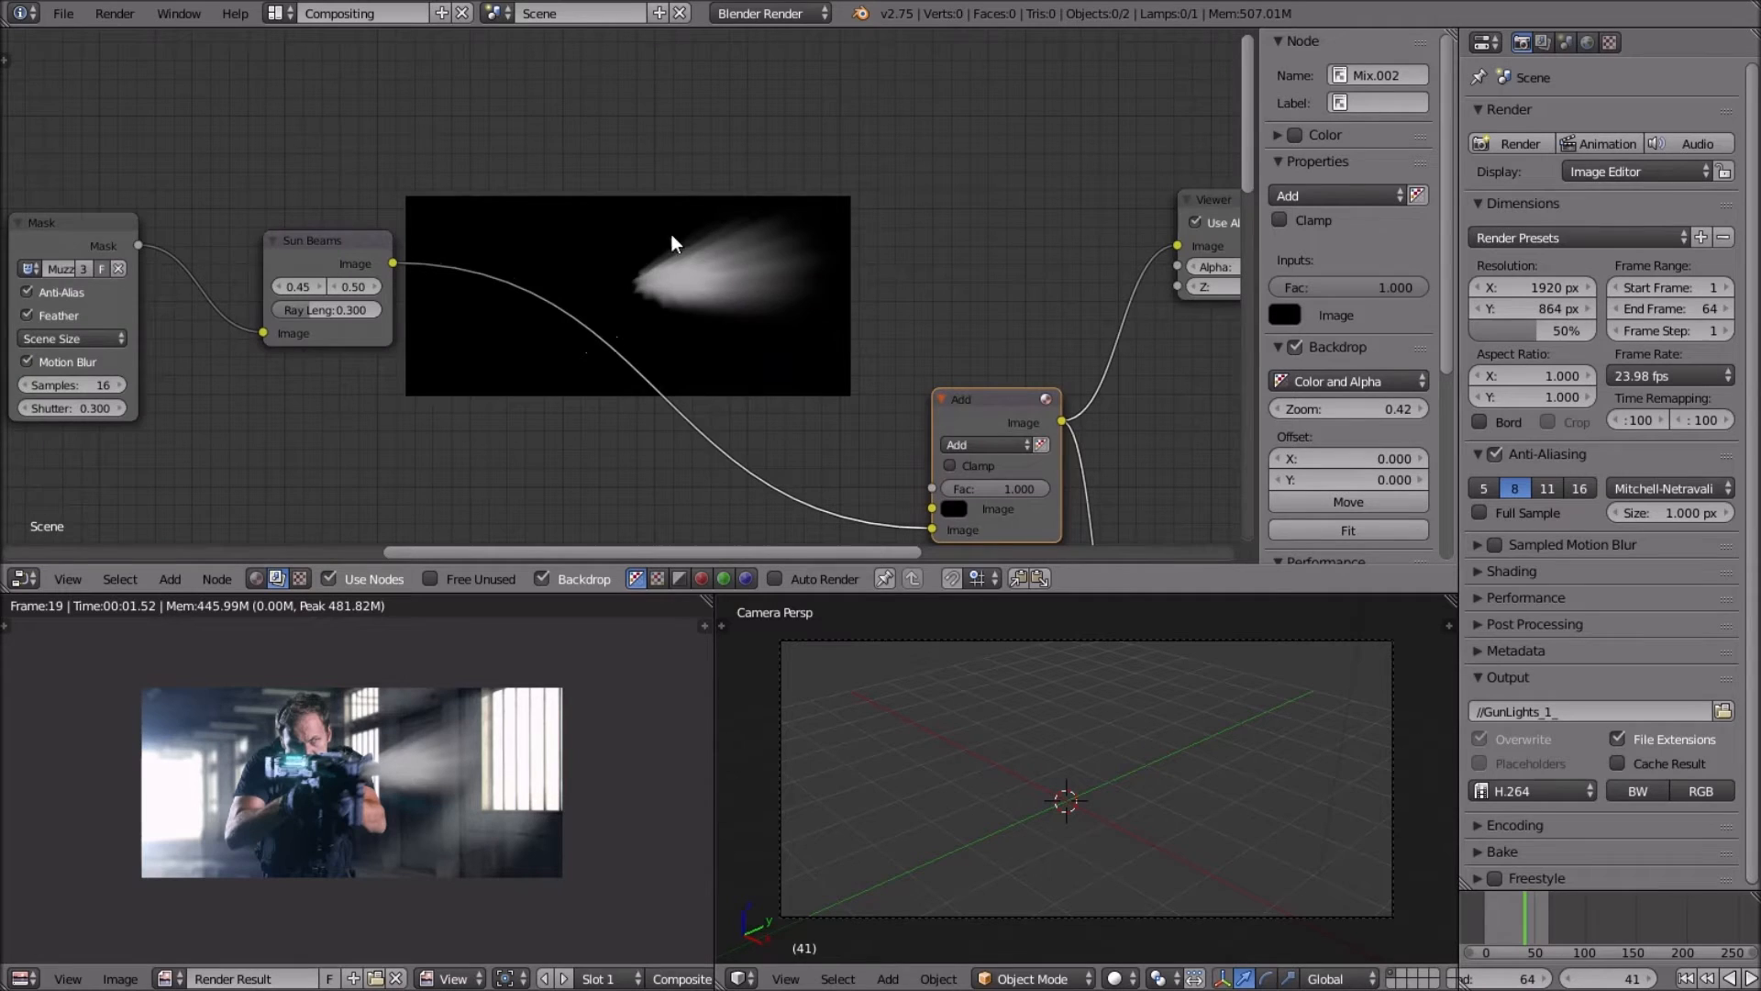
Insert a Color Balance node on the link between the Sun Beams and Add nodes.
key("shift+a")
mouse_move(636, 178)
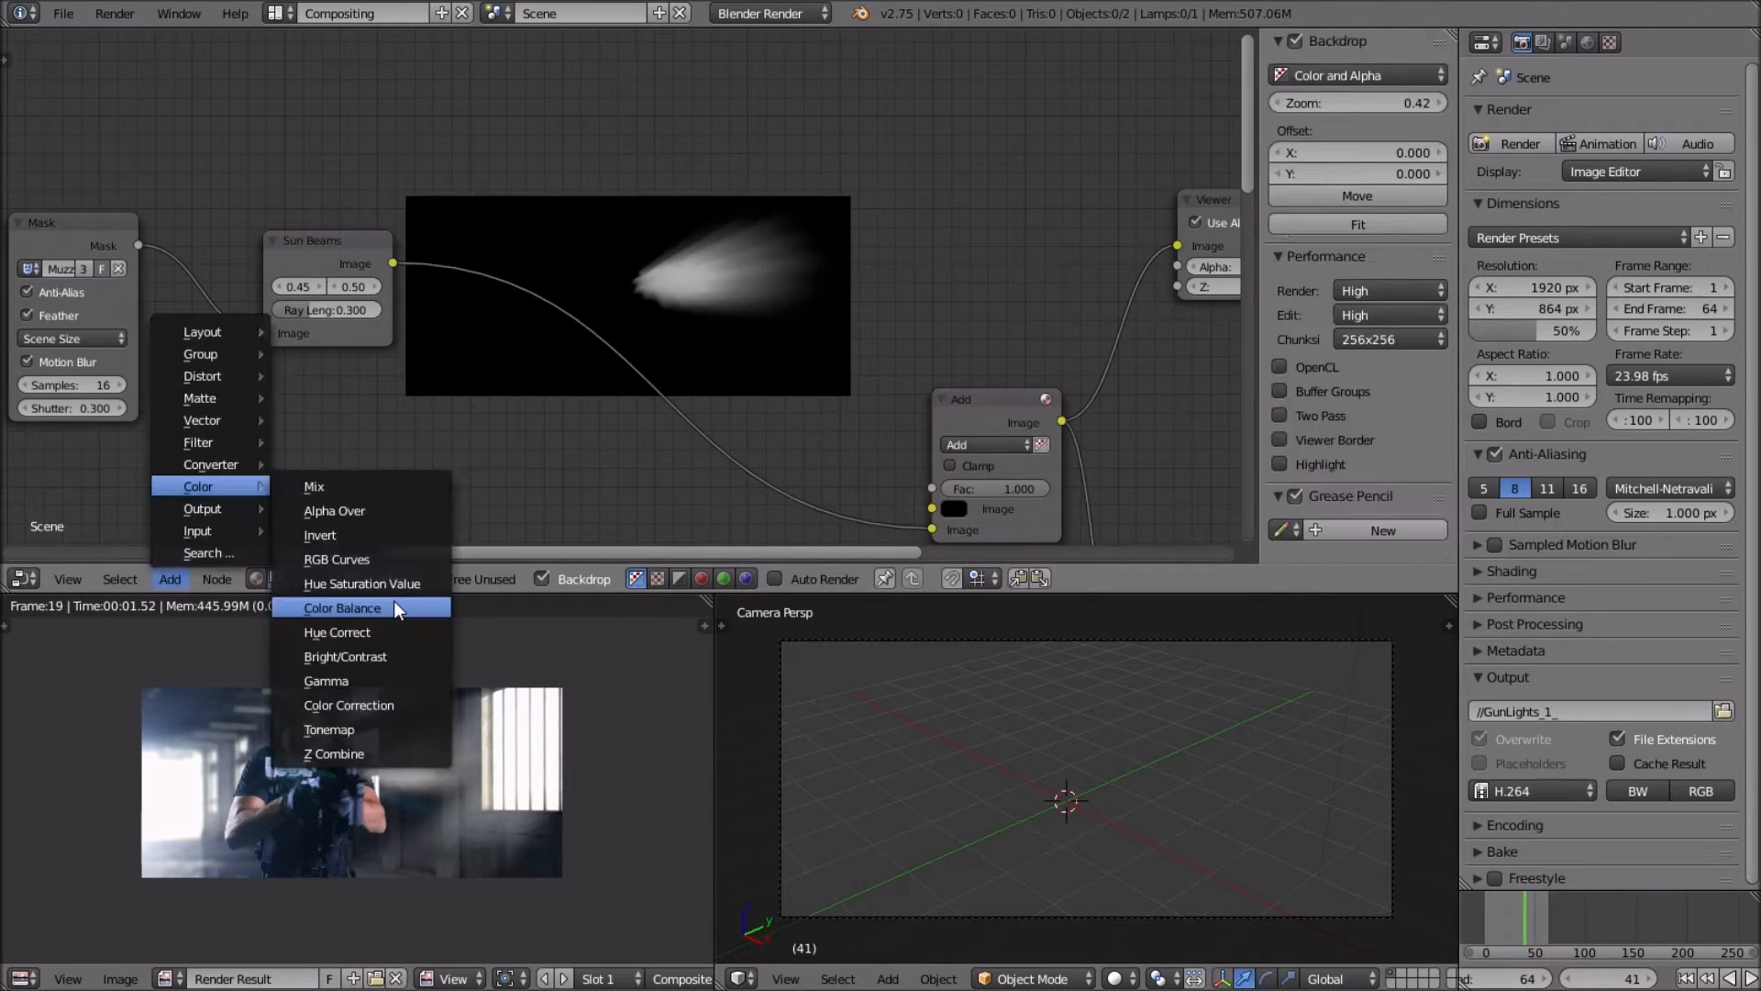
left_click(394, 628)
left_click(514, 212)
scroll(622, 258, "down", 14)
middle_click_drag(638, 320, 690, 251)
scroll(581, 312, "up", 4)
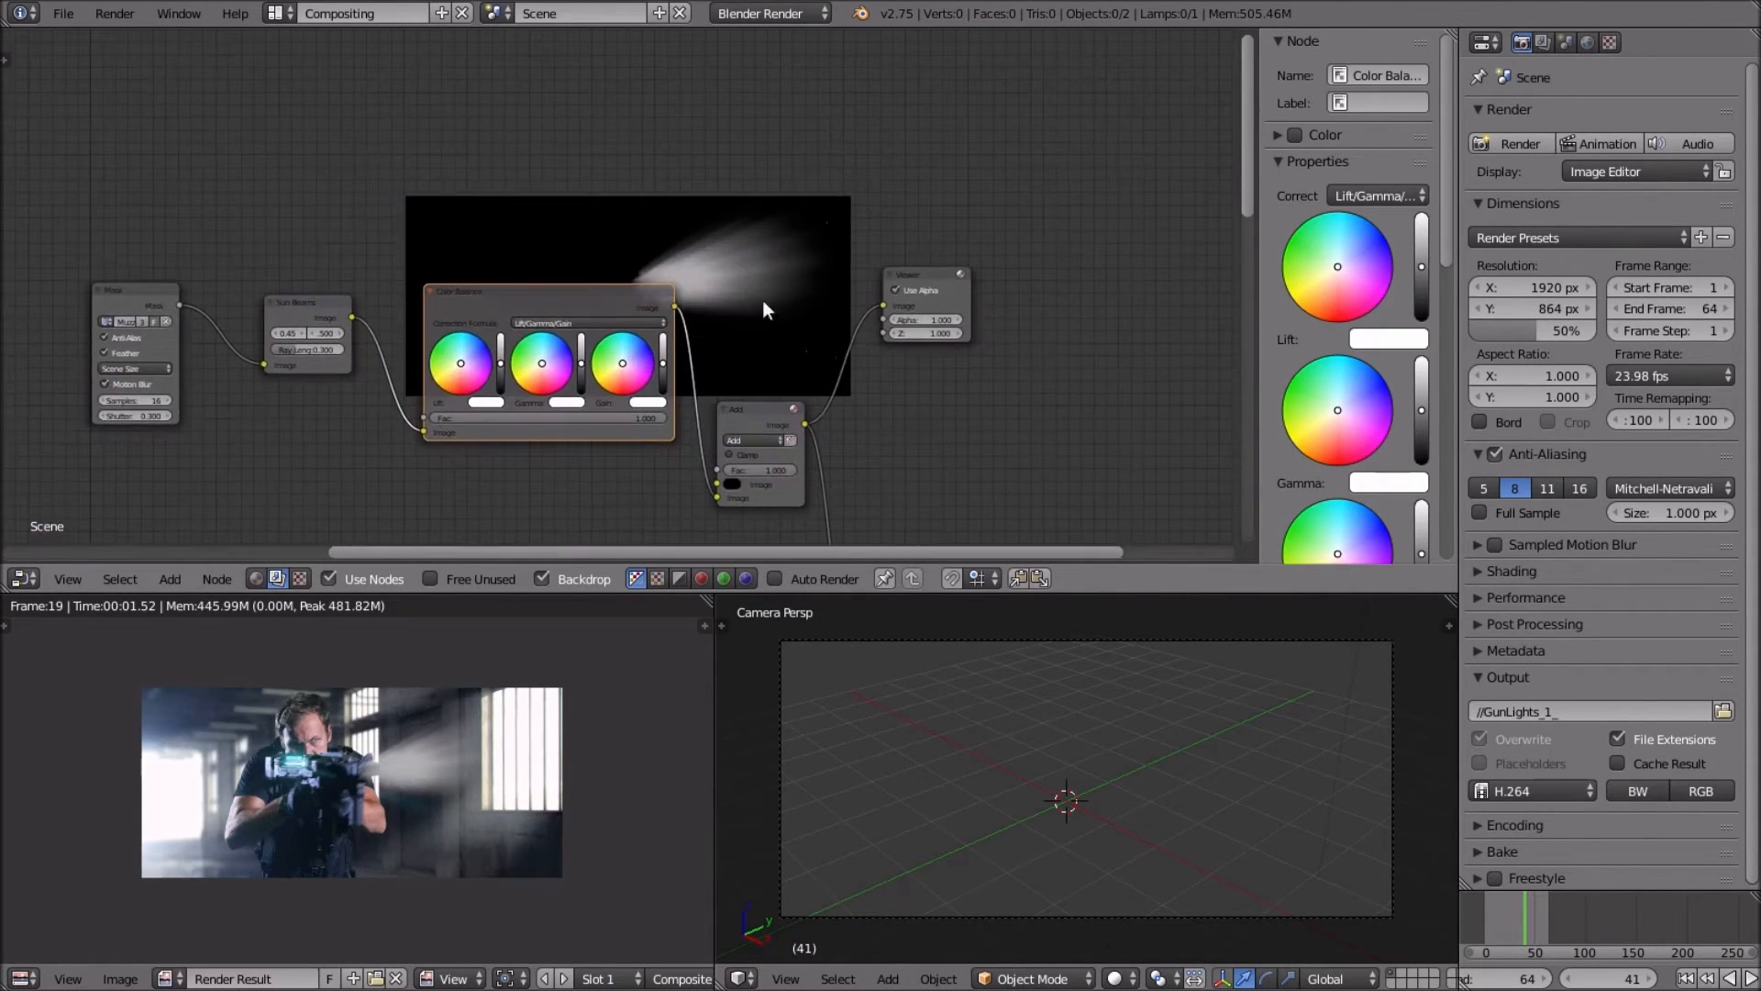
Tint the Color Balance node's Lift, Gamma and Gain toward light cyan to color the muzzle flash.
middle_click_drag(738, 265, 862, 260)
scroll(869, 277, "up", 1)
scroll(893, 307, "up", 4)
scroll(861, 292, "up", 3)
scroll(642, 310, "up", 3)
middle_click_drag(640, 323, 627, 234)
scroll(468, 698, "up", 4)
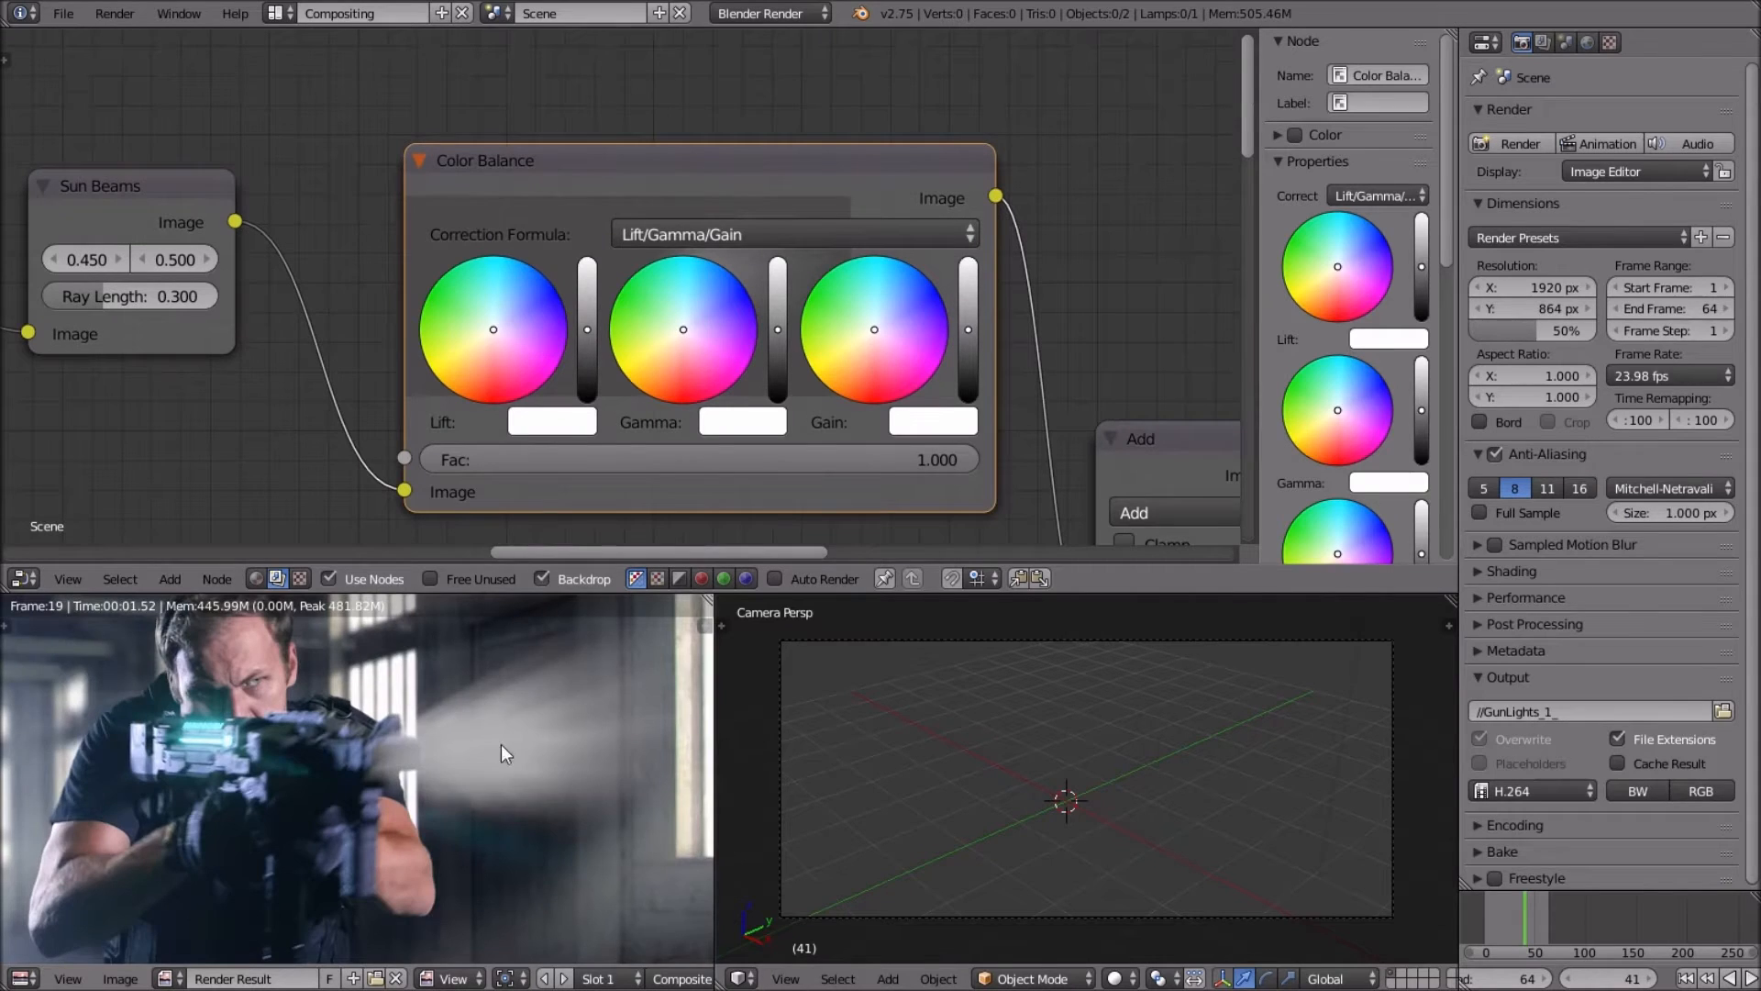
scroll(479, 740, "down", 4)
middle_click_drag(662, 191, 552, 314)
middle_click_drag(471, 402, 492, 372)
scroll(488, 377, "up", 1)
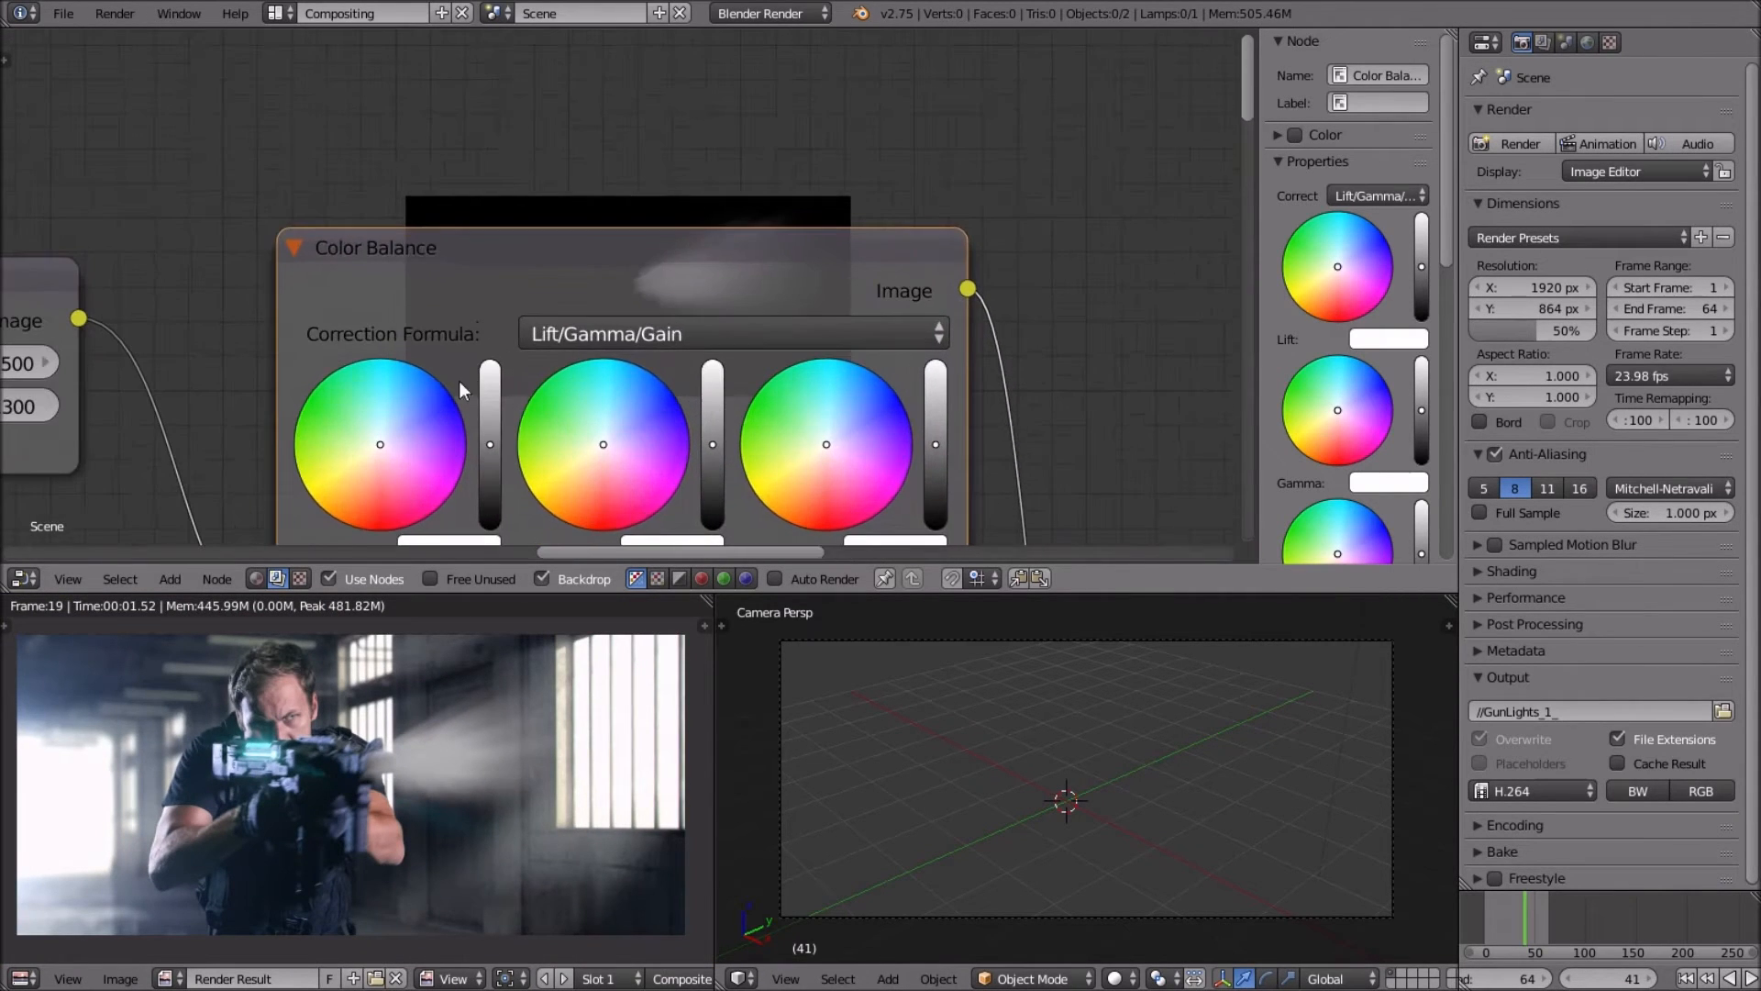
left_click(388, 398)
left_click(617, 395)
left_click(831, 413)
middle_click_drag(789, 275, 670, 494)
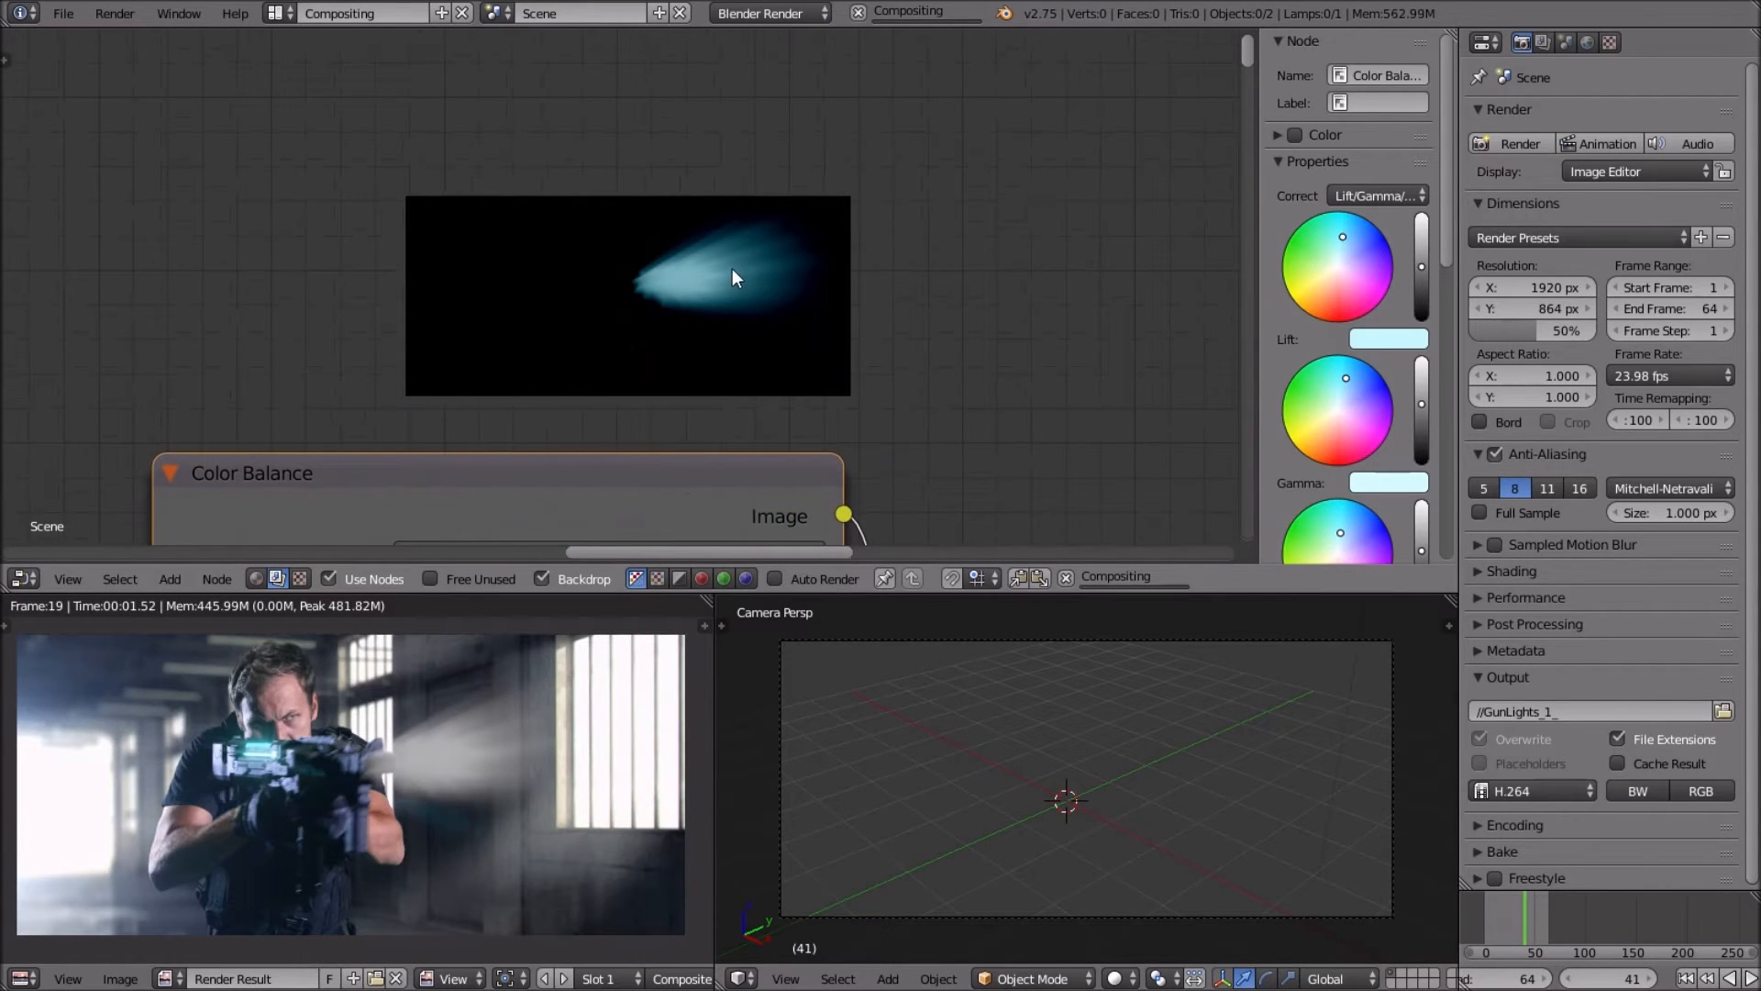
Raise the Color Balance node's Gain brightness in small increments to intensify the cyan flash.
scroll(734, 278, "up", 1)
scroll(671, 332, "up", 3)
middle_click_drag(669, 317, 690, 154)
scroll(690, 154, "down", 3)
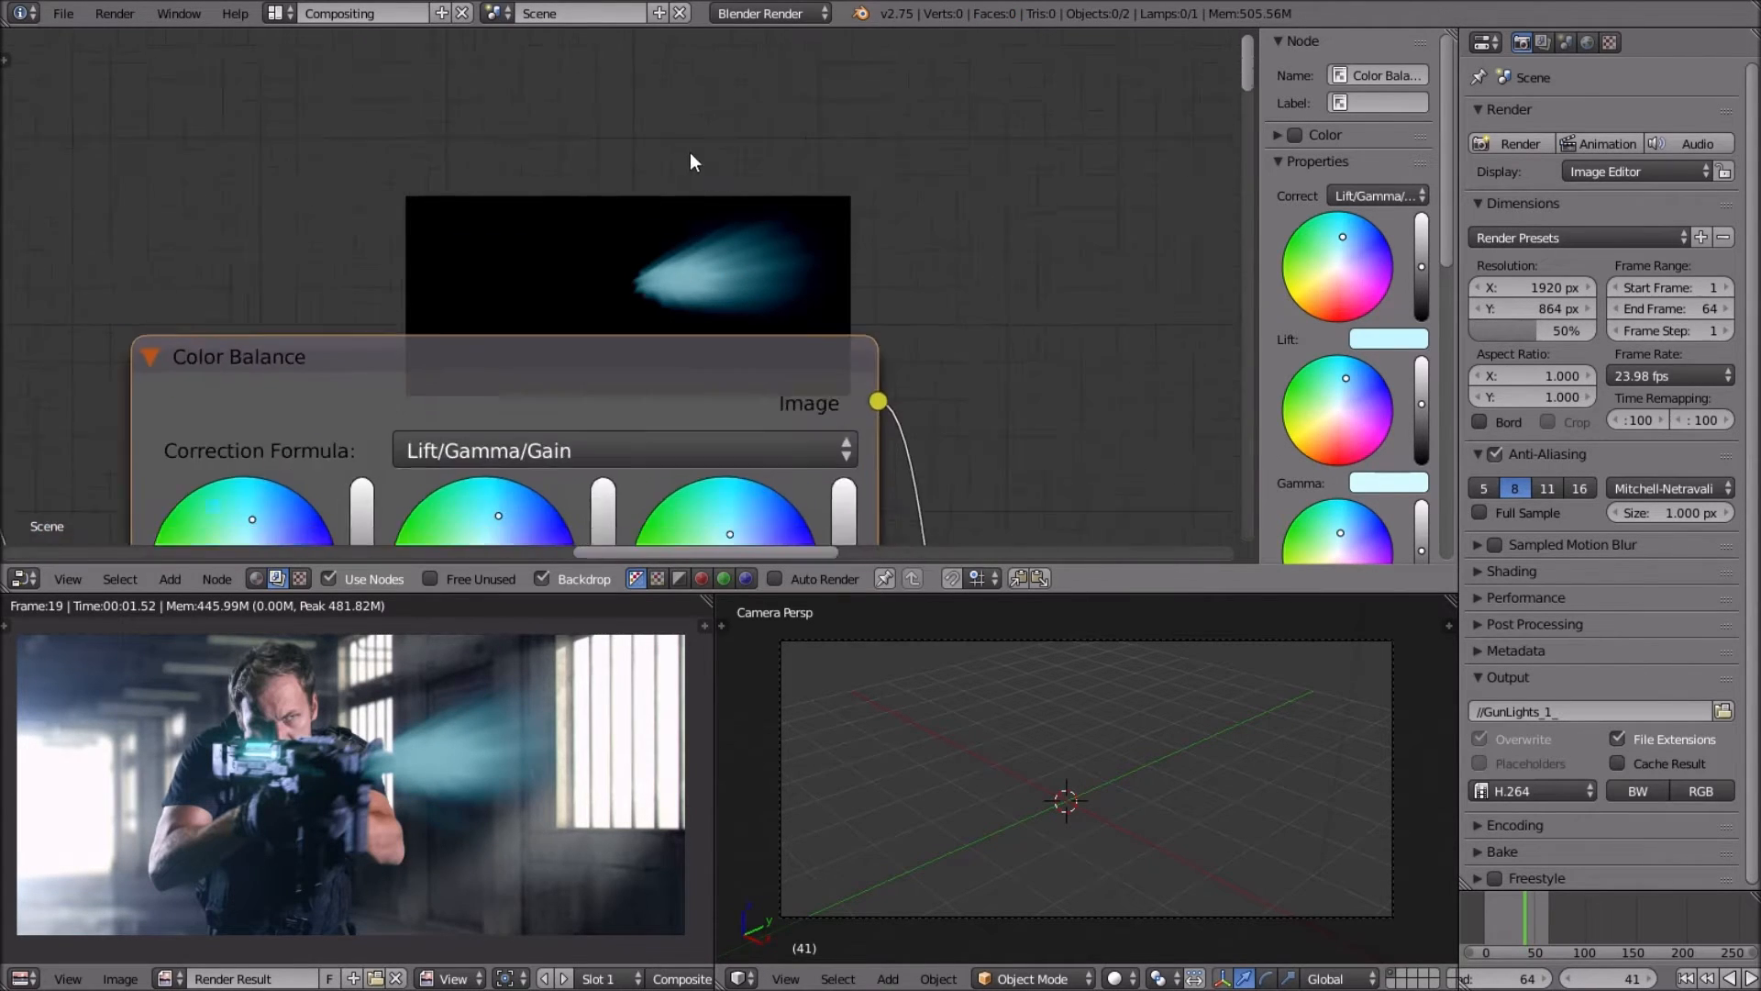
scroll(814, 400, "down", 1)
middle_click_drag(819, 404, 717, 288)
left_click_drag(740, 436, 740, 418)
middle_click_drag(741, 419, 444, 345)
left_click_drag(446, 404, 431, 388)
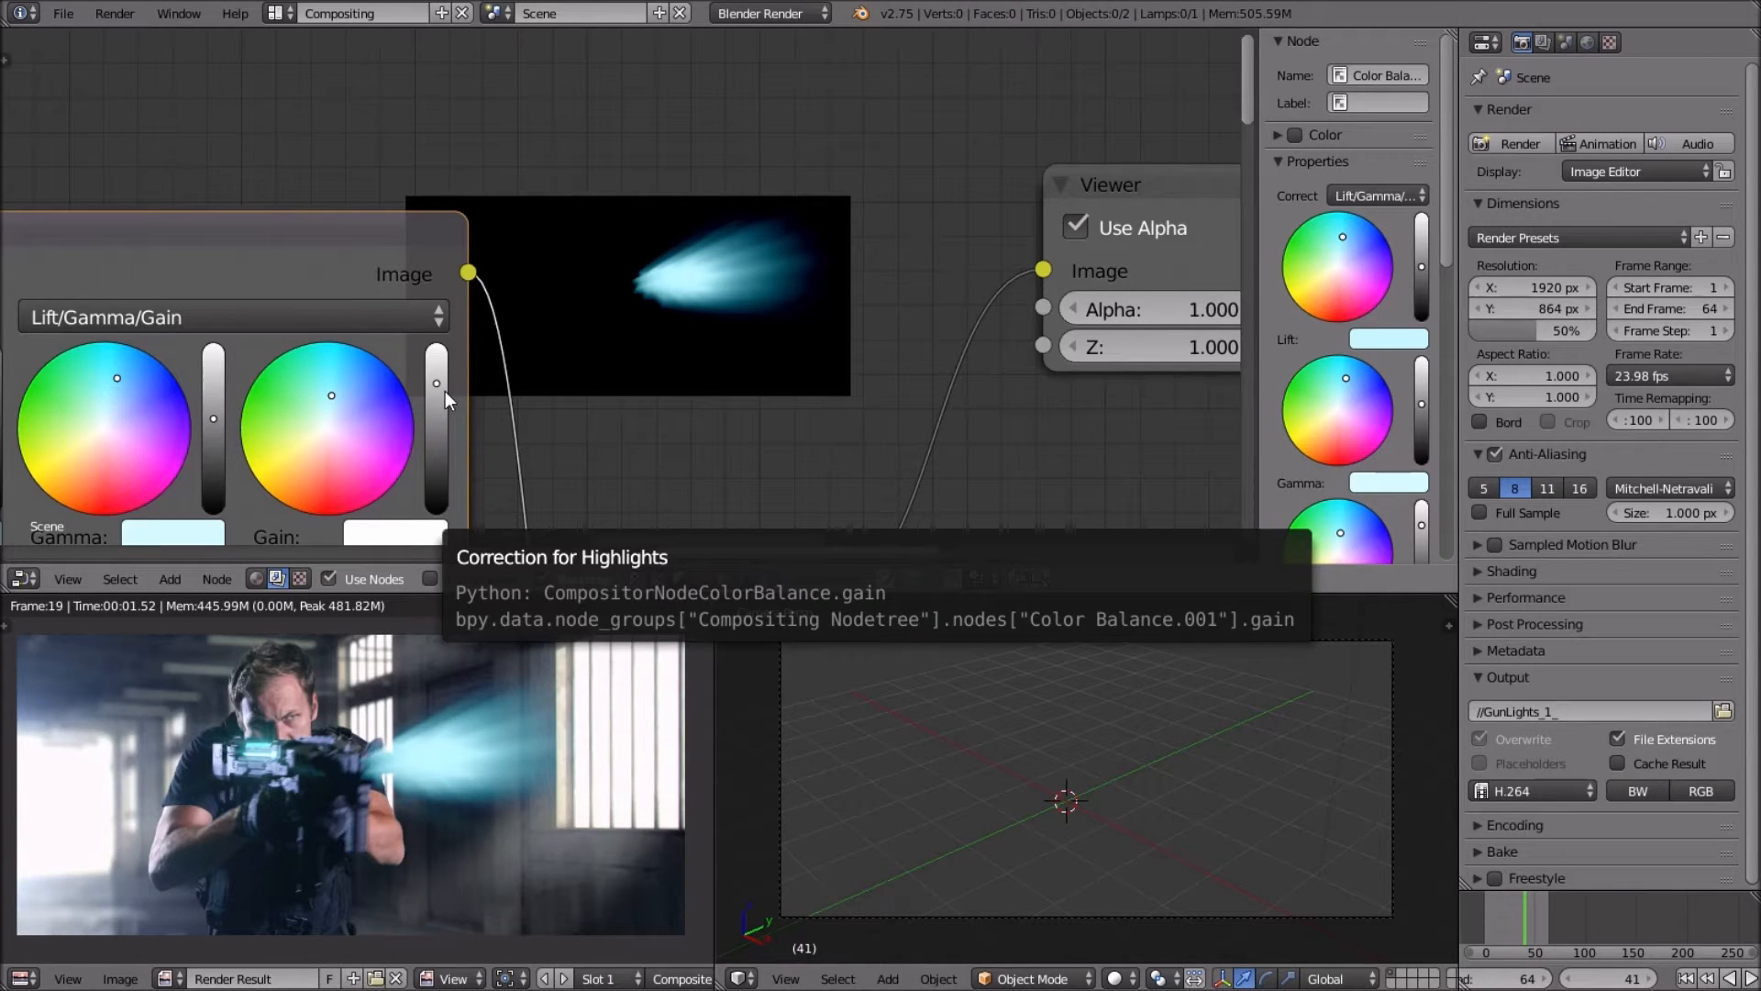
left_click_drag(444, 382, 436, 377)
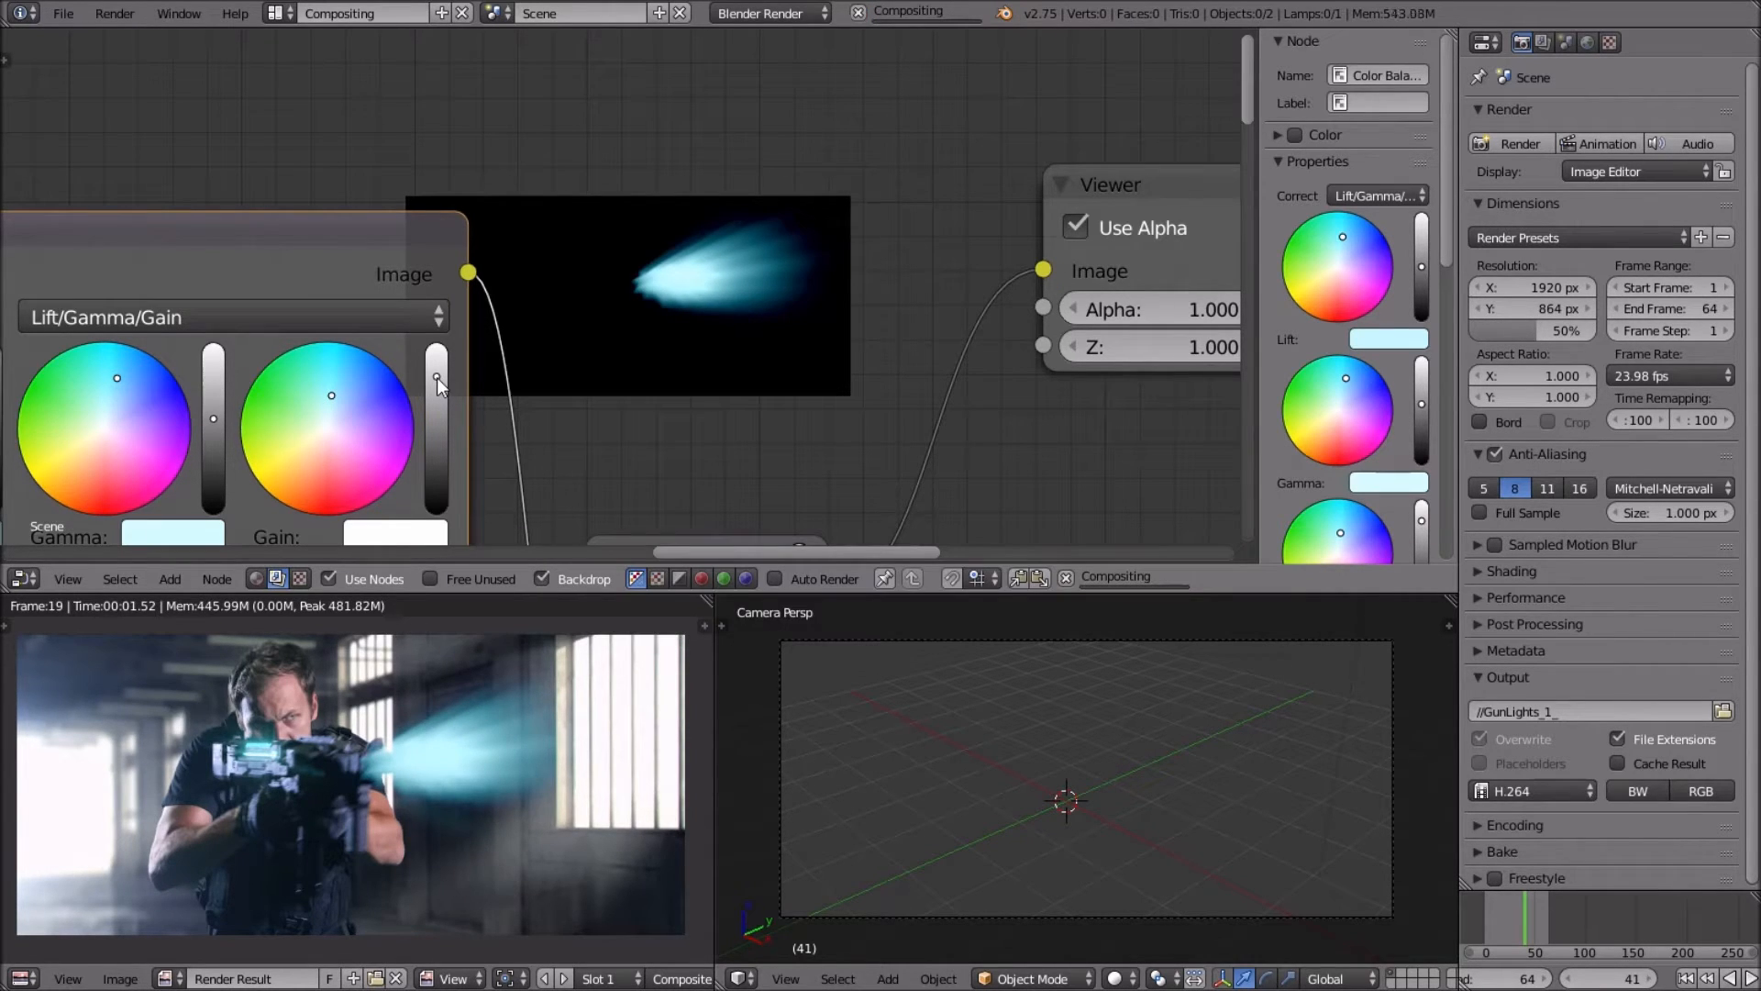
left_click_drag(436, 377, 437, 361)
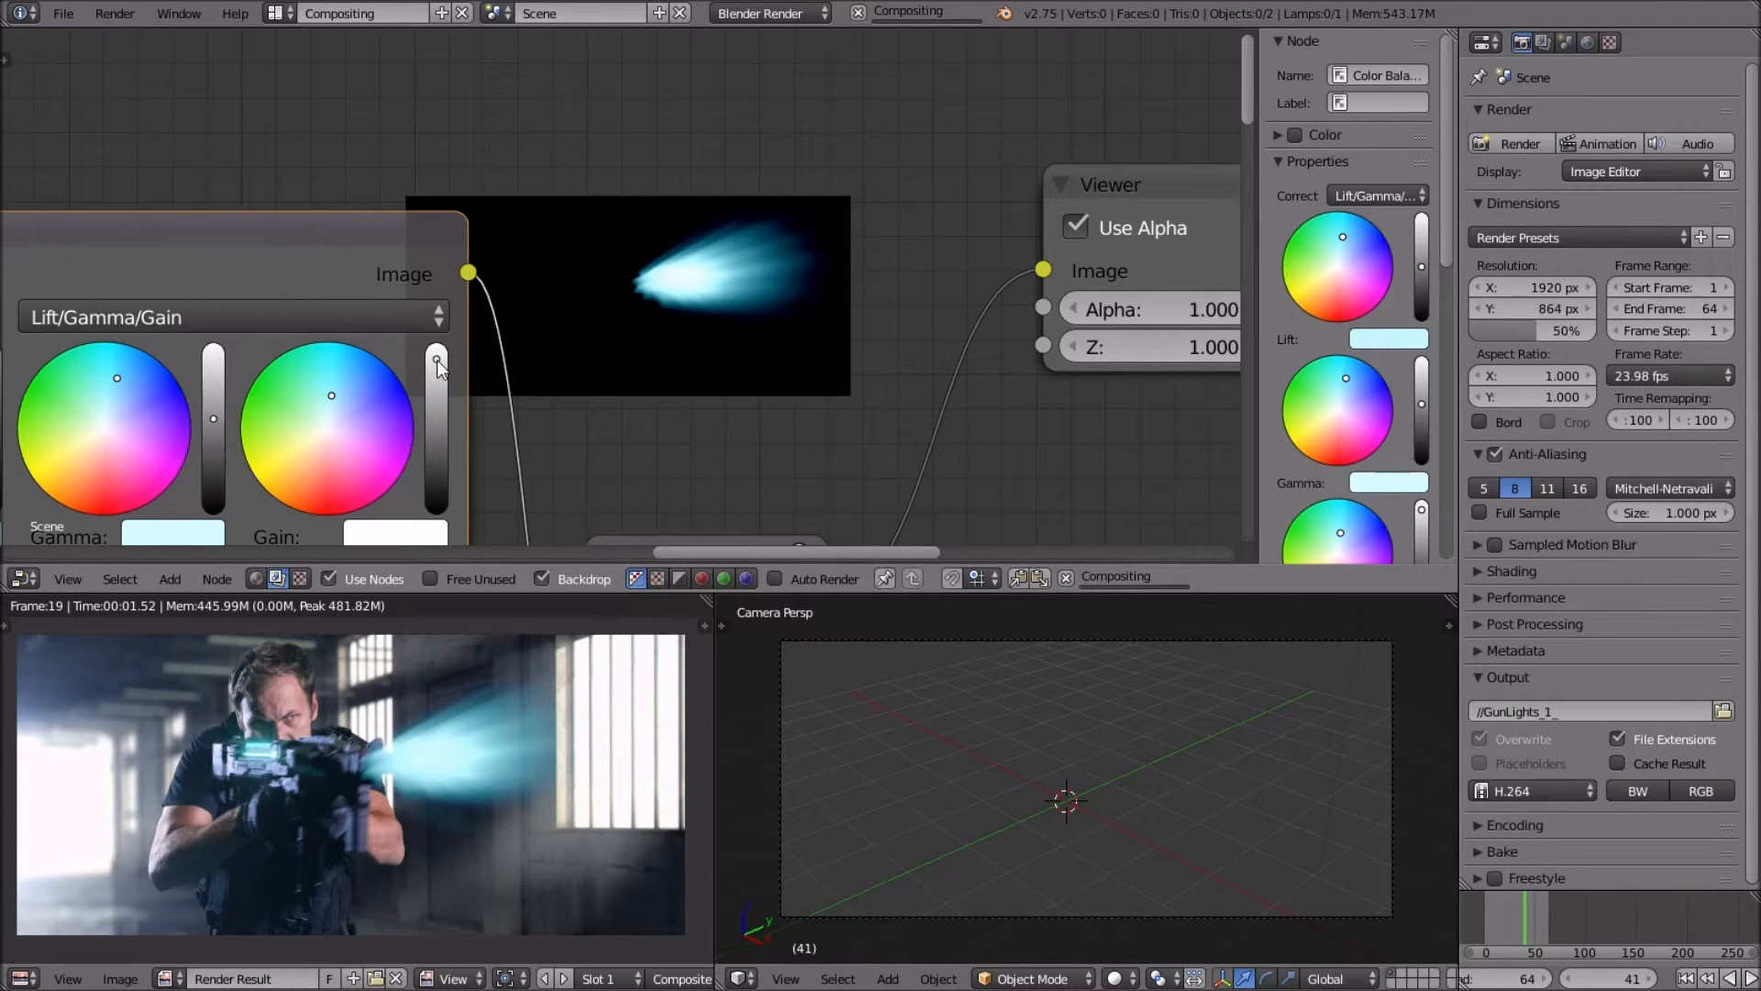
Advance to frame 42 and check the flash up close over the footage.
scroll(707, 376, "down", 4)
middle_click_drag(677, 370, 796, 299)
middle_click_drag(549, 328, 408, 340)
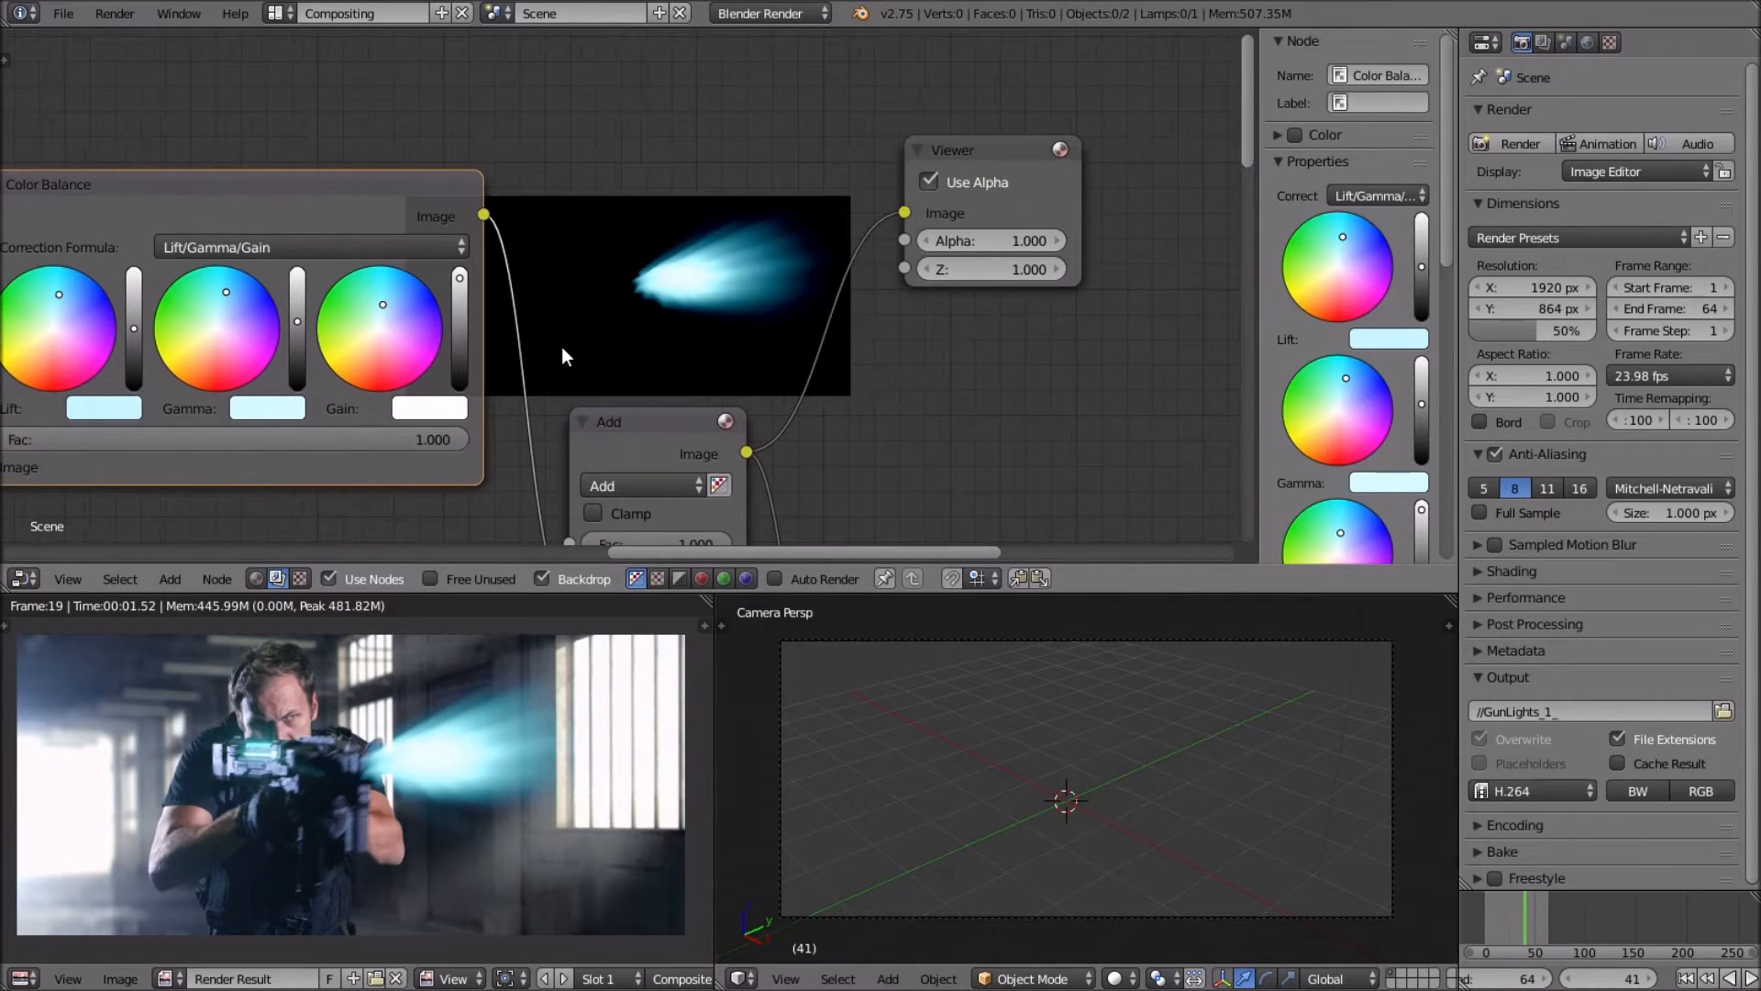
middle_click_drag(564, 346, 581, 354)
key("Right")
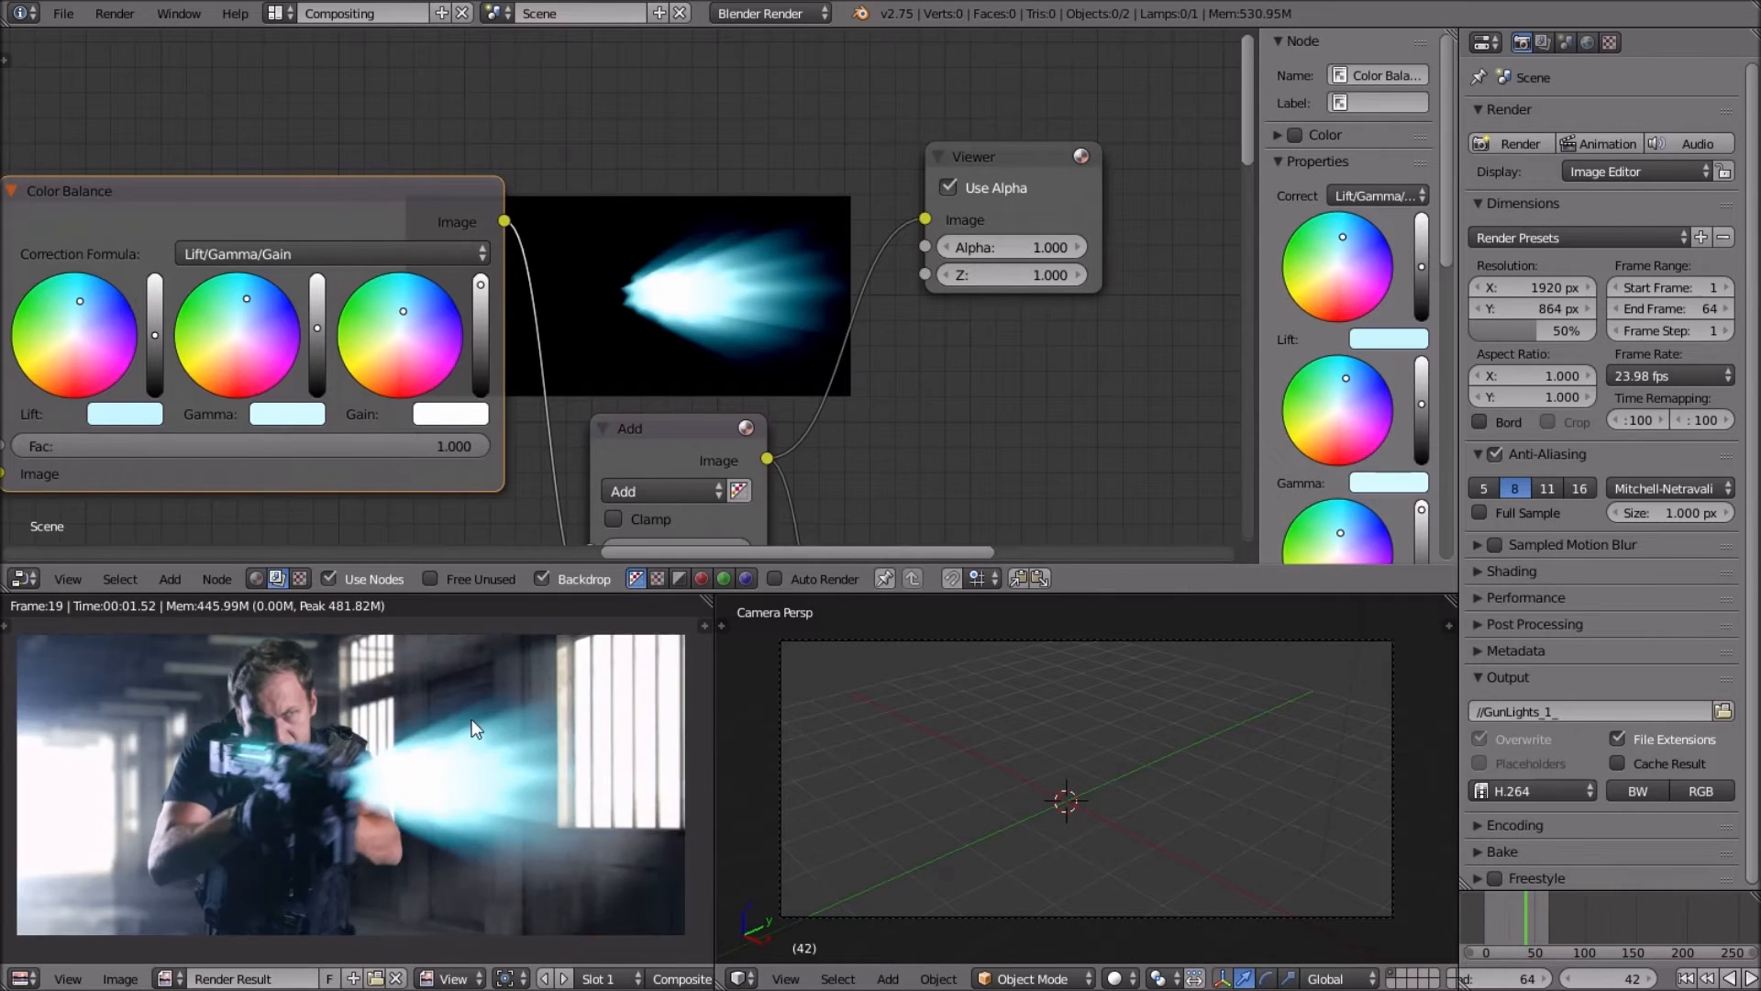
scroll(470, 711, "up", 3)
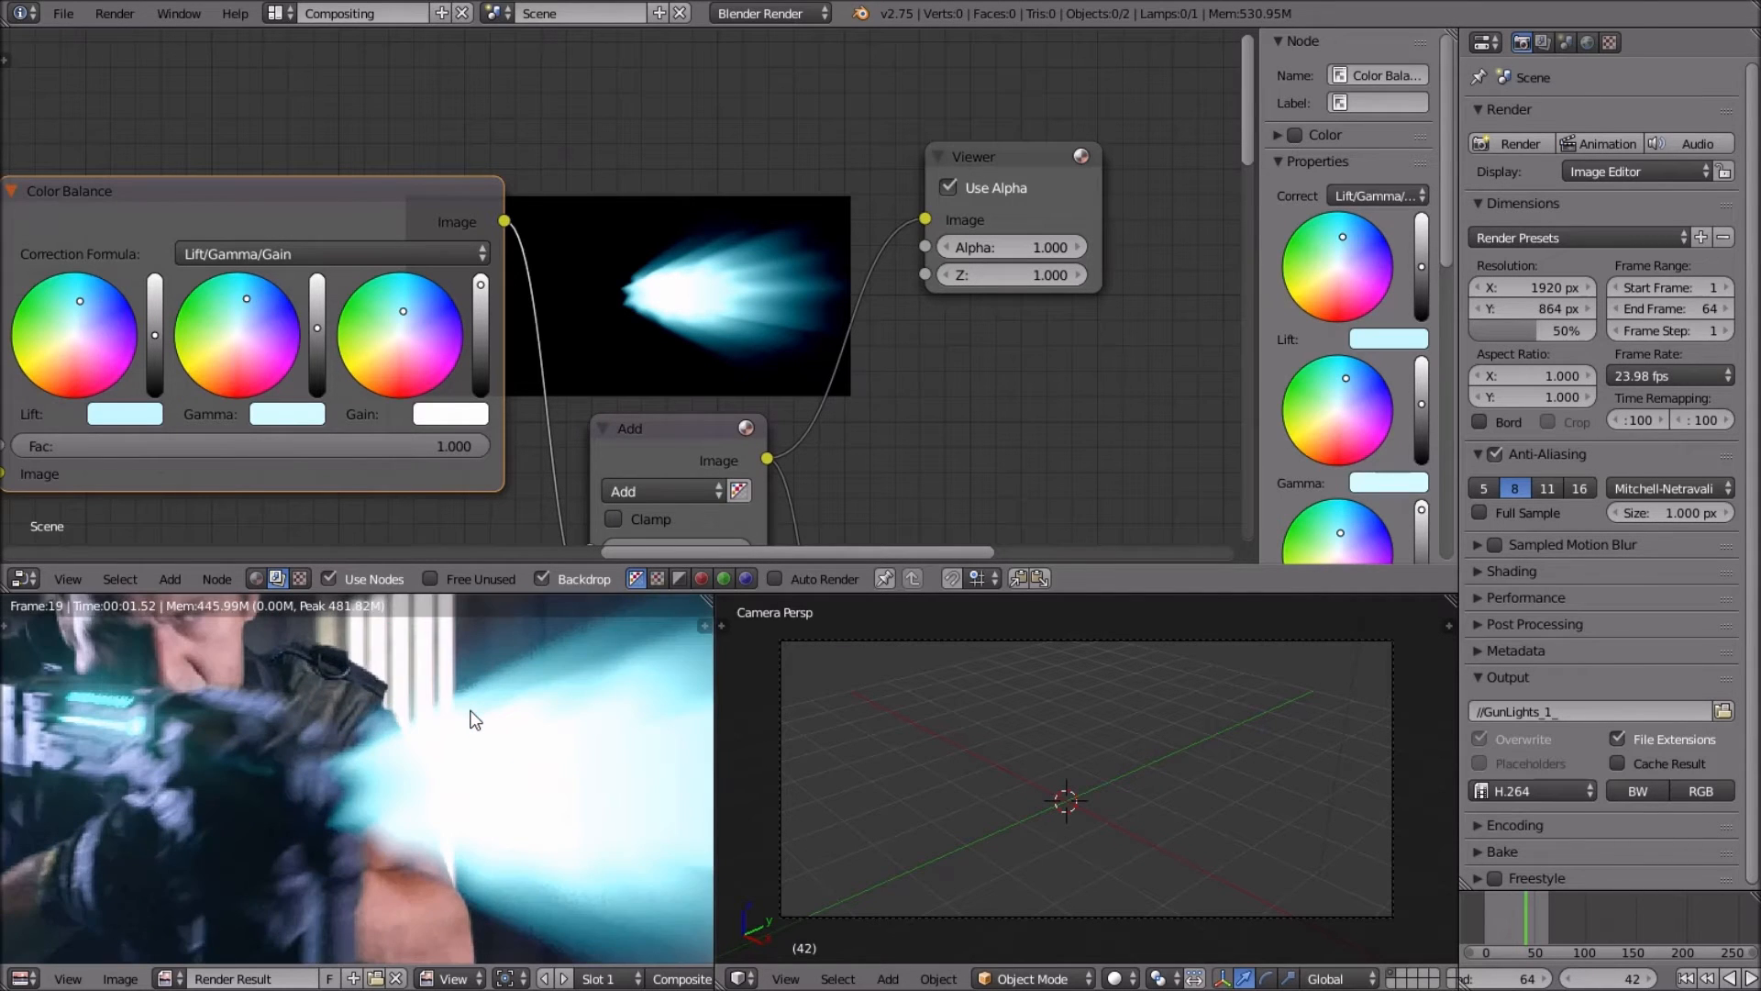
scroll(473, 701, "down", 5)
Push the Color Balance node's Gamma and Gain tints further toward cyan-blue and raise Gain to its brightest setting.
middle_click_drag(701, 389, 926, 367)
scroll(835, 383, "up", 4)
left_click_drag(451, 262, 471, 247)
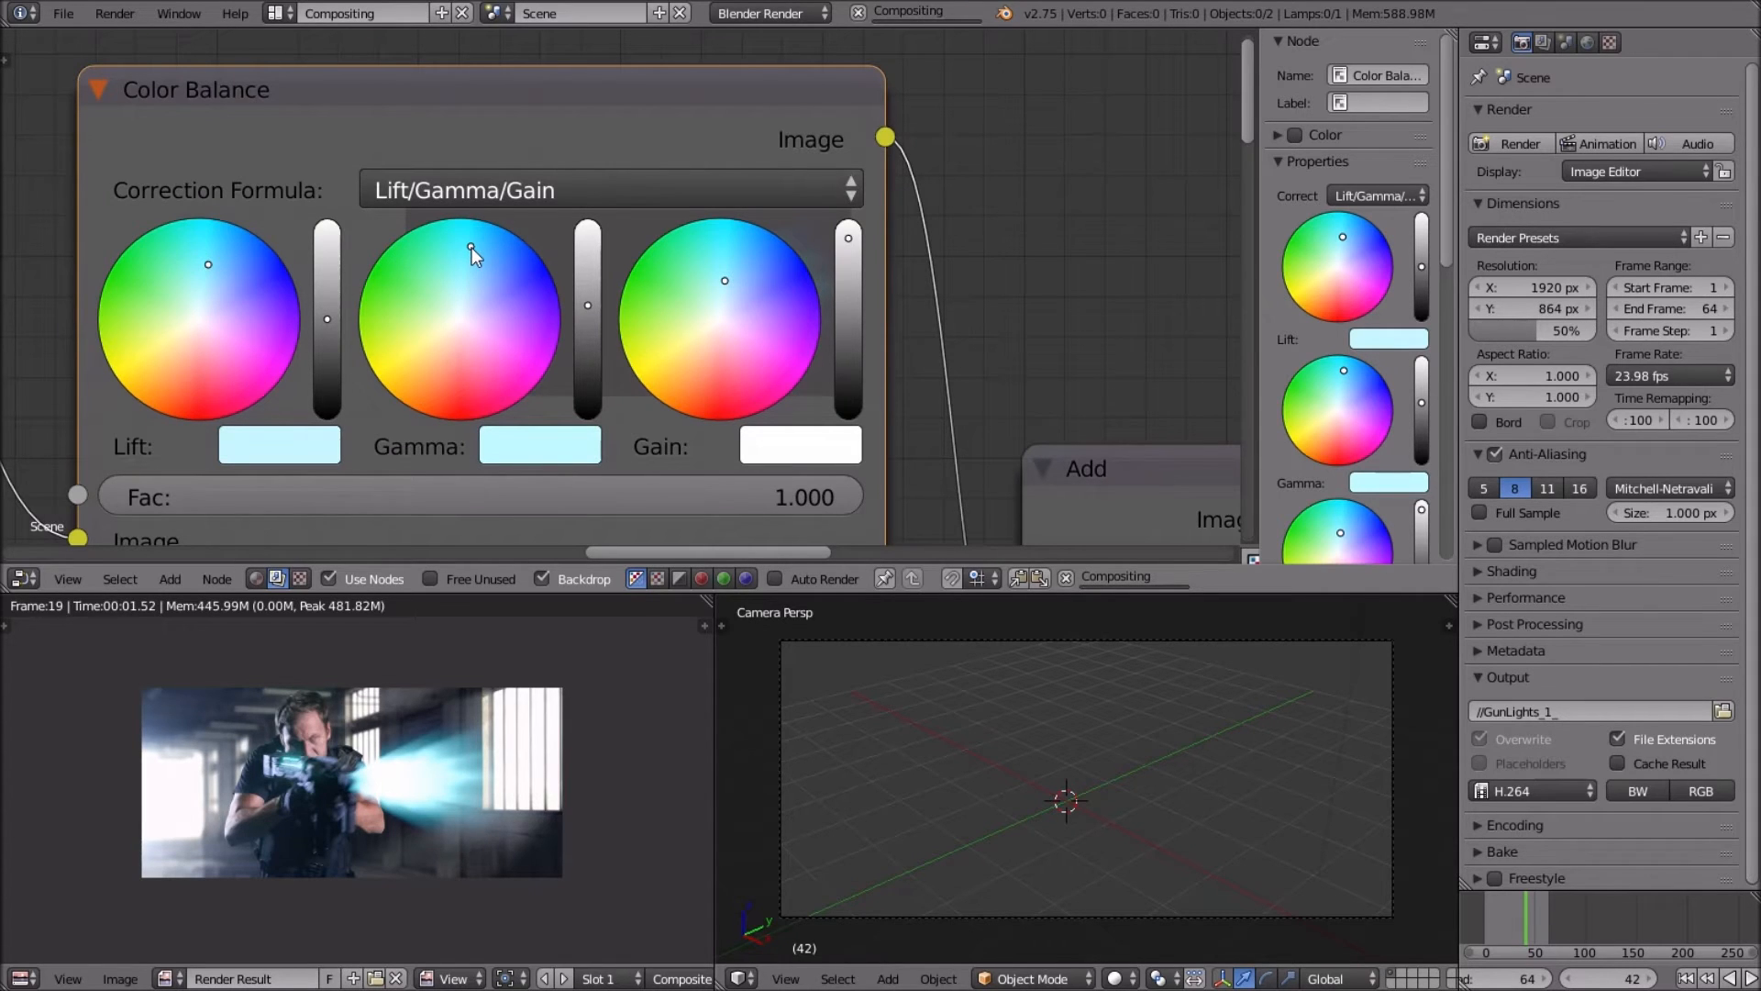
middle_click_drag(471, 247, 214, 267)
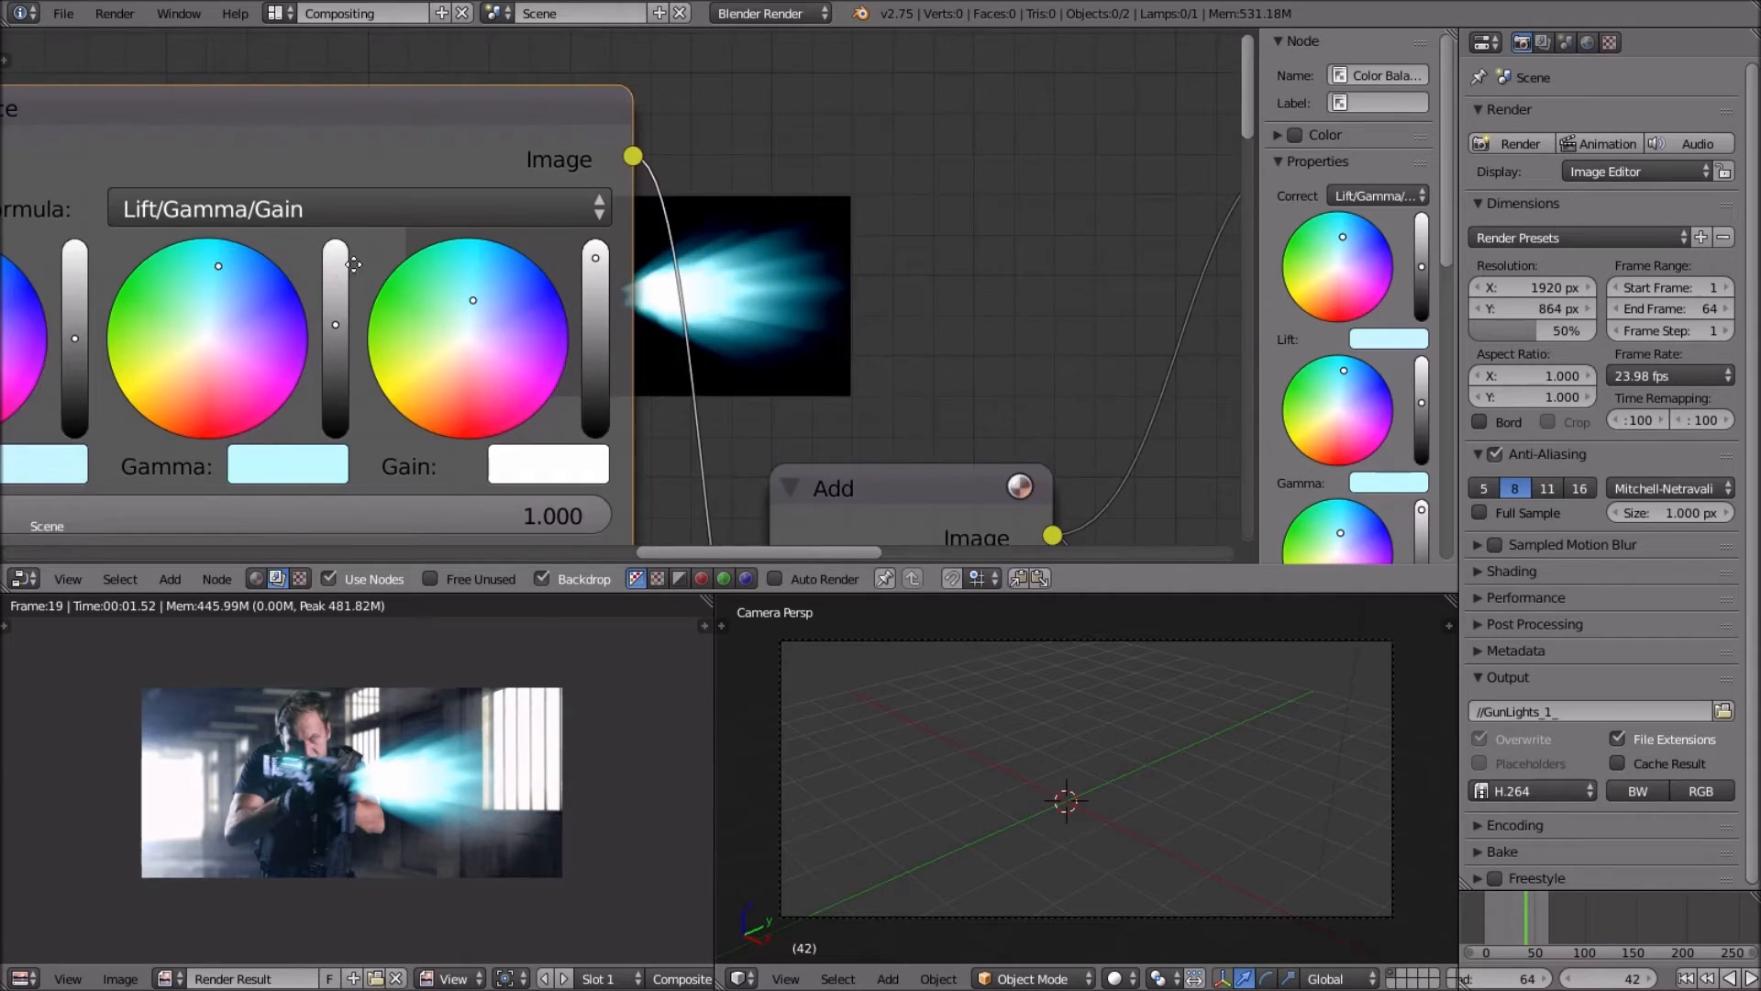
middle_click_drag(347, 261, 592, 269)
middle_click_drag(763, 293, 531, 299)
left_click_drag(504, 300, 492, 295)
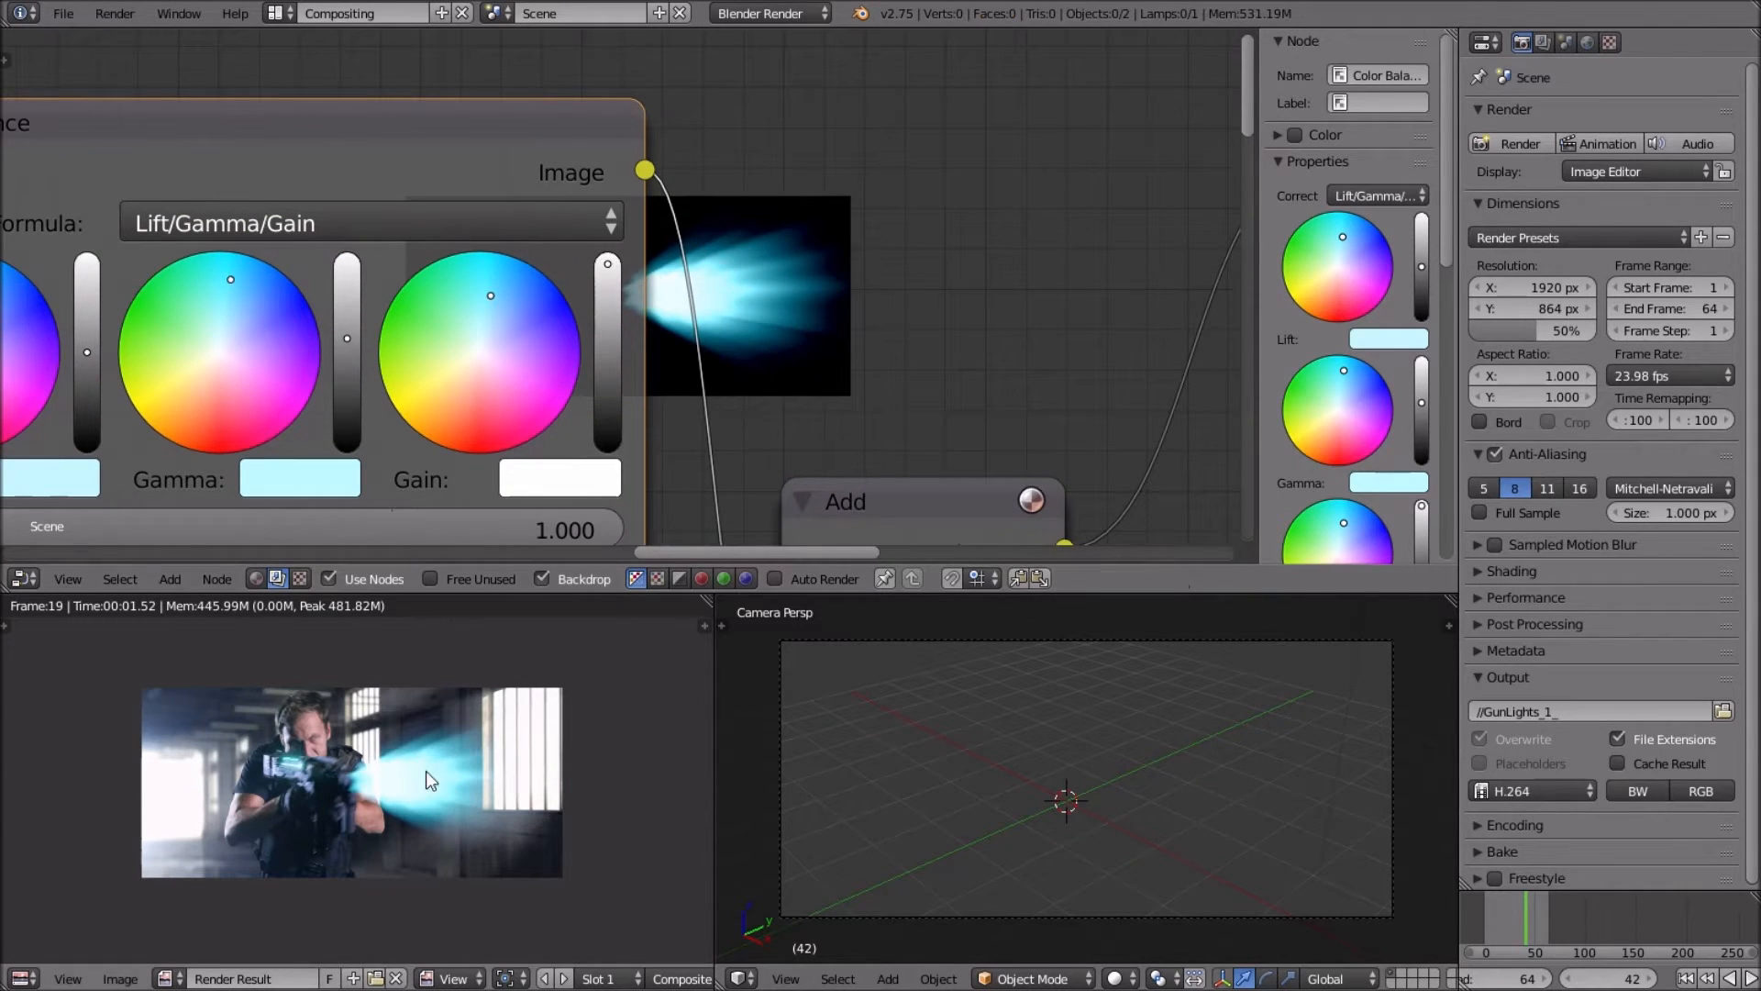
middle_click_drag(599, 400, 475, 401)
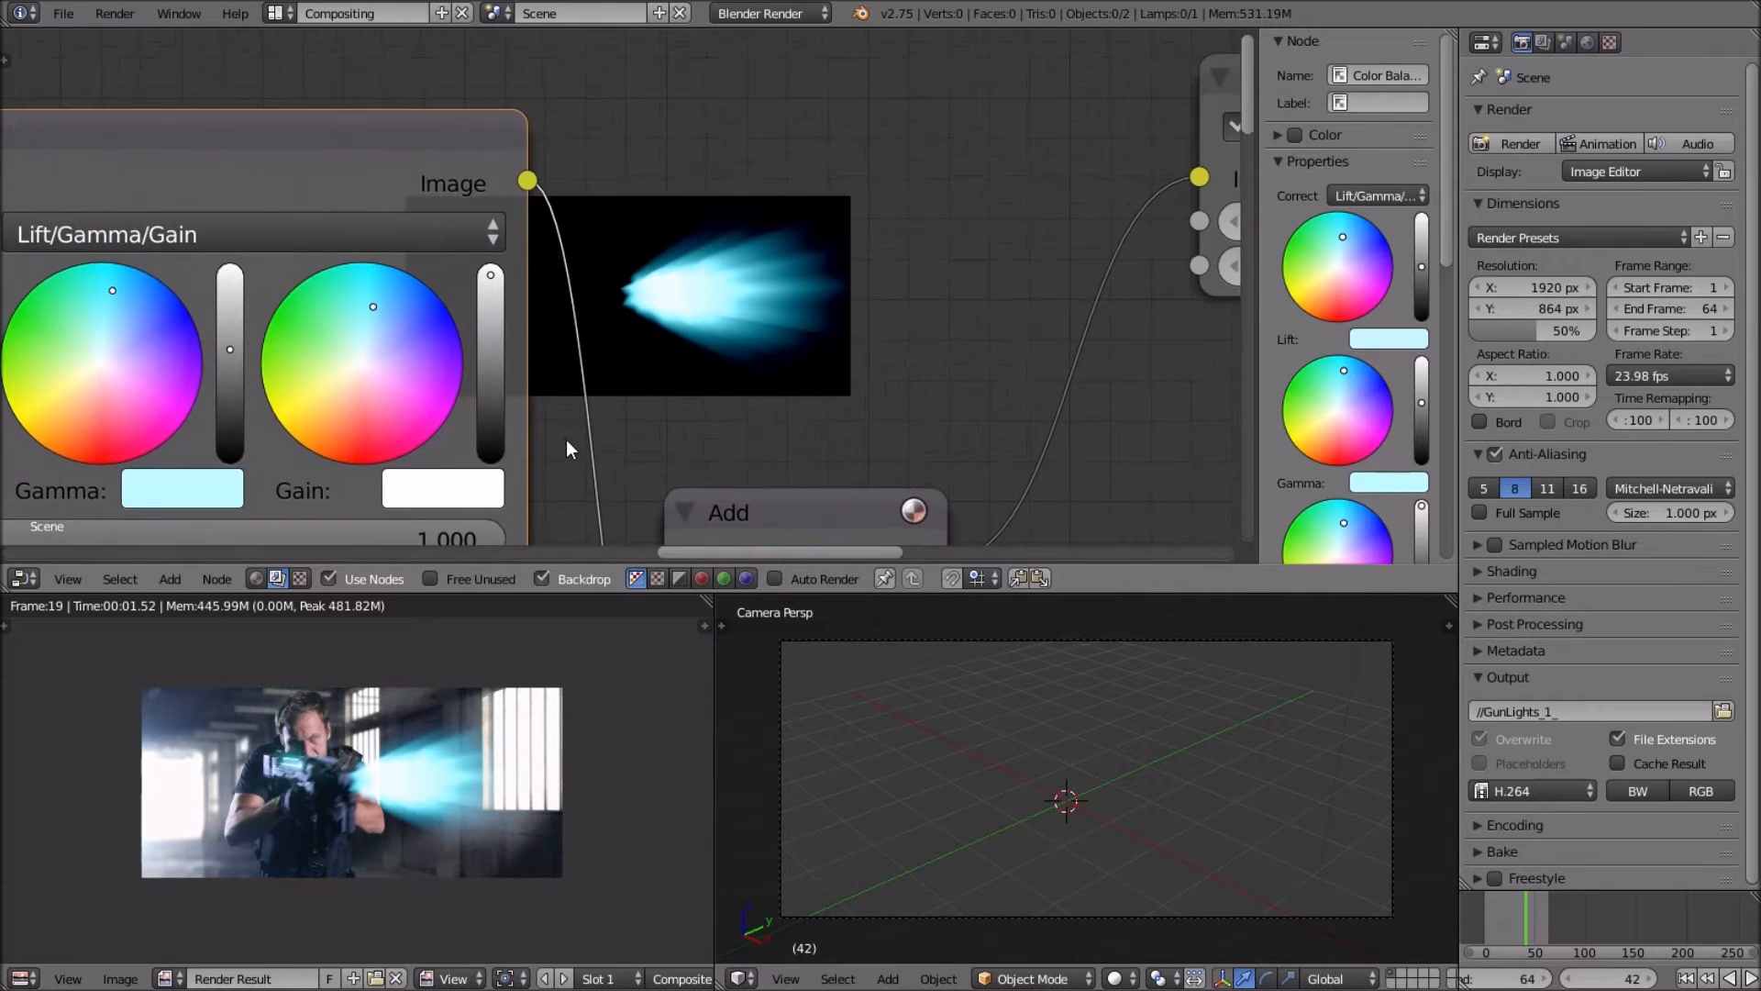
scroll(565, 438, "up", 1)
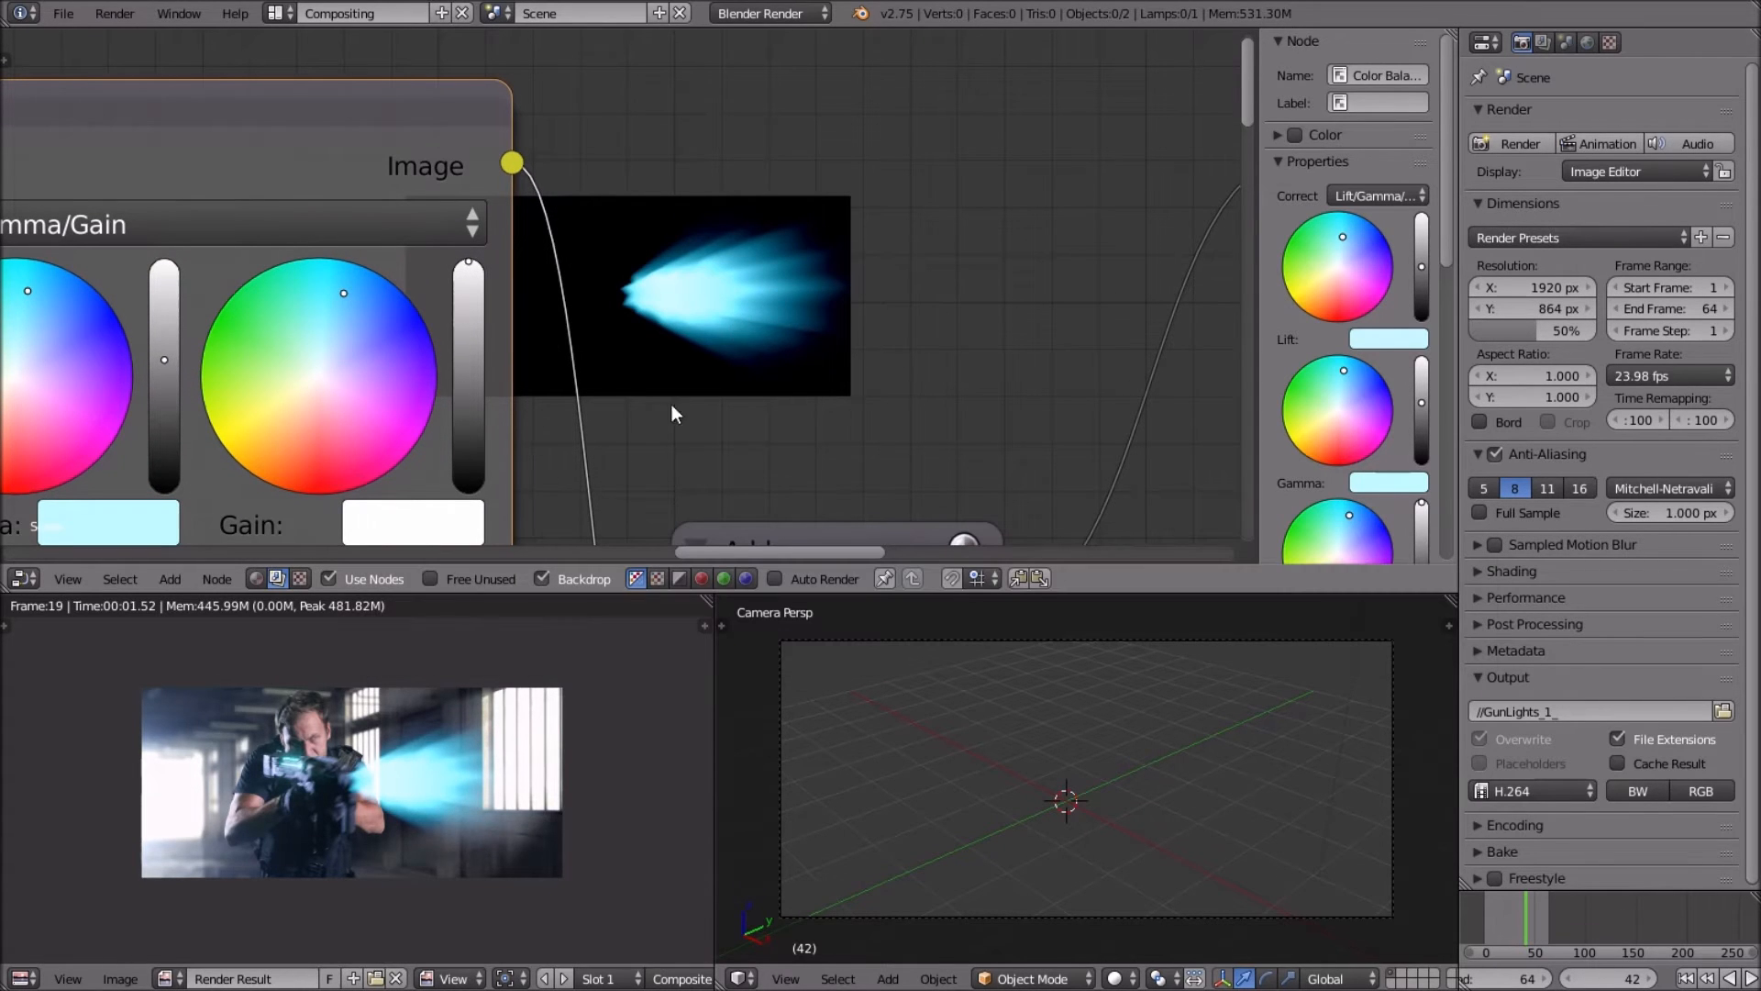
Examine the blue flash at the rifle muzzle in the rendered frame 42, both close up and in full.
scroll(462, 780, "up", 6)
scroll(510, 728, "down", 8)
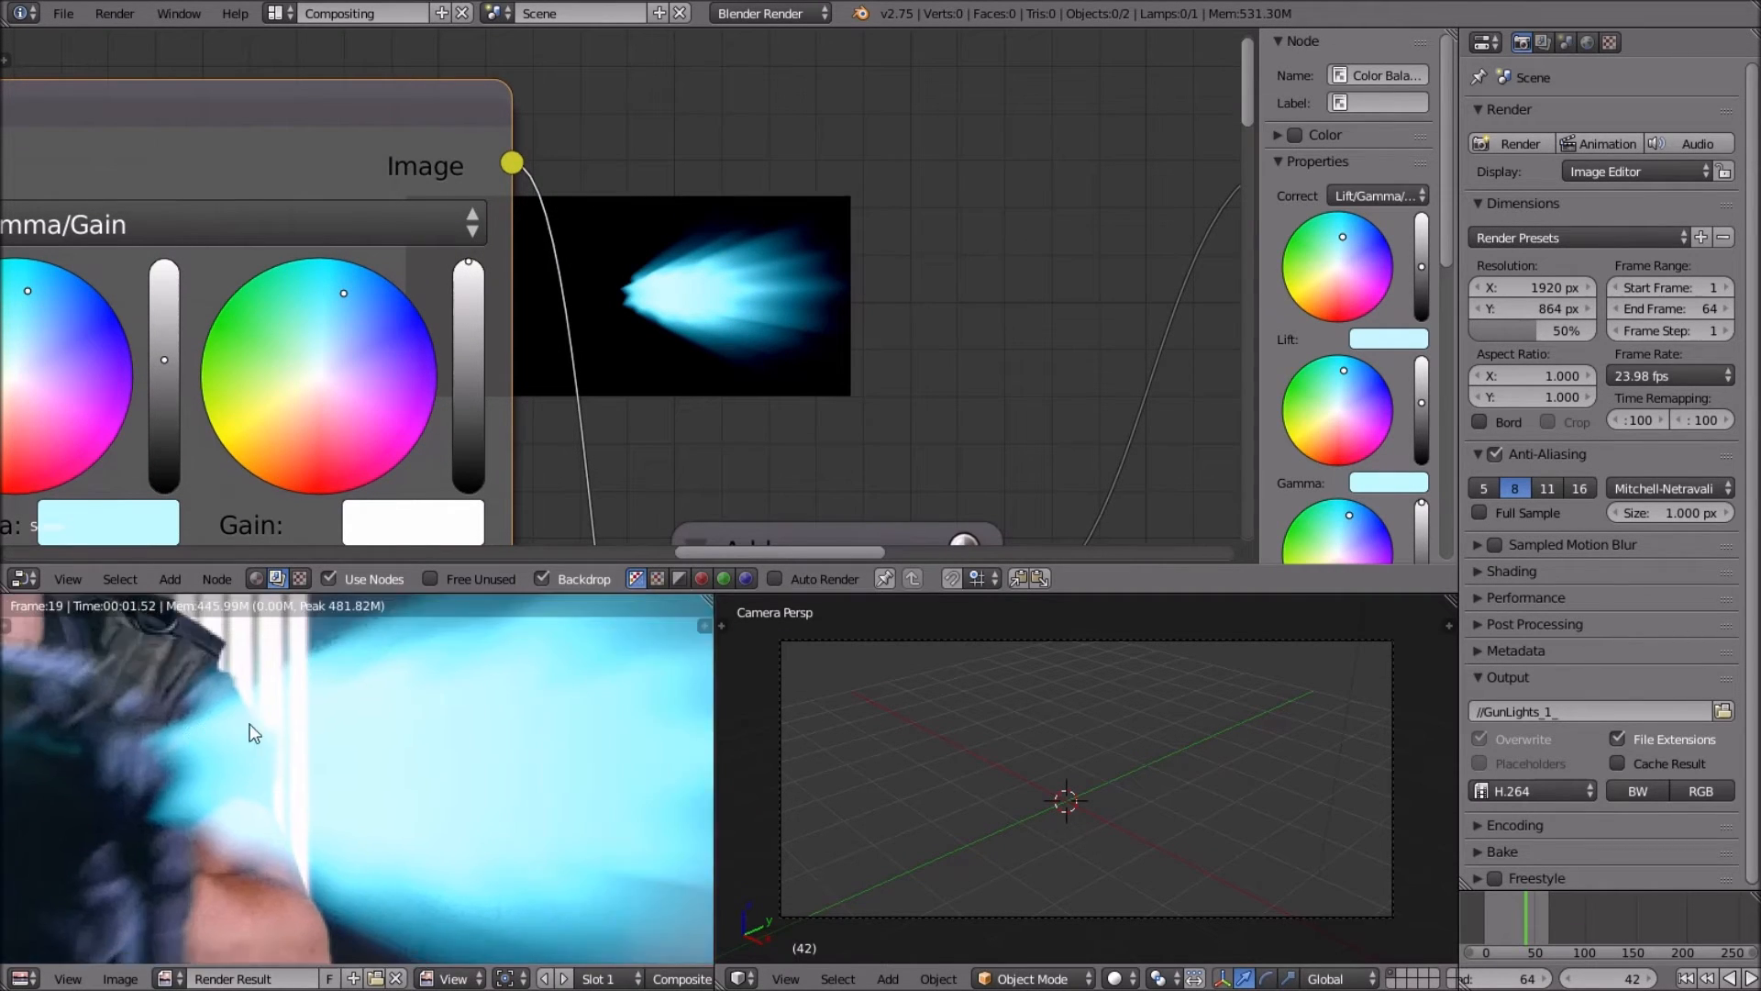
scroll(505, 724, "up", 8)
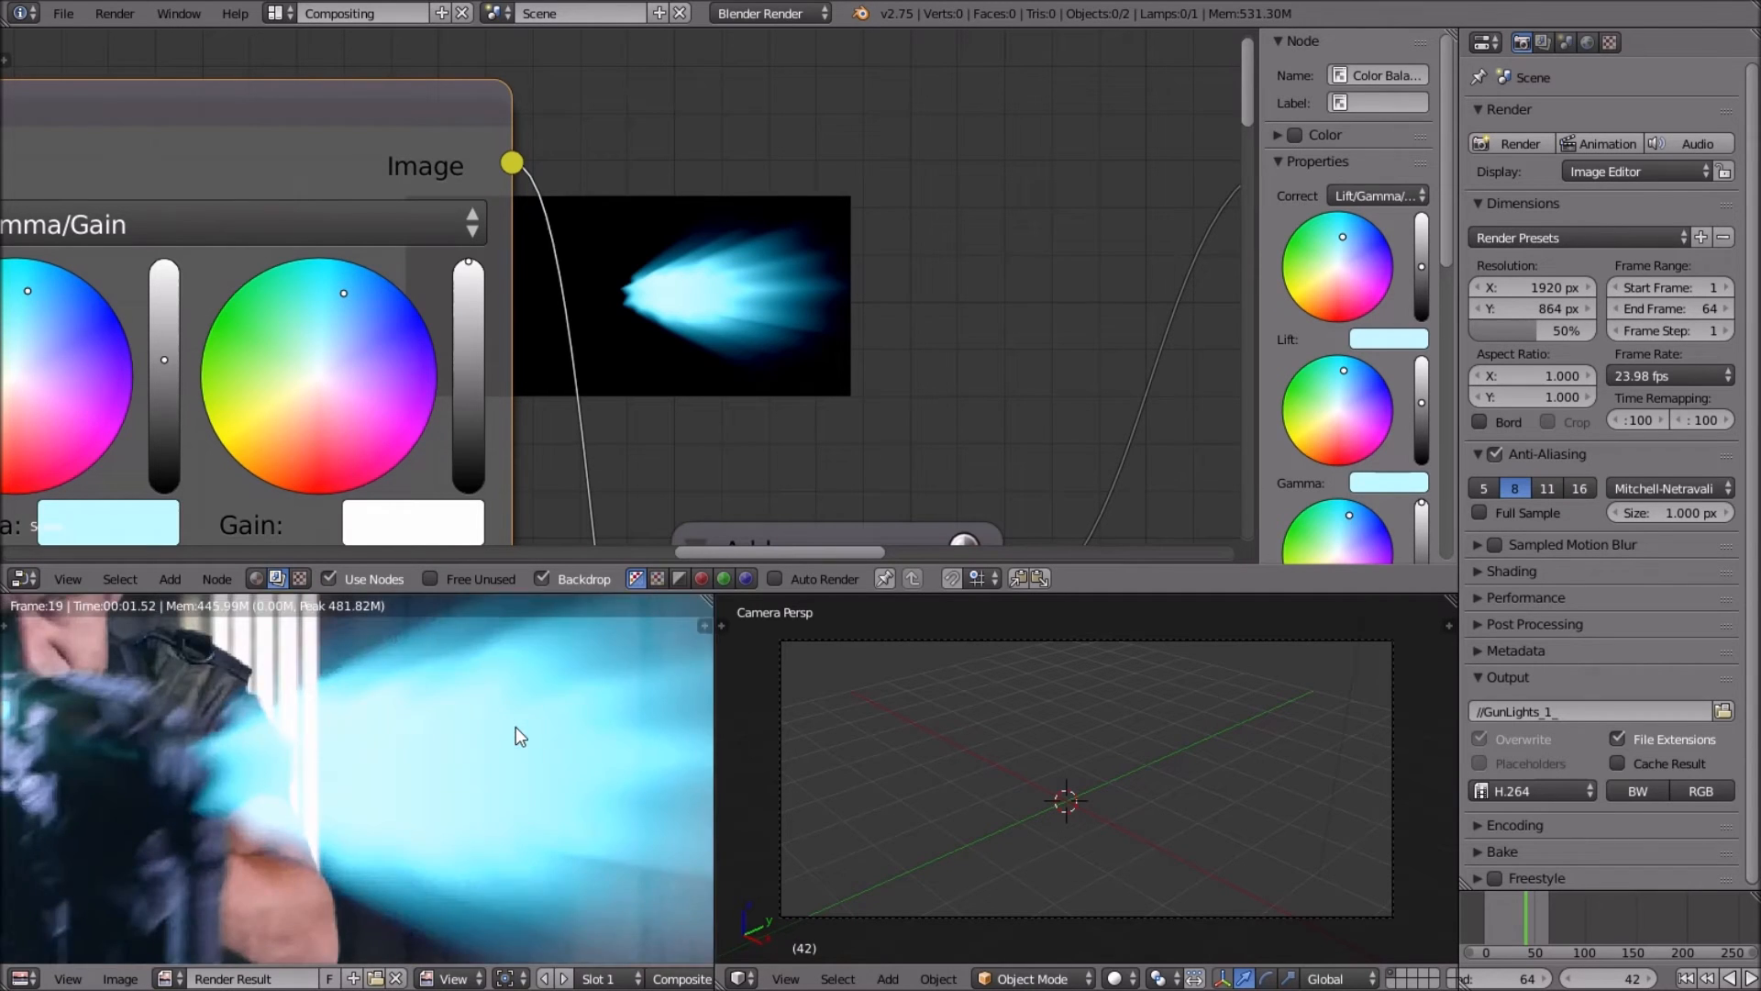
scroll(515, 727, "down", 5)
scroll(517, 729, "up", 4)
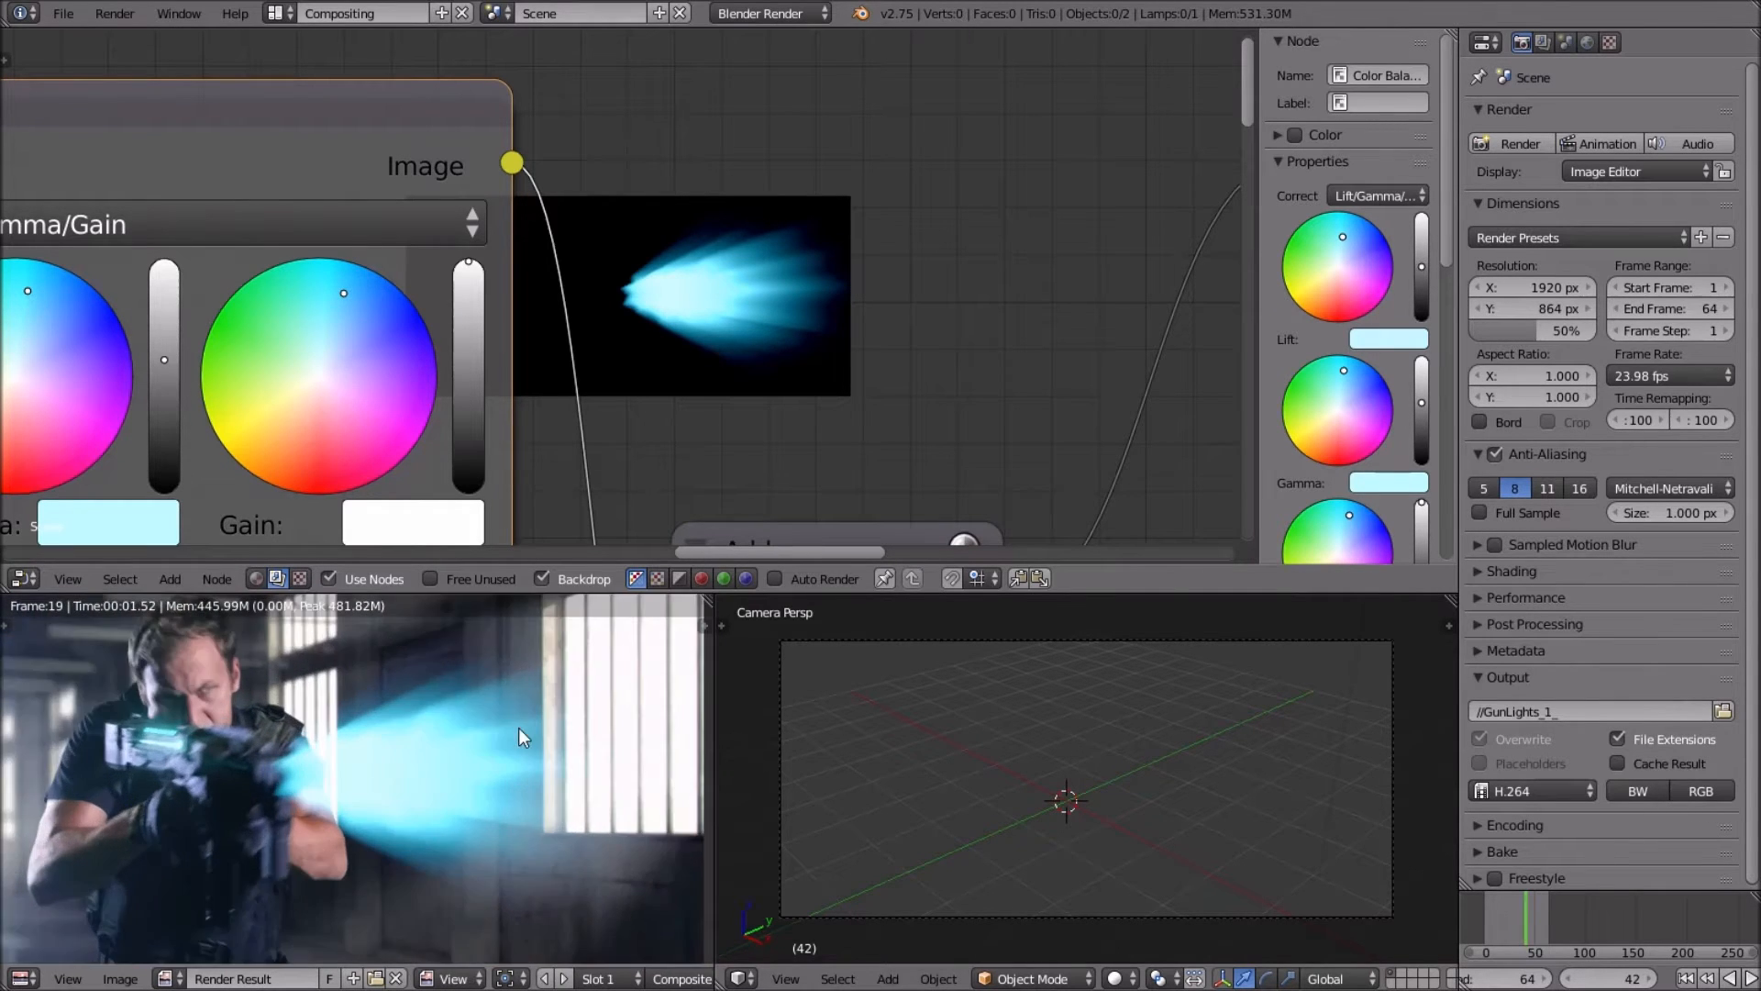
scroll(519, 729, "down", 3)
scroll(438, 349, "down", 2)
scroll(438, 349, "down", 2)
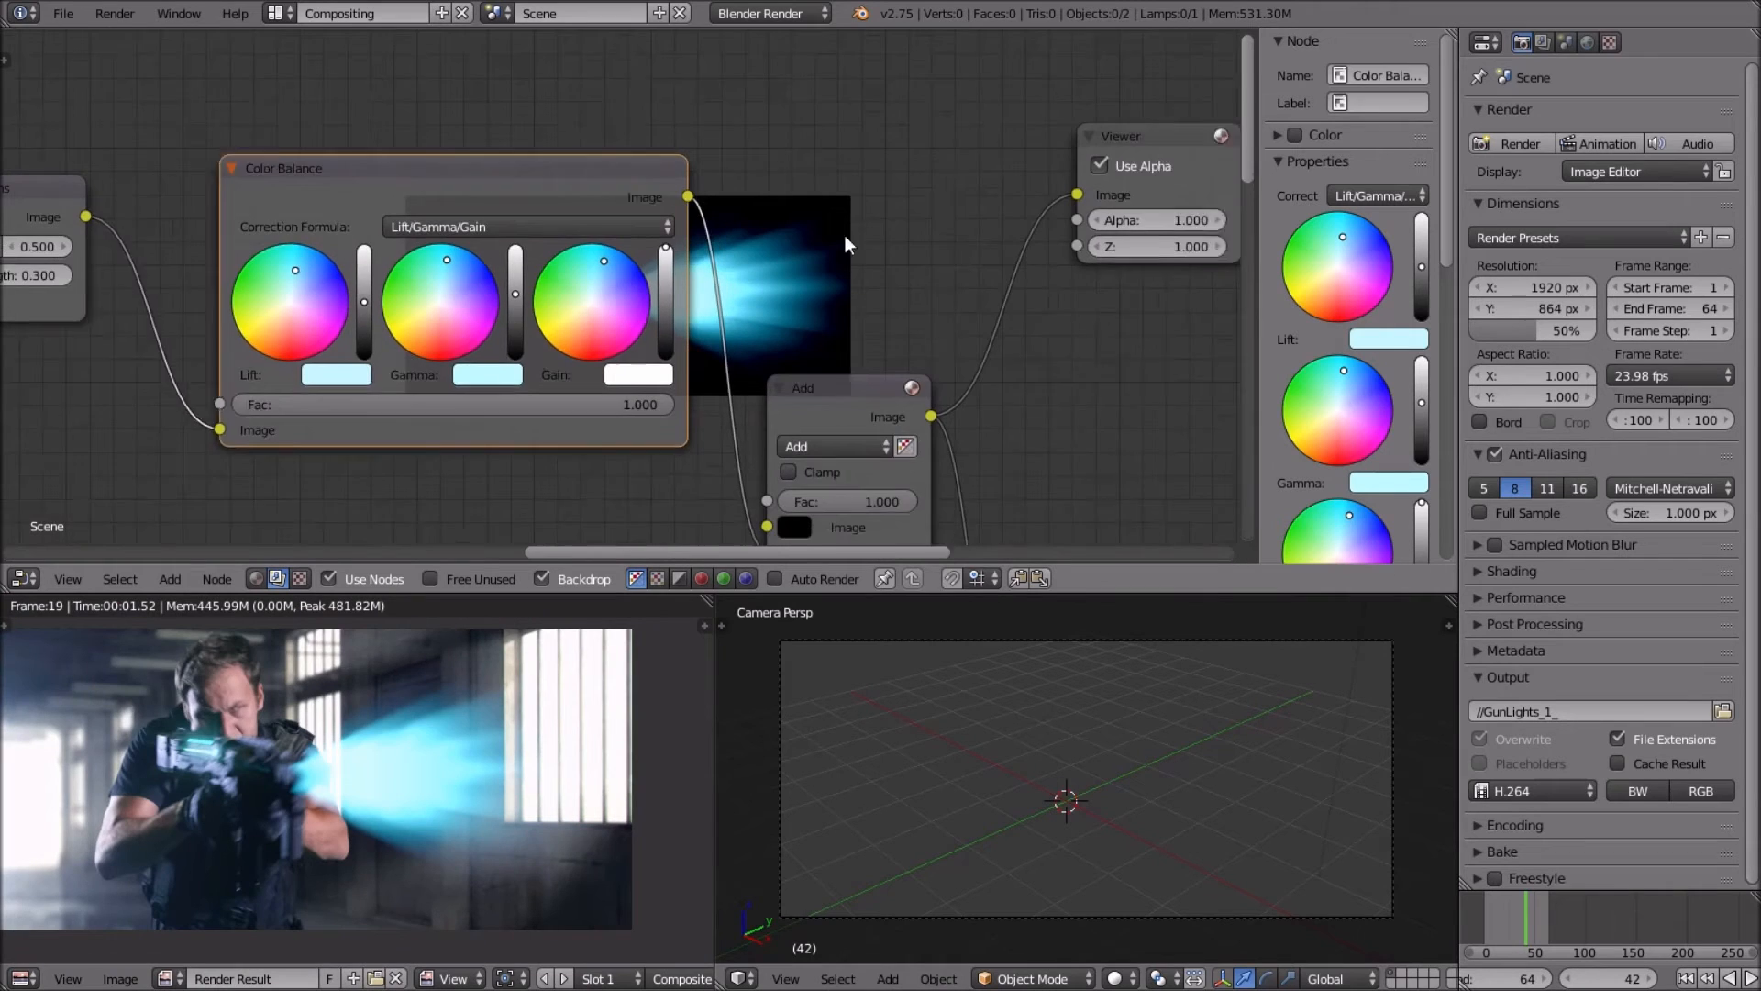
middle_click_drag(707, 304, 895, 294)
scroll(712, 334, "up", 2)
scroll(678, 338, "down", 2)
middle_click_drag(556, 411, 504, 431)
scroll(289, 715, "up", 2)
scroll(289, 715, "up", 2)
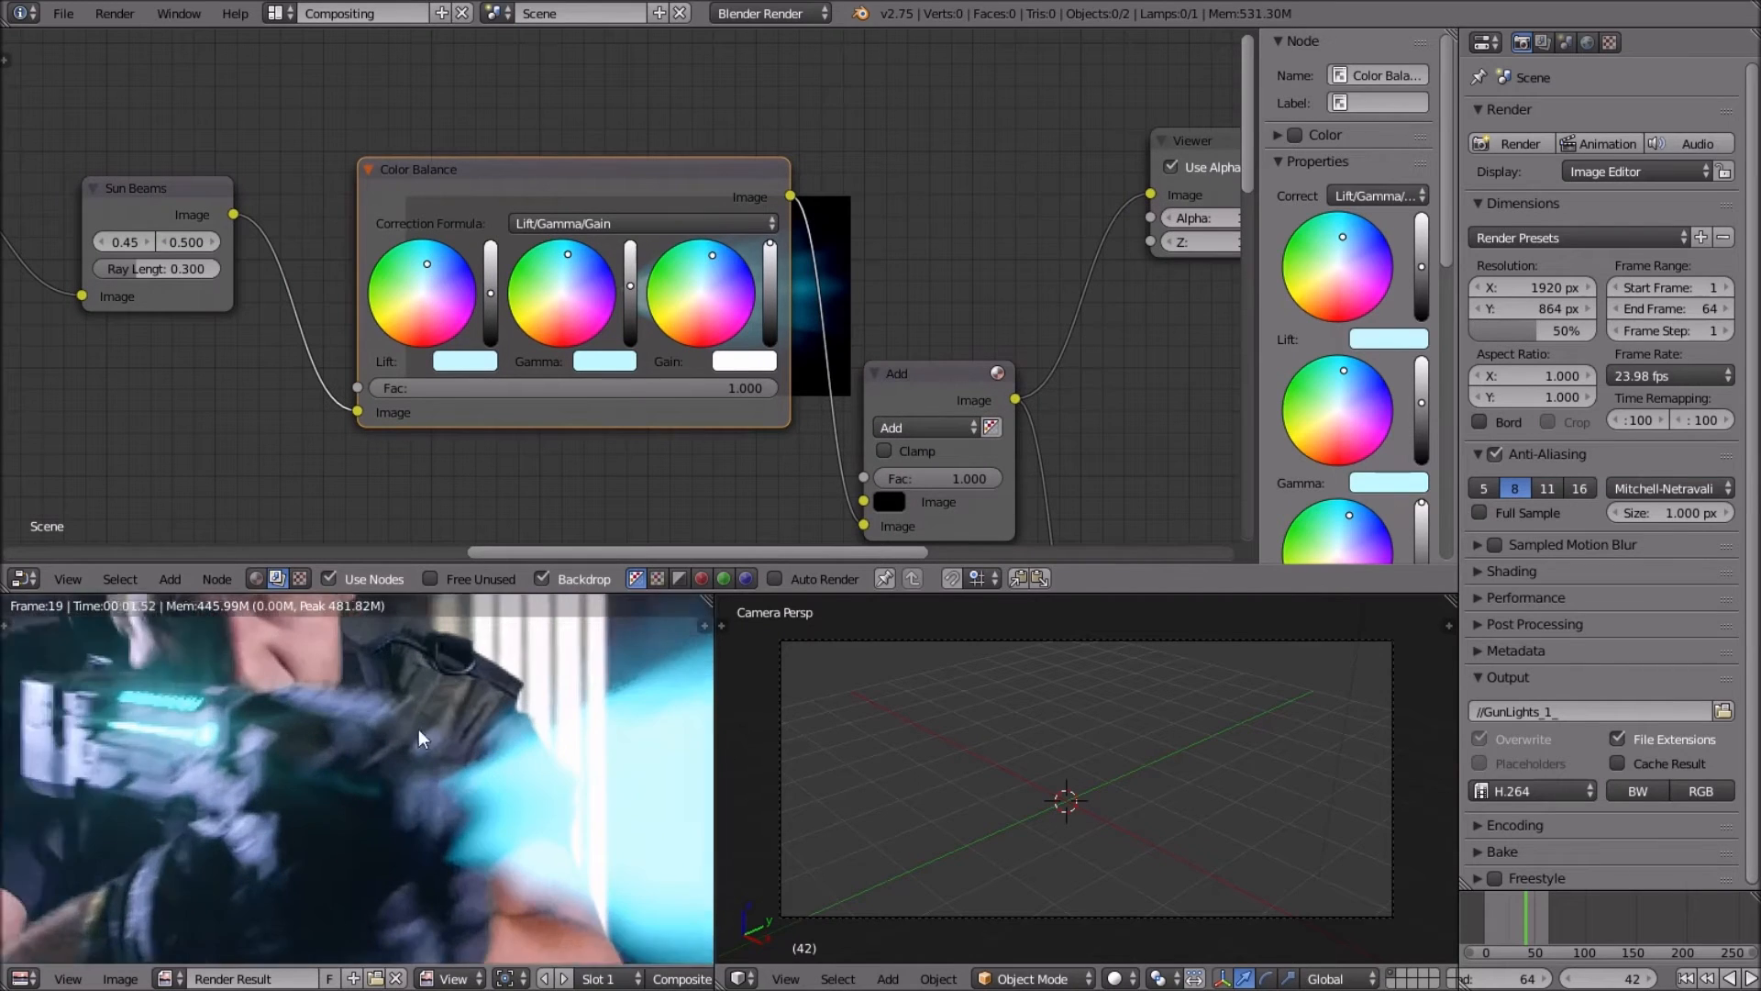
scroll(431, 729, "down", 4)
scroll(426, 701, "up", 5)
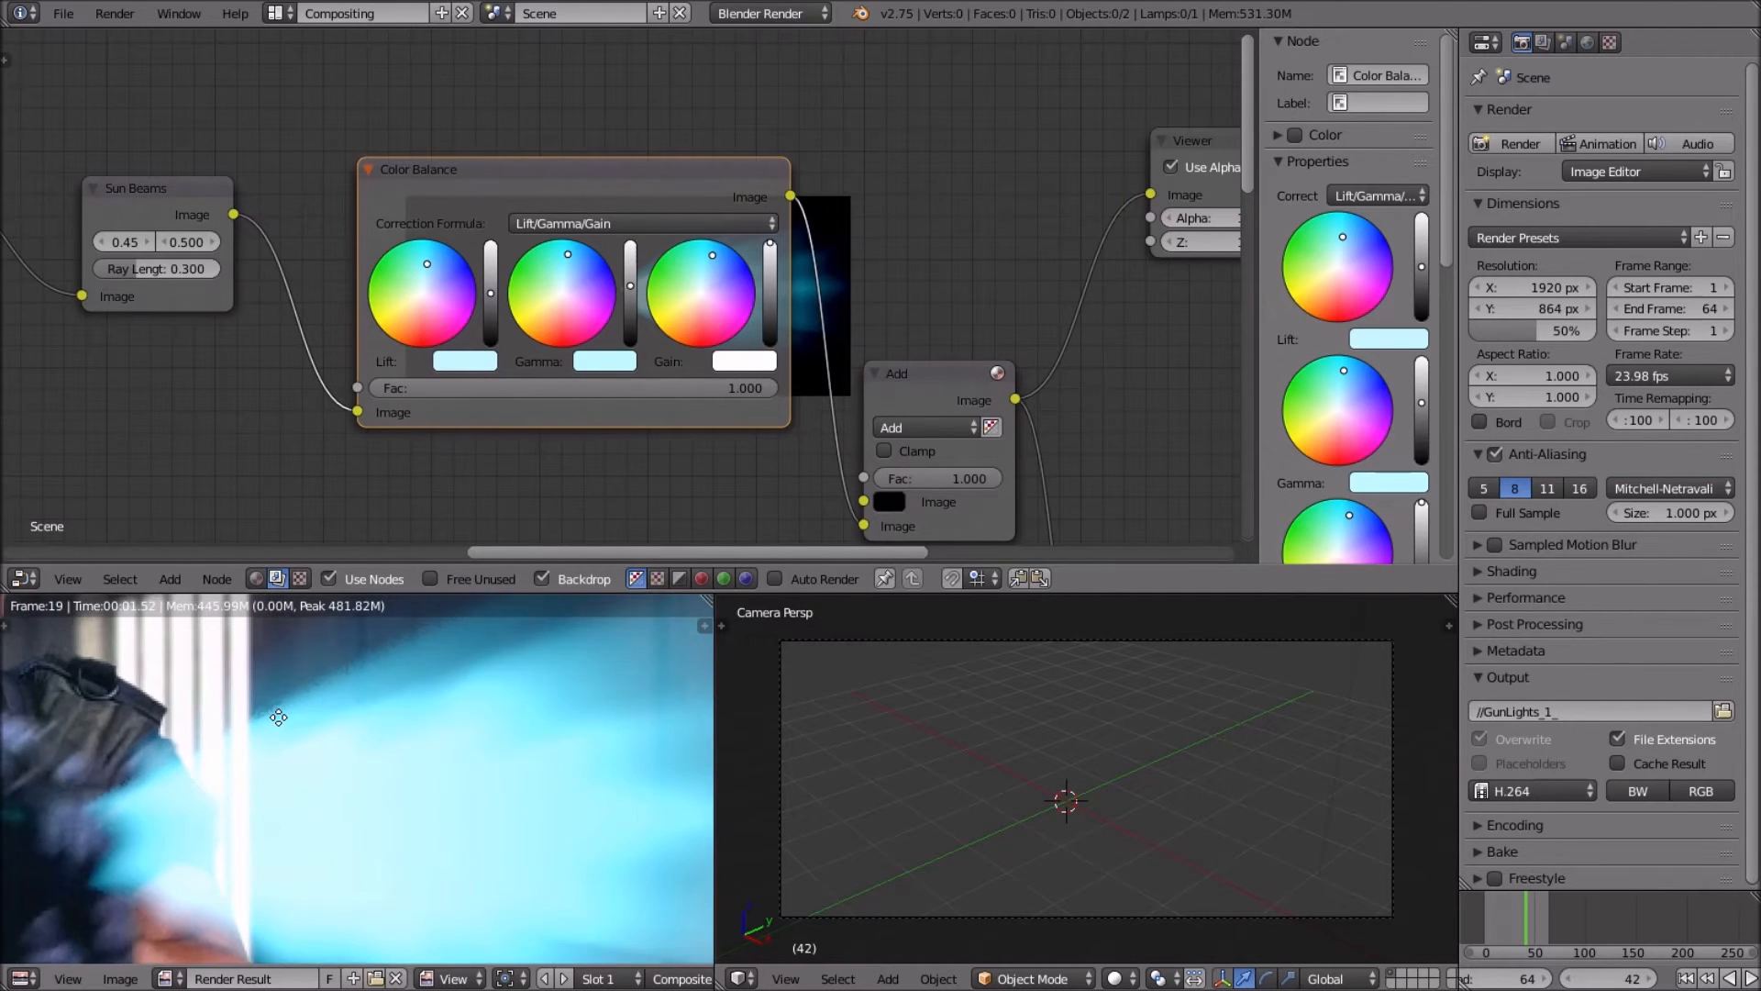
scroll(724, 398, "down", 1)
scroll(724, 398, "up", 1)
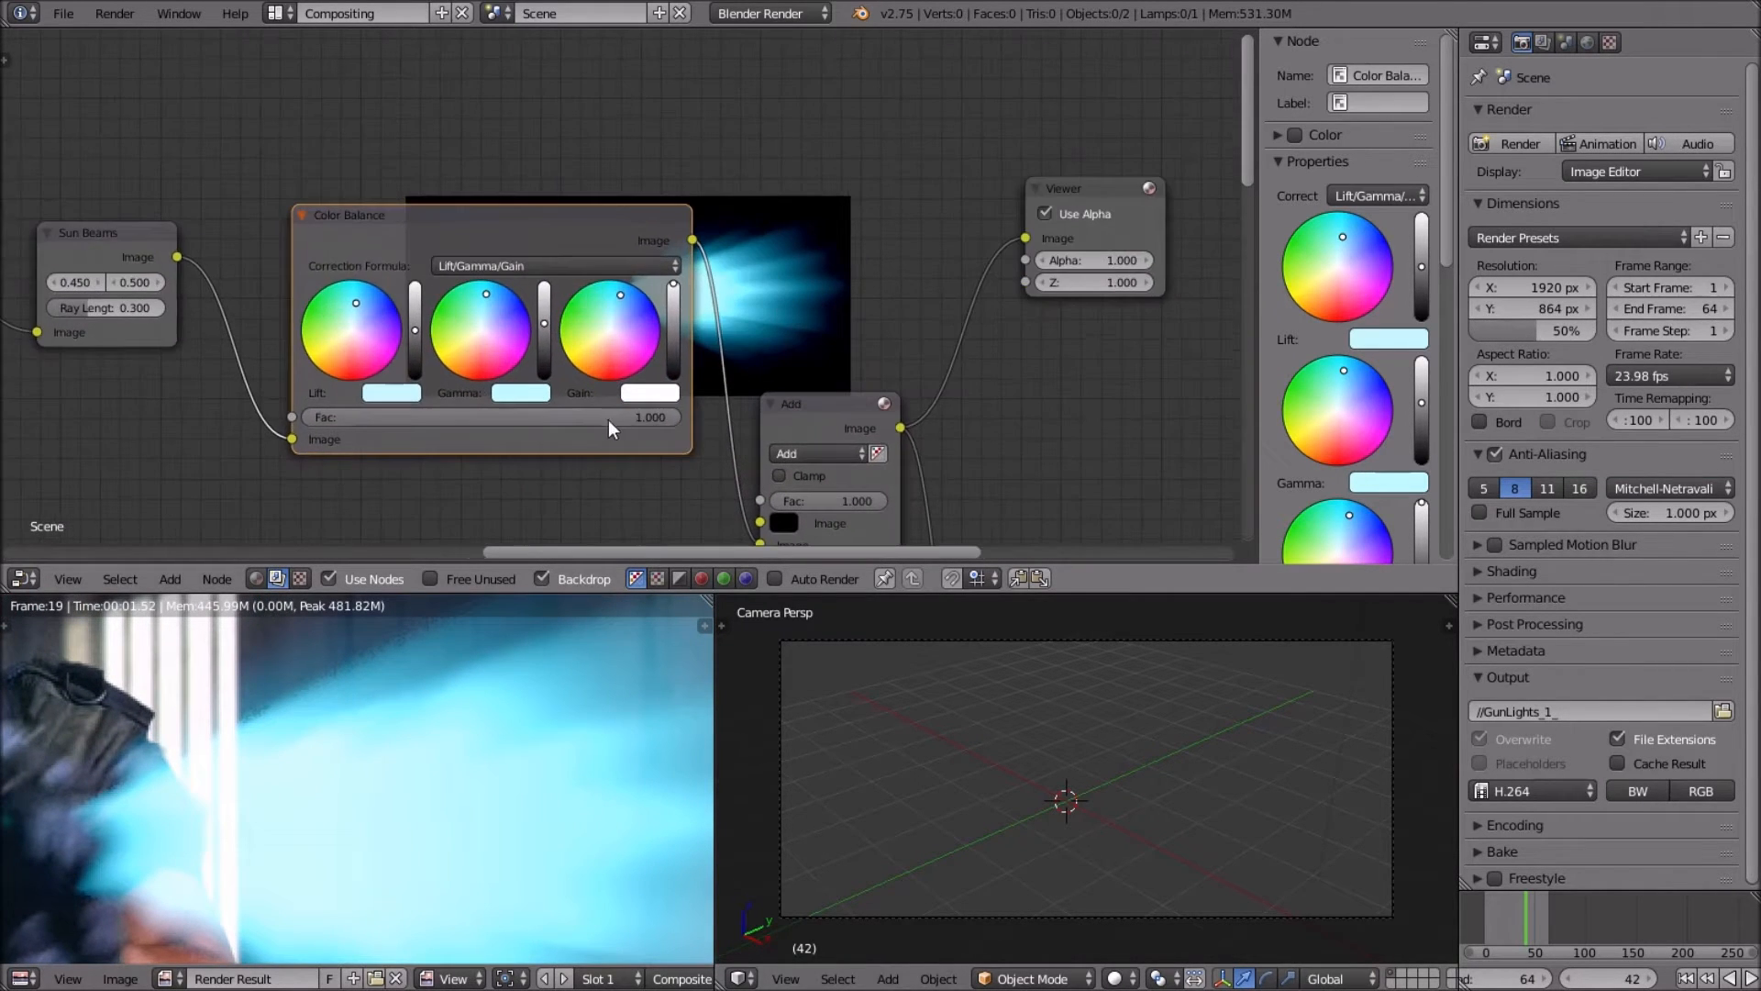
Keyframe the Color Balance node's Lift, Gamma and Gain colors at frame 42.
scroll(680, 396, "up", 2)
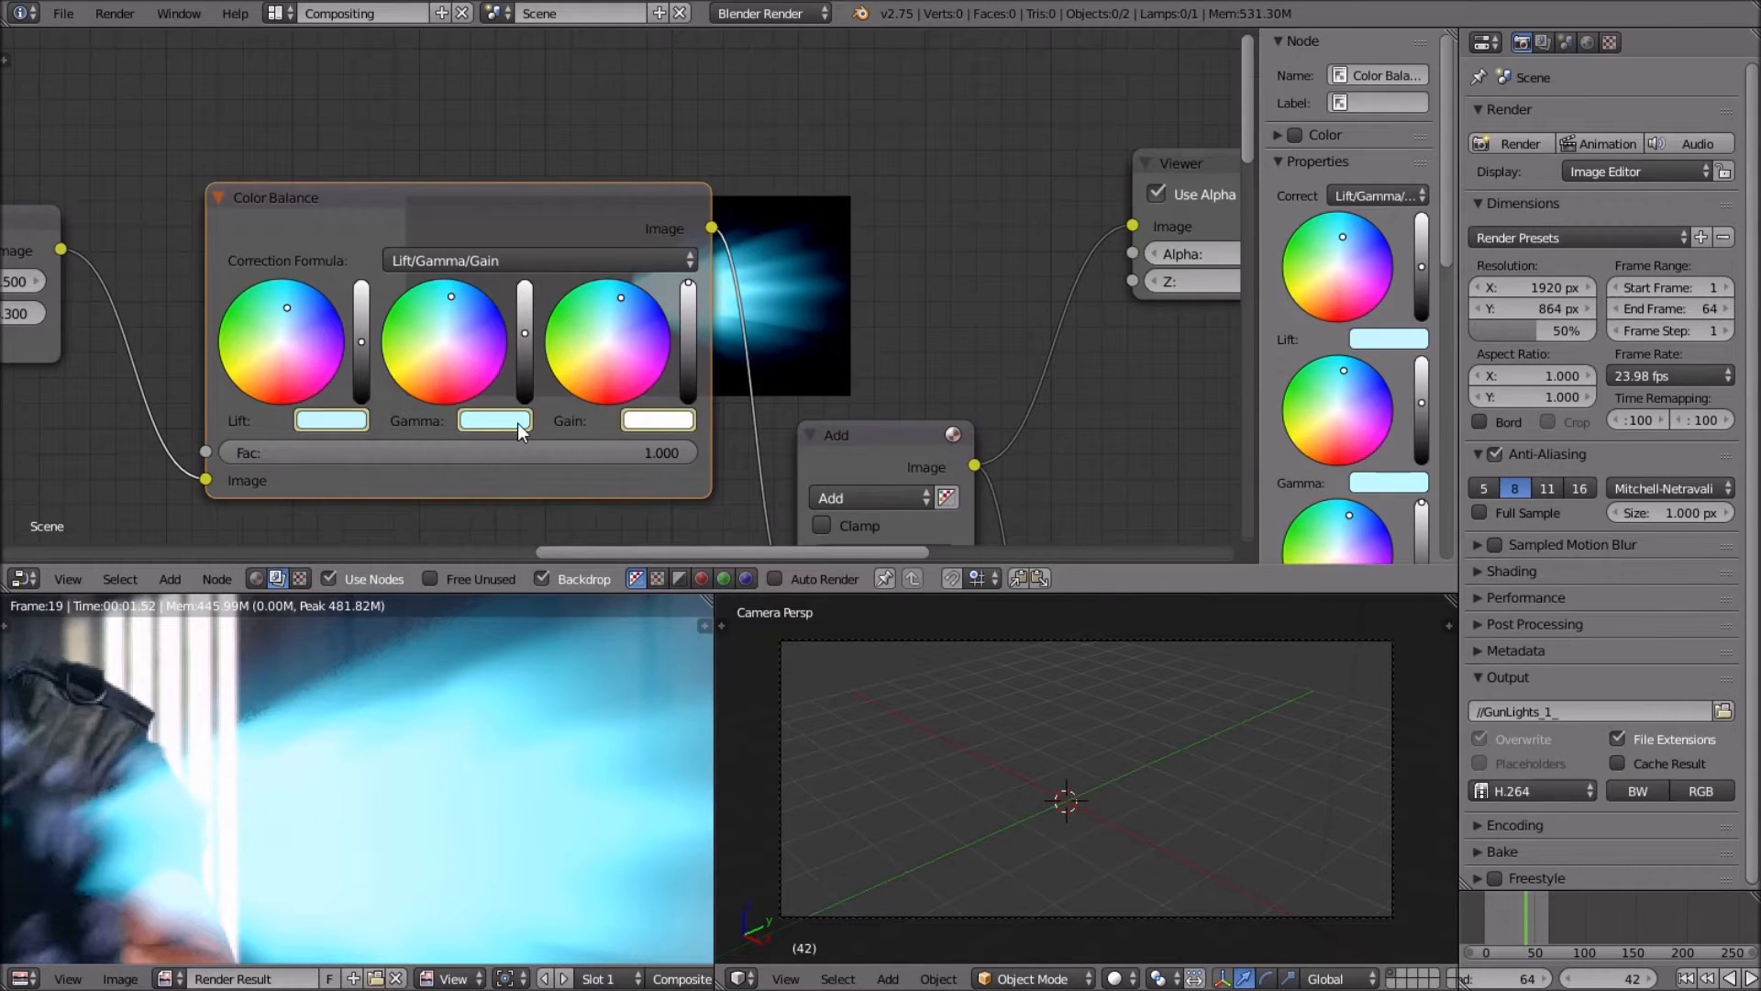
scroll(517, 422, "down", 1)
scroll(517, 424, "up", 1)
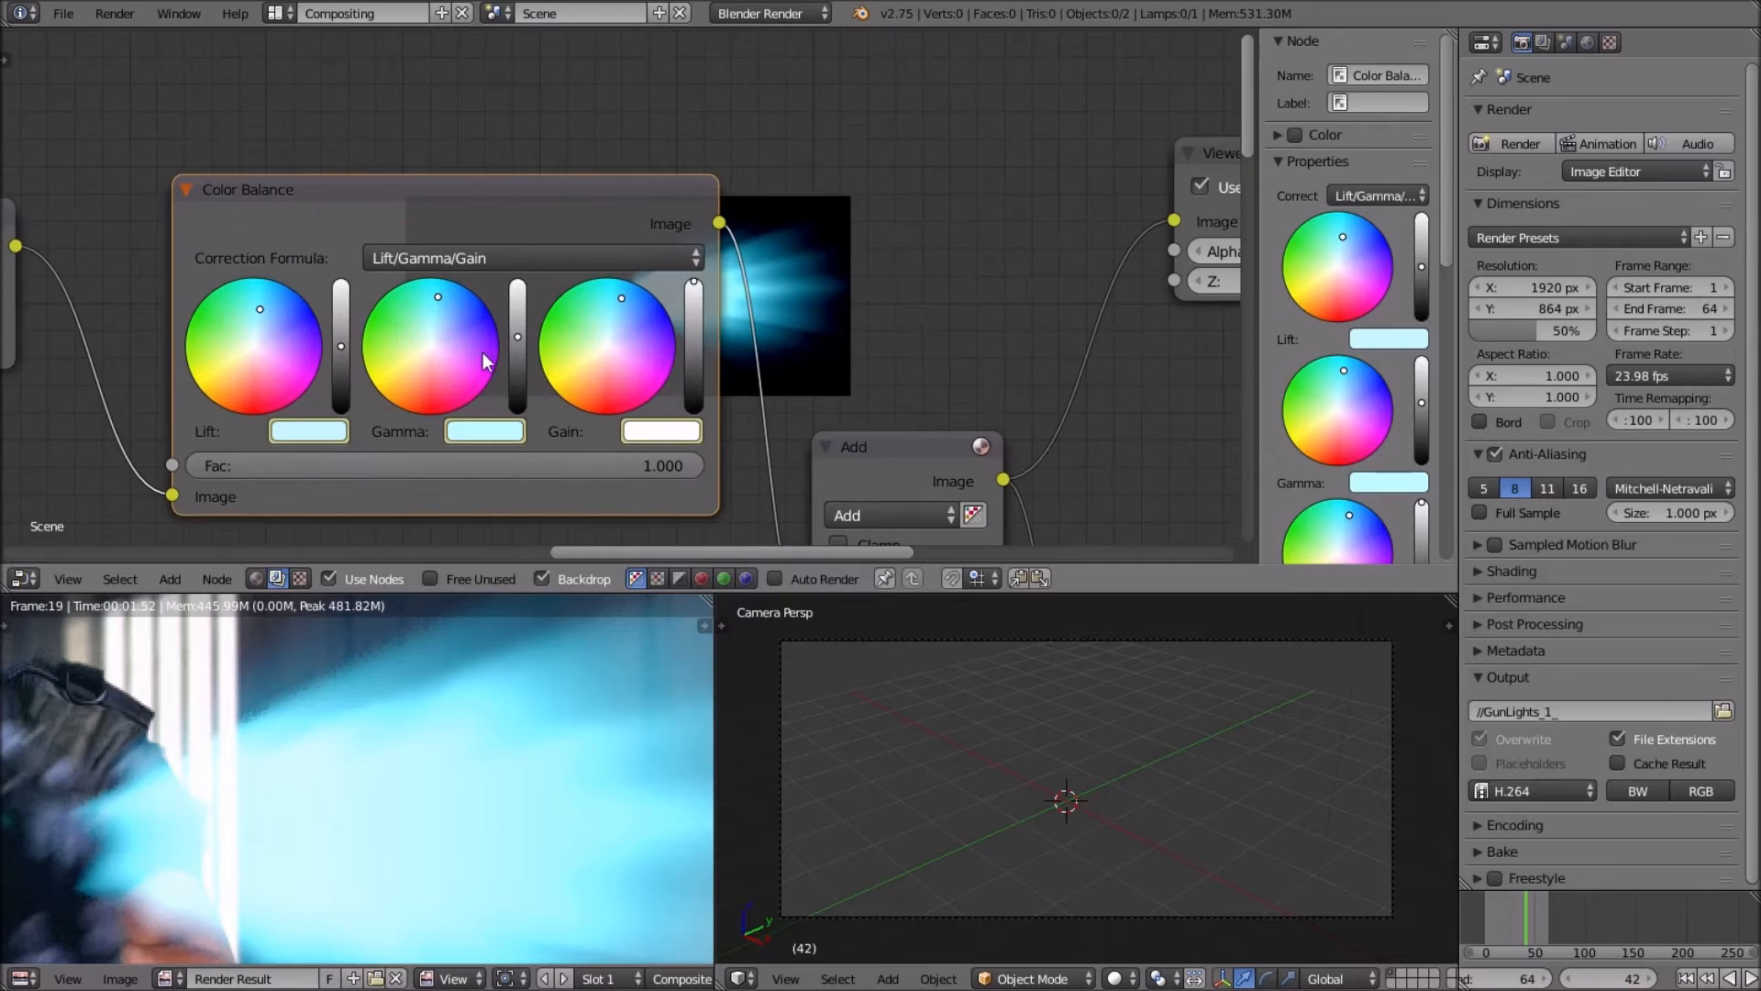
middle_click_drag(486, 360, 690, 334)
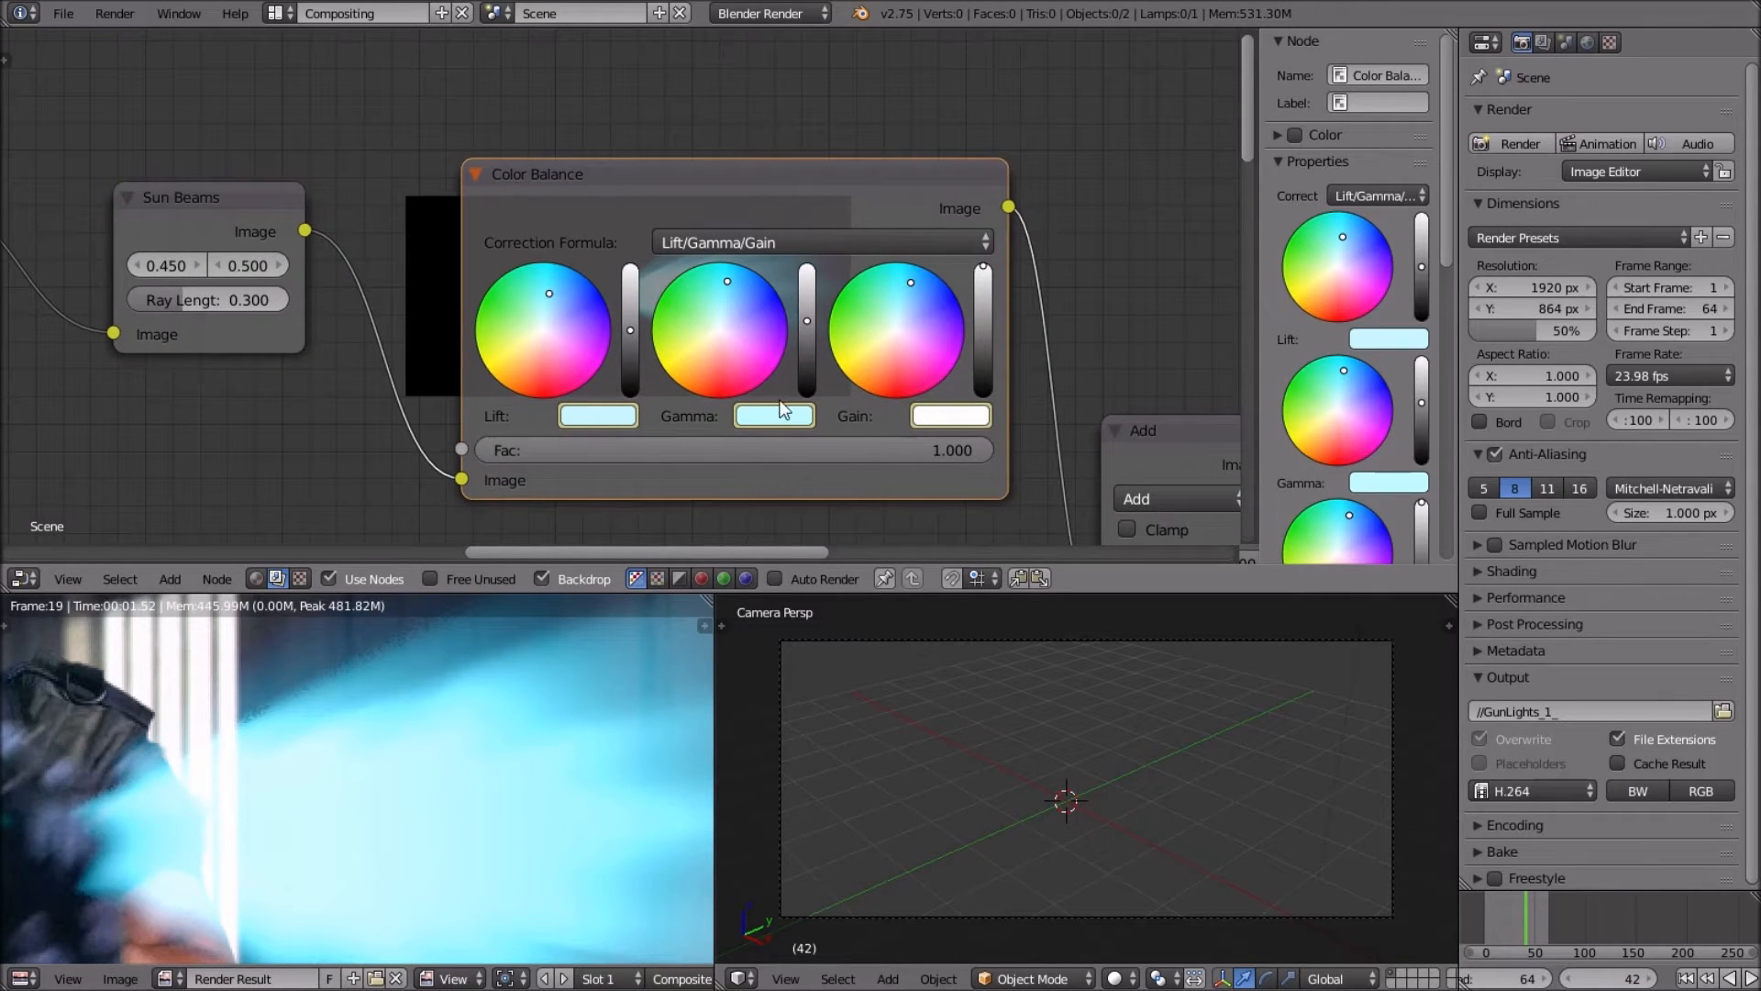
Go back to frame 40 and darken the Color Balance node's Lift, Gamma and Gain to dim the flash there.
key("Left")
key("Left")
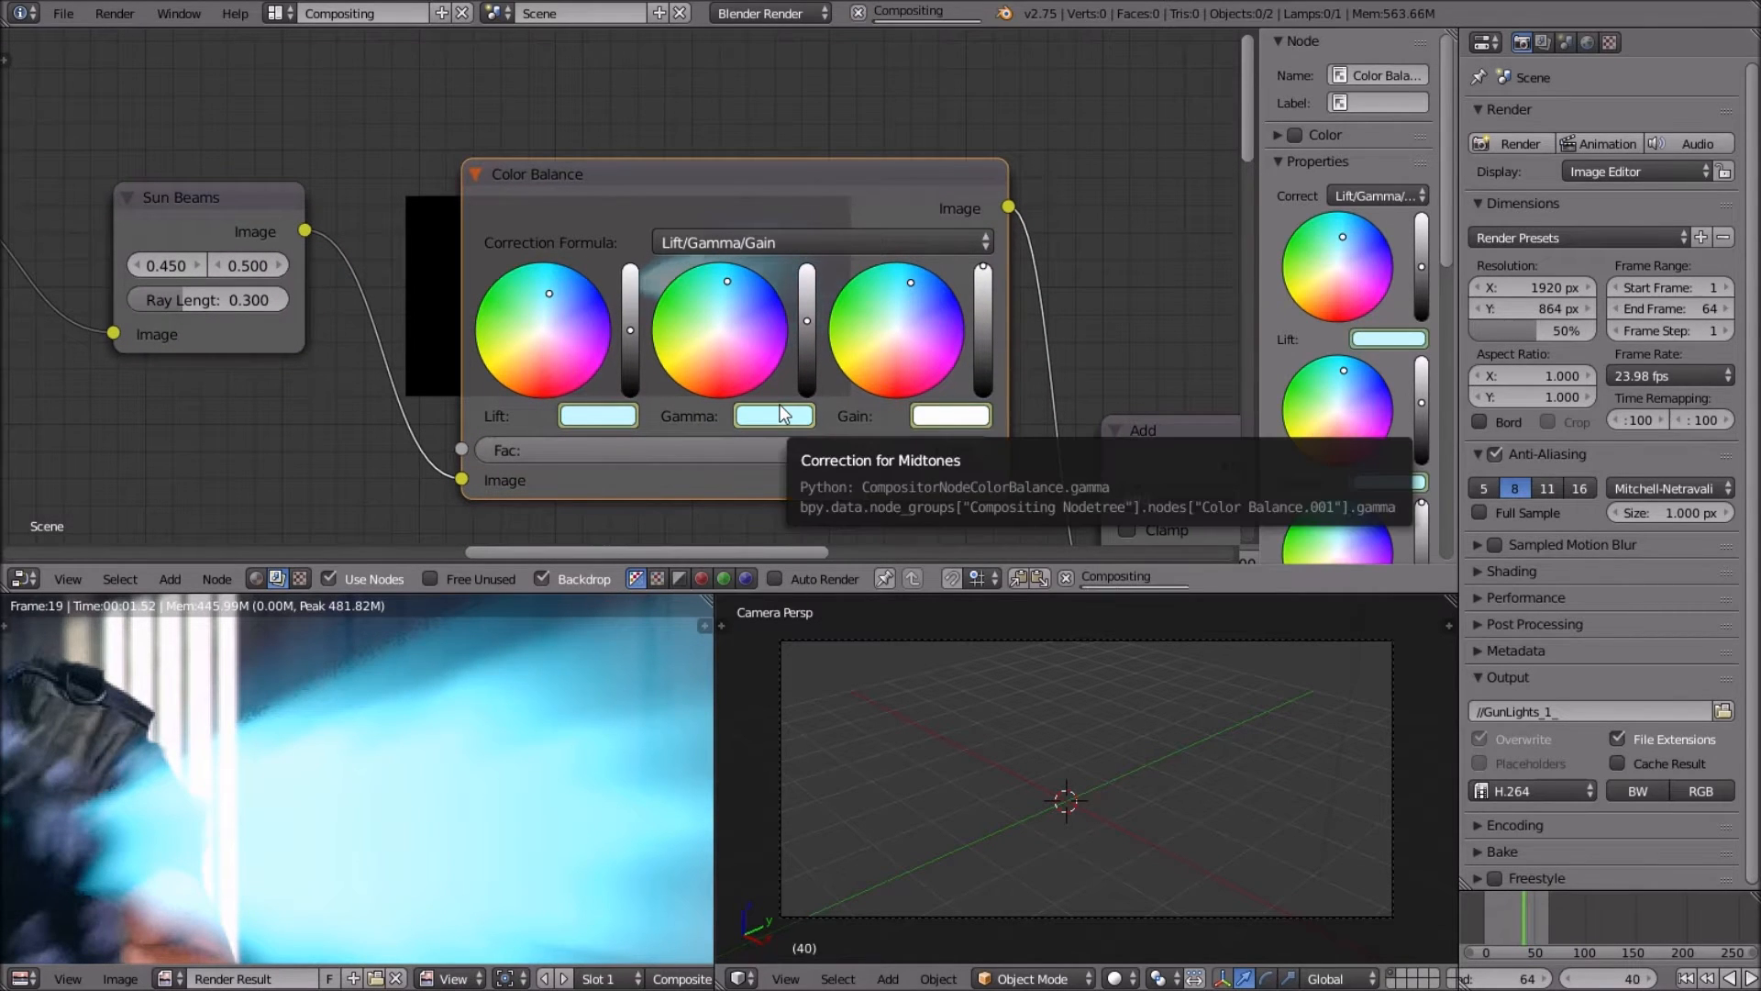
scroll(545, 789, "down", 4)
middle_click_drag(545, 789, 420, 785)
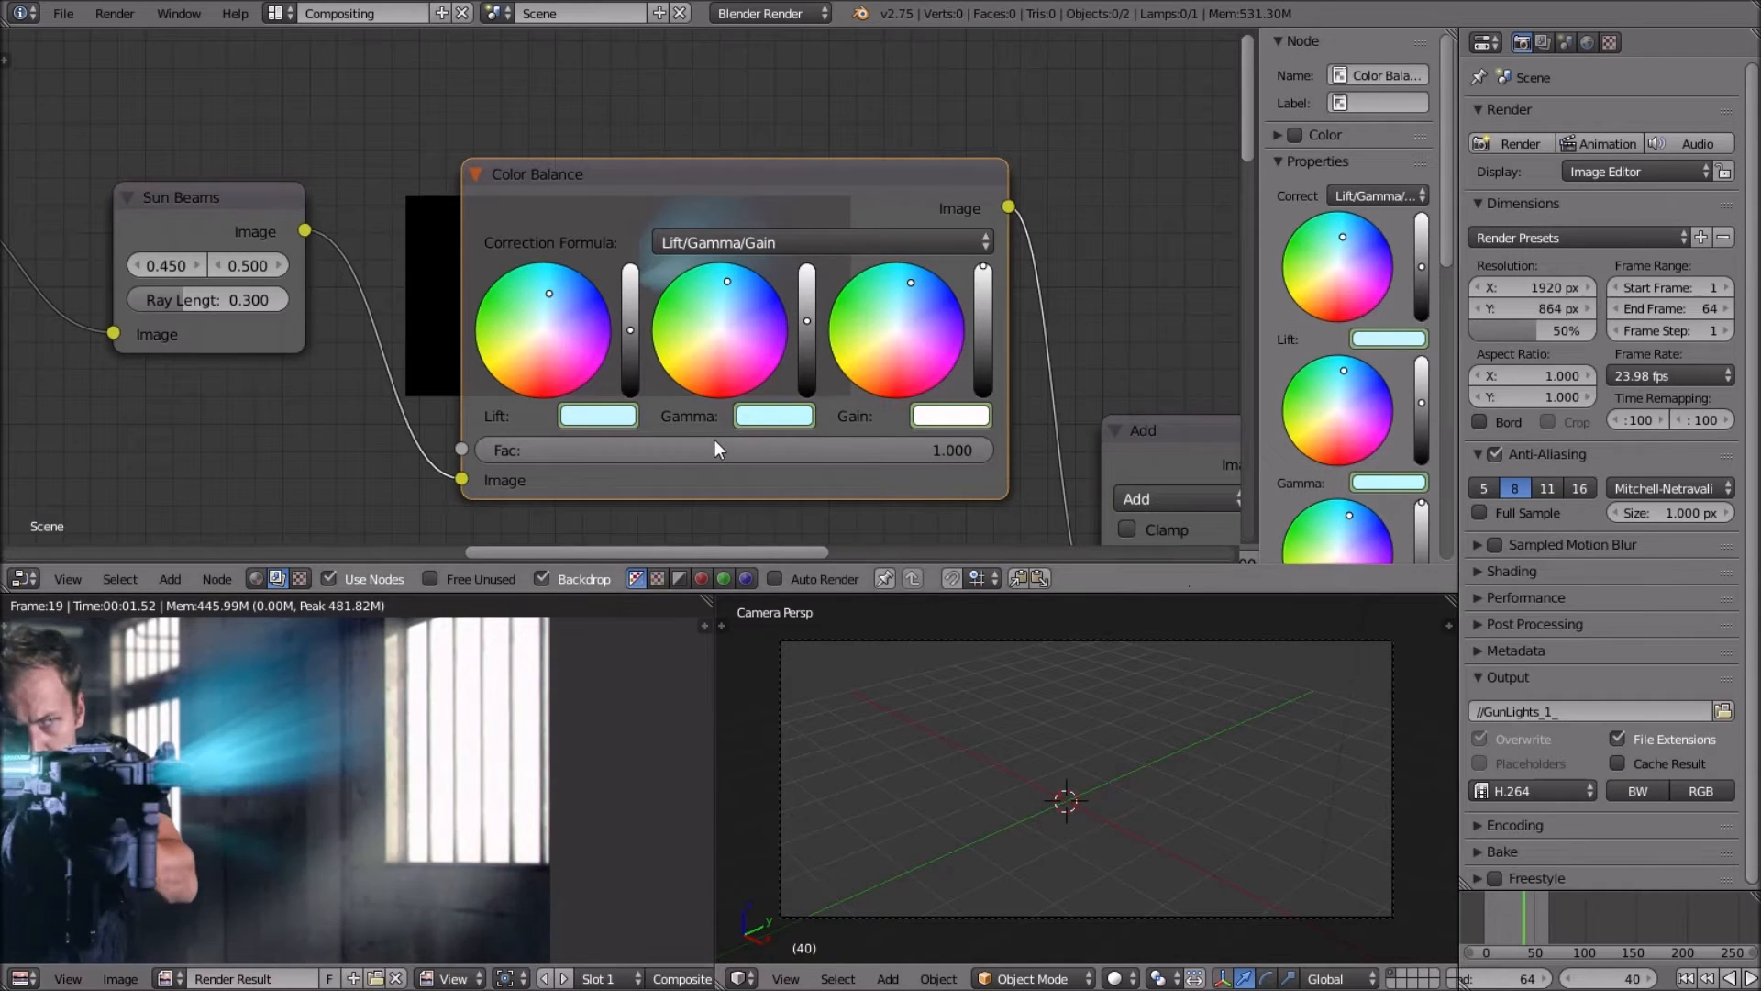
middle_click_drag(953, 254, 644, 236)
scroll(644, 236, "down", 1)
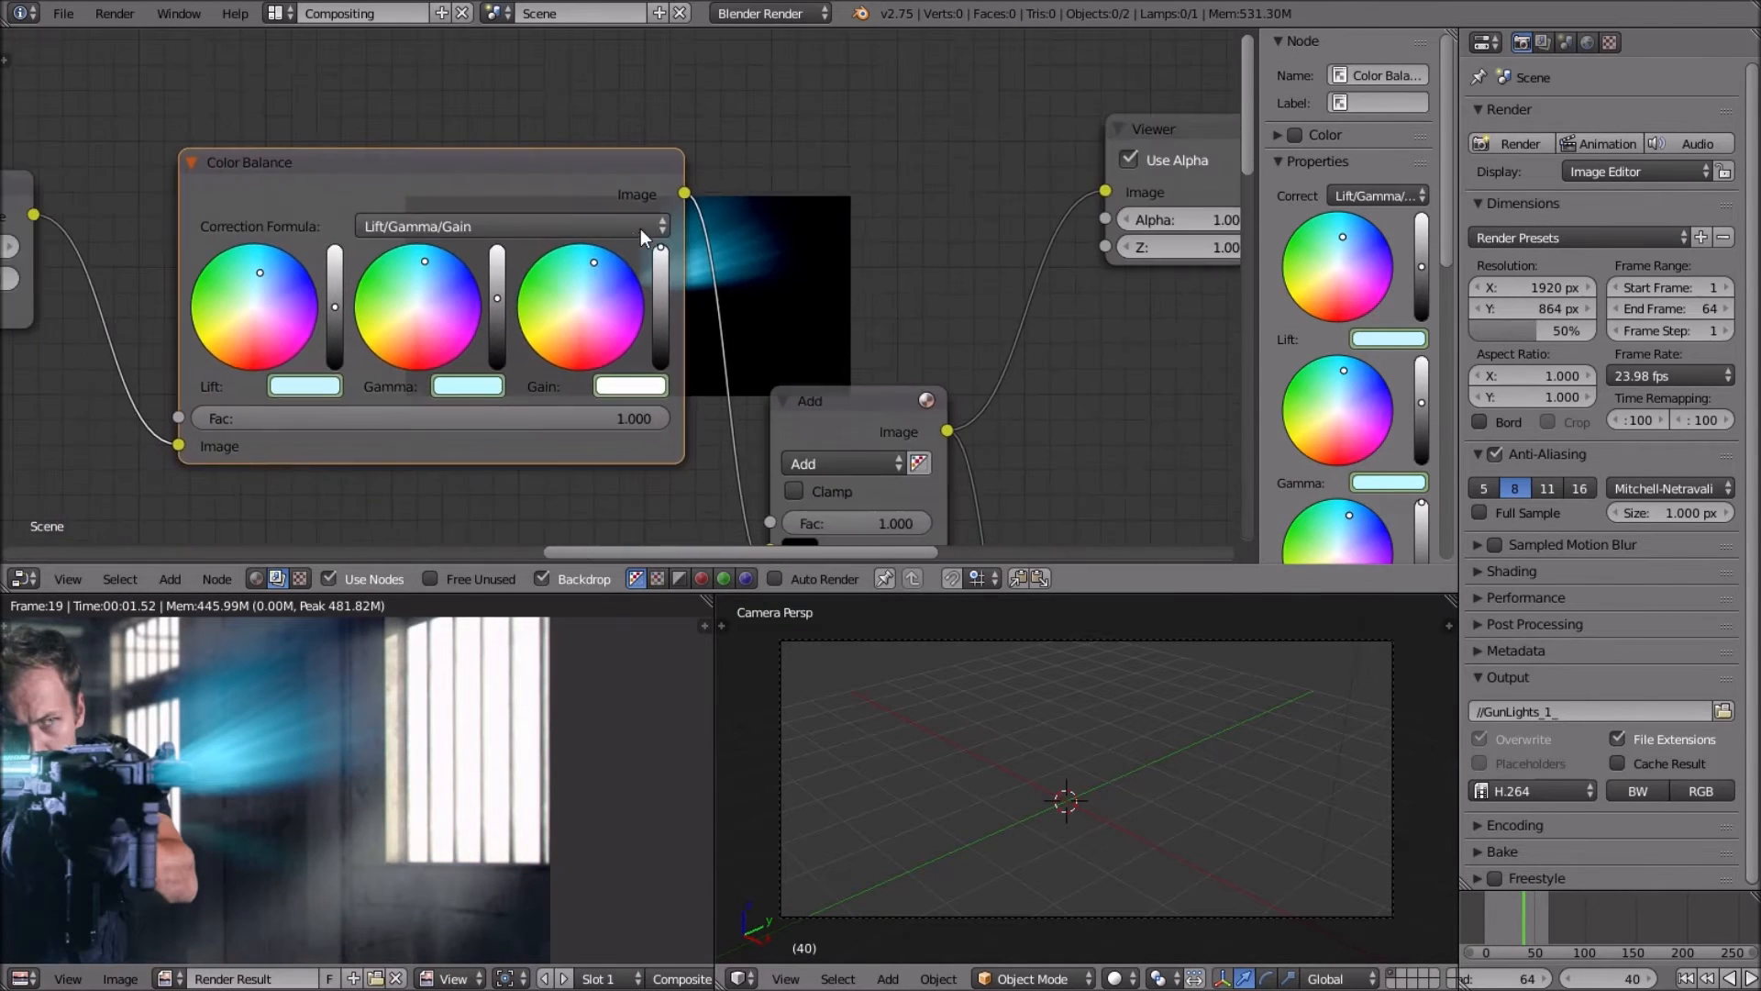
middle_click_drag(368, 372, 554, 322)
scroll(216, 724, "down", 1)
scroll(484, 423, "up", 3)
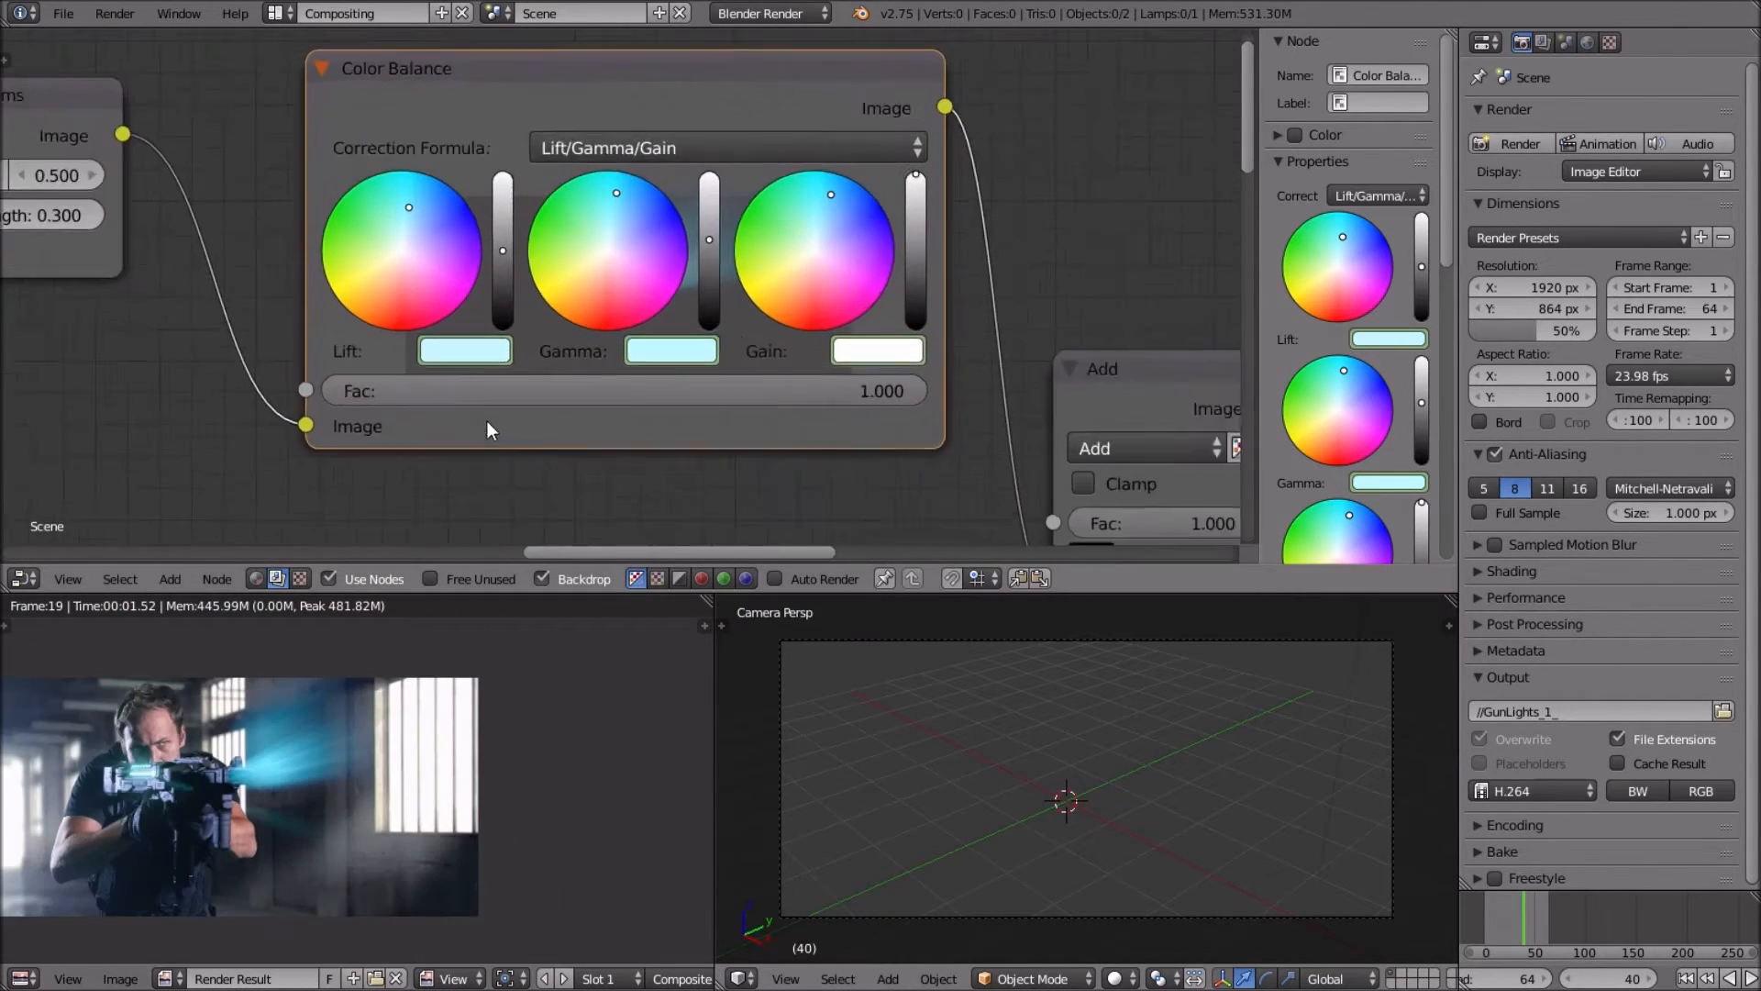
left_click_drag(447, 249, 462, 304)
left_click_drag(755, 249, 755, 283)
left_click_drag(1044, 245, 1045, 290)
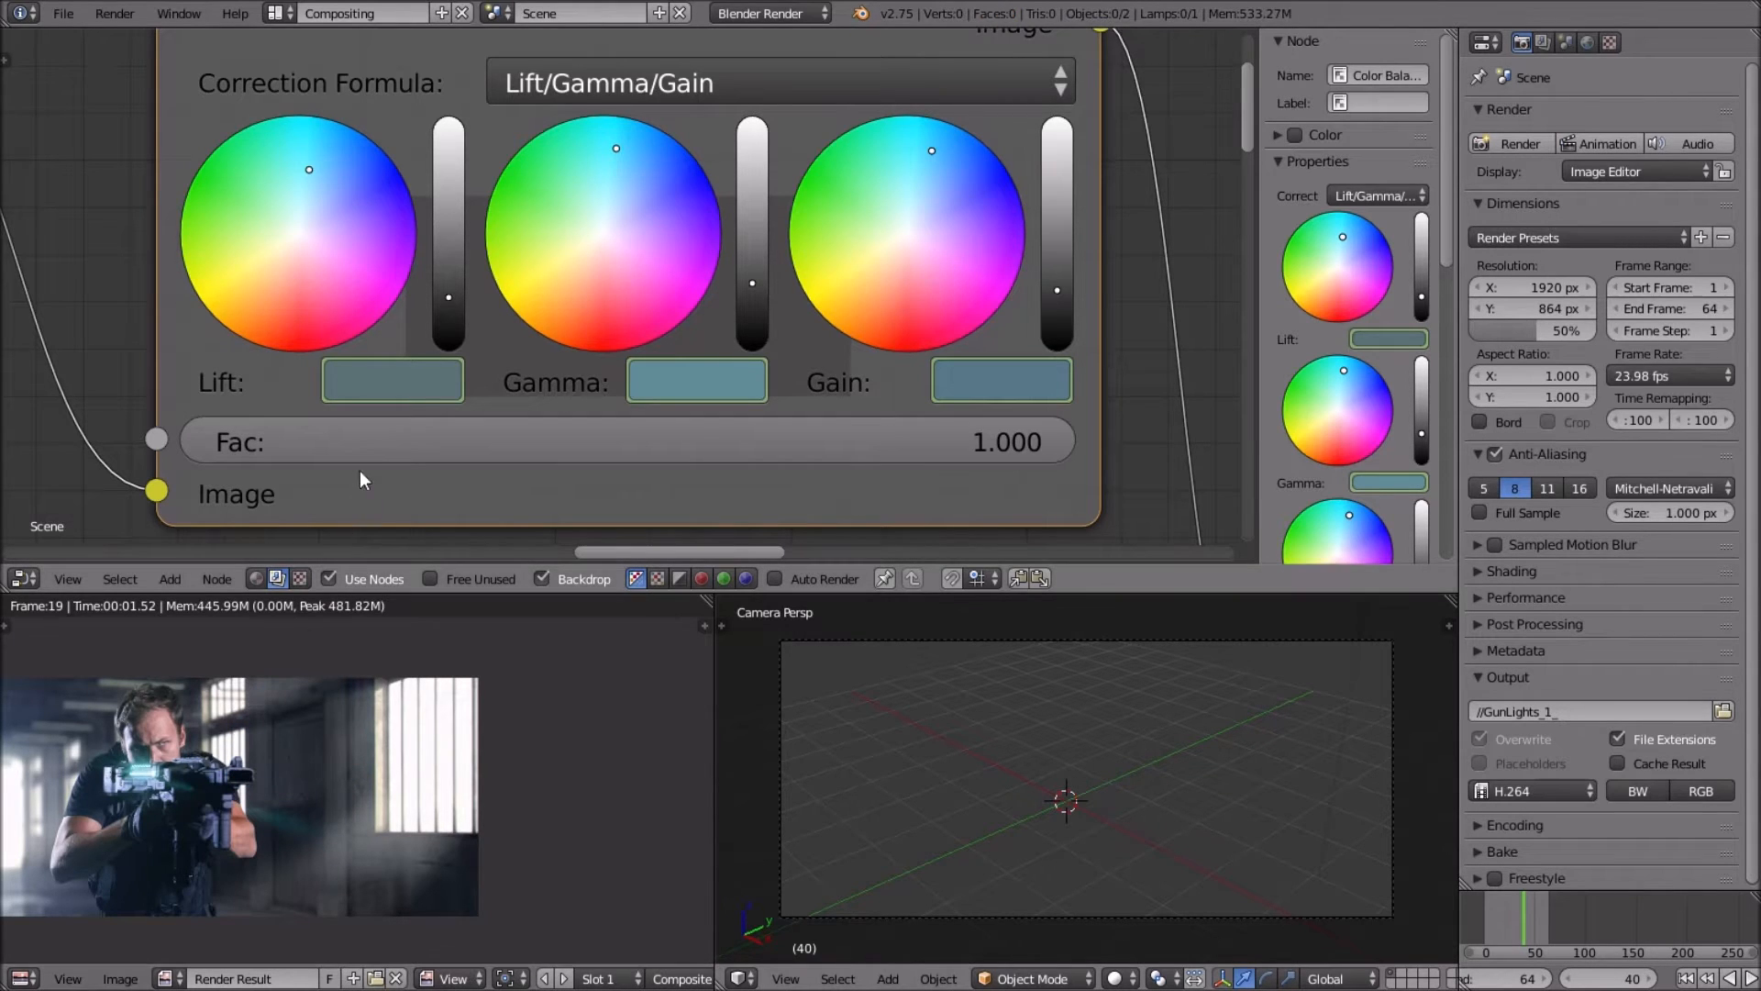
Keyframe the Color Balance node's darkened Lift, Gamma and Gain at frame 40 and check the brightening over frames 41 and 42.
scroll(403, 418, "up", 1)
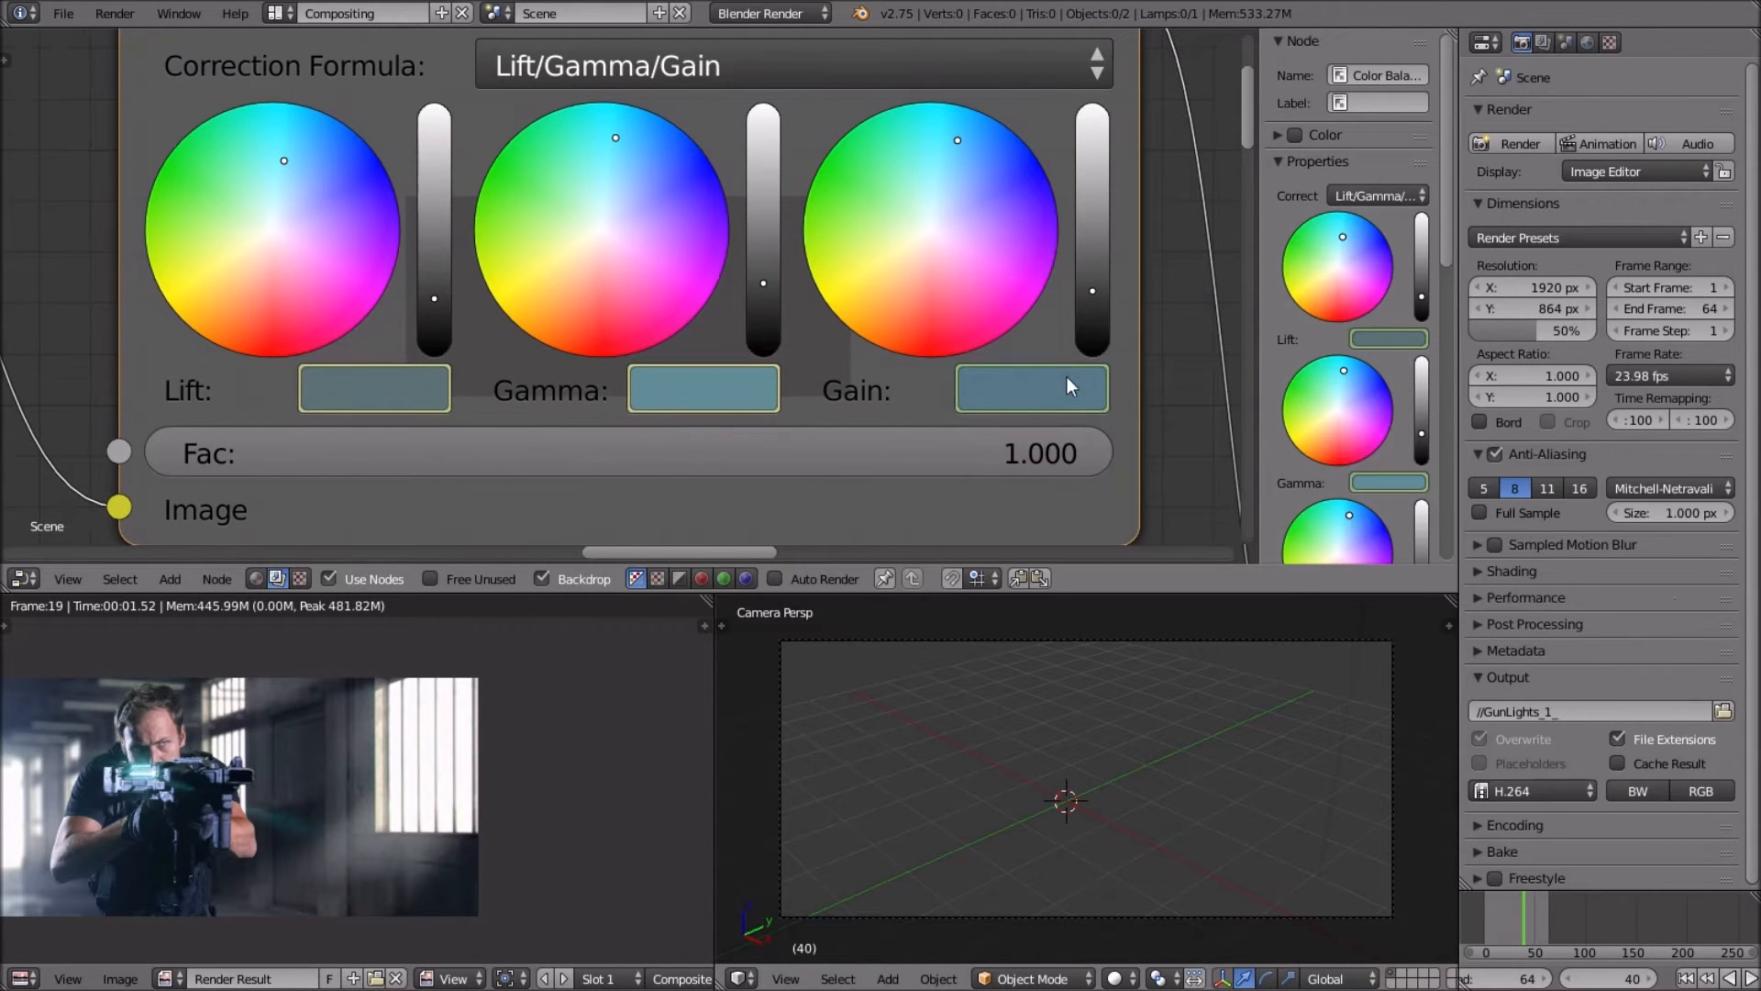
key("Right")
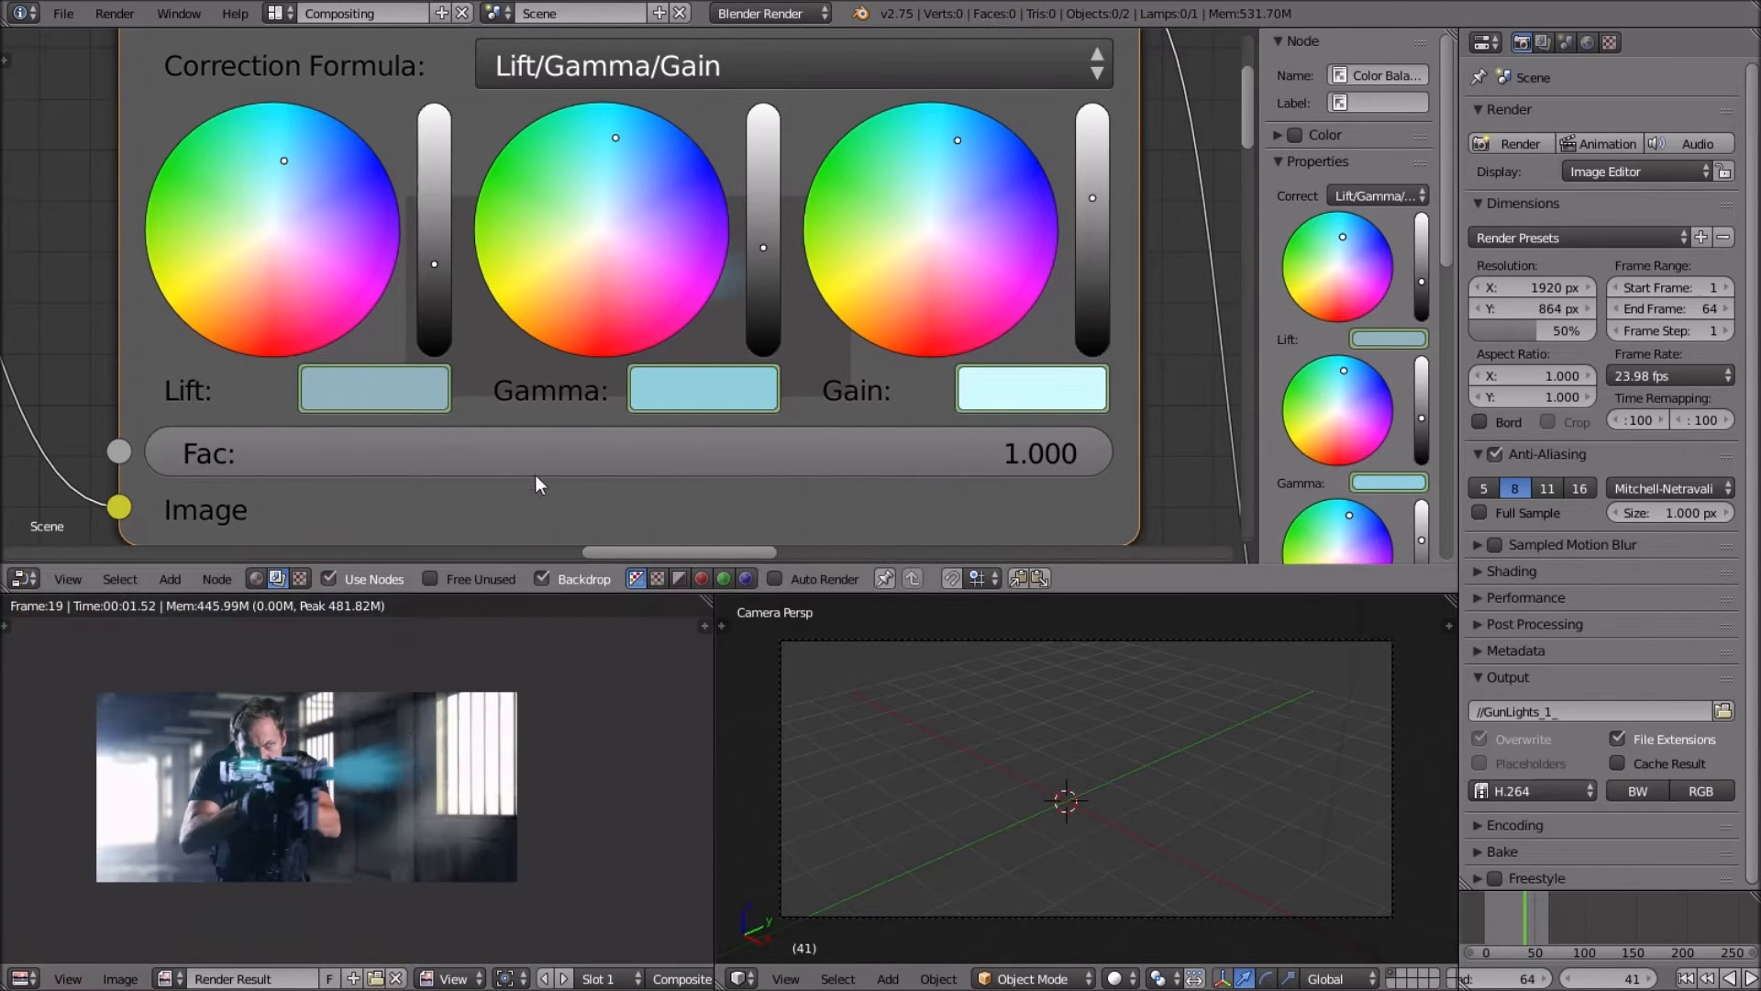
key("Right")
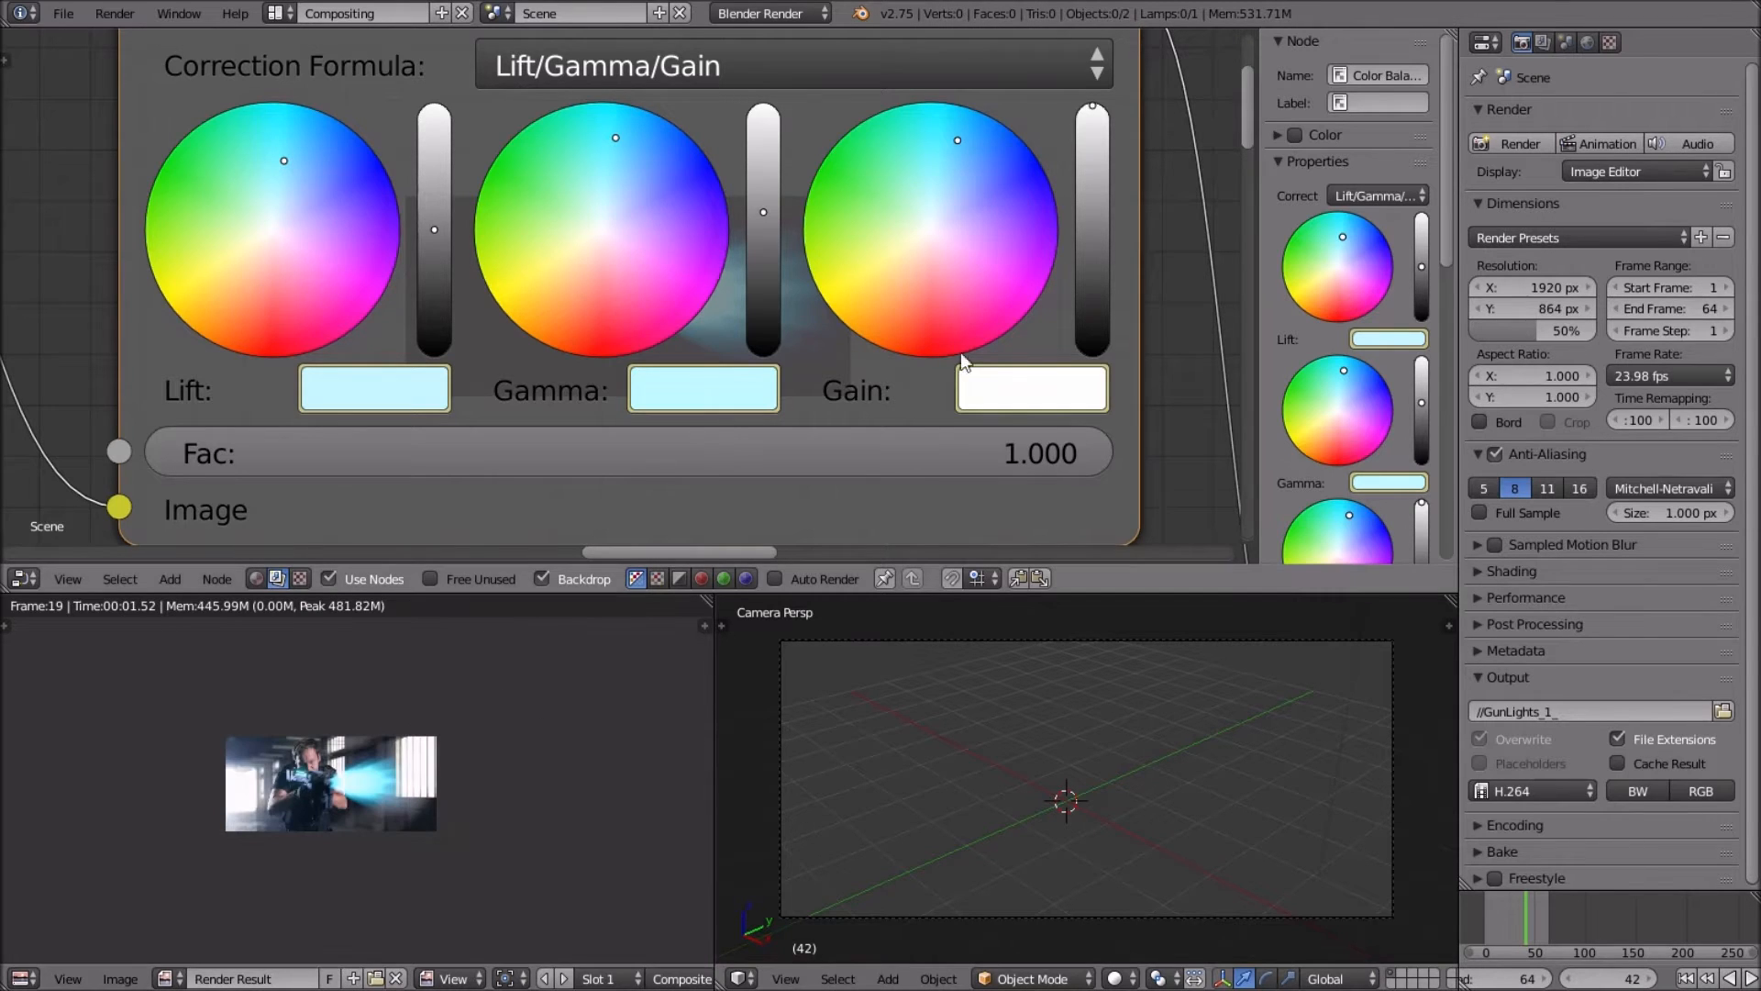
Advance to frame 46 and darken the Color Balance node's Lift, Gamma and Gain to dim the flash there.
scroll(963, 361, "down", 5)
key("Right")
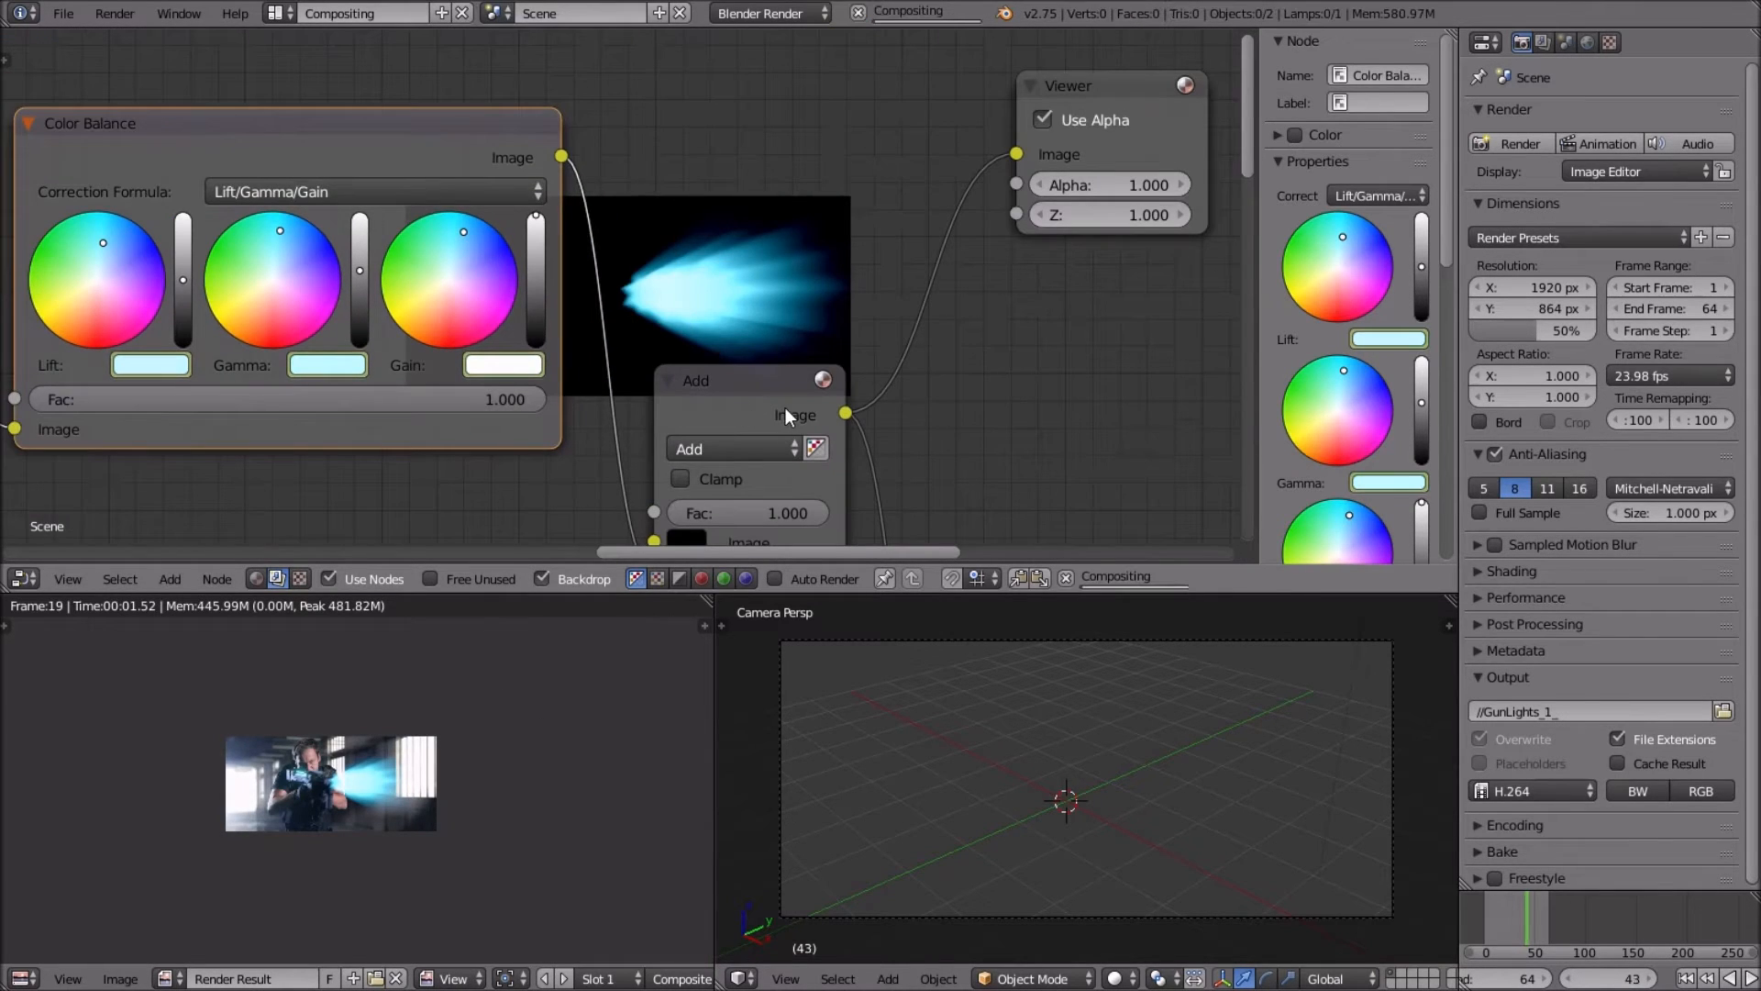
key("Right")
middle_click_drag(823, 398, 697, 396)
key("Right")
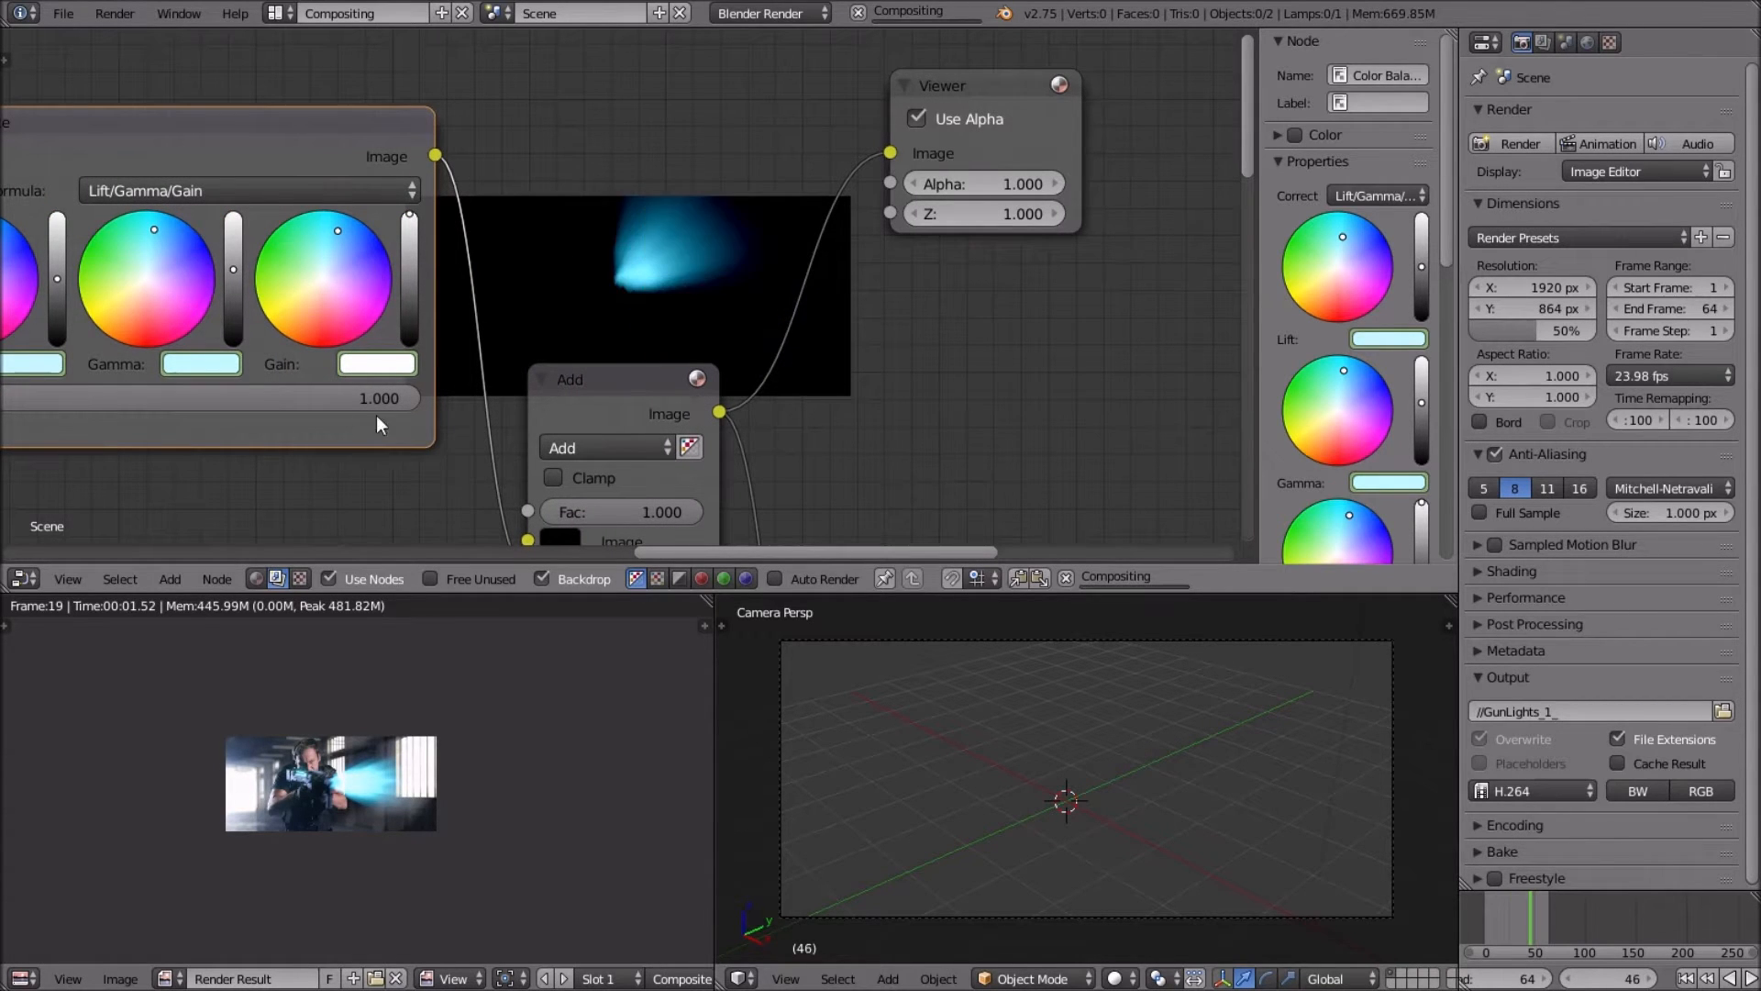
middle_click_drag(246, 414, 612, 400)
scroll(613, 400, "up", 4)
middle_click_drag(716, 121, 594, 160)
scroll(785, 209, "up", 2)
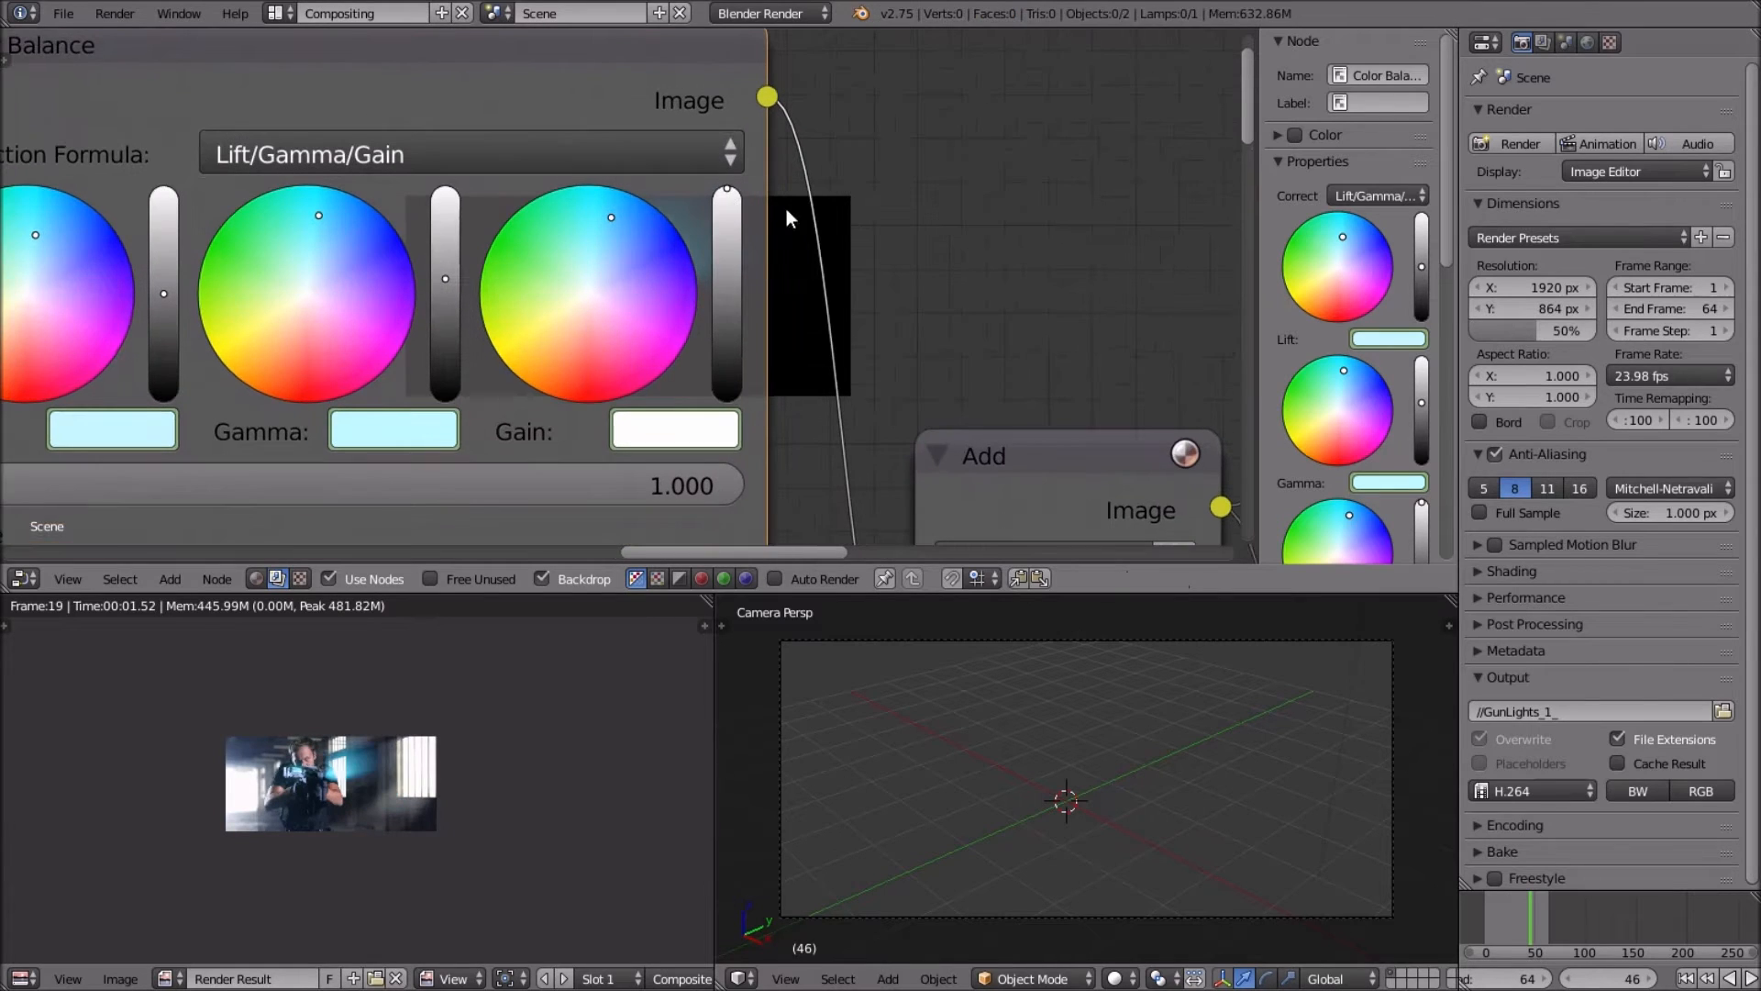
left_click_drag(726, 220, 727, 309)
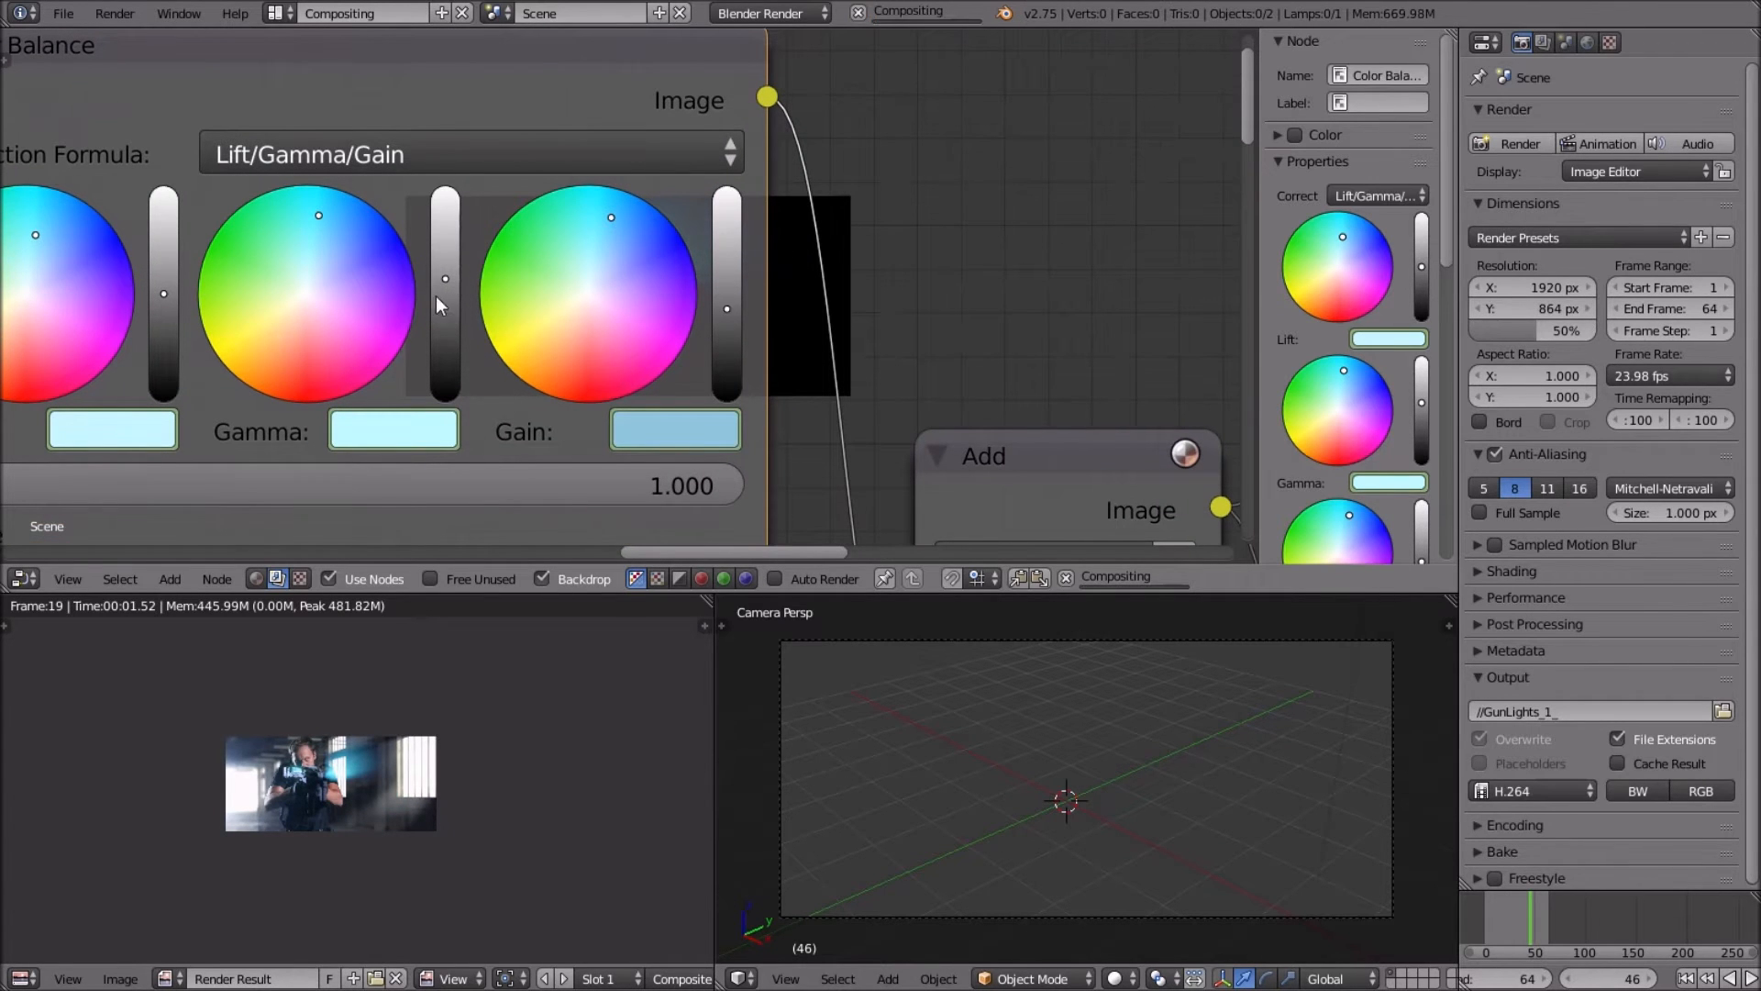
left_click_drag(436, 295, 434, 333)
middle_click_drag(840, 293, 613, 314)
scroll(418, 747, "up", 4)
scroll(418, 747, "up", 3)
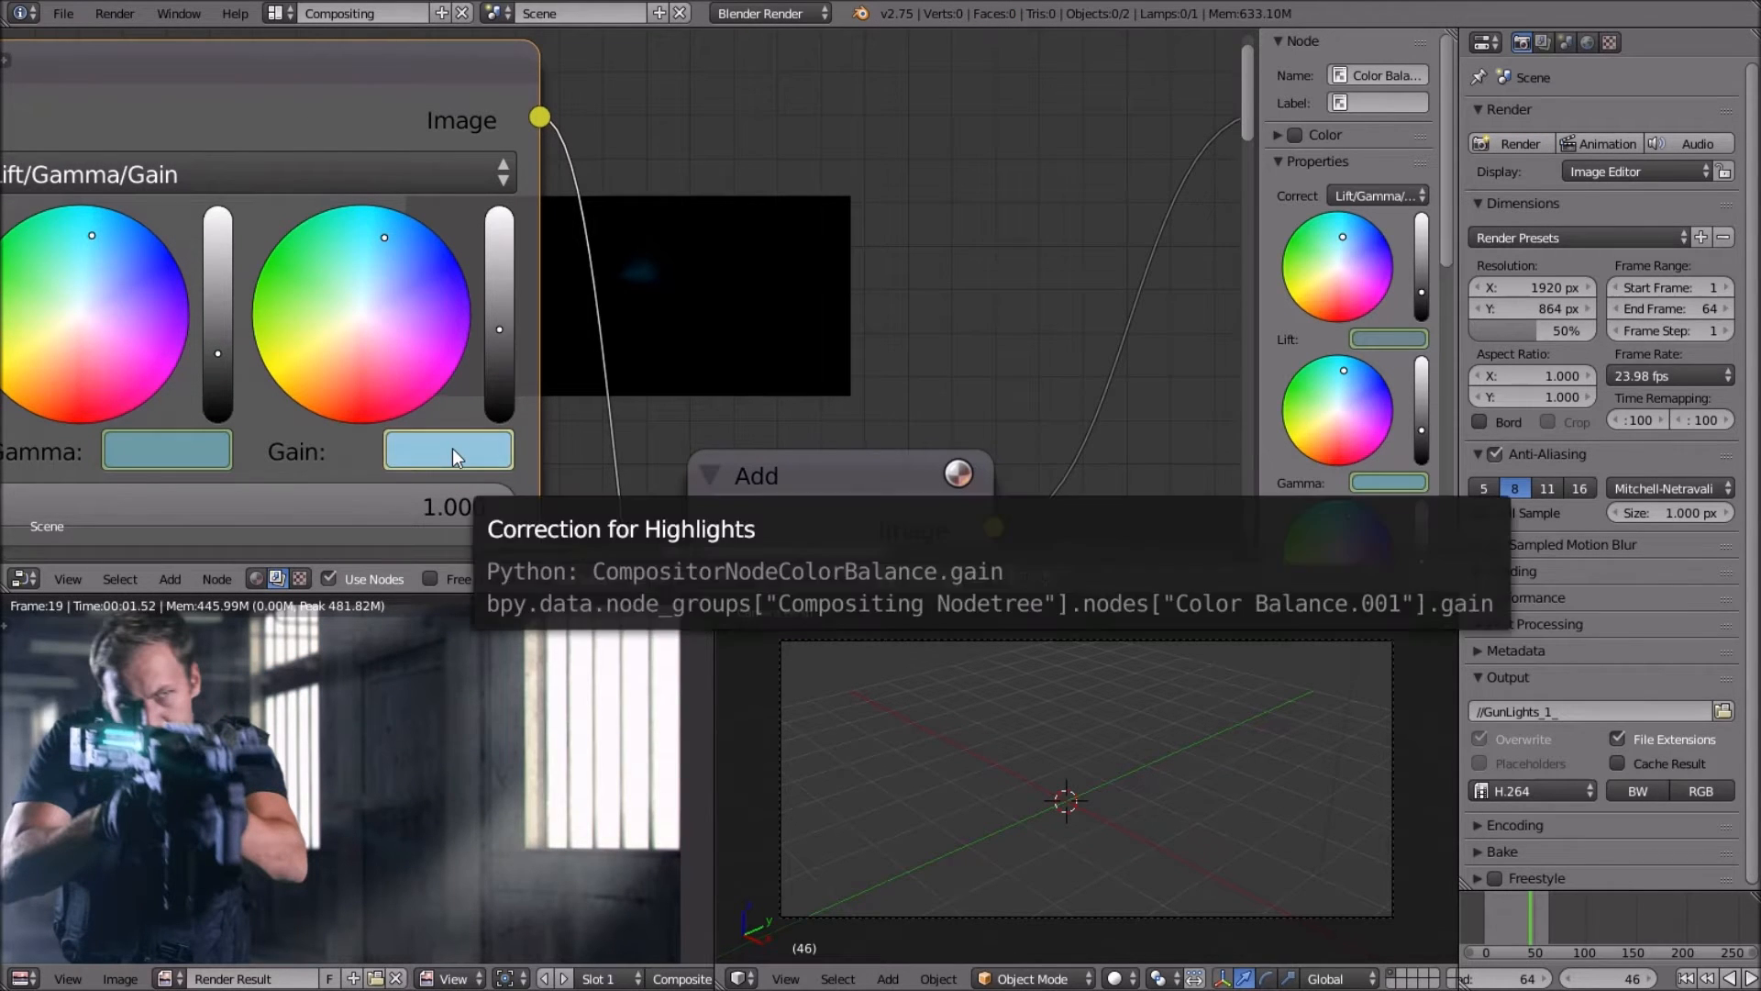
Keyframe the Color Balance node's Lift, Gamma and Gain colors at frame 46.
middle_click_drag(453, 448, 669, 337)
middle_click_drag(359, 394, 283, 387)
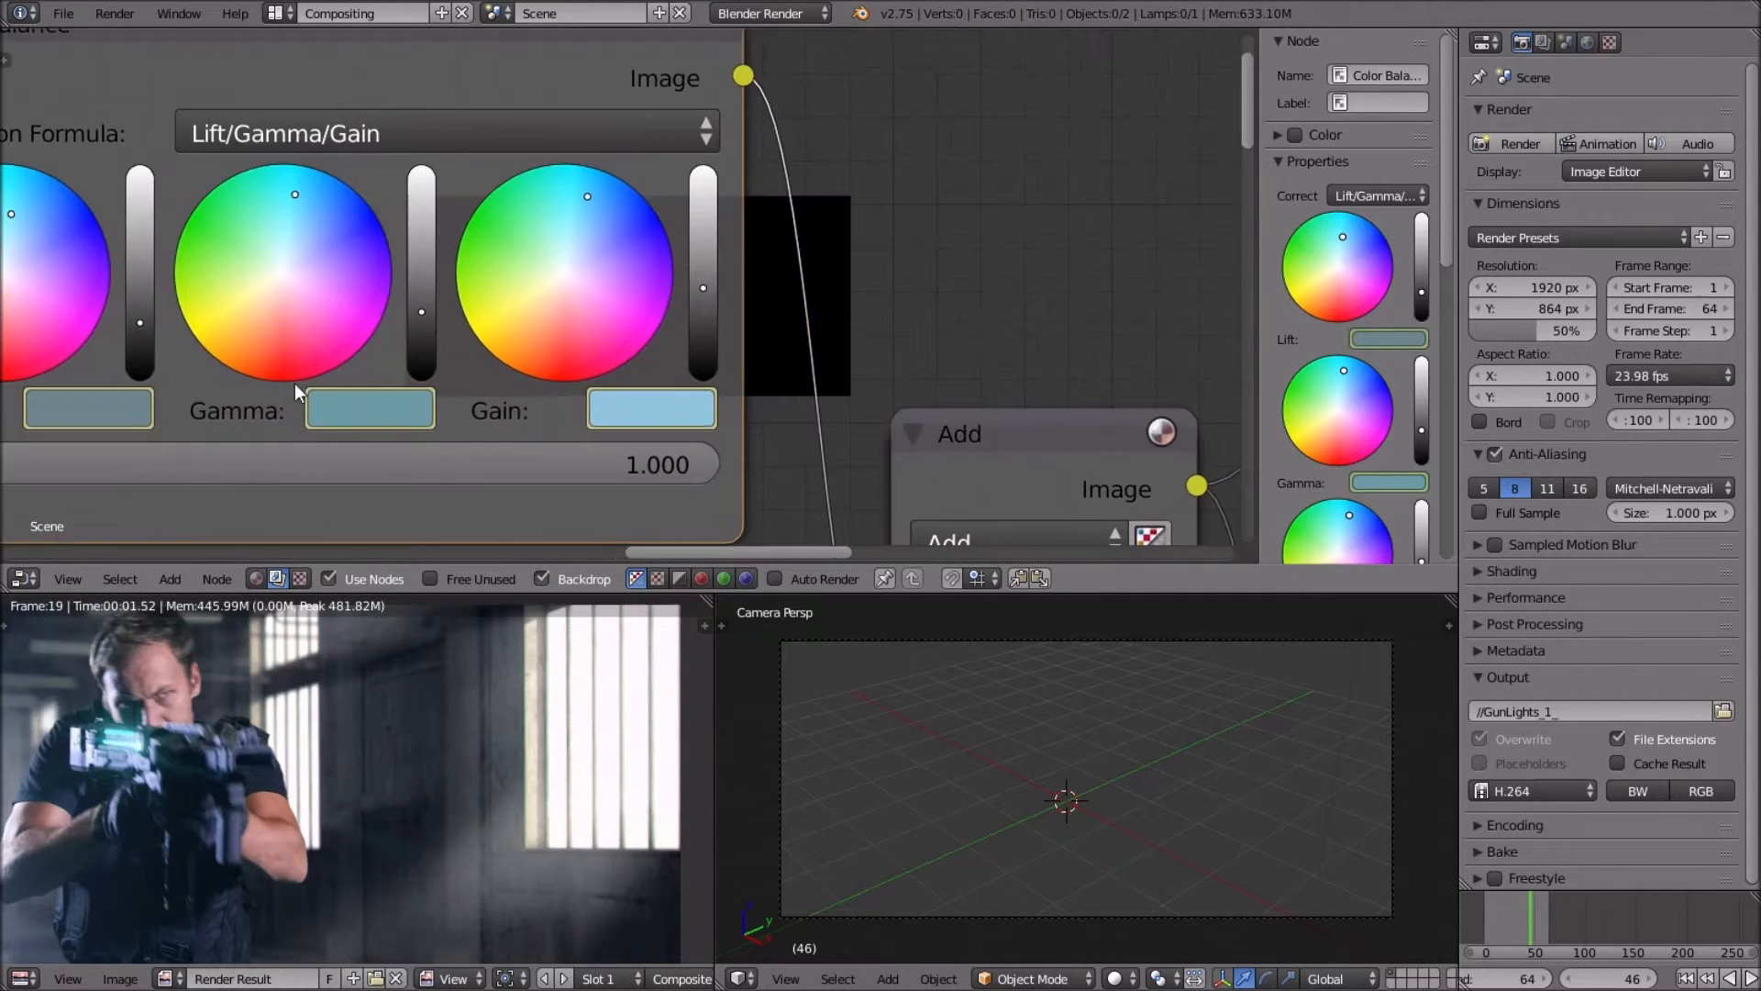
middle_click_drag(554, 354, 453, 352)
scroll(453, 353, "down", 9)
middle_click_drag(377, 394, 625, 372)
scroll(626, 373, "up", 5)
scroll(496, 292, "down", 2)
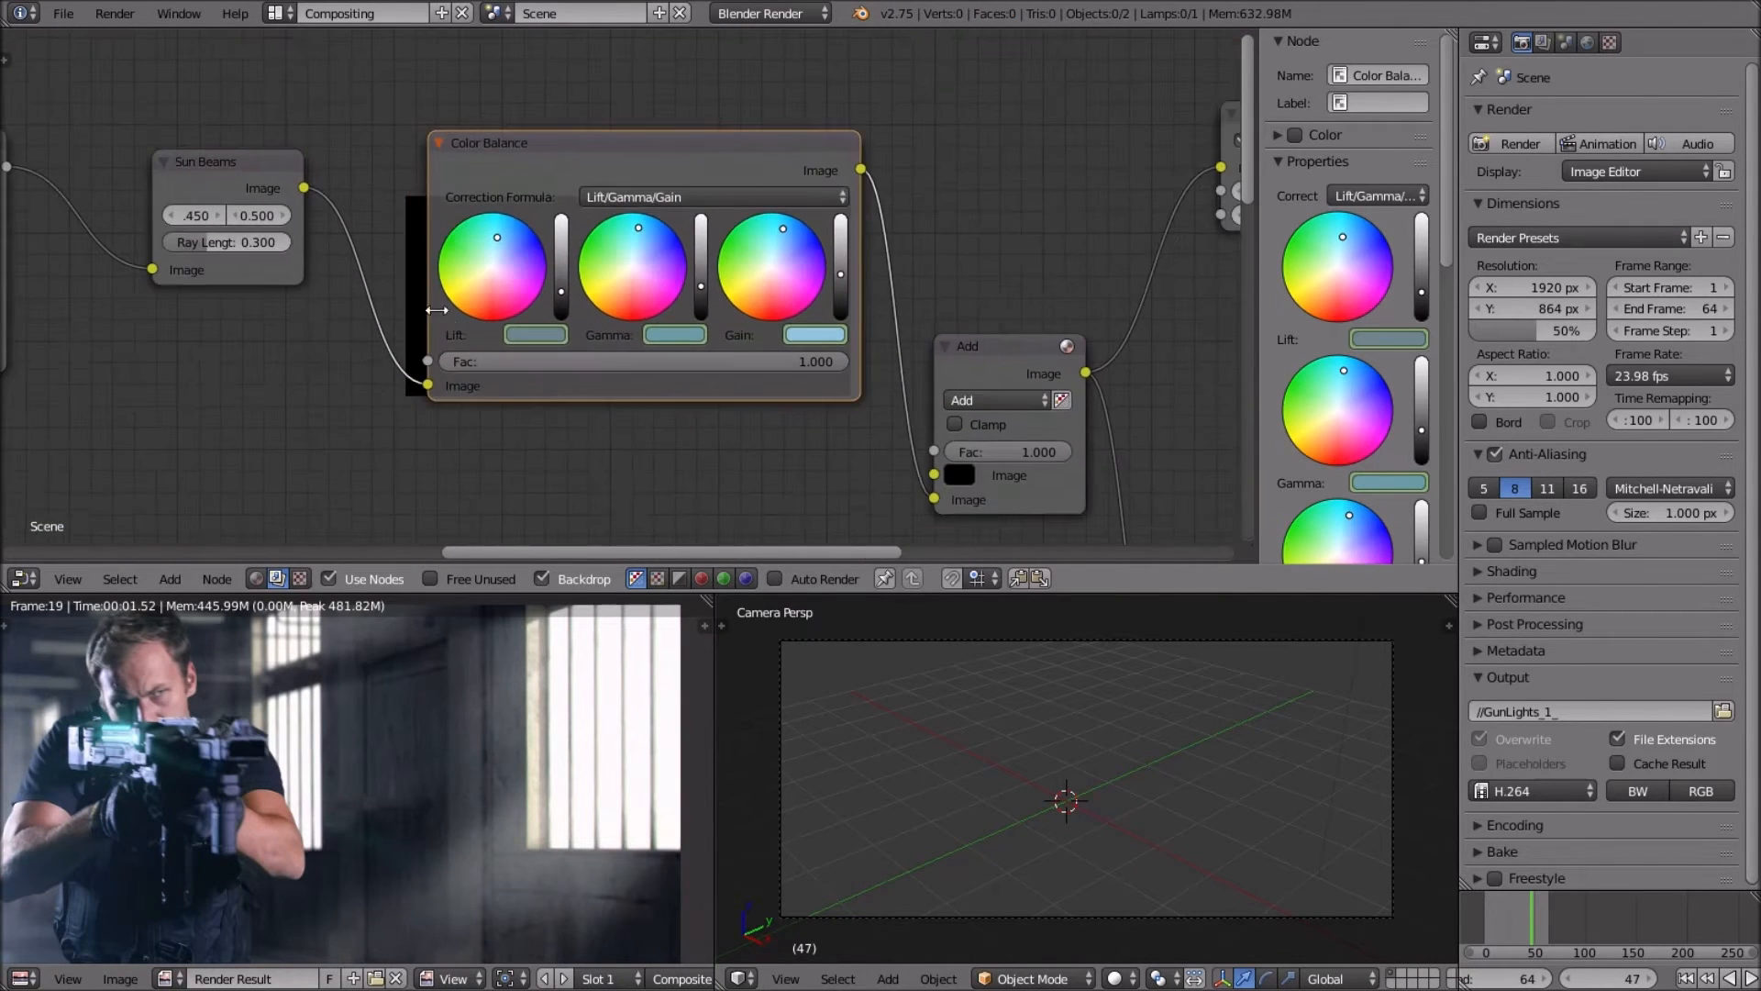
Step backward through frames 46 to 41 and examine how the muzzle flash brightens and fades over the rifle footage.
key("Left")
scroll(196, 386, "down", 4)
middle_click_drag(533, 365, 464, 397)
scroll(581, 313, "up", 3)
scroll(465, 398, "up", 1)
scroll(438, 752, "down", 3)
key("Left")
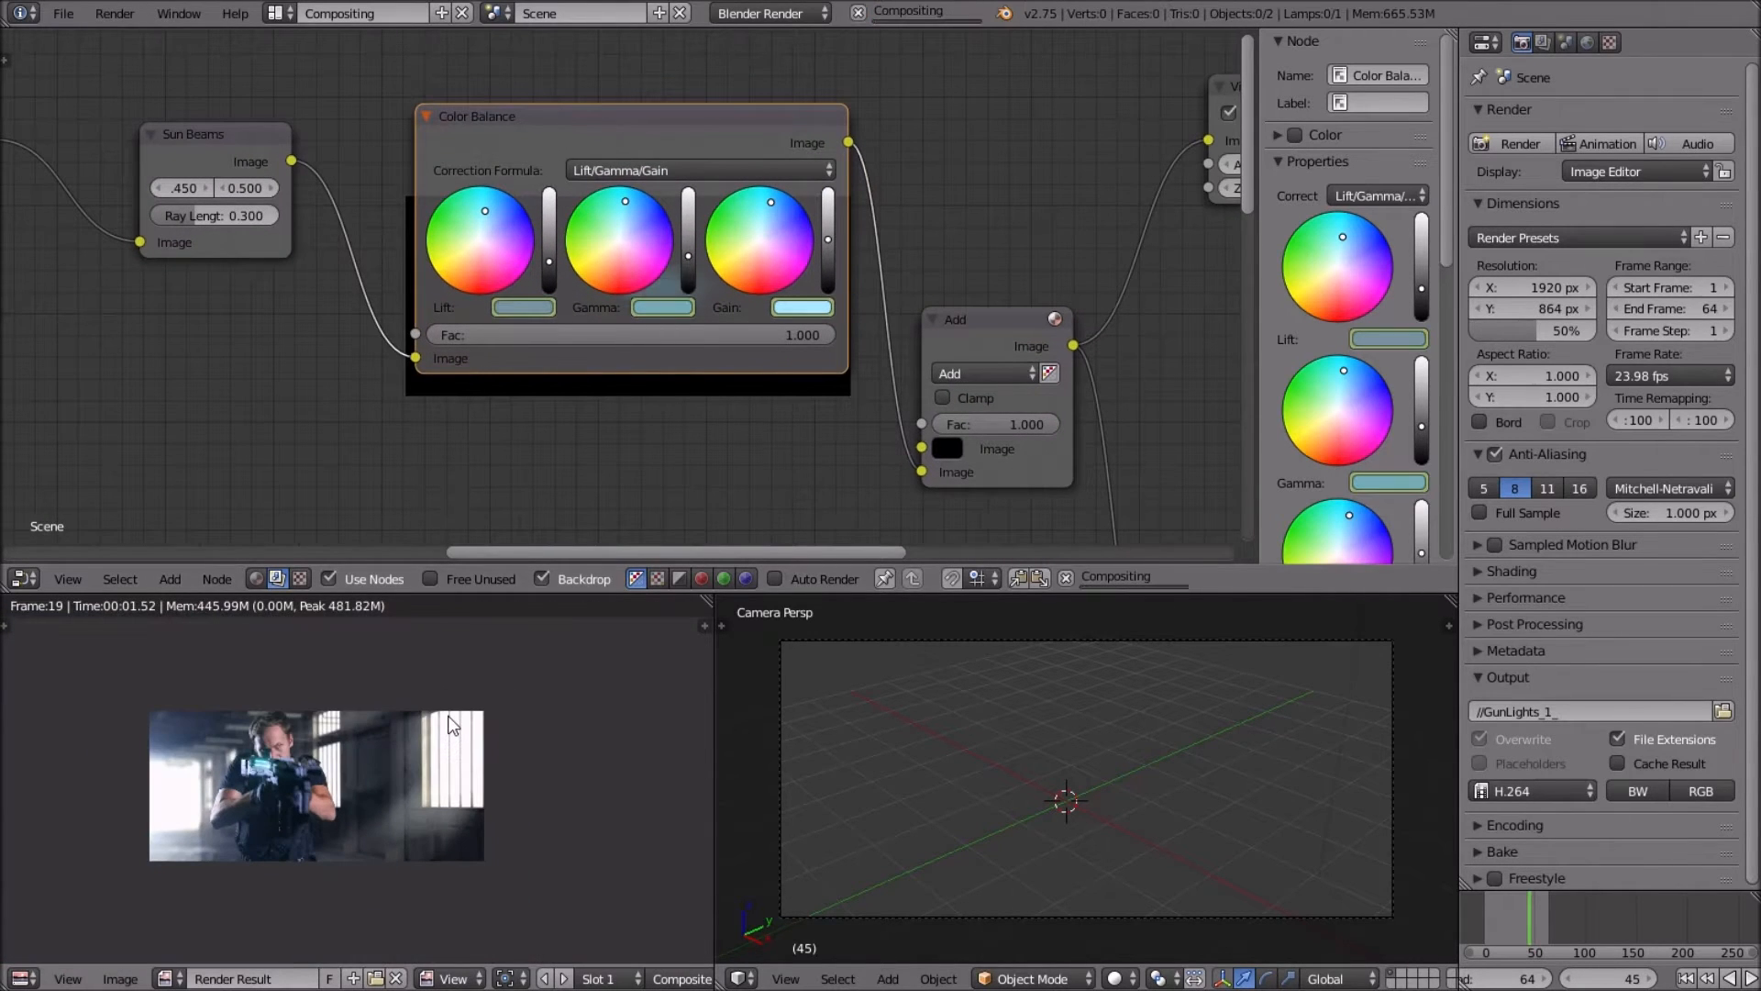
scroll(467, 739, "up", 3)
key("Left")
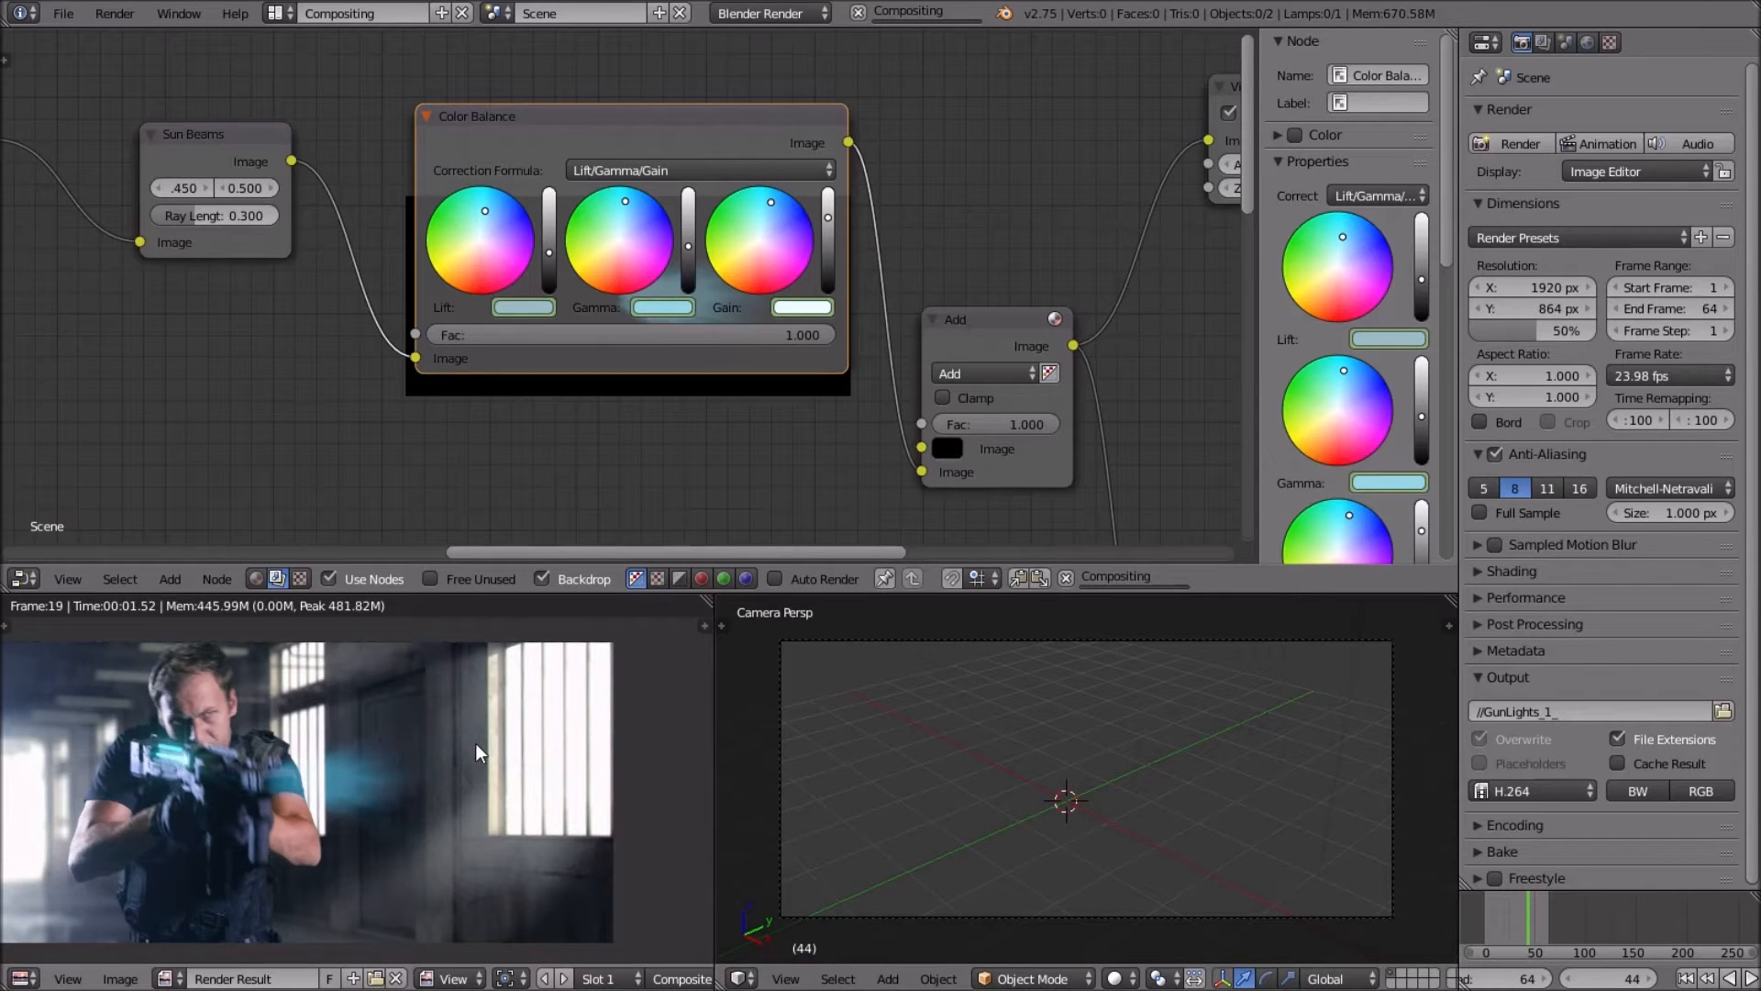
key("Left")
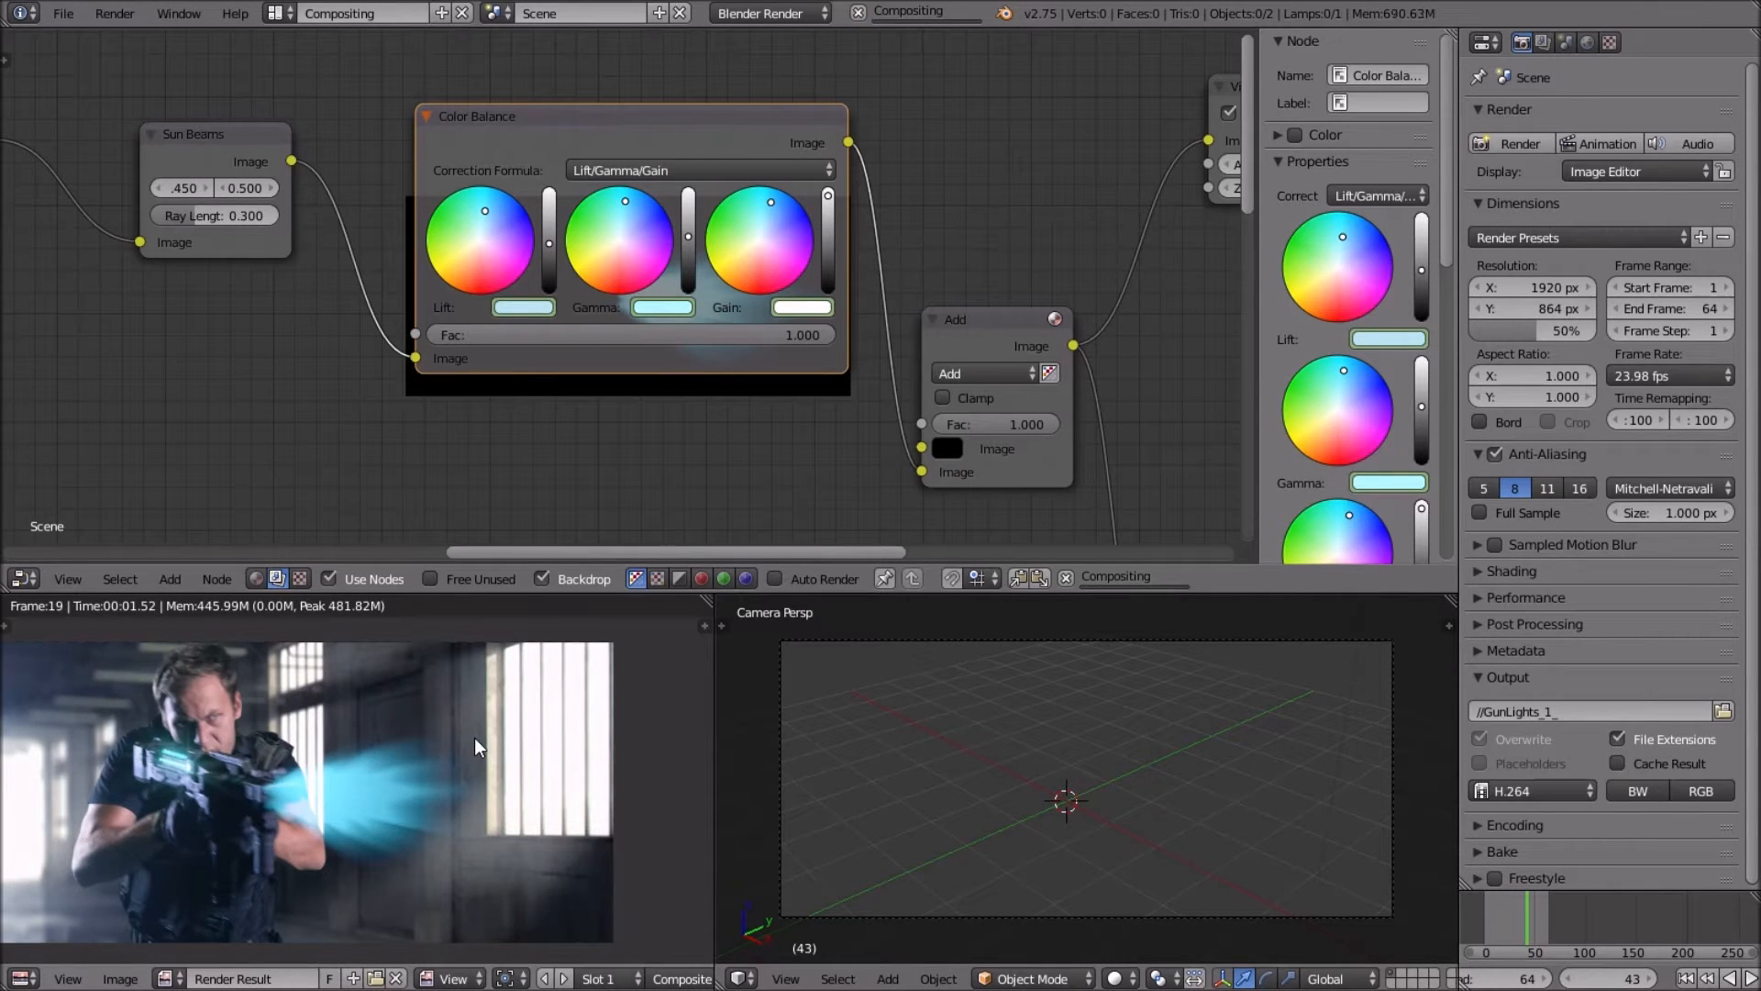
key("Left")
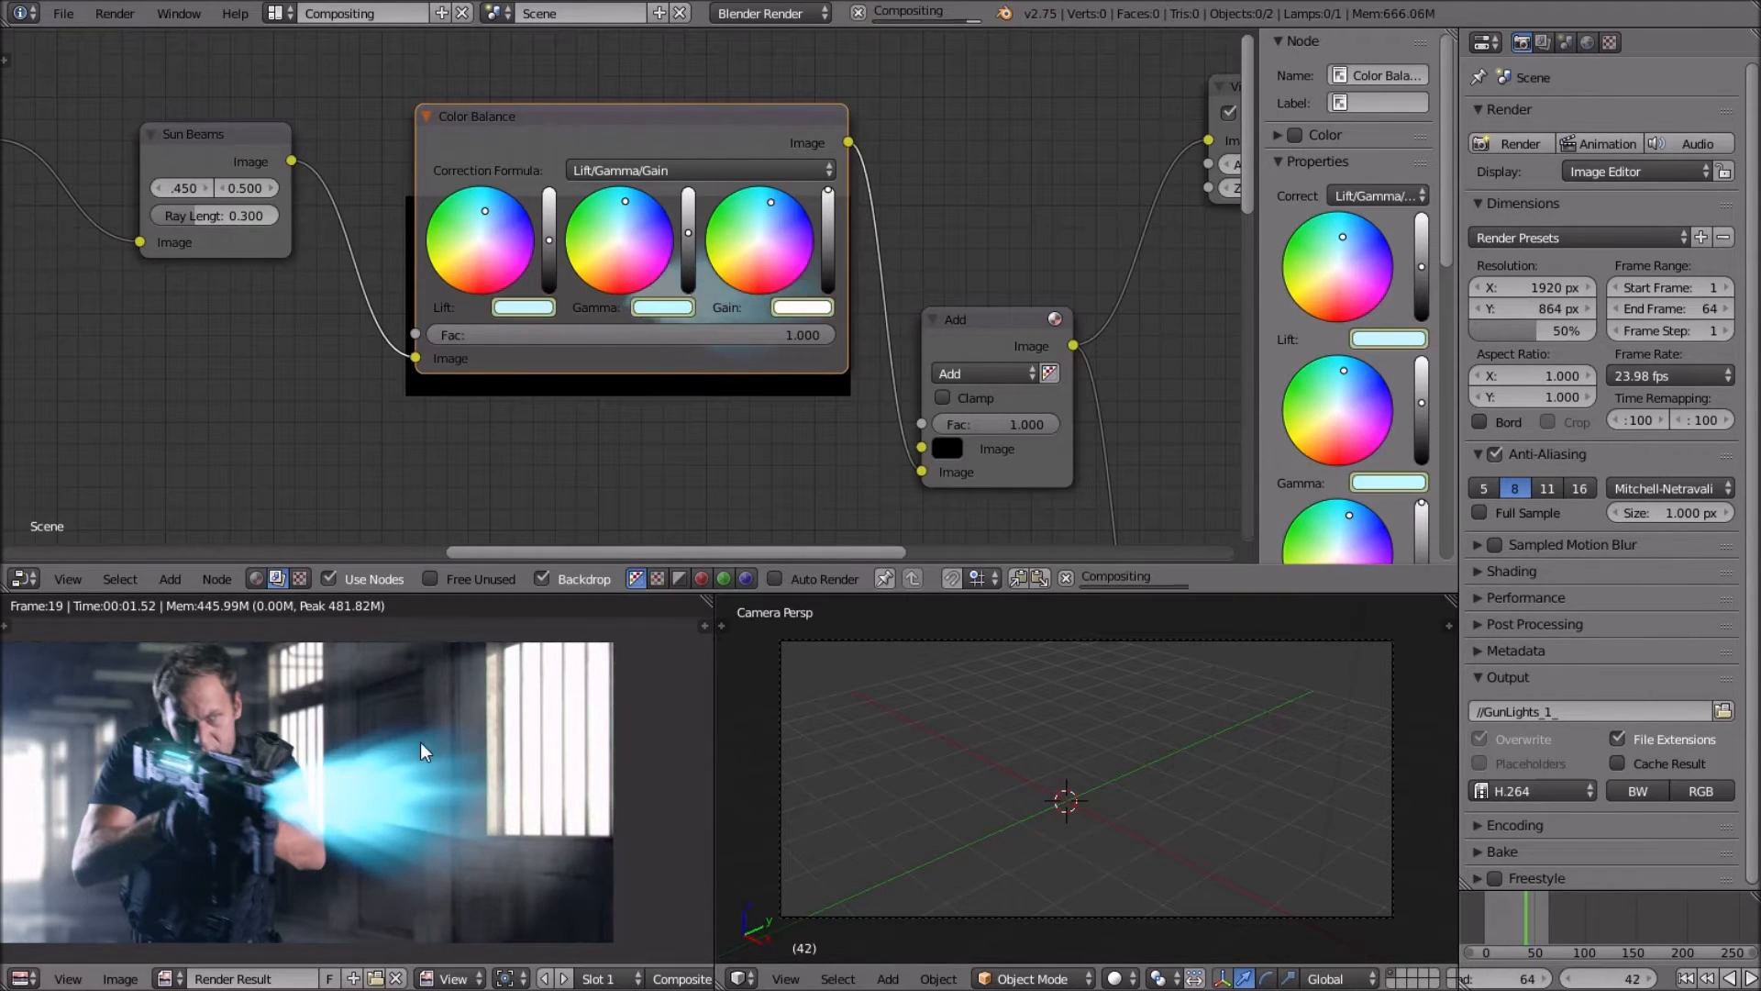
key("Left")
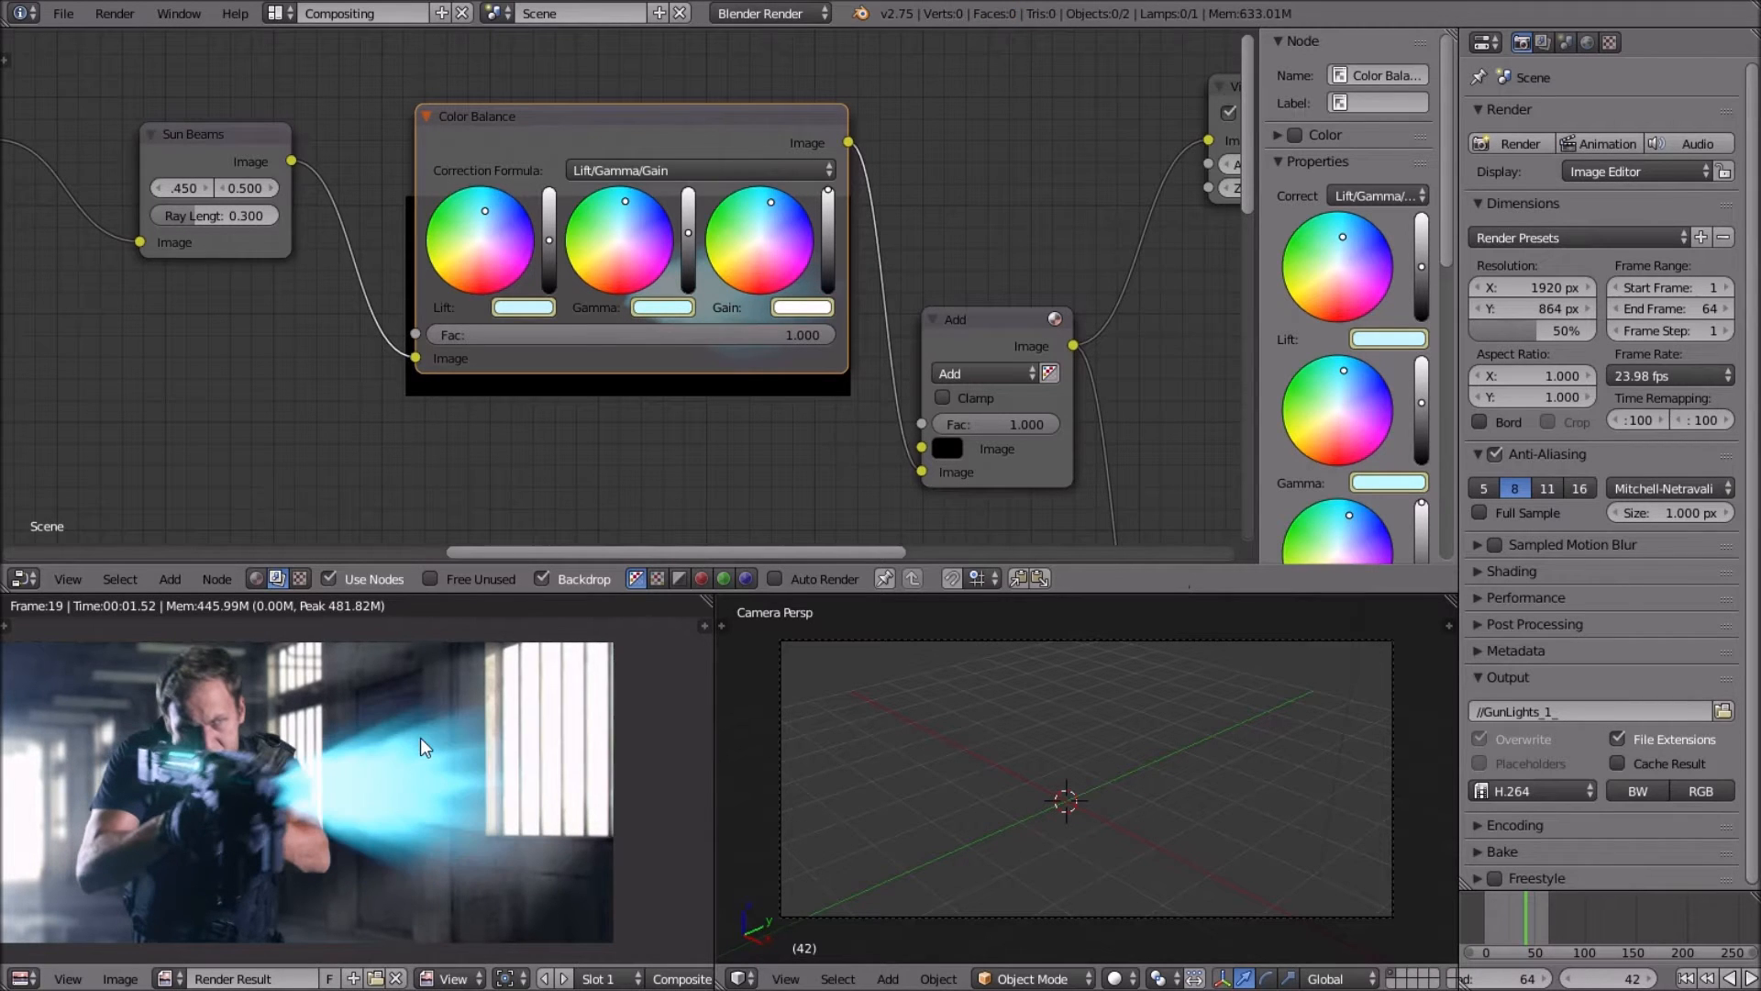
scroll(403, 733, "up", 3)
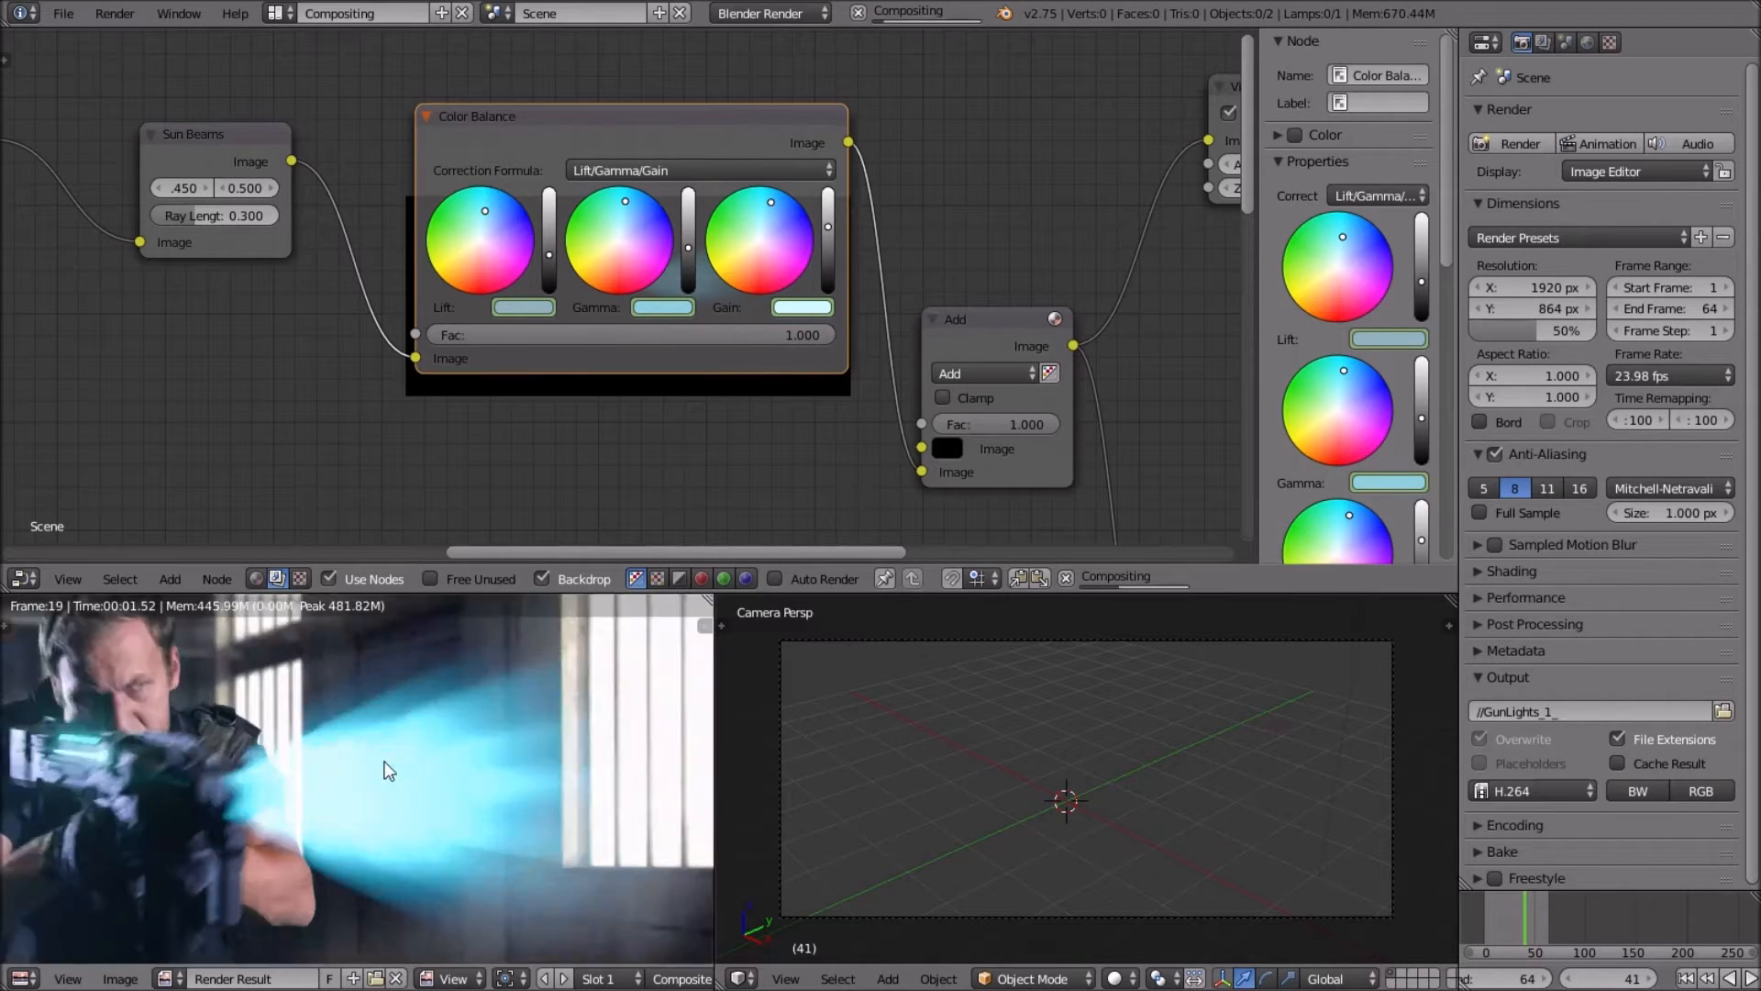
scroll(553, 380, "down", 3)
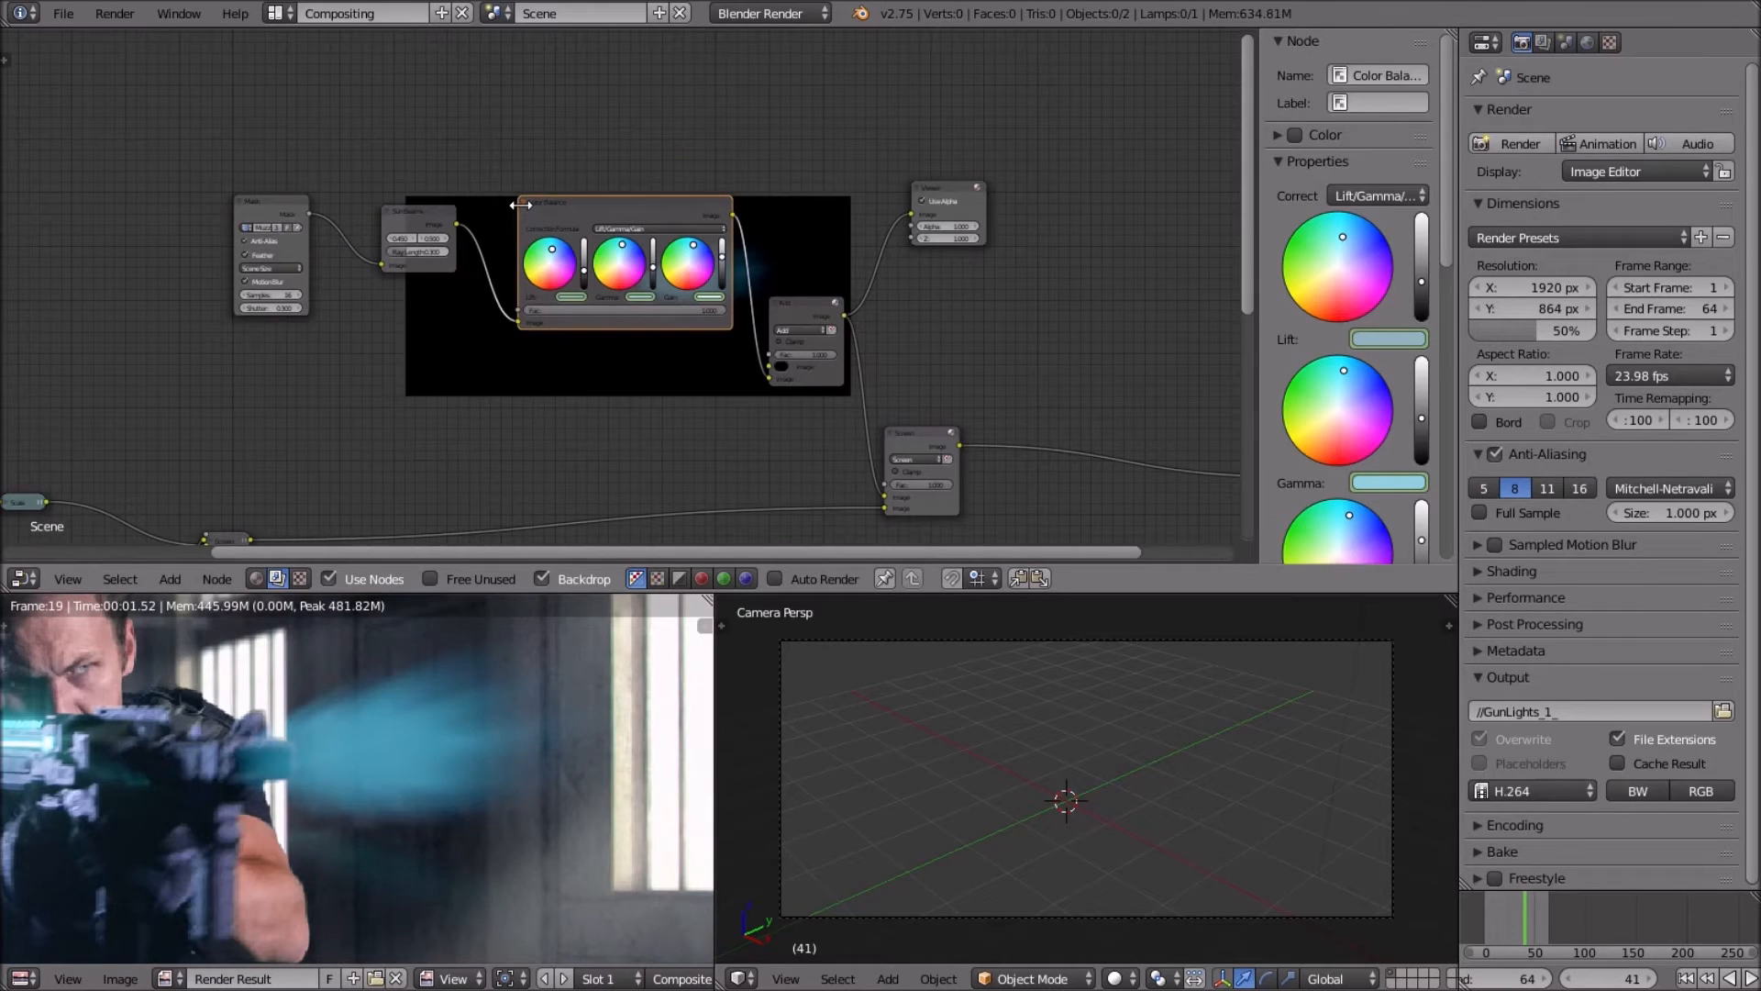
Collapse the Color Balance node and insert a Dilate/Erode node between it and the Add node.
left_click(524, 203)
scroll(549, 240, "up", 4)
scroll(541, 371, "up", 3)
mouse_move(550, 243)
middle_mouse_down()
mouse_move(541, 371)
mouse_move(539, 264)
middle_mouse_up()
key("shift+a")
mouse_move(539, 267)
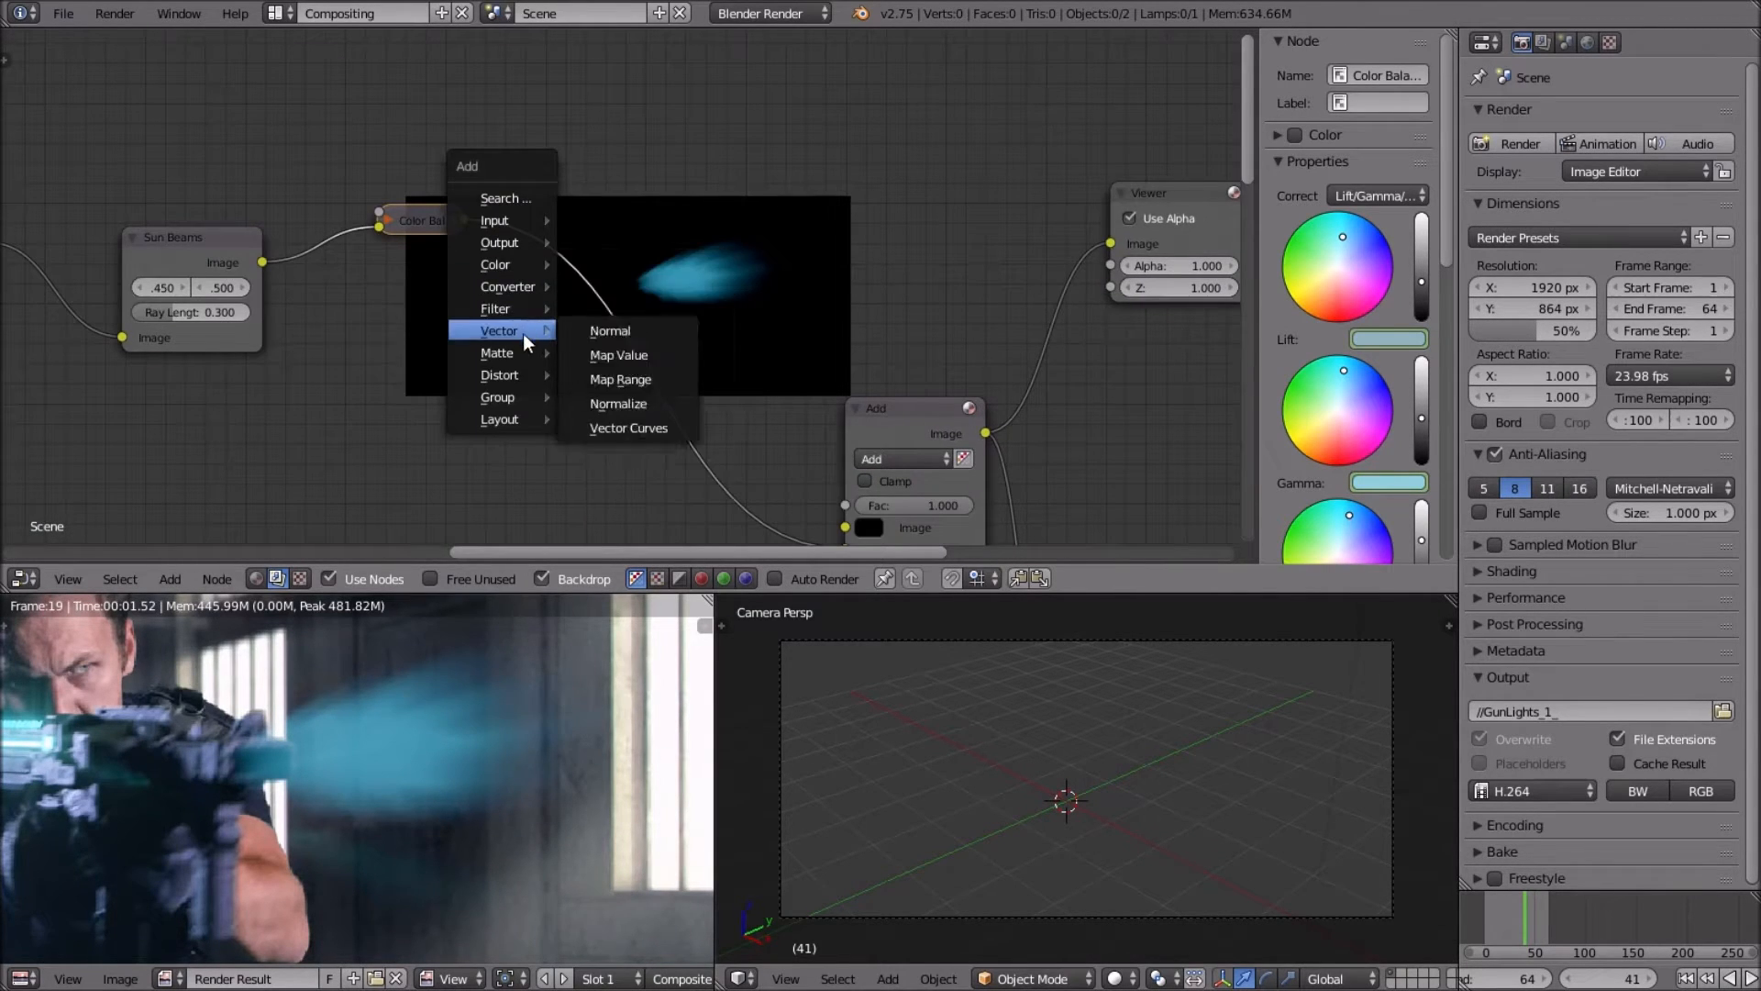
mouse_move(527, 308)
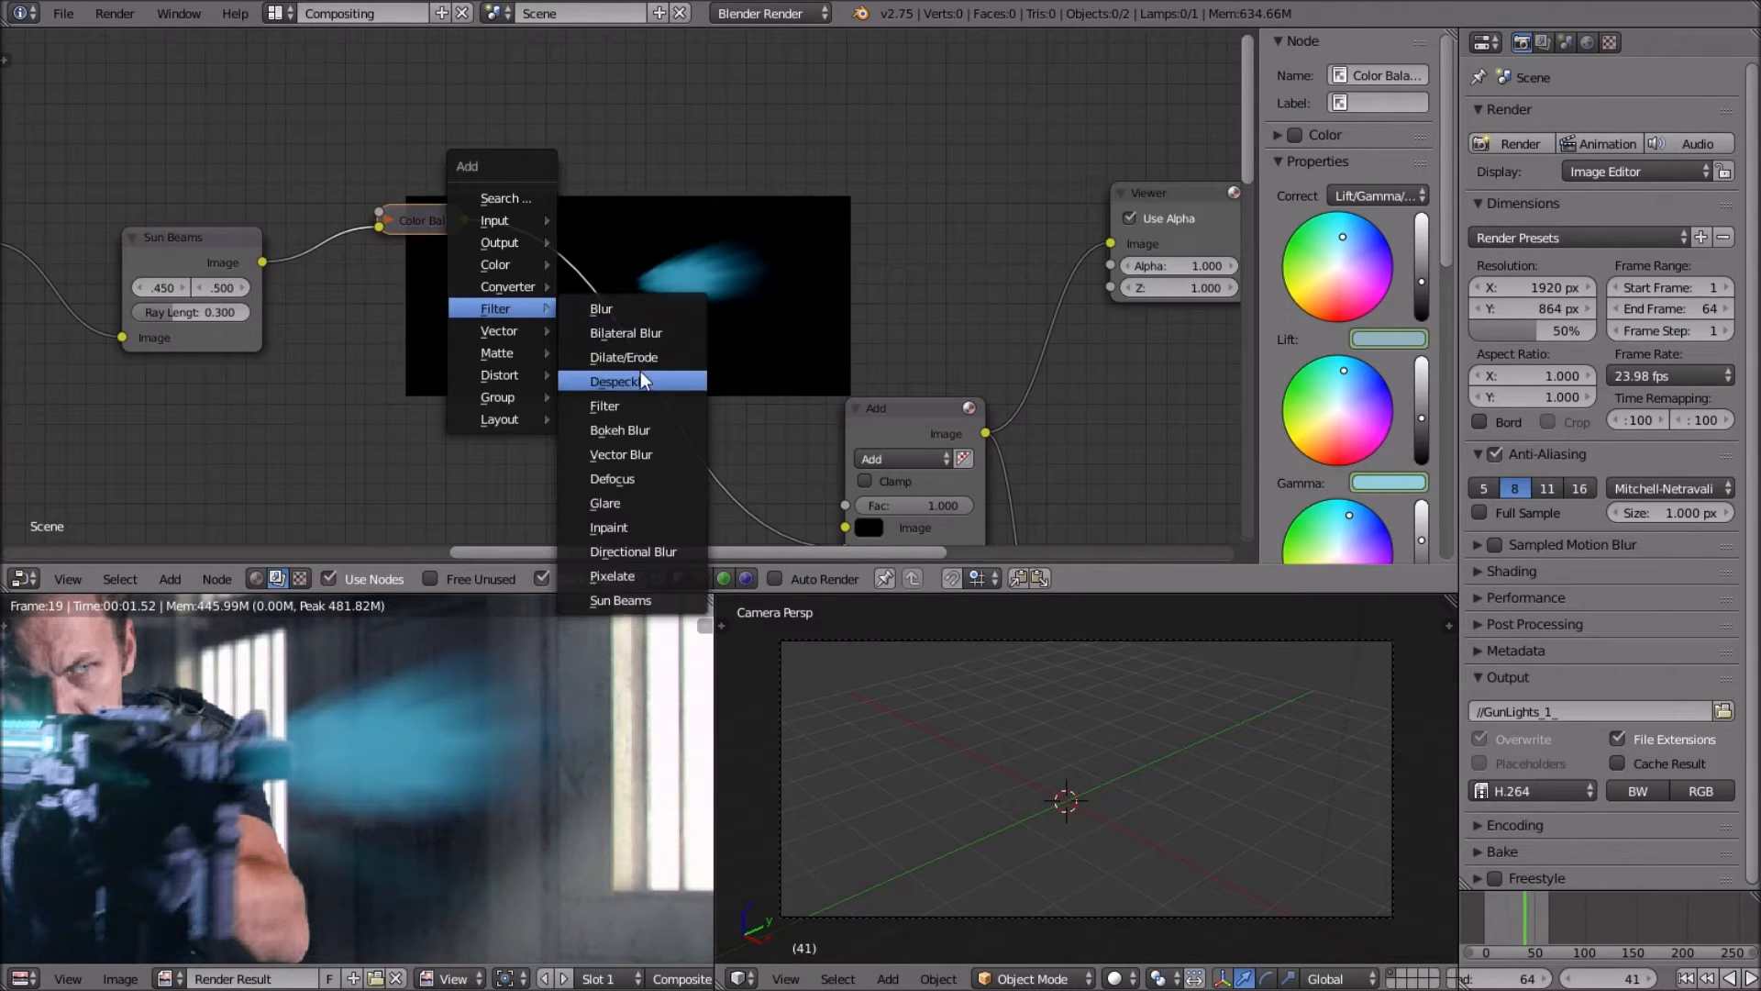
left_click(624, 357)
left_click(657, 304)
Set the Dilate/Erode node's mode to Feather.
scroll(674, 311, "up", 2)
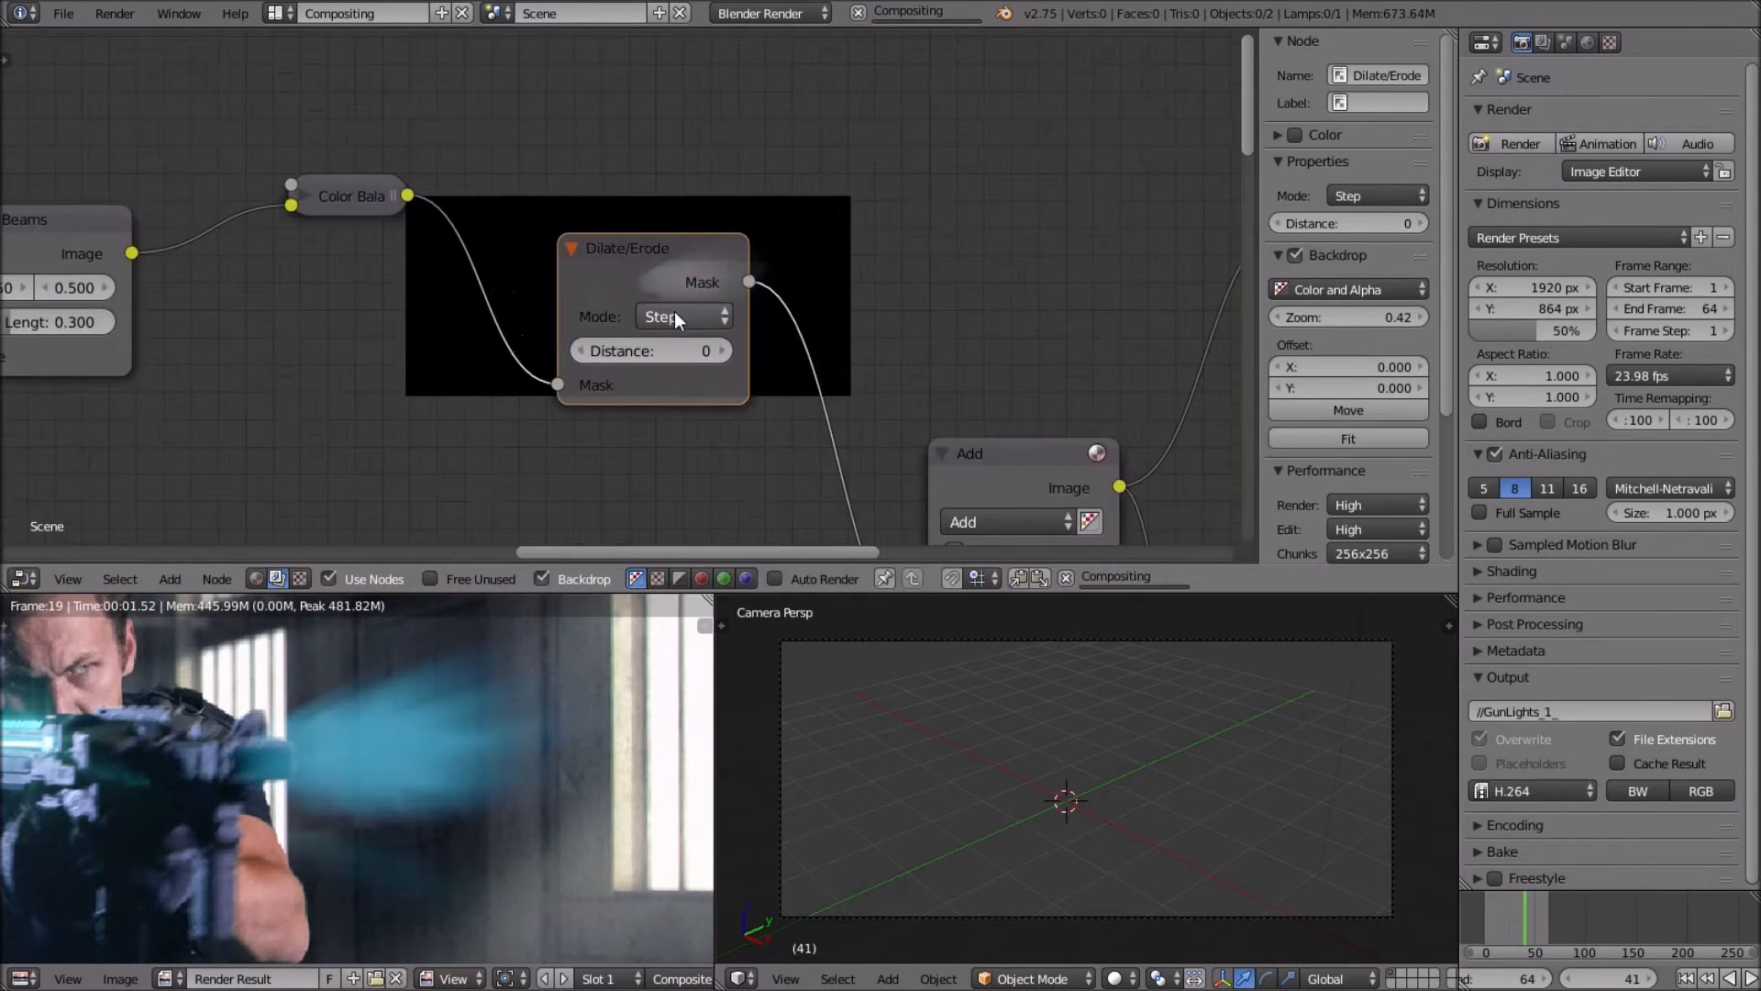
left_click(674, 316)
left_click(686, 195)
scroll(636, 249, "up", 1)
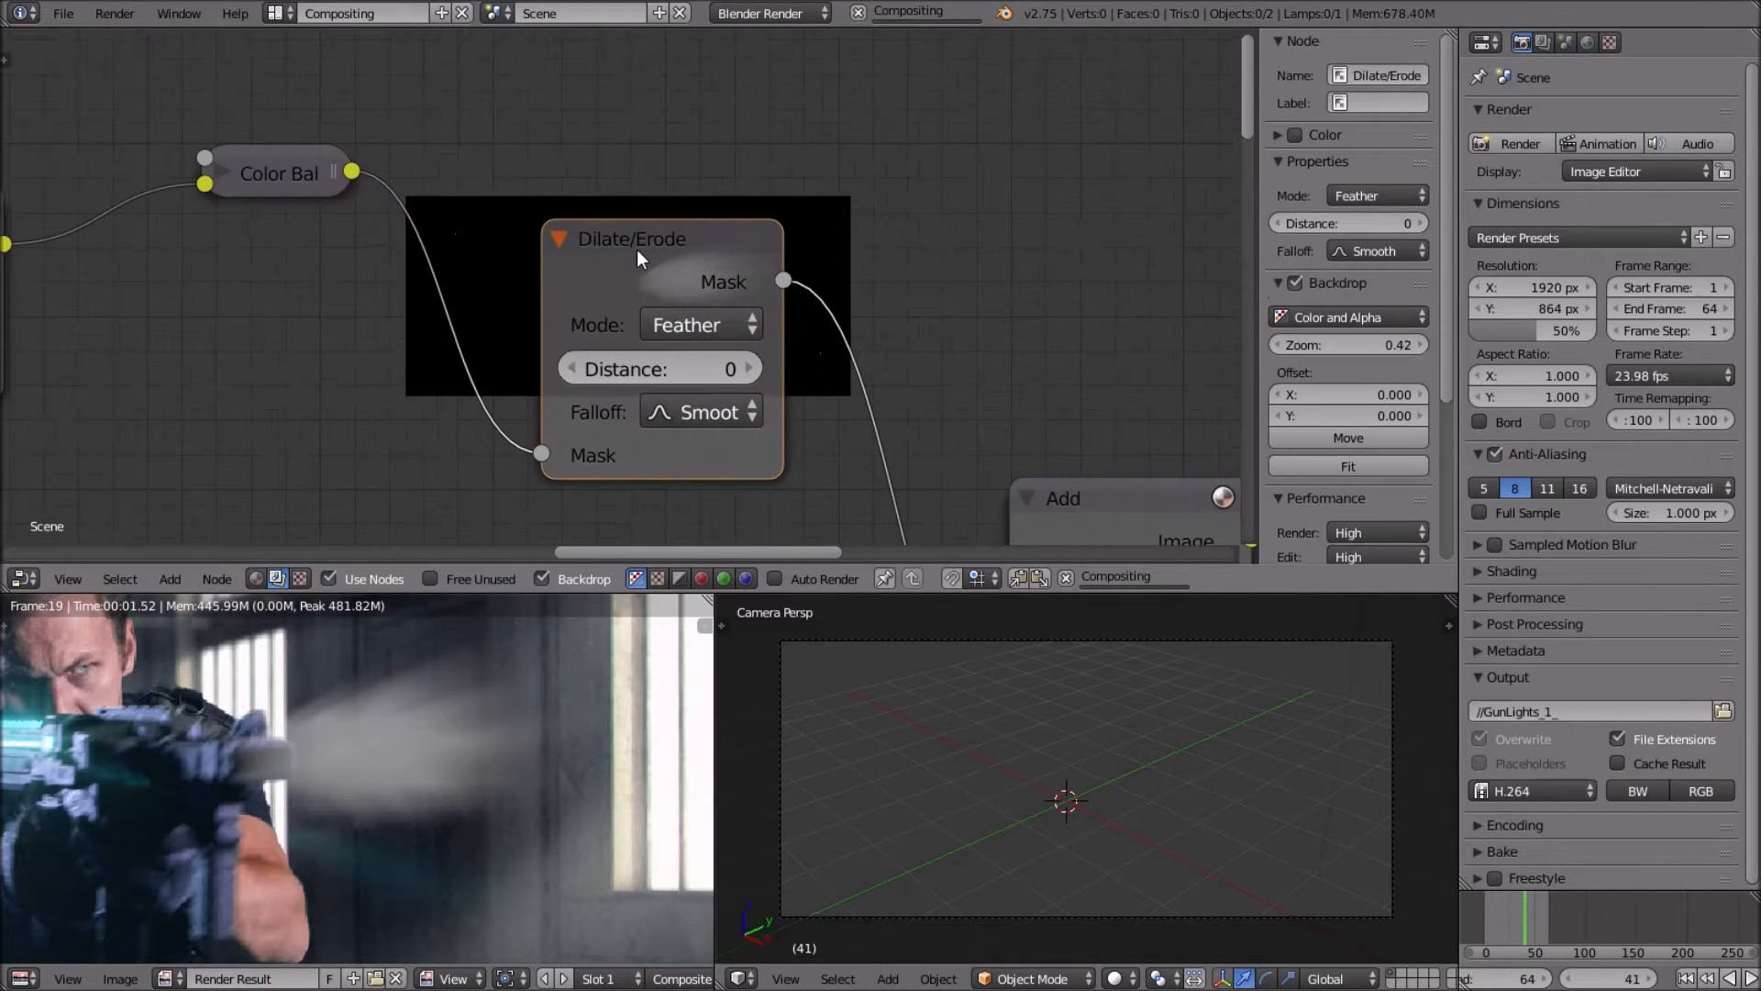
middle_click_drag(642, 268, 307, 284)
scroll(306, 284, "down", 1)
scroll(578, 209, "down", 3)
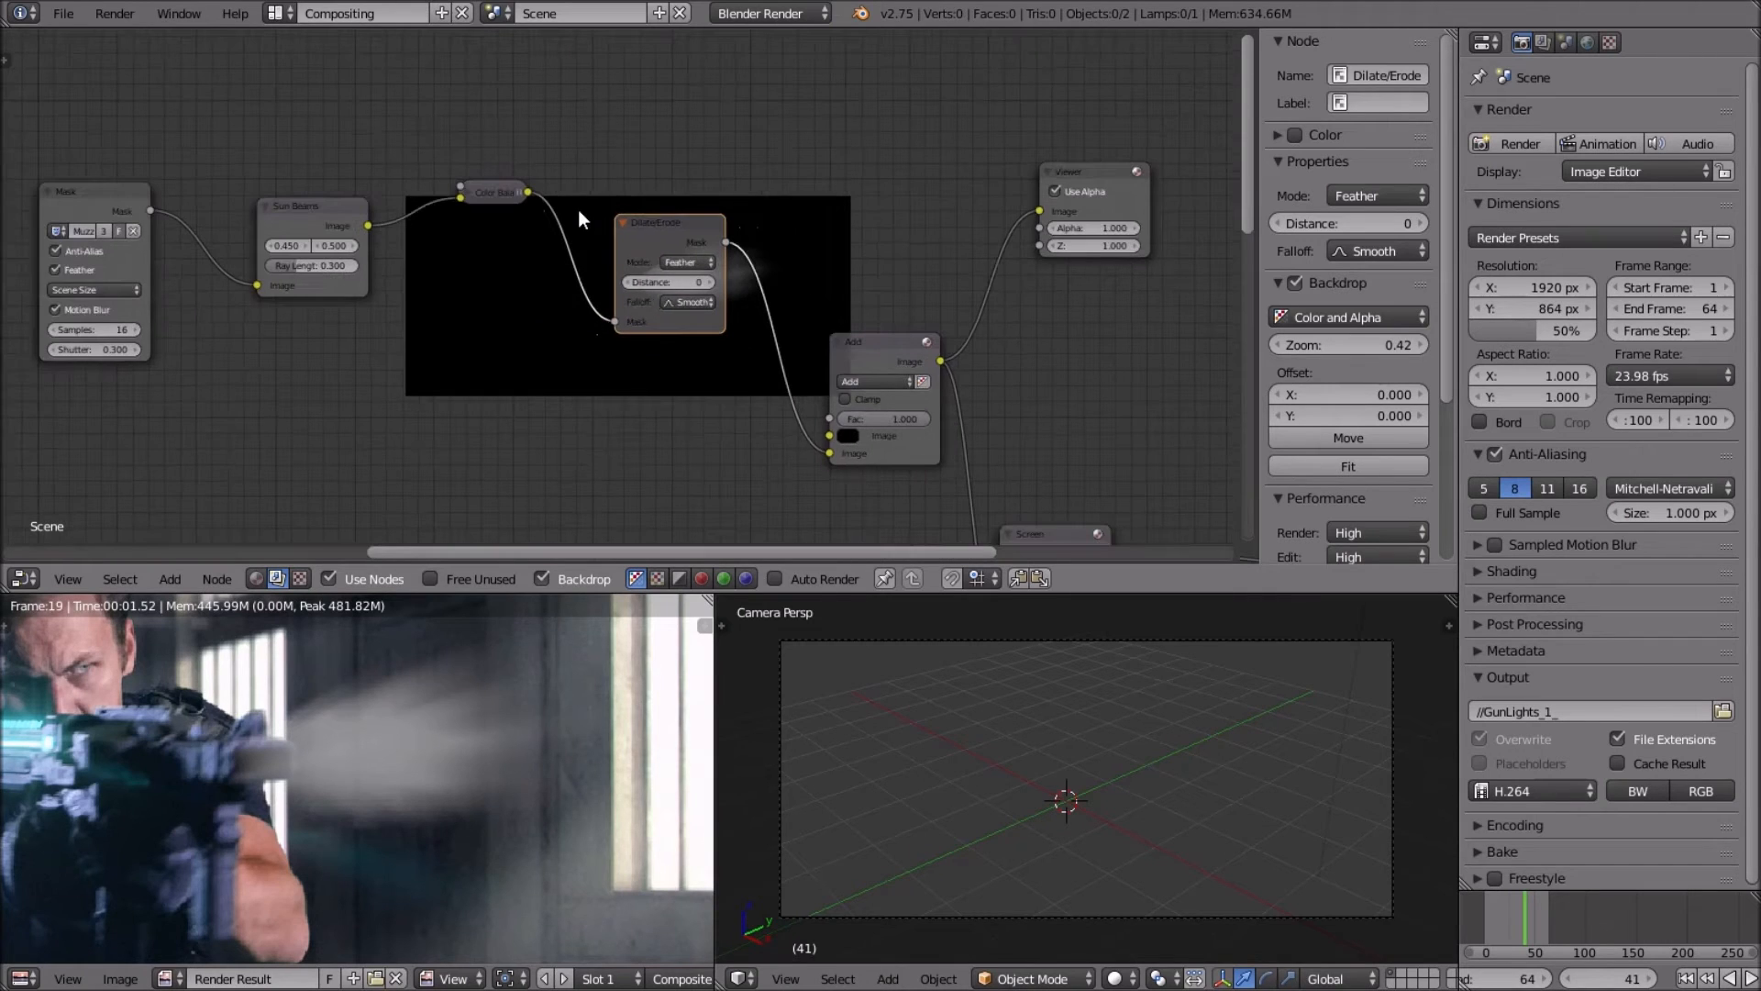
Move the Dilate/Erode node off the Add node's input link and insert it between the Sun Beams and Color Balance nodes.
left_click_drag(619, 321, 831, 453)
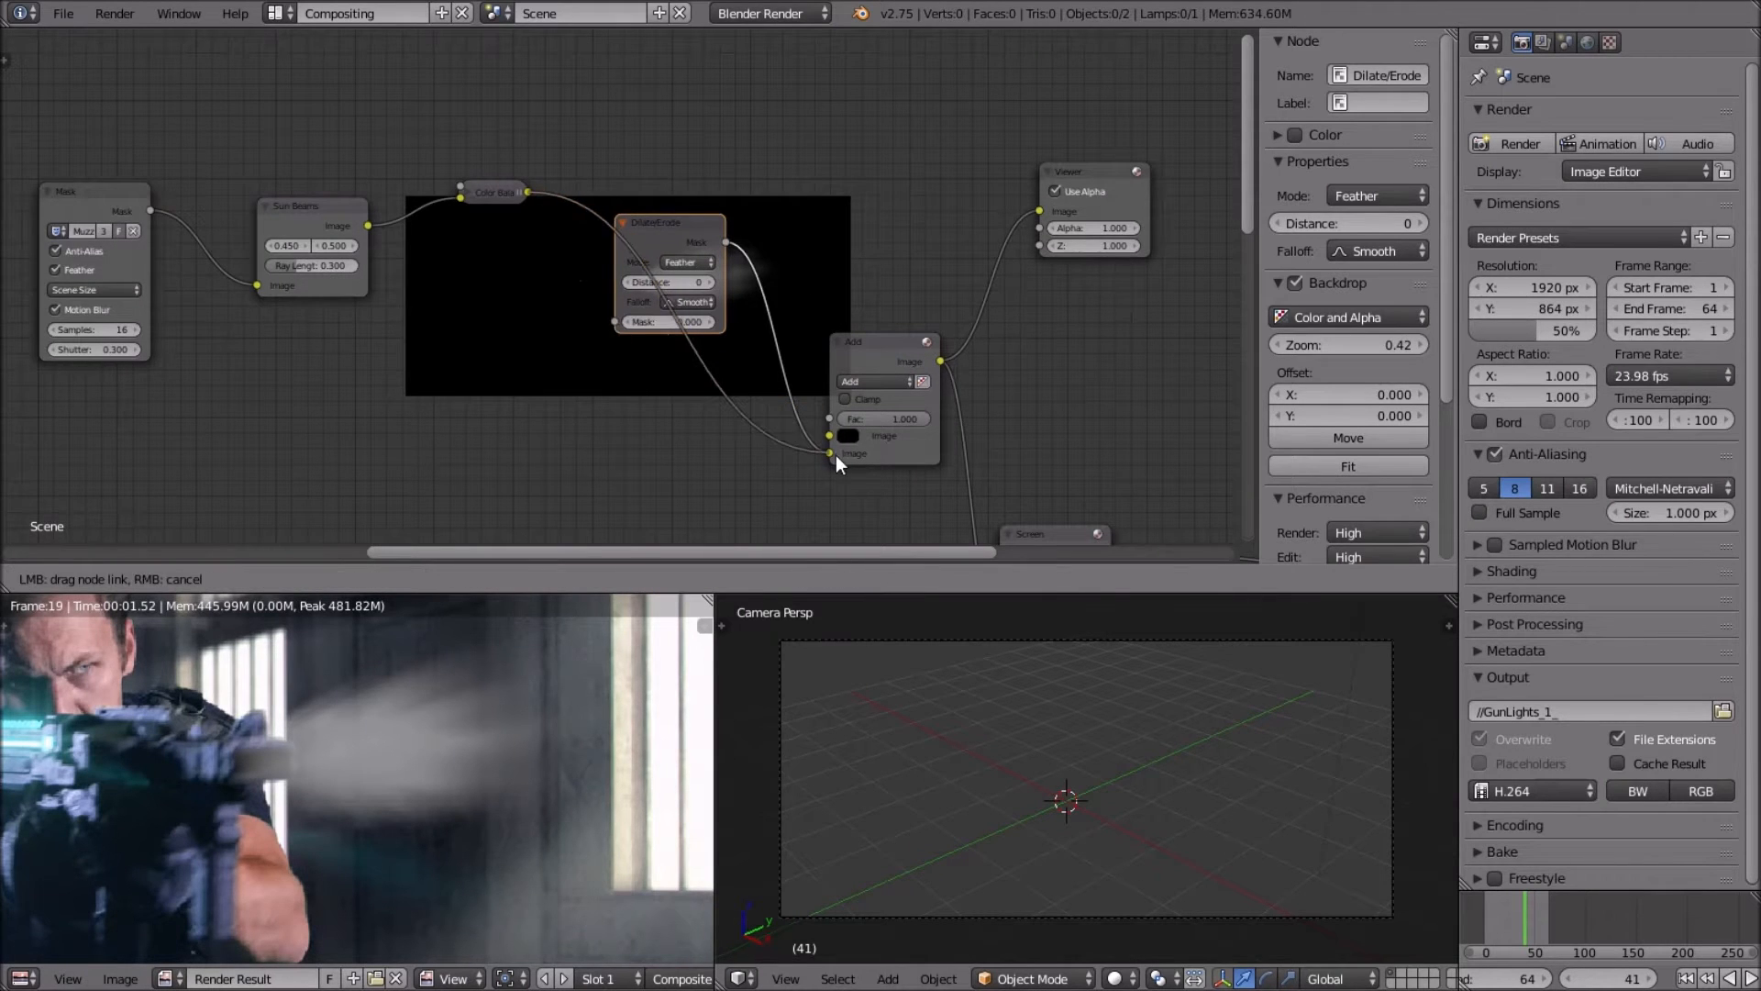
middle_click_drag(656, 227, 777, 278)
left_click_drag(777, 278, 520, 261)
left_click(596, 244)
key("h")
key("h")
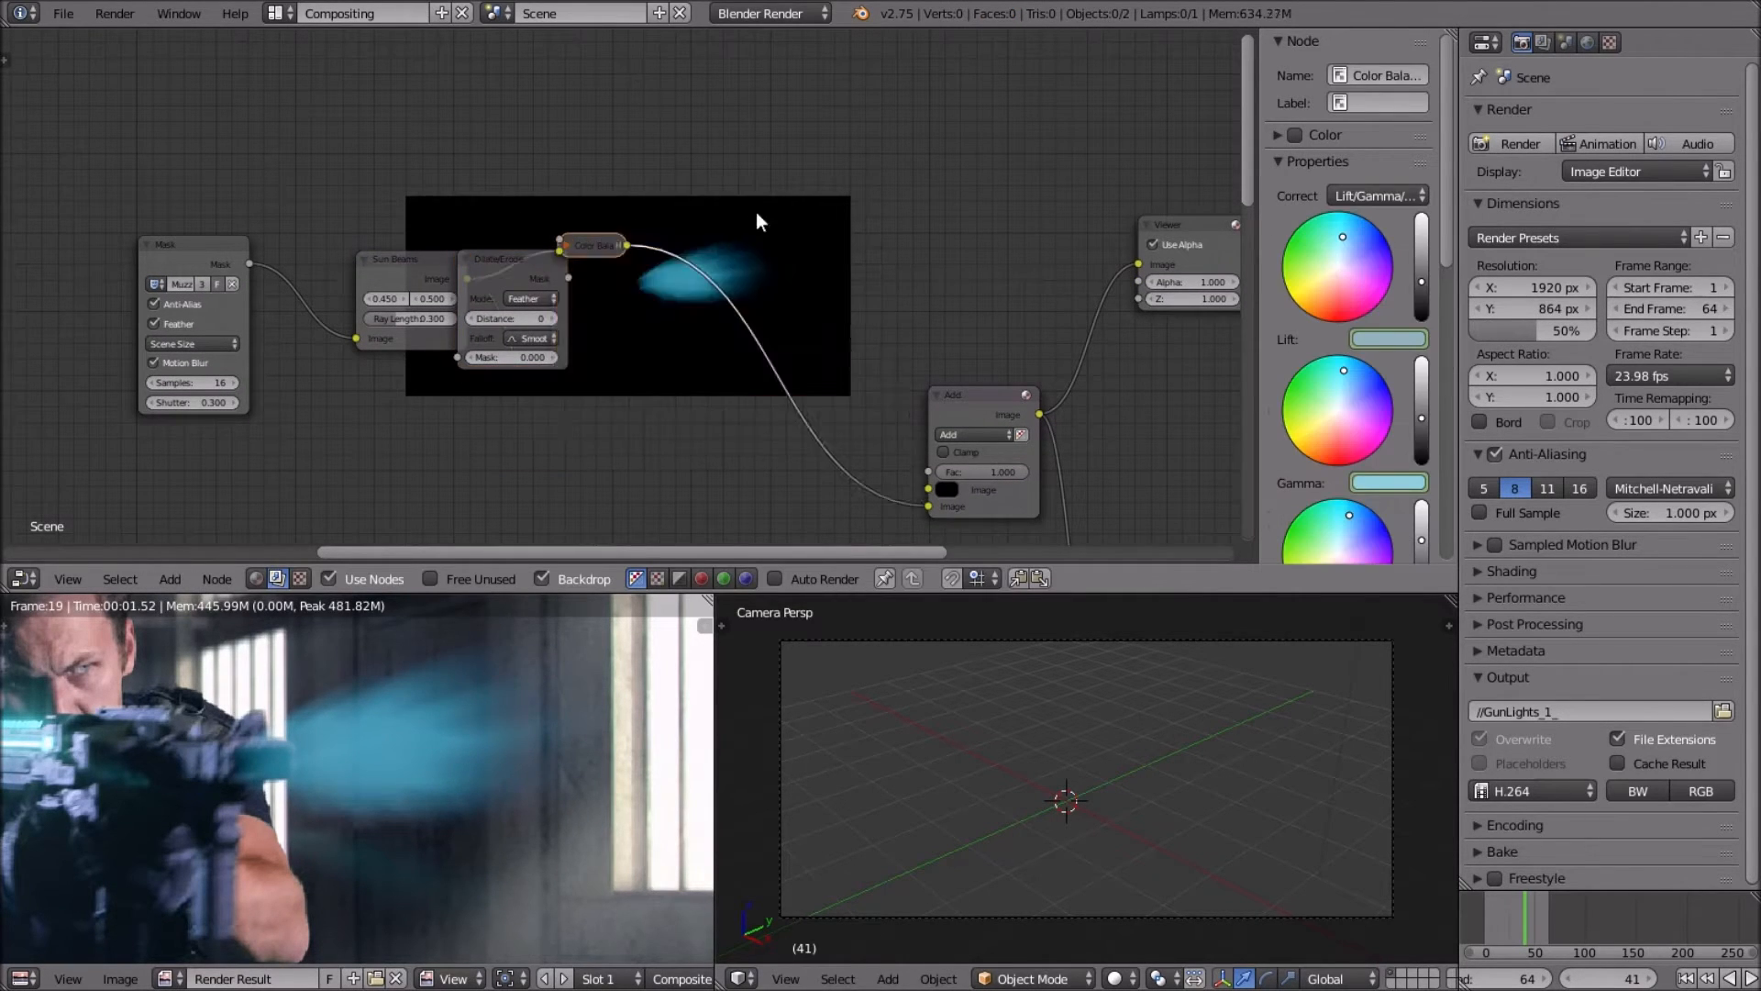
left_click_drag(563, 246, 702, 224)
left_click_drag(506, 257, 580, 224)
Change the current frame to 42 to check the muzzle flash in the composite.
scroll(635, 294, "up", 8)
middle_click_drag(635, 294, 678, 324)
scroll(662, 305, "up", 4)
scroll(526, 318, "up", 3)
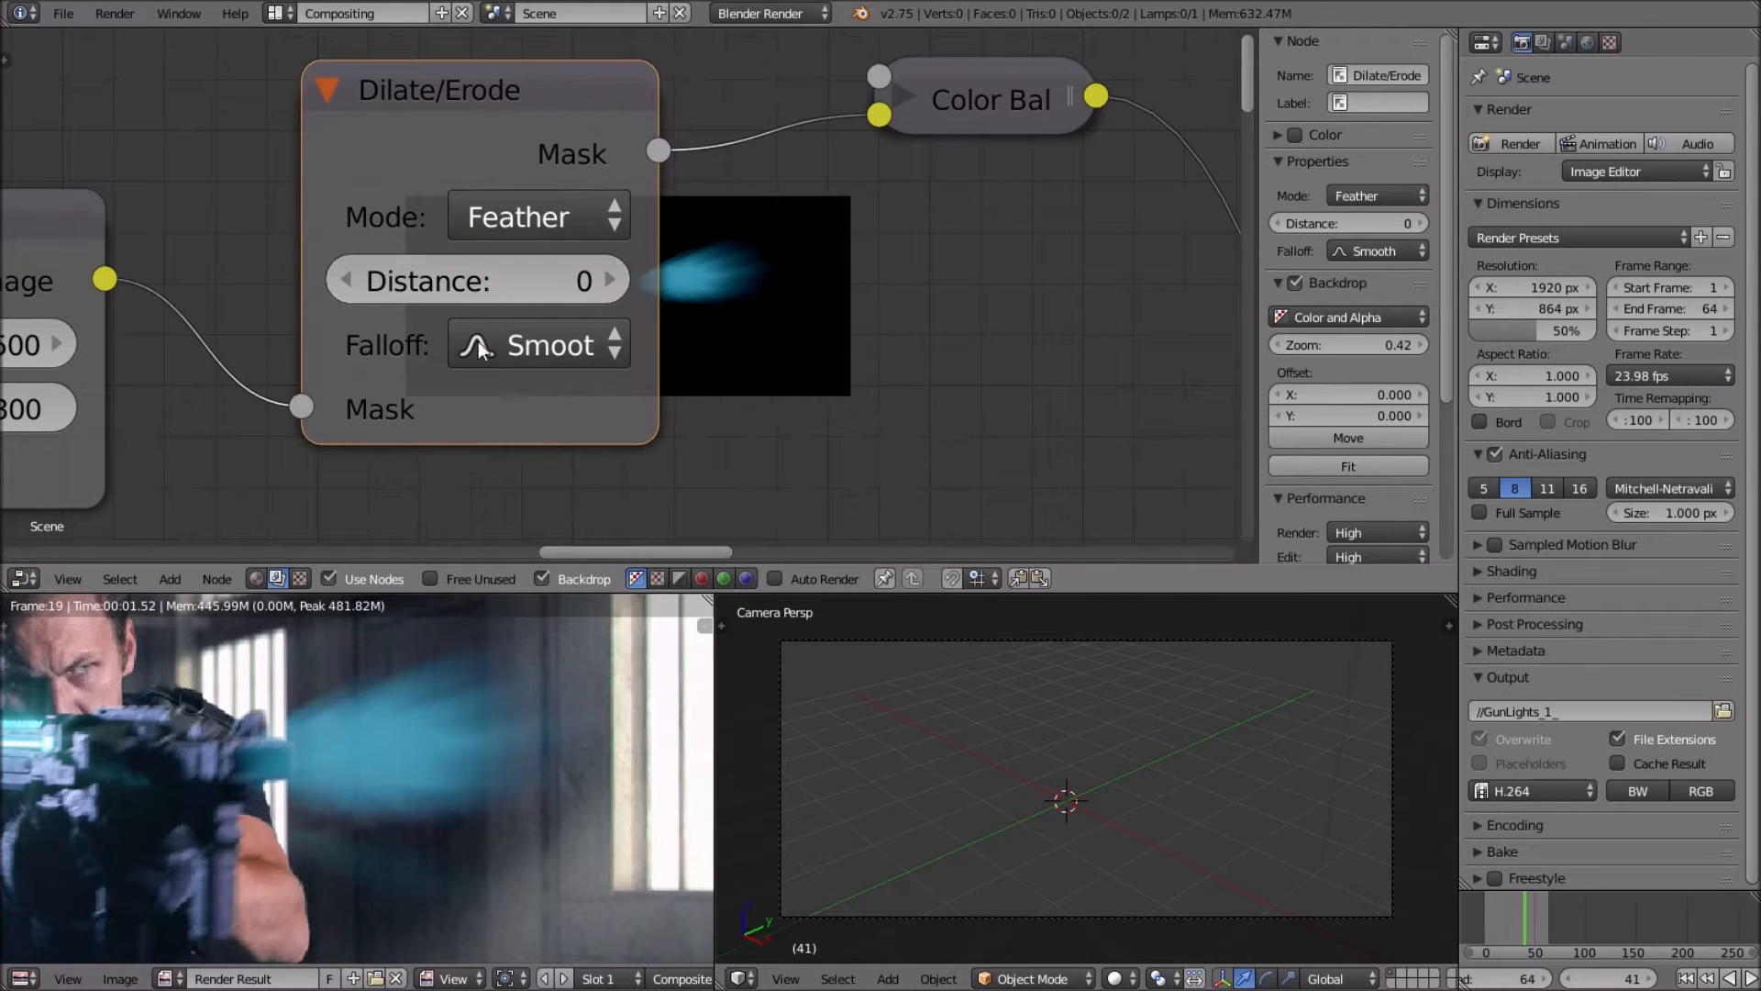
key("Right")
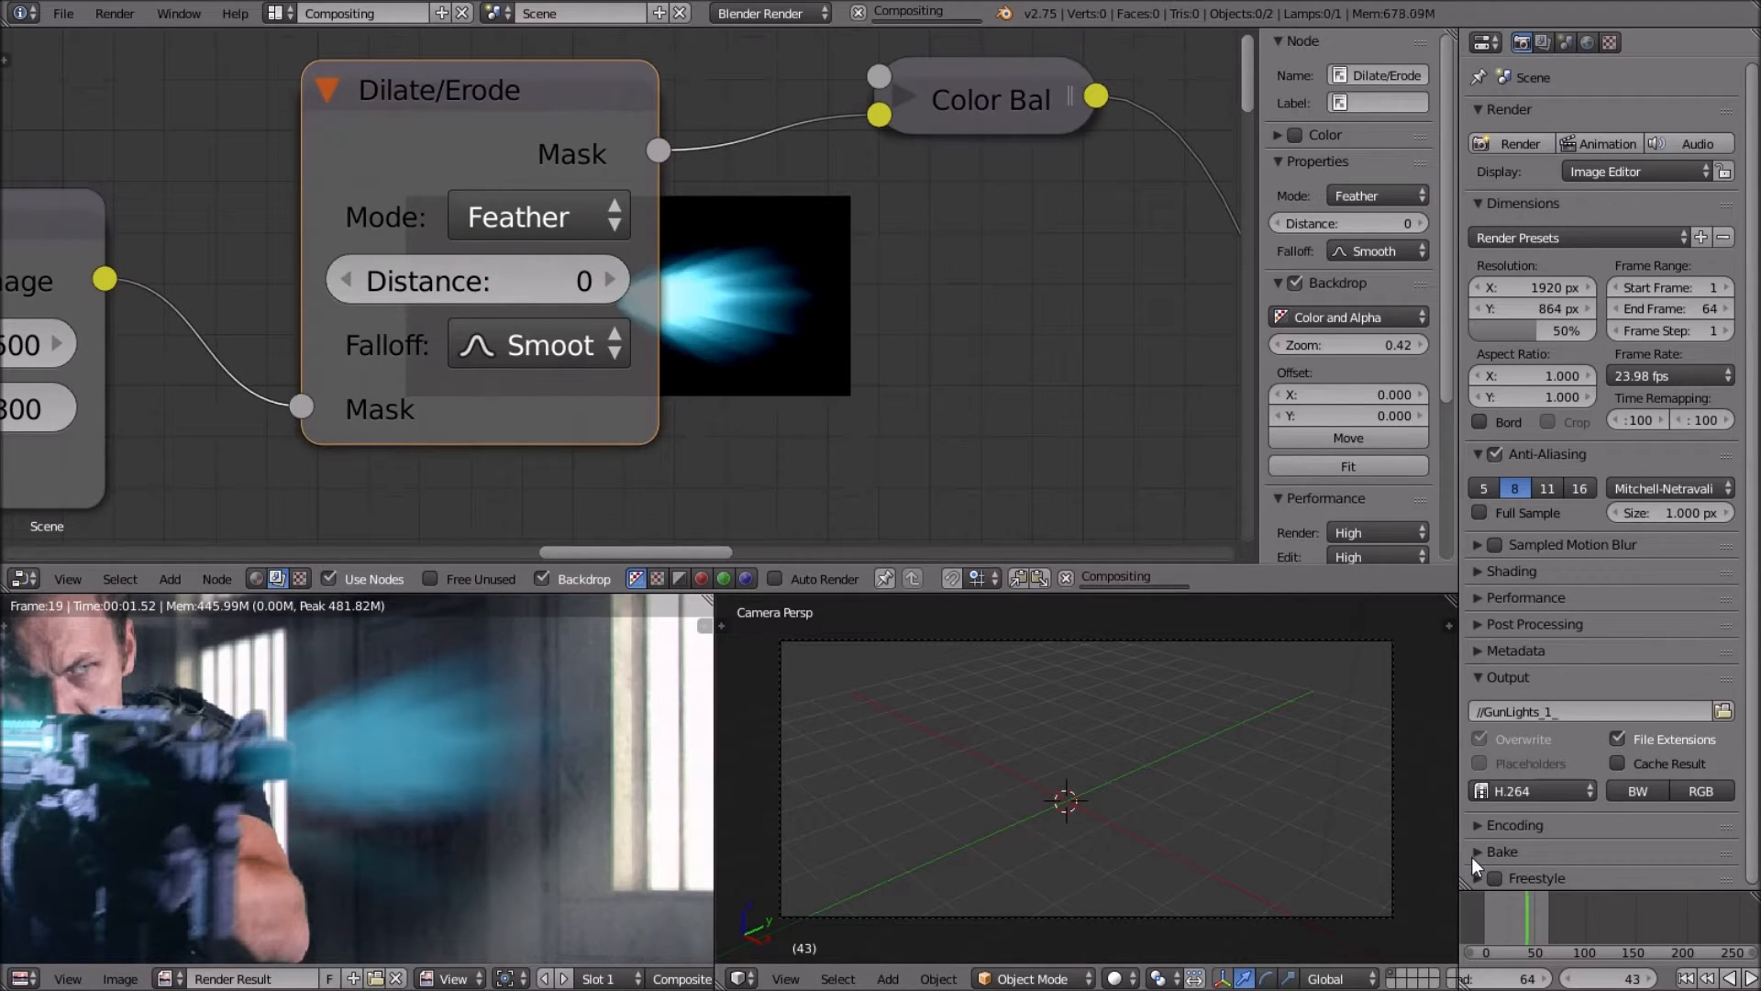
middle_click_drag(769, 490, 725, 478)
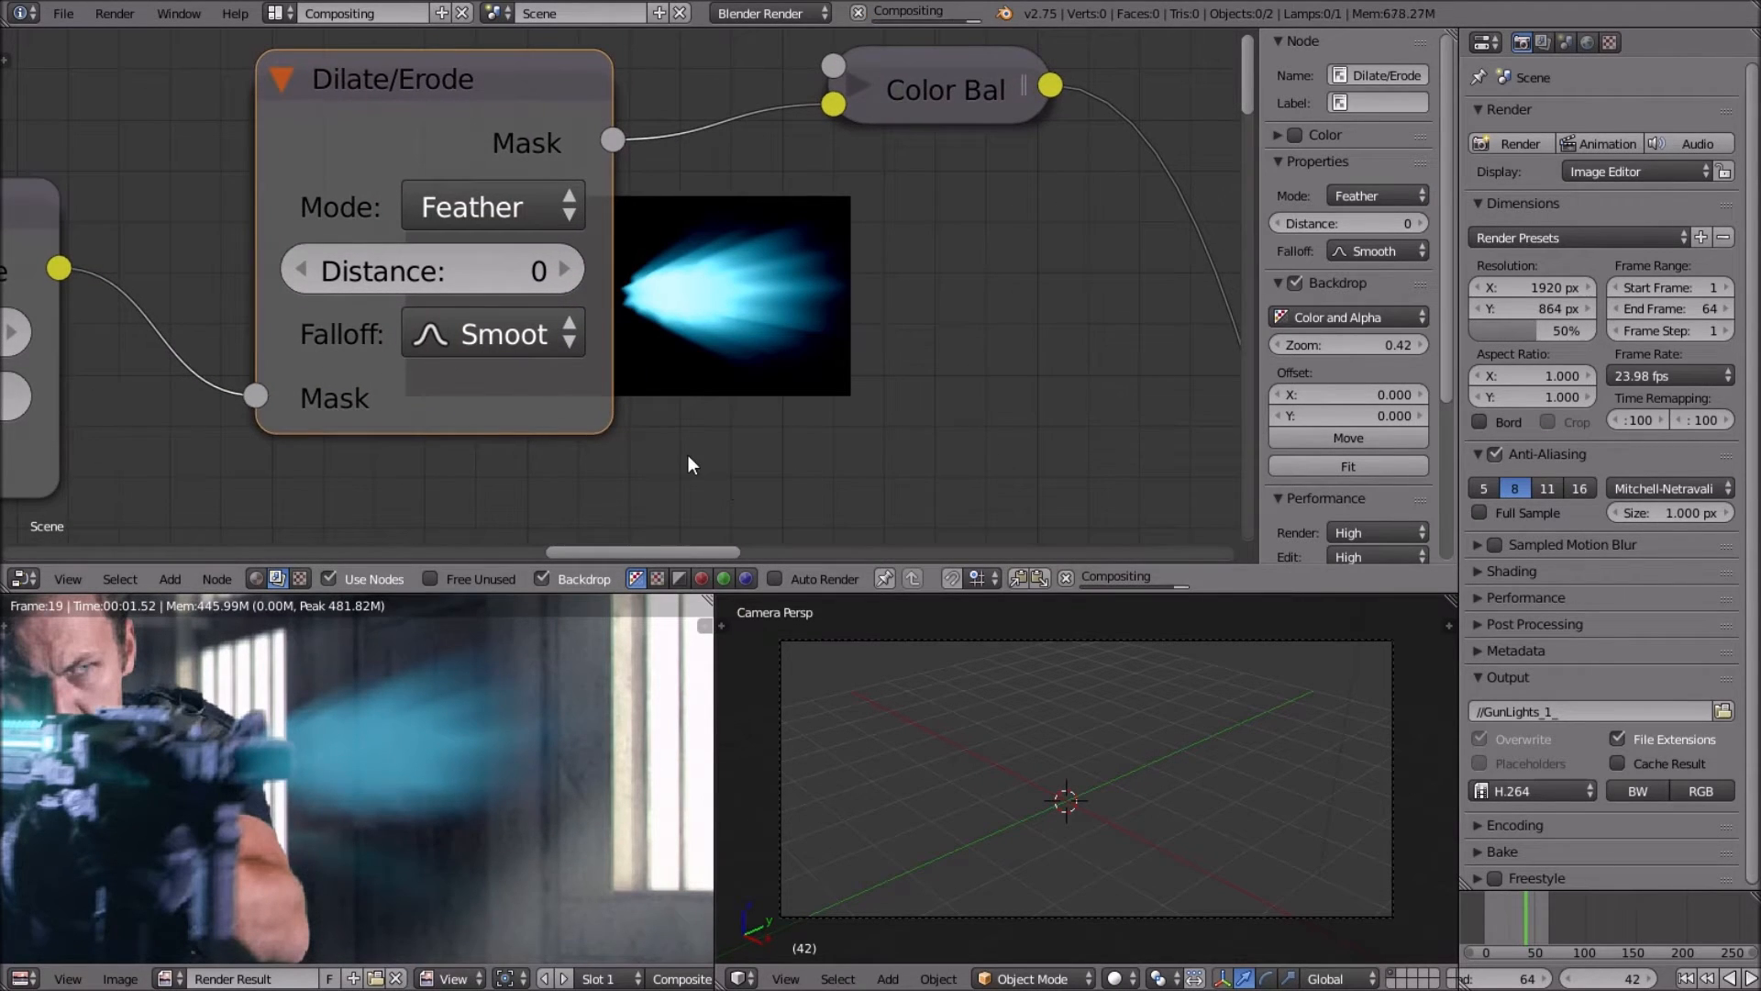
scroll(456, 656, "down", 4)
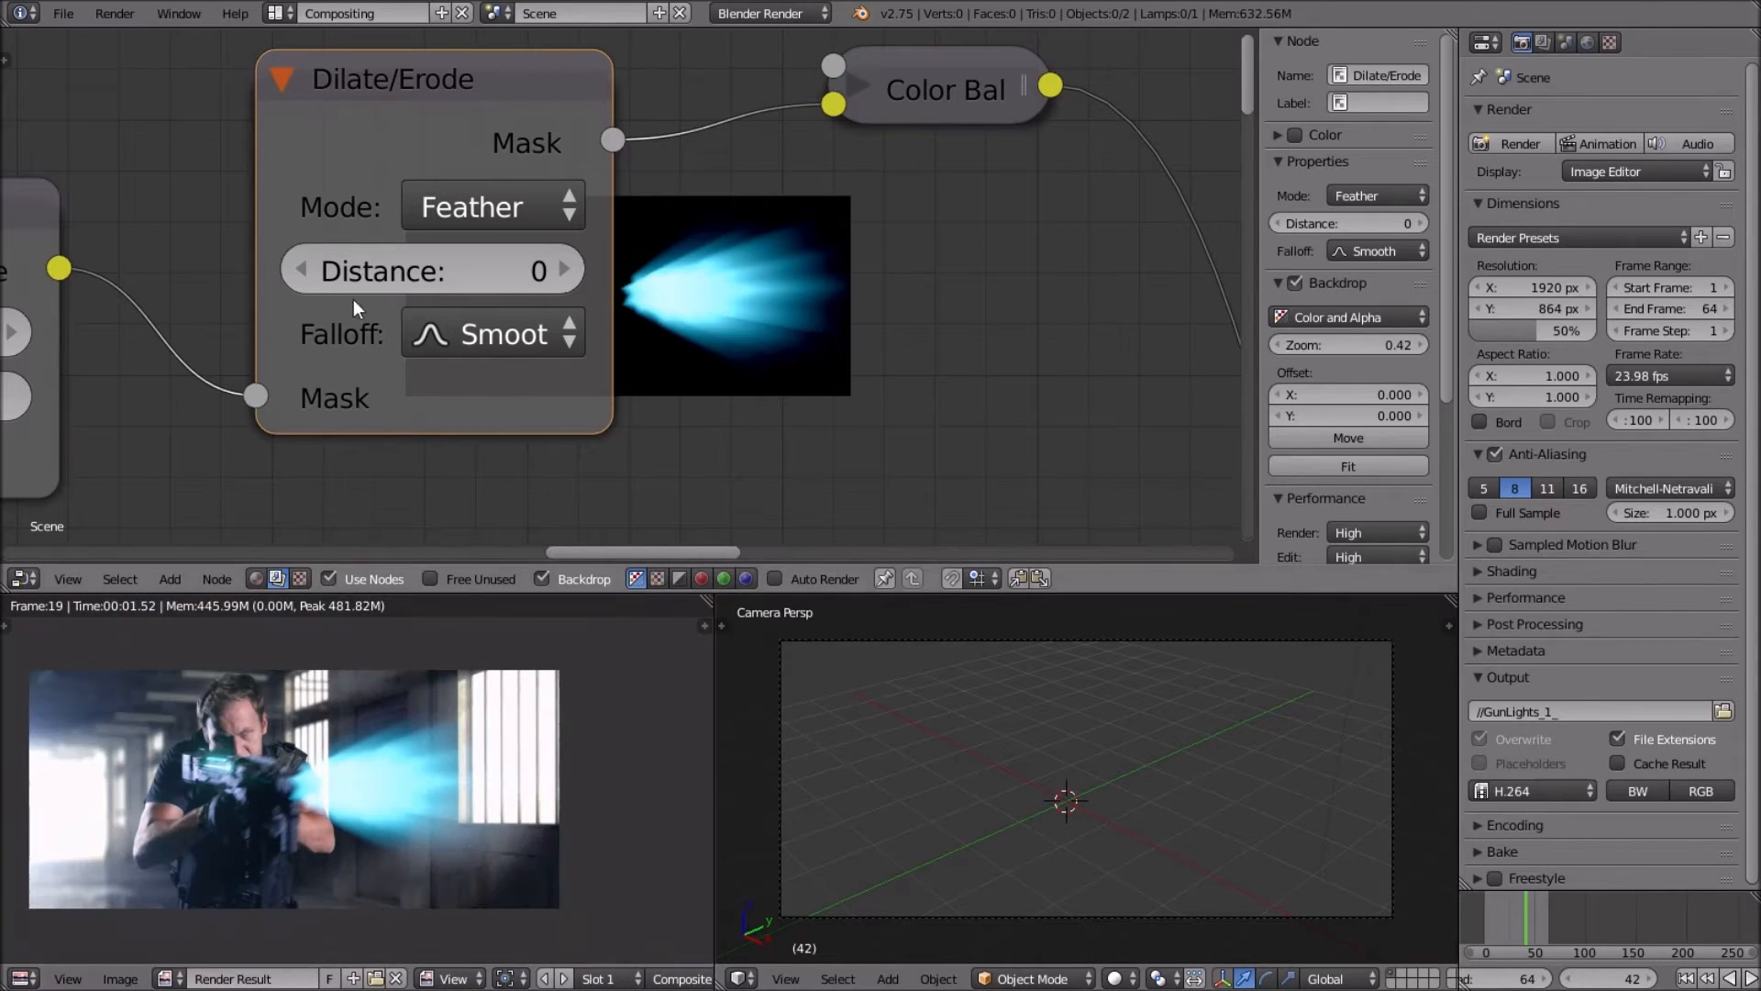
Lower the Dilate/Erode node's distance to -25, checking the edges of the flash in the rendered image.
left_click(300, 273)
left_click(300, 272)
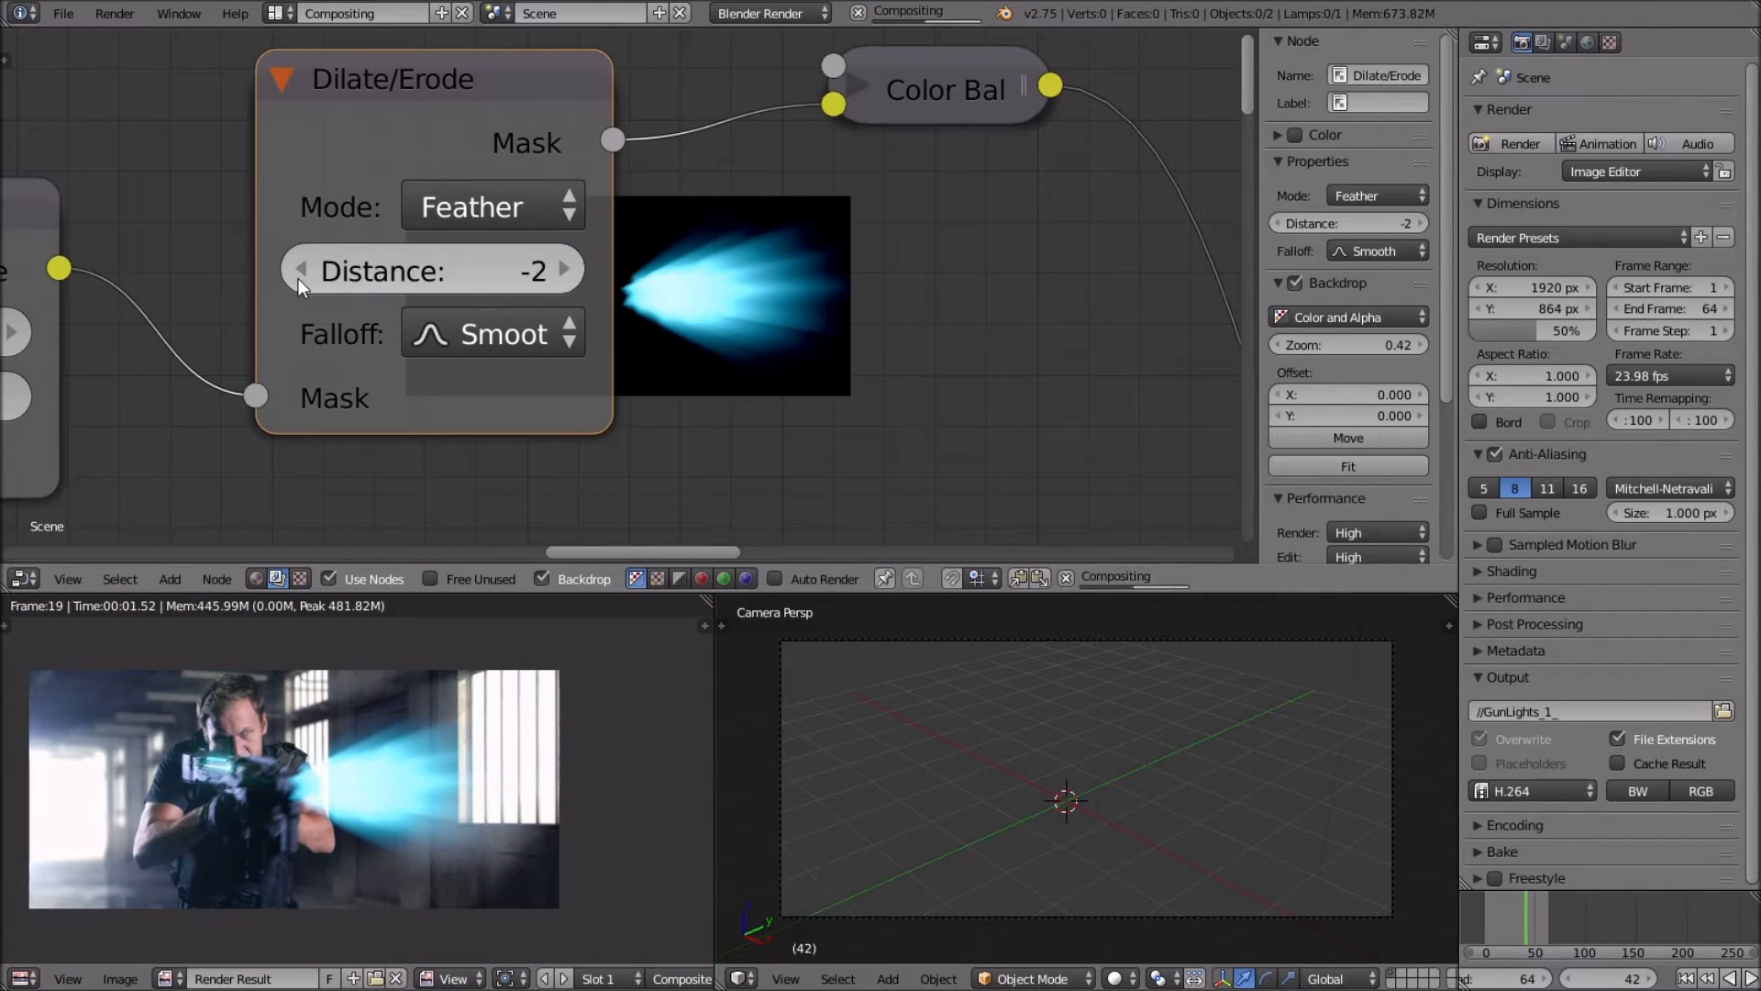
scroll(462, 713, "up", 4)
scroll(437, 713, "up", 3)
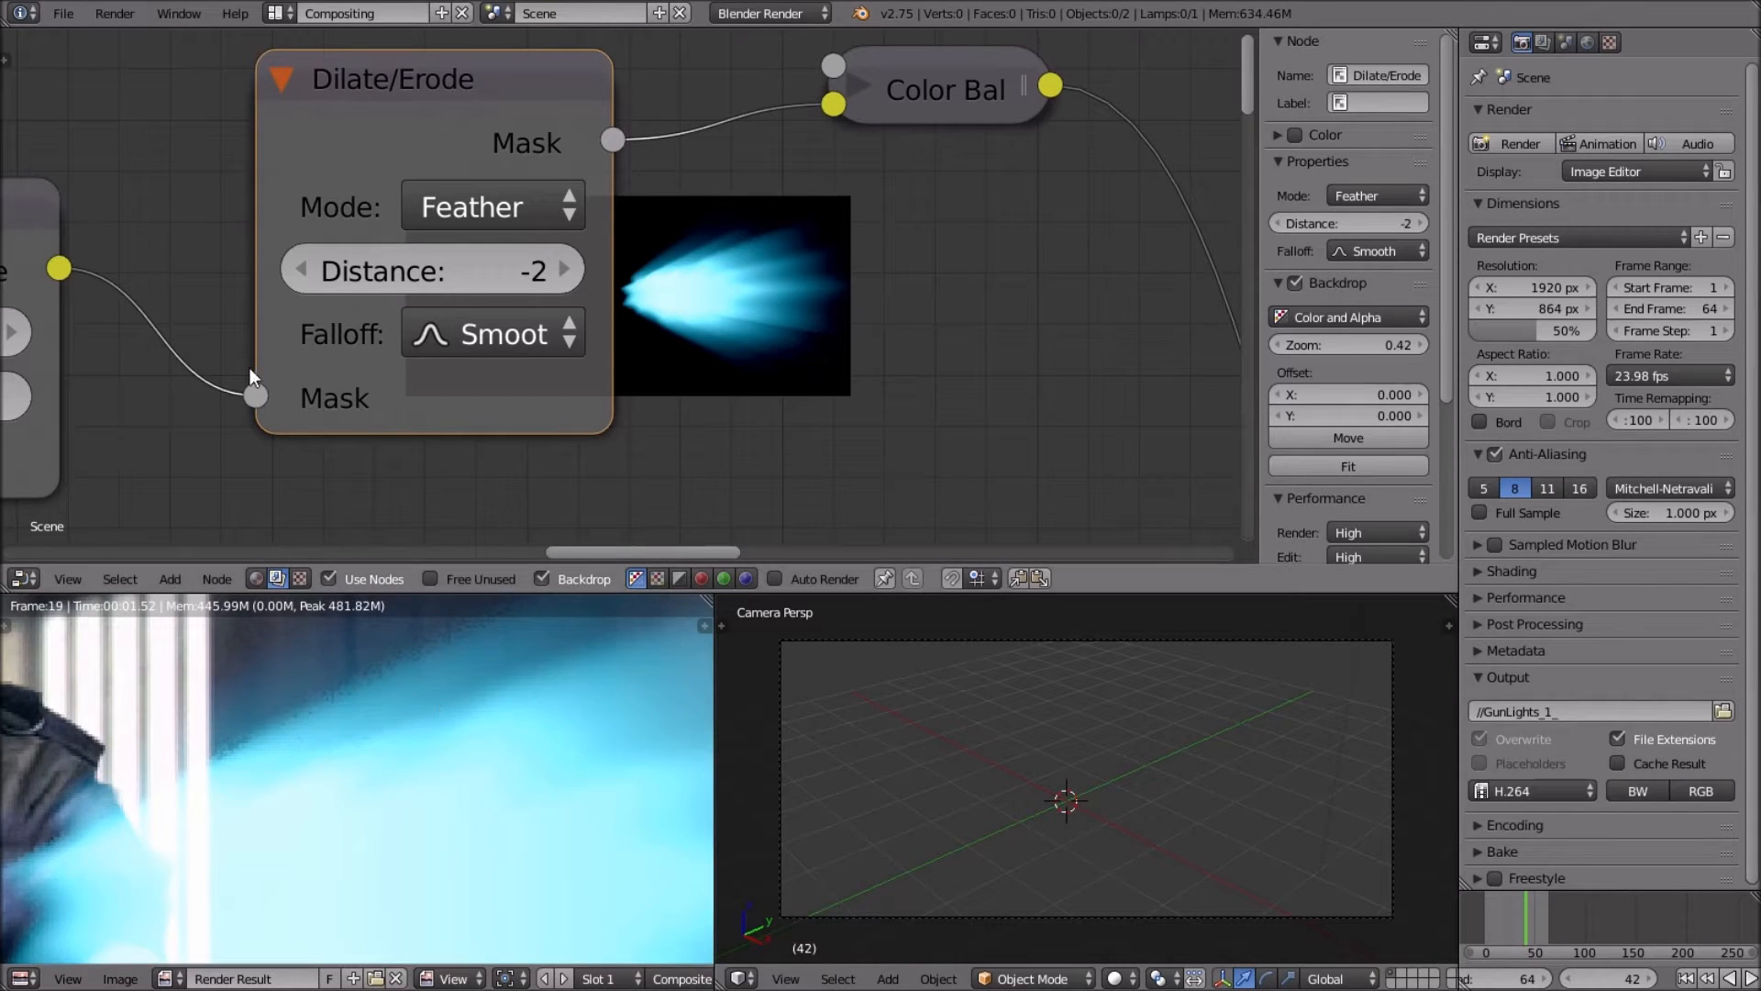
left_click(305, 287)
left_click(304, 287)
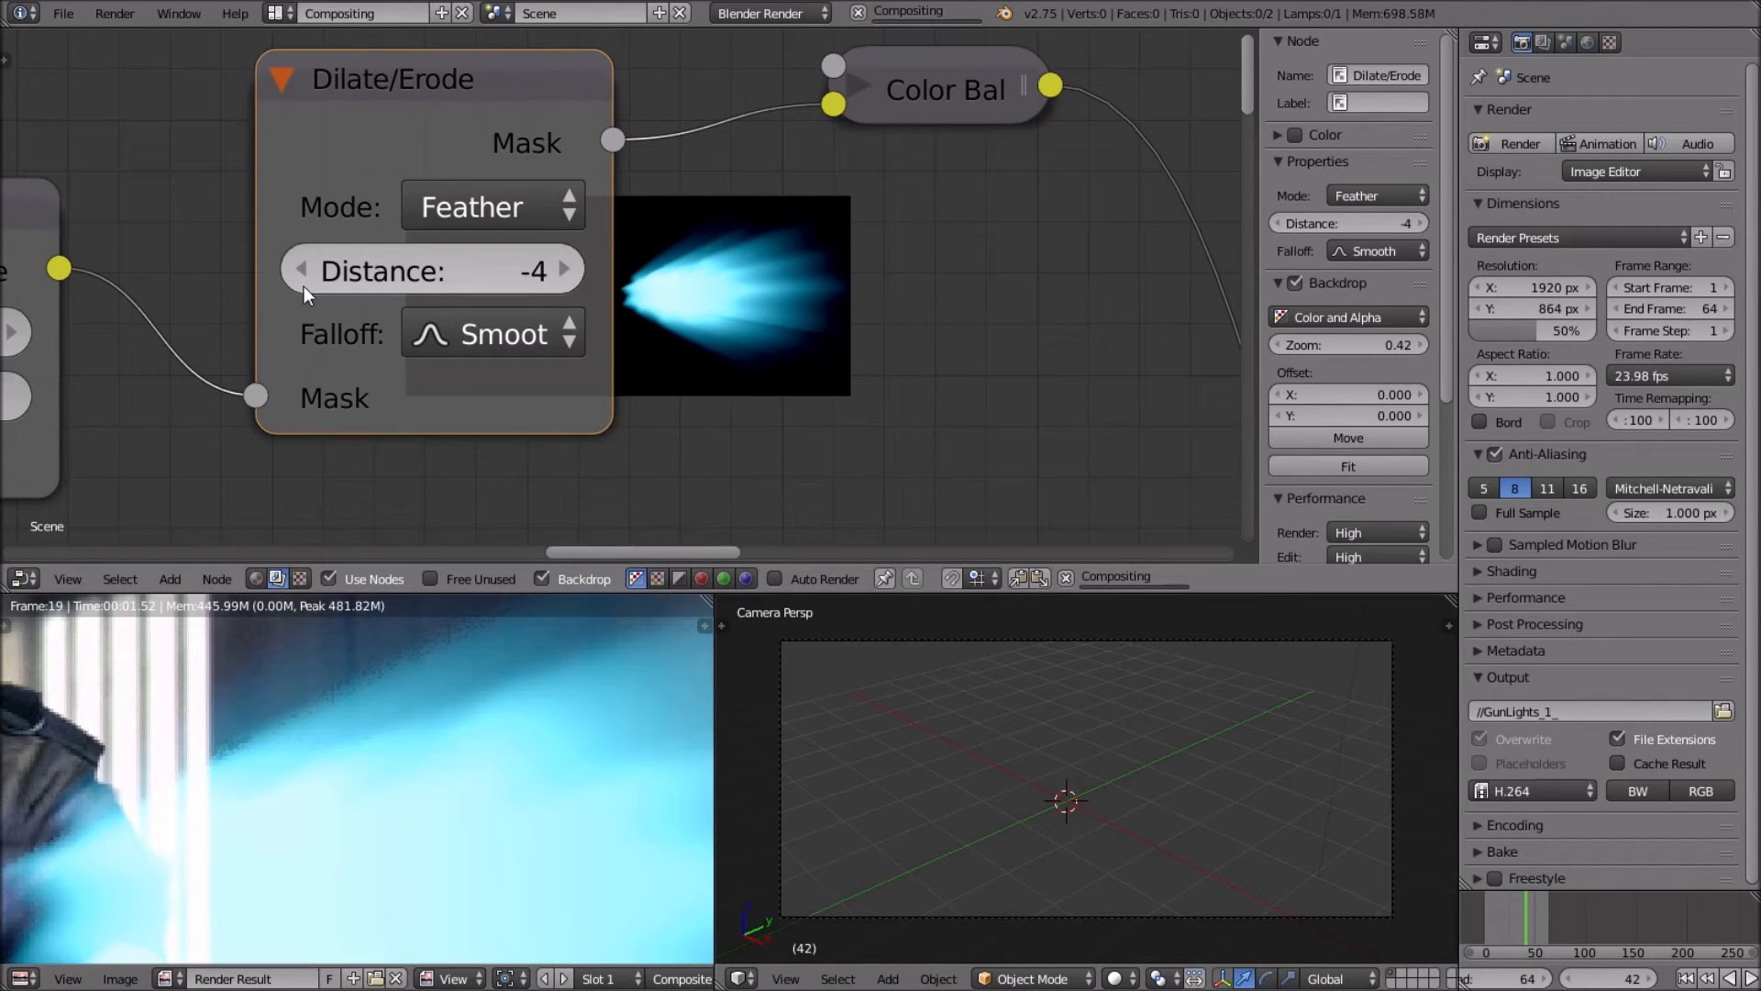
left_click(305, 286)
left_click(304, 286)
left_click(305, 286)
left_click(302, 286)
left_click(302, 286)
left_click(301, 270)
left_click(301, 270)
left_click(301, 269)
left_click(301, 270)
left_click(300, 269)
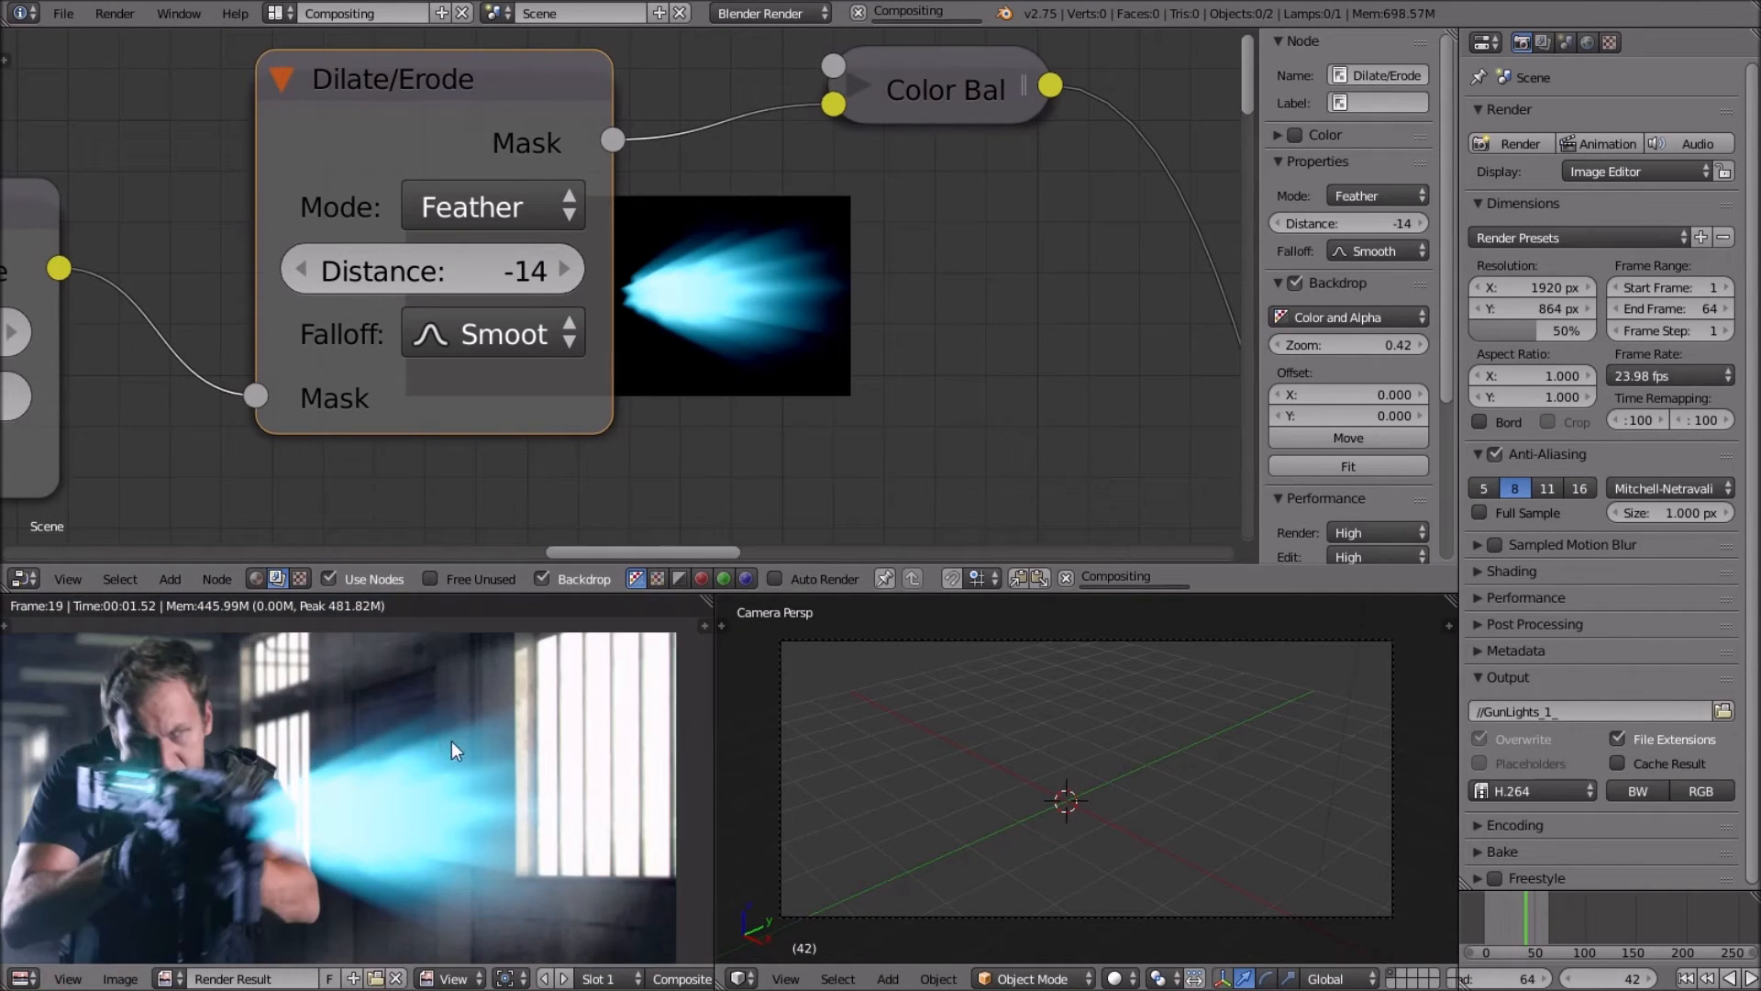
scroll(440, 736, "up", 4)
scroll(449, 725, "down", 4)
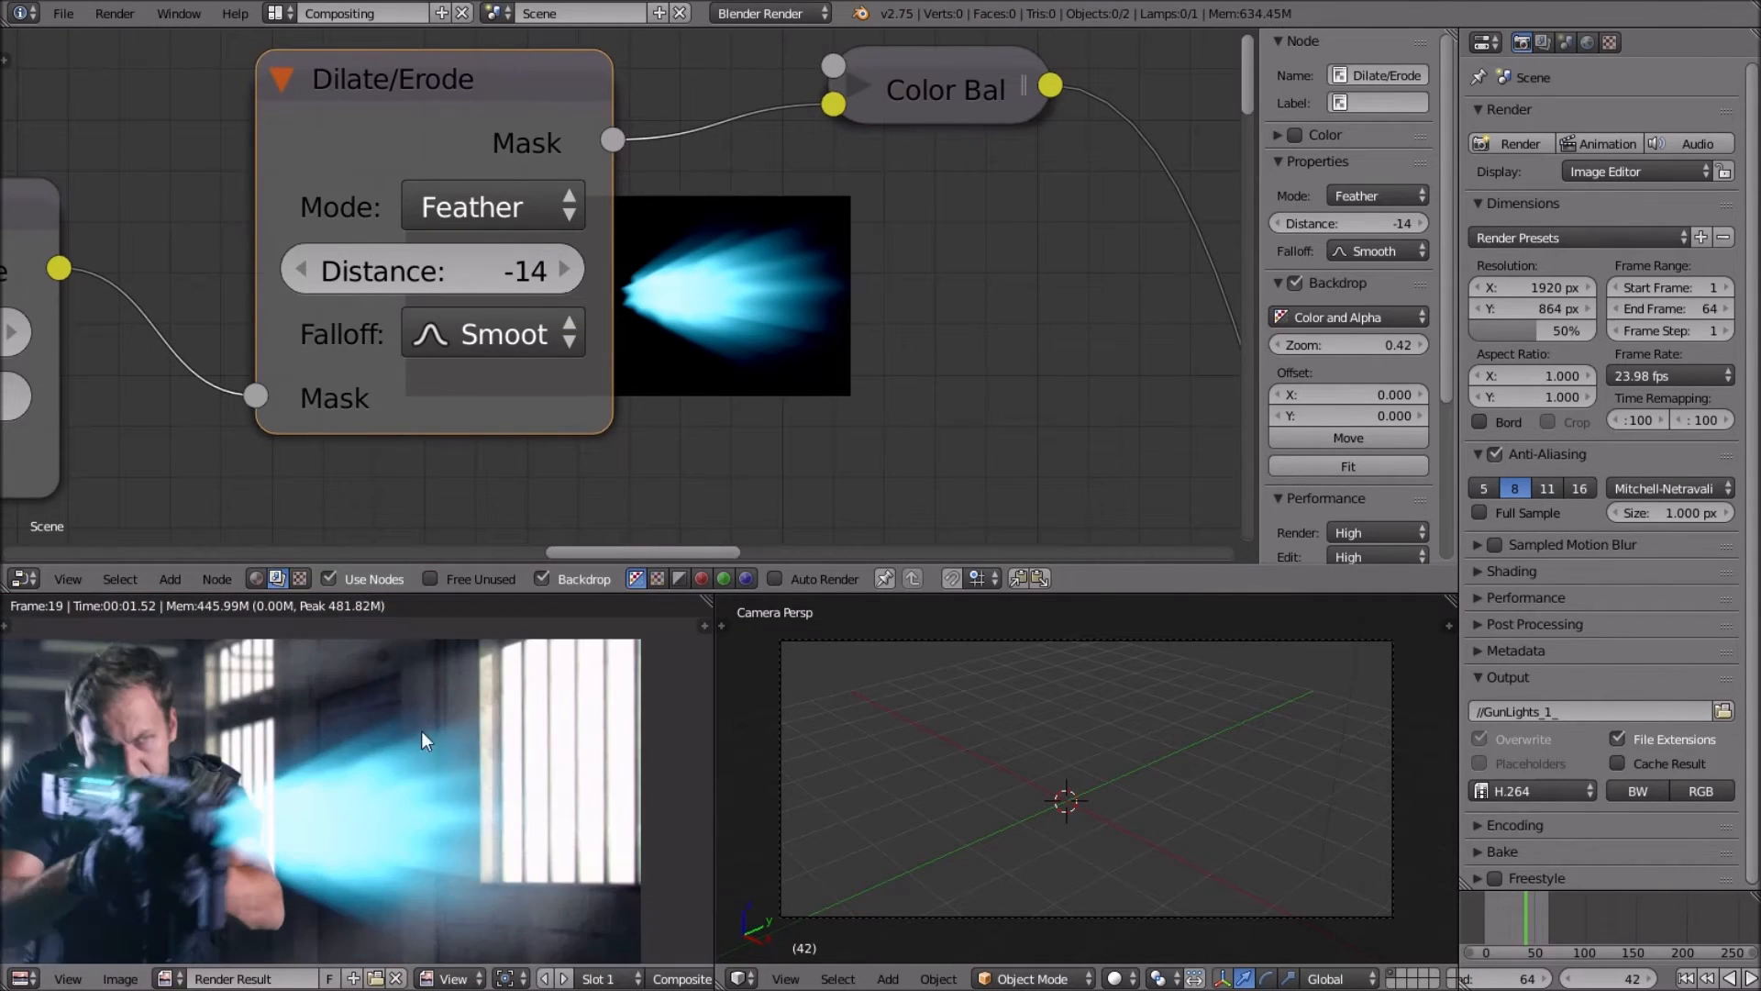
left_click(302, 270)
left_click(303, 269)
left_click(303, 269)
left_click(303, 270)
left_click(303, 270)
left_click(303, 270)
left_click(303, 269)
left_click(302, 269)
left_click(303, 270)
left_click(302, 269)
scroll(453, 717, "up", 4)
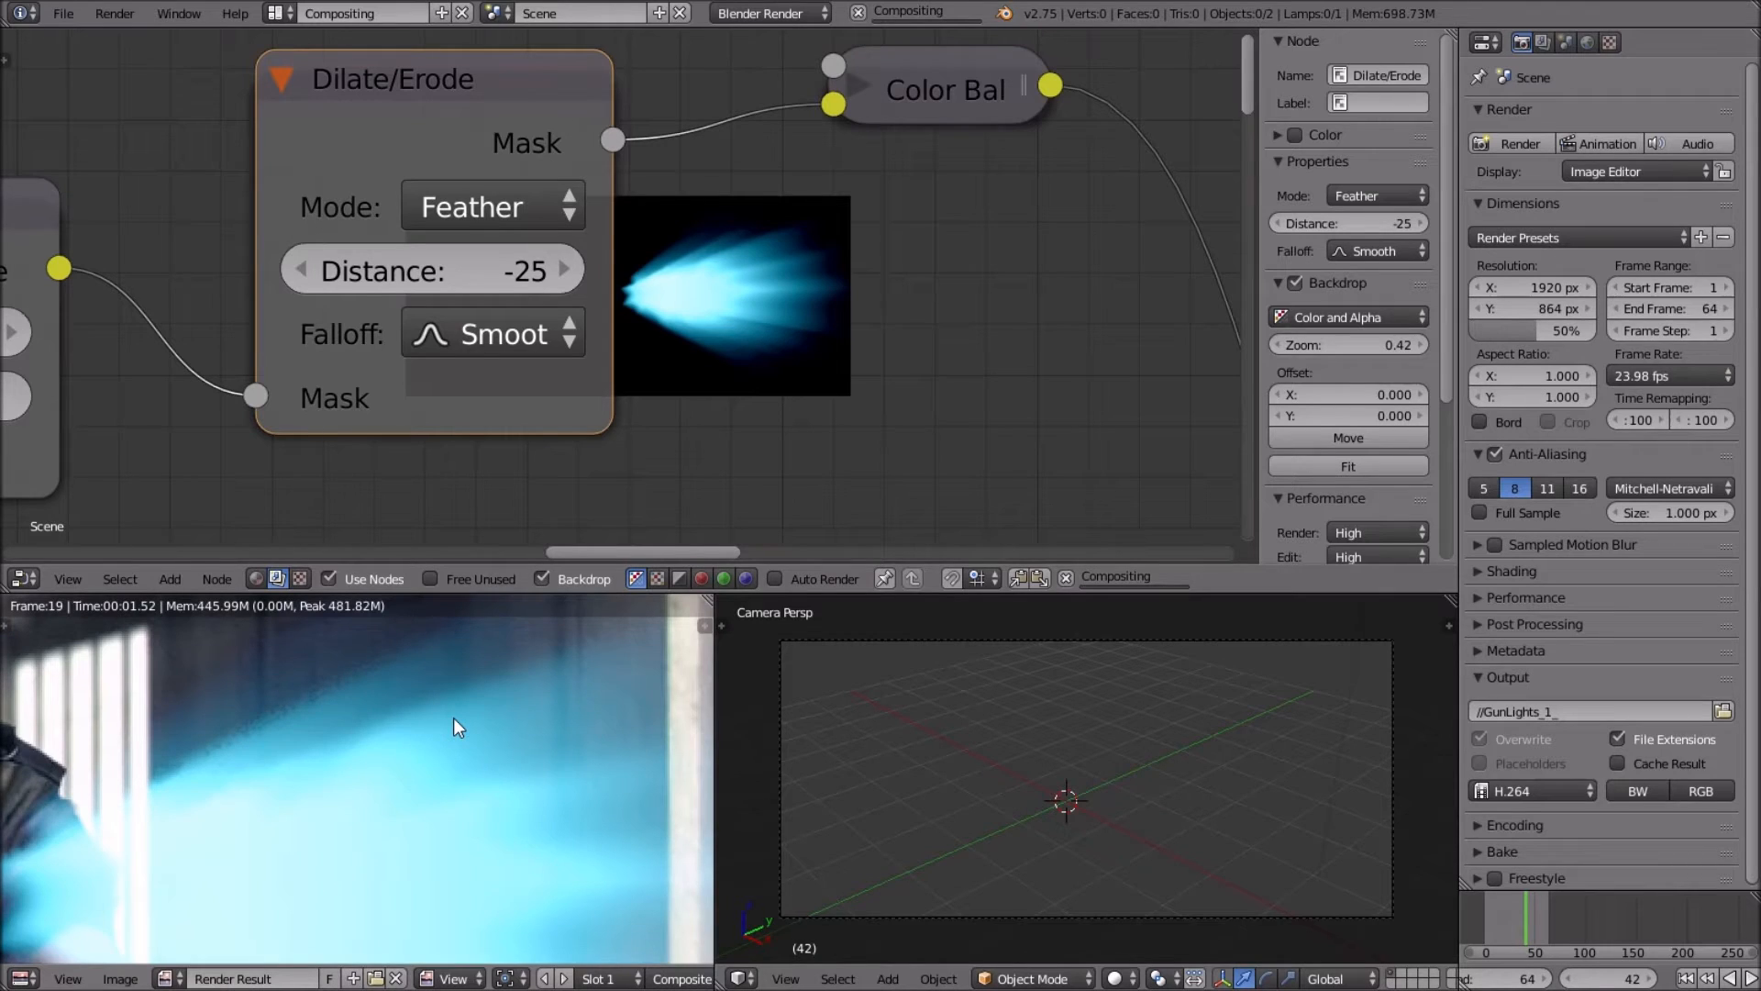
scroll(453, 719, "down", 4)
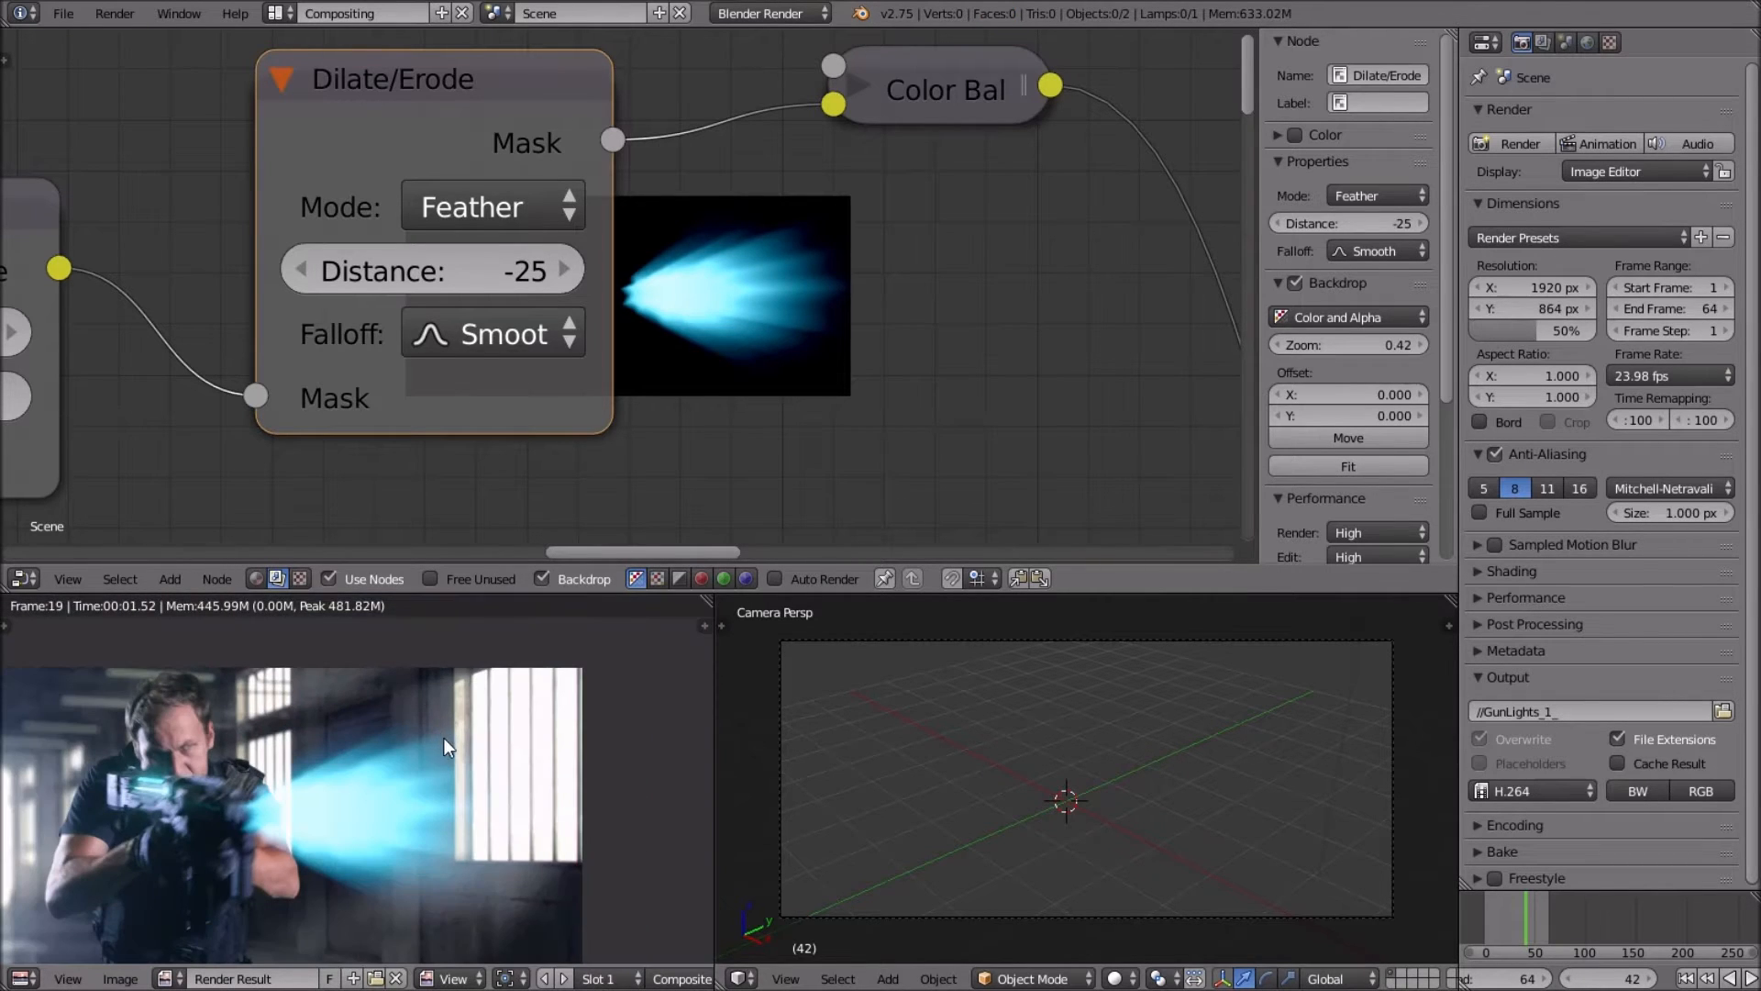
Compare the outputs of the Sun Beams and Dilate/Erode nodes in the backdrop viewer.
left_click(502, 152, "ctrl+shift")
scroll(496, 190, "down", 6)
left_click(289, 262, "ctrl+shift")
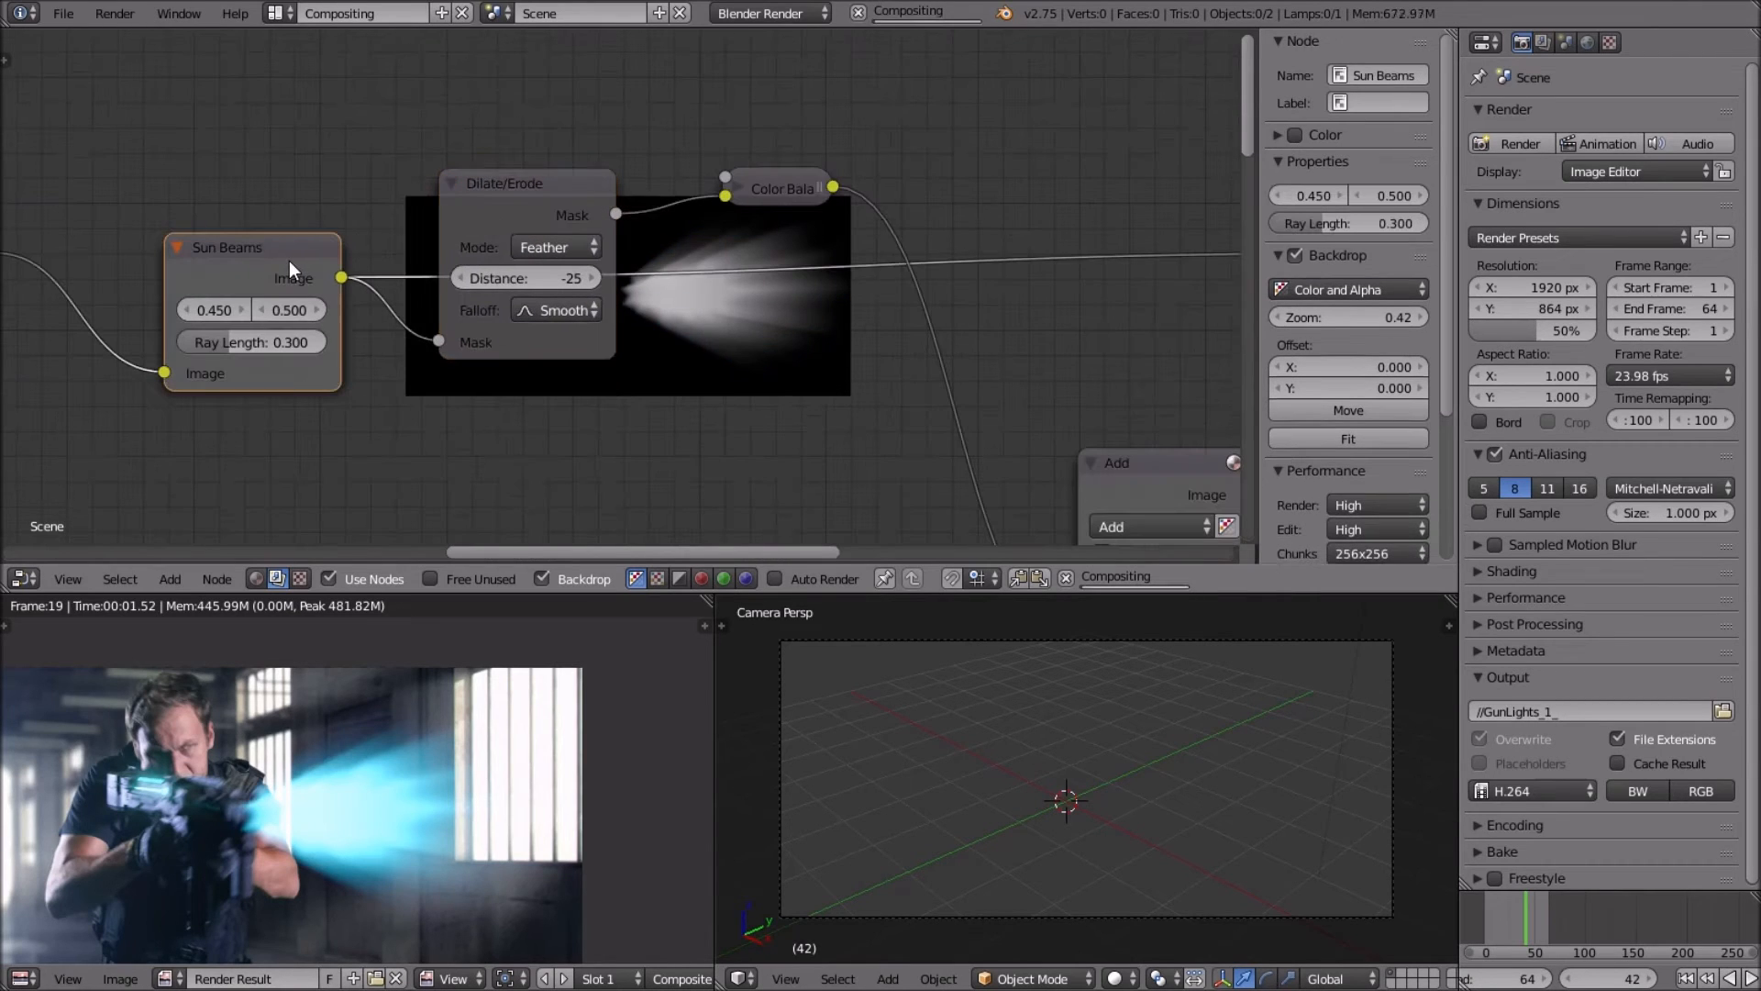
left_click(552, 194, "ctrl+shift")
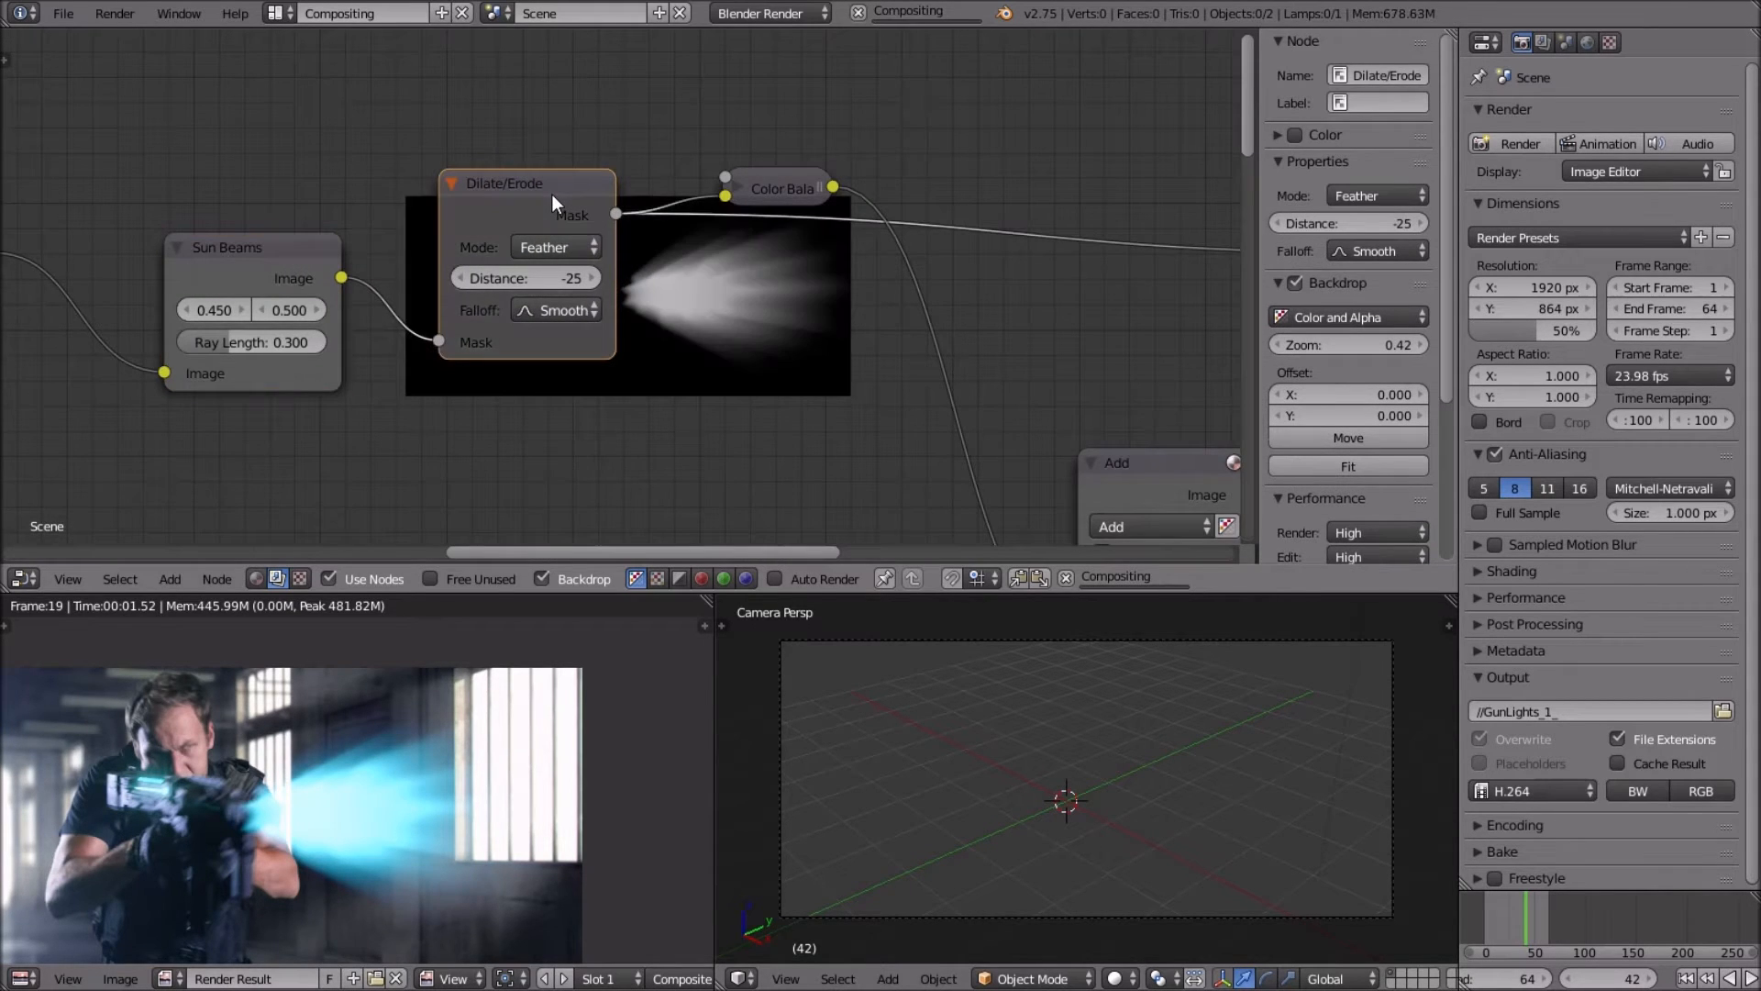
Move the Add node slightly closer to the Color Balance node.
scroll(550, 195, "down", 3)
scroll(838, 381, "down", 2)
left_click(894, 378)
scroll(892, 382, "down", 1)
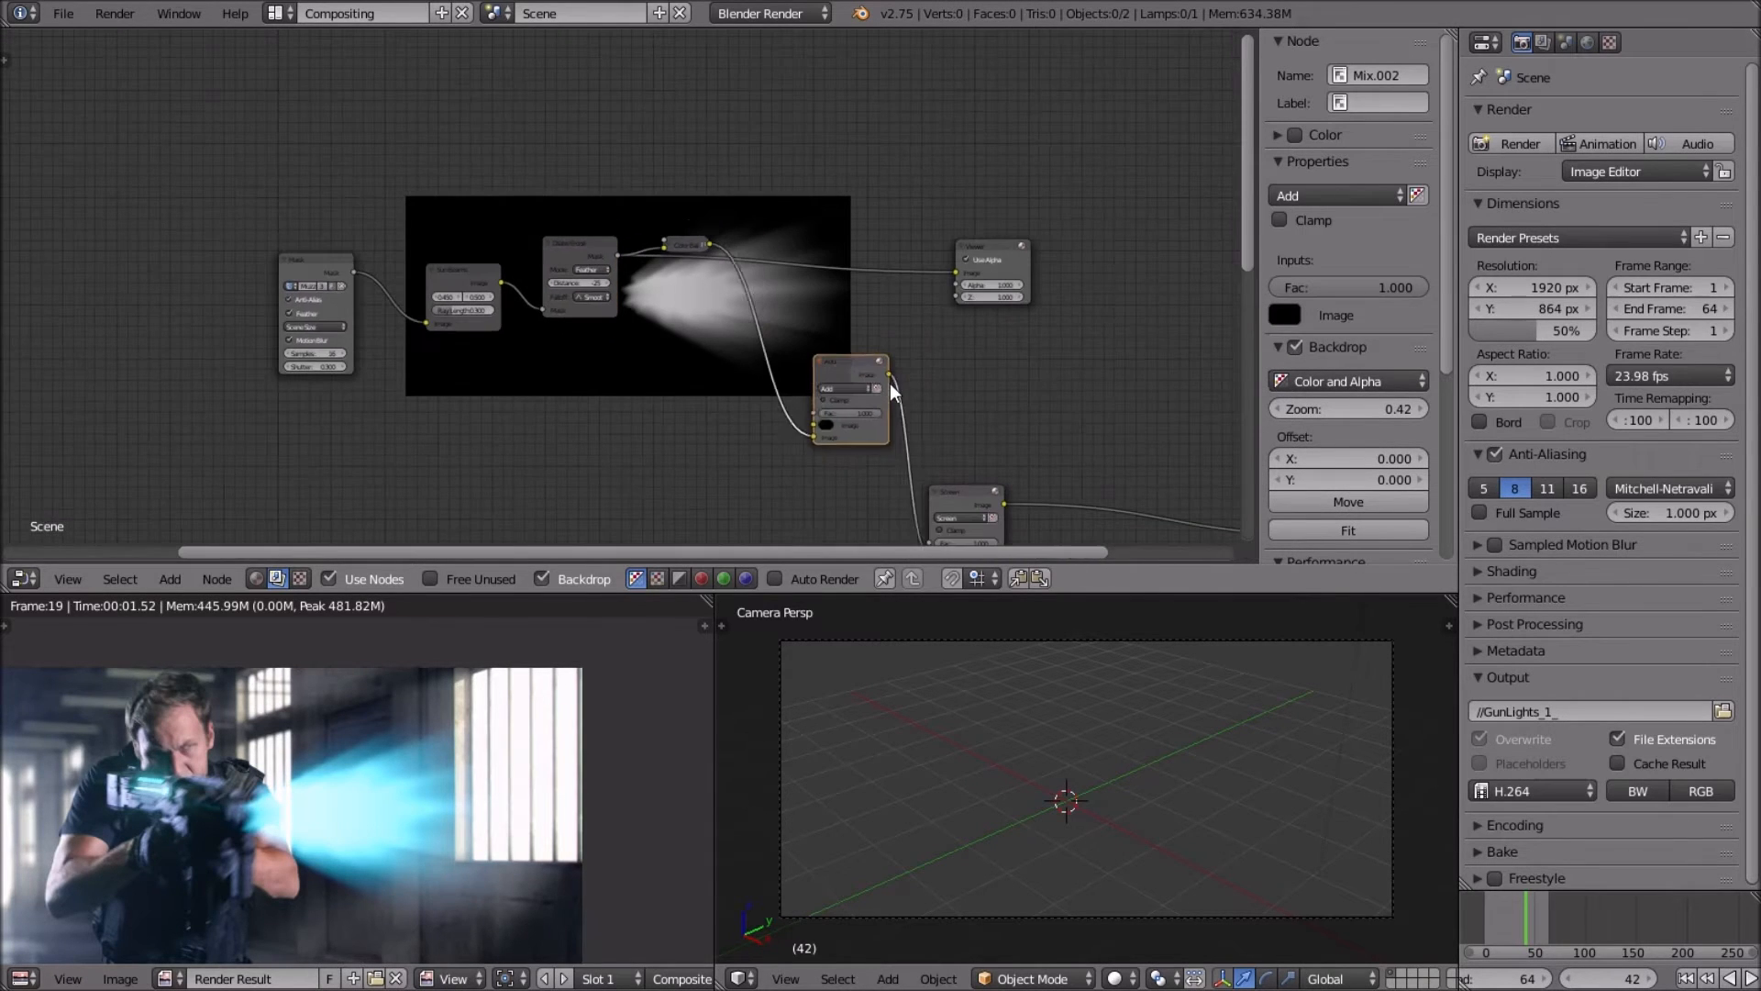
key("g")
left_click(857, 364)
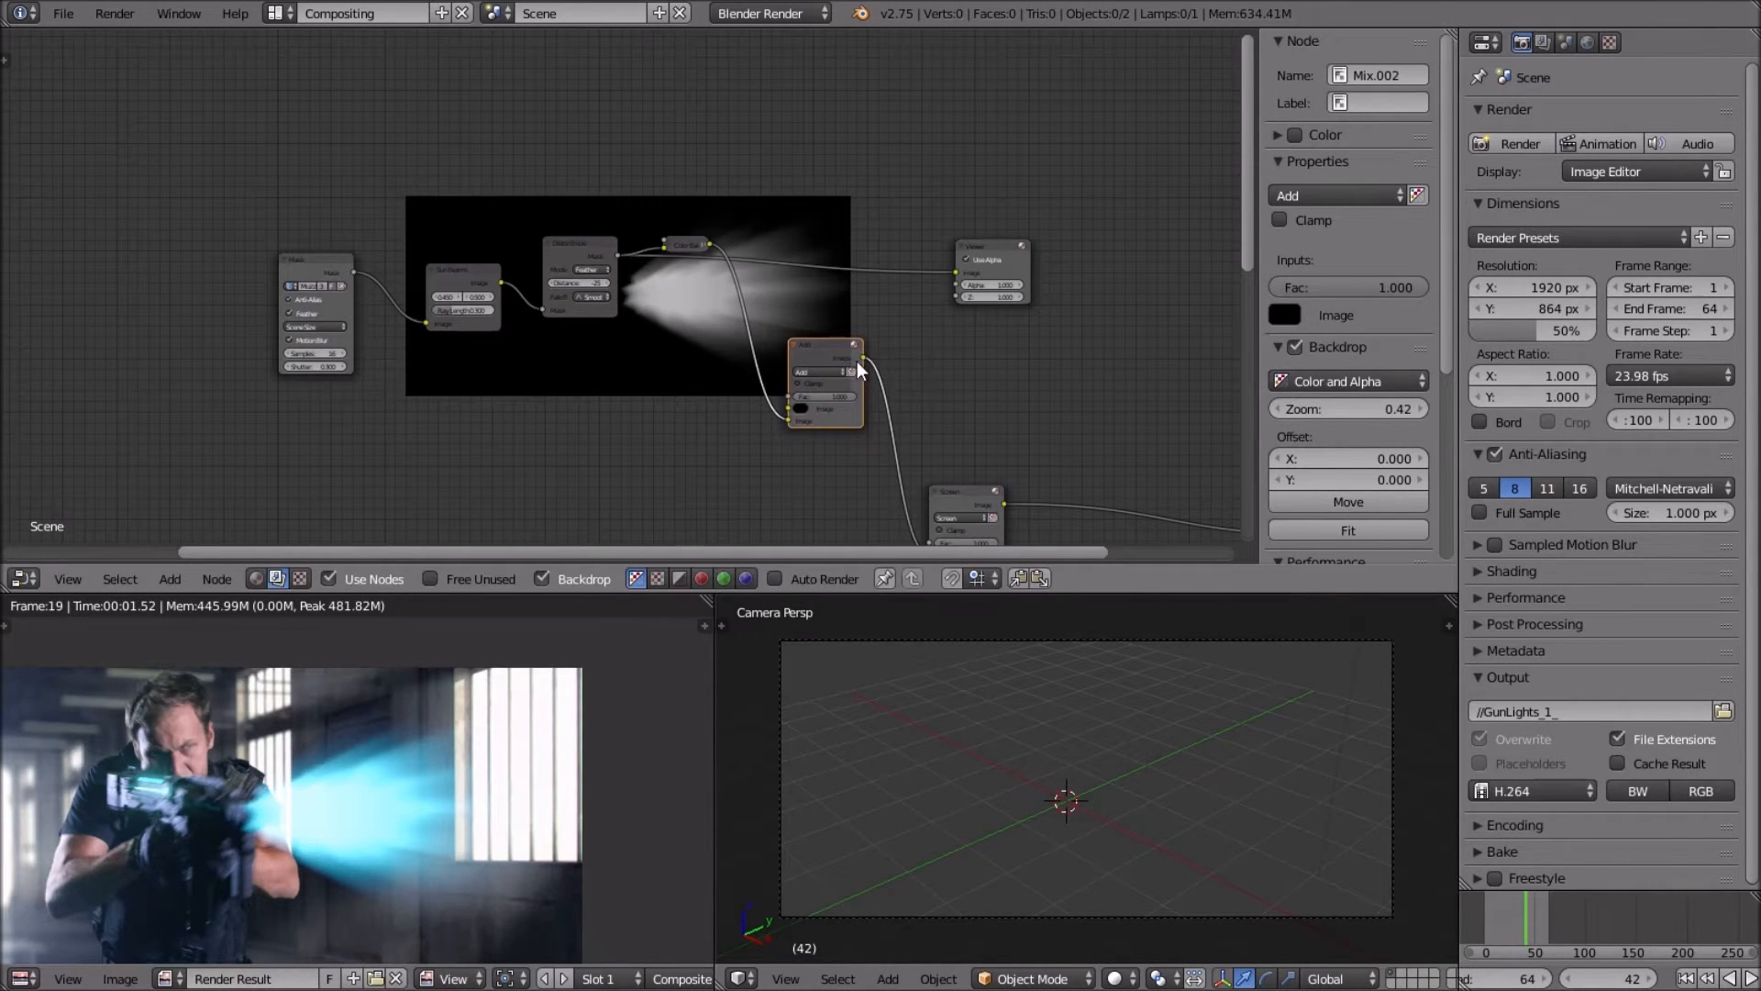
Preview the Sun Beams and Dilate/Erode outputs again, and return the viewer to the Add node's output.
left_click(494, 266, "ctrl+shift")
left_click(565, 246, "ctrl+shift")
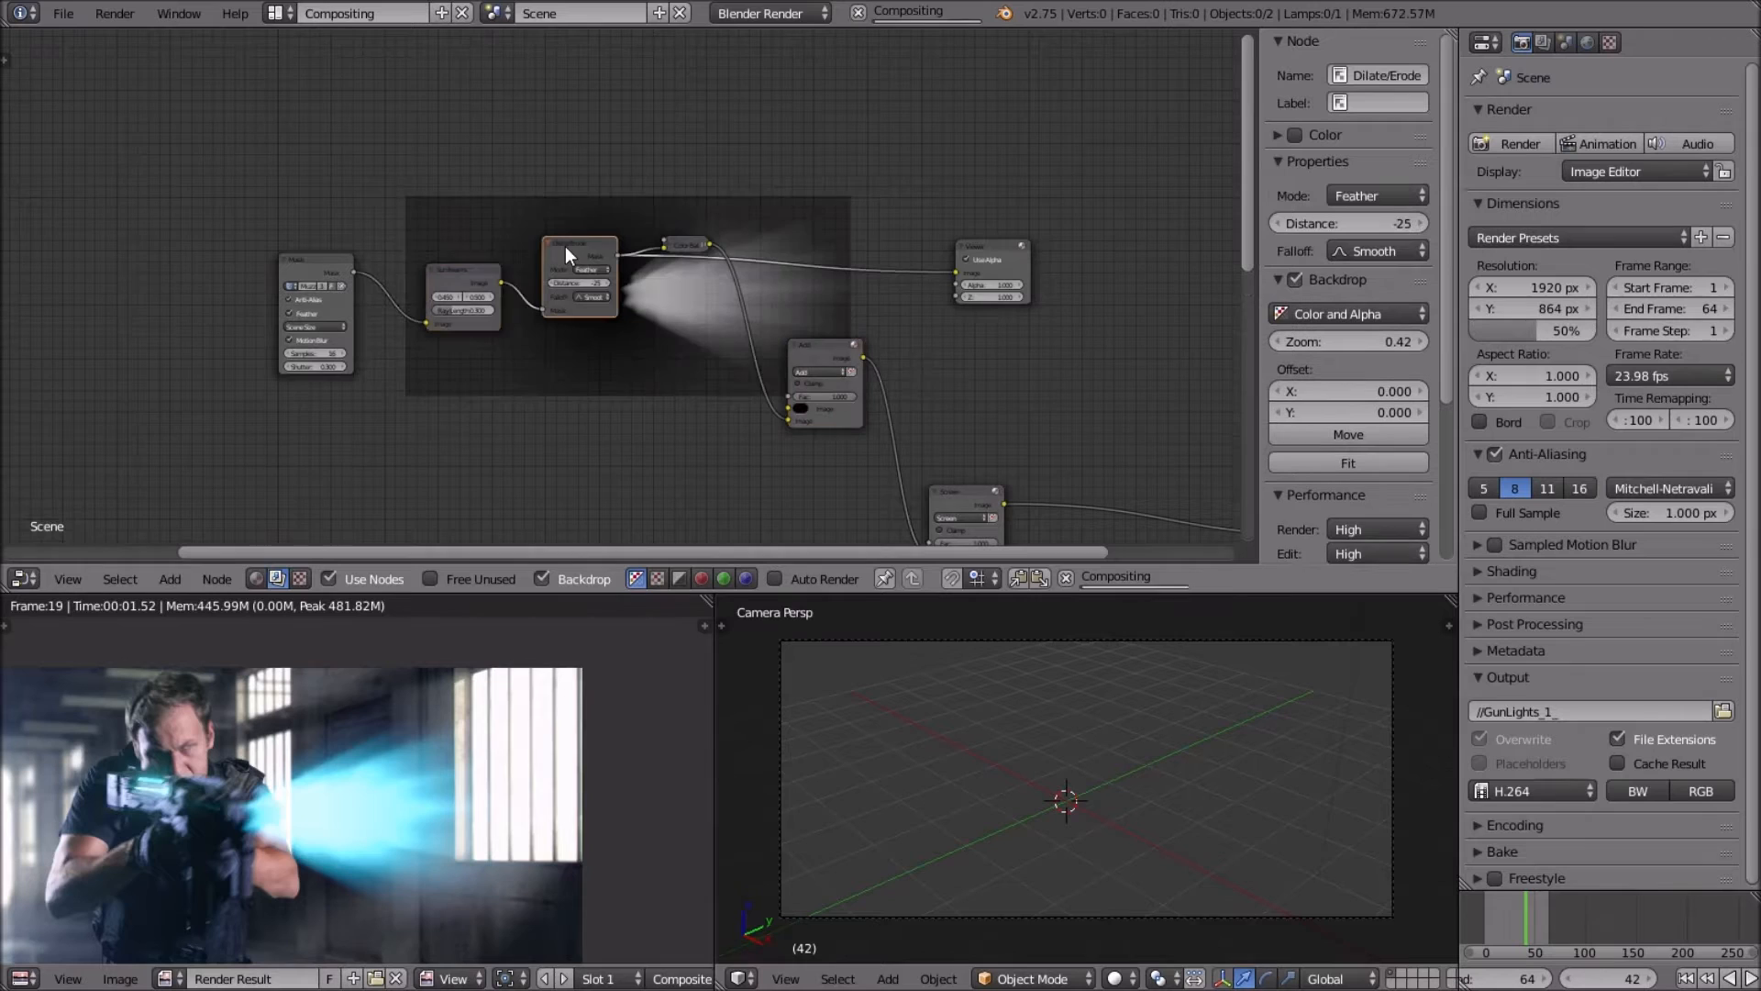
left_click(818, 343, "ctrl+shift")
scroll(845, 398, "up", 2)
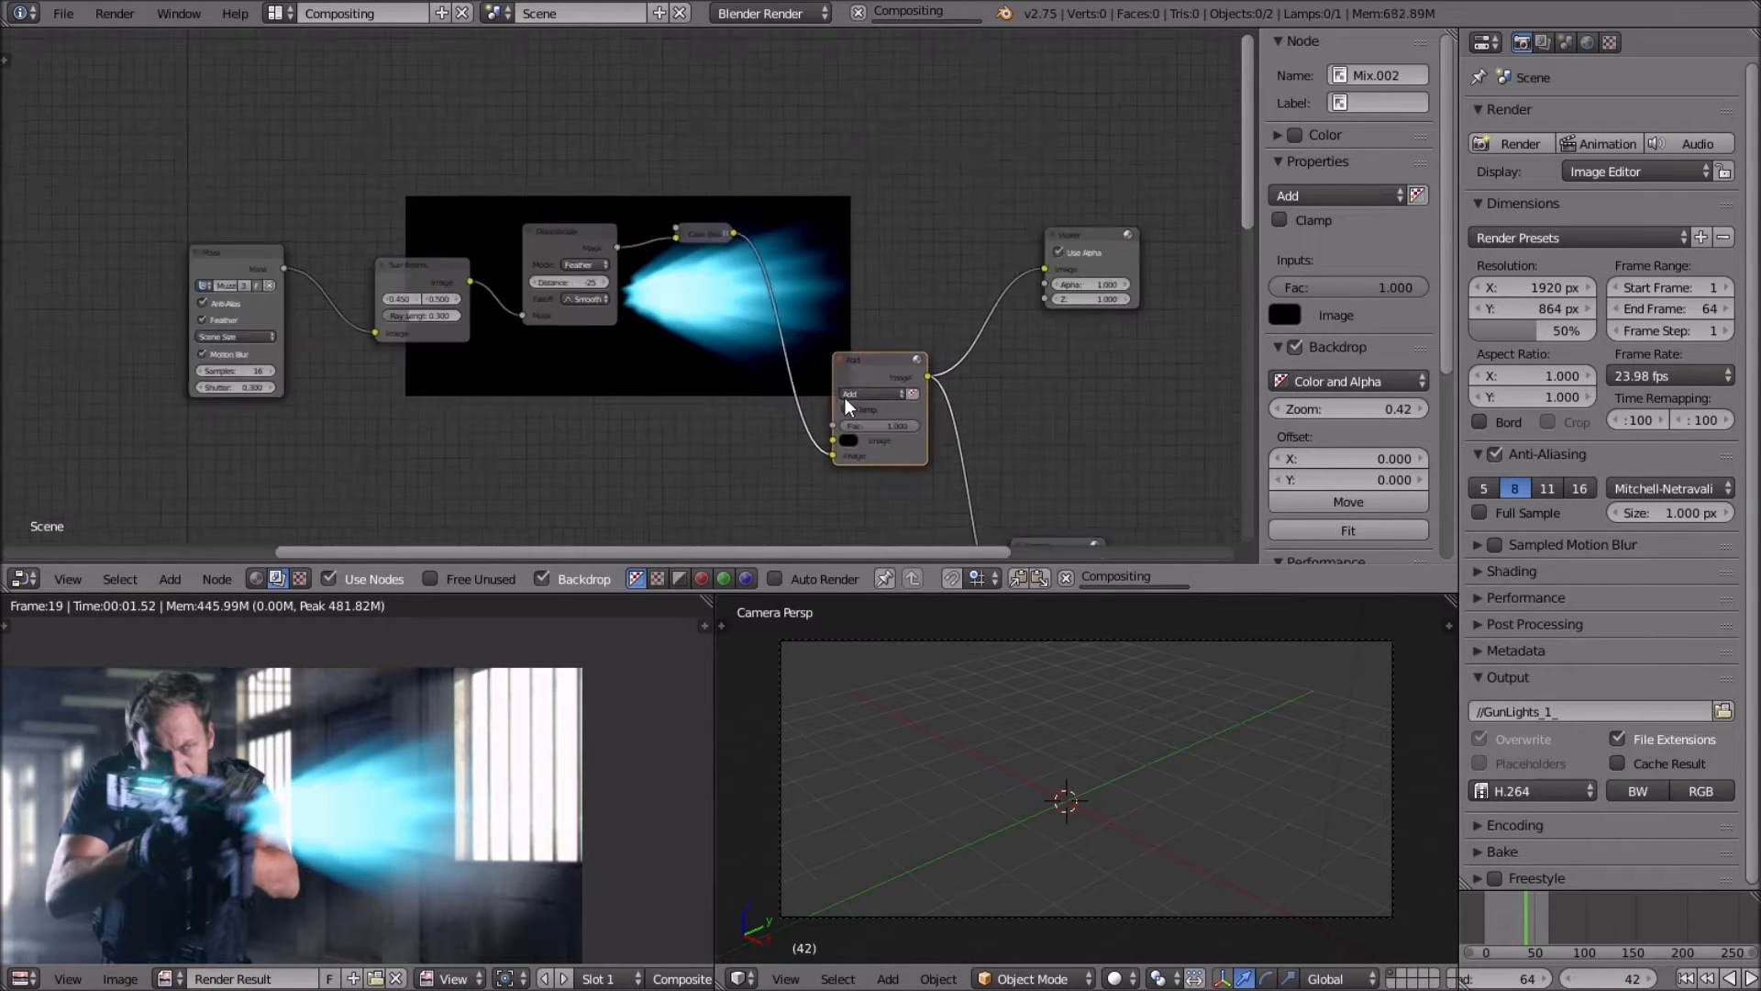
scroll(497, 756, "up", 1)
scroll(497, 757, "down", 3)
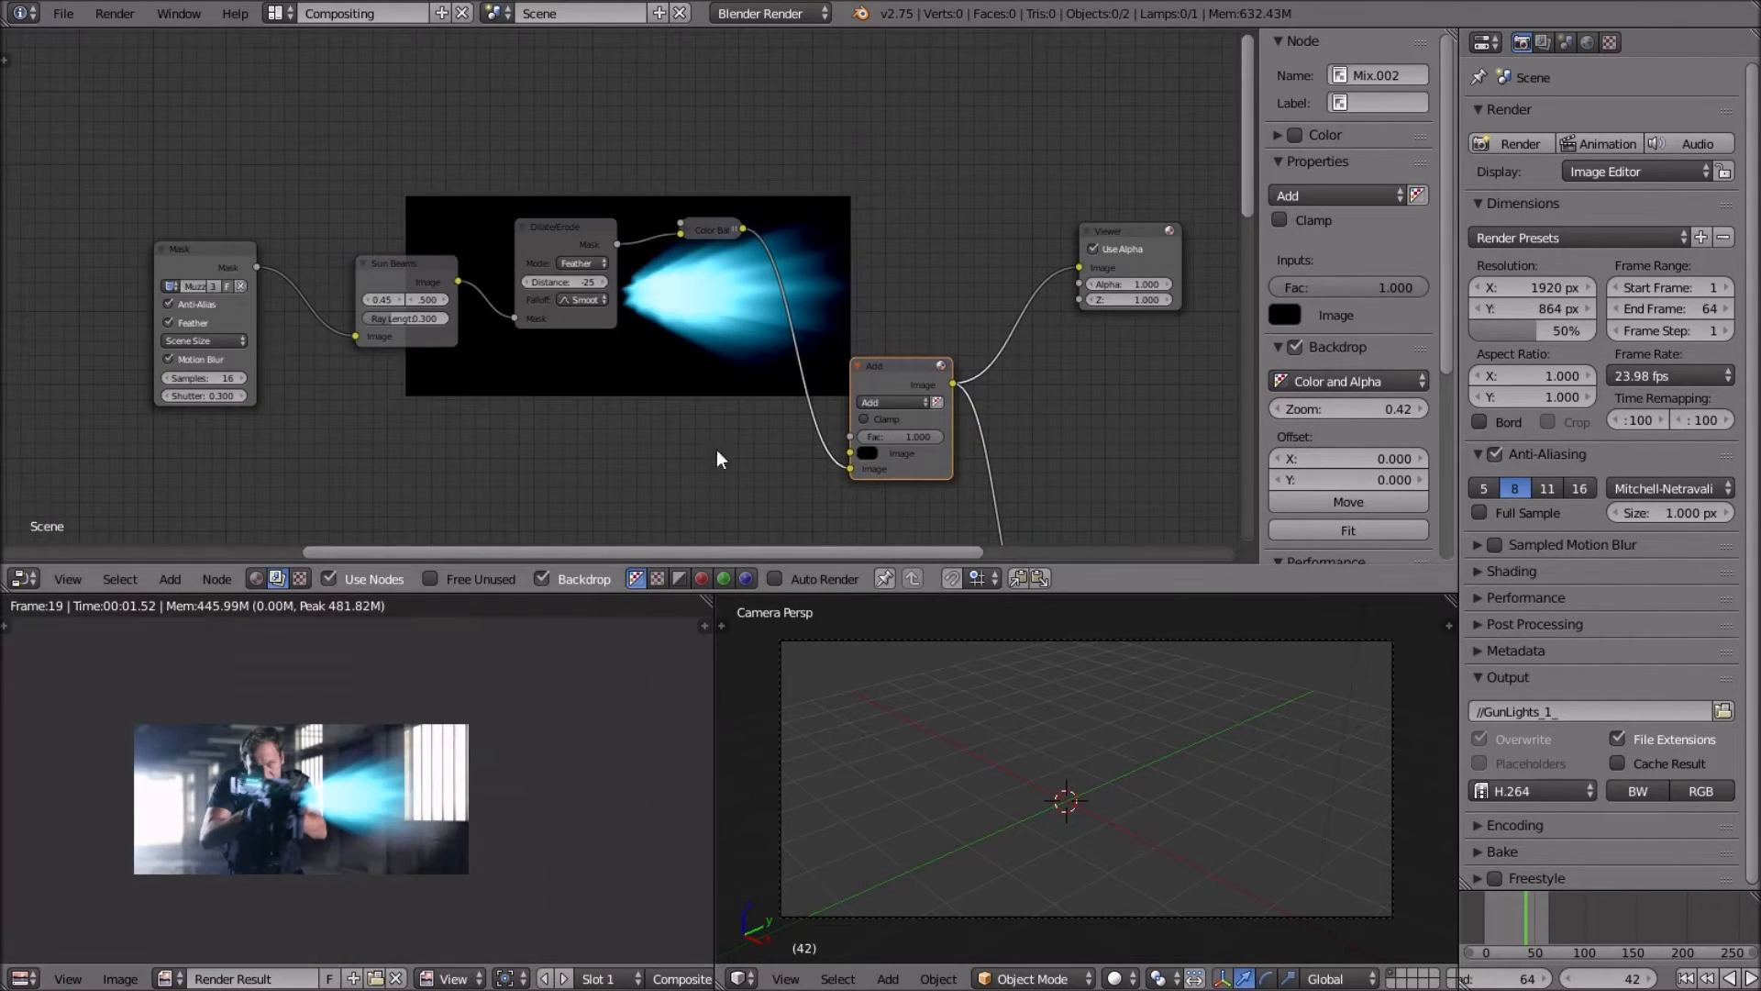
Collapse the Dilate/Erode, Add and Viewer nodes, and move the Viewer farther from the Add node.
scroll(562, 367, "down", 2)
left_click(447, 224)
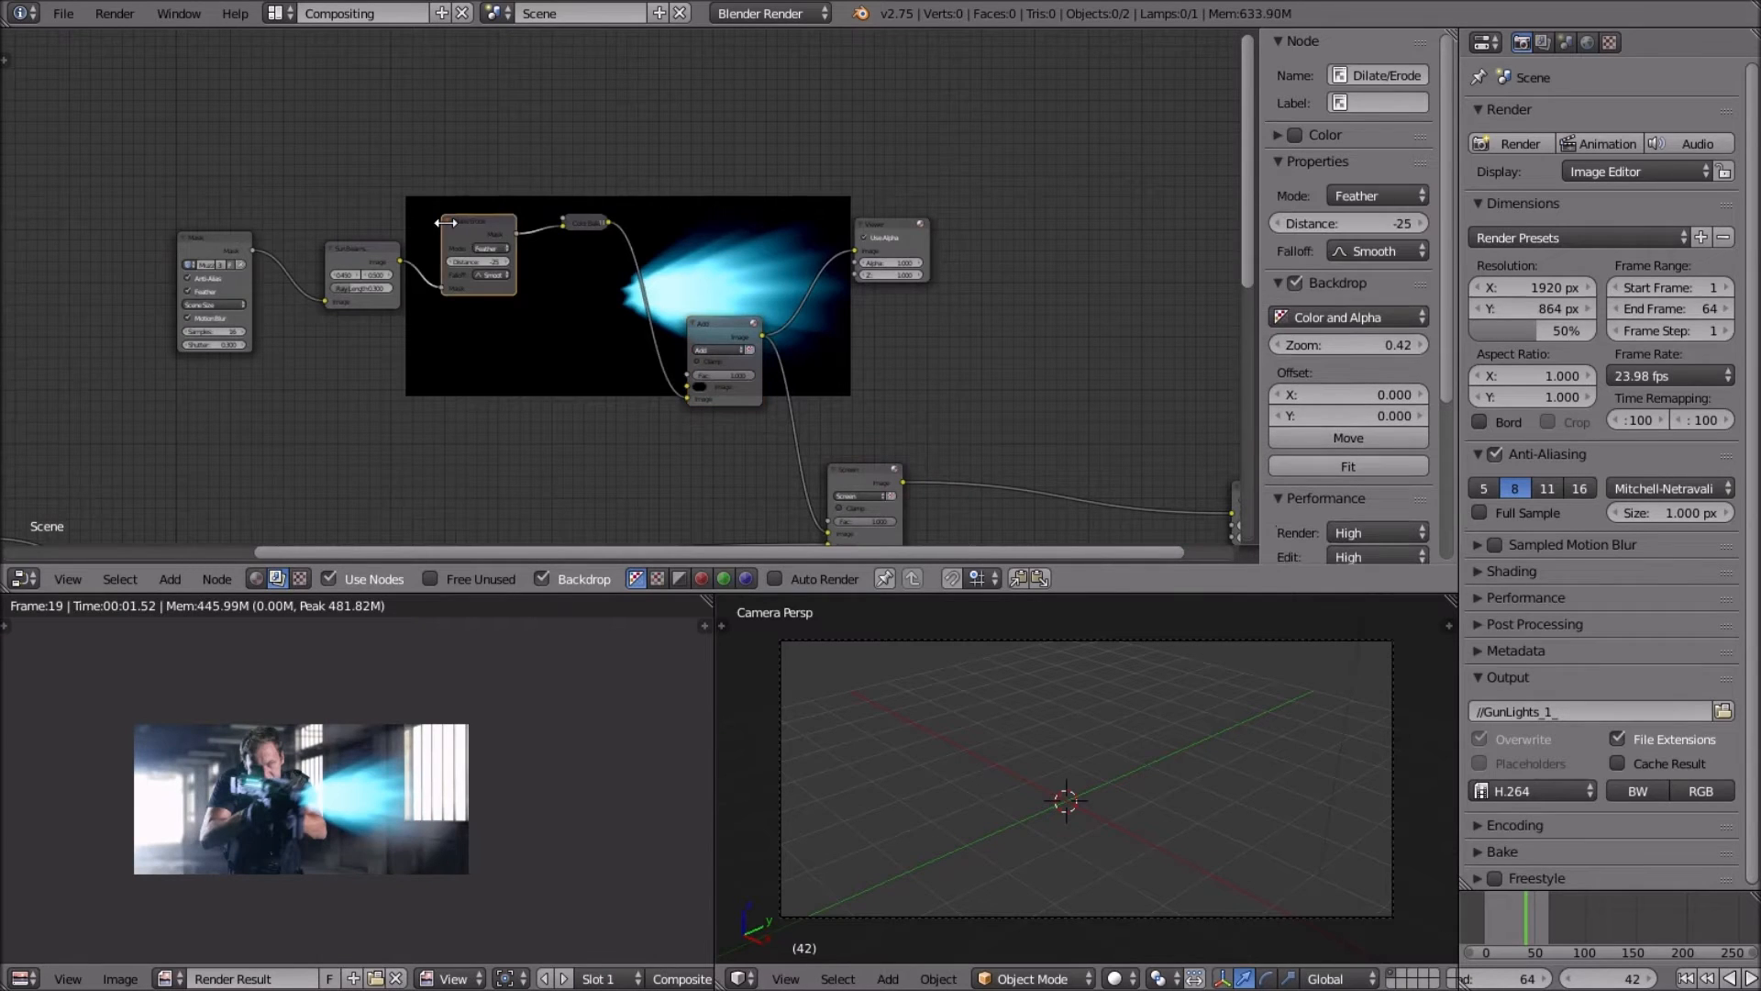
left_click(448, 224)
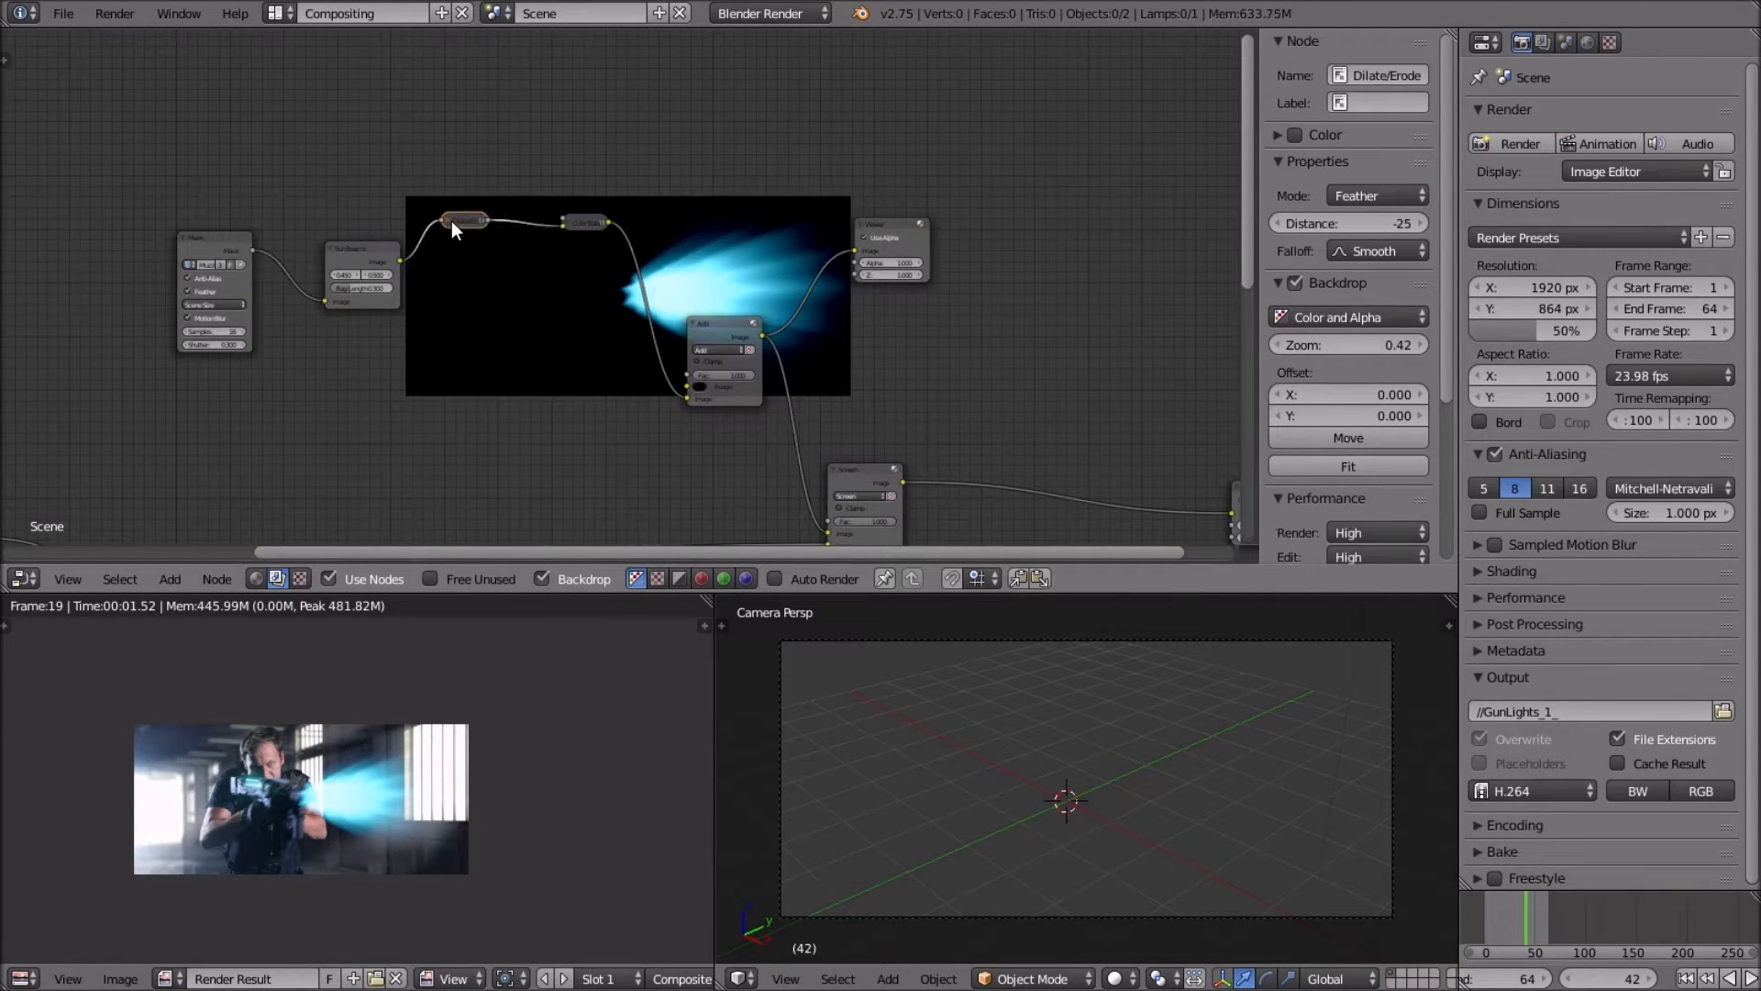
left_click(695, 325)
scroll(812, 411, "down", 2)
middle_click_drag(813, 411, 519, 362)
scroll(520, 364, "up", 1)
left_click(530, 158)
left_click_drag(765, 138, 980, 114)
Add a Mask input node in the empty space above the Screen node.
scroll(742, 246, "down", 1)
middle_click_drag(743, 246, 695, 289)
key("shift+a")
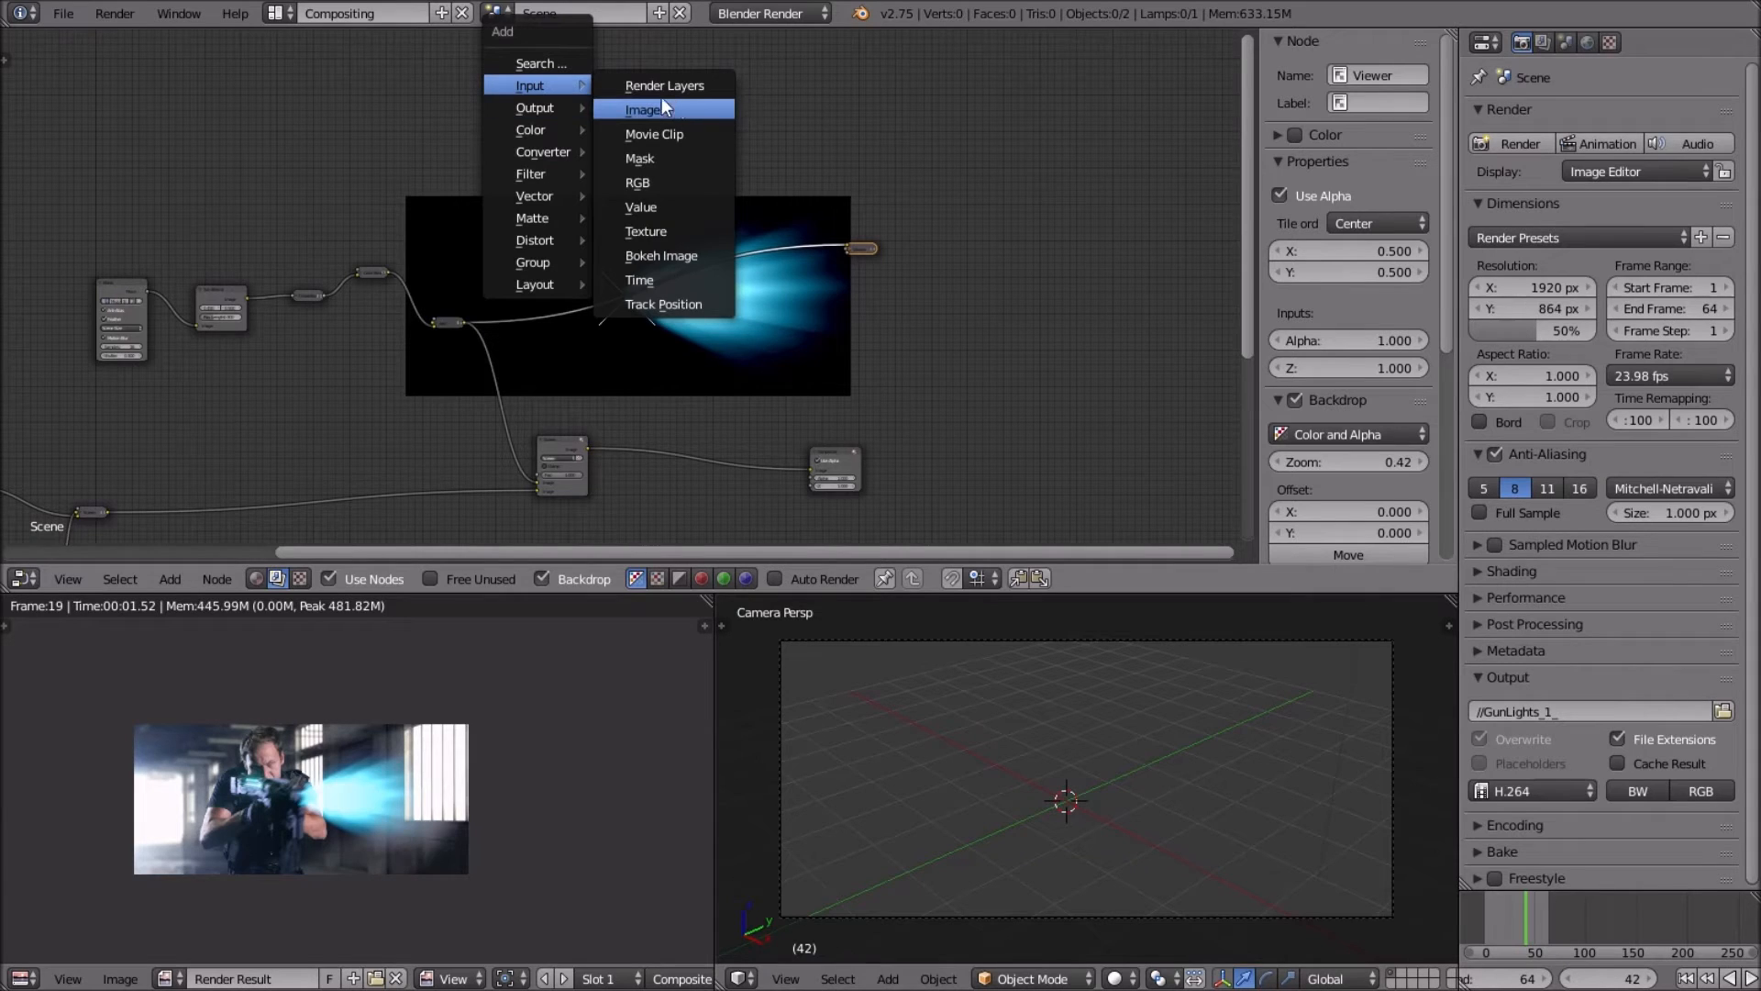
mouse_move(538, 86)
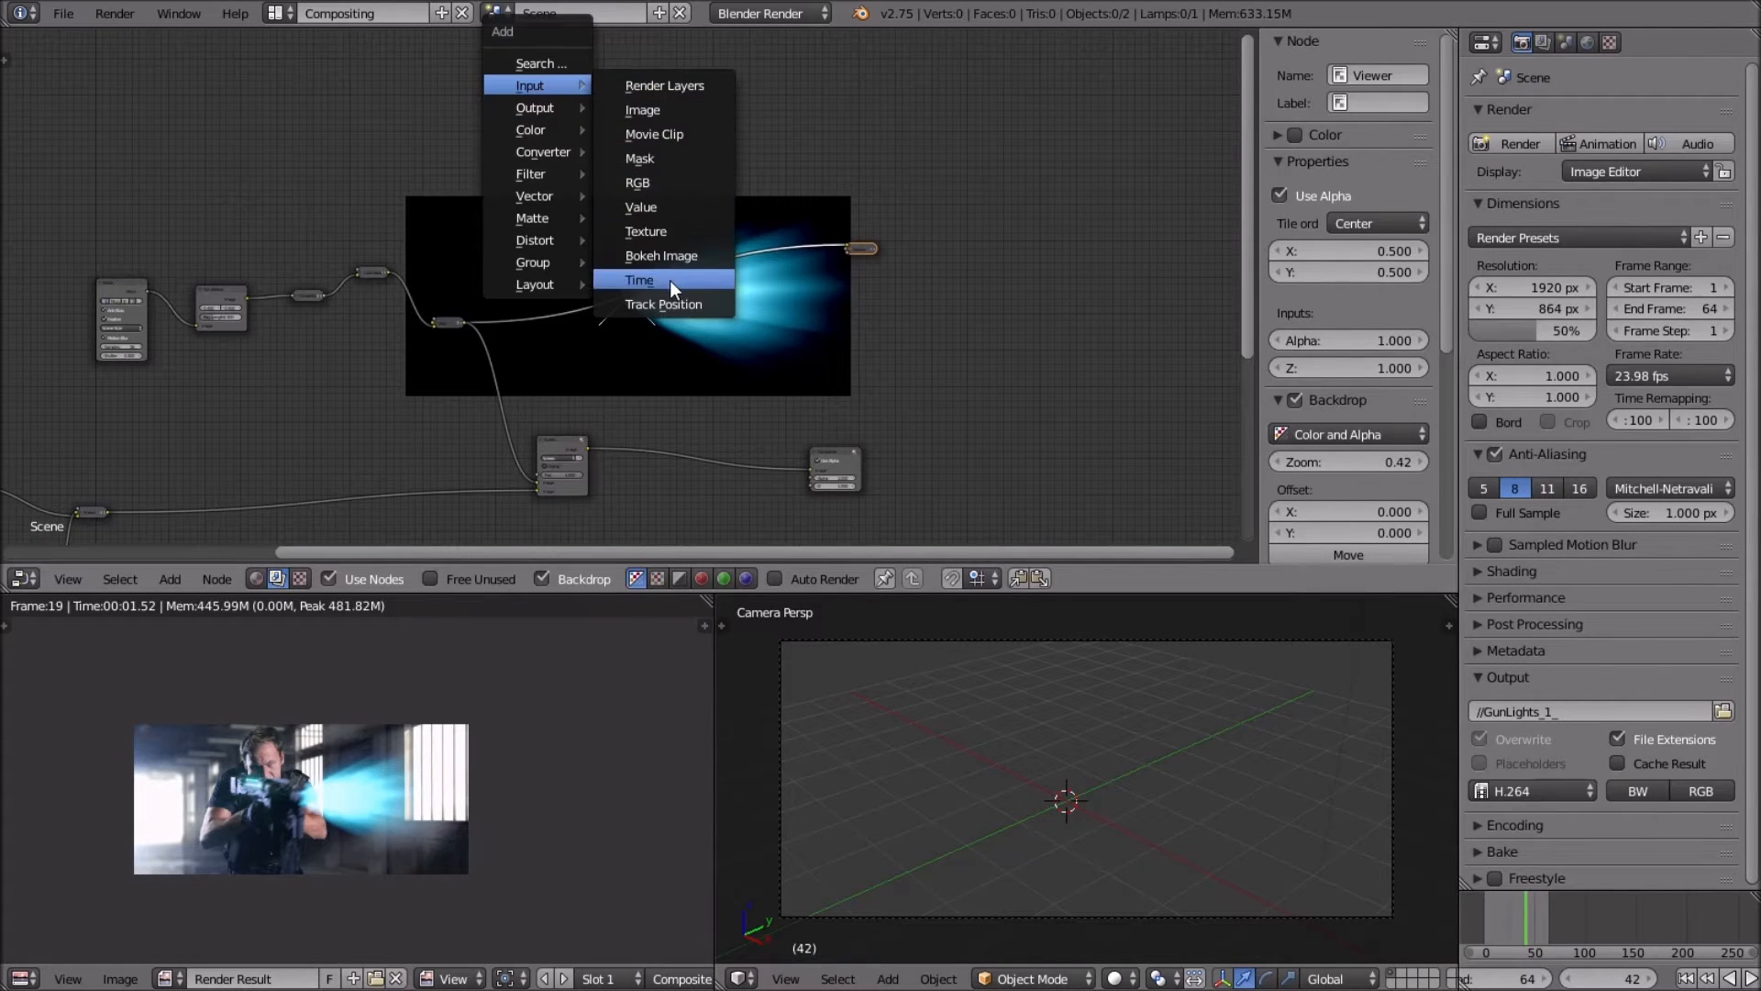
left_click(647, 158)
left_click(576, 145)
Enable Anti-Alias and Motion Blur on the new Mask node, set its shutter to 0.3, and assign the Shockwave_flash mask.
scroll(611, 224, "up", 8)
middle_click_drag(629, 322, 663, 395)
scroll(662, 394, "up", 3)
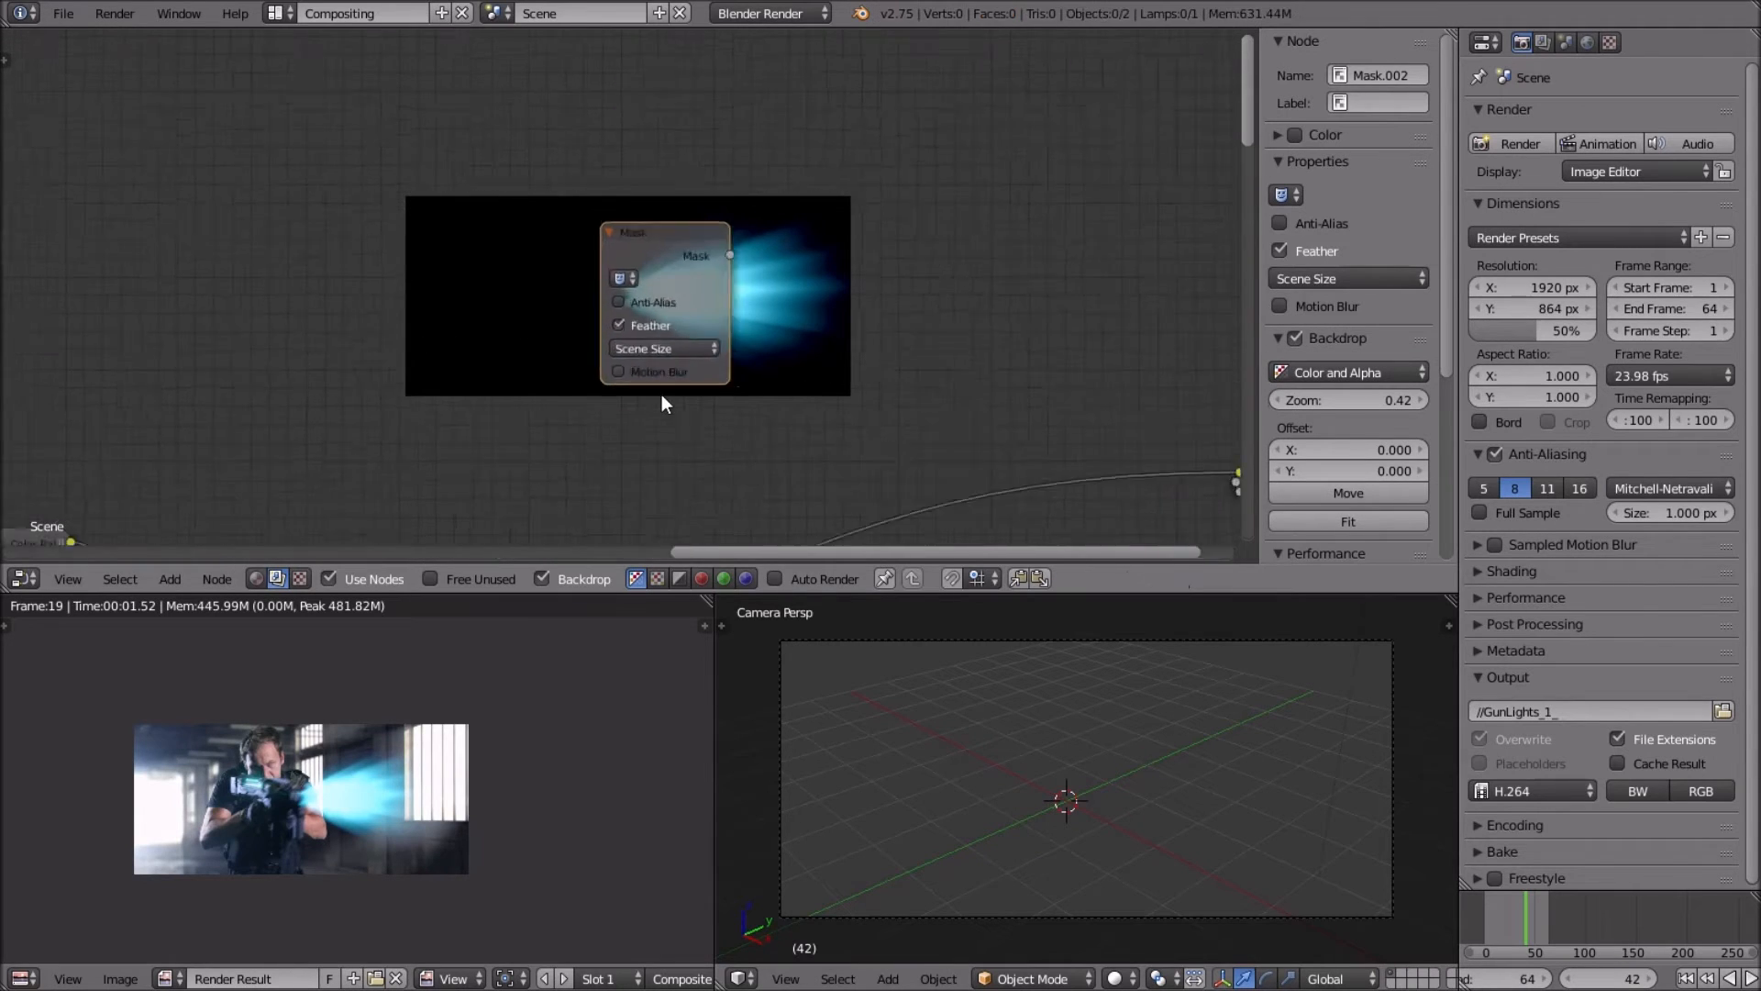
left_click(619, 305)
left_click(619, 385)
left_click(677, 438)
type("0.3")
key("Return")
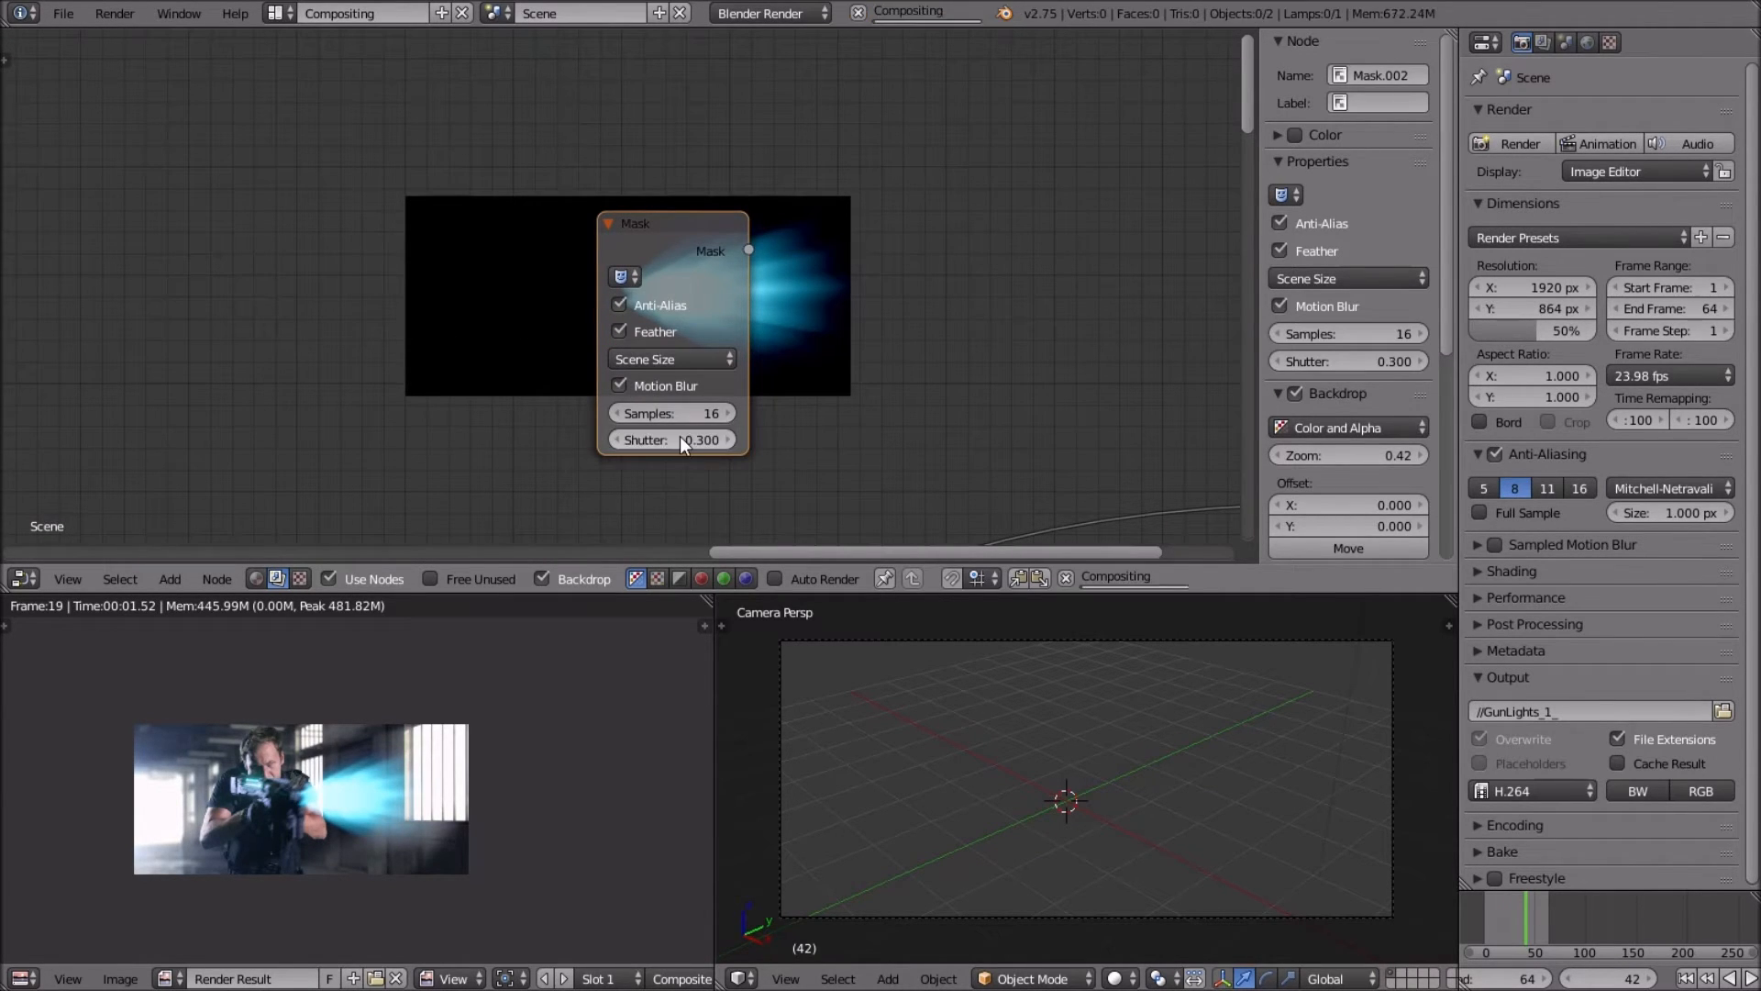
left_click(626, 276)
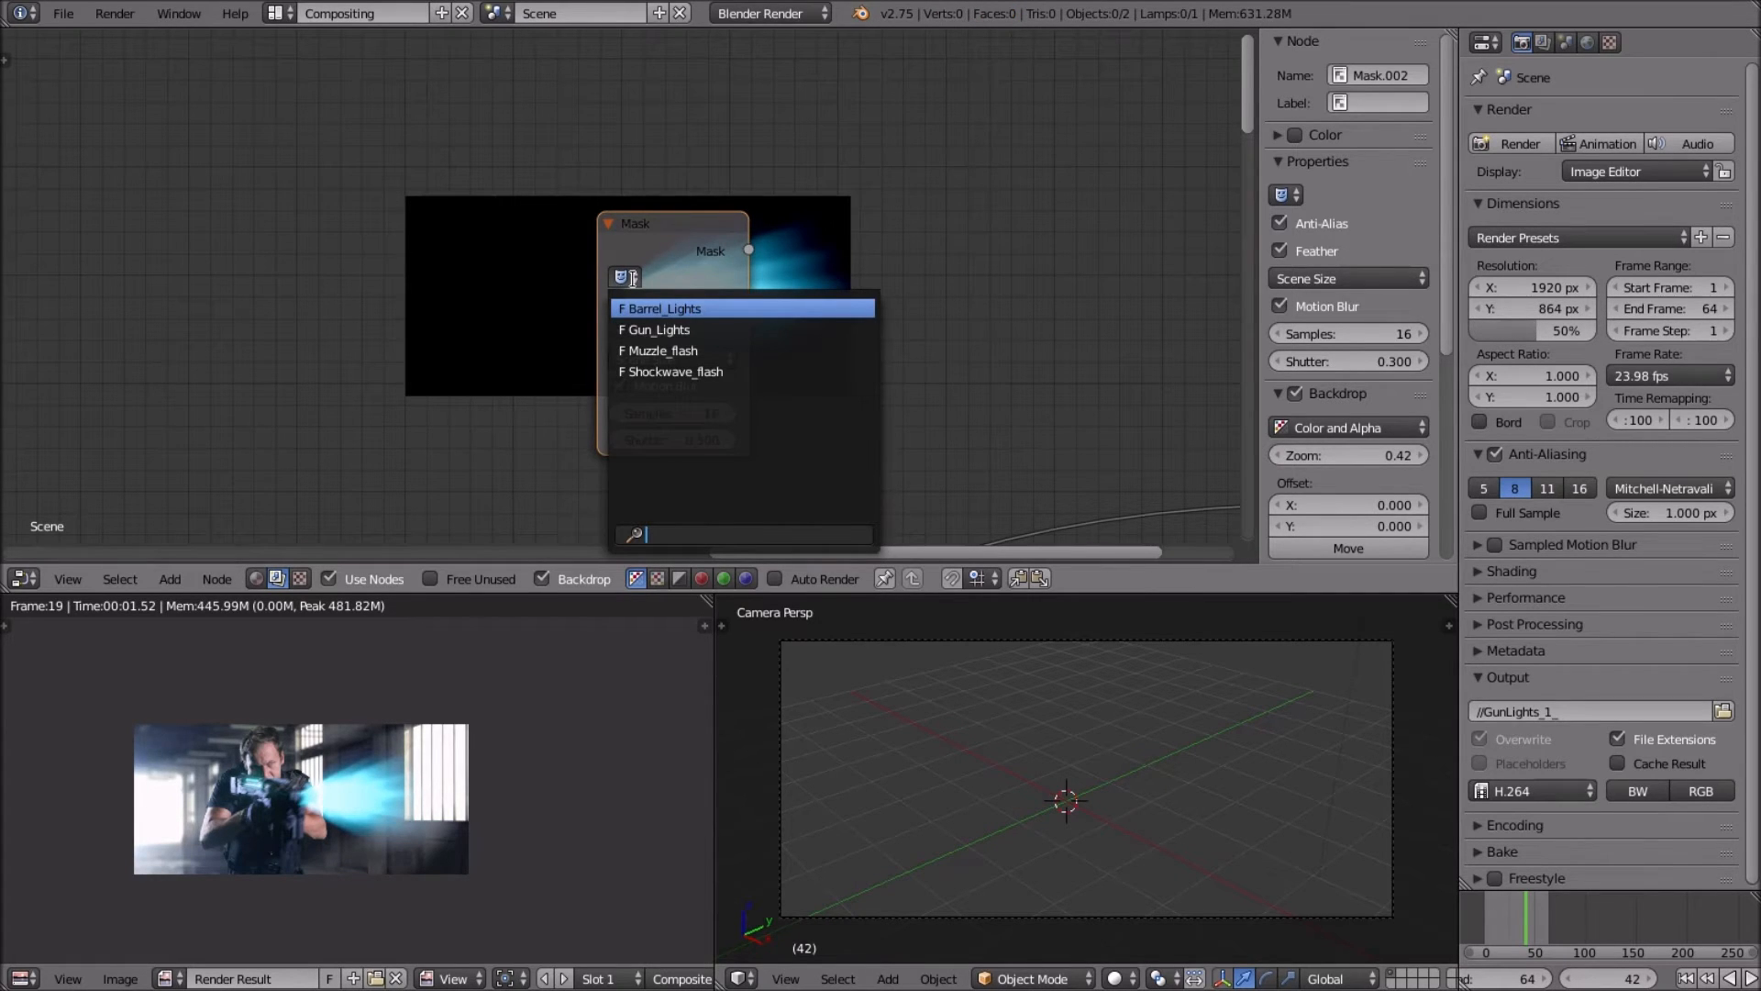
left_click(658, 371)
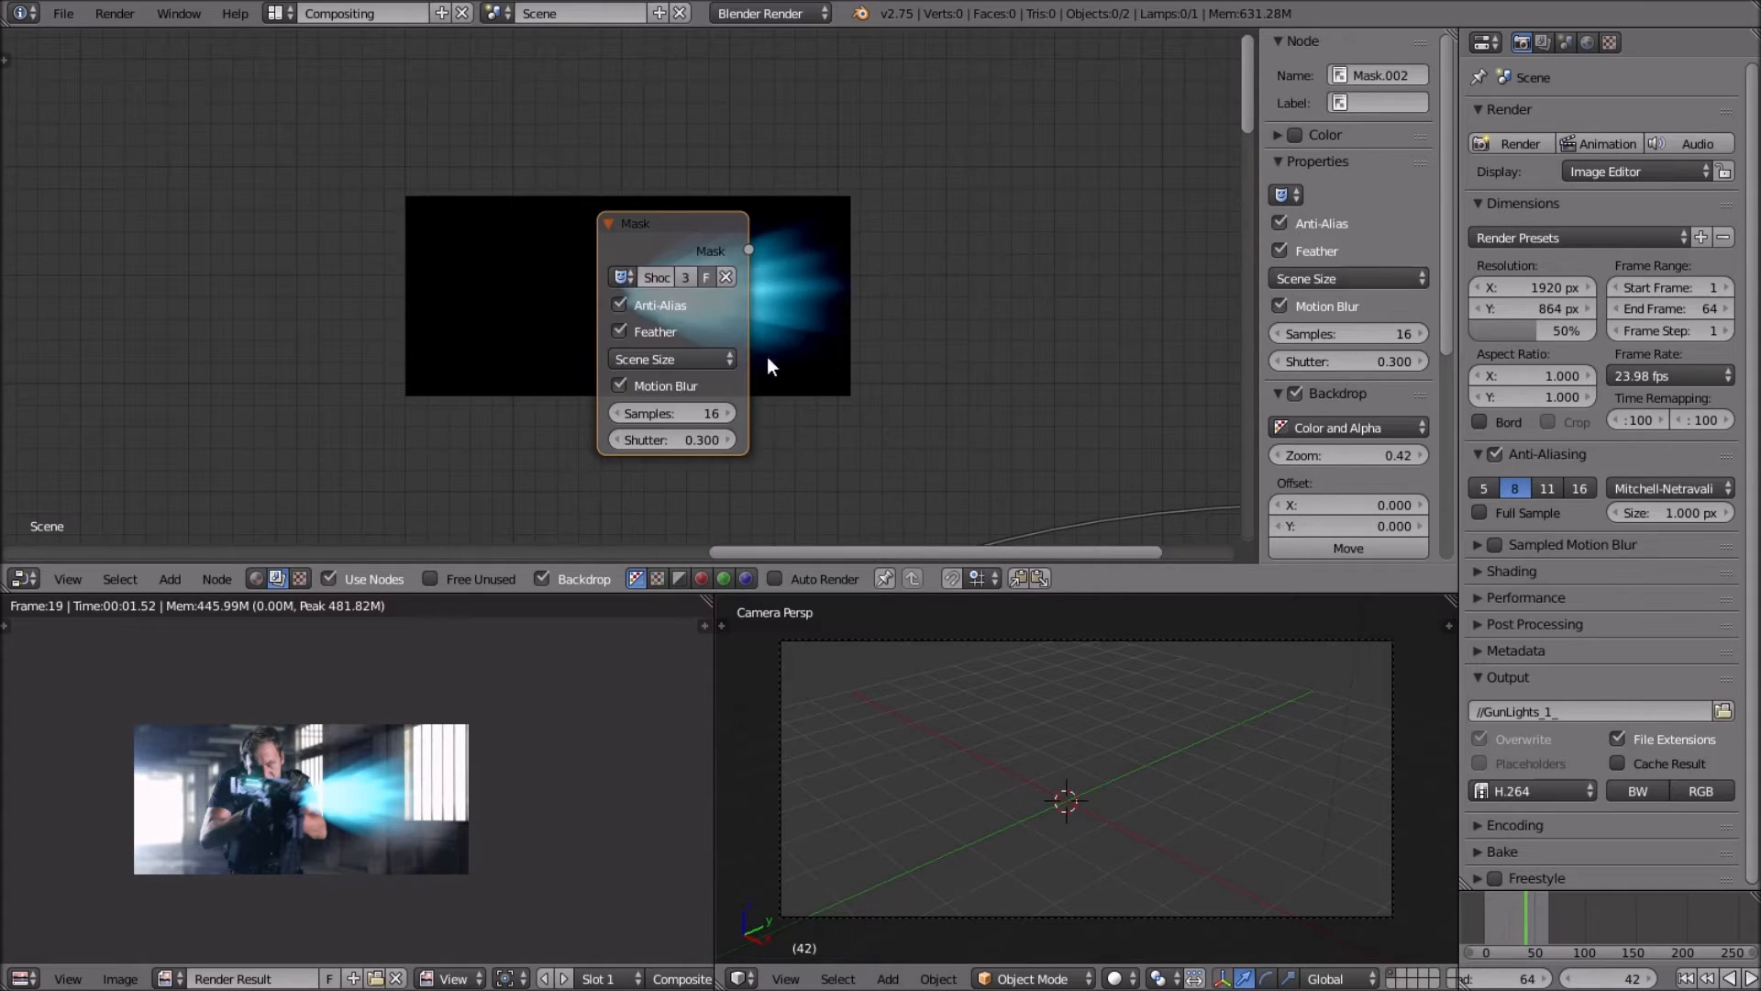
Delete the collapsed Viewer node.
scroll(734, 360, "down", 3)
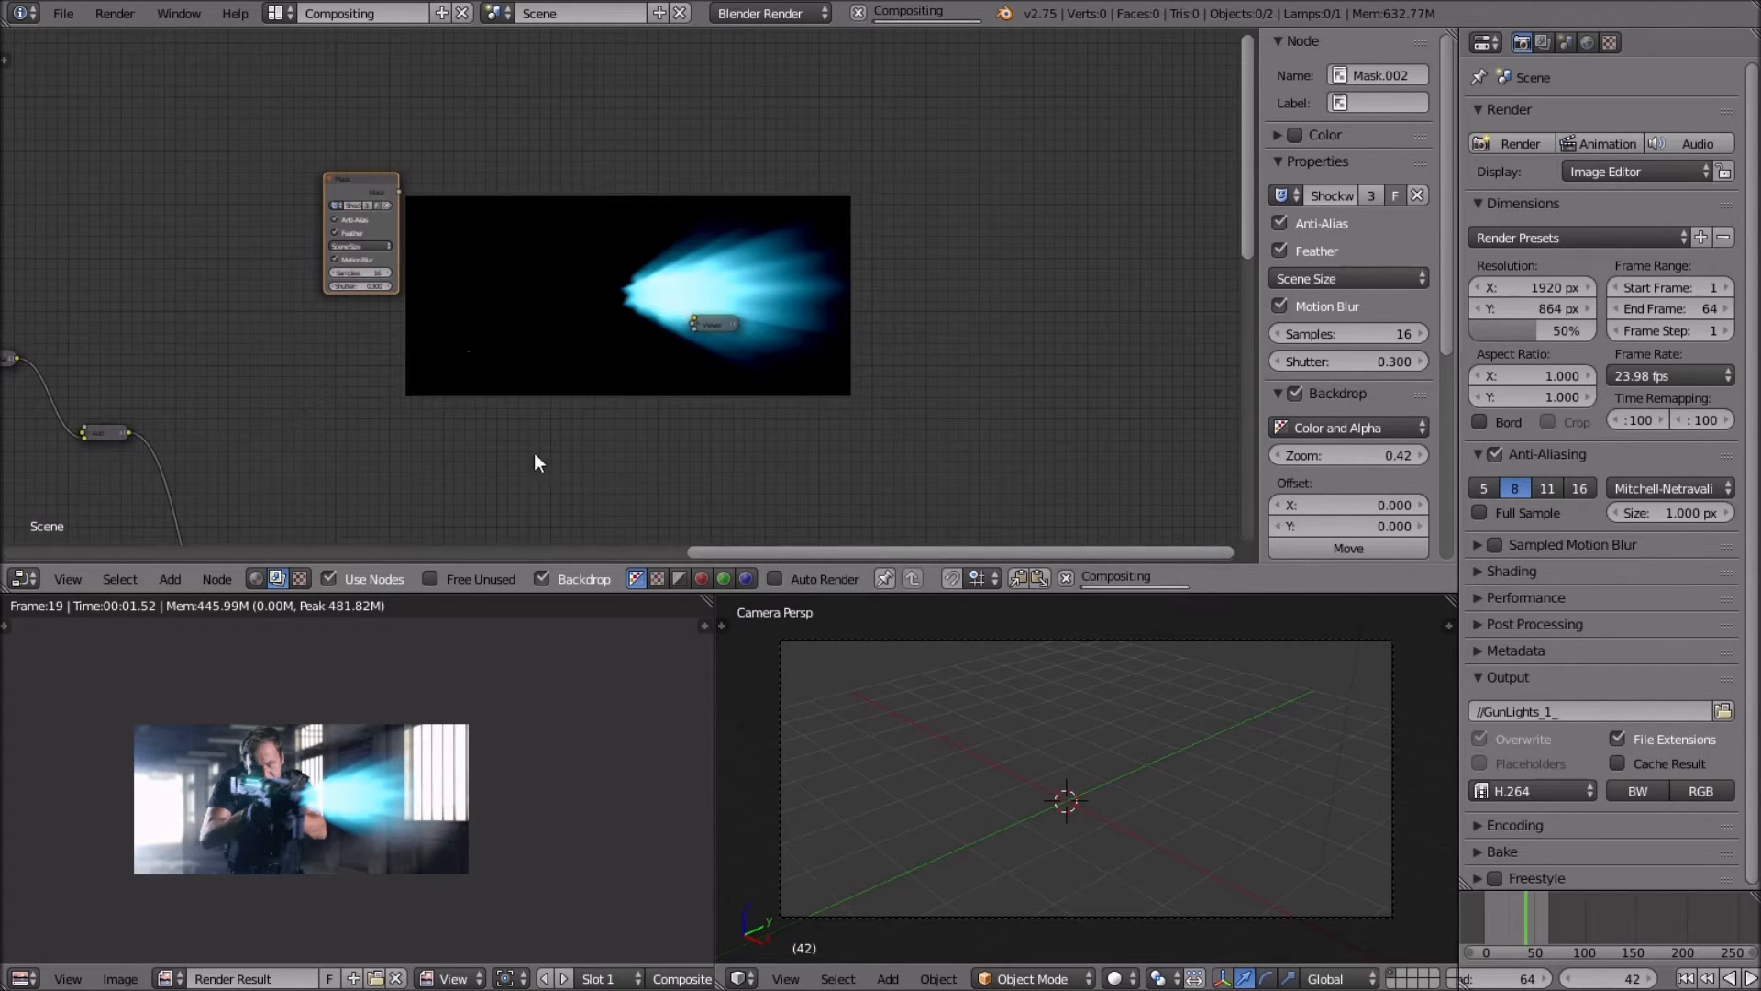
left_click(708, 323)
key("x")
middle_click_drag(706, 323, 791, 275)
scroll(659, 283, "down", 4)
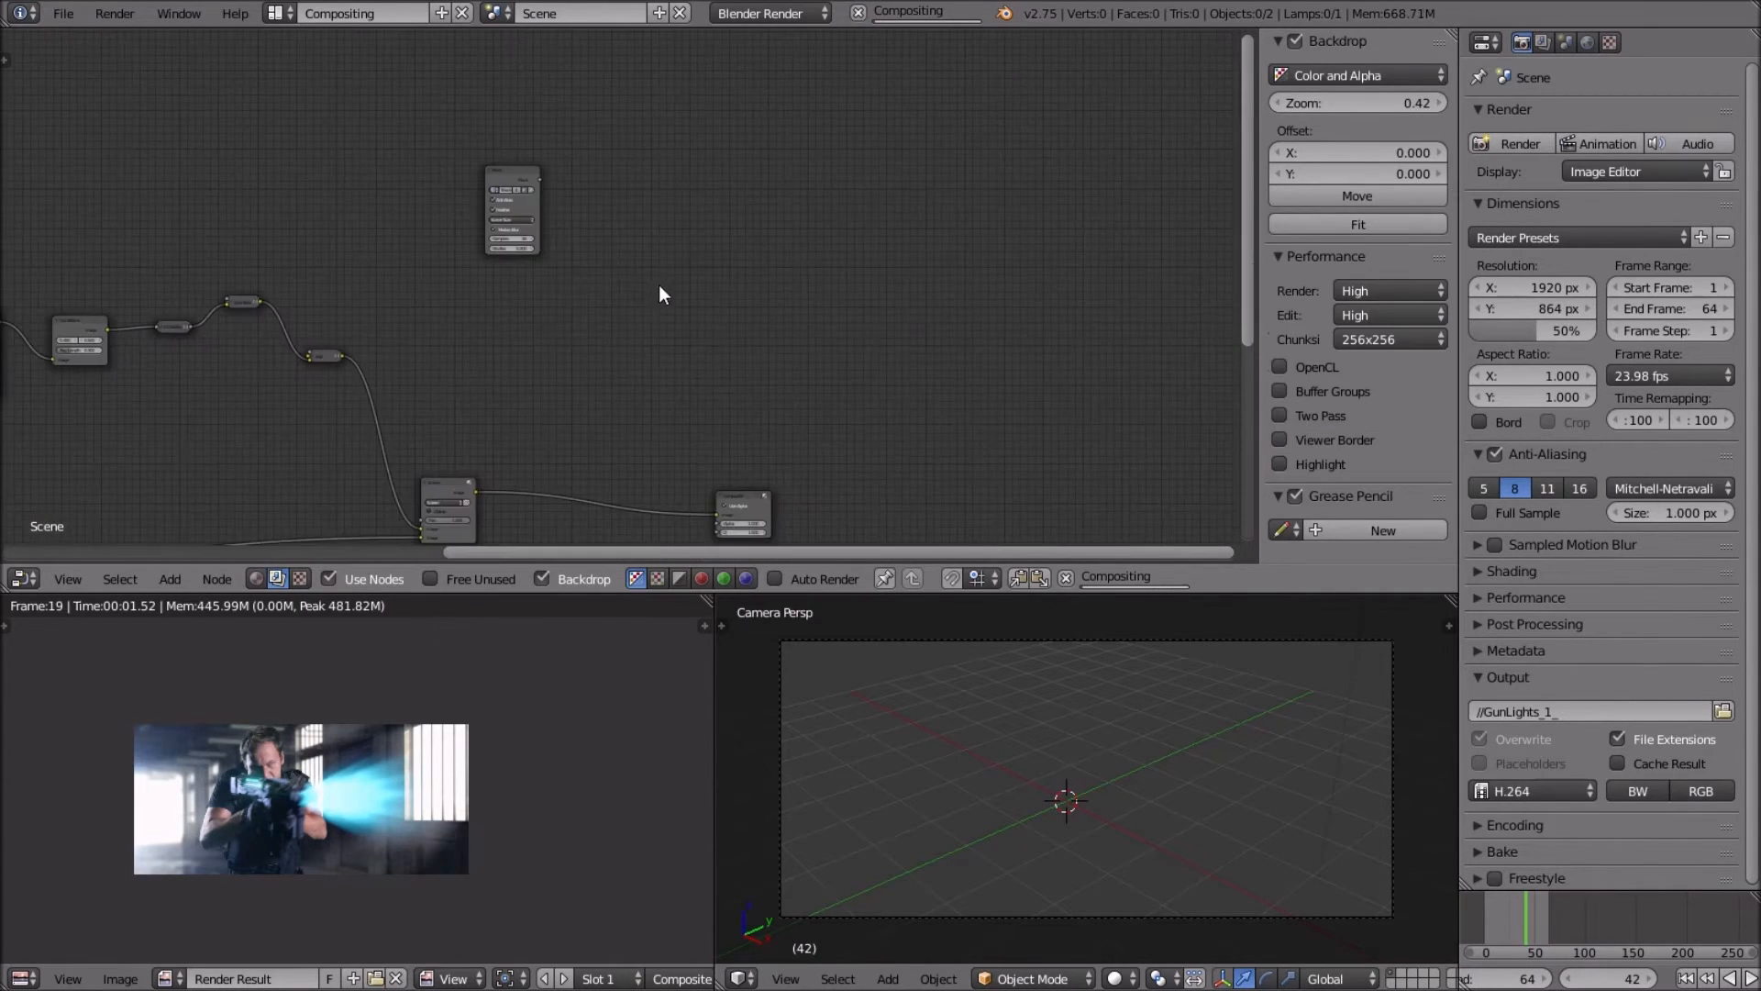
Move the Composite node farther away from the Screen node to make room for more nodes.
middle_click_drag(629, 275, 611, 262)
scroll(616, 275, "down", 1)
left_click_drag(708, 453, 963, 386)
scroll(616, 331, "up", 2)
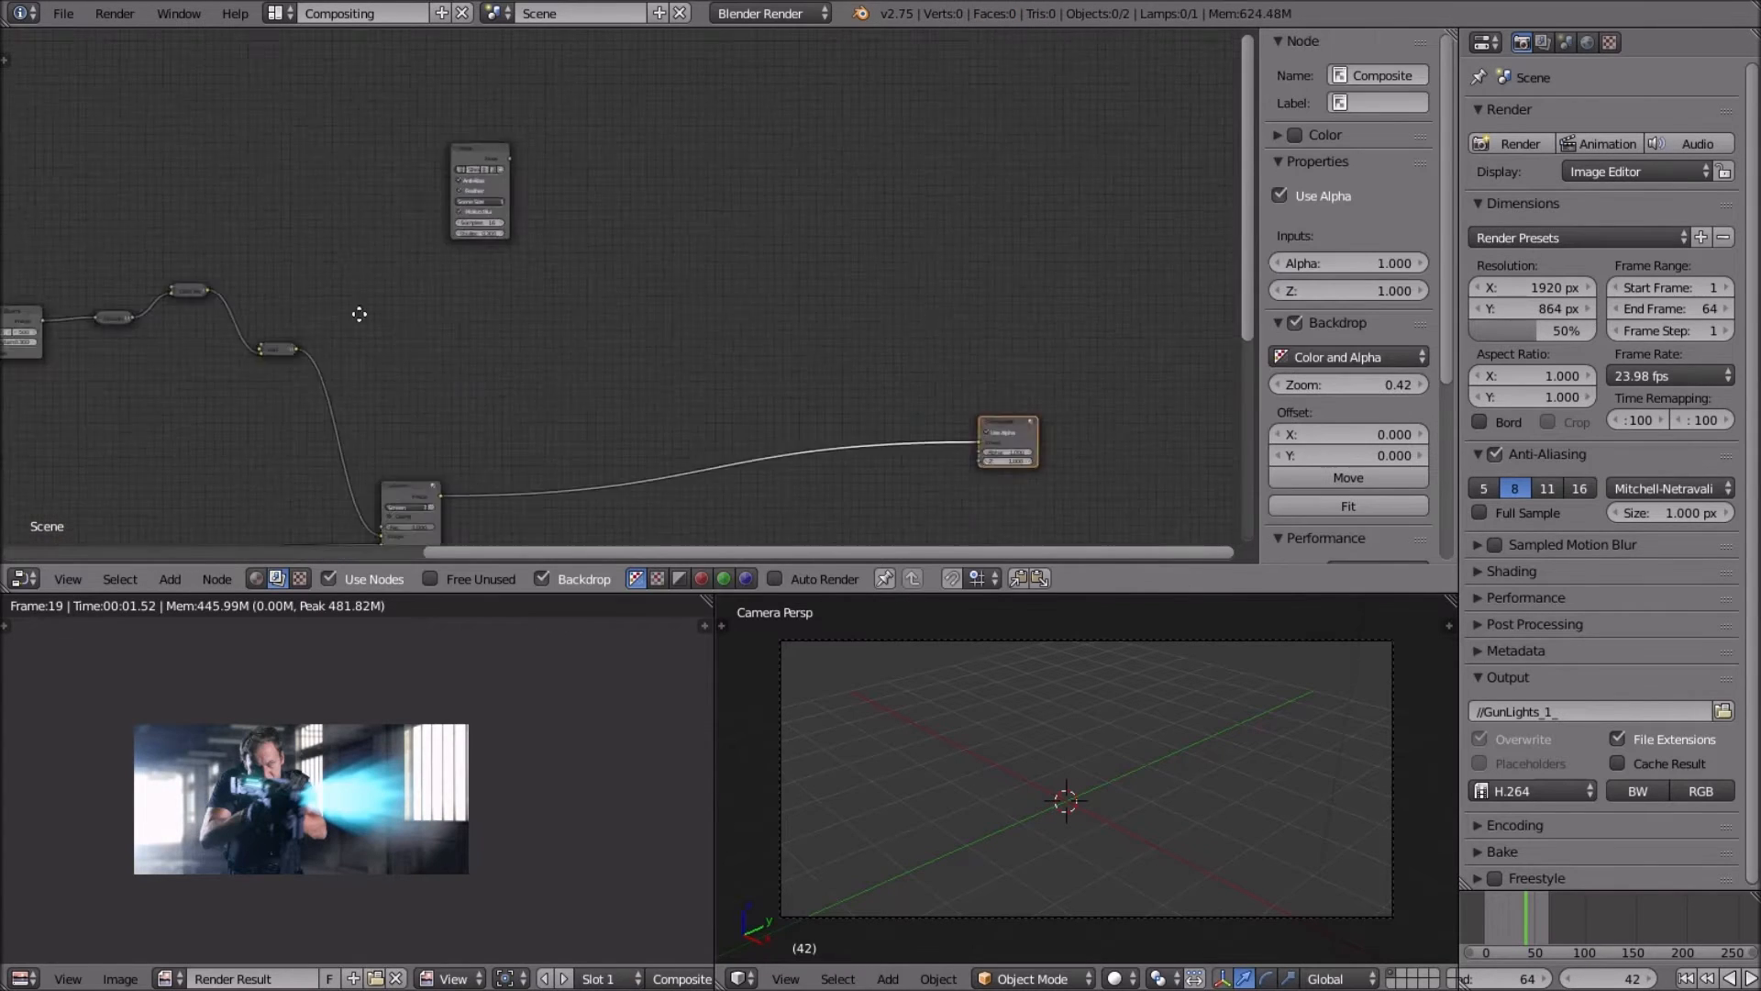
Connect the shockwave Mask node to a new Viewer and move that Viewer well away from the mask.
middle_click_drag(354, 310, 577, 332)
scroll(126, 348, "up", 2)
middle_click_drag(127, 347, 310, 332)
middle_click_drag(592, 295, 182, 370)
left_click(609, 209, "ctrl+shift")
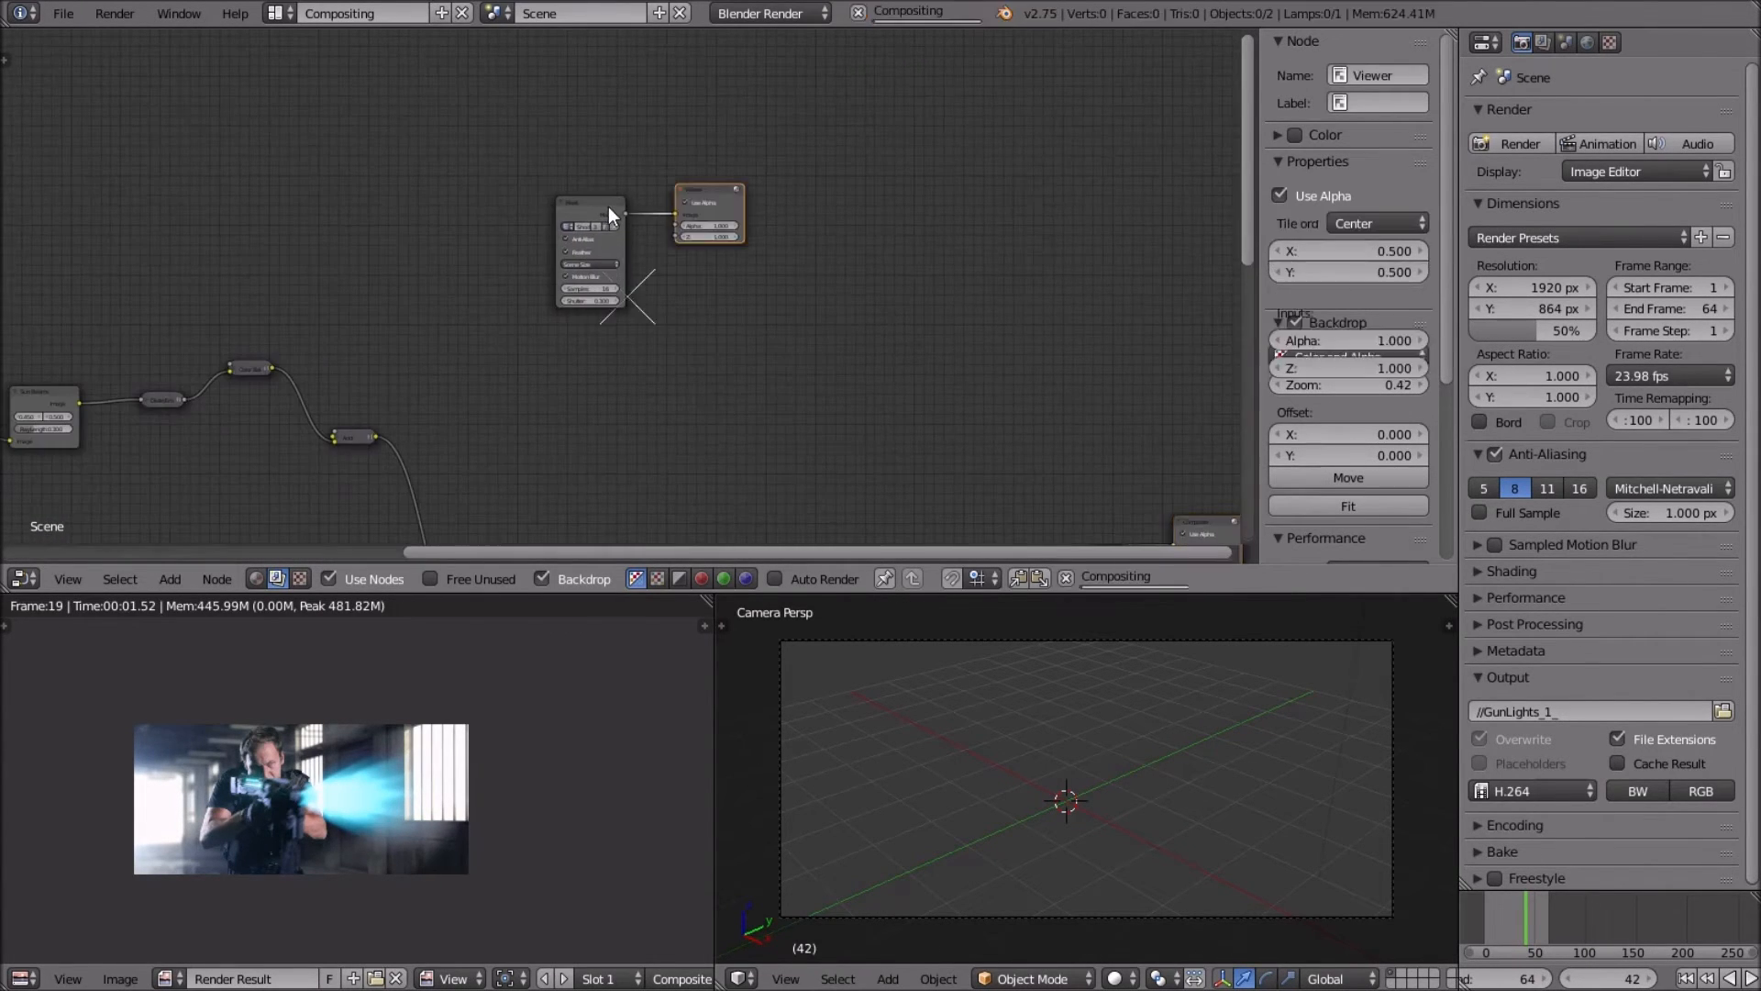
right_click(719, 183)
key("g")
left_click(1178, 179)
Step the timeline back to frame 40 to inspect the shockwave mask in the backdrop.
key("Left")
key("Left")
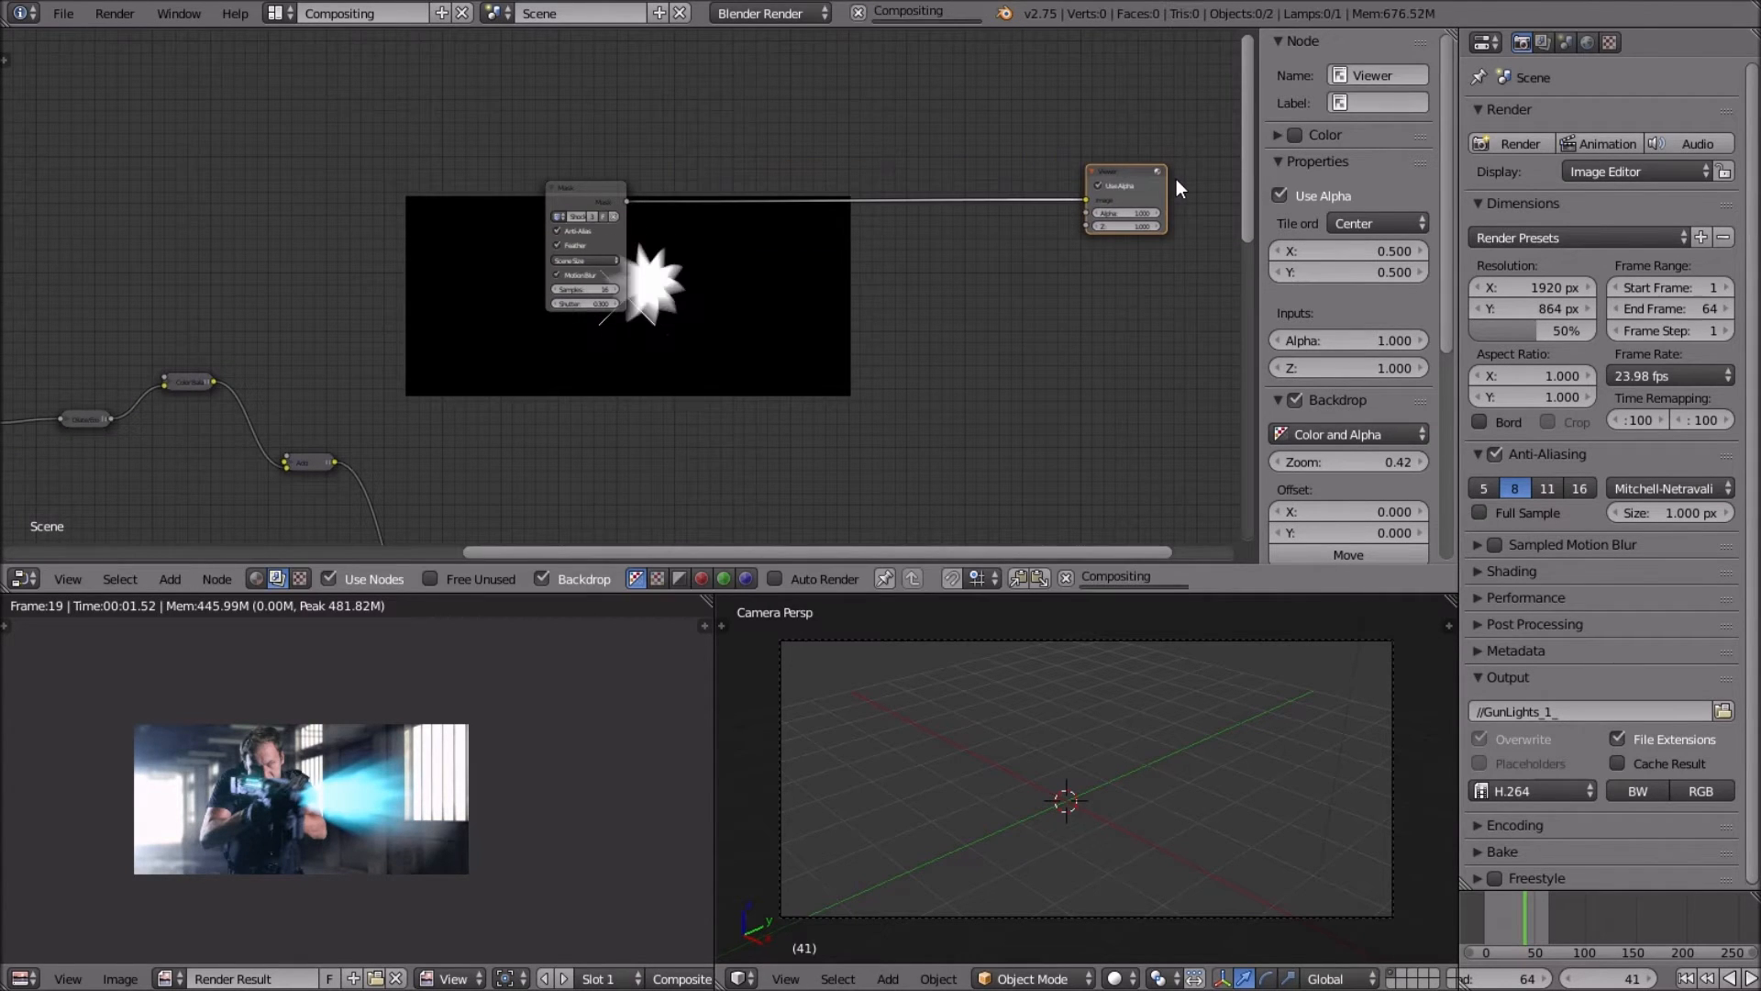
scroll(959, 194, "up", 4)
middle_click_drag(677, 252, 615, 340)
scroll(519, 327, "up", 3)
scroll(519, 329, "down", 6)
scroll(798, 310, "down", 5)
Insert a Blur node on the link between the shockwave Mask node and its Viewer.
key("a")
scroll(616, 339, "up", 10)
middle_click_drag(615, 342, 566, 409)
scroll(565, 400, "up", 1)
scroll(565, 404, "up", 4)
key("shift+a")
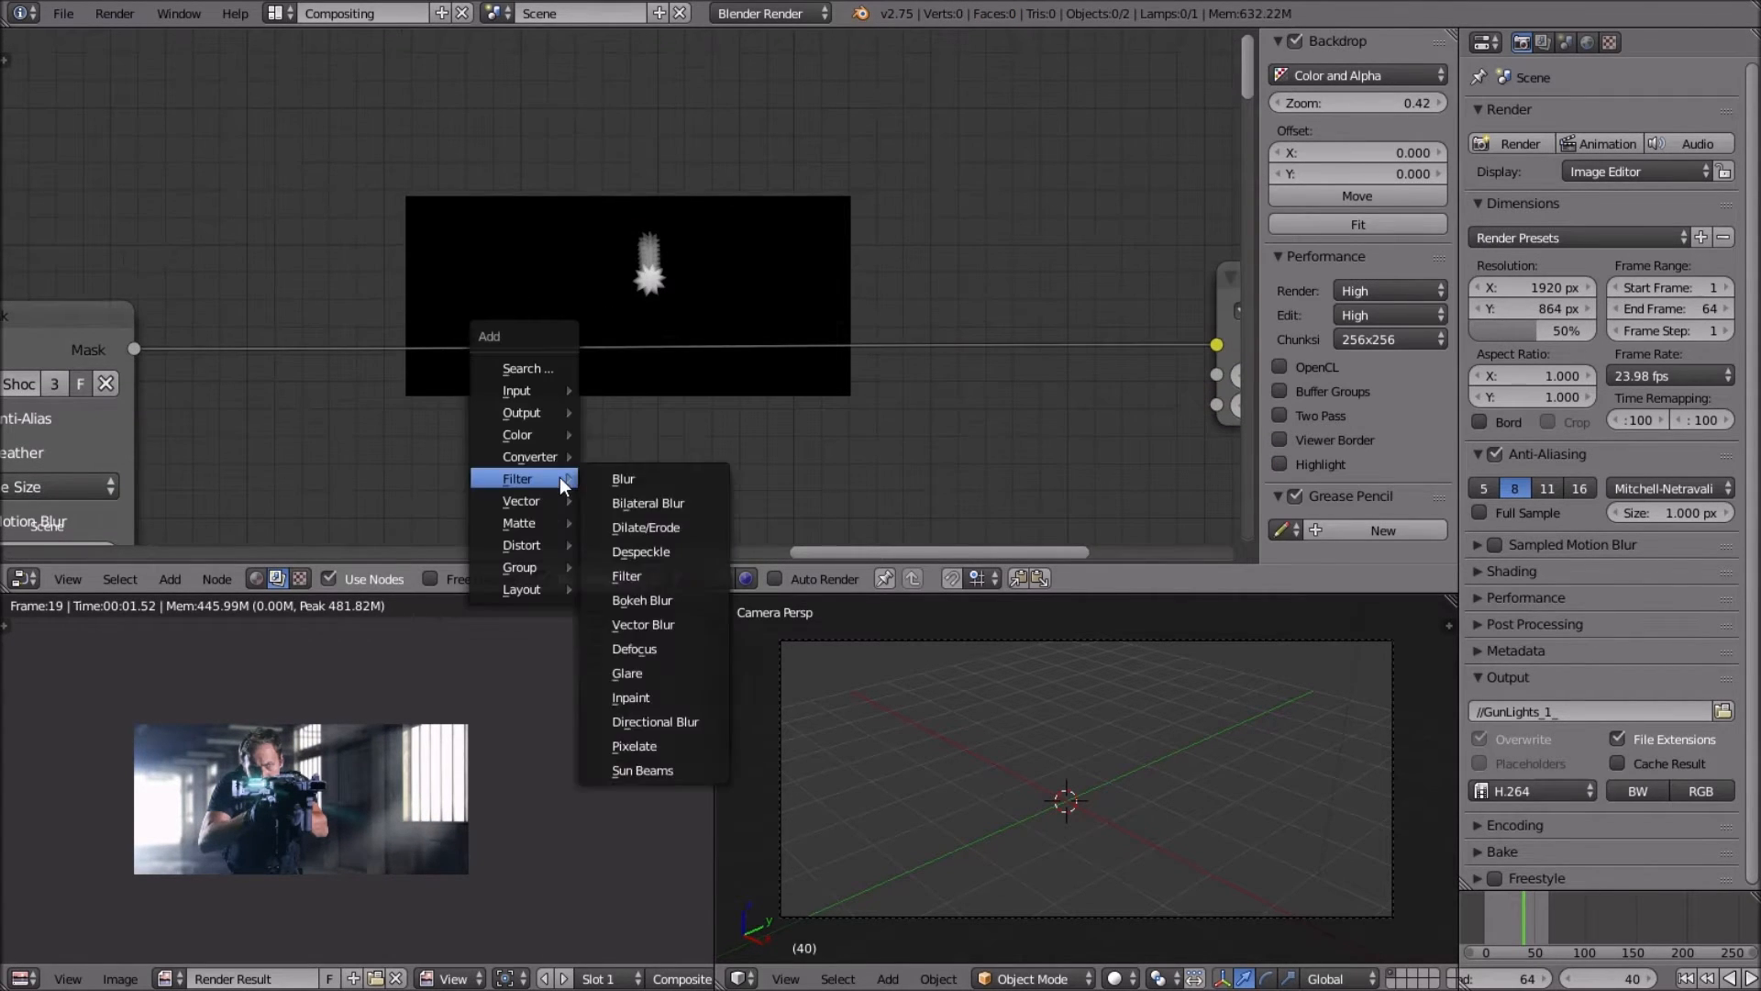
mouse_move(537, 479)
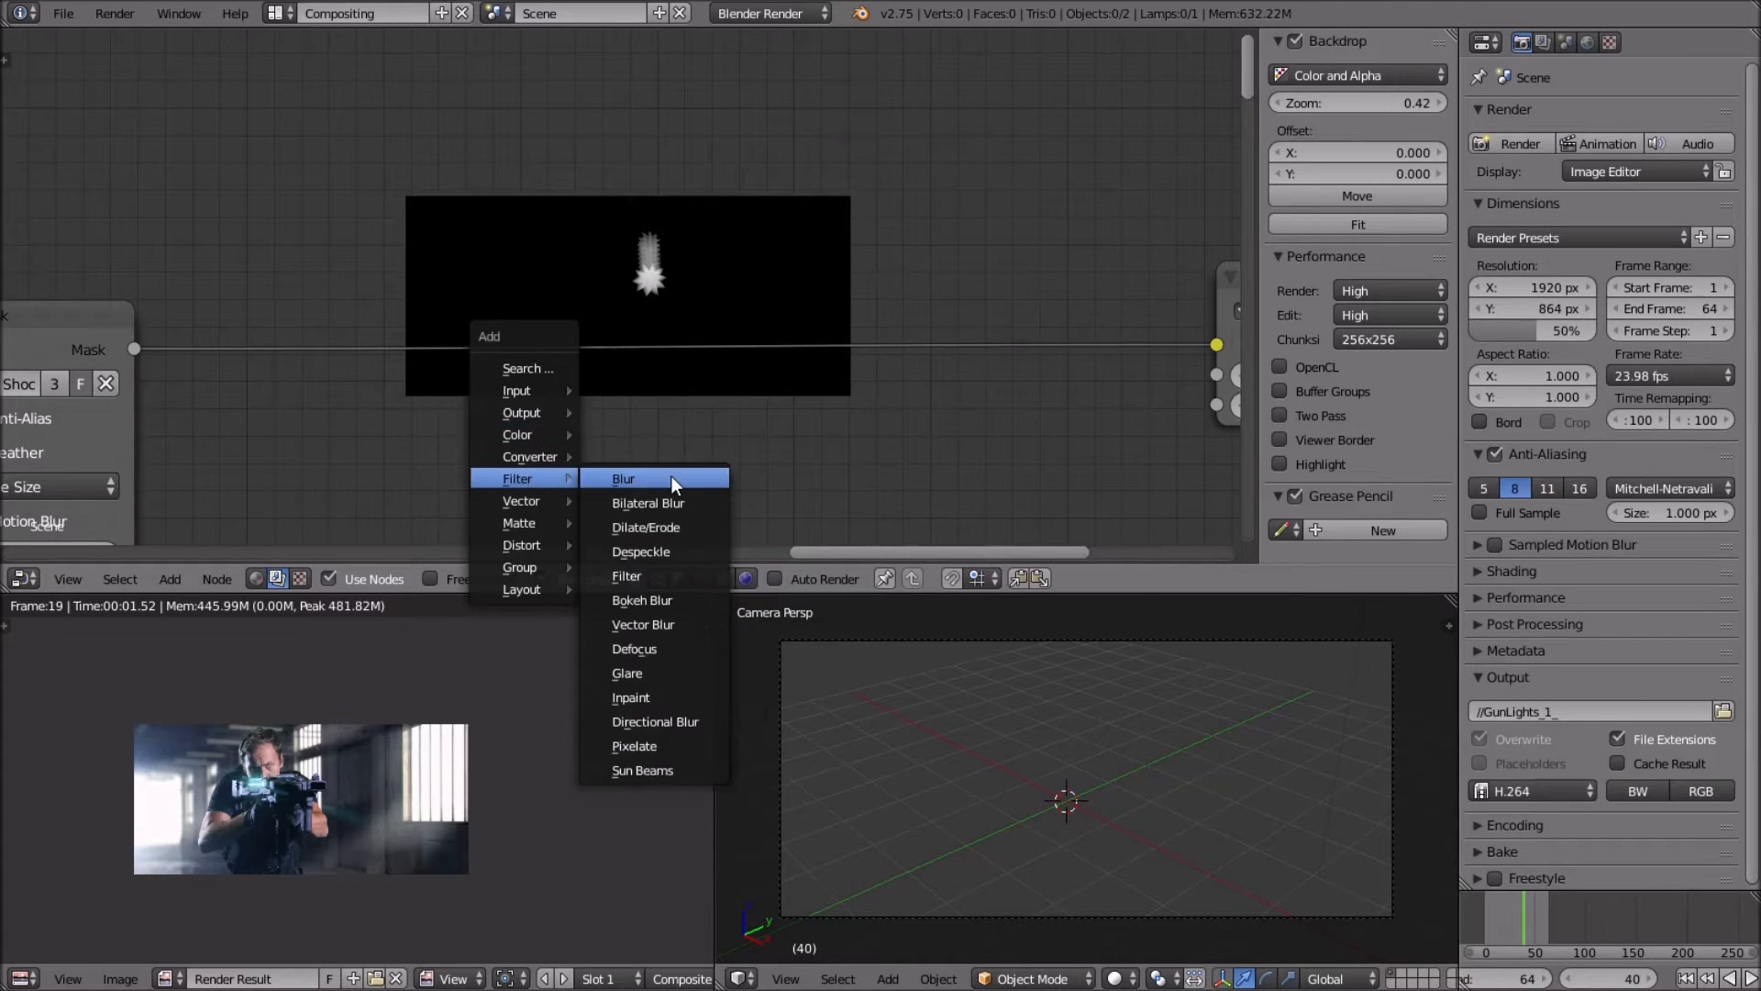
left_click(672, 478)
left_click(446, 266)
scroll(445, 266, "down", 2)
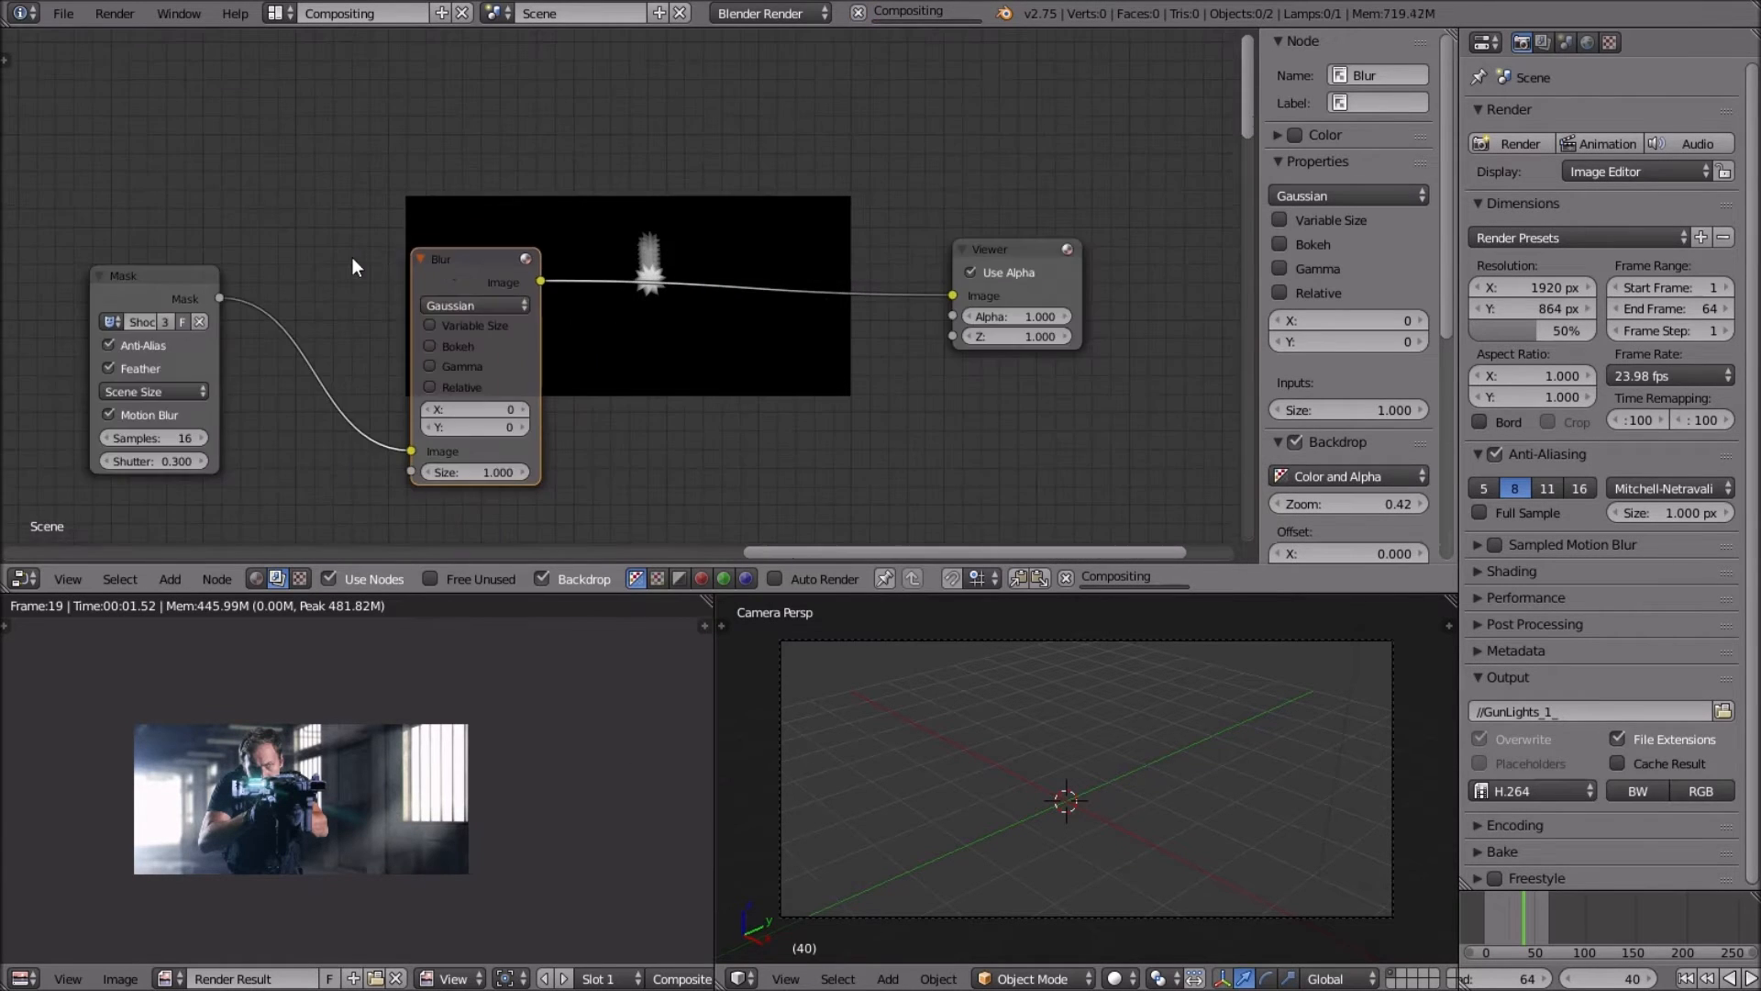
Insert a Mix node on the link between the Blur node and the Viewer.
middle_click_drag(352, 257, 361, 314)
scroll(360, 314, "down", 1)
key("shift+a")
mouse_move(569, 193)
left_click(659, 194)
left_click(571, 288)
scroll(493, 317, "up", 3)
middle_click_drag(466, 305, 419, 256)
Reposition the Blur node and connect the Mask output directly to the Mix node's second Image input.
left_click_drag(406, 321, 398, 400)
scroll(417, 357, "down", 3)
middle_click_drag(423, 332, 615, 290)
scroll(592, 275, "down", 1)
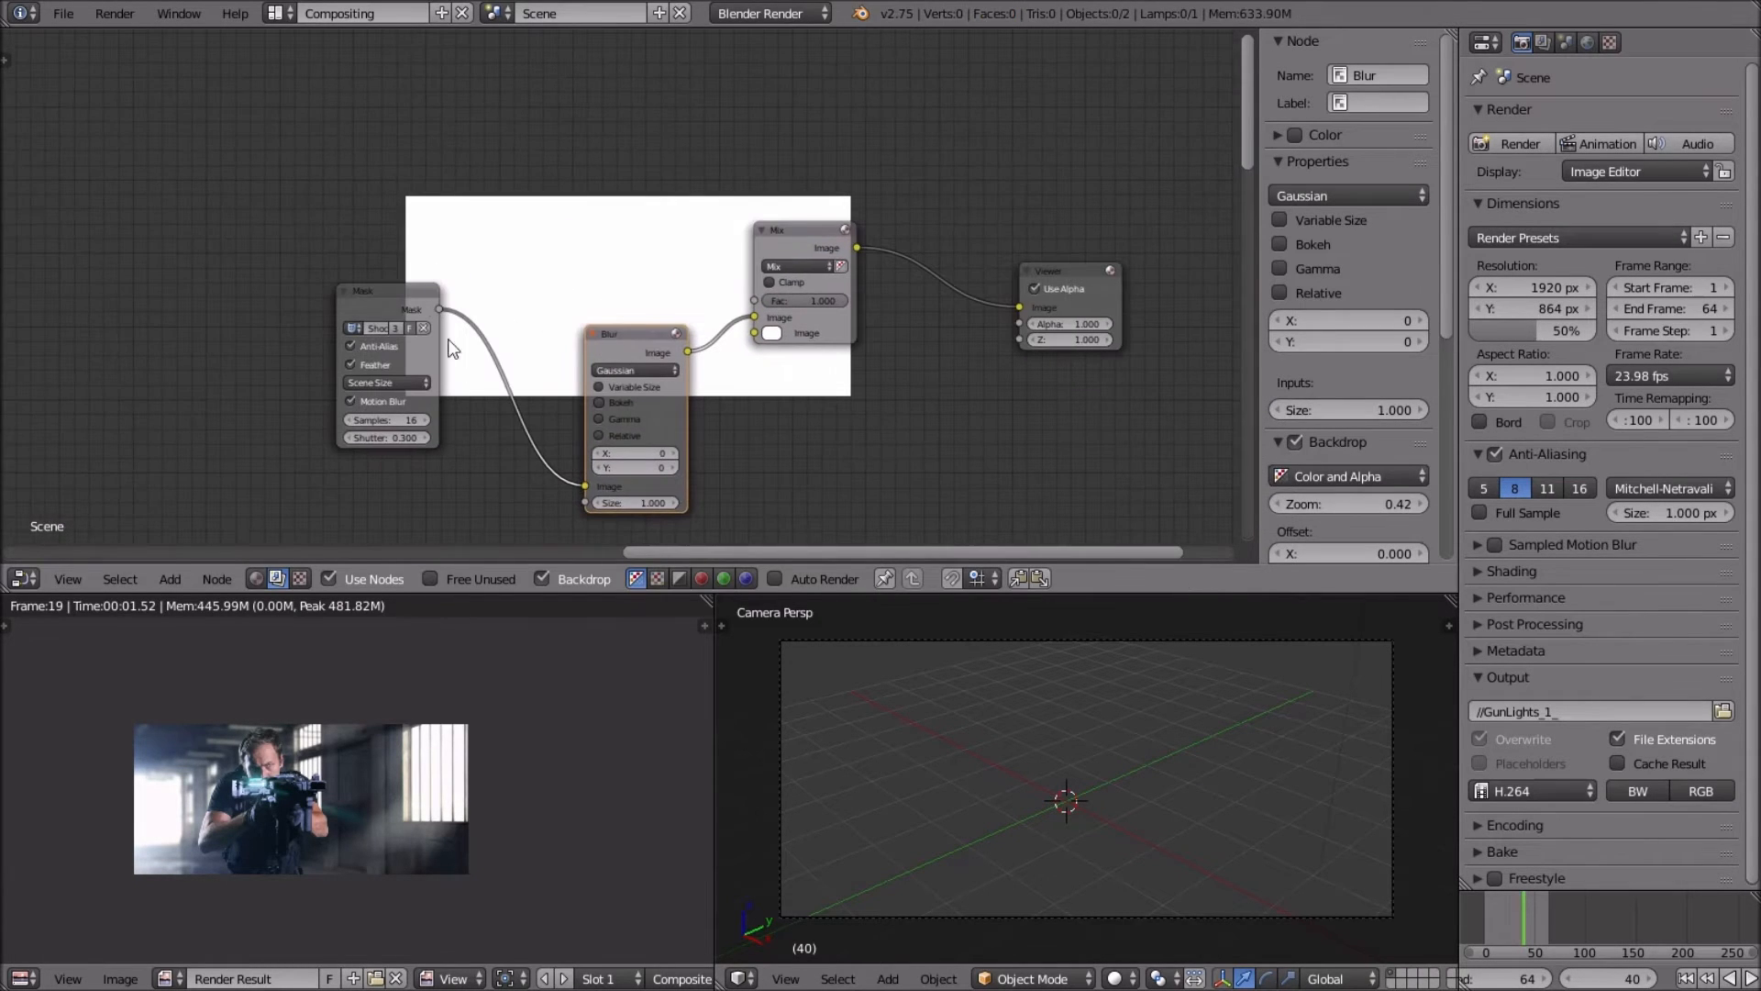
left_click_drag(433, 309, 525, 108)
scroll(651, 310, "up", 3)
middle_click_drag(393, 271, 554, 296)
scroll(541, 298, "up", 3)
Set the Blur node to Fast Gaussian with X and Y both at 30.
left_click(402, 189)
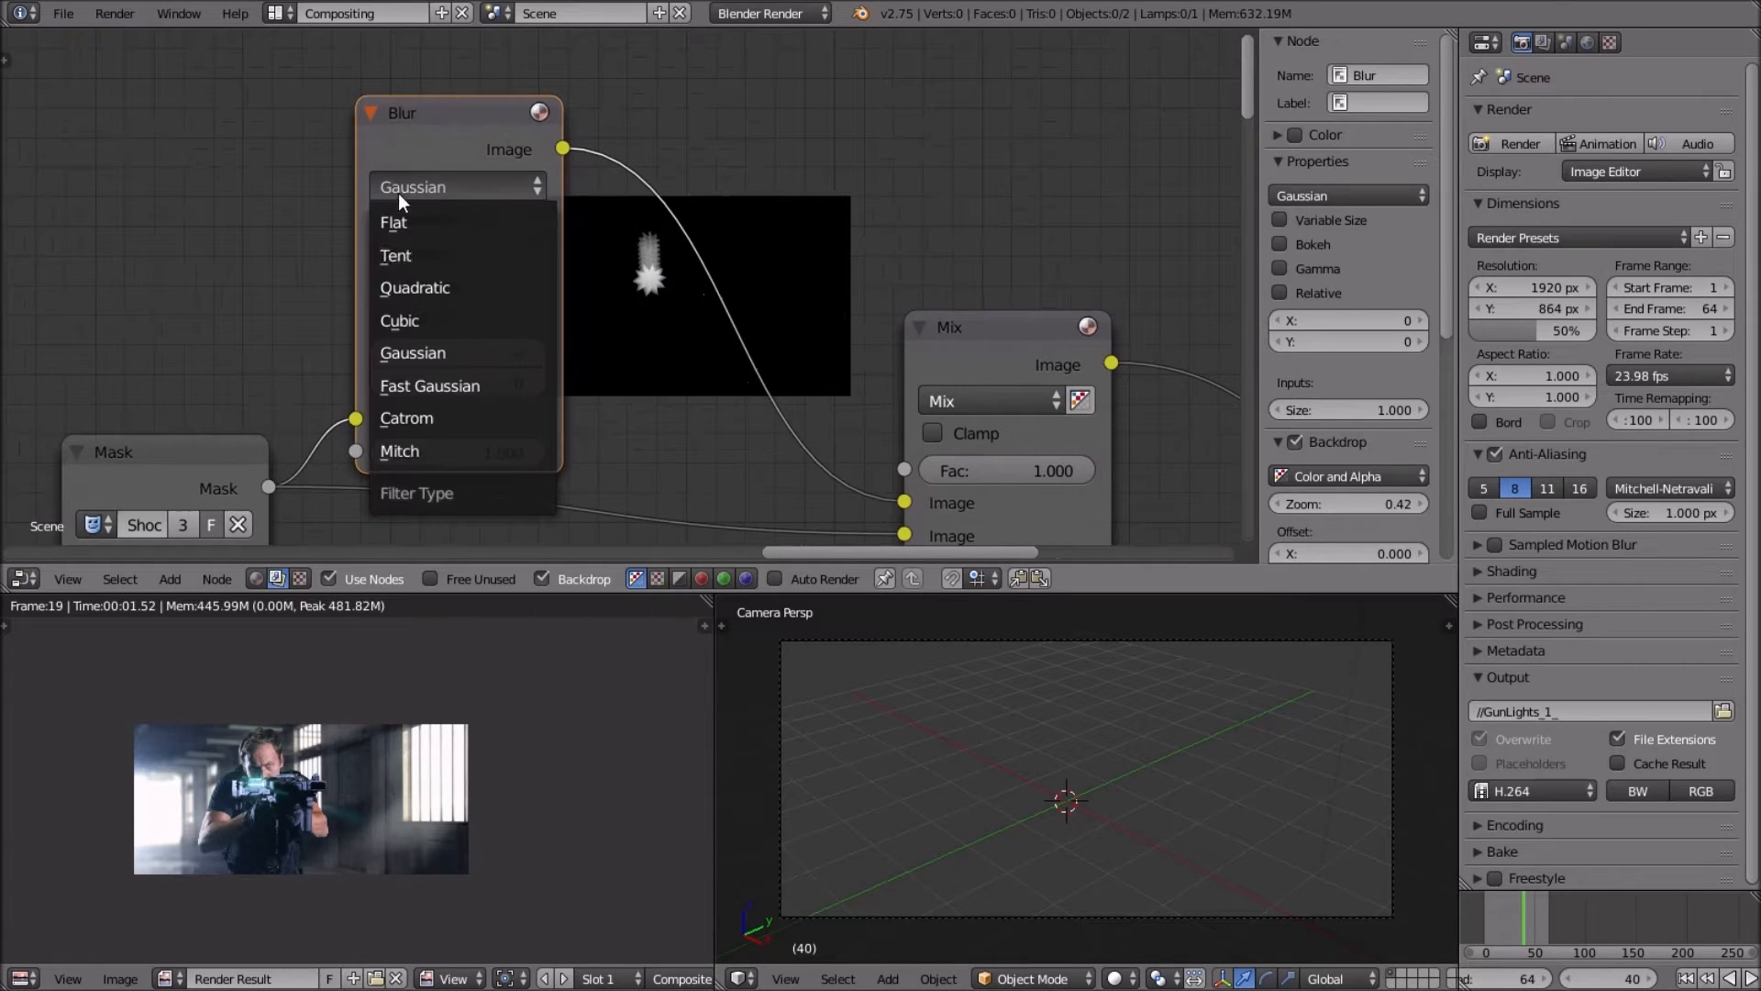
left_click(456, 386)
left_click(413, 246)
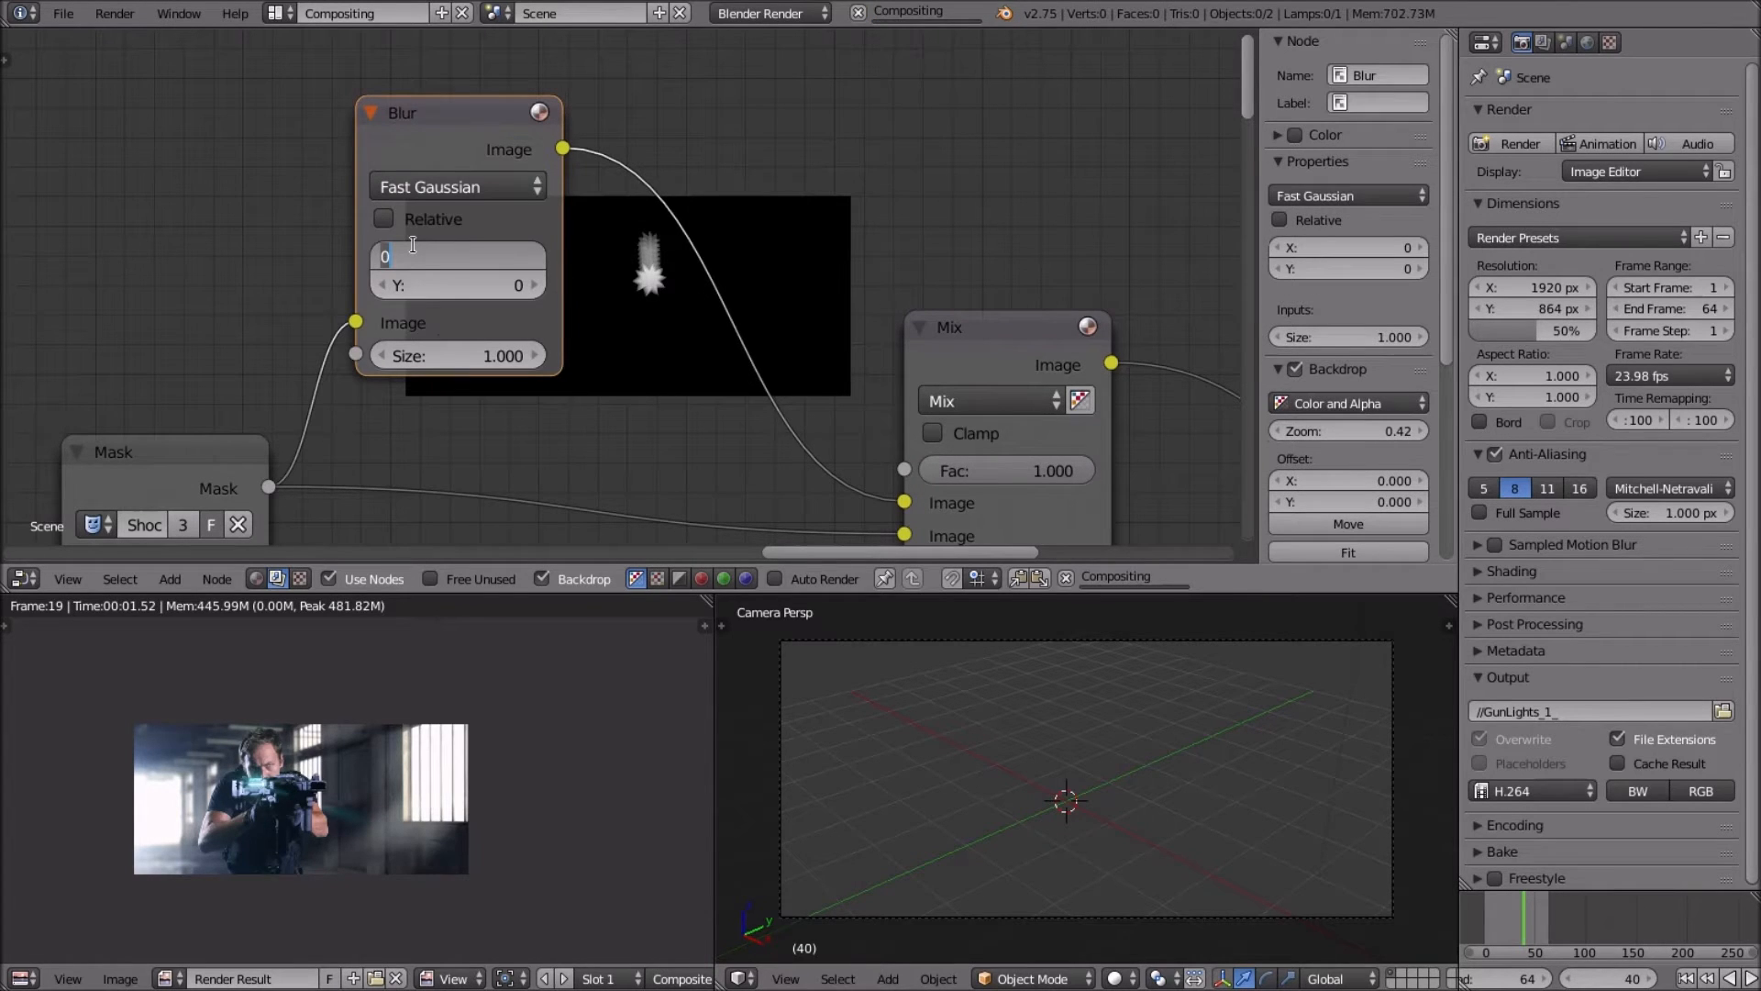
key("Tab")
type("30")
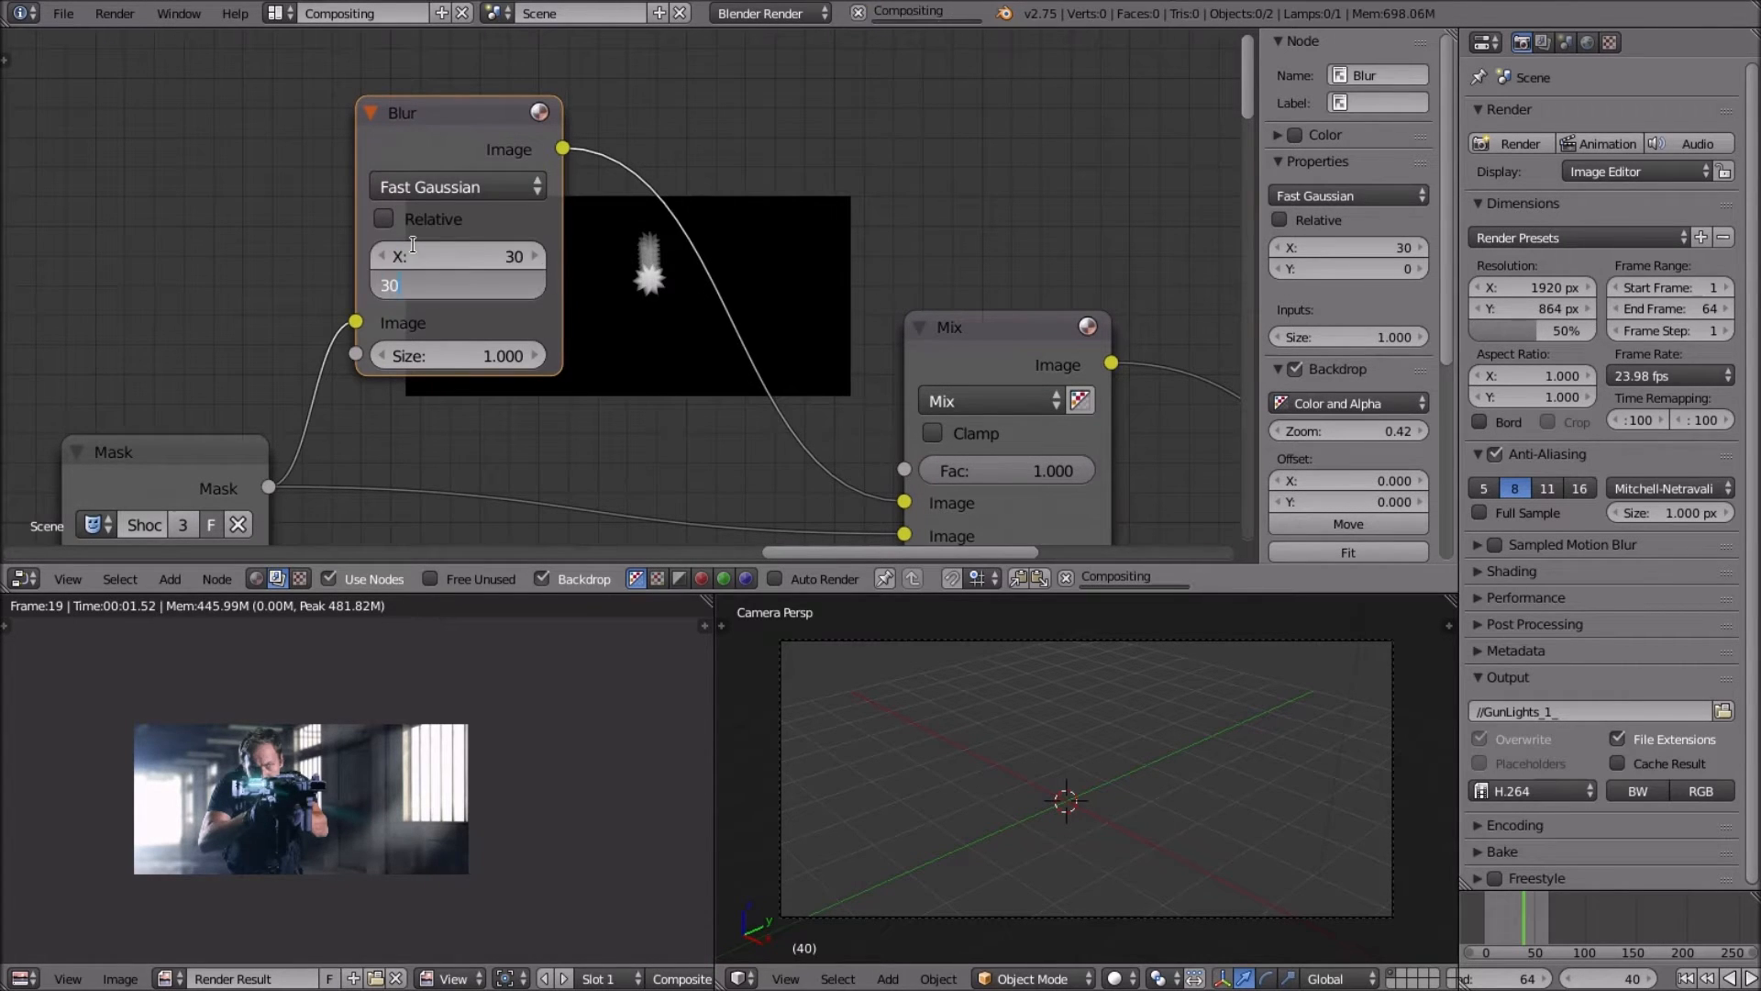
key("Return")
middle_click_drag(702, 369, 640, 387)
scroll(641, 387, "up", 3)
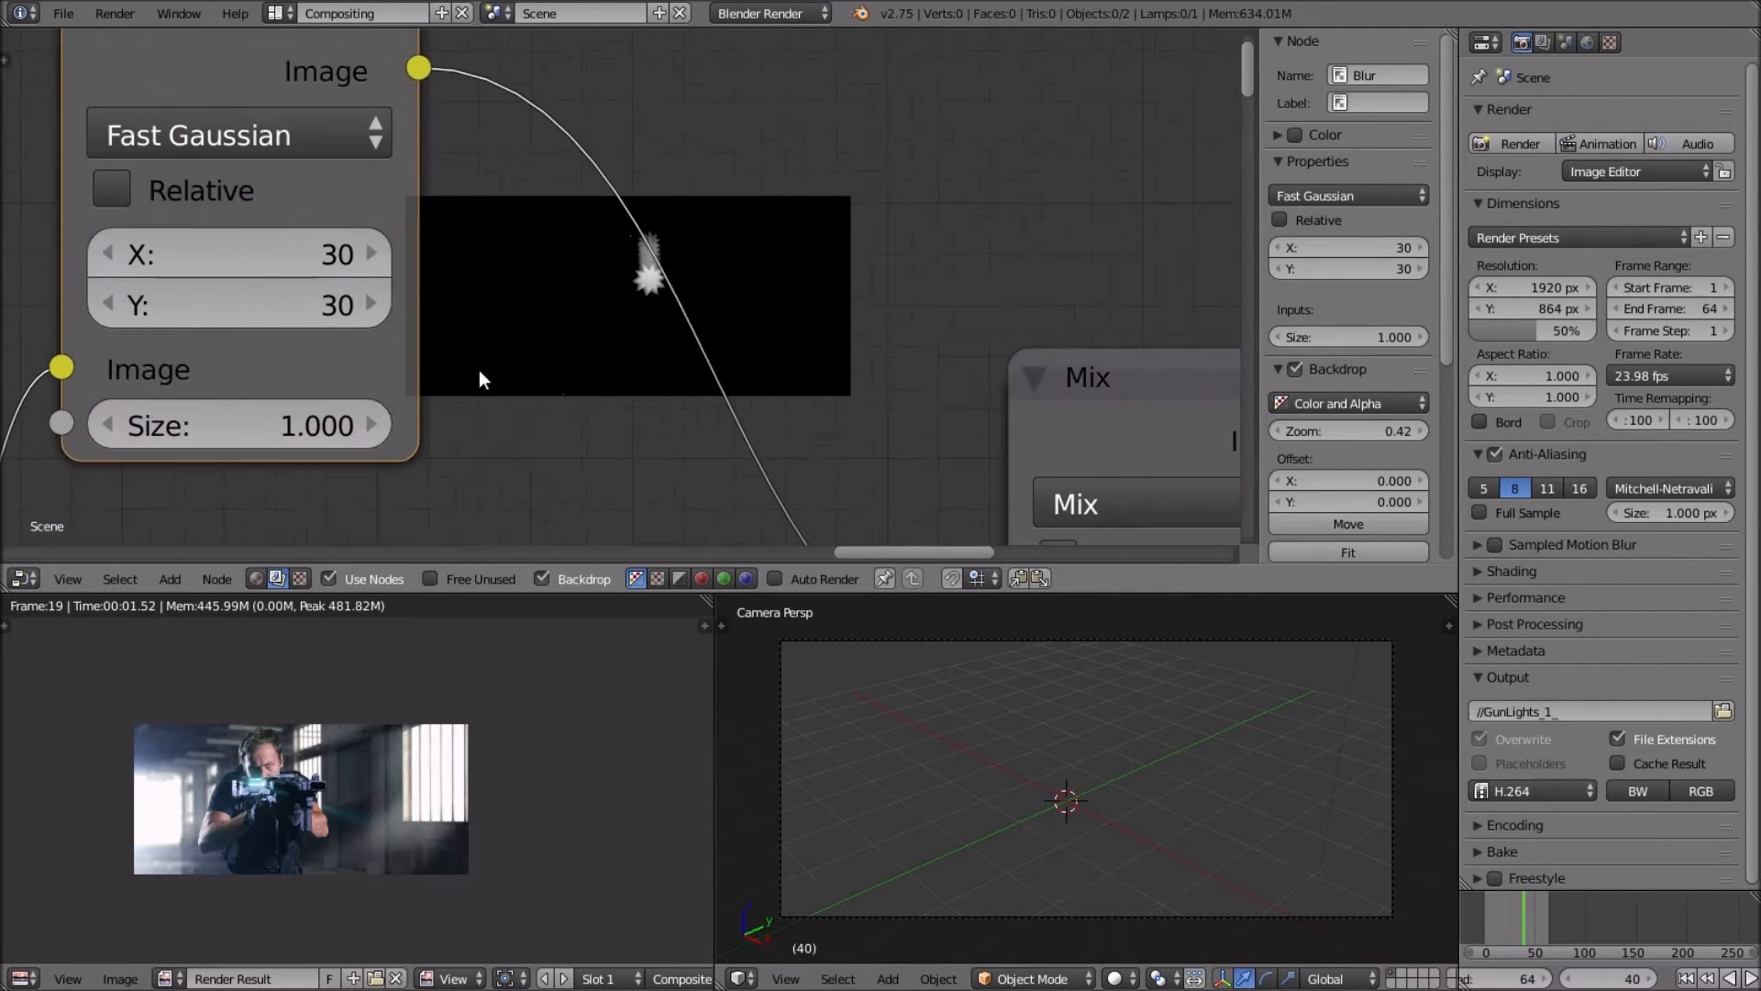
middle_click_drag(647, 339, 547, 347)
left_click(553, 368)
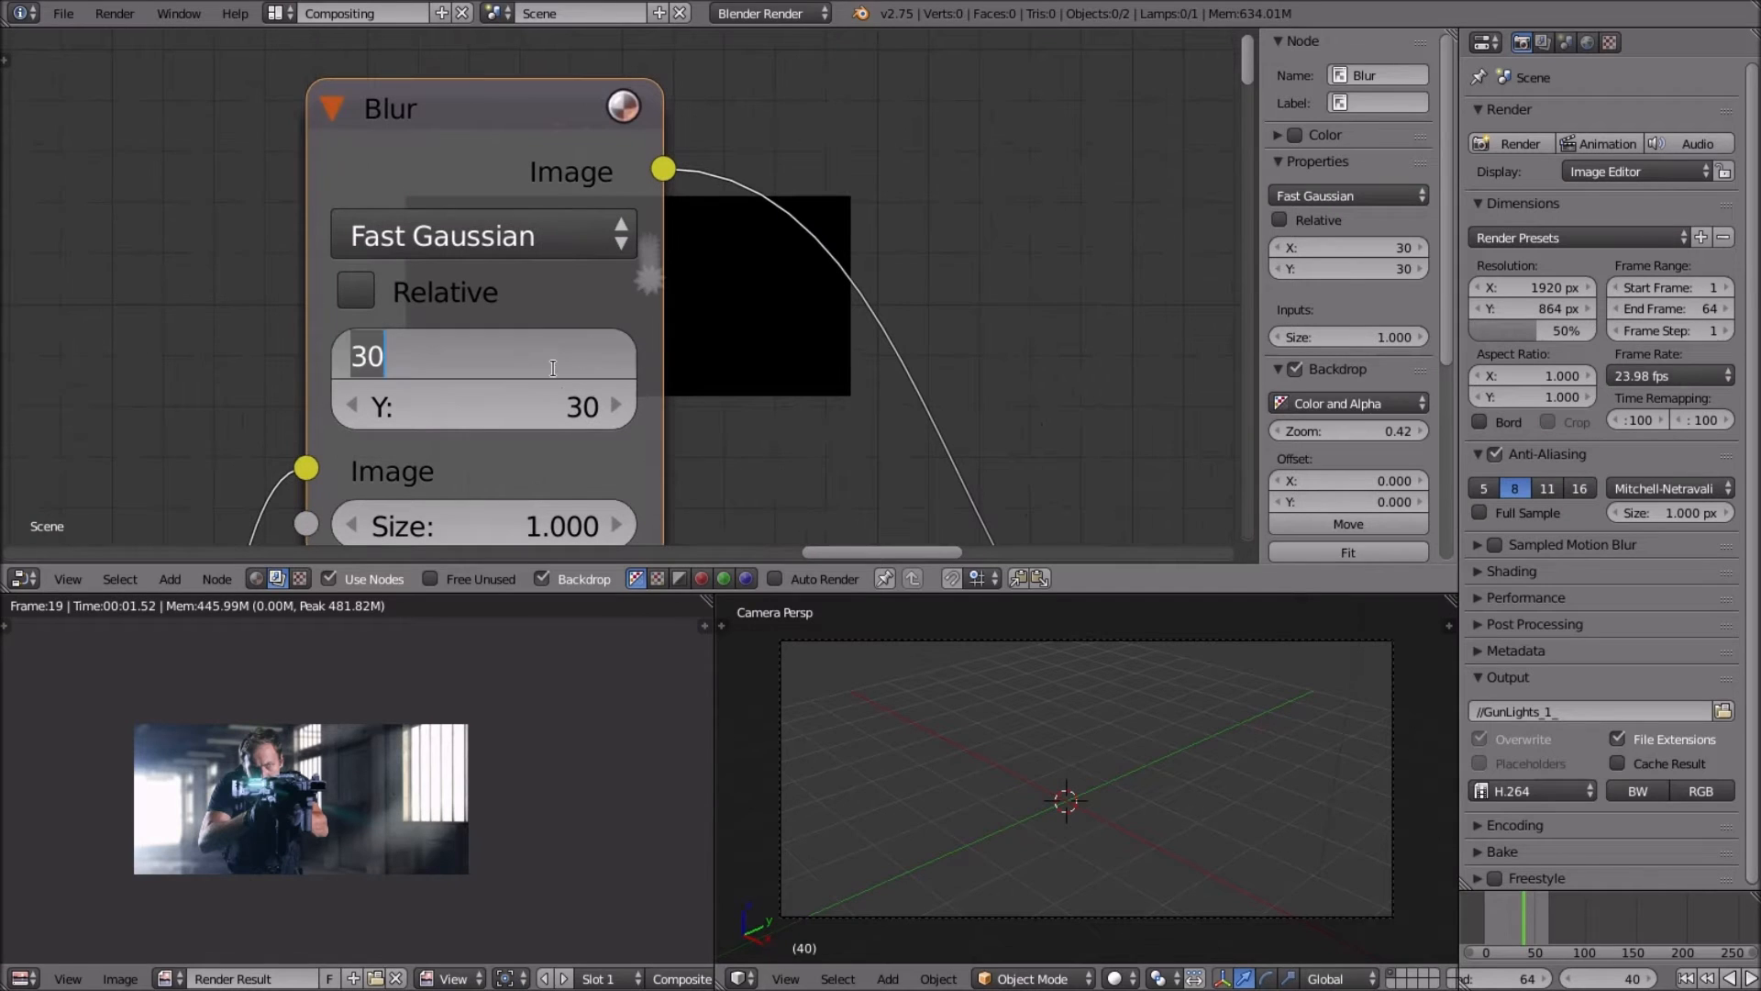
key("Return")
Set the blend mode of the Mix node after the blur to Add.
scroll(811, 380, "down", 4)
left_click(798, 429)
left_click(840, 500)
middle_click_drag(840, 495, 596, 412)
scroll(578, 377, "down", 4)
middle_click_drag(413, 393, 139, 376)
scroll(299, 372, "down", 1)
middle_click_drag(294, 366, 561, 365)
scroll(537, 371, "up", 2)
scroll(537, 371, "down", 2)
scroll(656, 384, "up", 5)
scroll(657, 383, "down", 4)
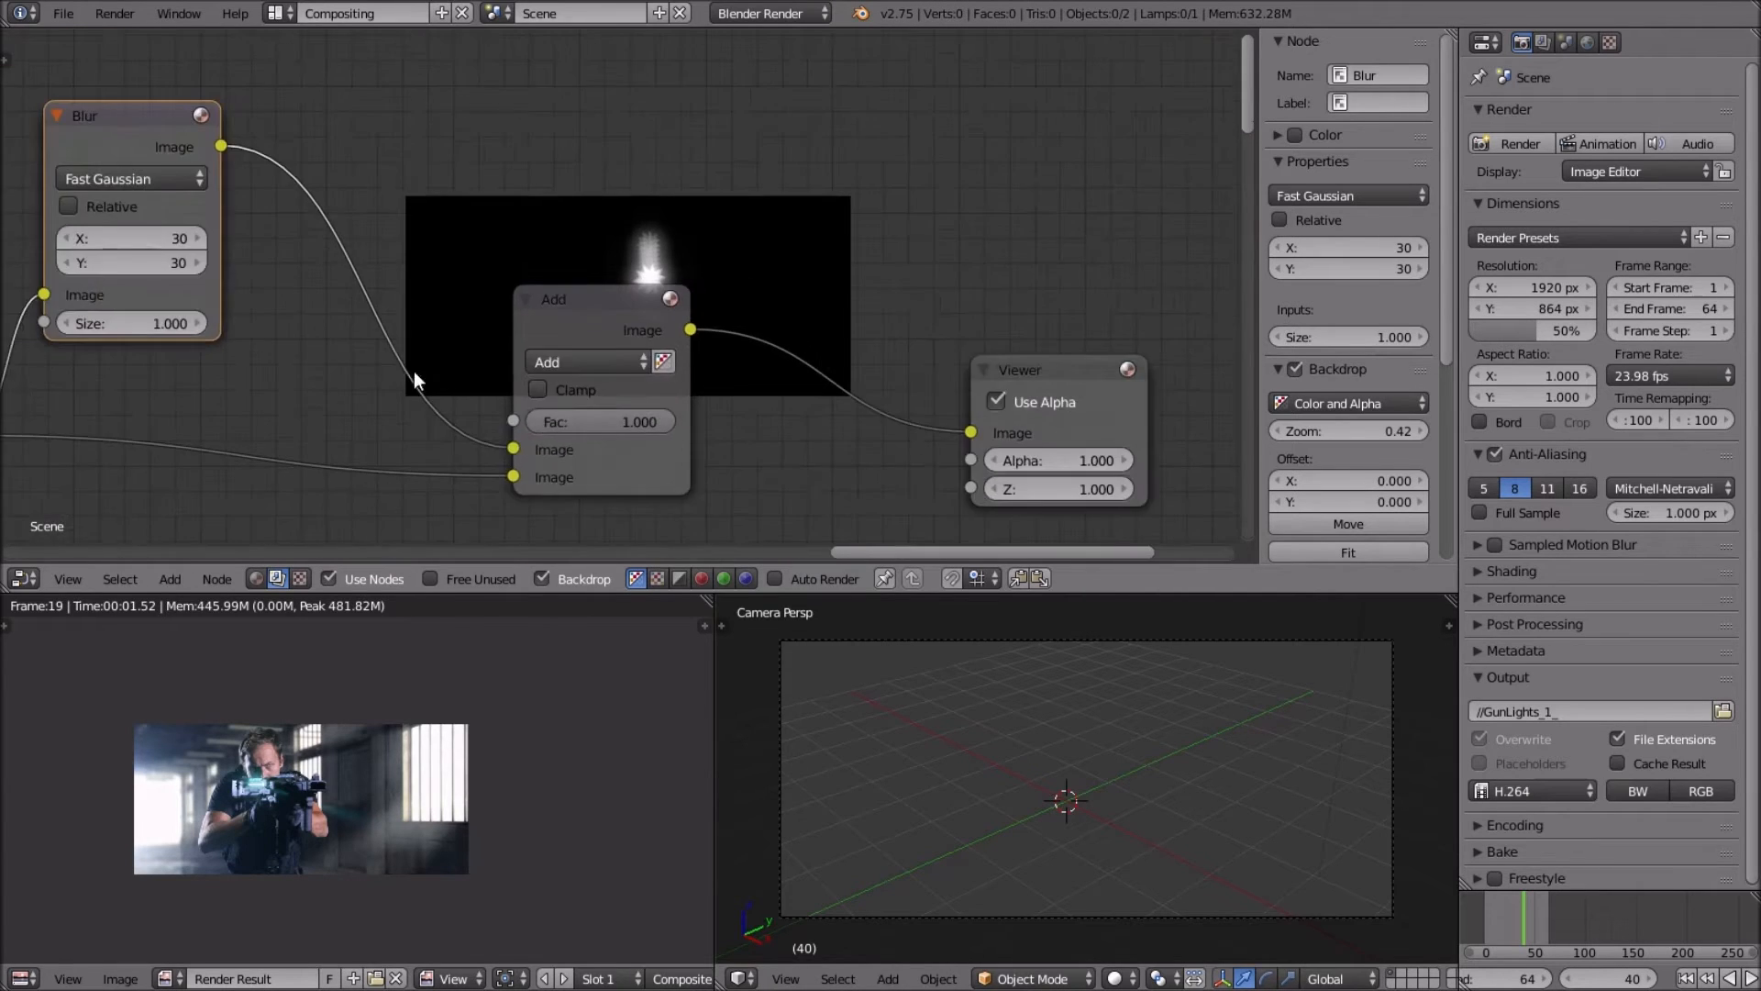
Duplicate the Fast Gaussian Blur node and place the copy above the Add node.
middle_click_drag(247, 288, 438, 299)
scroll(439, 299, "up", 1)
scroll(438, 299, "down", 3)
middle_click_drag(418, 223, 348, 285)
key("shift+d")
left_click(688, 174)
scroll(688, 174, "up", 4)
middle_click_drag(602, 248, 412, 257)
scroll(413, 256, "down", 5)
Spread out the nodes, moving the Viewer well away from the Add node and repositioning the duplicated Blur.
left_click(463, 410)
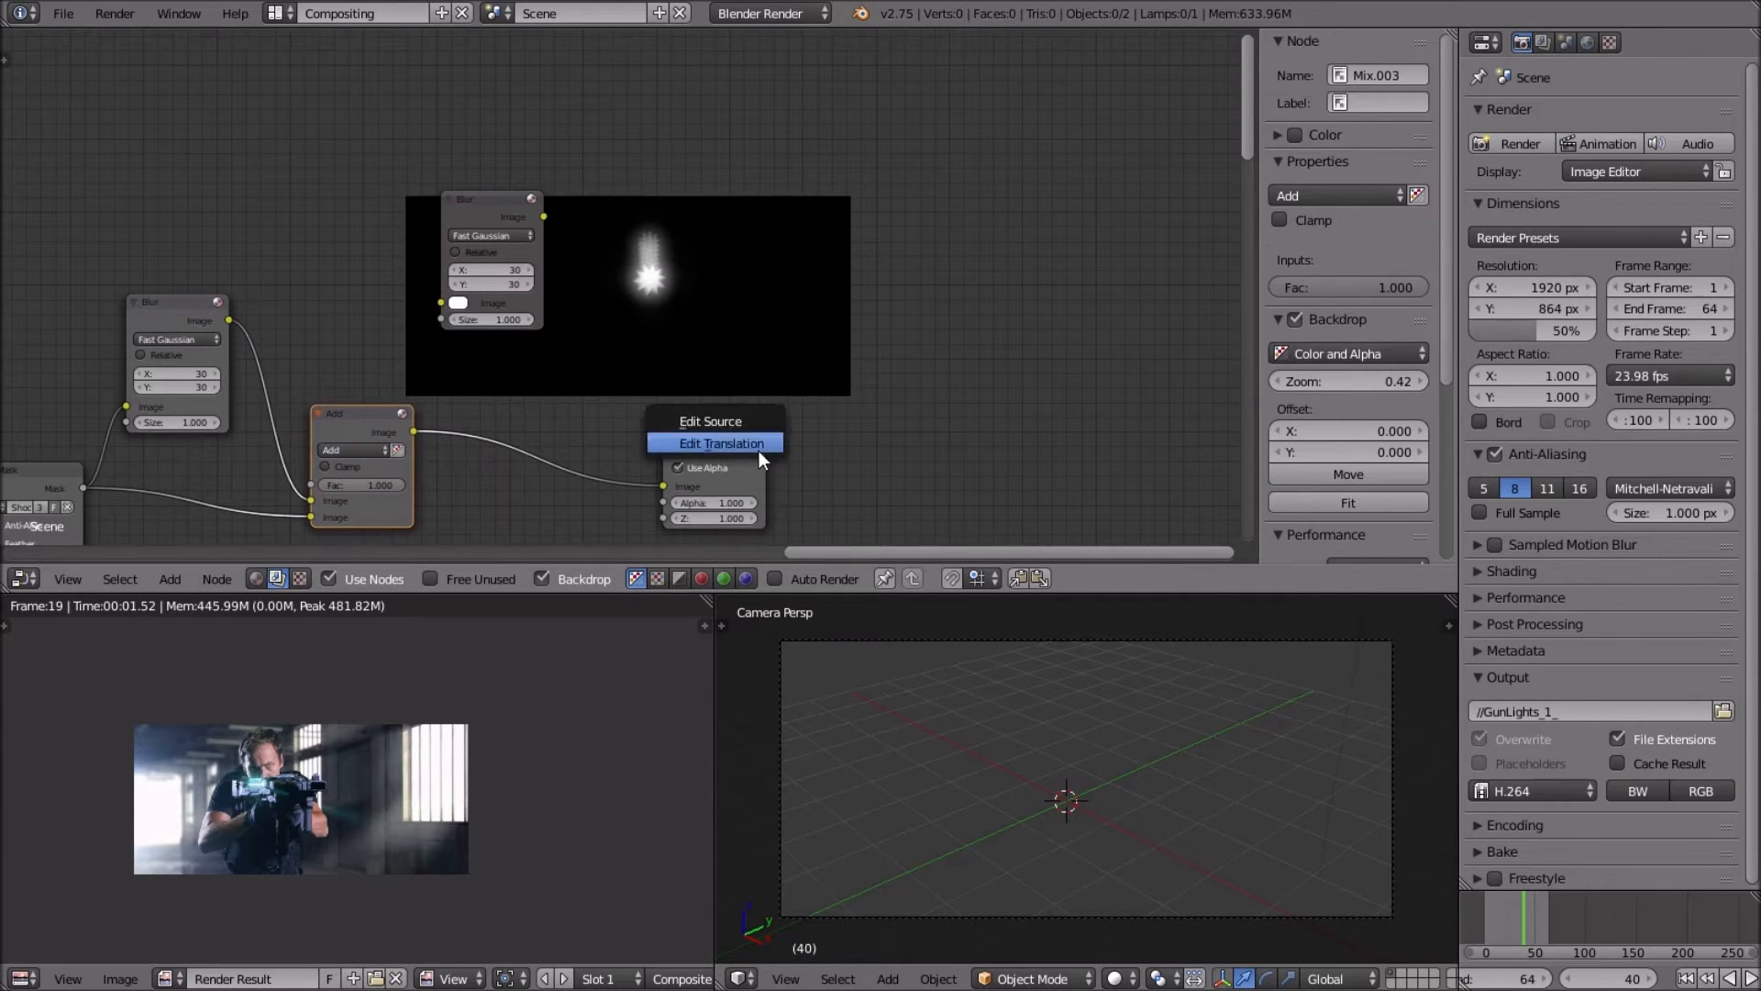
right_click_drag(701, 455, 916, 406)
right_click_drag(498, 211, 299, 146)
scroll(506, 365, "up", 1)
left_click_drag(331, 305, 930, 433)
scroll(824, 412, "down", 2)
Duplicate the Add node onto the Viewer link and move its incoming link to the second Image input.
right_click(615, 433)
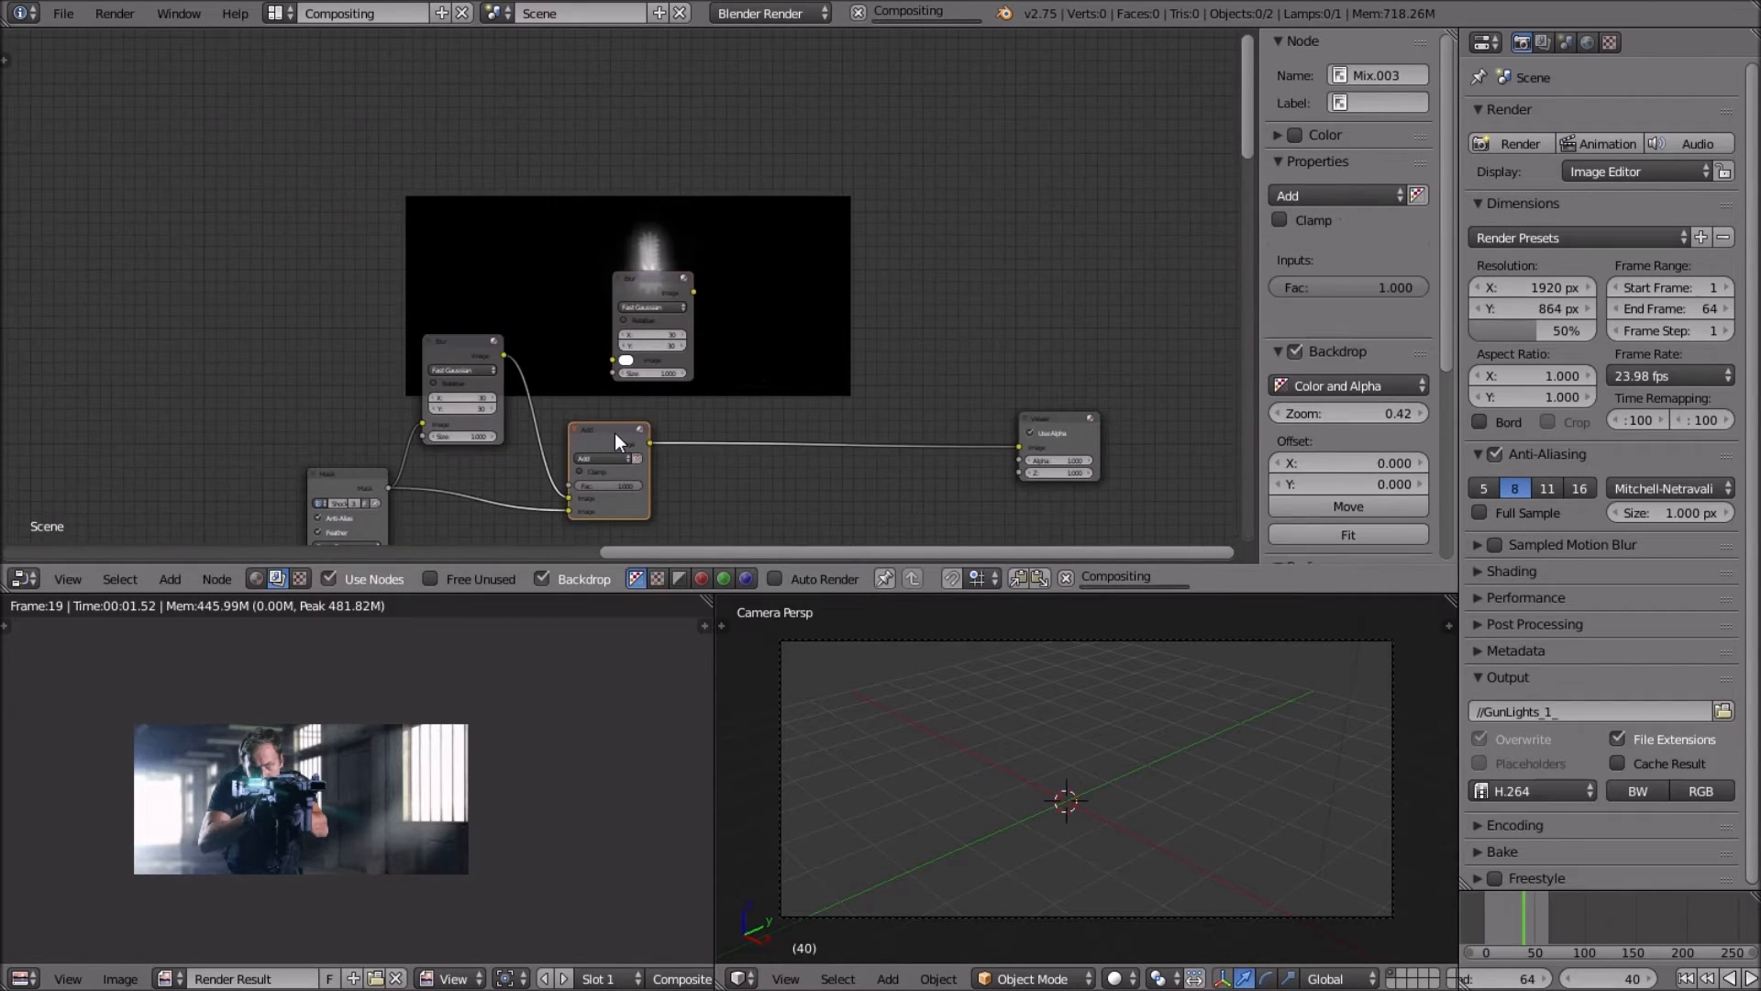
key("shift+d")
left_click(879, 371)
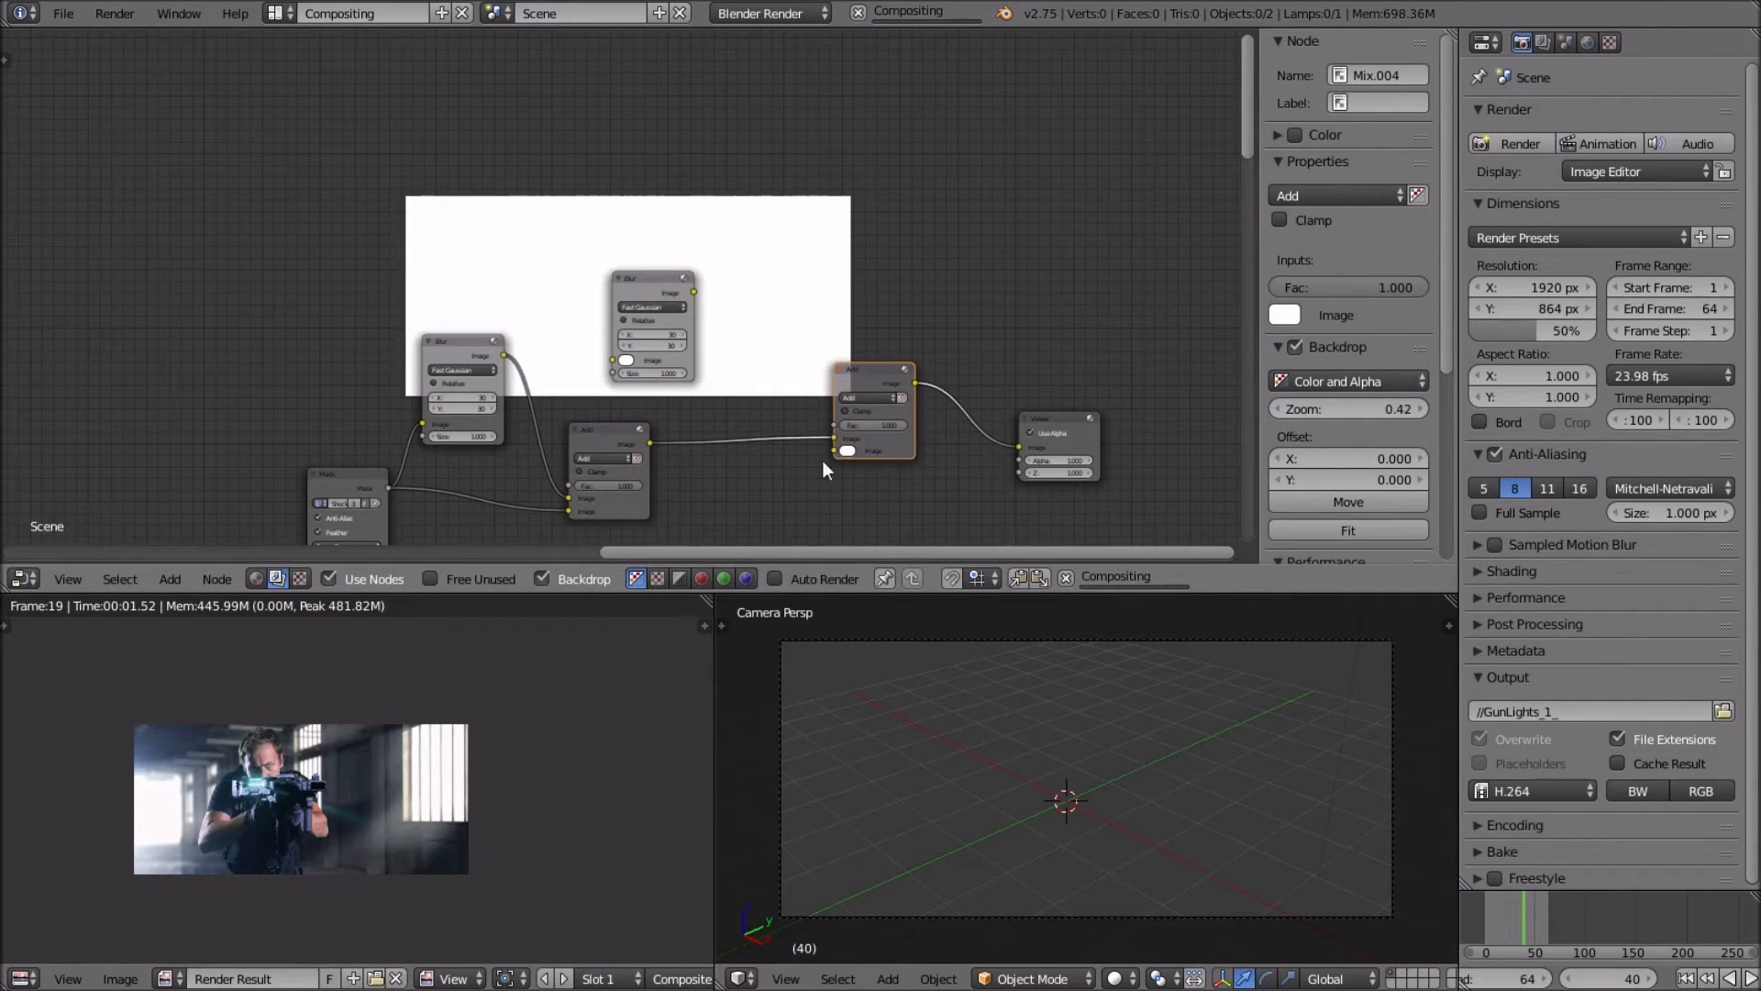
left_click_drag(834, 438, 835, 451)
Connect the Mask output to the duplicated Blur node and set its X and Y to 100.
left_click_drag(389, 486, 613, 361)
scroll(614, 362, "up", 2)
left_click(672, 349)
type("100")
key("Tab")
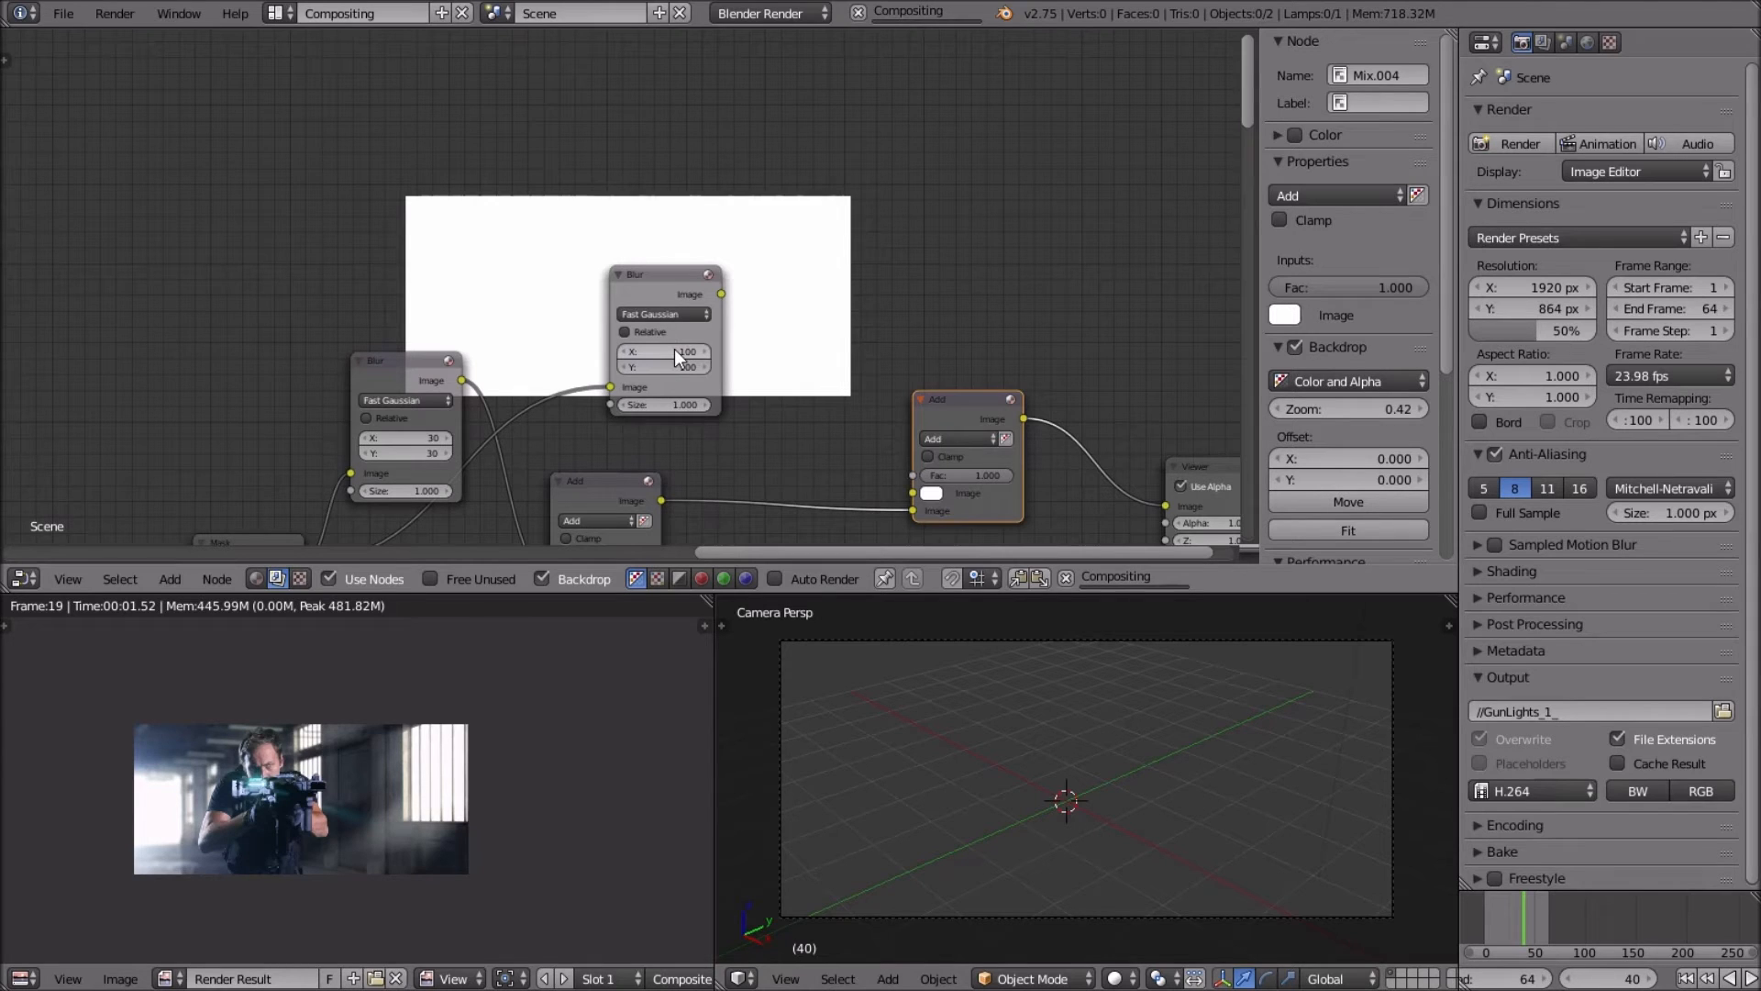
Connect the output of the 100-pixel Blur to the second Add node's first Image input.
left_click_drag(721, 293, 908, 493)
middle_click_drag(849, 481, 437, 356)
scroll(616, 436, "up", 2)
scroll(440, 399, "up", 2)
scroll(706, 394, "down", 3)
scroll(458, 355, "down", 2)
scroll(476, 354, "up", 1)
Insert a new Mix node on the link between the Screen node and the Composite node.
scroll(628, 445, "down", 3)
scroll(581, 366, "down", 3)
middle_click_drag(646, 457, 567, 318)
scroll(582, 367, "down", 1)
key("shift+a")
mouse_move(567, 318)
left_click(623, 321)
left_click(473, 374)
Set the new Mix node to Screen and move its incoming link to the second Image input.
scroll(511, 381, "up", 7)
middle_click_drag(569, 366, 853, 302)
scroll(641, 403, "up", 4)
middle_click_drag(662, 438, 697, 243)
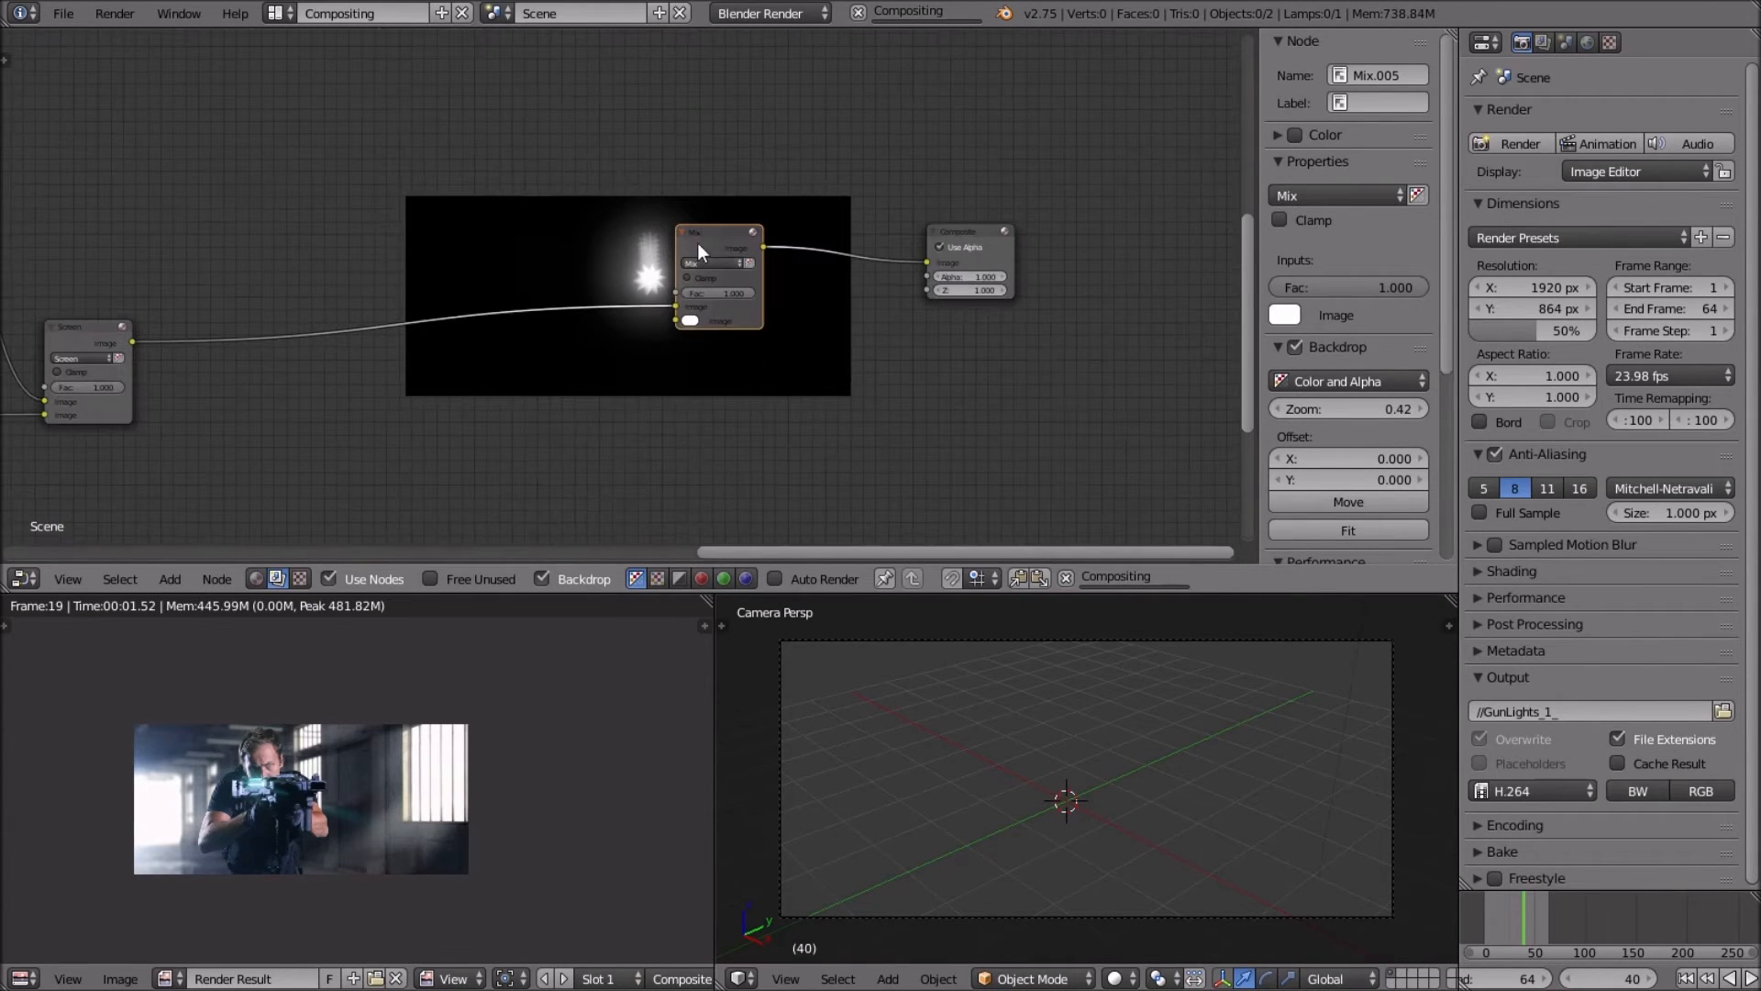
left_click(712, 260)
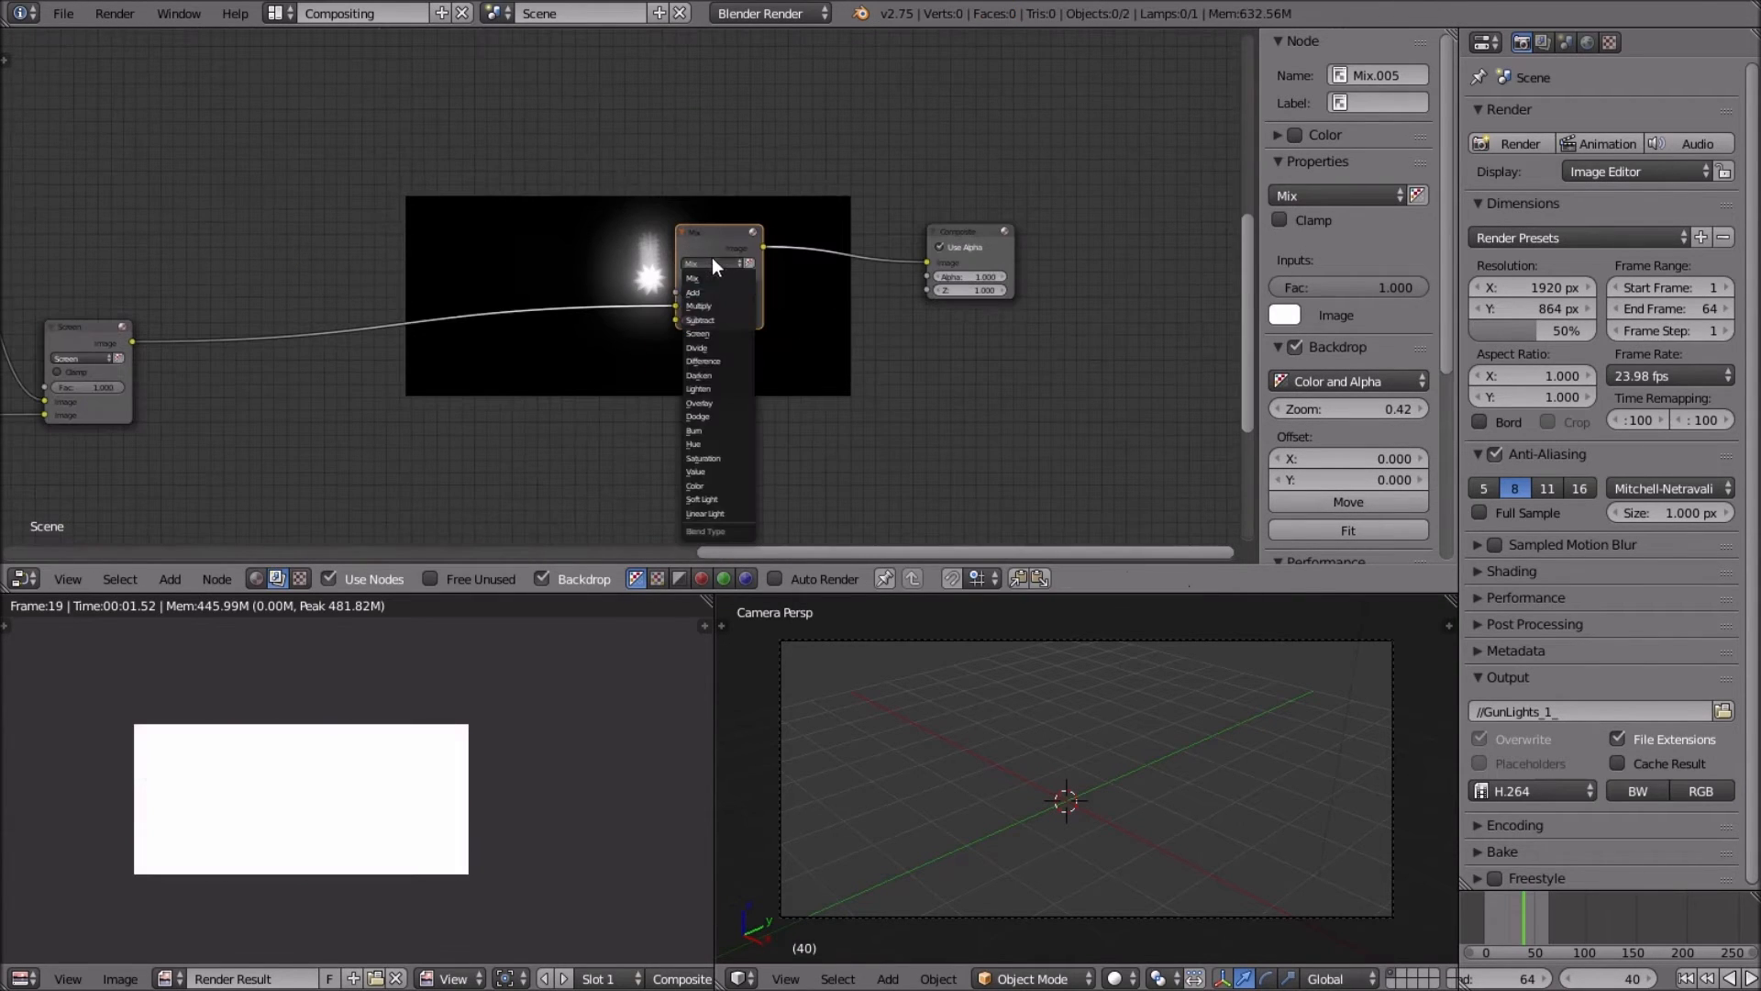
left_click(723, 332)
middle_click_drag(695, 288, 488, 379)
scroll(523, 341, "down", 3)
middle_click_drag(588, 263, 627, 392)
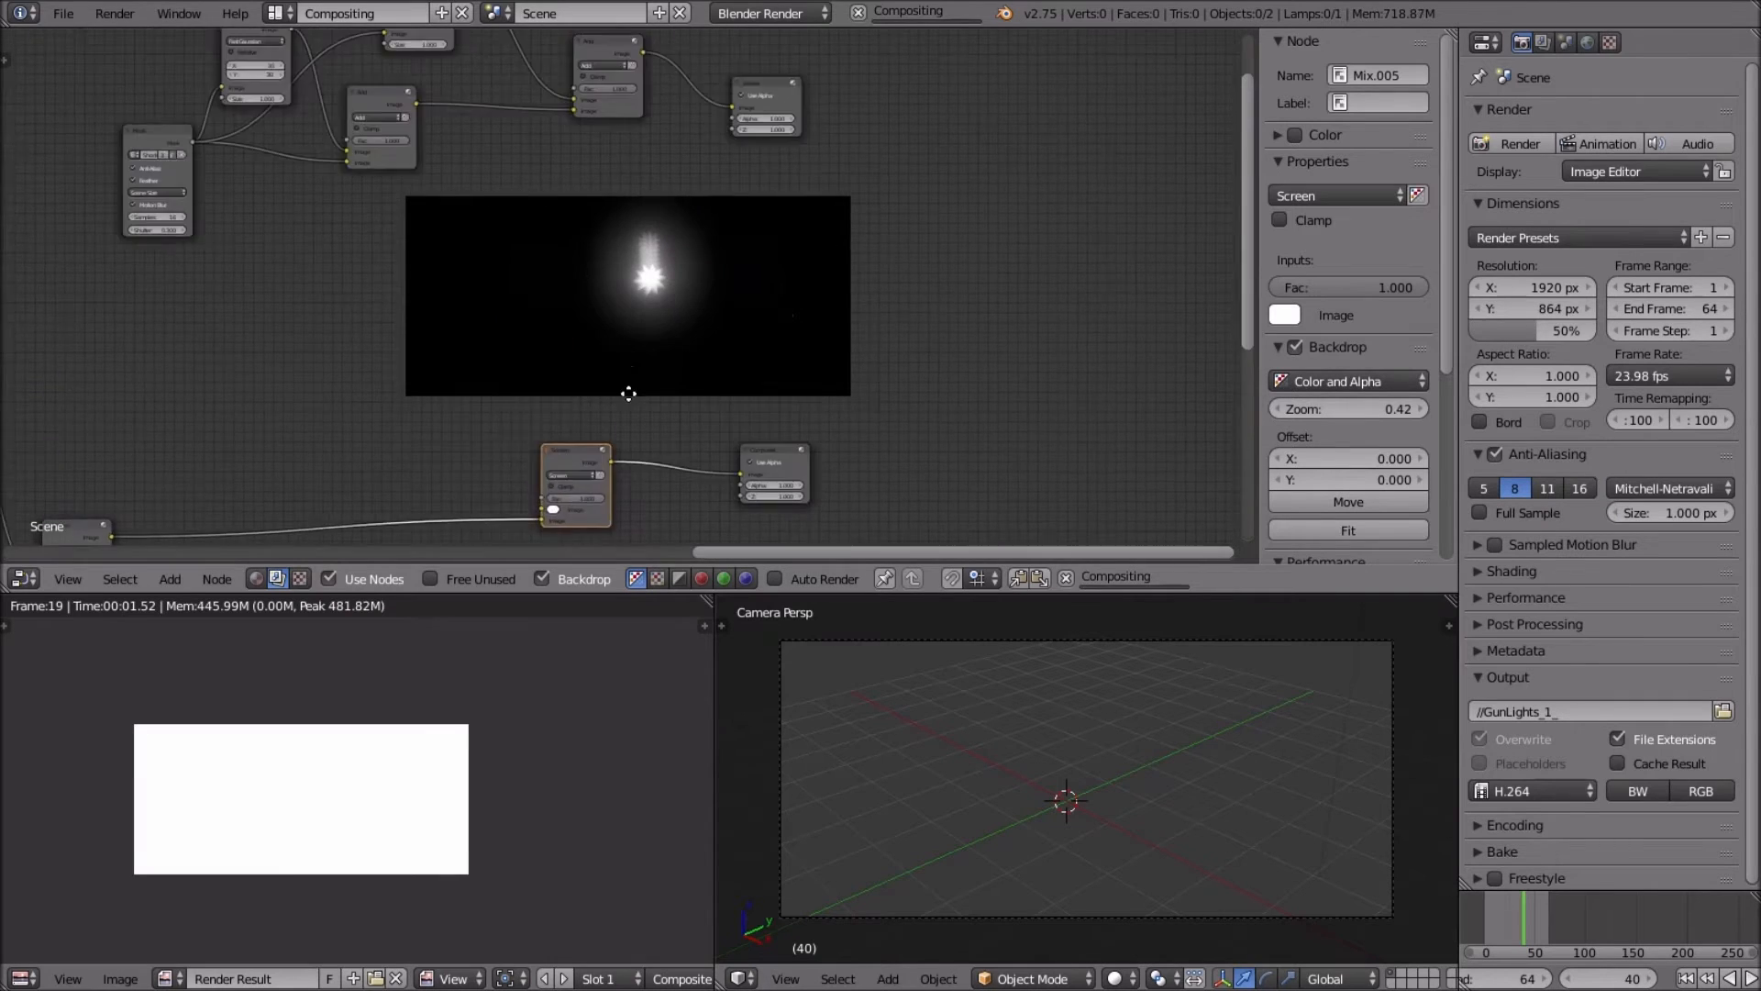
Connect the final shockwave Add node's output to the new Screen node's first Image input.
scroll(626, 393, "down", 4)
left_click_drag(641, 118, 562, 448)
scroll(561, 447, "up", 2)
middle_click_drag(722, 340, 832, 268)
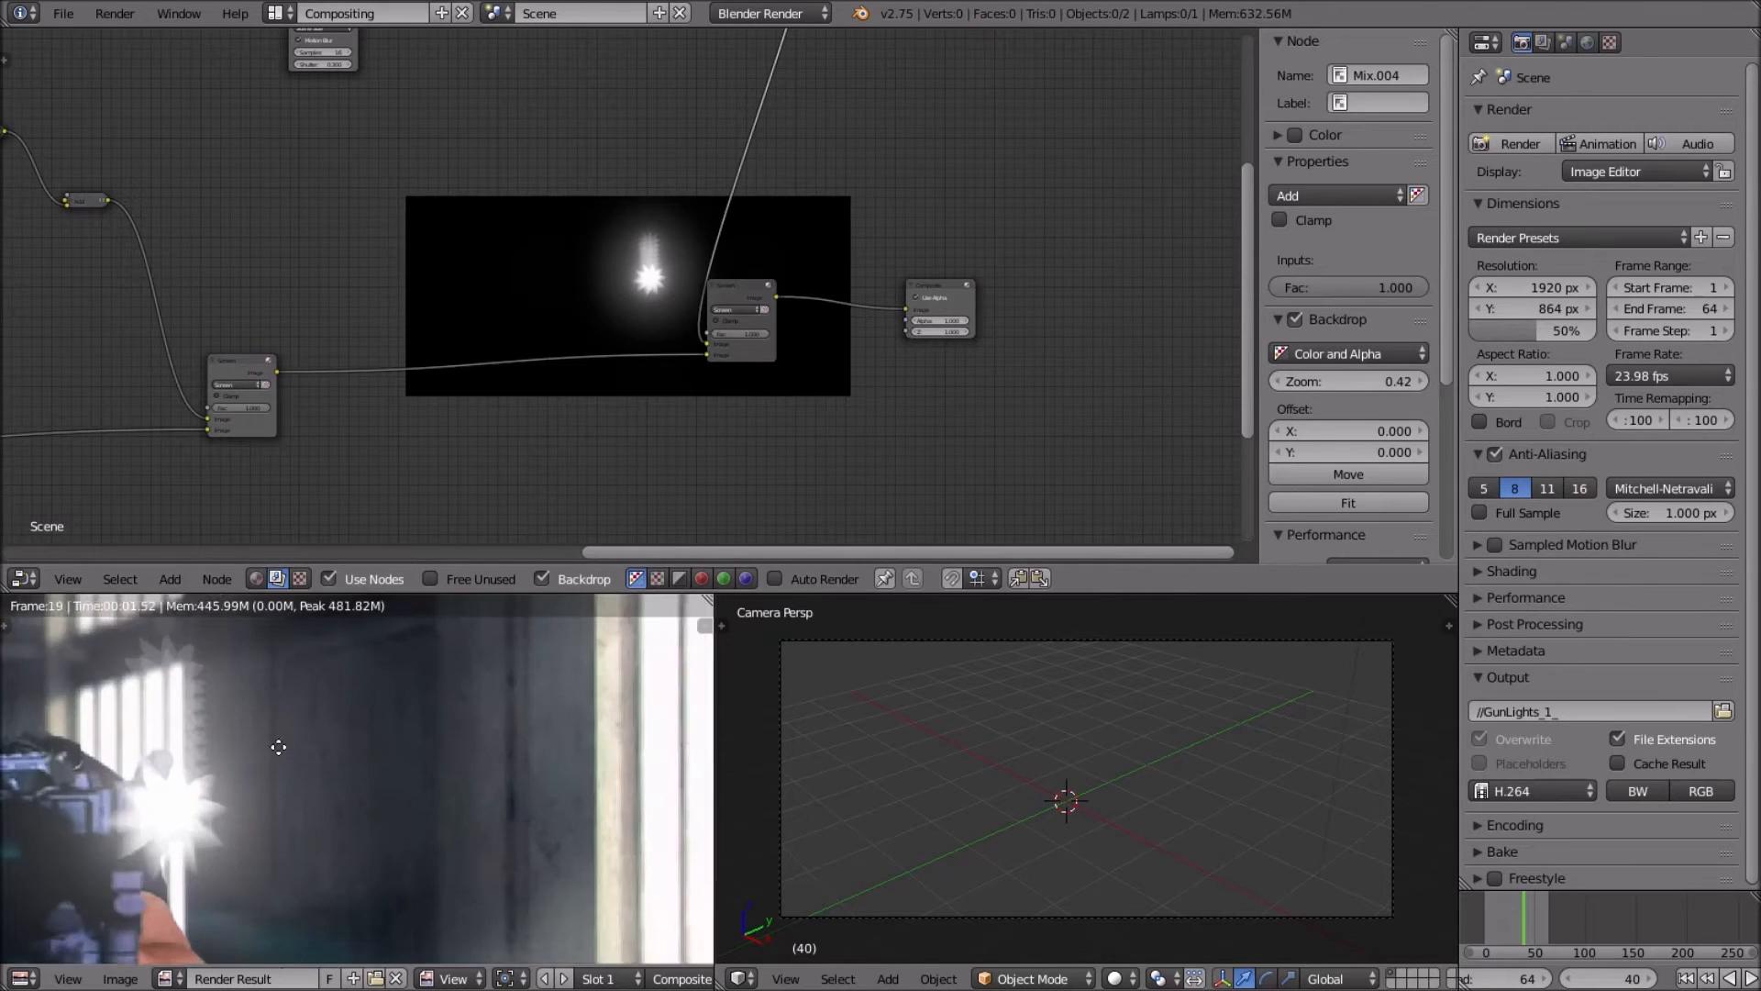
Move the Viewer far from the shockwave nodes and shift the final Add node closer to the Blur nodes.
scroll(691, 266, "down", 2)
middle_click_drag(690, 266, 609, 322)
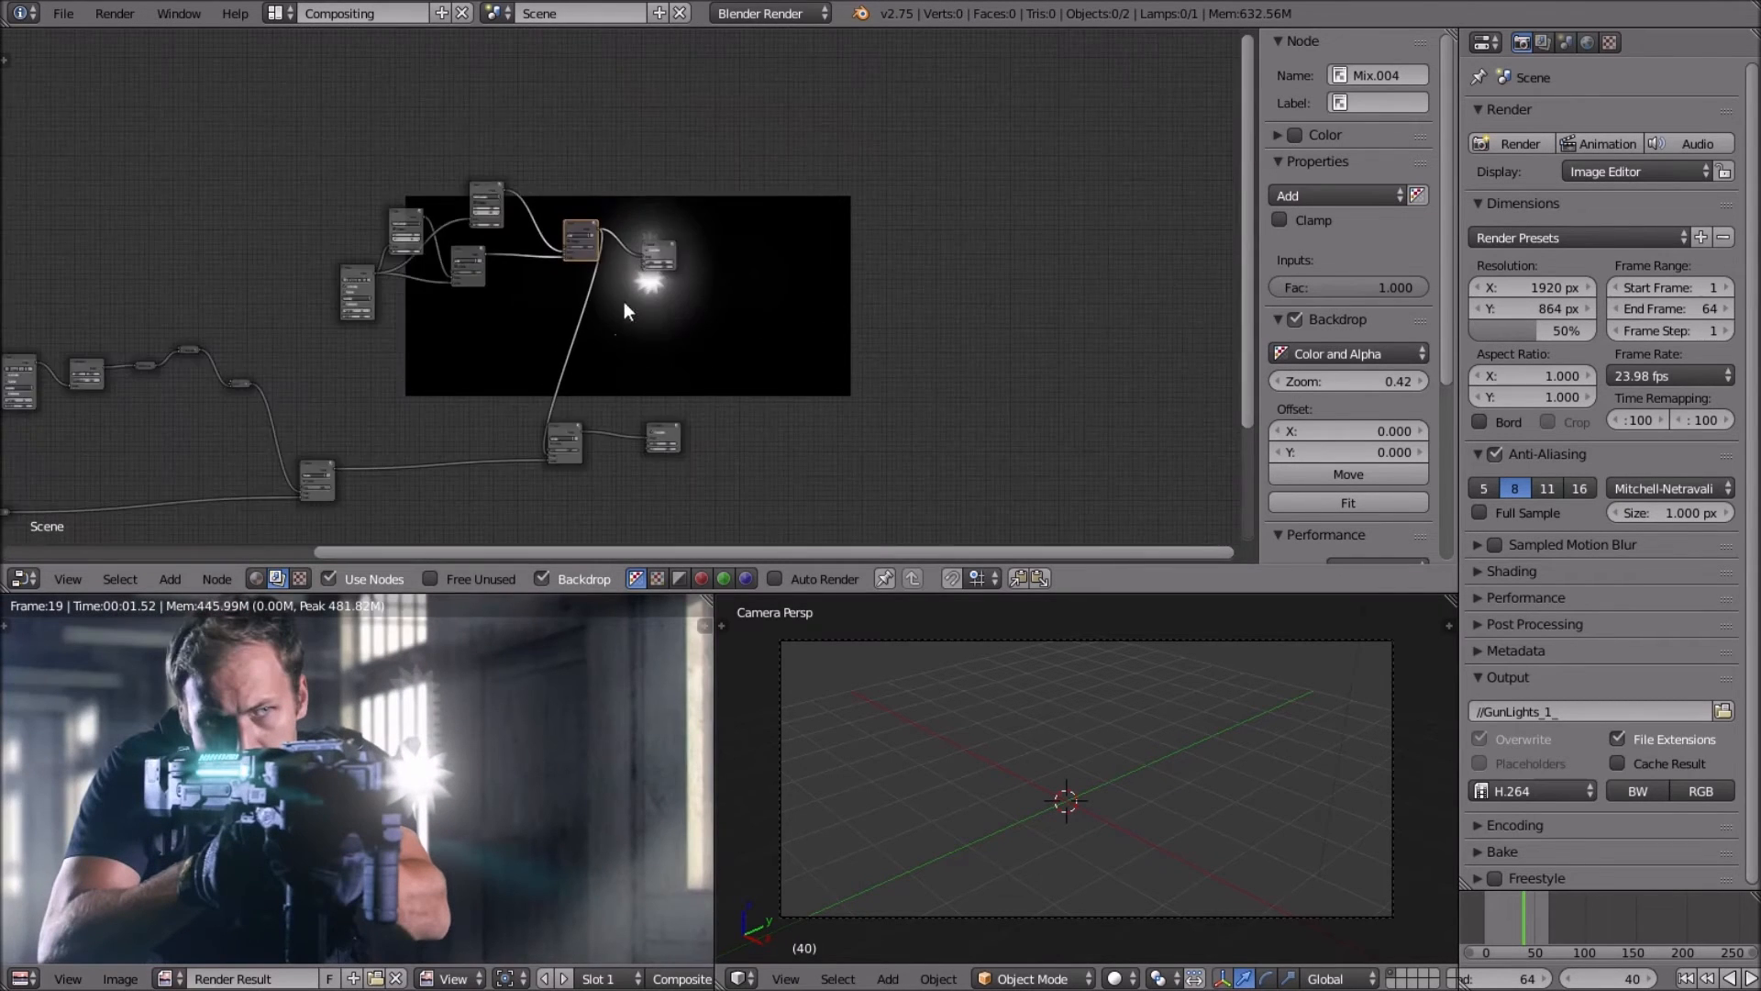
left_click(677, 241)
left_click_drag(676, 236, 1024, 218)
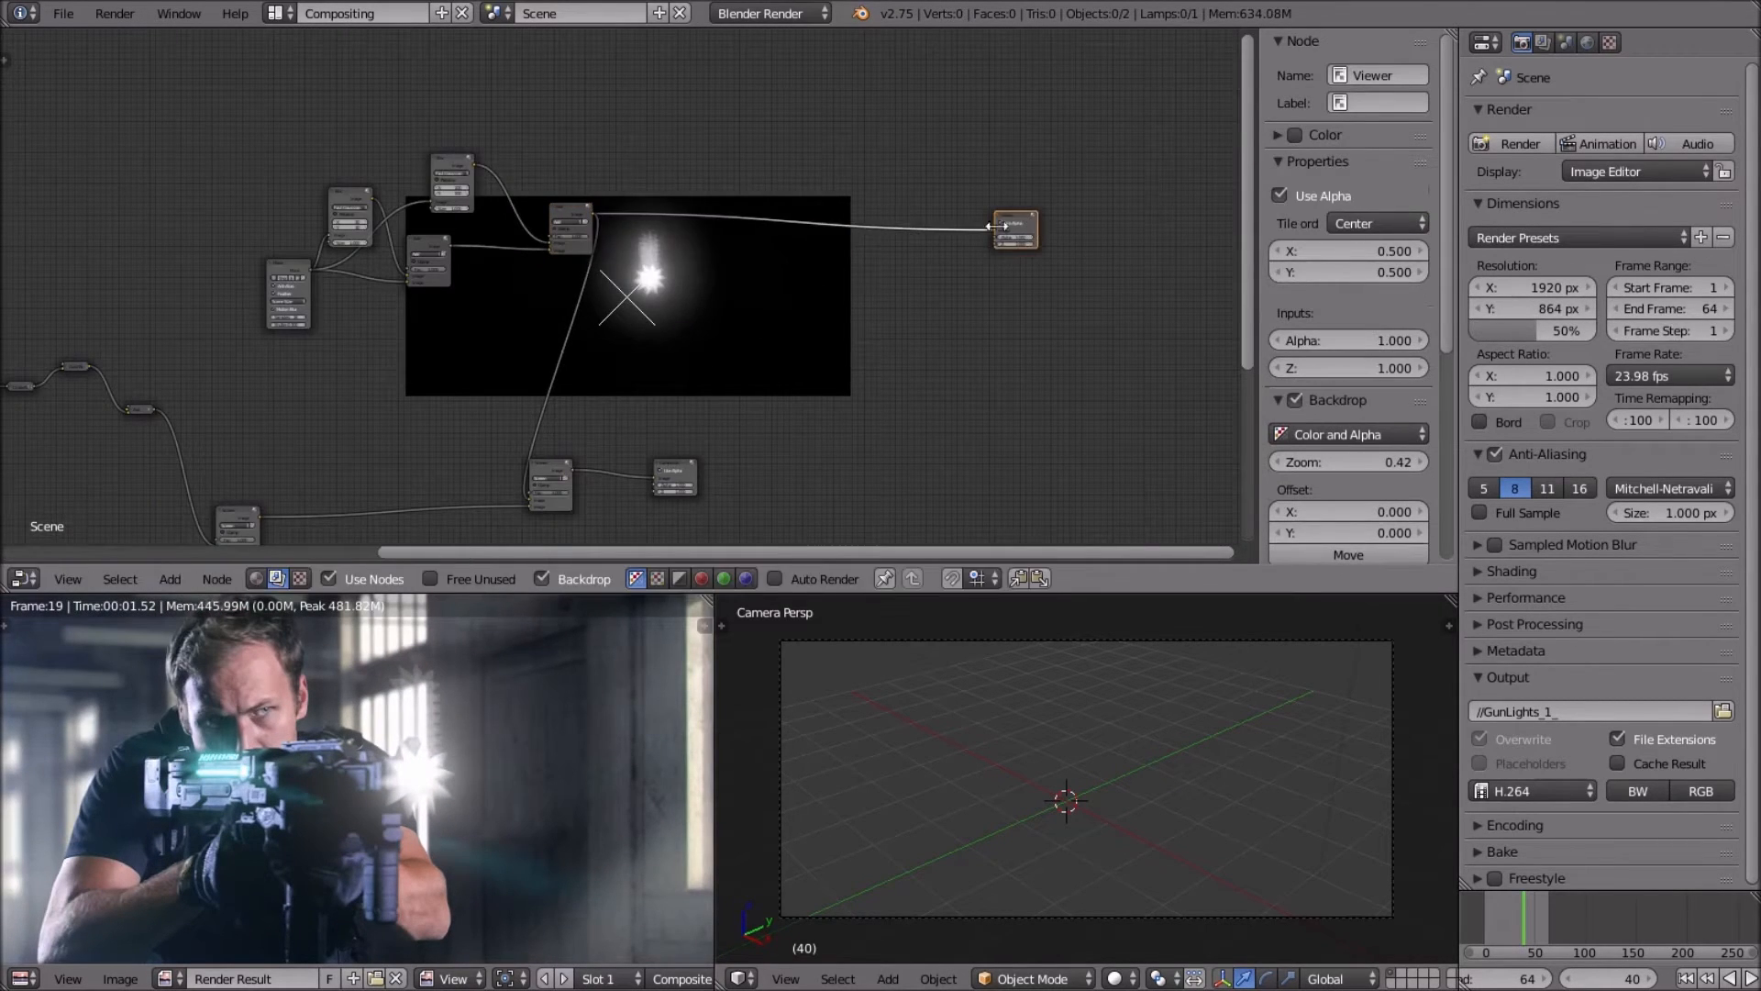
scroll(583, 264, "up", 4)
left_click_drag(548, 178, 440, 174)
middle_click_drag(521, 257, 739, 251)
Insert a Color Balance node on the link between the final Add node and the new Screen node.
key("shift+a")
mouse_move(740, 251)
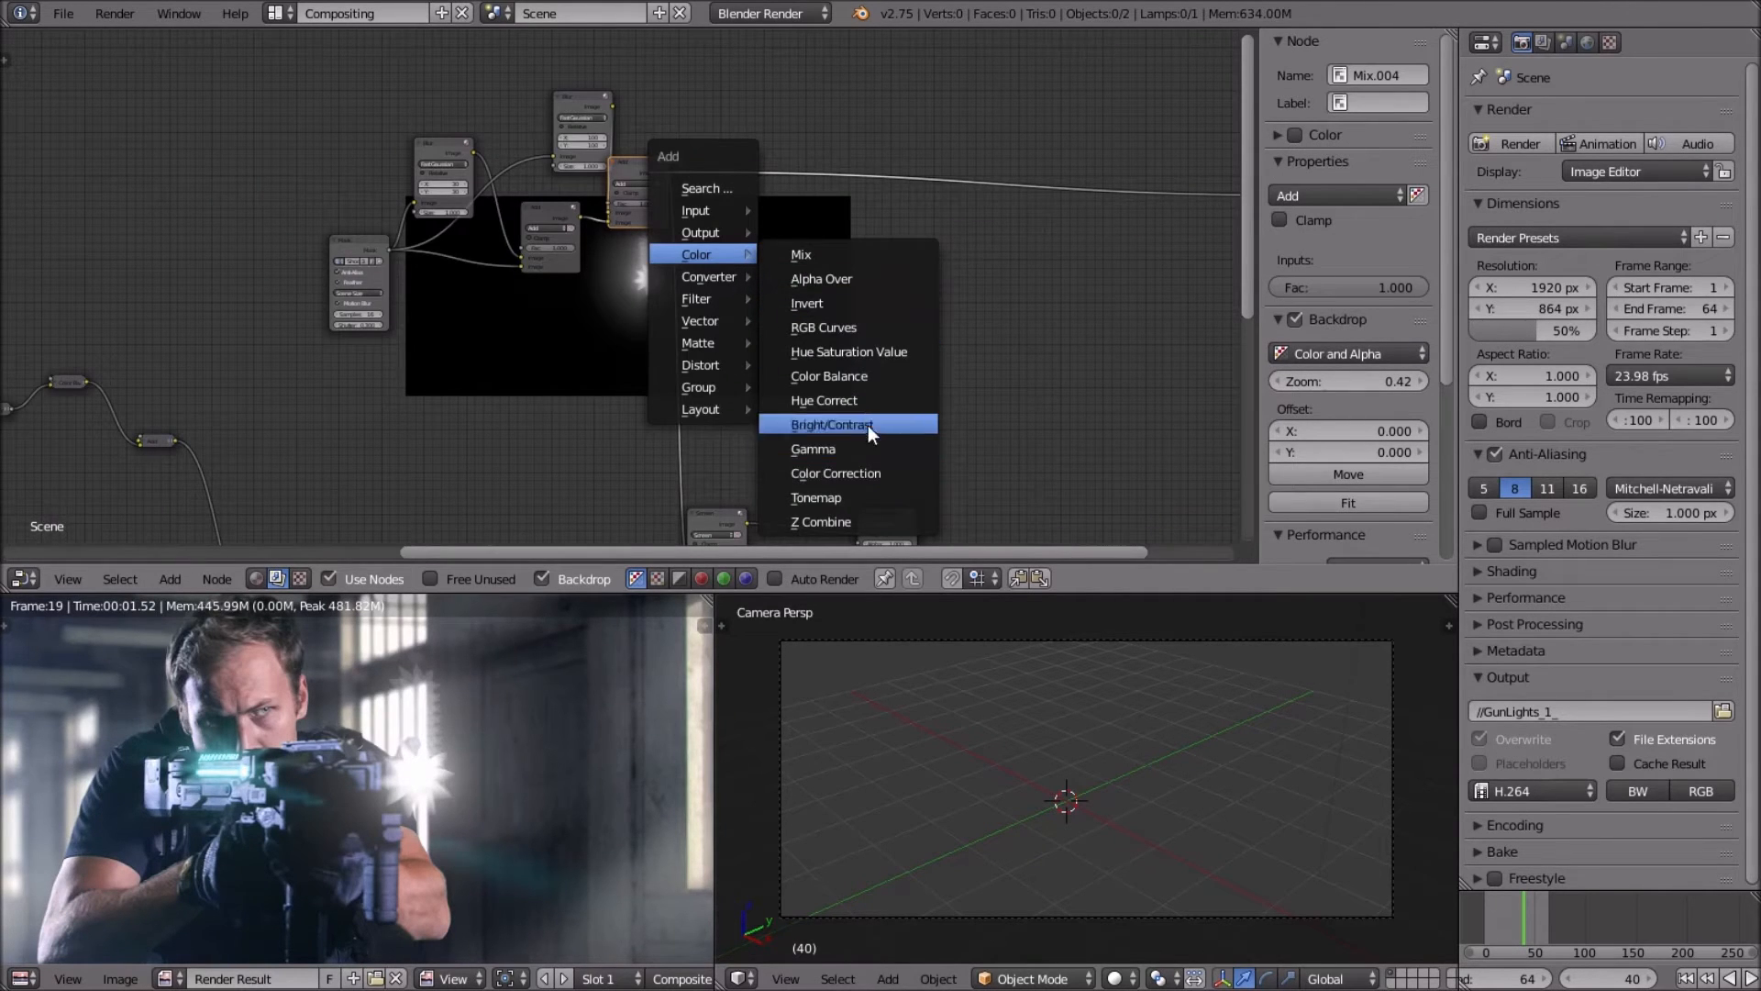
left_click(860, 376)
scroll(658, 316, "up", 6)
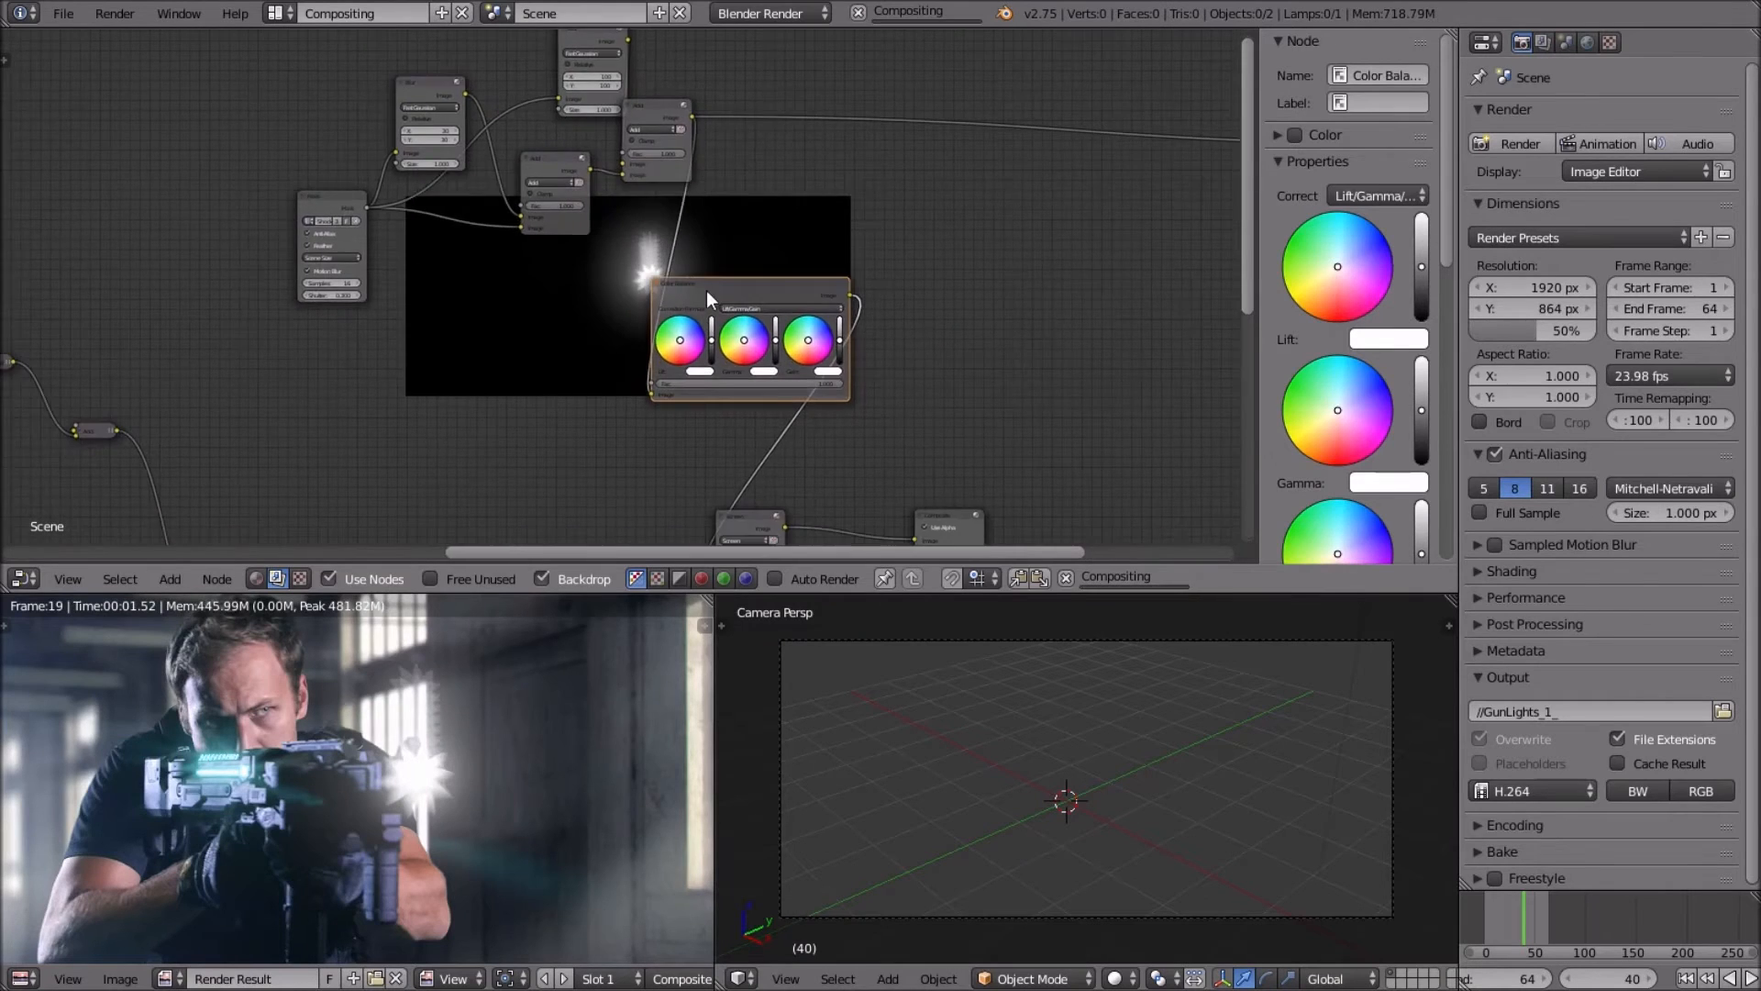
Tint the Color Balance node's Lift, Gamma and Gain toward light cyan.
scroll(548, 295, "up", 2)
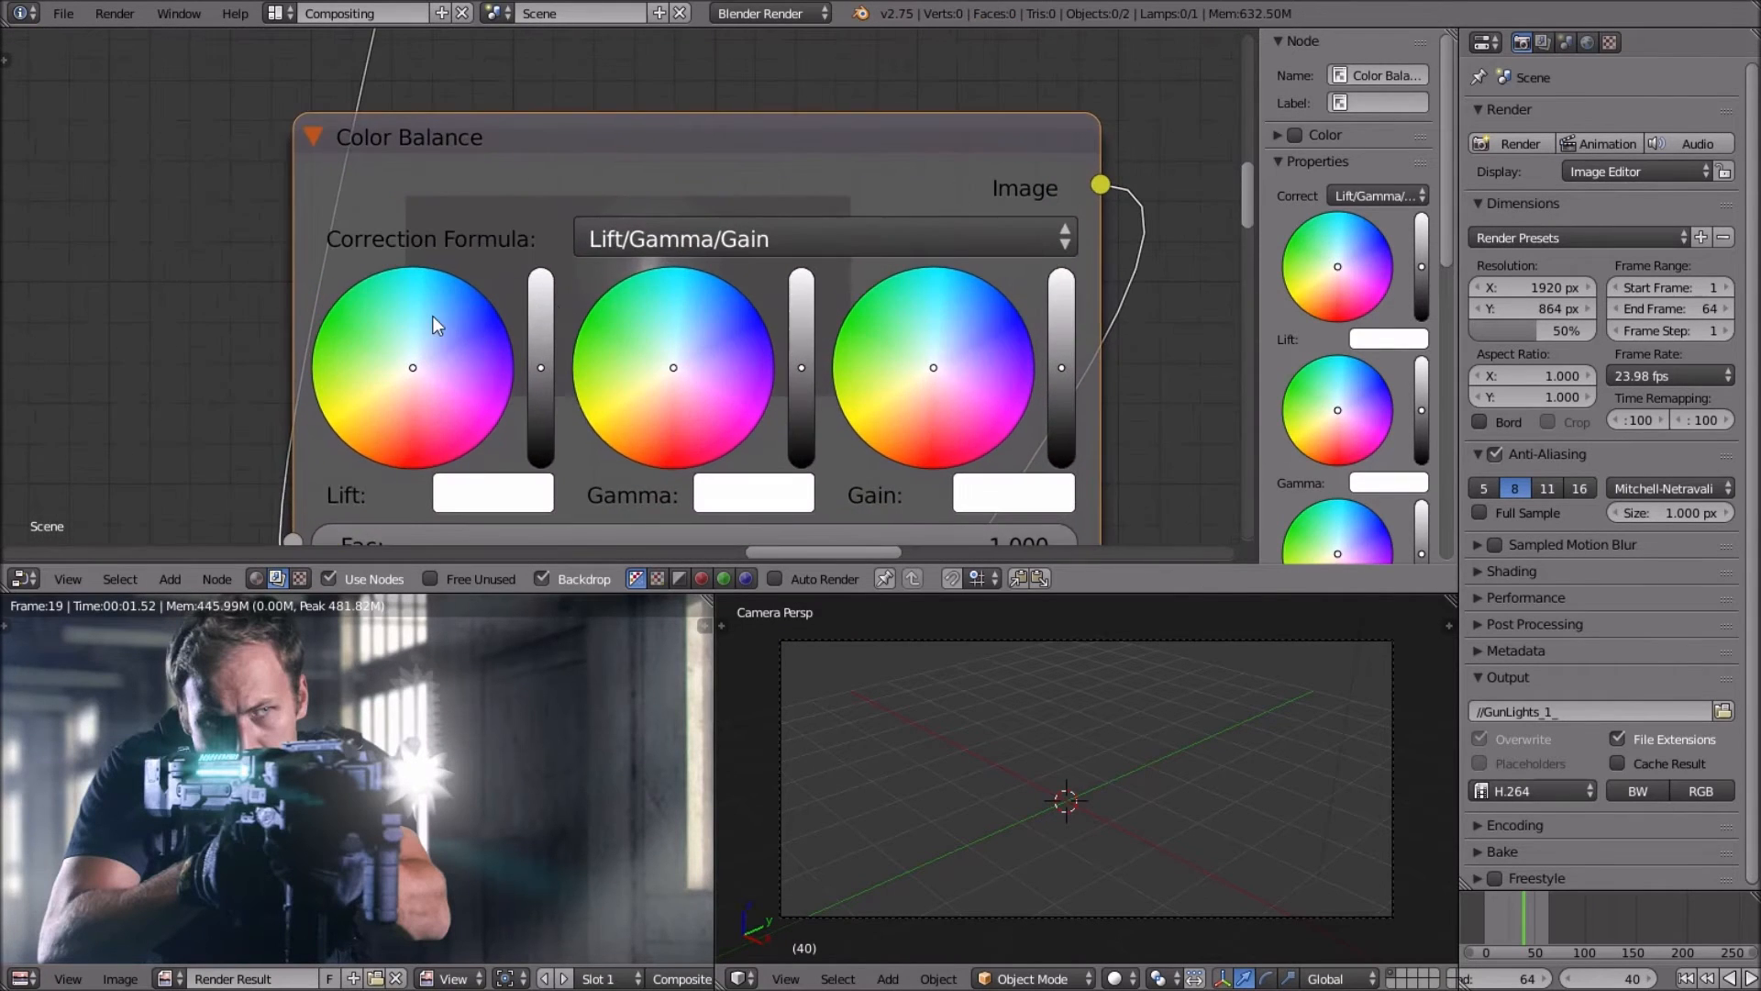
left_click_drag(534, 307, 539, 295)
left_click(797, 304)
left_click(1064, 316)
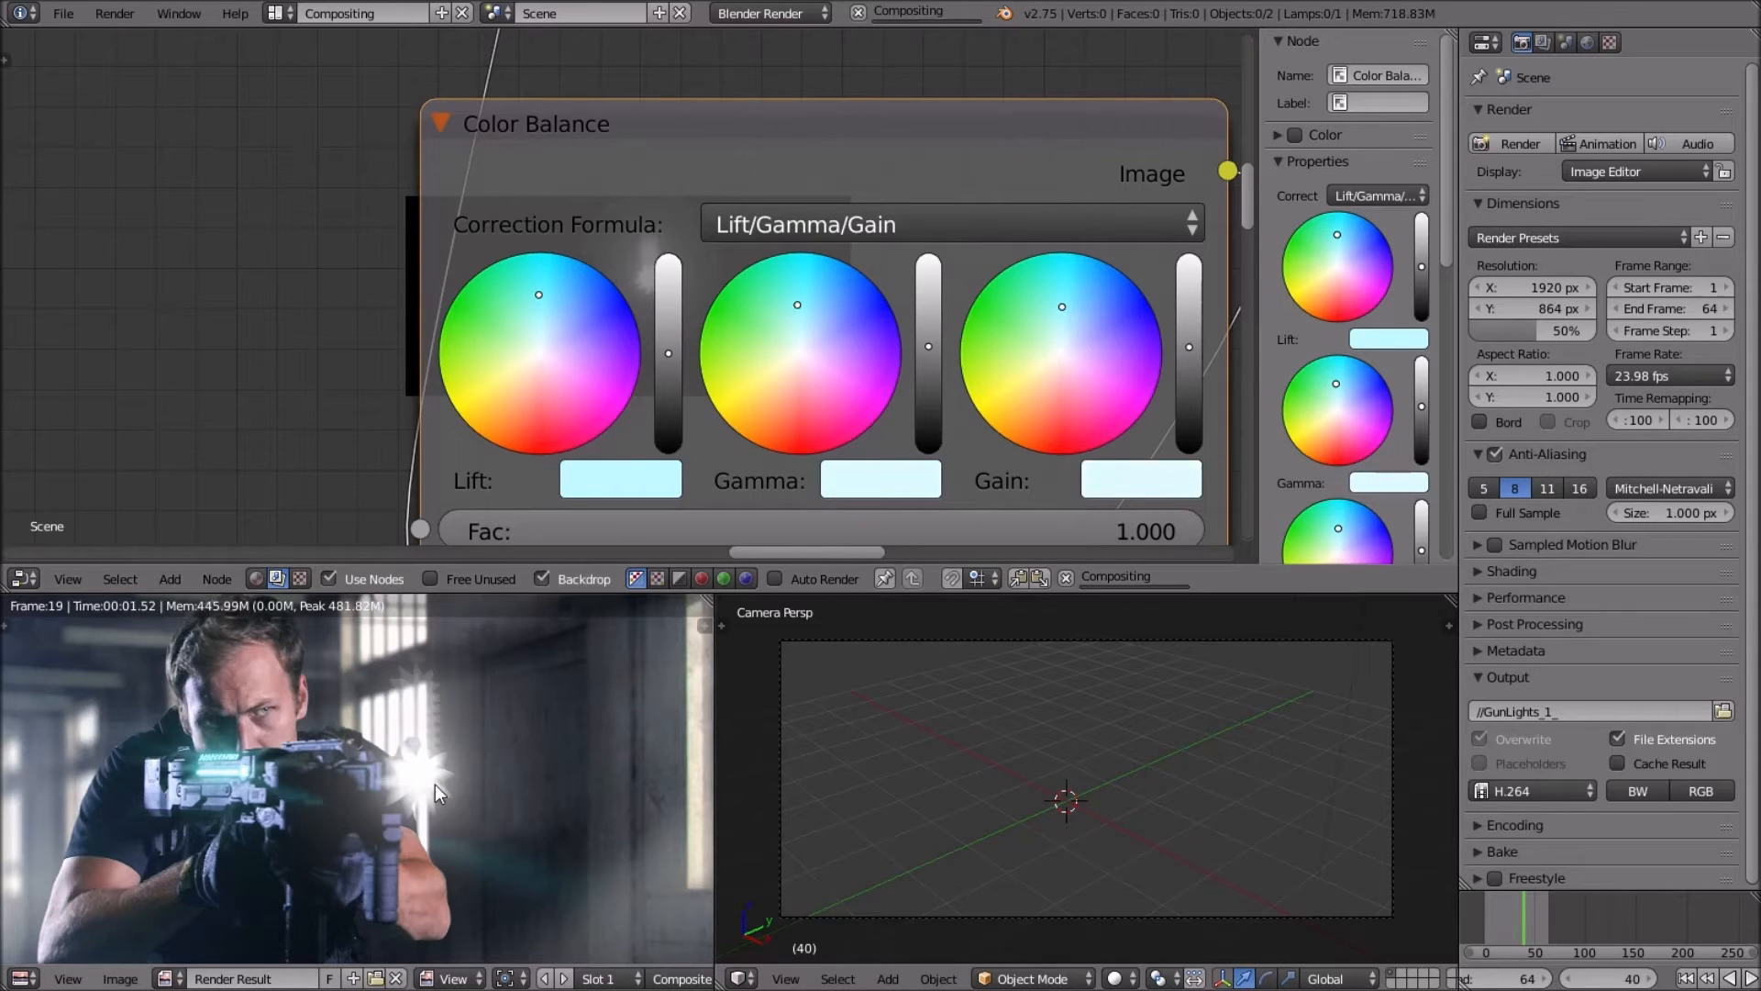
Advance to frame 42 and examine the tinted shockwave flash in the render result.
middle_click_drag(596, 554, 573, 526)
scroll(499, 291, "down", 2)
scroll(502, 292, "down", 3, "shift")
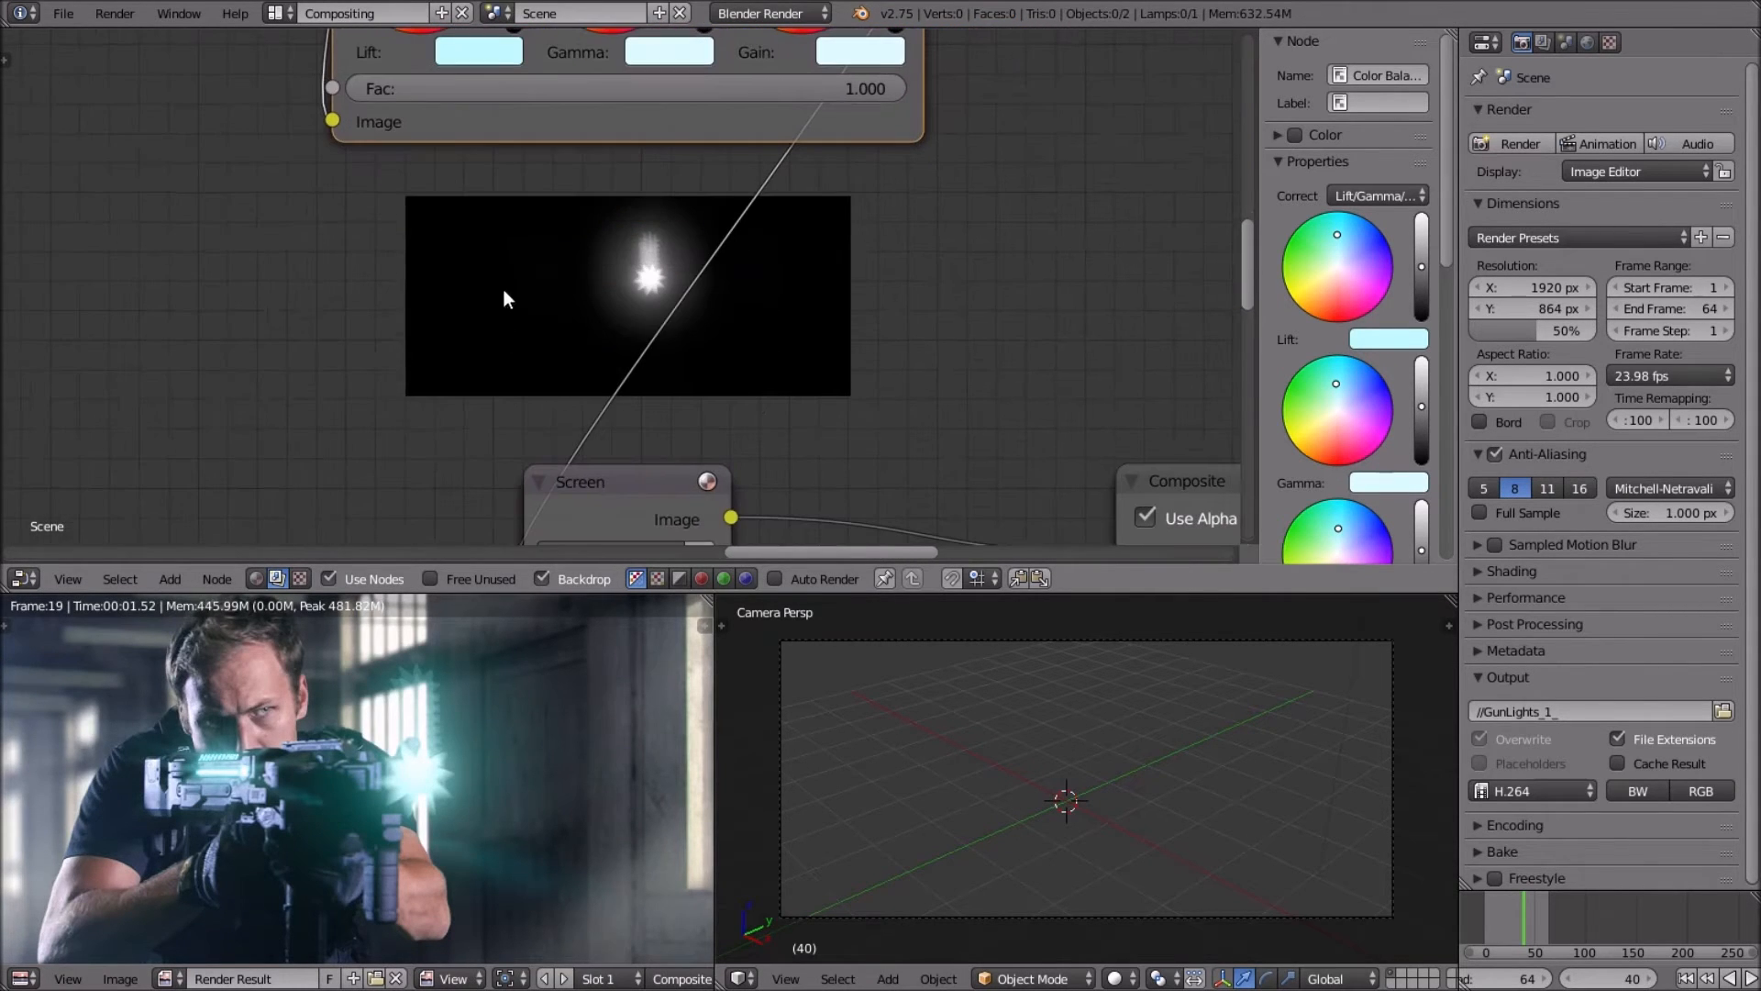
scroll(471, 675, "down", 2)
scroll(521, 344, "up", 2)
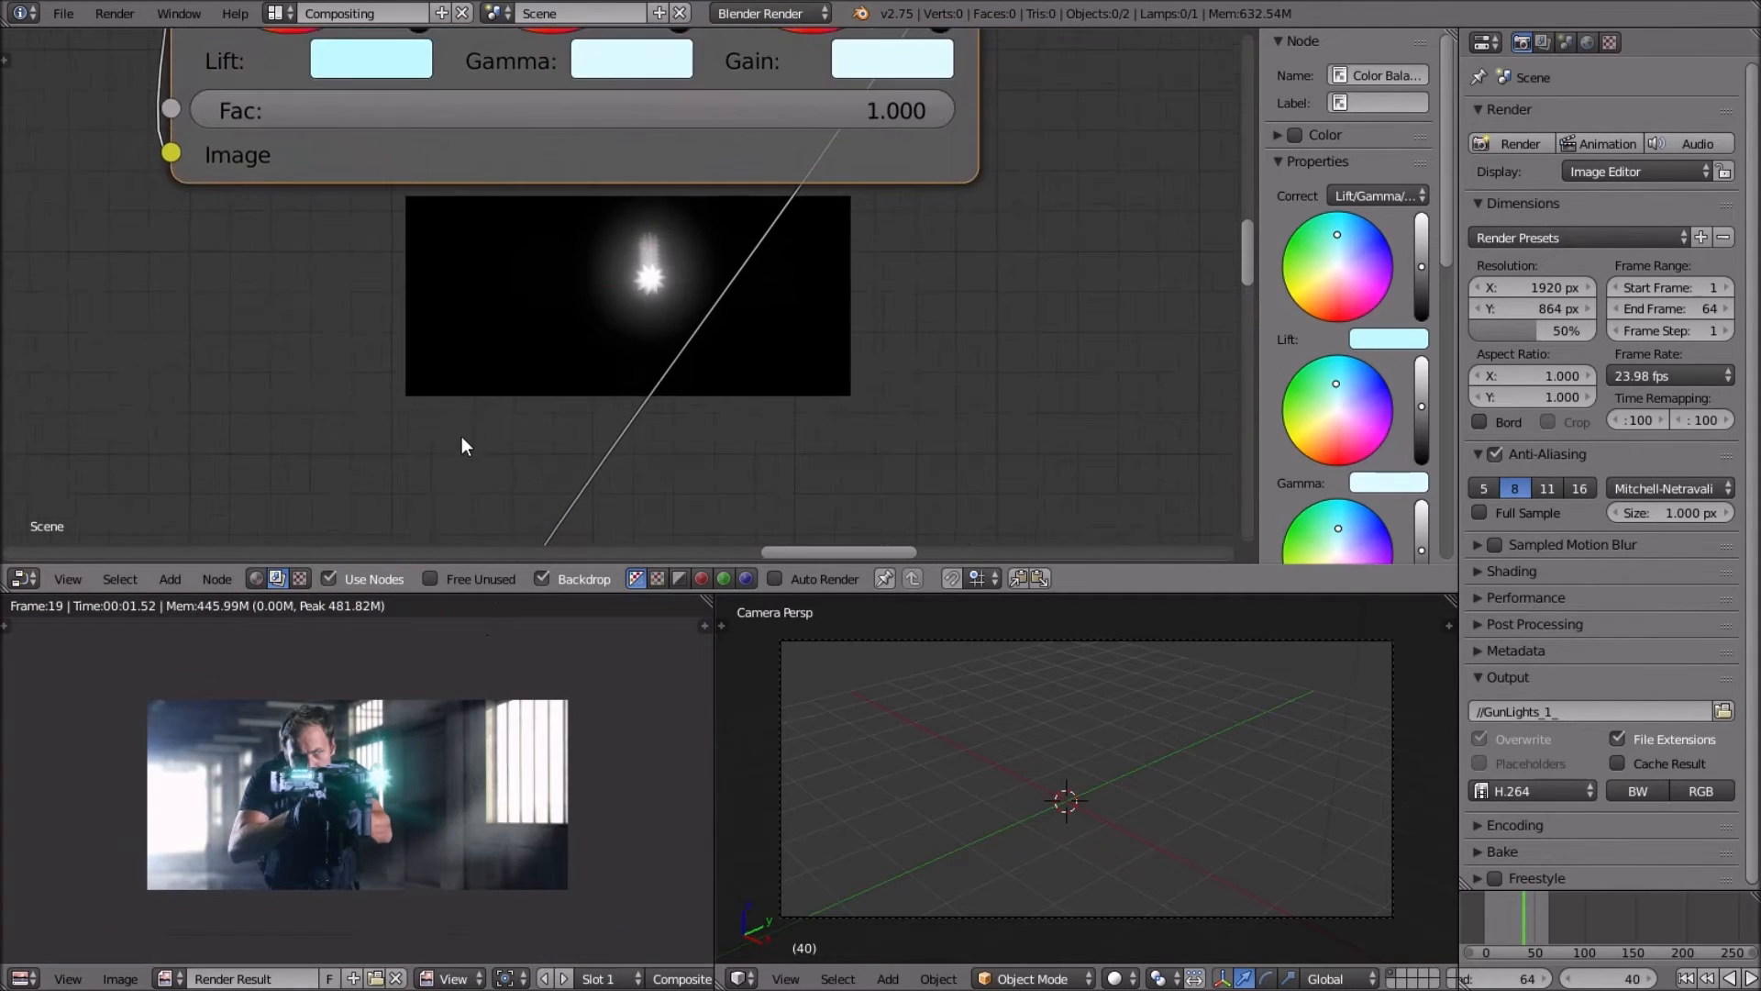
key("Right")
key("Right")
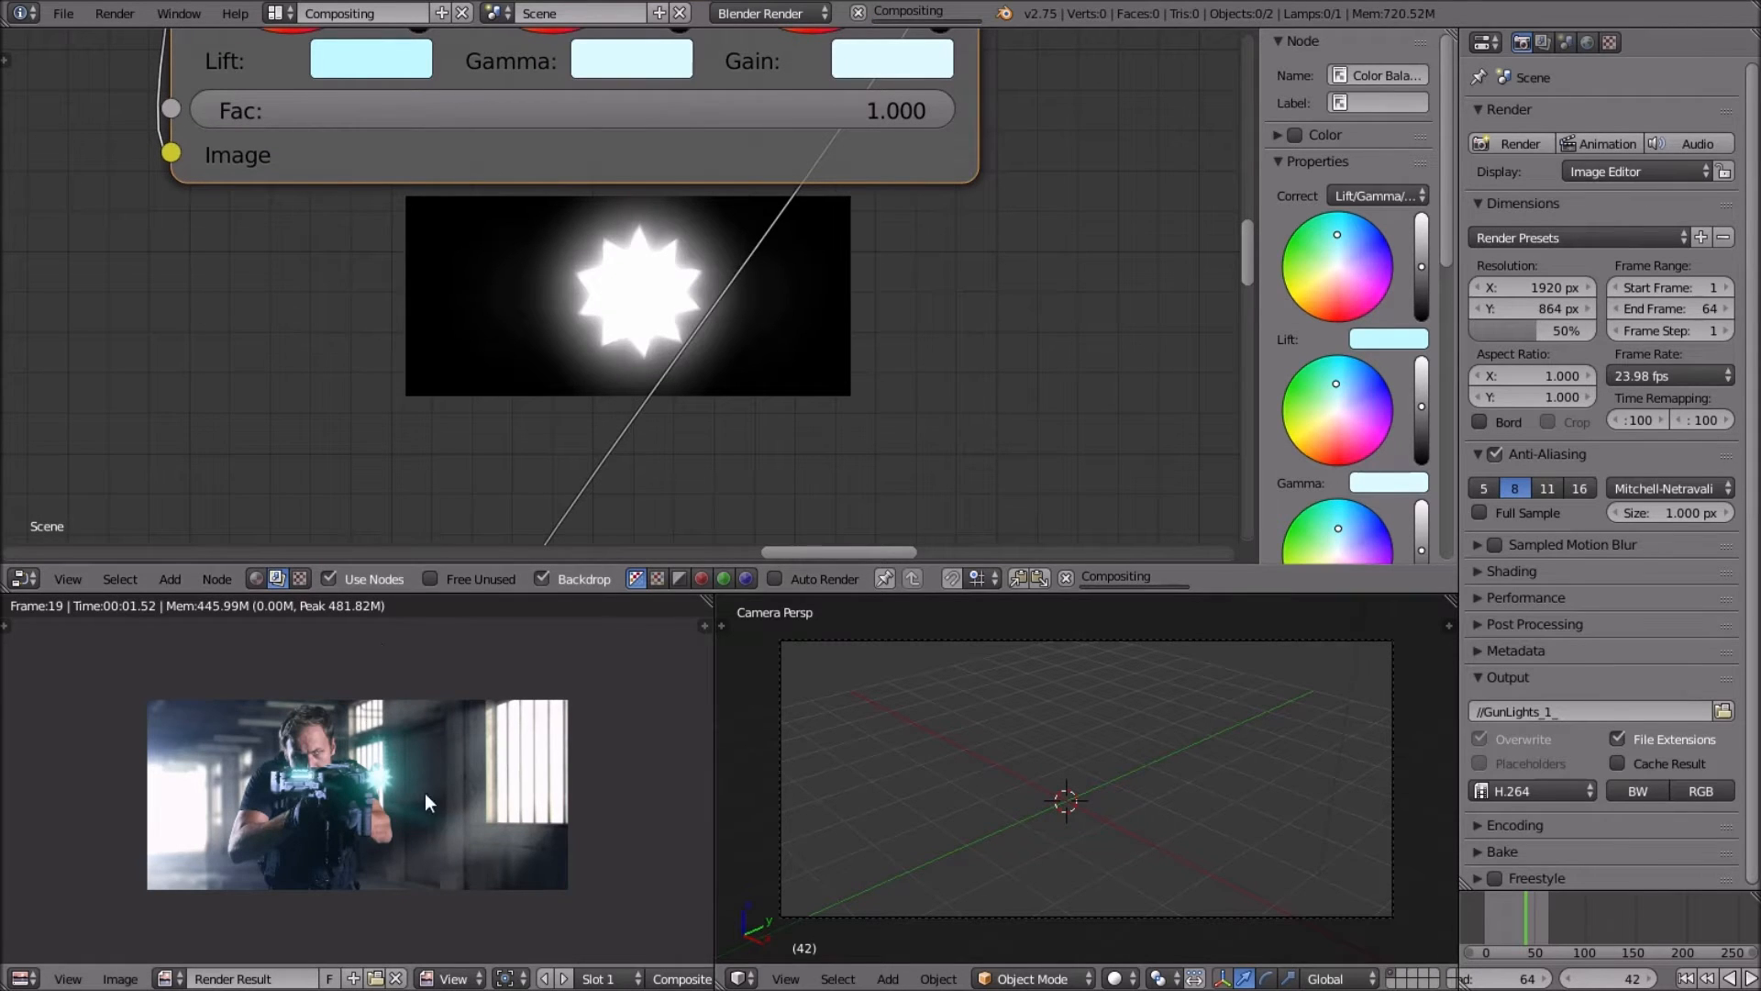
scroll(449, 785, "up", 5)
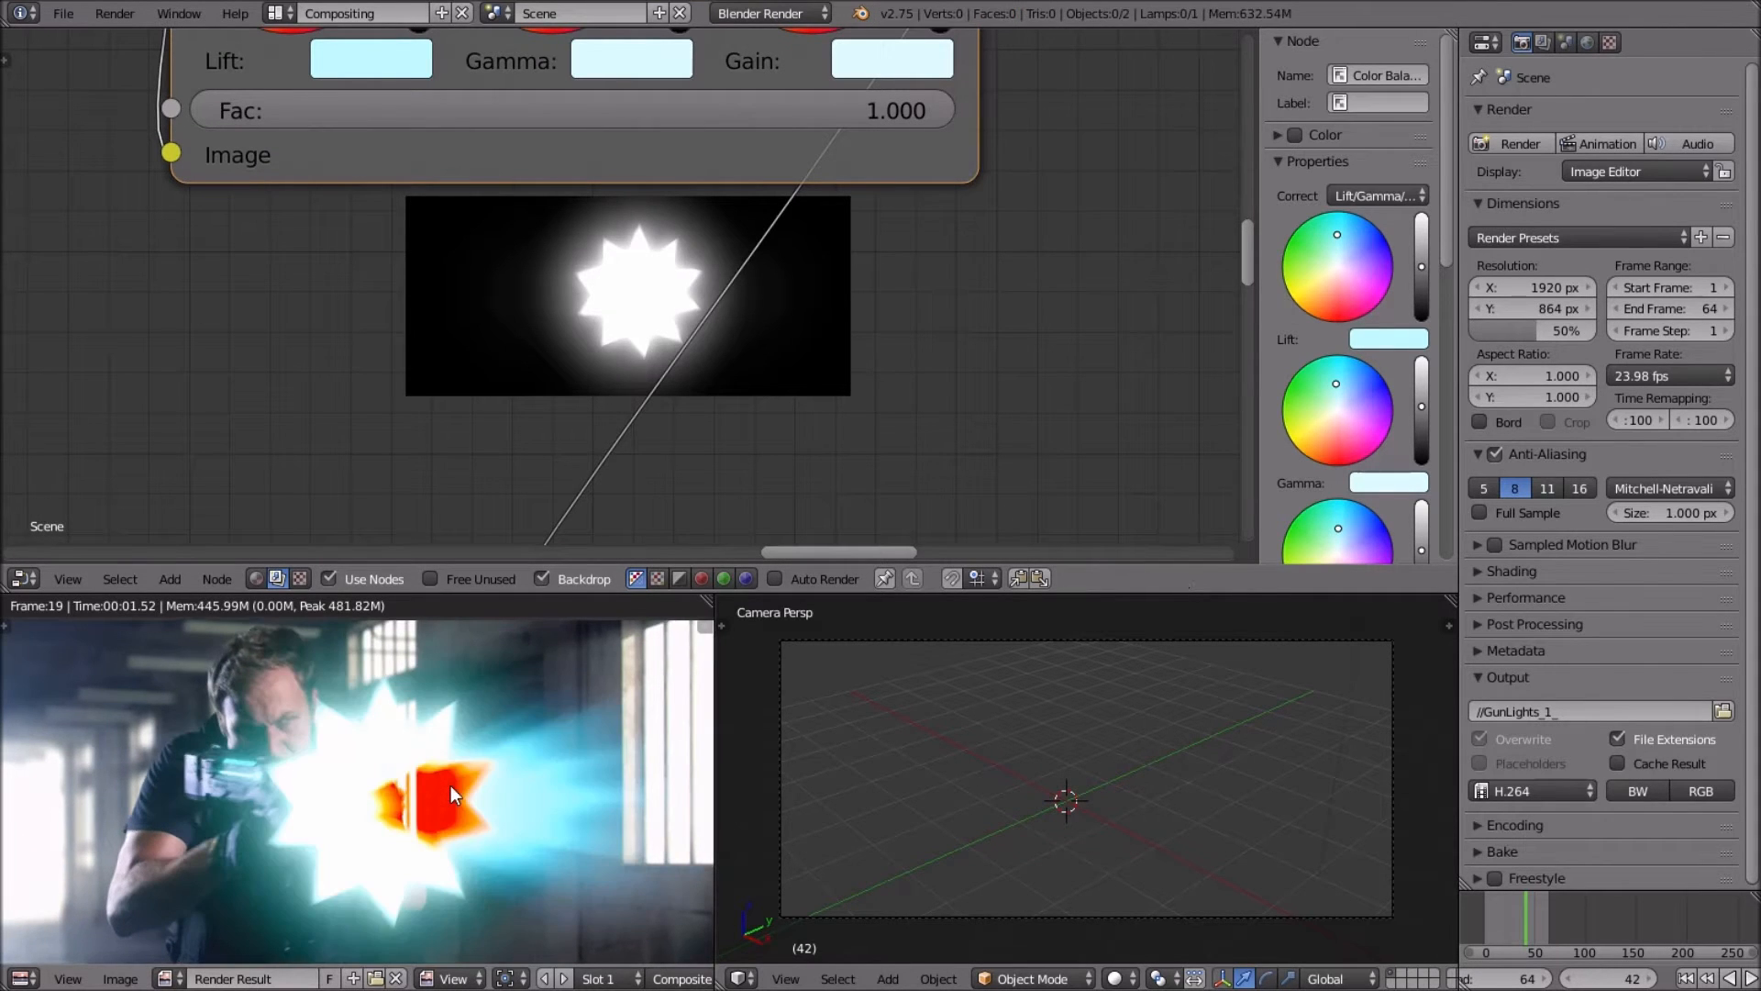
scroll(413, 468, "down", 2)
scroll(409, 459, "down", 5)
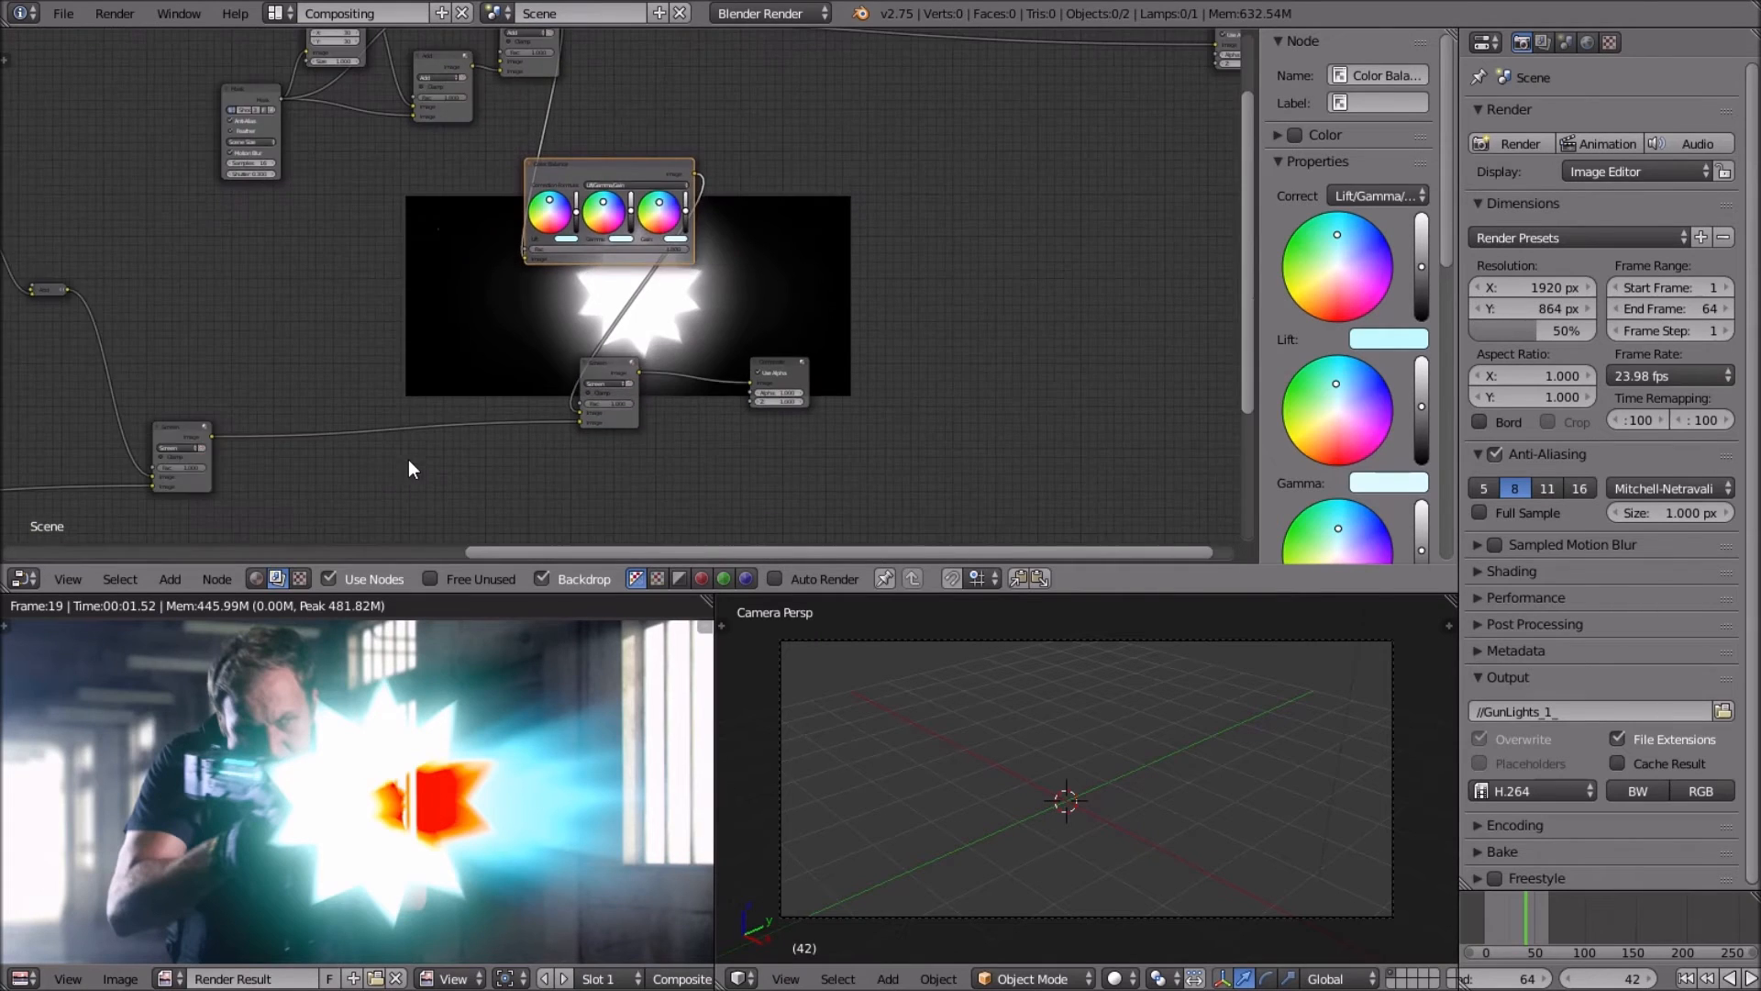
Move the footage link from the first Screen node to the shockwave Screen node's second Image input, bypassing the muzzle flash.
middle_click_drag(333, 459, 235, 468)
scroll(235, 468, "down", 2)
scroll(234, 468, "up", 2)
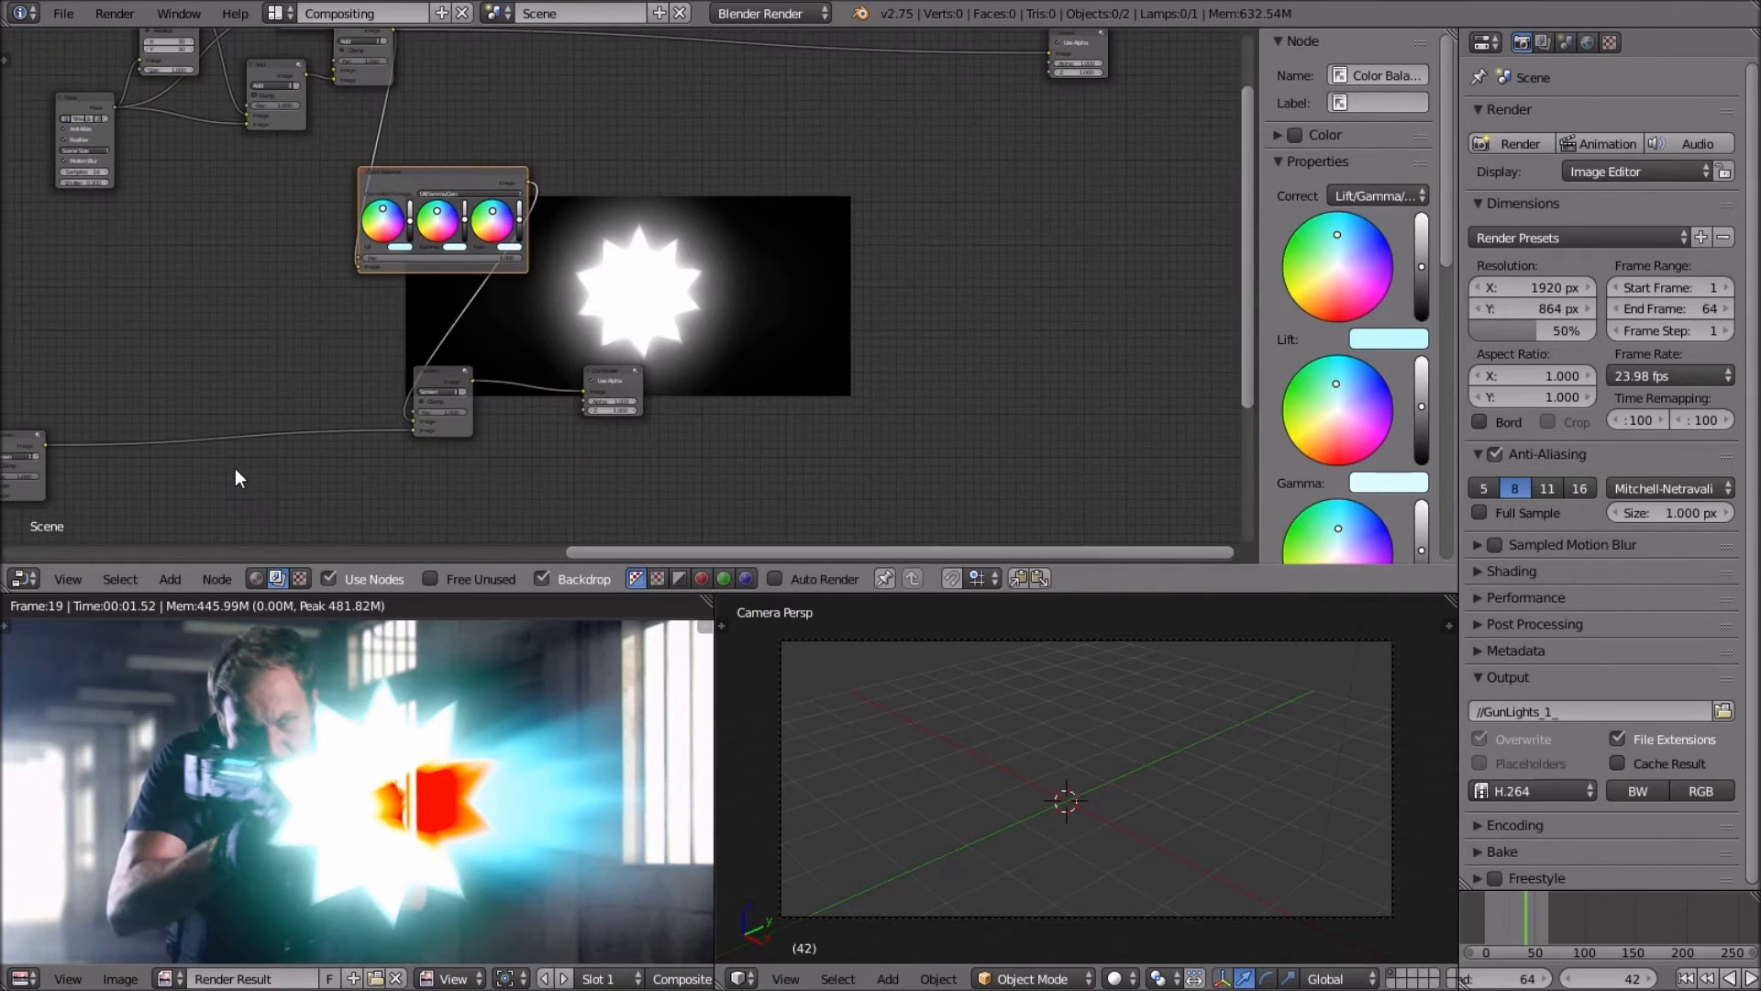
scroll(392, 426, "up", 3)
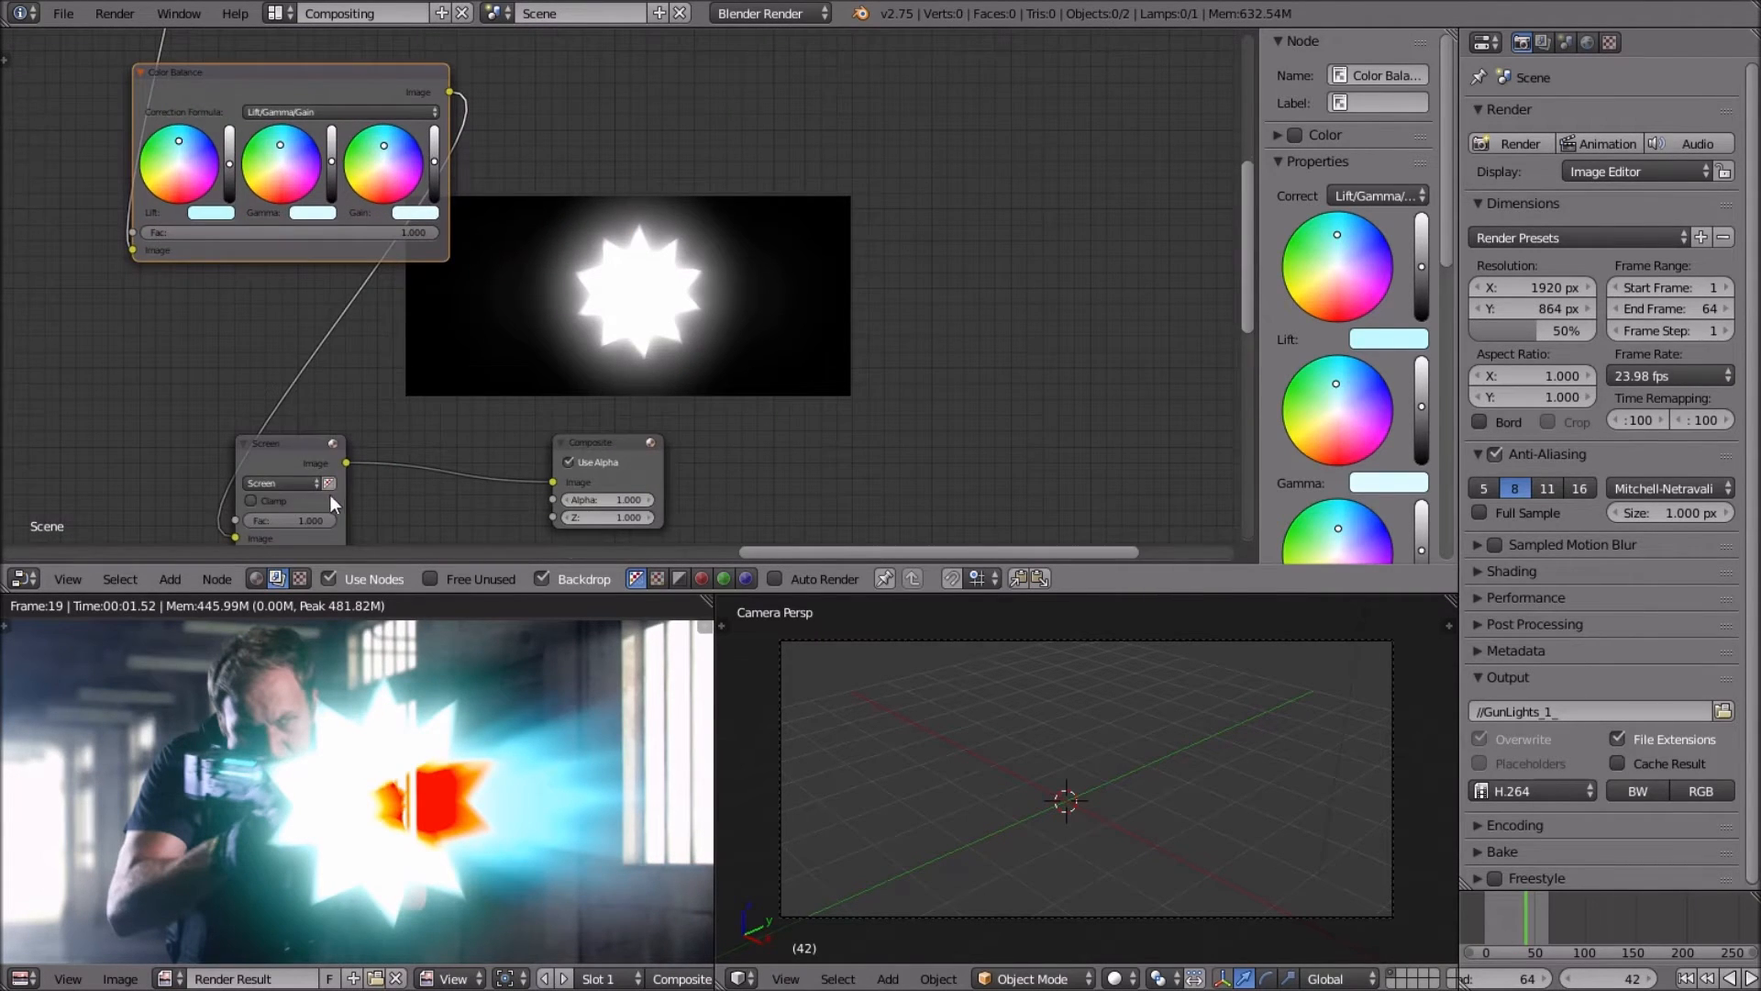
middle_click_drag(299, 477, 573, 415)
scroll(482, 411, "down", 4)
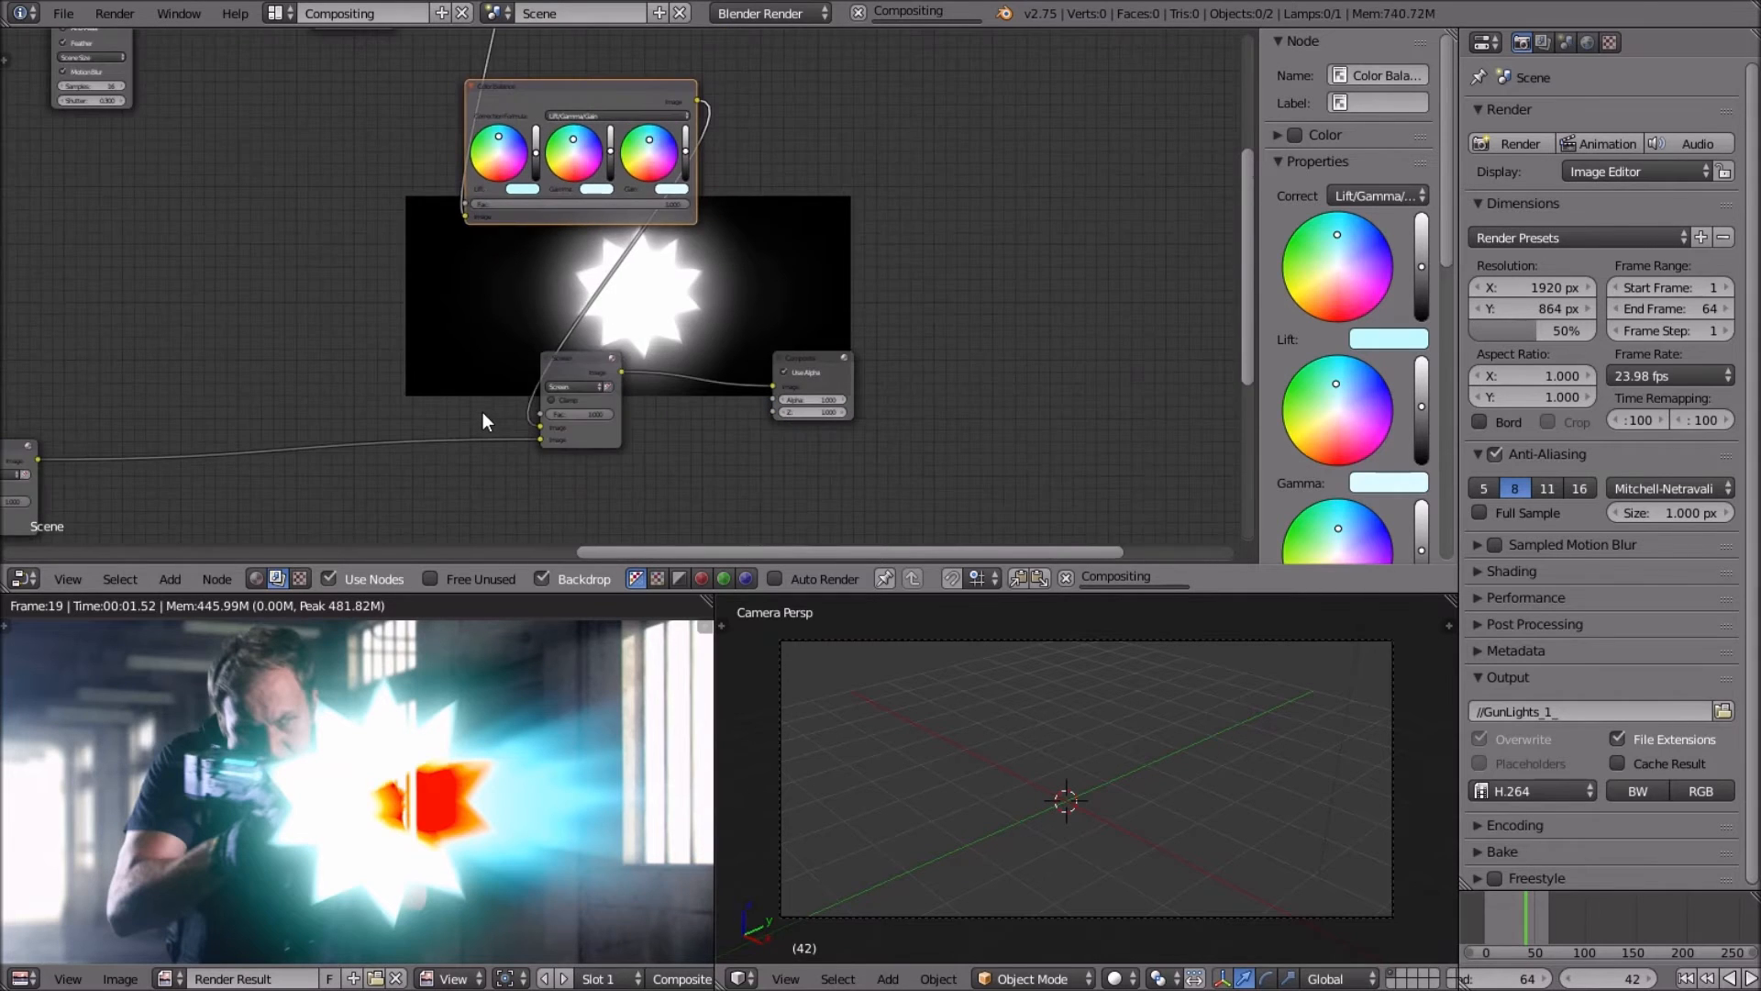
middle_click_drag(446, 422, 721, 411)
scroll(527, 416, "down", 3)
scroll(527, 417, "up", 4)
middle_click_drag(311, 457, 680, 370)
scroll(431, 427, "up", 3)
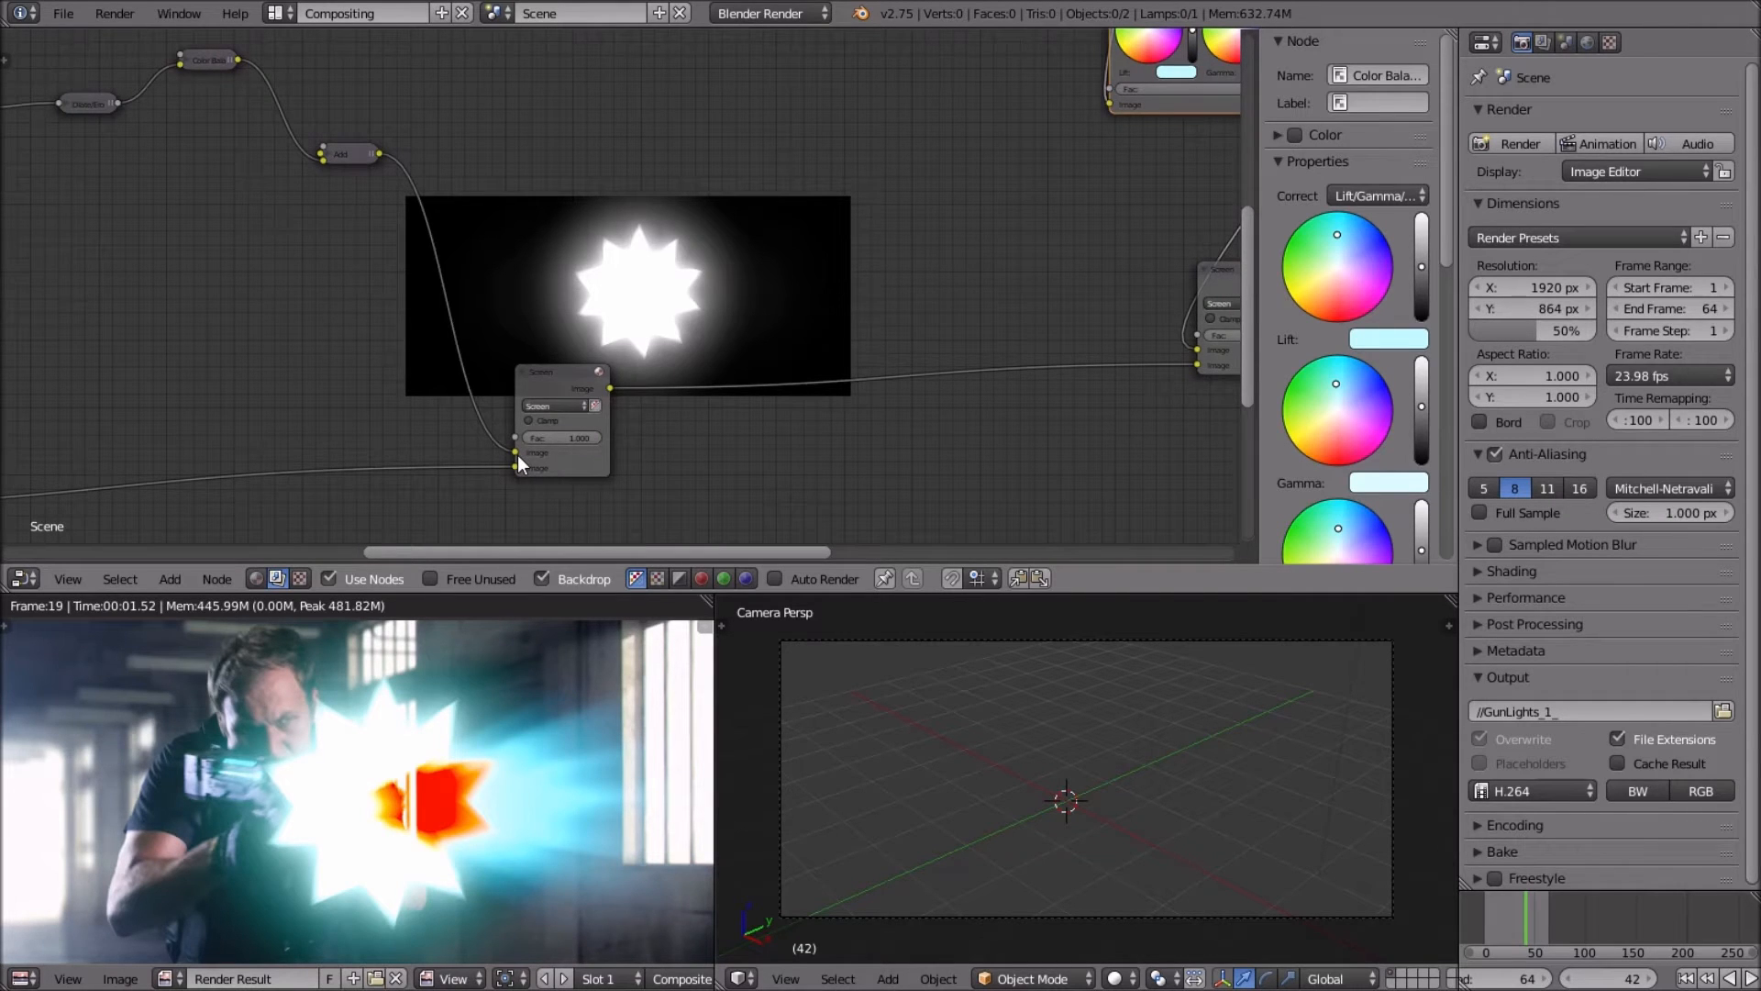
left_click_drag(515, 468, 1197, 359)
middle_click_drag(1141, 383, 589, 458)
scroll(657, 377, "down", 7)
scroll(645, 391, "down", 3)
middle_click_drag(646, 391, 699, 313)
middle_click_drag(594, 428, 674, 374)
middle_click_drag(608, 300, 660, 480)
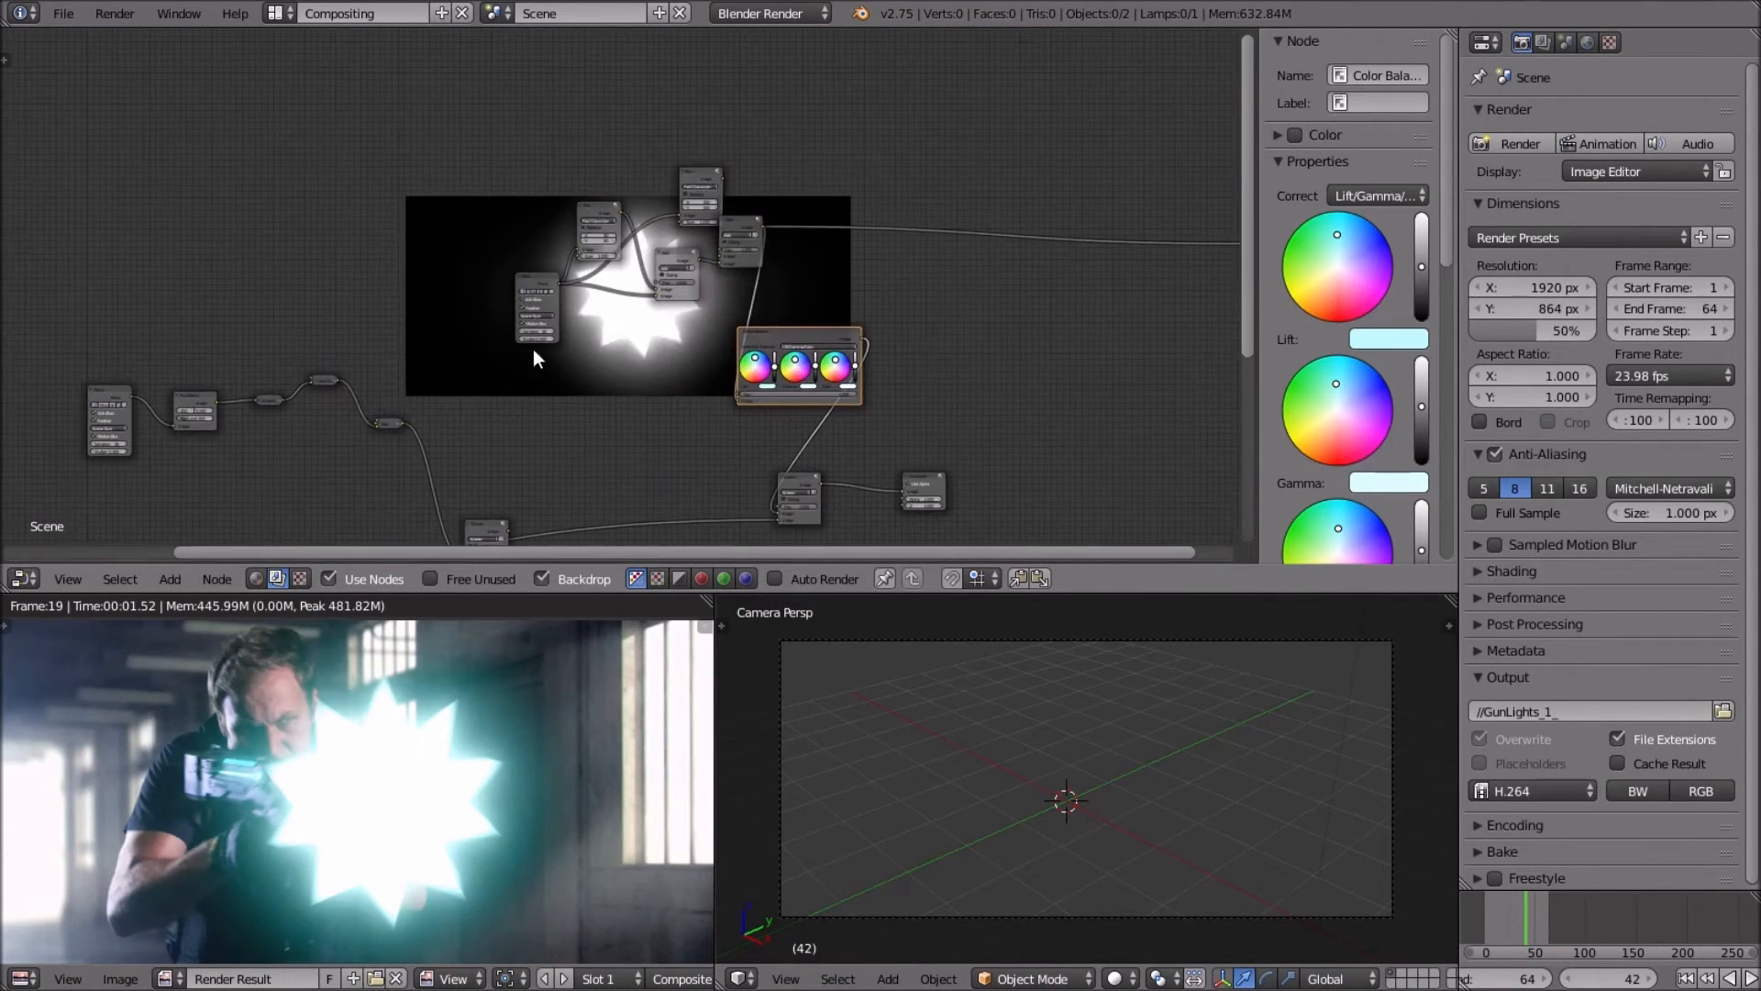
Move the shockwave Mask node farther from its Blur and Add nodes to make room for another node.
scroll(546, 299, "up", 3)
left_click(515, 278)
scroll(519, 285, "up", 4)
key("g")
left_click(270, 239)
middle_click_drag(350, 266, 731, 393)
scroll(728, 292, "up", 7)
key("g")
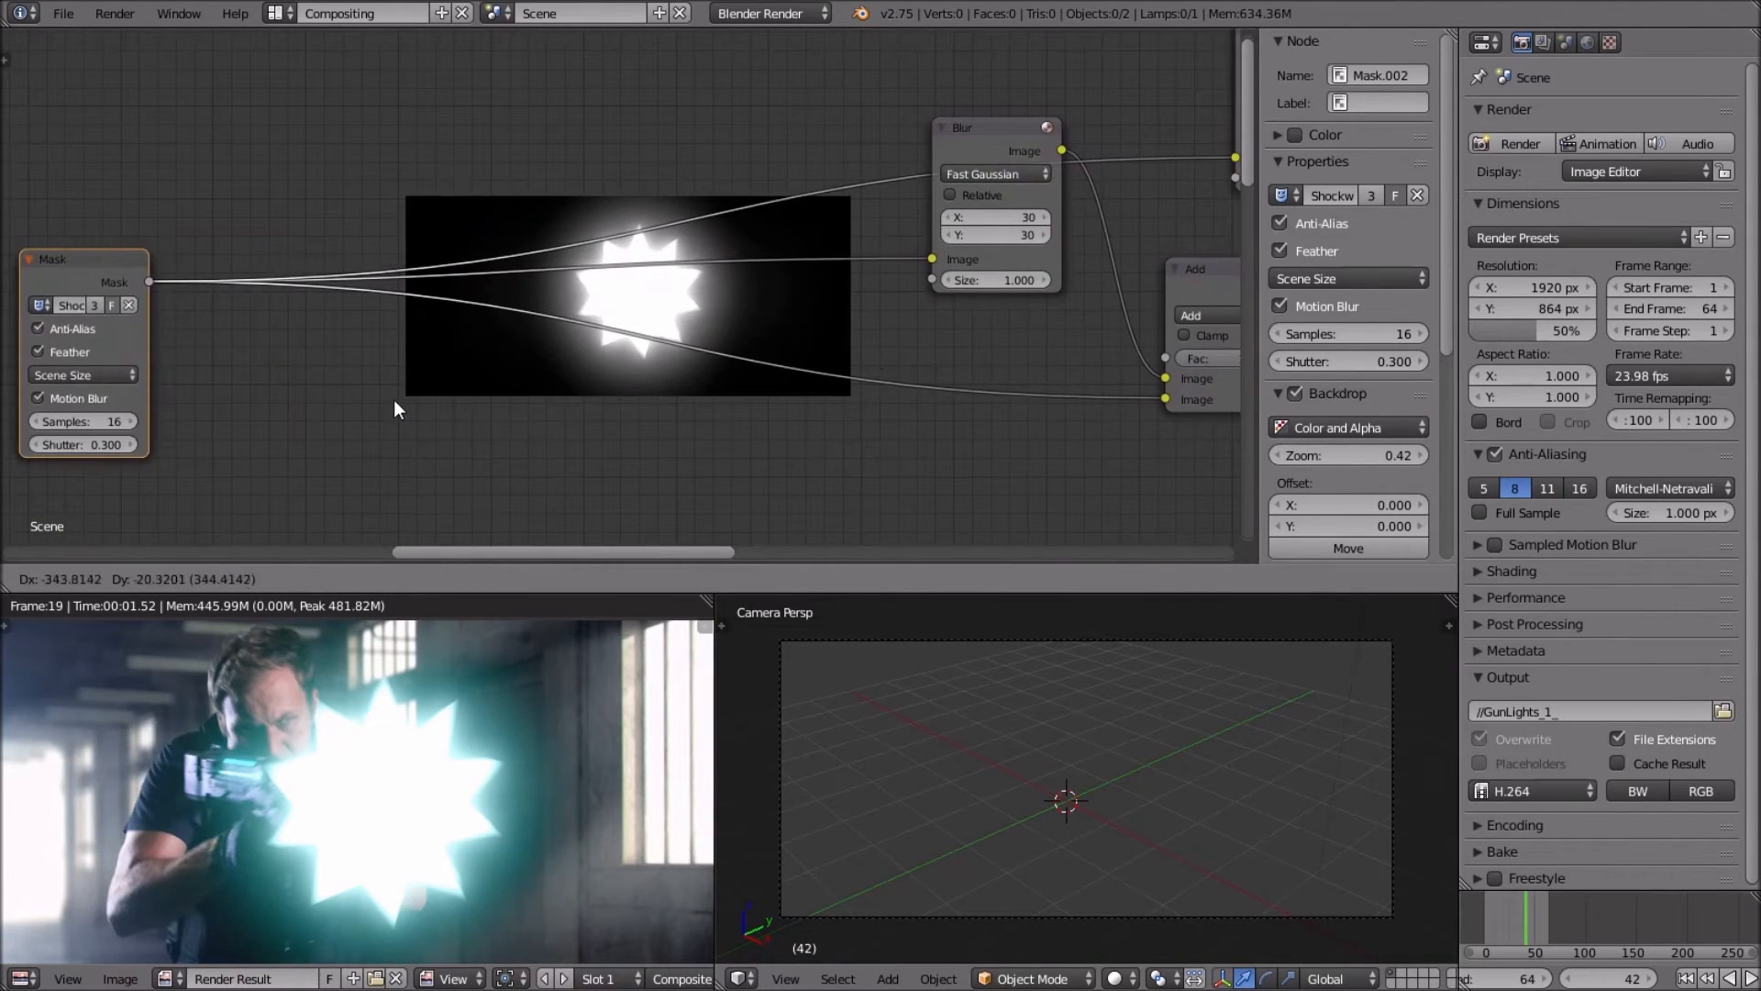
left_click(394, 399)
Add a Dilate/Erode node between the shockwave Mask node and its Blur nodes.
scroll(410, 385, "down", 2)
middle_click_drag(410, 385, 604, 398)
key("shift+a")
mouse_move(604, 398)
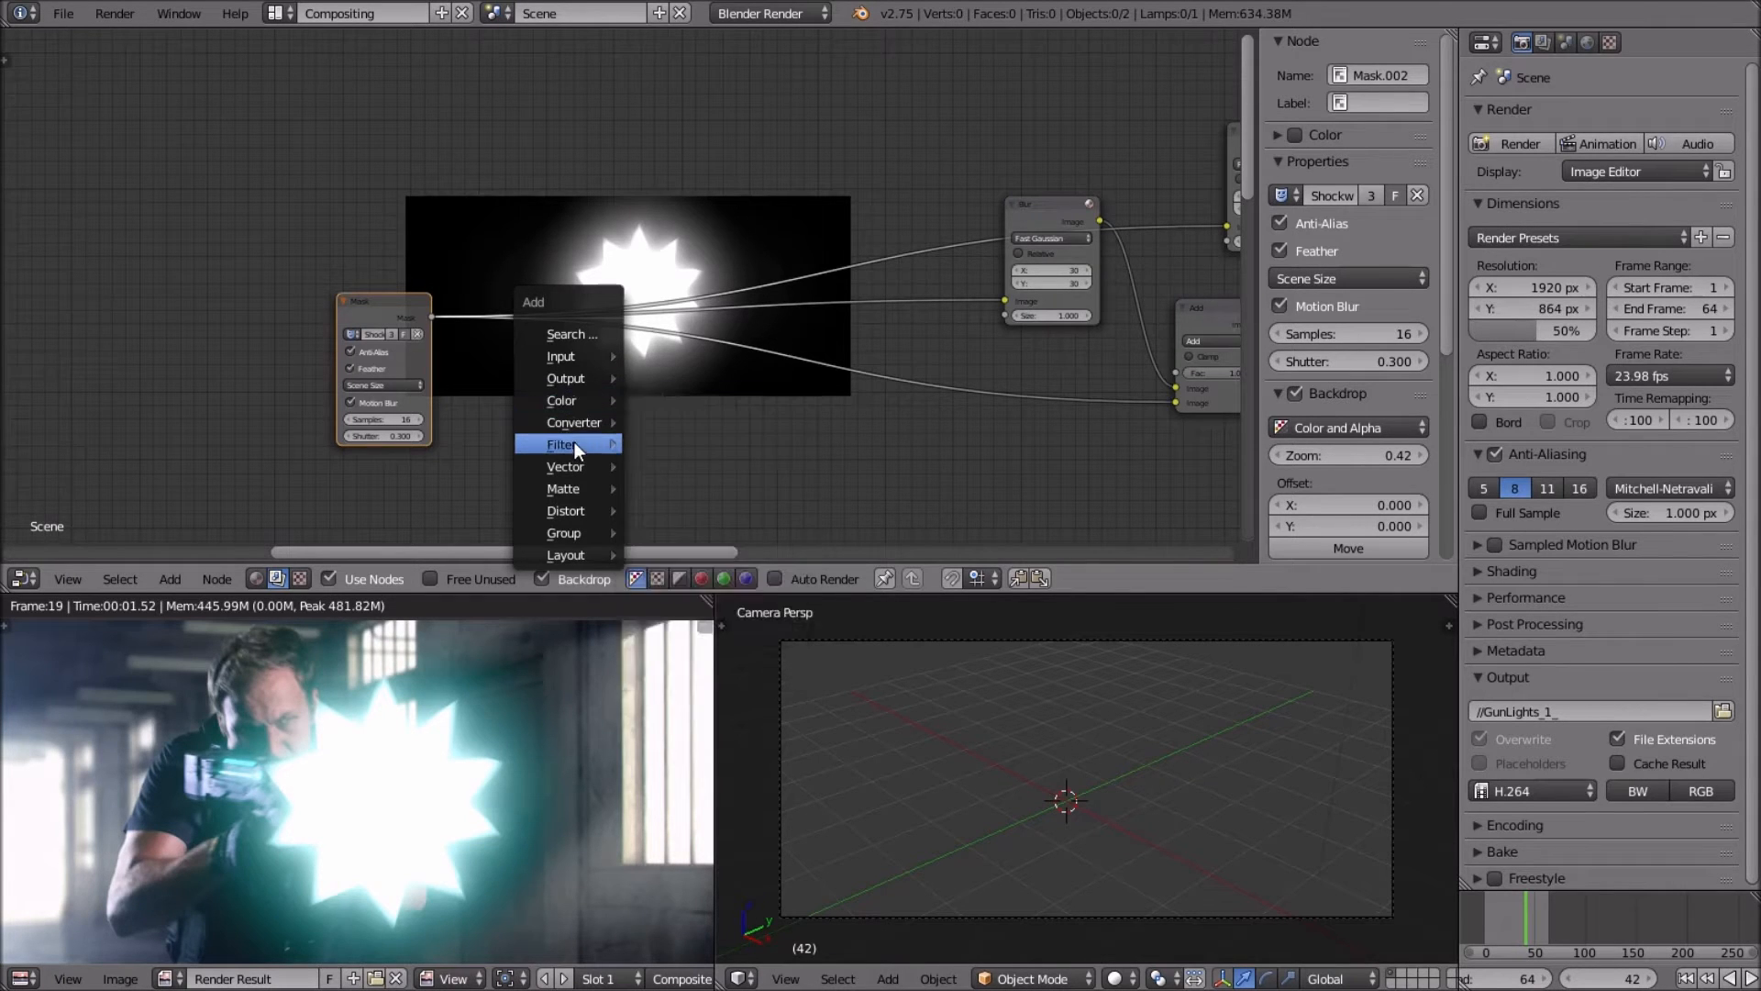
mouse_move(575, 442)
left_click(702, 492)
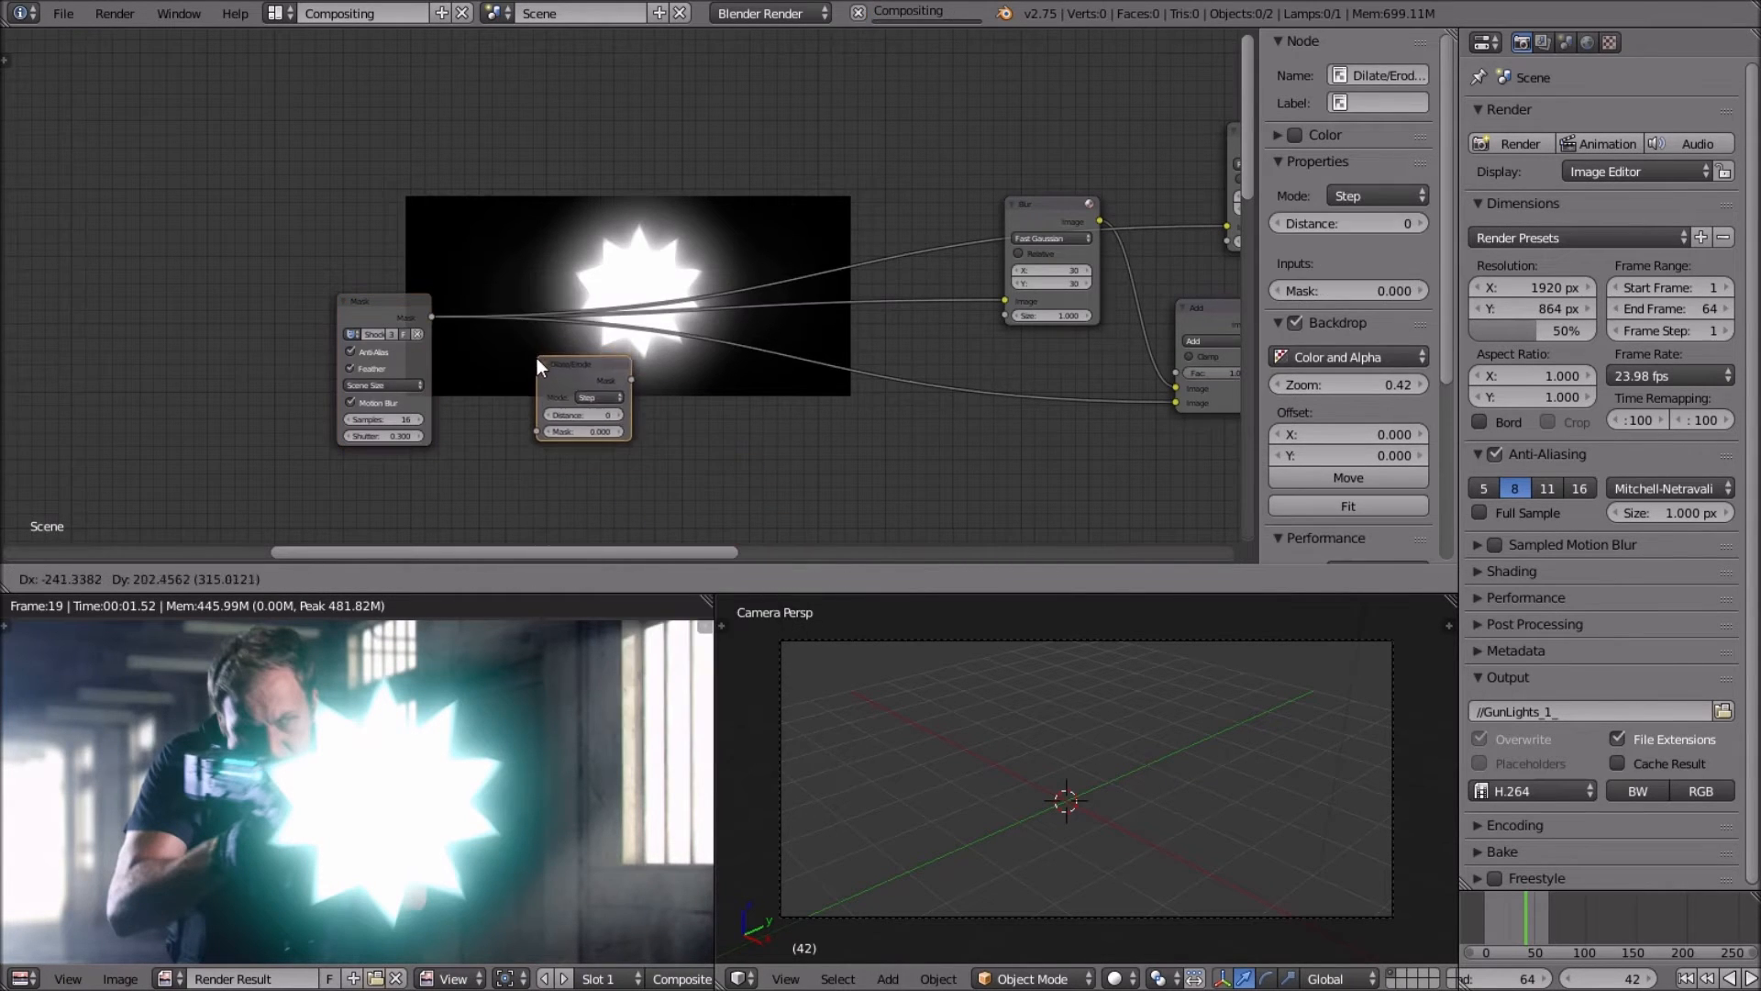
left_click(521, 373)
Route the shockwave mask through the Dilate/Erode node into the first Add node and both Blur nodes.
left_click_drag(433, 317, 527, 451)
left_click_drag(640, 402, 1176, 401)
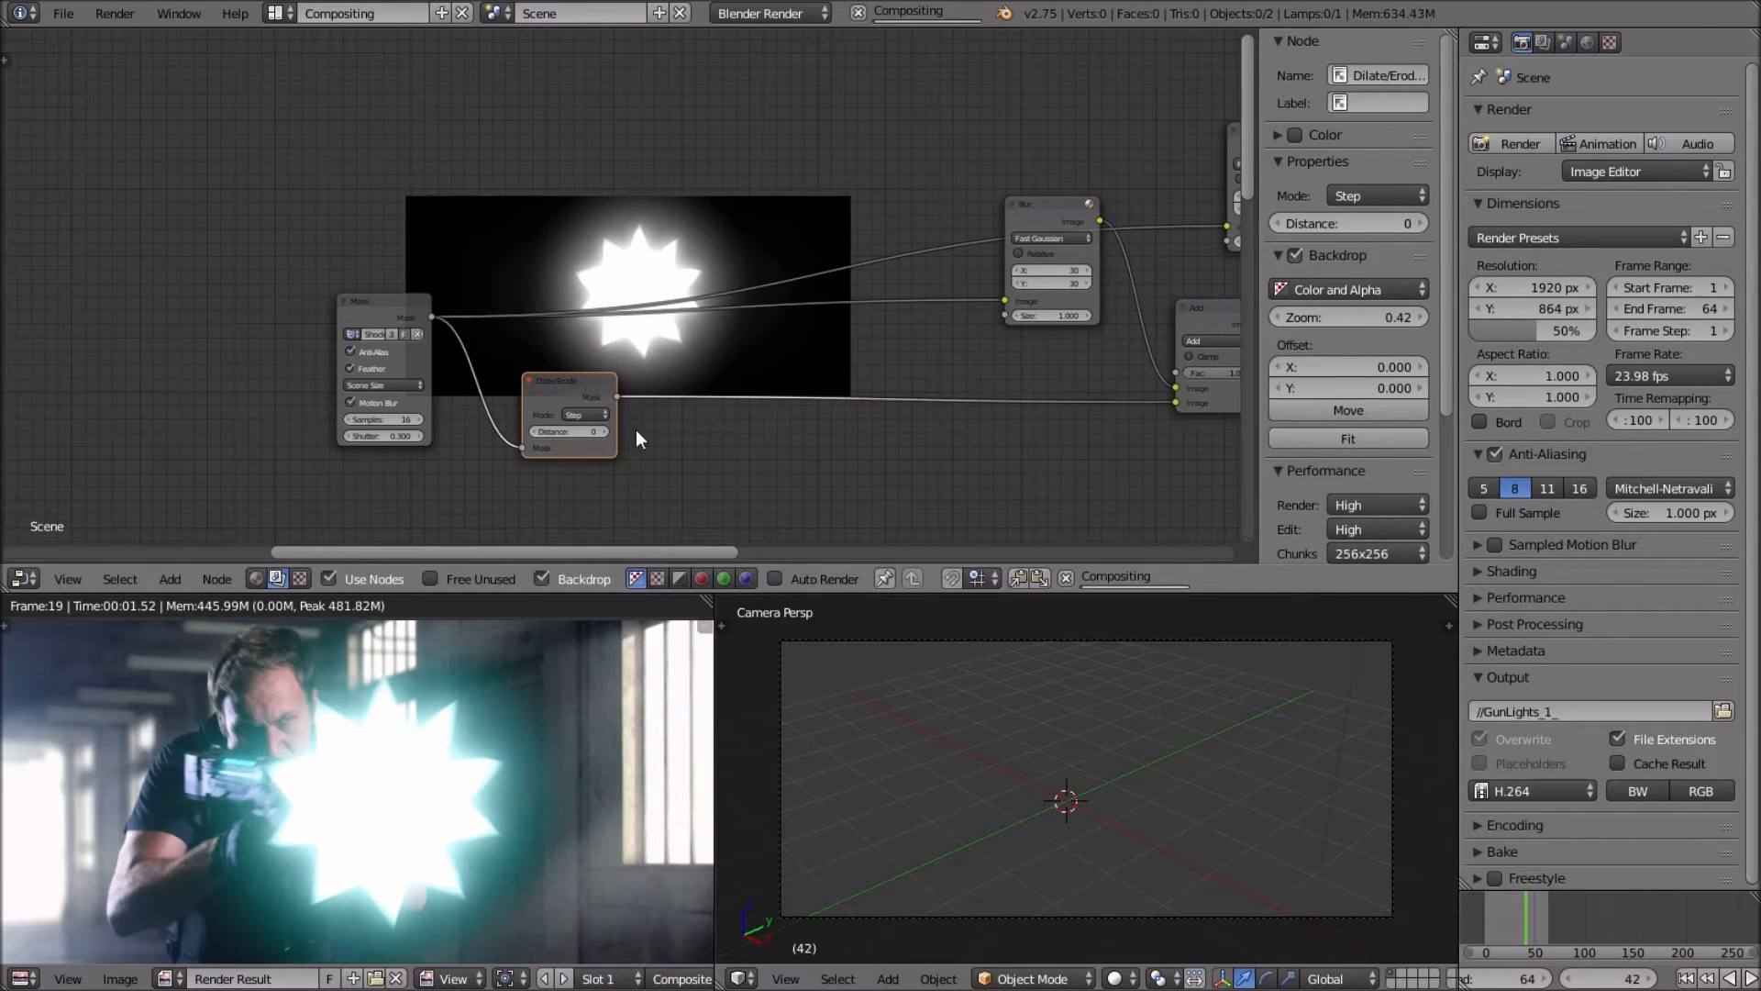
left_click_drag(618, 396, 1006, 300)
middle_click_drag(1016, 299, 625, 361)
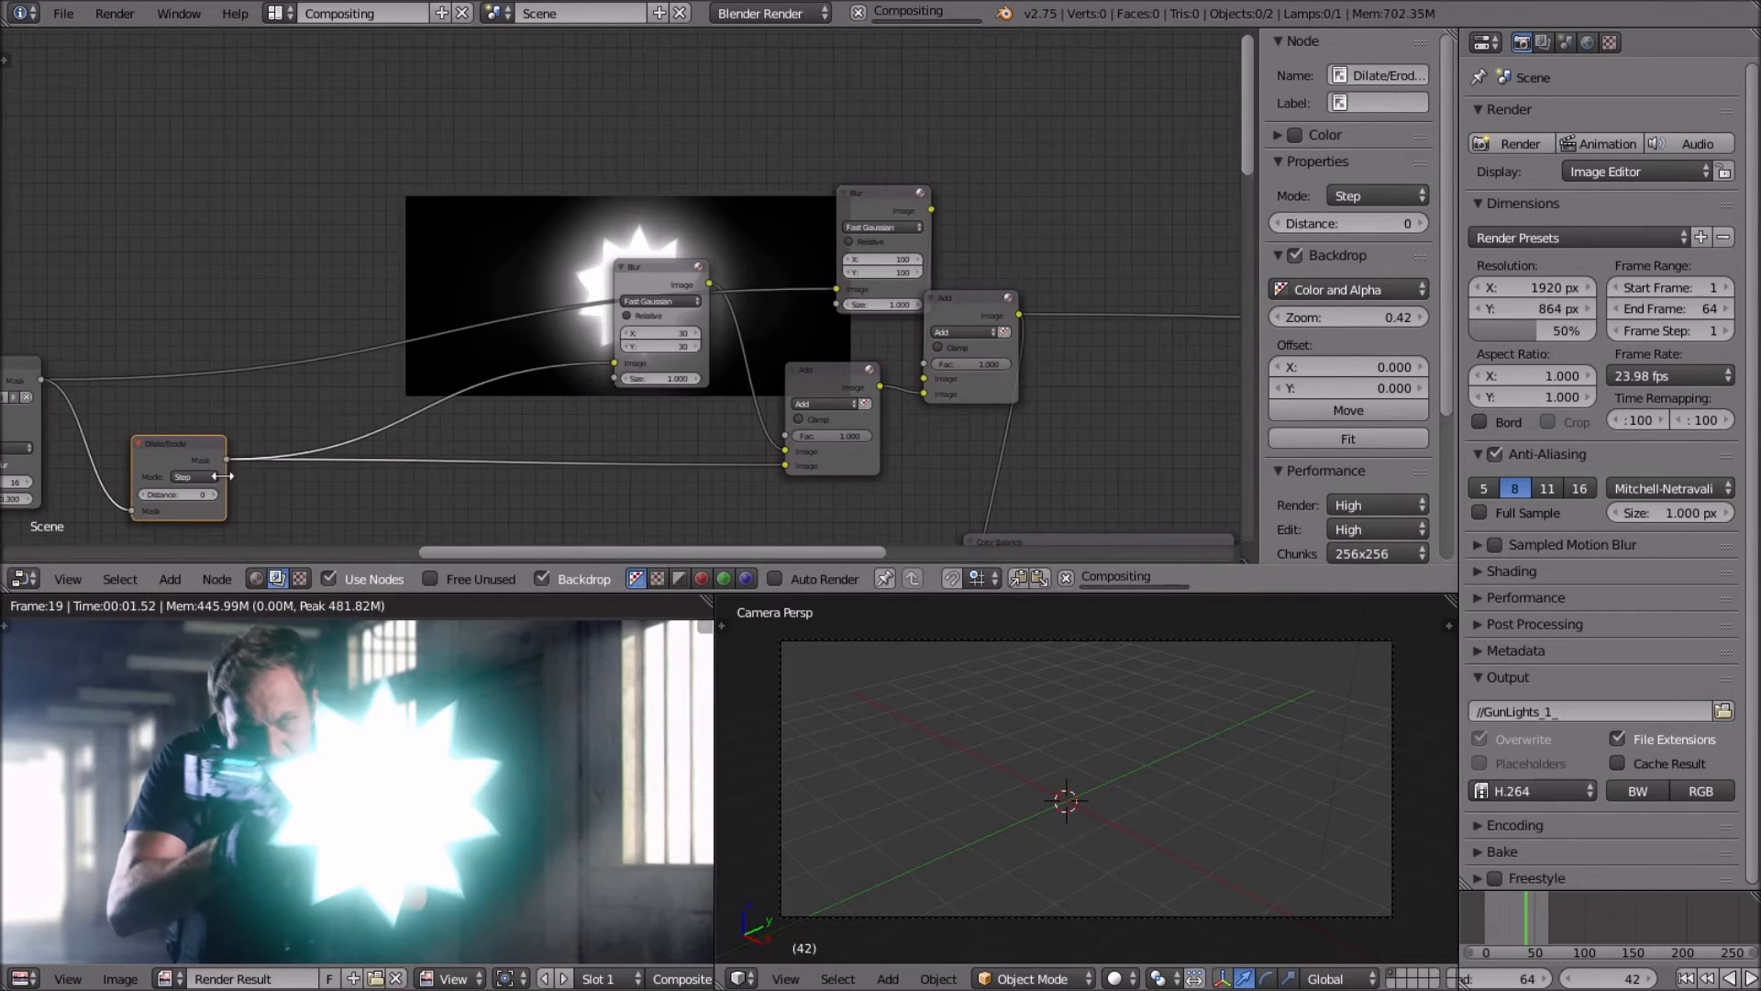
left_click_drag(227, 458, 842, 289)
Set the Dilate/Erode node to Feather mode with a distance of -50.
scroll(585, 416, "down", 1)
middle_click_drag(515, 430, 906, 339)
scroll(679, 381, "up", 2)
left_click(646, 411)
left_click(671, 346)
double_click(665, 435)
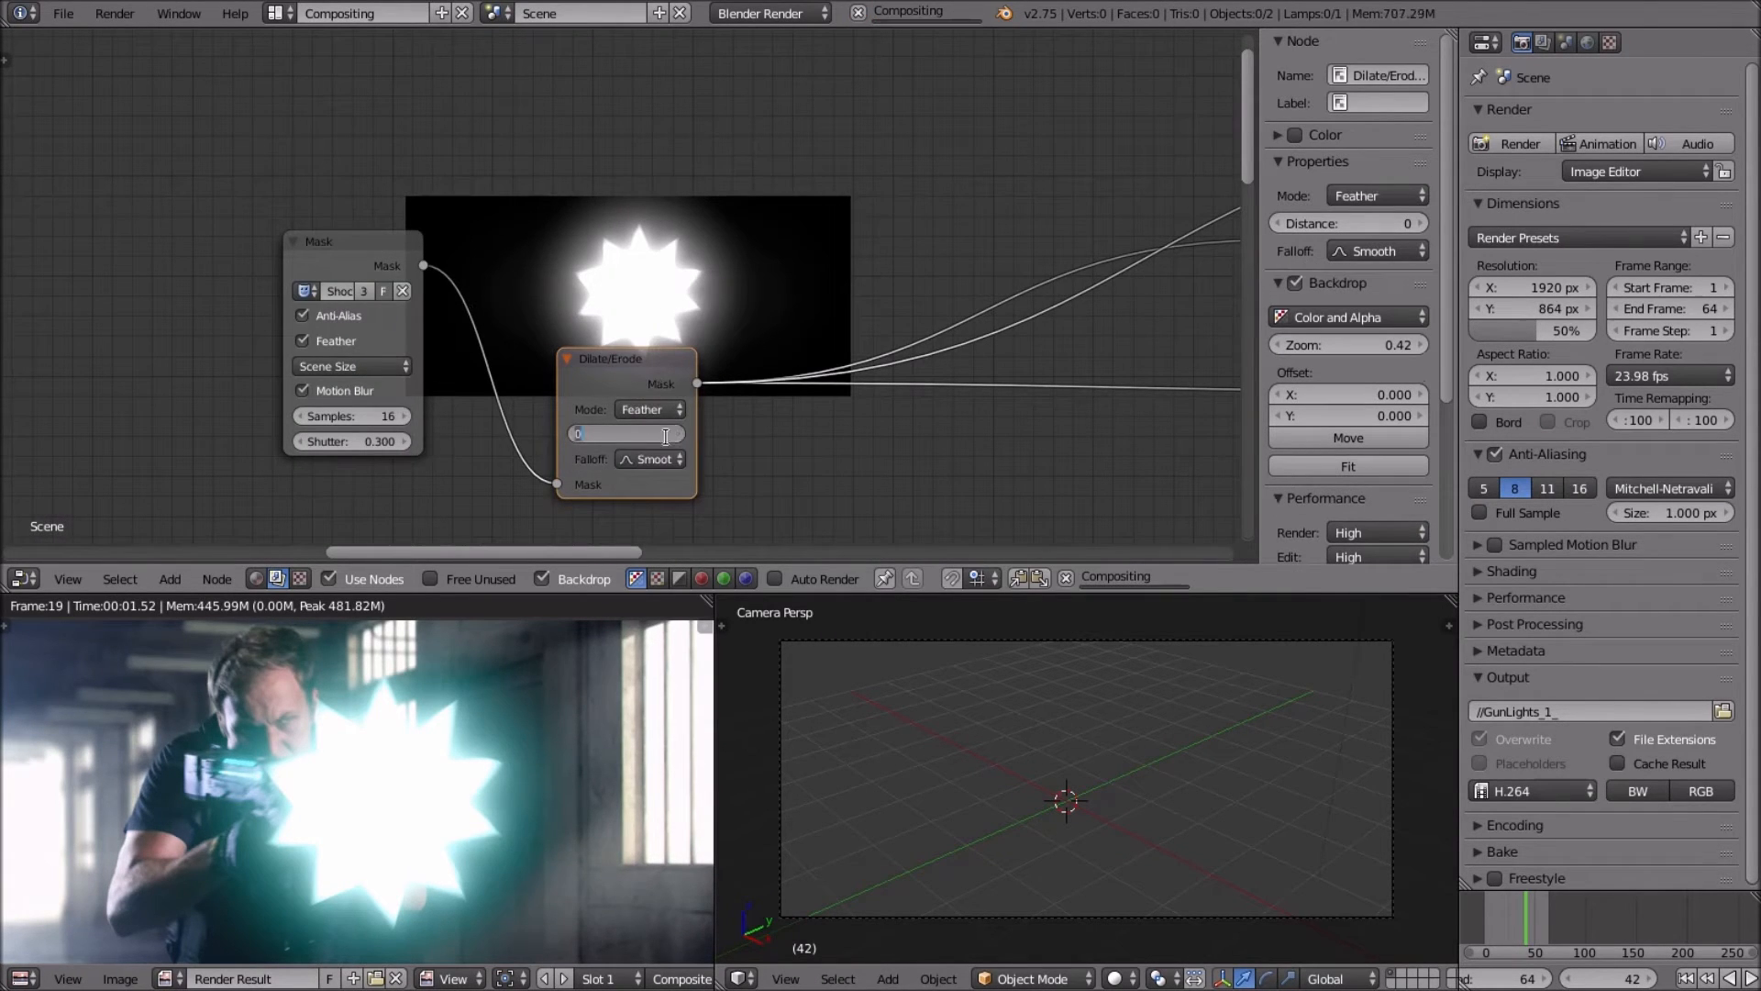
type("-50")
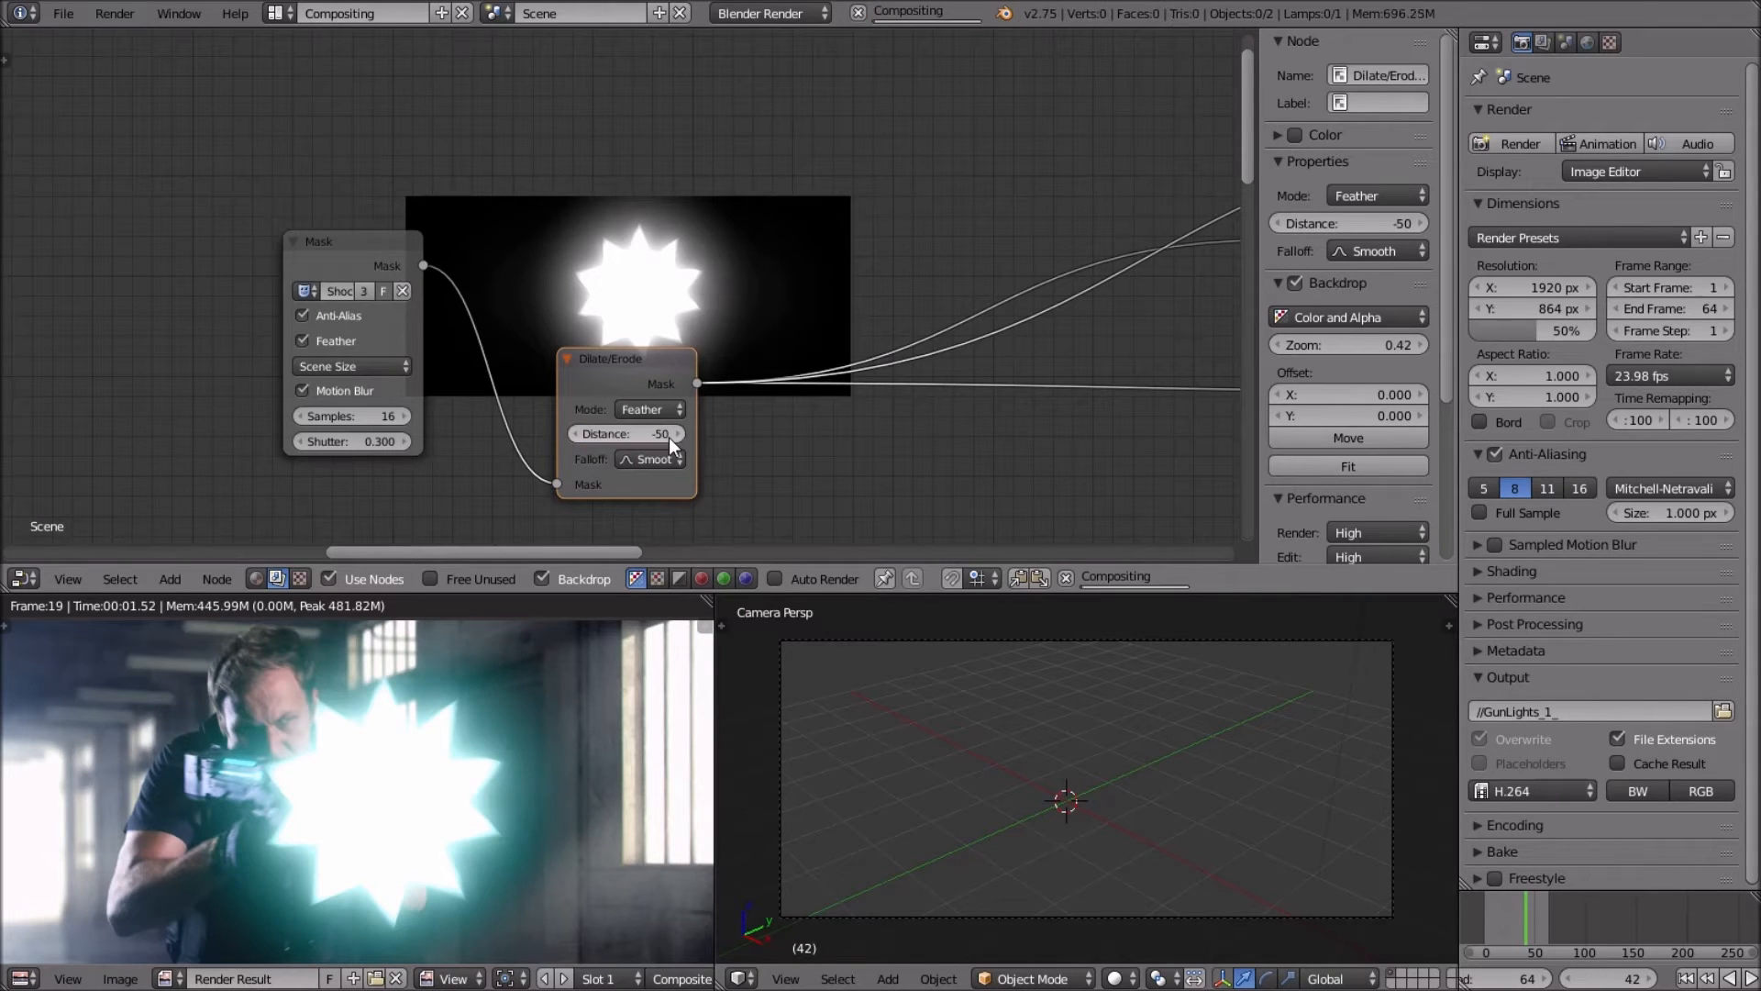
key("Return")
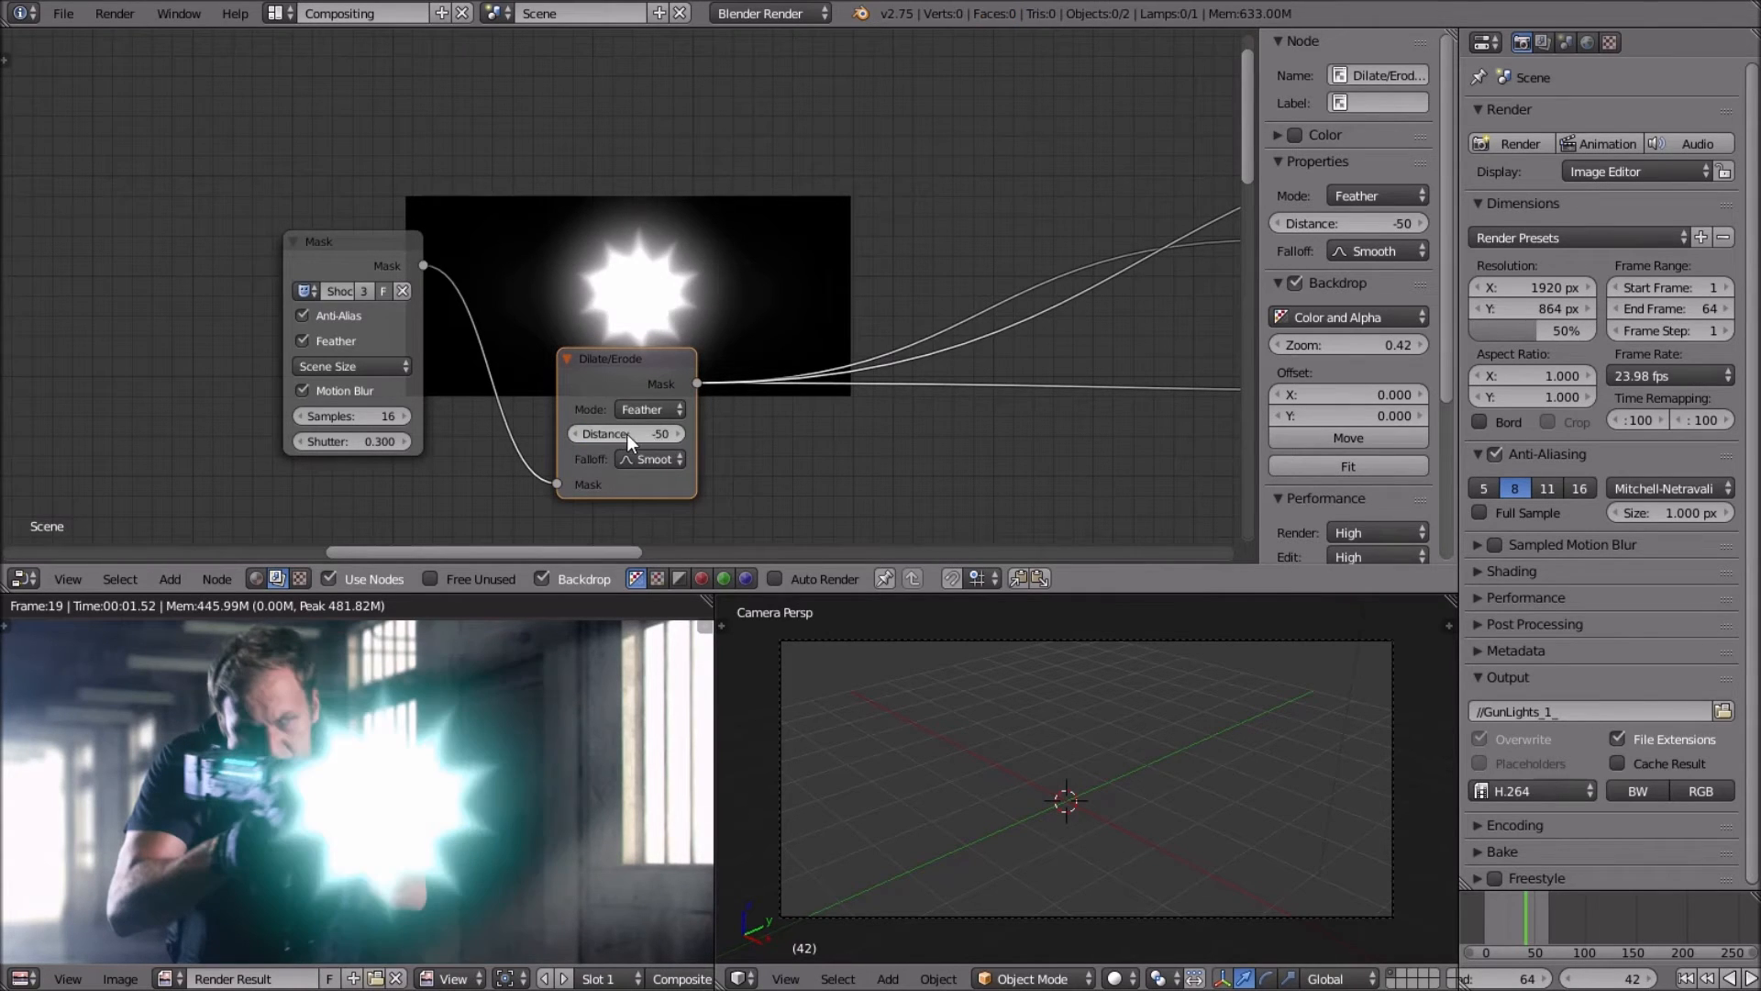
Set the Dilate/Erode node's distance to -80.
left_click(625, 430)
key("BackSpace")
type("-80")
key("Return")
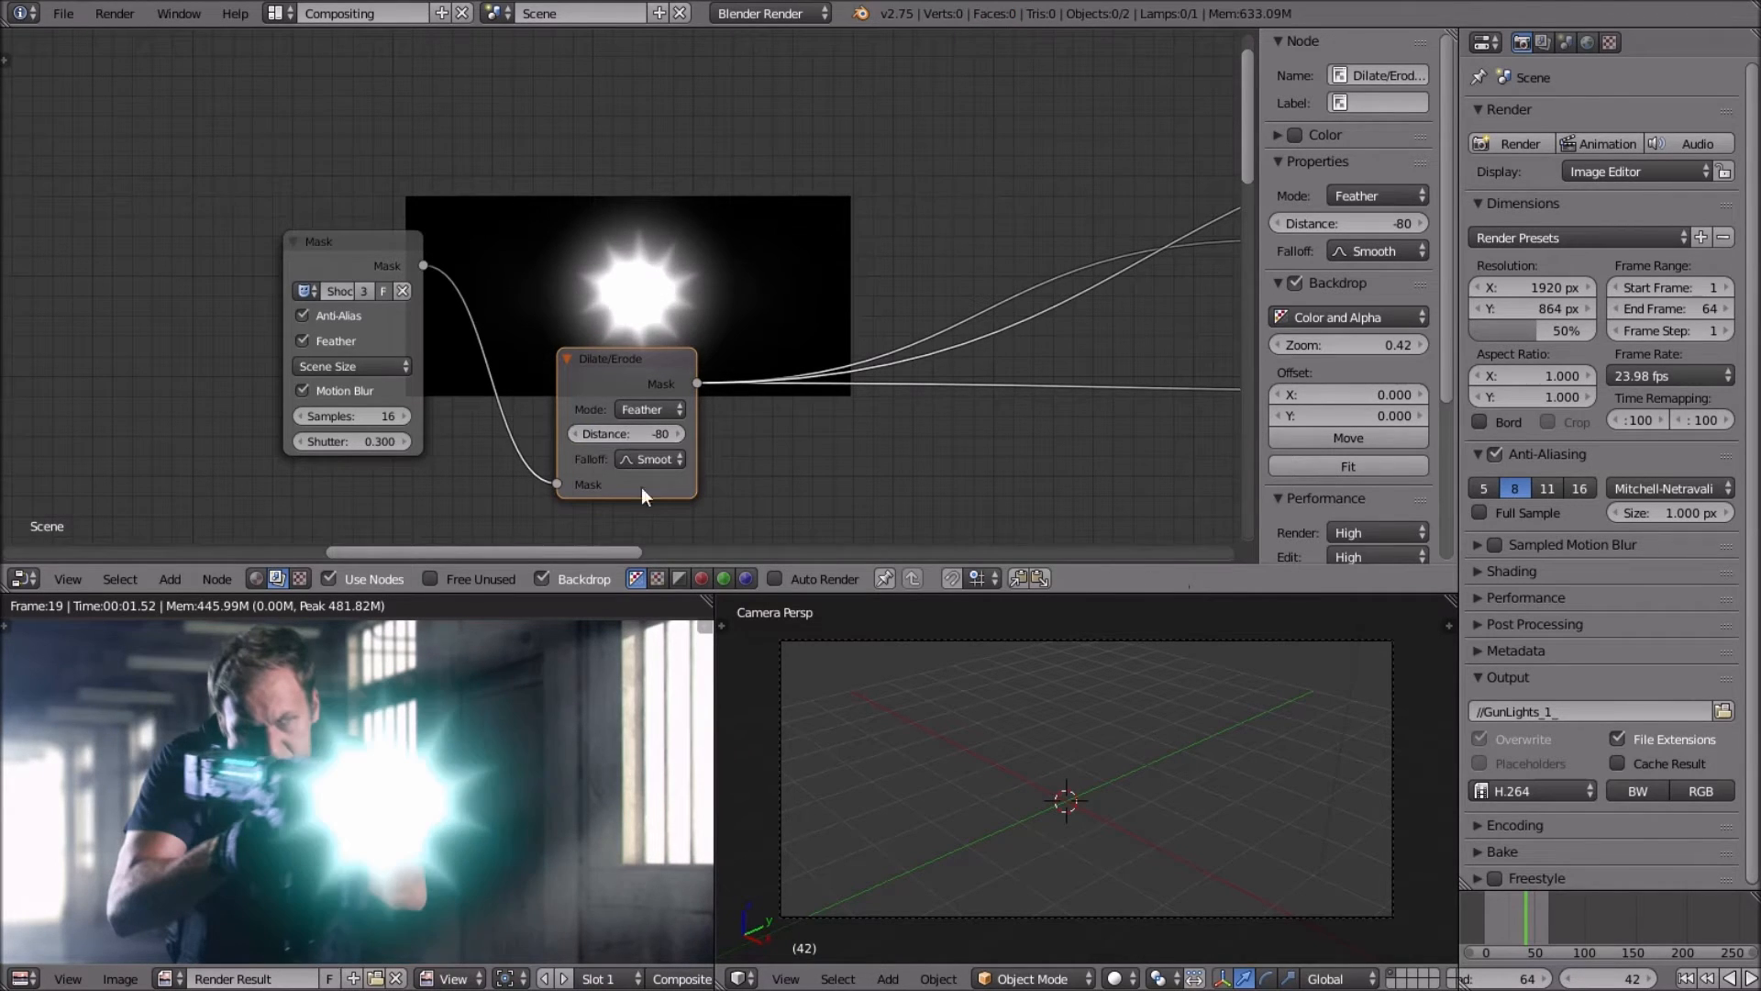
Reposition the muzzle flash Screen node and link the footage to its second Image input.
scroll(432, 707, "down", 4)
middle_click_drag(731, 499, 326, 244)
scroll(477, 266, "down", 3)
mouse_move(629, 275)
middle_mouse_down()
mouse_move(597, 200)
mouse_move(616, 277)
middle_mouse_up()
scroll(678, 323, "up", 1)
left_click_drag(674, 317, 789, 234)
middle_click_drag(789, 233, 536, 297)
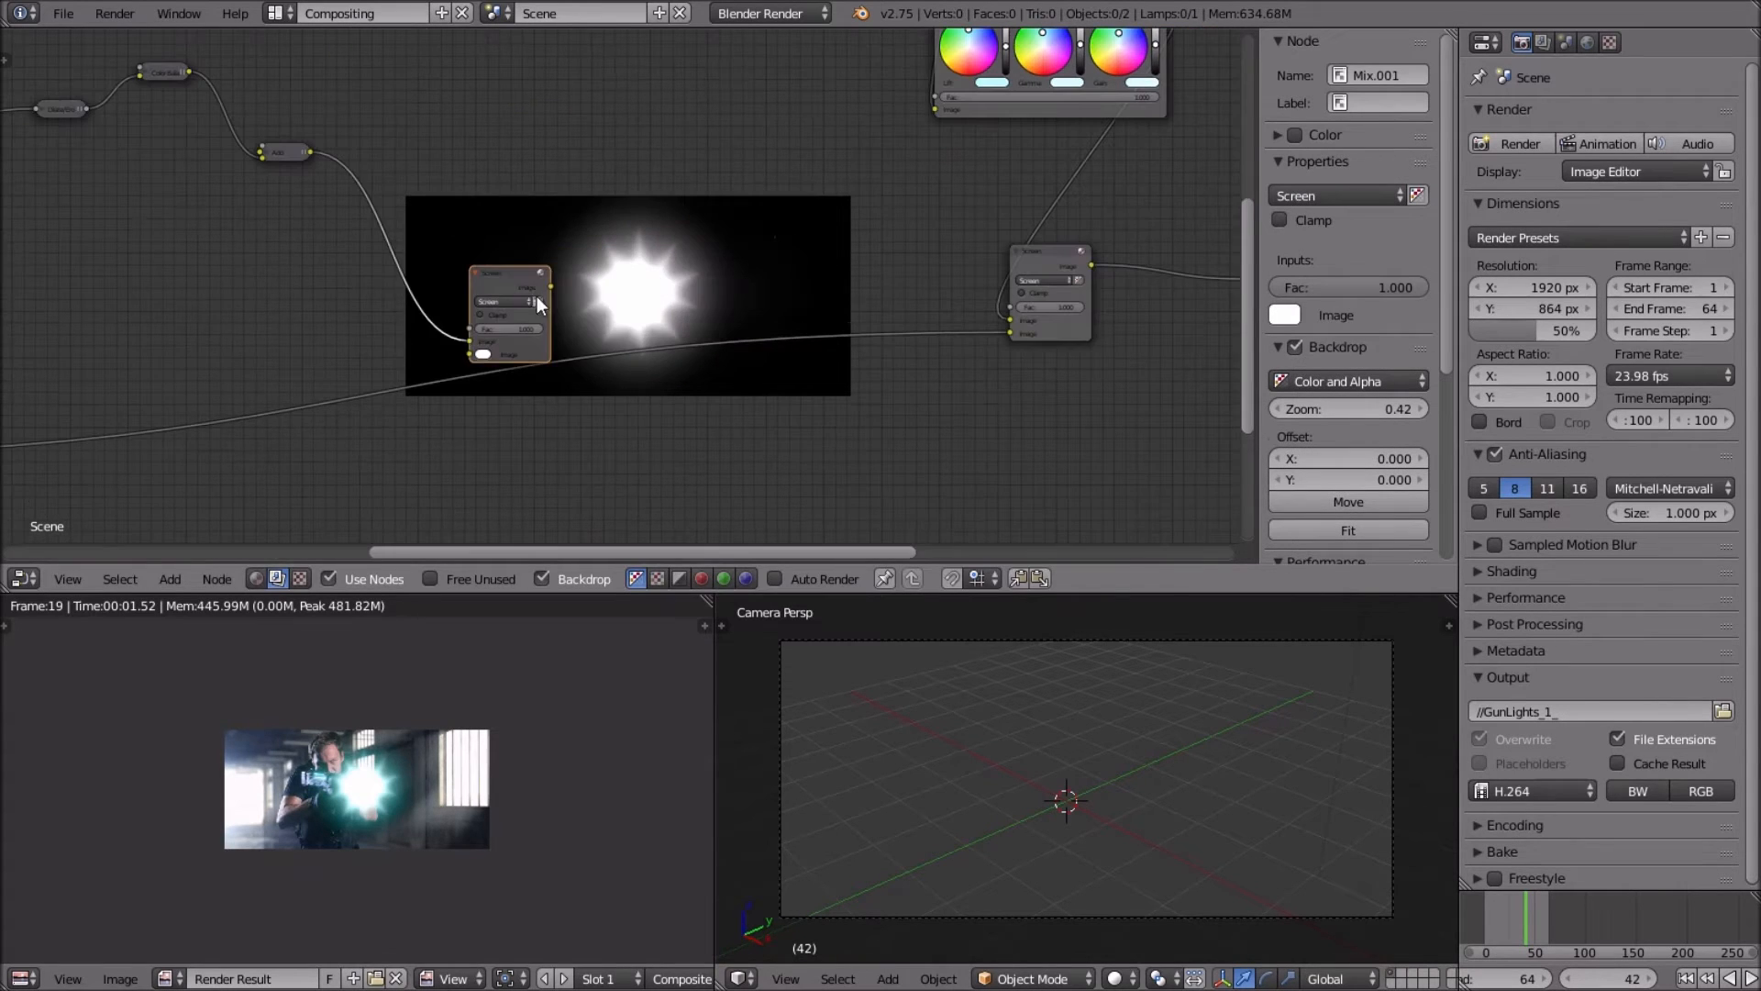
left_click_drag(515, 273, 575, 261)
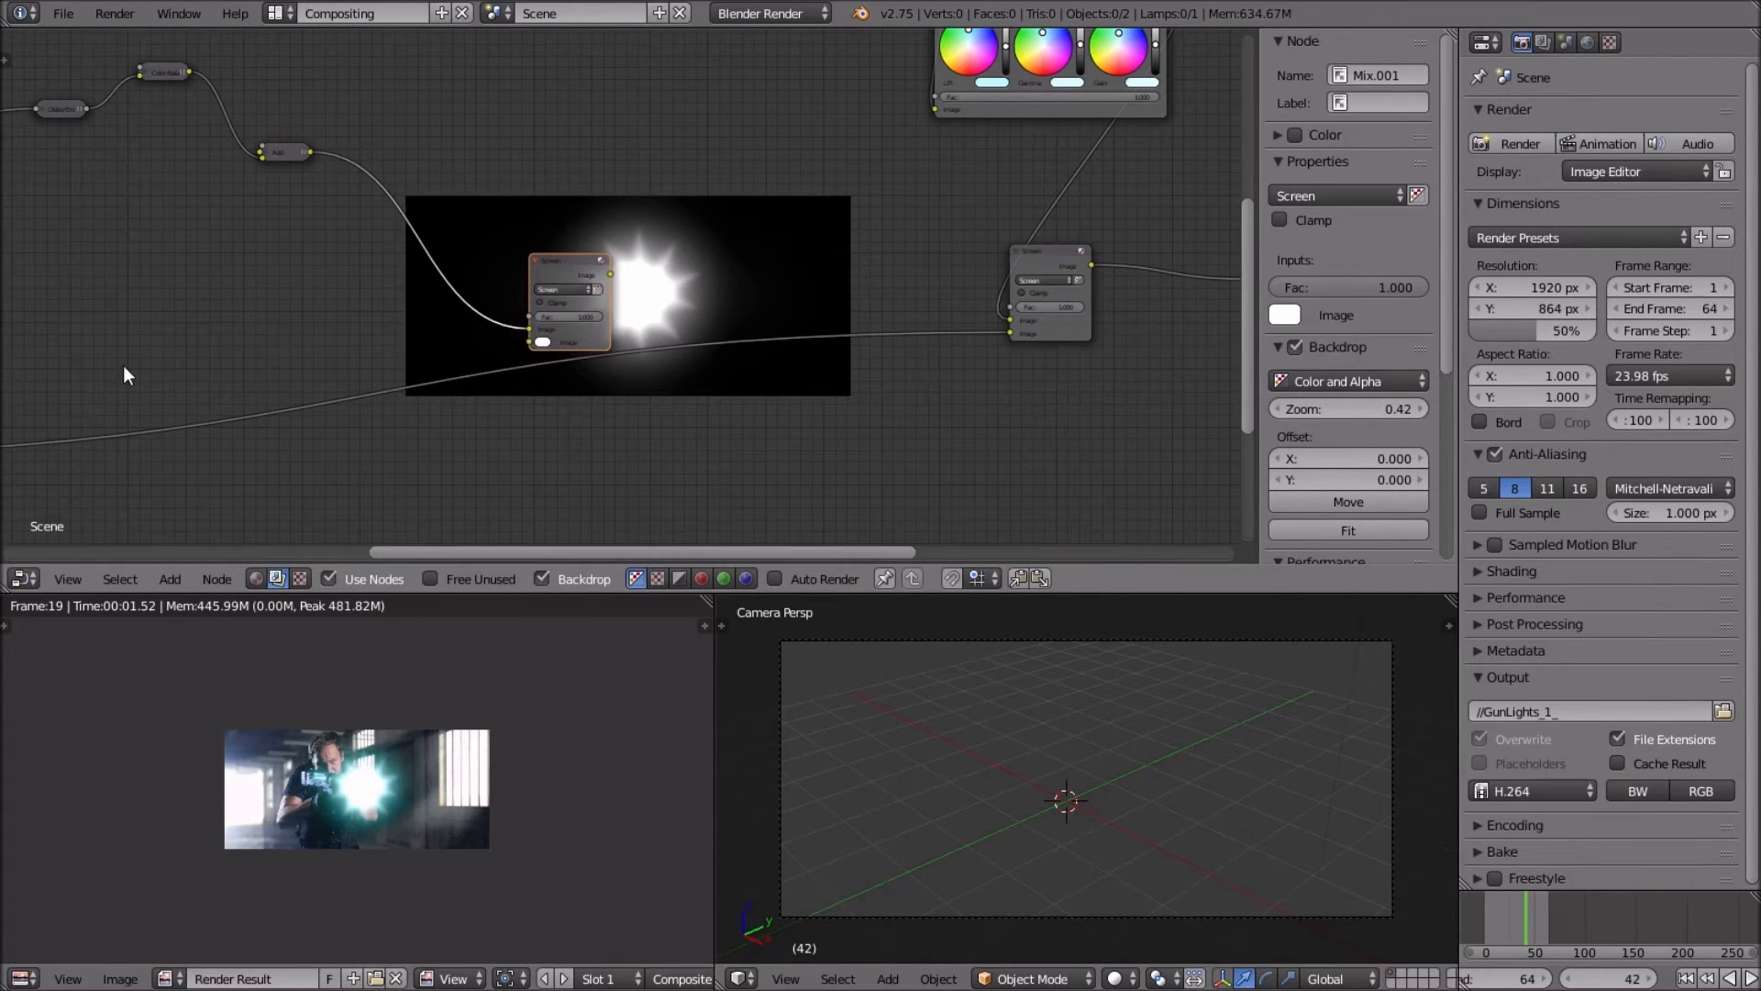
scroll(122, 366, "down", 3)
left_click_drag(140, 375, 569, 313)
scroll(569, 314, "up", 2)
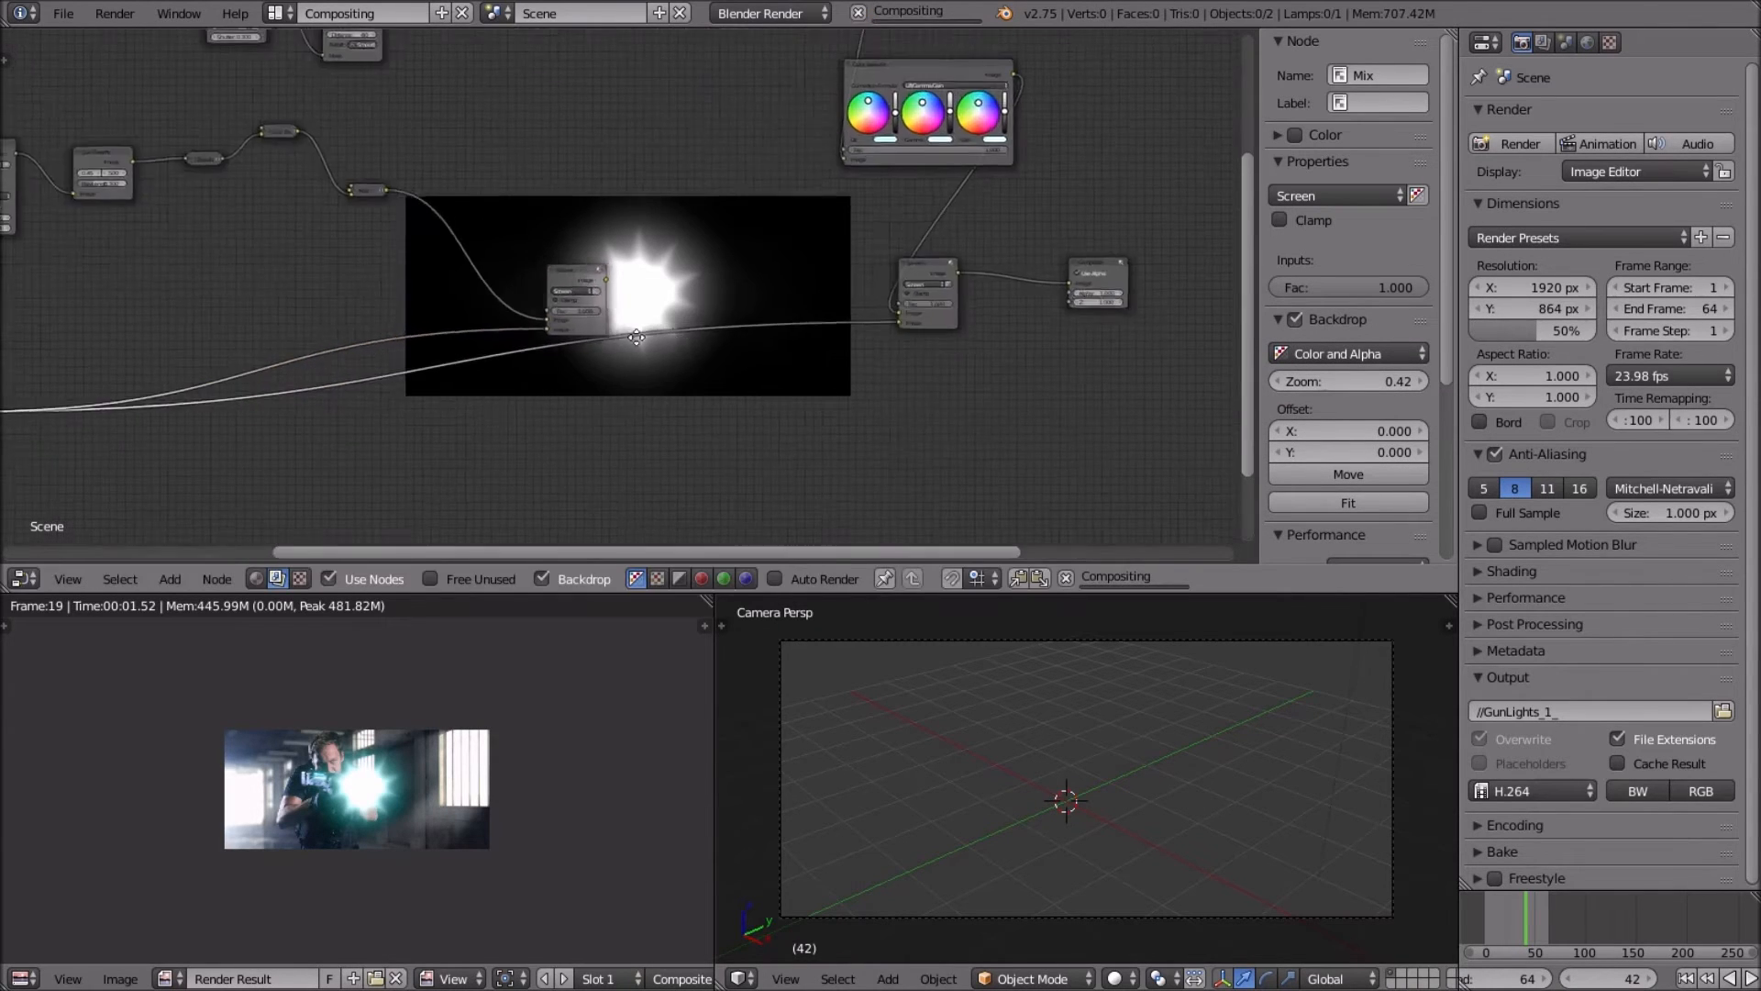
Link the muzzle flash Screen node's output to the shockwave Screen node's second Image input.
middle_click_drag(569, 314, 398, 322)
left_click_drag(394, 312, 690, 354)
scroll(707, 355, "up", 2)
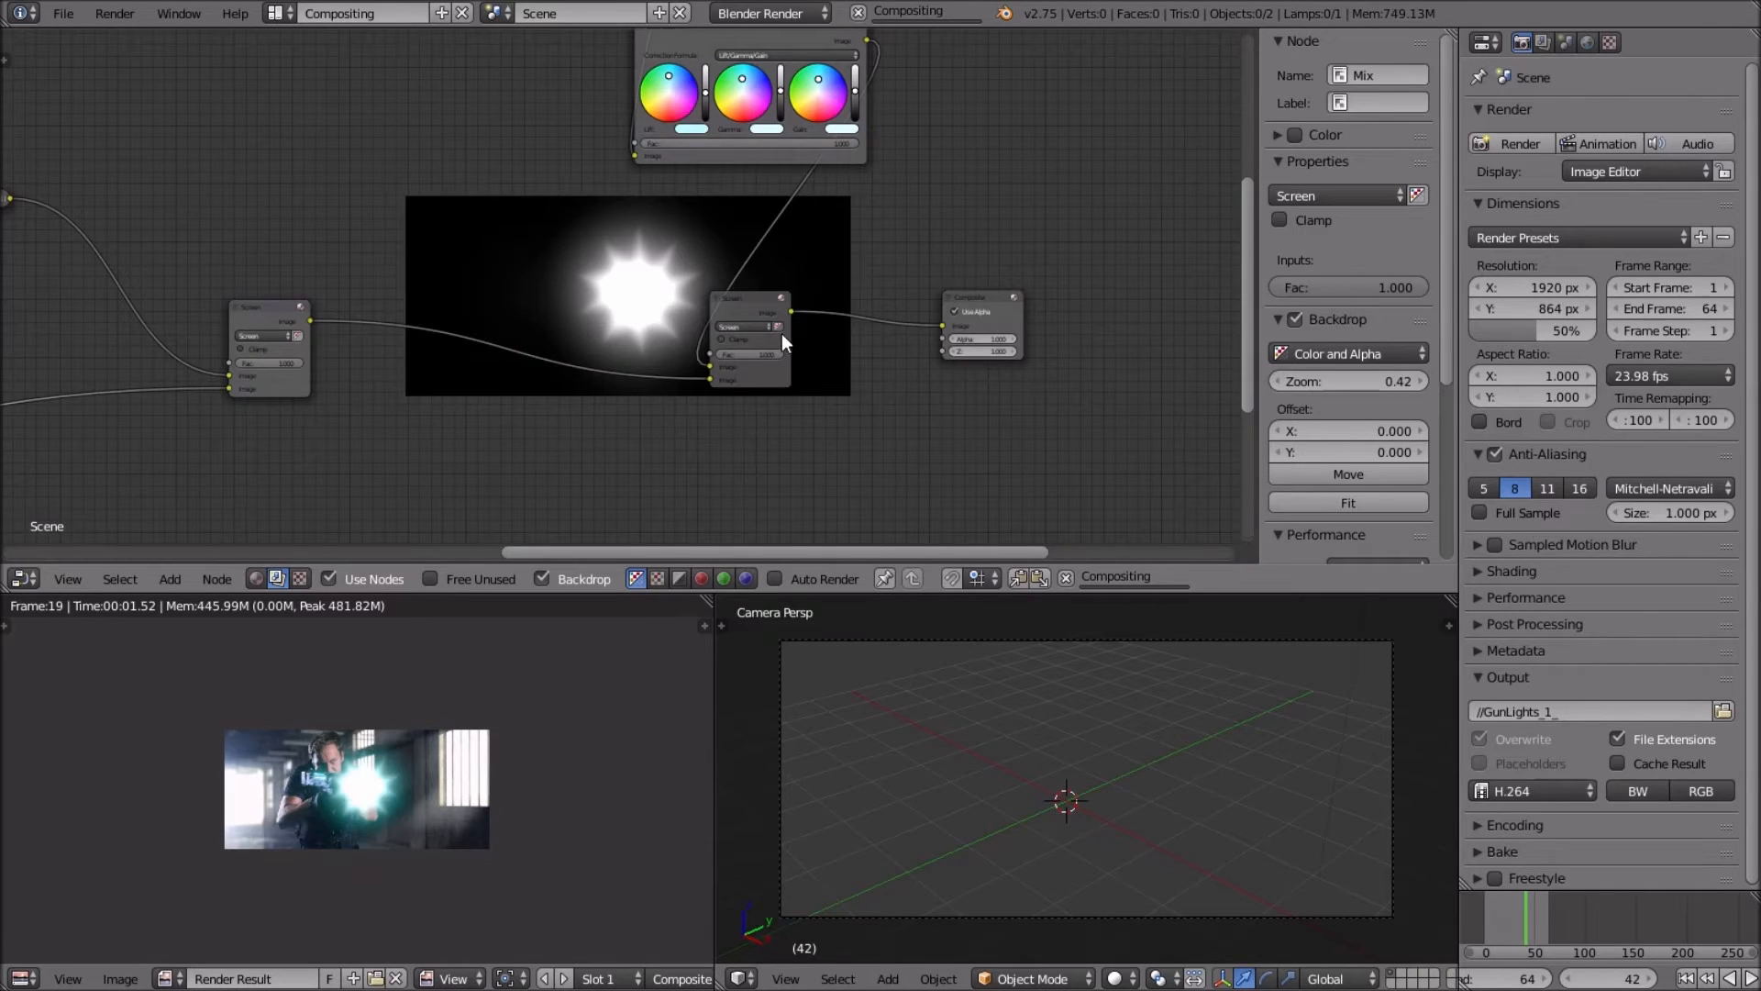
scroll(810, 340, "up", 1)
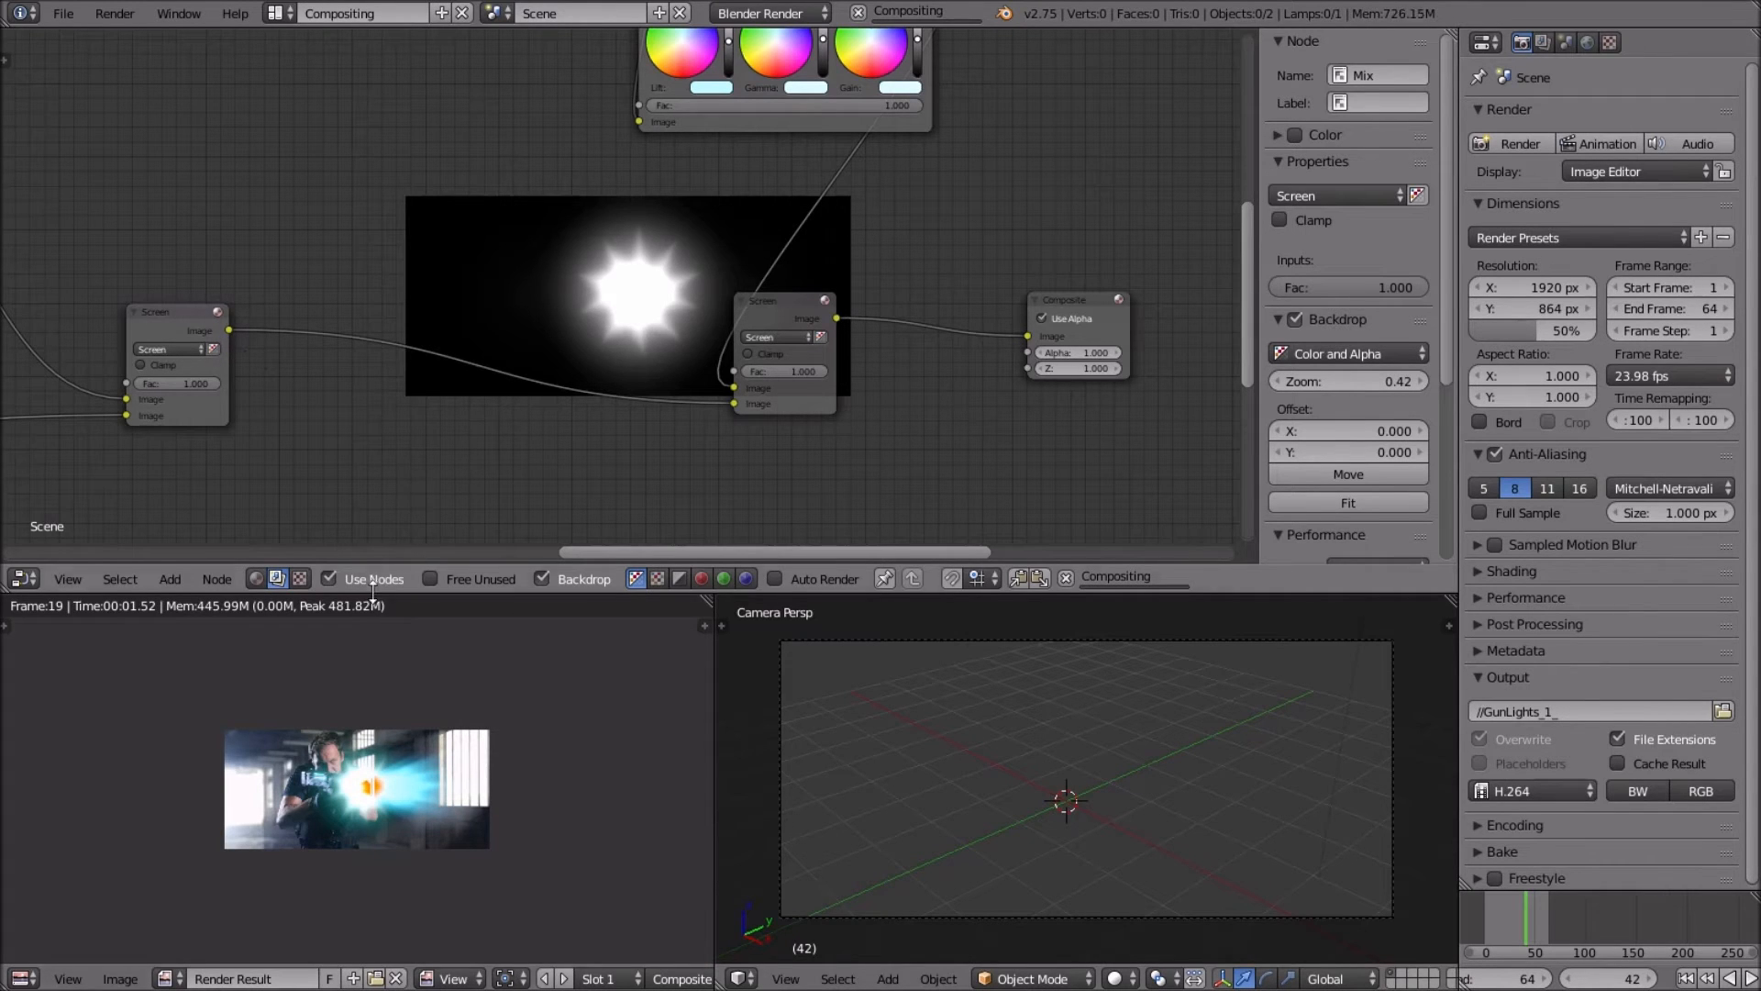
Examine the combined muzzle flash and shockwave in the render result, close up and as a whole.
scroll(403, 339, "down", 1)
middle_click_drag(403, 338, 167, 349)
scroll(422, 321, "down", 3)
scroll(475, 785, "up", 4)
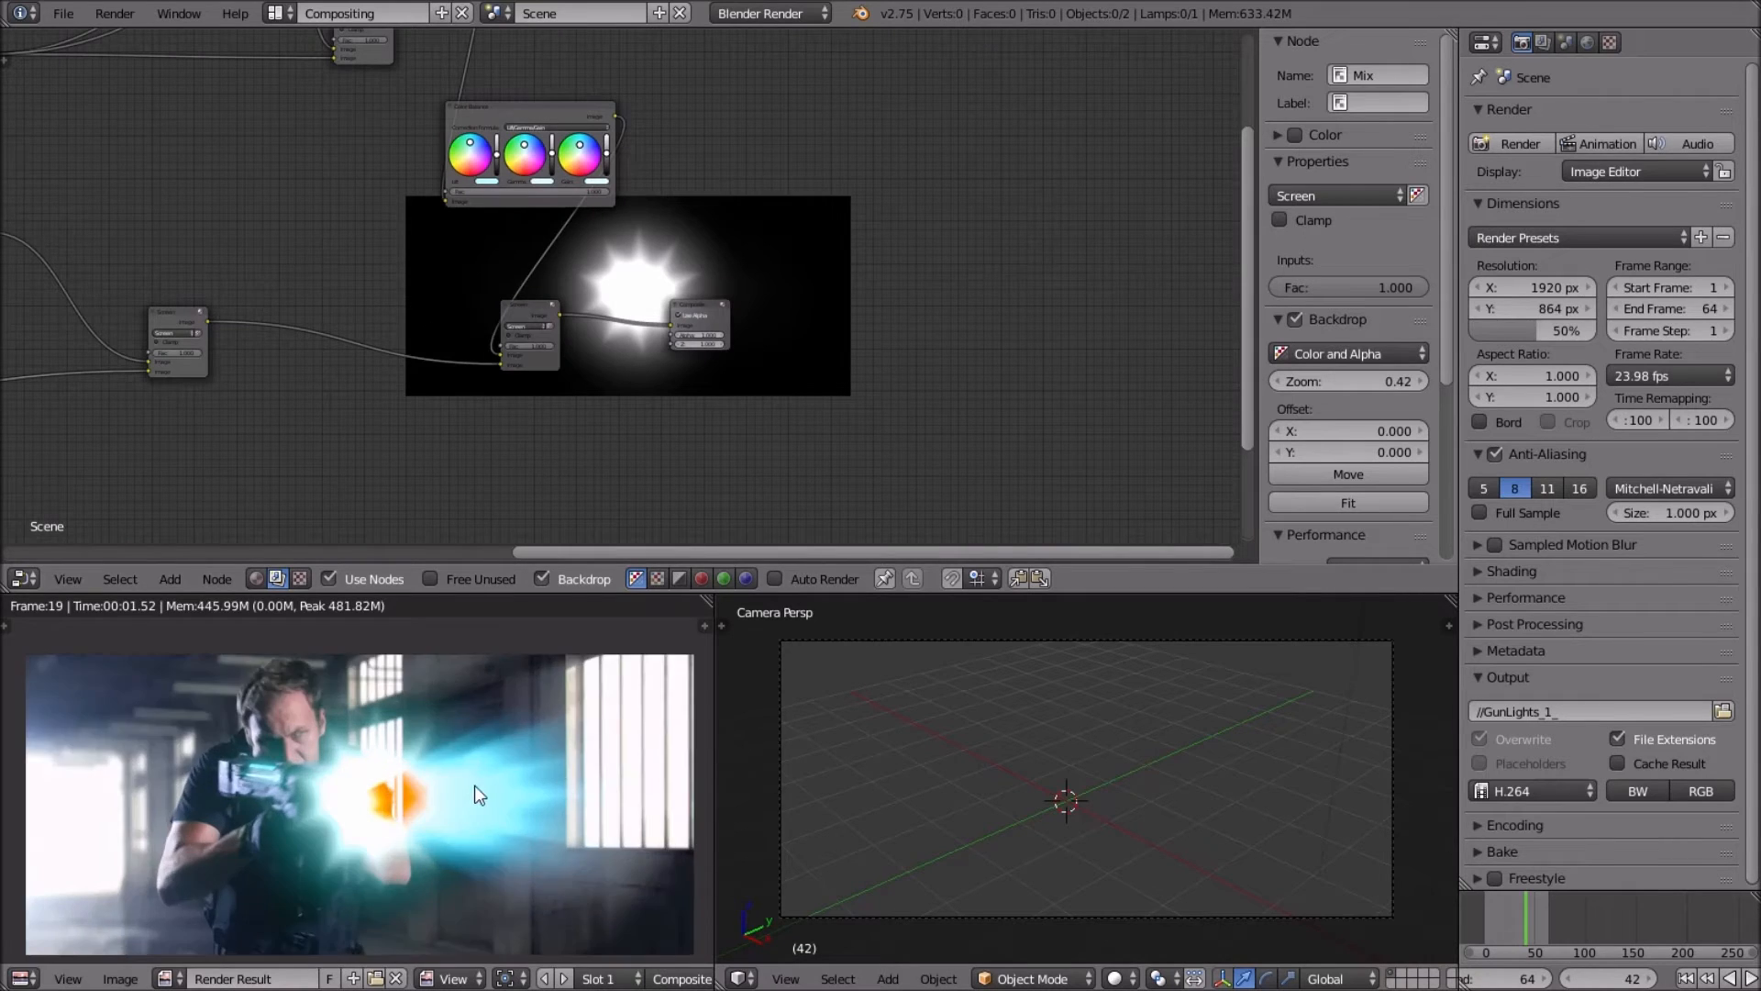
scroll(475, 785, "up", 3)
scroll(383, 245, "down", 2)
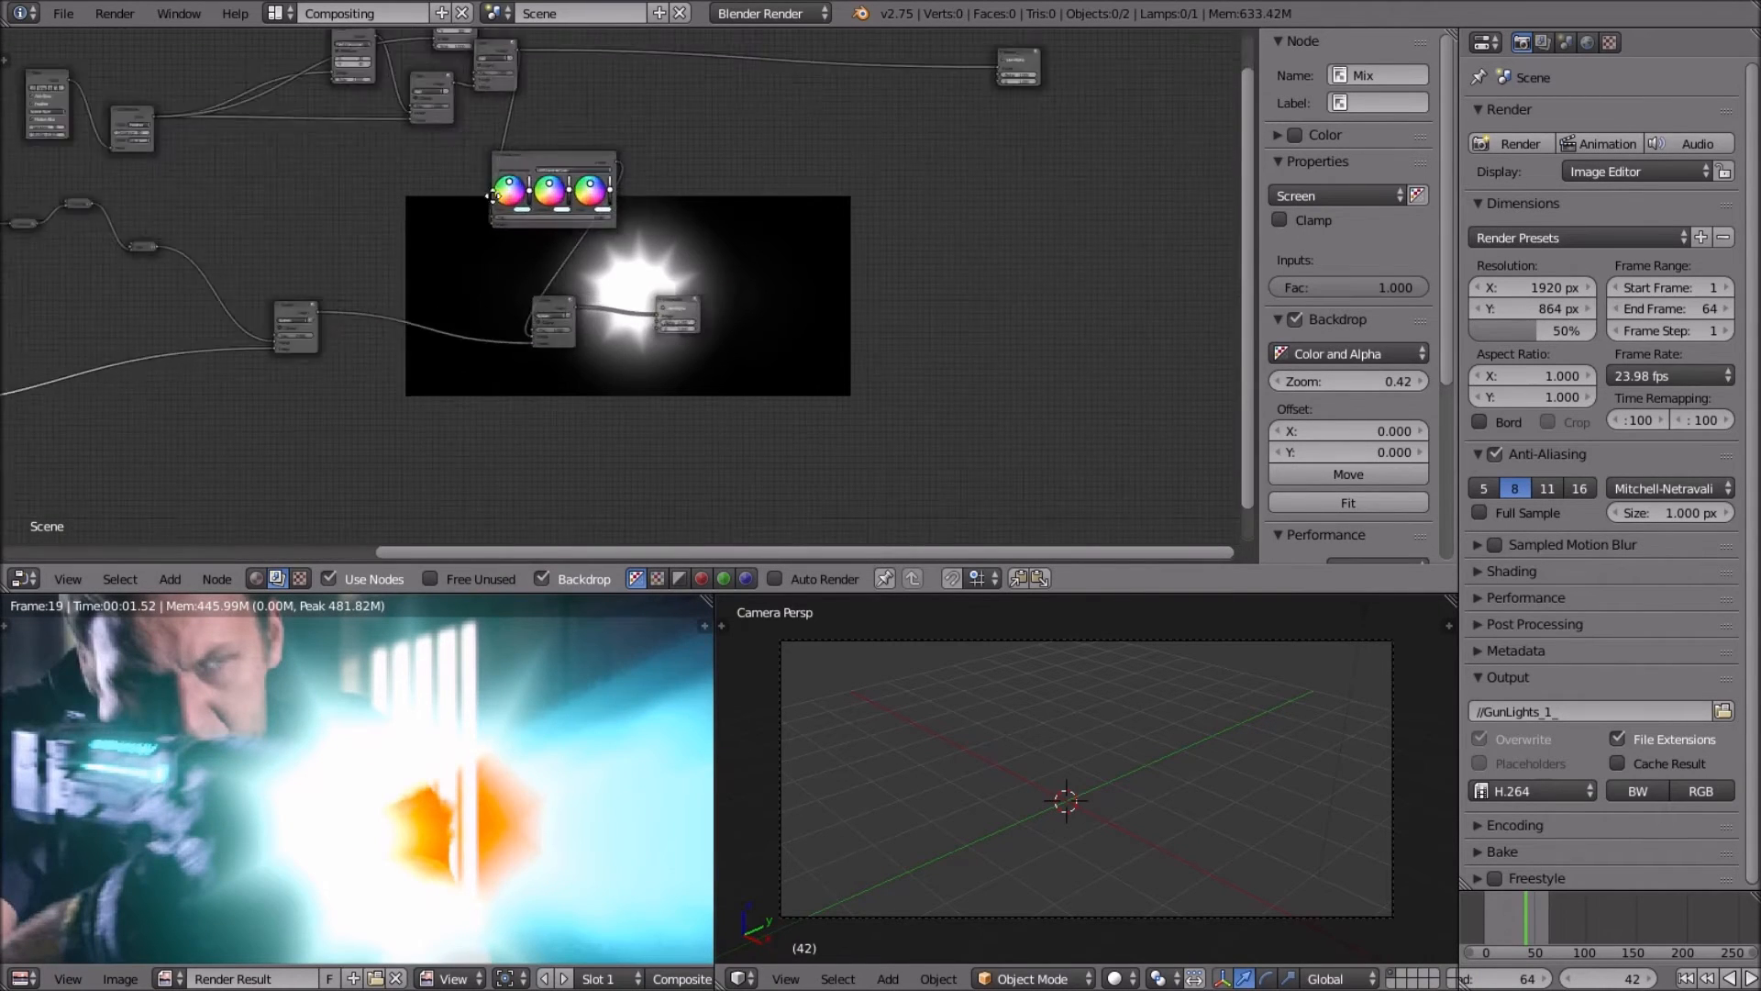
middle_click_drag(481, 190, 565, 170)
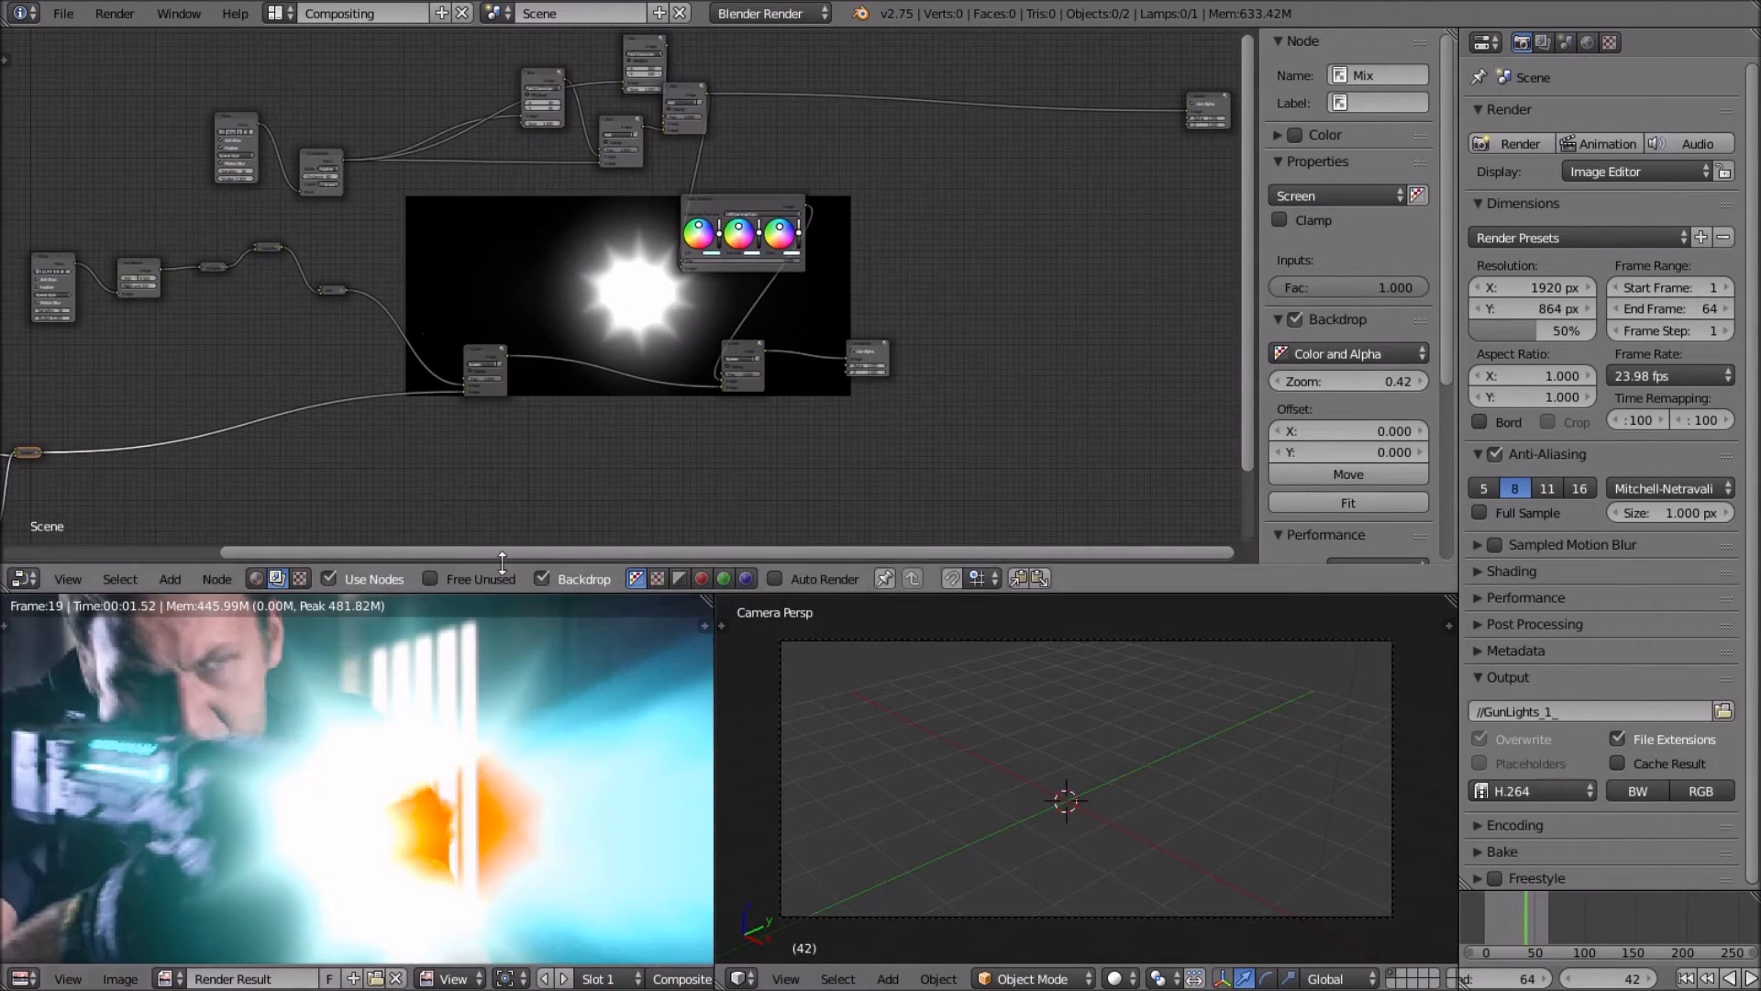
scroll(532, 706, "down", 6)
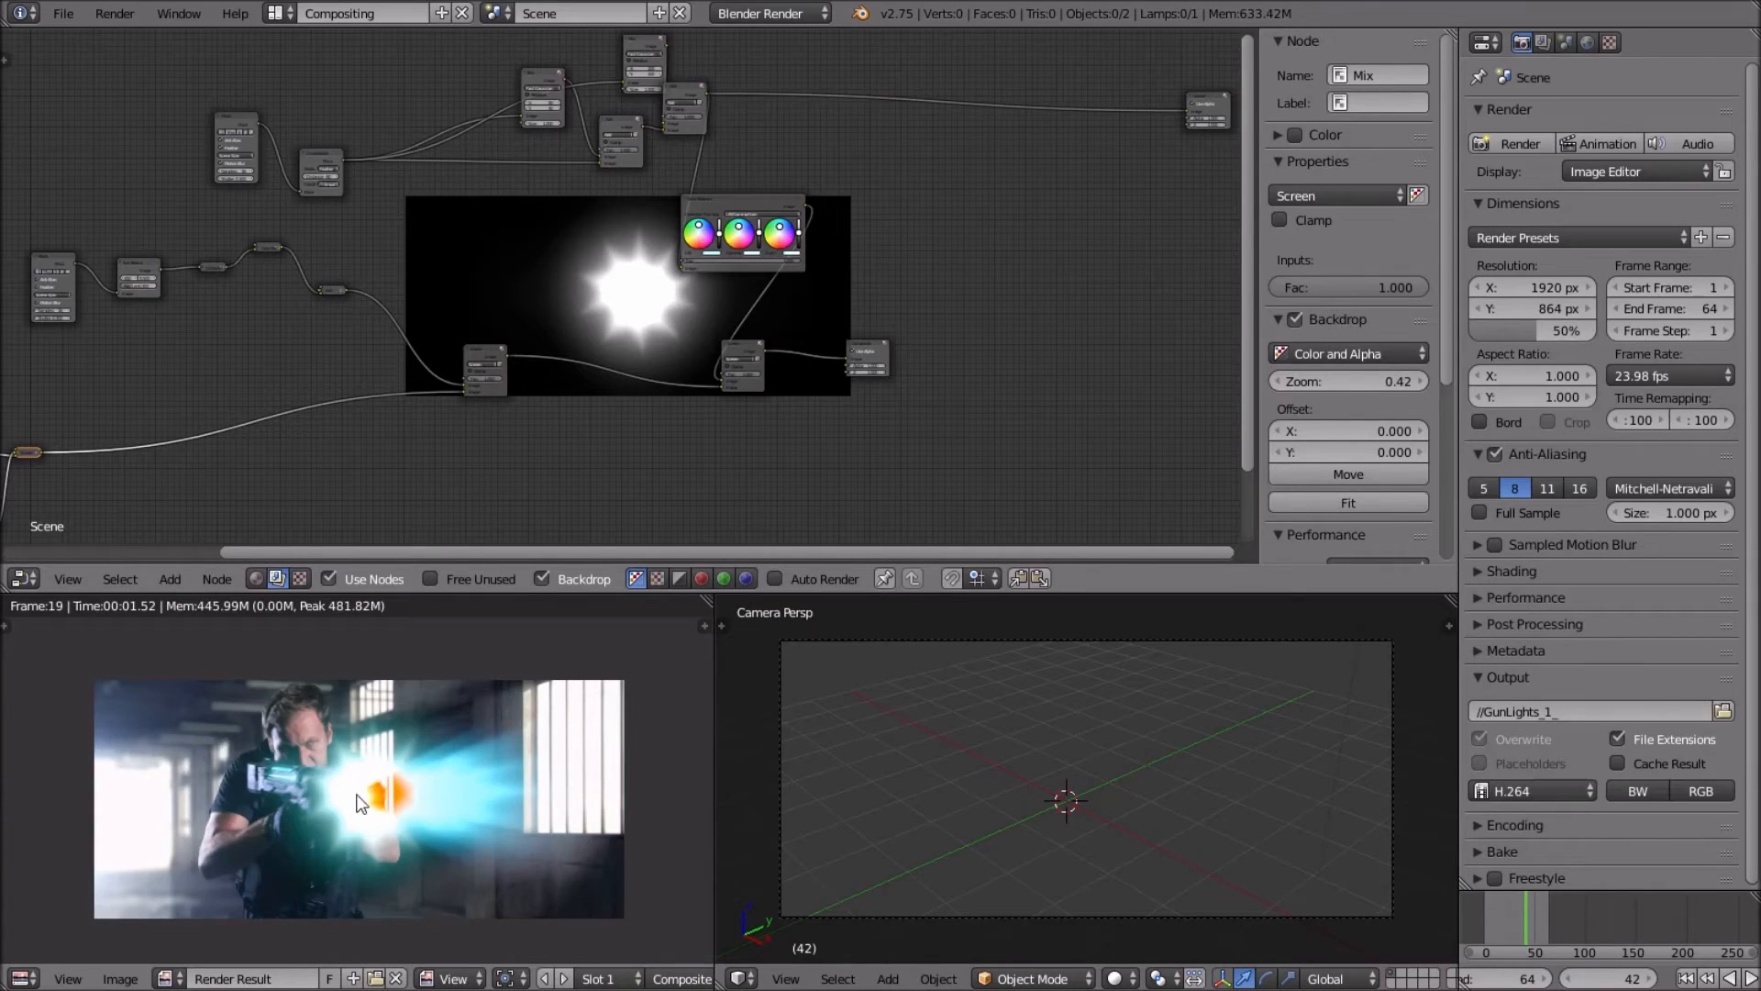
scroll(402, 753, "up", 2)
scroll(422, 835, "up", 2)
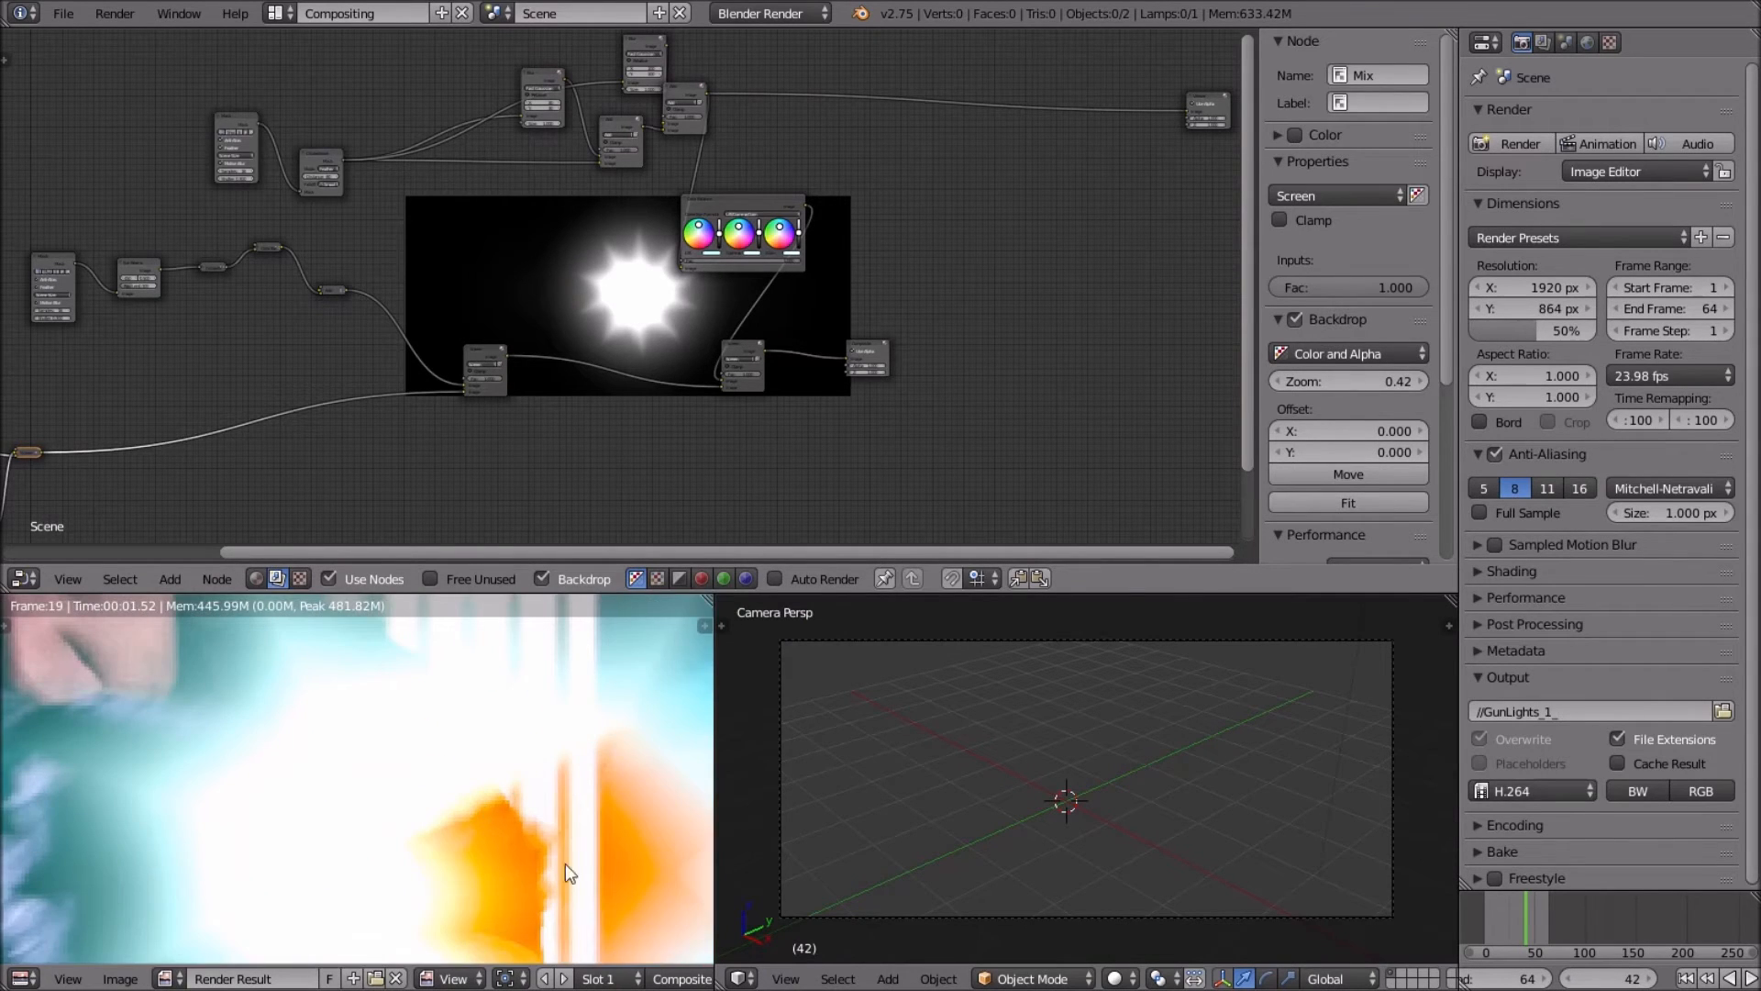
scroll(561, 873, "down", 2)
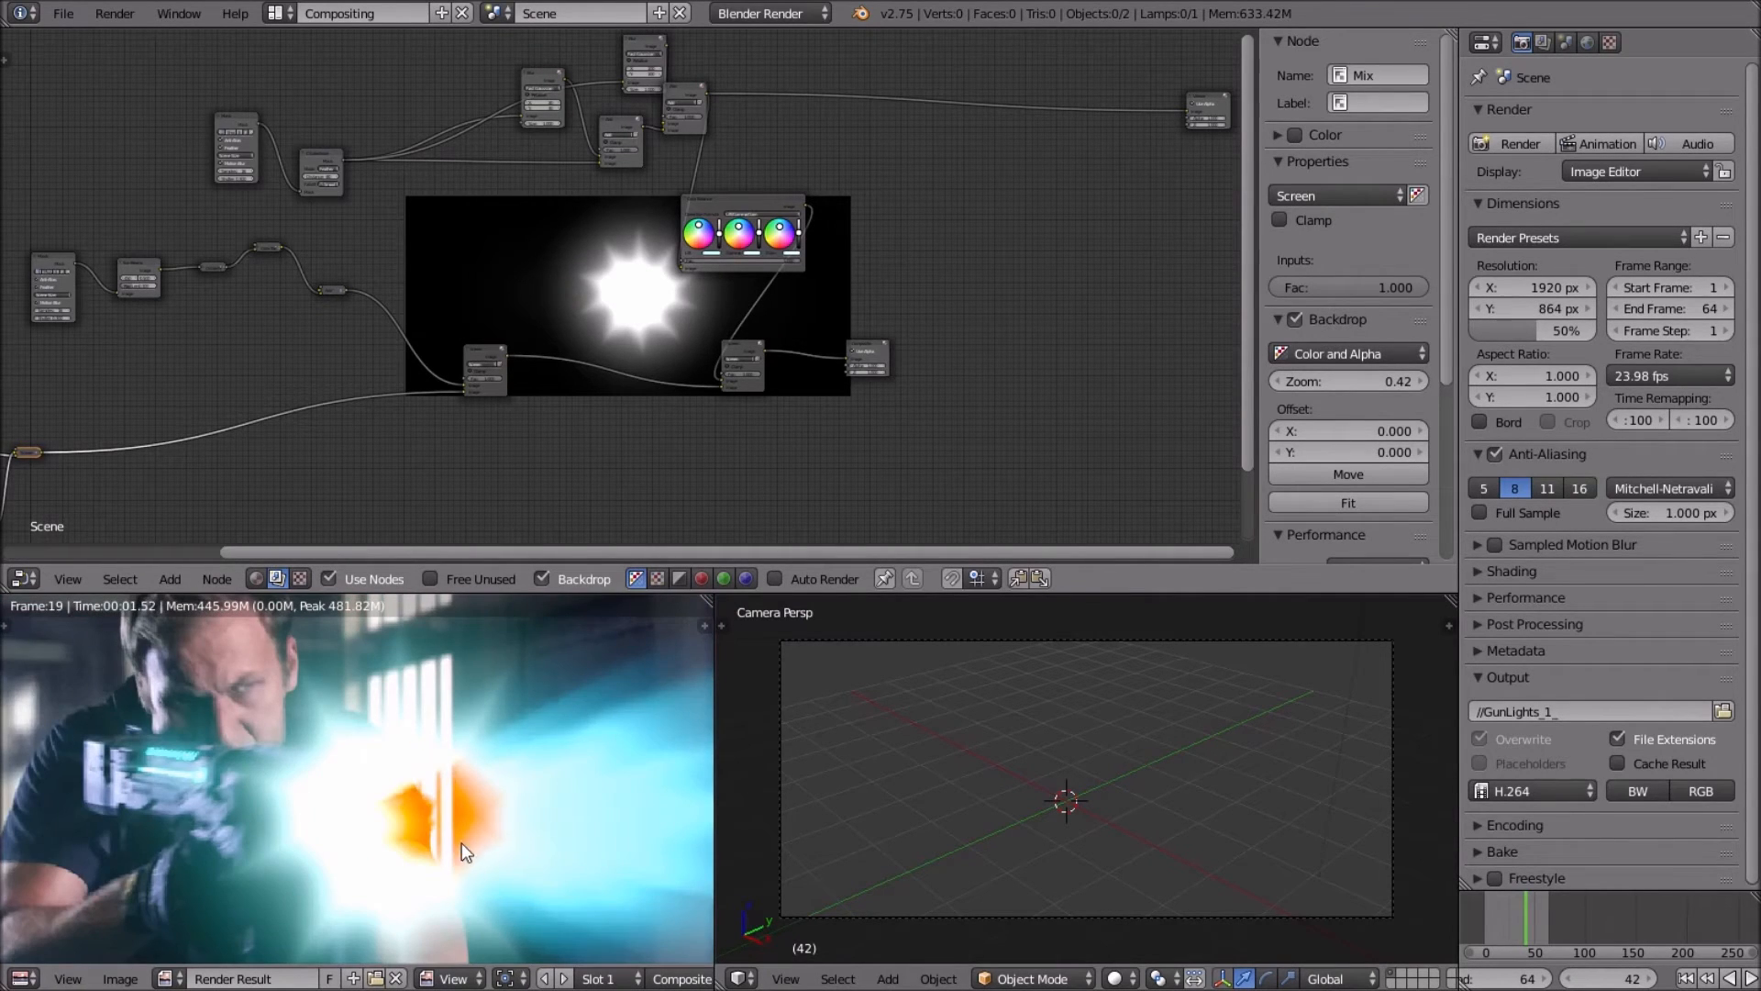
scroll(457, 845, "down", 3)
scroll(517, 420, "down", 1)
Collapse the shockwave's Color Balance node and the muzzle flash Screen node.
scroll(541, 417, "up", 3)
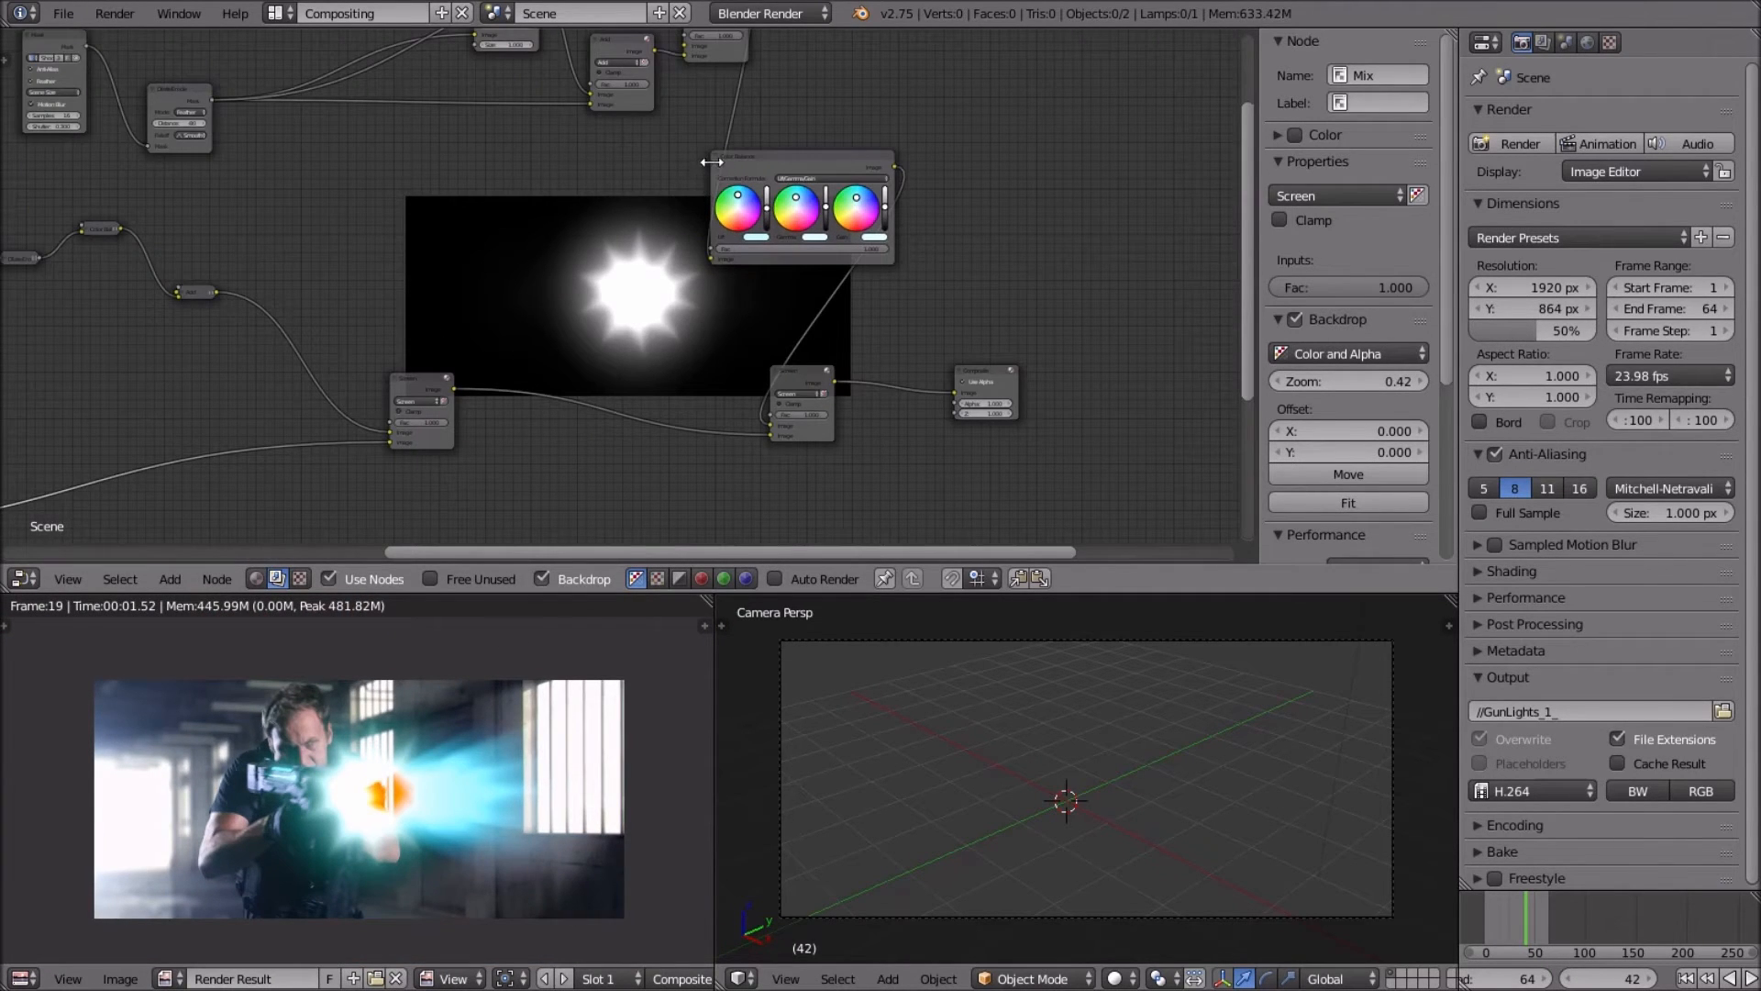
left_click(717, 158)
left_click(717, 156)
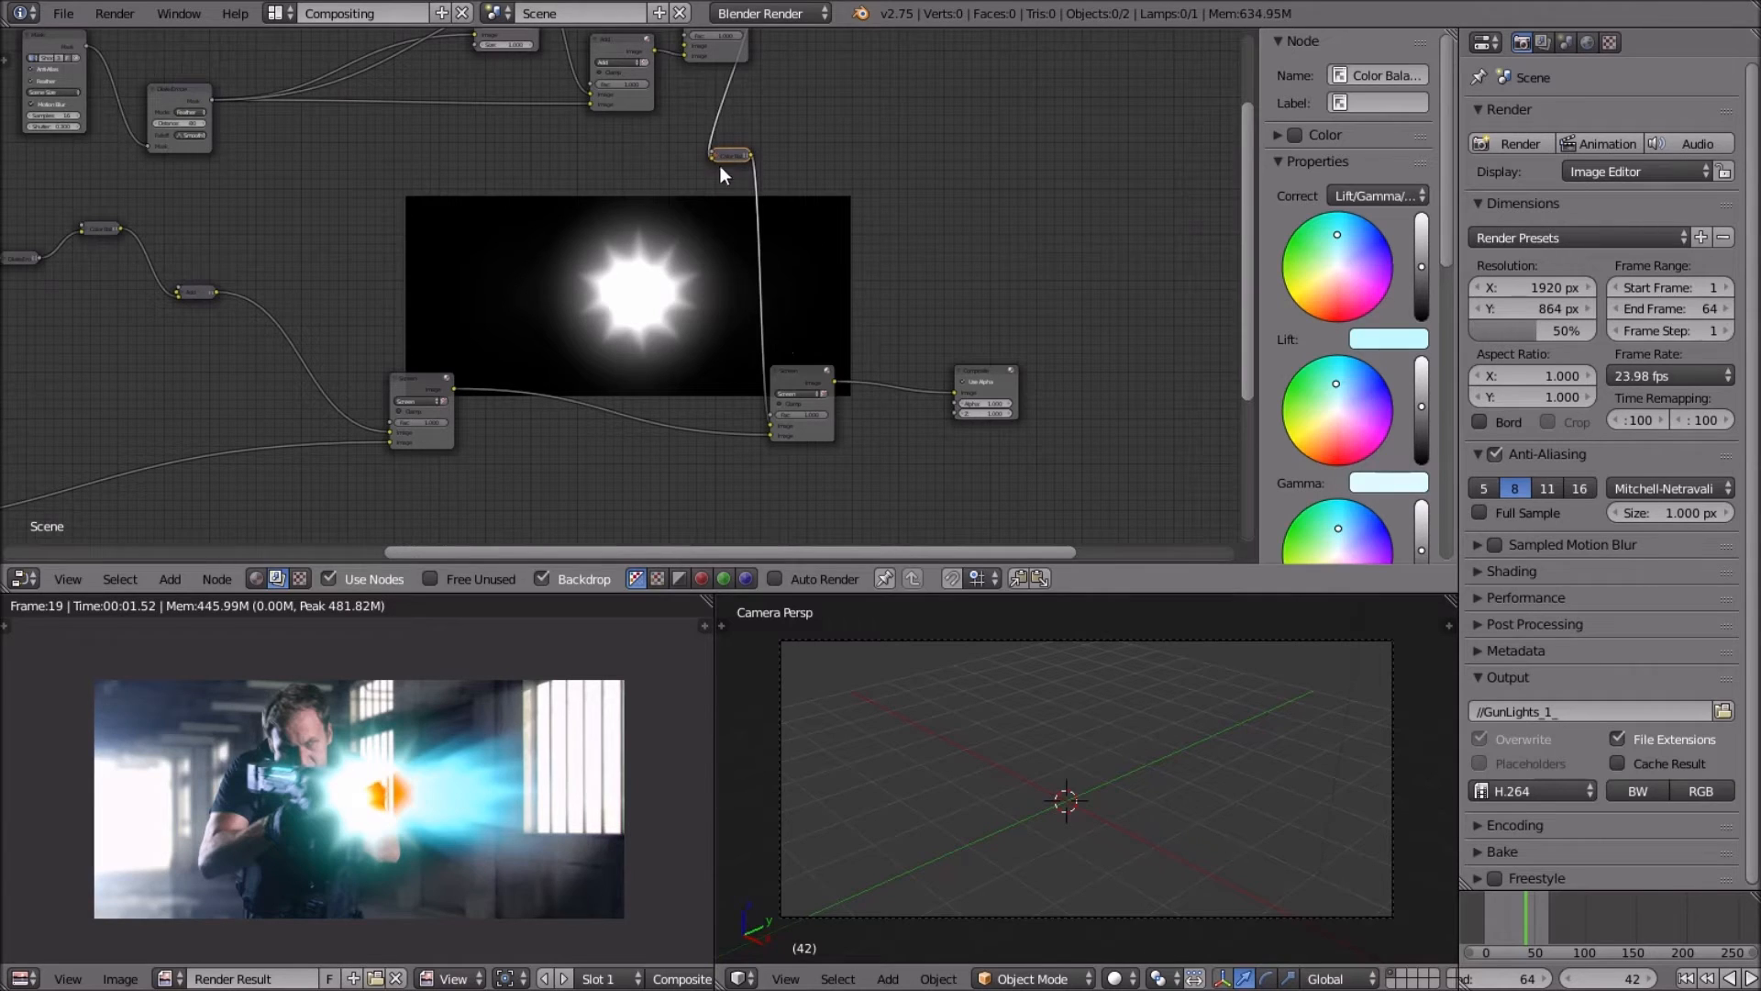
left_click(394, 378)
Move the Composite and Viewer nodes farther along the node tree to make room for another effect.
scroll(663, 345, "down", 5)
middle_click_drag(674, 330, 411, 390)
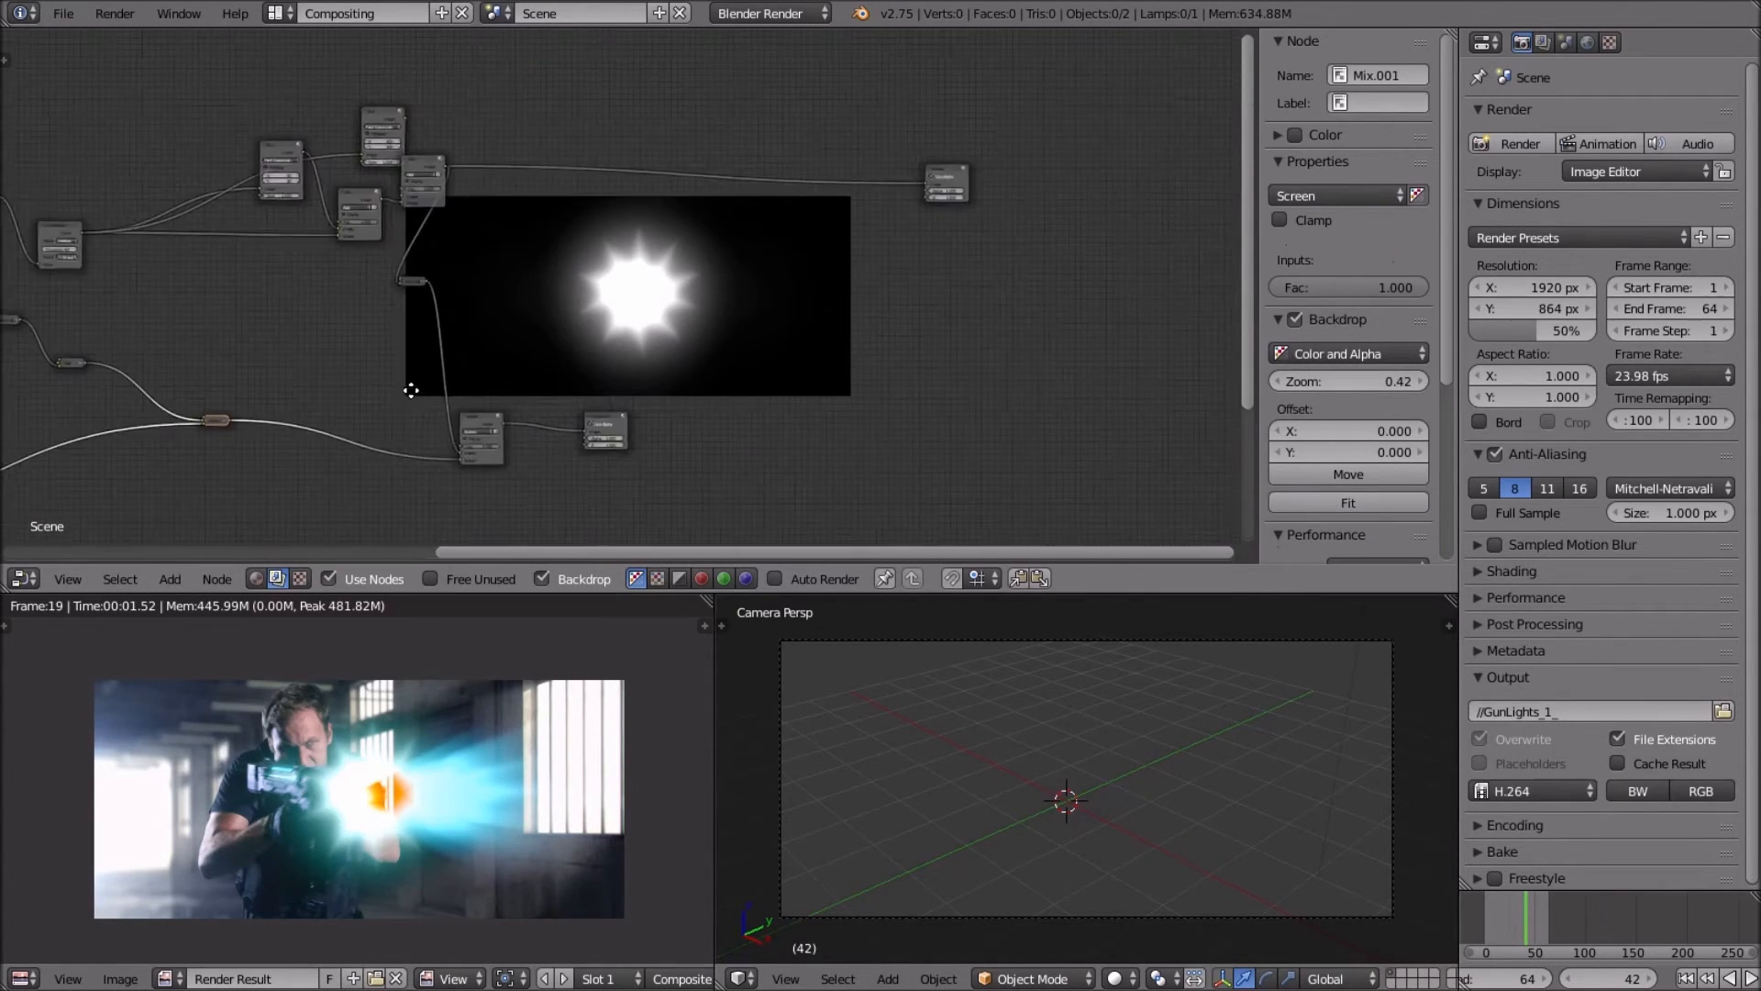
scroll(640, 376, "down", 4)
scroll(626, 361, "up", 4)
left_click_drag(615, 422, 994, 386)
middle_click_drag(752, 293, 685, 336)
left_click_drag(889, 217, 1084, 198)
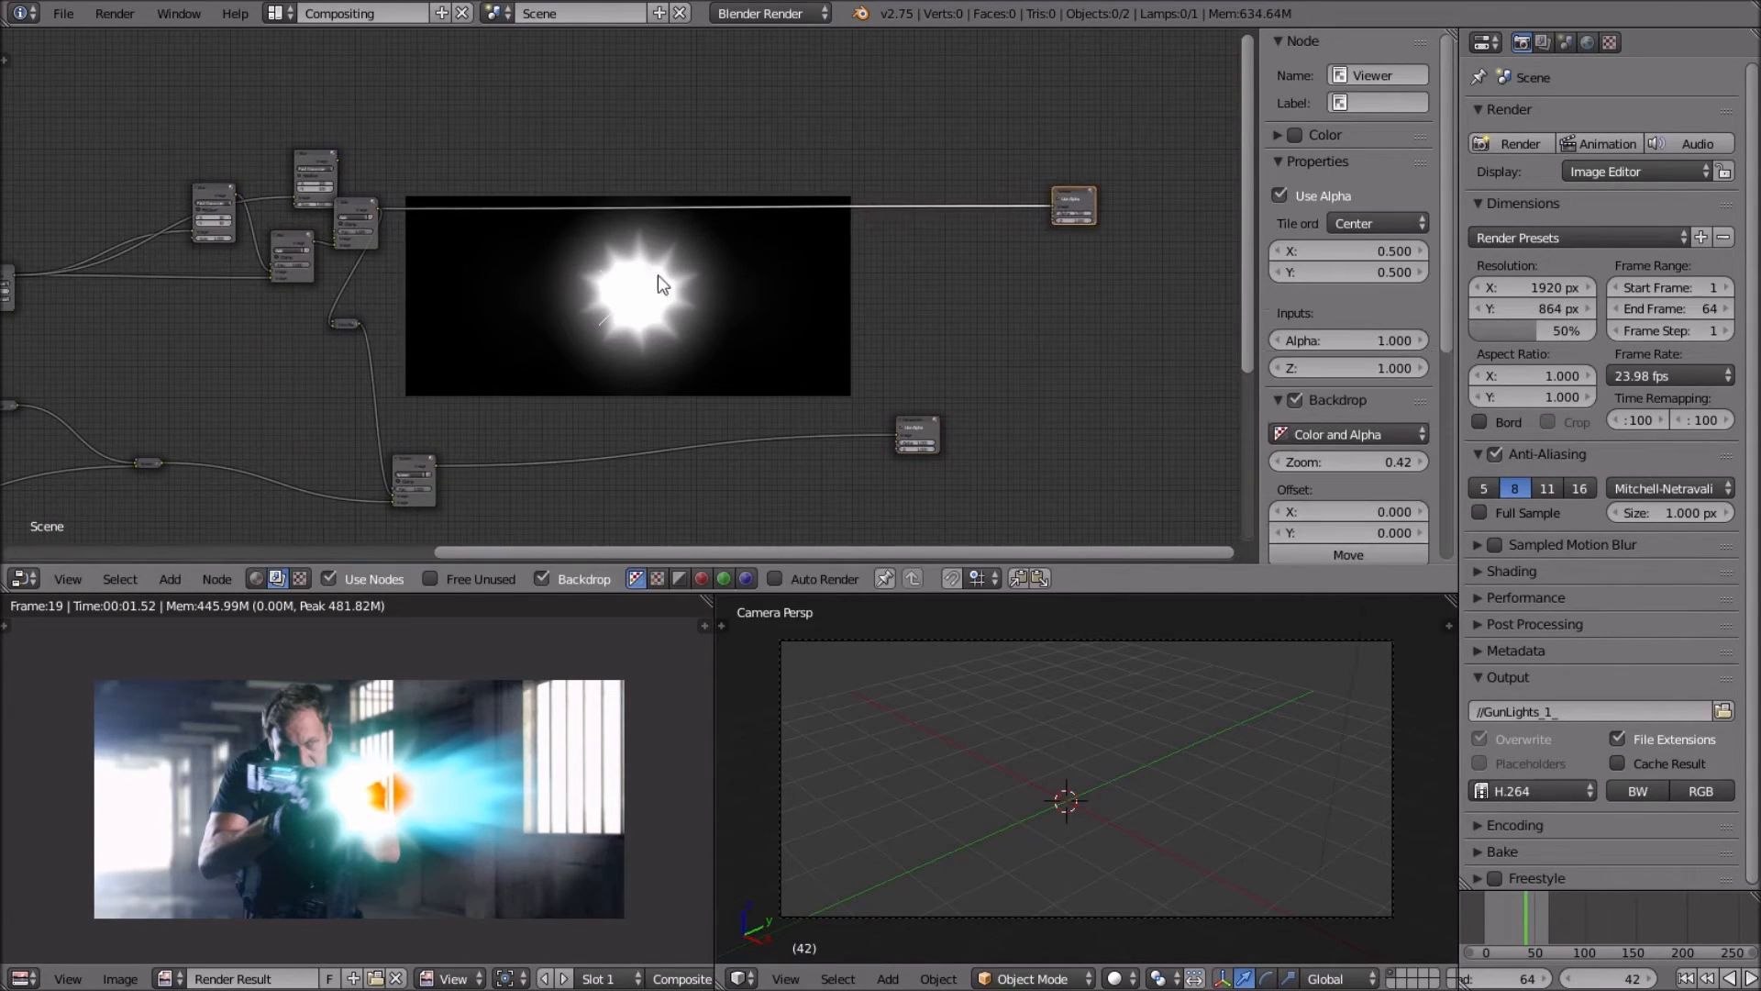
middle_click_drag(592, 290, 690, 317)
scroll(690, 317, "up", 2)
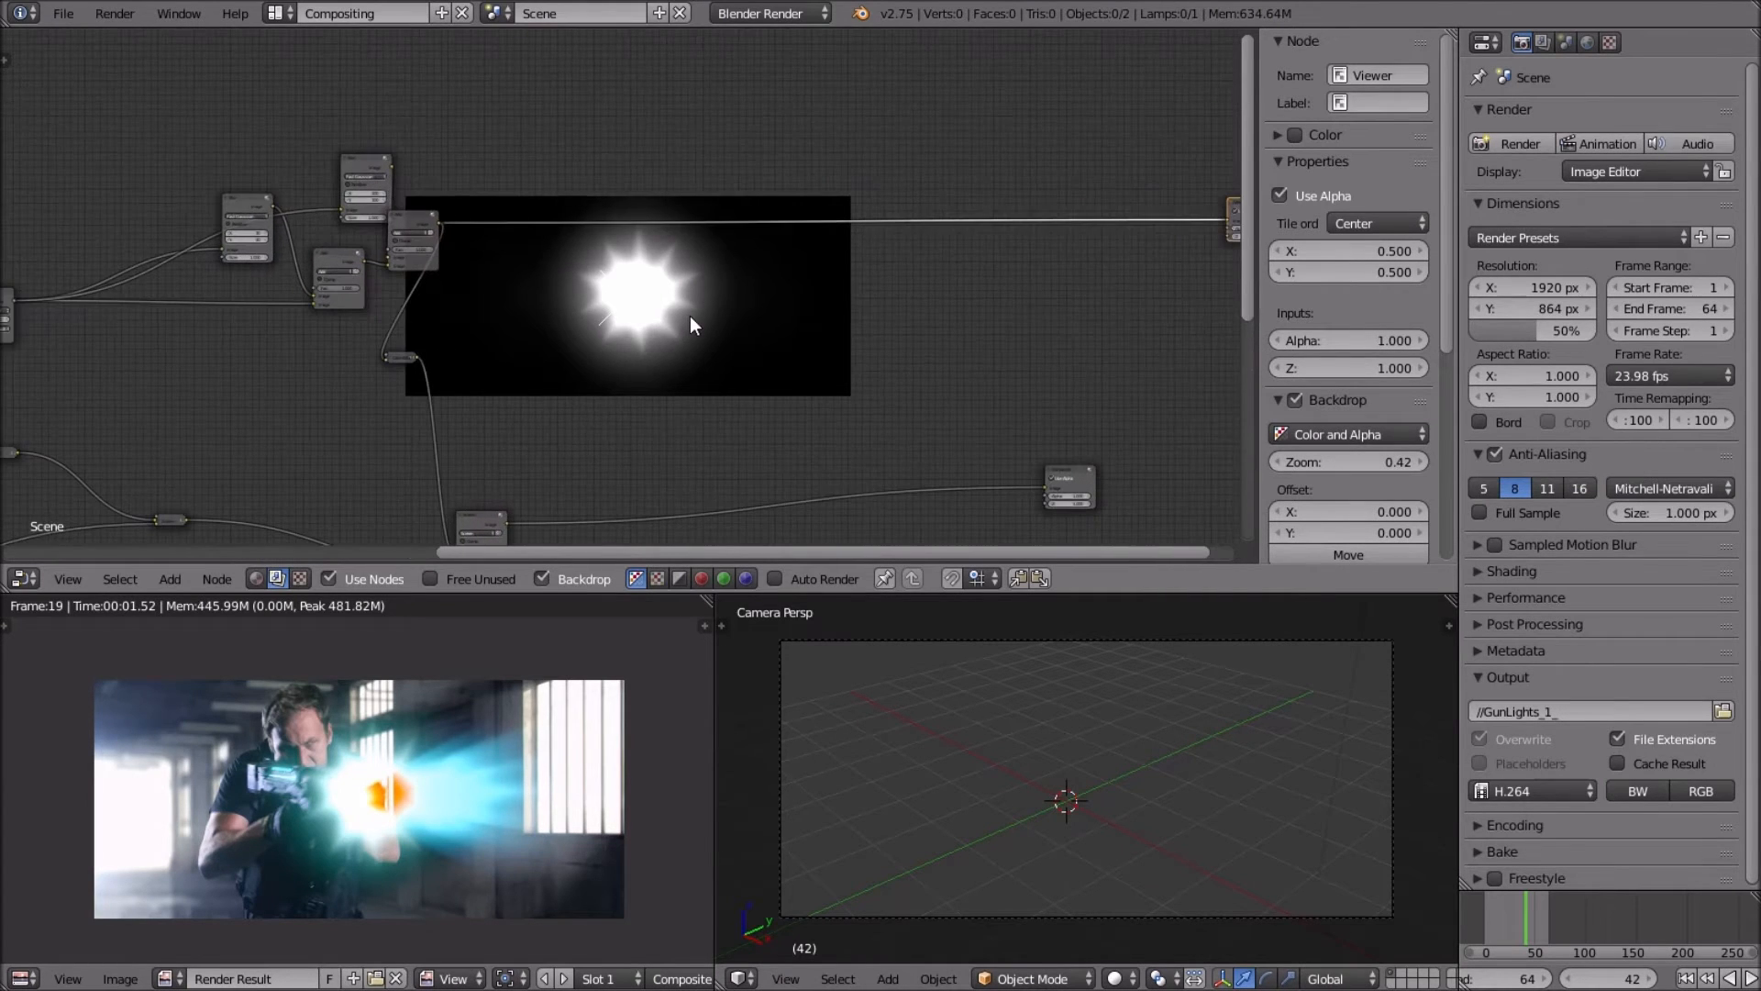
key("shift+a")
mouse_move(689, 317)
mouse_move(674, 228)
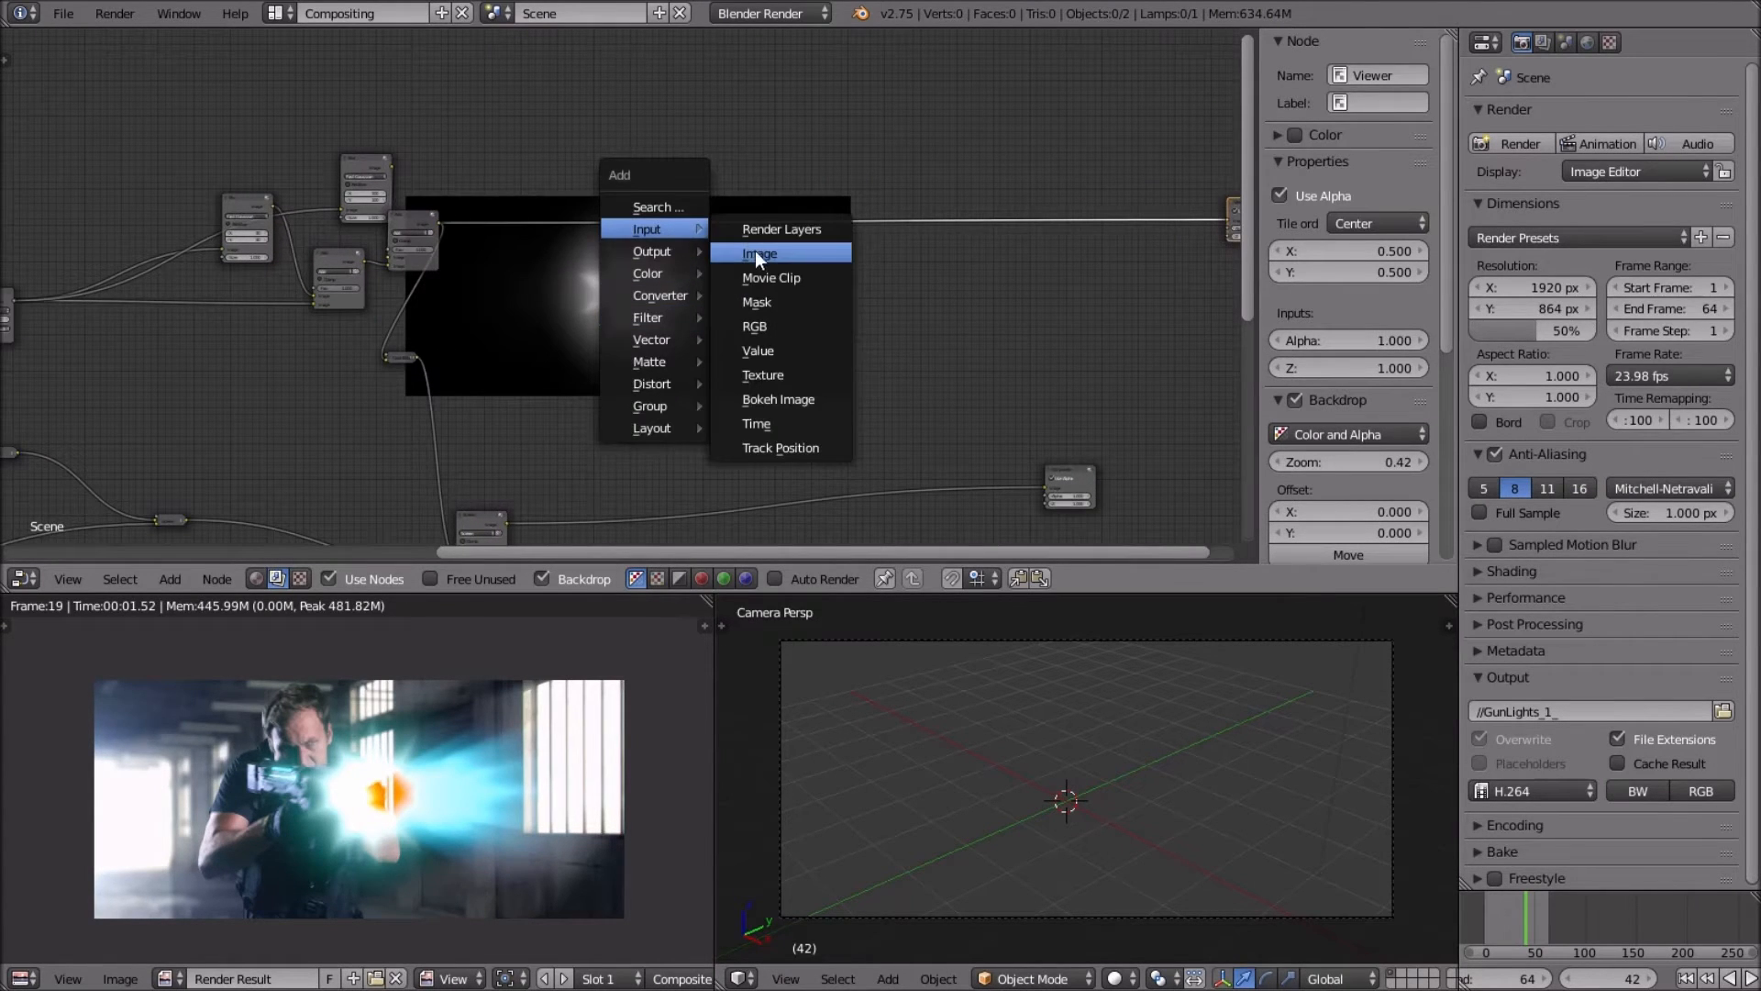
left_click(754, 249)
left_click(688, 250)
middle_click_drag(688, 250, 500, 314)
scroll(465, 348, "up", 7)
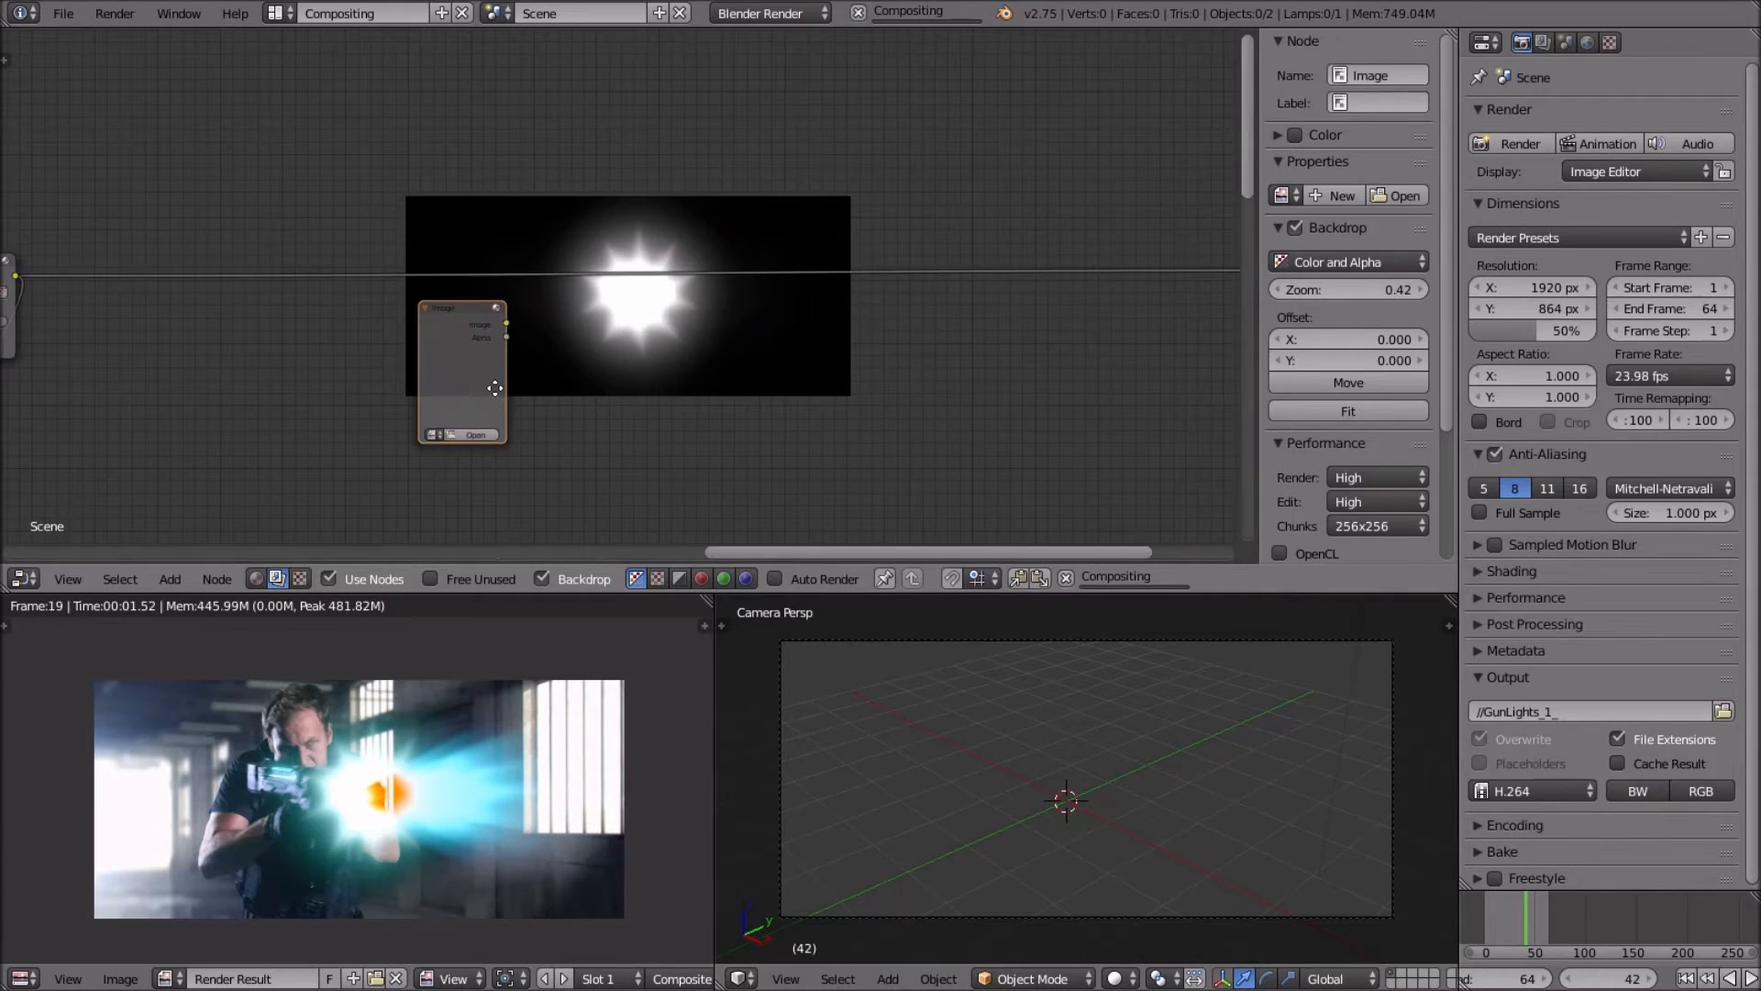
middle_click_drag(487, 389, 555, 378)
scroll(596, 385, "up", 2)
scroll(582, 389, "up", 2)
key("x")
Add a new Mask input node in the free area below the Viewer link.
key("shift+a")
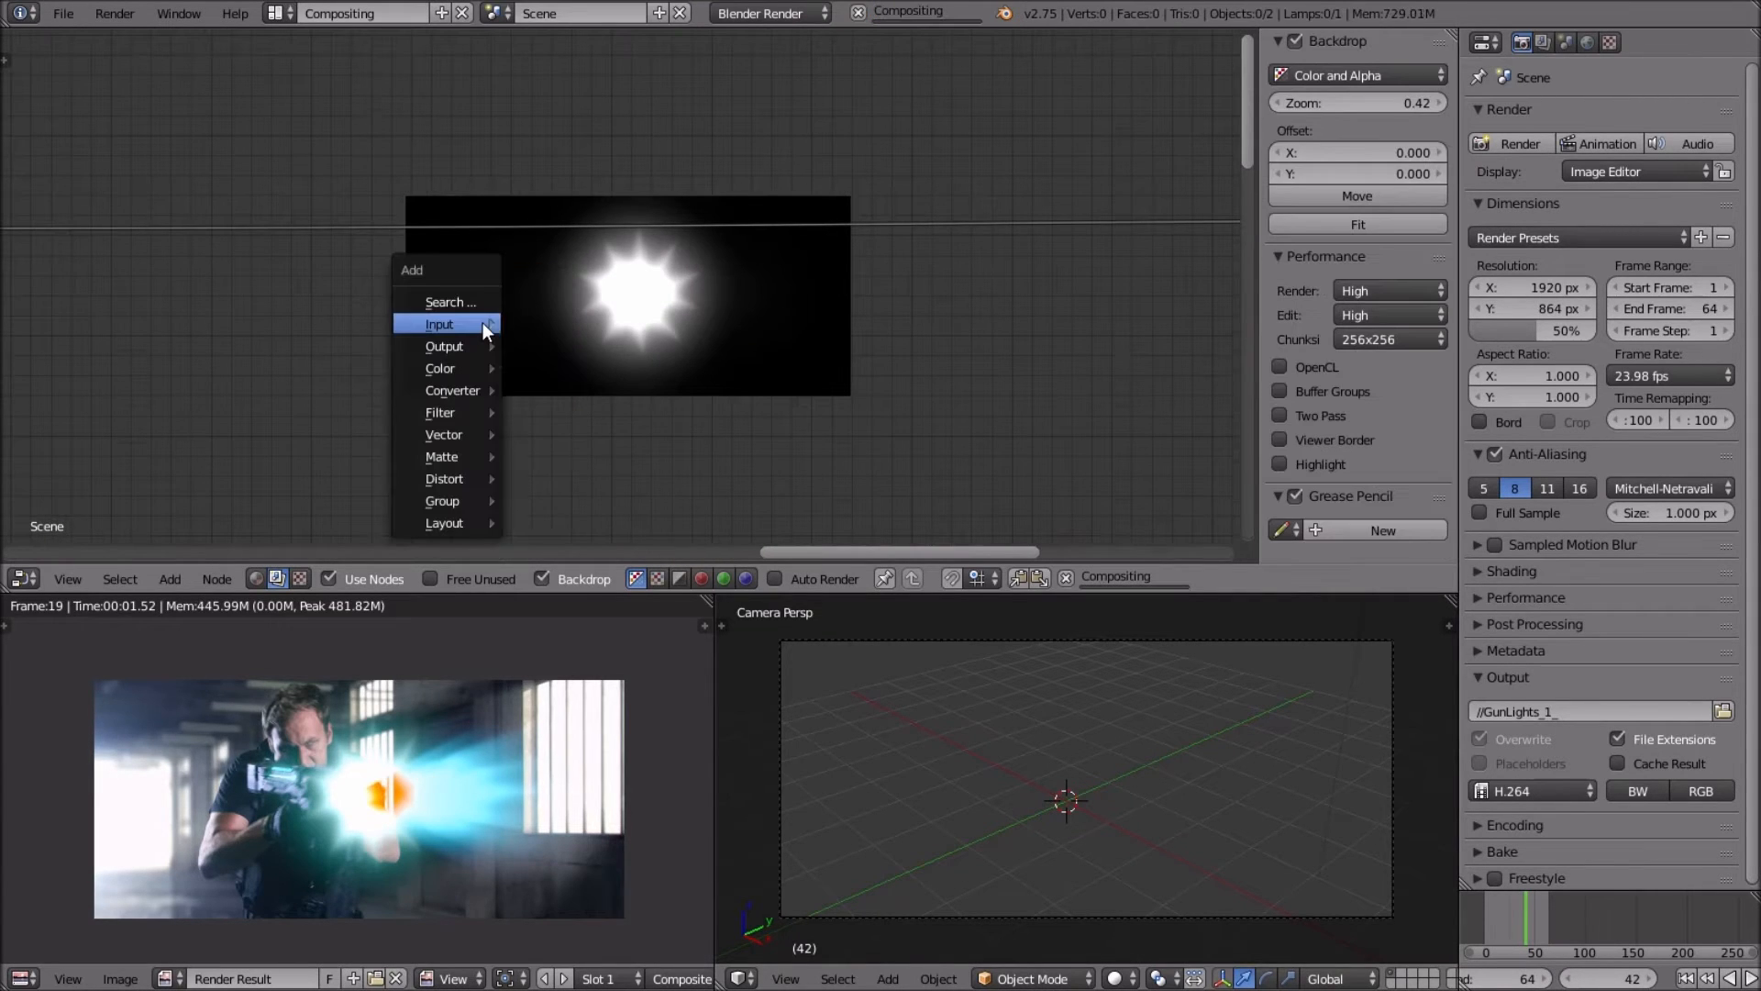
mouse_move(483, 322)
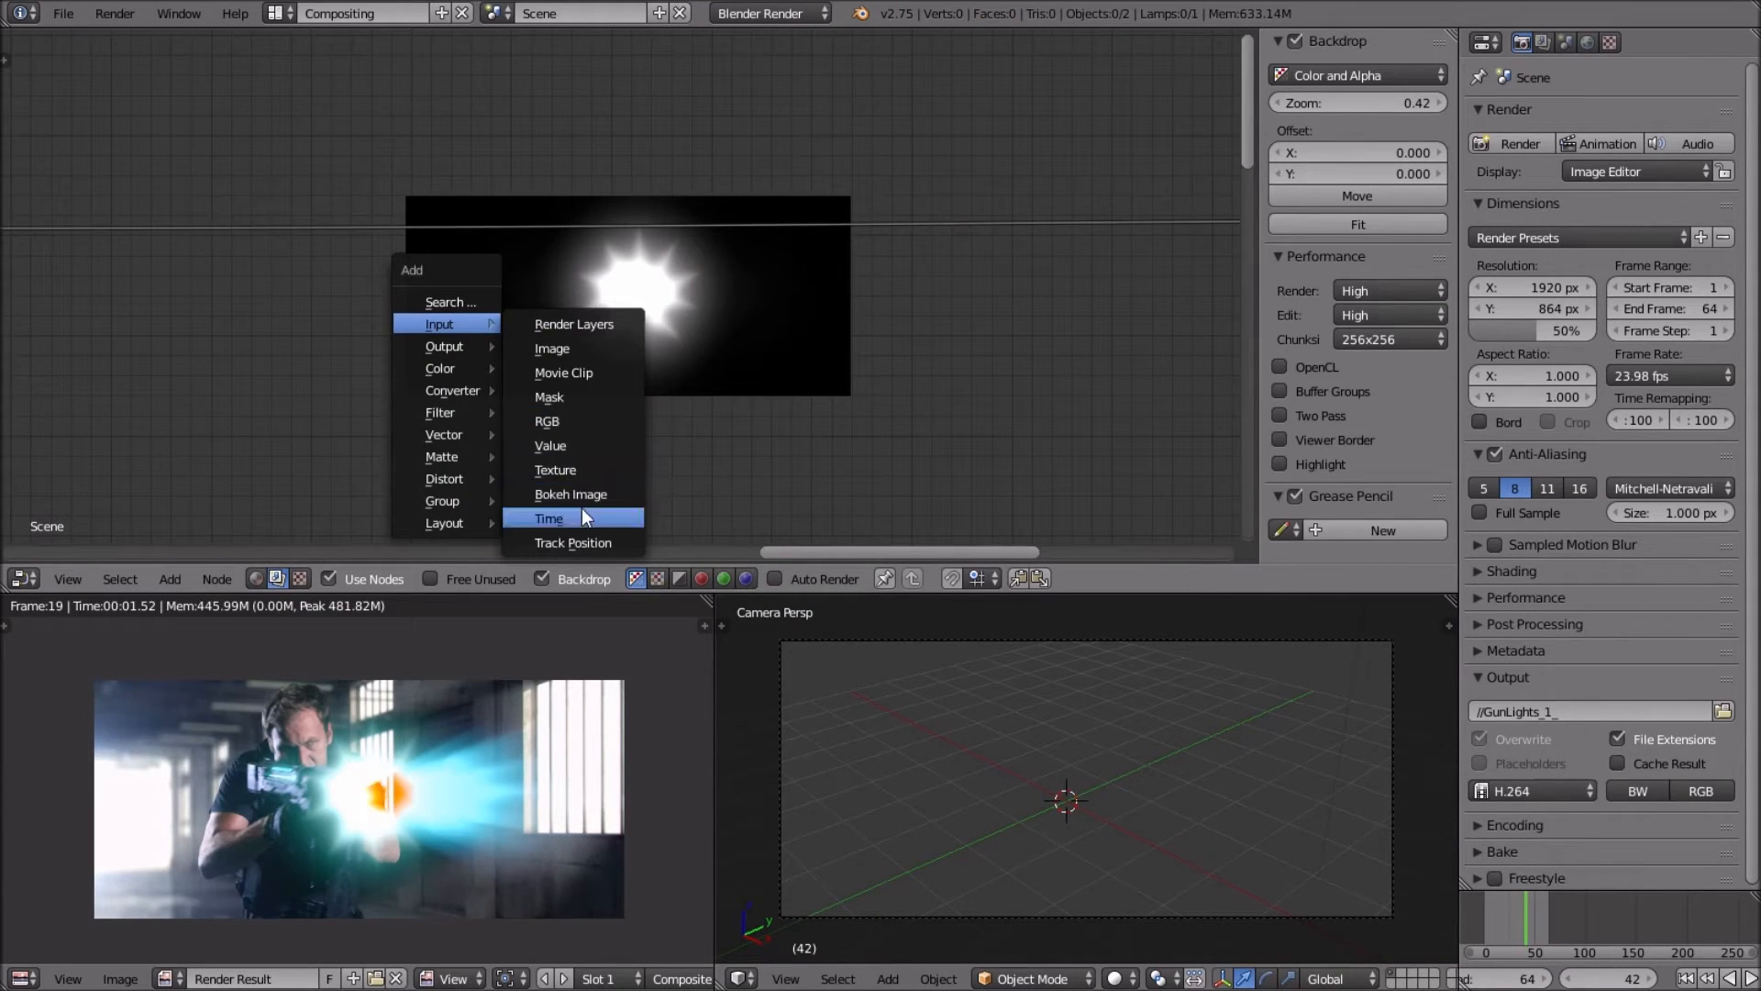
left_click(561, 397)
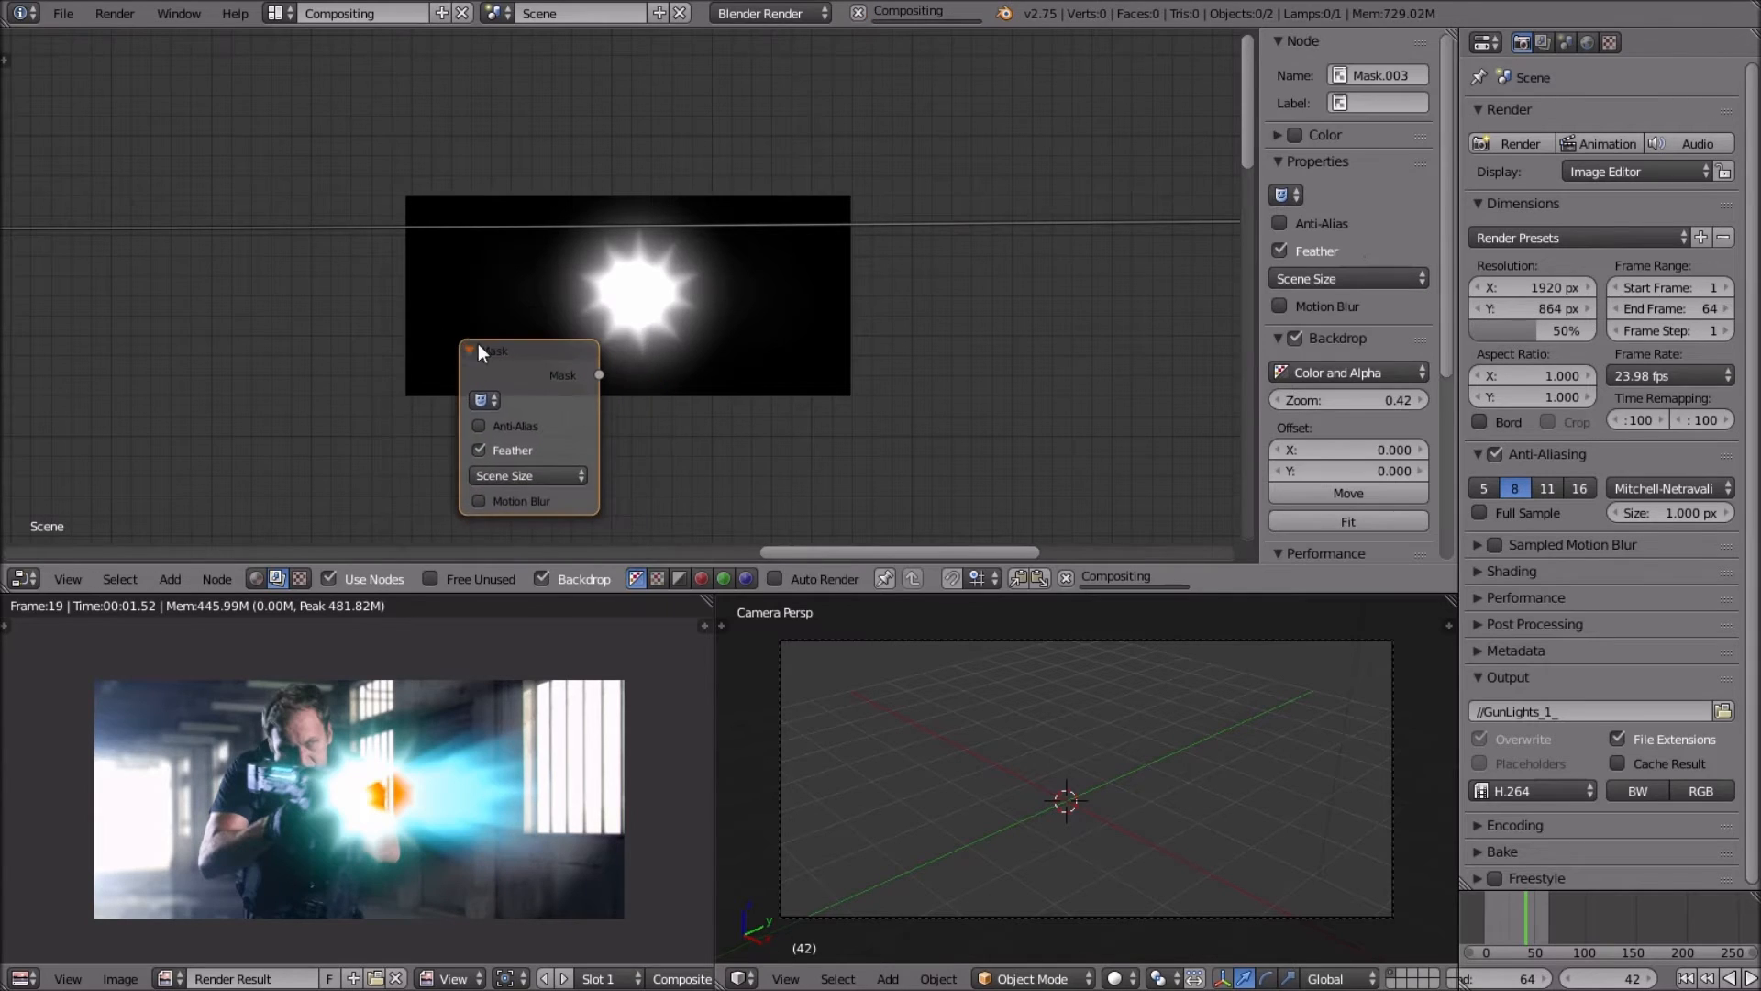
left_click(398, 289)
Assign the Barrel_Lights mask to the new Mask node, enable Anti-Alias and Motion Blur, and set Shutter to 0.3.
left_click(452, 356)
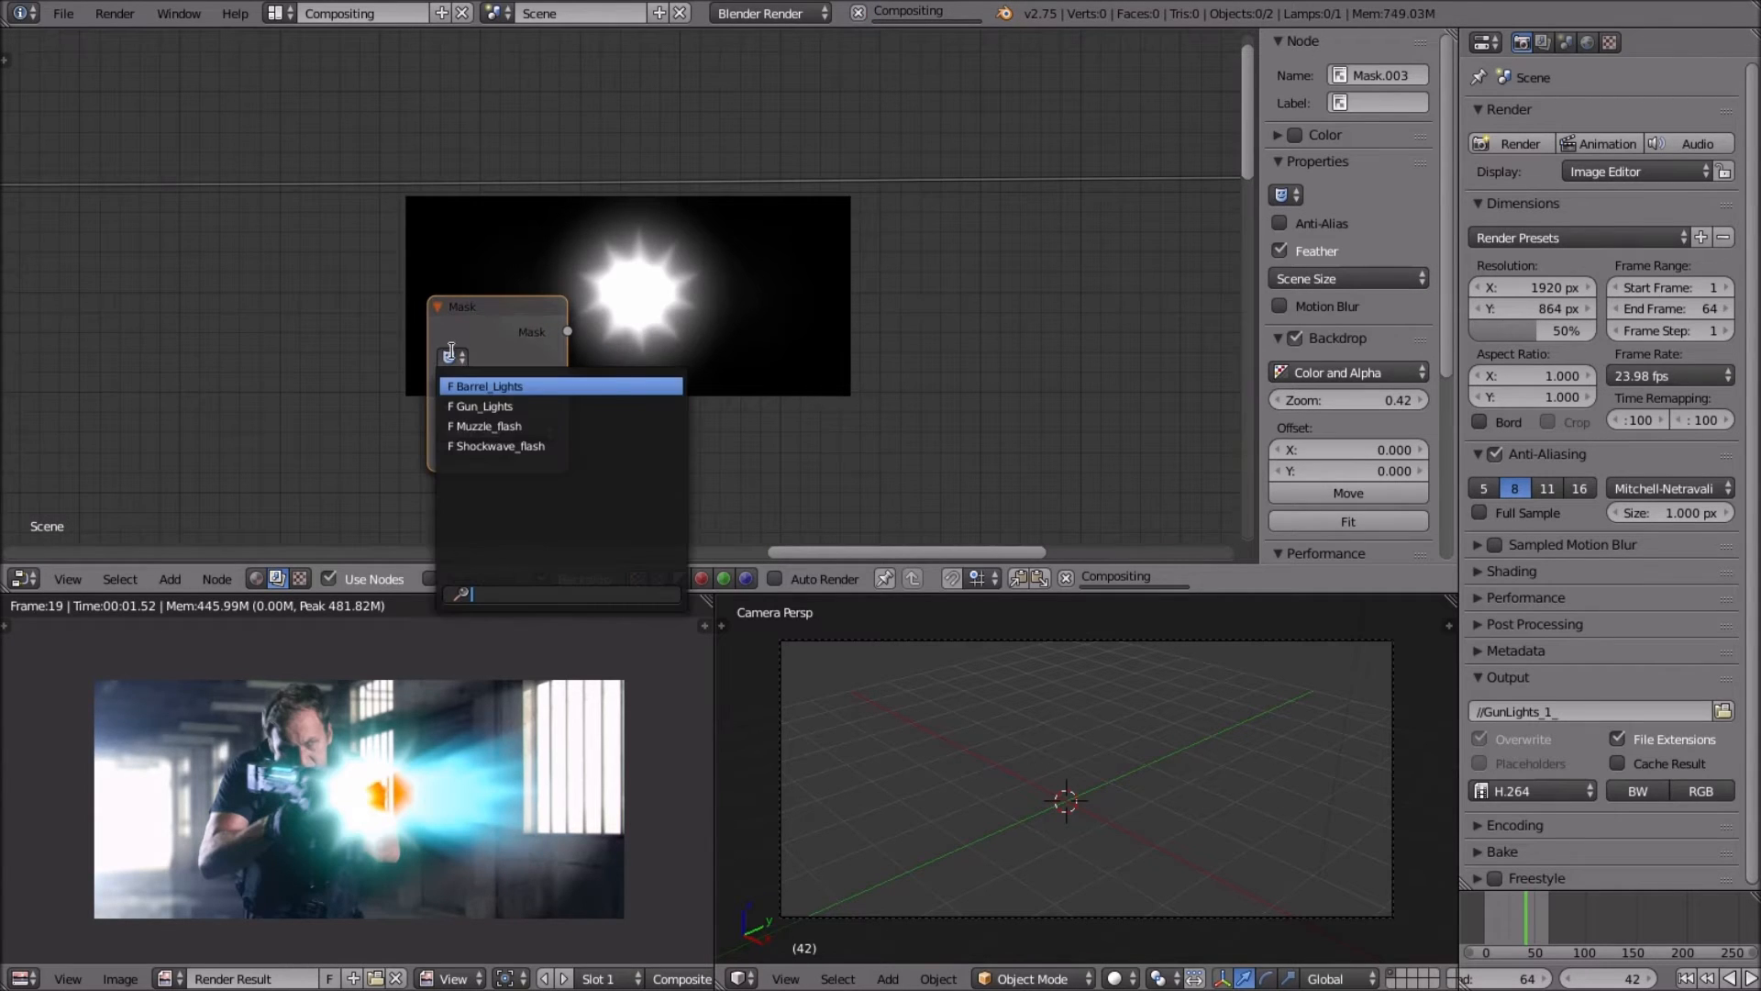
left_click(491, 387)
scroll(570, 338, "down", 2)
left_click(493, 357)
left_click(496, 410)
scroll(536, 440, "up", 1)
left_click(519, 491)
type("0.3")
key("Return")
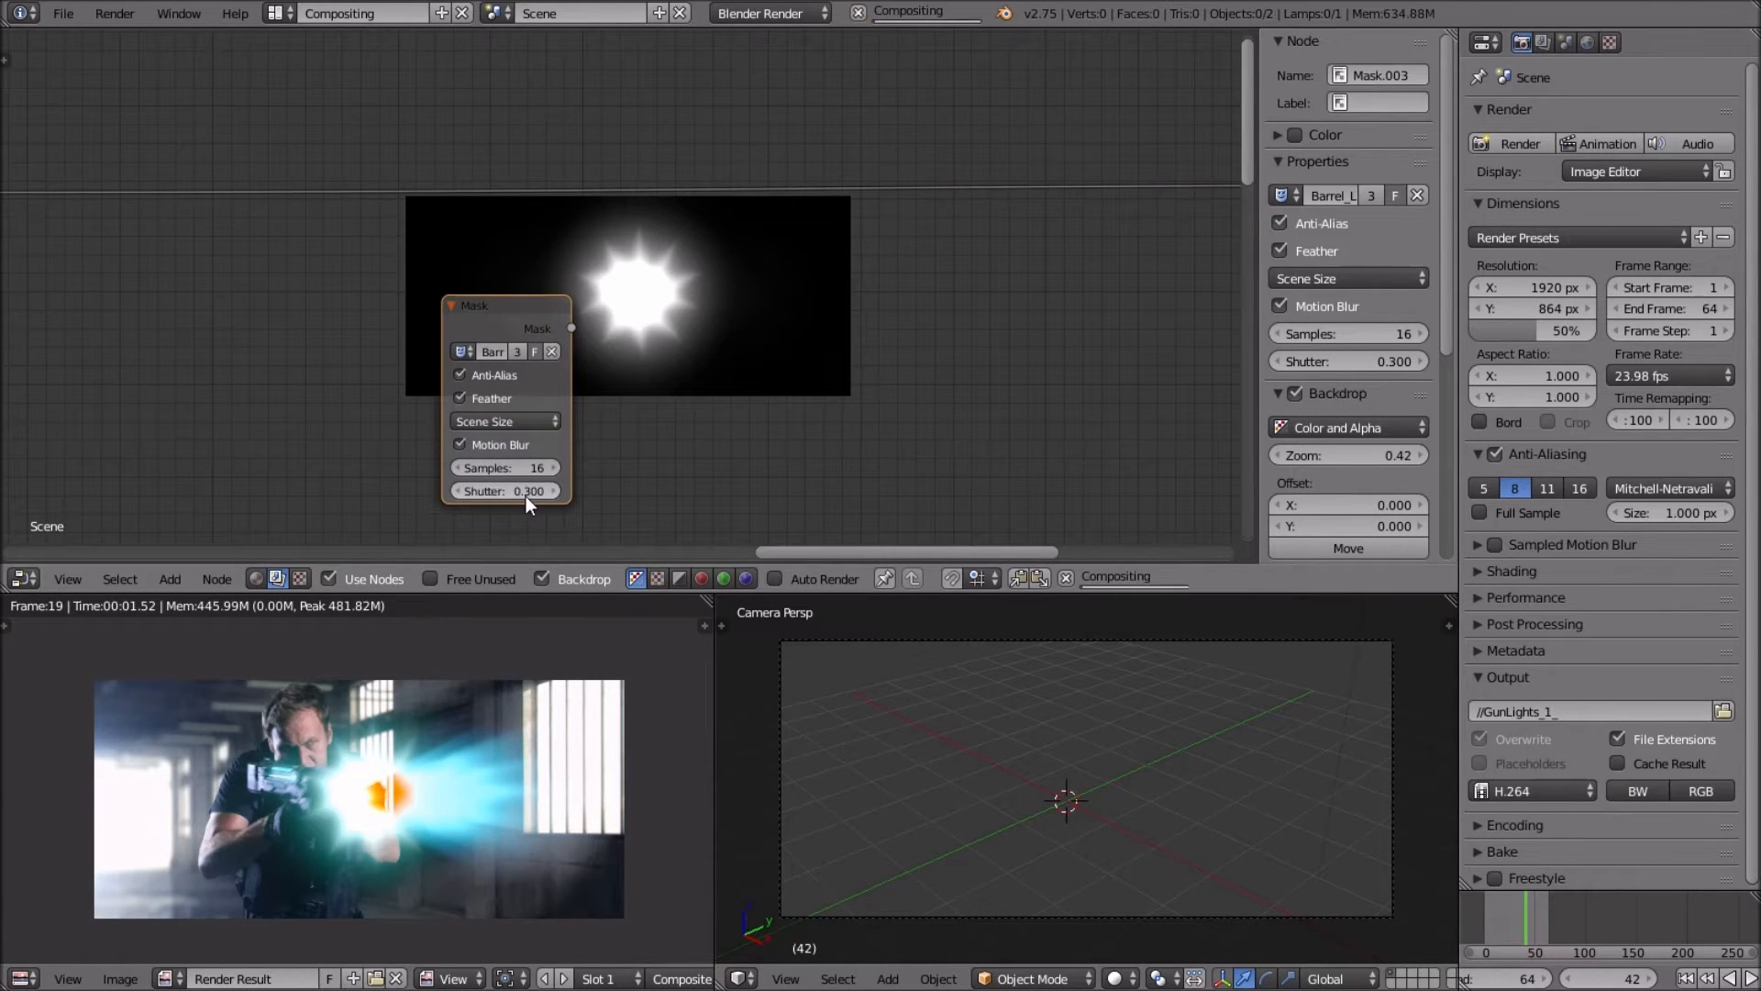
Connect the Barrel_Lights Mask node to the Viewer to preview it in the backdrop.
scroll(596, 332, "down", 3)
scroll(409, 326, "down", 1)
middle_click_drag(694, 422, 1068, 289)
scroll(517, 266, "down", 4)
scroll(541, 273, "up", 3)
middle_click_drag(562, 279, 333, 319)
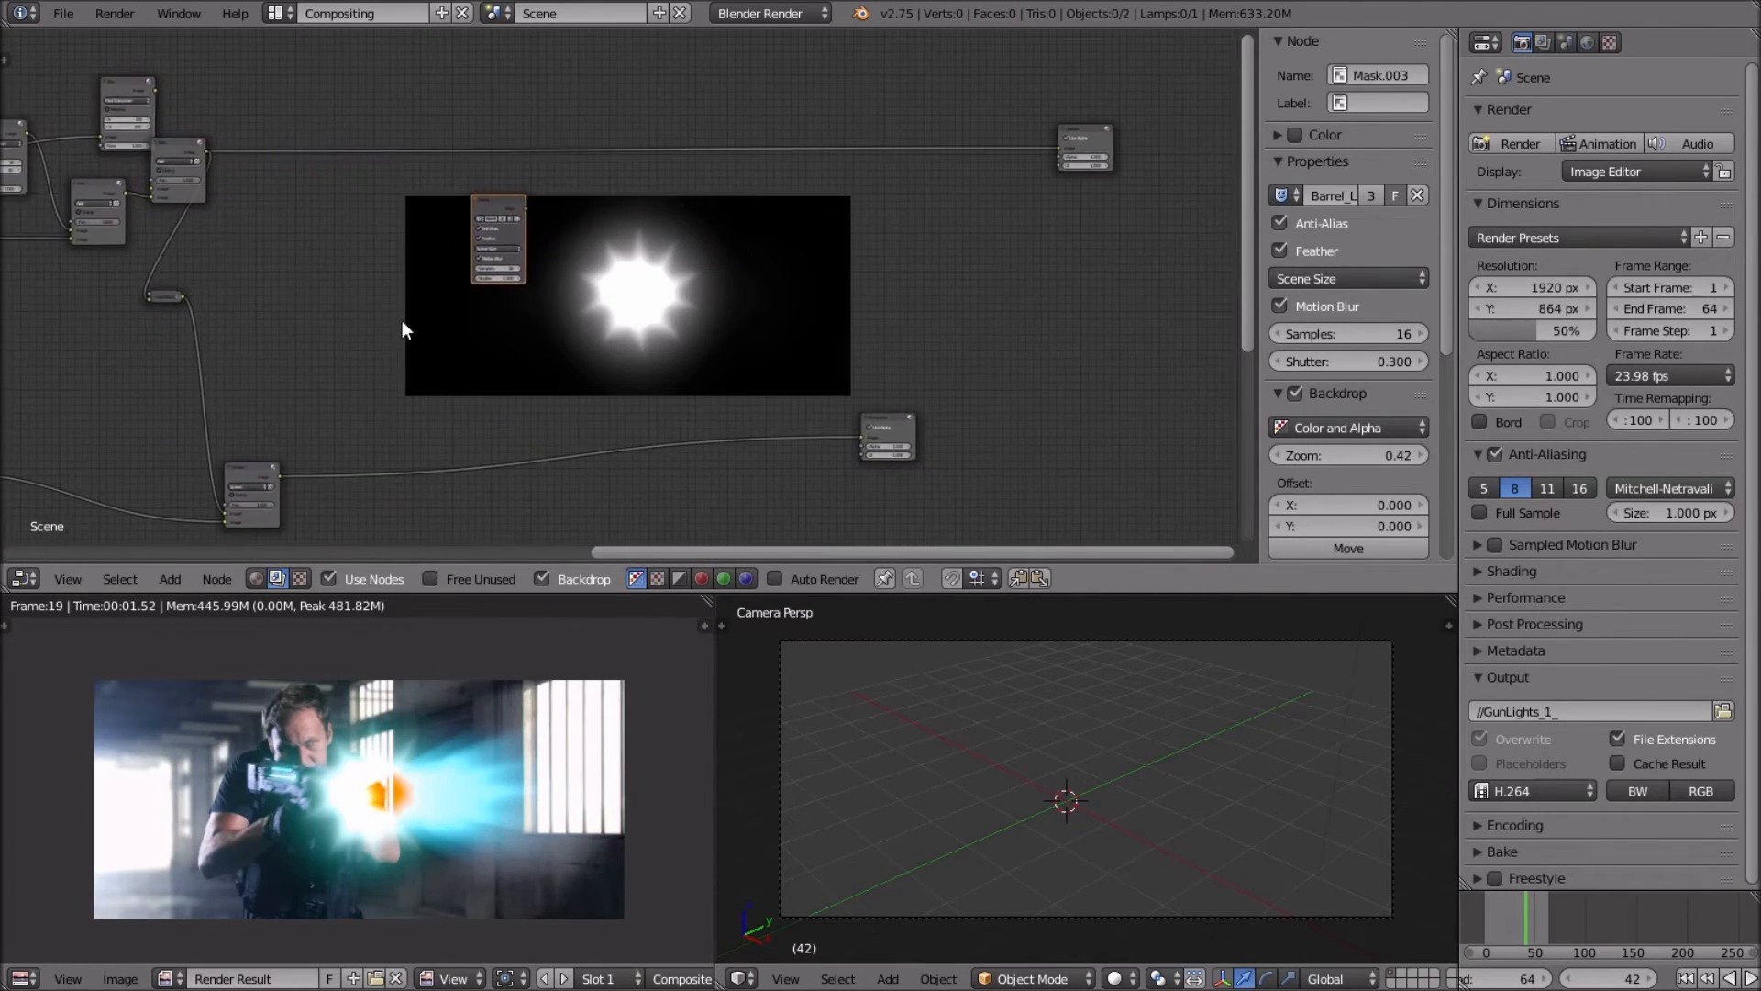
scroll(475, 343, "up", 4)
middle_click_drag(476, 343, 404, 385)
scroll(405, 385, "down", 6)
scroll(321, 392, "down", 5)
middle_click_drag(342, 389, 460, 359)
scroll(531, 356, "up", 5)
middle_click_drag(547, 245, 499, 234)
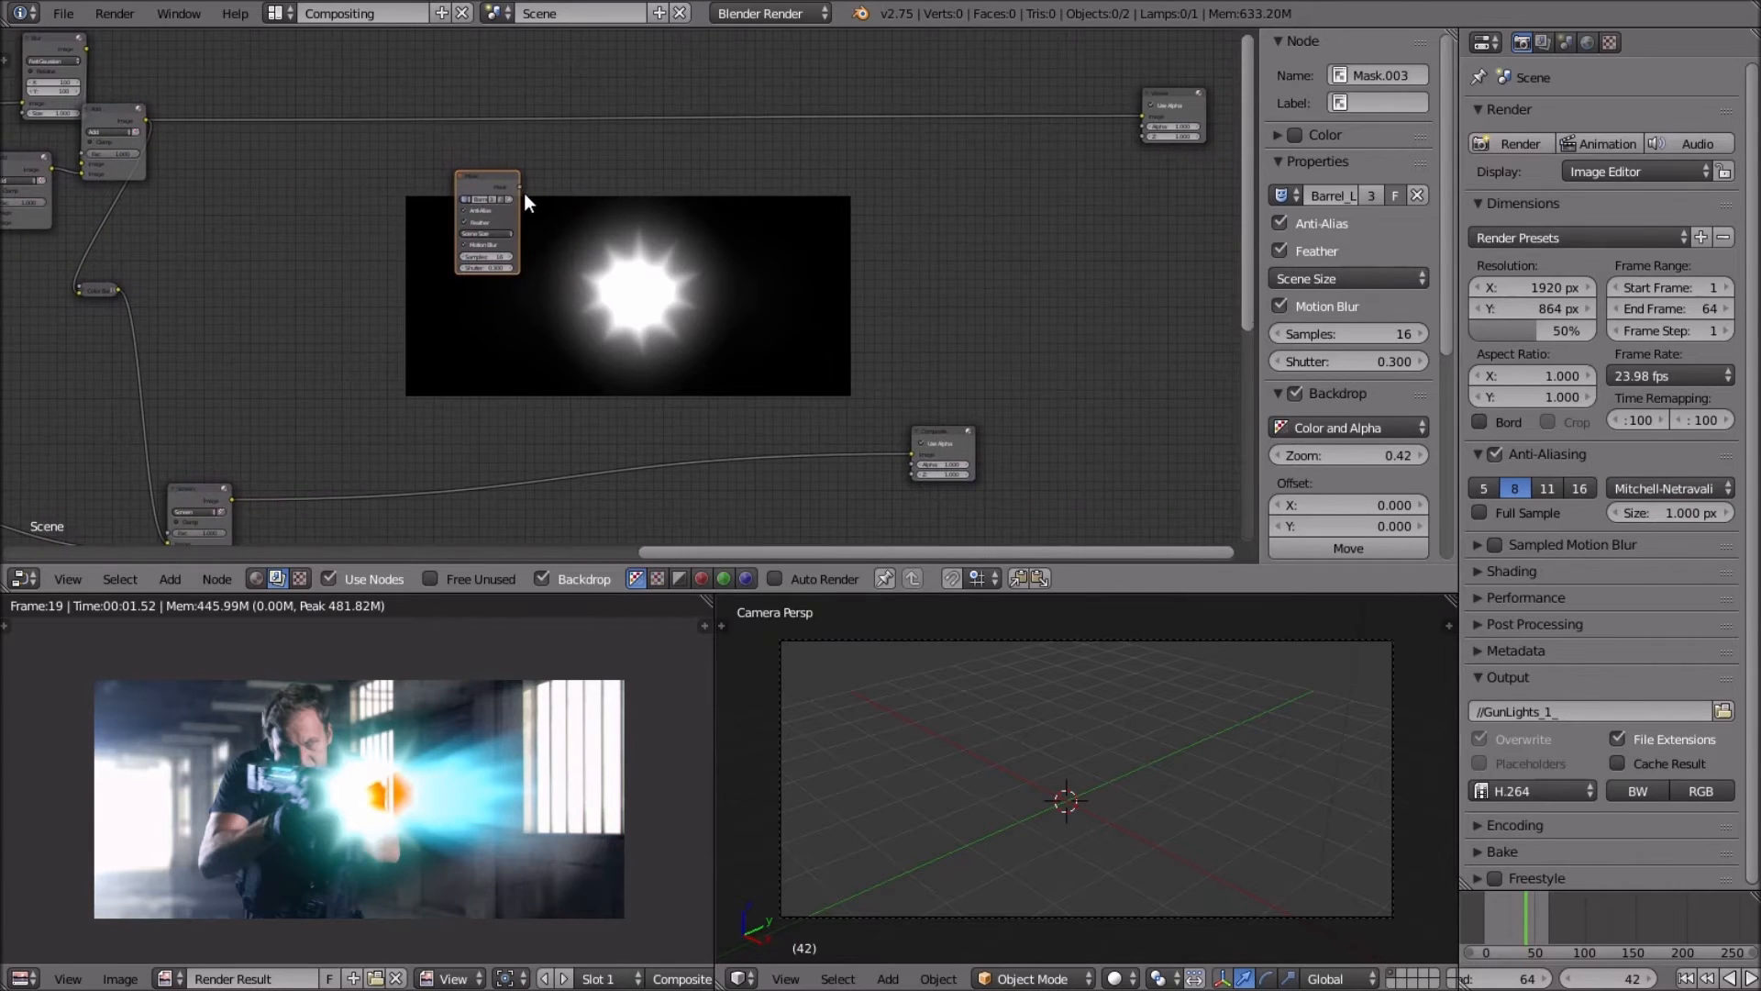
left_click(509, 188, "ctrl+shift")
Move the Barrel_Lights Mask node clear of the backdrop preview.
scroll(545, 227, "up", 2)
middle_click_drag(488, 273, 475, 336)
scroll(483, 306, "up", 4)
scroll(475, 284, "up", 1)
left_click_drag(339, 227, 228, 184)
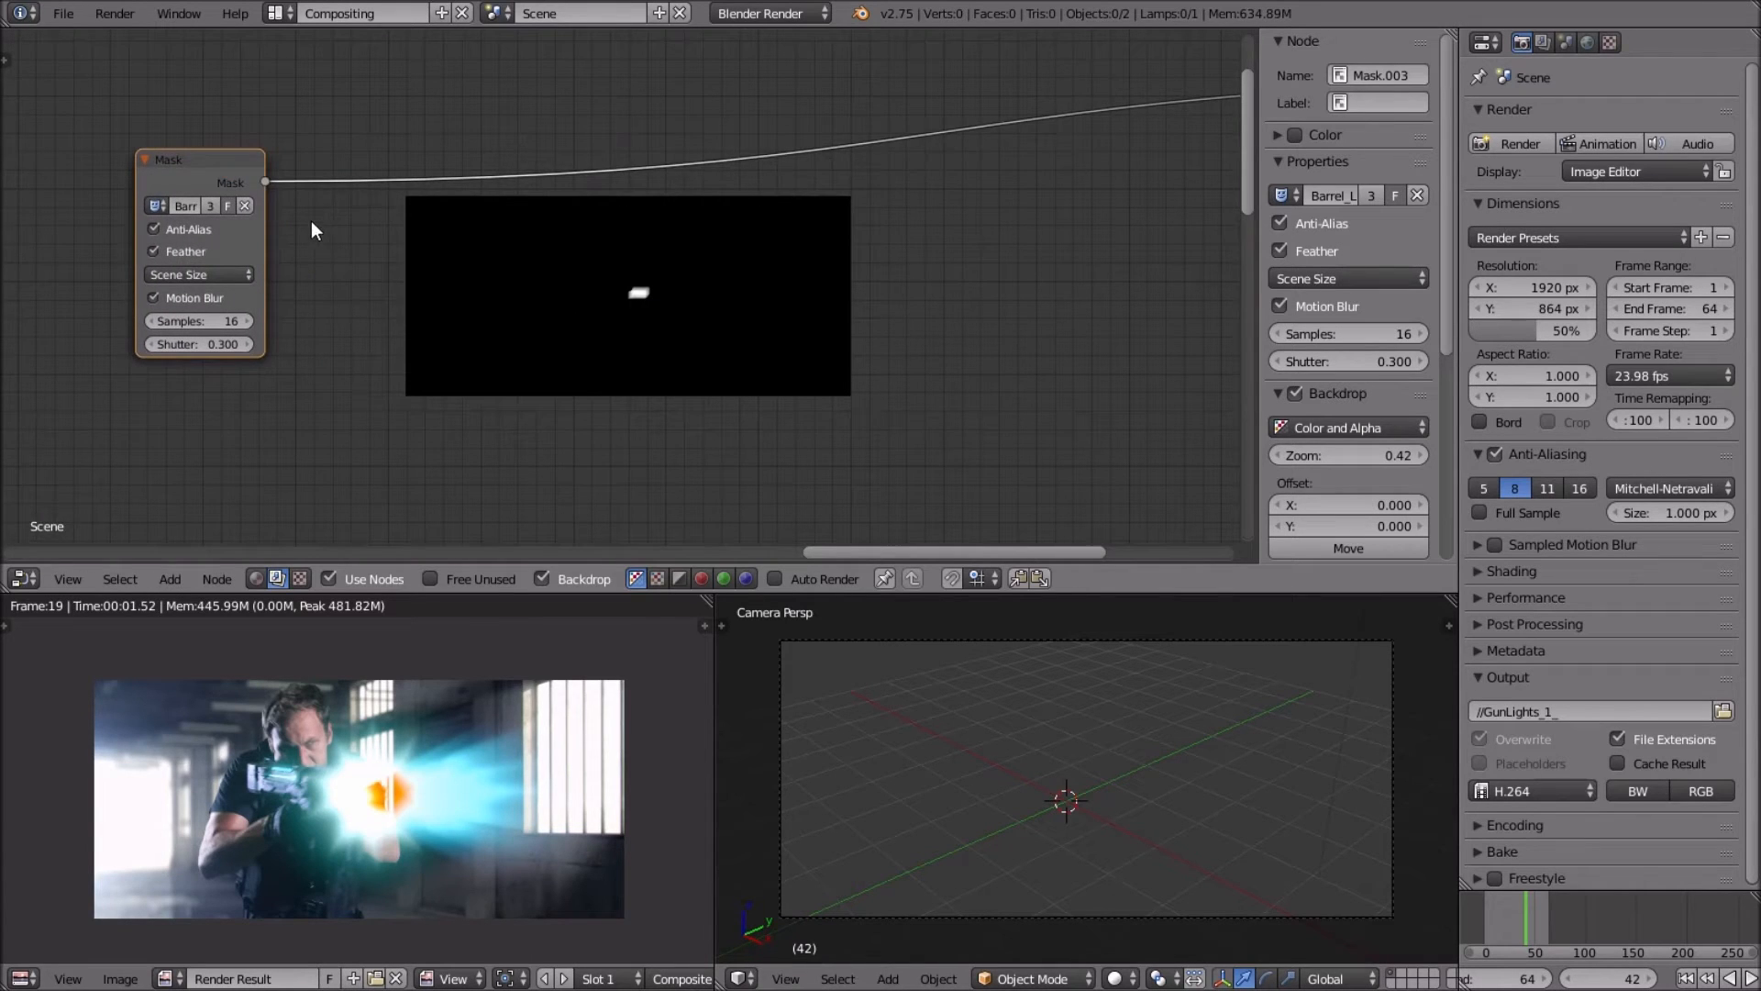
Move the Barrel_Lights Mask node into the free space beside the existing effect nodes.
scroll(482, 311, "down", 5)
scroll(458, 298, "down", 4)
middle_click_drag(509, 321, 633, 260)
scroll(362, 283, "down", 5)
key("g")
left_click(332, 253)
scroll(637, 258, "down", 5)
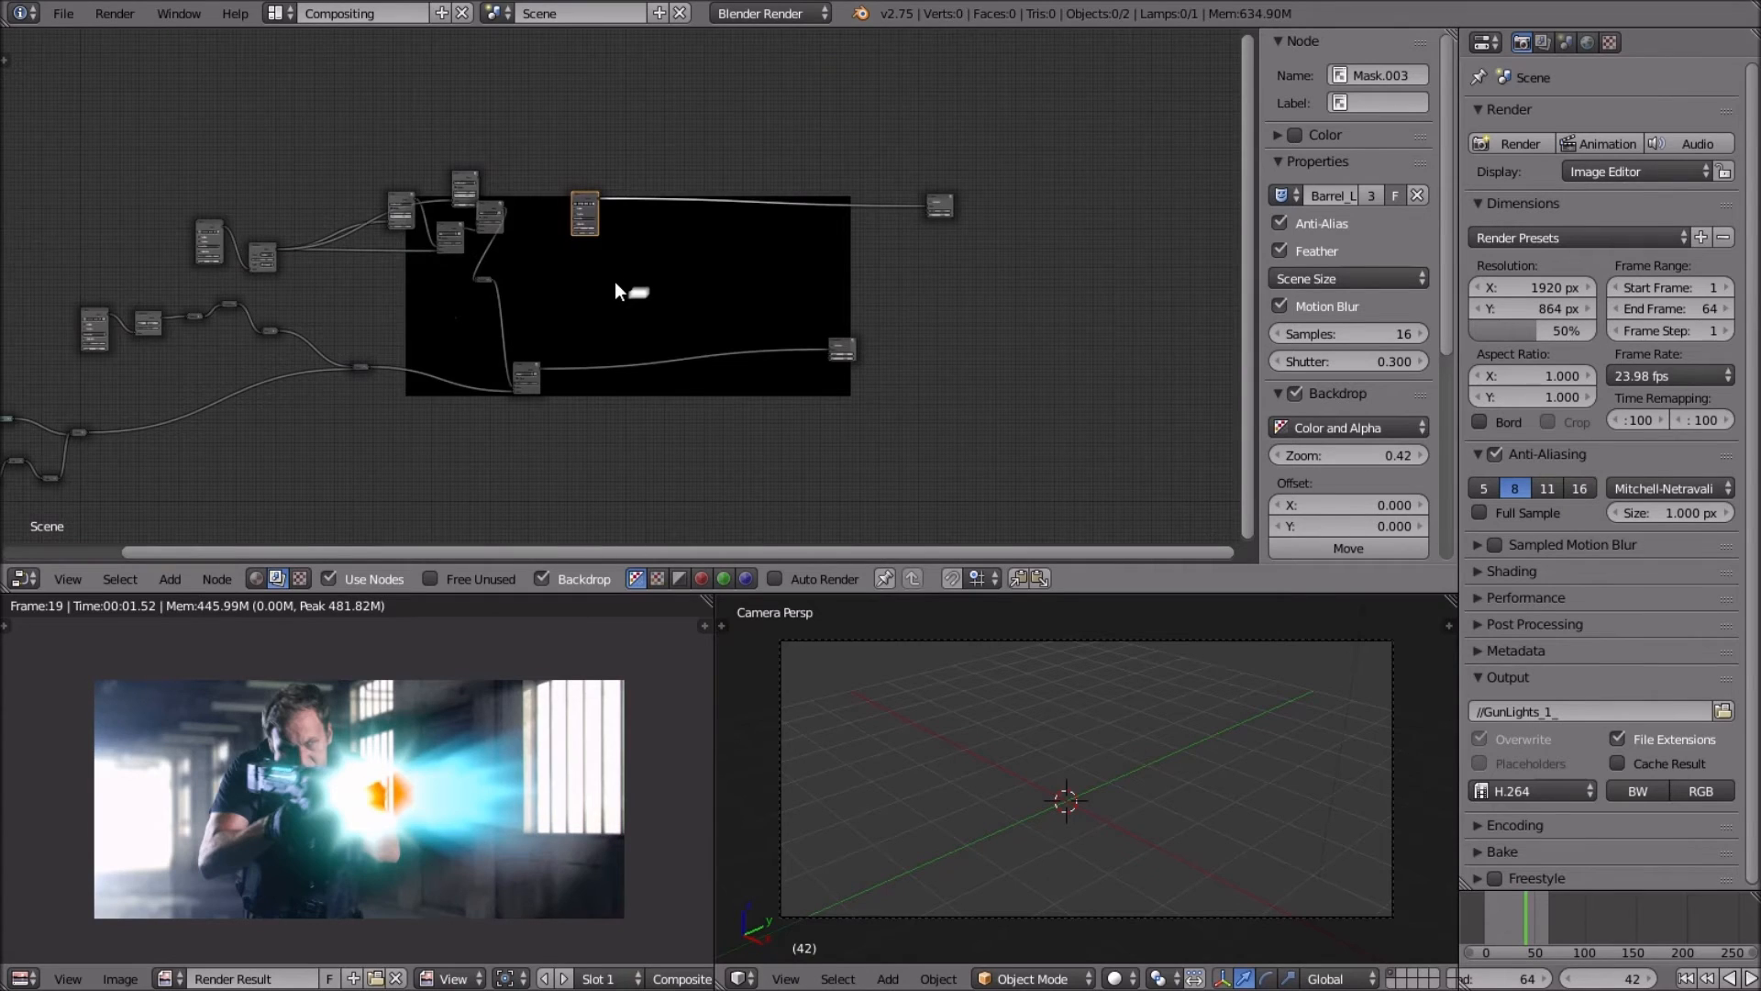
Add a Dilate/Erode filter node on the link between the Barrel_Lights Mask node and the Viewer.
scroll(615, 282, "up", 5)
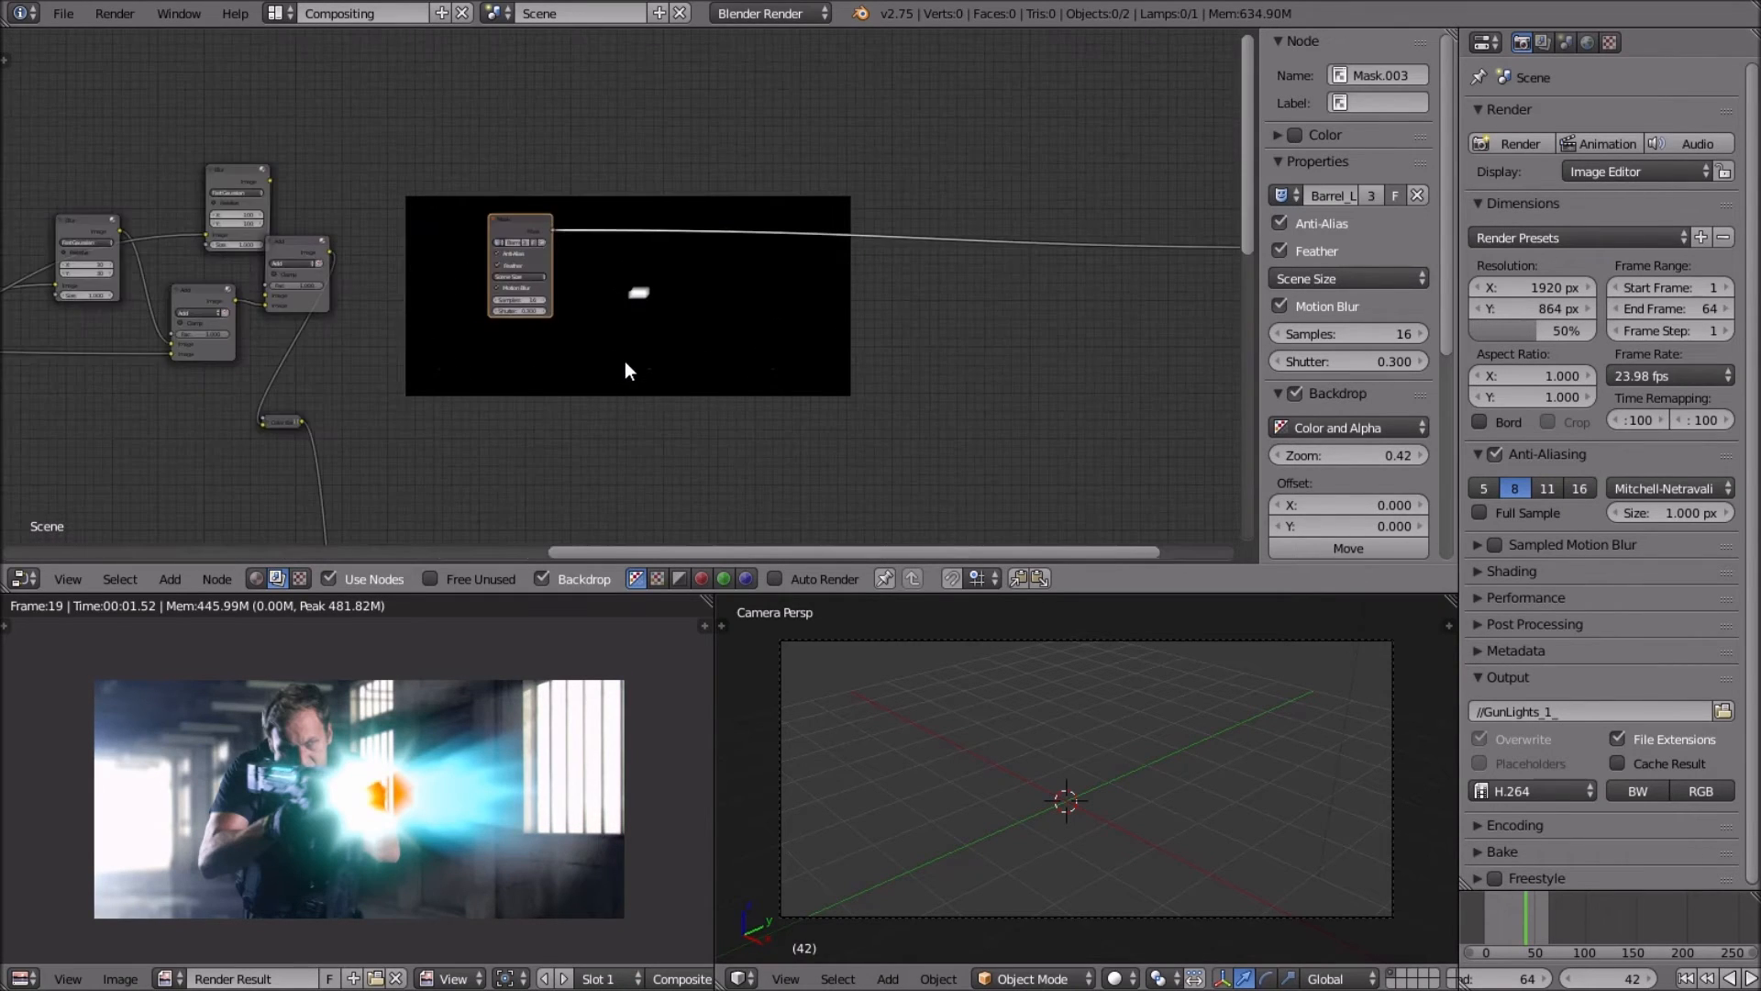
scroll(632, 353, "up", 2)
scroll(739, 351, "up", 1)
key("shift+a")
mouse_move(741, 358)
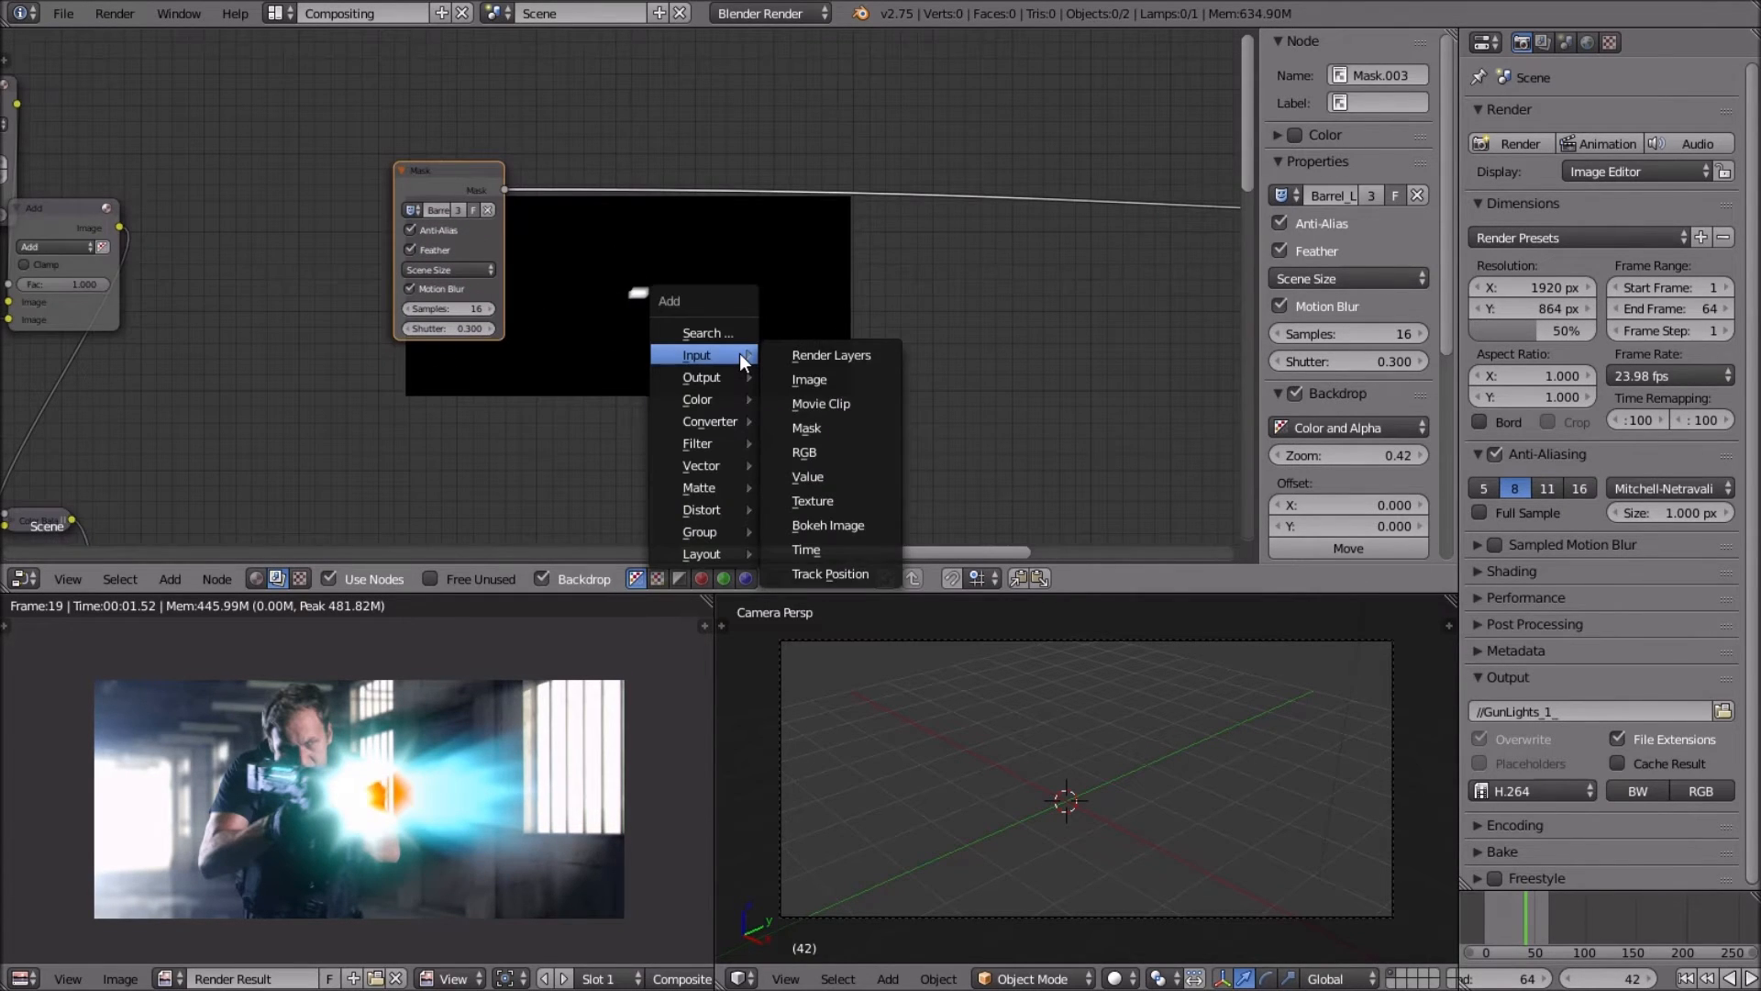
mouse_move(697, 496)
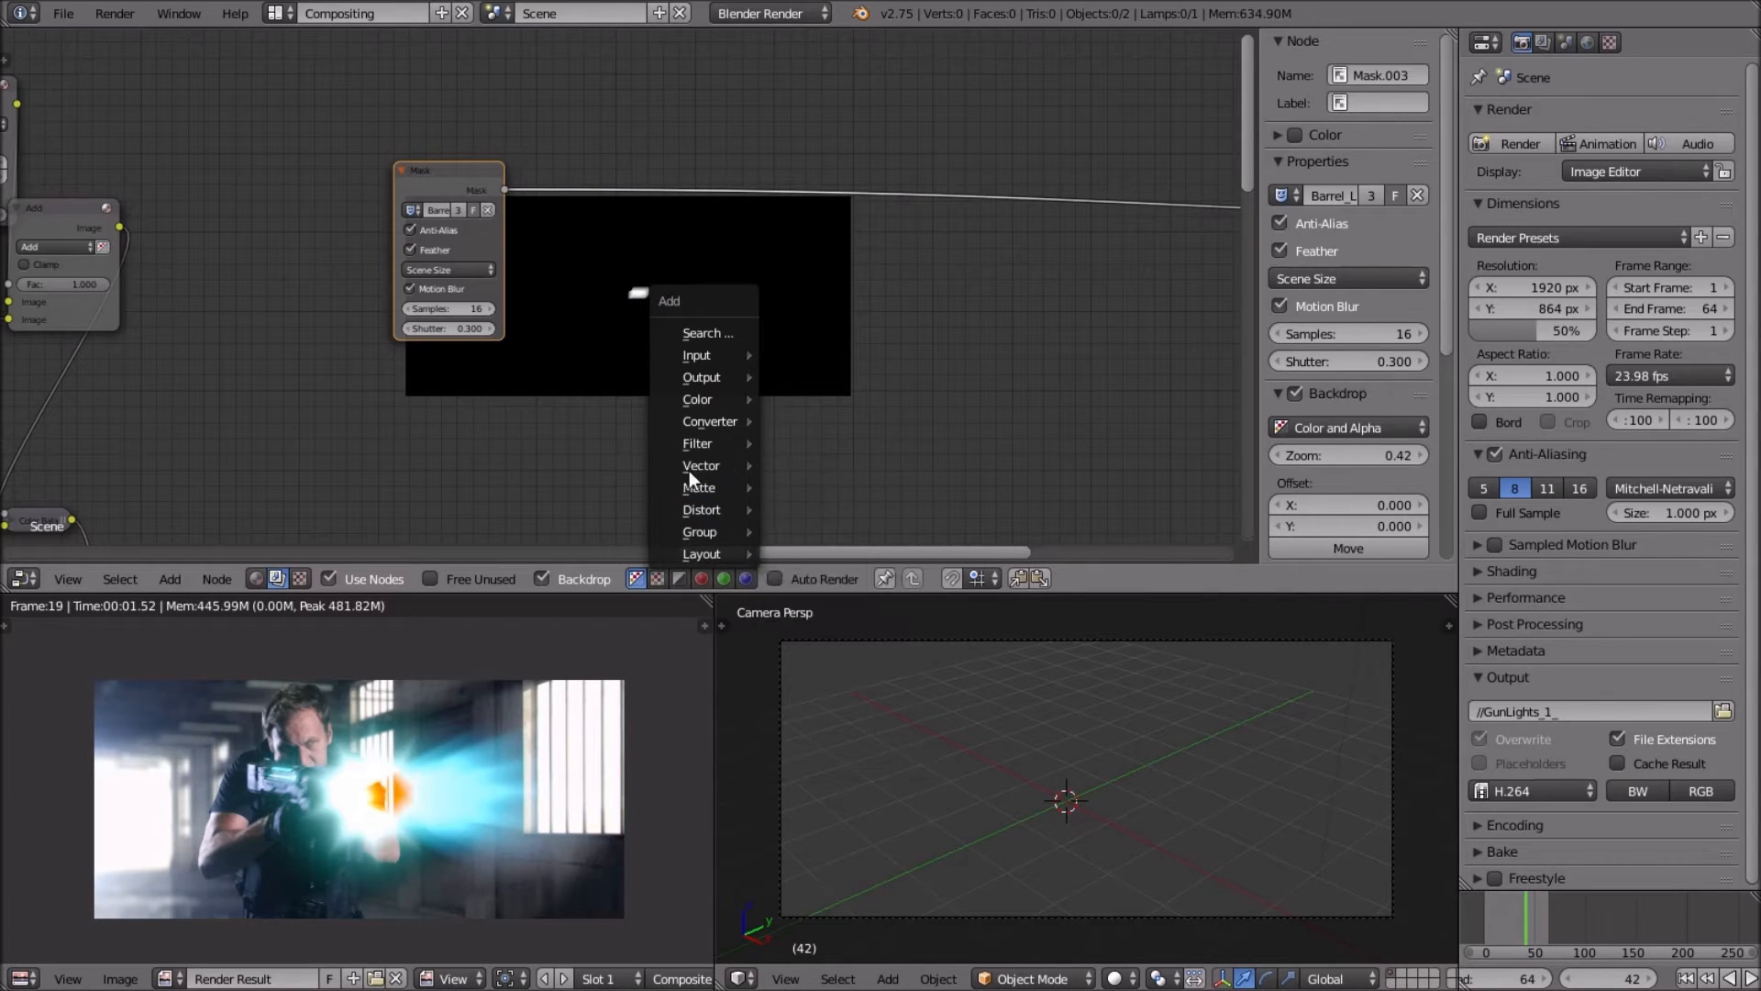
mouse_move(692, 441)
left_click(829, 494)
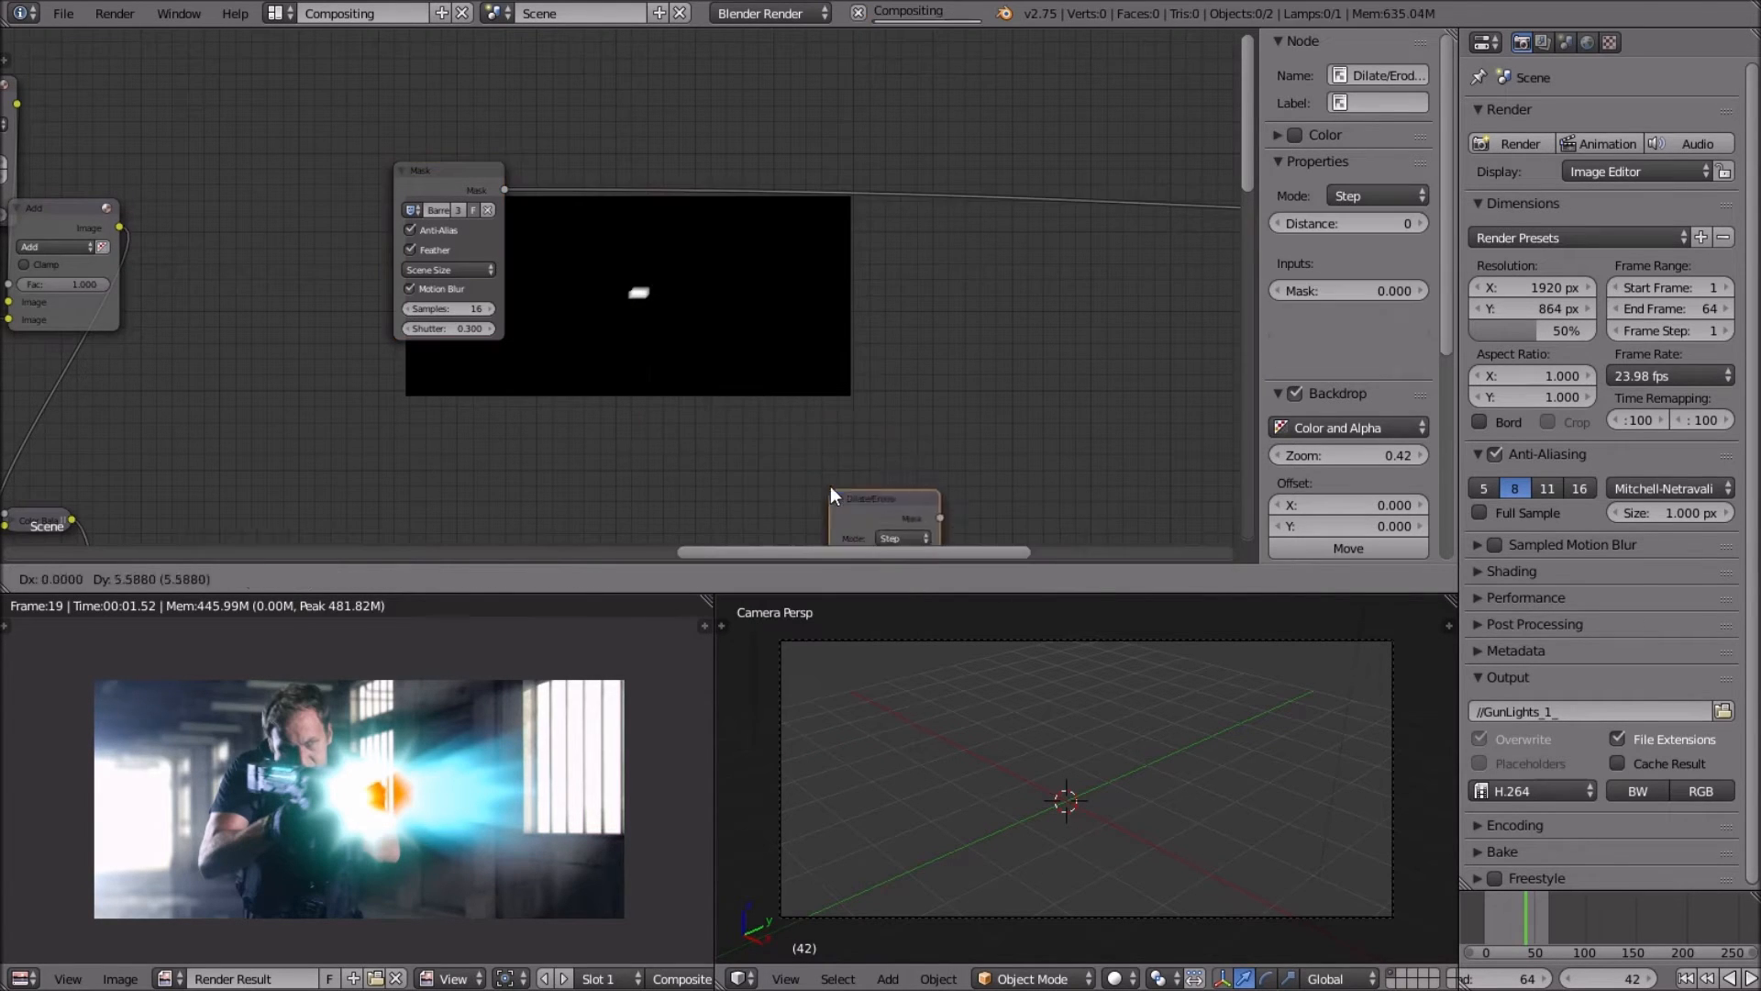
left_click(635, 158)
Set the Dilate/Erode node's mode to Feather and its distance to -13.
scroll(618, 327, "up", 3)
scroll(618, 328, "up", 2)
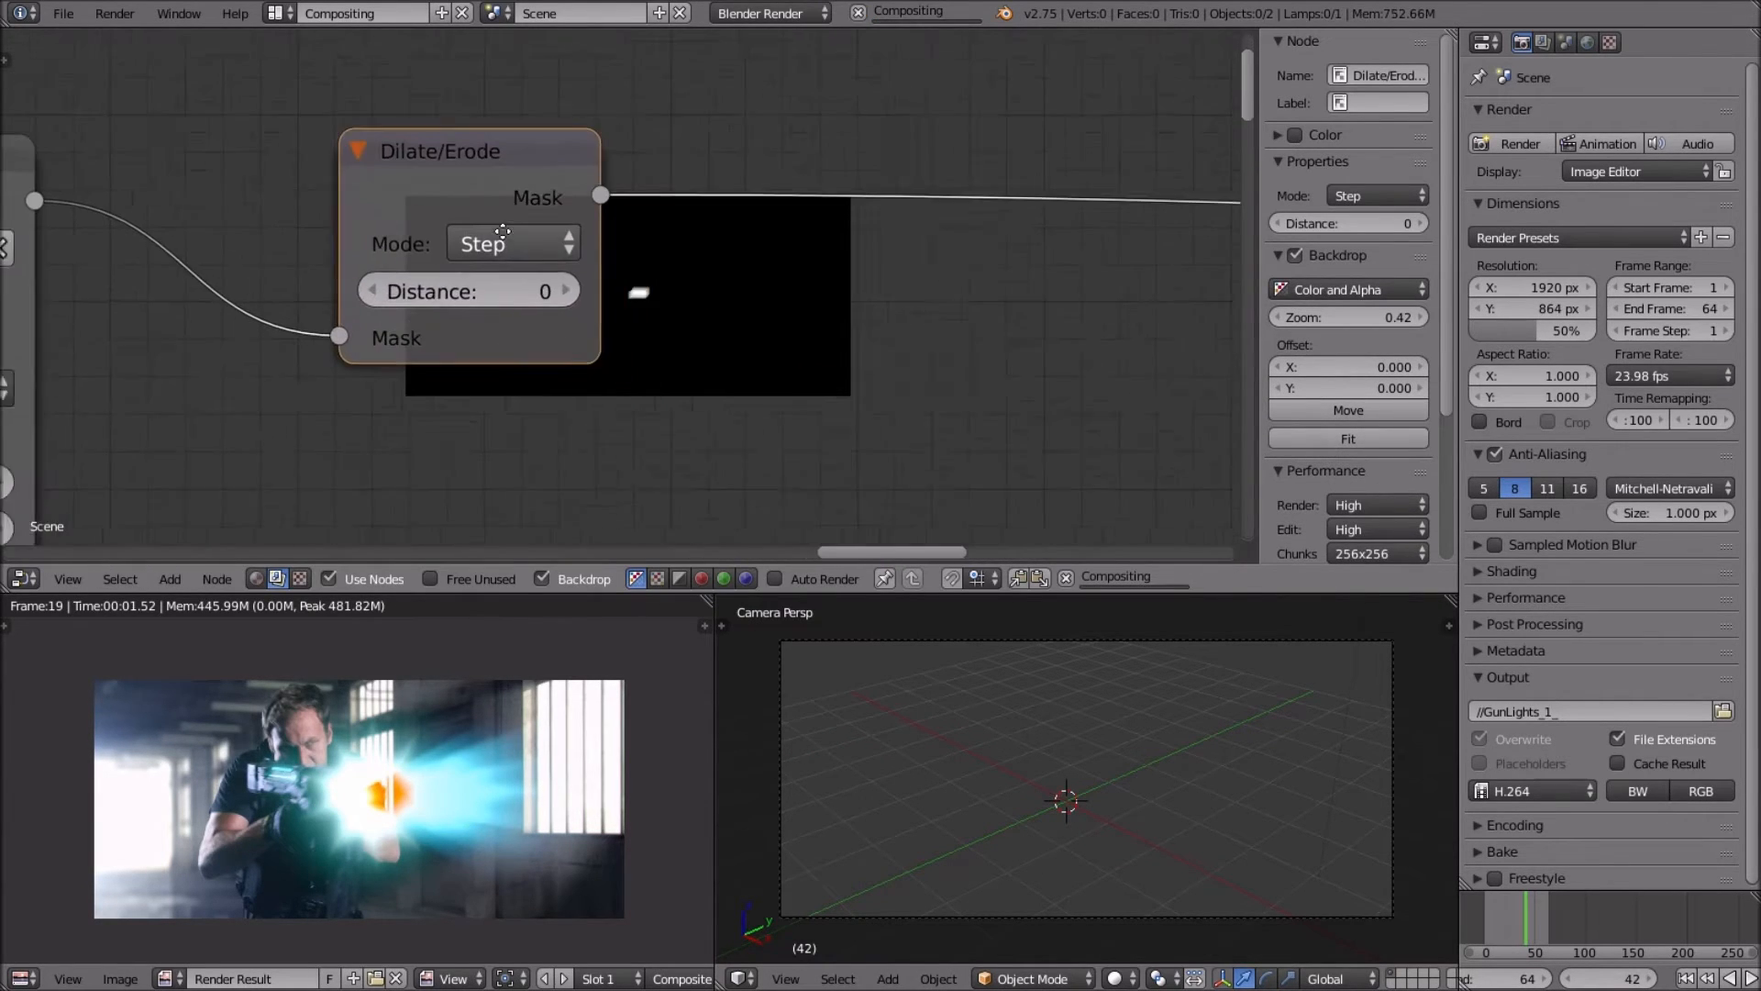
left_click(516, 242)
left_click(552, 404)
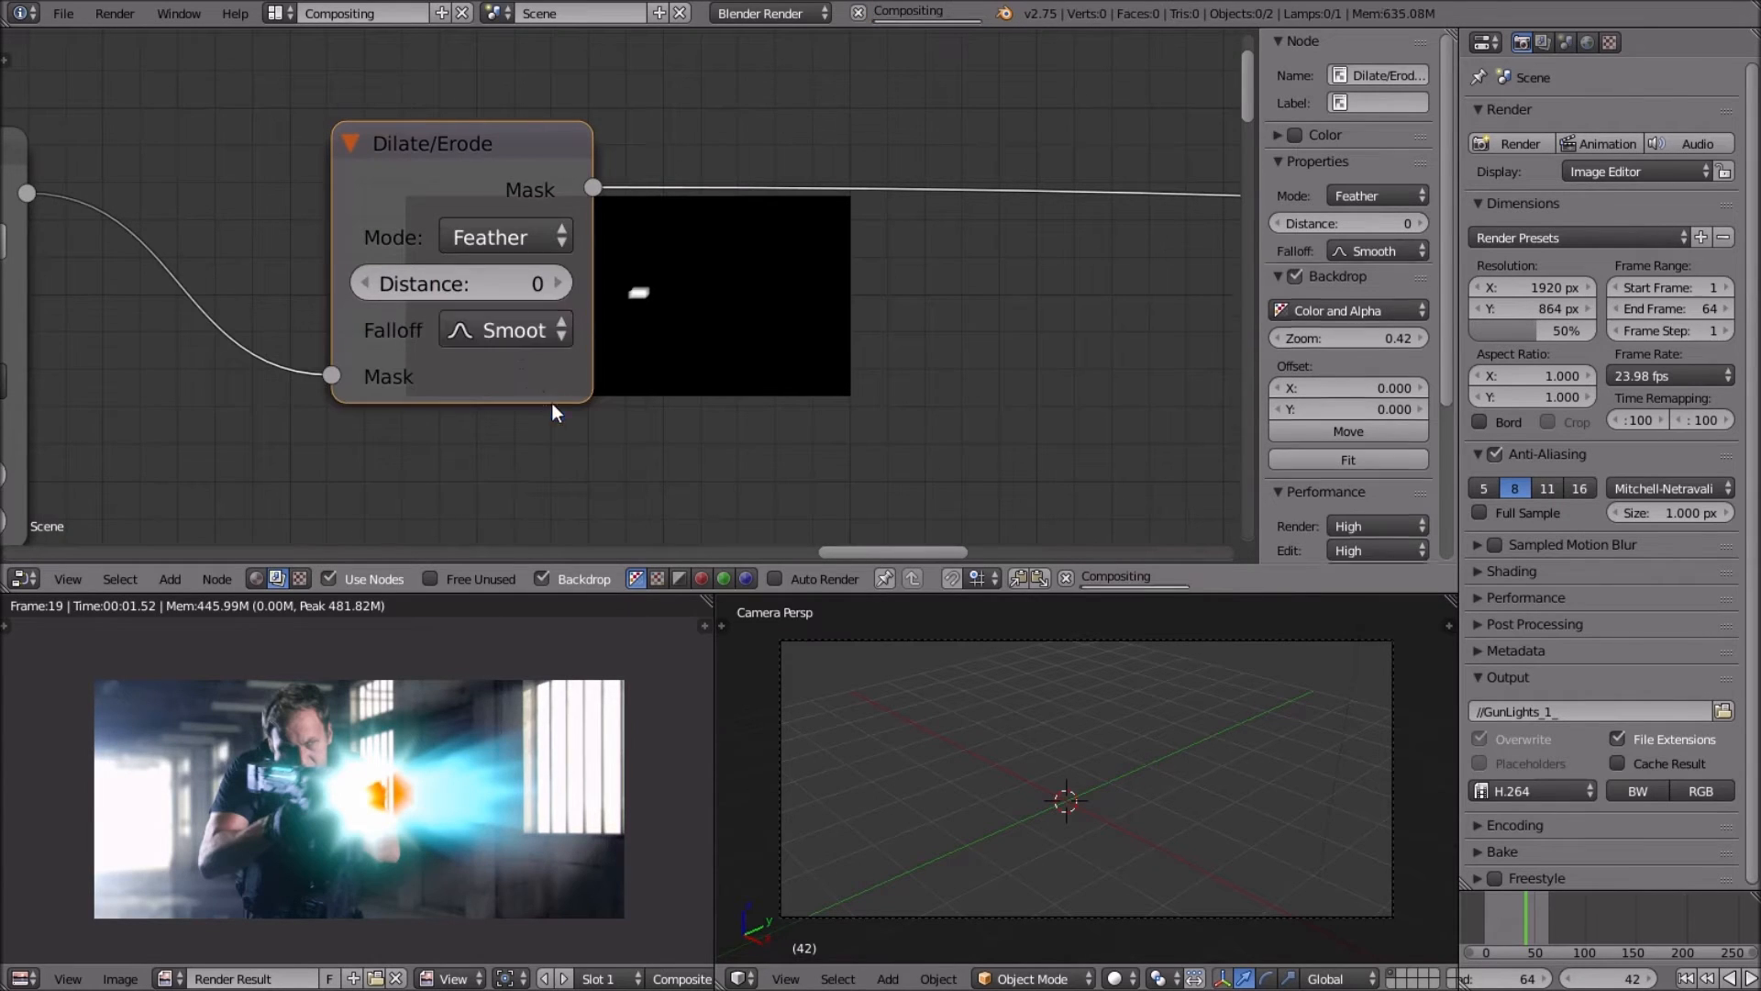
left_click(423, 281)
type("-13")
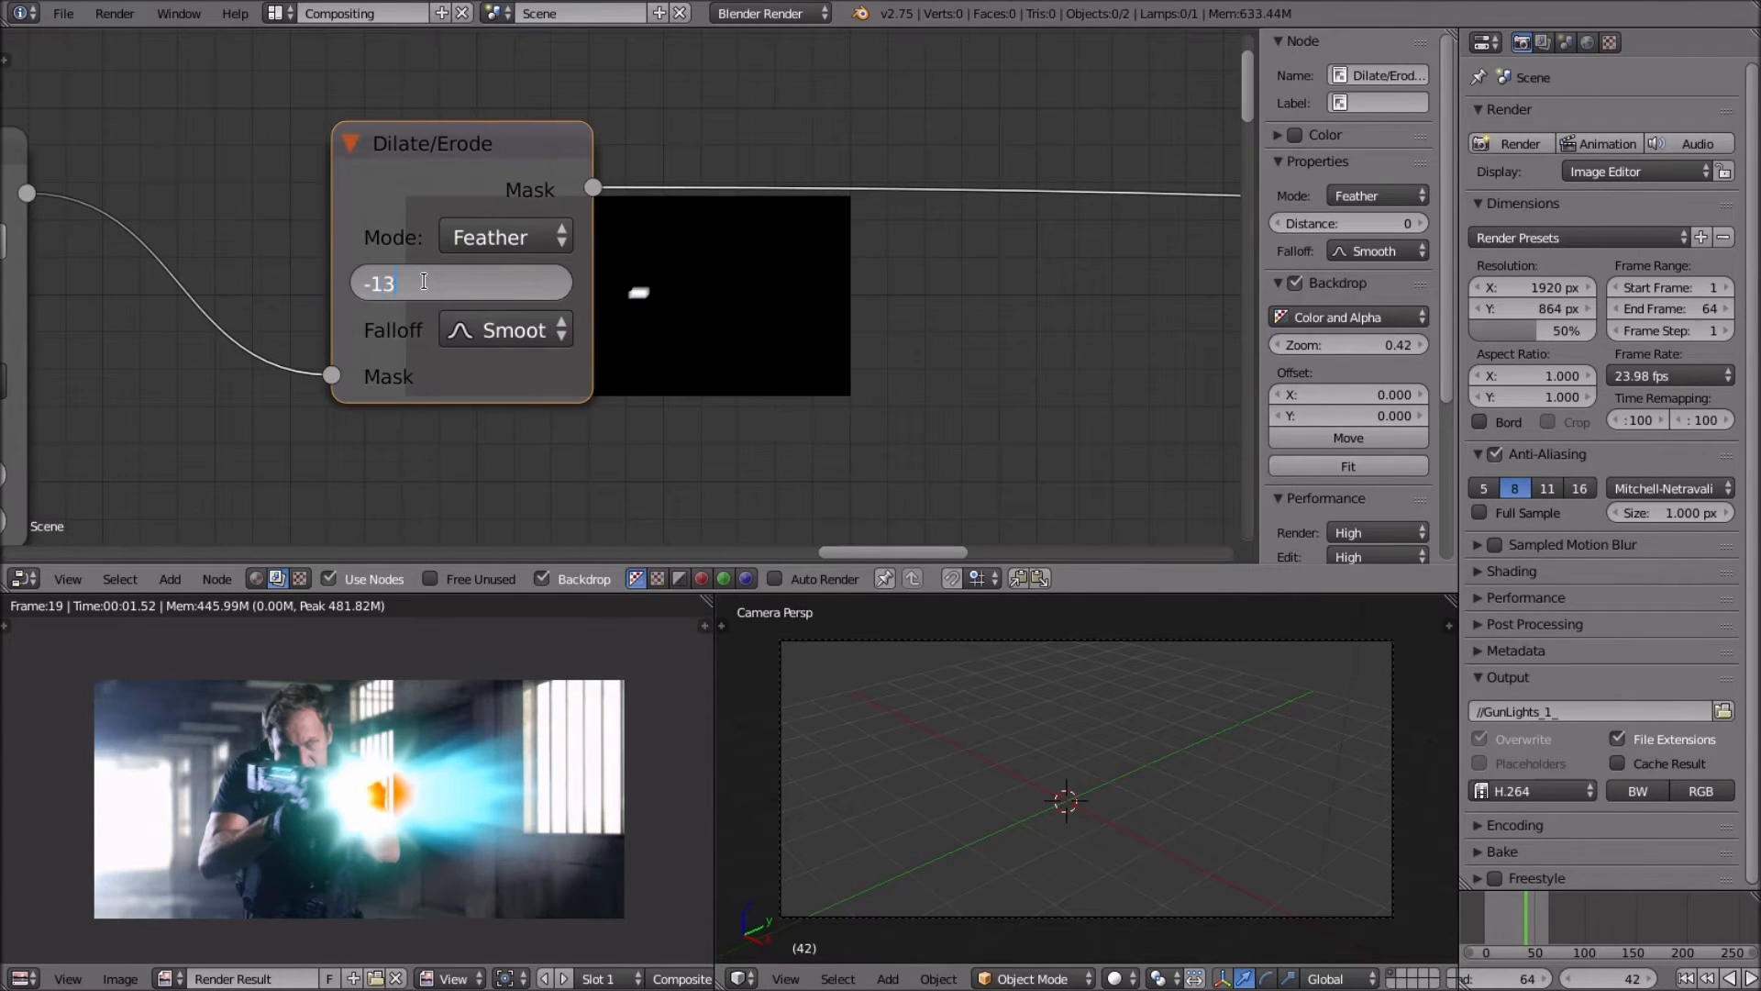
key("Return")
scroll(648, 311, "up", 2)
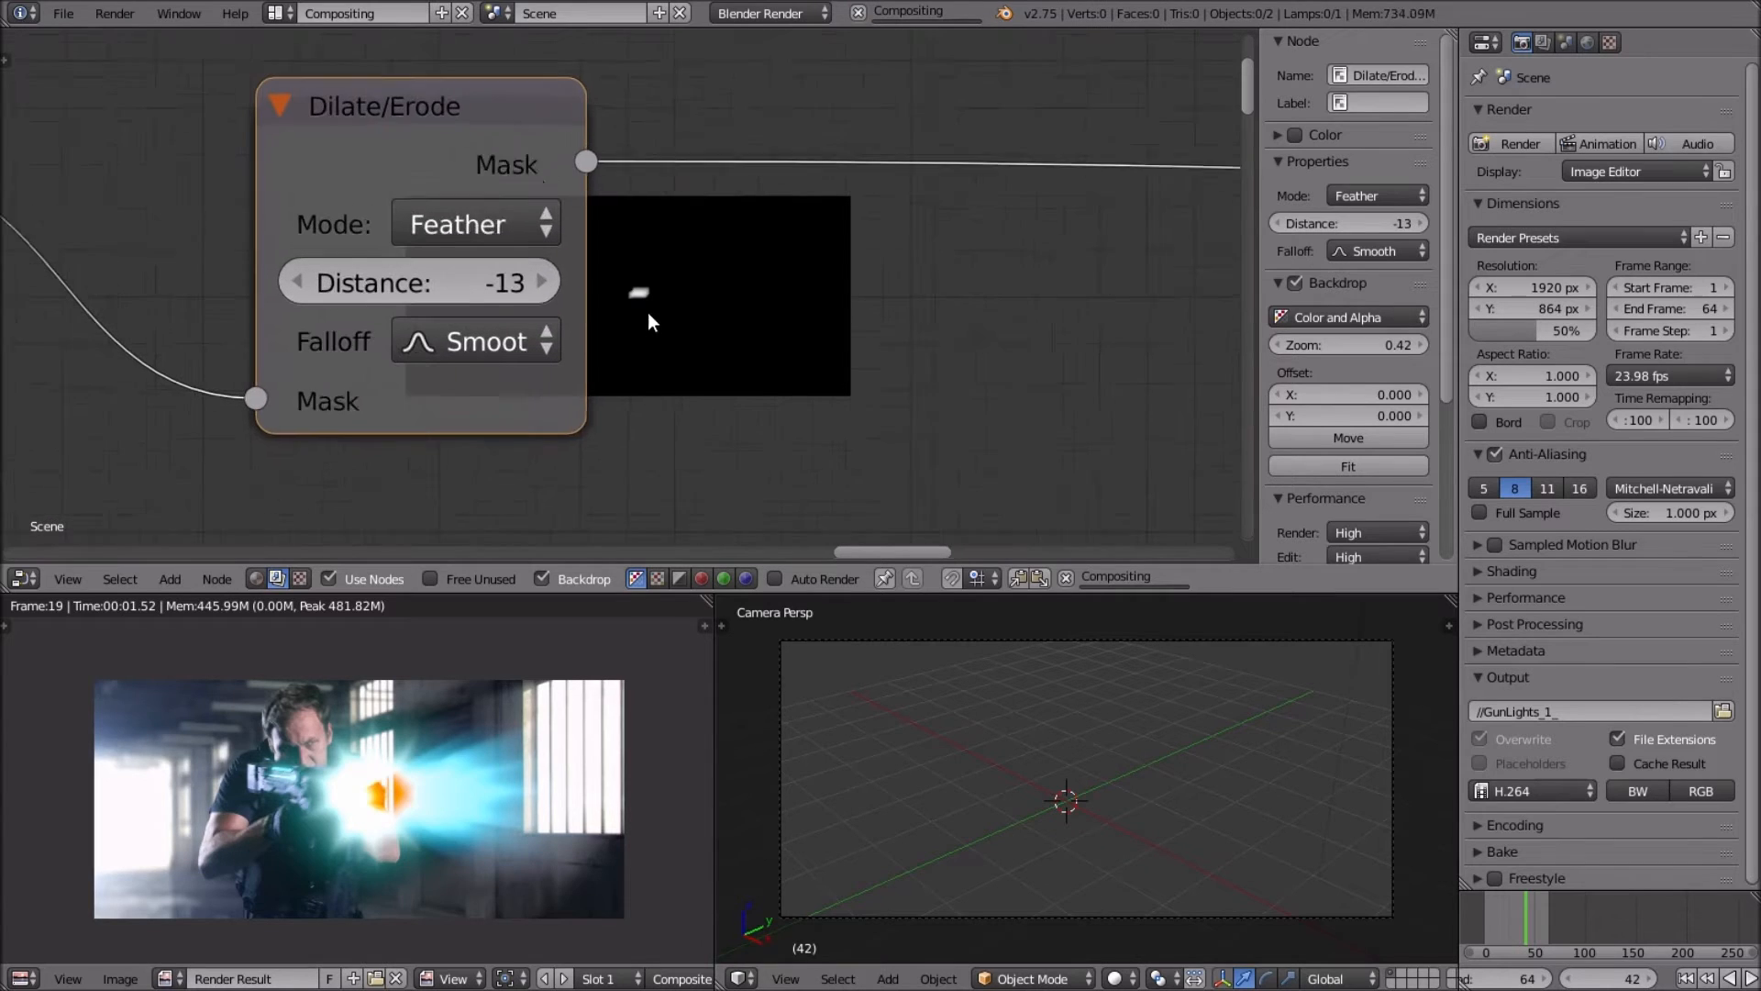
Add a Texture input node just below the Dilate/Erode node.
scroll(576, 377, "down", 6)
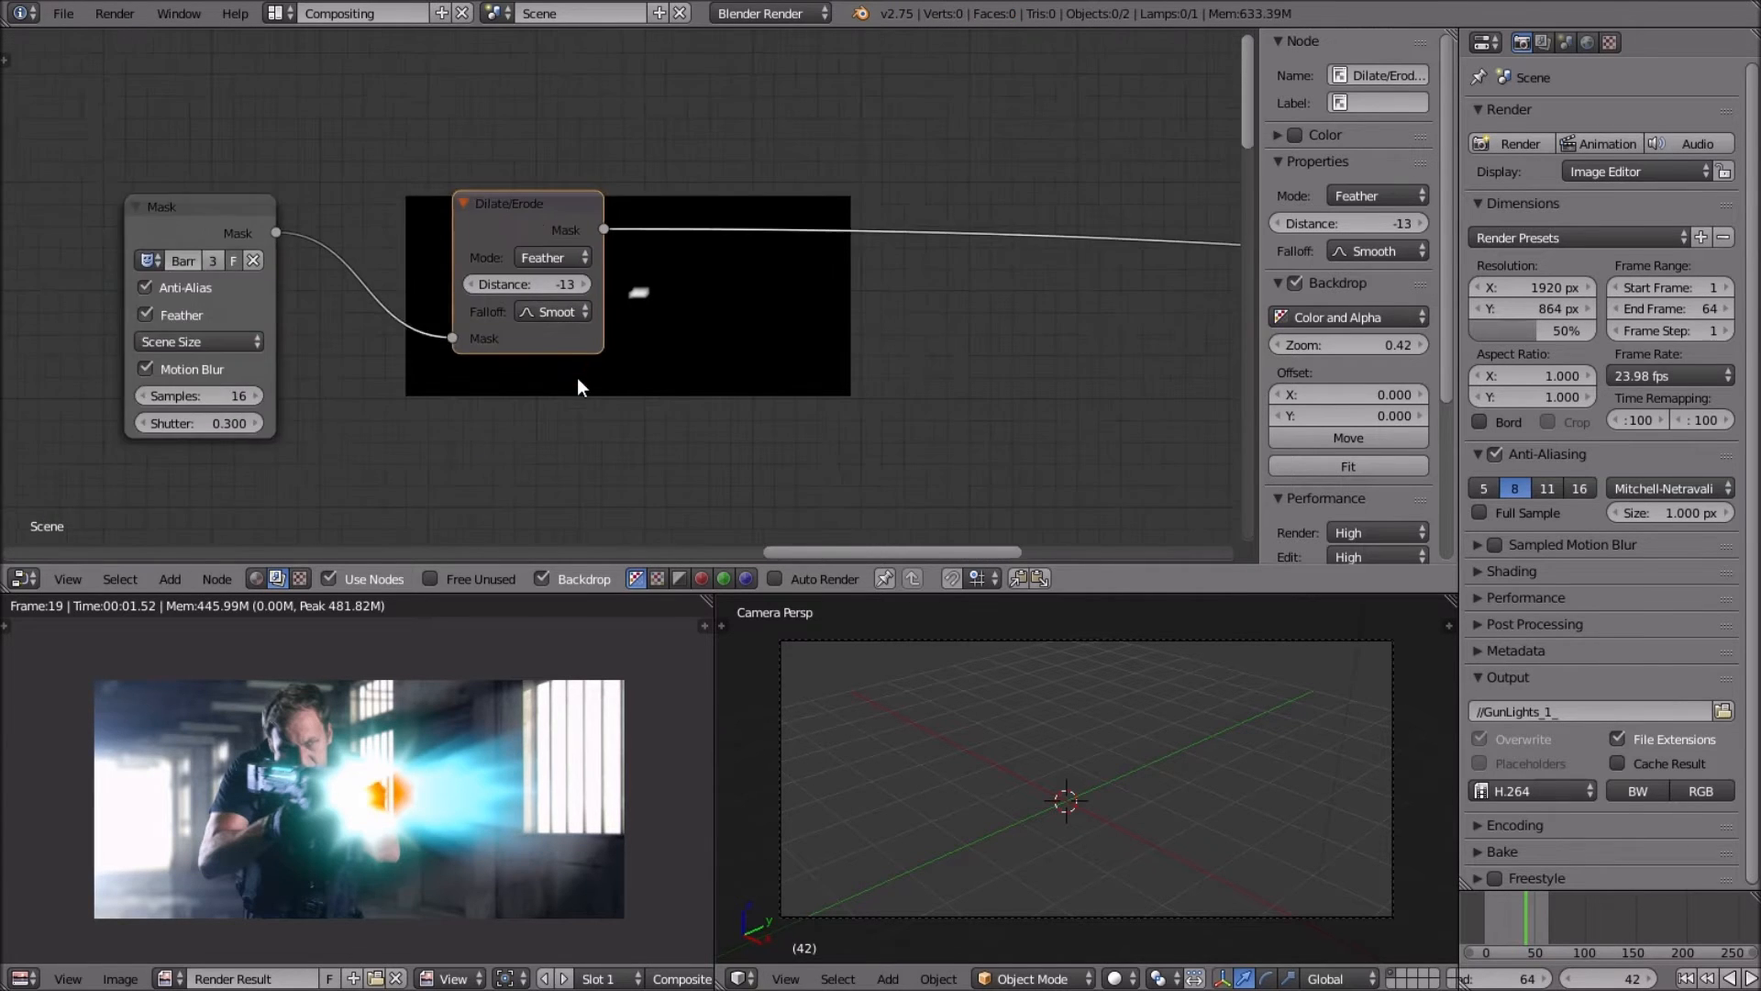
scroll(400, 387, "down", 4)
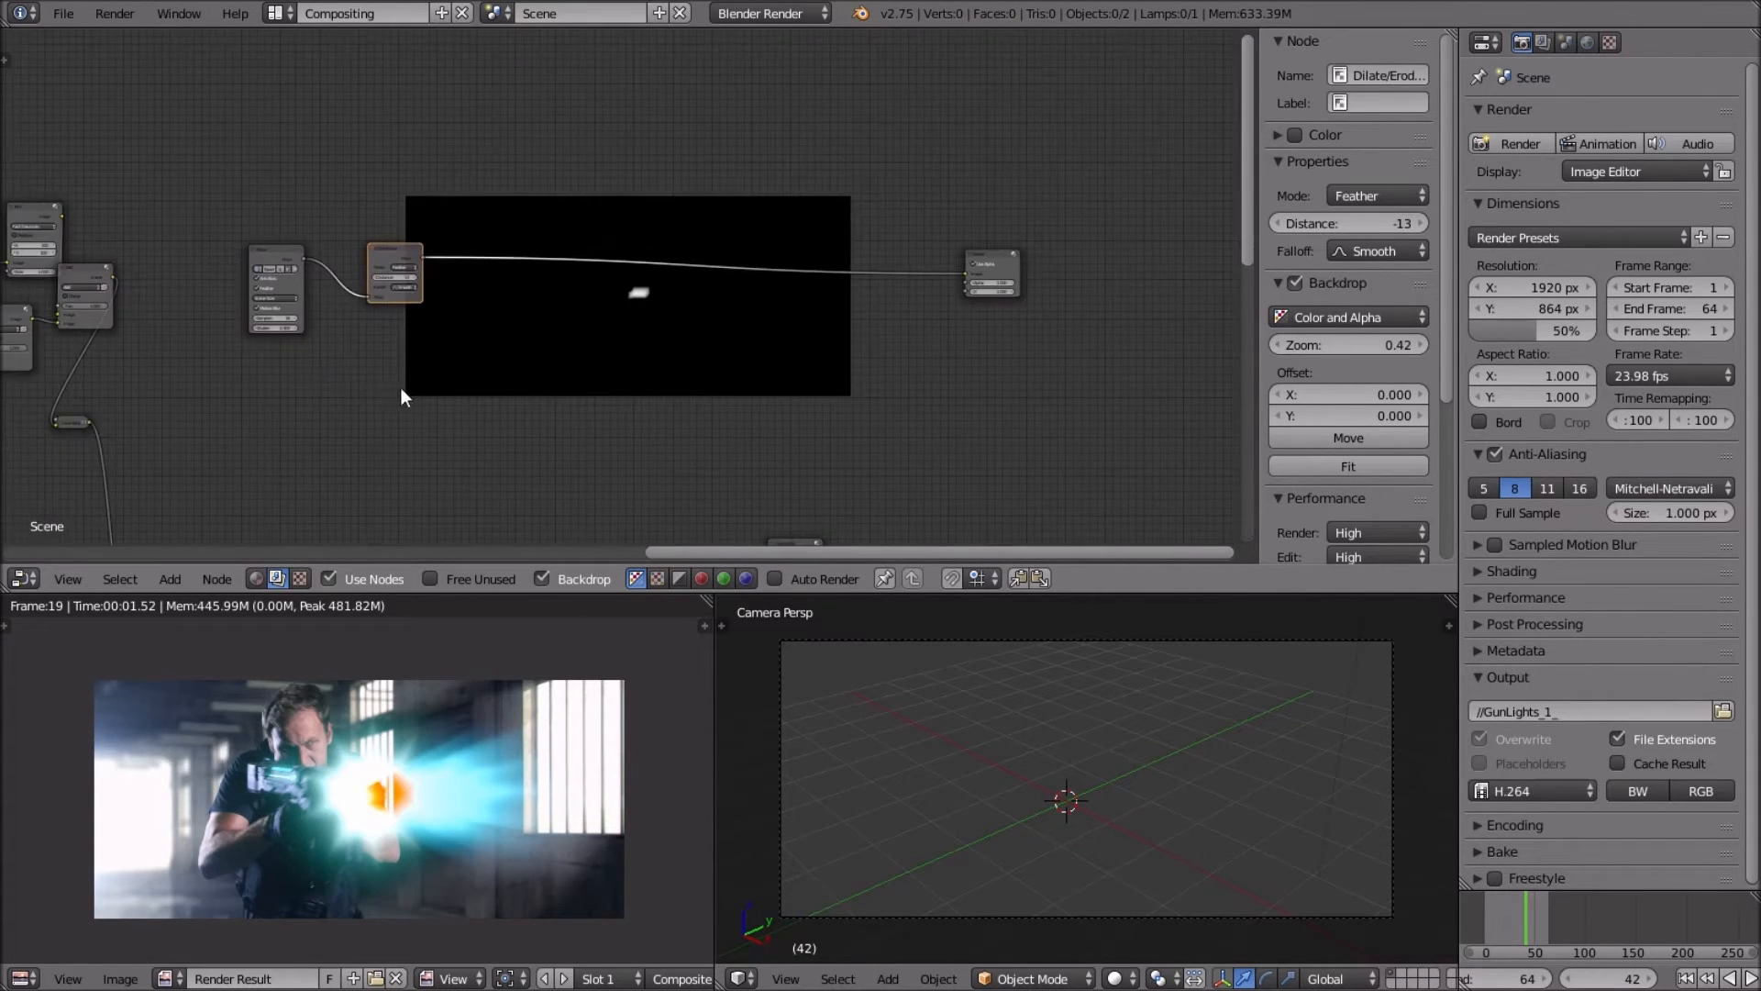
scroll(412, 362, "up", 3)
scroll(449, 450, "up", 2)
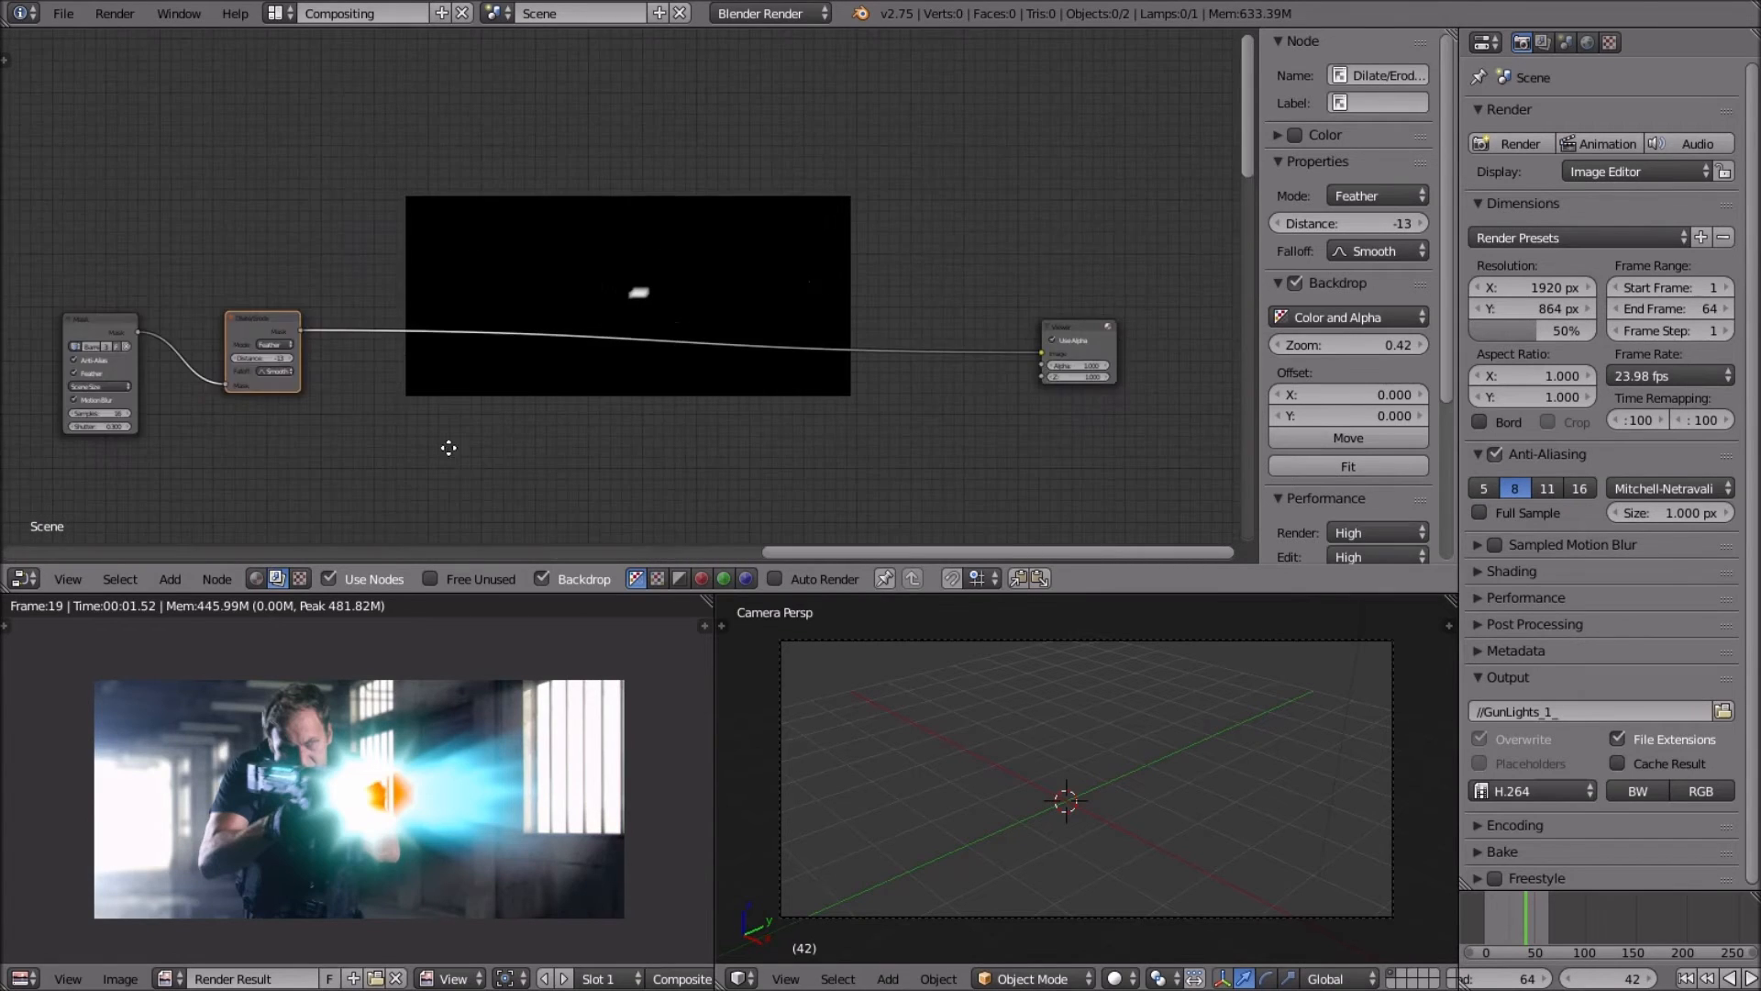
middle_click_drag(445, 446, 519, 361)
key("shift+a")
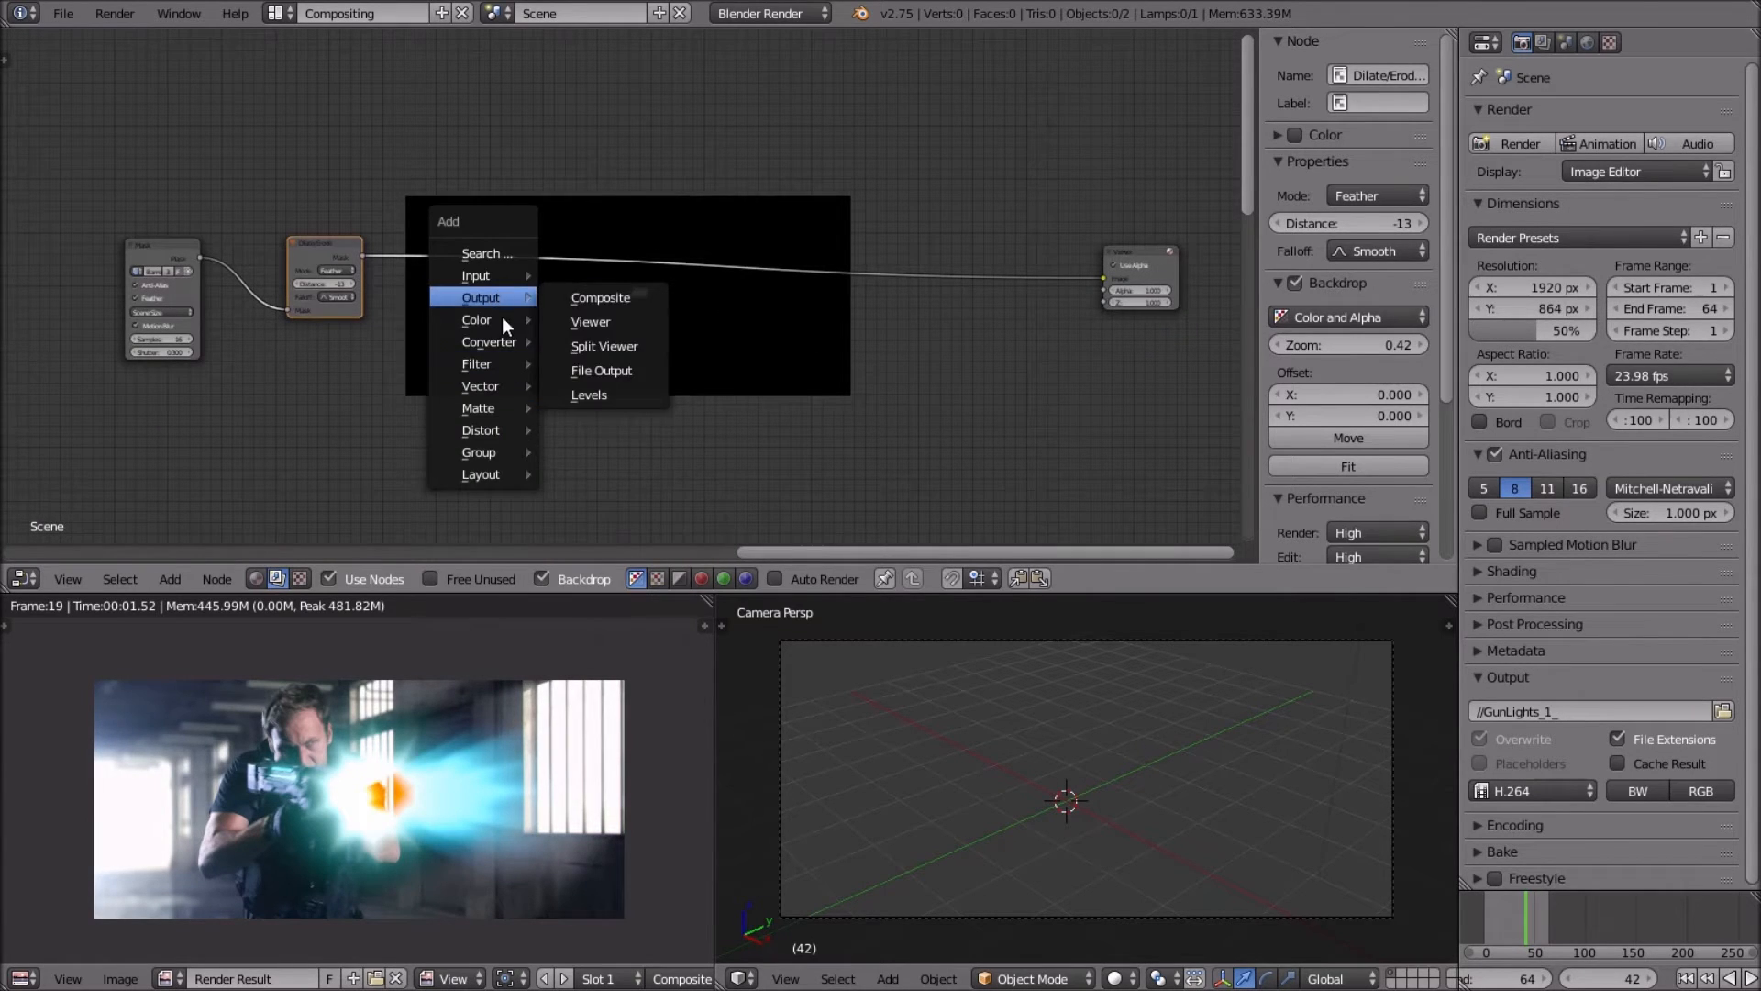
mouse_move(482, 277)
left_click(592, 421)
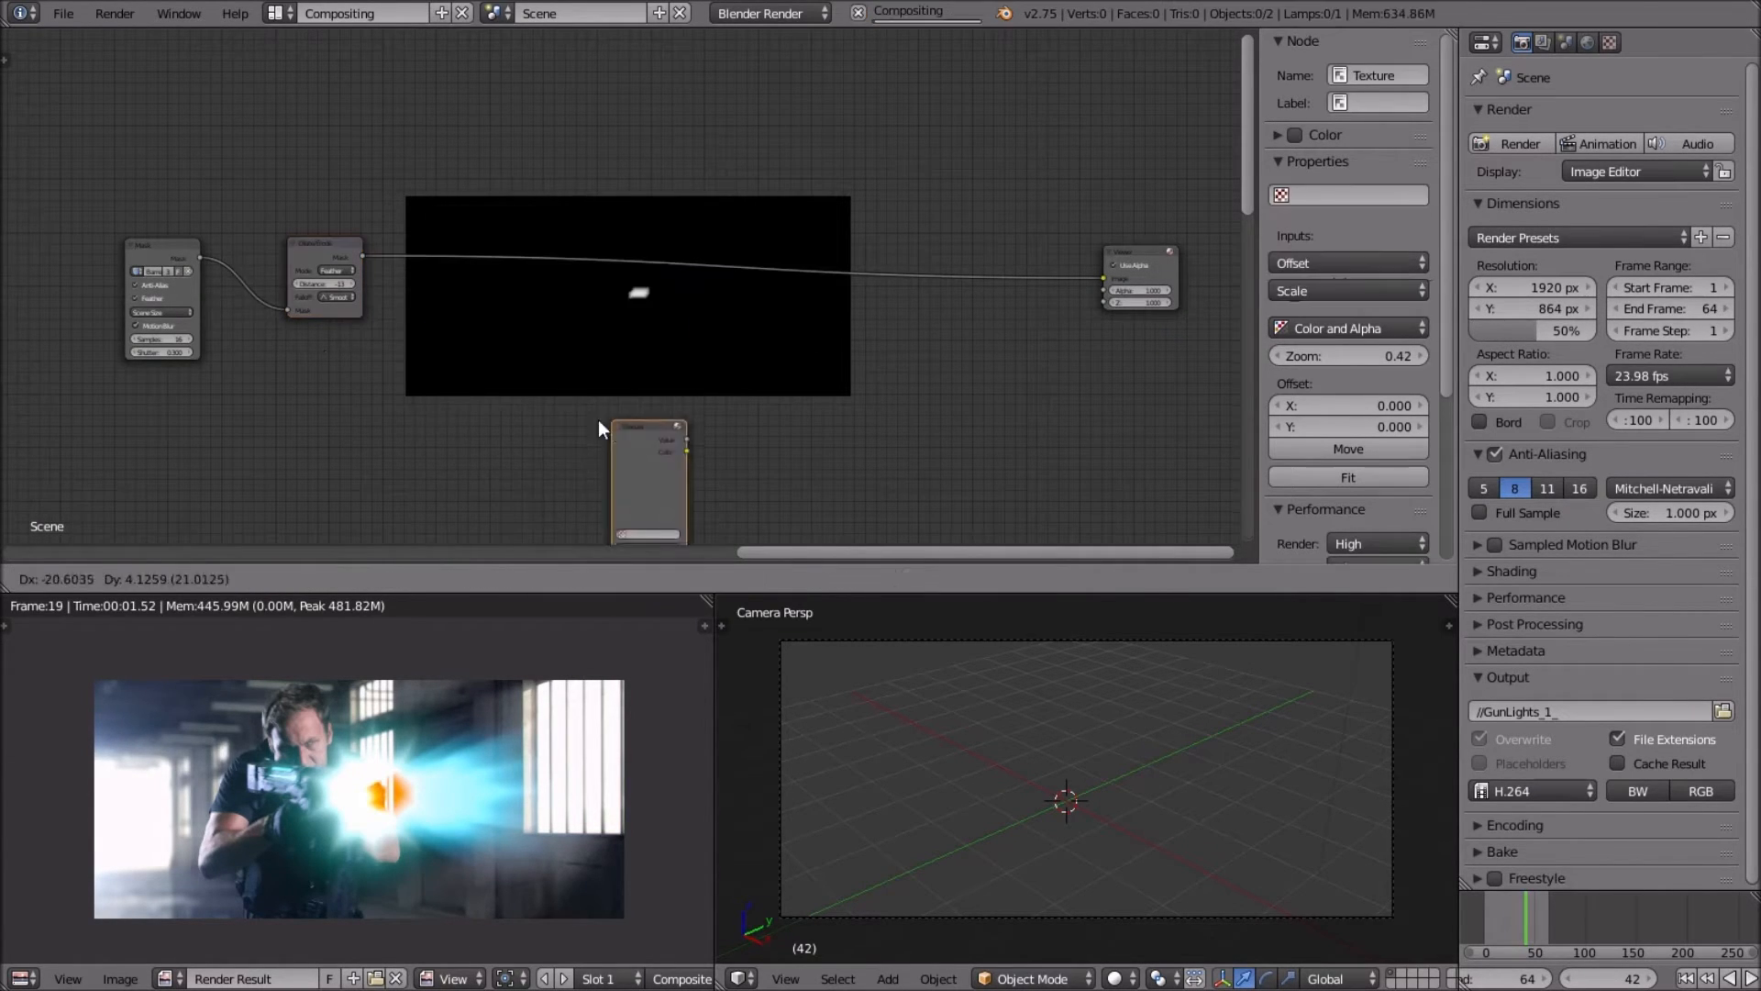
left_click(323, 351)
Create a new world texture and name it barrel_lights_.
scroll(488, 315, "up", 3)
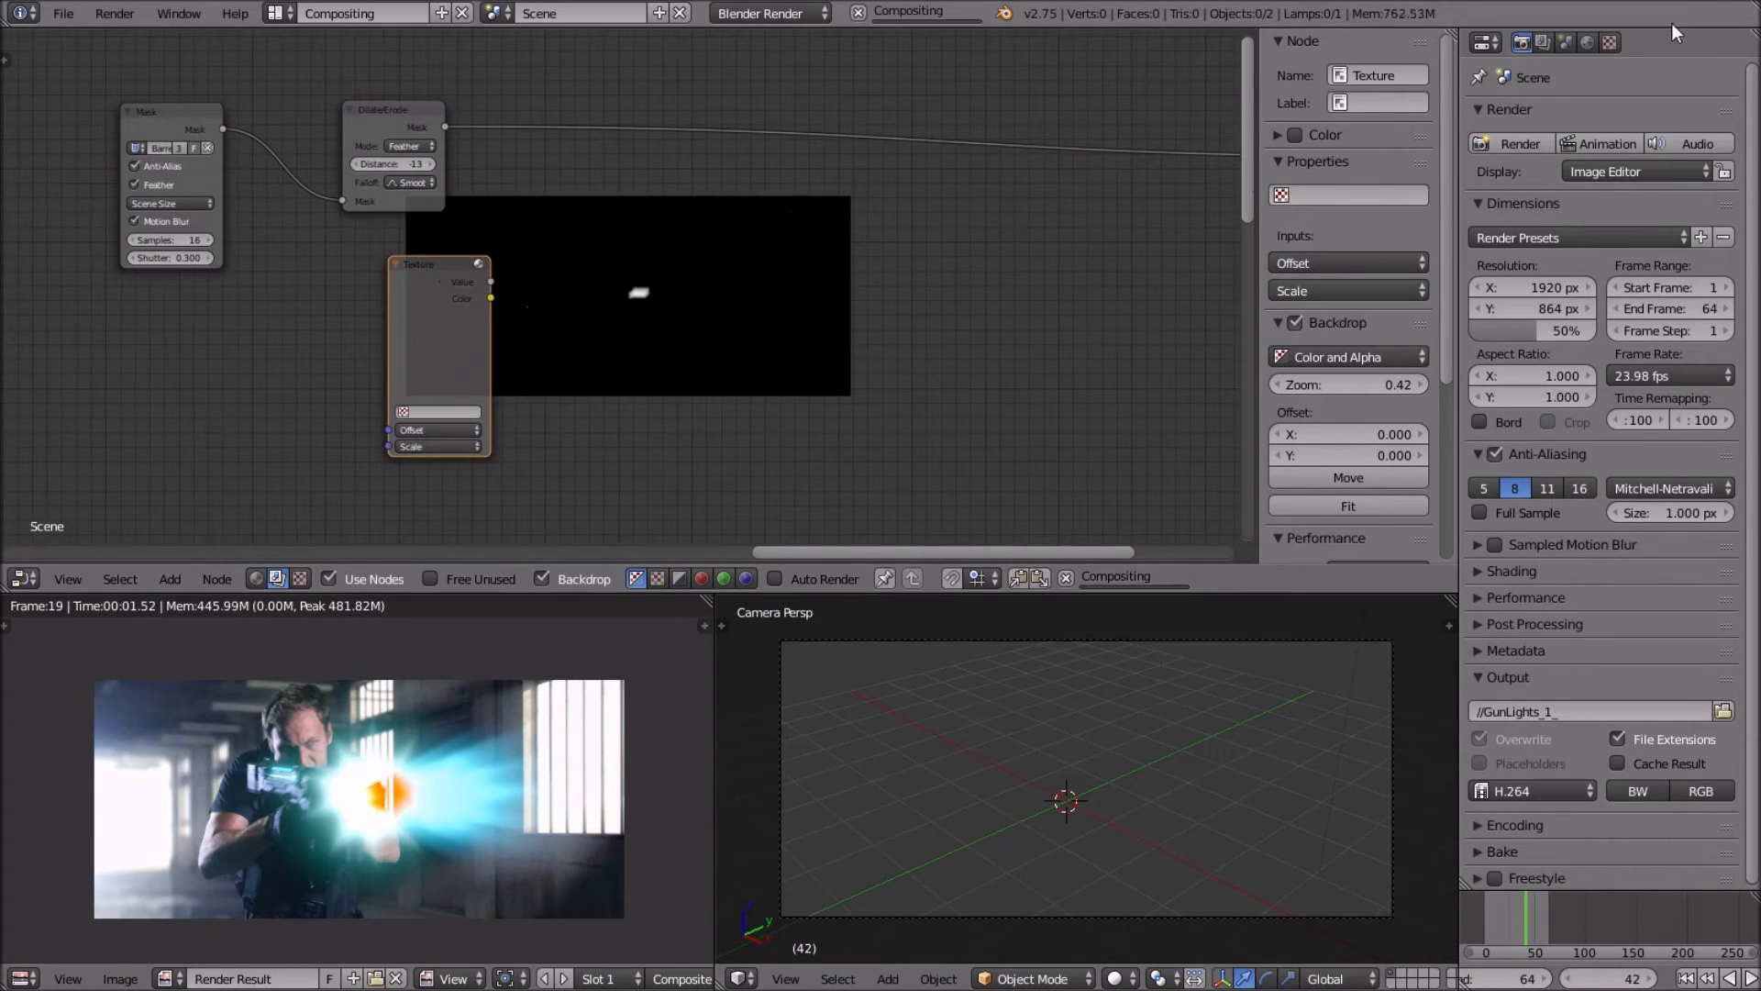
left_click(1610, 43)
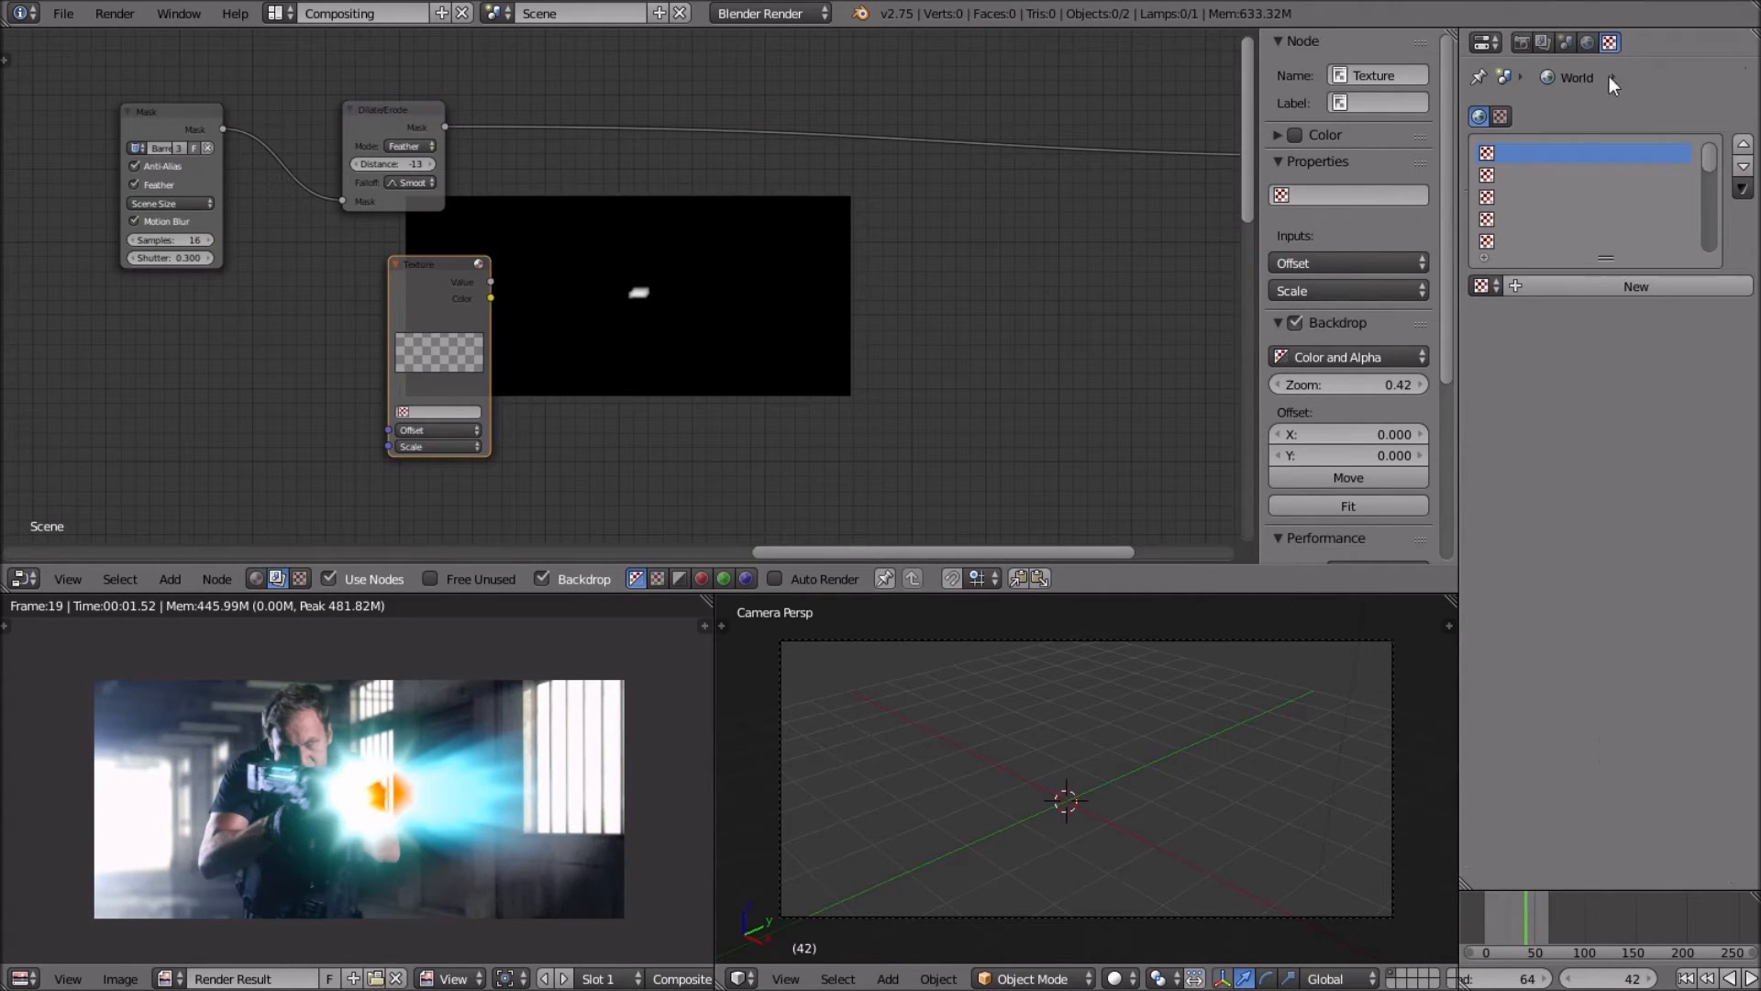
left_click(1604, 285)
double_click(1562, 287)
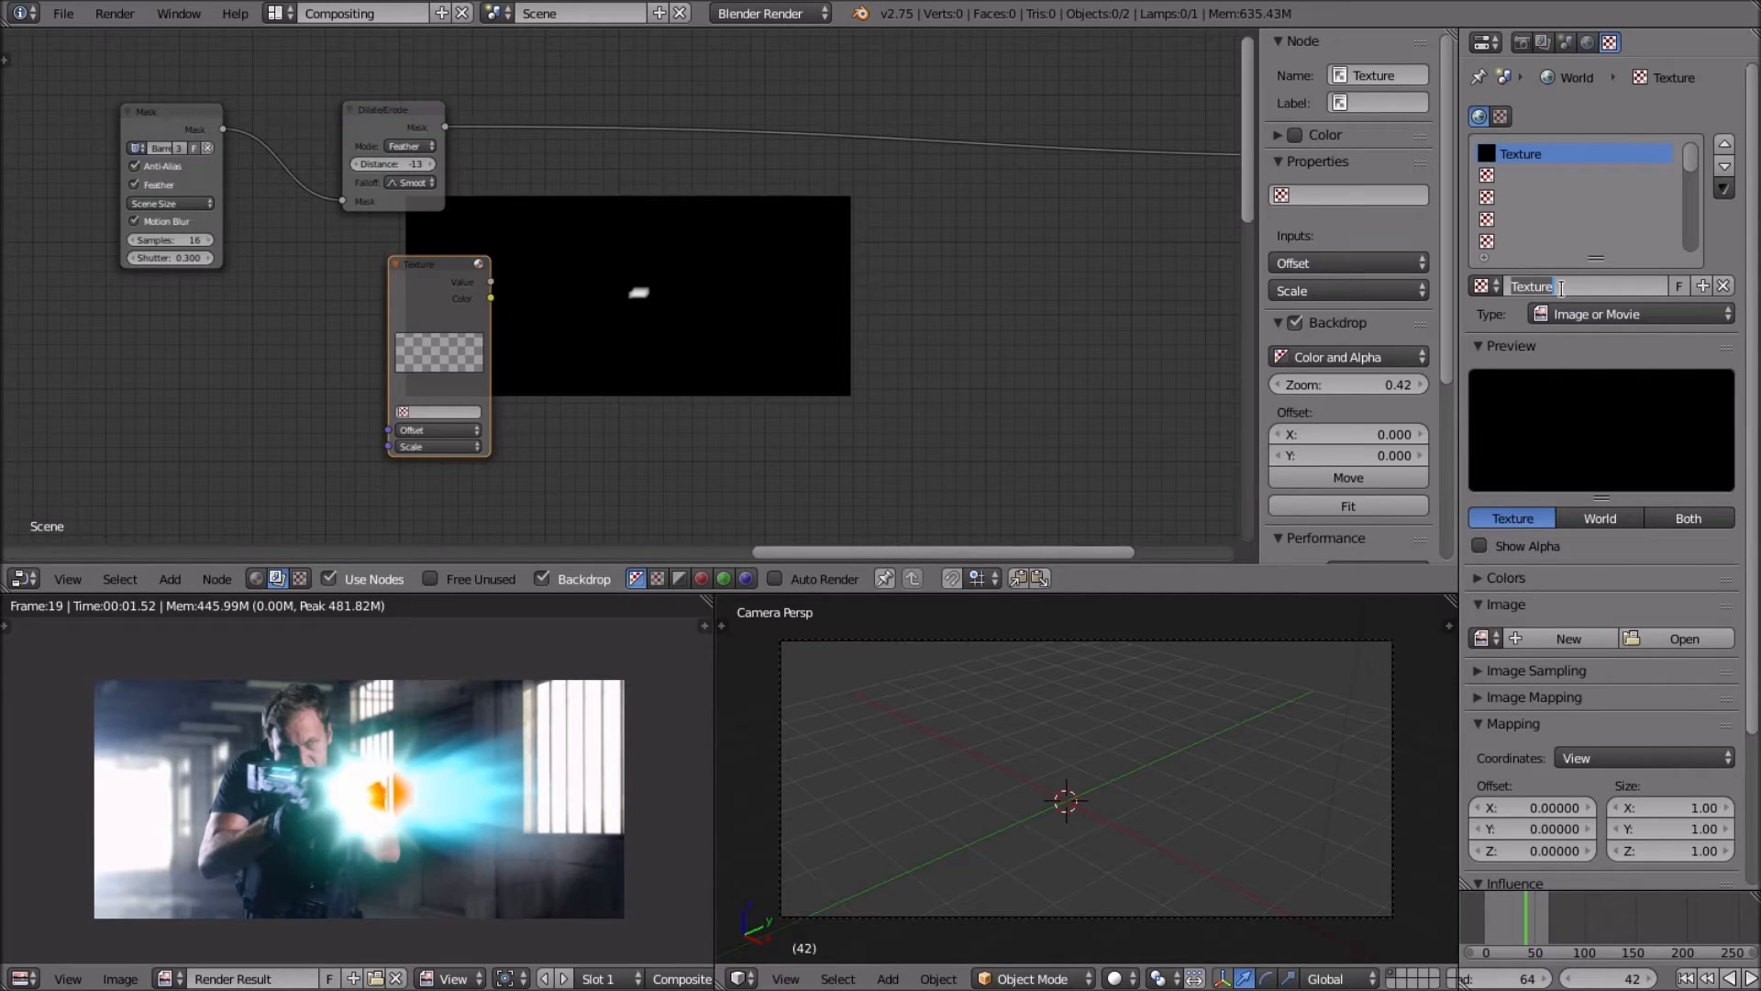
type("bat")
type("rrel_lights_")
key("Return")
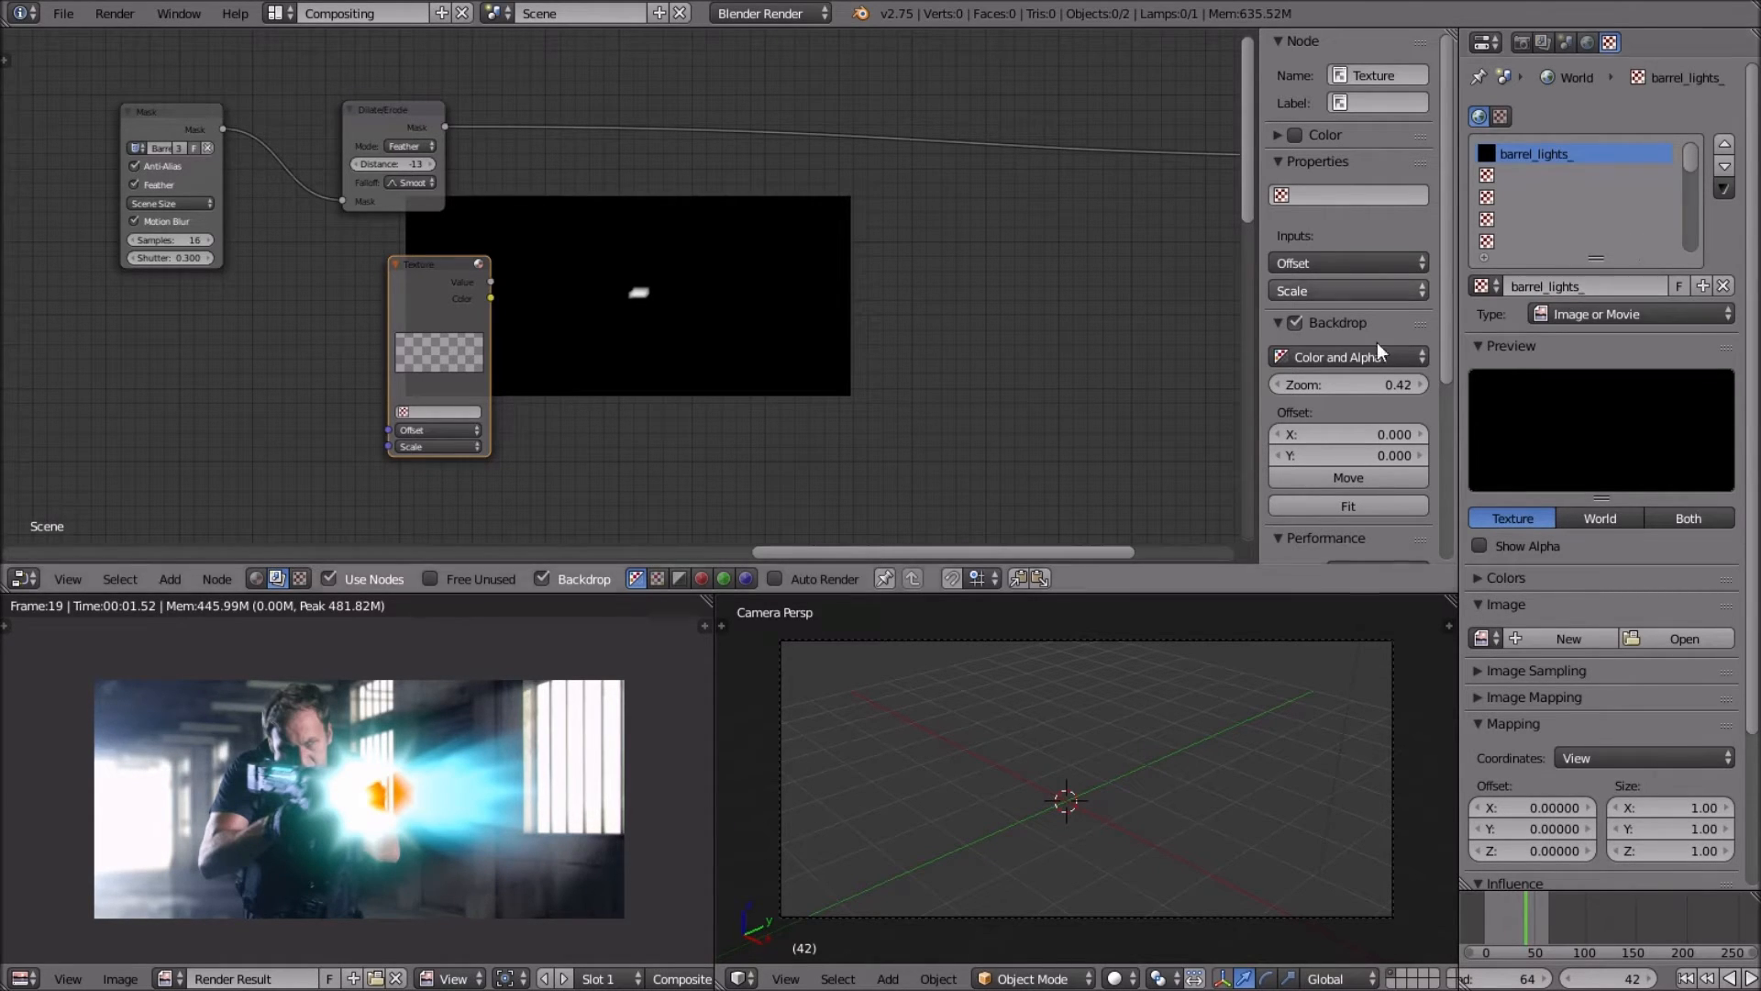
Set the barrel_lights_ texture's type to Clouds and assign it to the Texture node.
left_click(1620, 316)
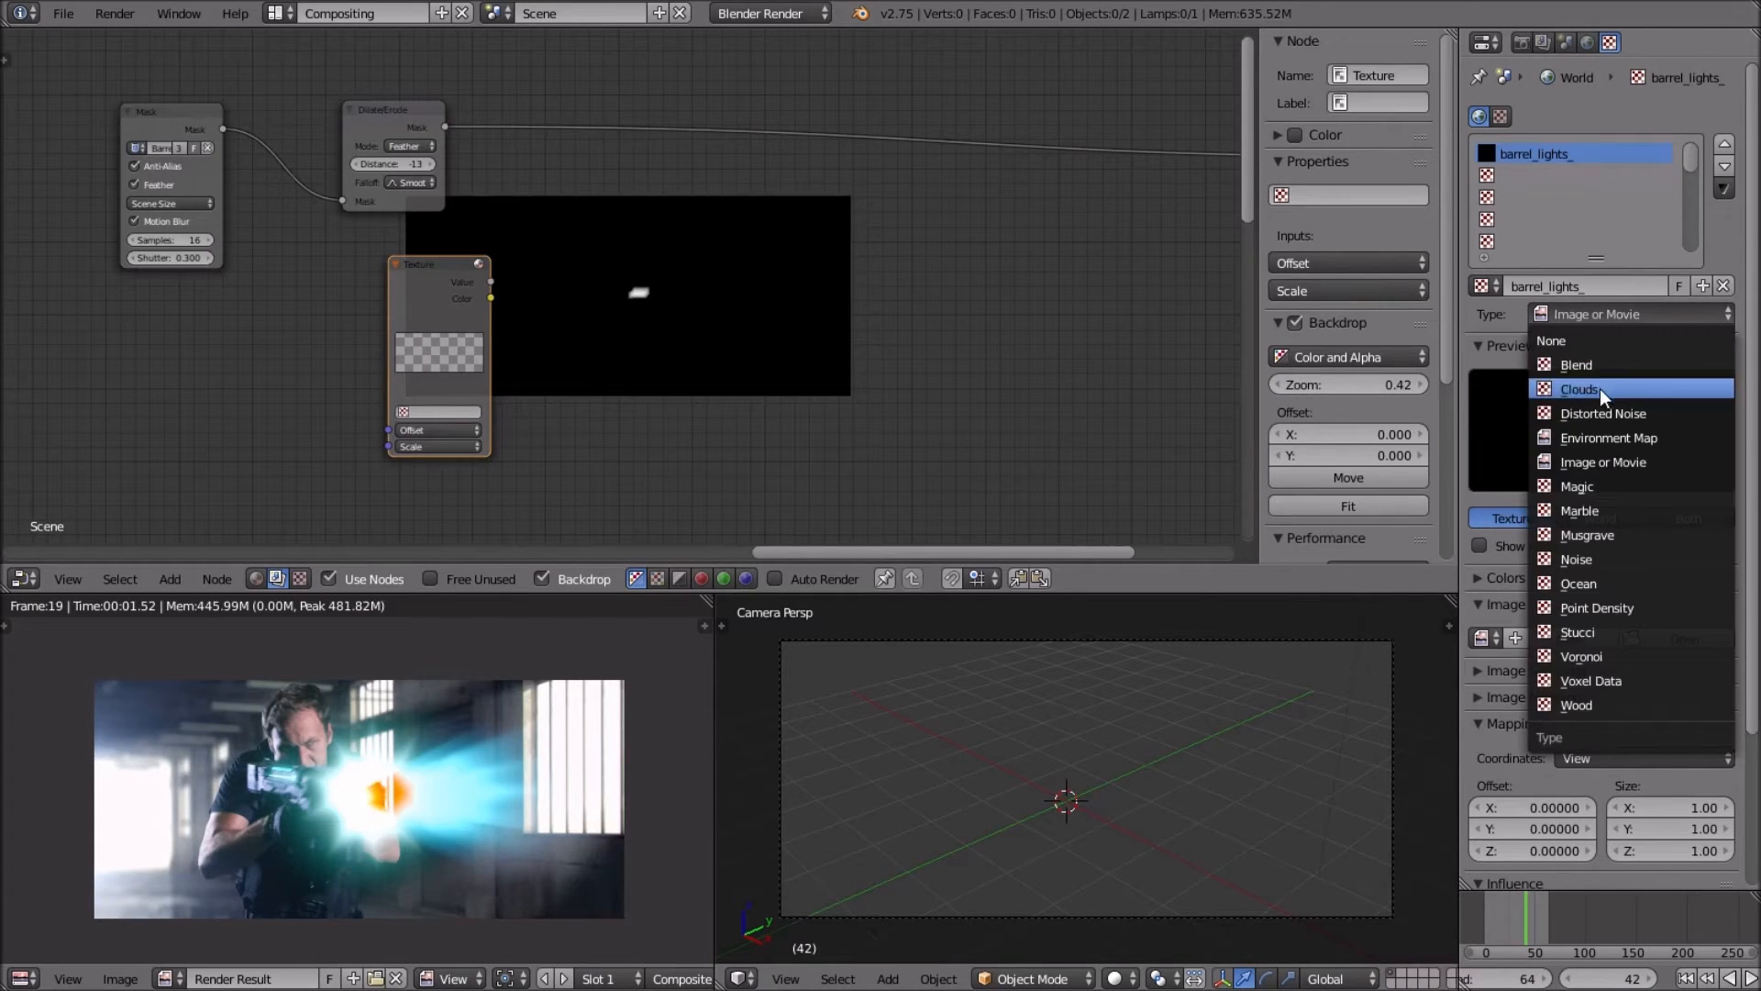
left_click(1596, 412)
scroll(695, 301, "up", 4)
scroll(689, 302, "down", 5)
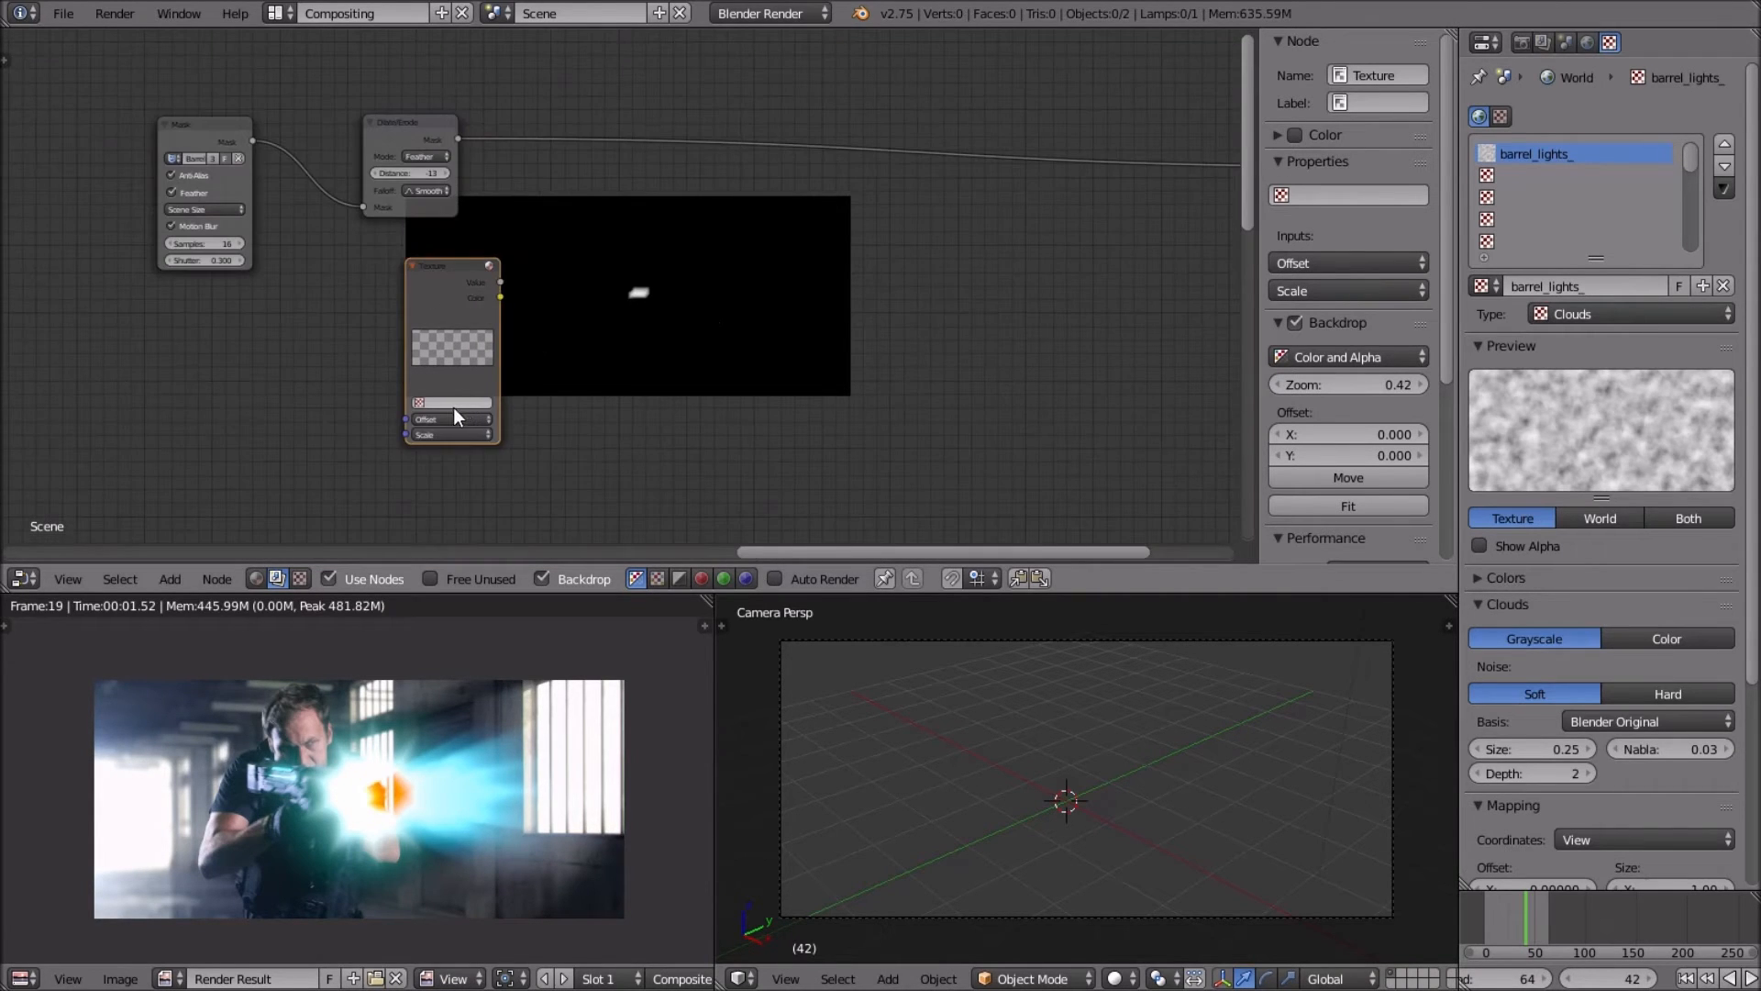
left_click(453, 405)
left_click(463, 425)
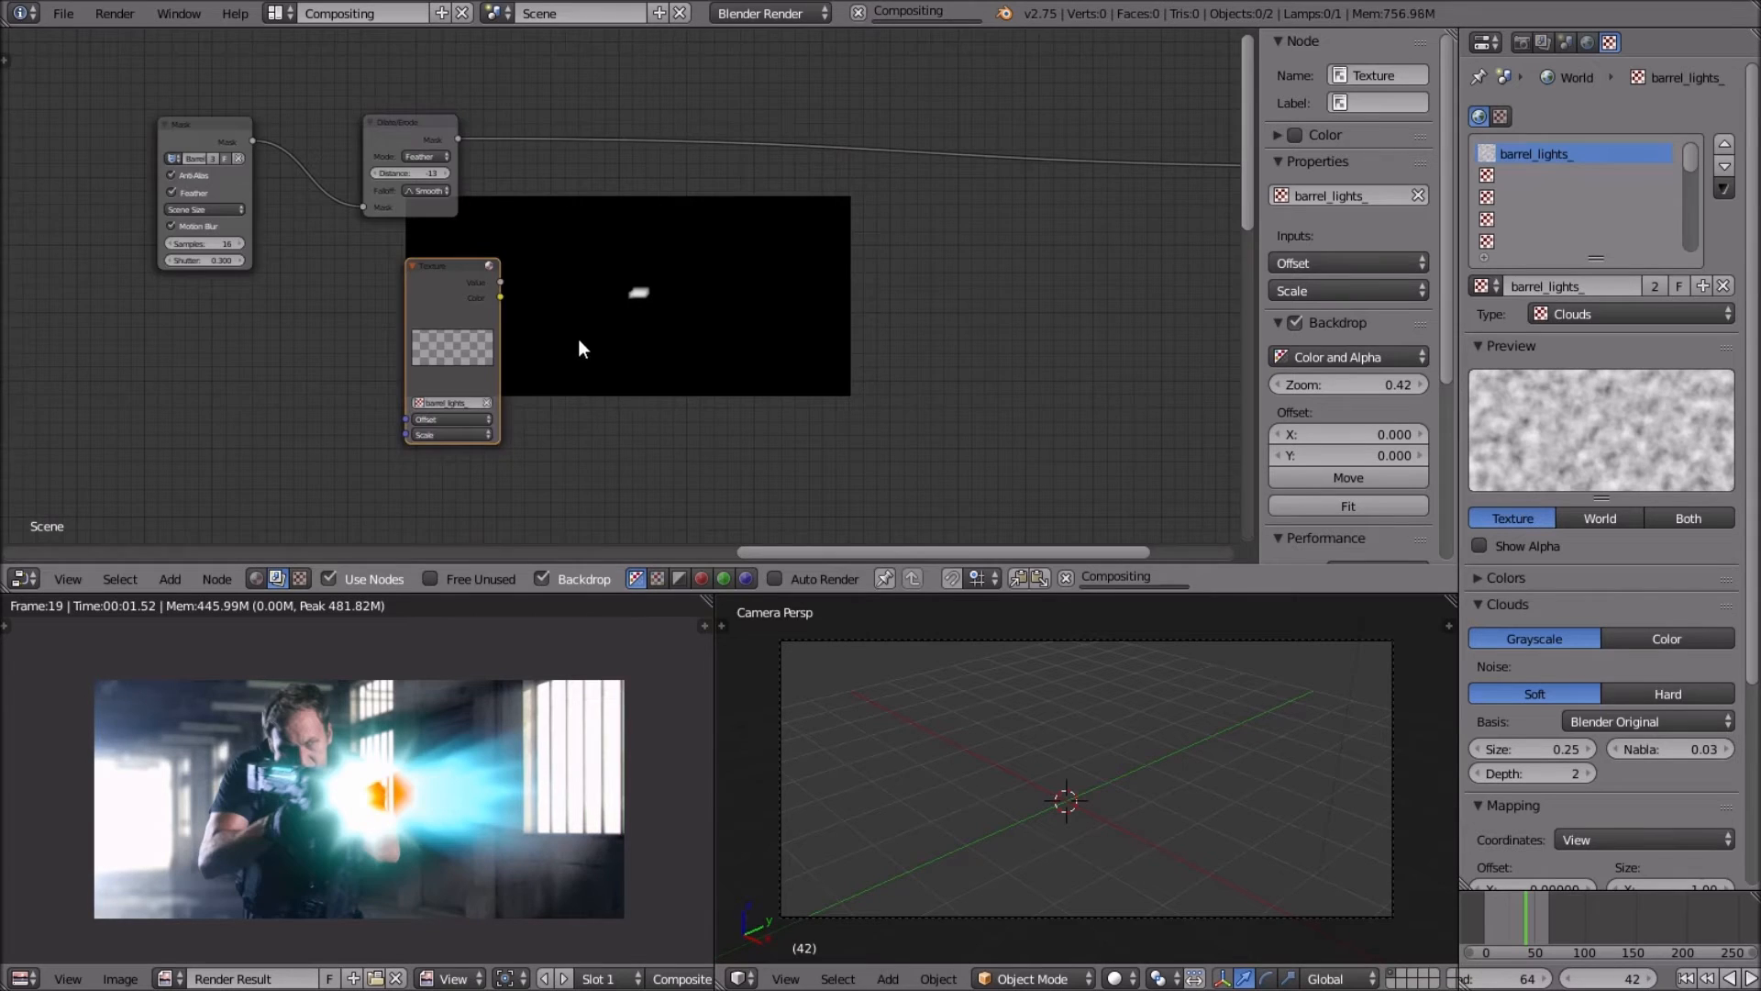
Add a Mix color node on the link between the Dilate/Erode node and the Viewer.
scroll(578, 338, "down", 4)
scroll(519, 325, "up", 5)
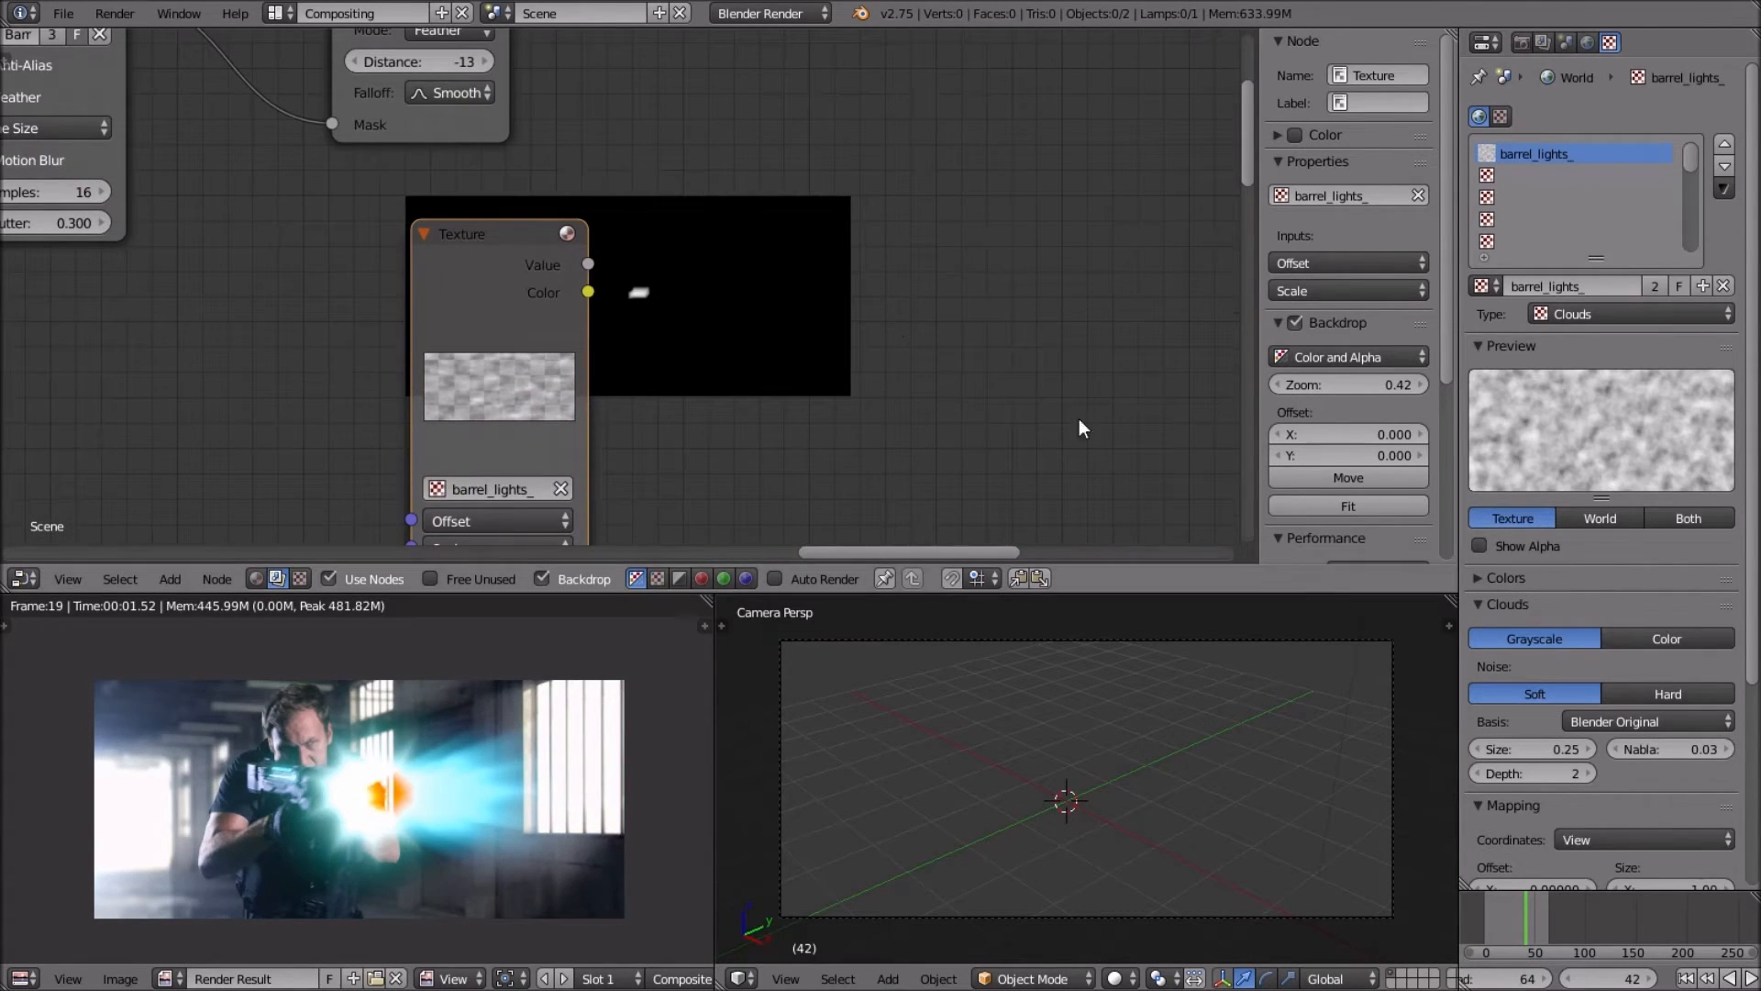
scroll(1357, 459, "down", 3)
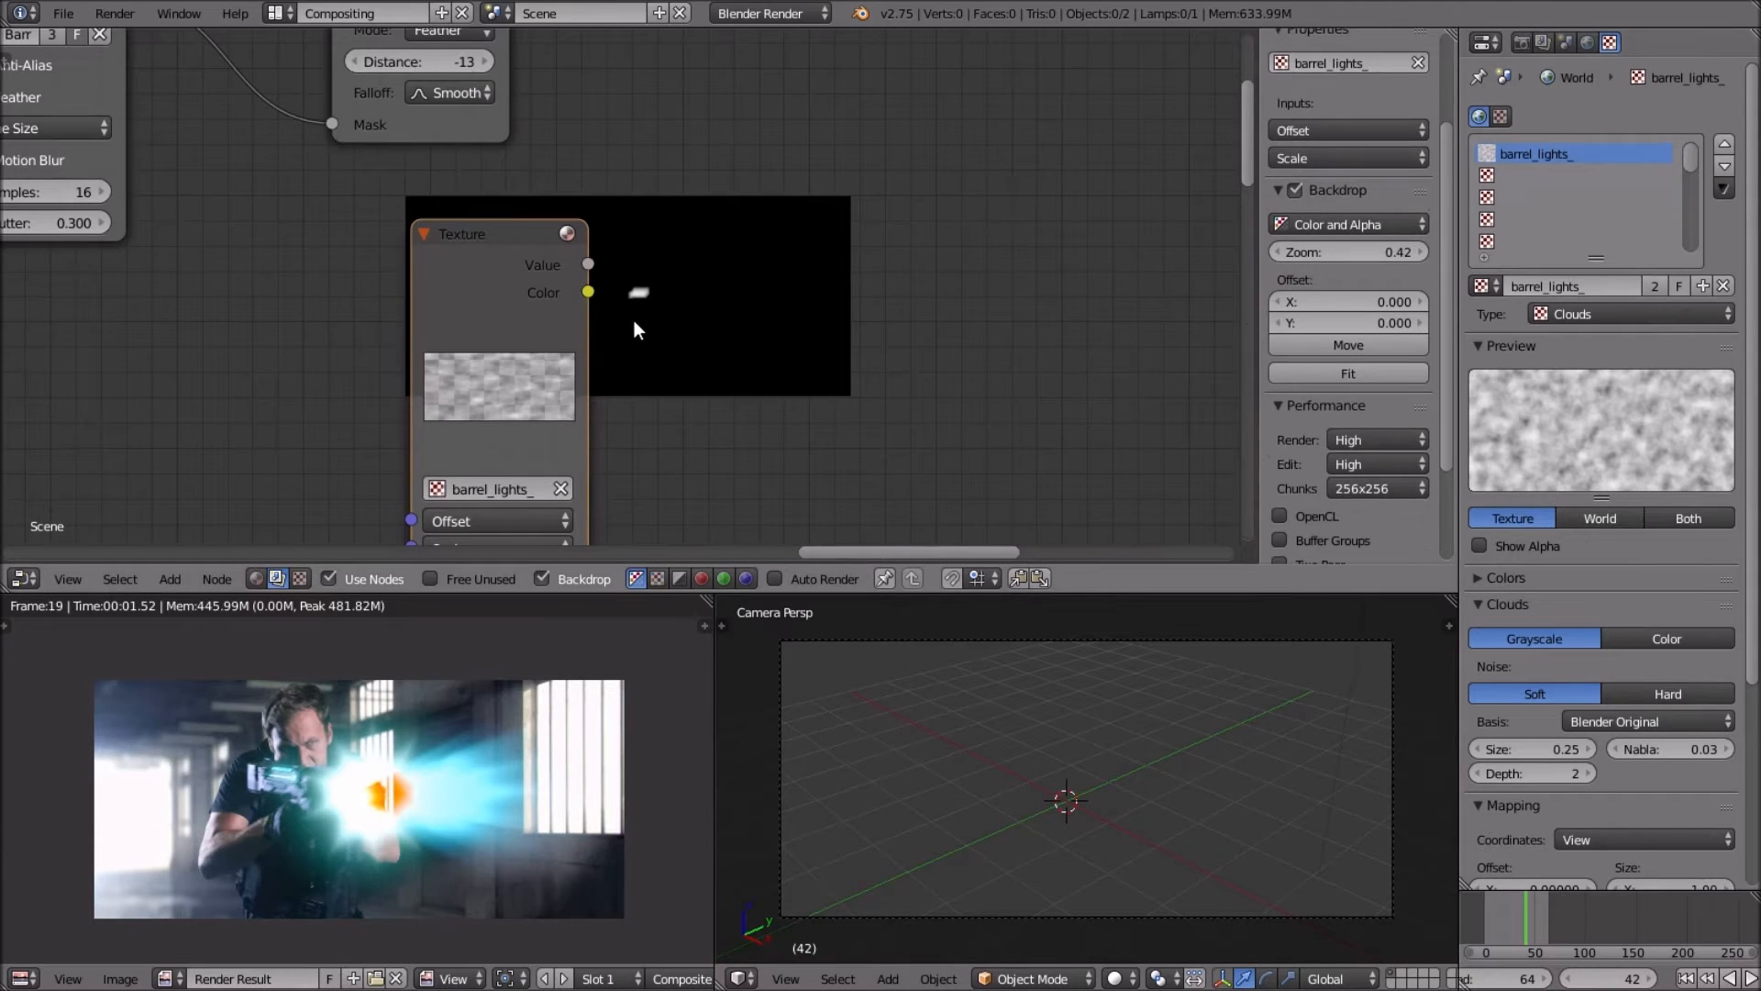
scroll(635, 321, "down", 2)
scroll(635, 294, "up", 2)
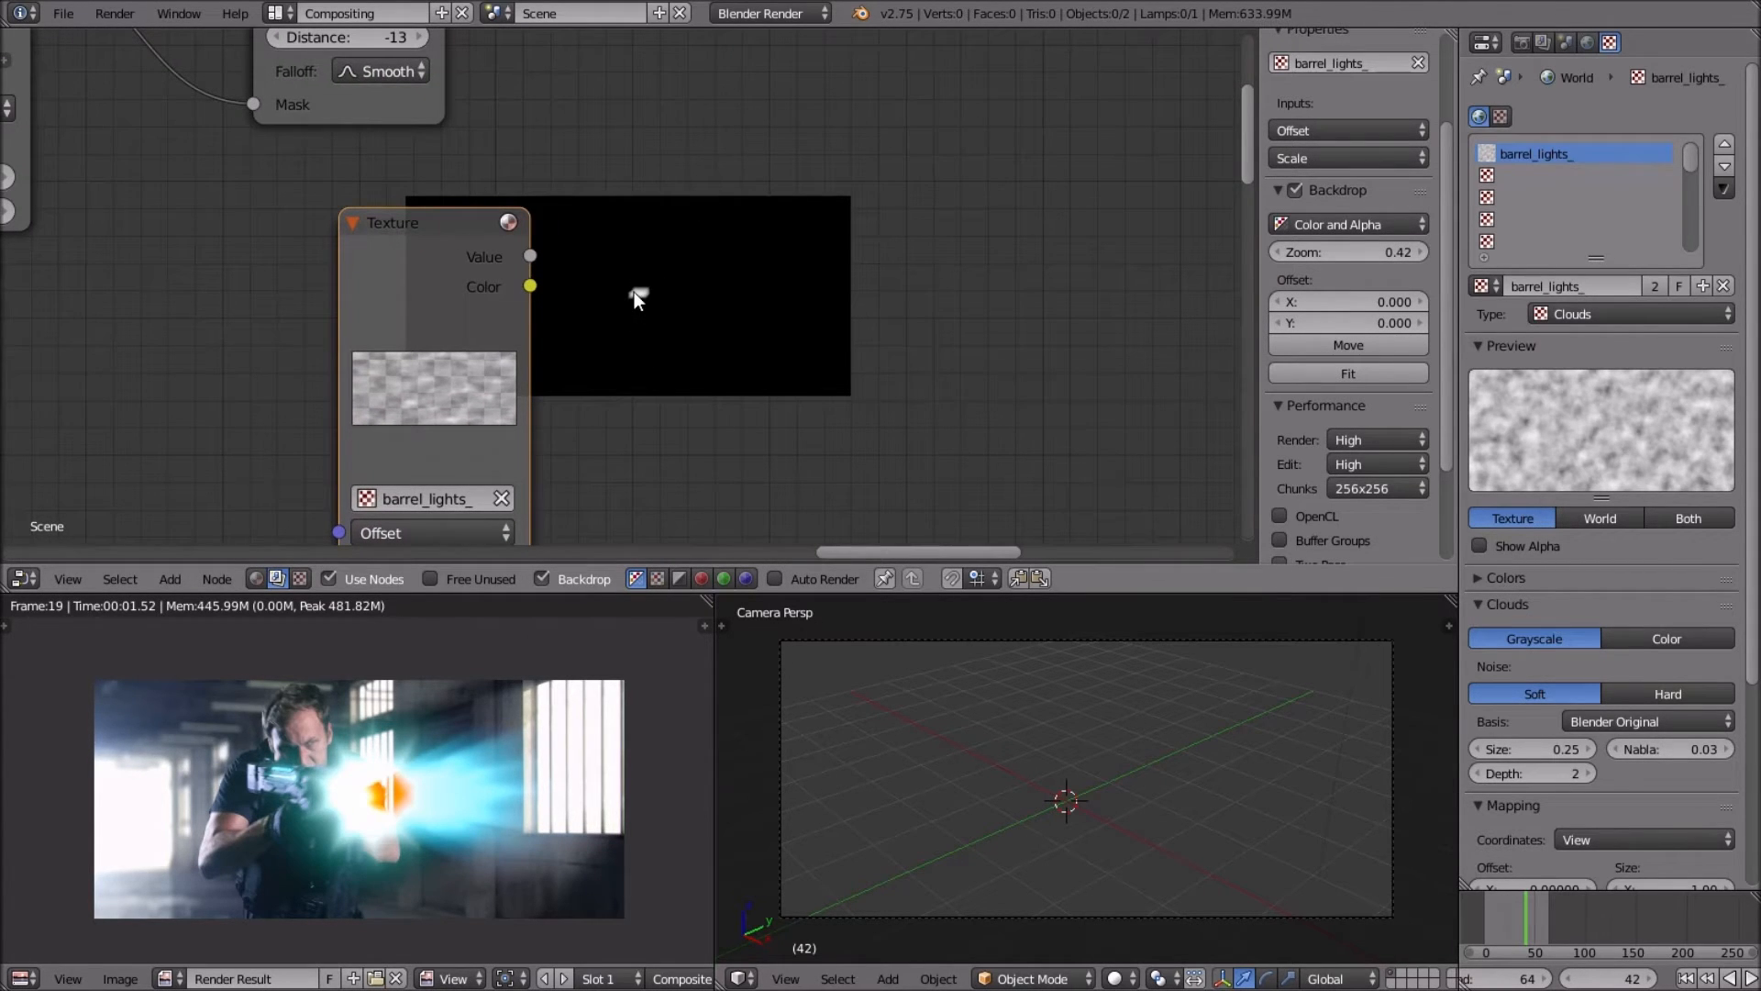
scroll(606, 312, "down", 3)
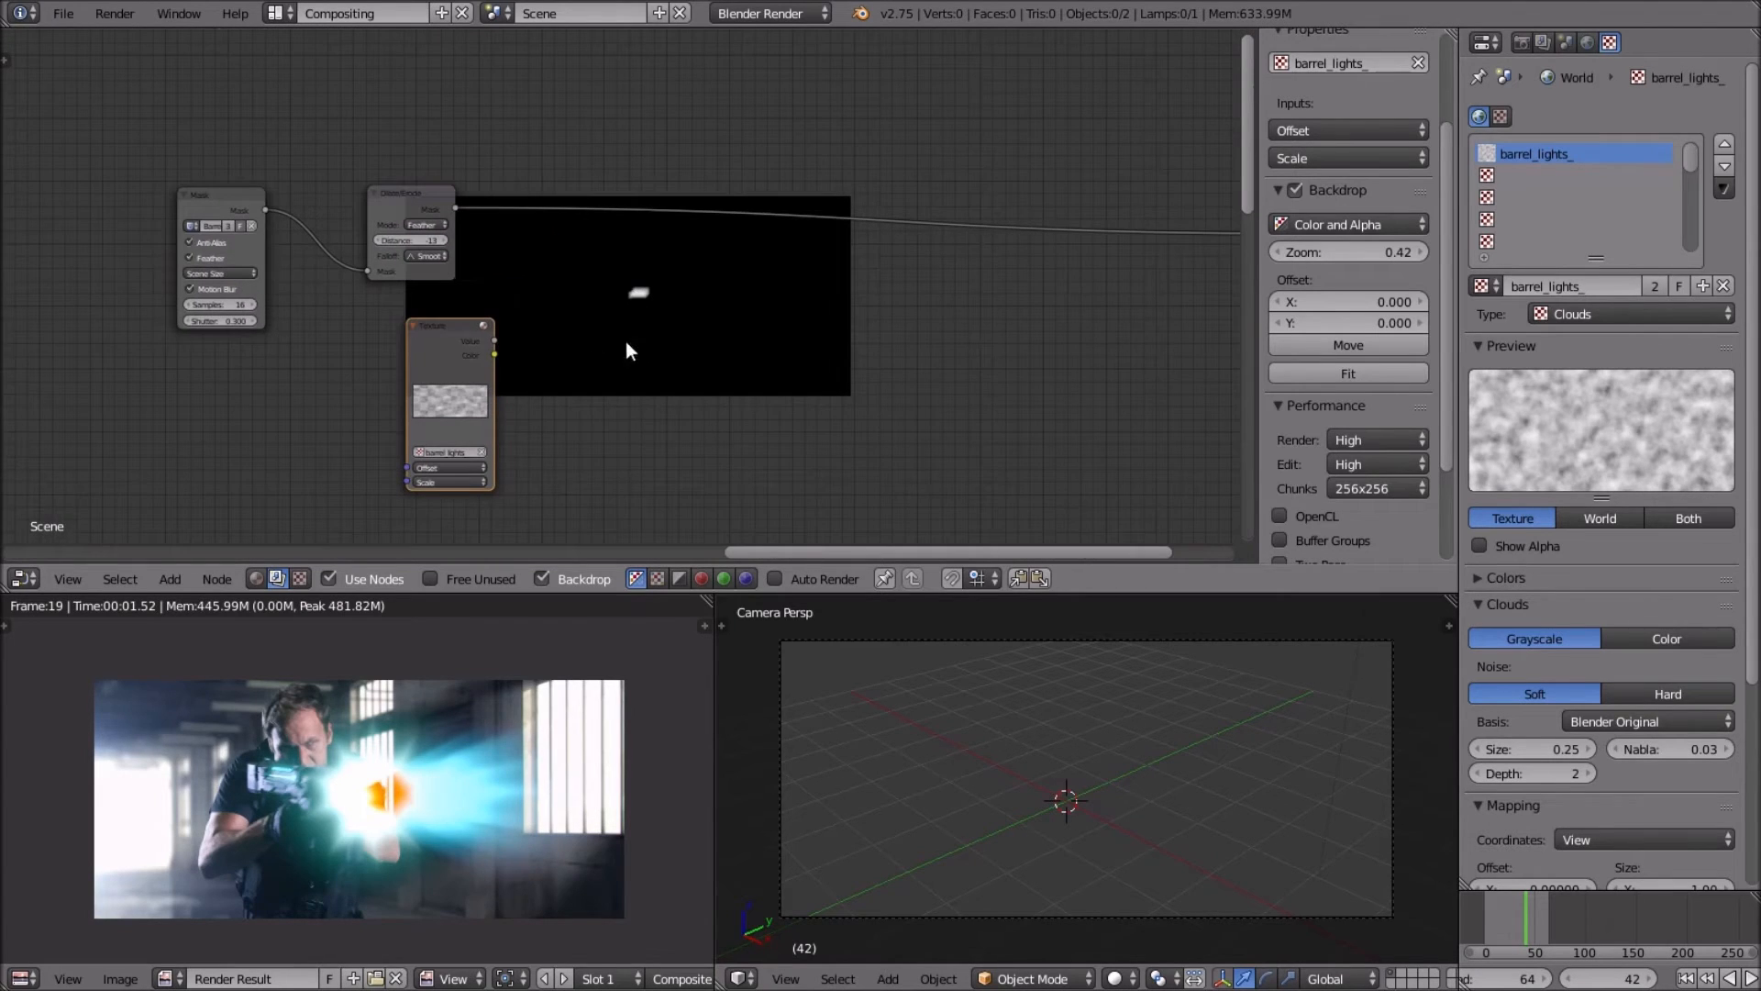
key("shift+a")
mouse_move(661, 338)
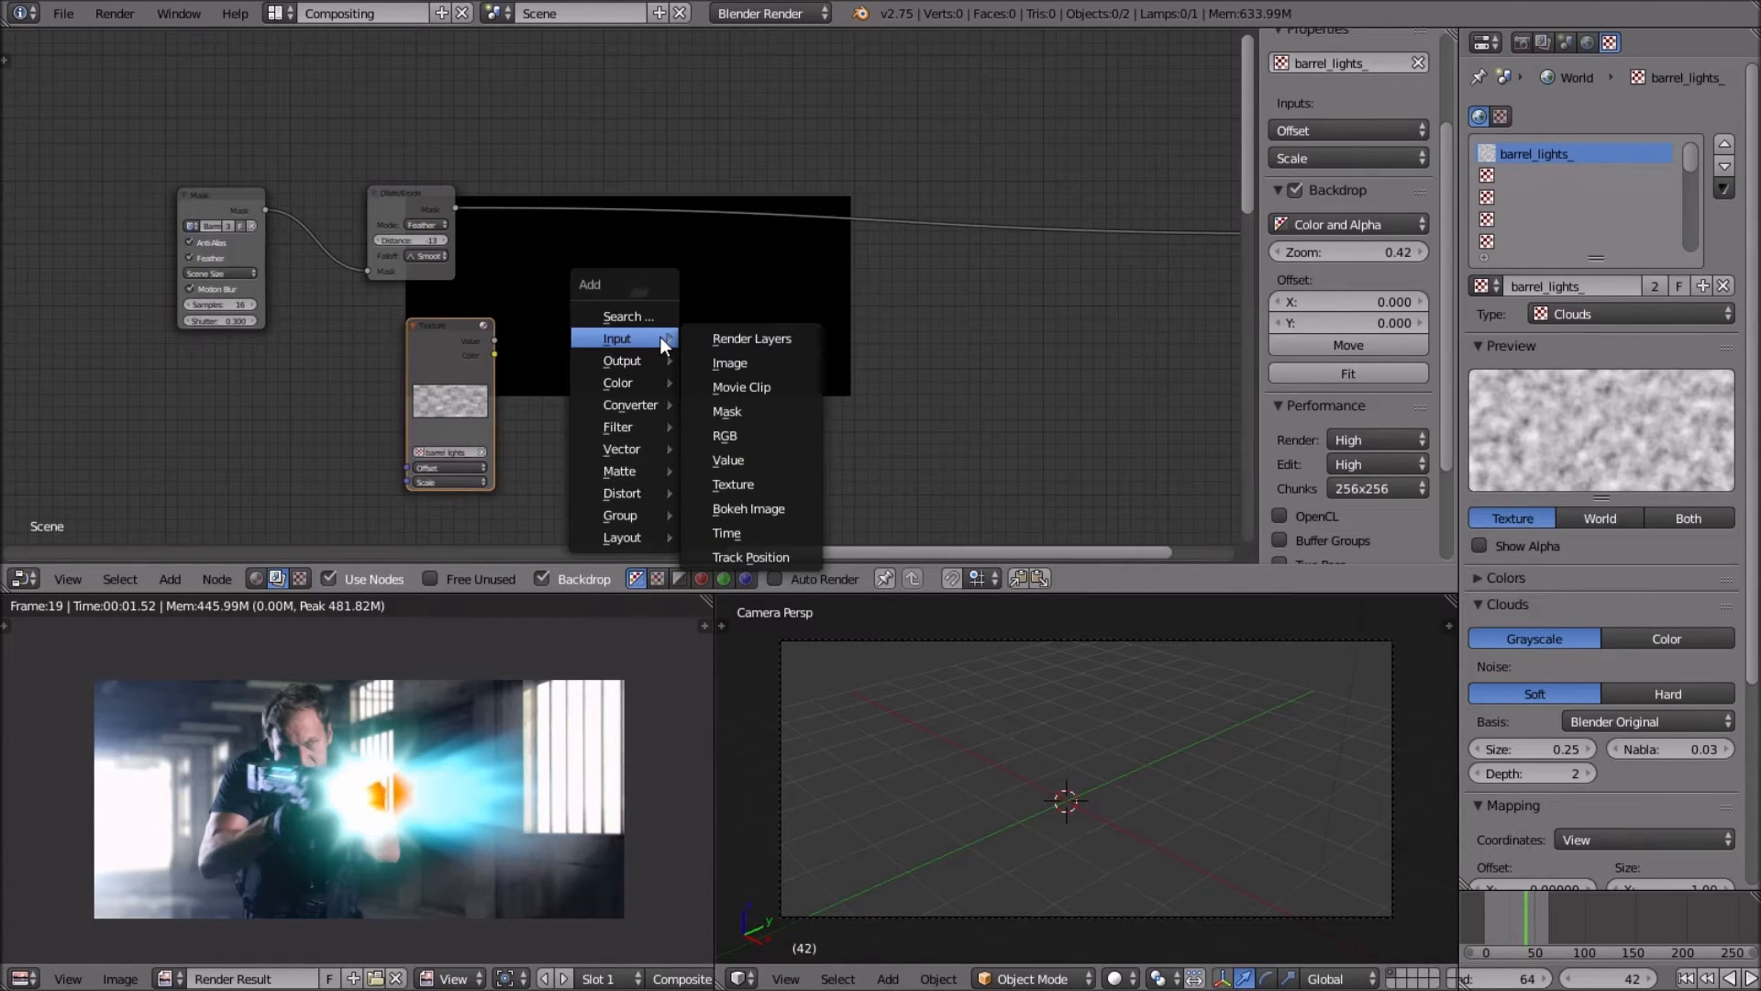
mouse_move(647, 380)
left_click(720, 378)
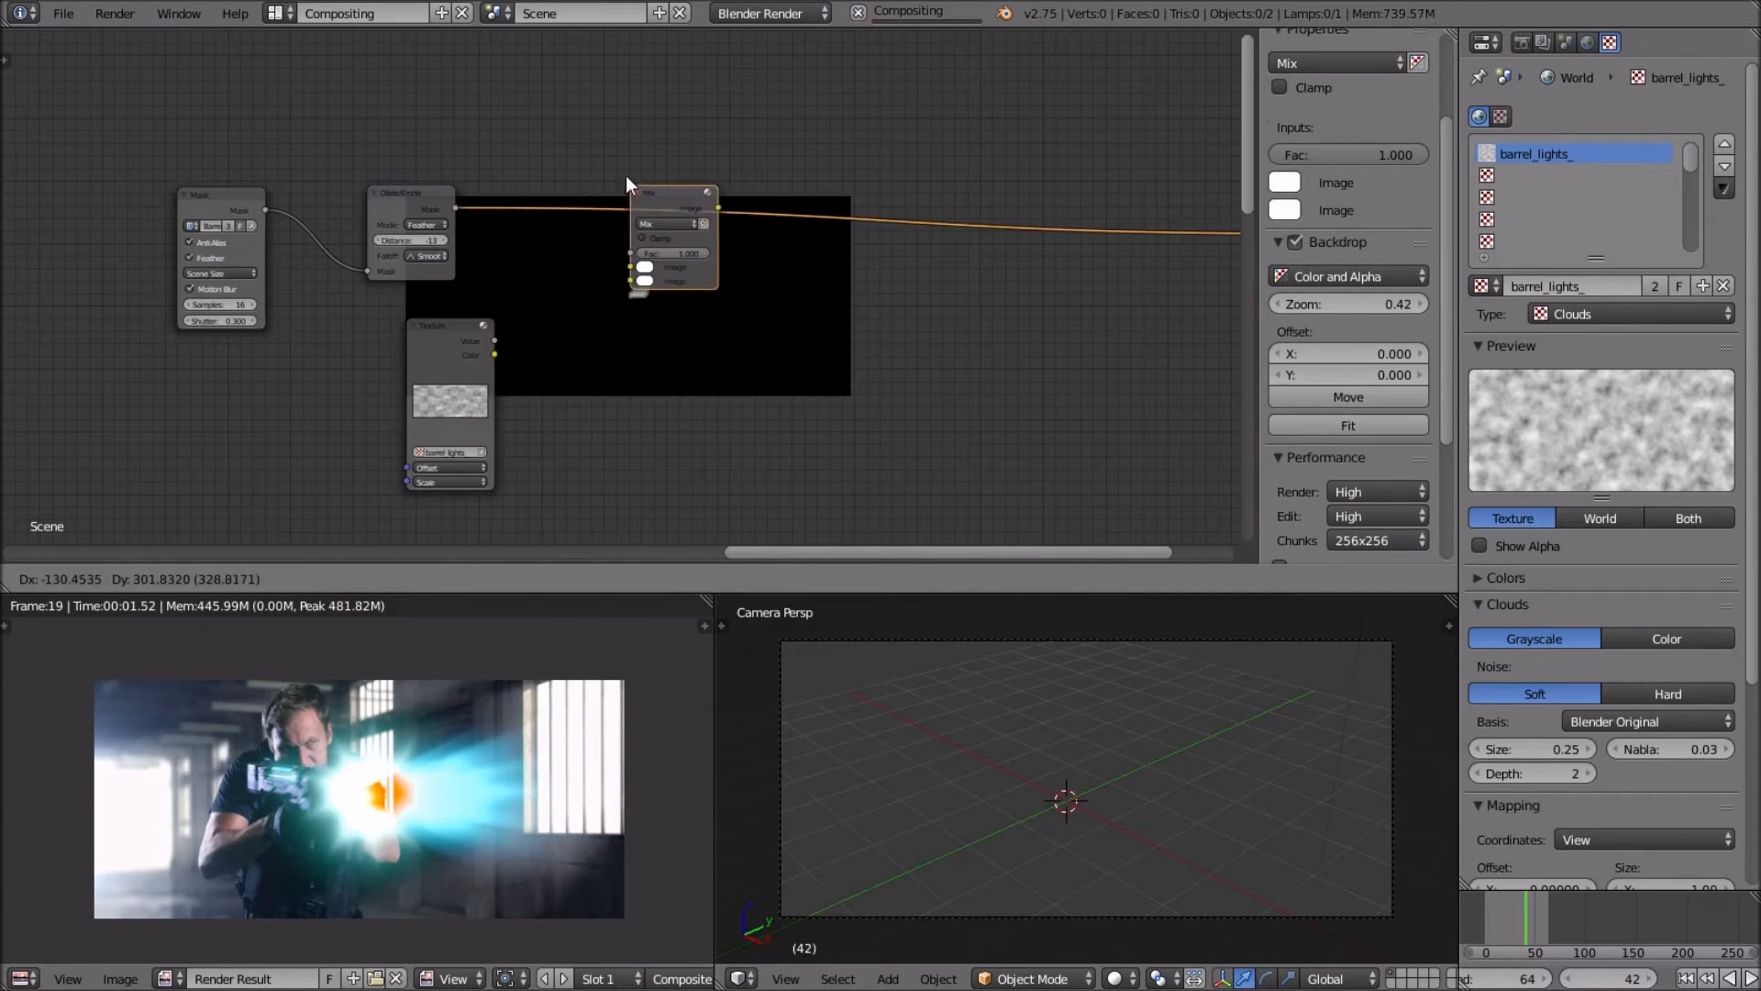
left_click(614, 174)
Set the Mix node's blend type to Multiply and connect the Texture node's Color output to its second image input.
scroll(633, 183, "up", 2)
left_click(665, 176)
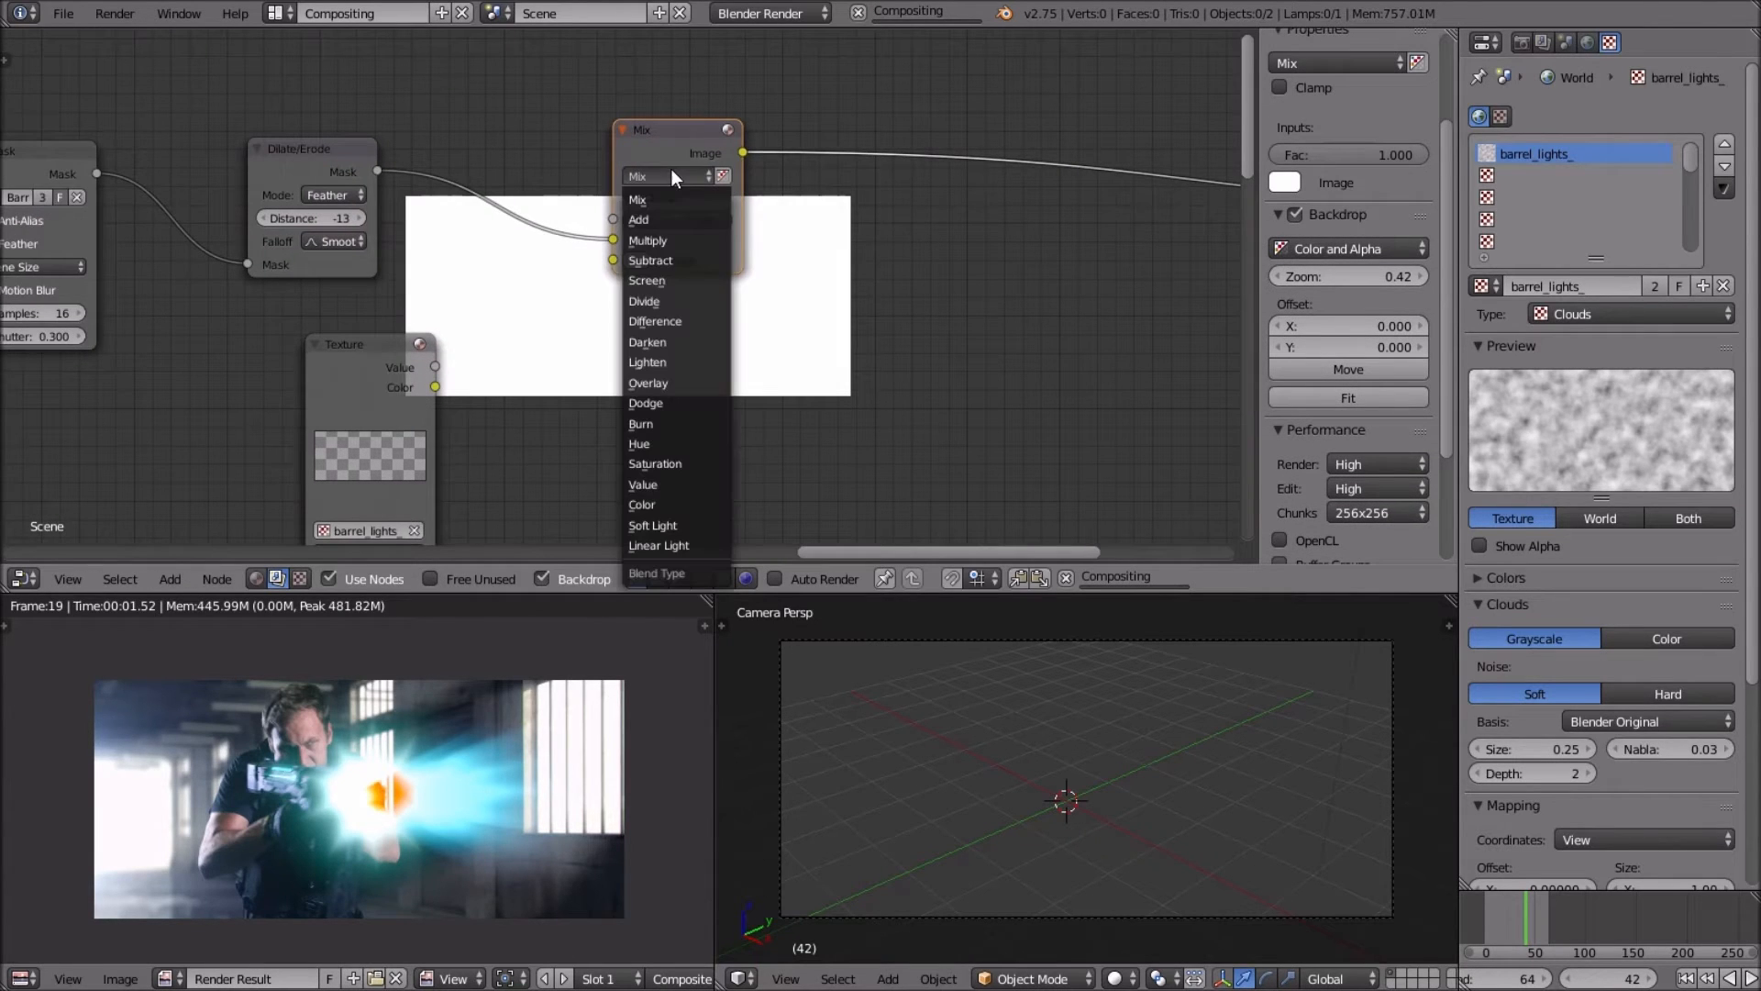
left_click(679, 244)
scroll(550, 303, "up", 1)
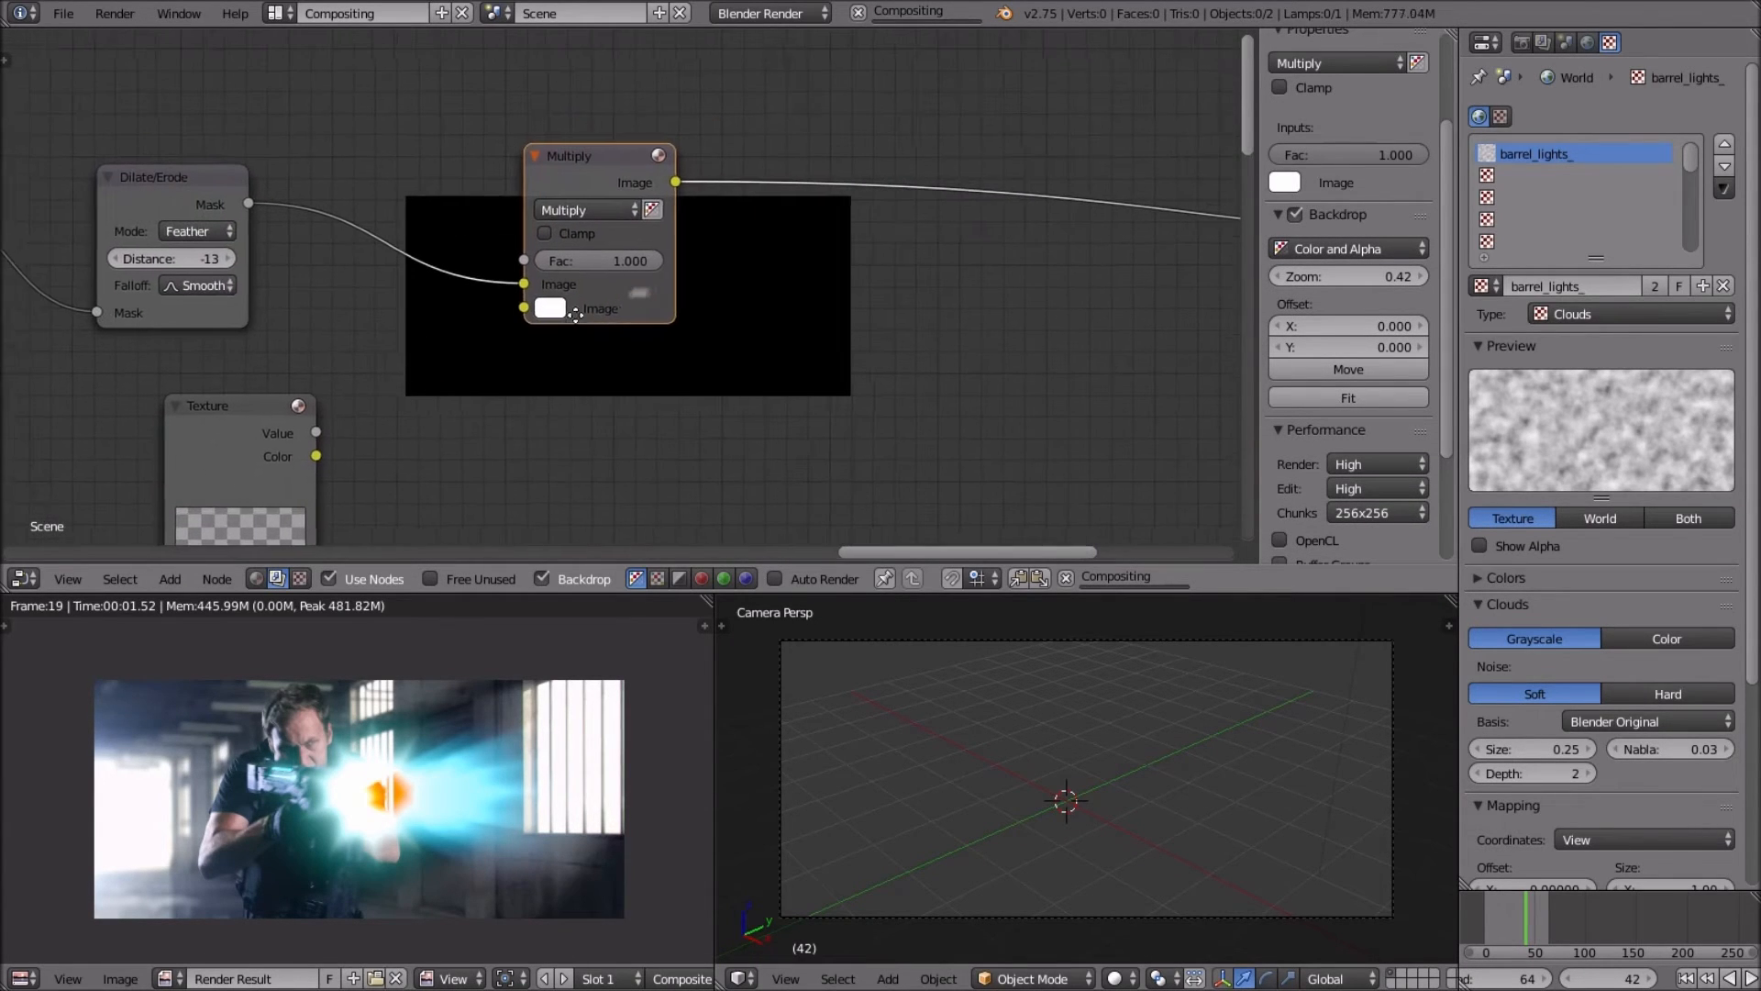
left_click_drag(313, 455, 521, 309)
middle_click_drag(521, 309, 341, 328)
scroll(564, 330, "up", 3)
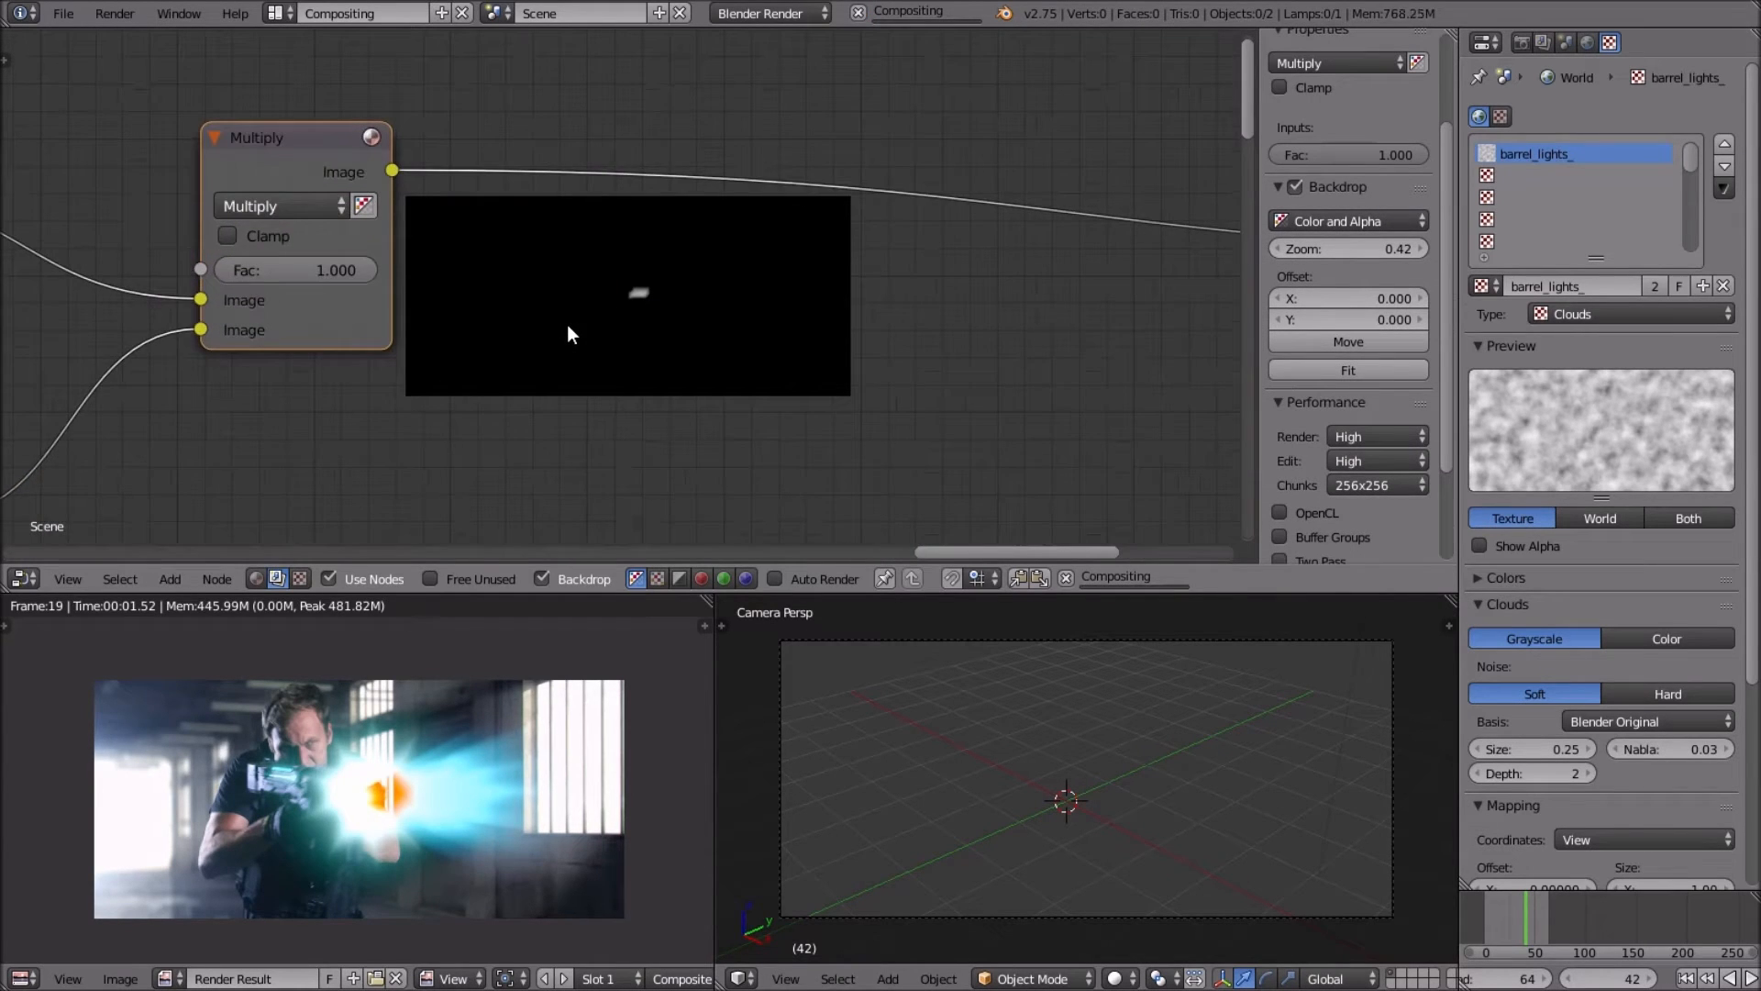
Connect the Multiply node's image output to the Composite node as well.
scroll(567, 334, "down", 2)
scroll(495, 397, "down", 1)
scroll(737, 344, "down", 1)
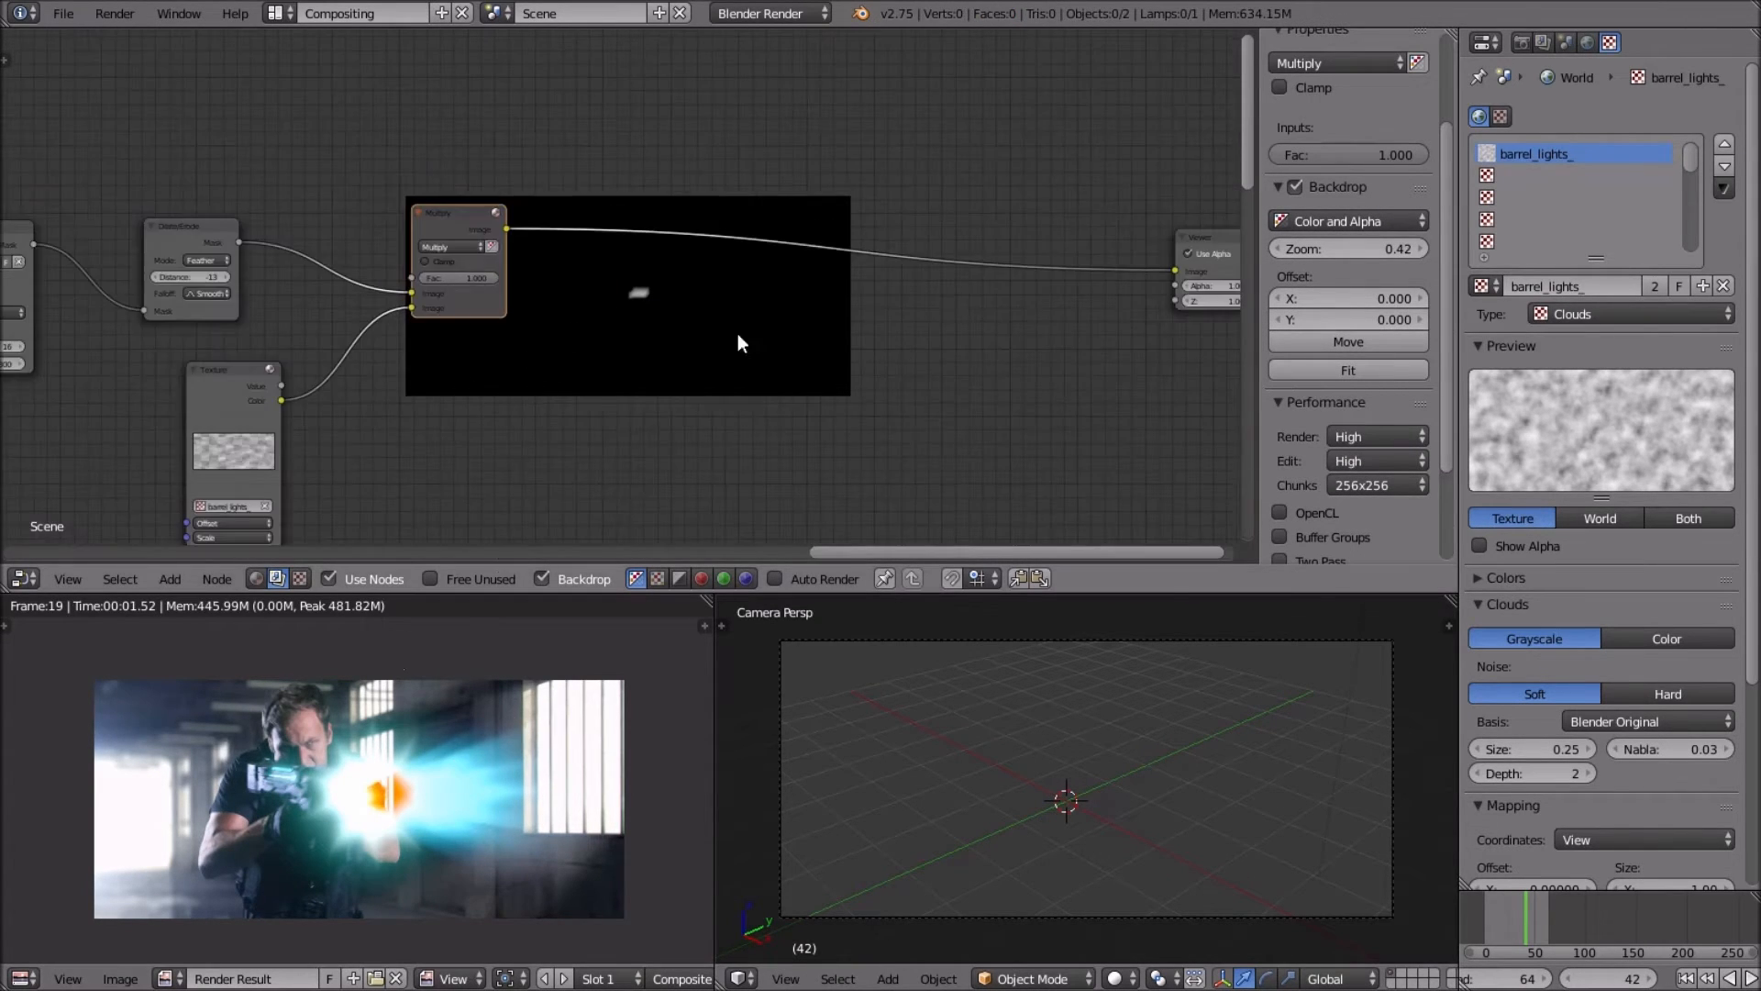
scroll(284, 306, "down", 1)
scroll(209, 204, "down", 2)
left_click_drag(354, 223, 502, 471)
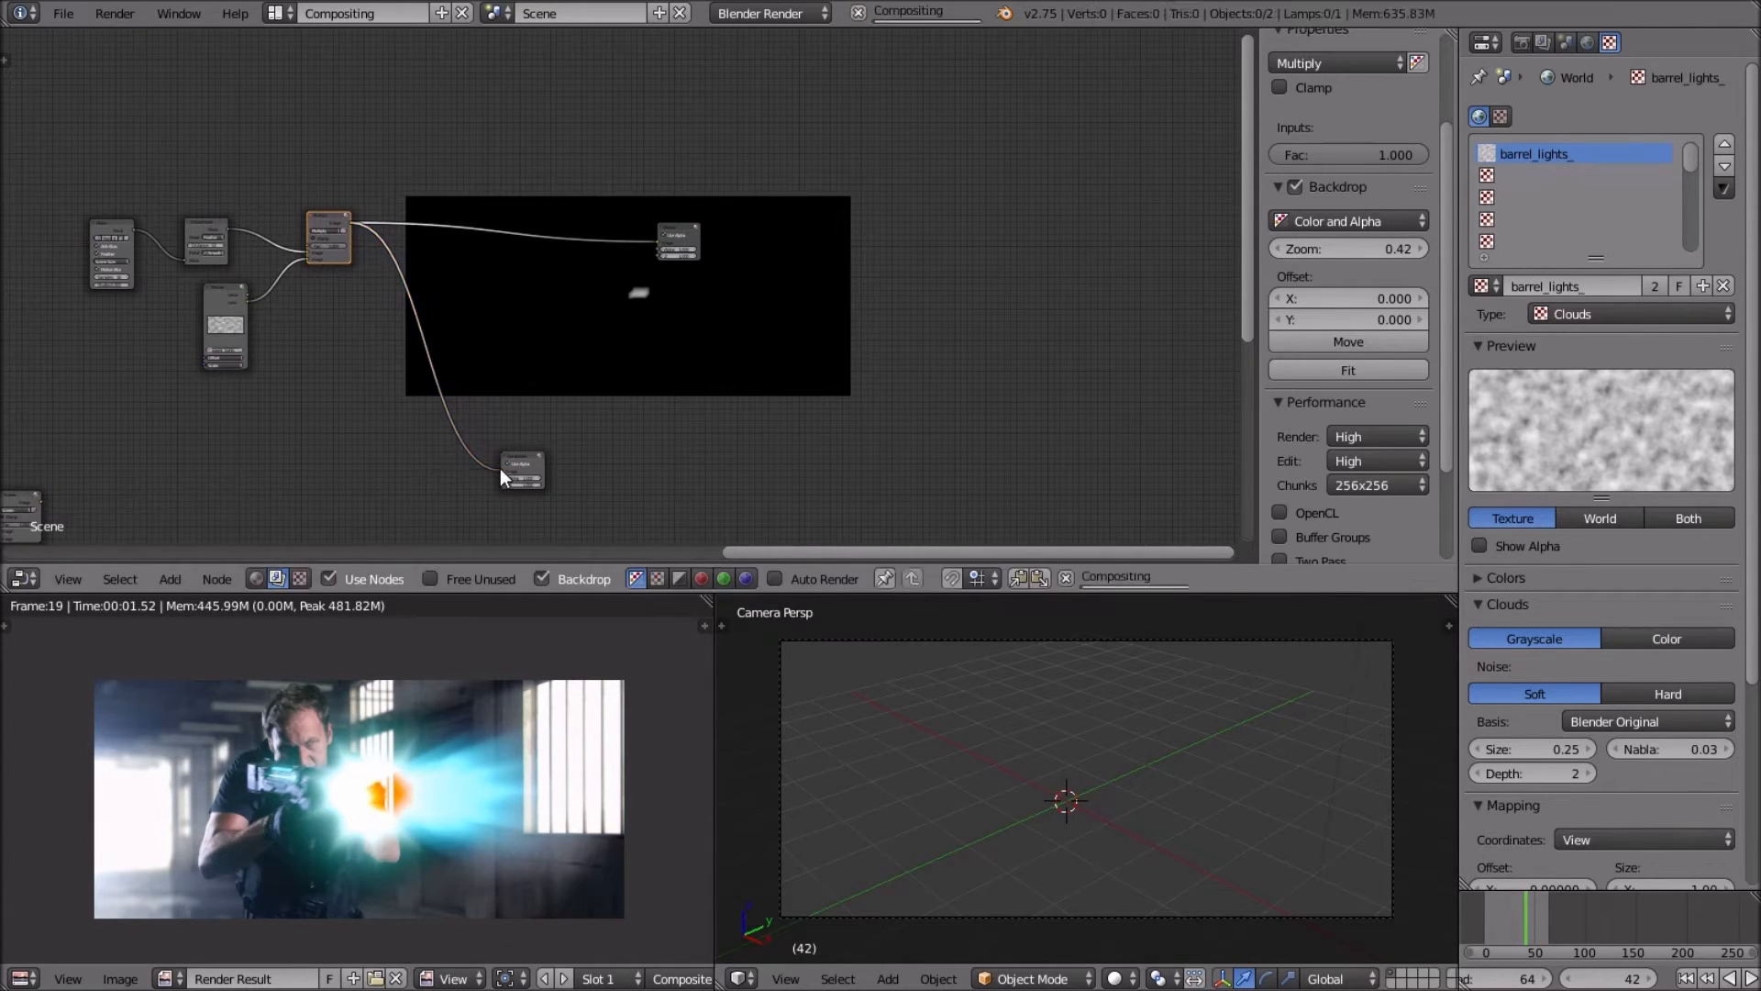
Examine the textured barrel mask close up in the render result, along with the barrel_lights_ texture's clouds and mapping settings.
scroll(478, 715, "up", 5)
scroll(385, 247, "up", 5)
middle_click_drag(448, 211, 744, 203)
scroll(458, 248, "up", 5)
middle_click_drag(294, 275, 560, 271)
scroll(591, 294, "up", 4)
scroll(569, 307, "up", 4)
middle_click_drag(465, 330, 697, 308)
scroll(684, 305, "up", 4)
middle_click_drag(587, 330, 358, 299)
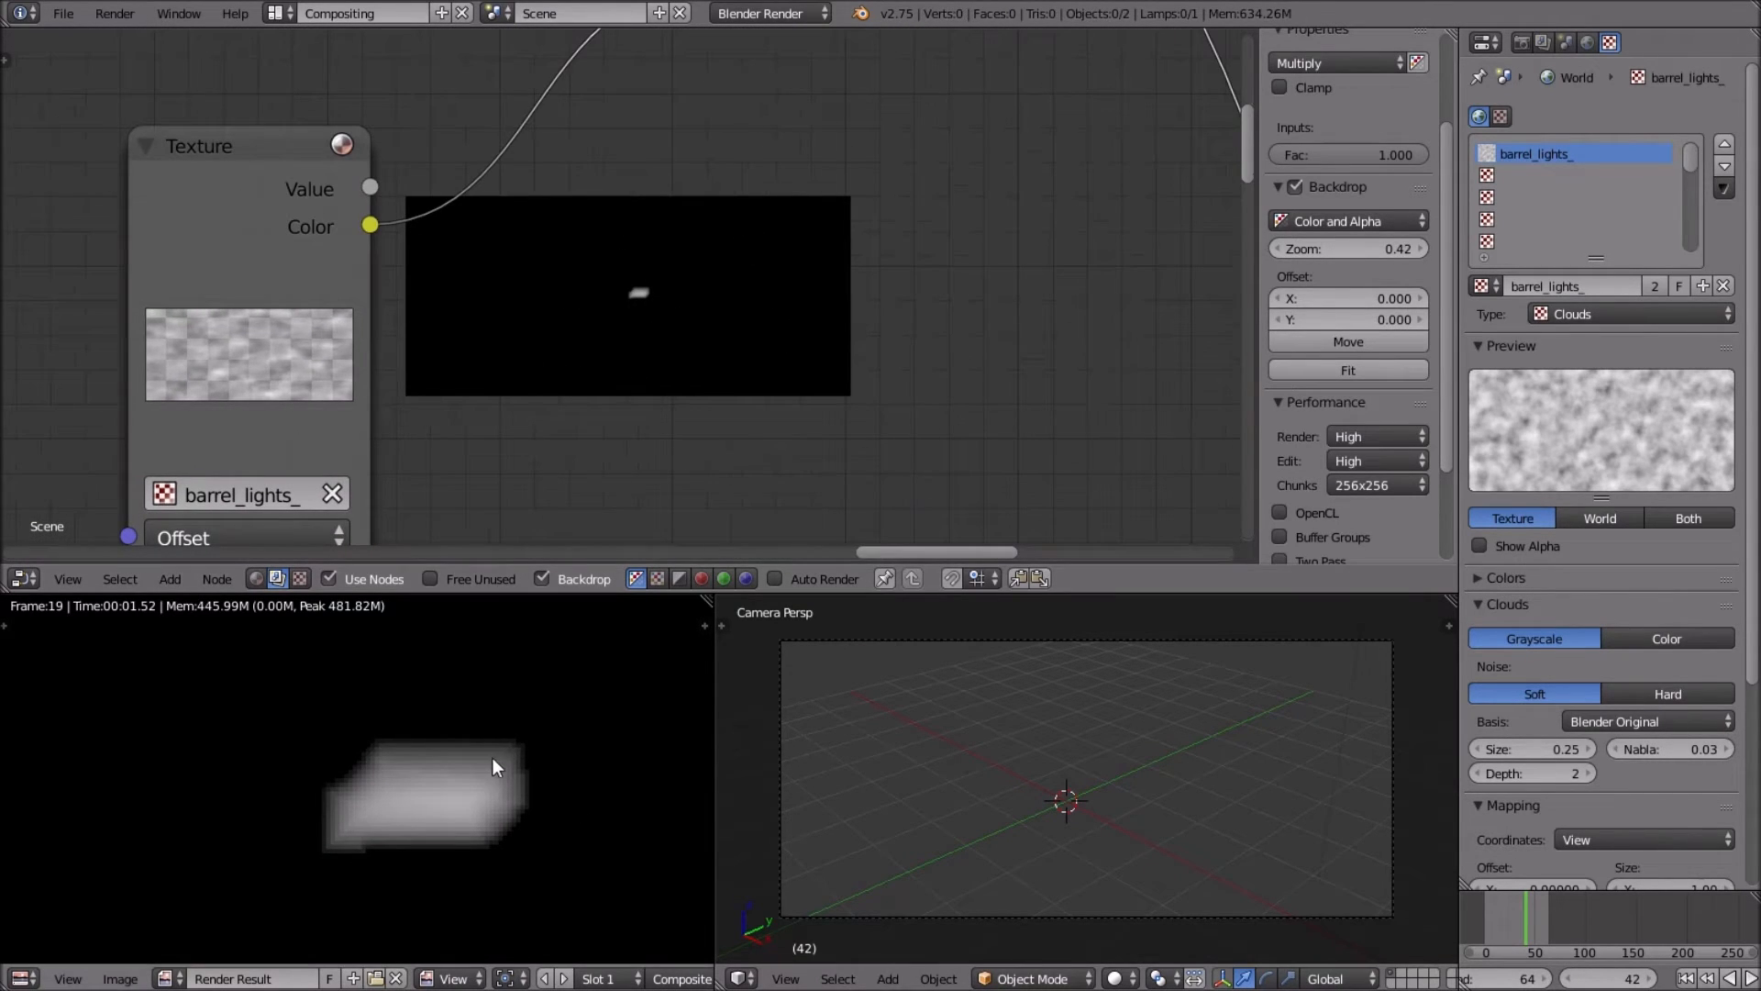
scroll(684, 395, "down", 3)
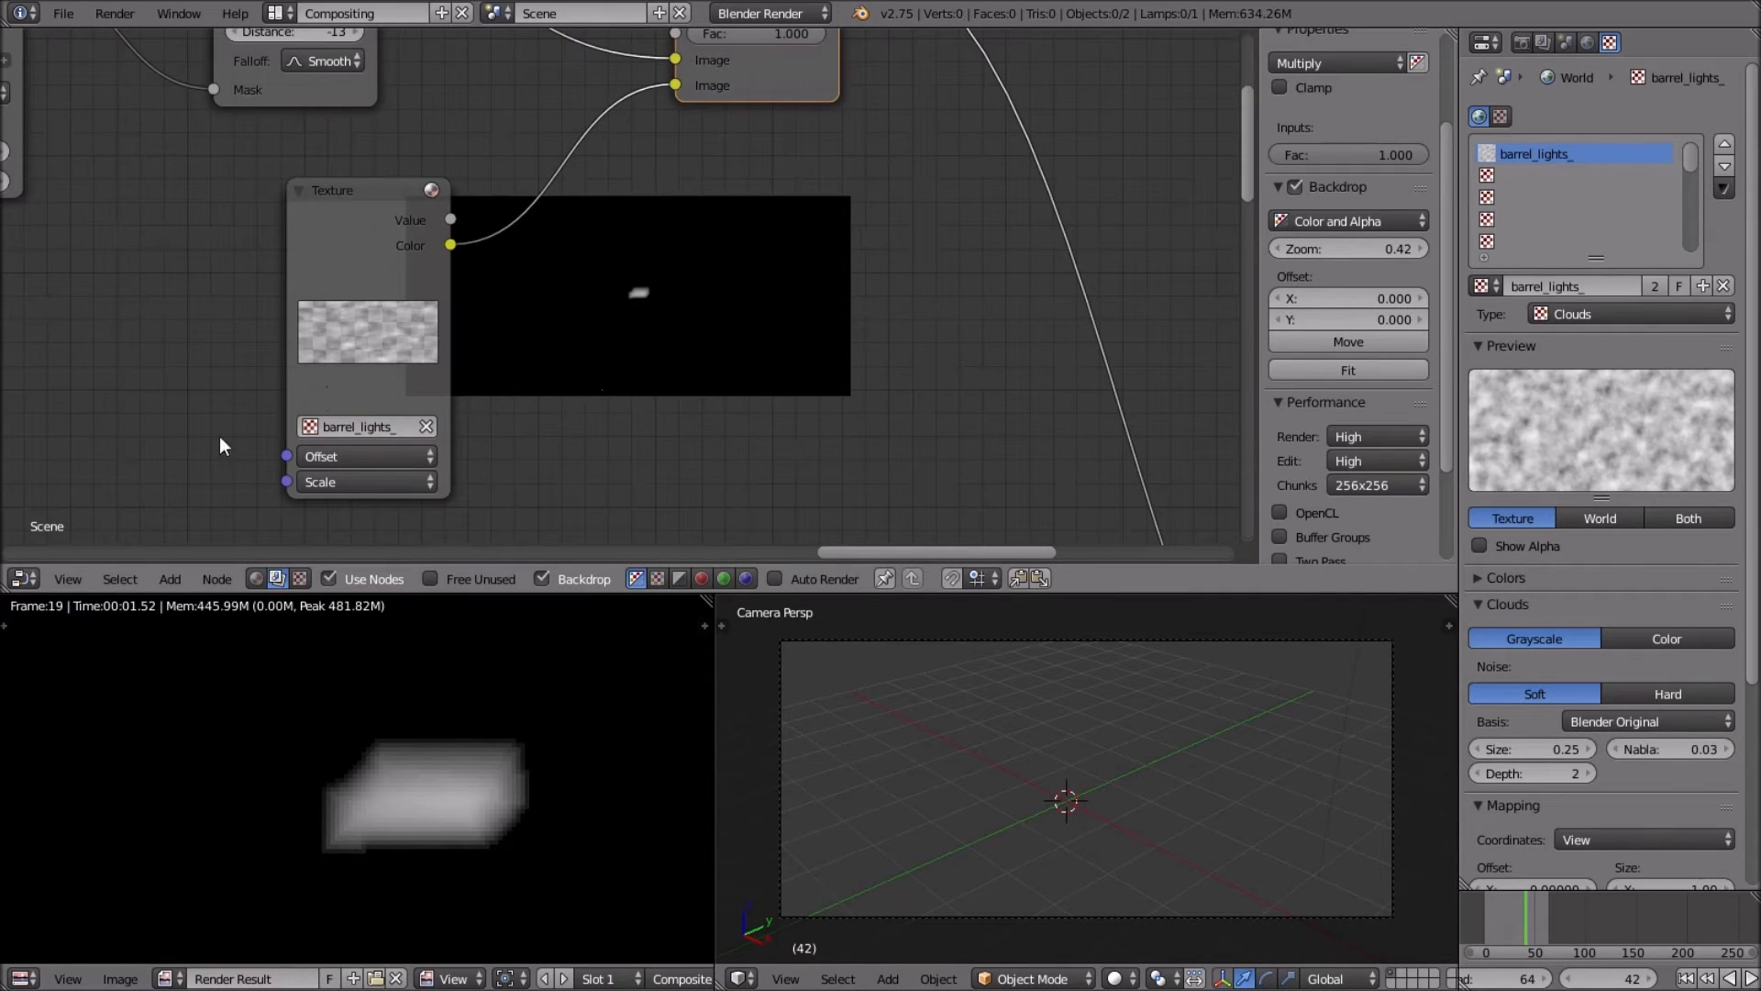
scroll(1578, 706, "down", 4)
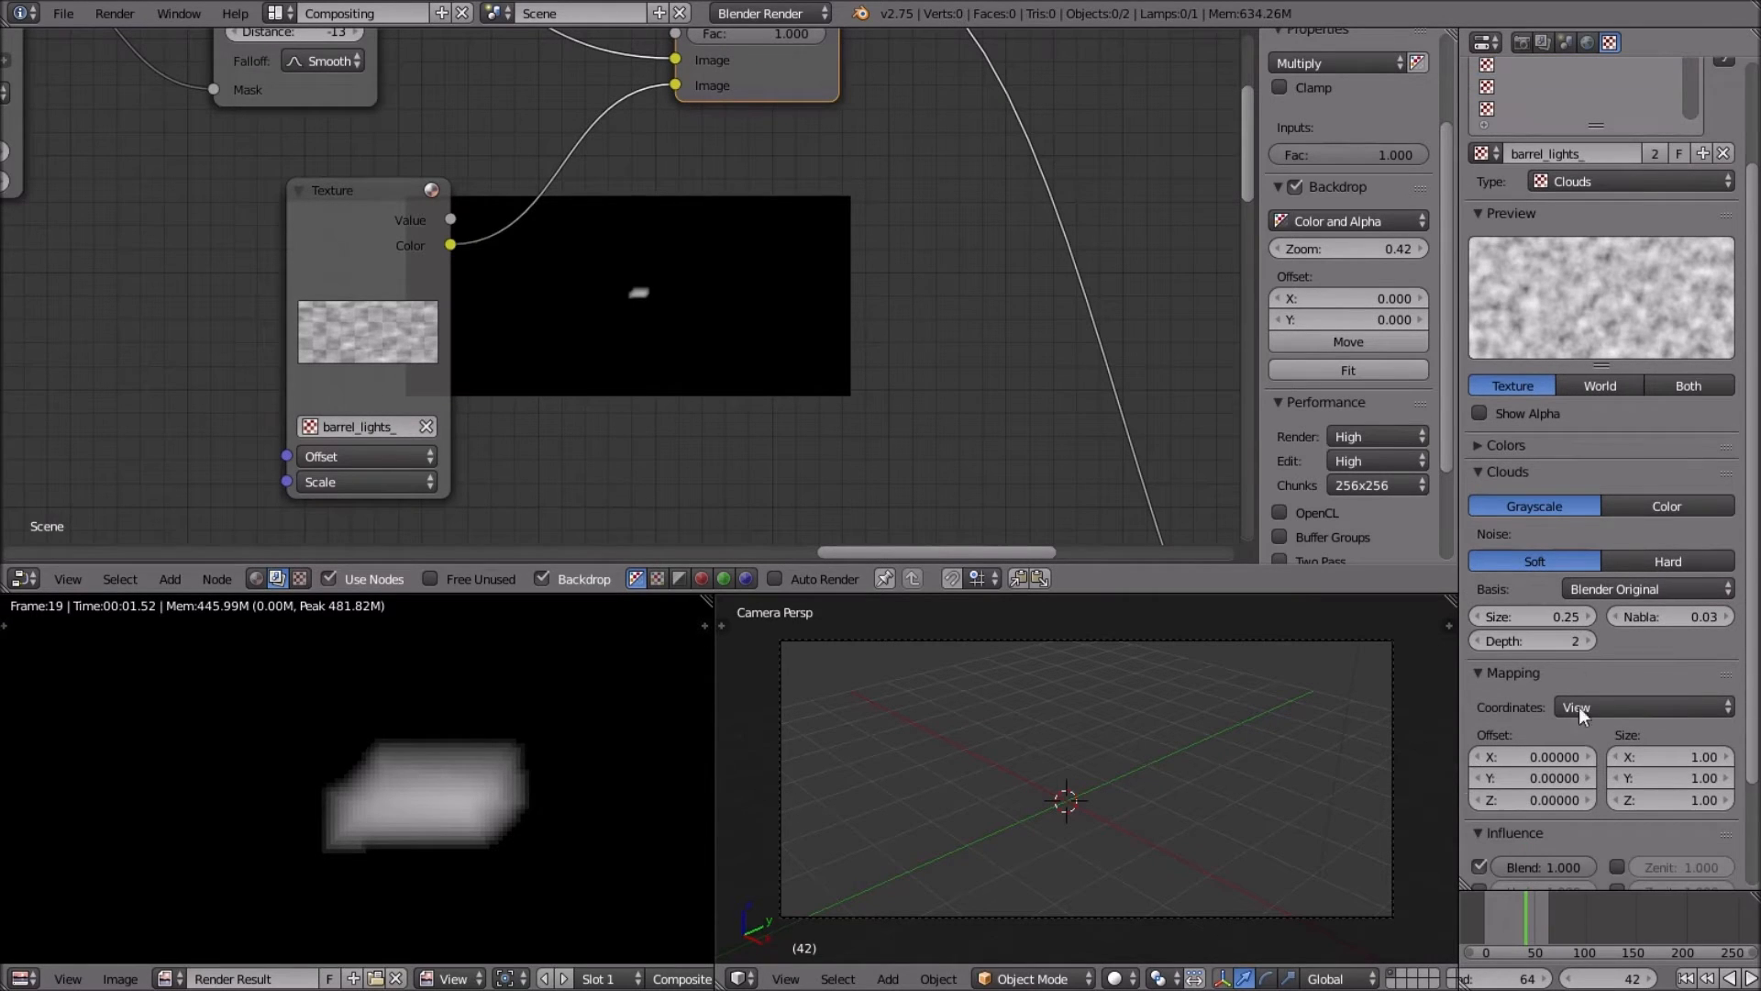
Set the barrel_lights_ texture's color contrast to 4.
left_click(1483, 445)
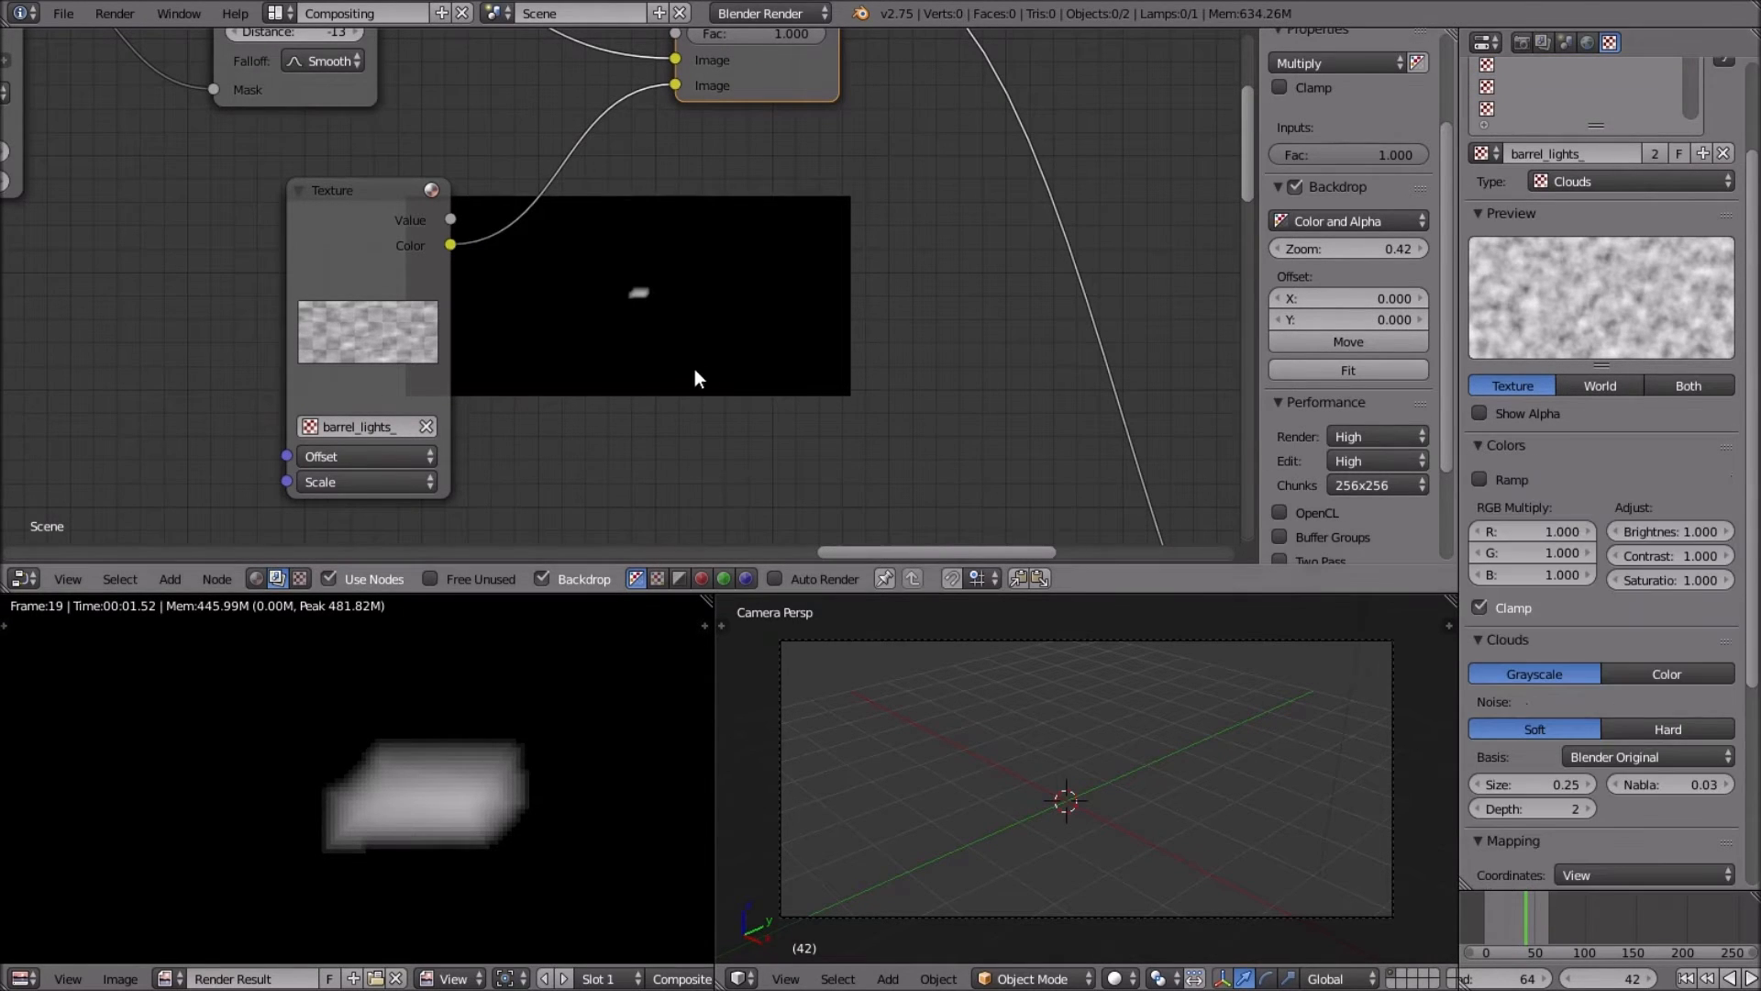
middle_click_drag(872, 537, 719, 537)
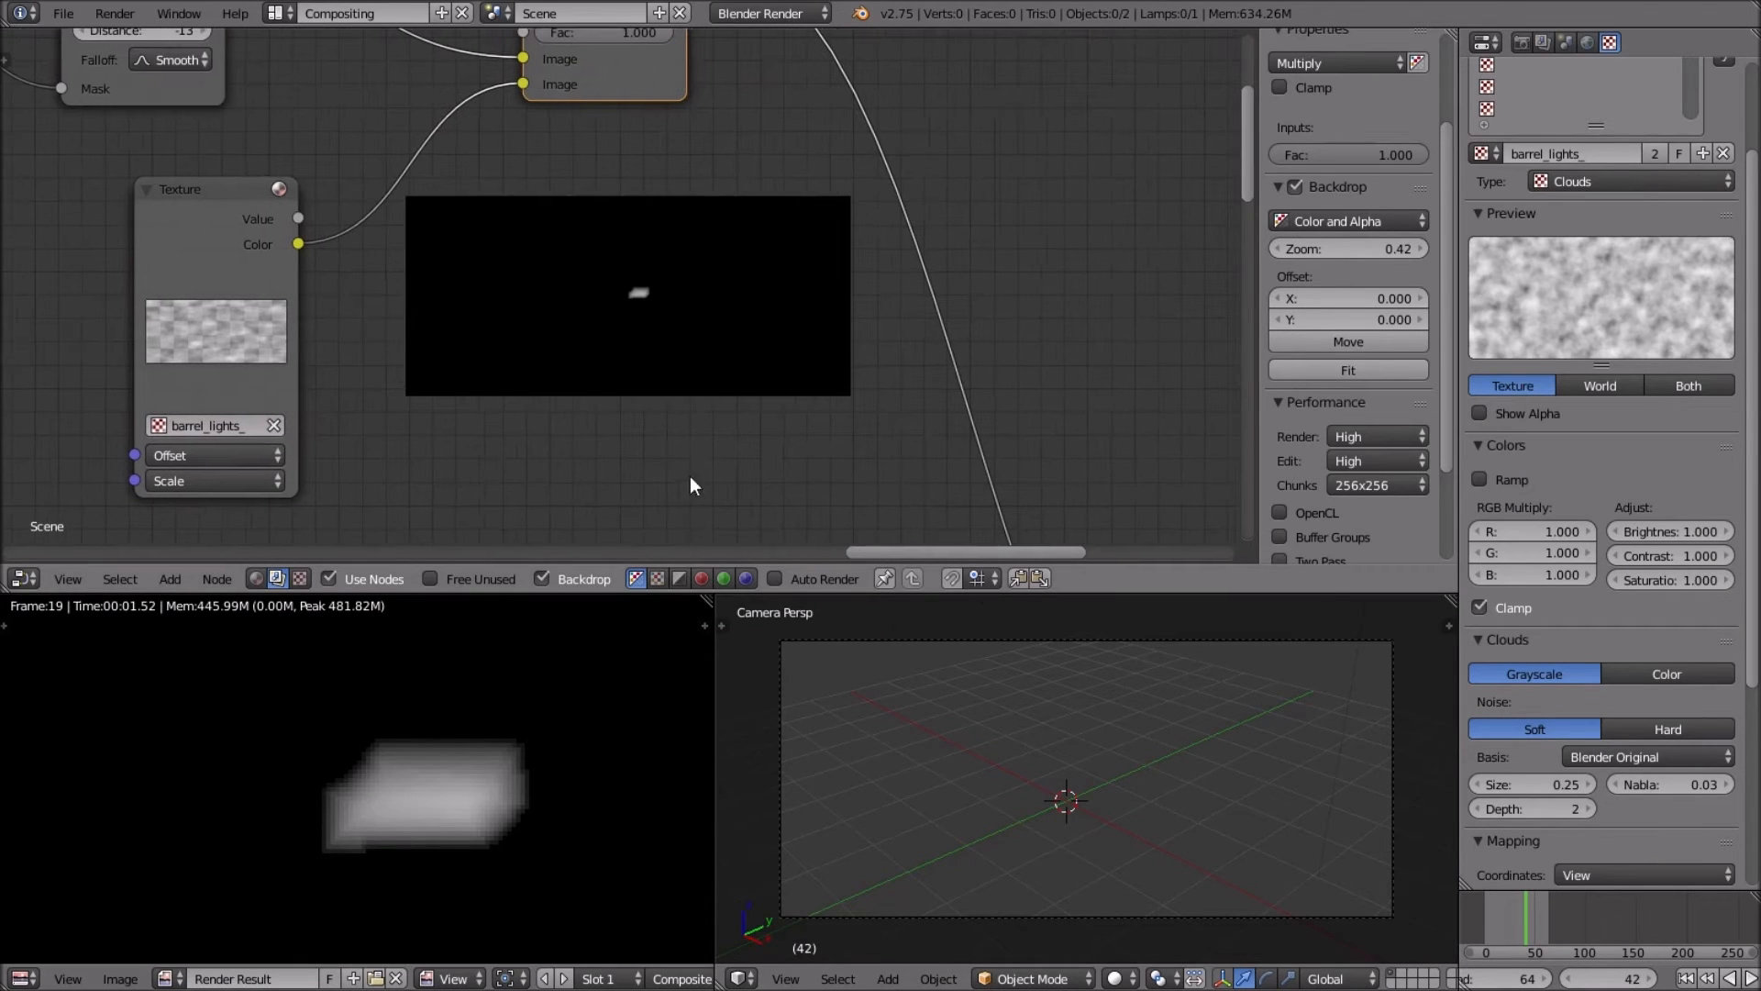
left_click(1714, 556)
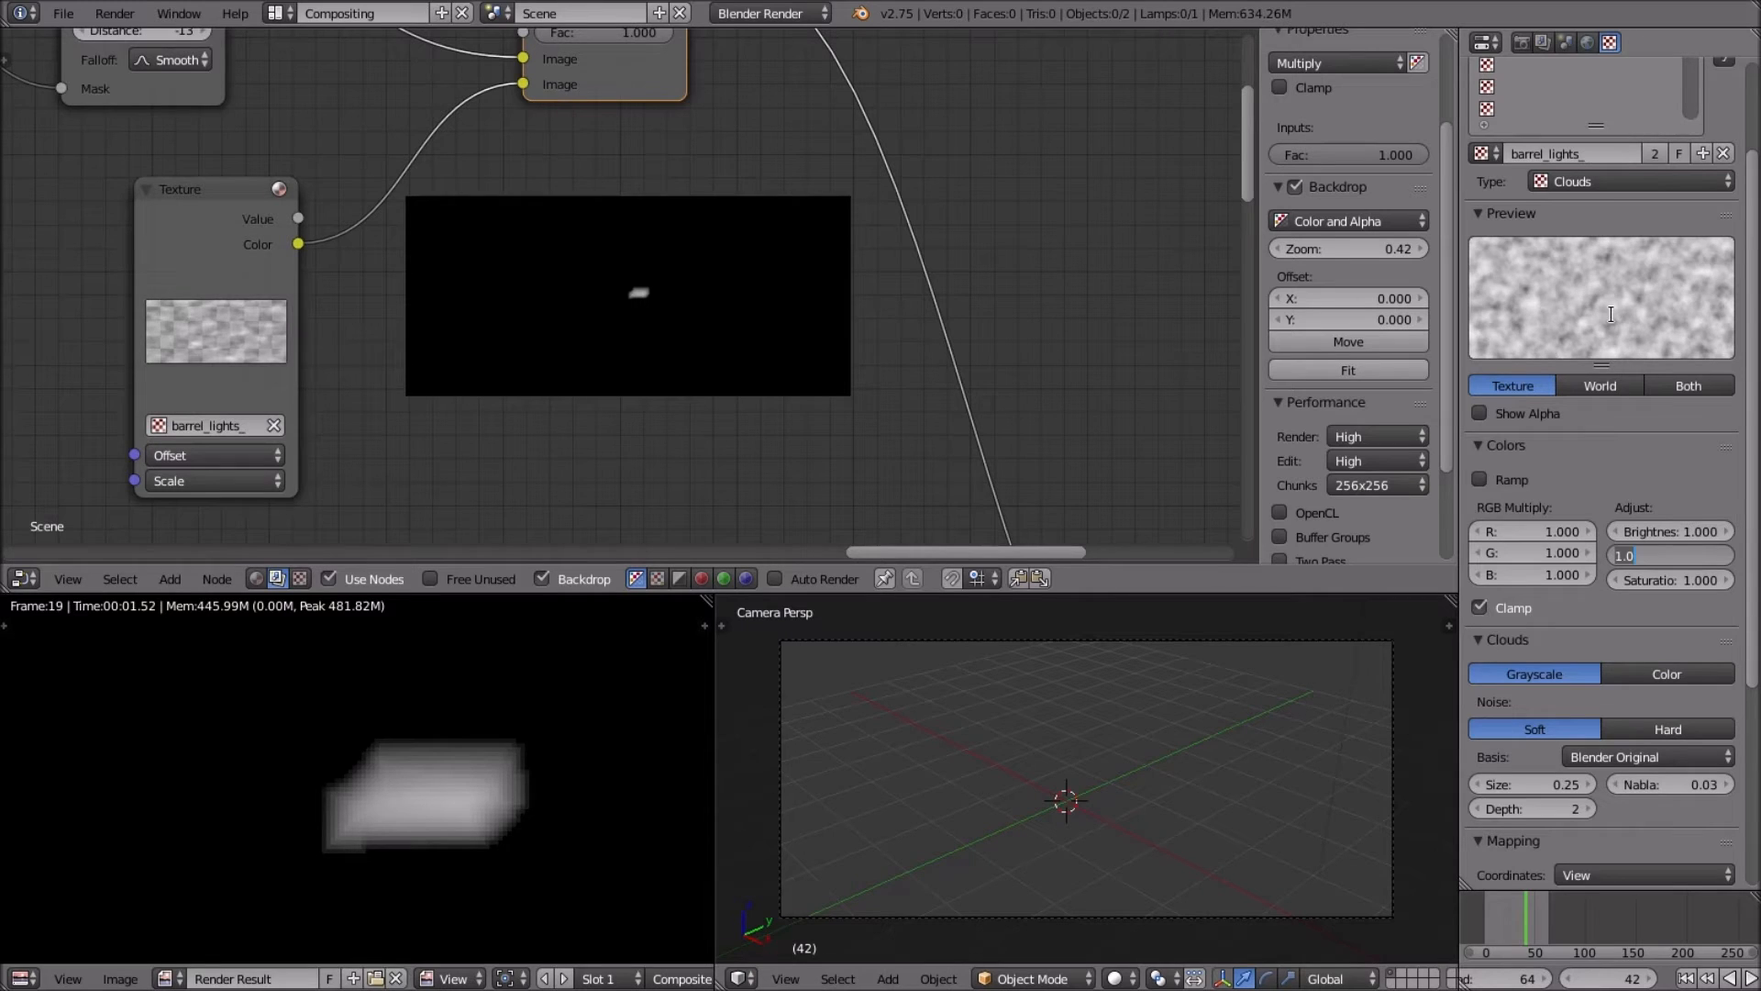
type("4")
key("Return")
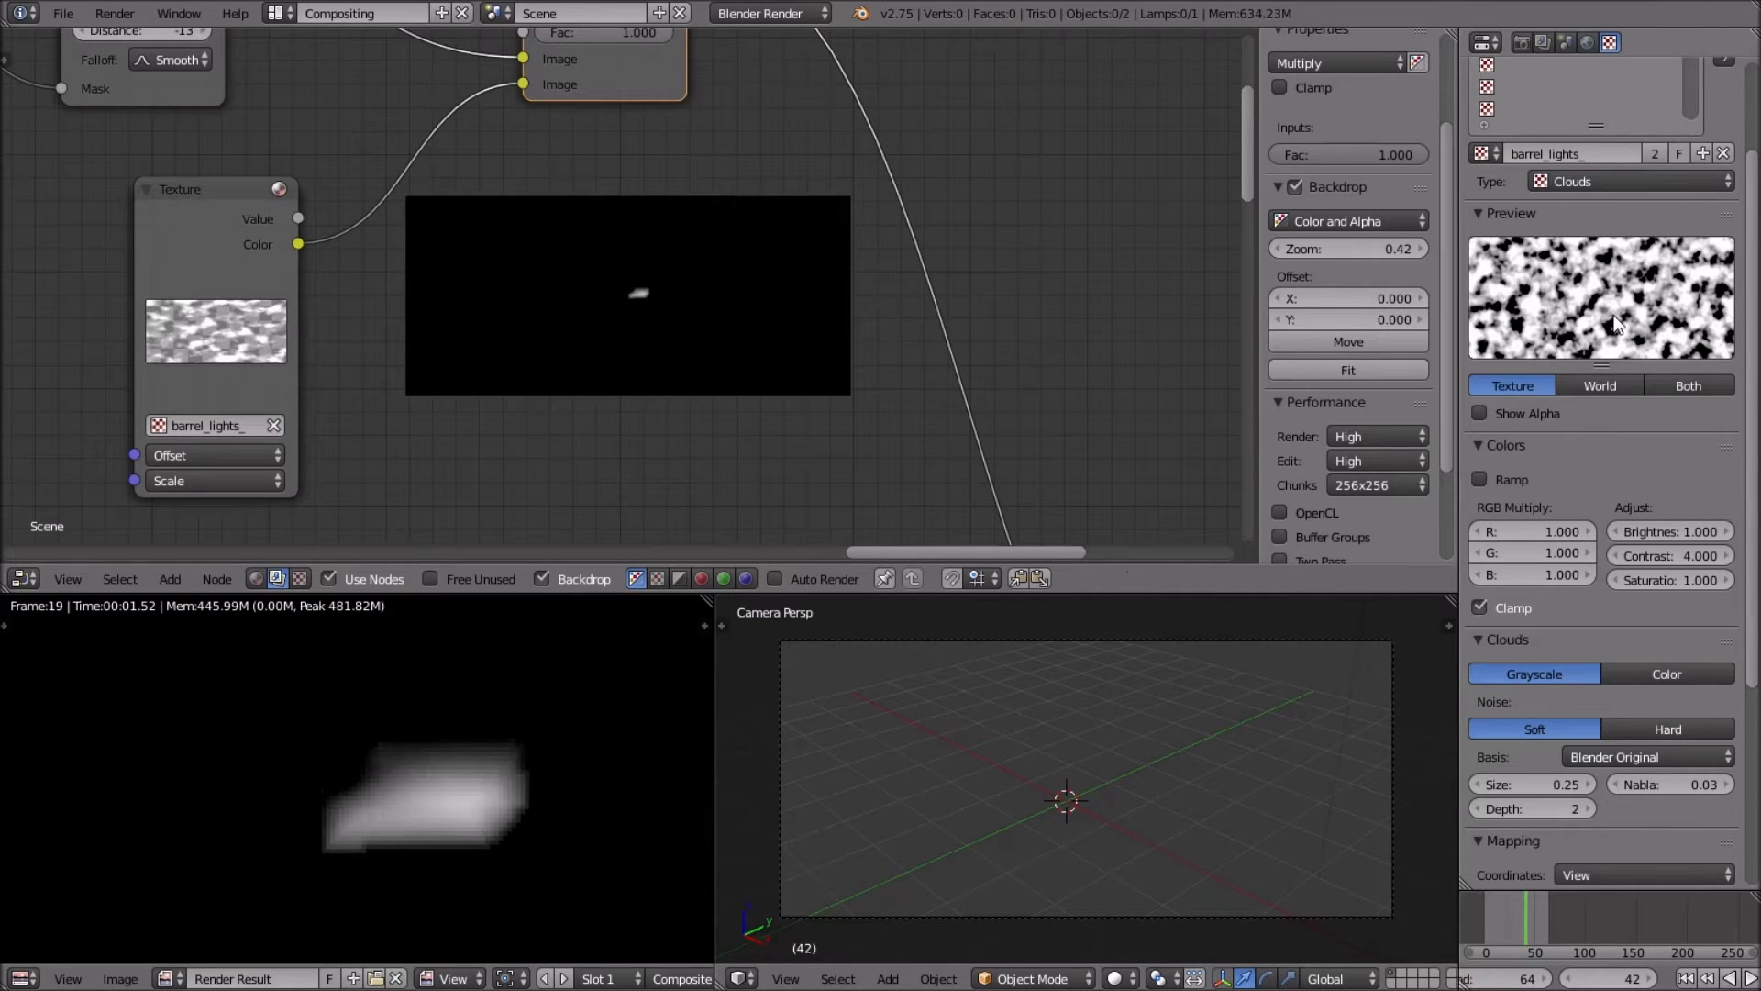
scroll(606, 328, "down", 2)
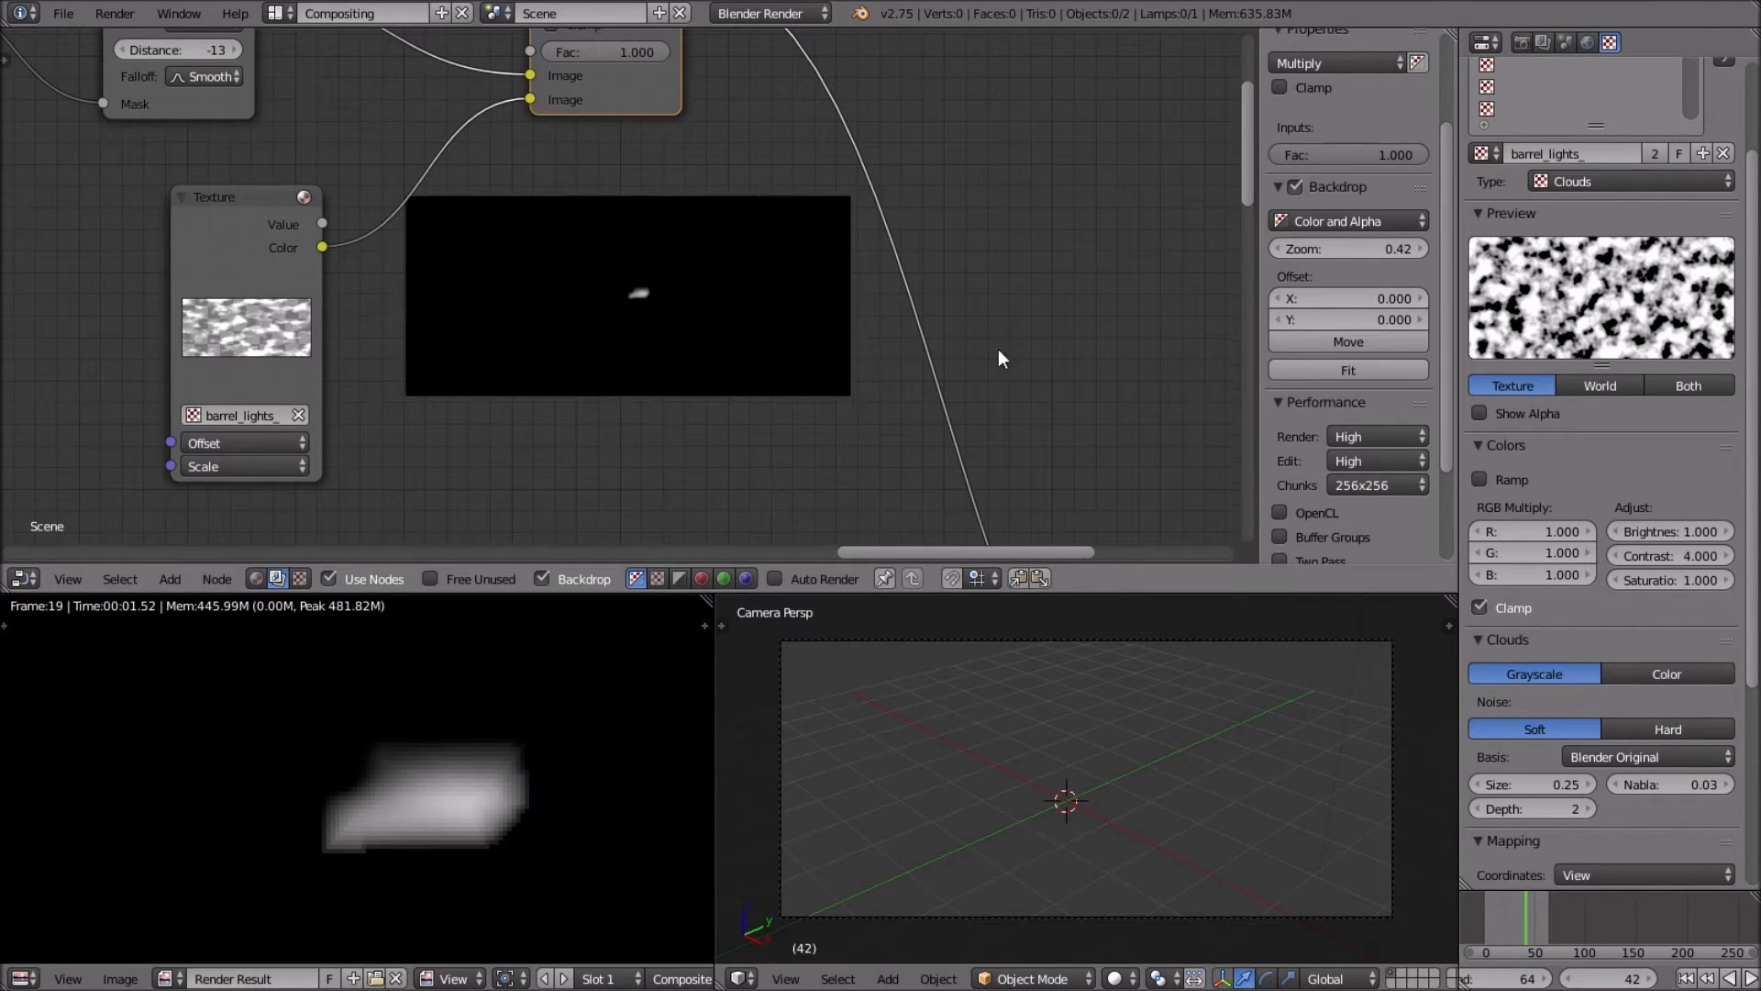
Lower the barrel_lights_ texture's brightness to 0.8.
left_click(1727, 532)
left_click(1613, 530)
left_click(1613, 530)
left_click(1613, 530)
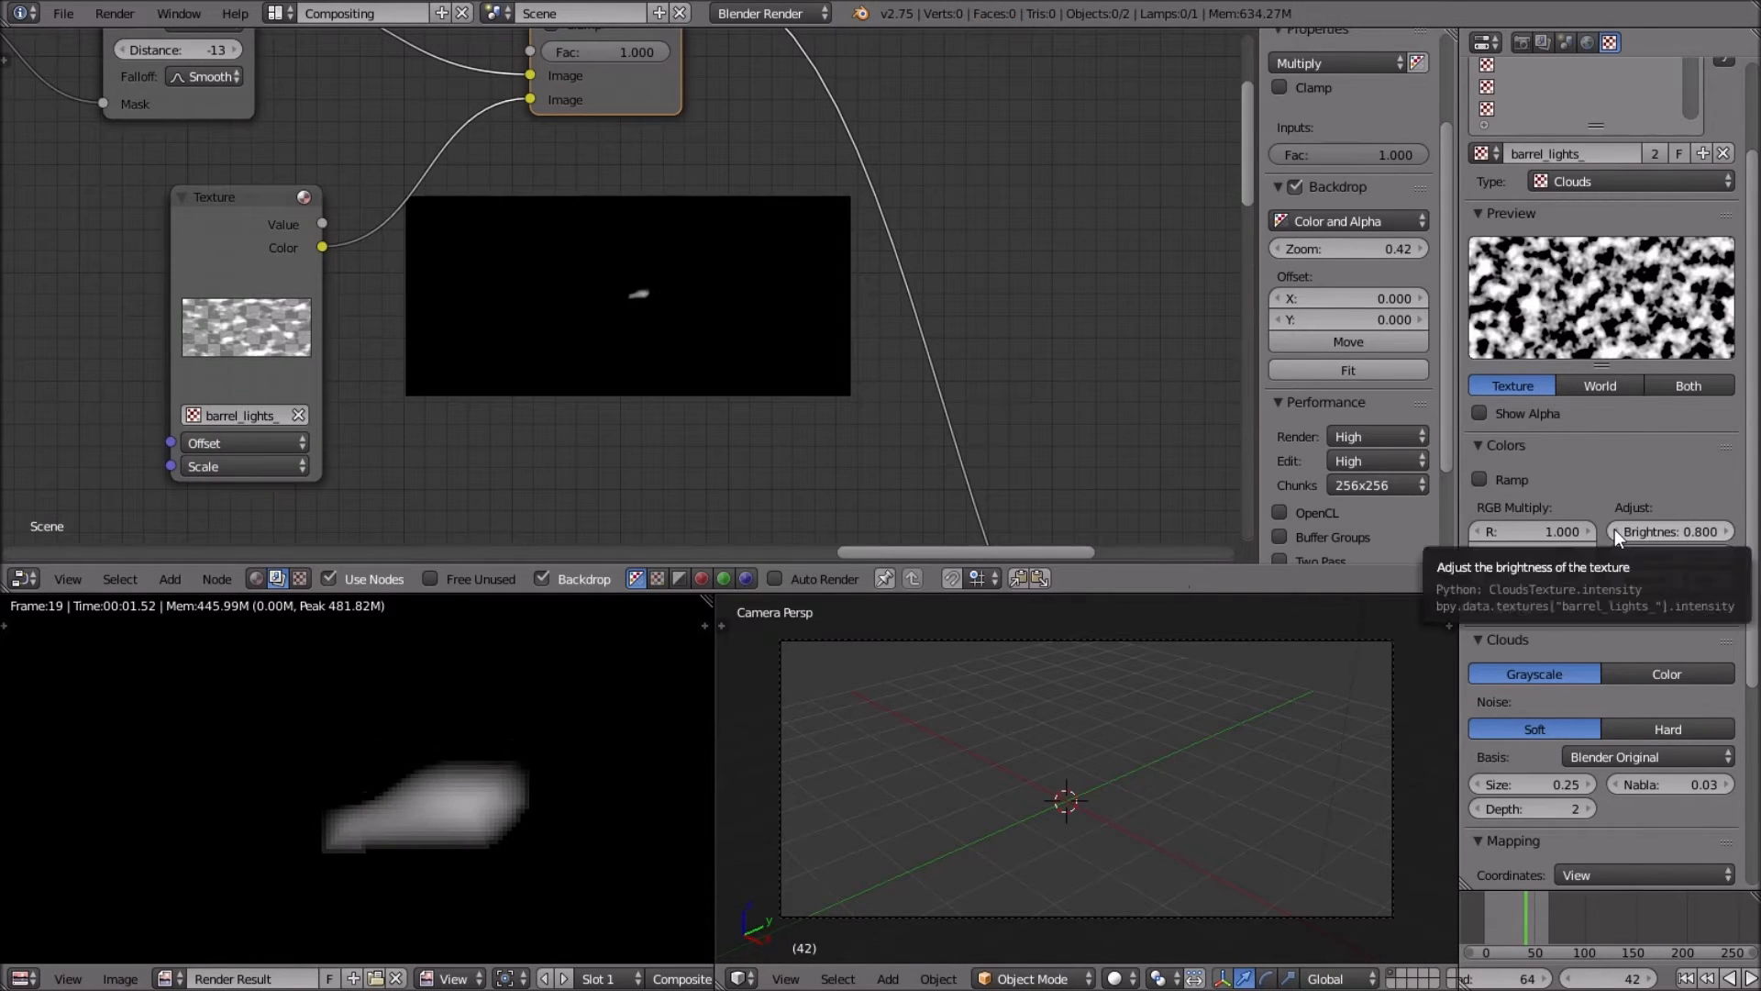
double_click(1619, 532)
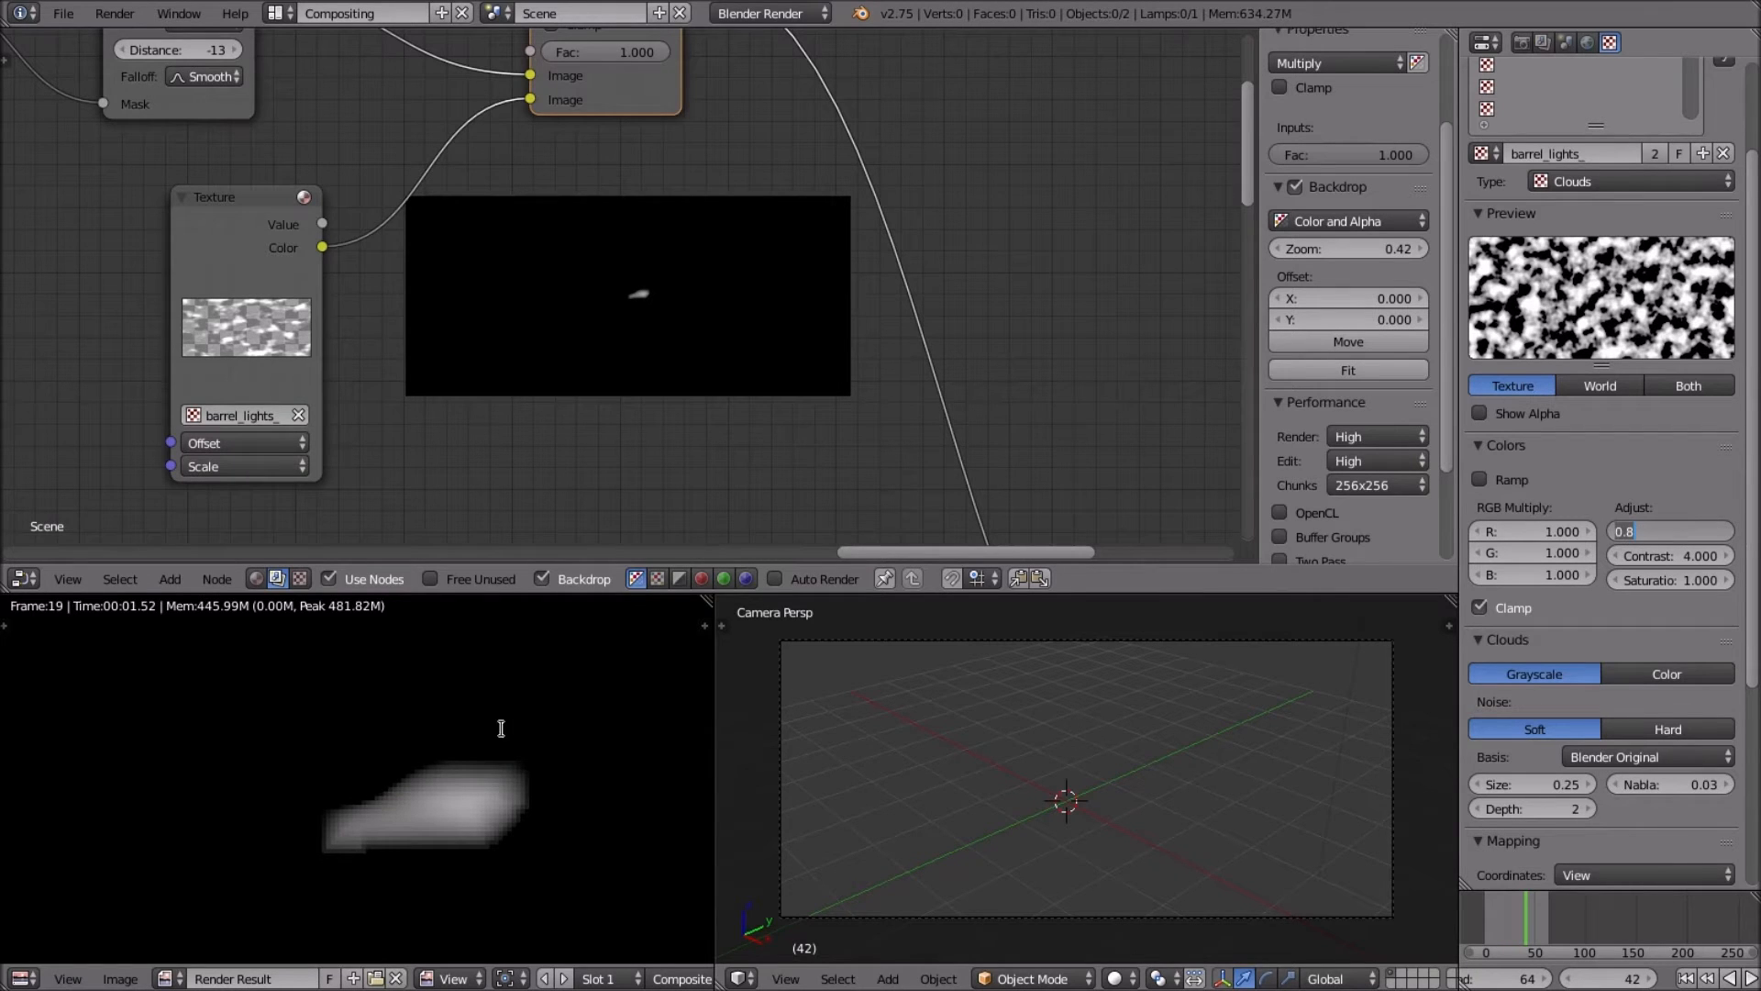
key("Return")
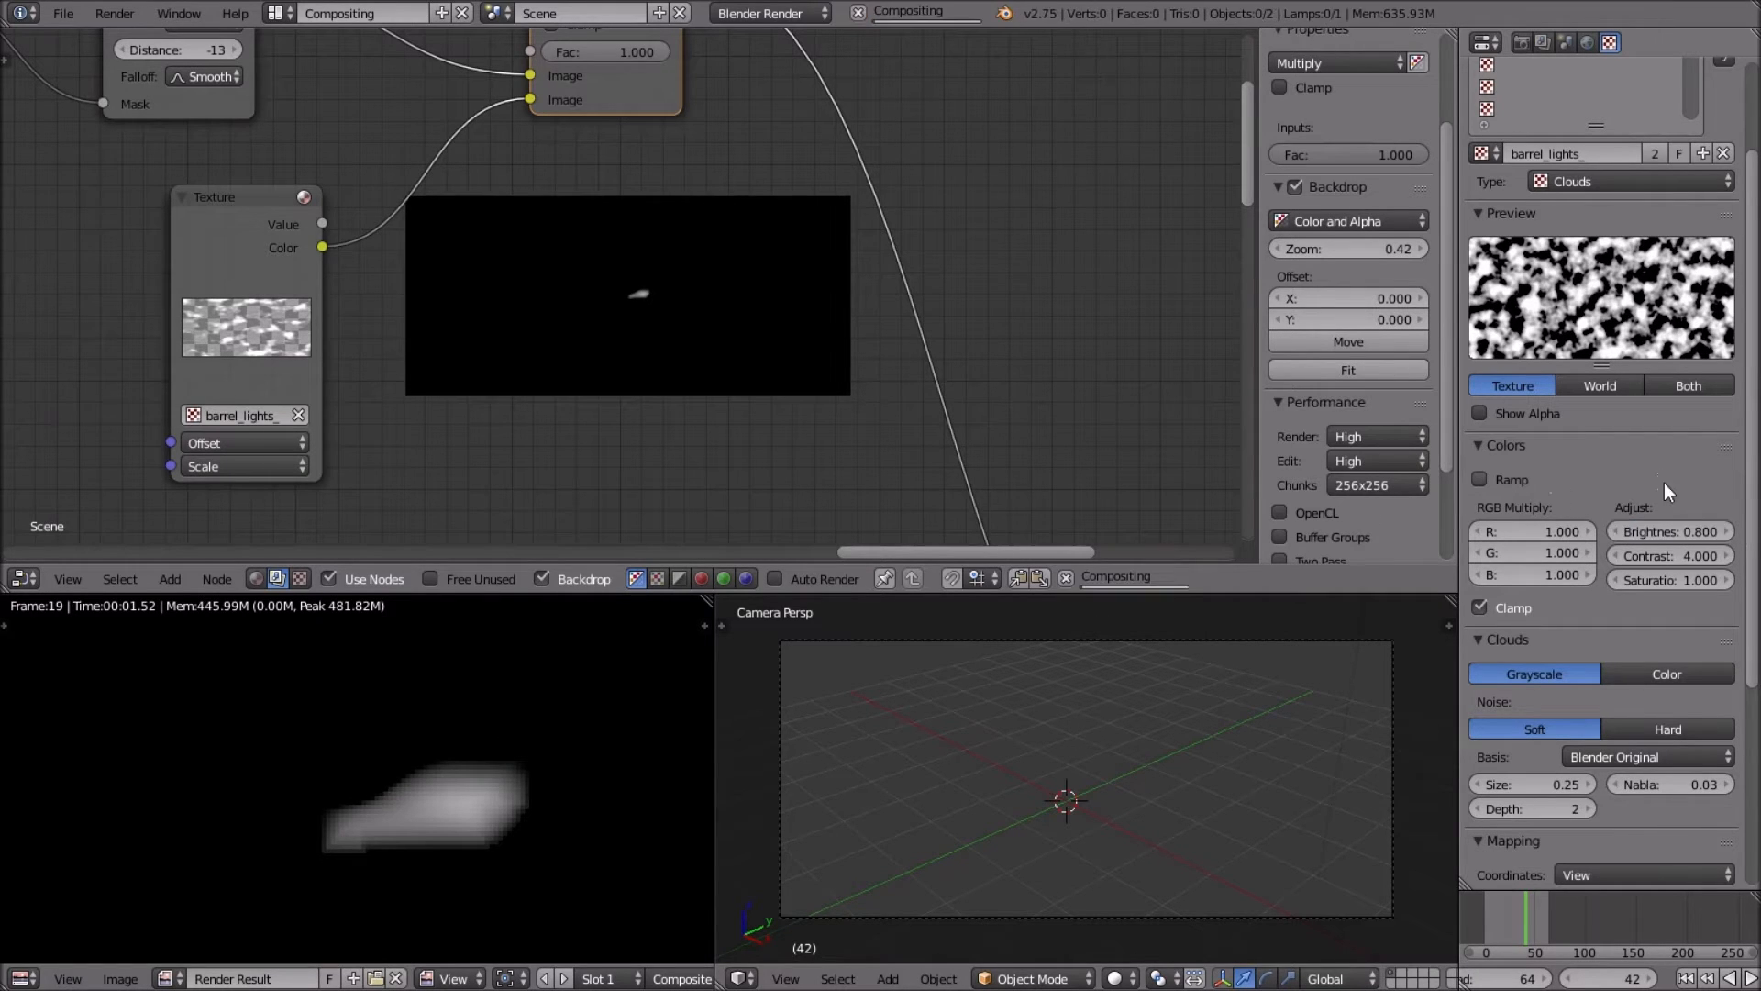
Try a clouds noise size of 0.0001 for the barrel_lights_ texture.
scroll(1522, 729, "down", 1)
scroll(1522, 728, "down", 2)
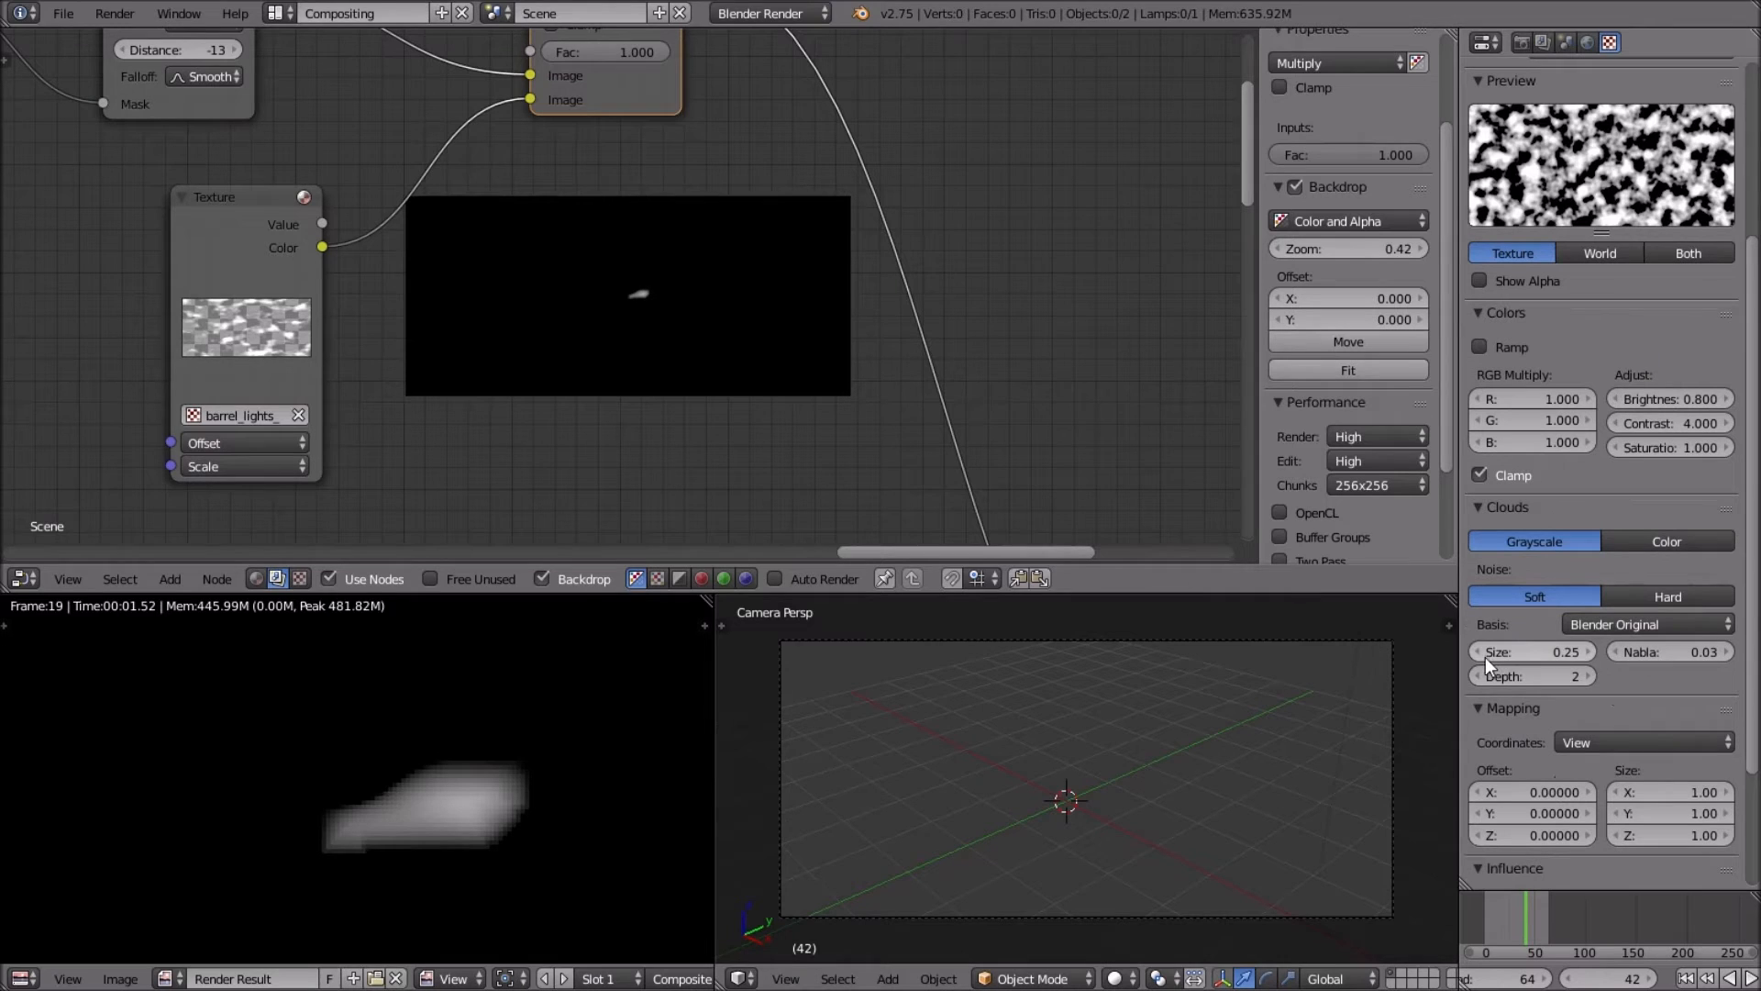
left_click(1482, 654)
left_click(1482, 654)
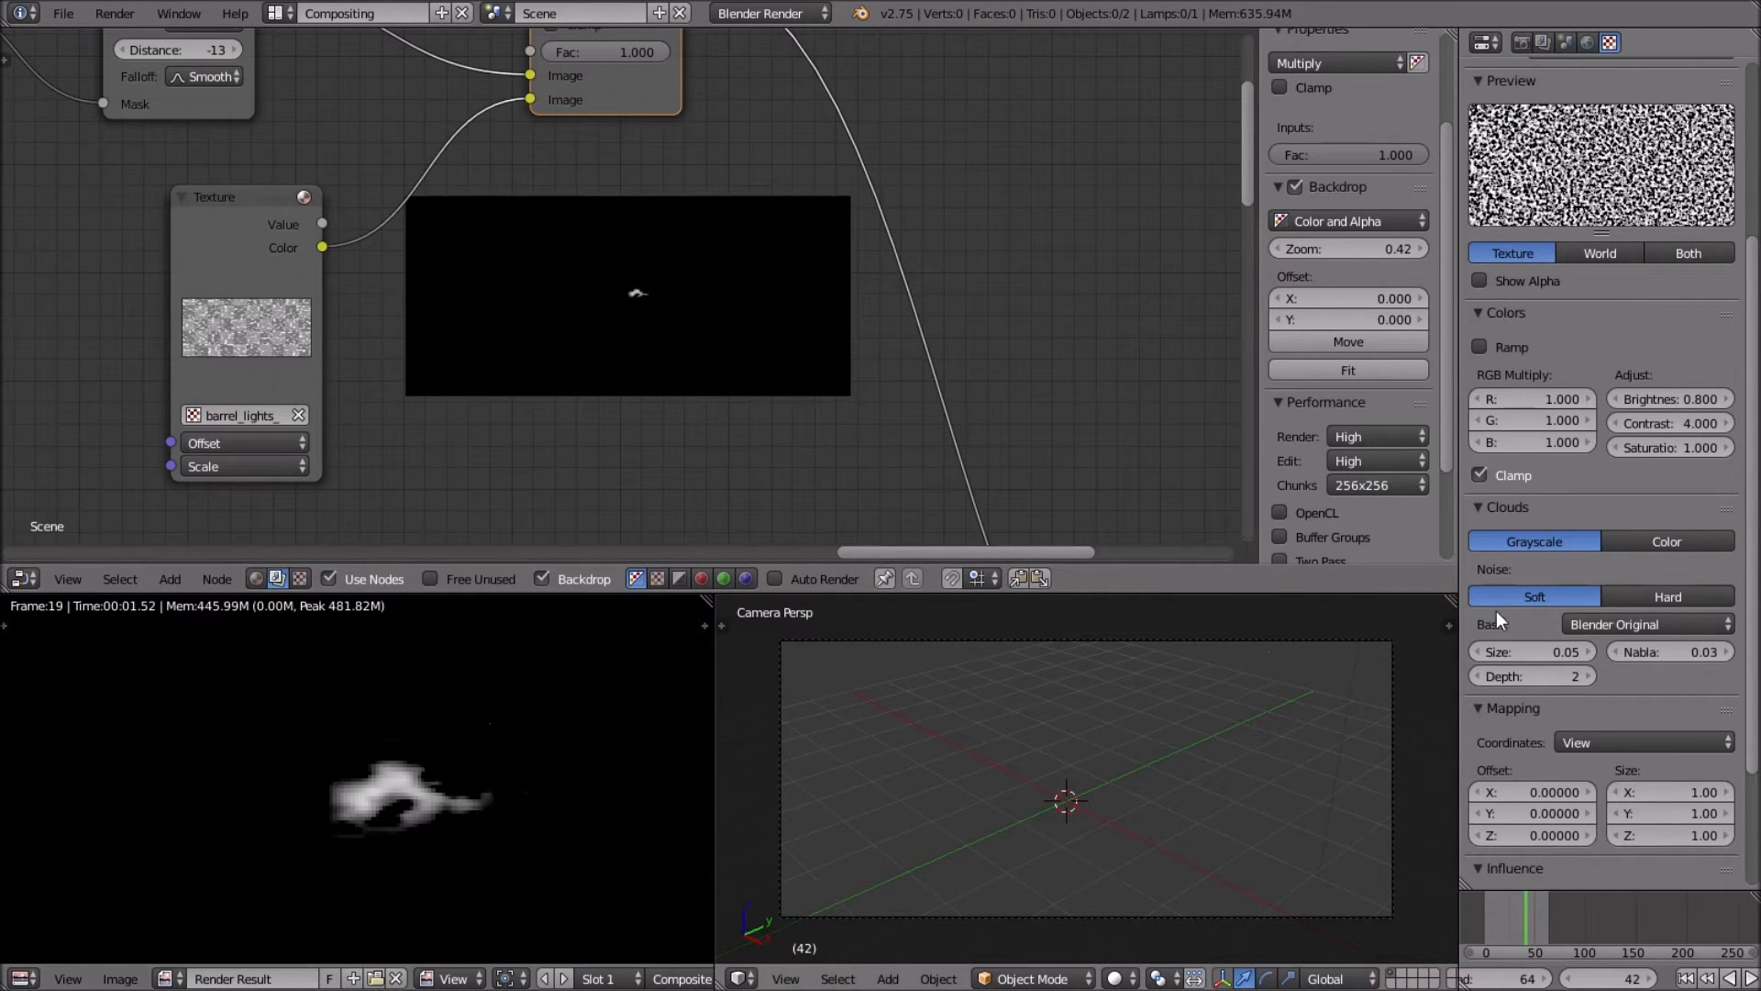
left_click(1498, 652)
type("0.0001")
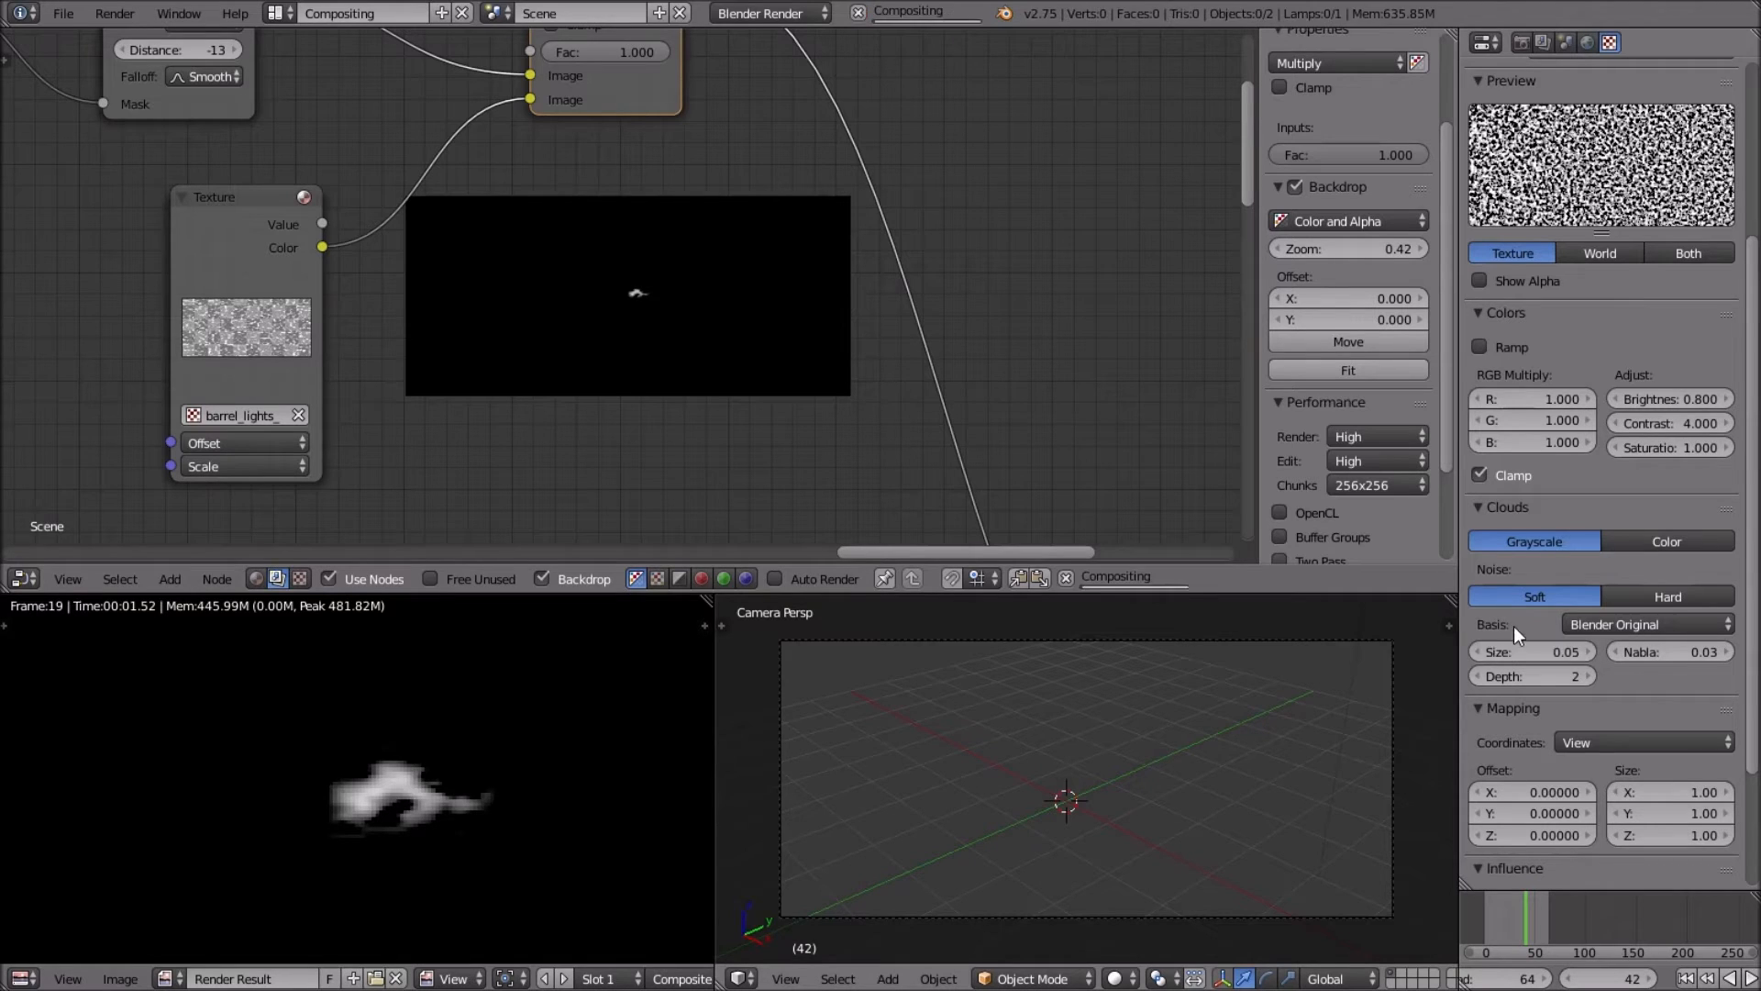
key("Return")
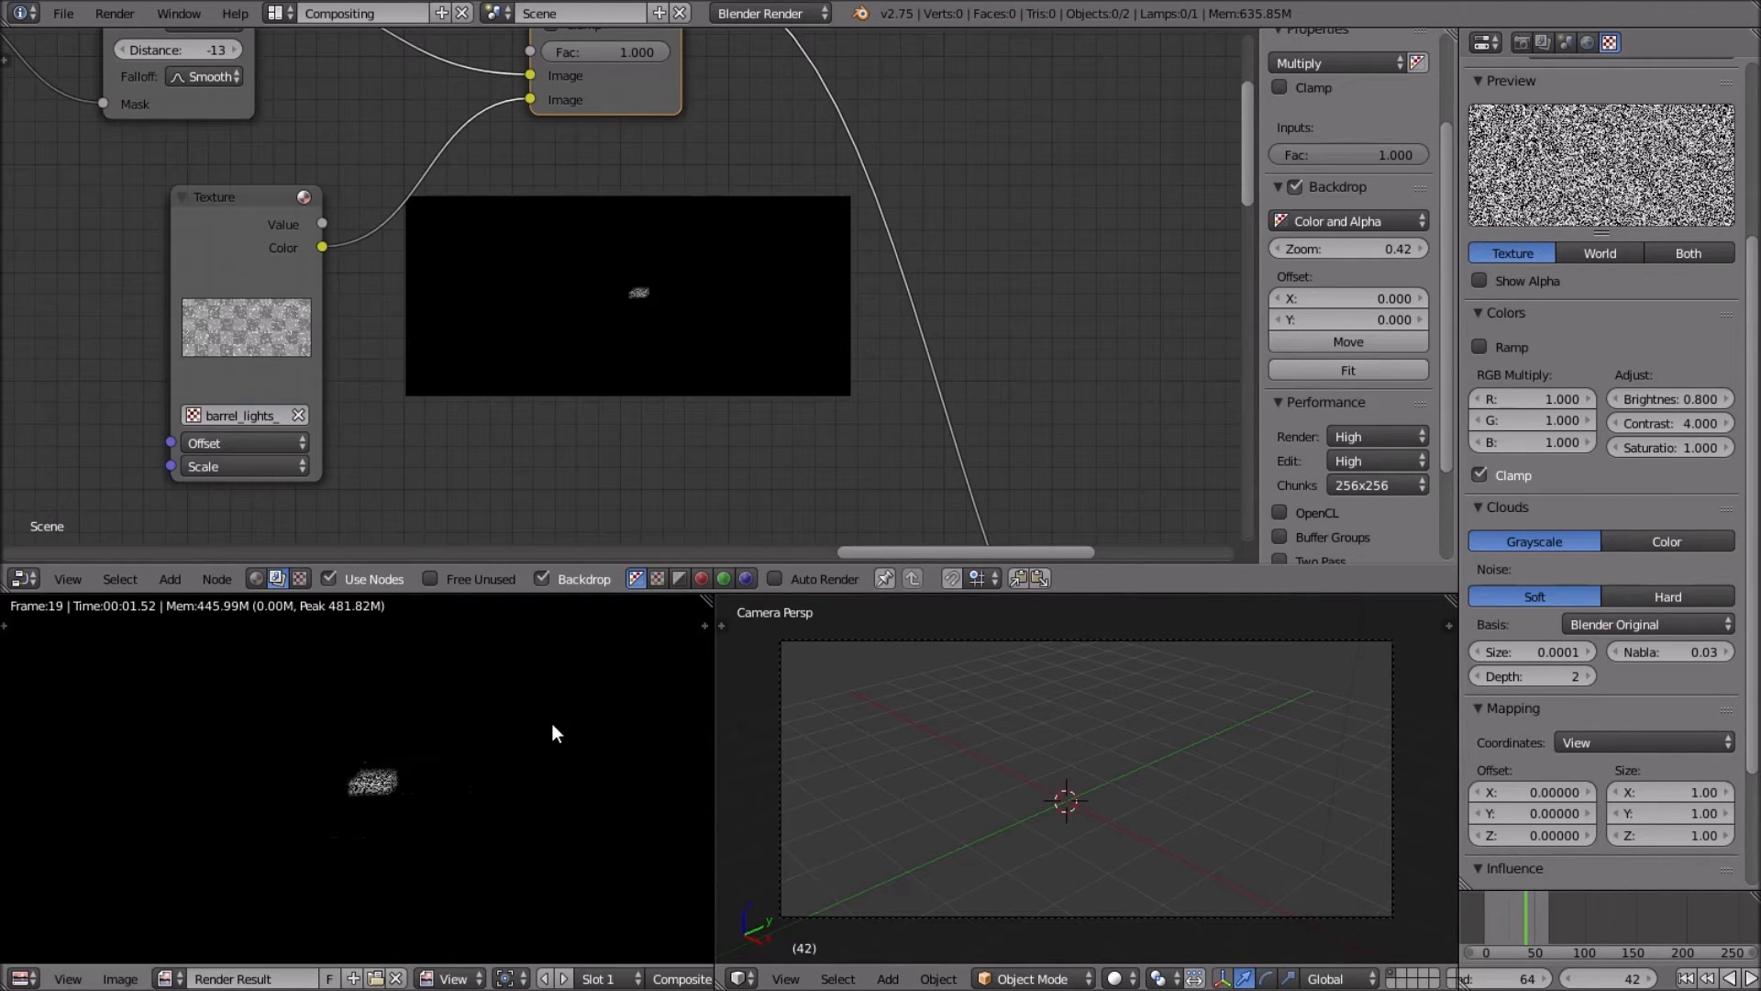
Set the clouds noise size of the barrel_lights_ texture to 0.04.
left_click(1562, 647)
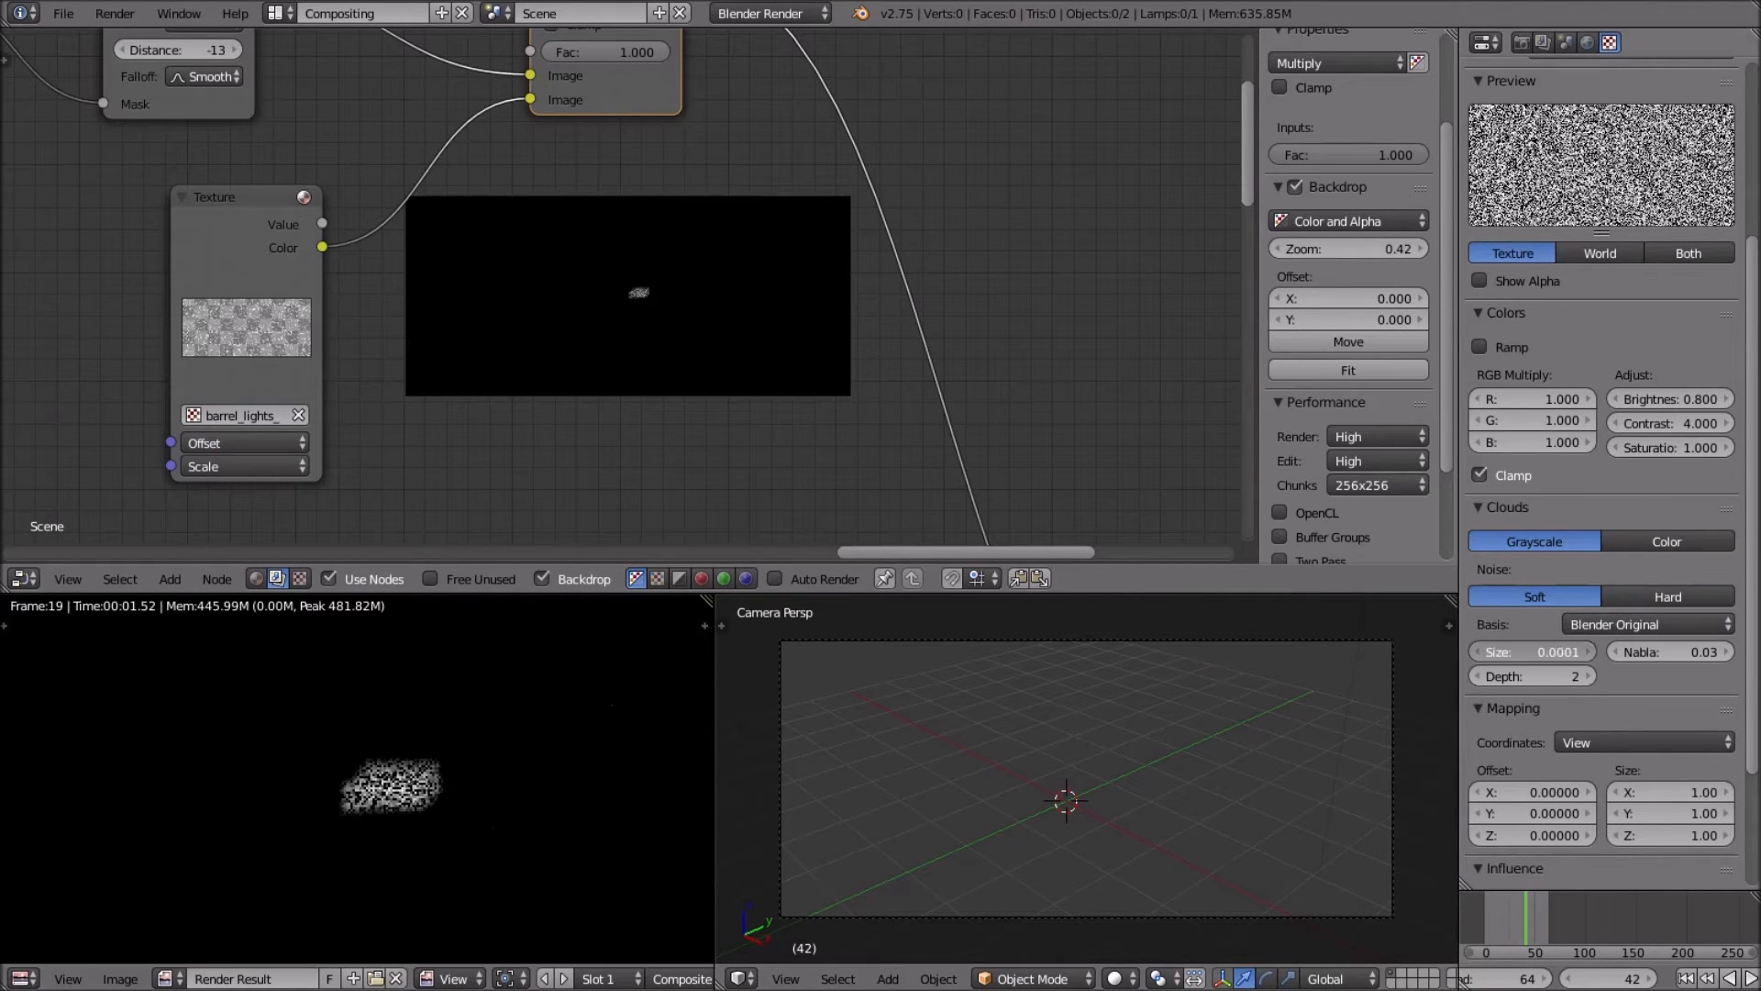
left_click(1562, 646)
key("Return")
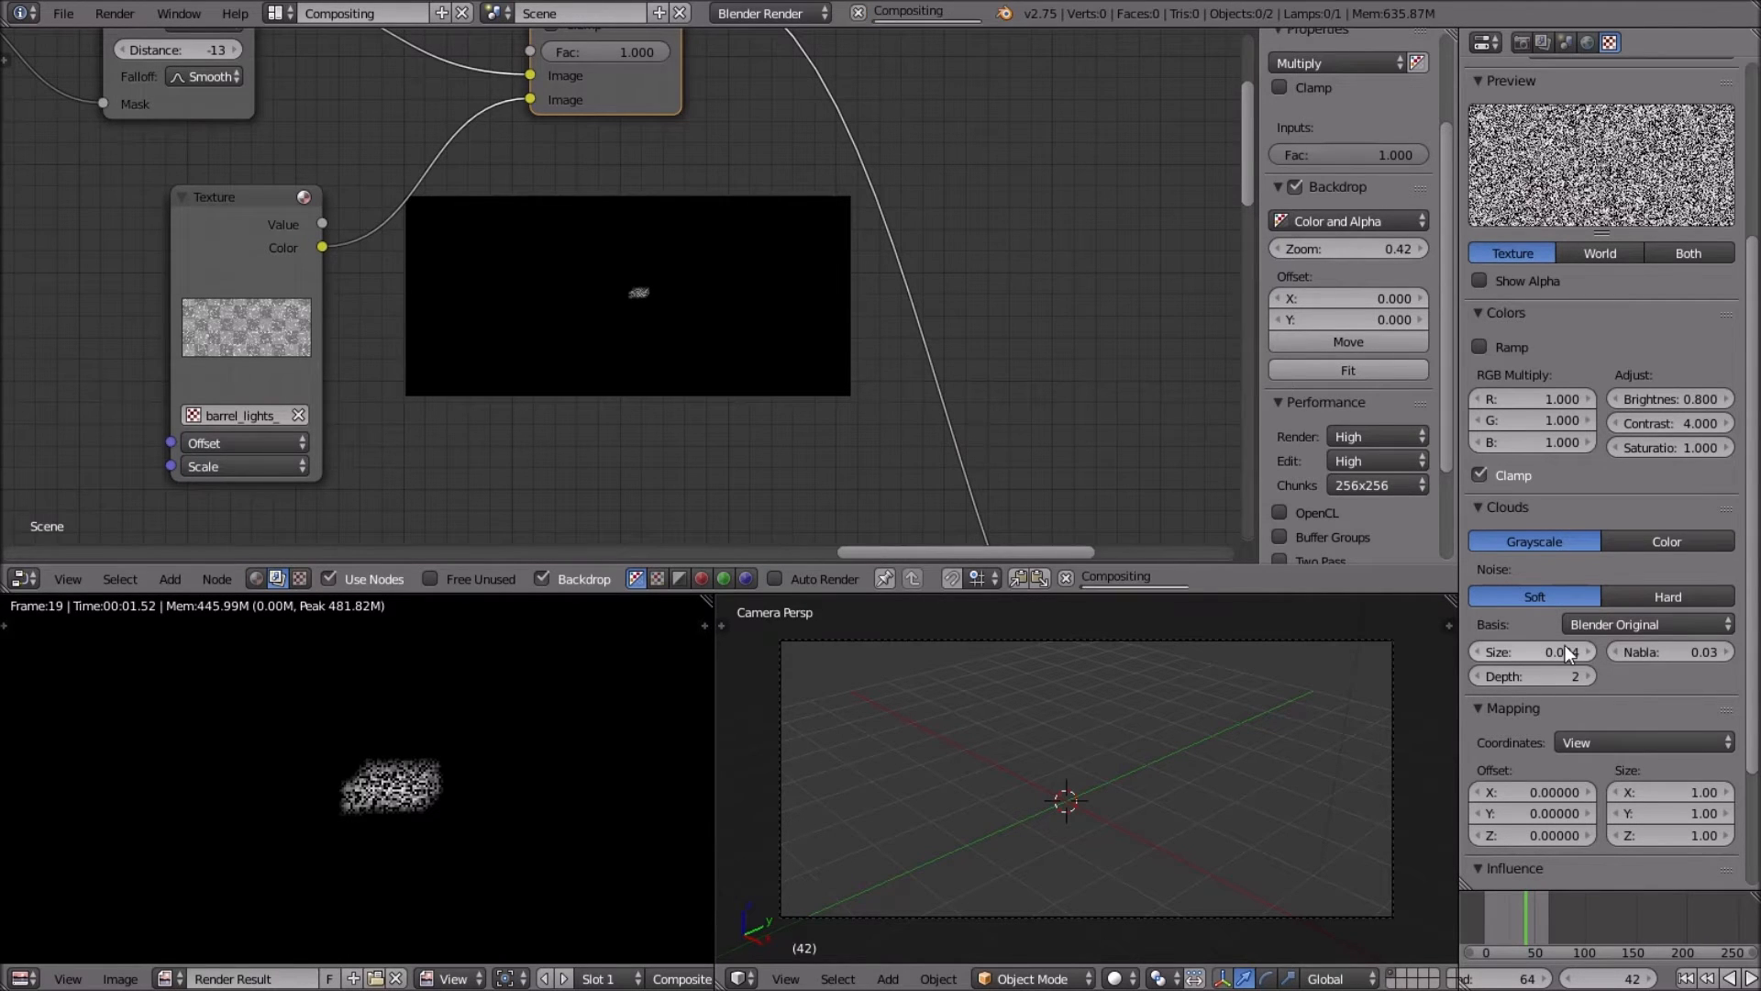
left_click(1562, 647)
left_click(1544, 654)
left_click(1506, 653)
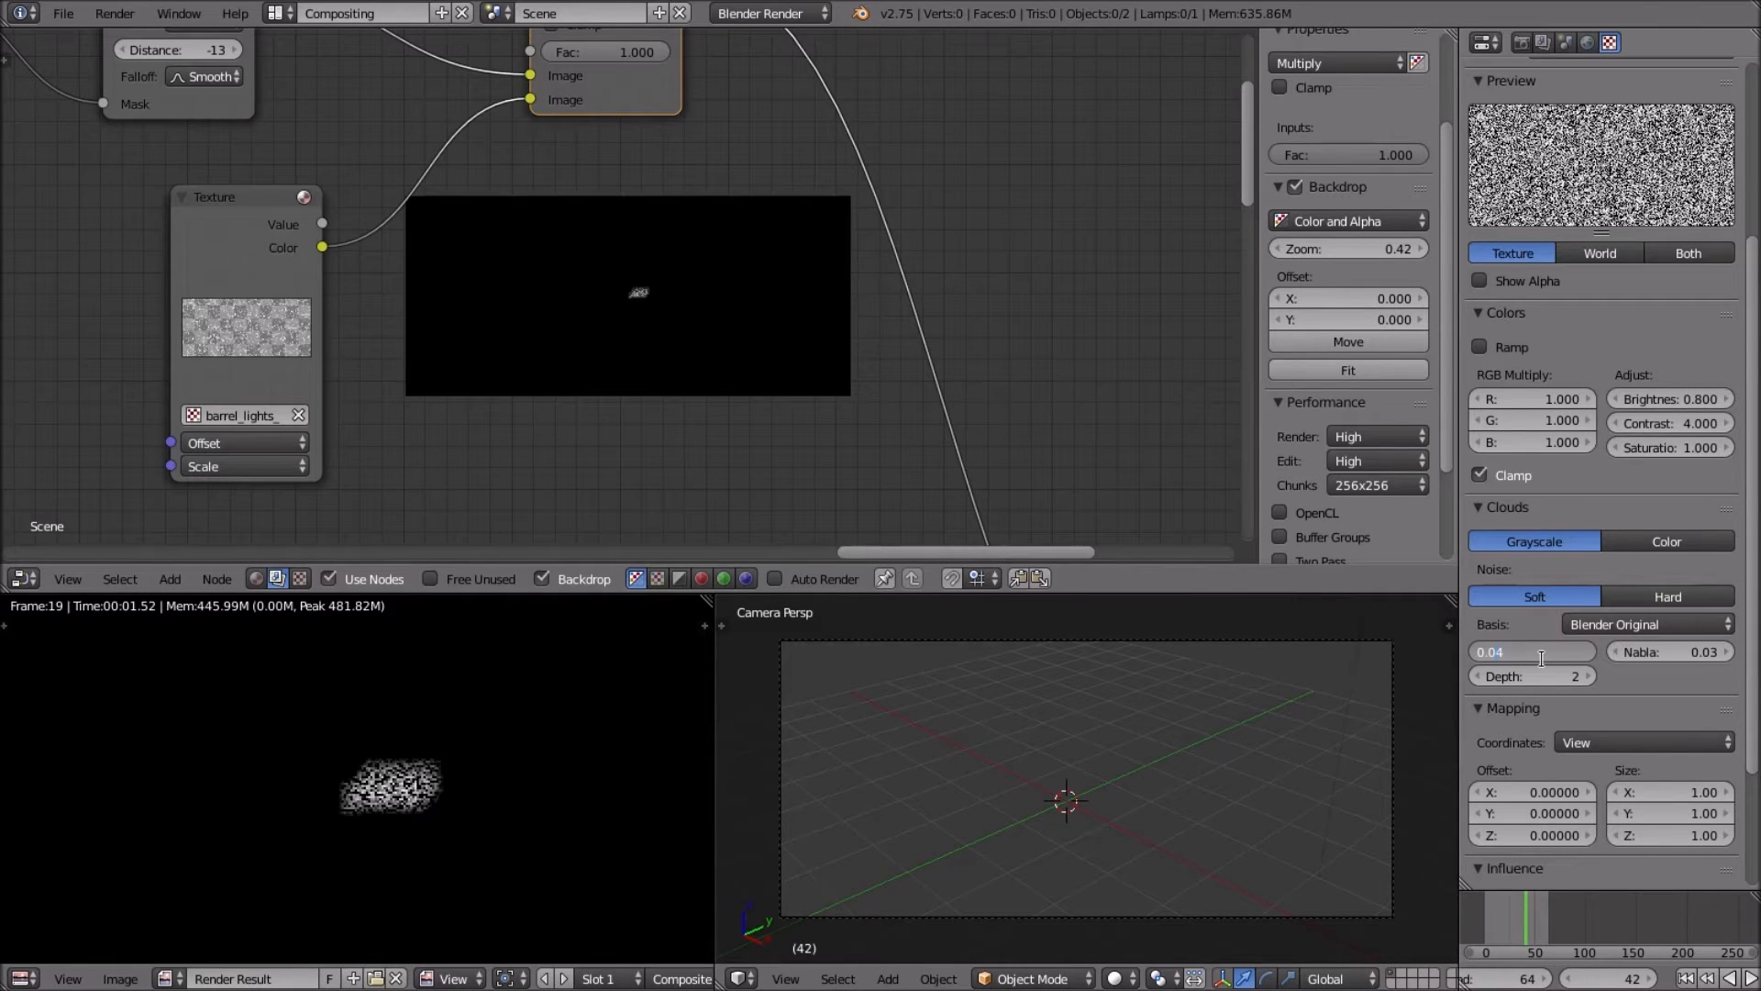
key("Return")
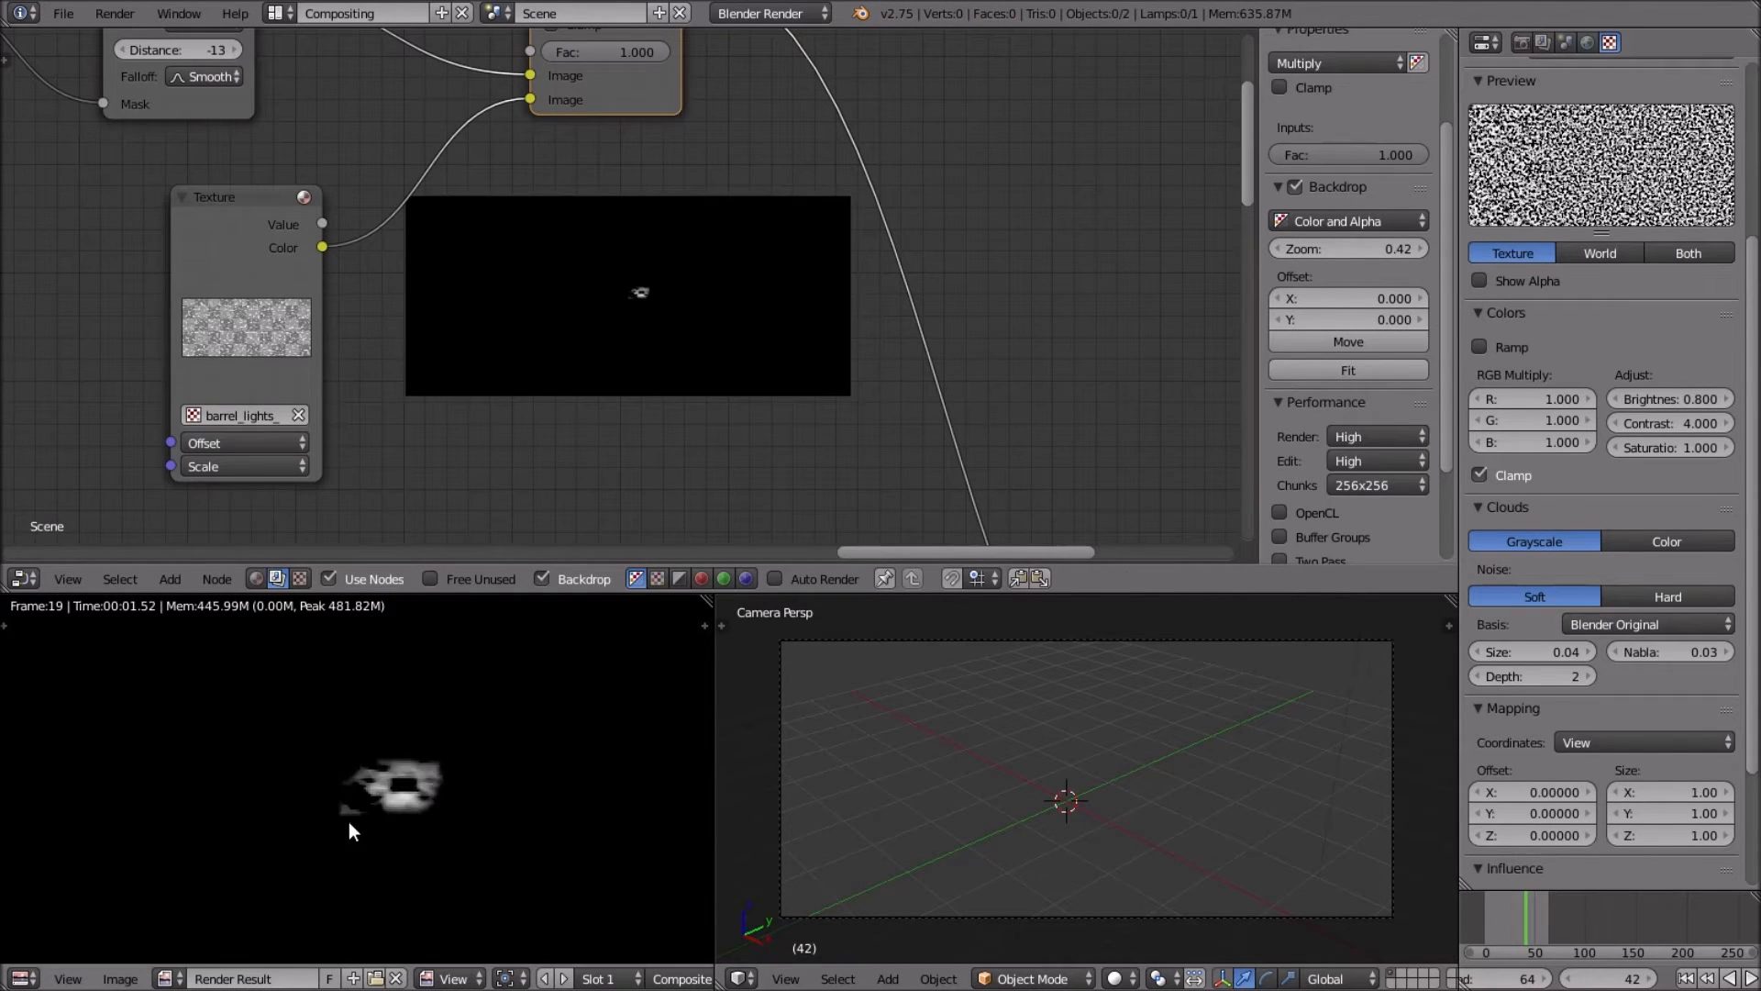
Step forward frame by frame to frame 46 and examine how the textured barrel mask looks in the render result.
key("Home")
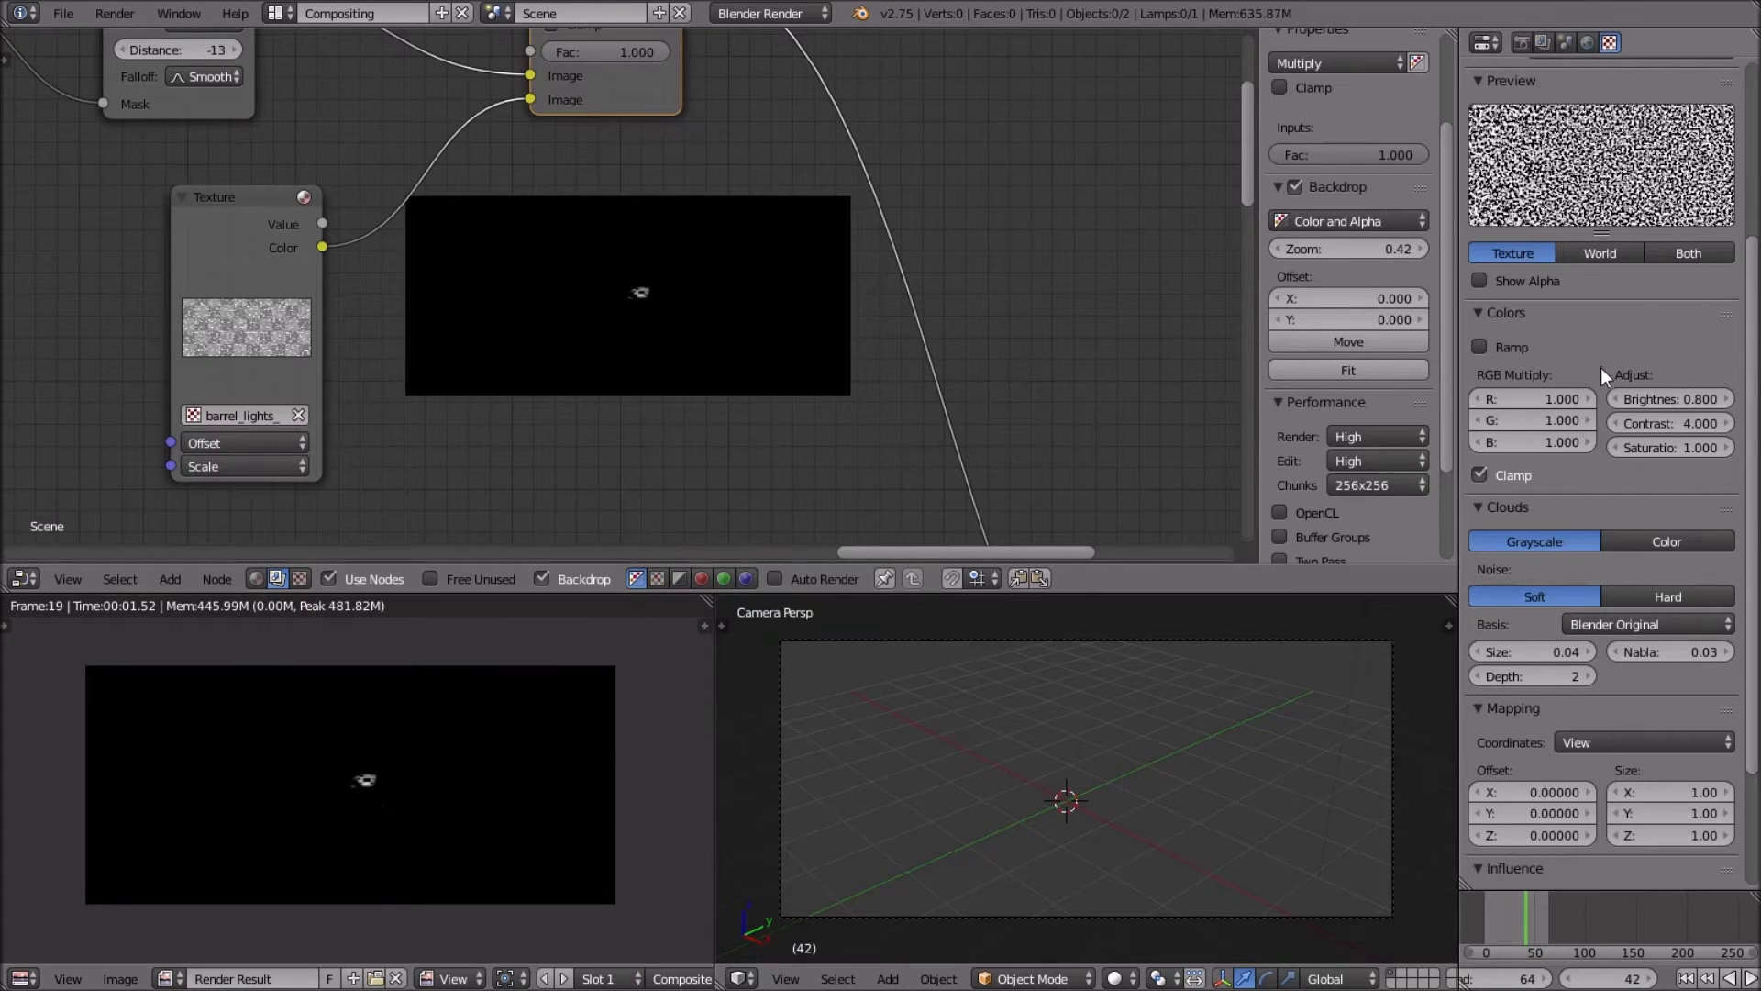
scroll(671, 530, "up", 4)
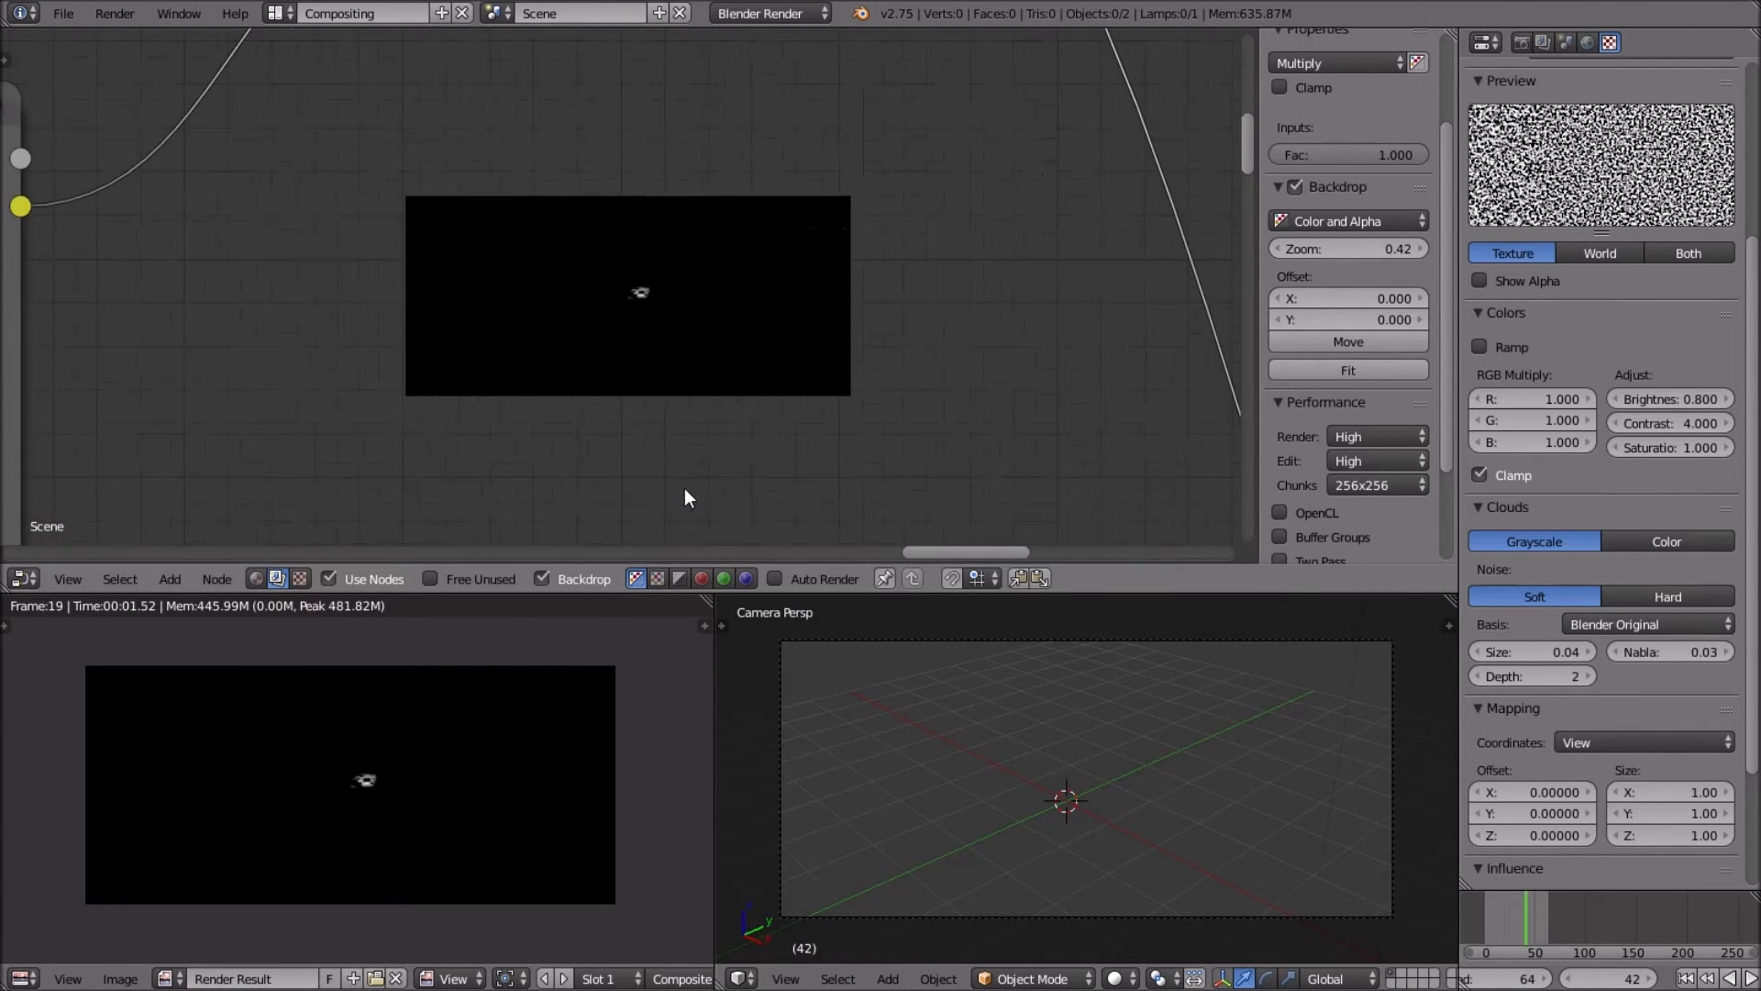
scroll(688, 490, "down", 4)
key("Right")
scroll(474, 663, "up", 3)
key("Right")
key("Right")
key("Right")
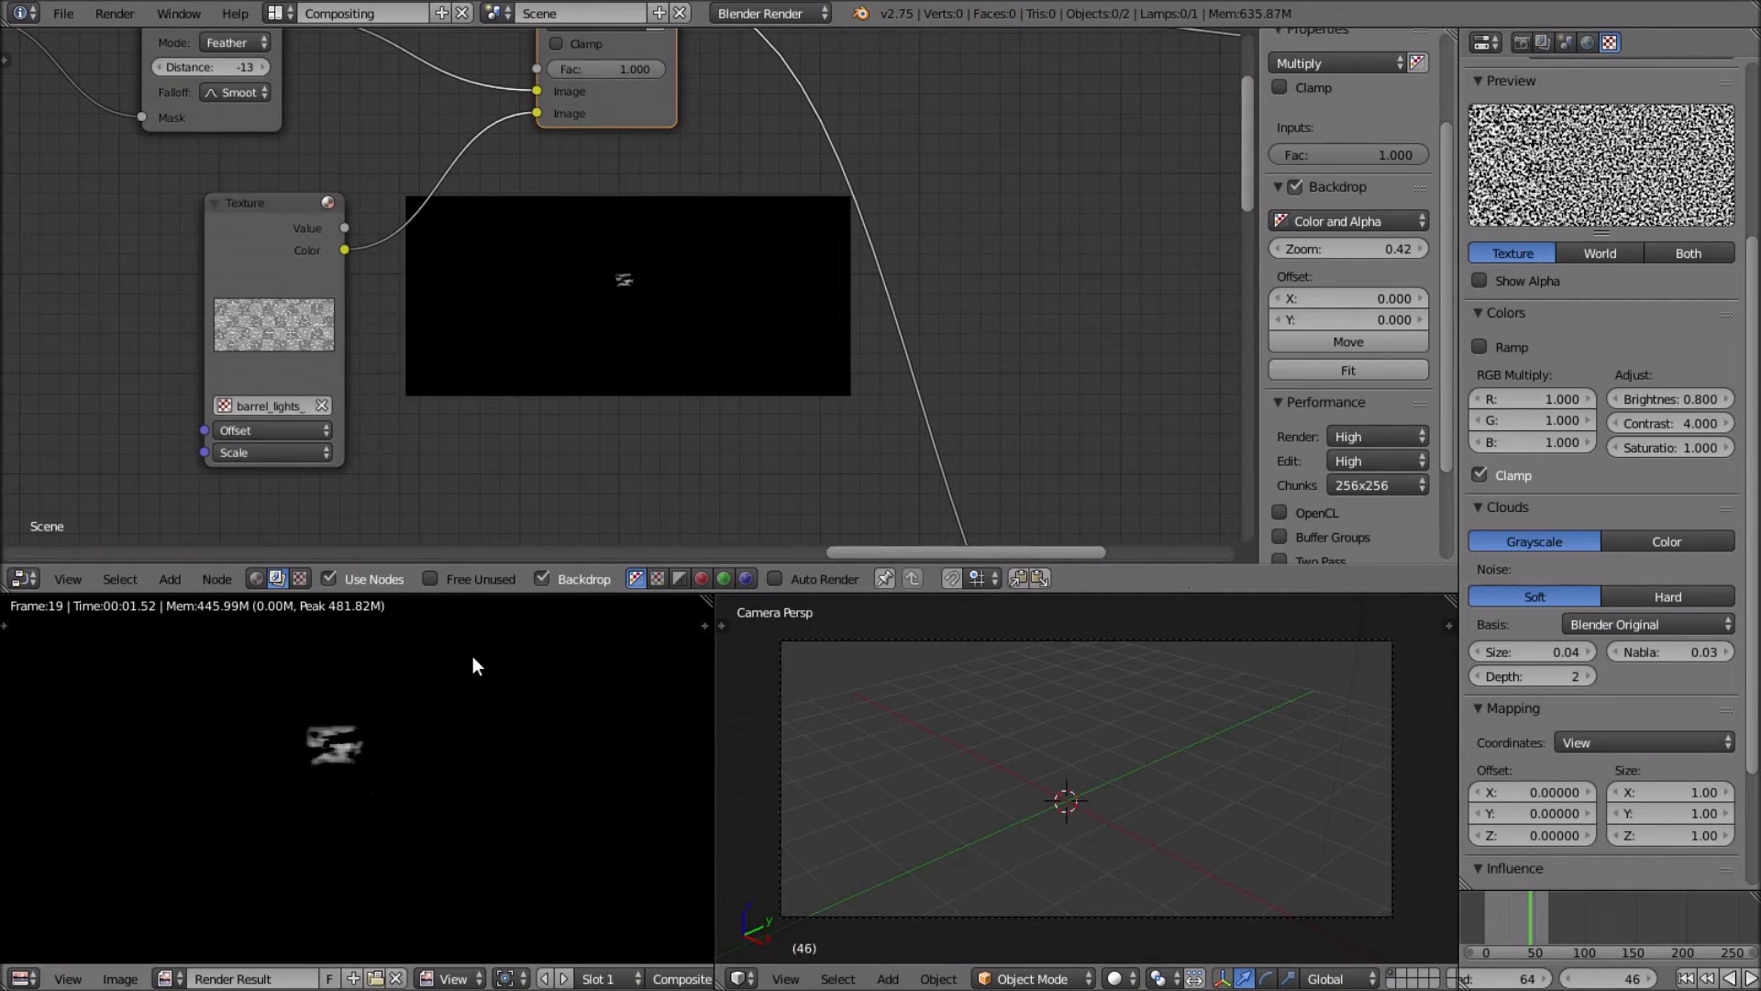
scroll(1647, 613, "down", 3)
scroll(1538, 623, "up", 3)
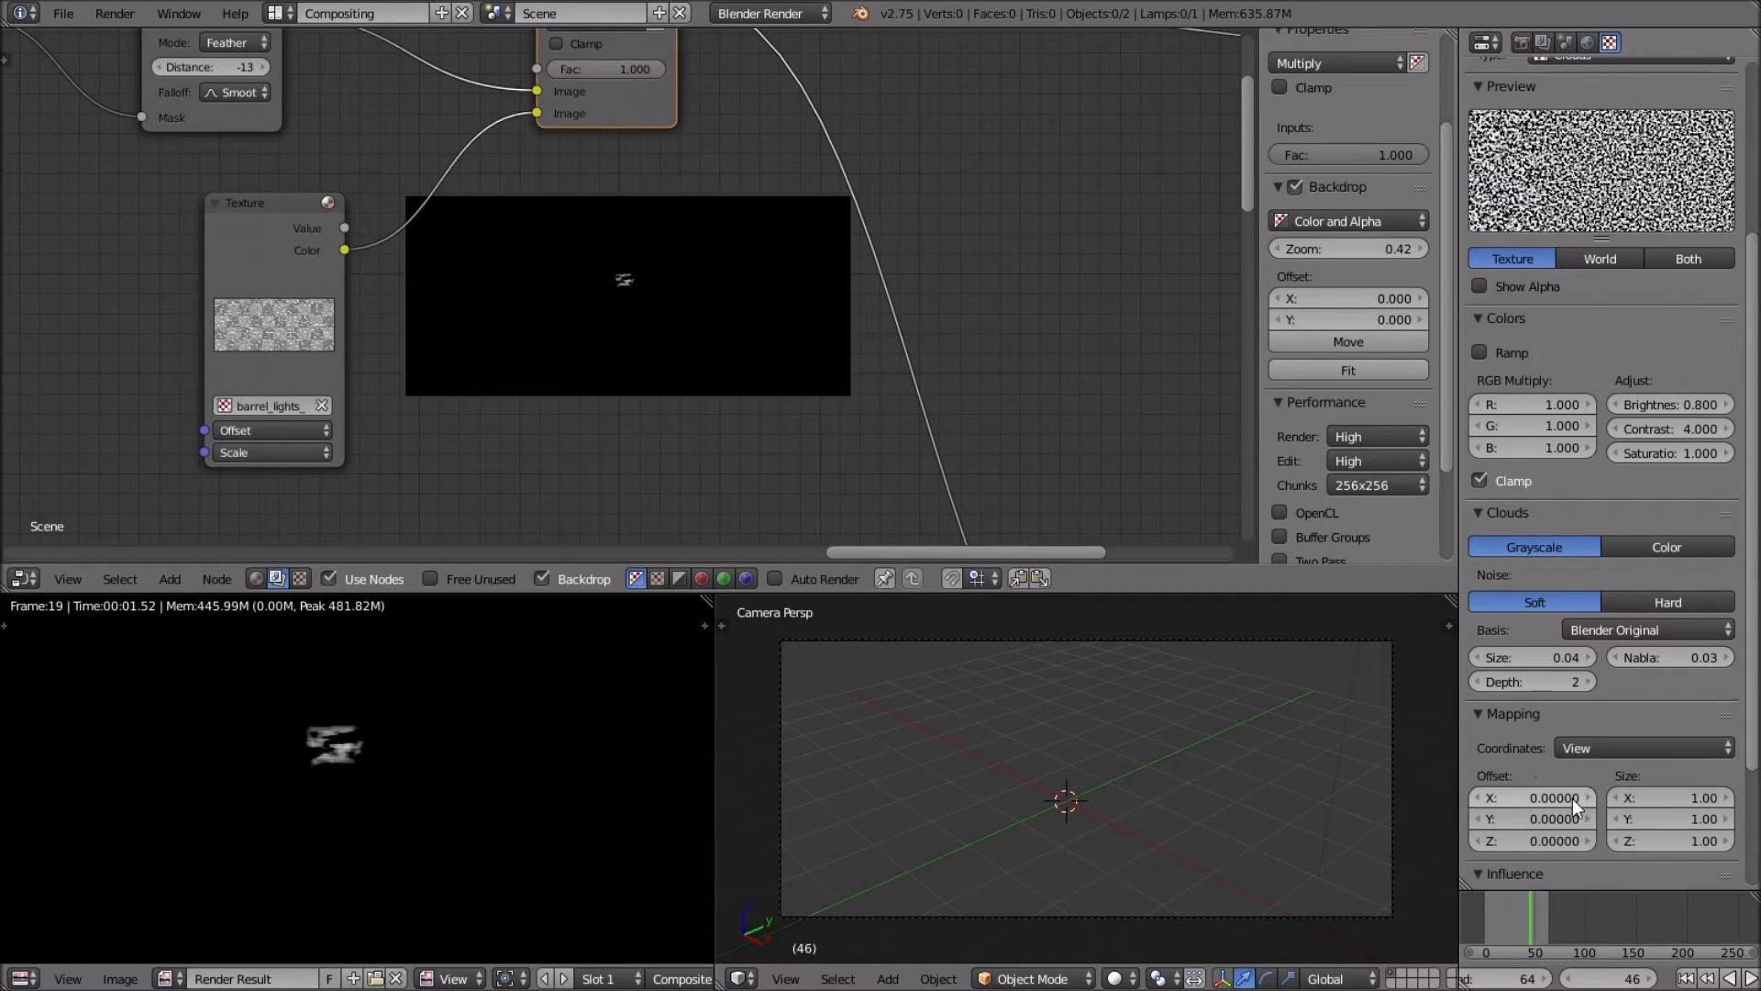
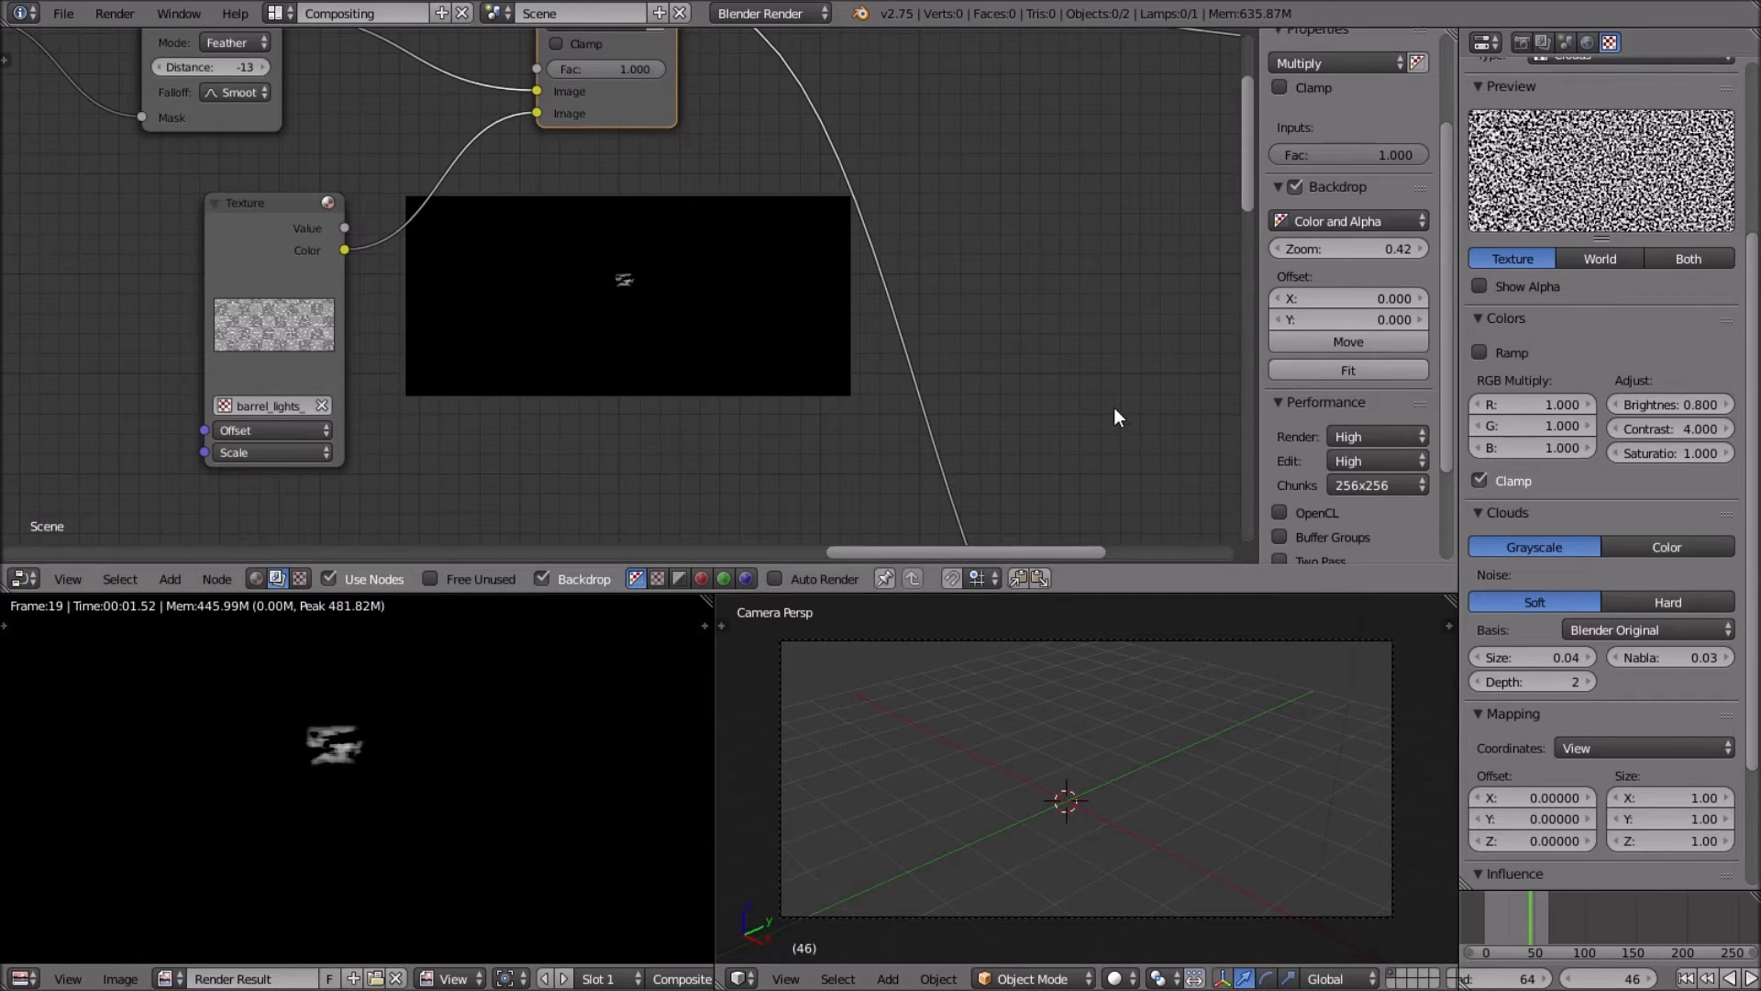
Keyframe the texture's mapping offset at 0 on all axes on frame 1, and go to frame 64.
left_click(1604, 978)
type("1")
key("Return")
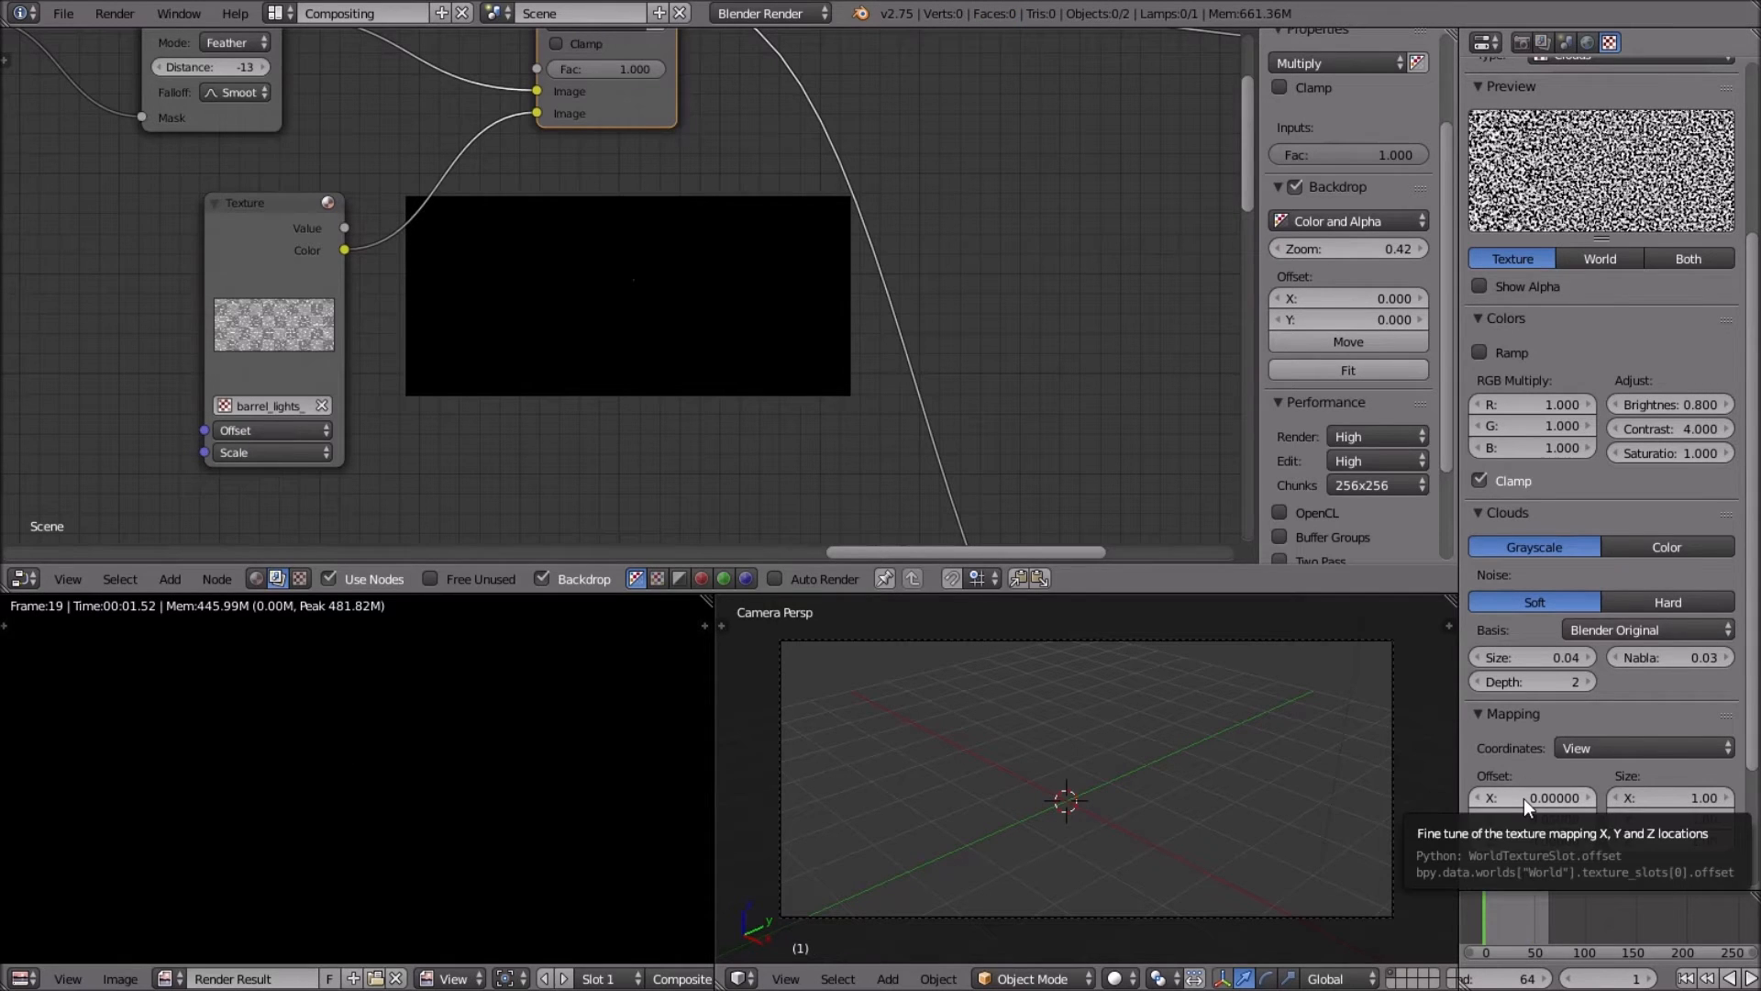
key("i")
left_click(1601, 978)
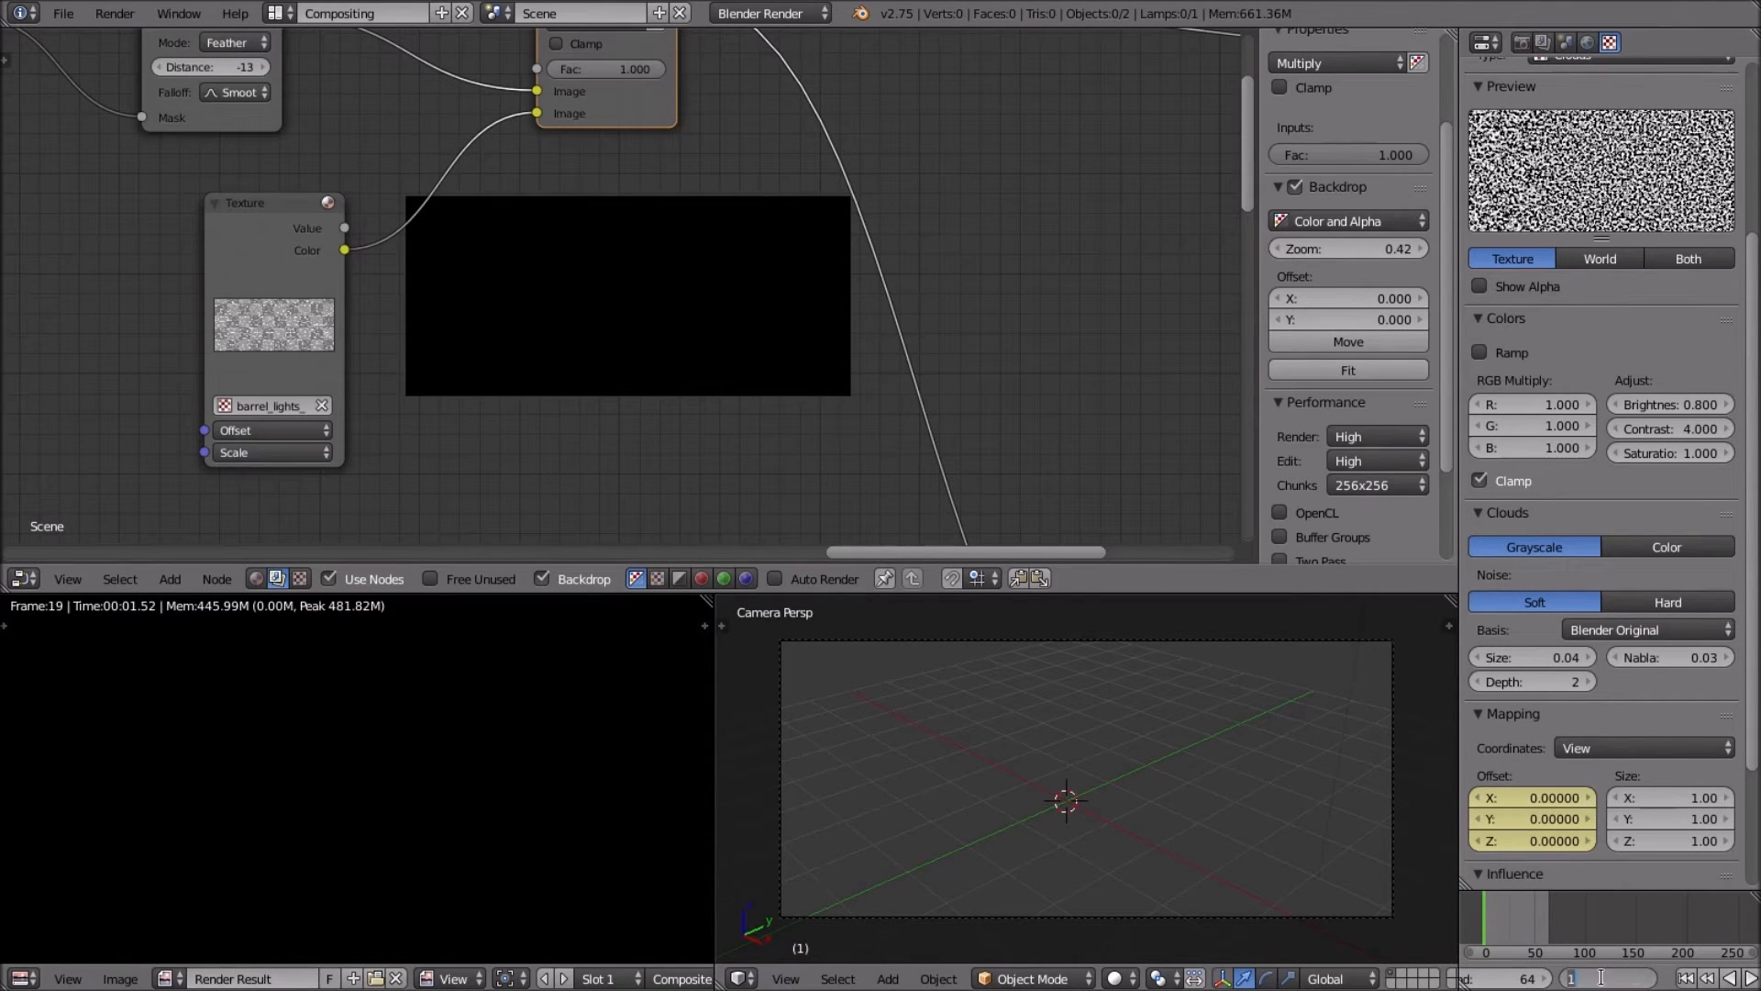
type("64")
key("Return")
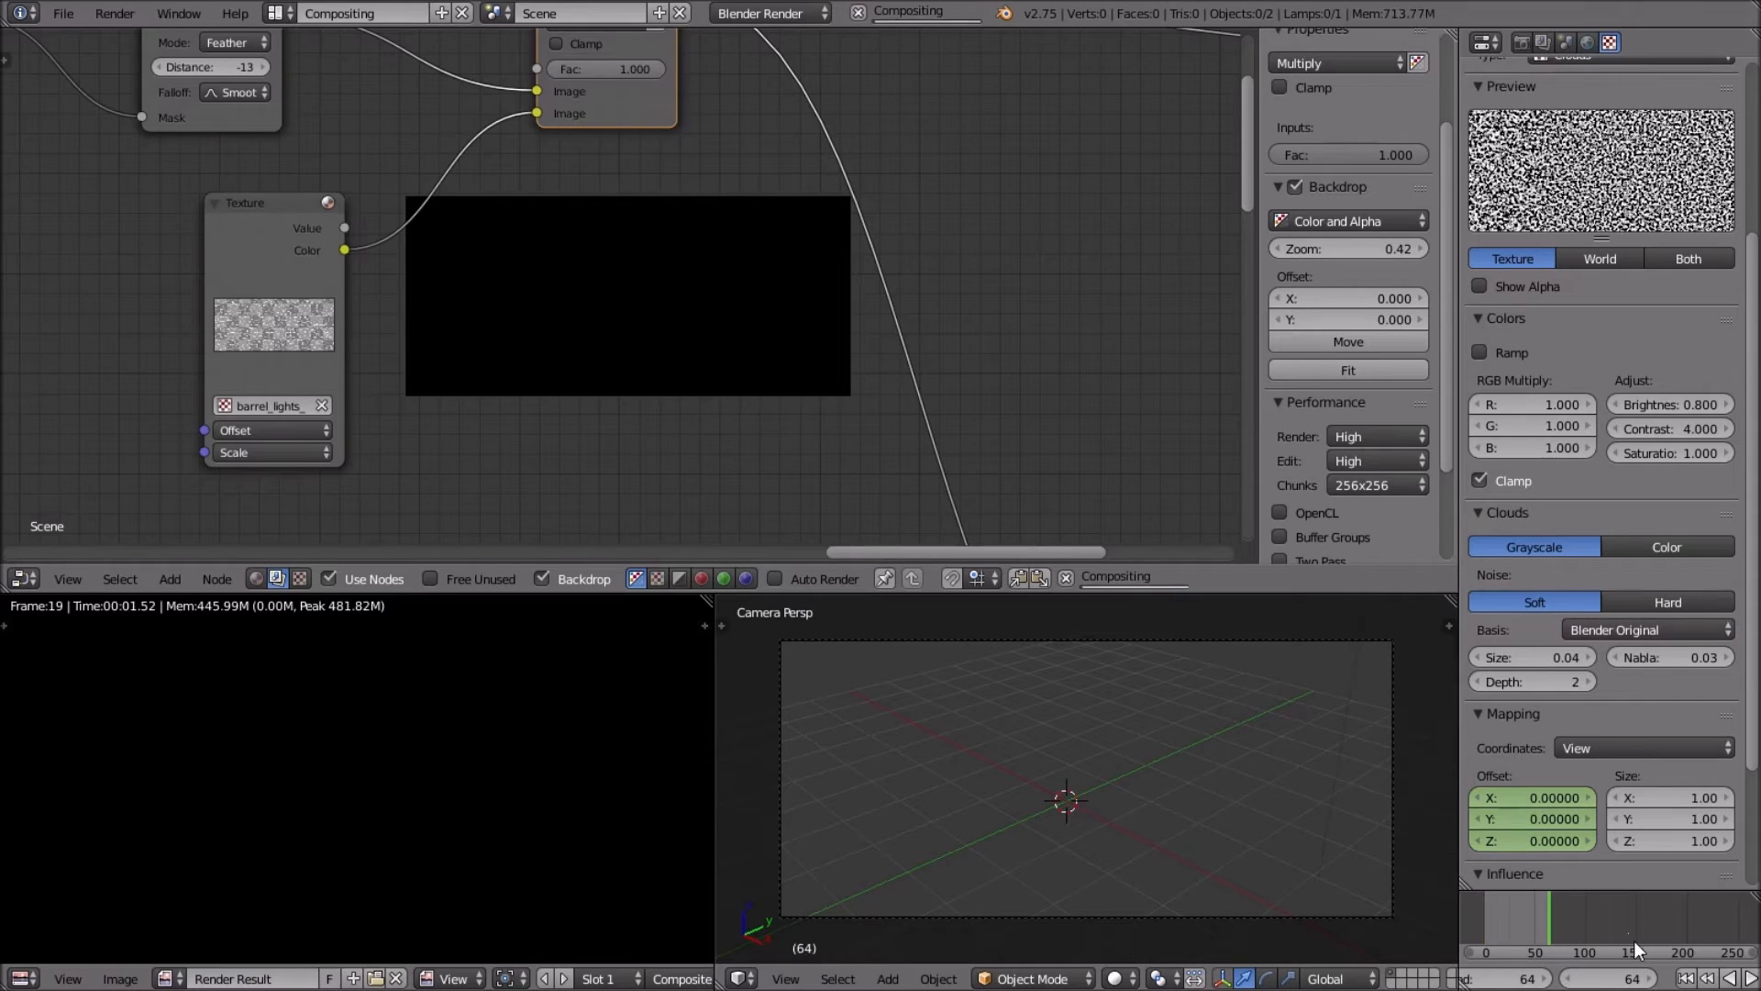
Enter a texture mapping offset of X 45, Y 63 and Z 72 on frame 64.
left_click(1538, 796)
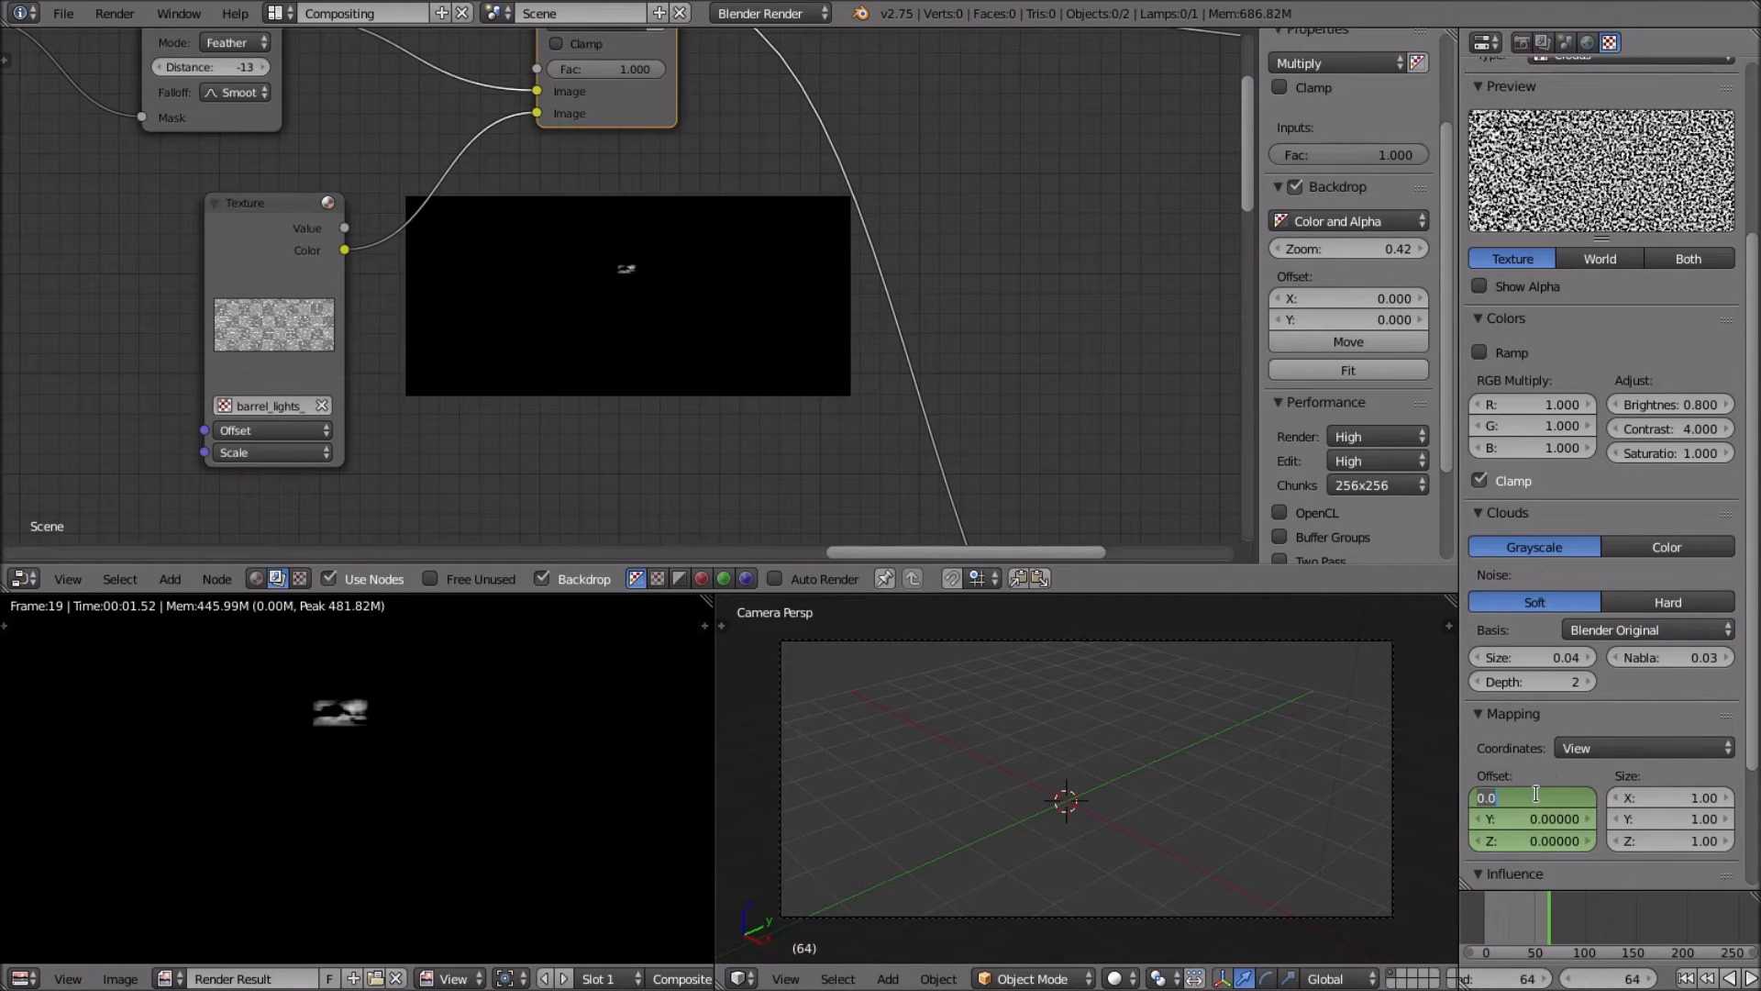
type("45")
key("Return")
left_click(1519, 818)
type("63")
left_click(1521, 838)
type("72")
key("Return")
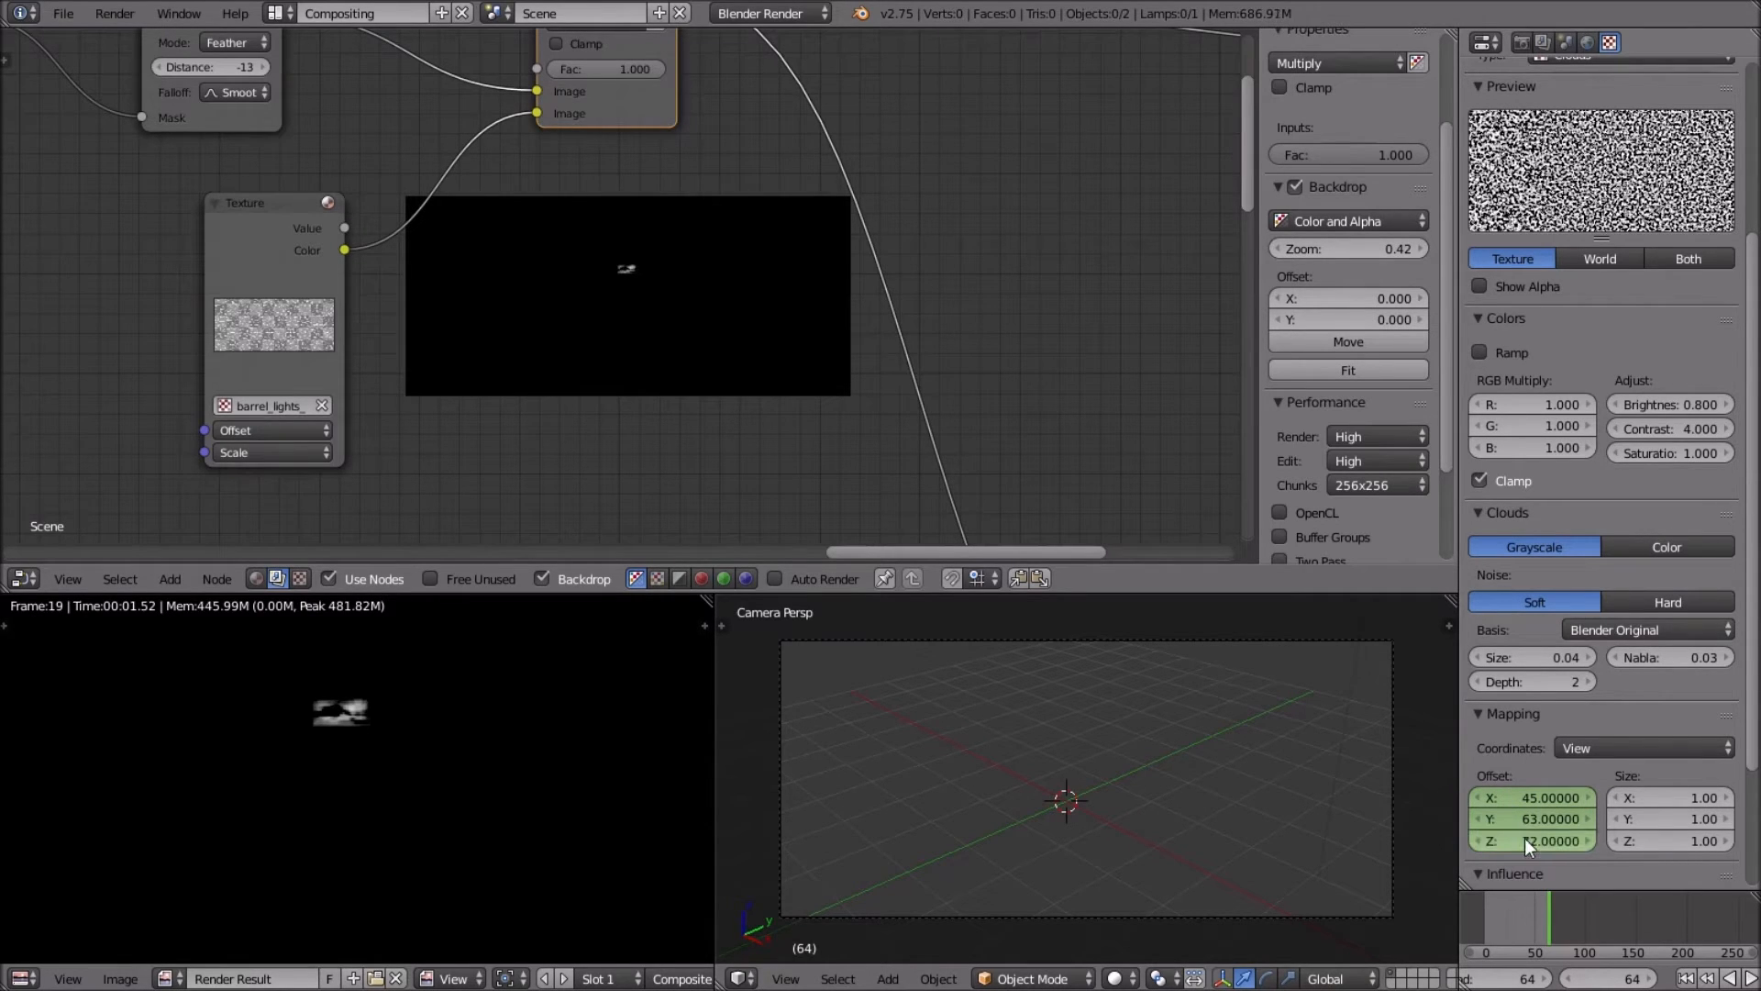
Examine the Multiply node setup, the barrel mask in the render result and the timeline at frame 64.
scroll(708, 479, "down", 2)
scroll(636, 695, "down", 4)
scroll(636, 696, "up", 5)
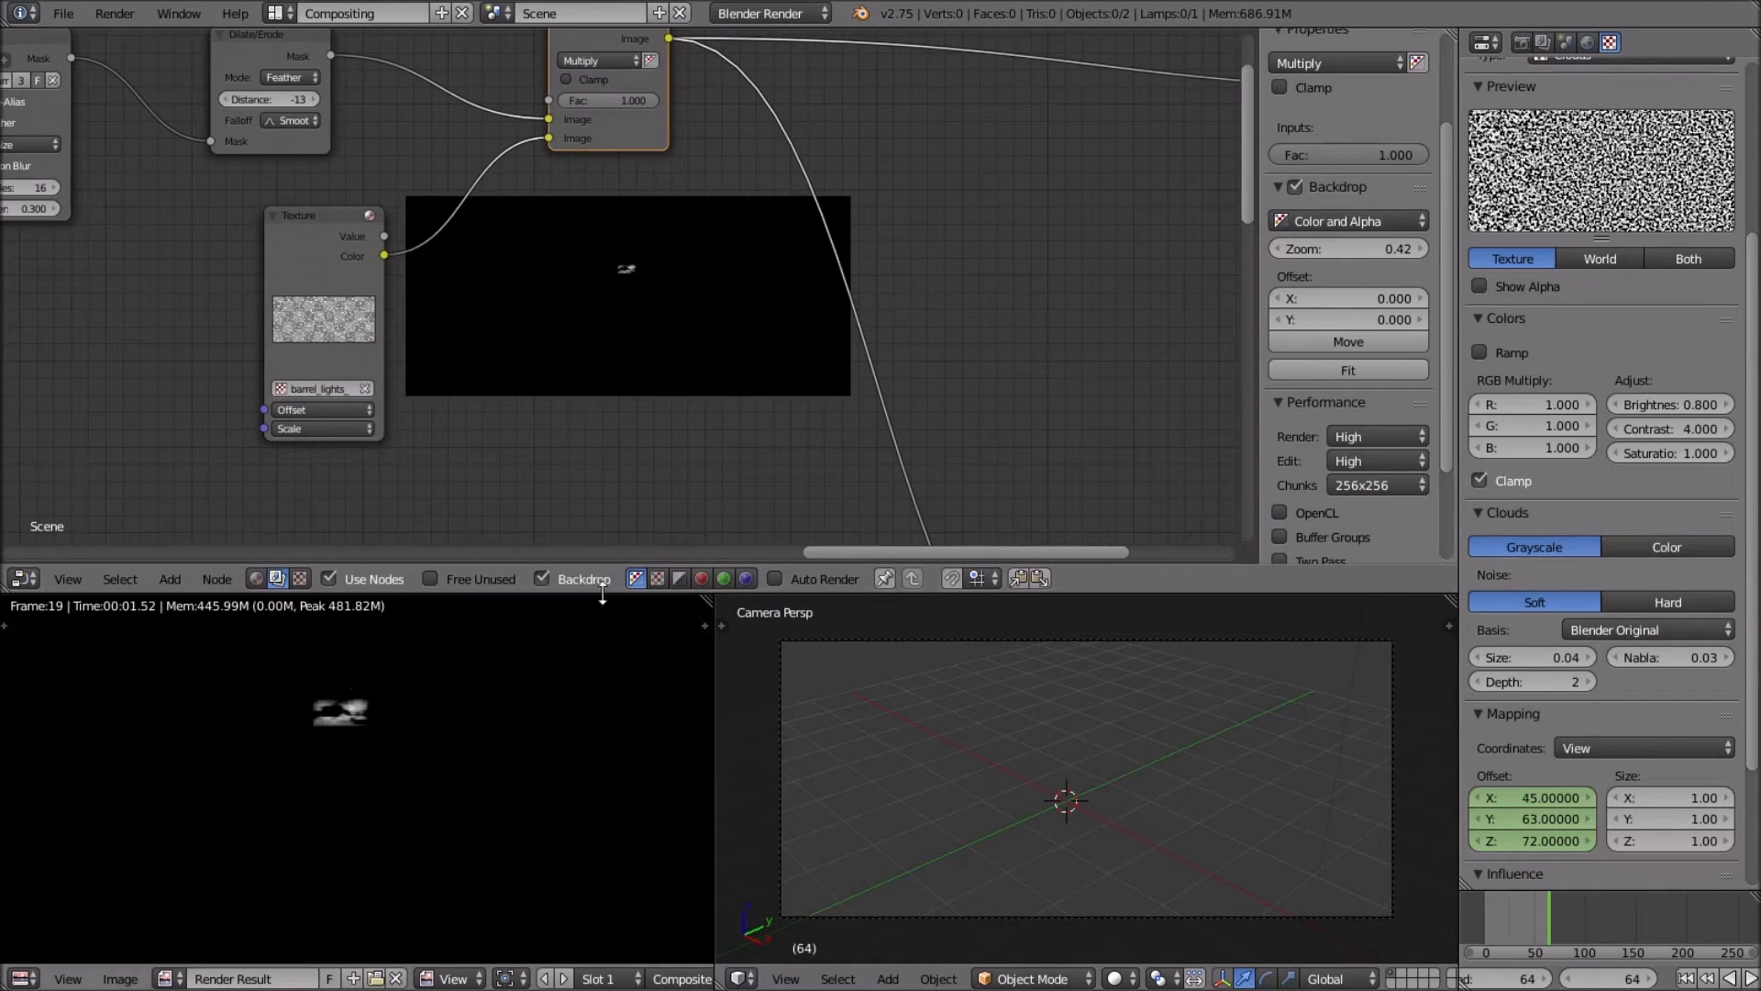
middle_click_drag(597, 475, 645, 518)
scroll(631, 275, "up", 5)
scroll(662, 325, "down", 4)
middle_click_drag(681, 338, 466, 371)
scroll(1556, 921, "up", 3)
scroll(1555, 922, "down", 6)
middle_click_drag(1504, 914, 1612, 904)
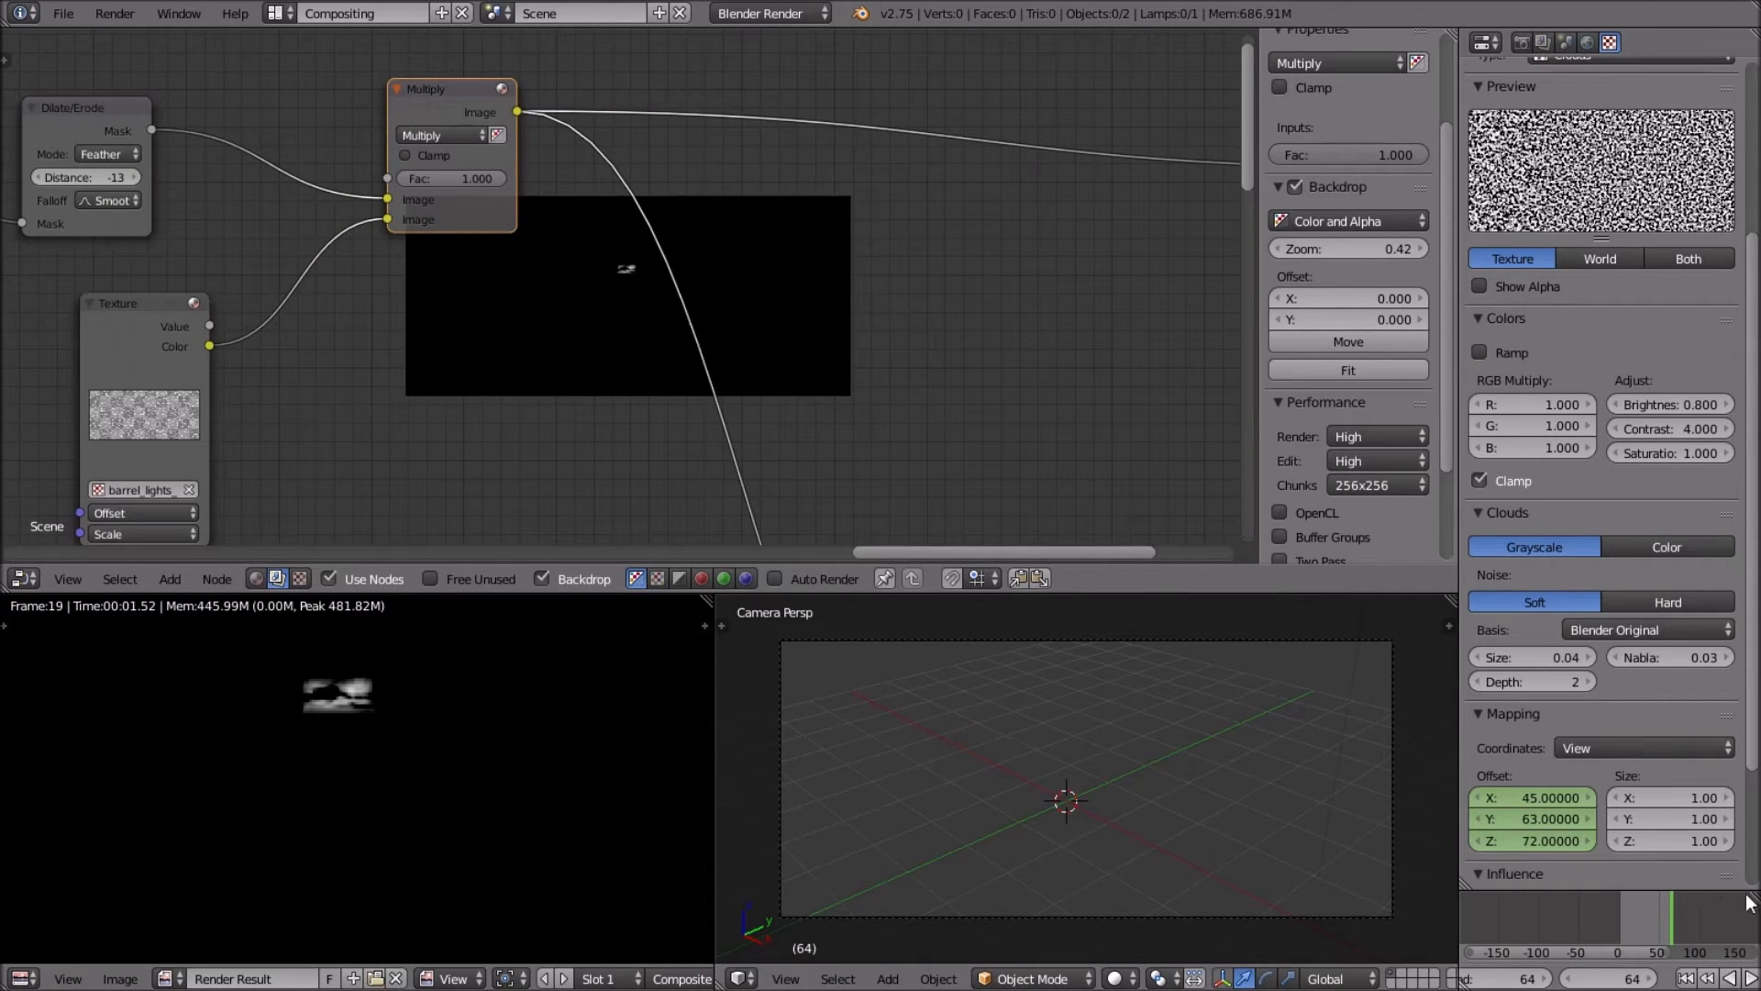
Set the texture's mapping offset to X 45, Y 63, Z 72 on frame 64 and keyframe it.
key("Left")
left_click(1521, 794)
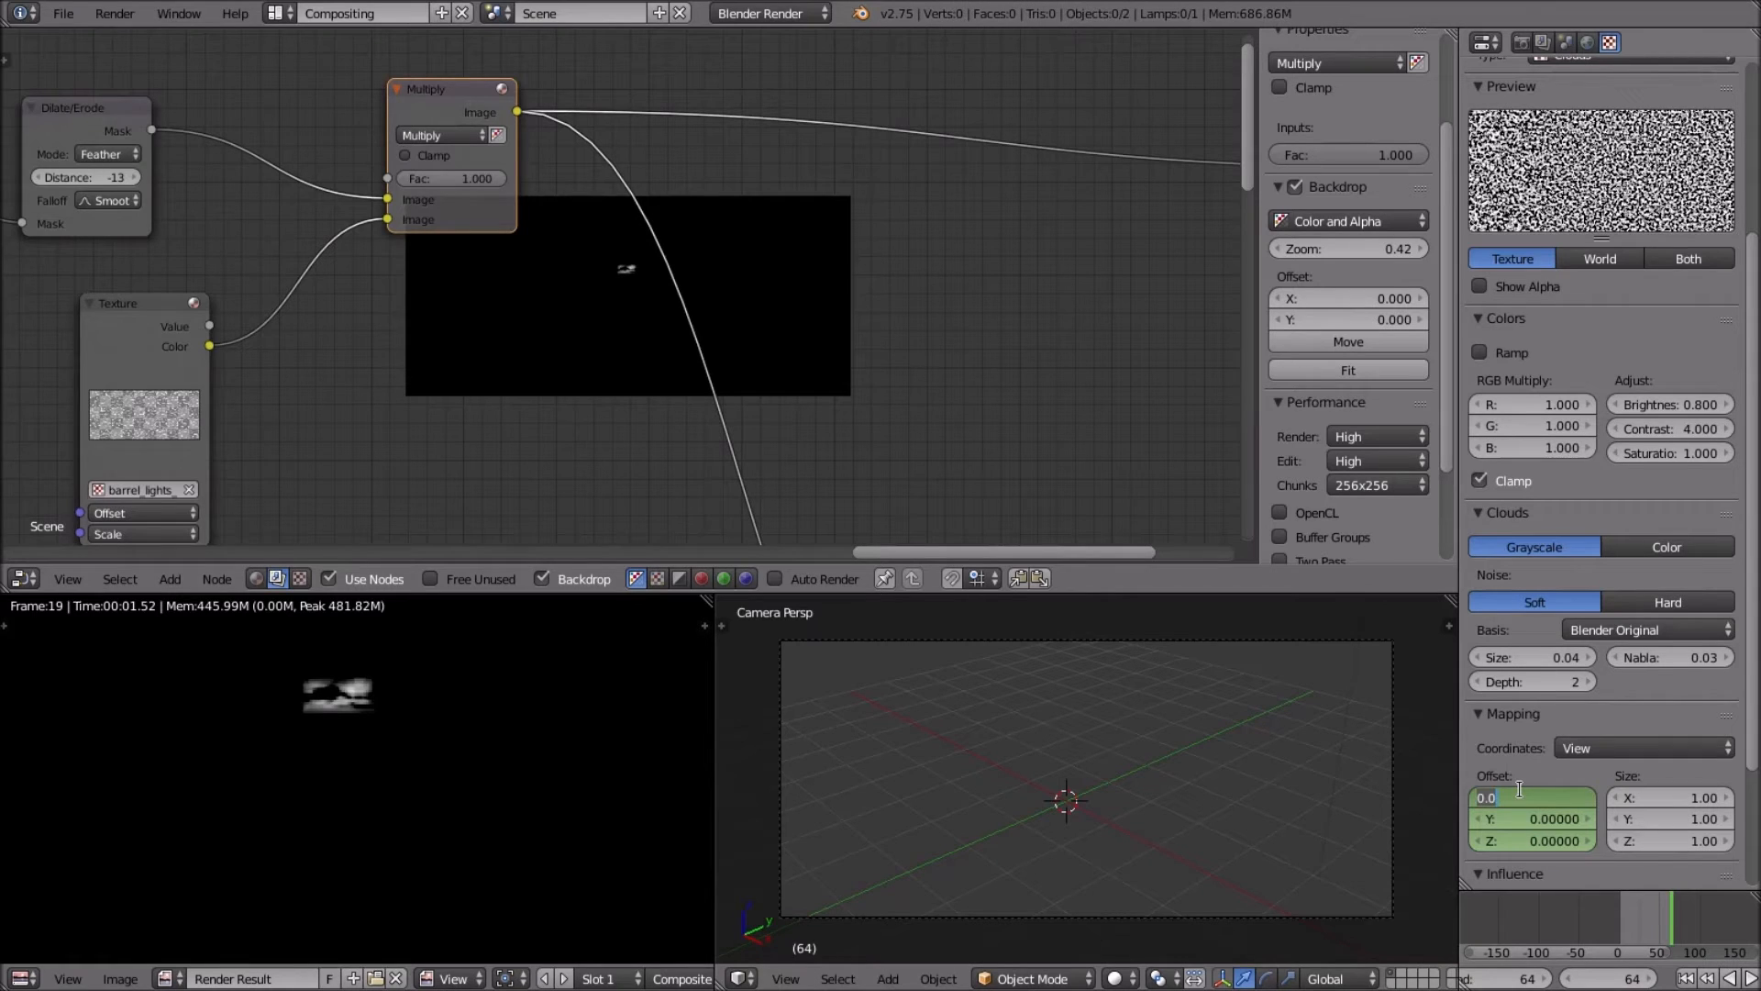
type("45")
key("Return")
left_click(1537, 825)
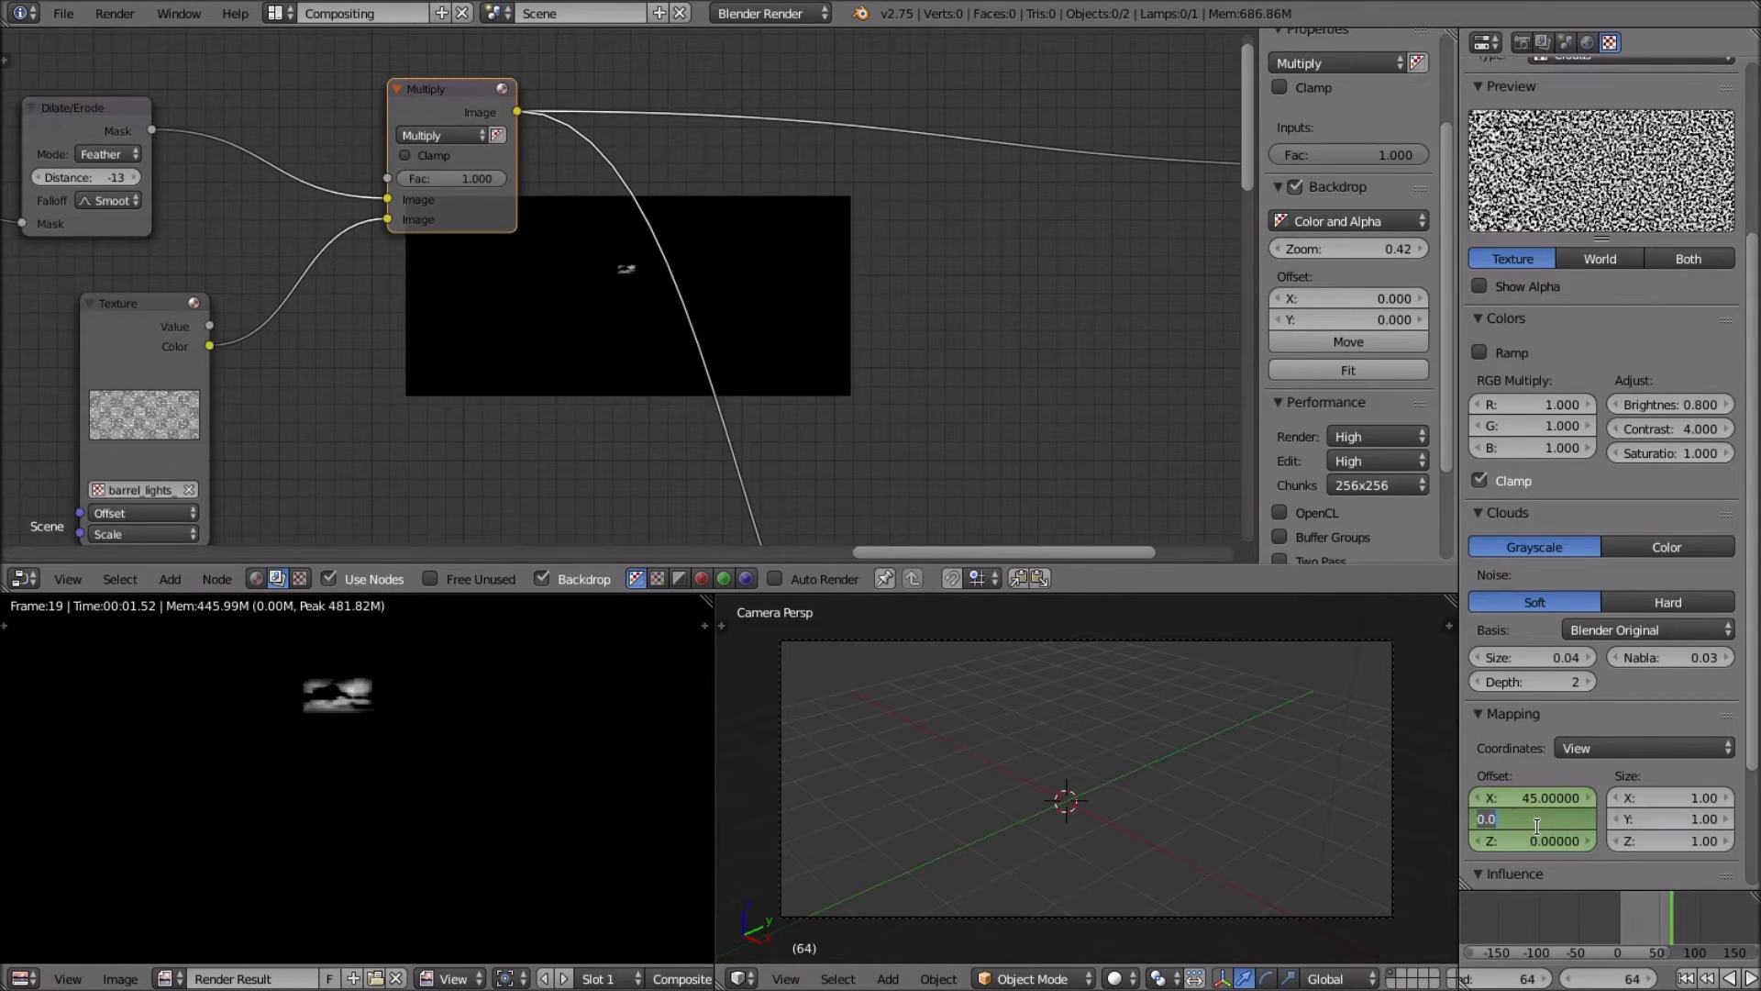
type("63")
key("Return")
left_click(1552, 839)
type("2")
key("Return")
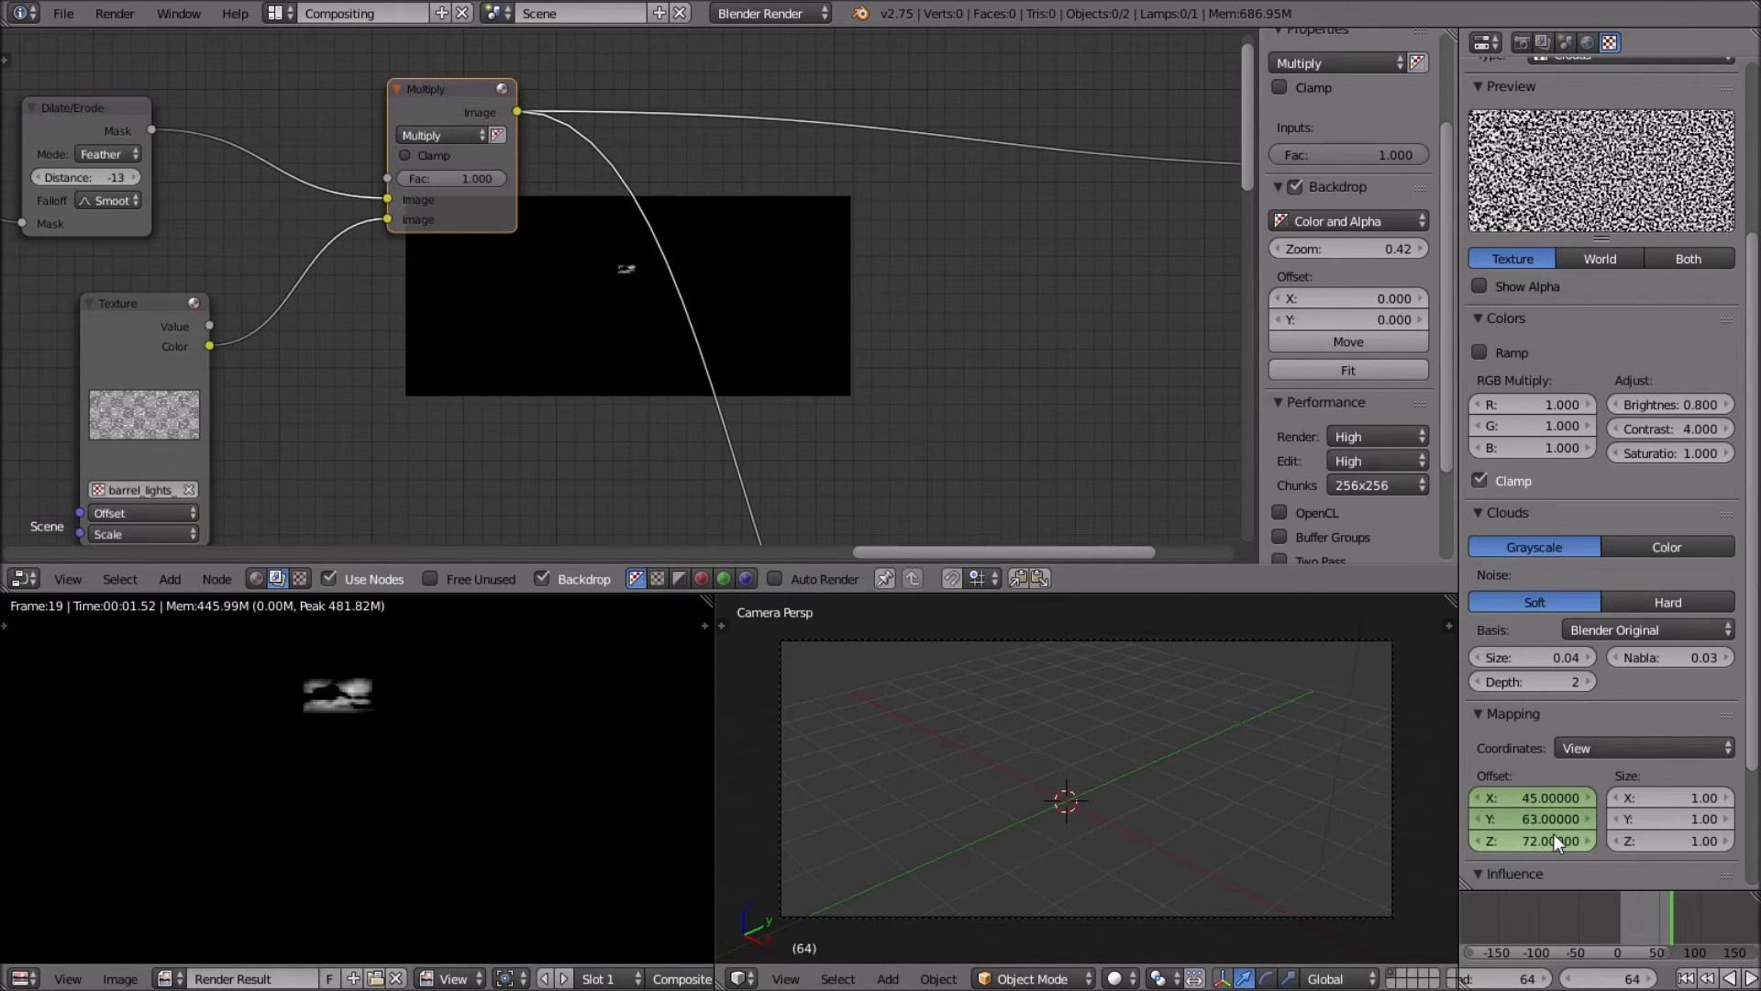
key("i")
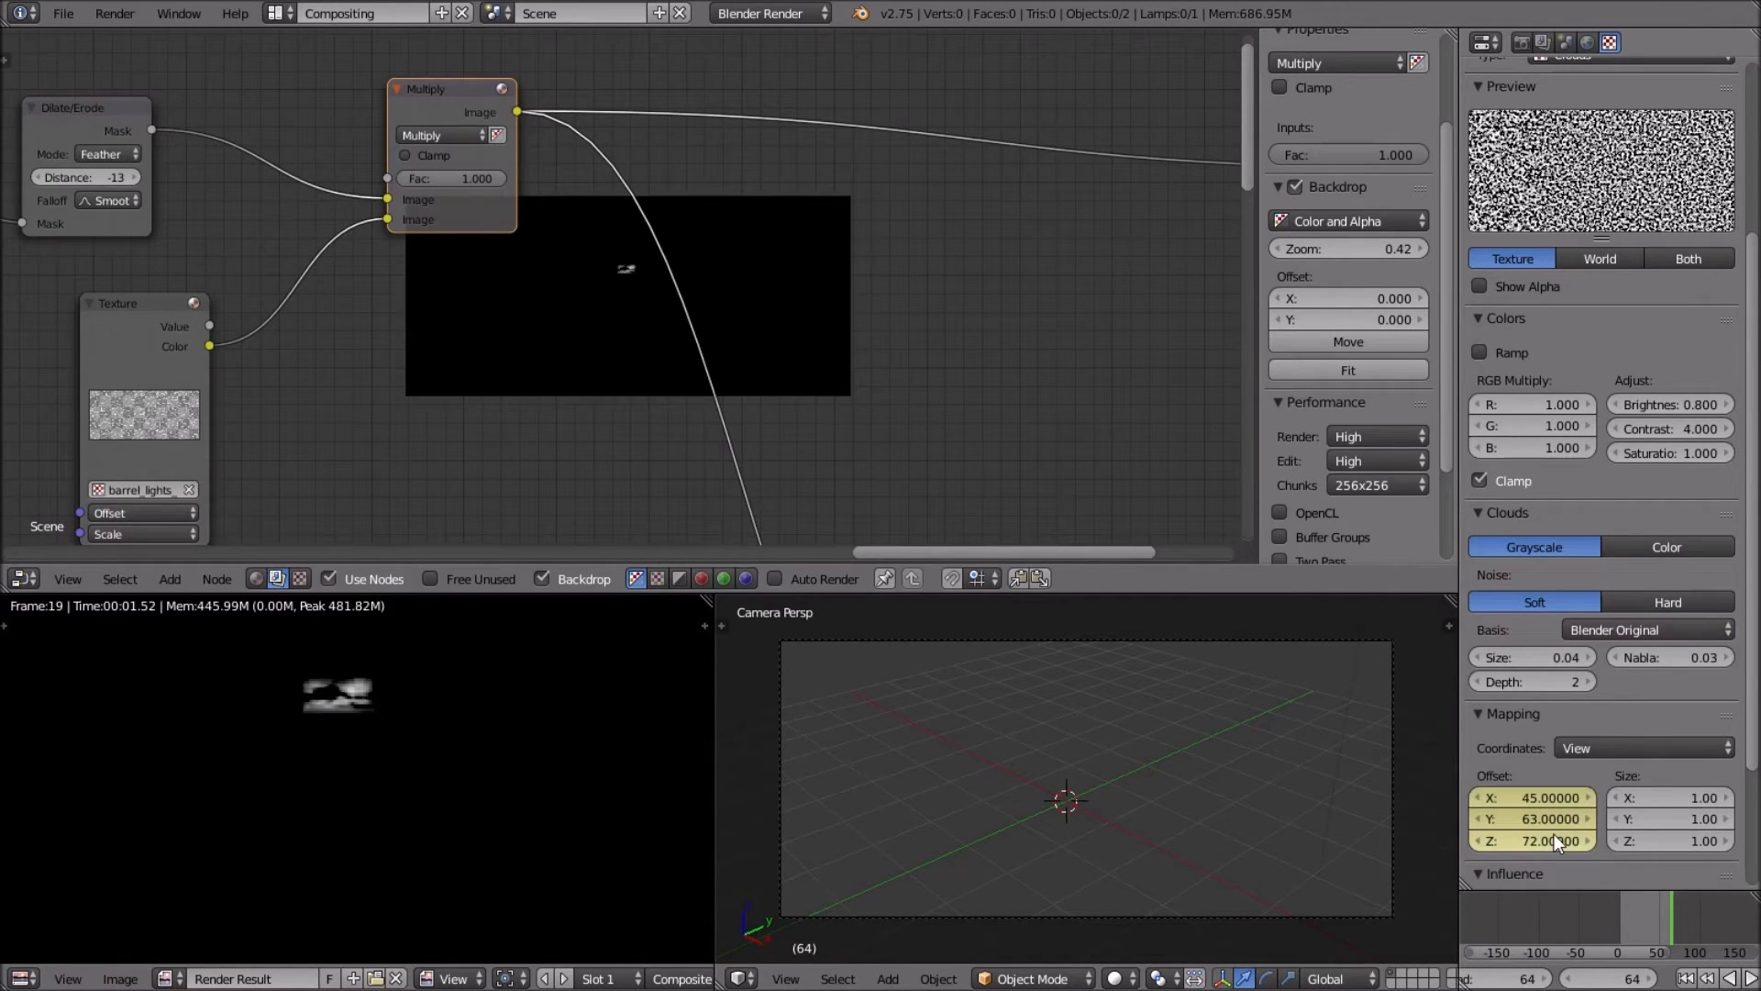
Step back through the frames from 64 to 56 and check the animated texture on the barrel mask.
key("Left")
key("Left")
key("Left")
key("Left")
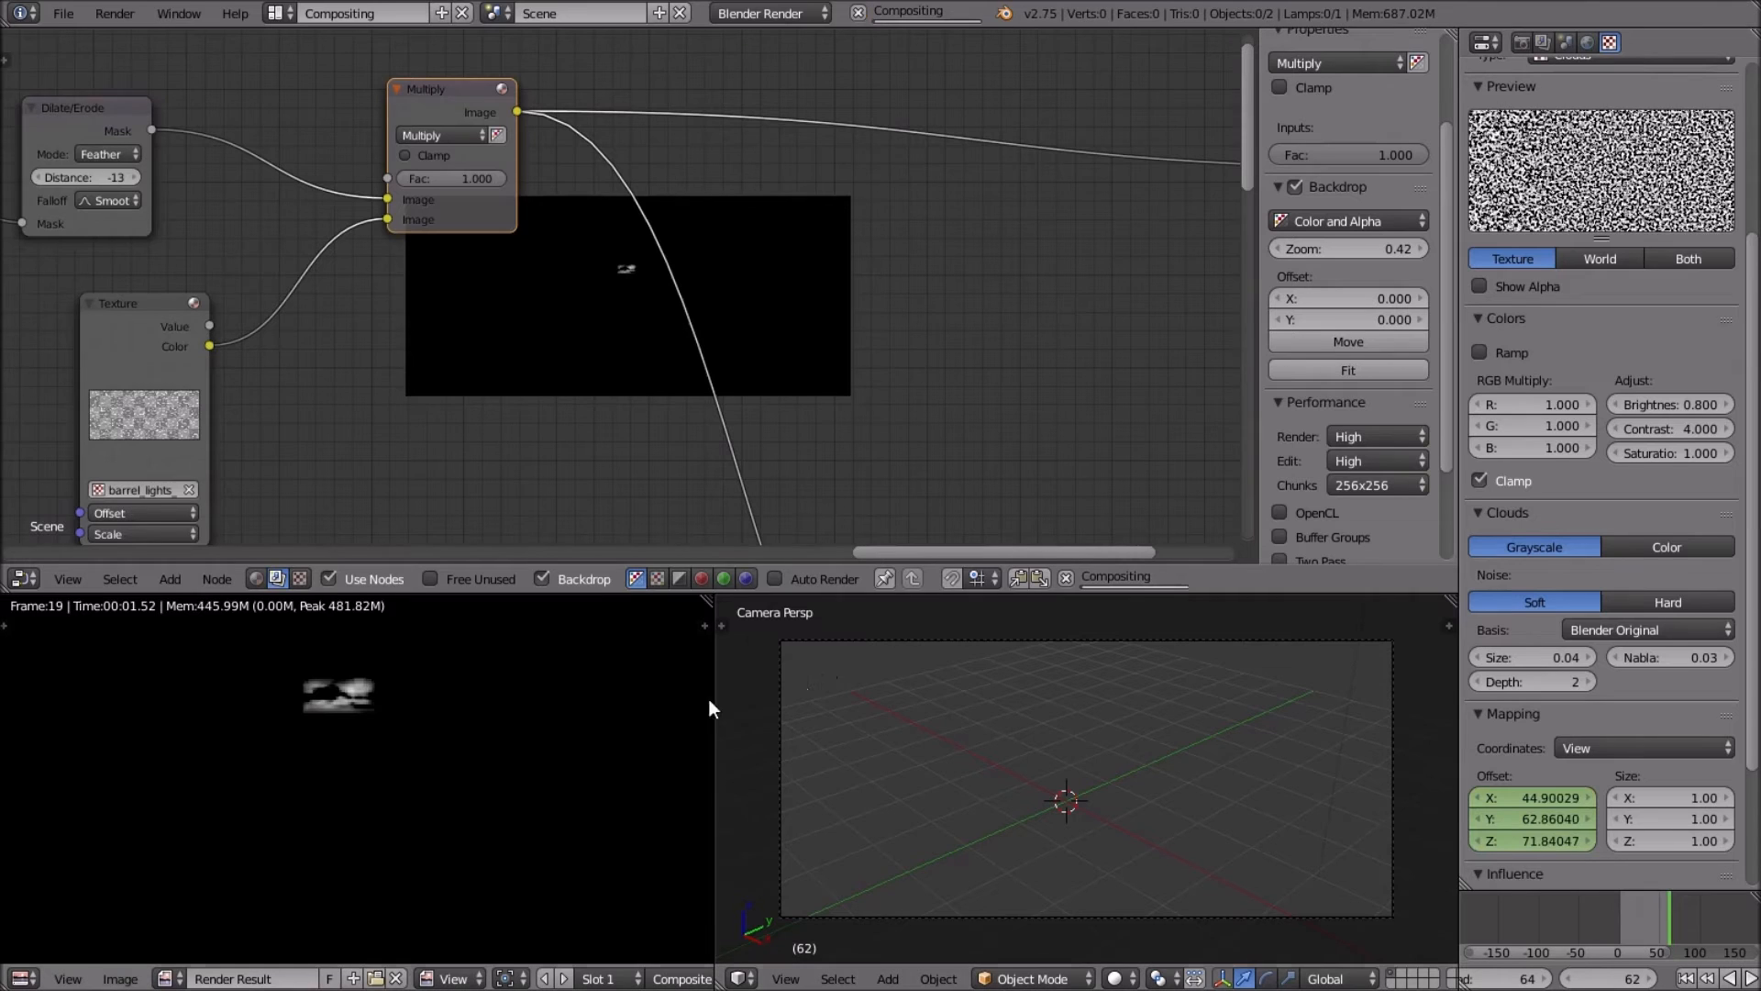
key("Left")
key("Left")
key("Left")
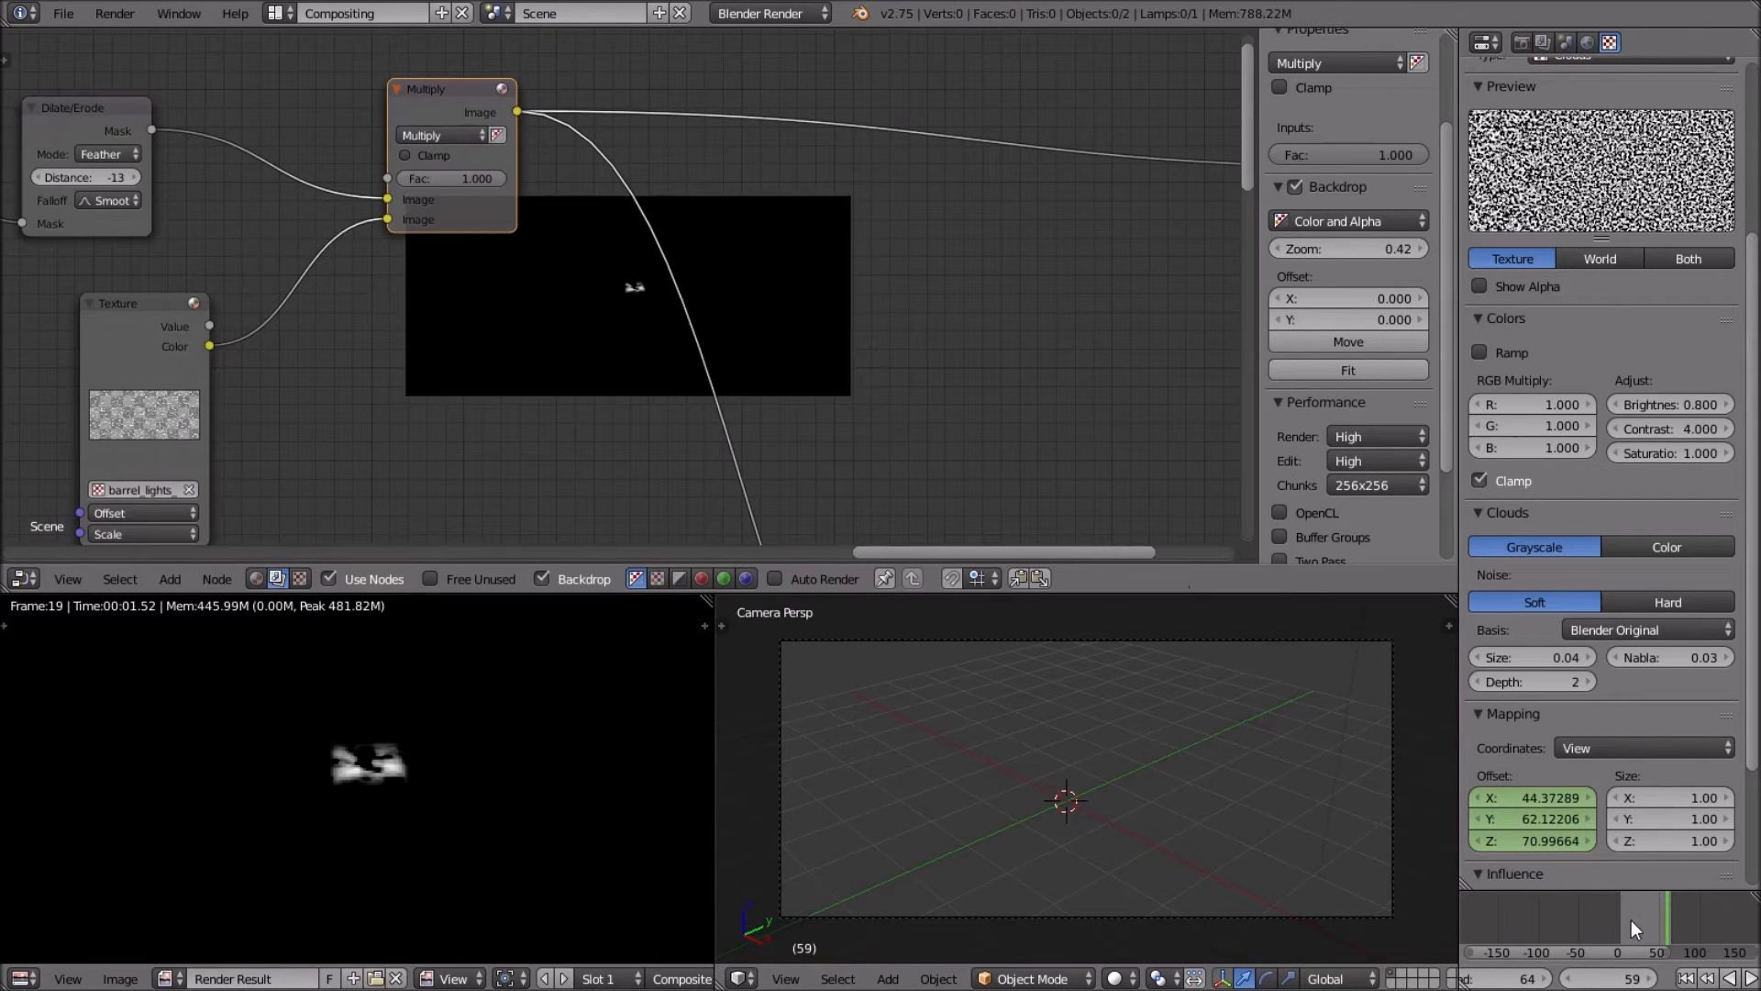
key("Left")
key("Left")
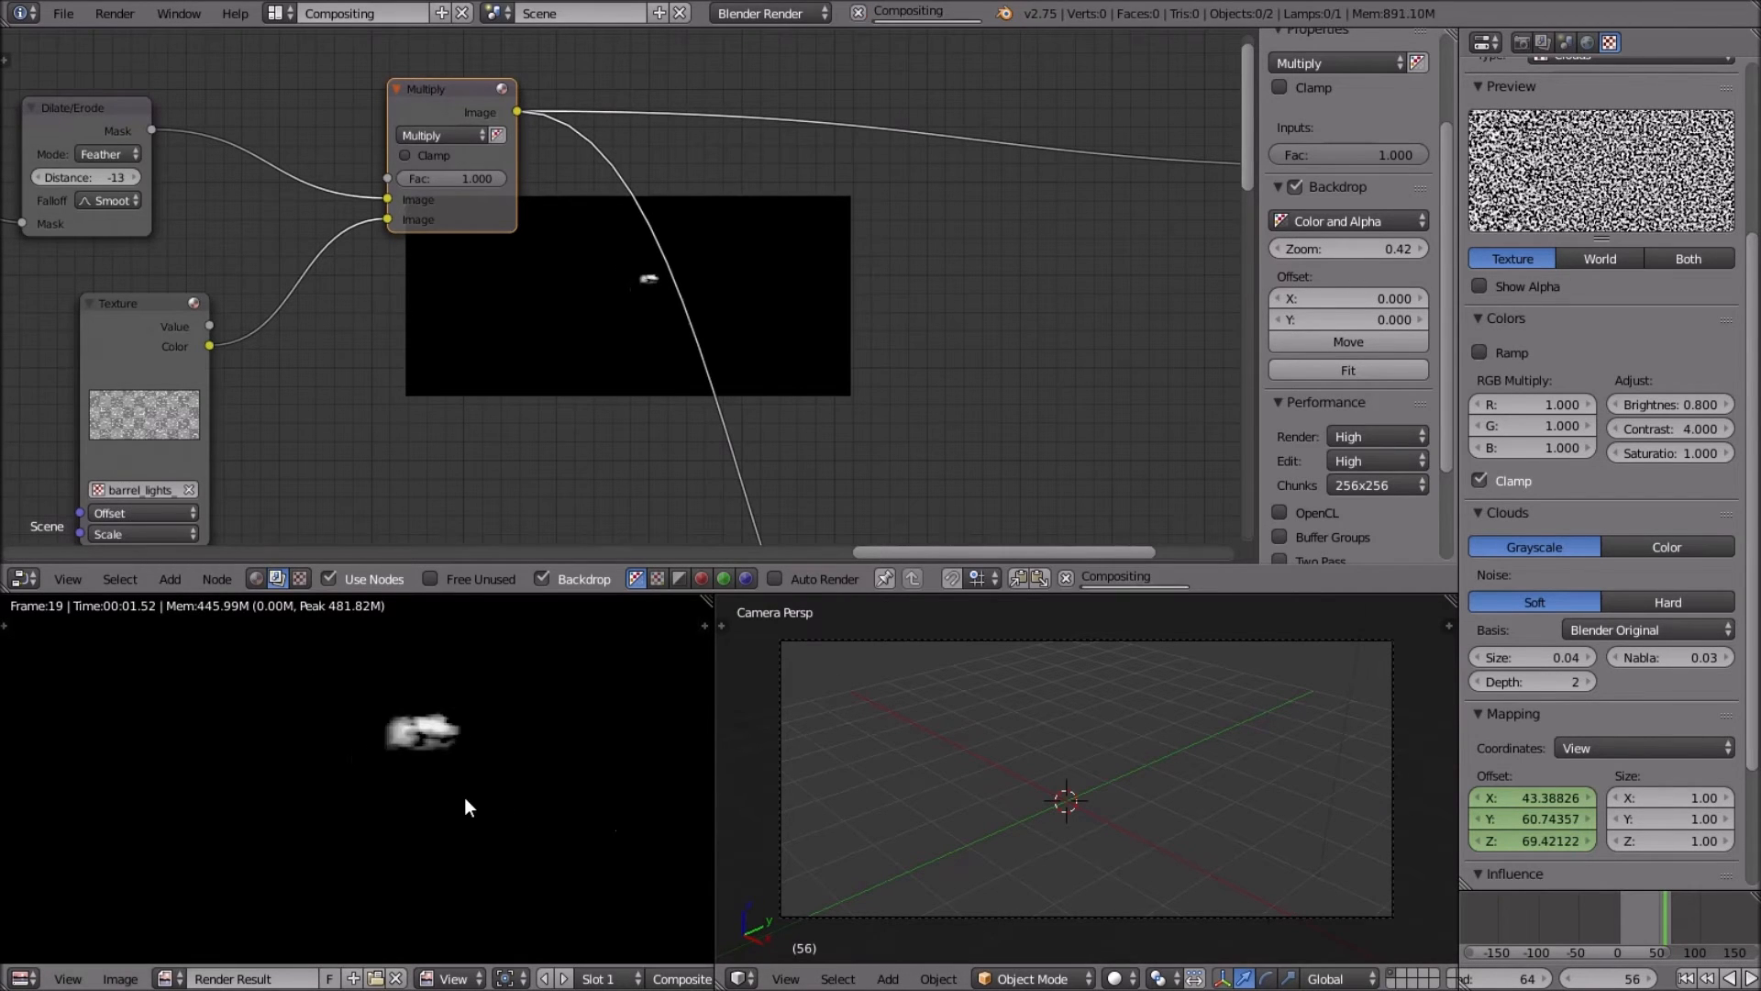
Step back through the frames from 56 to 48 and check the animated barrel texture alongside its settings.
key("Left")
key("Left")
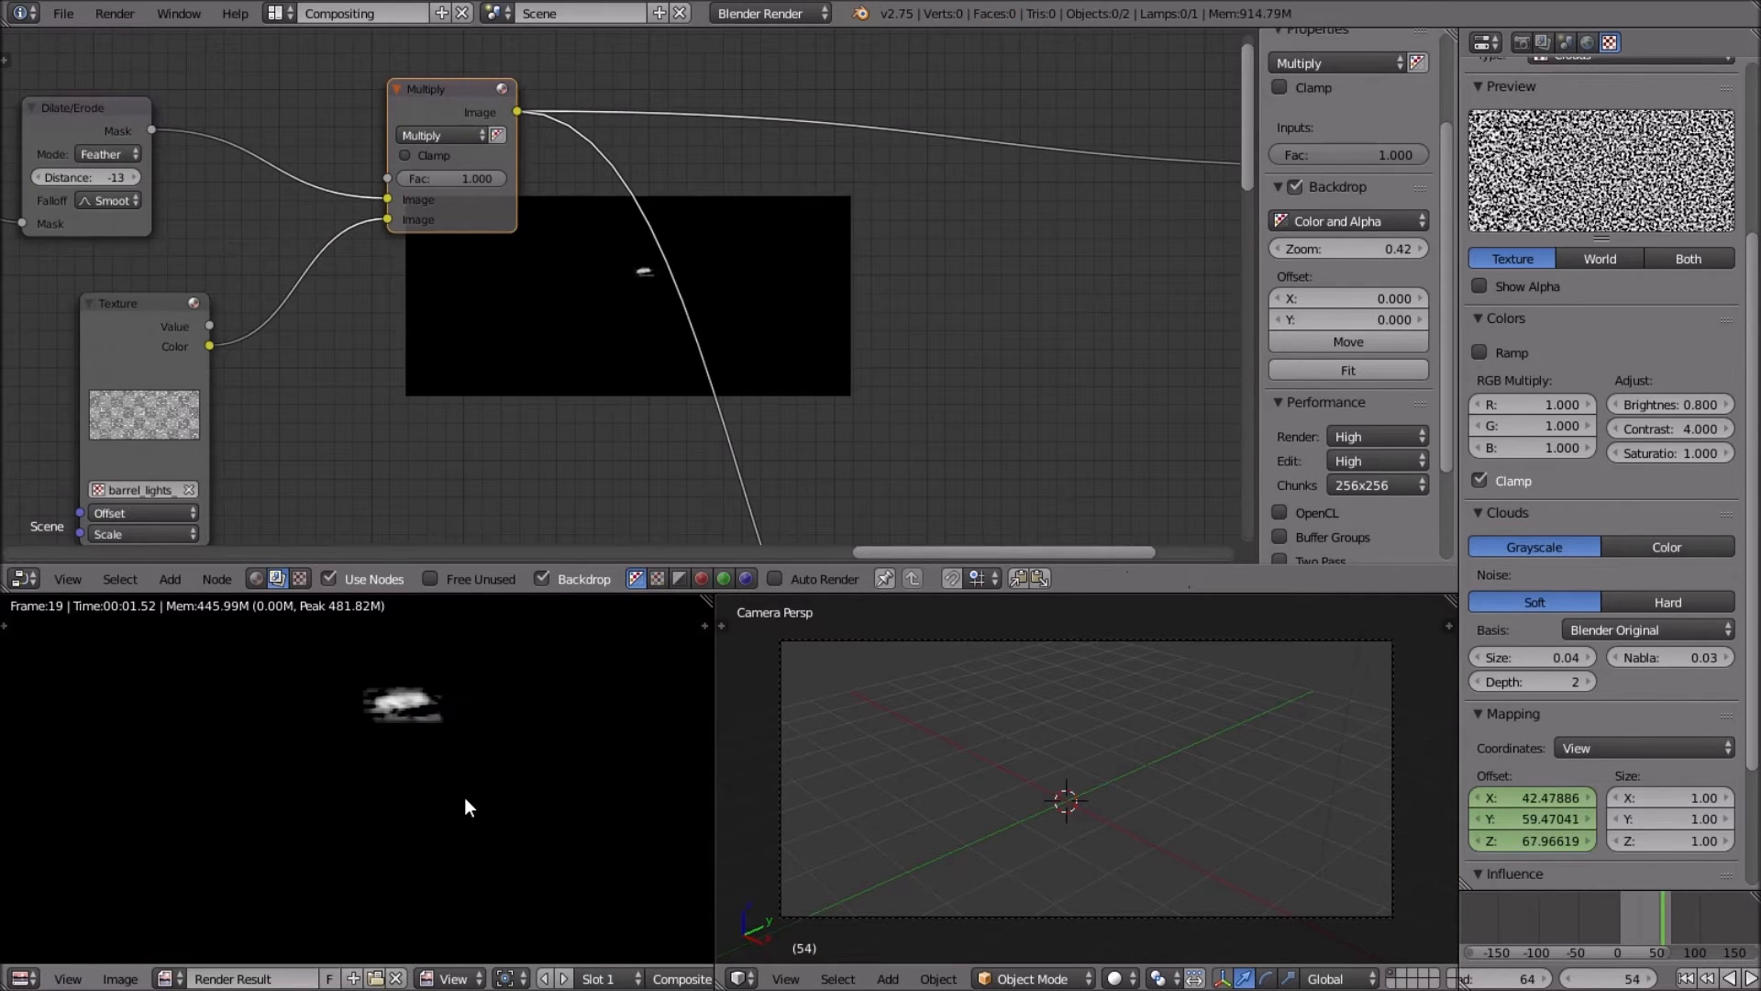
key("Left")
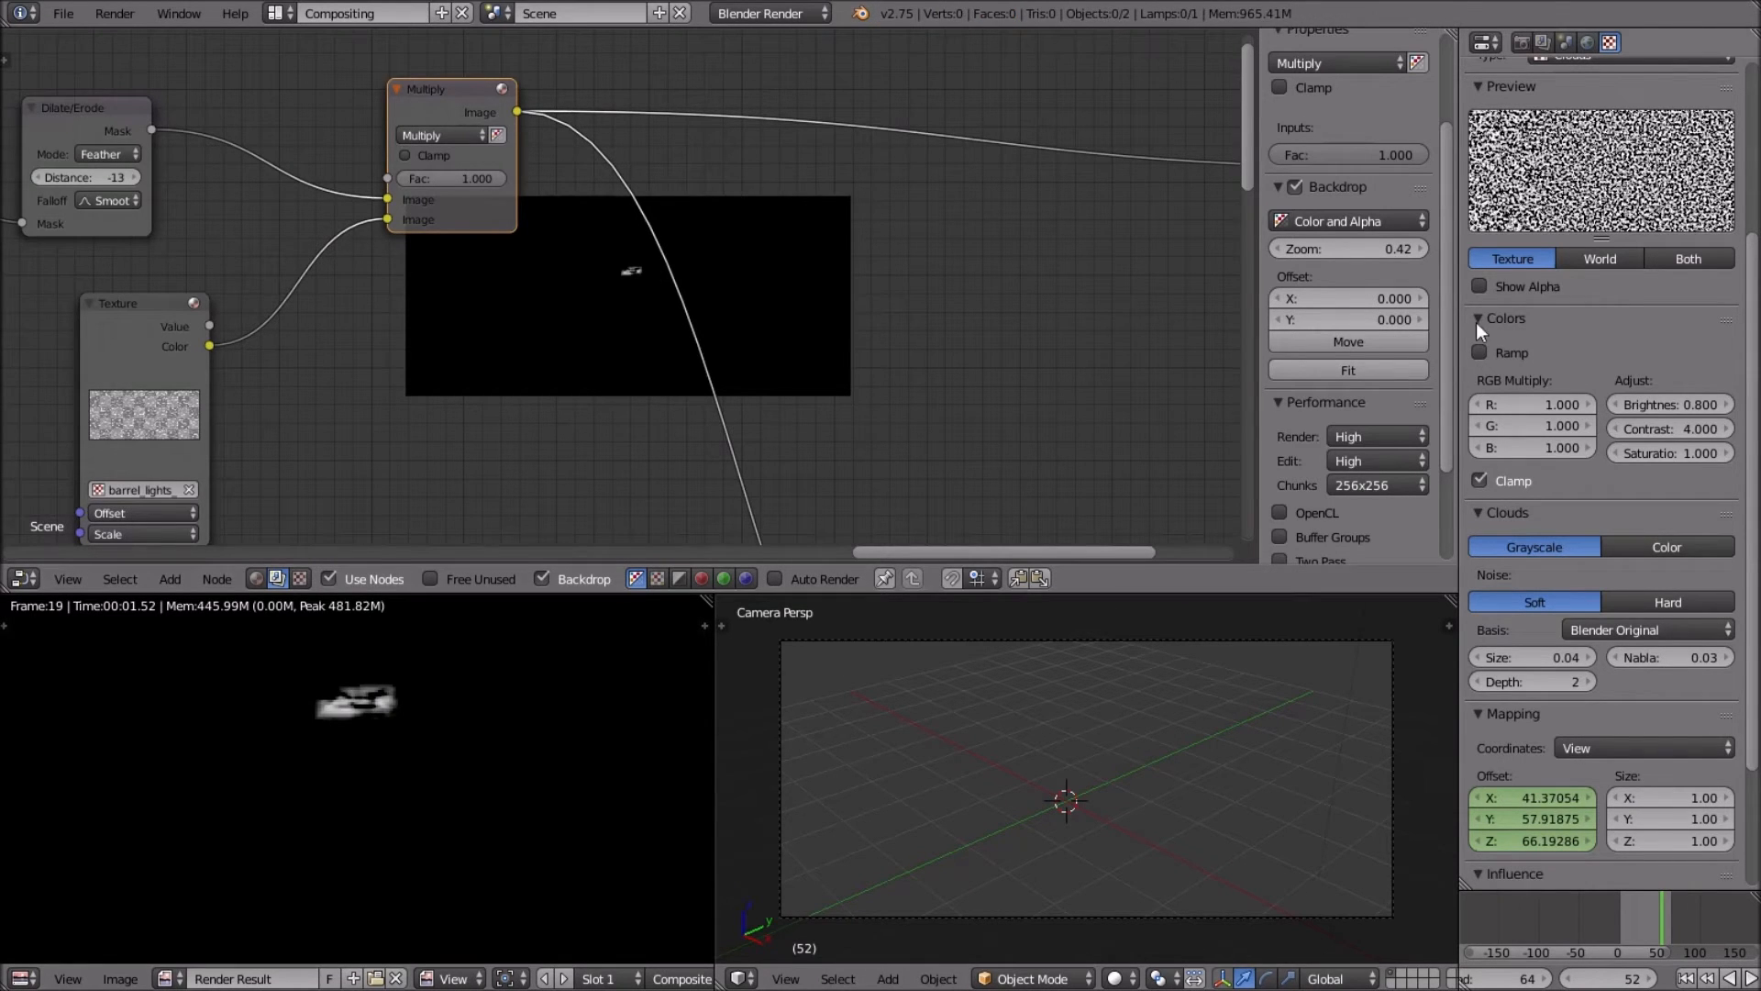
scroll(1583, 257, "up", 4)
scroll(1583, 267, "up", 1)
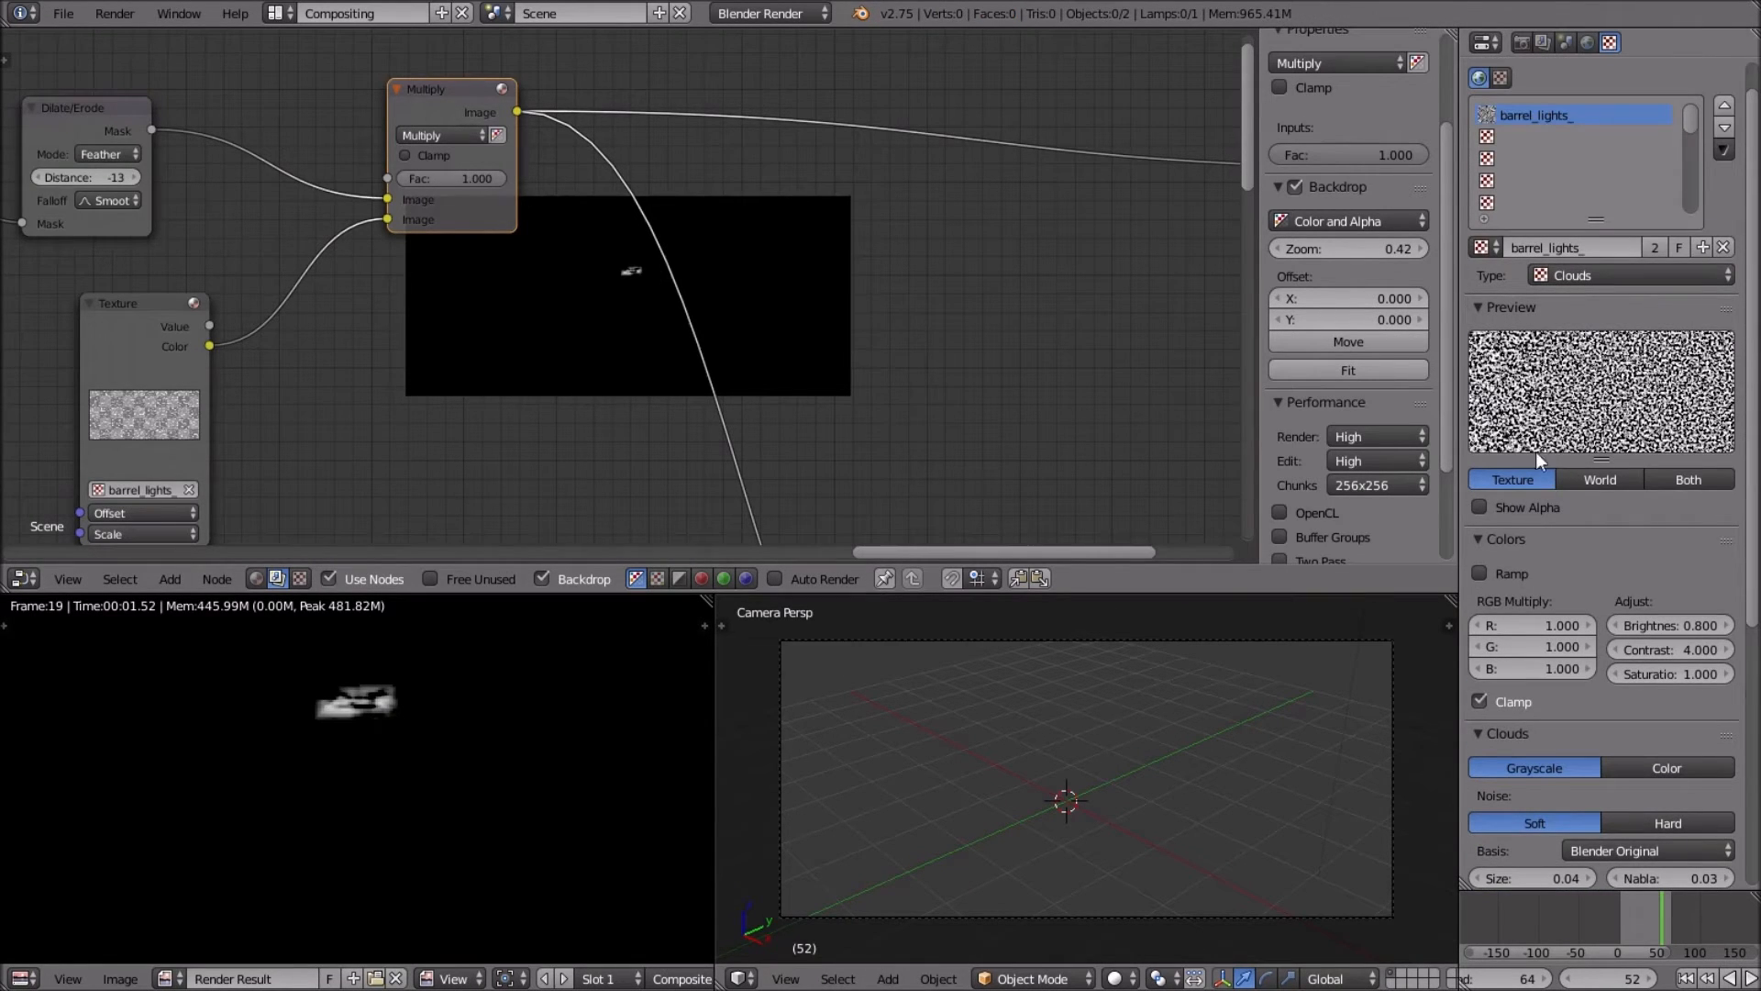
scroll(1632, 523, "down", 9)
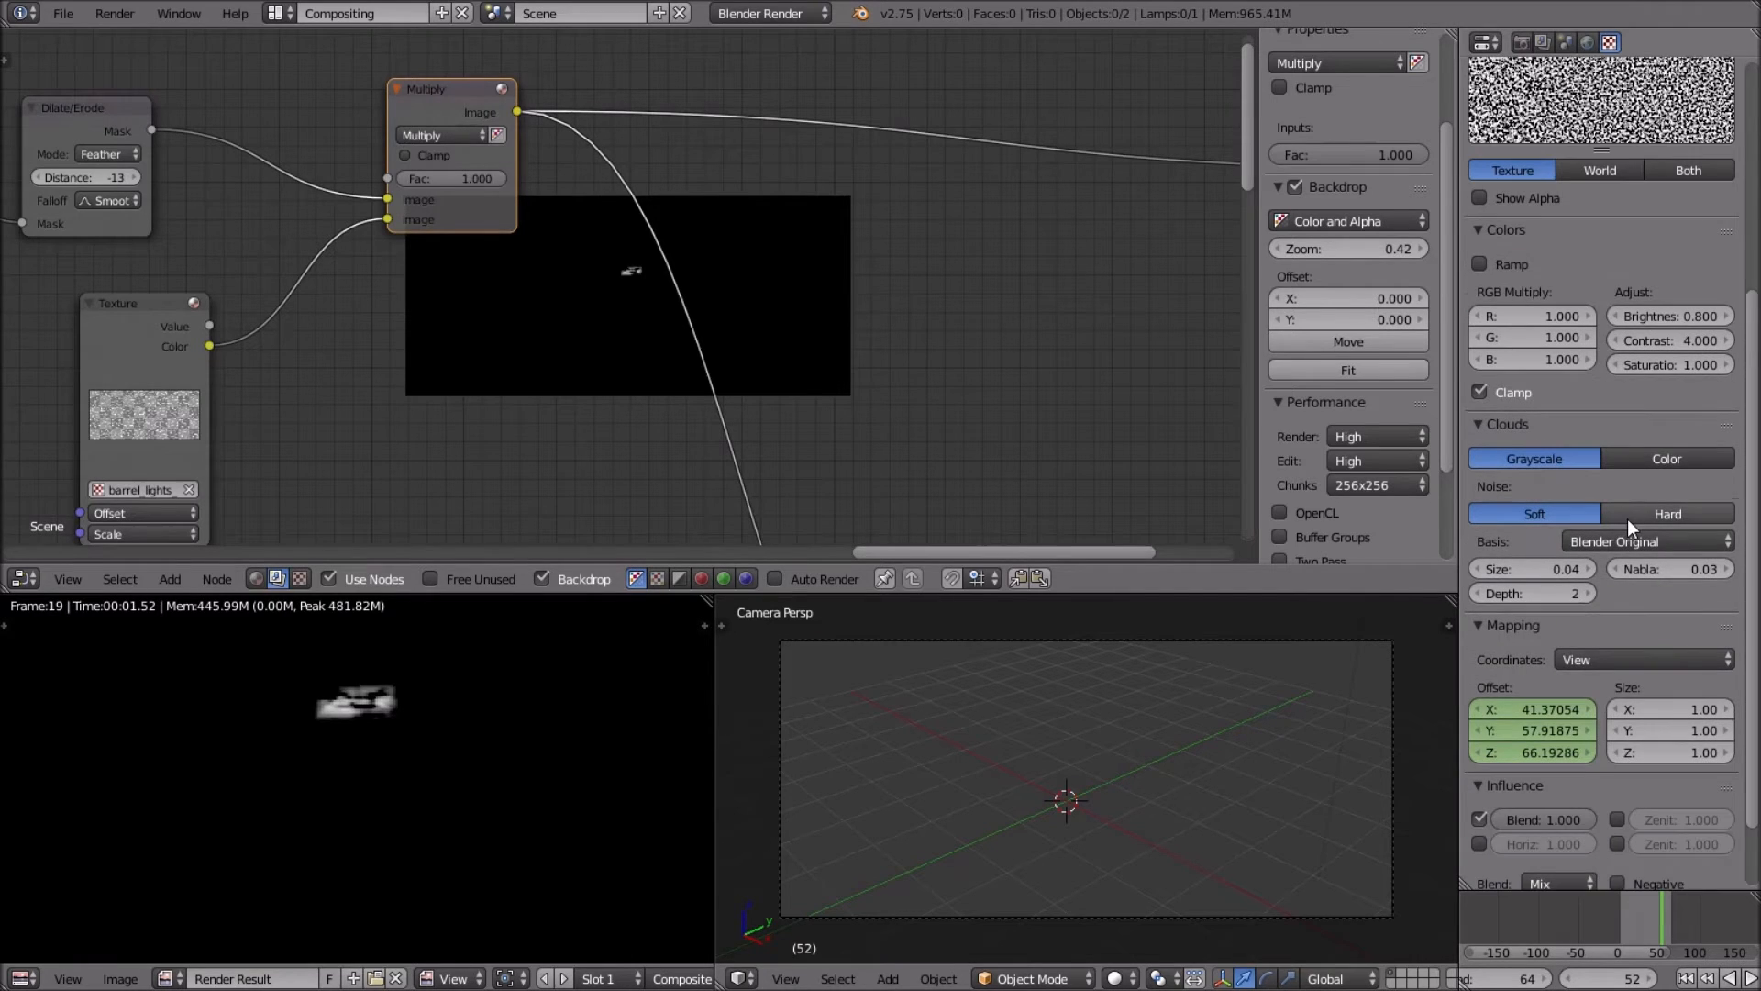
key("Left")
key("Left")
key("Left")
key("Left")
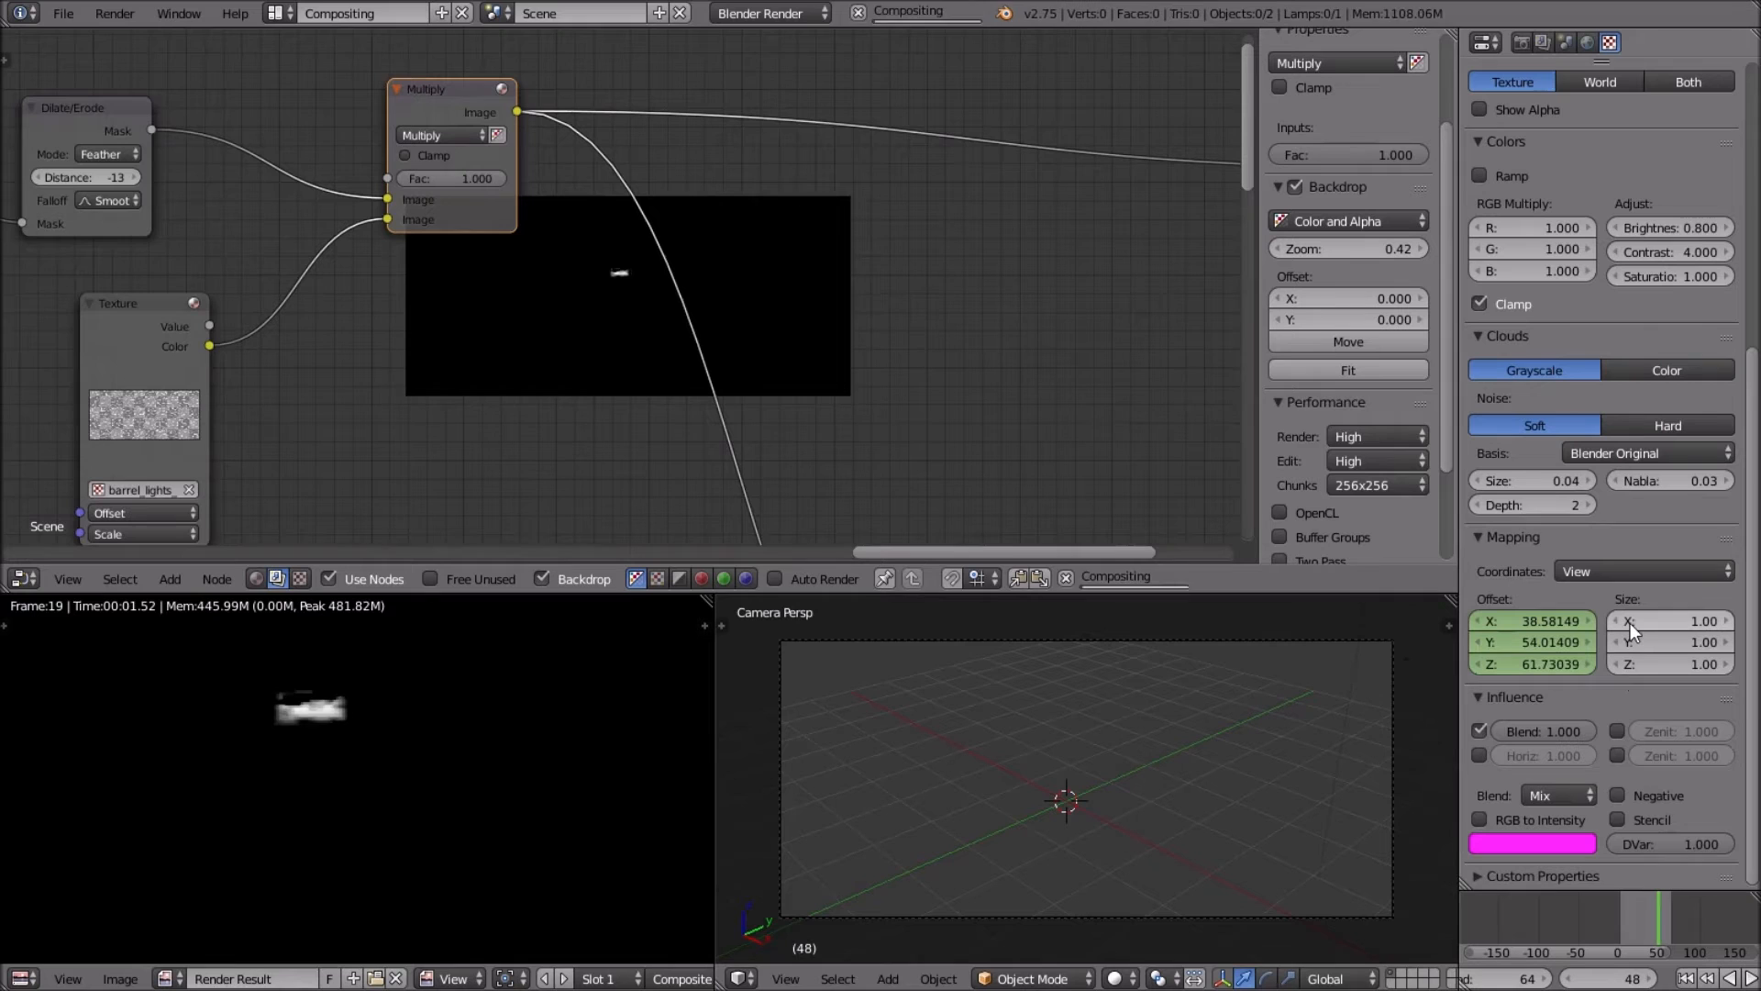
scroll(976, 414, "down", 4)
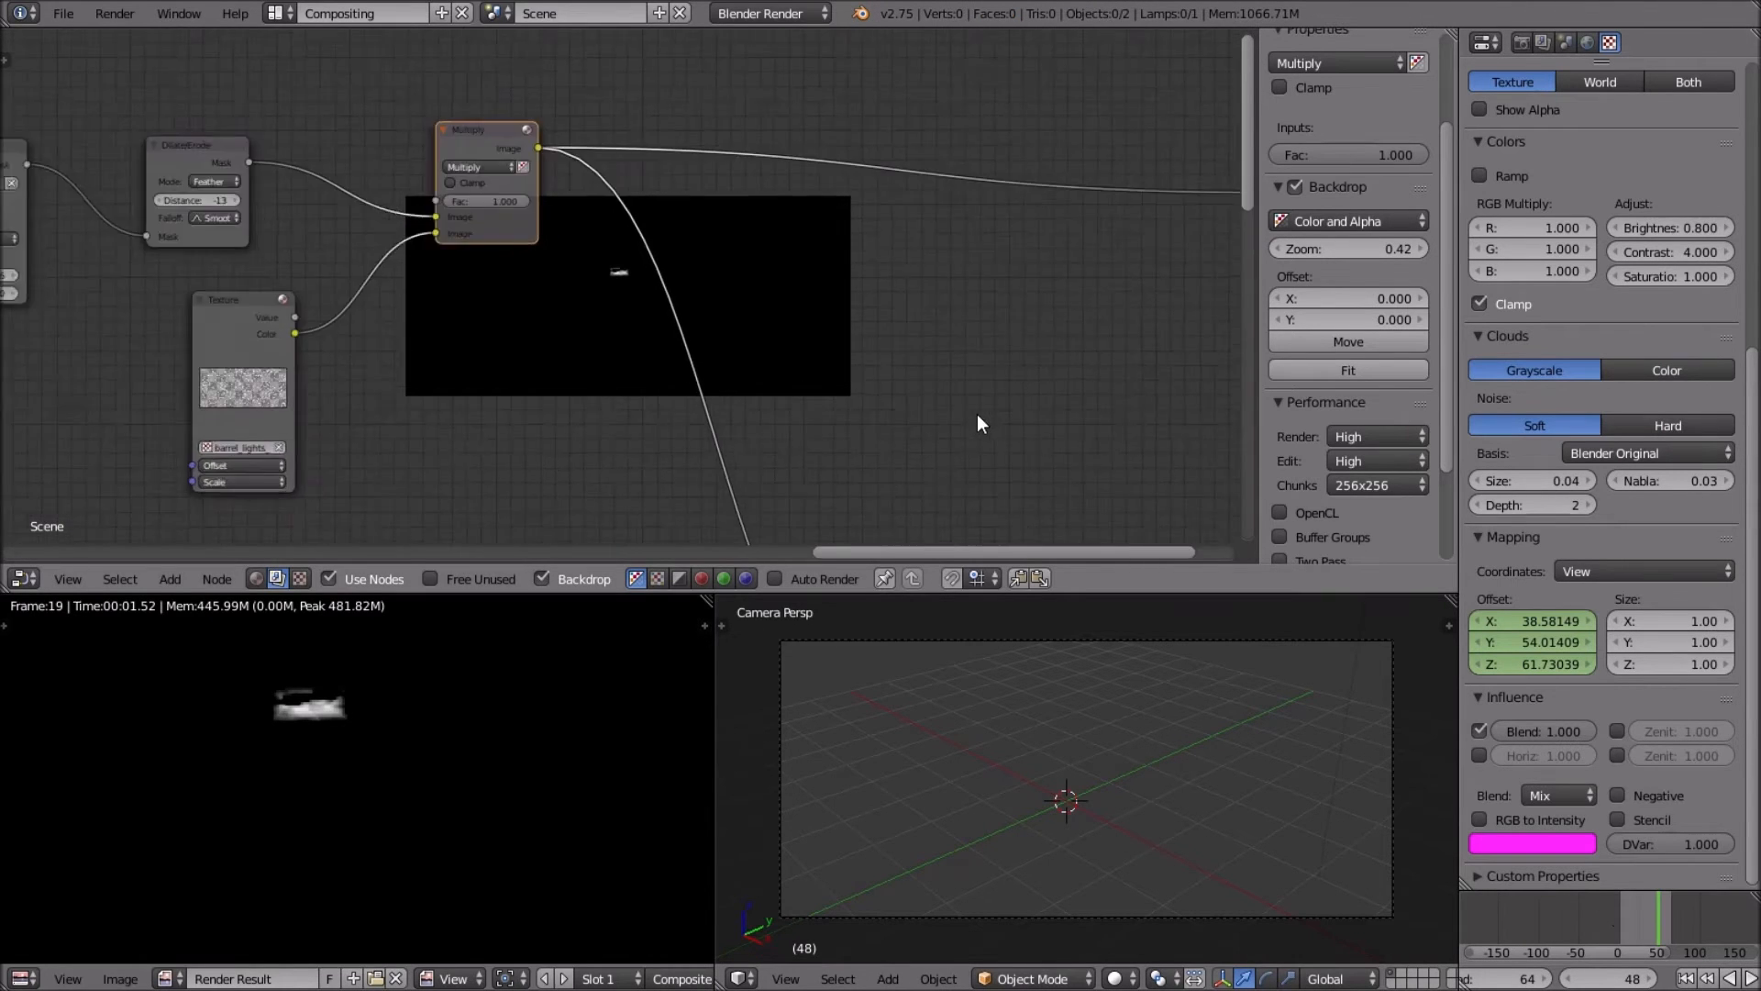
Duplicate the Screen node, place the copy ahead of the Composite output and wire the original Screen node's output into it.
middle_click_drag(861, 440, 720, 232)
scroll(721, 307, "up", 3)
middle_click_drag(721, 307, 642, 358)
scroll(862, 334, "up", 2)
left_click(245, 312)
middle_click_drag(469, 290, 261, 316)
key("shift+d")
left_click(987, 267)
middle_click_drag(1028, 314, 933, 389)
scroll(932, 389, "down", 3)
scroll(933, 389, "down", 1)
middle_click_drag(373, 361, 468, 366)
left_click_drag(376, 415, 1004, 372)
middle_click_drag(836, 357, 725, 453)
Reposition the new Screen node and Composite output below the barrel nodes, and connect the Multiply output to the Screen node's first image input.
key("g")
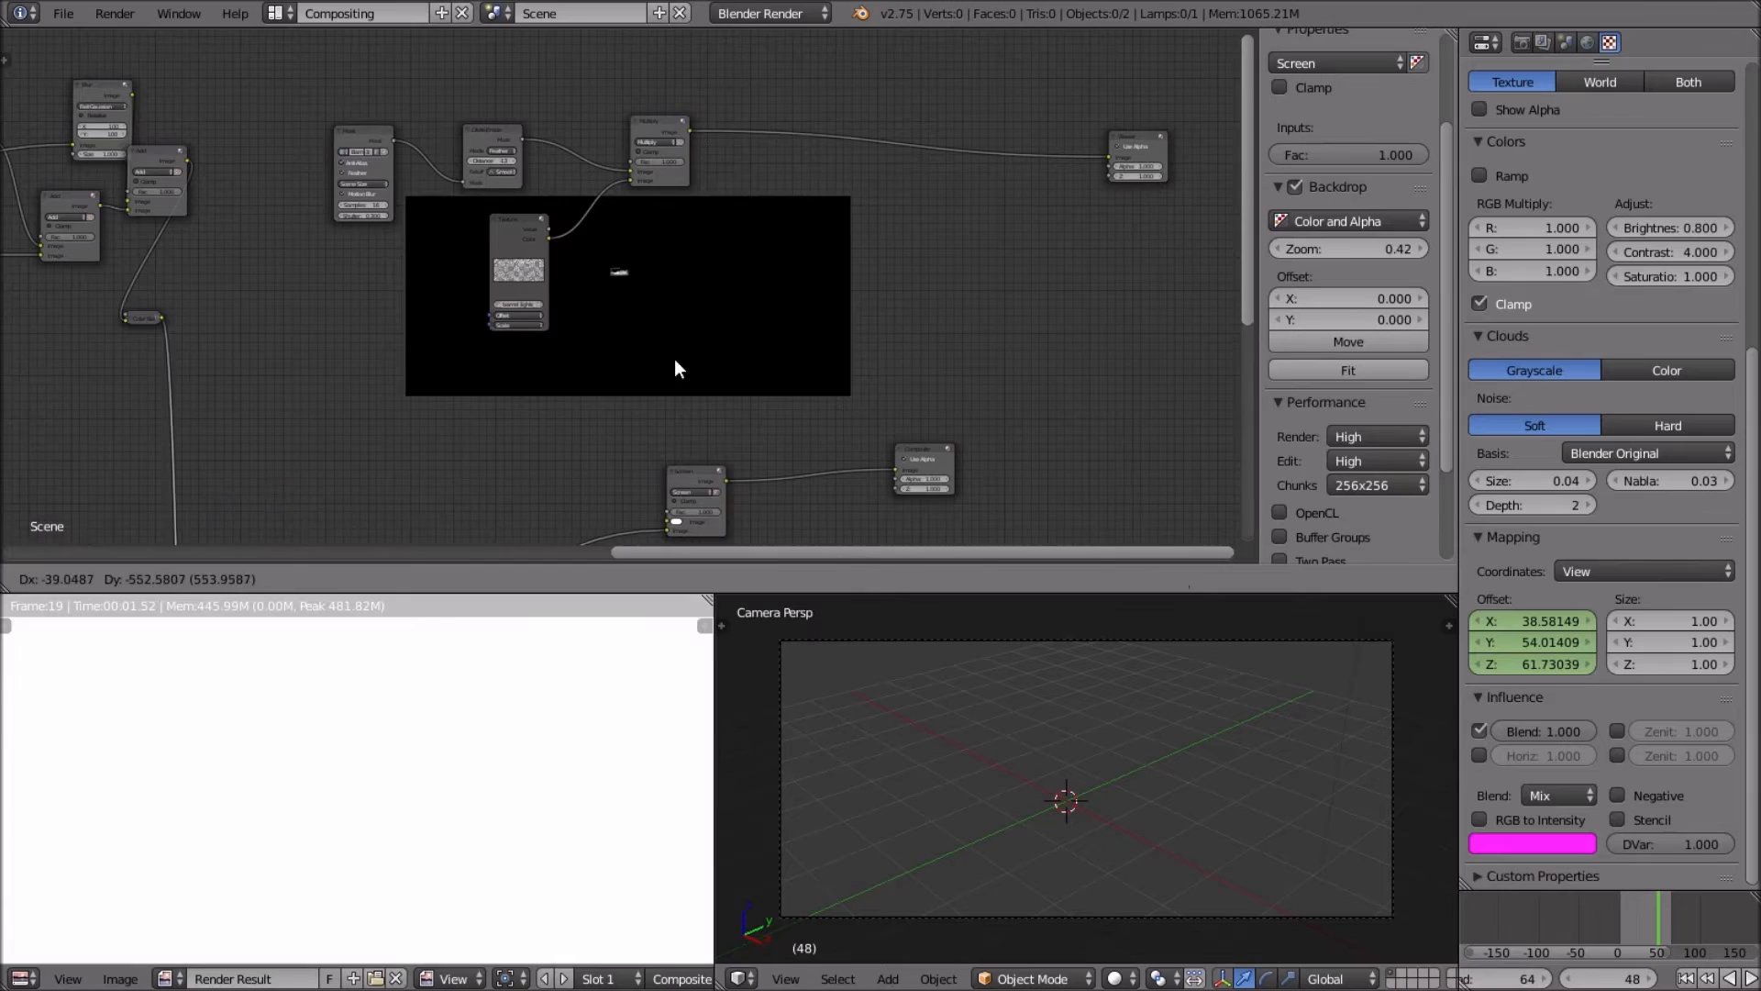
left_click(673, 338)
scroll(623, 334, "down", 5)
middle_click_drag(556, 325, 580, 170)
middle_click_drag(542, 236, 522, 313)
key("g")
left_click(529, 228)
left_click_drag(674, 114, 653, 382)
scroll(673, 371, "up", 3)
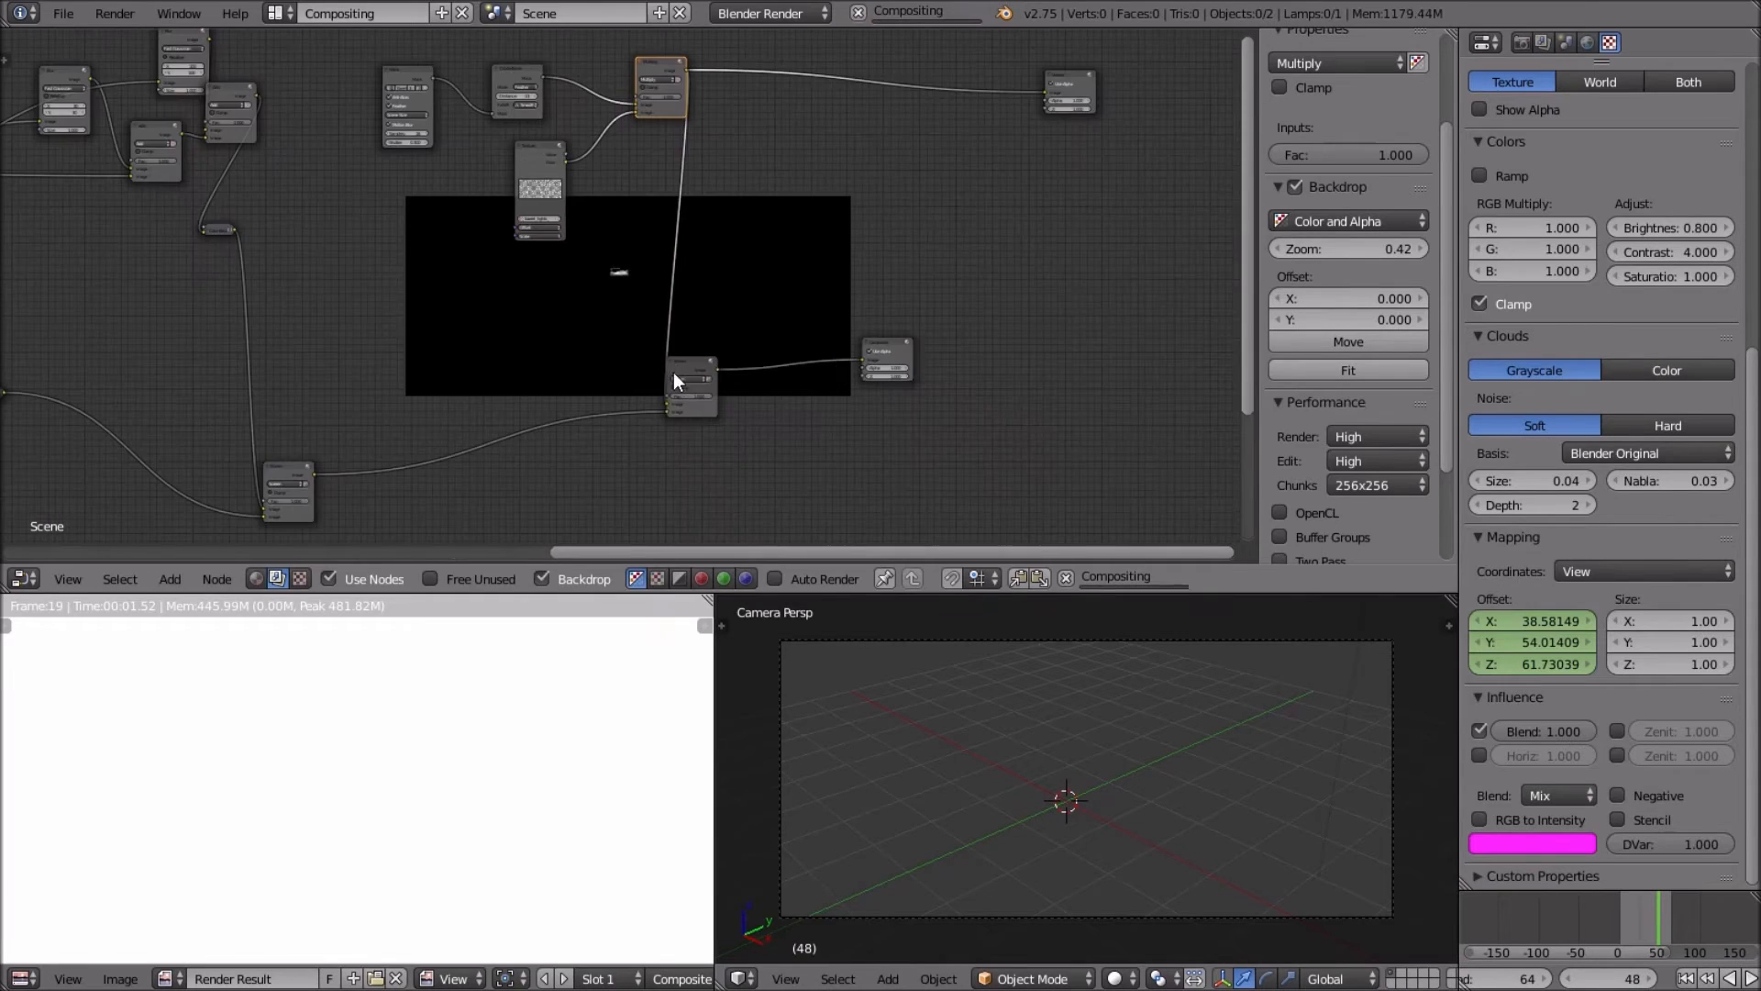
scroll(684, 366, "up", 2)
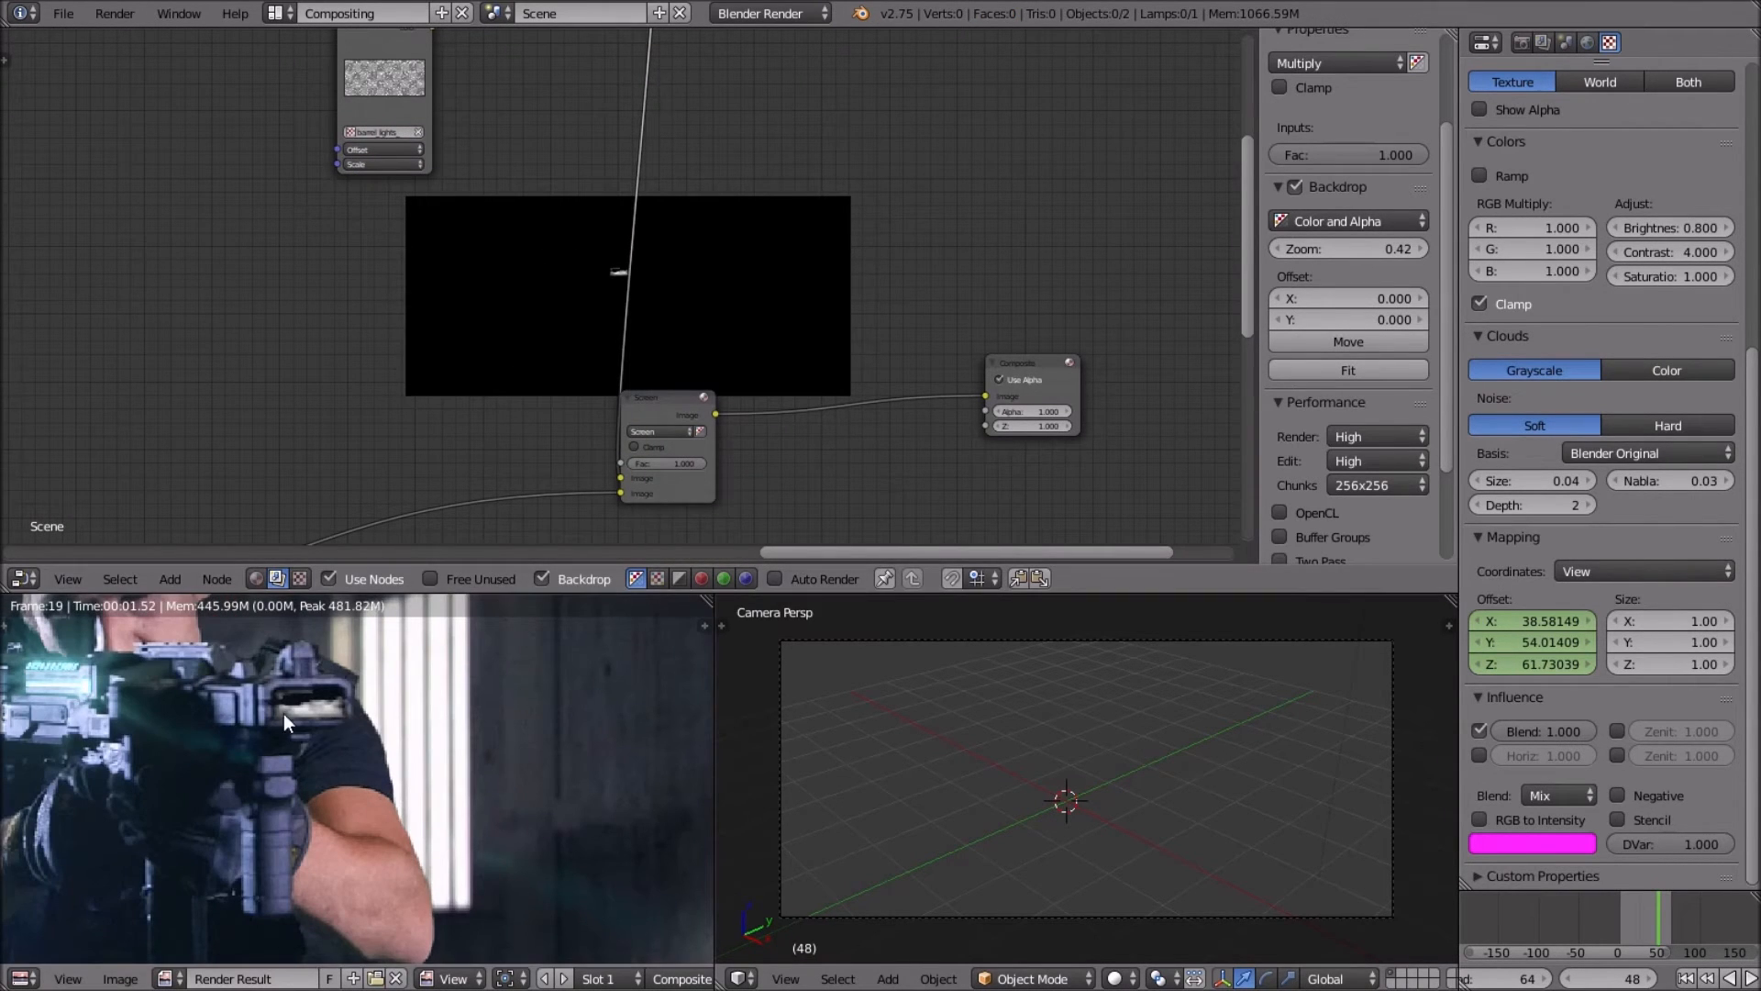
left_click(699, 398)
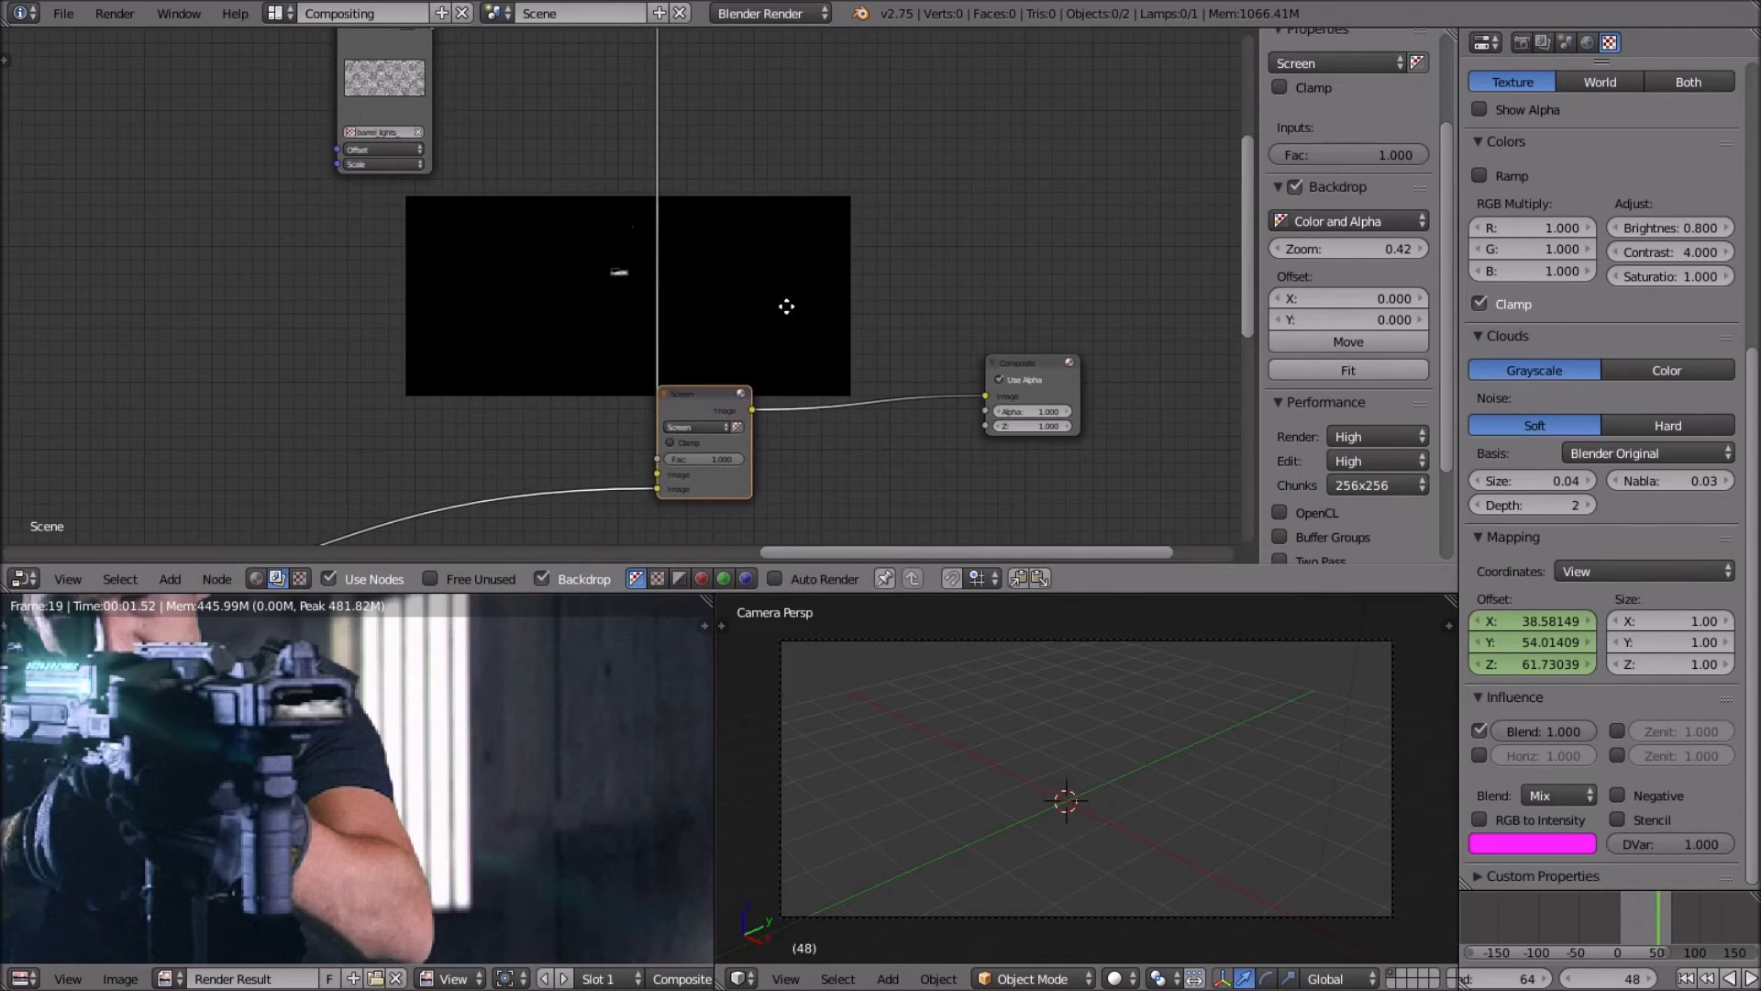
Add a Color Balance node on the link between the Multiply node and the Viewer.
scroll(787, 307, "down", 4)
middle_click_drag(603, 305, 575, 361)
scroll(568, 323, "up", 8)
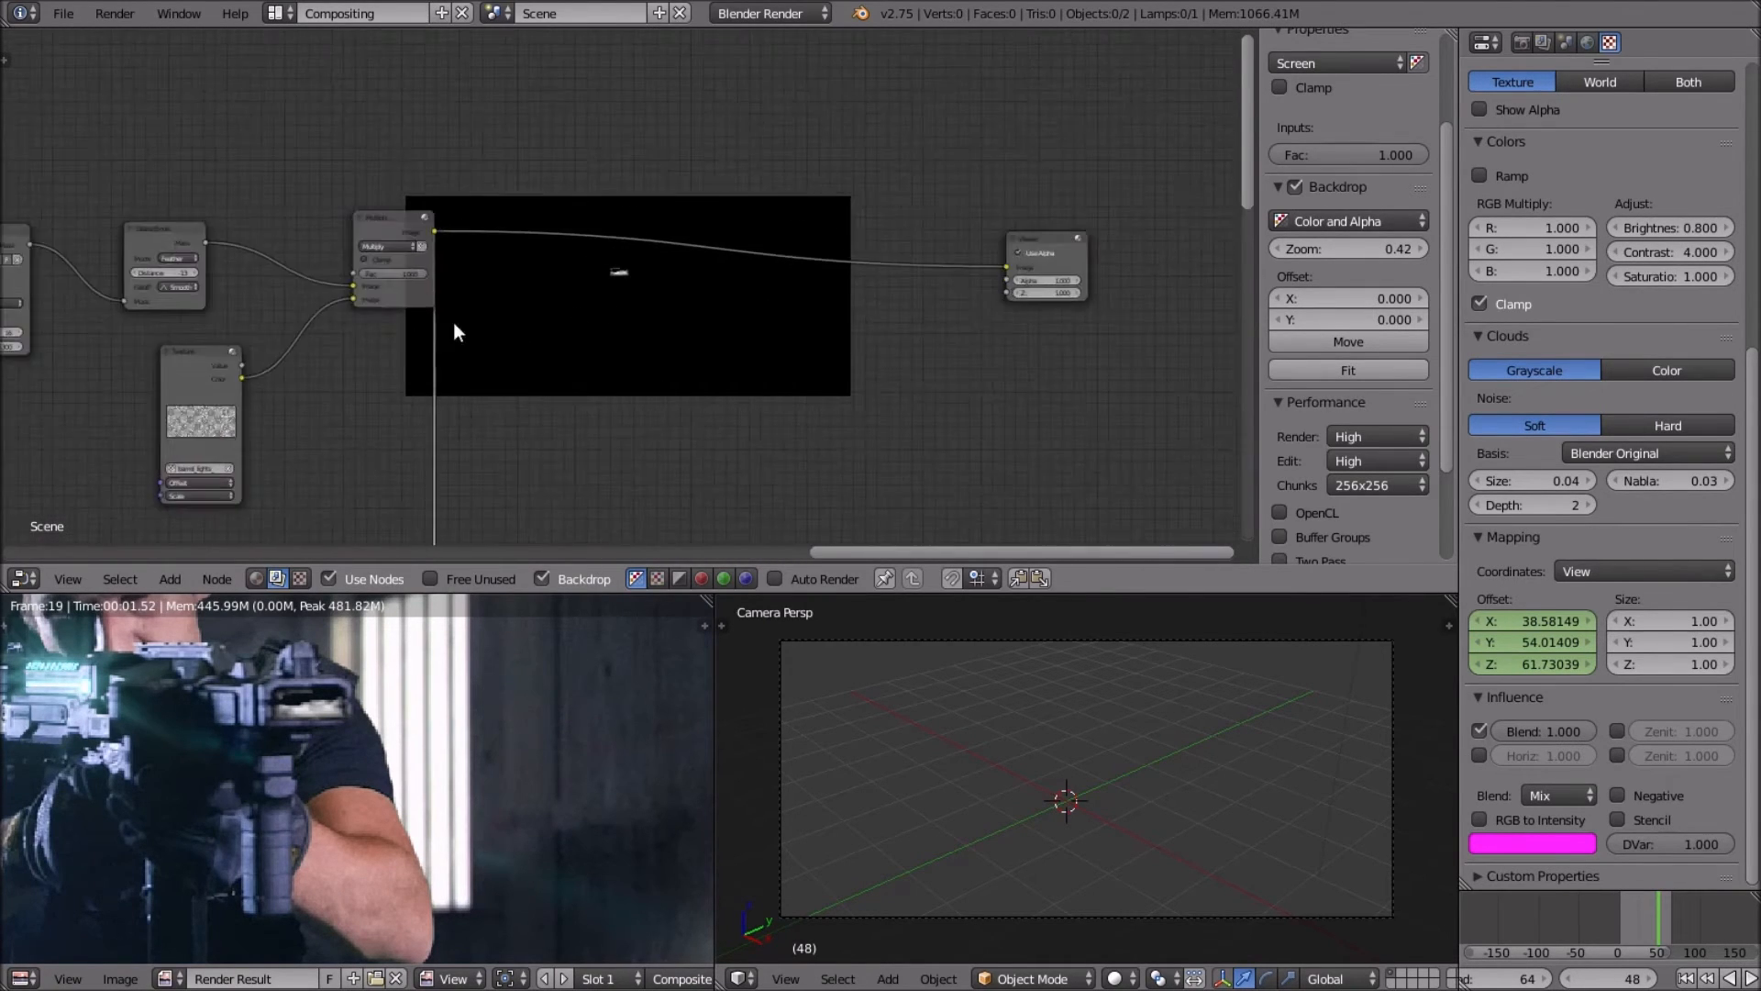
scroll(495, 319, "down", 11)
middle_click_drag(356, 339, 704, 310)
scroll(638, 314, "down", 2)
mouse_move(369, 411)
middle_mouse_down()
mouse_move(561, 329)
mouse_move(346, 393)
middle_mouse_up()
scroll(561, 328, "up", 5)
scroll(642, 357, "down", 1)
middle_click_drag(789, 335, 609, 377)
scroll(565, 378, "up", 4)
scroll(608, 377, "up", 4)
key("shift+a")
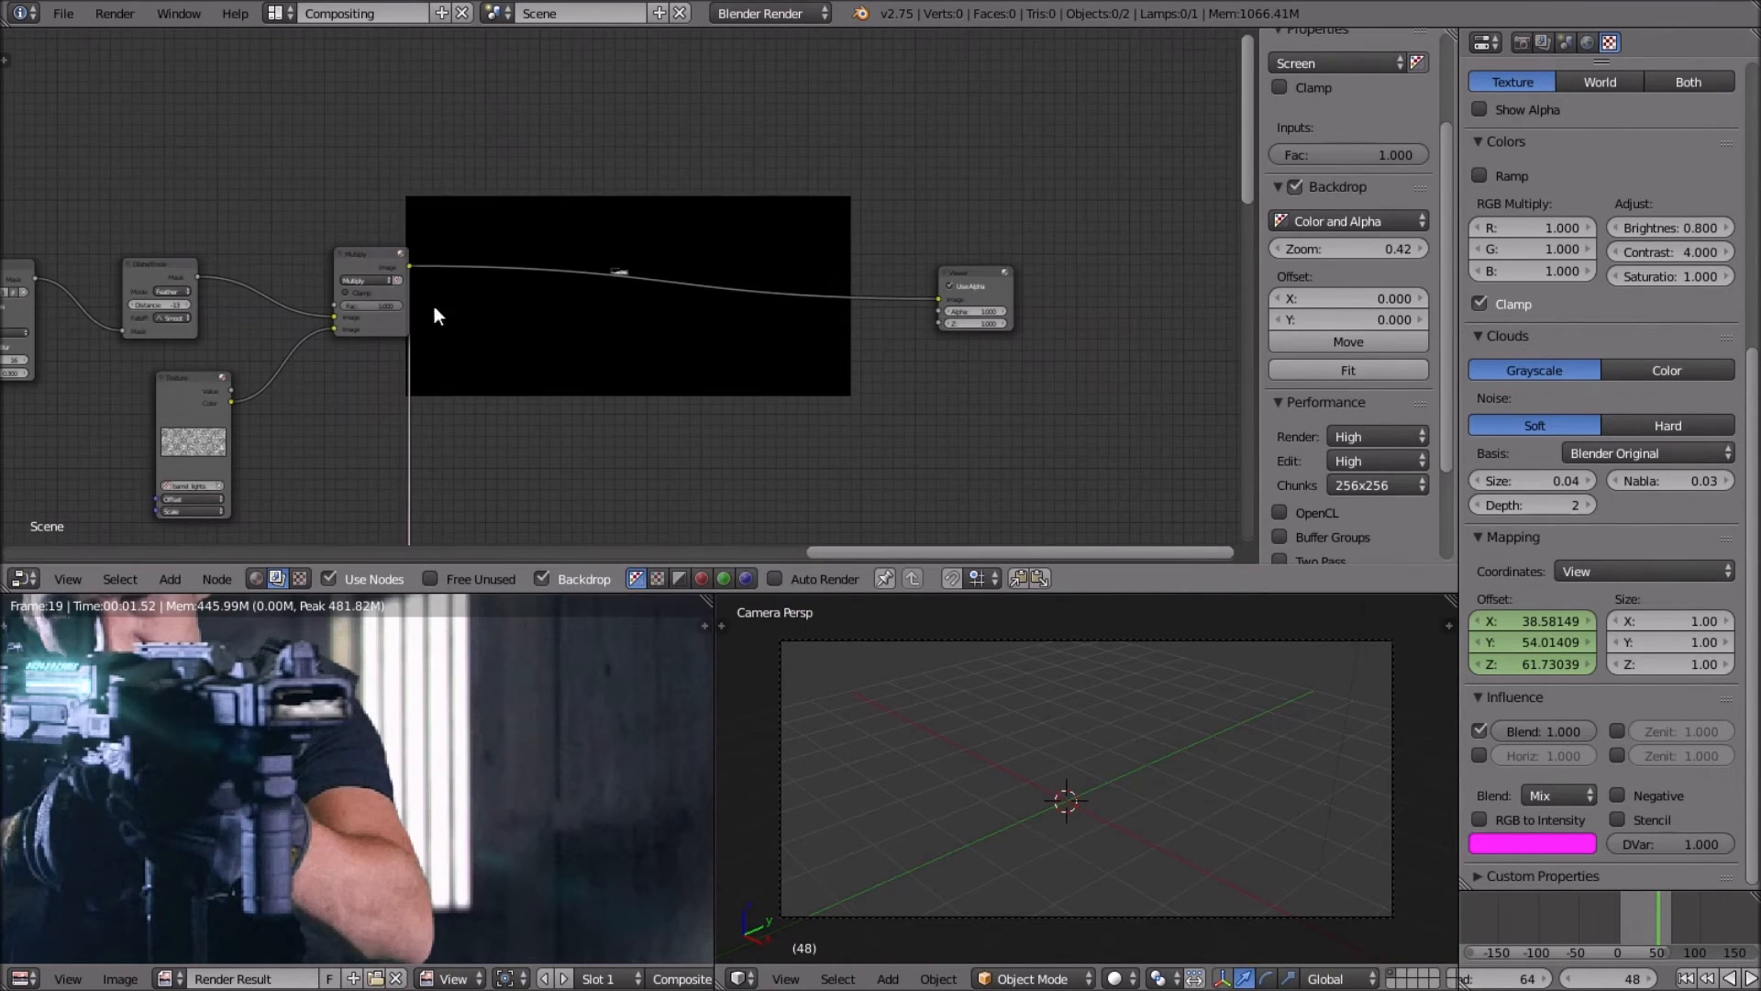
scroll(602, 381, "up", 2)
key("shift+a")
mouse_move(608, 375)
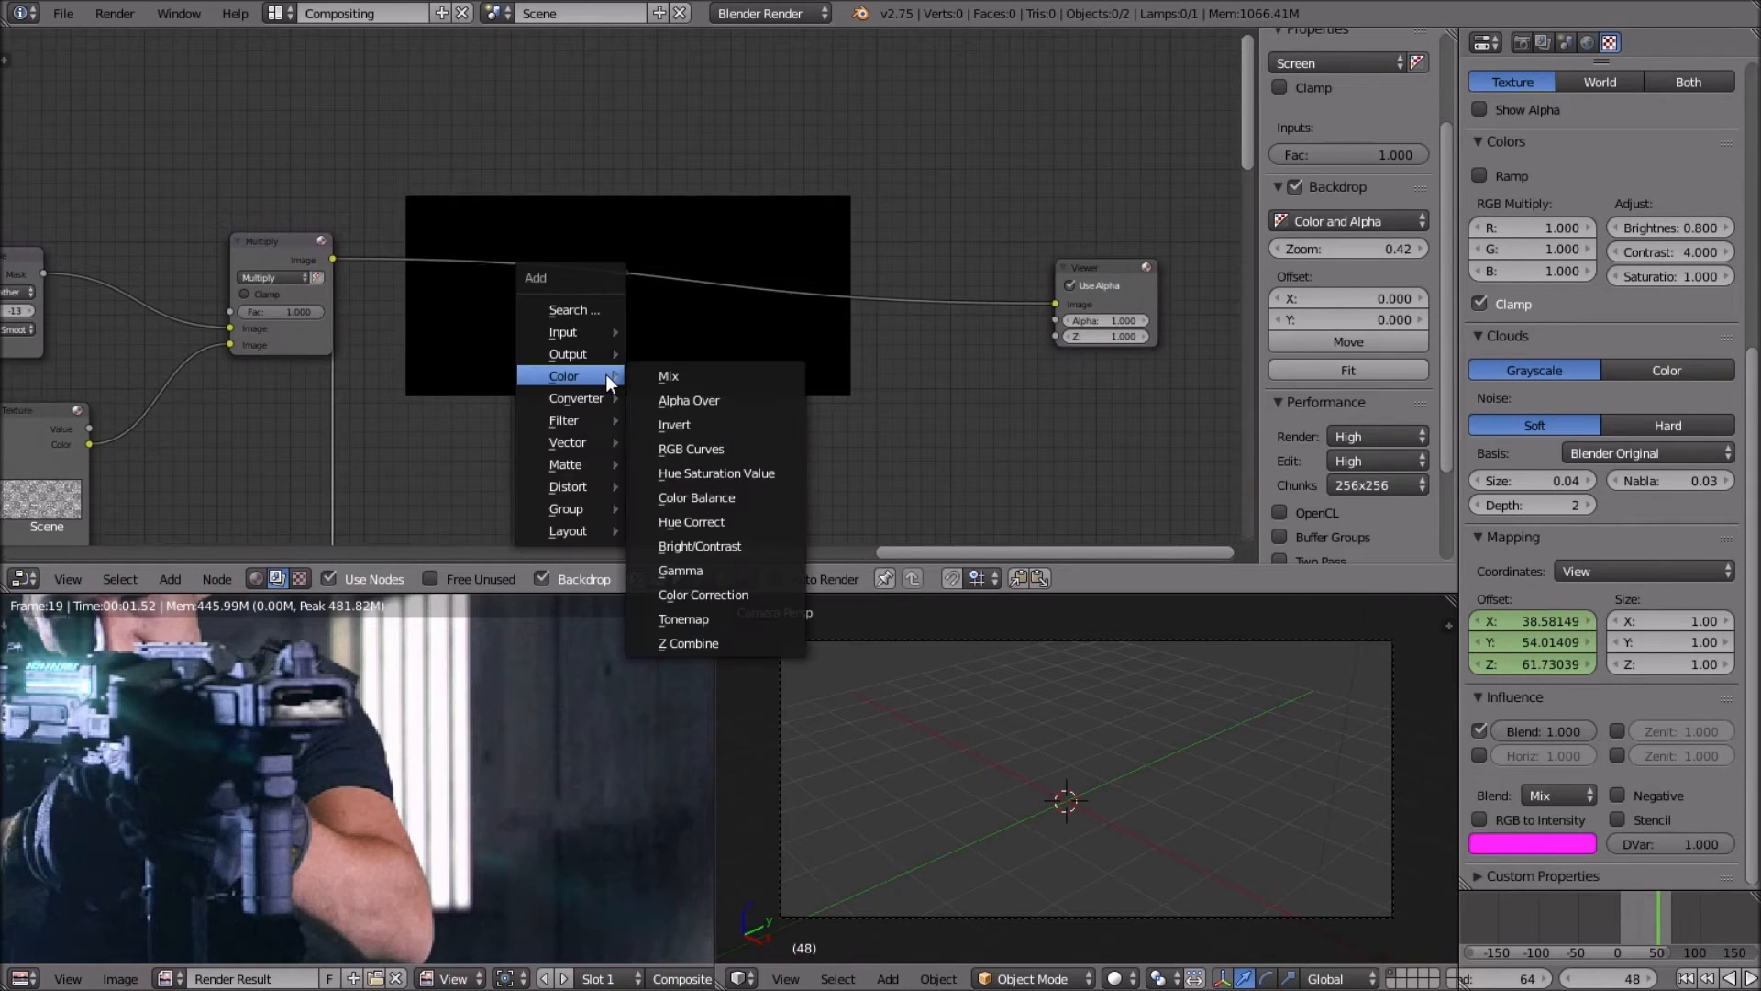
left_click(741, 495)
left_click(486, 219)
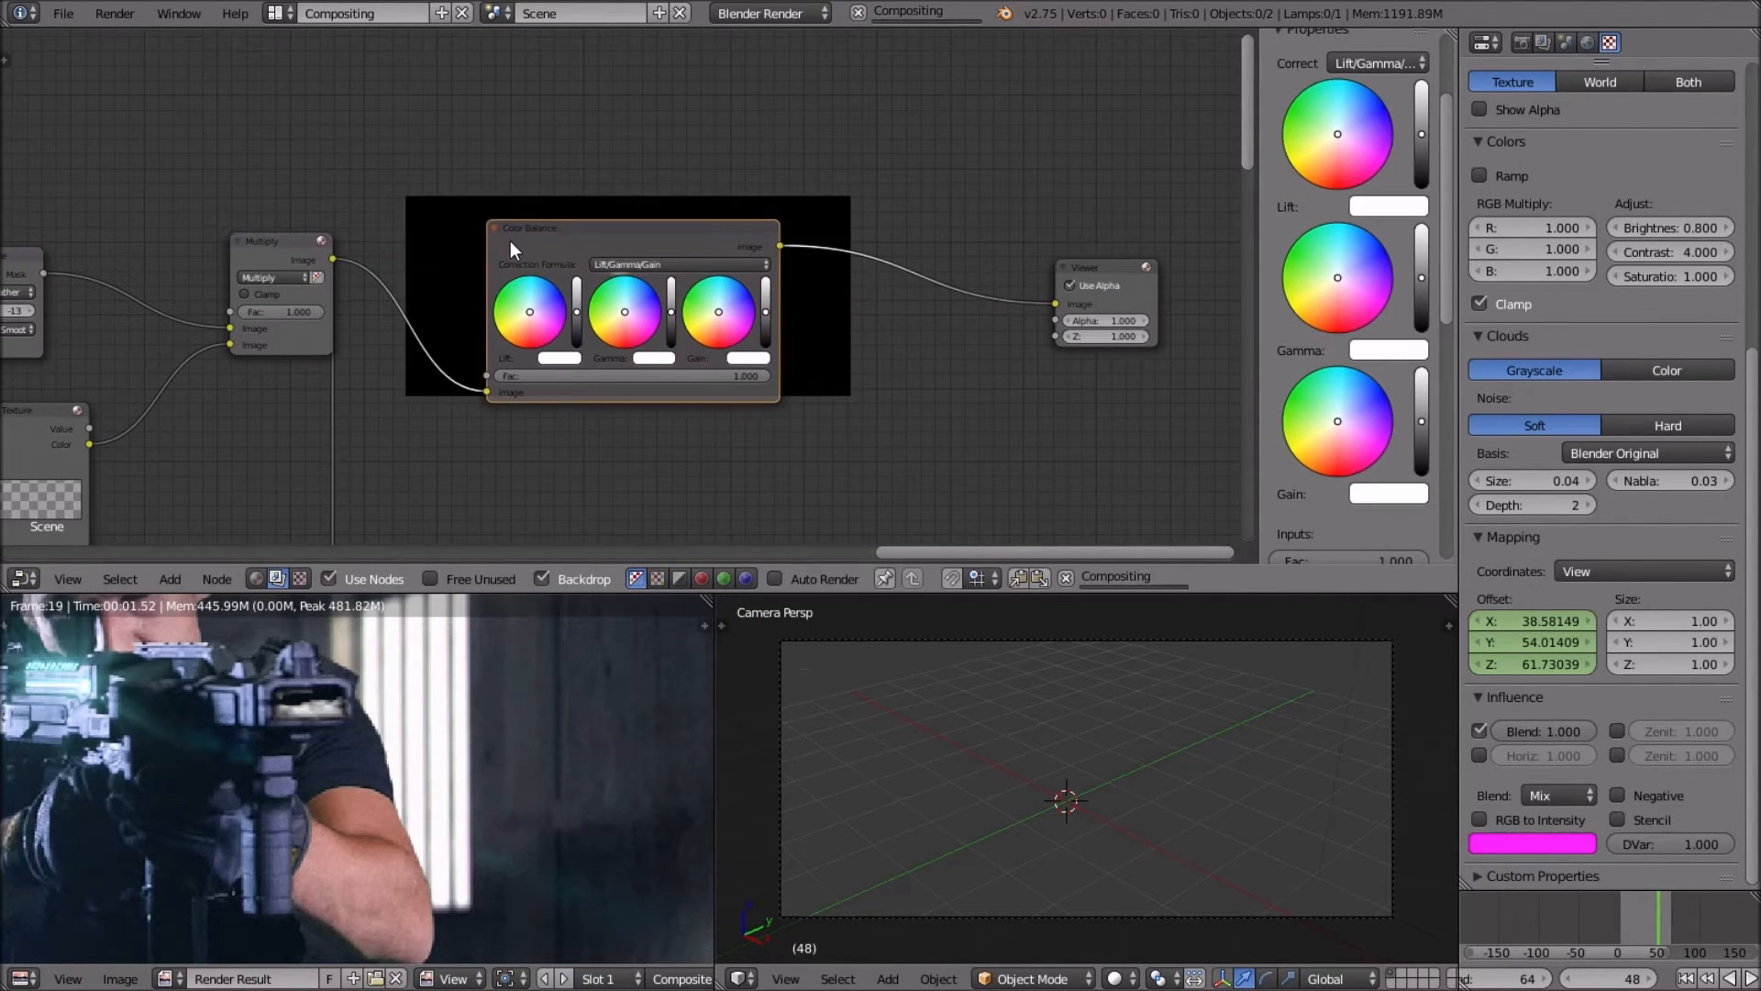
Tint the Lift, Gamma and Gain of the Color Balance node pale cyan.
scroll(510, 240, "up", 2)
scroll(512, 325, "up", 1)
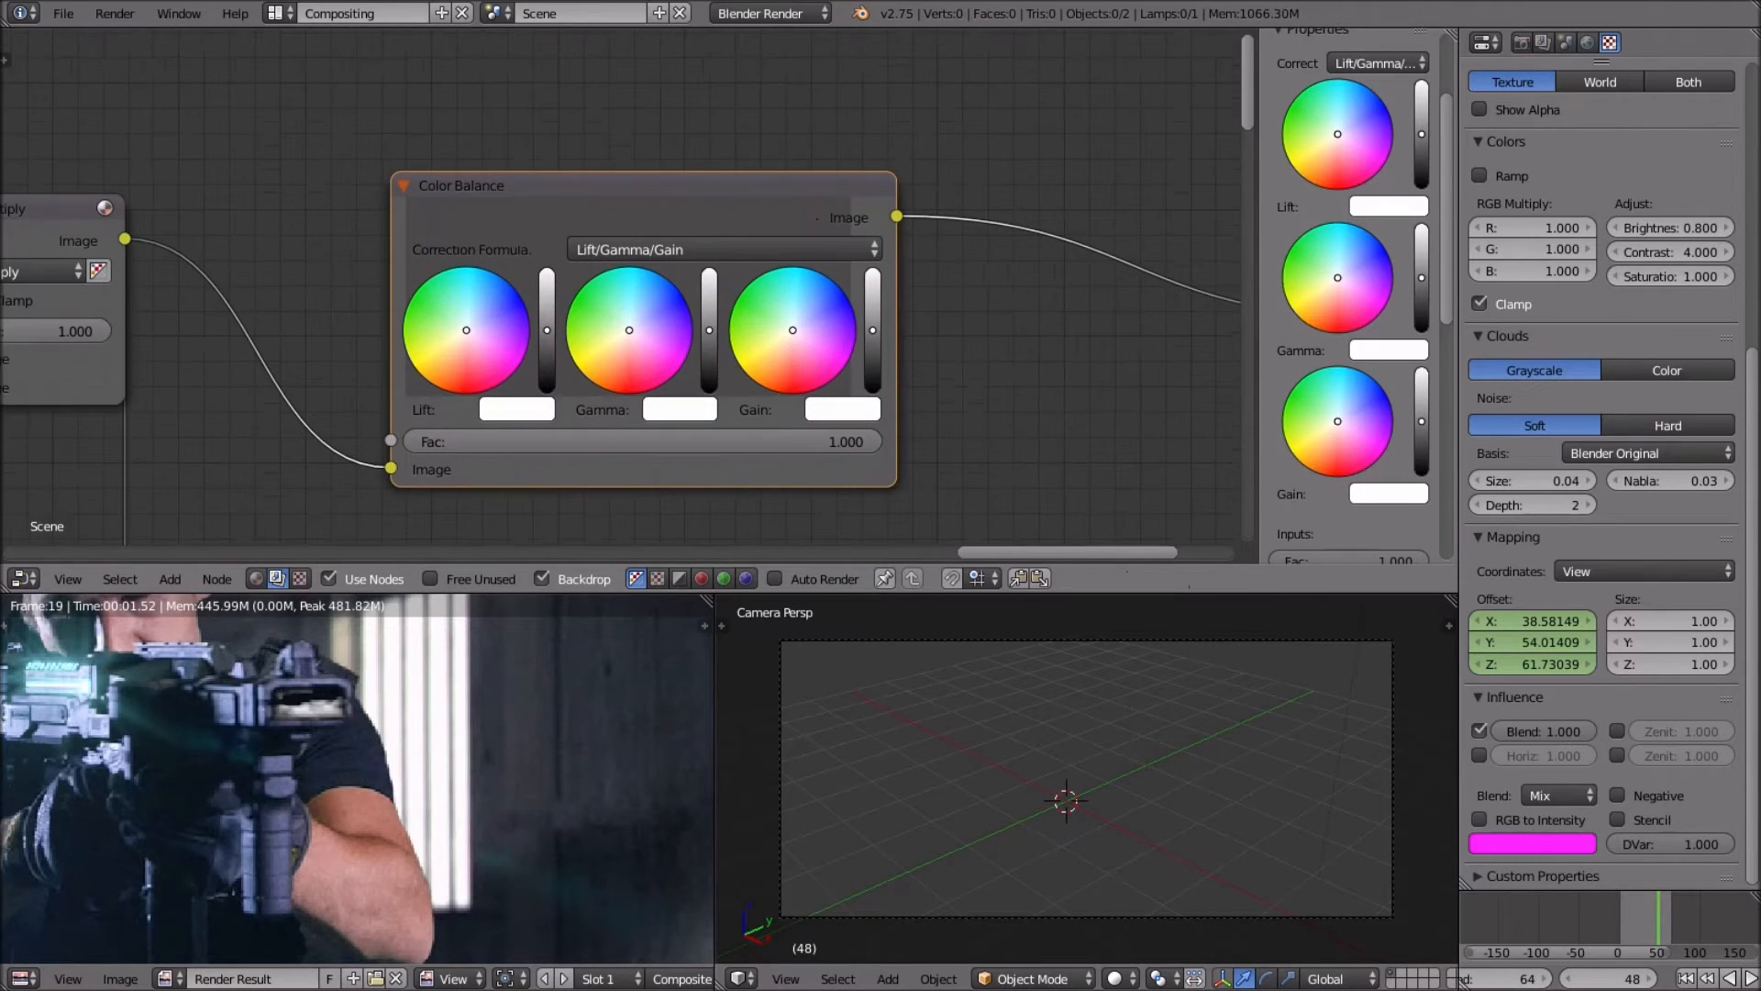
left_click(462, 295)
left_click(633, 300)
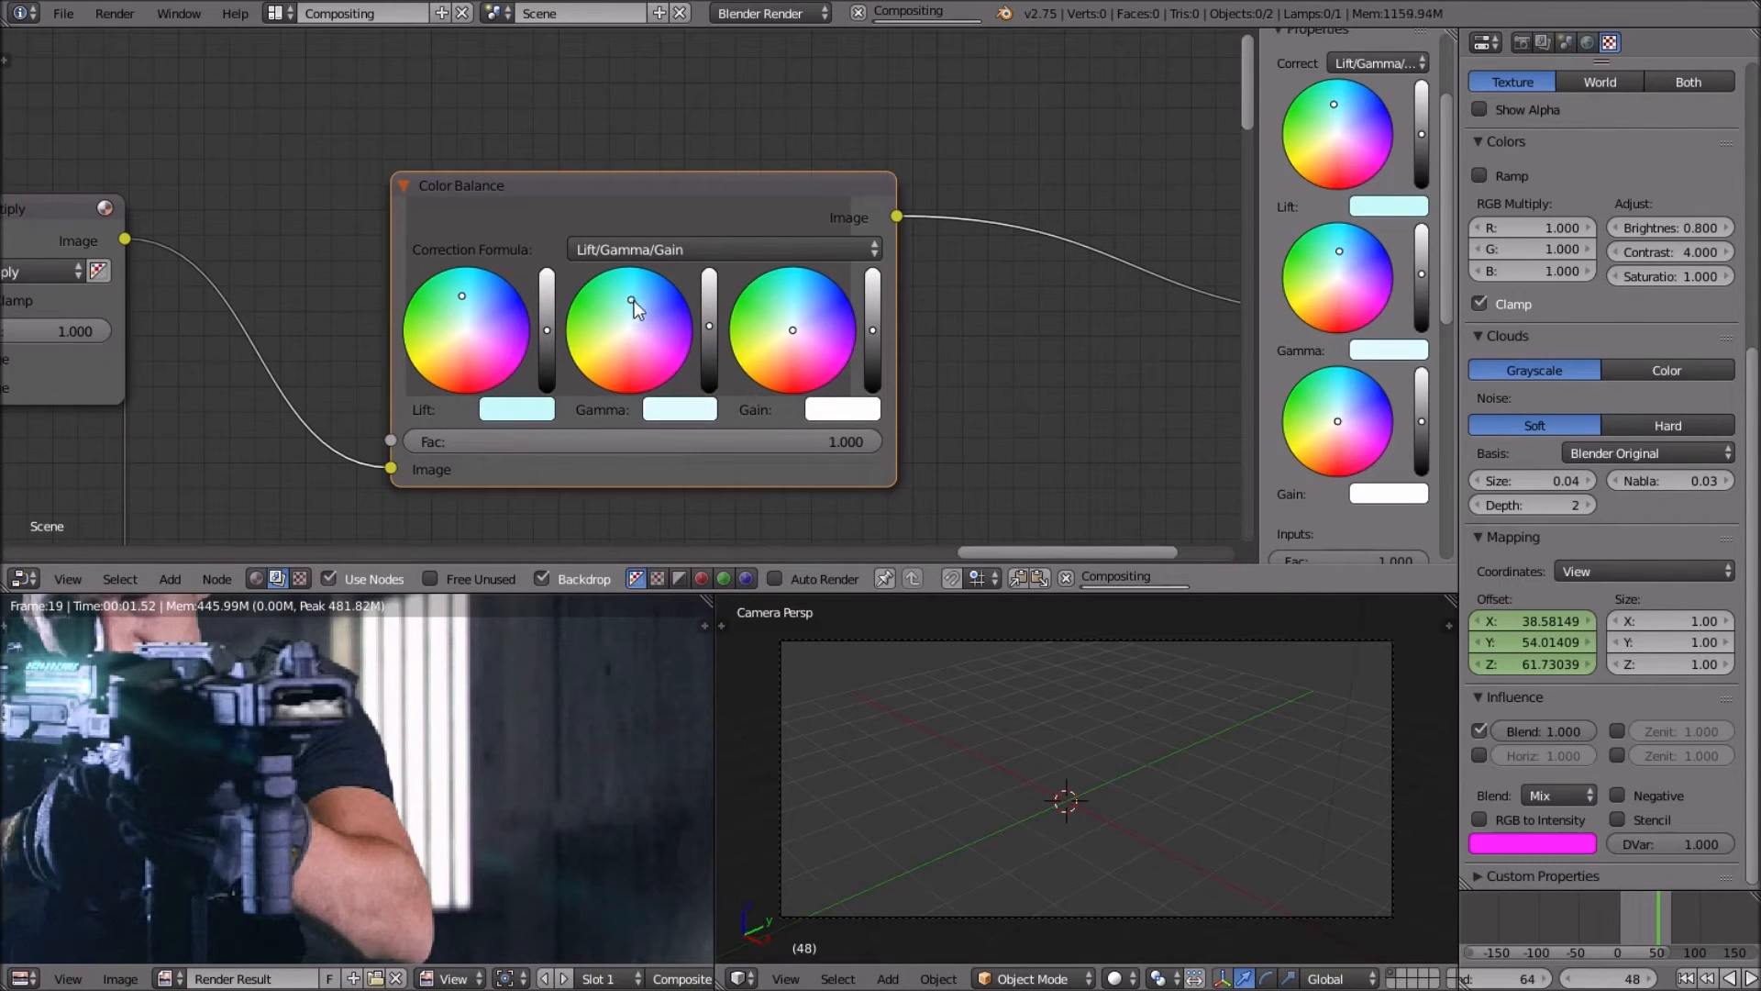
left_click(799, 306)
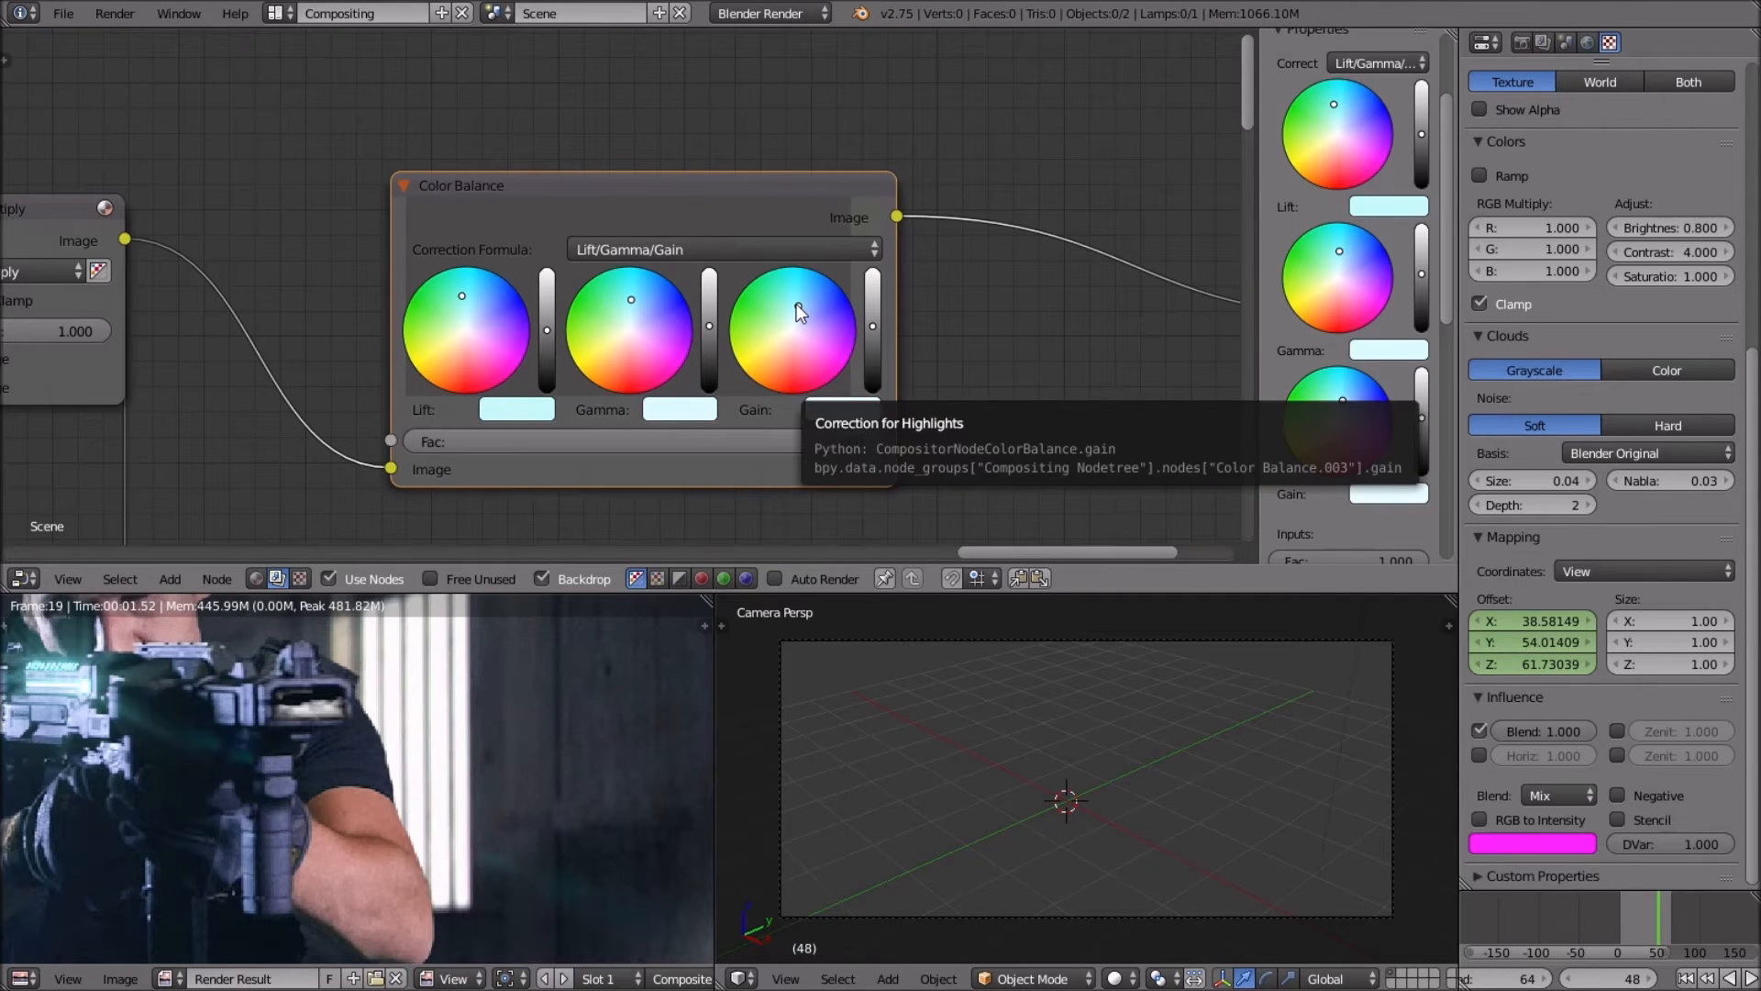
Connect the Color Balance output to the first image input of the Screen node feeding the Composite output.
scroll(796, 304, "down", 6)
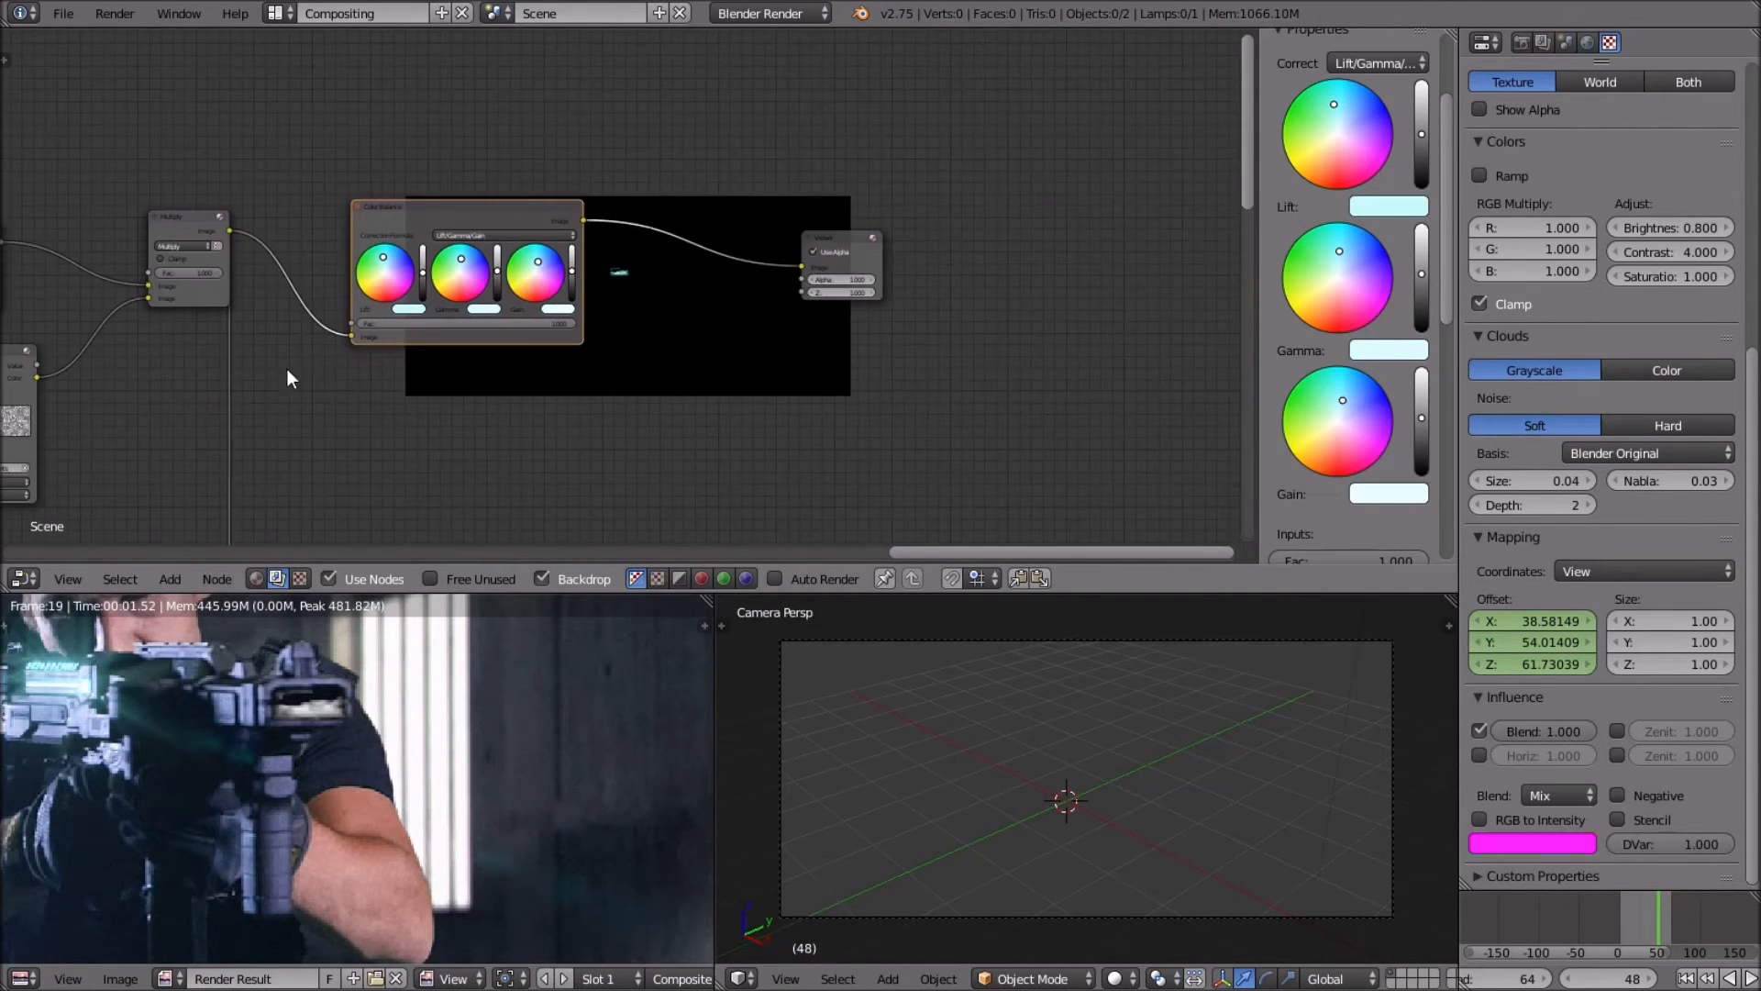
middle_click_drag(600, 236, 567, 223)
left_click_drag(563, 223, 339, 424)
scroll(340, 422, "down", 4)
middle_click_drag(340, 422, 431, 265)
left_click_drag(594, 120, 432, 363)
scroll(471, 356, "up", 2)
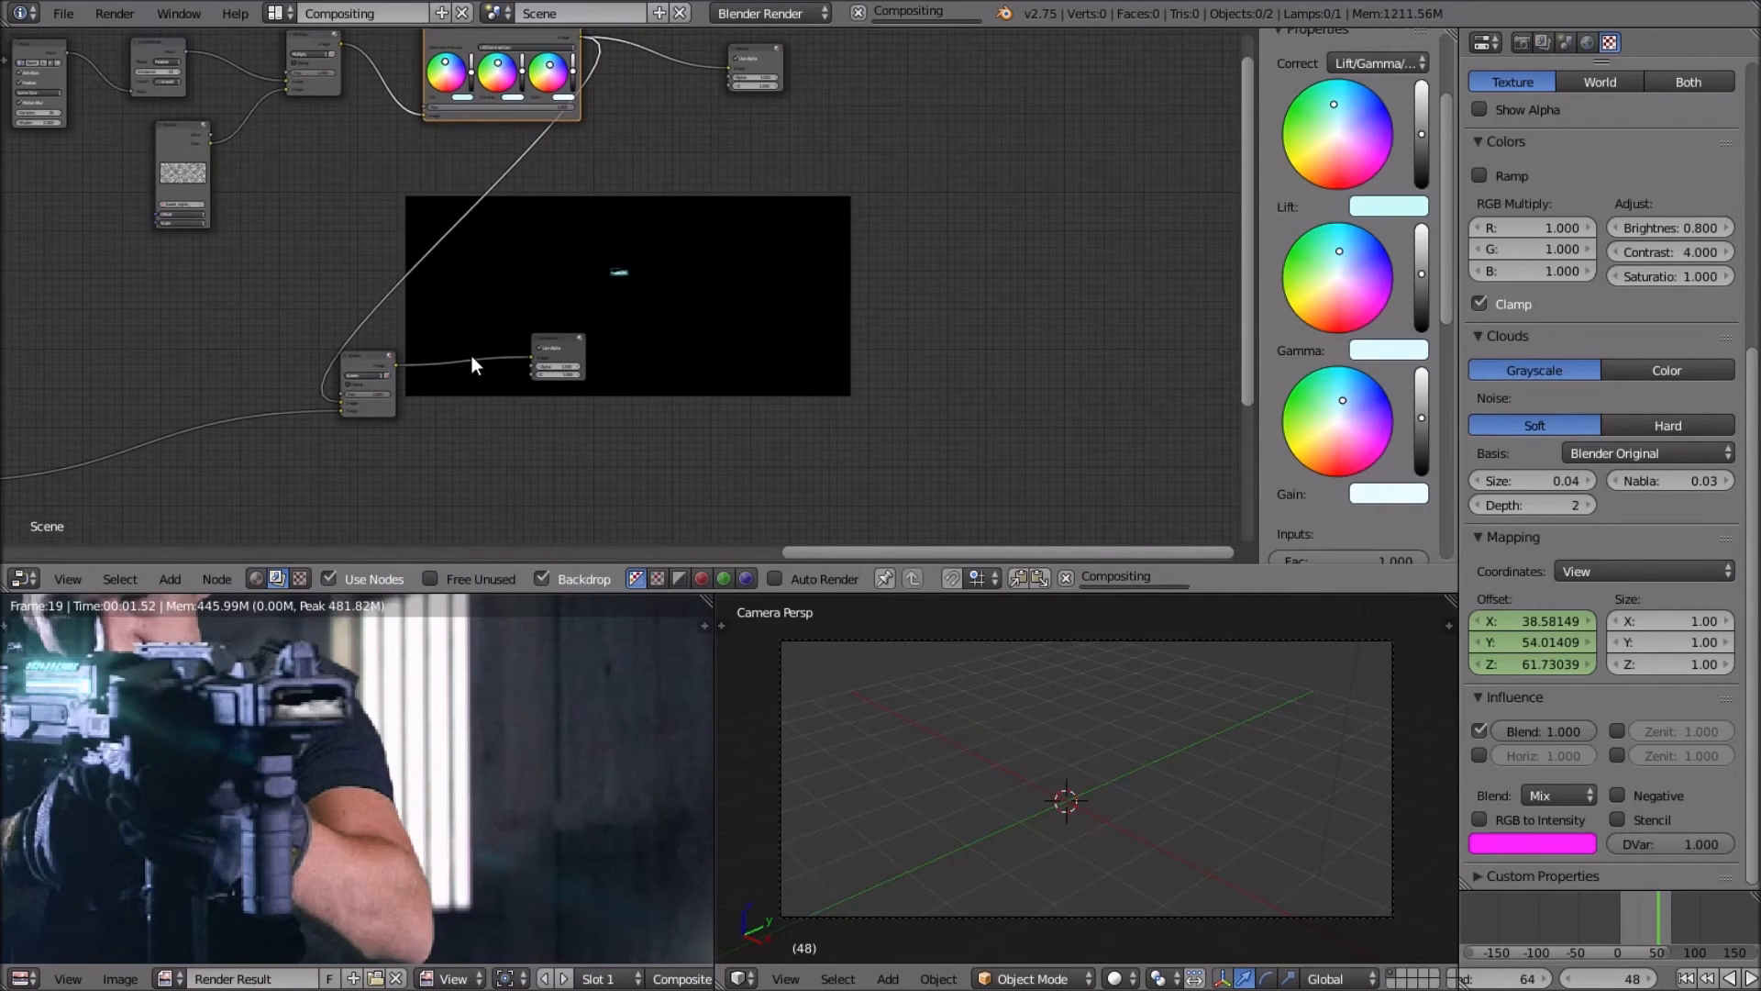
scroll(471, 337, "up", 4)
middle_click_drag(485, 349, 652, 536)
scroll(649, 353, "up", 5)
middle_click_drag(648, 351, 649, 358)
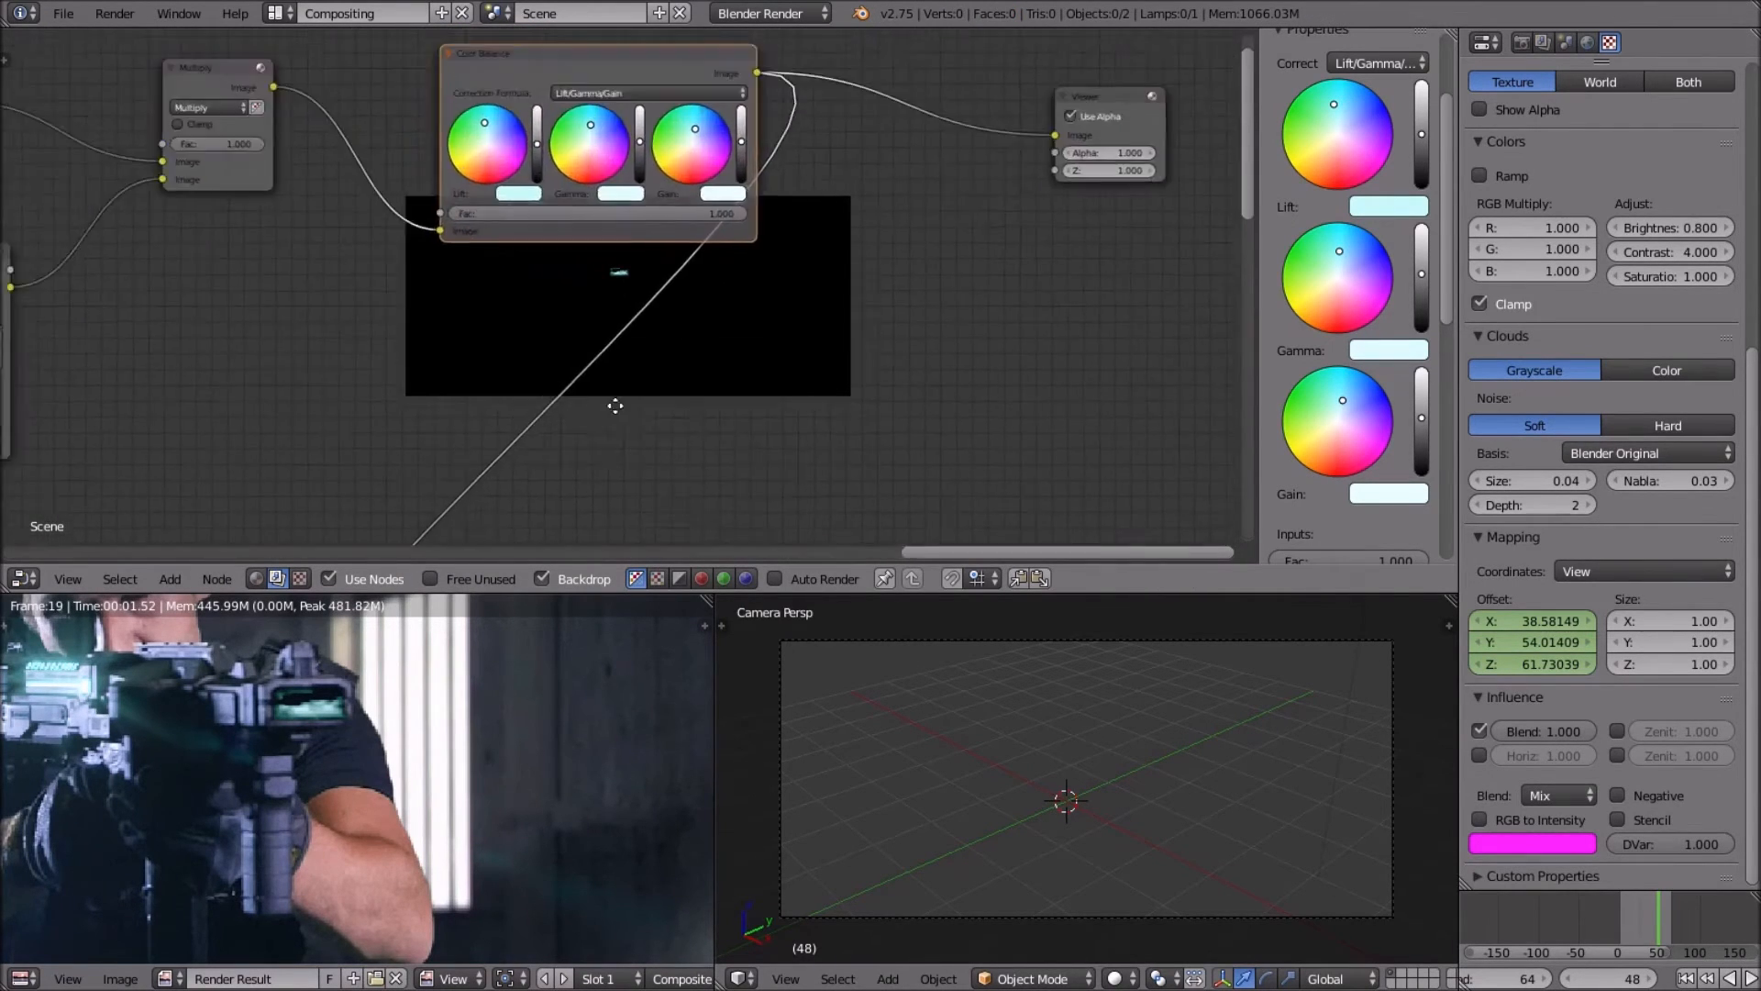
Raise the Gain brightness of the Color Balance node to intensify the barrel light's highlights.
scroll(695, 233, "up", 4)
left_click_drag(705, 231, 708, 207)
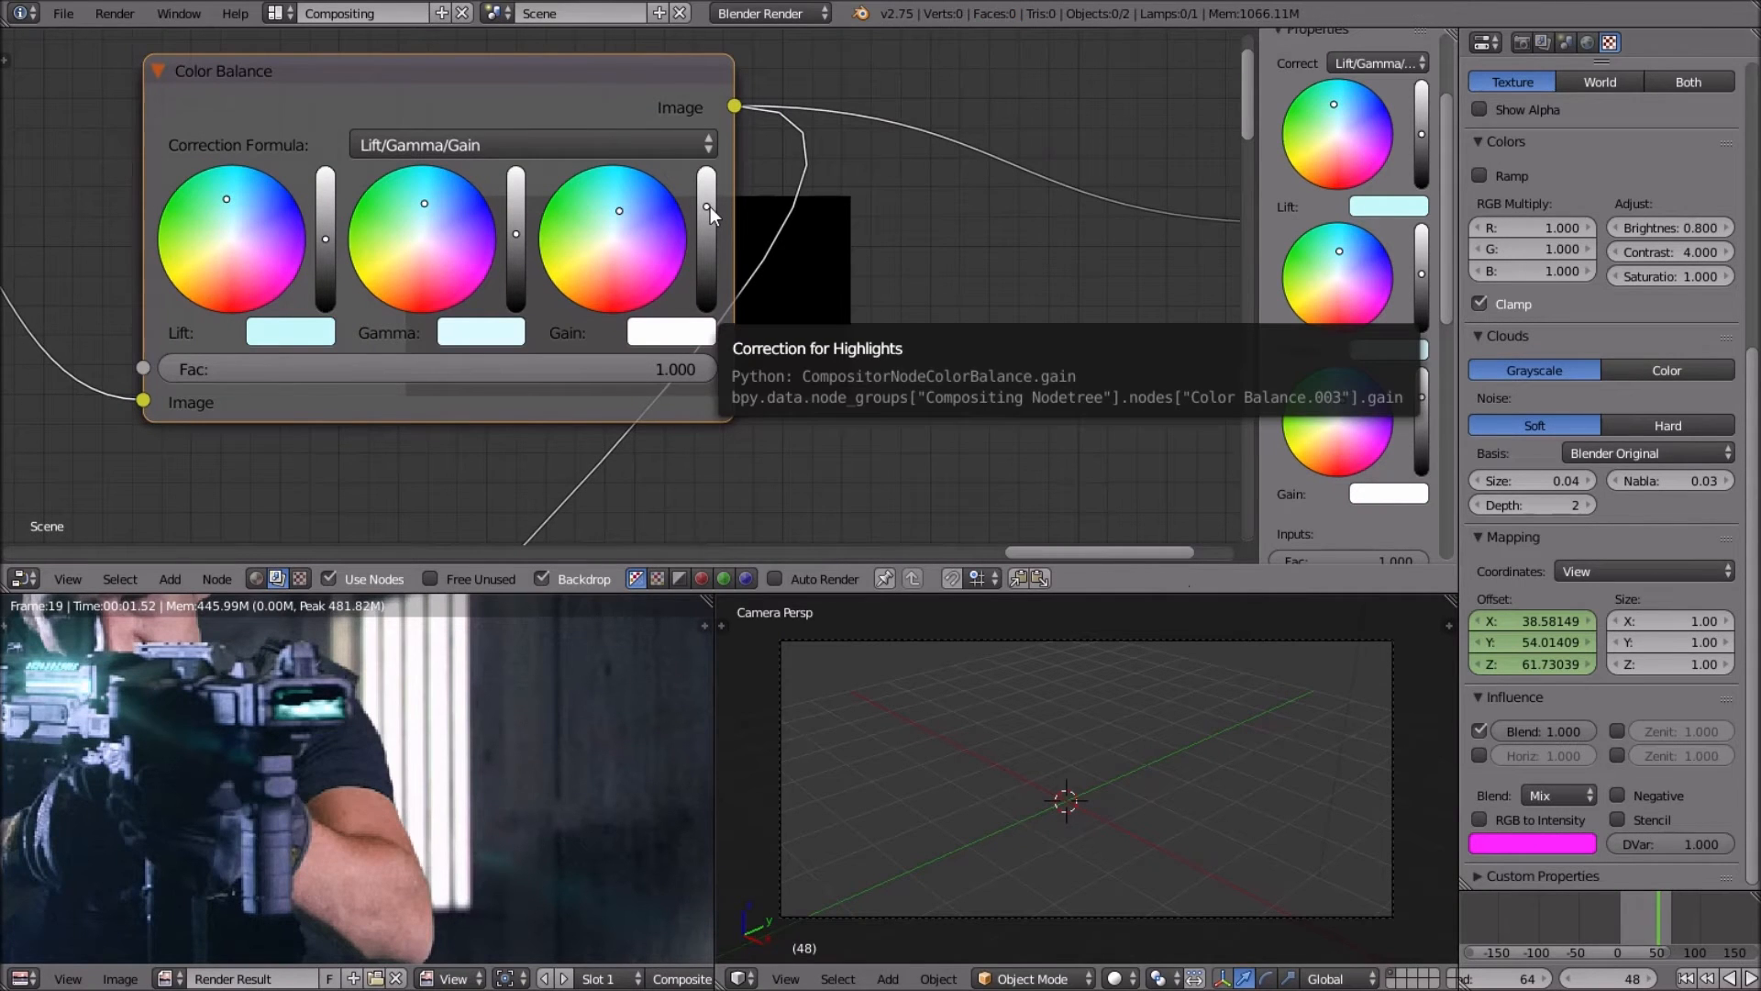
scroll(598, 353, "up", 3)
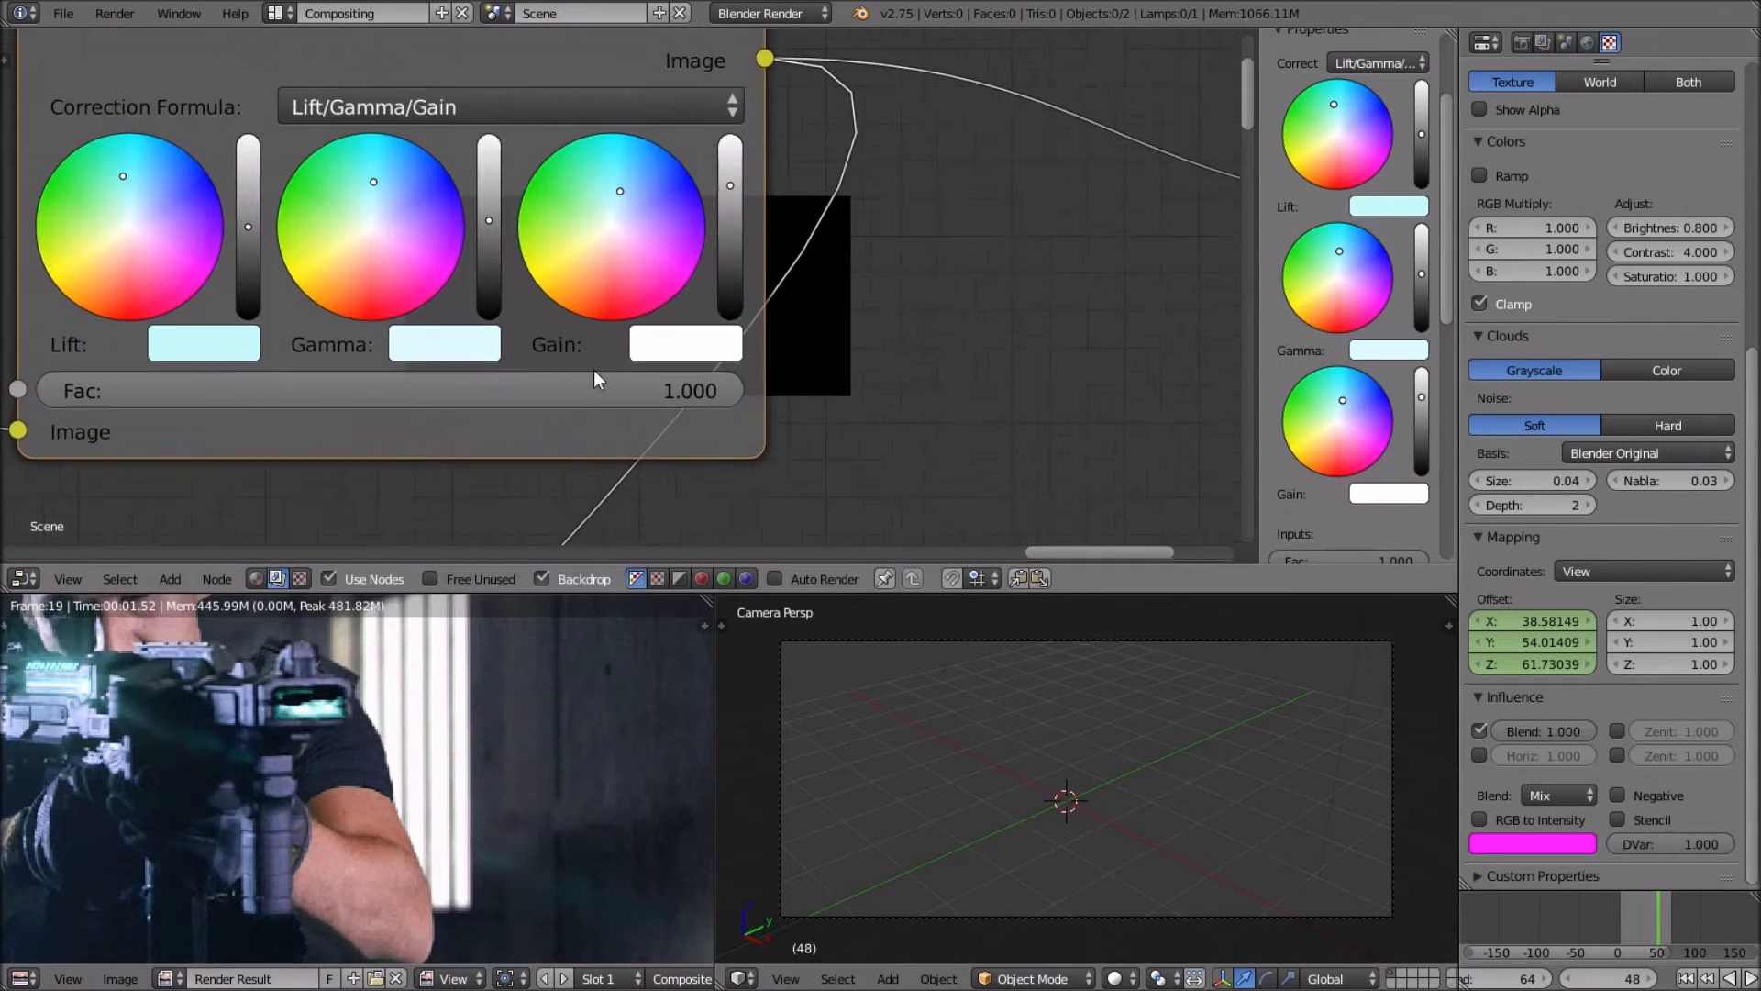
scroll(495, 356, "up", 3)
middle_click_drag(454, 351, 412, 365)
Move the Dilate/Erode node up near the Multiply node and cut the link between them.
scroll(412, 365, "down", 8)
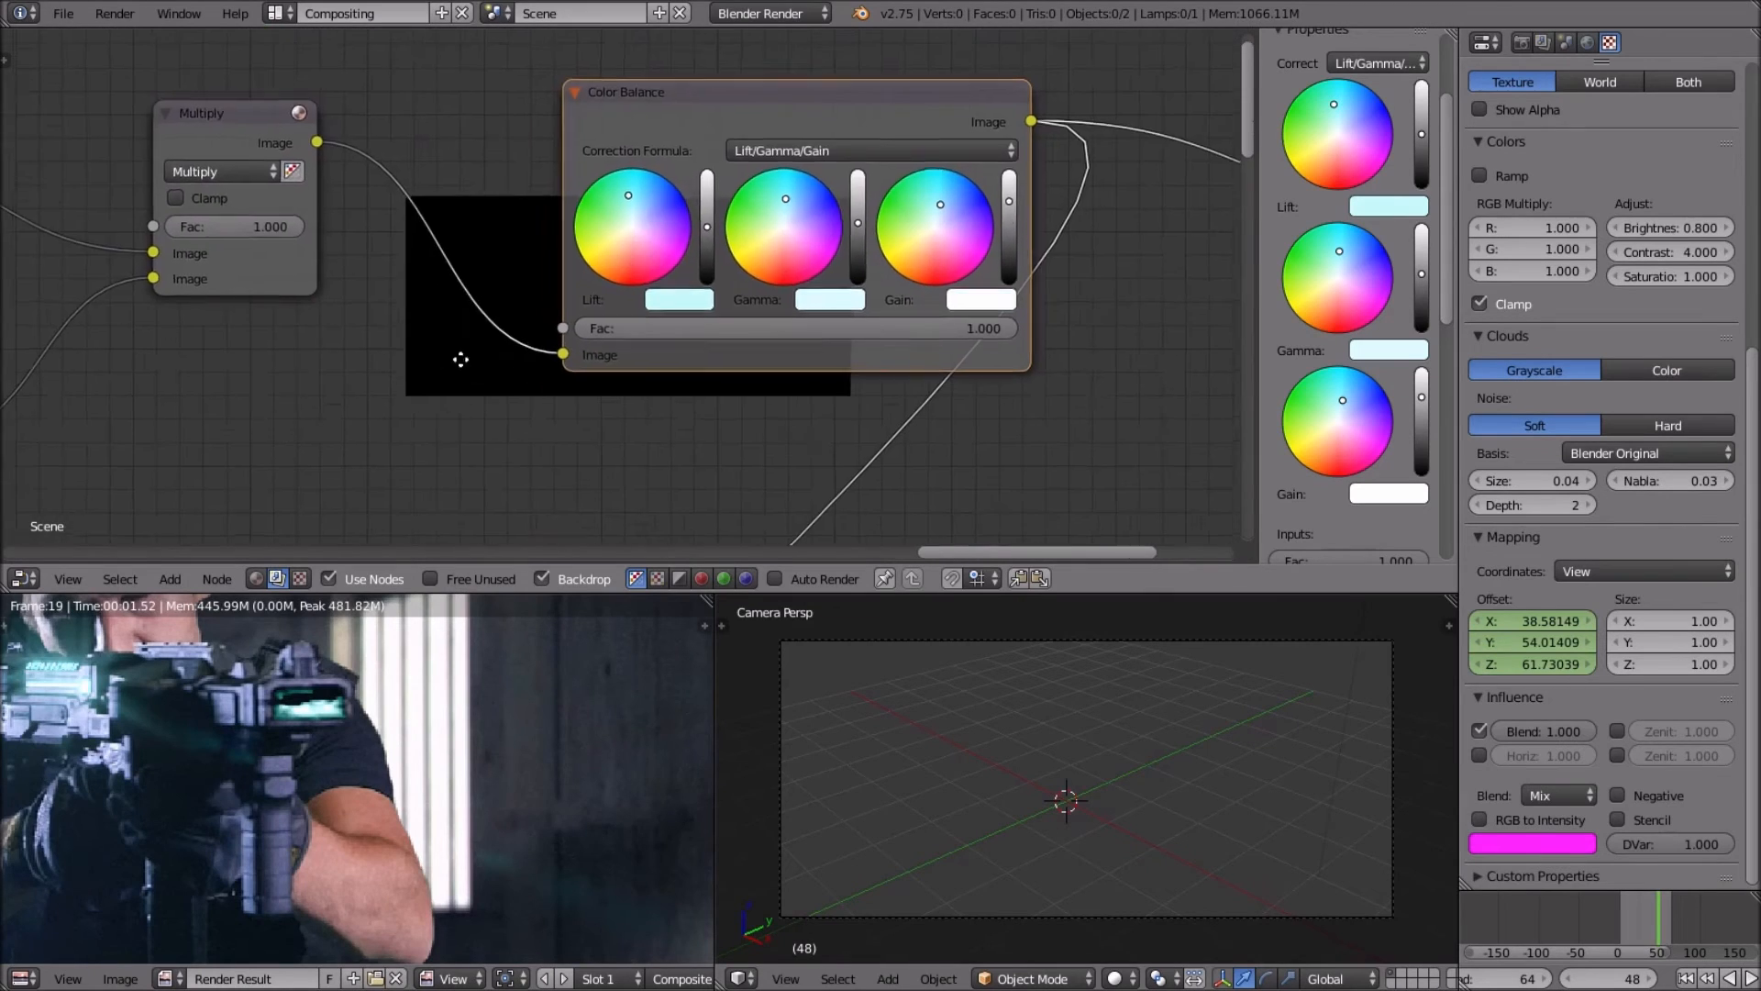
scroll(598, 355, "down", 3)
scroll(626, 381, "up", 2)
middle_click_drag(598, 355, 669, 402)
scroll(633, 387, "down", 2)
scroll(670, 402, "up", 3)
scroll(672, 403, "down", 2)
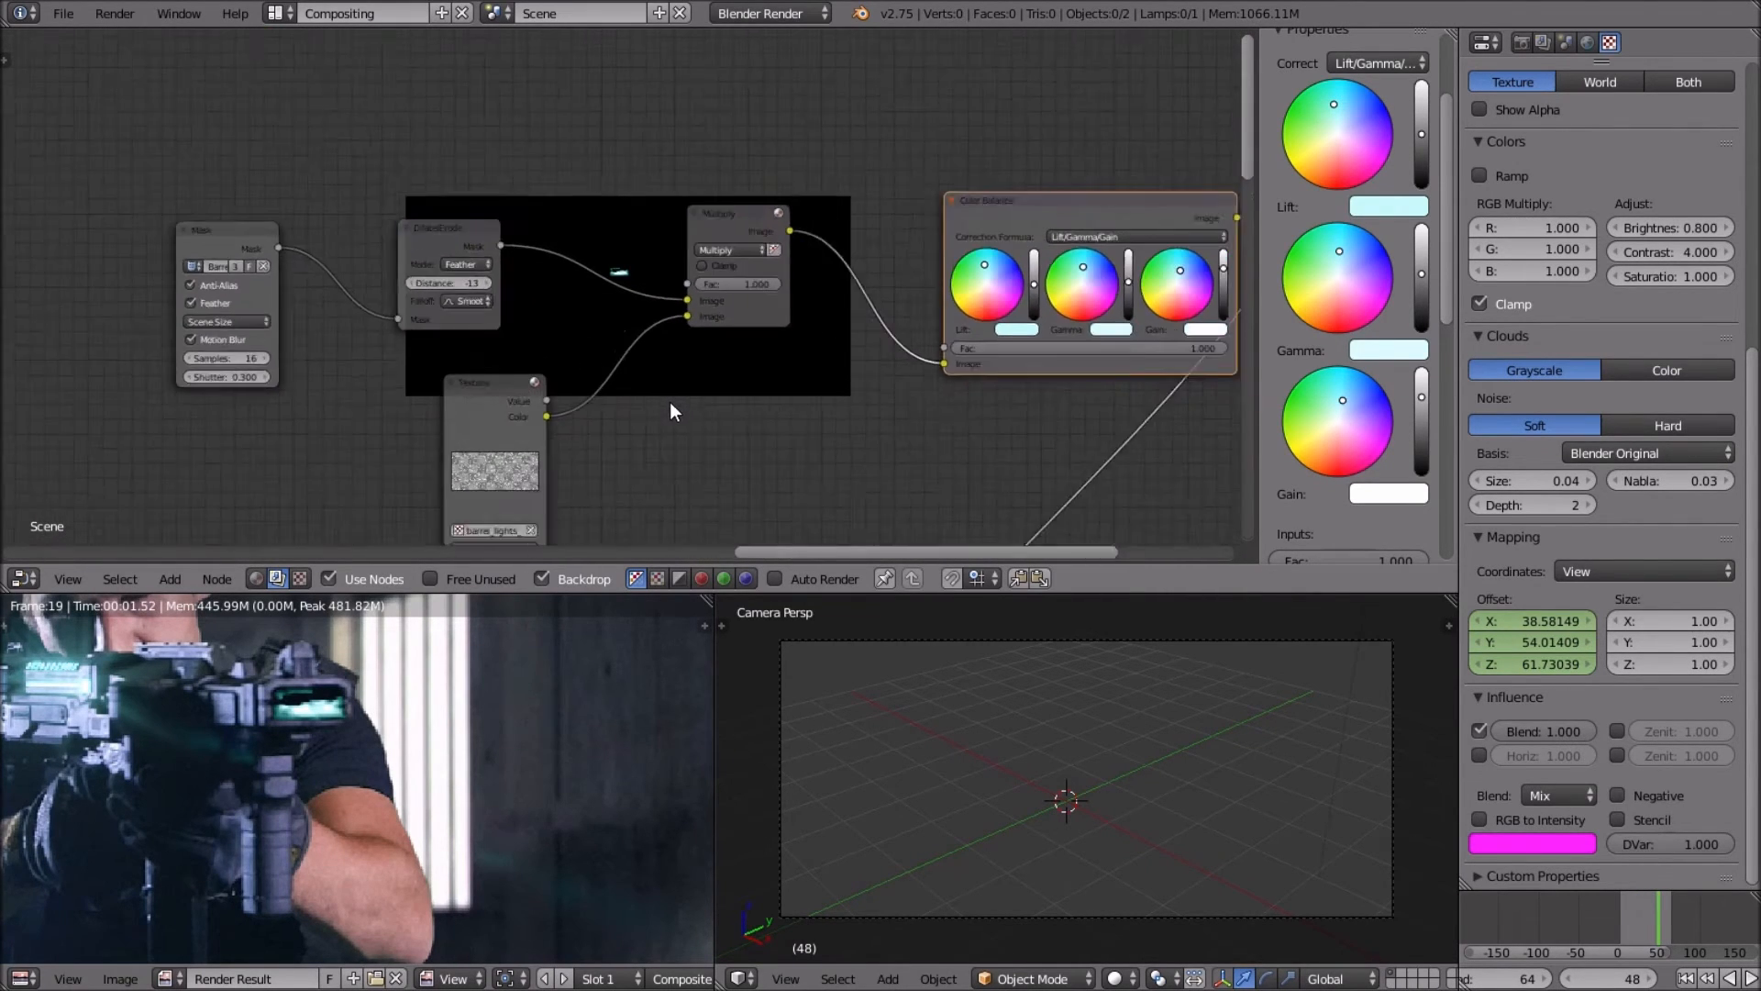
left_click(464, 231)
middle_click_drag(453, 239, 398, 268)
scroll(422, 271, "up", 4)
key("g")
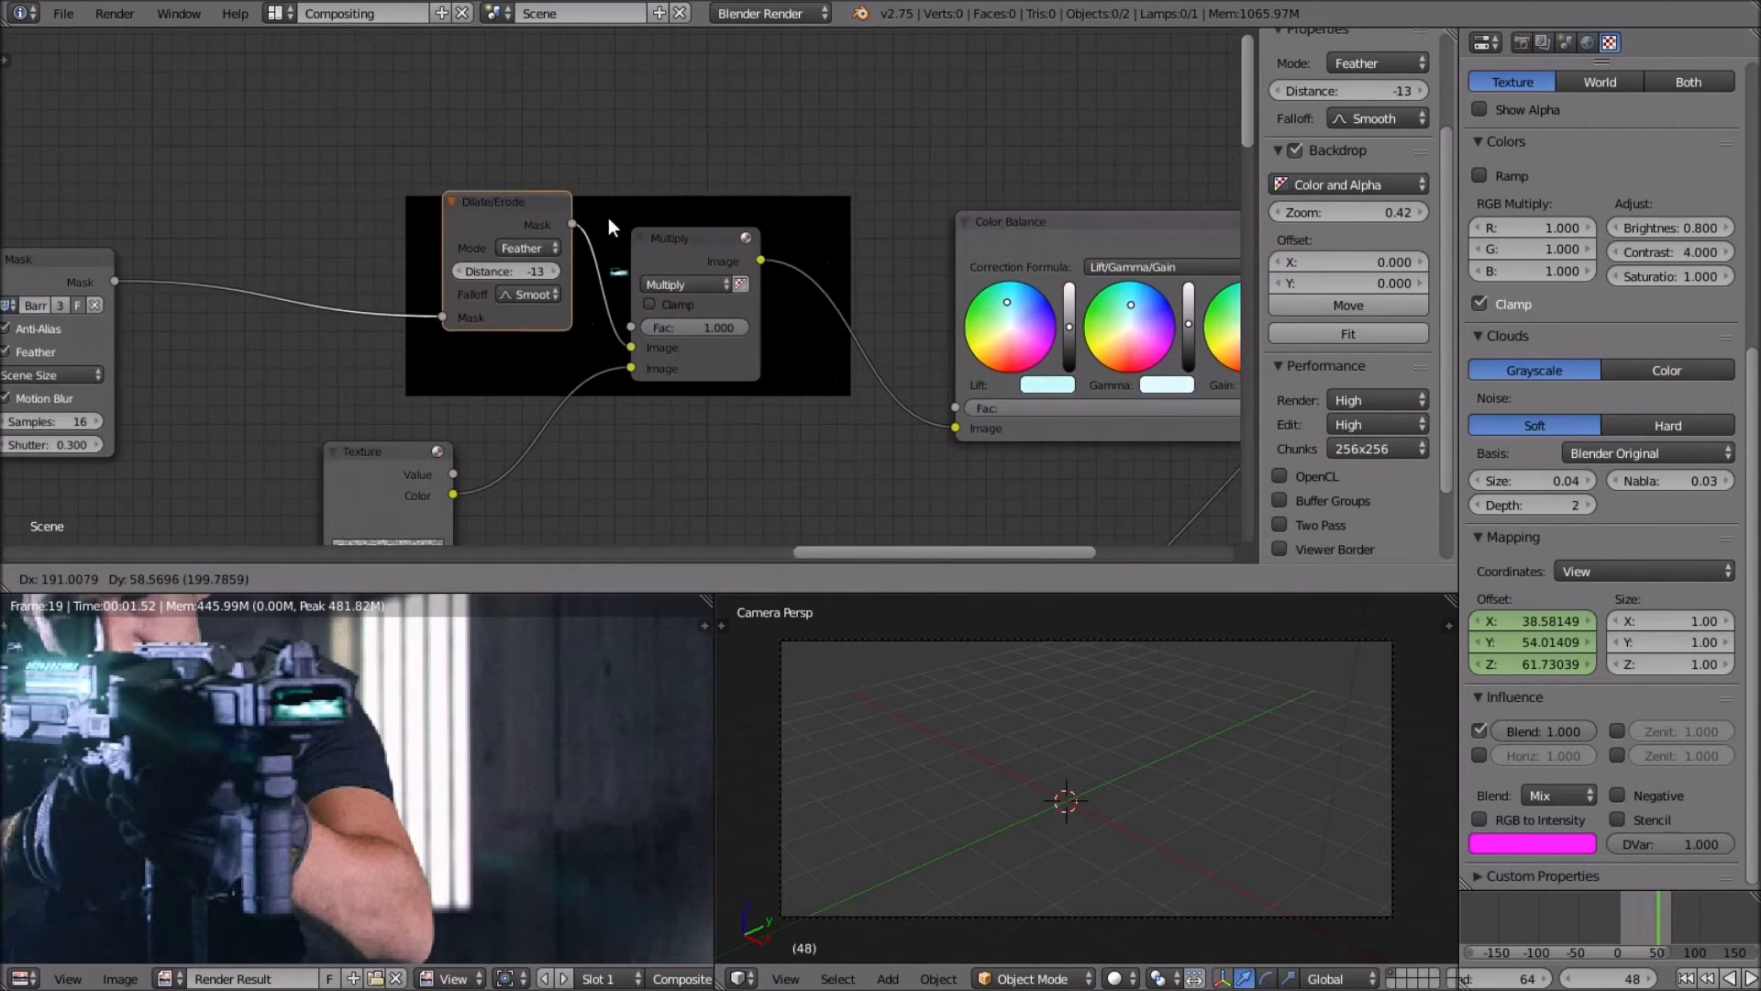
left_click(591, 219)
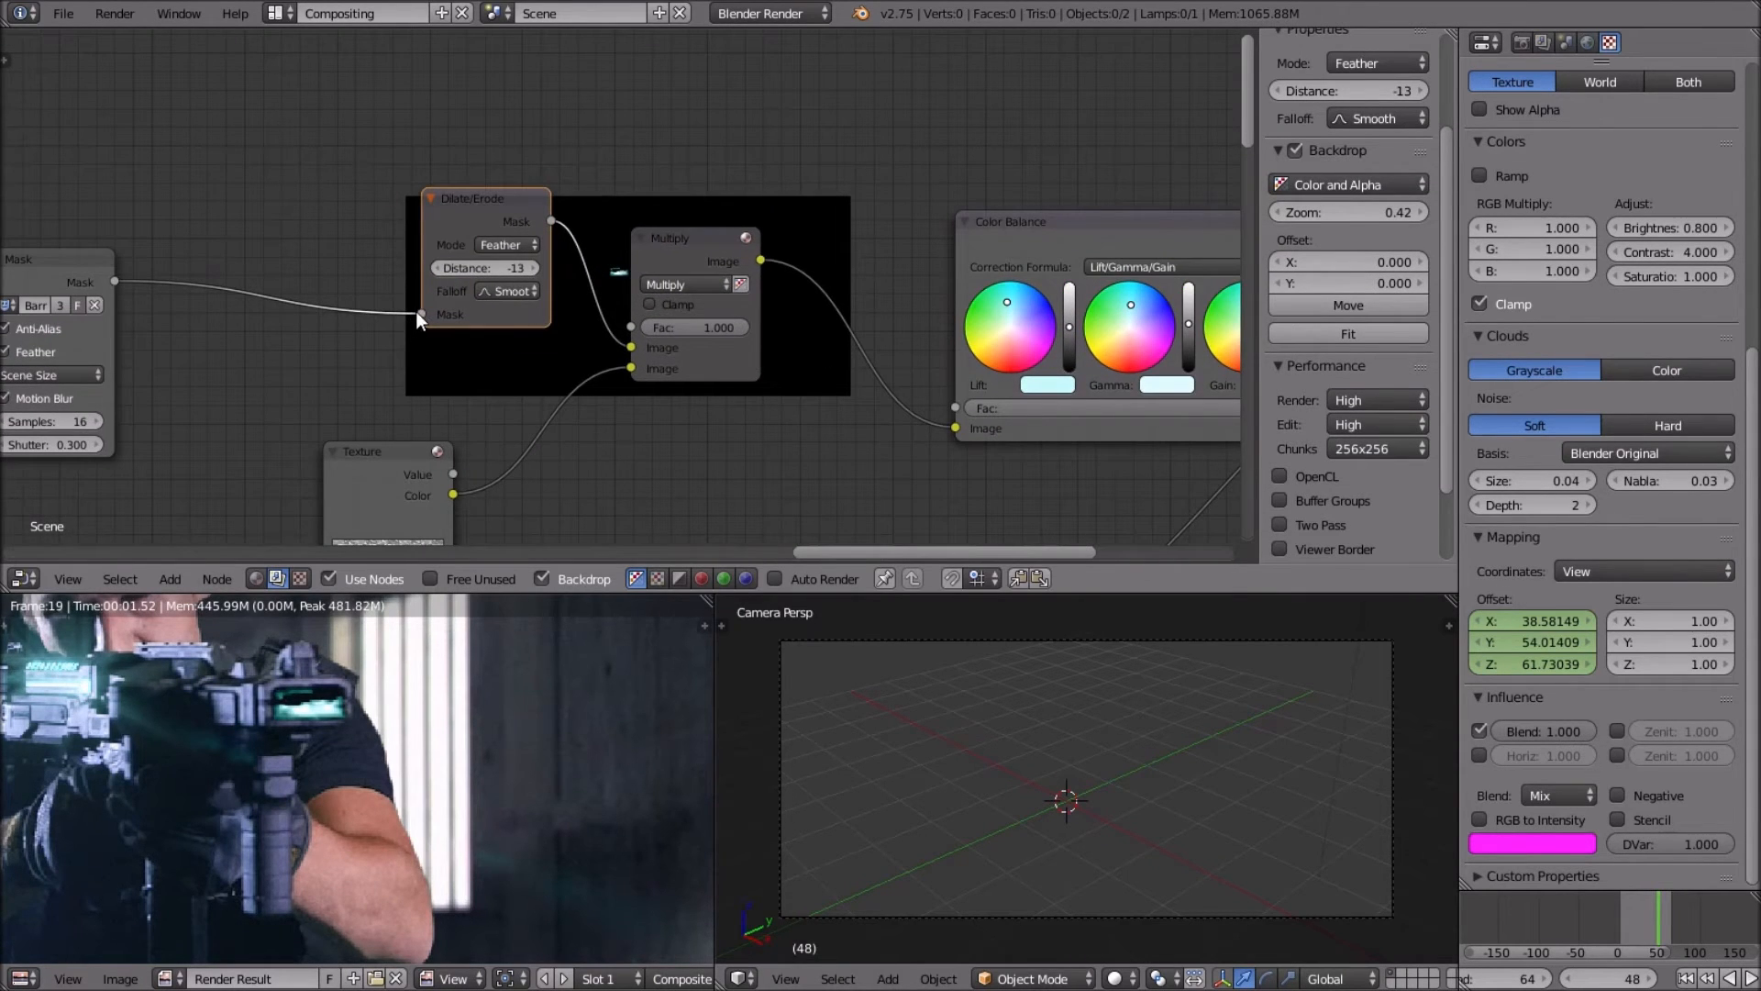
left_click_drag(511, 212, 459, 179)
left_click_drag(578, 230, 523, 292, "ctrl")
Move the Multiply node beside the Mask node, unlink Dilate/Erode from the mask and insert it between Multiply and Color Balance.
left_click_drag(718, 231, 311, 288)
left_click_drag(442, 179, 702, 200)
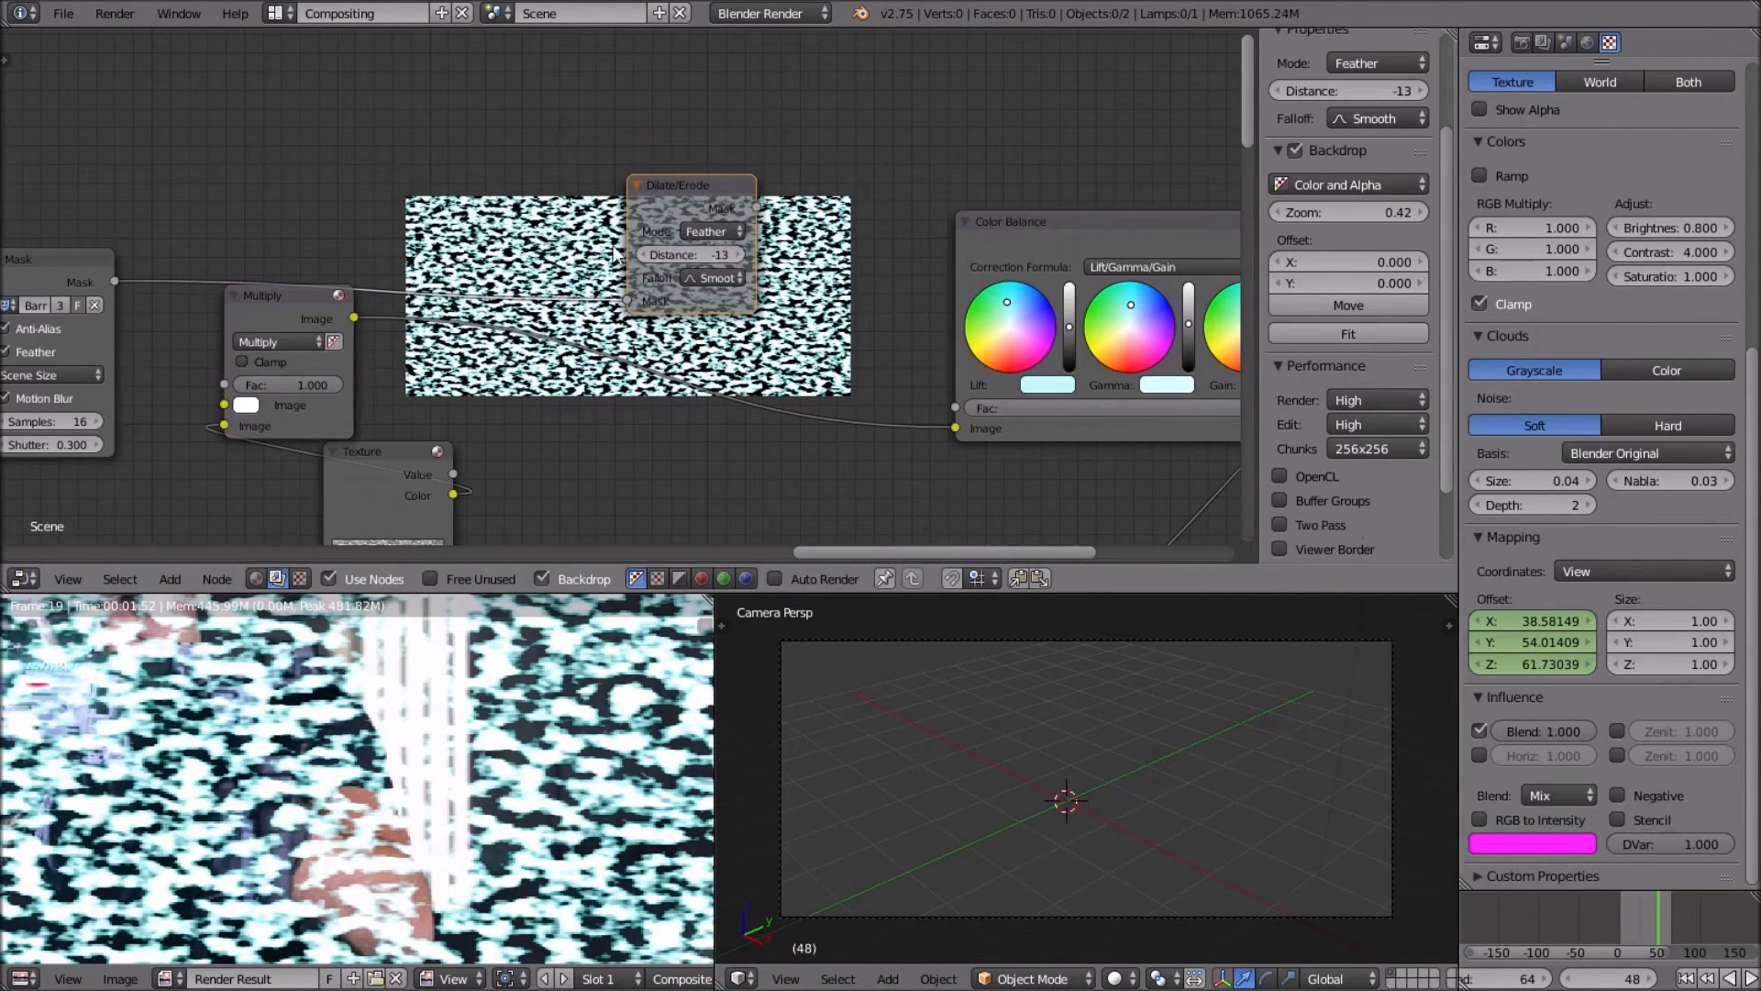
left_click_drag(601, 310, 589, 281, "ctrl")
left_click_drag(676, 191, 644, 273)
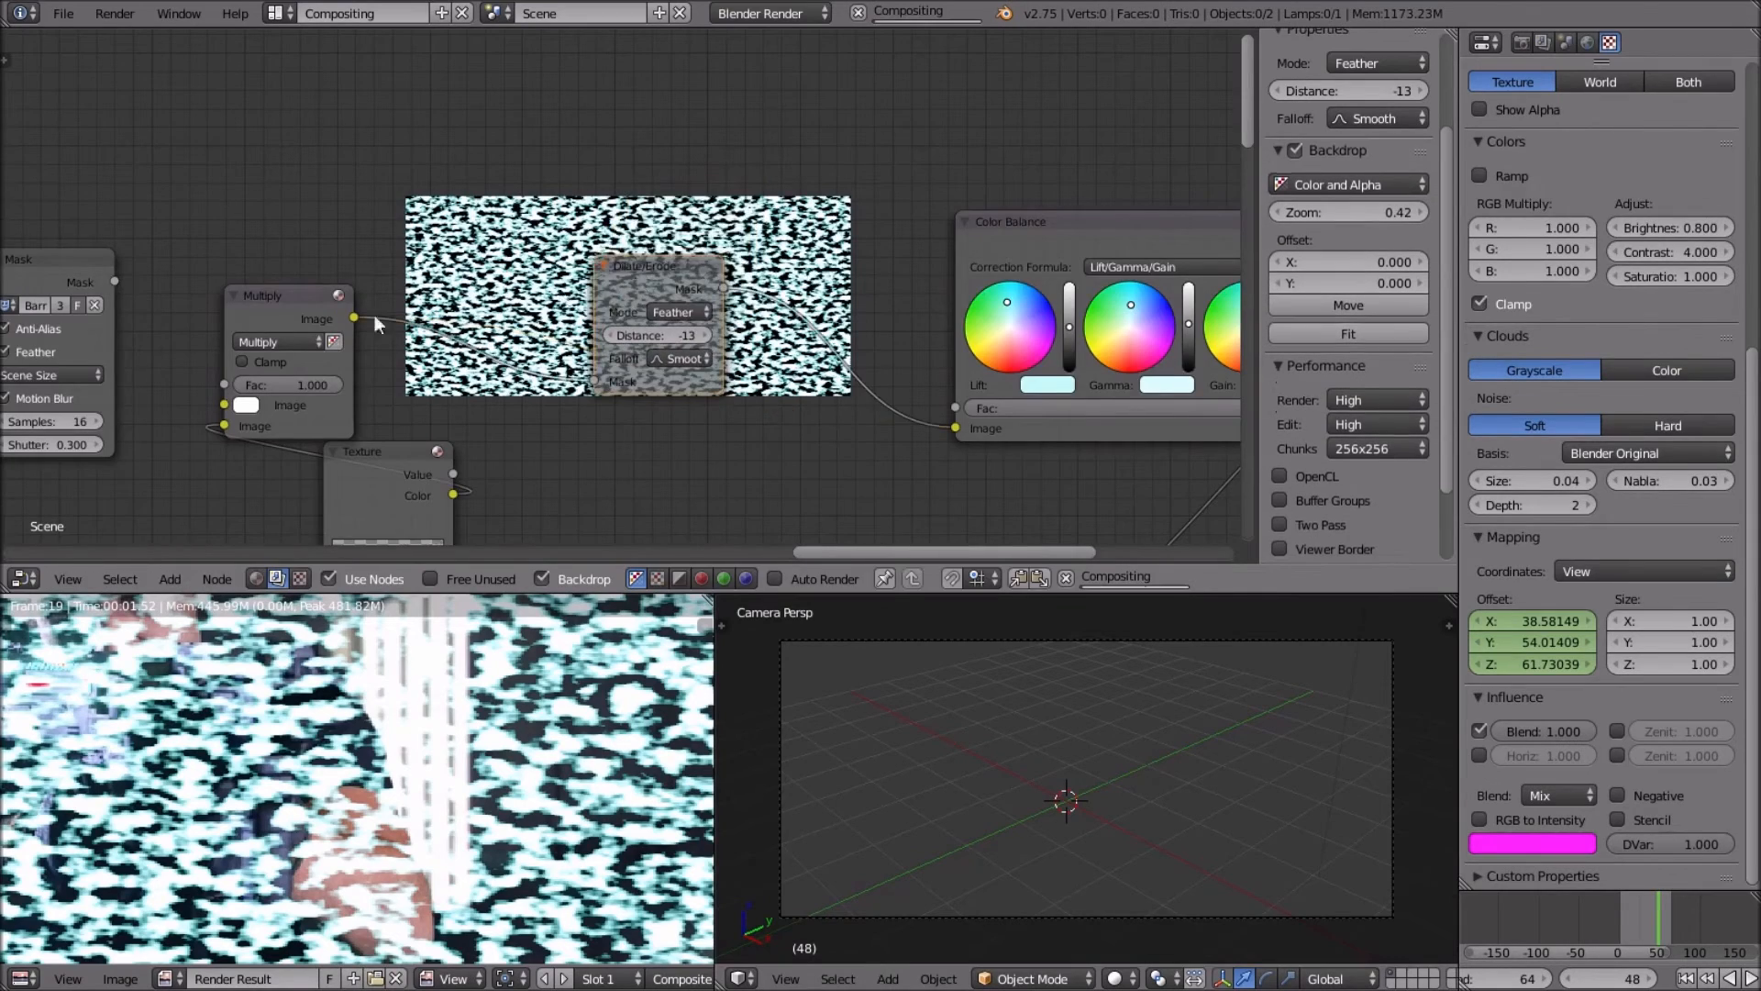
Space out the Multiply node and connect the Mask output to its first image input.
middle_click_drag(143, 330, 391, 288)
left_click_drag(549, 254, 624, 217)
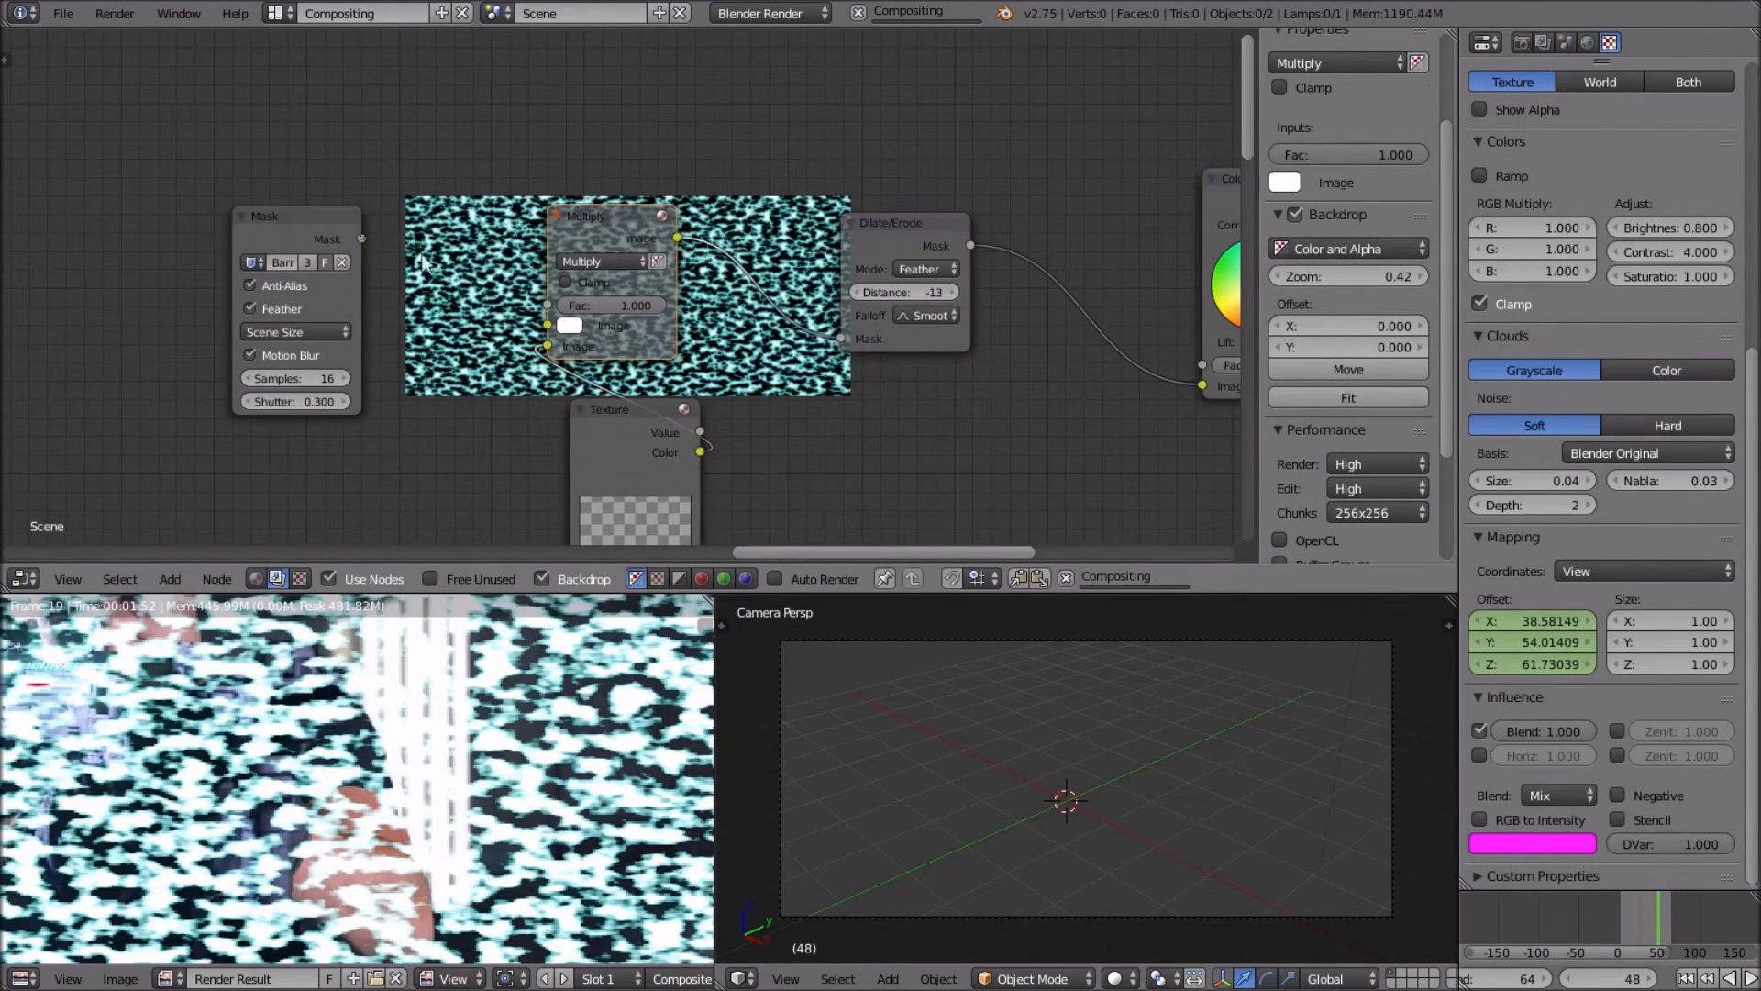
left_click_drag(362, 238, 547, 325)
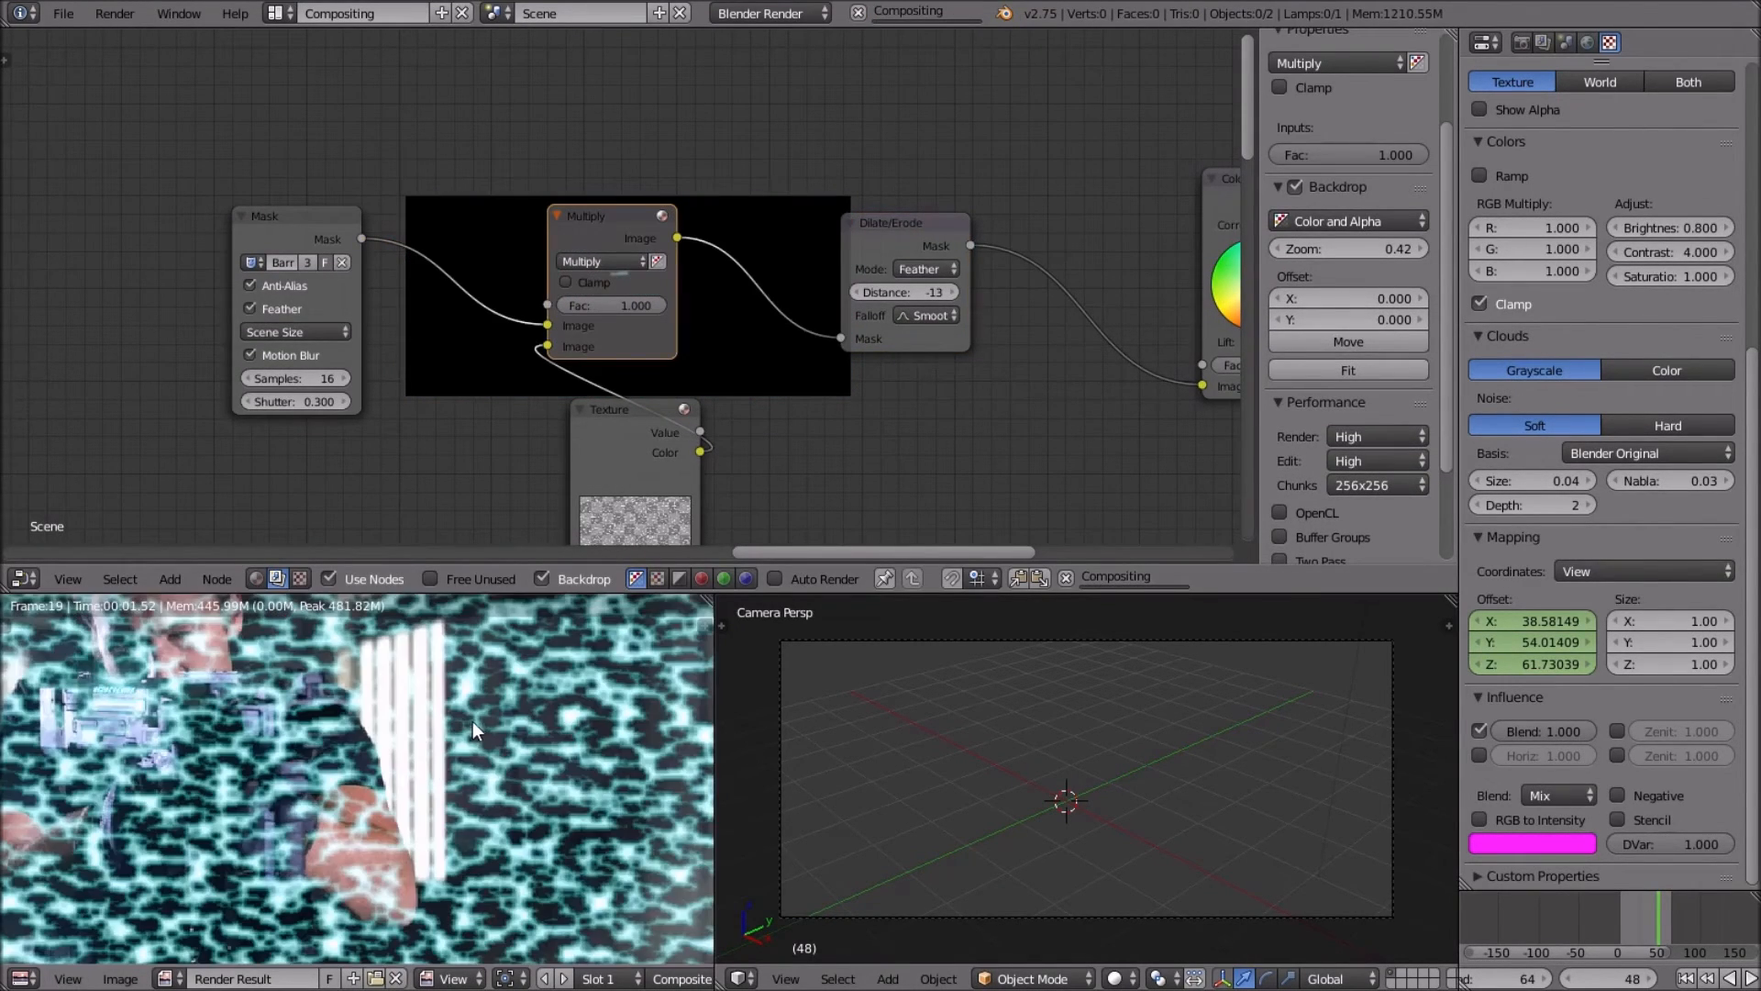
Inspect the feathered cyan barrel light in the render result and the Color Balance and Viewer nodes.
scroll(474, 719, "up", 4)
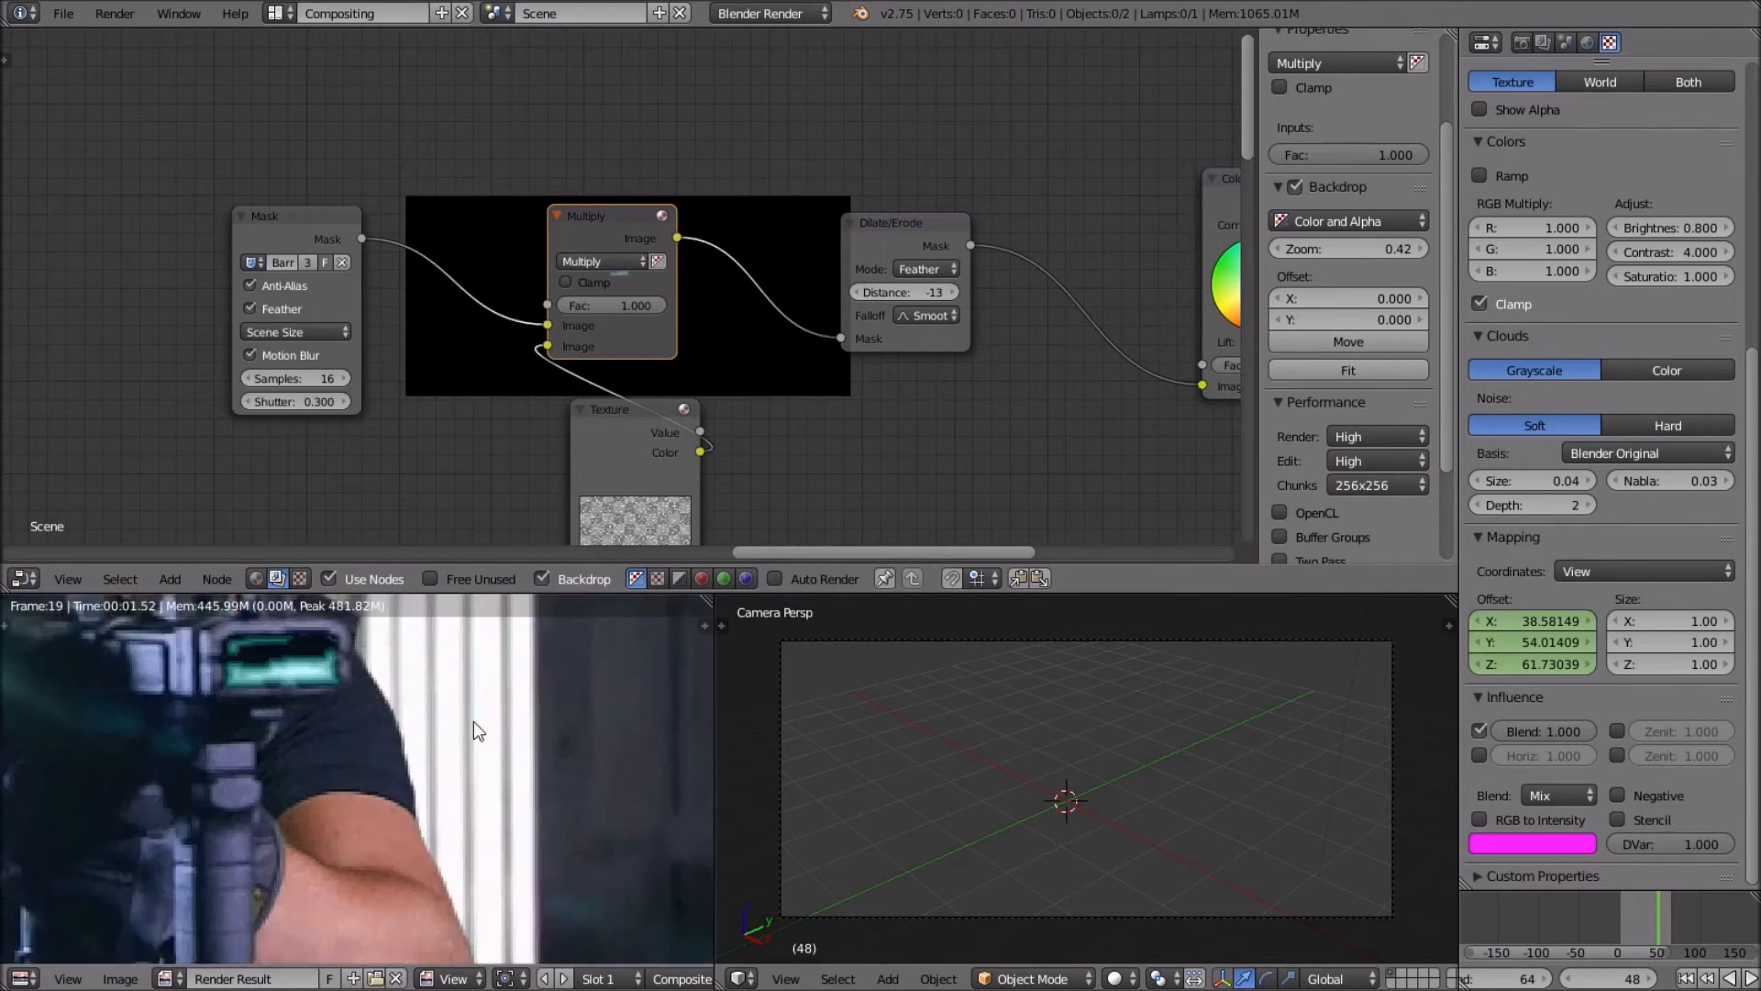
scroll(300, 752, "down", 3)
scroll(264, 746, "up", 1)
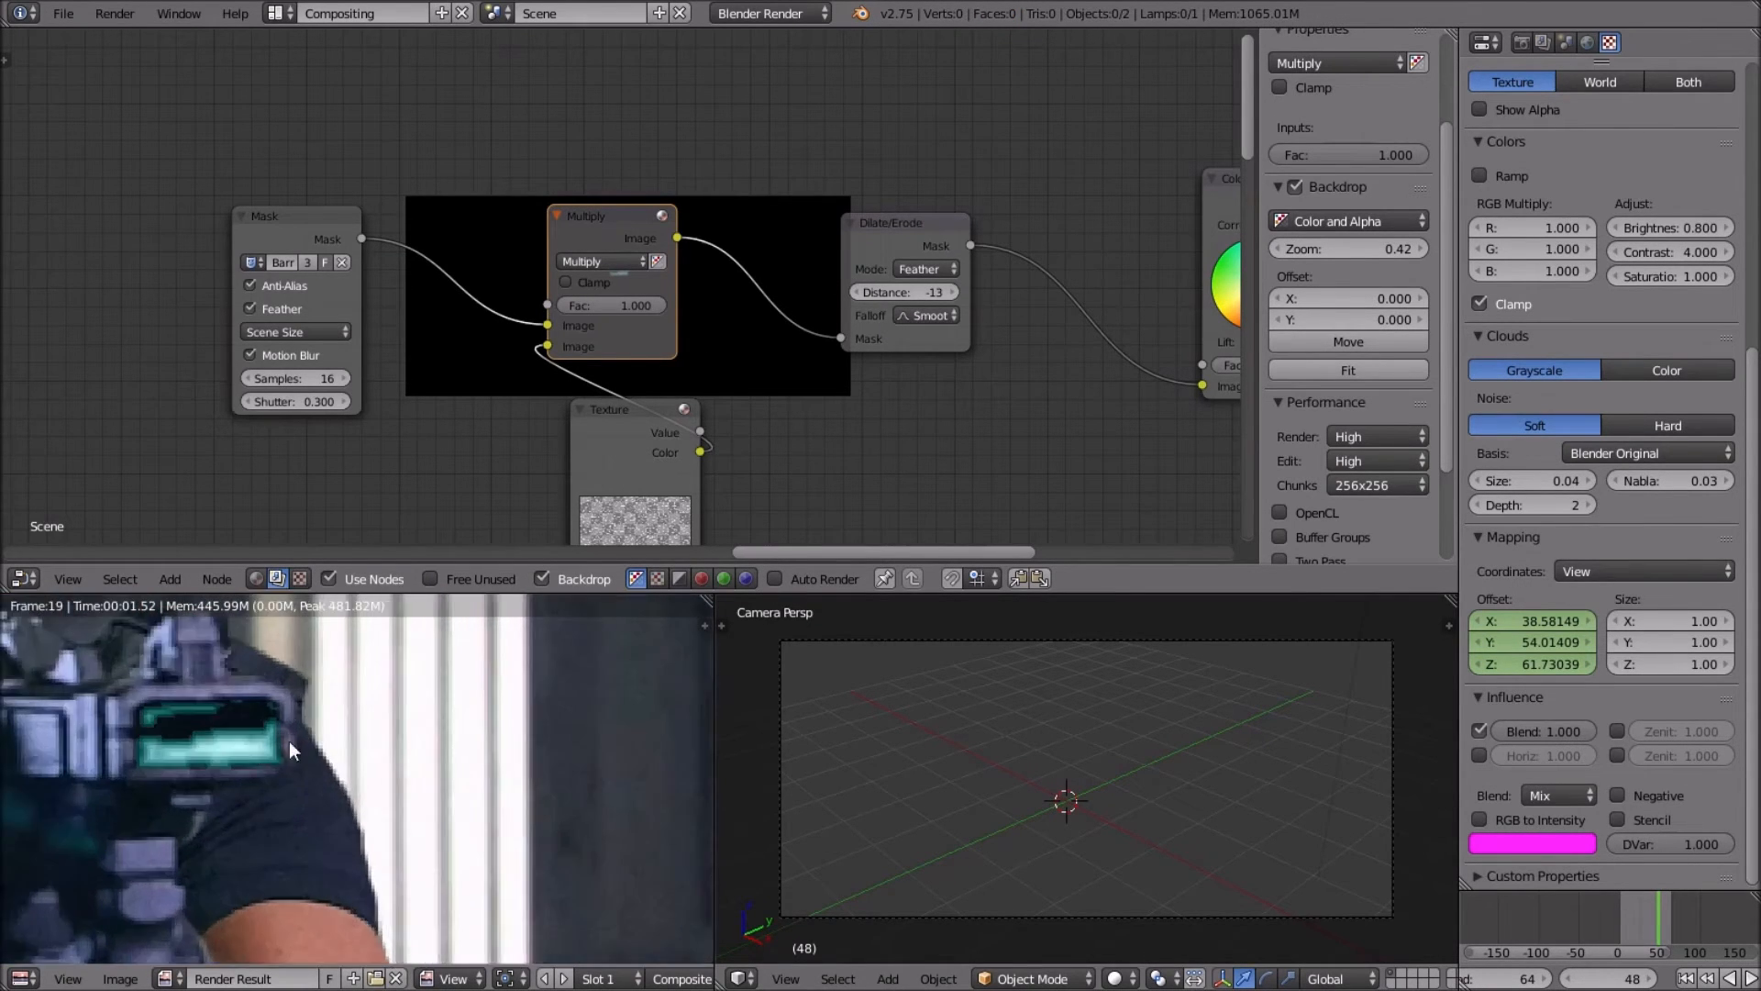
scroll(548, 717, "down", 2)
middle_click_drag(1121, 244, 635, 277)
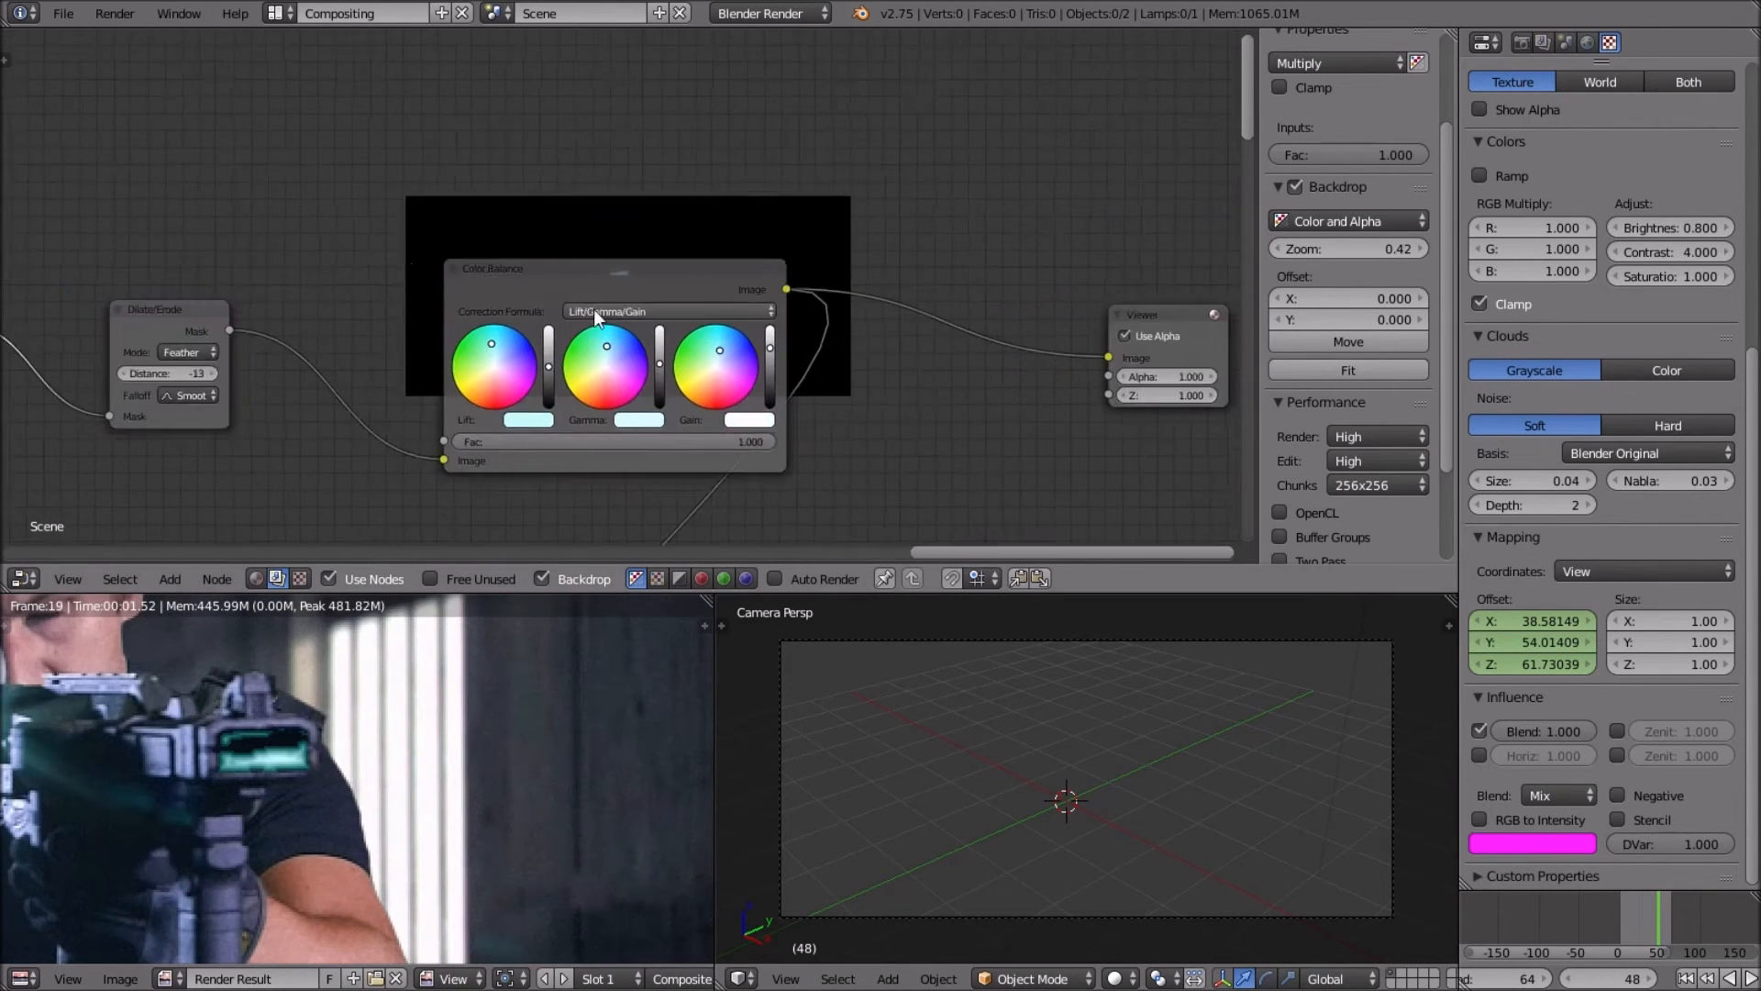
scroll(635, 277, "down", 2)
right_click(812, 305)
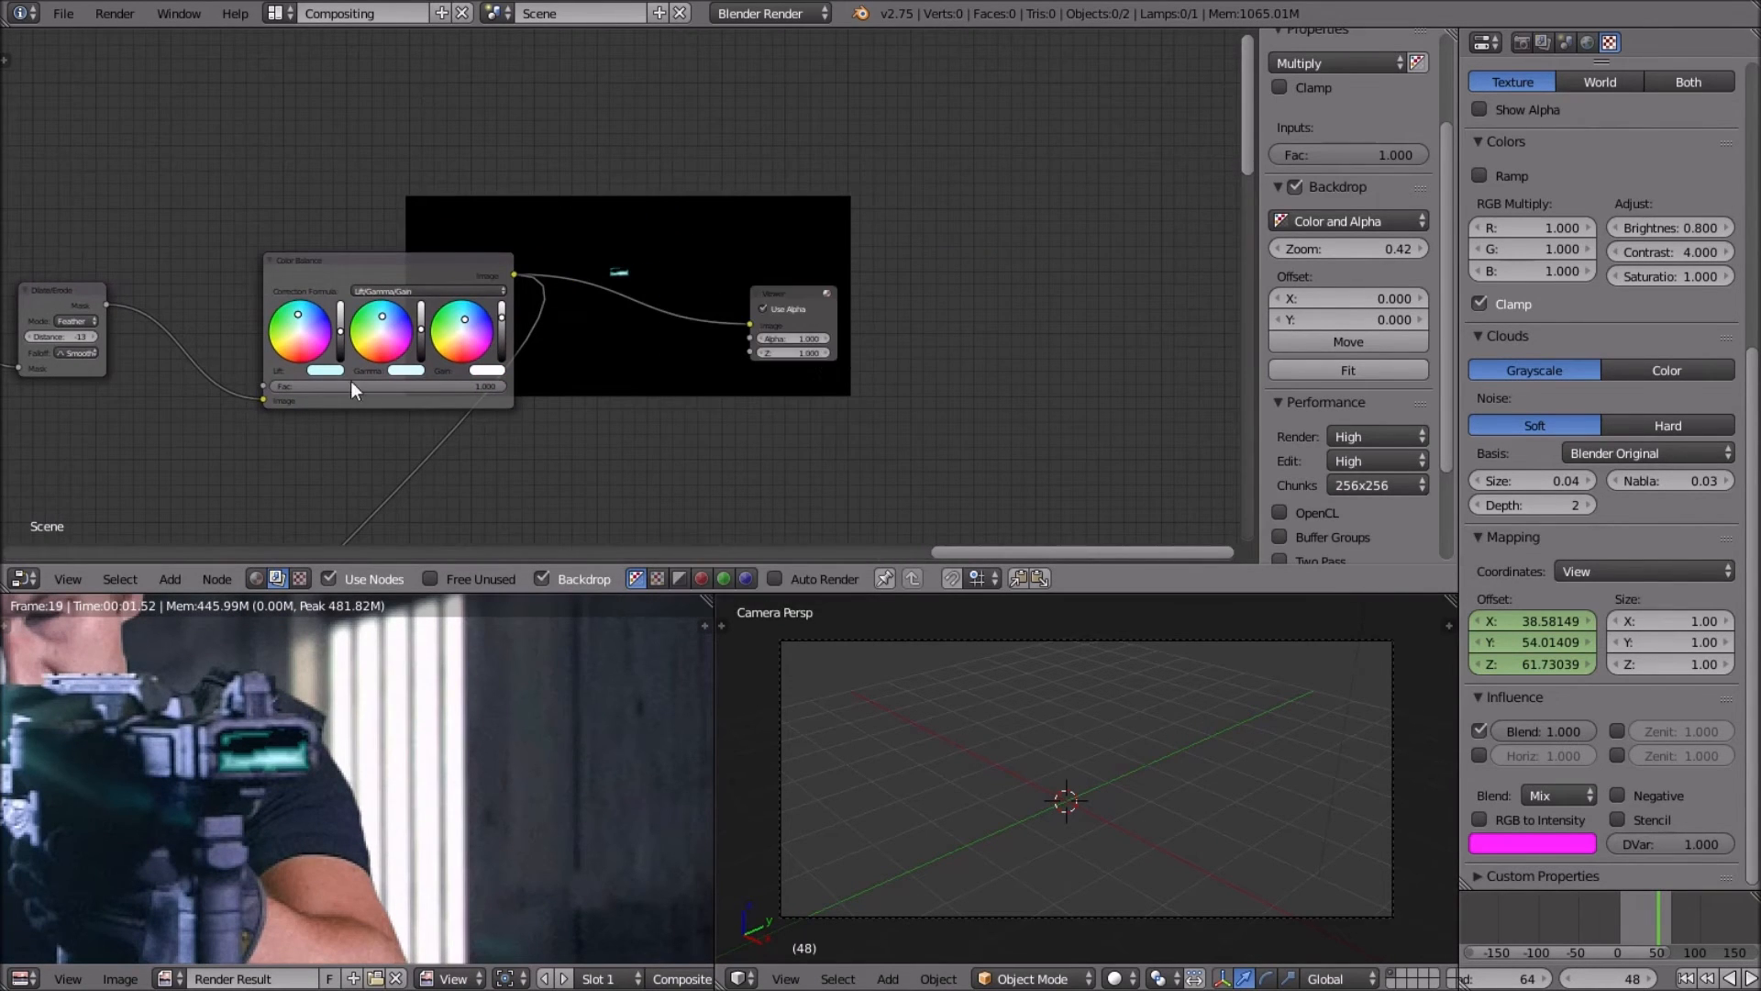
scroll(350, 382, "up", 1)
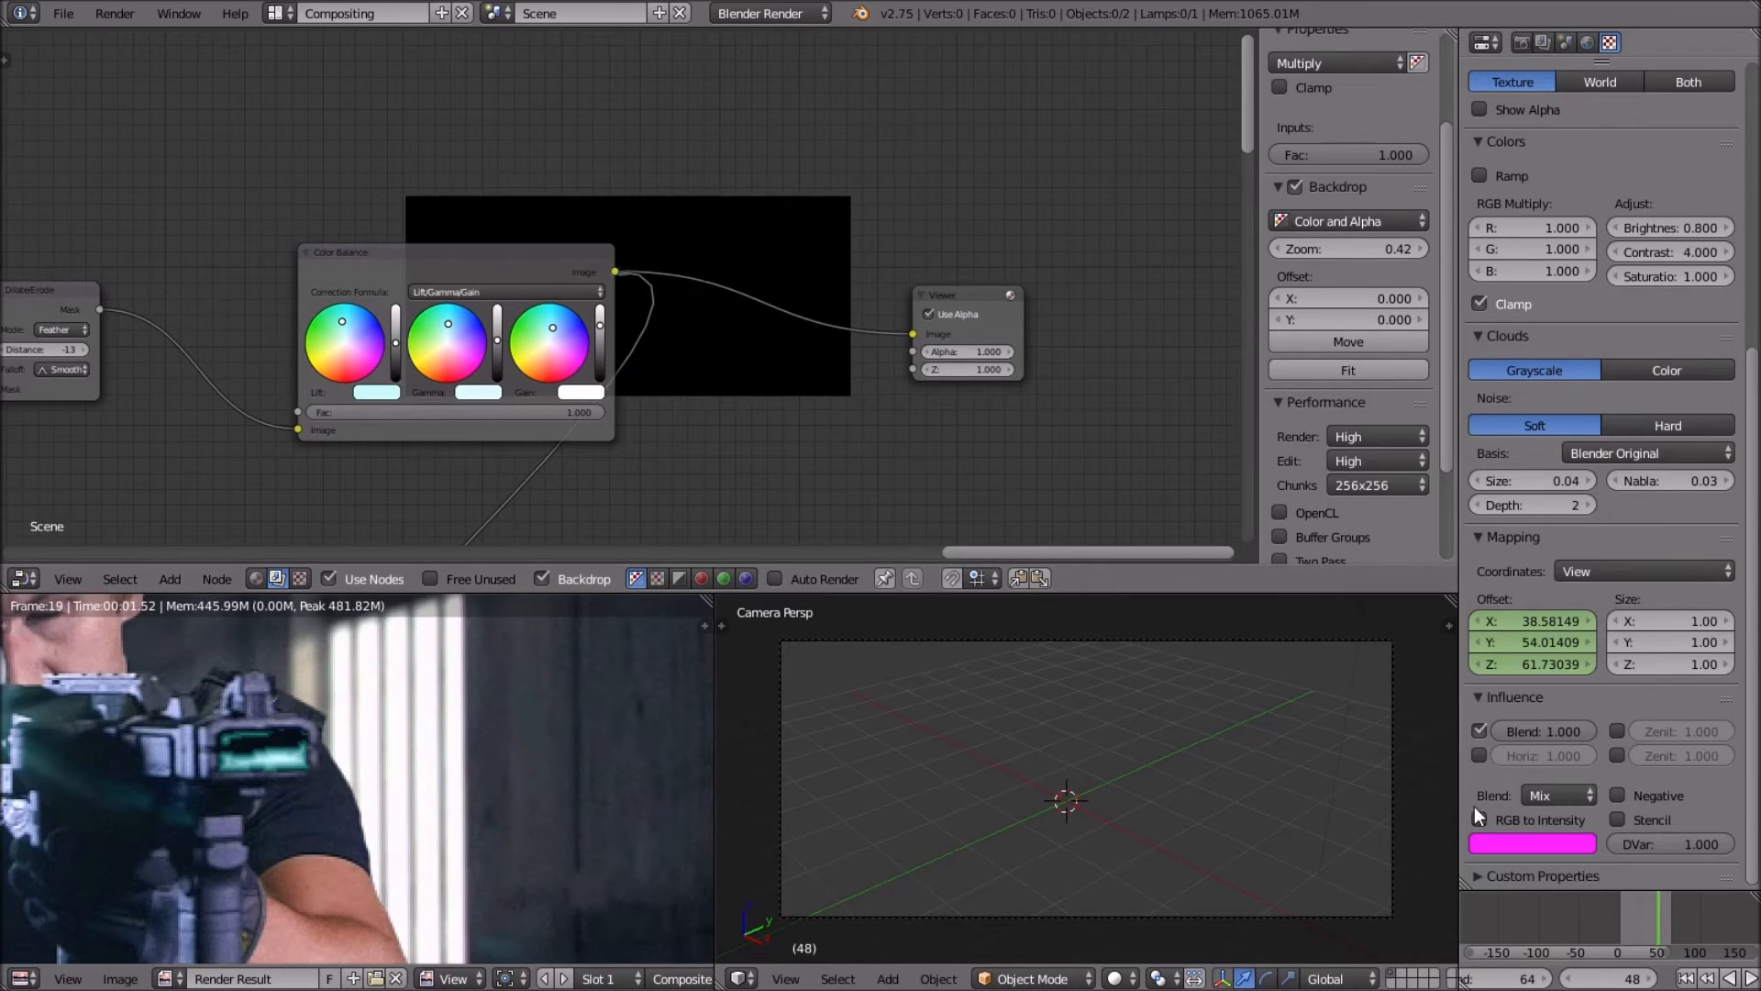
Go to frame 40 and inspect the cyan barrel light closely in the render result.
left_click(1611, 982)
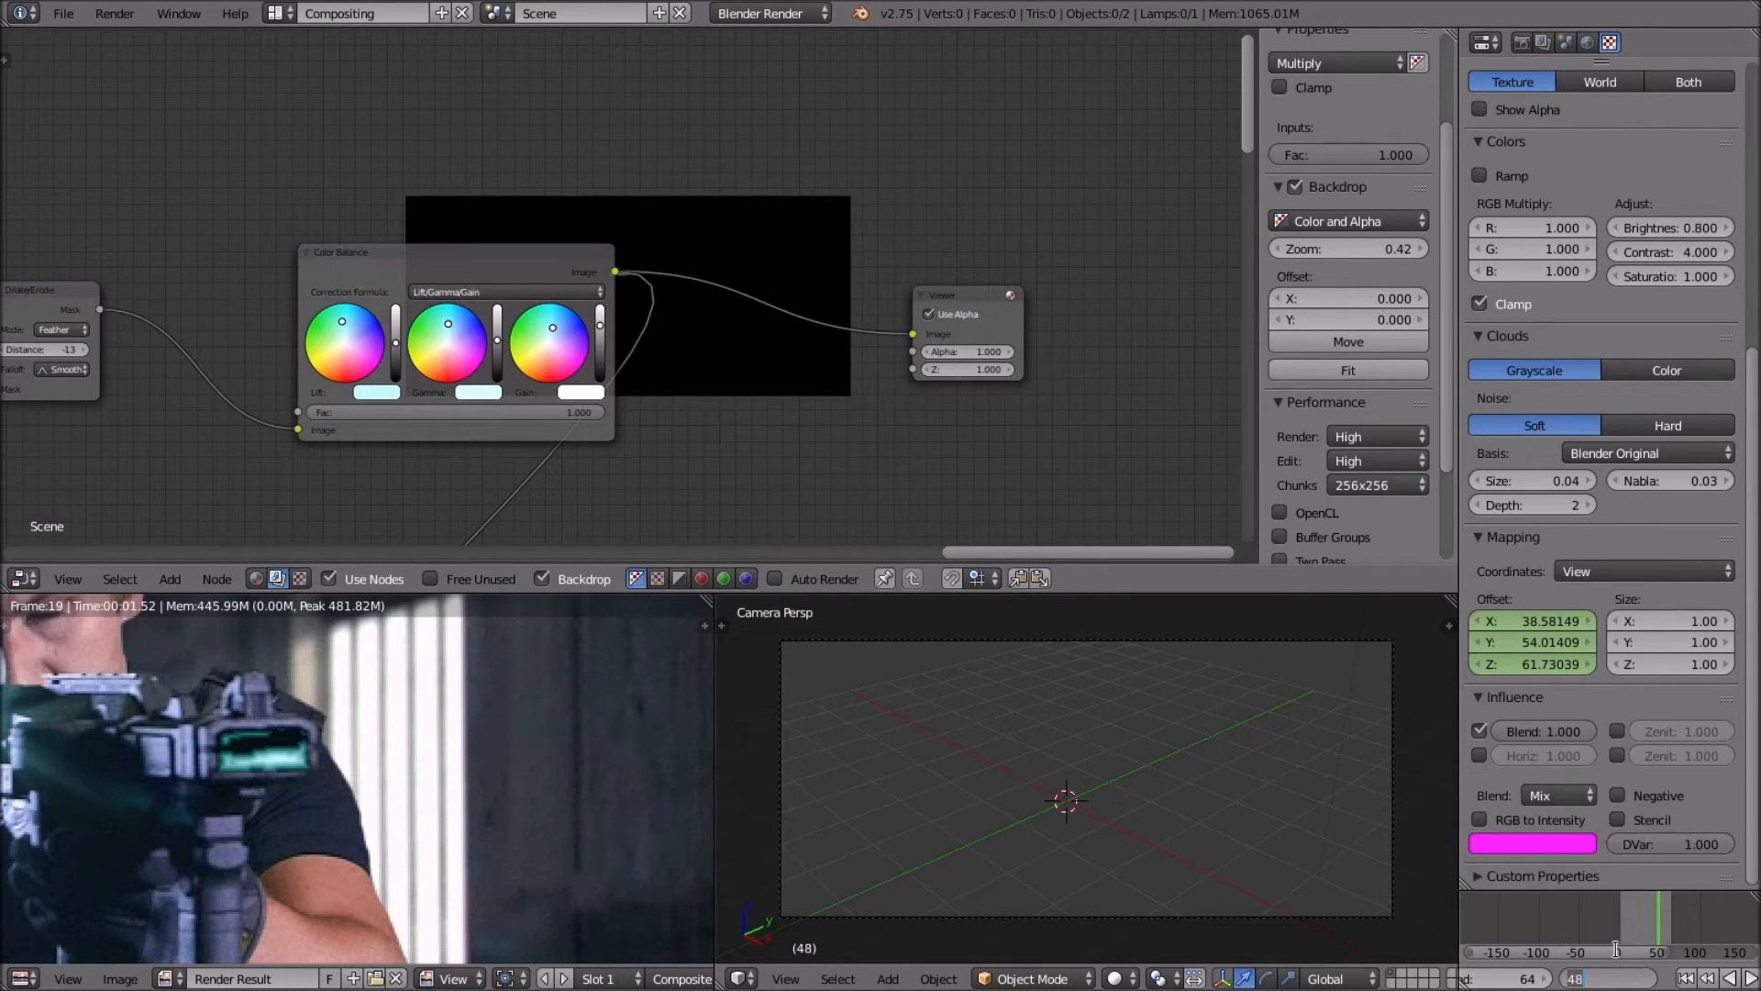
type("40")
key("Return")
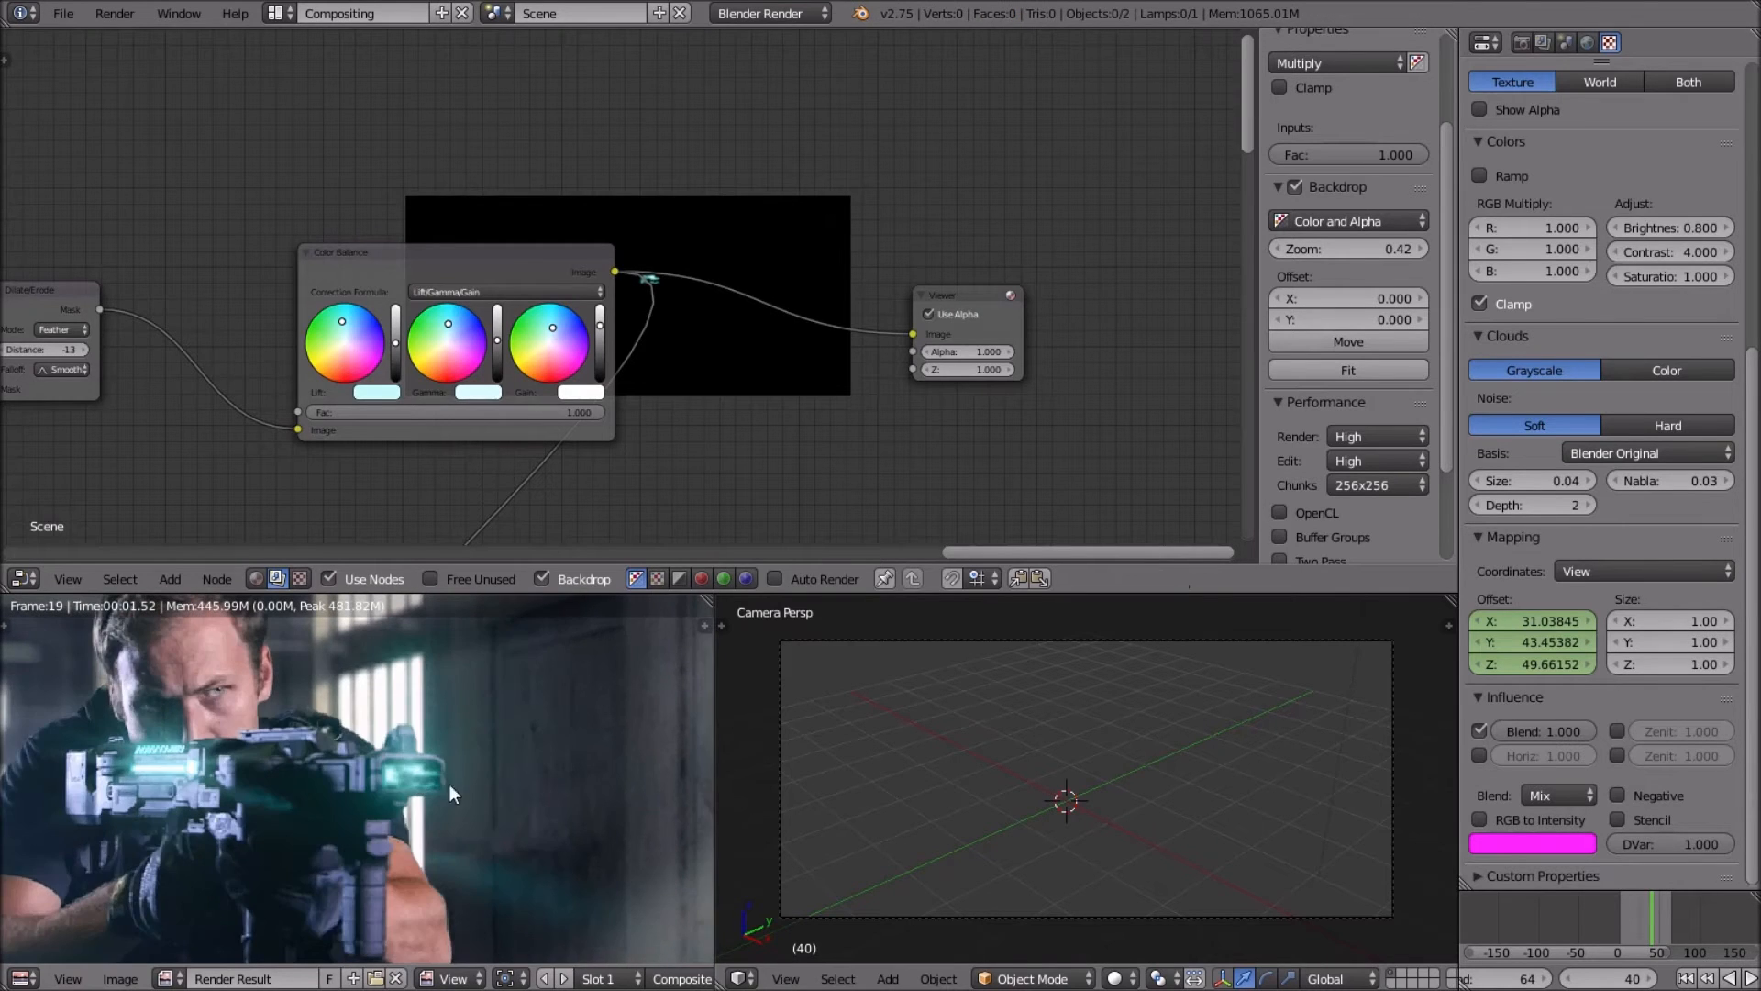
scroll(468, 776, "up", 3)
scroll(635, 307, "up", 2)
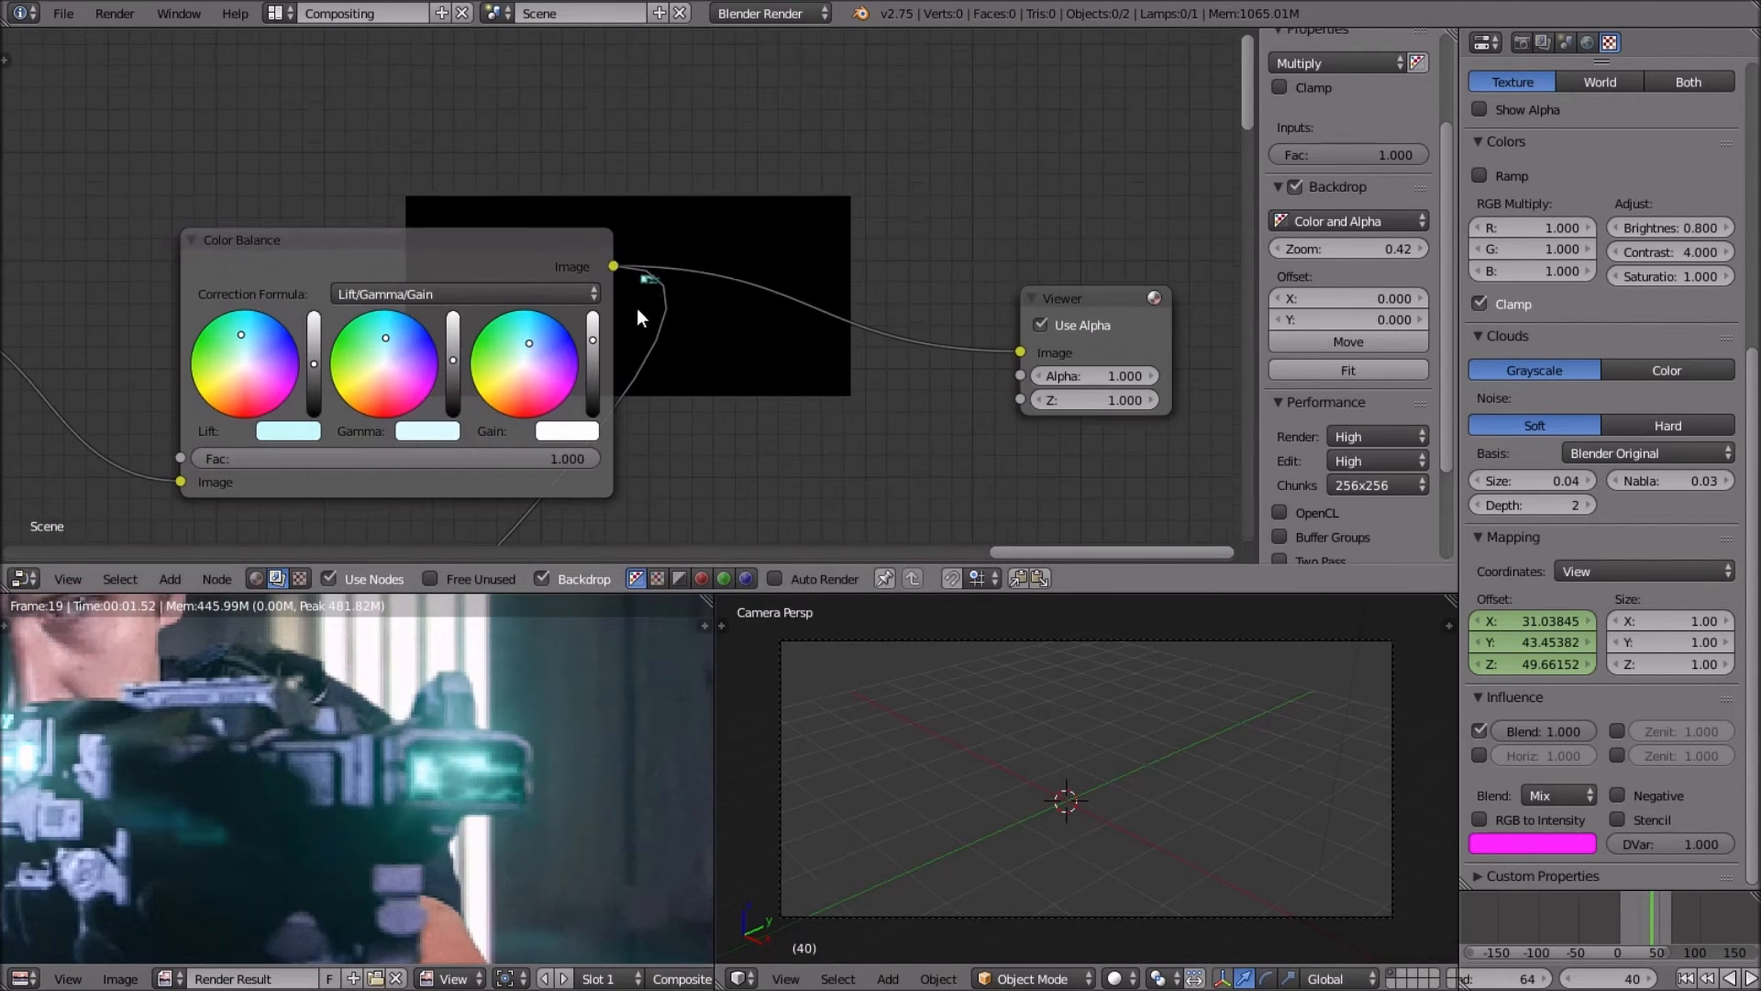
scroll(515, 734, "down", 4)
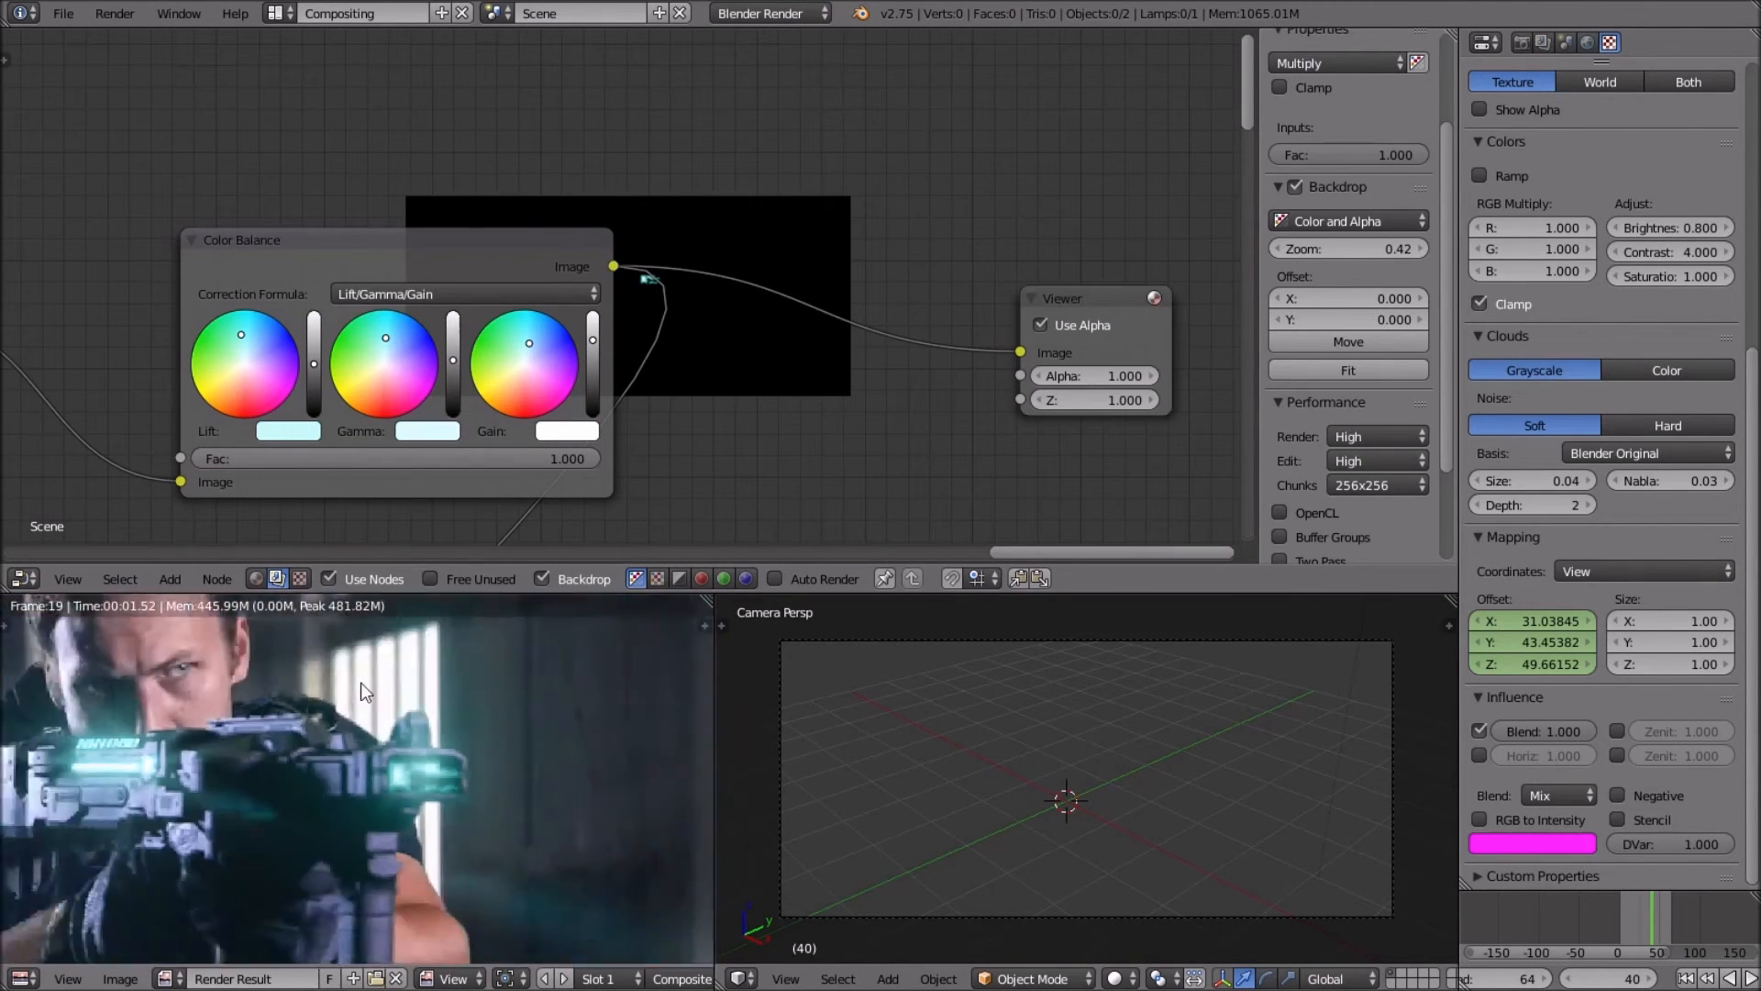
scroll(554, 410, "up", 3)
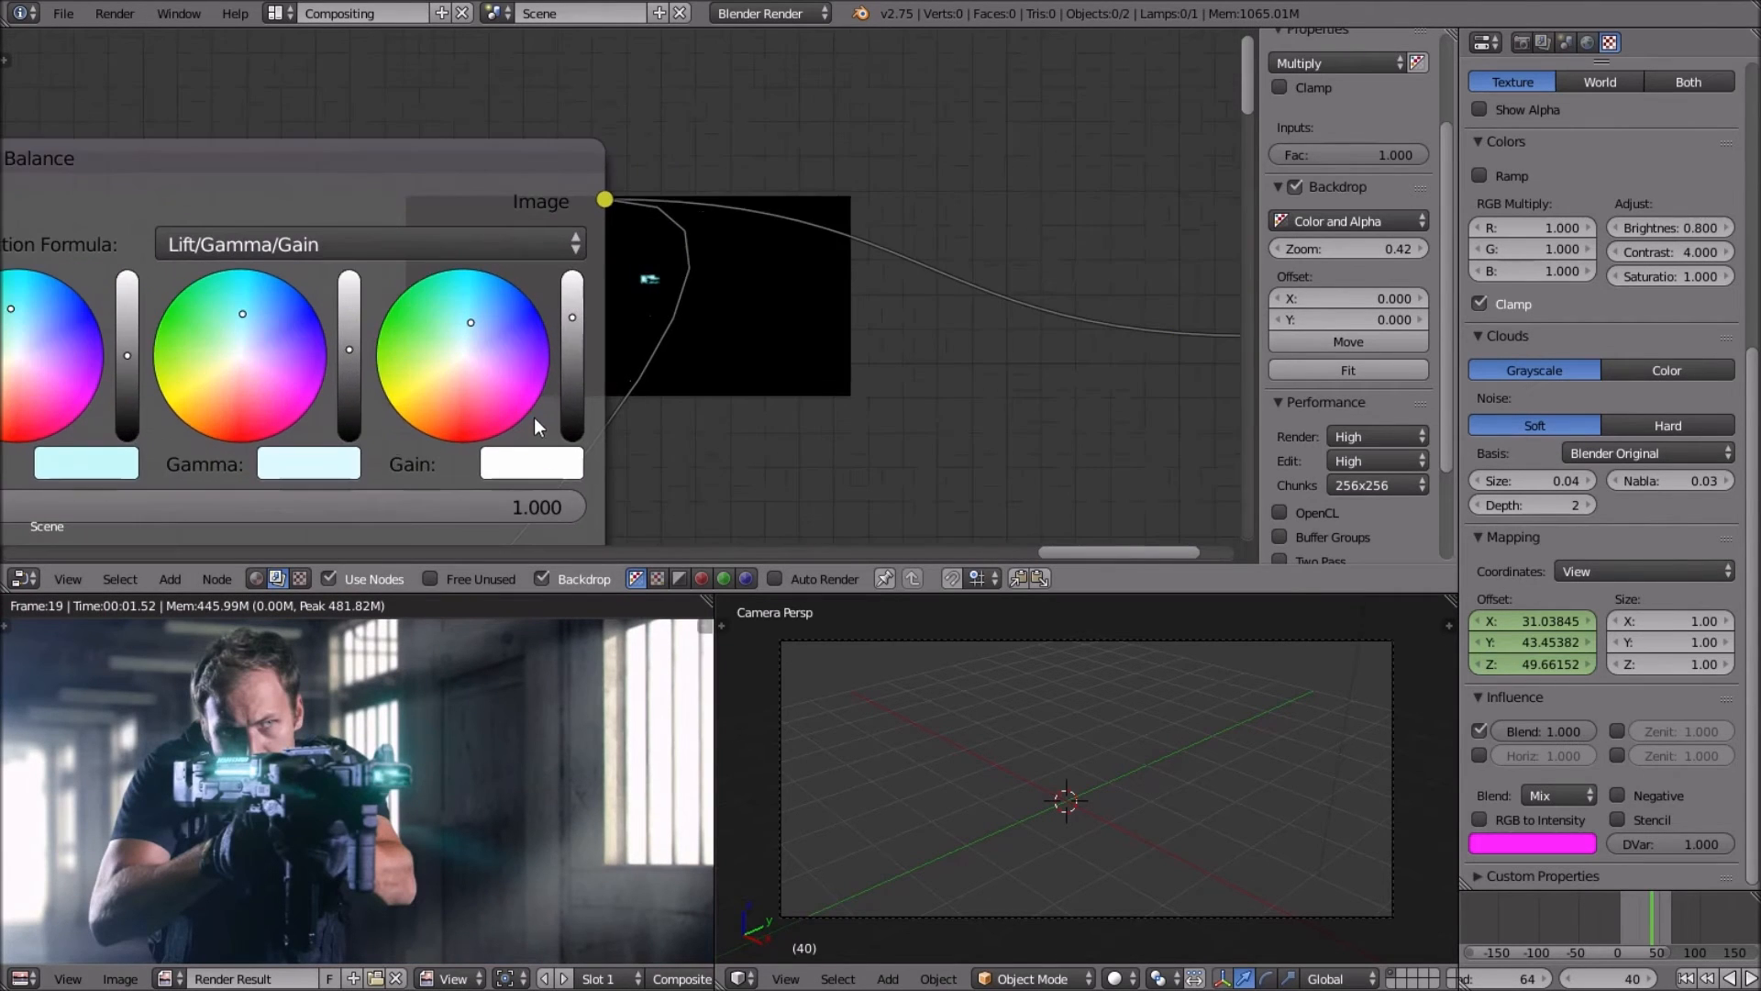
scroll(434, 741, "up", 5)
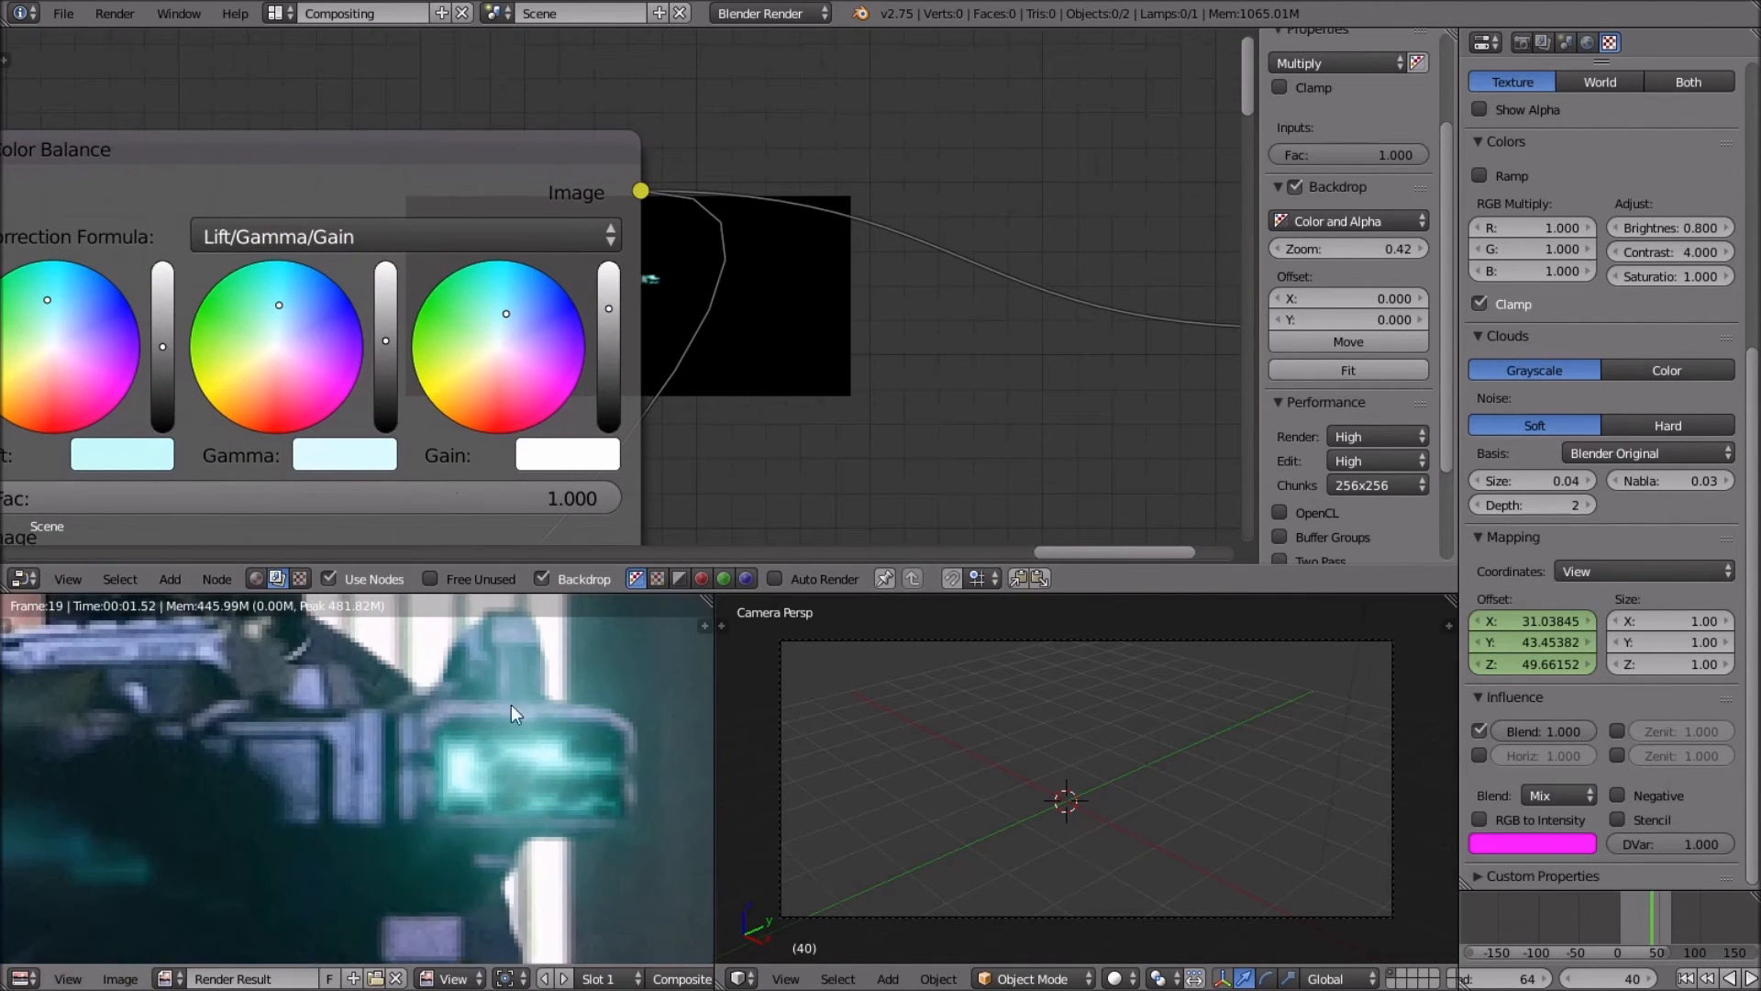
Brighten the Color Balance gamma and gain, shift their tints slightly further toward cyan, and keyframe lift, gamma and gain at frame 40.
left_click(607, 293)
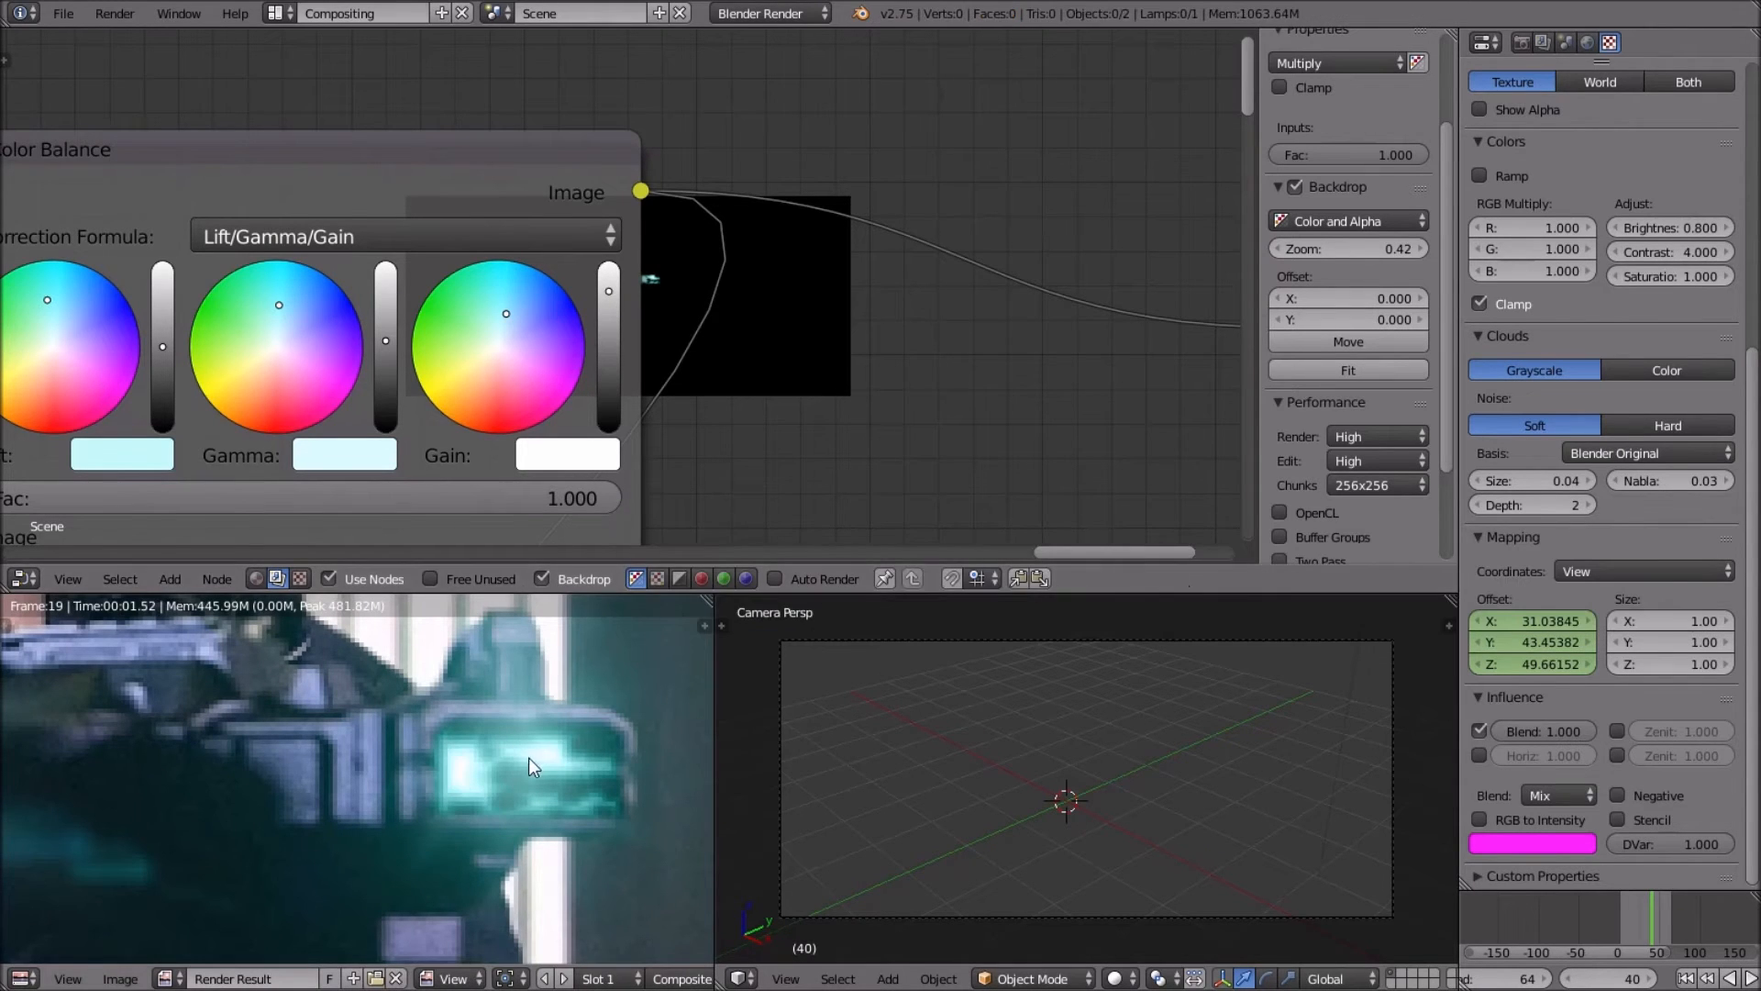
key("g")
left_click(684, 354)
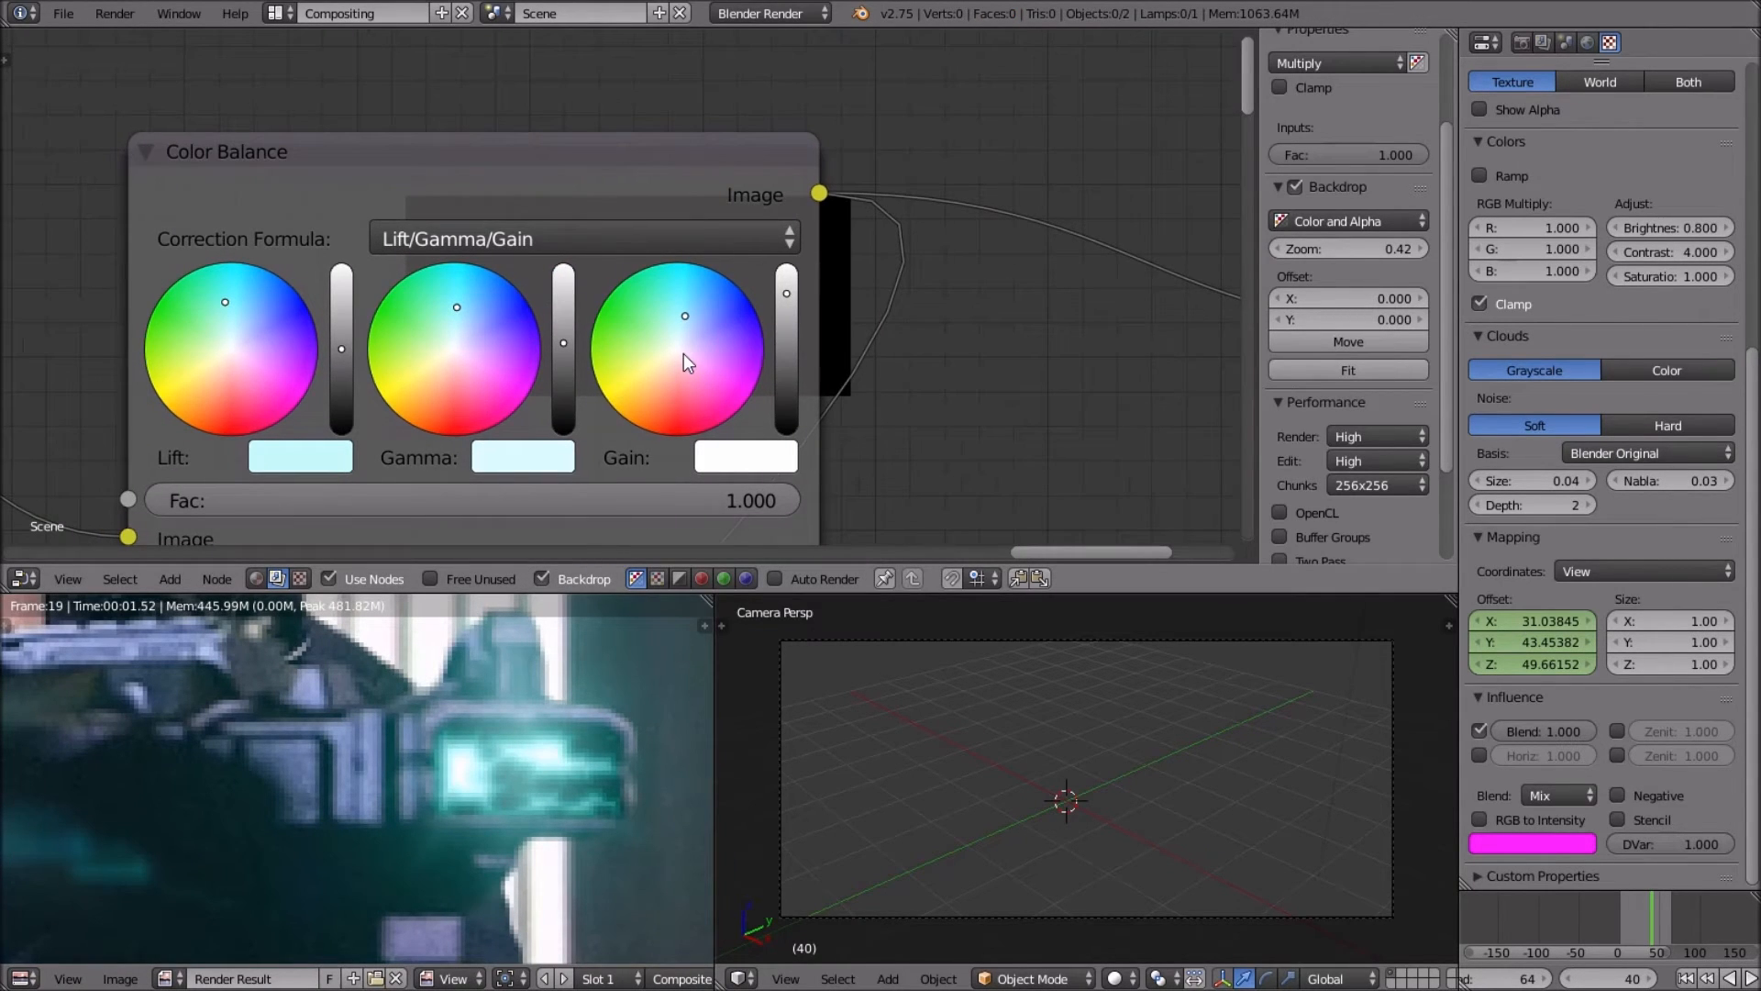
left_click_drag(563, 342, 564, 323)
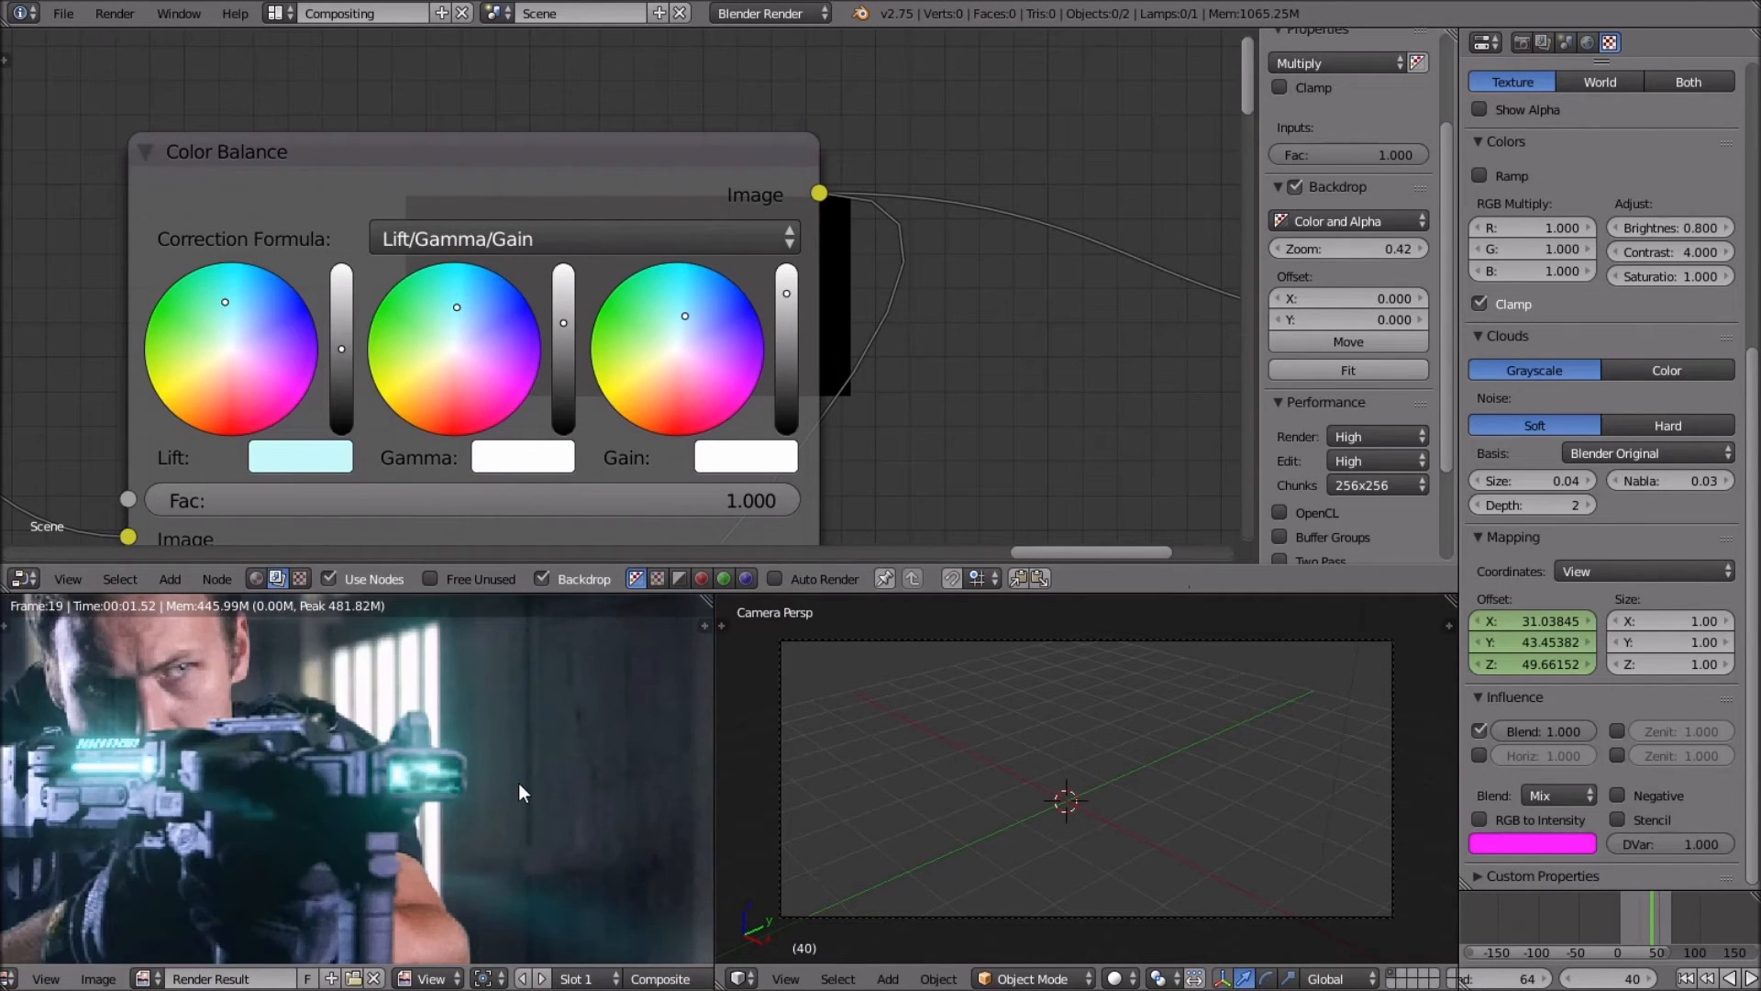
left_click(457, 305)
left_click(687, 295)
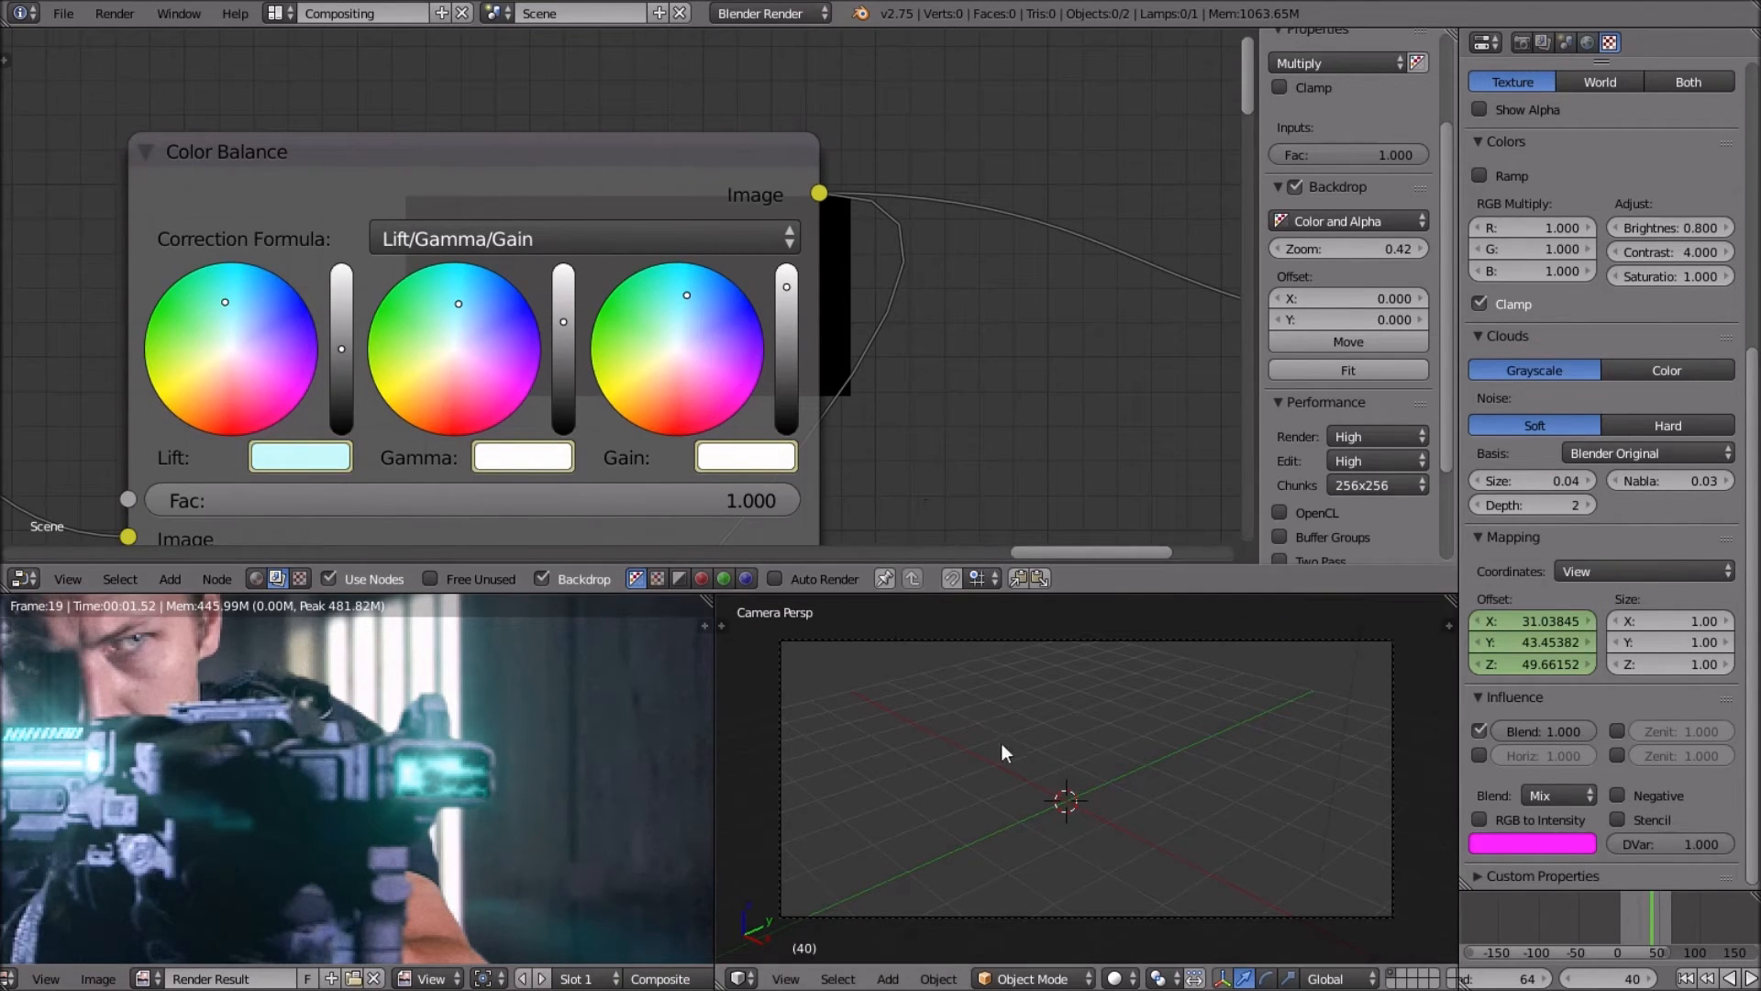
Step back to frame 35, darken the Color Balance lift, gamma and gain, and keyframe all three there.
key("Left")
key("Left")
key("Left")
key("Left")
key("Left")
key("Left")
key("Left")
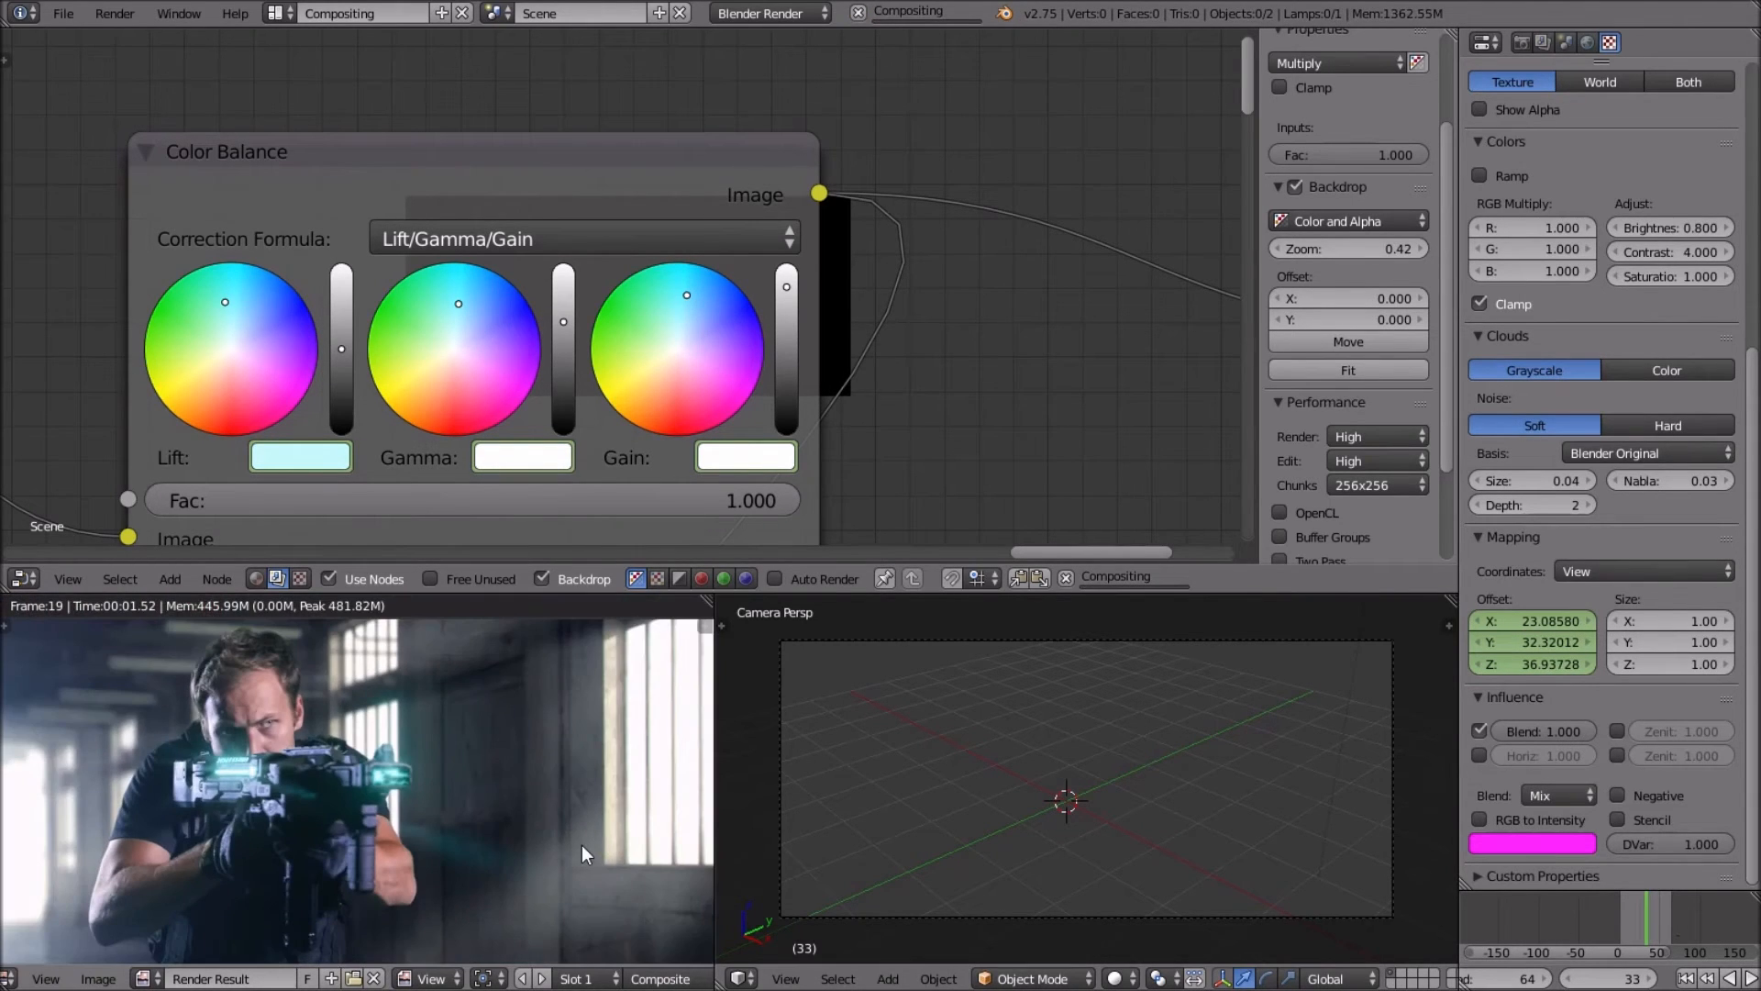
key("Right")
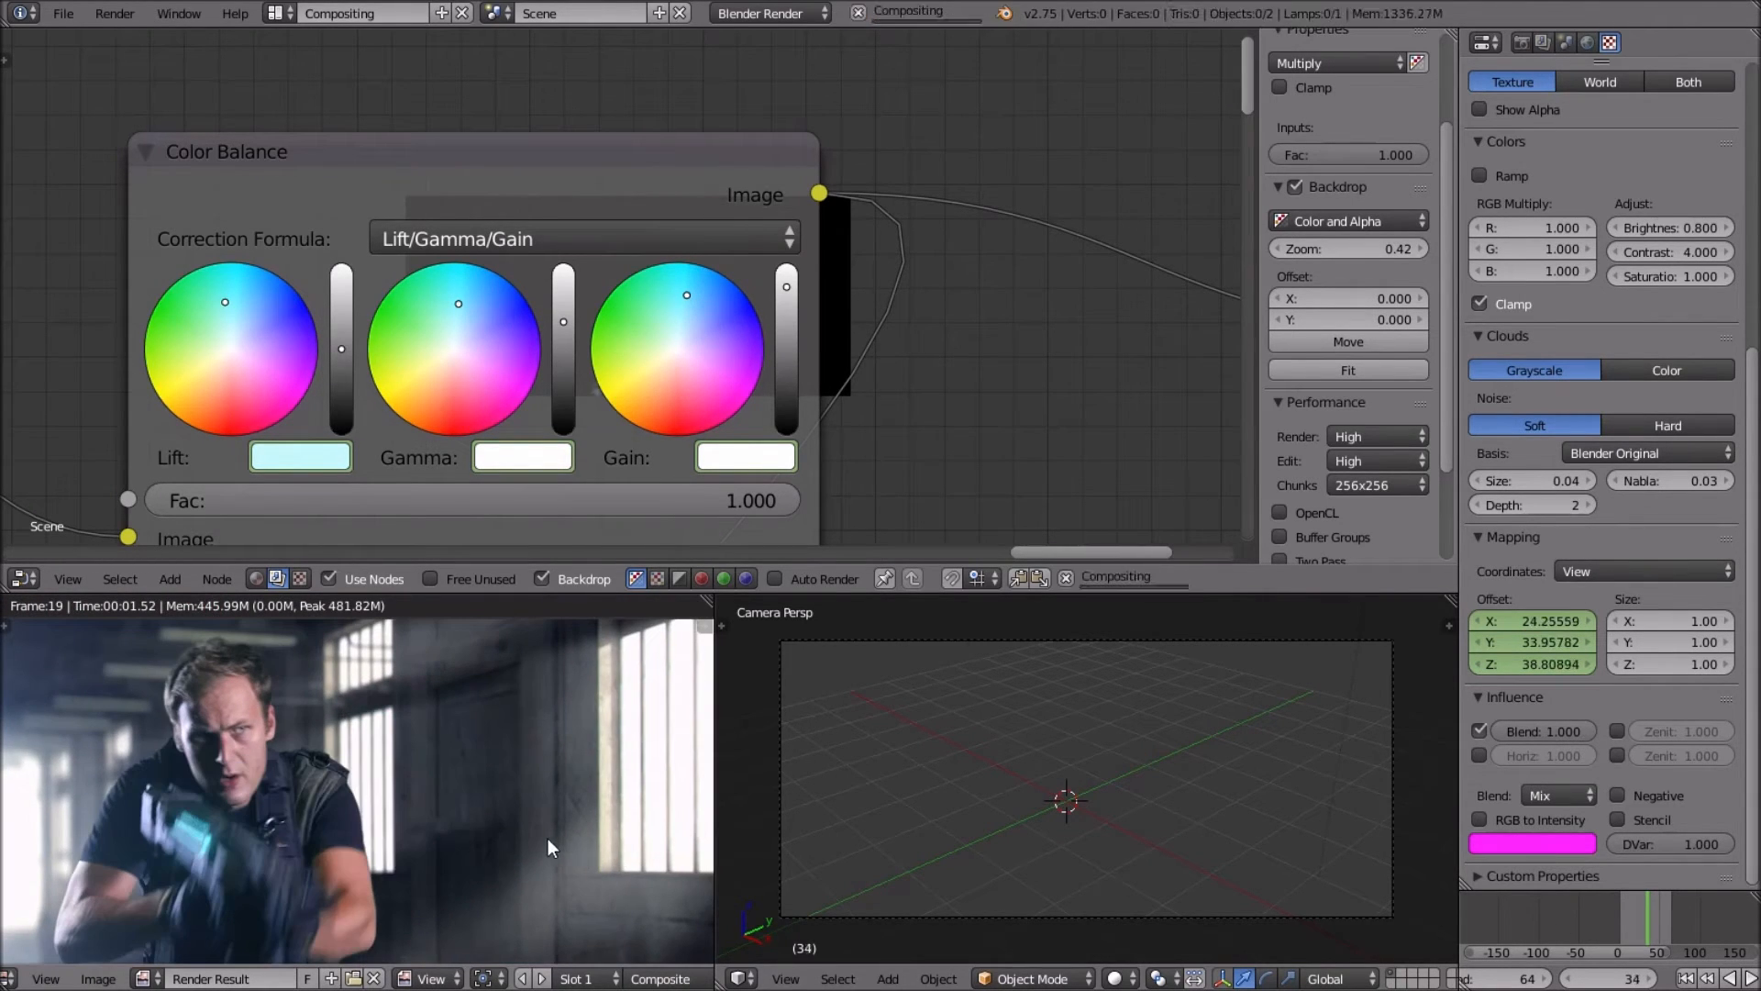
key("Right")
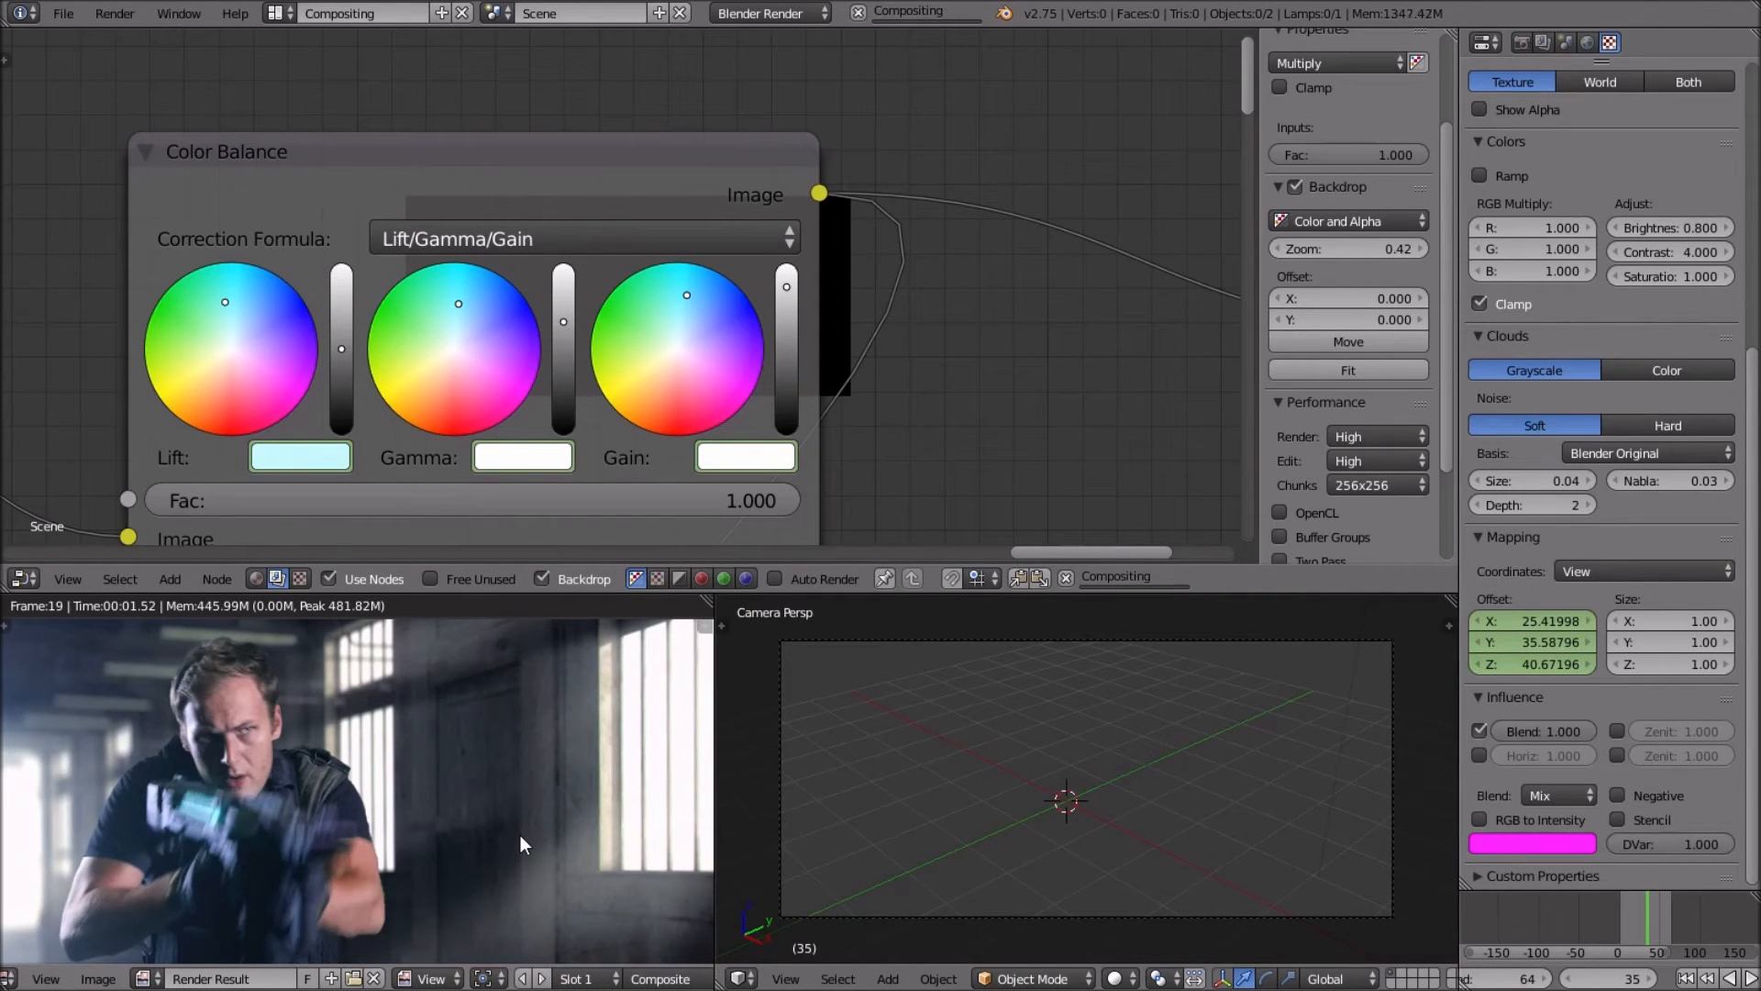
scroll(436, 726, "up", 3)
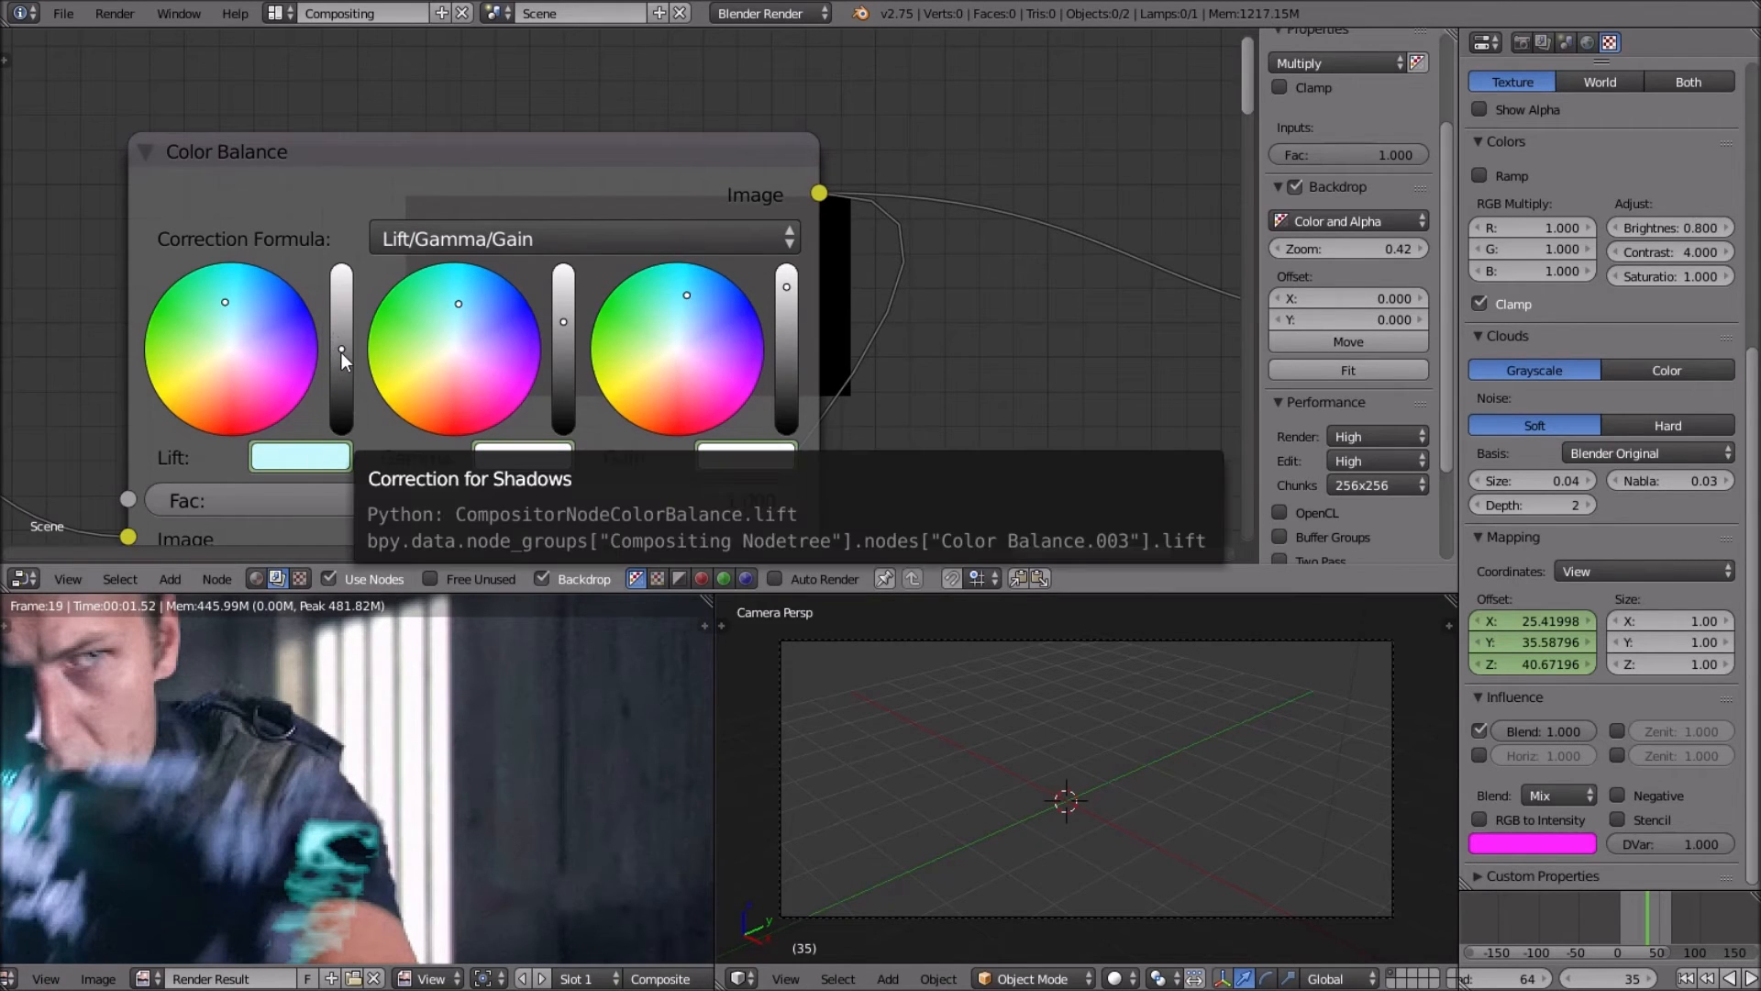
left_click_drag(341, 349, 341, 410)
left_click_drag(561, 341, 563, 408)
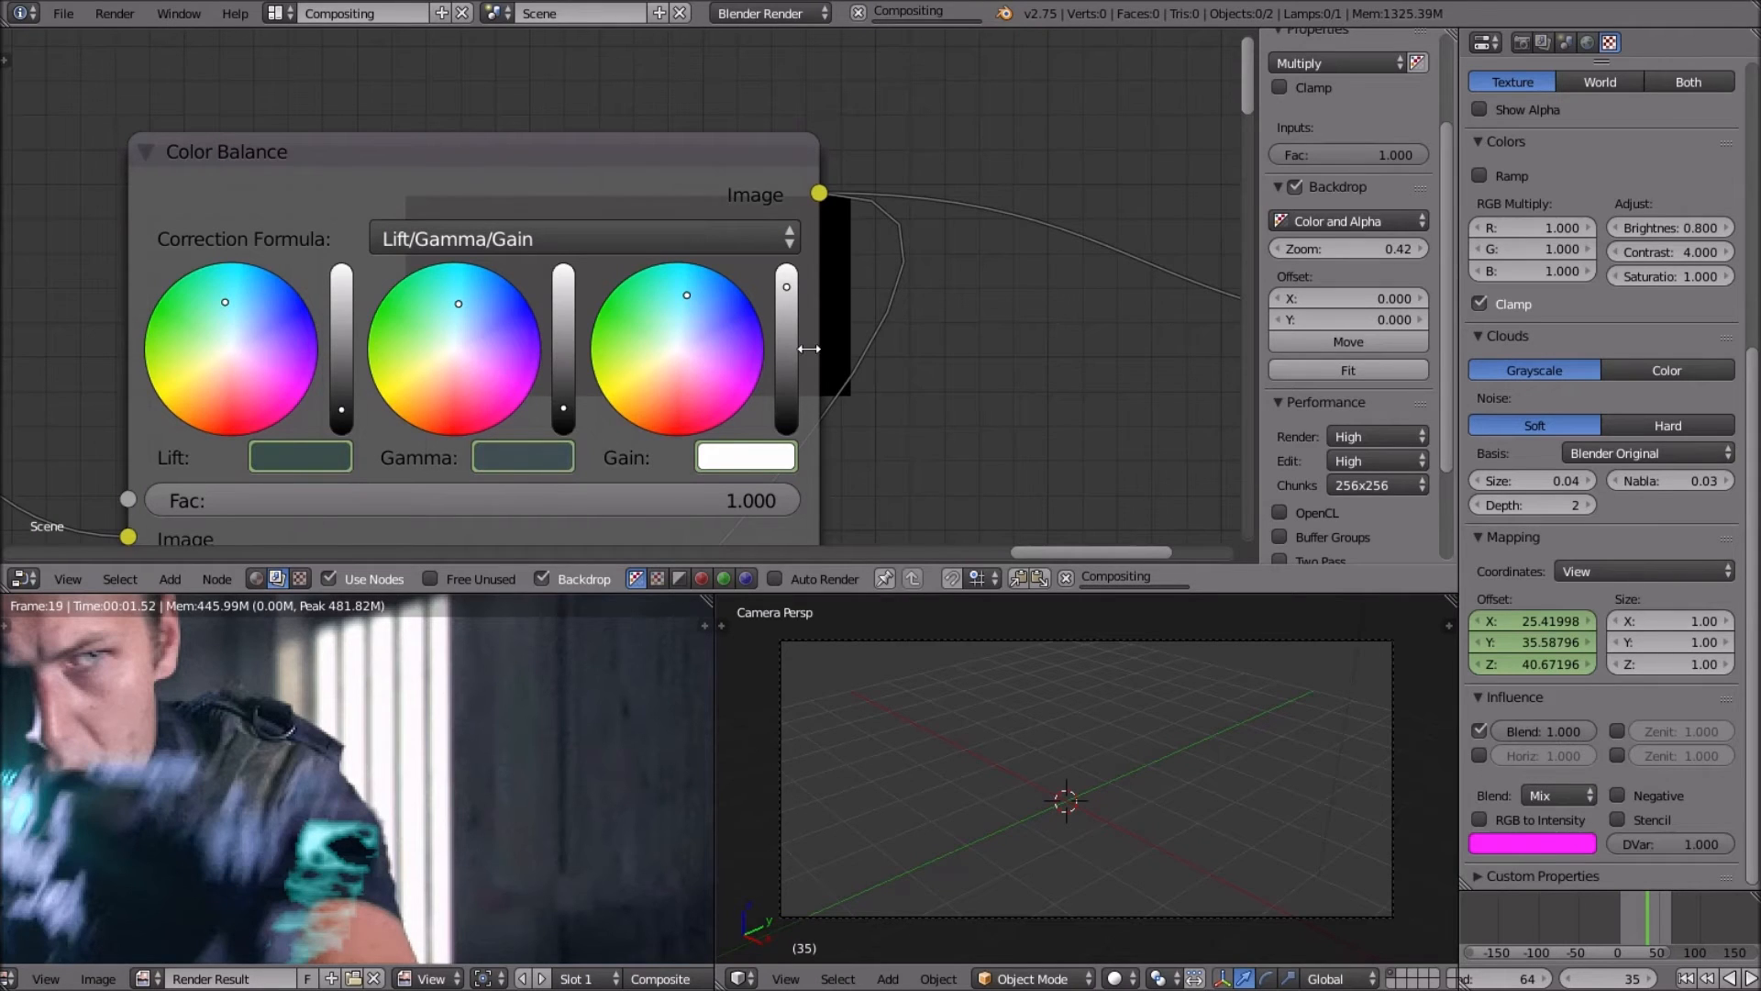
left_click_drag(792, 305, 787, 393)
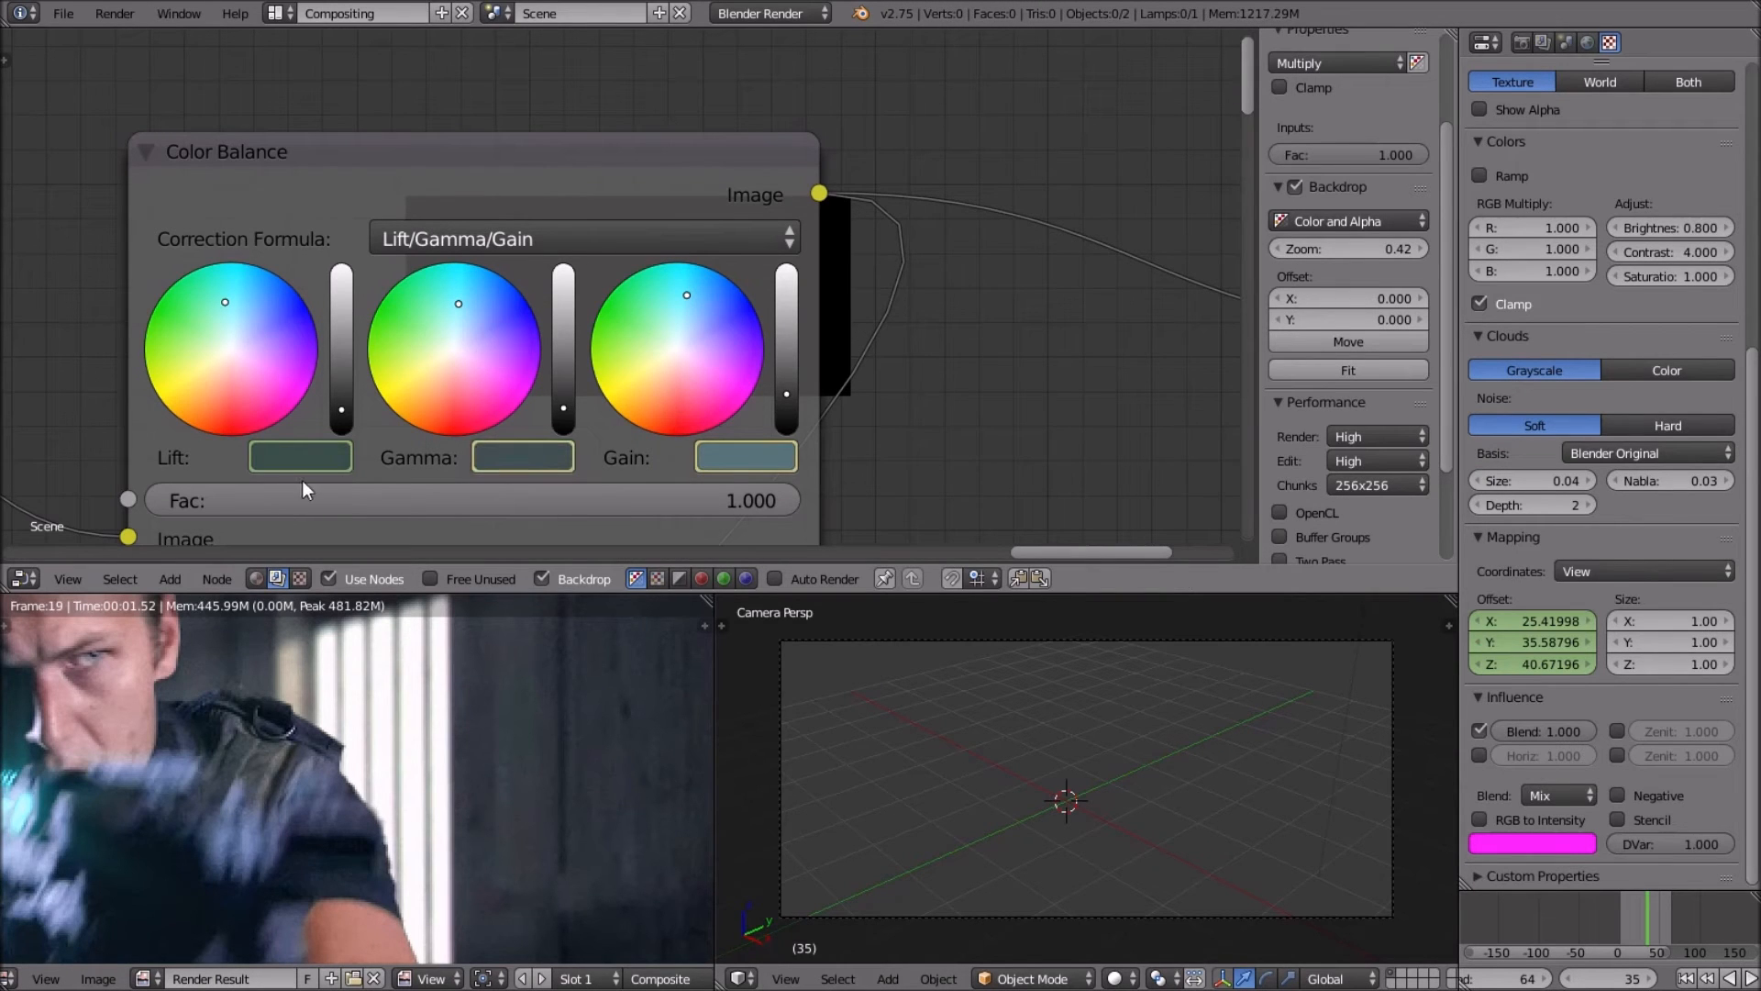
Return to frame 40 and keyframe the Dilate/Erode node's distance at -13.
scroll(234, 433, "down", 5)
middle_click_drag(234, 433, 785, 339)
scroll(785, 340, "down", 6)
scroll(677, 364, "up", 5)
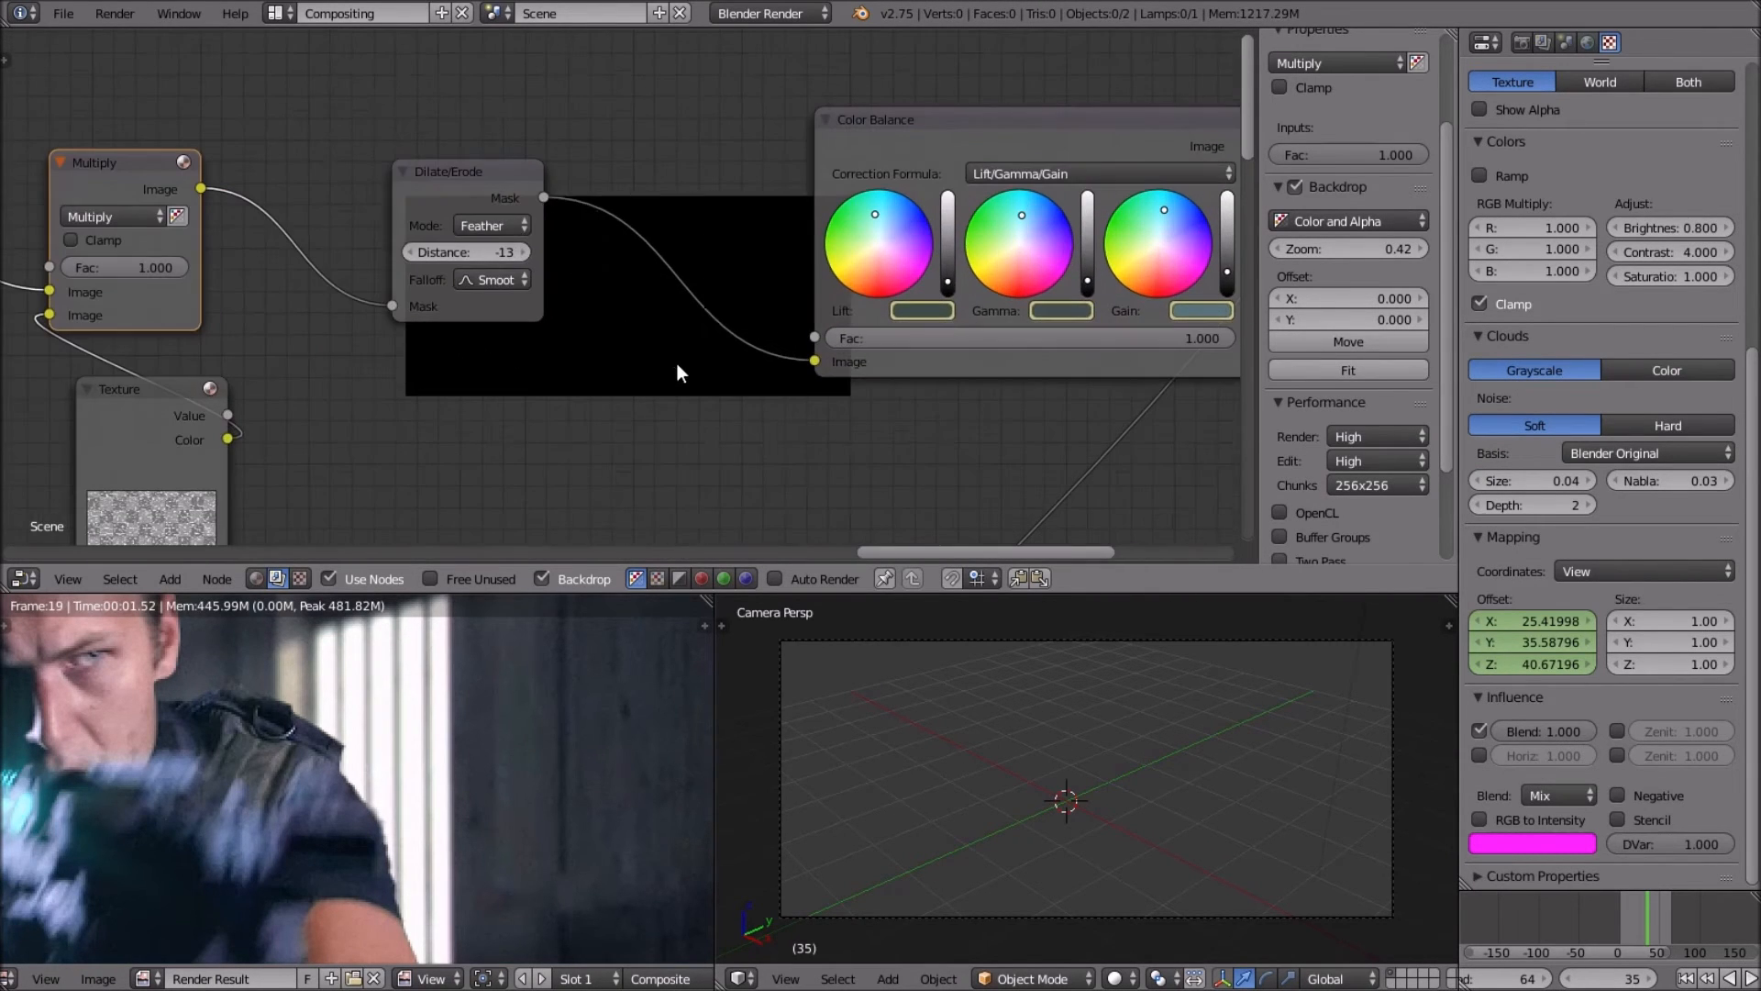
left_click(1610, 979)
type("40")
key("Return")
scroll(515, 223, "down", 1)
scroll(515, 223, "up", 3)
middle_click_drag(541, 241, 599, 320)
scroll(726, 344, "up", 4)
scroll(598, 334, "up", 3)
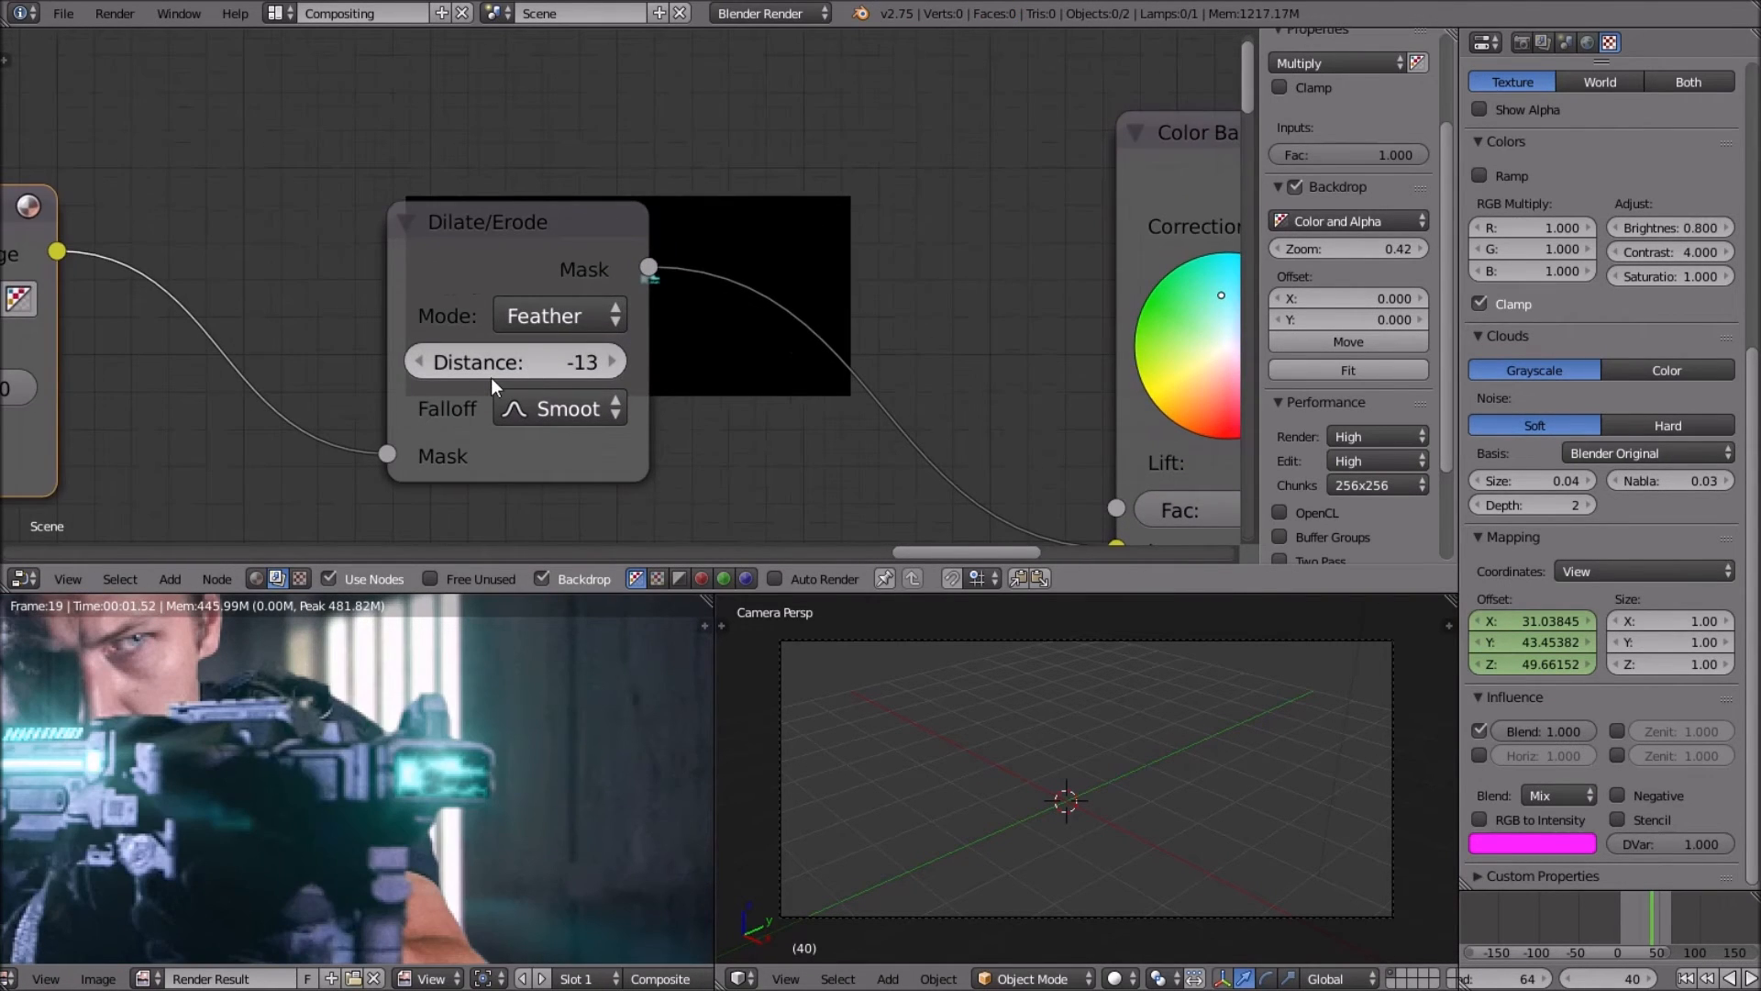
key("i")
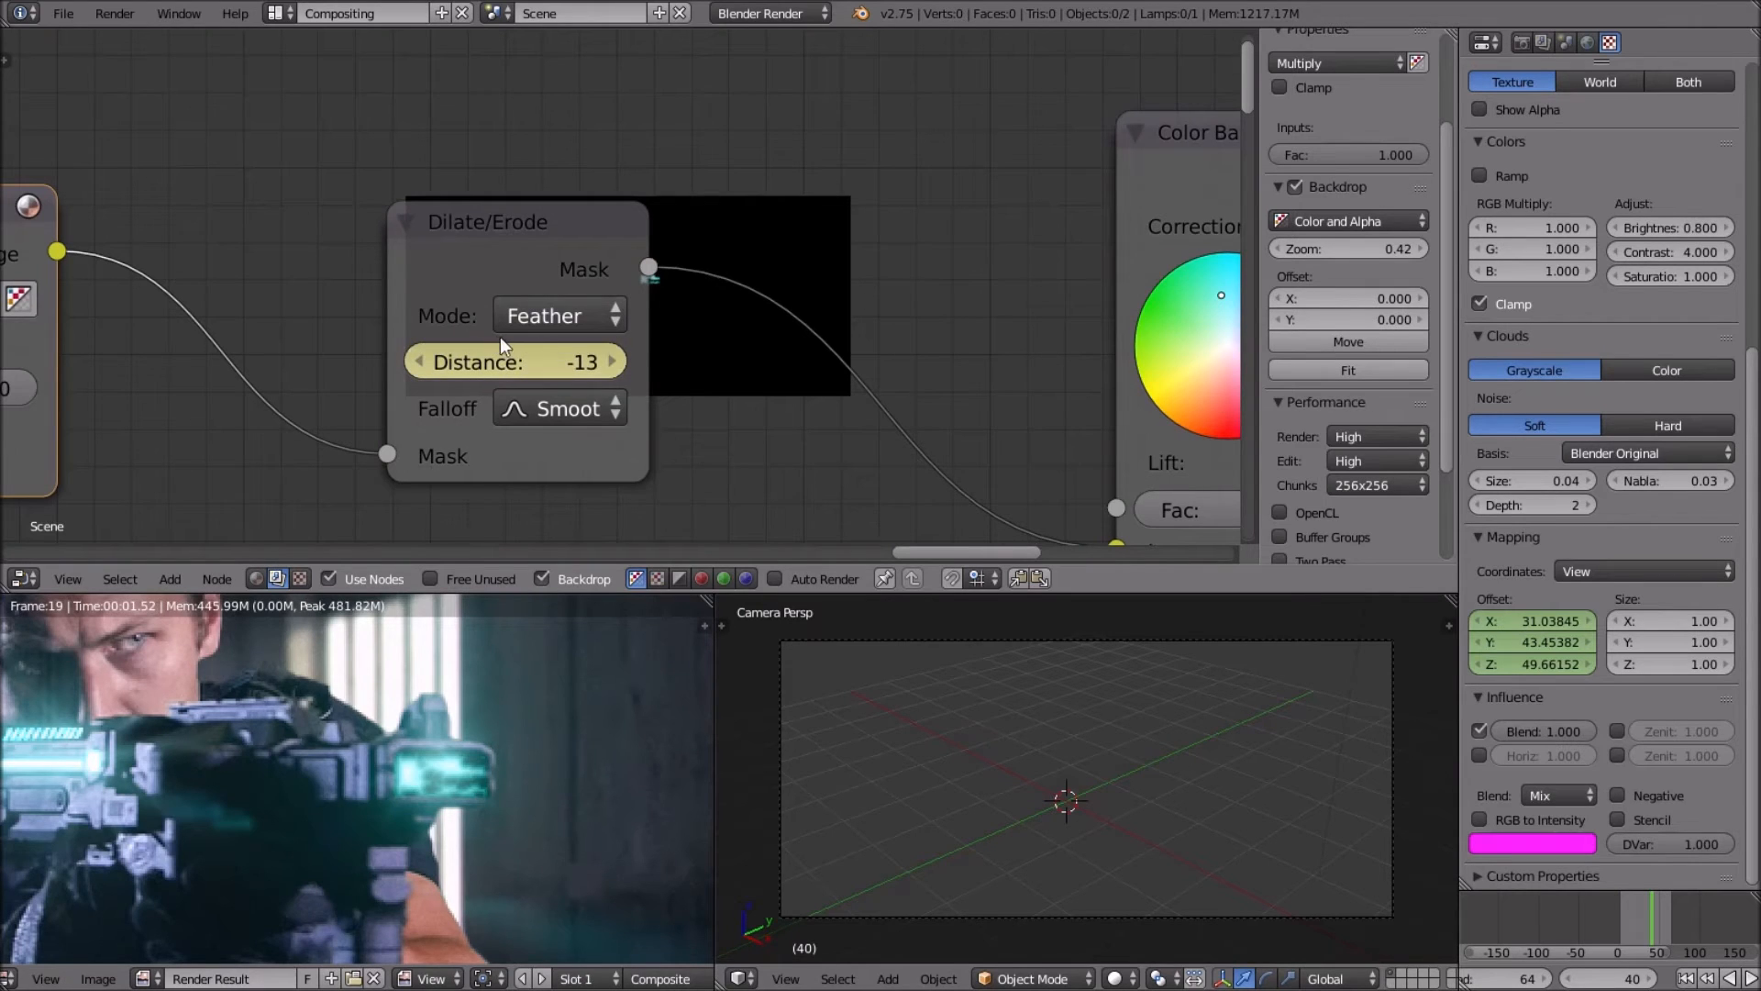
Go to frame 35, set the Dilate/Erode distance to -40 and keyframe it.
scroll(710, 381, "down", 1)
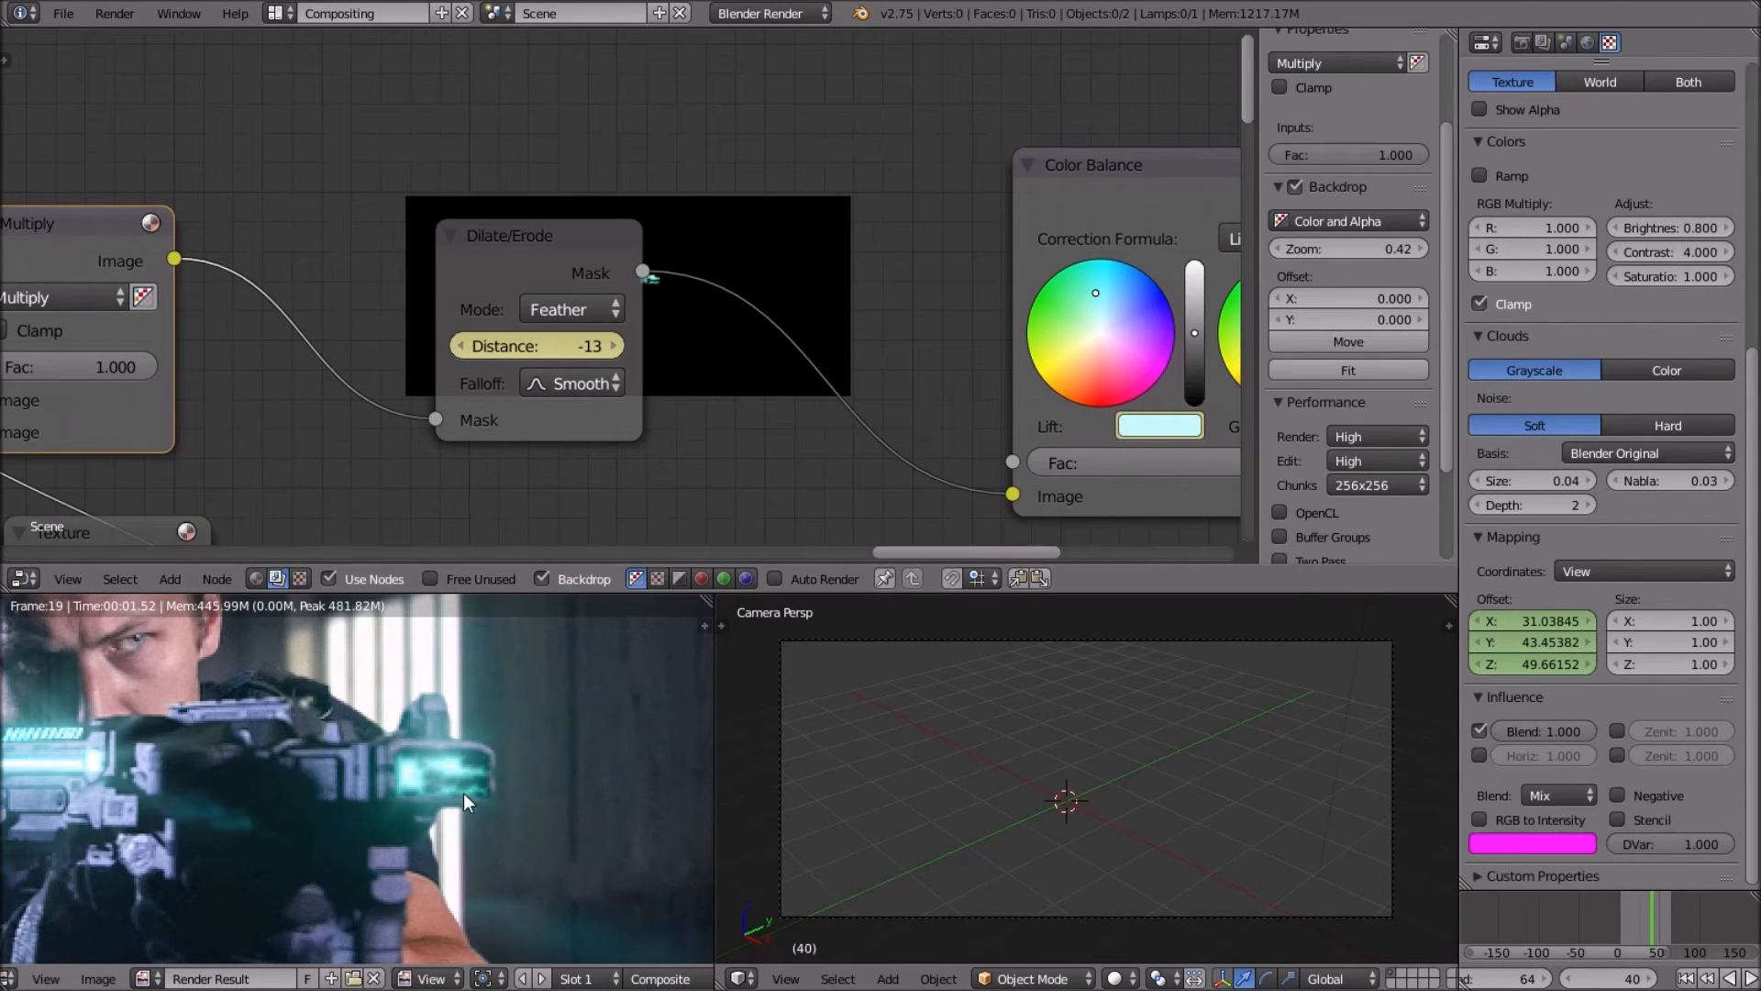
scroll(604, 310, "up", 1)
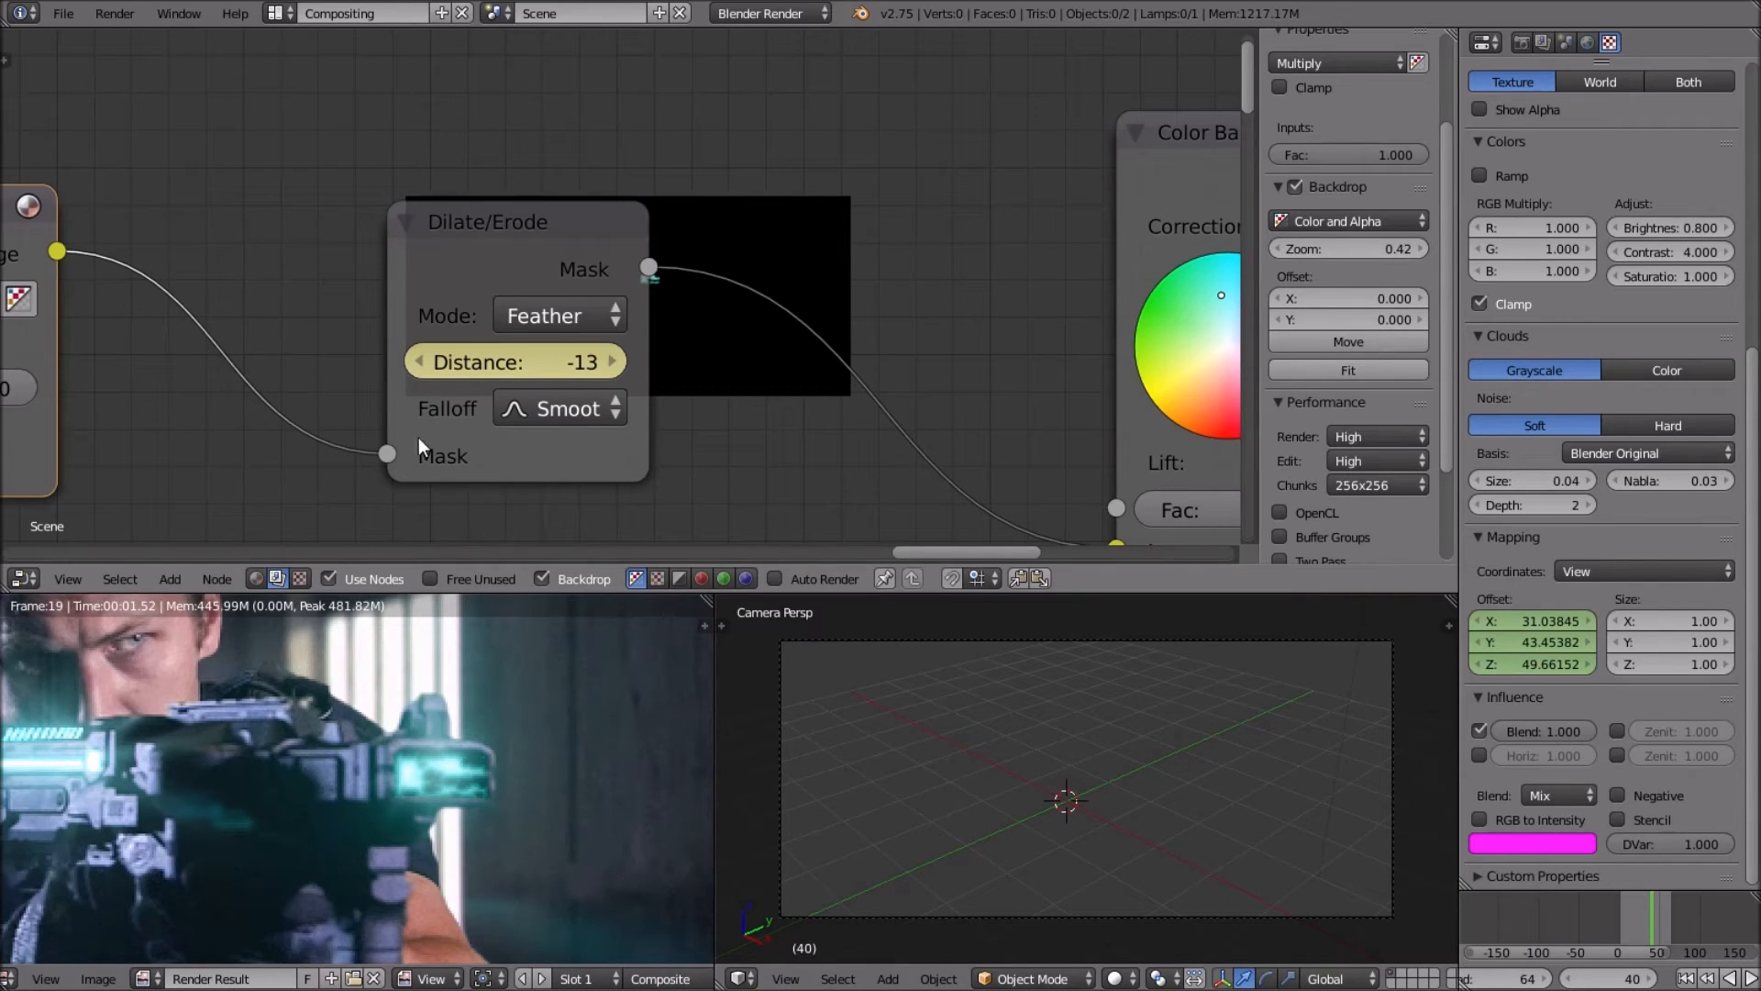
scroll(525, 705, "down", 1)
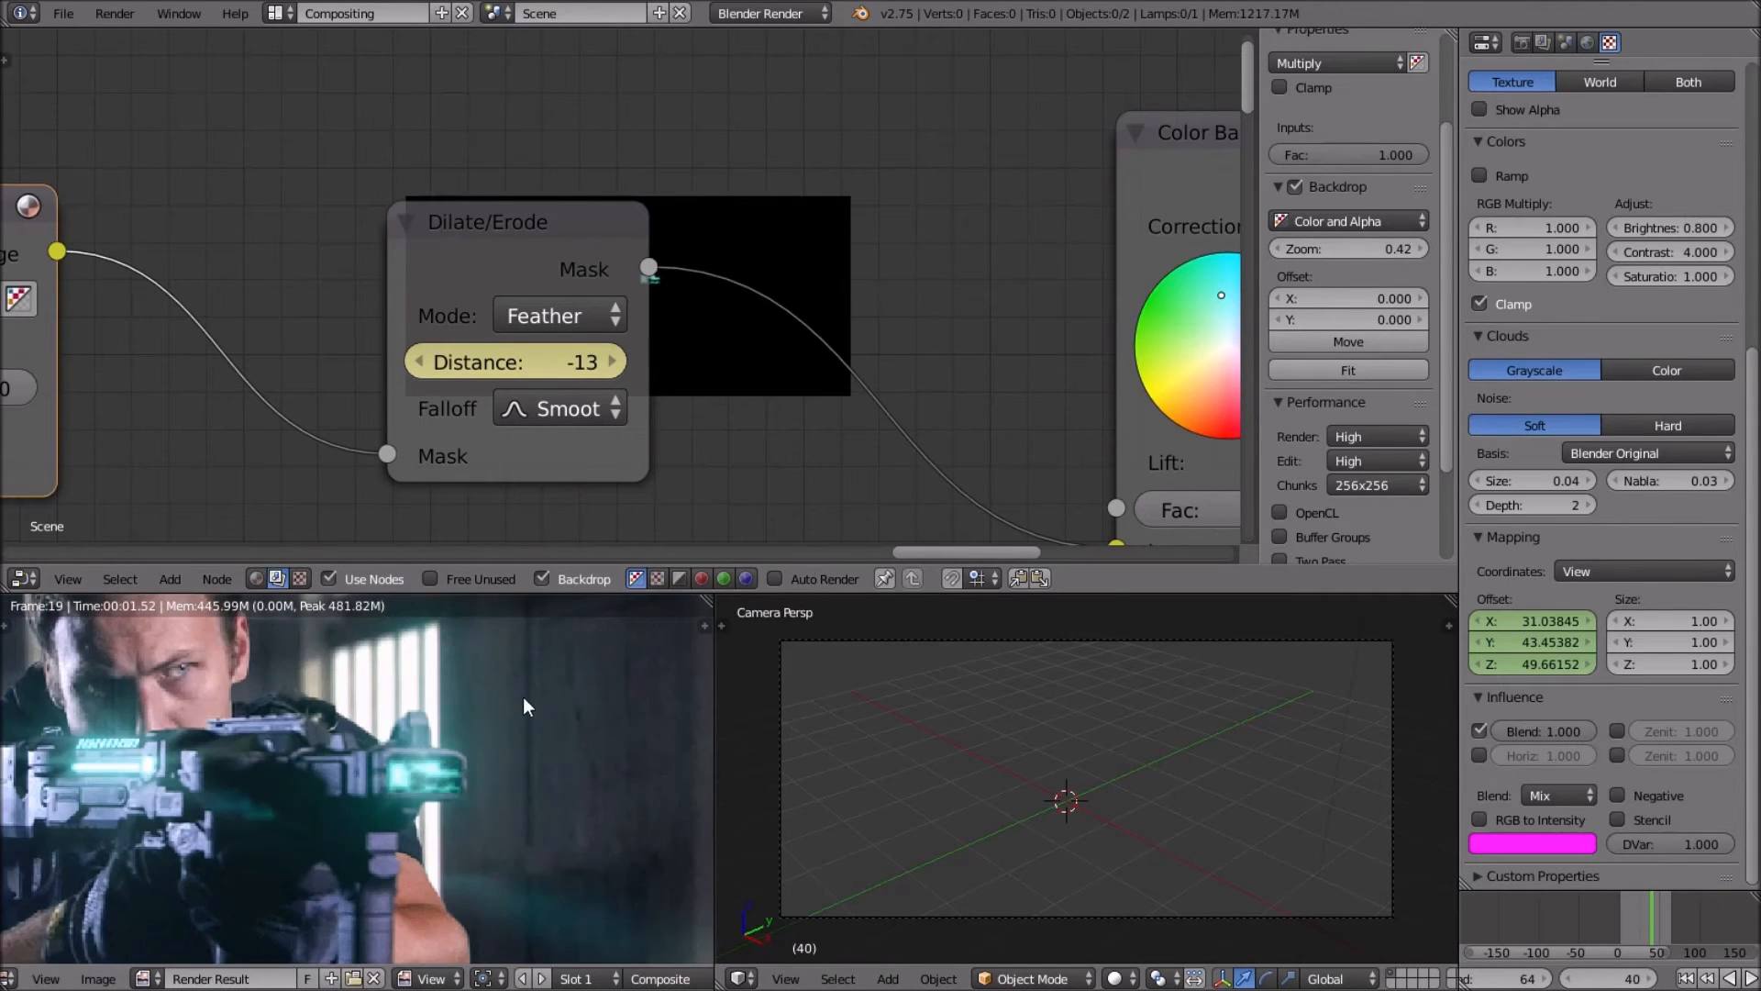
scroll(531, 685, "up", 4)
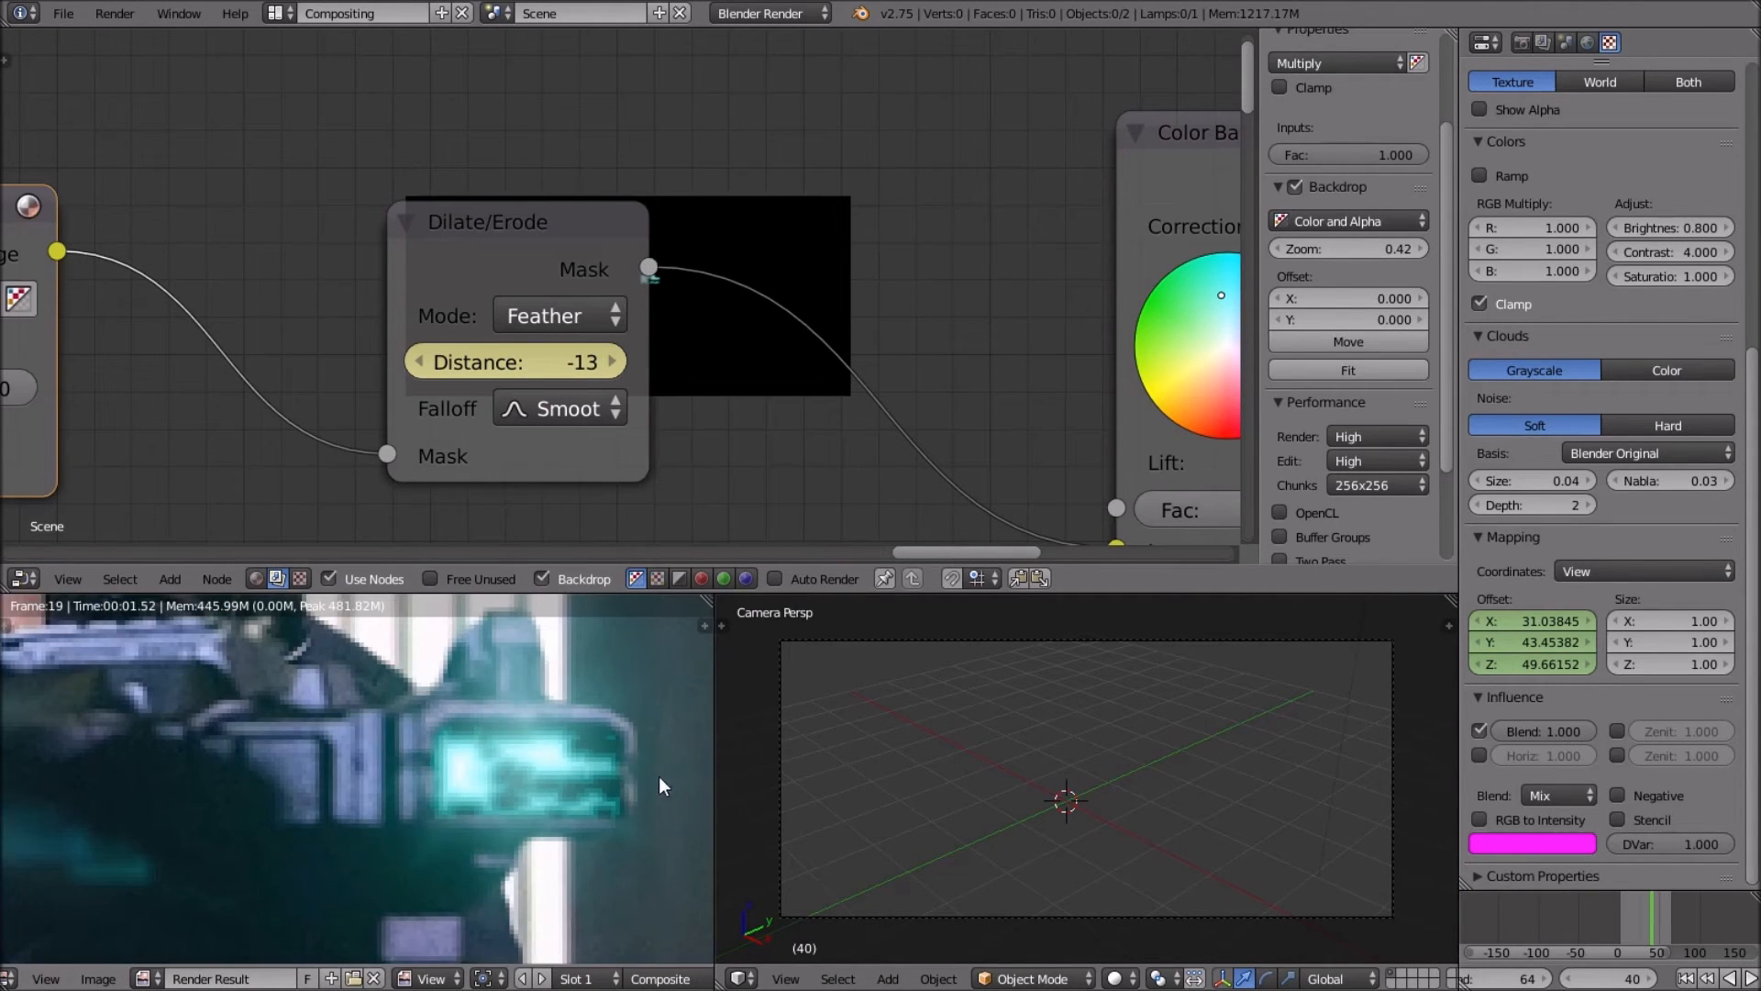
scroll(663, 778, "down", 1)
scroll(437, 756, "down", 1)
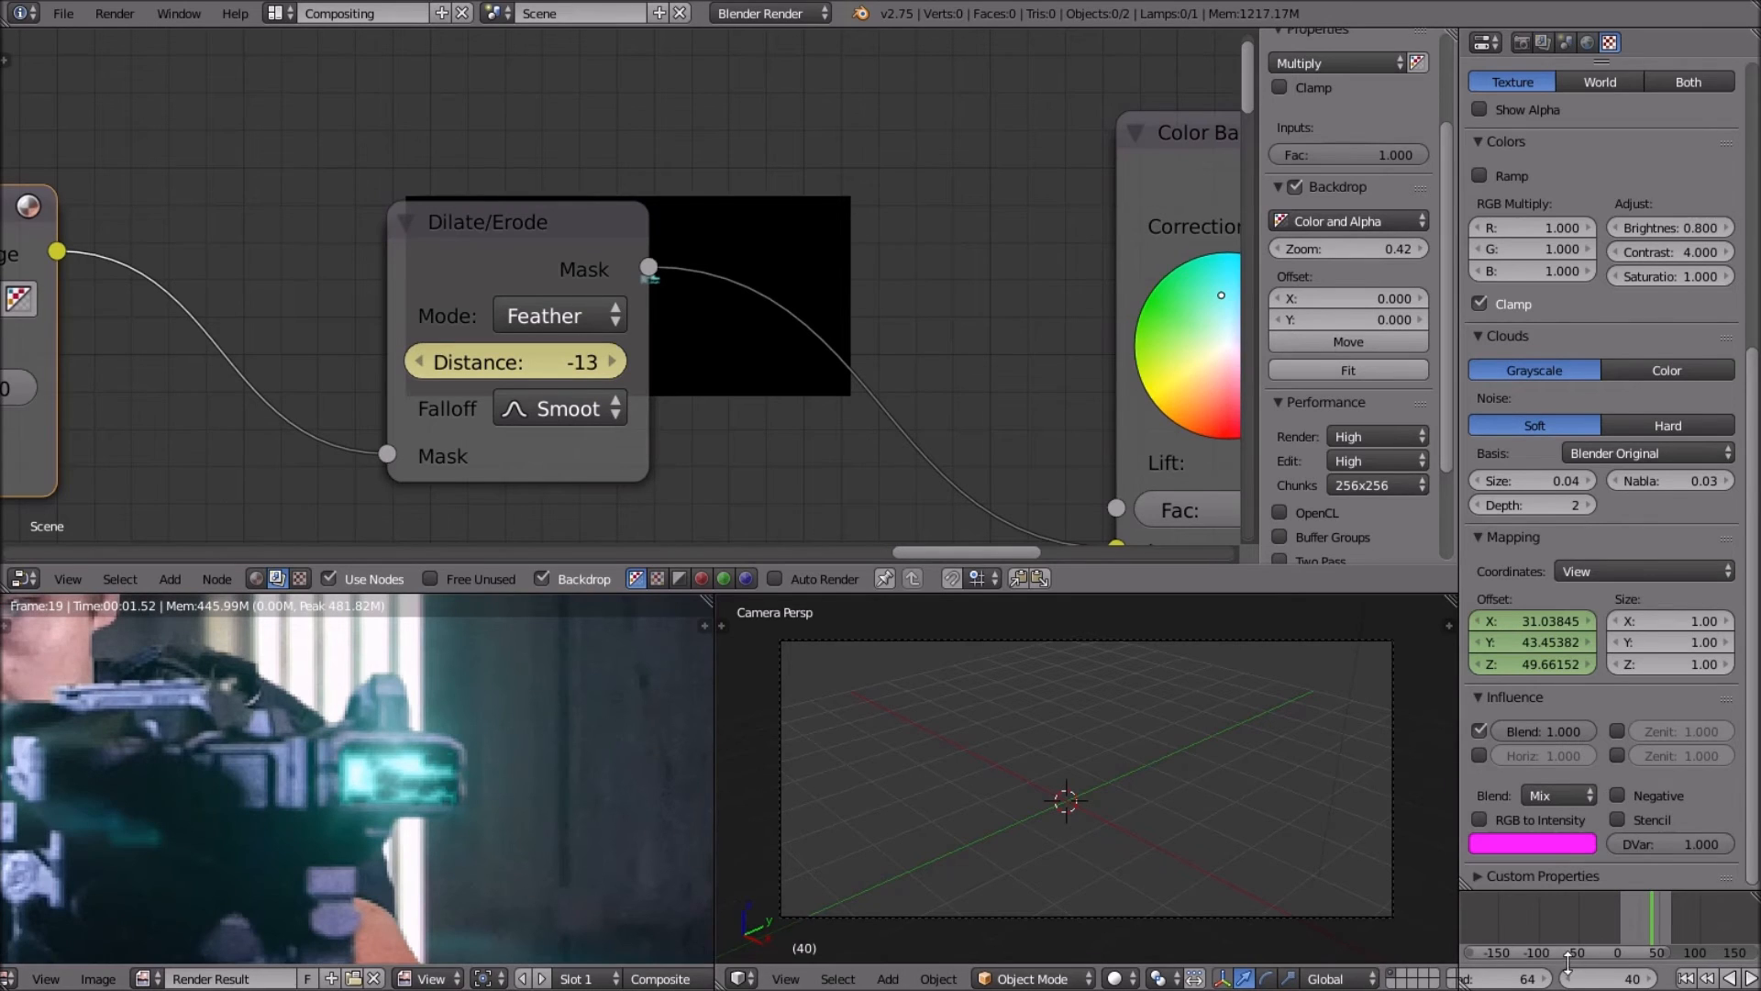
left_click(1616, 978)
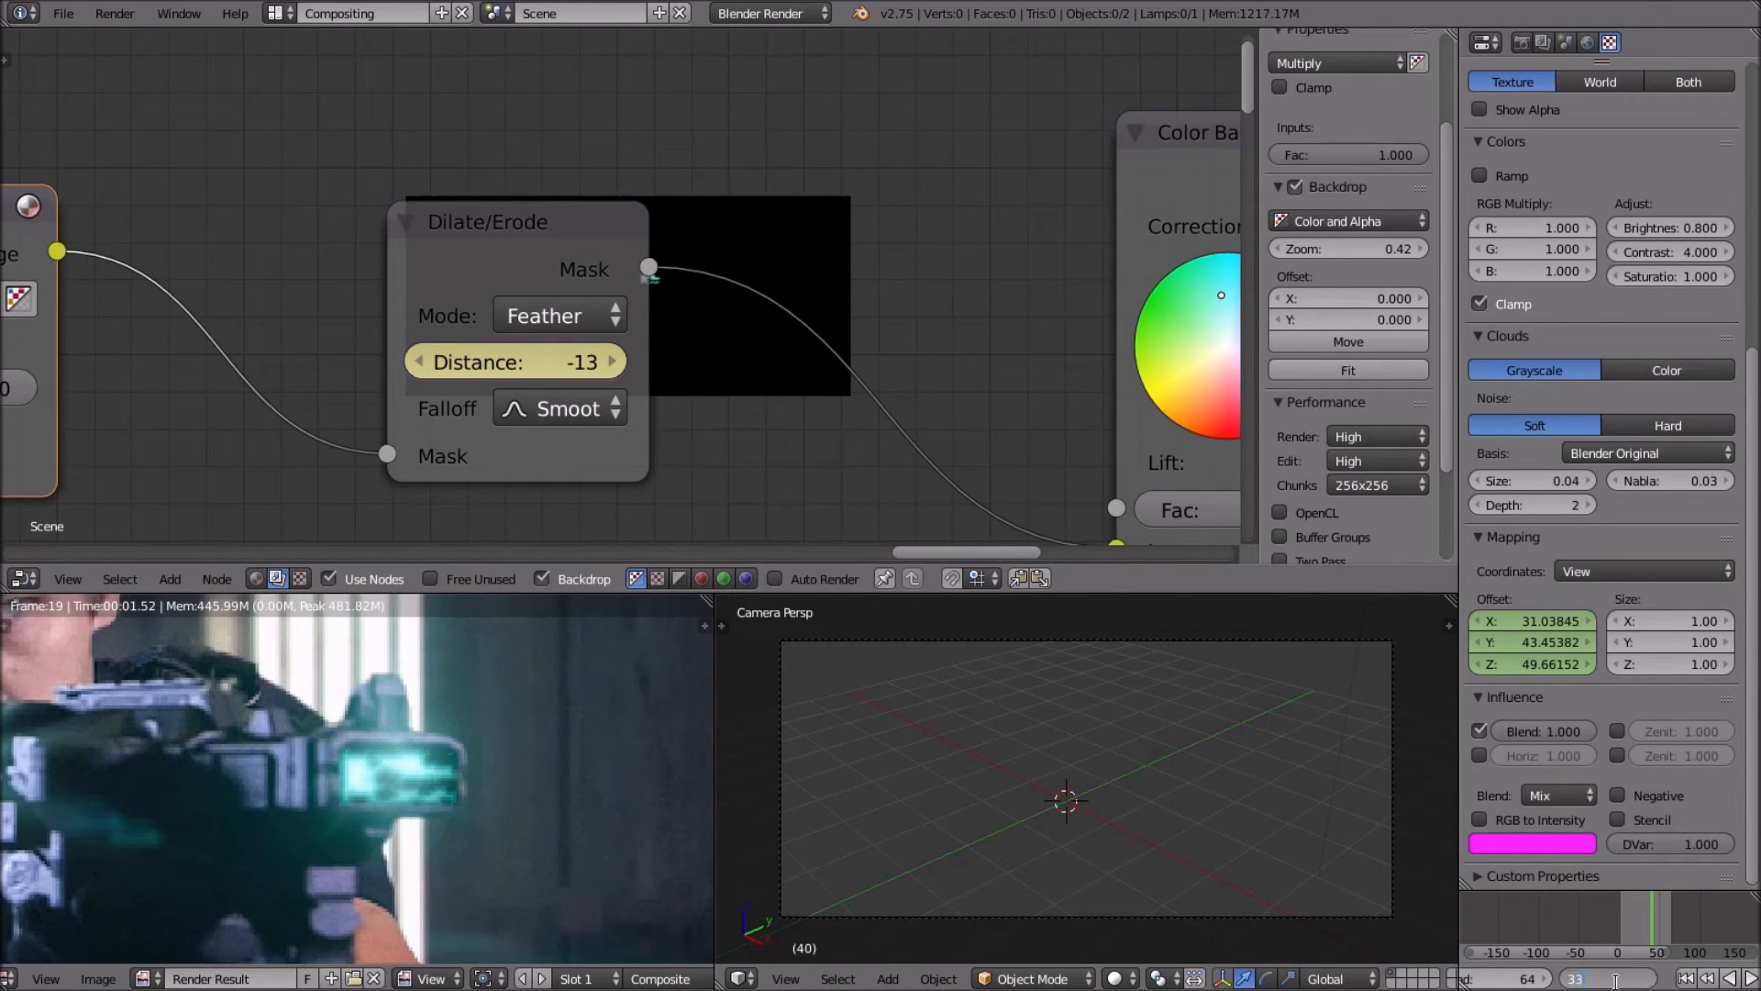
type("35")
key("Return")
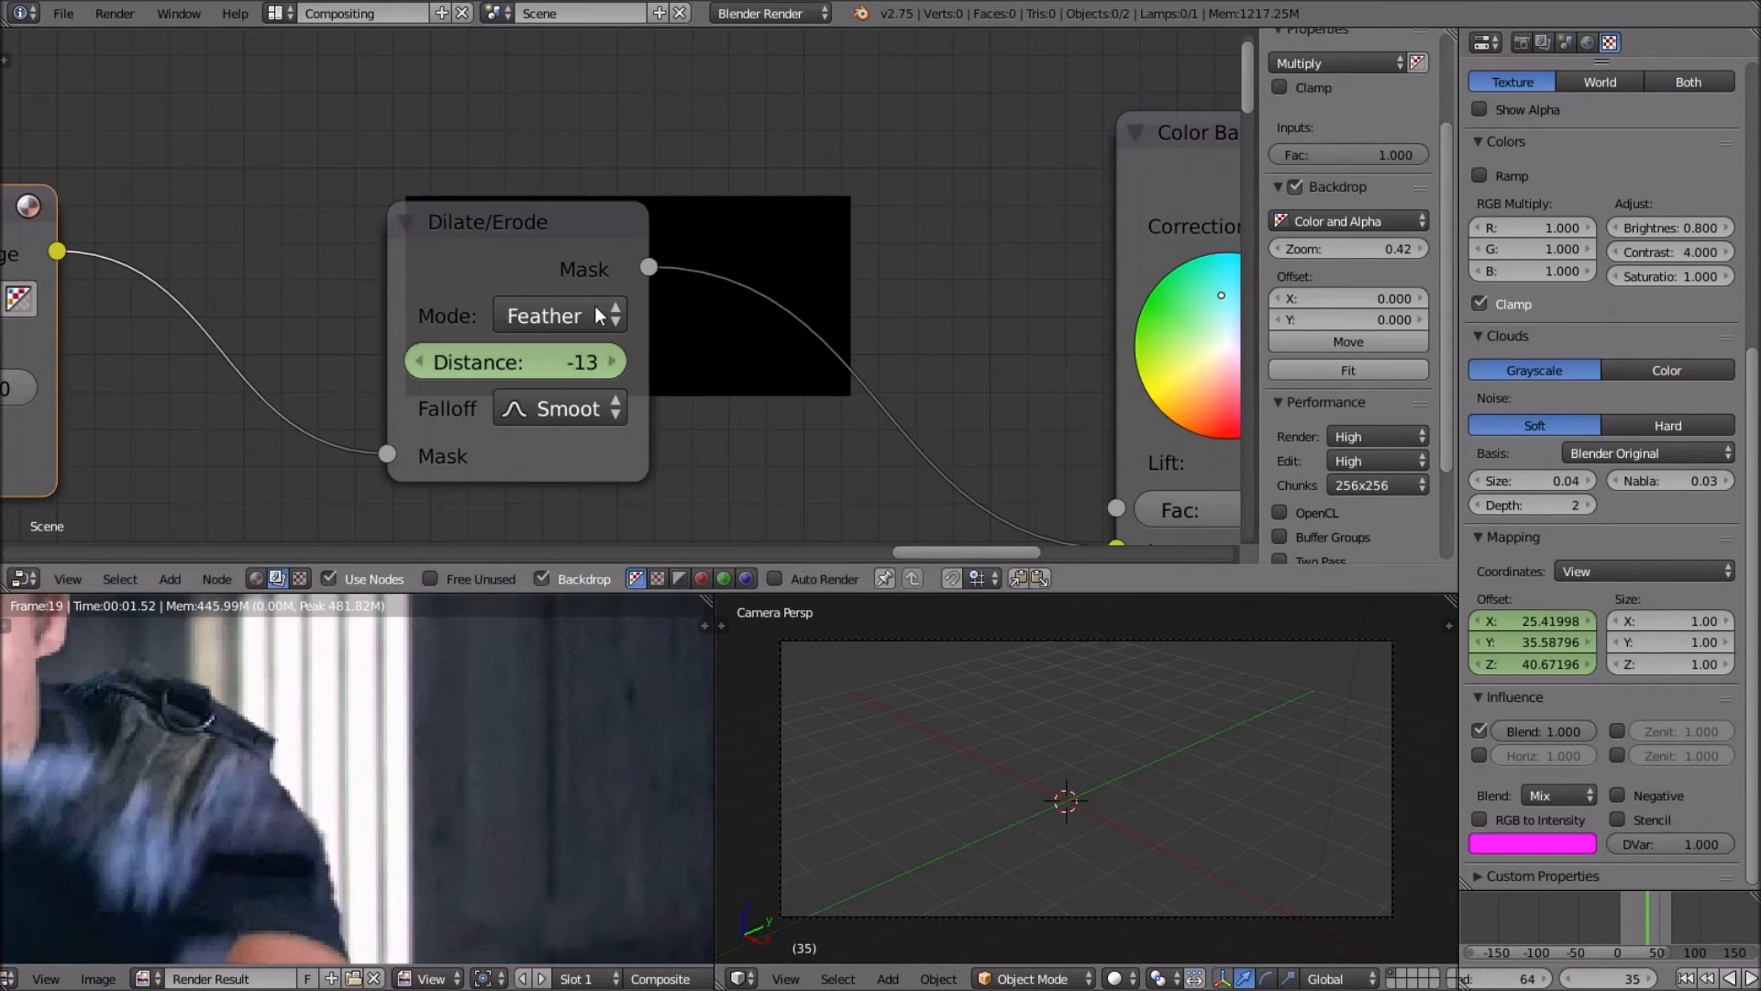
left_click(547, 356)
type("-")
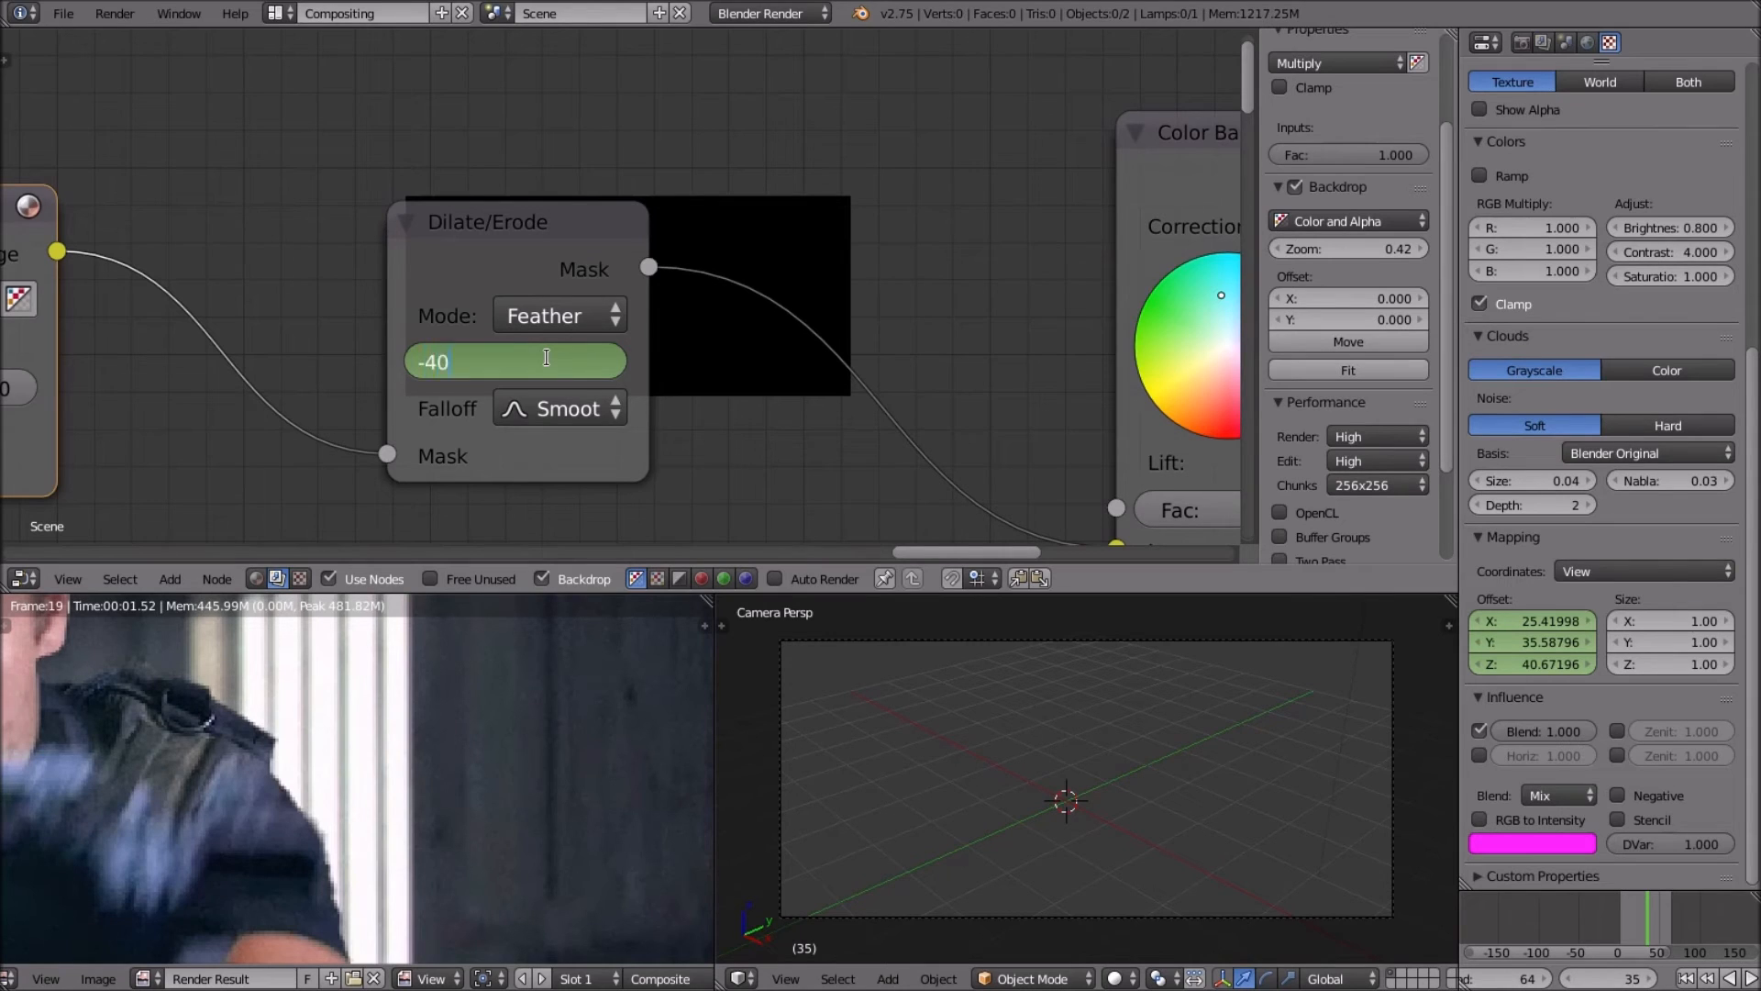
type("40")
key("Return")
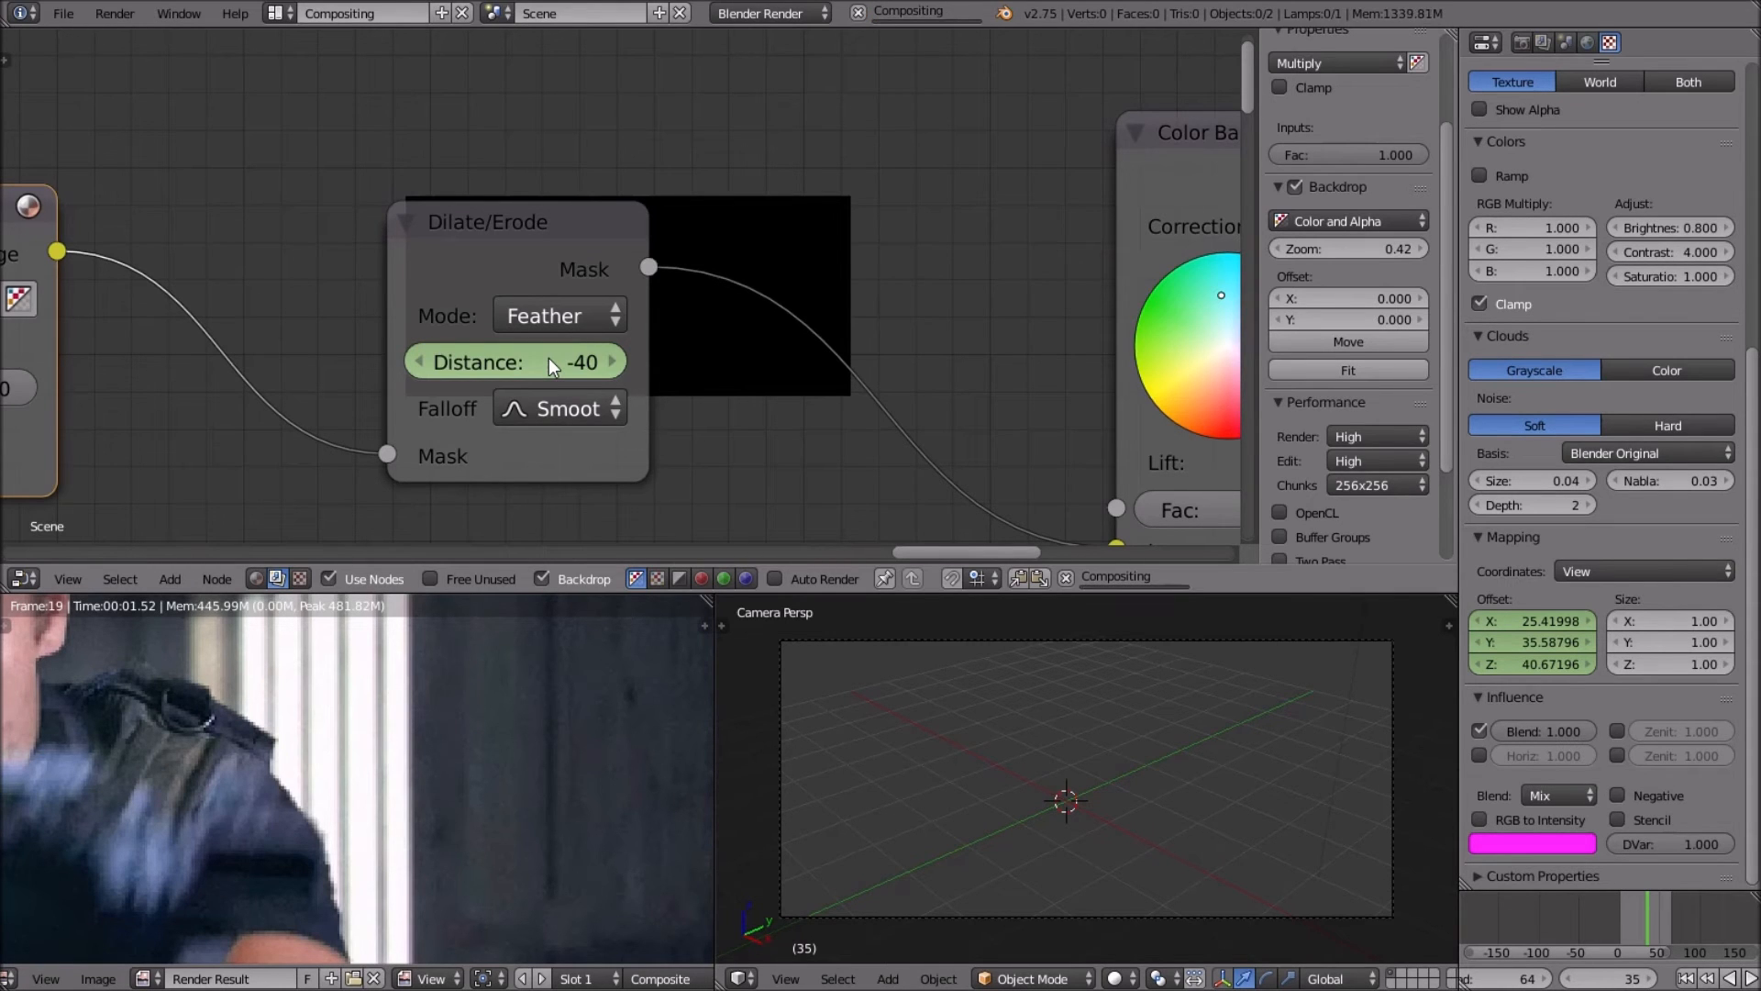
key("i")
Advance frame by frame from 35 to 38 and examine the start of the barrel light's fade-in.
scroll(514, 422, "down", 4)
scroll(494, 716, "down", 5)
key("Right")
middle_click_drag(495, 734, 584, 710)
scroll(461, 697, "up", 4)
scroll(583, 712, "up", 3)
key("Right")
key("Right")
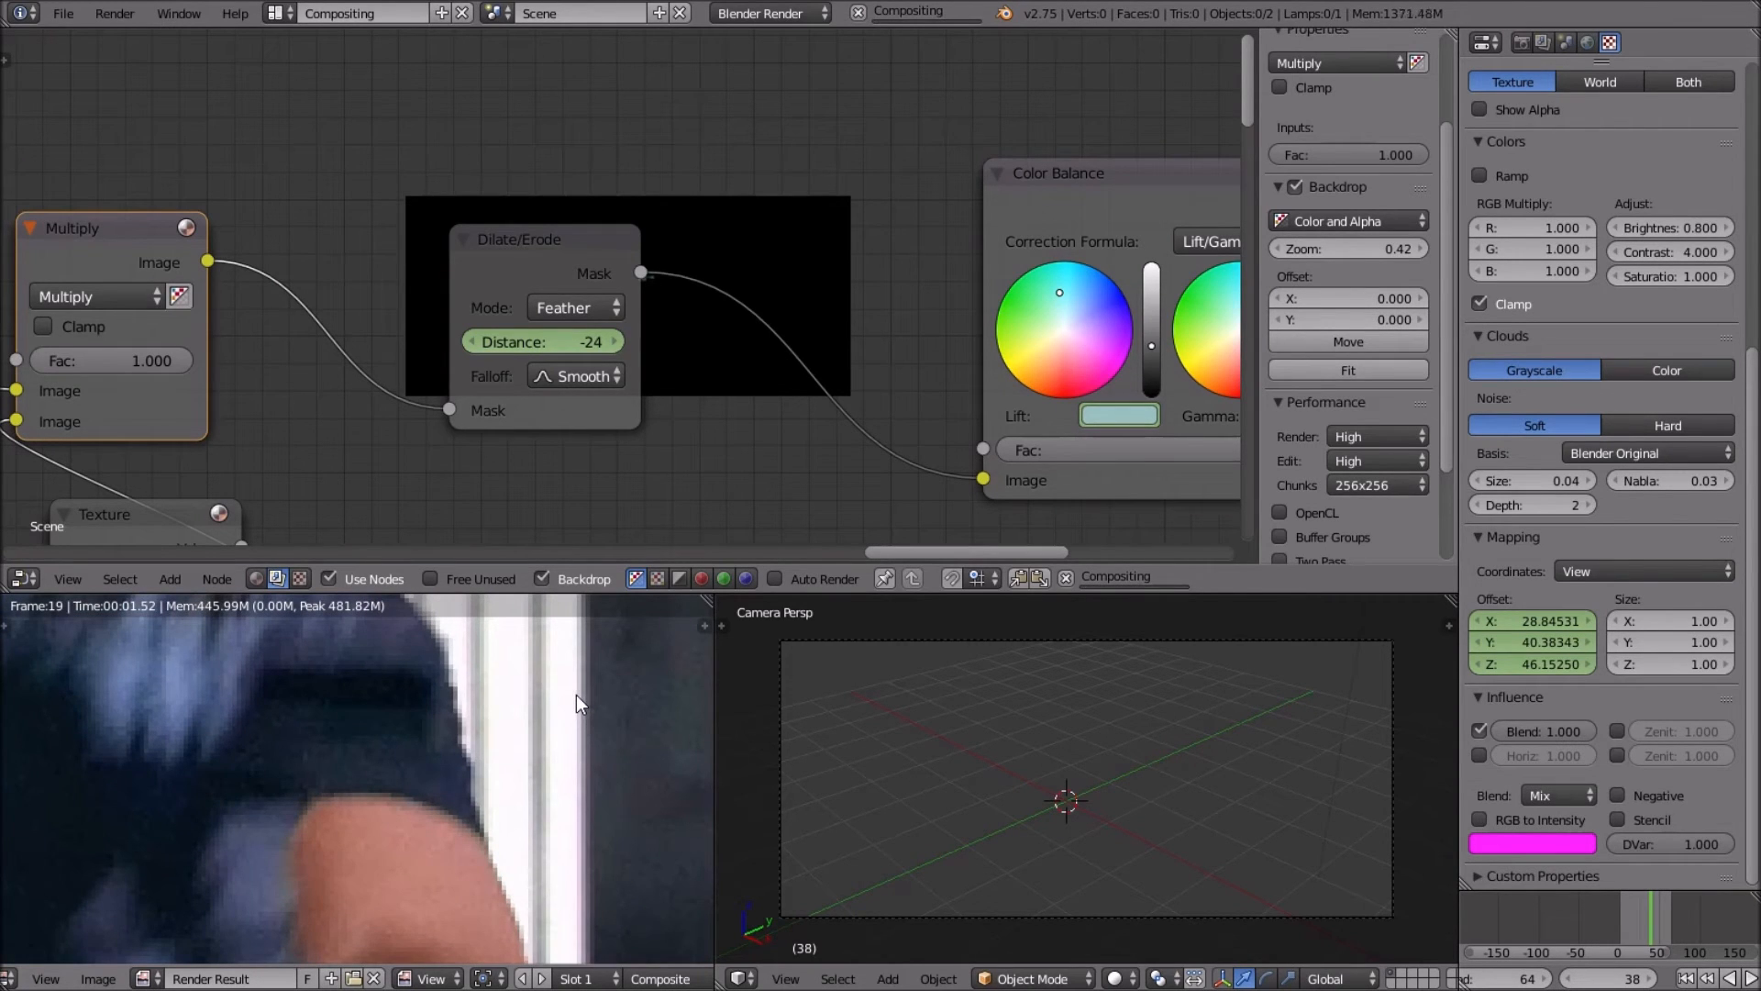
scroll(576, 695, "down", 6)
middle_click_drag(576, 696, 499, 765)
scroll(499, 708, "up", 4)
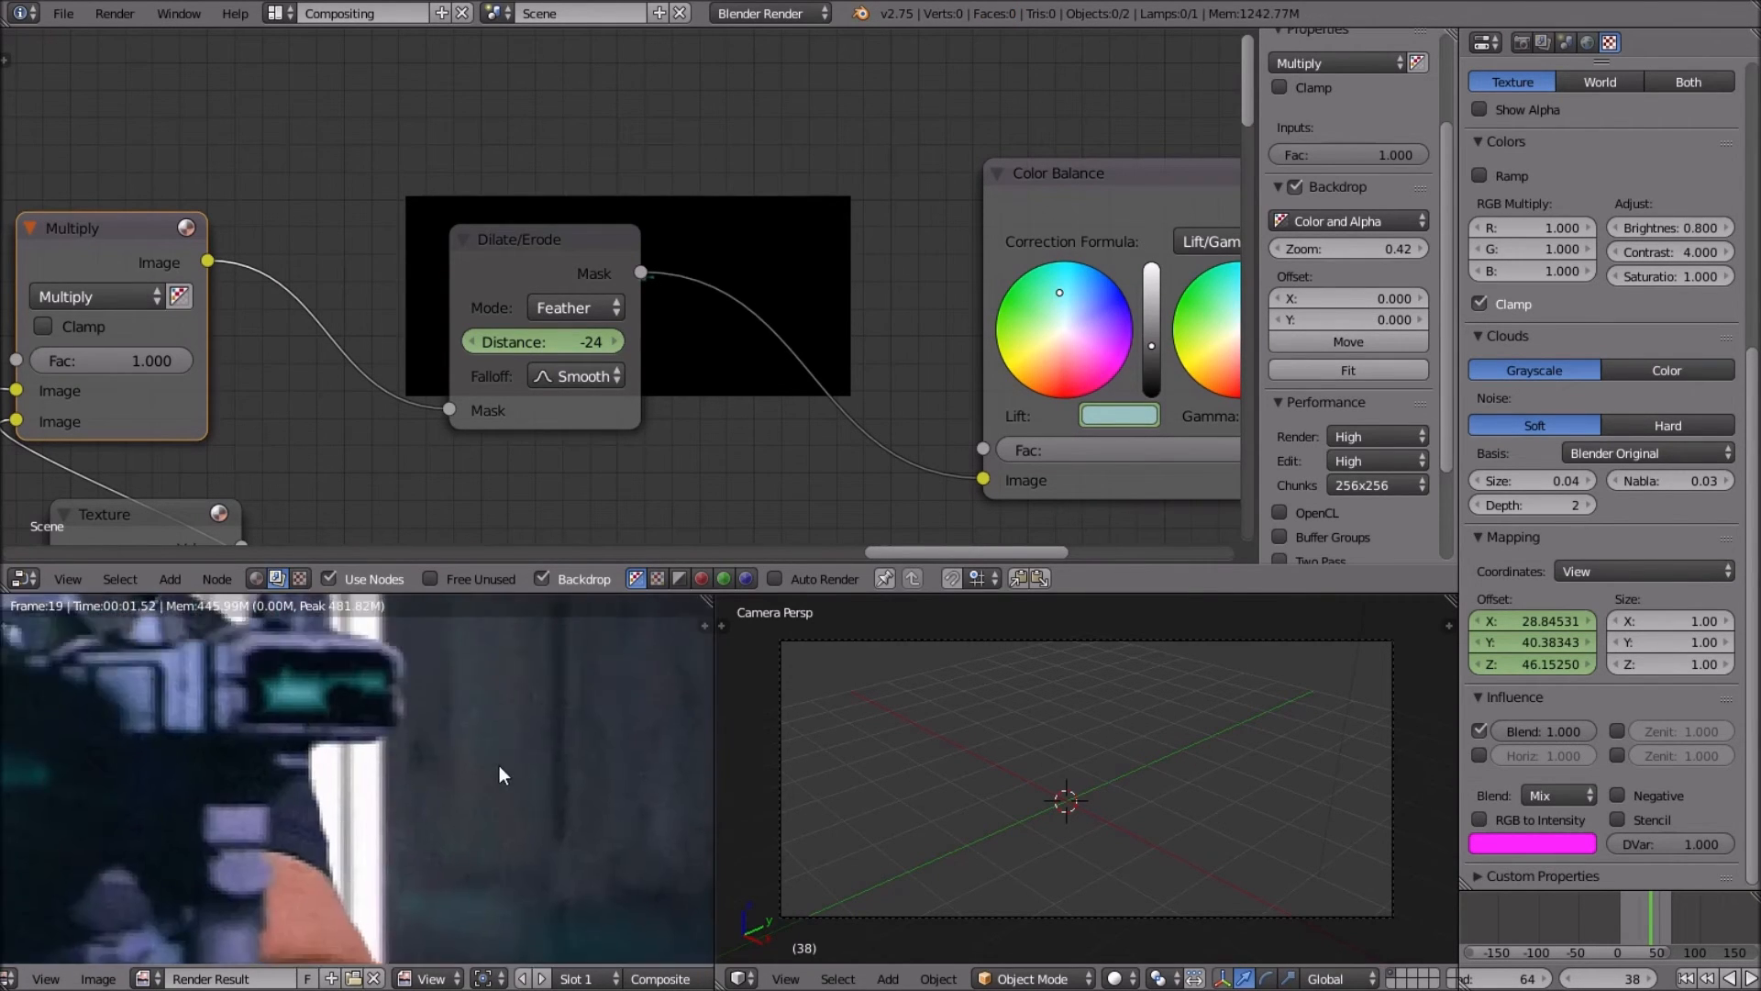
scroll(499, 765, "down", 5)
Continue through frames 39 to 41, examining the barrel light up close and in the full shot.
key("Right")
scroll(431, 745, "up", 2)
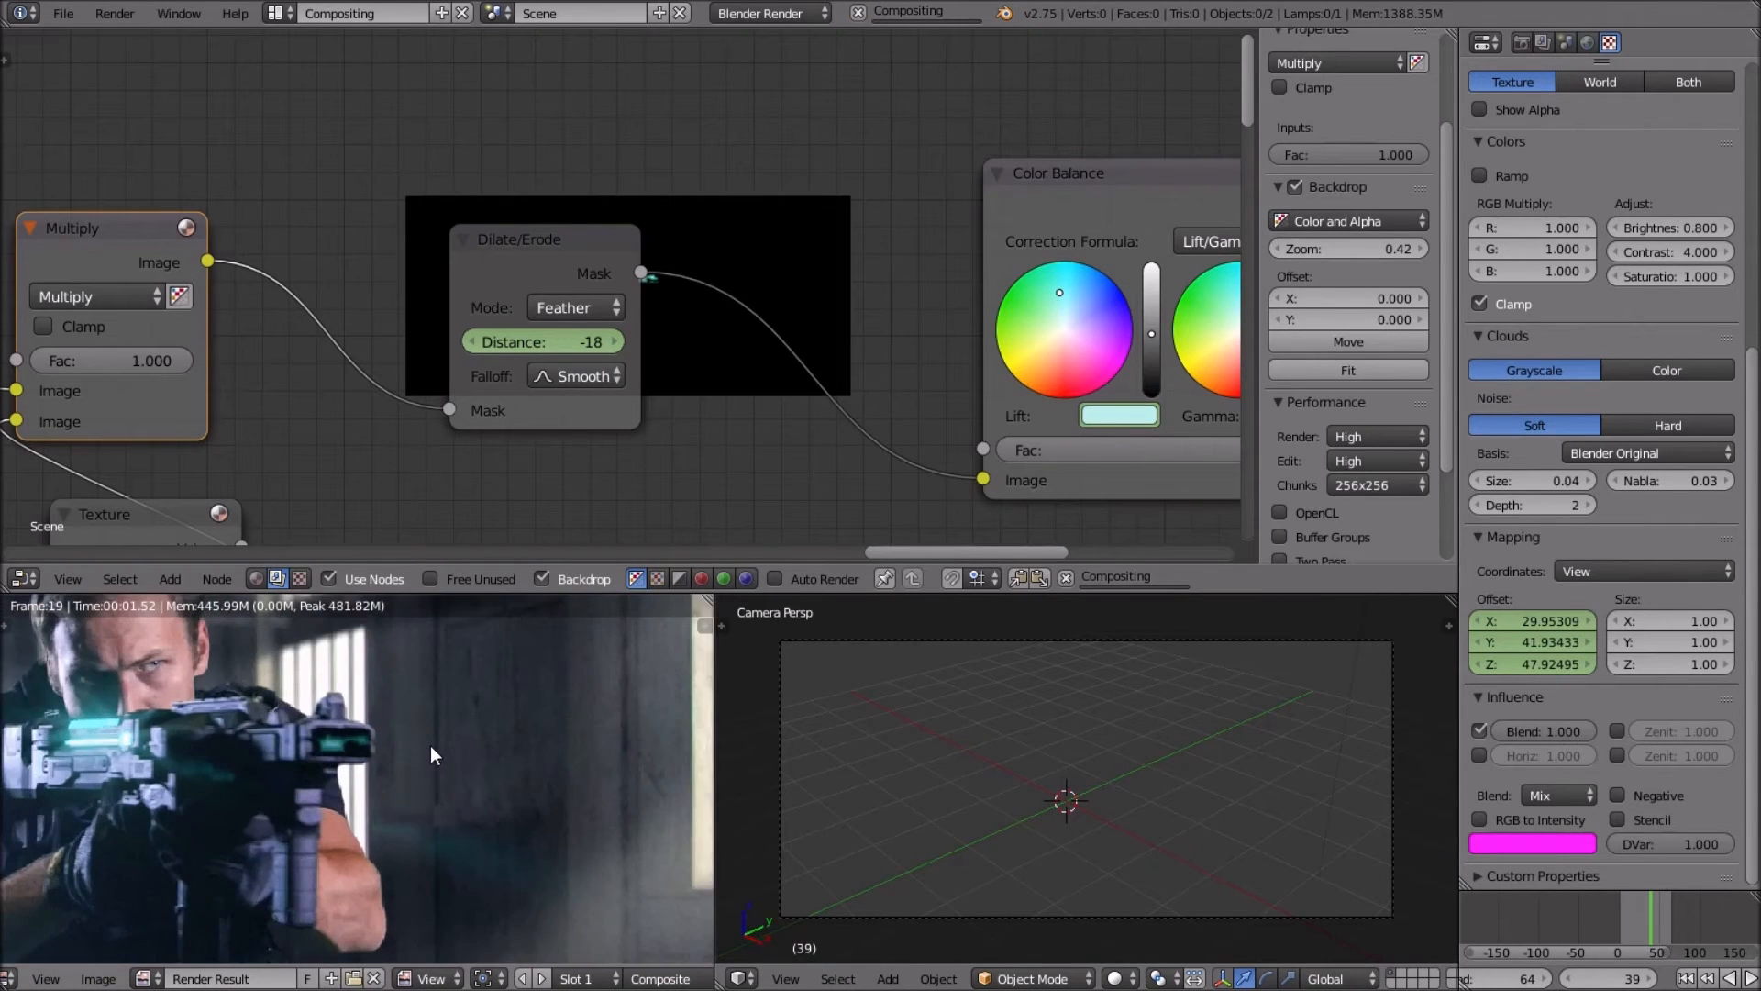
scroll(448, 783, "up", 2)
key("Right")
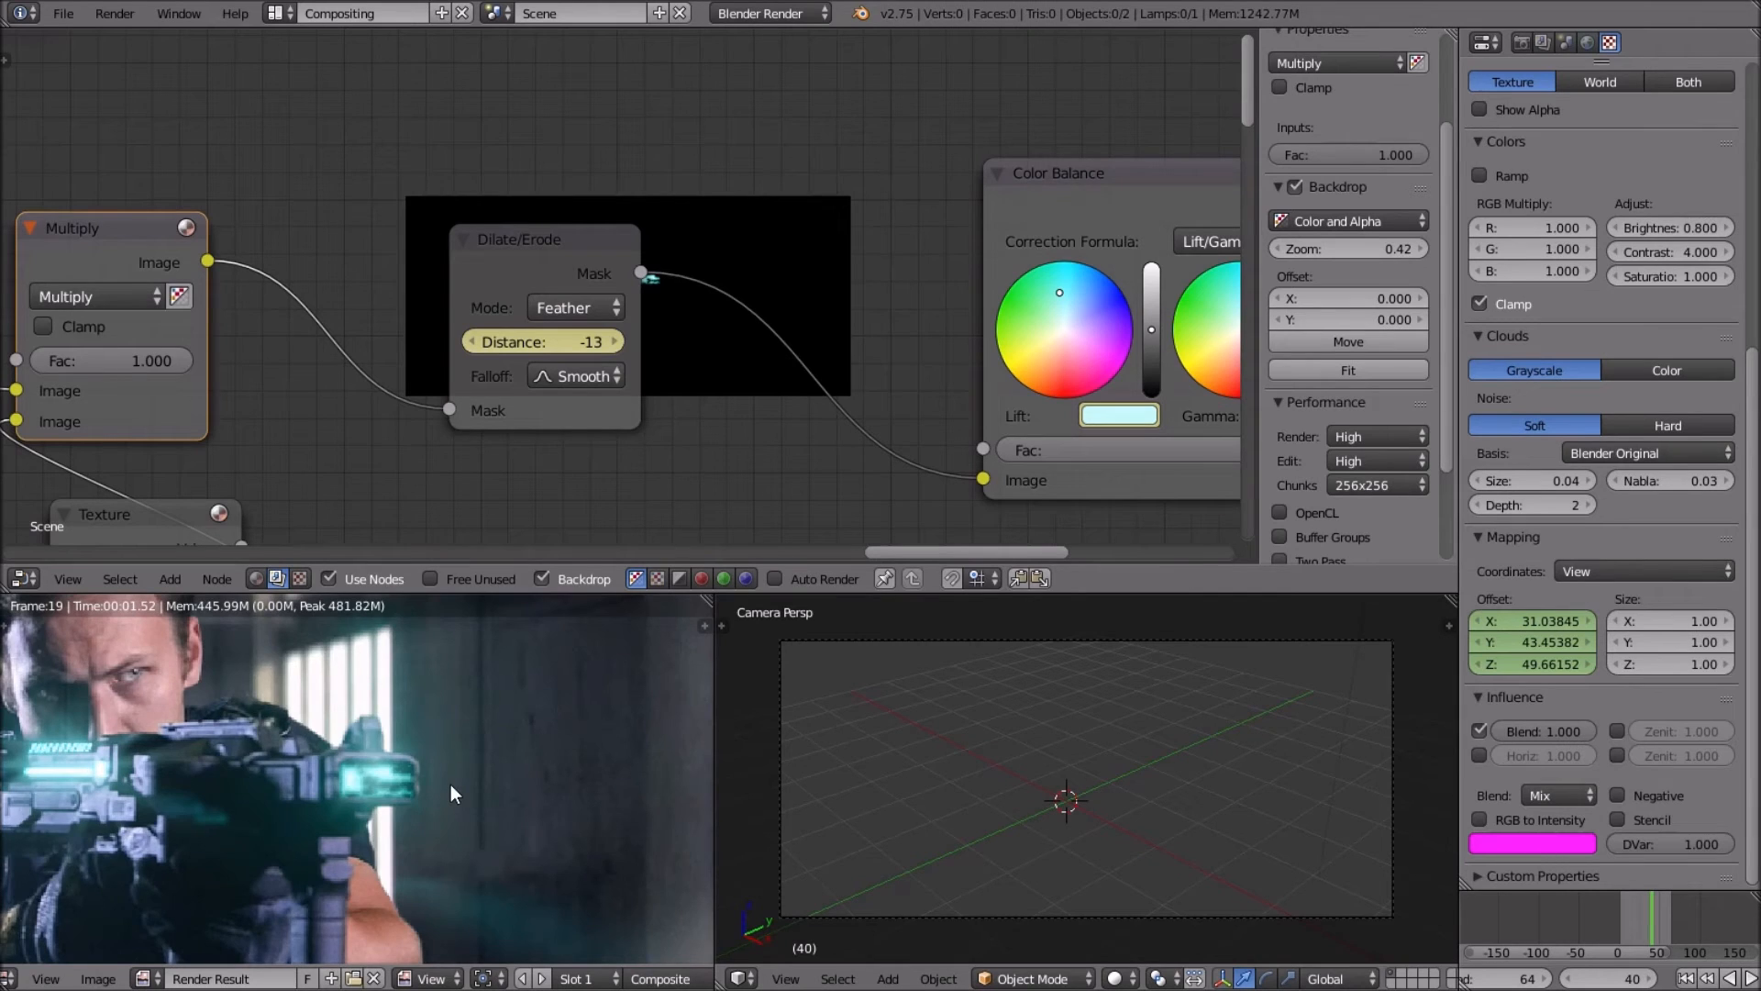
scroll(469, 733, "down", 4)
scroll(477, 738, "up", 6)
scroll(330, 734, "down", 3)
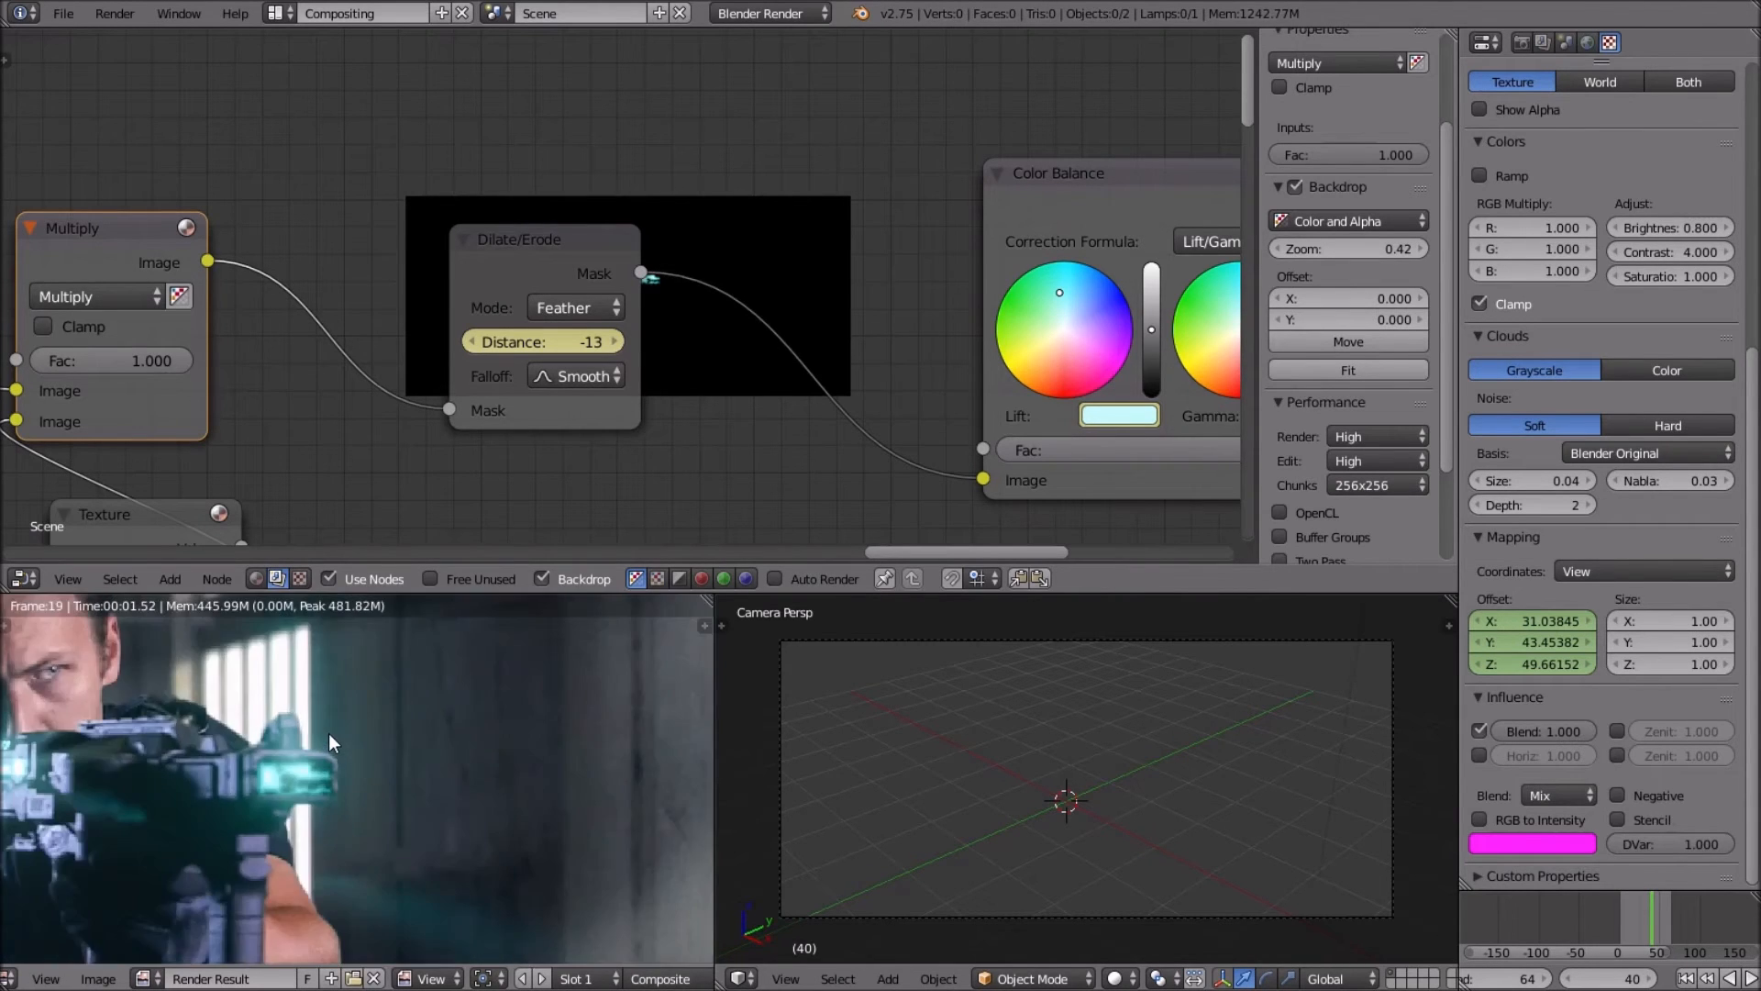
key("Right")
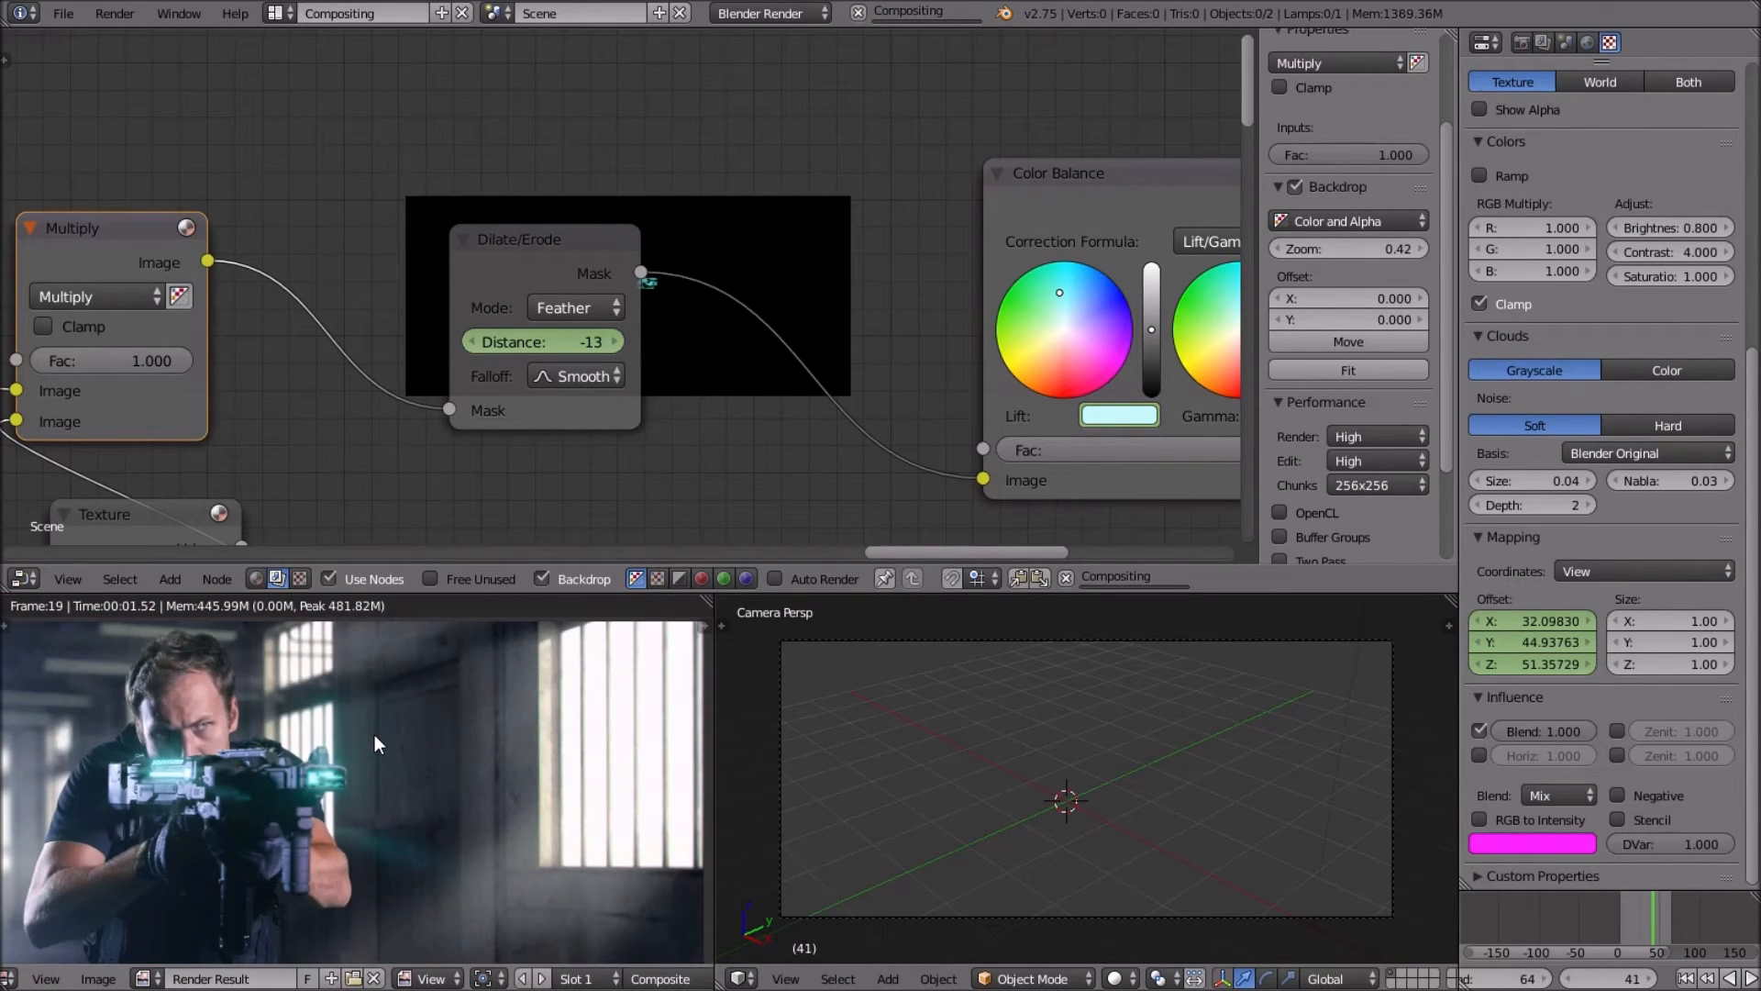
scroll(375, 734, "down", 3)
scroll(404, 741, "up", 5)
scroll(412, 745, "down", 4)
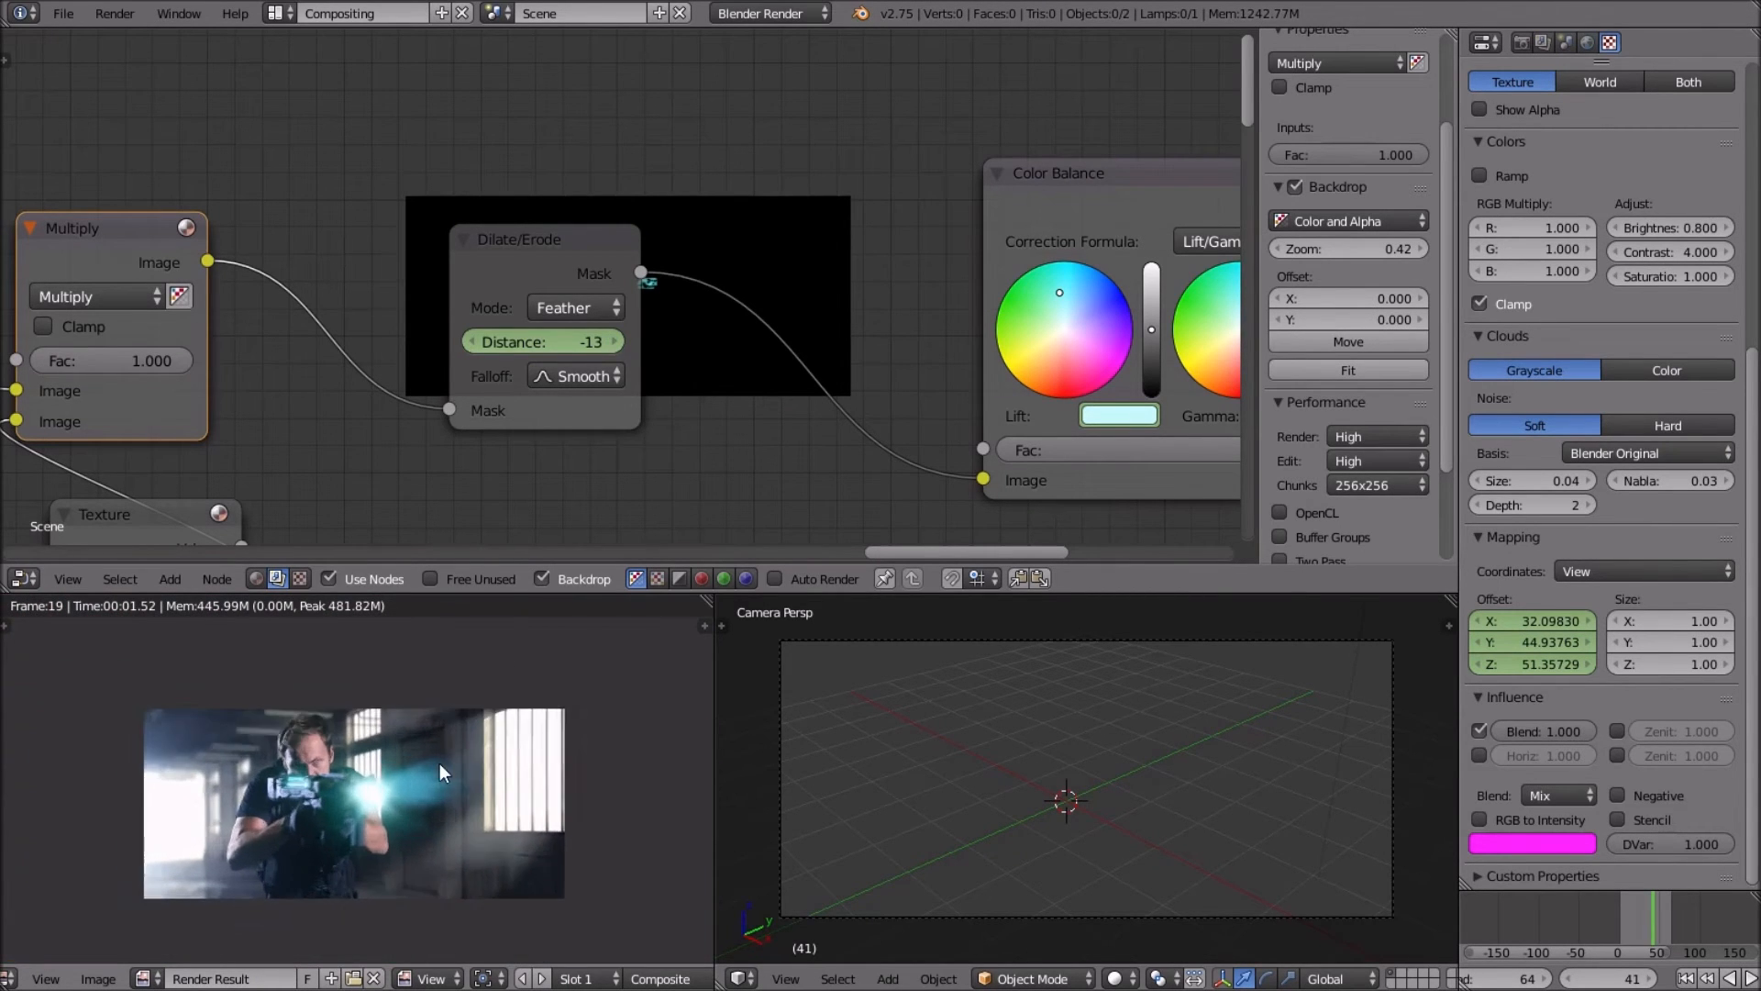
At frame 45, darken the Color Balance node's lift, gamma and gain to dim blue-grey and keyframe all three.
scroll(440, 763, "up", 5)
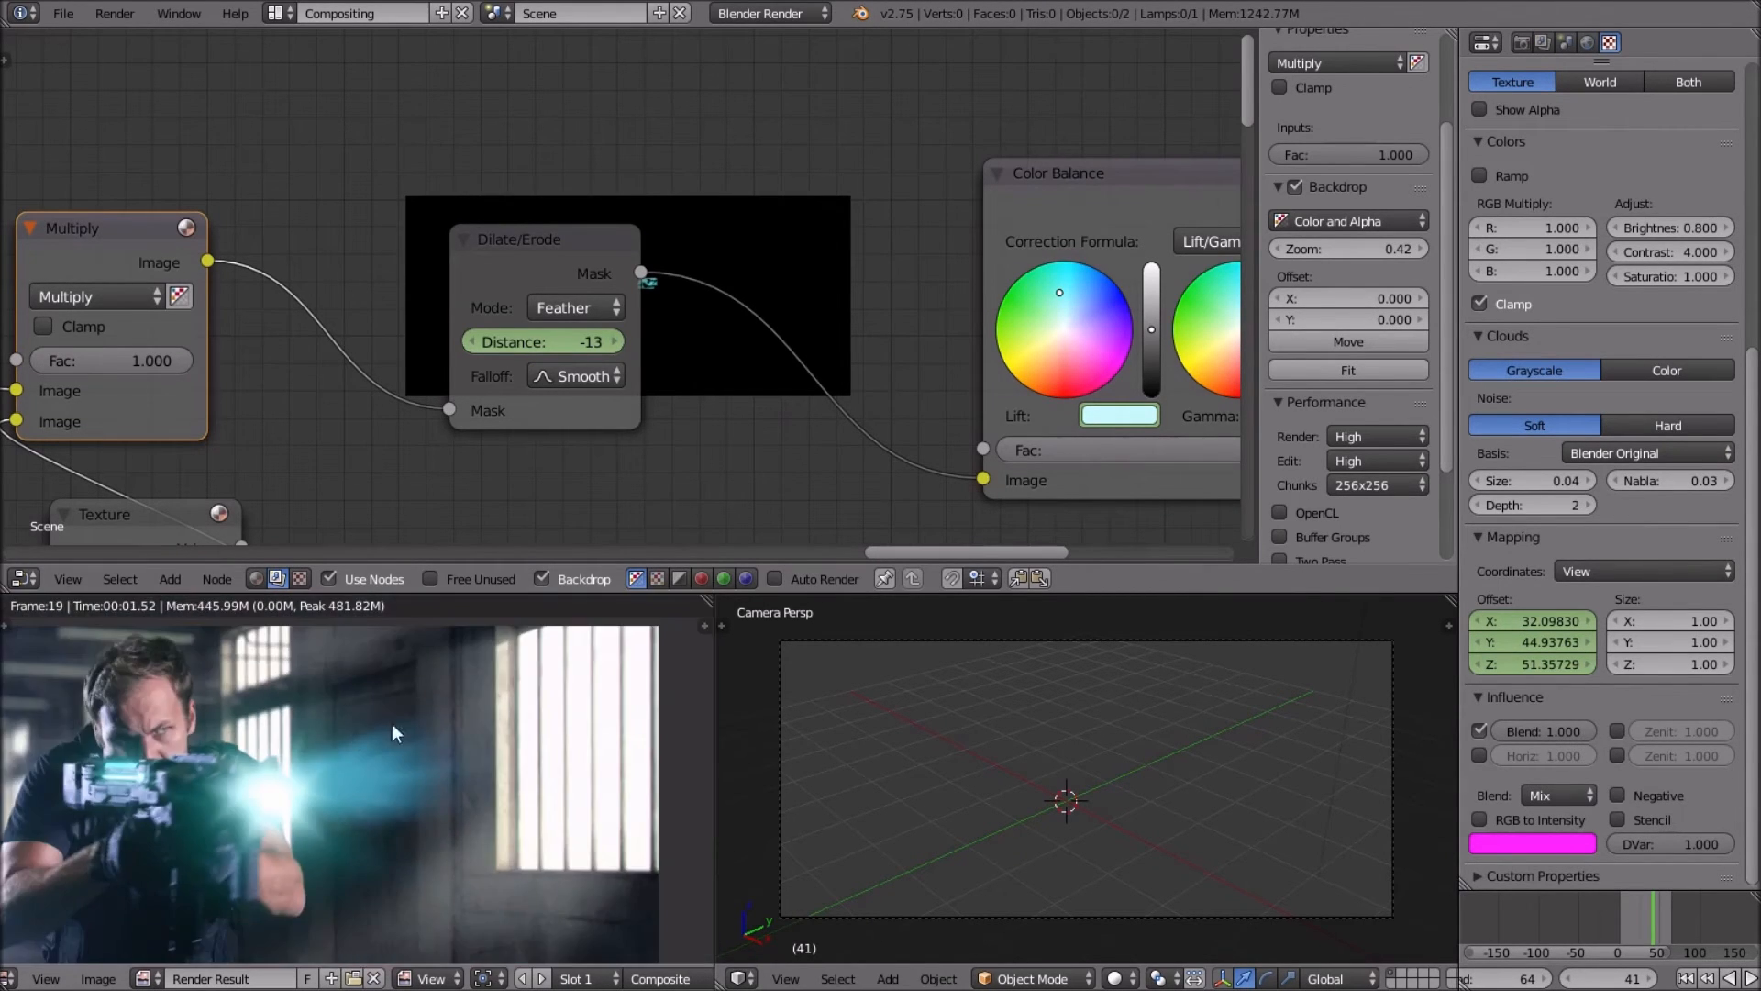
scroll(899, 322, "down", 4)
middle_click_drag(944, 293, 600, 298)
scroll(679, 321, "down", 3)
middle_click_drag(896, 339, 653, 367)
scroll(688, 450, "up", 3)
middle_click_drag(733, 464, 774, 433)
scroll(586, 464, "down", 4)
scroll(757, 453, "up", 3)
scroll(774, 433, "up", 1)
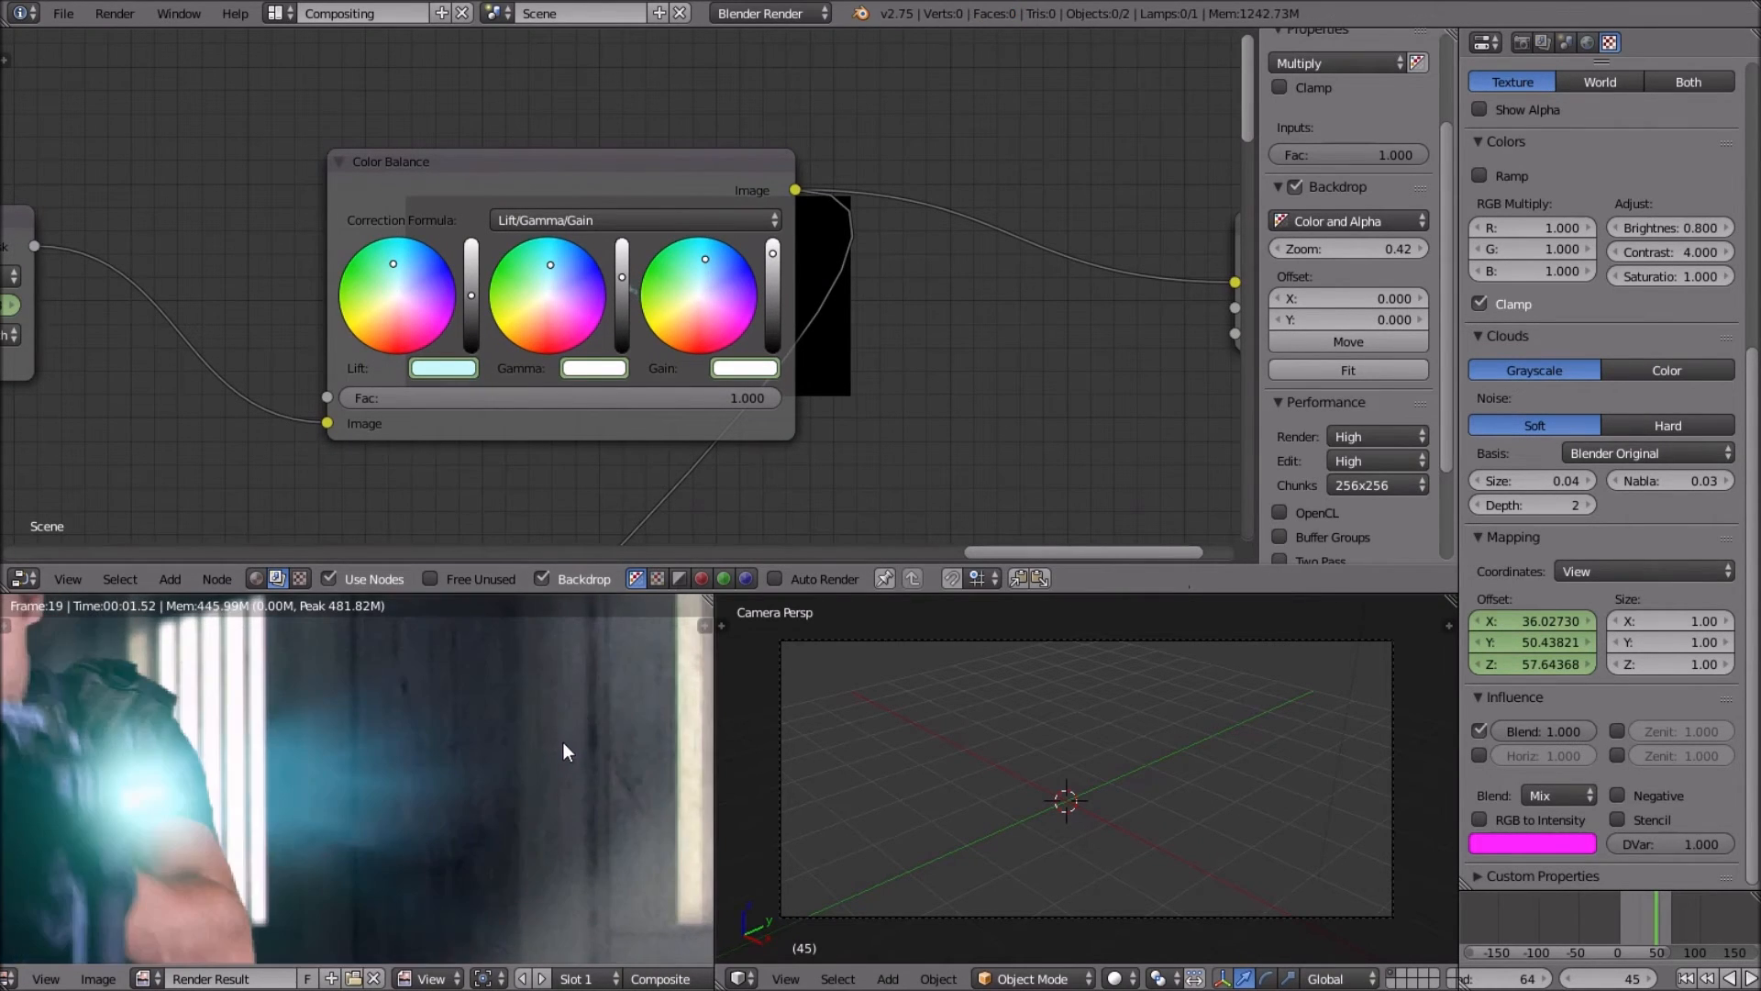
scroll(372, 695, "up", 3)
scroll(459, 426, "up", 2)
middle_click_drag(491, 372, 588, 402)
scroll(613, 405, "up", 4)
scroll(588, 377, "down", 1)
left_click_drag(553, 313, 557, 354)
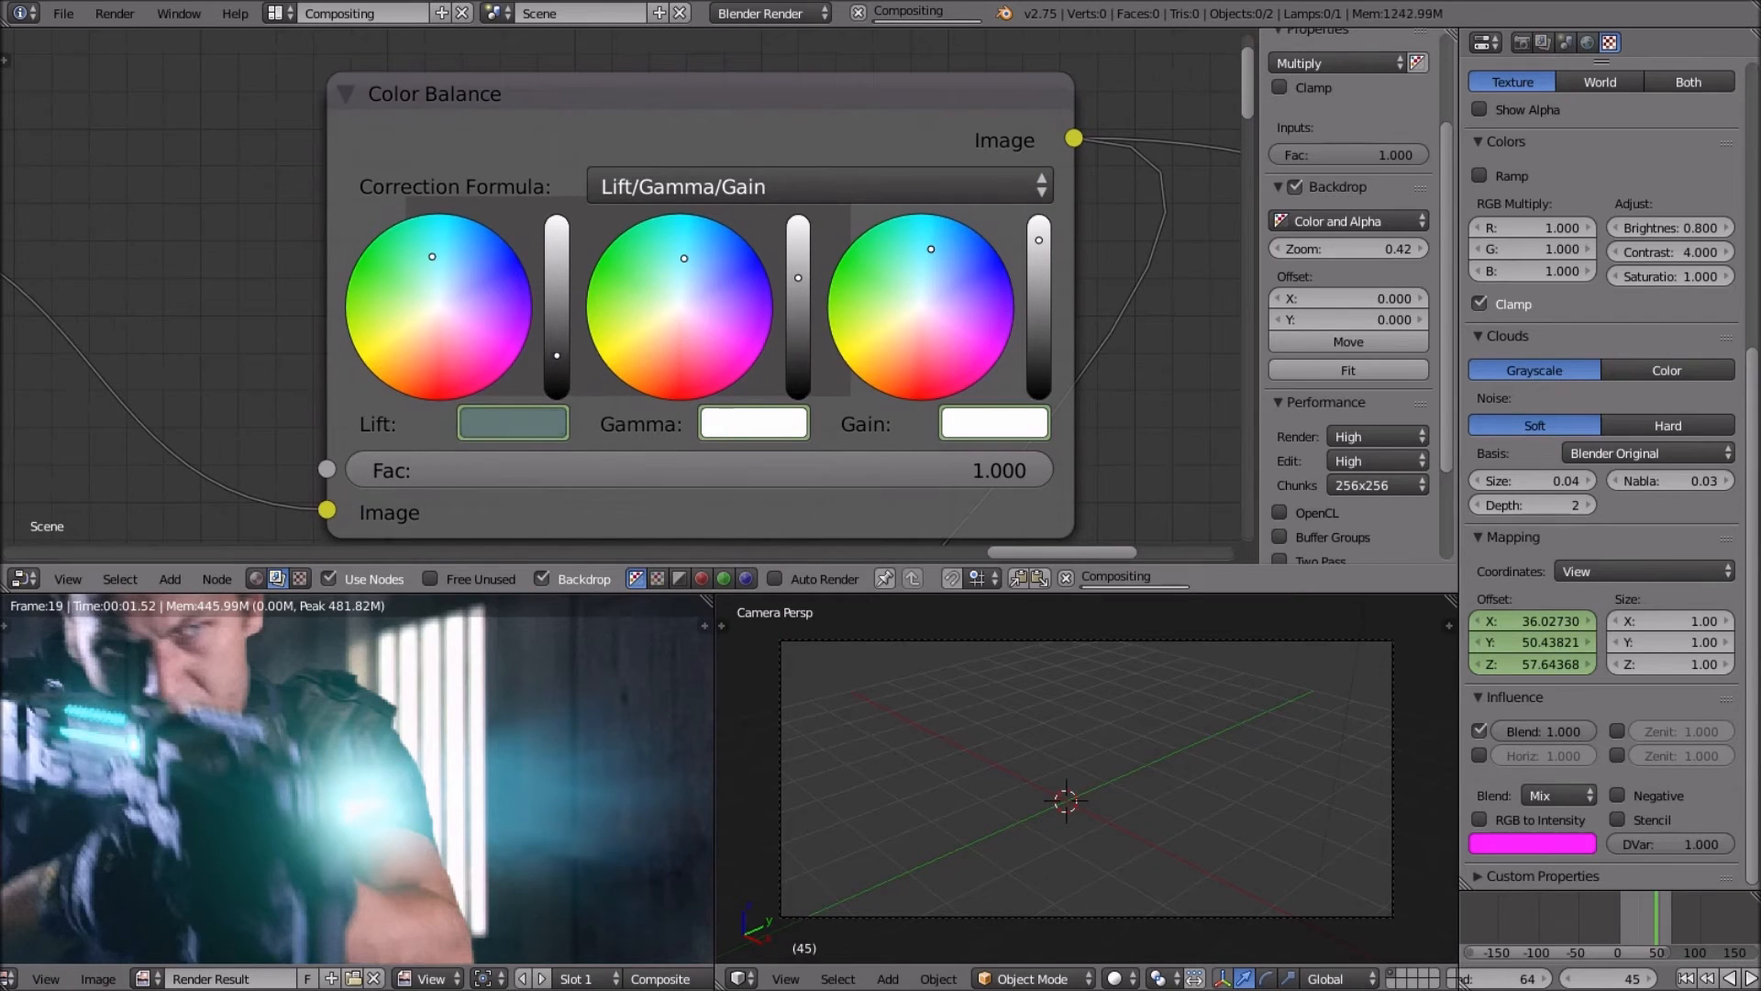
left_click(795, 357)
left_click(1044, 359)
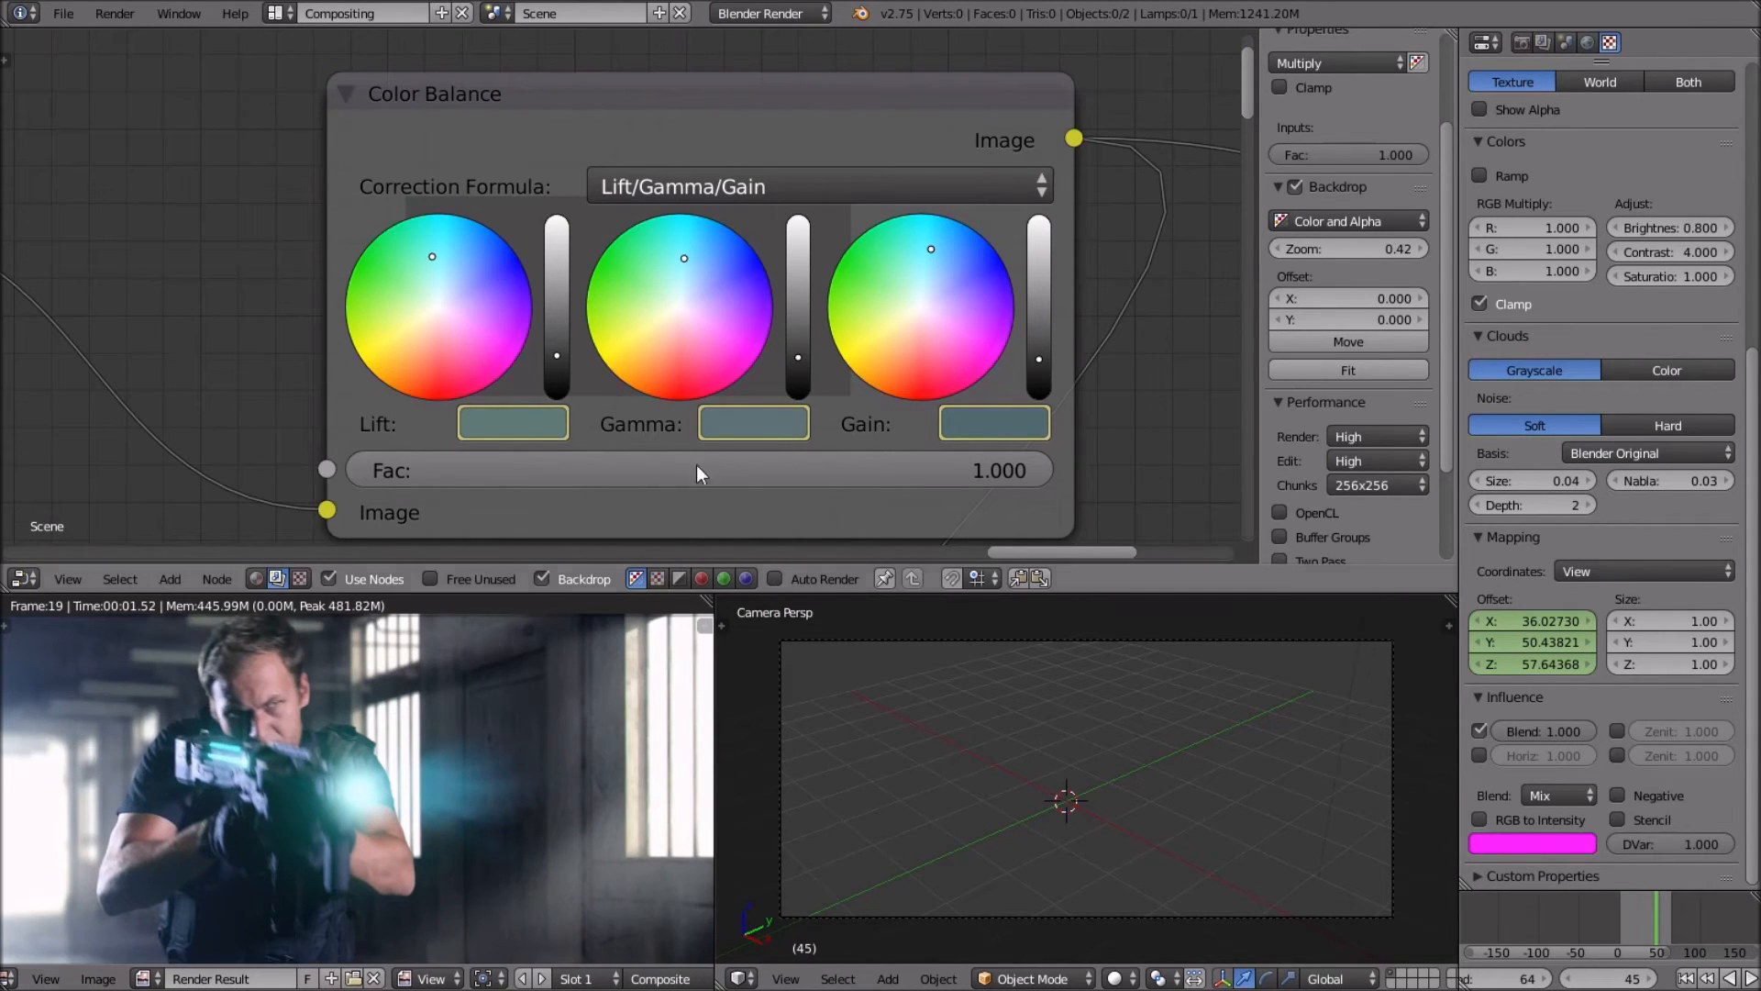
Advance from frame 46 to frame 56, examining the barrel light up close and in the full shot.
key("Right")
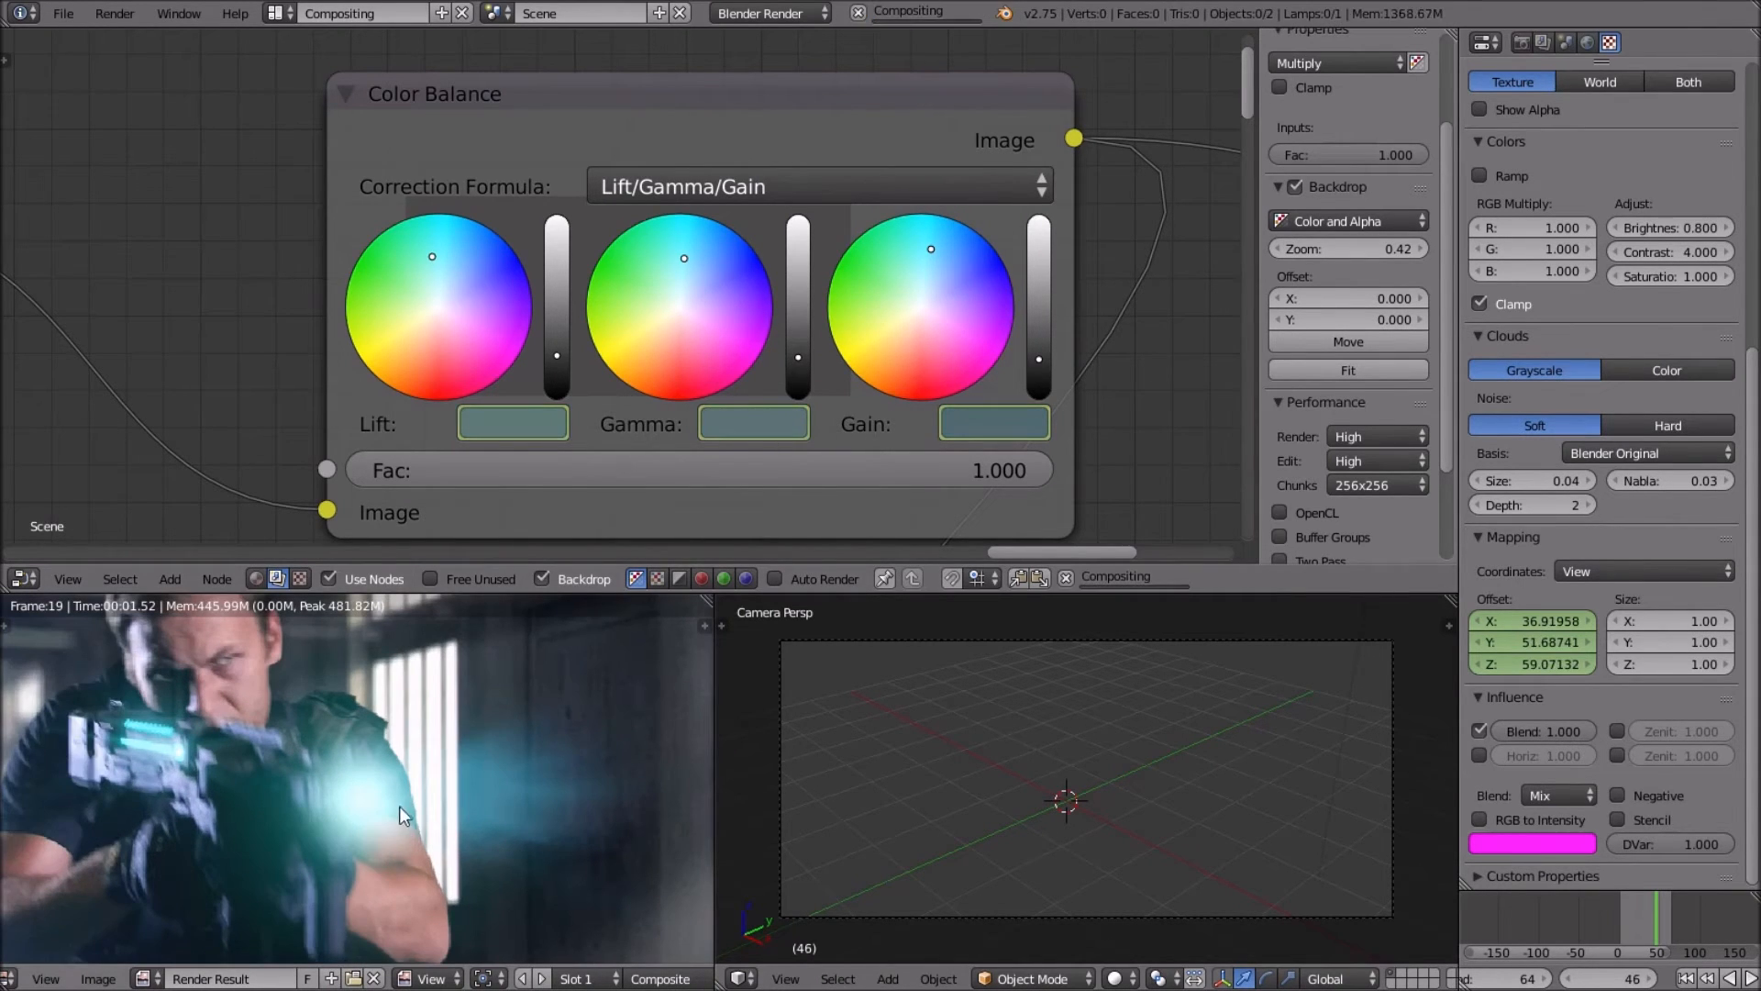
key("Right")
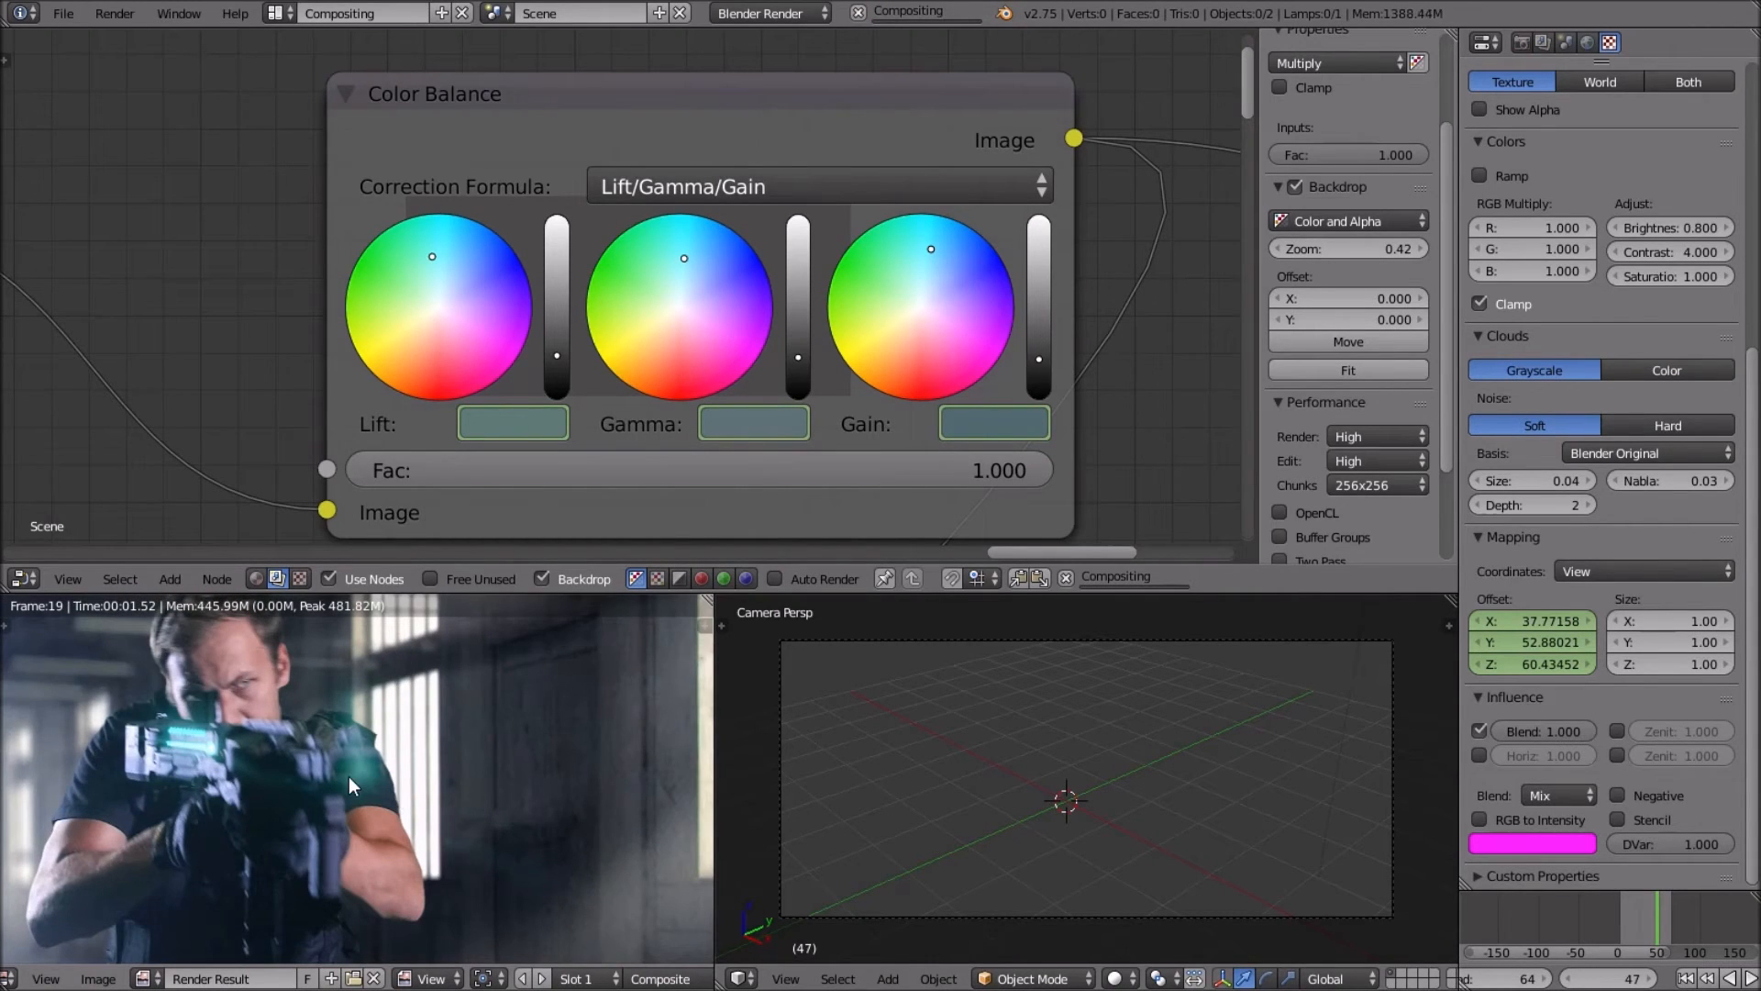
scroll(538, 400, "down", 2)
scroll(537, 409, "up", 2)
scroll(538, 413, "down", 1)
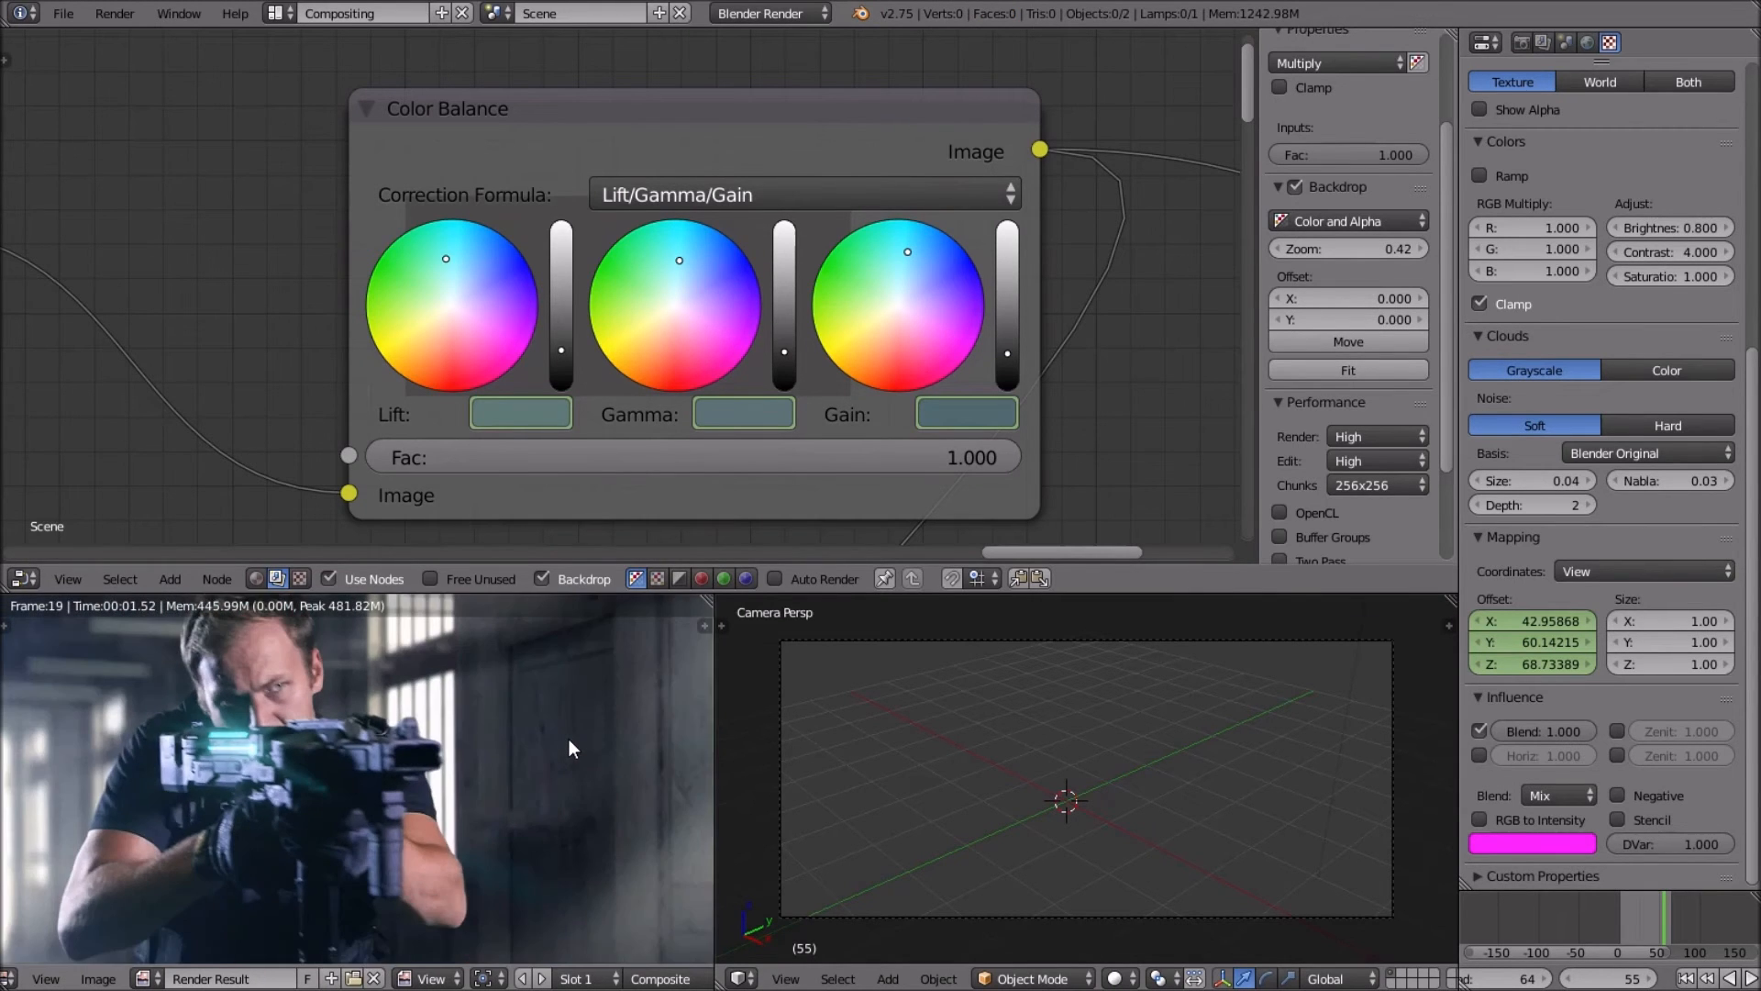
scroll(569, 739, "down", 1)
scroll(569, 740, "down", 4)
scroll(569, 739, "up", 1)
middle_click_drag(569, 739, 553, 774)
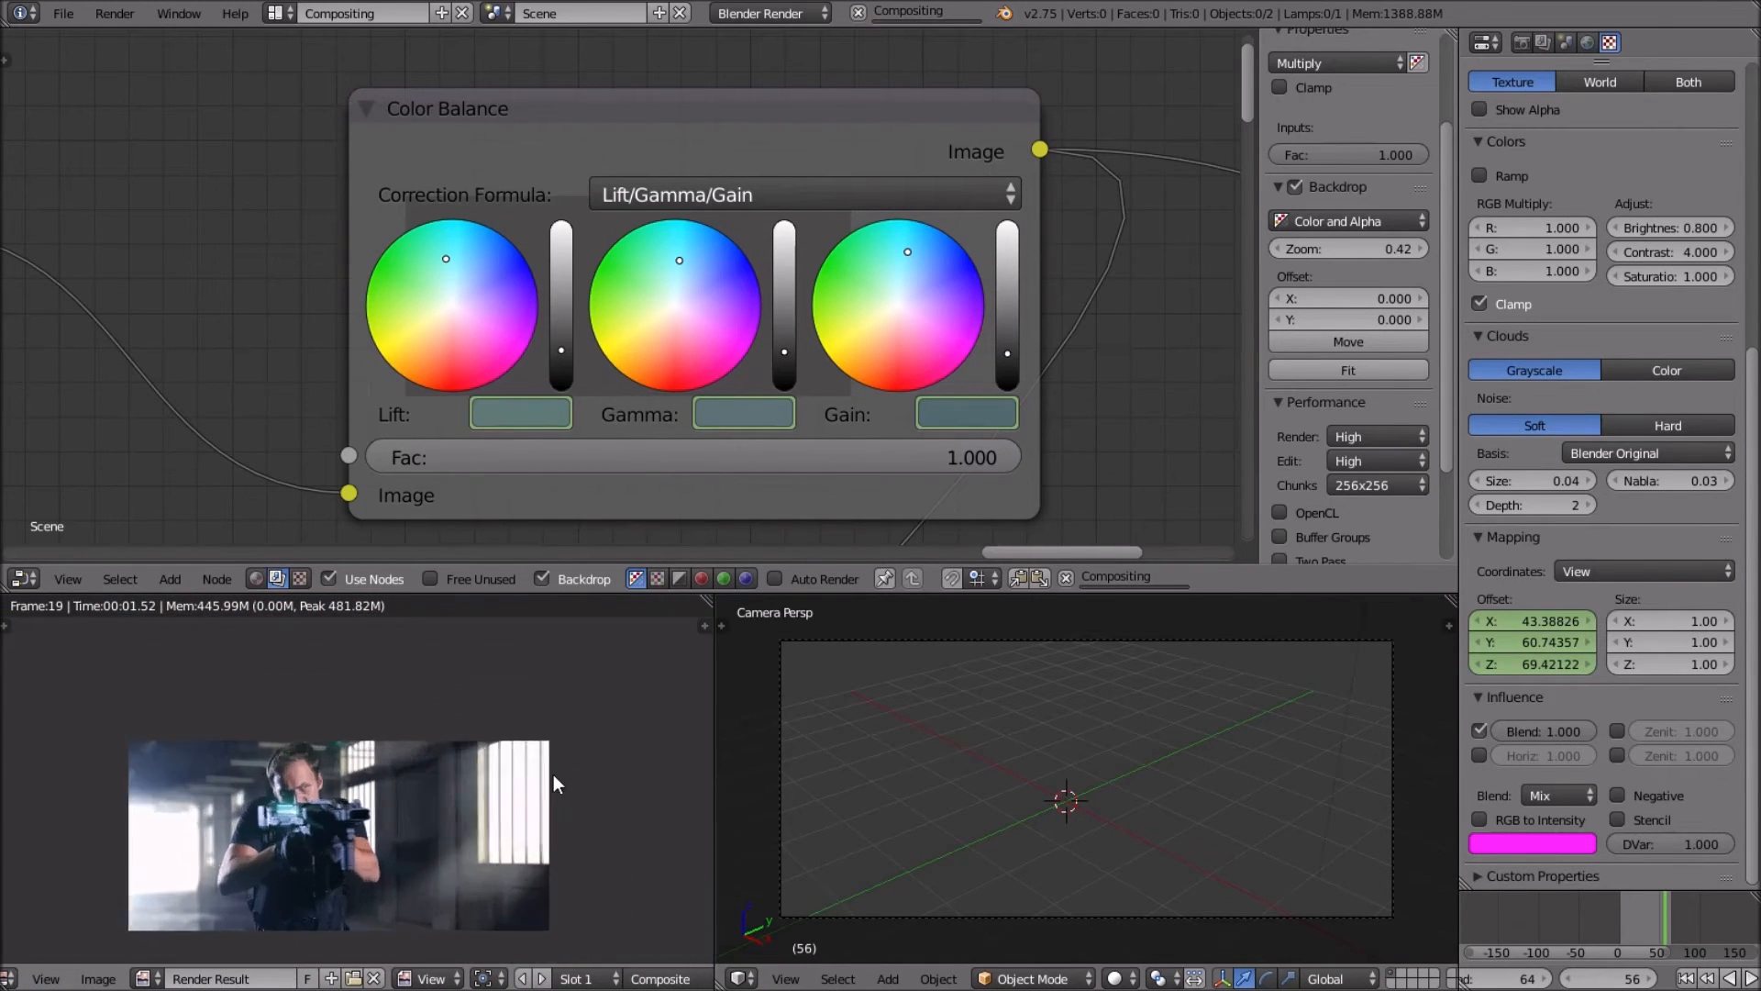
scroll(553, 774, "up", 3)
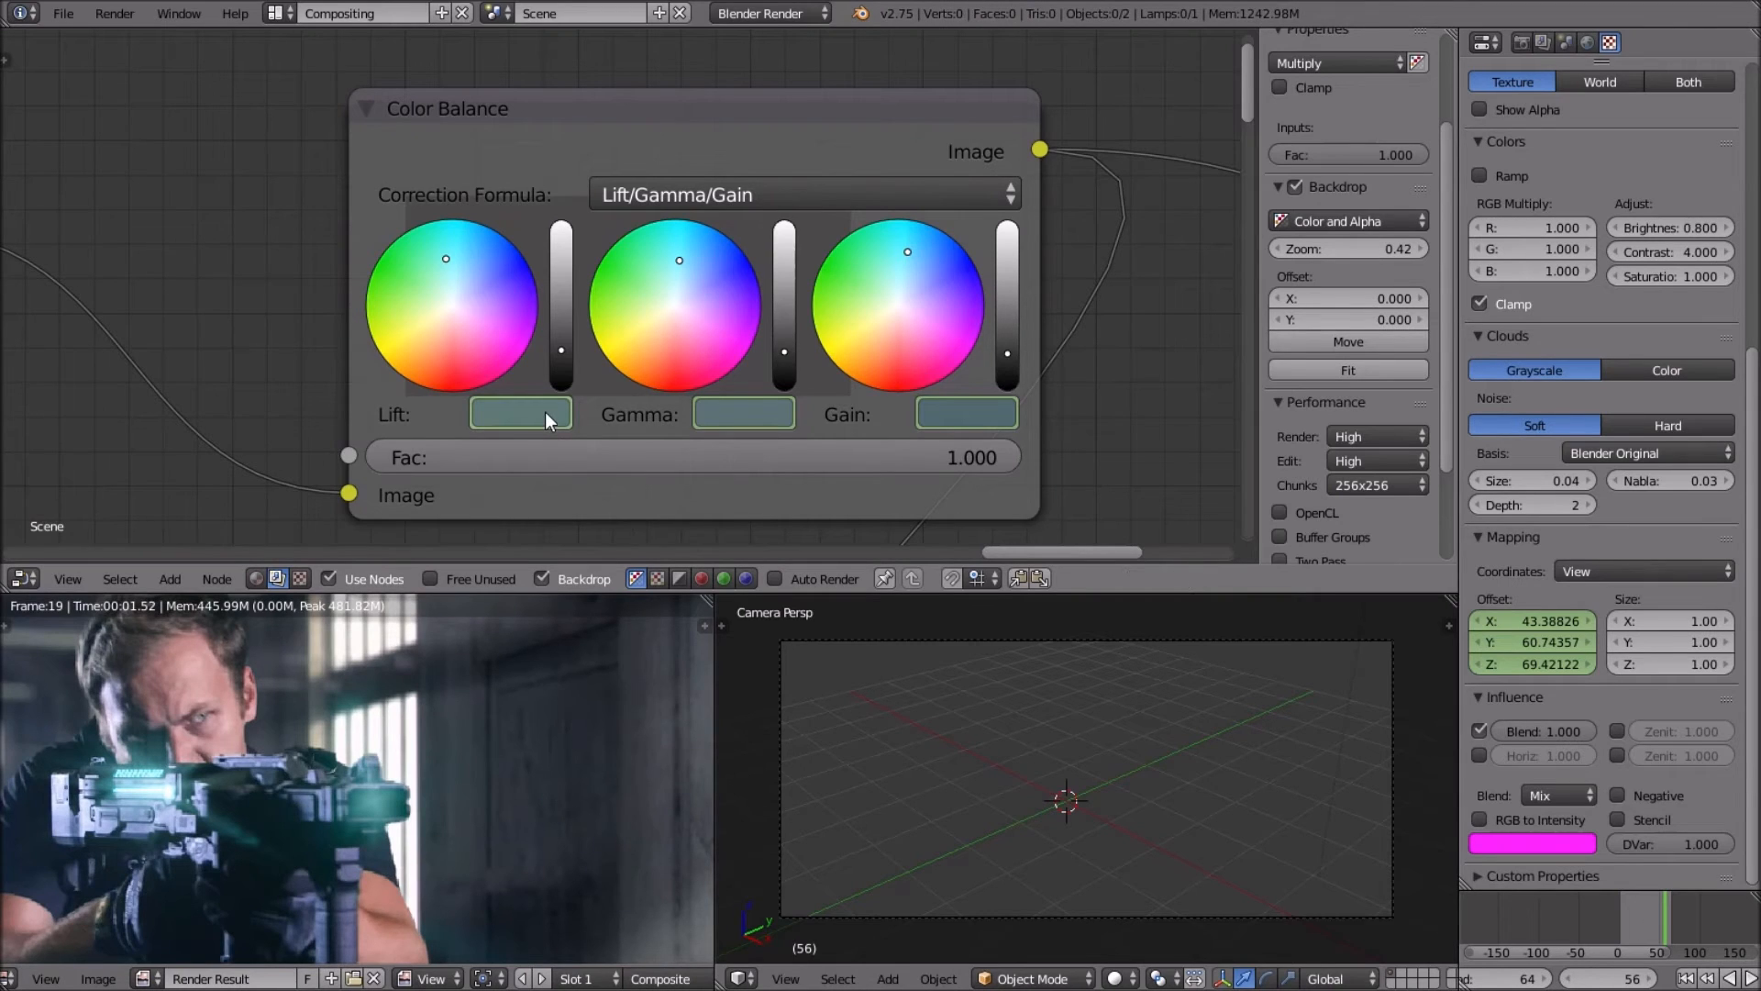
At frame 56, brighten the Color Balance node's lift and gamma to pale cyan and its gain to near white.
left_click_drag(565, 338, 565, 323)
left_click_drag(794, 341, 785, 312)
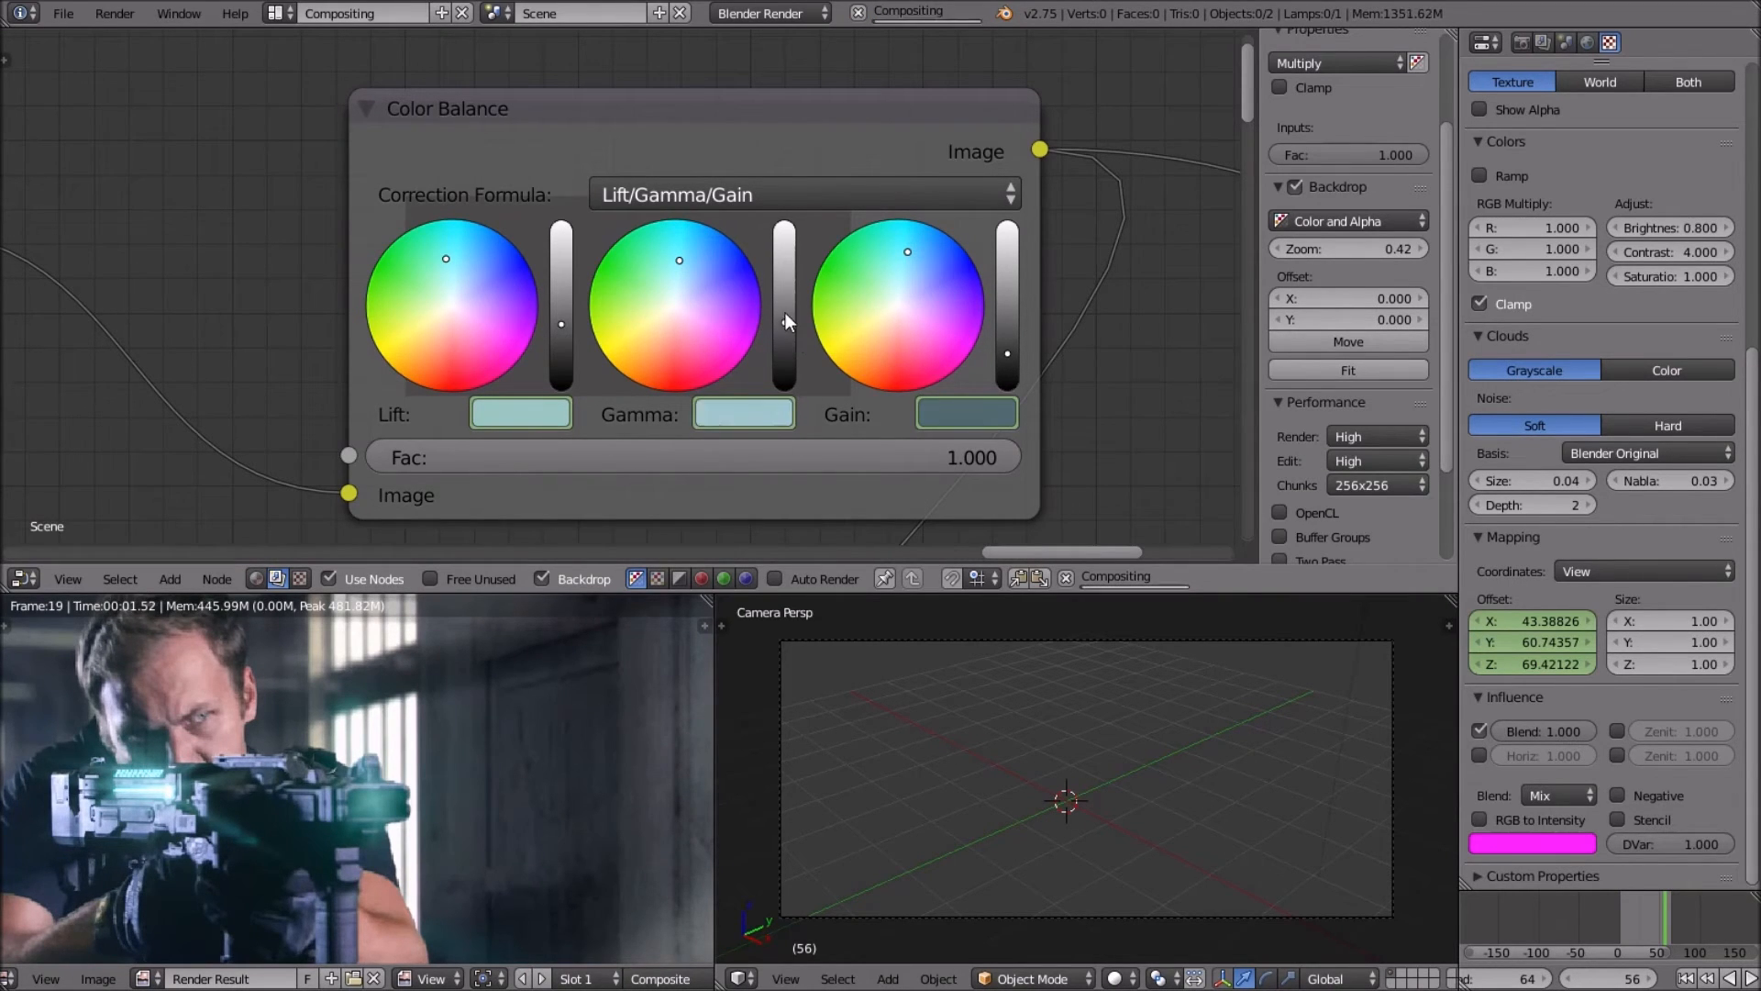
left_click(1008, 289)
left_click_drag(1009, 288, 1010, 282)
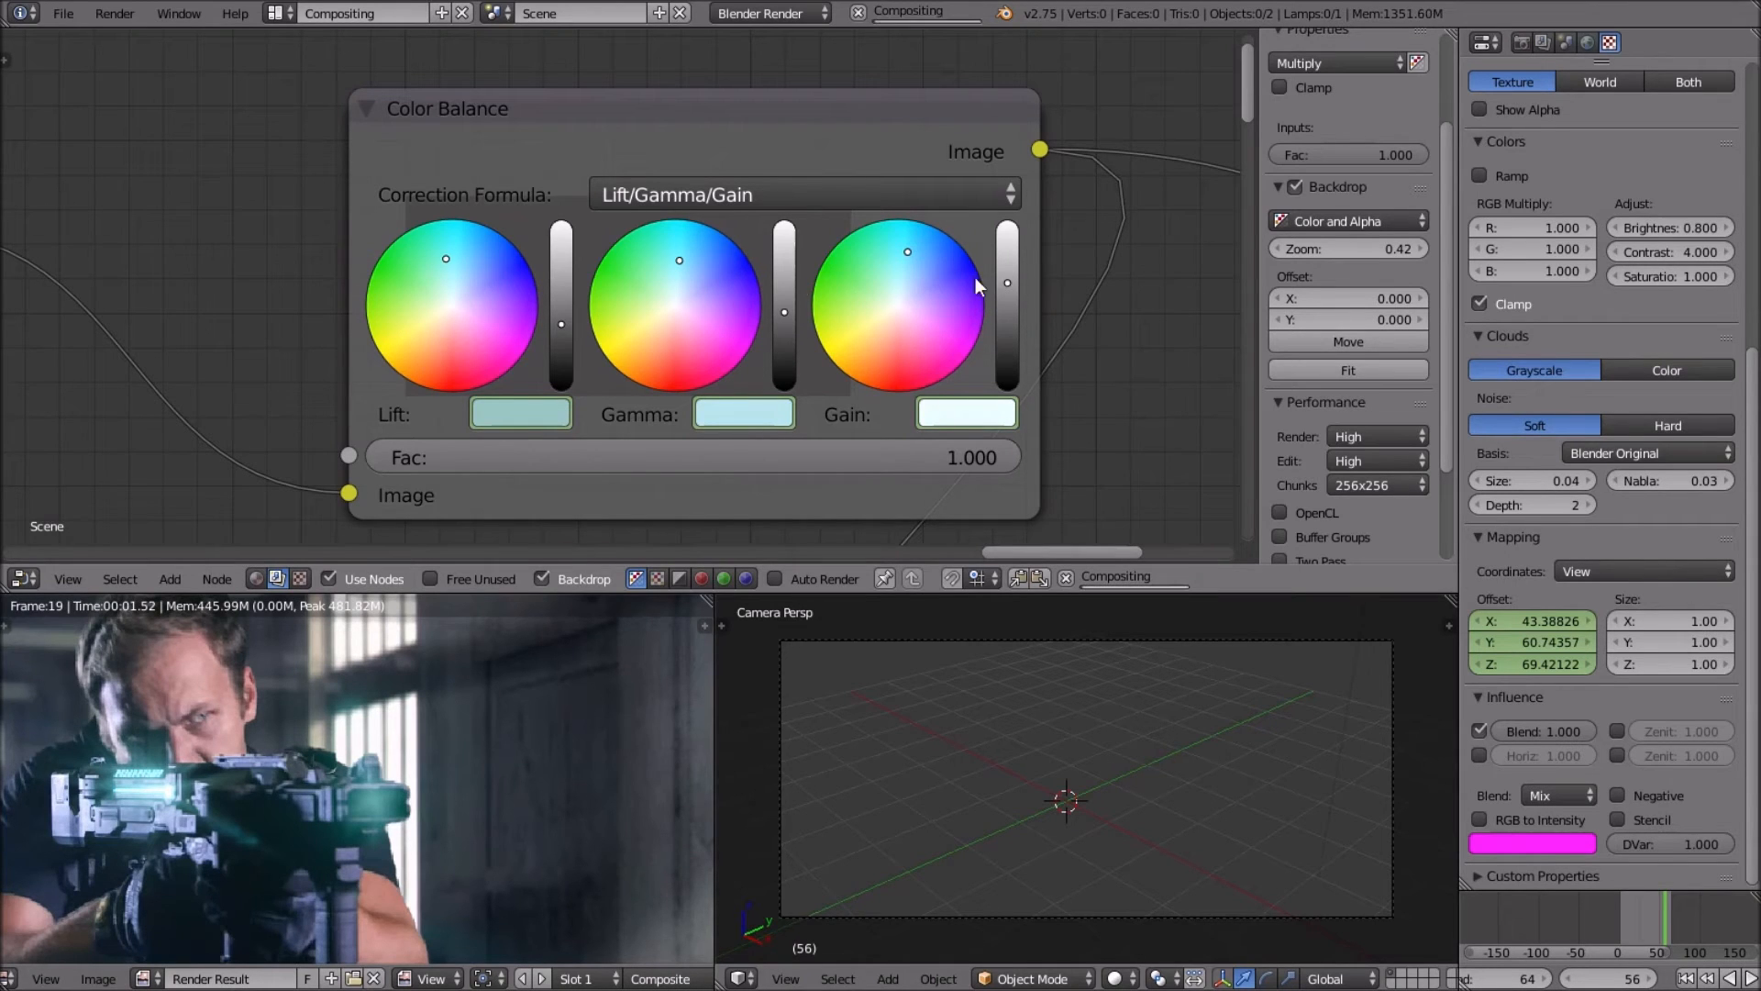
left_click(789, 302)
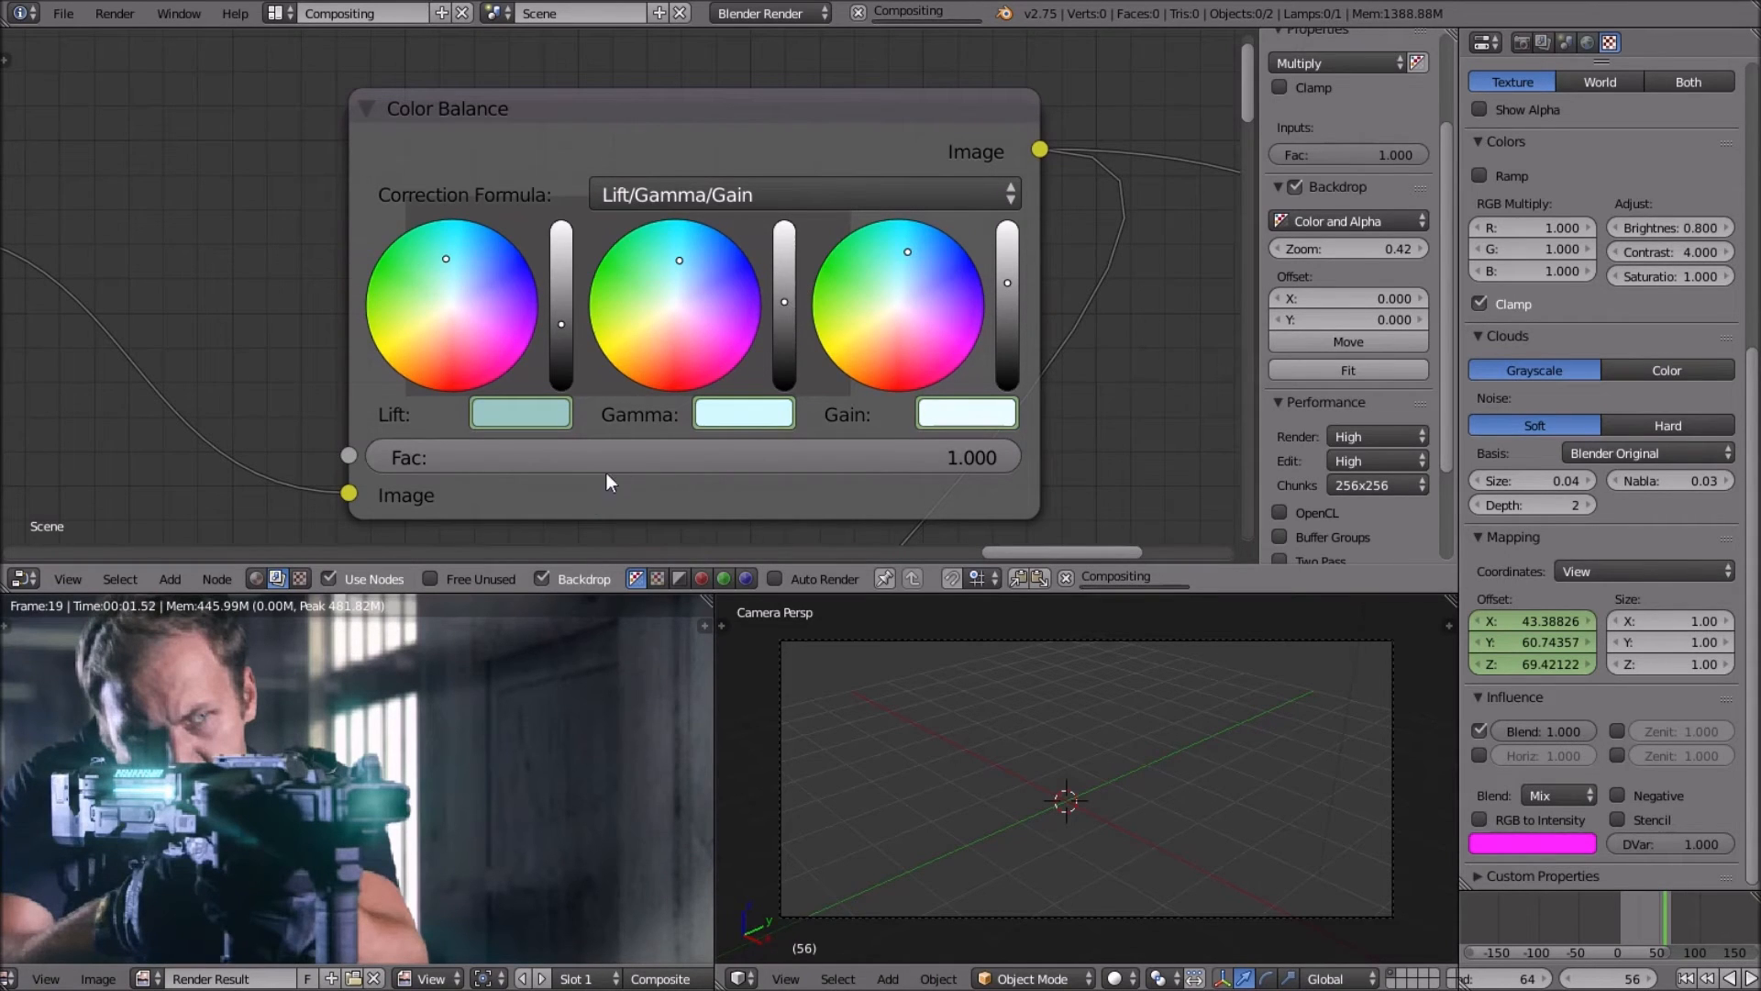
scroll(499, 426, "up", 1)
left_click(548, 309)
Raise the Color Balance gain further towards full white at frame 56 and check the gun's light in the render.
scroll(485, 339, "down", 1)
scroll(398, 662, "down", 2)
scroll(422, 682, "up", 3)
middle_click_drag(202, 385, 335, 377)
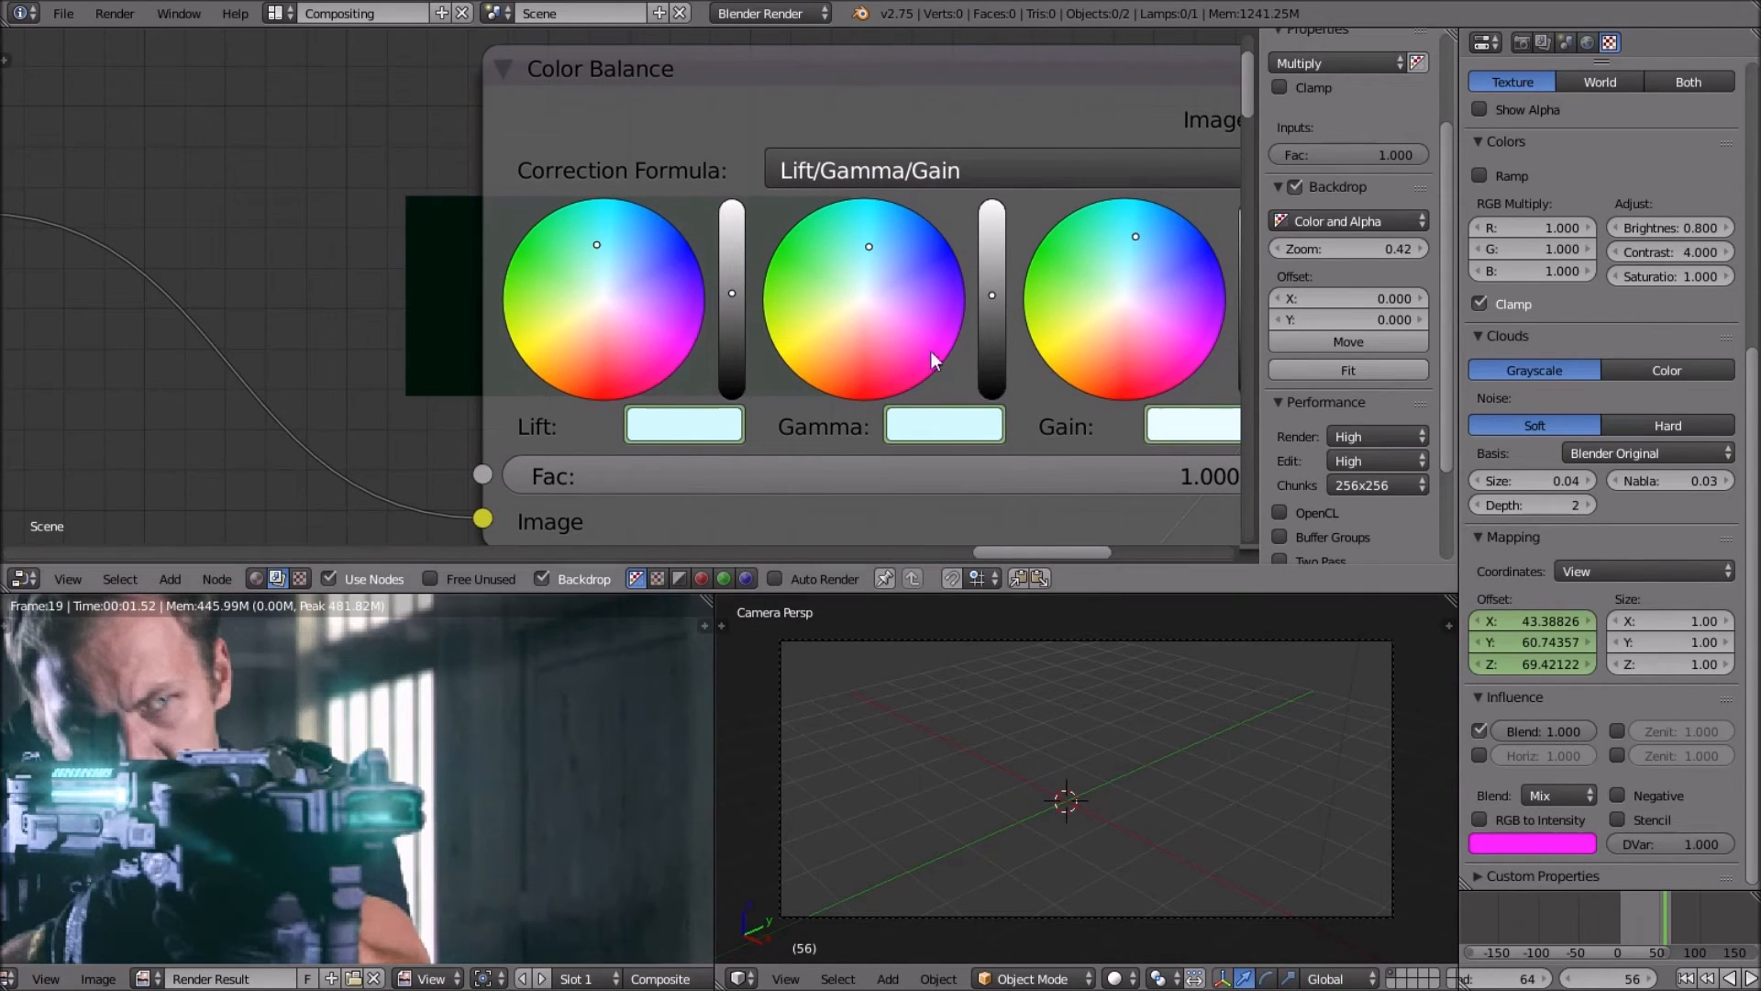
middle_click_drag(934, 358, 647, 376)
left_click(965, 275)
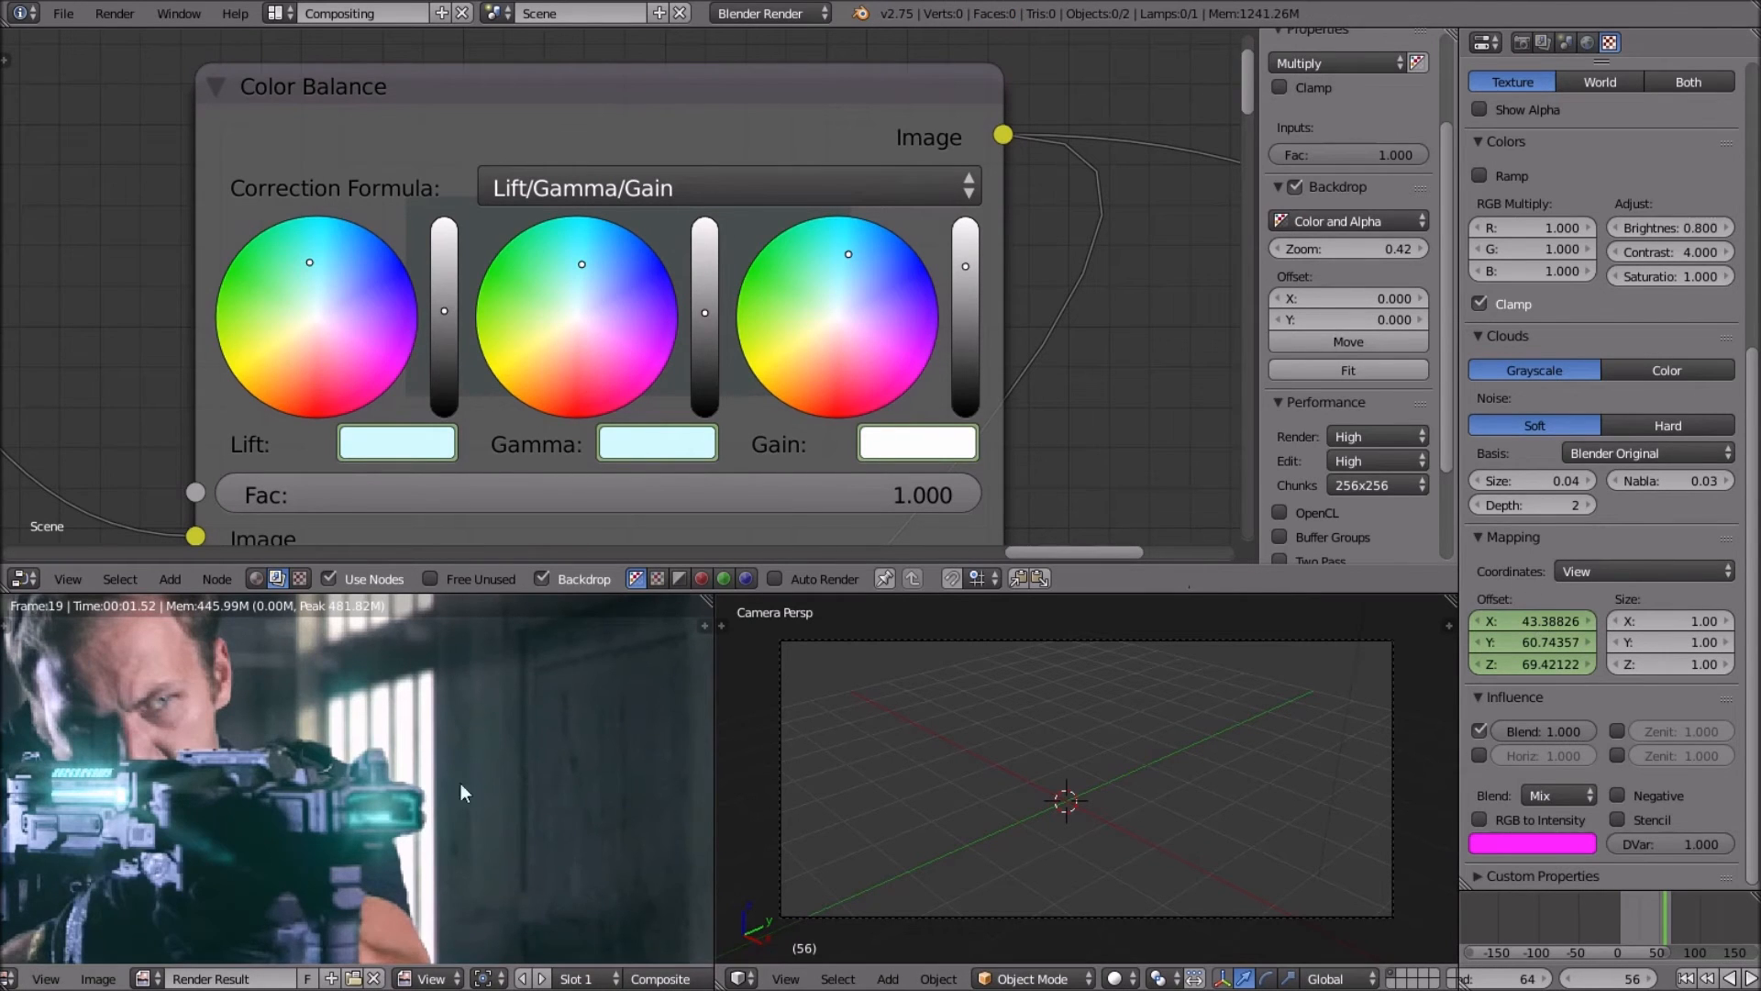
scroll(357, 804, "down", 4)
scroll(360, 802, "up", 5)
middle_click_drag(187, 746, 279, 741)
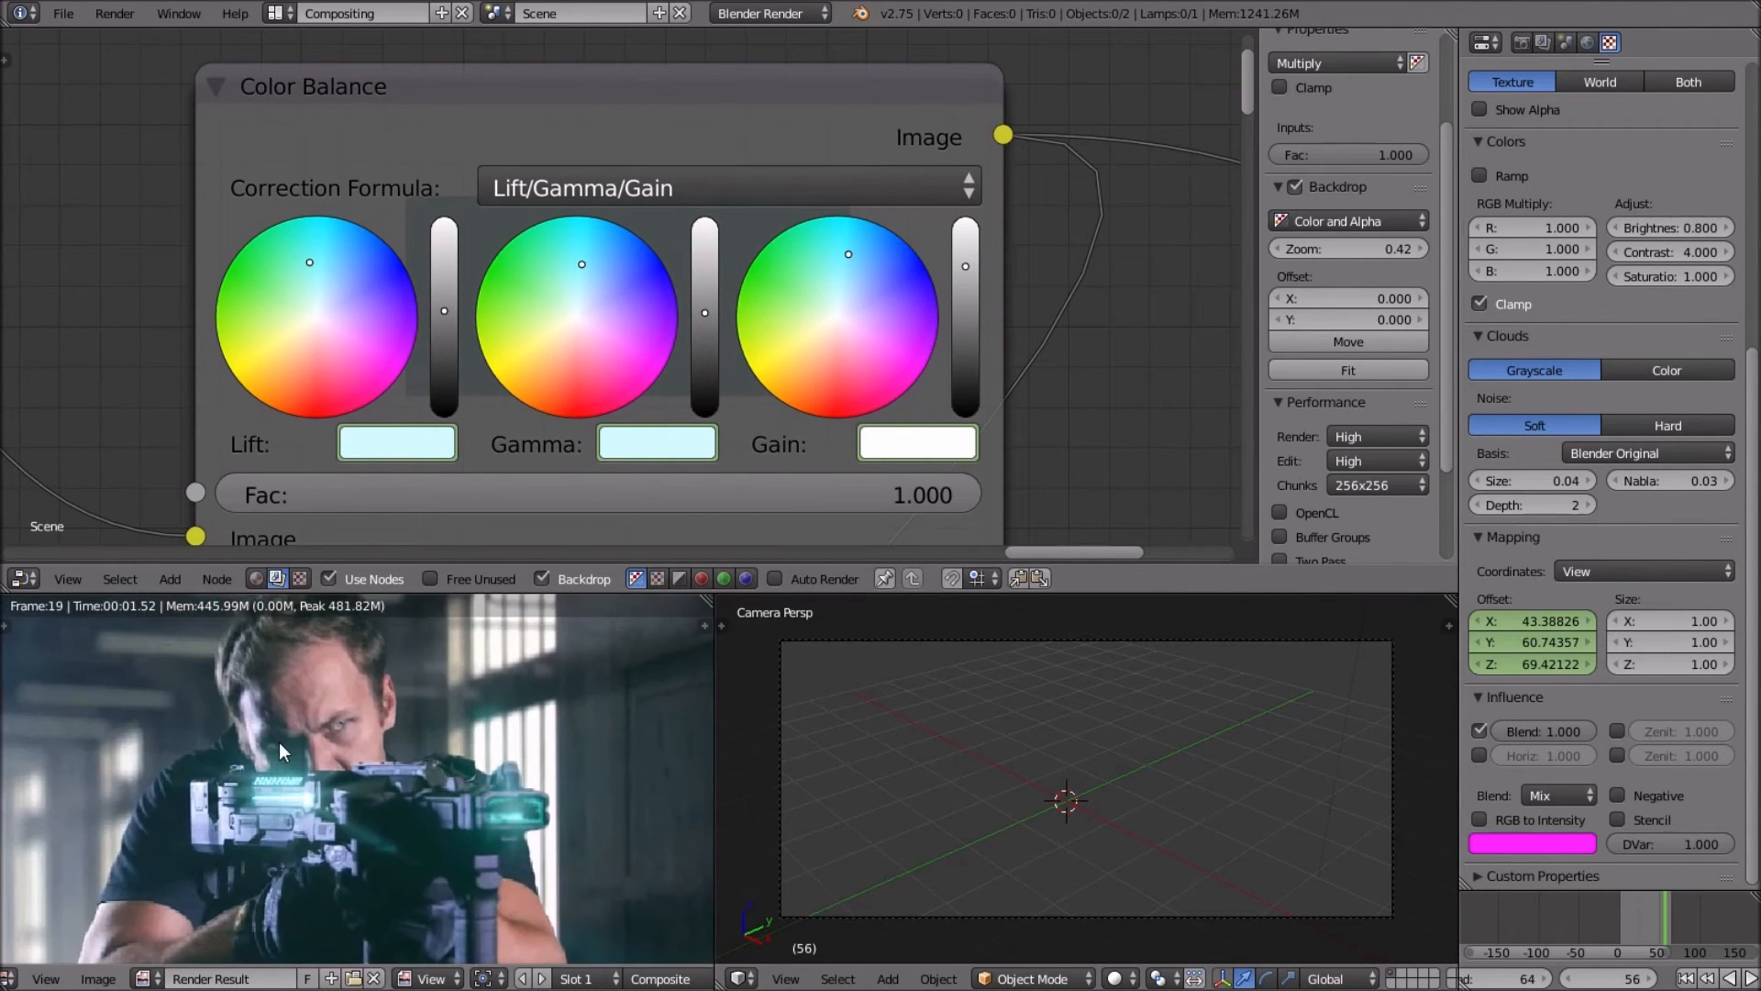
left_click(973, 258)
scroll(432, 794, "down", 3)
scroll(443, 784, "up", 3)
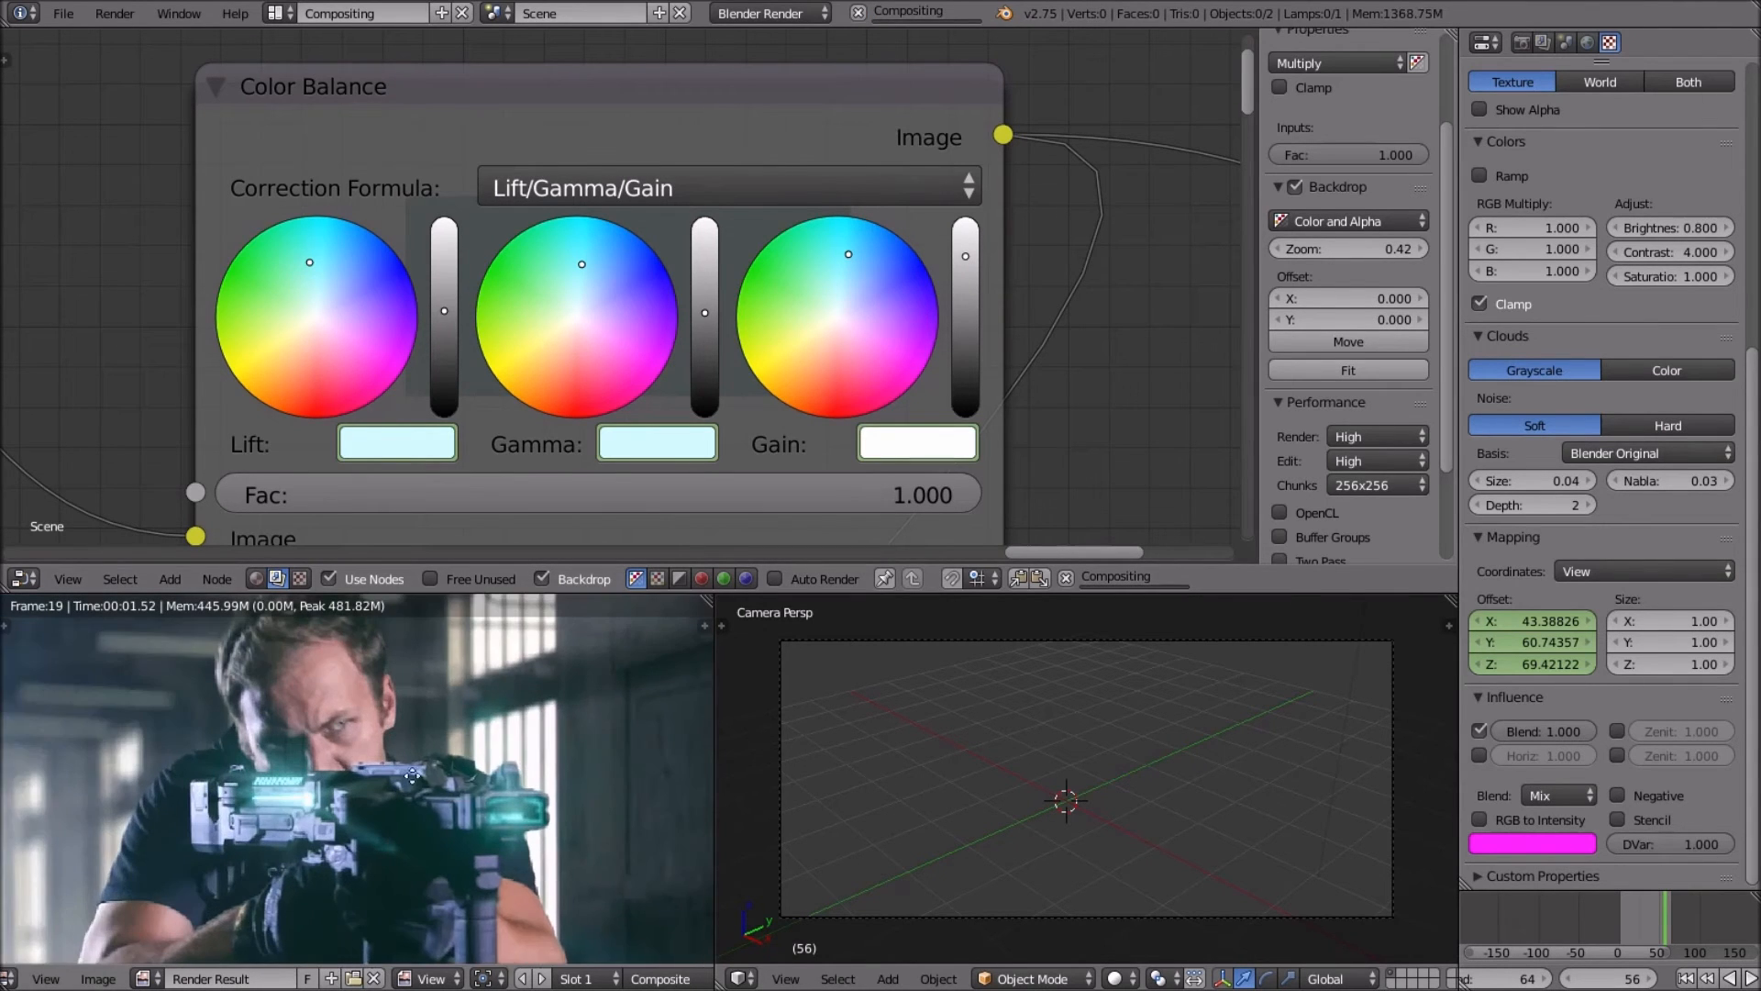
middle_click_drag(412, 776, 294, 761)
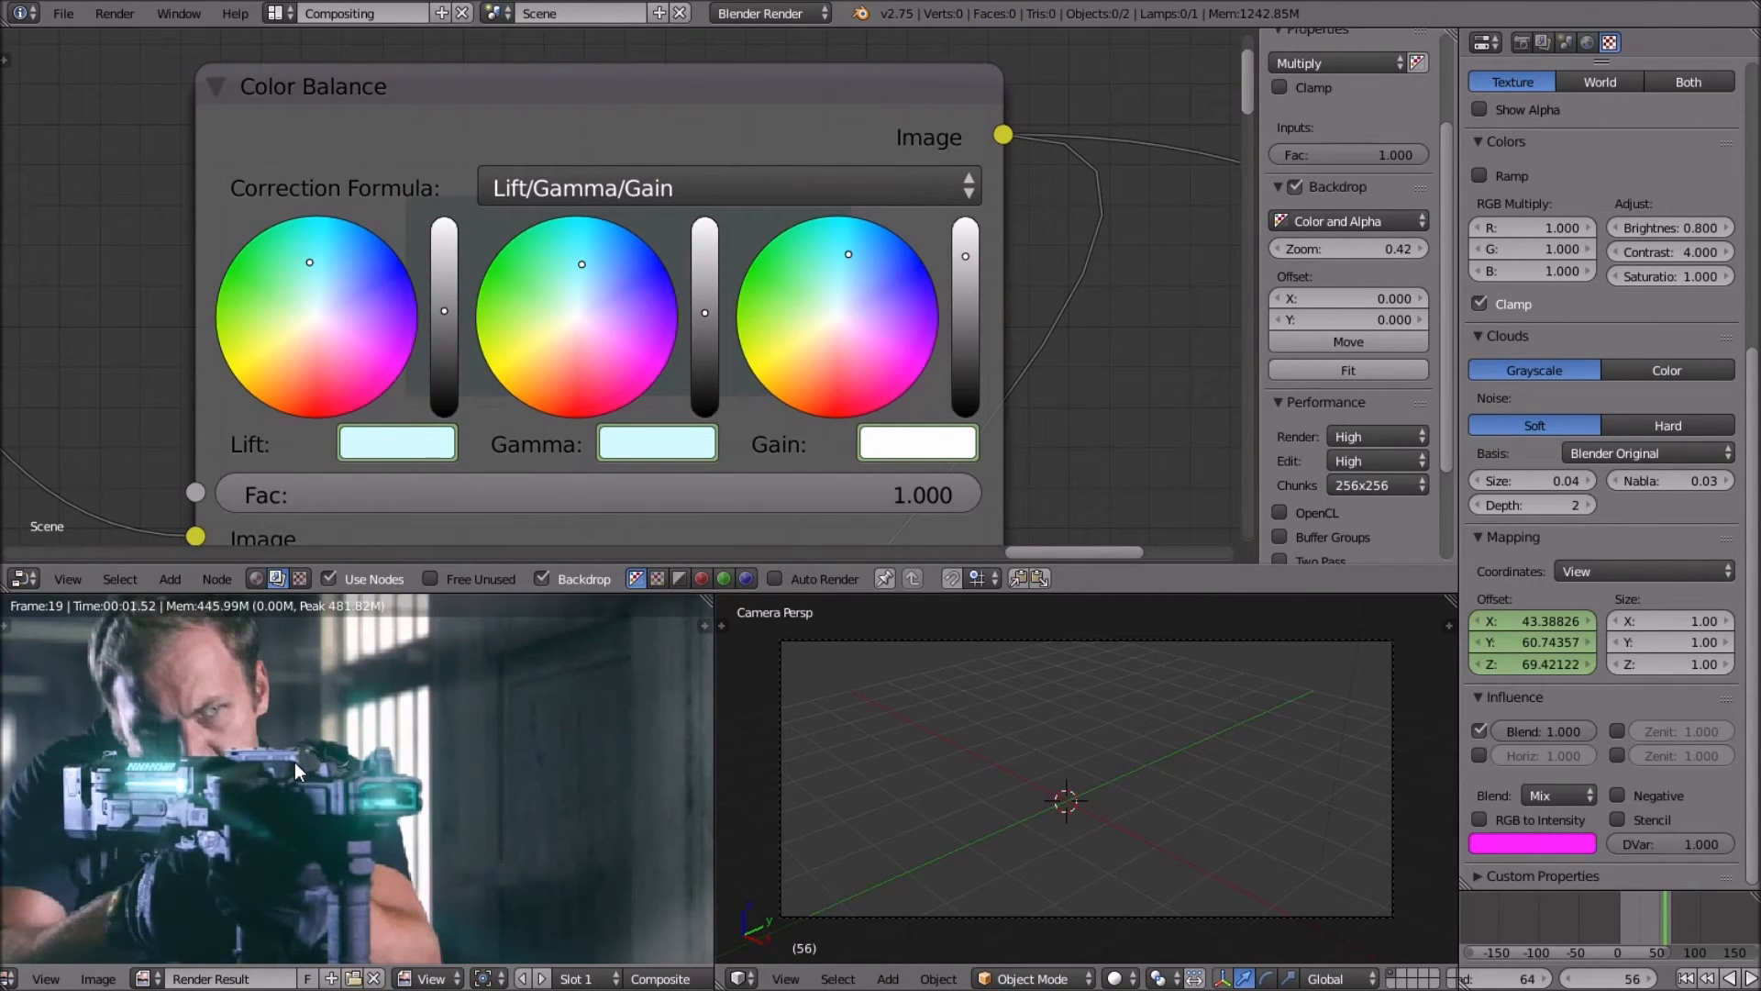
Fine-tune the gamma to a slightly darker light blue and keyframe the brightened Color Balance values at frame 56.
left_click_drag(701, 300, 701, 290)
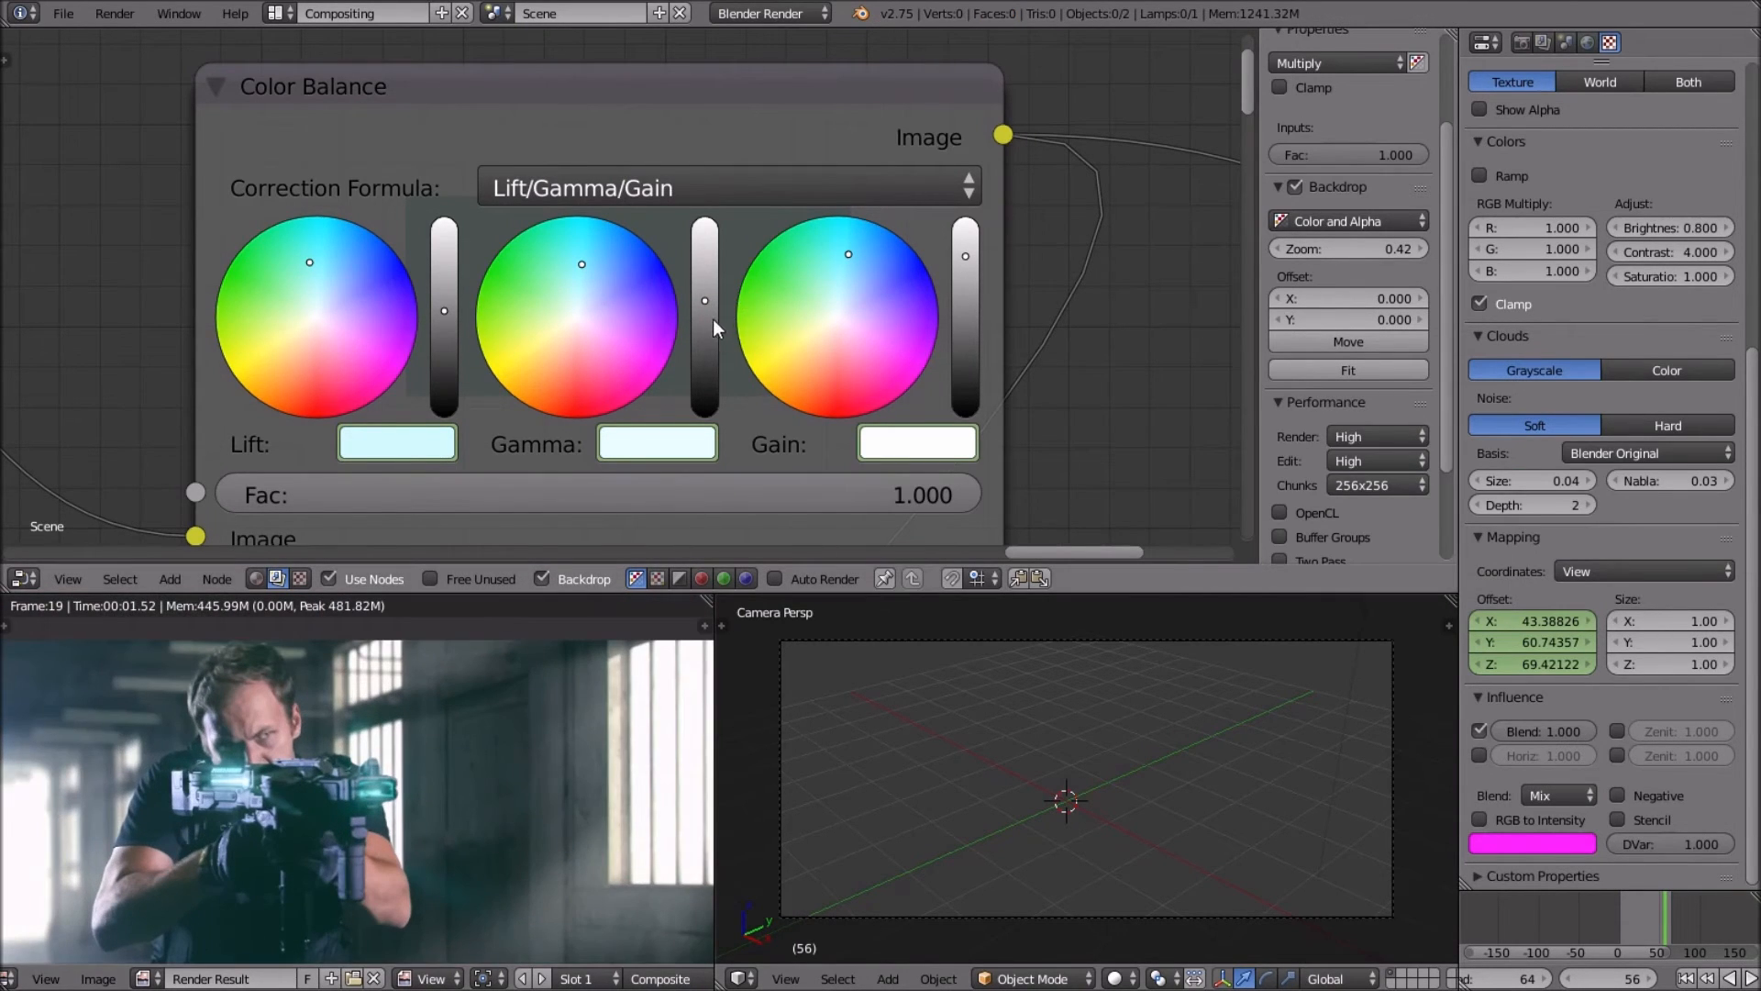
left_click(702, 443)
scroll(785, 514, "down", 3)
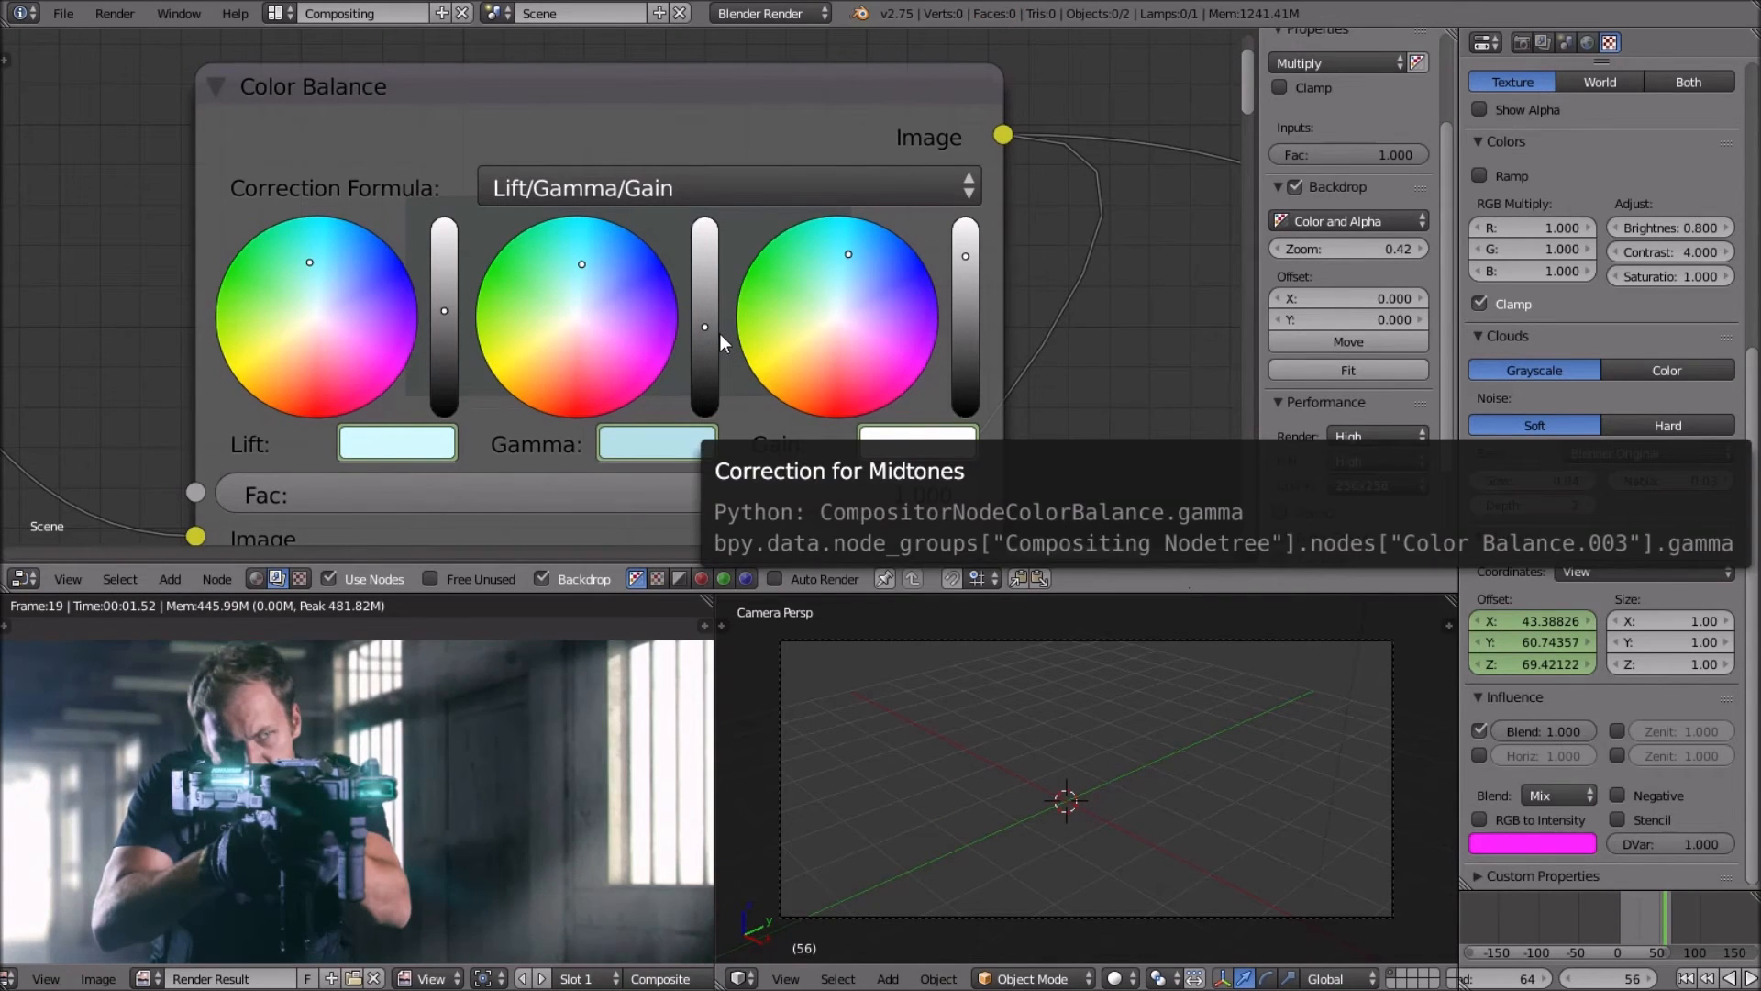
middle_click_drag(398, 823, 402, 664)
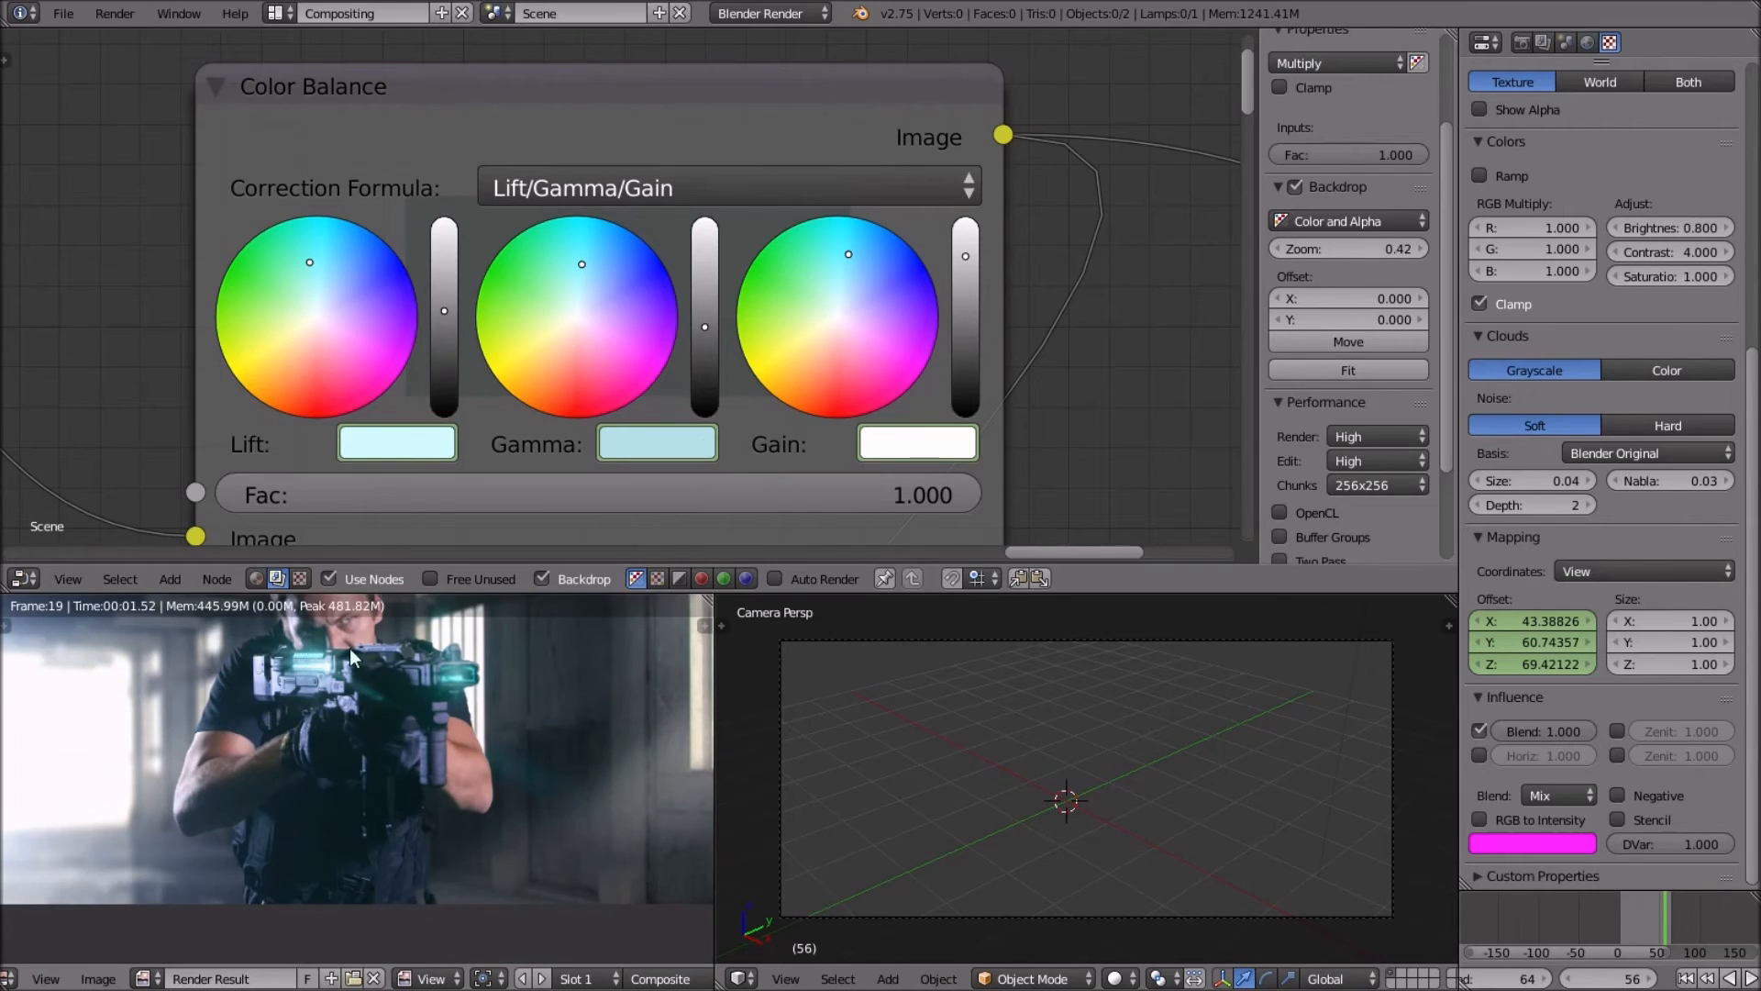
scroll(358, 763, "up", 2)
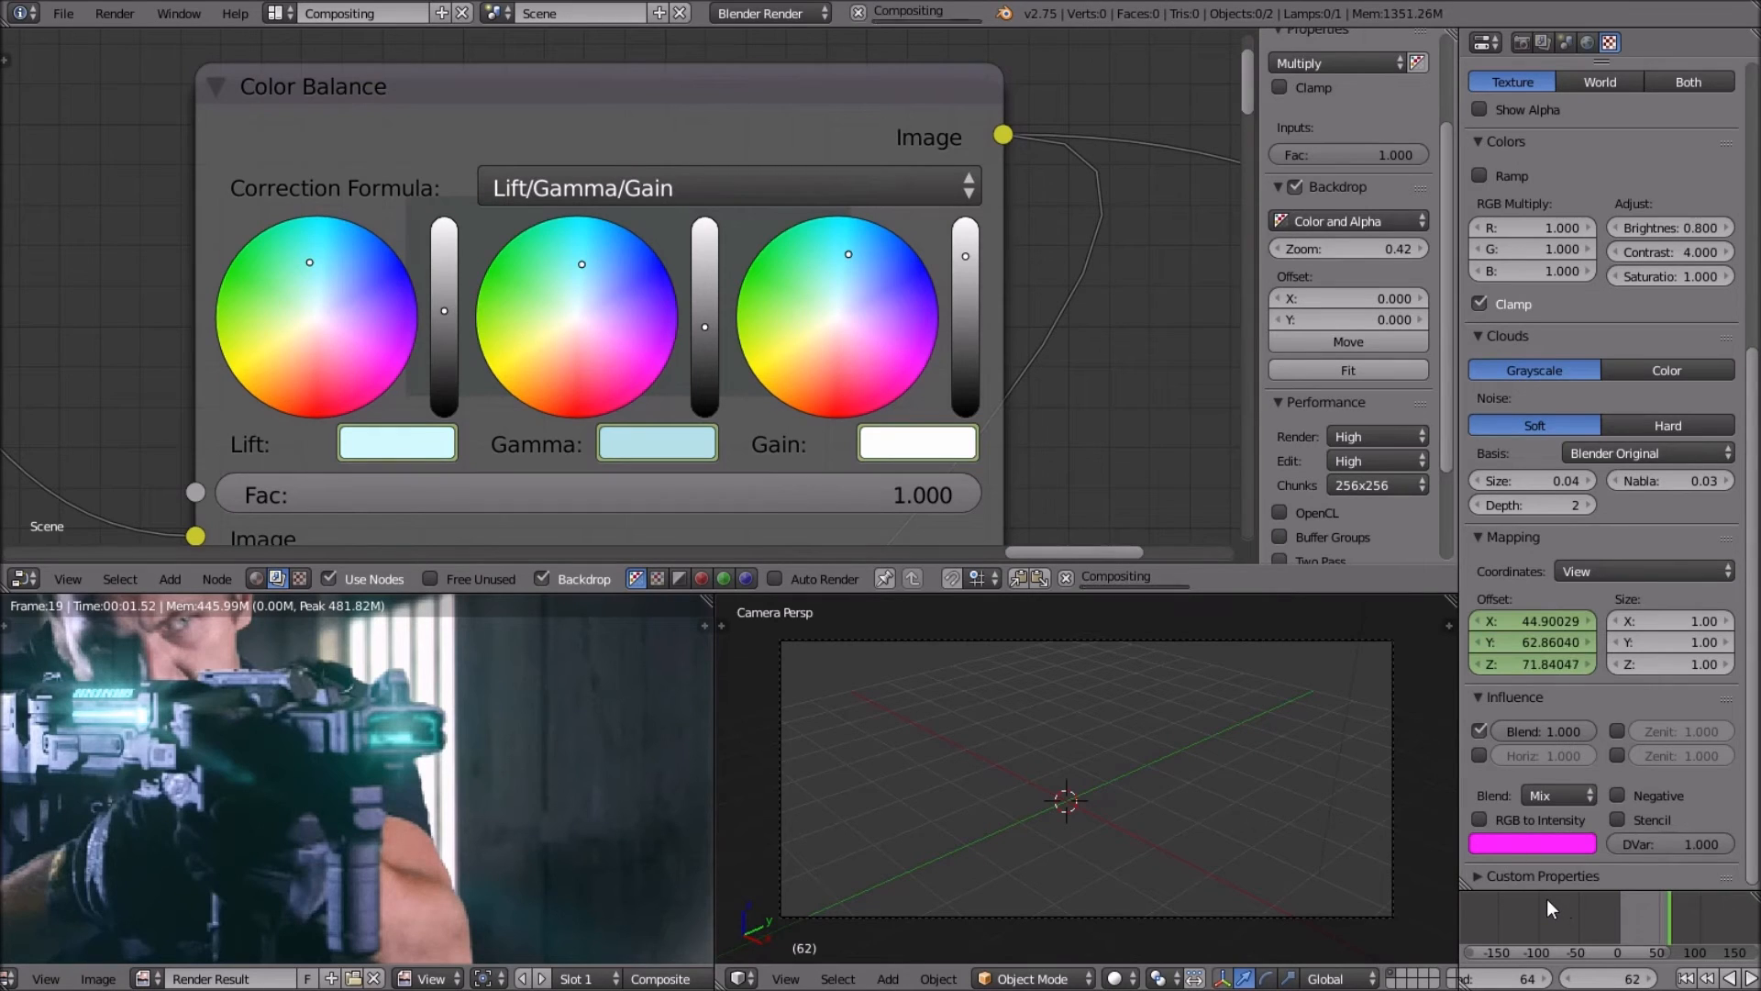
At frame 64, dim the Color Balance node's gain, gamma and lift to grey-blue and keyframe them.
left_click_drag(965, 313, 966, 357)
left_click_drag(705, 331, 705, 361)
left_click_drag(443, 338, 444, 373)
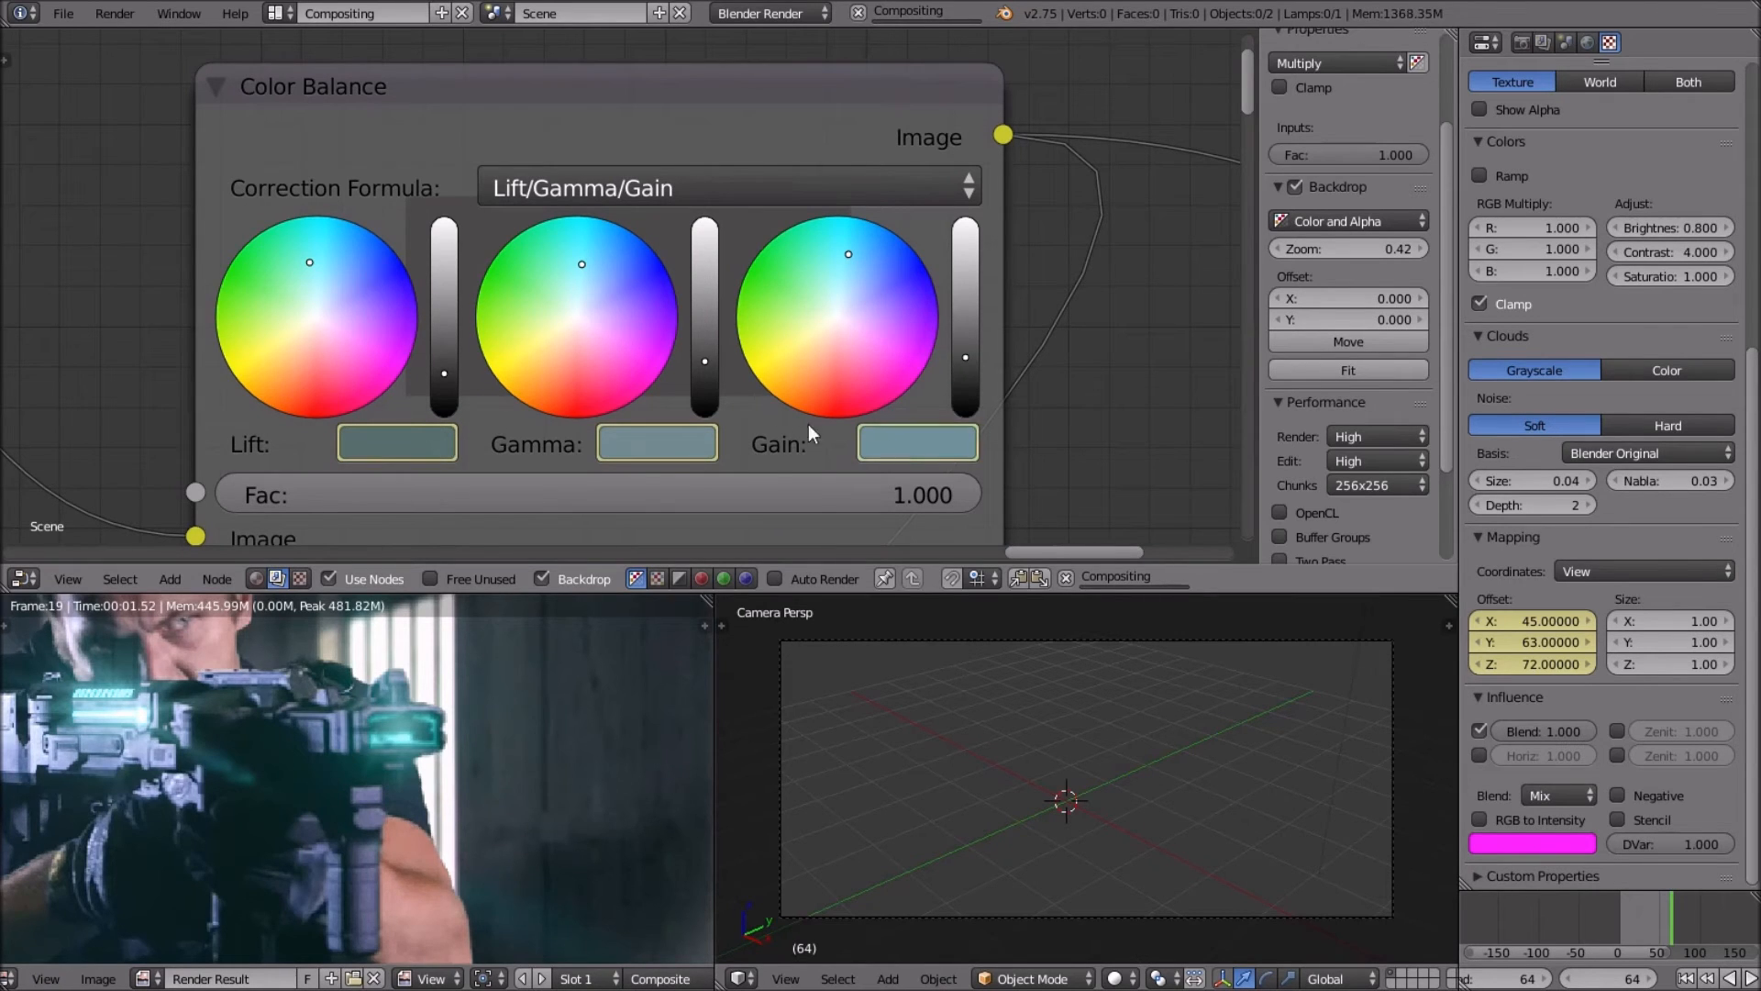
scroll(442, 766, "down", 6)
middle_click_drag(441, 766, 469, 774)
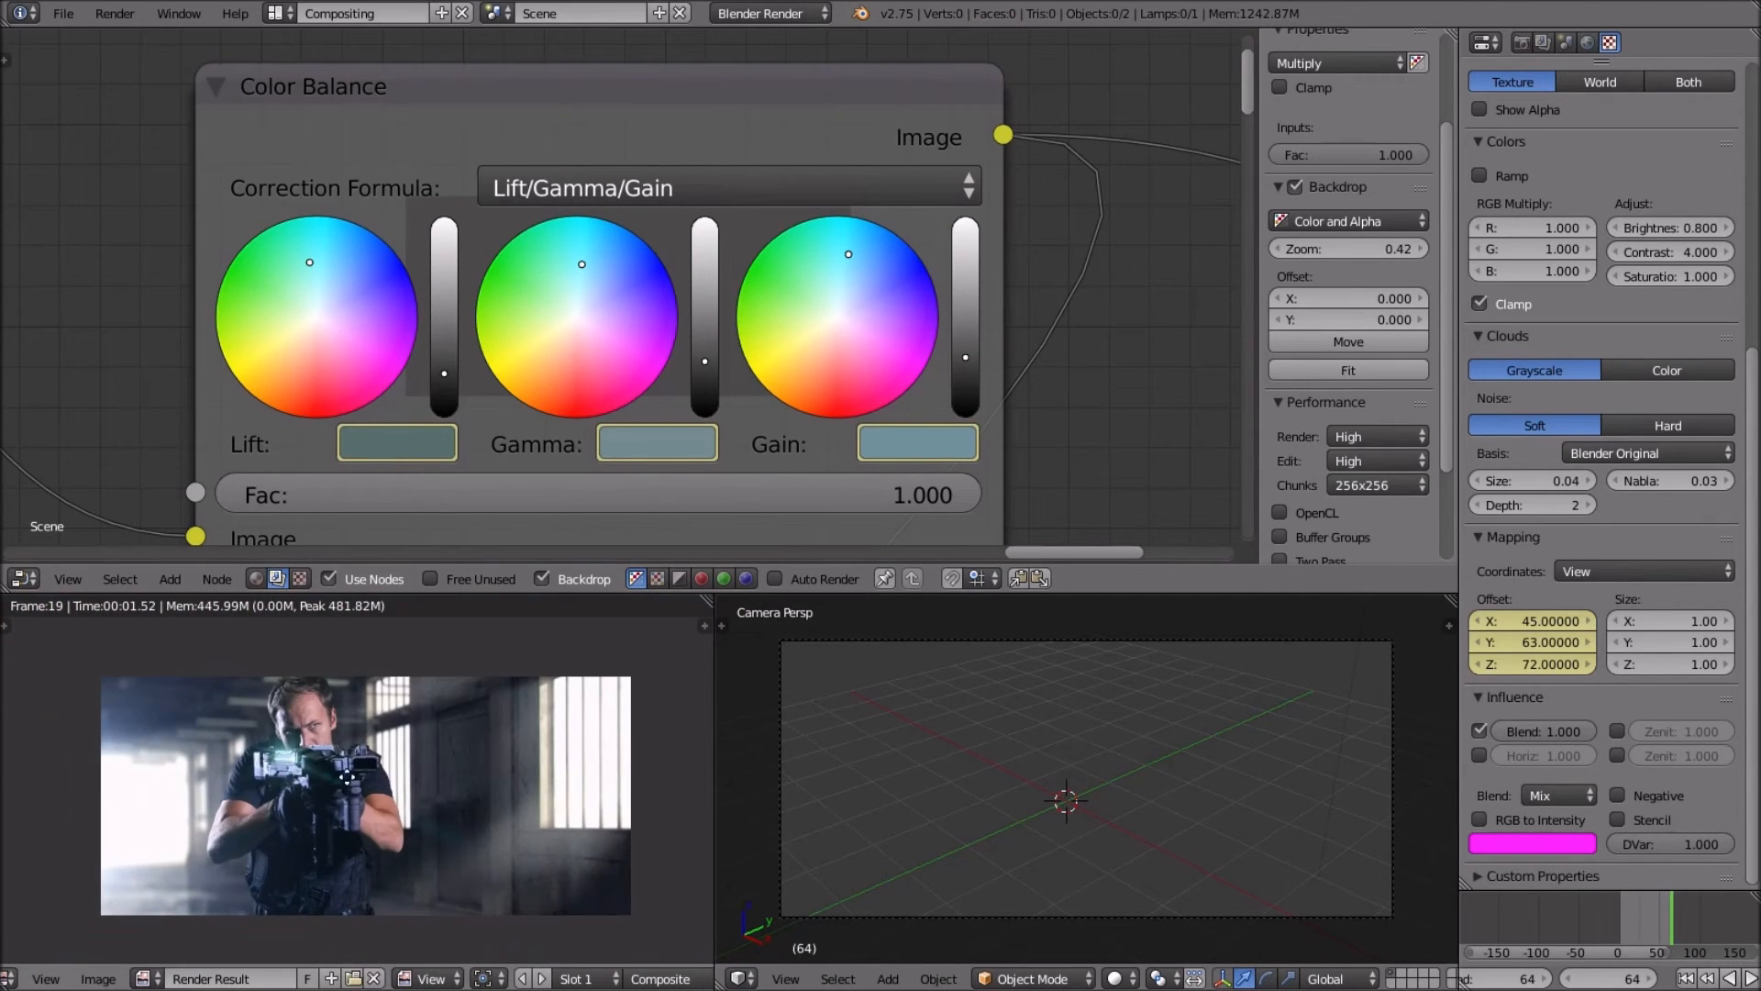
Return to frame 45 and step back to frame 43, examining the barrel flash up close and in the full shot.
scroll(346, 775, "down", 5)
left_click(1614, 979)
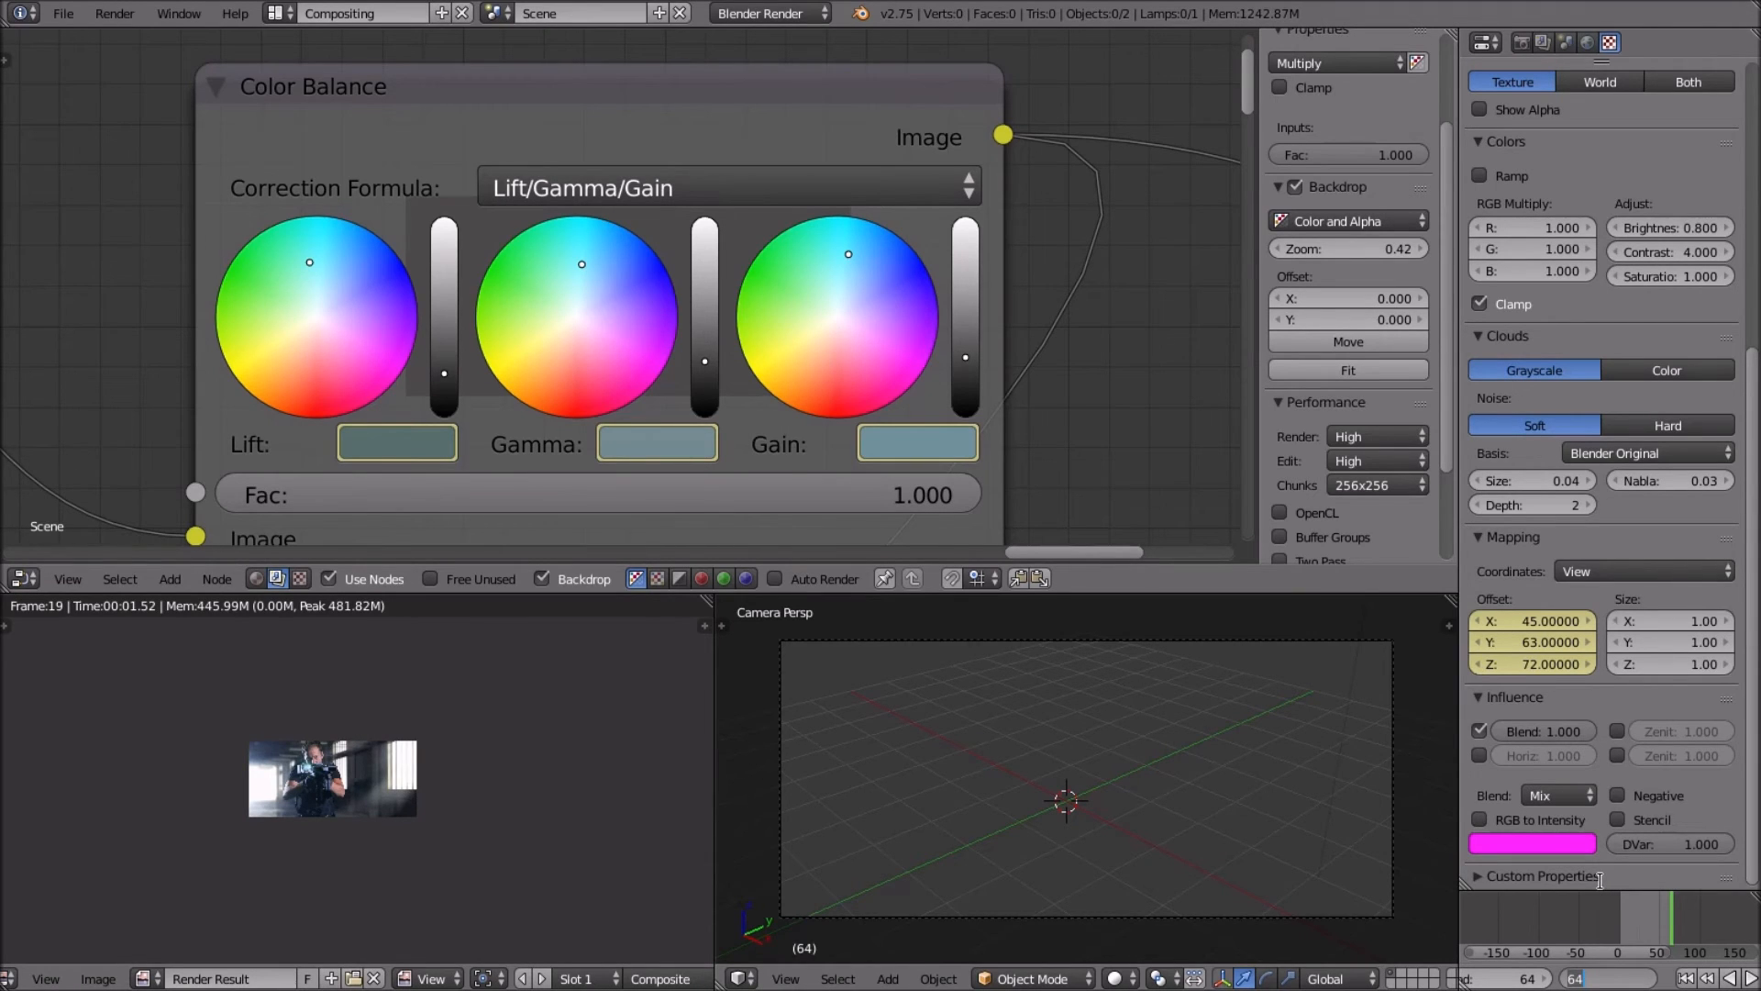
type("45")
key("Return")
scroll(147, 844, "up", 5)
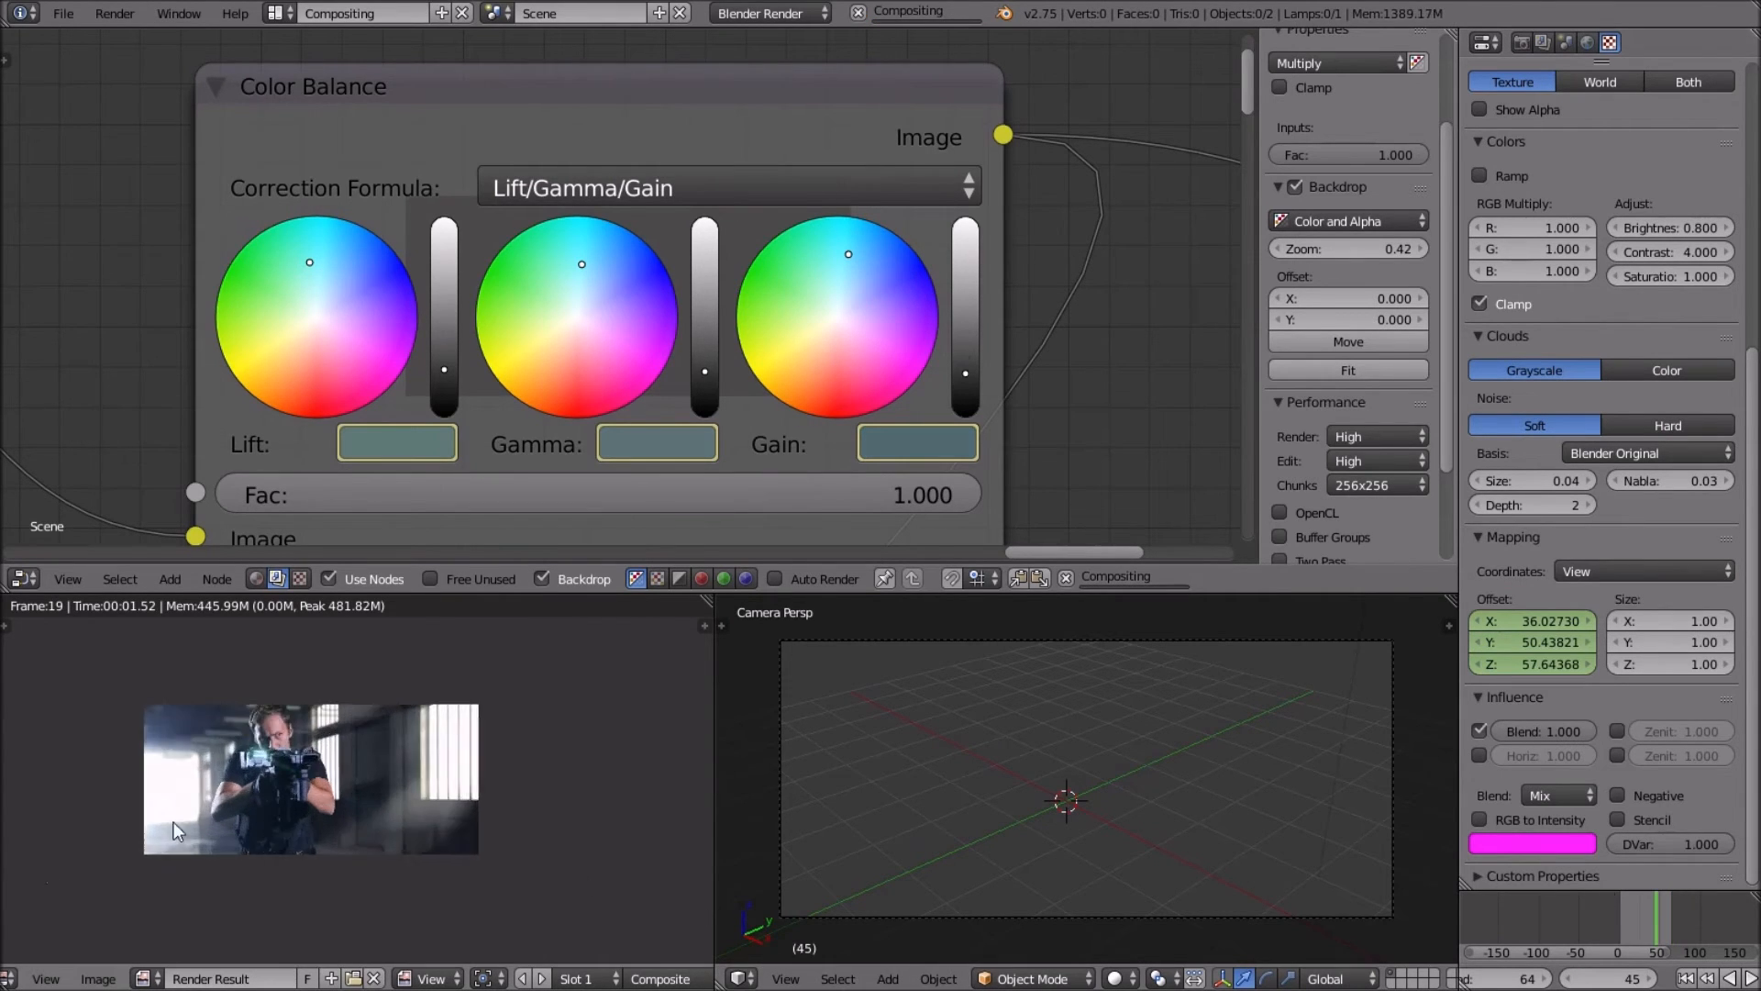
scroll(525, 777, "down", 2)
key("Left")
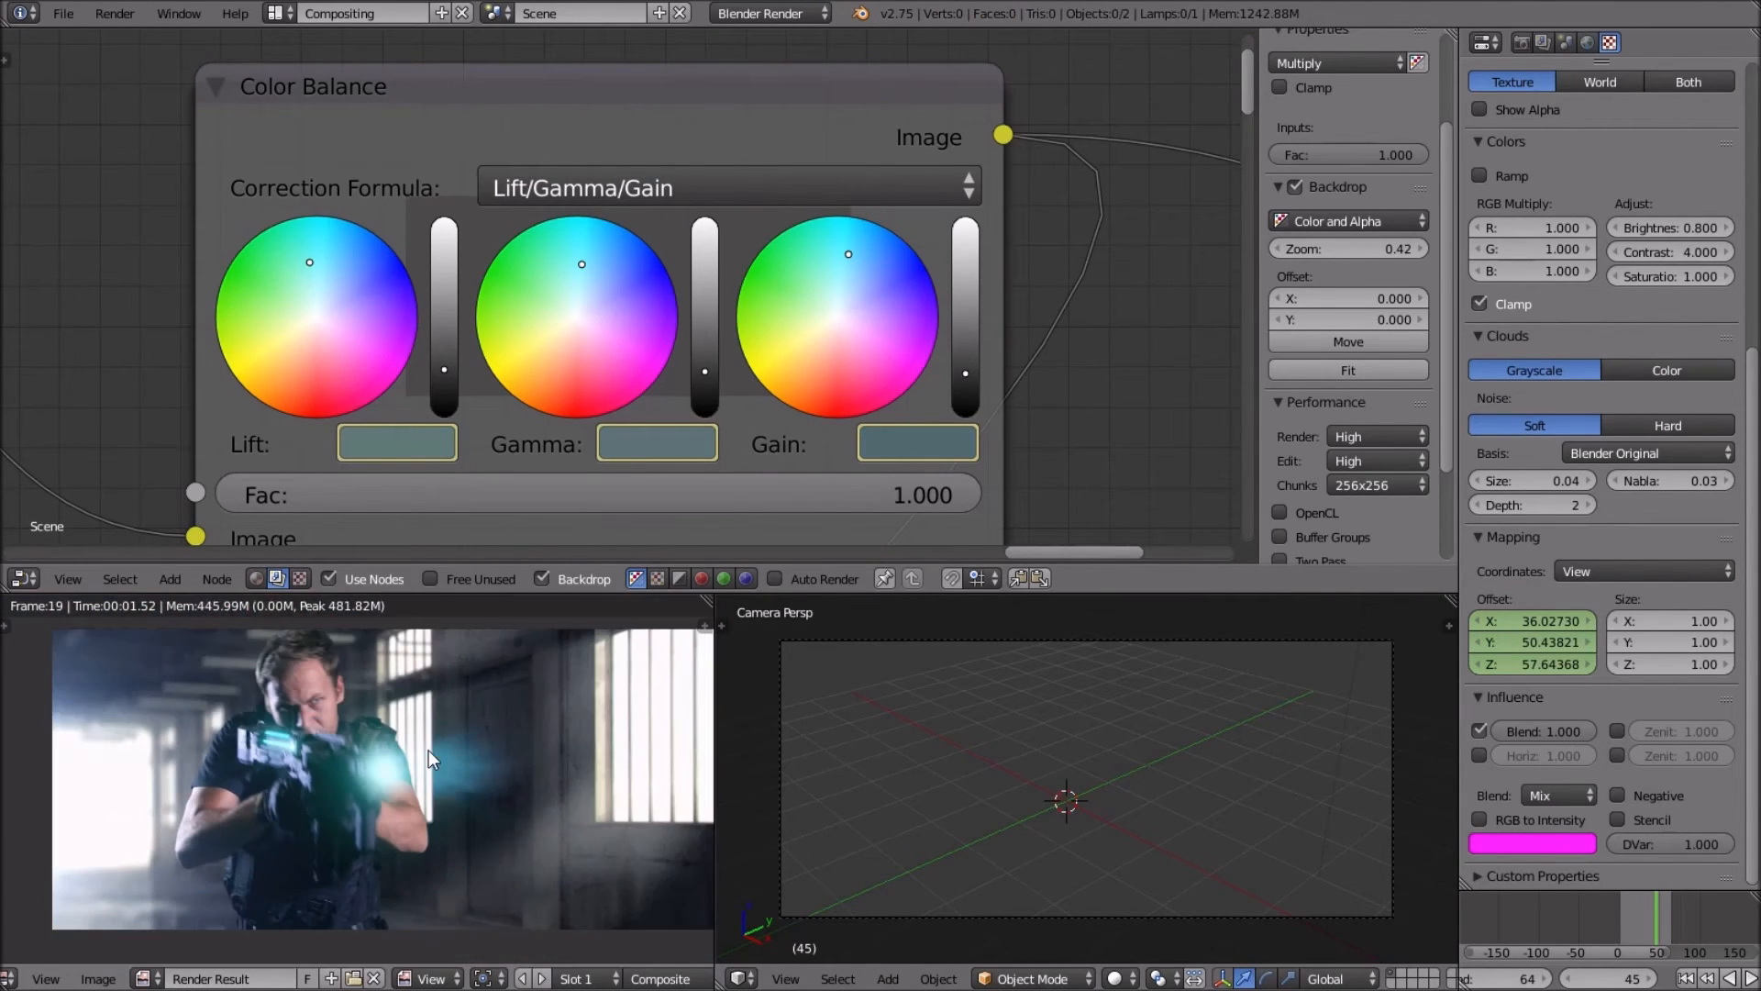
key("Left")
scroll(428, 752, "up", 3)
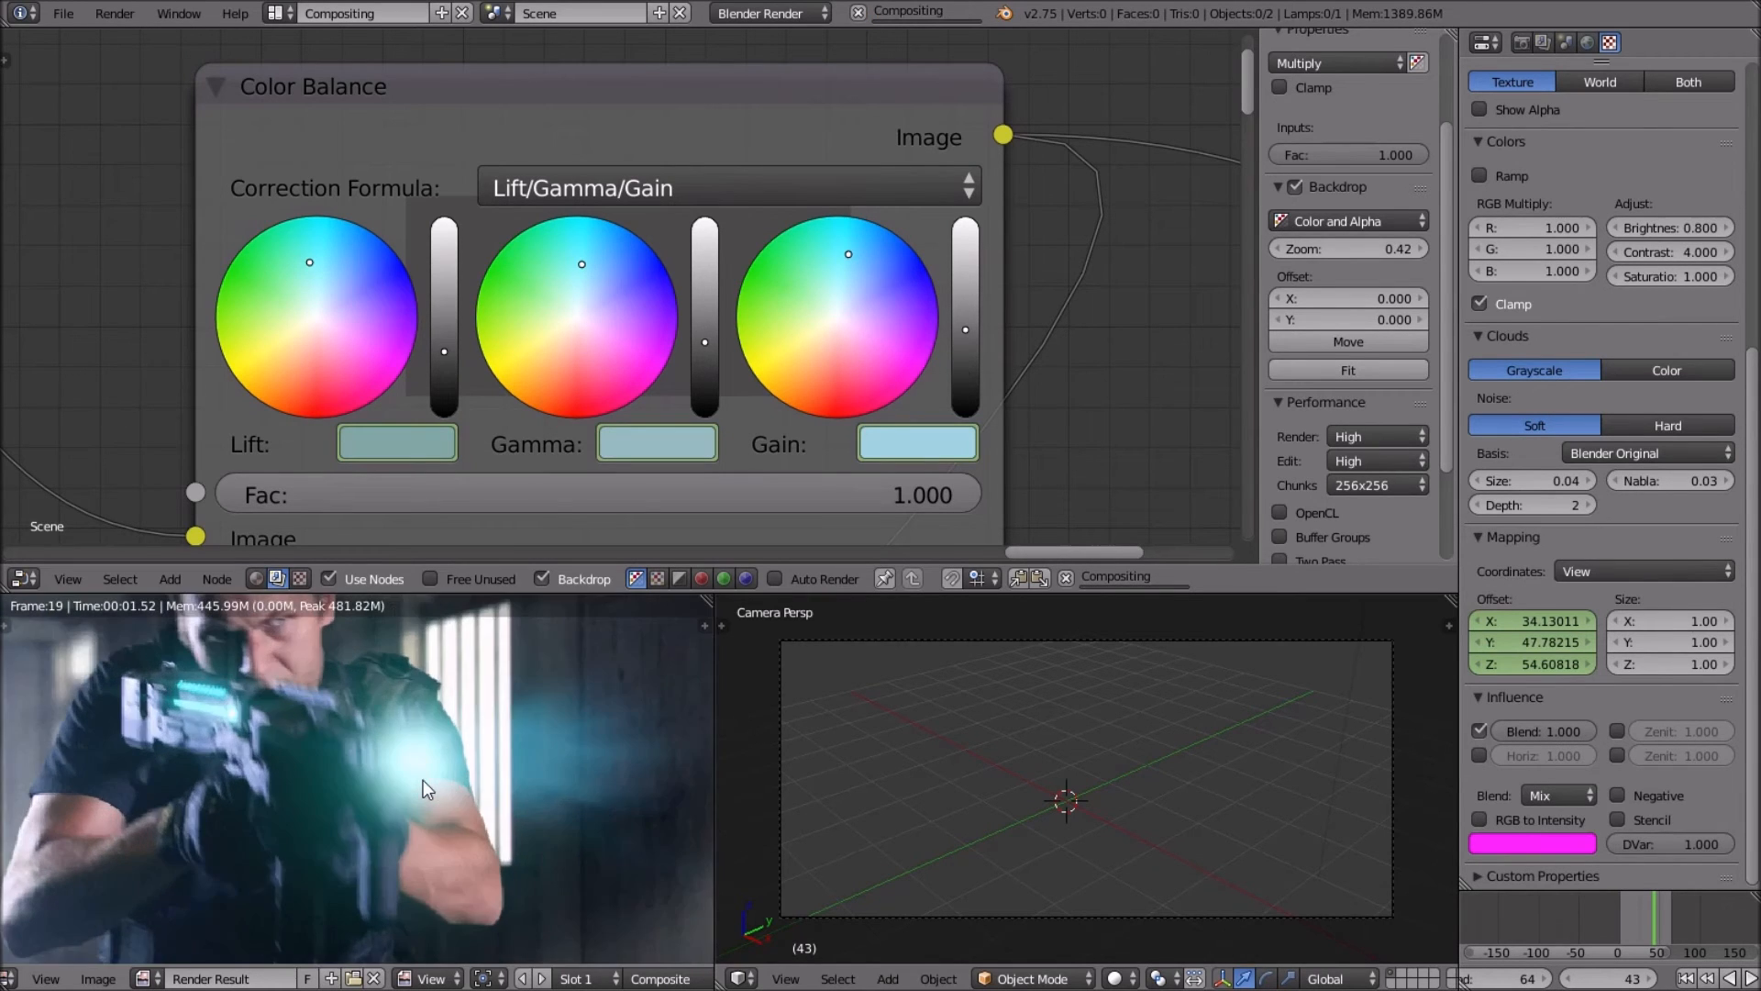
scroll(422, 779, "down", 2)
middle_click_drag(396, 785, 389, 788)
scroll(354, 791, "up", 3)
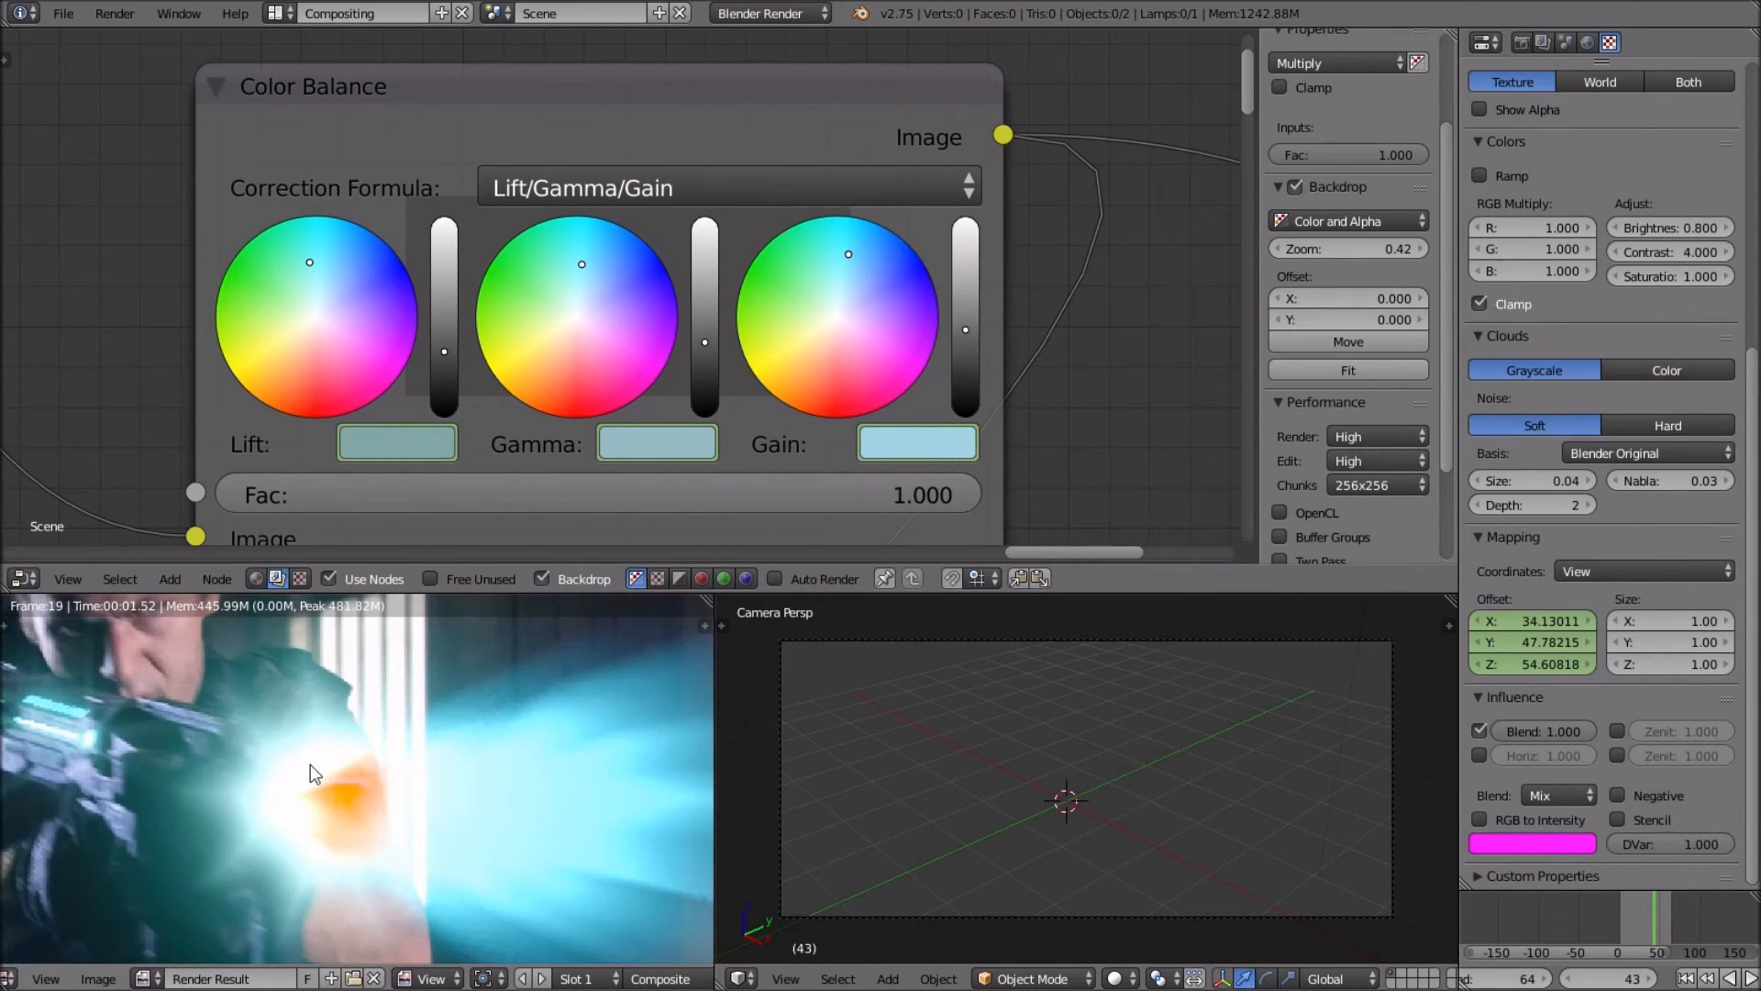
scroll(349, 780, "down", 3)
scroll(237, 242, "down", 3)
Add a Glare filter node on the link between the collapsed Color Balance node and the Screen node.
middle_click_drag(298, 261, 676, 223)
scroll(676, 223, "down", 4)
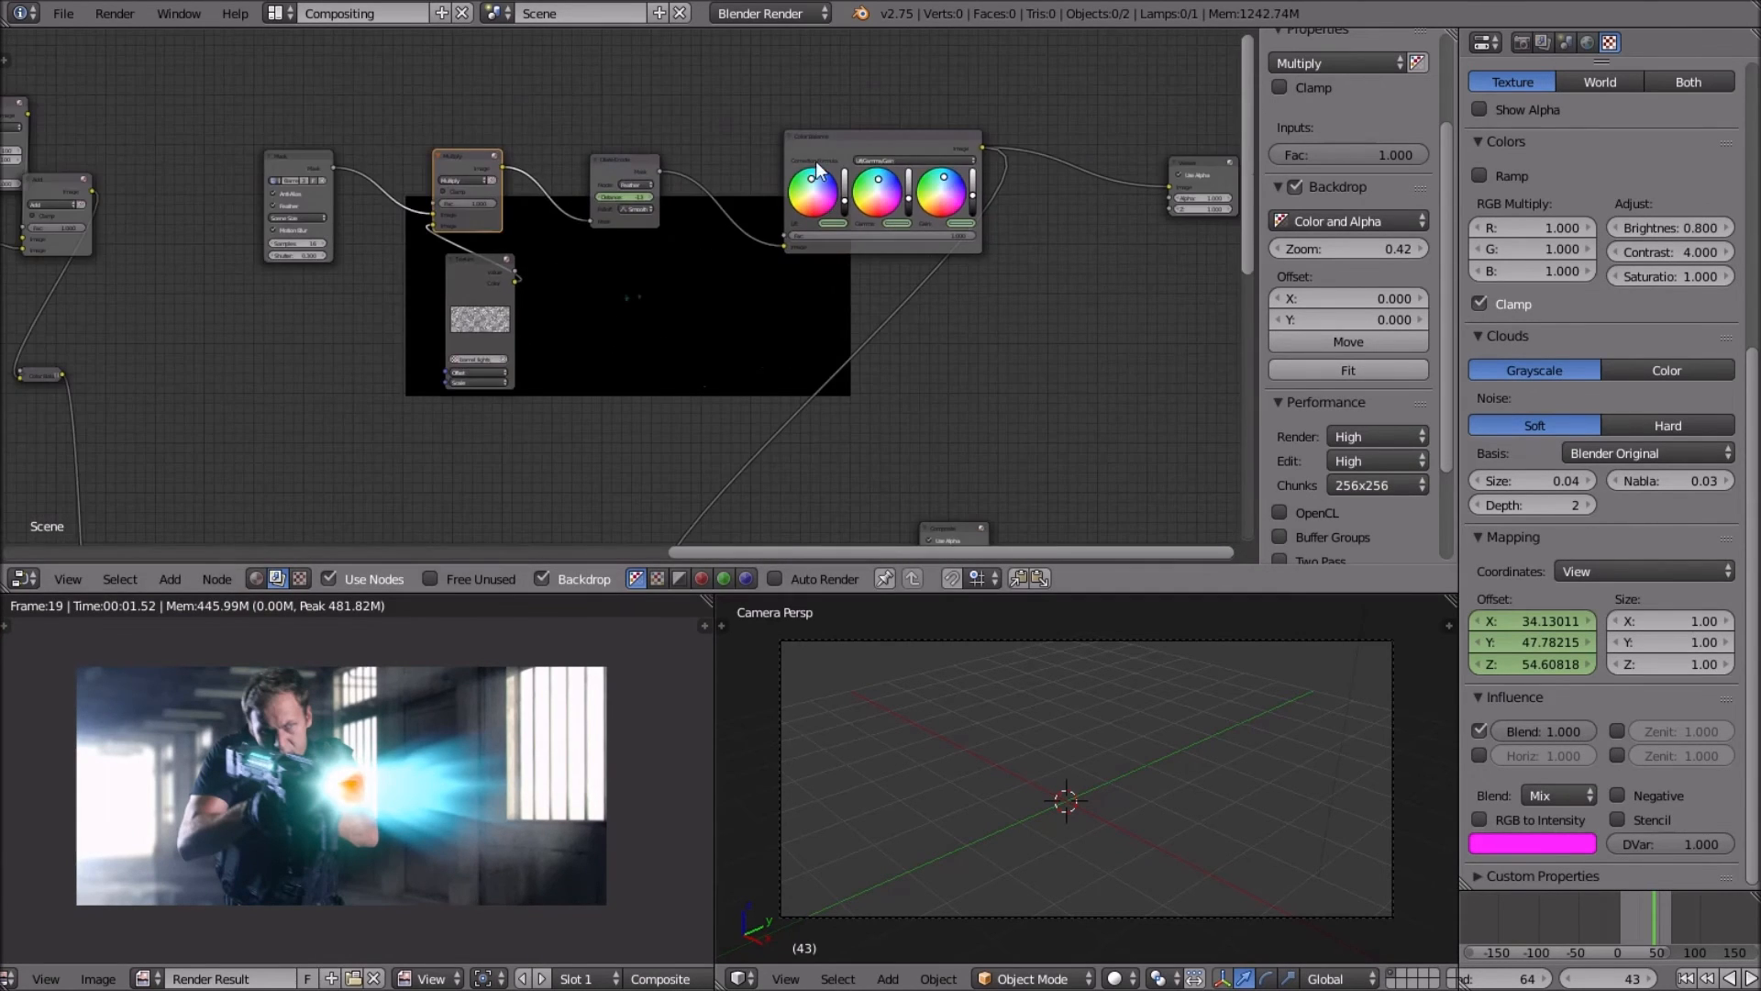
middle_click_drag(798, 164, 624, 123)
scroll(519, 244, "up", 2)
middle_click_drag(680, 181, 196, 347)
scroll(197, 347, "up", 2)
middle_click_drag(647, 244, 614, 164)
scroll(614, 164, "down", 2)
middle_click_drag(510, 209, 607, 183)
scroll(607, 184, "down", 2)
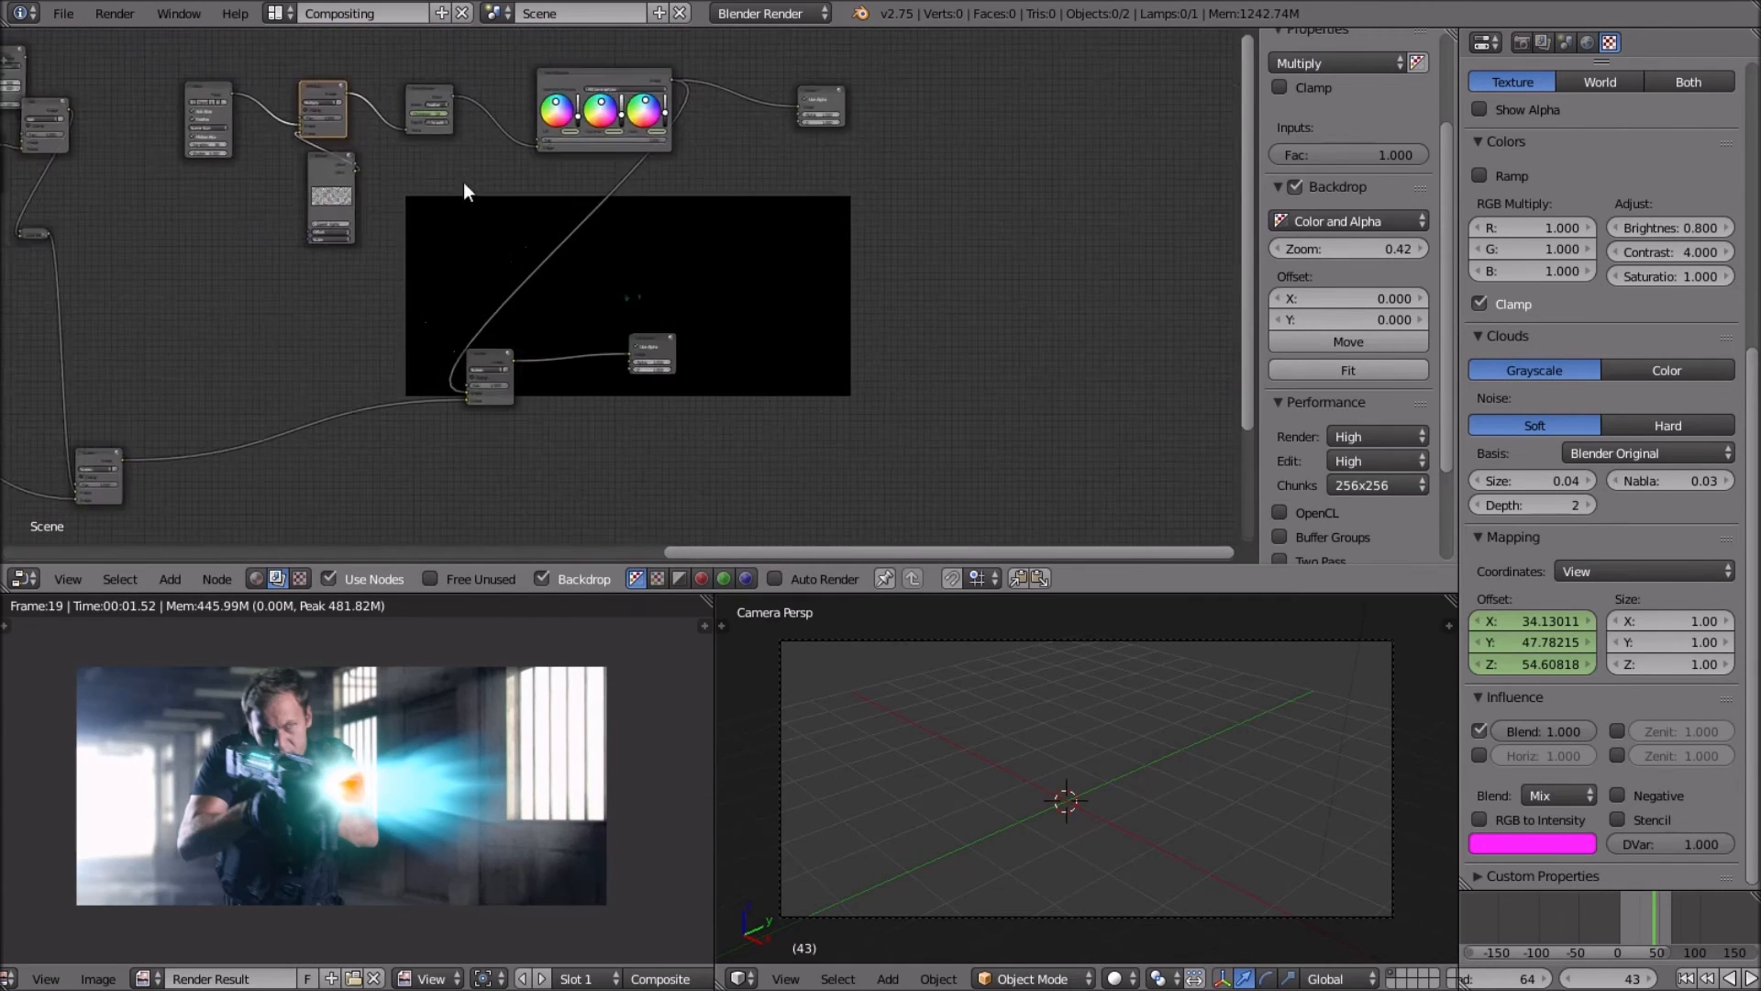
middle_click_drag(466, 182, 1082, 158)
scroll(734, 230, "up", 2)
middle_click_drag(731, 230, 691, 201)
scroll(603, 277, "up", 3)
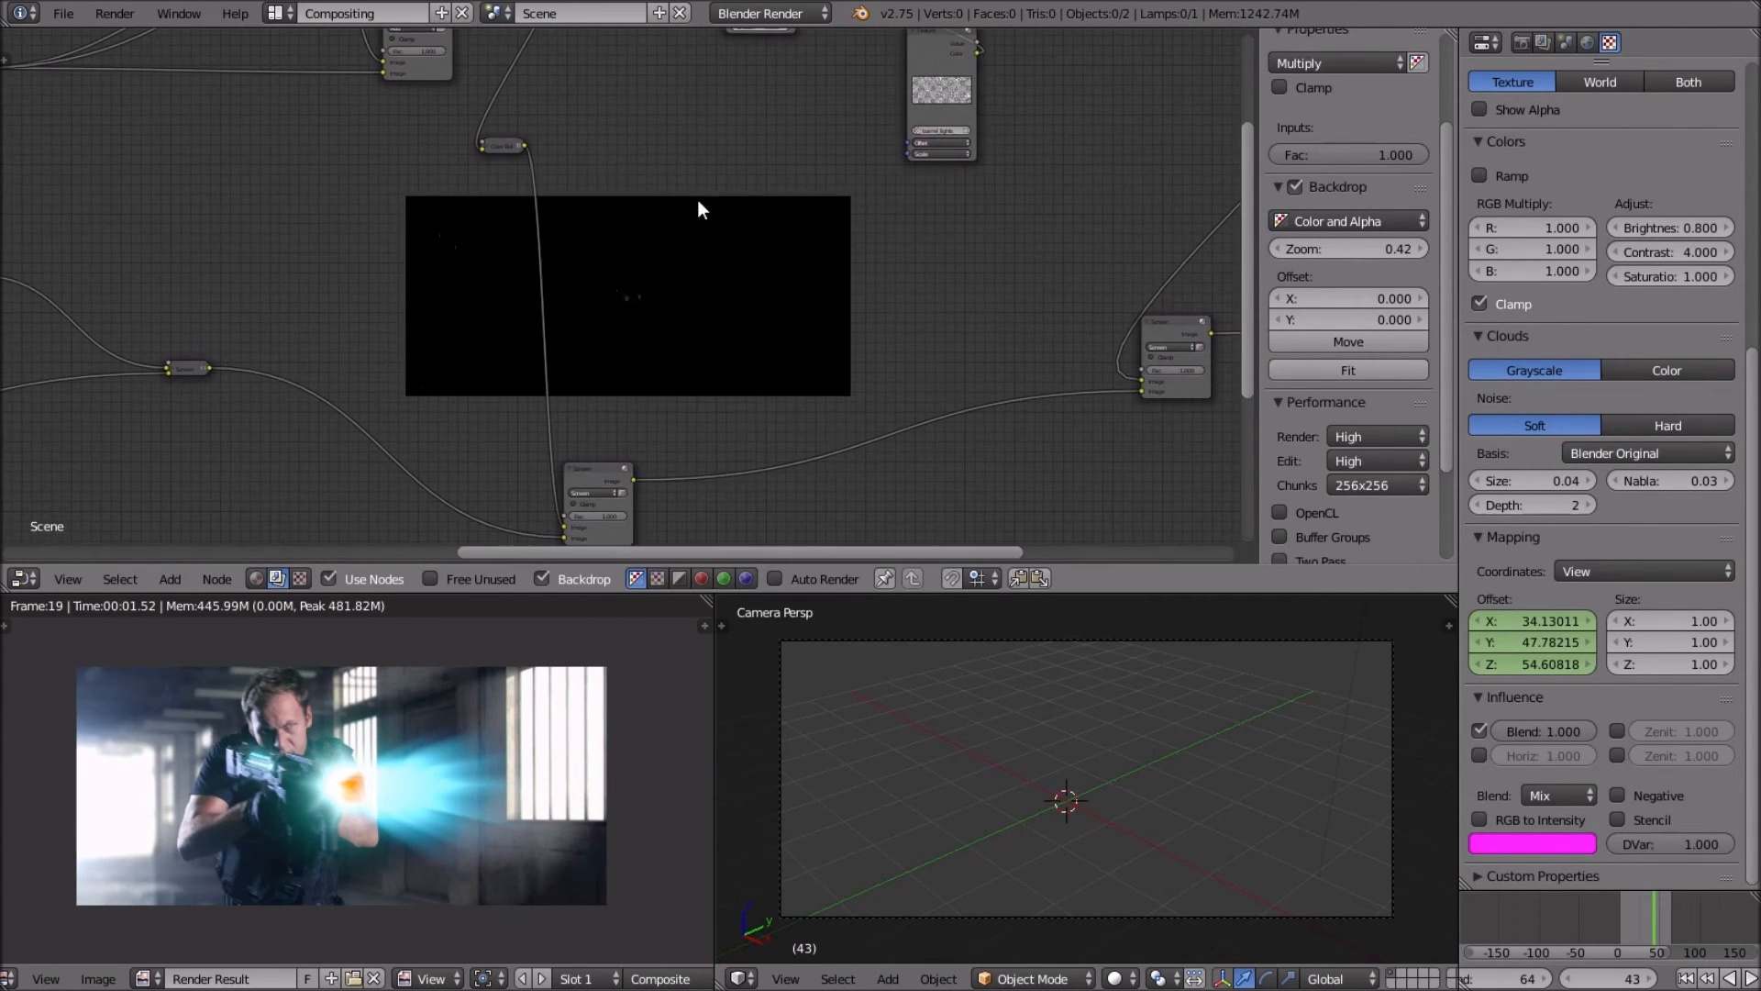
key("shift+a")
mouse_move(690, 246)
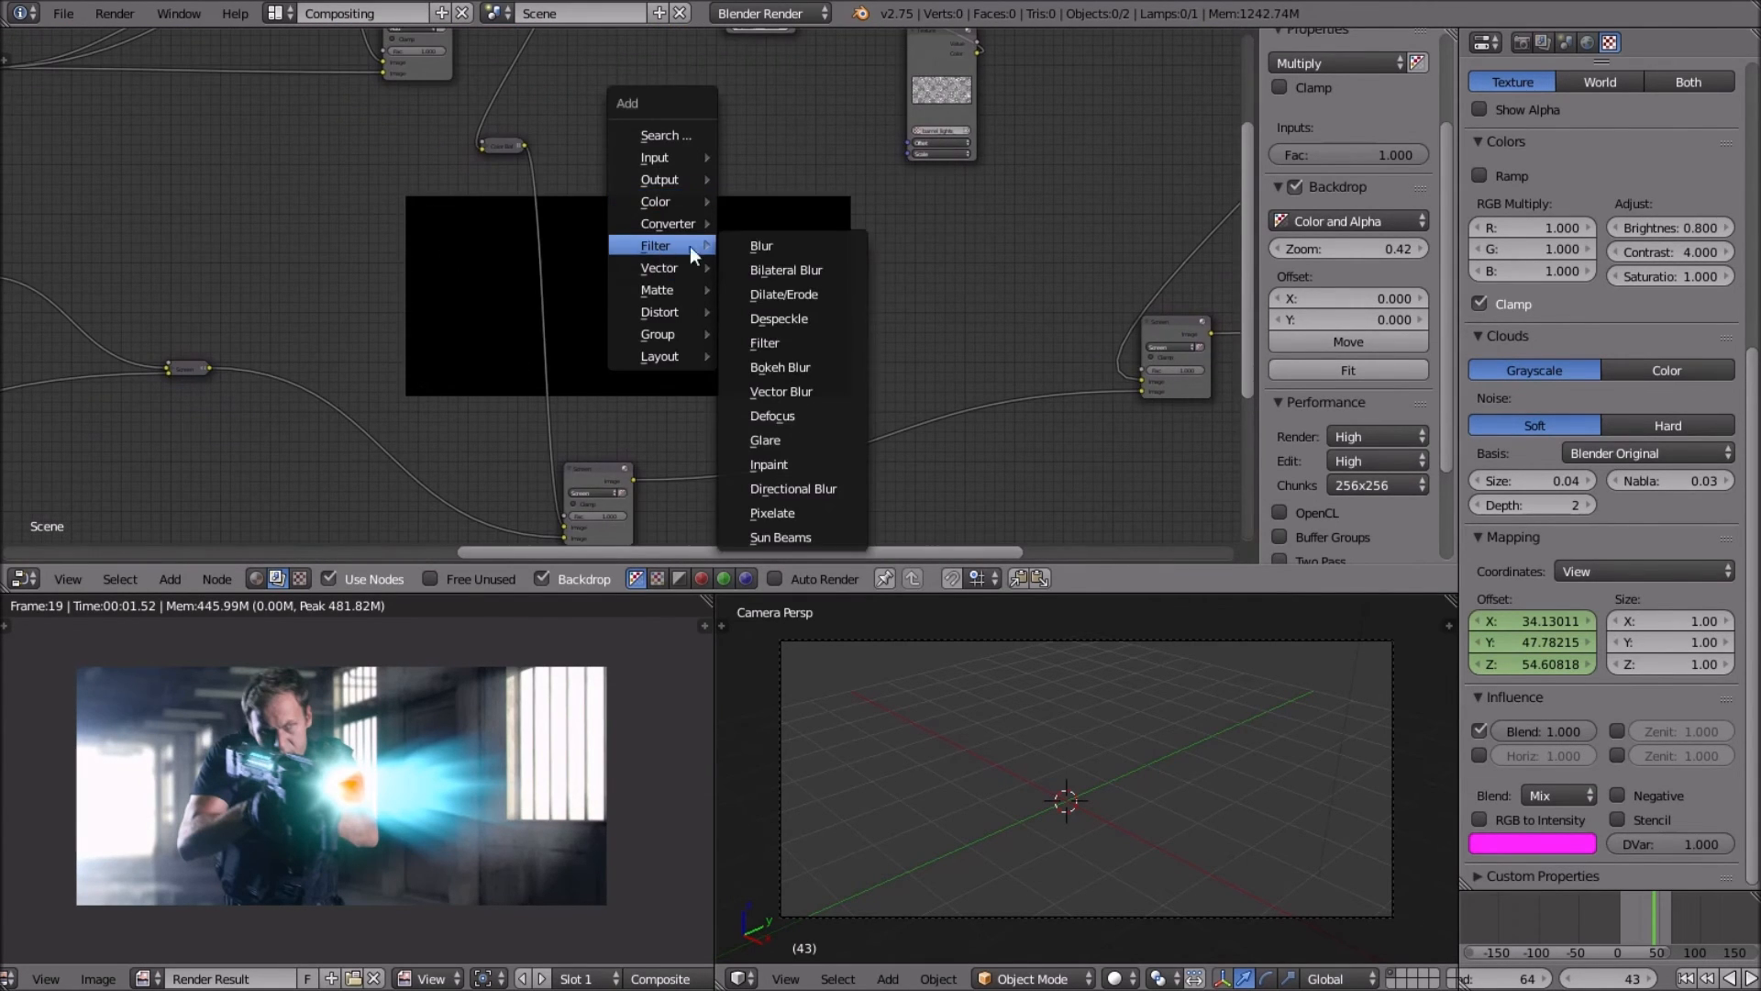
left_click(800, 435)
left_click(531, 246)
scroll(662, 170, "up", 2)
middle_click_drag(662, 170, 519, 196)
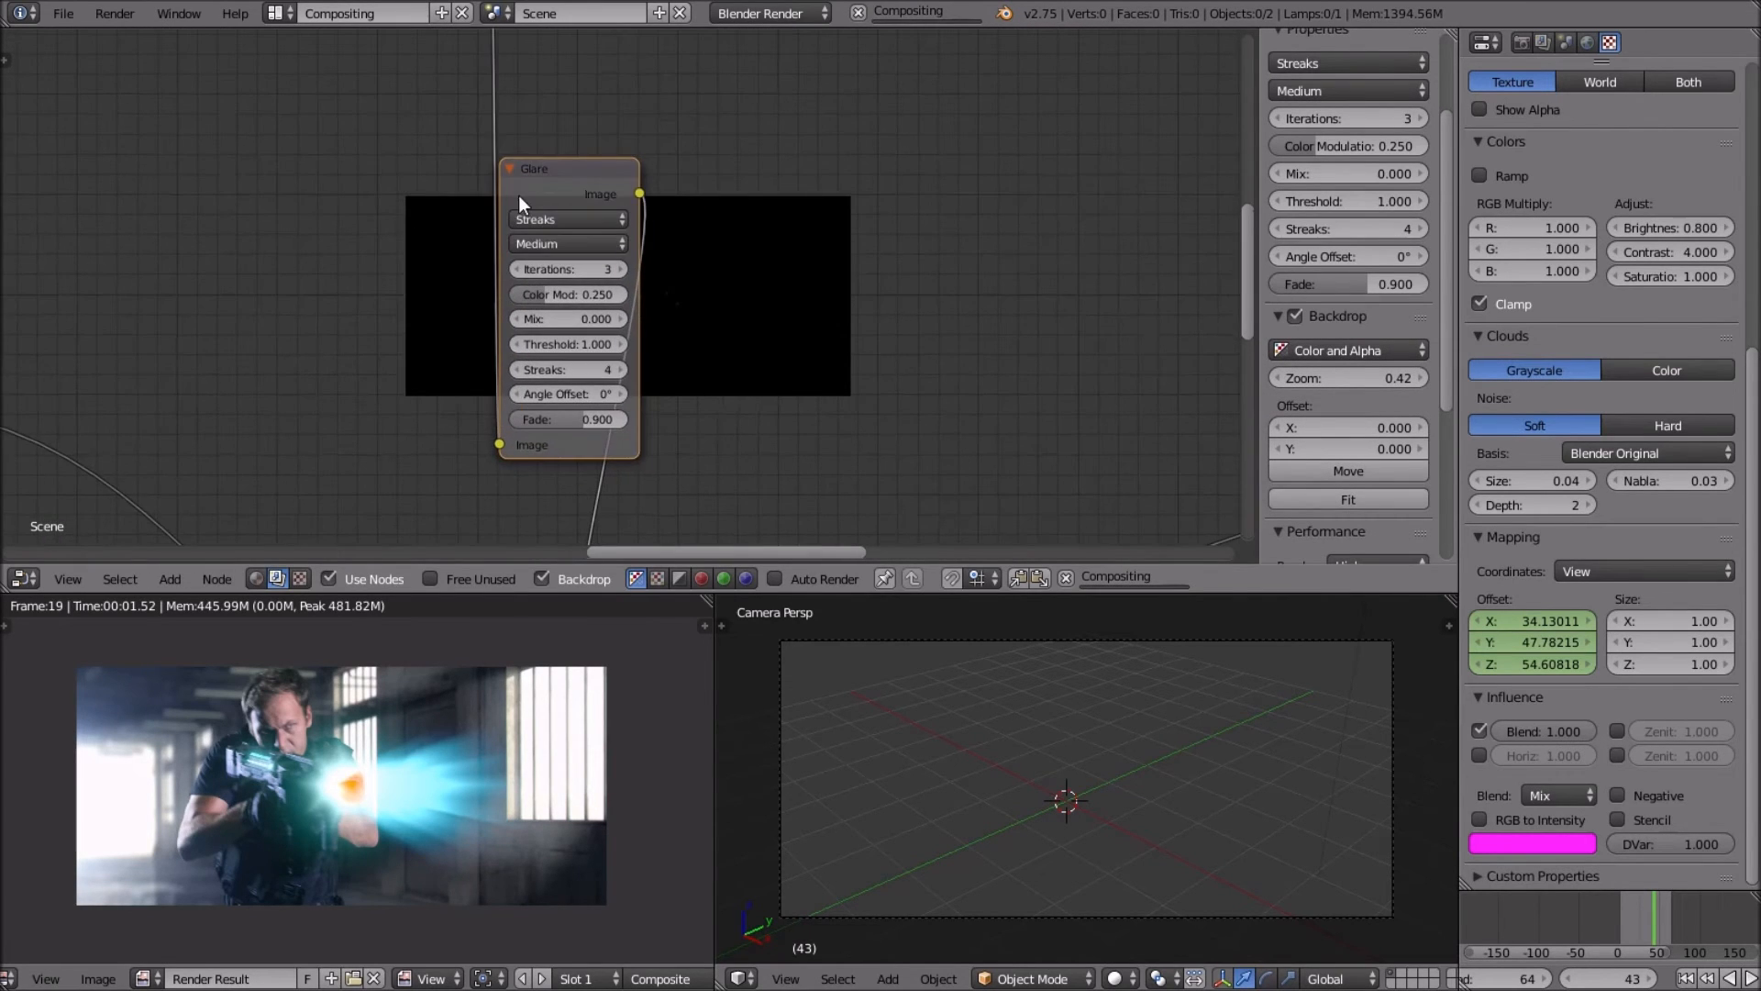
Move the Screen node and the new Glare node apart to make room between the connected nodes.
scroll(562, 275, "down", 3)
left_click_drag(644, 515, 865, 463)
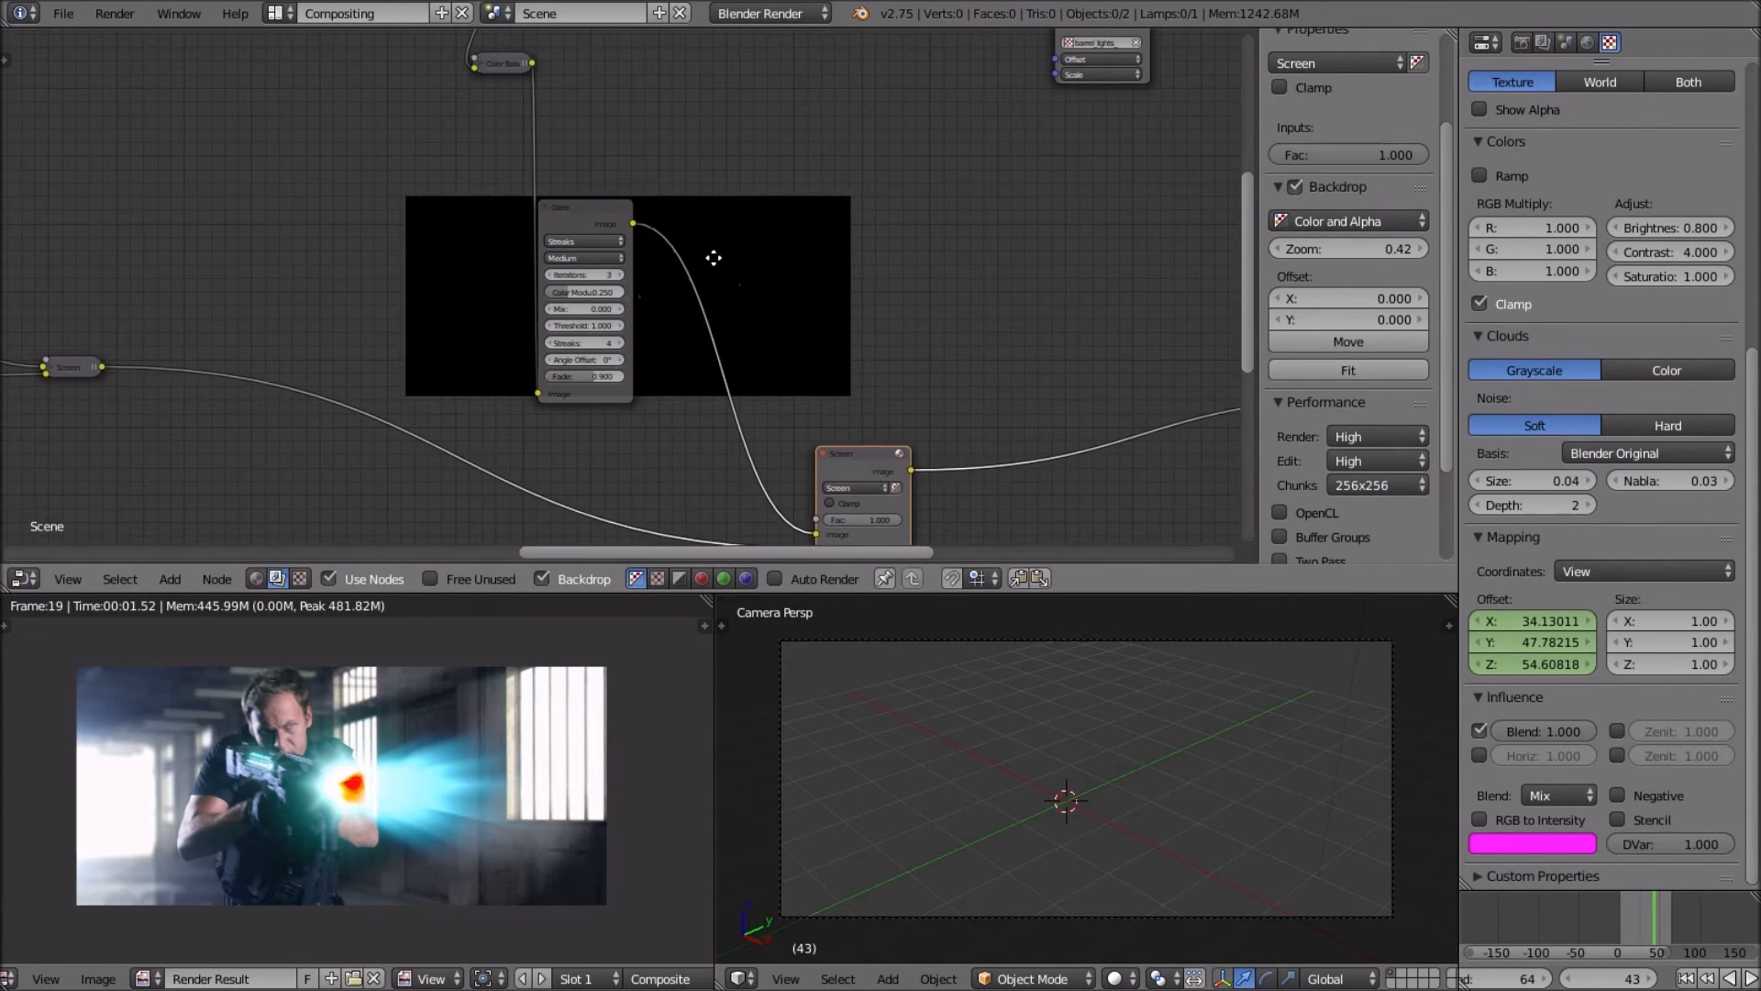
middle_click_drag(713, 258, 739, 365)
scroll(653, 297, "up", 3)
left_click_drag(613, 338, 723, 266)
scroll(729, 266, "up", 2)
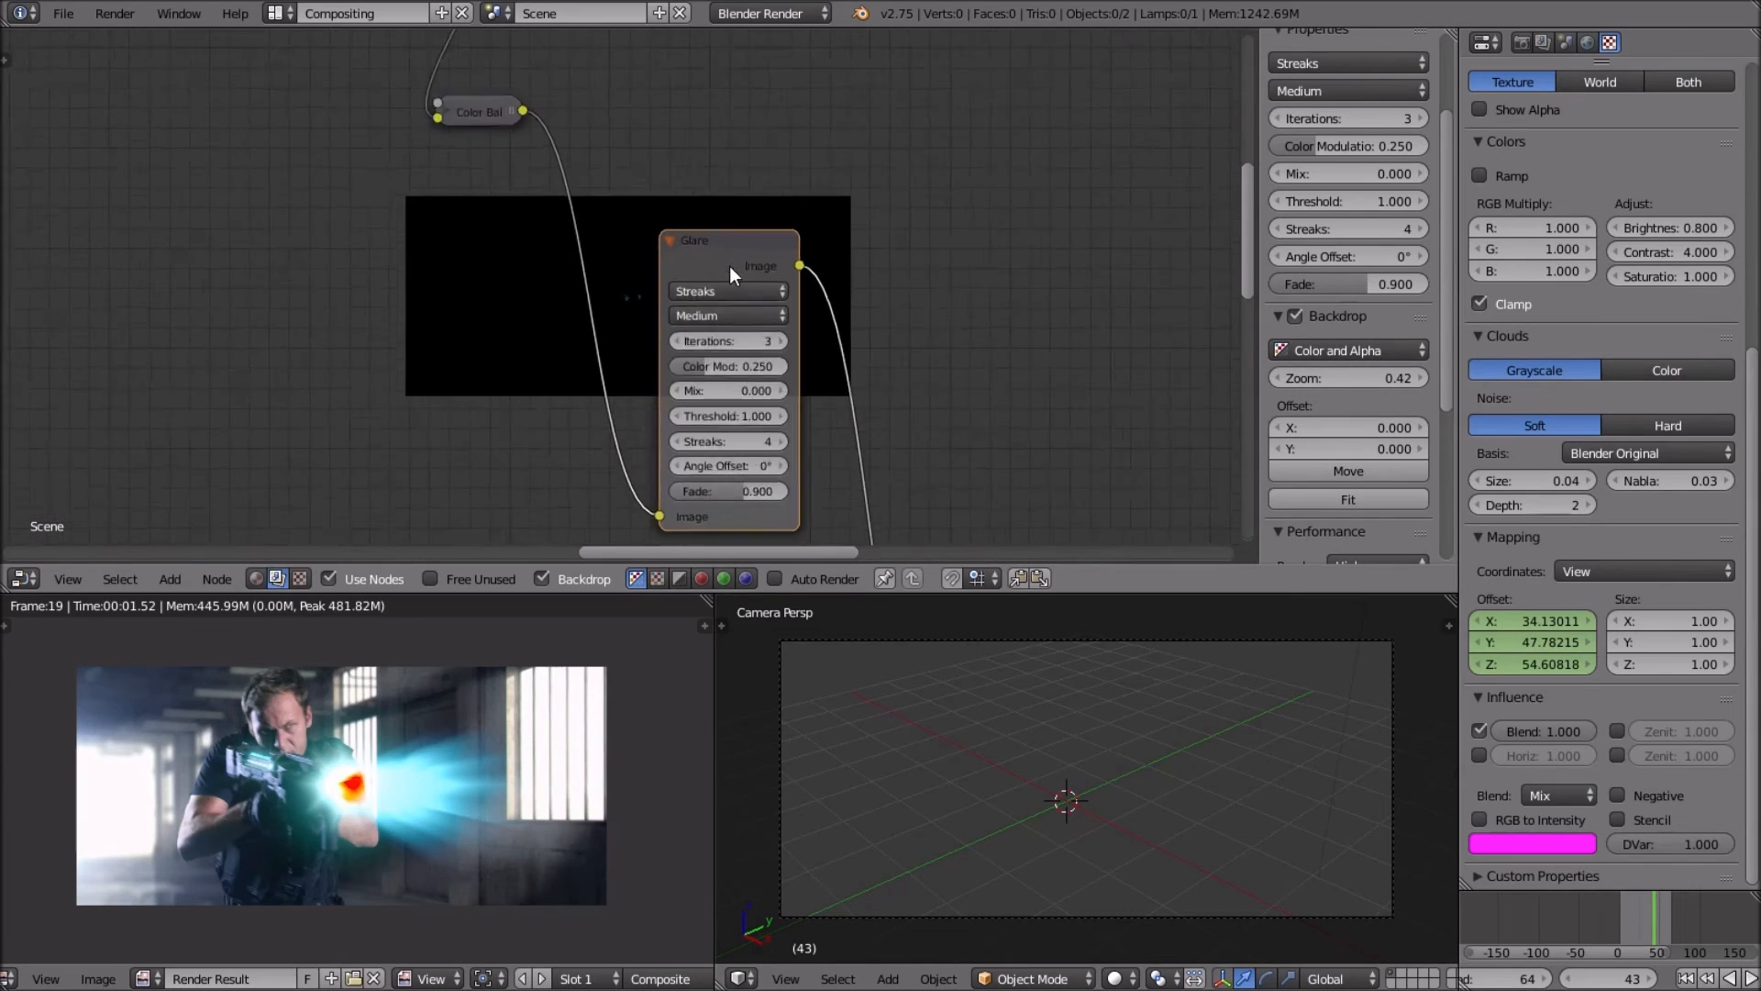
Set the new Glare node's number of streaks to 9.
middle_click_drag(730, 266, 559, 216)
scroll(567, 229, "up", 4)
left_click(582, 445)
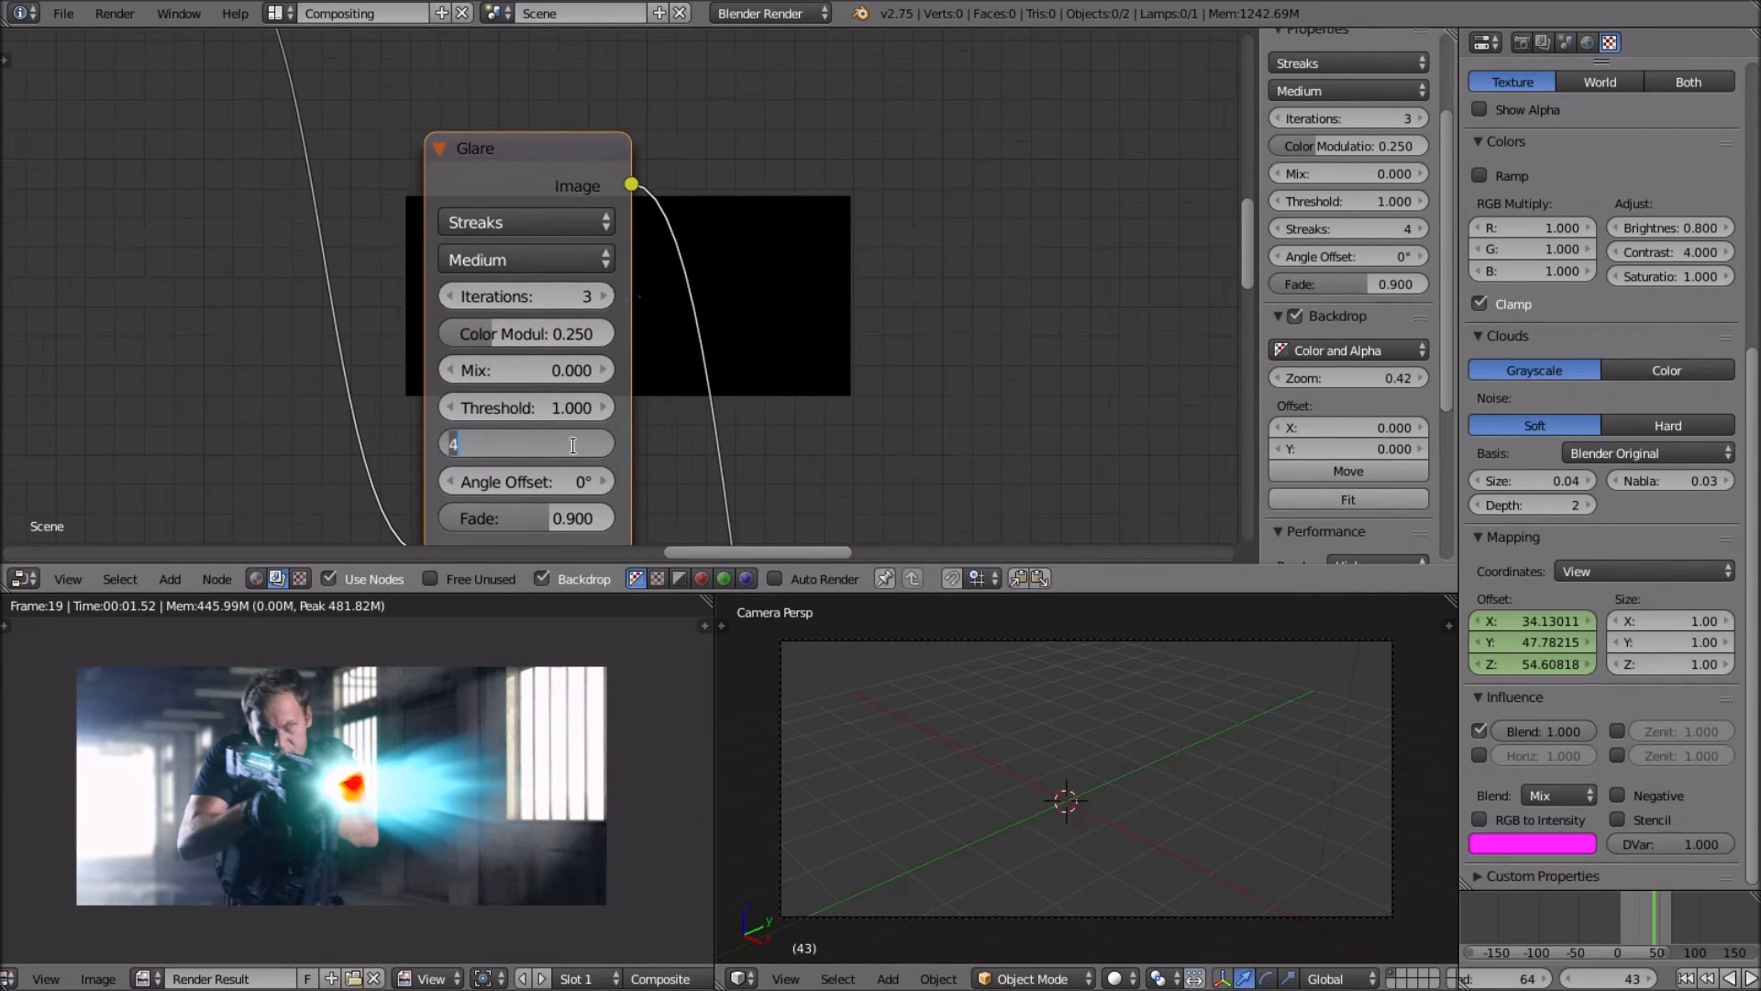
type("9")
key("Return")
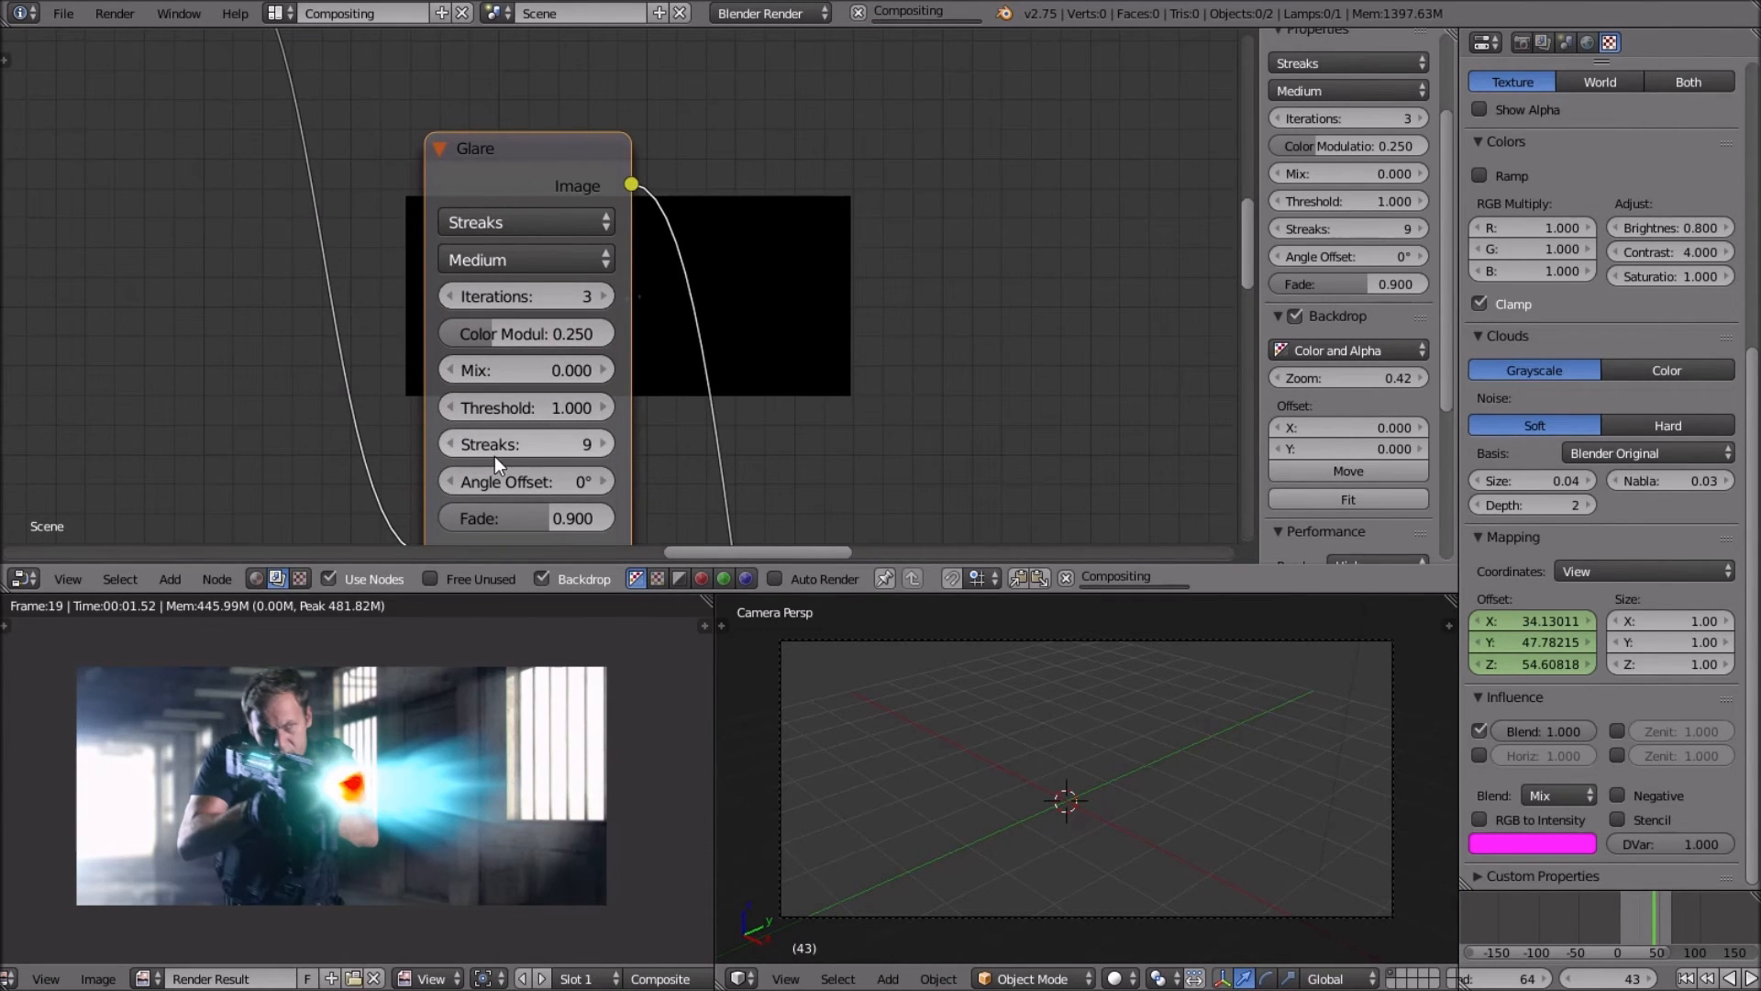
Look over the blur and Add nodes feeding the Glare node, along with the rest of the node tree.
scroll(394, 761, "up", 2)
scroll(314, 405, "down", 5)
middle_click_drag(400, 214, 1097, 246)
scroll(1097, 246, "down", 2)
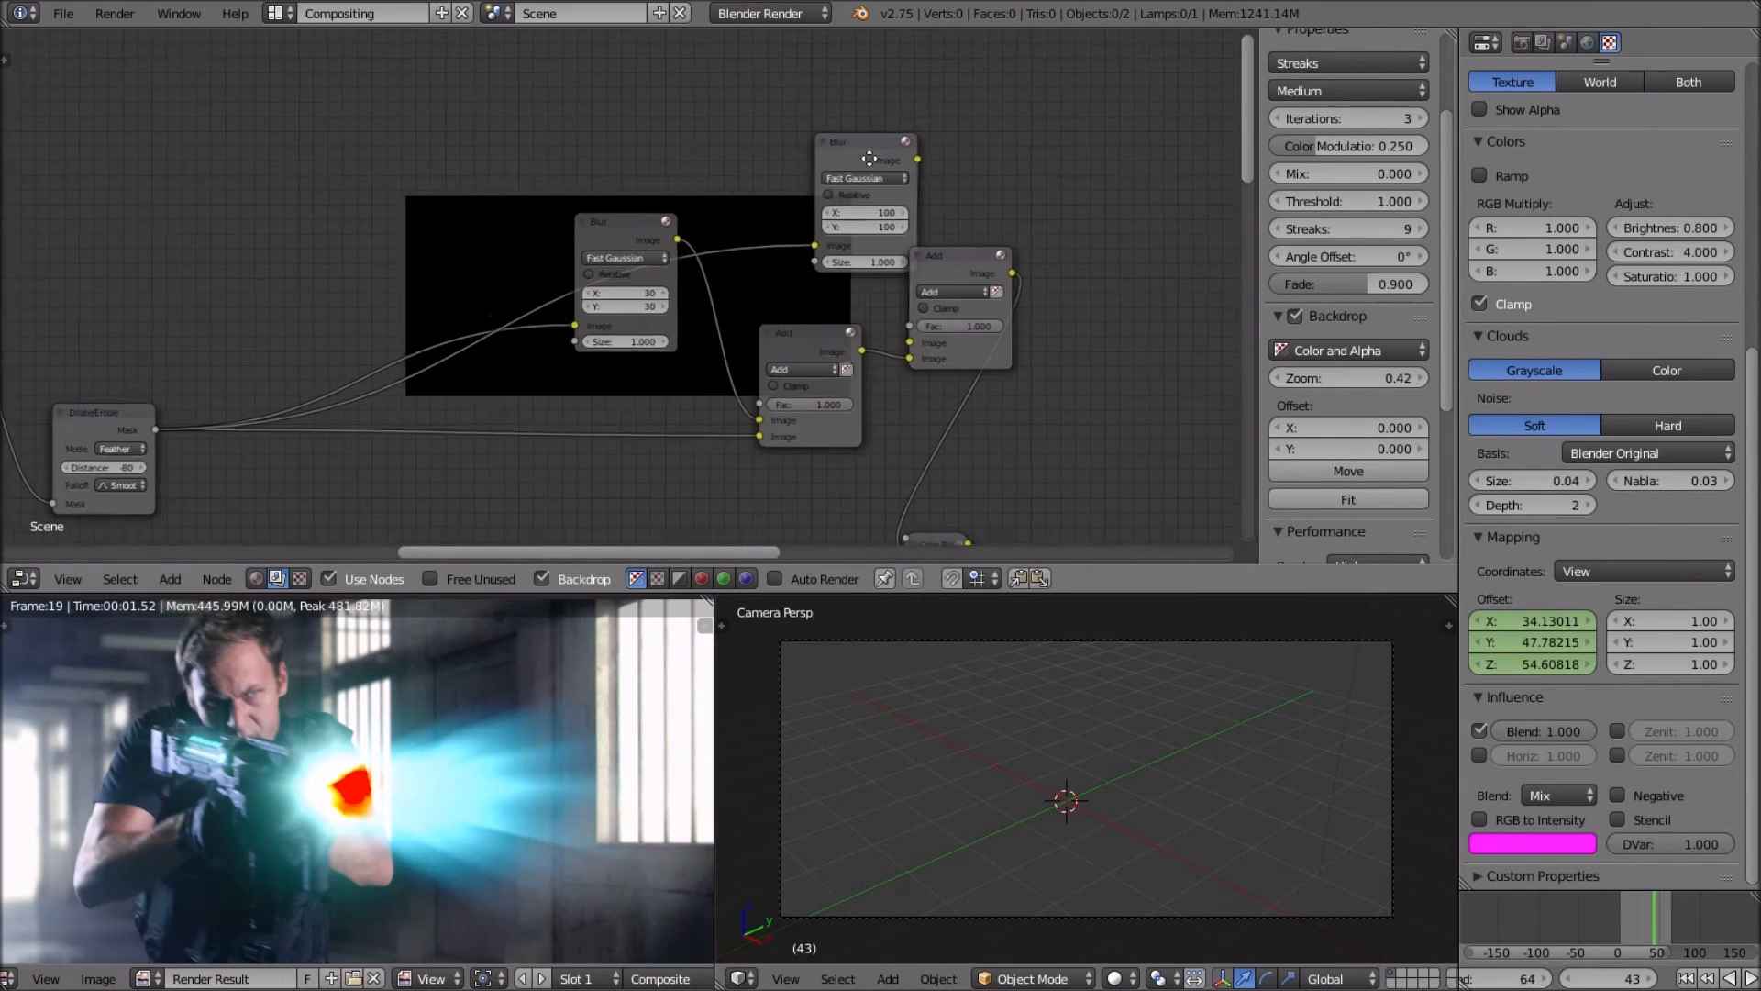
middle_click_drag(837, 327, 1091, 210)
middle_click_drag(454, 148, 1212, 49)
scroll(1339, 110, "down", 3)
middle_click_drag(915, 236, 753, 130)
scroll(607, 195, "down", 6)
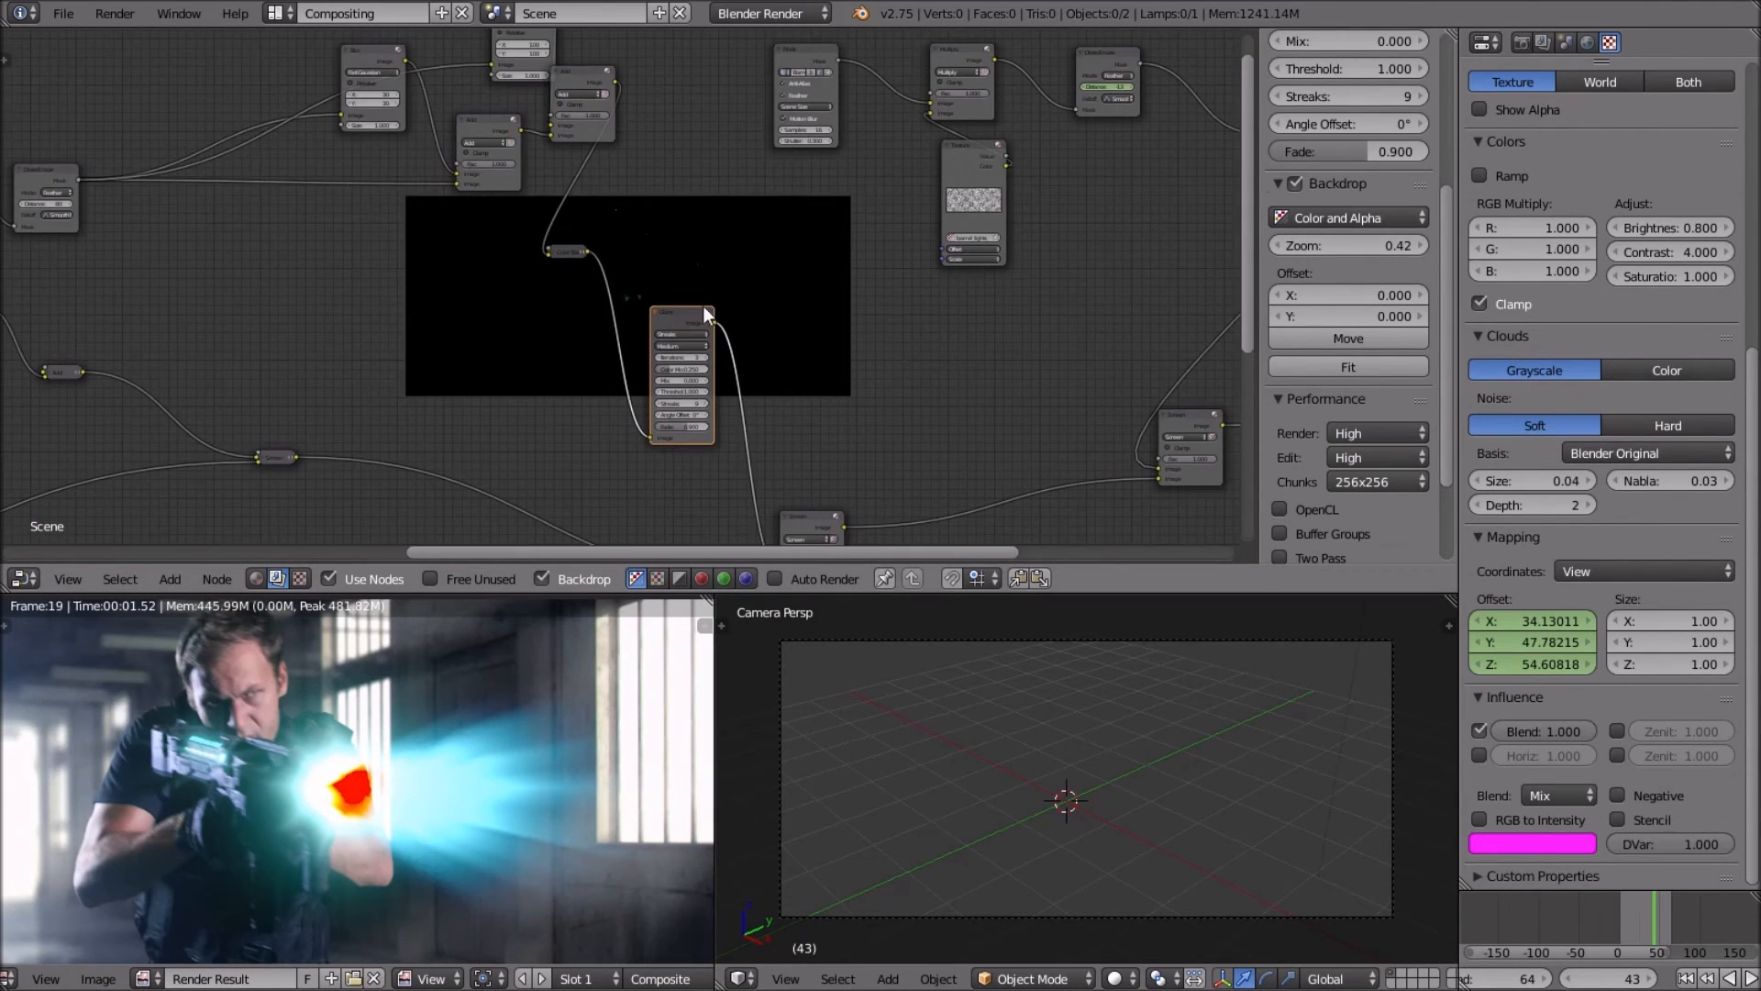
Duplicate the Glare node onto its output link before the Screen node and set the copy's glare type to Ghosts.
scroll(688, 310, "up", 4)
middle_click_drag(636, 250, 580, 222)
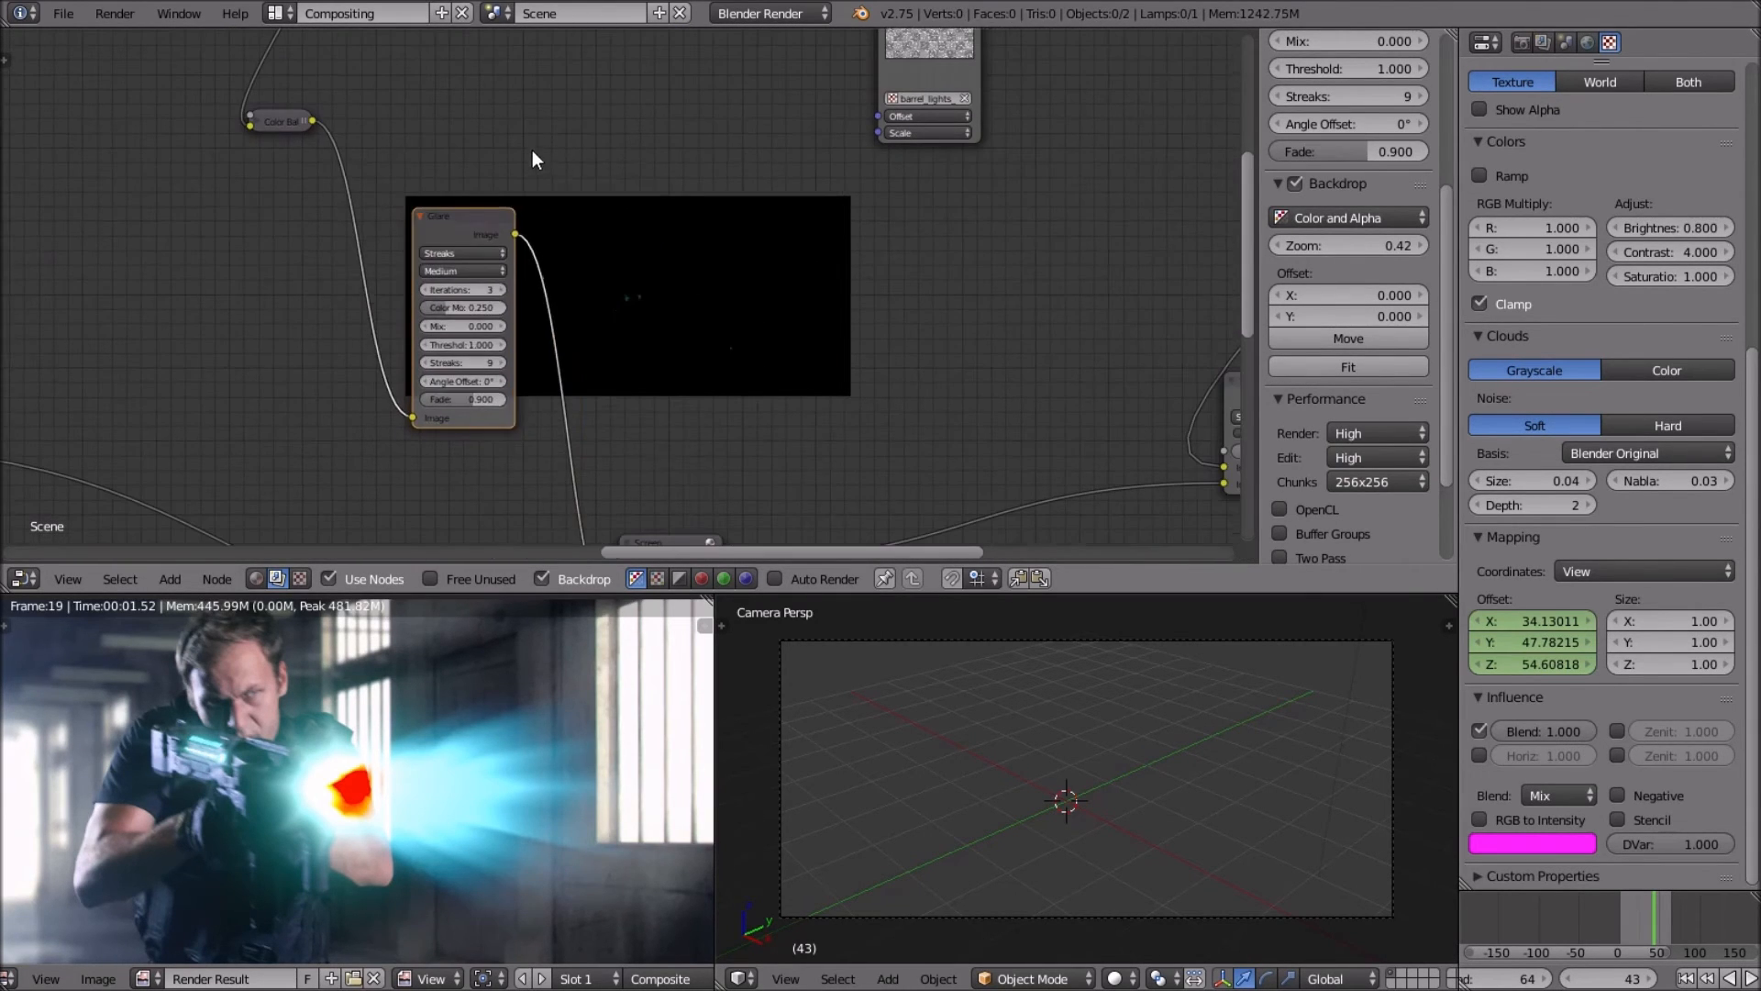
key("shift+d")
left_click(688, 192)
left_click(617, 289)
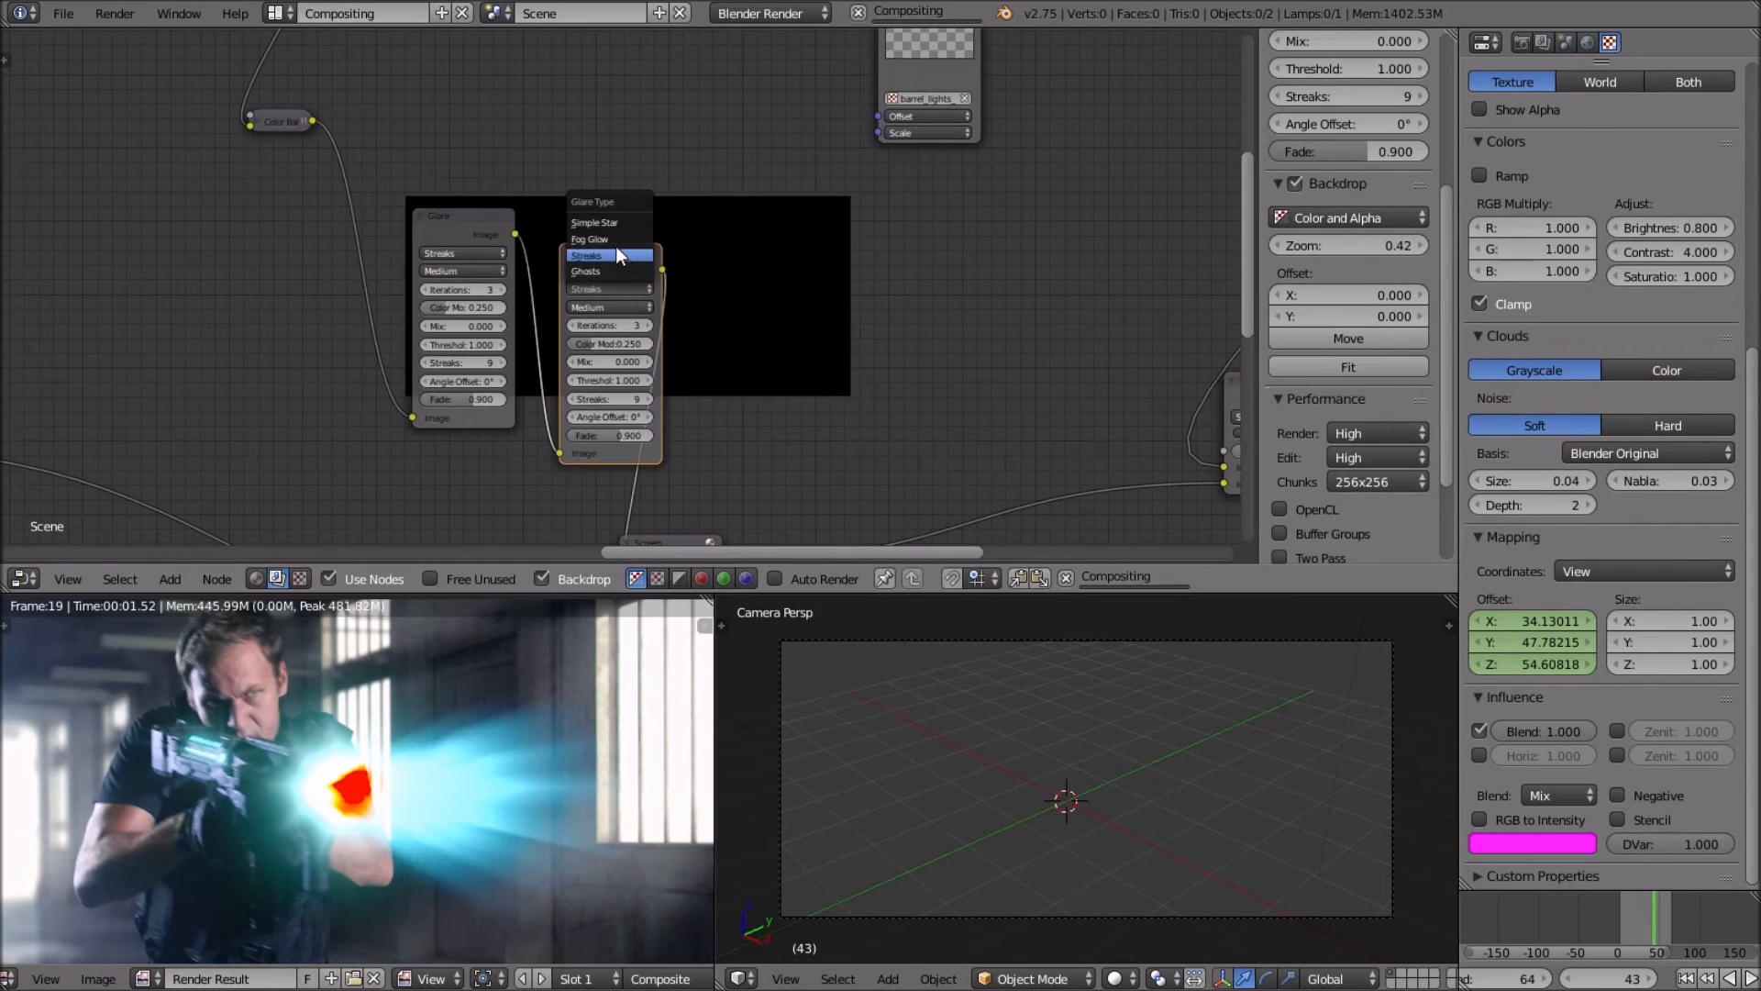
left_click(613, 268)
scroll(613, 268, "up", 2)
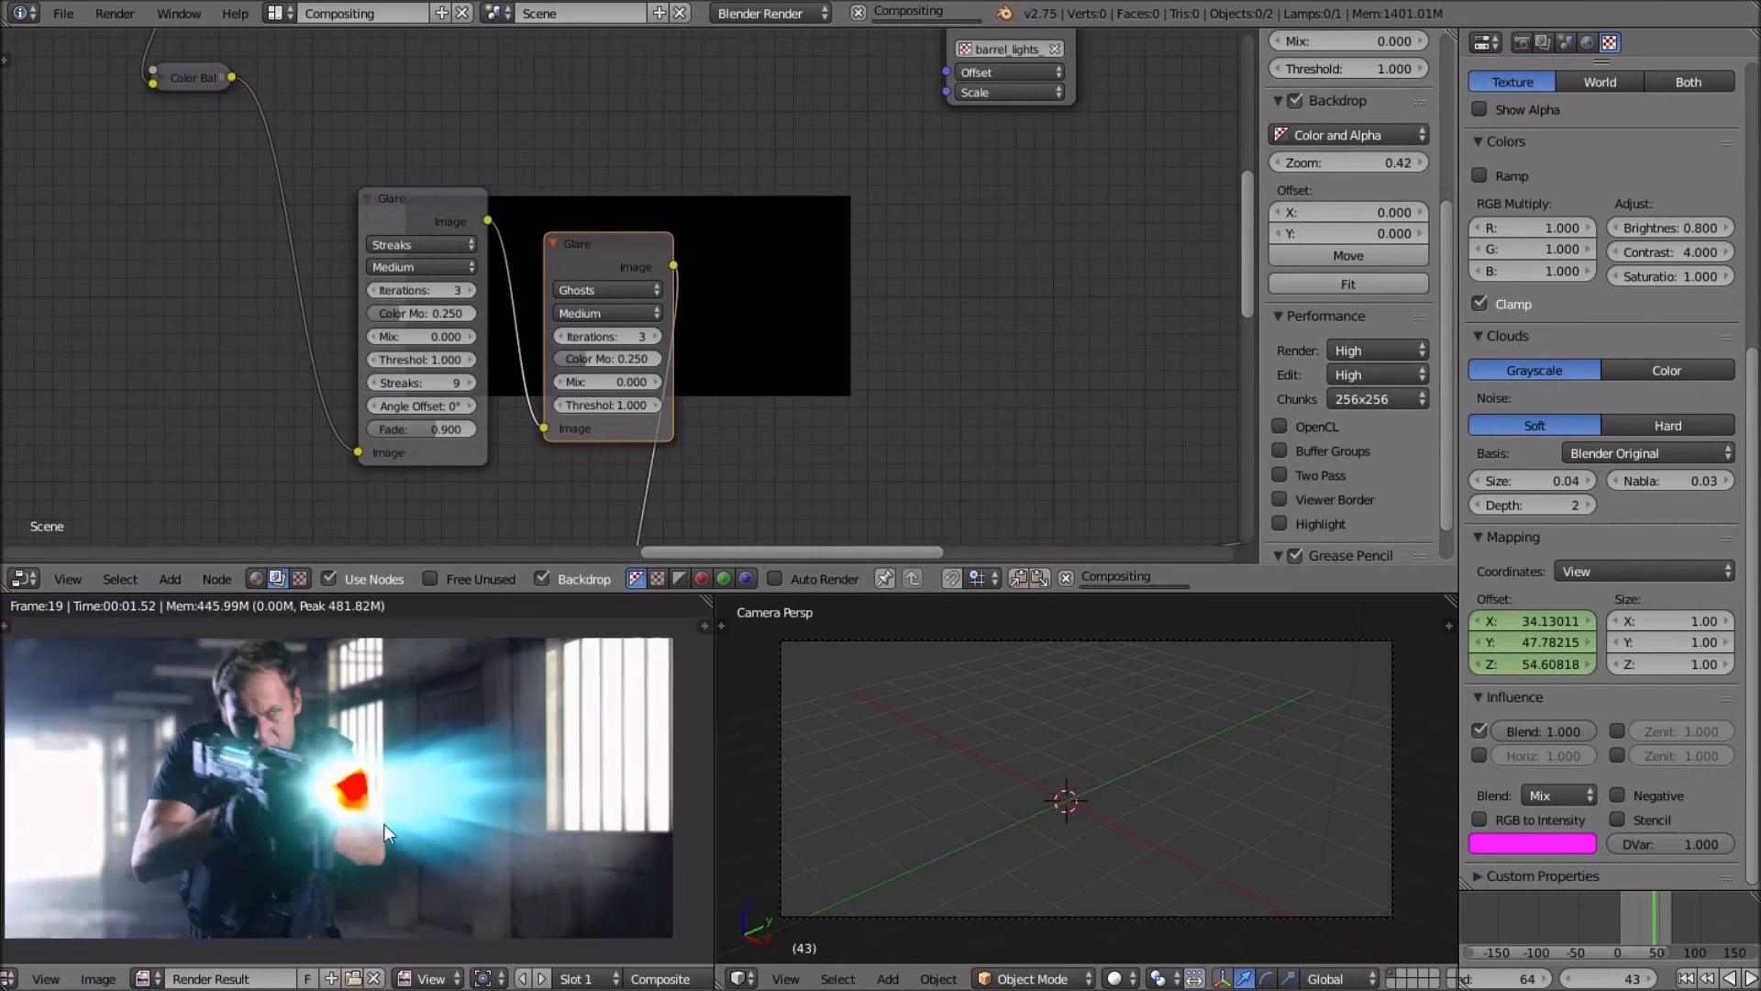
Examine the barrel flash with both glare effects up close and in the full shot.
scroll(411, 782, "up", 3)
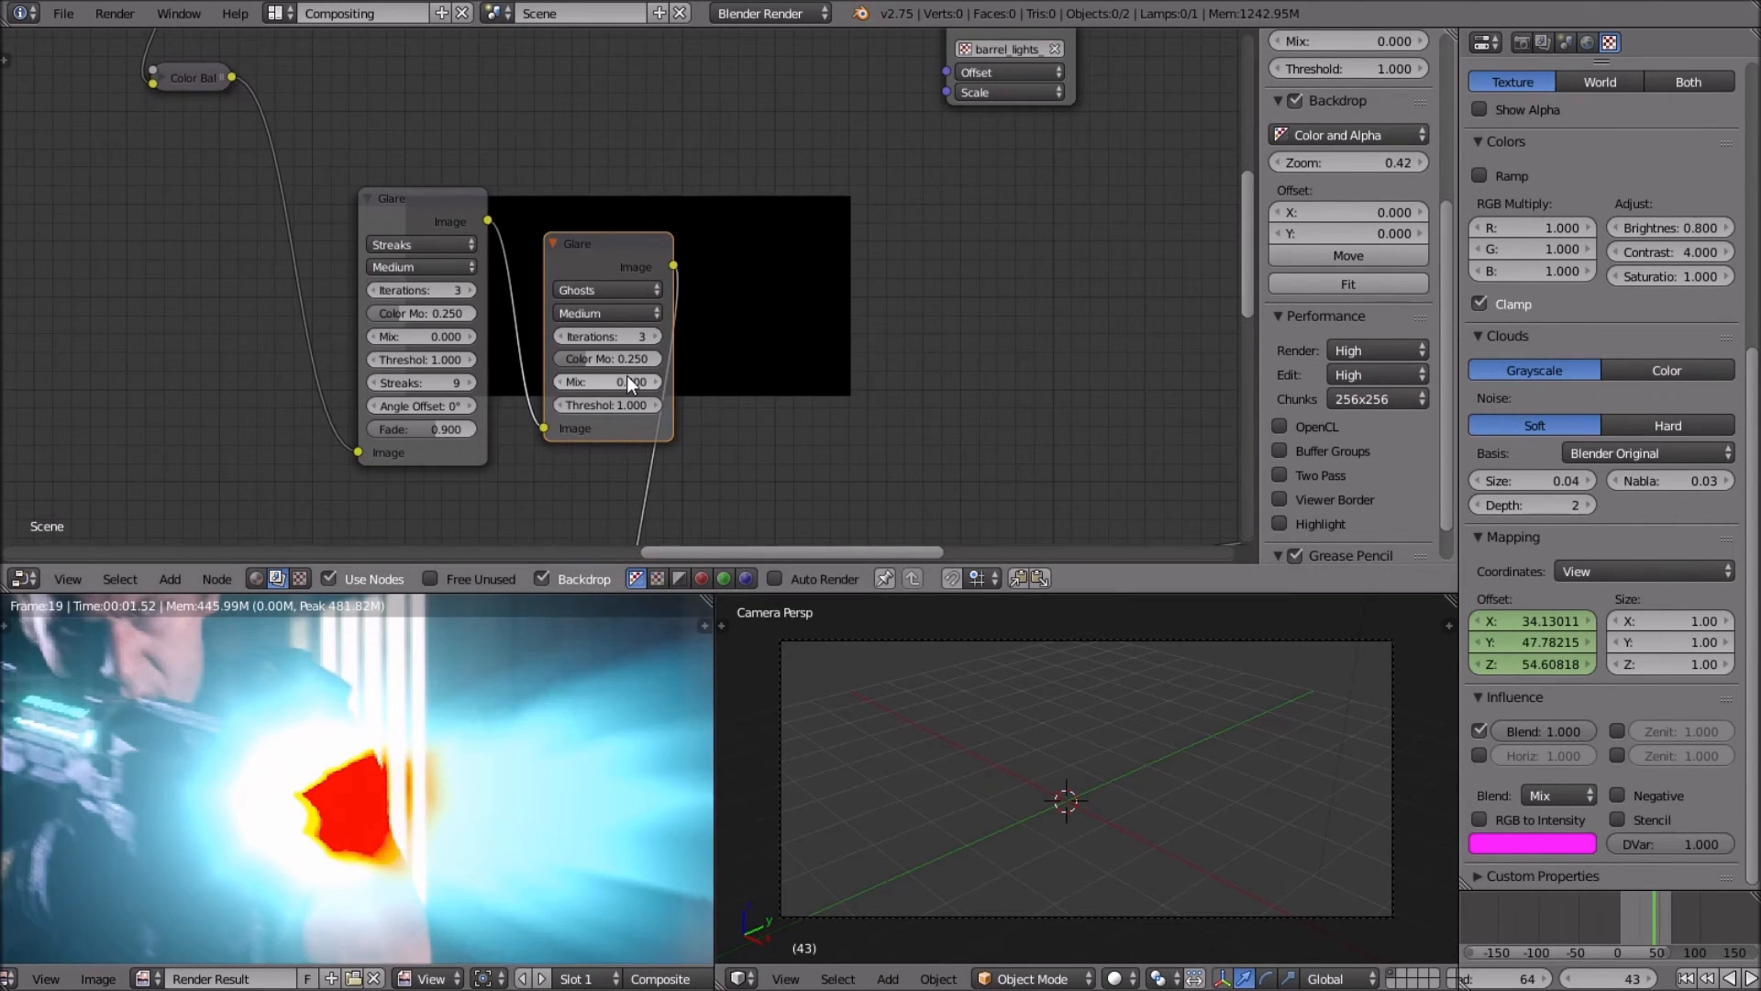
scroll(629, 382, "down", 2)
scroll(434, 724, "down", 3)
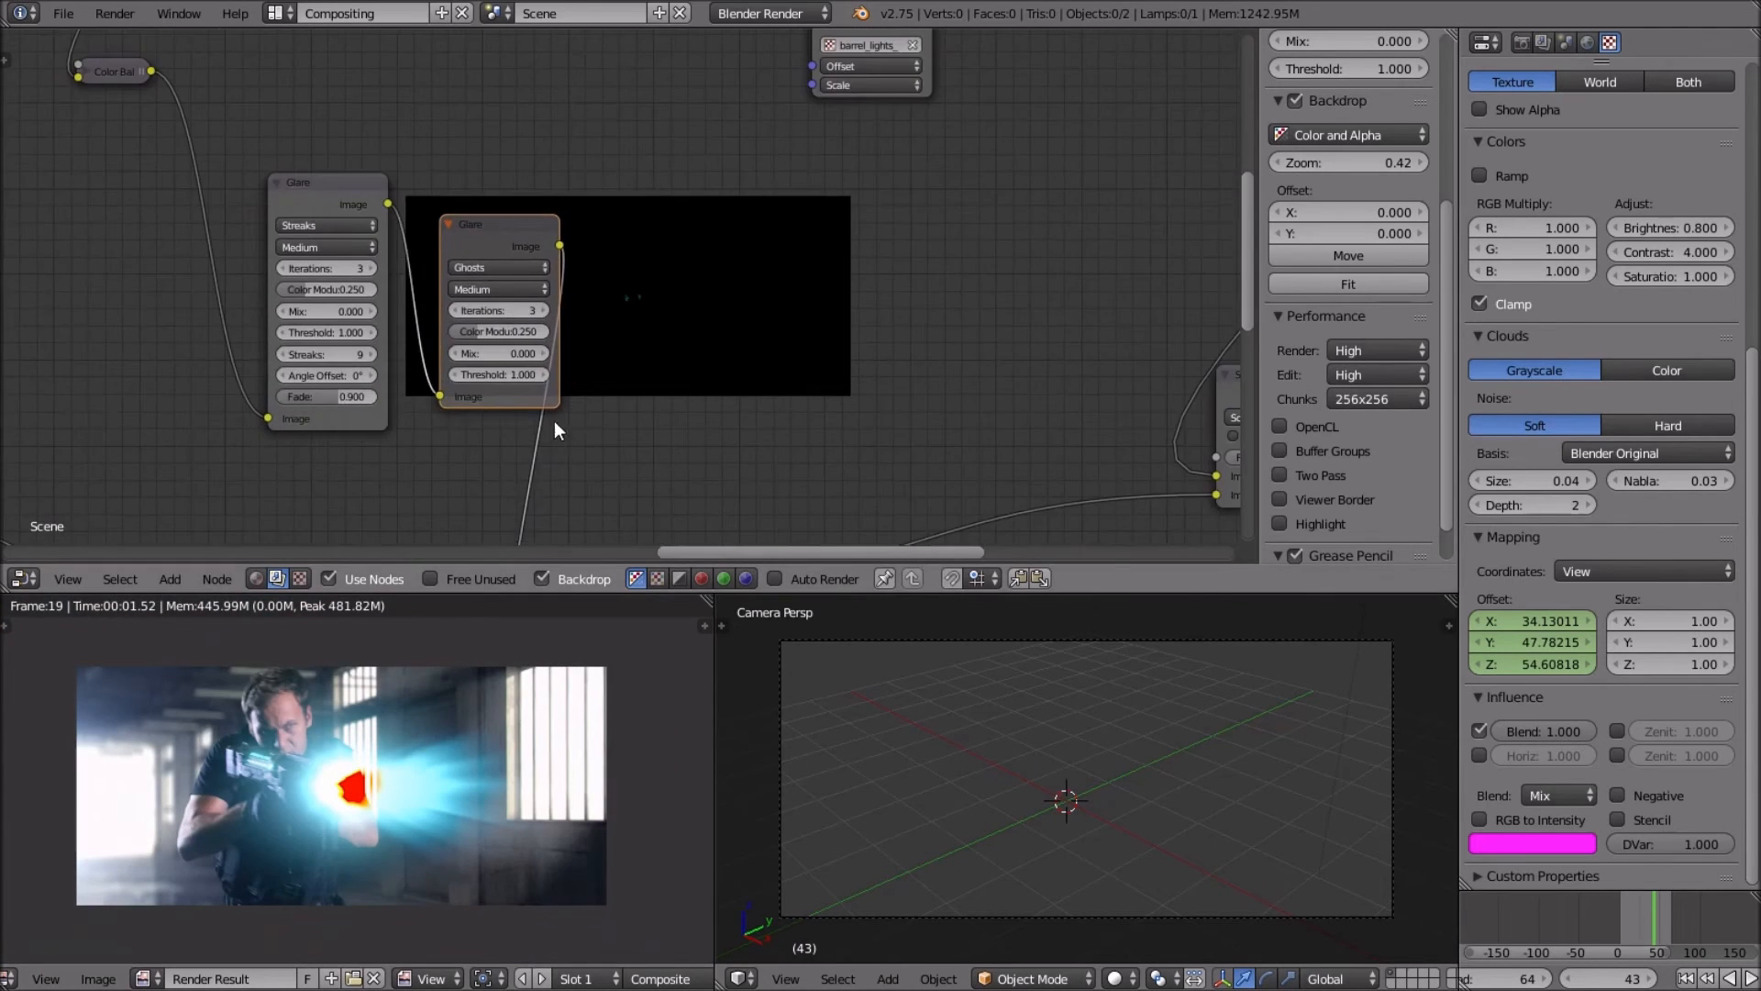
scroll(554, 427, "up", 2)
scroll(349, 794, "up", 3)
scroll(516, 339, "down", 4)
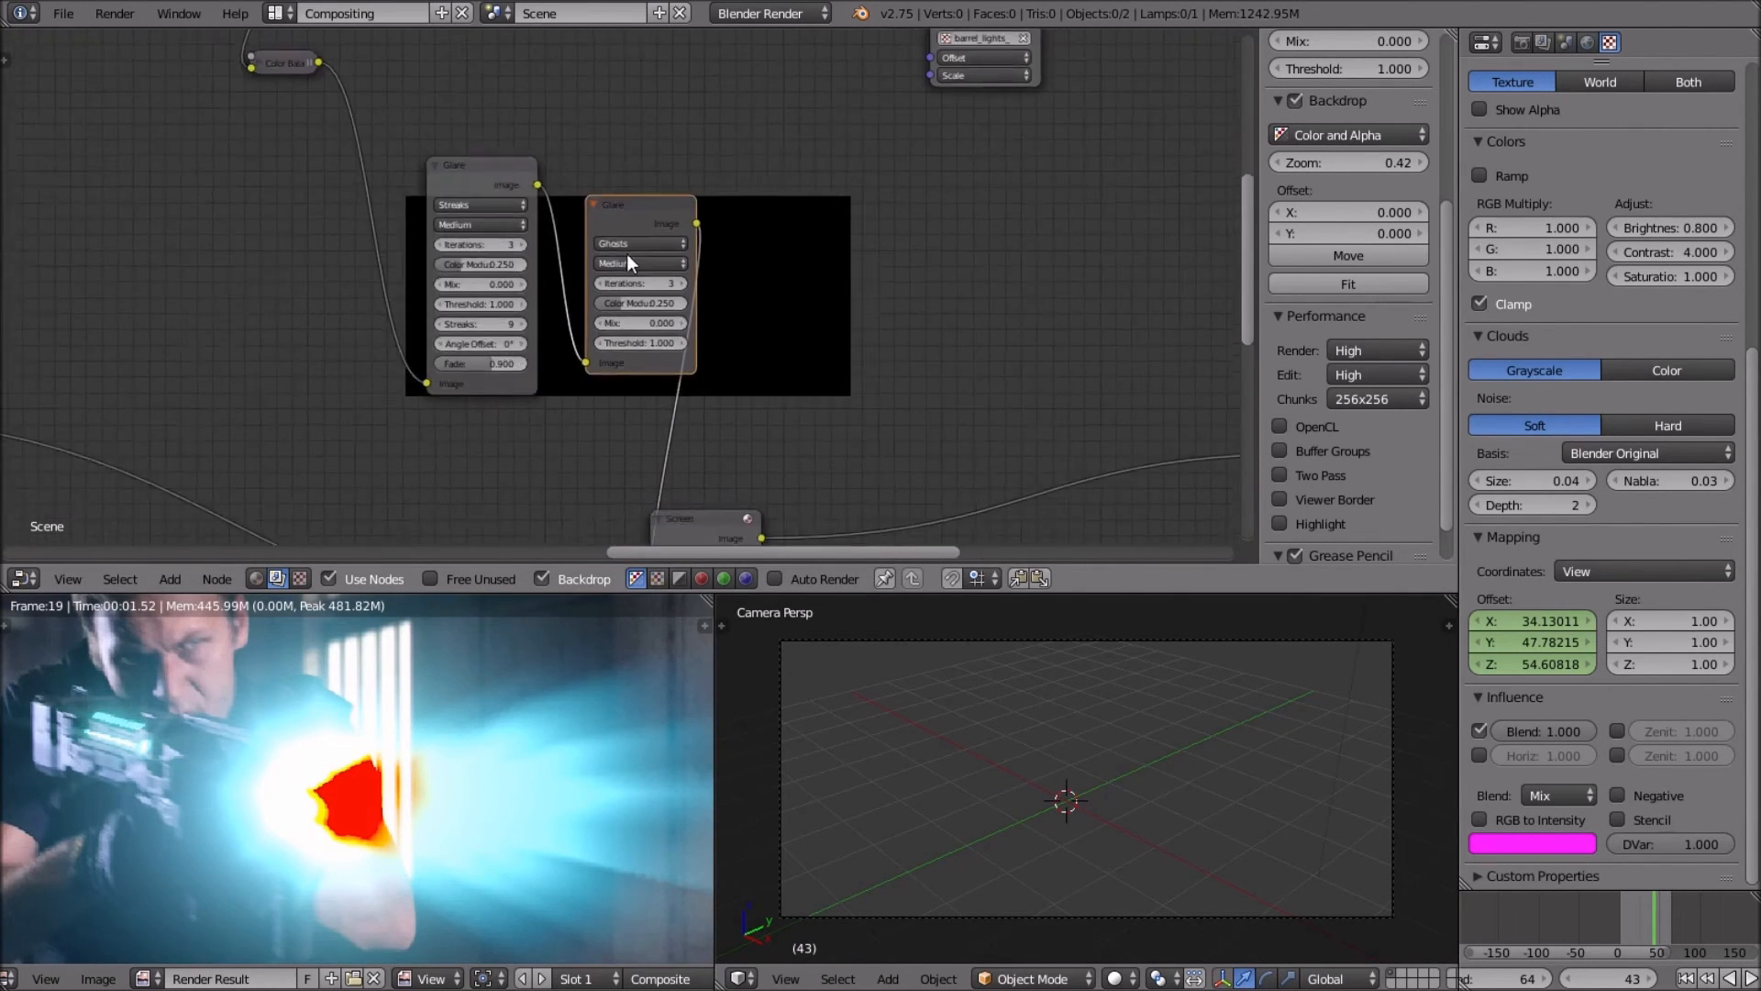
Duplicate the Streaks and Ghosts Glare nodes together and place the copies after the collapsed Add node of the lower branch.
scroll(627, 255, "down", 5)
middle_click_drag(433, 312, 657, 279)
scroll(657, 279, "down", 4)
middle_click_drag(550, 339, 762, 383)
scroll(770, 394, "down", 2)
scroll(917, 286, "up", 3)
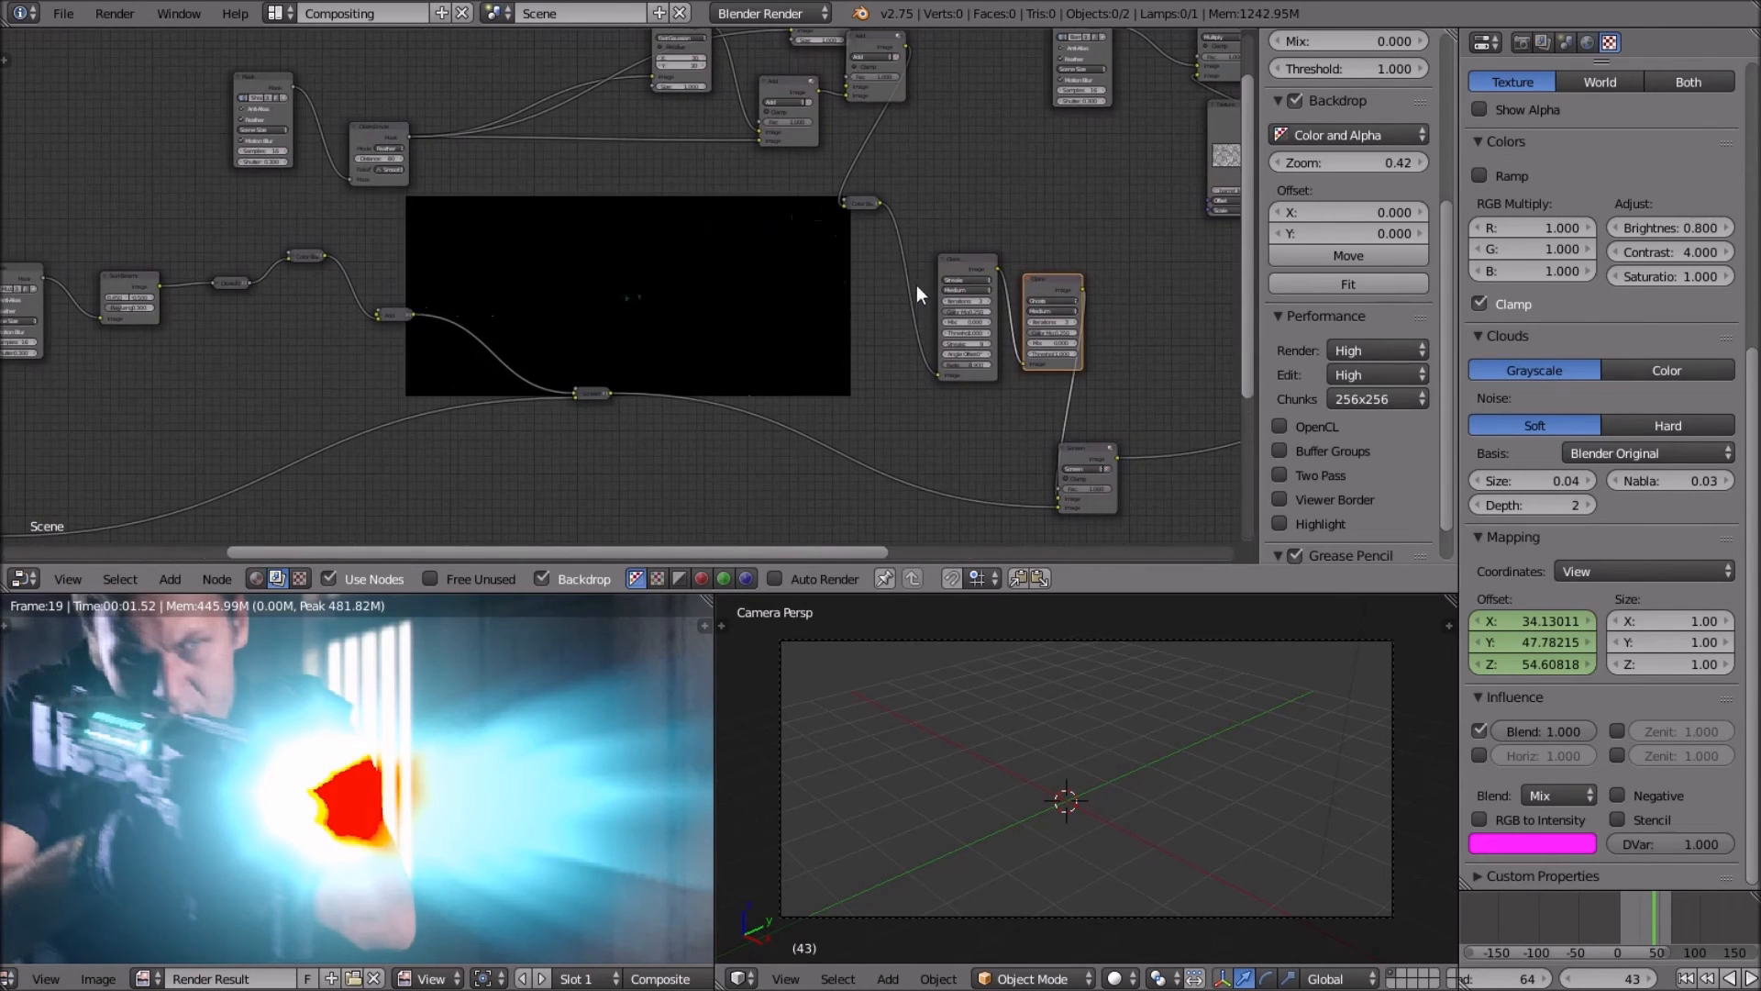
left_click(949, 262)
left_click(1029, 282, "shift")
middle_click_drag(592, 319, 820, 345)
key("shift+d")
left_click(335, 324)
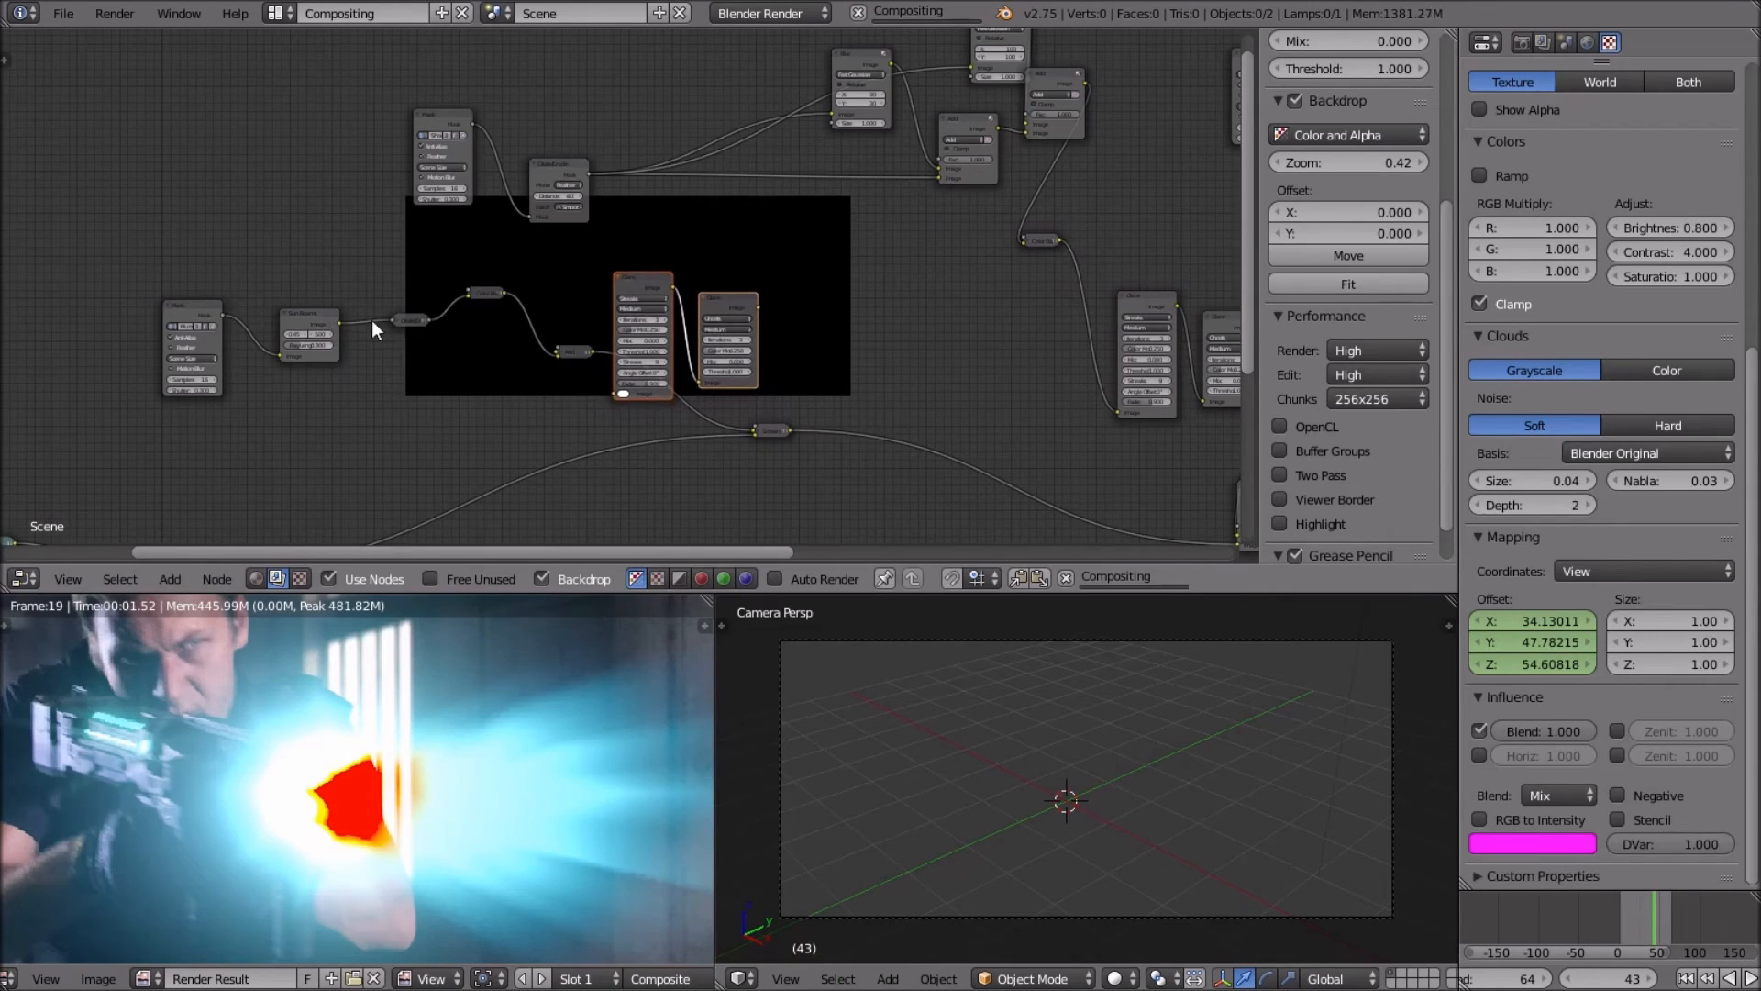
Wire the collapsed Add node into the copied Streaks Glare and the copied Ghosts Glare output into the collapsed Screen node.
scroll(619, 283, "up", 4)
mouse_move(620, 272)
left_mouse_down()
mouse_move(634, 284)
mouse_move(614, 253)
left_mouse_up()
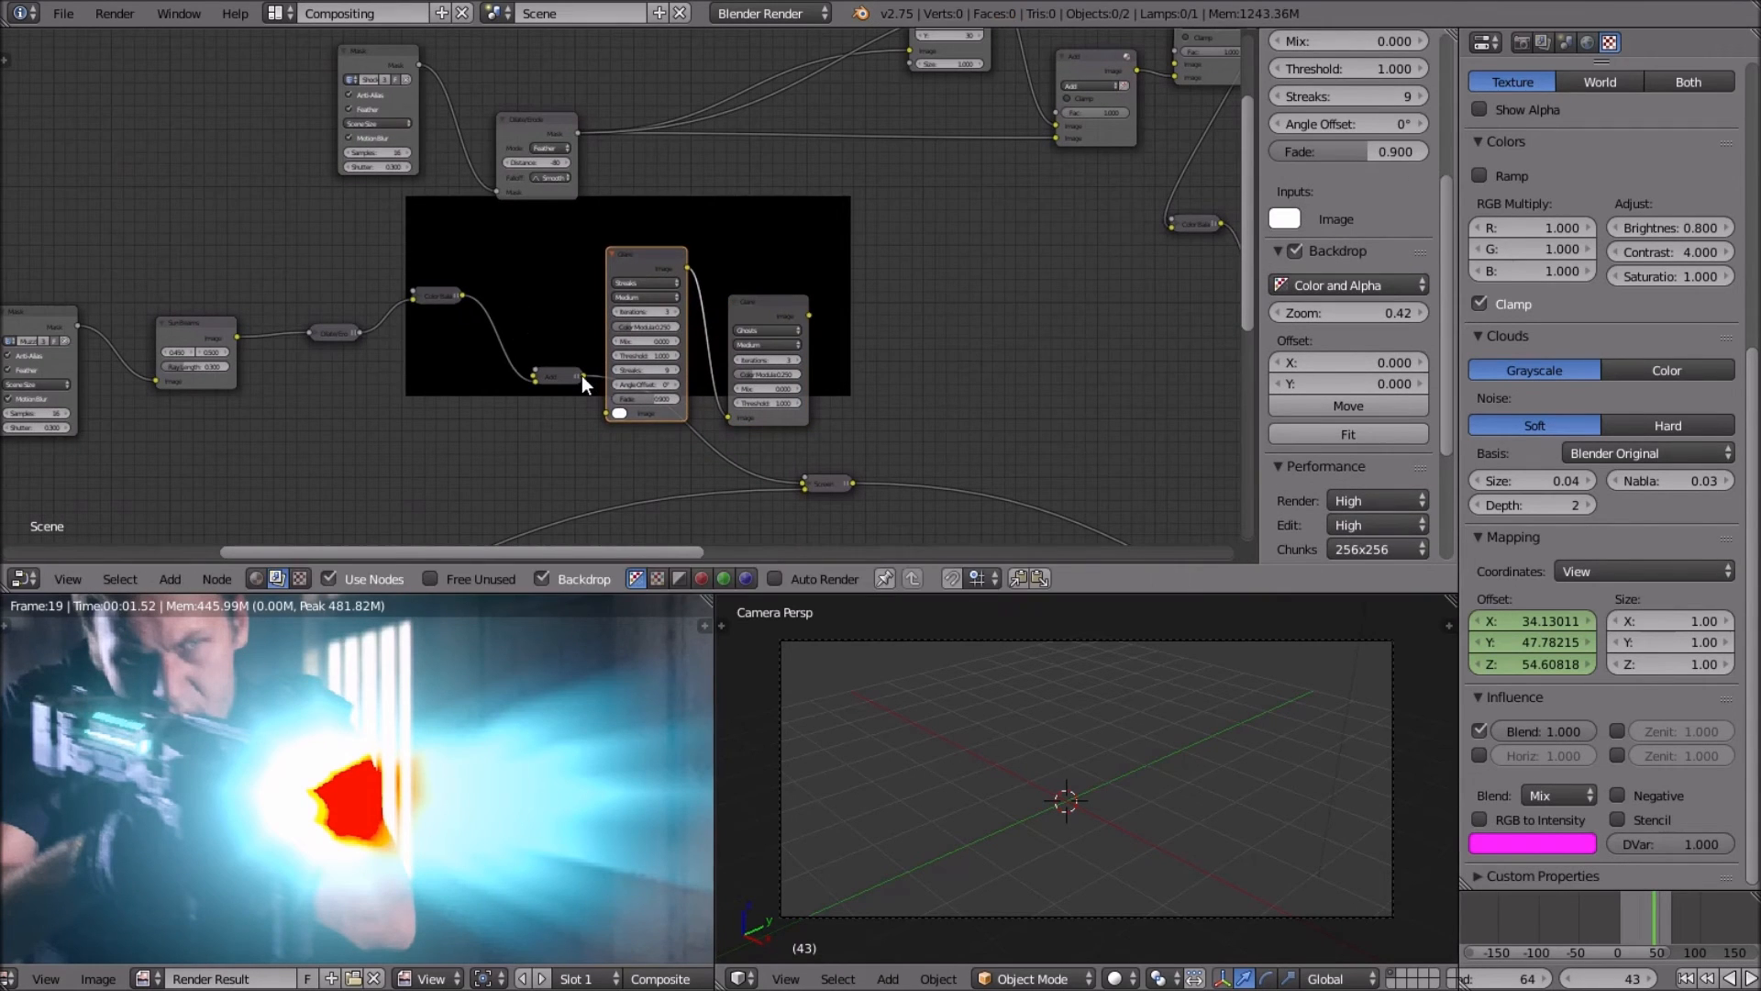
left_click_drag(581, 376, 604, 409)
left_click_drag(809, 314, 800, 482)
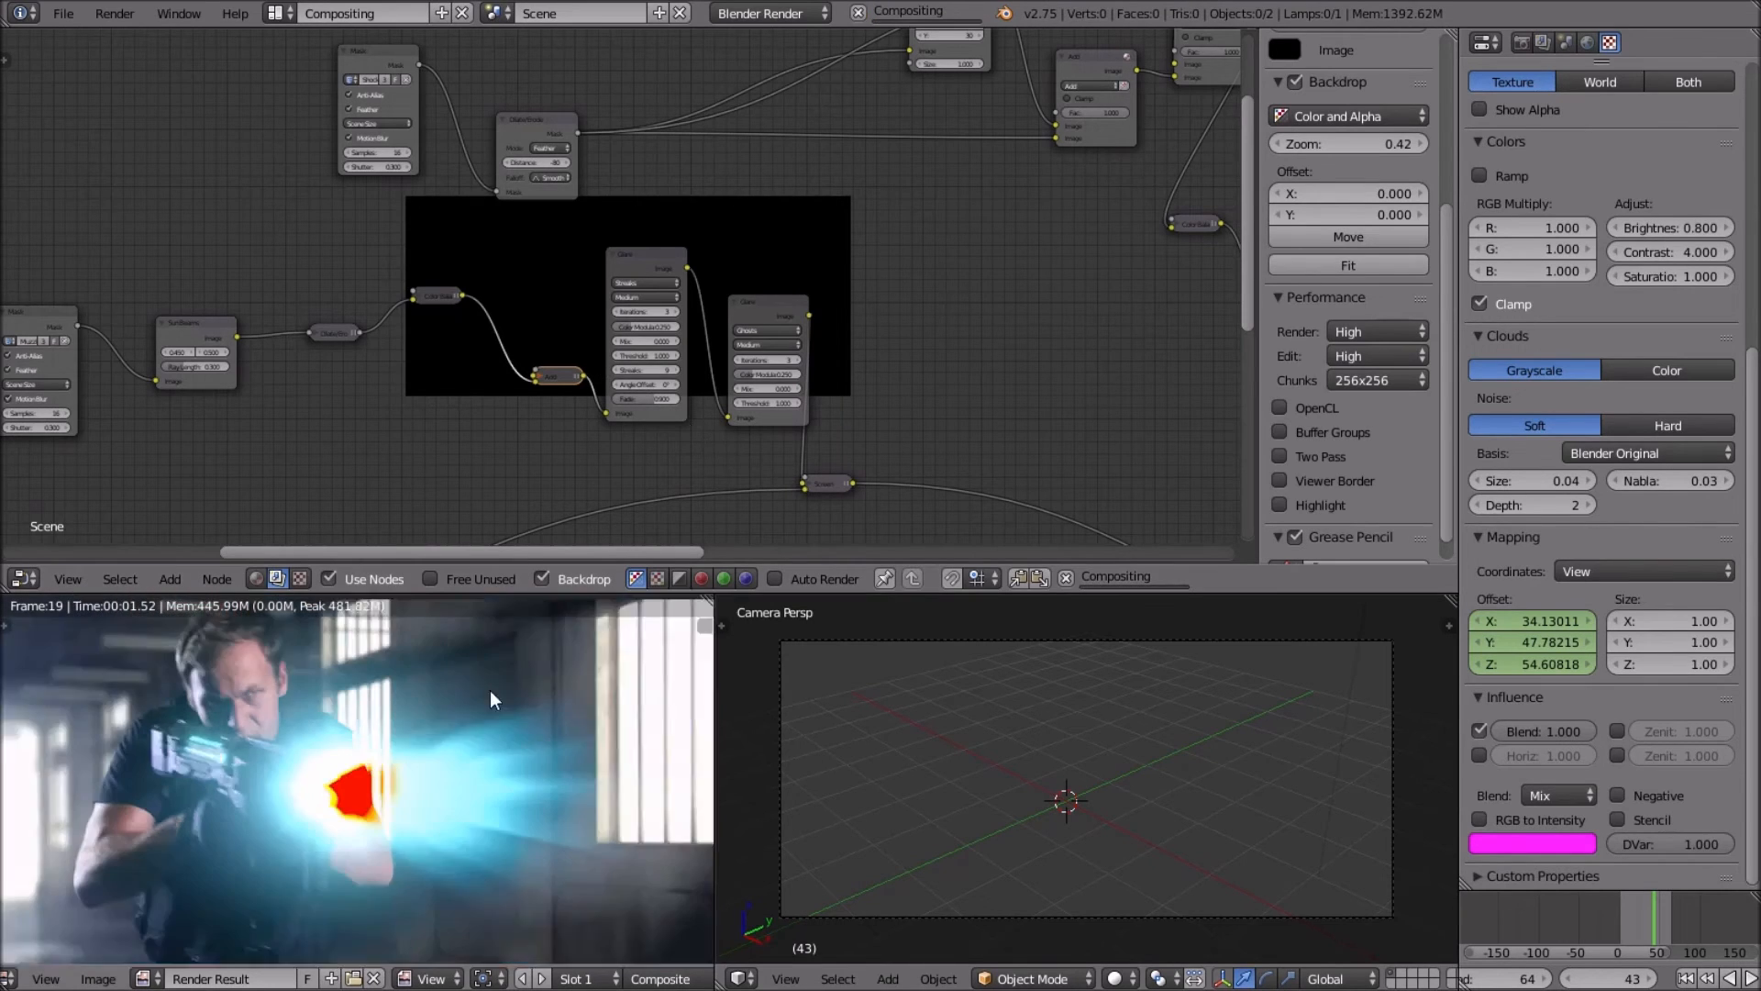
Examine the stronger barrel flash and its glare in the render result, both up close and across the full frame.
scroll(490, 690, "down", 2)
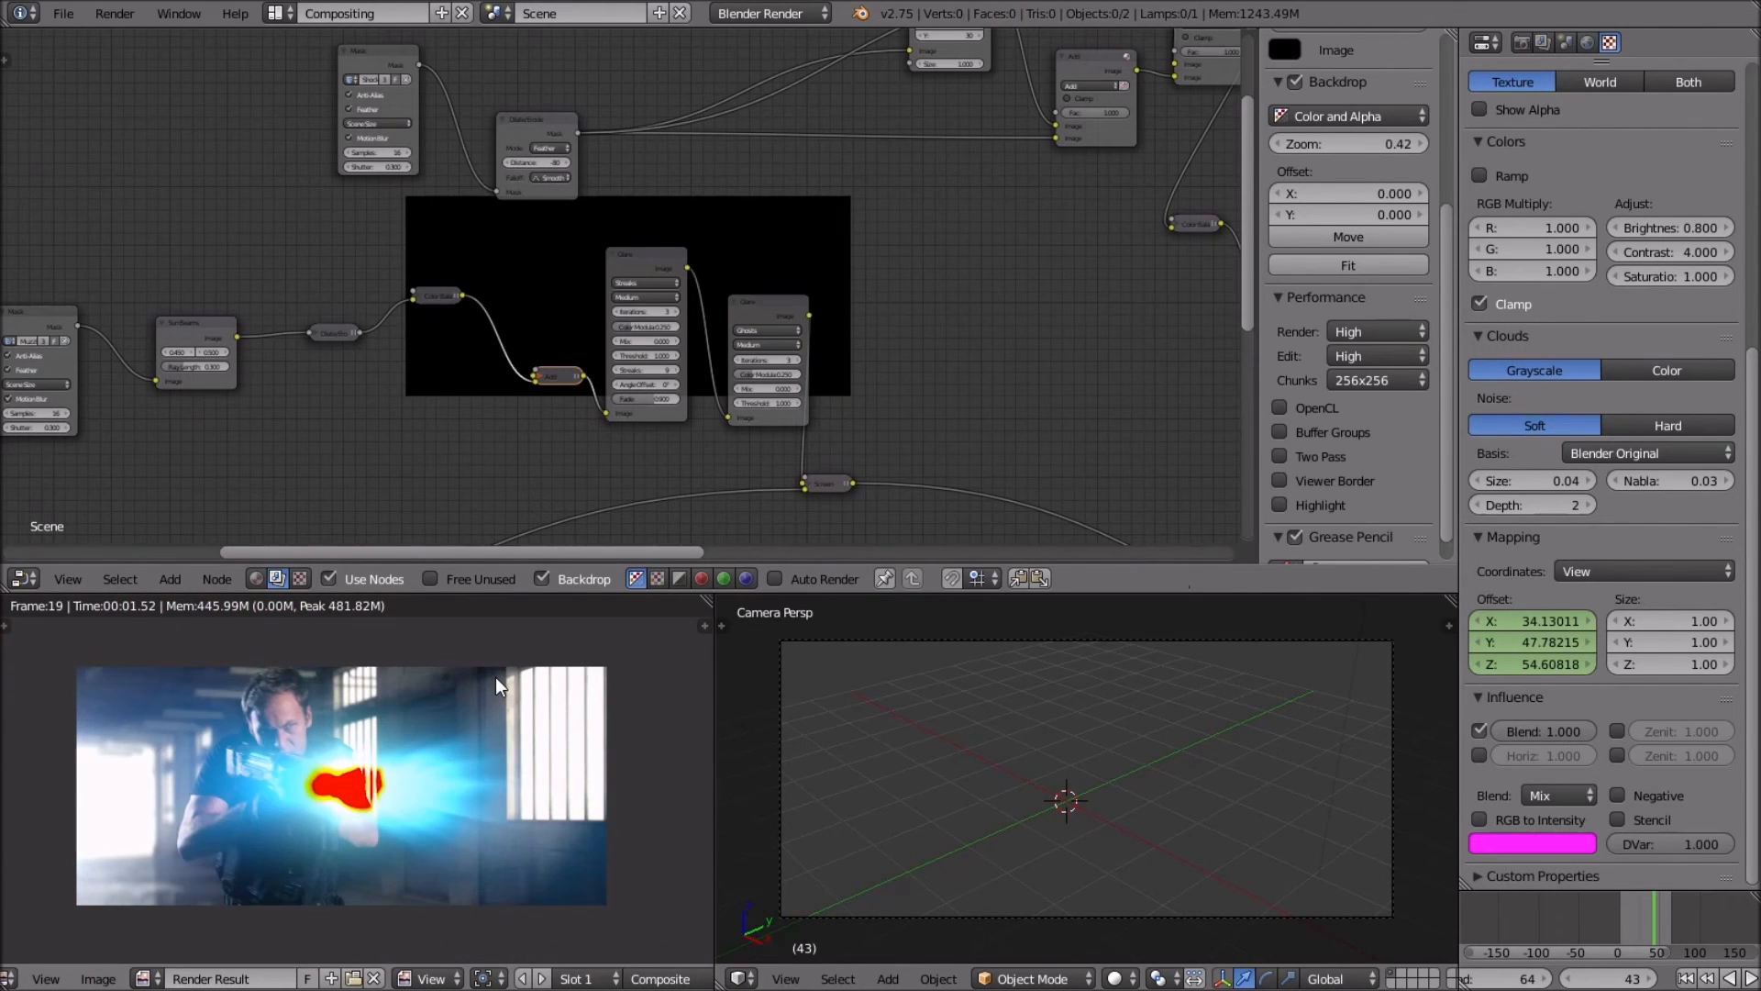
scroll(718, 404, "up", 2)
middle_click_drag(717, 402, 520, 360)
scroll(438, 725, "up", 3)
middle_click_drag(438, 724, 389, 715)
scroll(360, 696, "down", 3)
scroll(376, 735, "up", 3)
scroll(203, 717, "down", 4)
middle_click_drag(216, 712, 156, 732)
scroll(387, 714, "up", 2)
scroll(316, 734, "up", 1)
scroll(315, 734, "up", 2)
scroll(399, 718, "down", 5)
middle_click_drag(603, 714, 548, 708)
scroll(712, 347, "down", 5)
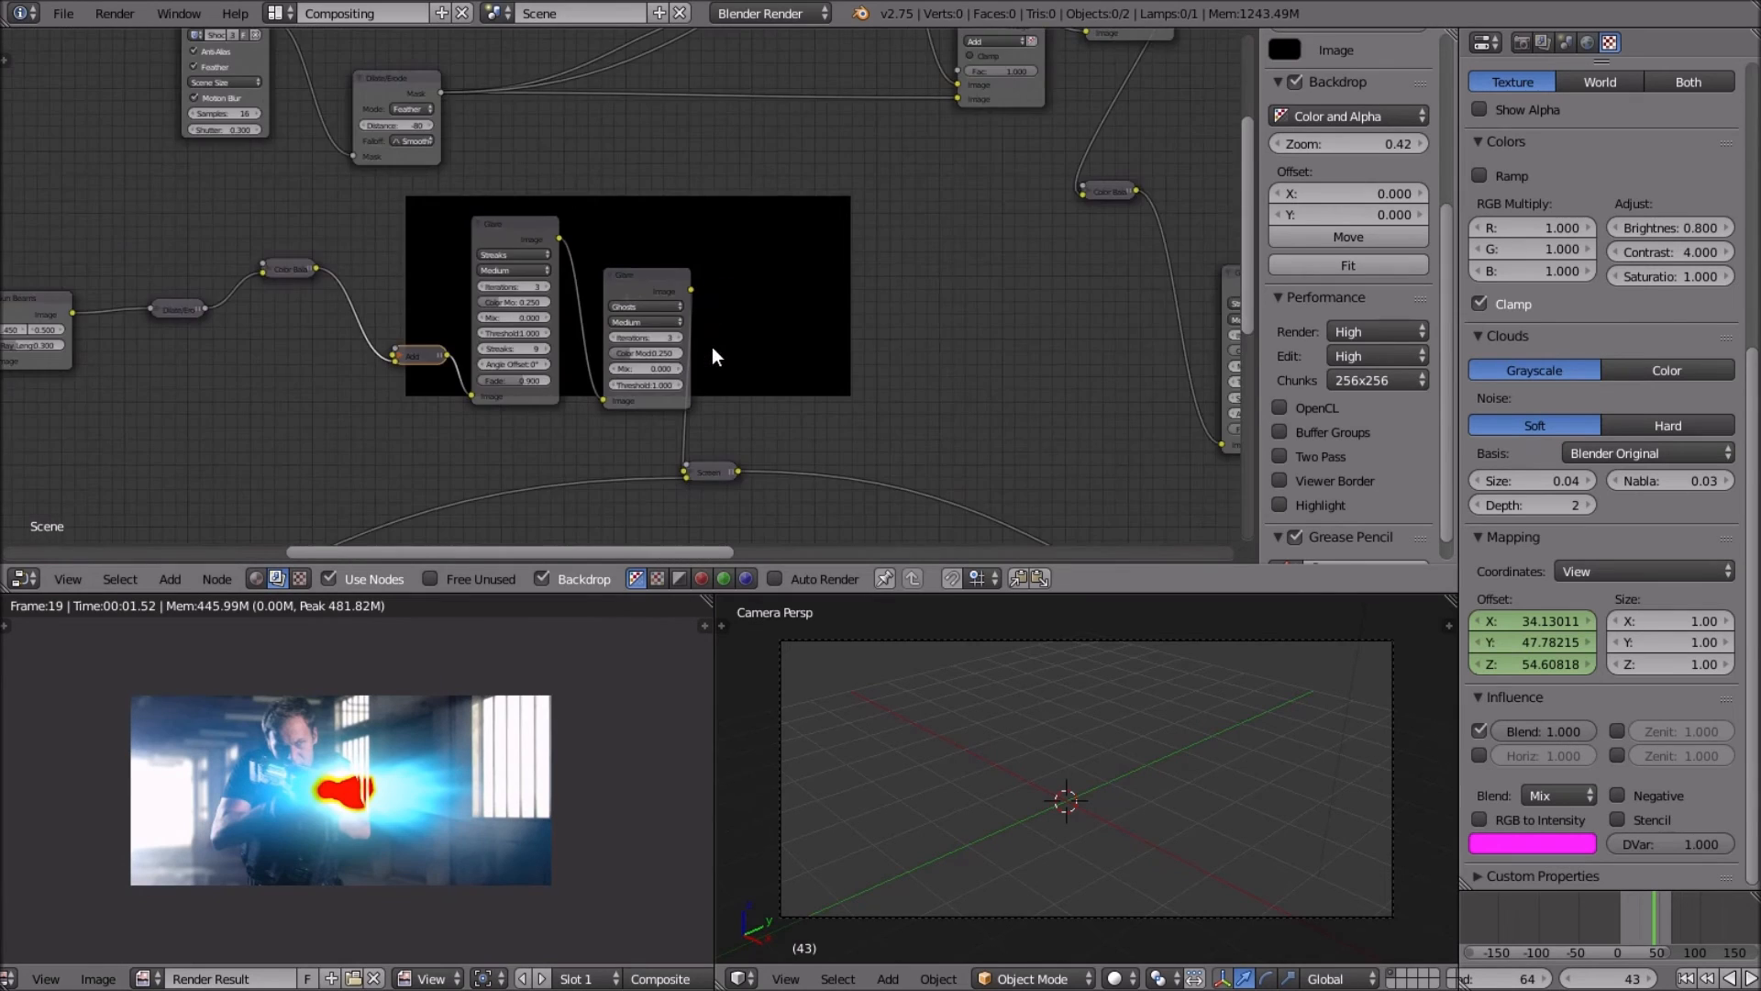
Duplicate the Streaks and Ghosts Glare pair again and place the copies below the barrel lights' expanded Color Balance node.
left_click(566, 260)
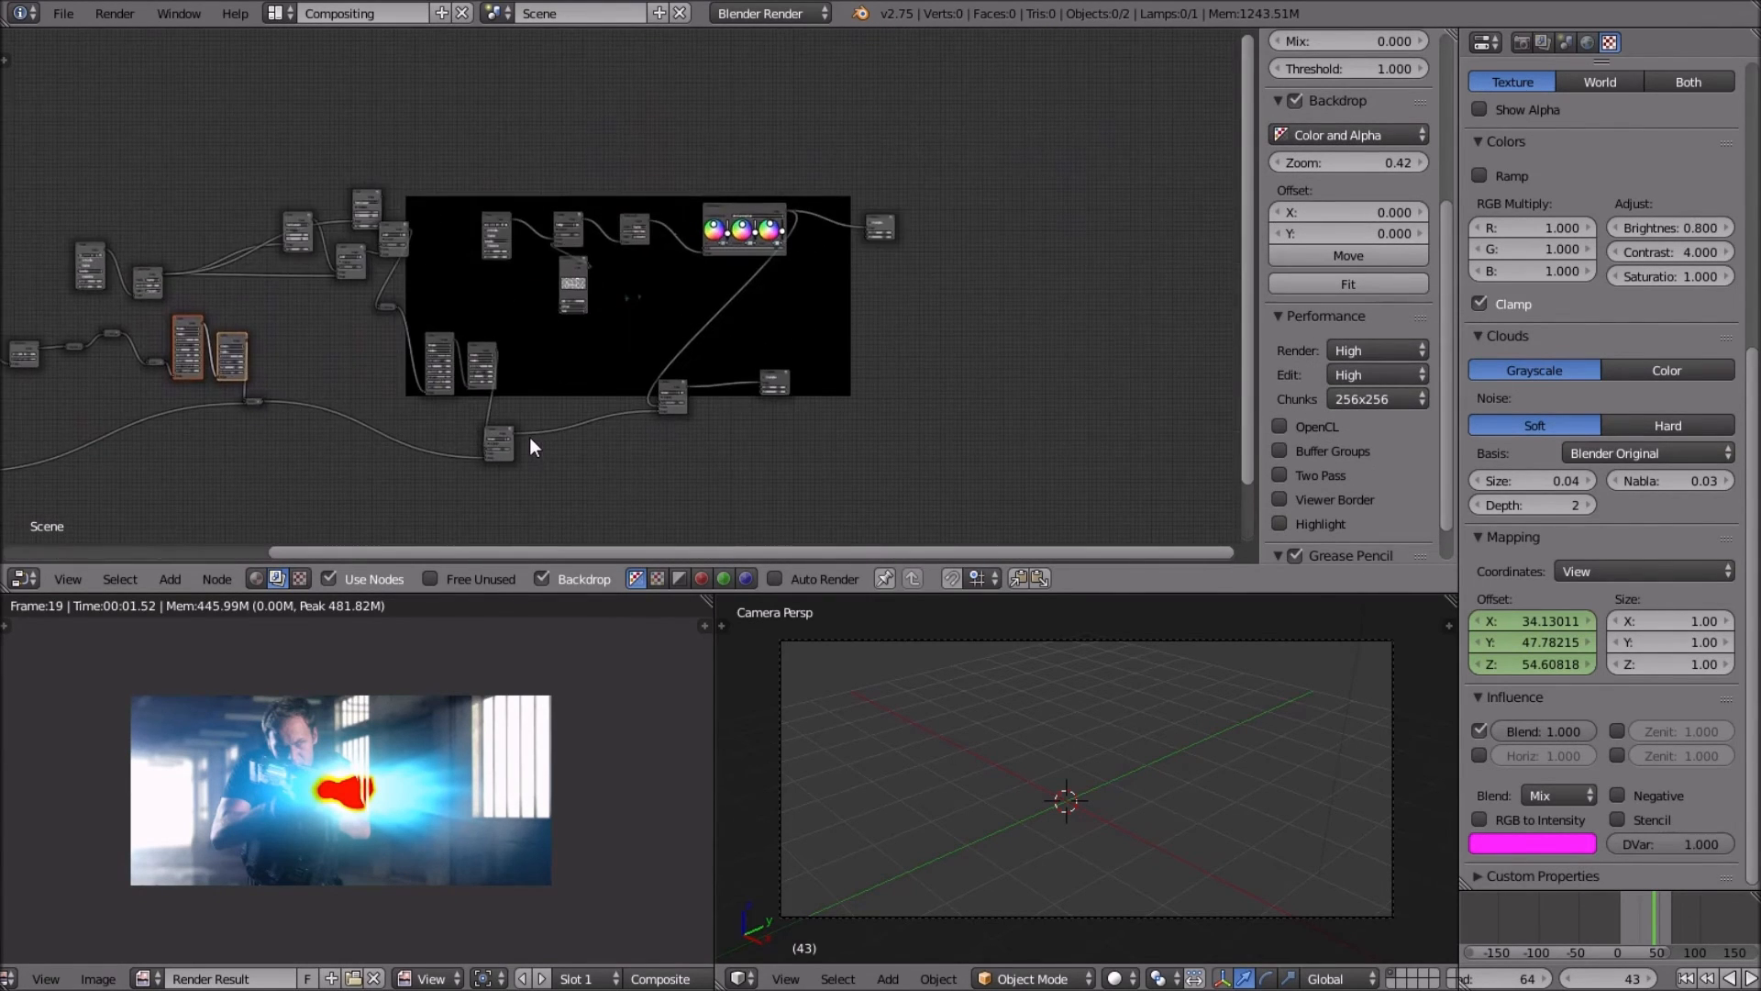
scroll(427, 440, "down", 5)
key("shift+d")
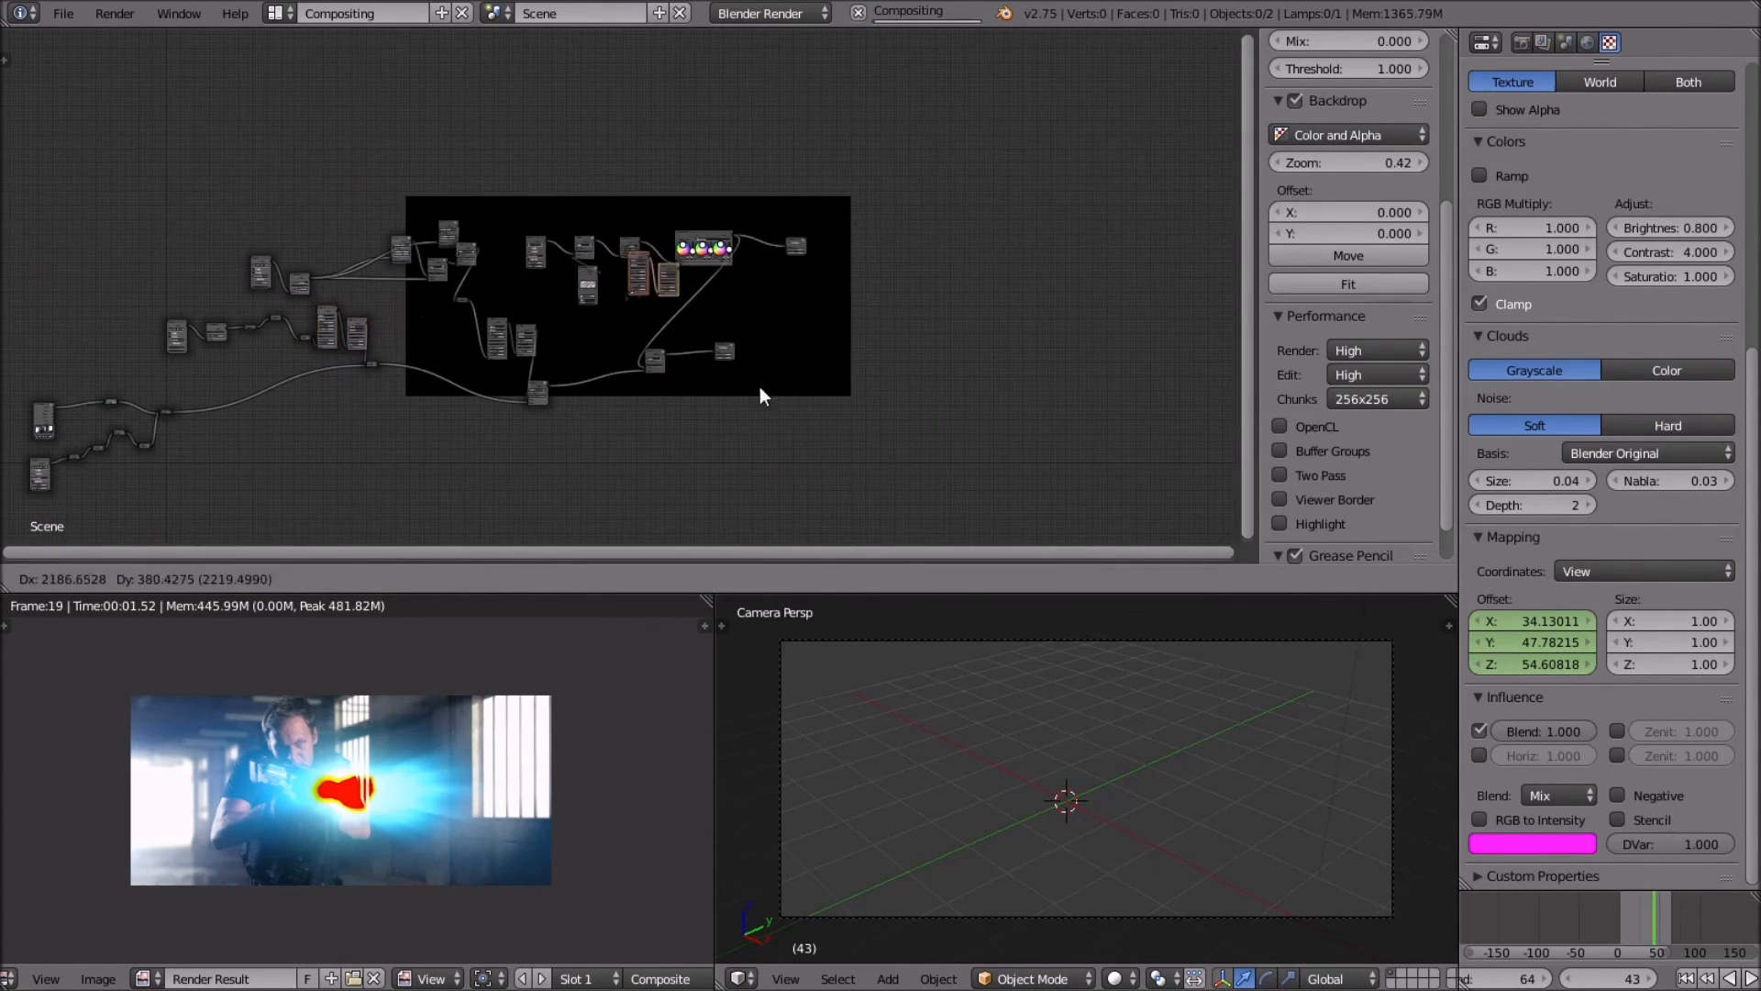
left_click(838, 405)
scroll(839, 406, "up", 4)
scroll(750, 284, "up", 5)
middle_click_drag(723, 426, 598, 468)
scroll(669, 301, "up", 4)
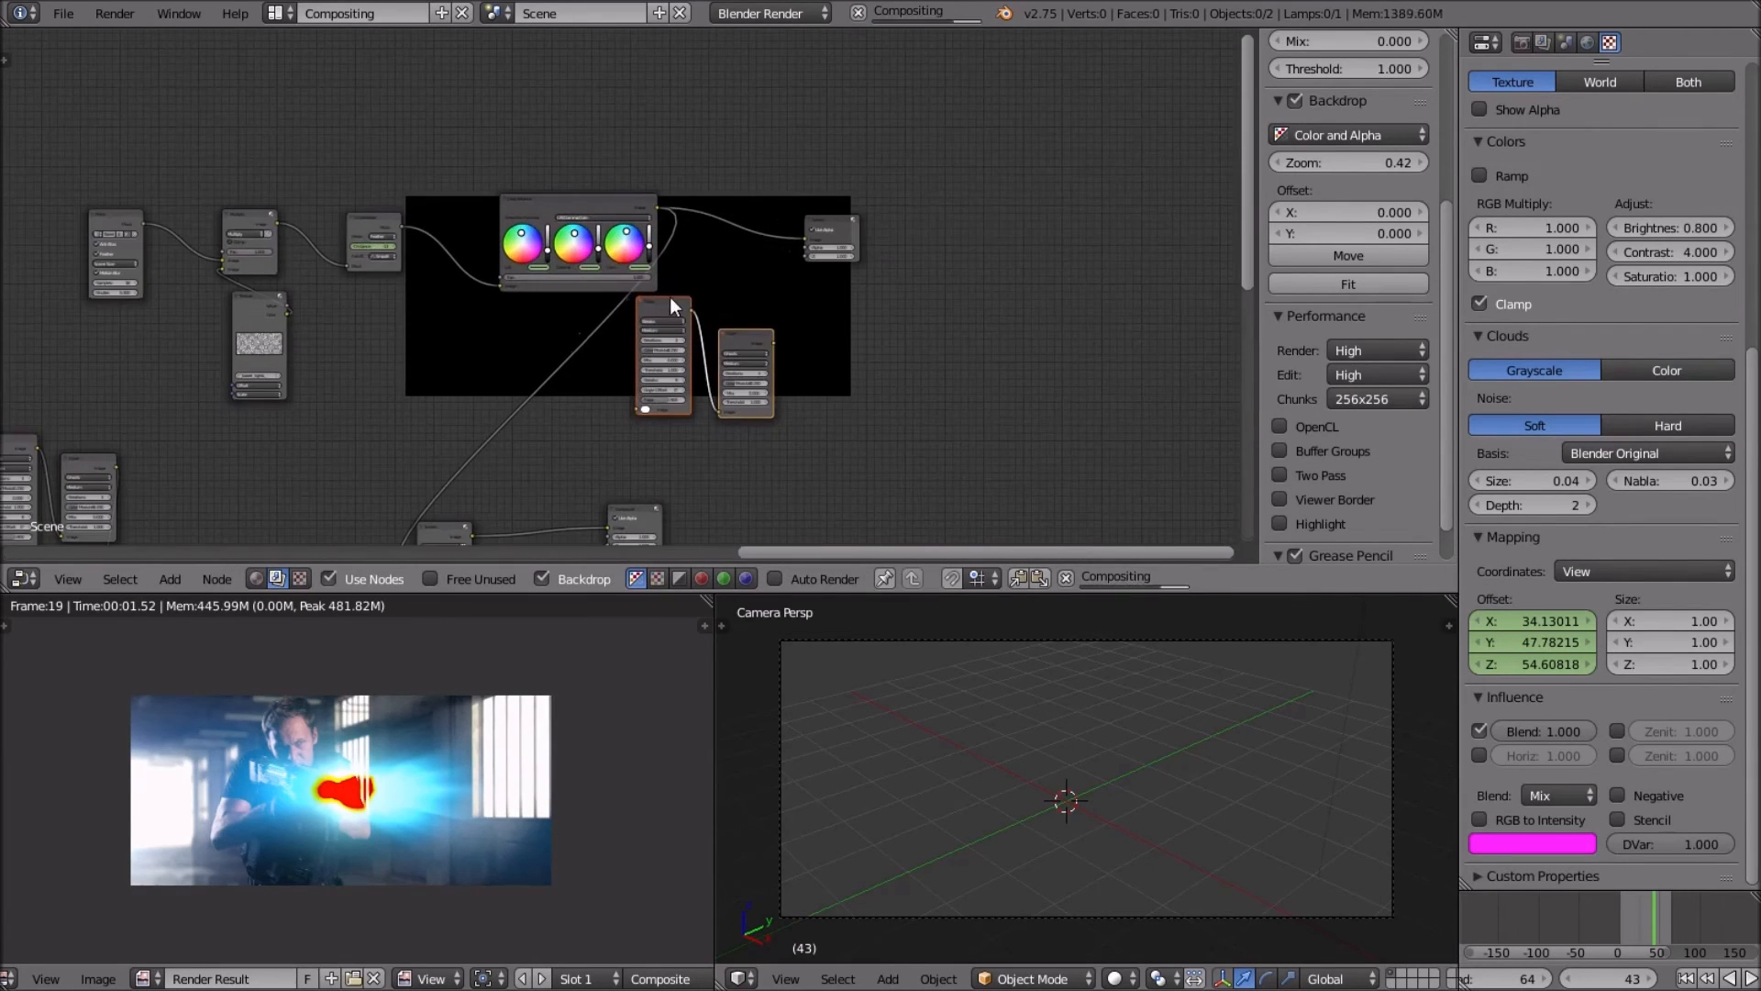
key("g")
left_click(570, 328)
scroll(523, 445, "up", 1)
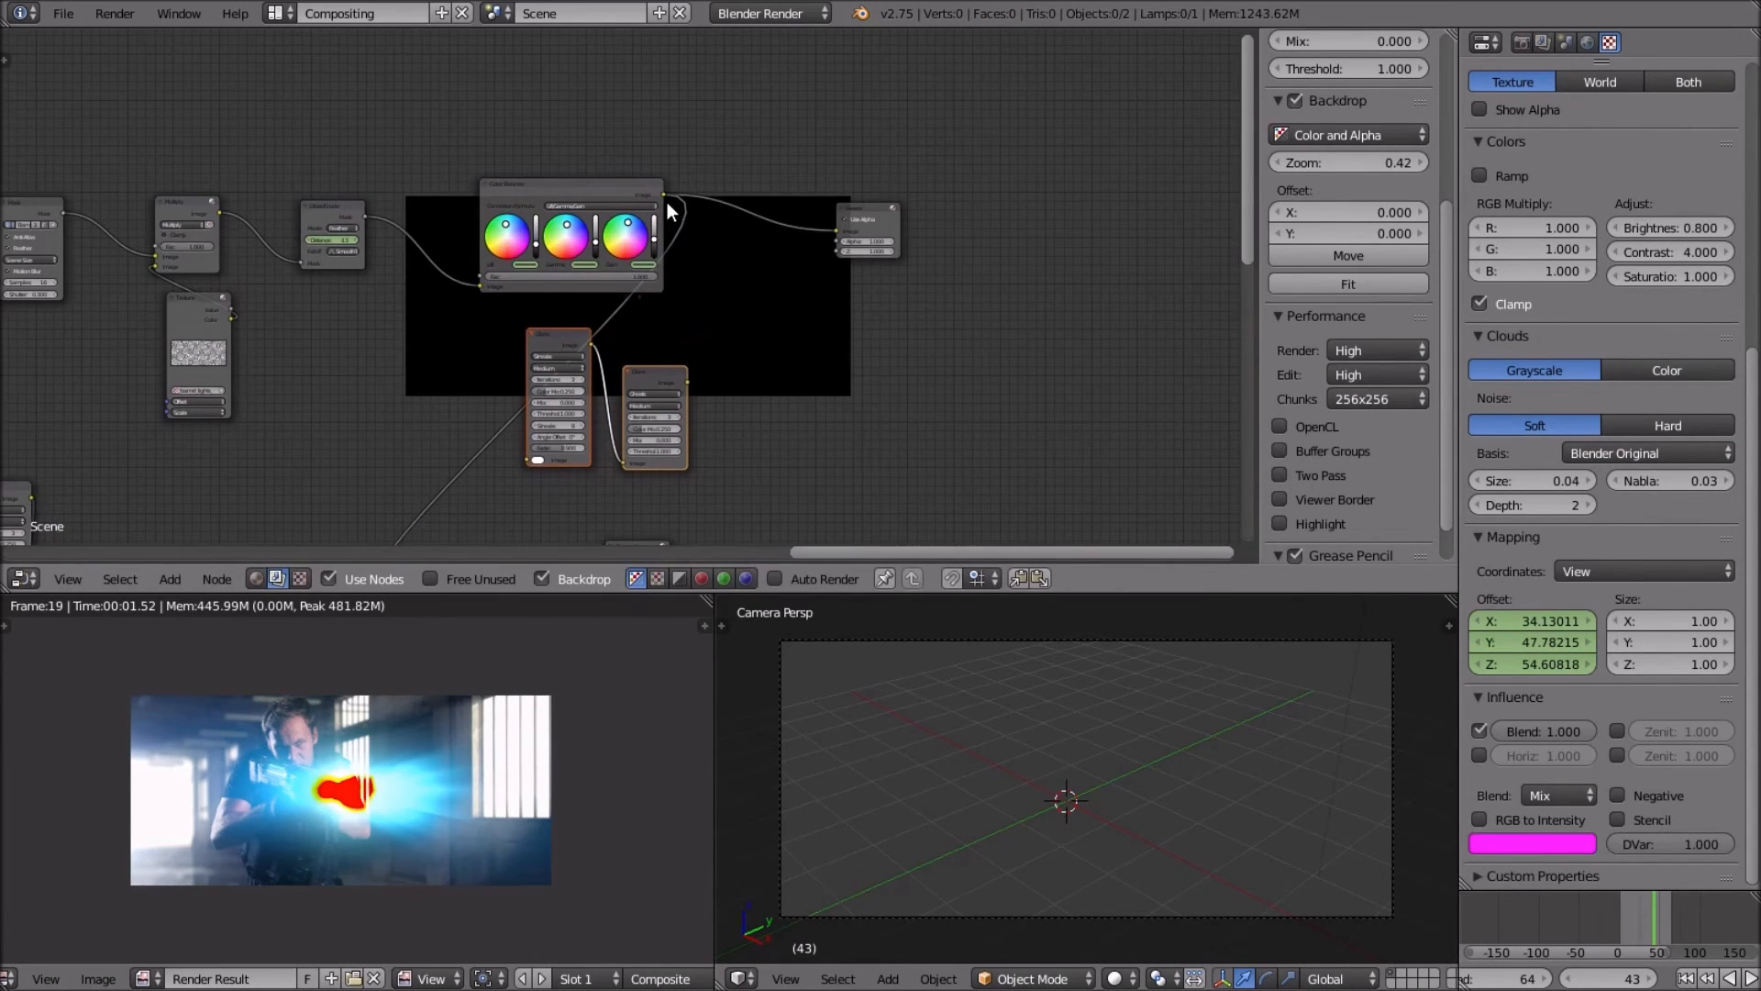
Route the barrel lights' Color Balance output through the Streaks and Ghosts Glare nodes into the final Screen node.
key("g")
left_click_drag(661, 196, 479, 490)
middle_click_drag(493, 472, 469, 326)
scroll(477, 321, "up", 1)
left_click_drag(611, 266, 343, 488)
scroll(488, 409, "up", 1)
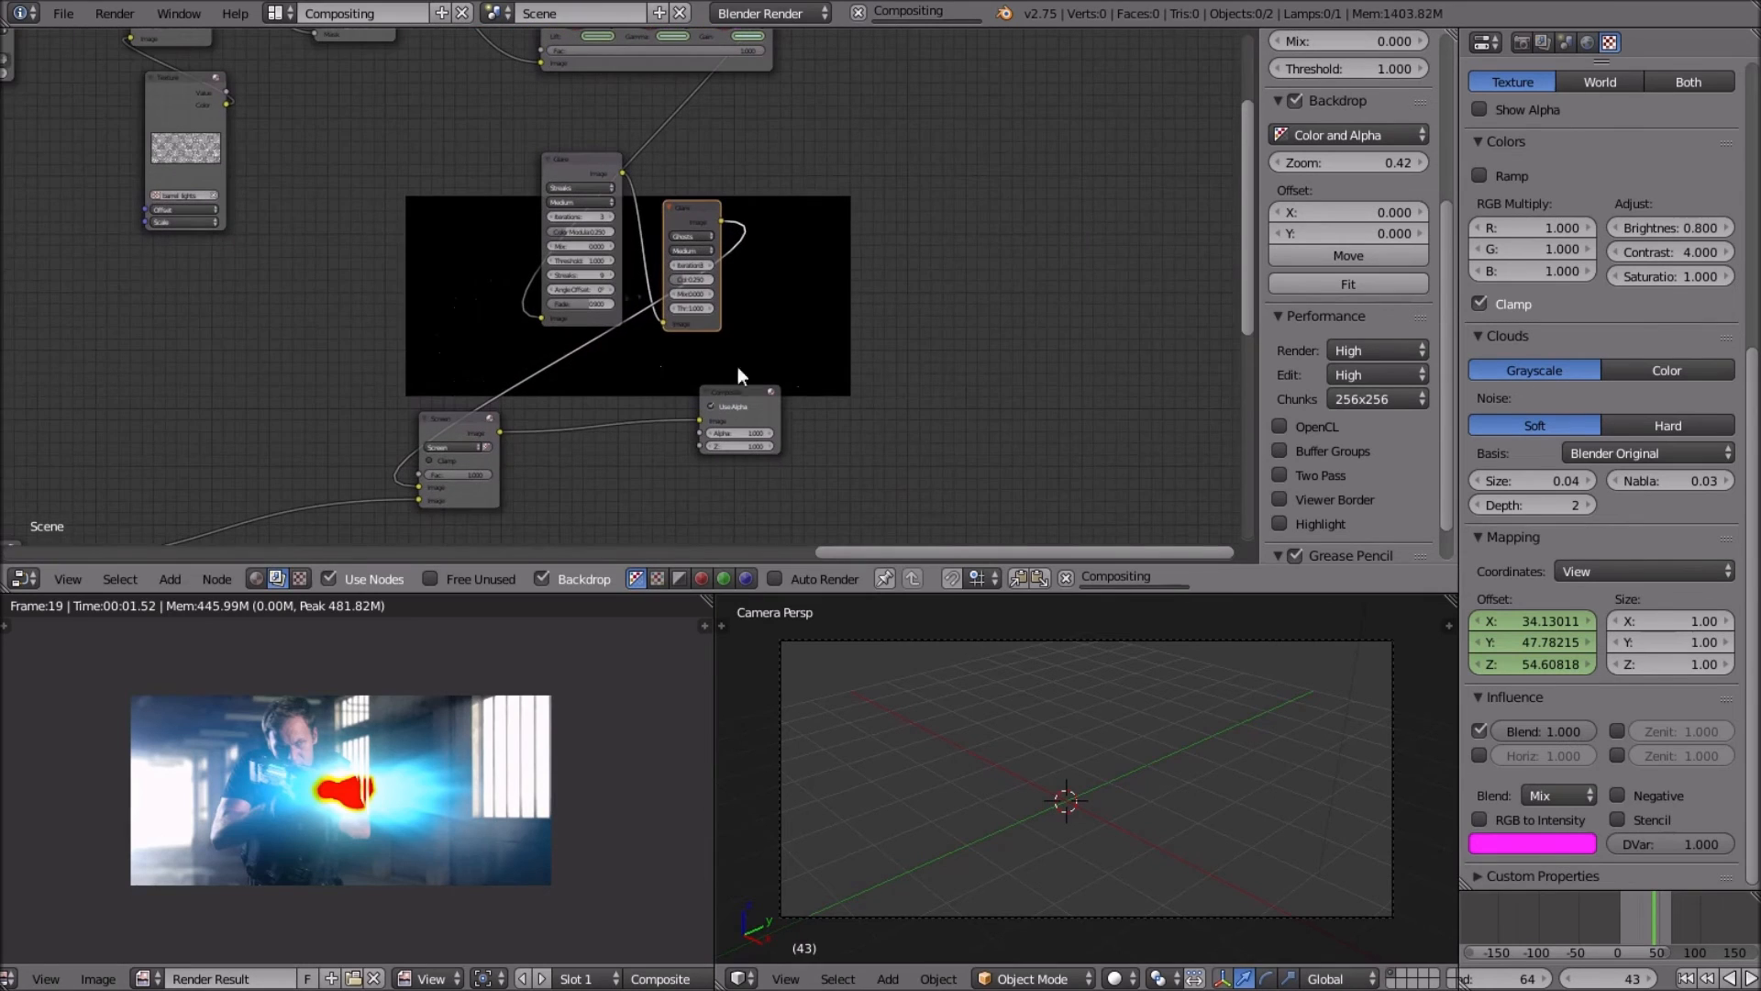
Go to frame 41 and examine the glare on the gun lights up close and in the full shot.
left_click(1614, 978)
type("41")
key("Return")
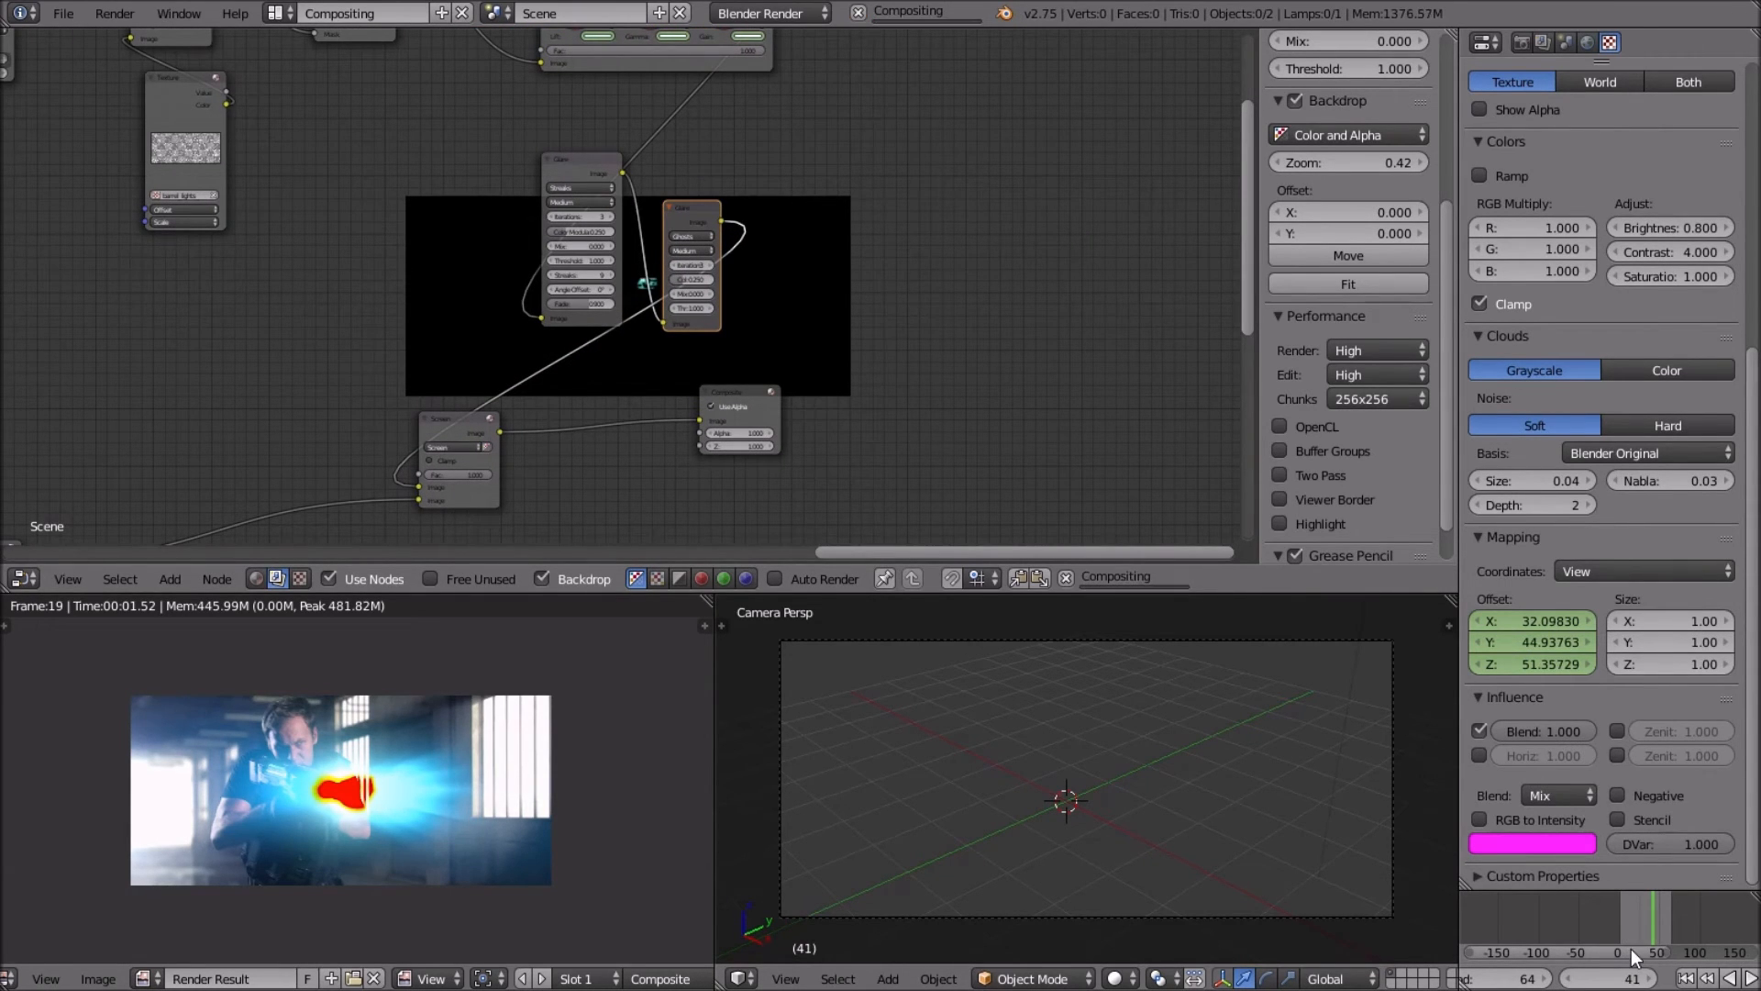
scroll(461, 741, "up", 3)
scroll(461, 741, "down", 3)
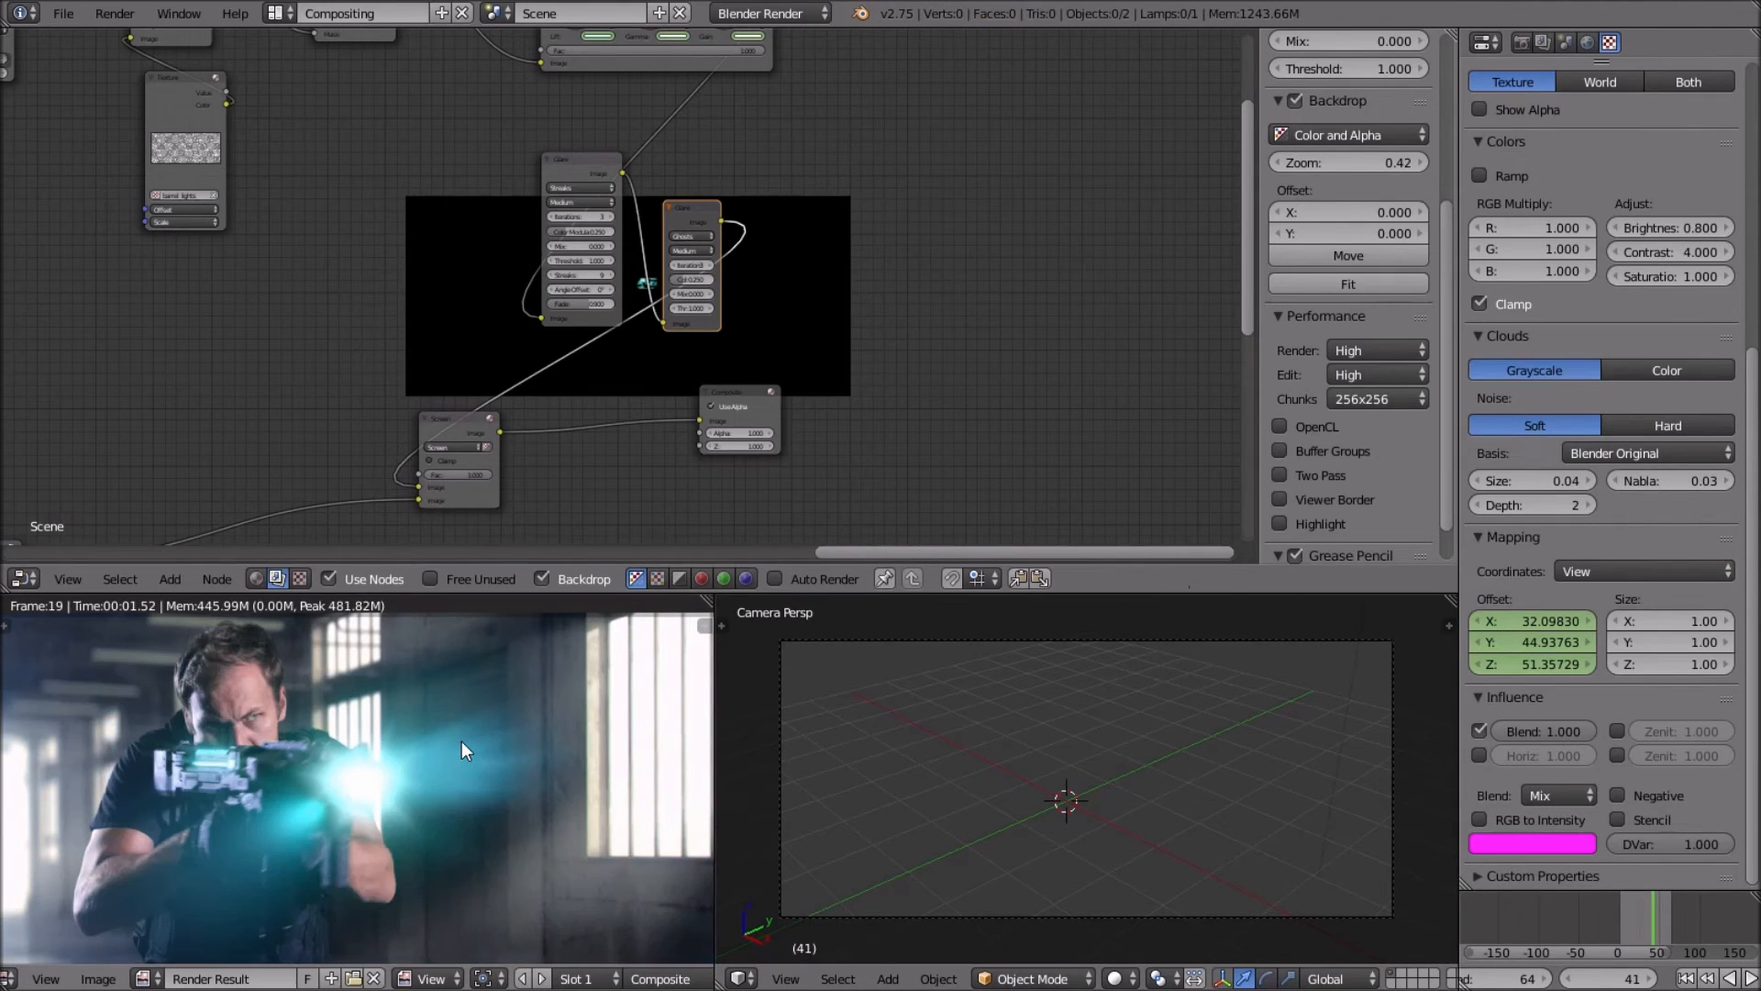
scroll(501, 796, "down", 3)
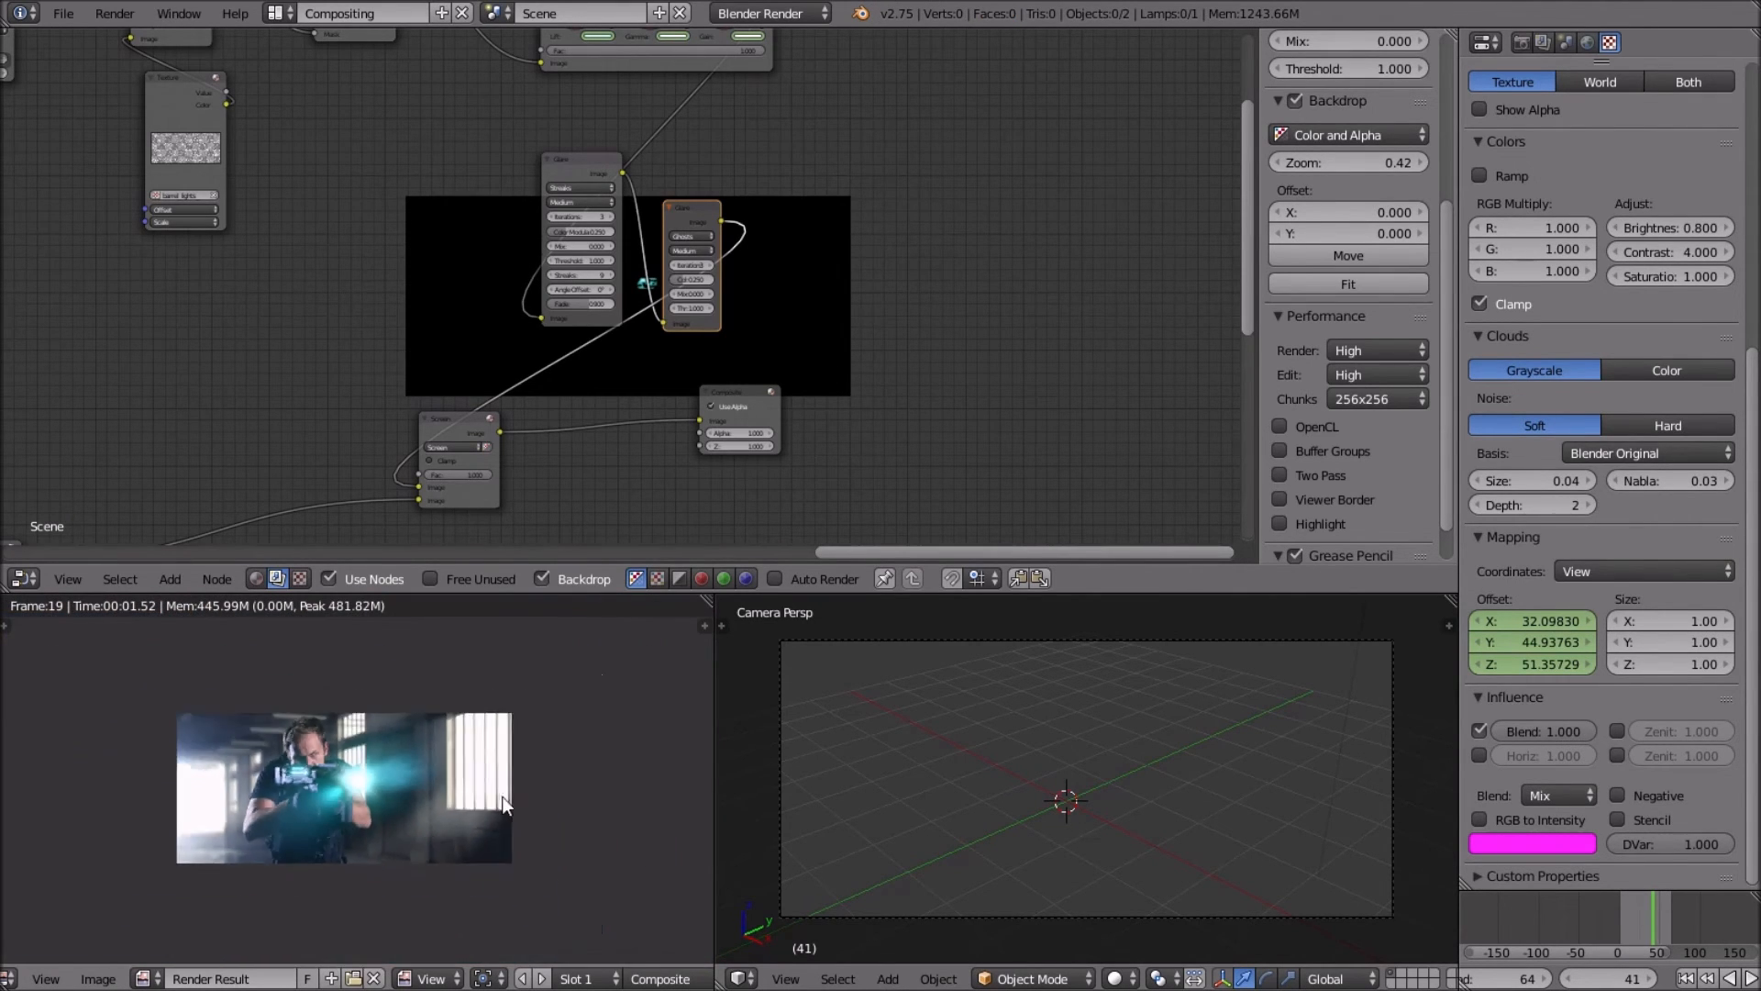
scroll(501, 797, "up", 5)
scroll(501, 796, "down", 3)
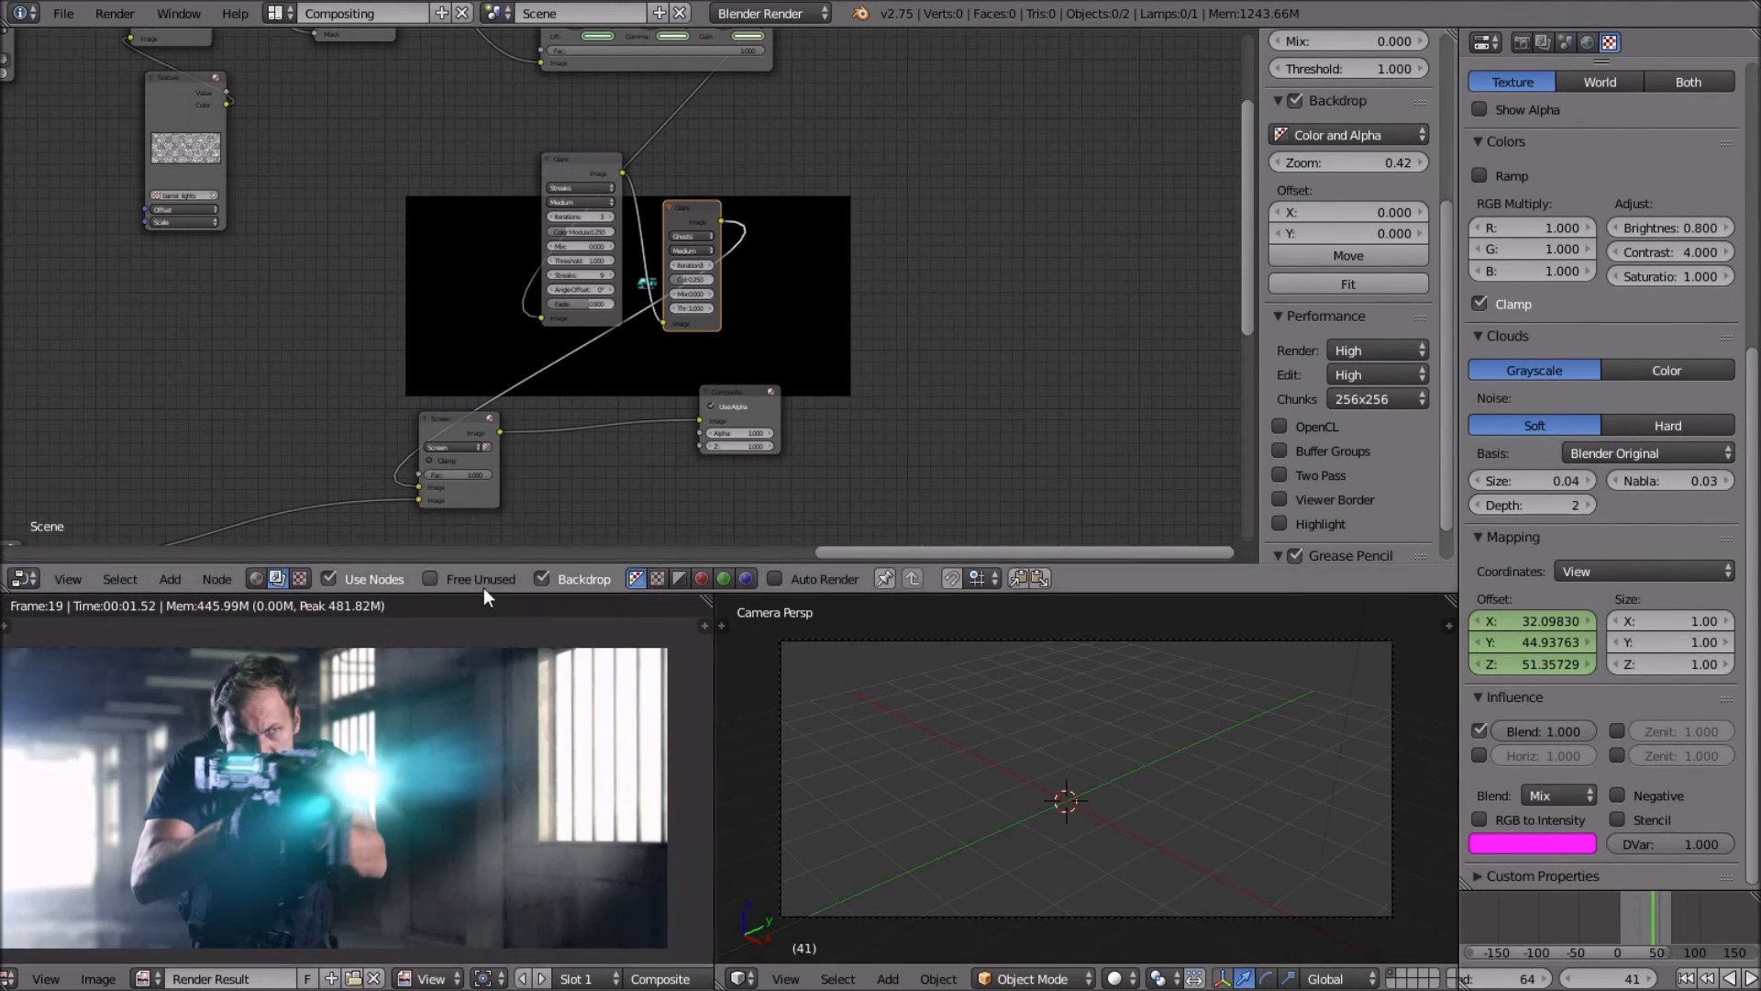
Collapse the two Glare nodes below the Color Balance node and arrange them with the final Screen node for a tidier layout.
scroll(646, 108, "down", 2)
left_click_drag(685, 240, 500, 281)
left_click(570, 183)
left_click(565, 184)
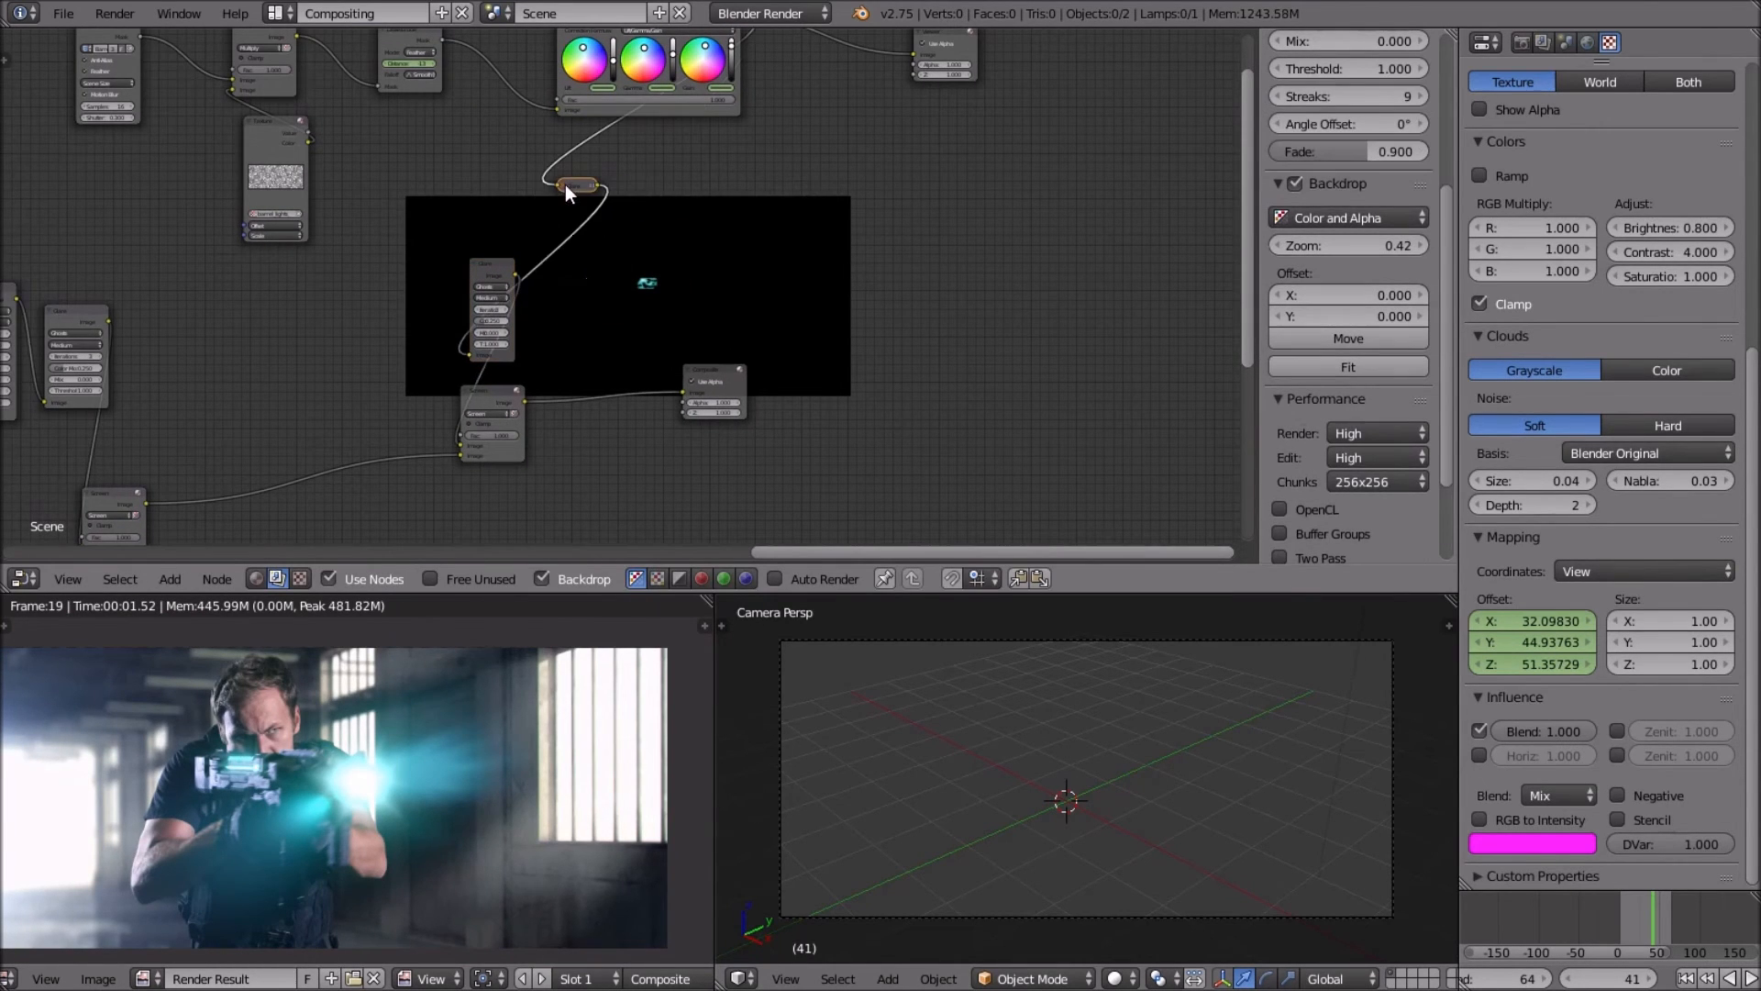
left_click(475, 262)
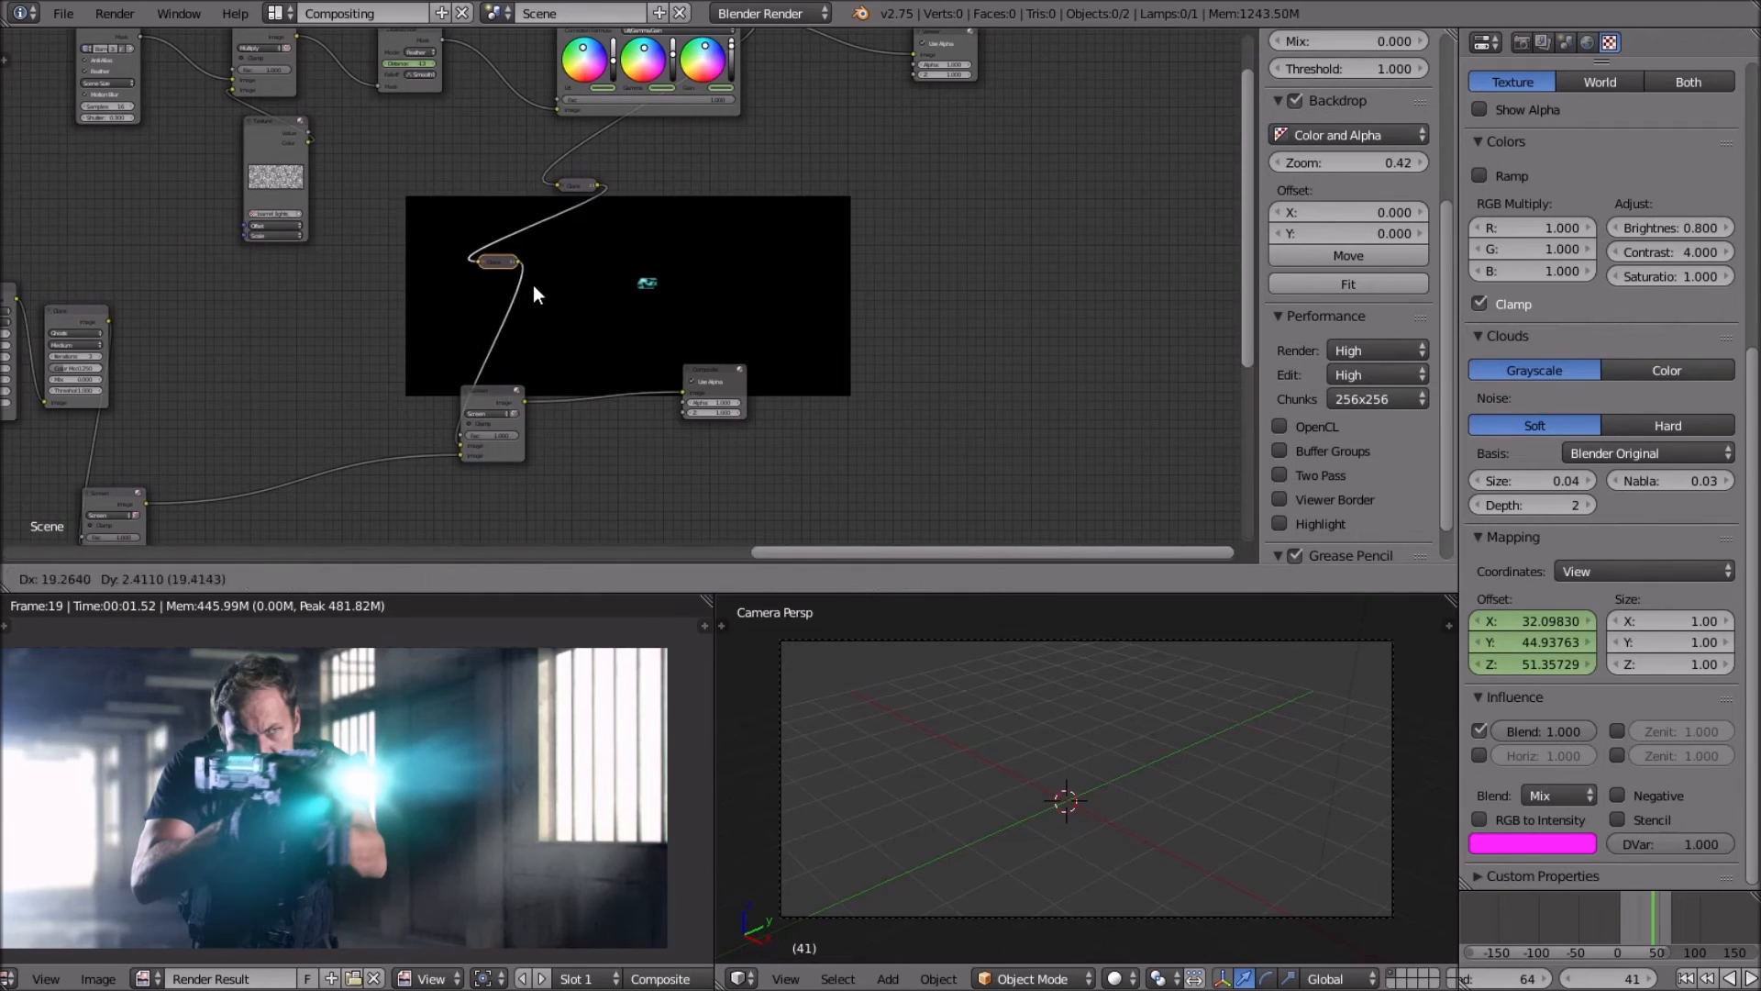
left_click_drag(480, 399, 598, 394)
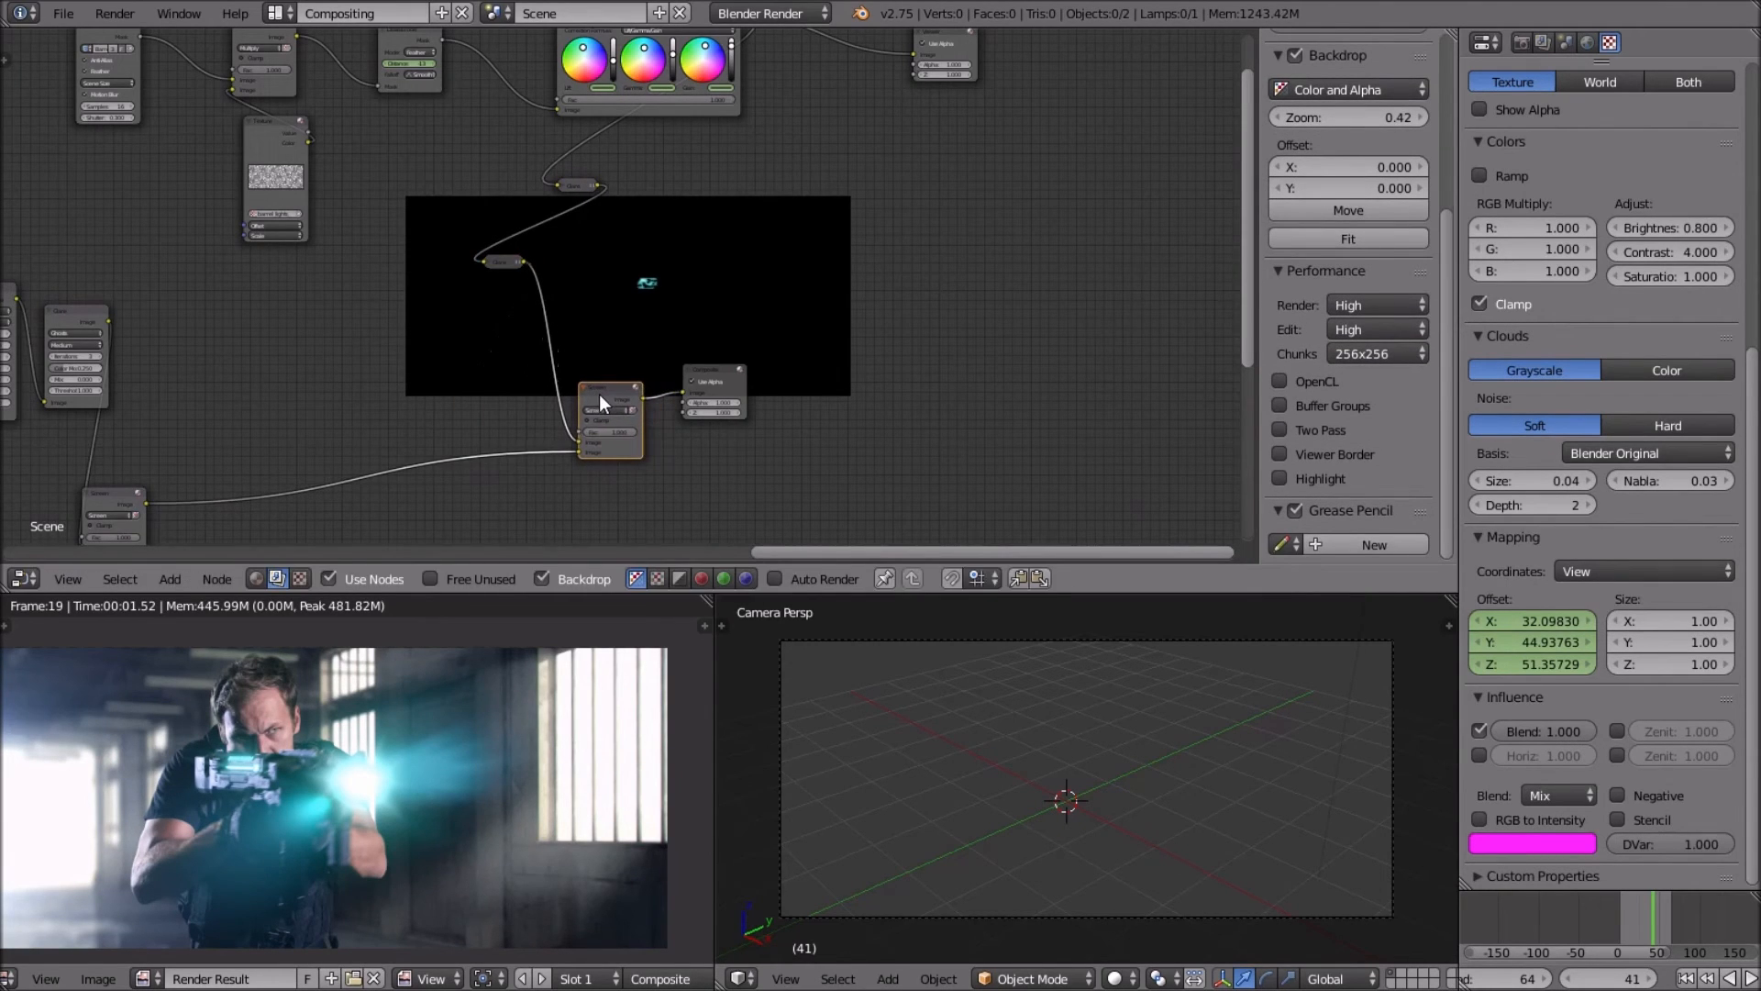
Open the render output path for browsing and go to the Gunn_SCFI_2 folder.
scroll(1495, 359, "up", 8)
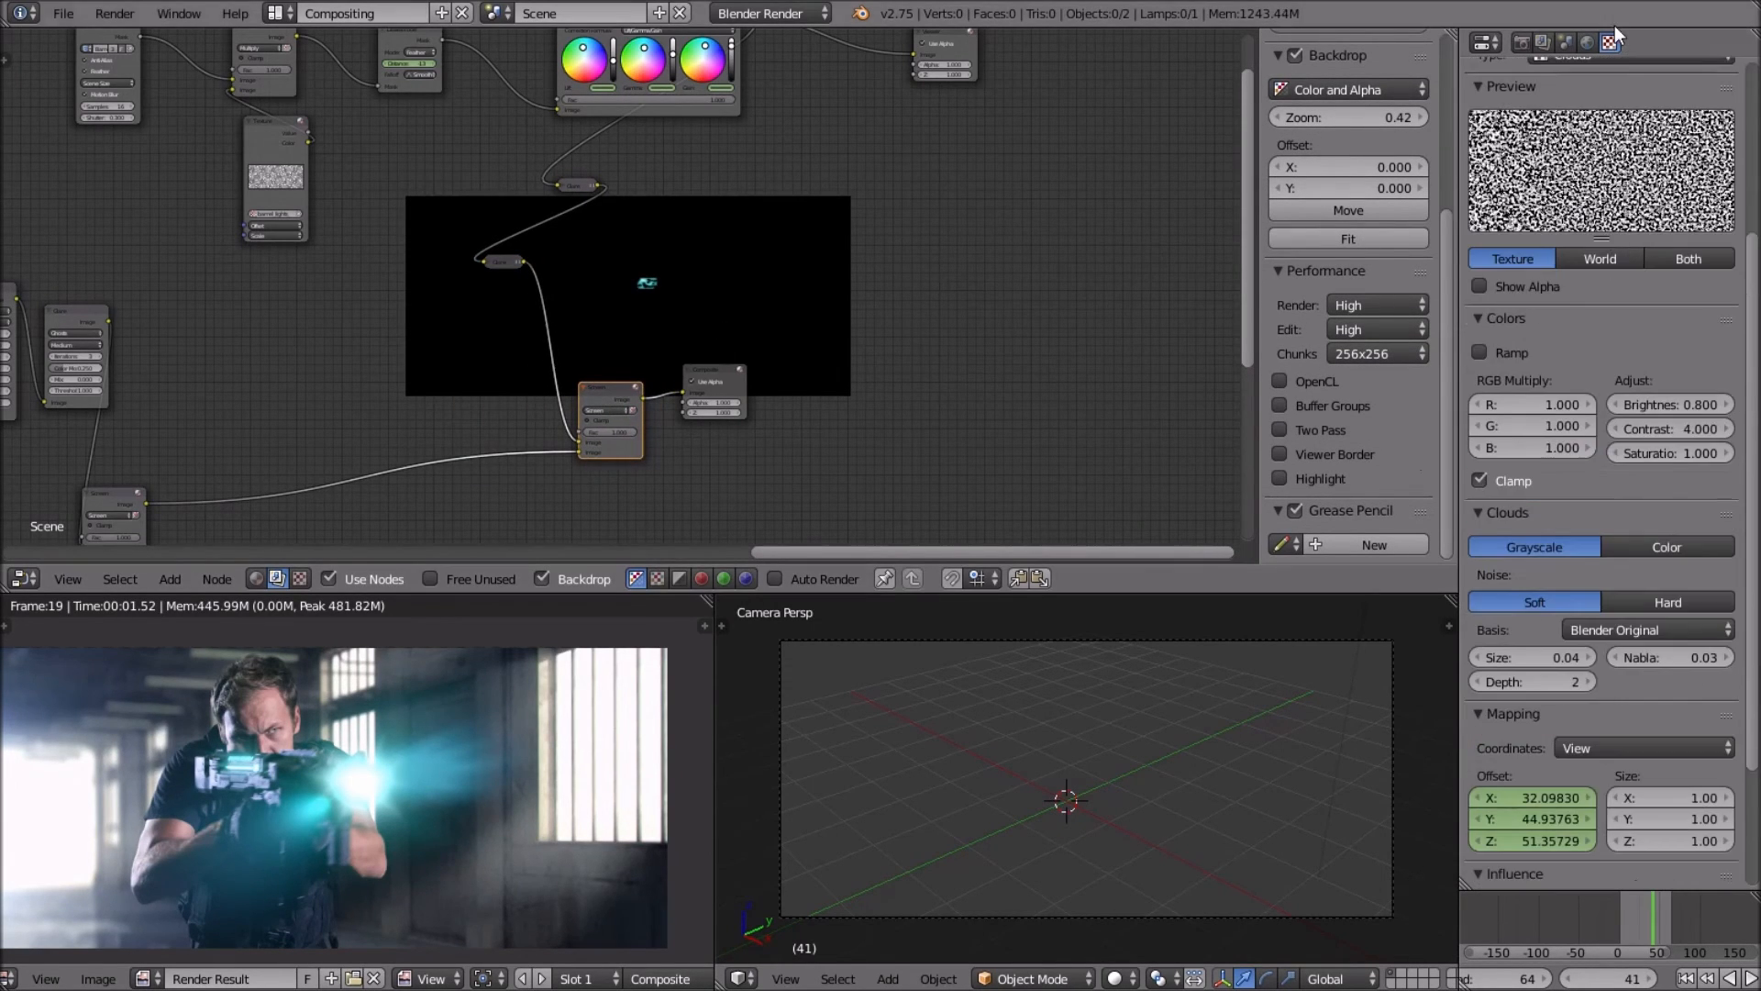
left_click(1521, 42)
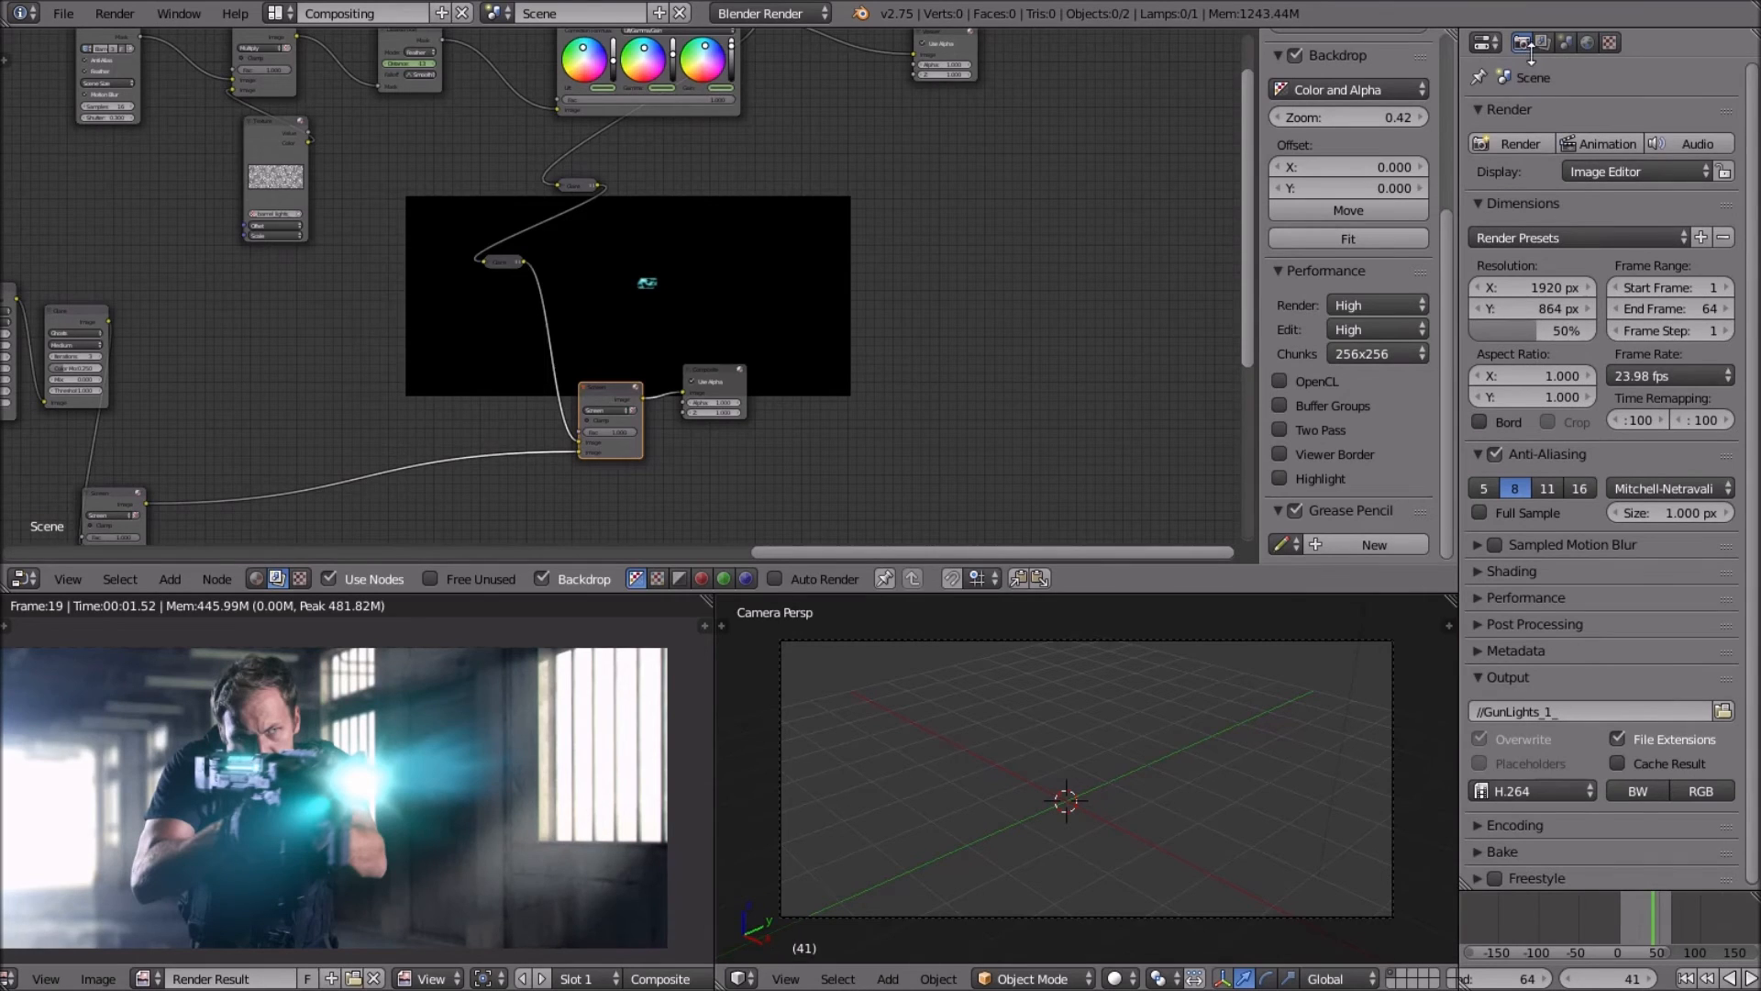
left_click(1724, 709)
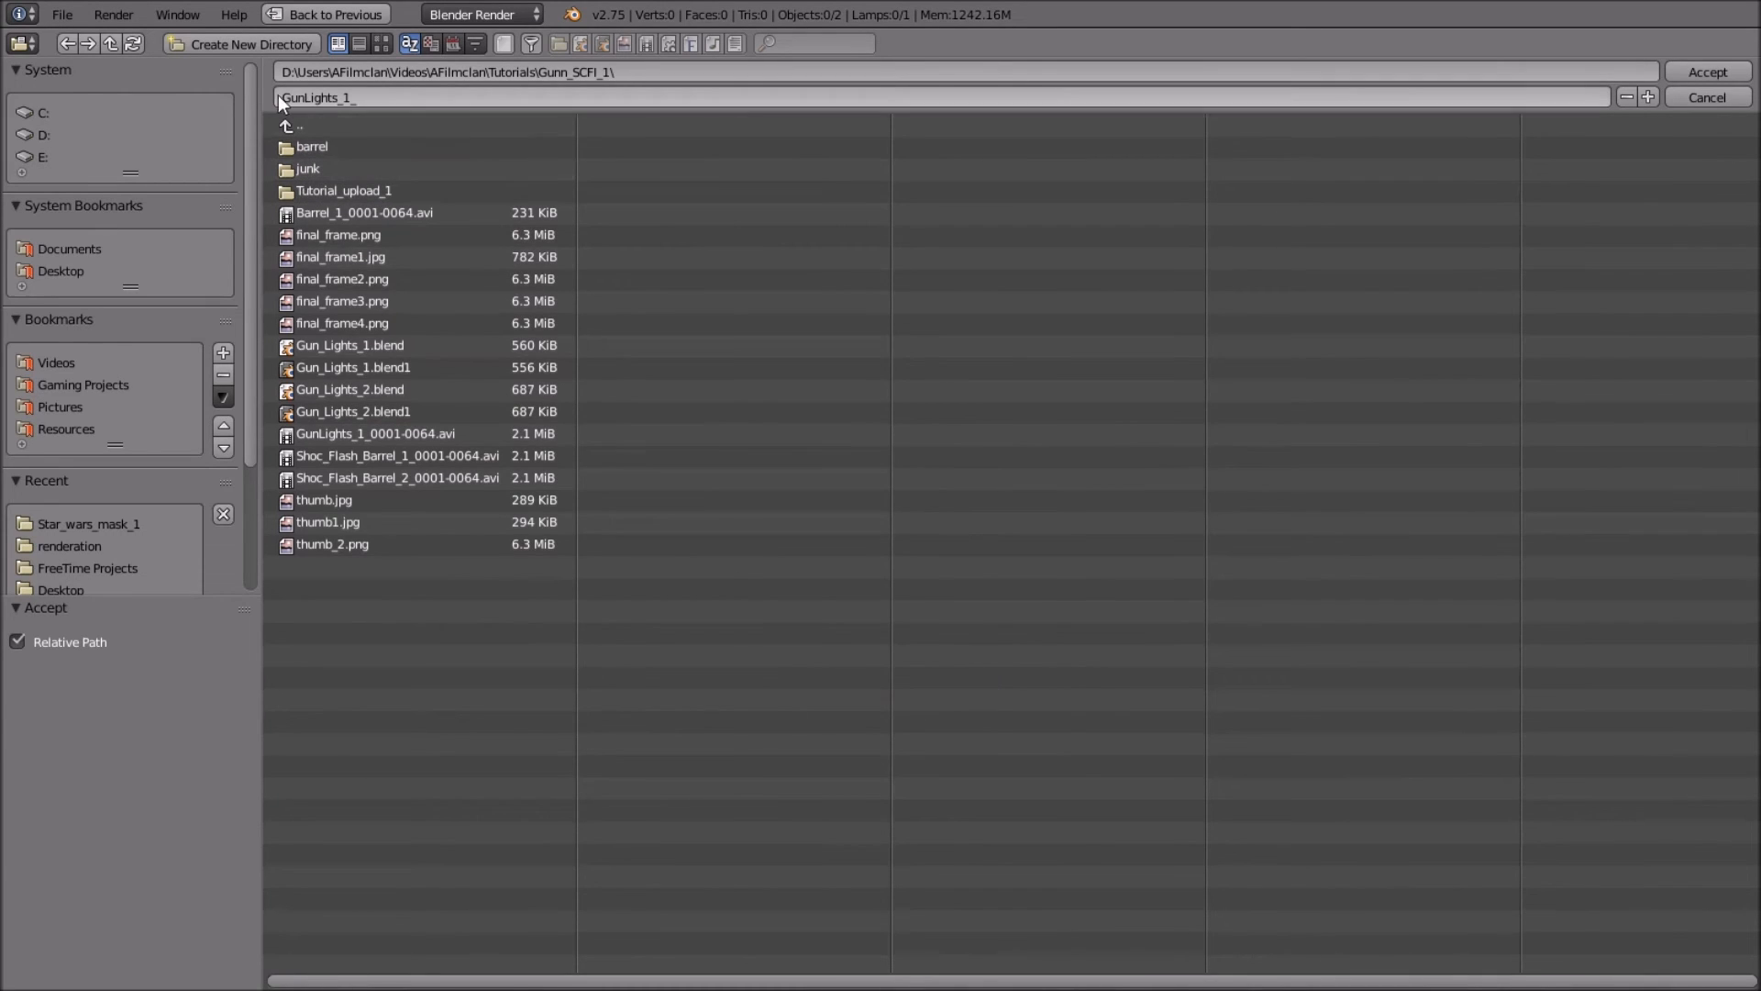
left_click(299, 127)
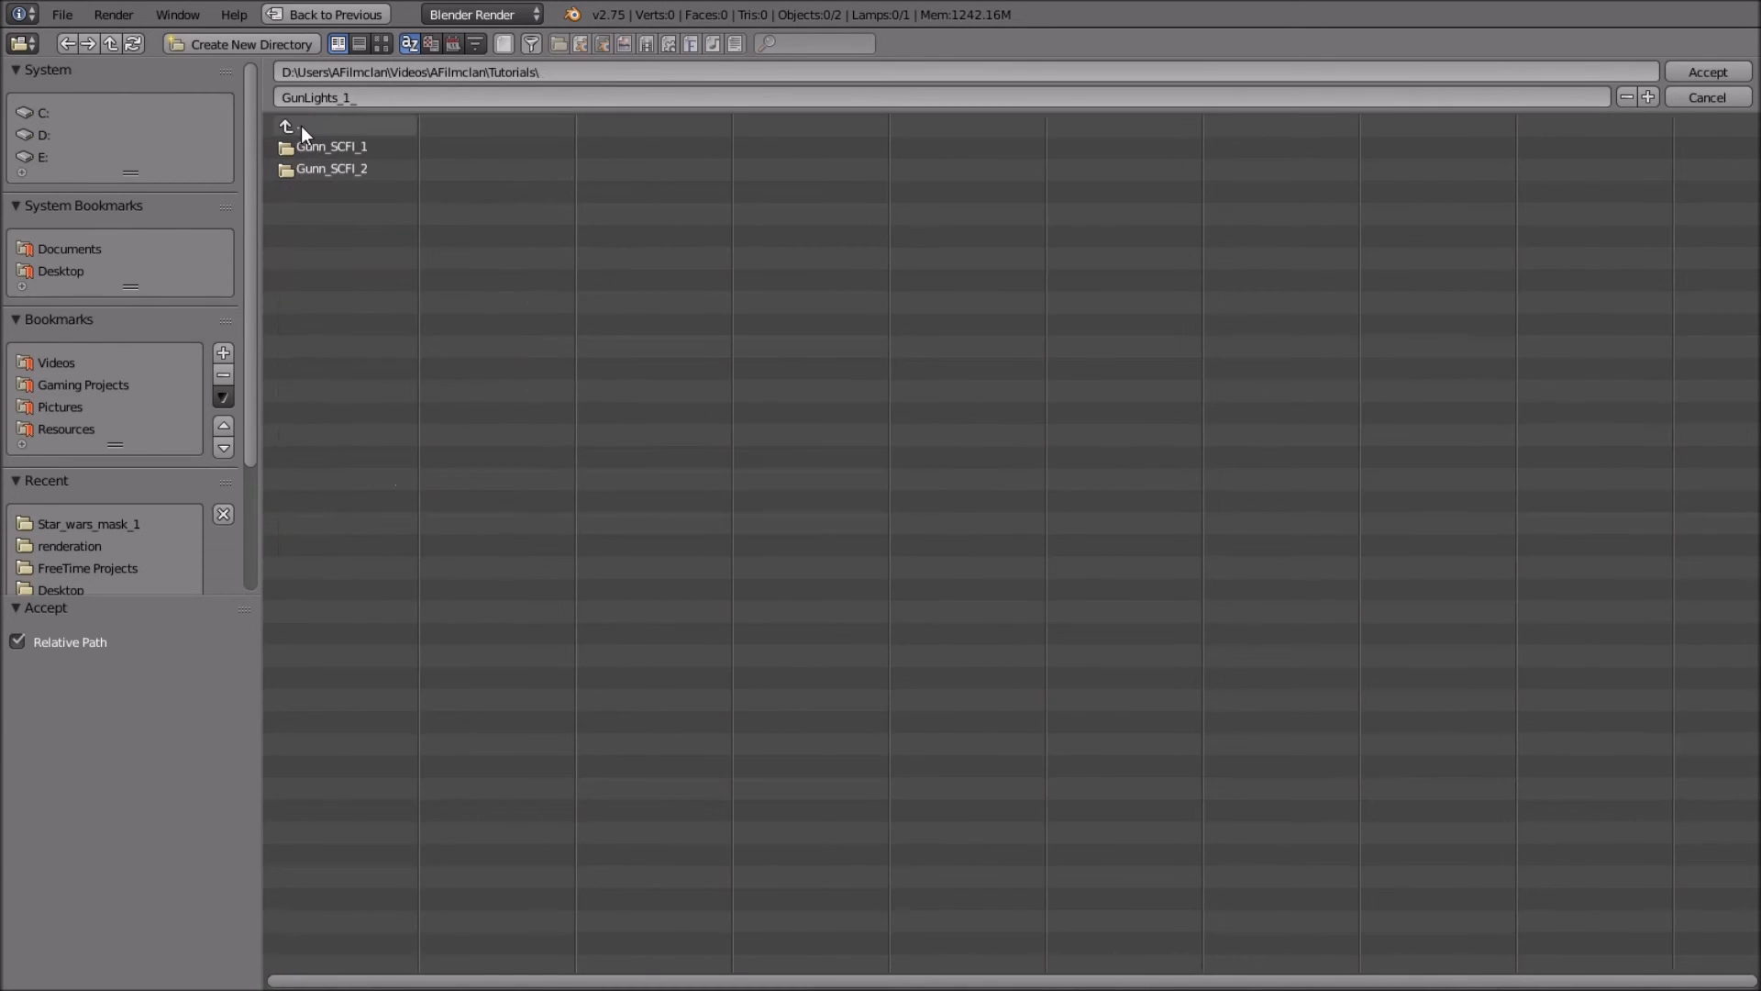
left_click(359, 168)
Create a Barrel_lights folder inside Gunn_SCFI_2 and set it as the render output location with a barrel lights file name.
left_click(275, 43)
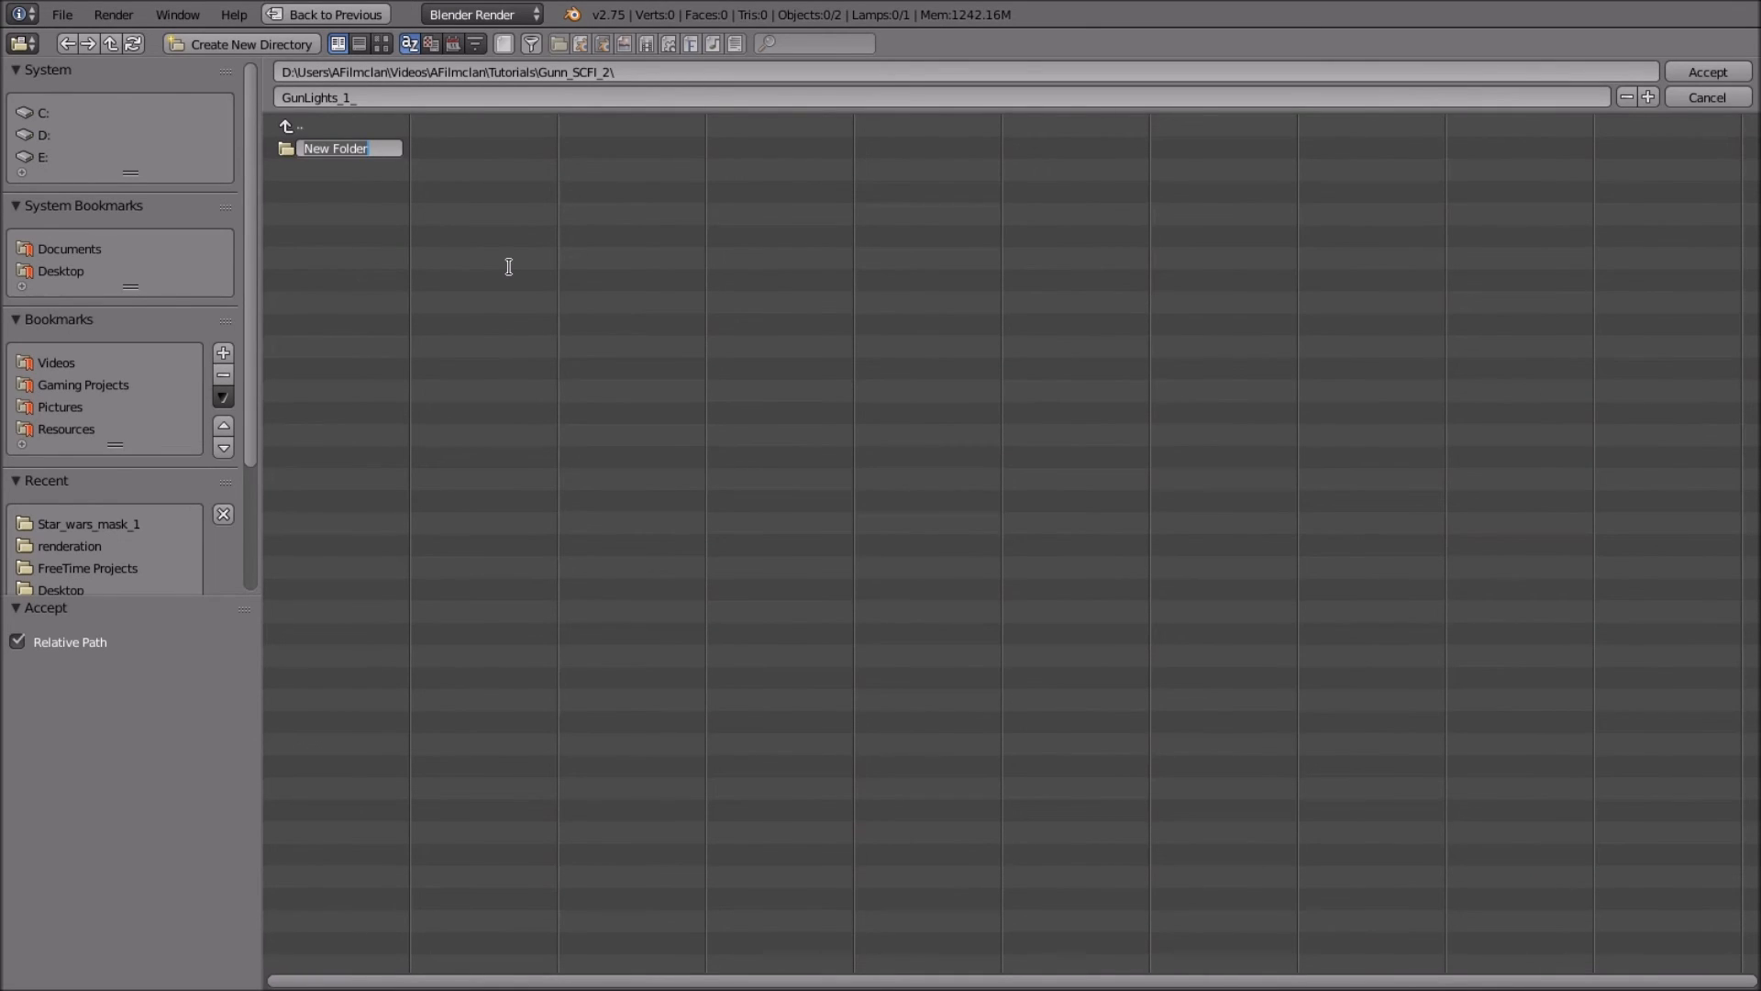
type("Barrel_lights")
key("Return")
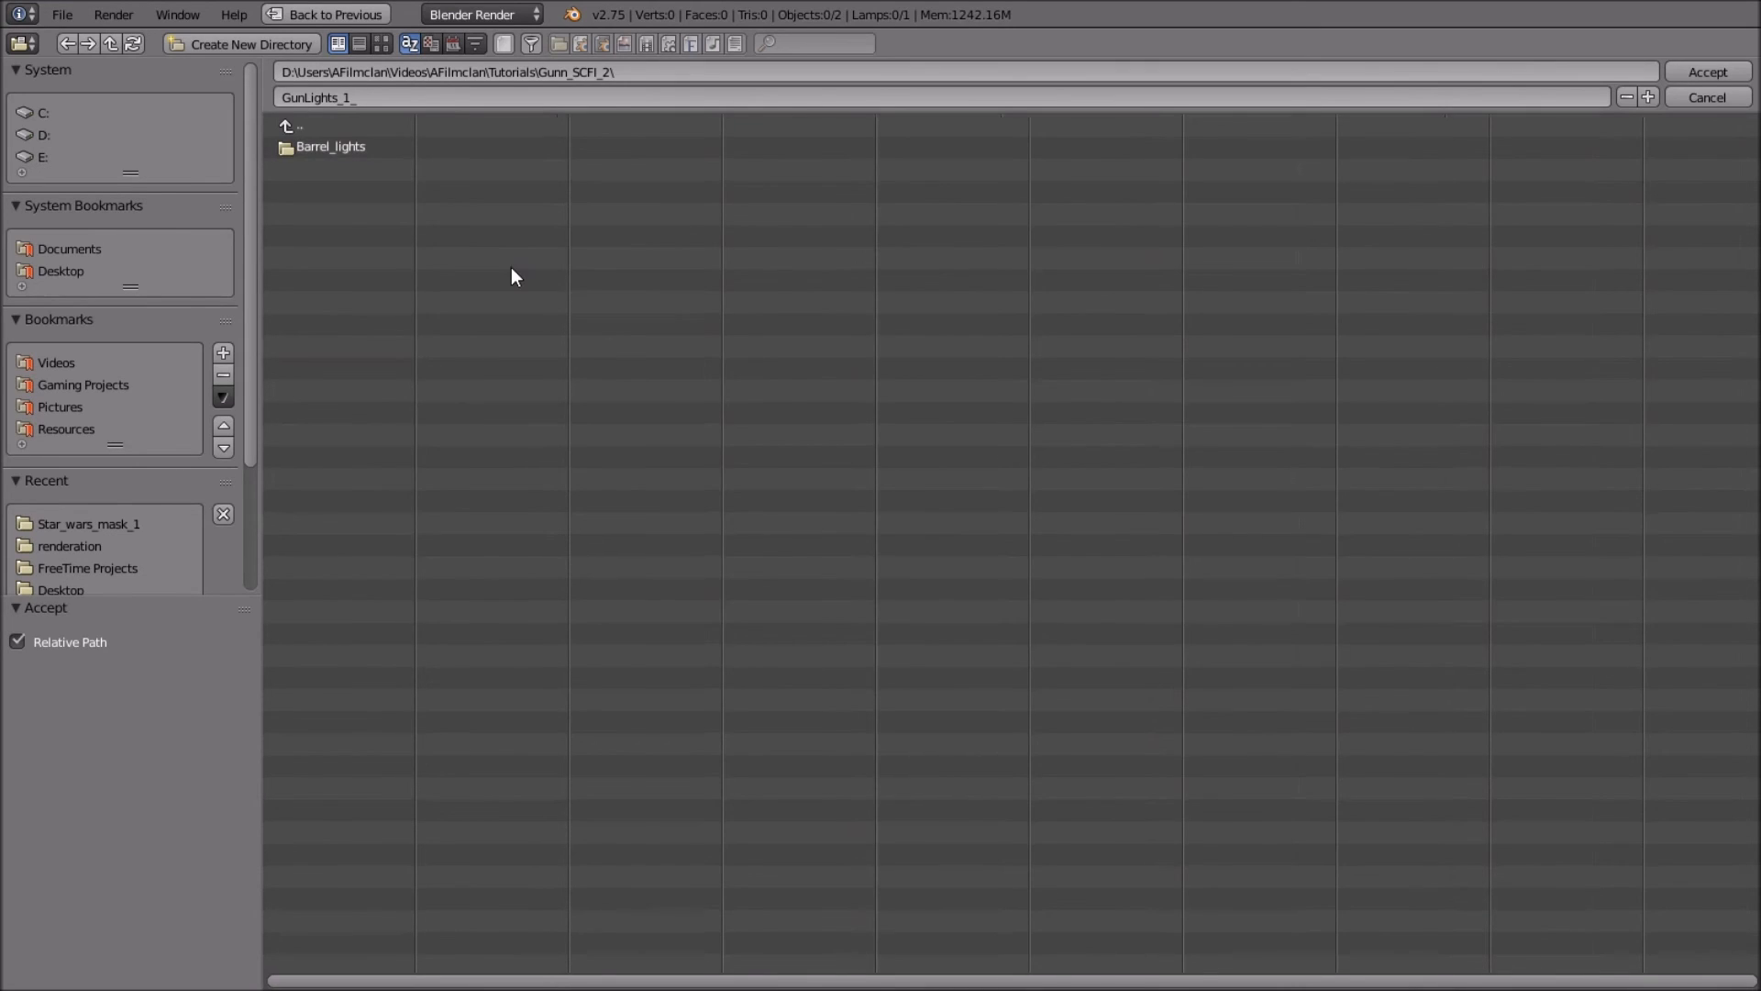
key("Return")
left_click(403, 100)
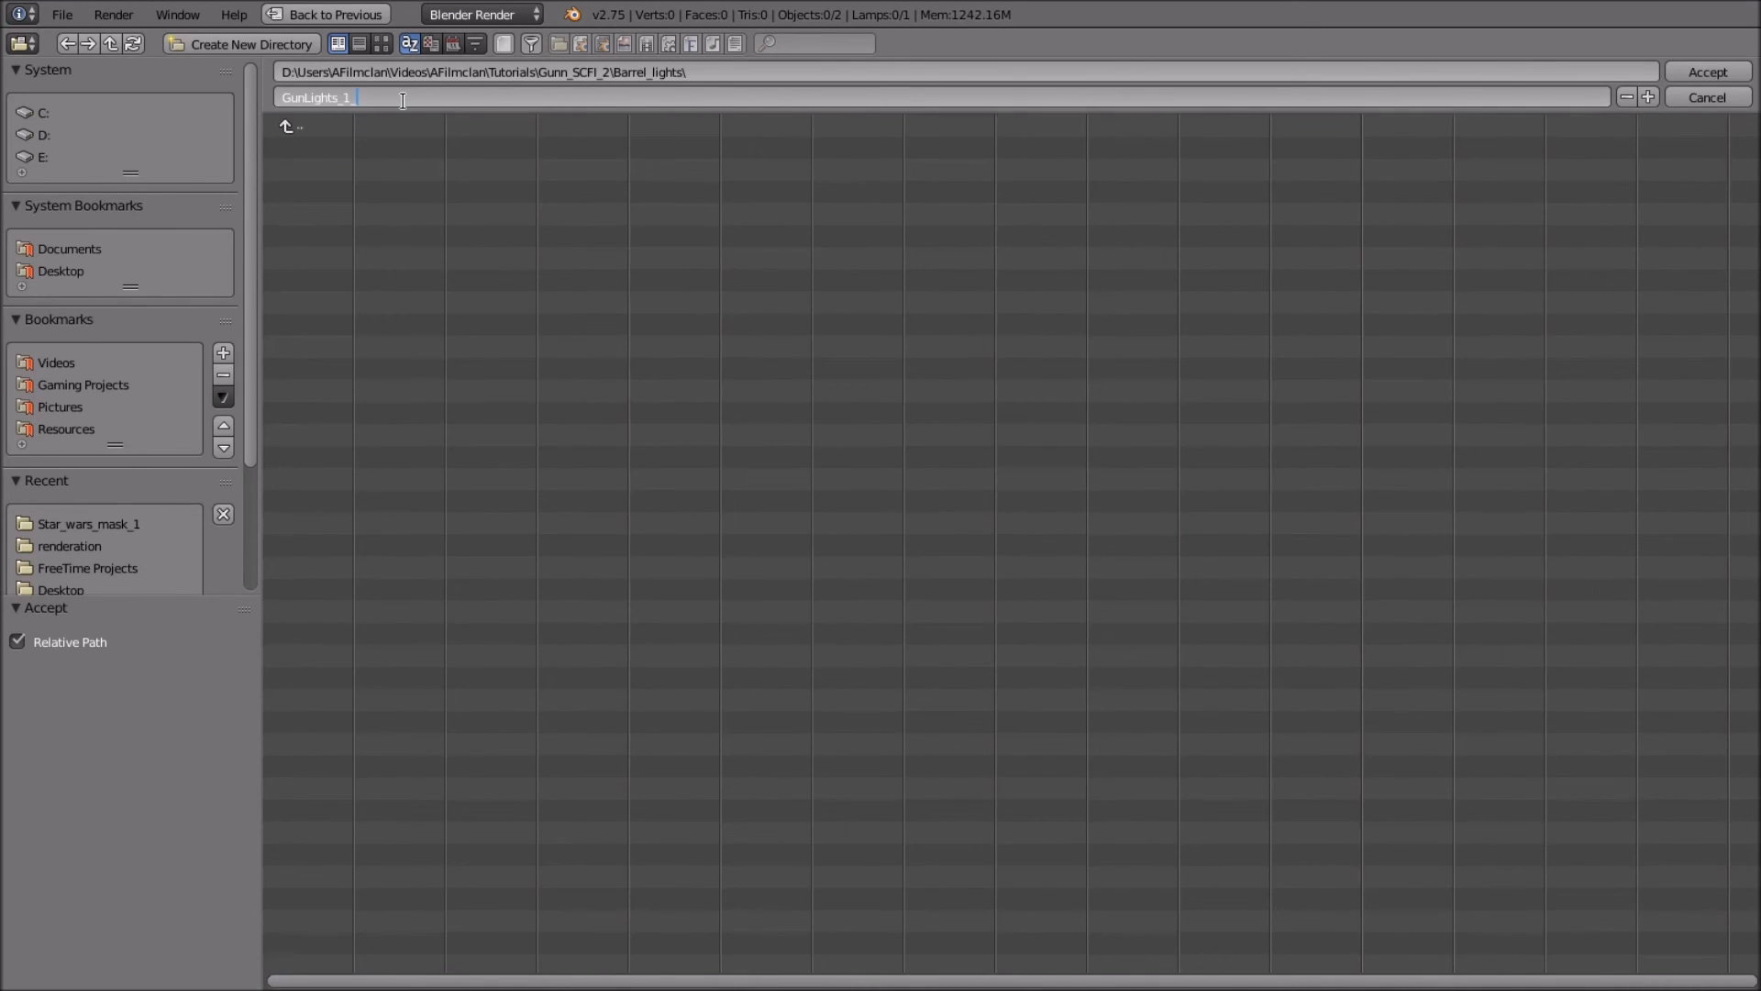
key("BackSpace")
left_click(1708, 71)
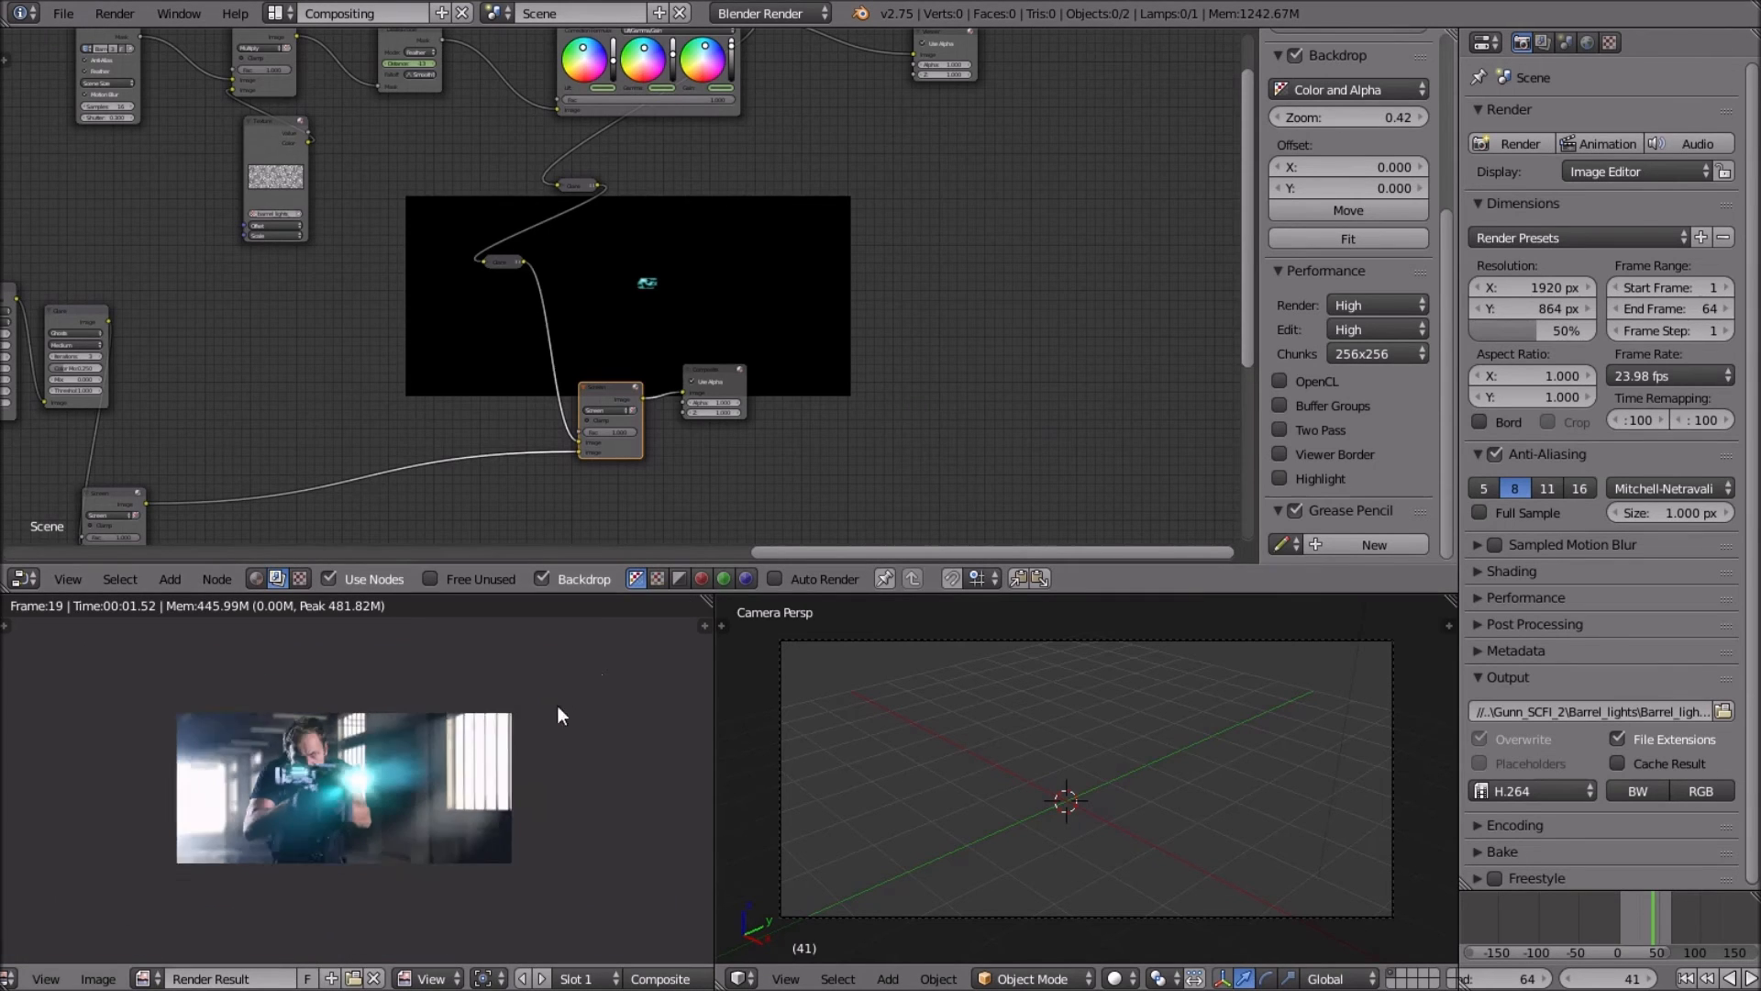
Set the render resolution to 100% and the output format to PNG with a color depth of 16.
mouse_move(1530, 330)
left_mouse_down()
mouse_move(1587, 331)
mouse_move(1530, 330)
left_mouse_up()
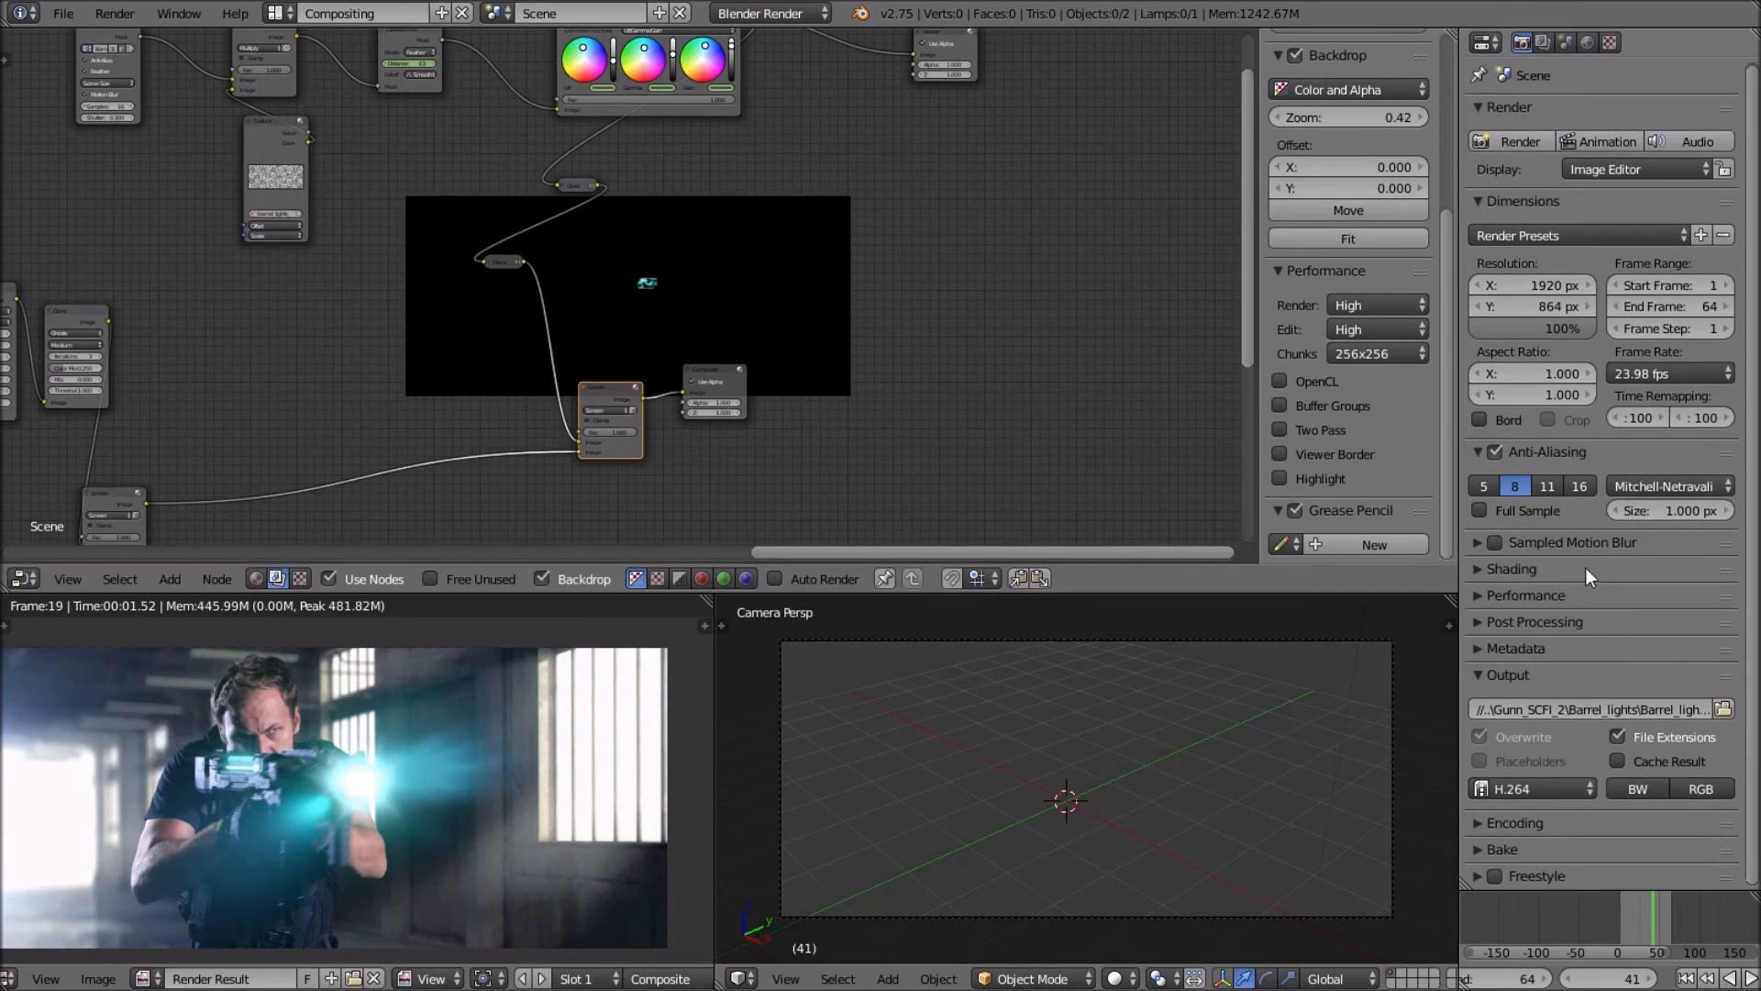
left_click(1550, 791)
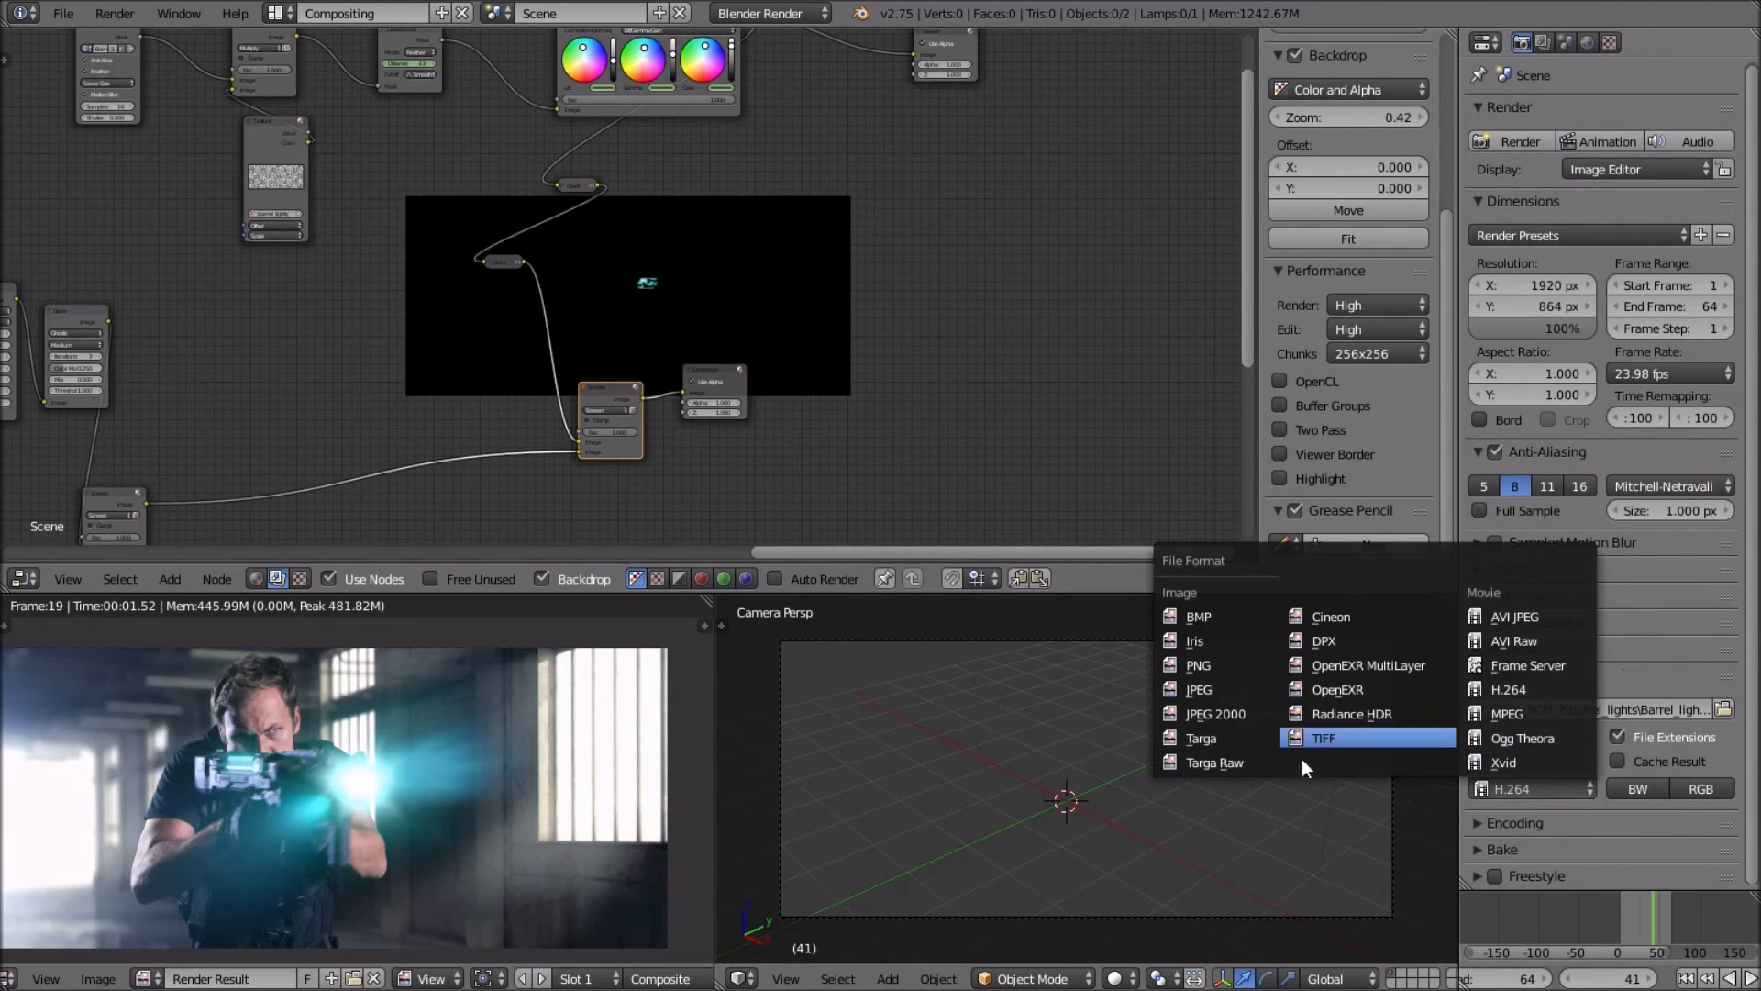
left_click(1207, 662)
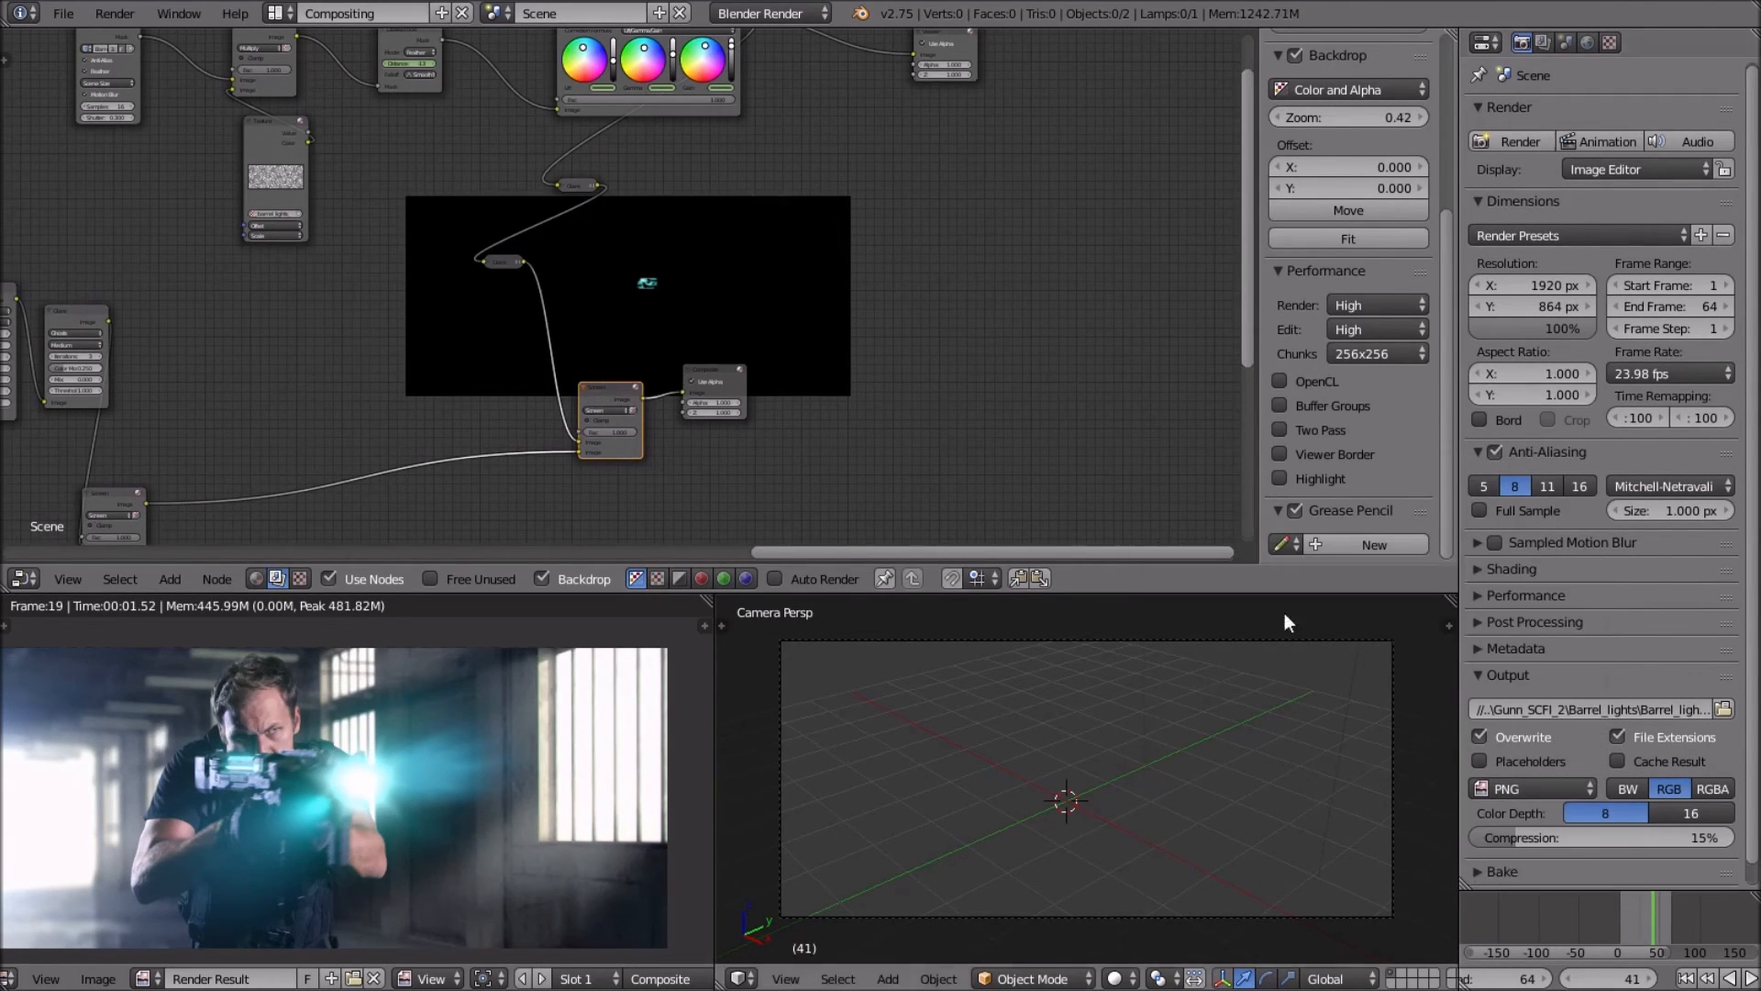
scroll(1576, 542, "down", 1)
left_click(1564, 761)
left_click(1208, 641)
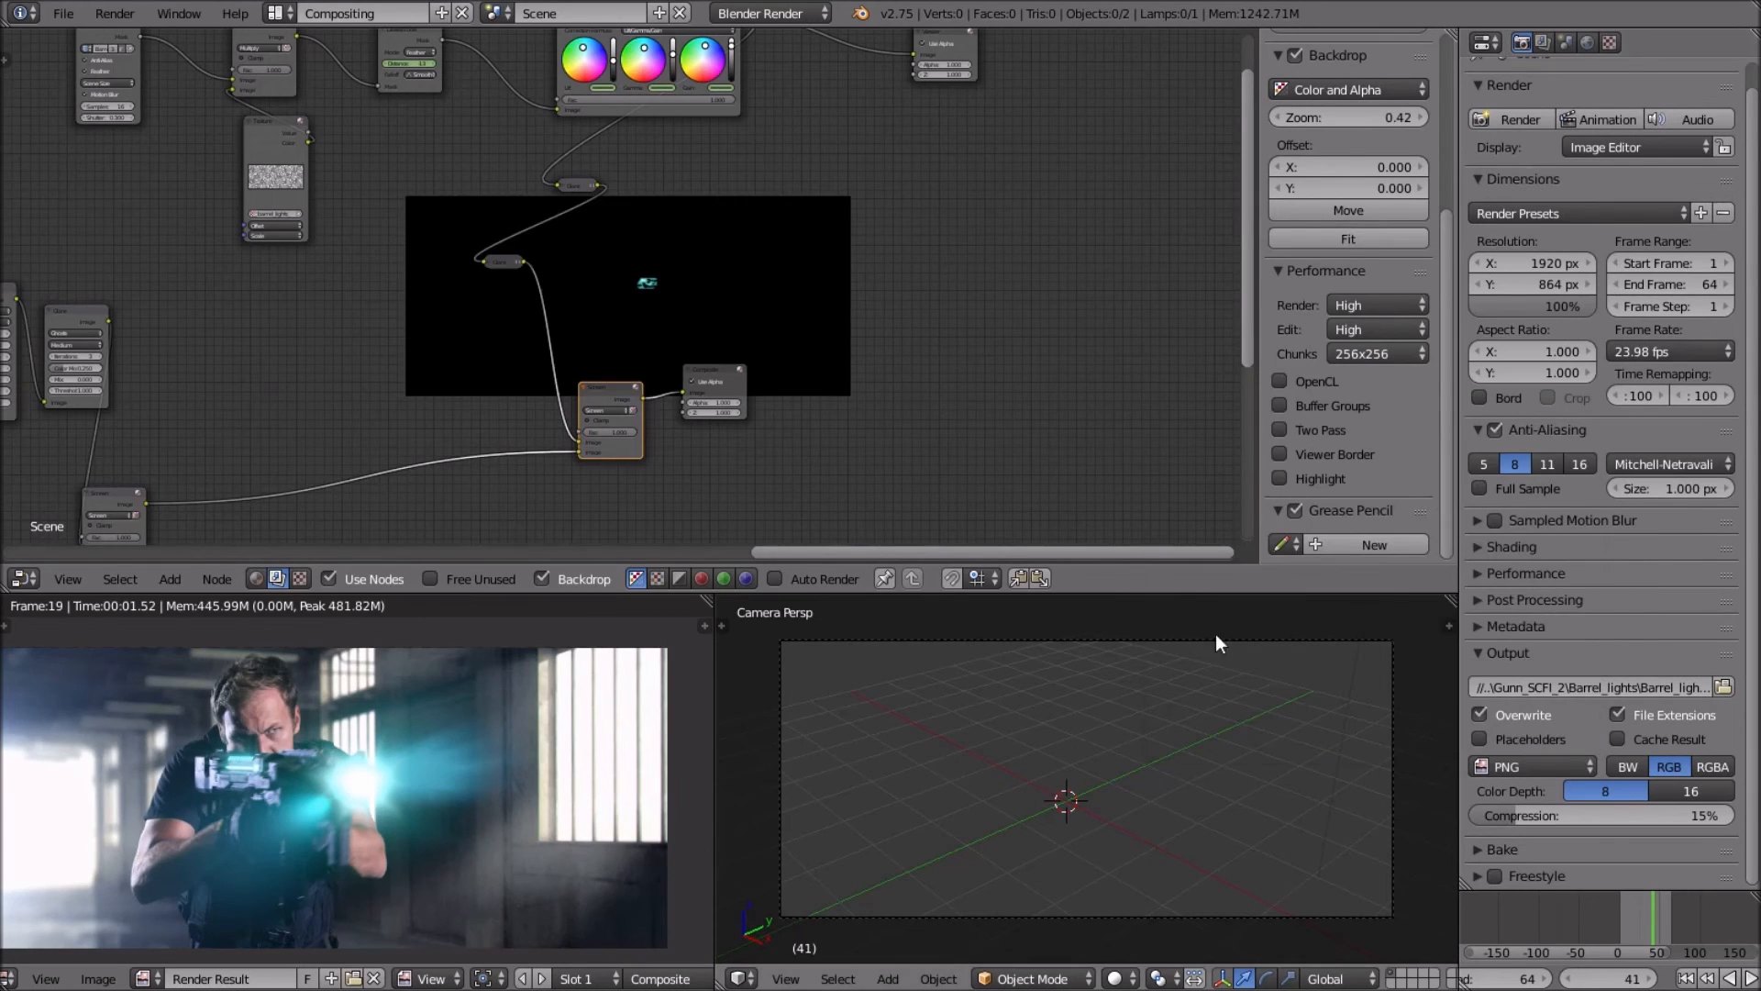
left_click(1665, 791)
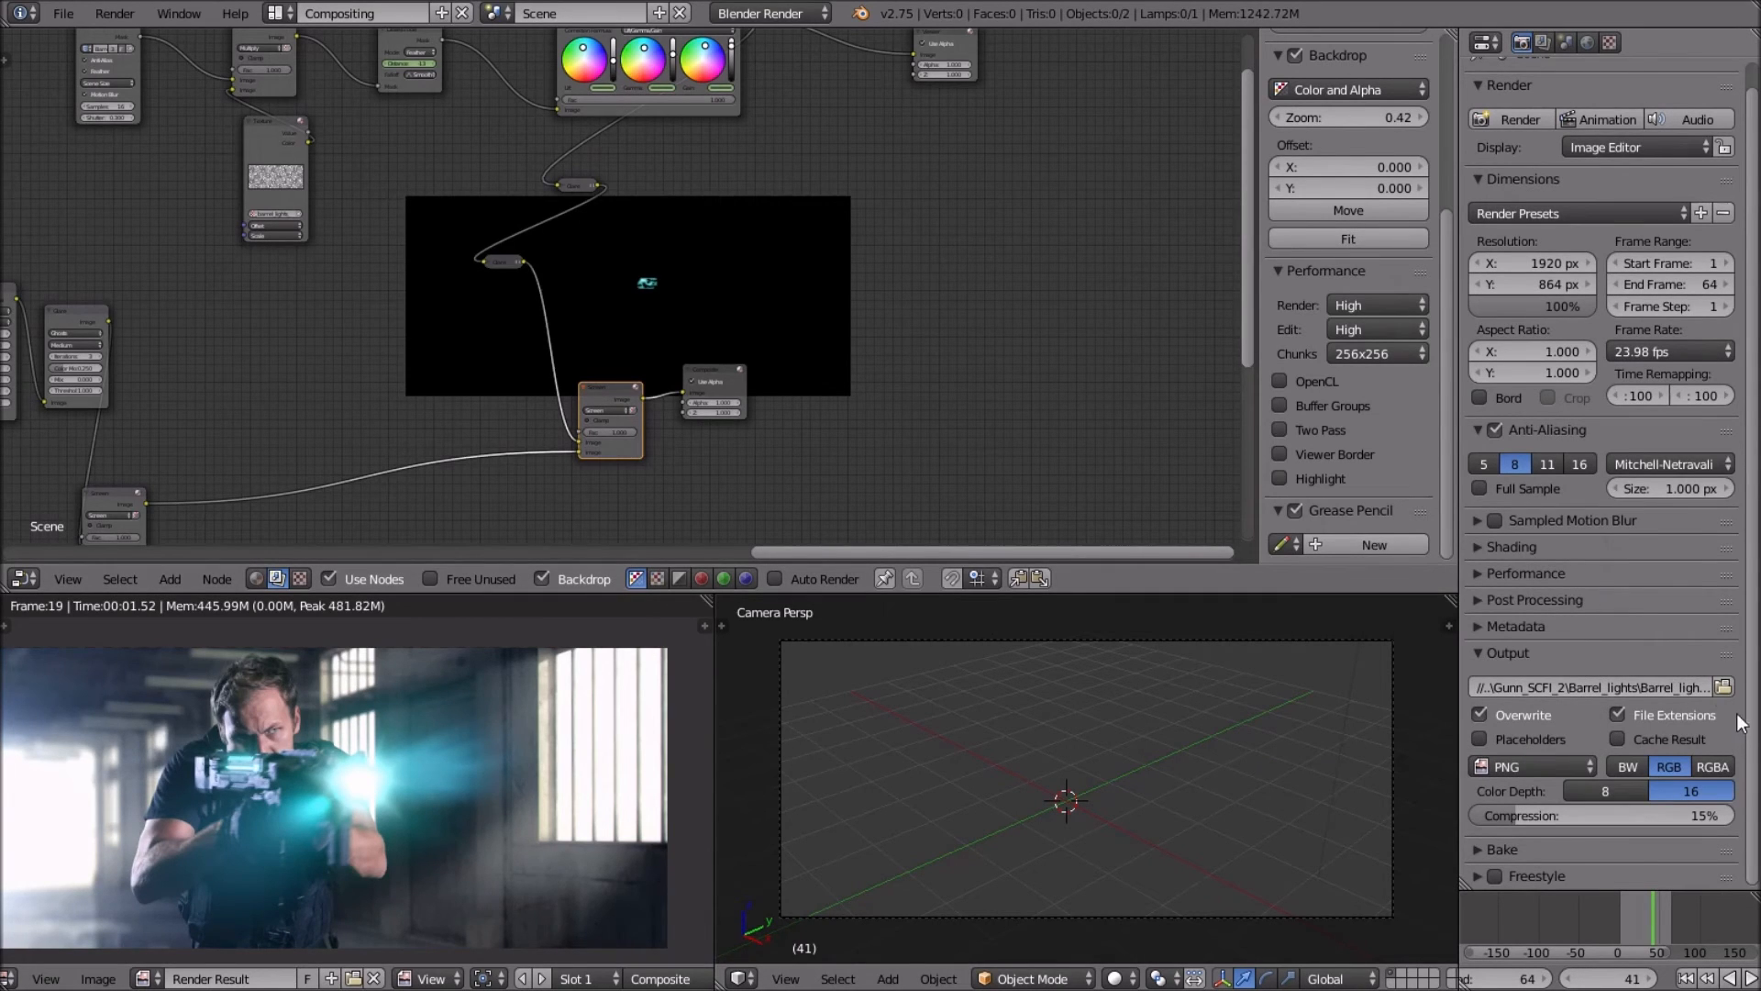
scroll(1694, 529, "up", 1)
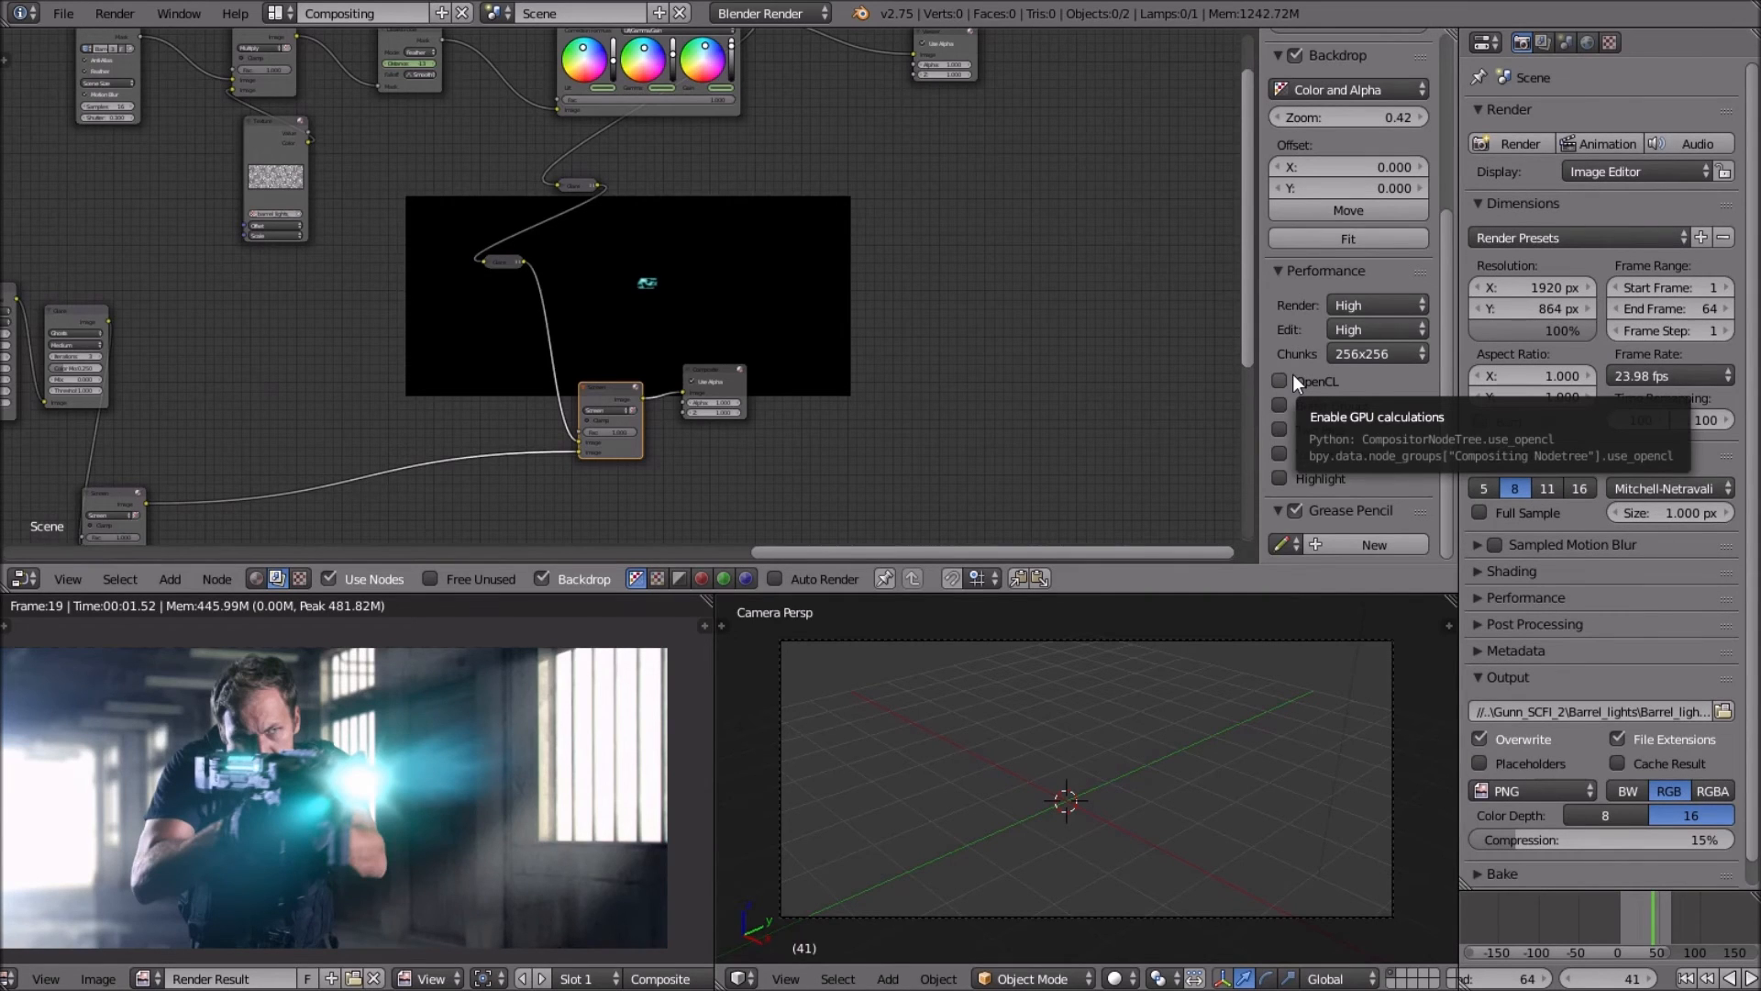
Detach the final Screen node and connect the last Glare node's output straight to the Composite node.
scroll(1152, 377, "down", 3)
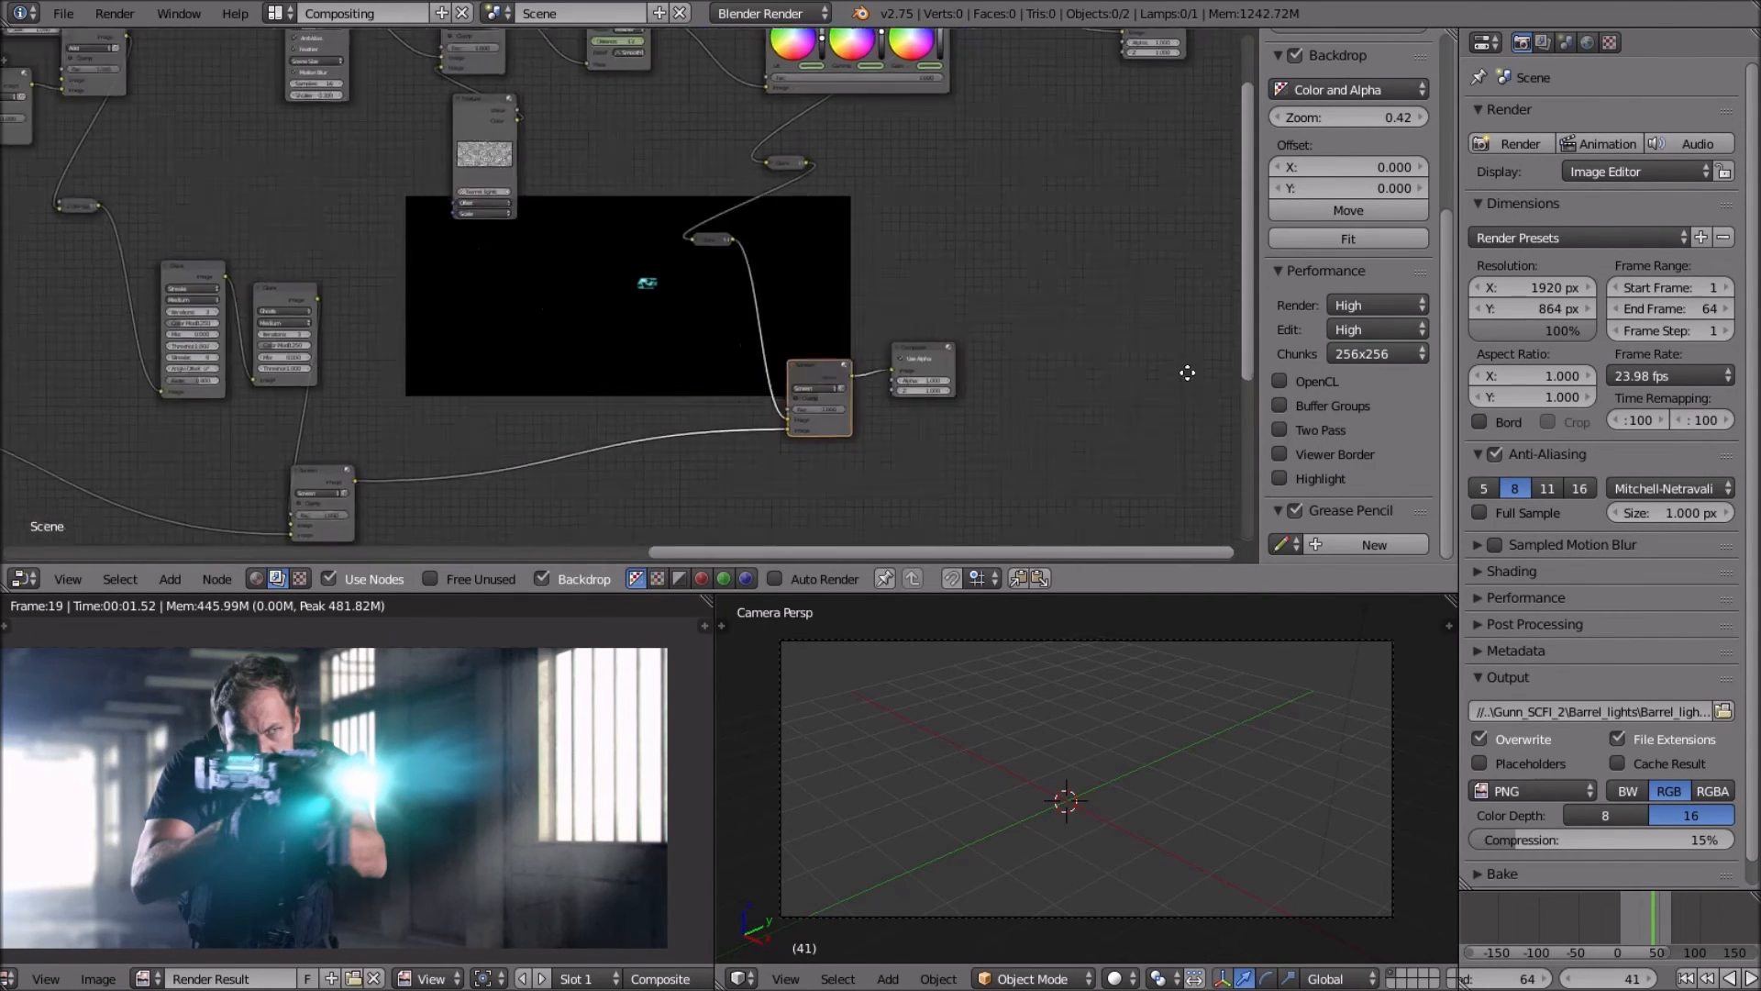
scroll(613, 353, "up", 3)
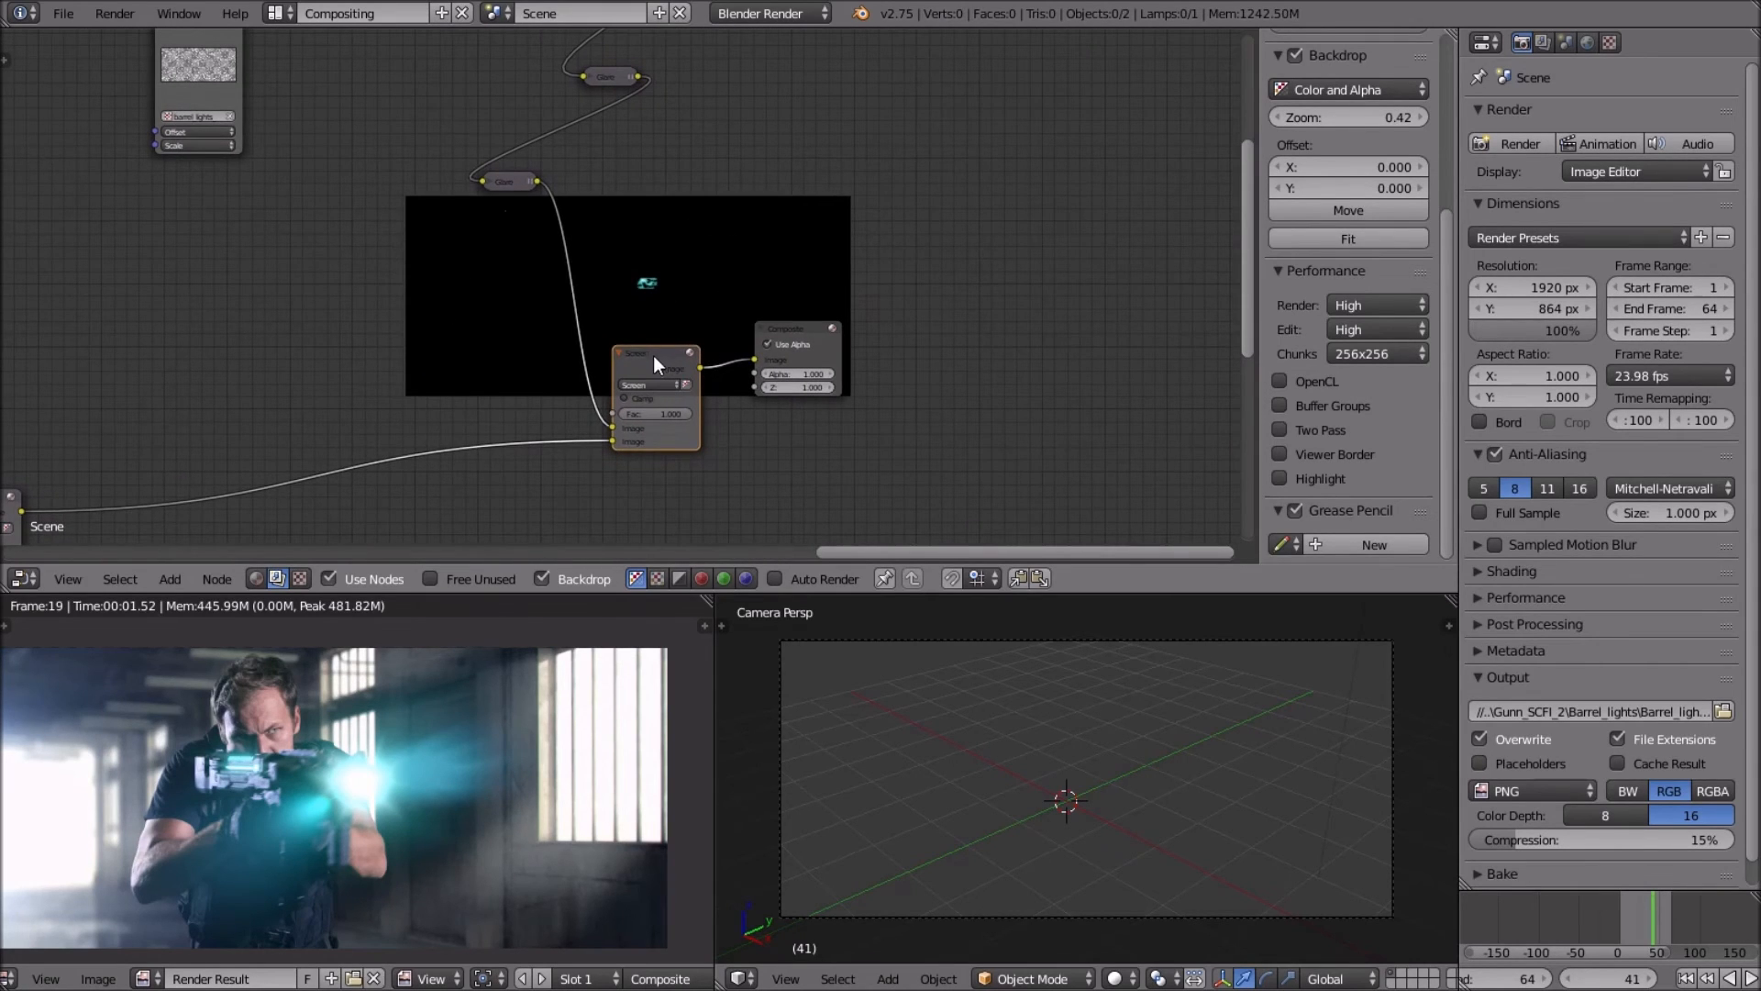
left_click_drag(657, 354, 584, 423)
left_click_drag(554, 490, 758, 360)
scroll(758, 360, "down", 3)
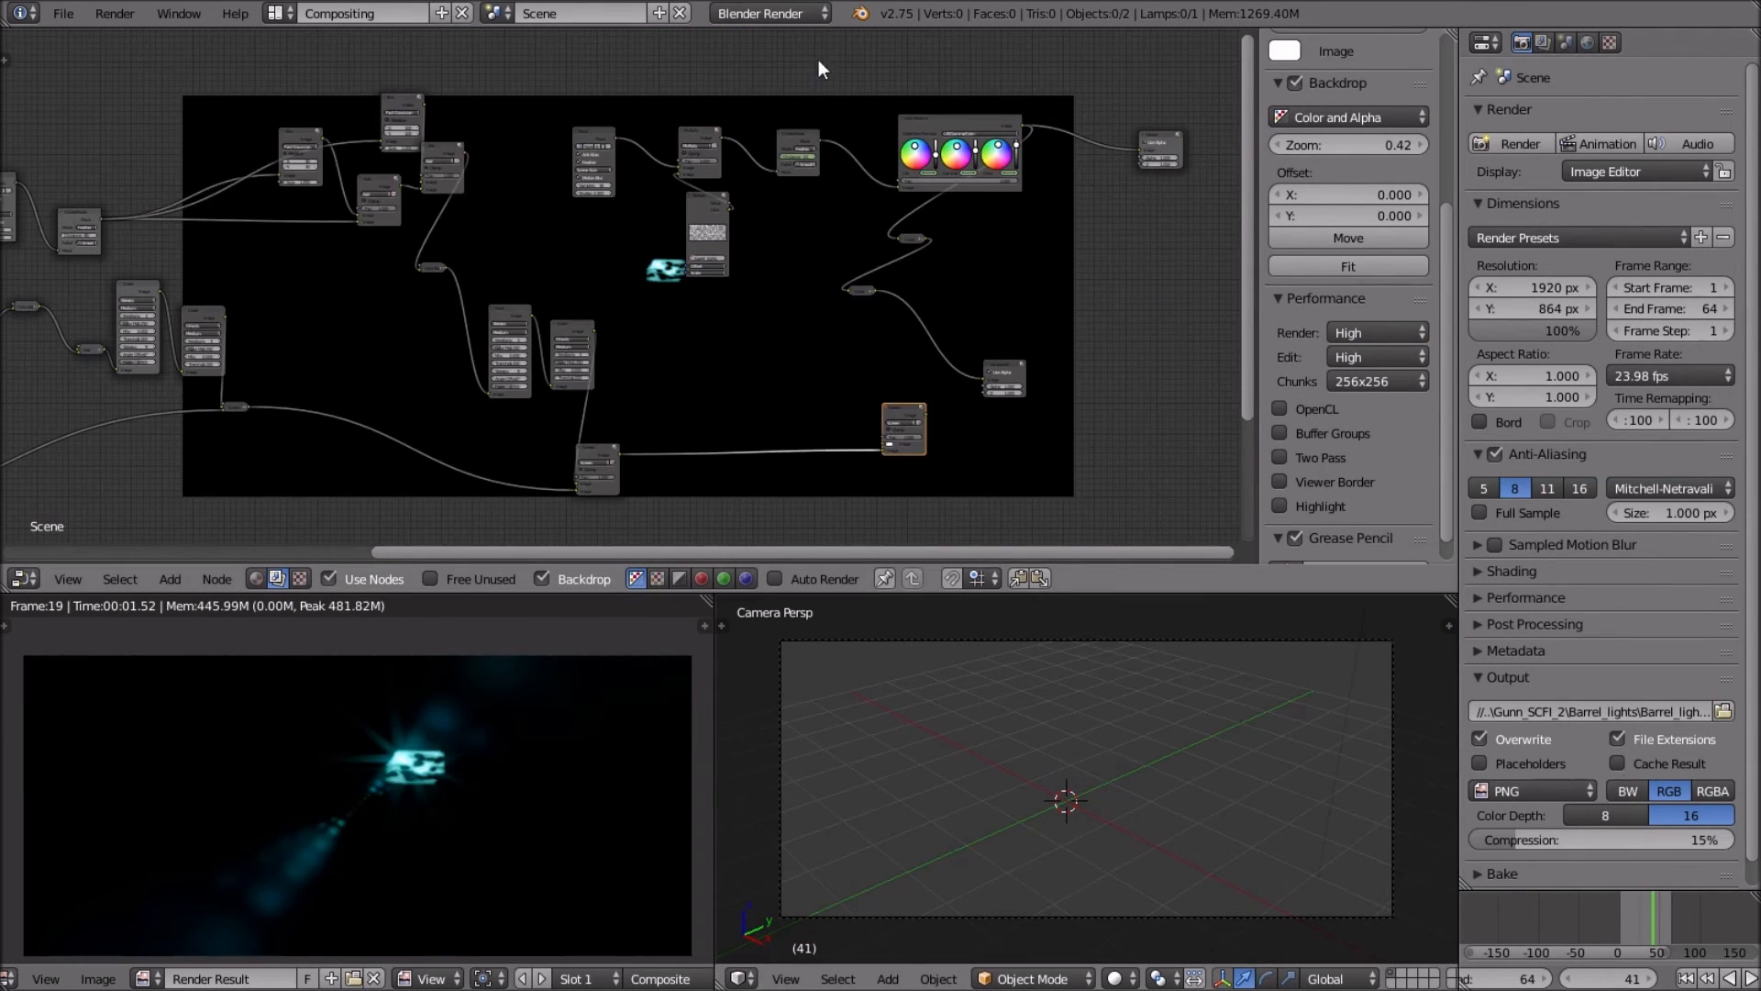
Look over the whole node tree to review how the gun light branches and glare nodes are connected.
middle_click_drag(725, 386, 635, 326)
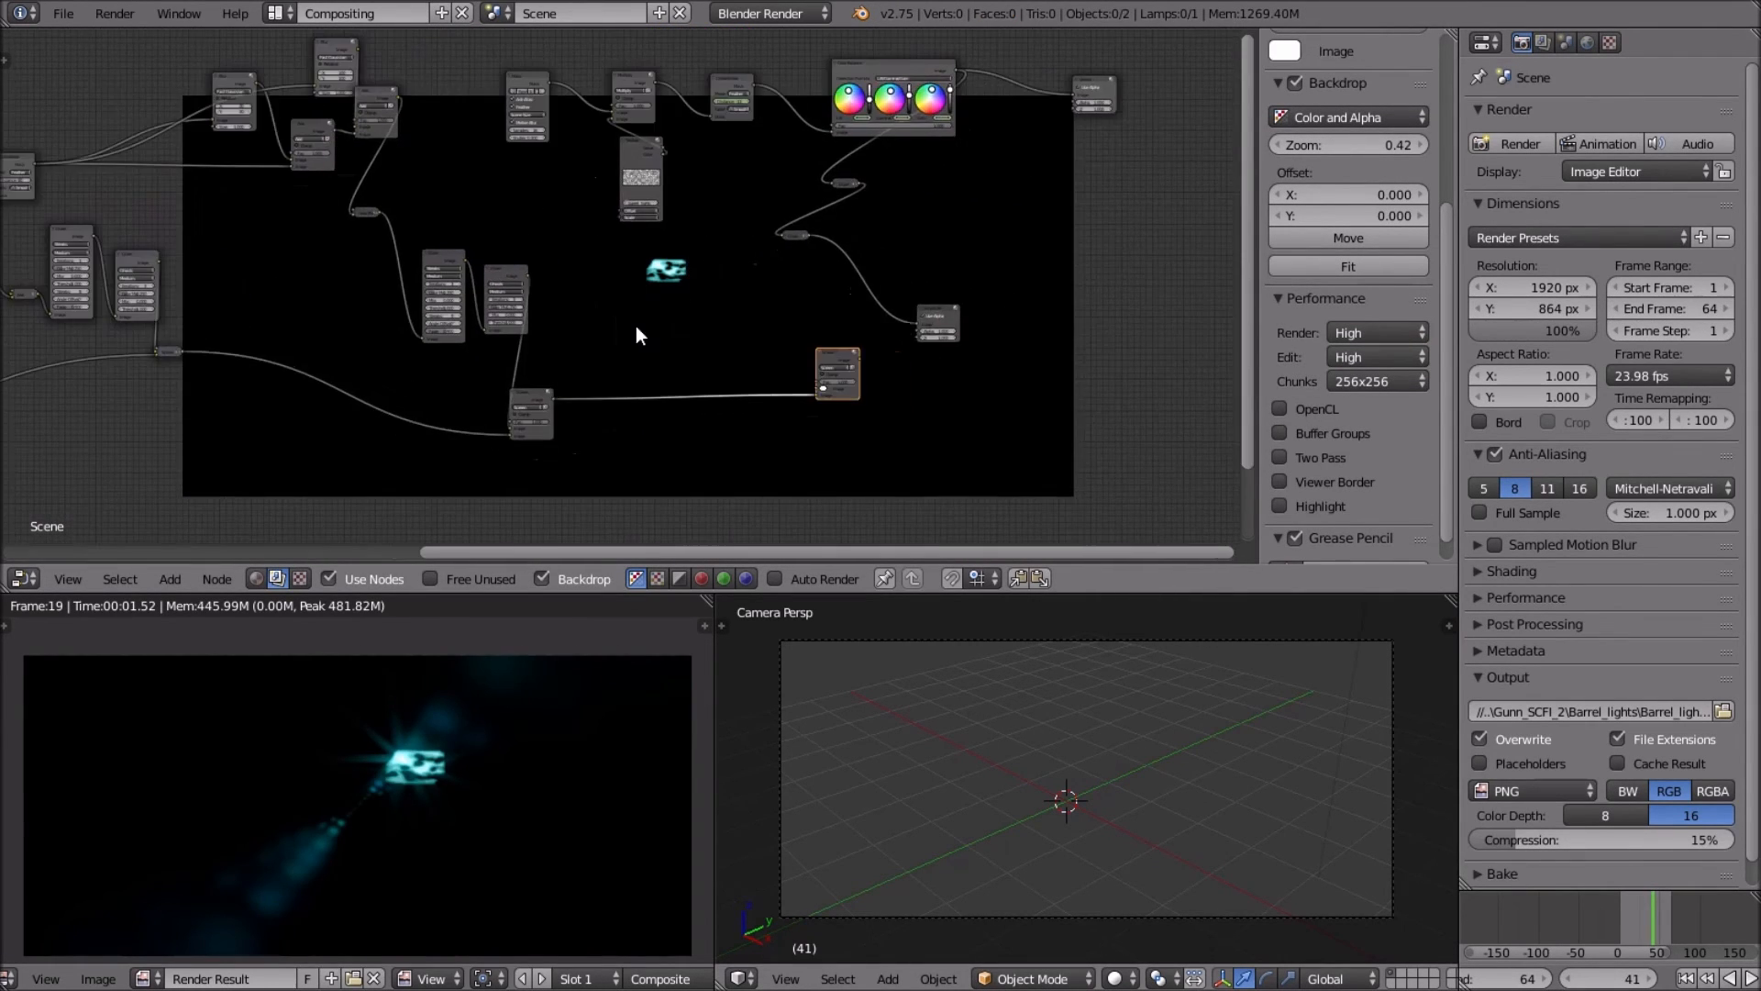
scroll(635, 327, "down", 1)
scroll(639, 335, "up", 1)
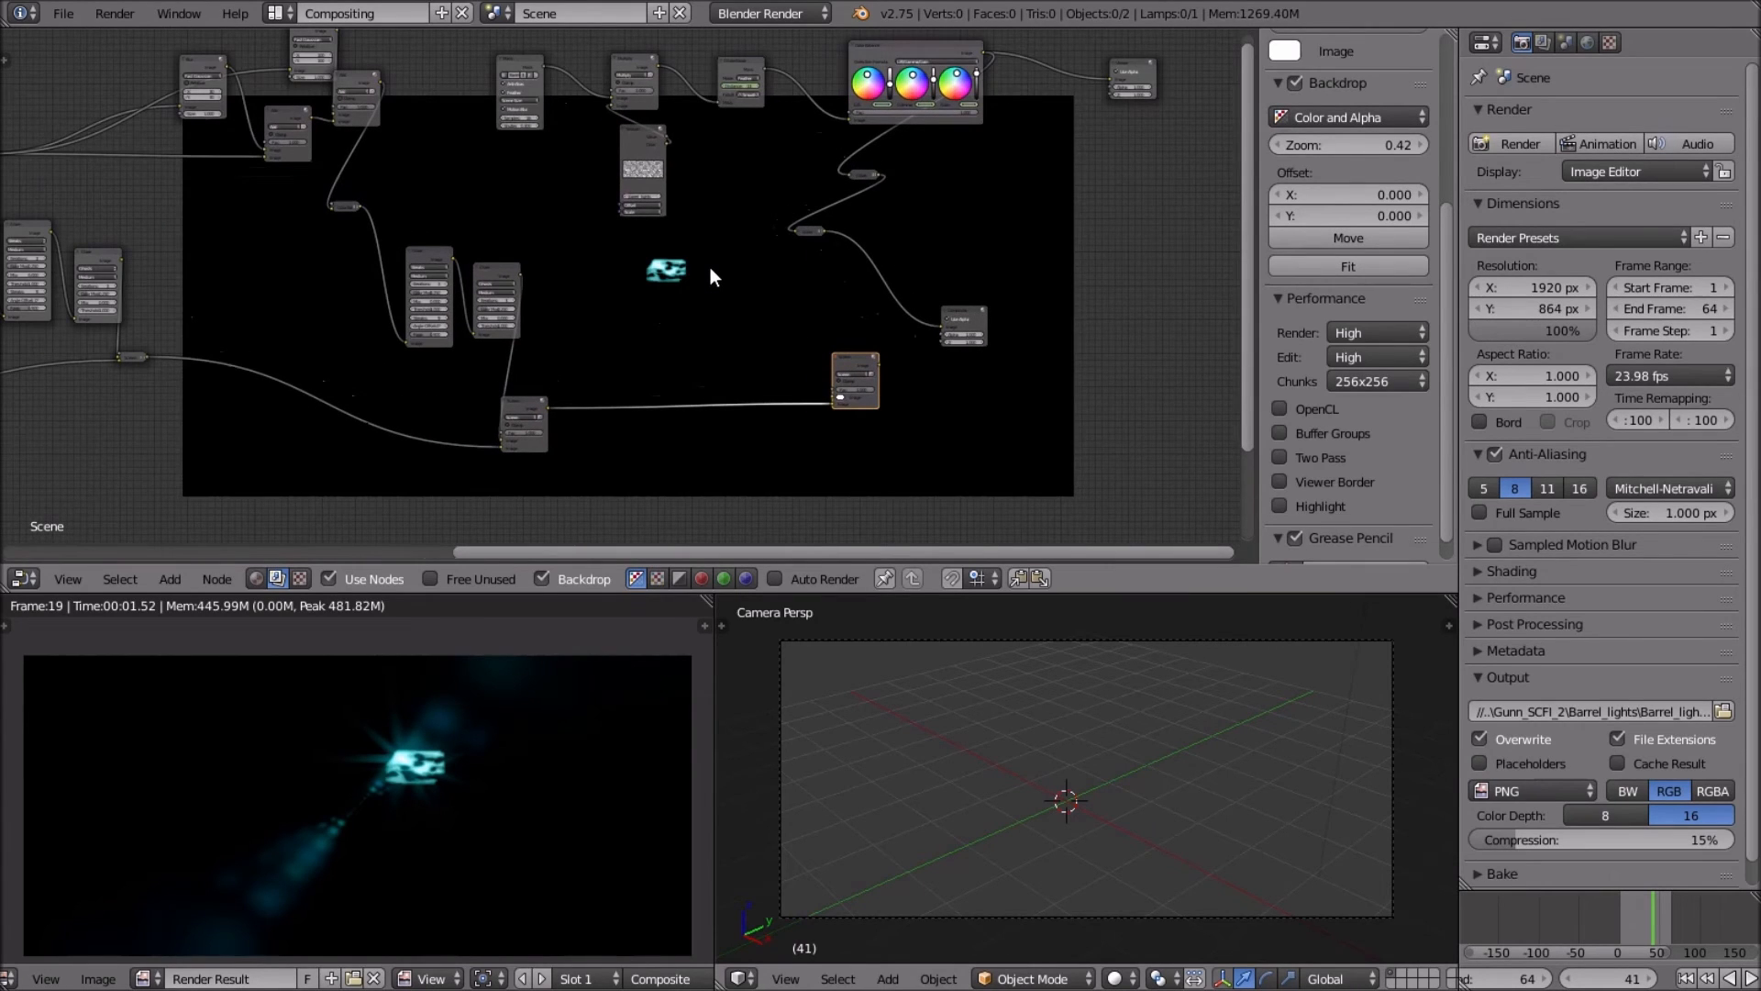
middle_click_drag(582, 279, 688, 273)
scroll(685, 277, "down", 2)
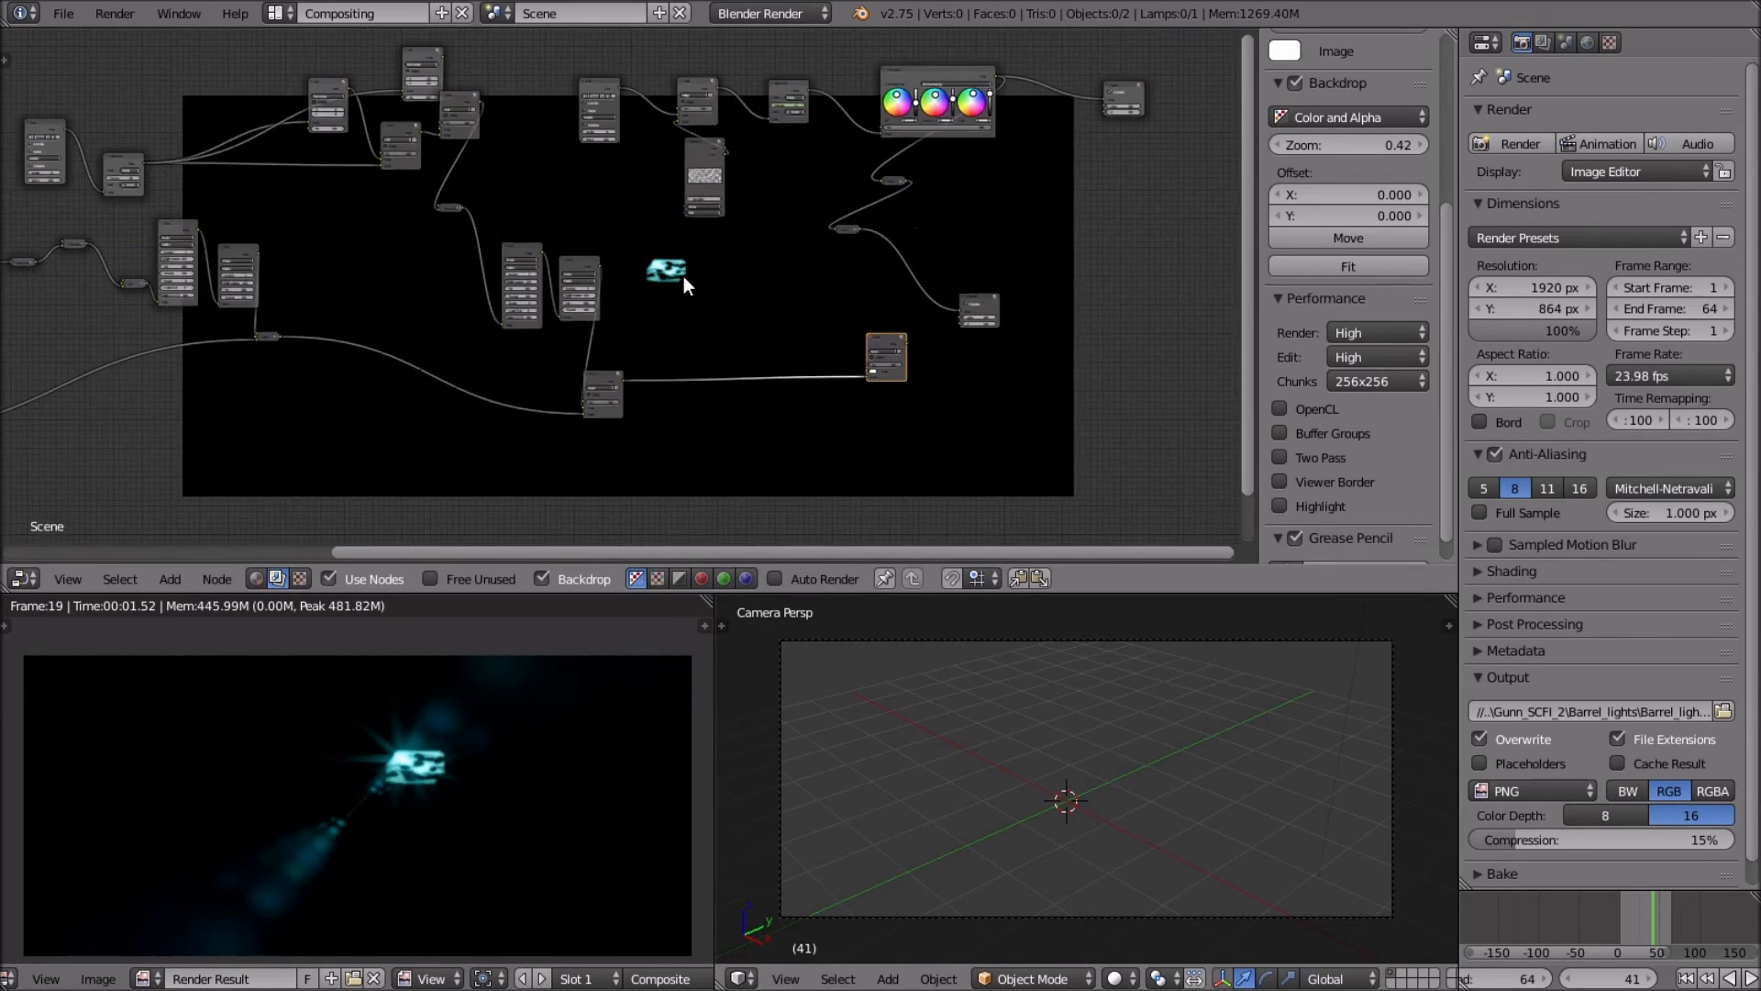
scroll(684, 277, "up", 3)
middle_click_drag(715, 270, 642, 304)
scroll(633, 264, "down", 2)
scroll(582, 322, "down", 3)
scroll(581, 322, "up", 1)
scroll(571, 308, "up", 1)
scroll(642, 304, "down", 2)
scroll(498, 307, "down", 1)
middle_click_drag(499, 306, 623, 317)
scroll(624, 315, "up", 2)
Find the Shockwave_Flash_fx_1 Image node that feeds the Scale and Bright/Contrast nodes and widen it.
scroll(624, 325, "down", 2)
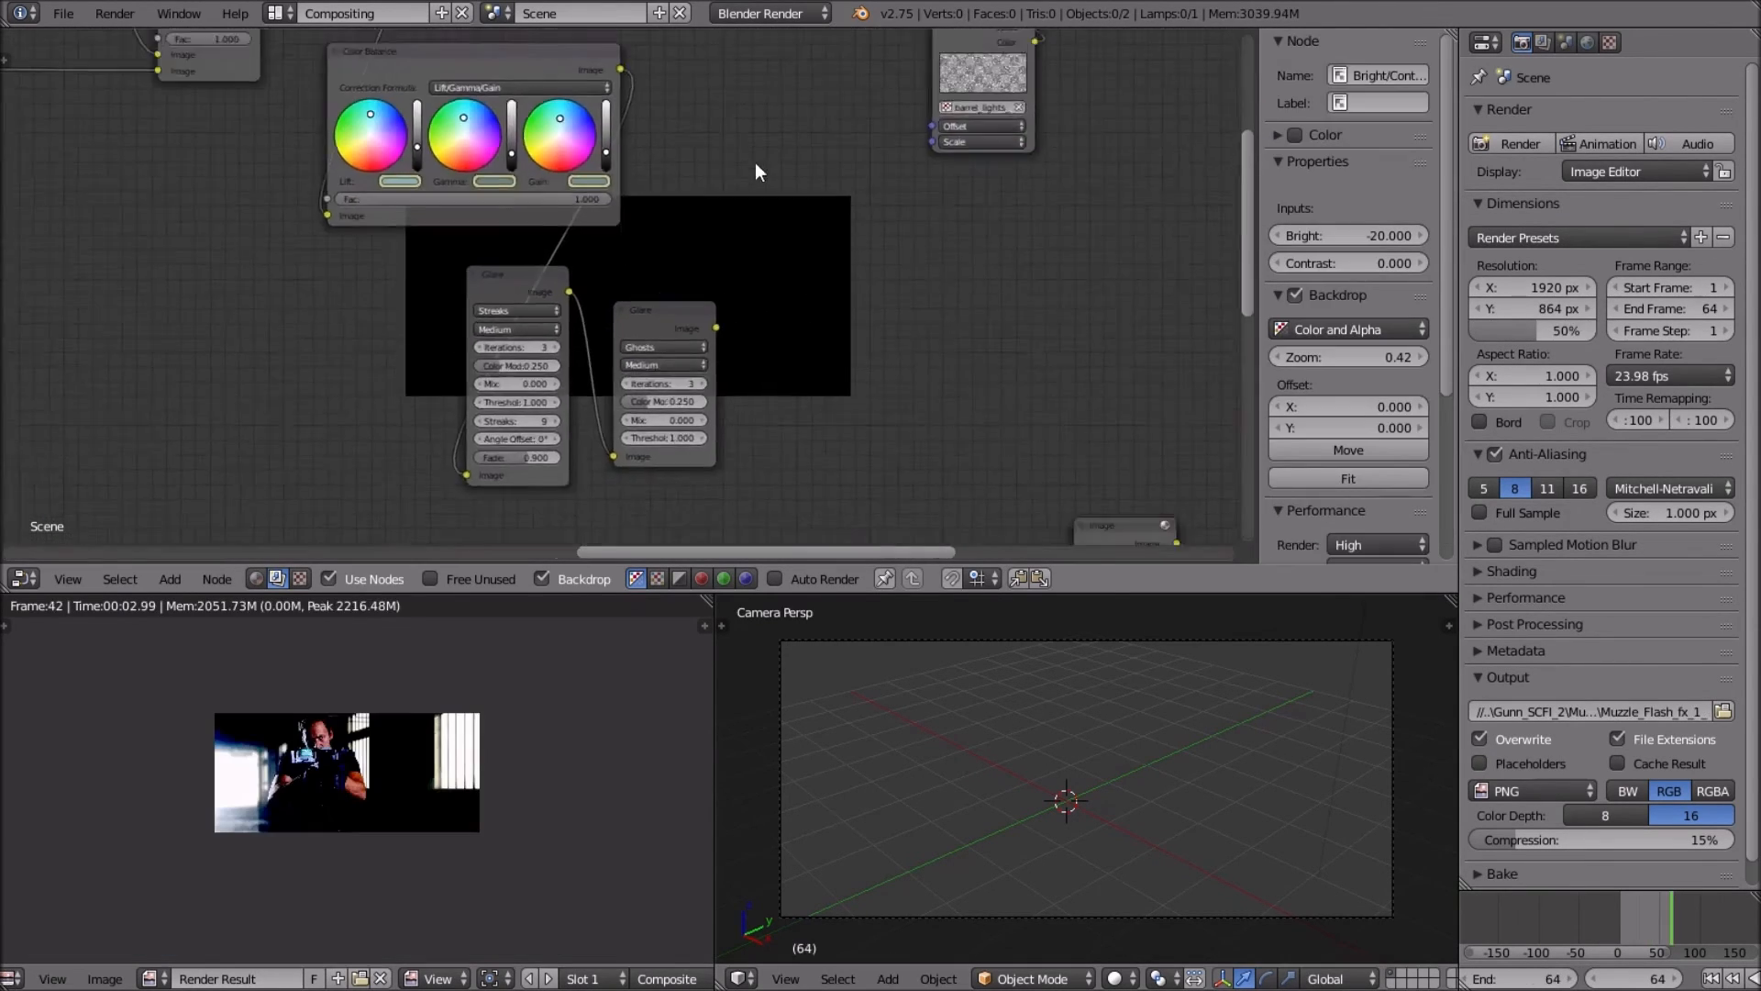
scroll(766, 209, "up", 3)
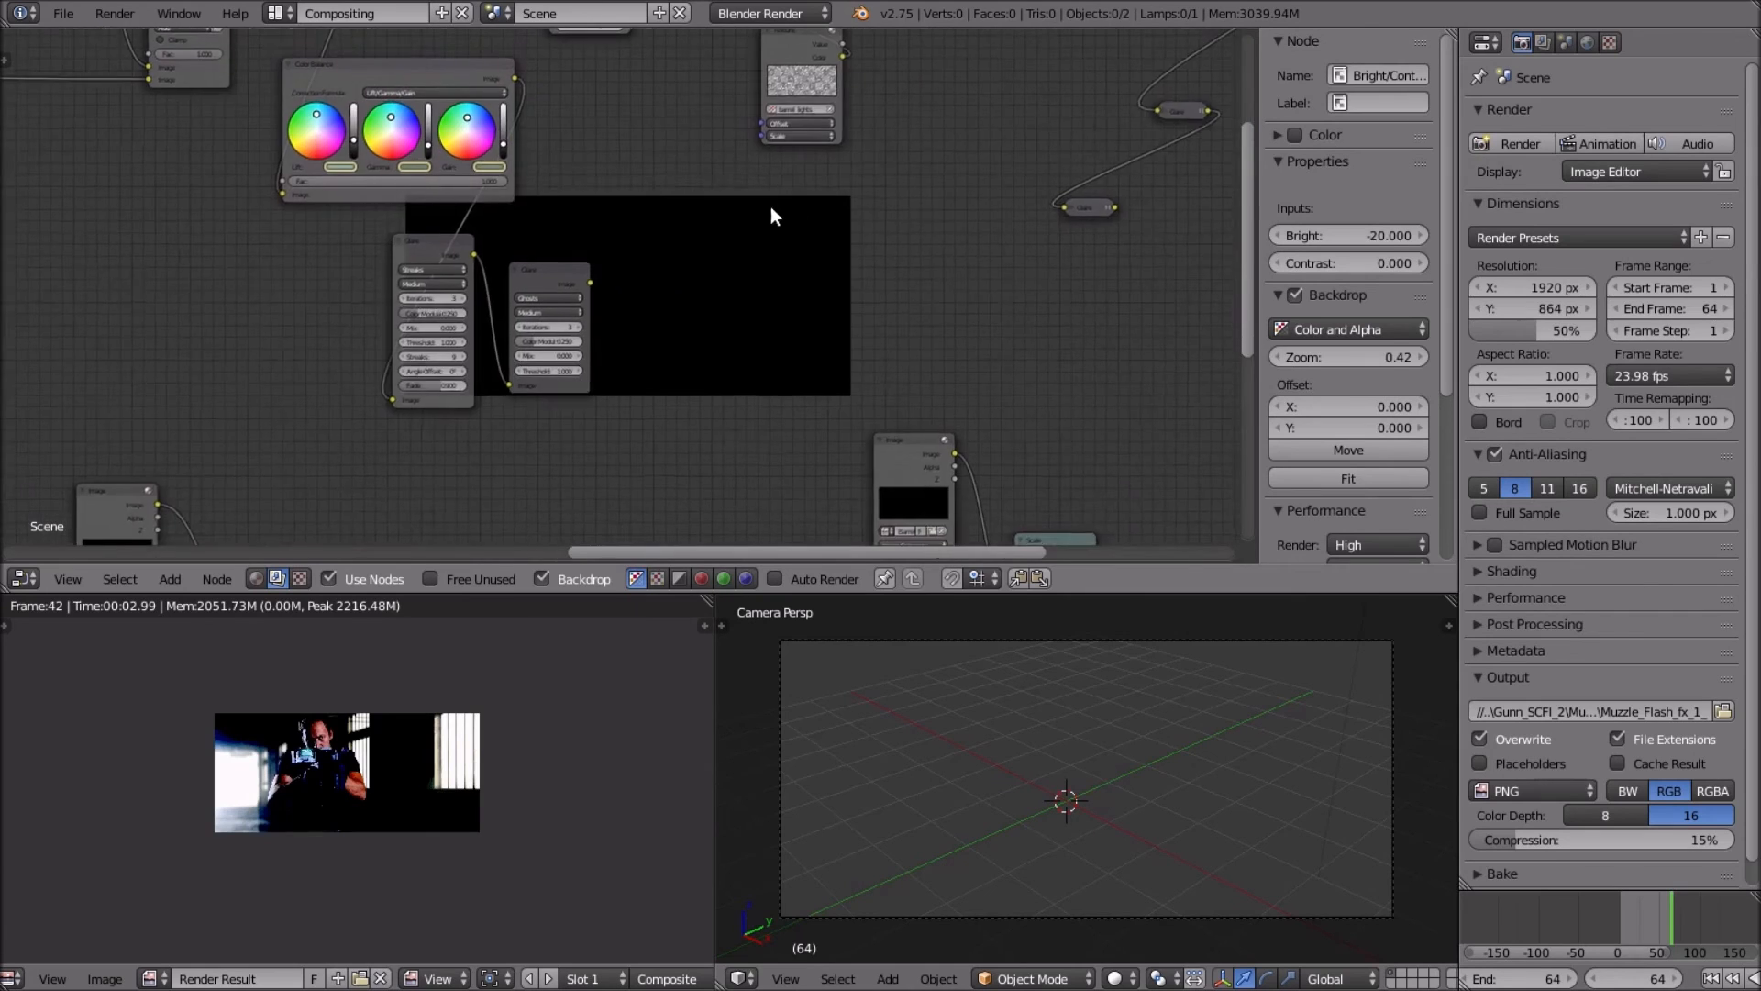
middle_click_drag(762, 213, 739, 142)
middle_click_drag(673, 214, 703, 110)
scroll(642, 245, "up", 5)
middle_click_drag(624, 257, 819, 185)
scroll(791, 225, "up", 4)
scroll(808, 189, "down", 4)
middle_click_drag(509, 296, 677, 264)
scroll(356, 114, "up", 3)
middle_click_drag(355, 112, 422, 169)
scroll(418, 171, "up", 3)
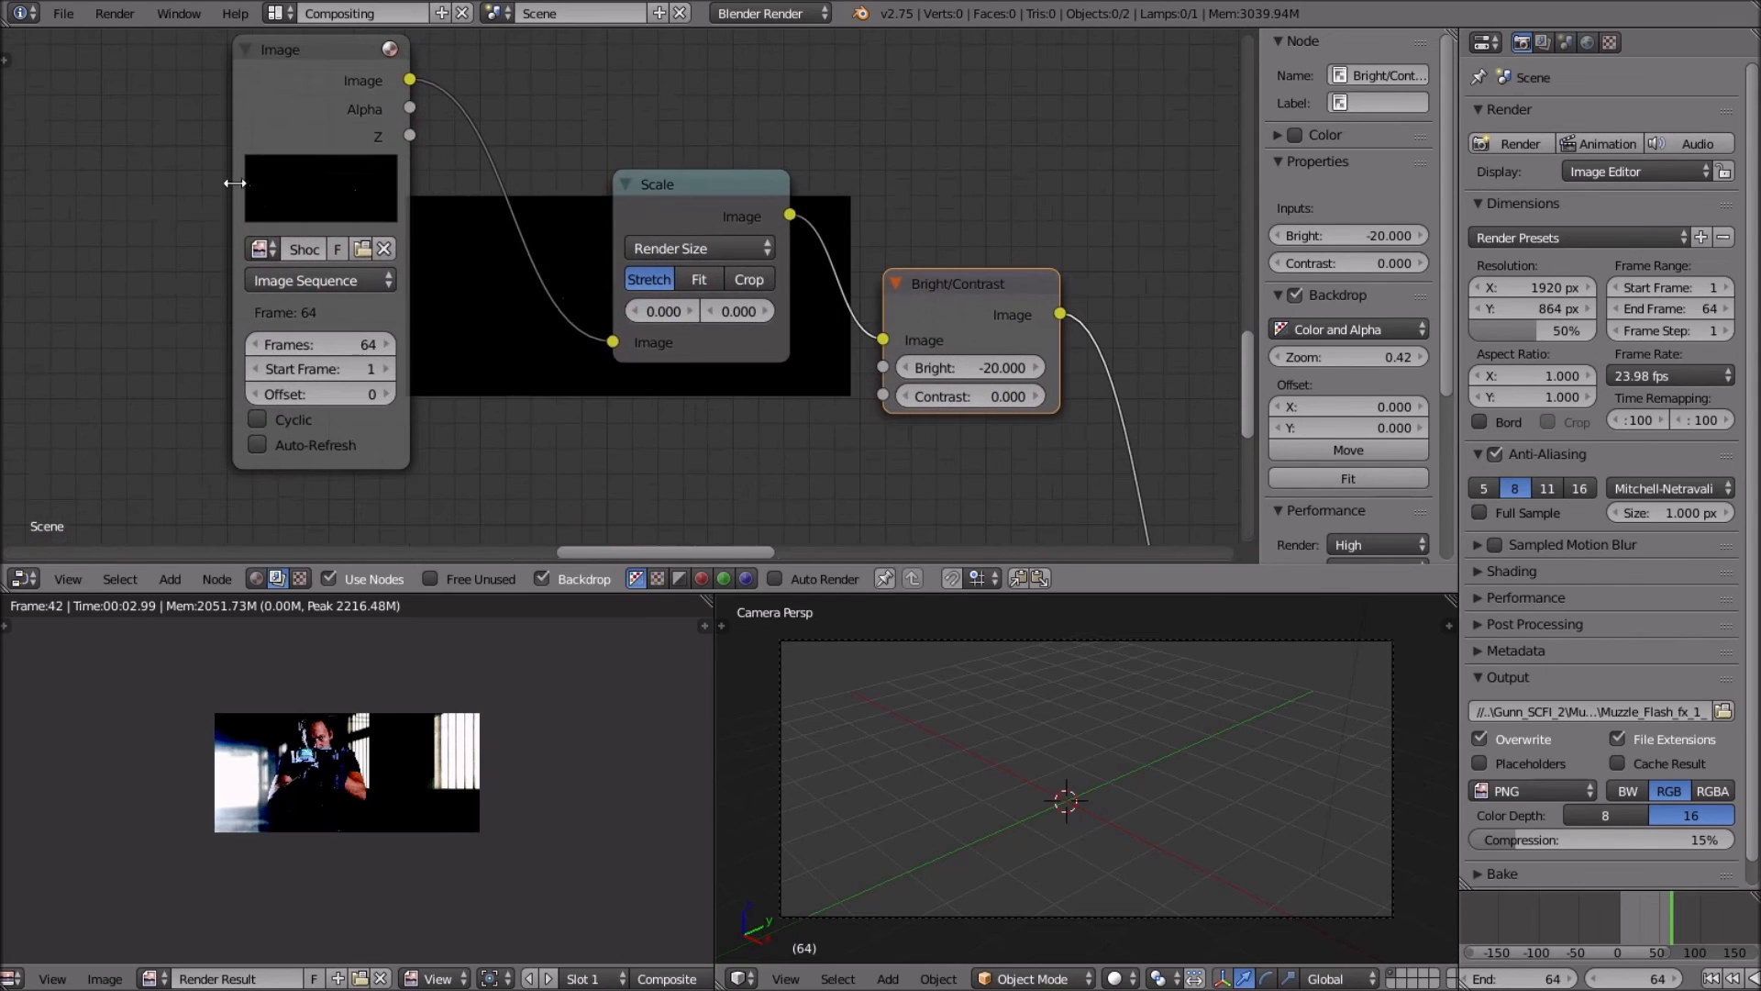
left_click_drag(233, 183, 86, 183)
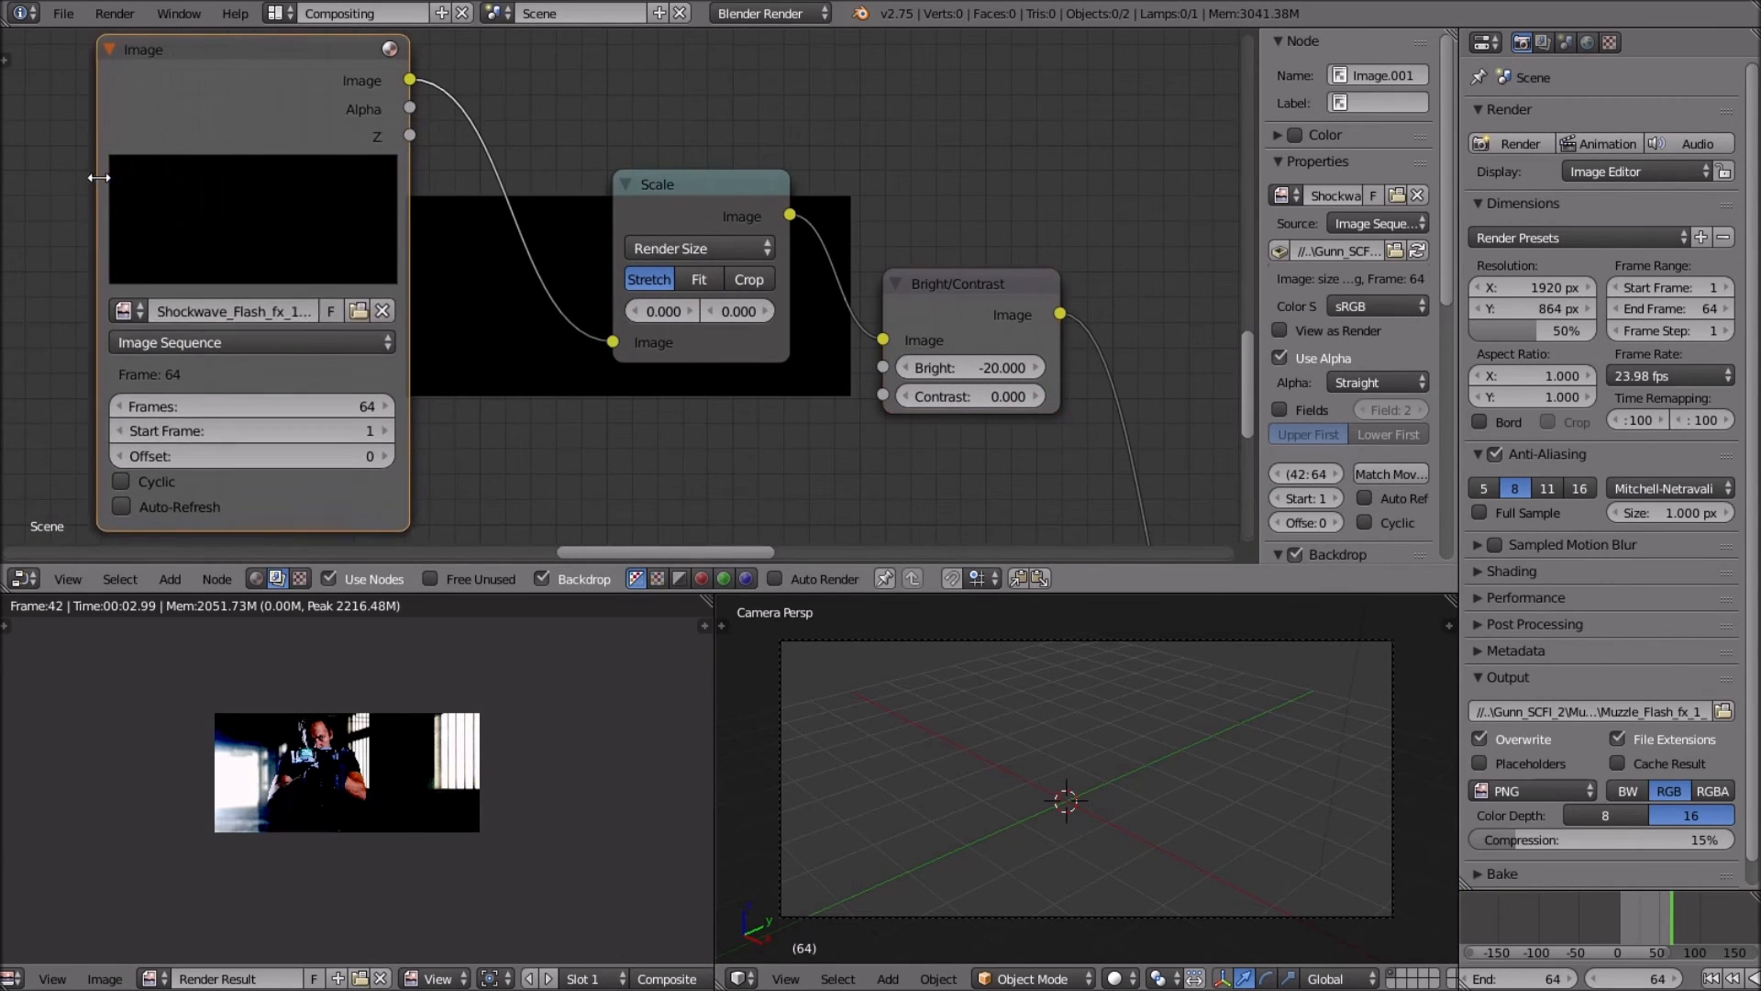
Go to frame 46 with the shockwave Image, Scale and Bright/Contrast nodes in view.
scroll(288, 163, "down", 2)
middle_click_drag(288, 163, 431, 117)
scroll(432, 117, "up", 1)
middle_click_drag(786, 152, 547, 190)
scroll(550, 188, "down", 2)
middle_click_drag(697, 147, 537, 183)
scroll(538, 184, "down", 1)
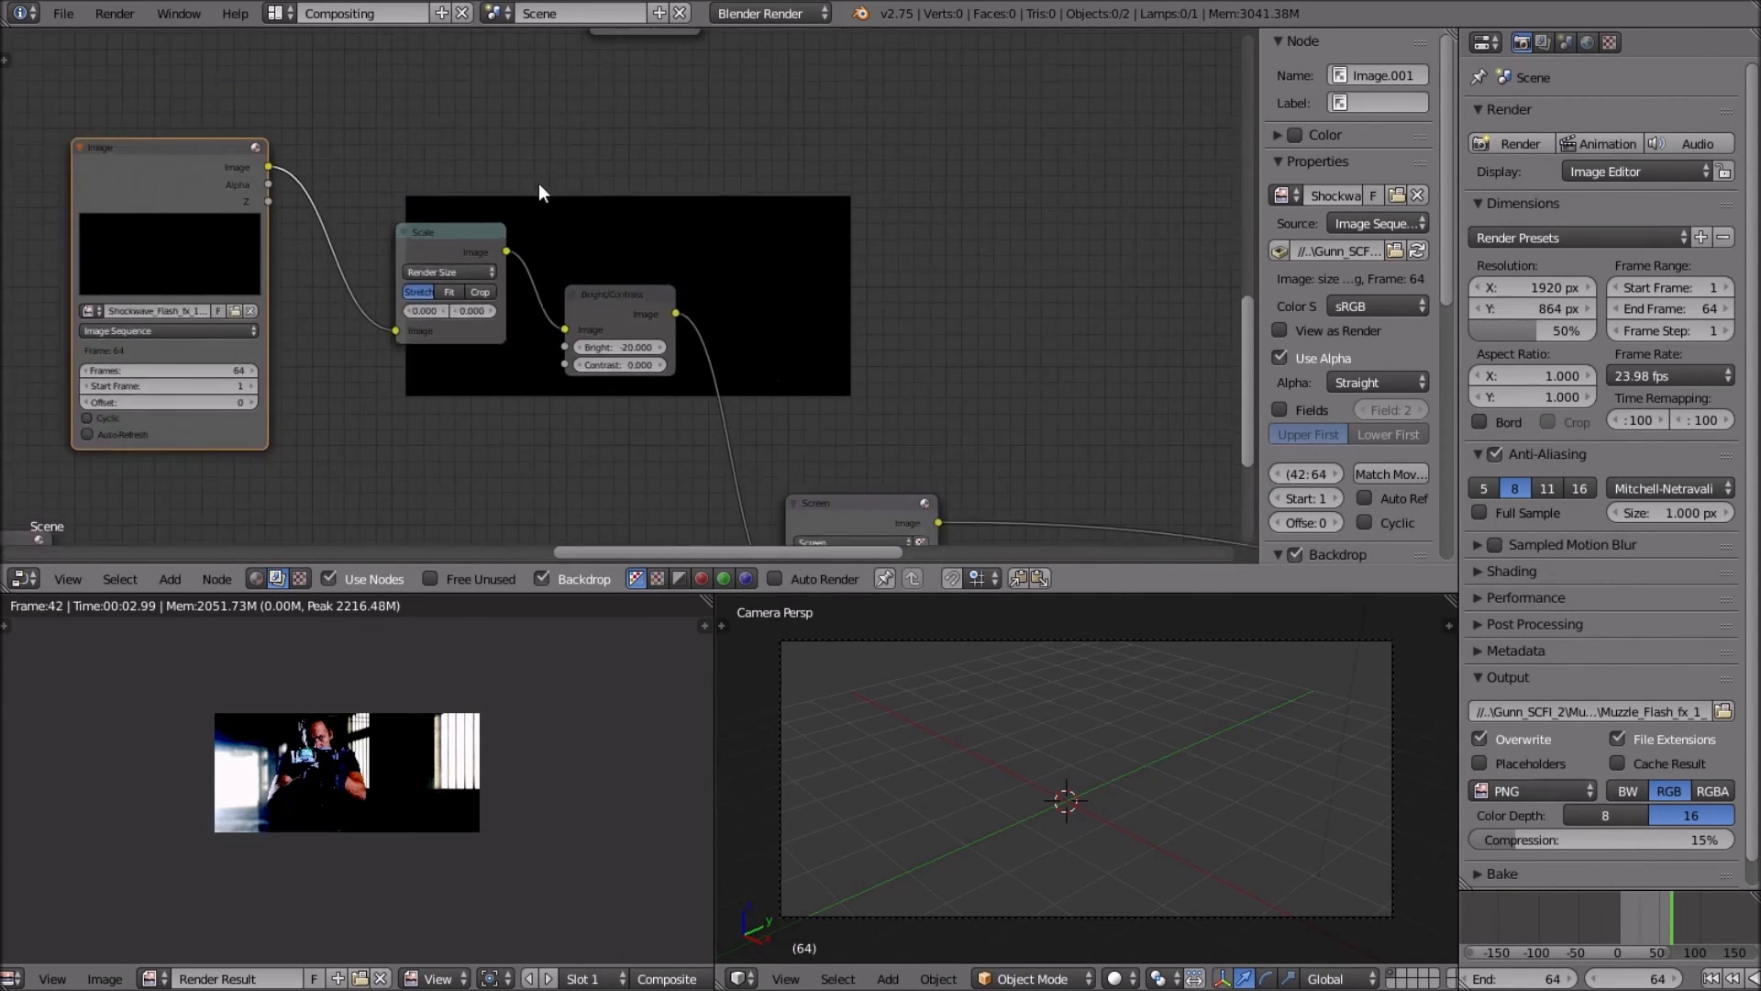
scroll(587, 192, "down", 1)
left_click(1641, 977)
type("4")
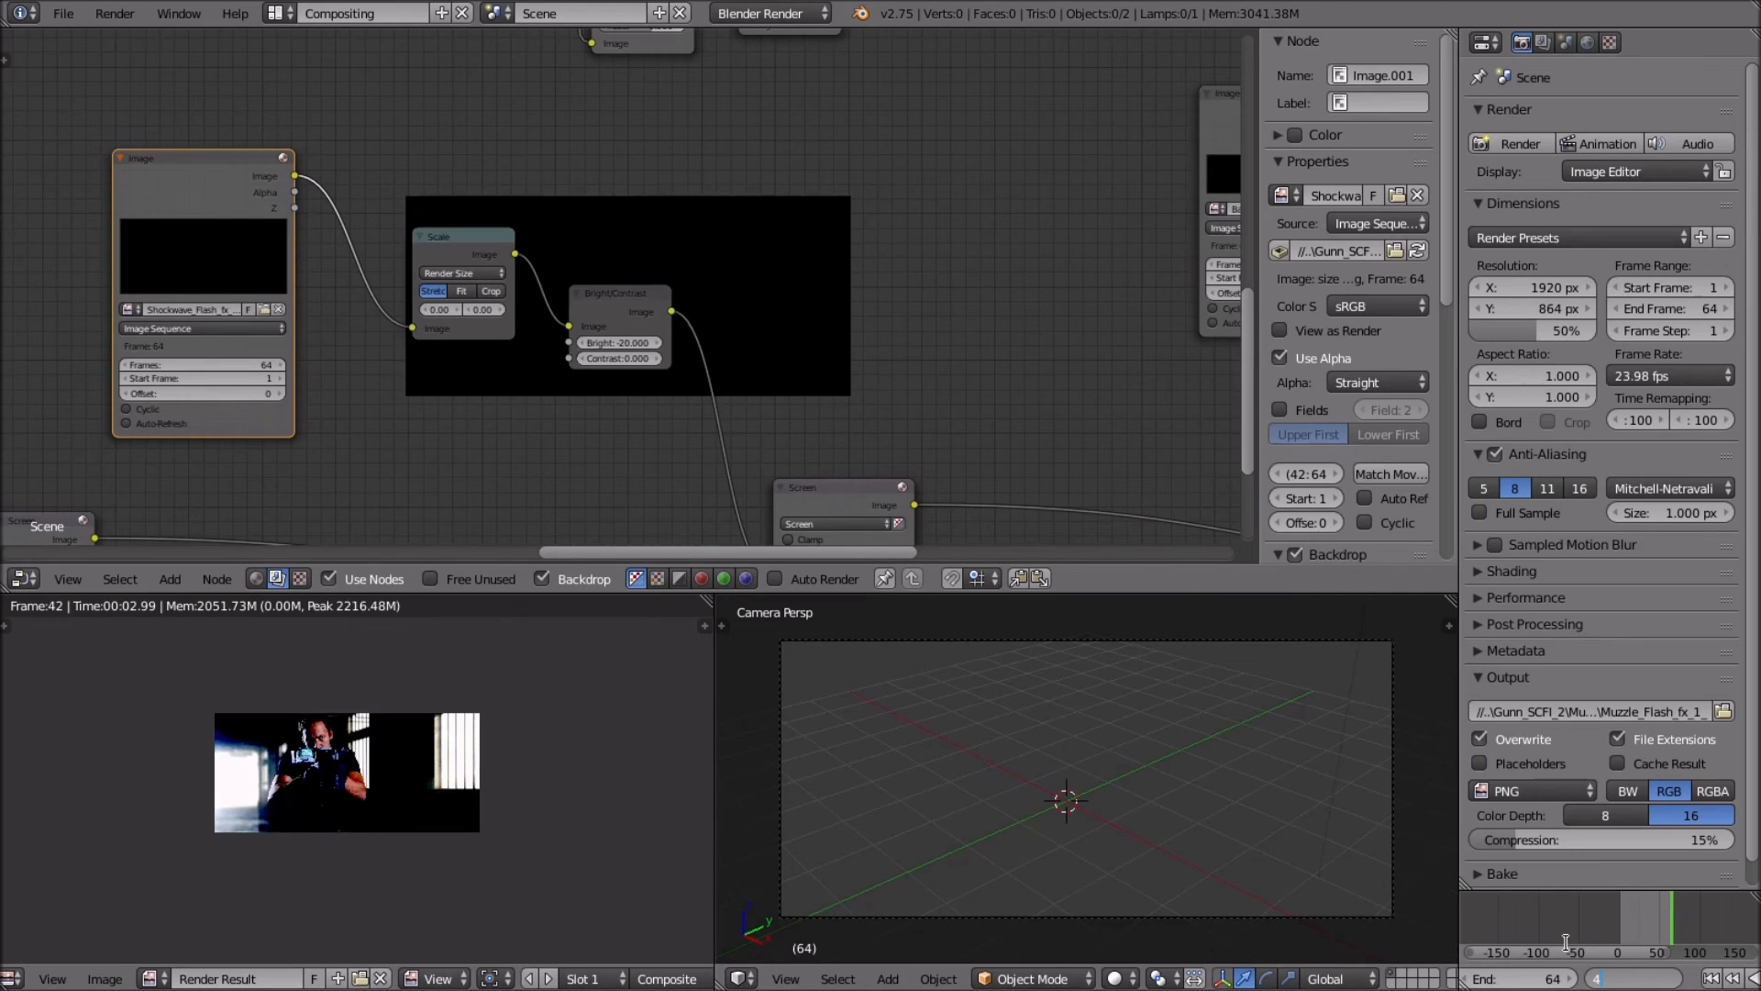
type("6")
key("Return")
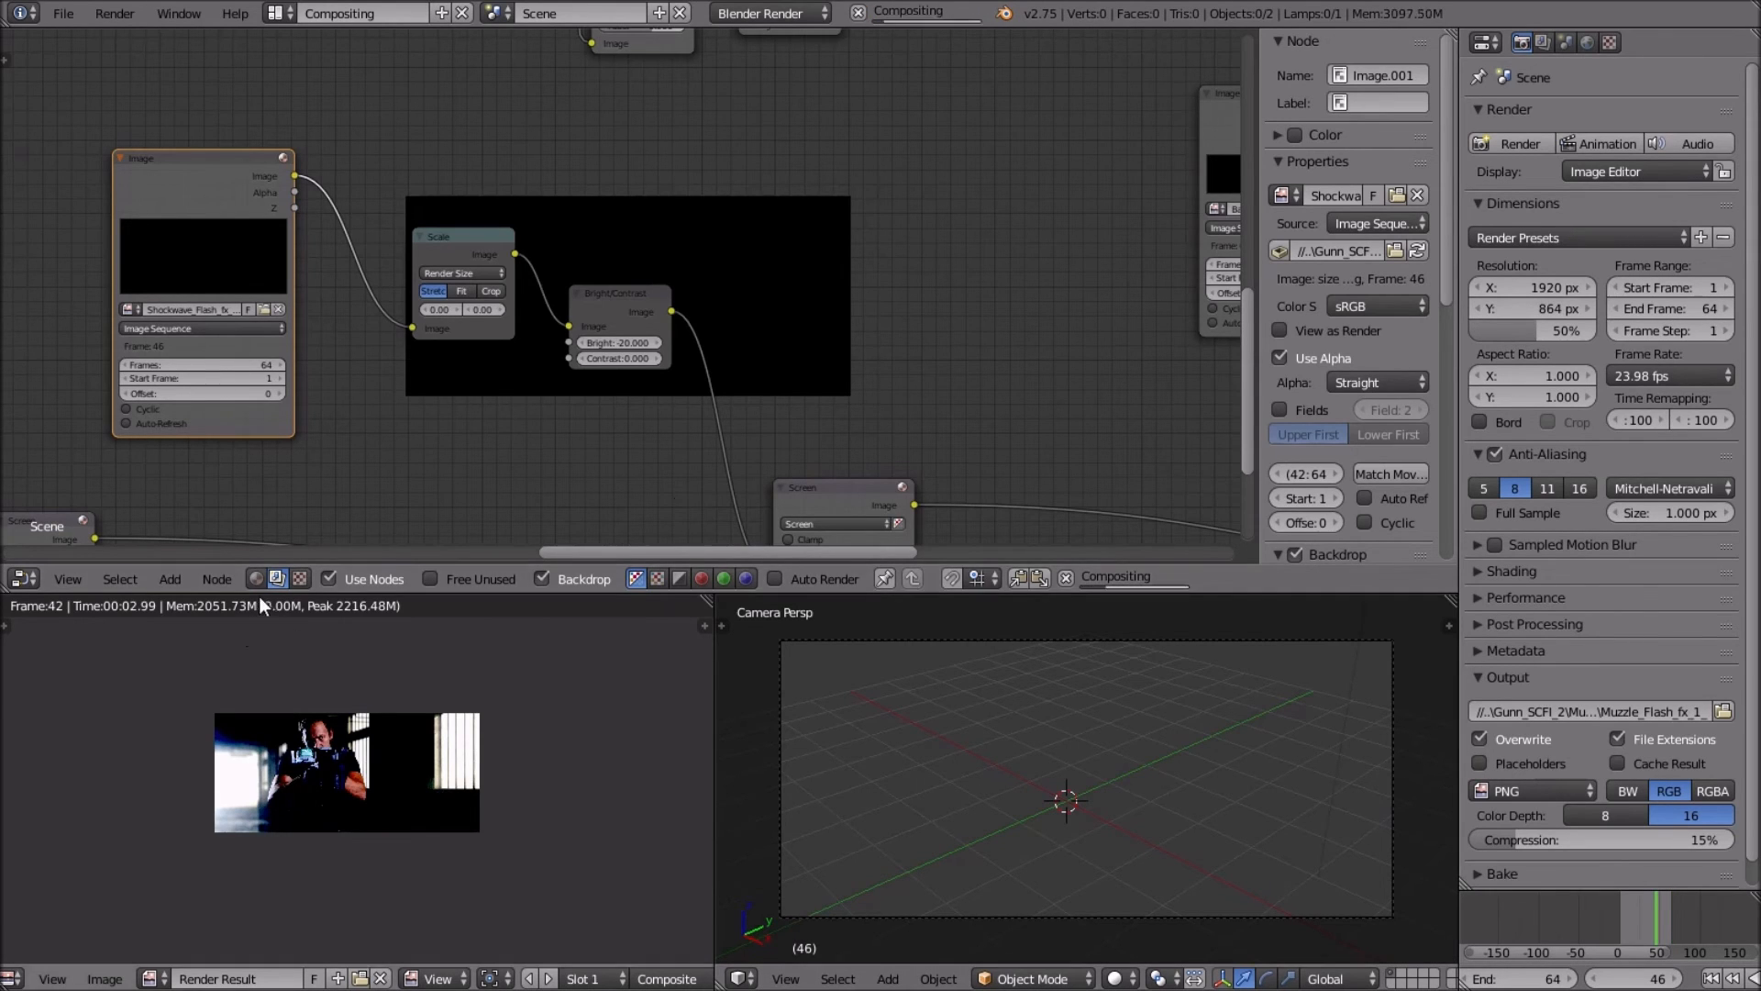
Step through frames 45 to 47 and examine the shockwave flash in the Image node's preview and the render result.
scroll(266, 554, "up", 4)
middle_click_drag(273, 480, 598, 387)
scroll(500, 406, "up", 3)
scroll(442, 775, "up", 6)
key("Right")
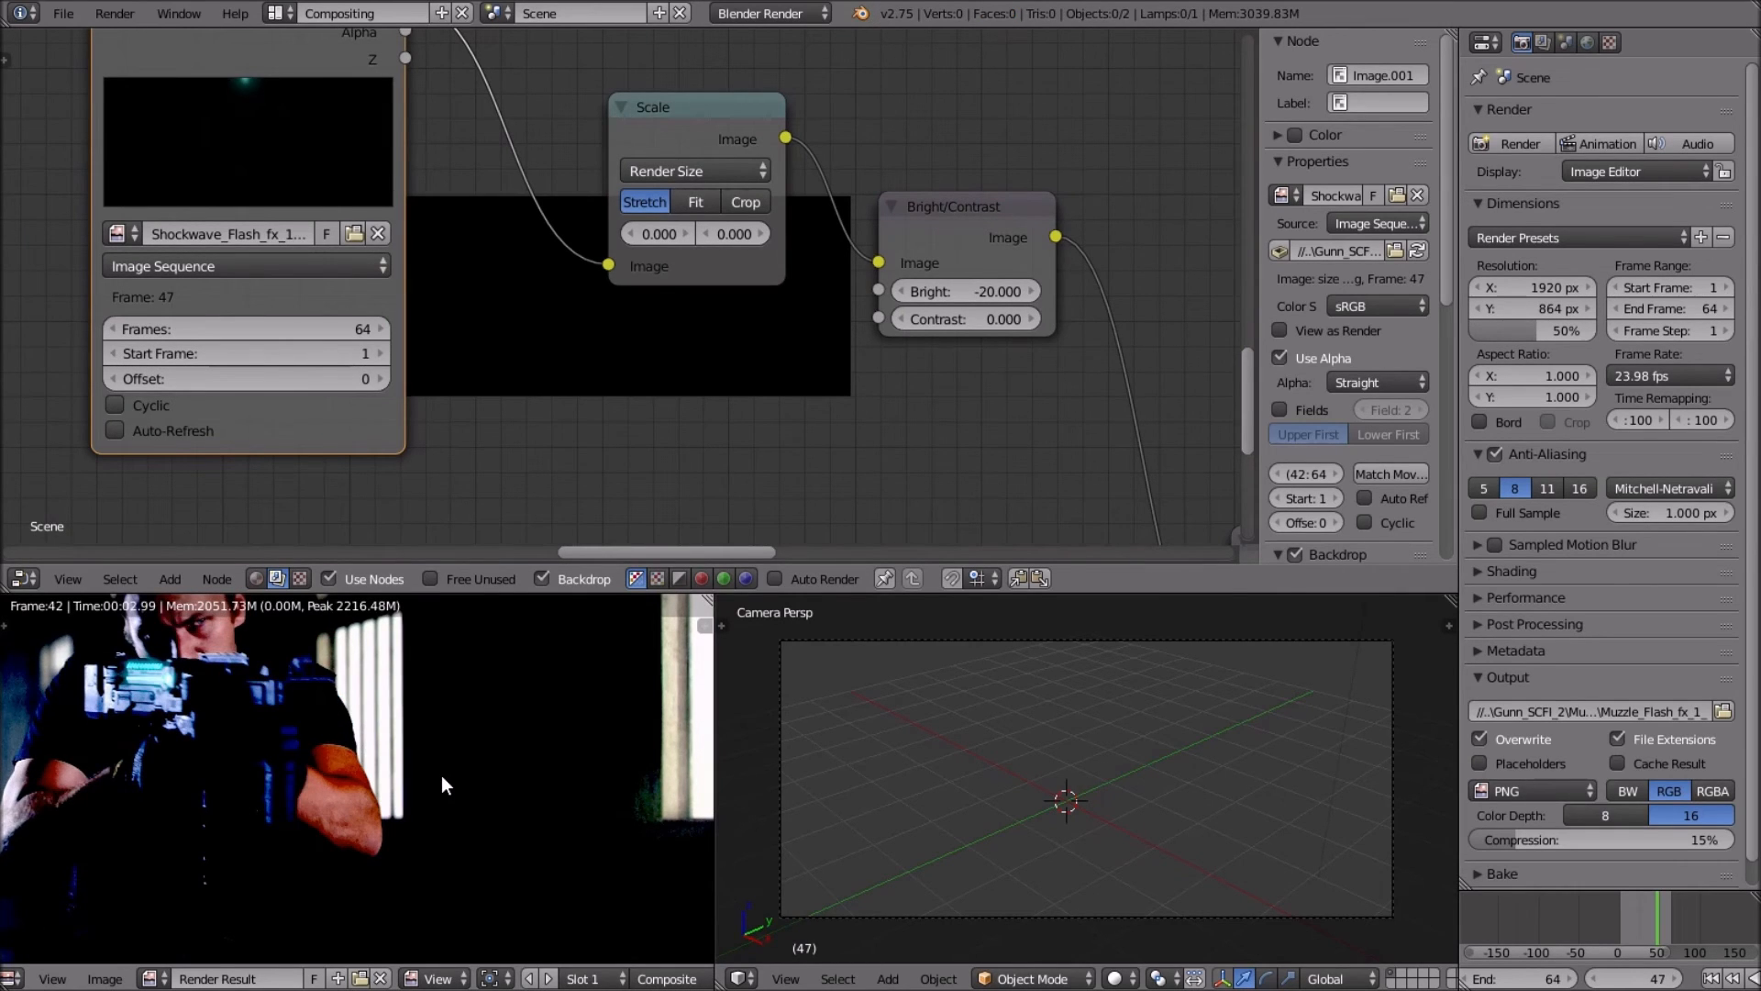
key("Left")
key("Left")
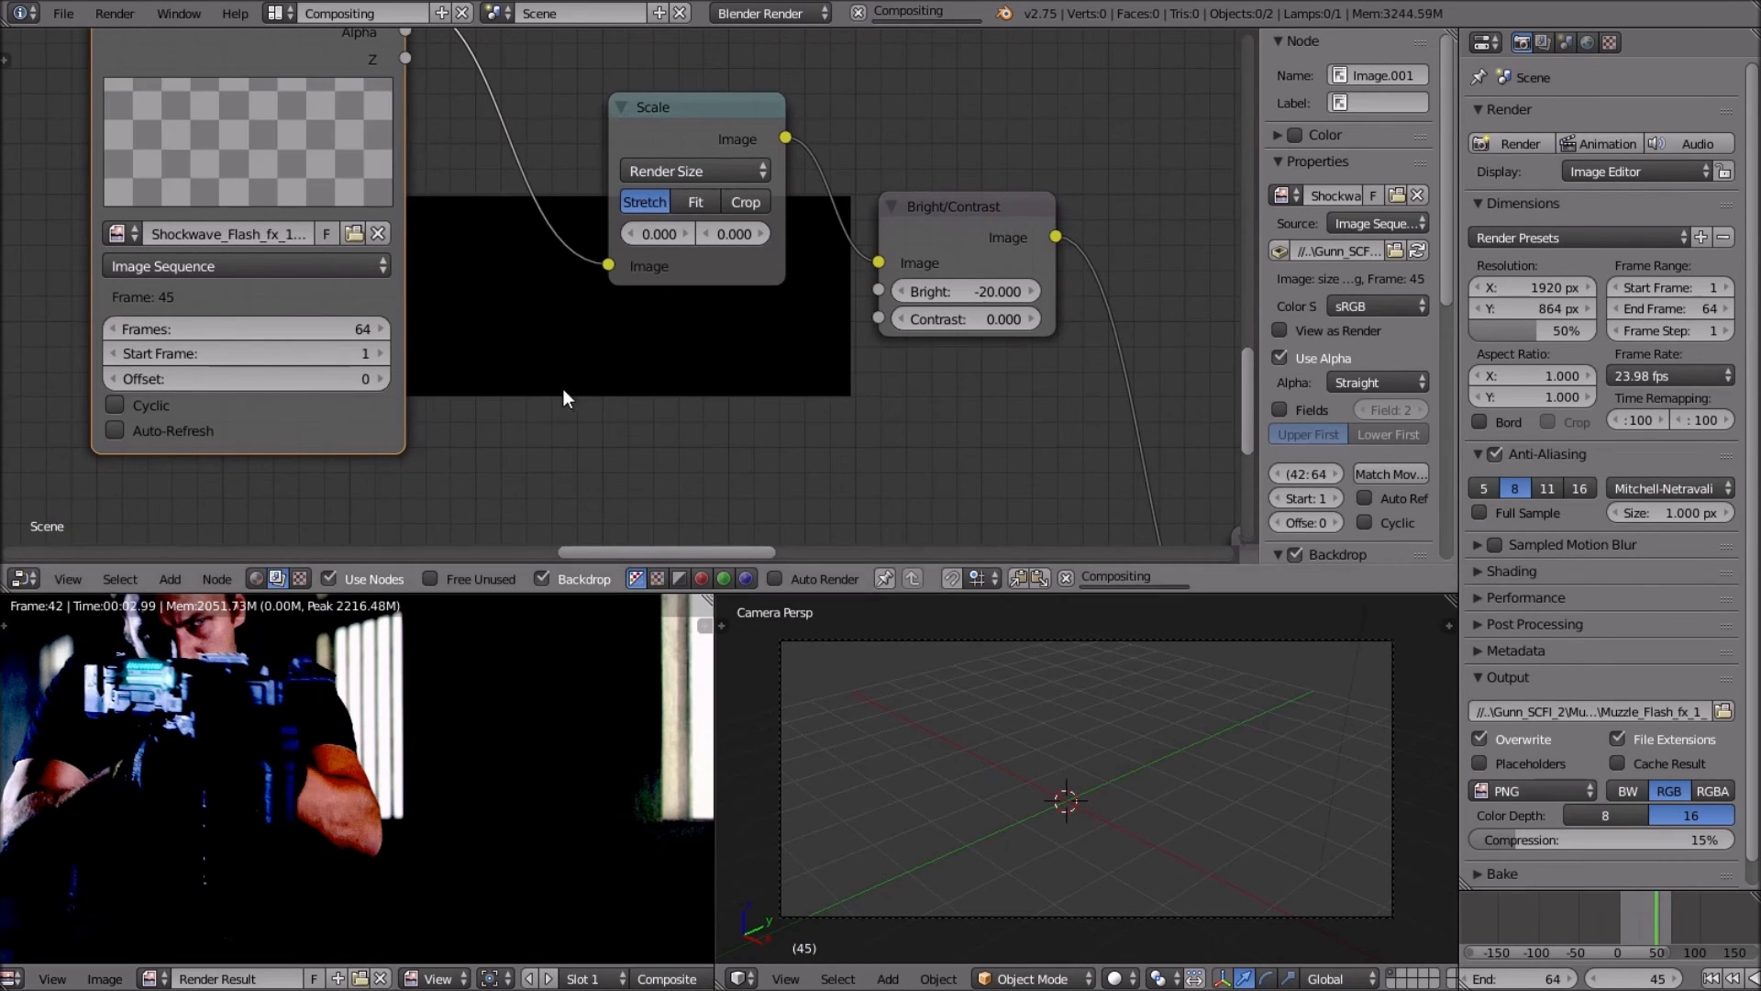
middle_click_drag(563, 388, 598, 431)
scroll(598, 431, "down", 3)
scroll(252, 684, "down", 5)
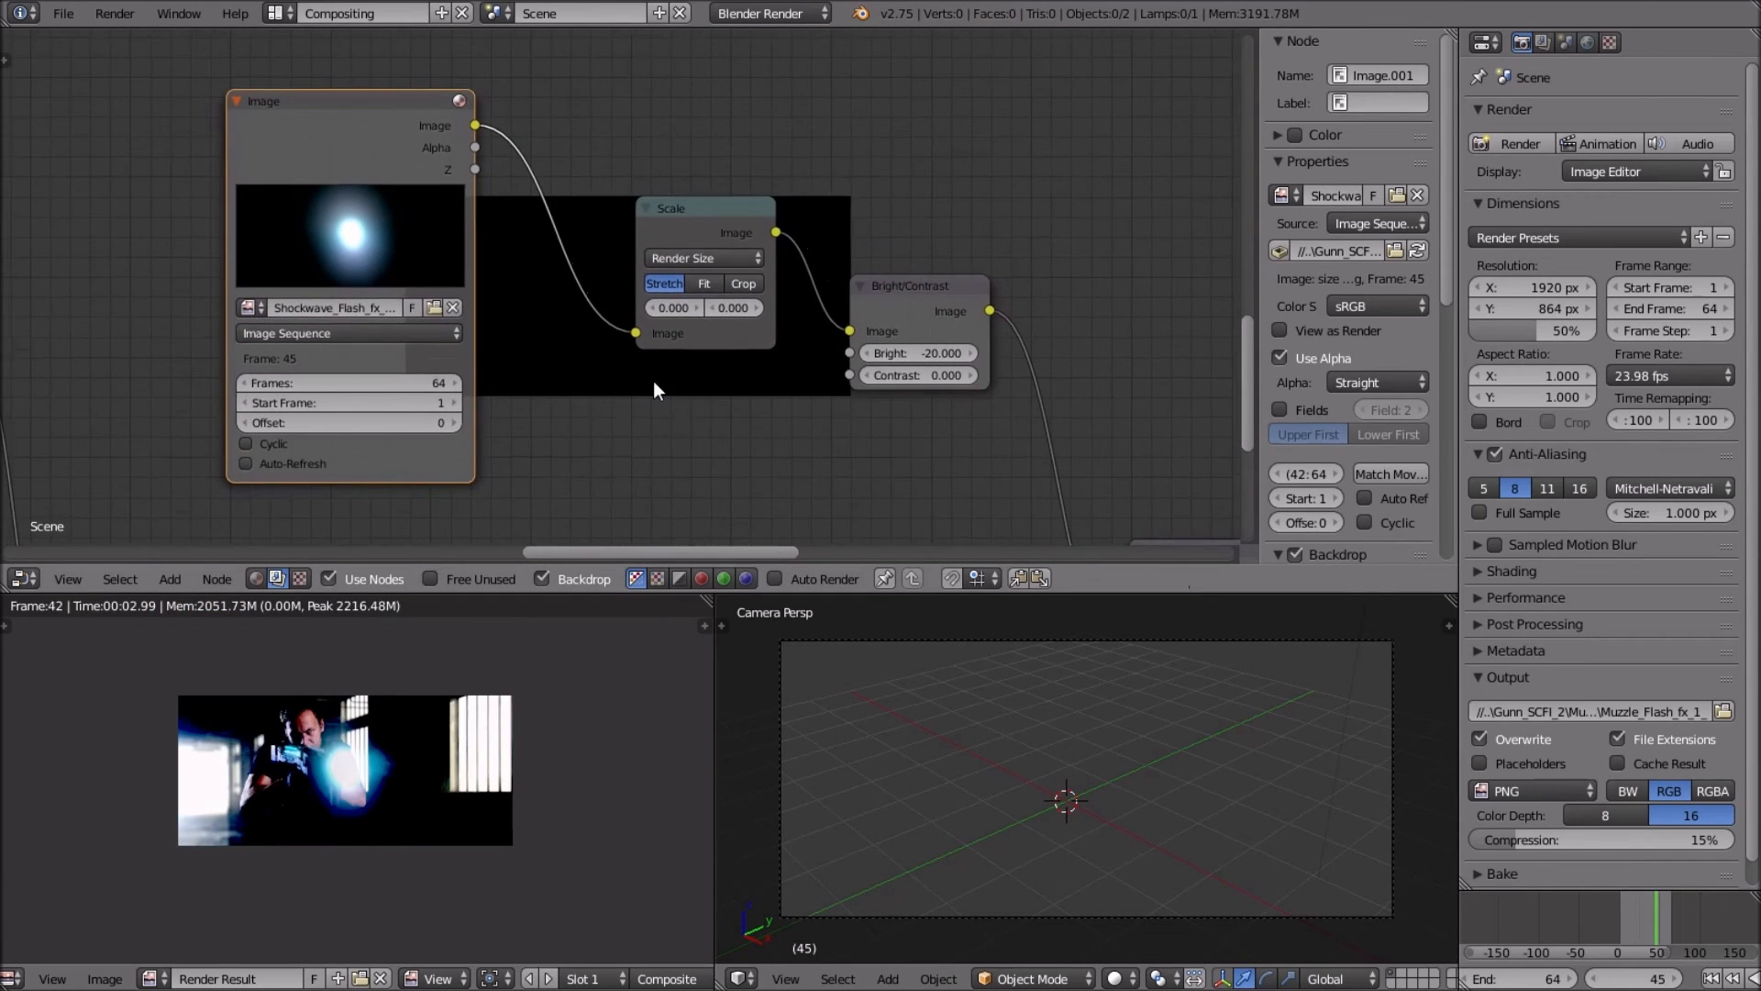
Go to frame 42 and select the muzzle flash's Color Balance node after the Add nodes.
scroll(803, 292, "up", 2)
middle_click_drag(1037, 336, 792, 255)
scroll(663, 394, "down", 4)
scroll(539, 382, "down", 3)
scroll(598, 410, "down", 1)
scroll(959, 131, "up", 2)
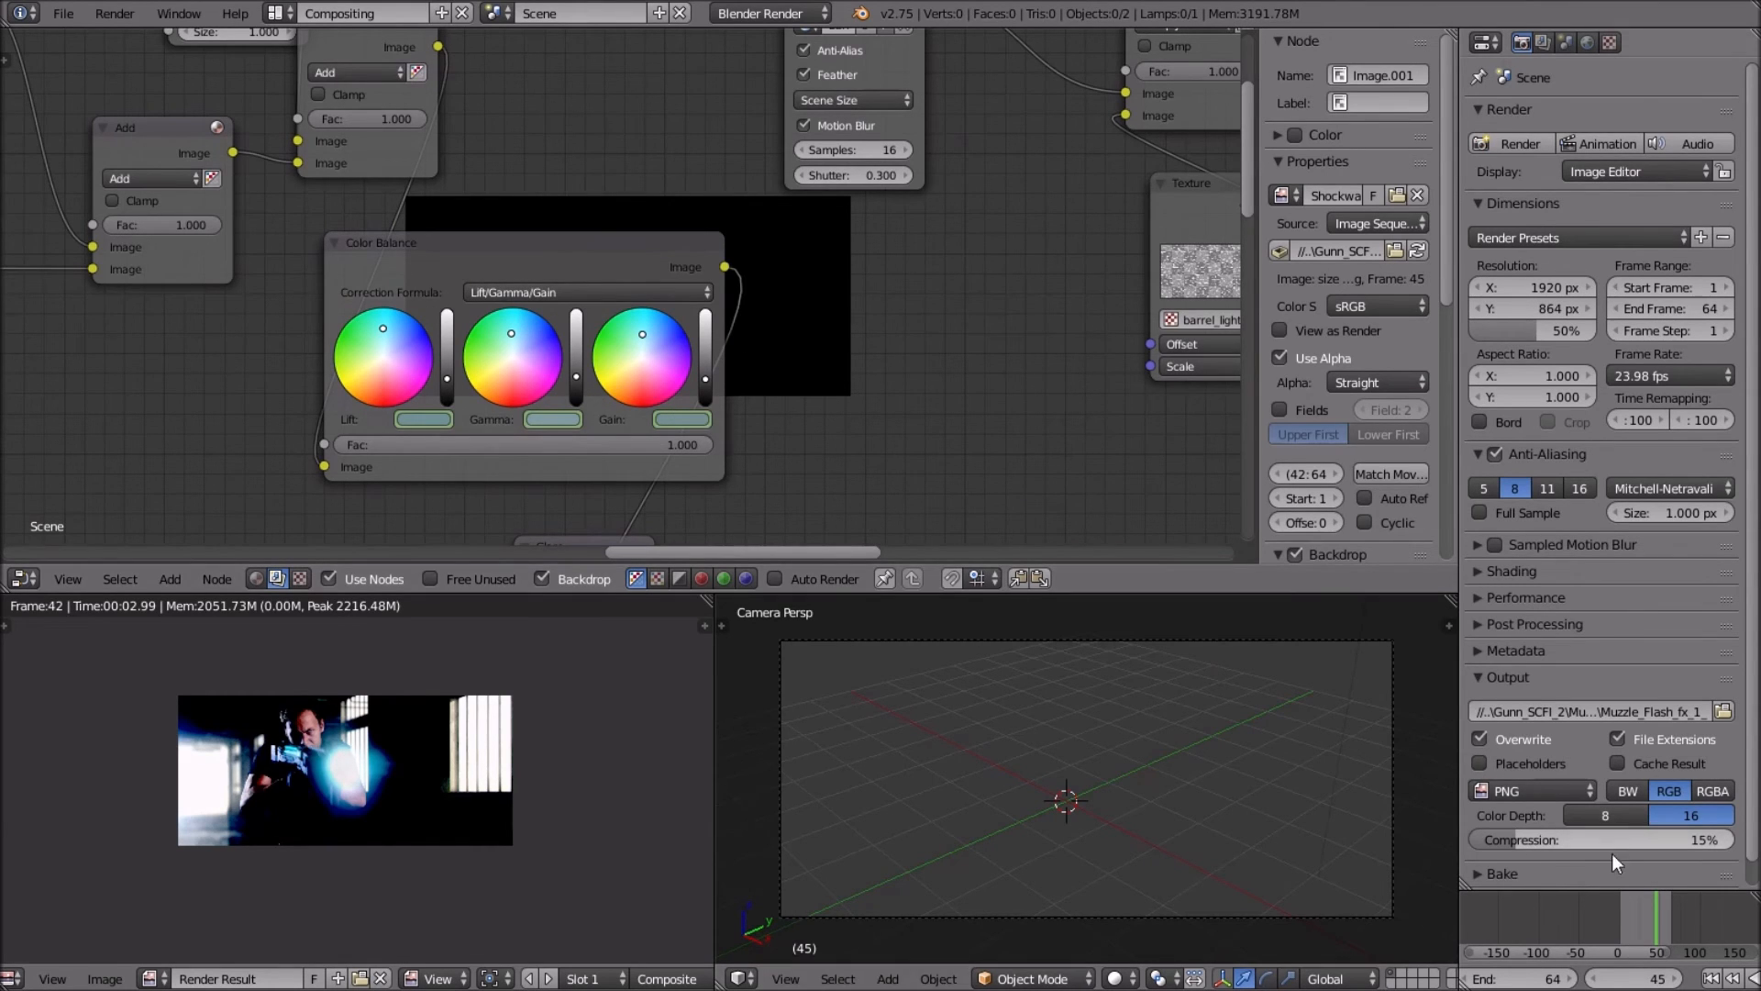
scroll(619, 287, "up", 2)
middle_click_drag(516, 374, 740, 336)
scroll(740, 336, "up", 2)
left_click(568, 190)
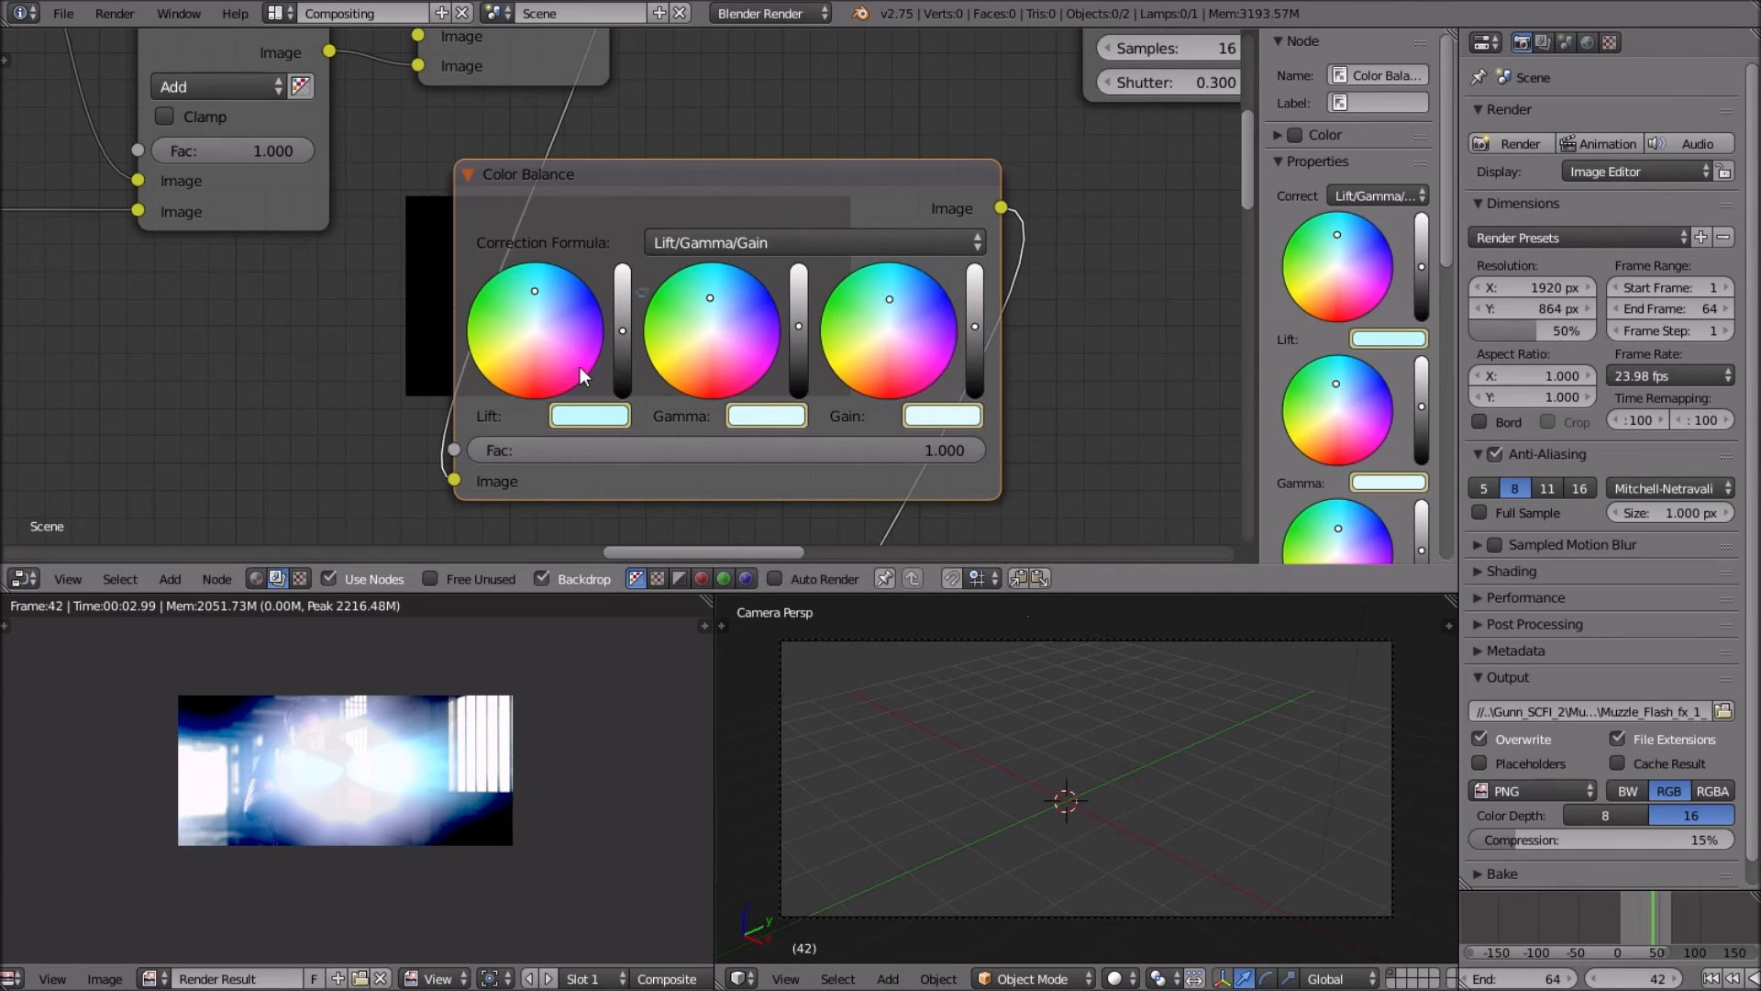
Inspect the muzzle flash's Color Balance node and preview its output in the backdrop.
scroll(686, 367, "up", 4)
scroll(468, 327, "up", 4)
middle_click_drag(684, 363, 548, 240)
scroll(569, 230, "down", 6)
middle_click_drag(642, 192, 211, 88)
scroll(210, 88, "down", 5)
middle_click_drag(384, 131, 343, 224)
scroll(495, 138, "down", 4)
scroll(497, 169, "up", 1)
scroll(441, 202, "down", 5)
middle_click_drag(478, 188, 406, 217)
left_click(519, 227, "ctrl+shift")
scroll(514, 216, "down", 2)
scroll(504, 223, "up", 3)
scroll(554, 141, "up", 2)
middle_click_drag(554, 141, 306, 103)
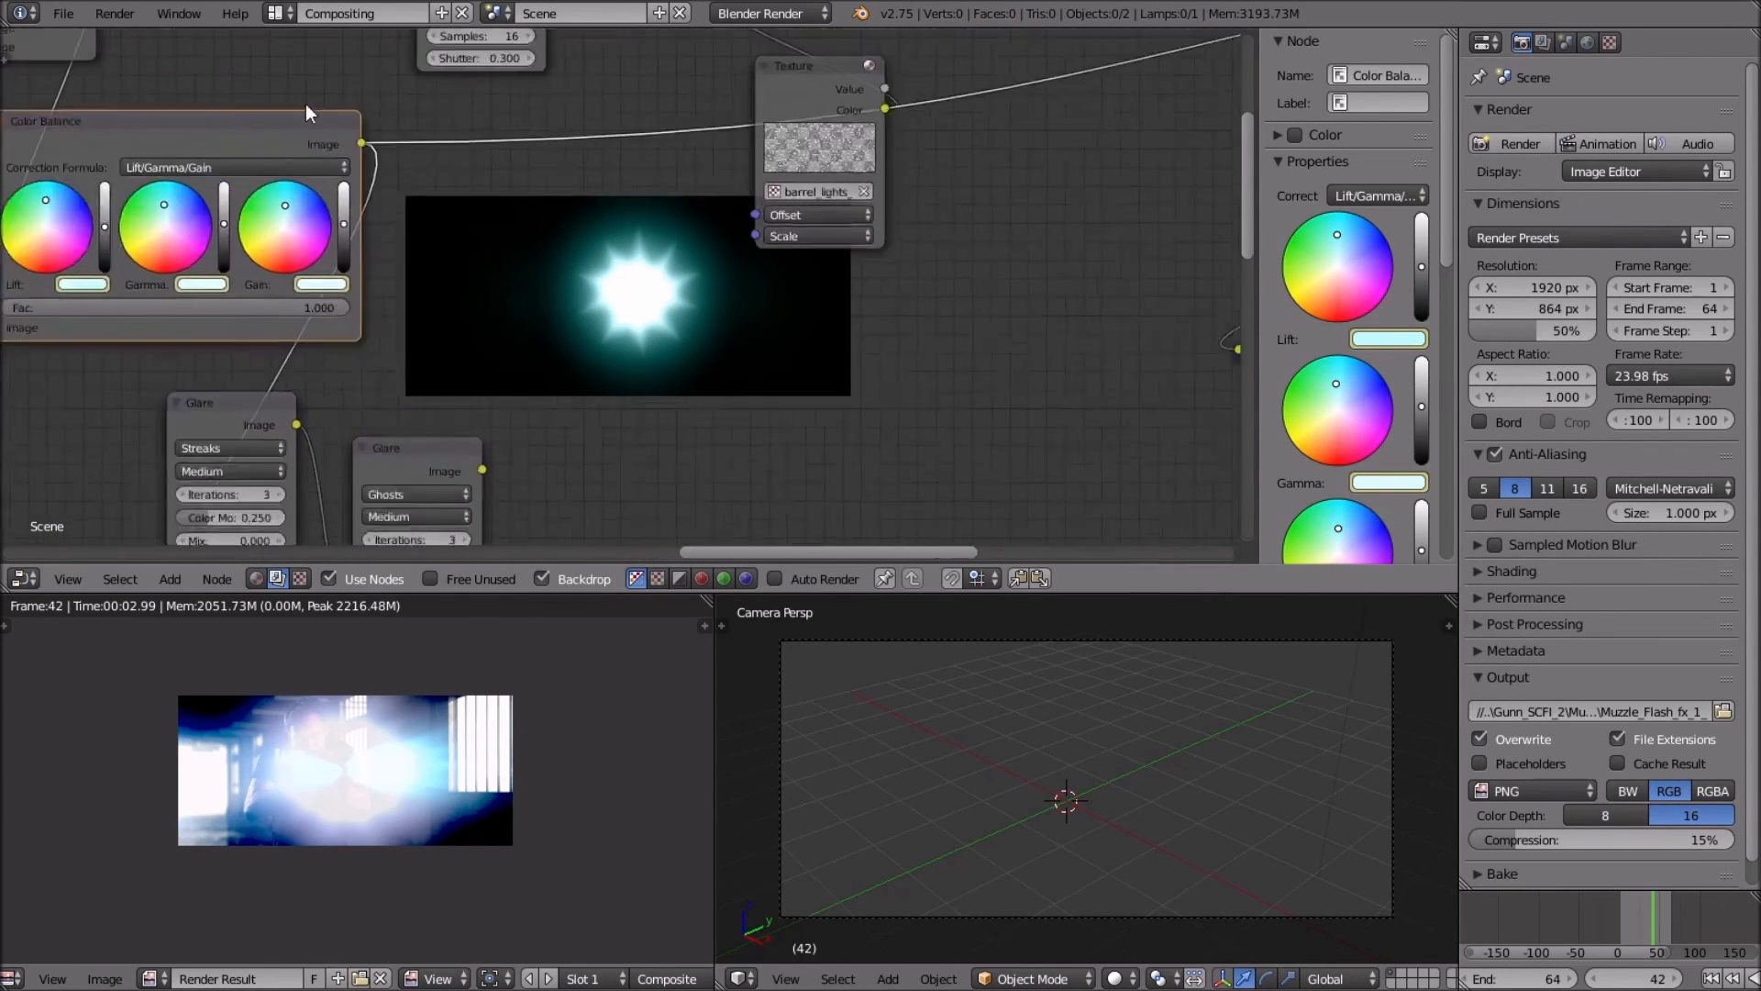
Preview the output of the muzzle flash's Ghosts Glare node in the backdrop.
scroll(305, 103, "down", 1)
left_click(428, 324, "ctrl+shift")
mouse_move(426, 321)
middle_mouse_down()
mouse_move(343, 283)
mouse_move(668, 216)
mouse_move(592, 229)
mouse_move(615, 162)
mouse_move(677, 158)
middle_mouse_up()
scroll(367, 273, "down", 1)
scroll(367, 272, "up", 4)
scroll(662, 224, "up", 3)
scroll(596, 231, "up", 4)
scroll(611, 207, "up", 3)
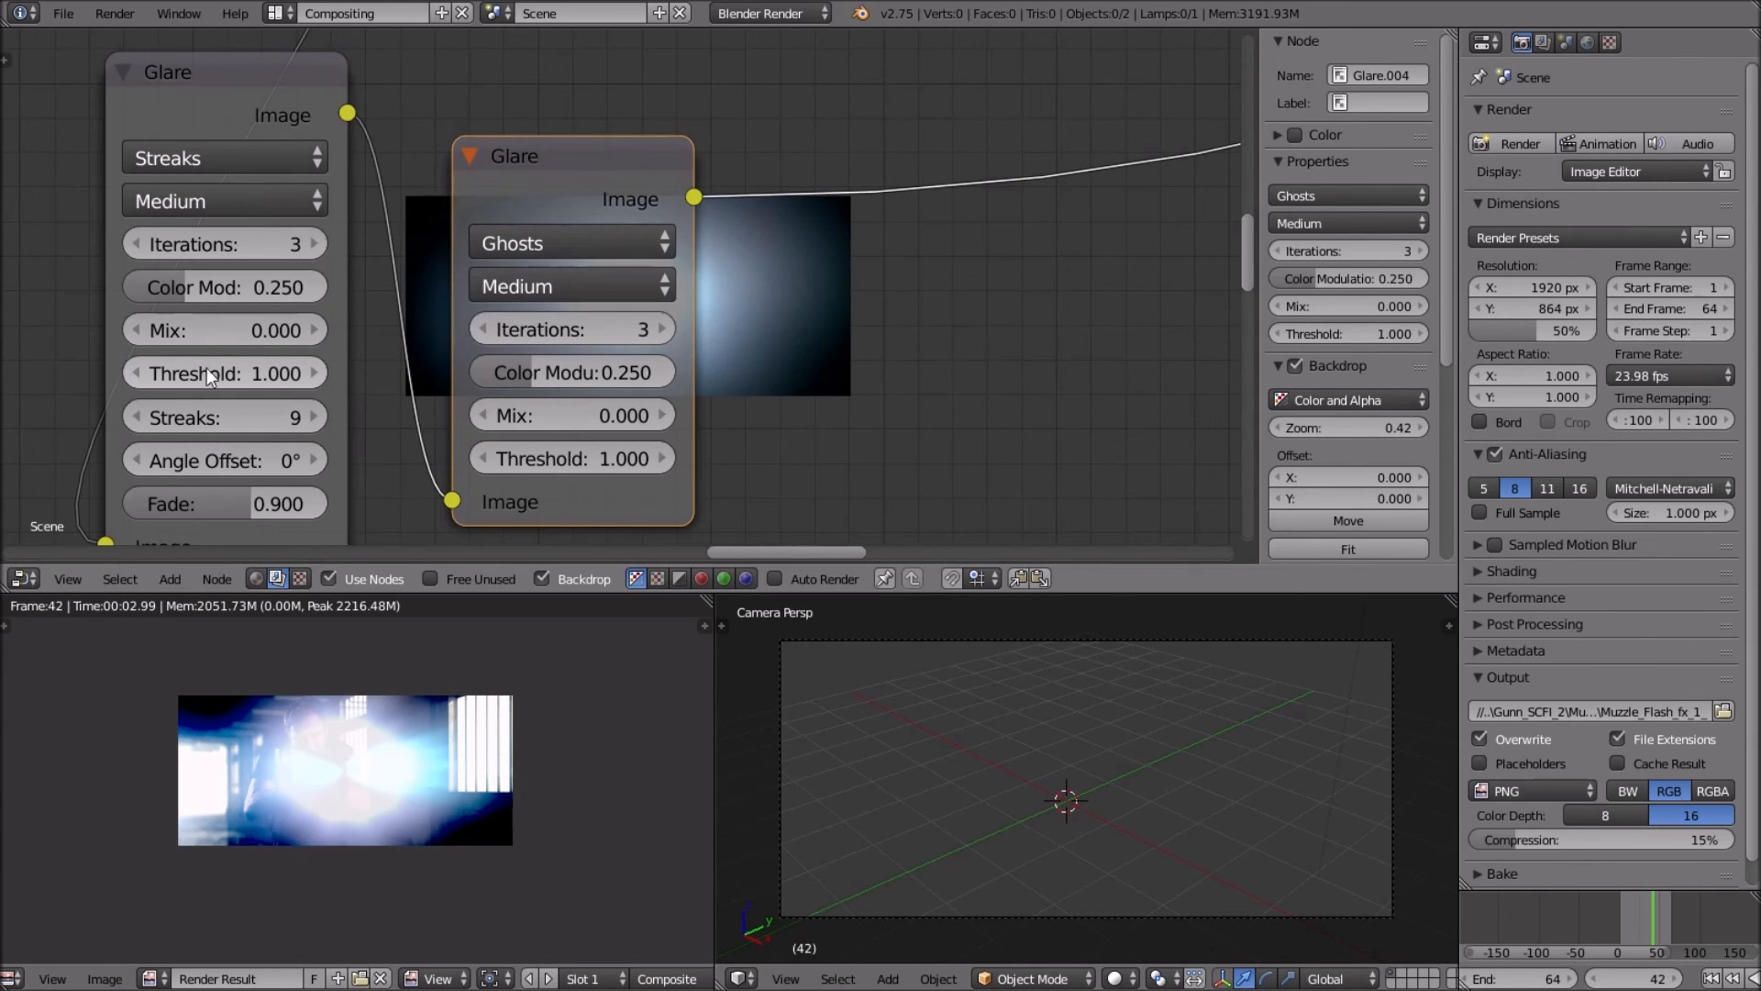
Lower the Mix of the muzzle flash's Streaks Glare node to -0.500.
left_click(131, 329)
left_click(132, 329)
left_click(131, 328)
left_click(131, 328)
left_click(131, 328)
scroll(634, 327, "down", 2)
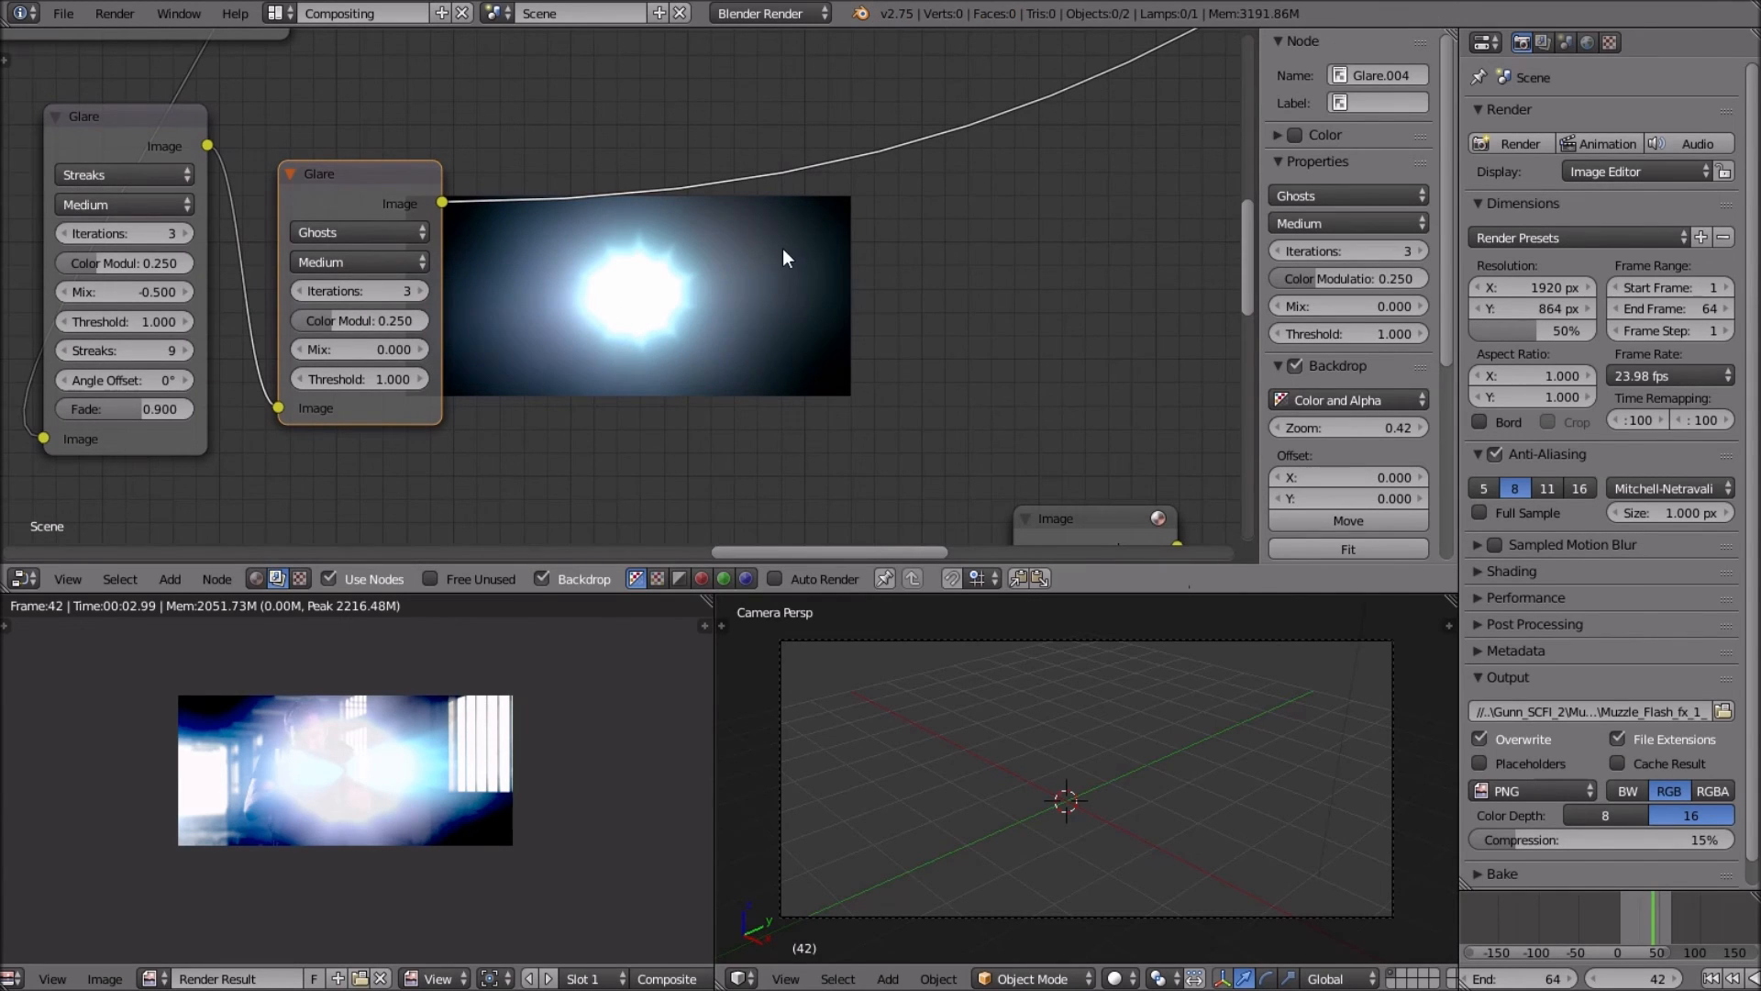
Delete the Streaks Glare node between the muzzle flash's Color Balance and Ghosts Glare nodes, keeping the chain connected.
scroll(758, 271, "up", 1)
middle_click_drag(598, 253, 636, 409)
scroll(789, 273, "down", 1)
scroll(583, 307, "down", 3)
scroll(662, 335, "up", 1)
scroll(662, 334, "down", 1)
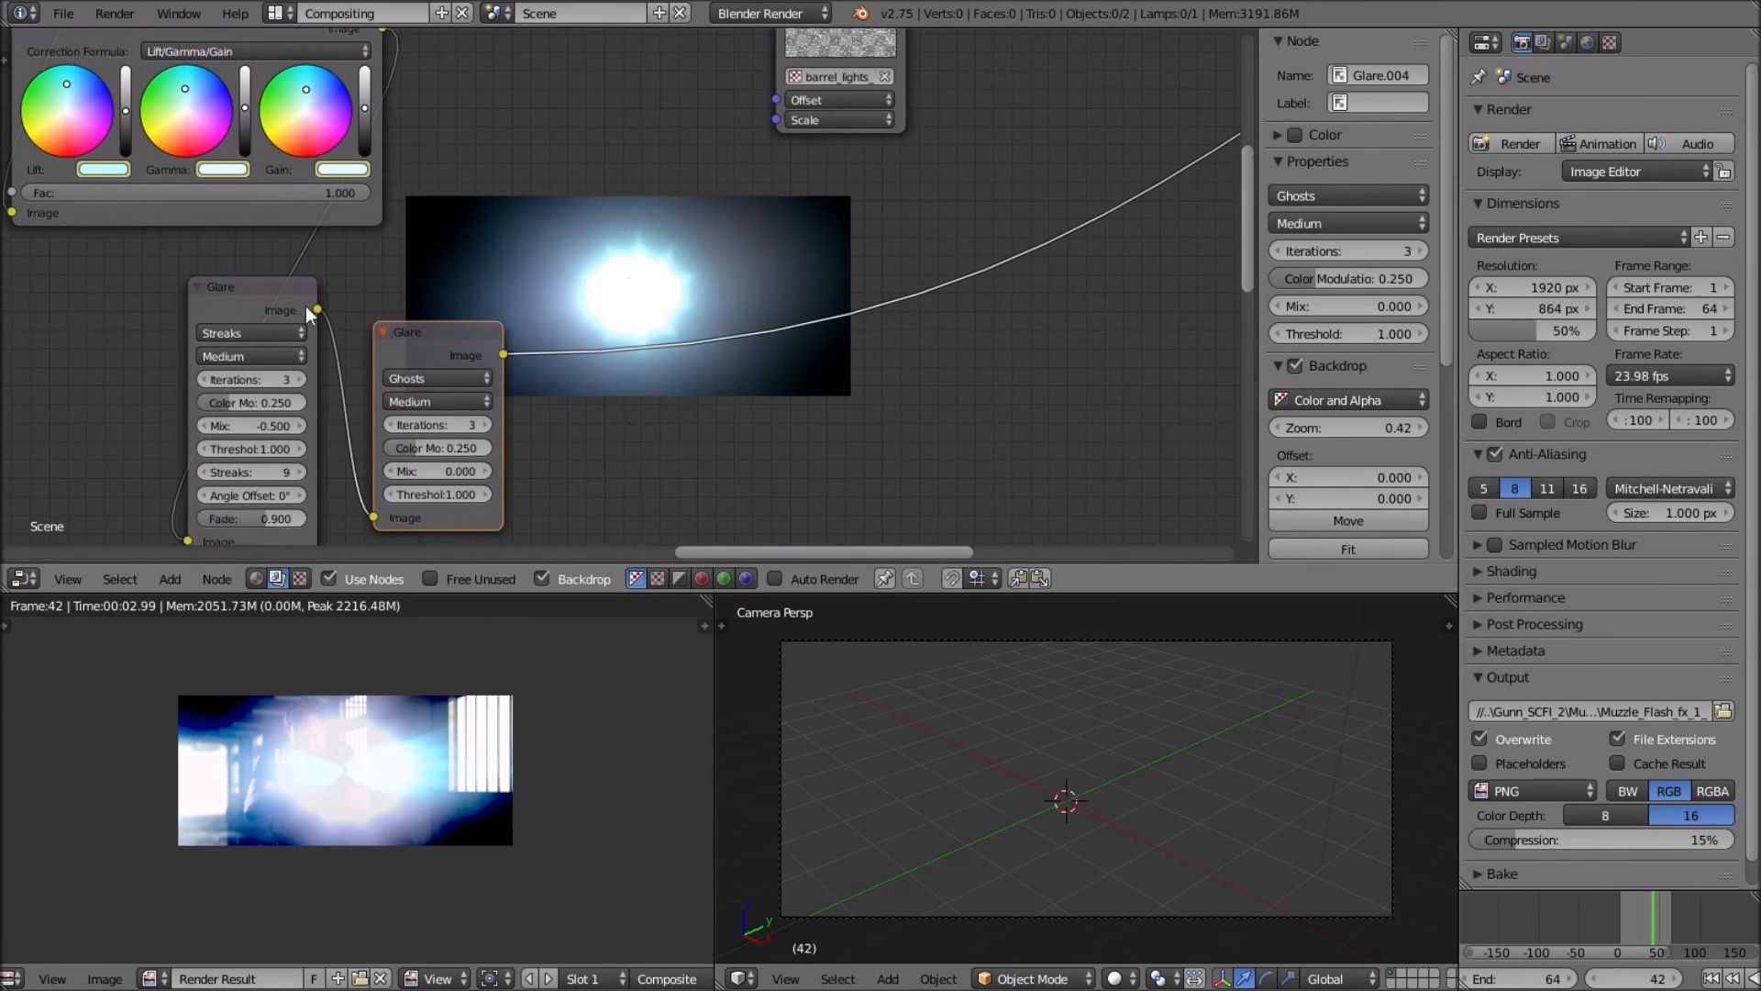
scroll(349, 317, "down", 2)
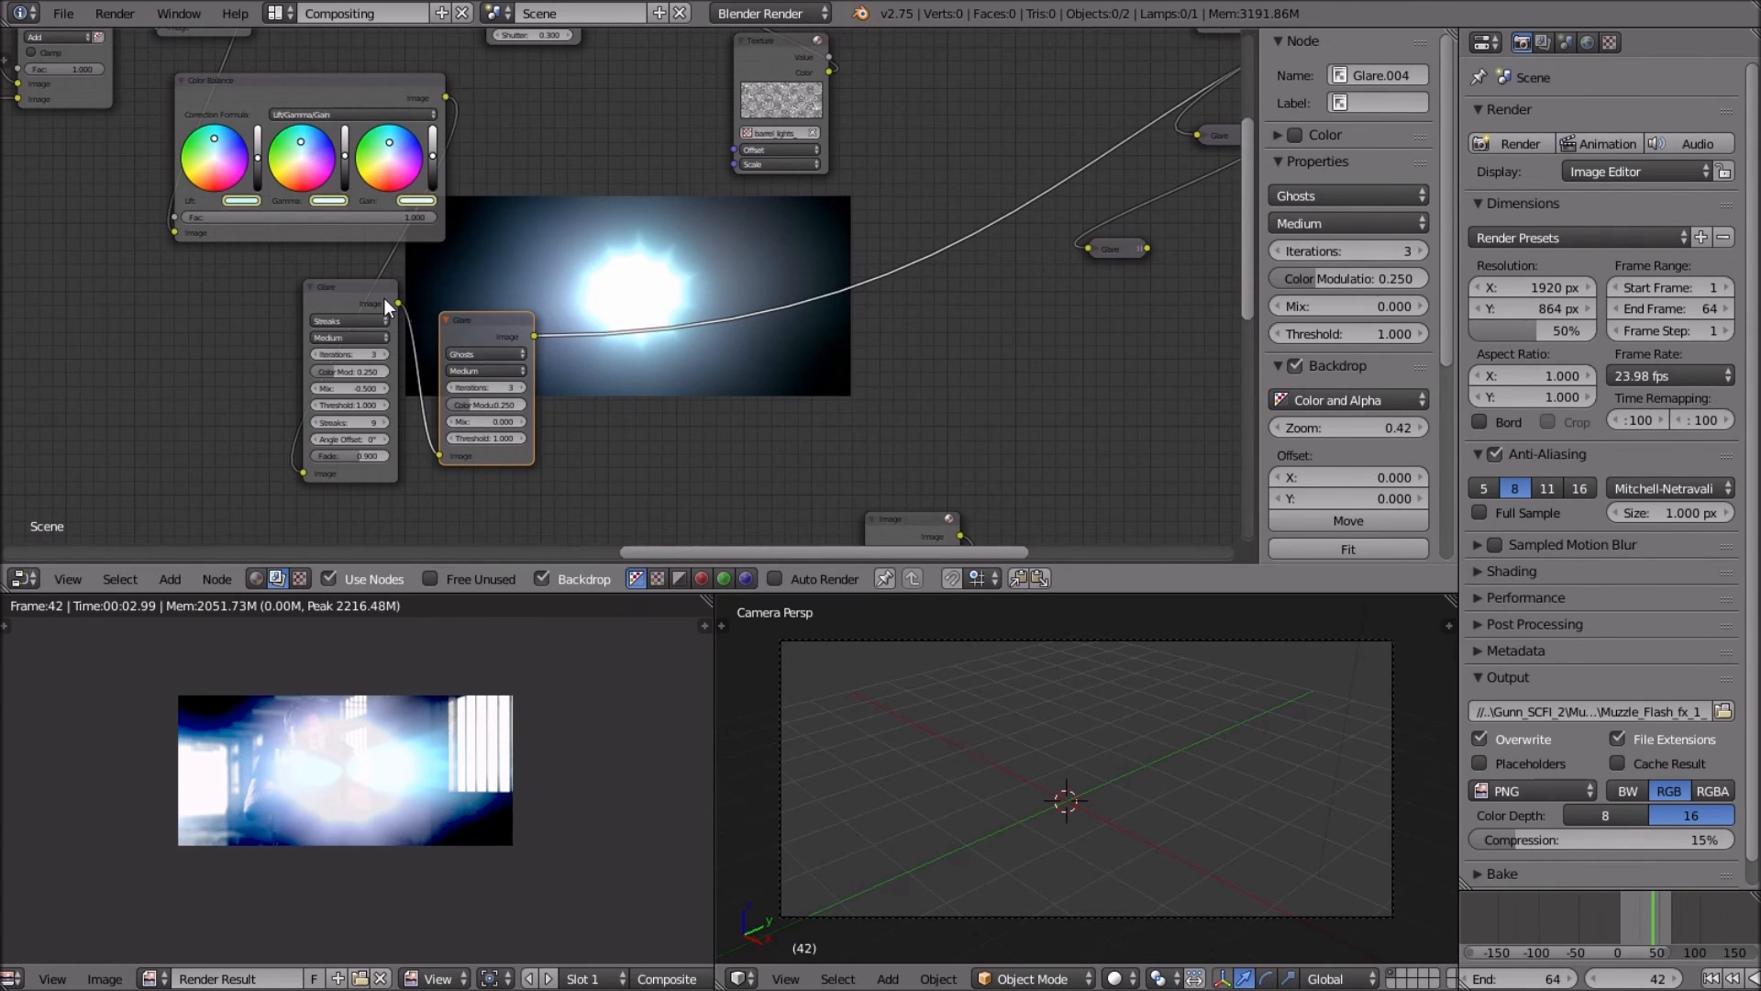
right_click(383, 299)
key("x")
mouse_move(383, 295)
middle_mouse_down()
mouse_move(333, 310)
mouse_move(674, 295)
mouse_move(516, 295)
mouse_move(709, 254)
mouse_move(646, 274)
mouse_move(647, 299)
middle_mouse_up()
Lower the Mix of the muzzle flash's Ghosts Glare node to -0.600.
scroll(367, 312, "up", 4)
scroll(674, 295, "down", 4)
scroll(520, 294, "up", 2)
scroll(519, 294, "up", 3)
scroll(668, 278, "up", 2)
scroll(667, 279, "up", 2)
scroll(647, 299, "up", 2)
middle_click_drag(406, 462, 382, 338)
left_click(299, 385)
left_click(299, 386)
left_click(299, 386)
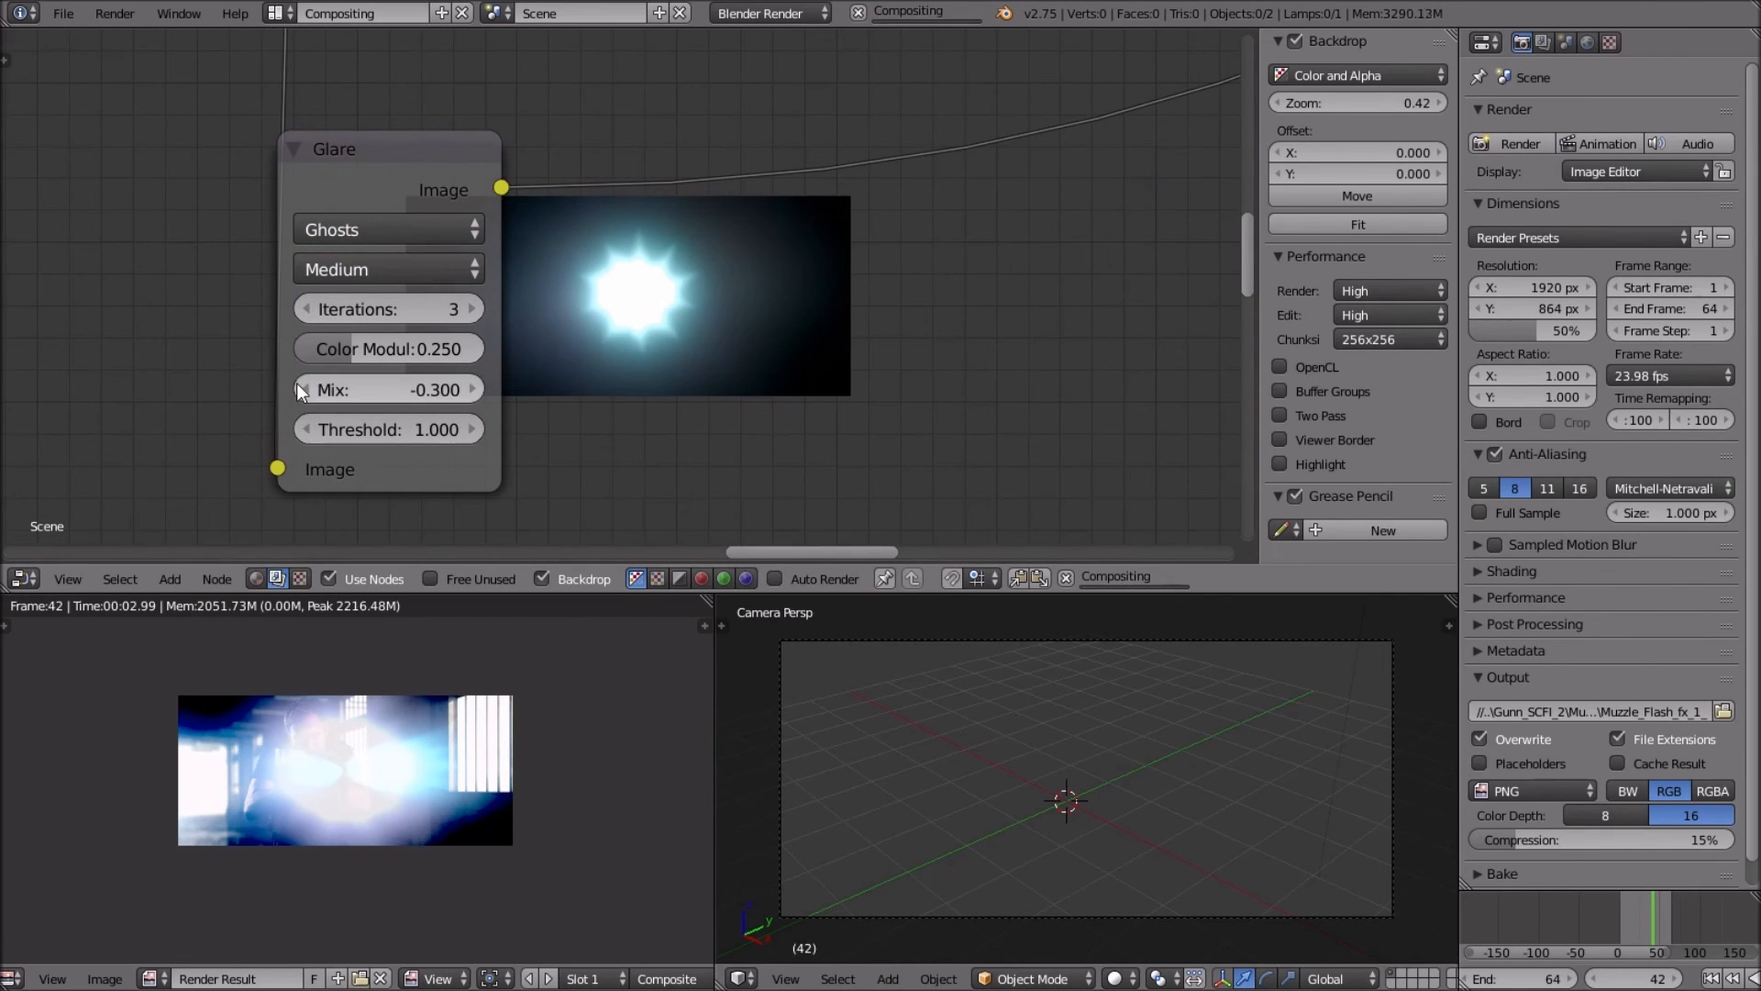
left_click(299, 386)
left_click(299, 385)
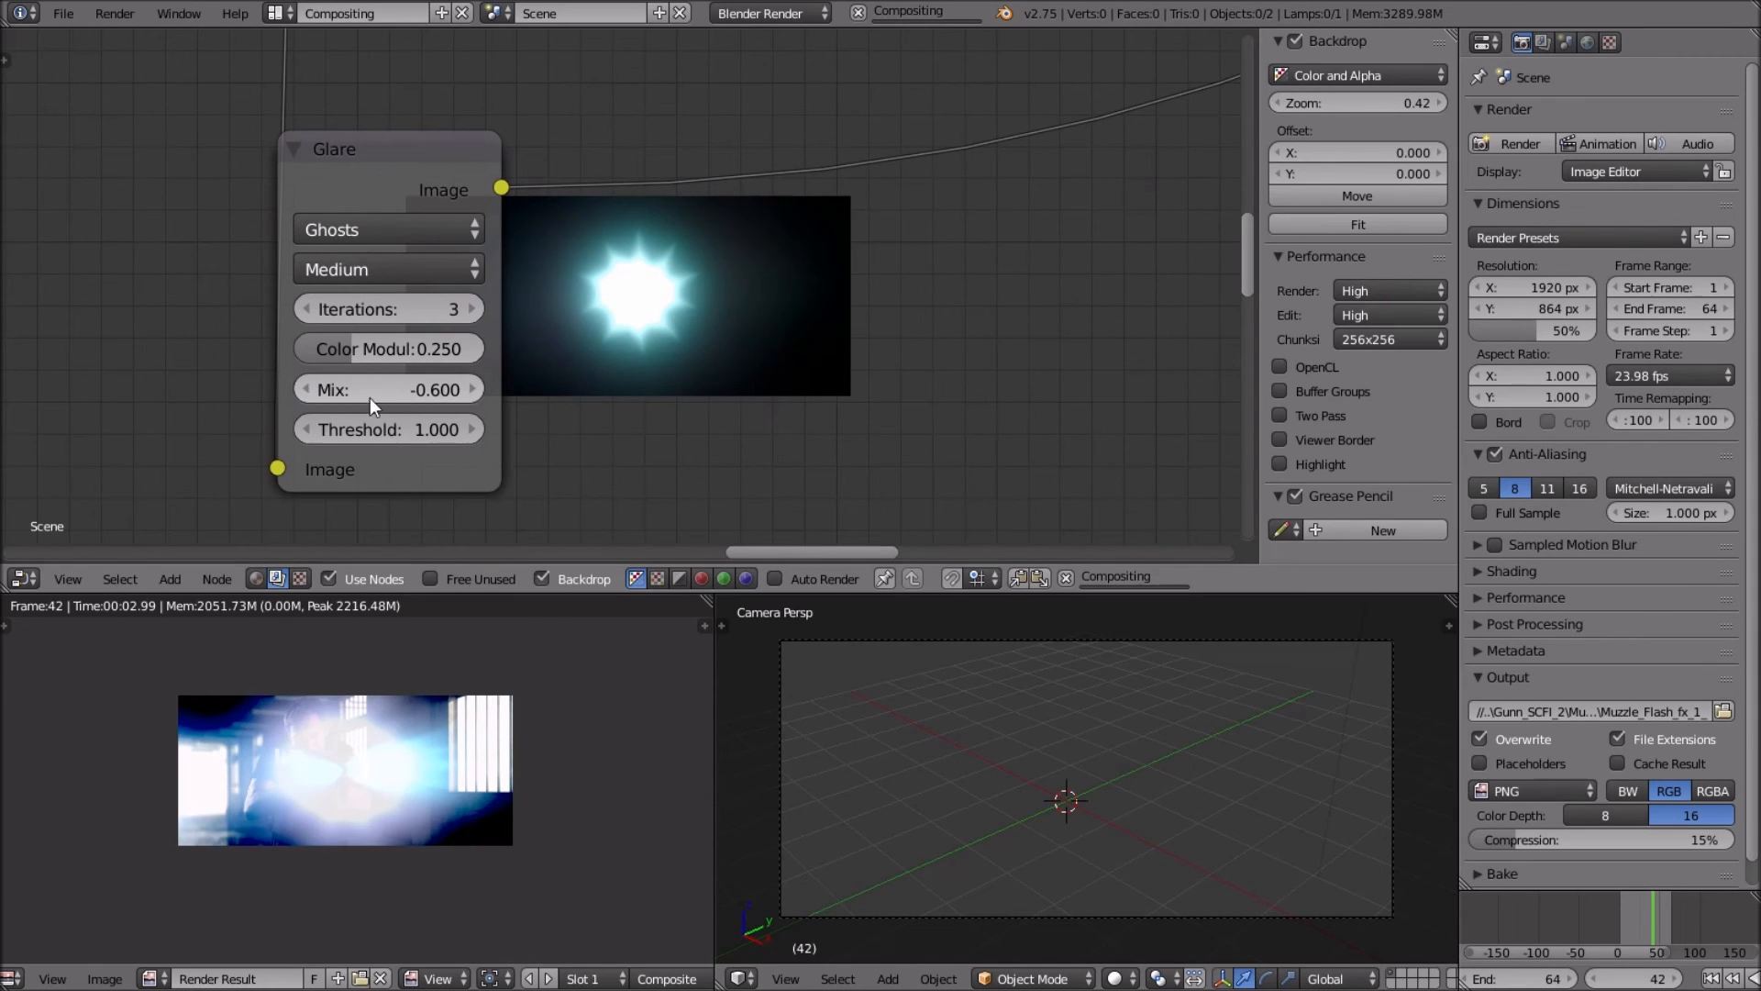
Lower the Mix of the Ghosts Glare node to -0.700.
scroll(365, 398, "down", 3)
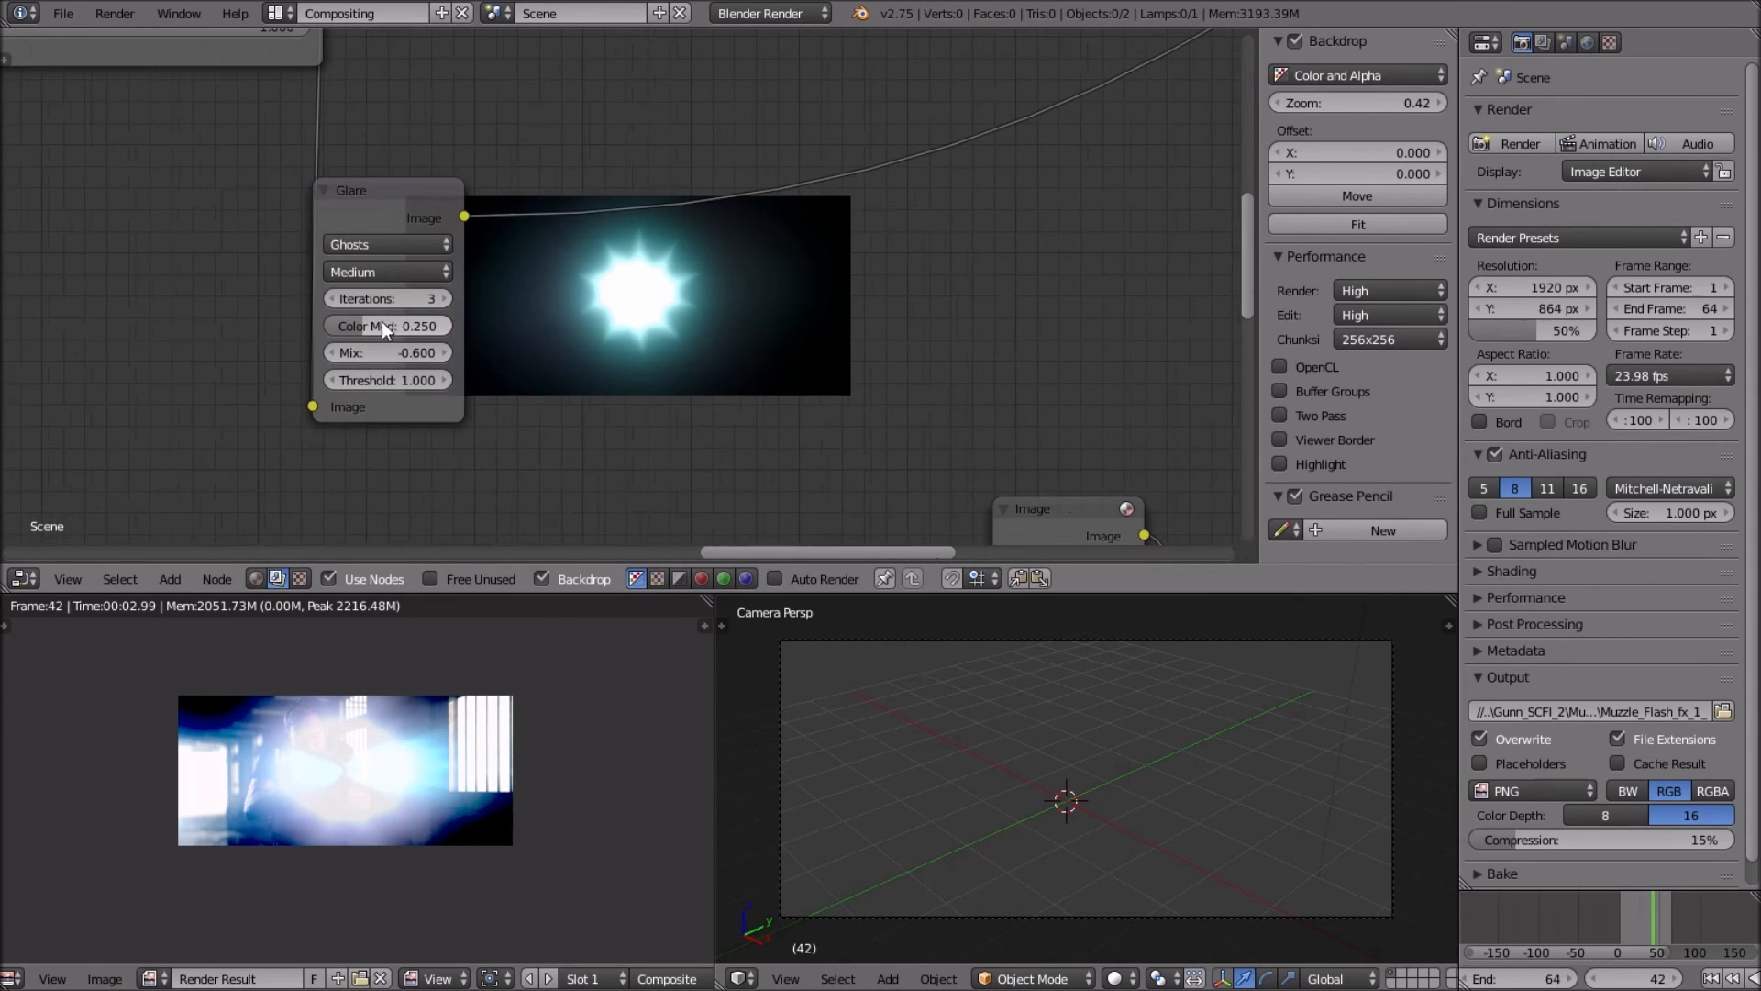
left_click(330, 353)
At frame 57, slightly lower the Gamma and Lift brightness of the Color Balance node feeding the Ghosts Glare node.
middle_click_drag(693, 279, 662, 350)
scroll(537, 282, "down", 1)
scroll(537, 283, "down", 4)
scroll(377, 306, "down", 3)
scroll(287, 291, "down", 2)
scroll(597, 378, "up", 6)
scroll(626, 328, "down", 3)
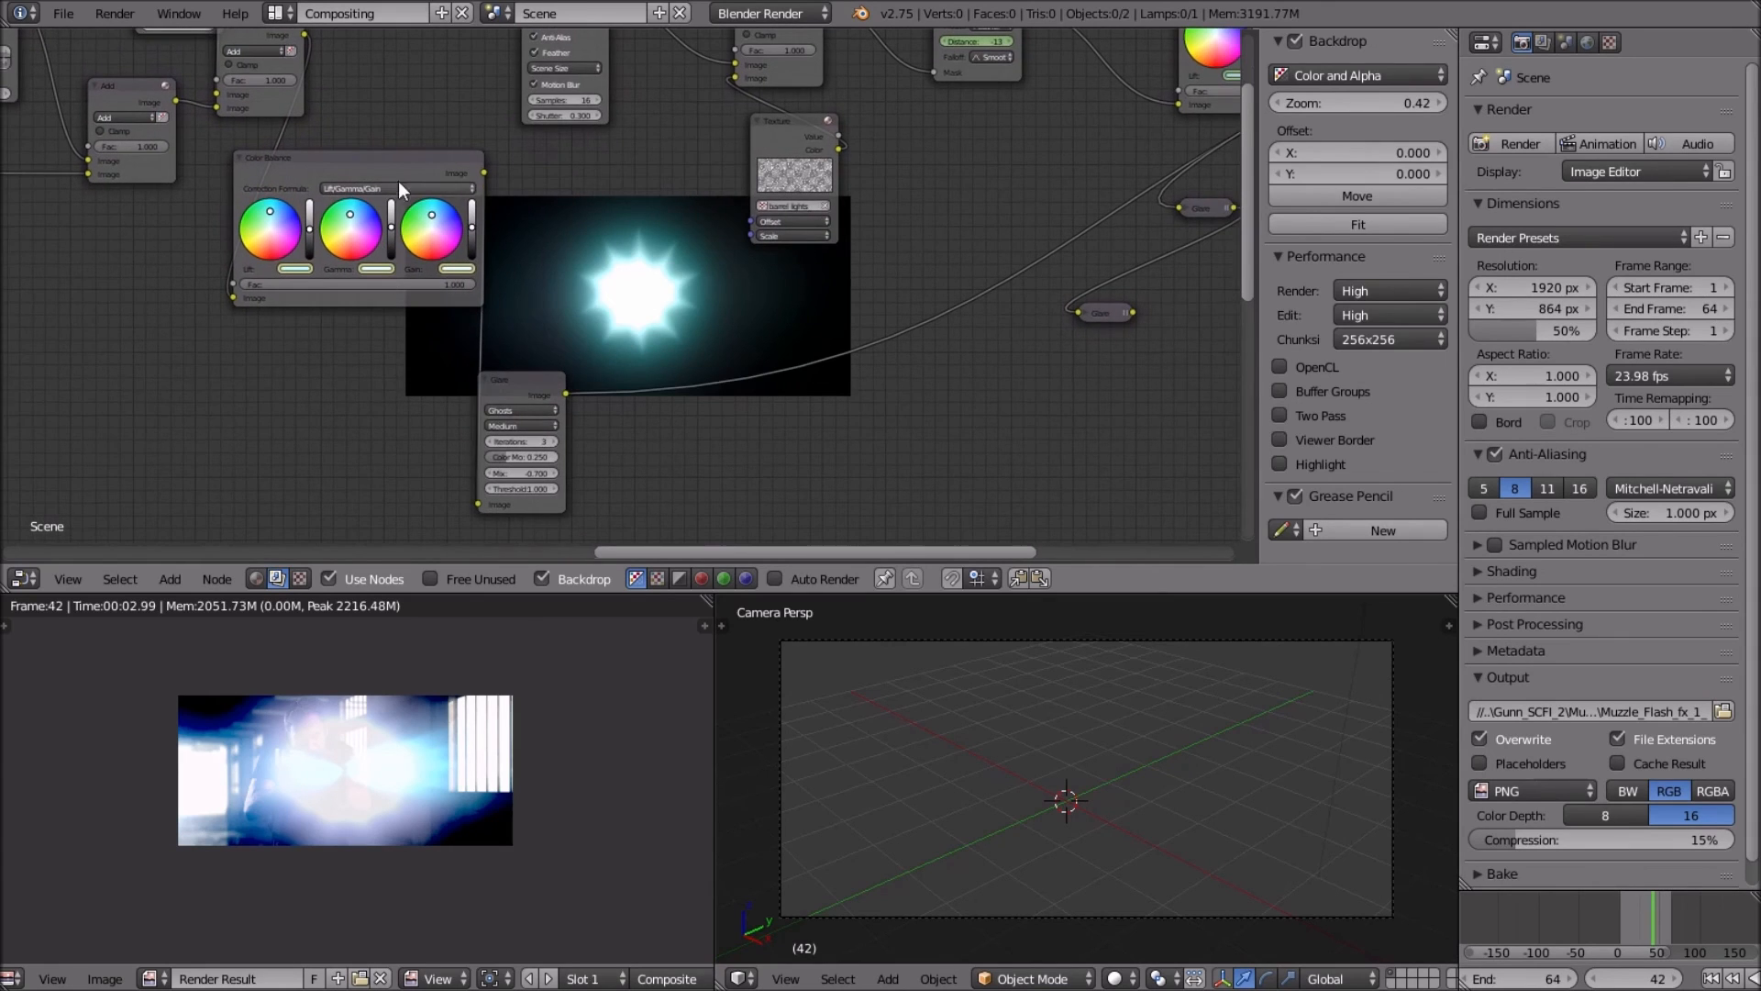
left_click(413, 172)
middle_click_drag(413, 172, 395, 264)
scroll(472, 310, "up", 2)
middle_click_drag(472, 311, 615, 303)
scroll(550, 274, "up", 2)
scroll(717, 290, "up", 4)
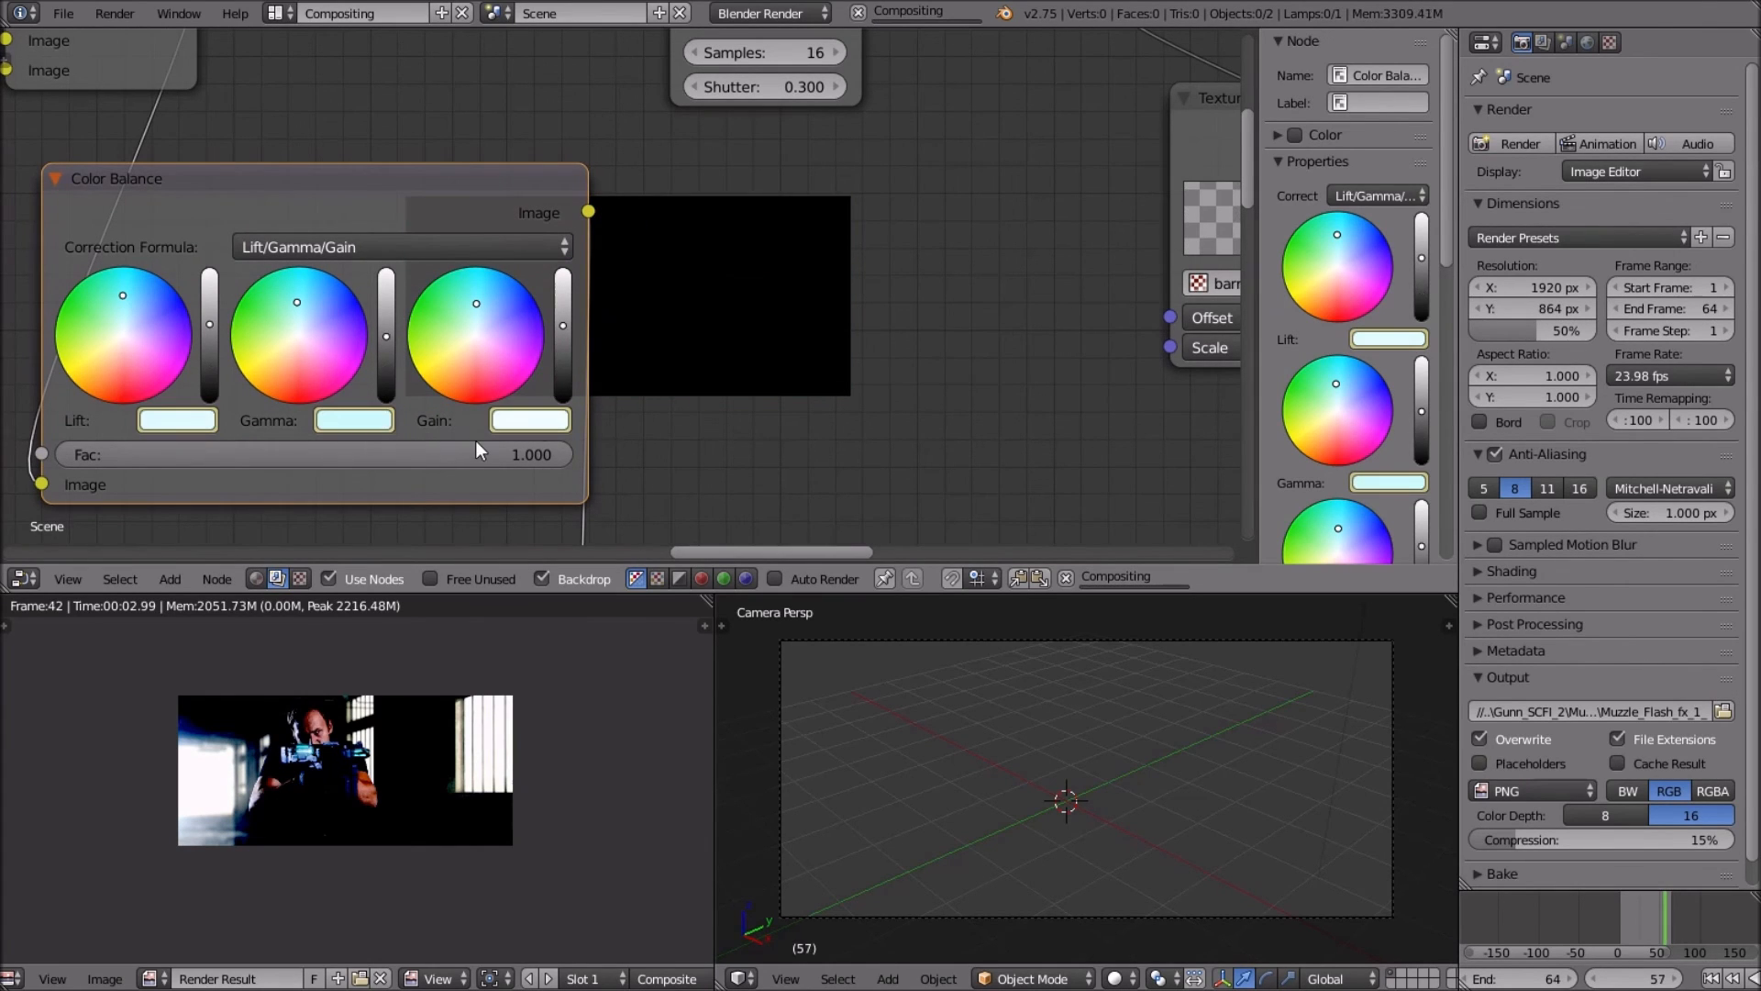
middle_click_drag(834, 394, 1039, 306)
middle_click_drag(849, 291, 757, 294)
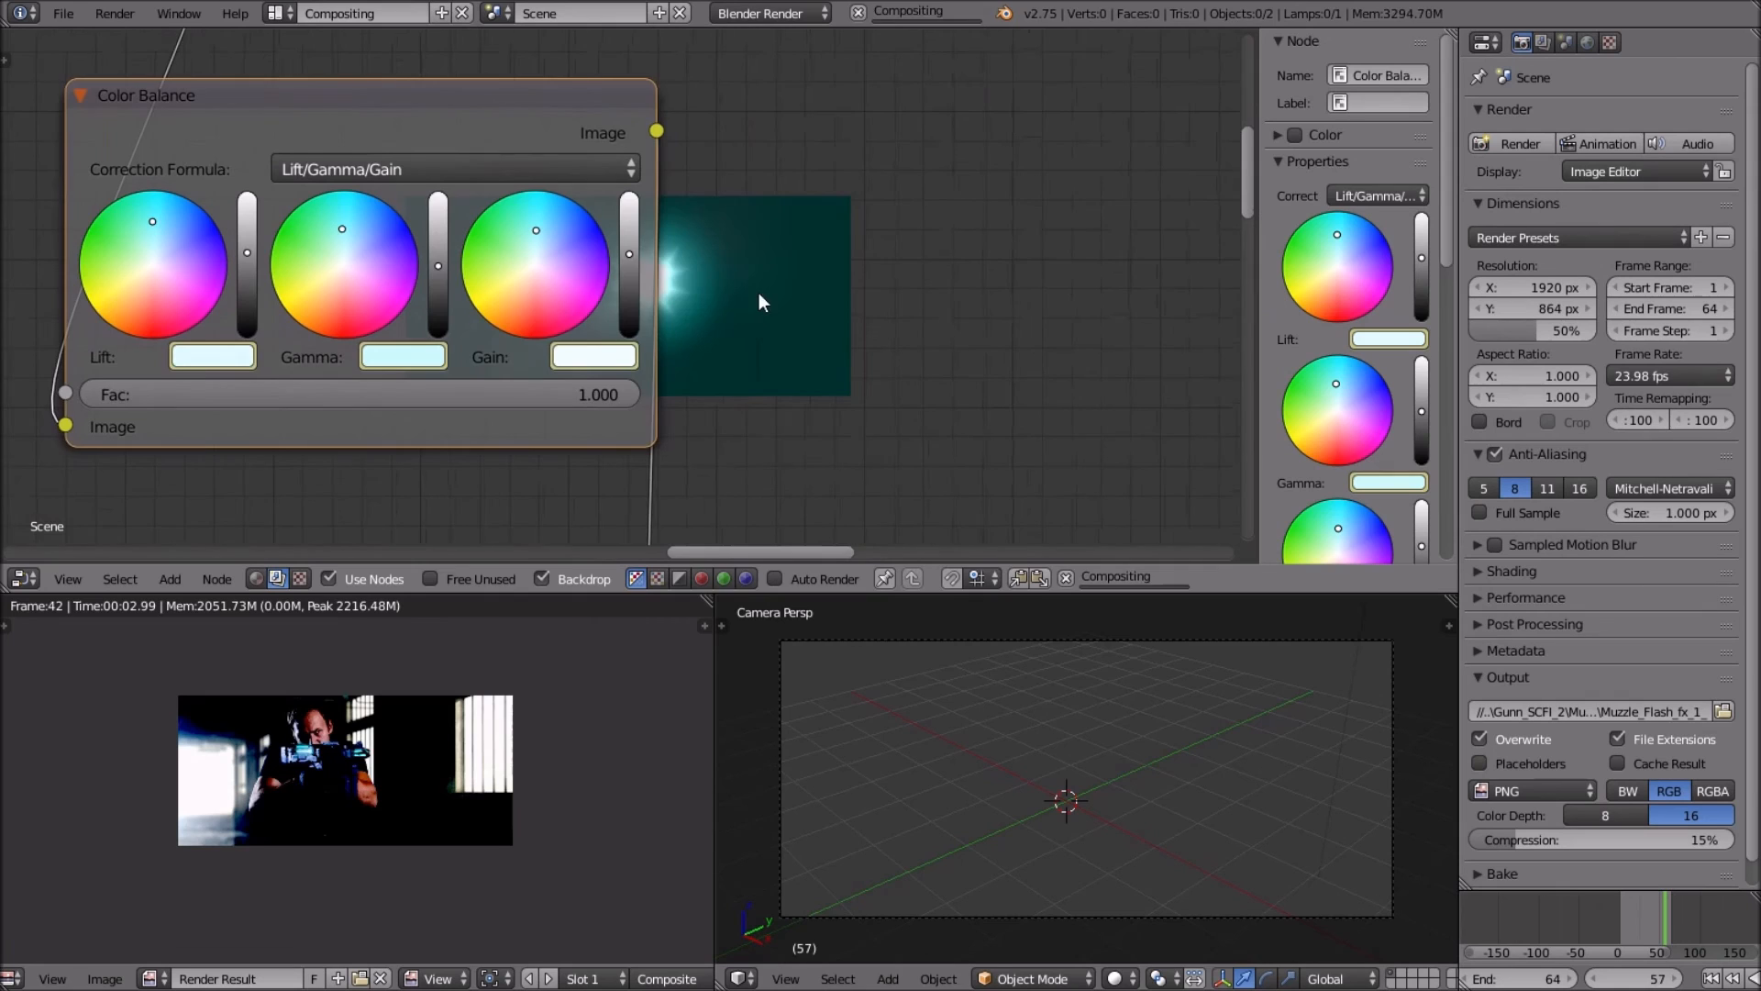
scroll(444, 281, "up", 3)
middle_click_drag(431, 279, 372, 270)
left_click_drag(360, 255, 360, 261)
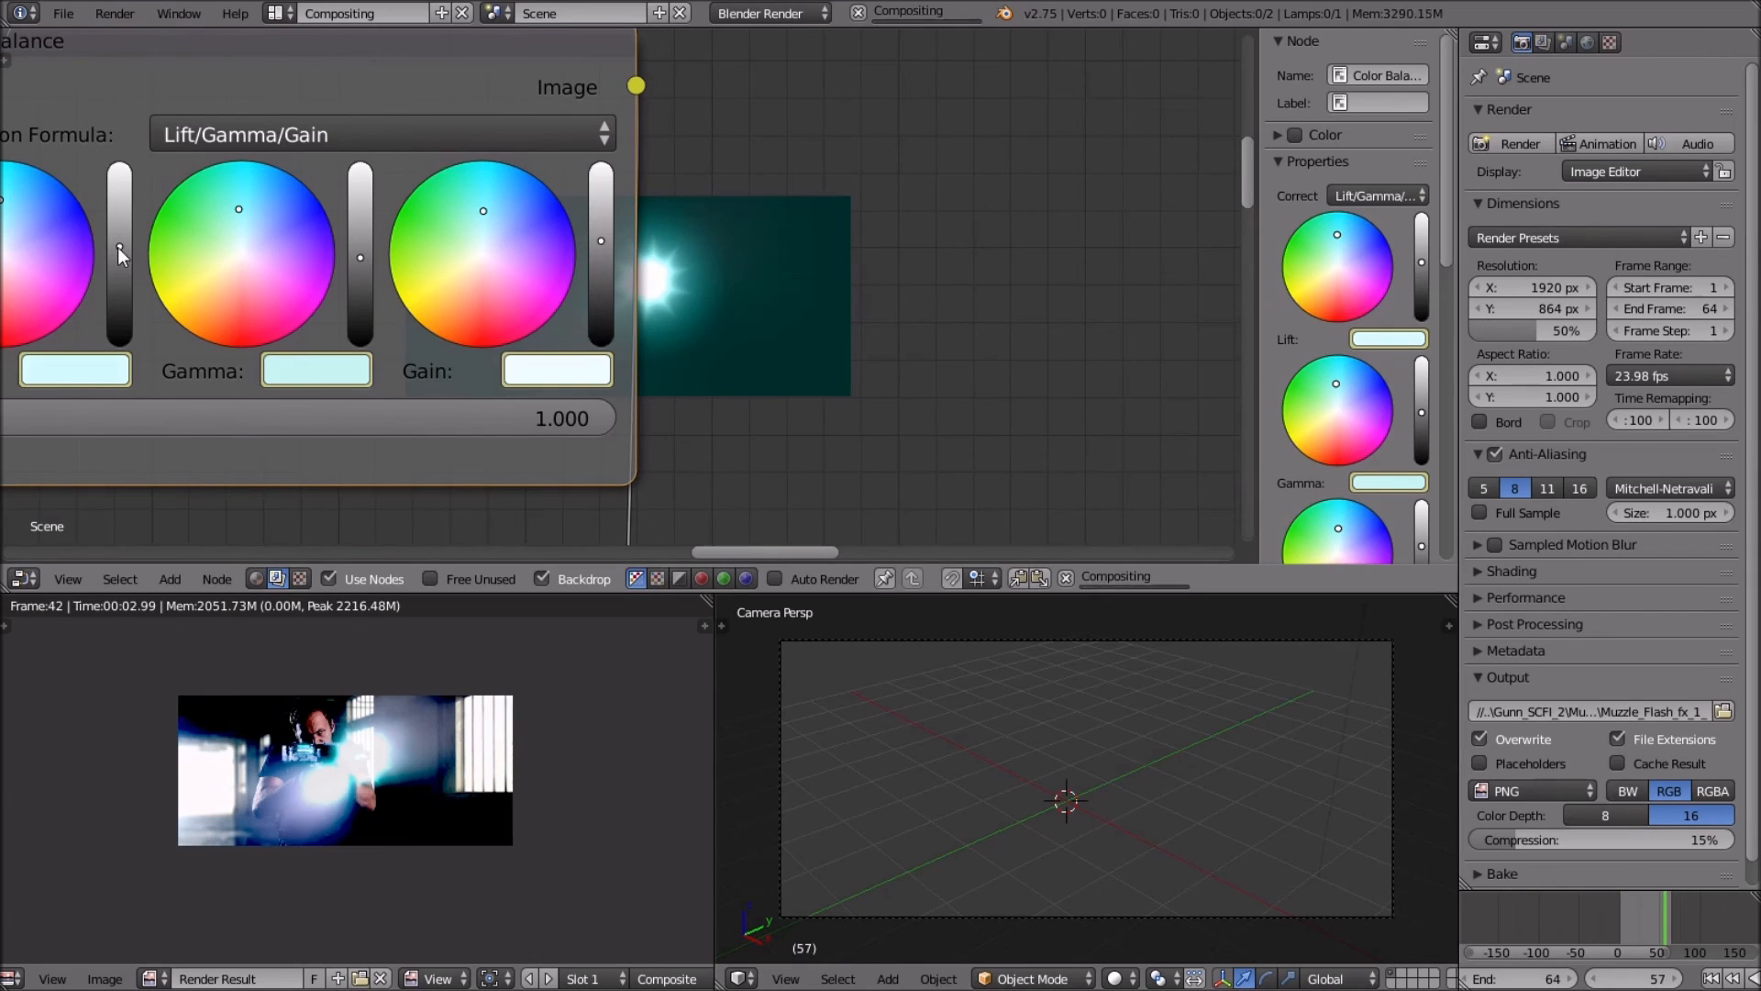
left_click_drag(117, 253, 118, 257)
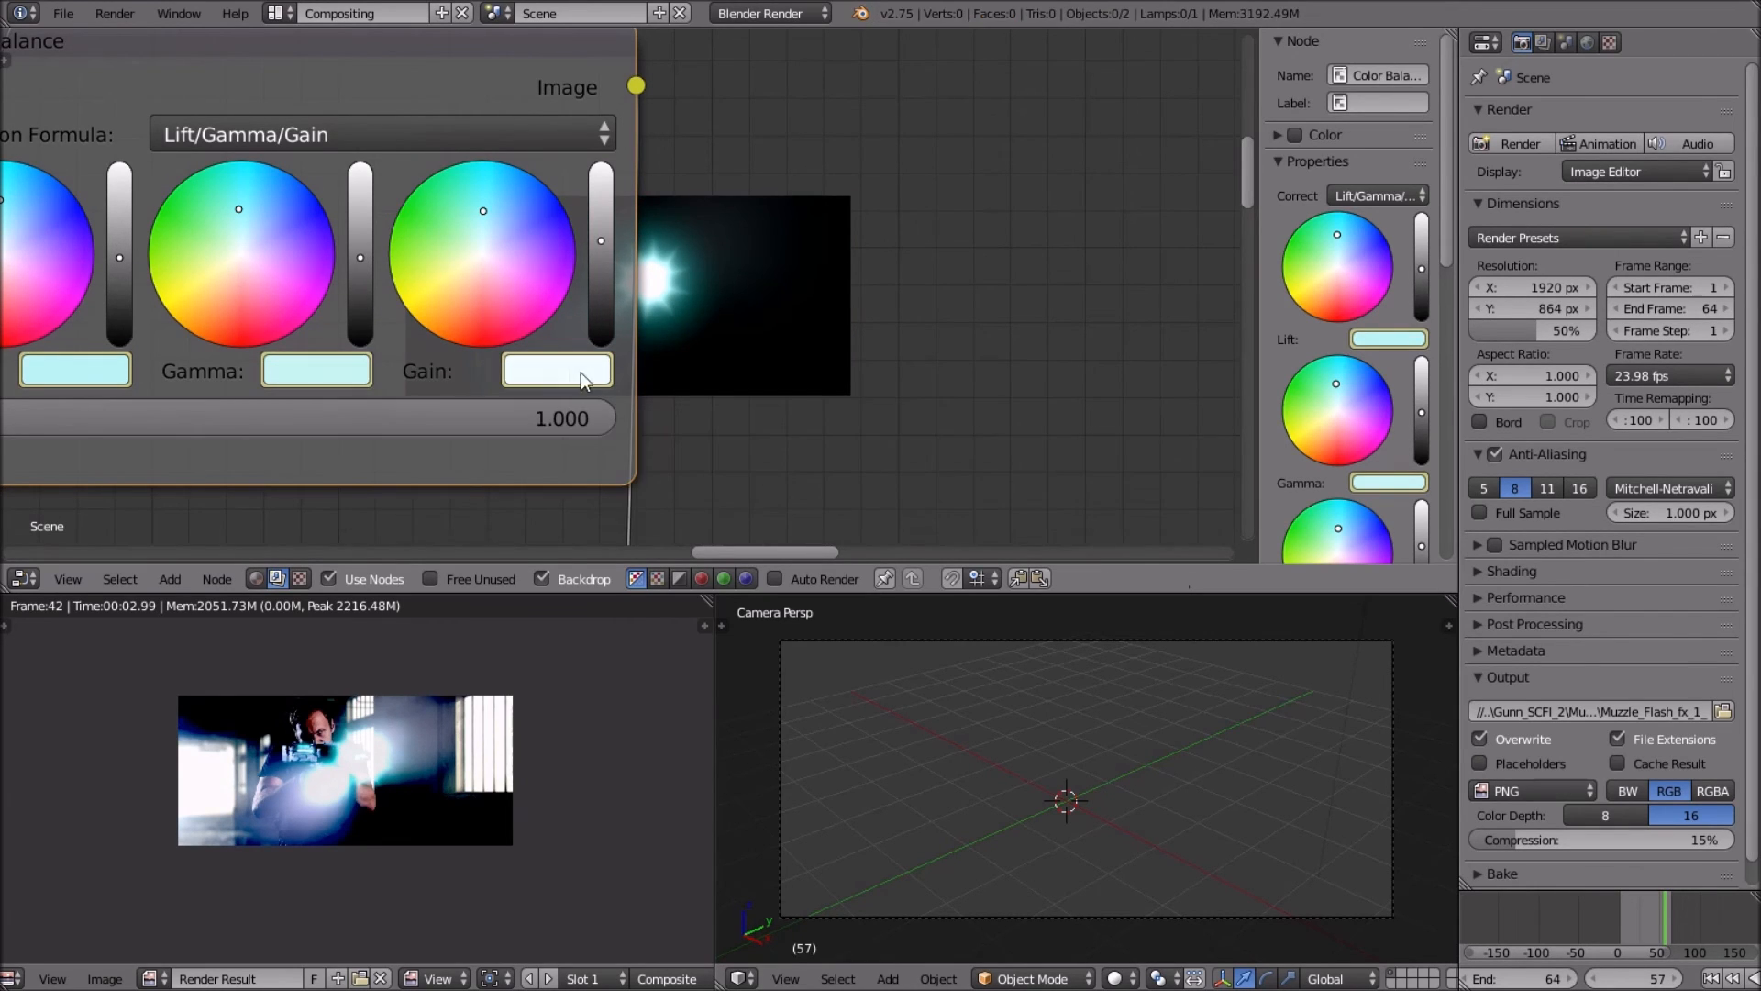
Go to frame 64 and connect the Ghosts Glare node's output to the Composite node.
middle_click_drag(459, 321, 134, 315)
key("shift+Right")
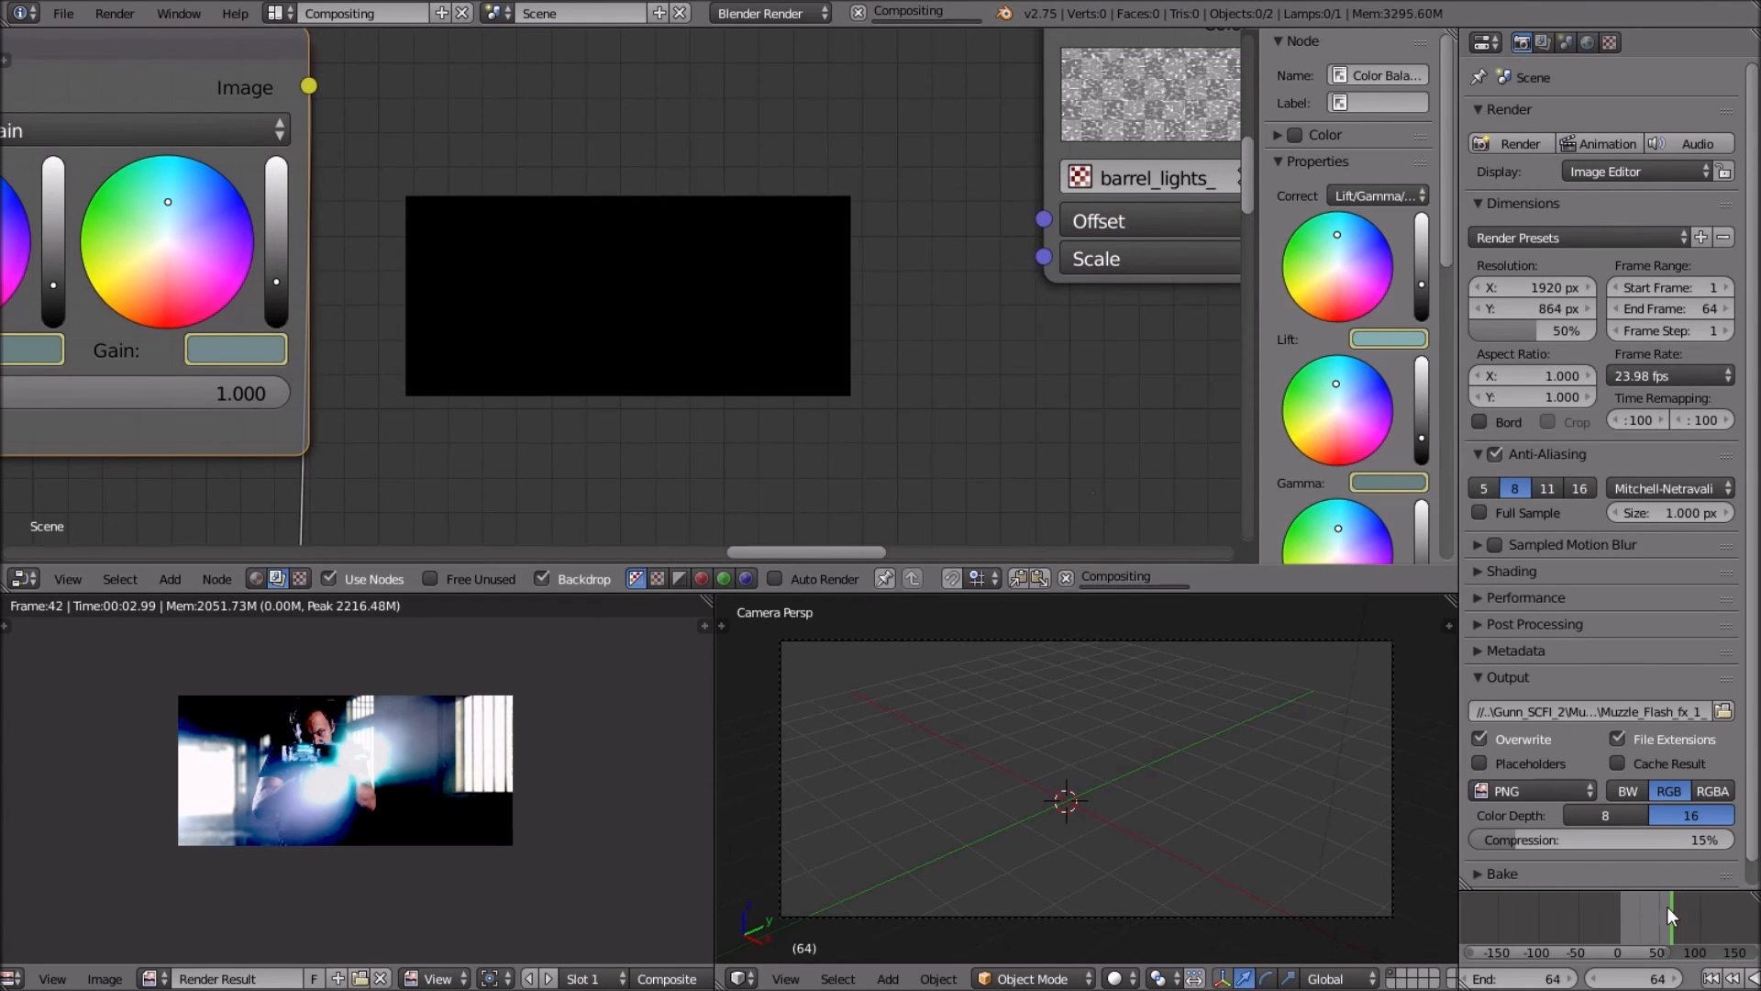
scroll(542, 488, "down", 1)
scroll(542, 487, "down", 4)
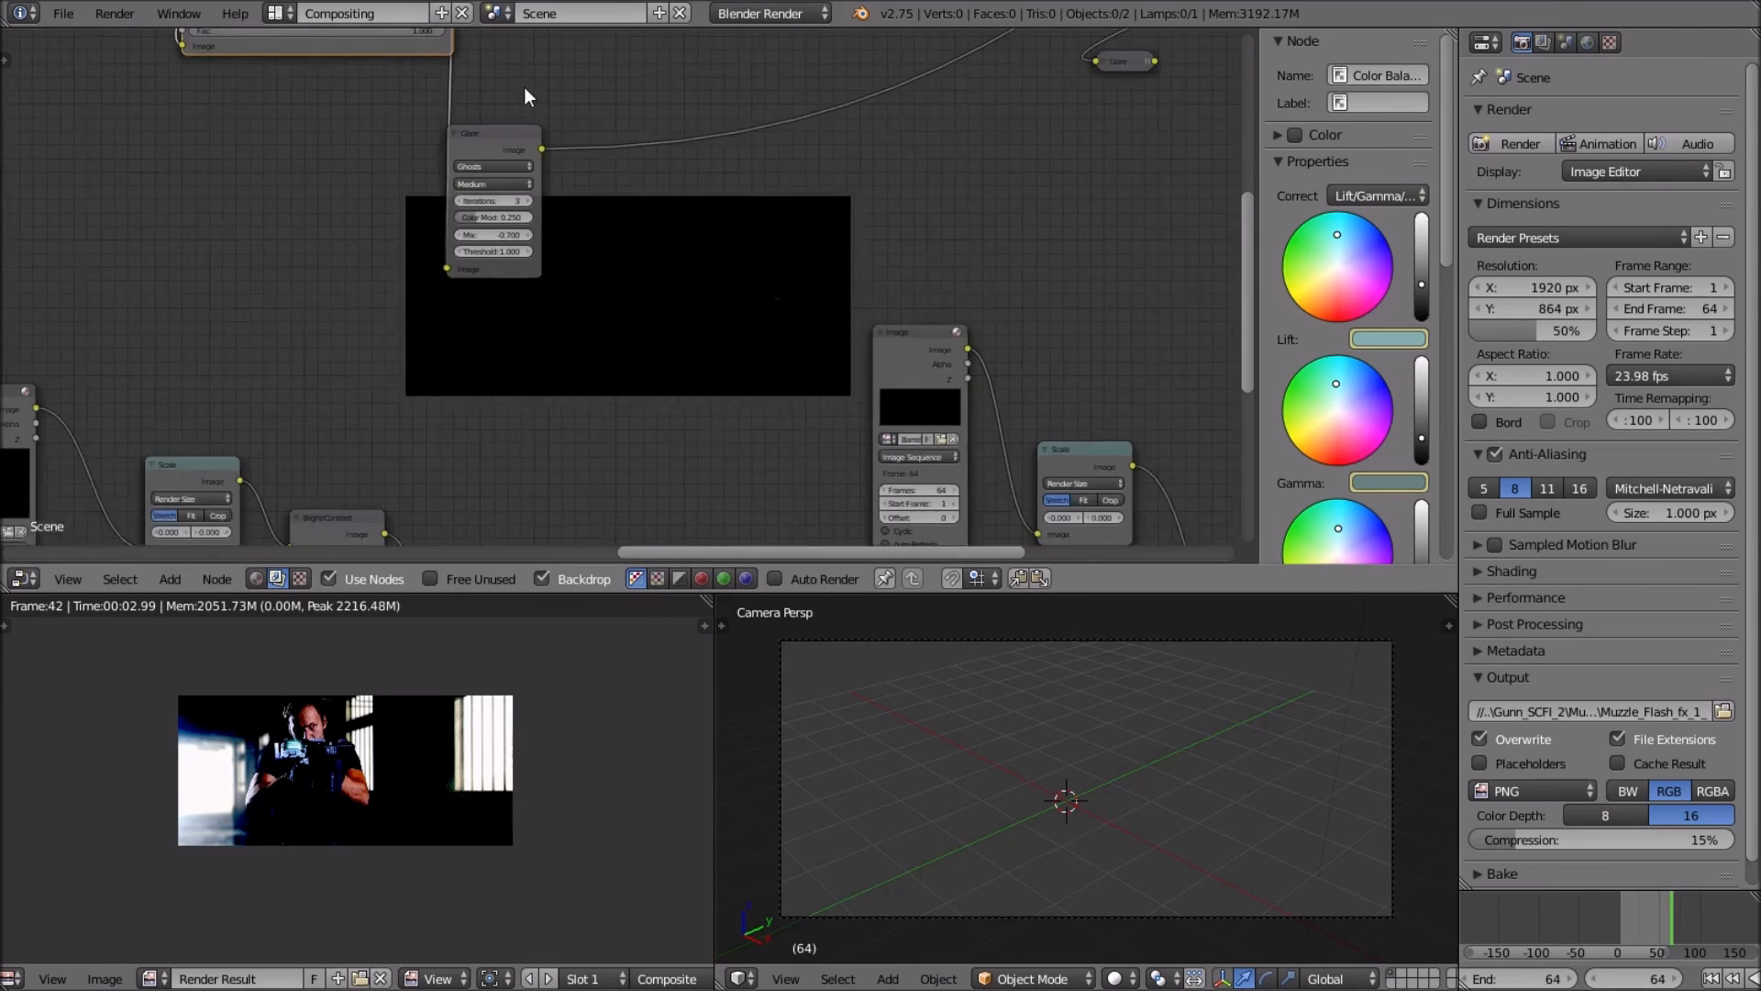
middle_click_drag(486, 377, 385, 207)
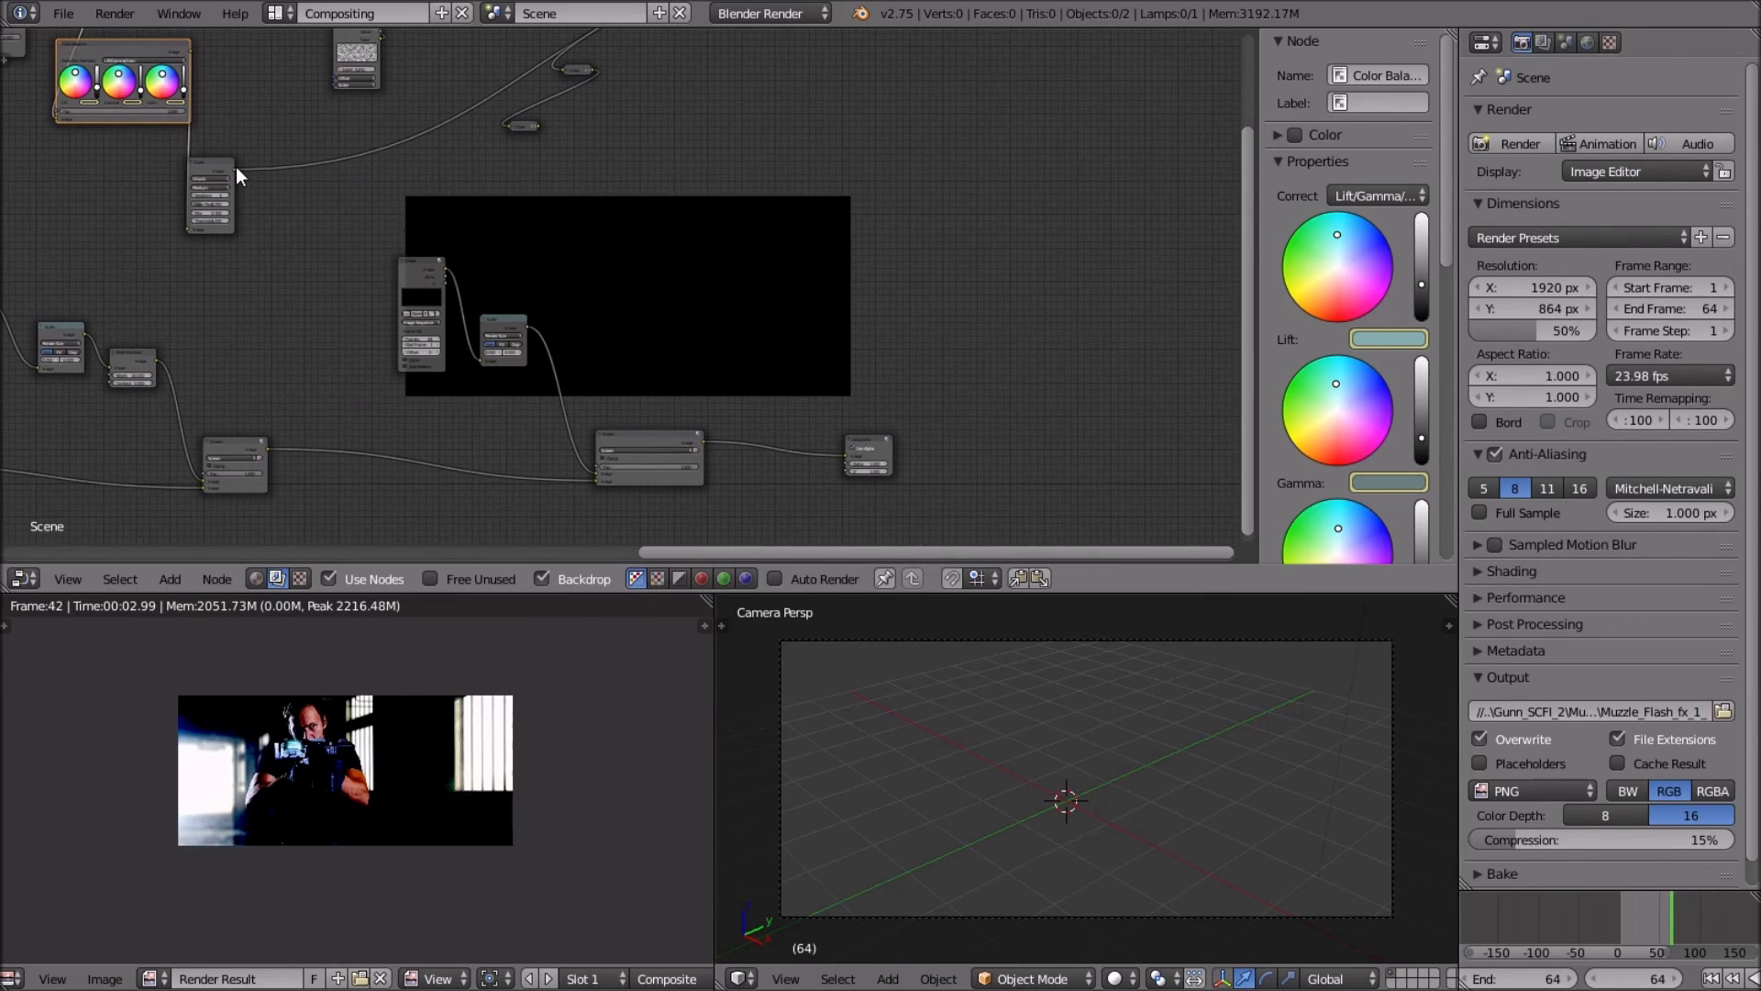
left_click_drag(234, 169, 850, 455)
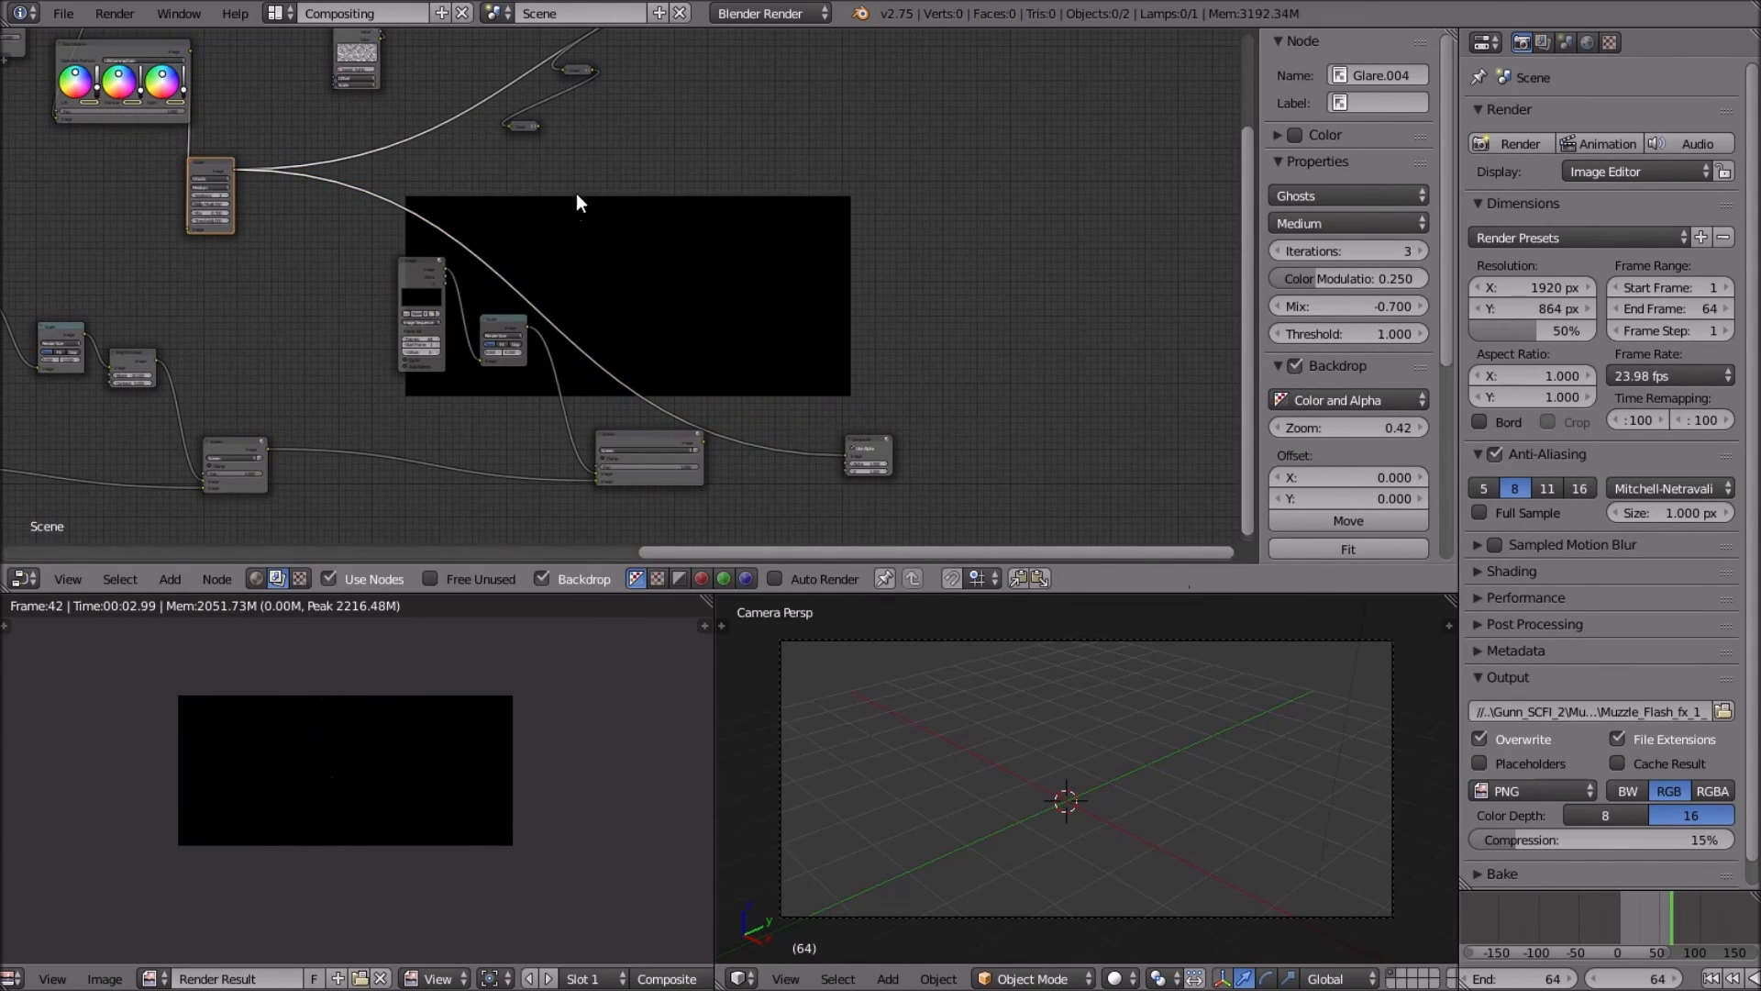
Move the Ghosts Glare node farther from its Color Balance node and cut its link to the upper node chain.
middle_click_drag(572, 201, 702, 174)
scroll(702, 175, "up", 1)
middle_click_drag(478, 222, 618, 330)
middle_click_drag(644, 212, 619, 187)
key("g")
left_click(685, 233)
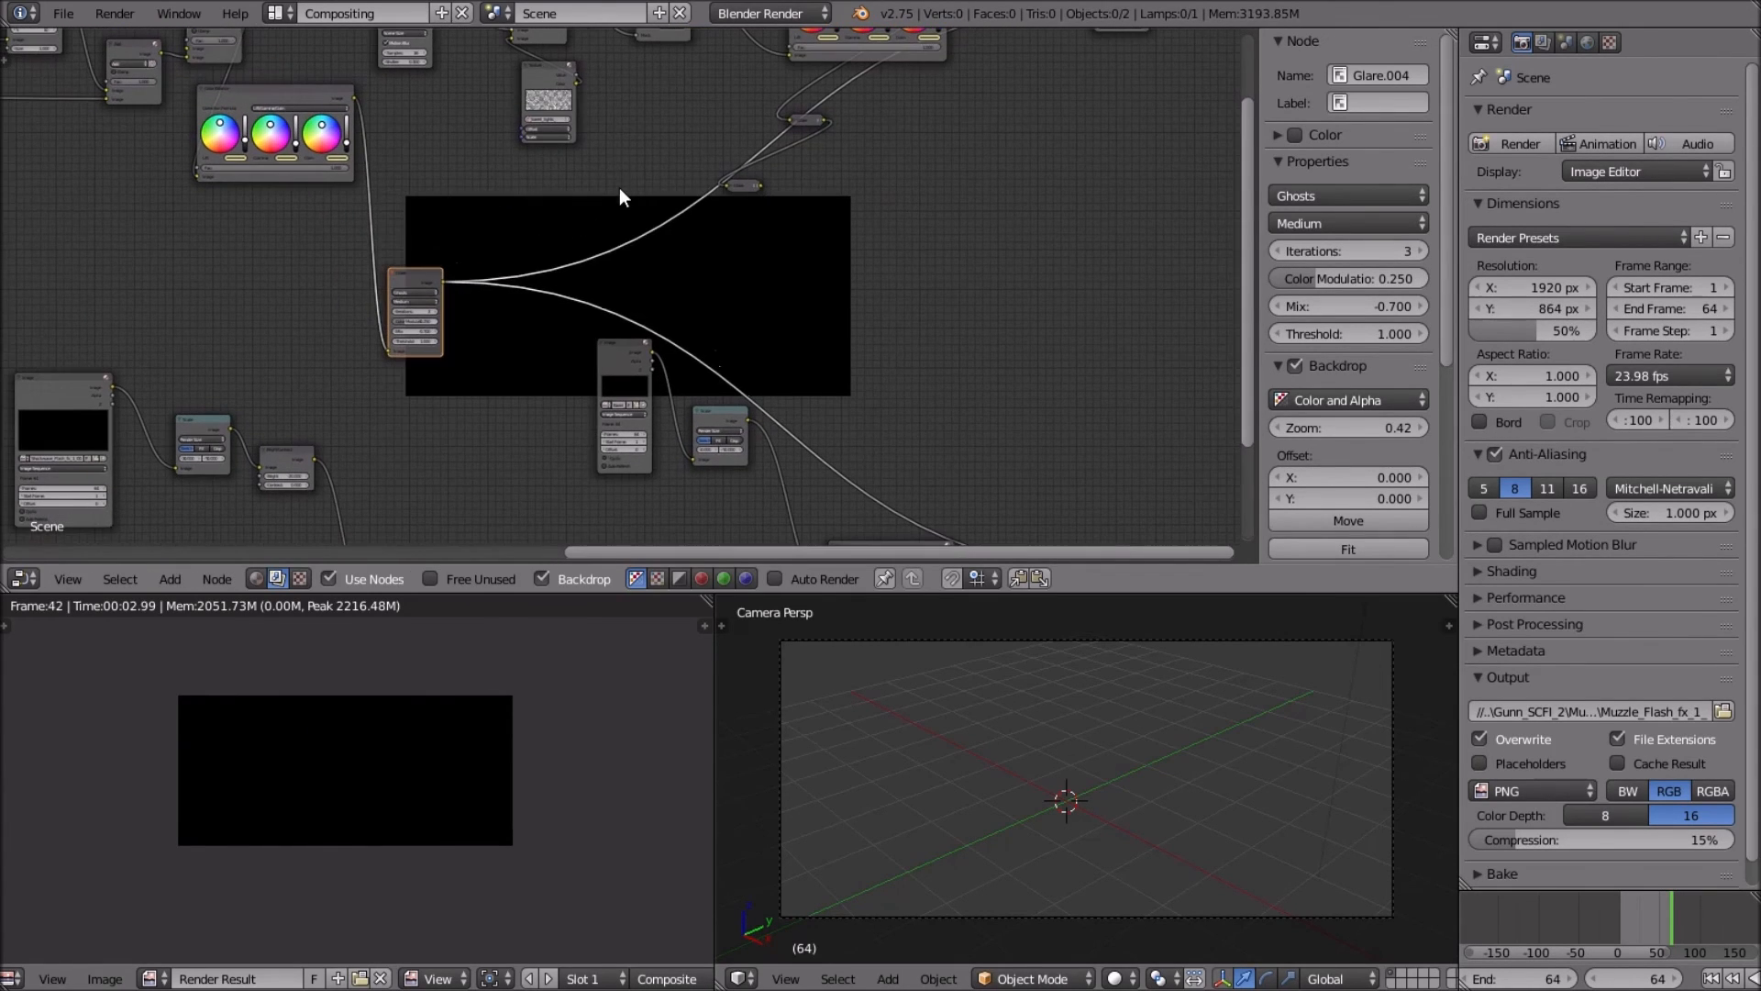
scroll(716, 271, "down", 1)
middle_click_drag(716, 271, 649, 248)
scroll(678, 244, "up", 1)
scroll(712, 238, "up", 2)
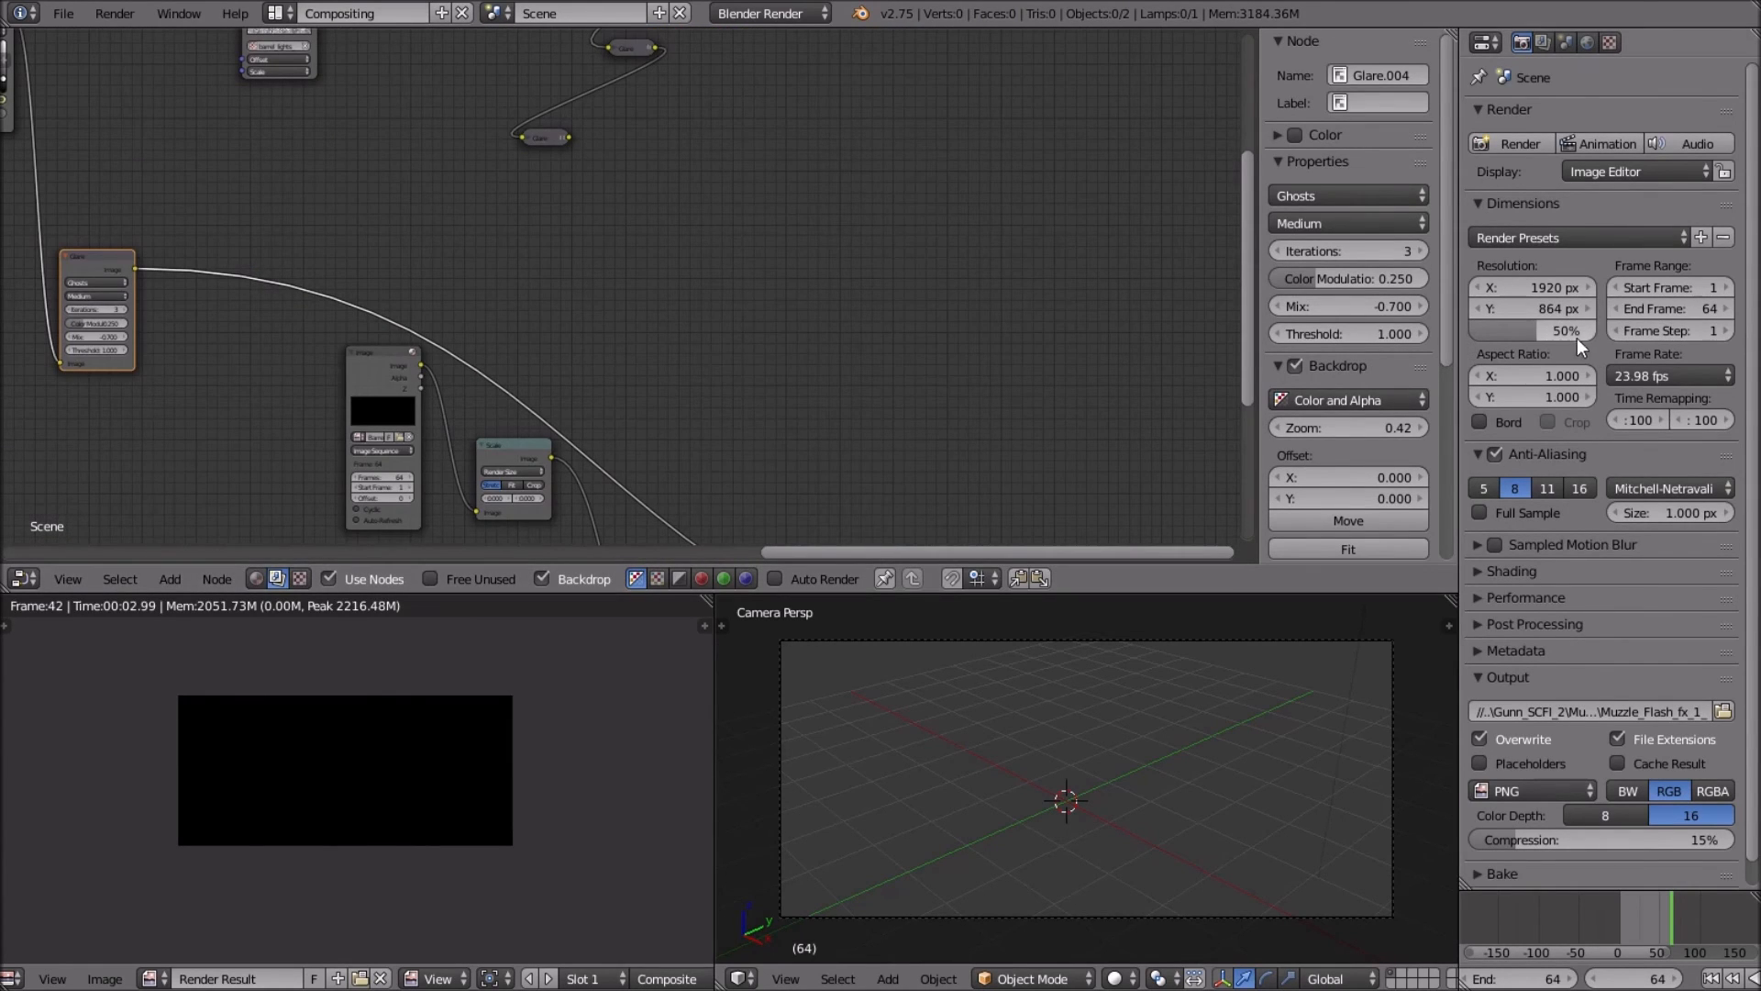
Set the render output to the Shockwave_Flash folder with the file name Shockwave_Flash_fx_1_.
left_click(1722, 712)
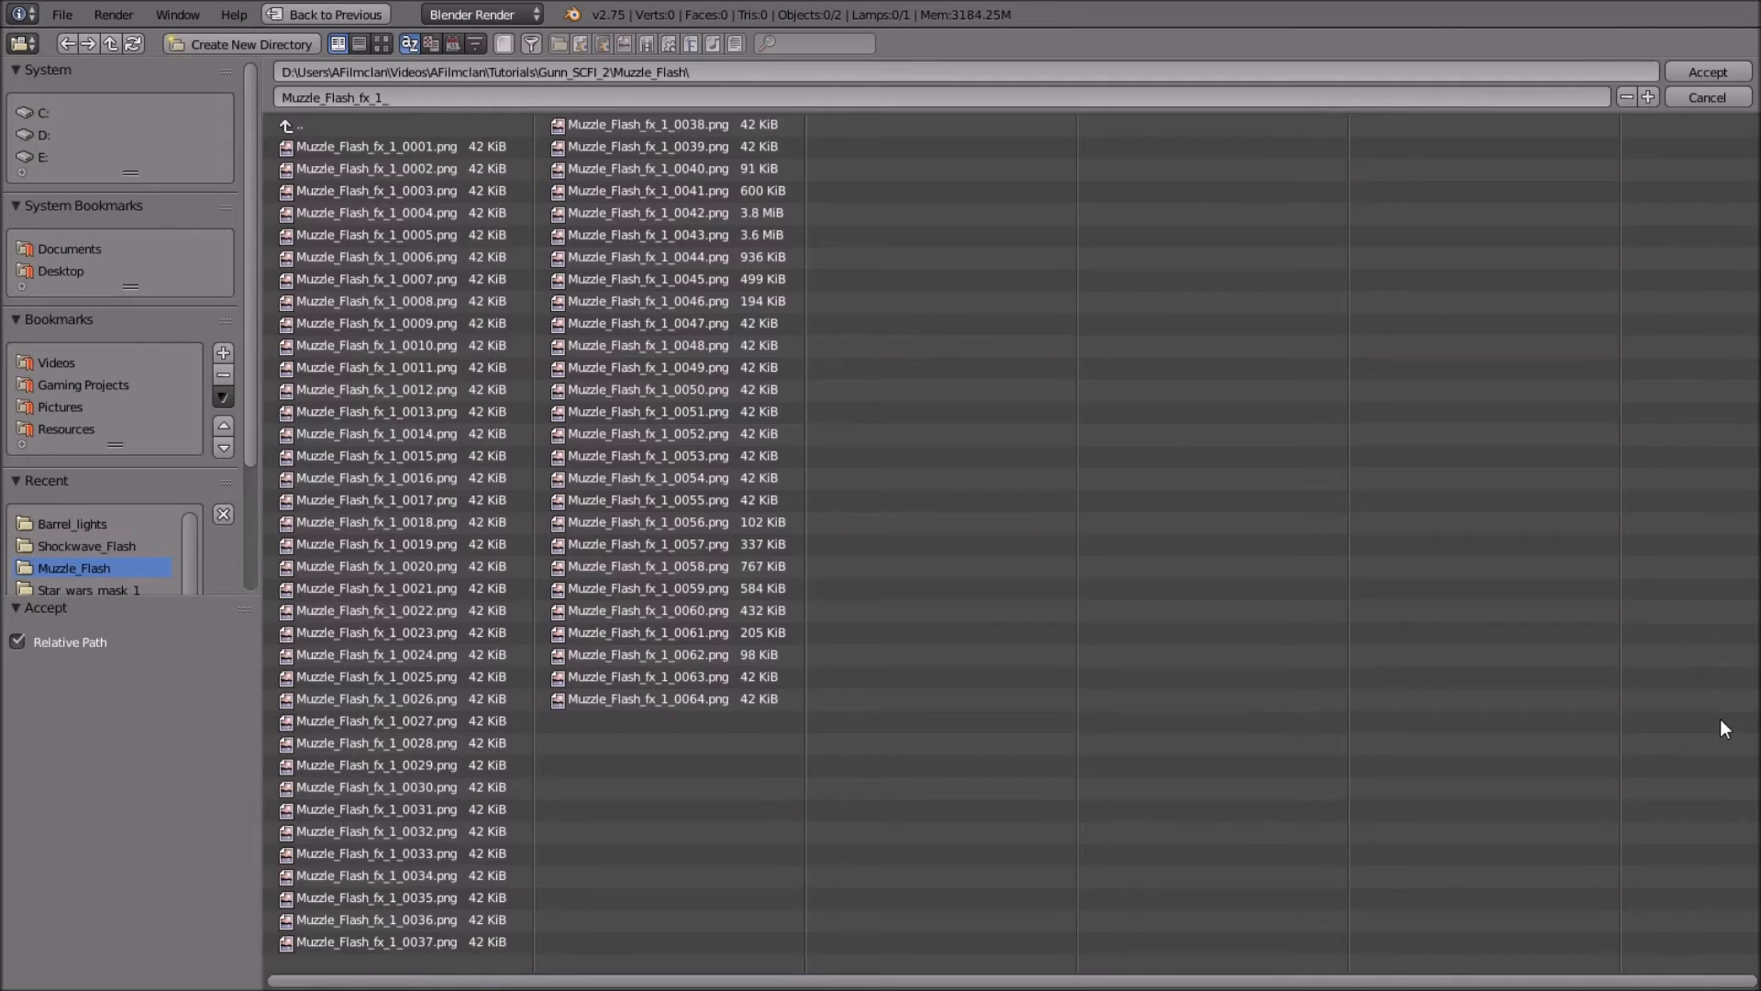
left_click(300, 127)
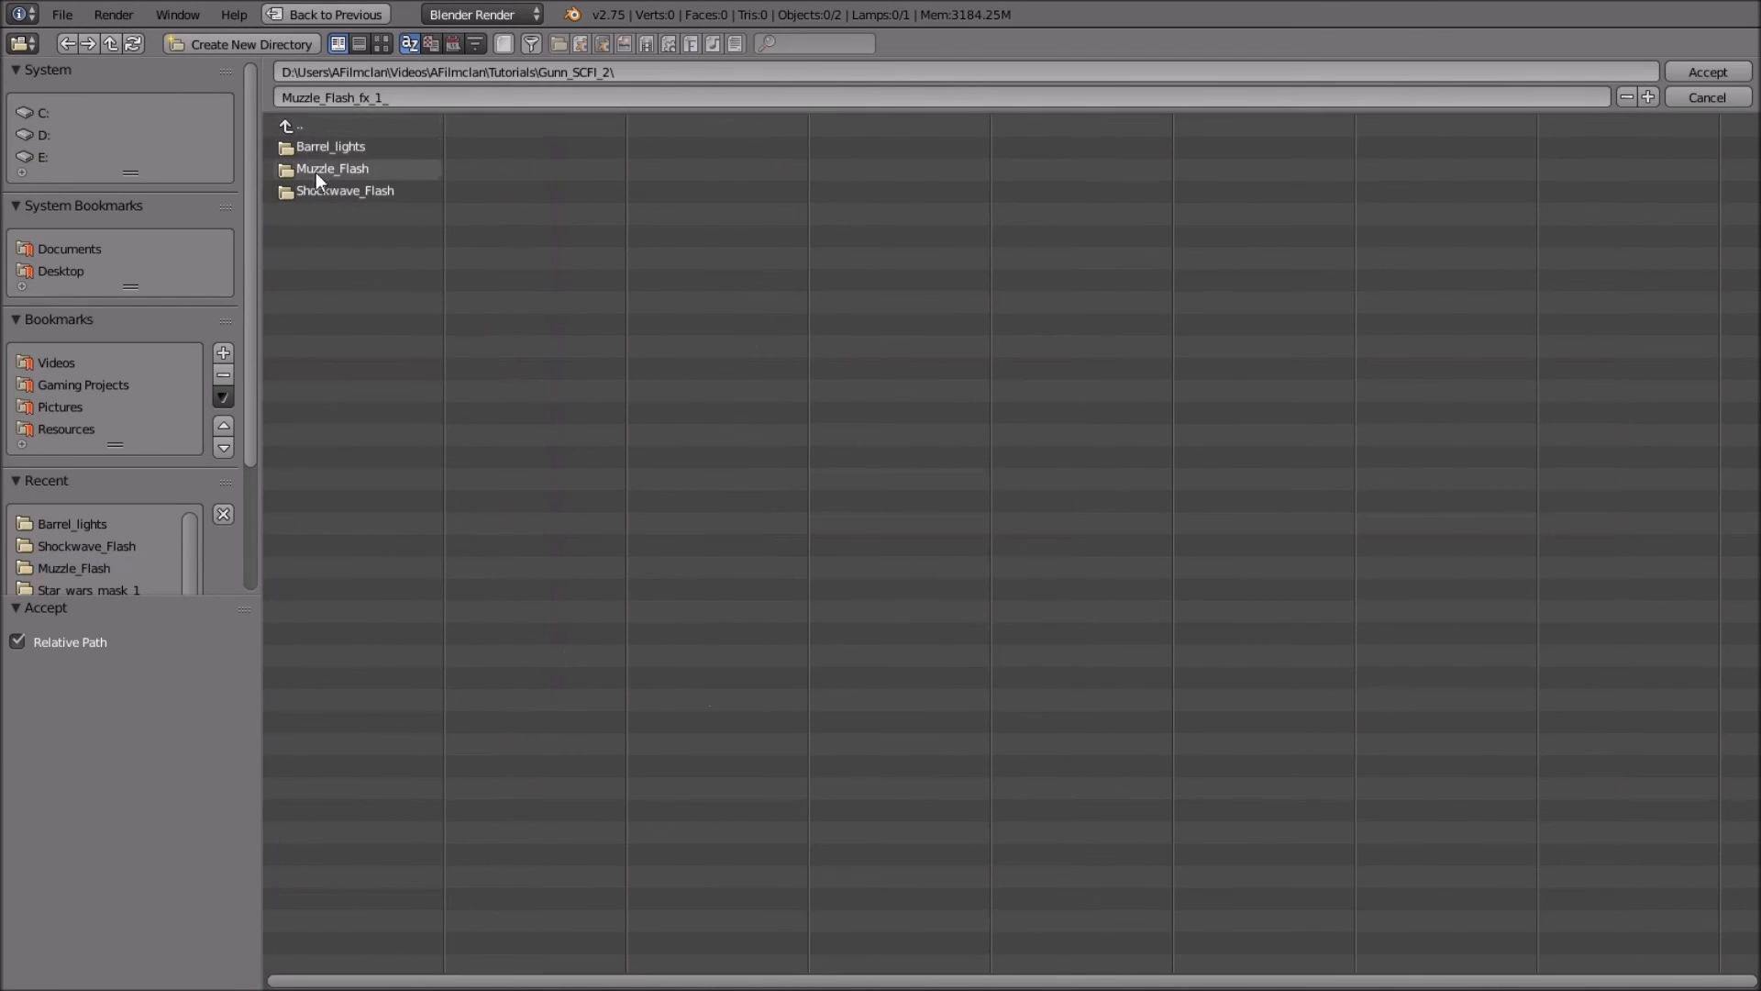
left_click(334, 188)
left_click(397, 97)
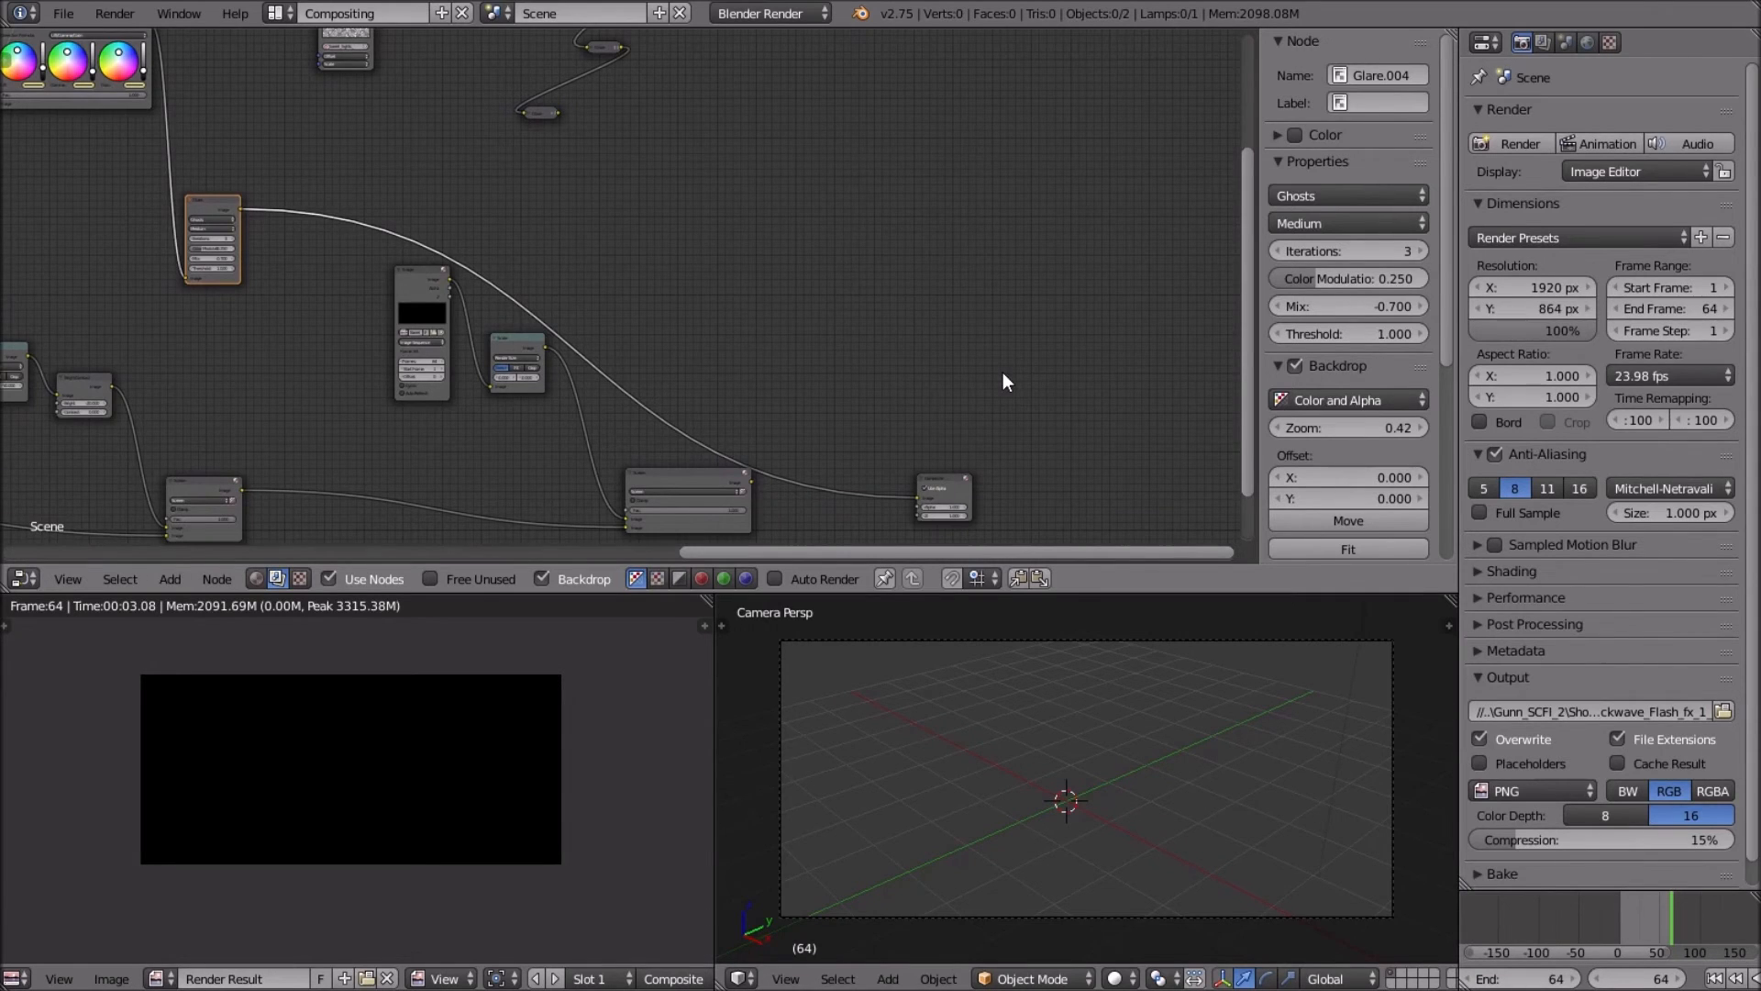
Set the current frame to 42 to show the flash in the Shockwave_Flash image sequence node.
scroll(776, 312, "down", 4)
scroll(740, 317, "up", 6)
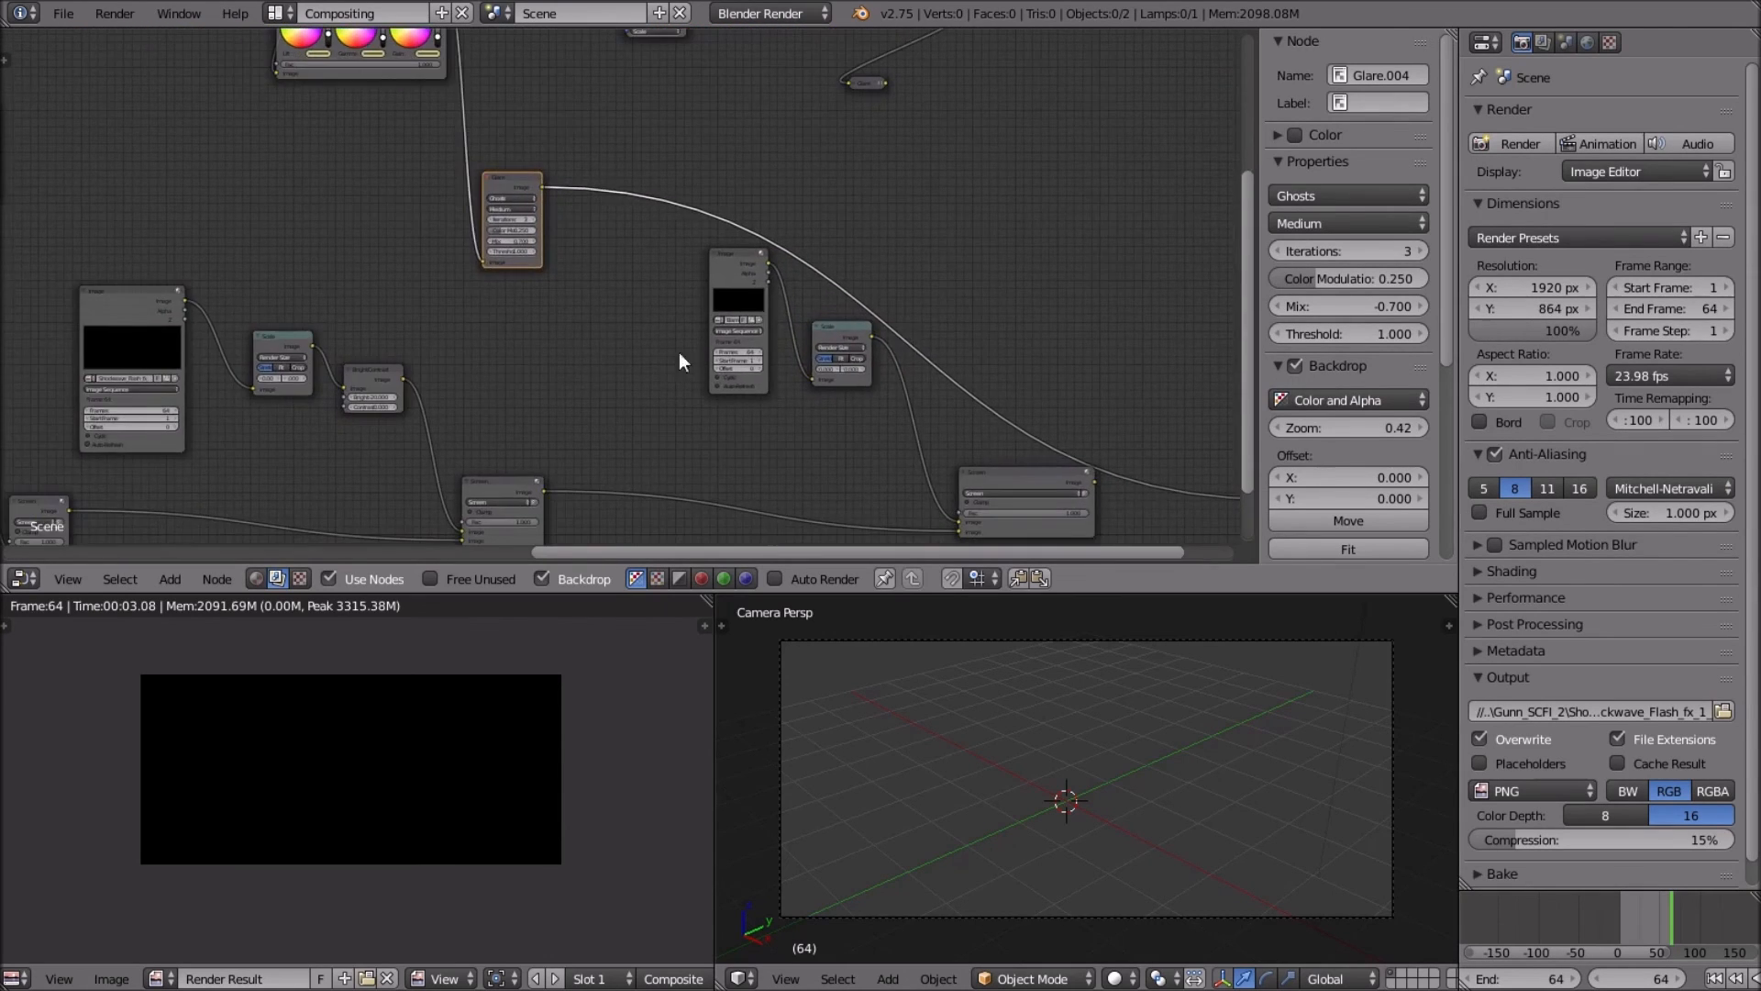
scroll(500, 357, "up", 2)
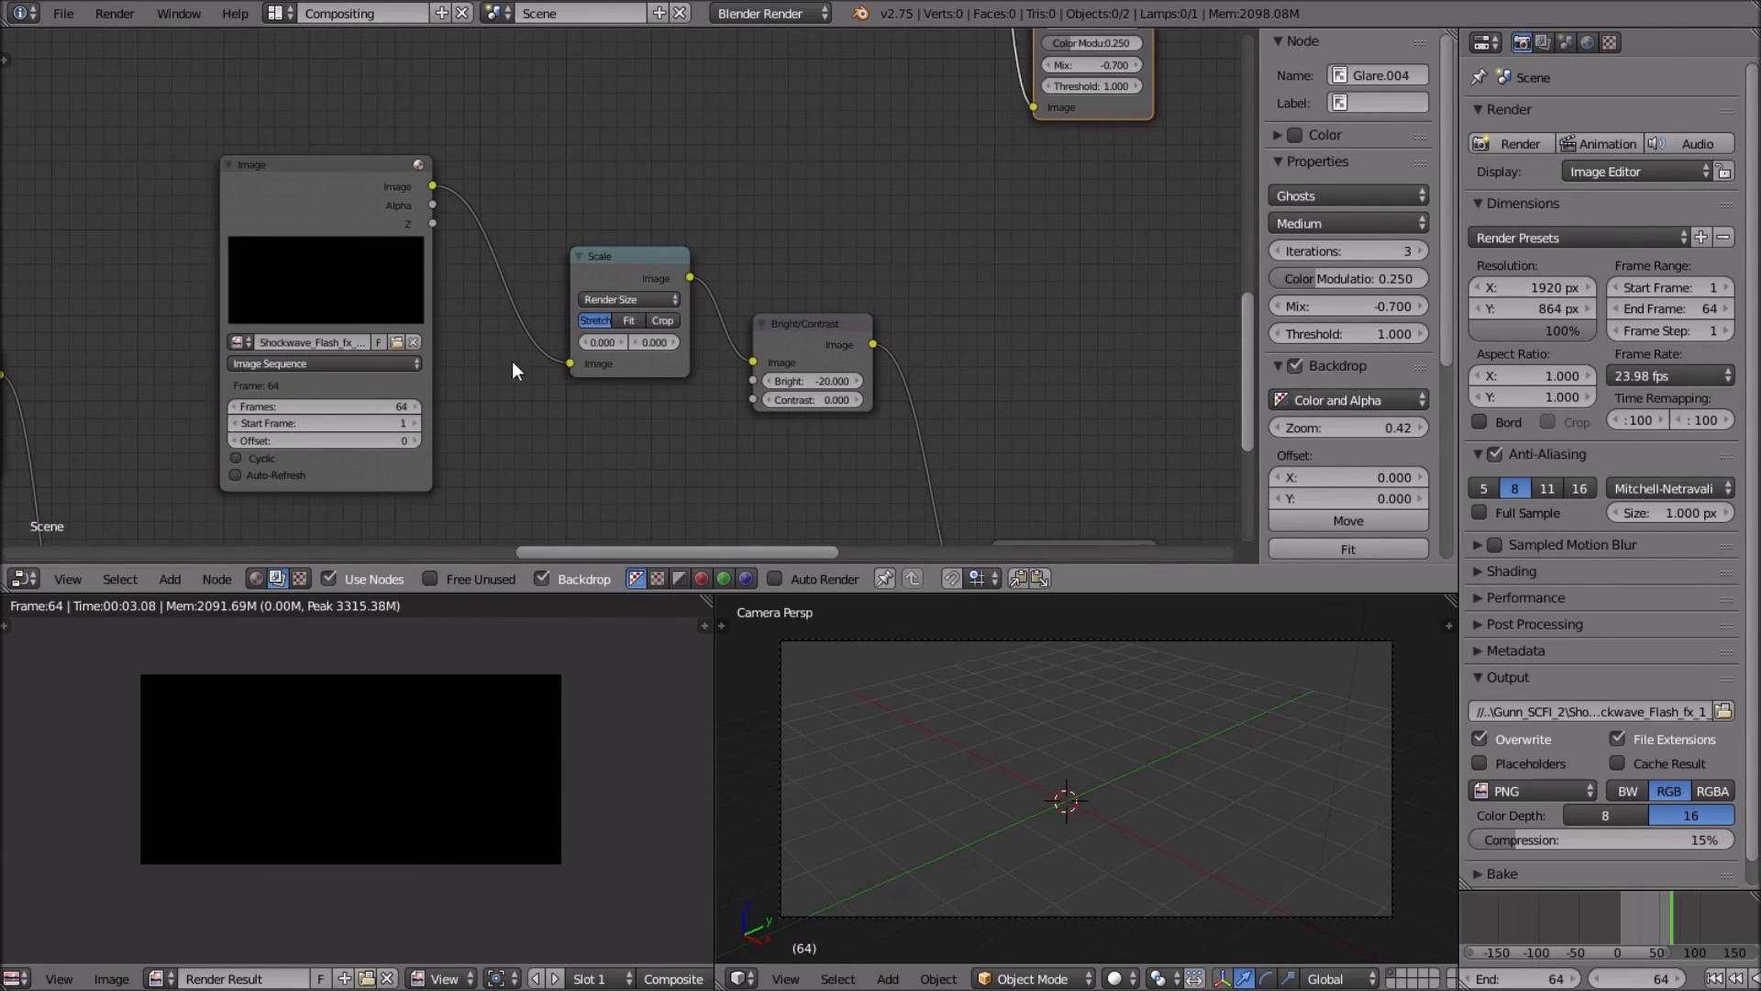
left_click(1642, 906)
left_click(1649, 925)
left_click(1657, 977)
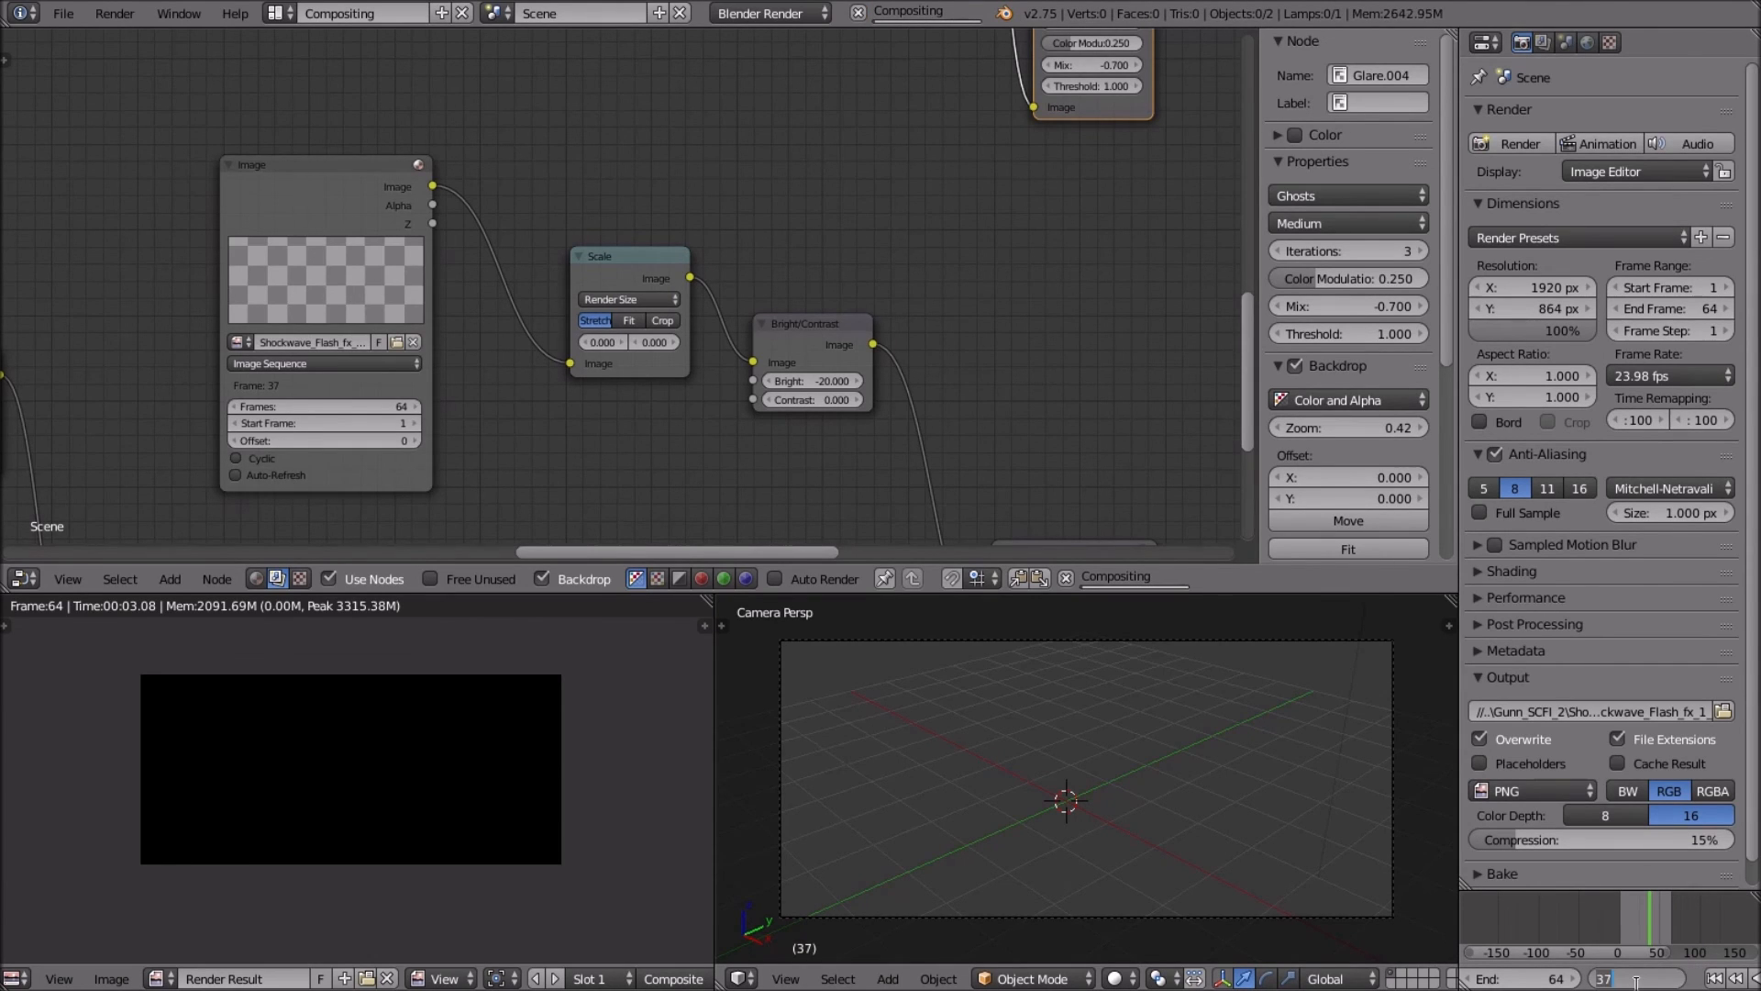
type("42")
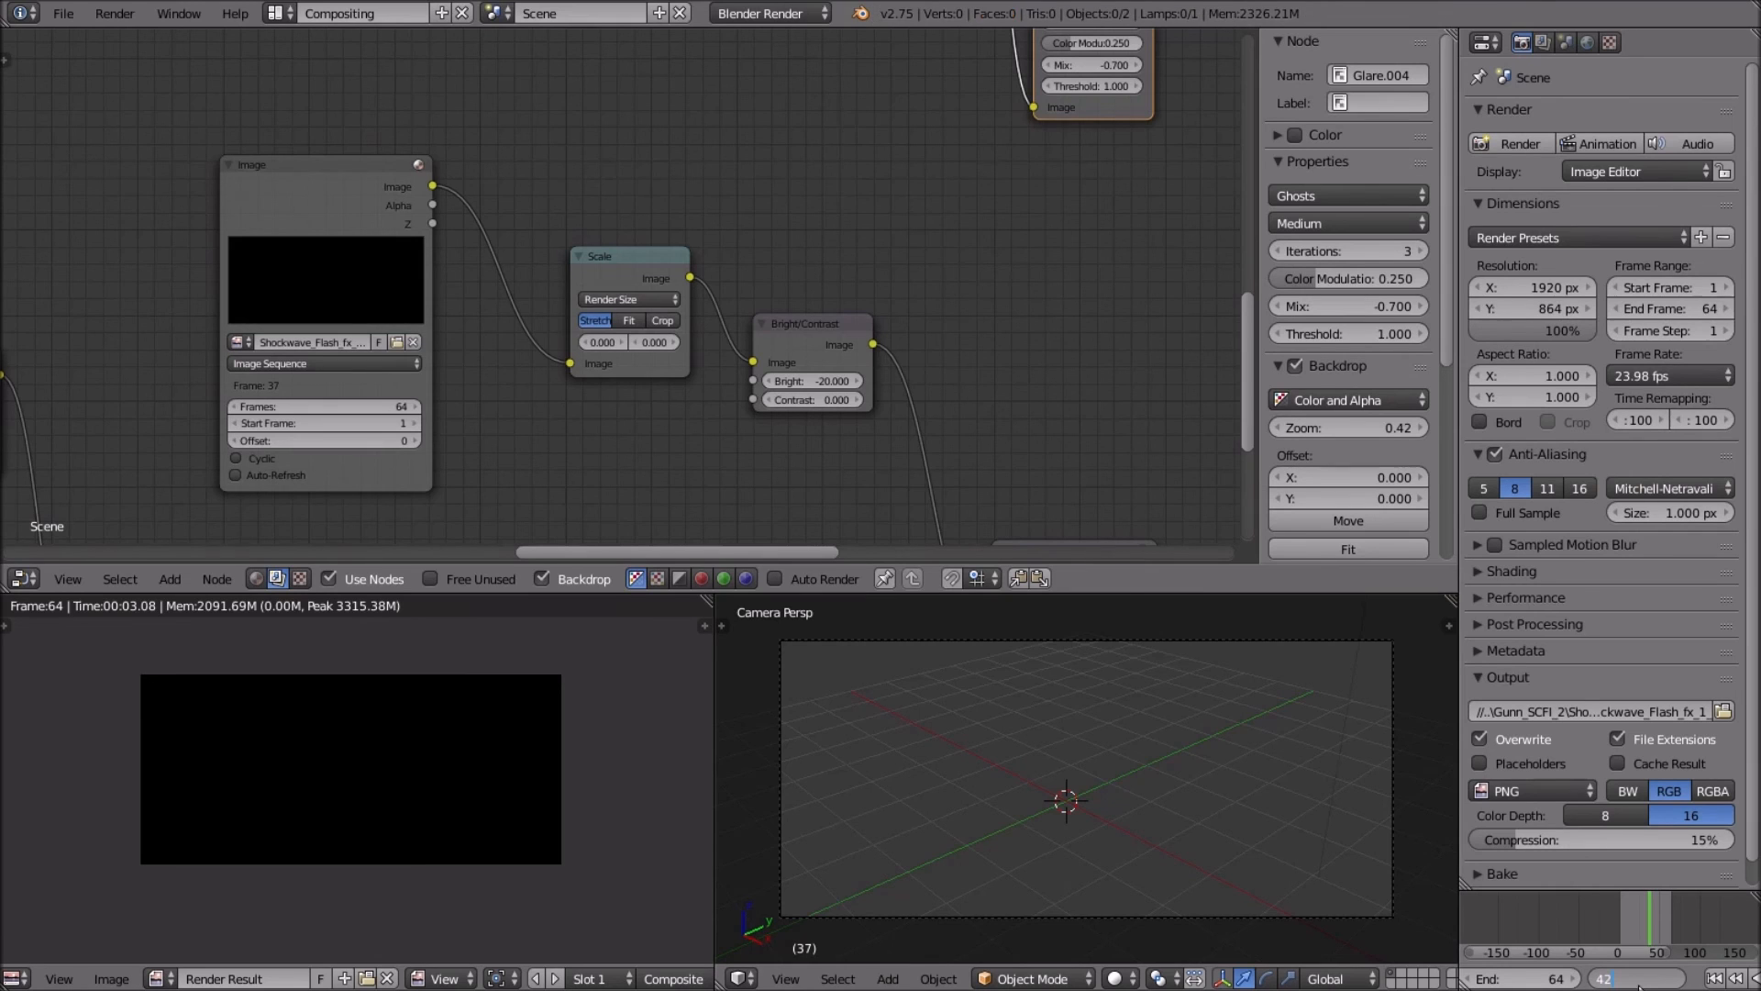
key("Return")
Reconnect the output of the last mix node in the main chain to the Composite node.
scroll(554, 252, "down", 8)
middle_click_drag(638, 275, 724, 304)
scroll(769, 279, "up", 5)
scroll(725, 304, "up", 4)
scroll(670, 338, "up", 2)
middle_click_drag(629, 336, 442, 304)
scroll(394, 292, "down", 8)
middle_click_drag(745, 301, 559, 291)
scroll(559, 291, "down", 4)
middle_click_drag(922, 343, 520, 328)
left_click_drag(942, 390, 1121, 409)
Delete the Bright/Contrast node after the shockwave flash's Scale node, keeping the chain connected.
middle_click_drag(399, 295, 809, 353)
scroll(557, 332, "down", 4)
scroll(696, 337, "up", 3)
middle_click_drag(683, 335, 360, 328)
scroll(358, 325, "down", 3)
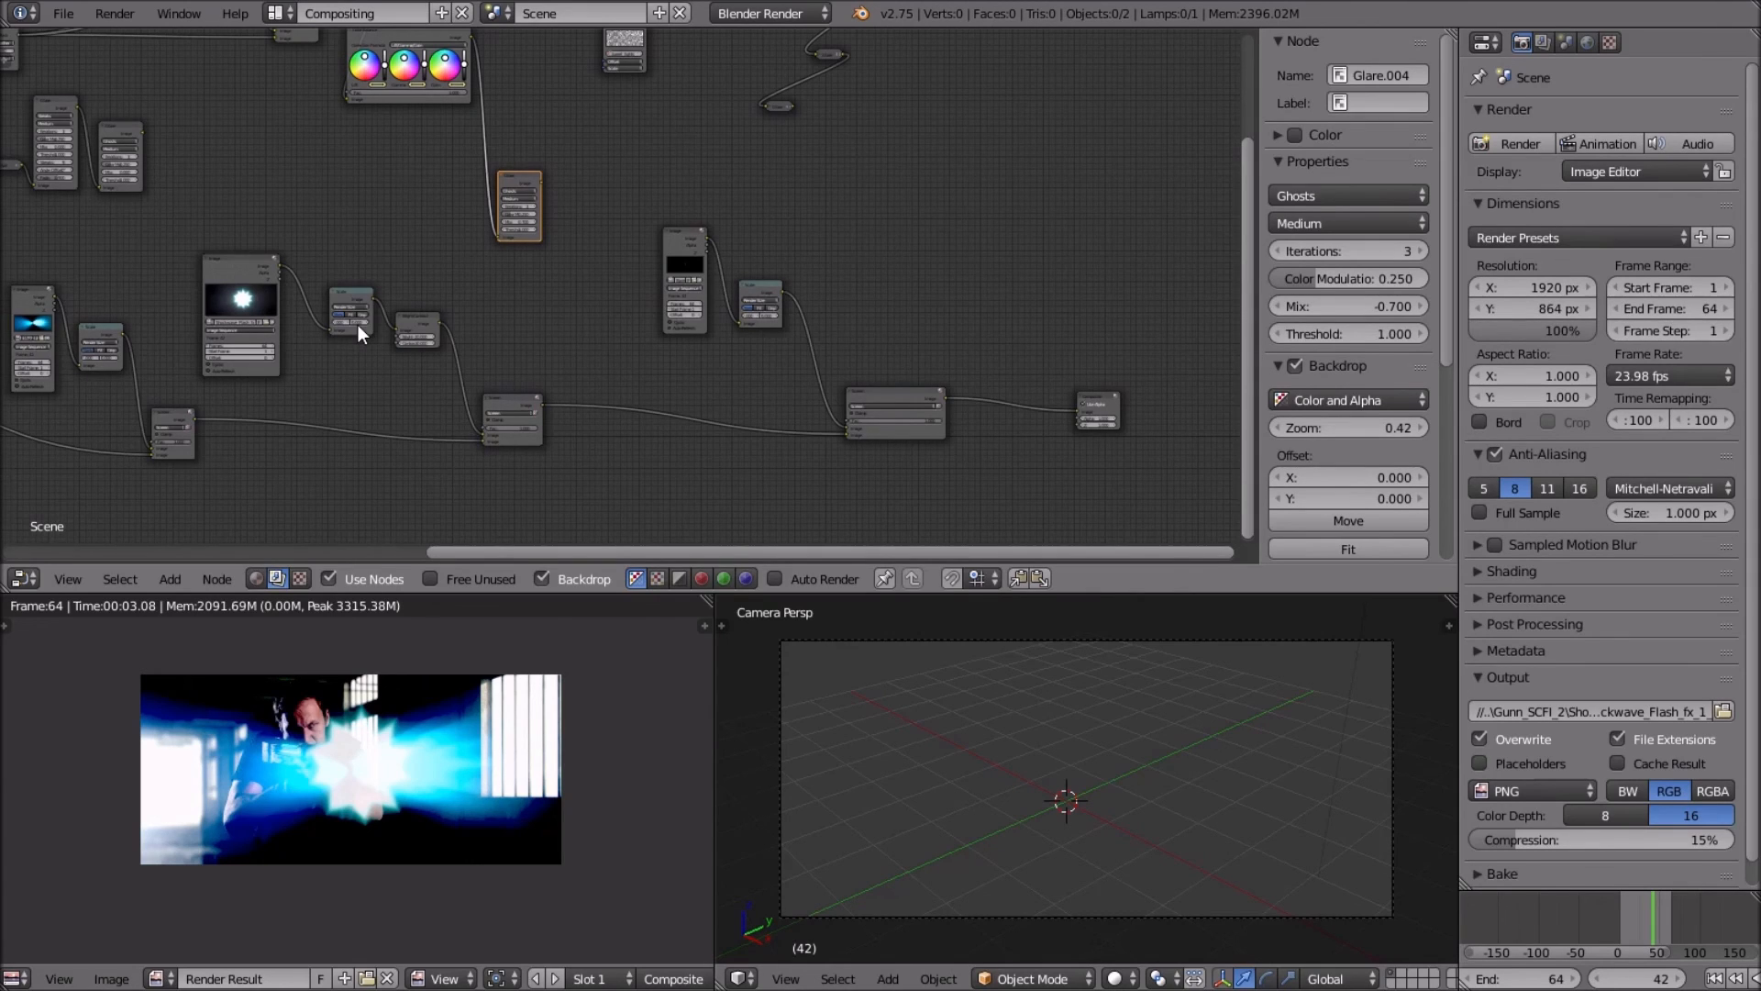
scroll(522, 323, "up", 6)
scroll(530, 322, "down", 1)
middle_click_drag(285, 346, 713, 285)
left_click(494, 326)
key("ctrl+x")
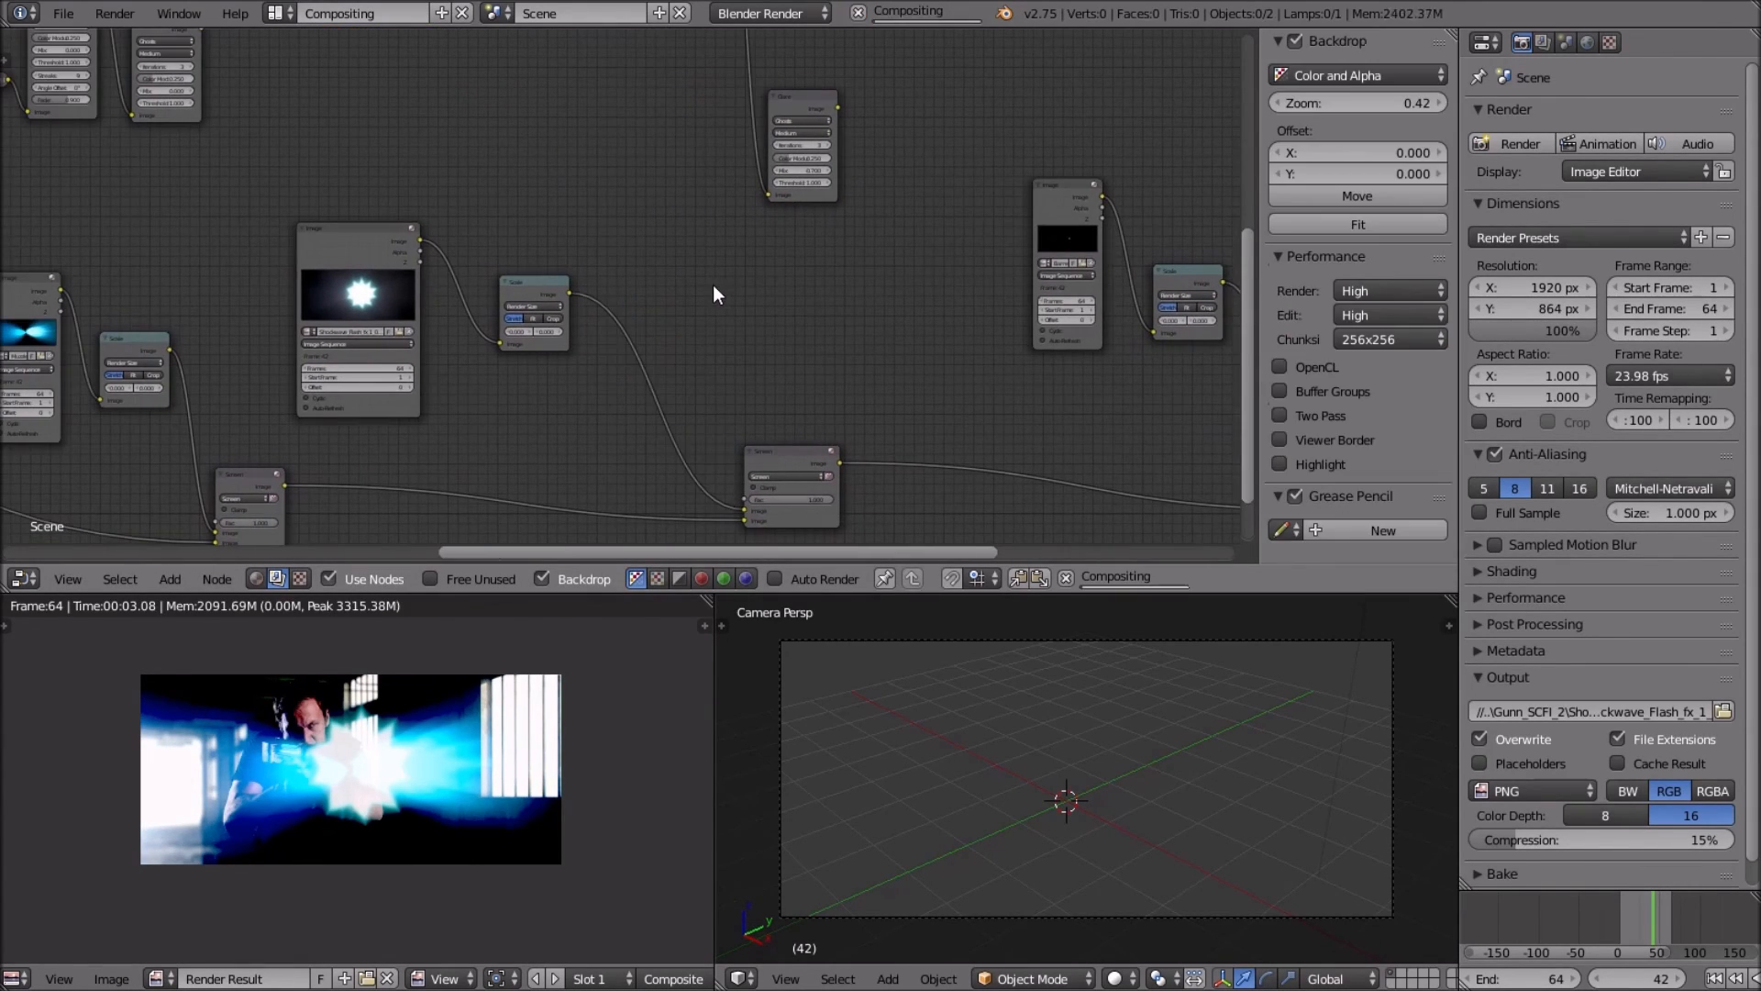
Examine the composited shockwave flash over the footage at frame 42, along with its Image and Scale nodes.
scroll(712, 284, "up", 2)
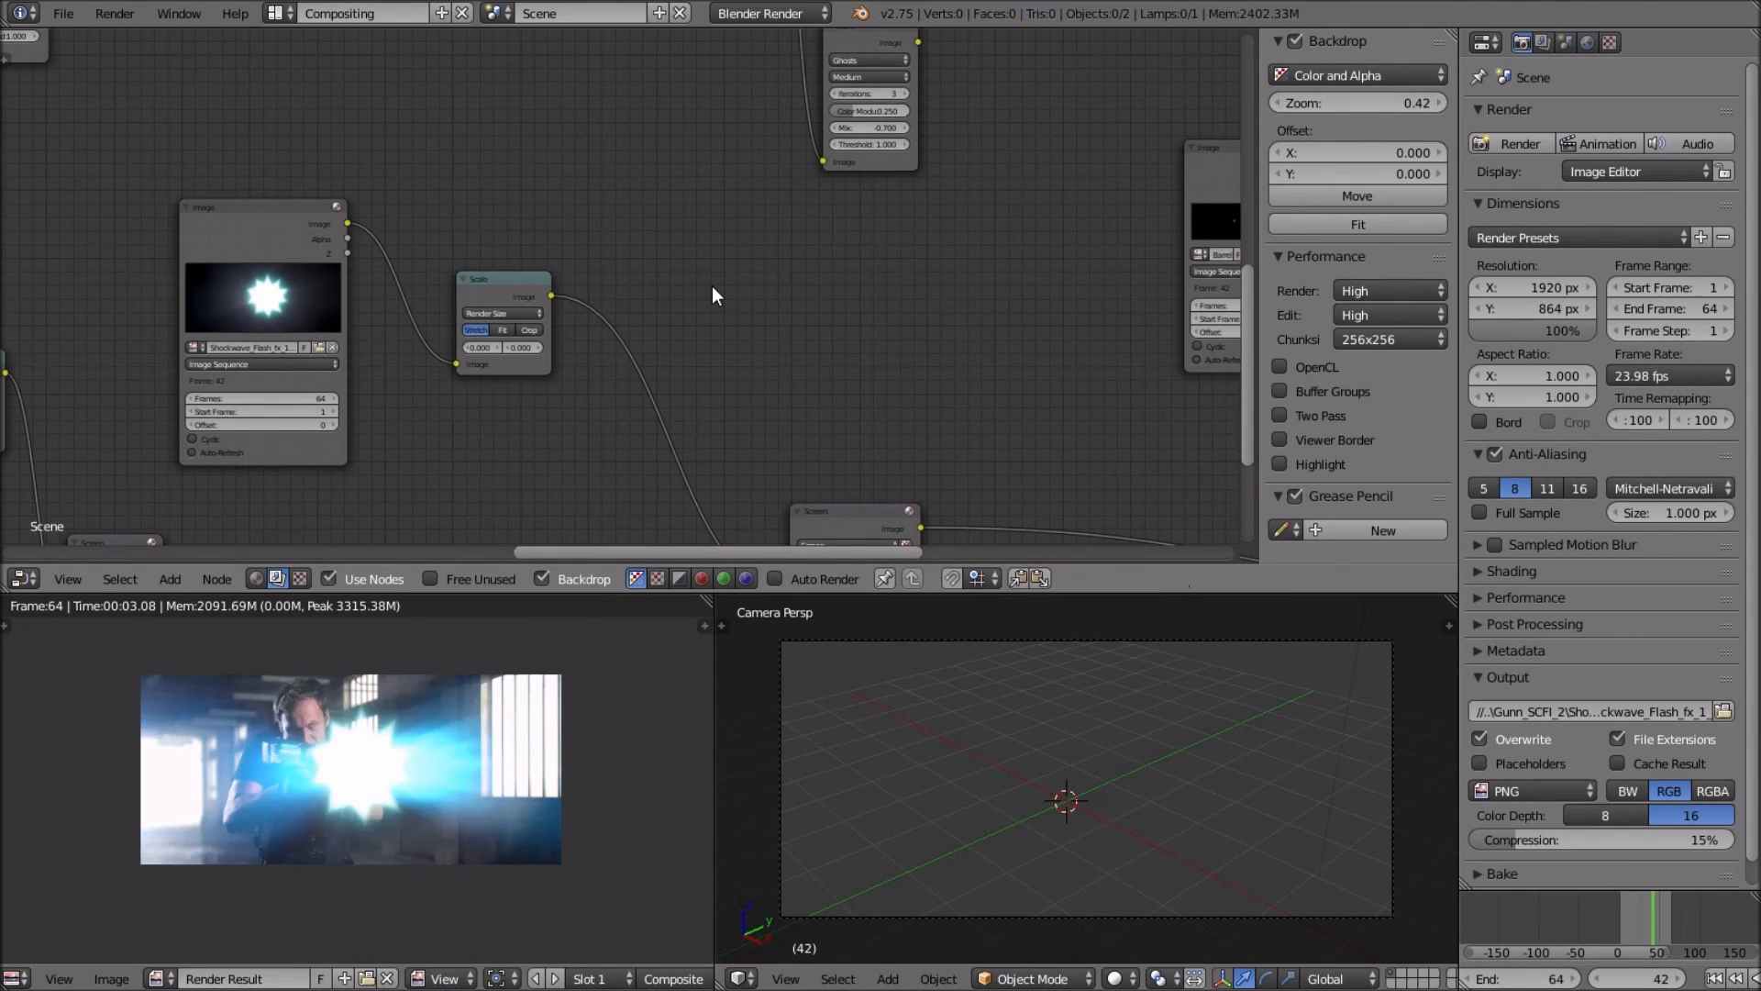
scroll(713, 287, "up", 3)
scroll(444, 774, "up", 5)
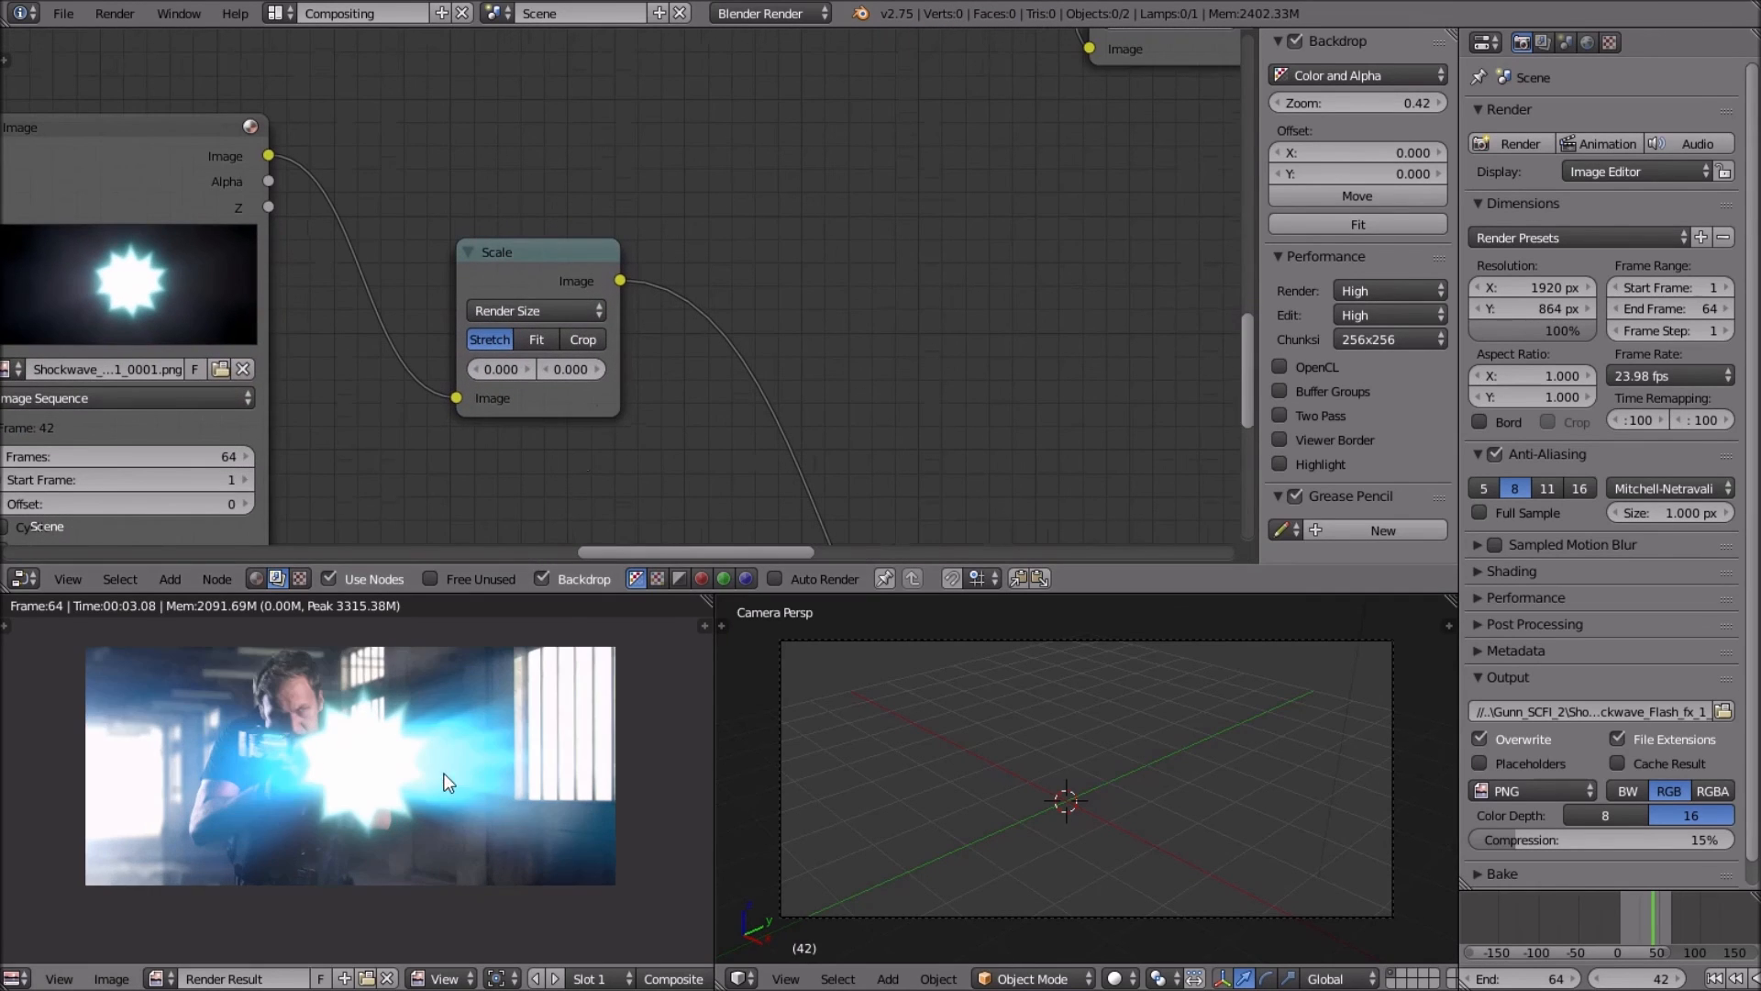
scroll(521, 745, "down", 2)
middle_click_drag(471, 706, 541, 711)
scroll(387, 491, "down", 2)
scroll(471, 741, "up", 1)
scroll(609, 532, "up", 1)
middle_click_drag(591, 523, 635, 496)
scroll(493, 526, "down", 4)
scroll(667, 784, "down", 4)
scroll(521, 498, "up", 2)
middle_click_drag(441, 482, 625, 498)
scroll(624, 498, "up", 5)
middle_click_drag(477, 367, 554, 344)
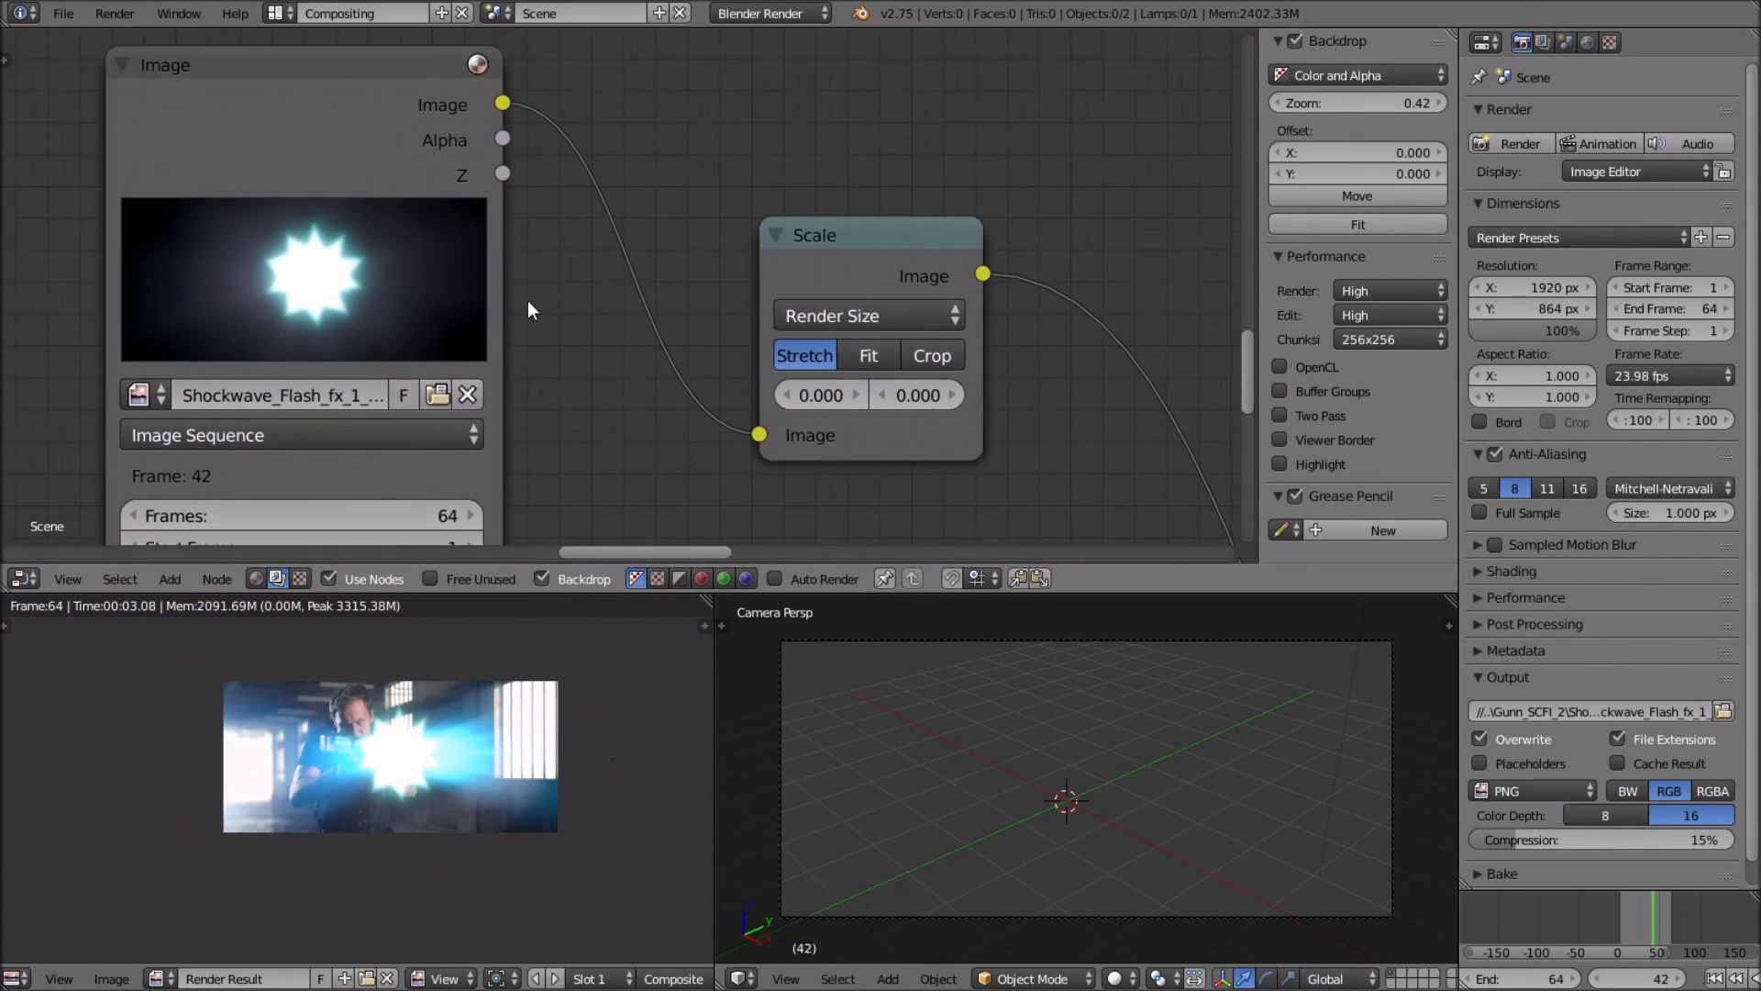
middle_click_drag(471, 244, 514, 295)
middle_click_drag(495, 370, 532, 188)
middle_click_drag(564, 278, 537, 97)
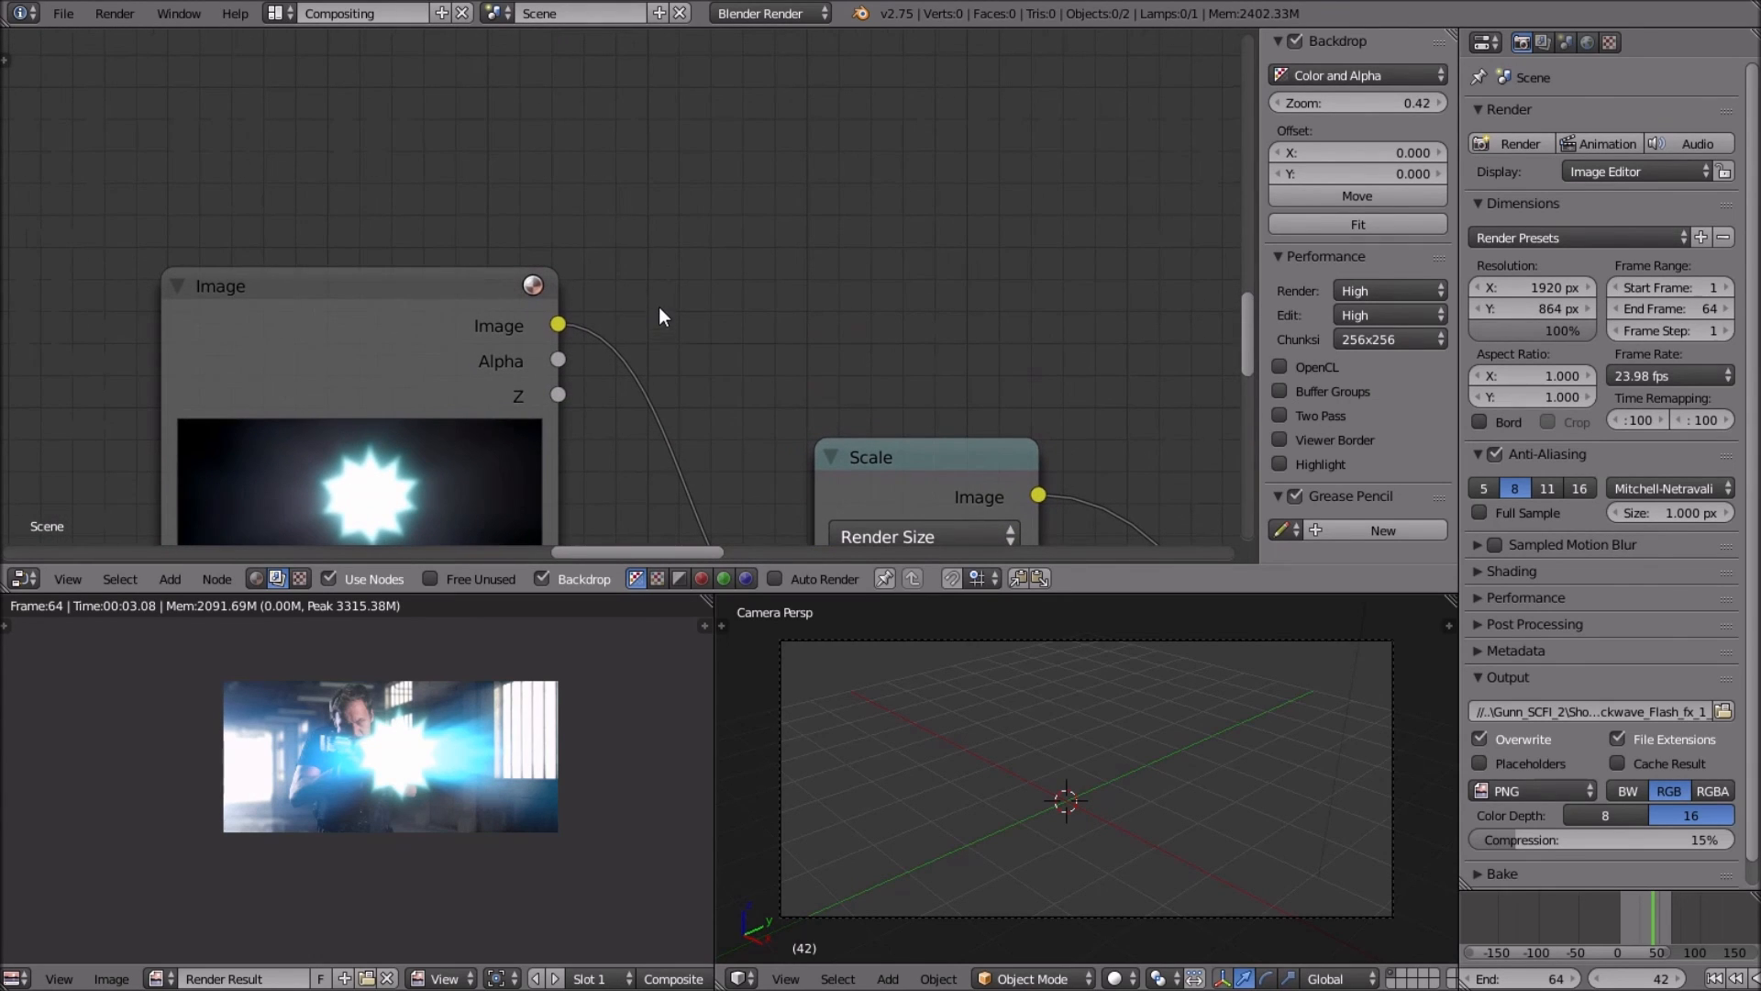
Step through frames 43 to 45 and check how the flash looks over the footage.
scroll(598, 382, "down", 4)
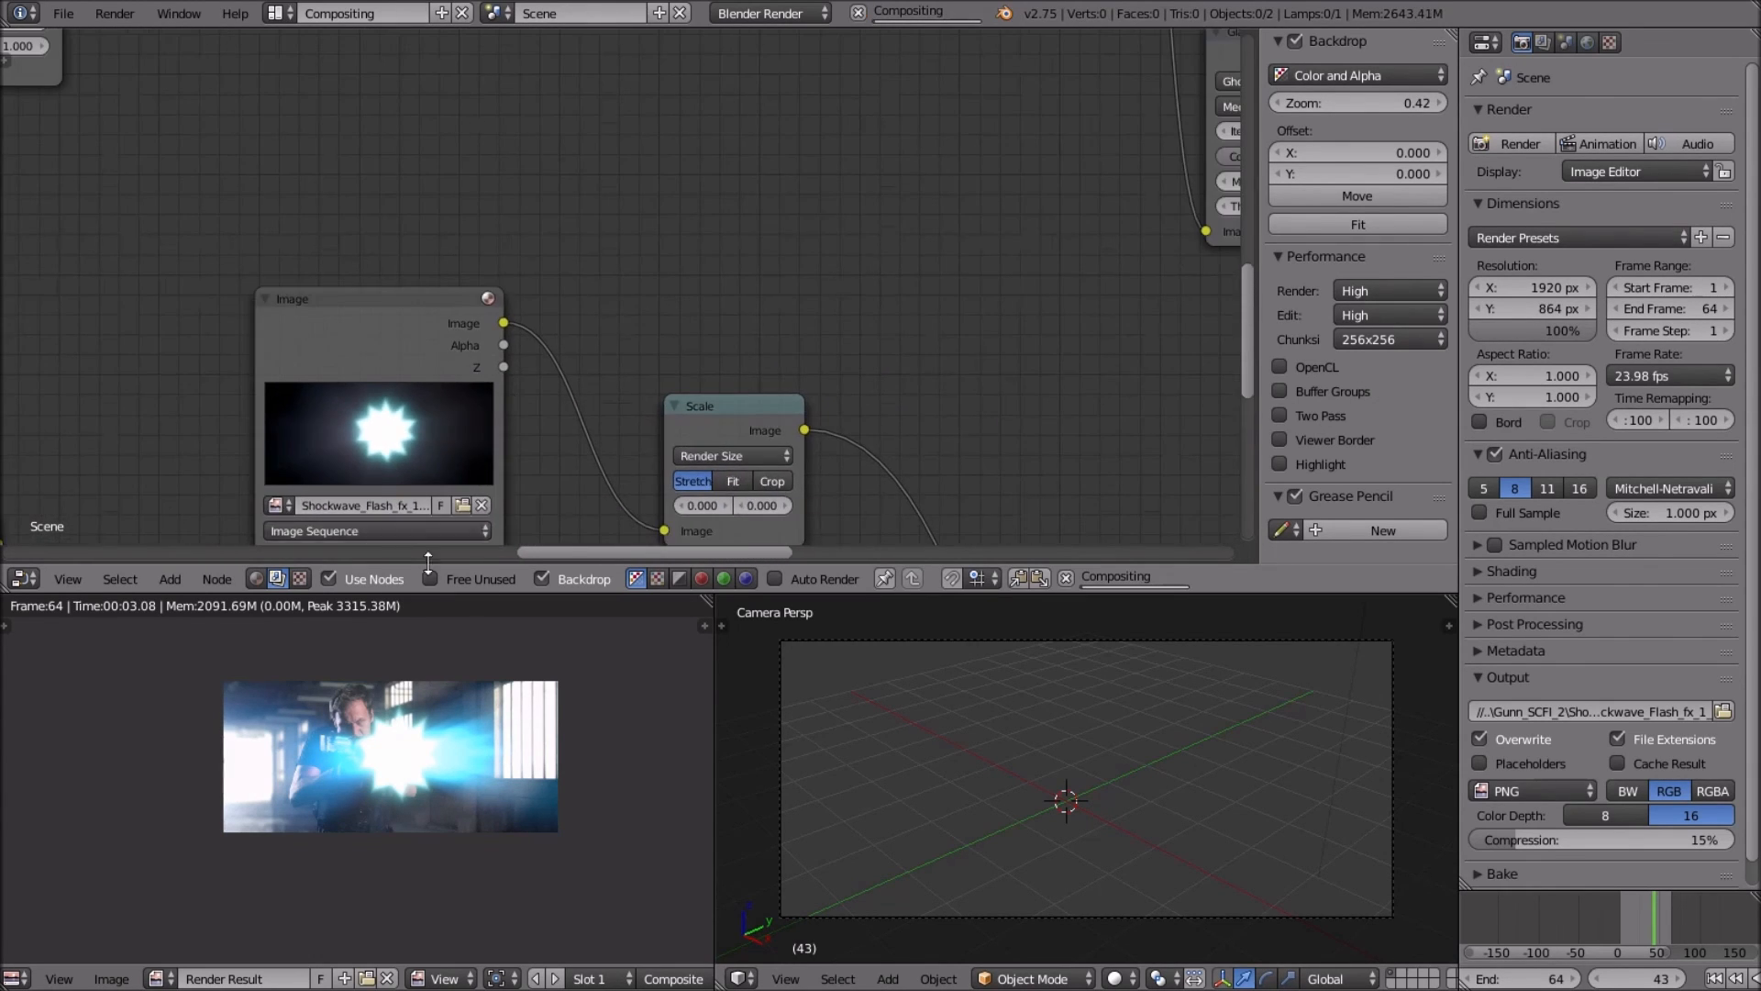
scroll(571, 684, "up", 4)
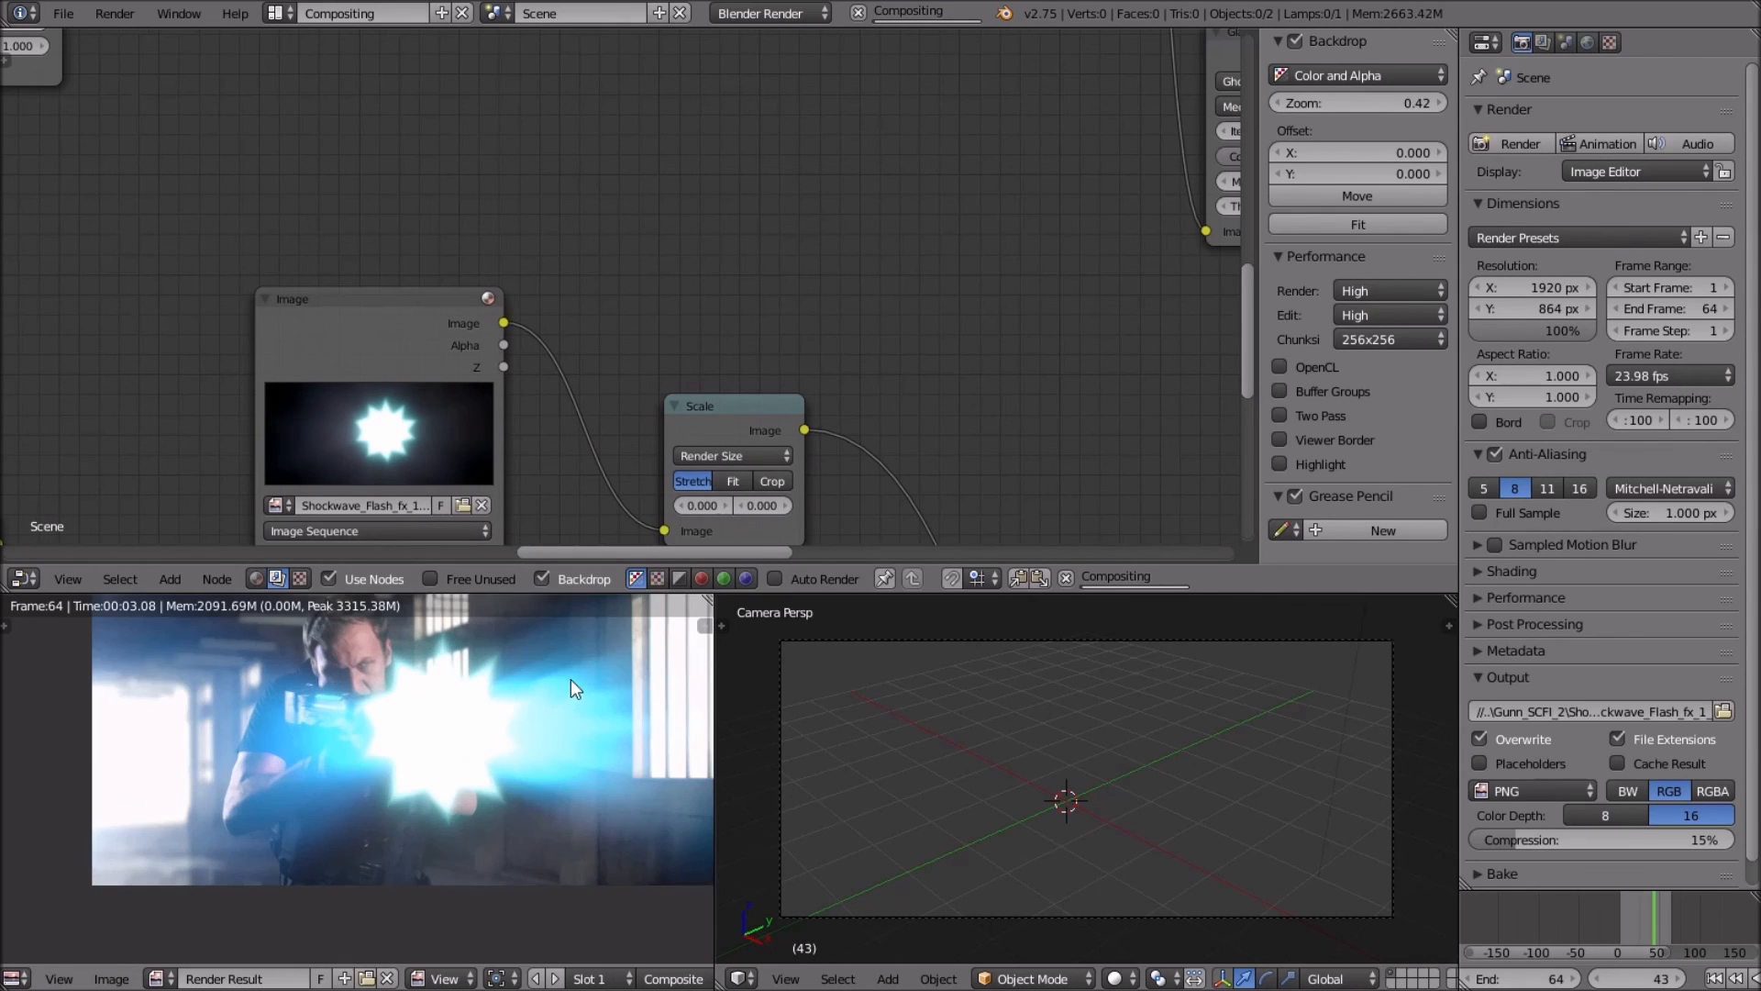
middle_click_drag(584, 670, 436, 667)
scroll(433, 665, "down", 1)
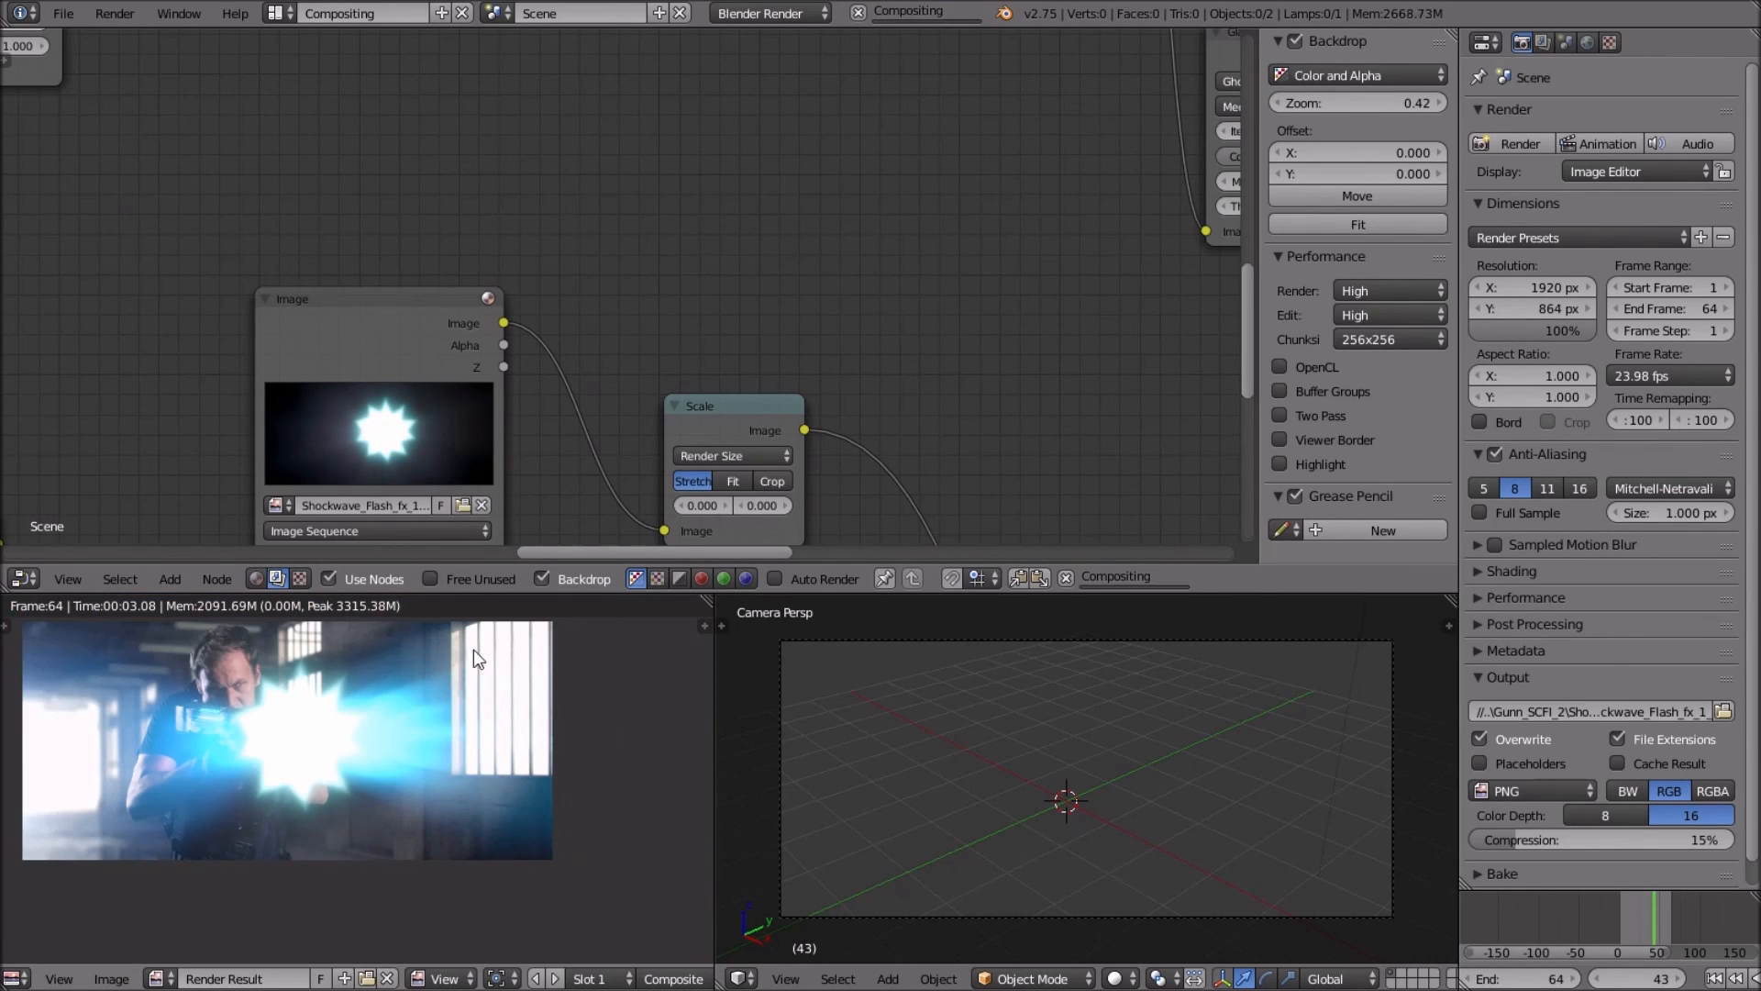
key("Right")
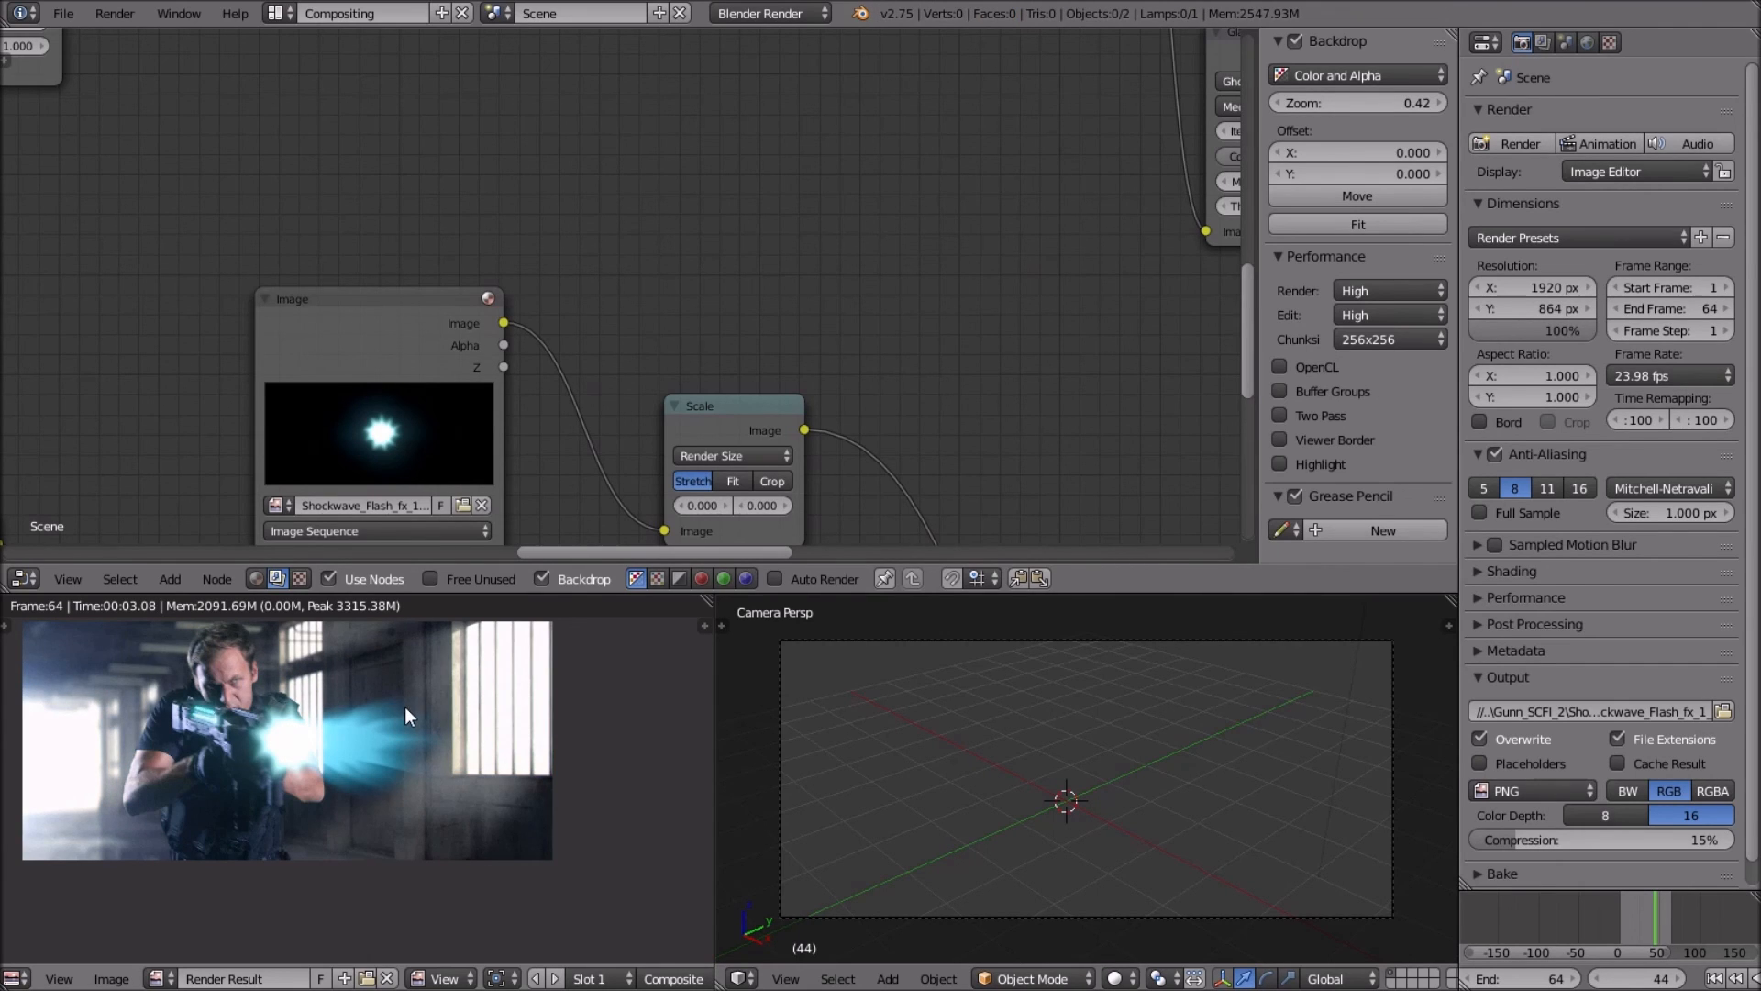
key("Right")
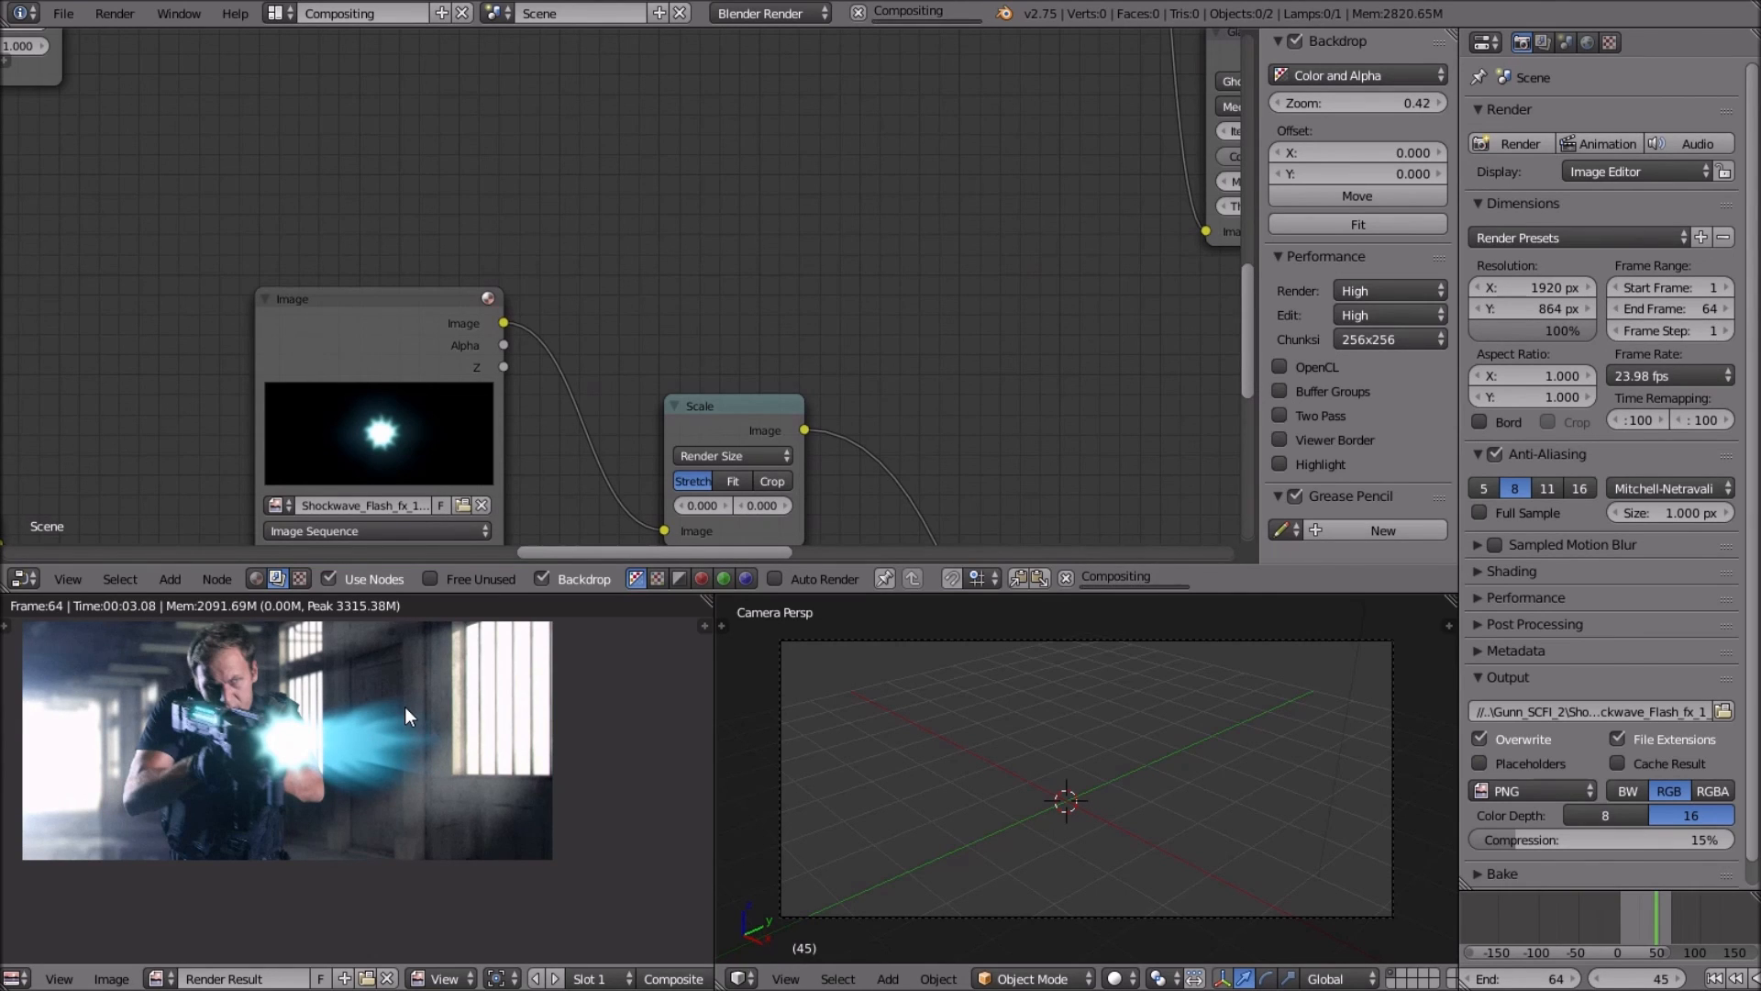
Examine the frame 45 composite up close and review the whole compositing node tree.
middle_click_drag(708, 292, 679, 292)
scroll(711, 301, "down", 5)
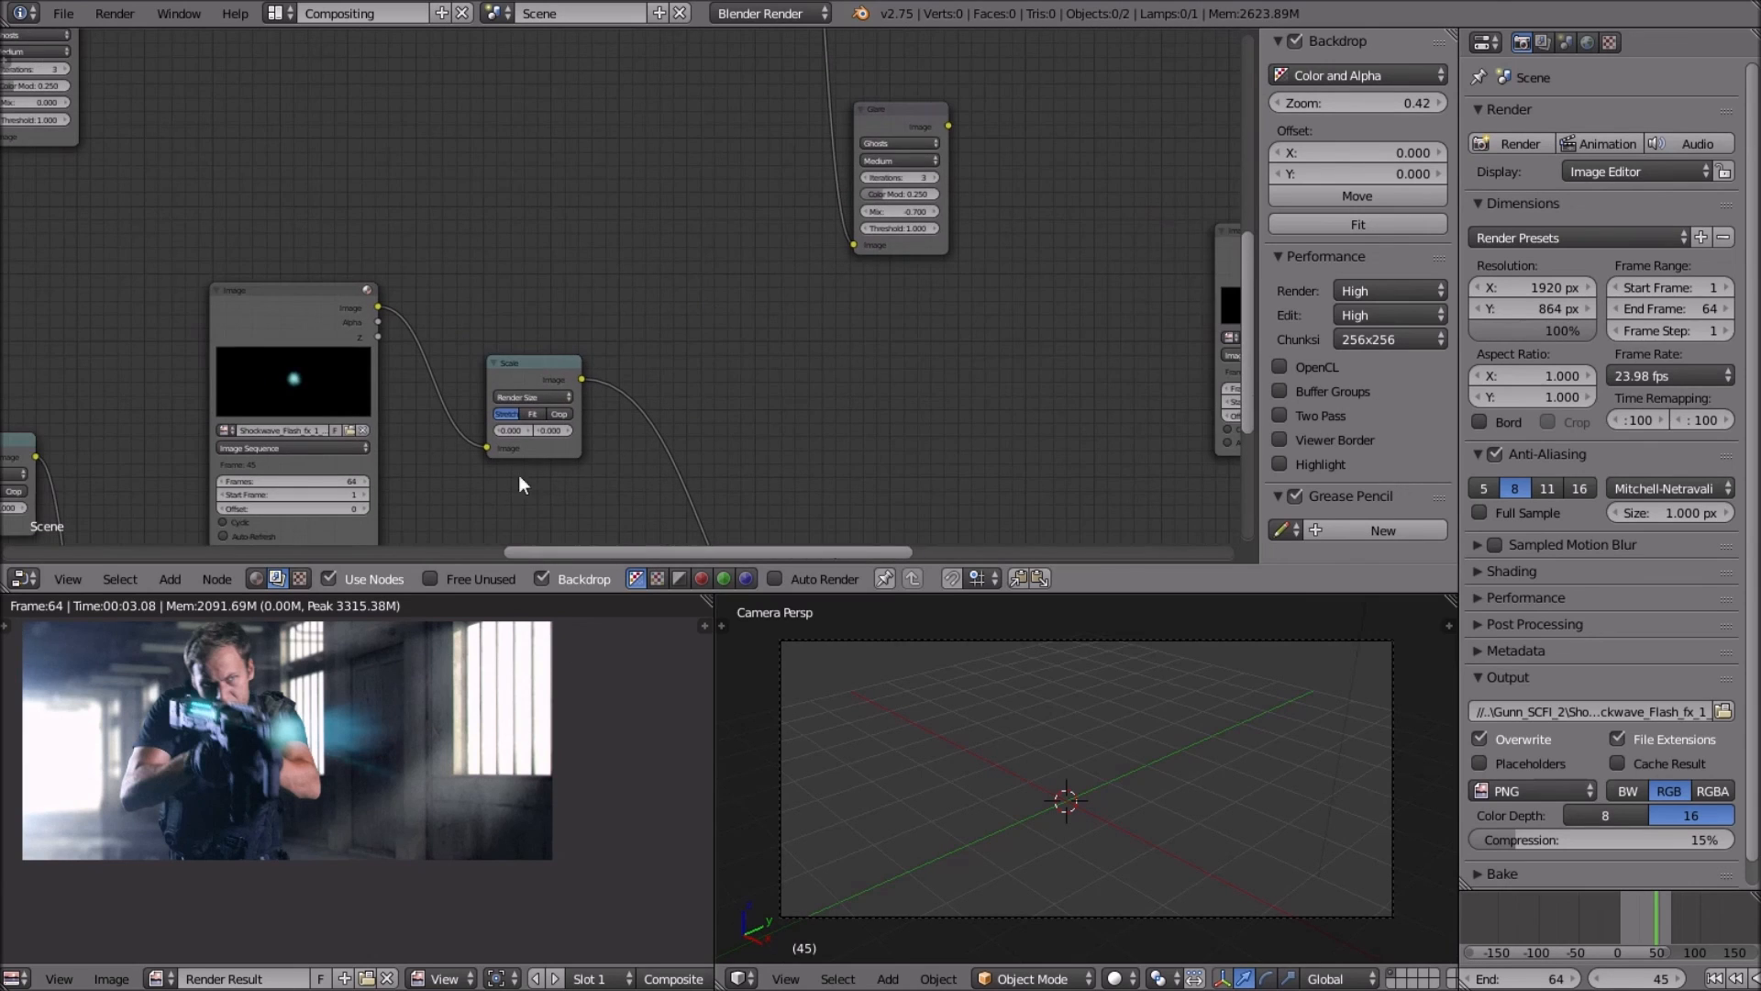
scroll(374, 757, "down", 2)
scroll(387, 725, "up", 1)
scroll(385, 723, "up", 4)
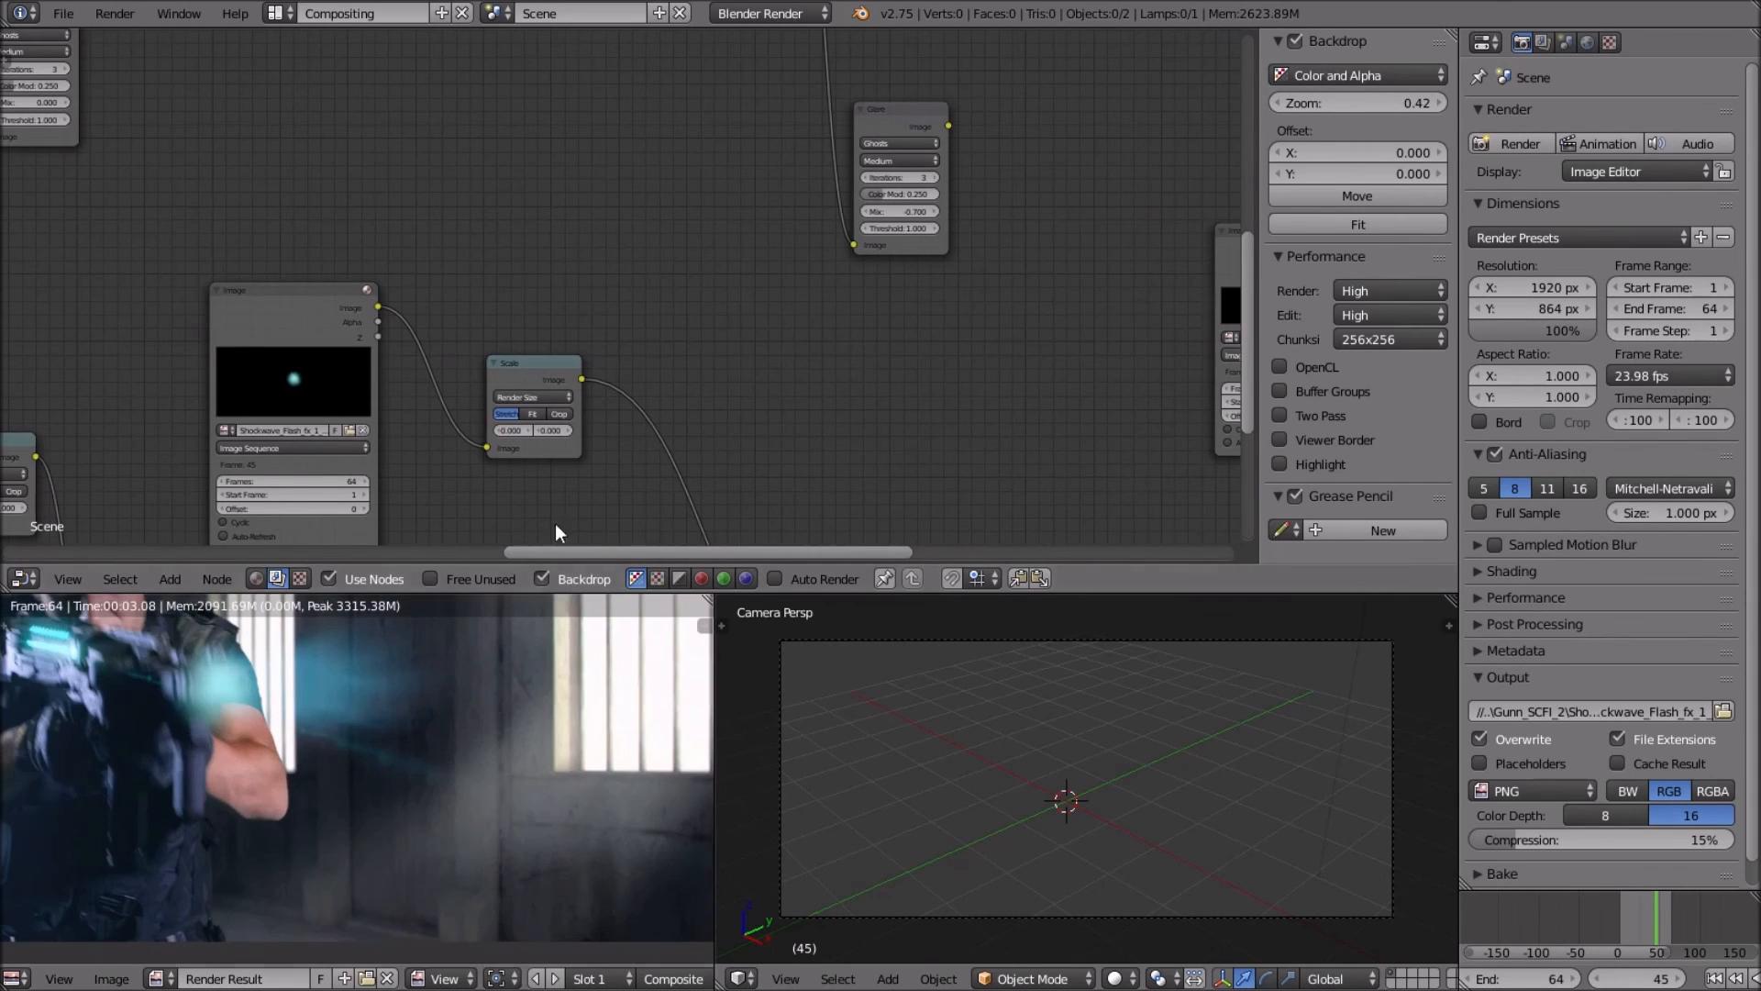
middle_click_drag(781, 363, 646, 300)
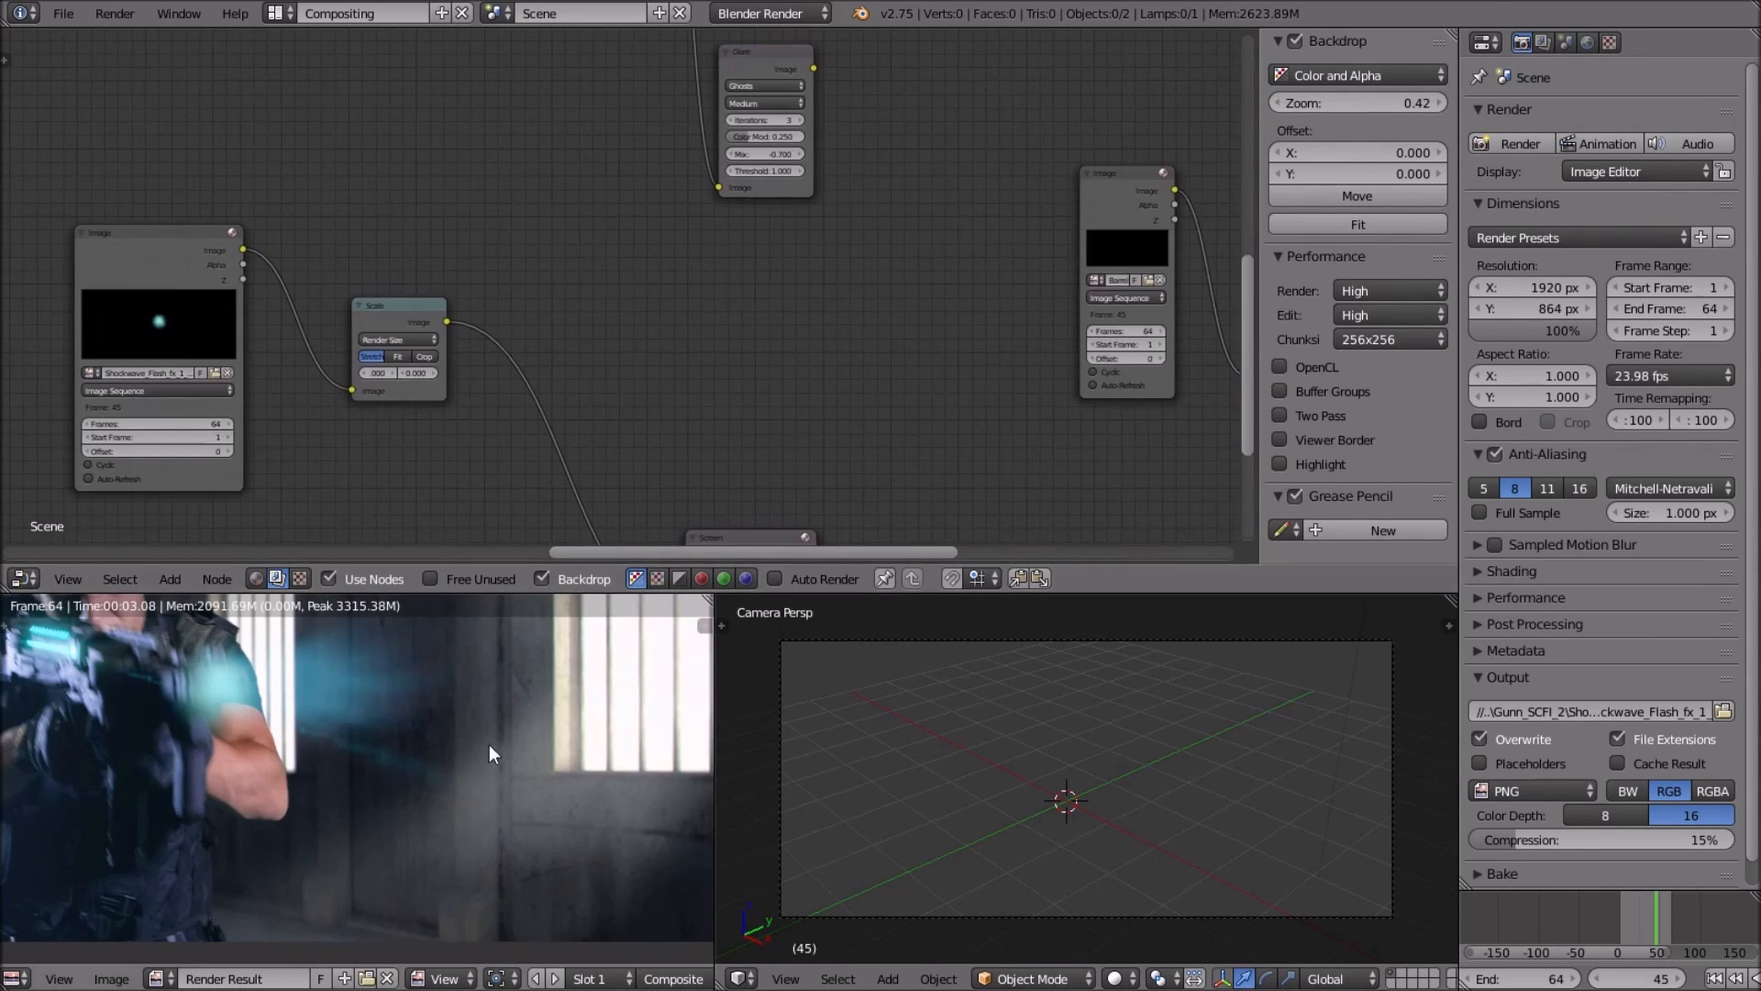
scroll(529, 728, "down", 1)
scroll(495, 403, "down", 4)
scroll(930, 281, "down", 1)
middle_click_drag(930, 281, 721, 305)
scroll(721, 306, "down", 4)
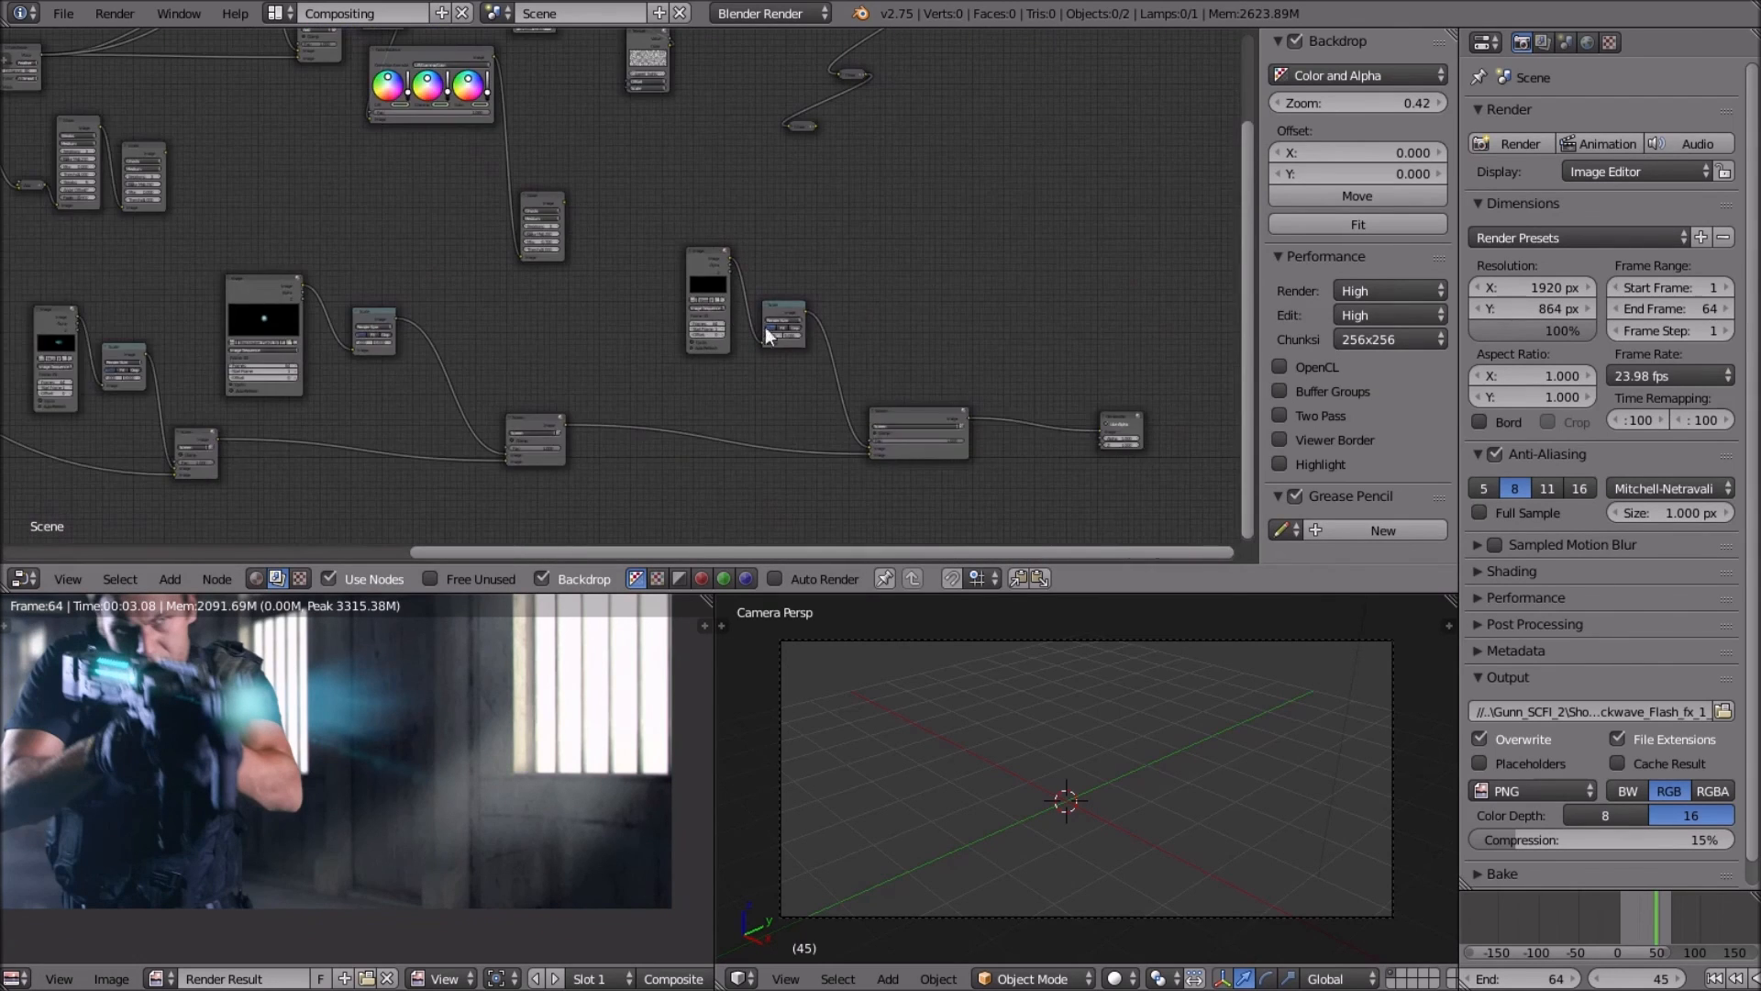
middle_click_drag(411, 356, 796, 355)
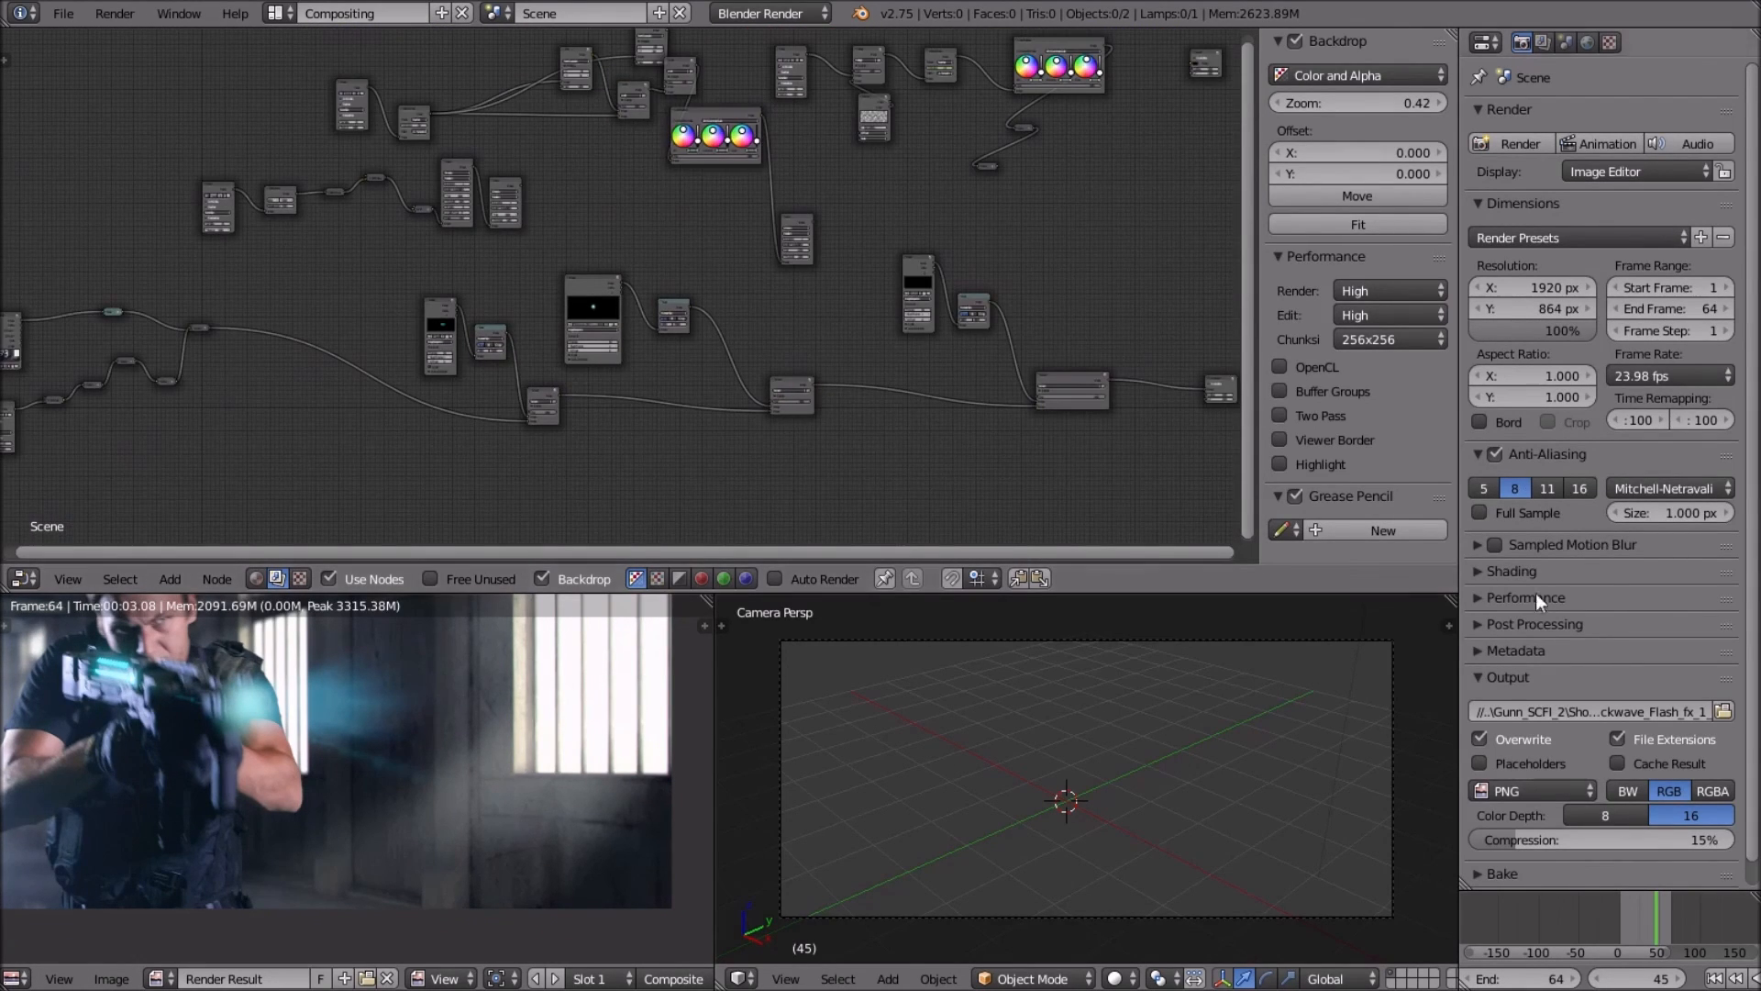
Change the render output file format from a PNG sequence to H.264 video.
scroll(694, 354, "down", 1)
middle_click_drag(693, 354, 735, 365)
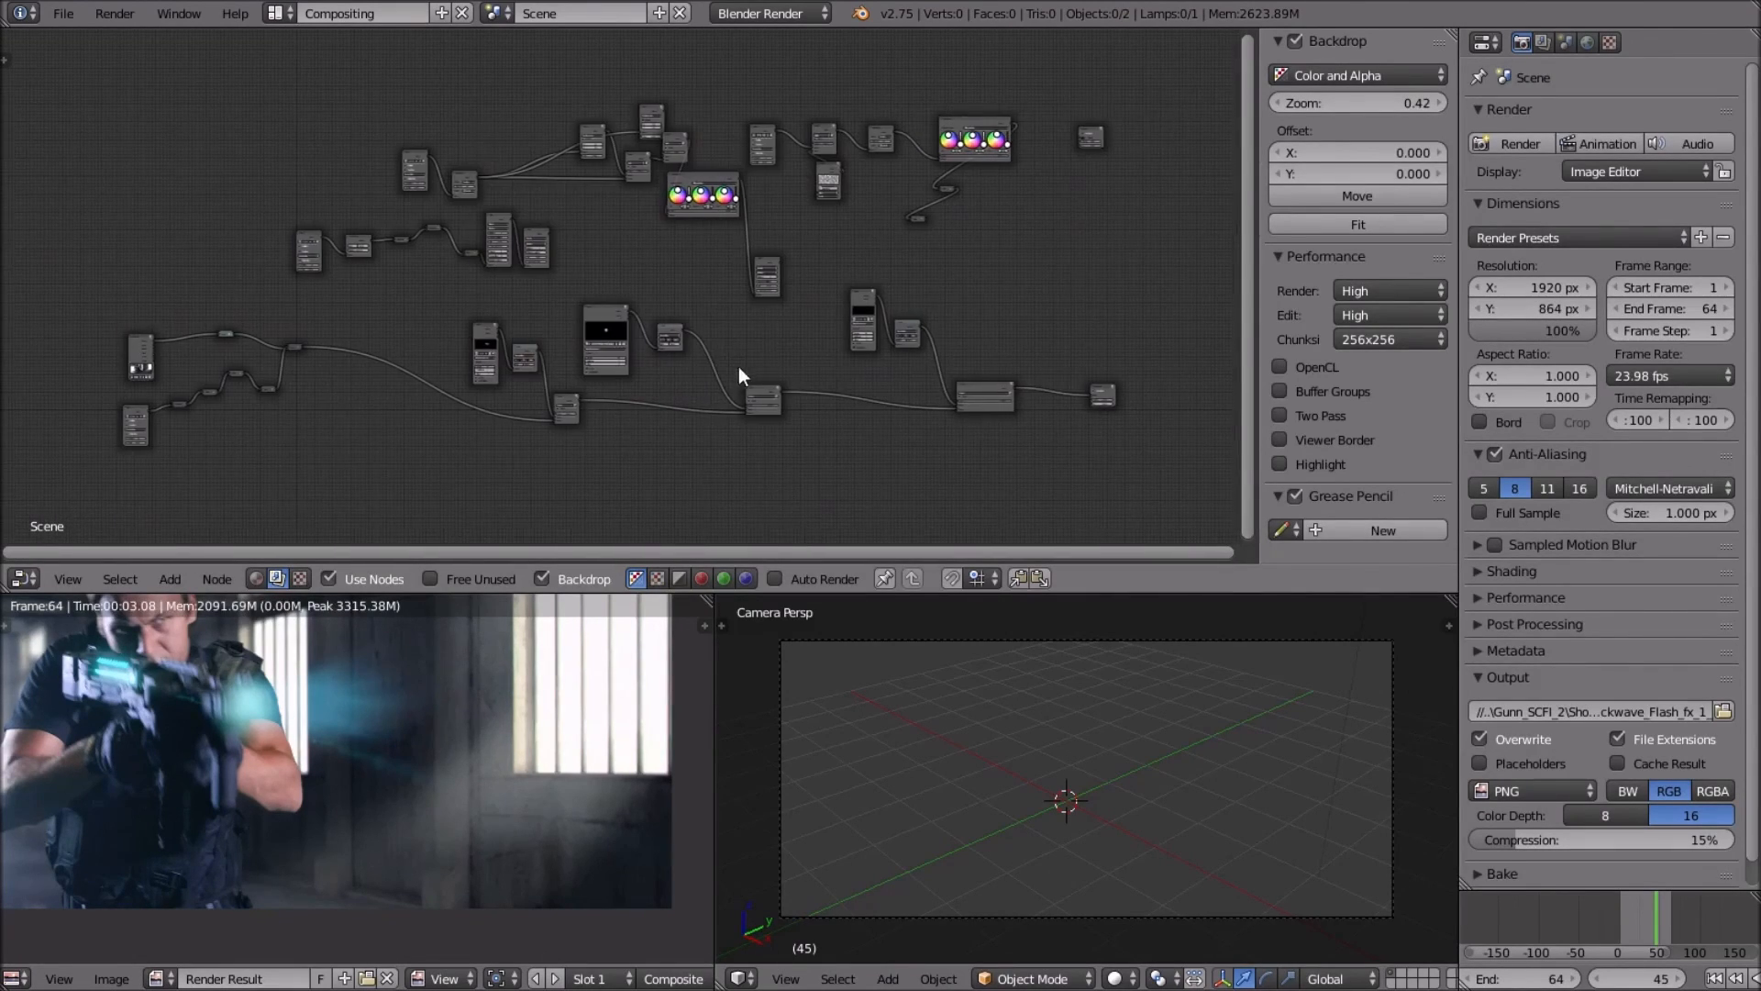
left_click(1543, 787)
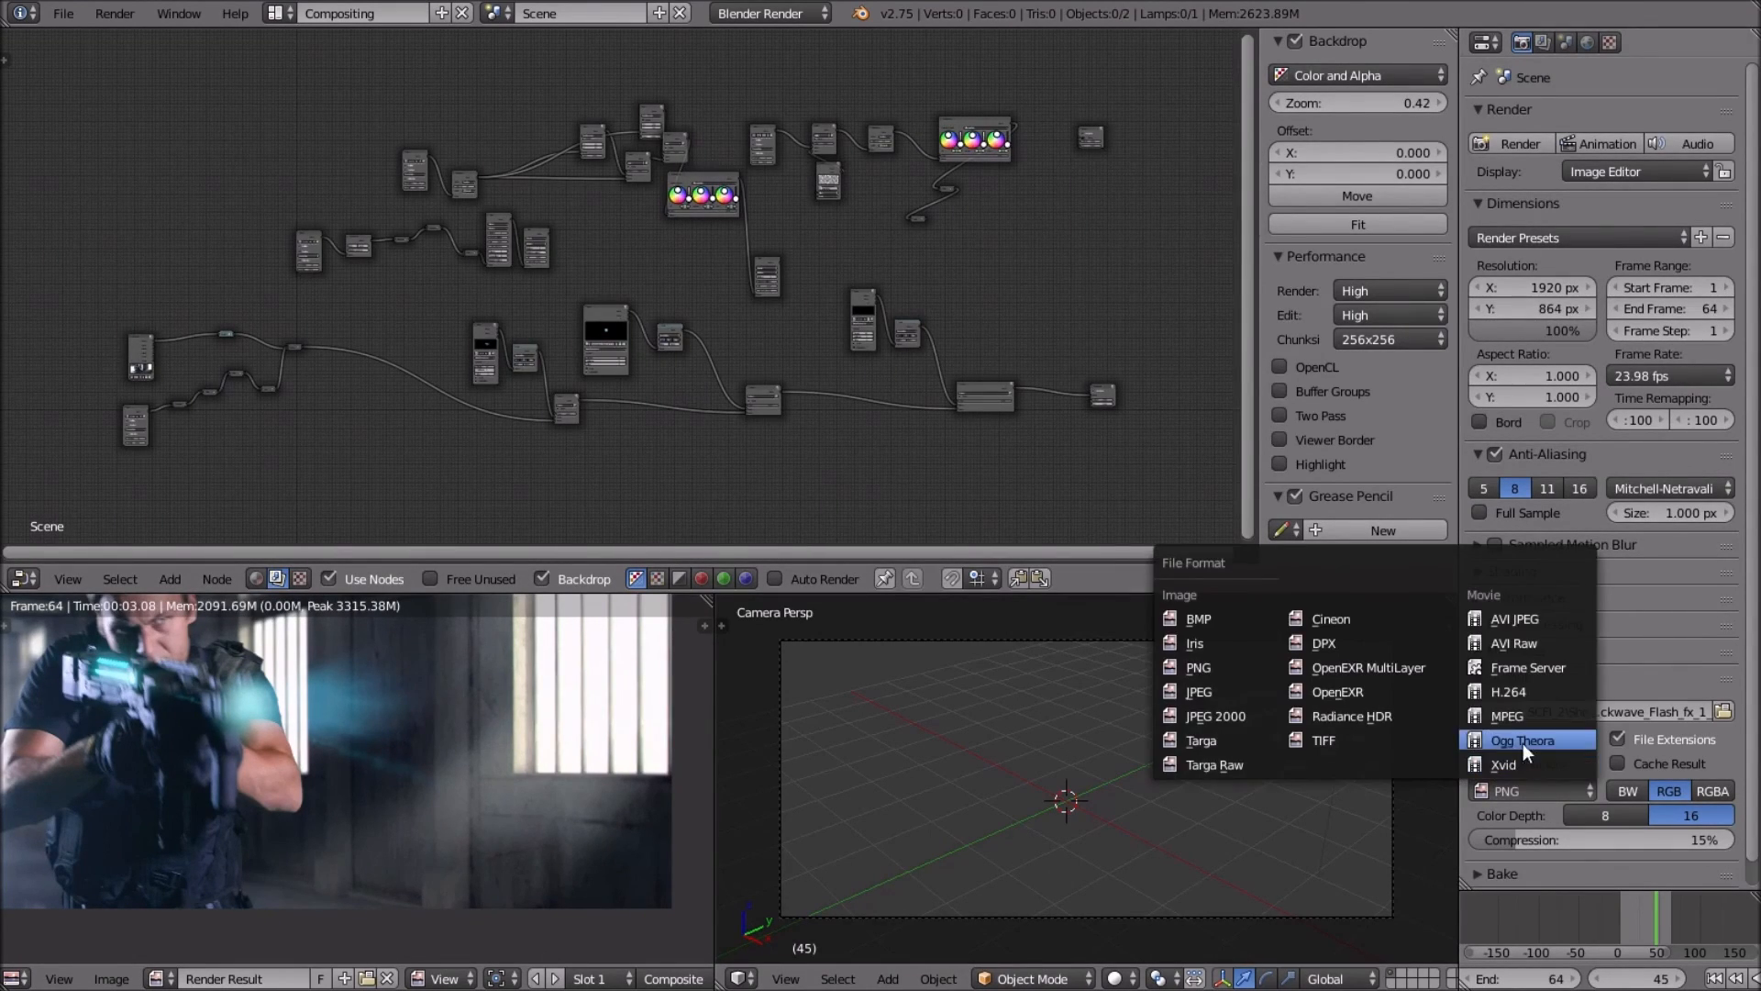
left_click(1503, 691)
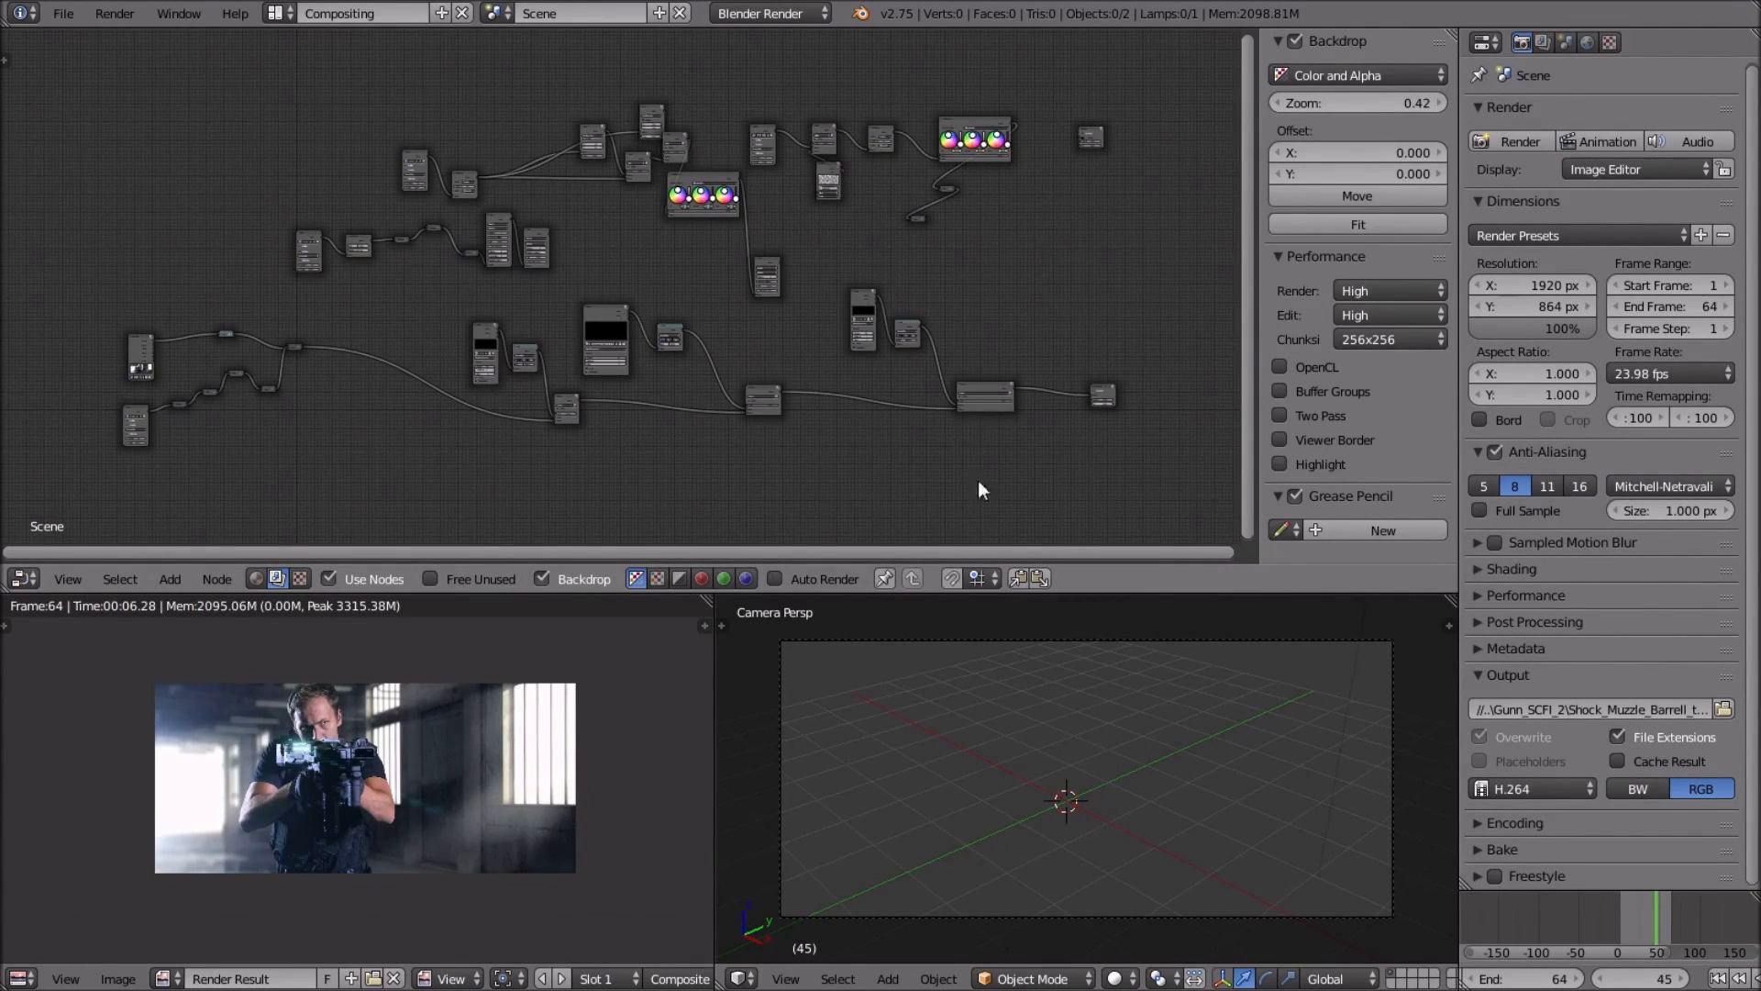
Check the rendered frame 64, then switch to File Explorer and open the rendered video from the Gunn_SCFI_2 folder.
scroll(497, 791, "up", 3)
middle_click_drag(497, 792, 509, 791)
scroll(509, 791, "down", 2)
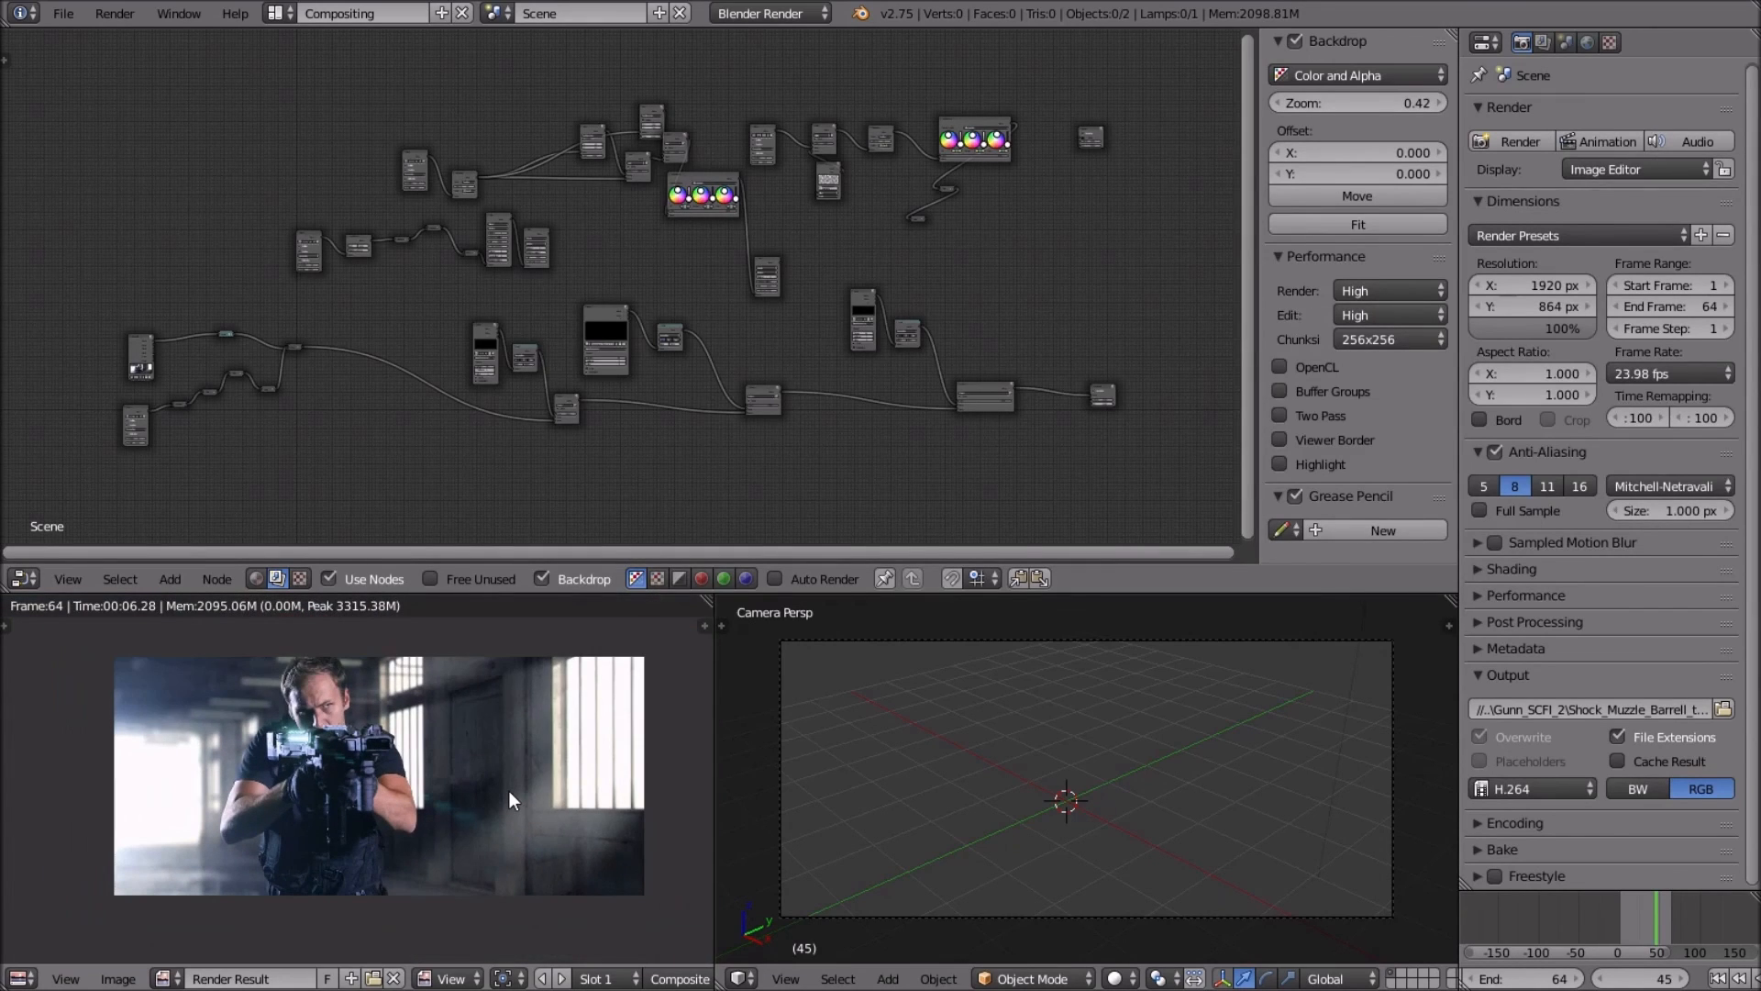
key("alt+F11")
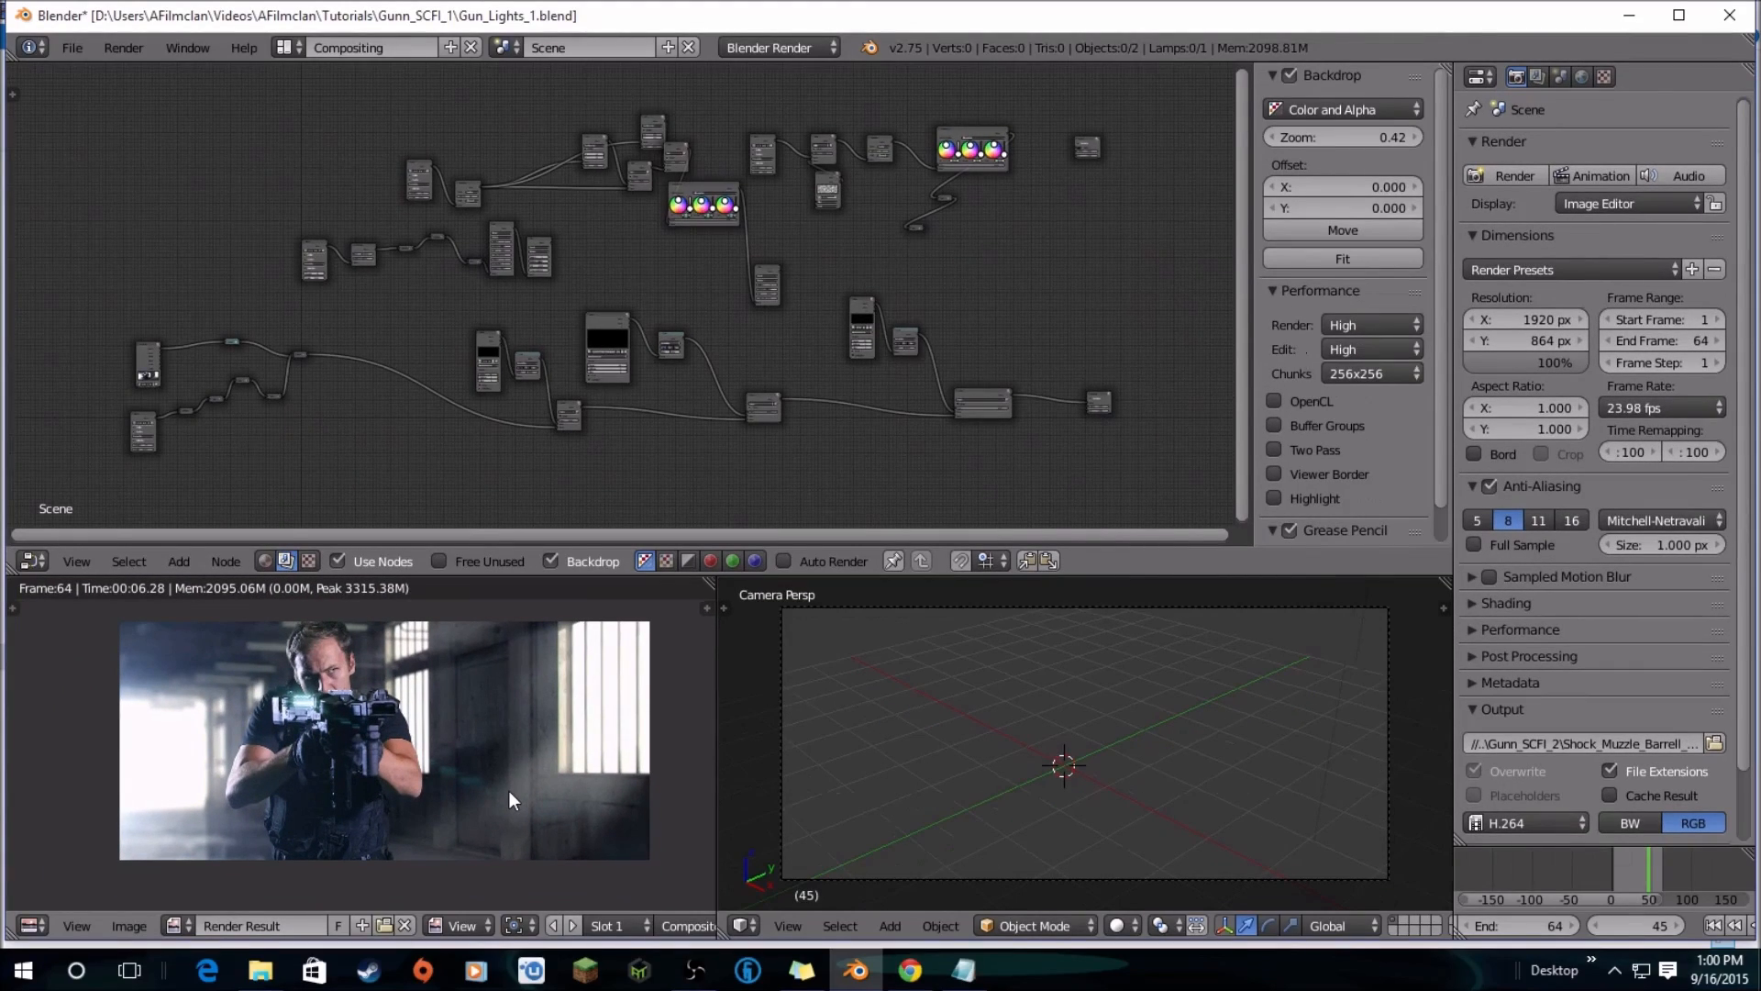
mouse_move(261, 969)
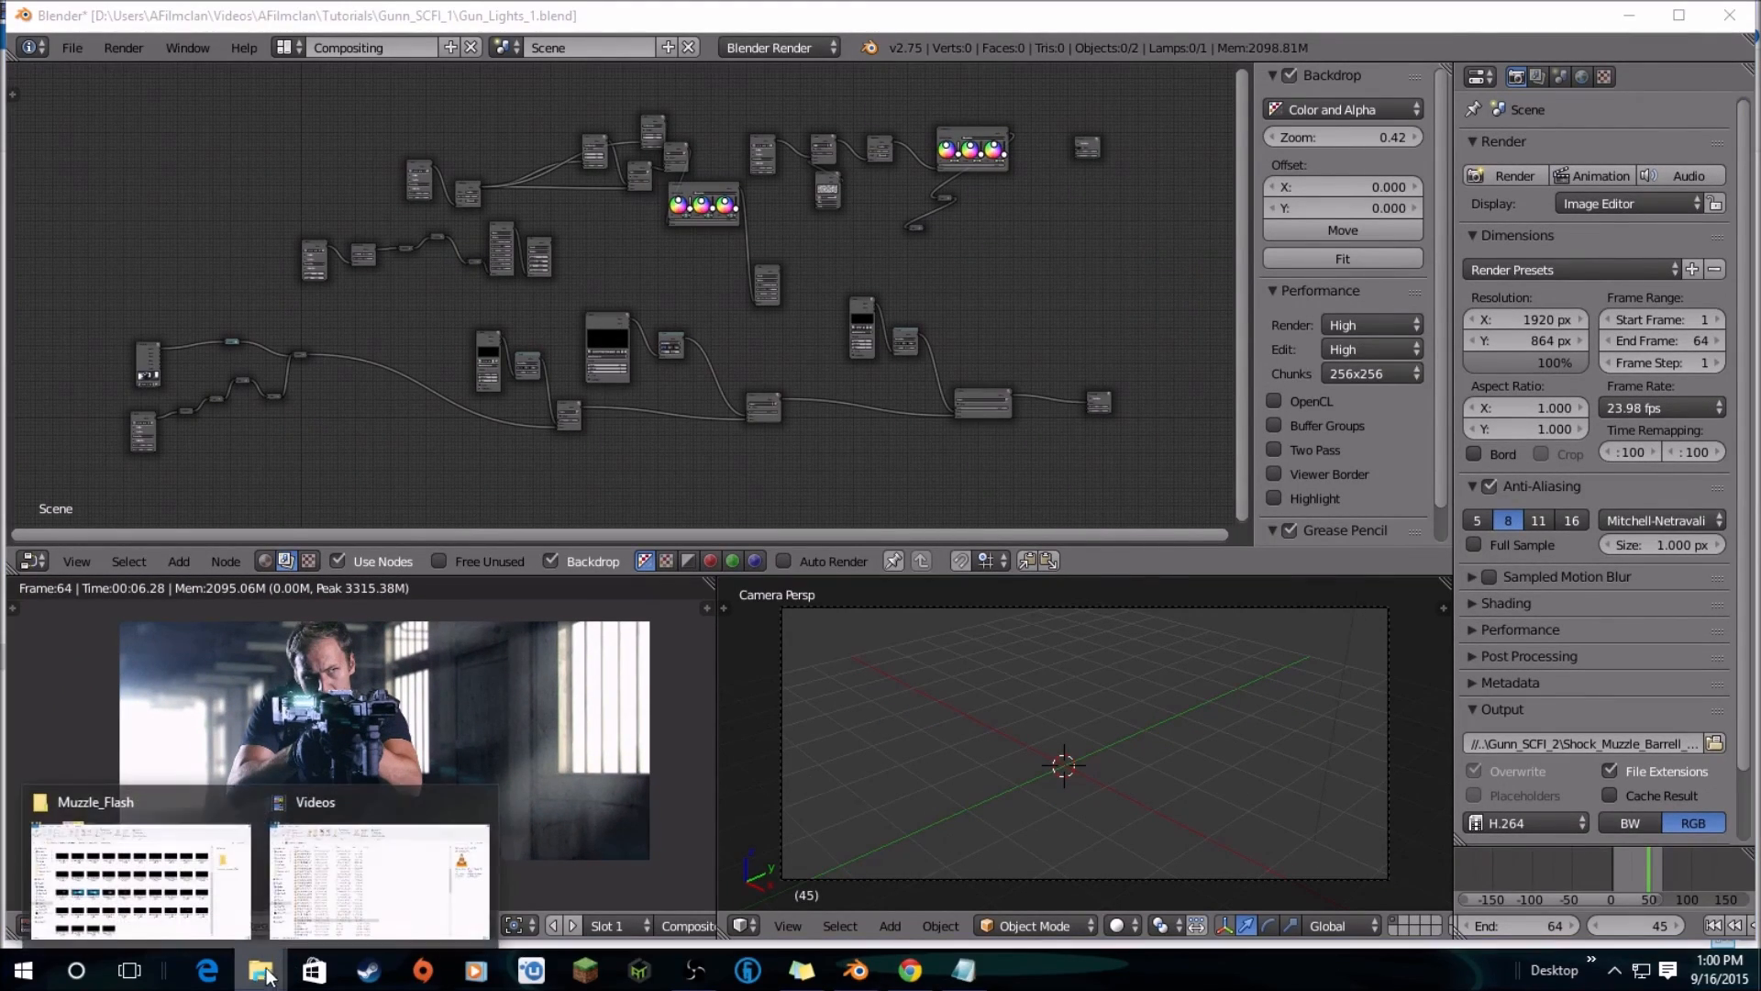
left_click(191, 846)
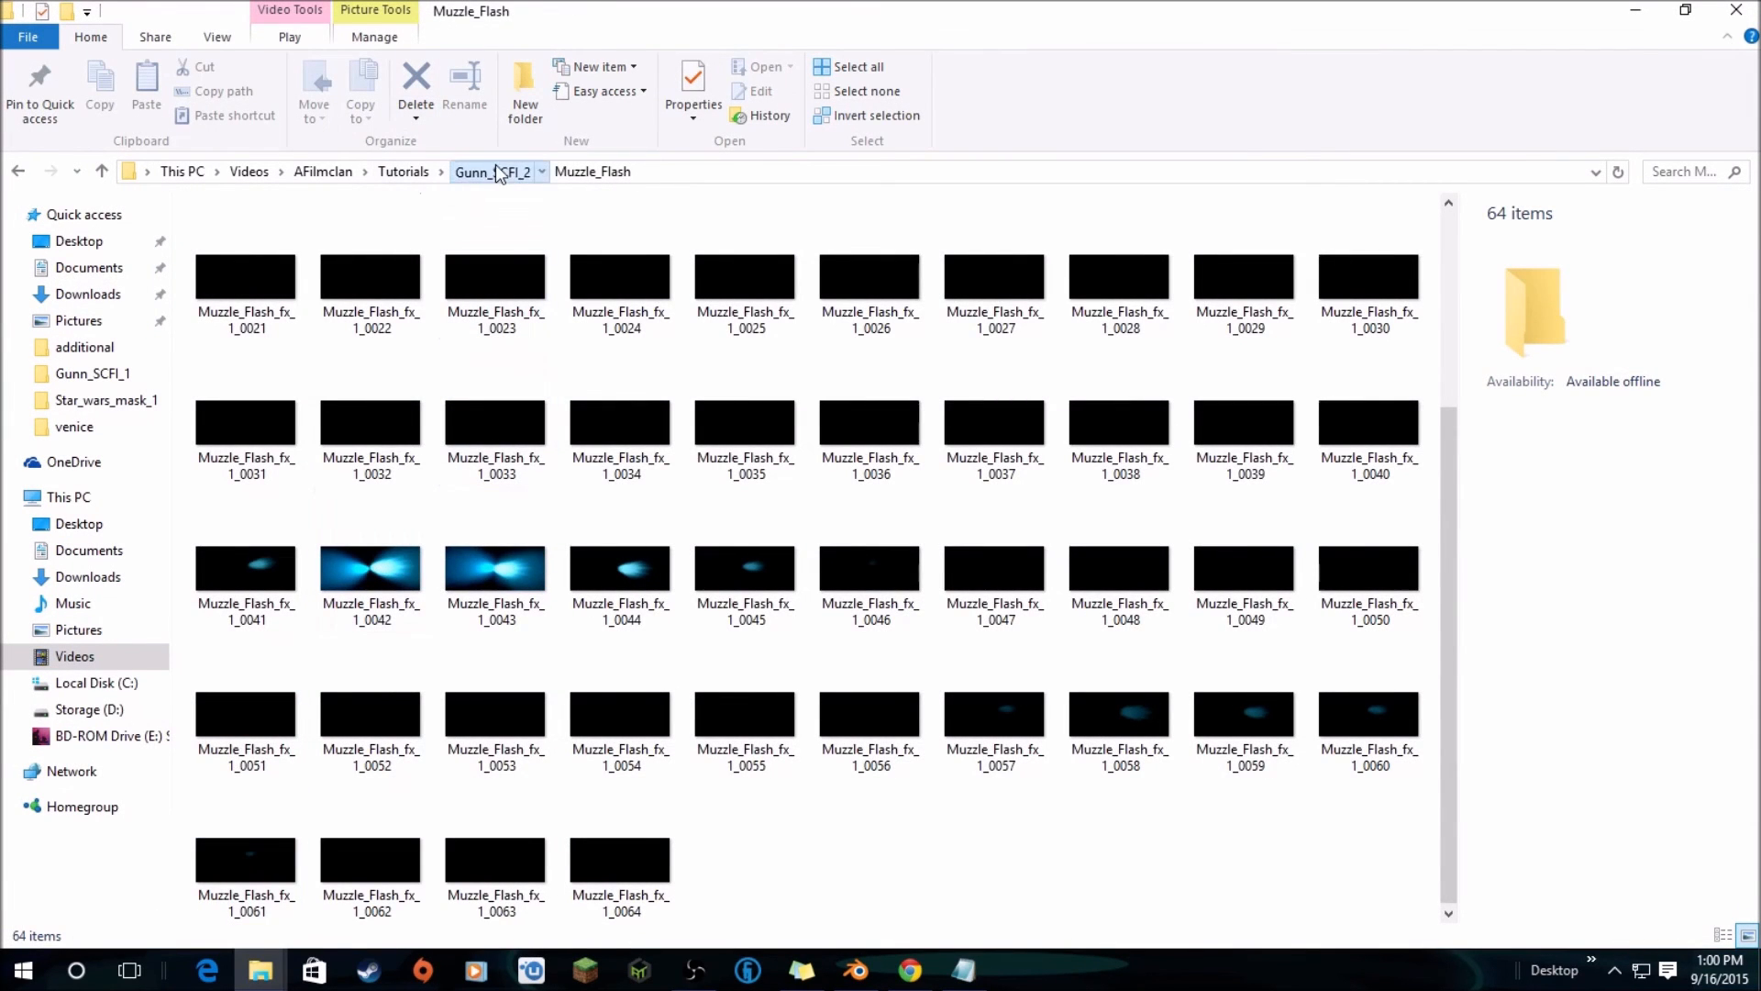
left_click(492, 172)
double_click(614, 294)
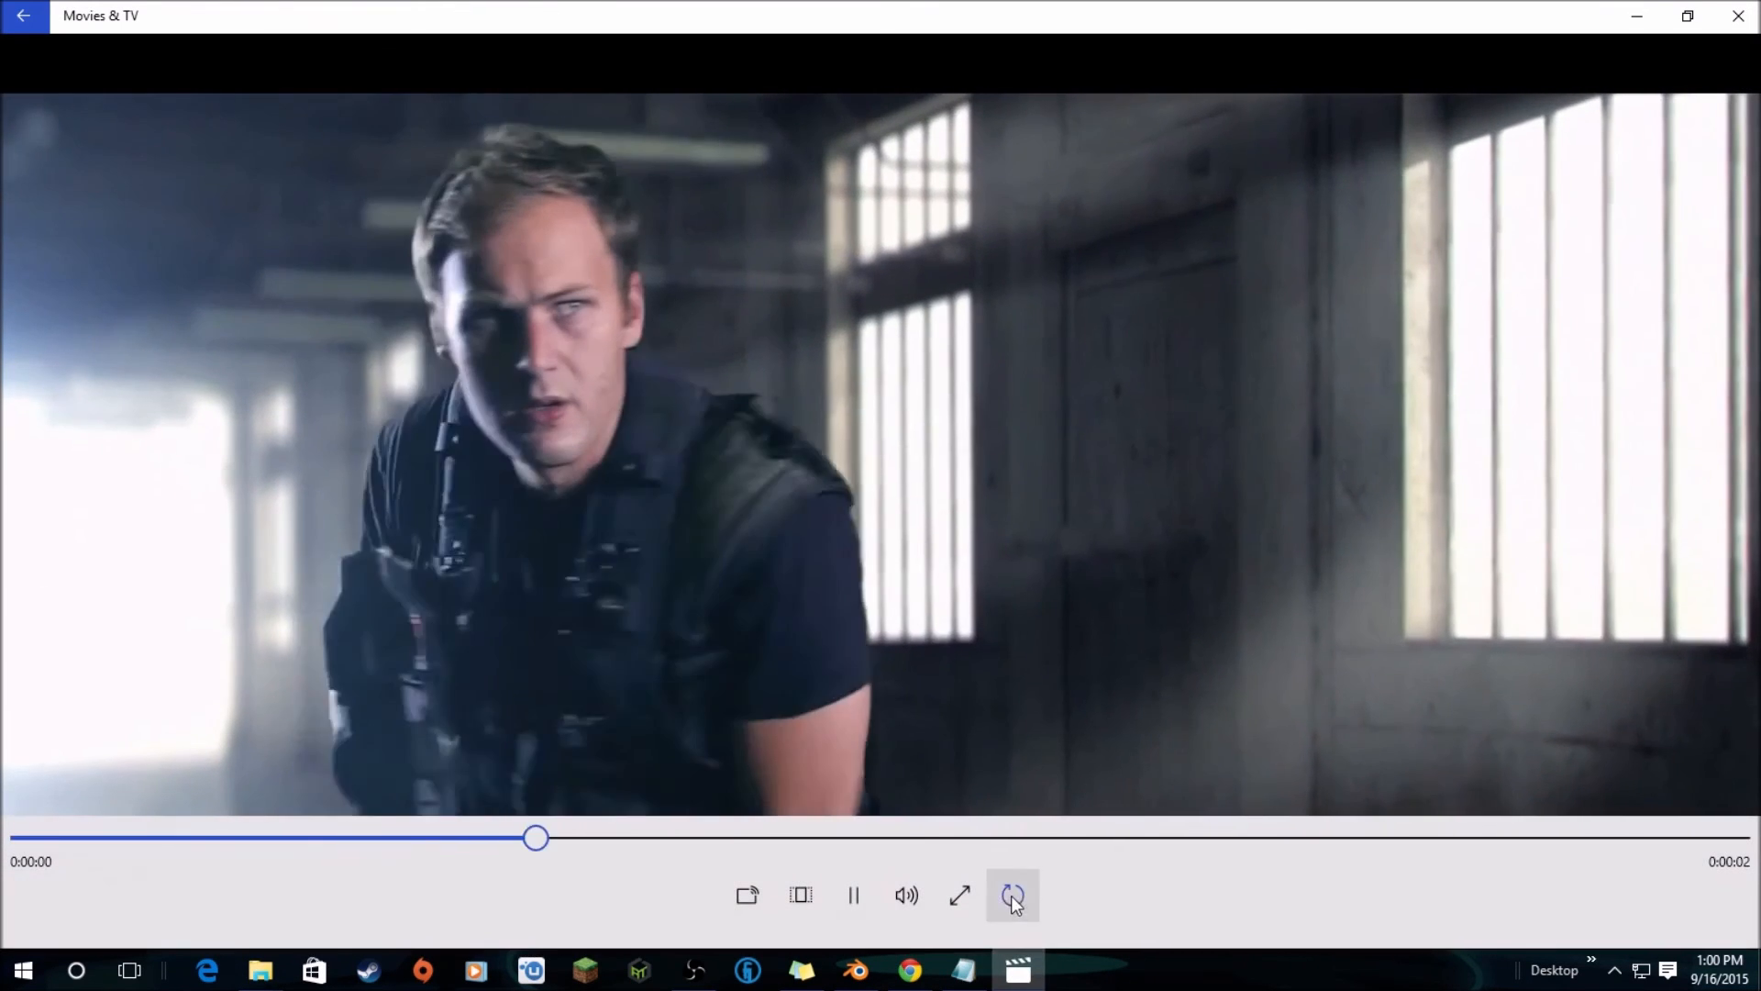
Set the rendered clip to repeat and play it in full screen.
left_click(1012, 894)
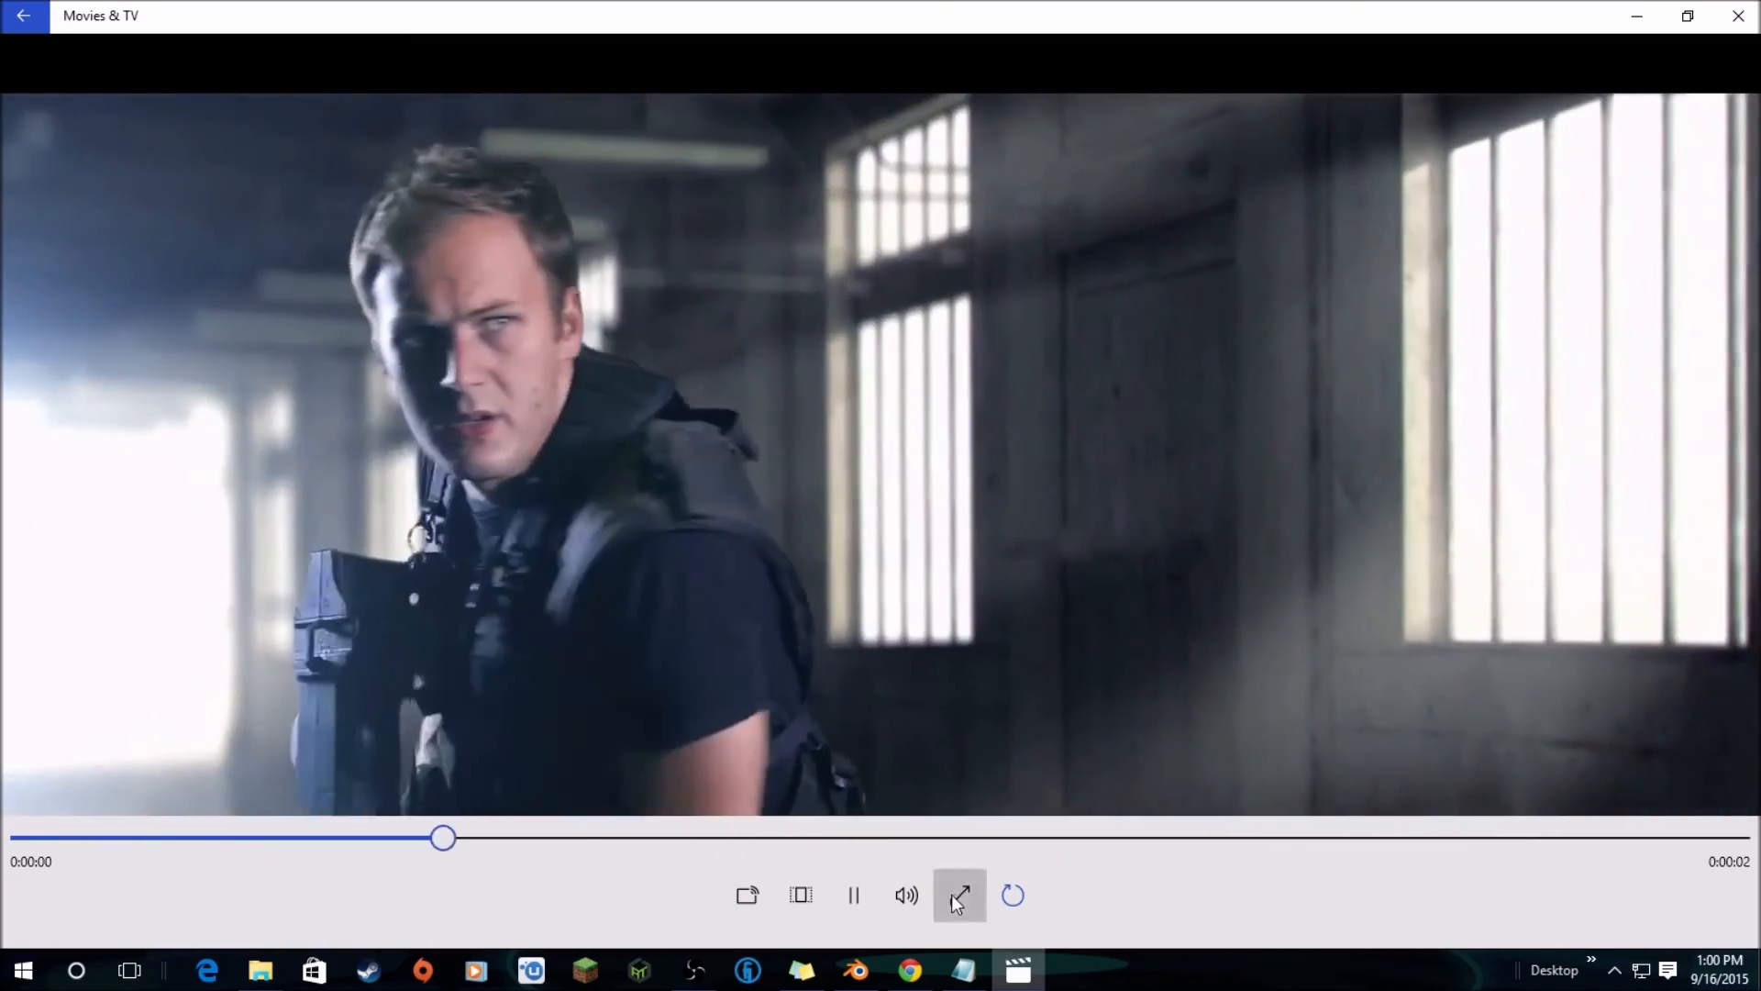
left_click(960, 895)
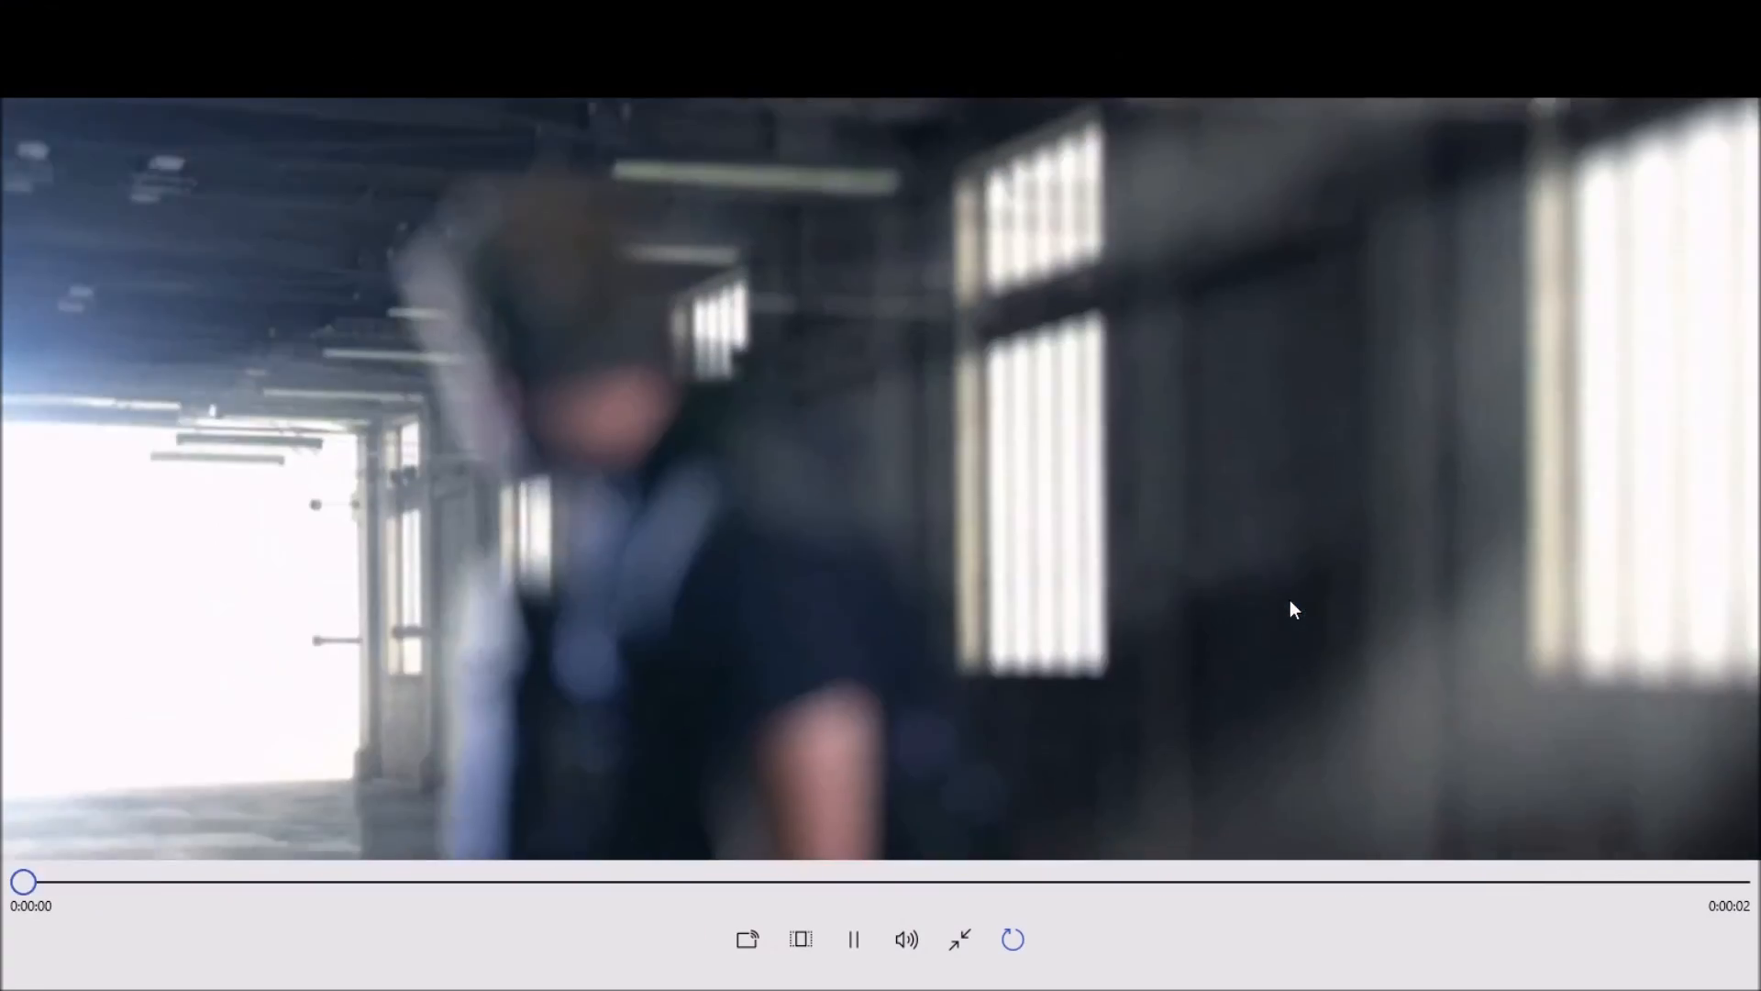